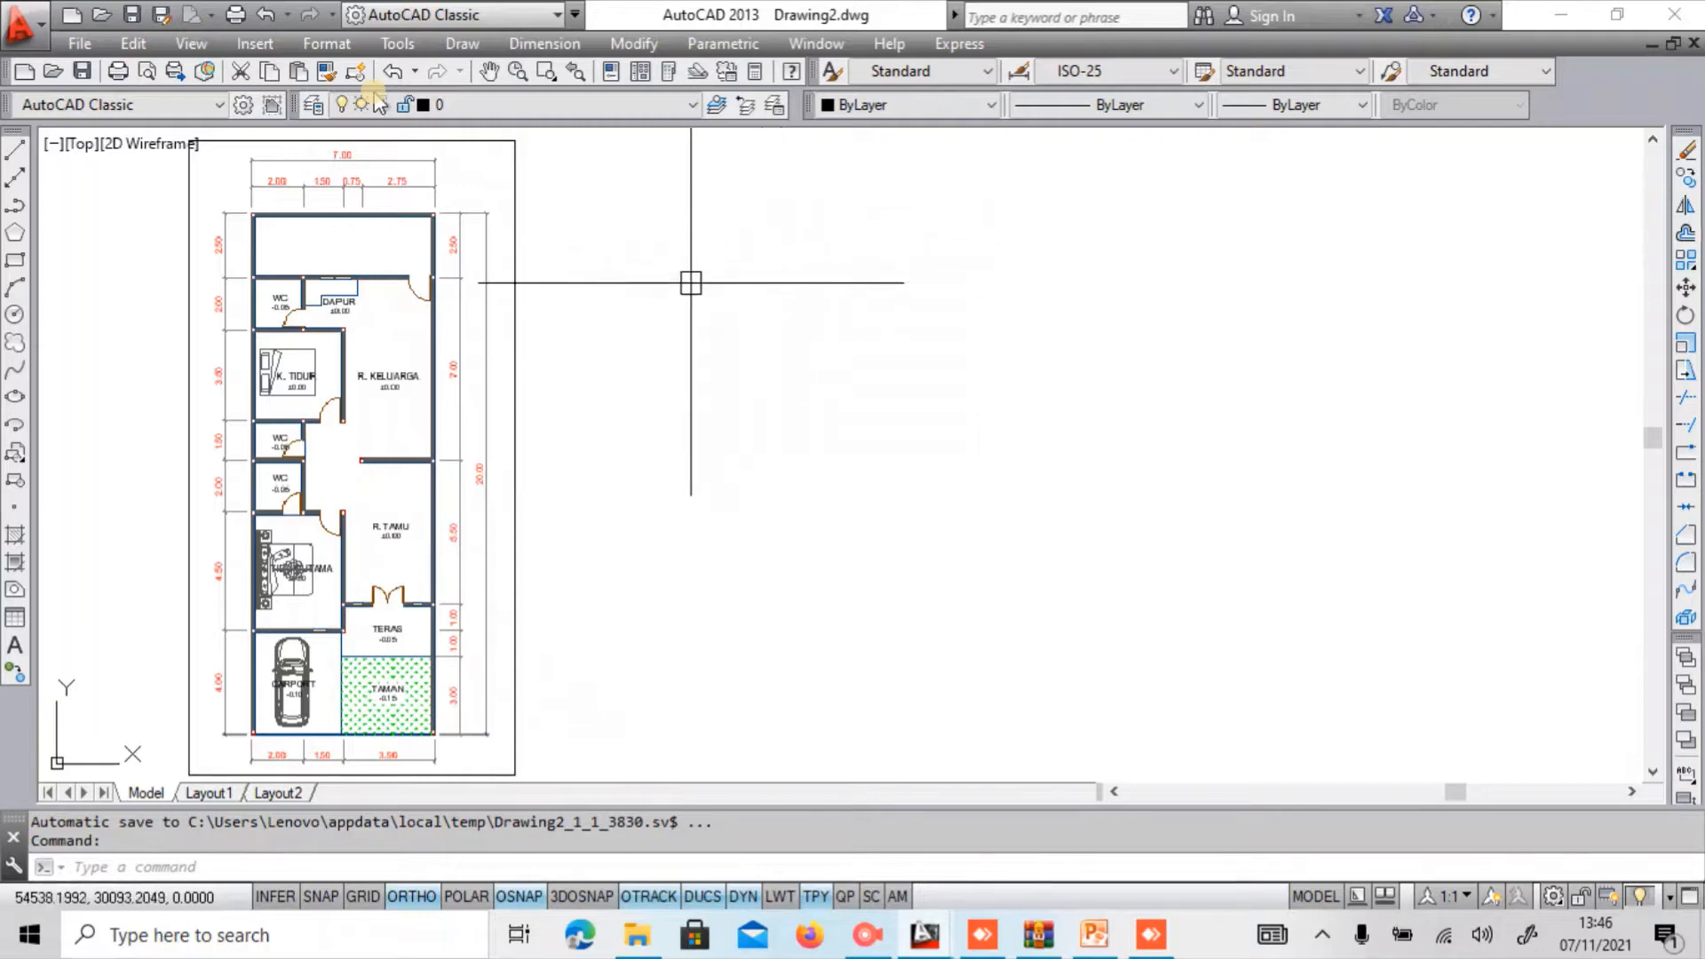
middle_click_drag(634, 306, 677, 378)
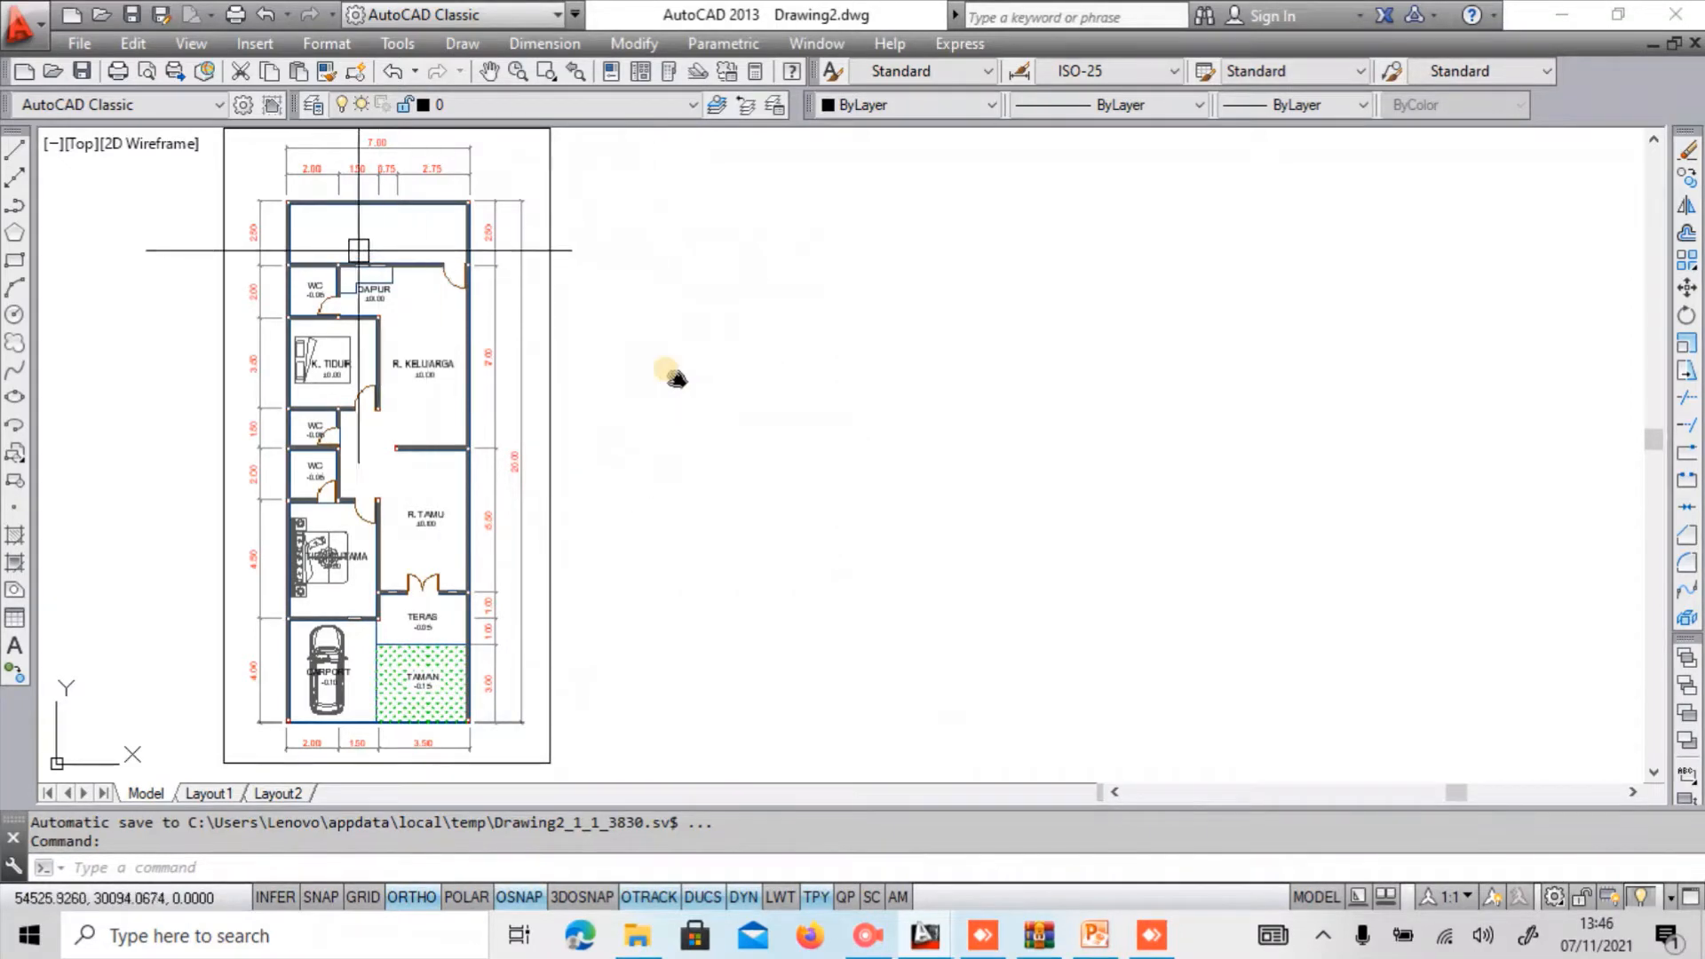
left_click(191, 241)
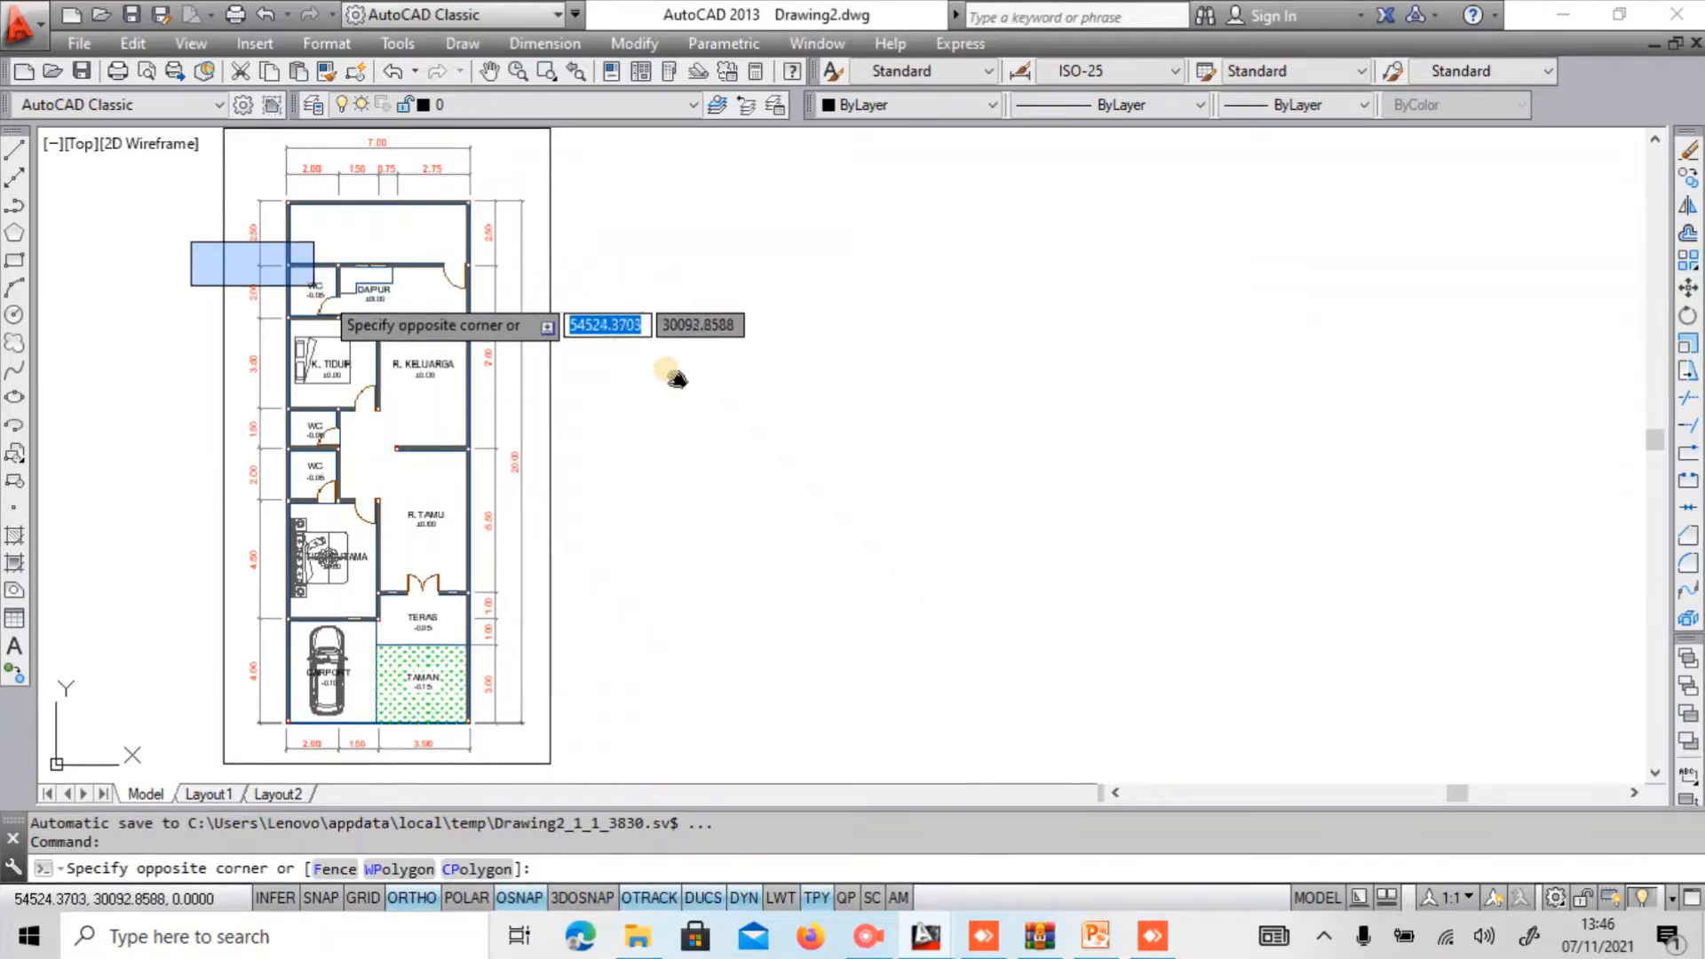
key("Escape")
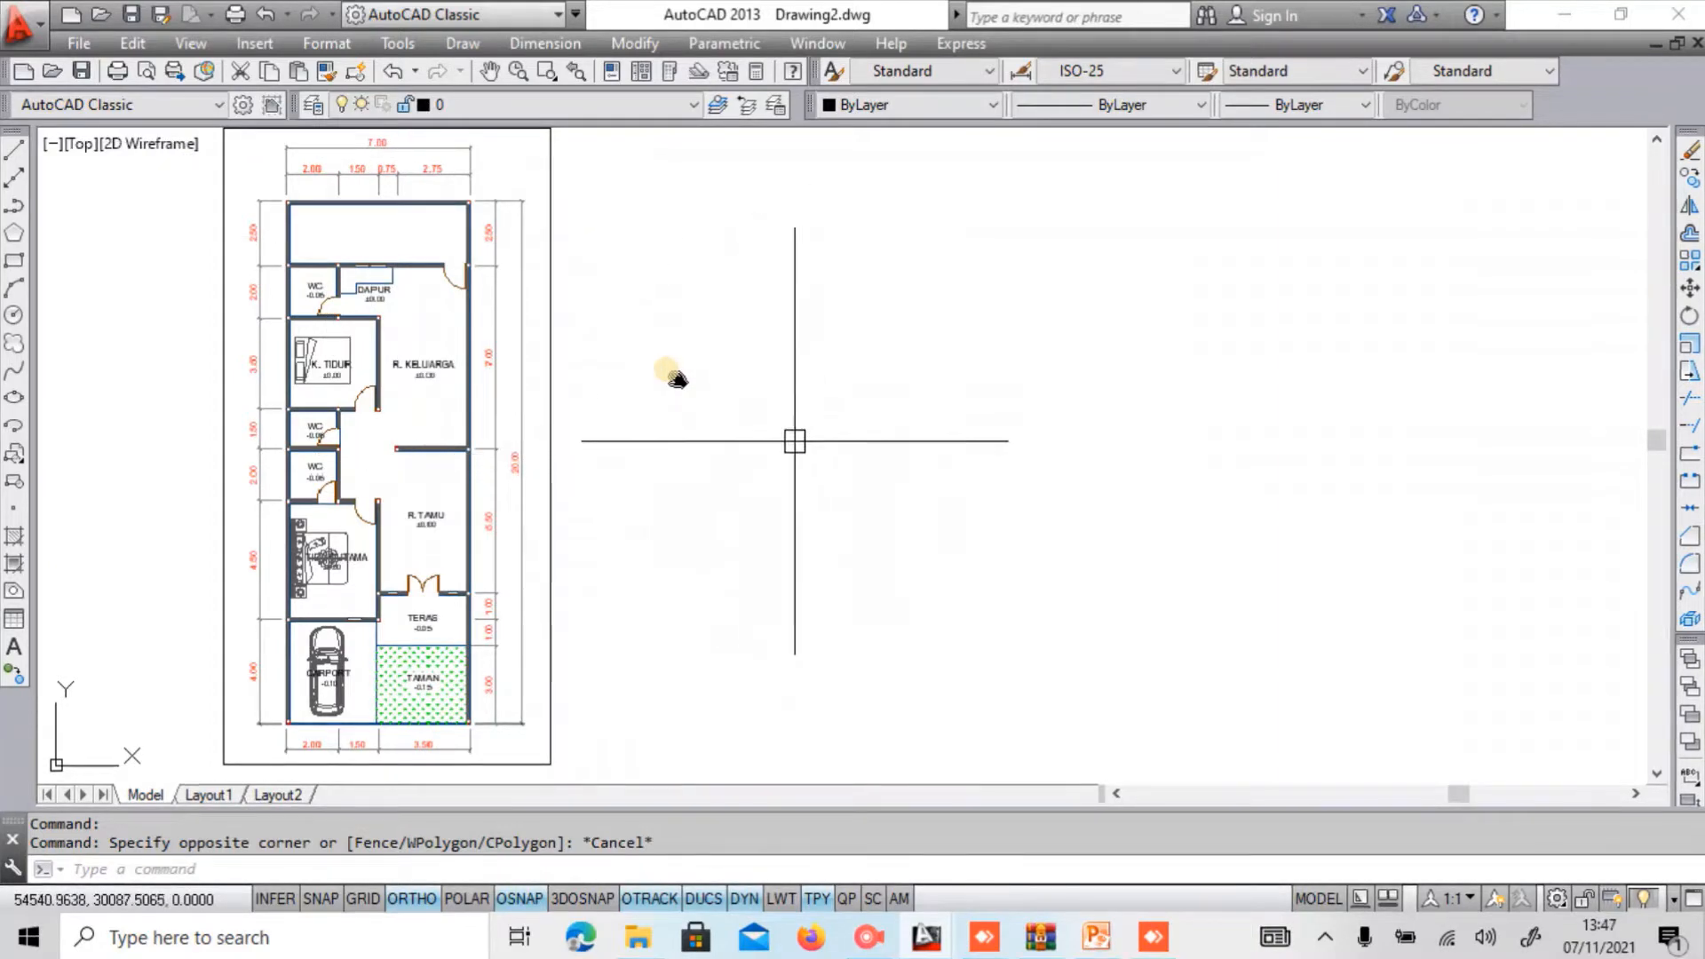
middle_click_drag(941, 467, 881, 470)
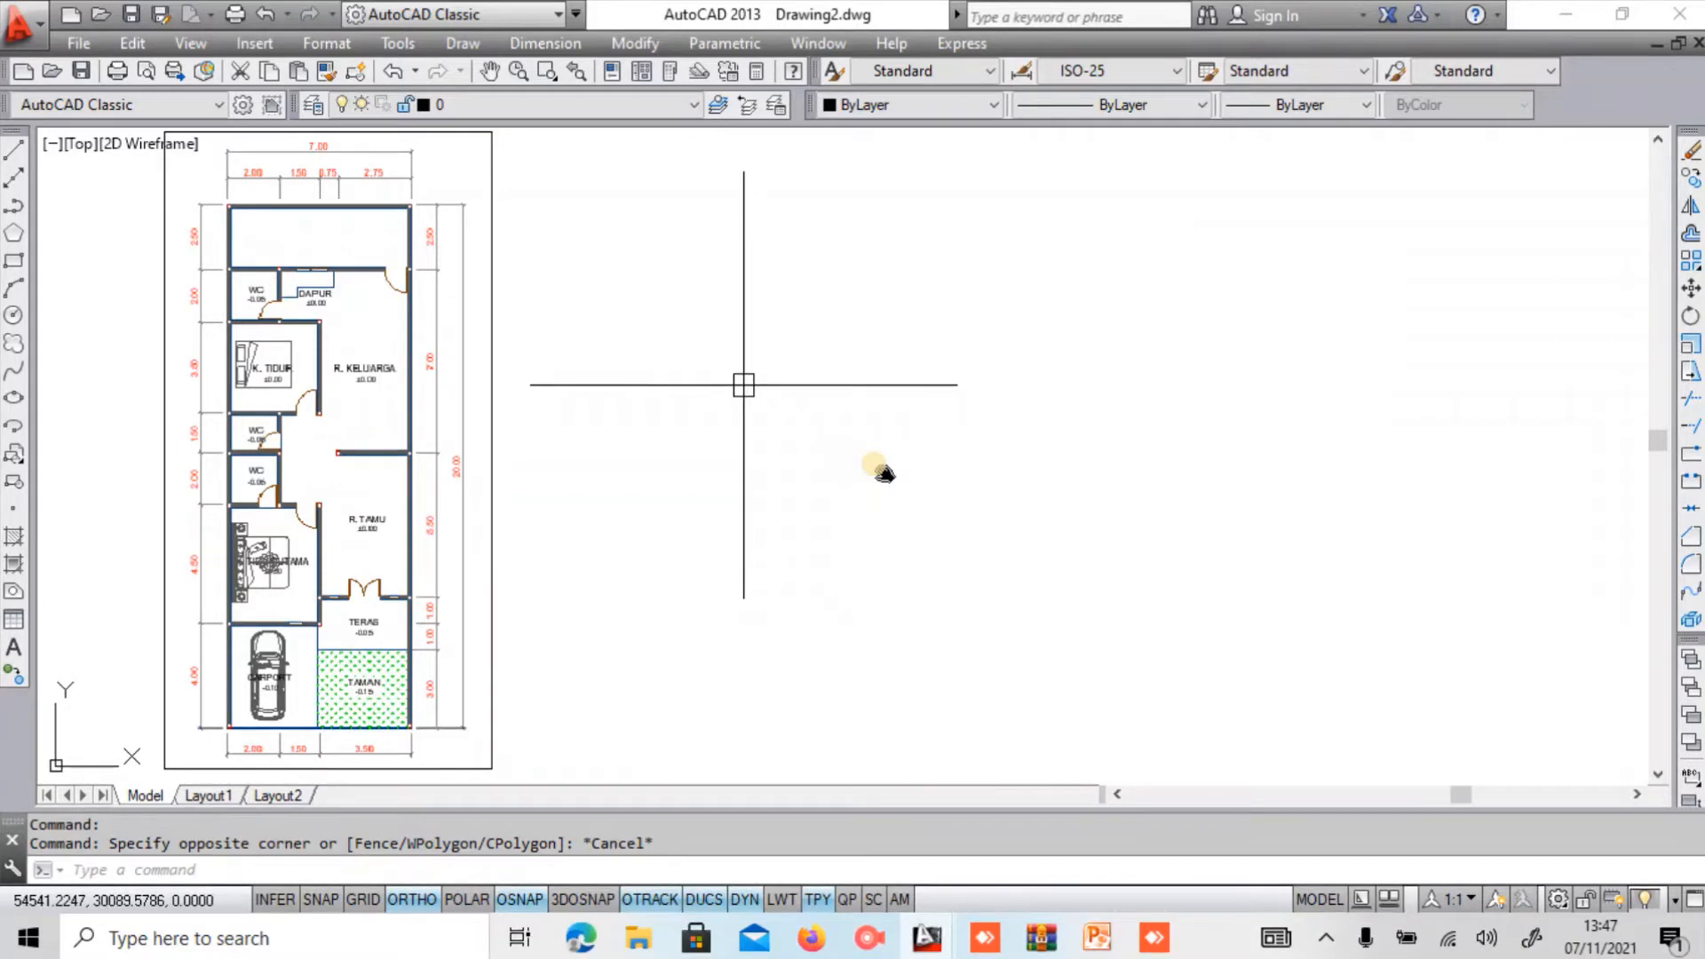
Open the layer manager and create two new layers named DINDING and KOLOM.
type("LA")
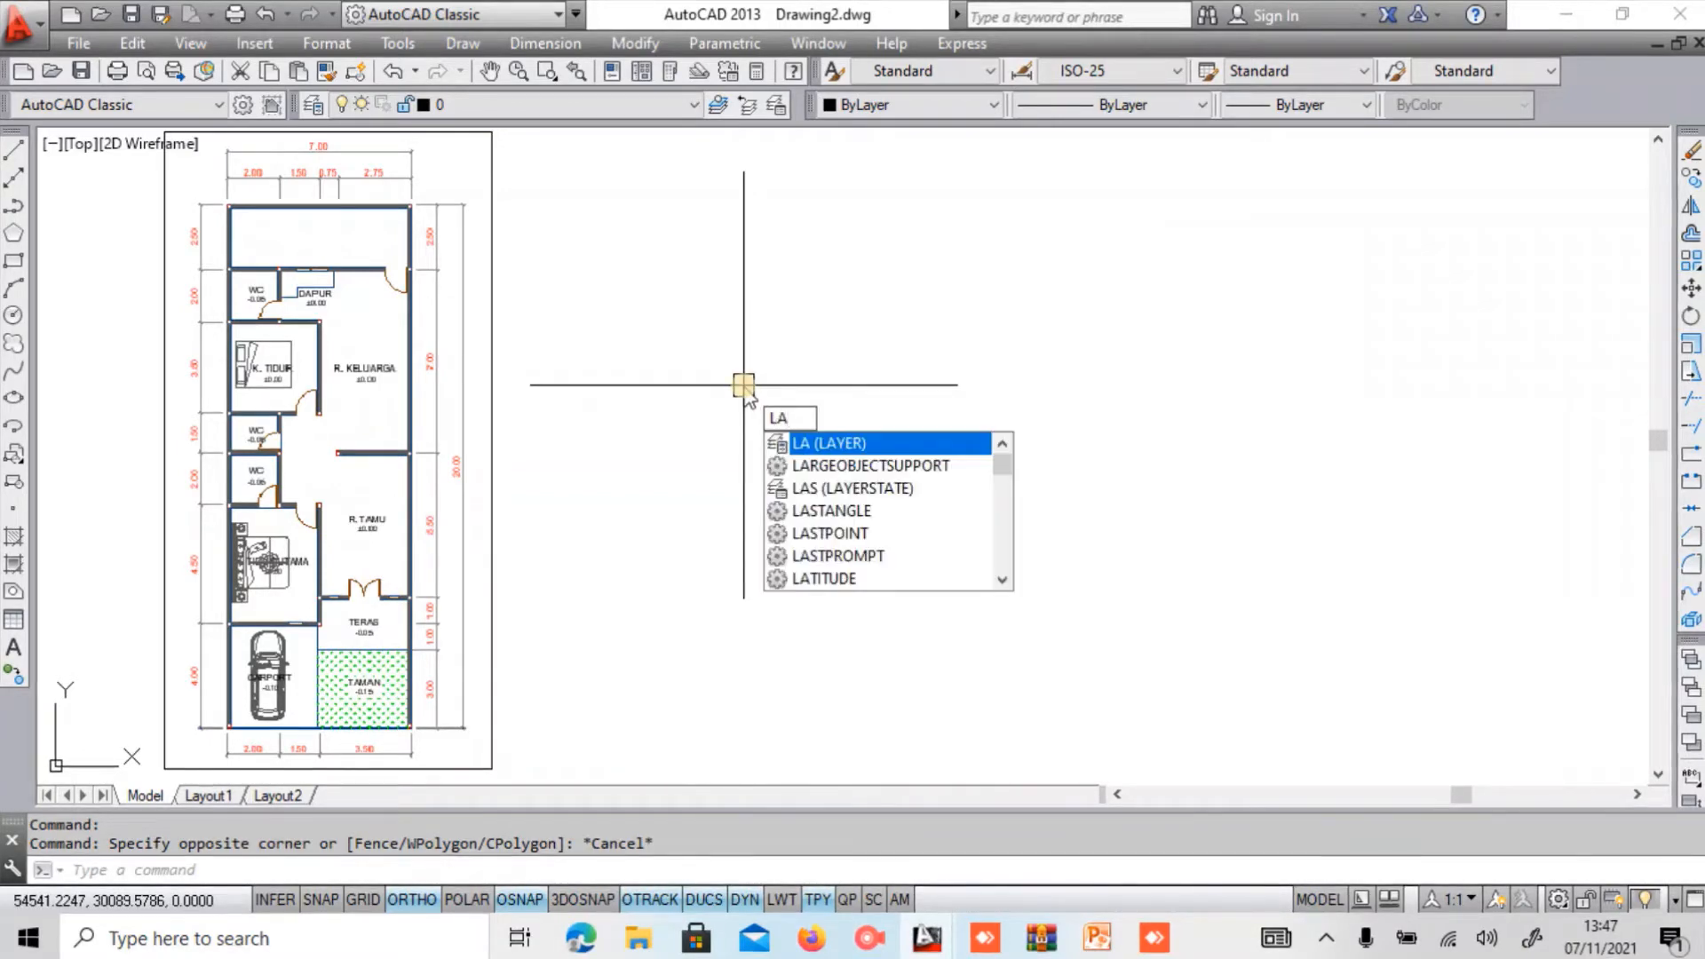
key("Return")
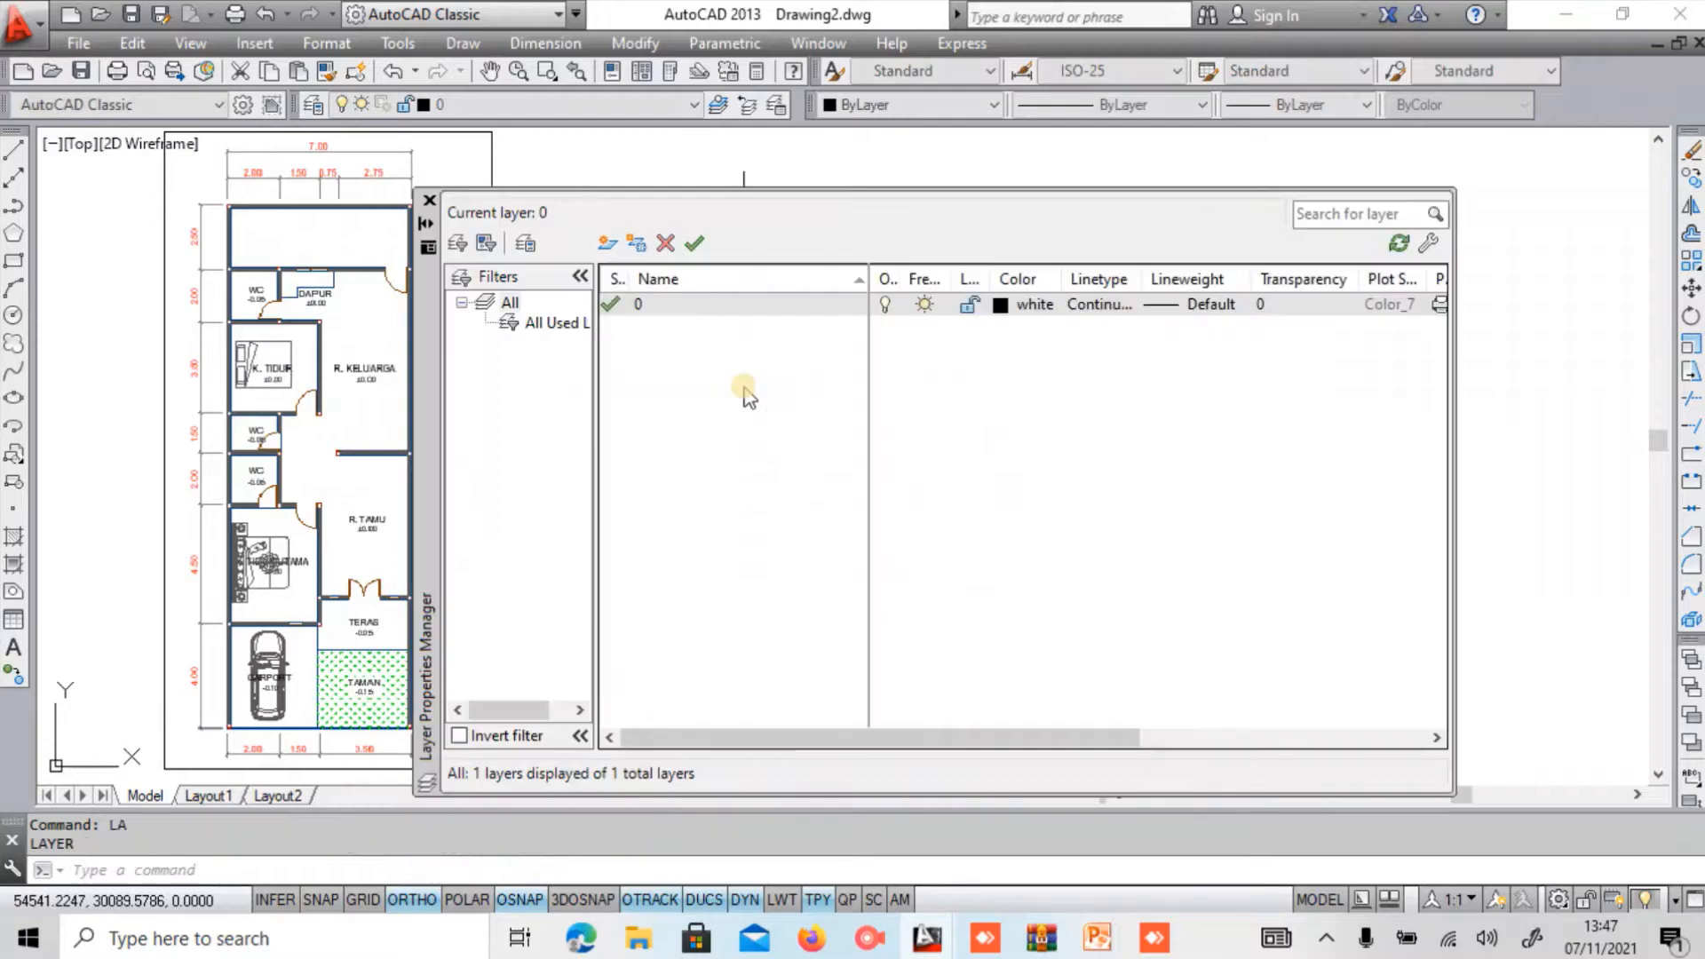
left_click(608, 247)
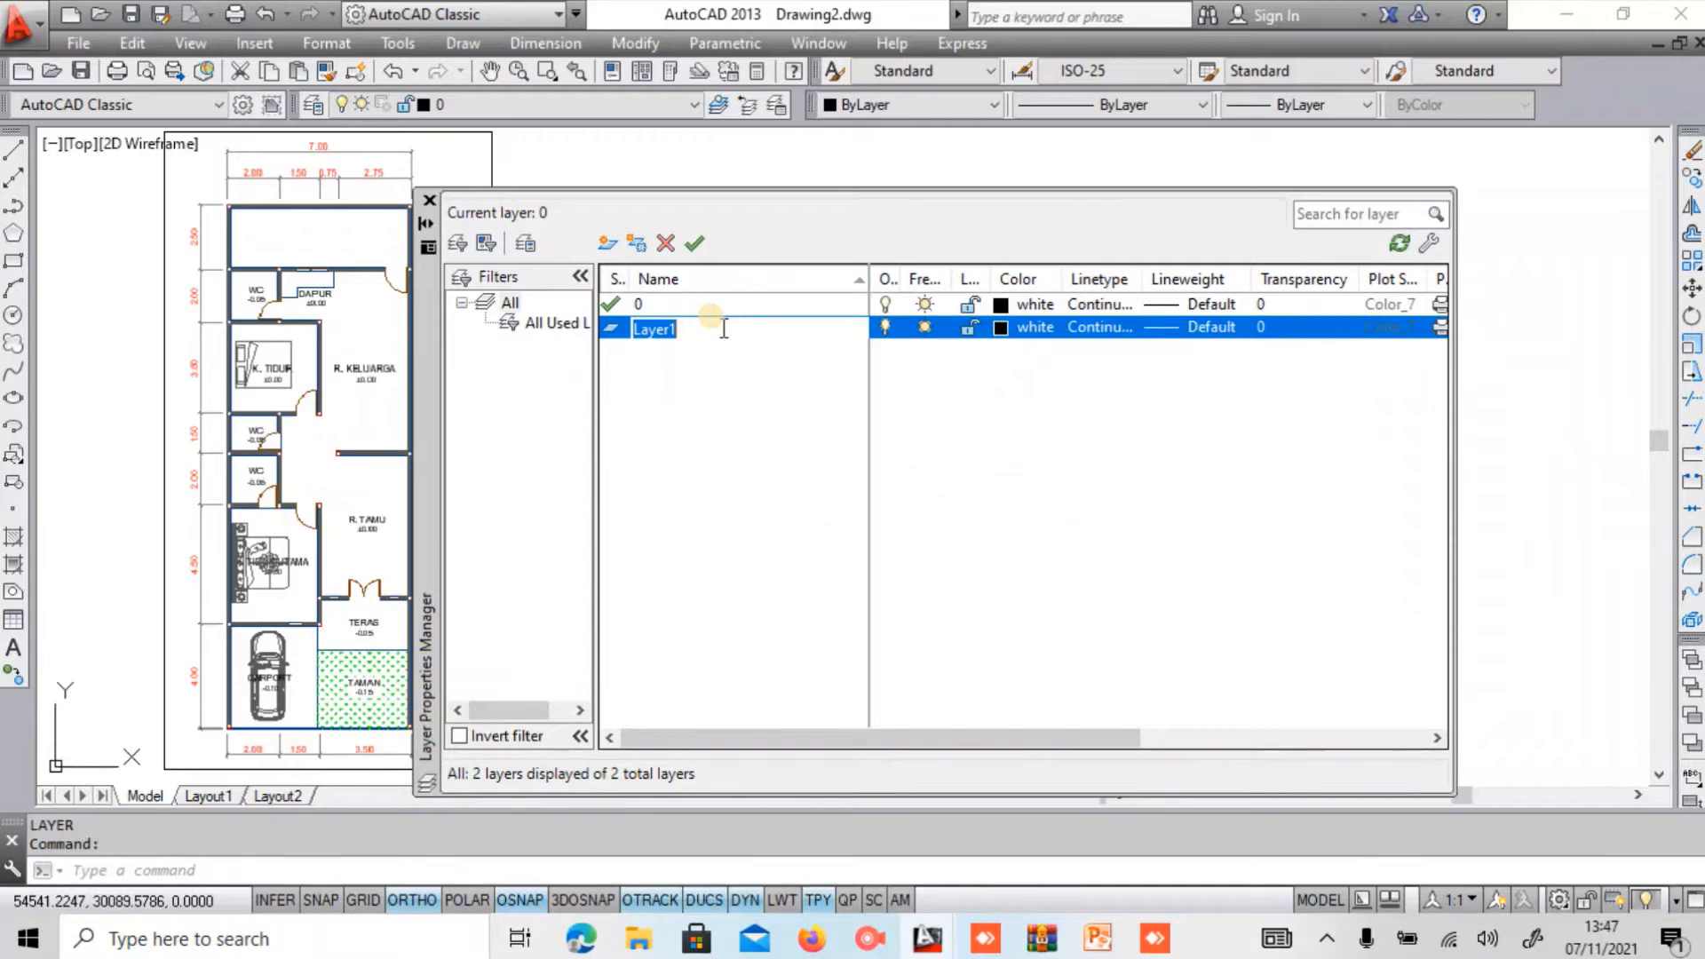
type("DIND")
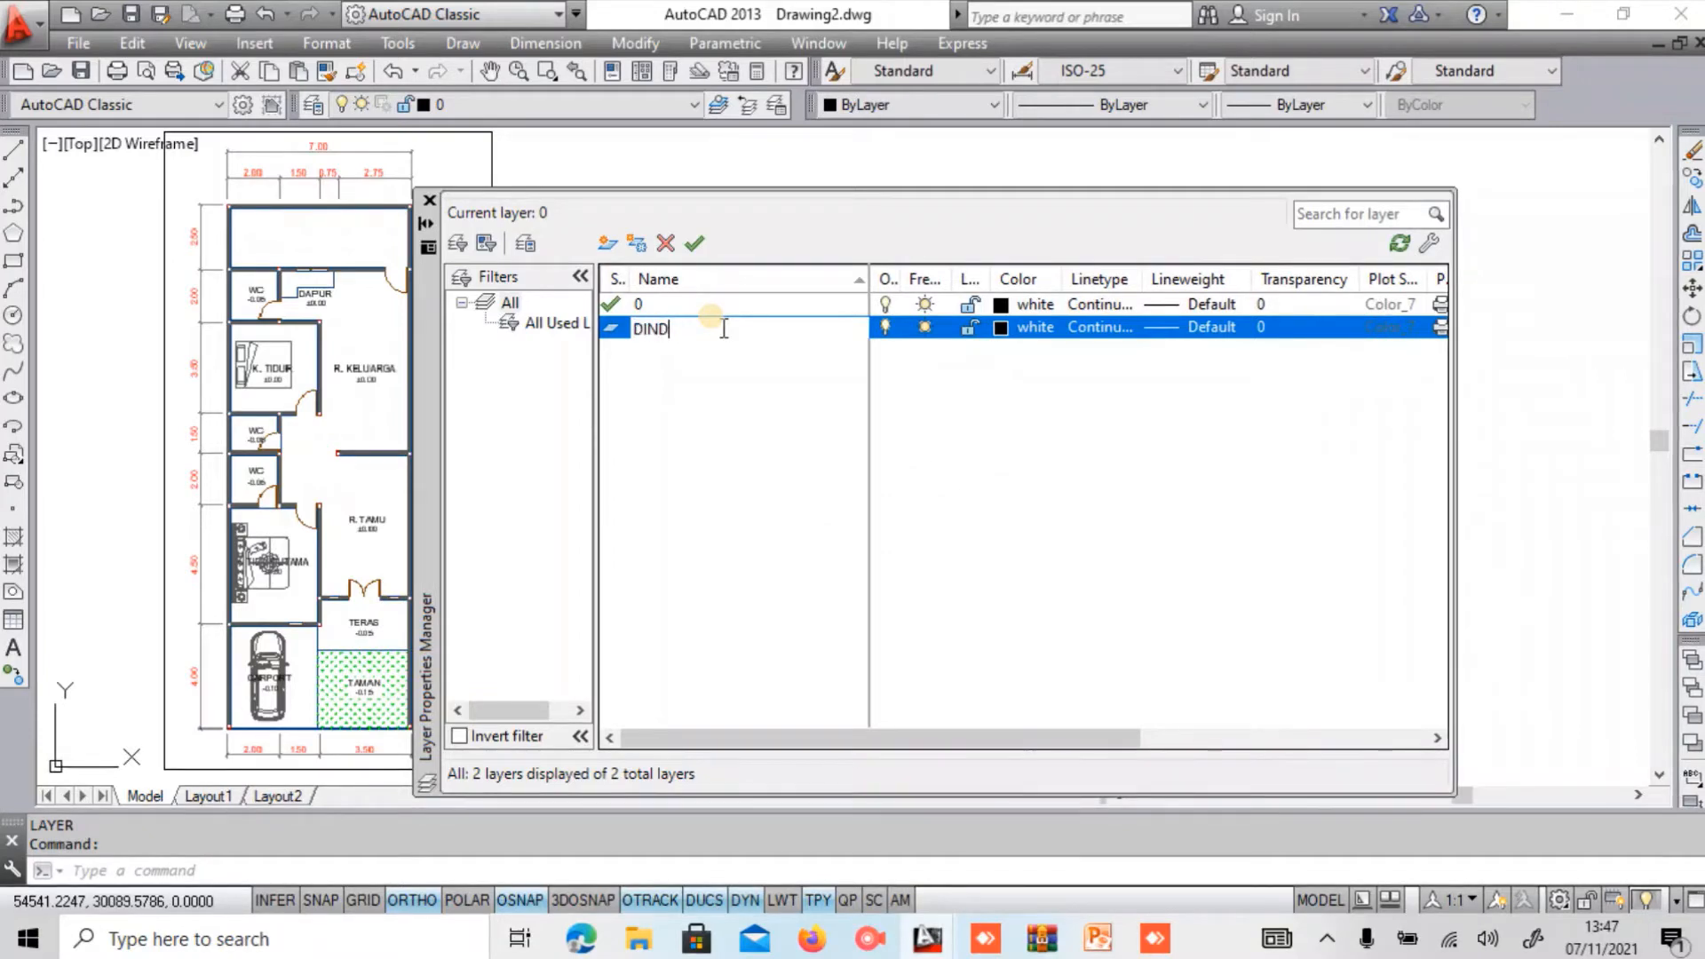
type("ING")
key("Return")
key("Return")
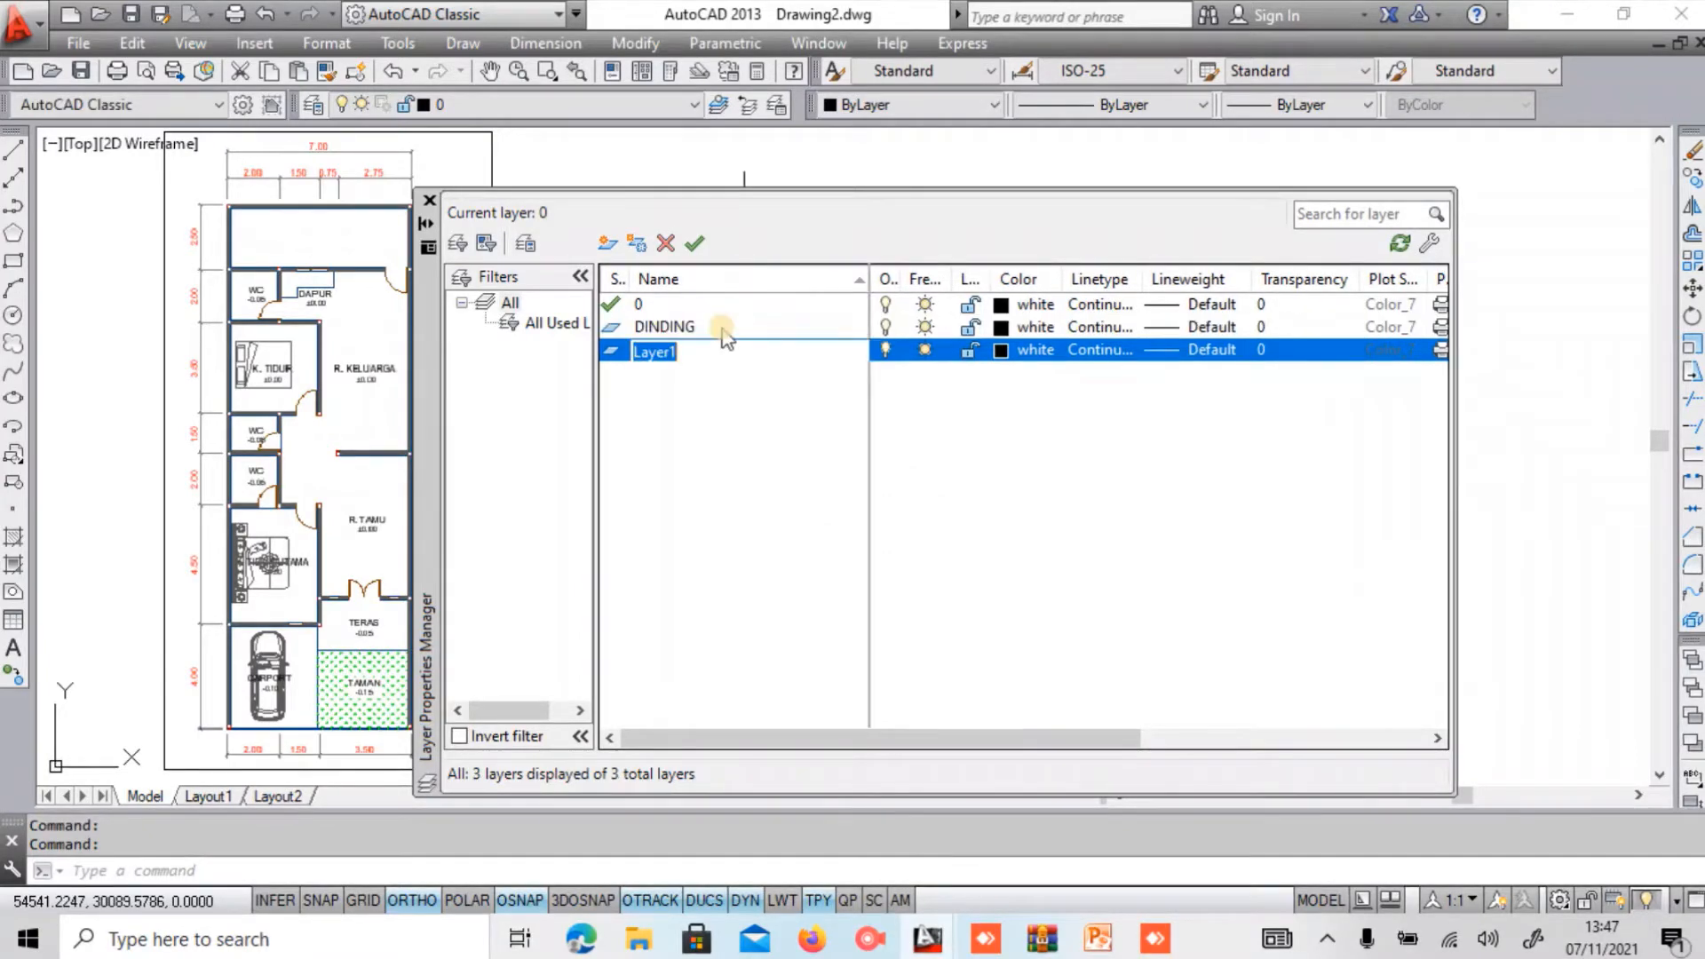
type("KOLOM")
key("Return")
Add two more layers to the drawing, named ARSIRAN and DIMENSI.
key("Return")
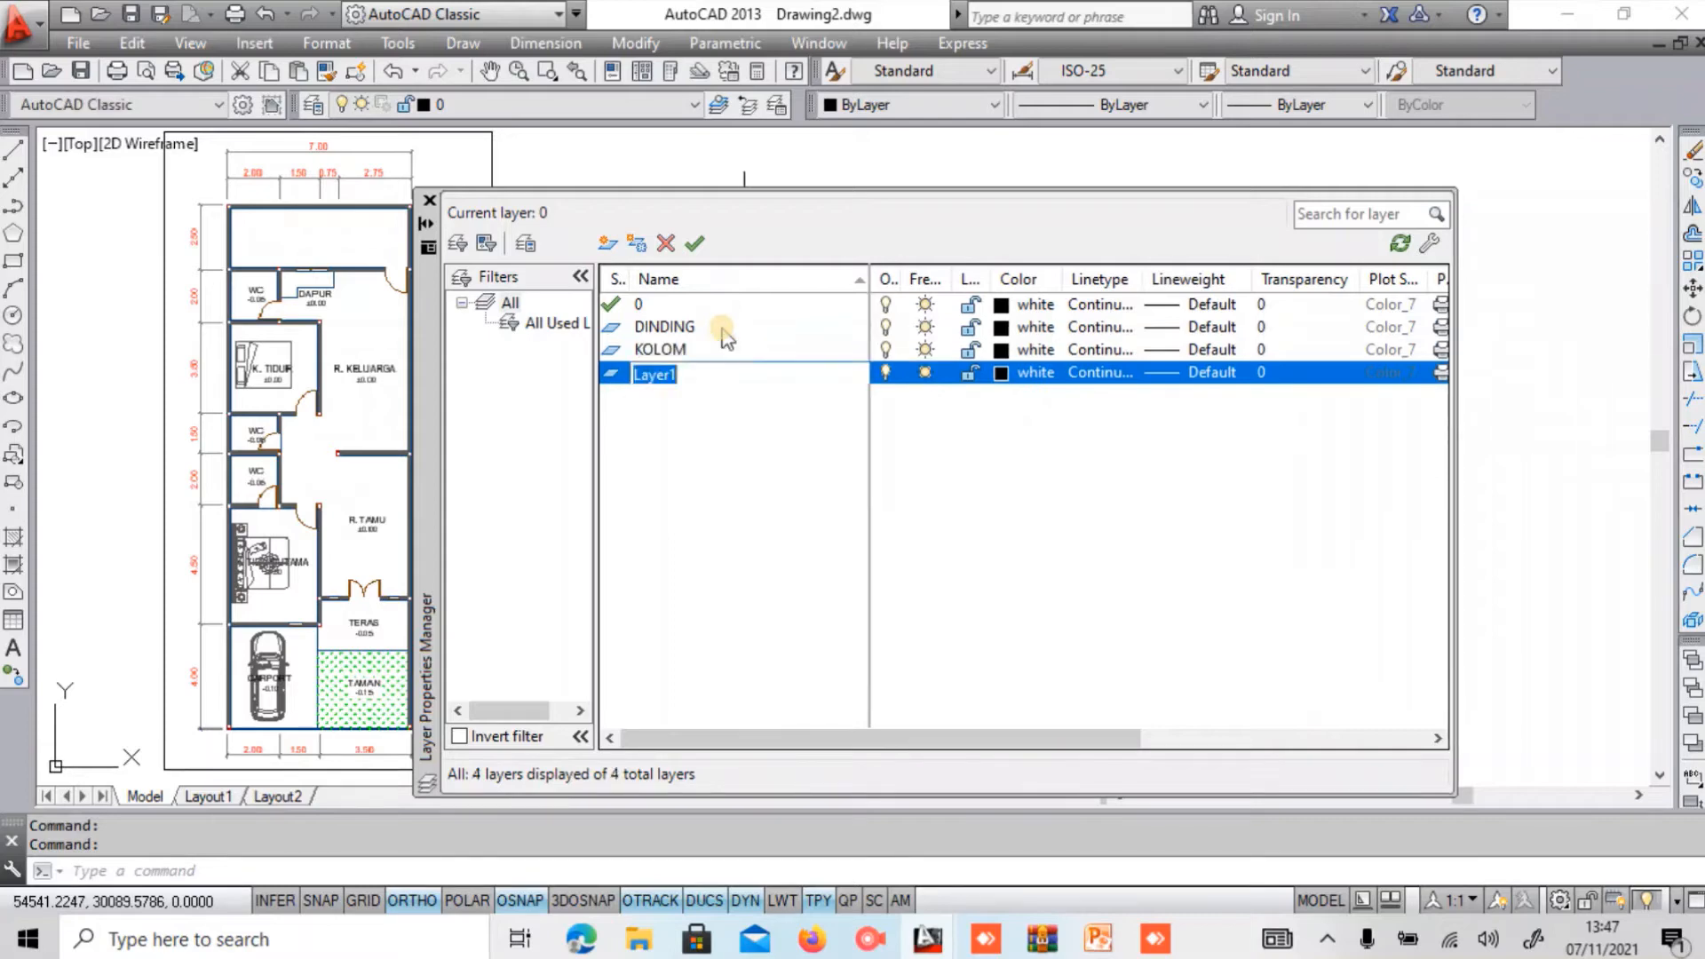
type("ARSIRAN")
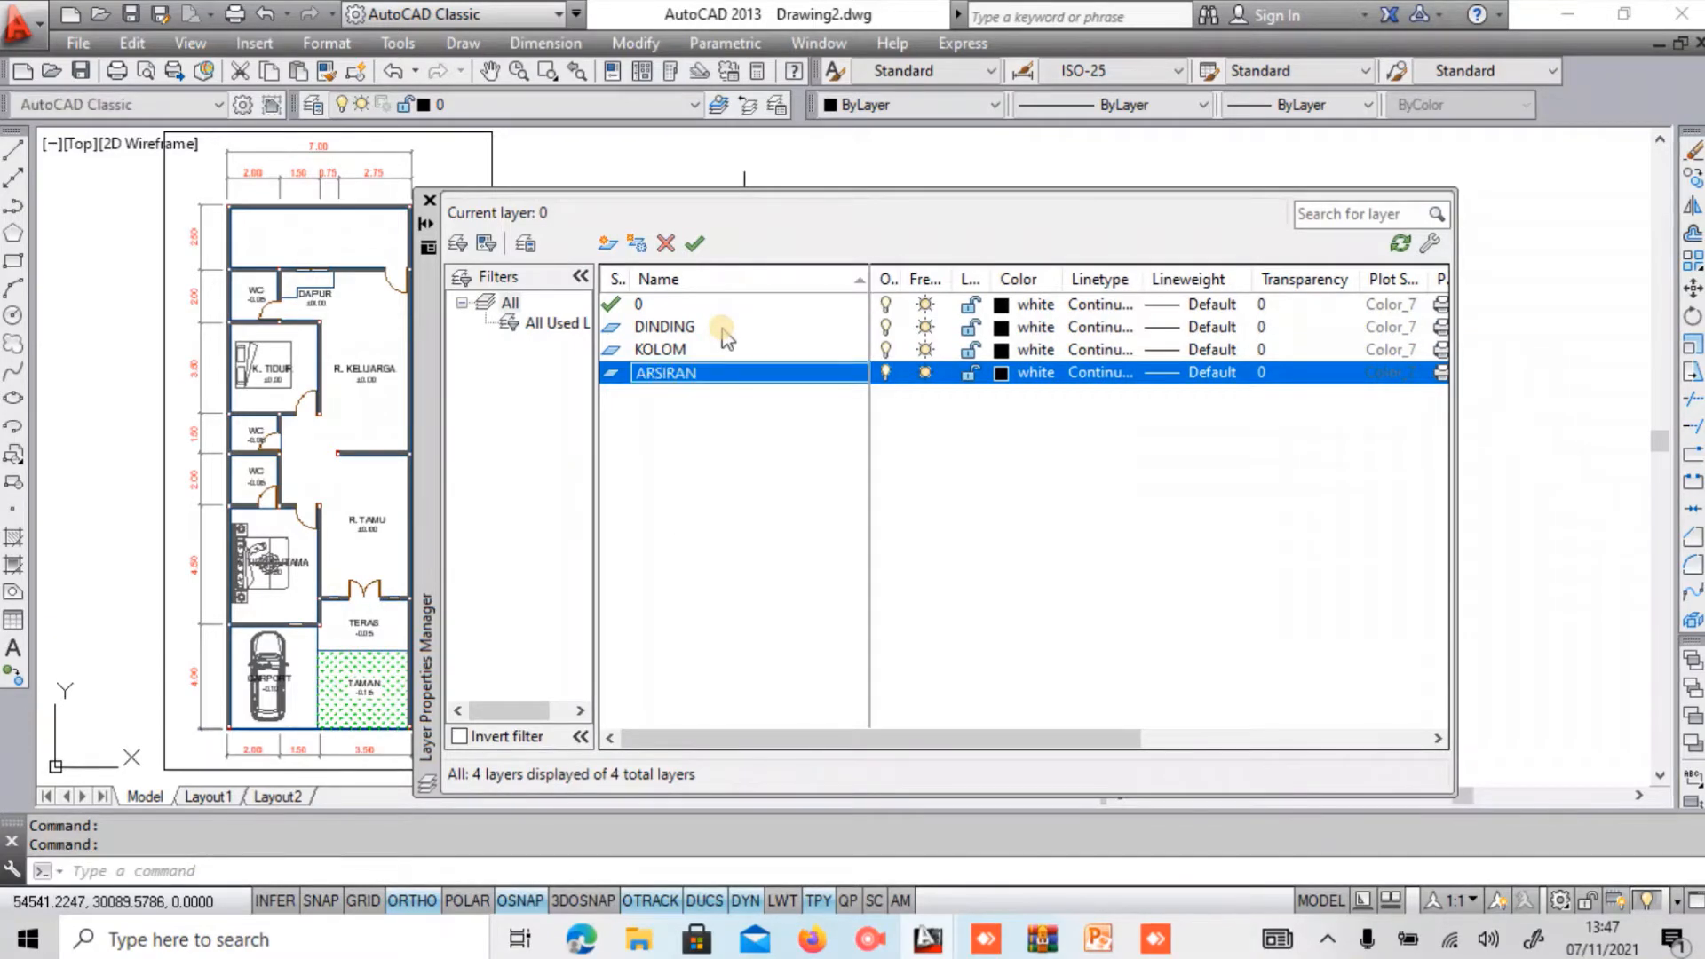
key("Return")
key("Return")
type("DI")
key("Return")
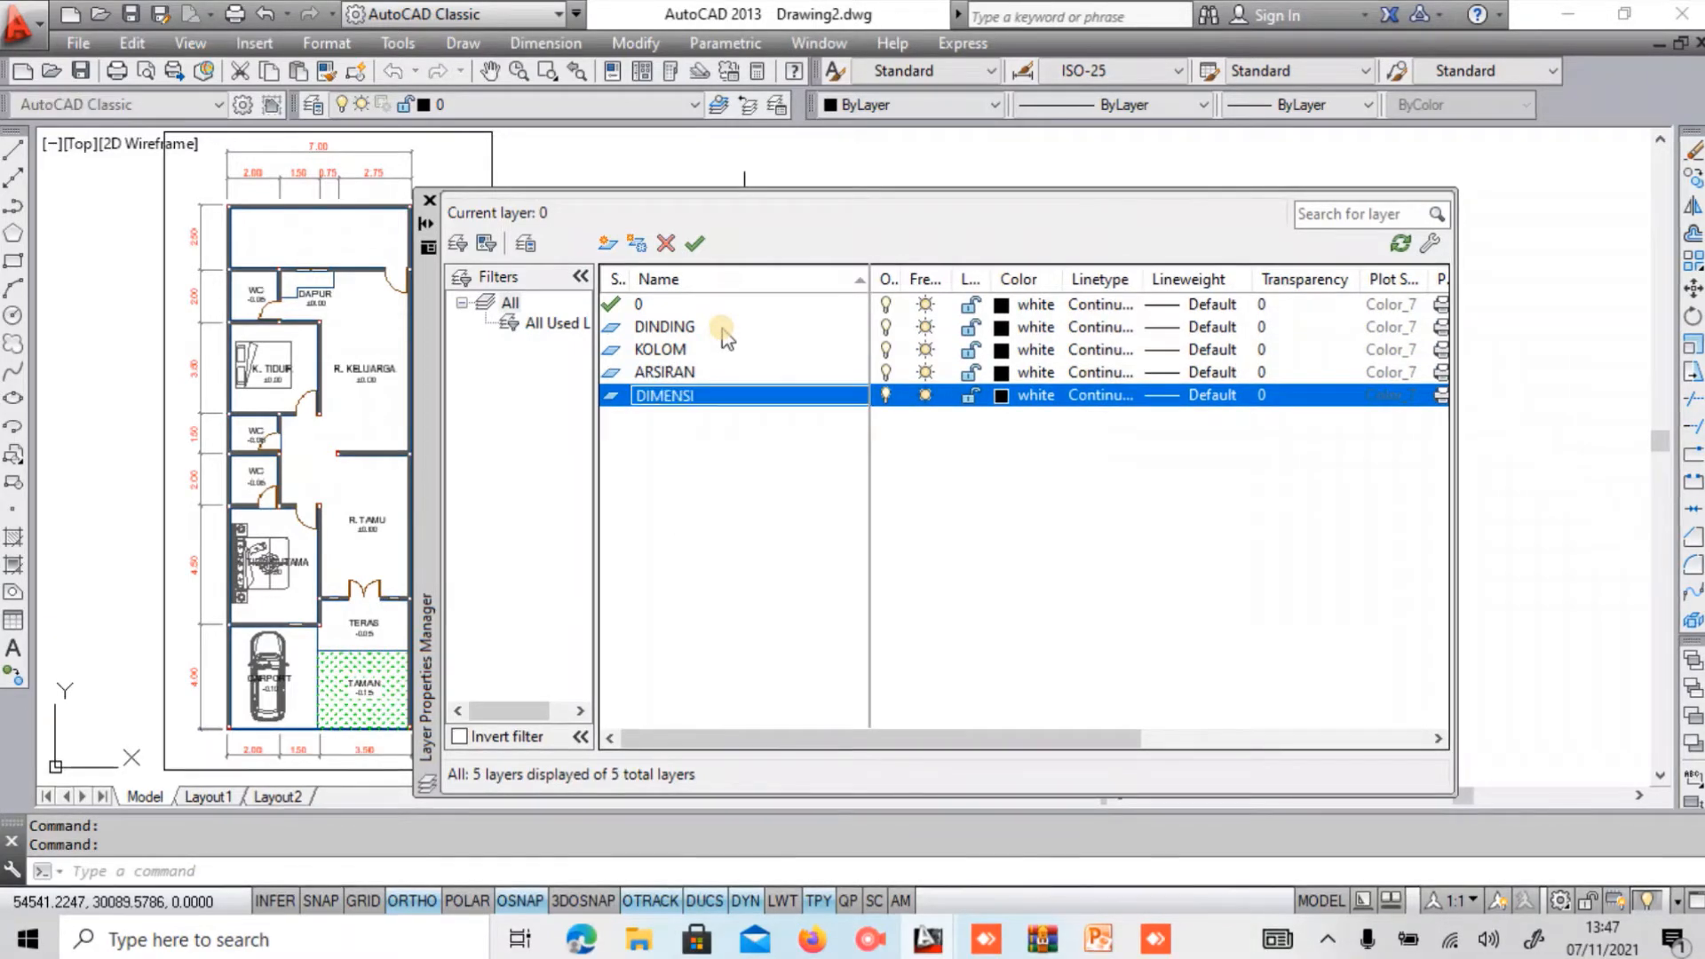
Create the TEXT and KUSEN layers below the DIMENSI layer.
key("Return")
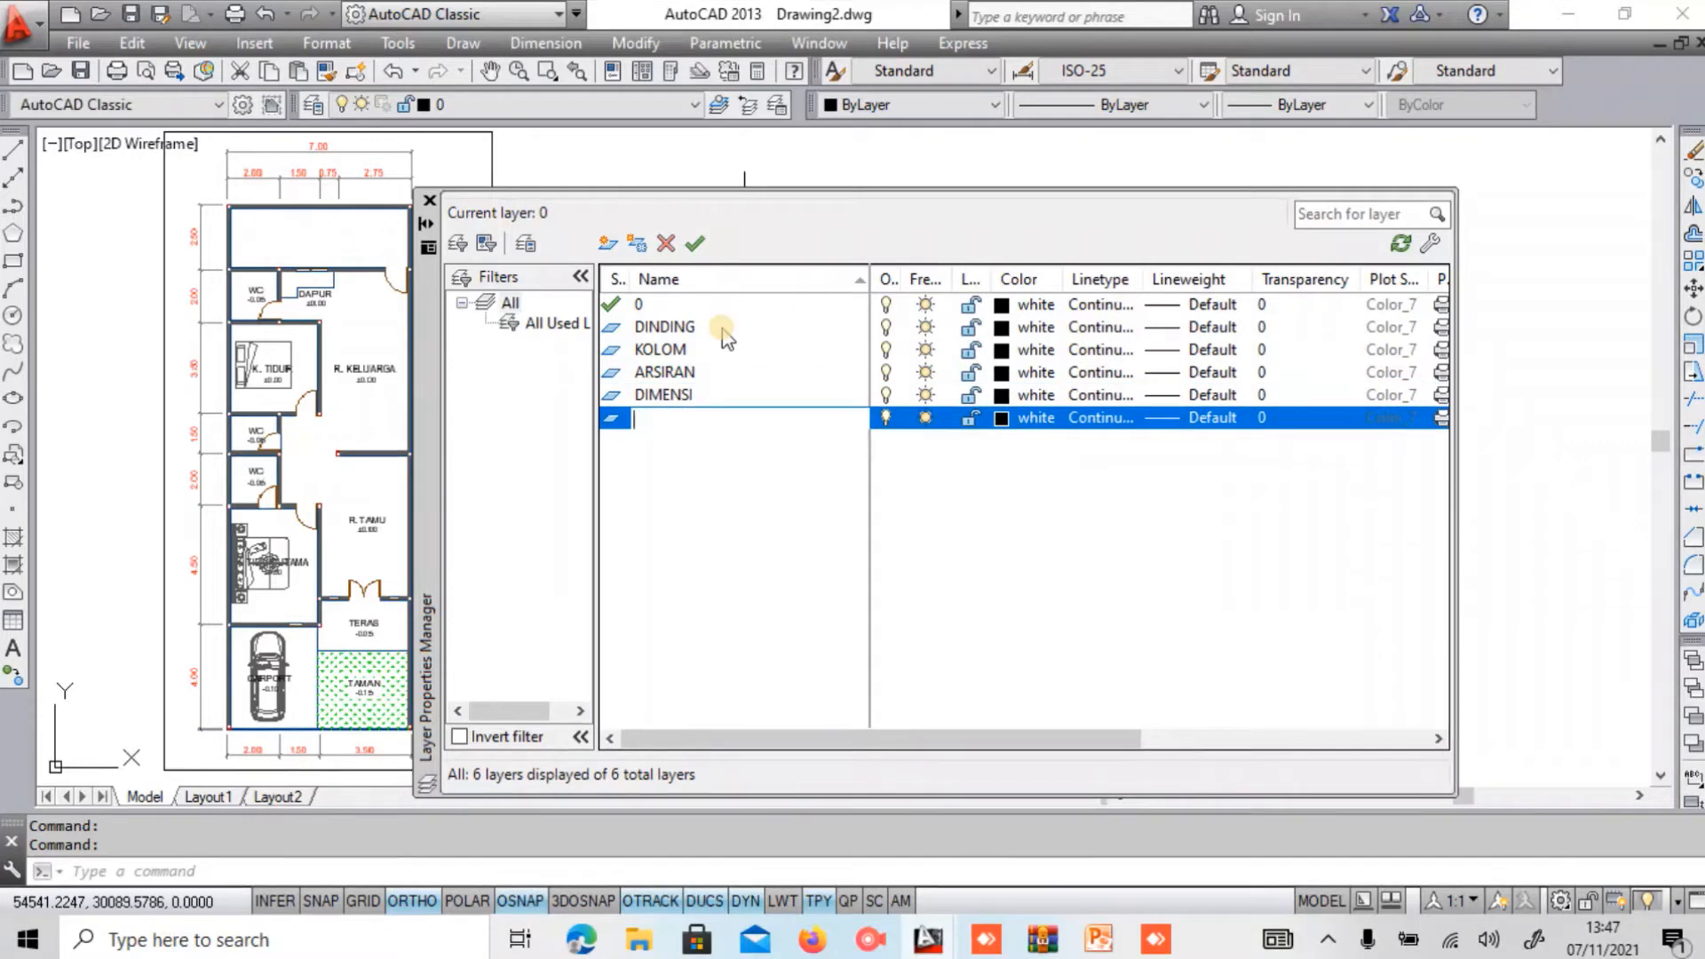
key("Return")
key("Return")
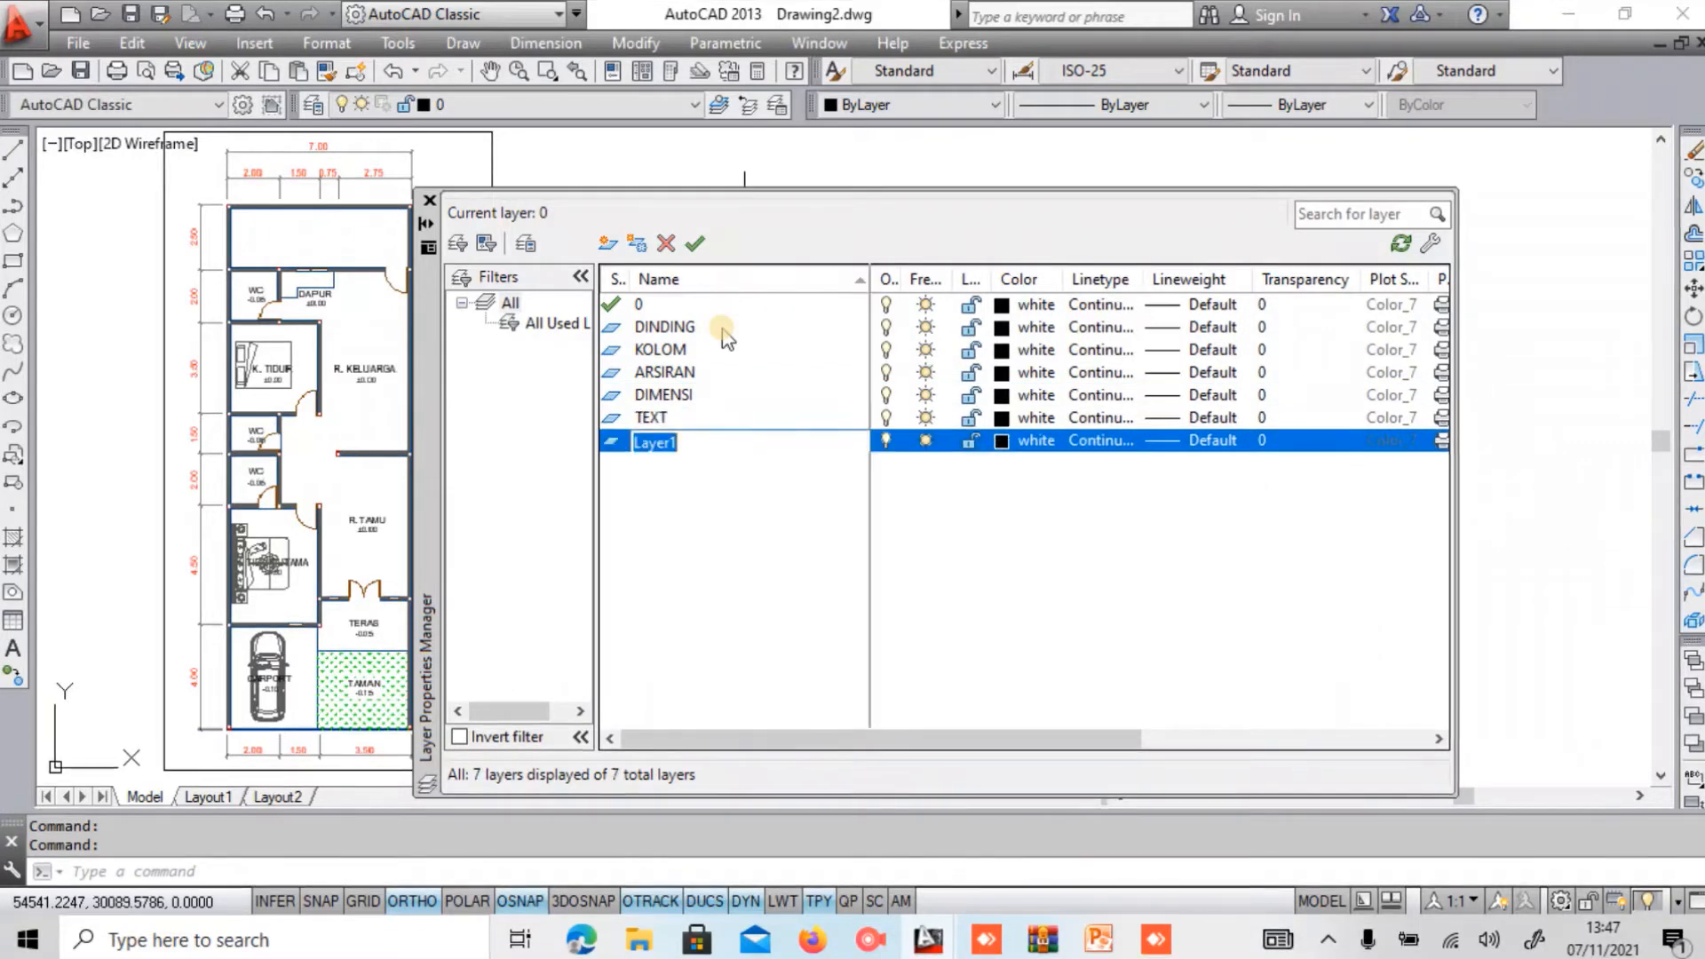
key("Return")
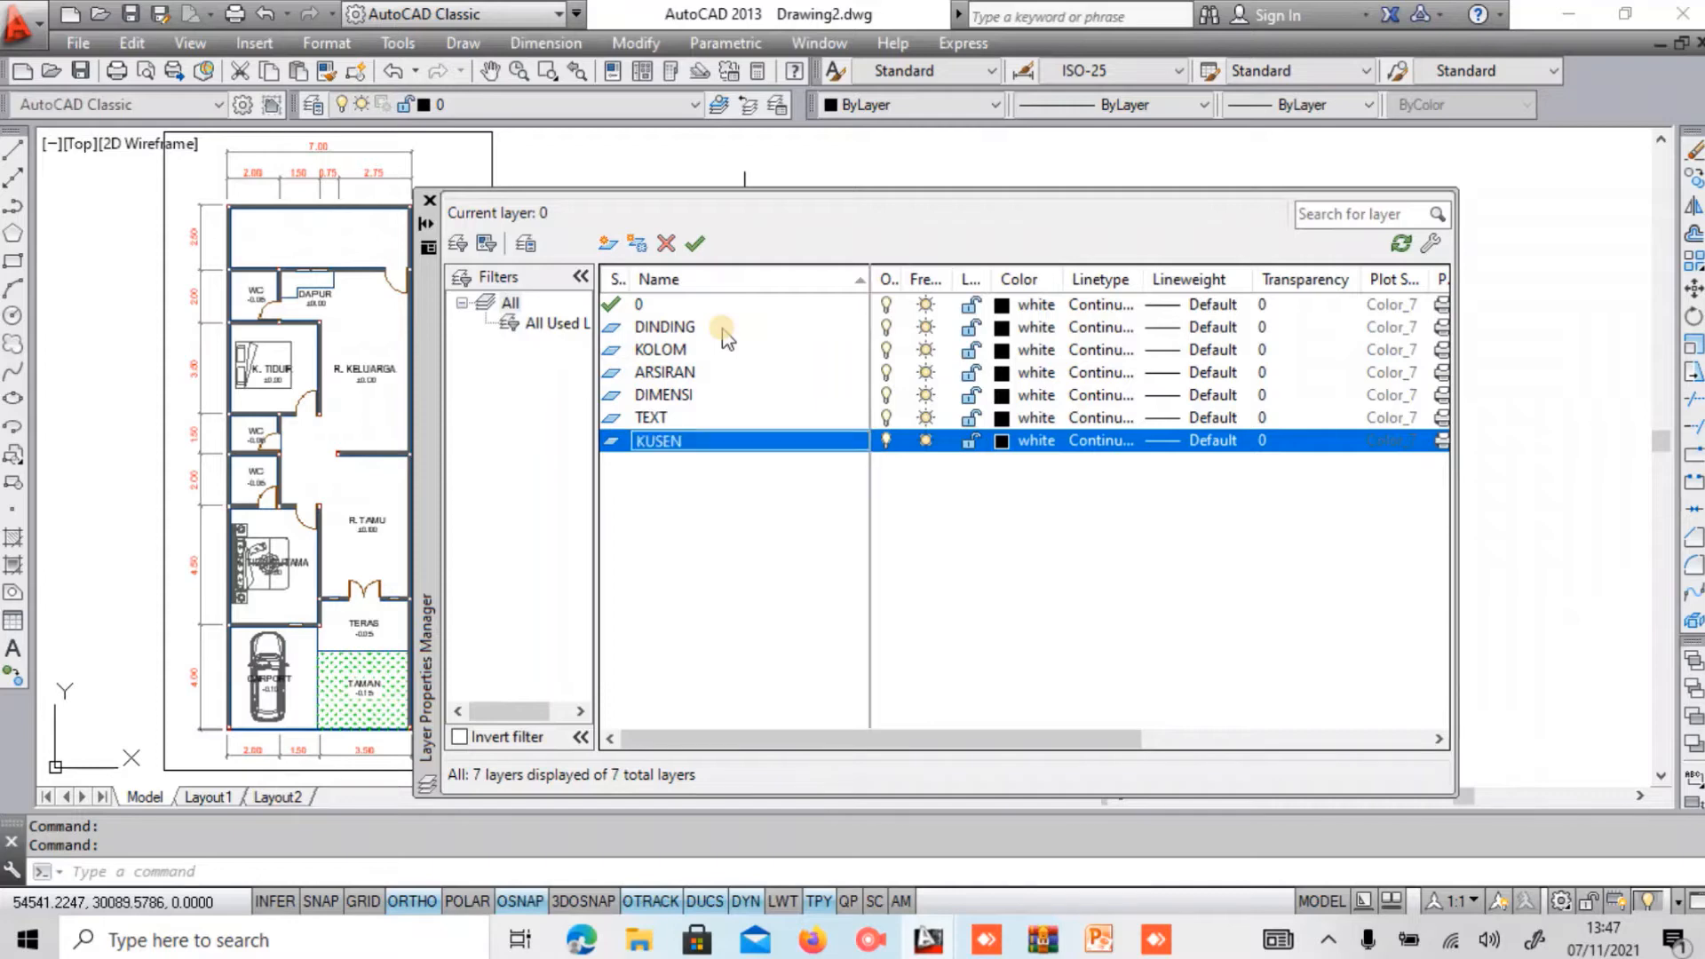
Create the last two layers of the list, named AKSESORIS and AS.
key("Return")
type("AKSESORIS")
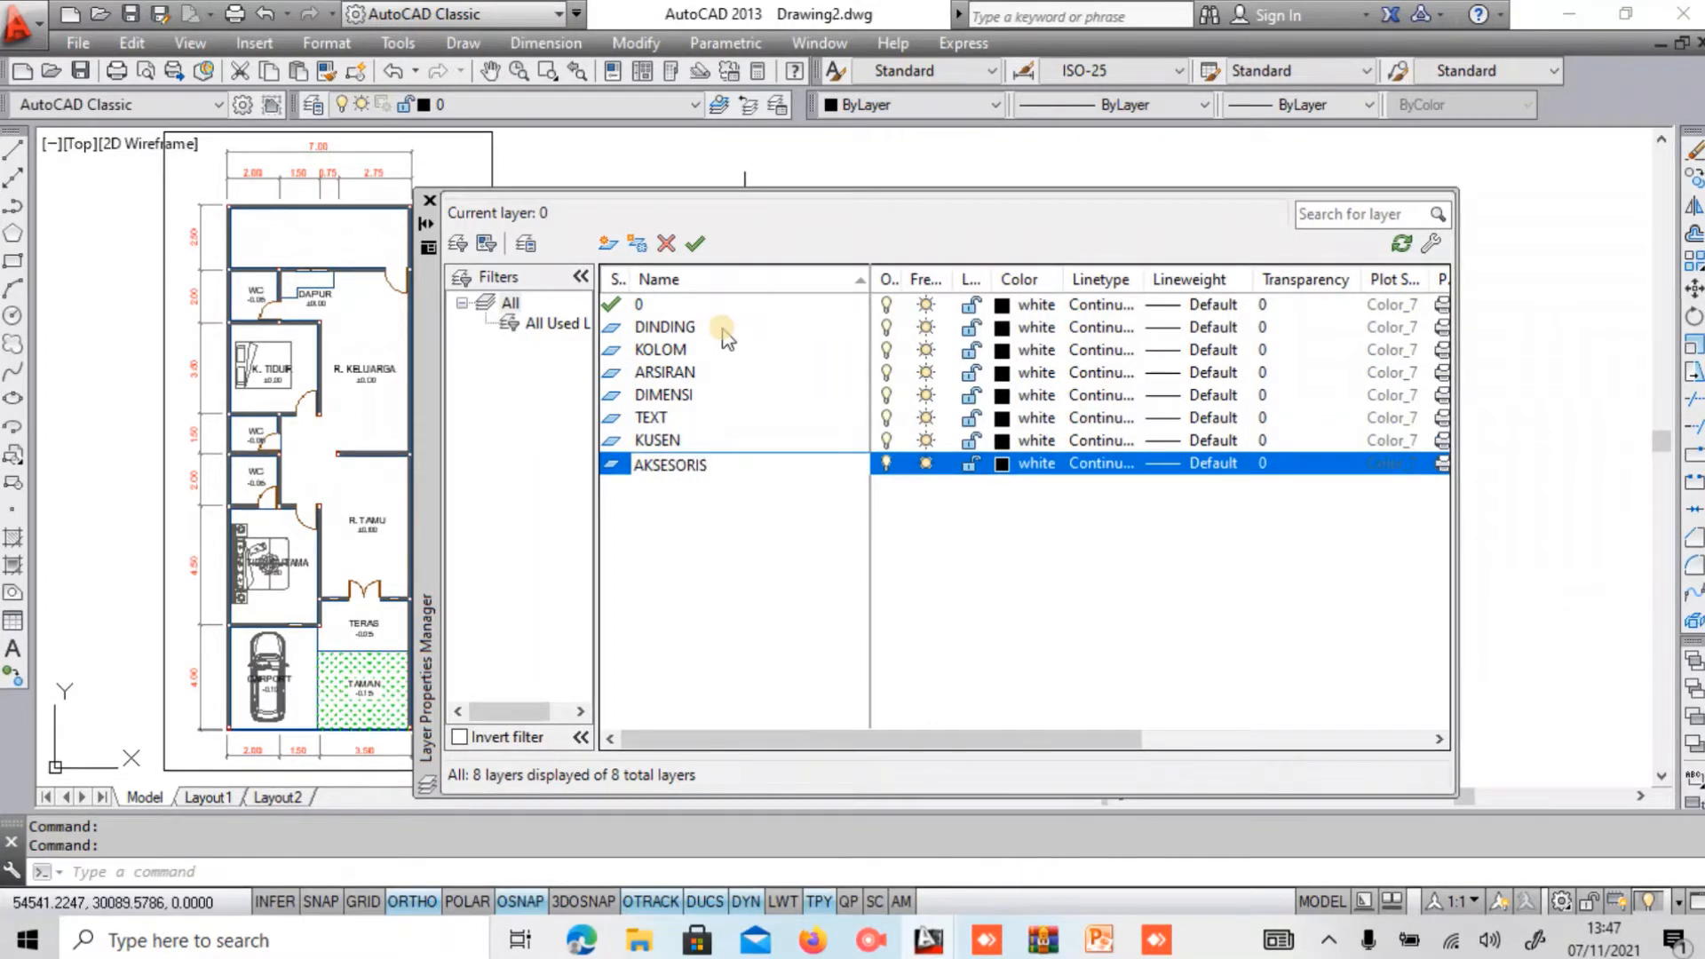
key("Return")
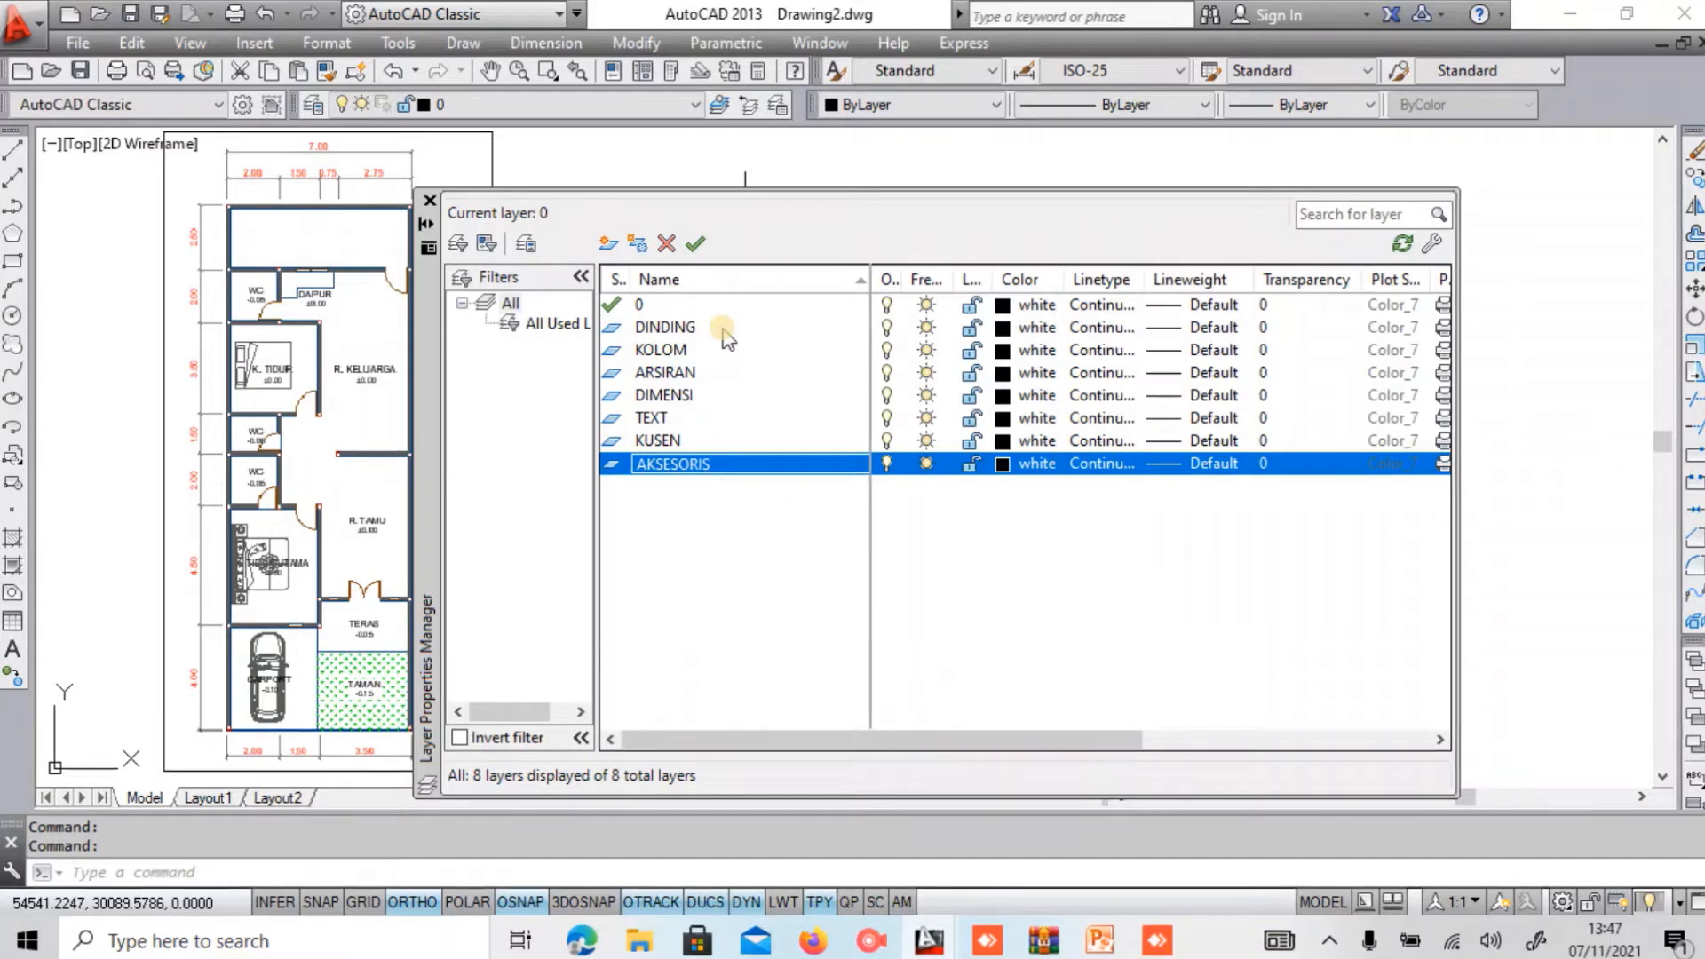
left_click(607, 246)
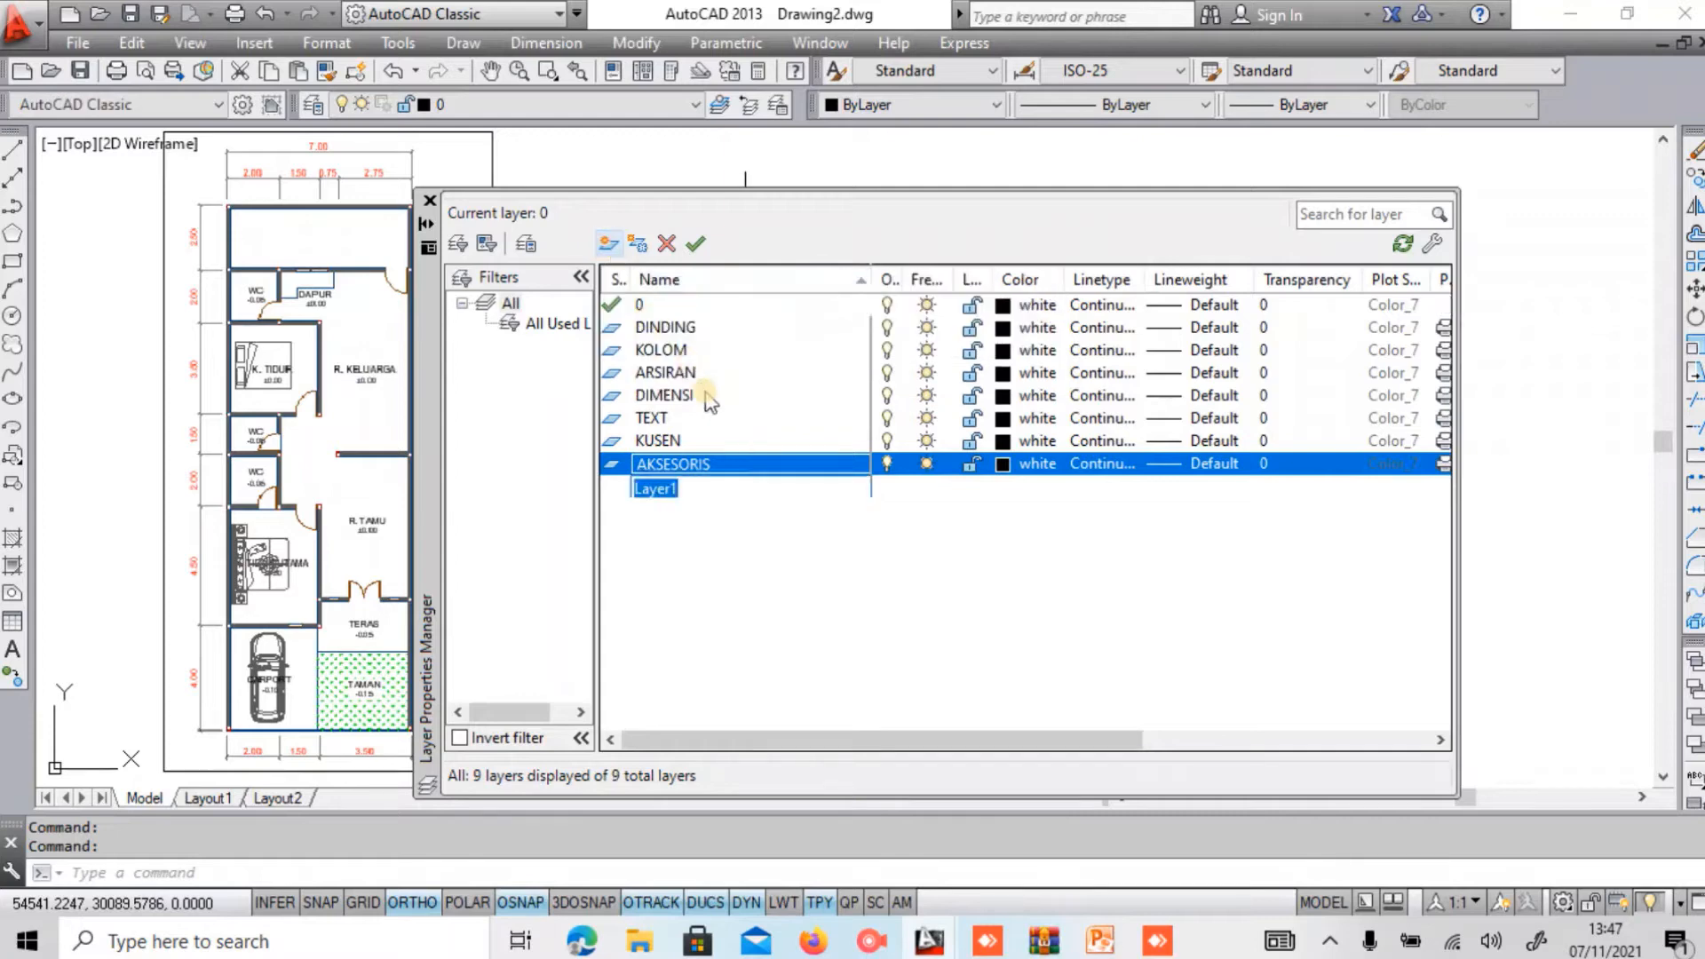
type("AS")
key("Return")
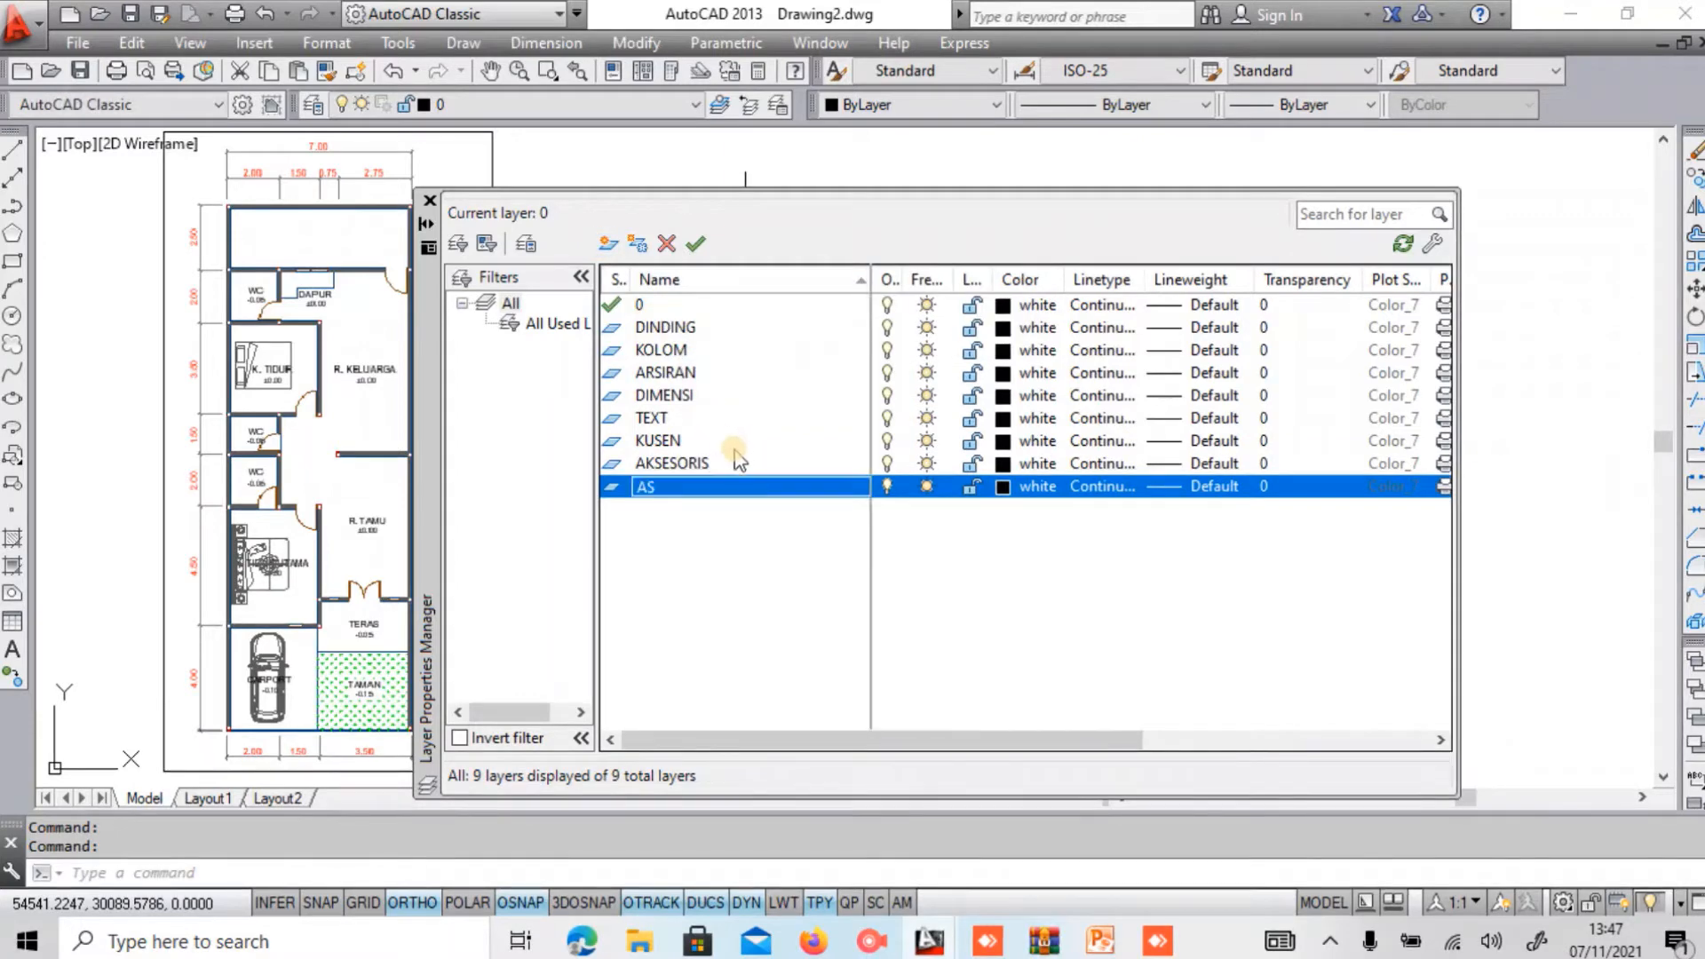
Assign index color 172 to the DINDING layer and index color 10 to the KOLOM layer.
left_click(1006, 328)
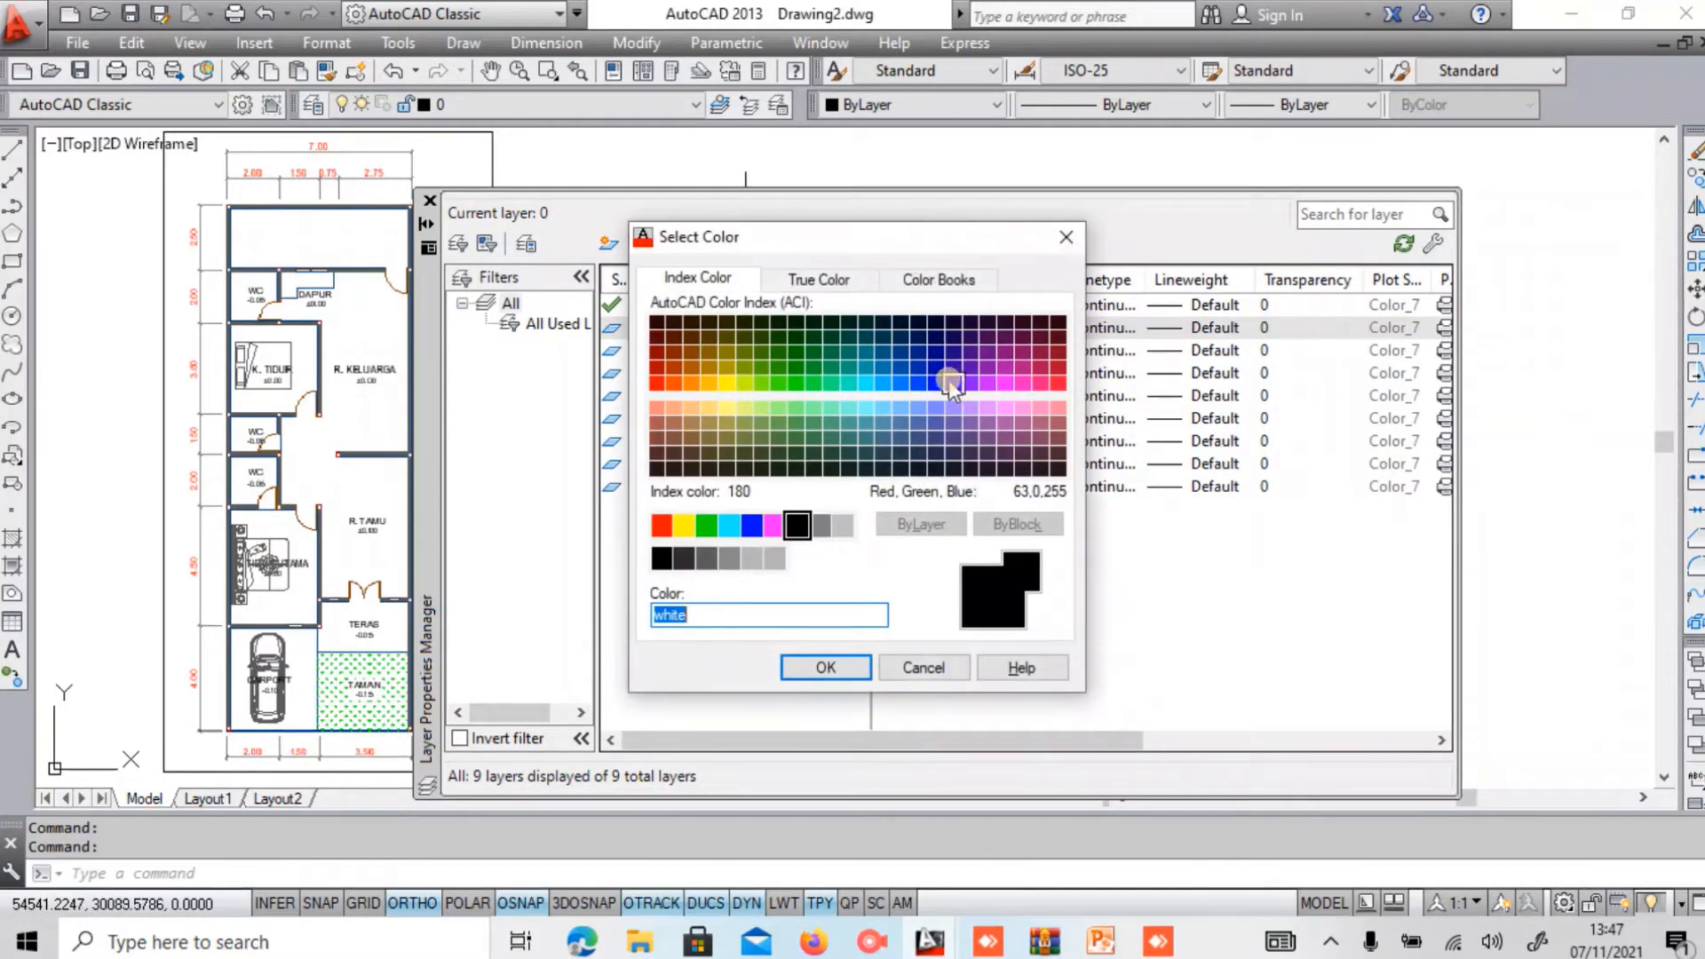
double_click(939, 371)
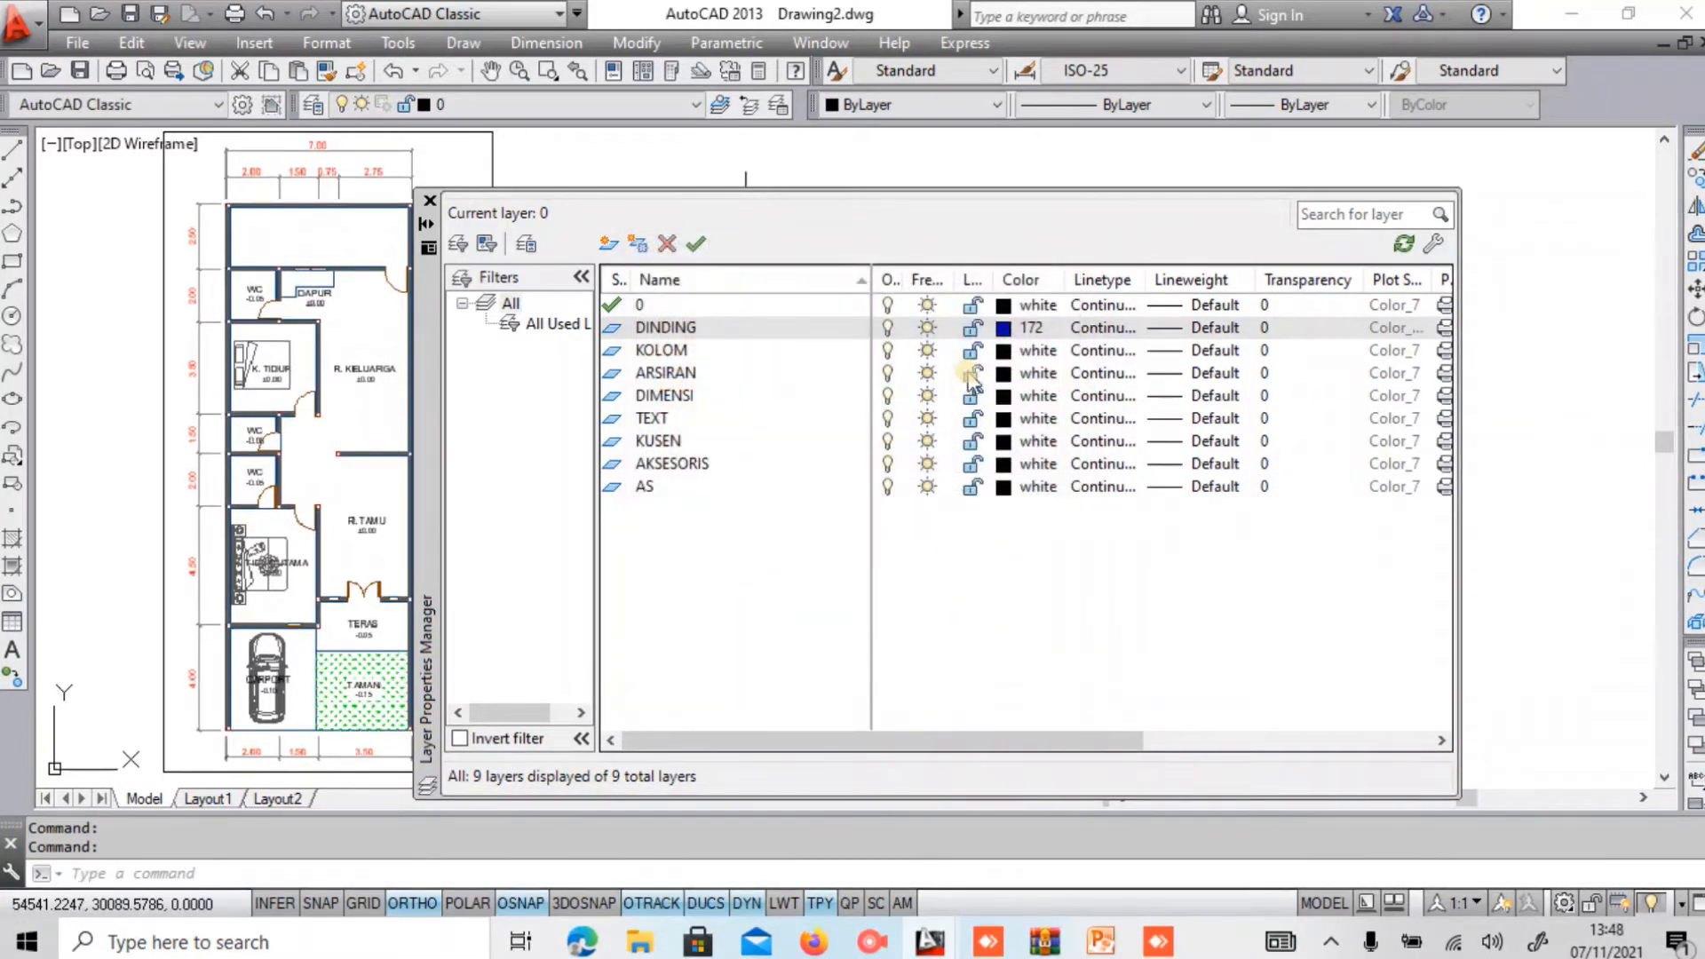
left_click(1004, 351)
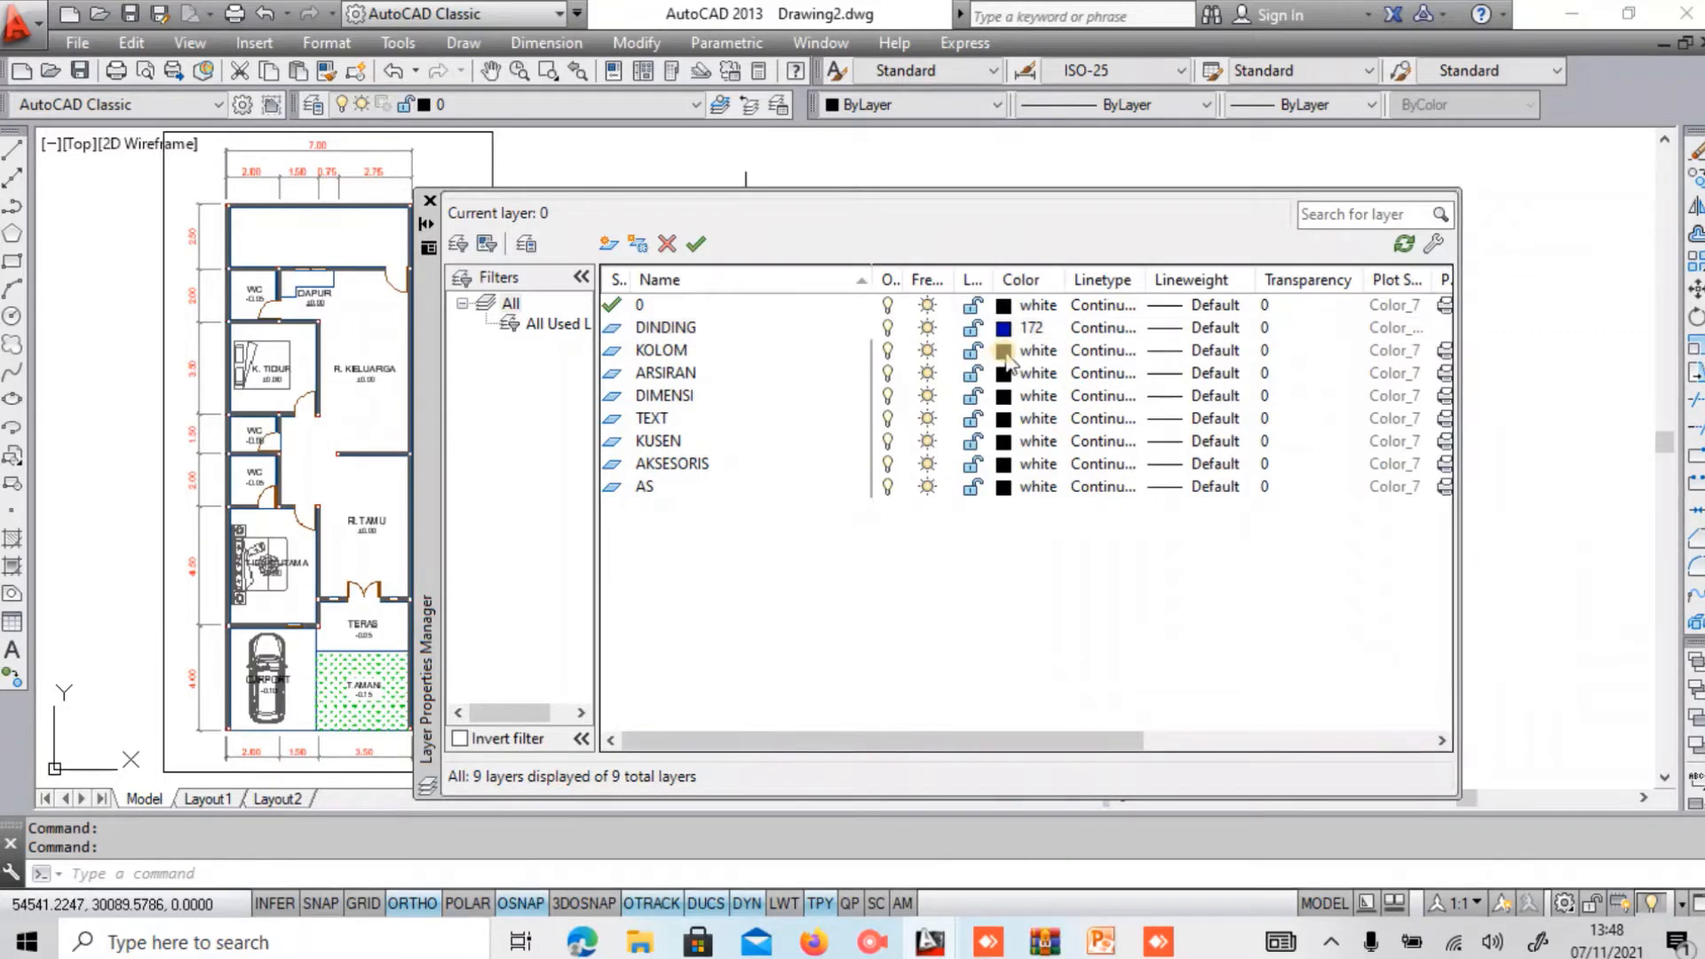
left_click(671, 369)
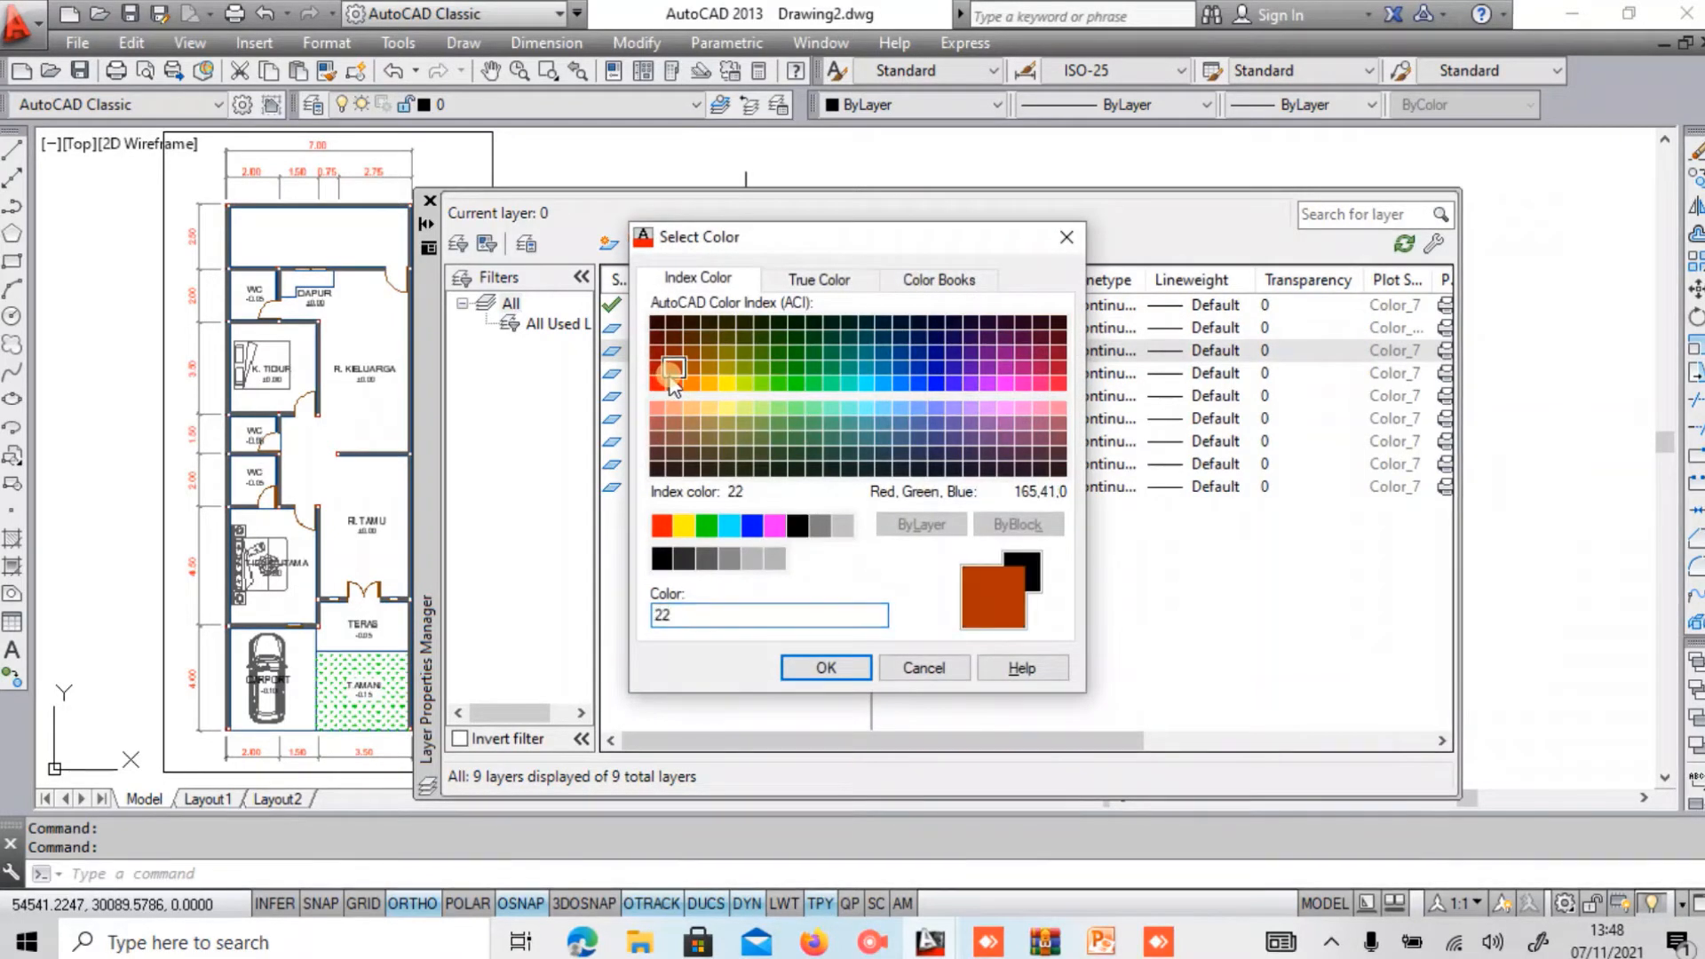
left_click(658, 384)
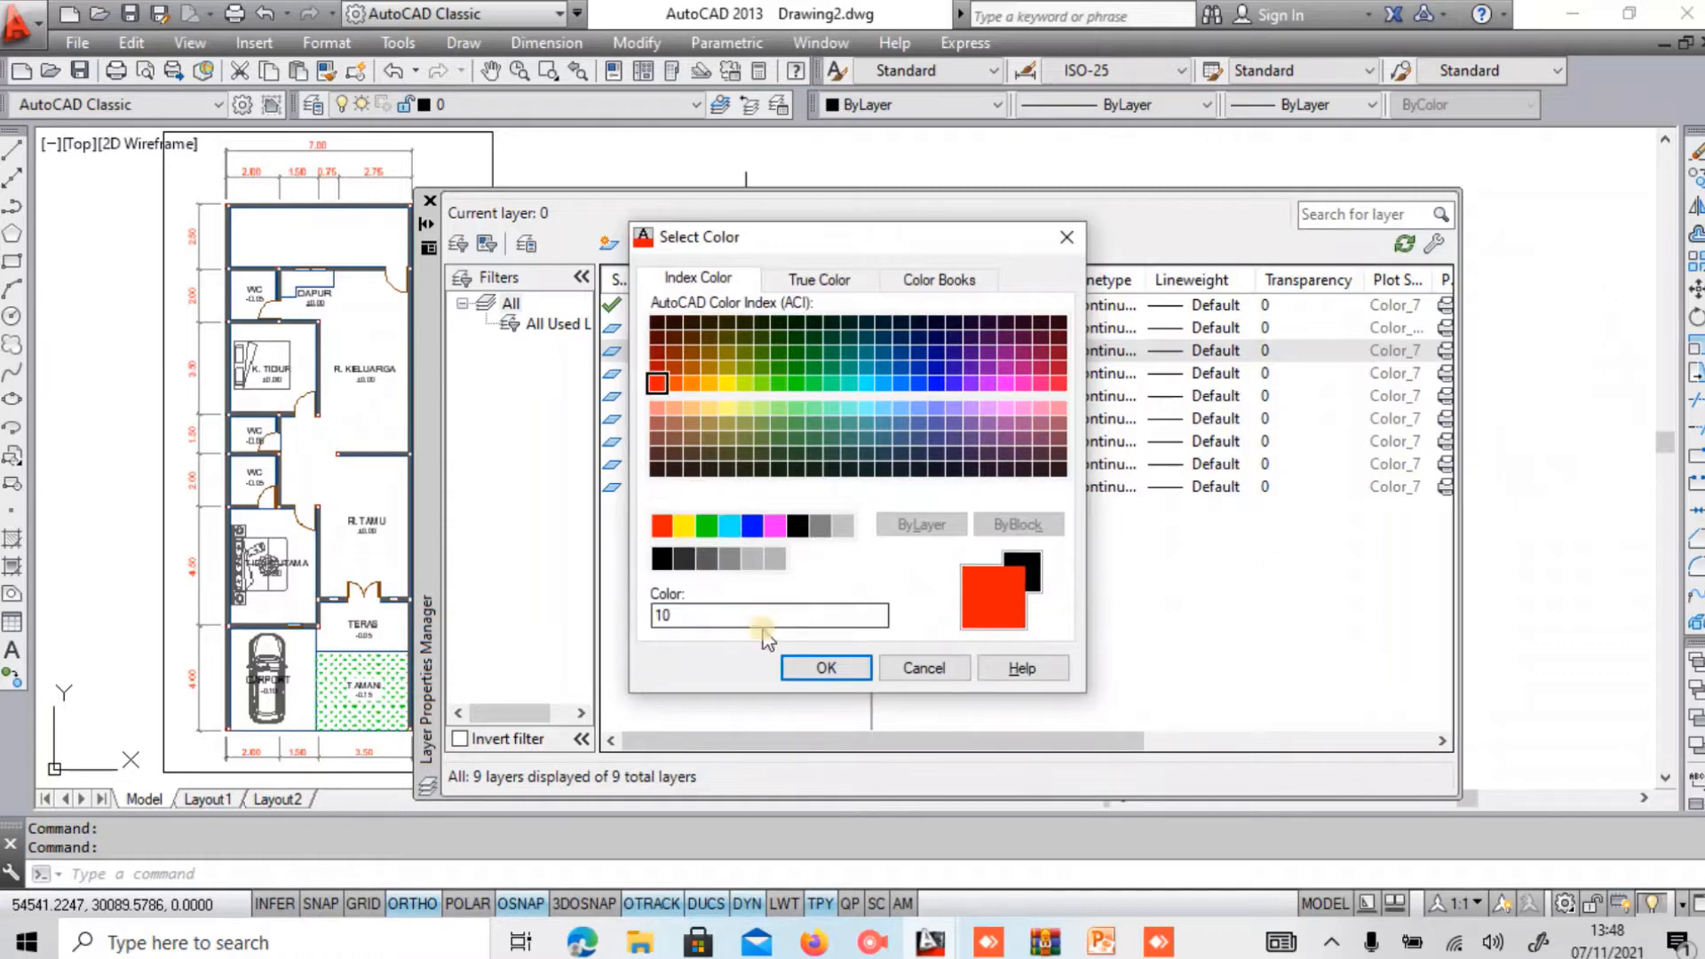
left_click(821, 668)
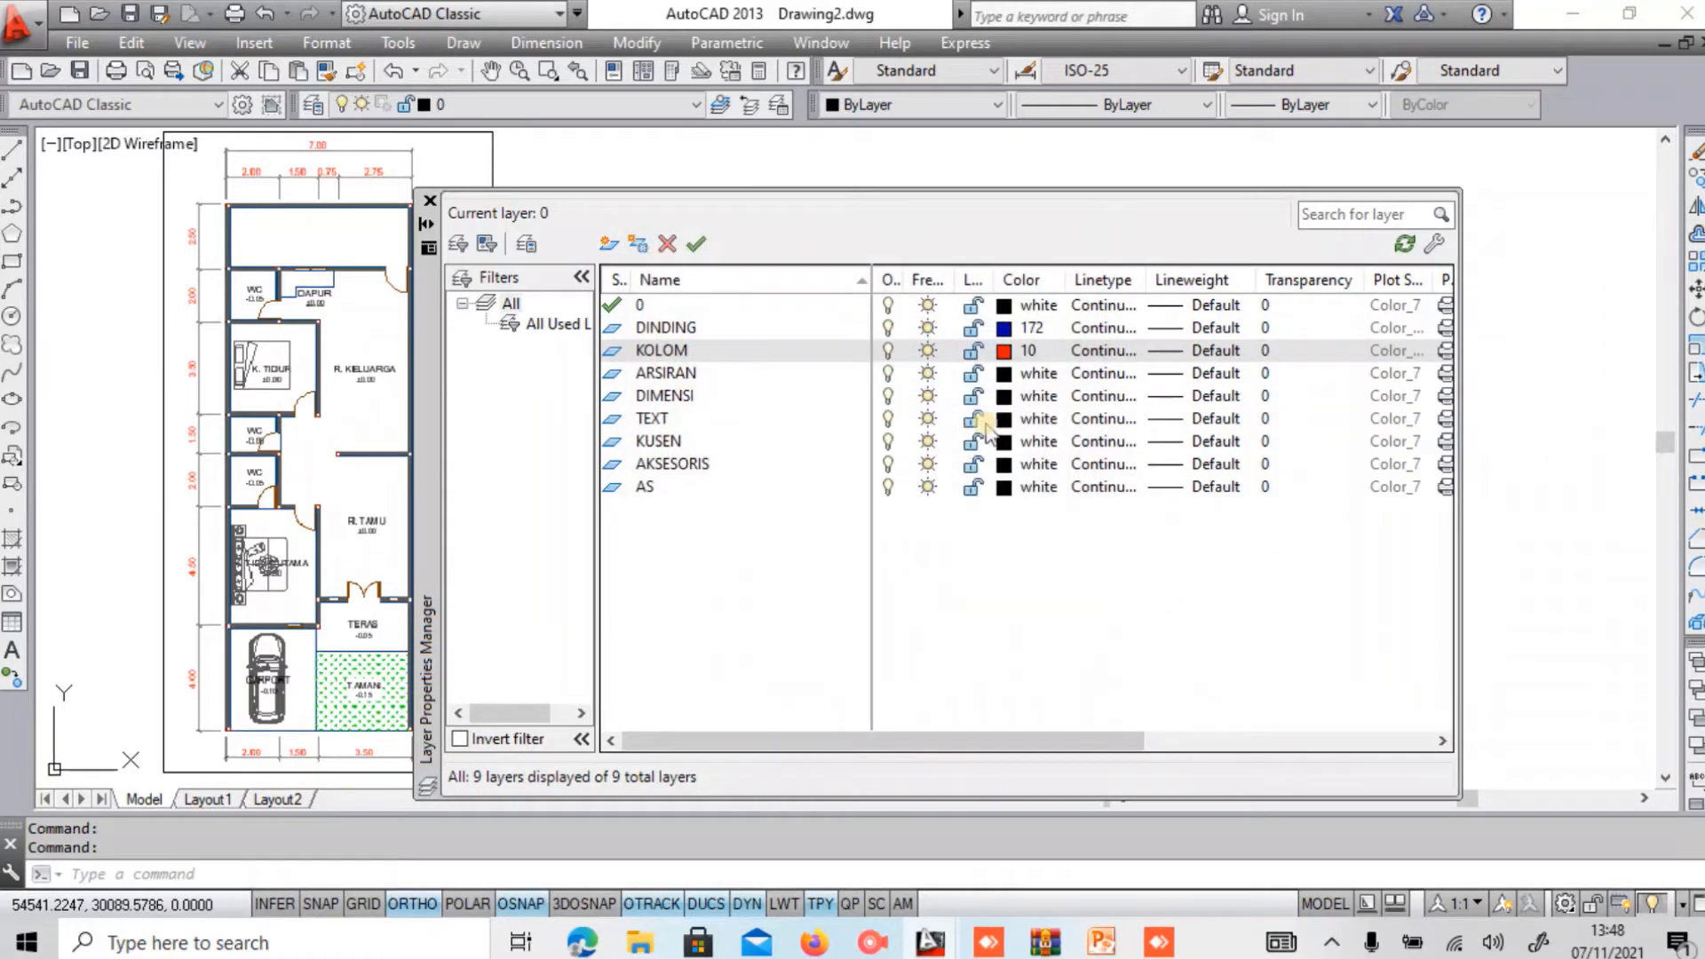
Set the color of both the ARSIRAN and DIMENSI layers to gray, index color 252.
left_click(1005, 373)
left_click(707, 559)
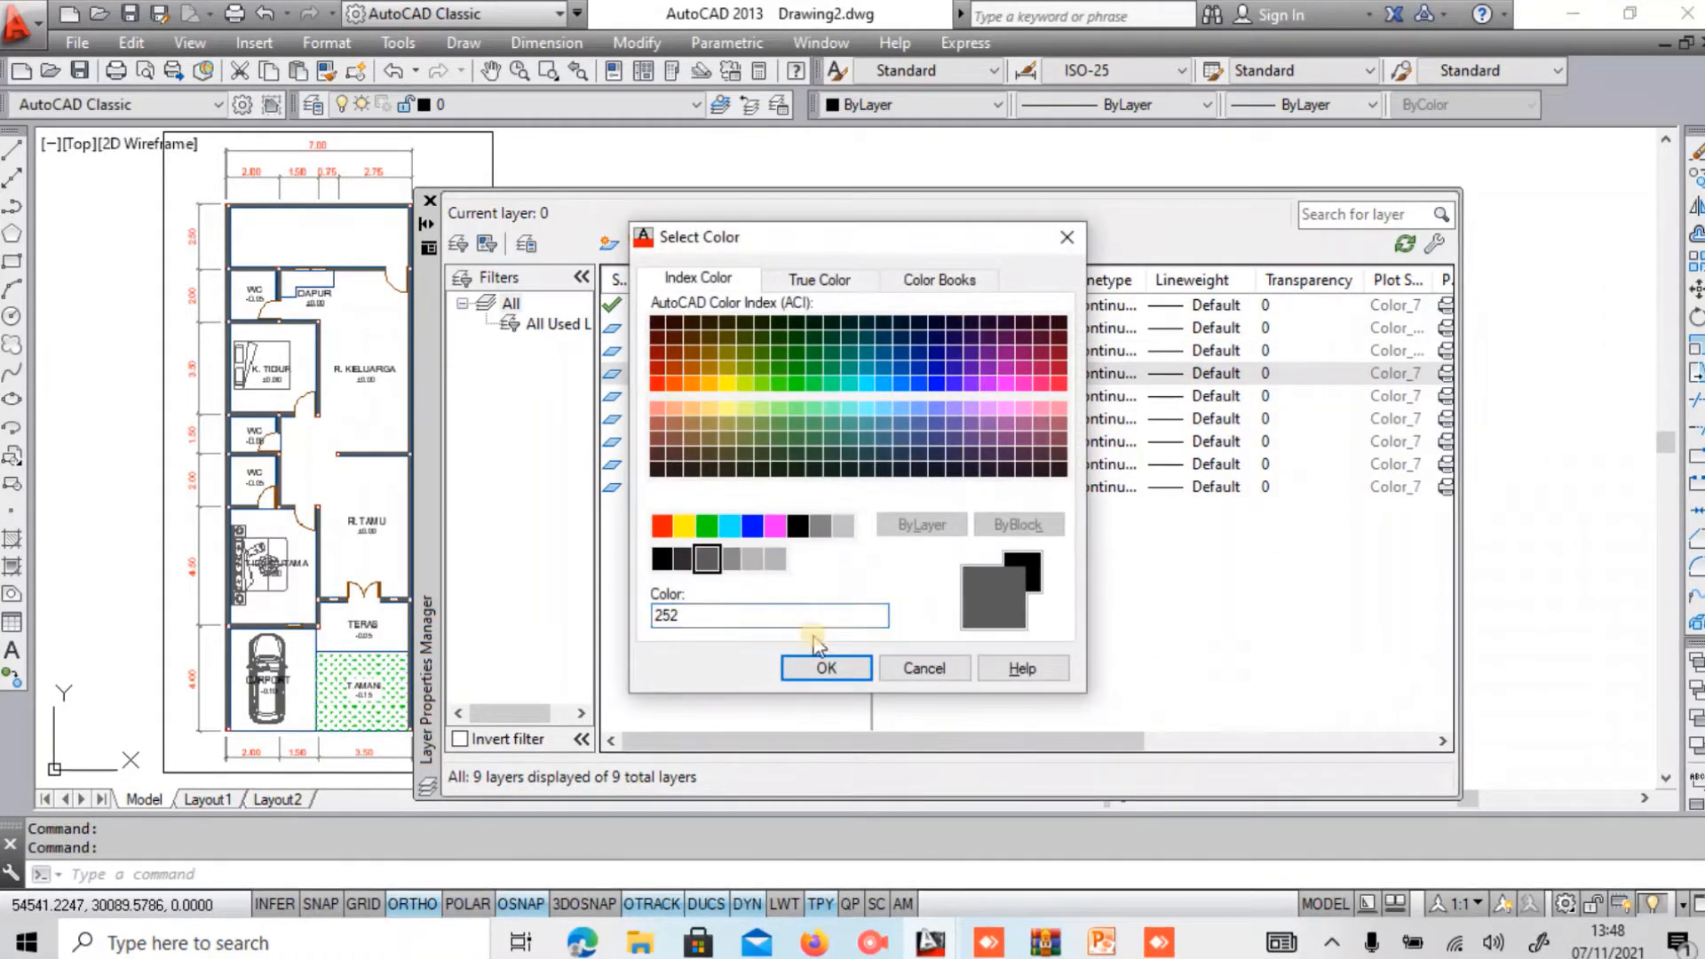
left_click(825, 666)
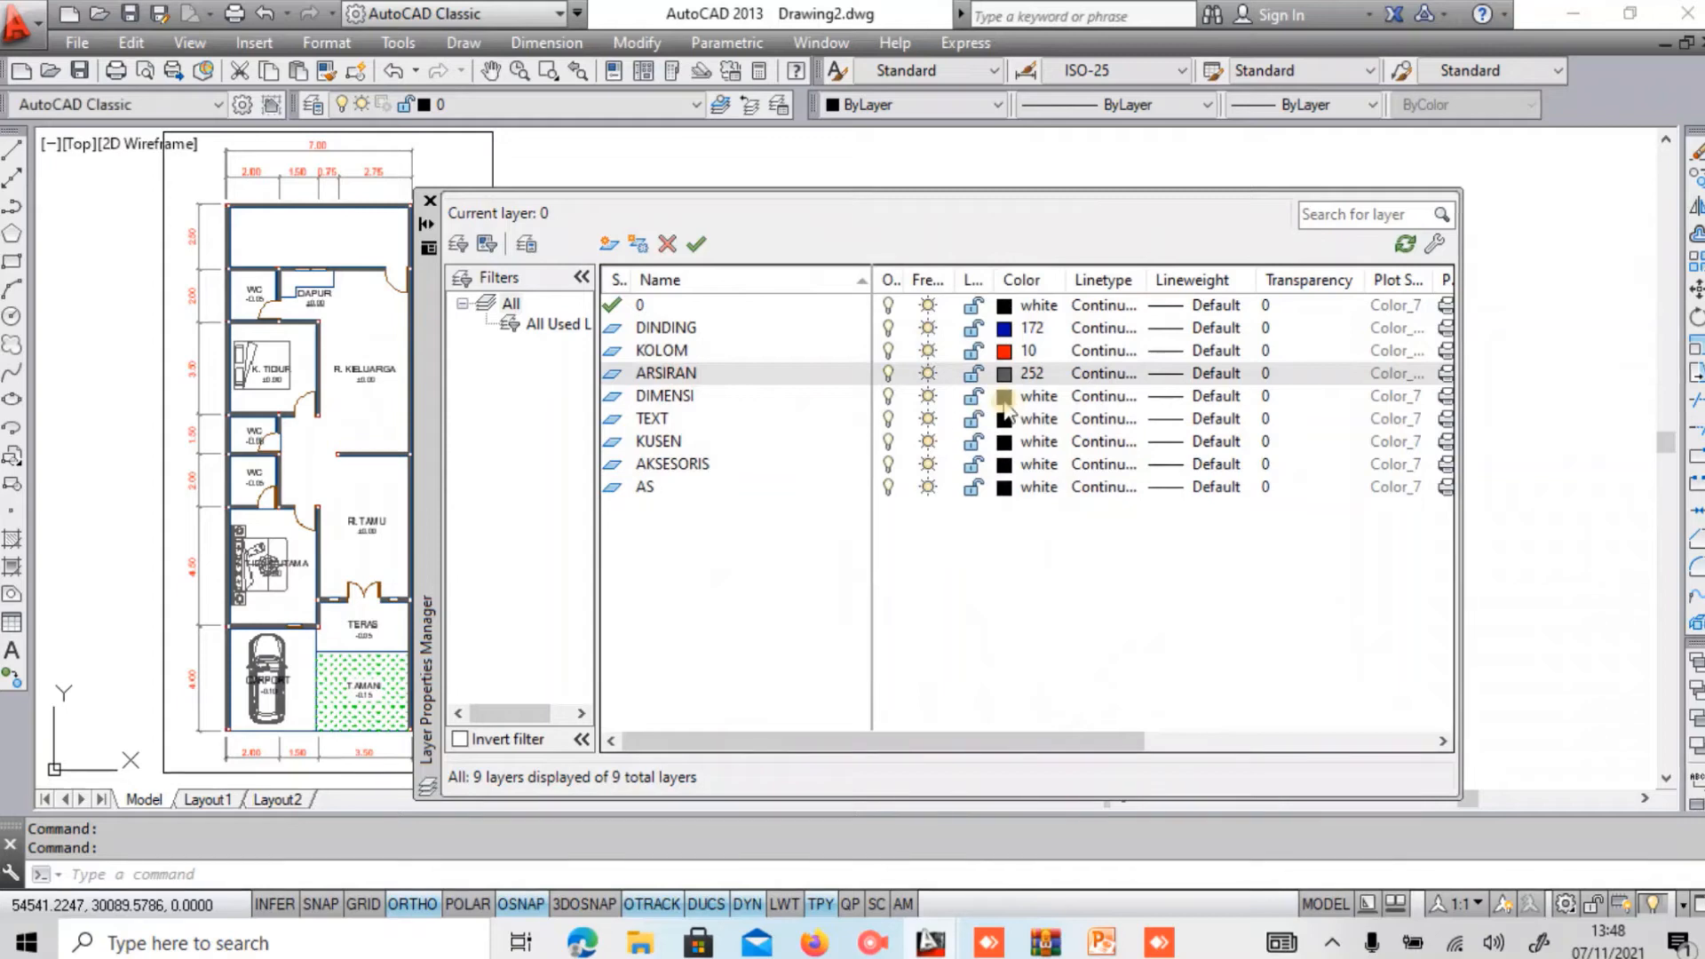
left_click(1004, 396)
left_click(707, 559)
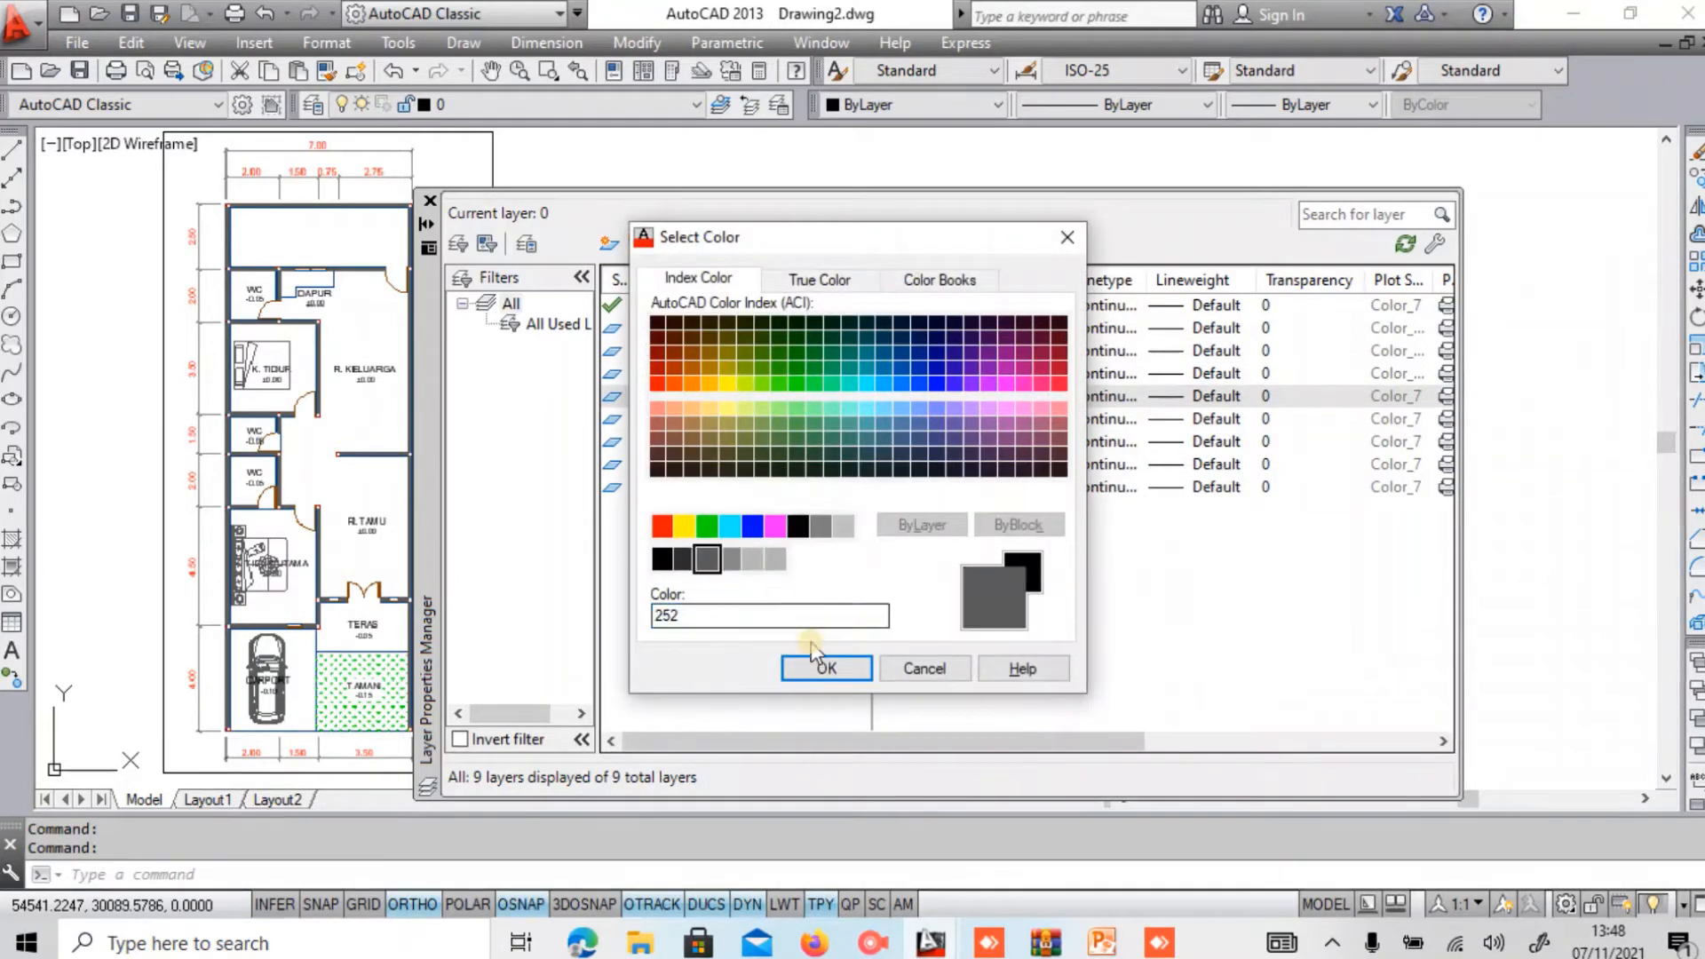
left_click(818, 670)
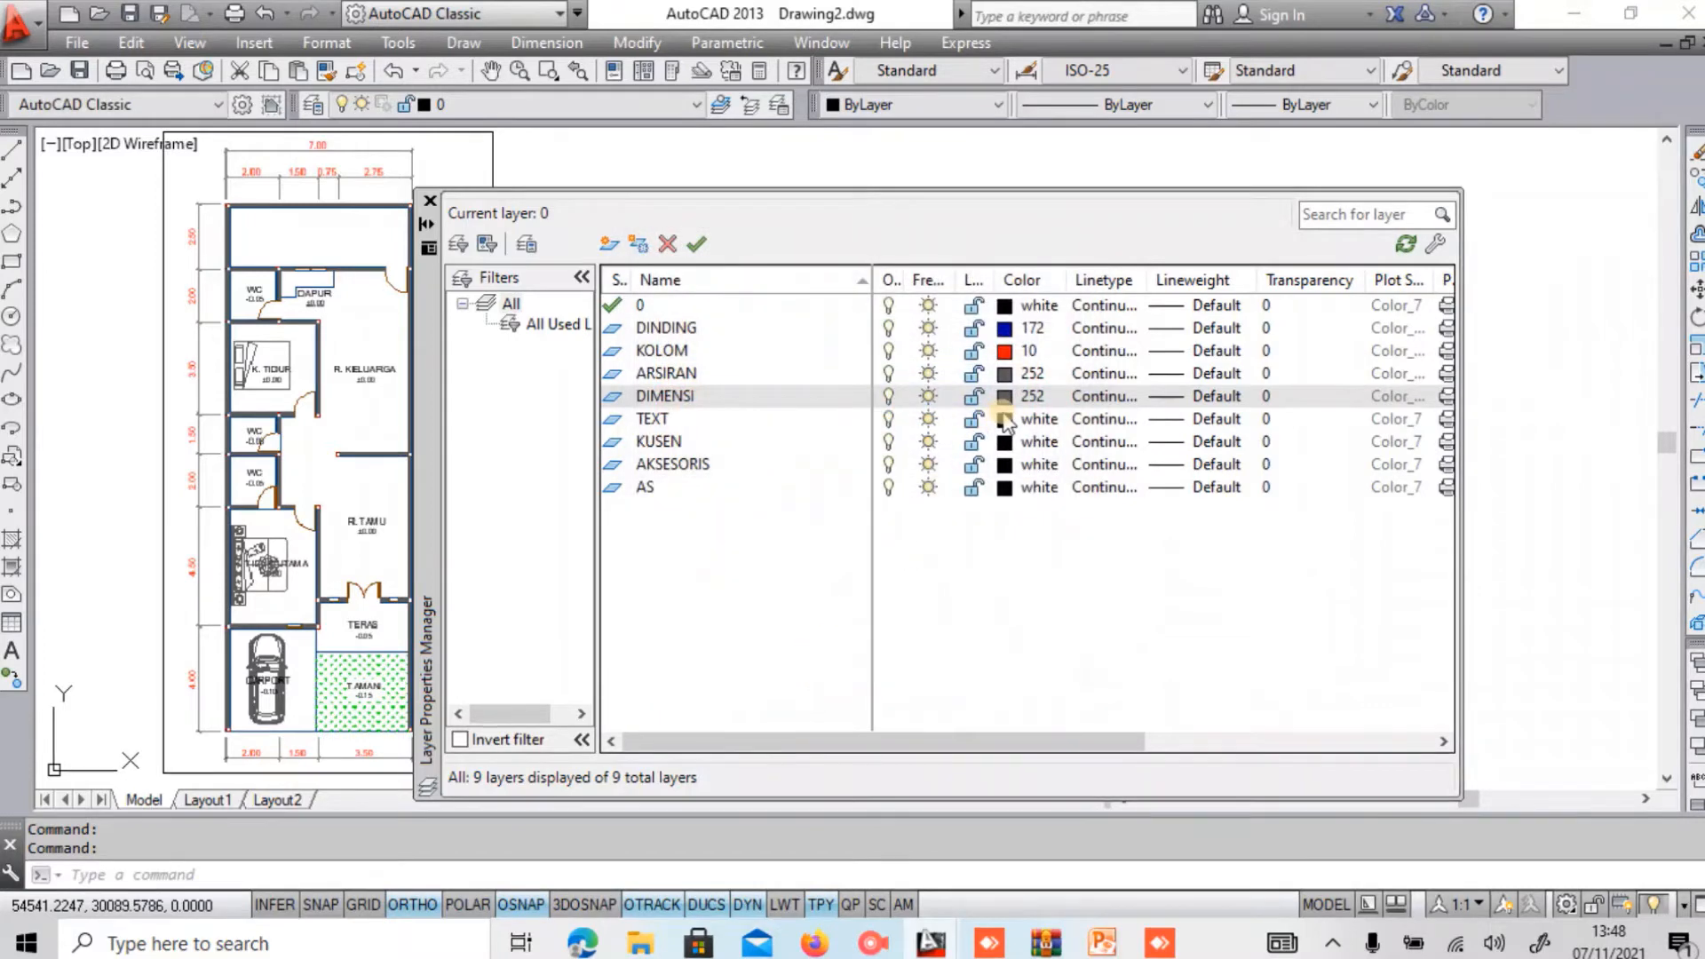
Accept white as the TEXT layer's color and assign brown, index color 34, to the KUSEN layer.
left_click(1005, 419)
left_click(808, 613)
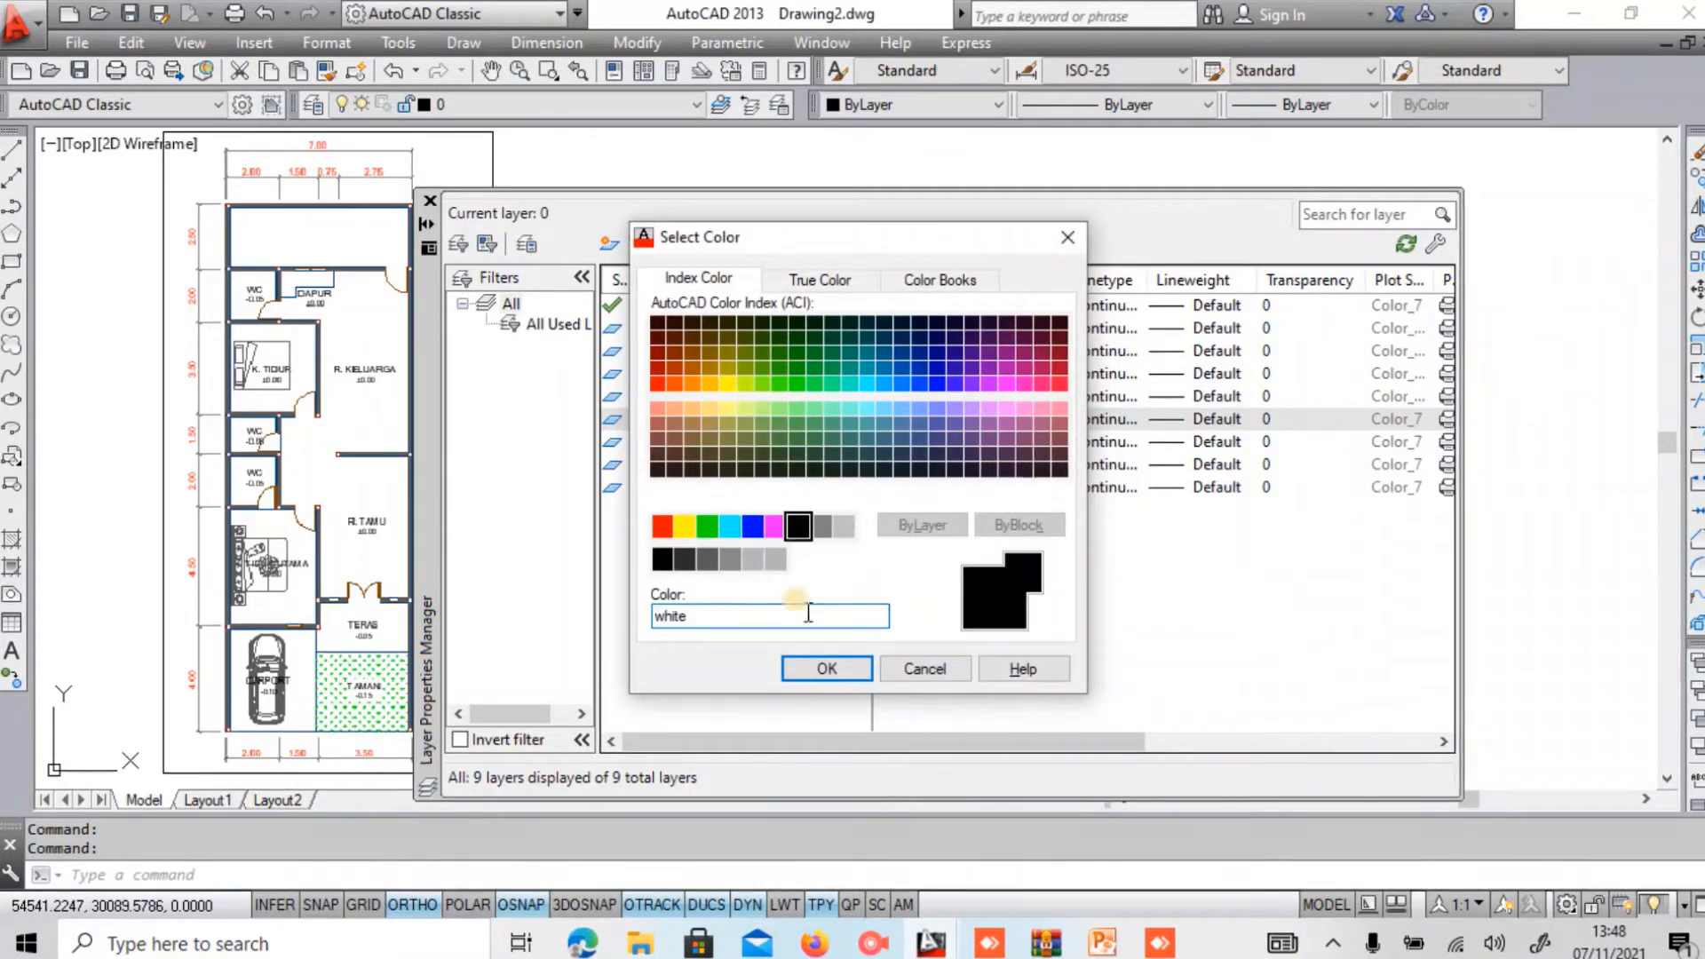
left_click(828, 669)
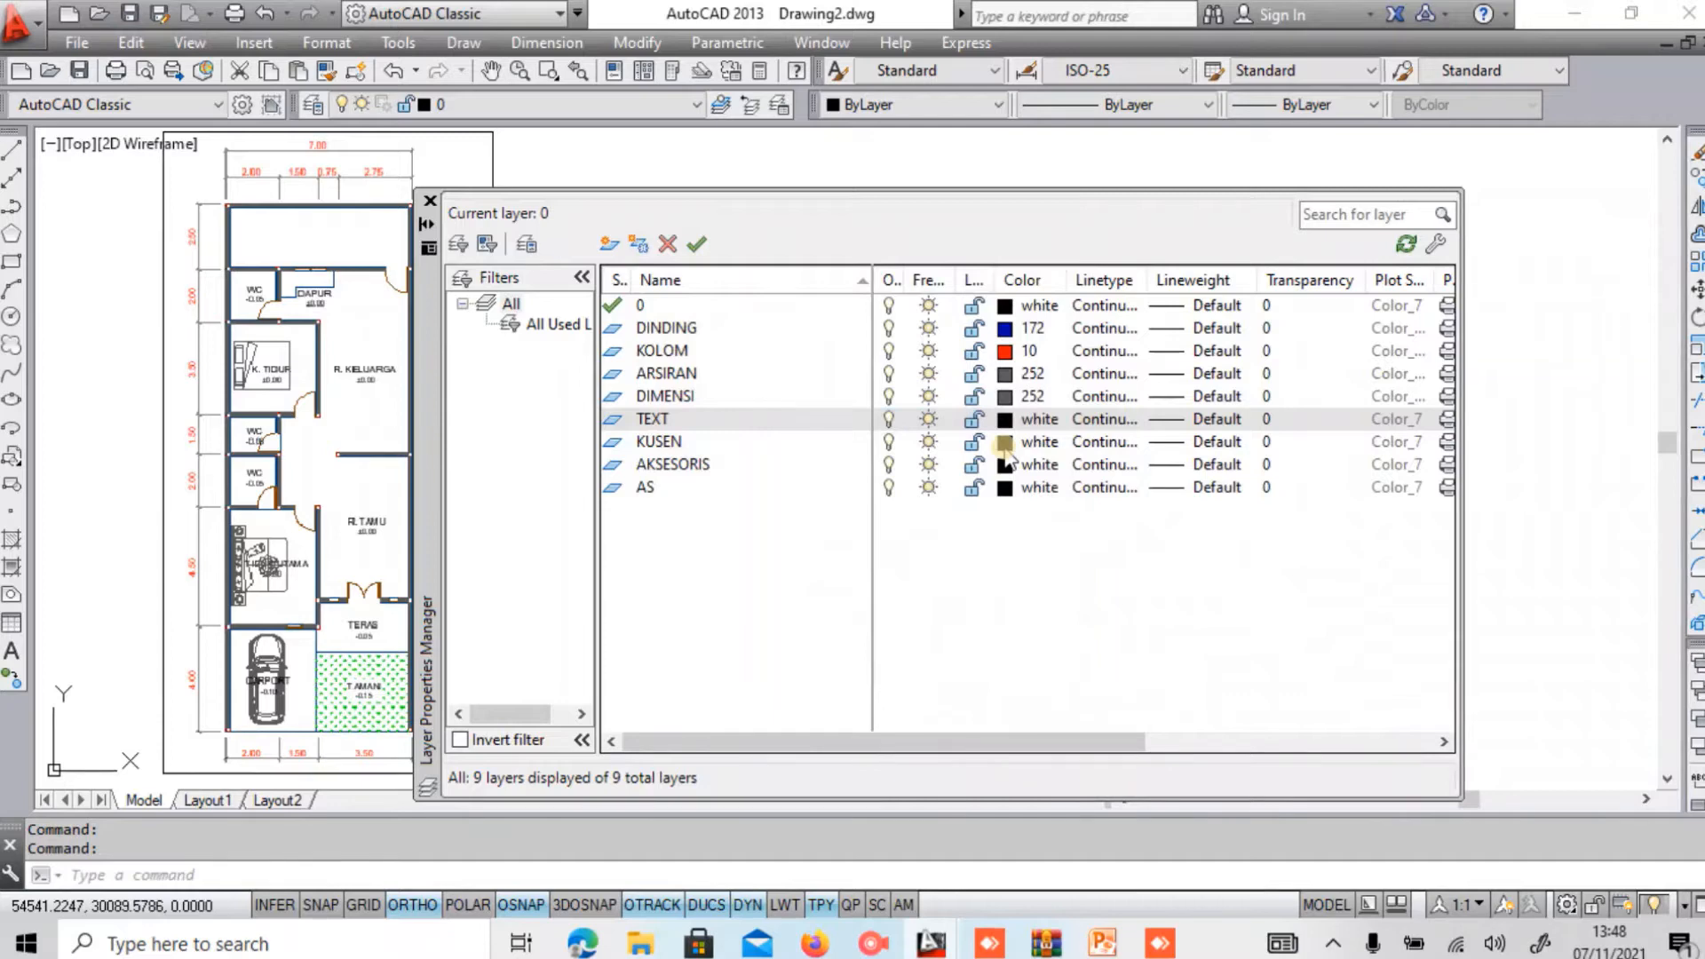
left_click(1004, 444)
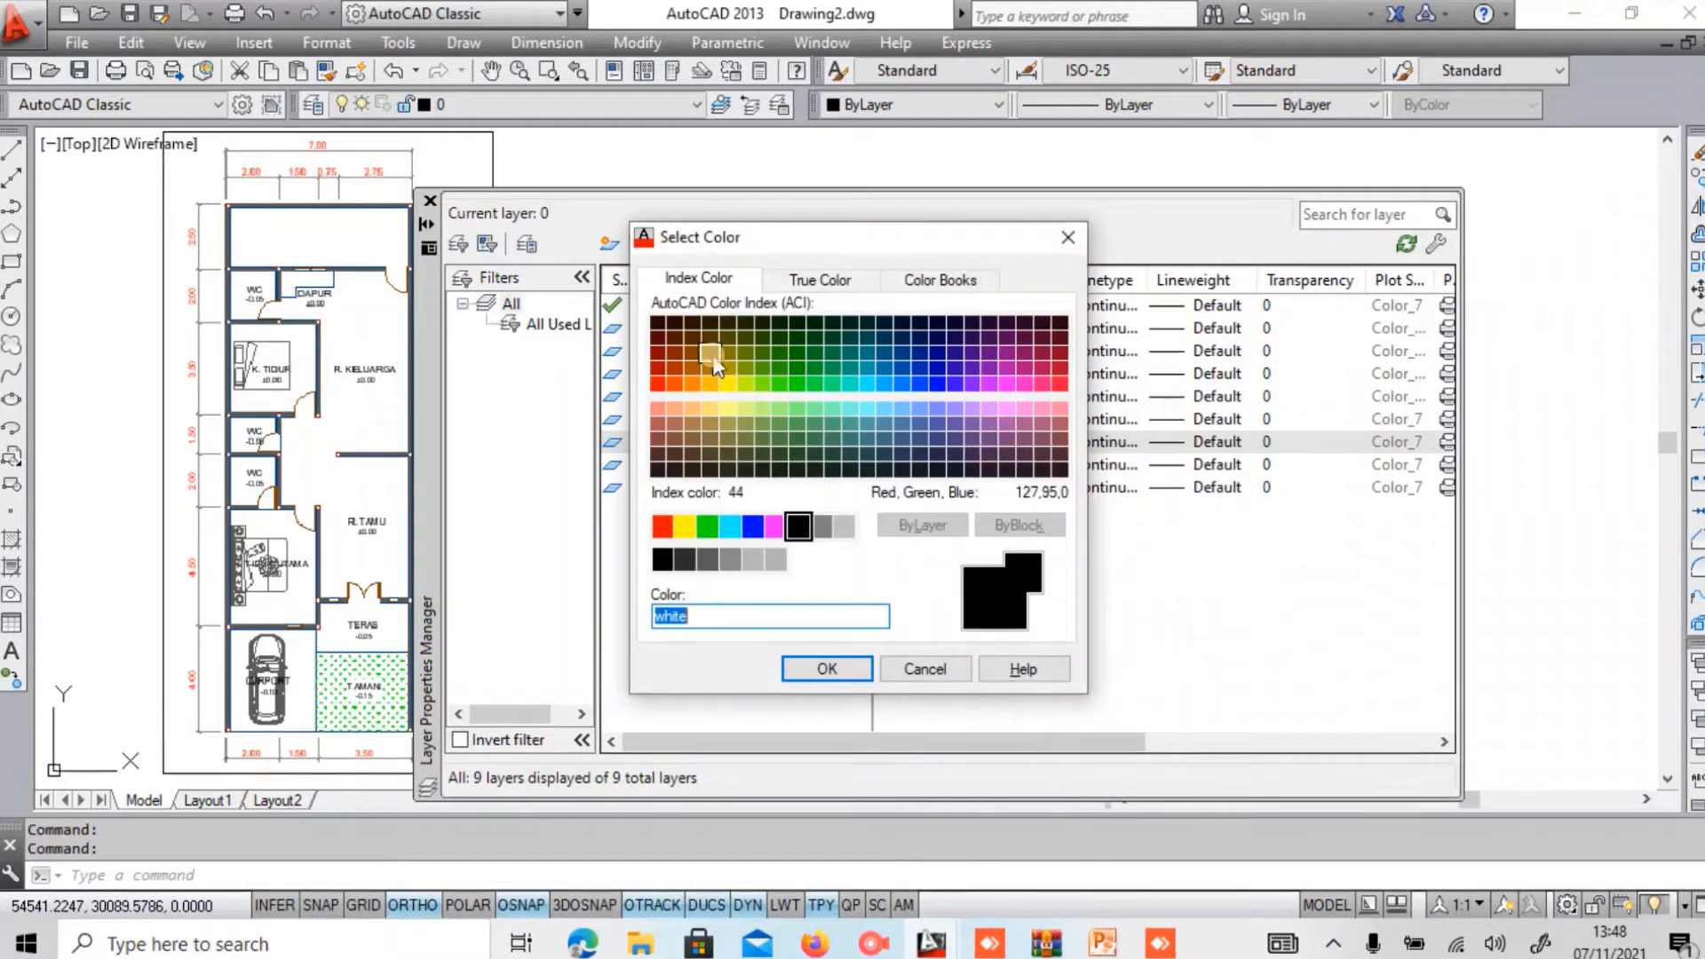
left_click(695, 360)
left_click(827, 669)
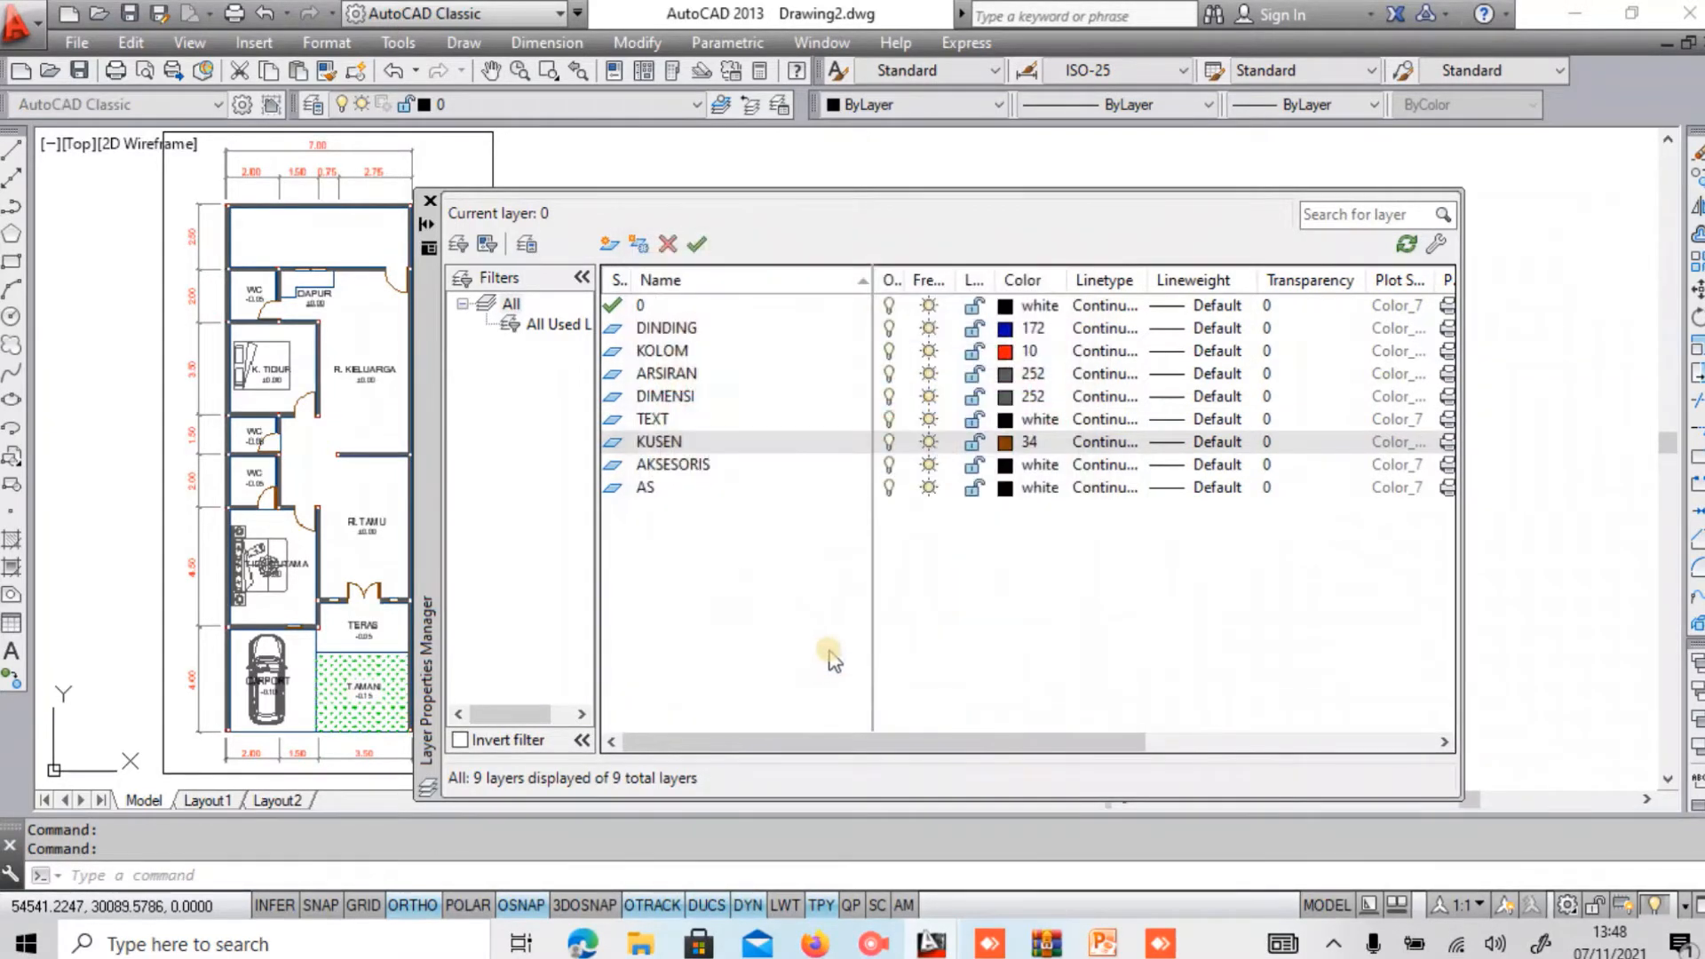
Set the AKSESORIS layer's color to gray, index color 252.
left_click(1005, 465)
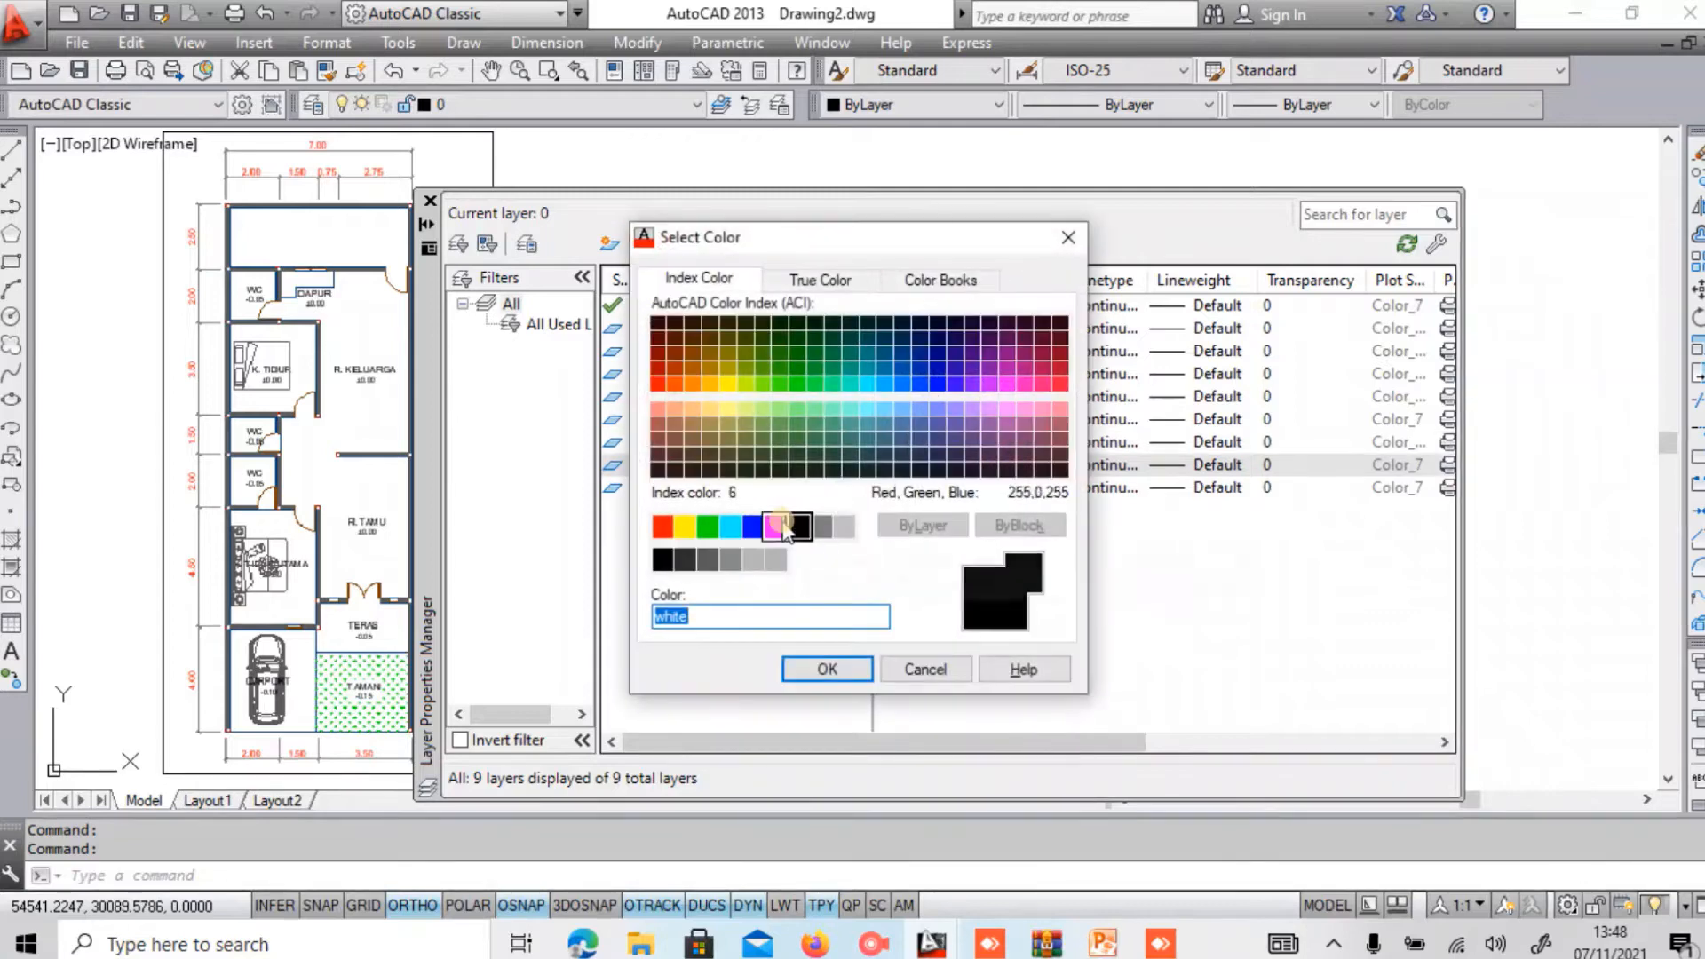
left_click(707, 560)
left_click(825, 670)
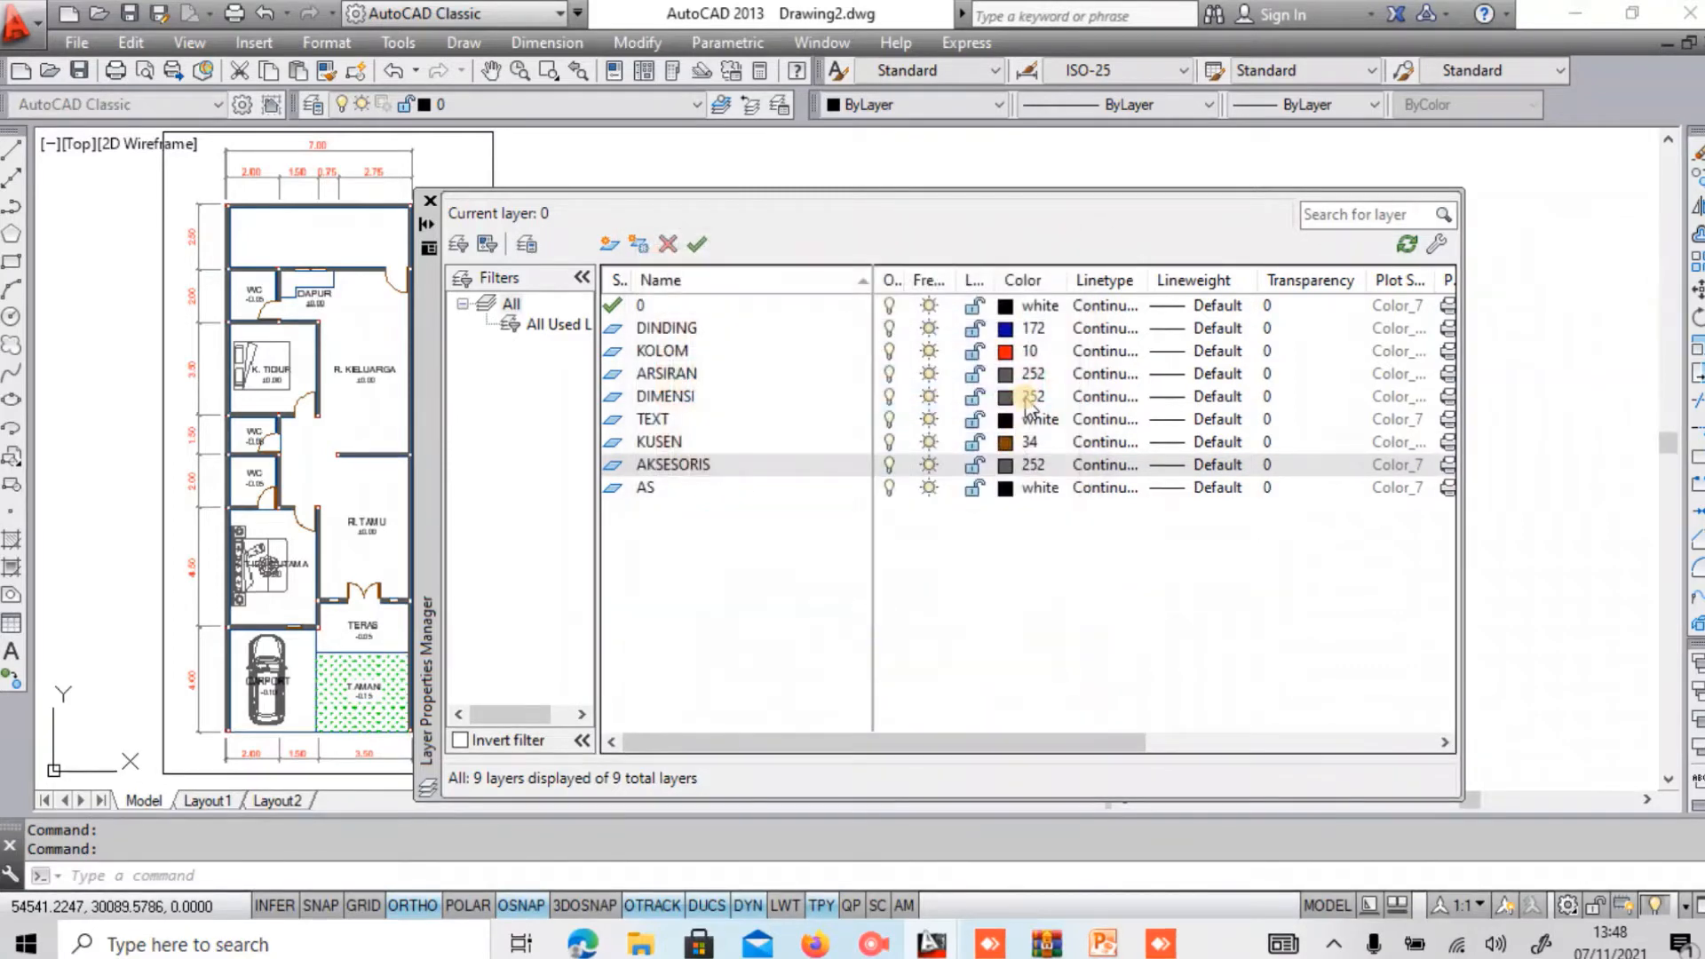
Change the DIMENSI layer's color to white and widen the Linetype column to show the full linetype names.
left_click(1005, 397)
left_click(799, 527)
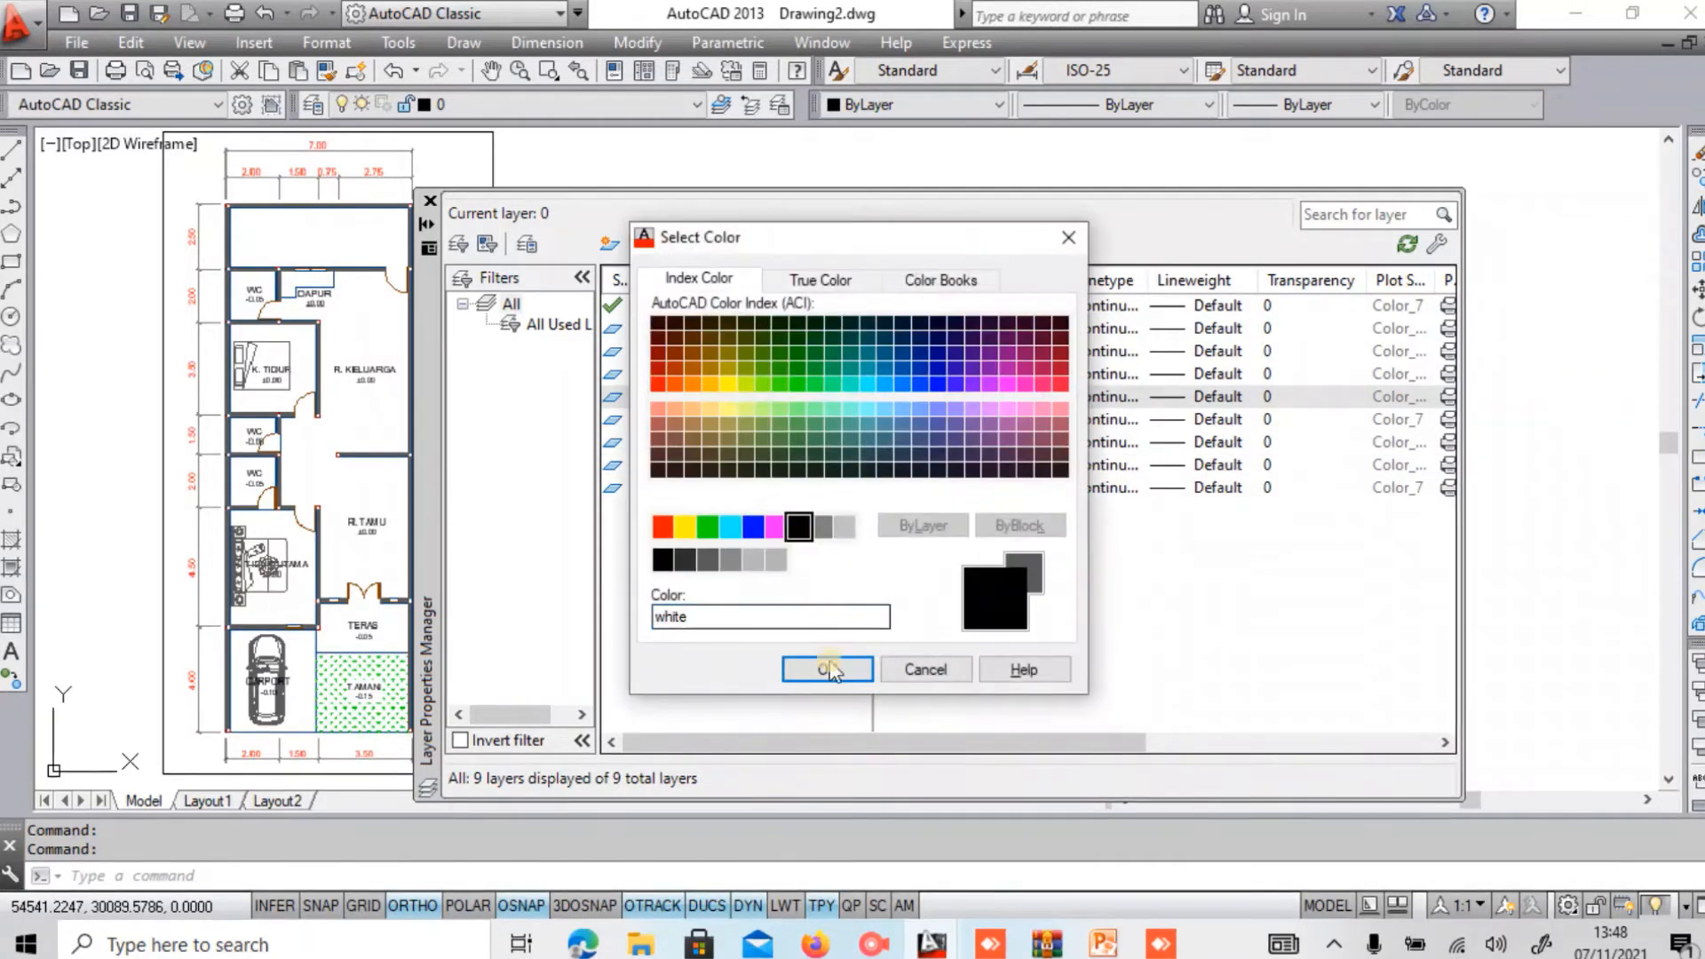
left_click(827, 671)
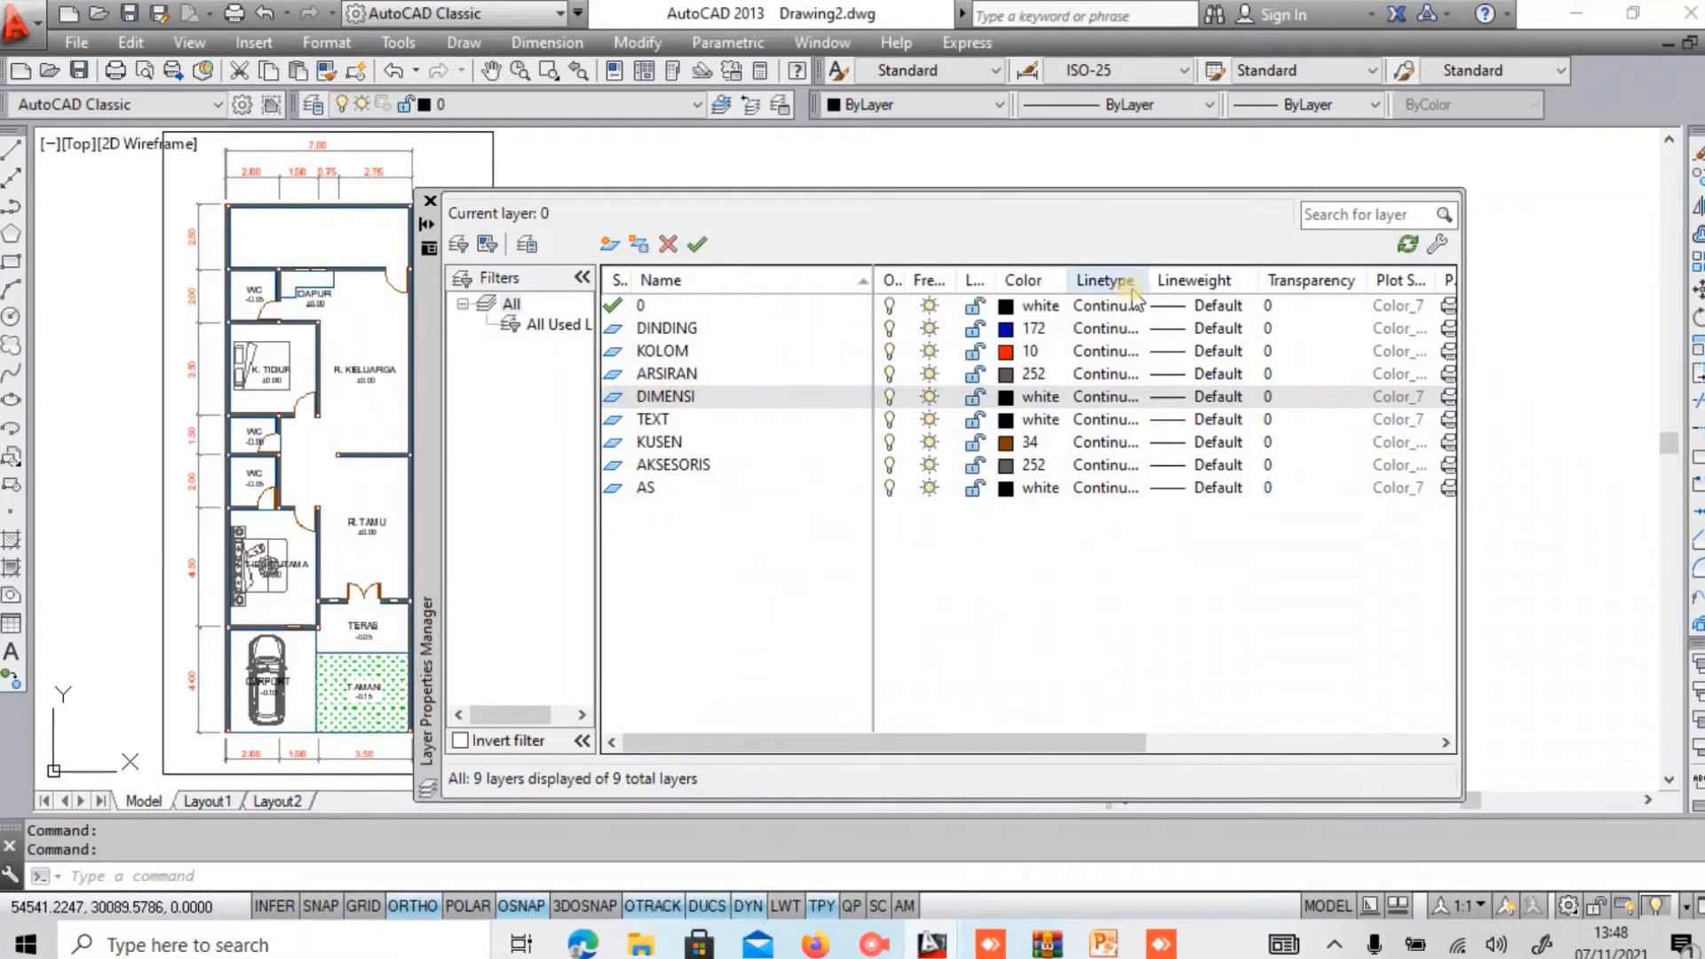
left_click_drag(1145, 278, 1176, 278)
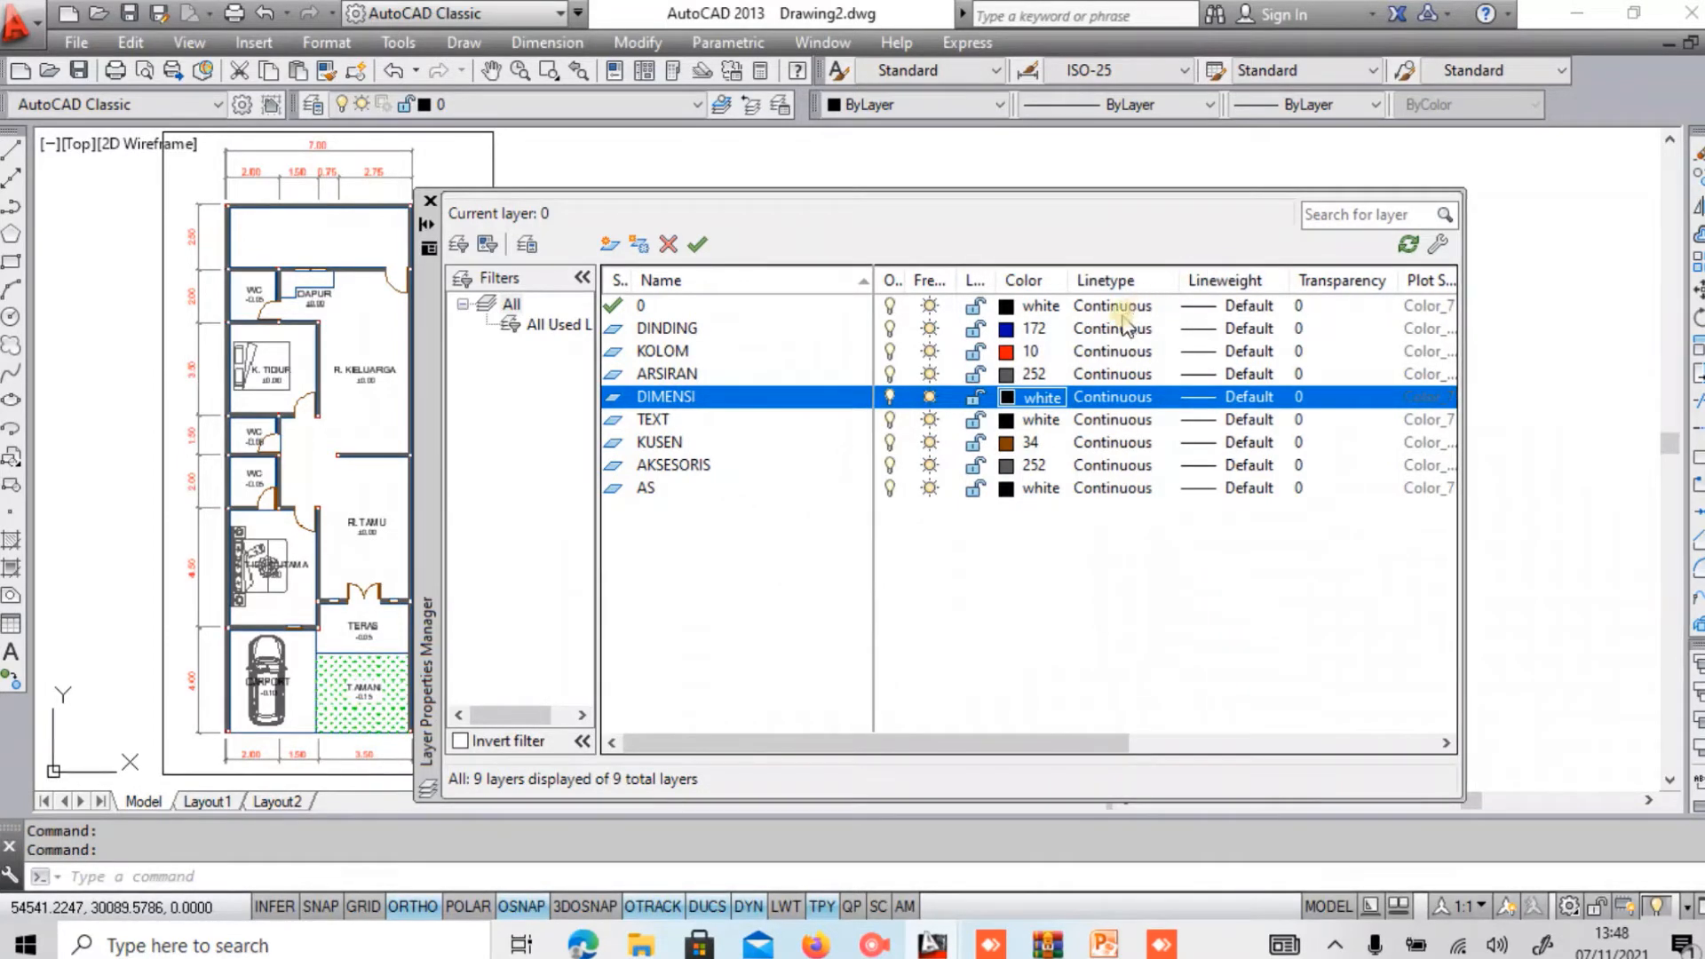
Set the lineweight of both the DINDING and KOLOM layers to 0.15 mm.
left_click(1247, 329)
left_click(1248, 328)
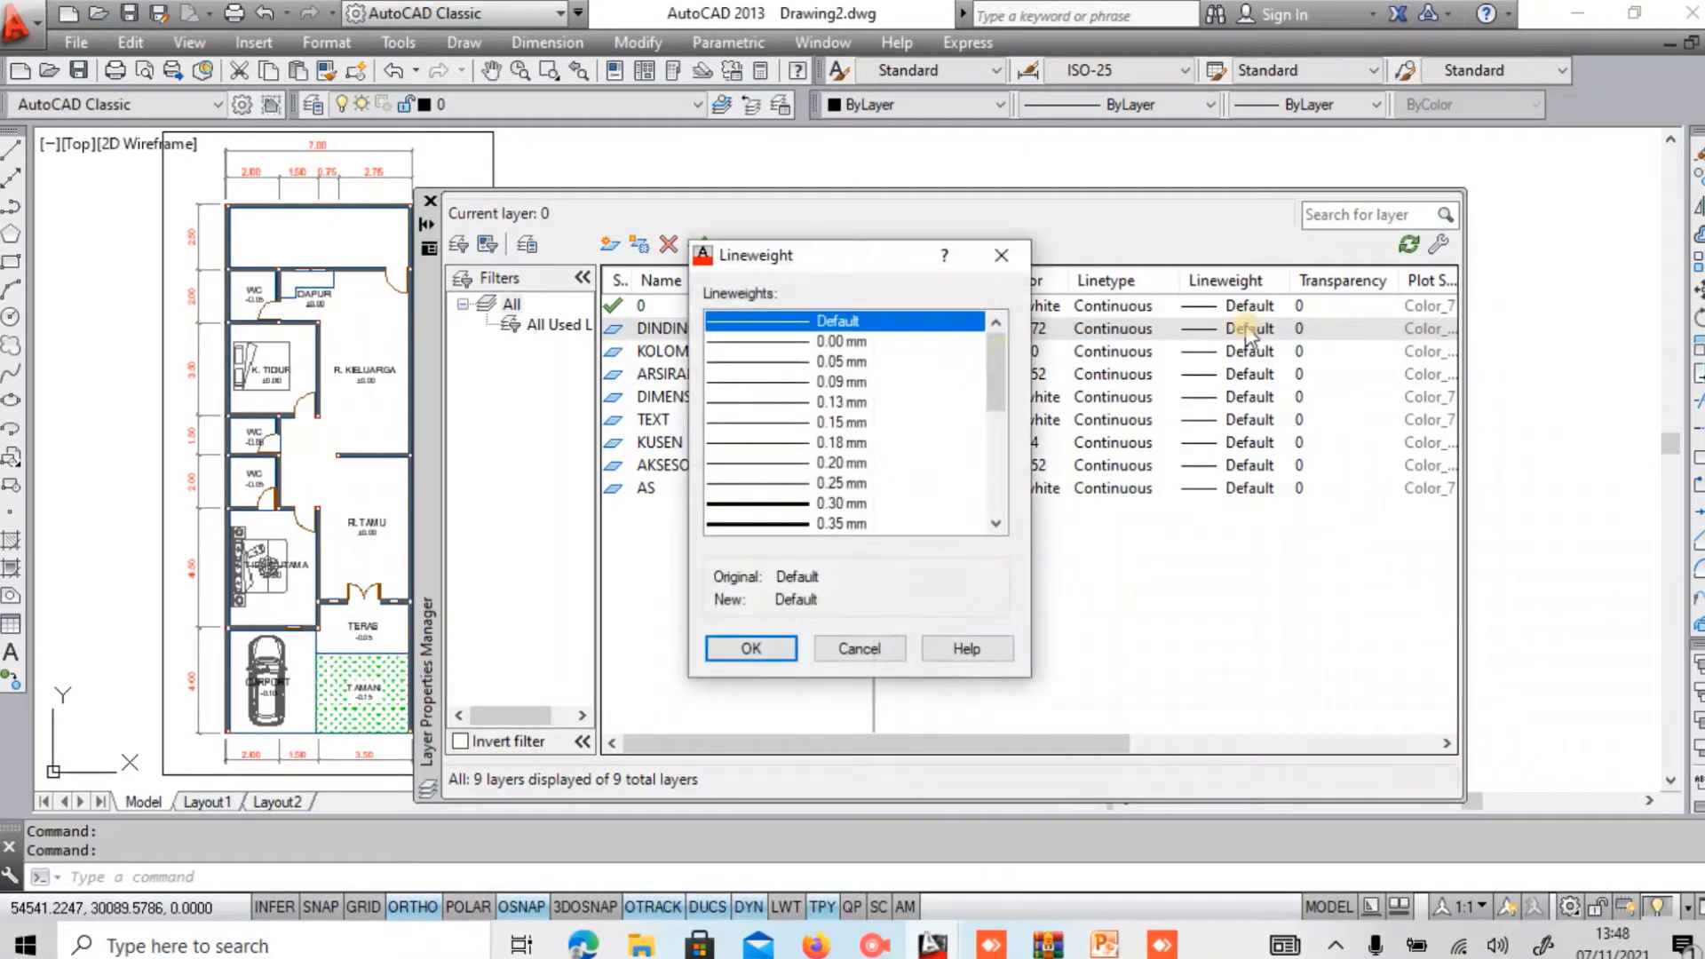
left_click(848, 422)
left_click(751, 647)
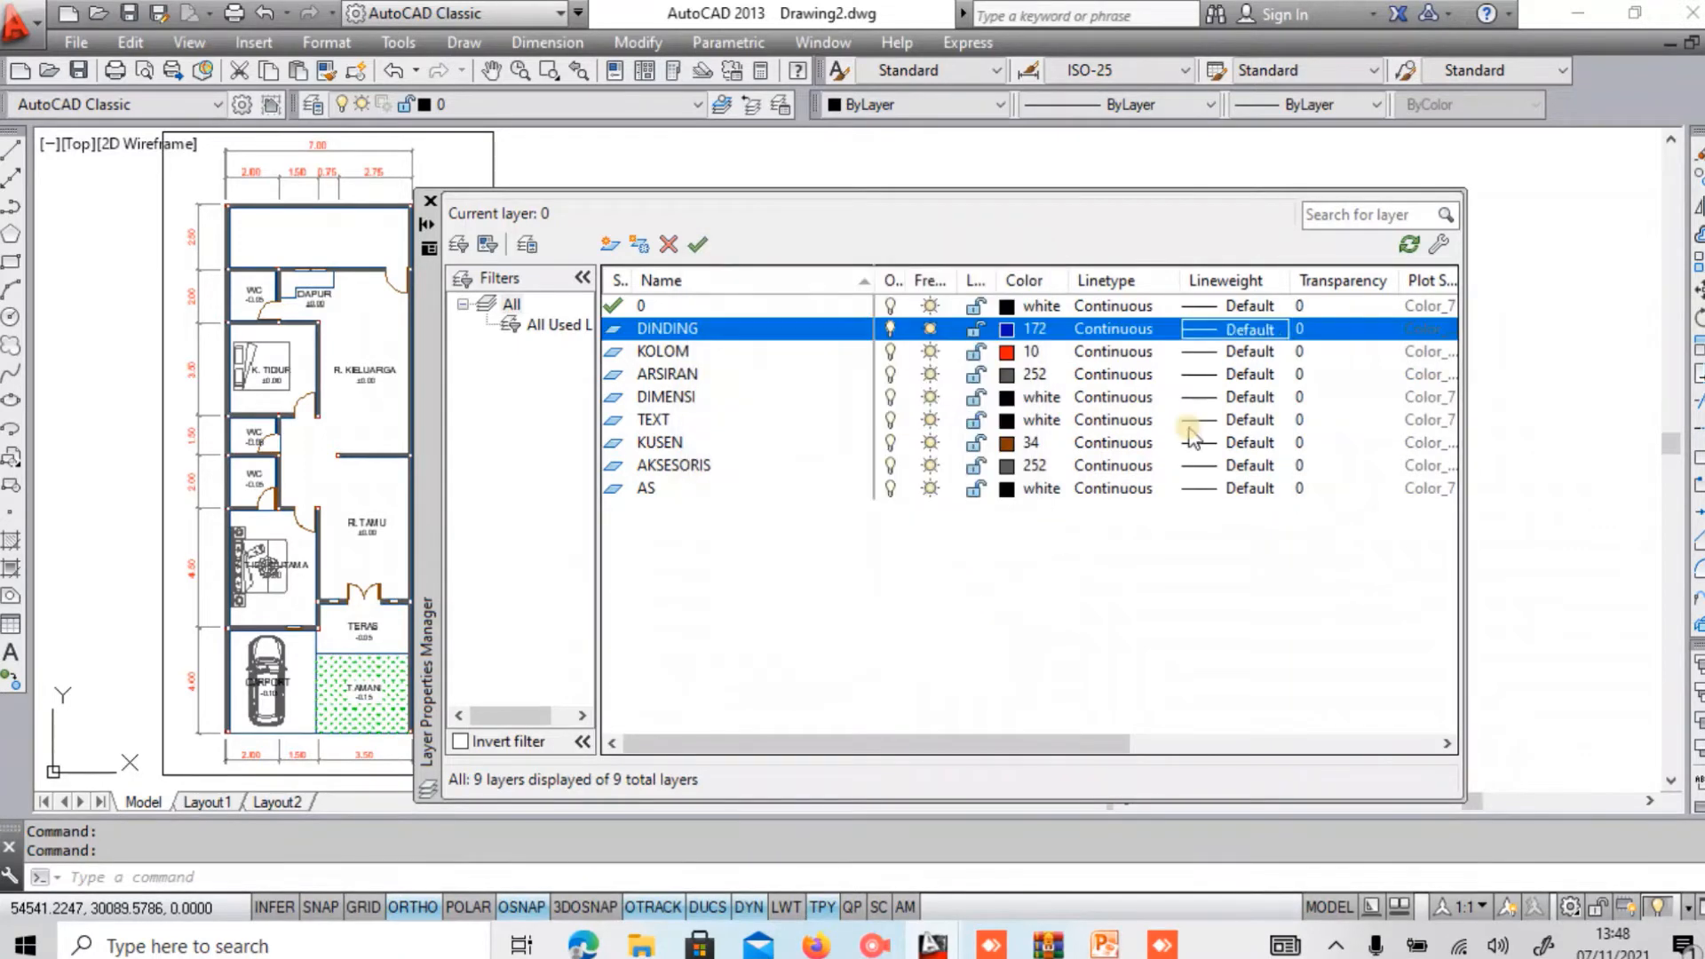
left_click(1243, 355)
left_click(1244, 356)
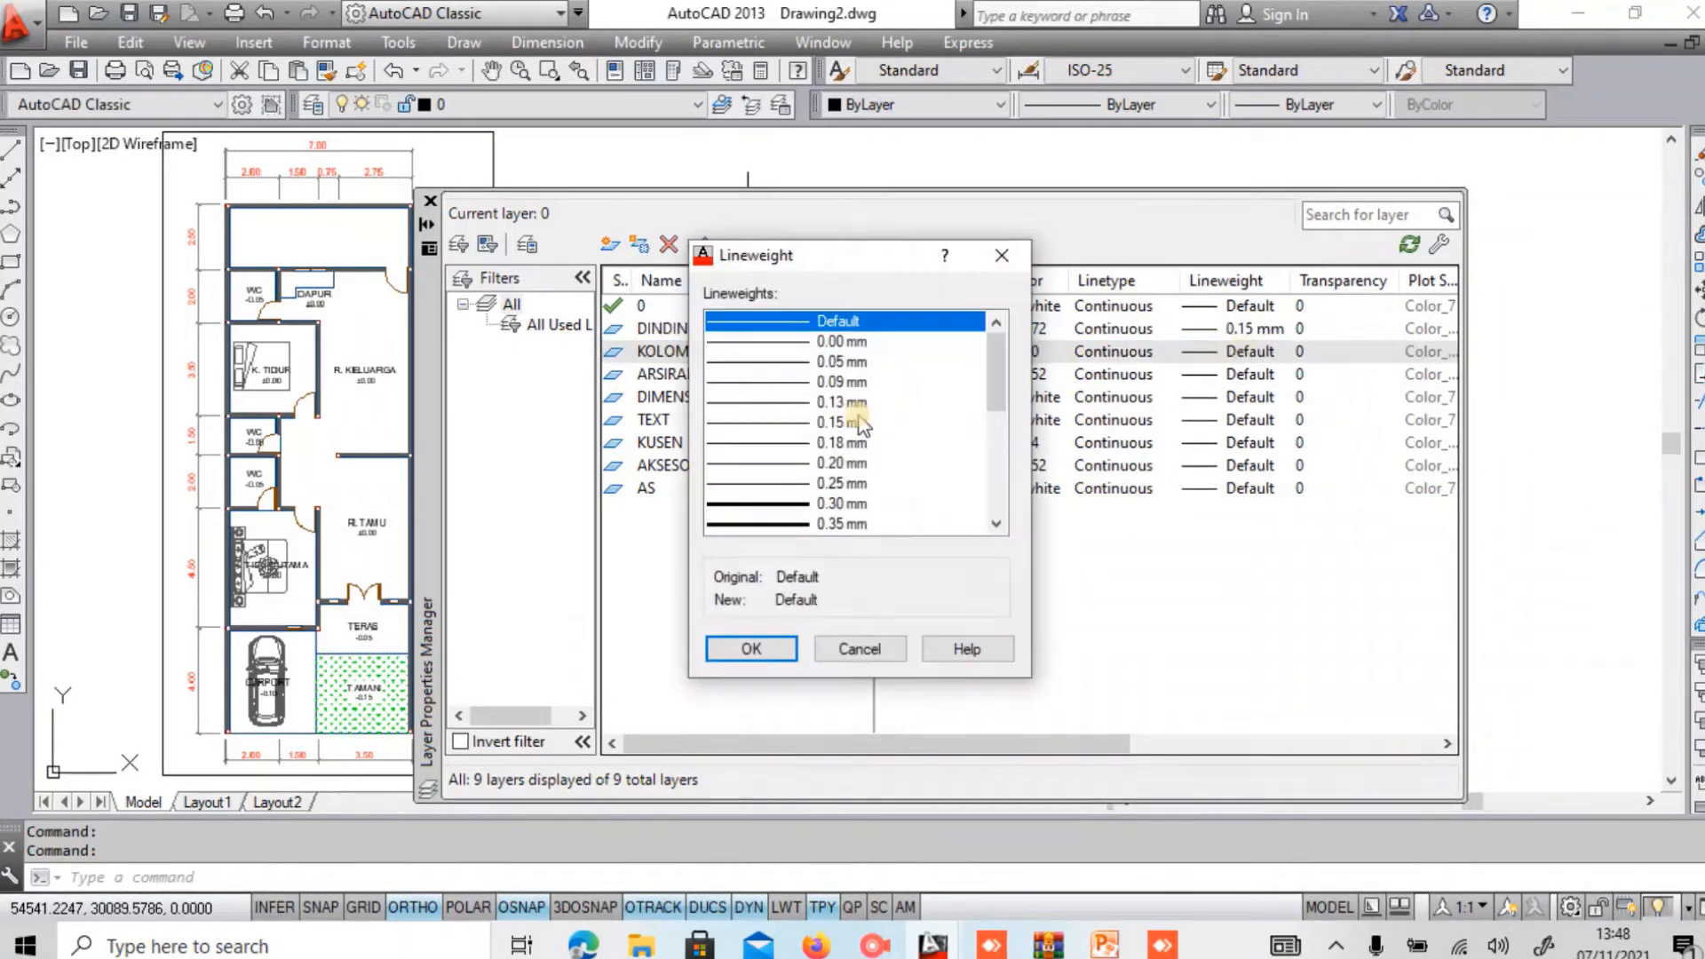
left_click(848, 423)
left_click(773, 650)
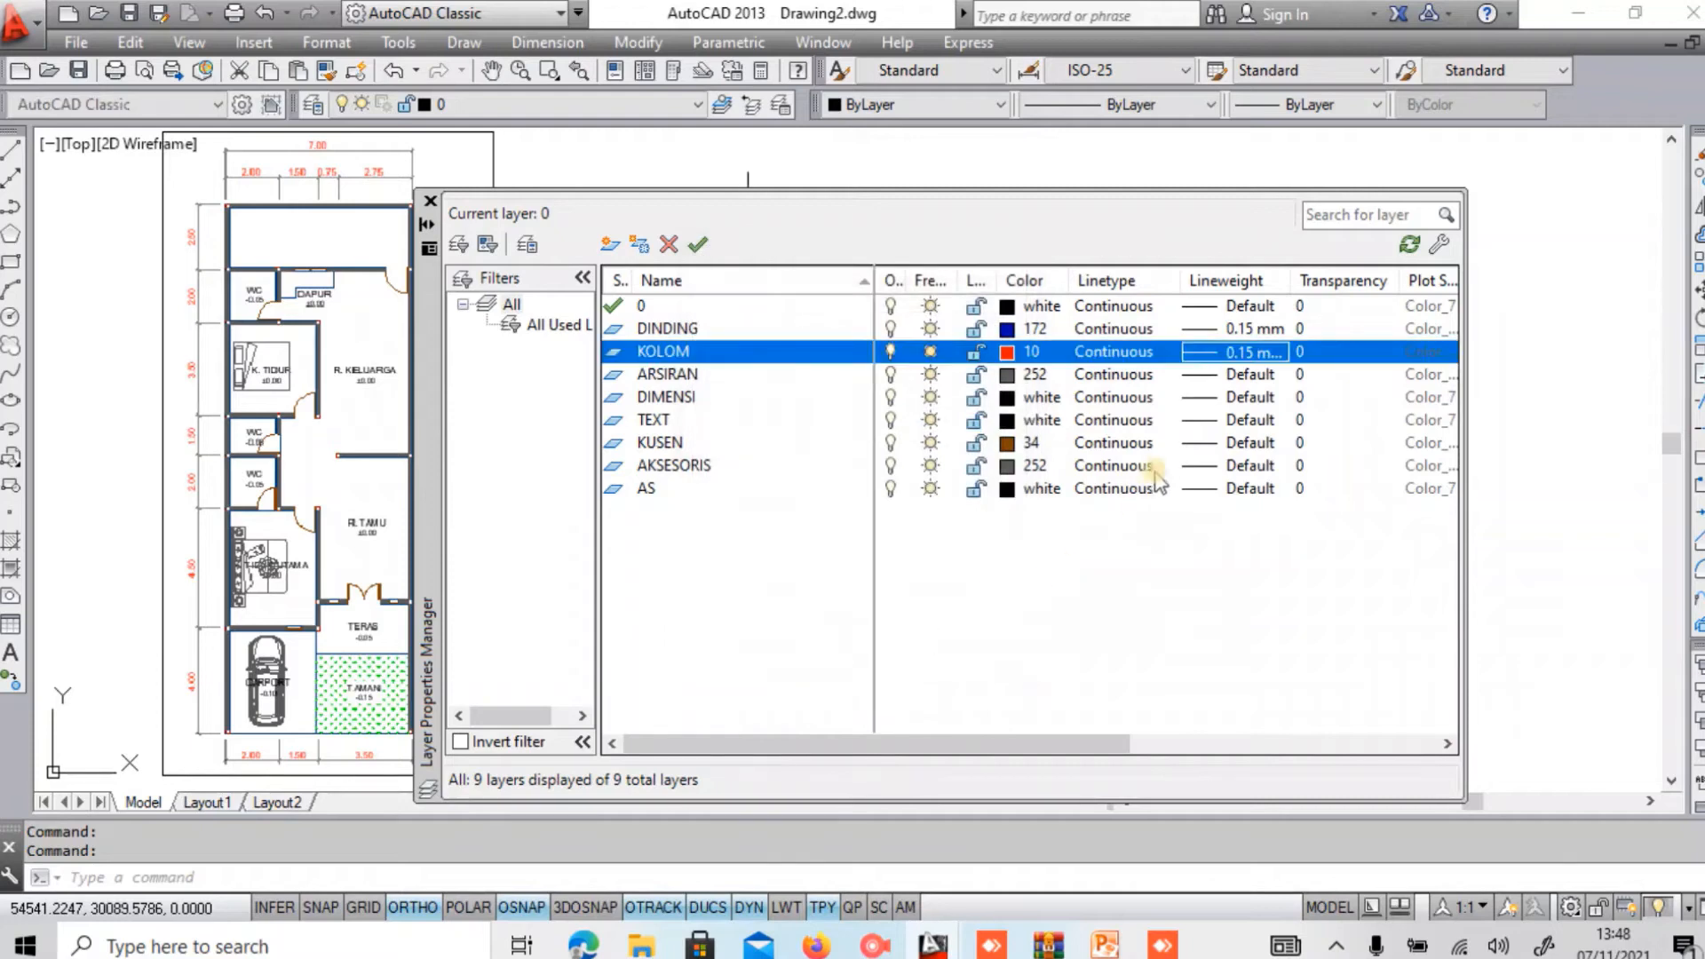
Set the ARSIRAN layer's lineweight to 0.05 mm and the DIMENSI layer's lineweight to 0.09 mm.
left_click(1239, 376)
left_click(1240, 382)
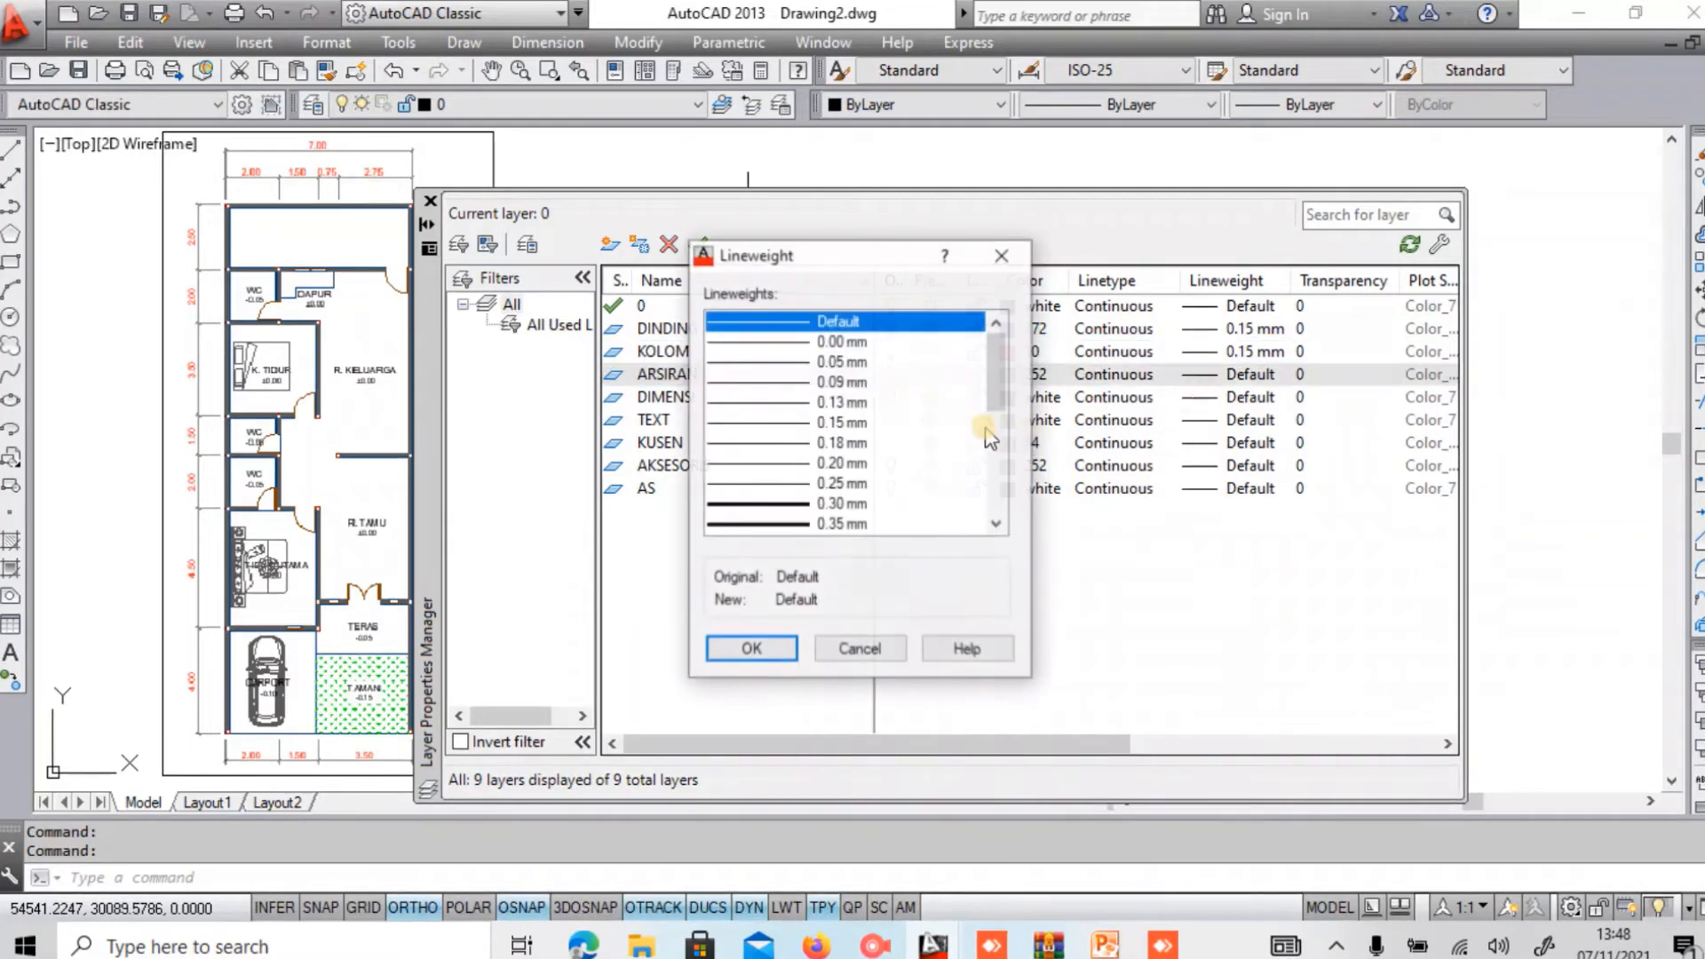
left_click(842, 368)
left_click(774, 645)
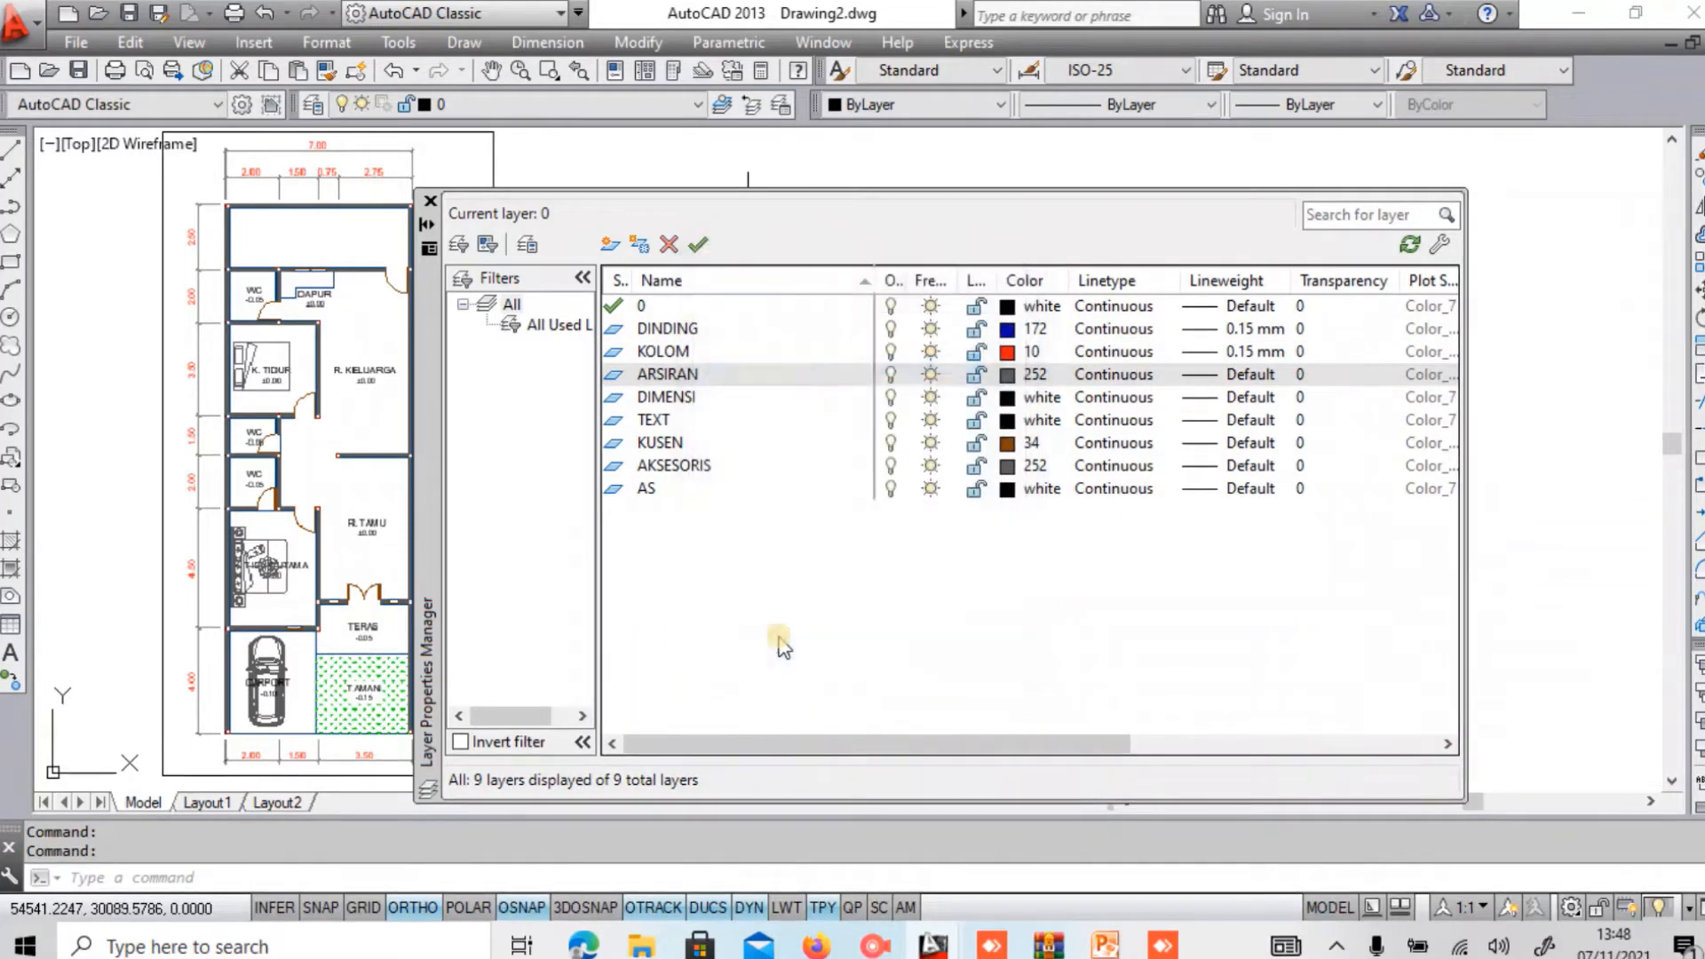
left_click(1244, 400)
left_click(857, 383)
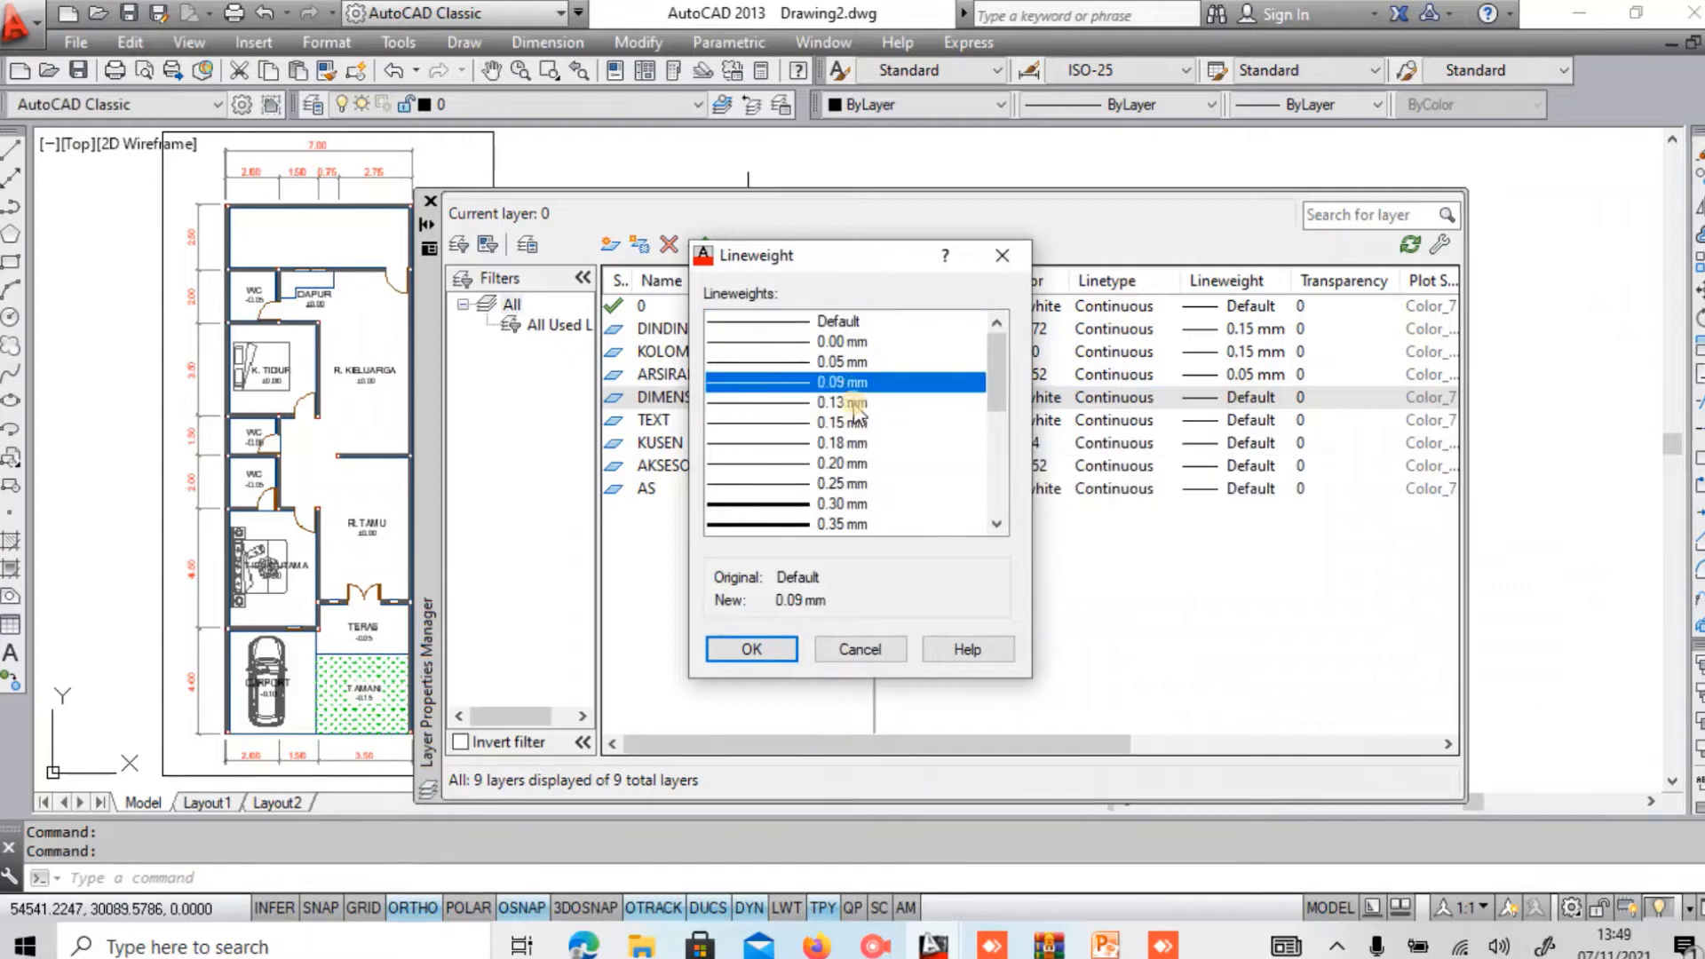
left_click(776, 649)
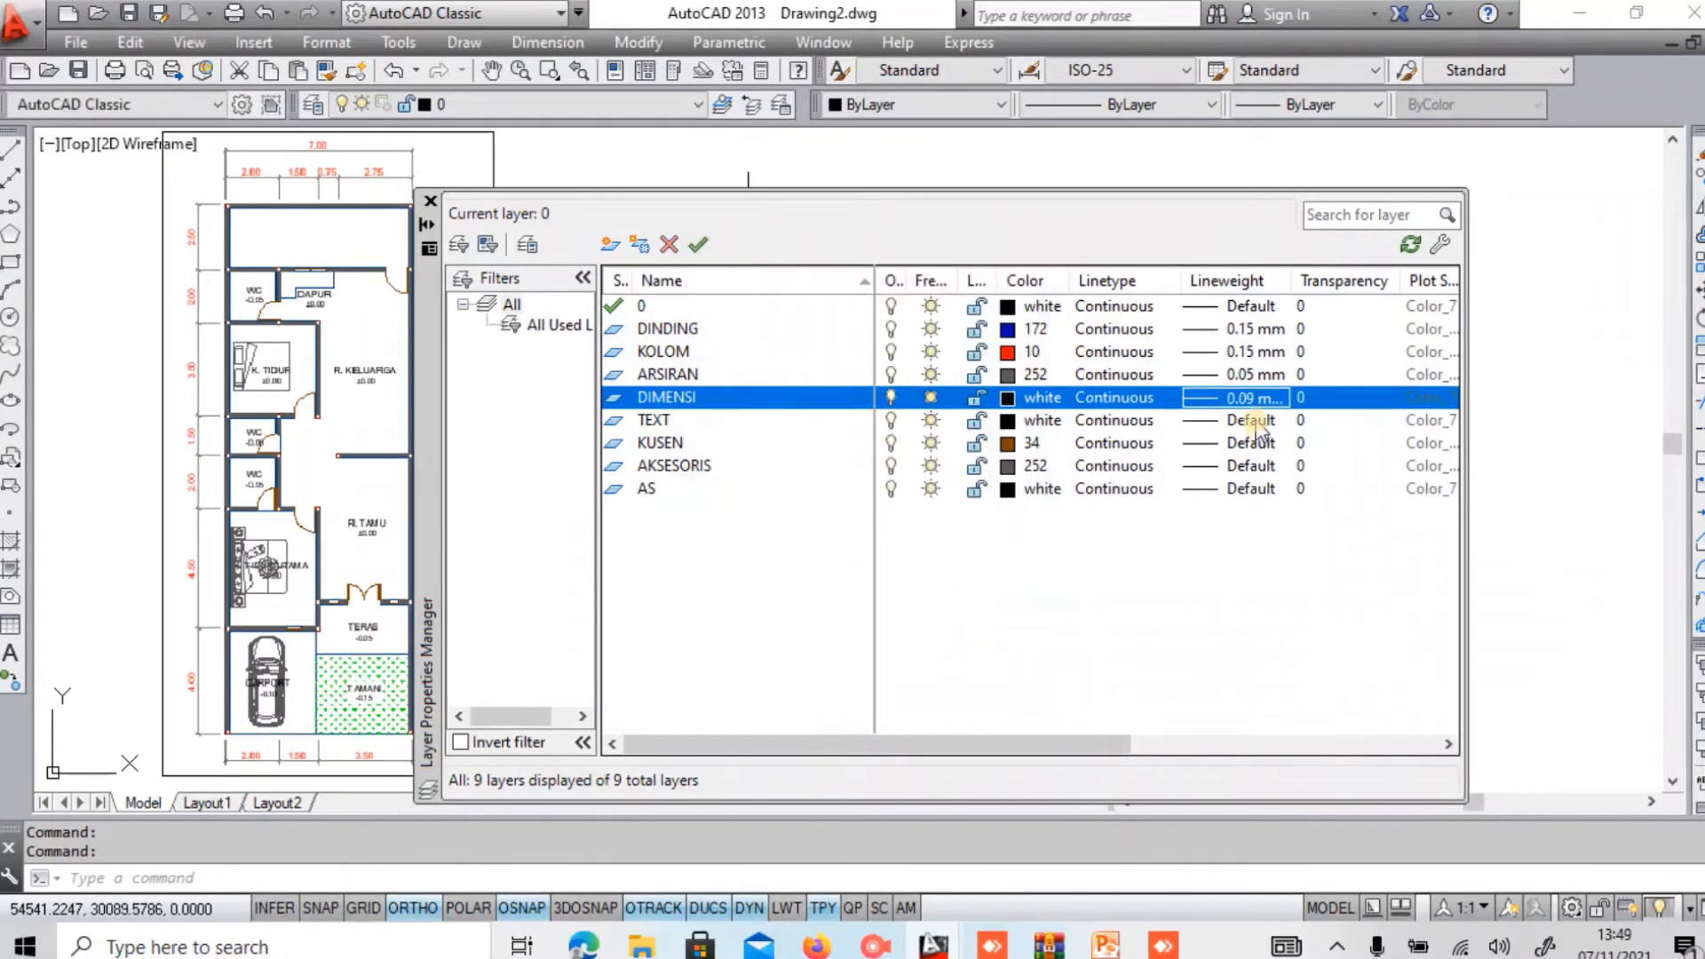
Set the TEXT layer's lineweight to 0.05 mm and the KUSEN layer's lineweight to 0.13 mm.
left_click(1254, 422)
left_click(857, 364)
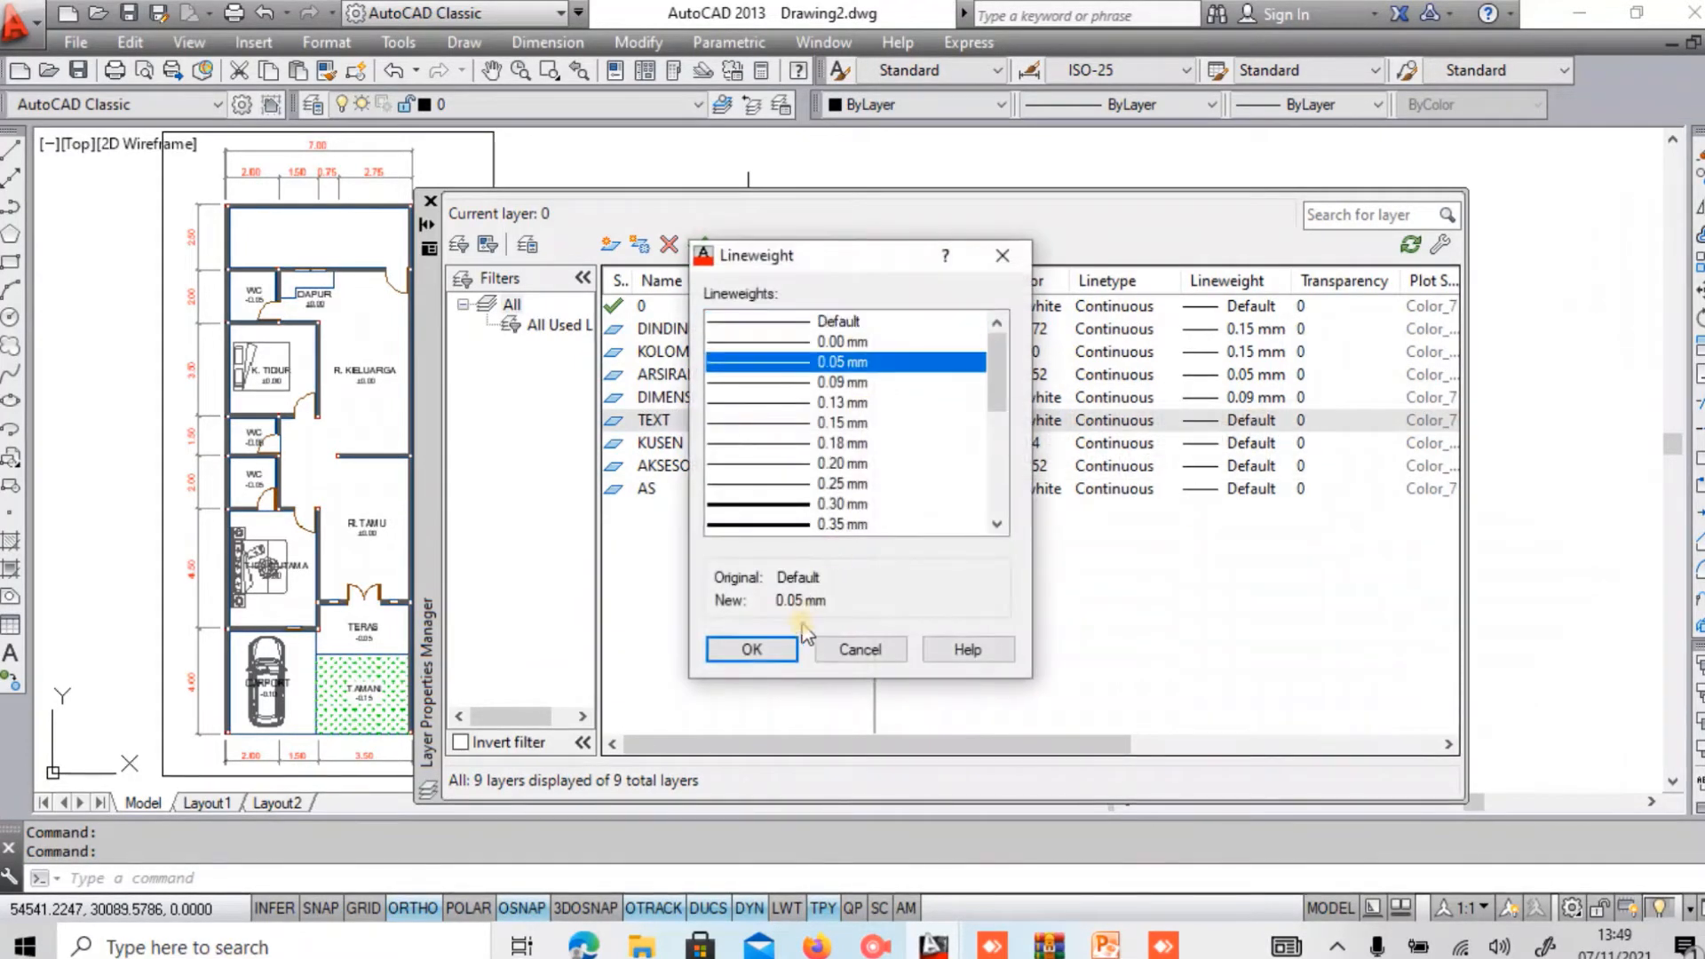
left_click(751, 649)
left_click(1250, 443)
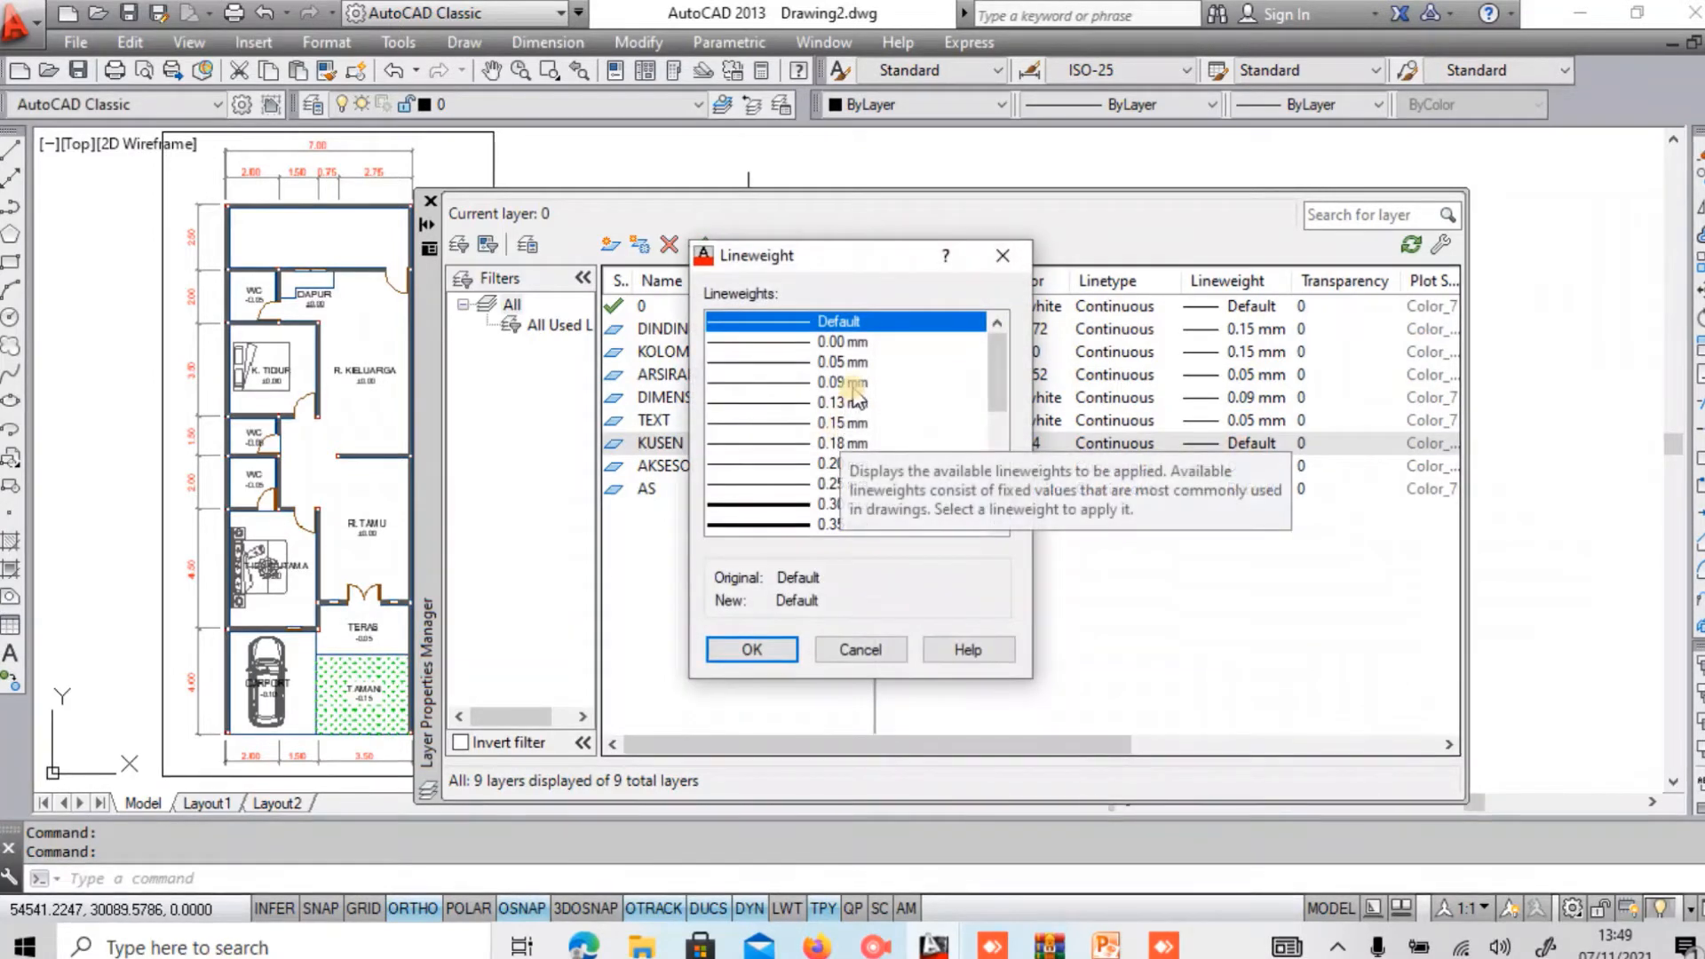
left_click(844, 403)
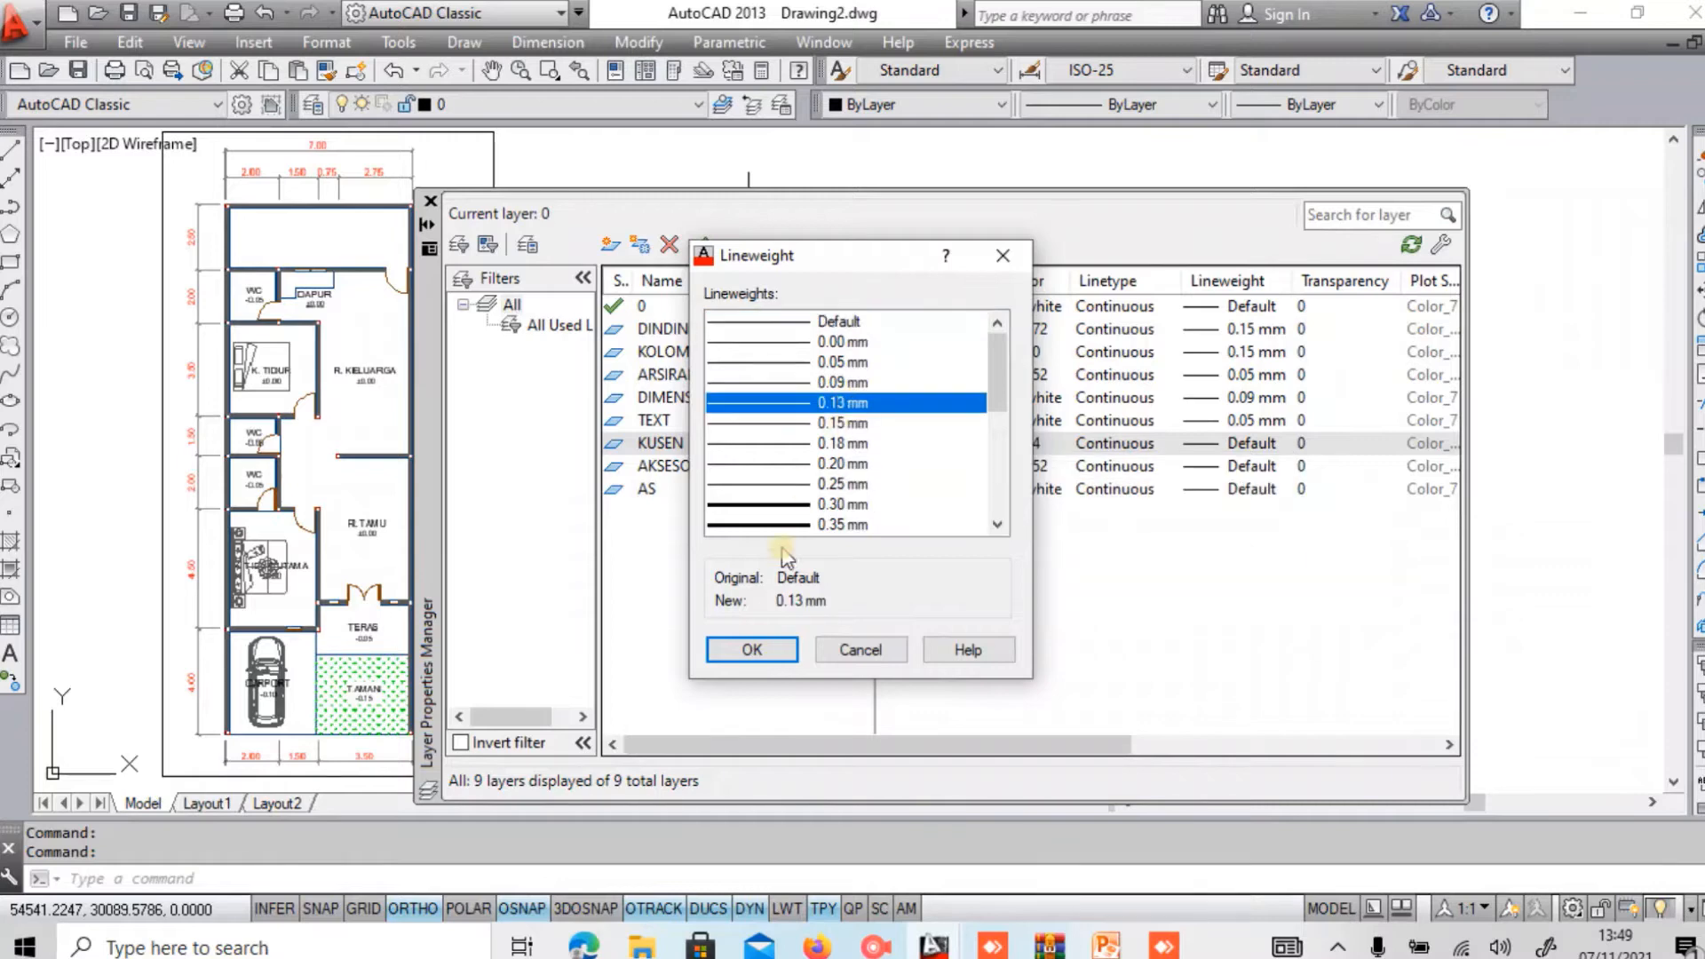
left_click(746, 649)
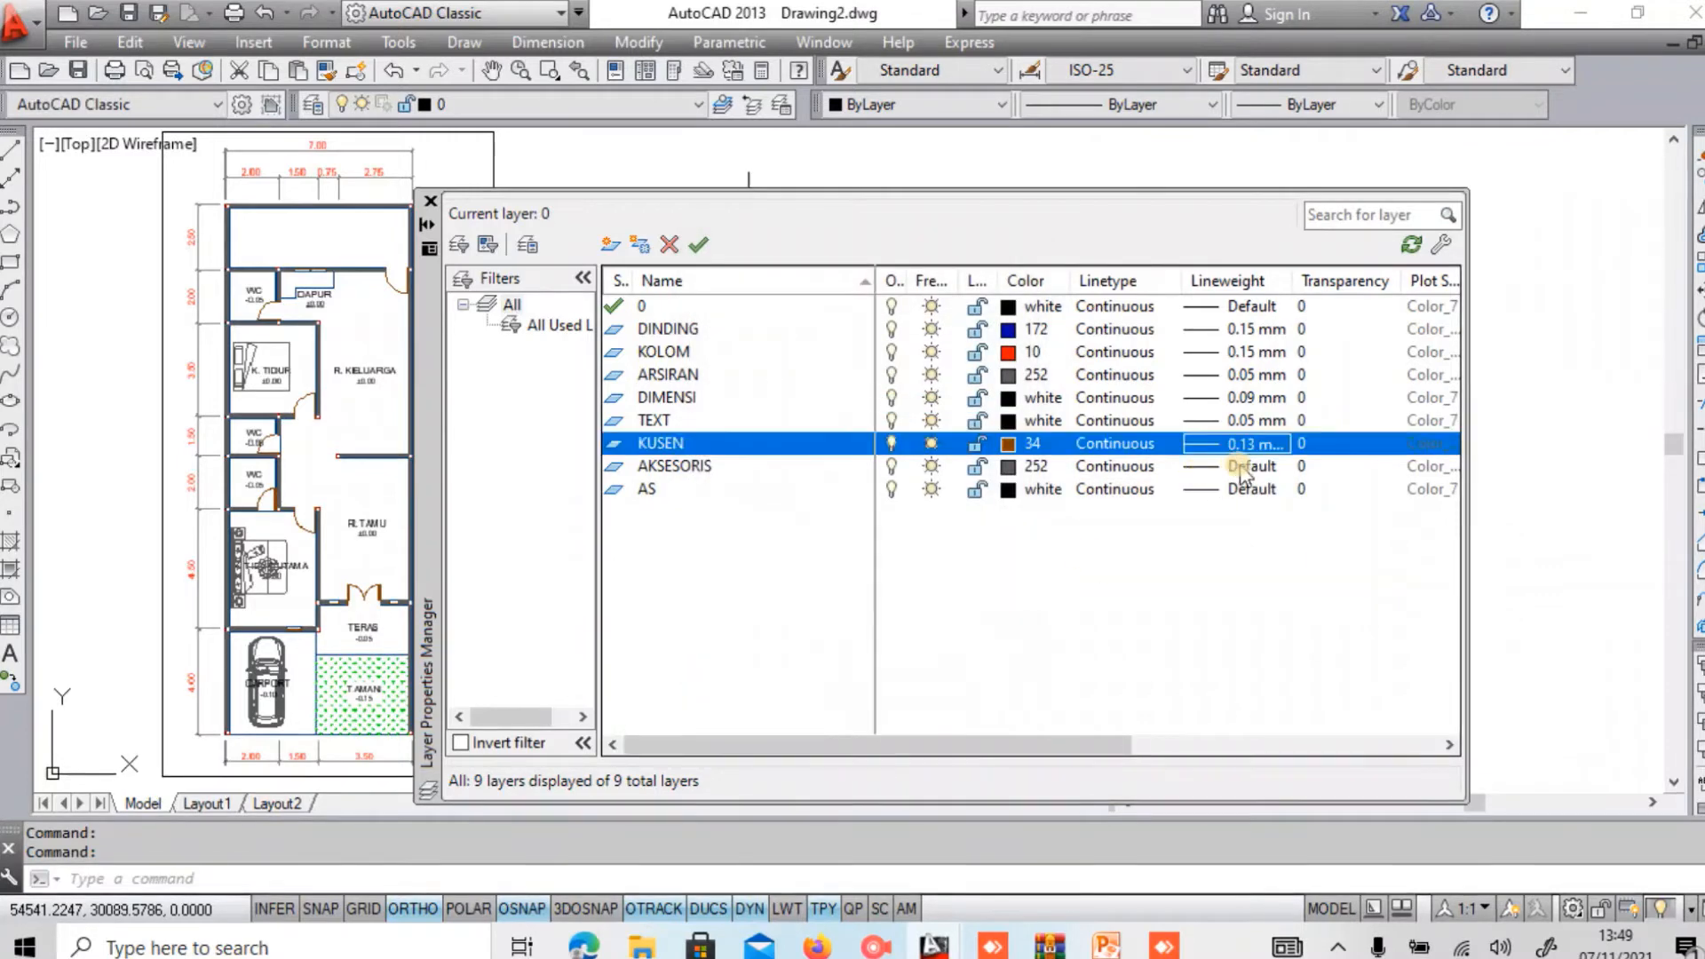
Set the AKSESORIS layer's lineweight to 0.05 mm and close the layer manager.
left_click(1241, 467)
left_click(844, 363)
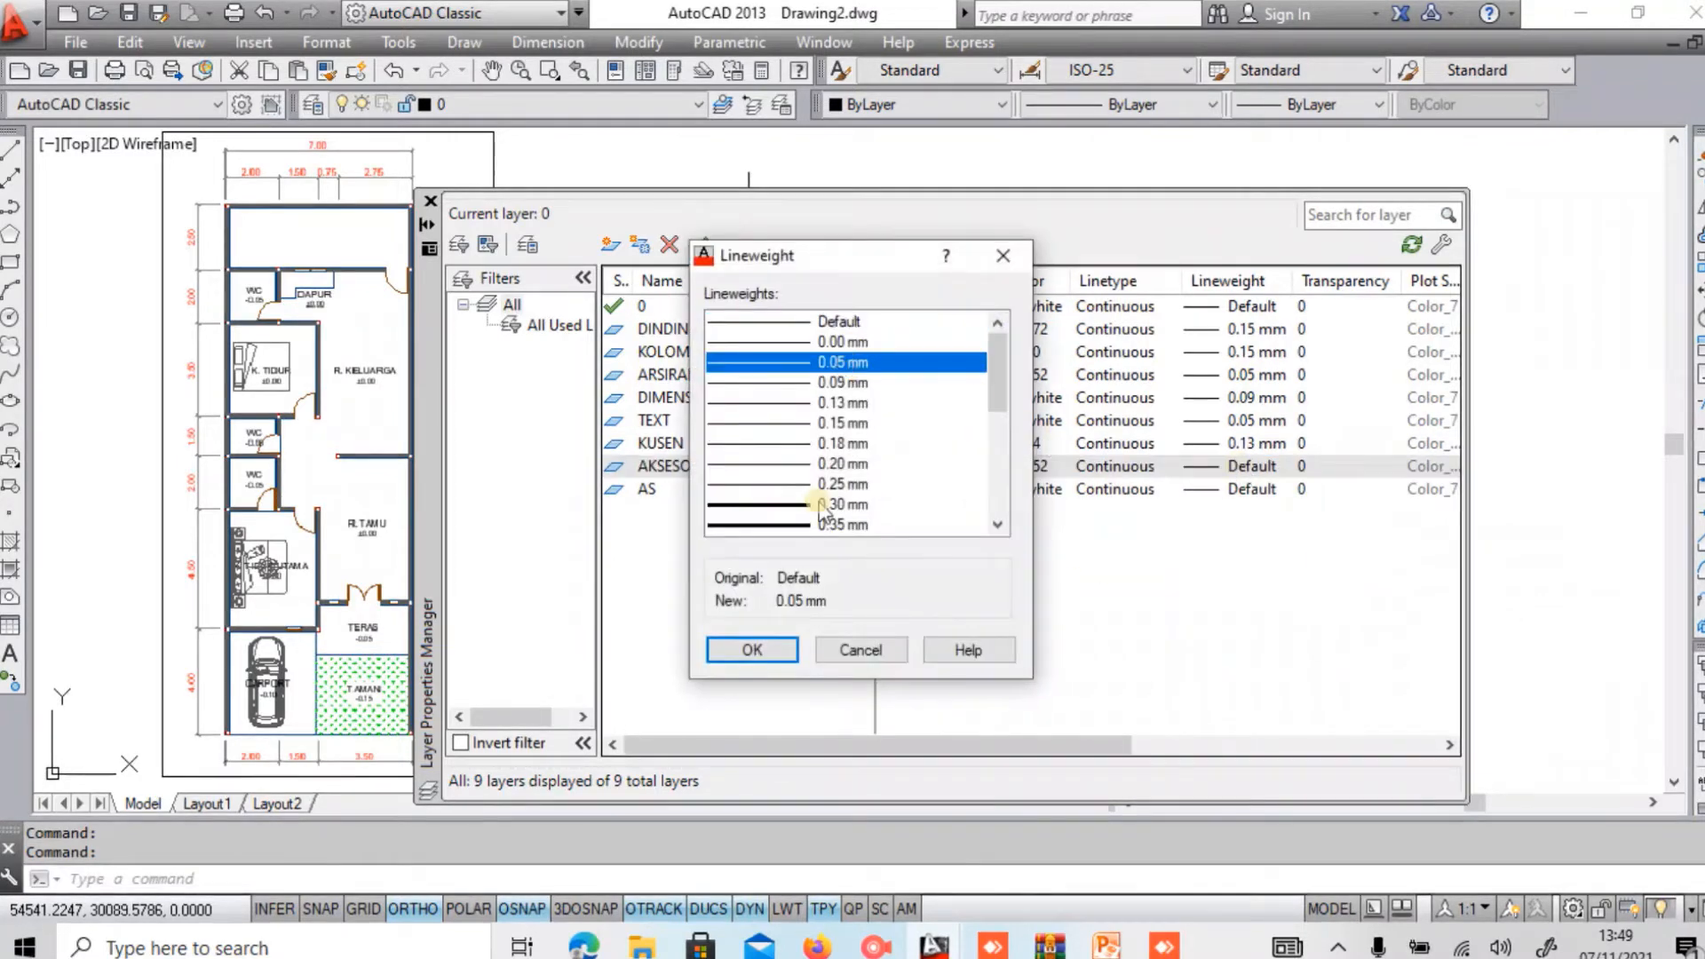
left_click(752, 649)
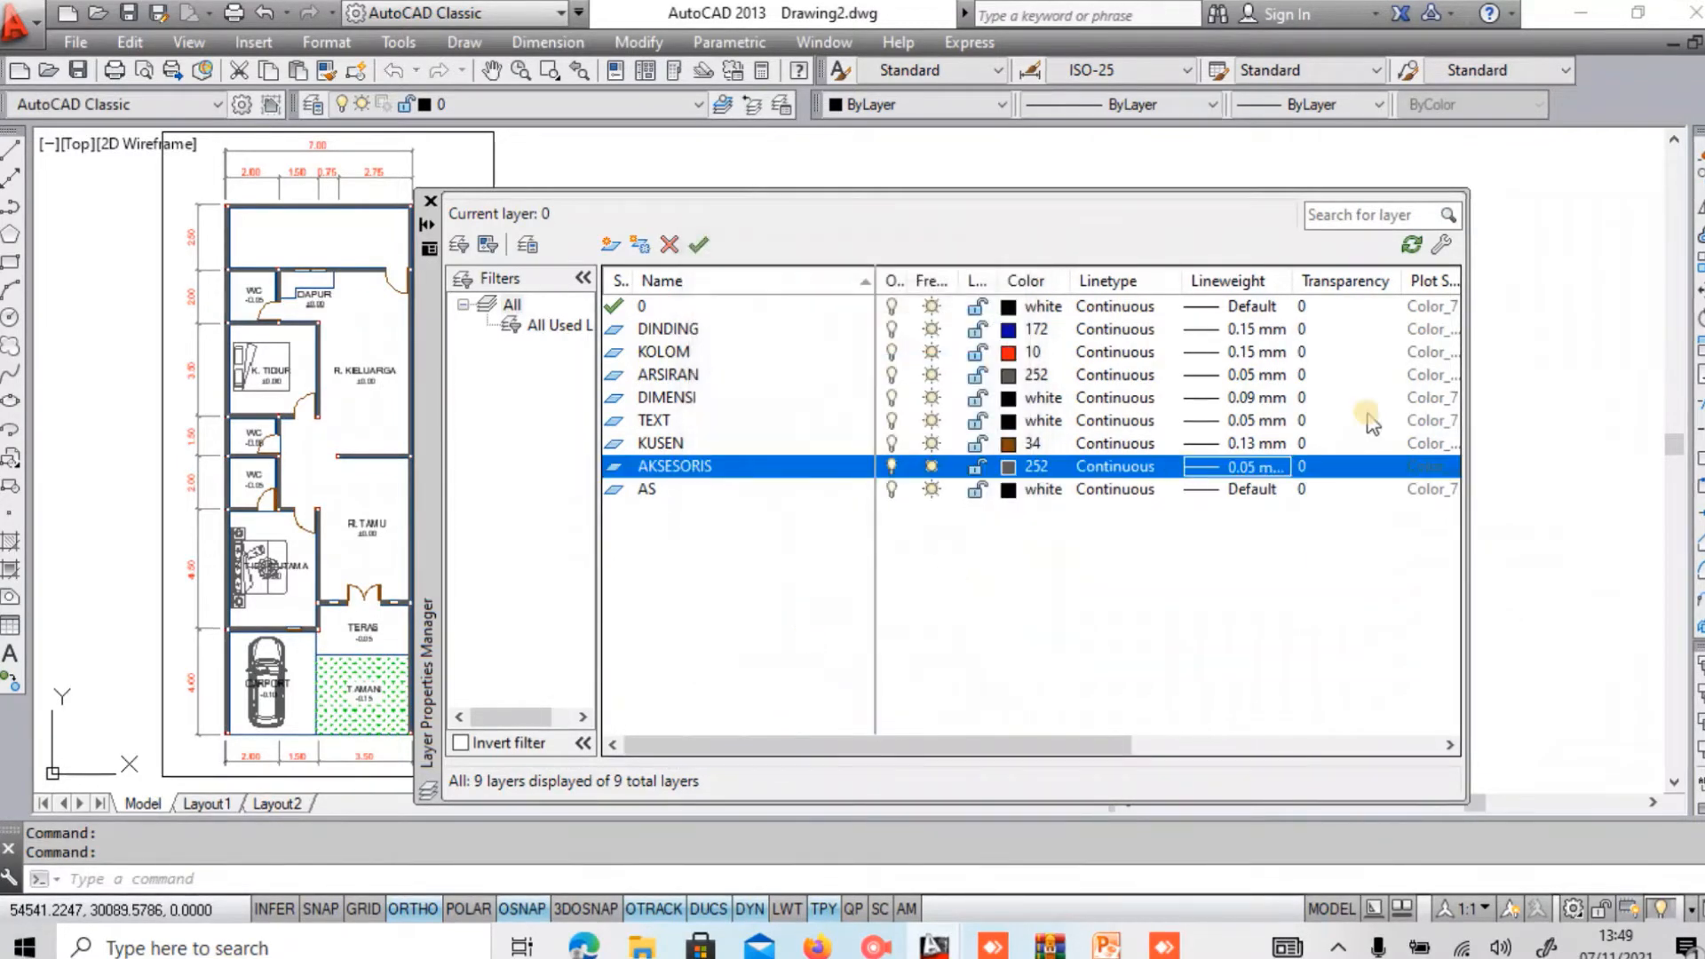
left_click(430, 203)
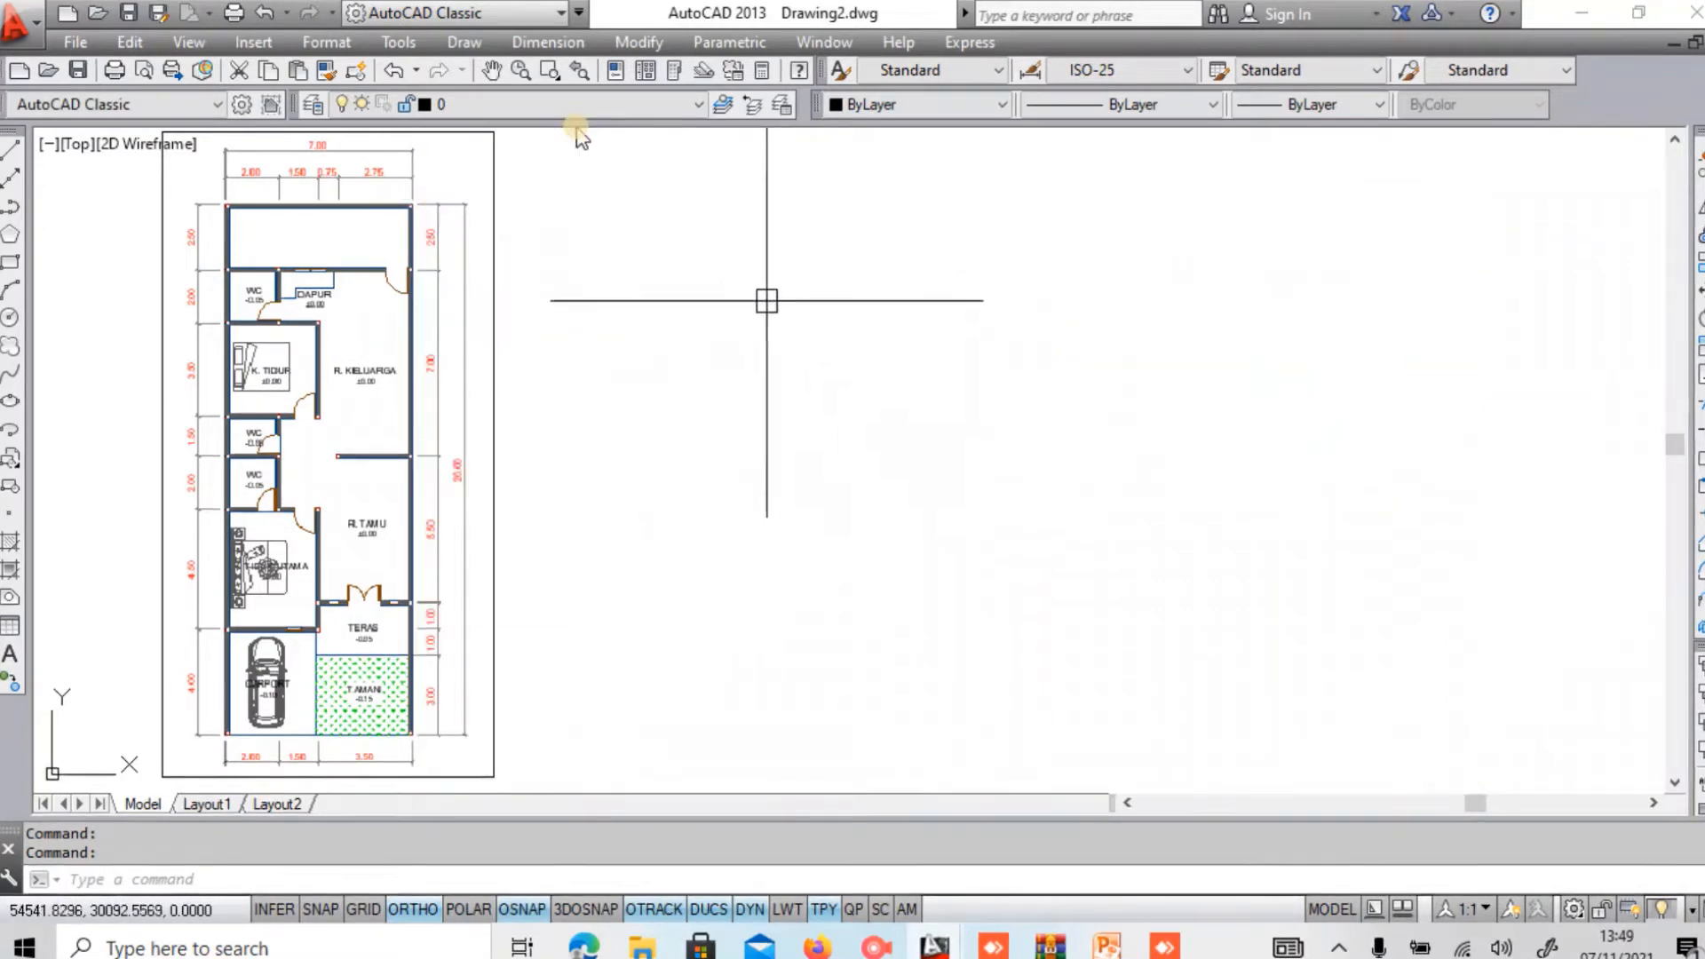
Make AS the current layer for drawing the axis lines.
middle_click_drag(671, 302, 681, 303)
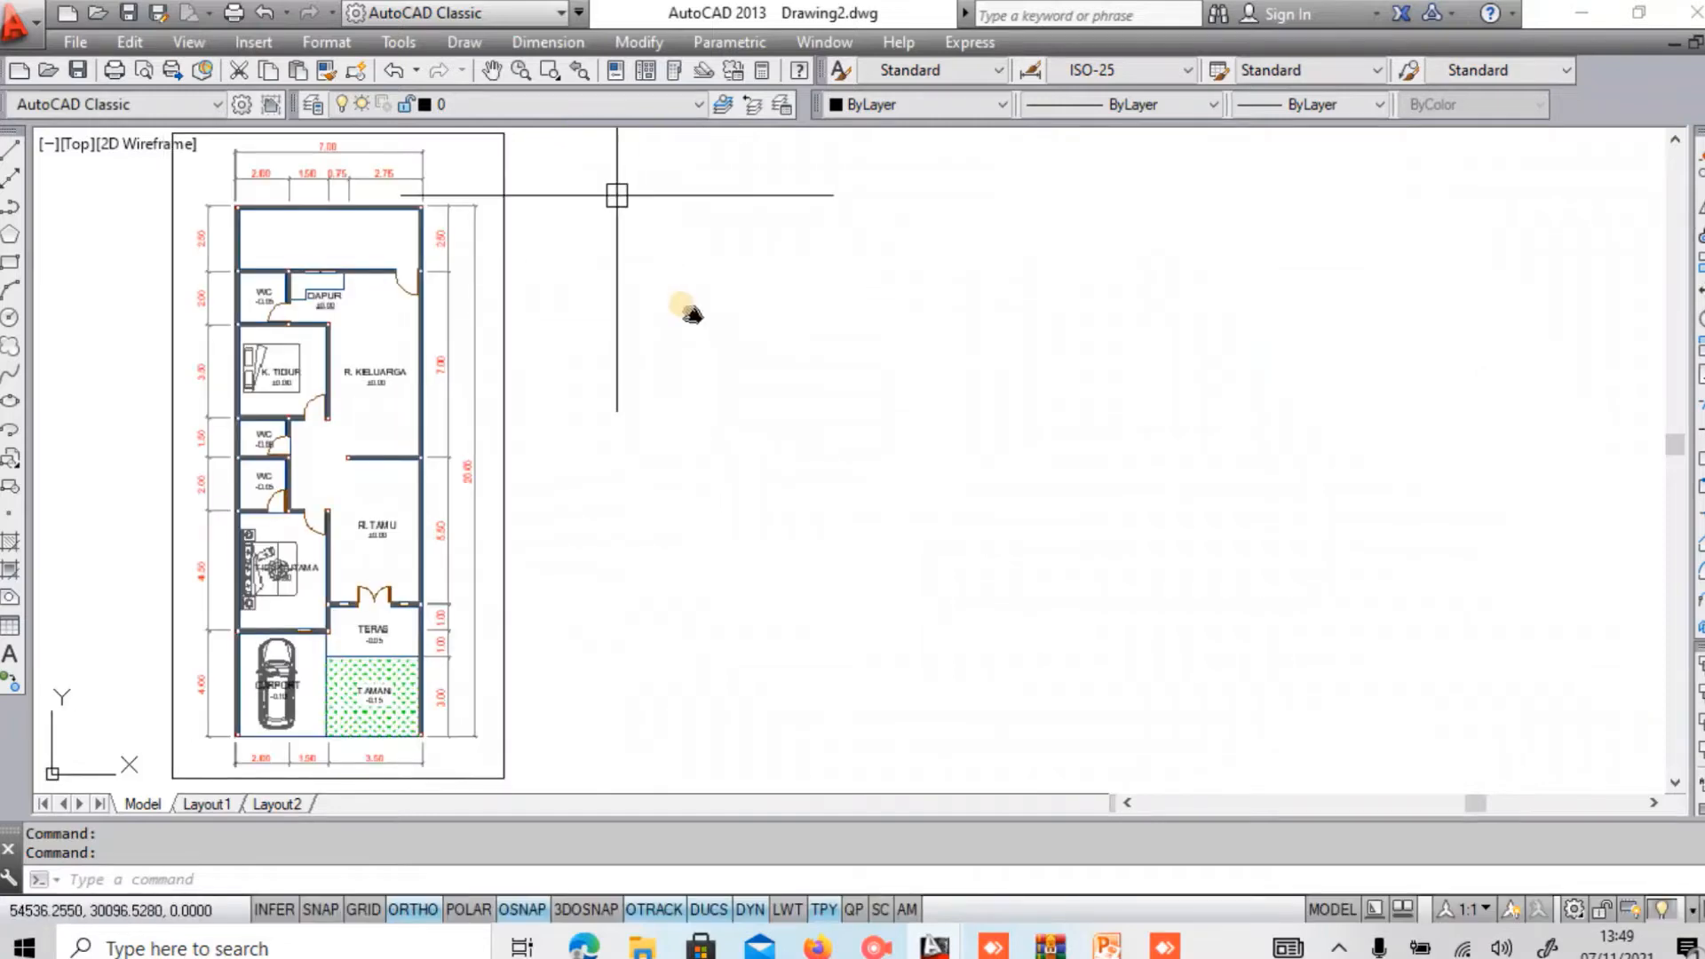
left_click(613, 106)
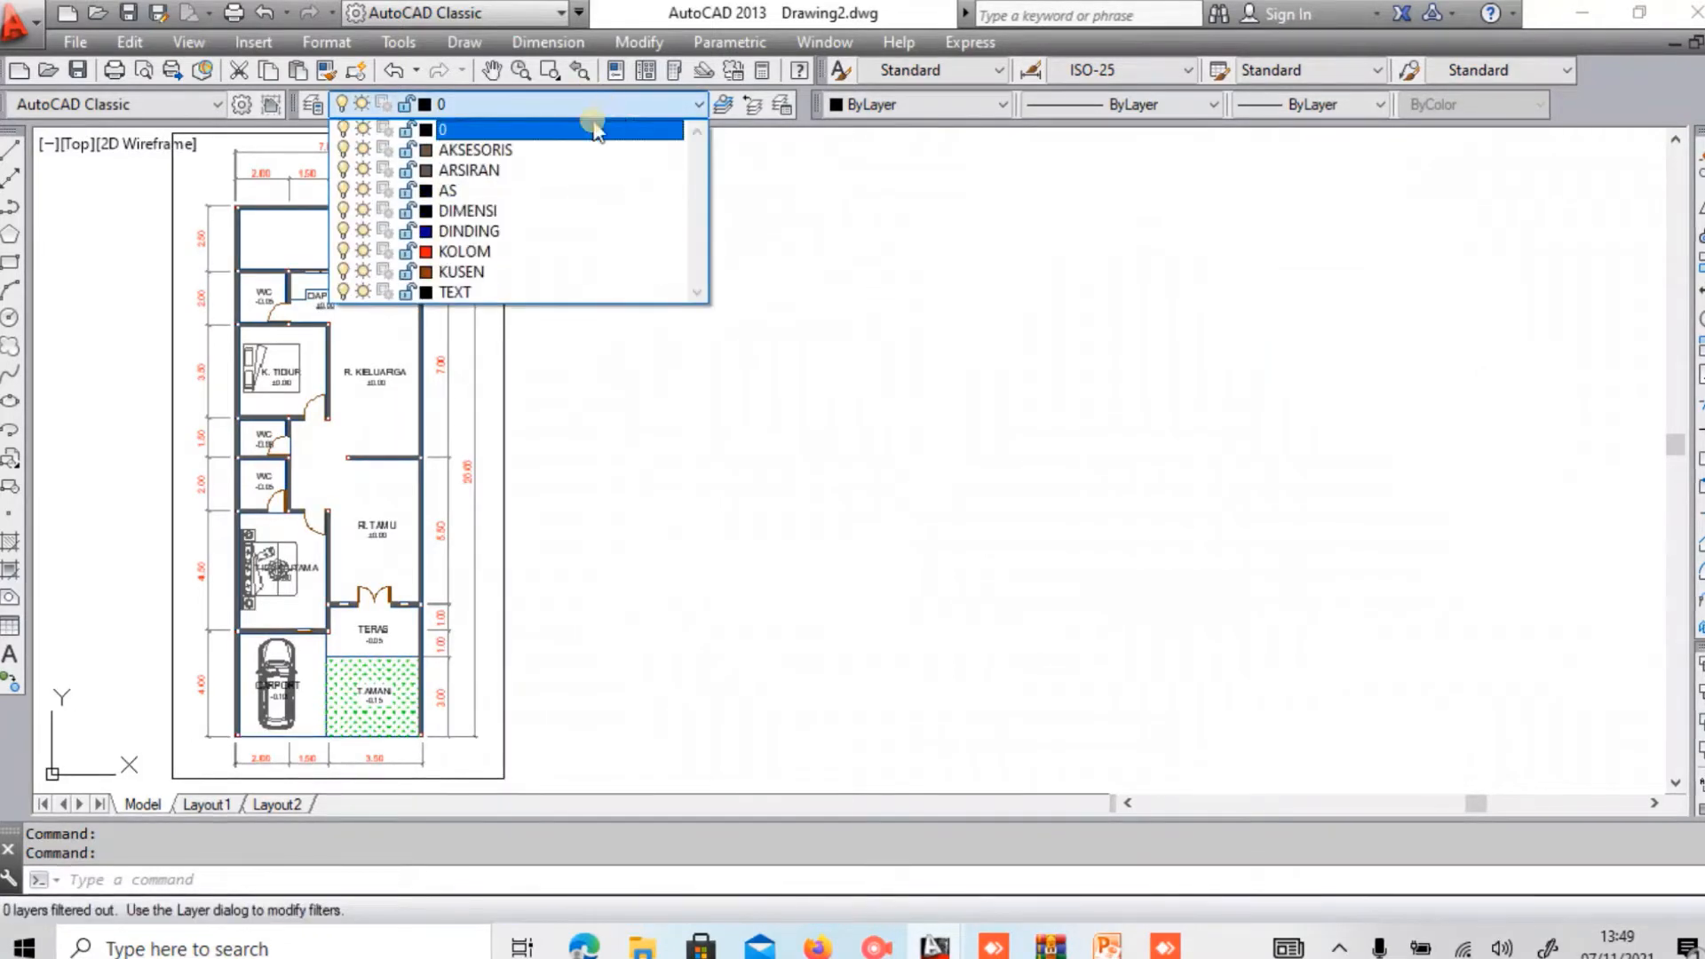
left_click(517, 191)
Draw a rectangle 7 wide and 20 high in the empty space beside the reference floor plan, turning Ortho mode on.
type("RE")
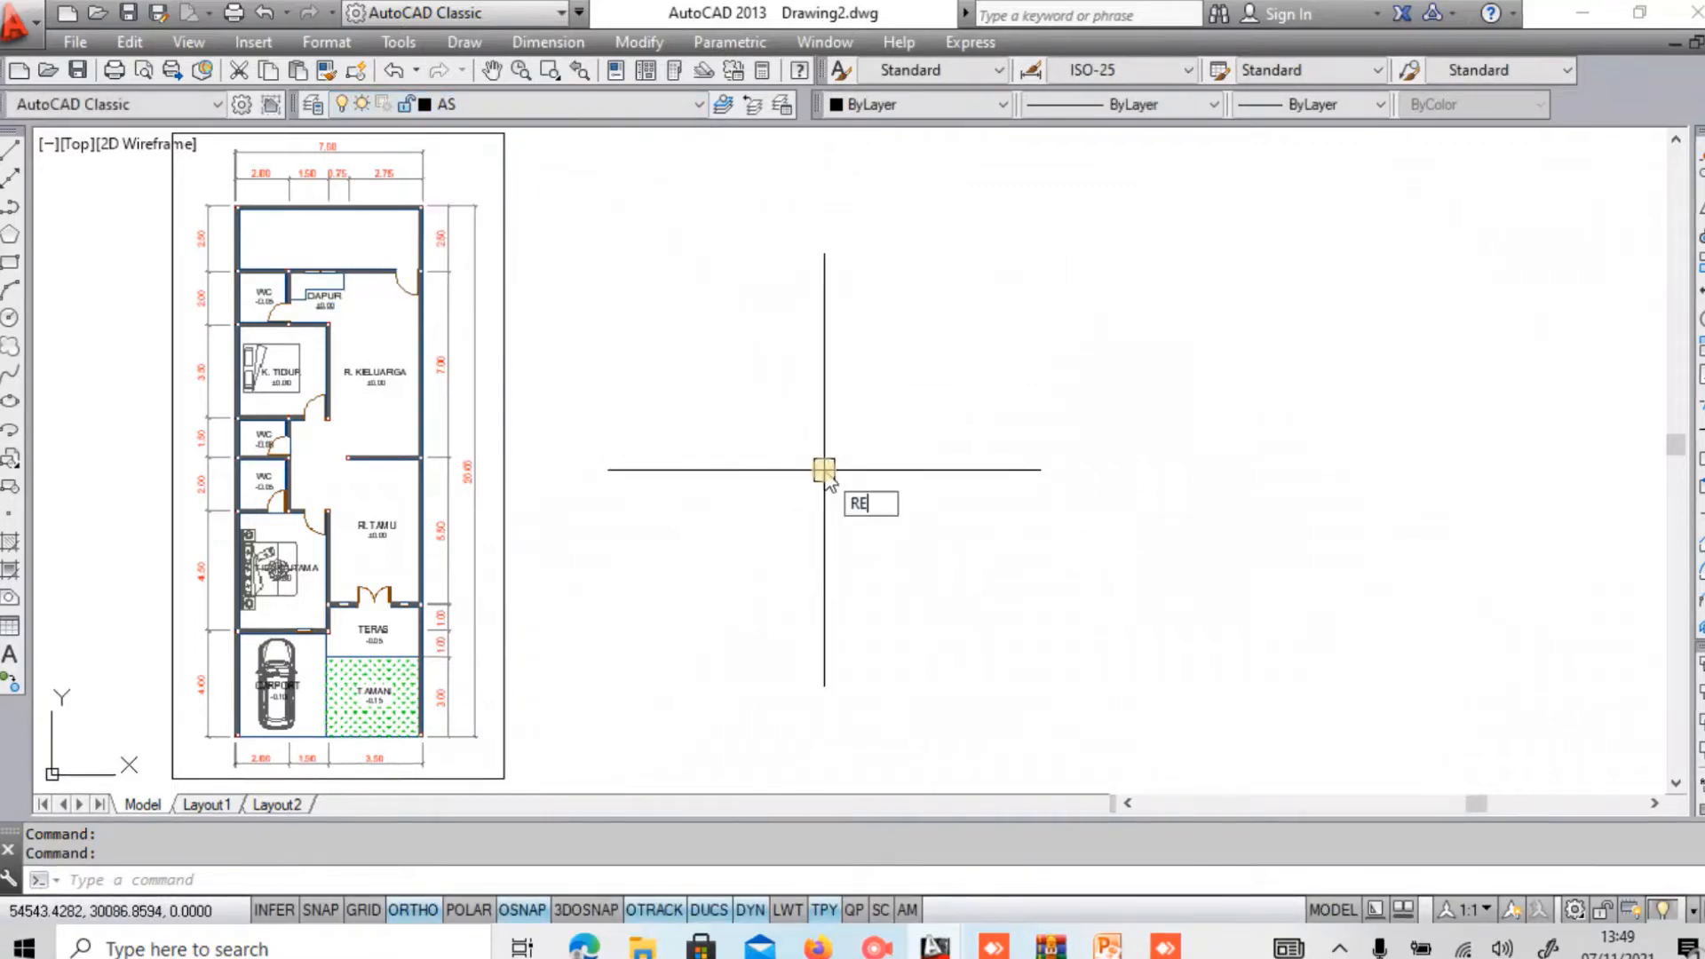
type("C")
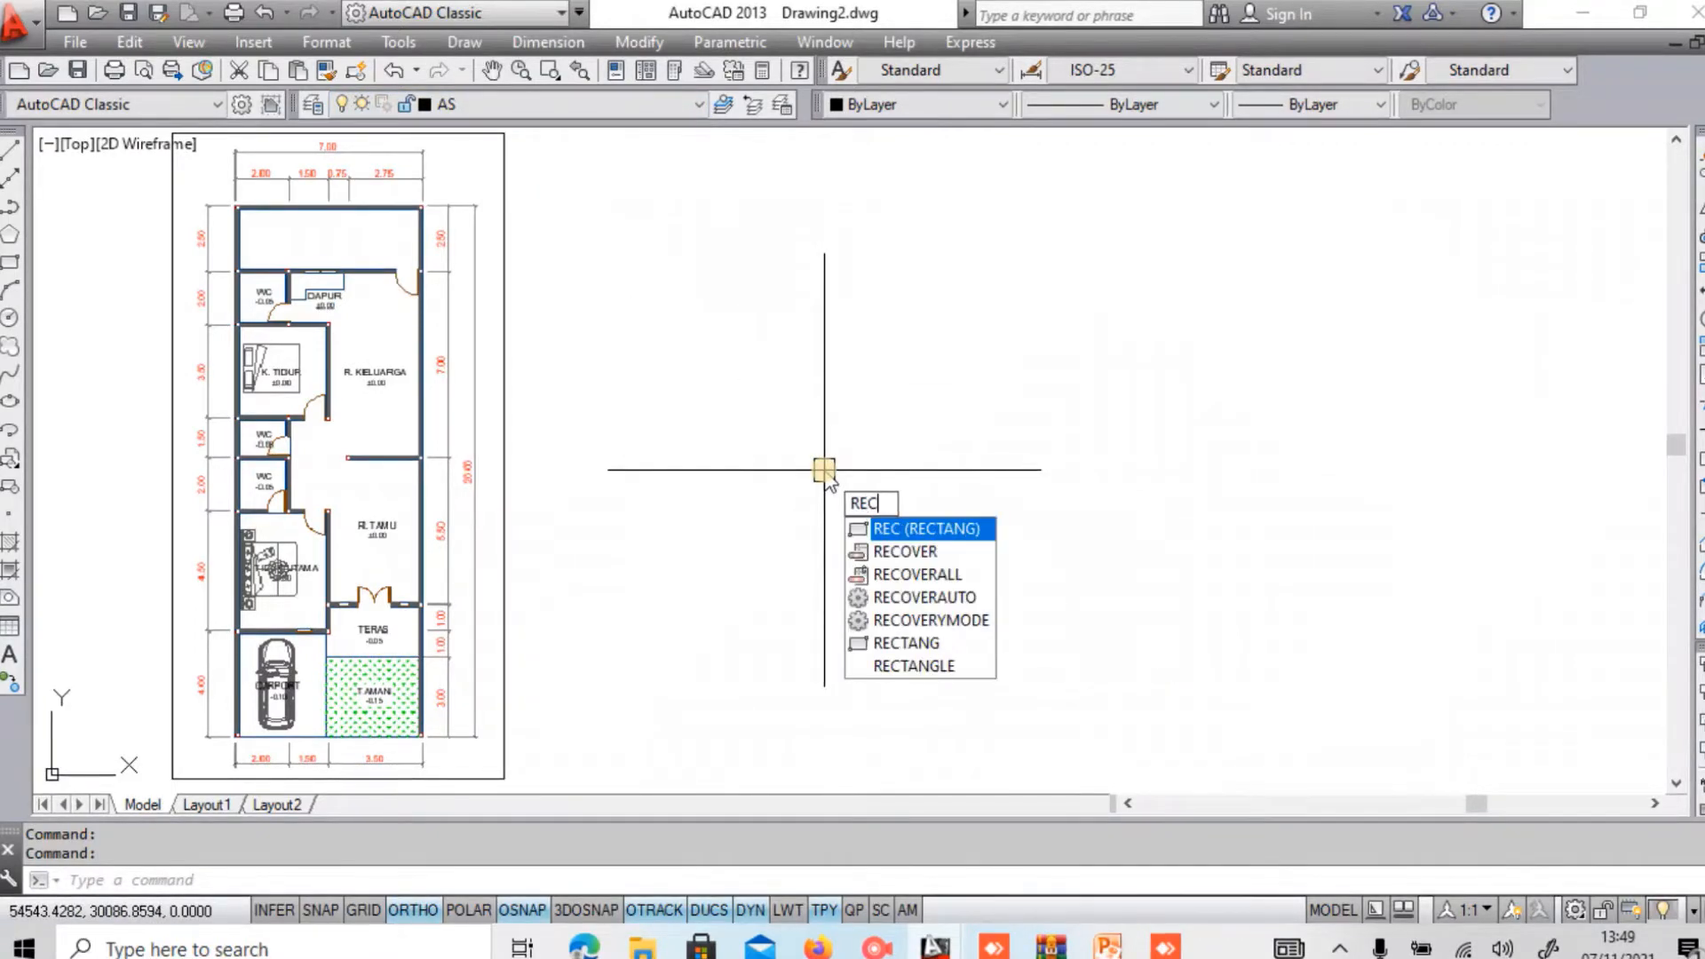
key("Return")
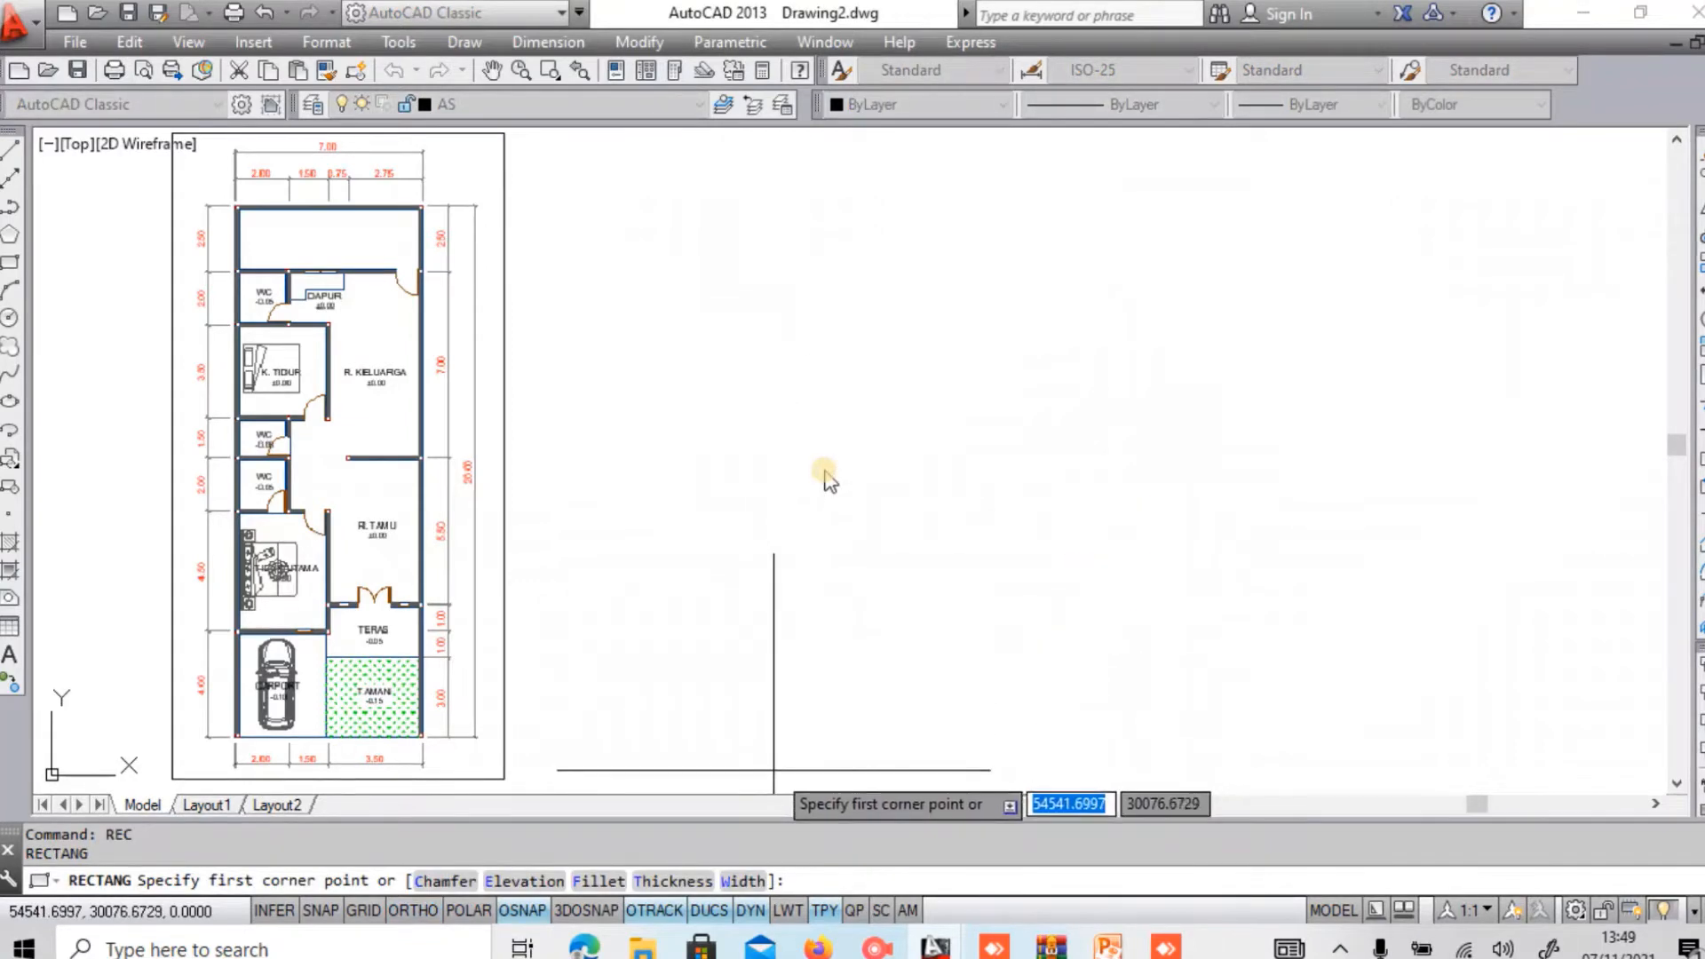
left_click(774, 770)
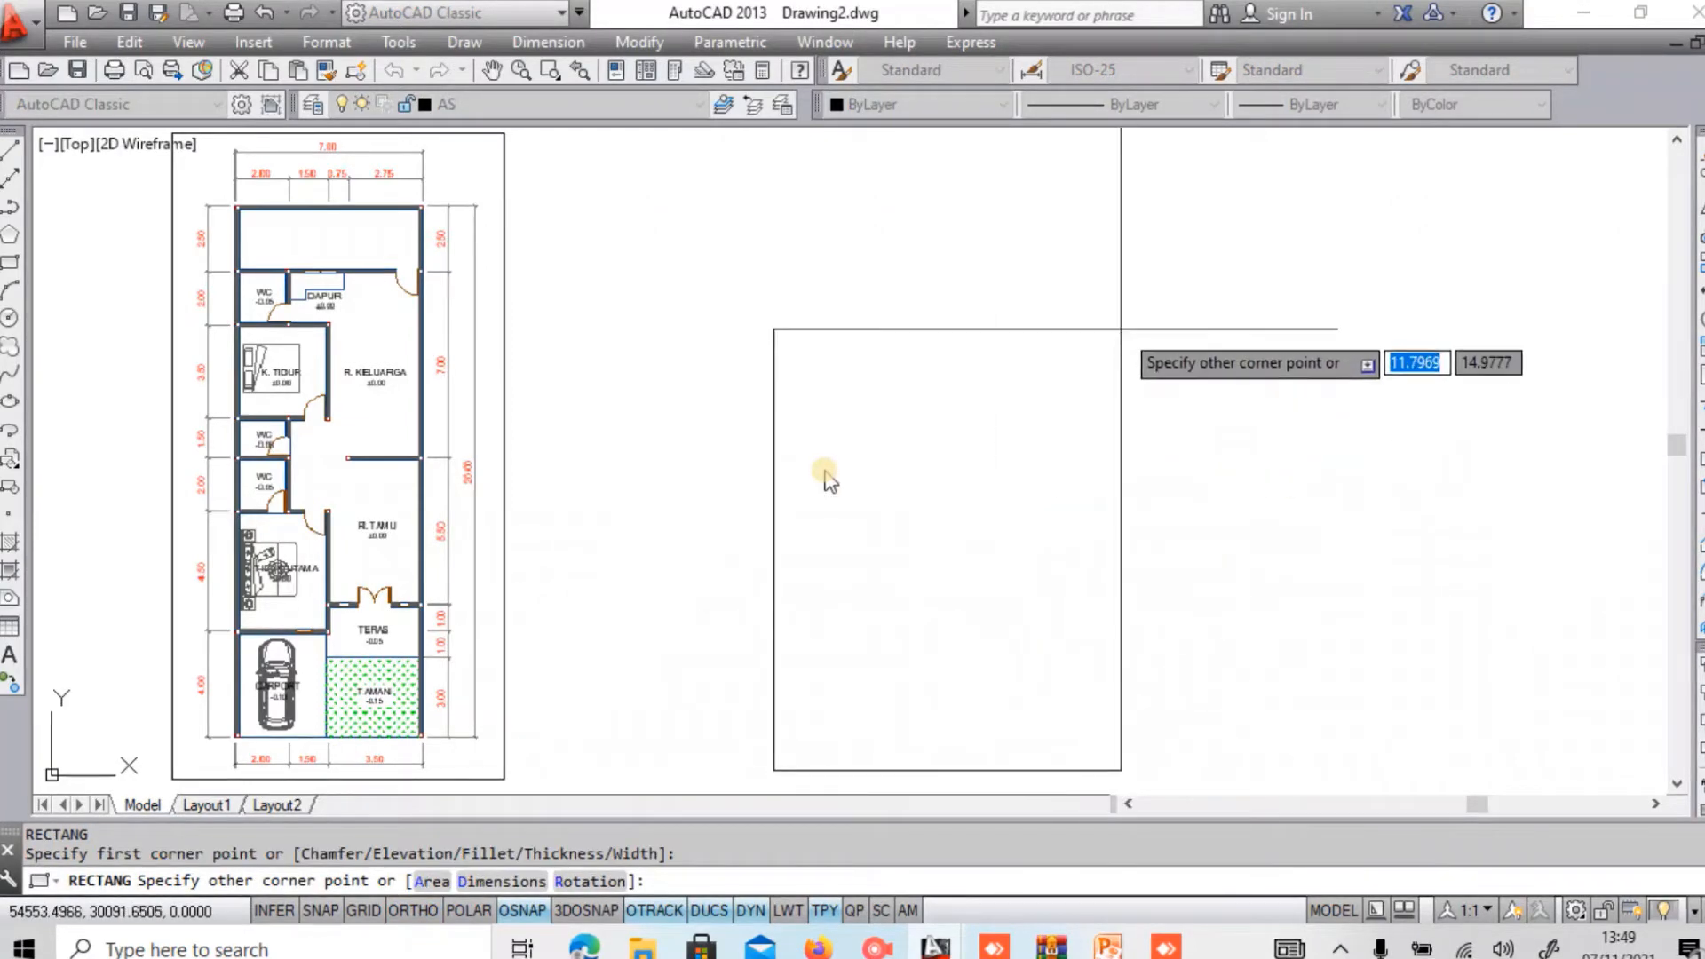
key("F8")
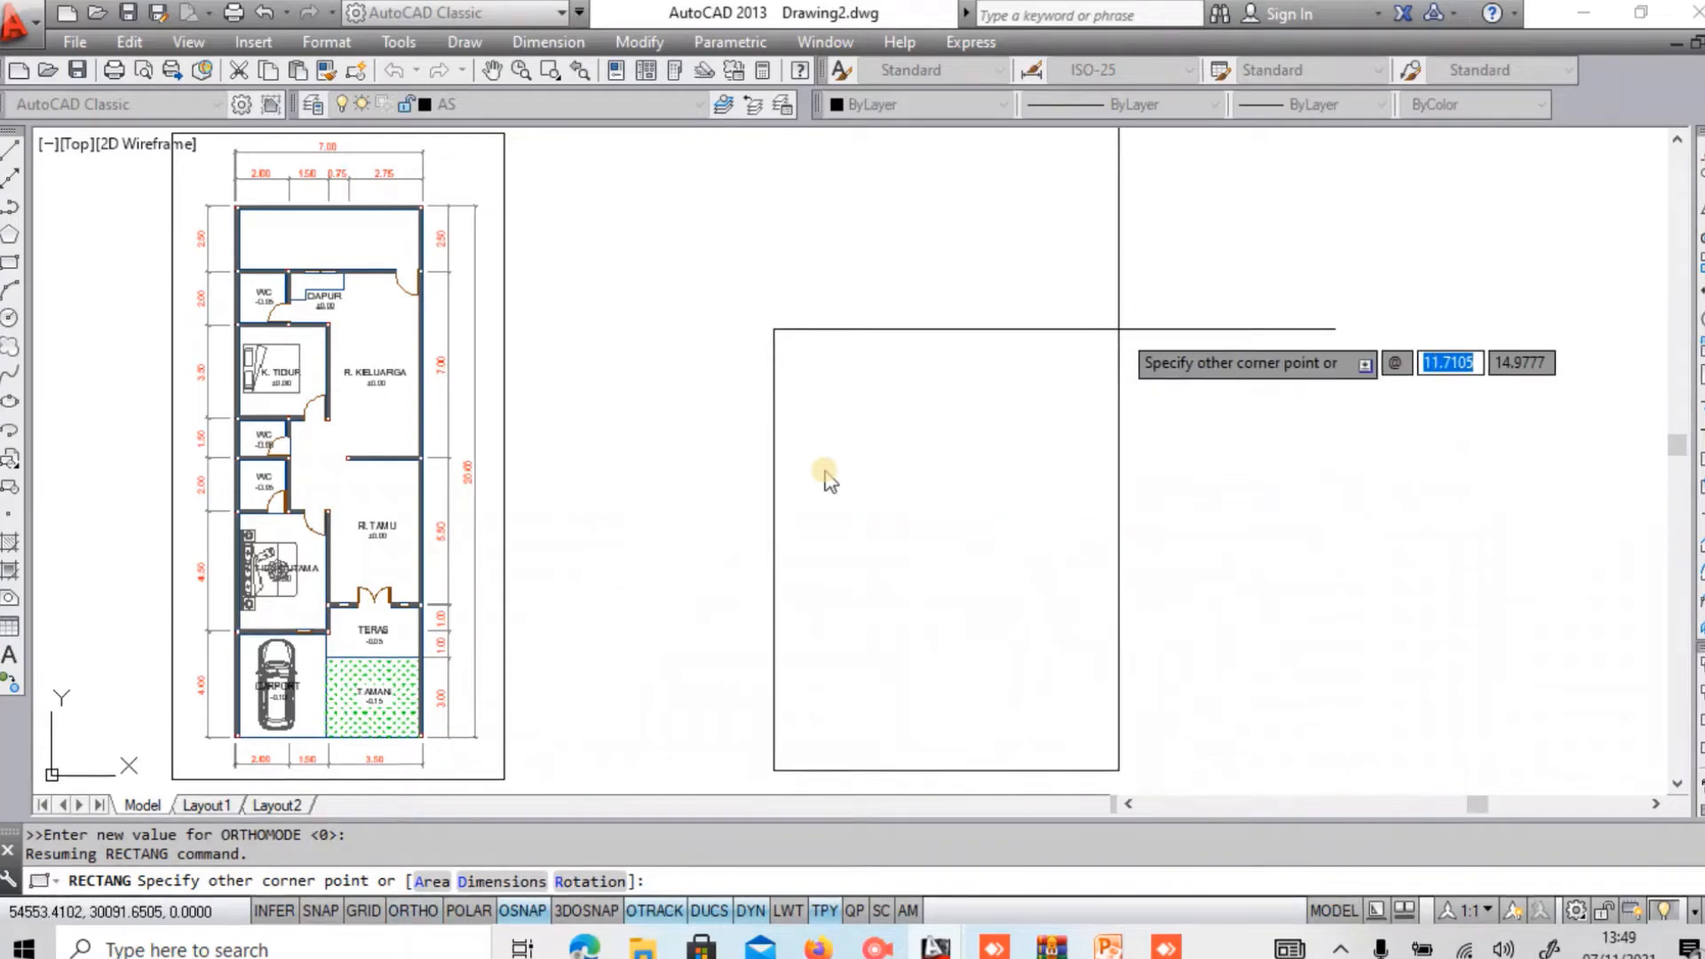
type("7")
key("Tab")
type("2")
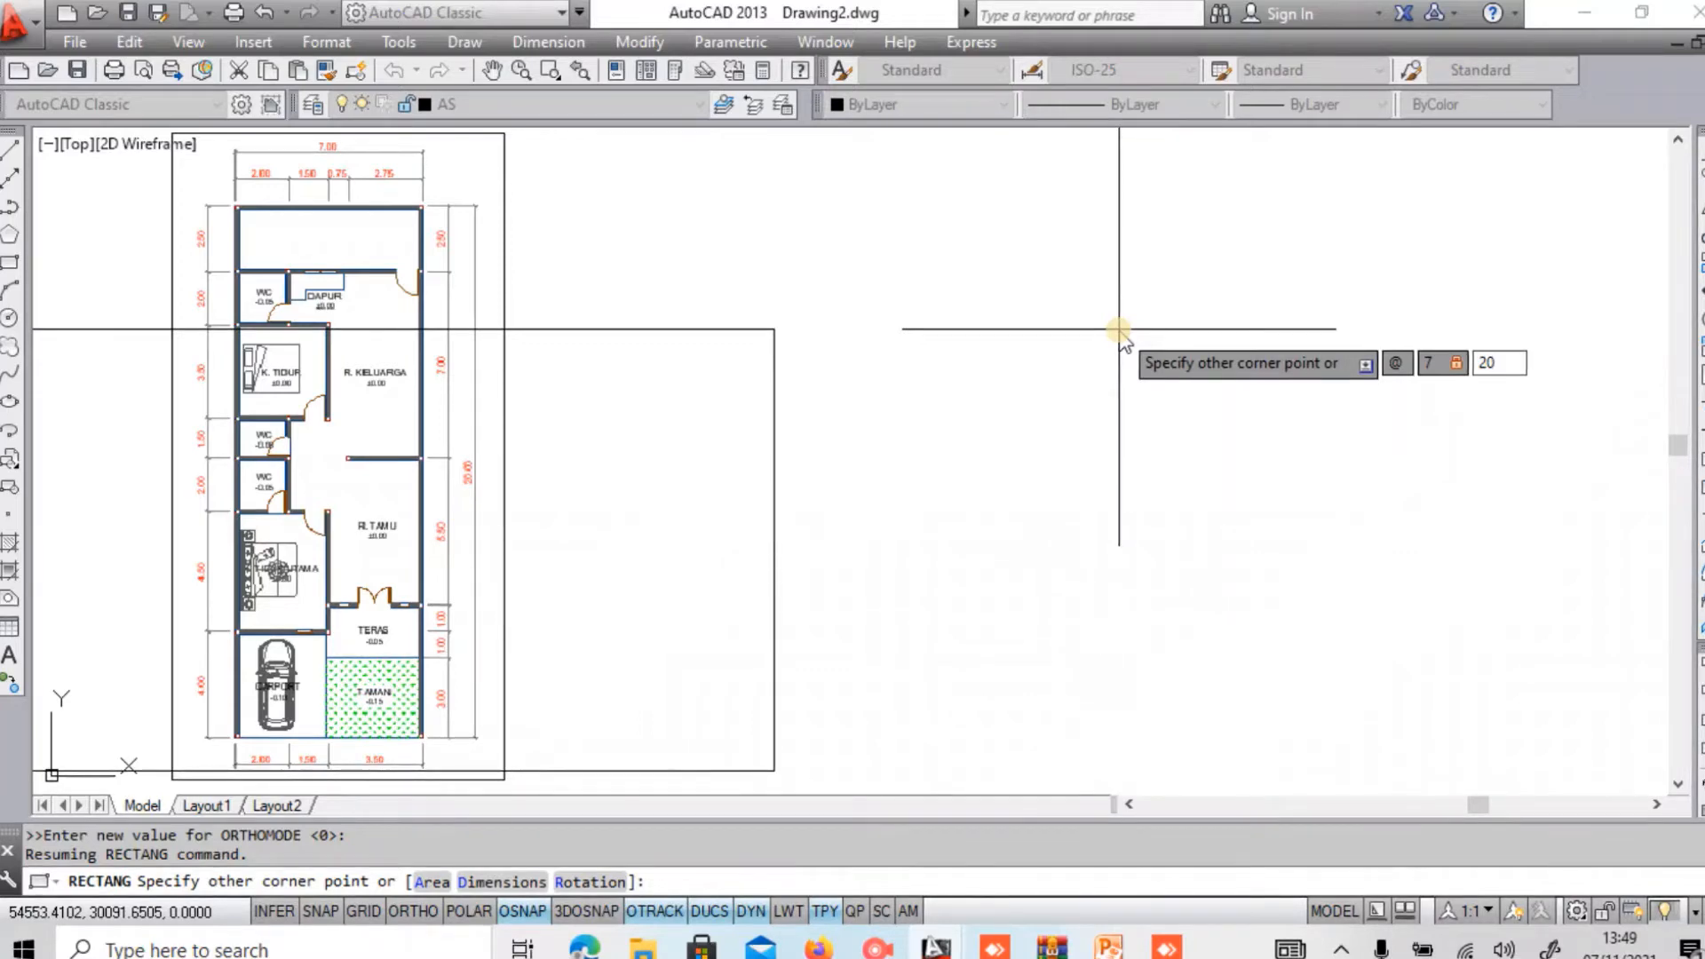
key("Return")
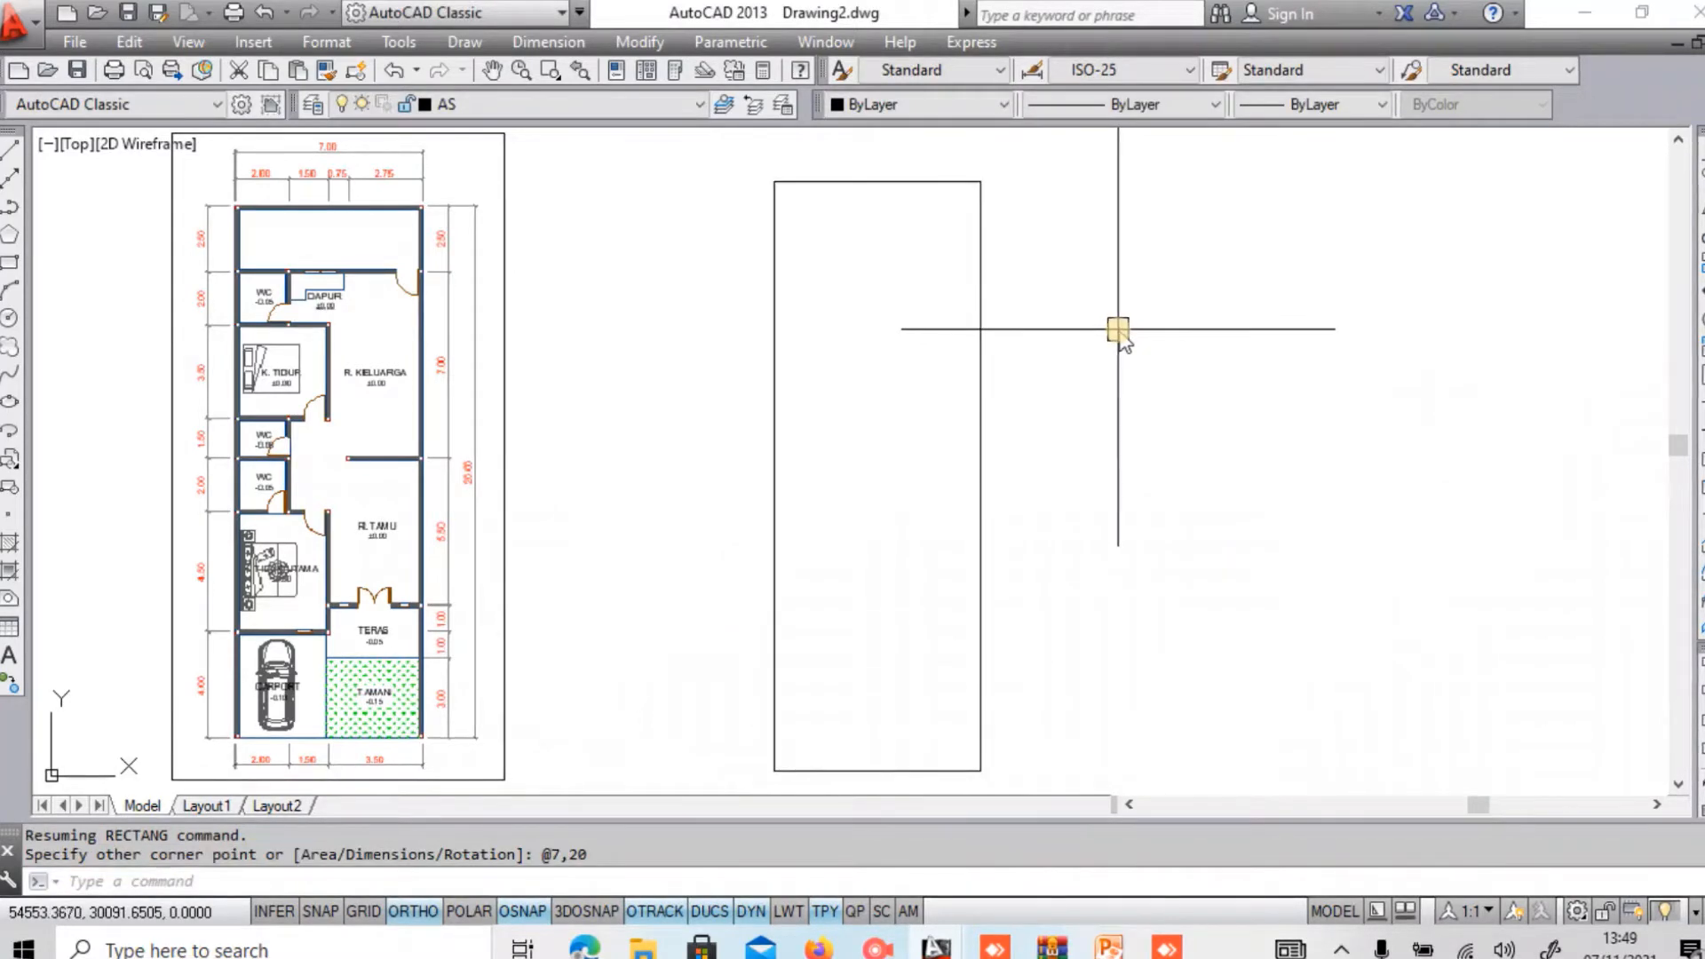
Explode the 7 by 20 rectangle into separate lines.
left_click(988, 344)
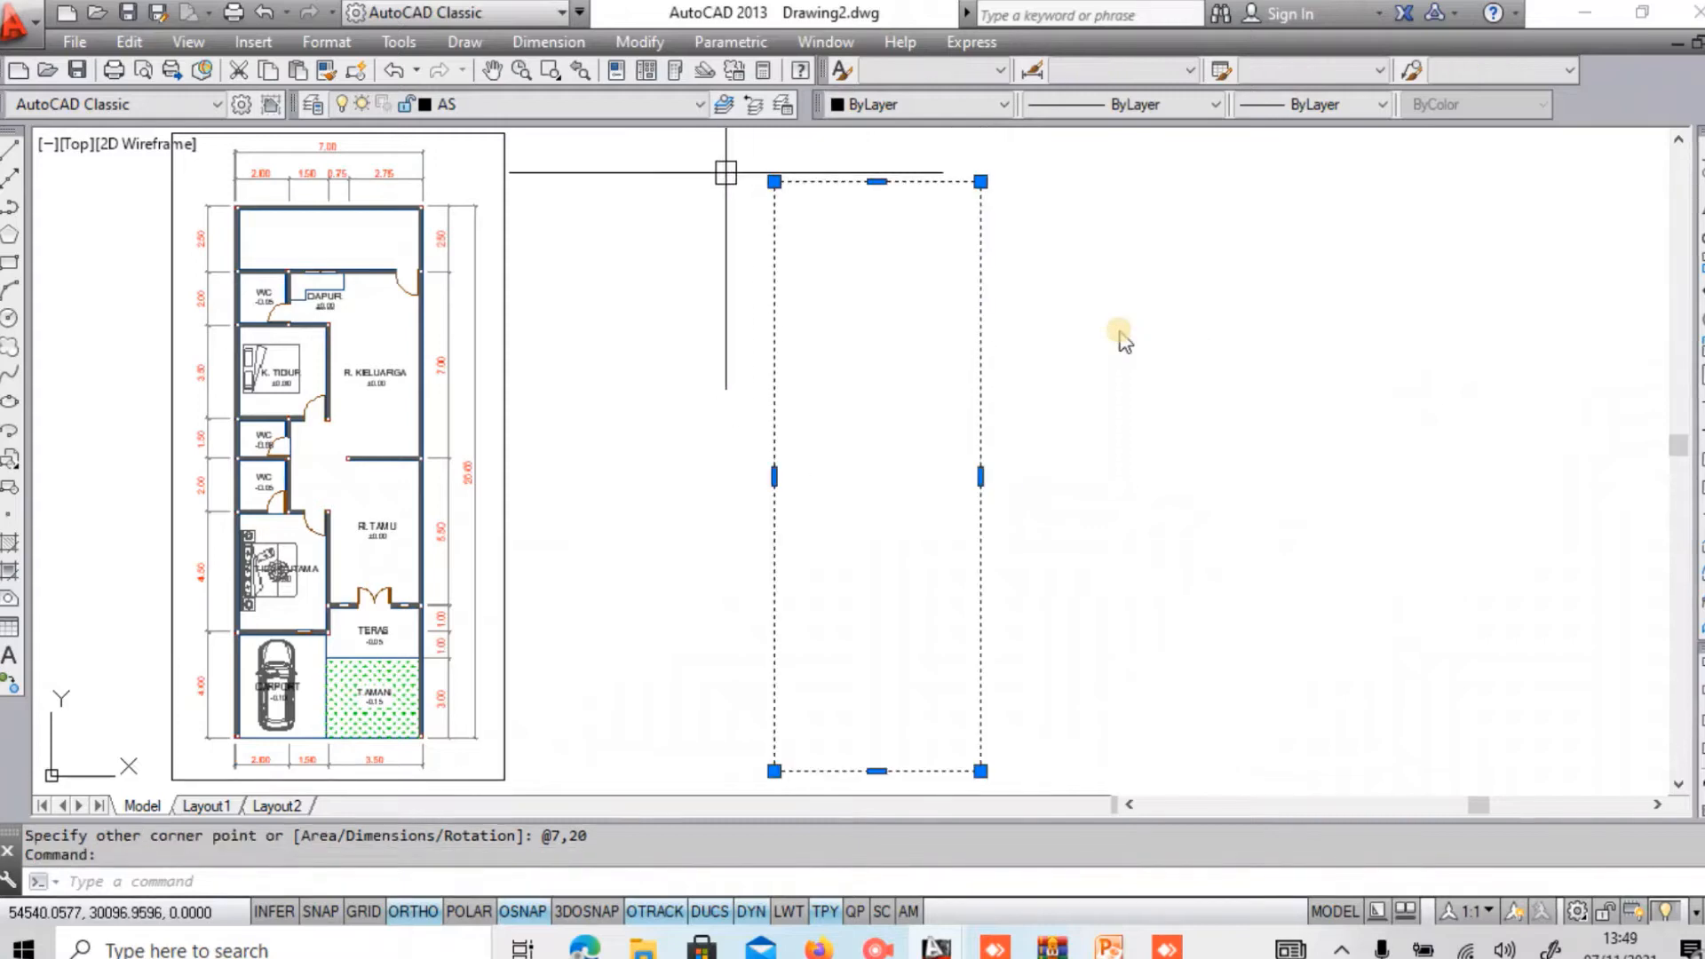
middle_click_drag(904, 365, 943, 364)
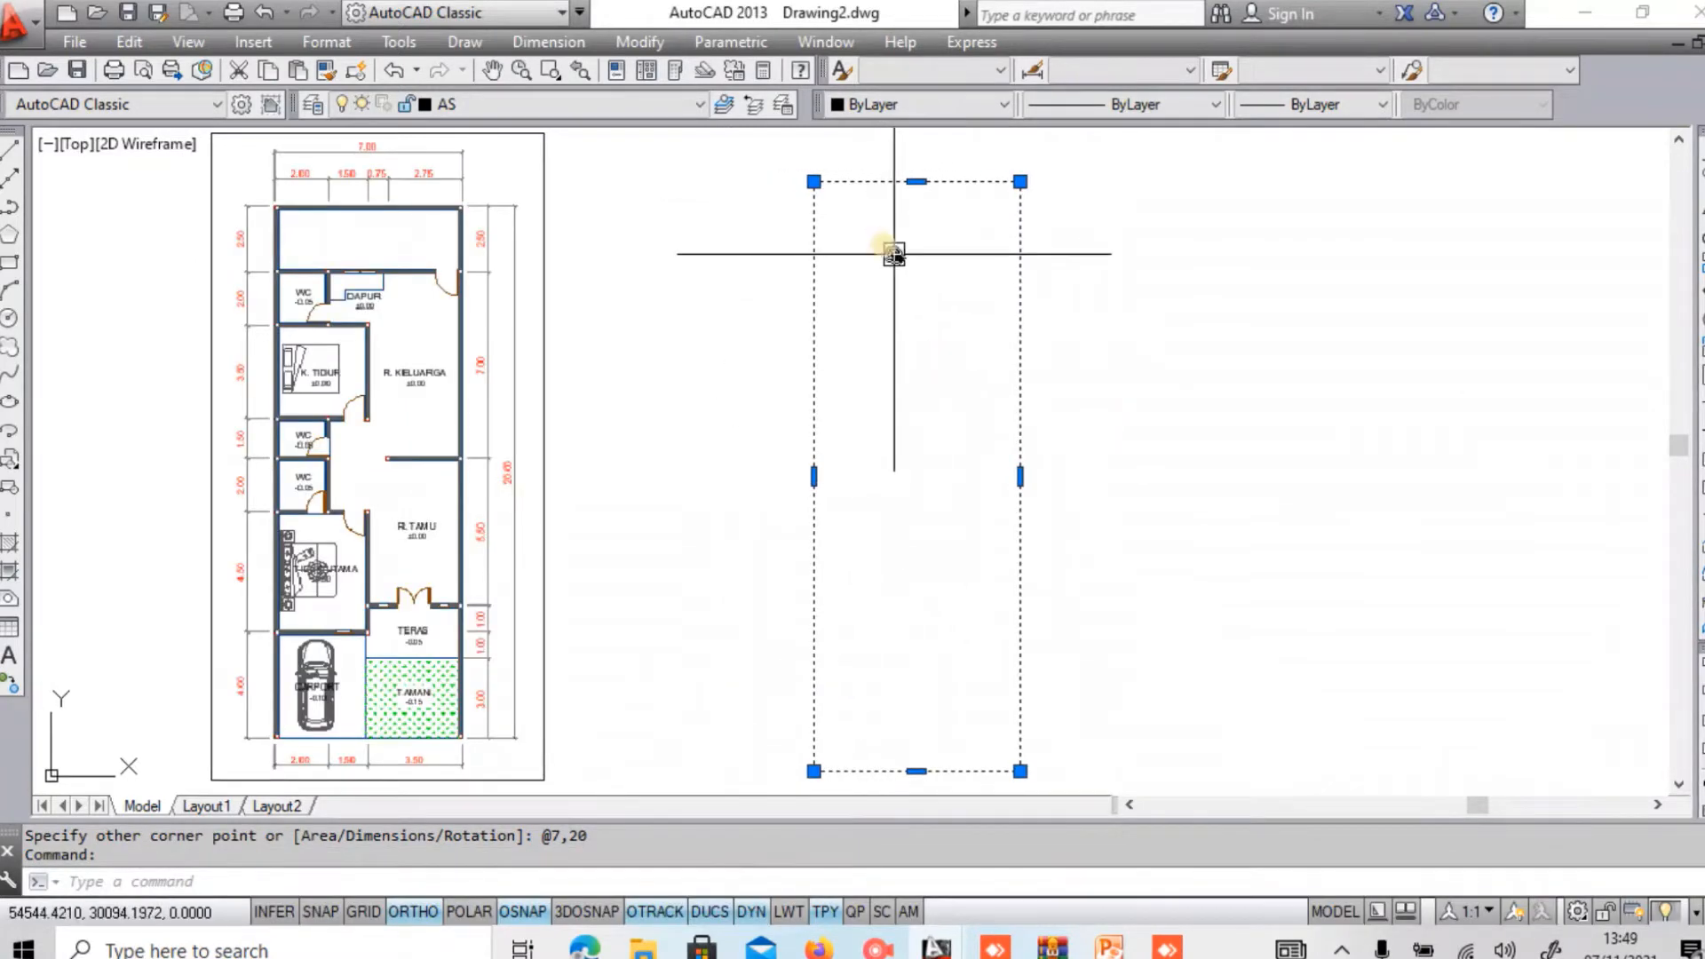
middle_click_drag(889, 251, 895, 253)
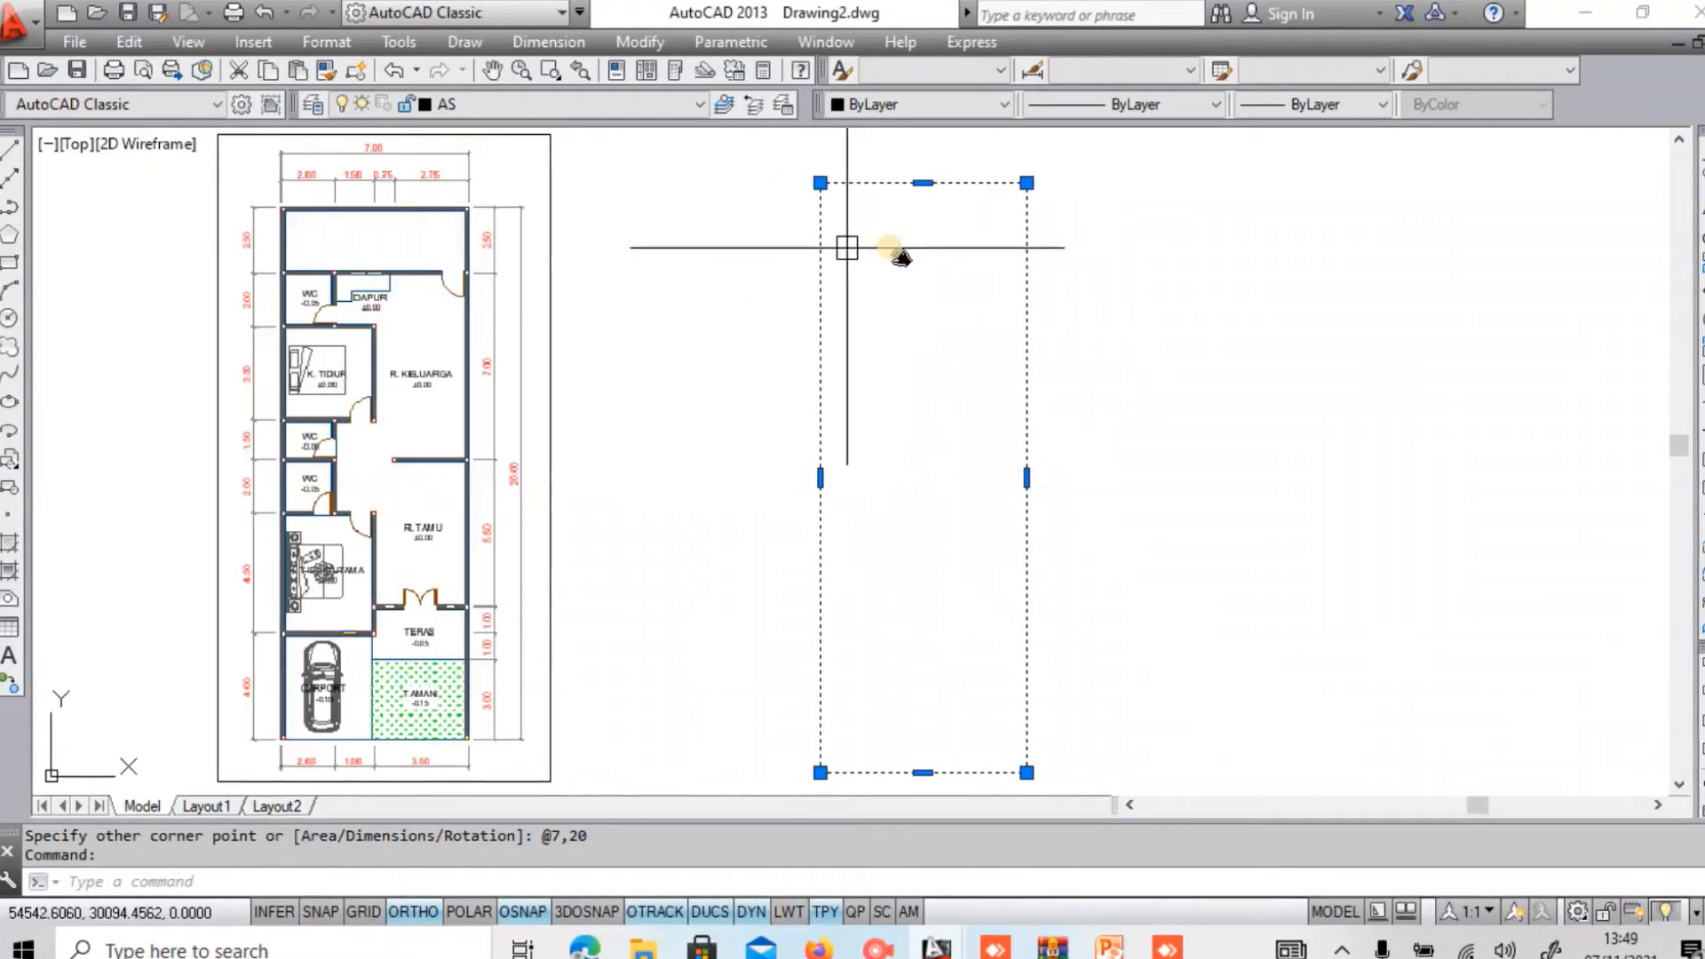
key("Escape")
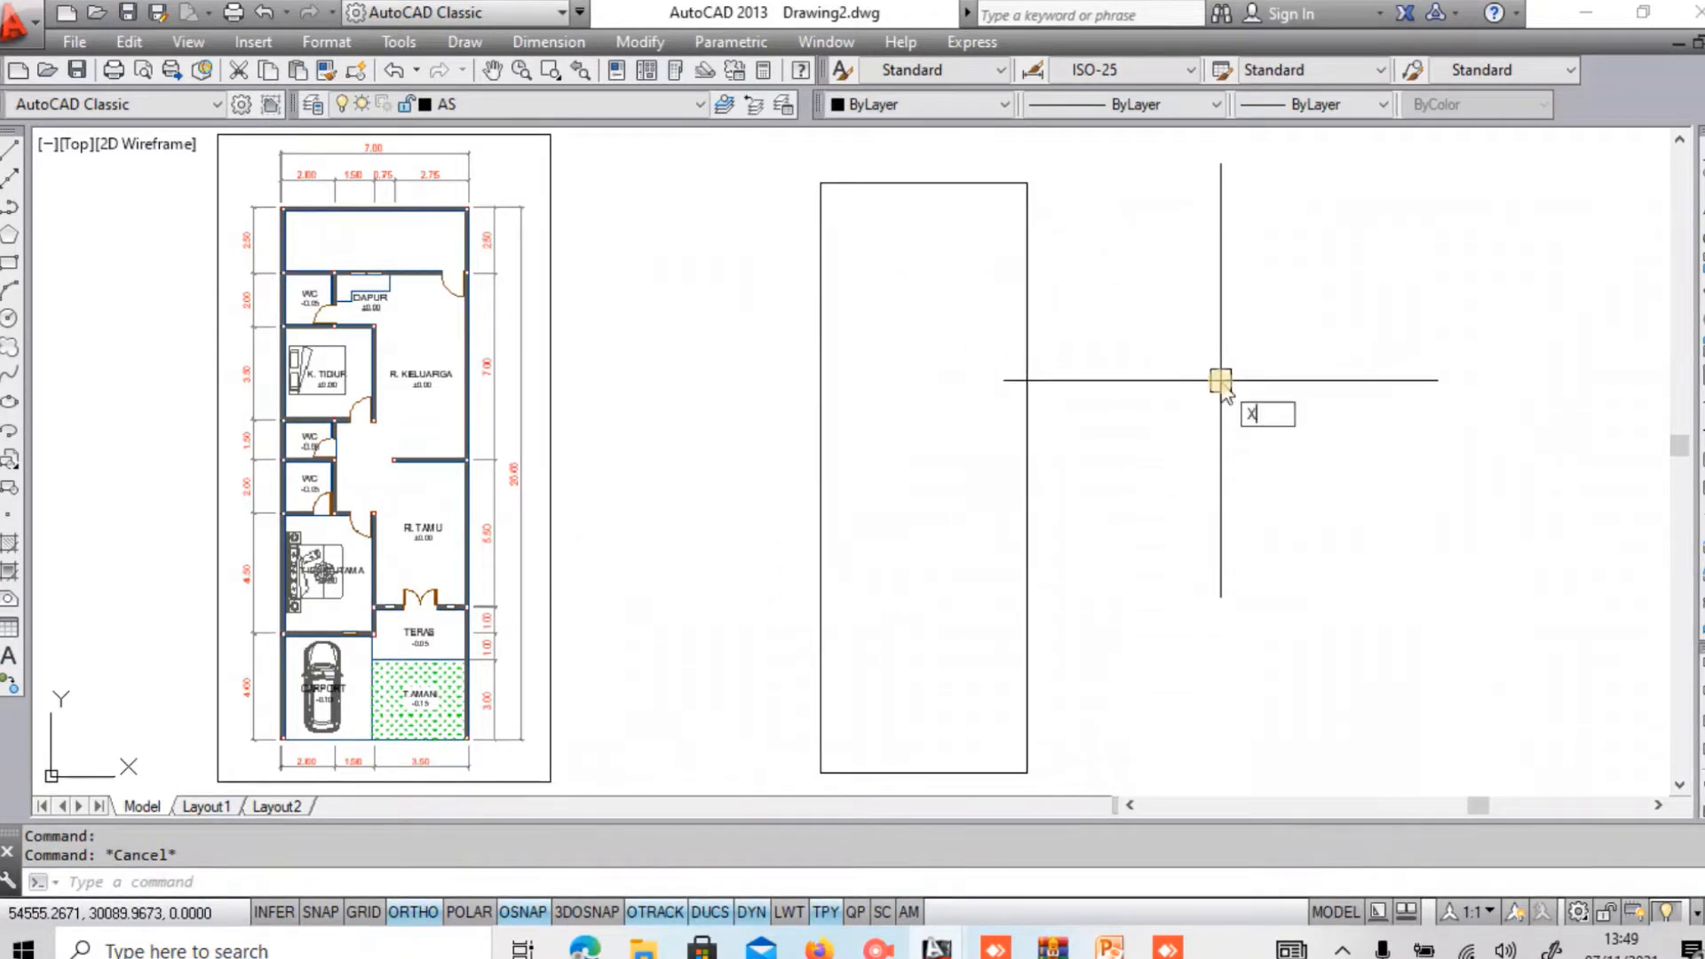
key("Return")
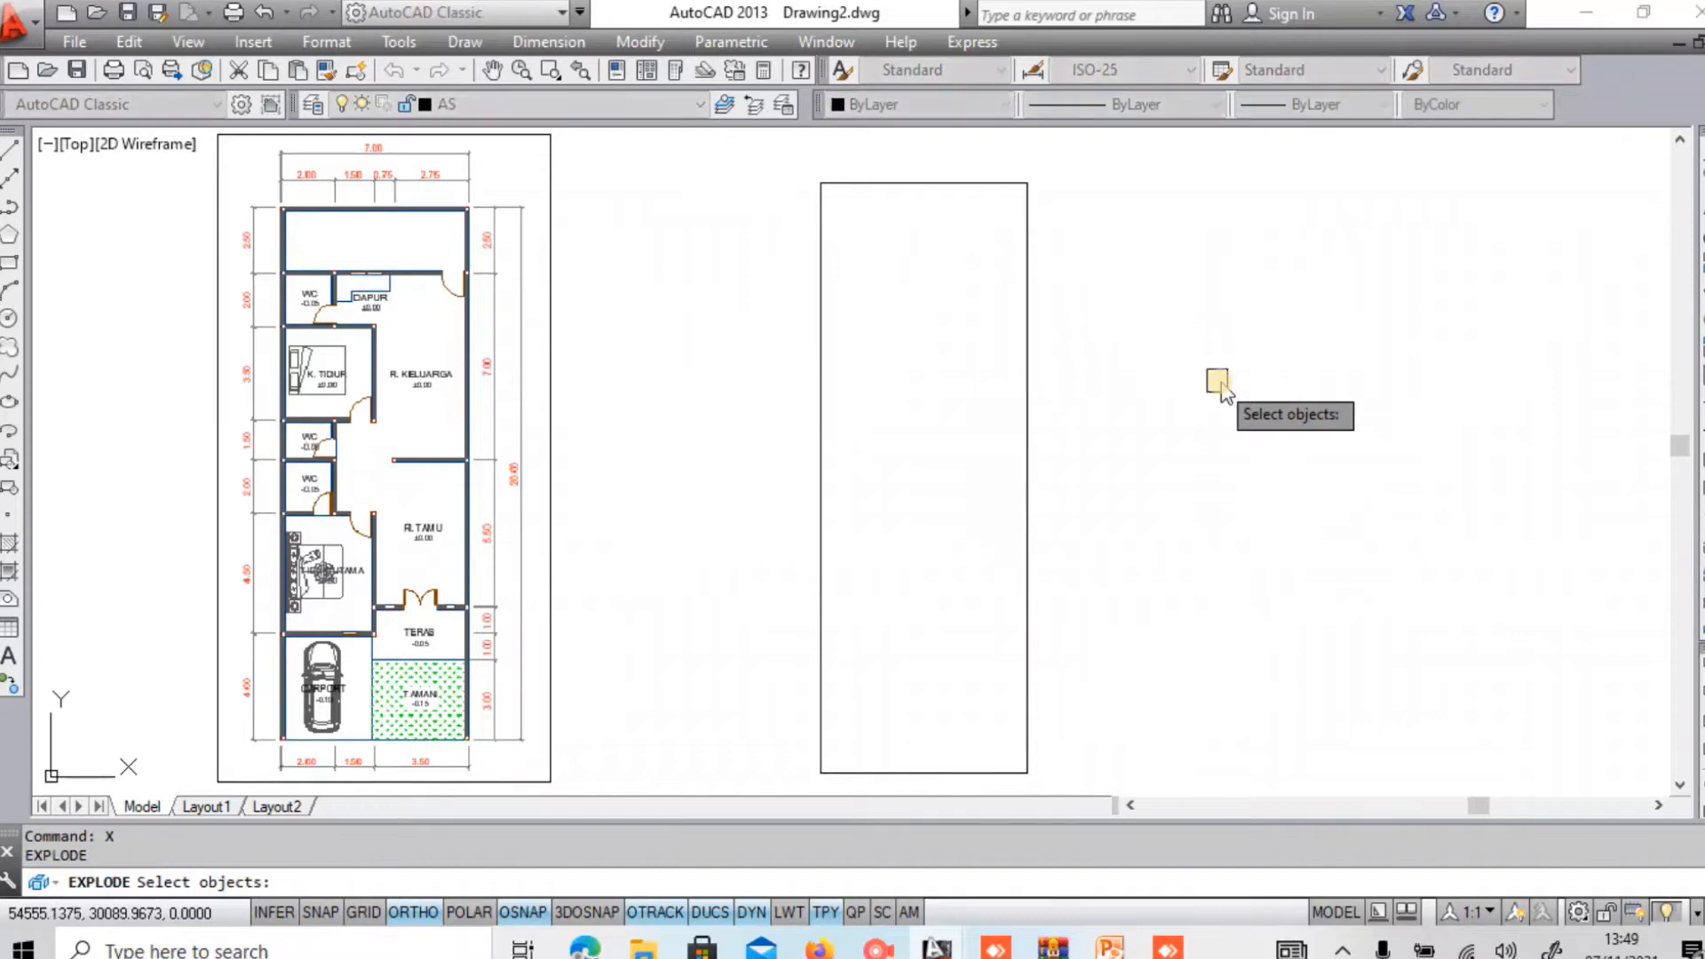
key("Return")
Select individual edges of the exploded rectangle to check that they are separate lines, clearing each selection.
left_click(1028, 296)
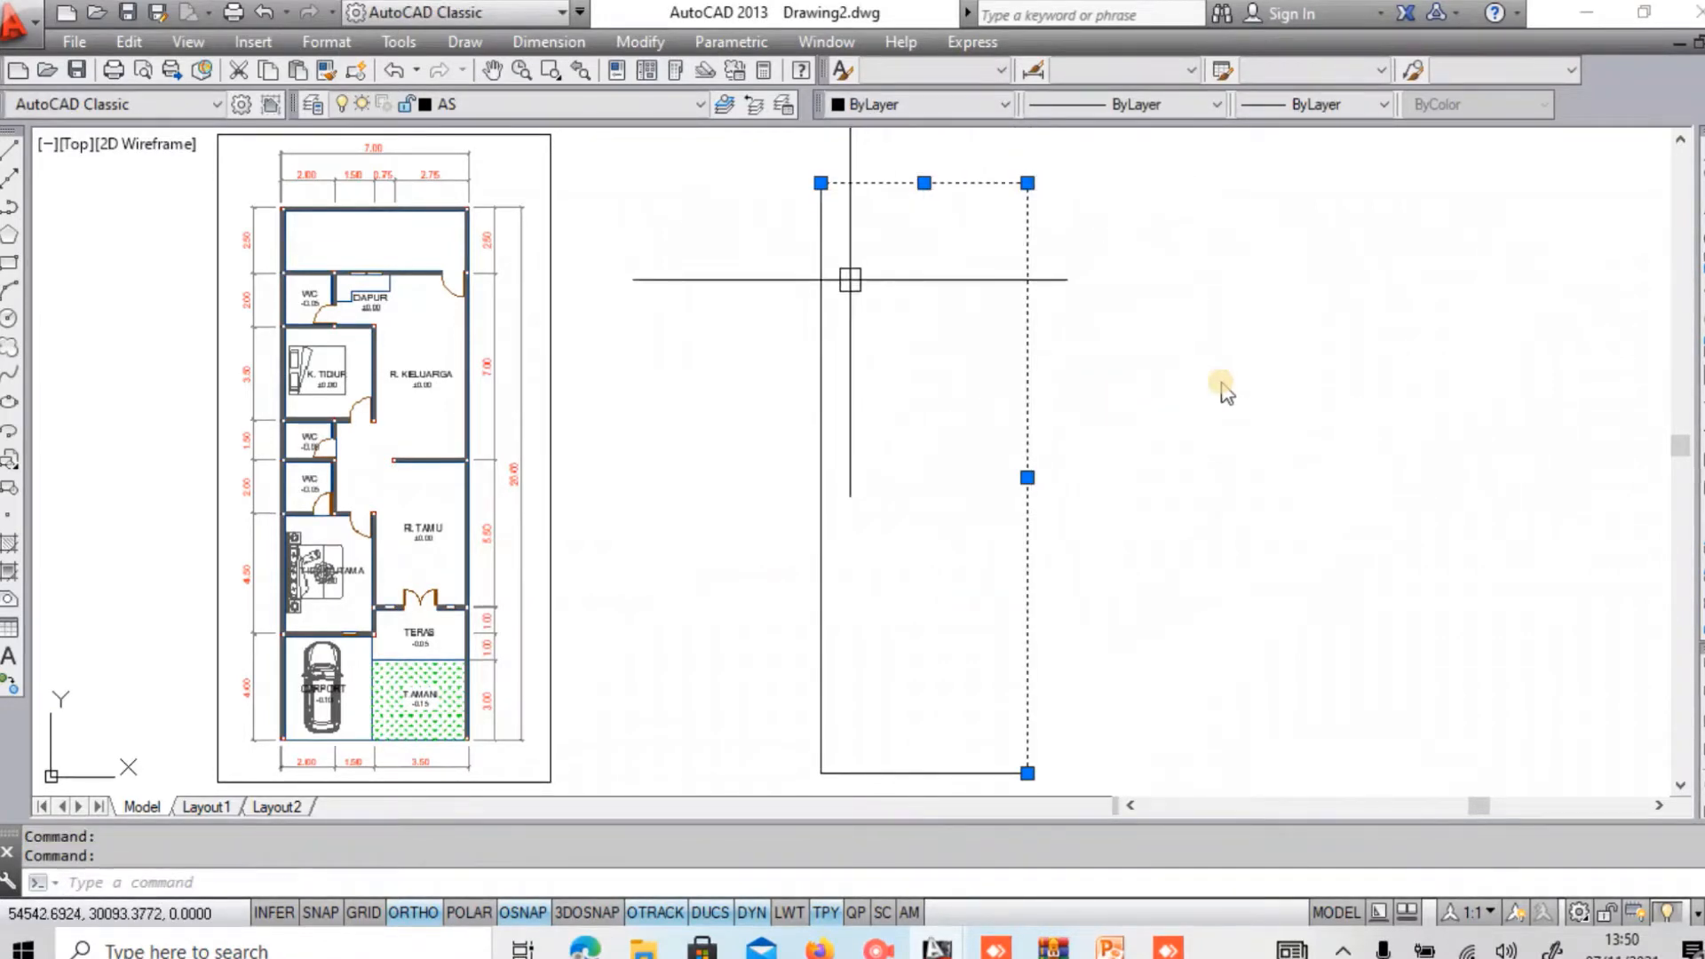
key("Escape")
left_click(906, 770)
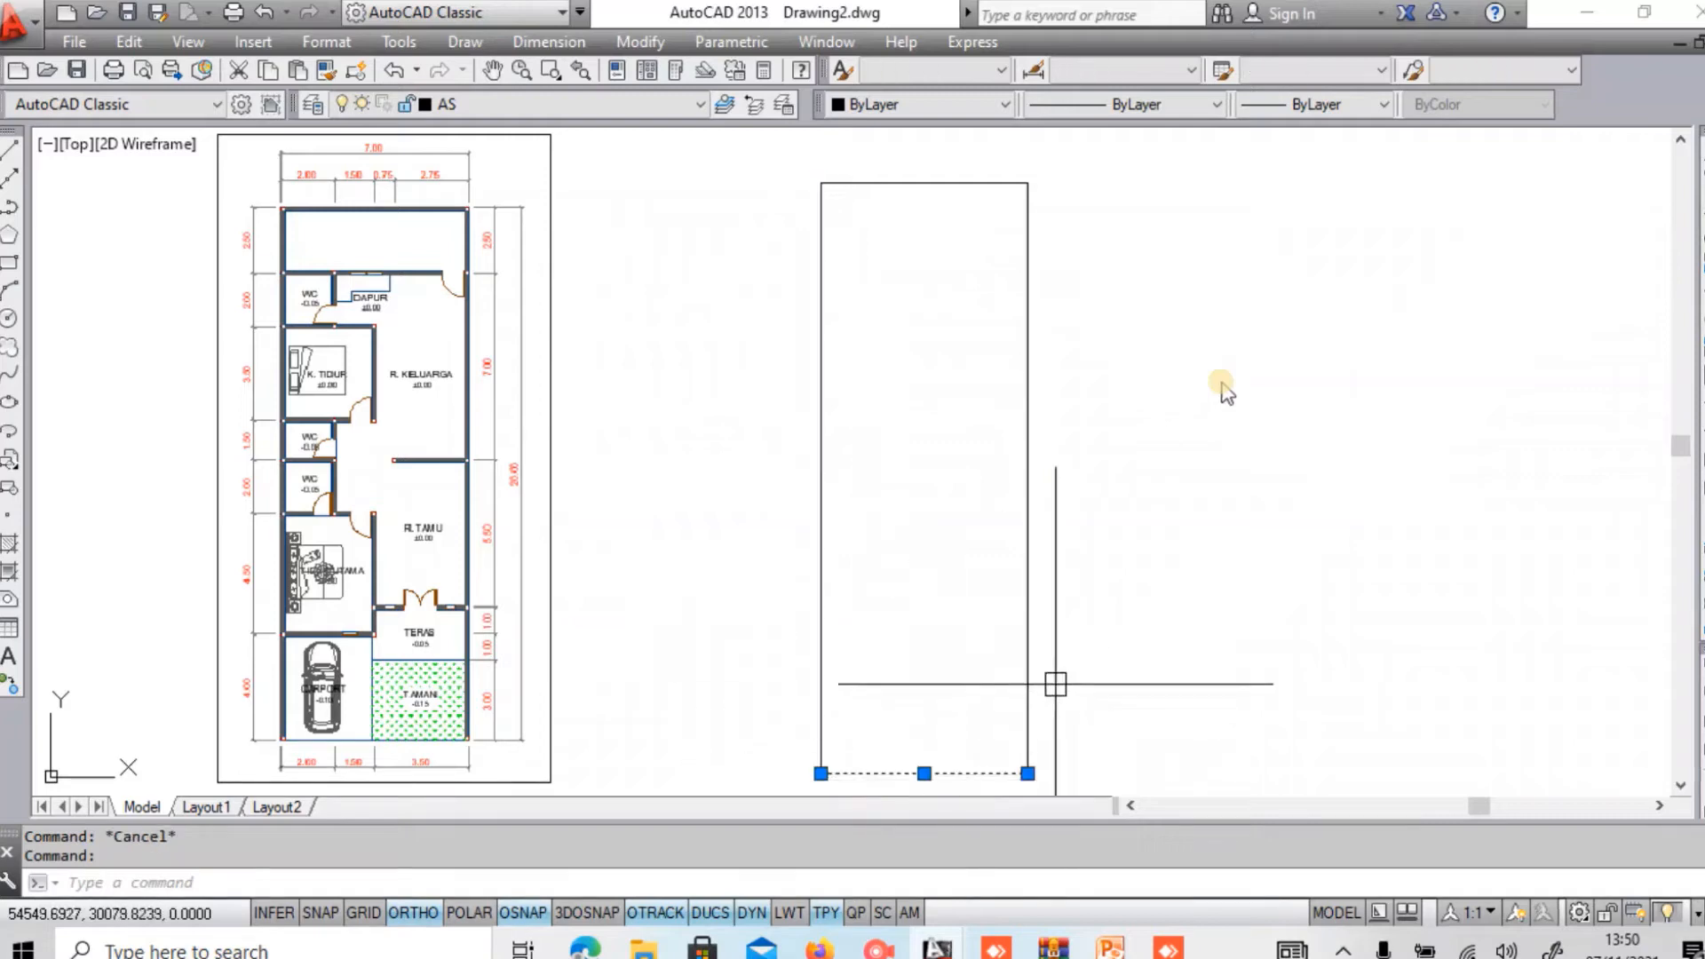
key("Escape")
left_click(1027, 595)
key("Escape")
middle_click_drag(908, 429, 926, 436)
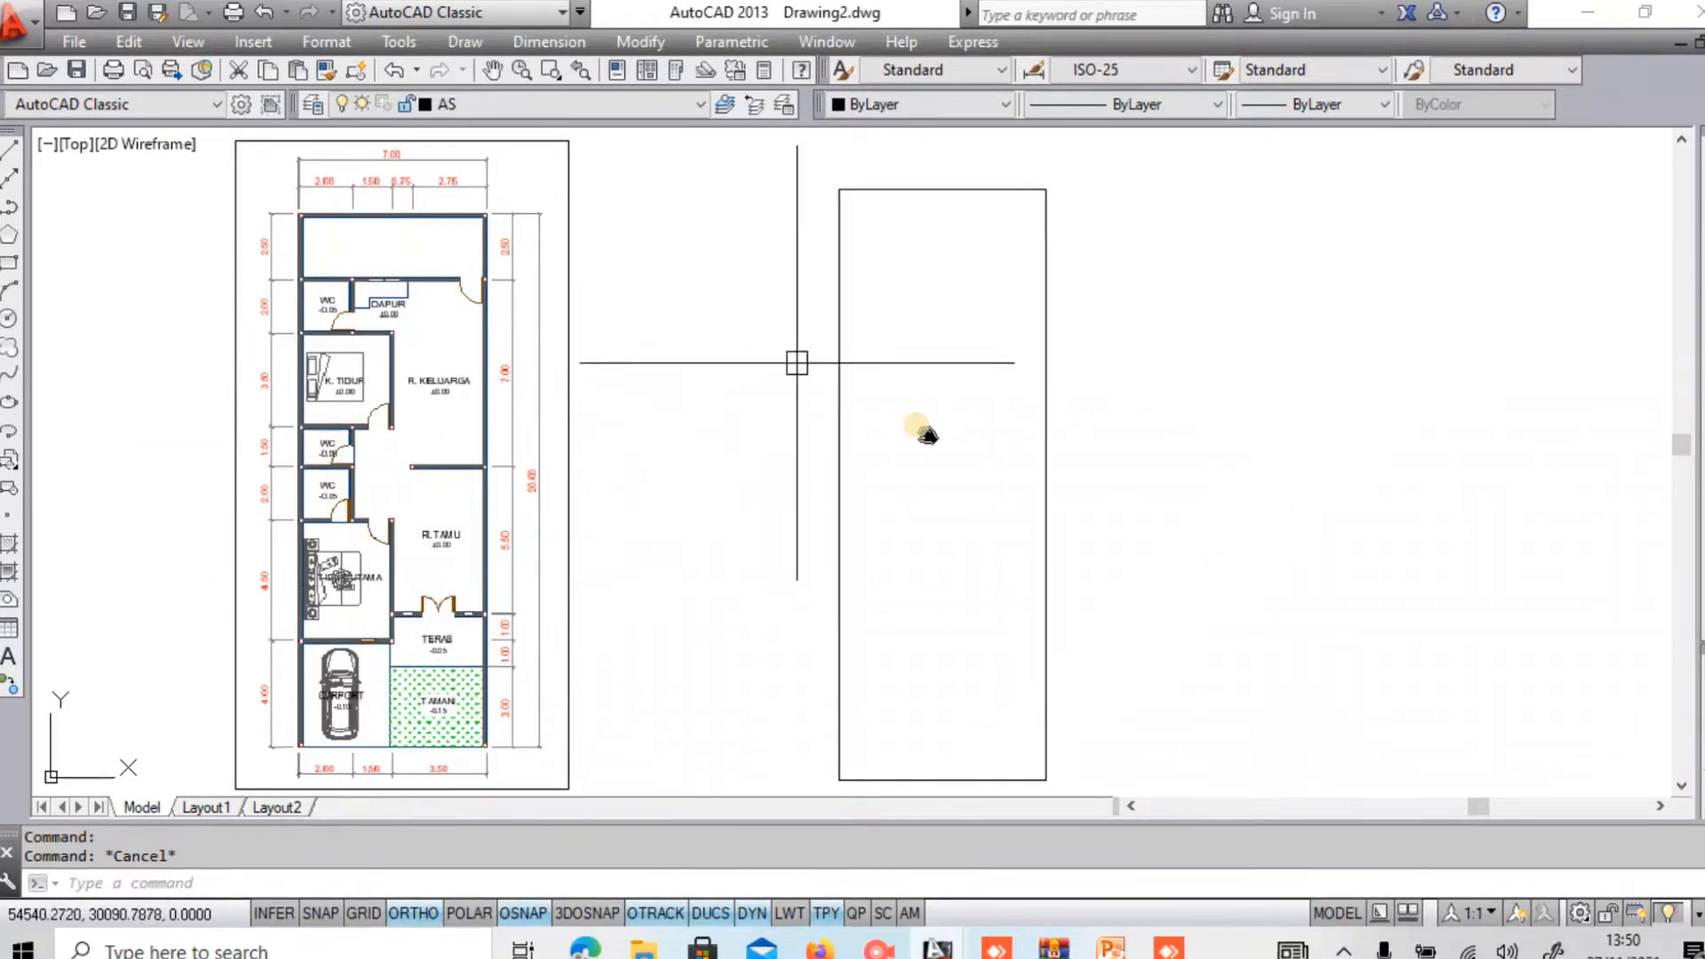
Offset the top edge of the exploded rectangle 2.5 downward.
key("Return")
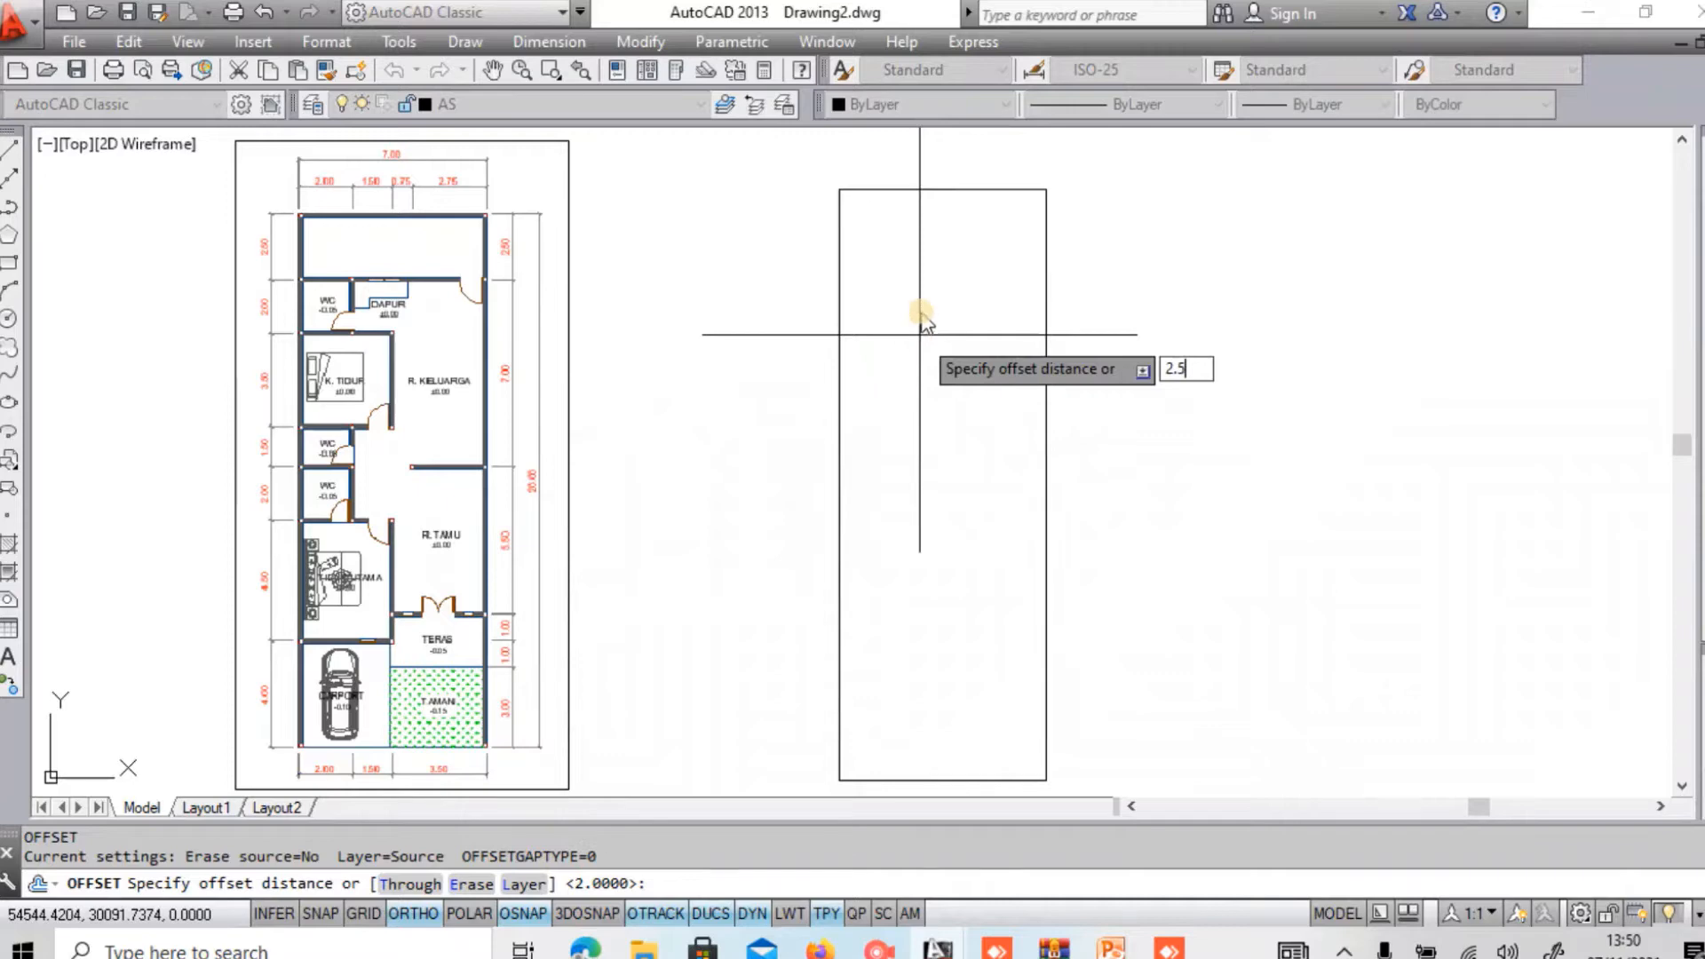
key("Return")
left_click(888, 189)
left_click(879, 390)
key("Return")
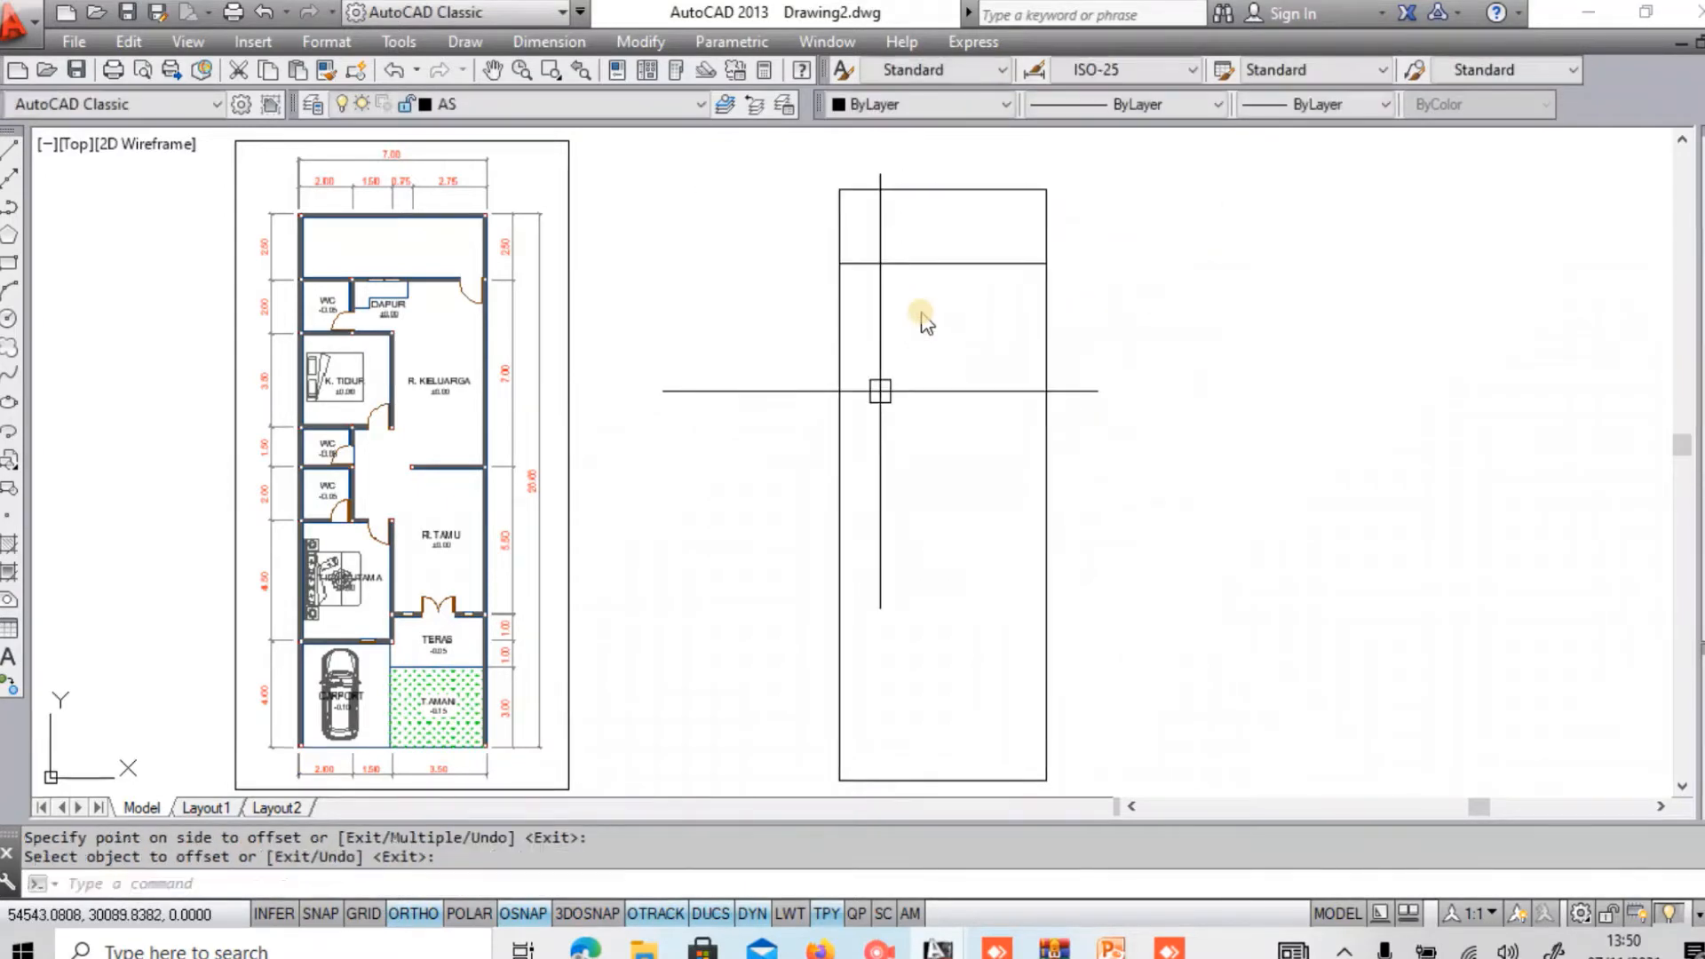
Offset the first inner horizontal axis line 2 downward to mark the upper WC row.
key("Return")
type("2")
key("Return")
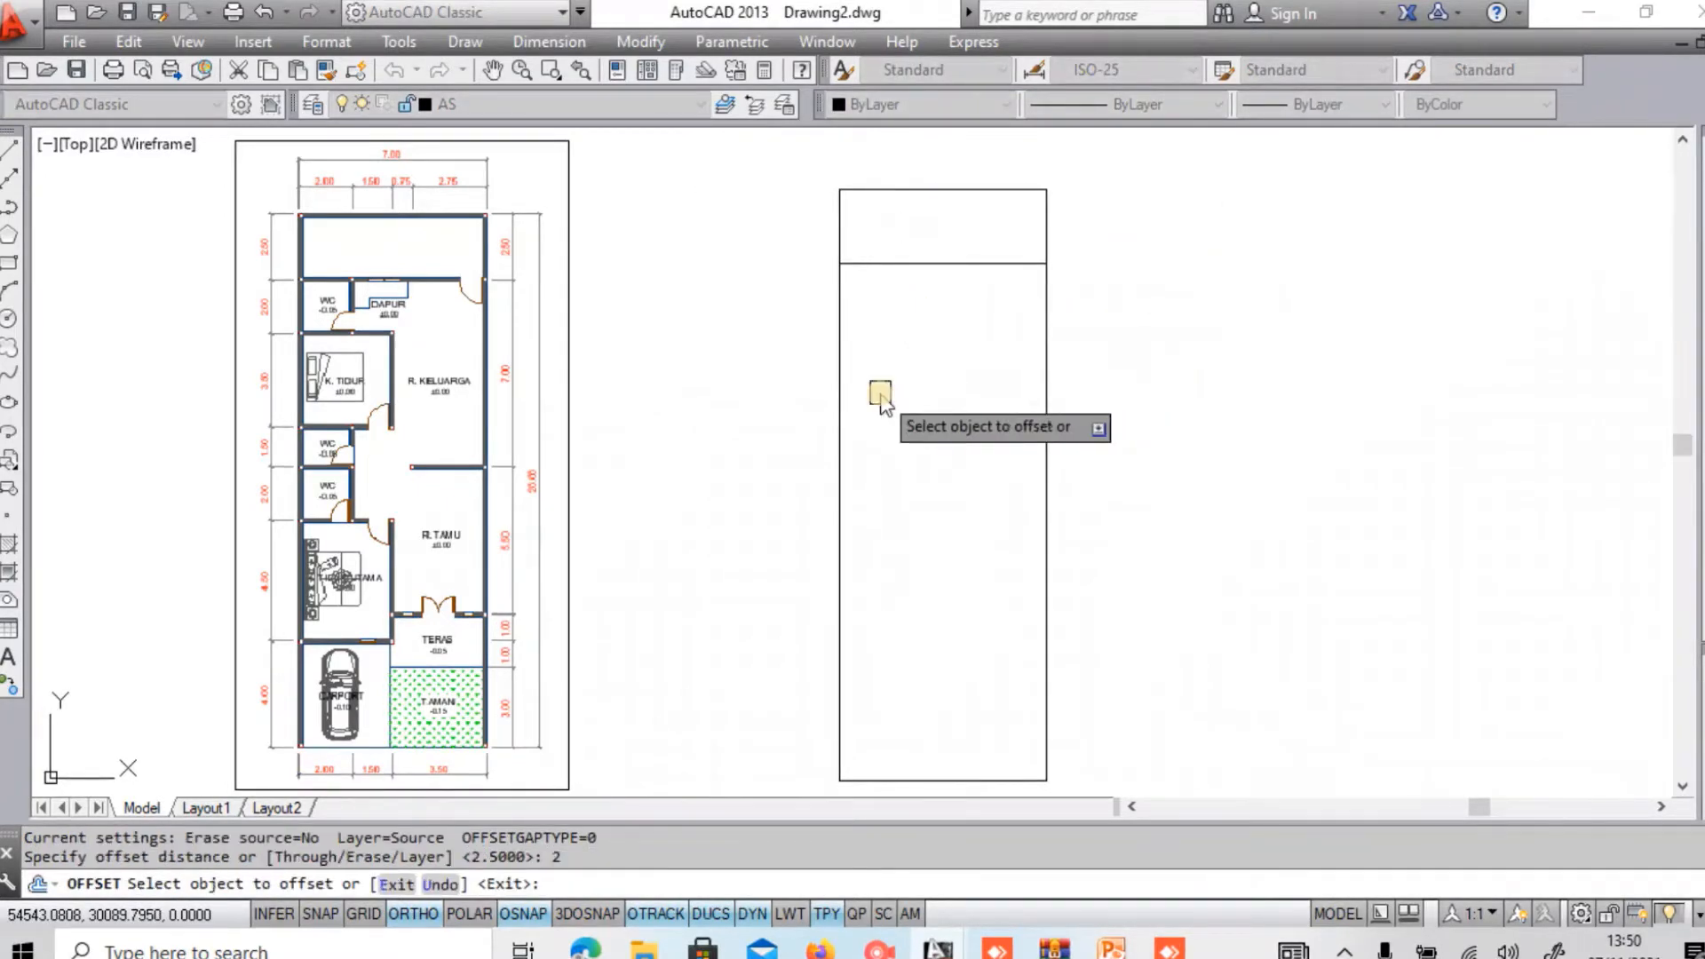
left_click(891, 264)
left_click(883, 373)
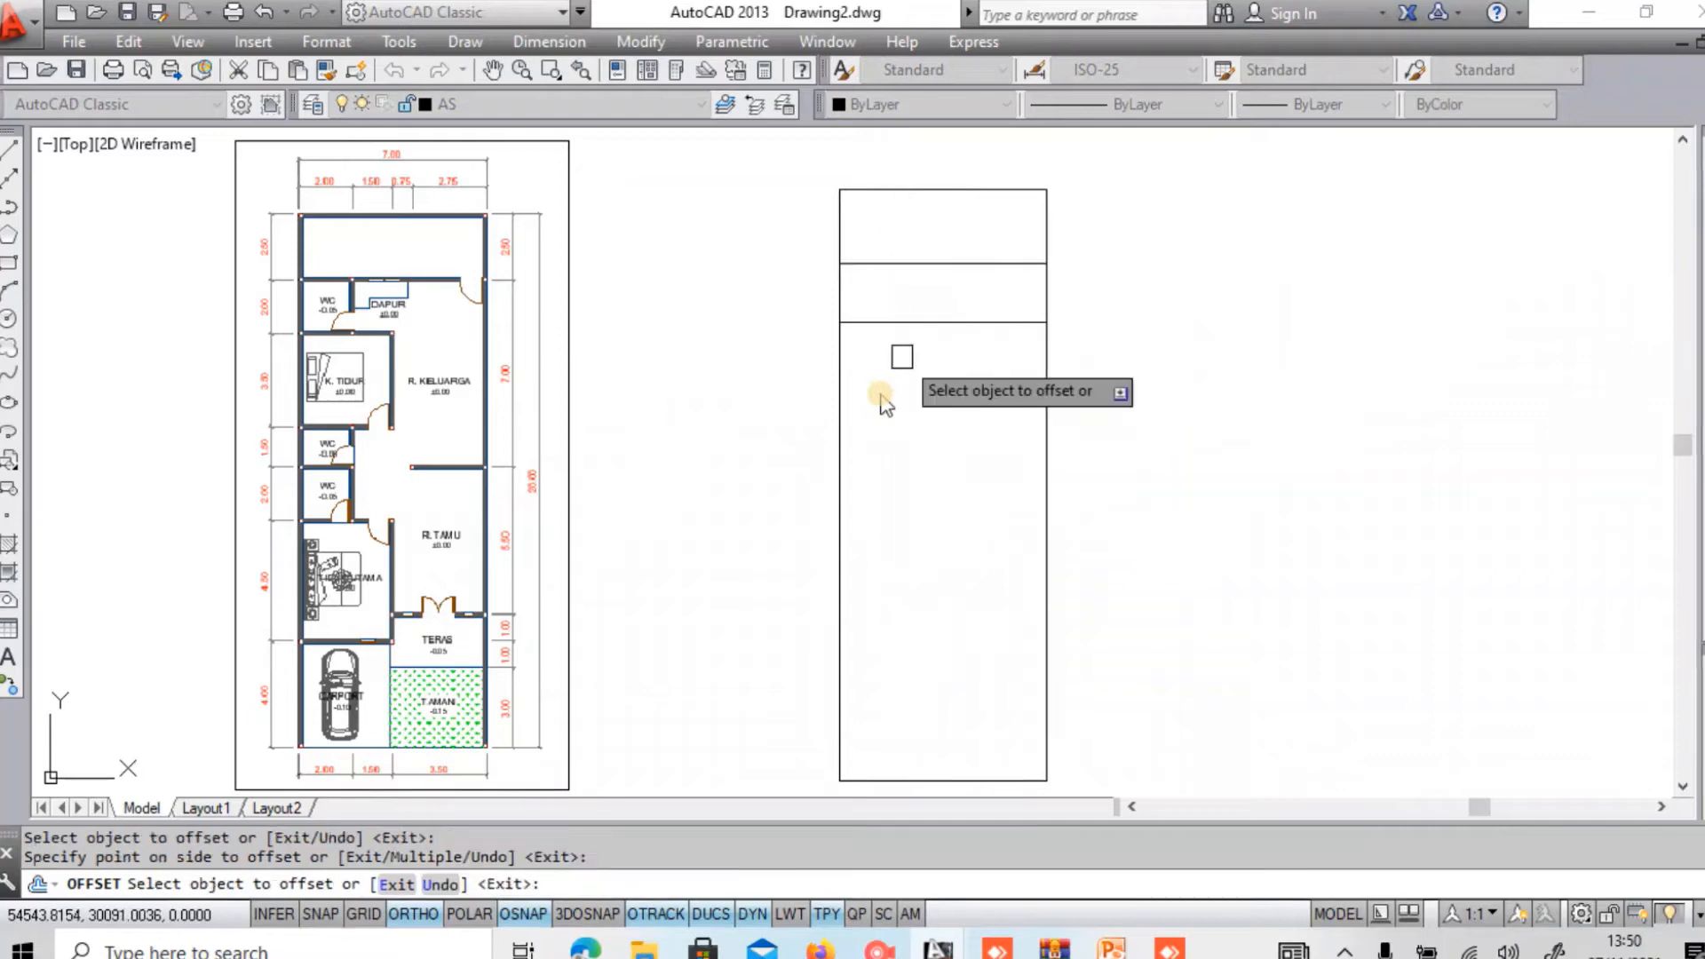
key("Return")
Offset the second inner horizontal axis line 3.5 downward to mark the upper bedroom's depth.
key("Return")
type("3.5")
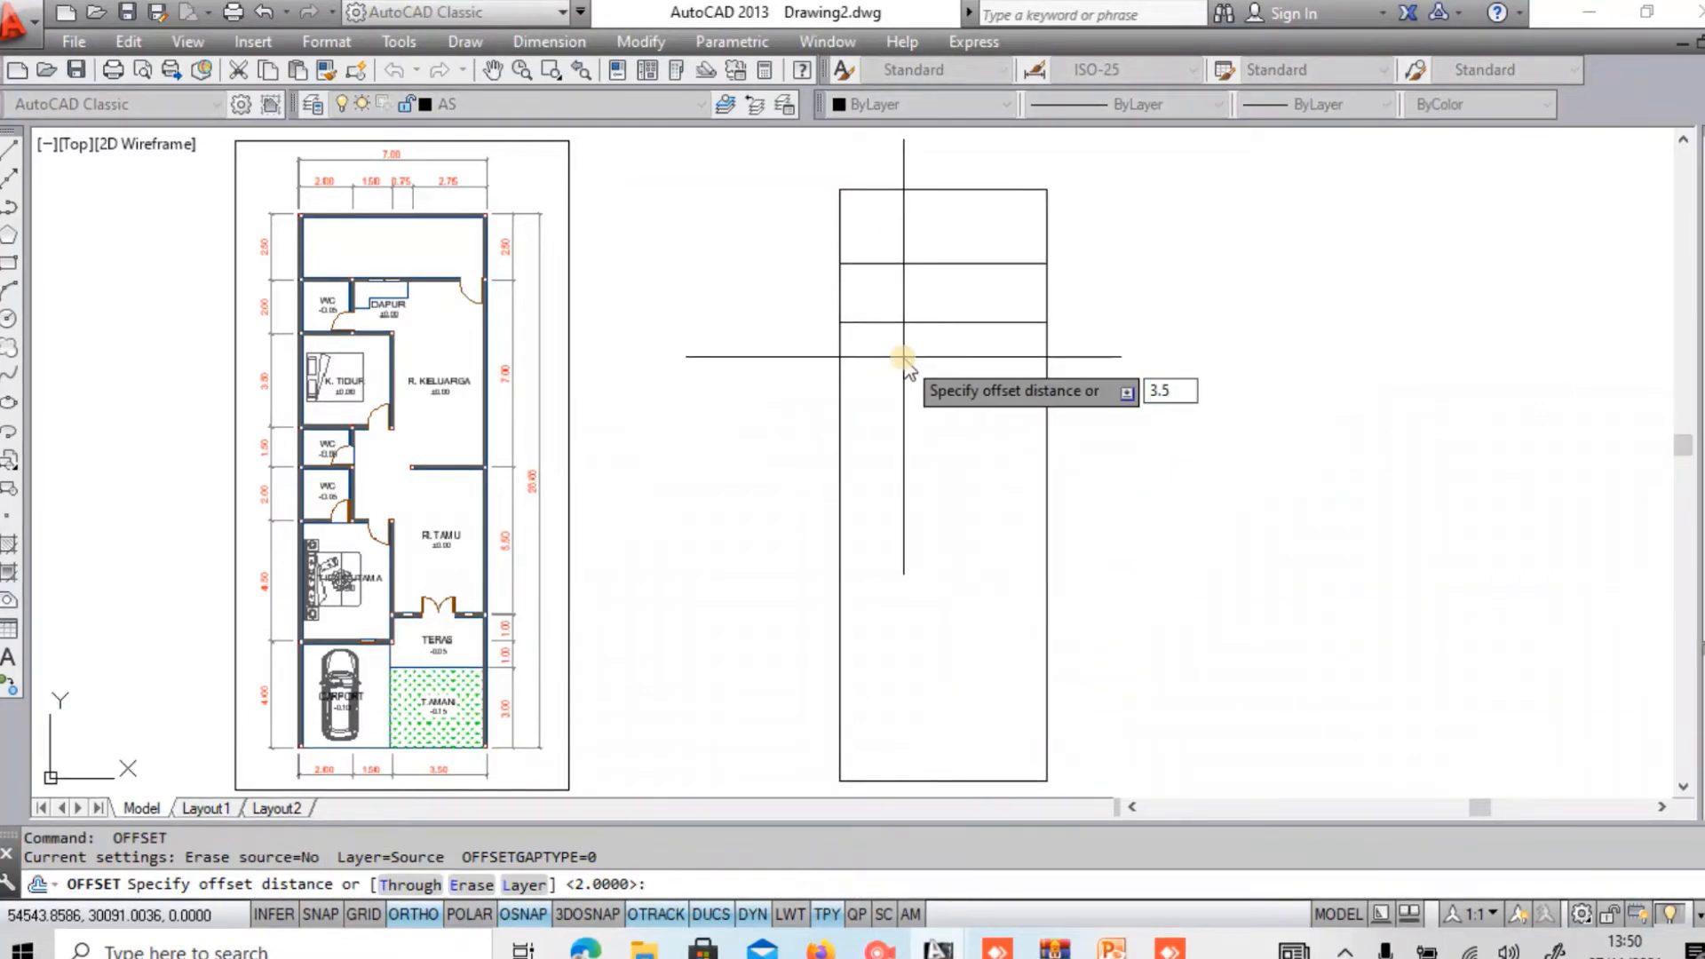
key("Return")
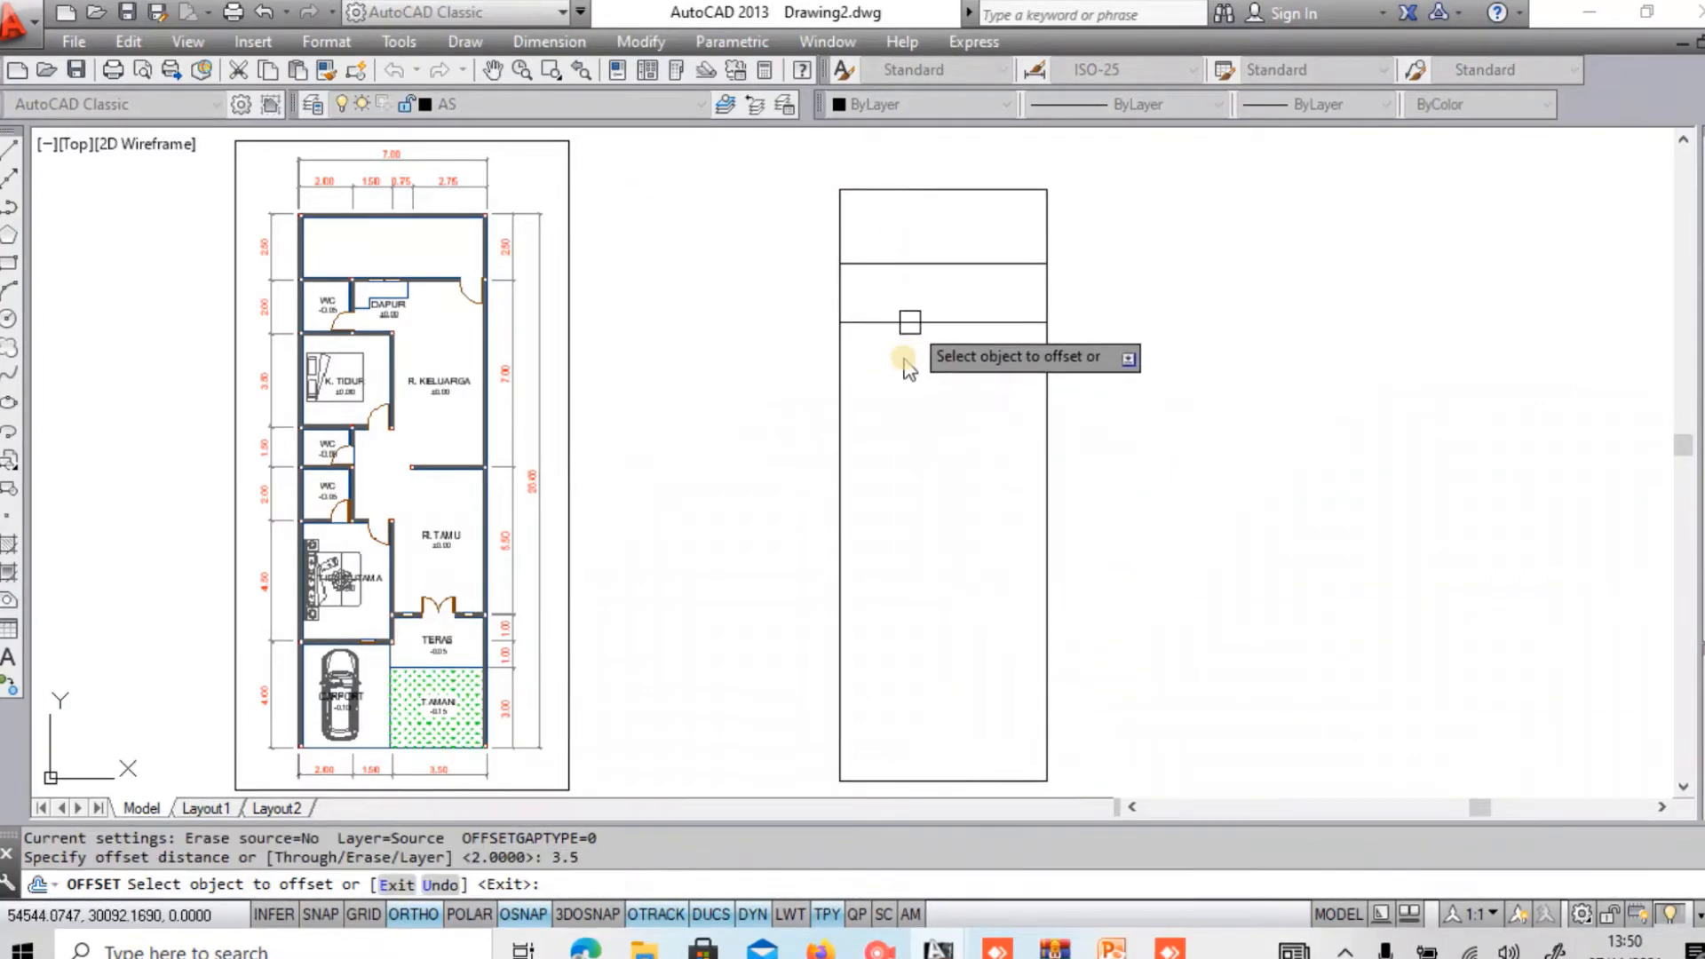
left_click(906, 322)
left_click(917, 462)
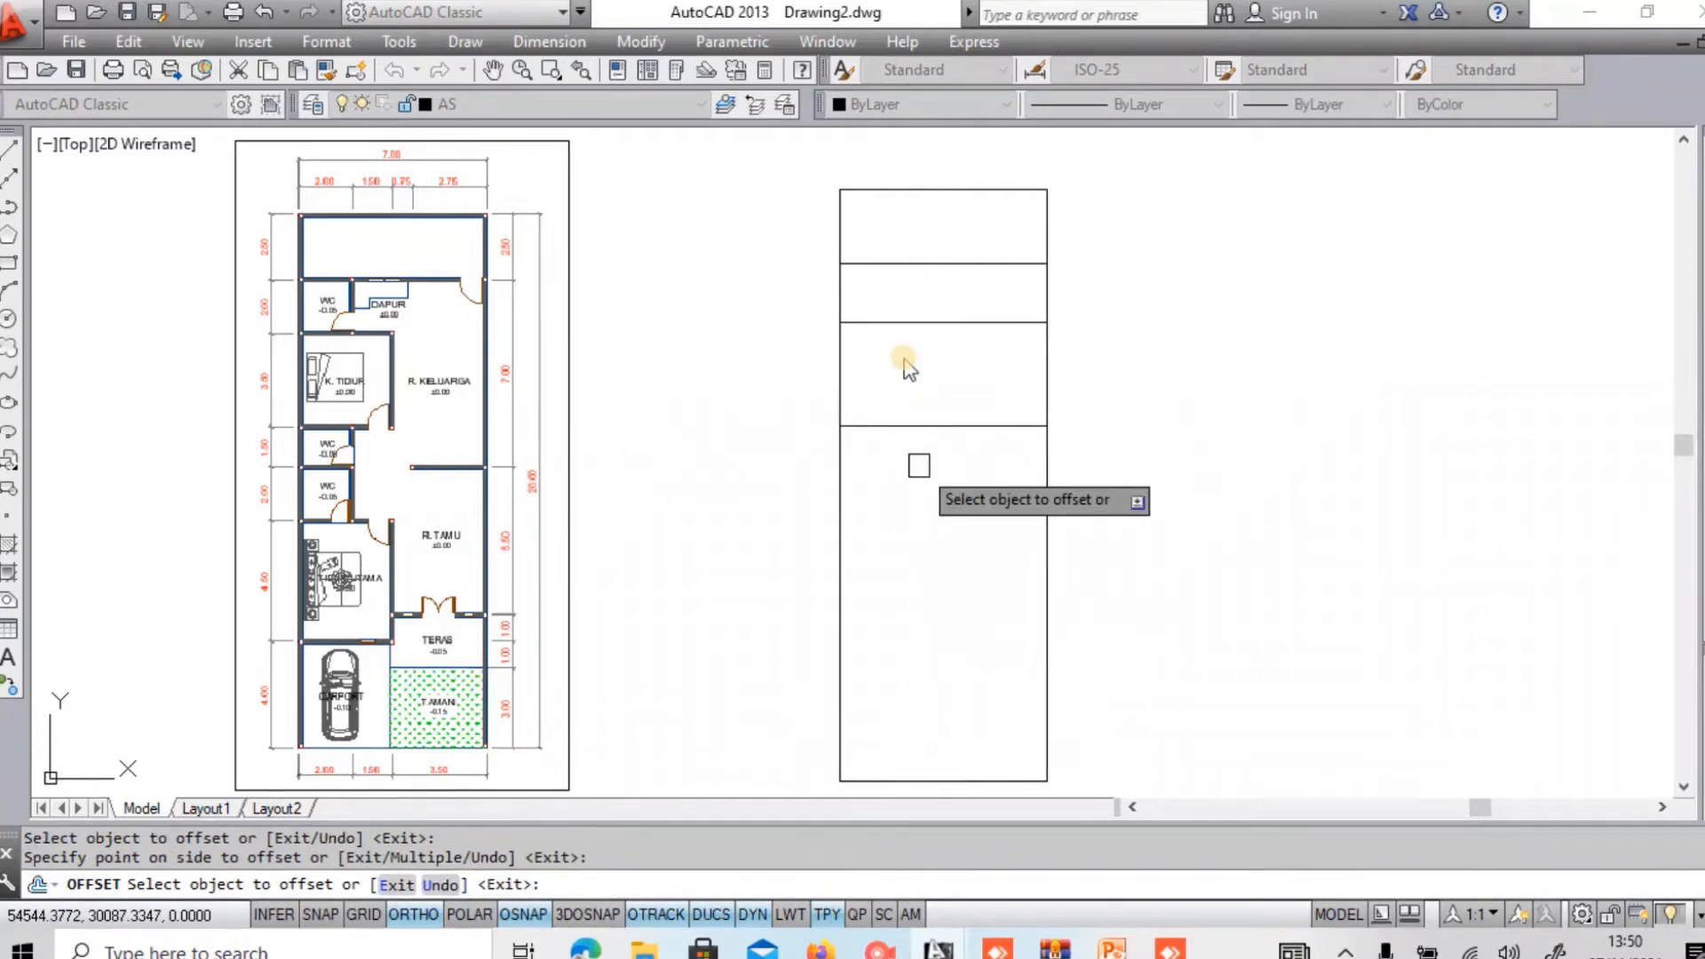
key("Return")
Offset the third inner horizontal axis line 1.5 downward to mark the middle WC.
key("Return")
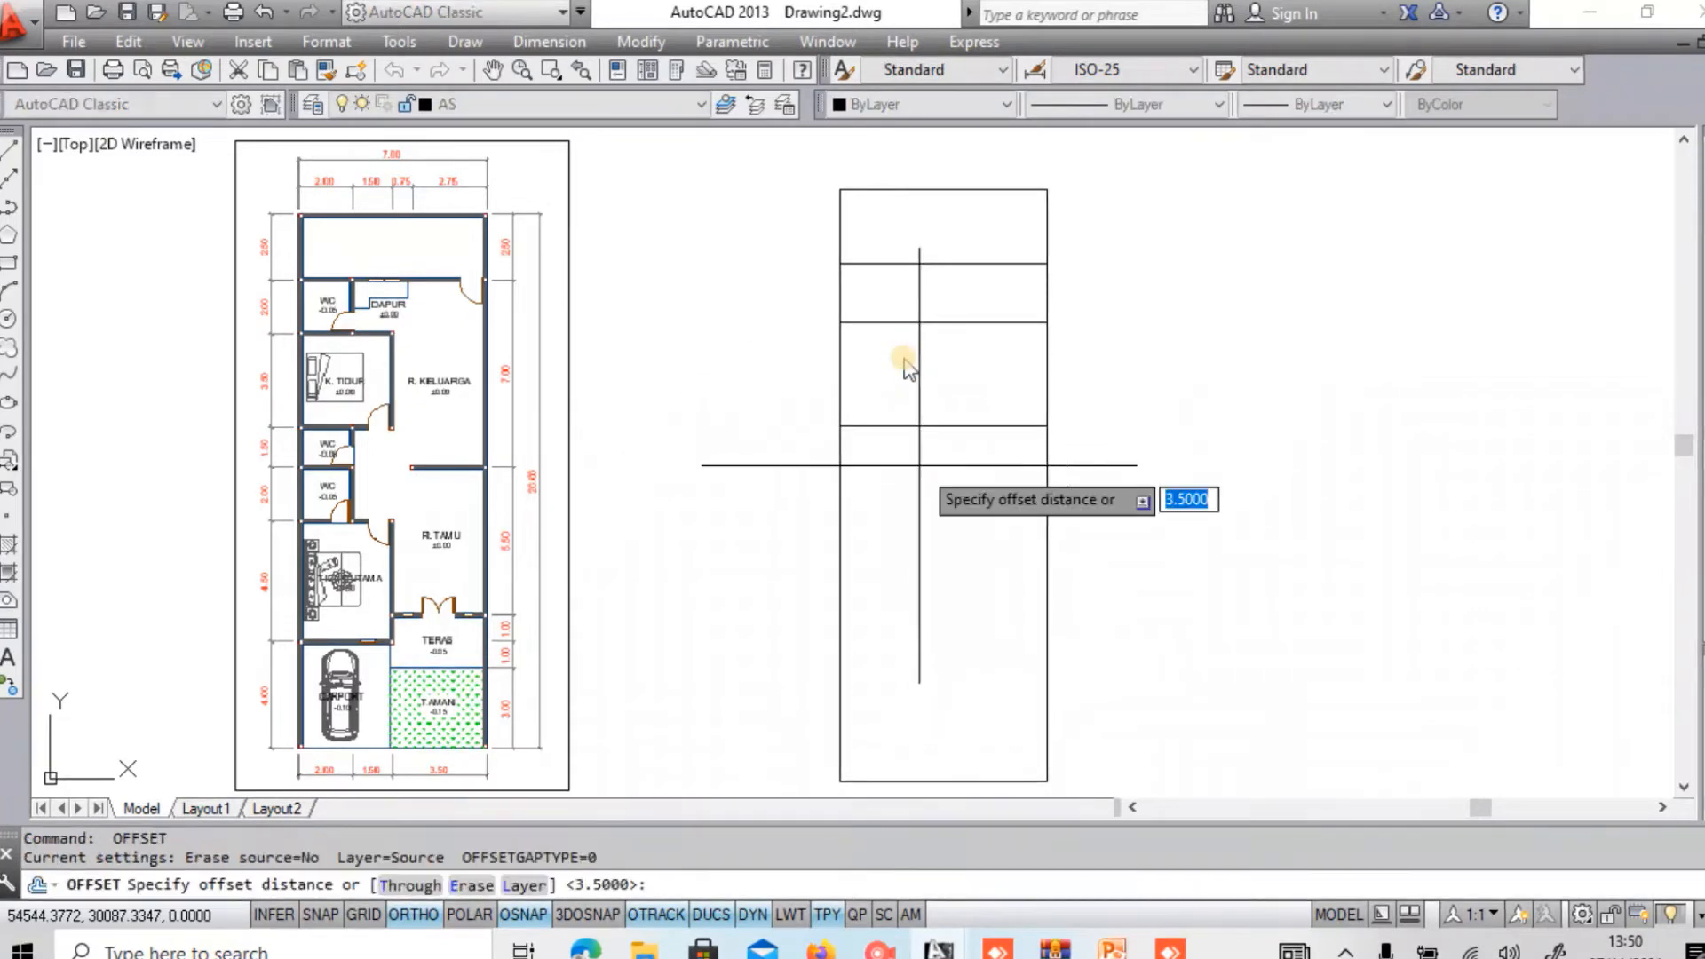
key("Return")
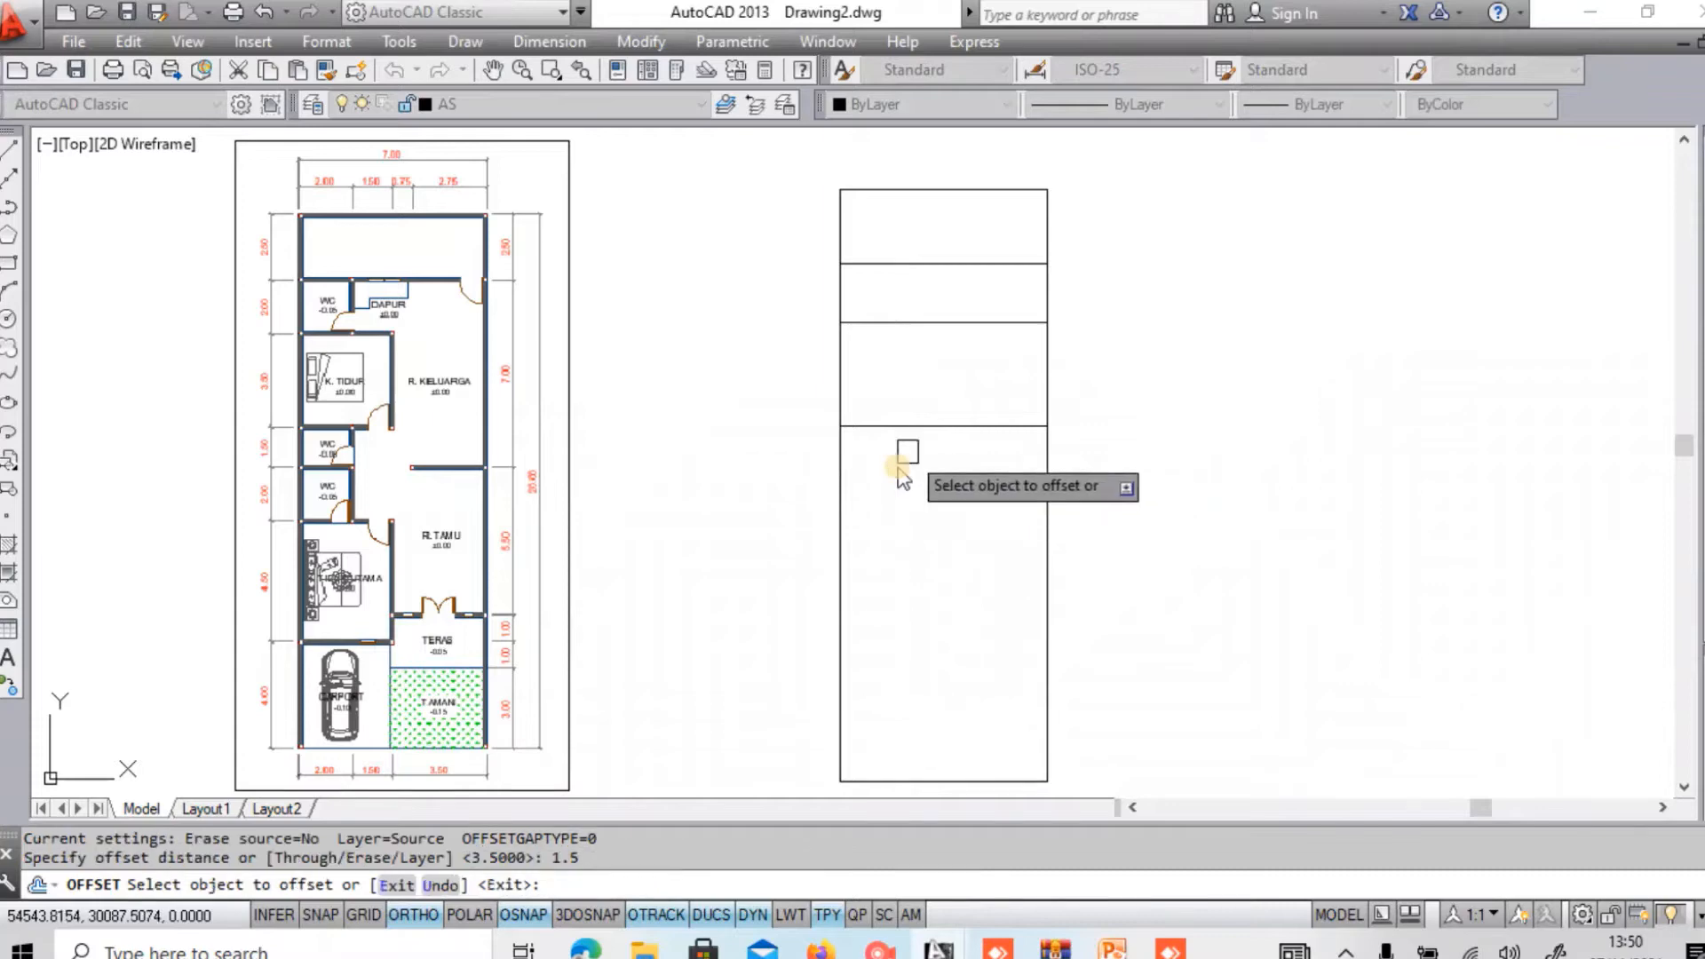
left_click(923, 425)
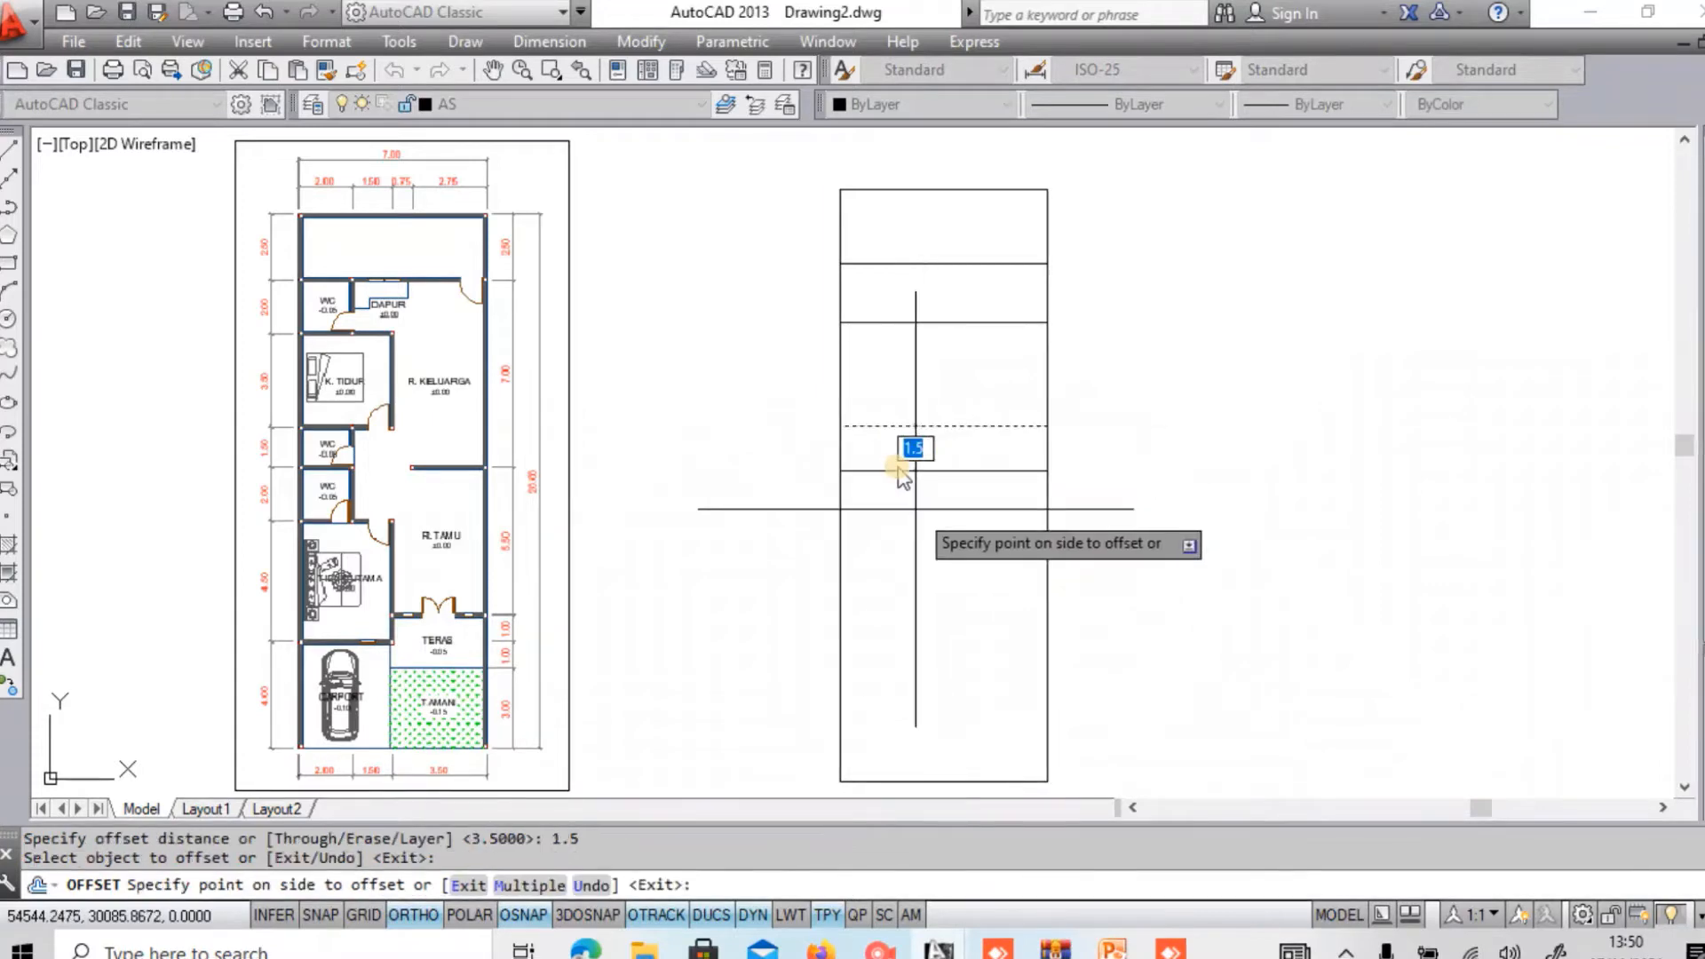
left_click(903, 477)
key("Return")
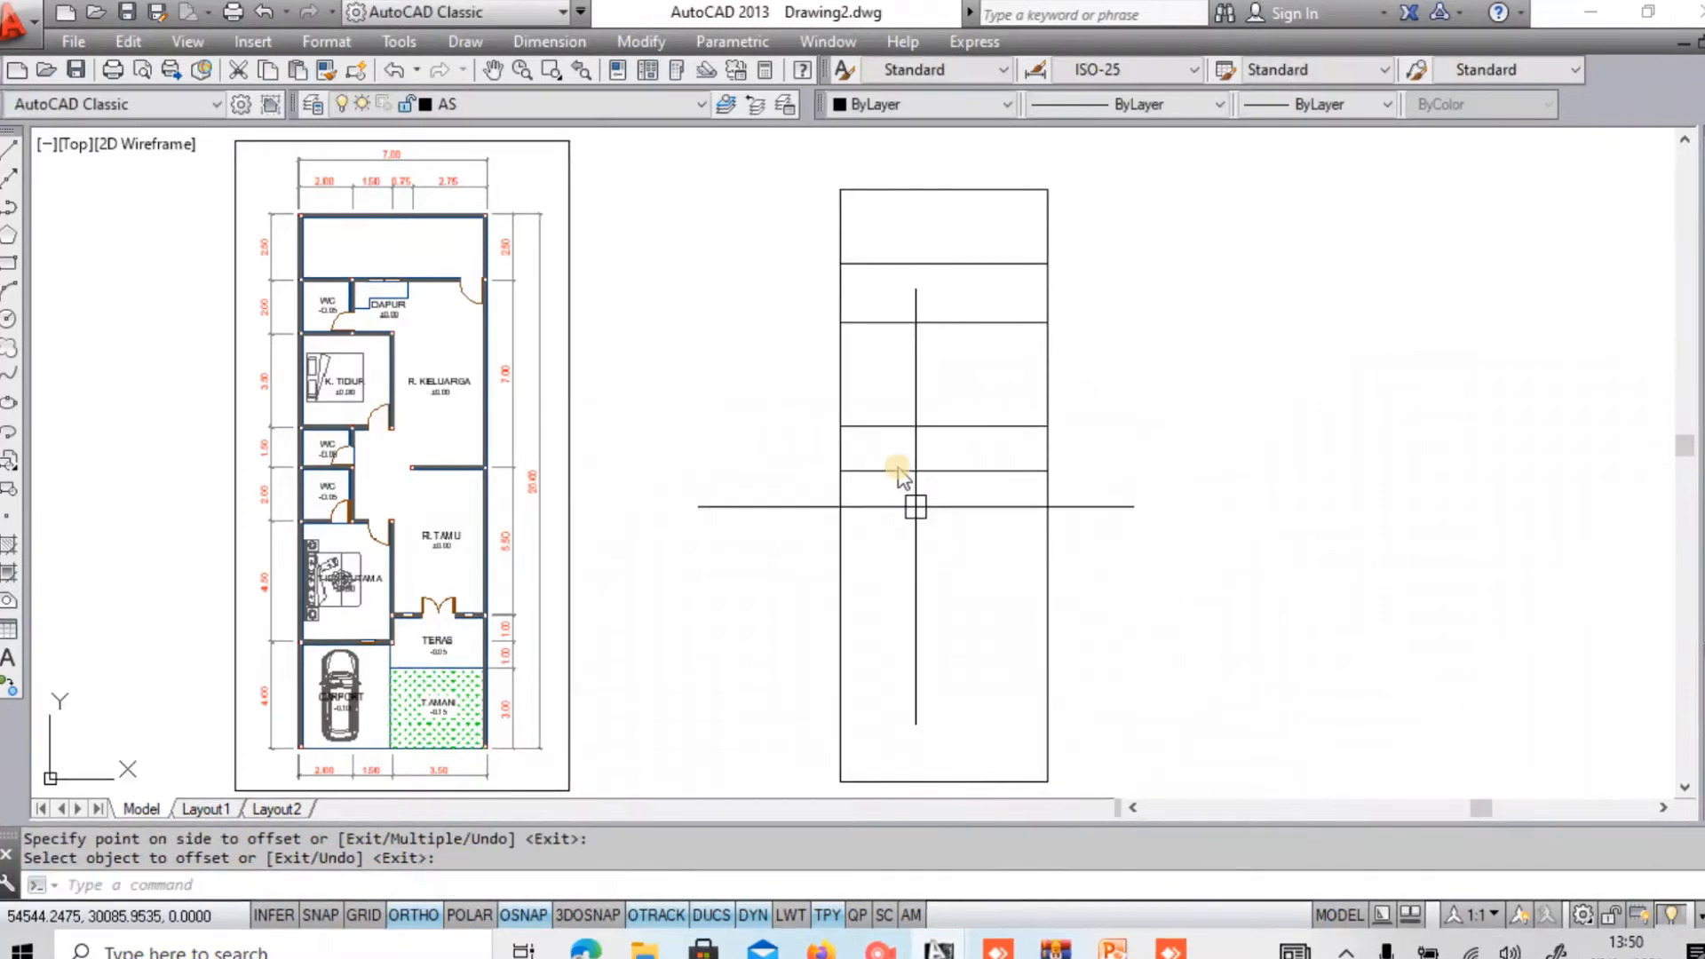
Offset the fourth inner horizontal axis line 2 downward to mark the lower WC.
key("Return")
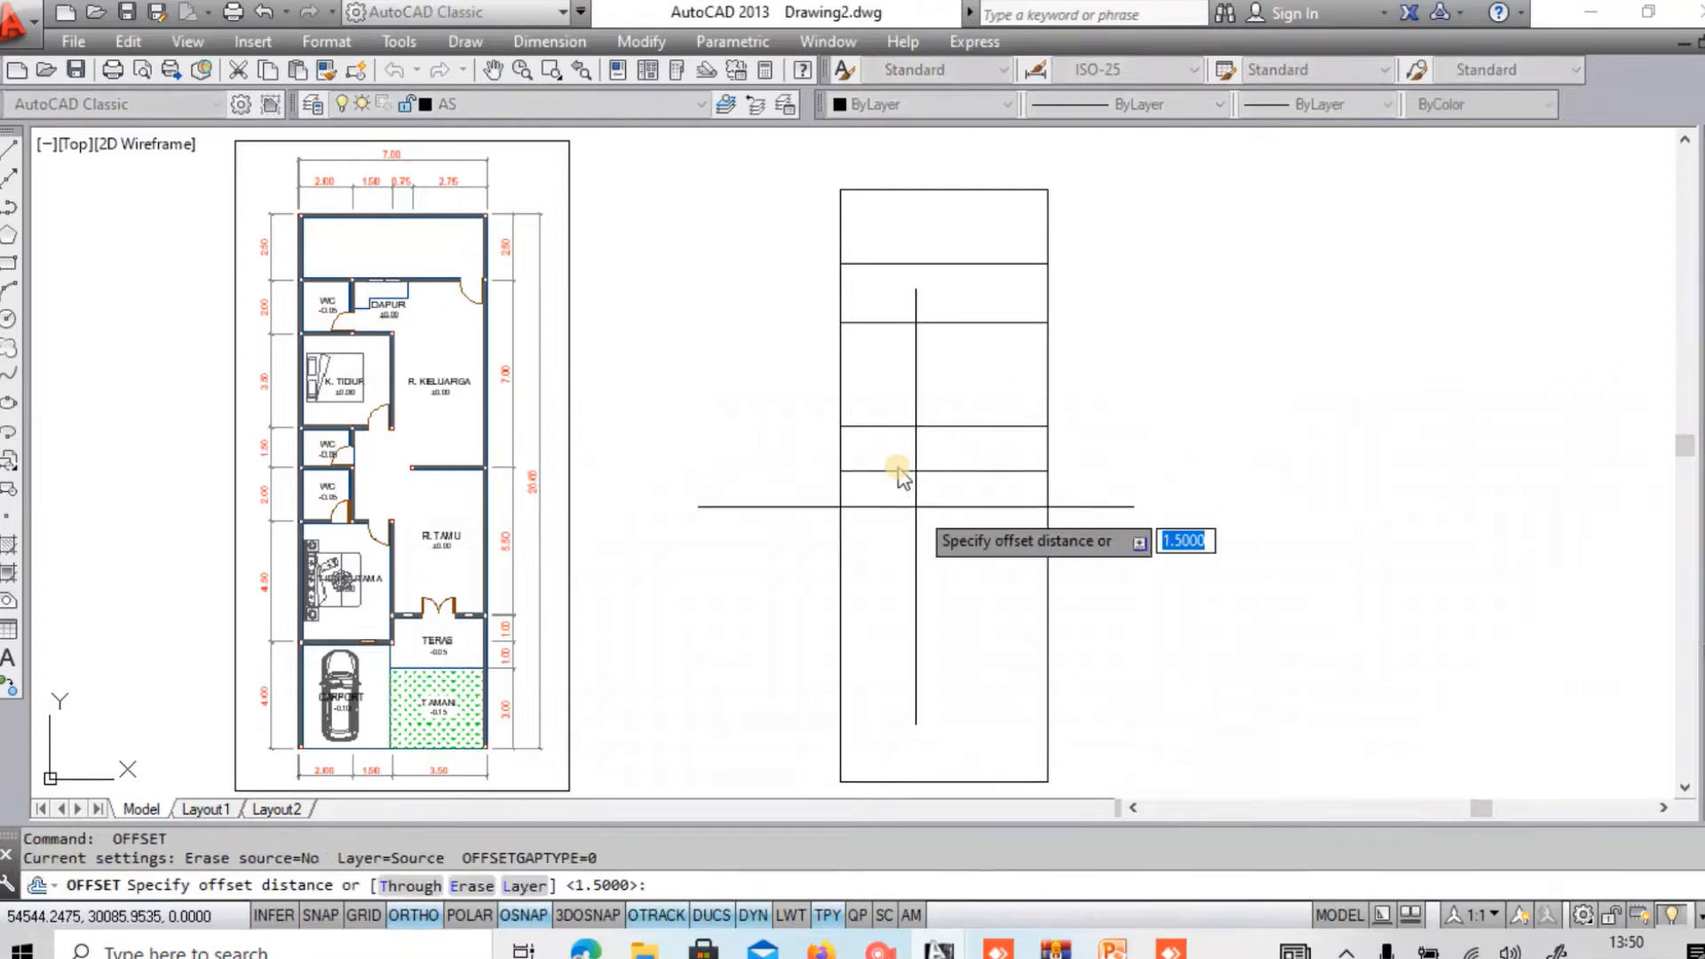
key("Return")
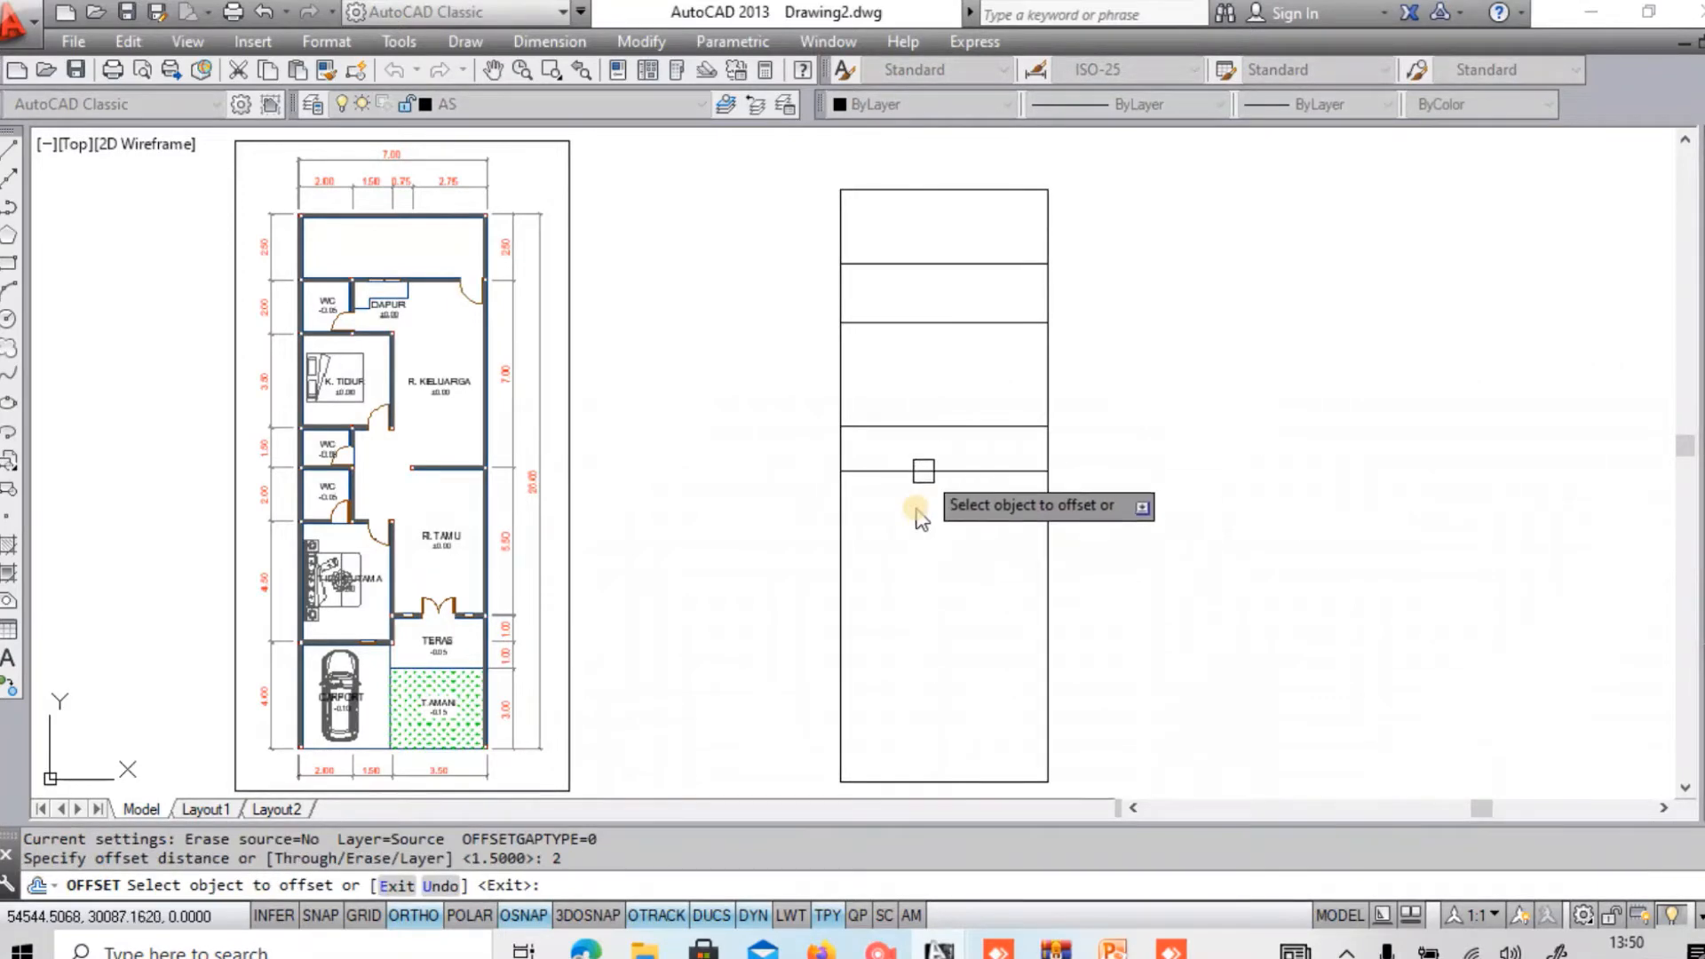
left_click(920, 471)
left_click(918, 513)
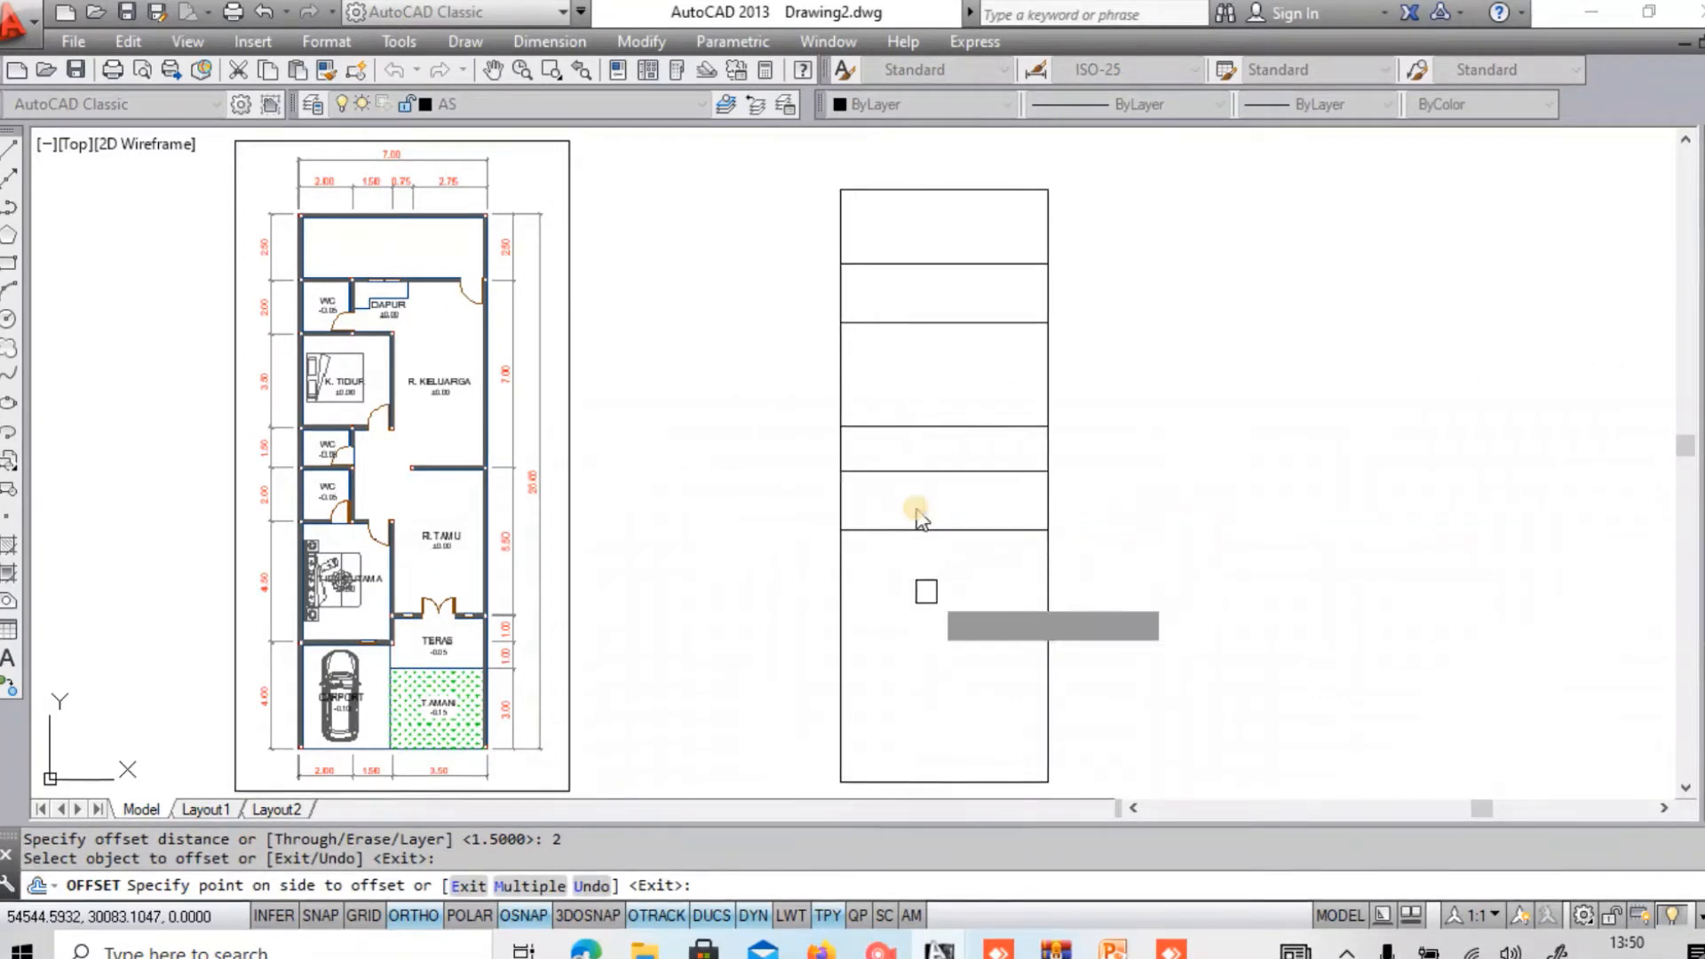
key("Return")
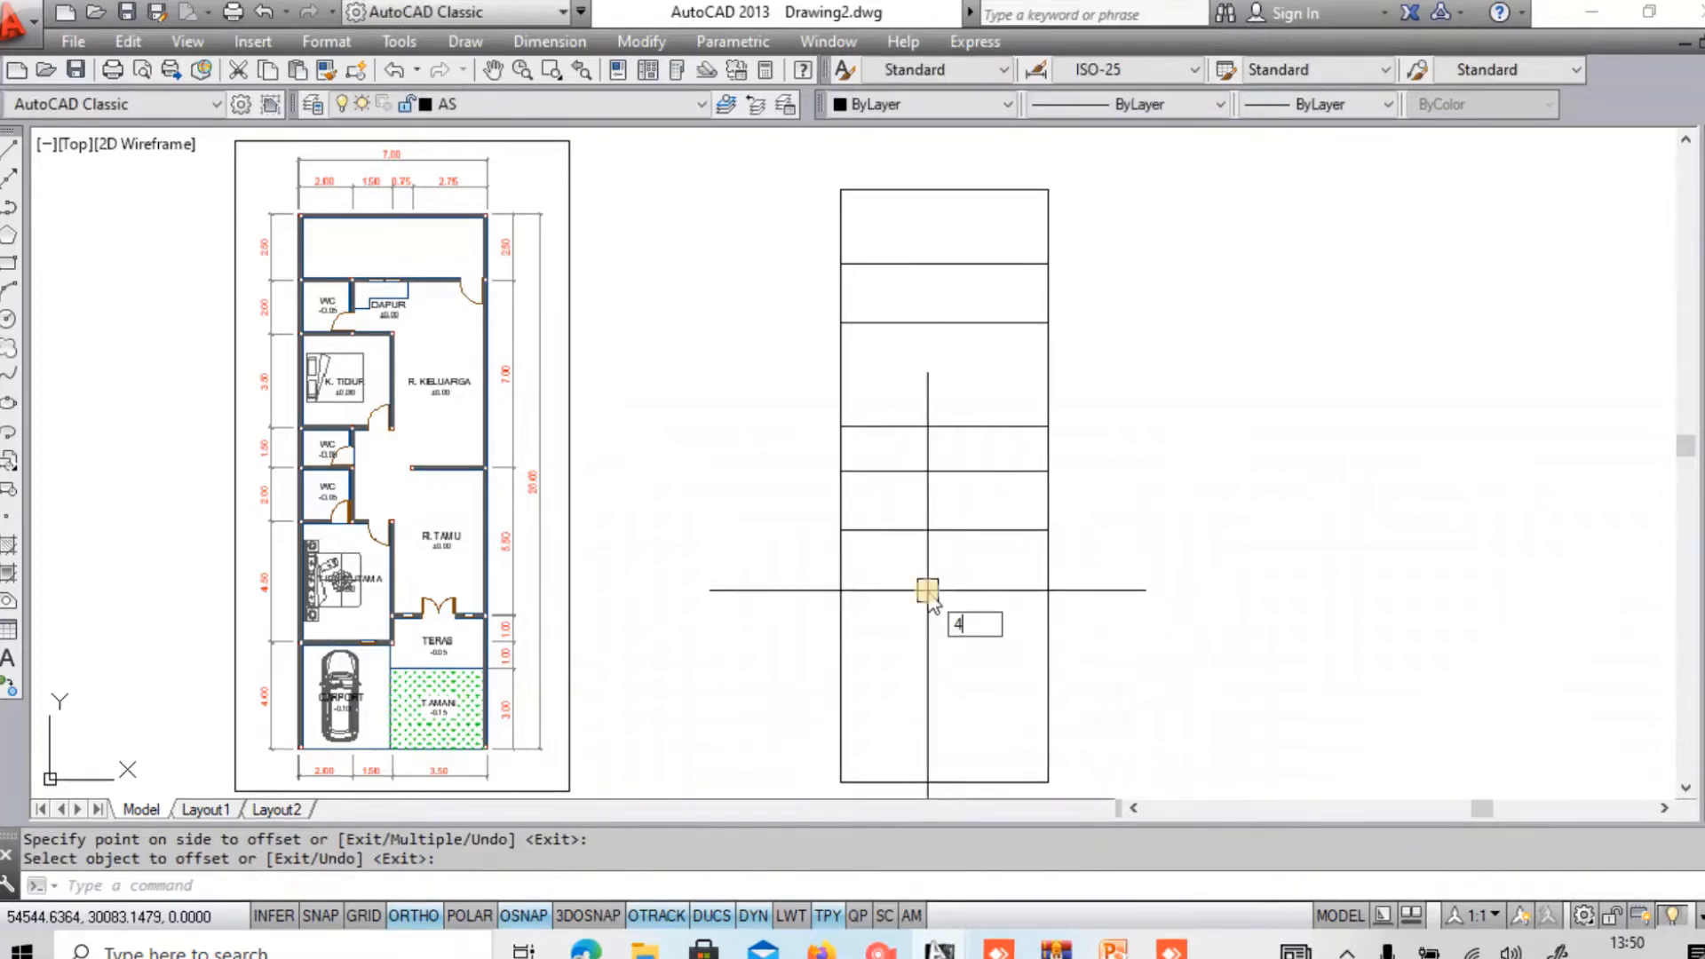
type("4.5")
key("Return")
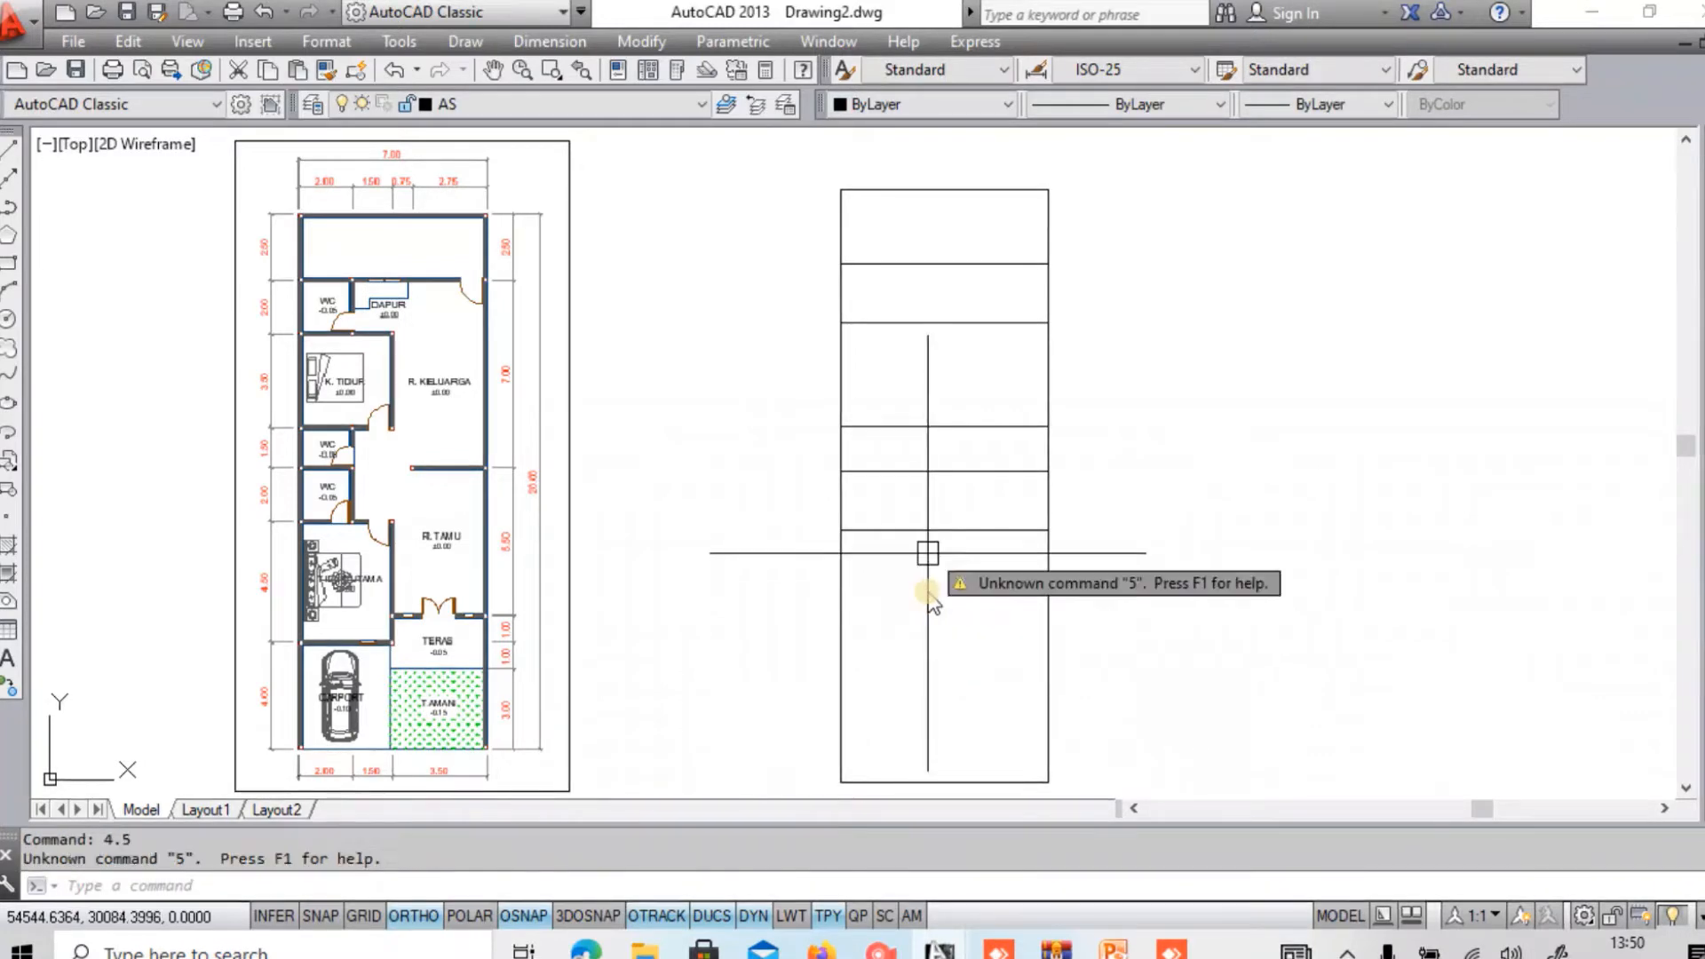
key("Escape")
Offset the lowest inner horizontal axis line 4.5 downward to mark the main bedroom's depth.
type("o")
key("Return")
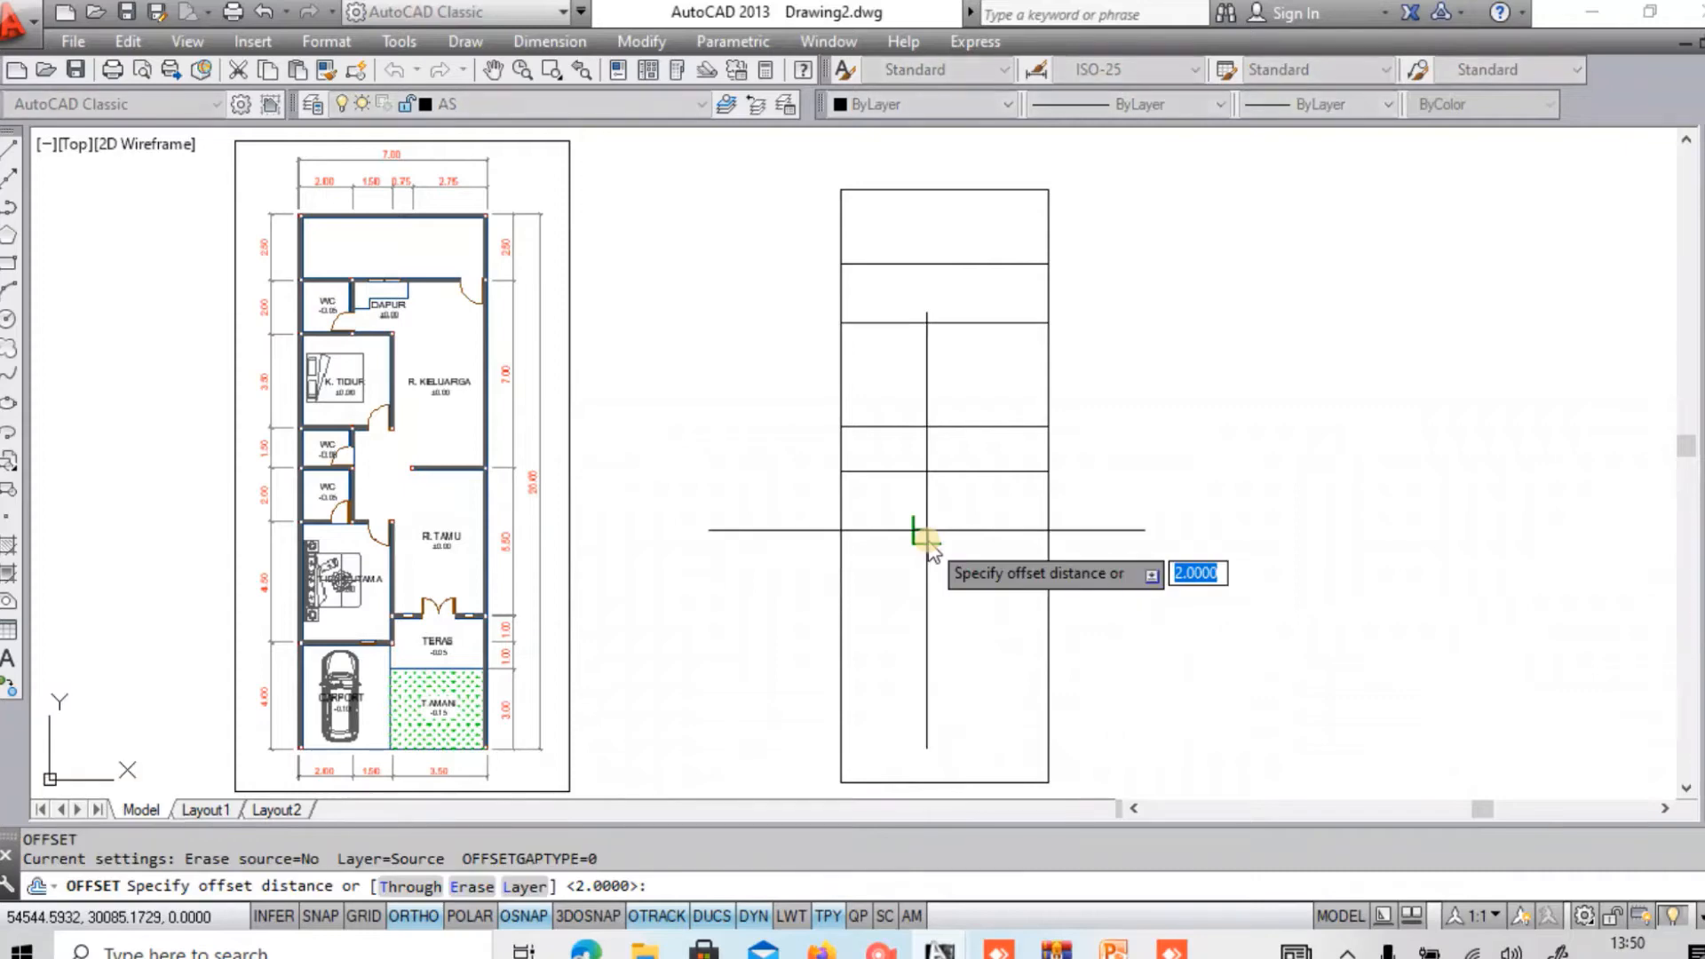
key("Return")
left_click(926, 530)
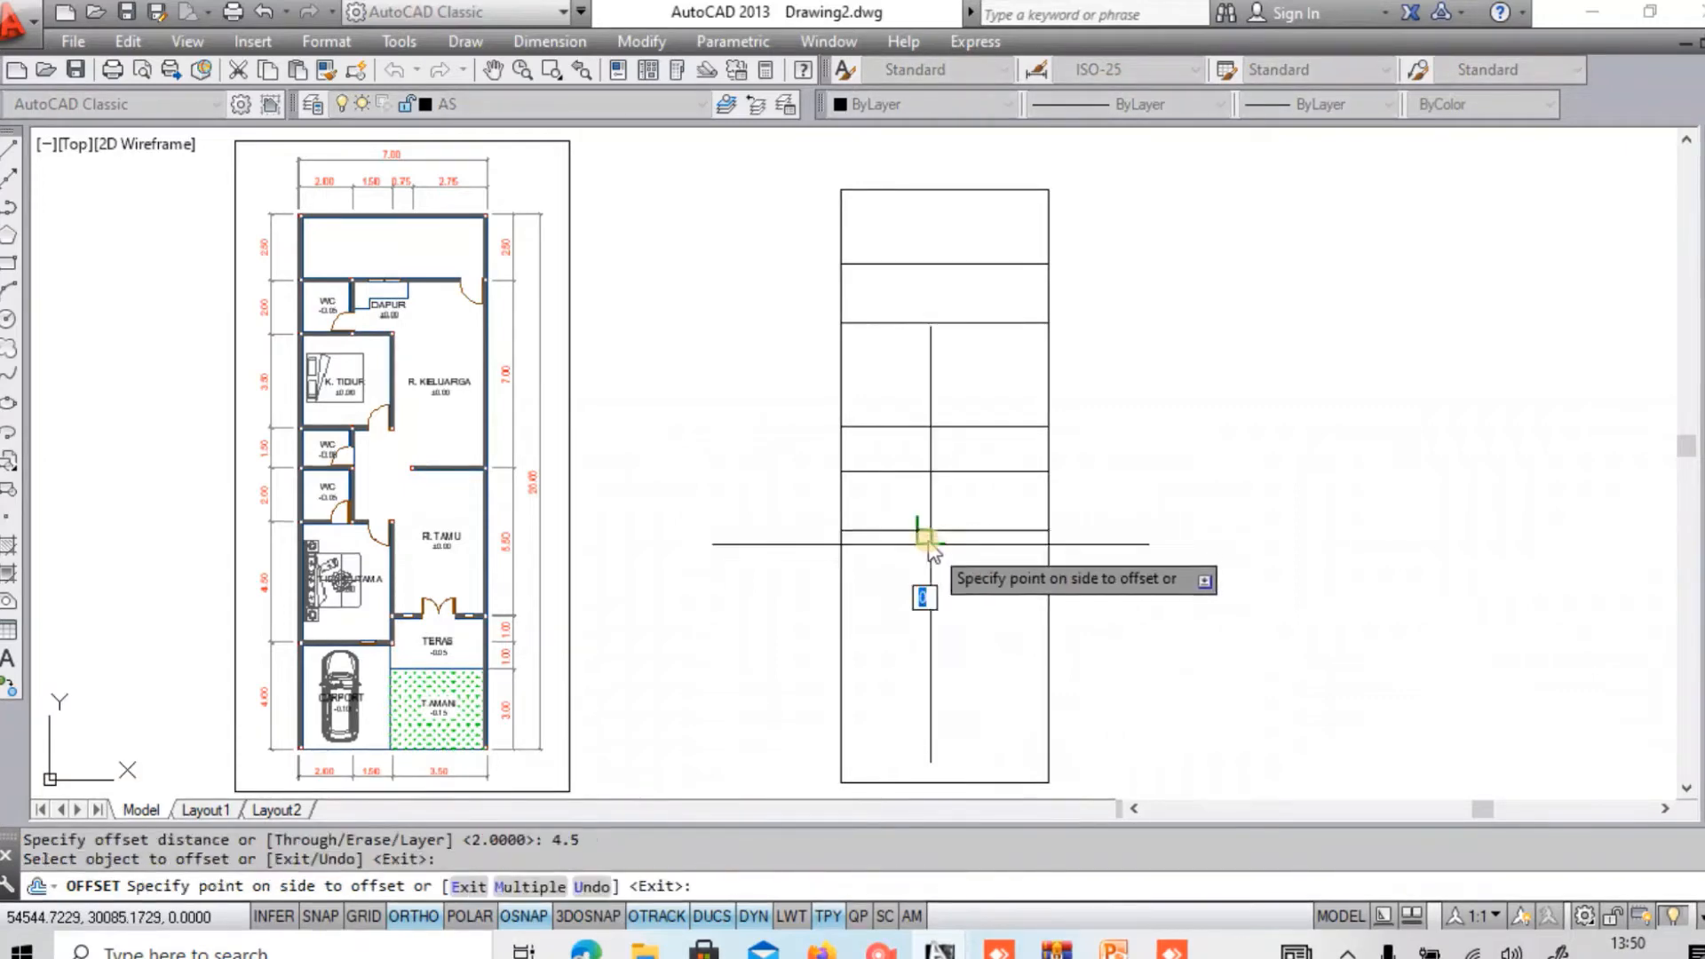
left_click(926, 706)
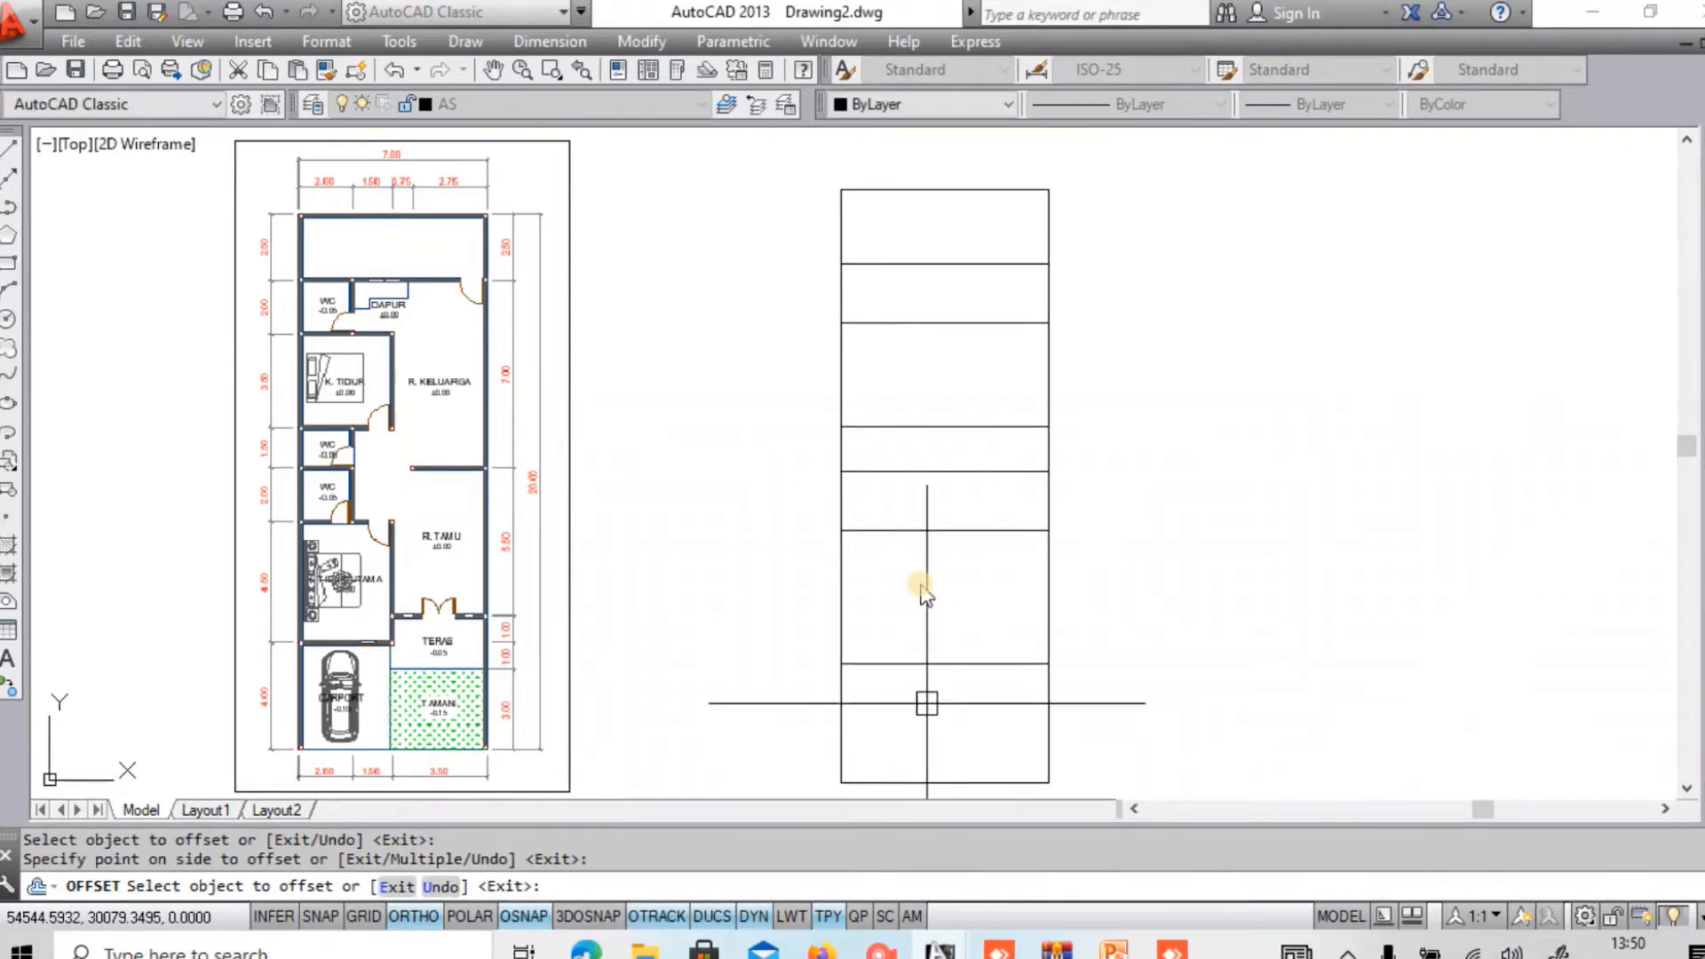
key("Return")
Offset the rectangle's right edge 3.5 inward to create the central vertical axis line.
key("Return")
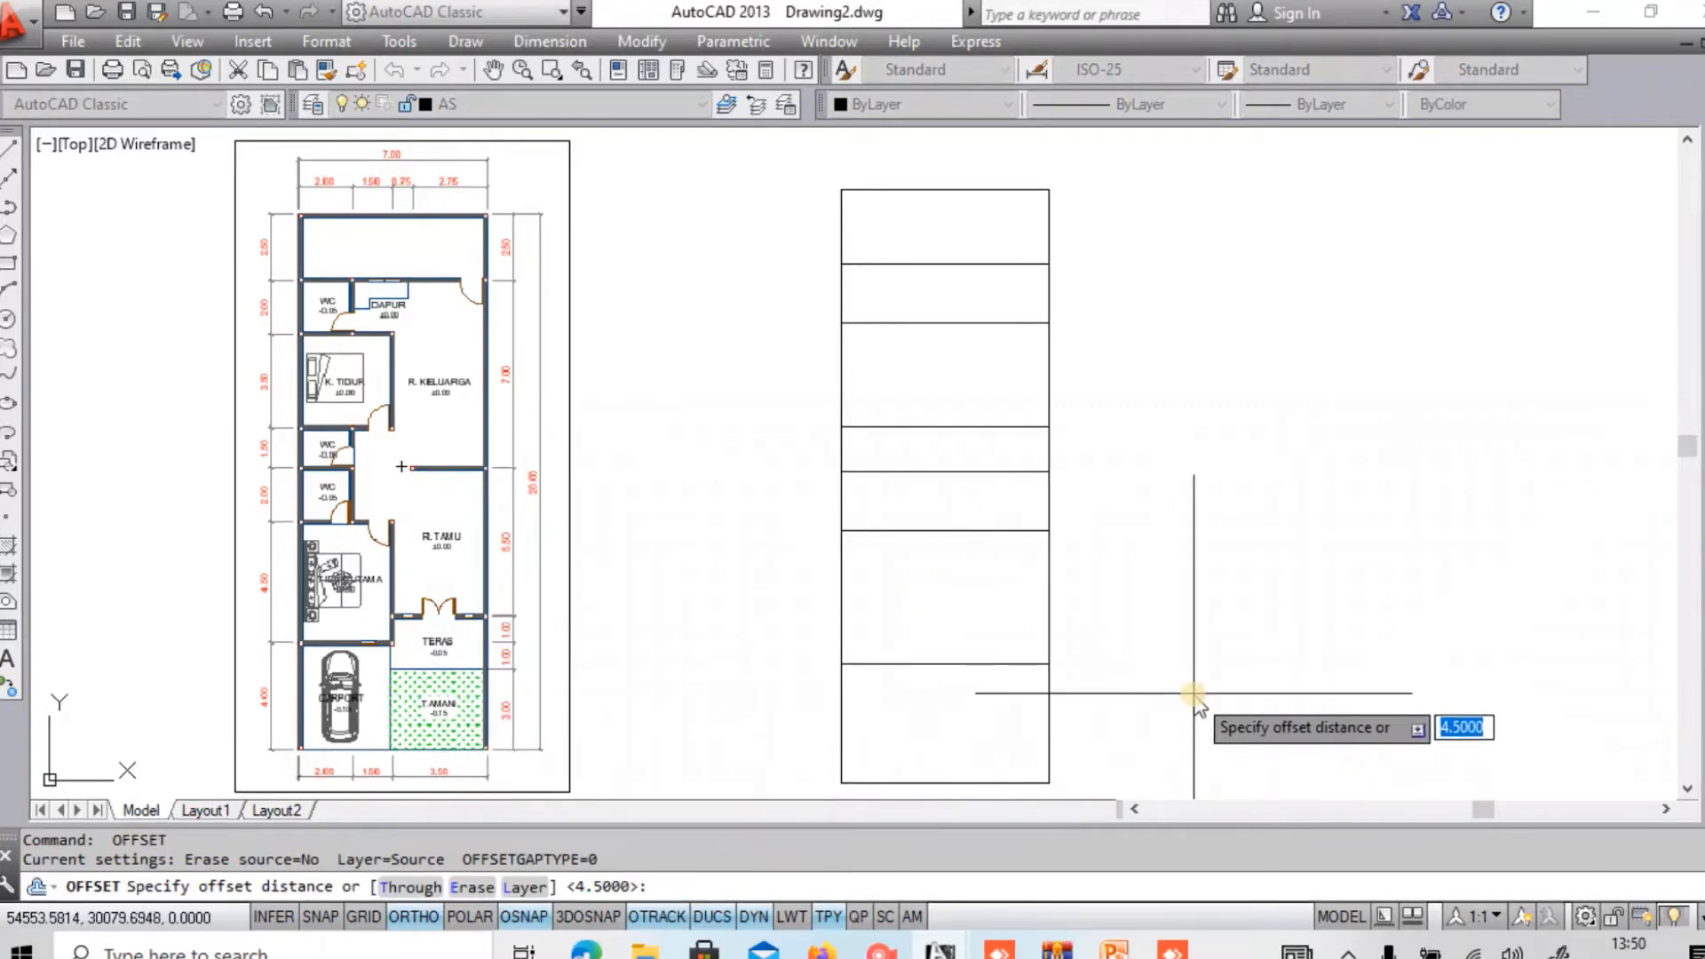
key("Return")
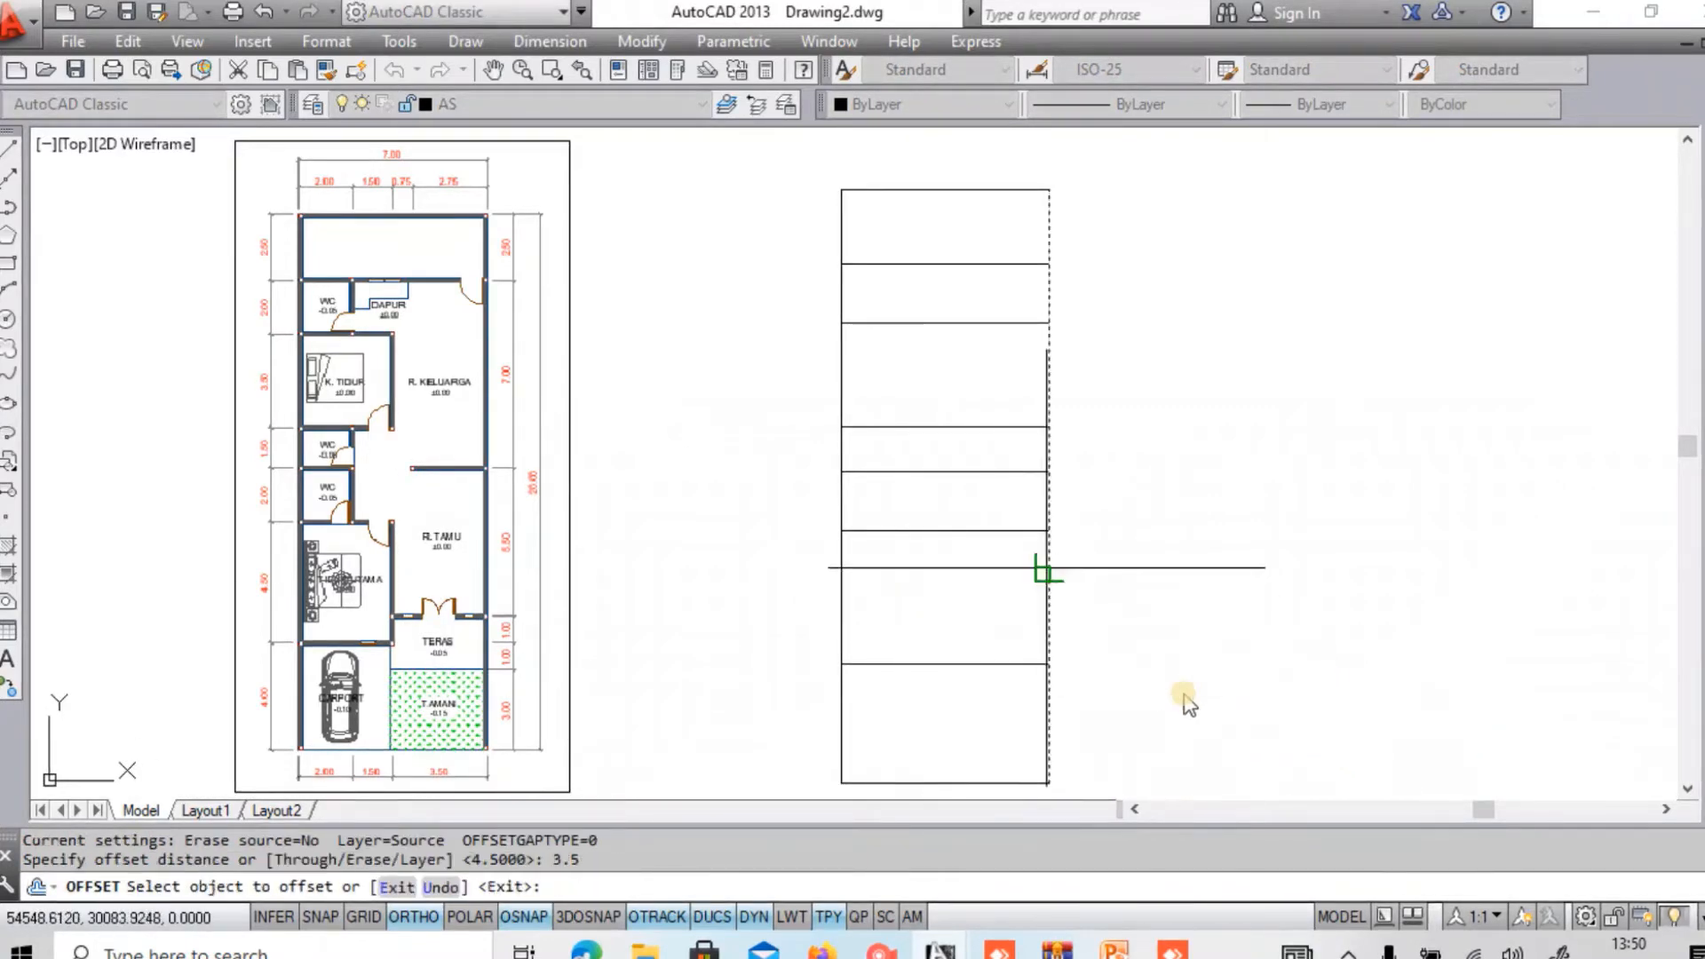
left_click(1048, 571)
left_click(1012, 576)
key("Return")
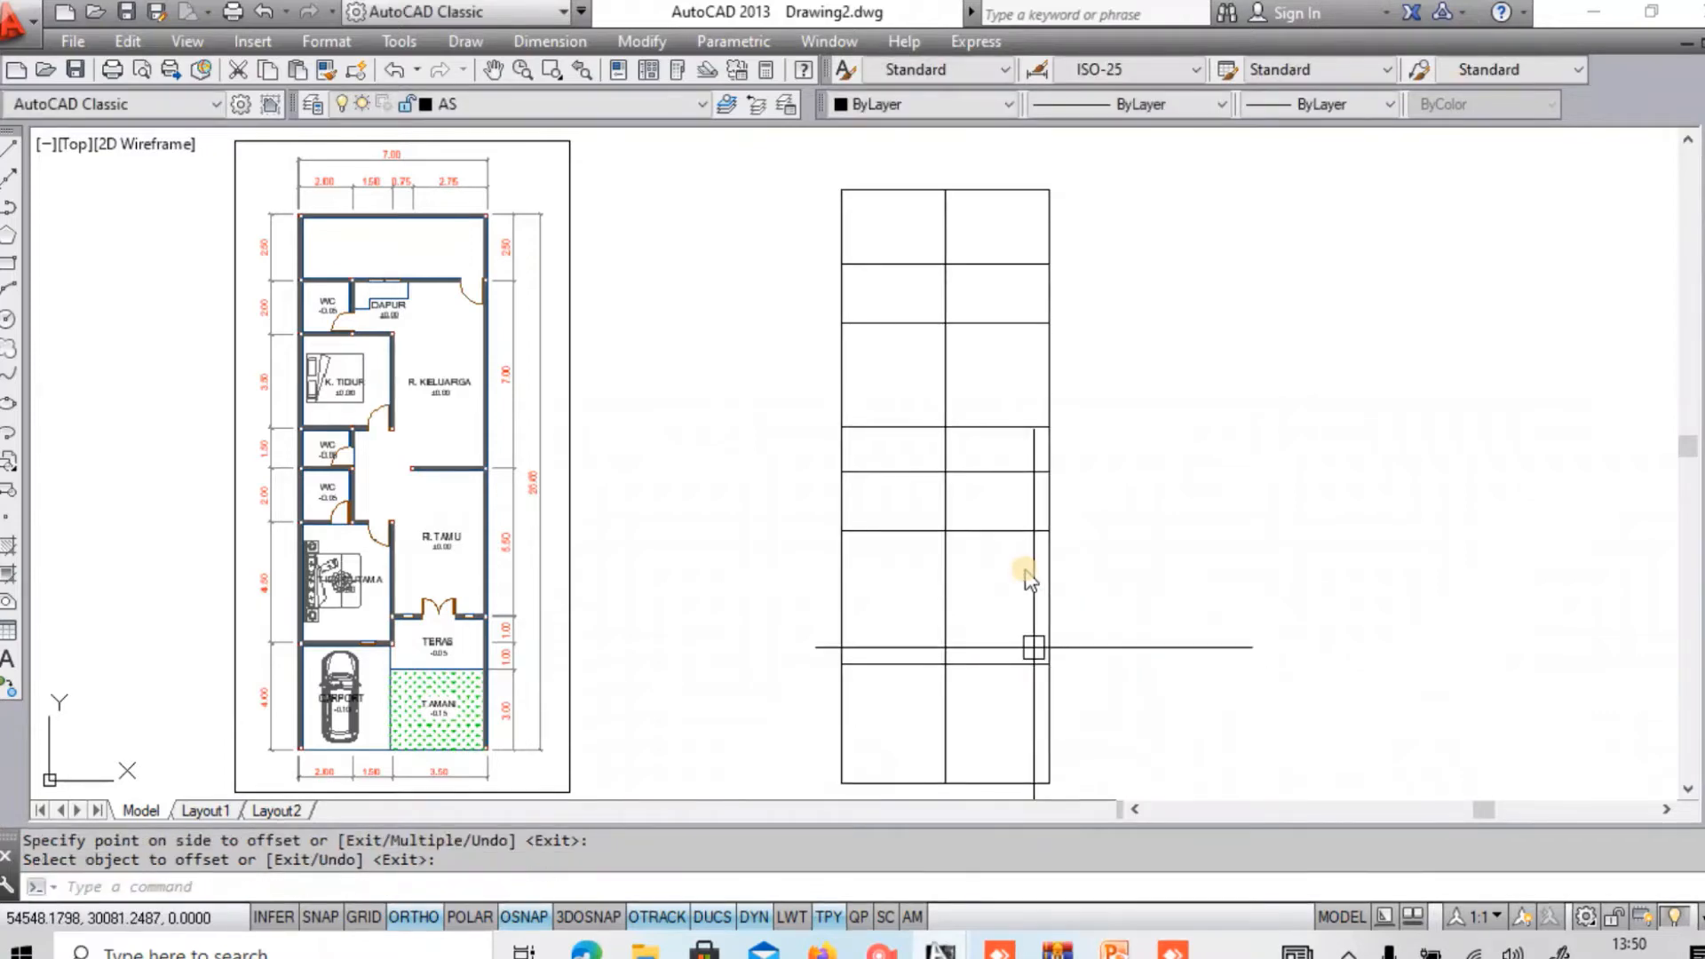
Offset the lowest inner horizontal axis line 1 upward.
key("Return")
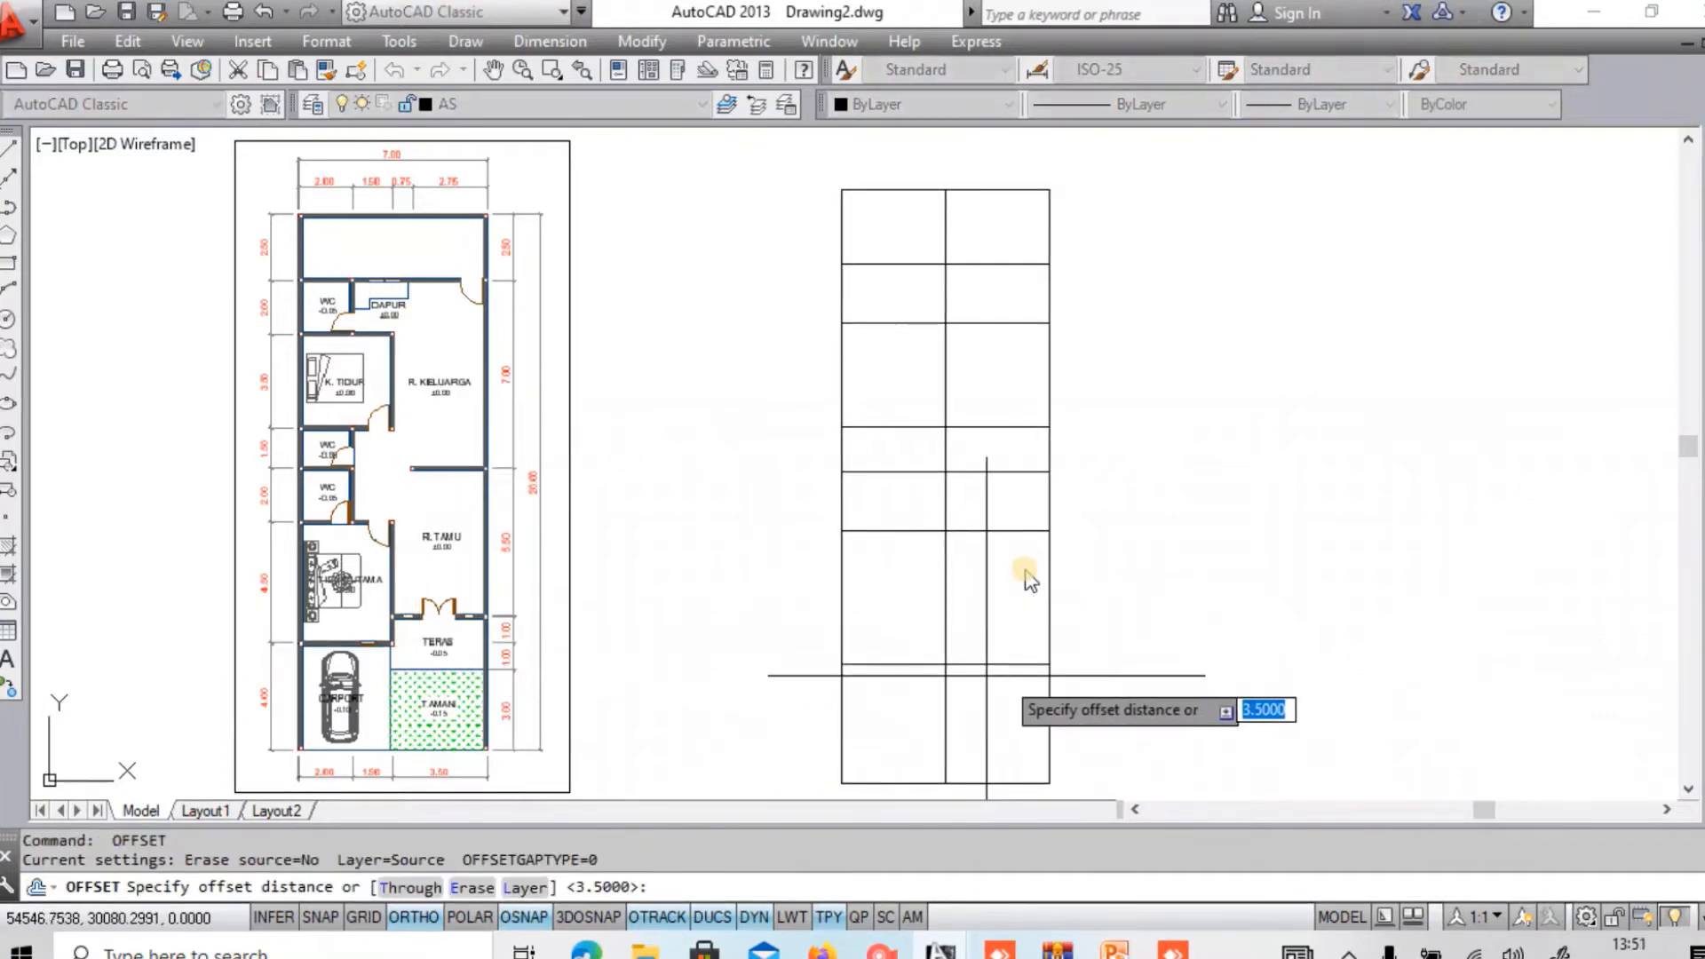
type("1")
key("Return")
left_click(1032, 666)
left_click(1002, 622)
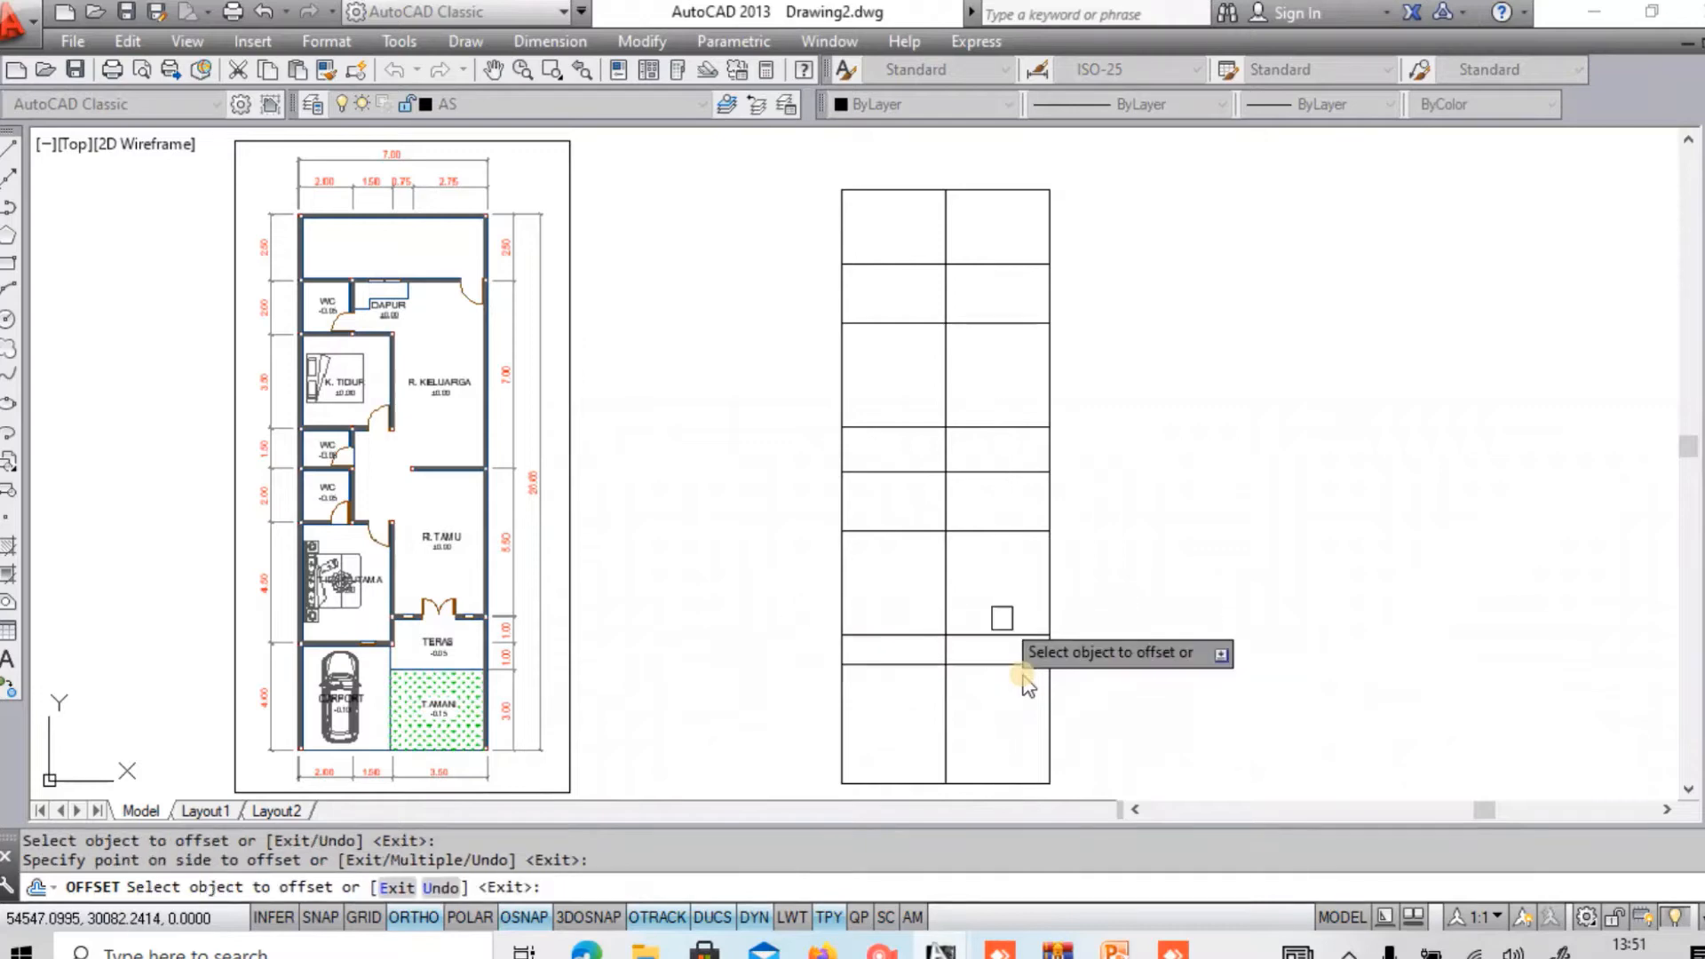
key("Return")
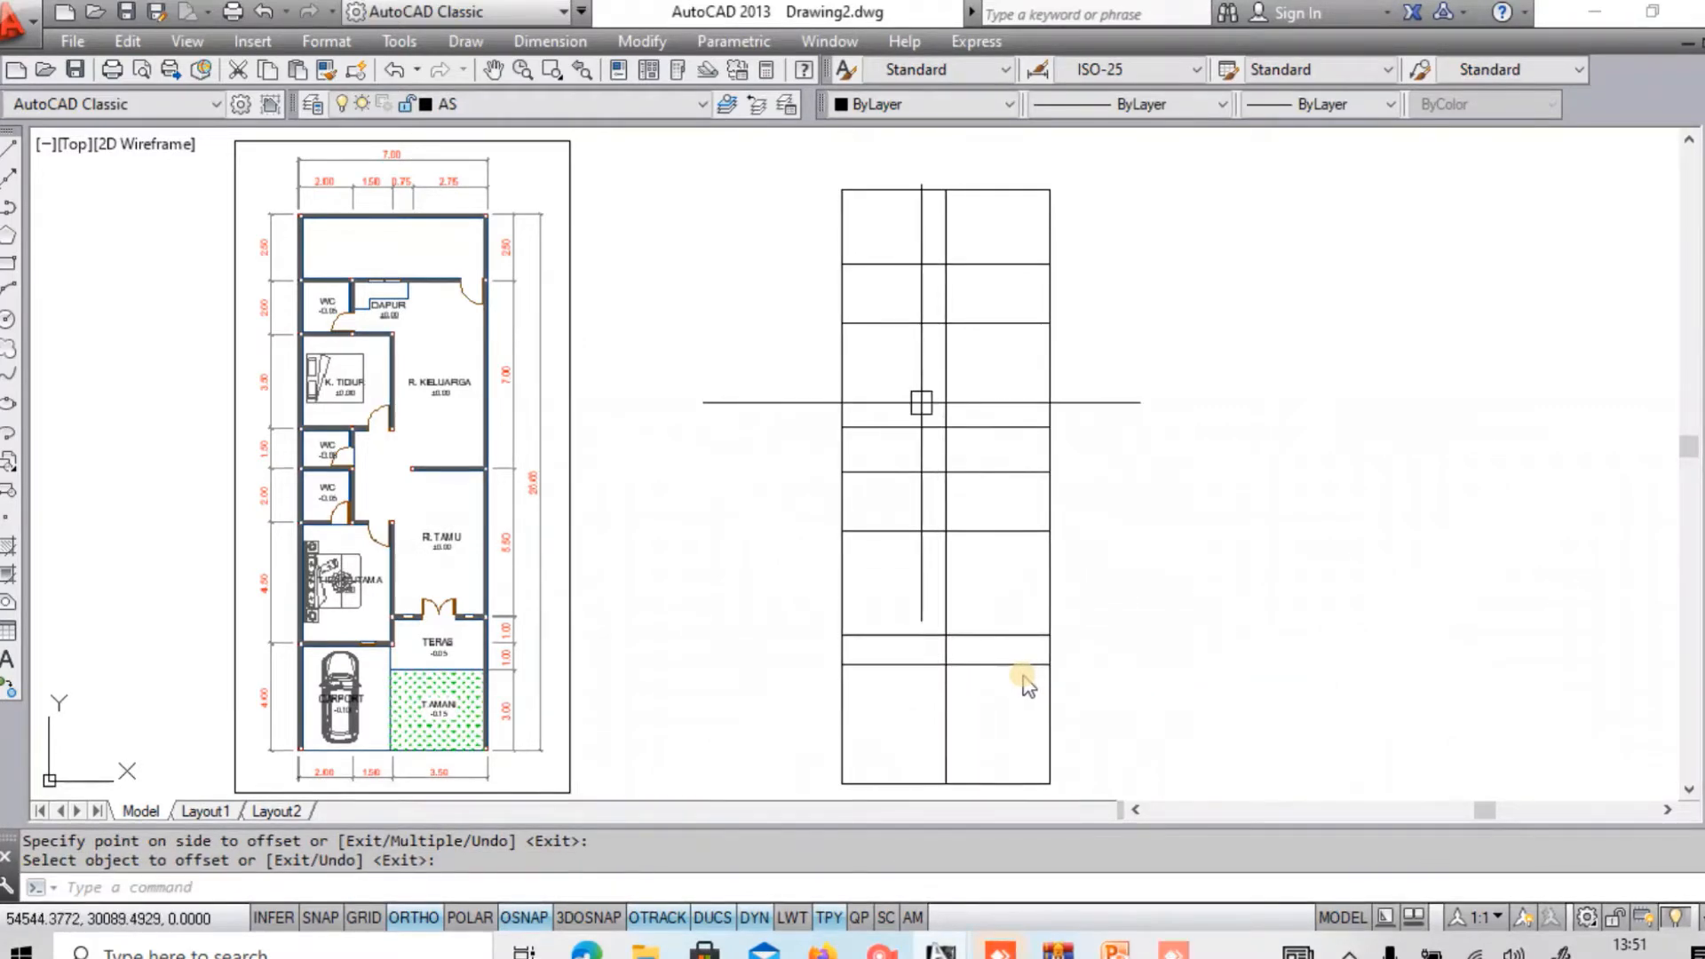
Offset the rectangle's left edge 2 inward to create the vertical WC axis line, and end the Offset command.
key("Return")
type("2")
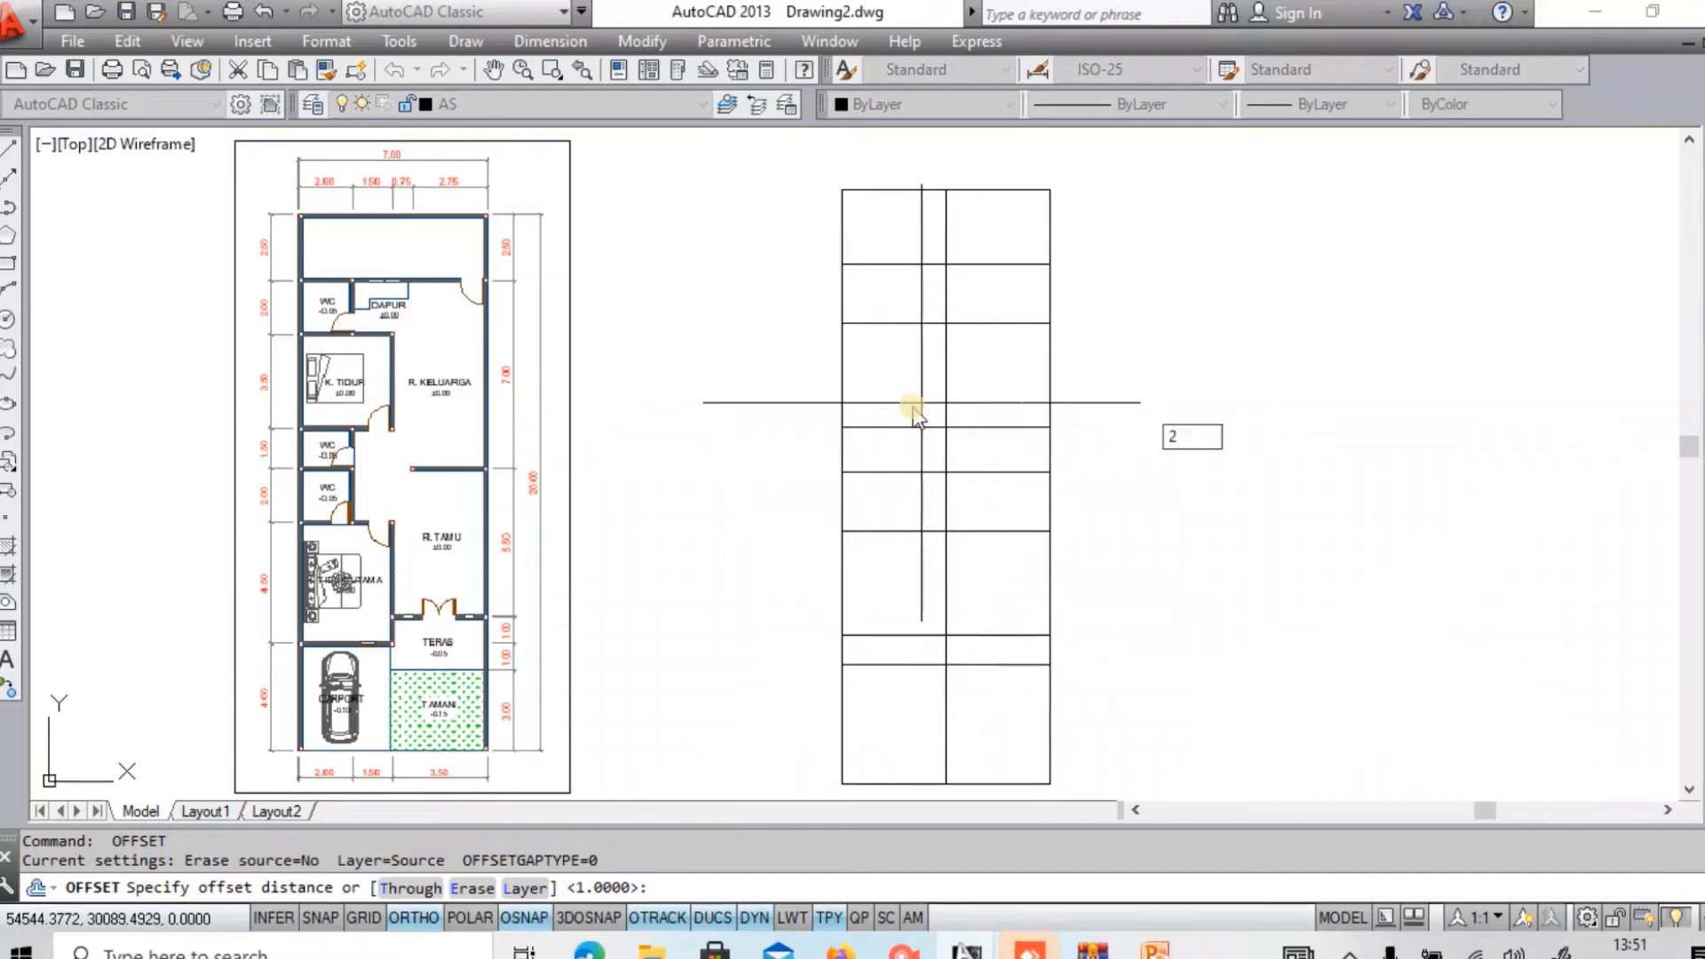
key("Return")
left_click(842, 395)
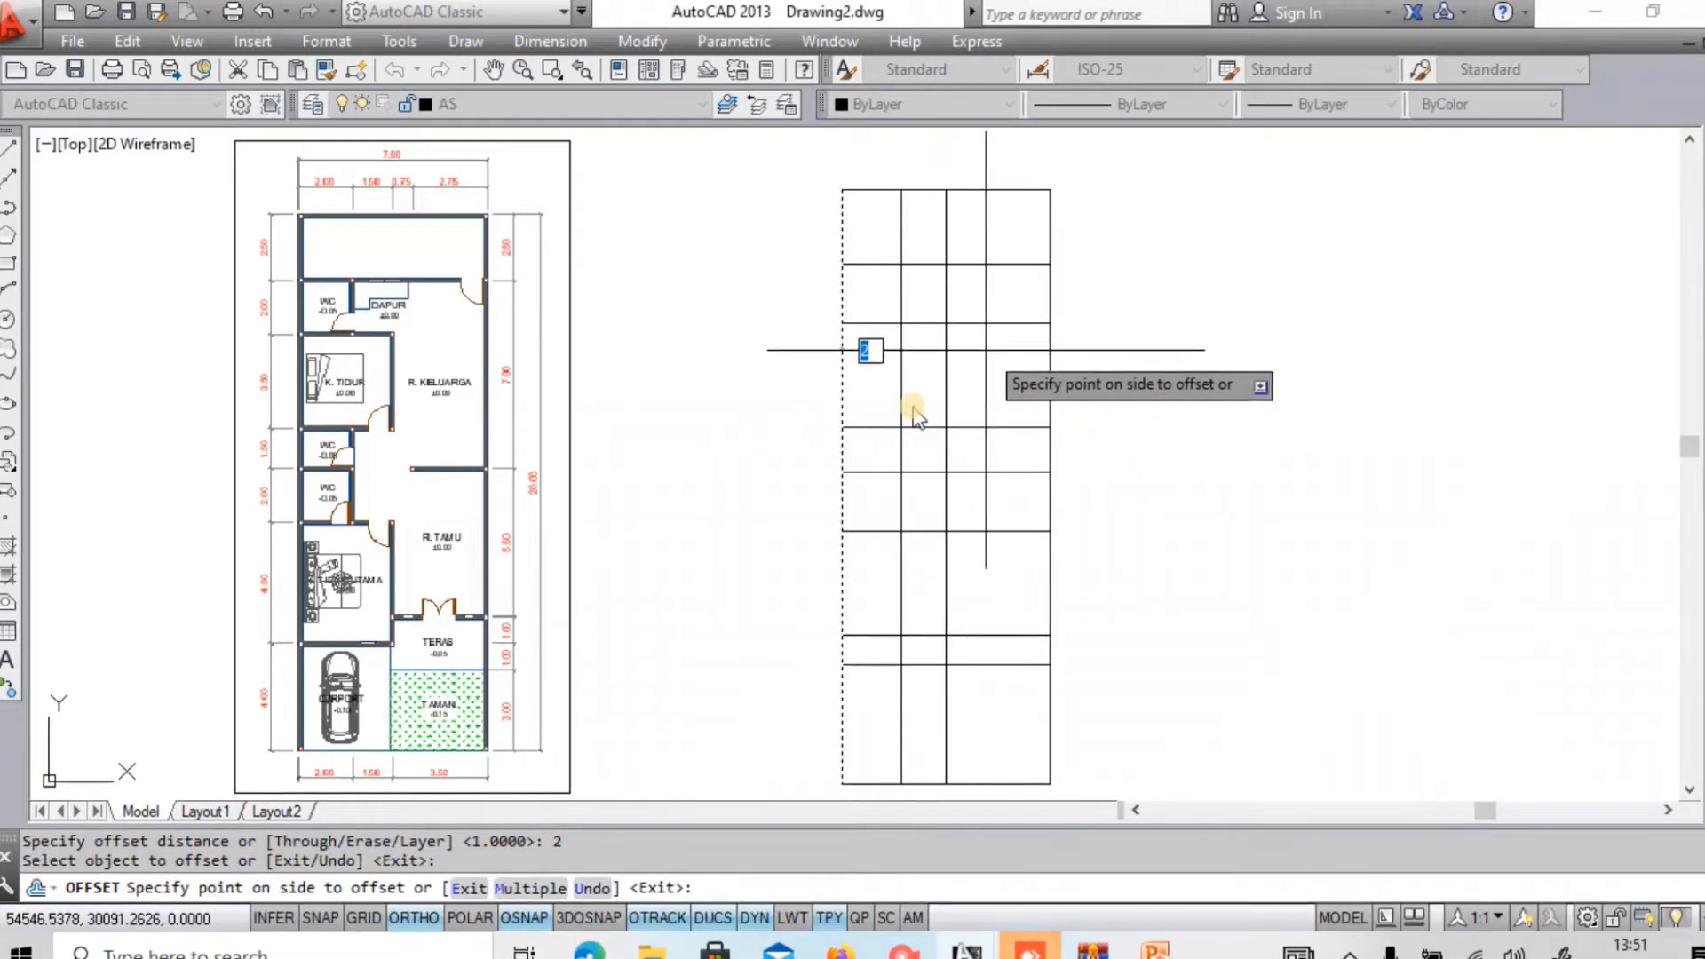
left_click(977, 350)
key("Return")
key("Return")
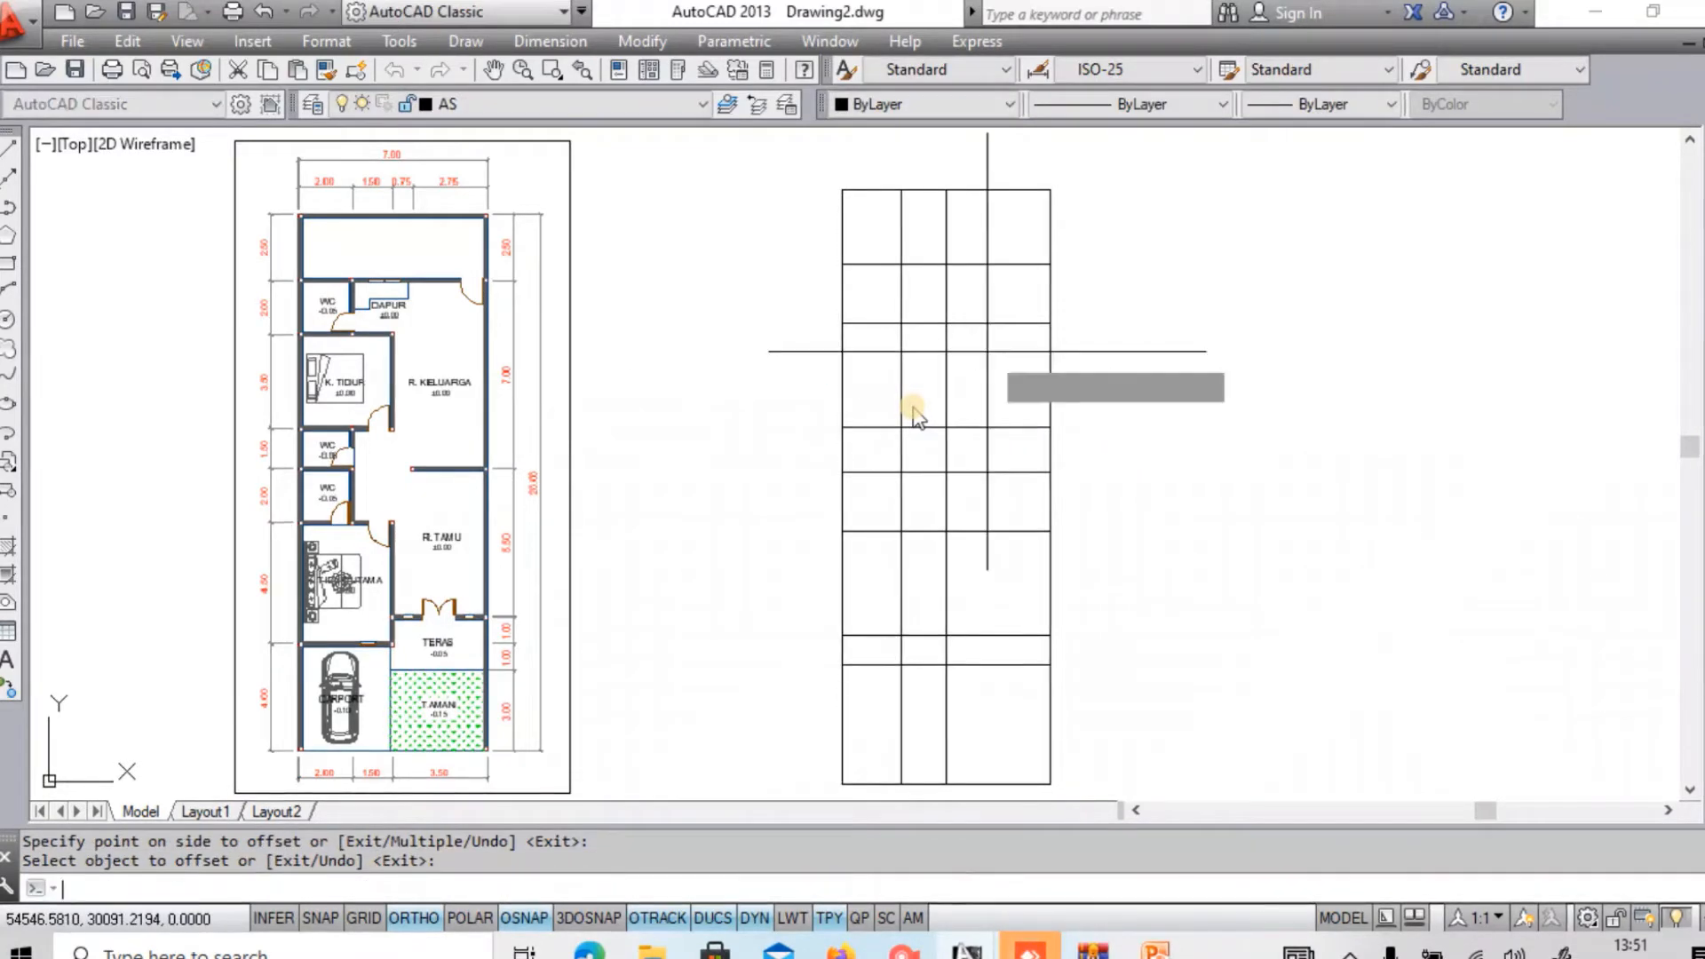
key("Escape")
key("Escape")
key("Escape")
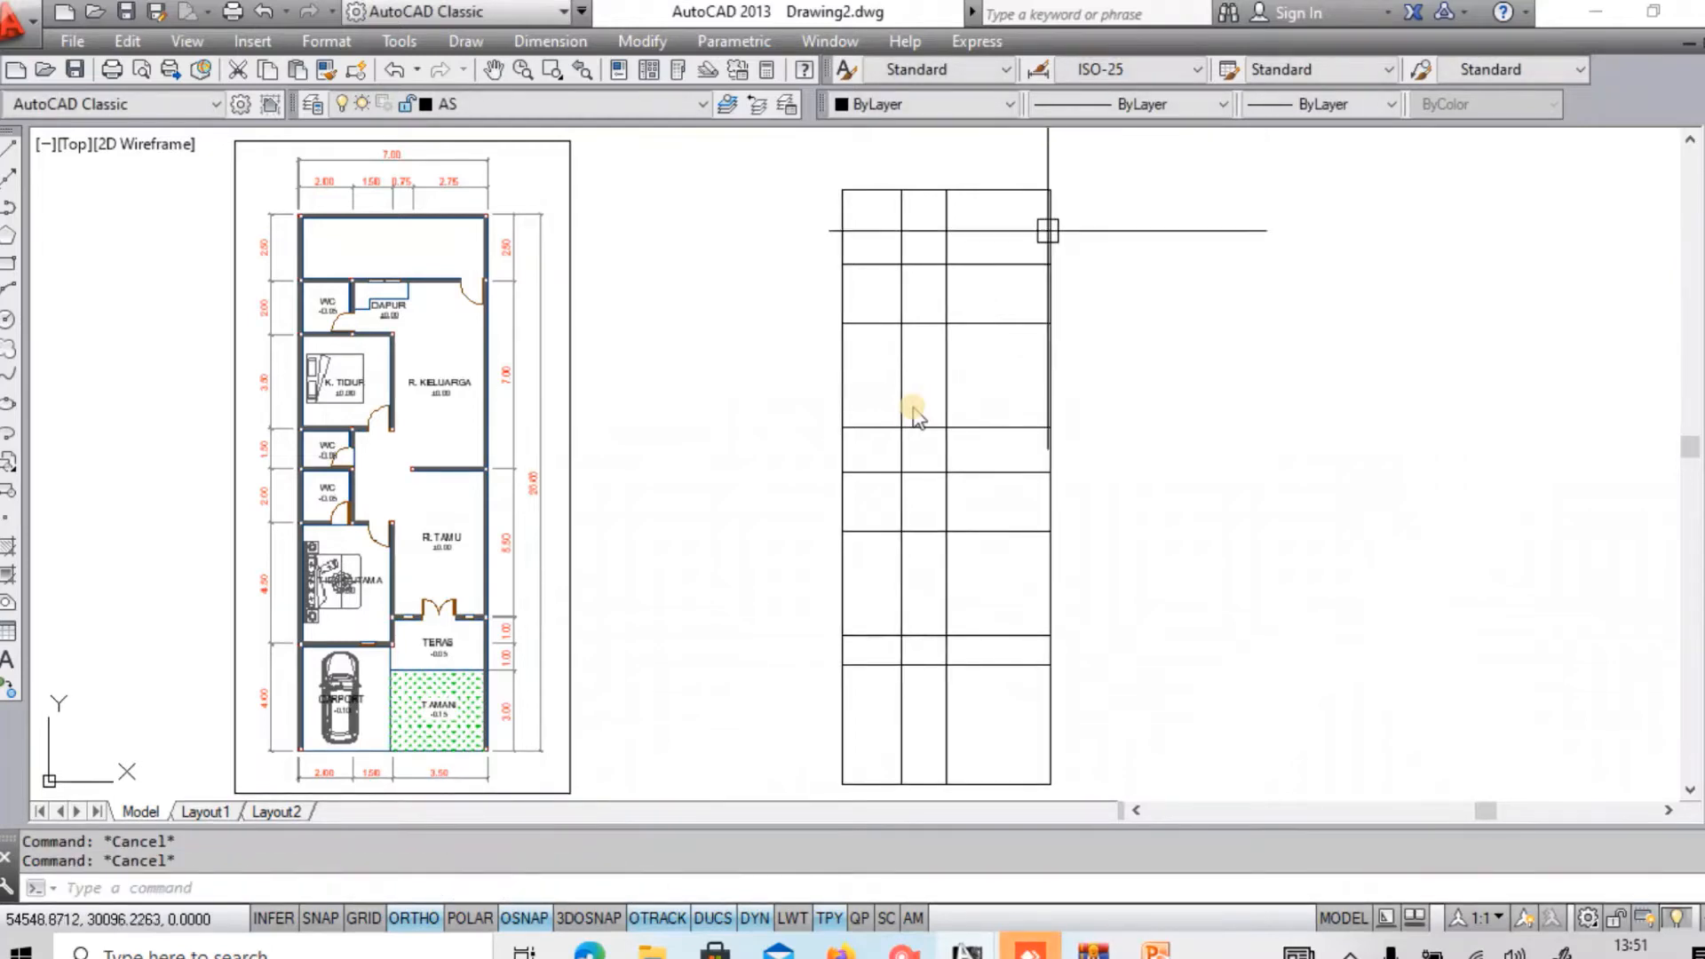
Trim the two inner vertical axis lines out of the top strip, the kitchen and both bedrooms, using all lines as cutting edges.
type("T")
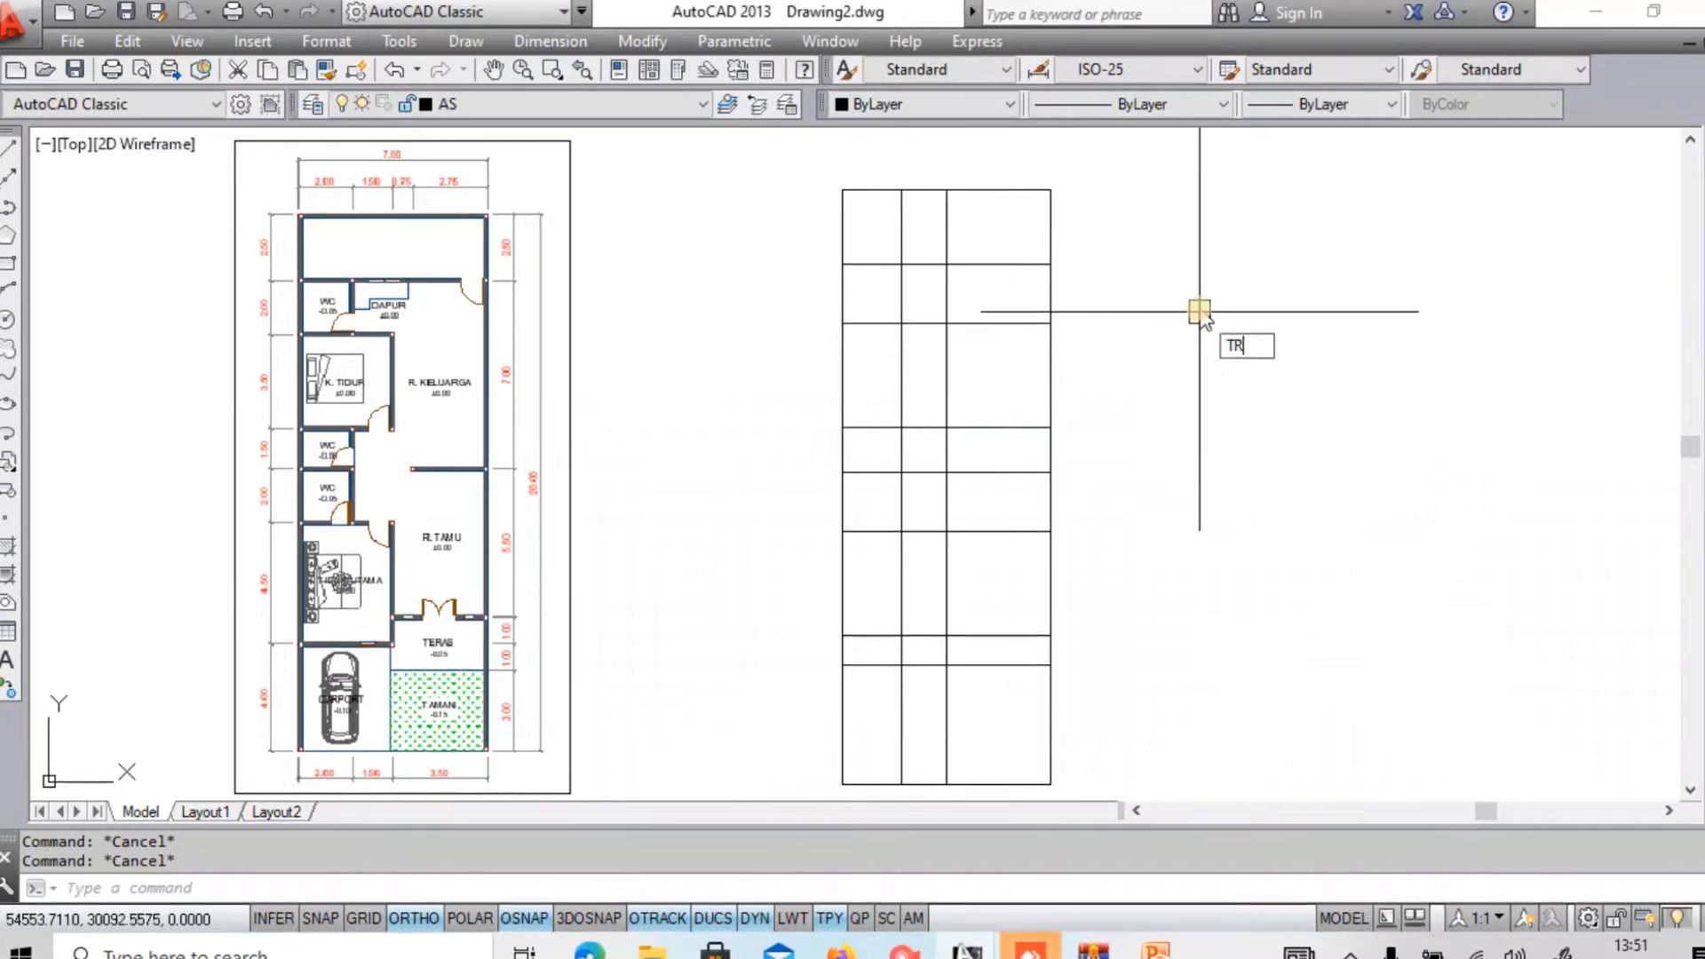
type("R")
key("Return")
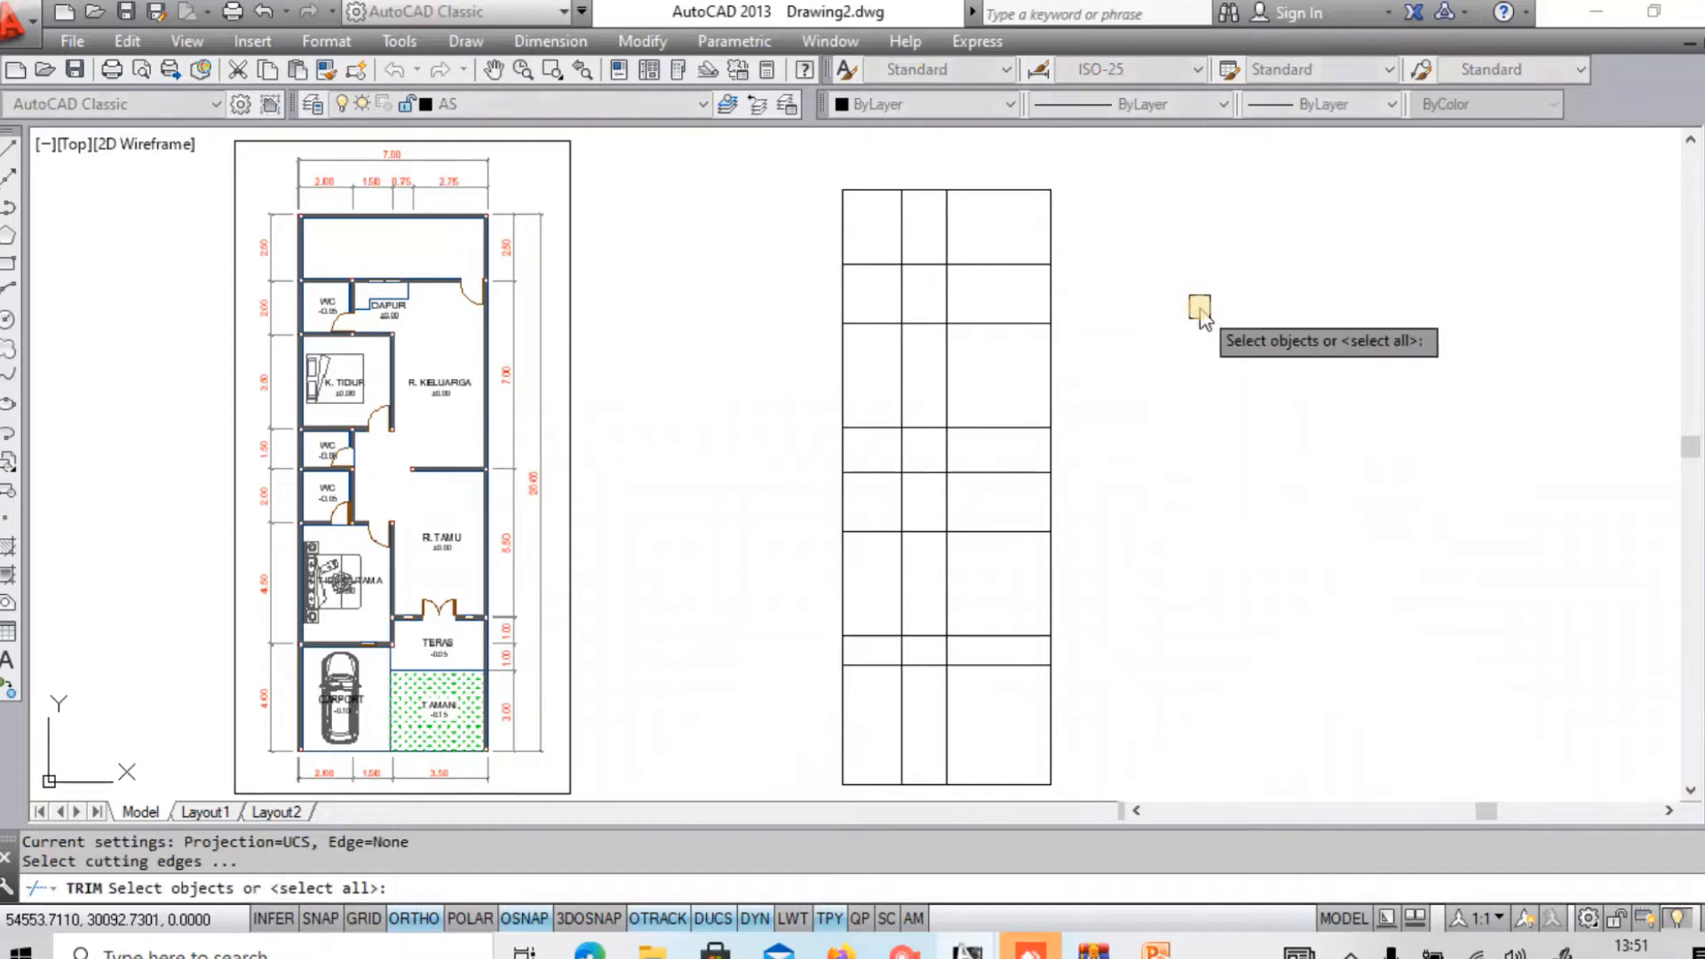
key("Return")
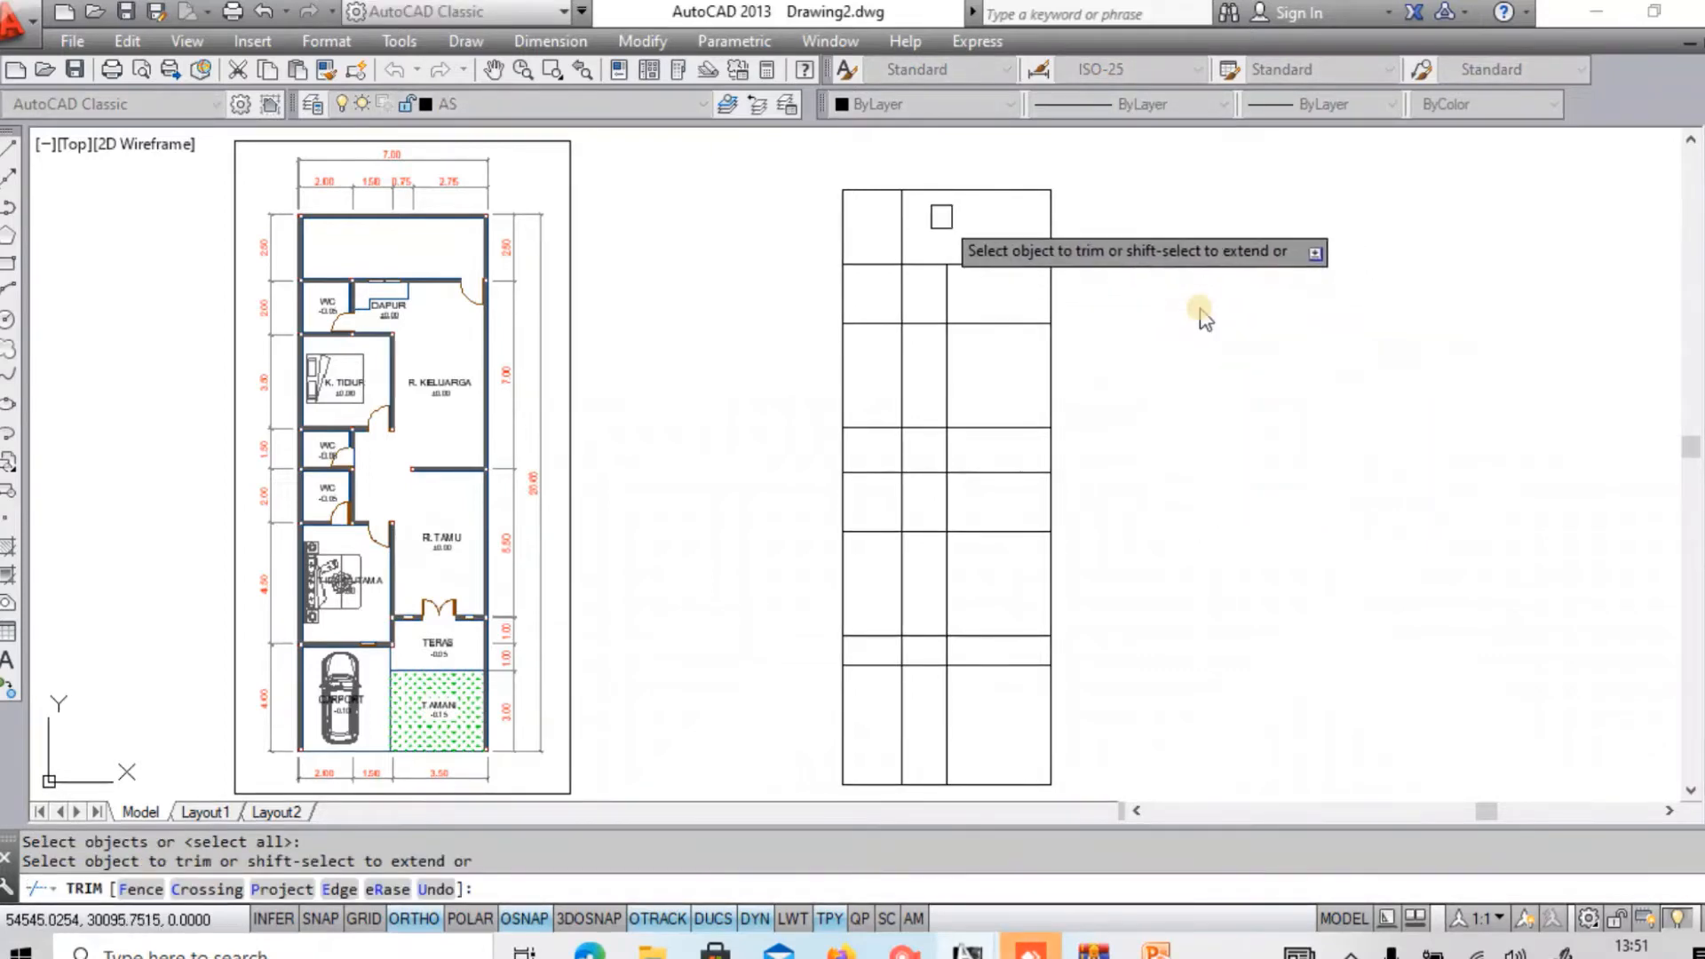
left_click(946, 227)
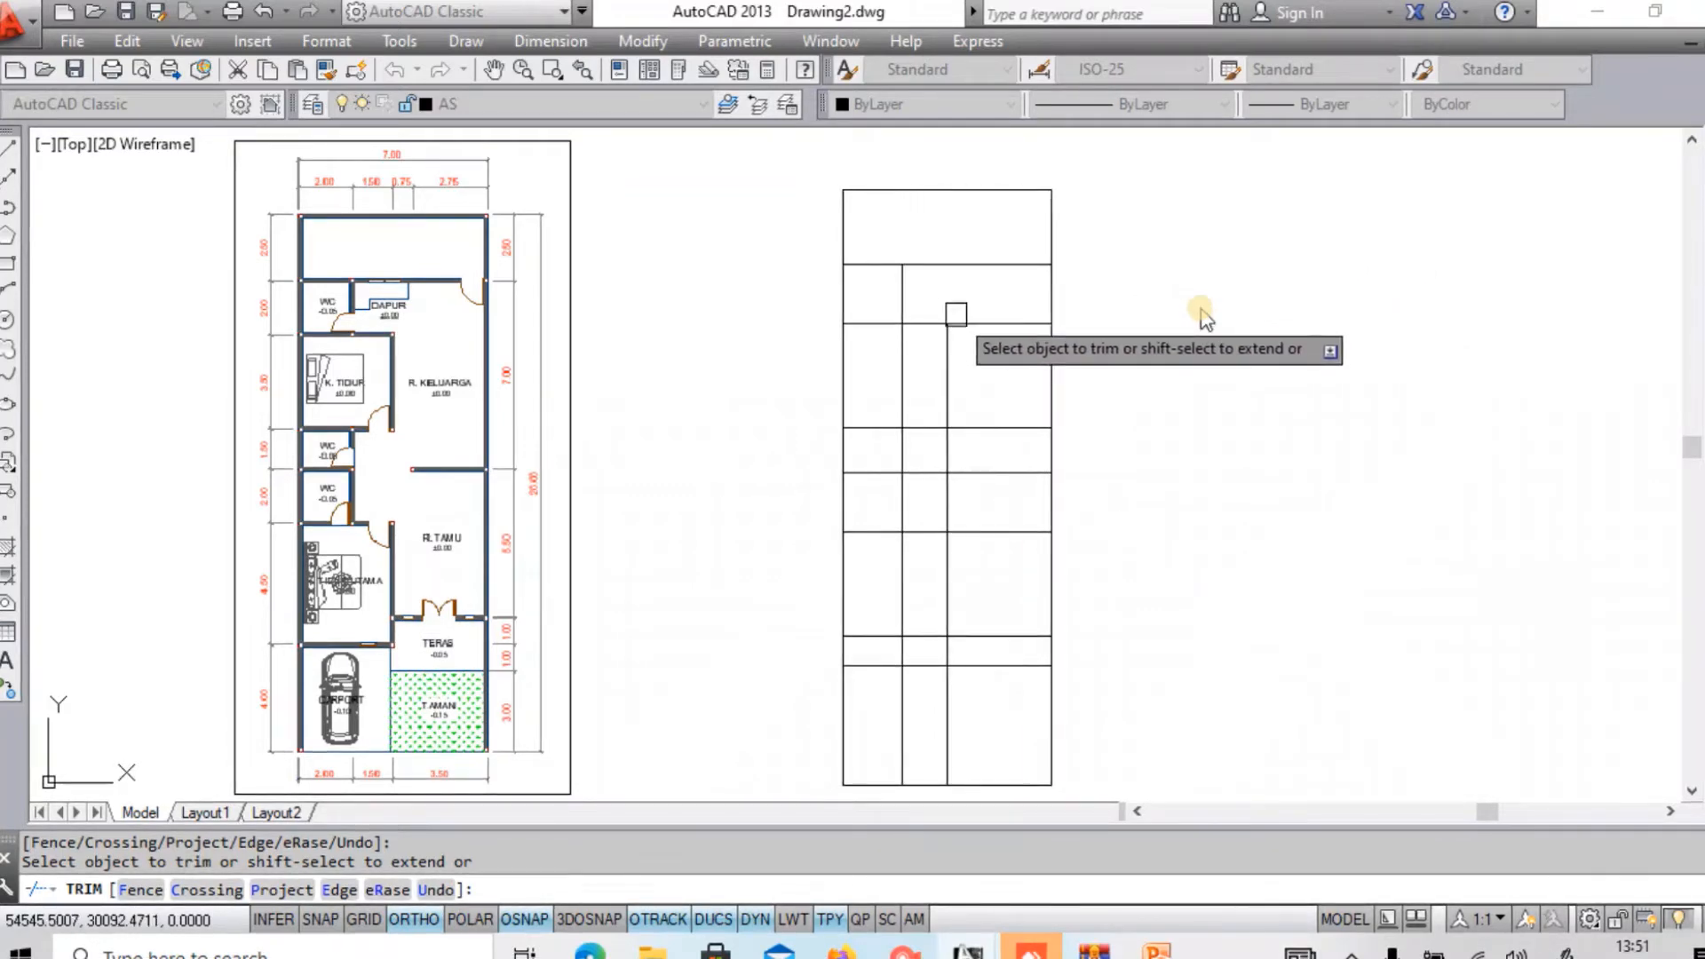
left_click(904, 372)
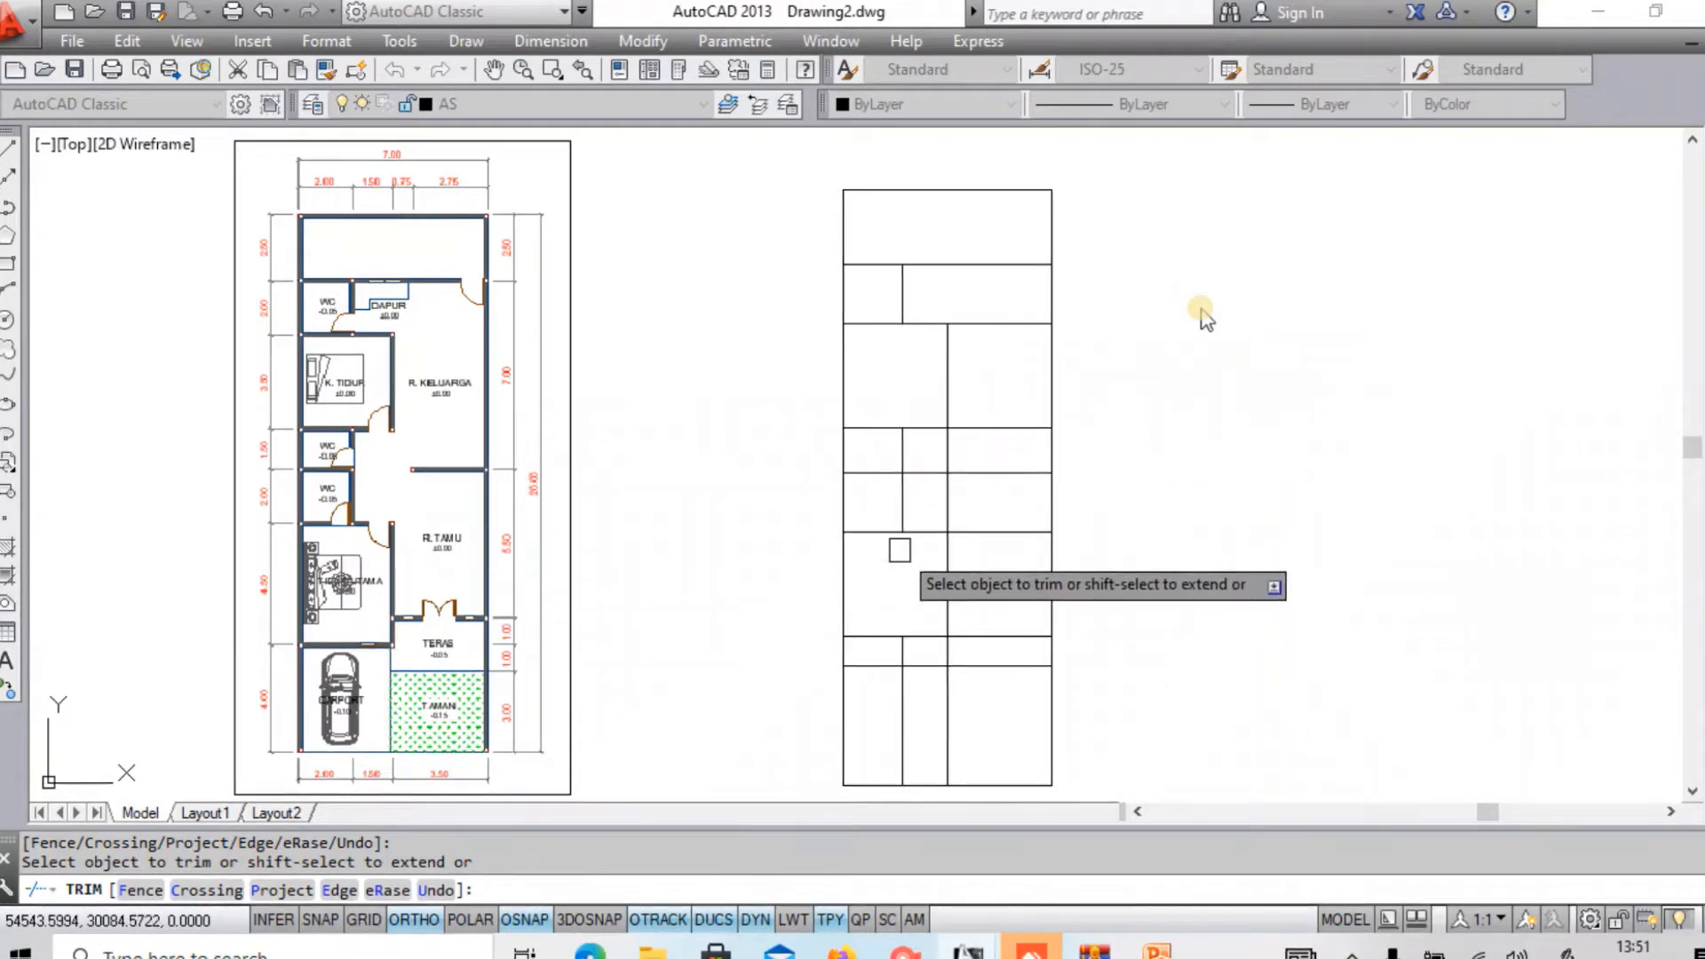
Trim away the axis line segments crossing the family room, the corridor beside the WCs and the main bedroom.
left_click(999, 427)
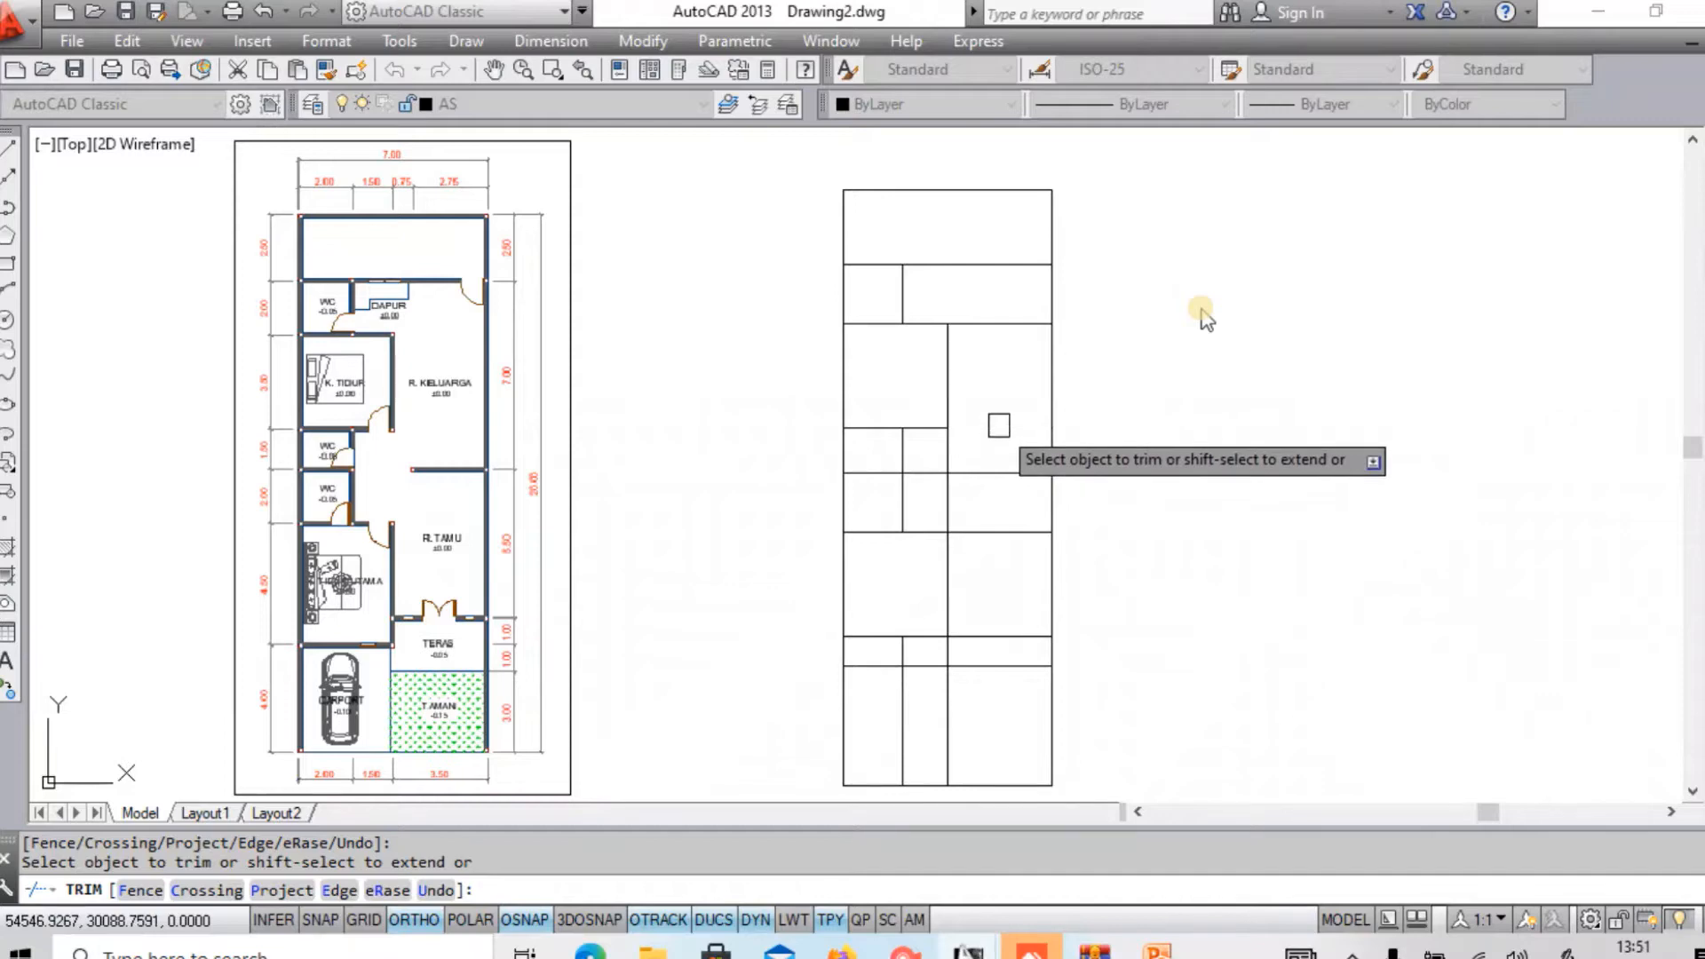
left_click(929, 473)
left_click(946, 503)
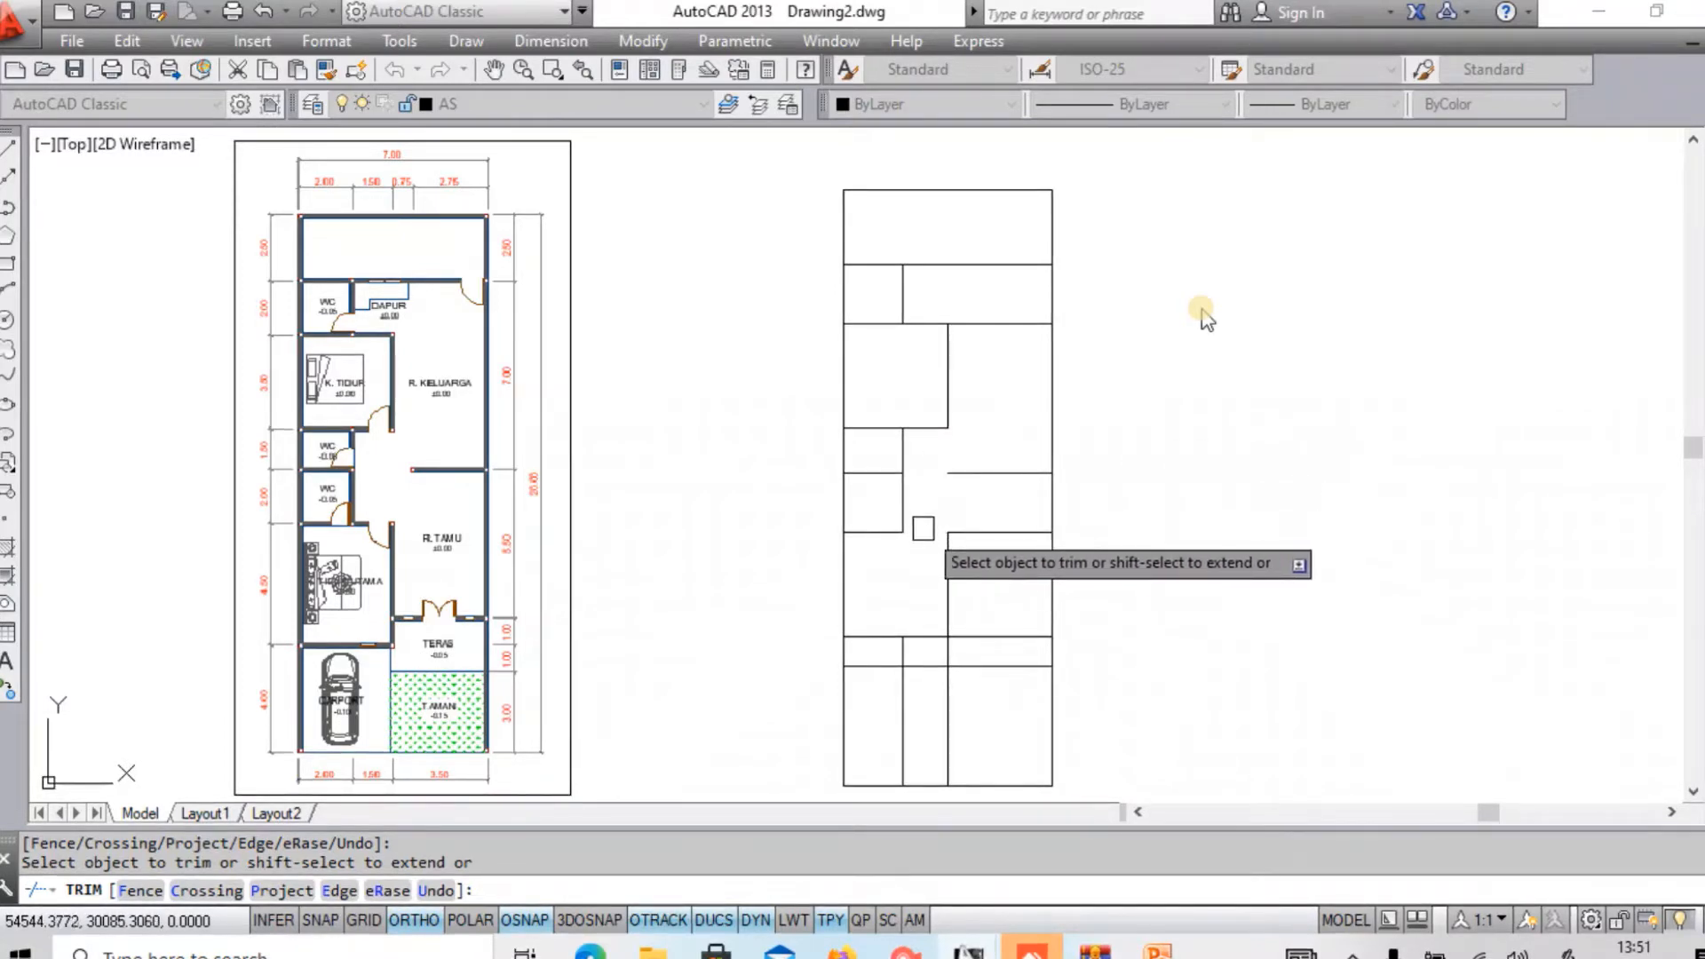
left_click(928, 529)
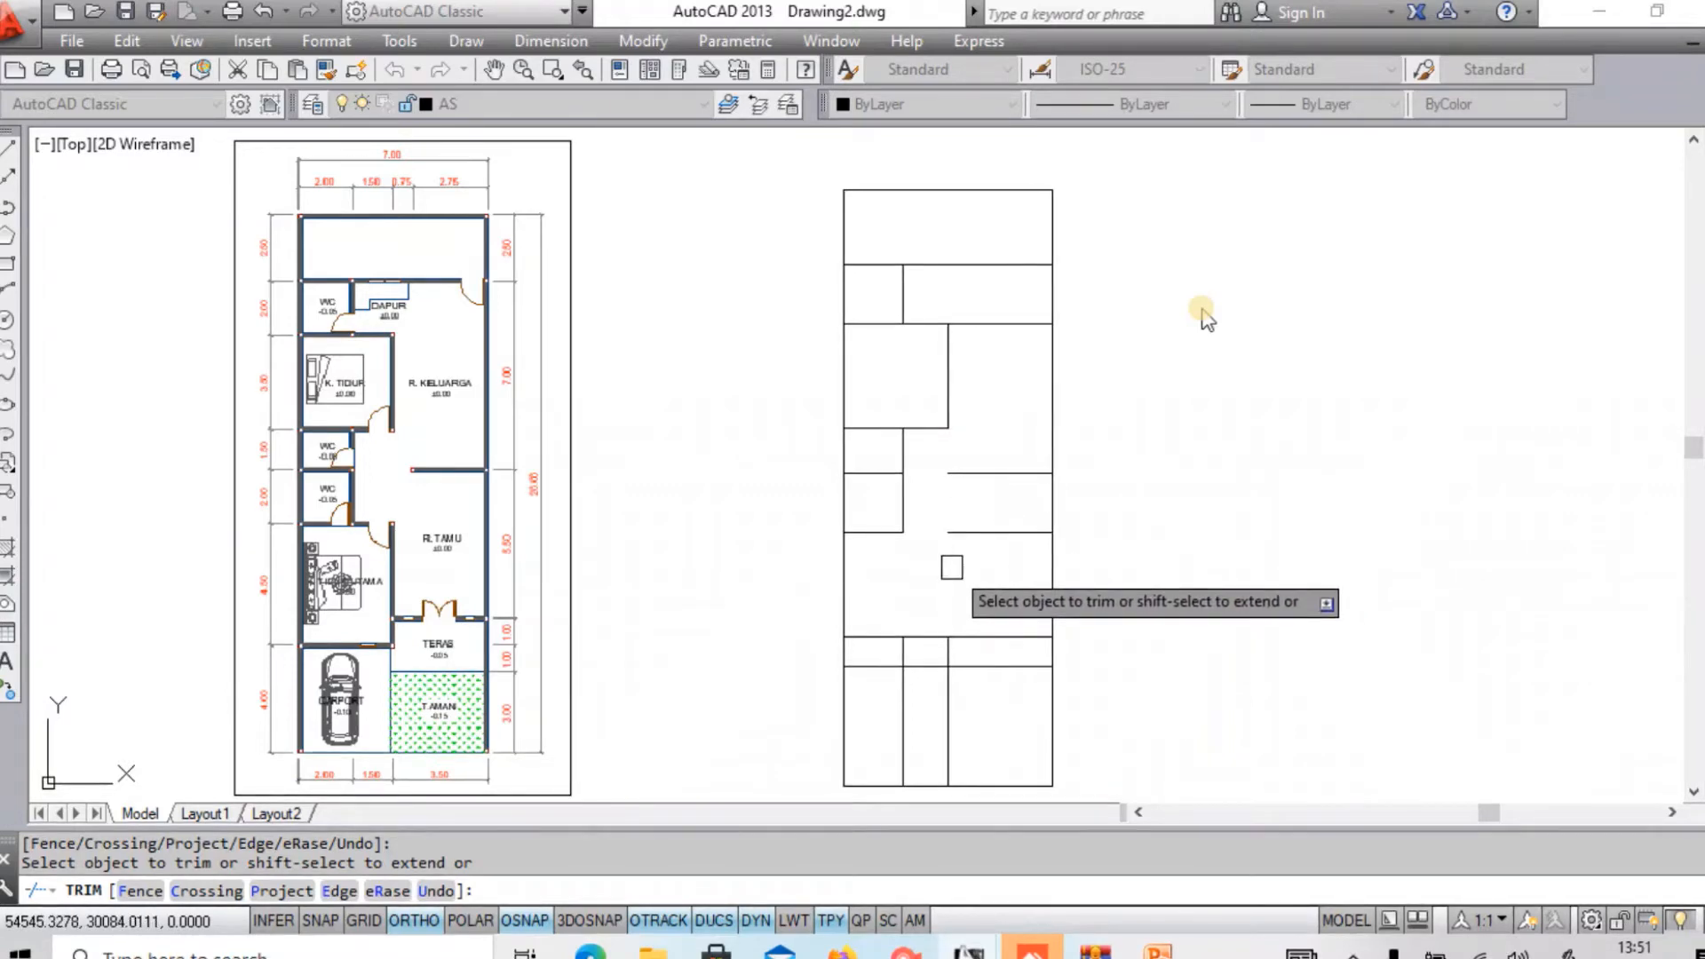
left_click(865, 633)
left_click(923, 635)
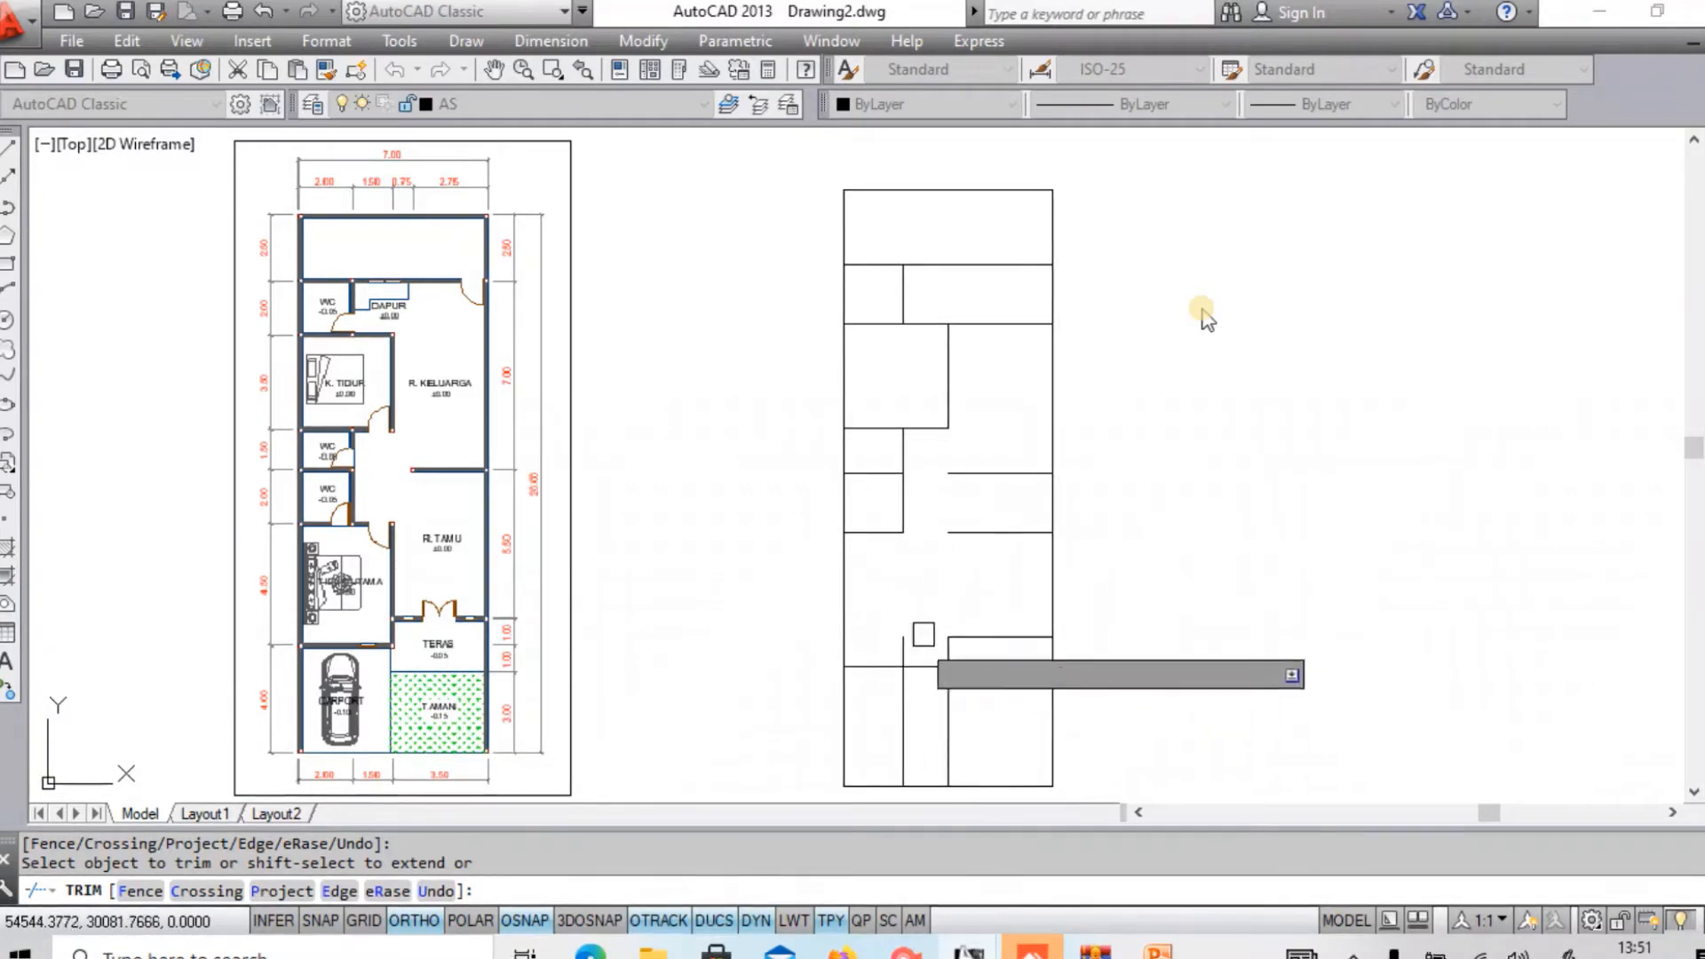
End trimming and erase the leftover vertical WC axis line in the carport area.
key("Escape")
left_click(903, 675)
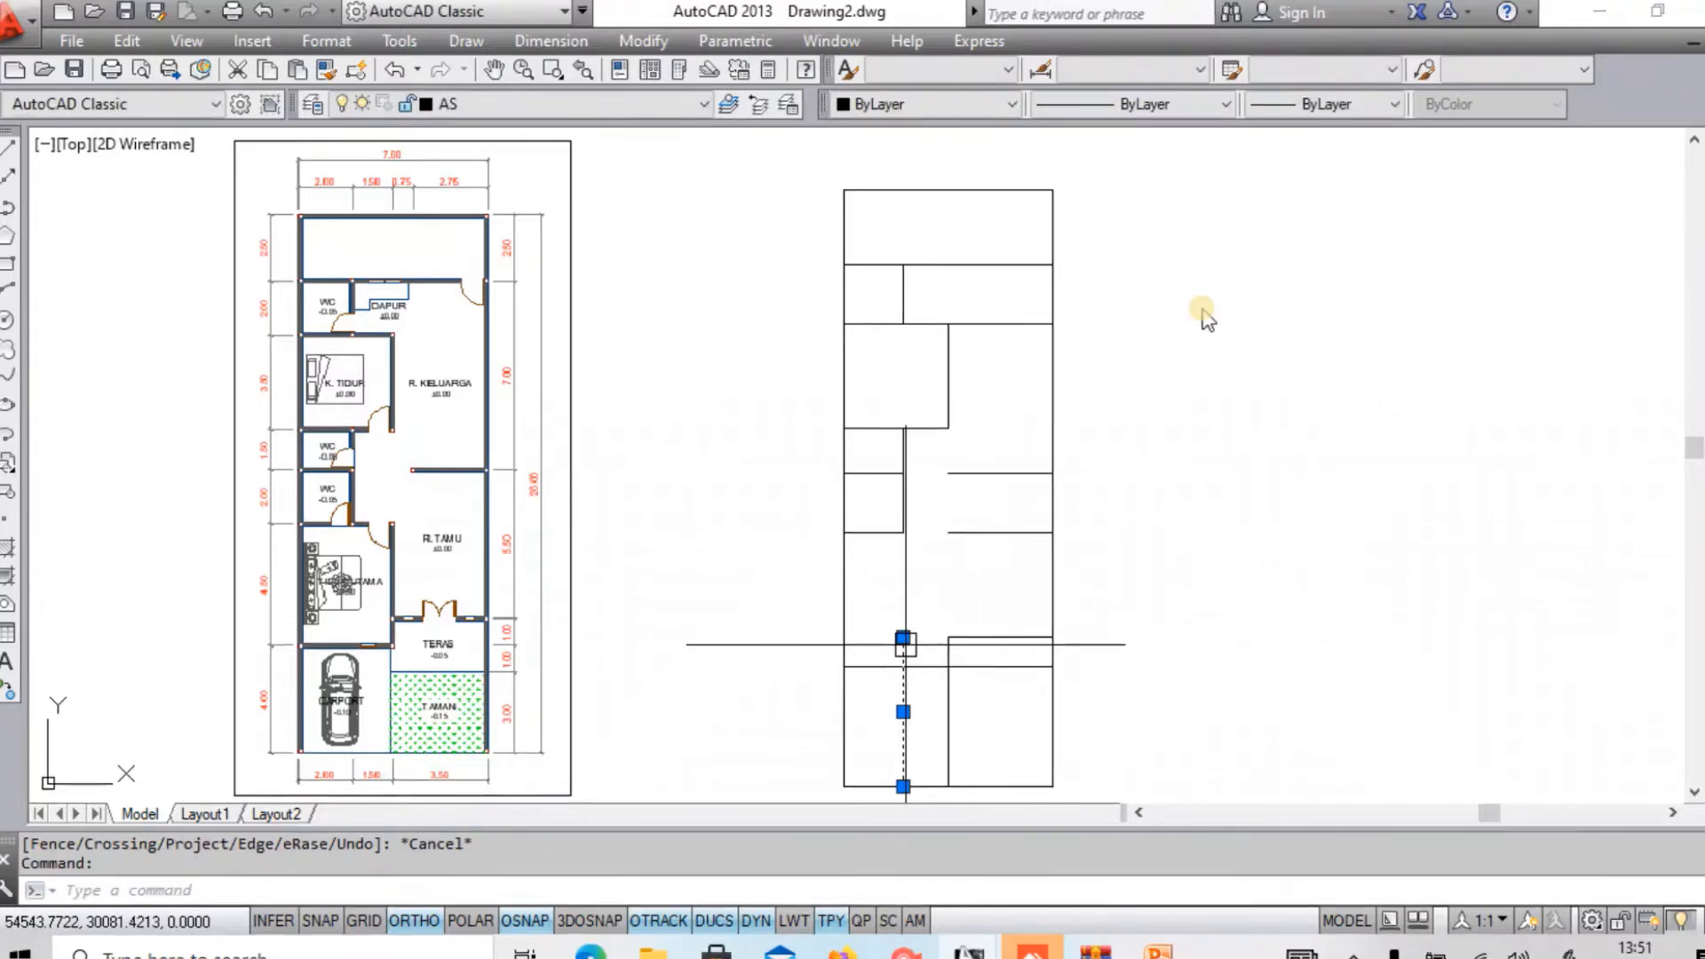
type("e")
key("Return")
Extend the main bedroom's upper axis line across the corridor gap and the central vertical line up to meet it.
type("ex")
key("Return")
key("Return")
left_click(885, 533)
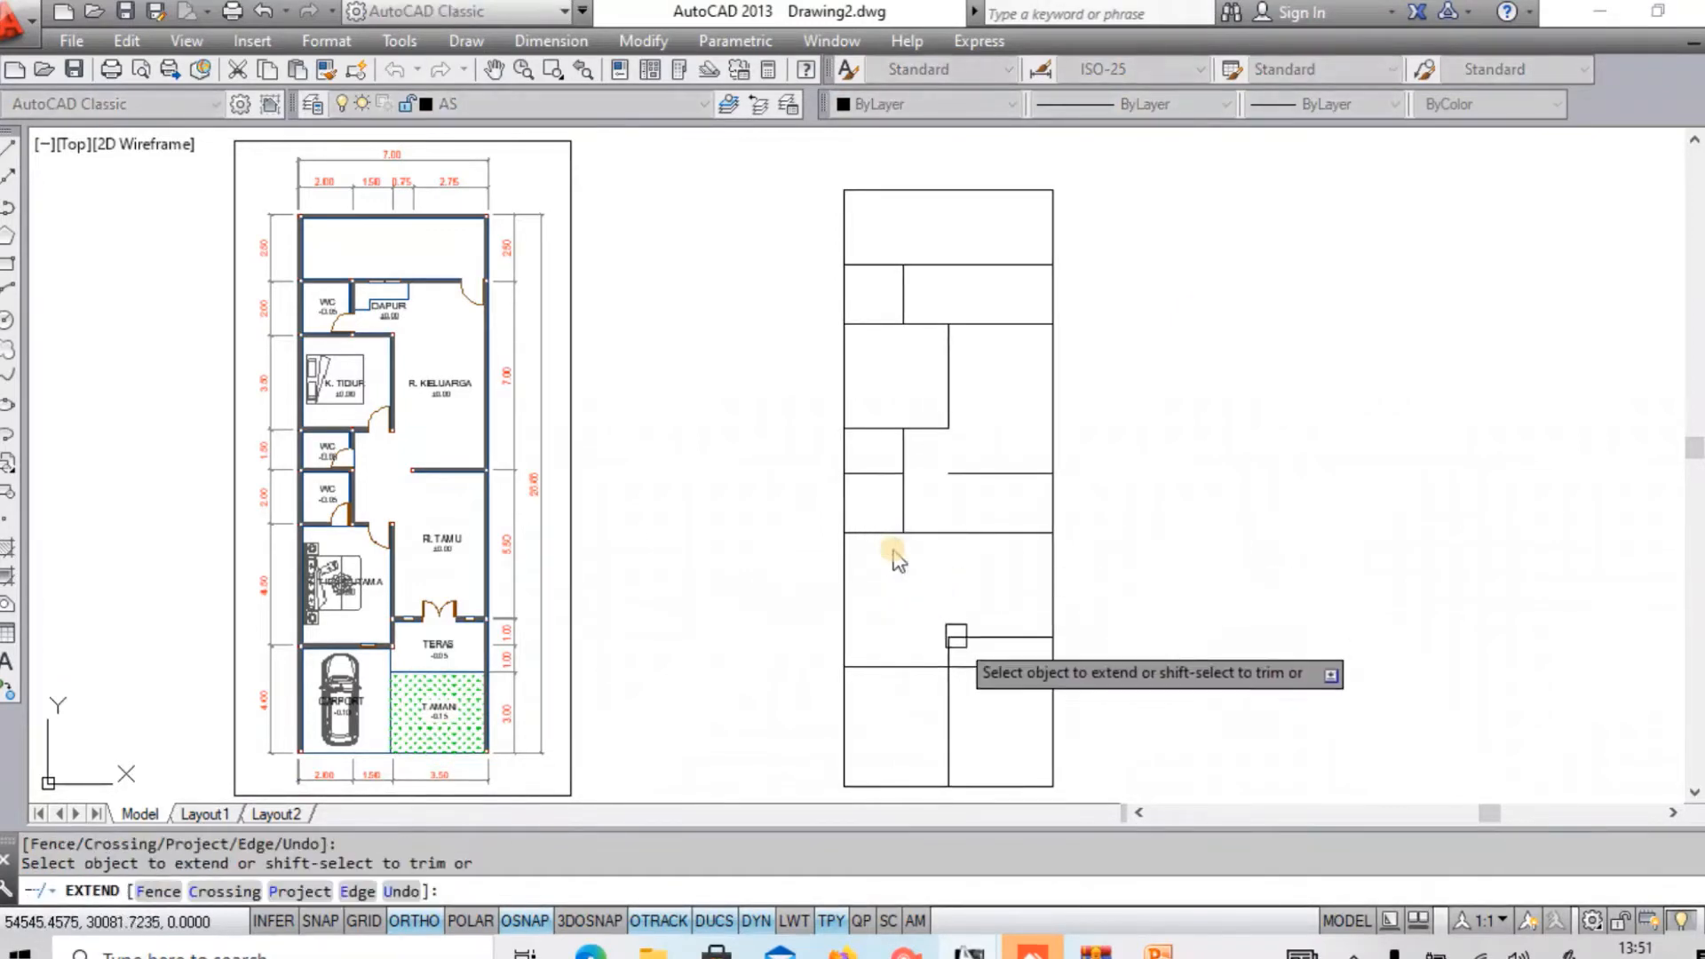
left_click(952, 650)
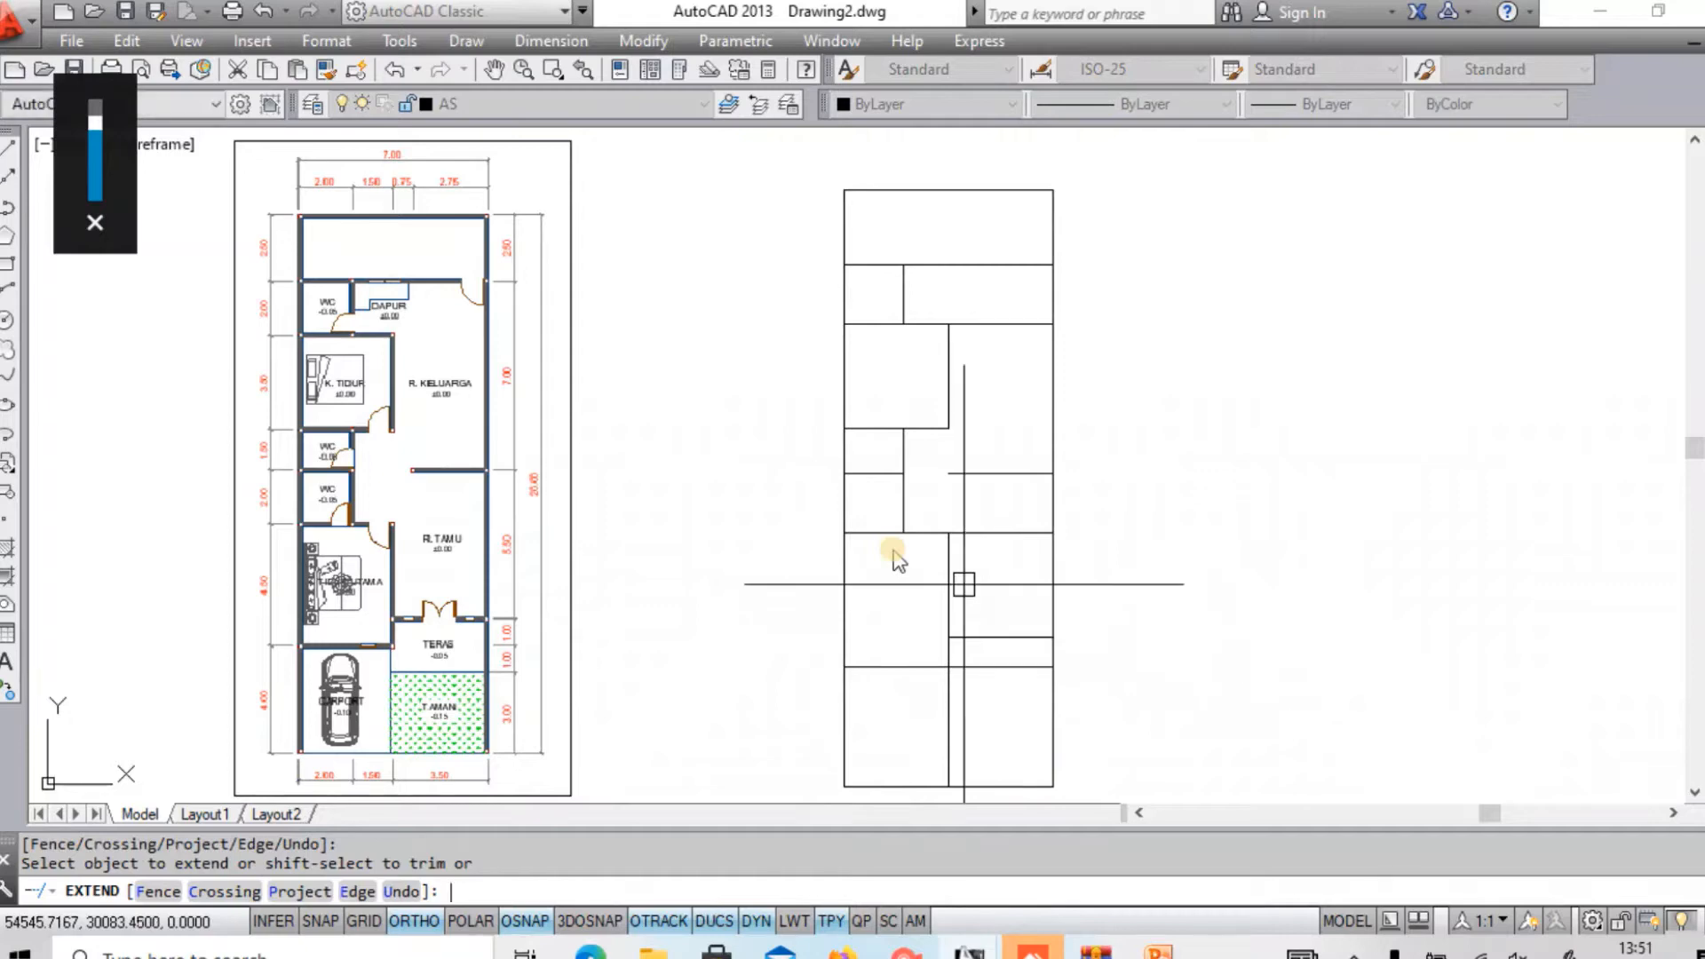
key("Escape")
key("Escape")
Erase the horizontal axis segment crossing the living room beside the main bedroom's upper corner.
type("tr")
key("Return")
key("Return")
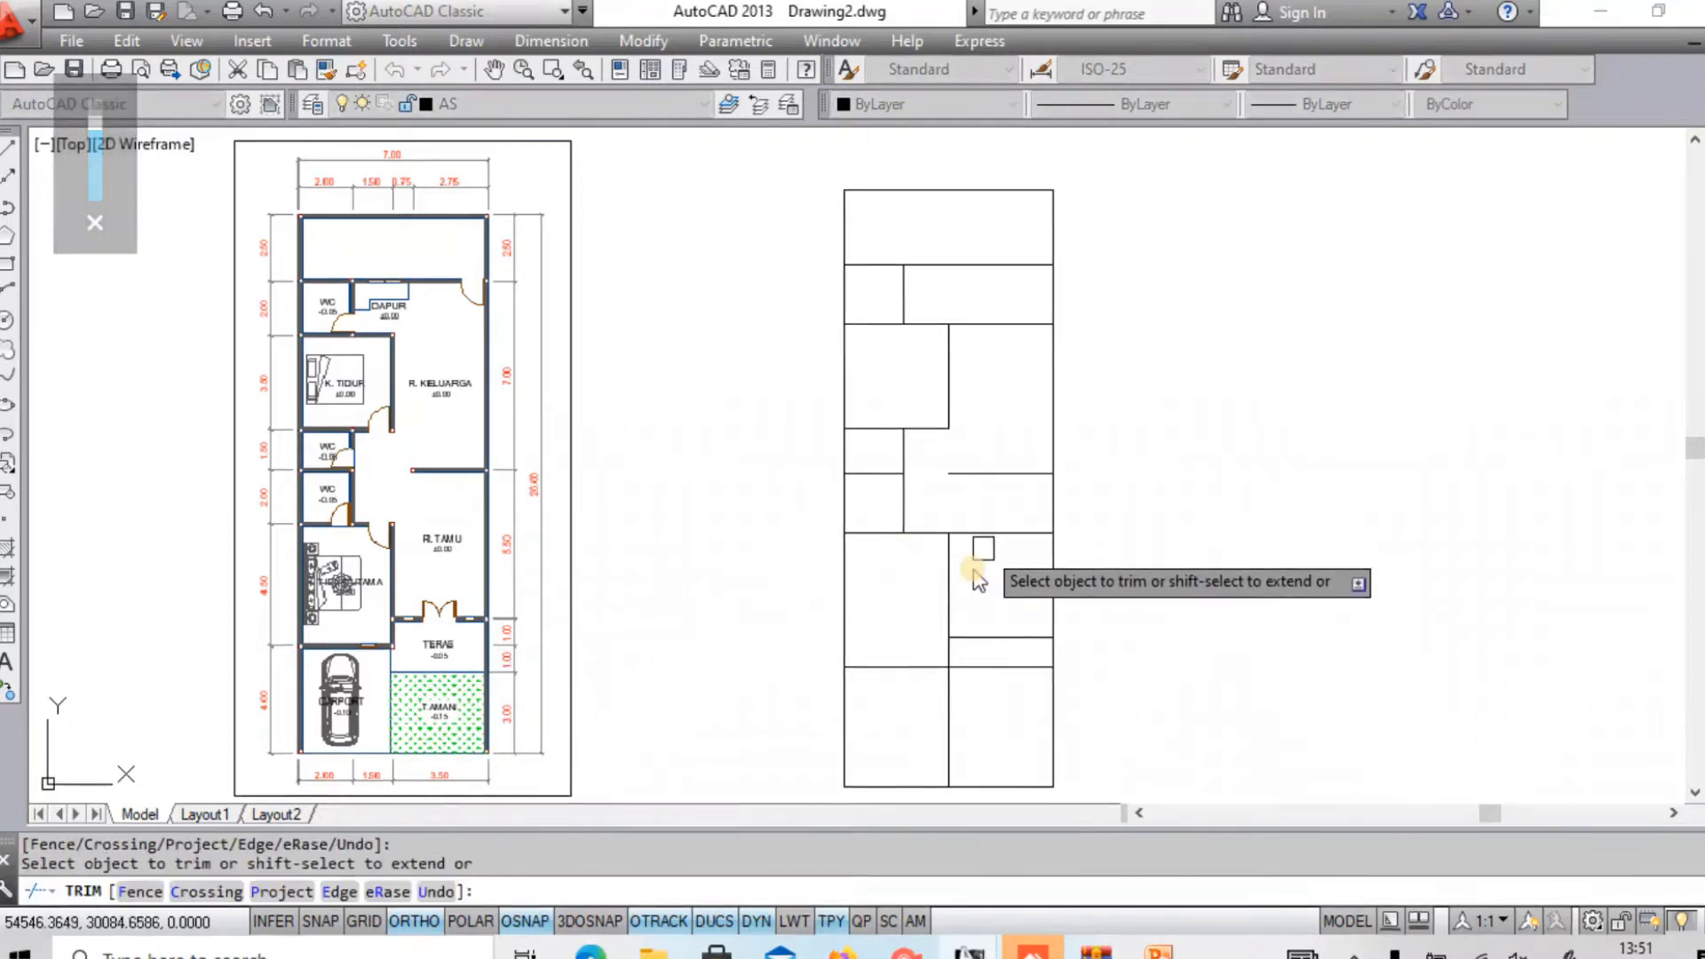
key("Escape")
left_click(986, 534)
type("e")
key("Return")
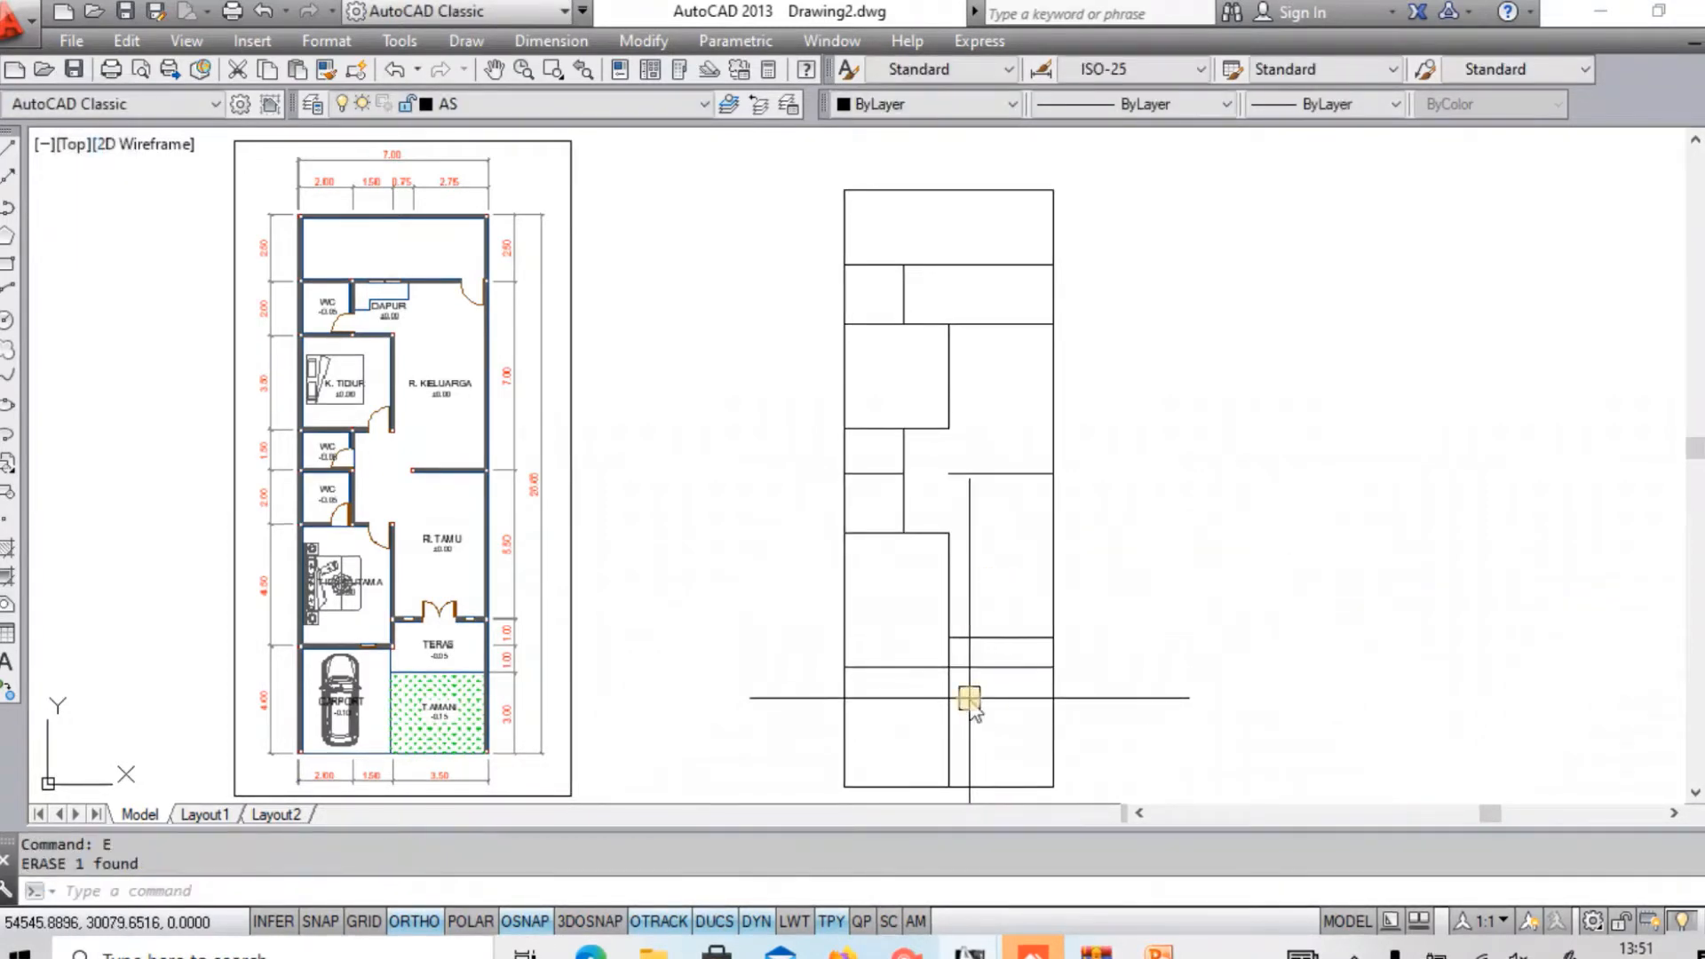
Trim the carport's upper horizontal axis line on the garden side of the central vertical line.
type("tr")
key("Return")
key("Return")
left_click(989, 666)
key("Return")
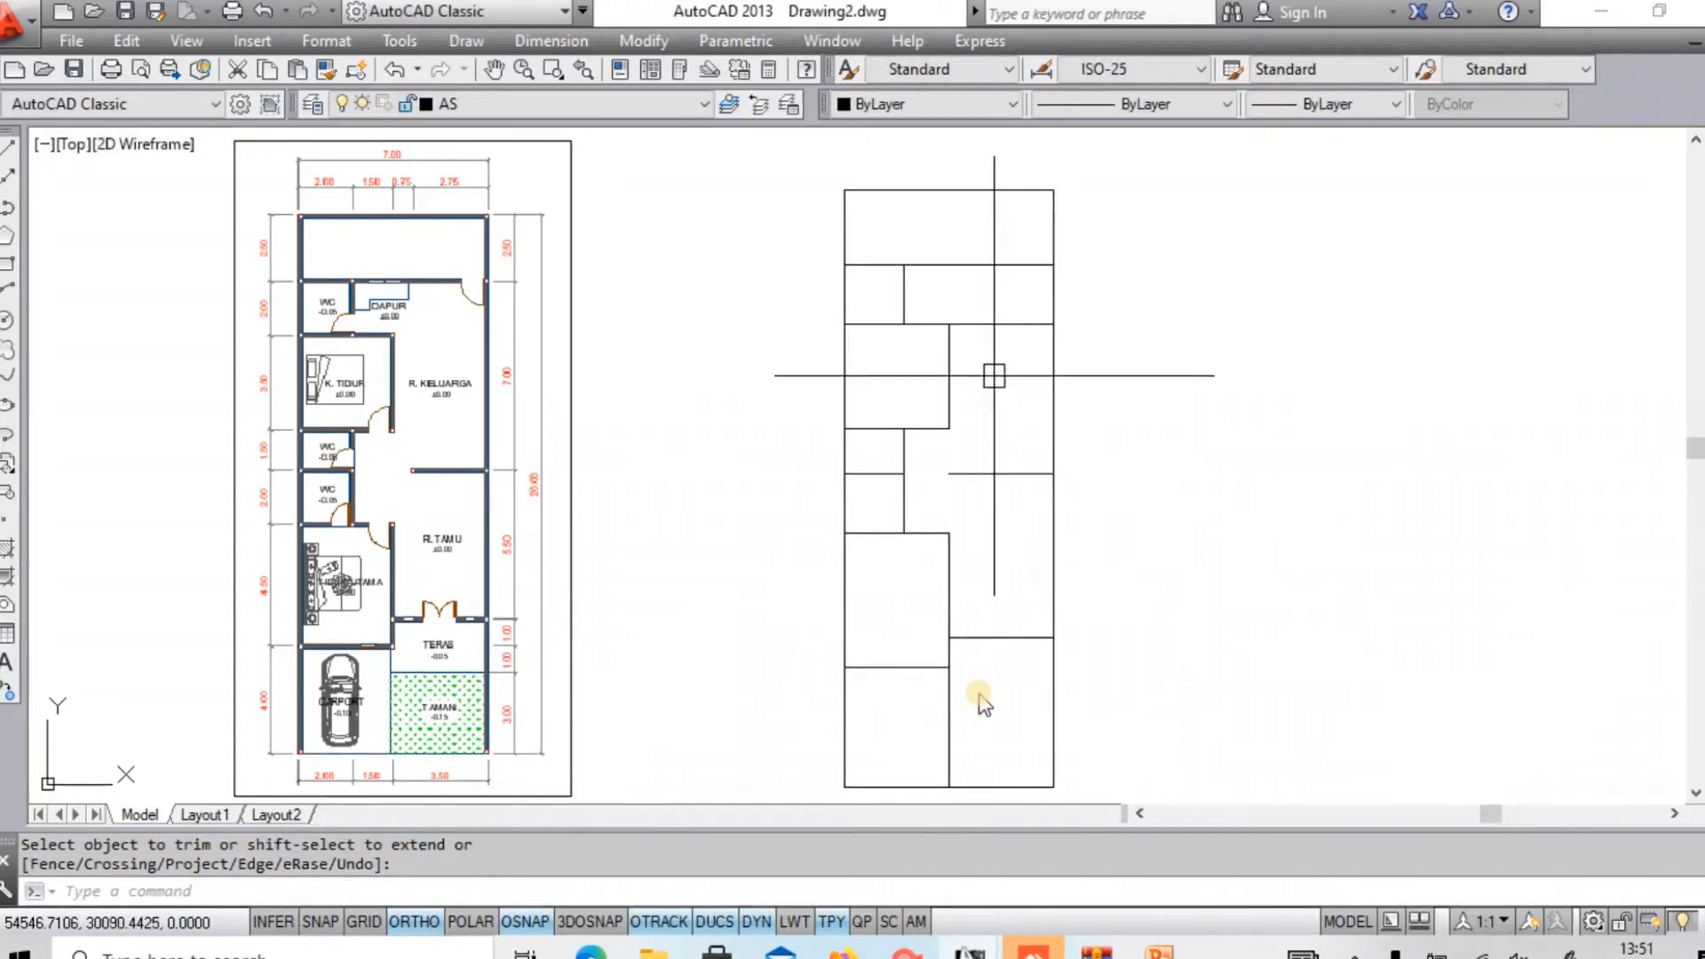
type("tr")
key("Return")
key("Return")
key("Escape")
Make KOLOM the current layer.
middle_click_drag(1115, 370, 1164, 373)
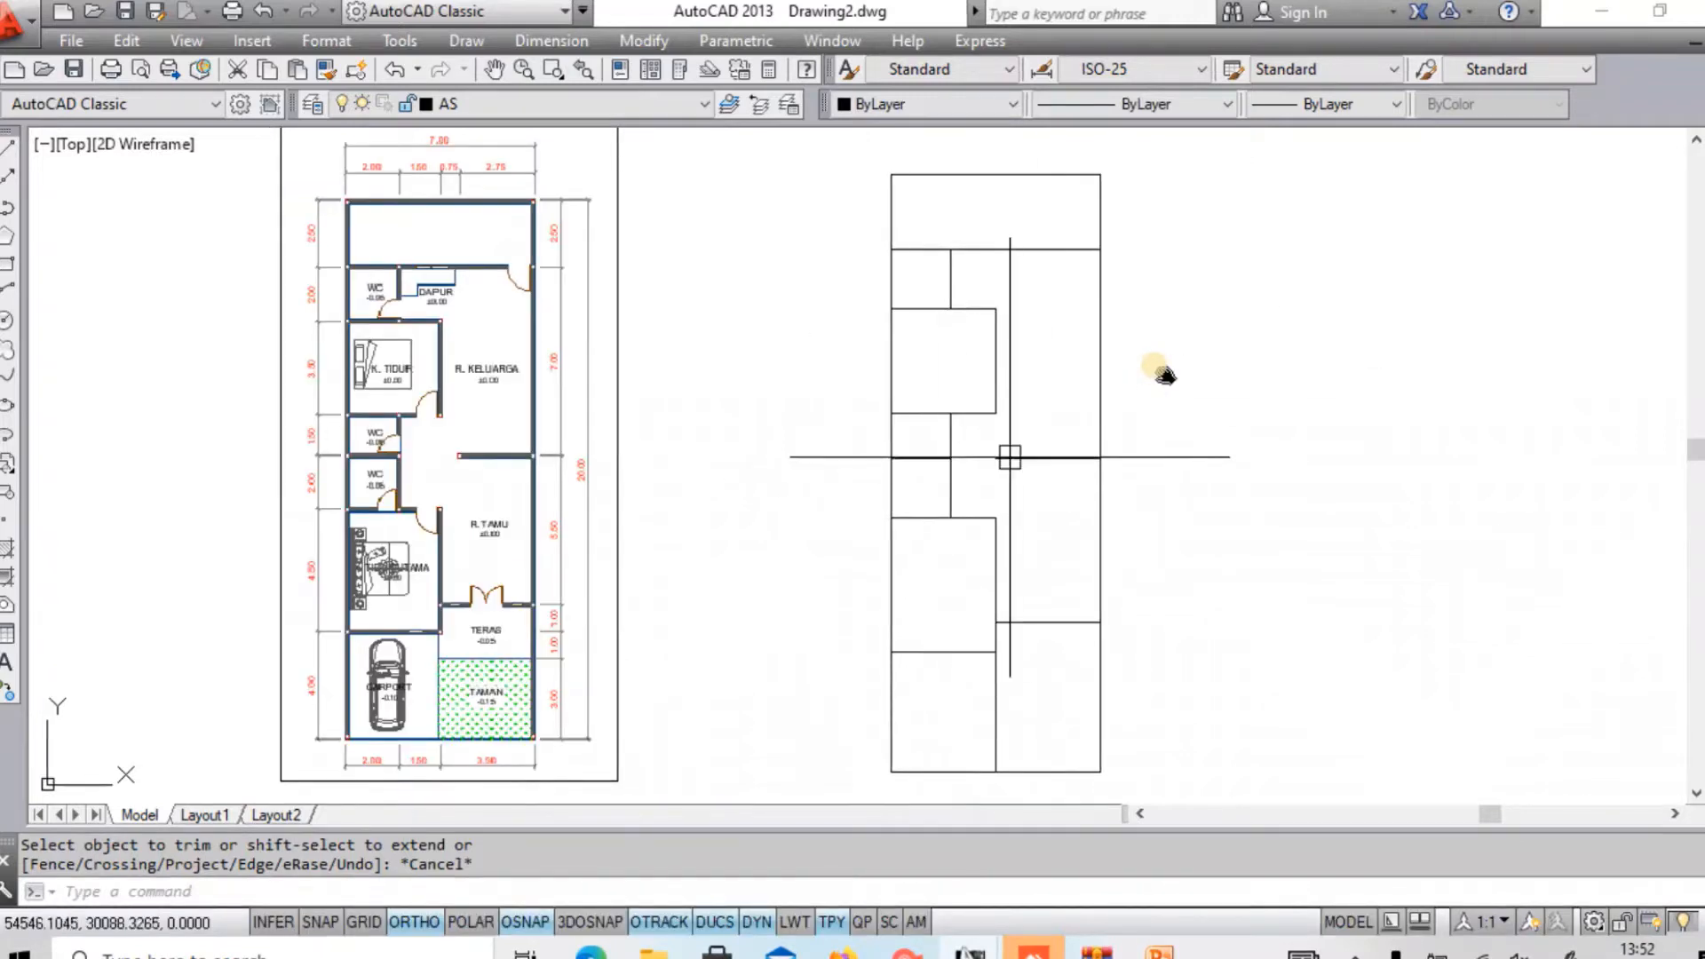
left_click(643, 109)
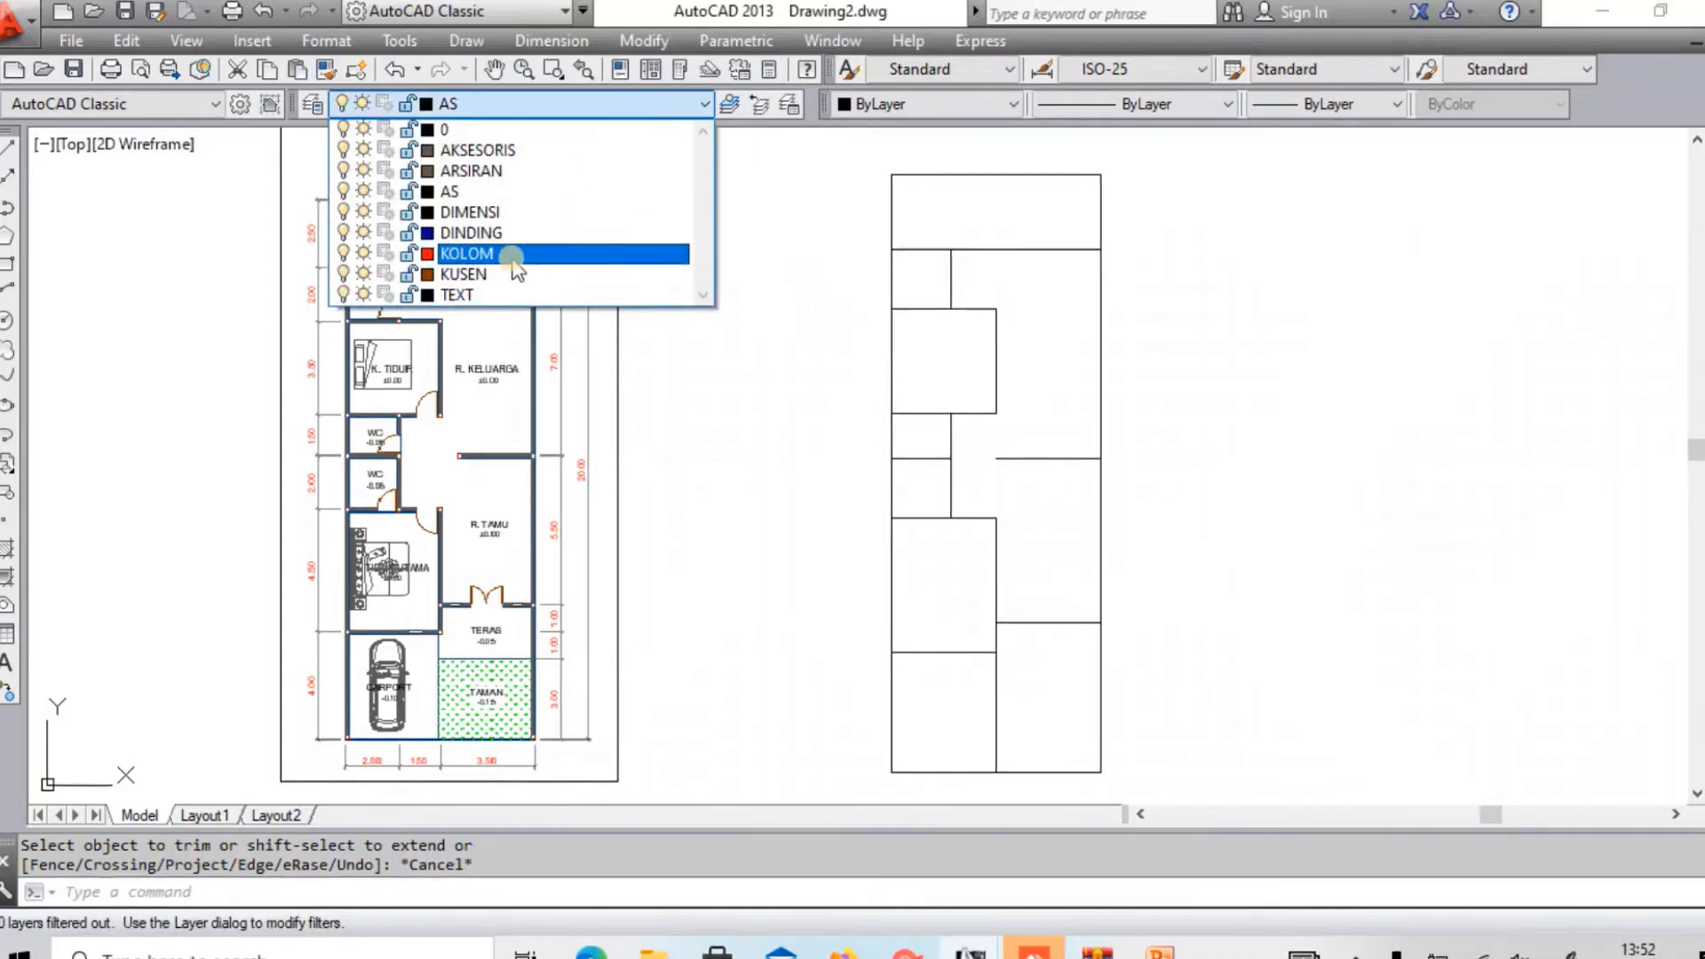
left_click(498, 252)
middle_click_drag(783, 396, 777, 391)
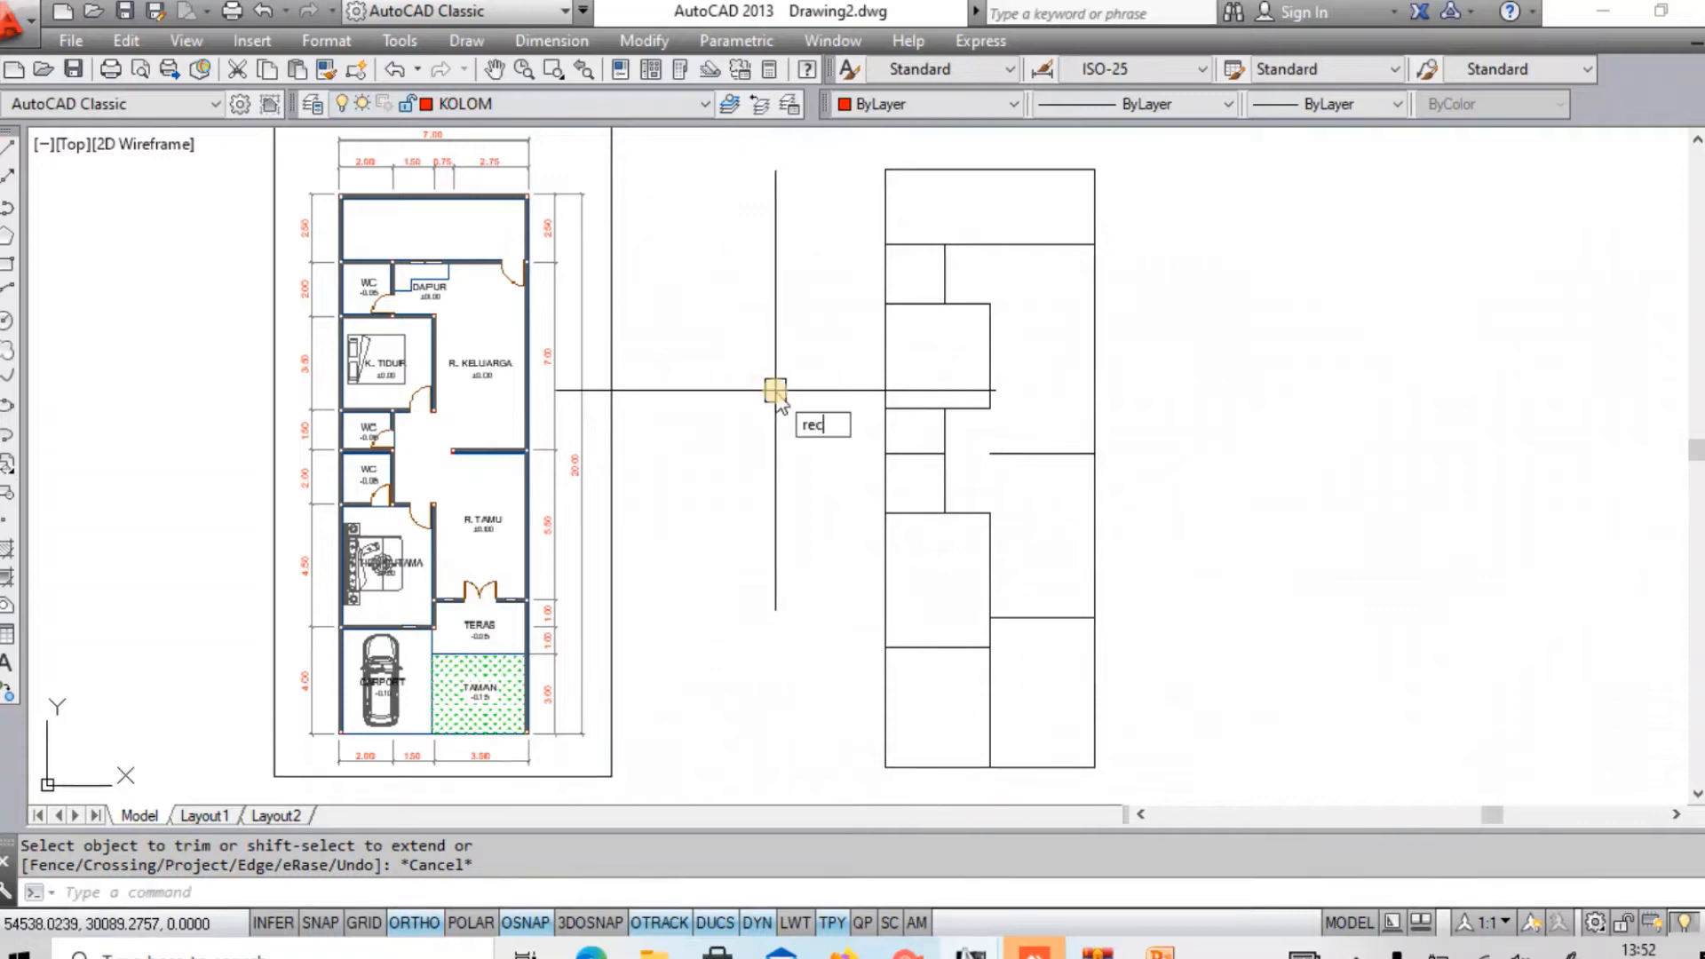
type("rec")
key("Return")
left_click(726, 518)
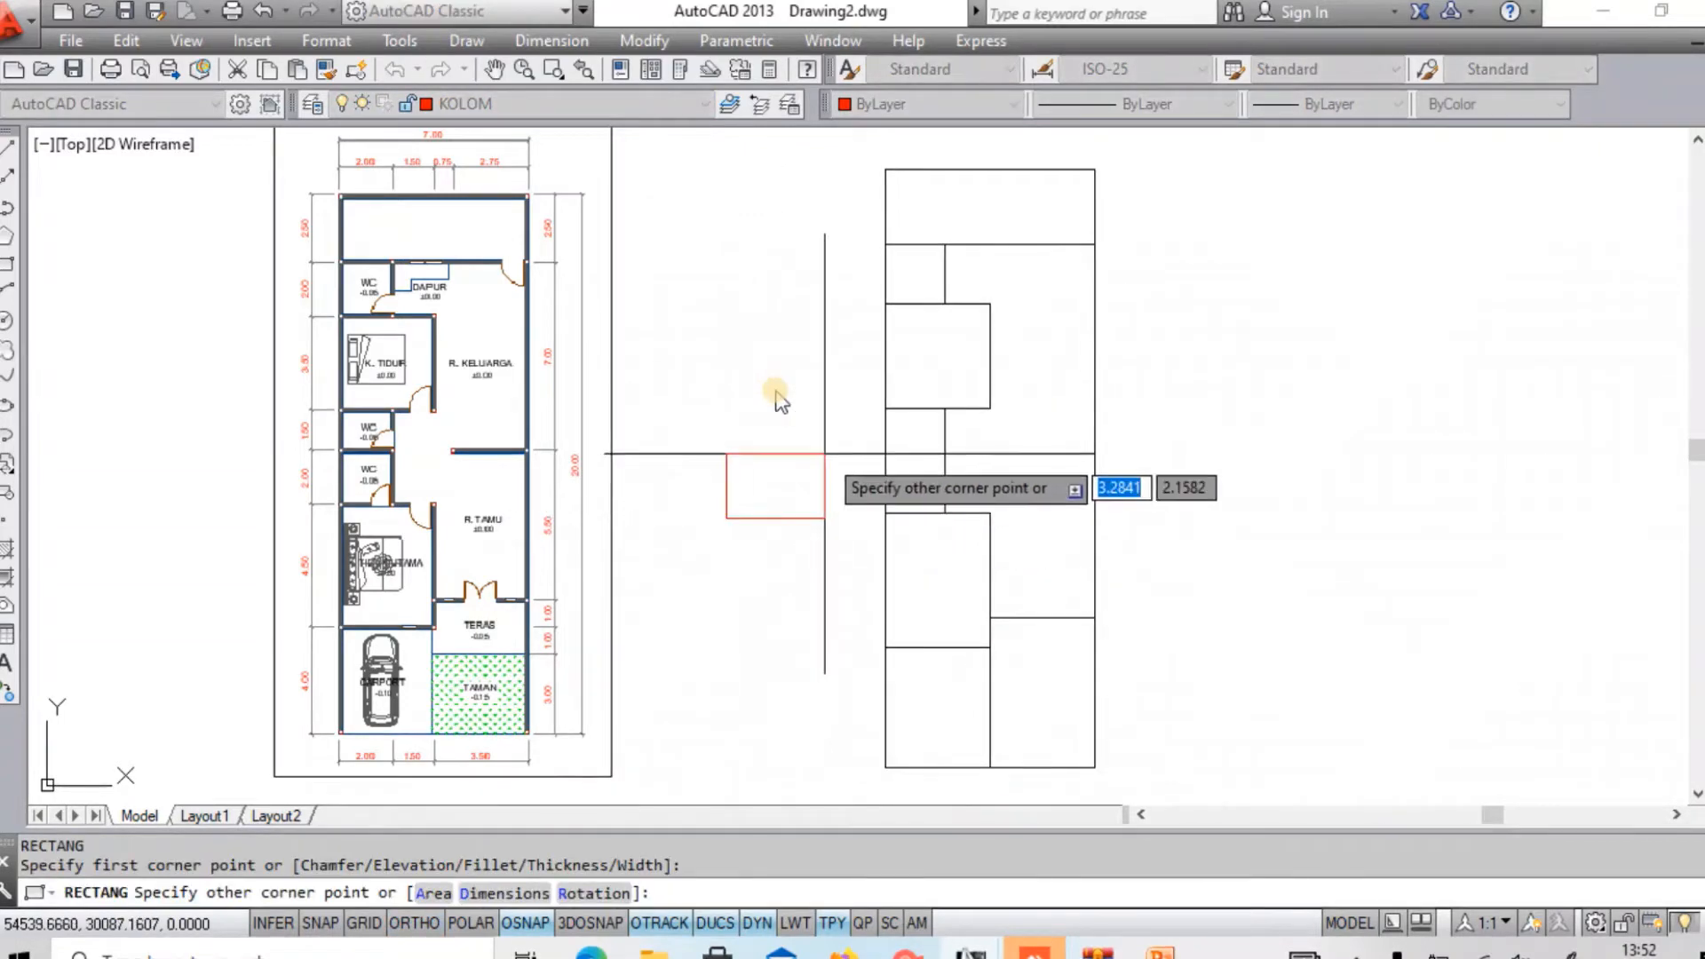
type("@")
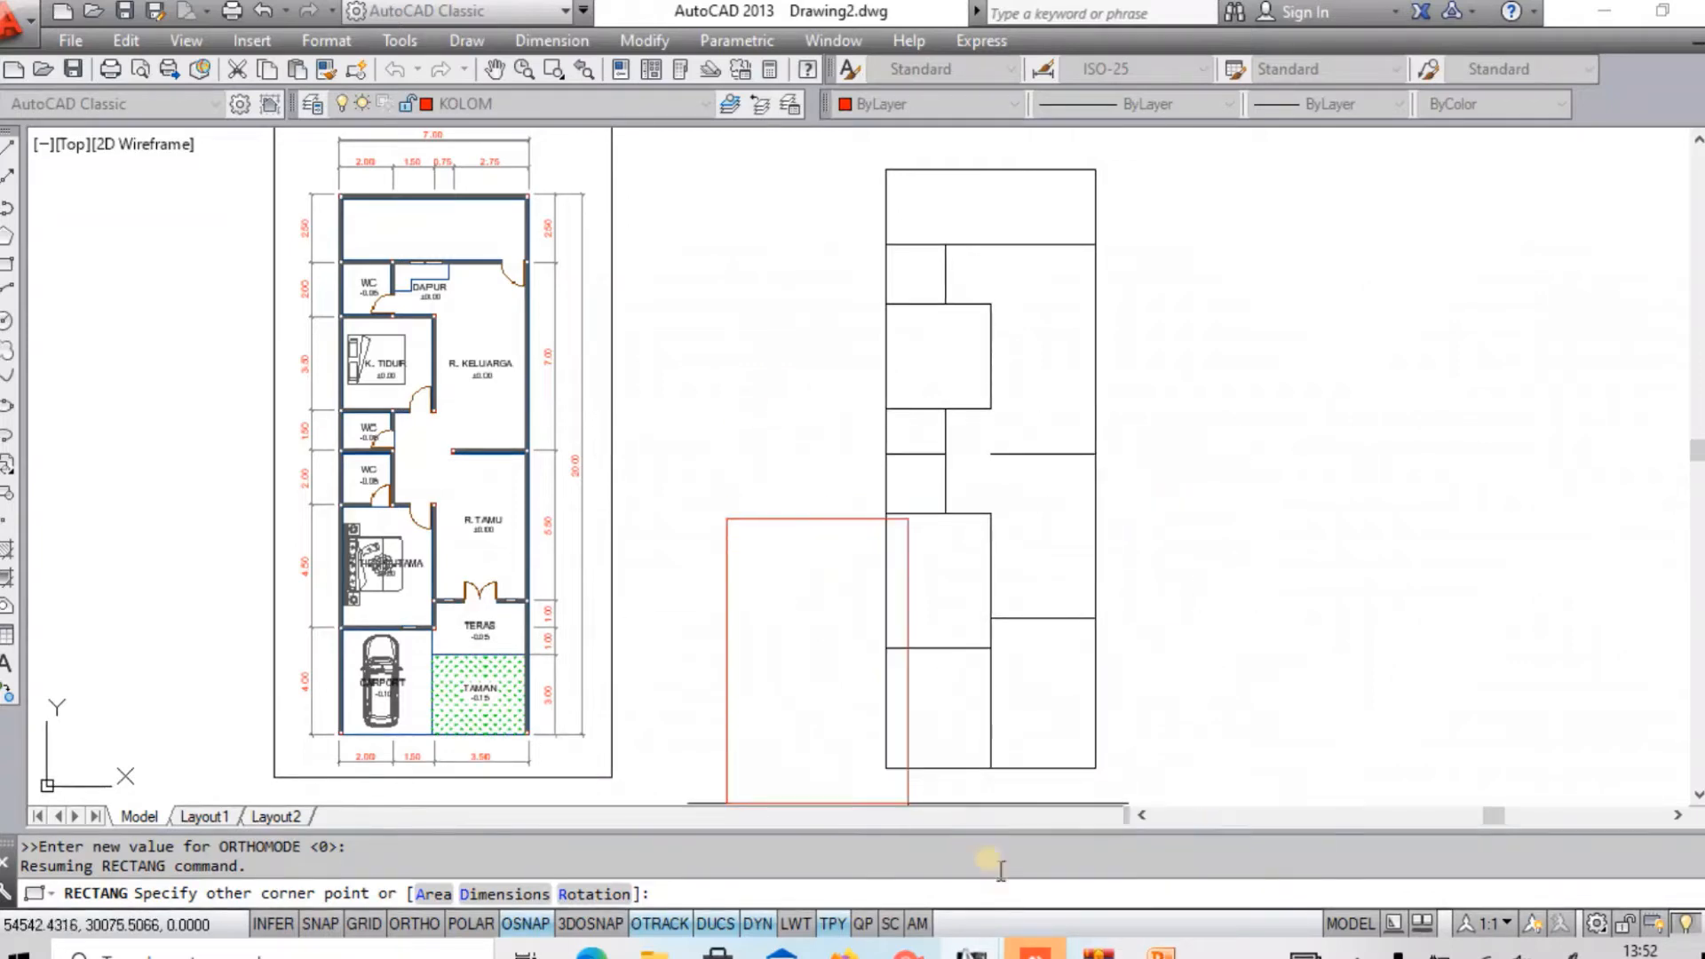
Accept the incoming remote session request in AnyDesk, minimize its windows, and cancel the unfinished rectangle in the drawing.
mouse_move(1035, 952)
left_click(1051, 828)
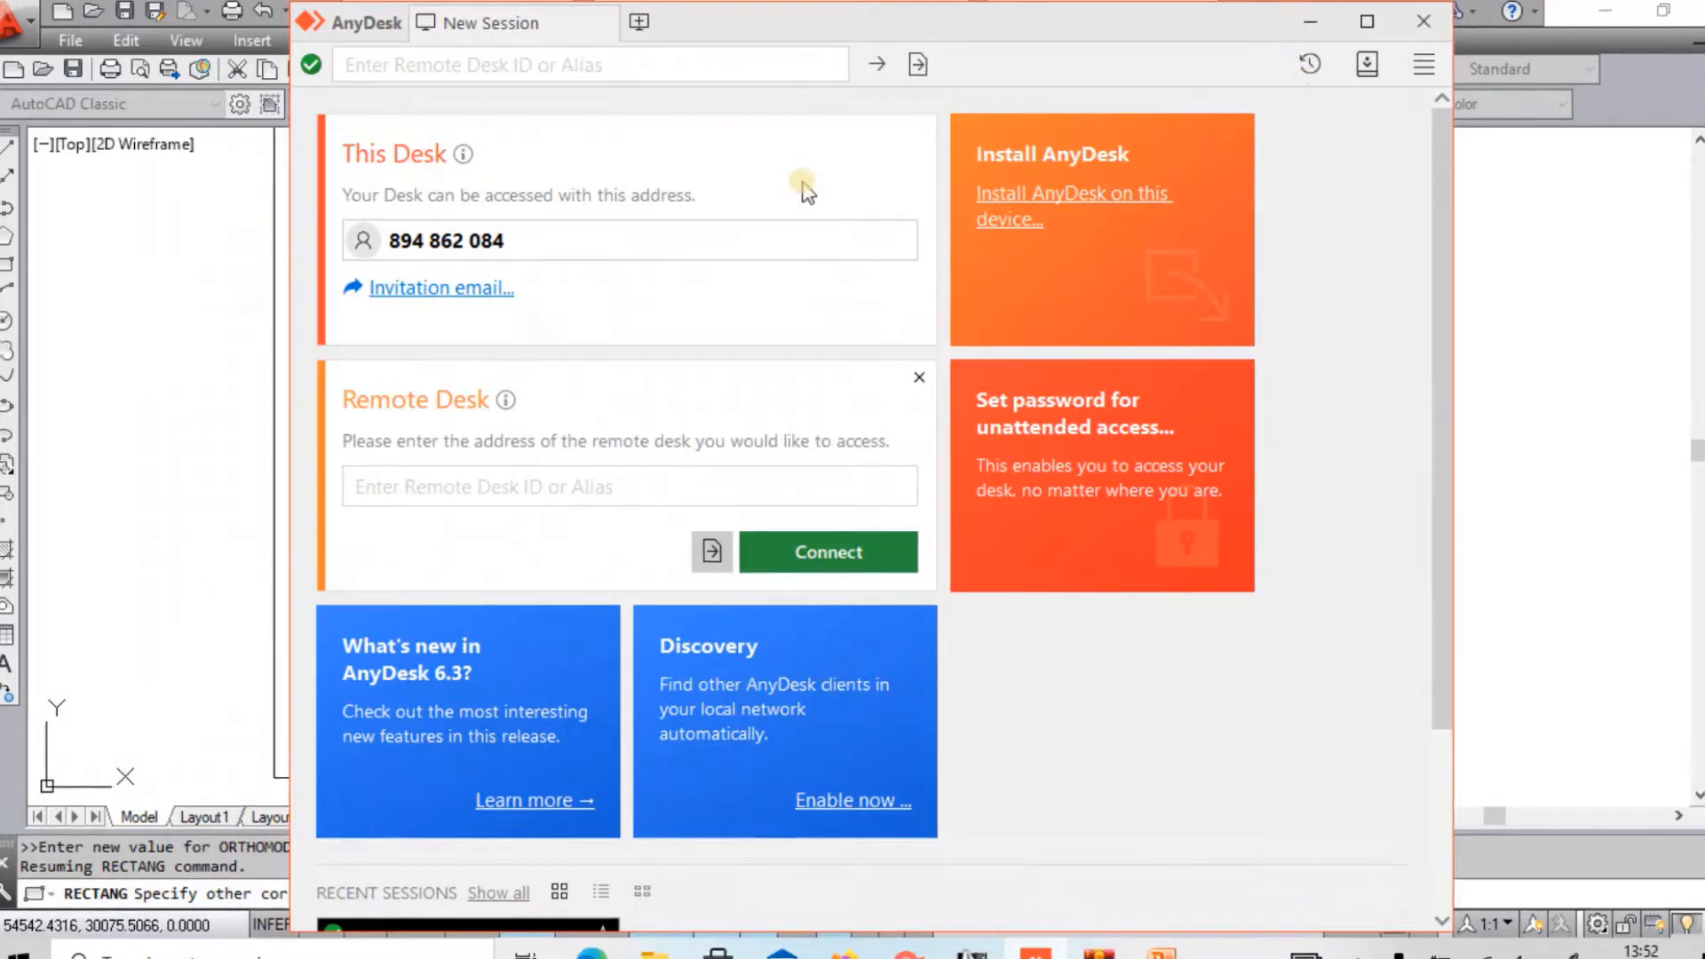
left_click_drag(1245, 35, 1336, 47)
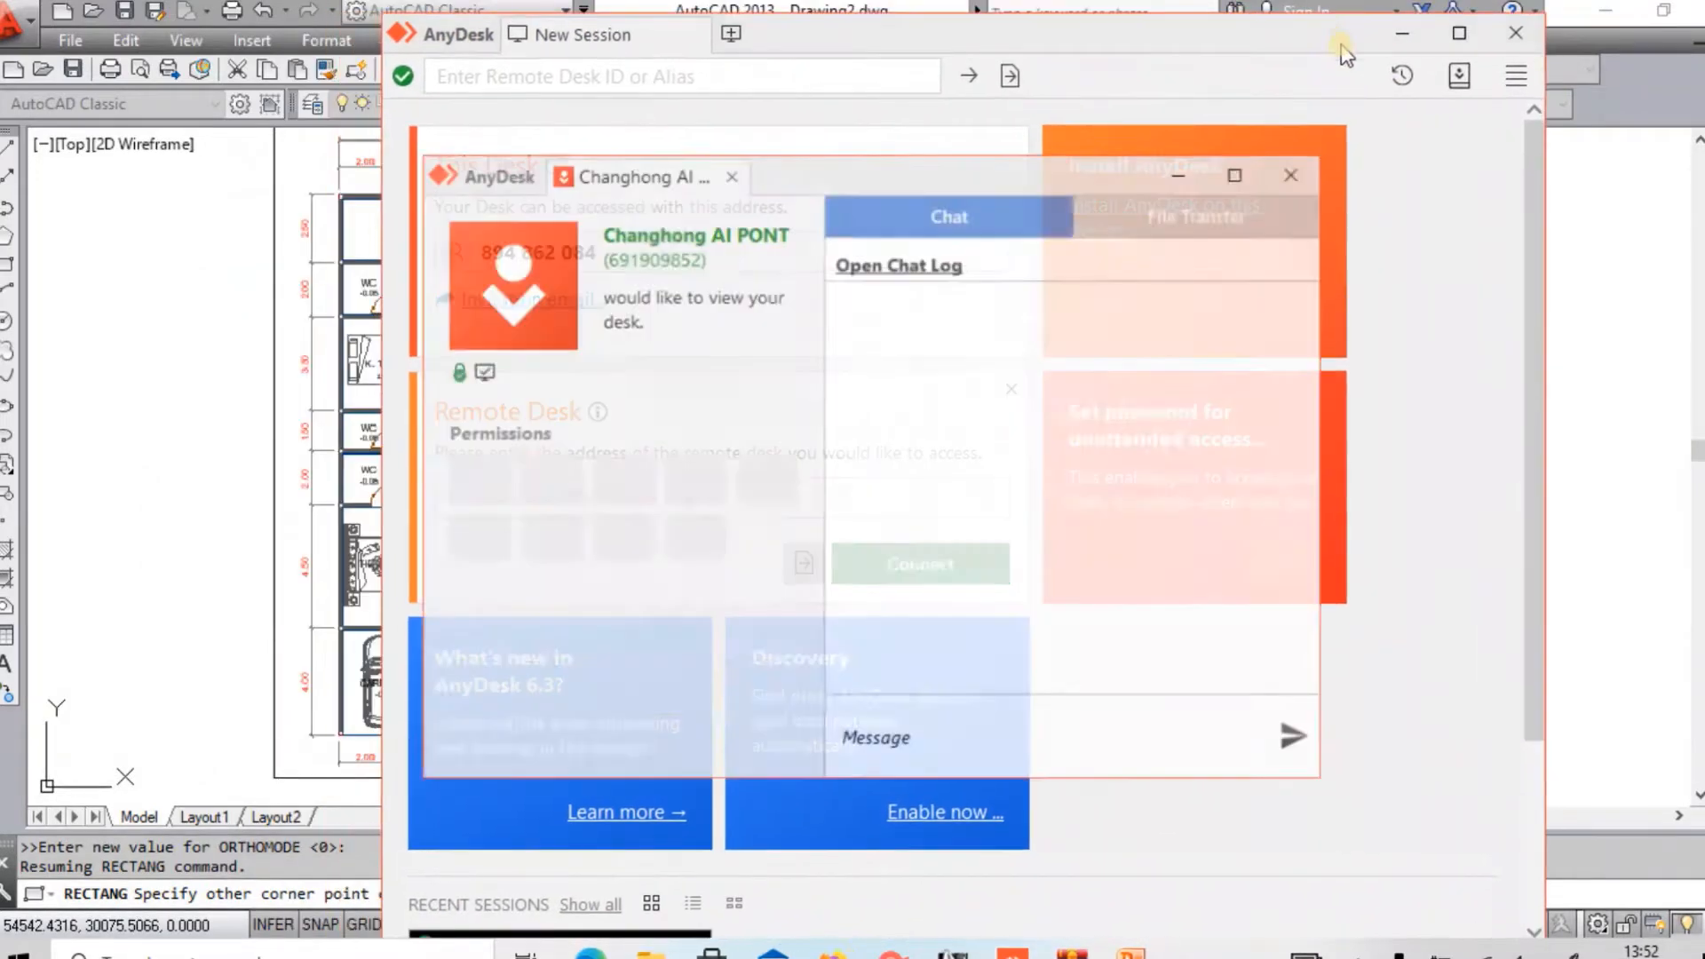
left_click(542, 734)
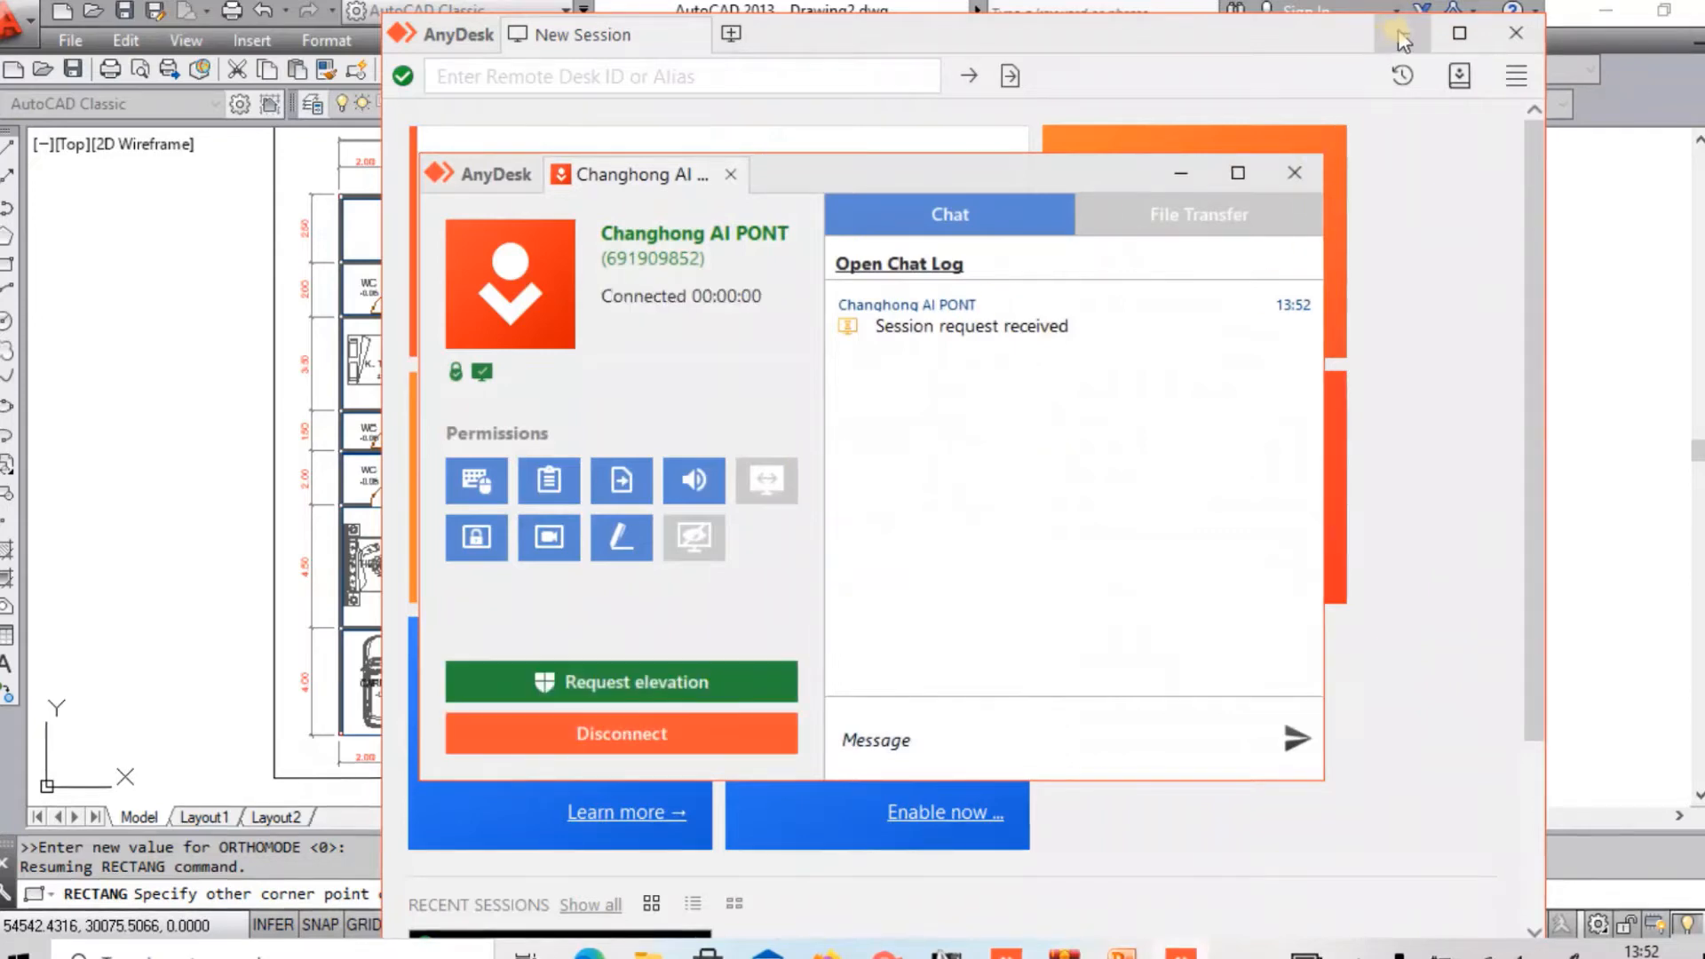
left_click(1403, 33)
left_click(1181, 173)
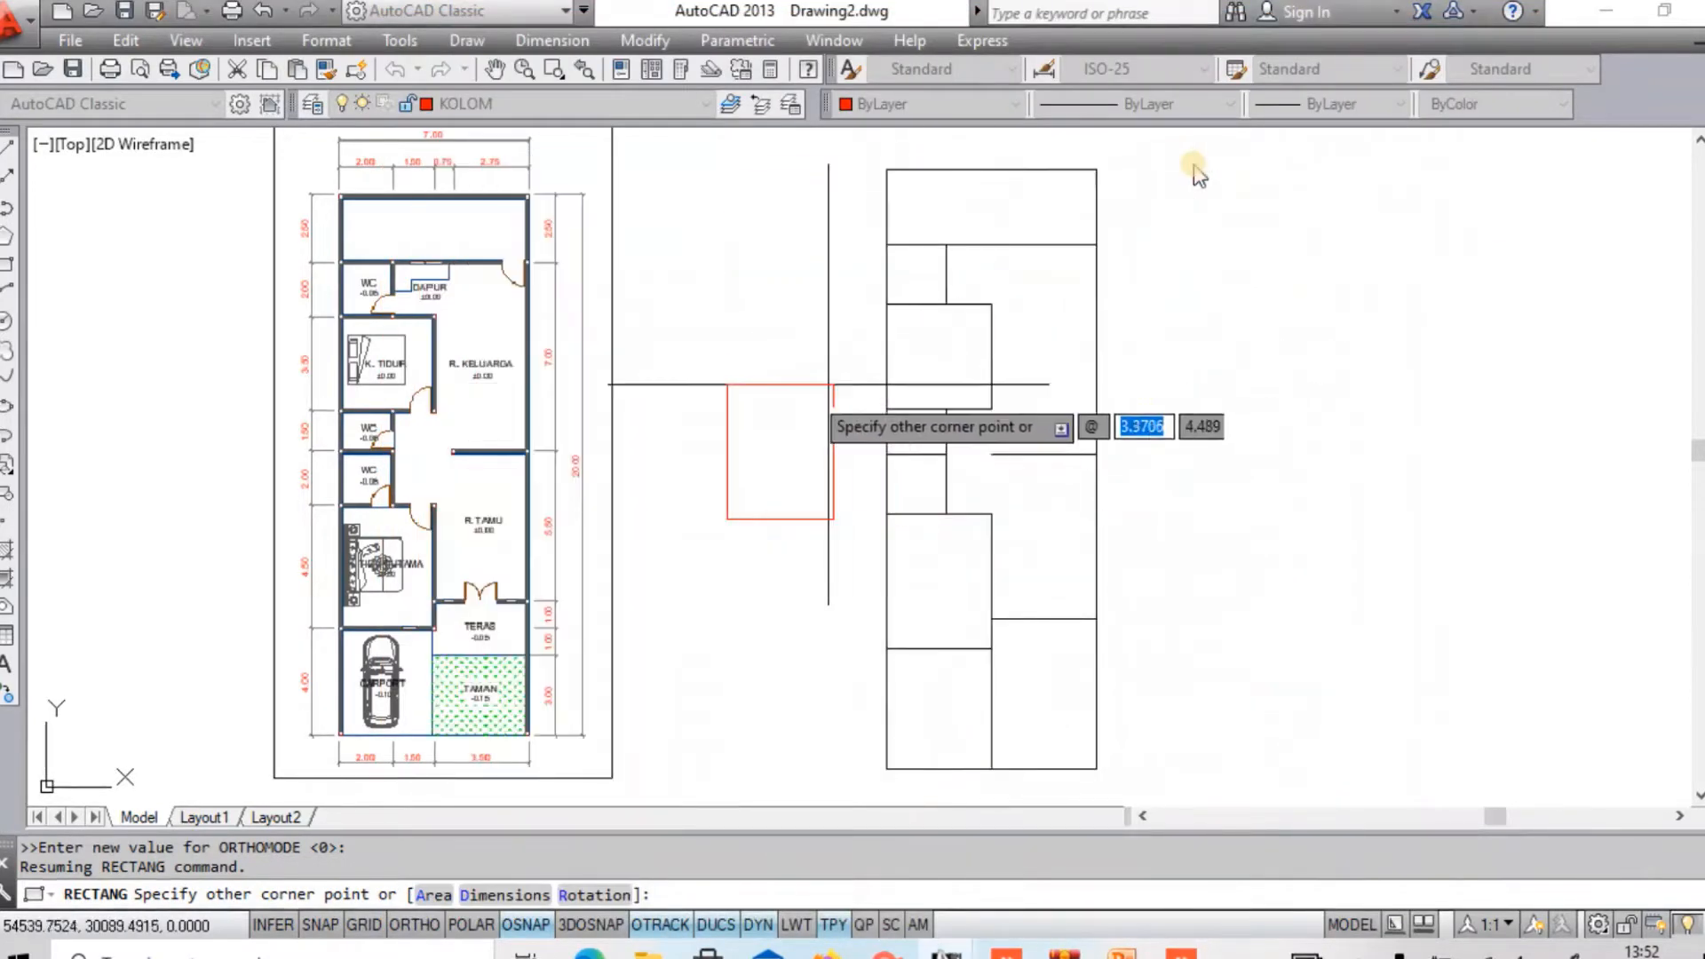
key("Escape")
Draw a 0.14 by 0.14 column rectangle in the open space of the plan's top strip.
scroll(981, 459, "up", 5)
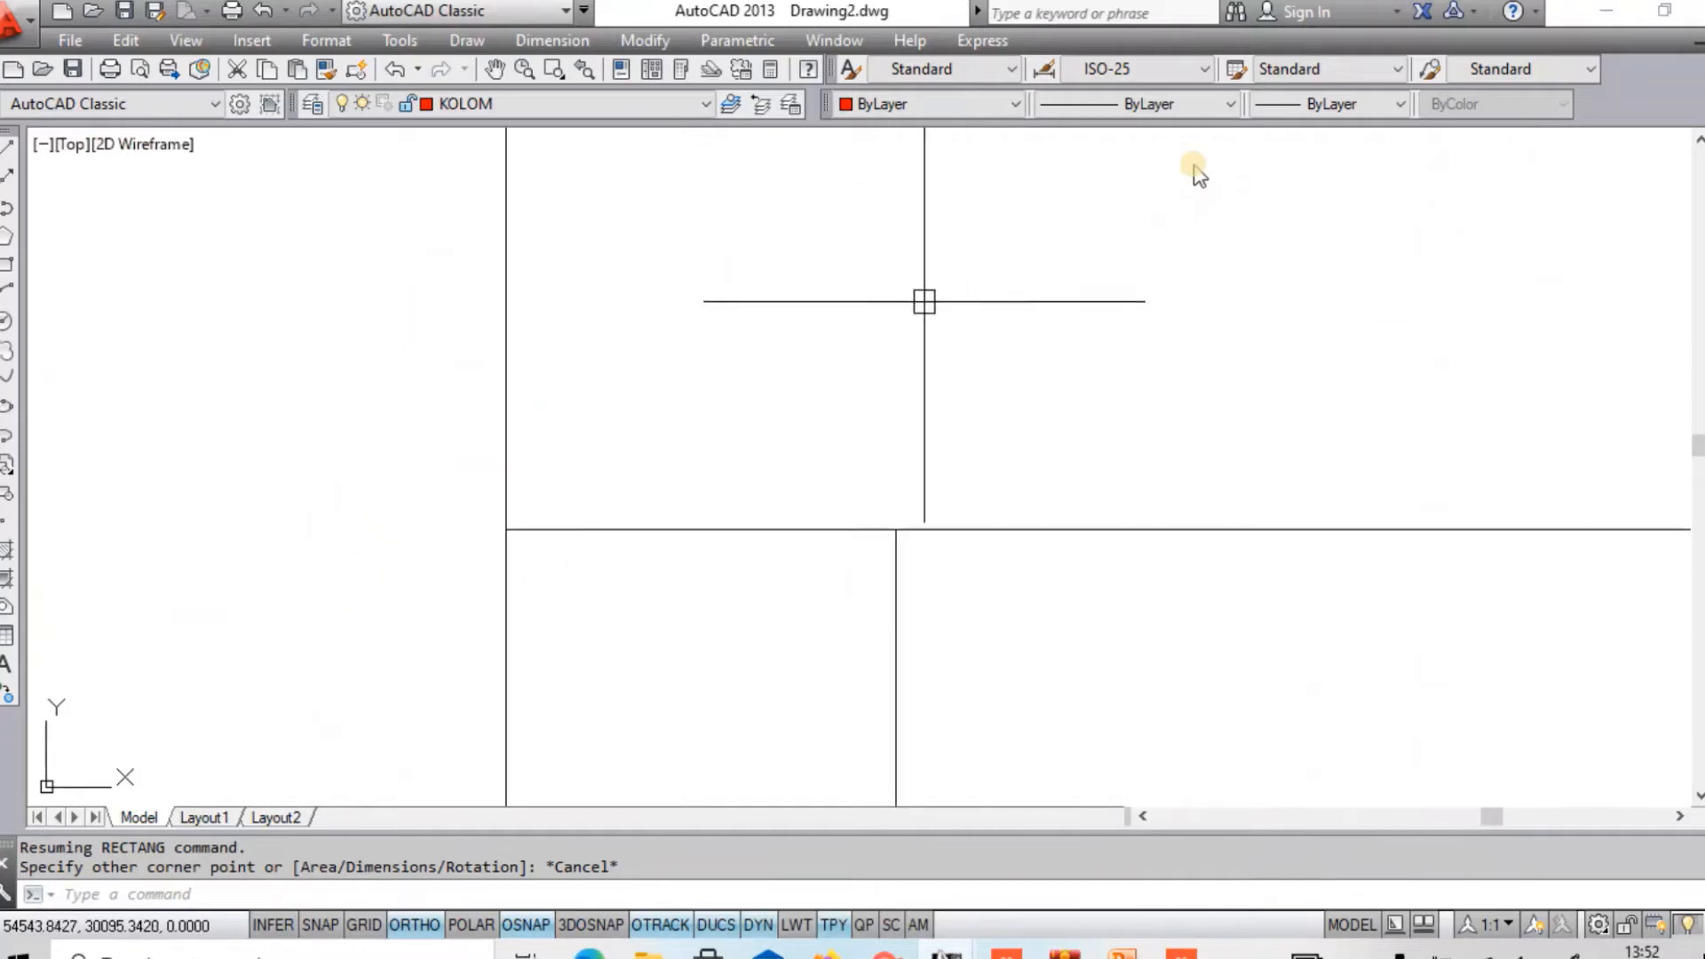
type("rec")
key("Return")
scroll(934, 340, "down", 1)
left_click(899, 360)
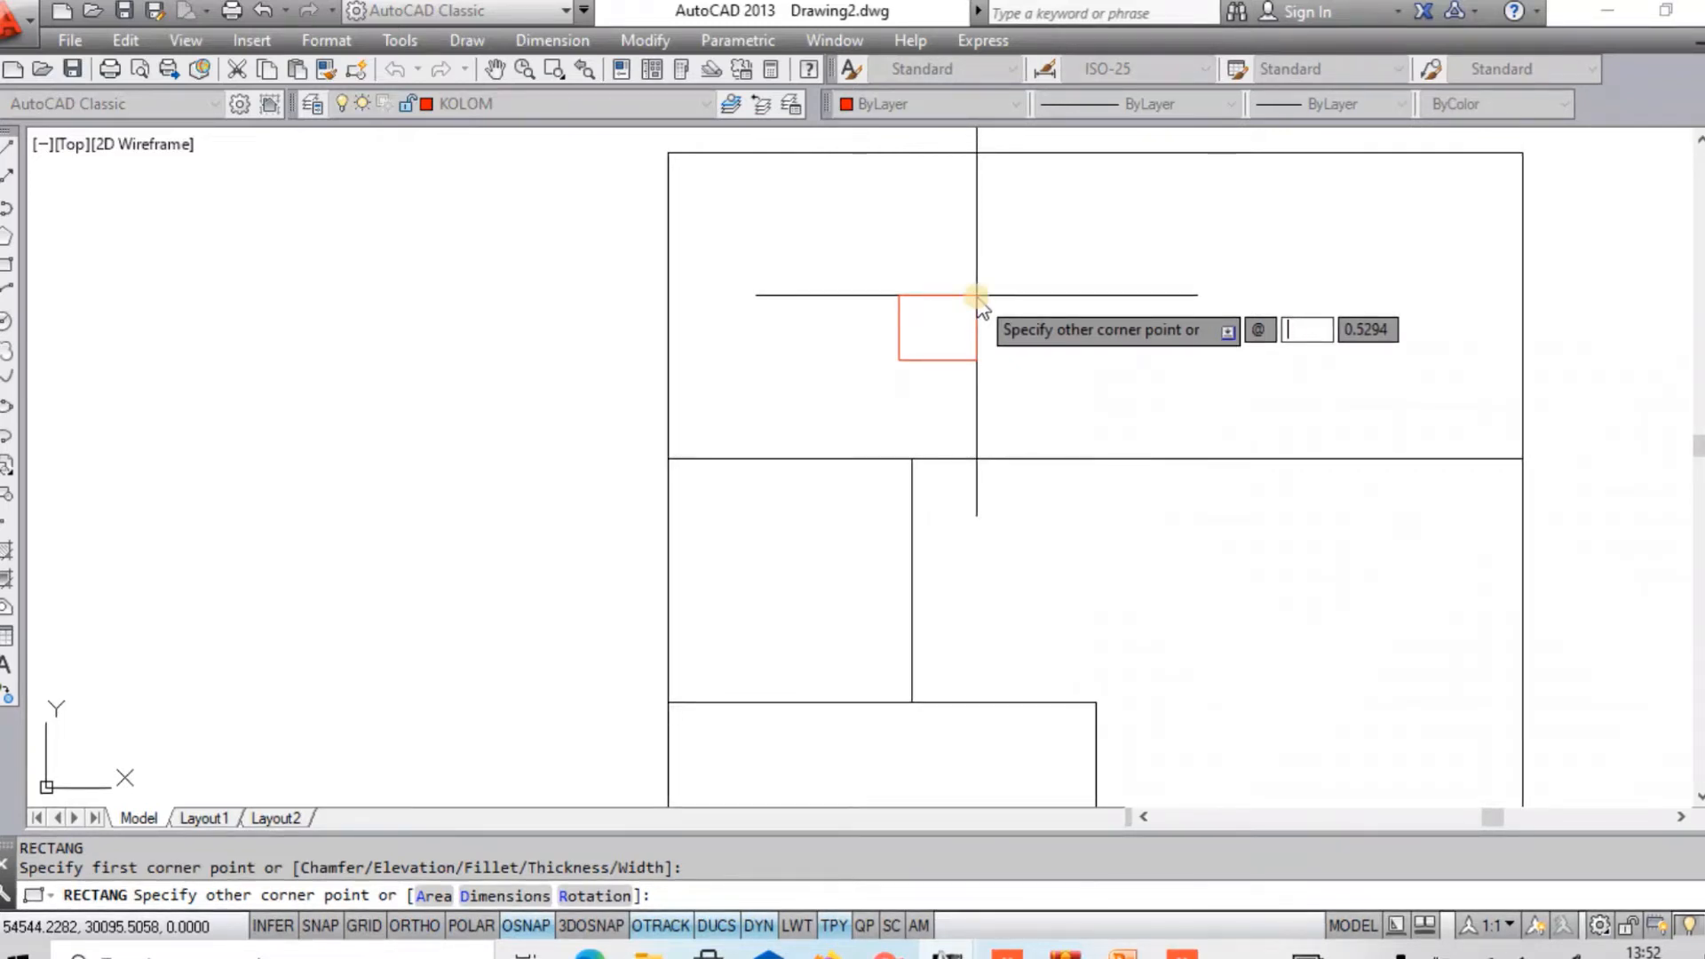
key("Tab")
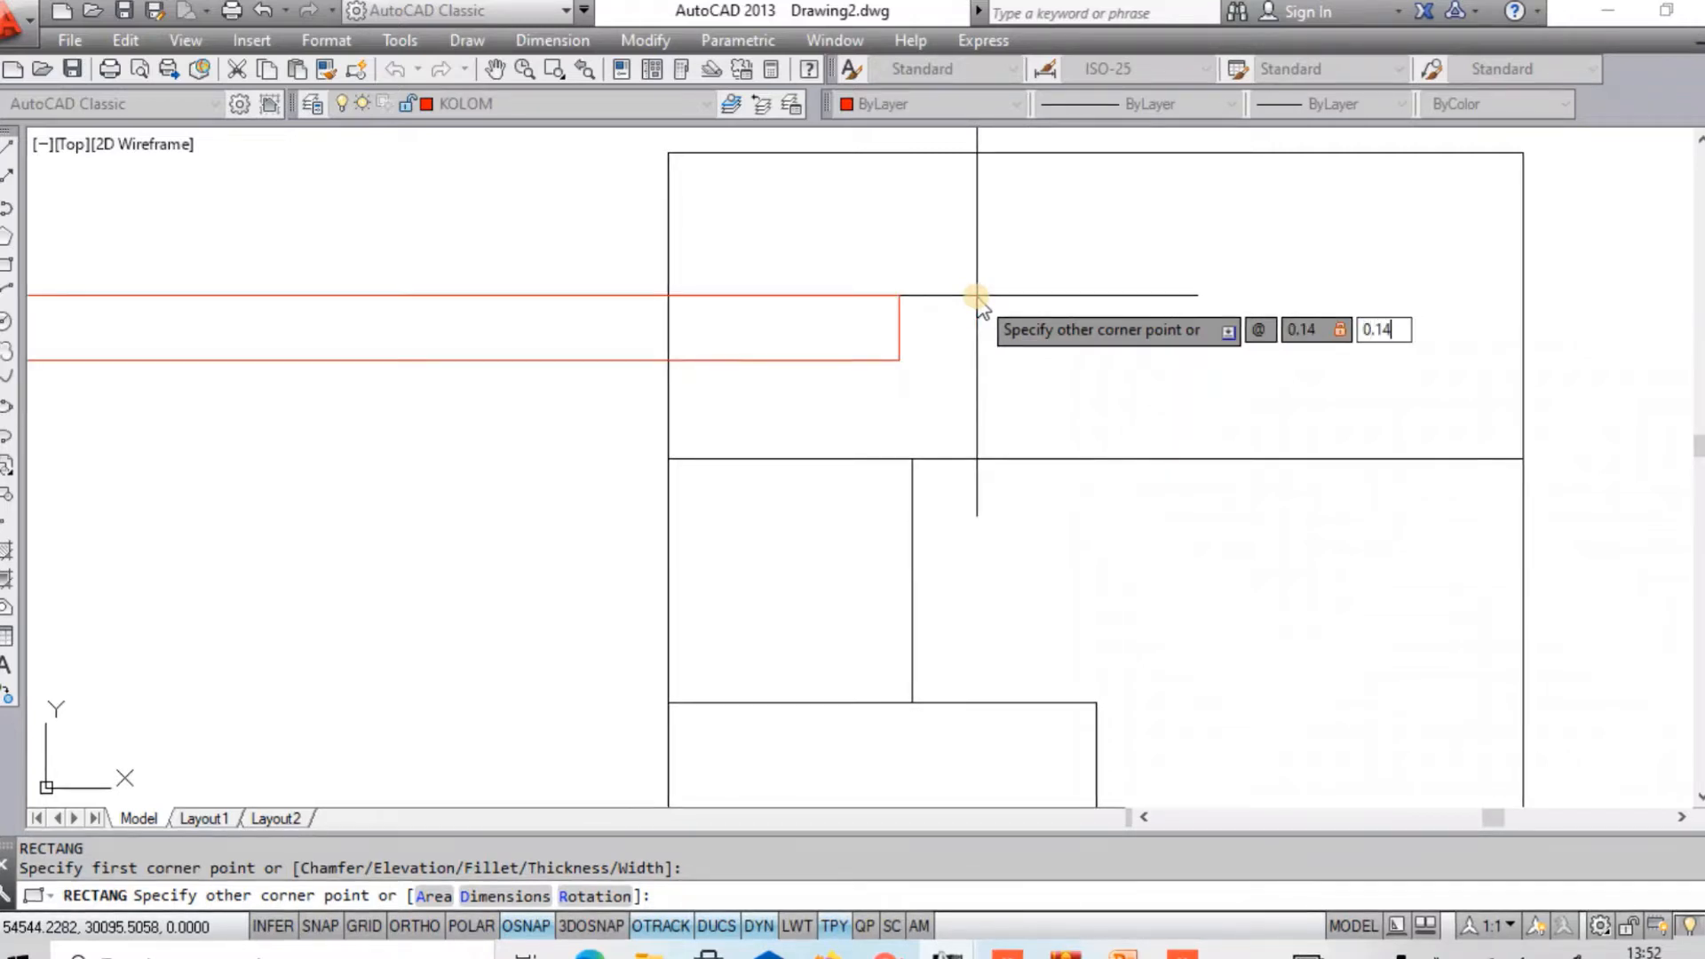
type("0.14")
key("Return")
Move the column by its left side's midpoint to the junction of the plan's left edge and the uppermost inner horizontal axis line.
type("m")
key("Return")
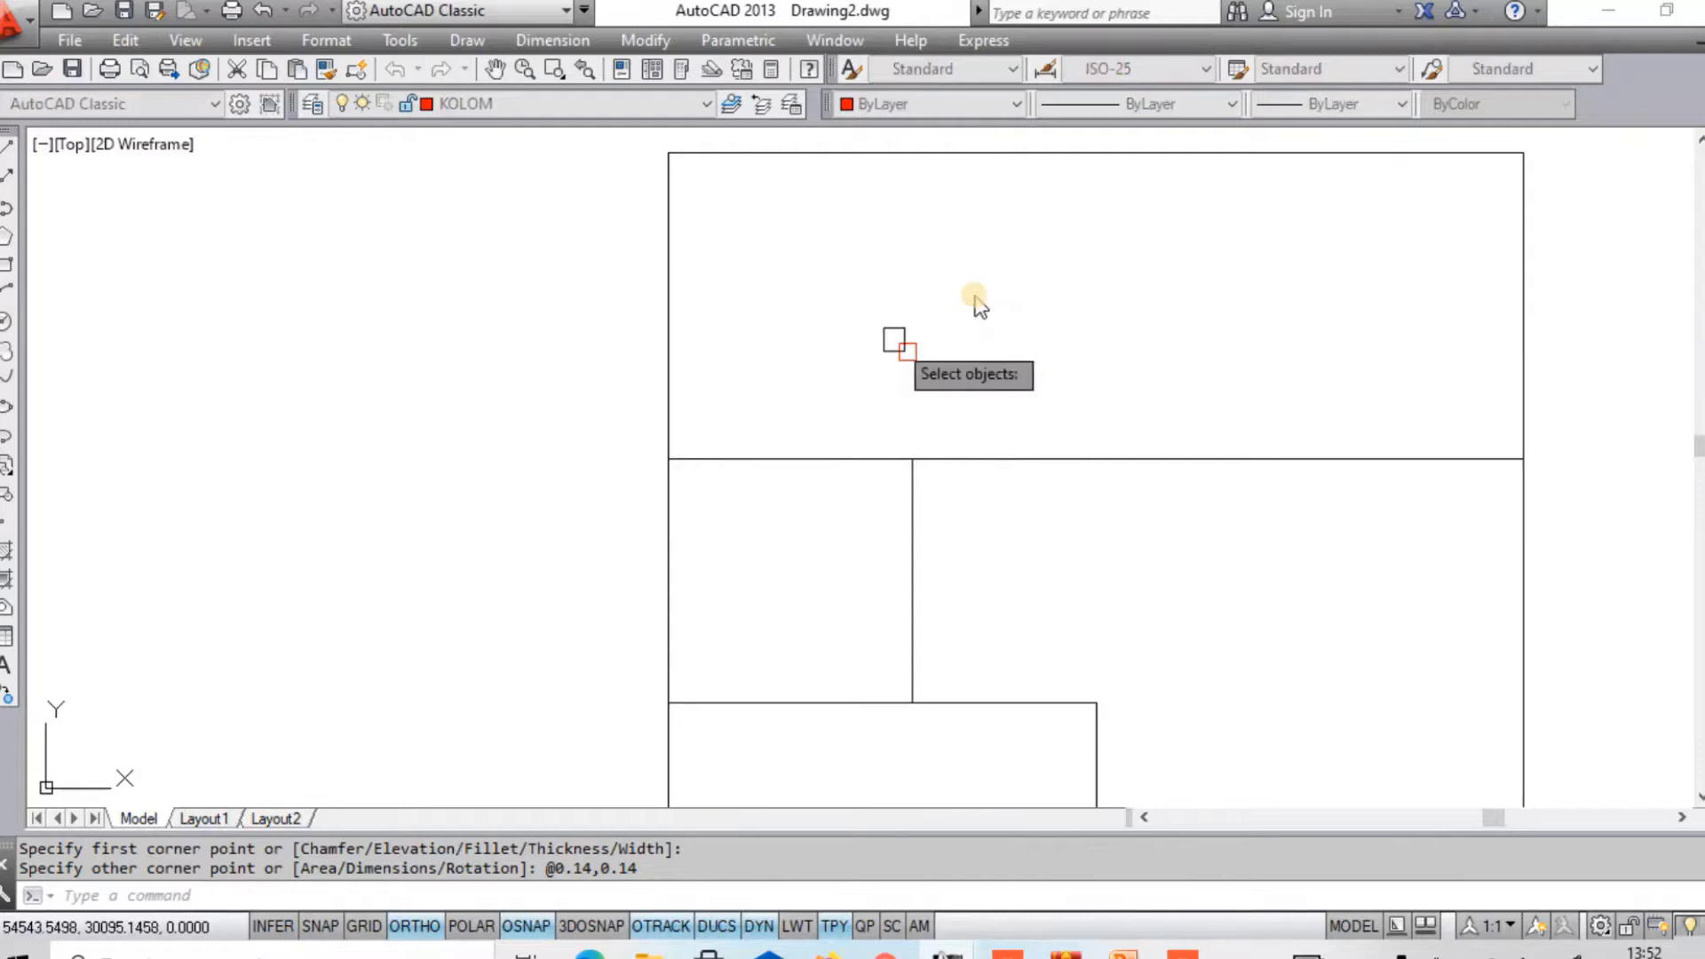
scroll(880, 349, "up", 2)
left_click(880, 285)
left_click(1036, 465)
key("Return")
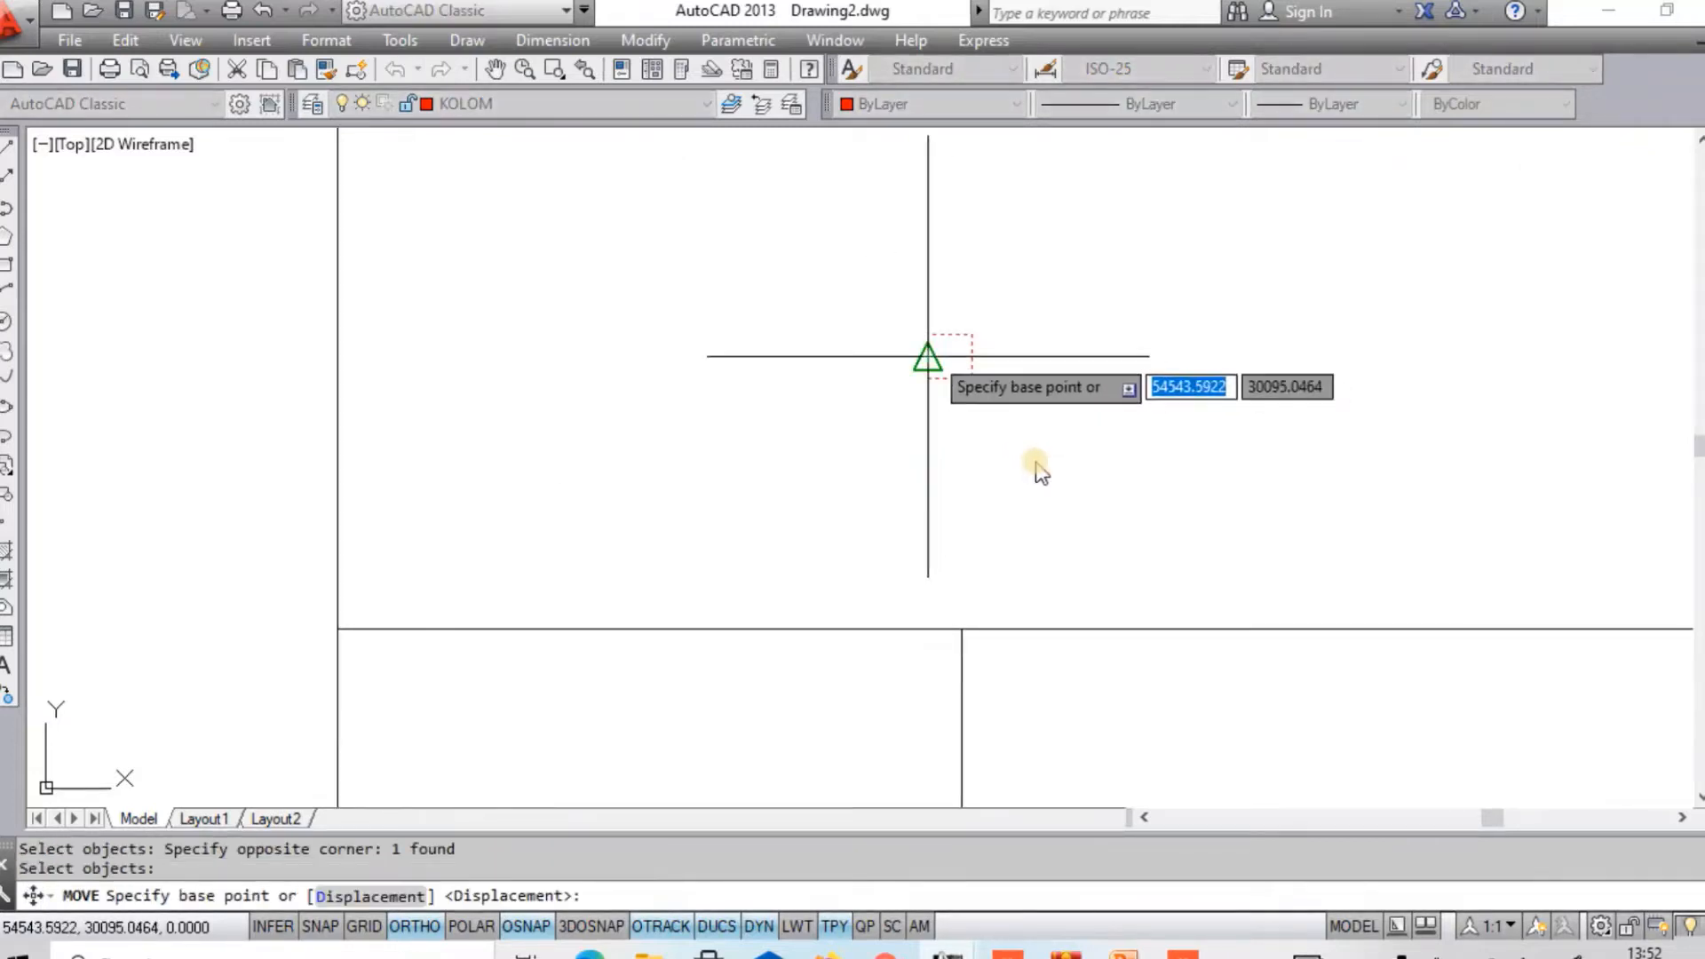
left_click(929, 357)
scroll(895, 279, "down", 2)
left_click(677, 413)
scroll(677, 426, "up", 1)
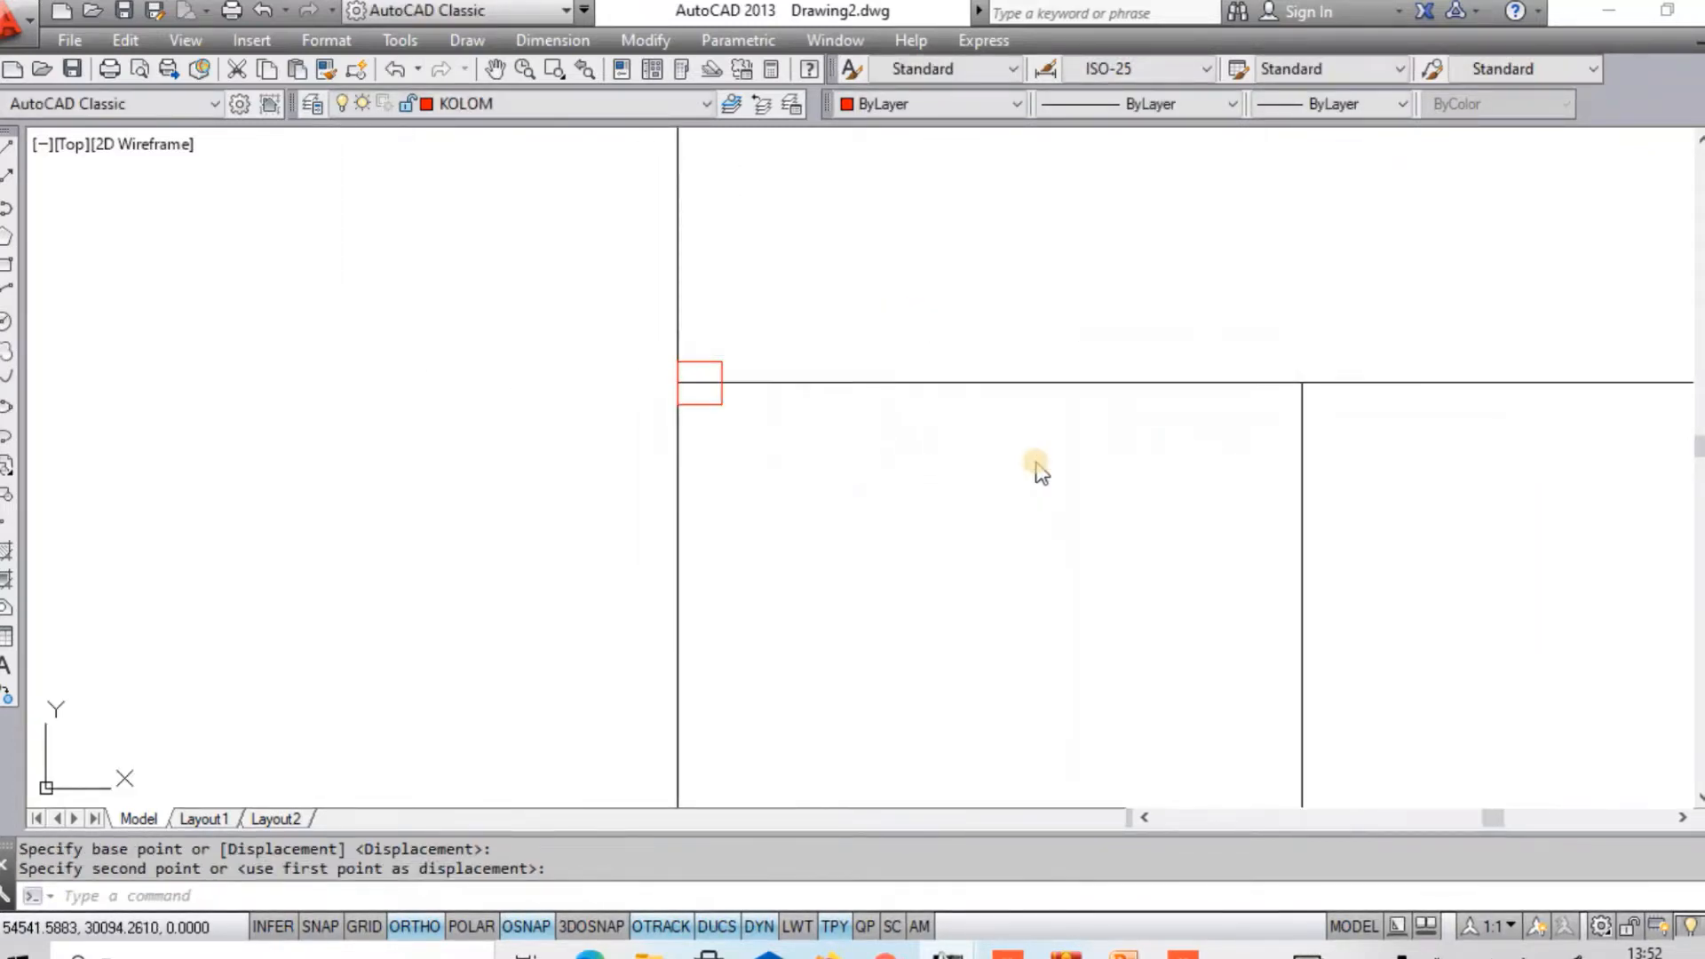
Copy the column from its lower side's midpoint onto the upper end of the vertical WC axis line.
key("Escape")
left_click(636, 334)
left_click(761, 450)
scroll(678, 434, "up", 2)
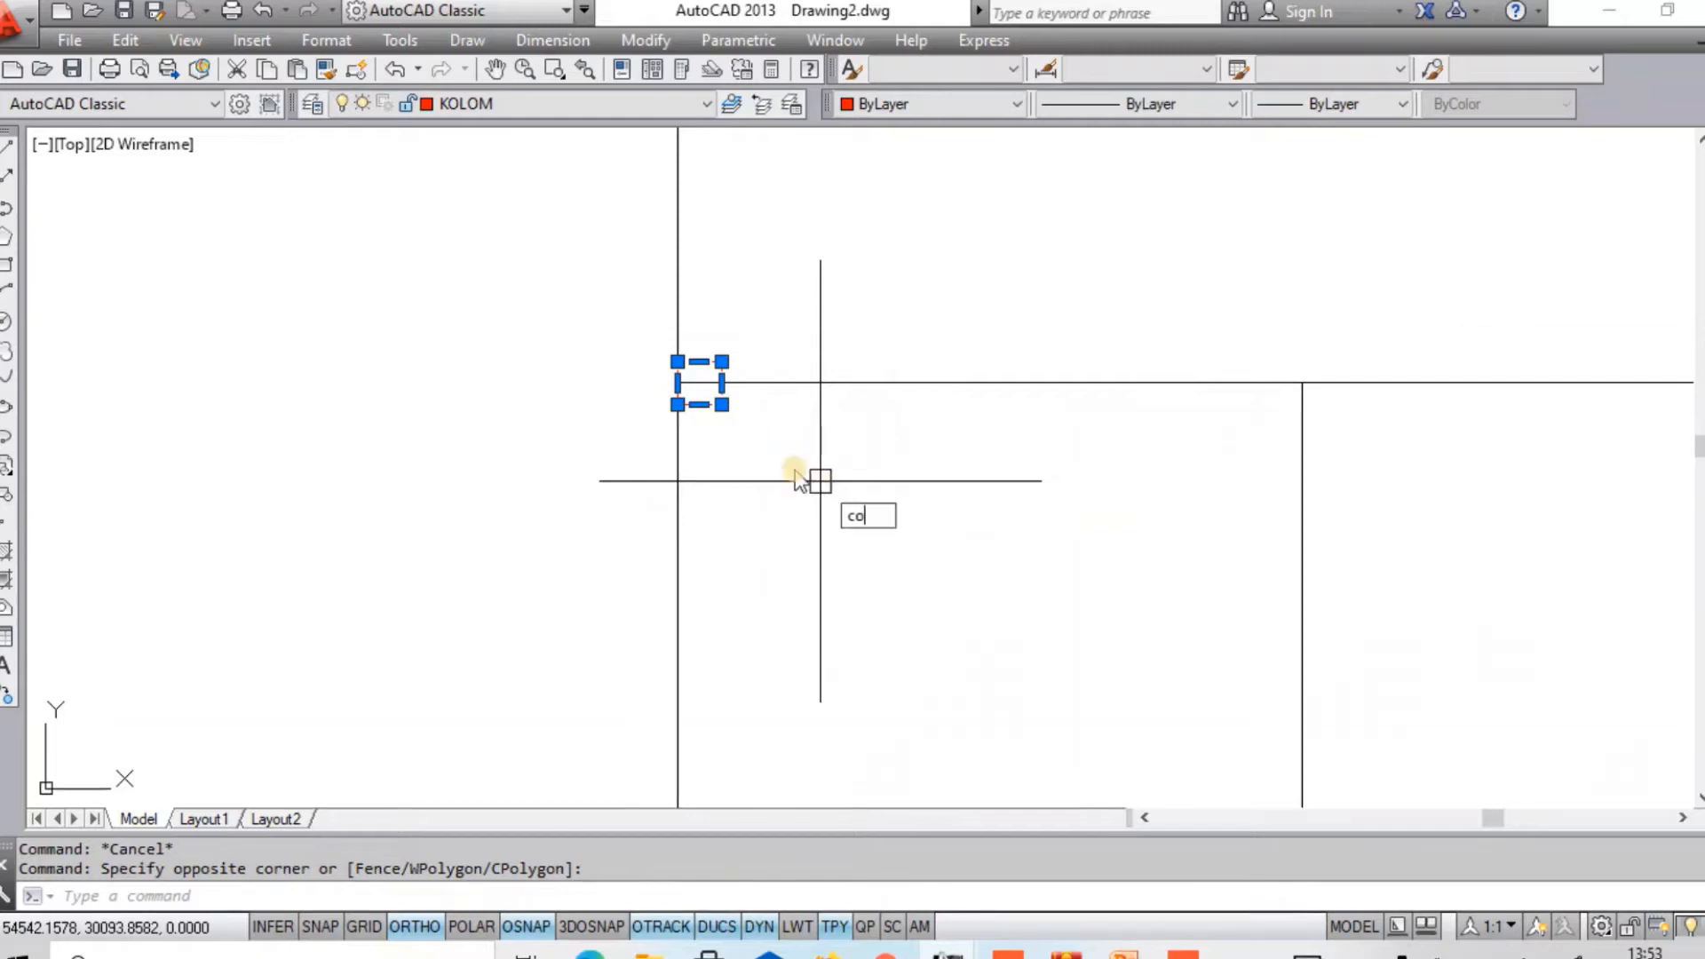
key("Return")
left_click(700, 405)
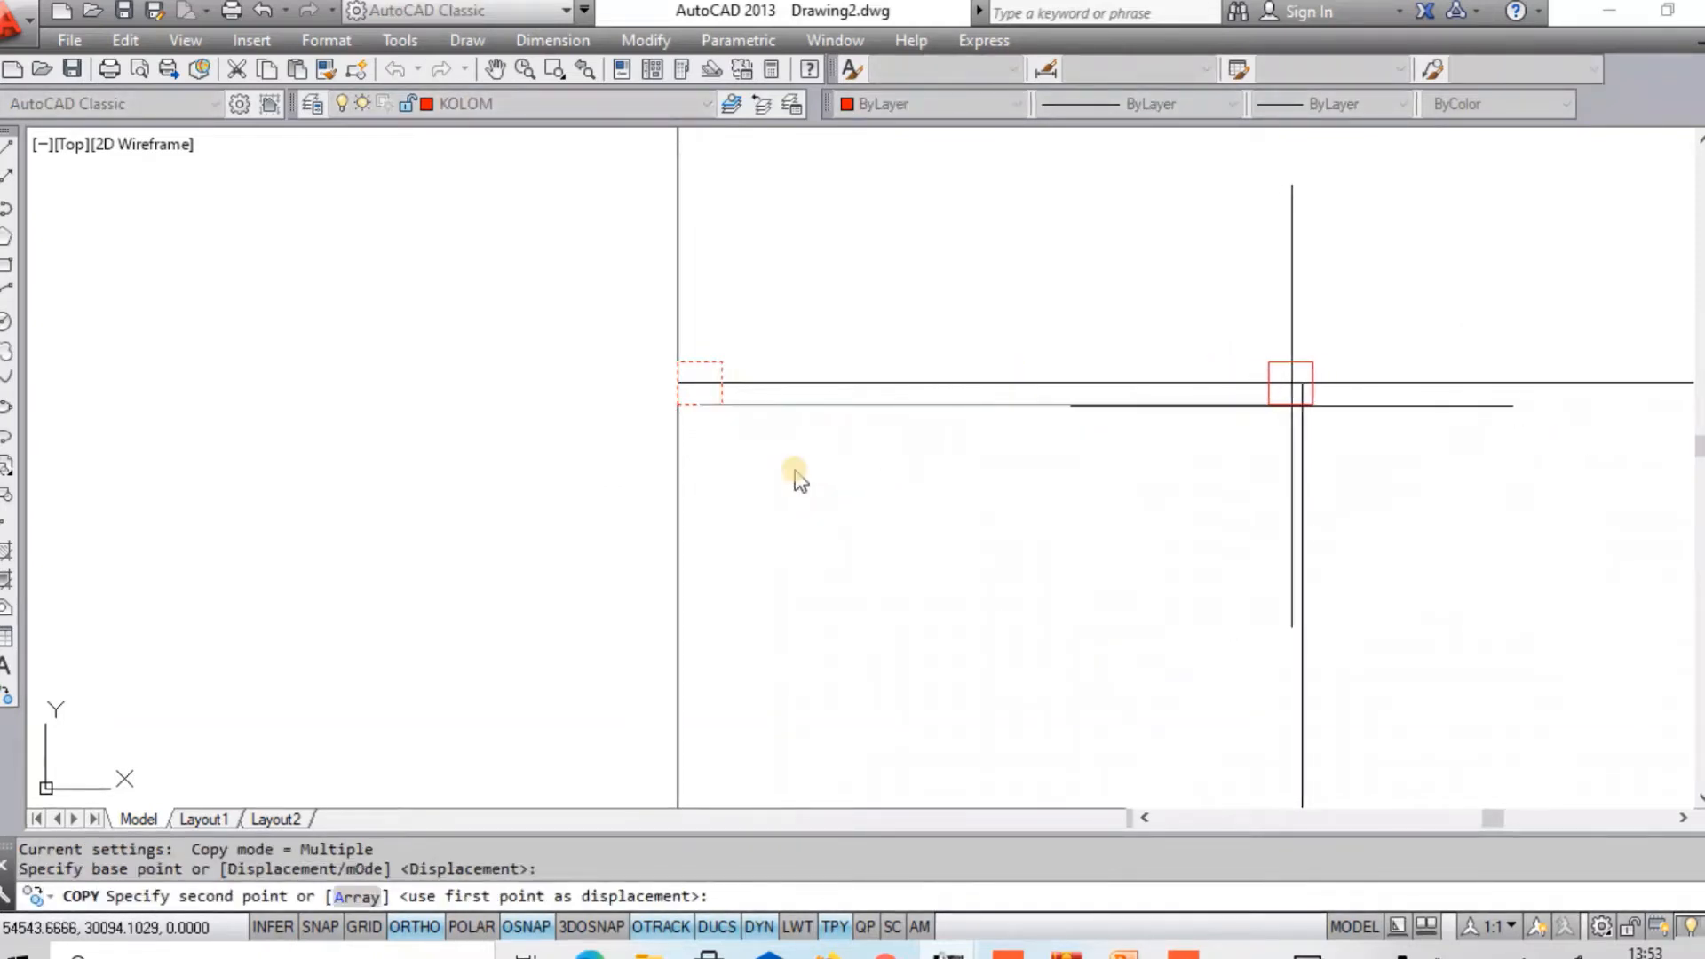
left_click(1299, 406)
key("Escape")
Copy the column at the upper end of the vertical WC axis line, from its centre, to that line's lower end.
middle_click_drag(1298, 457, 986, 380)
scroll(986, 380, "down", 3)
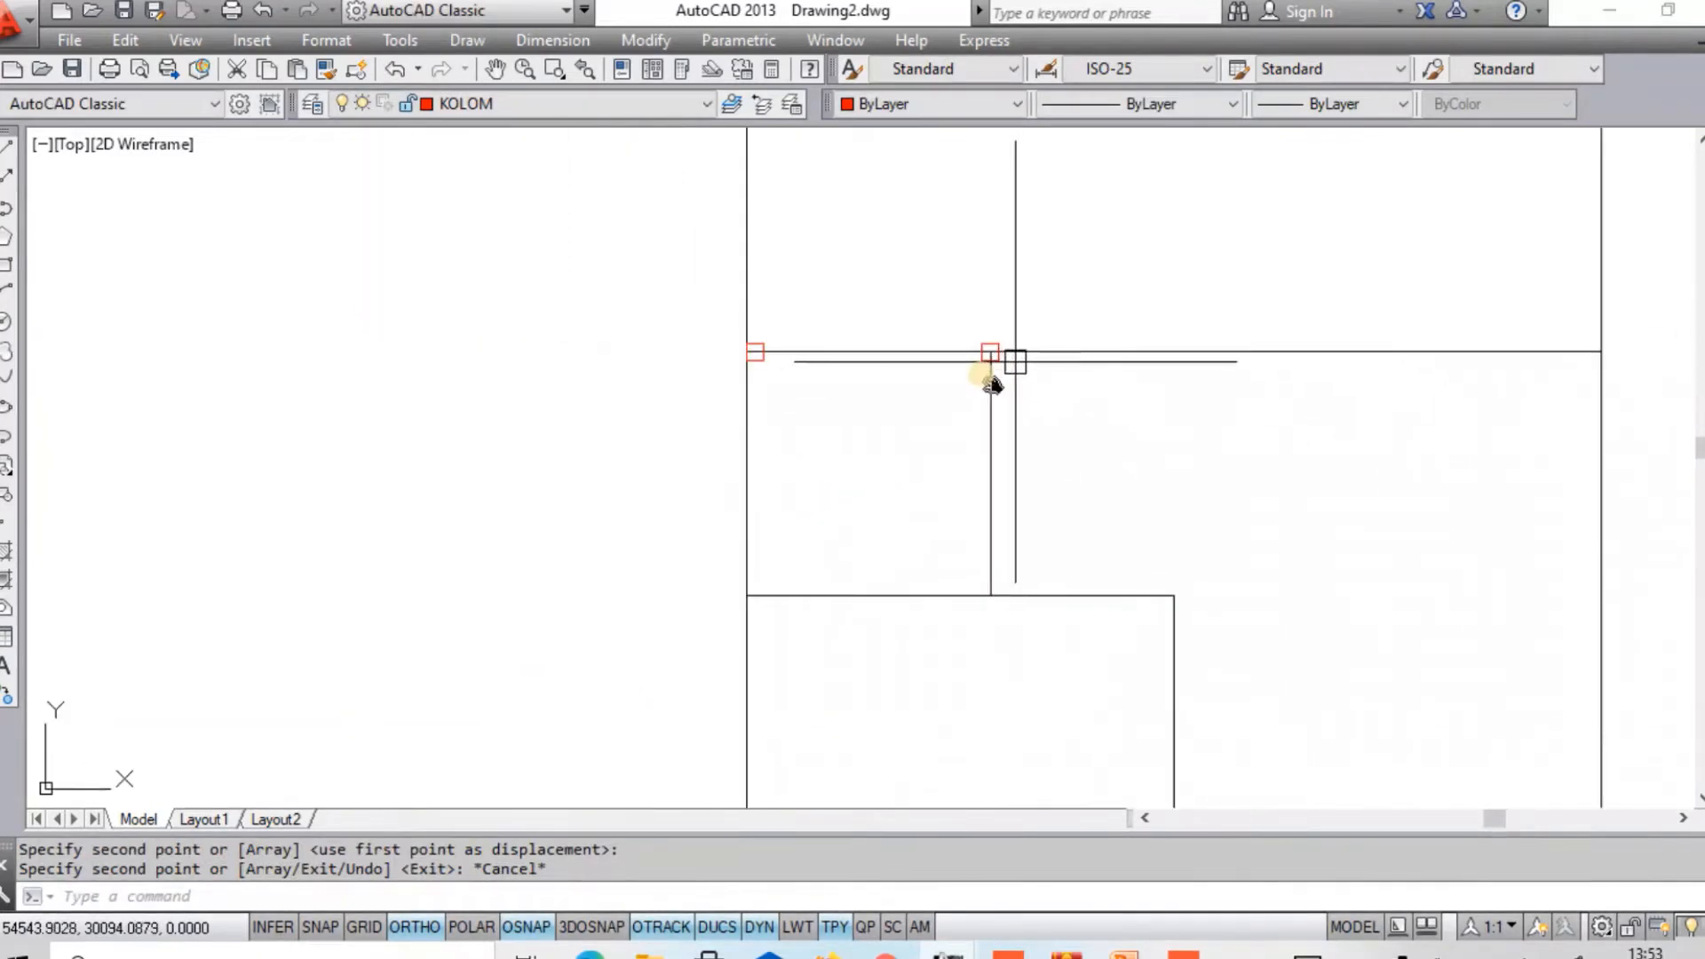
scroll(1015, 362, "up", 2)
type("CO")
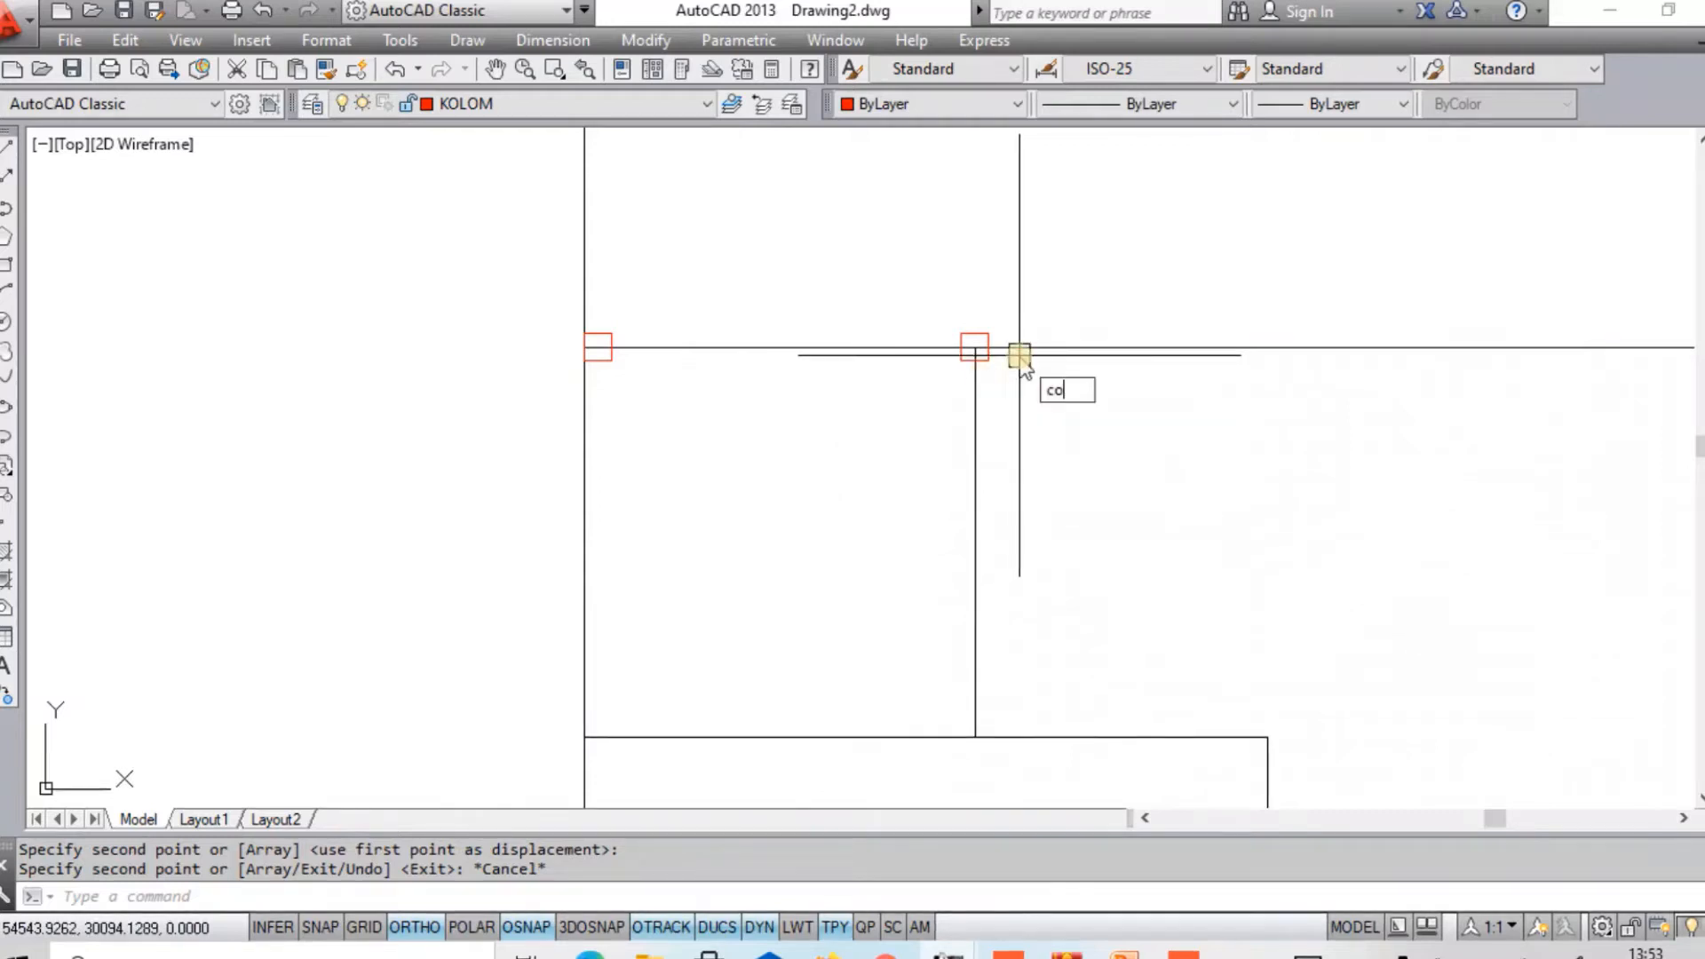
key("Return")
scroll(944, 317, "up", 2)
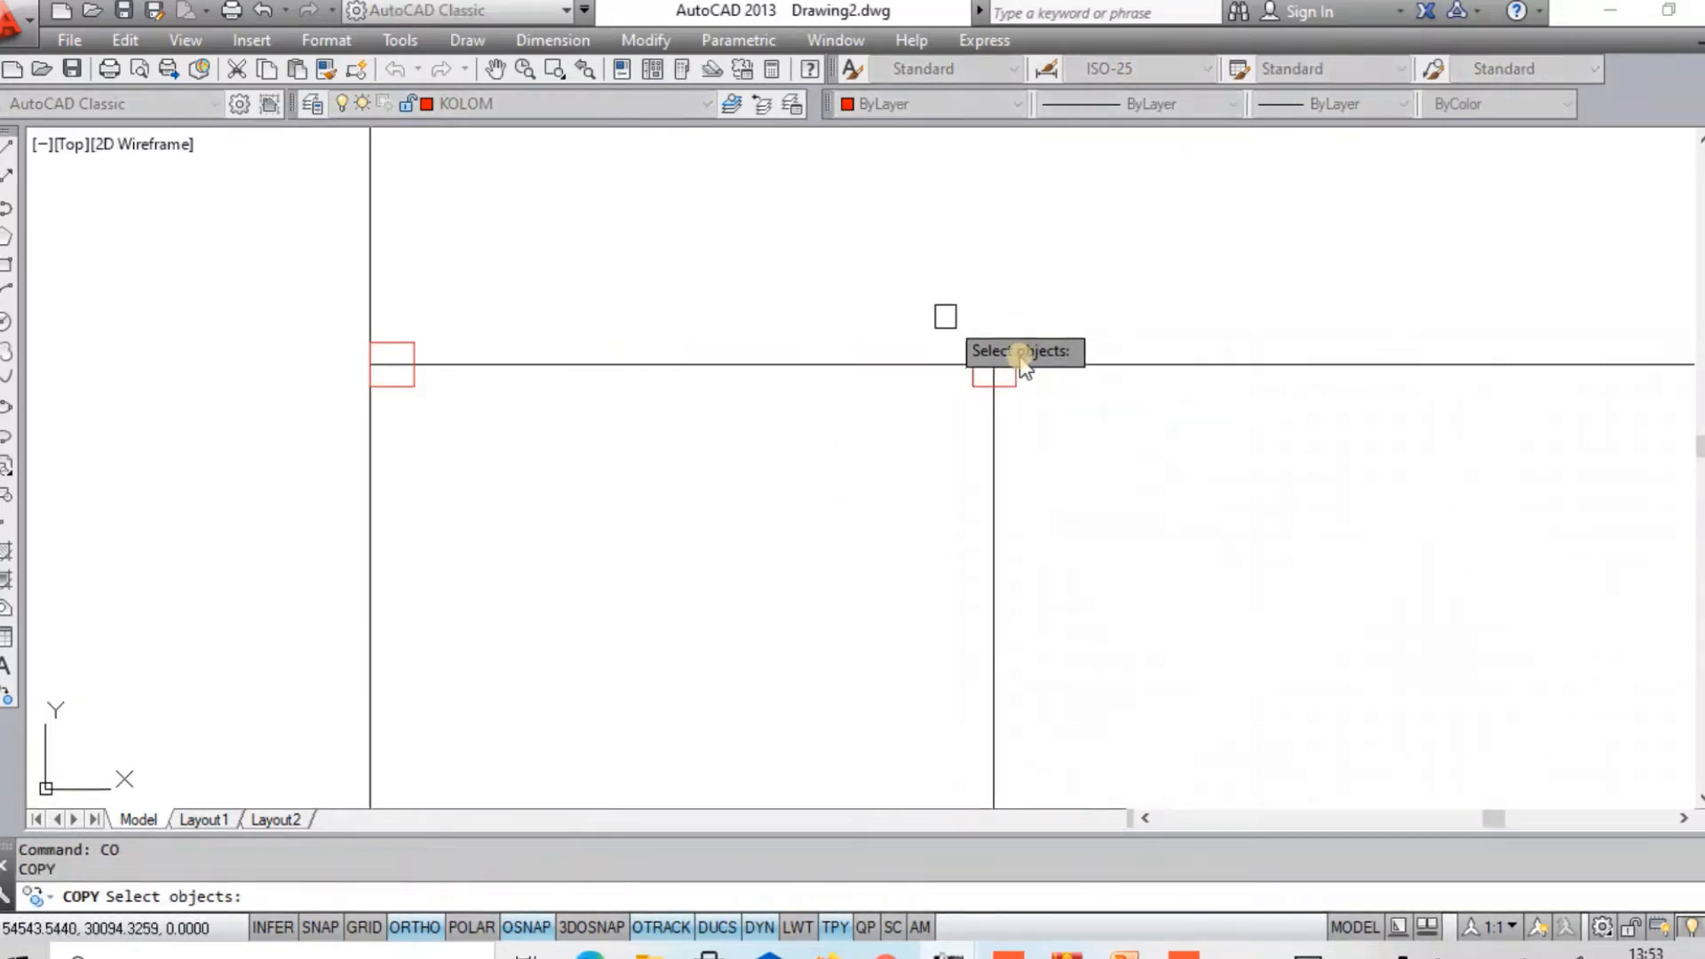
key("Escape")
type("c")
left_click(950, 311)
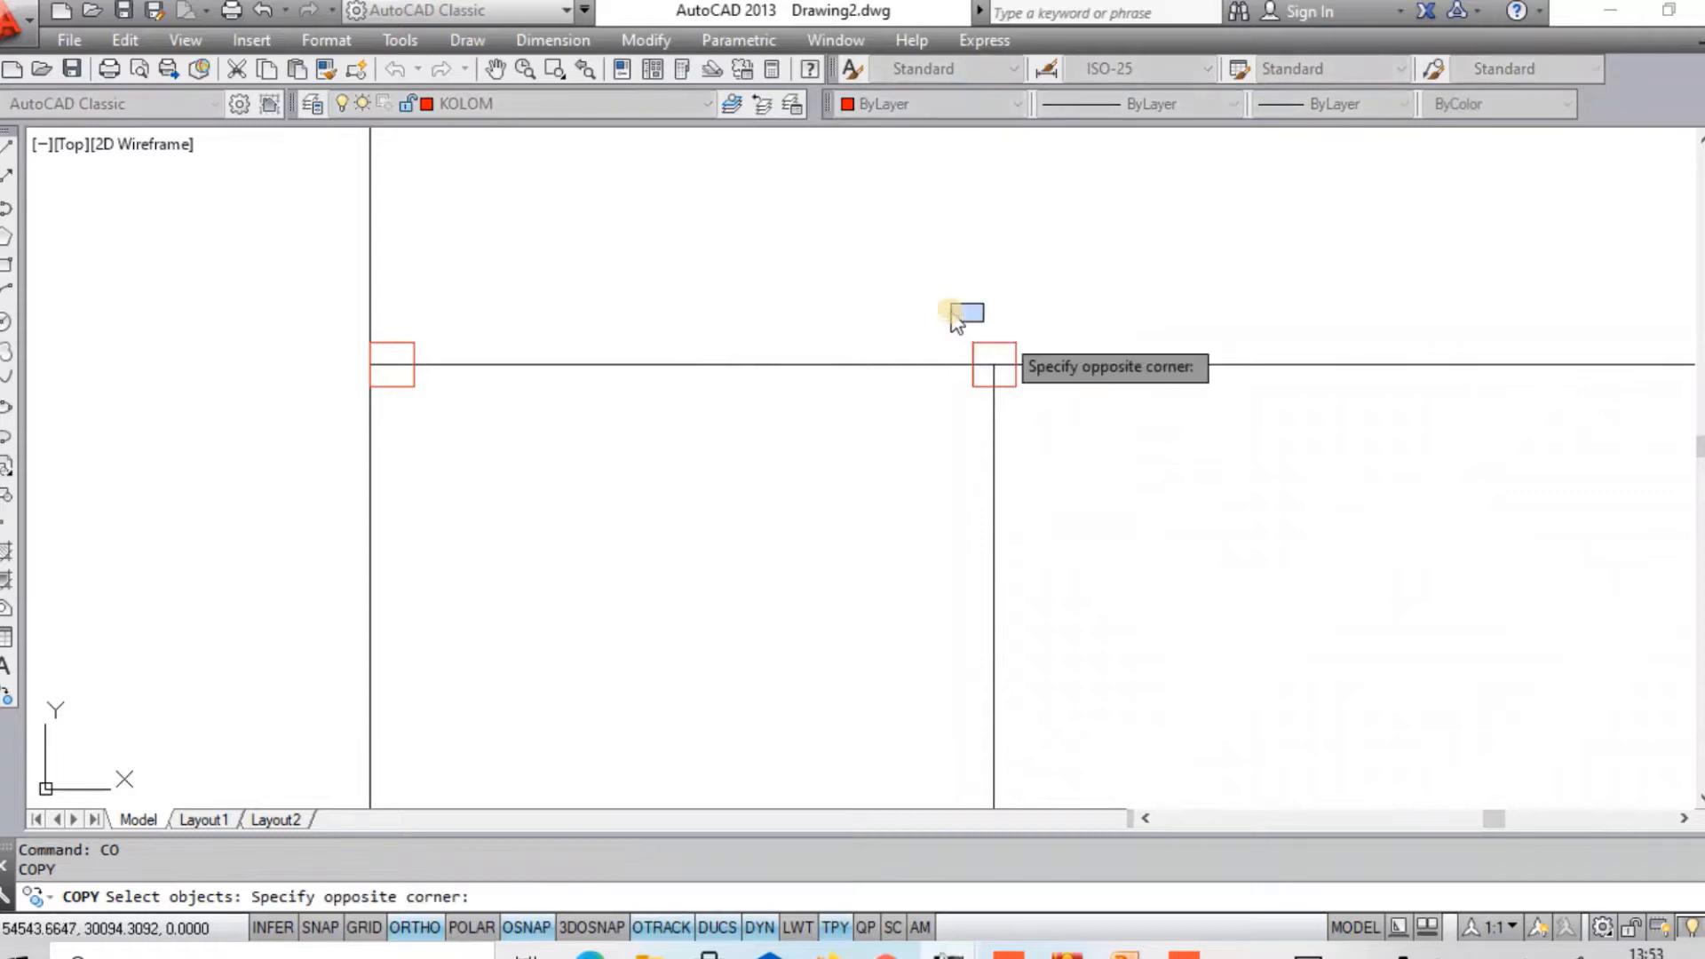
left_click(1072, 421)
key("Return")
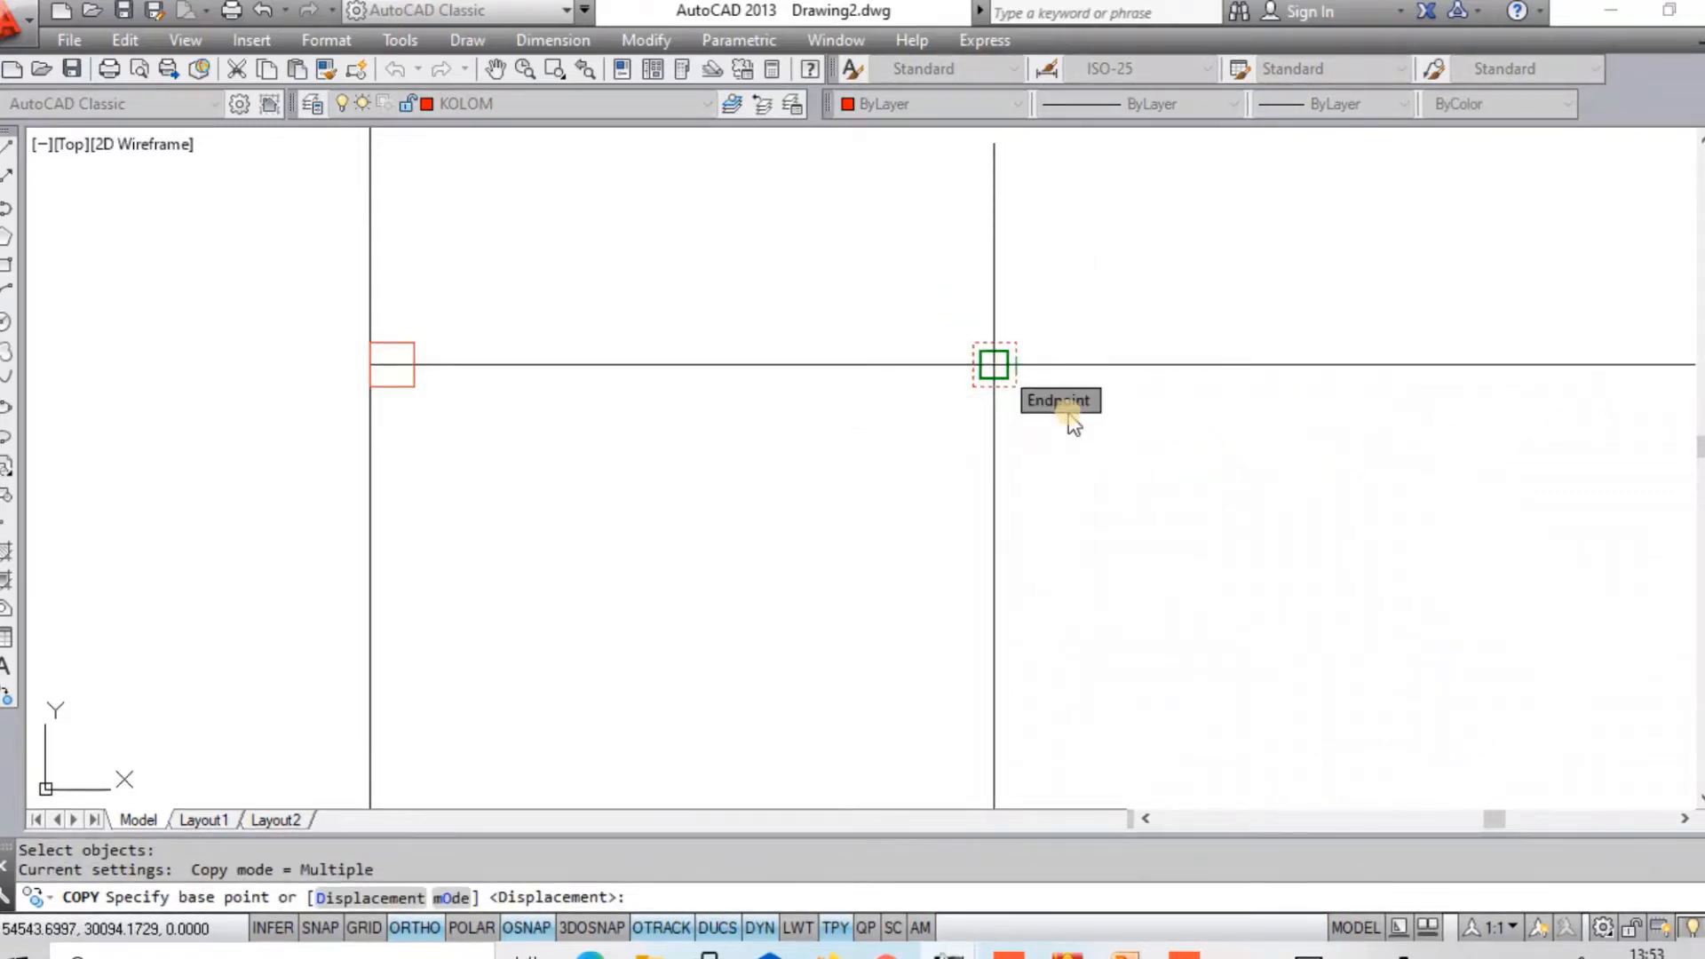
left_click(1068, 418)
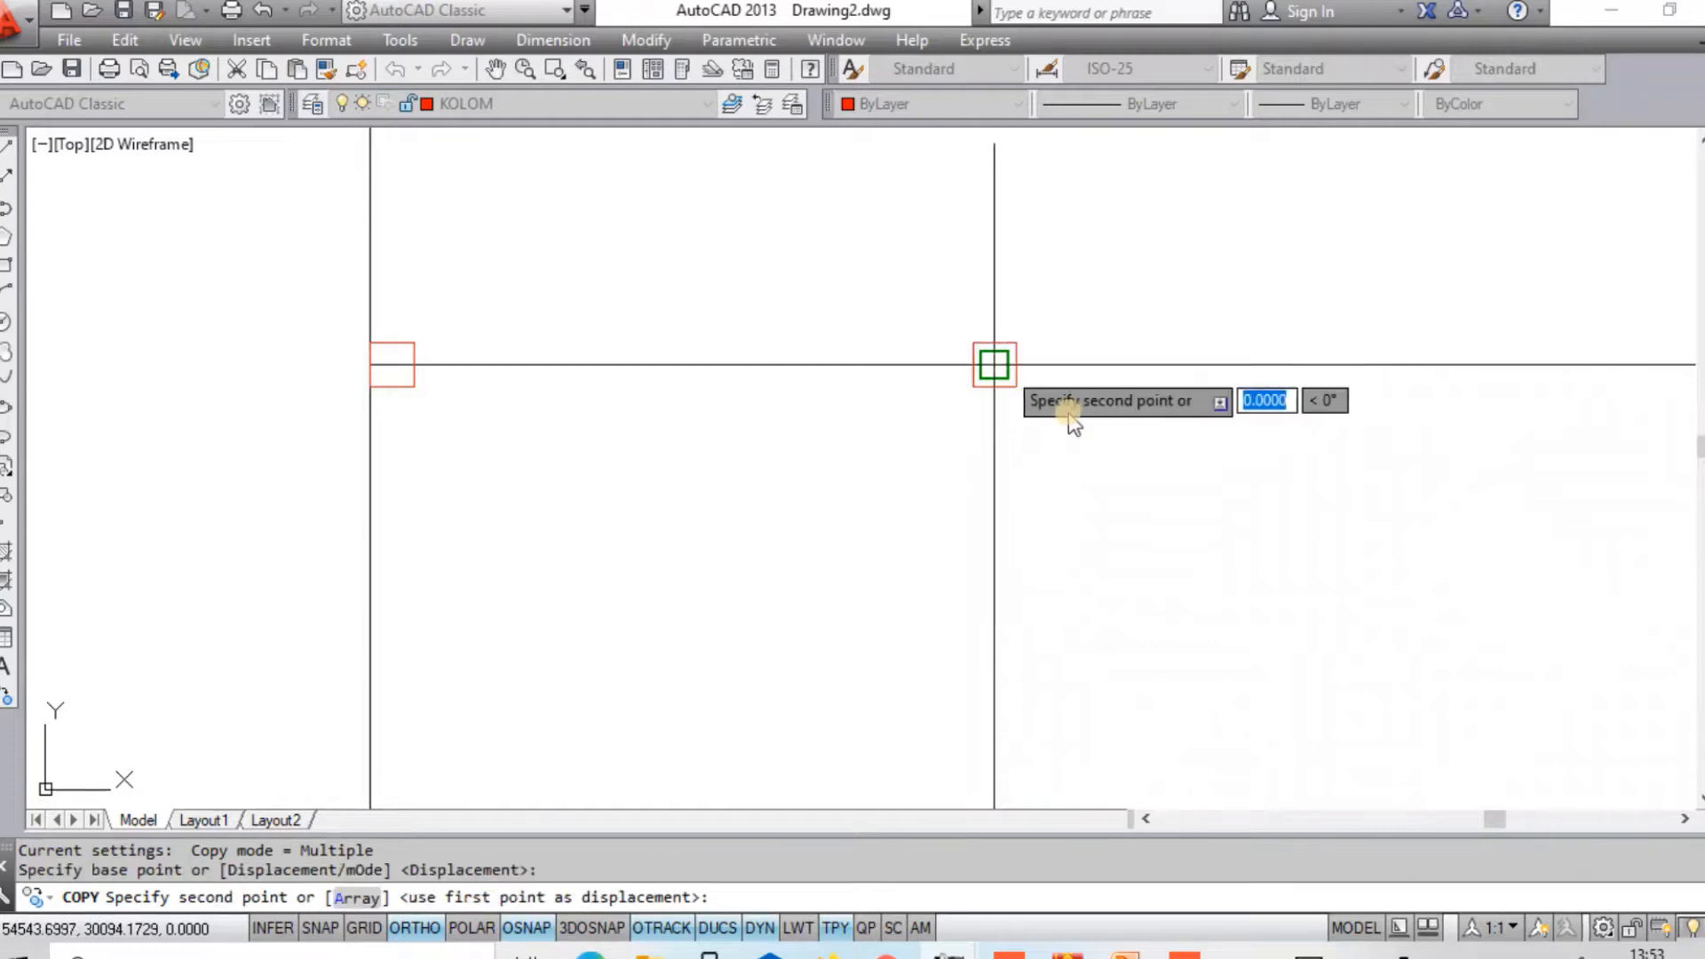
scroll(1069, 416, "down", 4)
scroll(1064, 546, "up", 3)
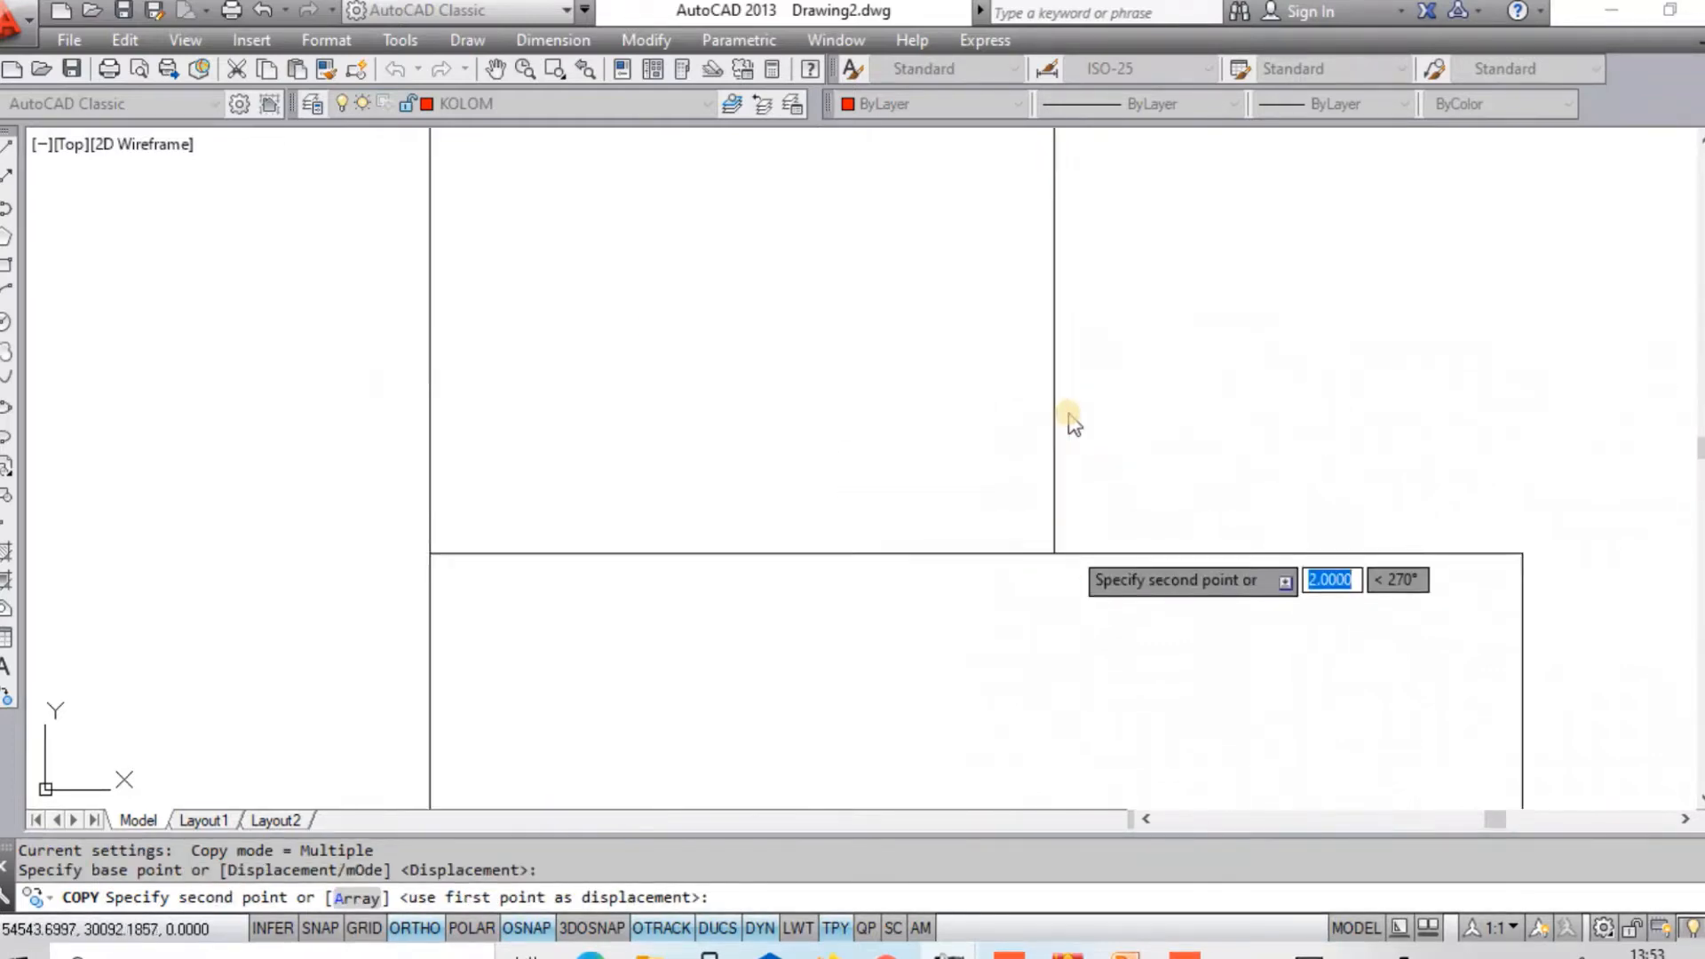
left_click(1048, 557)
scroll(962, 463, "down", 2)
scroll(962, 461, "down", 1)
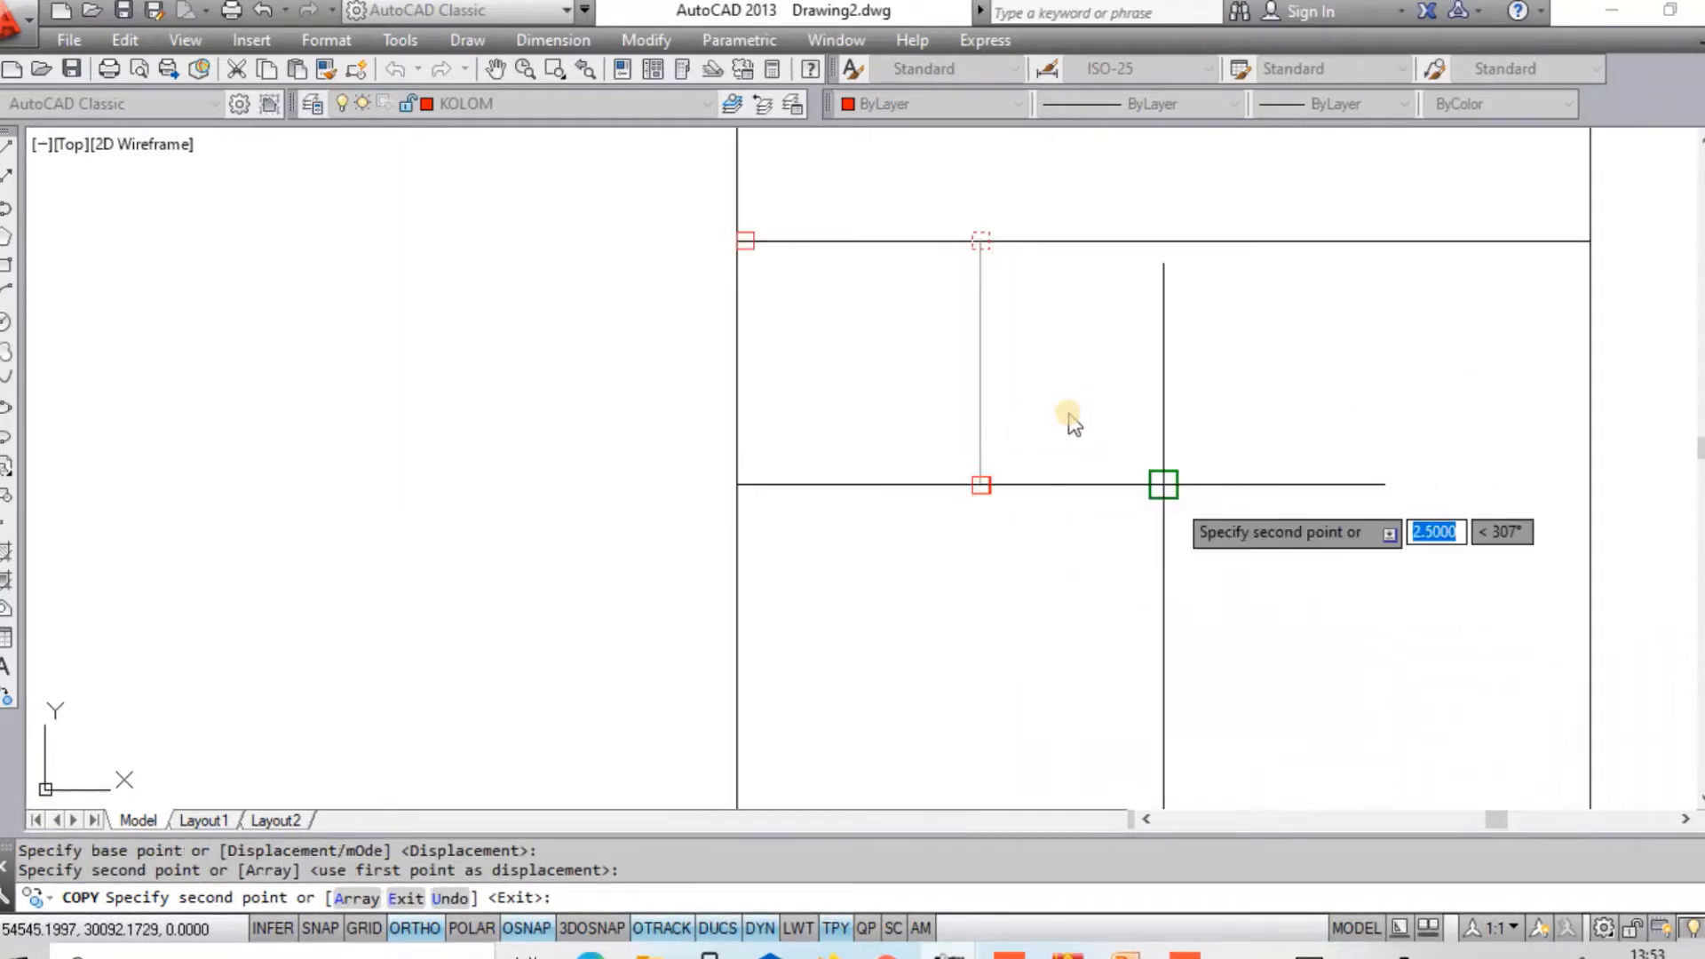
Place column copies at both right corners of the room below the WC and at the three junctions of the short vertical axis beneath it.
left_click(1164, 483)
middle_click_drag(1165, 569, 1161, 217)
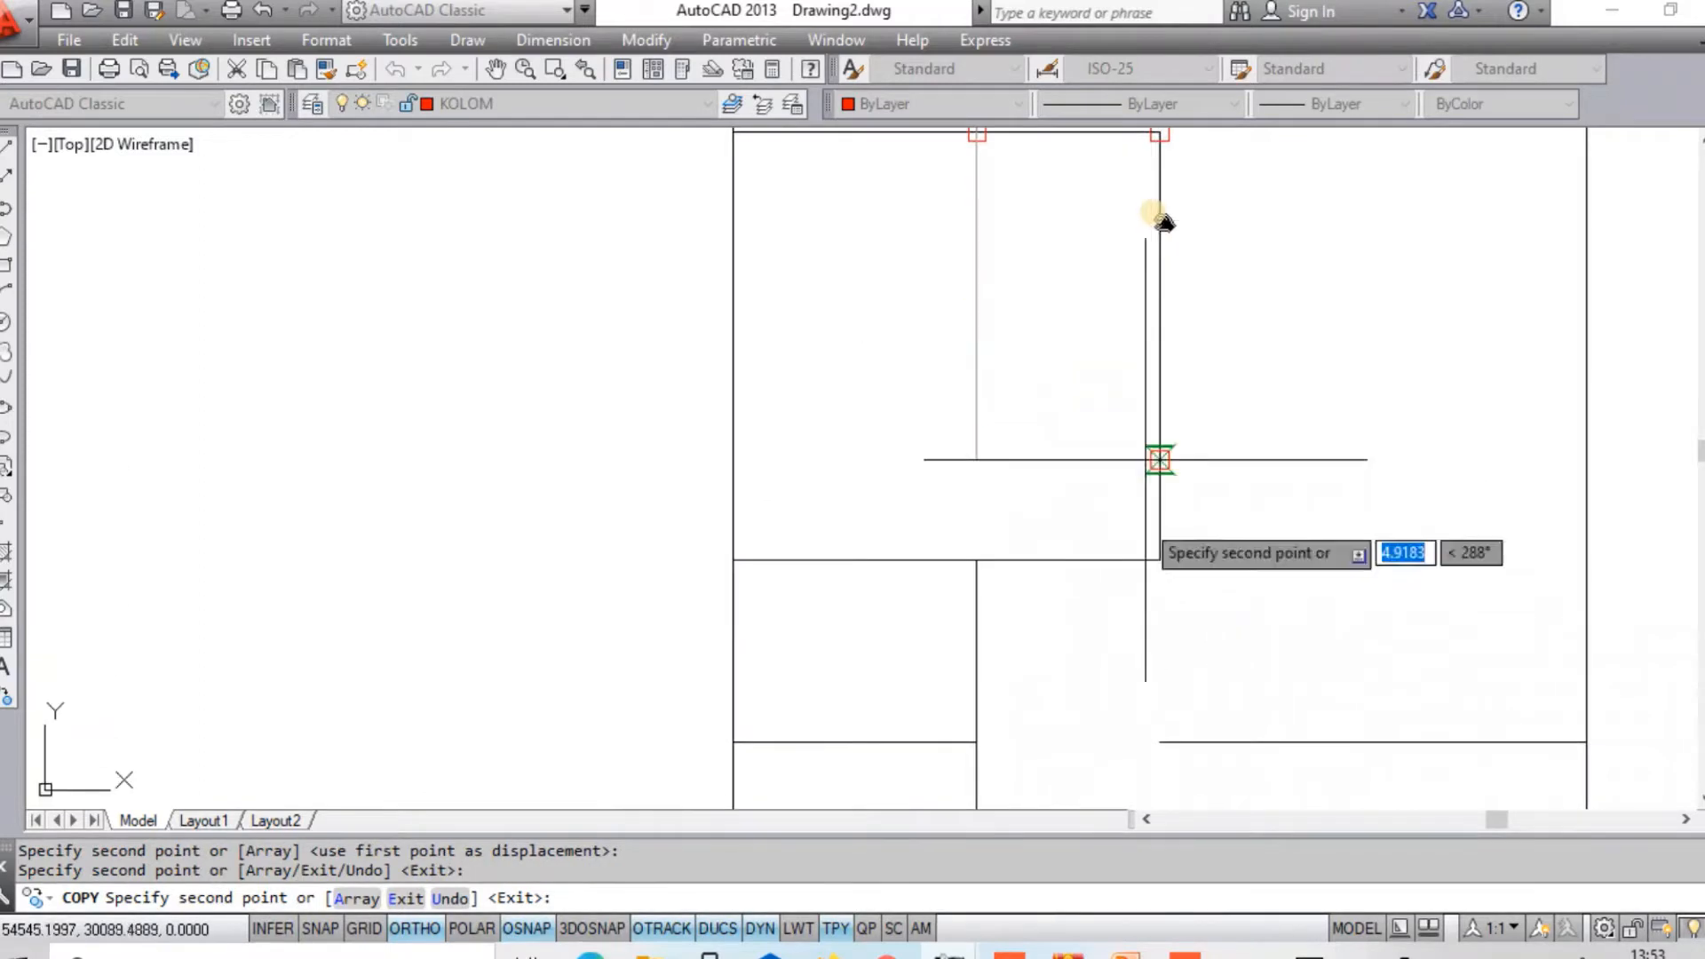
left_click(1160, 559)
scroll(997, 561, "up", 3)
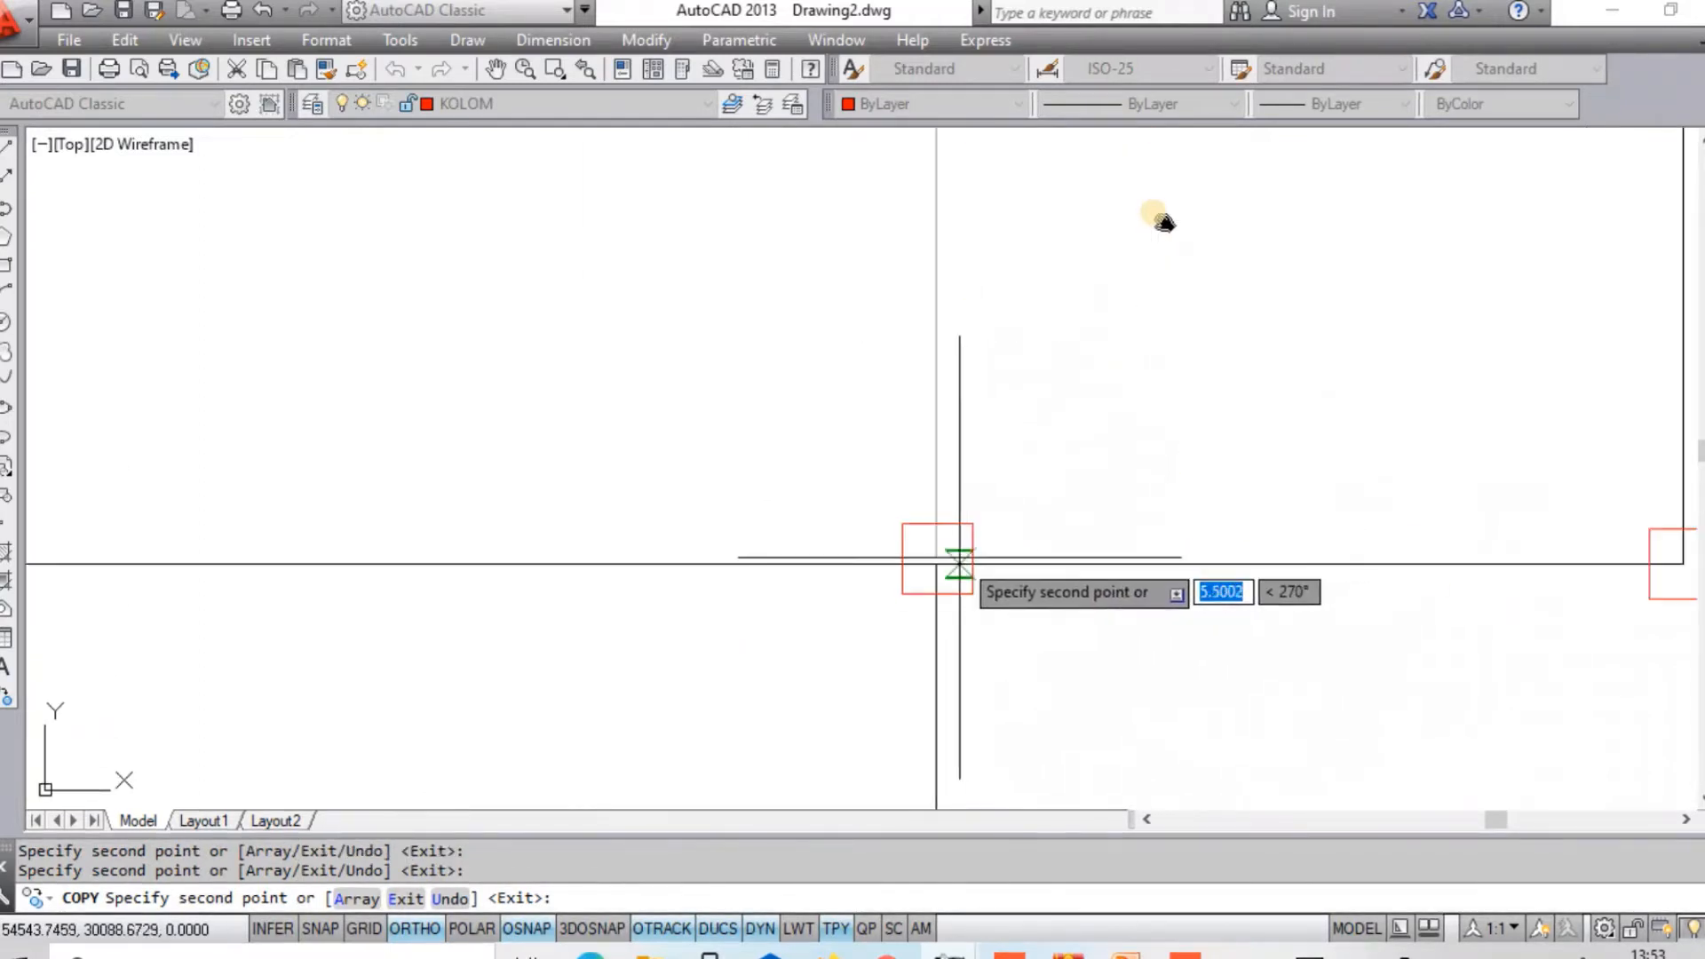
scroll(959, 409, "down", 4)
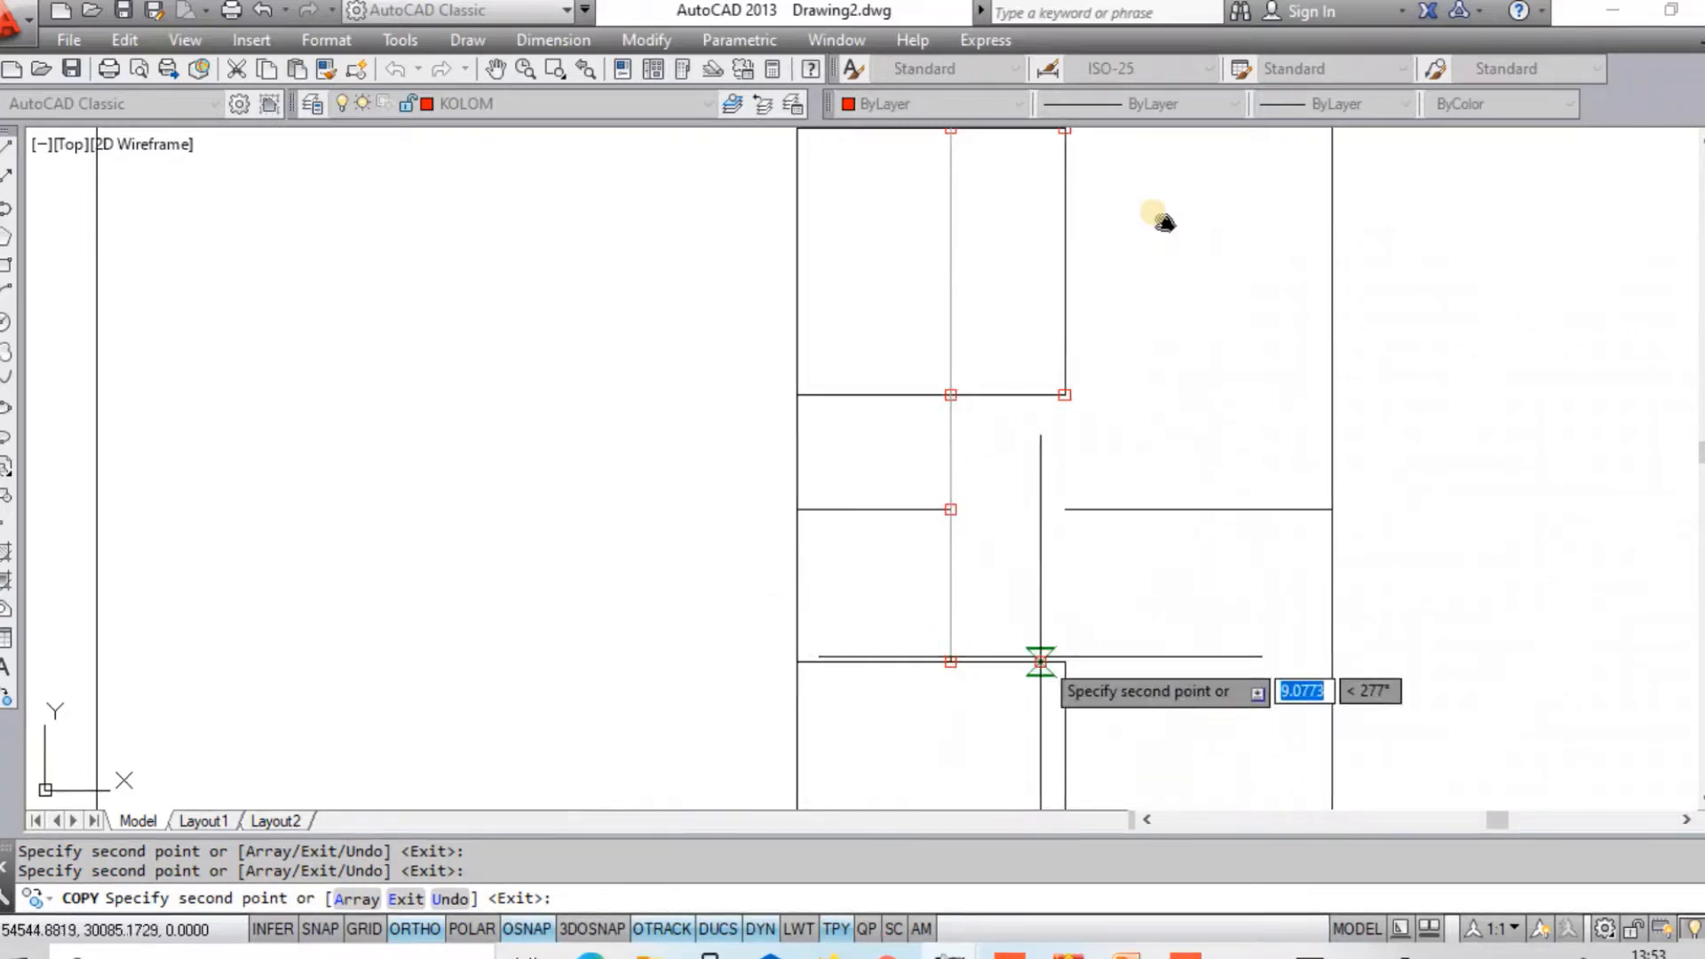
Place column copies at the main bedroom's right corners, both ends of the terrace line, and the free left end of the horizontal axis above it.
middle_click_drag(1066, 668, 1100, 260)
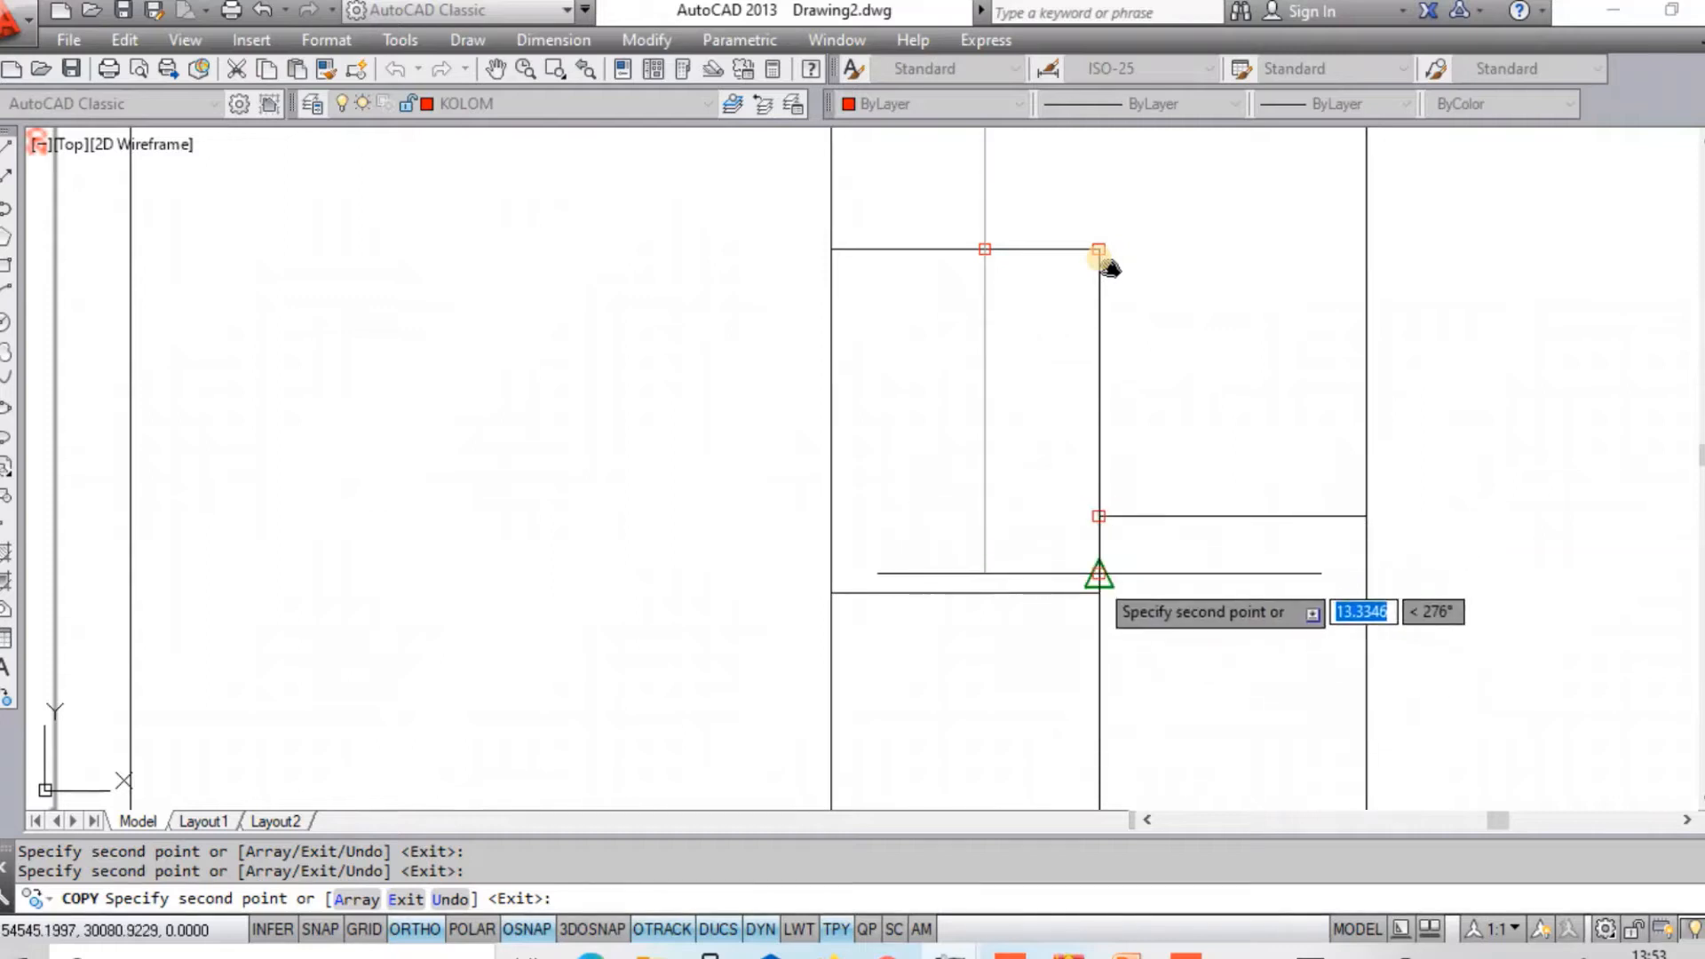
scroll(1323, 520, "up", 4)
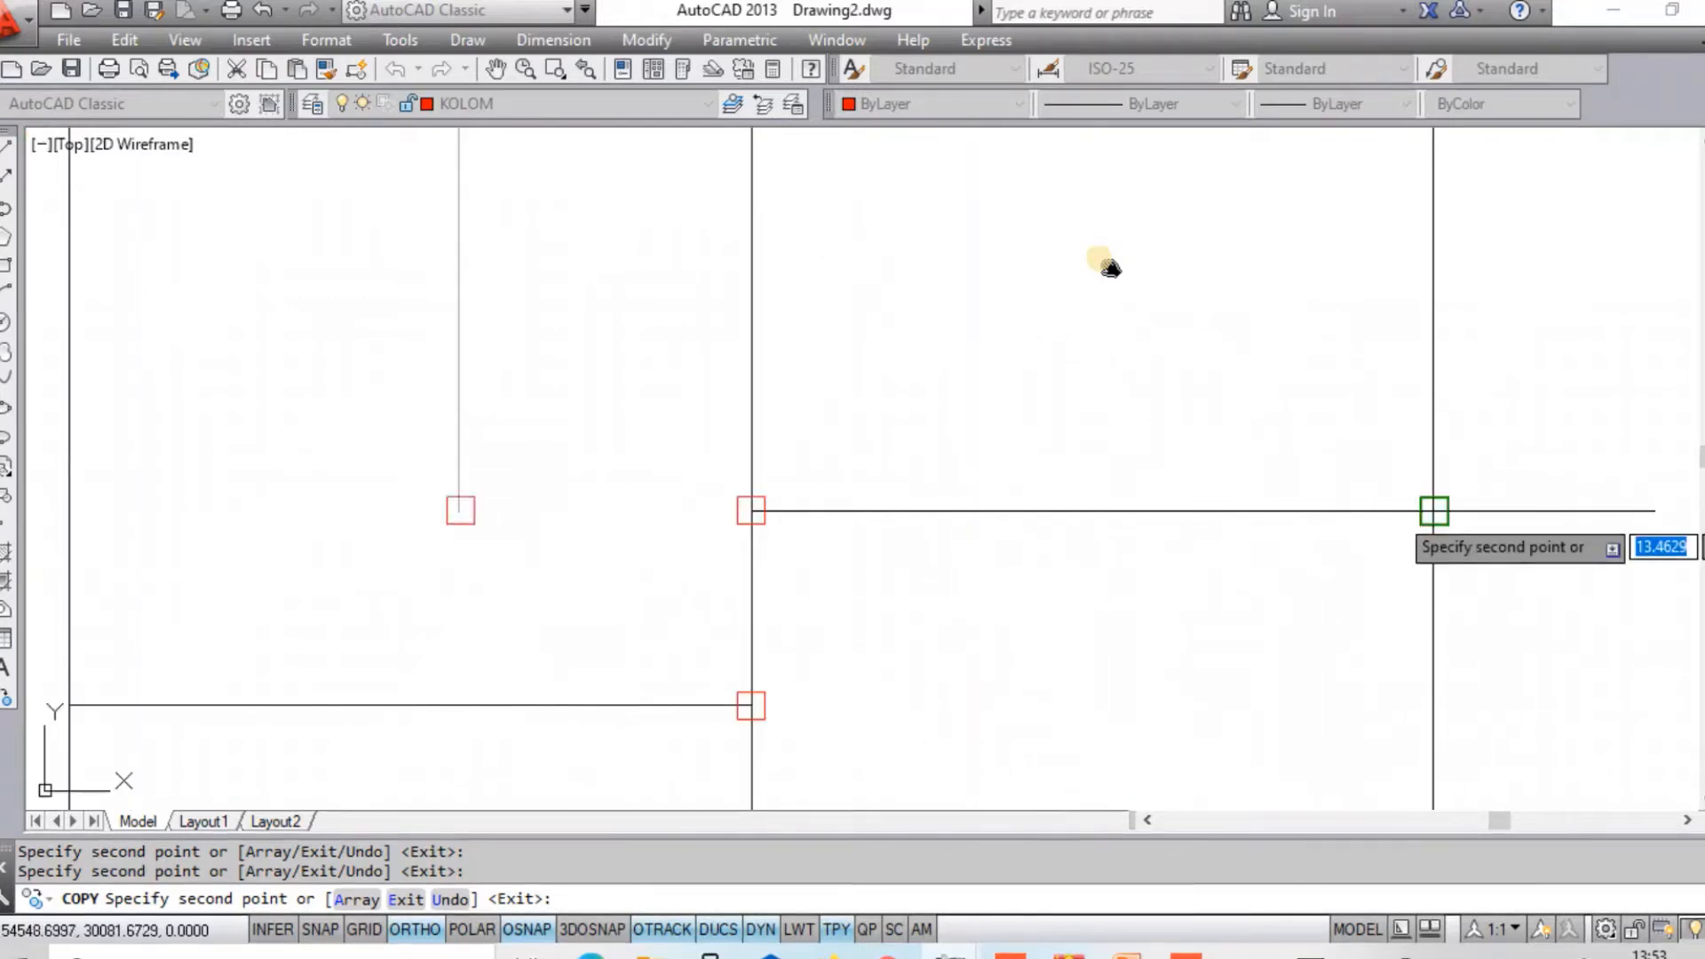
key("Escape")
middle_click_drag(1373, 526, 982, 464)
scroll(983, 465, "up", 3)
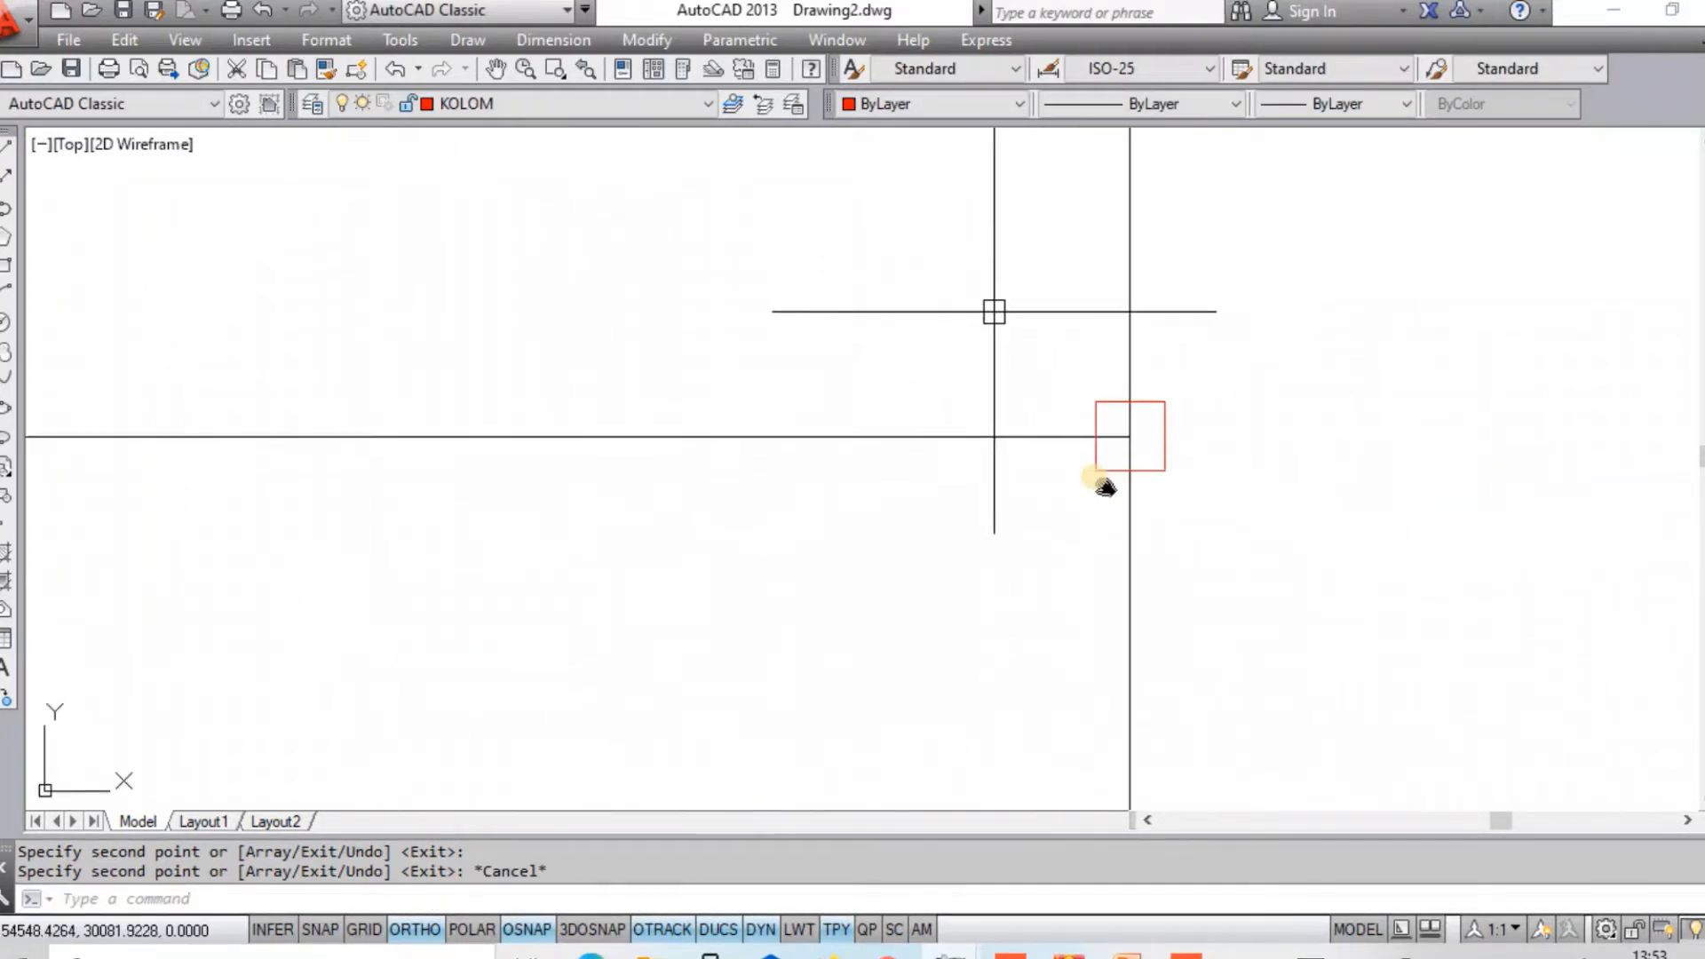
left_click(1104, 487)
left_click(1100, 408)
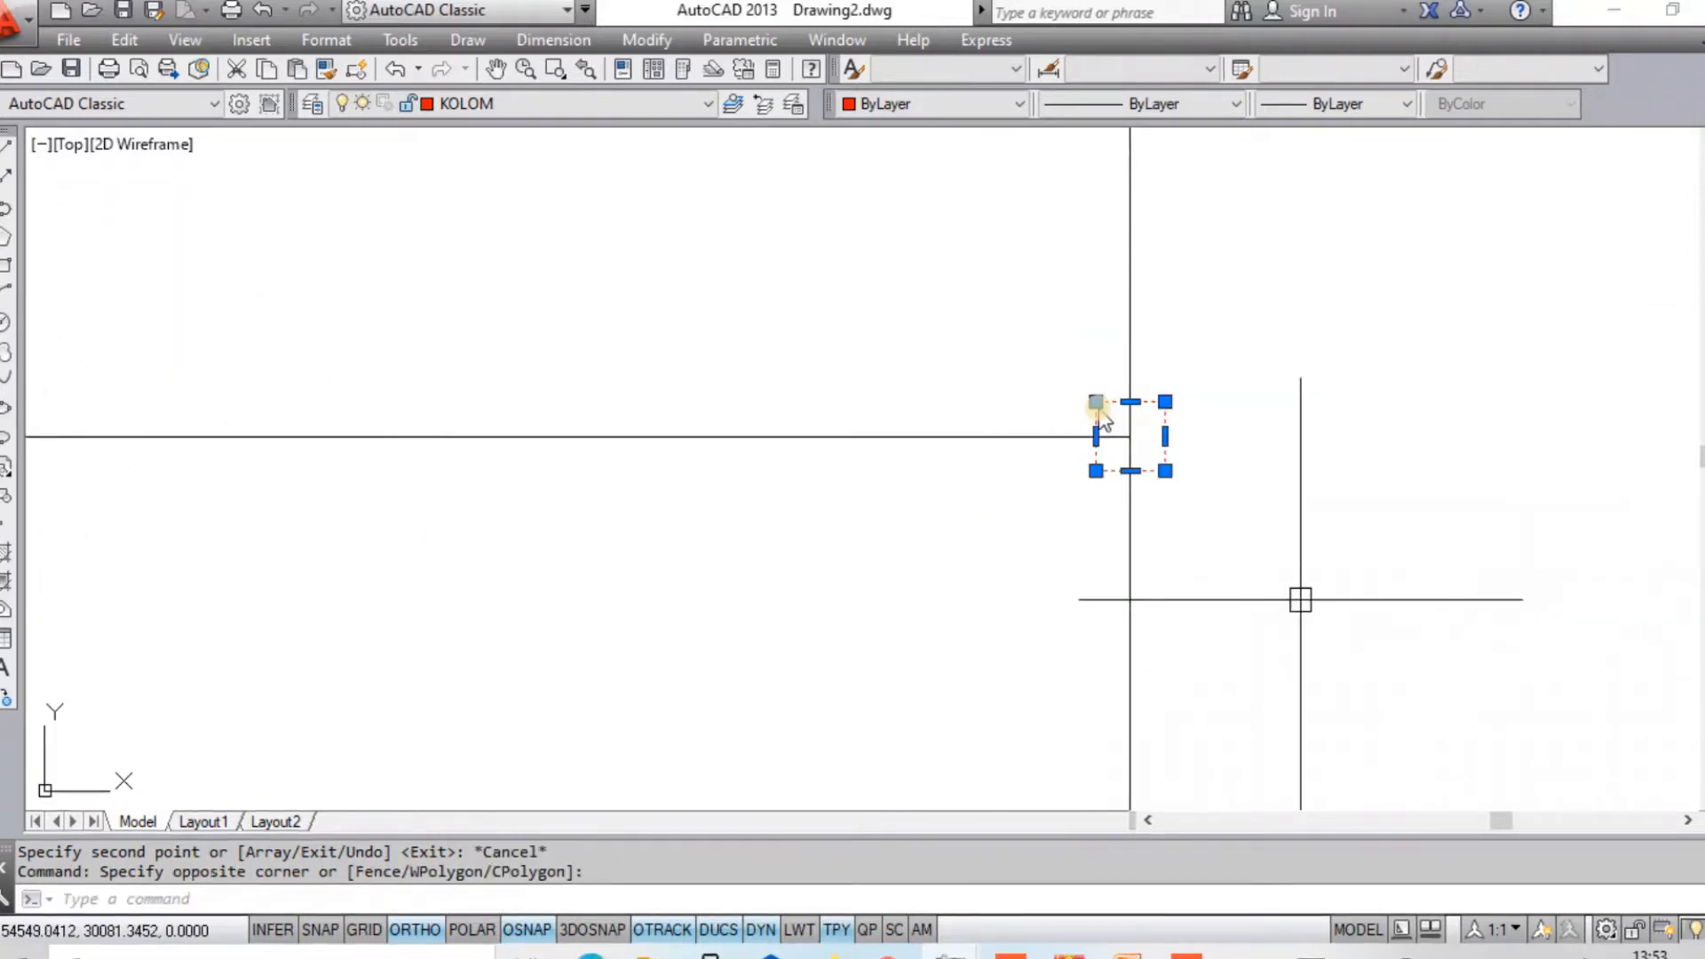
key("Return")
key("Escape")
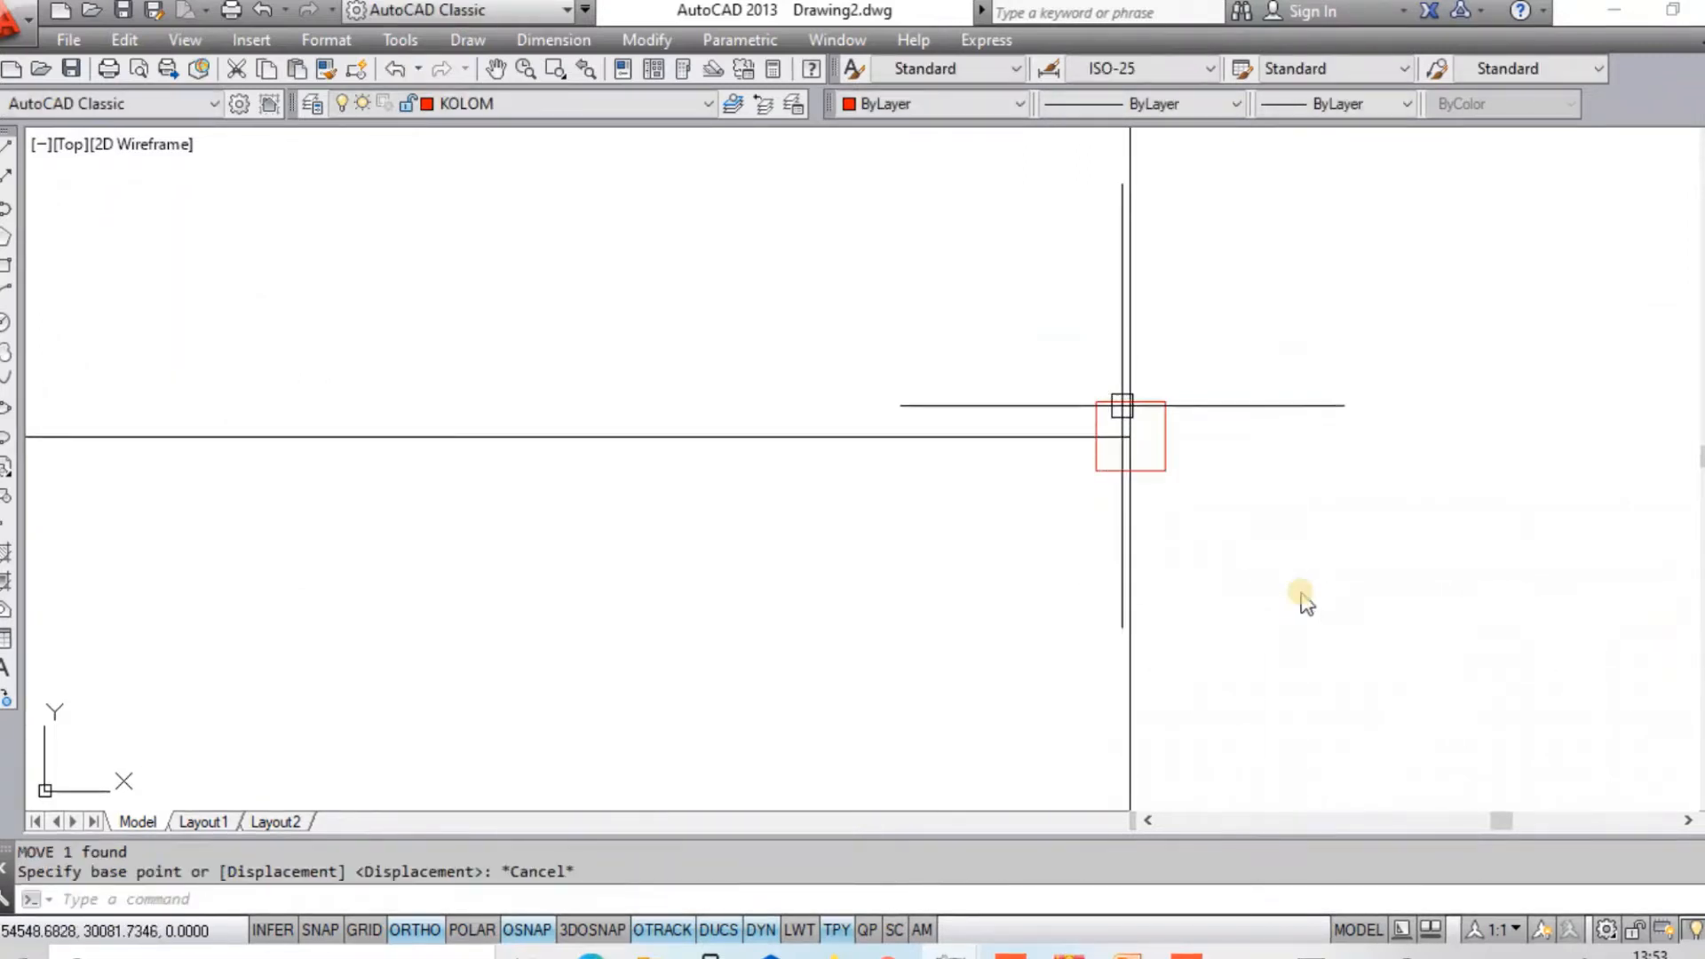
Move the column at the terrace line's right end inward so its right side lies on the plan's right edge.
type("M")
key("Return")
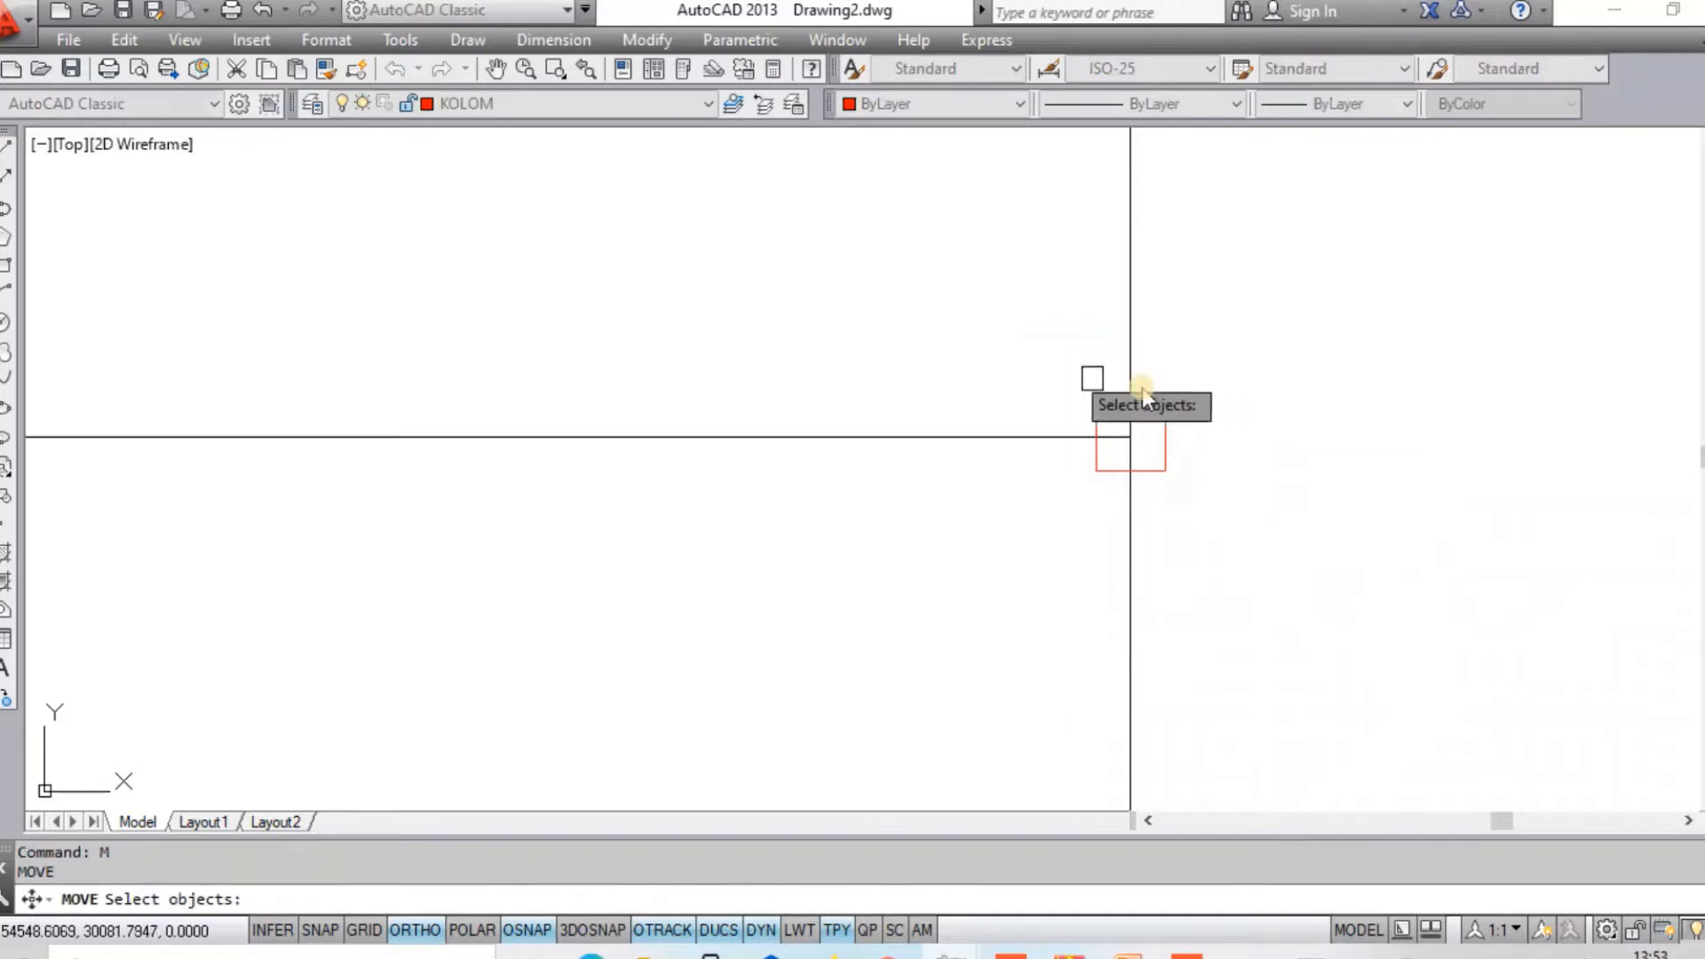
left_click(1037, 344)
left_click(1160, 469)
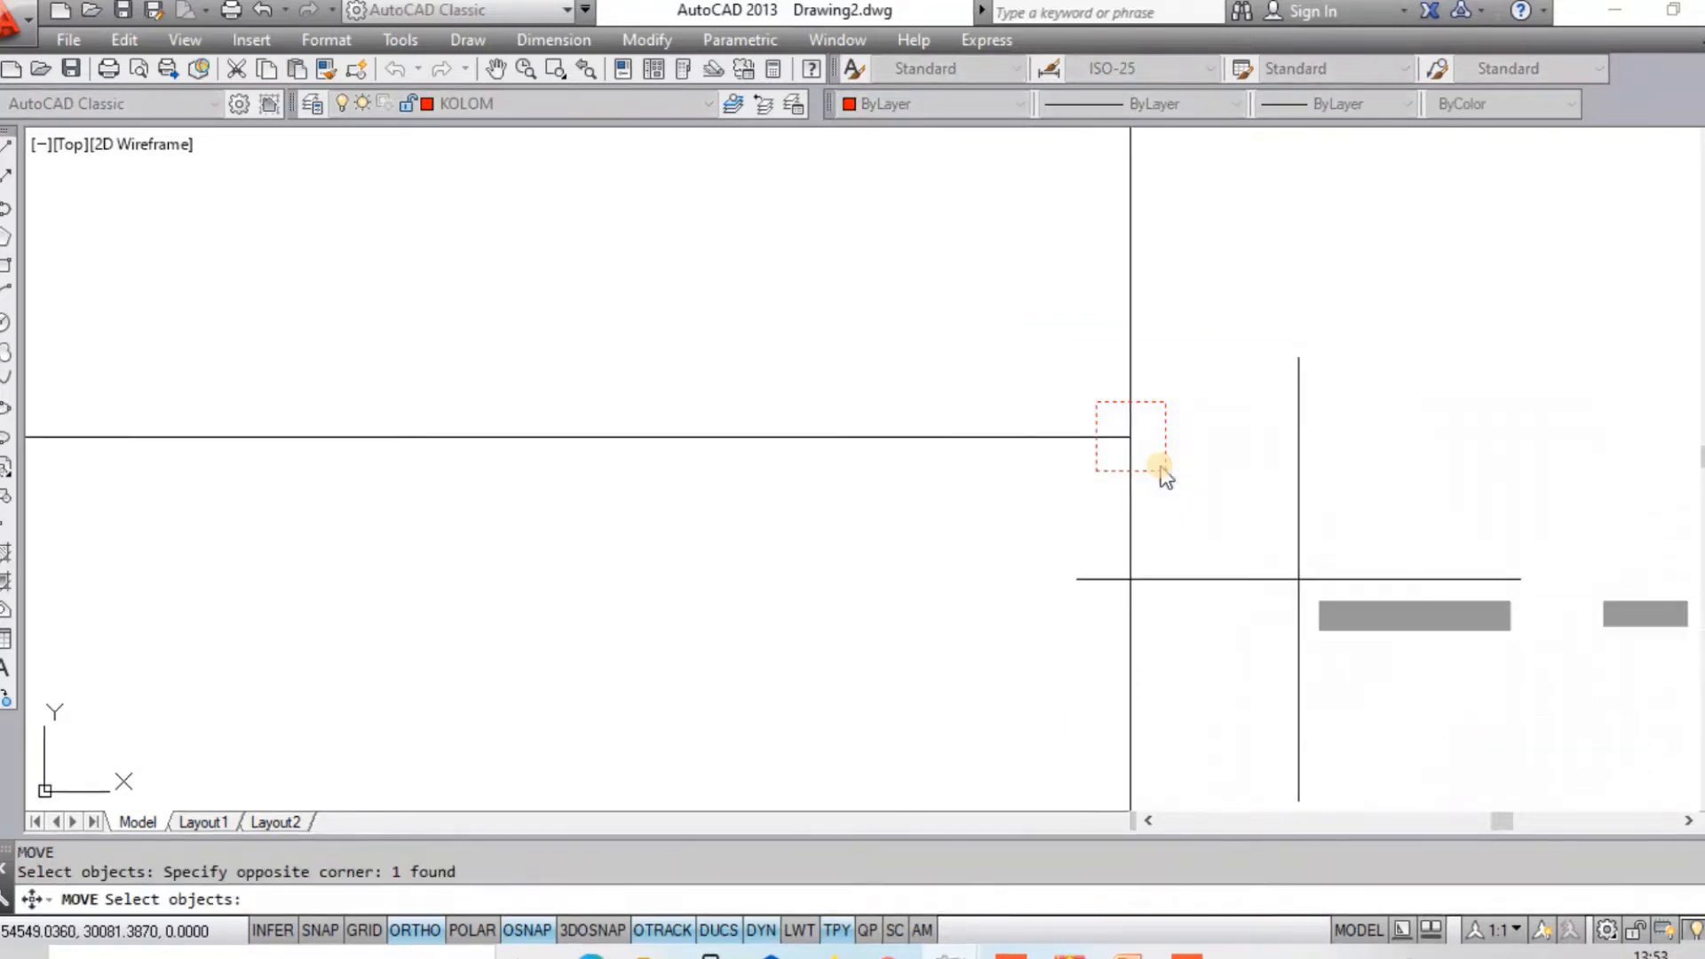
key("Return")
left_click(1162, 471)
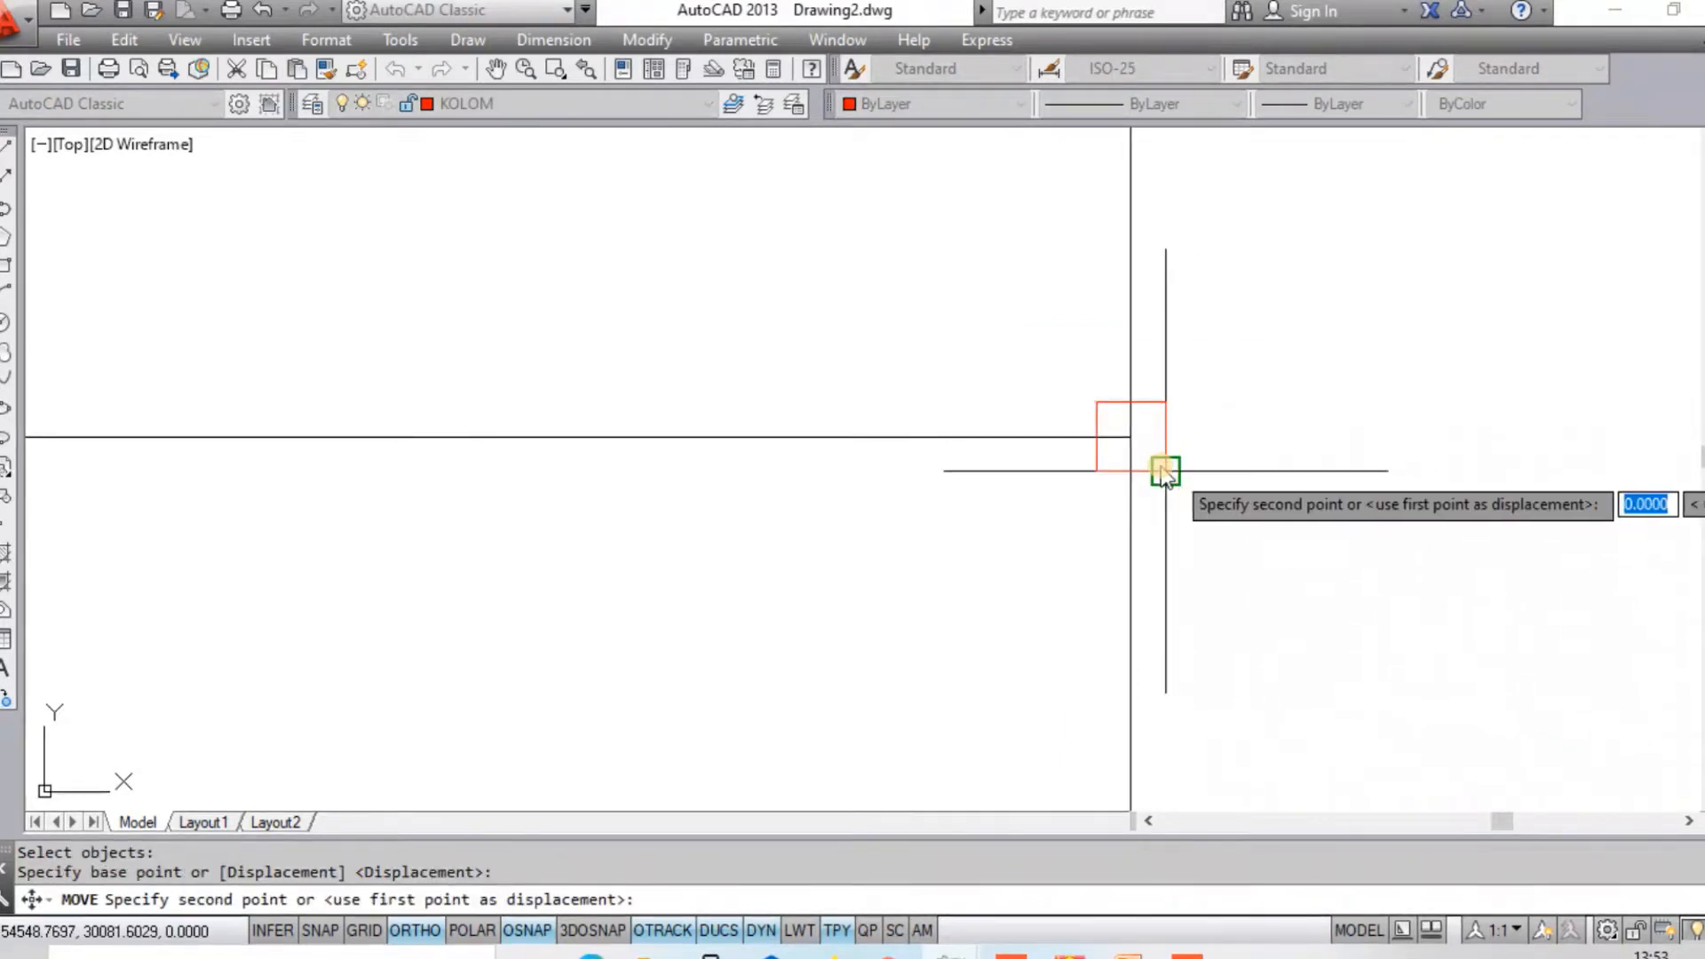
left_click(1154, 470)
Copy the right-edge column to the right ends of the two horizontal axis lines above the terrace line.
left_click(988, 336)
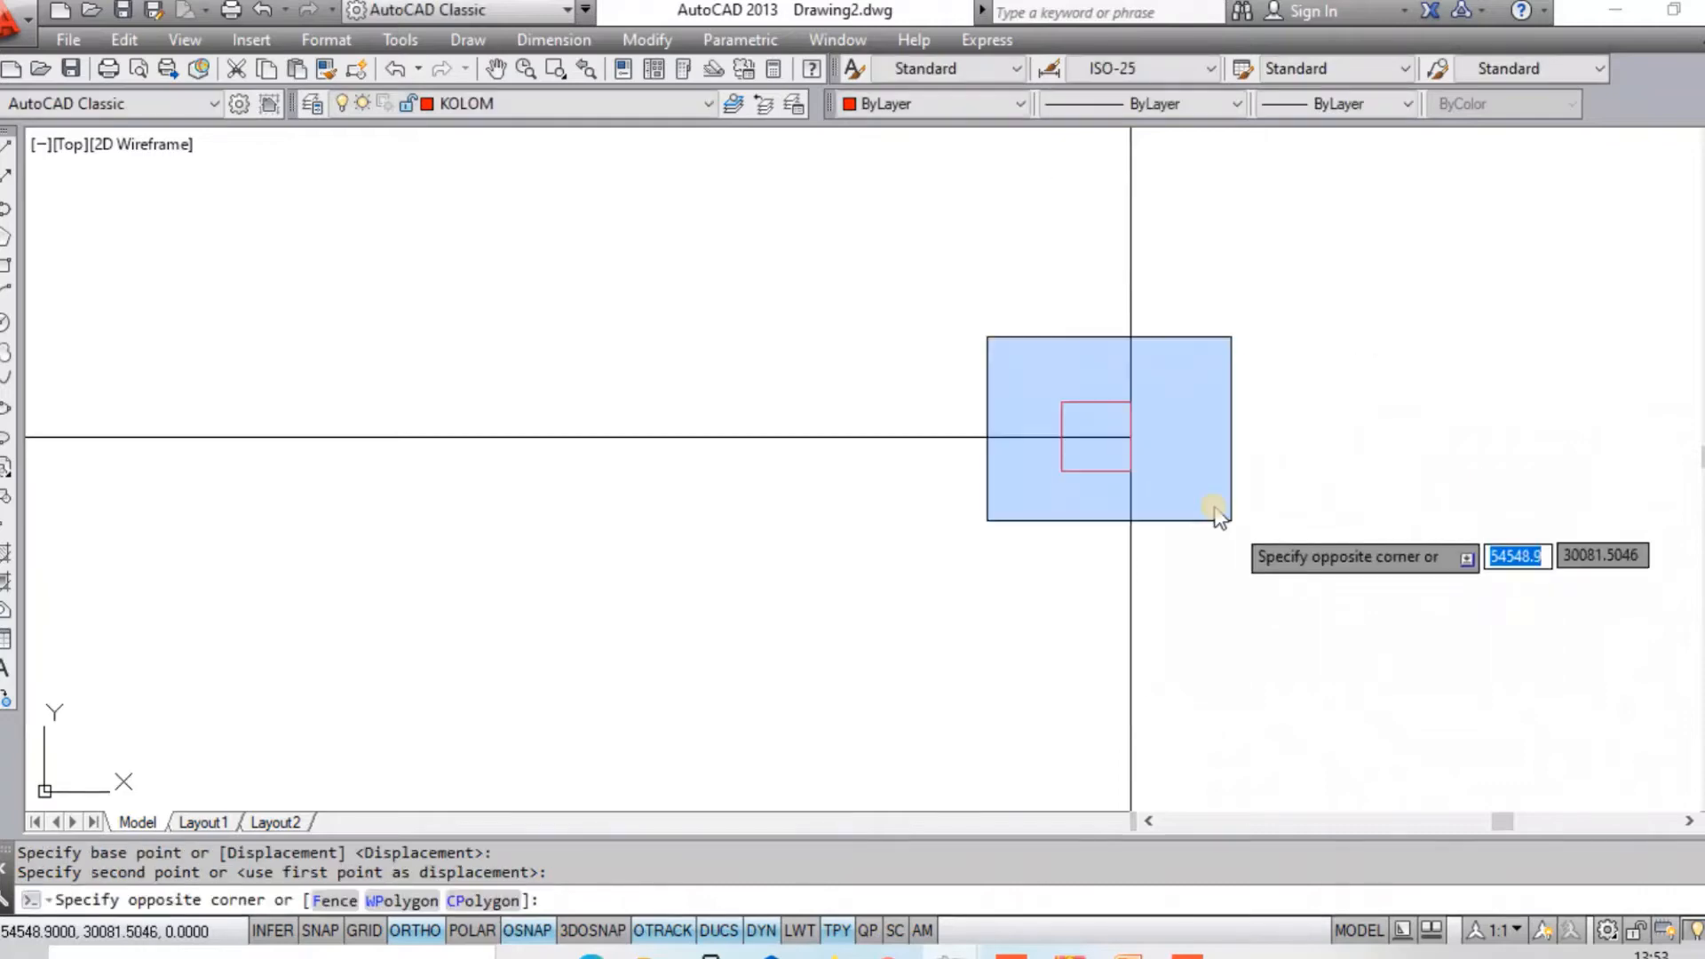
left_click(1229, 526)
type("co")
key("Return")
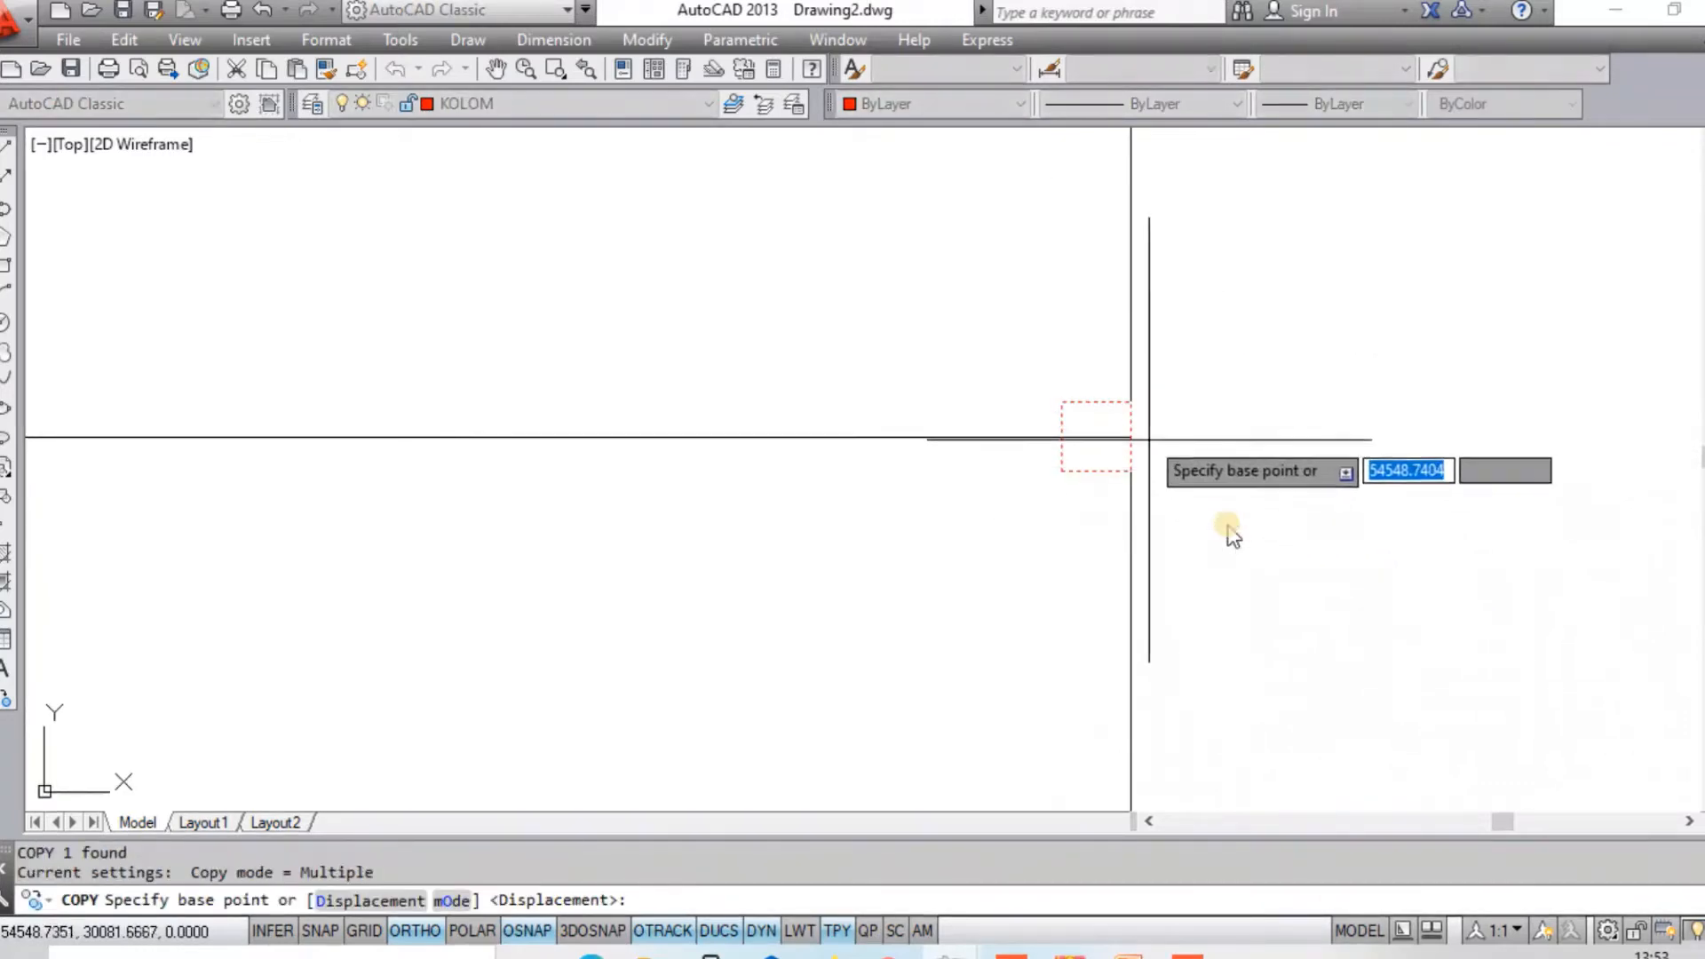
left_click(1229, 529)
scroll(1231, 532, "down", 5)
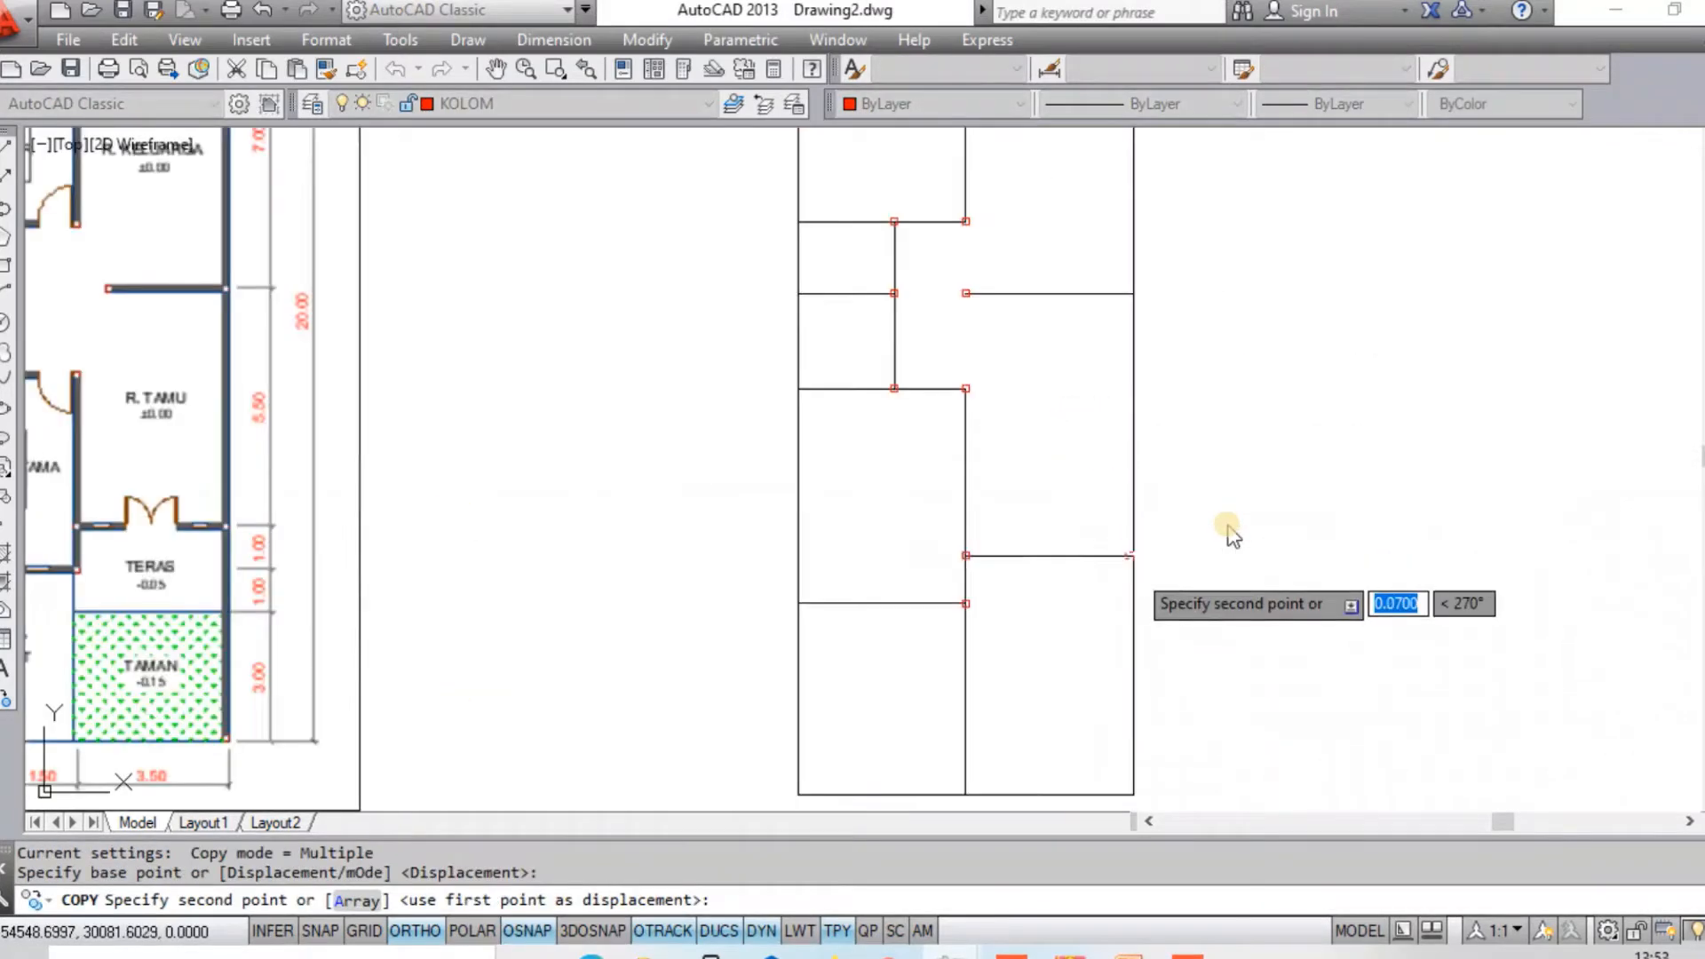
left_click(1130, 293)
middle_click_drag(1143, 258, 1121, 613)
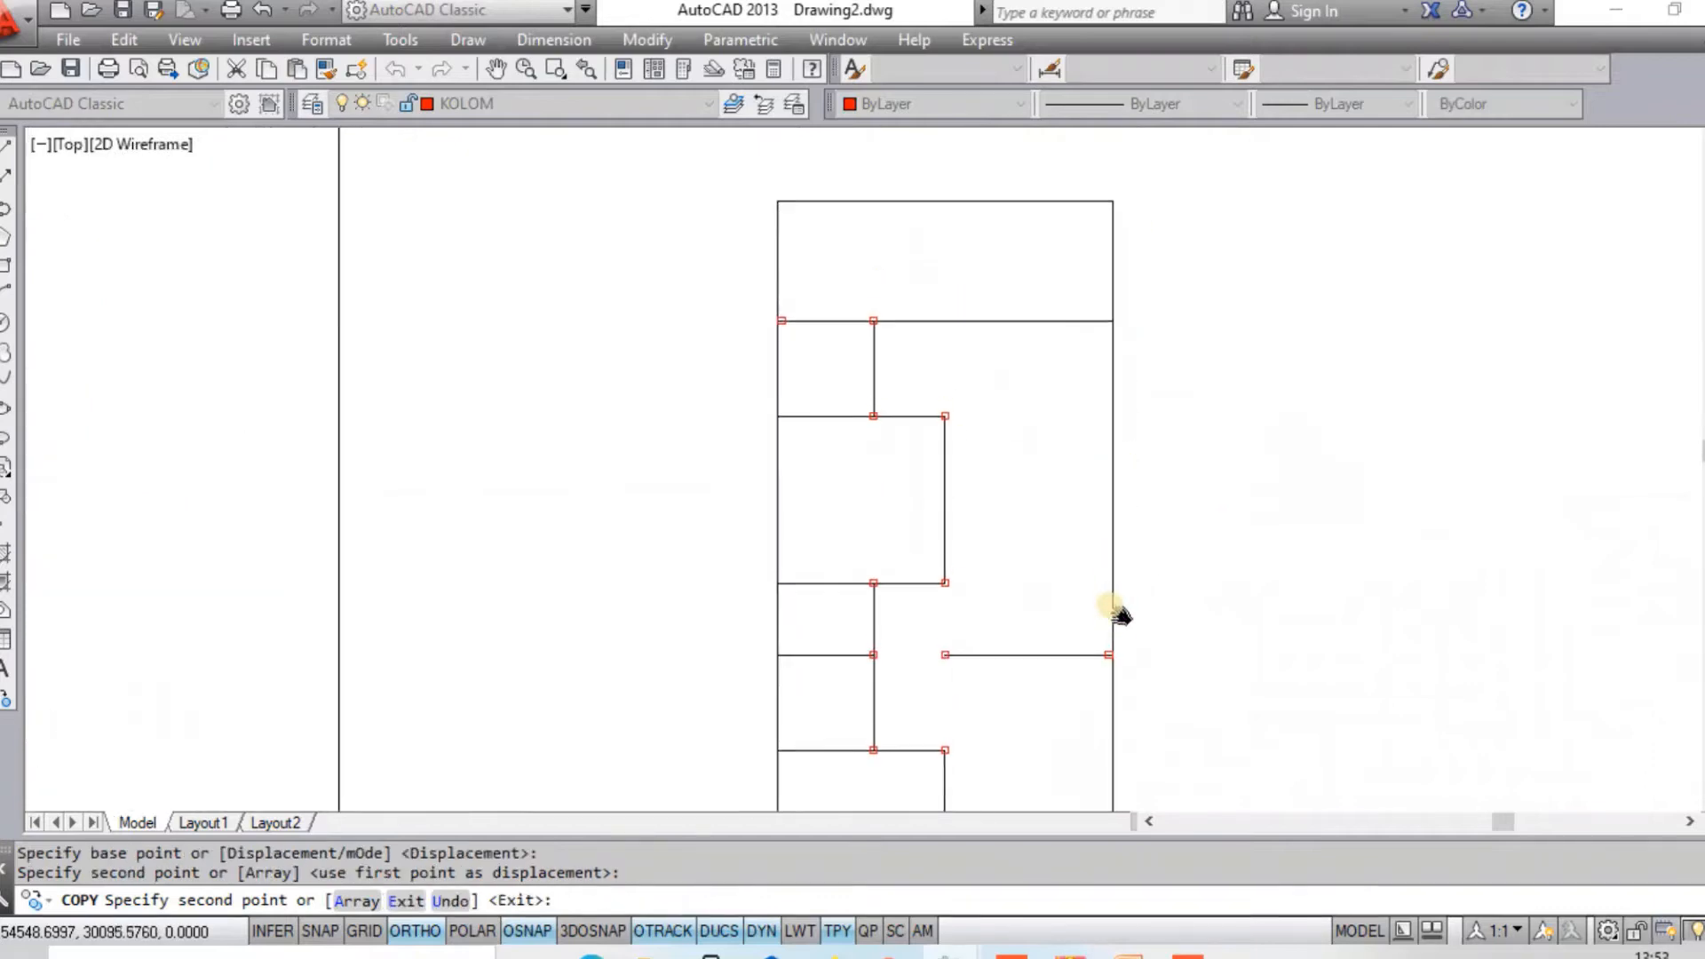
left_click(1110, 323)
key("Escape")
scroll(751, 315, "up", 4)
key("Return")
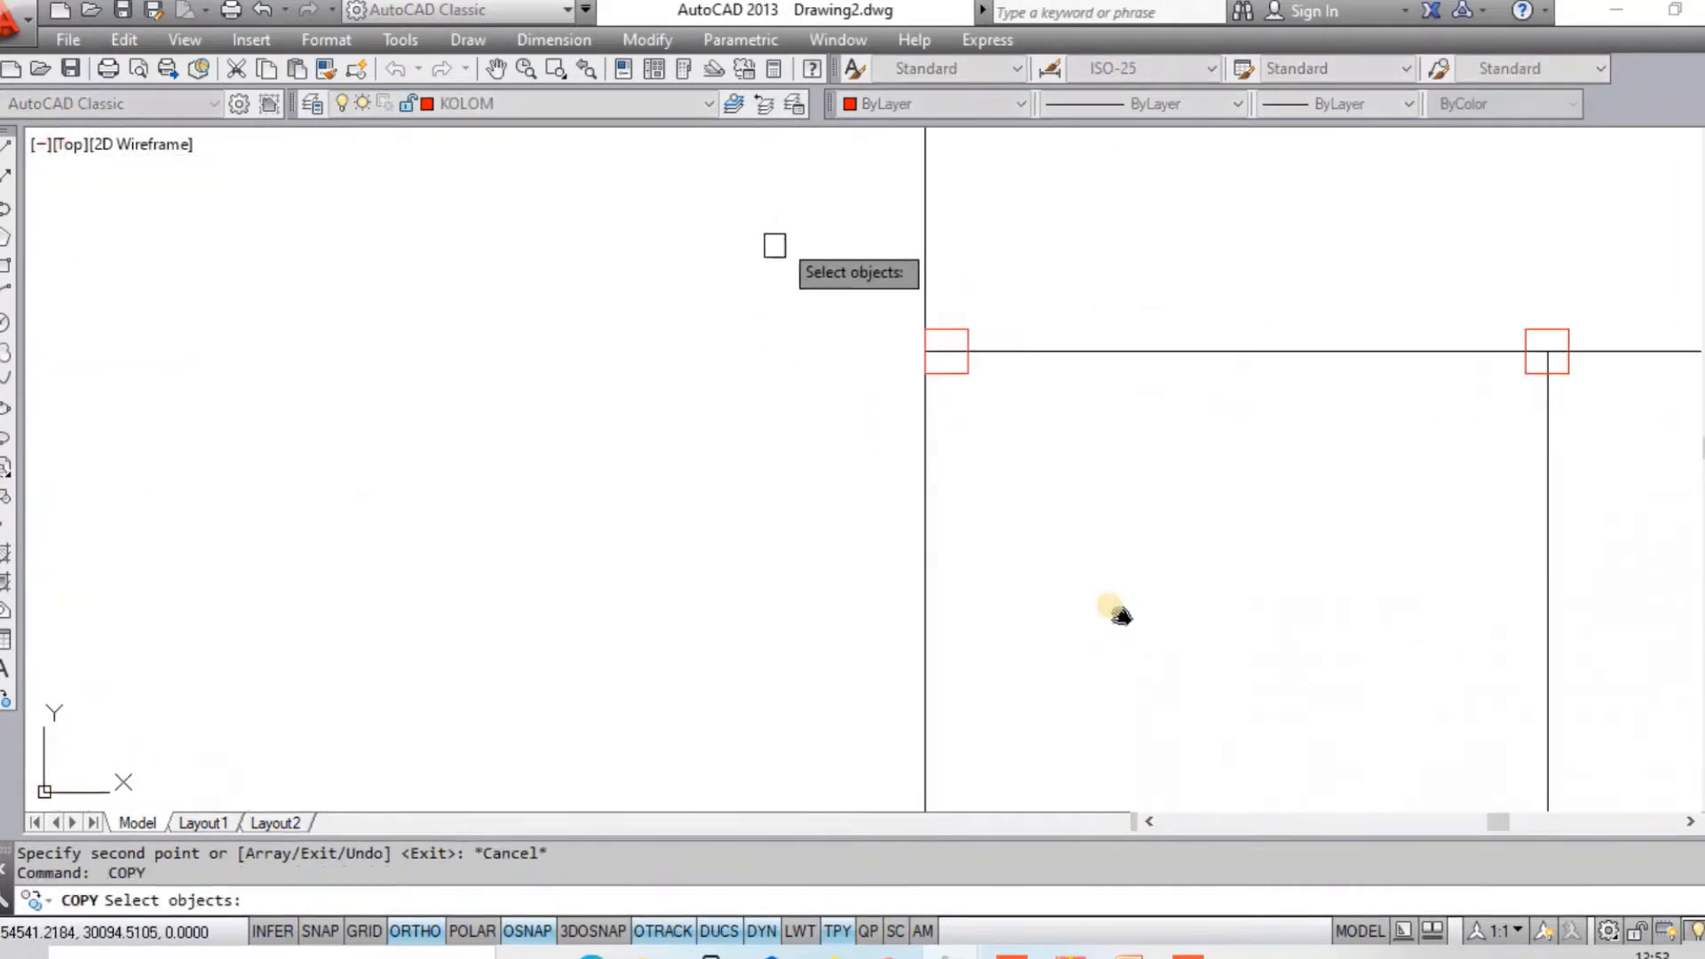
key("Escape")
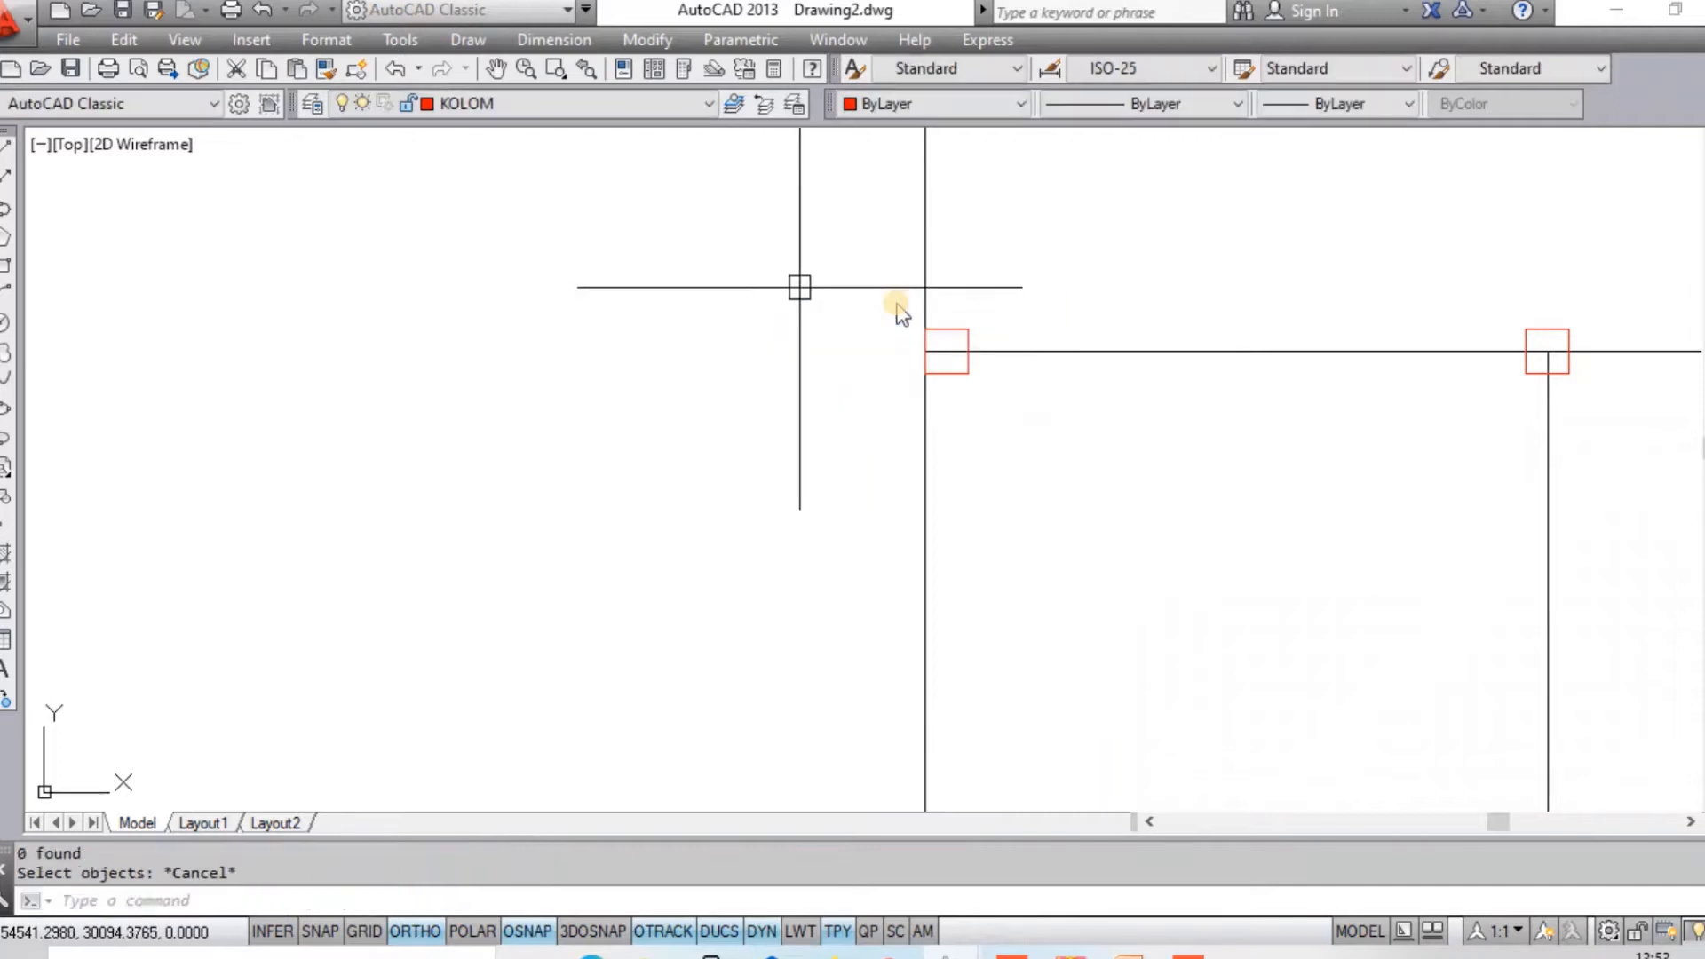
key("Escape")
key("Escape")
key("Return")
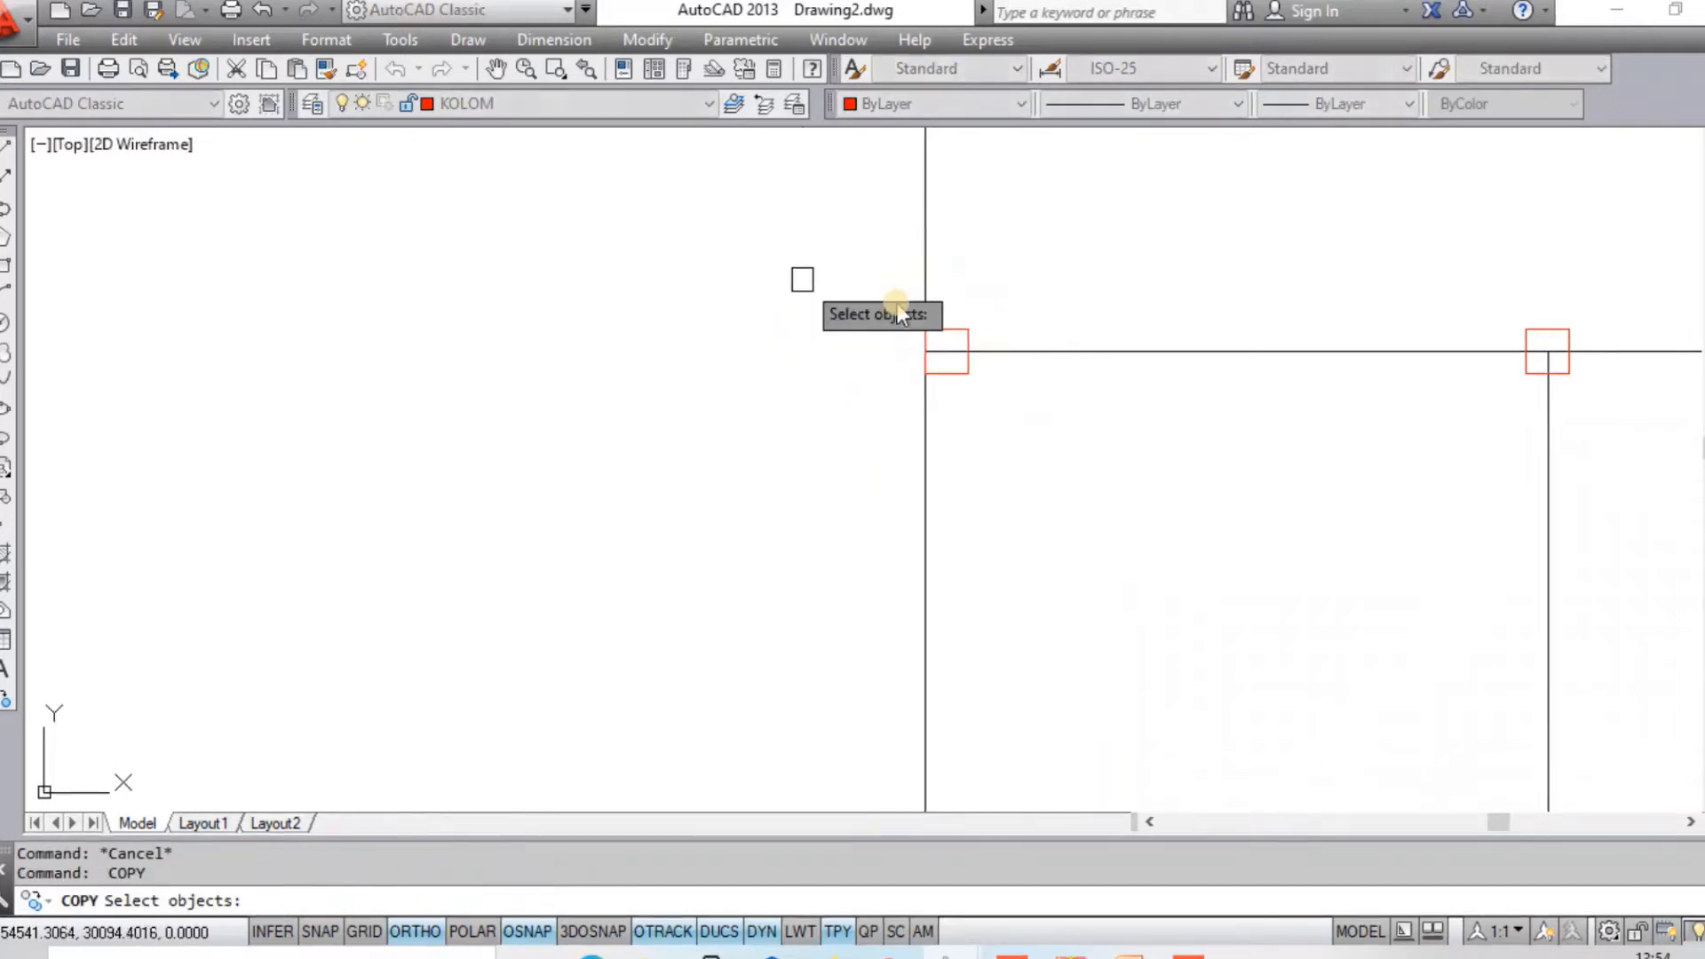
key("Escape")
Copy the uppermost left-edge column from its left side's midpoint to the left end of the horizontal axis line below the WC.
type("co")
key("Return")
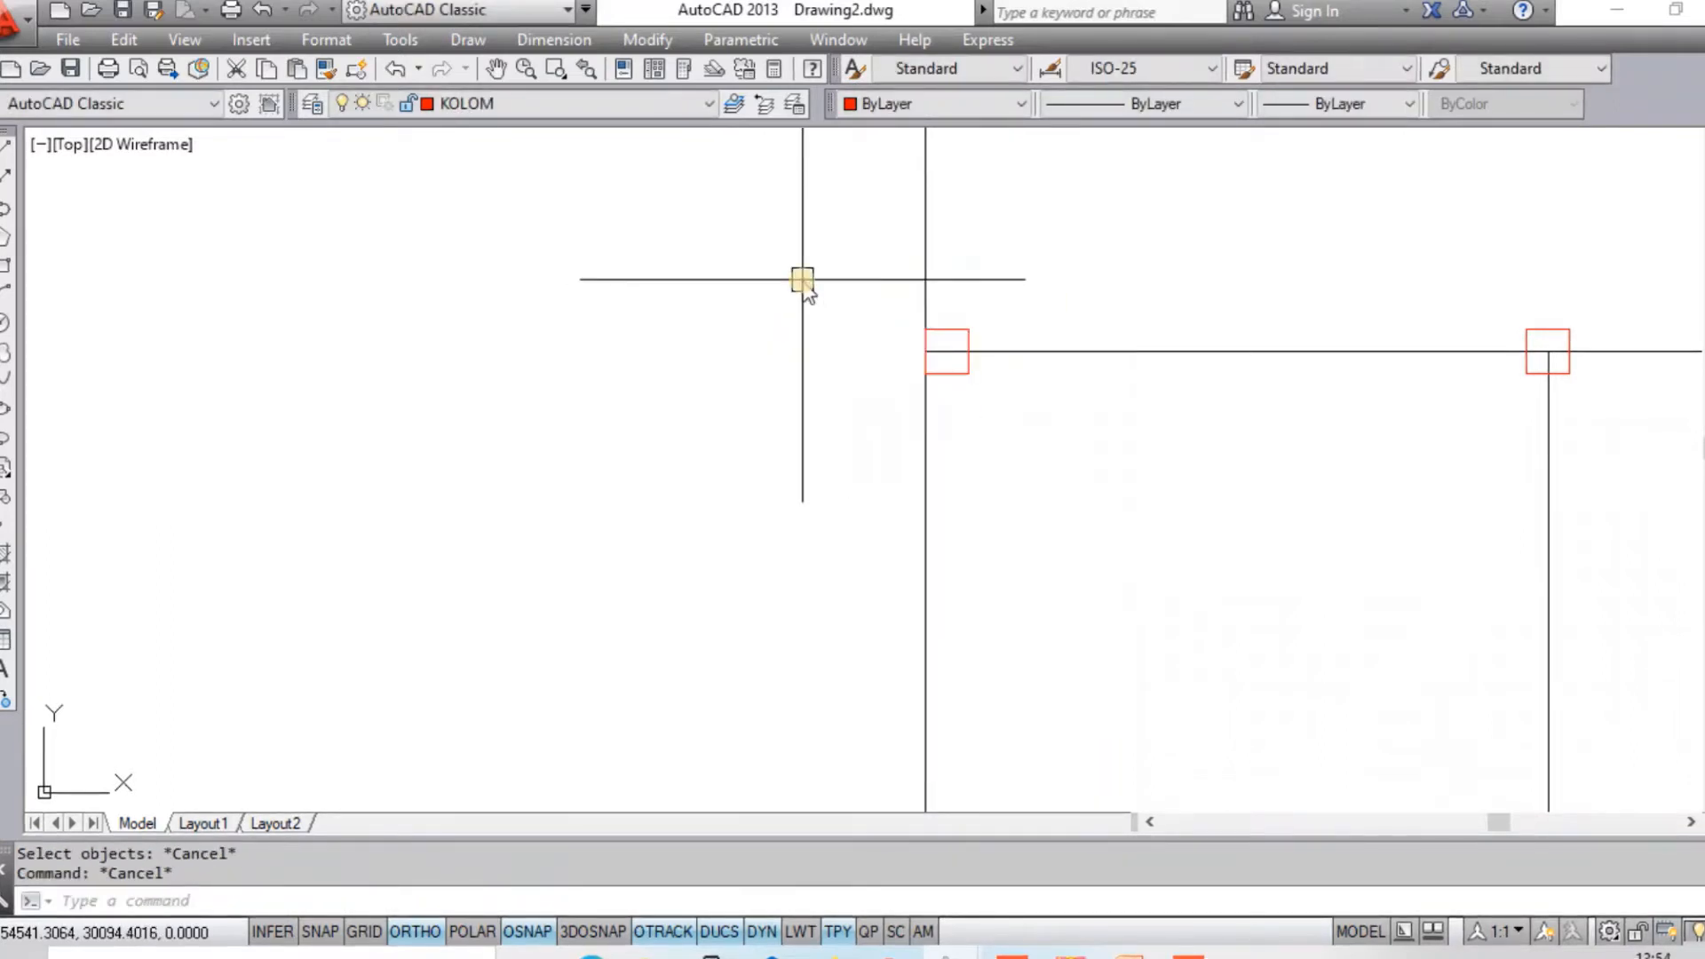
left_click(803, 276)
left_click(1080, 437)
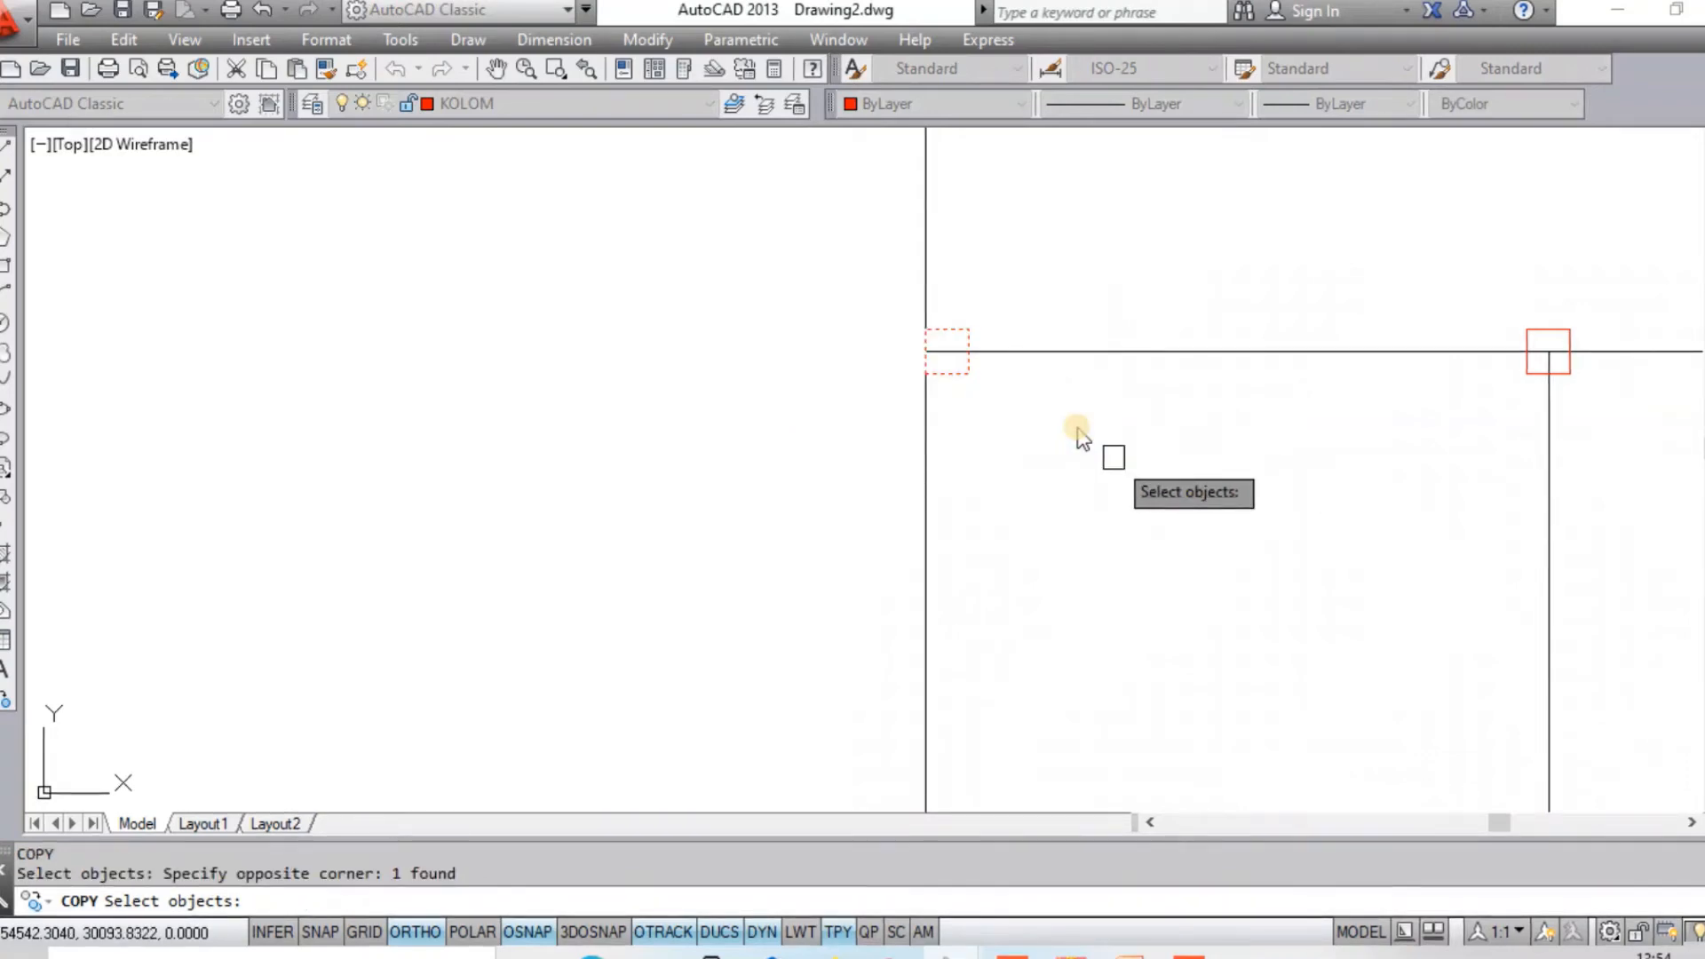
key("Return")
left_click(927, 352)
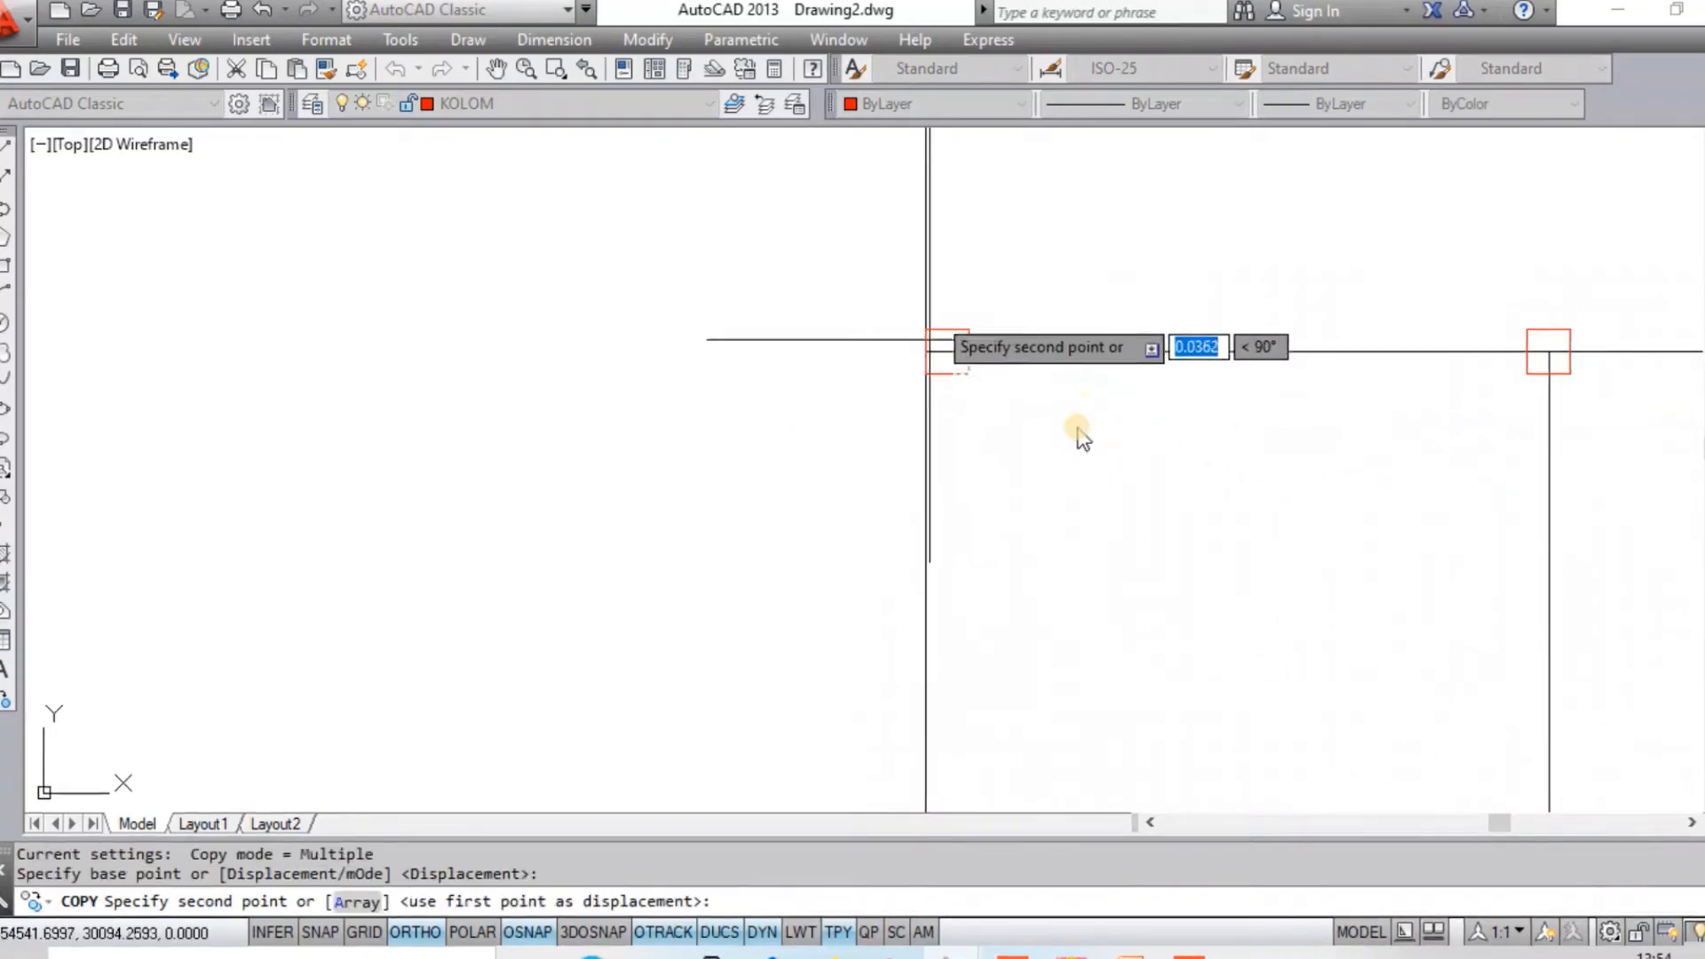
scroll(933, 312, "down", 2)
scroll(937, 305, "down", 1)
scroll(943, 416, "up", 2)
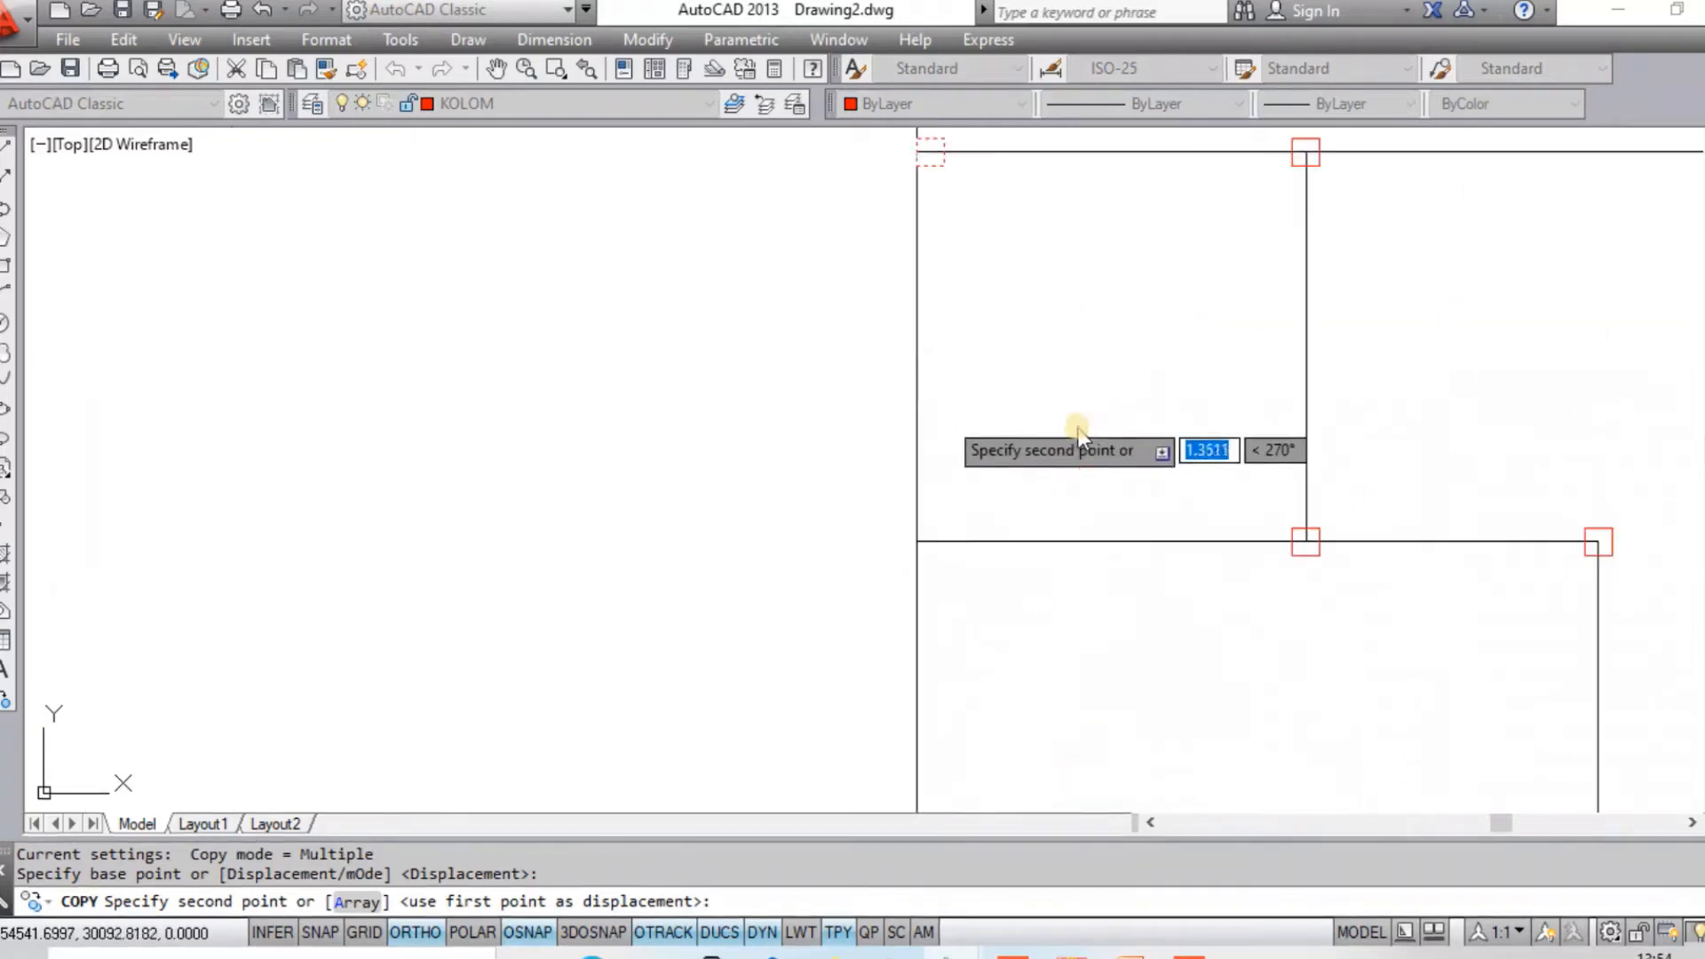
left_click(917, 541)
Place further column copies at the left ends of the four remaining horizontal axis lines down to the carport line.
middle_click_drag(954, 578, 927, 148)
scroll(927, 147, "down", 2)
left_click(924, 582)
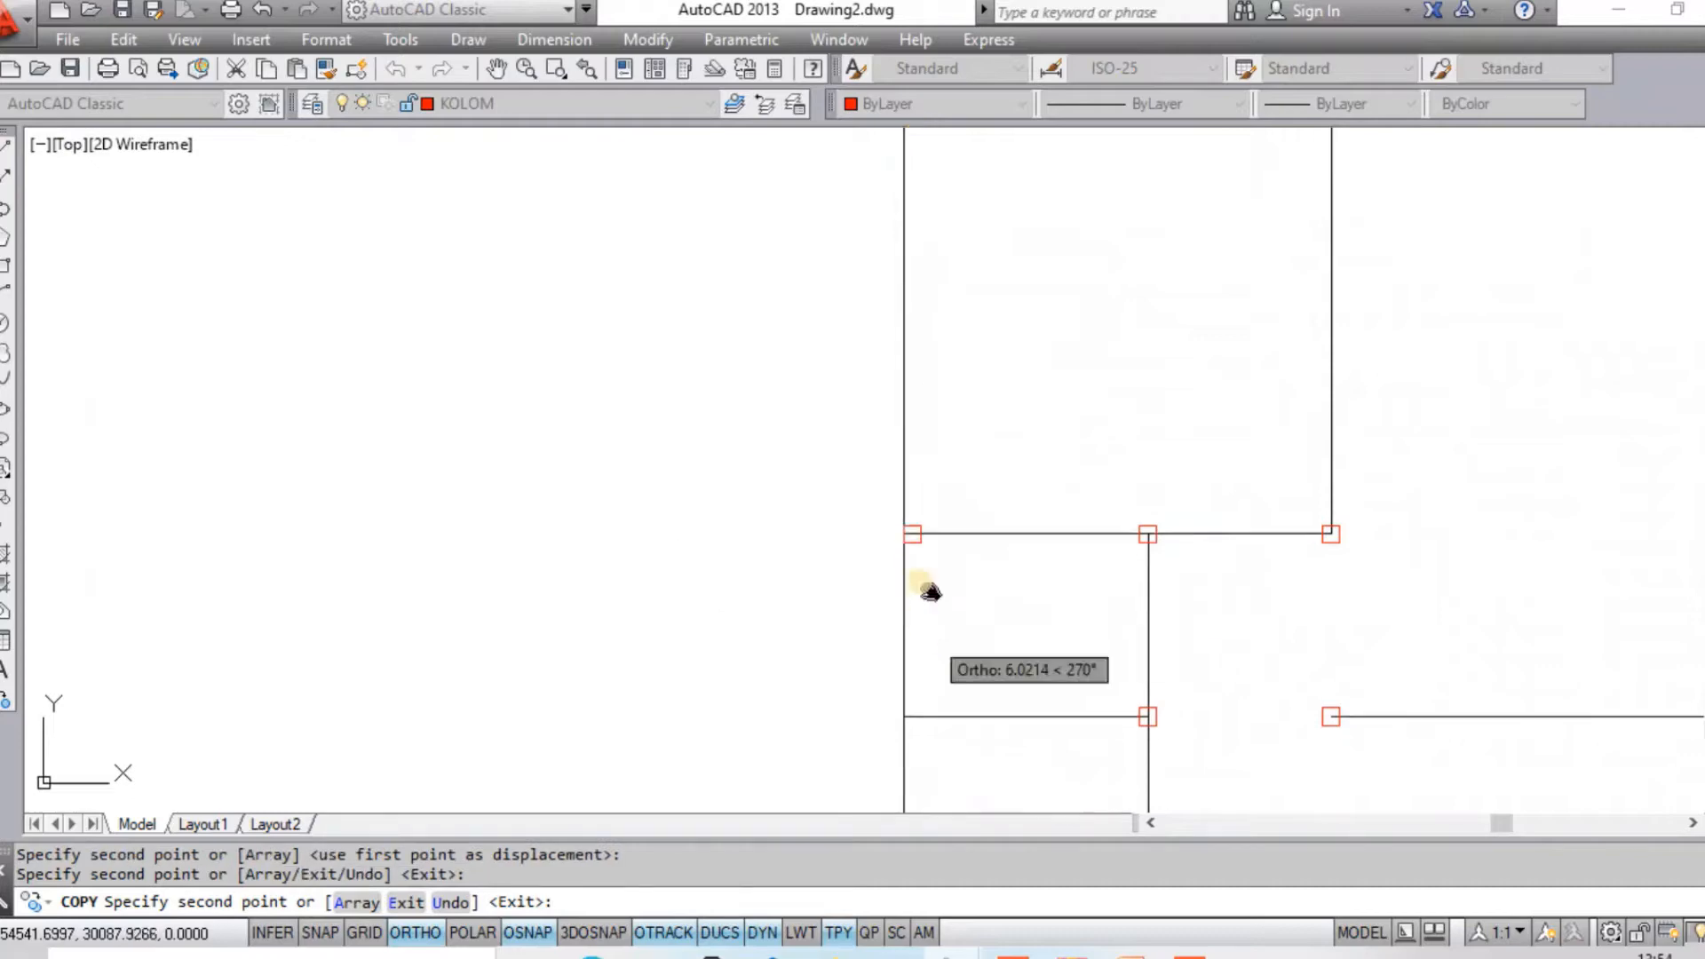
middle_click_drag(925, 622, 959, 244)
left_click(938, 338)
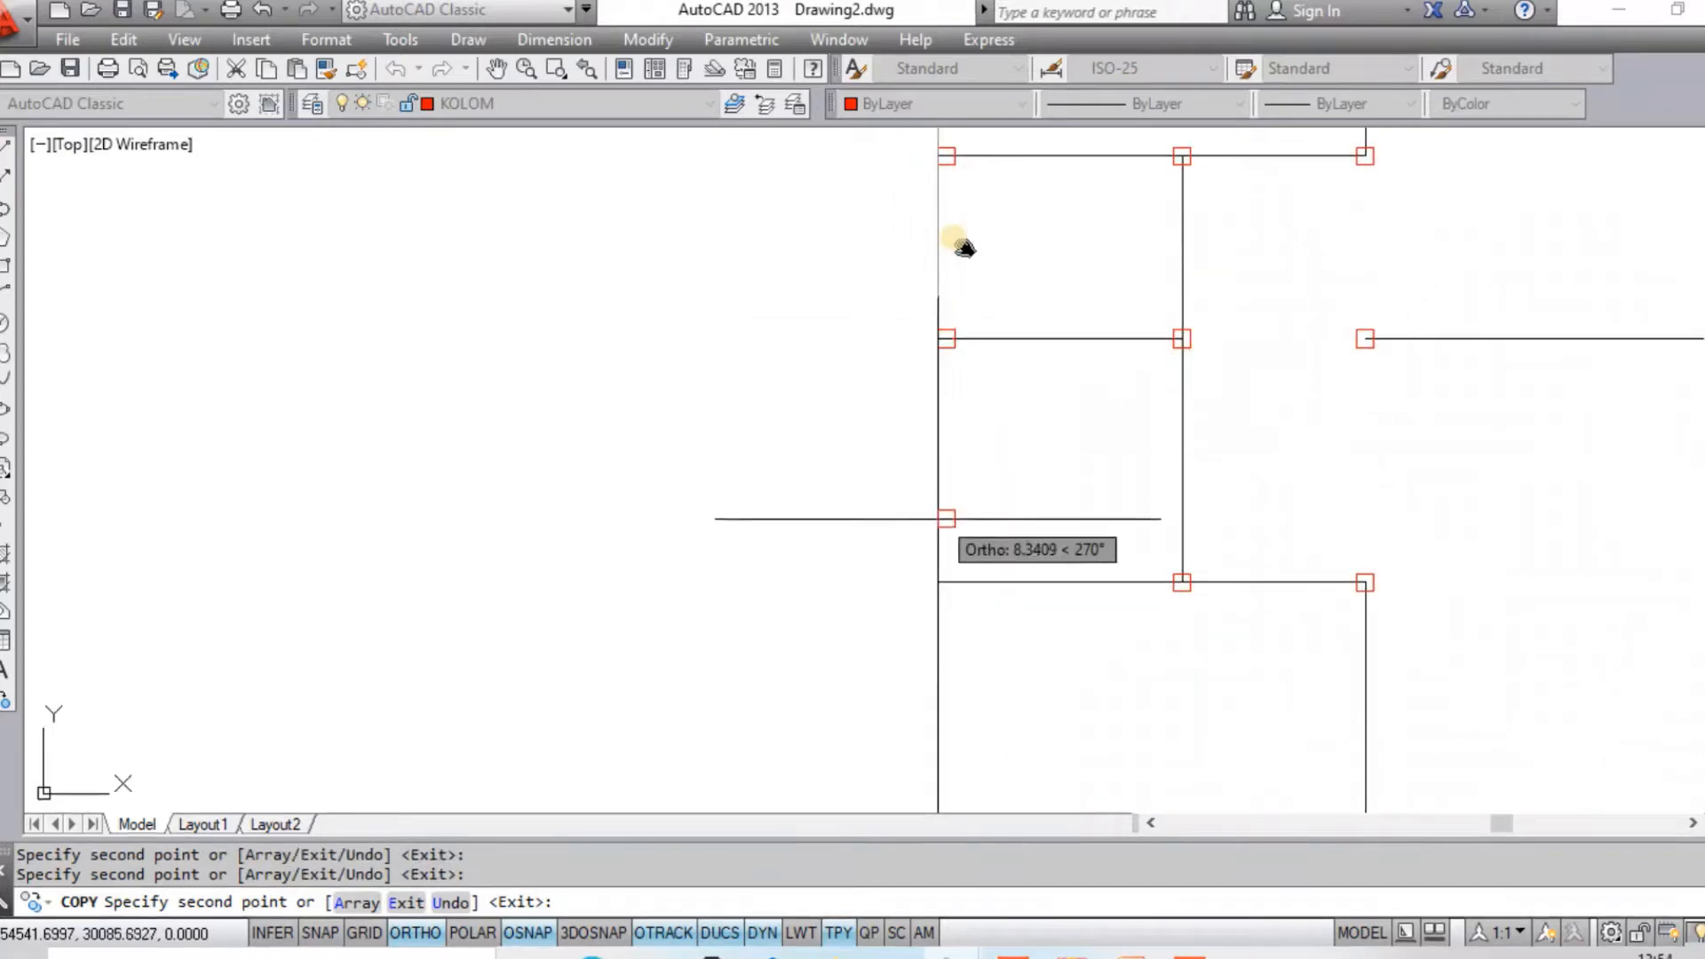
left_click(938, 582)
scroll(967, 444, "down", 1)
middle_click_drag(967, 445, 940, 229)
scroll(933, 346, "down", 1)
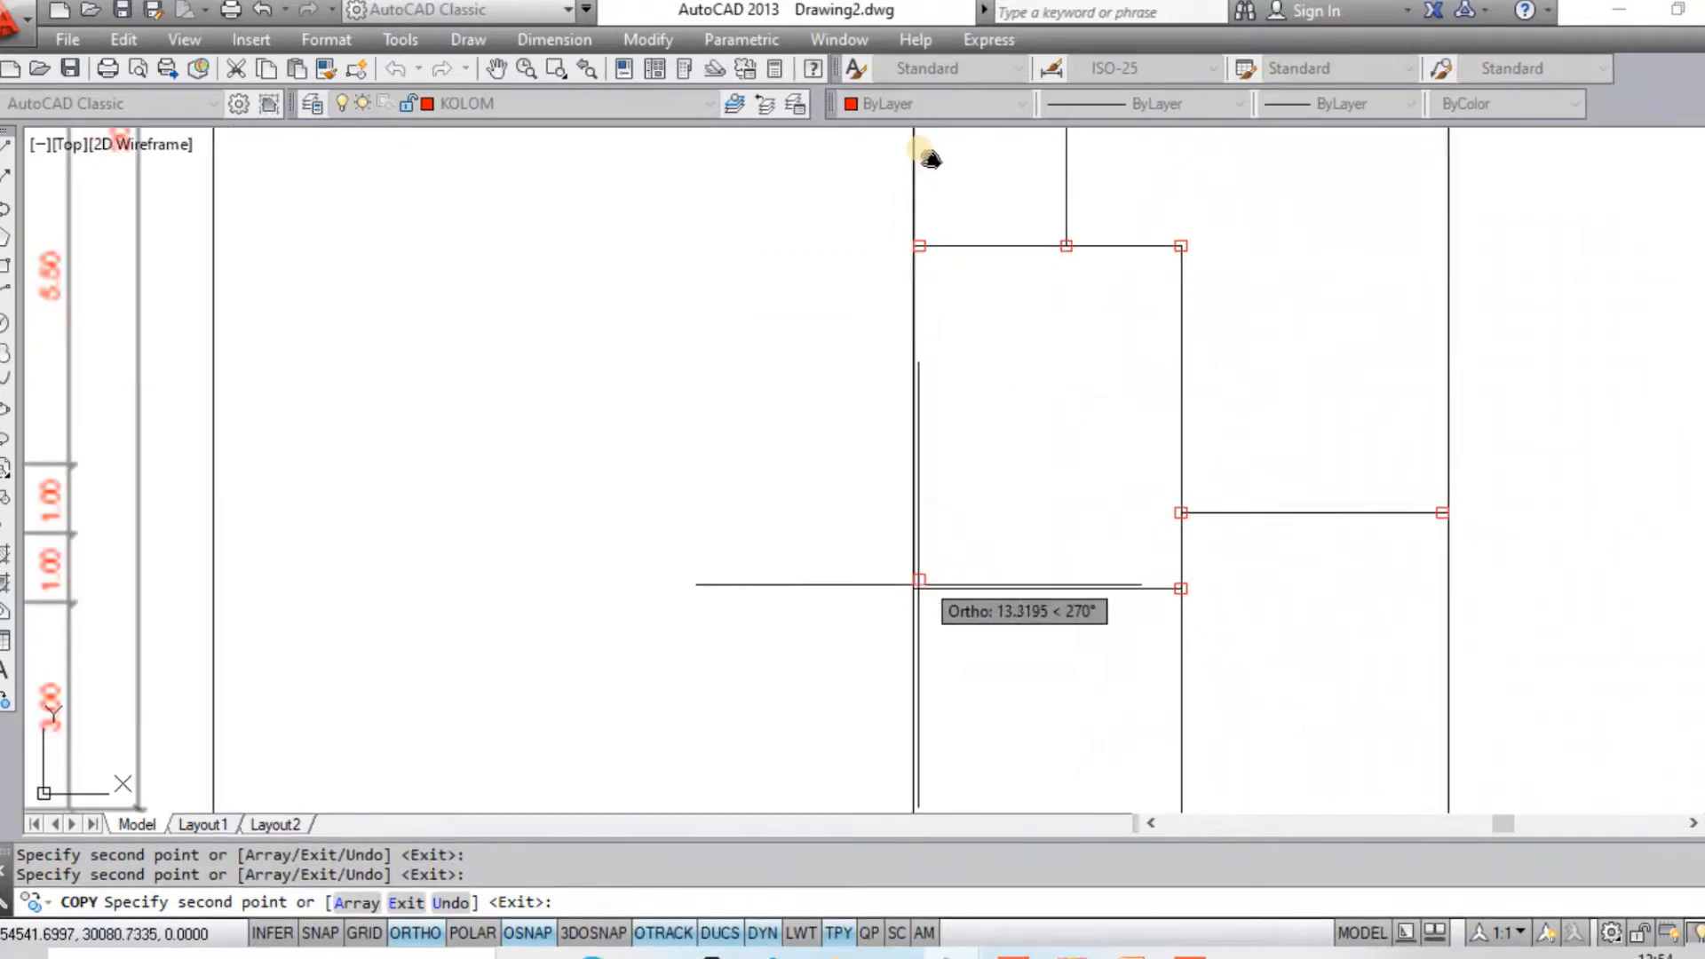
scroll(914, 582, "down", 2)
middle_click_drag(949, 373, 1022, 281)
key("Escape")
Compare the carport and garden area of the reference plan with the lower part of the new plan.
scroll(602, 524, "up", 4)
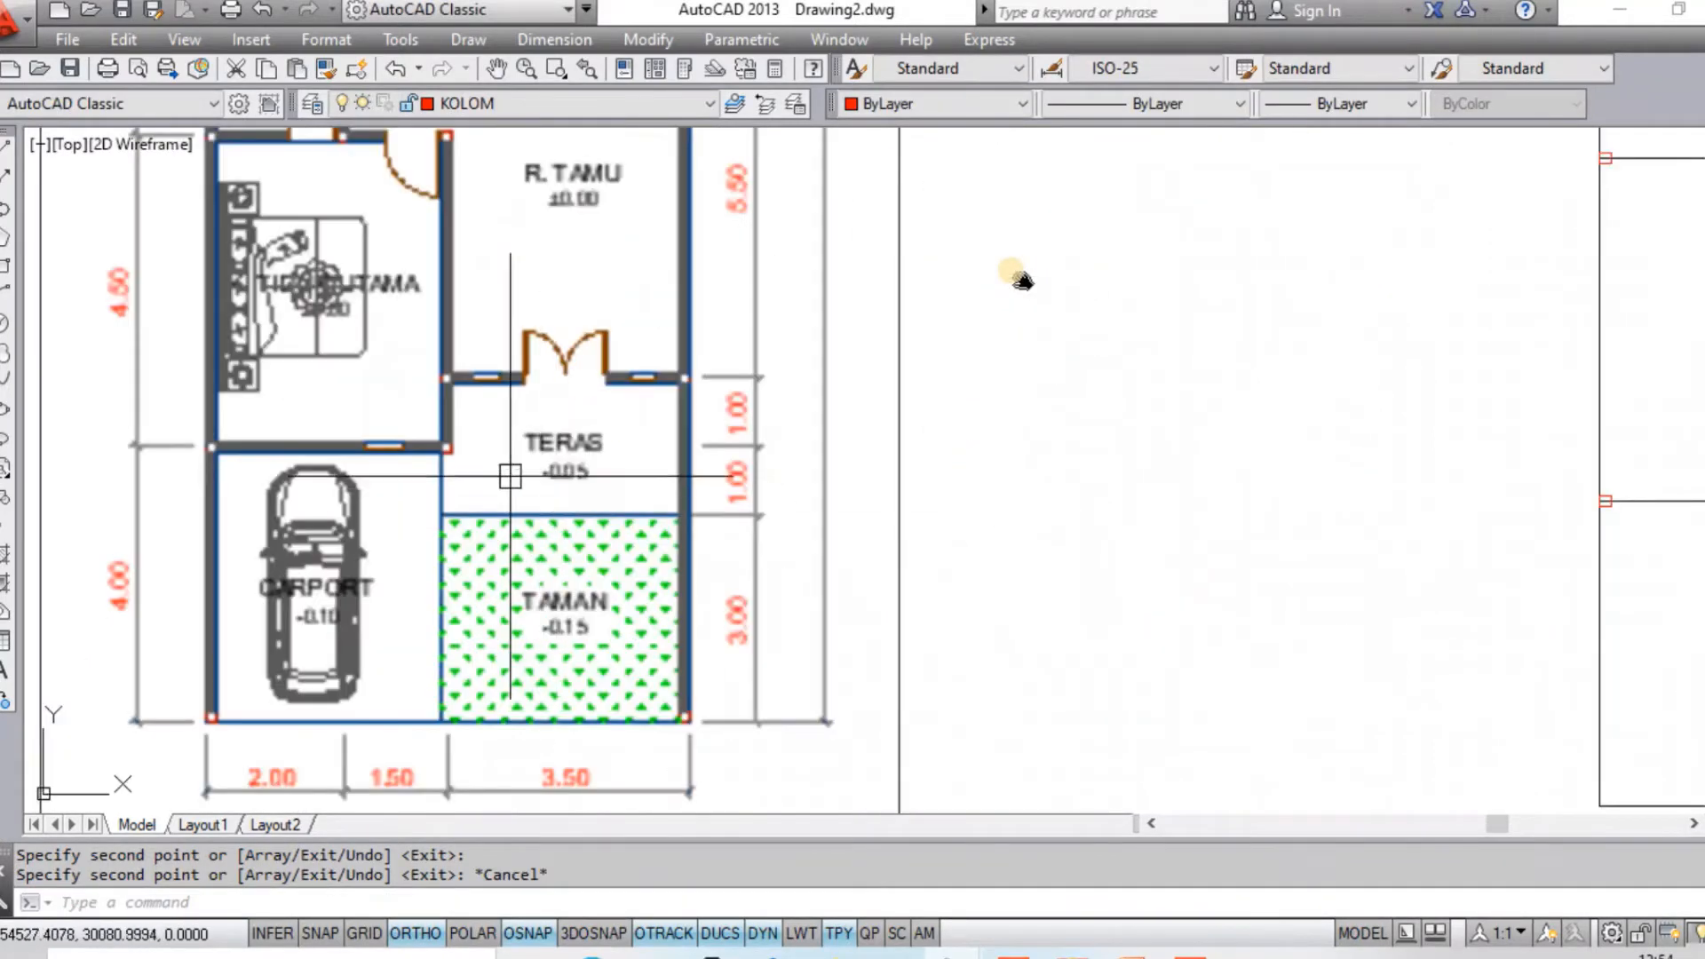
scroll(656, 491, "down", 2)
middle_click_drag(1199, 561, 925, 573)
scroll(1136, 560, "up", 1)
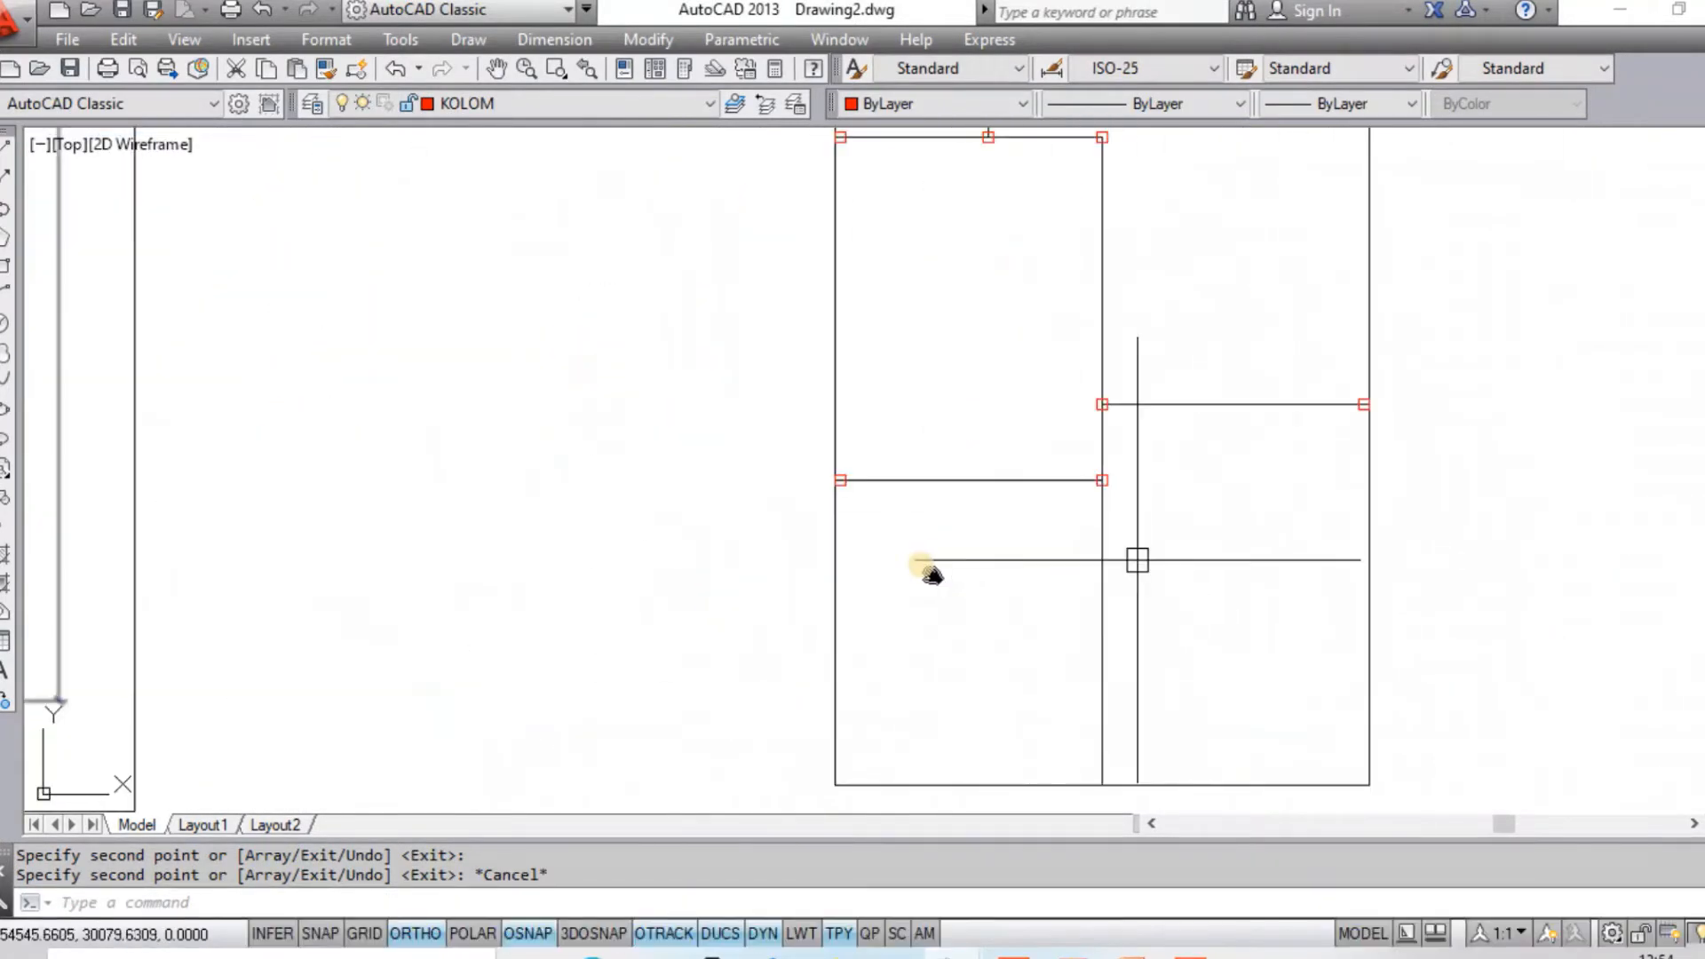
Offset the terrace's upper axis line 2 units downward to create the boundary line above the garden.
scroll(1146, 559, "down", 1)
middle_click_drag(1142, 560, 1155, 560)
key("Return")
type("1")
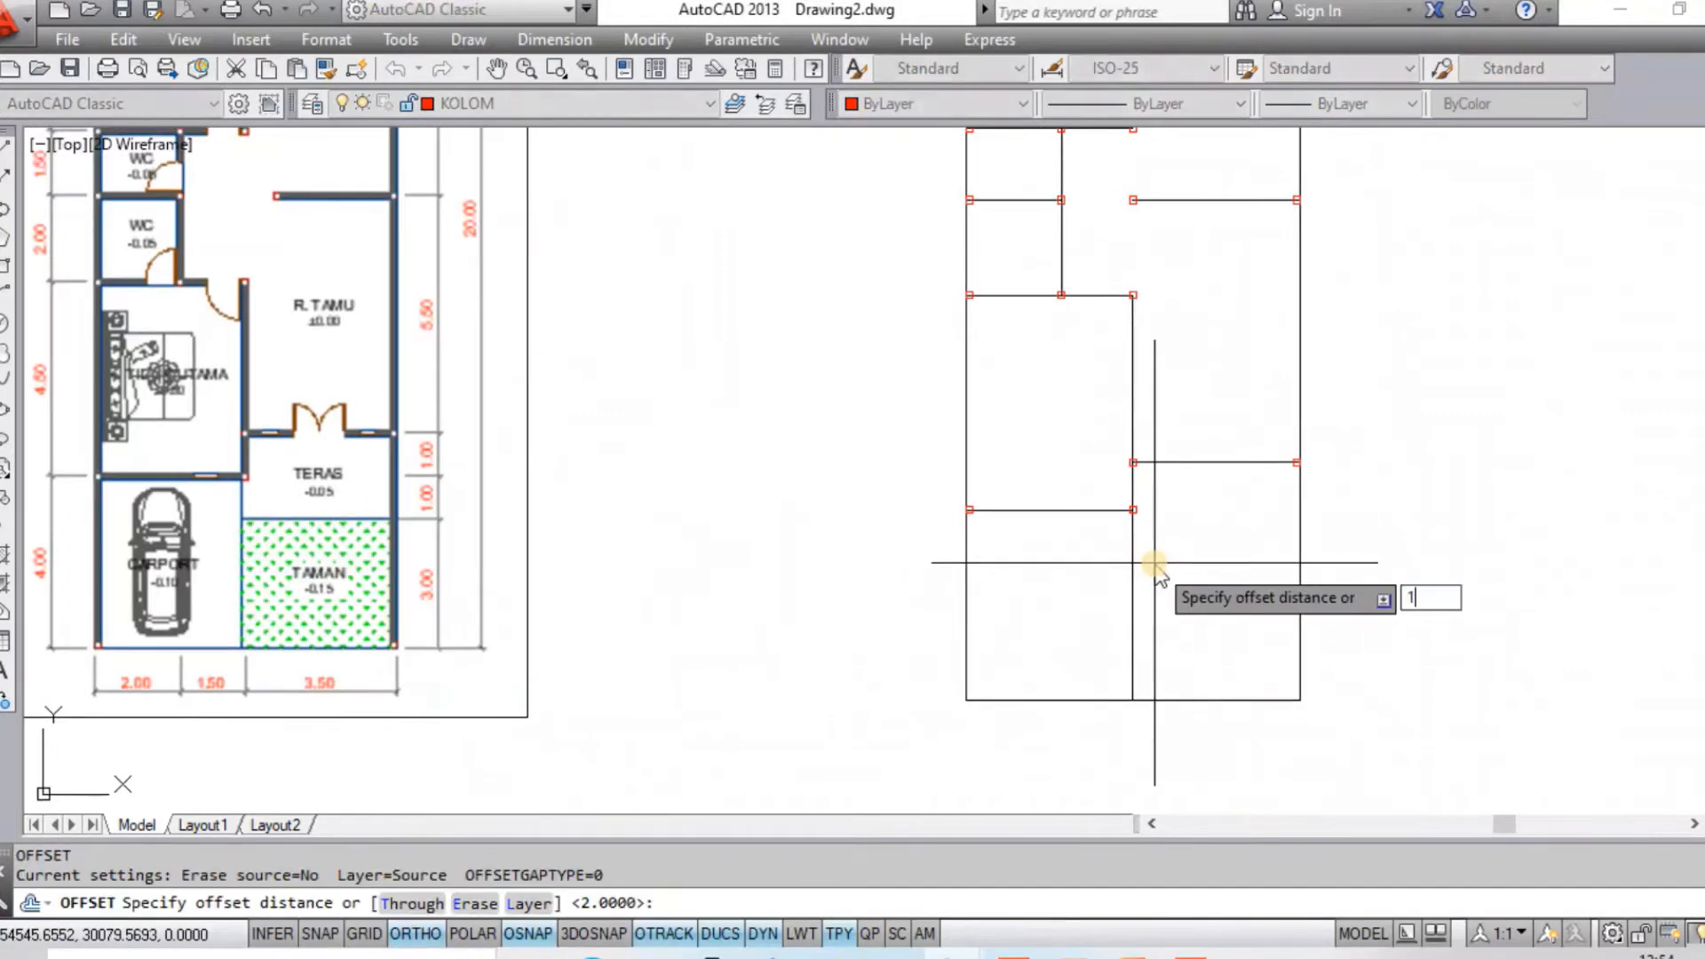
key("Return")
left_click(1154, 533)
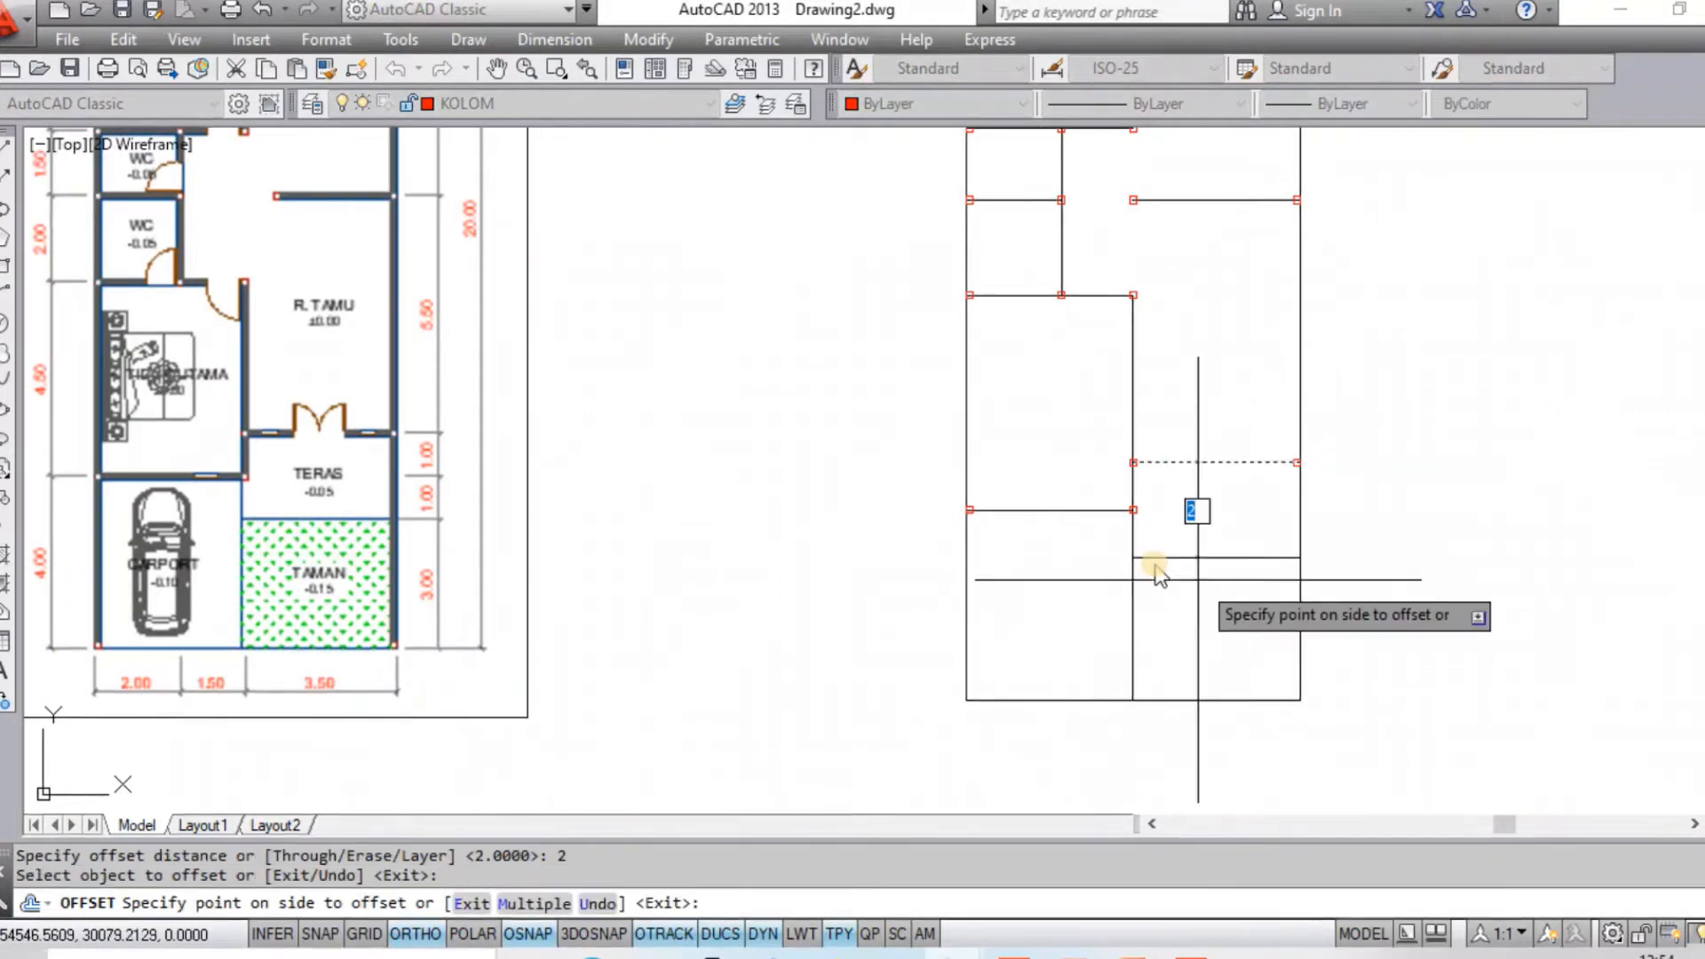
left_click(1195, 573)
key("Escape")
key("Escape")
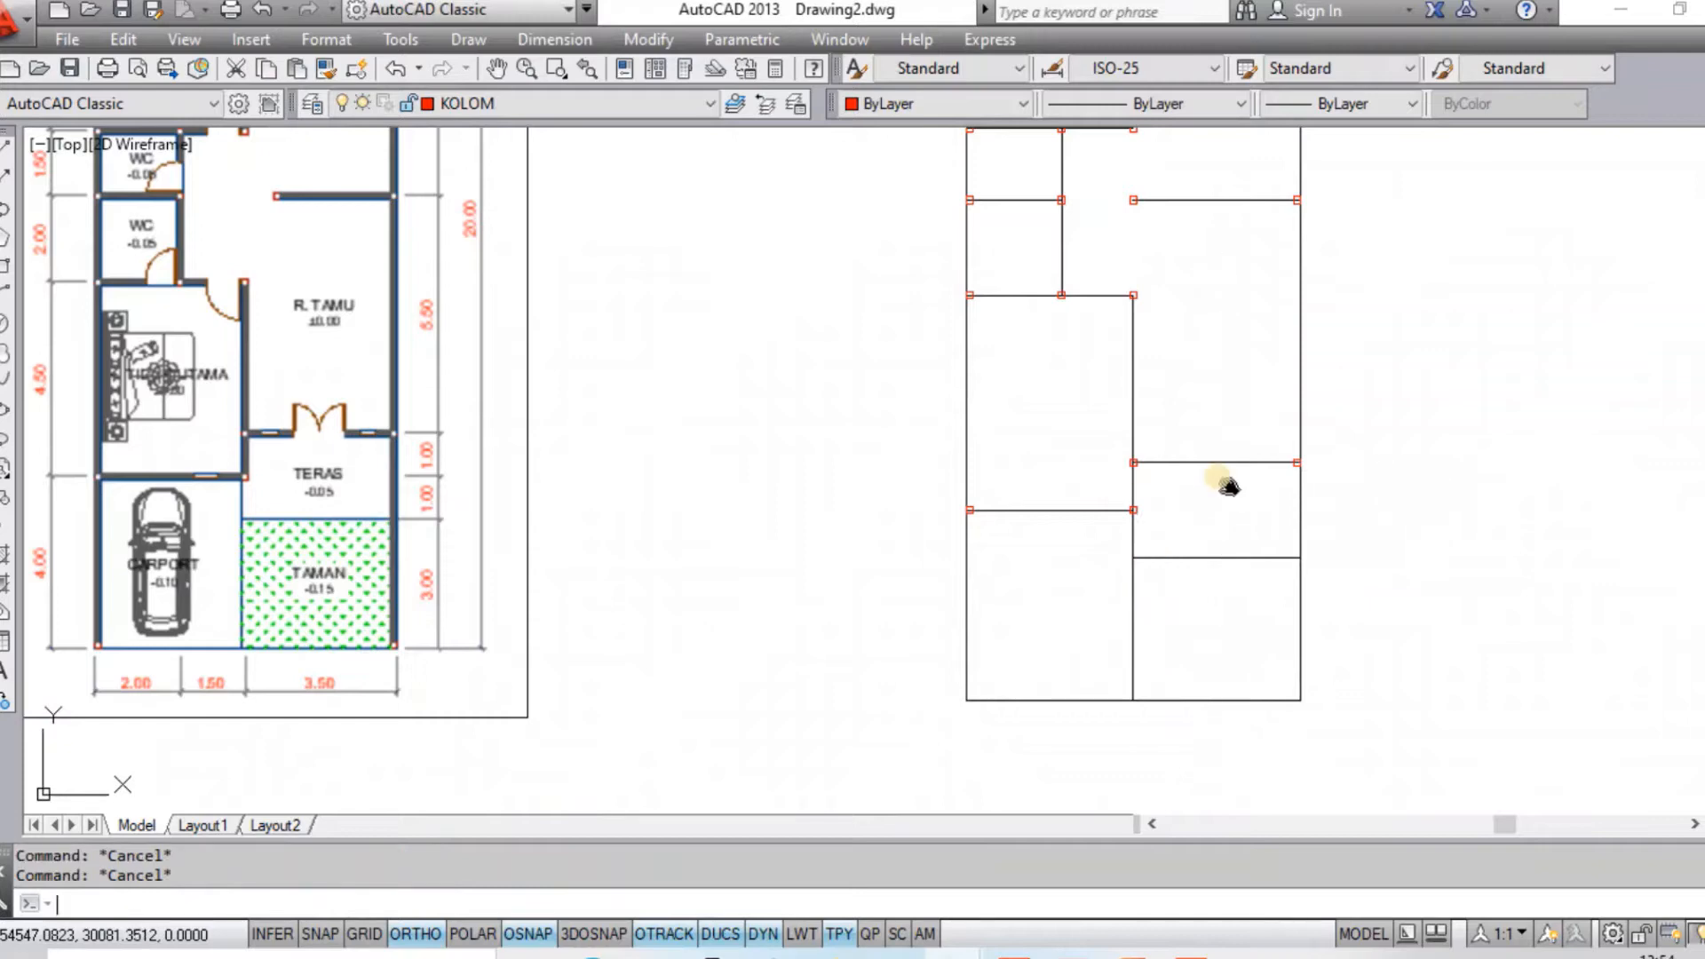
Make KUSEN the current layer.
middle_click_drag(1225, 483, 1319, 634)
mouse_move(1279, 364)
middle_mouse_down()
mouse_move(1255, 486)
mouse_move(1211, 435)
mouse_move(1142, 430)
mouse_move(1099, 392)
middle_mouse_up()
scroll(1243, 442, "down", 1)
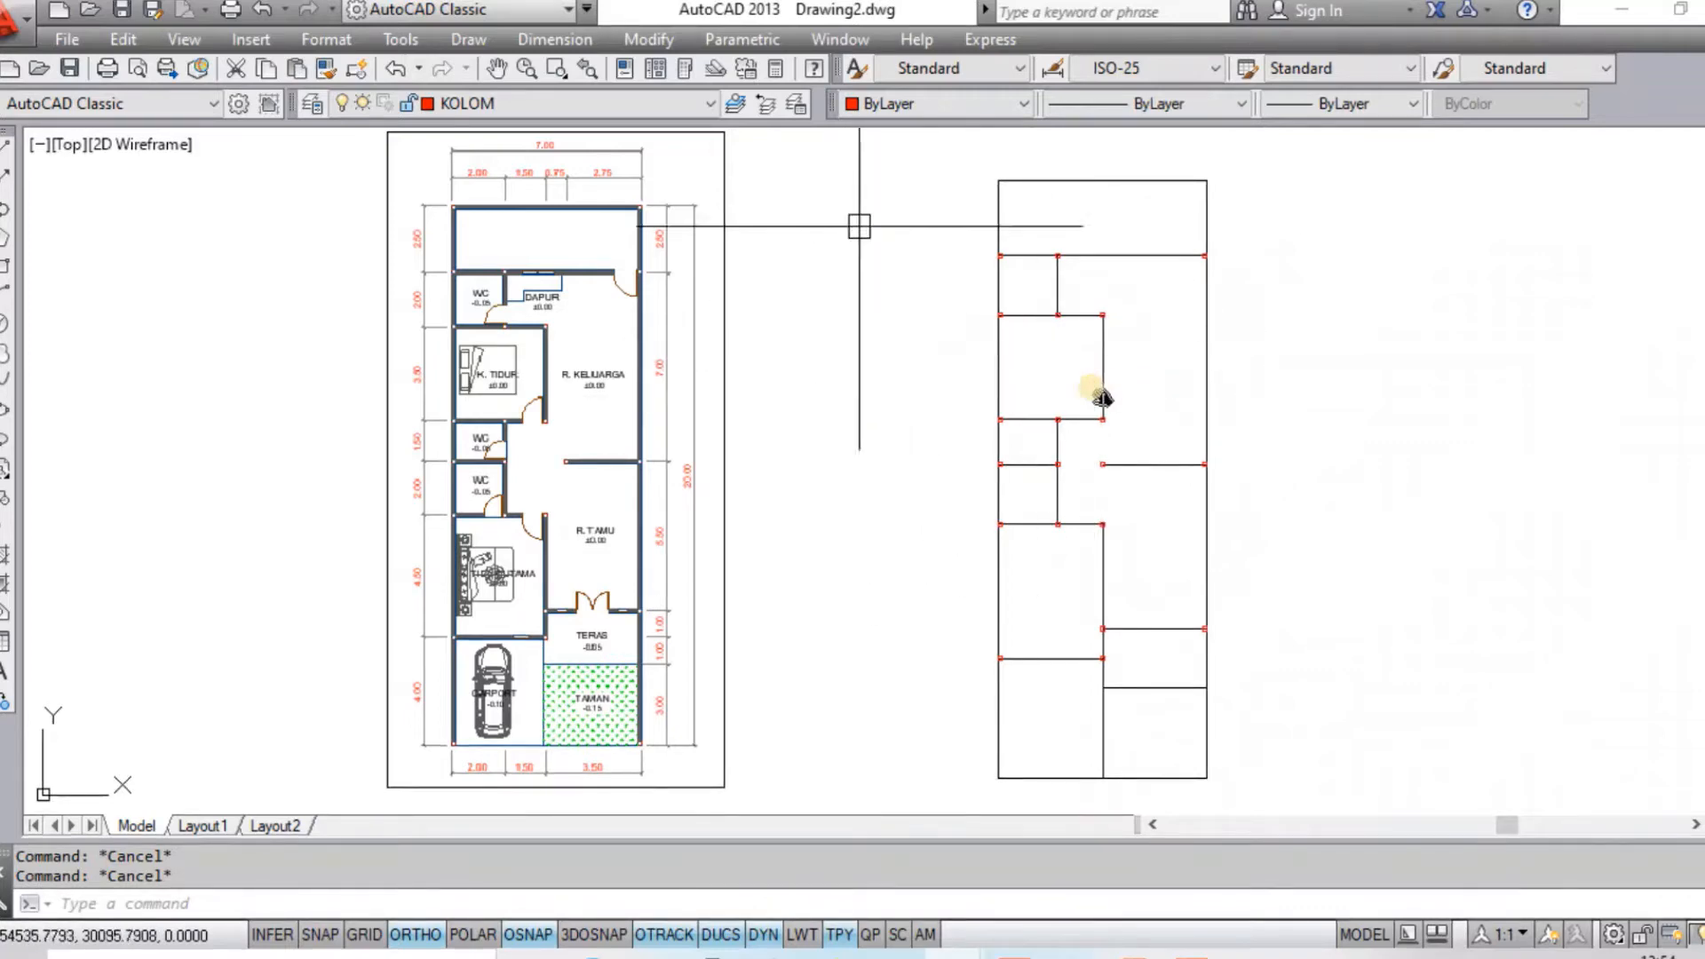
left_click(524, 103)
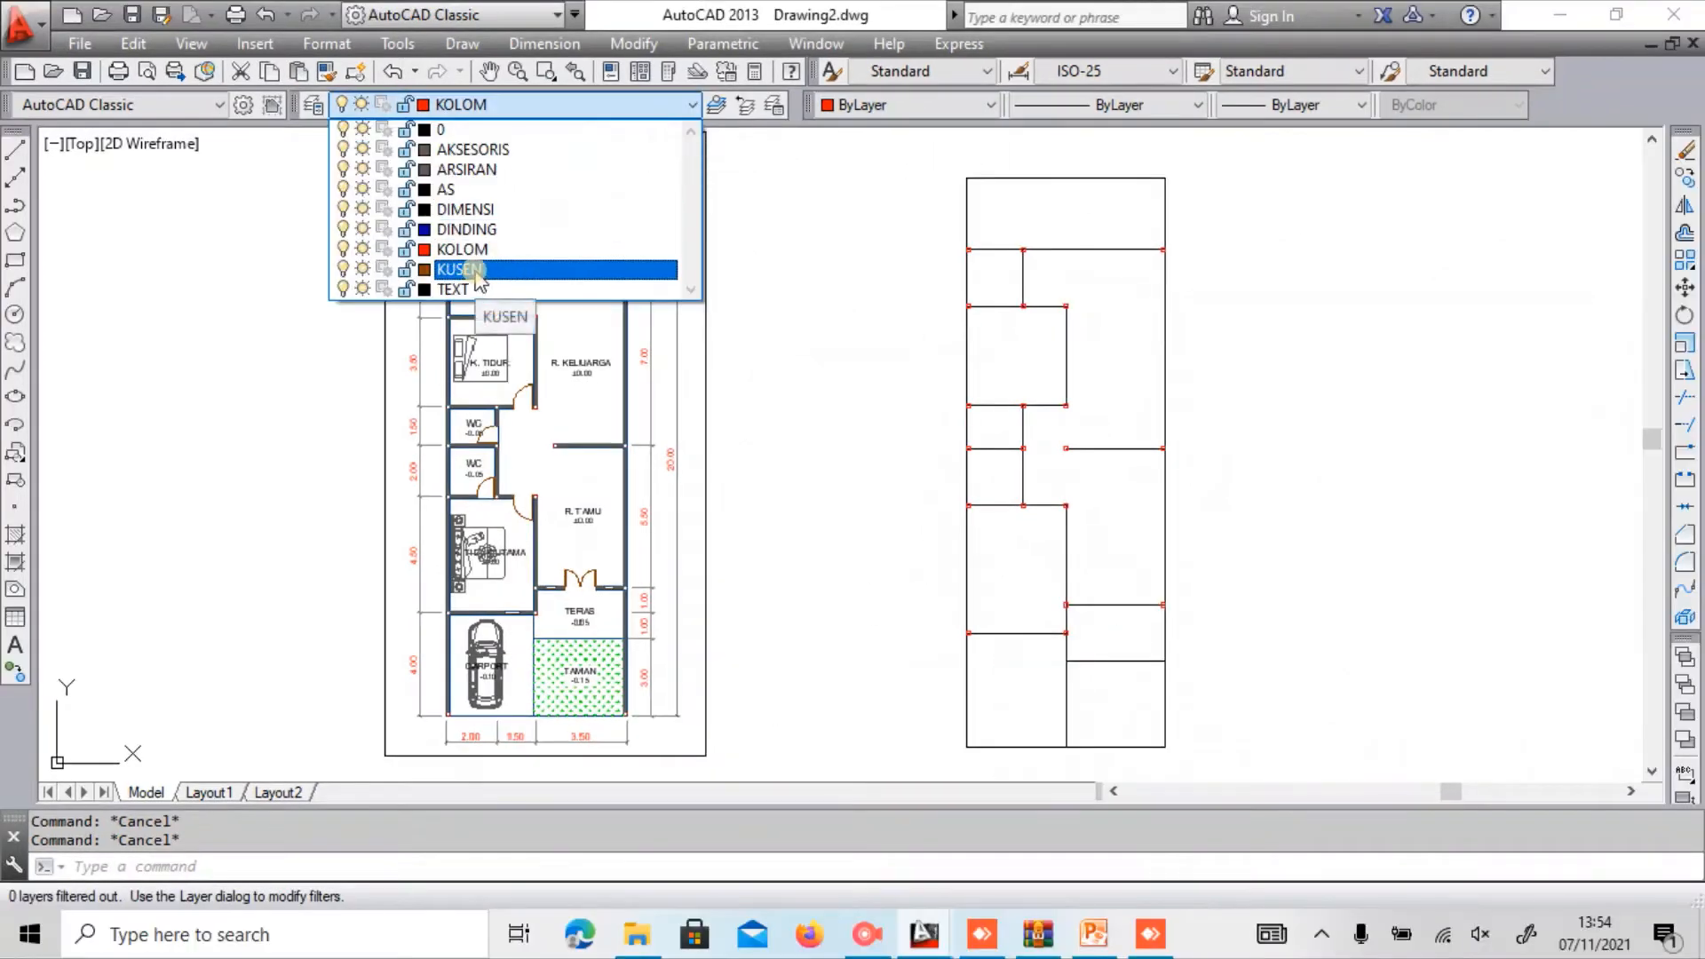
left_click(475, 271)
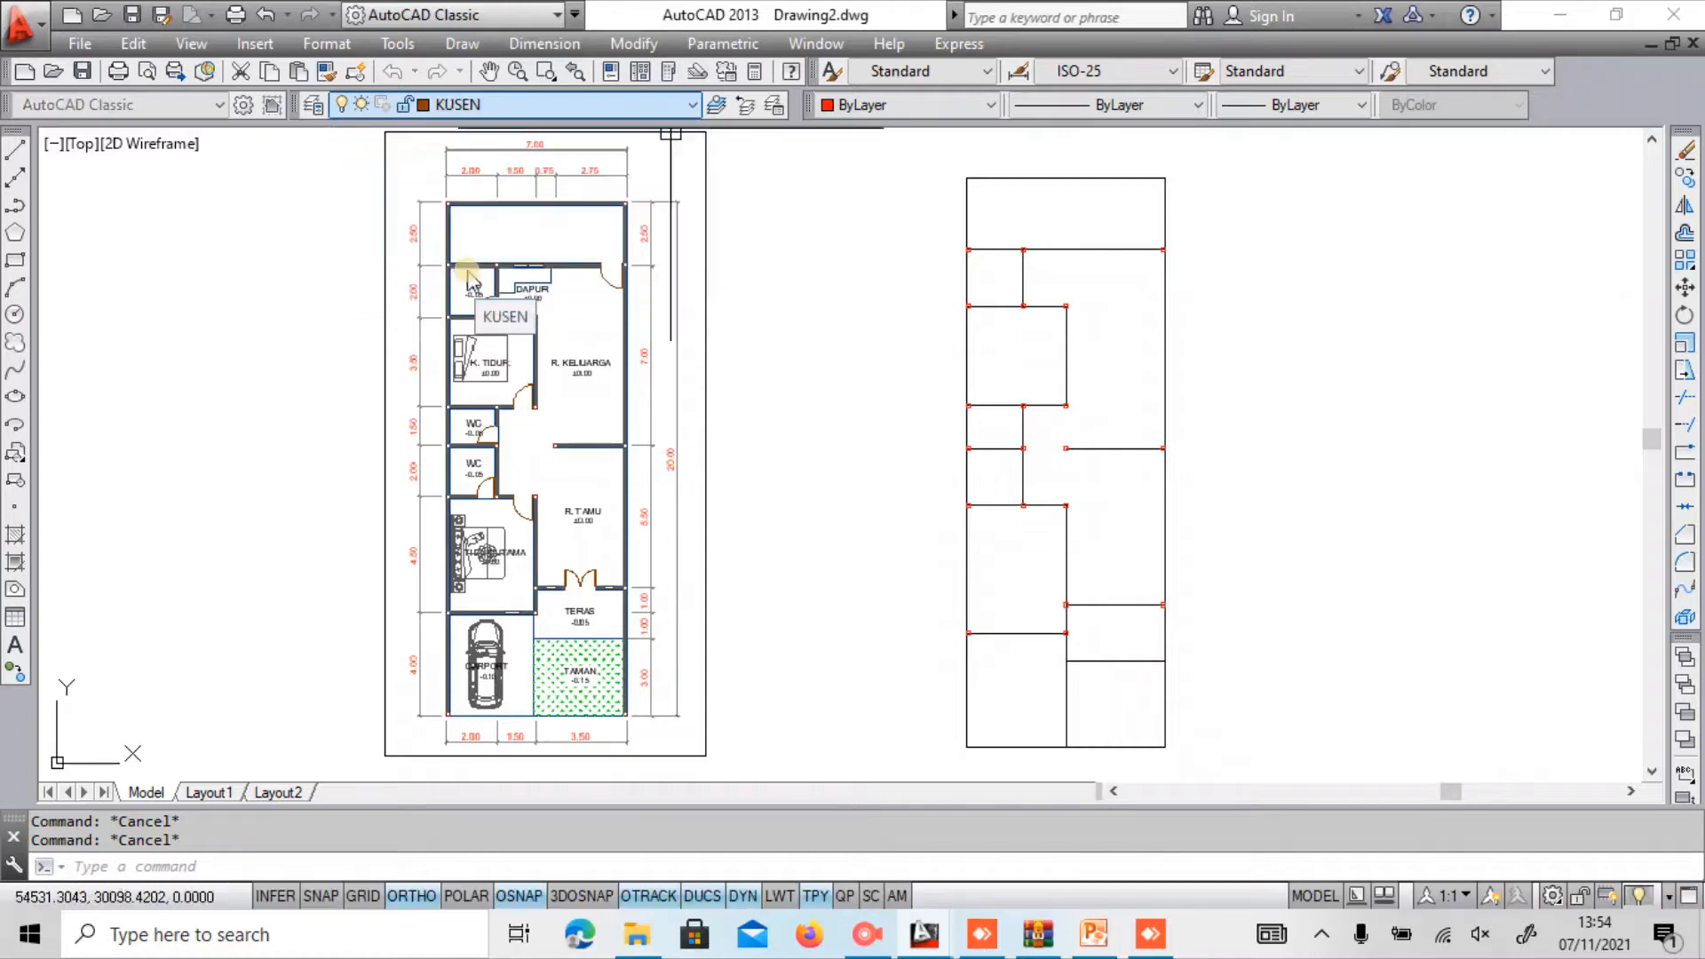
Draw a vertical line 0.14 long in the empty area between the reference plan and the new plan.
middle_click_drag(1181, 430, 1043, 411)
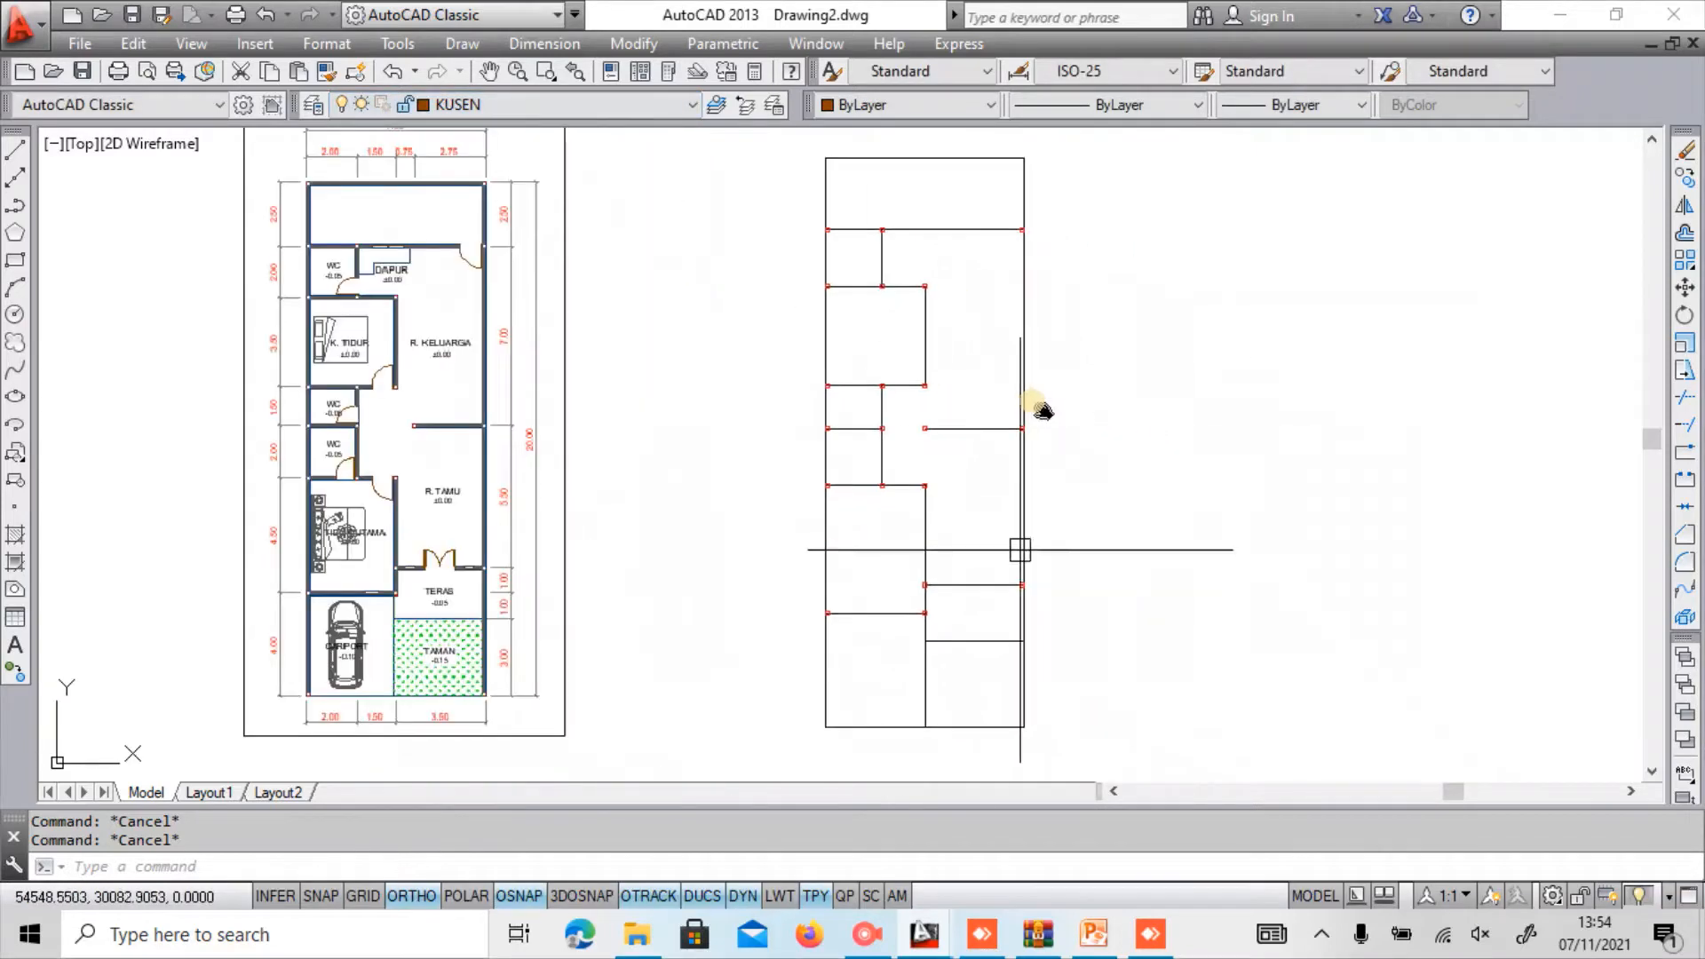
scroll(1042, 408, "up", 2)
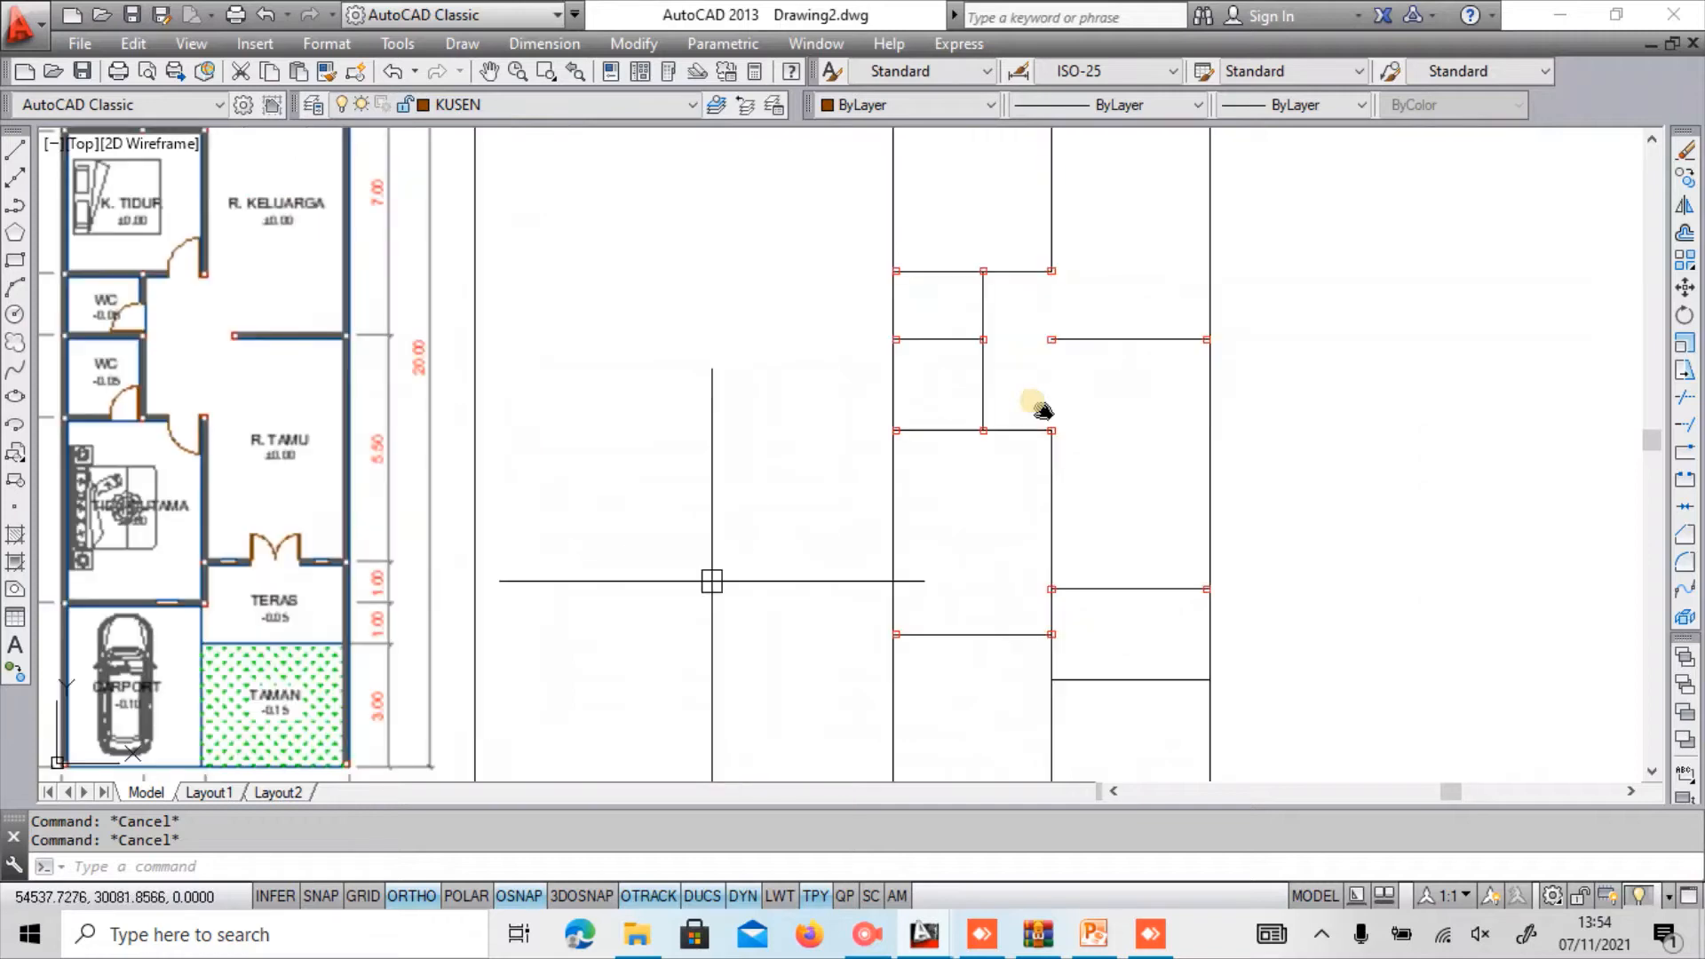
scroll(761, 533, "up", 2)
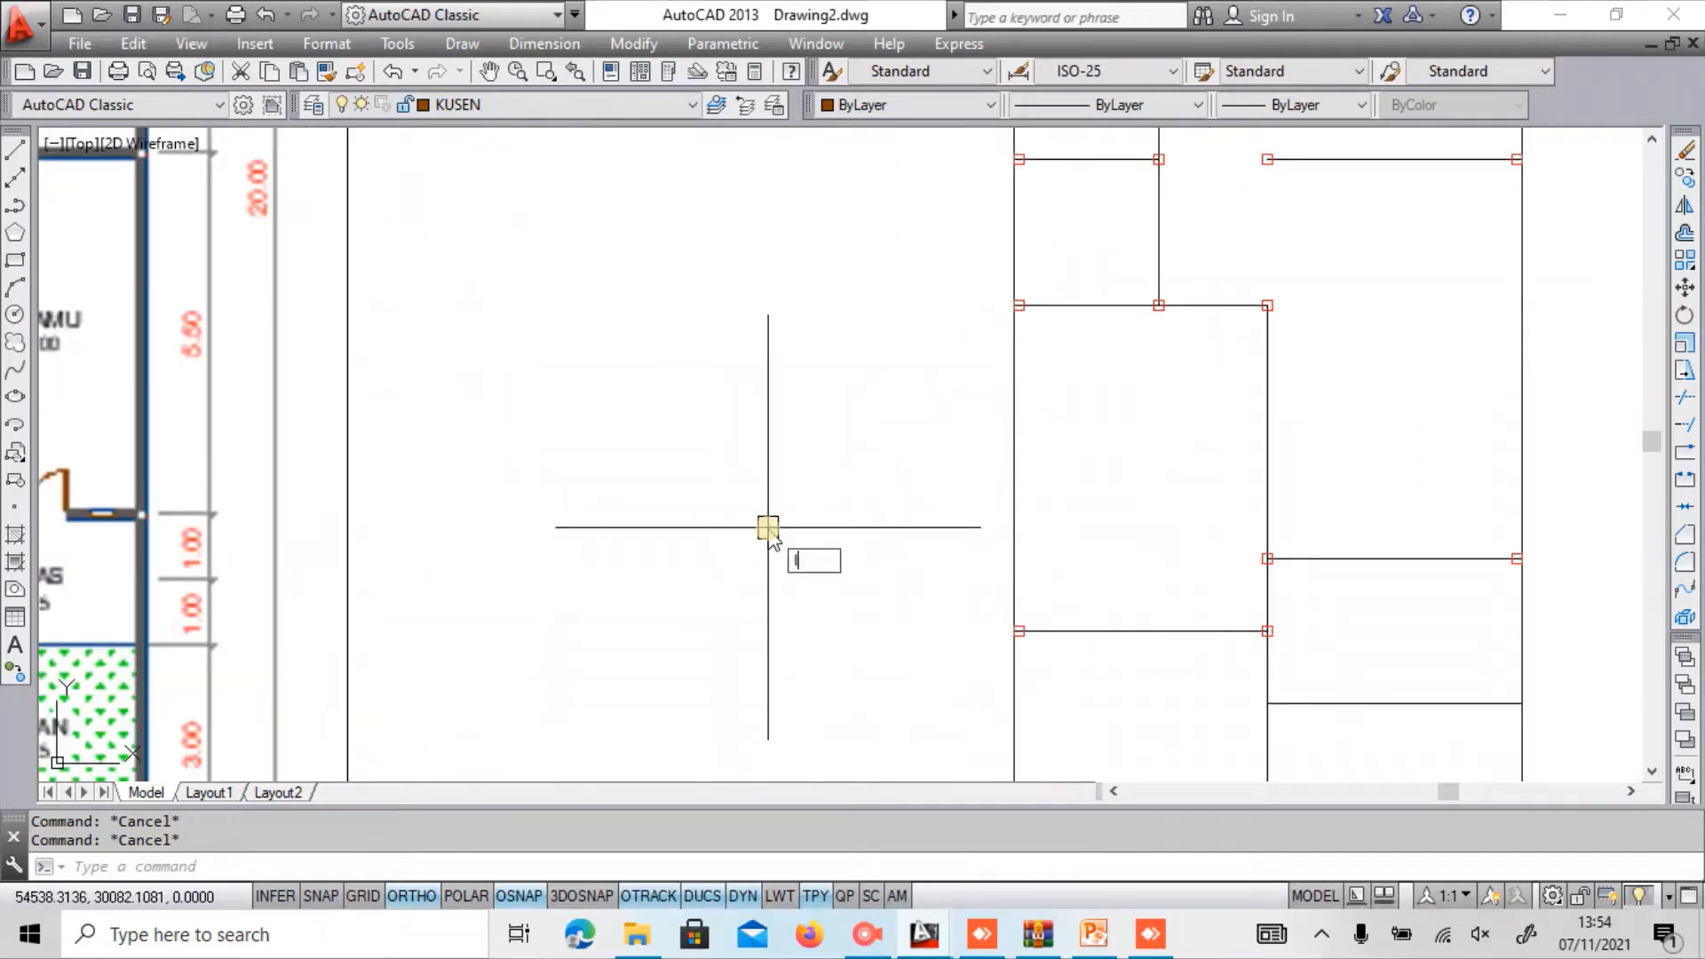
key("Return")
left_click(752, 572)
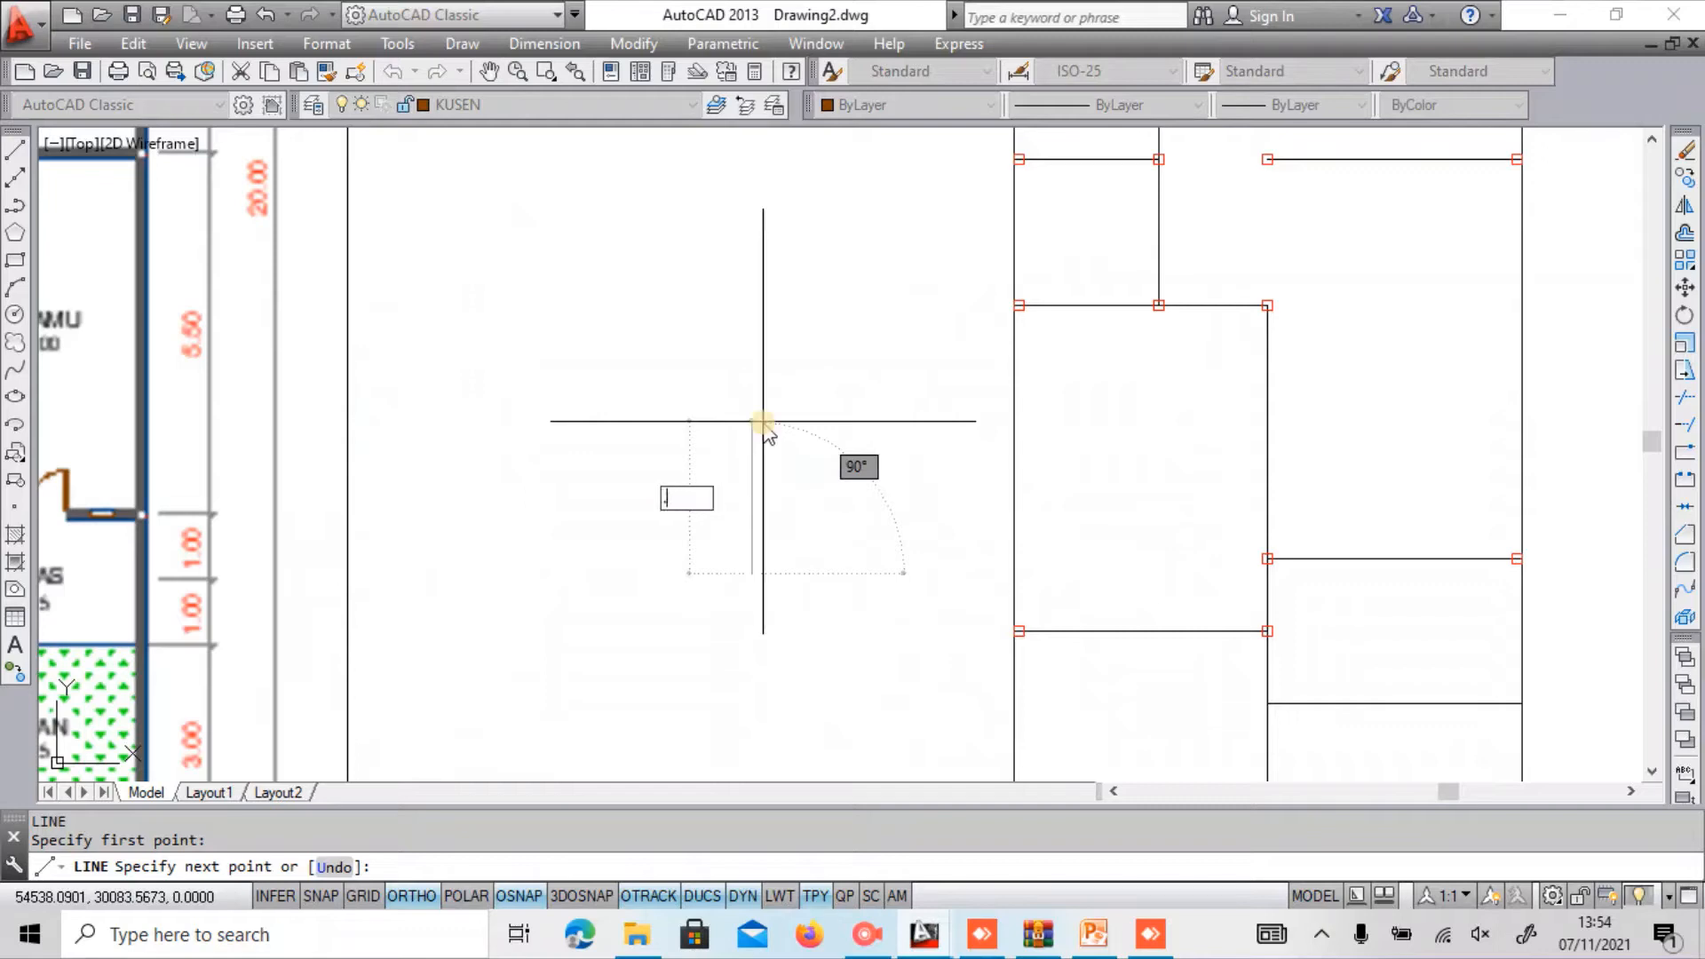
key("Return")
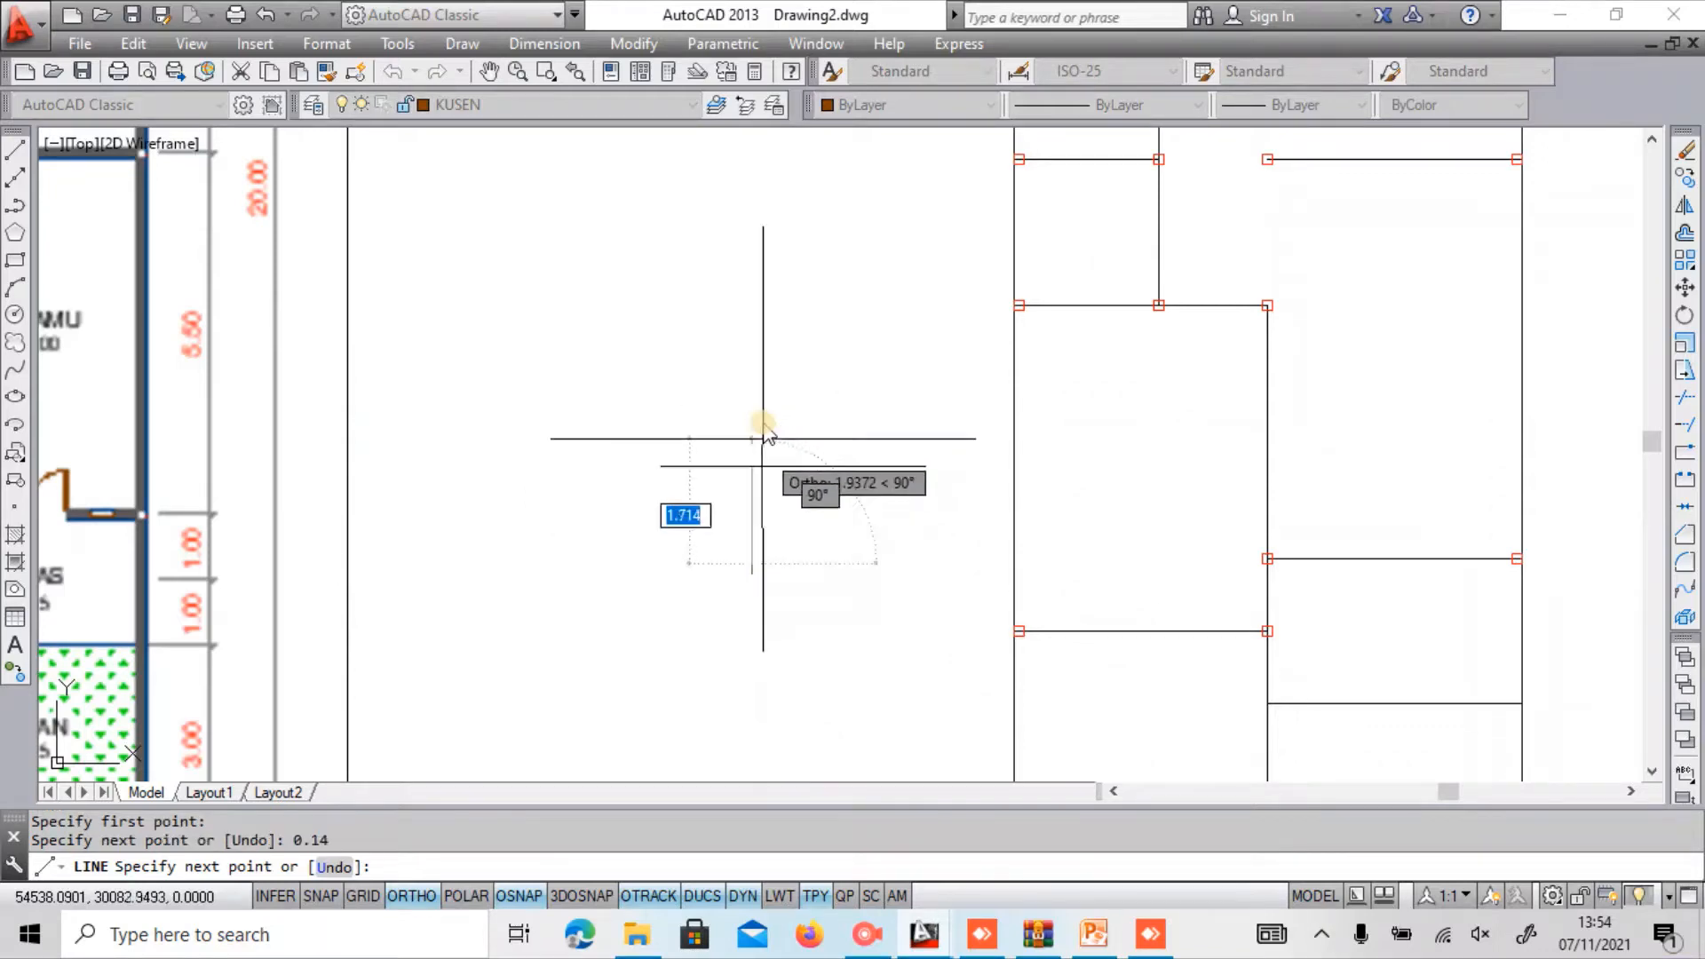
scroll(762, 428, "up", 5)
scroll(765, 473, "up", 2)
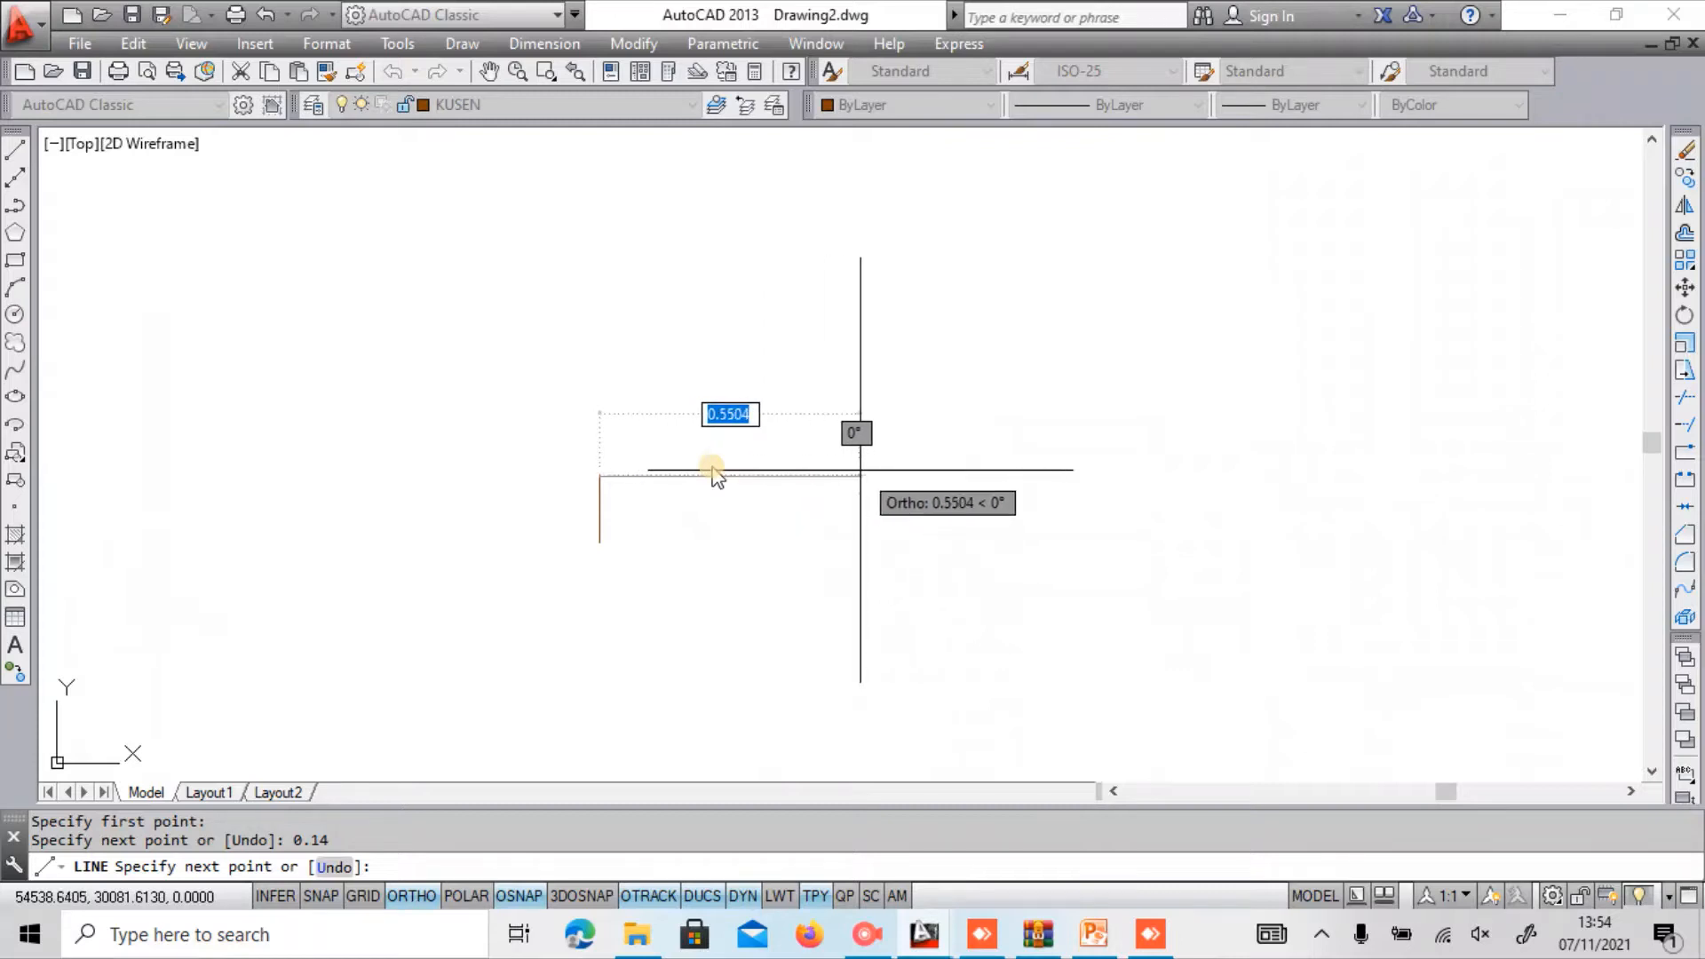
key("Escape")
From the 0.14 line's lower end, draw connected segments 0.05 to the right and 0.11 upward.
key("Return")
double_click(600, 542)
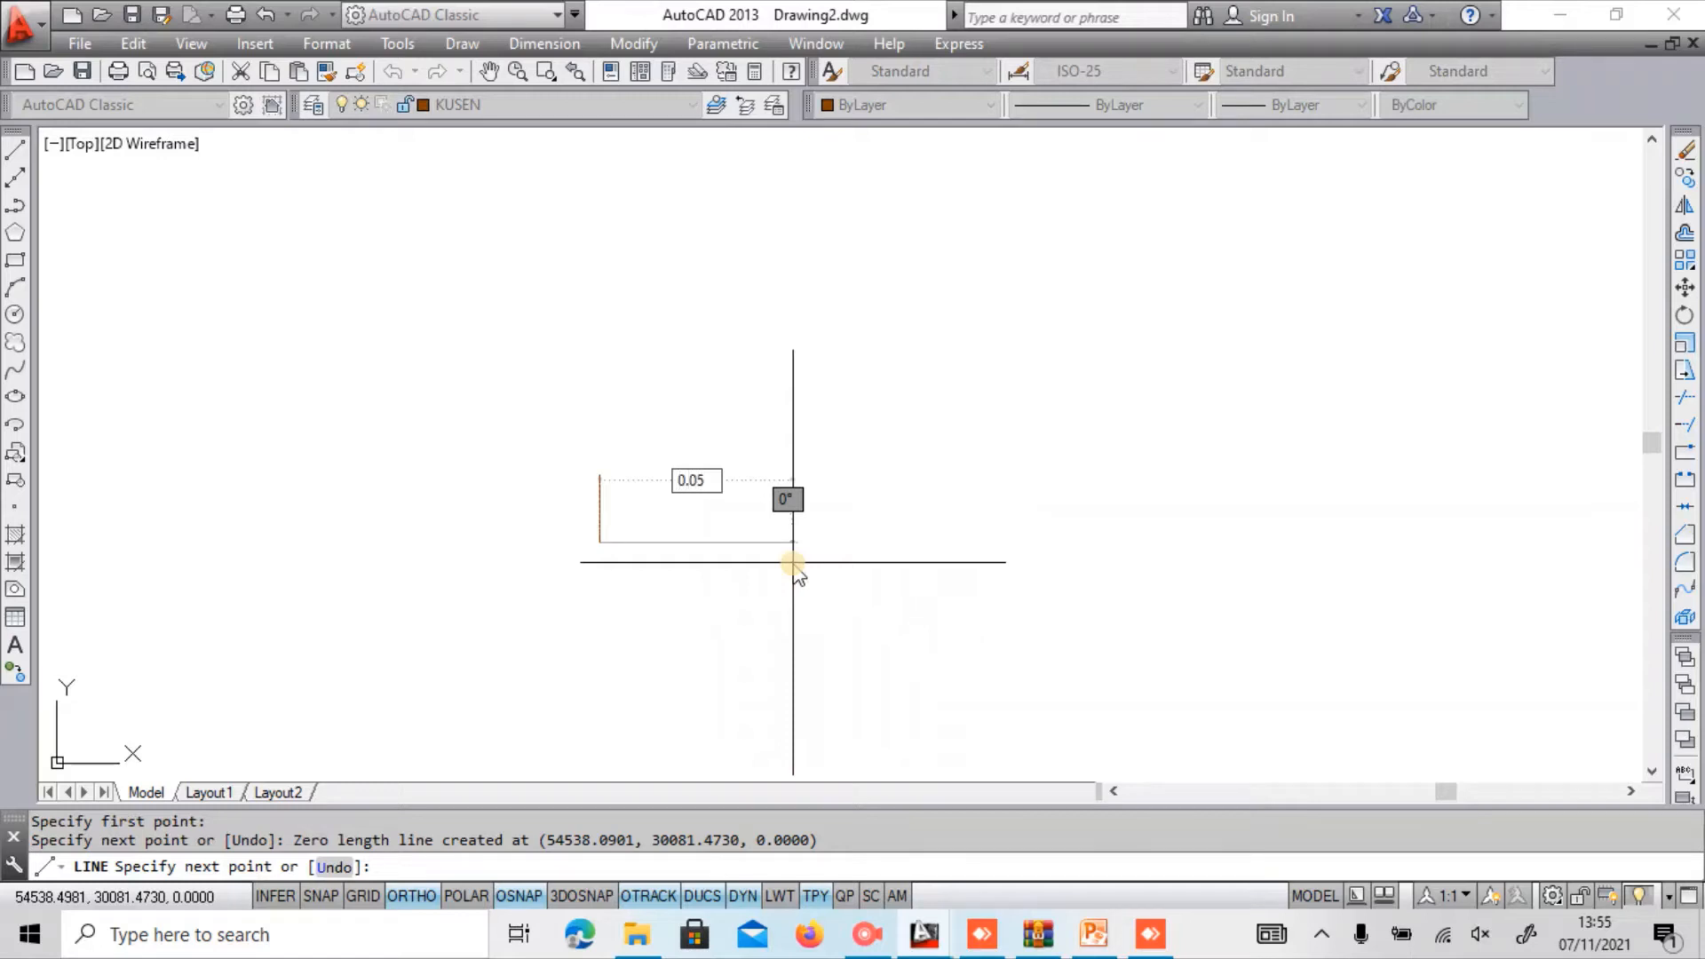
key("Return")
scroll(677, 436, "up", 2)
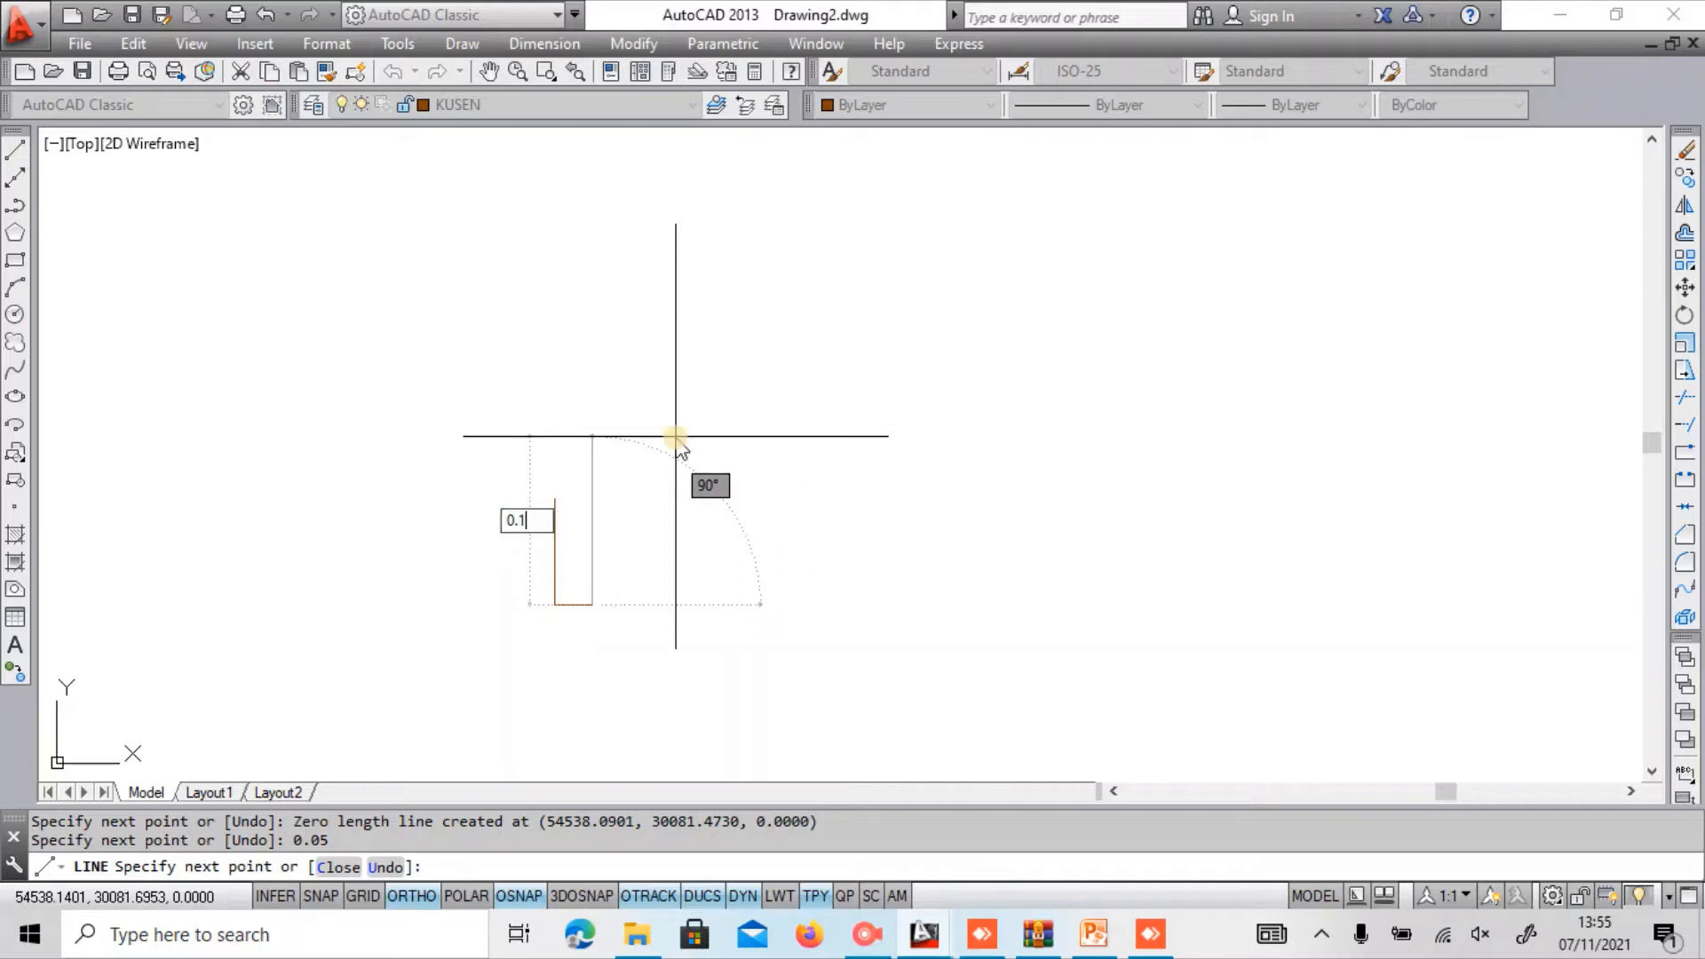
key("Return")
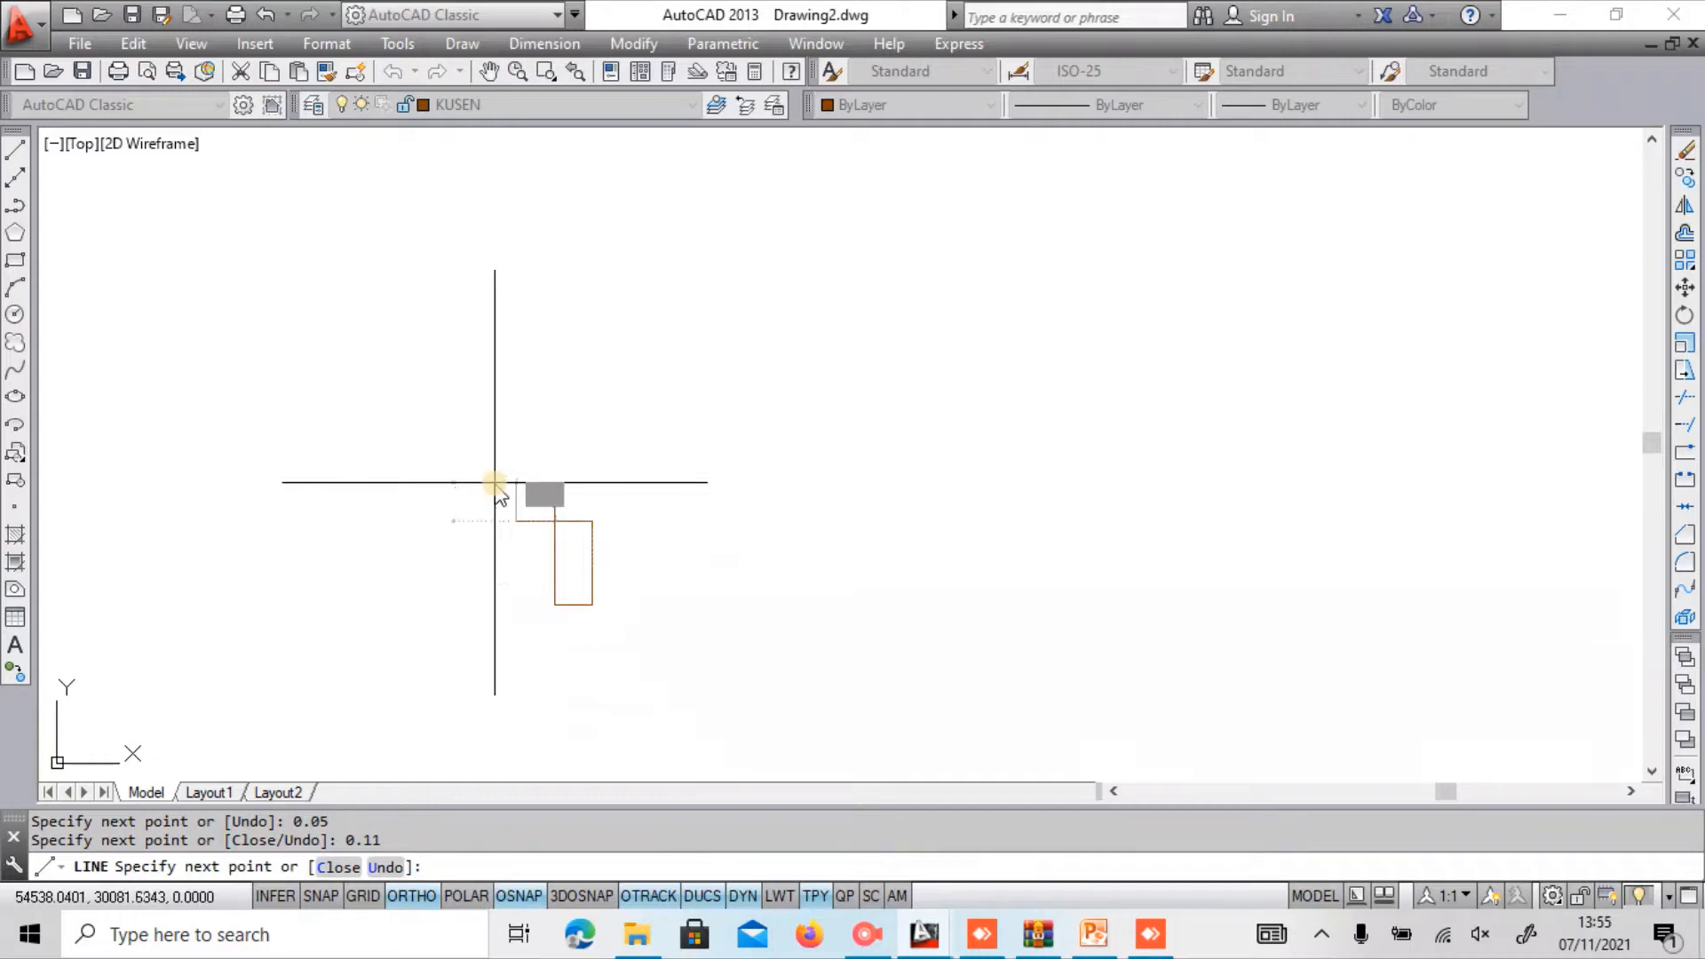
Undo the misplaced segment, then complete the stepped frame profile with segments 0.01 left, 0.03 up and across to the 0.14 line's upper end.
key("ctrl+z")
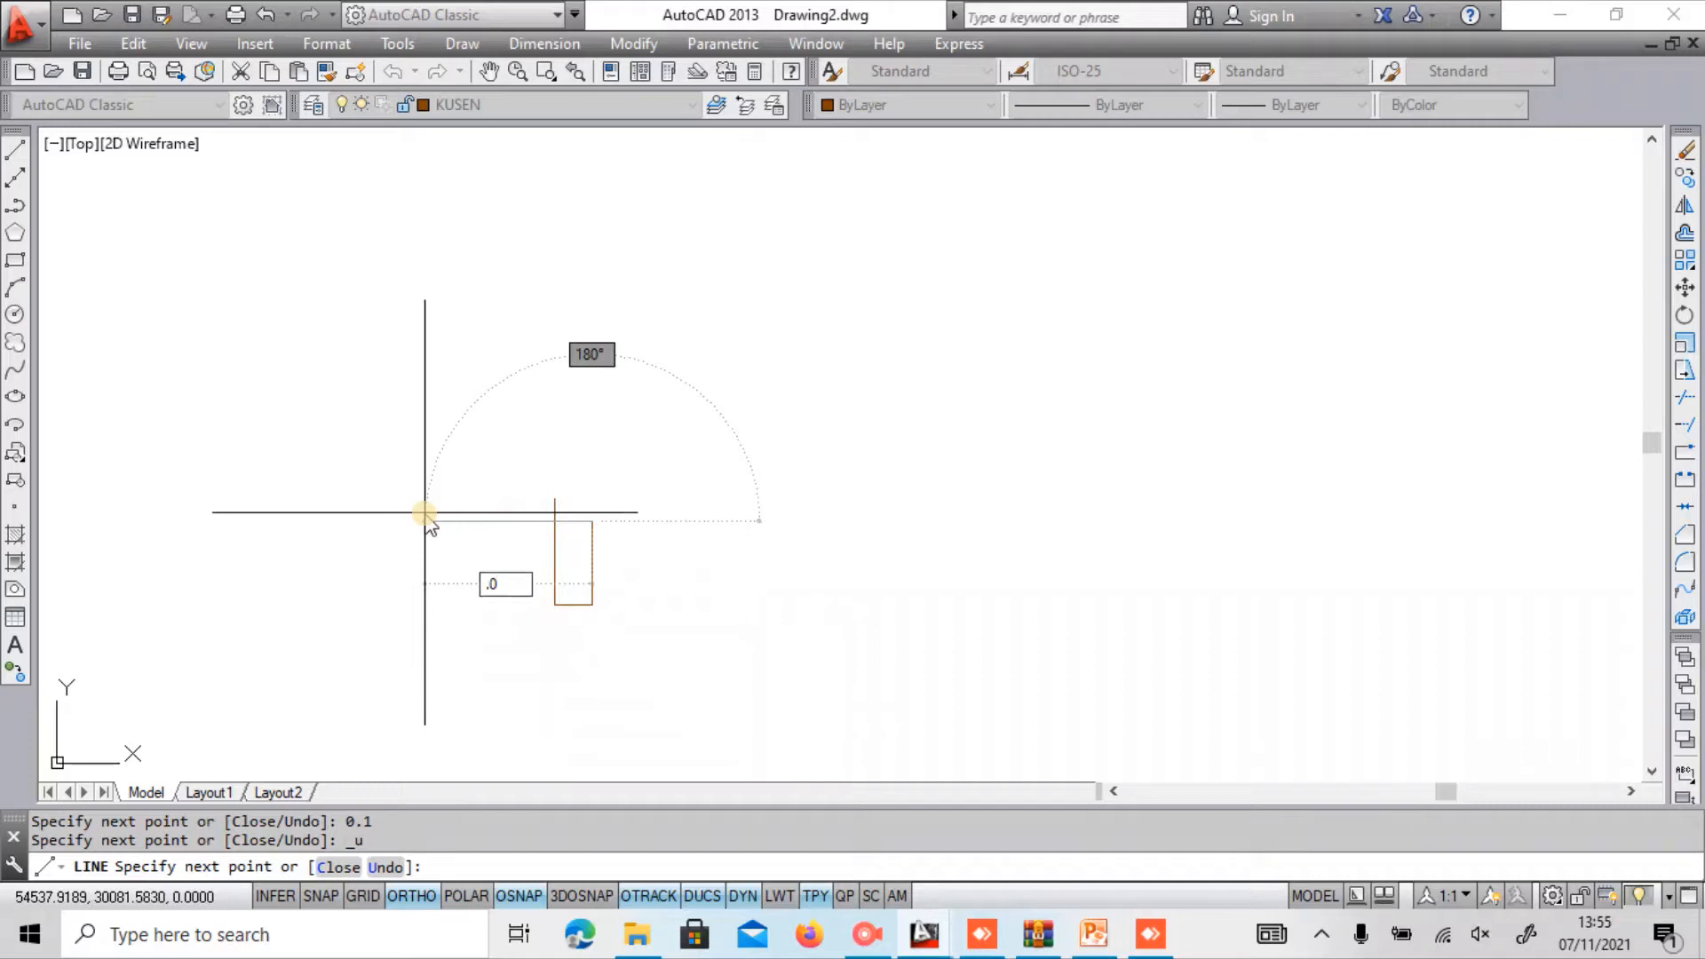
key("Return")
scroll(622, 471, "up", 3)
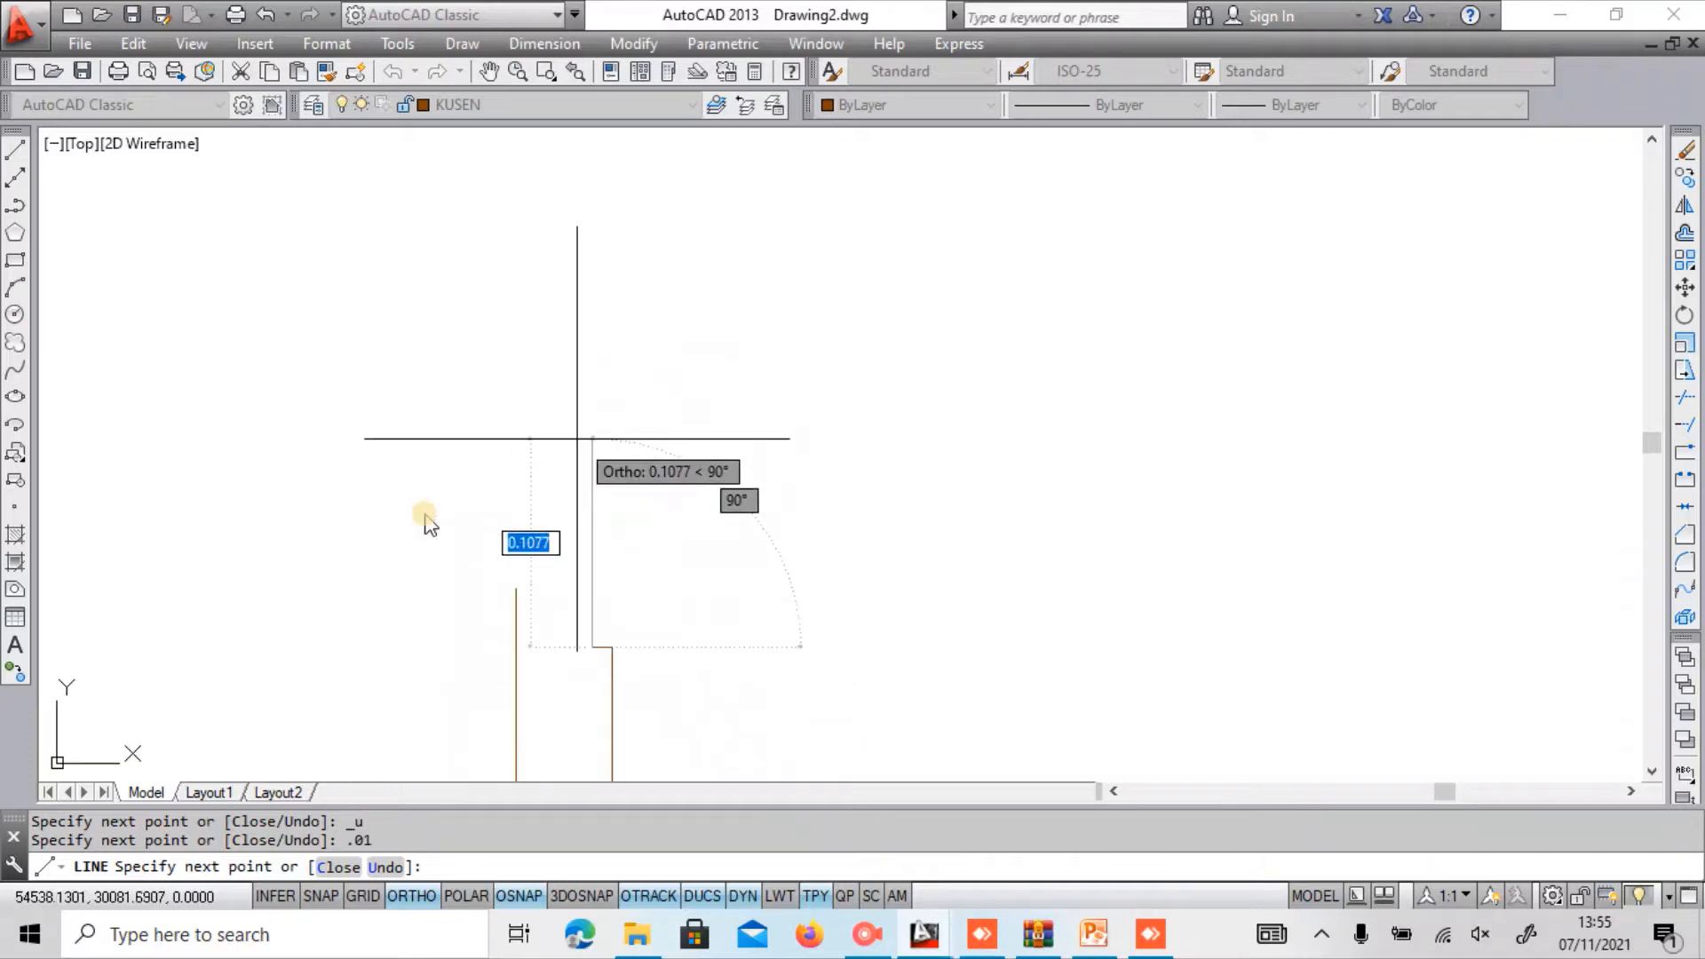
middle_click_drag(585, 444, 585, 416)
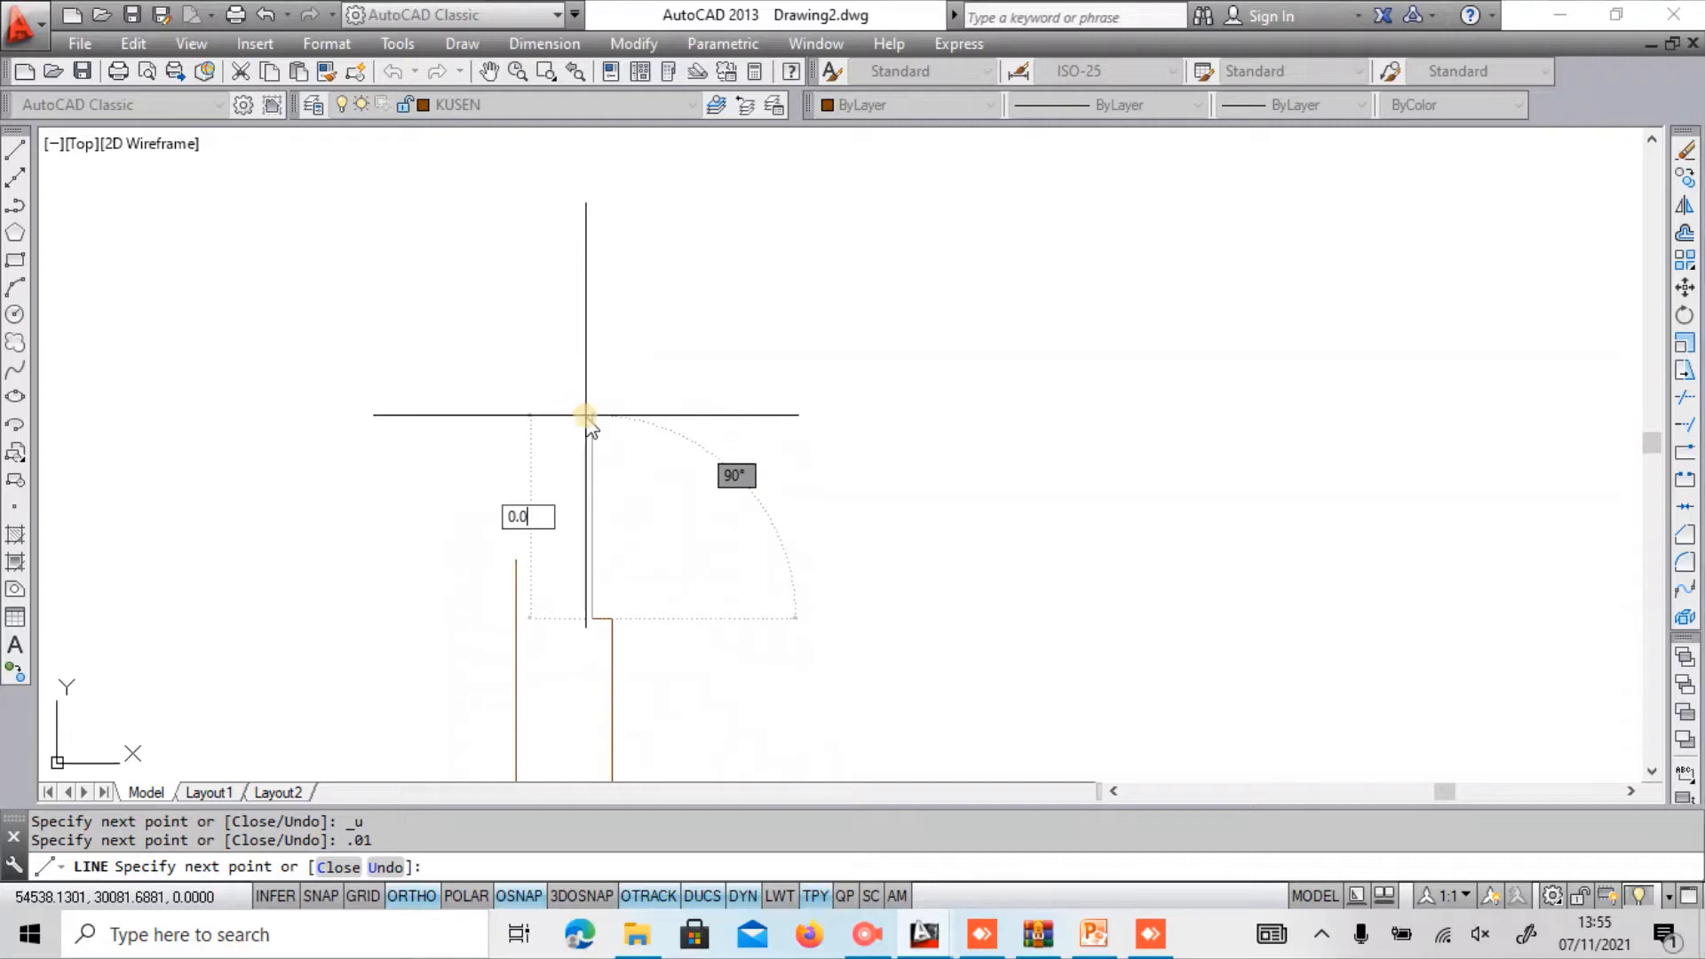
scroll(586, 418, "down", 4)
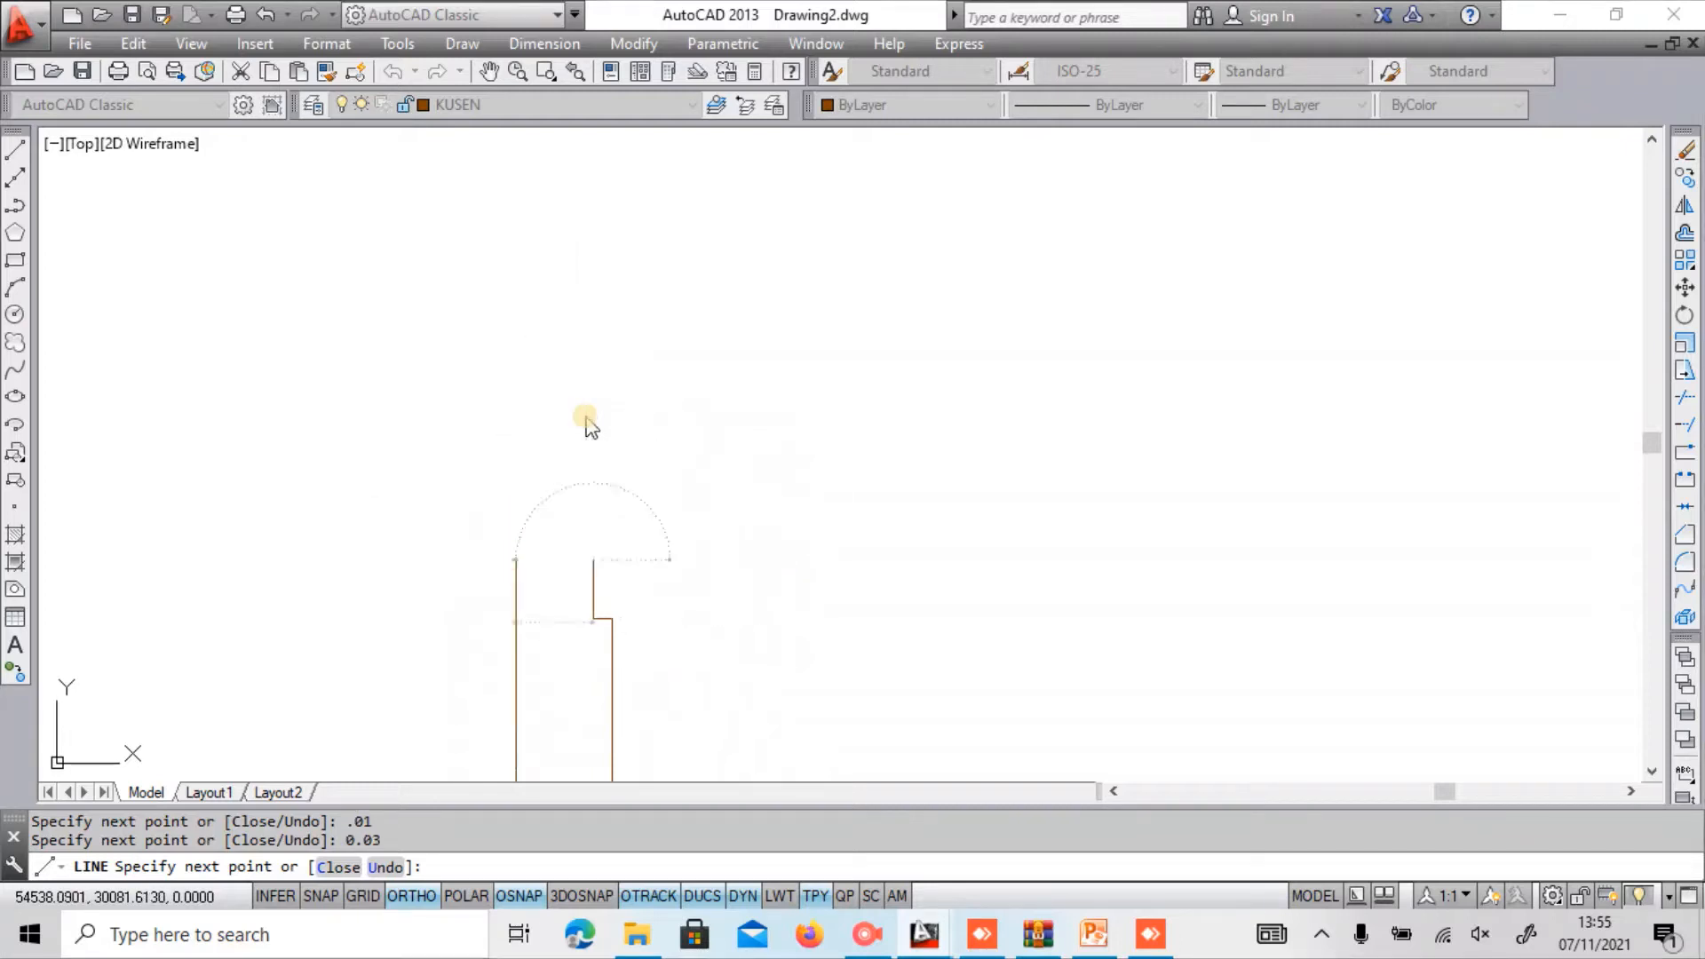
key("Escape")
scroll(586, 424, "up", 4)
Inspect the edges of the frame profile one by one to see whether they are separate objects.
left_click(590, 412)
key("Escape")
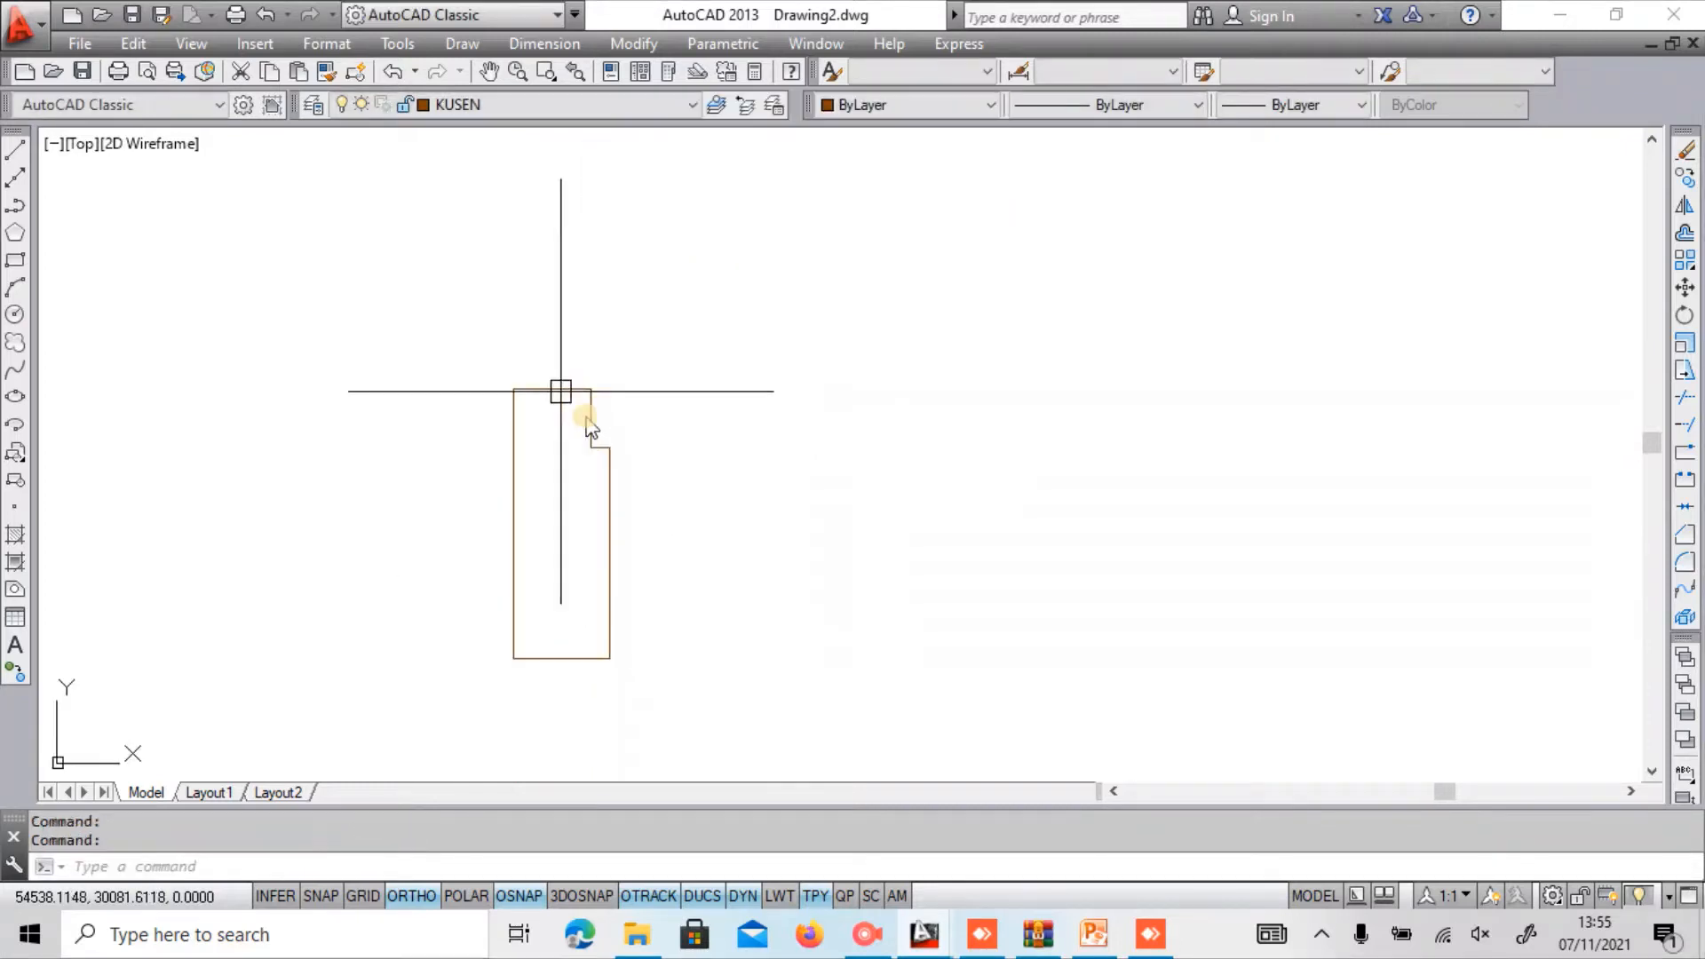
left_click(559, 389)
key("Escape")
left_click(513, 473)
key("Escape")
left_click(563, 658)
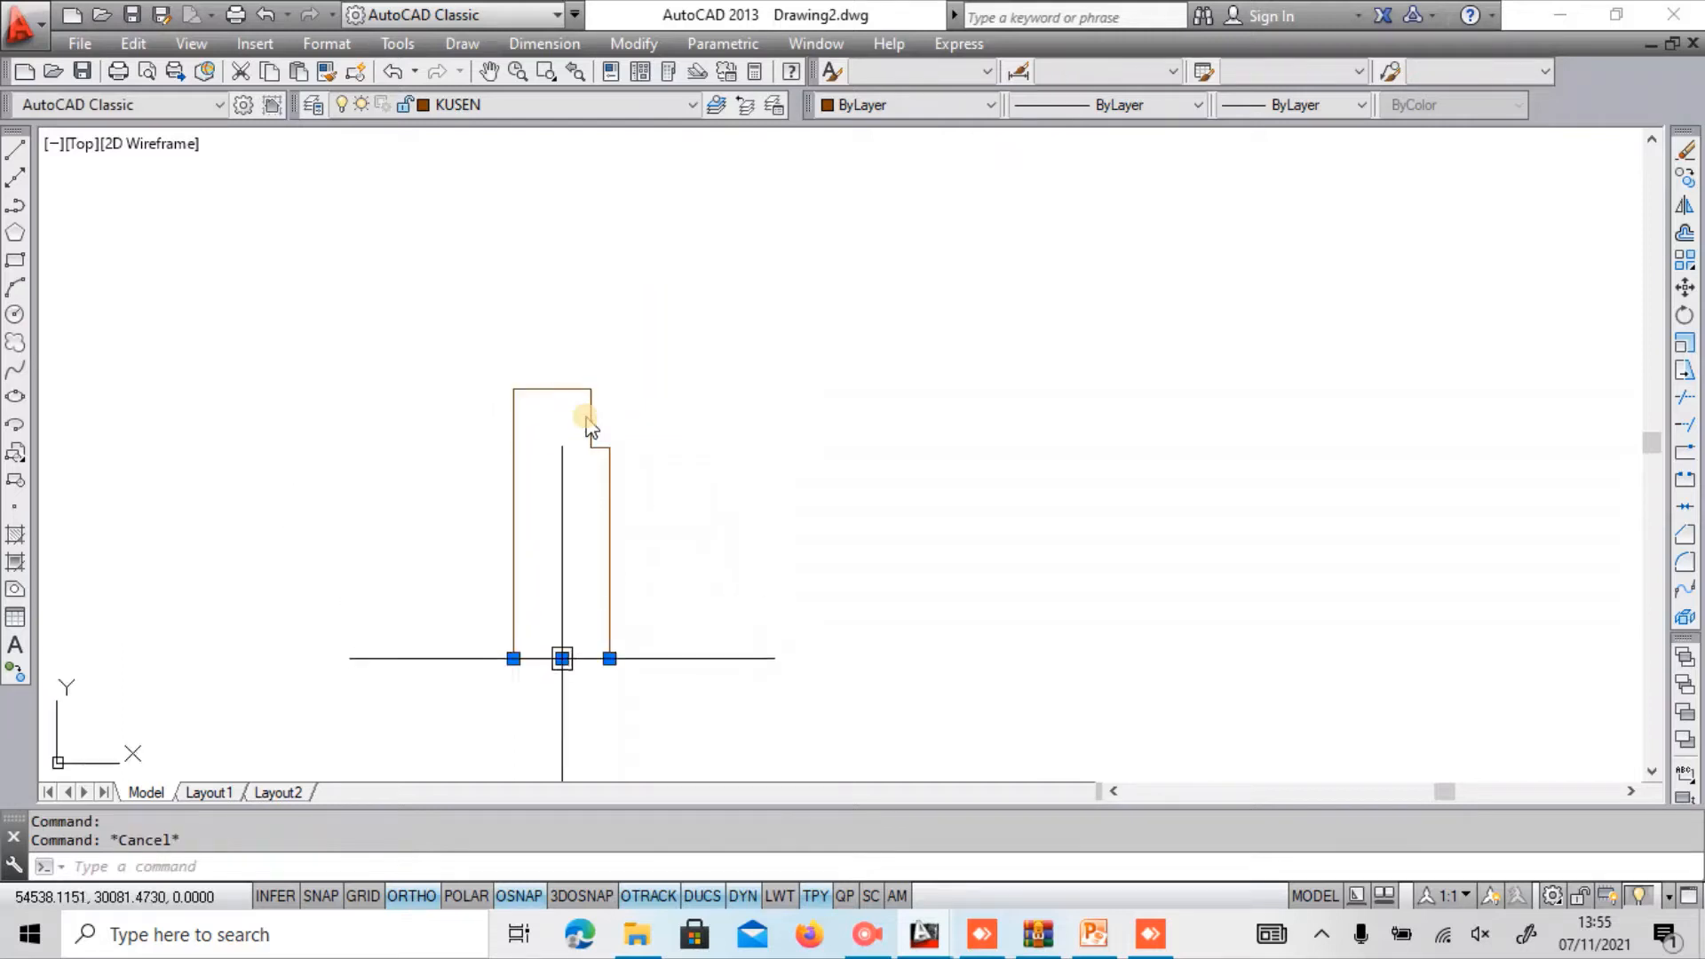
left_click(610, 578)
key("Escape")
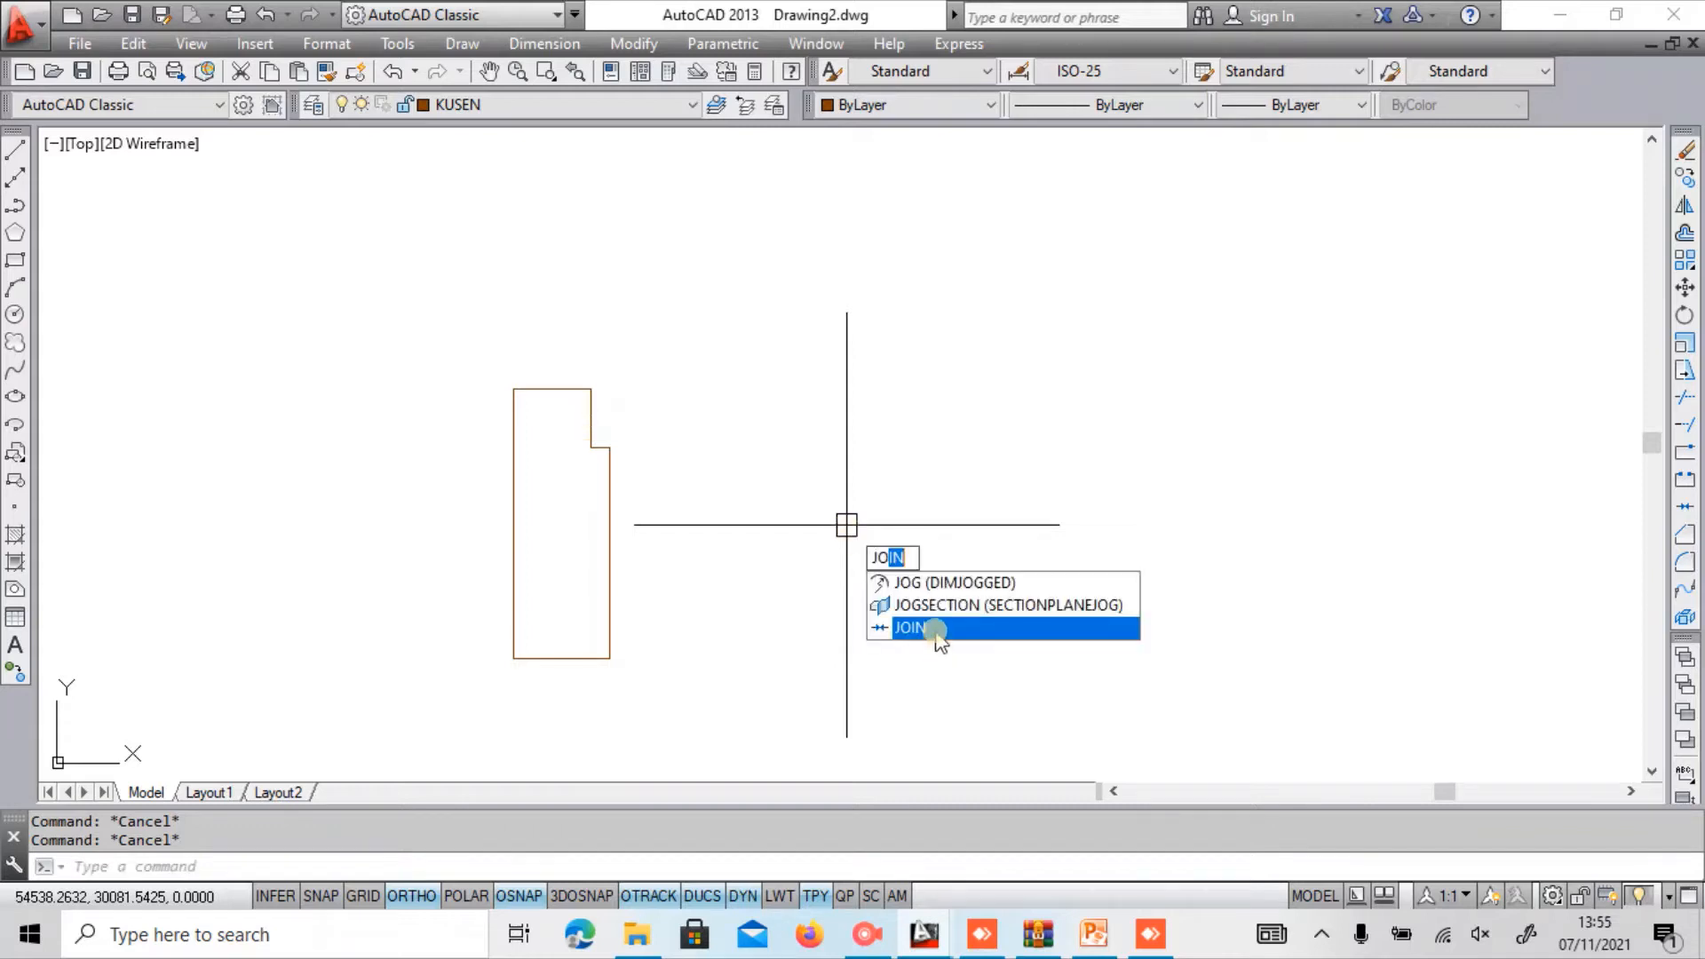
Join all edges of the frame profile into a single polyline.
left_click(935, 633)
left_click(935, 630)
scroll(734, 419, "down", 1)
left_click(794, 473)
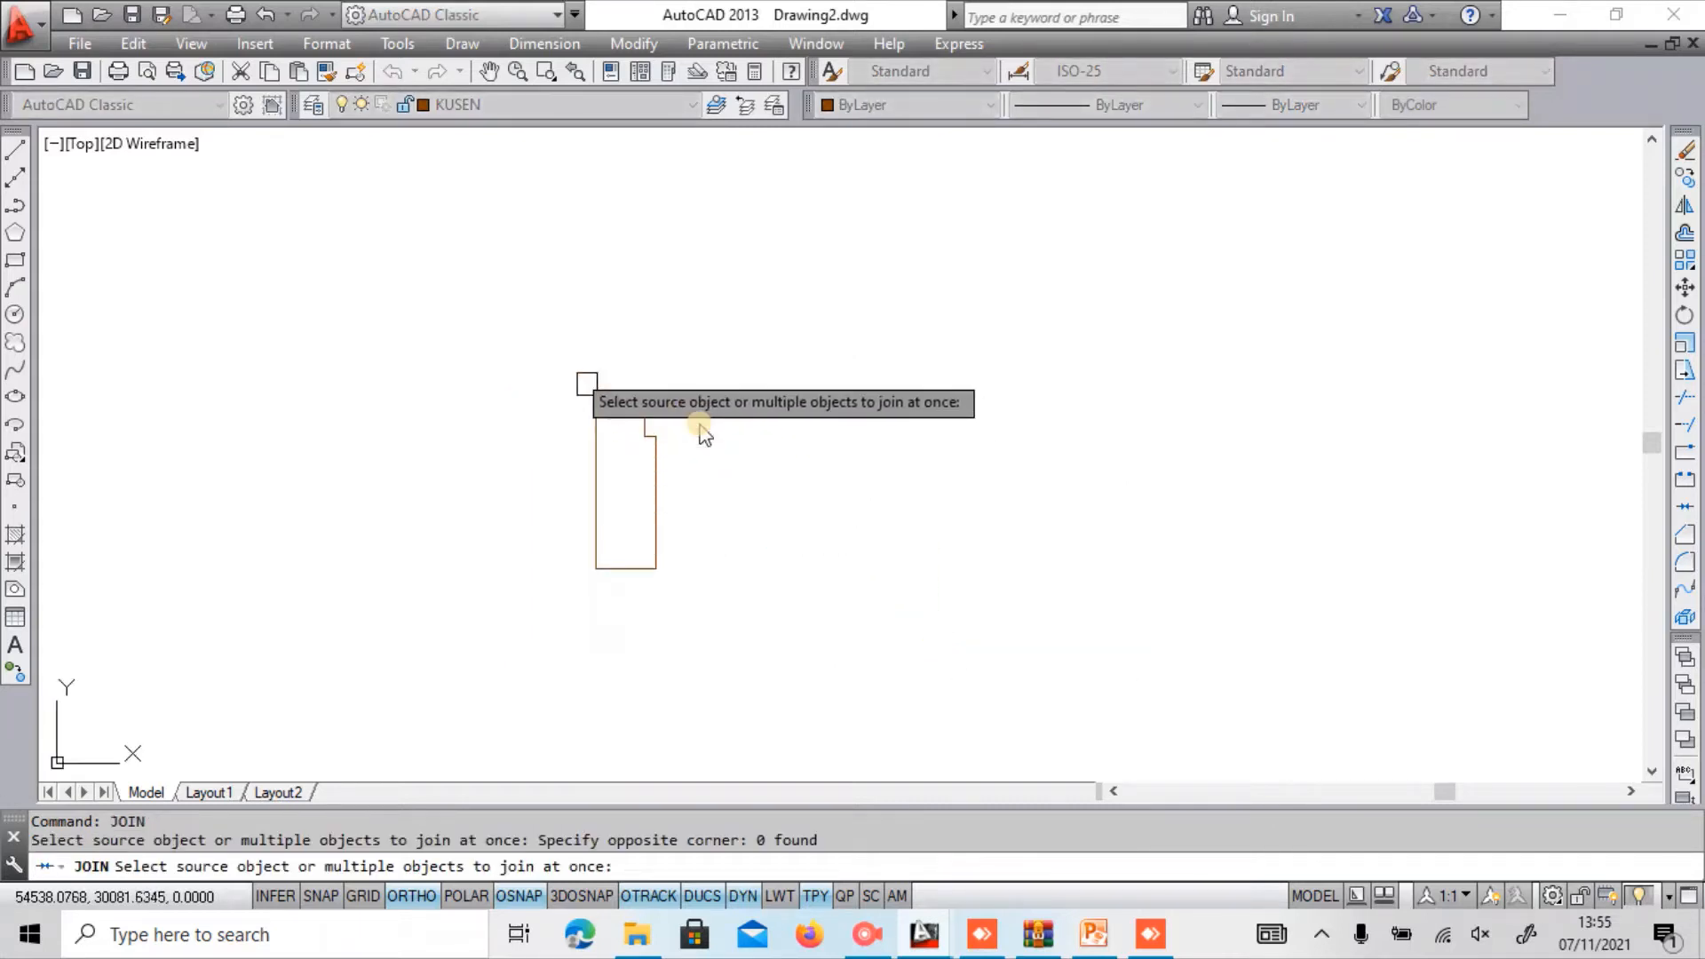
left_click(577, 375)
left_click(723, 603)
key("Return")
left_click(659, 485)
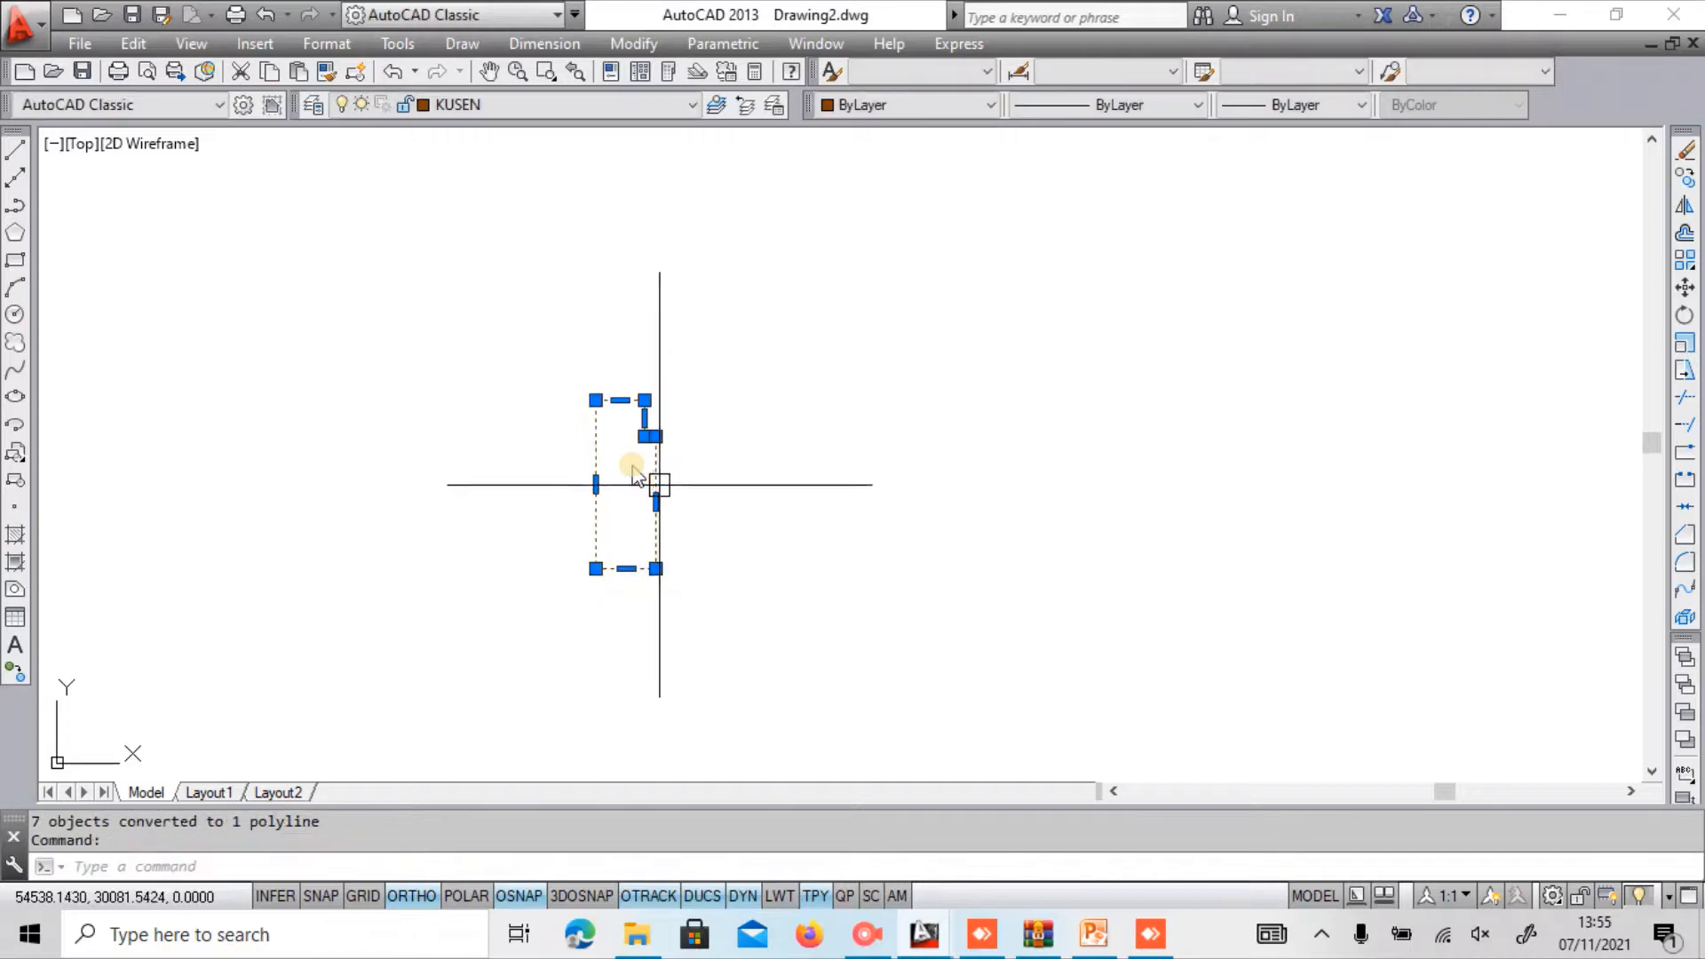
scroll(639, 410, "up", 2)
middle_click_drag(633, 473, 637, 555)
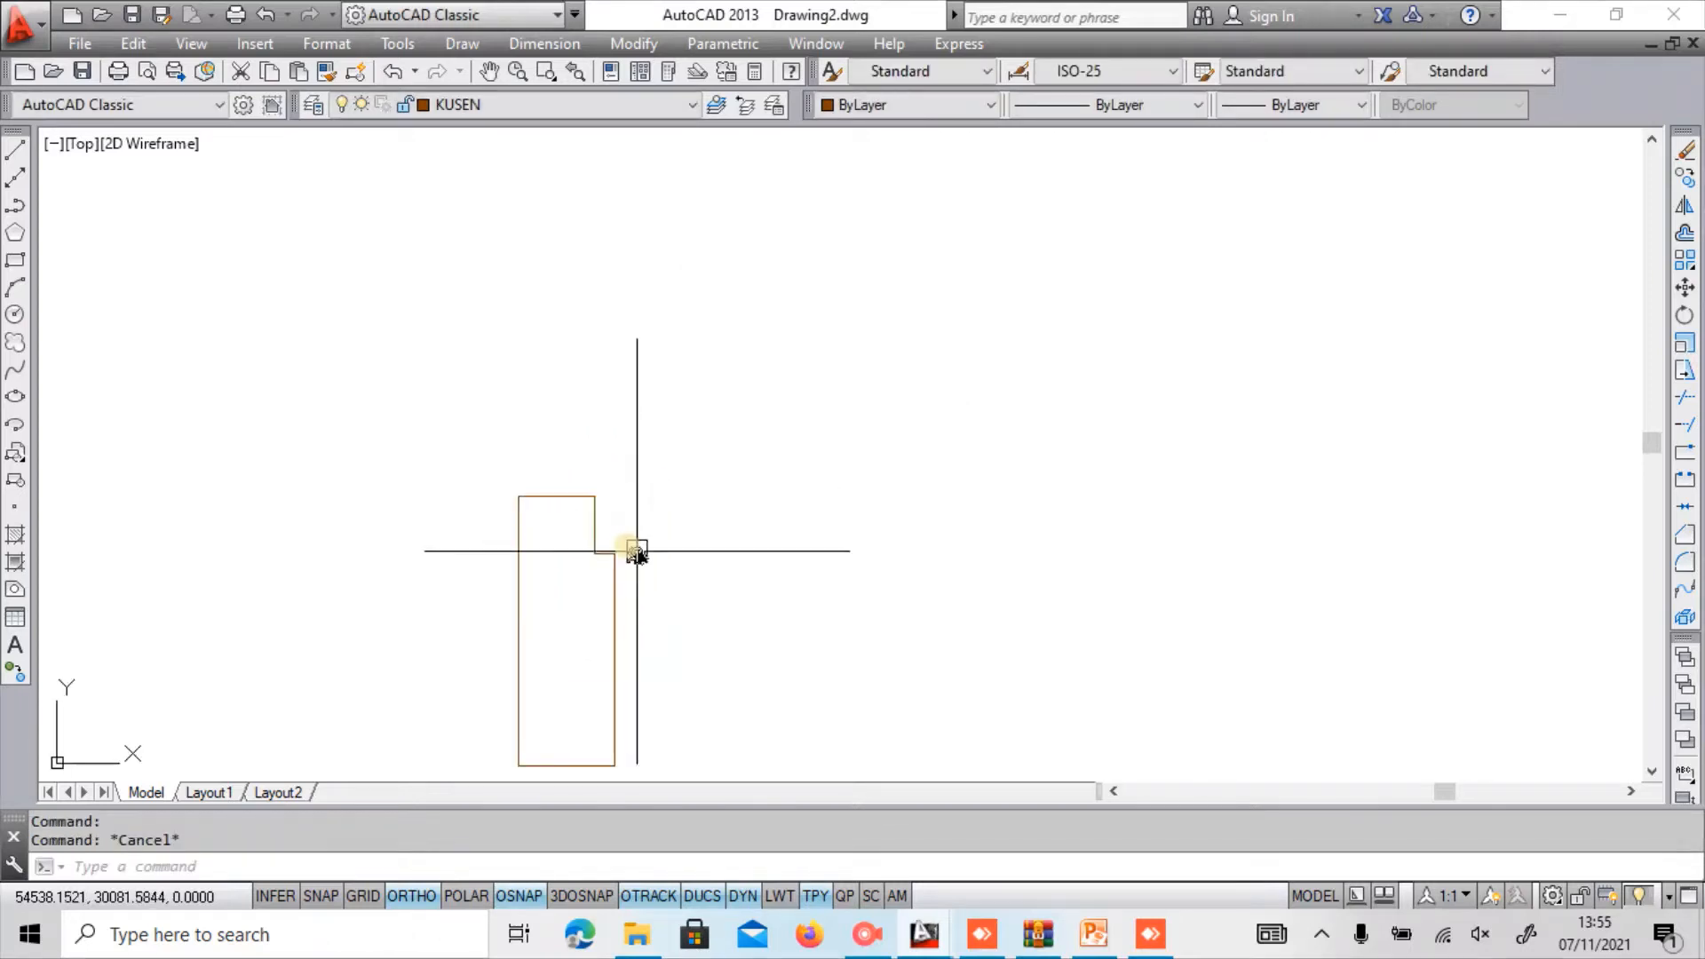
key("Escape")
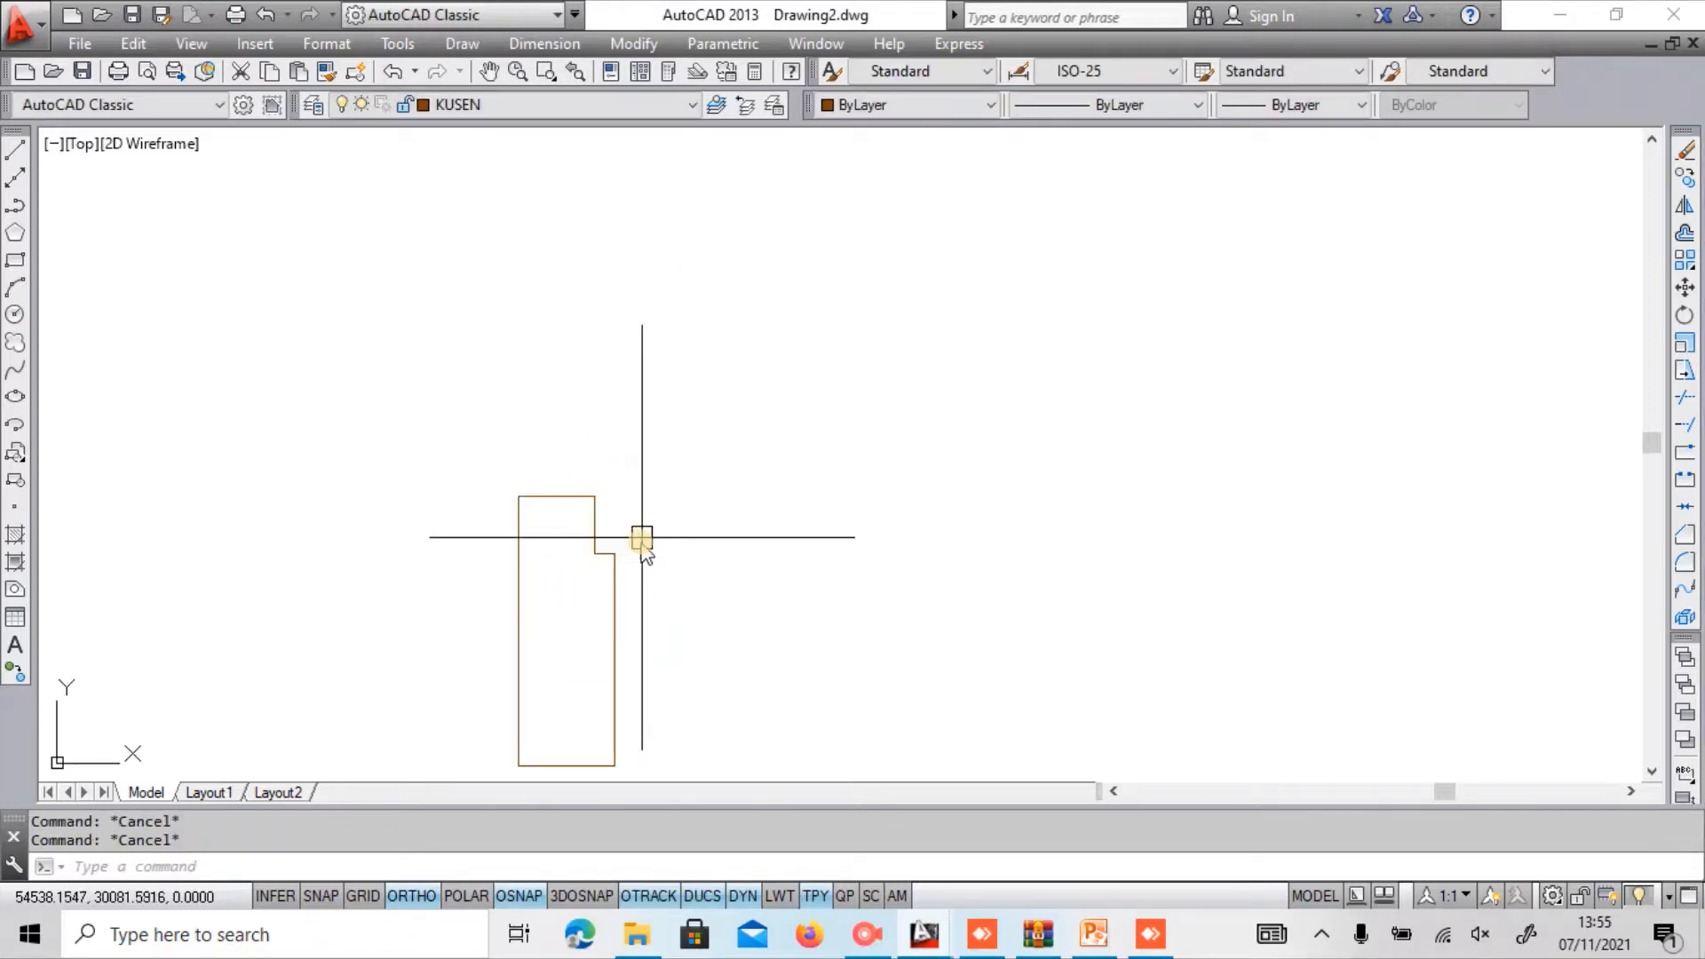
Draw a 0.03 by 0.60 rectangle upward from the frame profile's upper right corner as the door leaf.
type("rec")
key("Return")
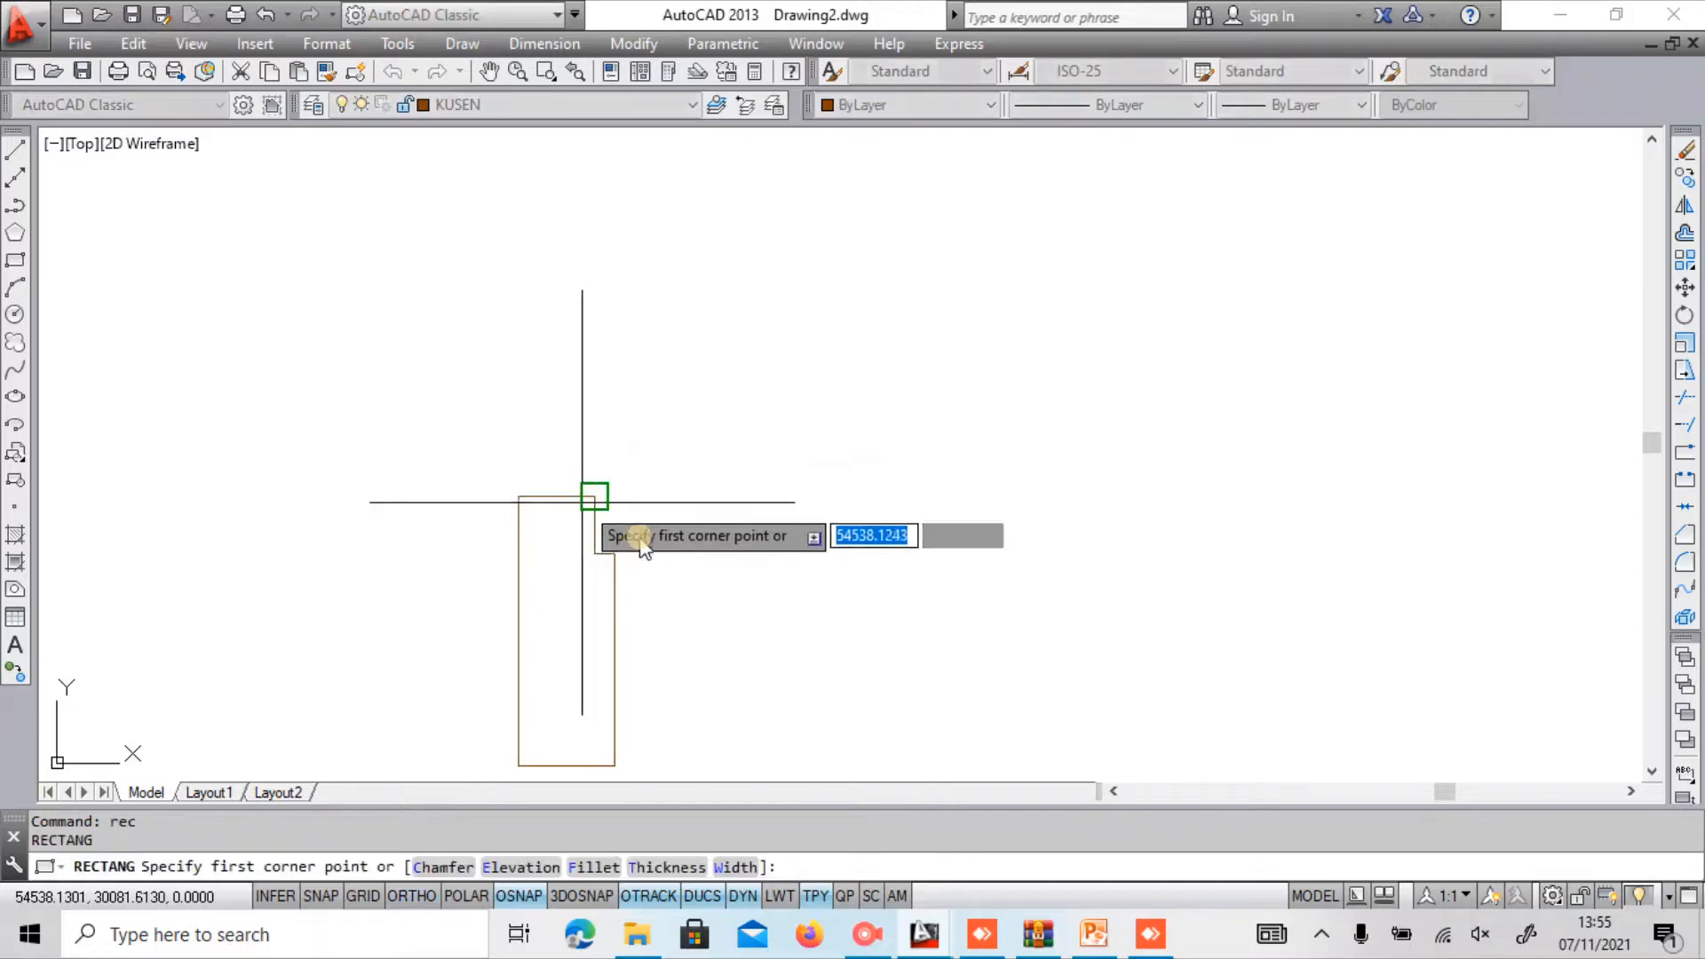
left_click(595, 496)
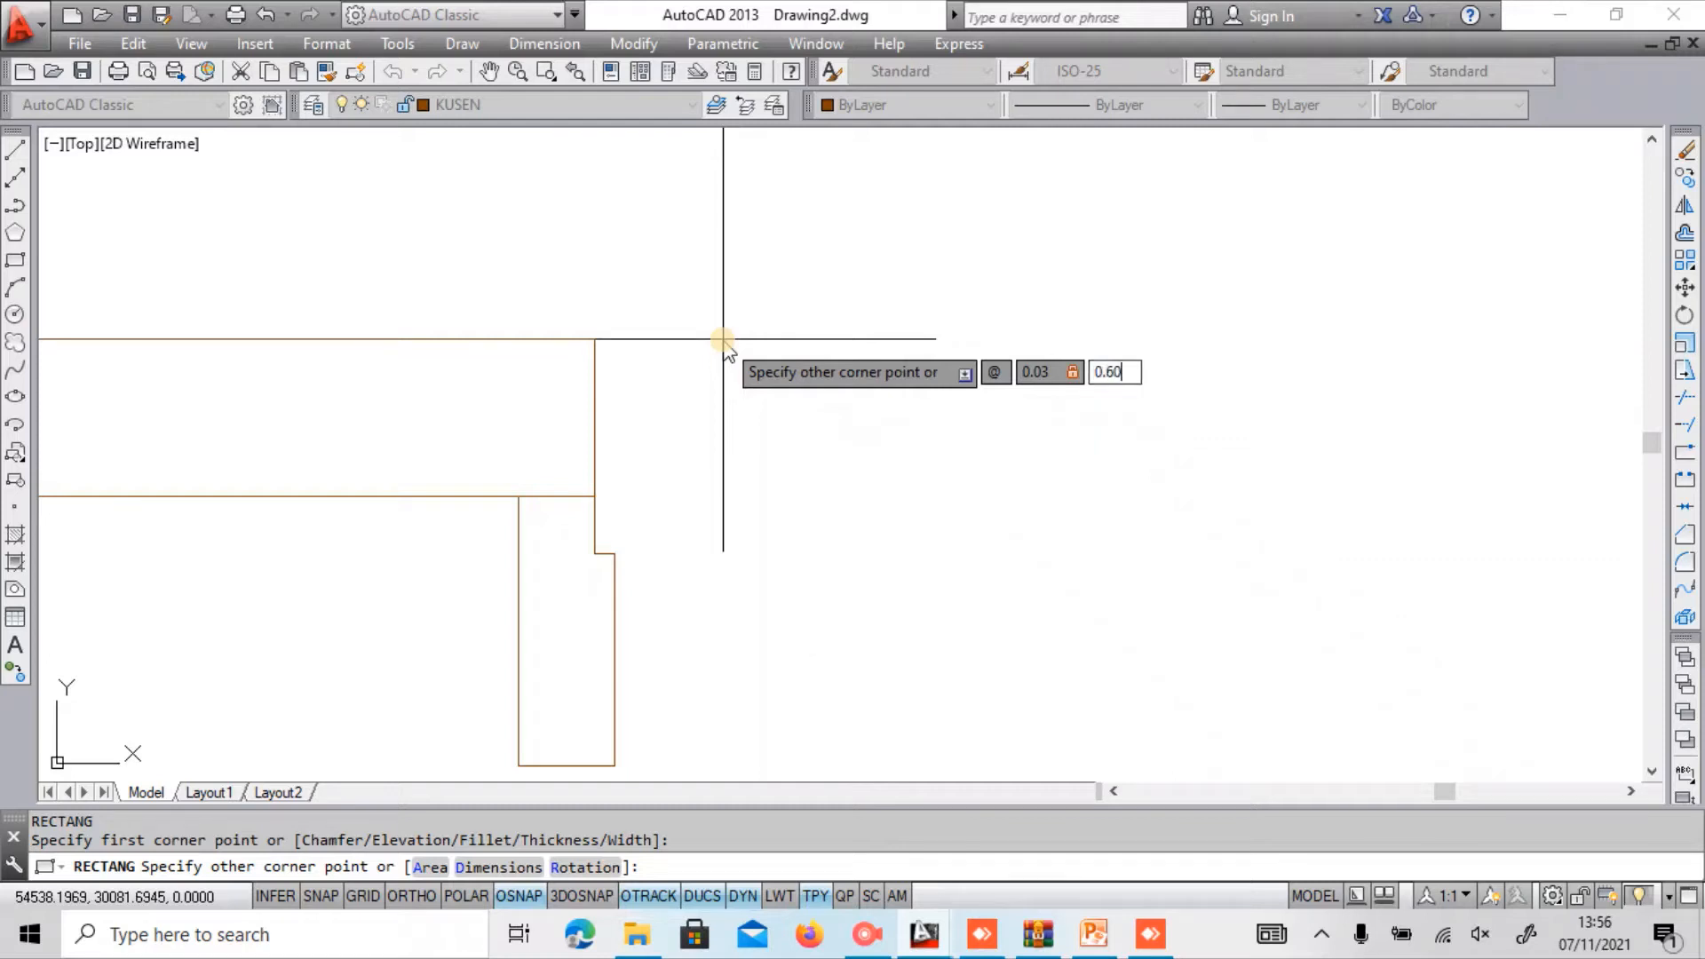
key("Return")
scroll(761, 418, "down", 5)
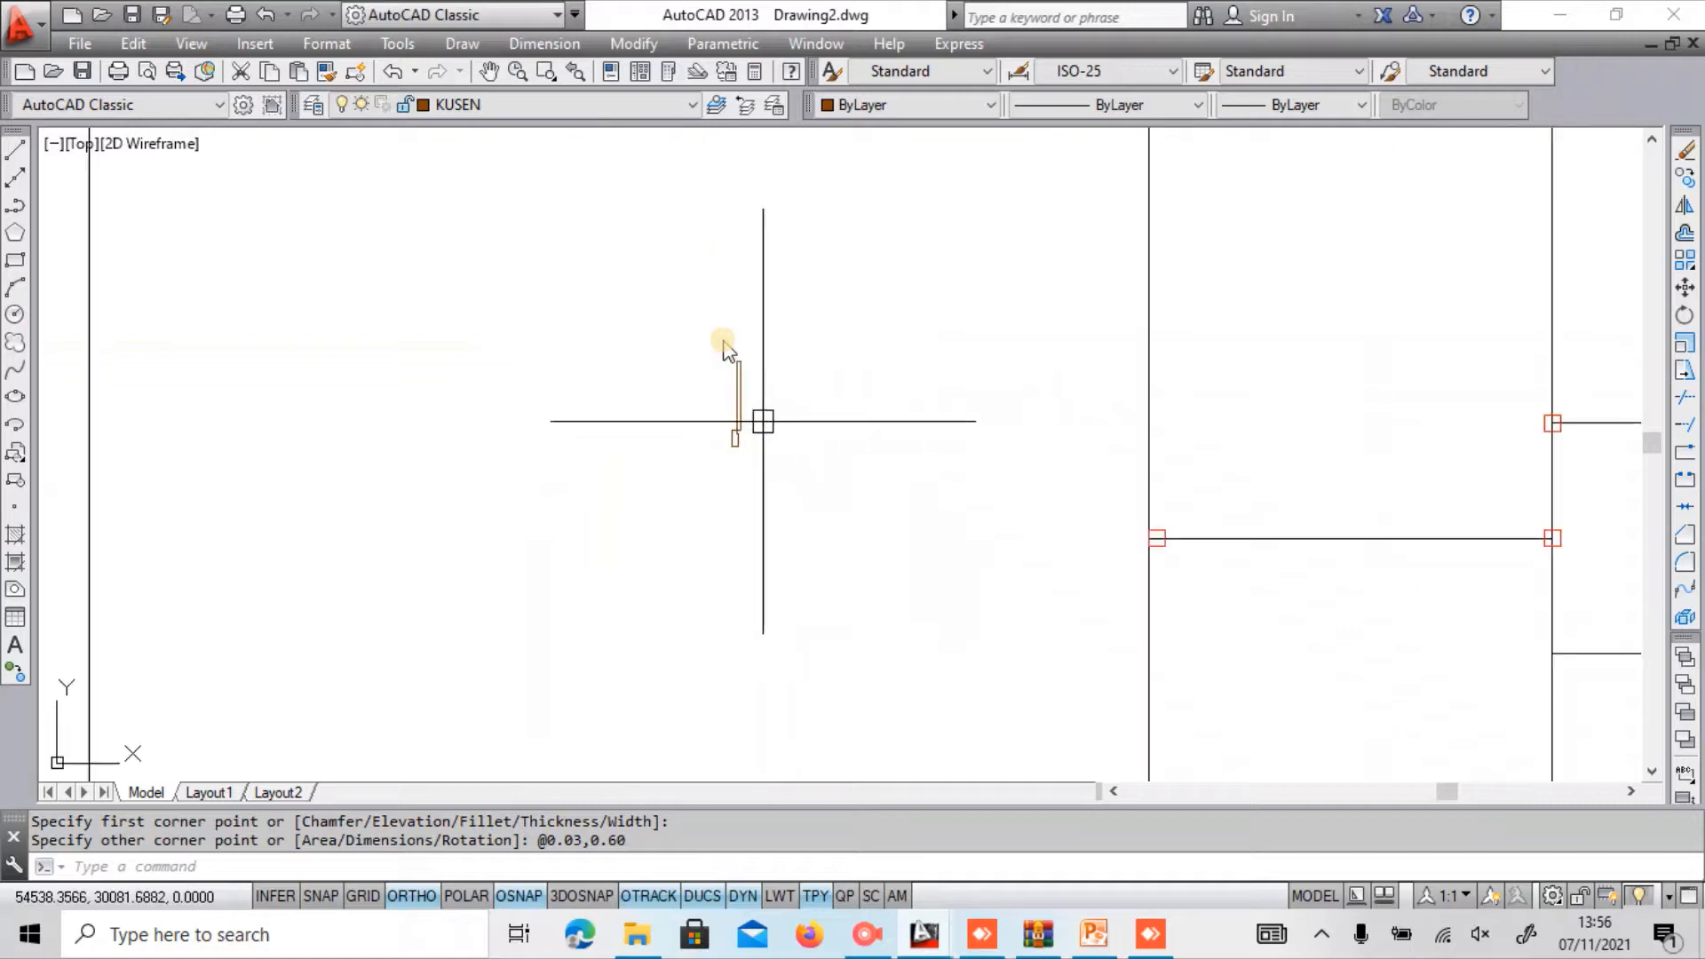
scroll(764, 415, "up", 3)
middle_click_drag(711, 426, 551, 474)
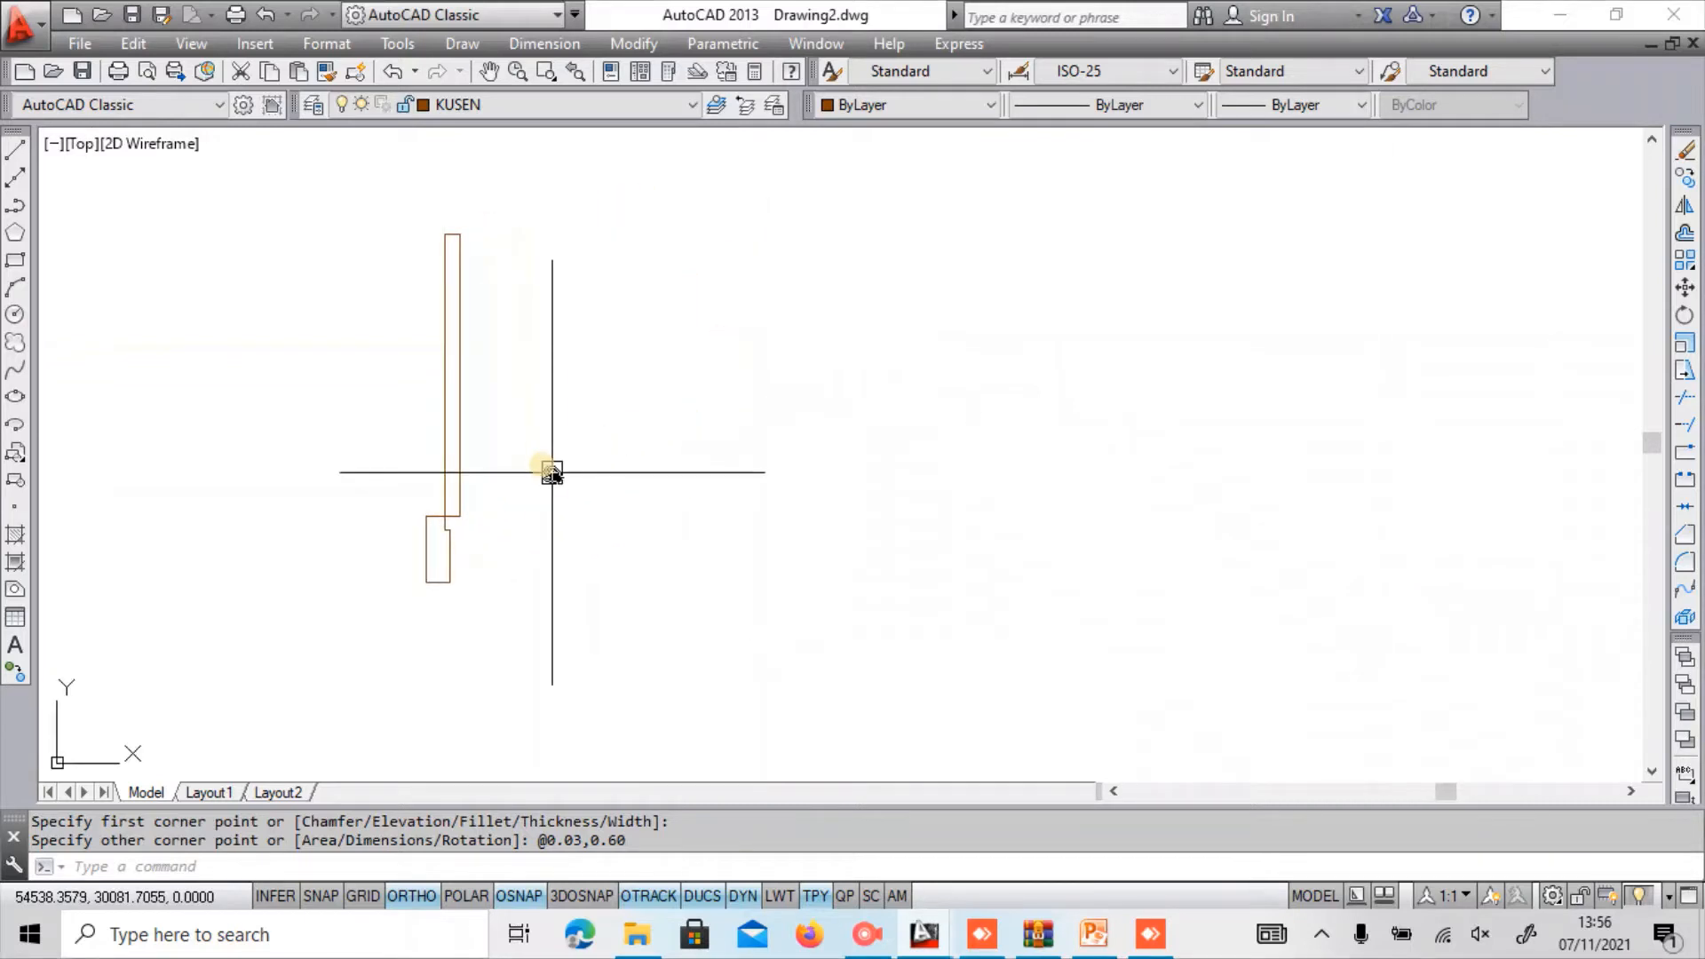
Draw a horizontal line 1.20 long to the right from the door leaf's lower left corner.
key("Return")
scroll(473, 527, "up", 4)
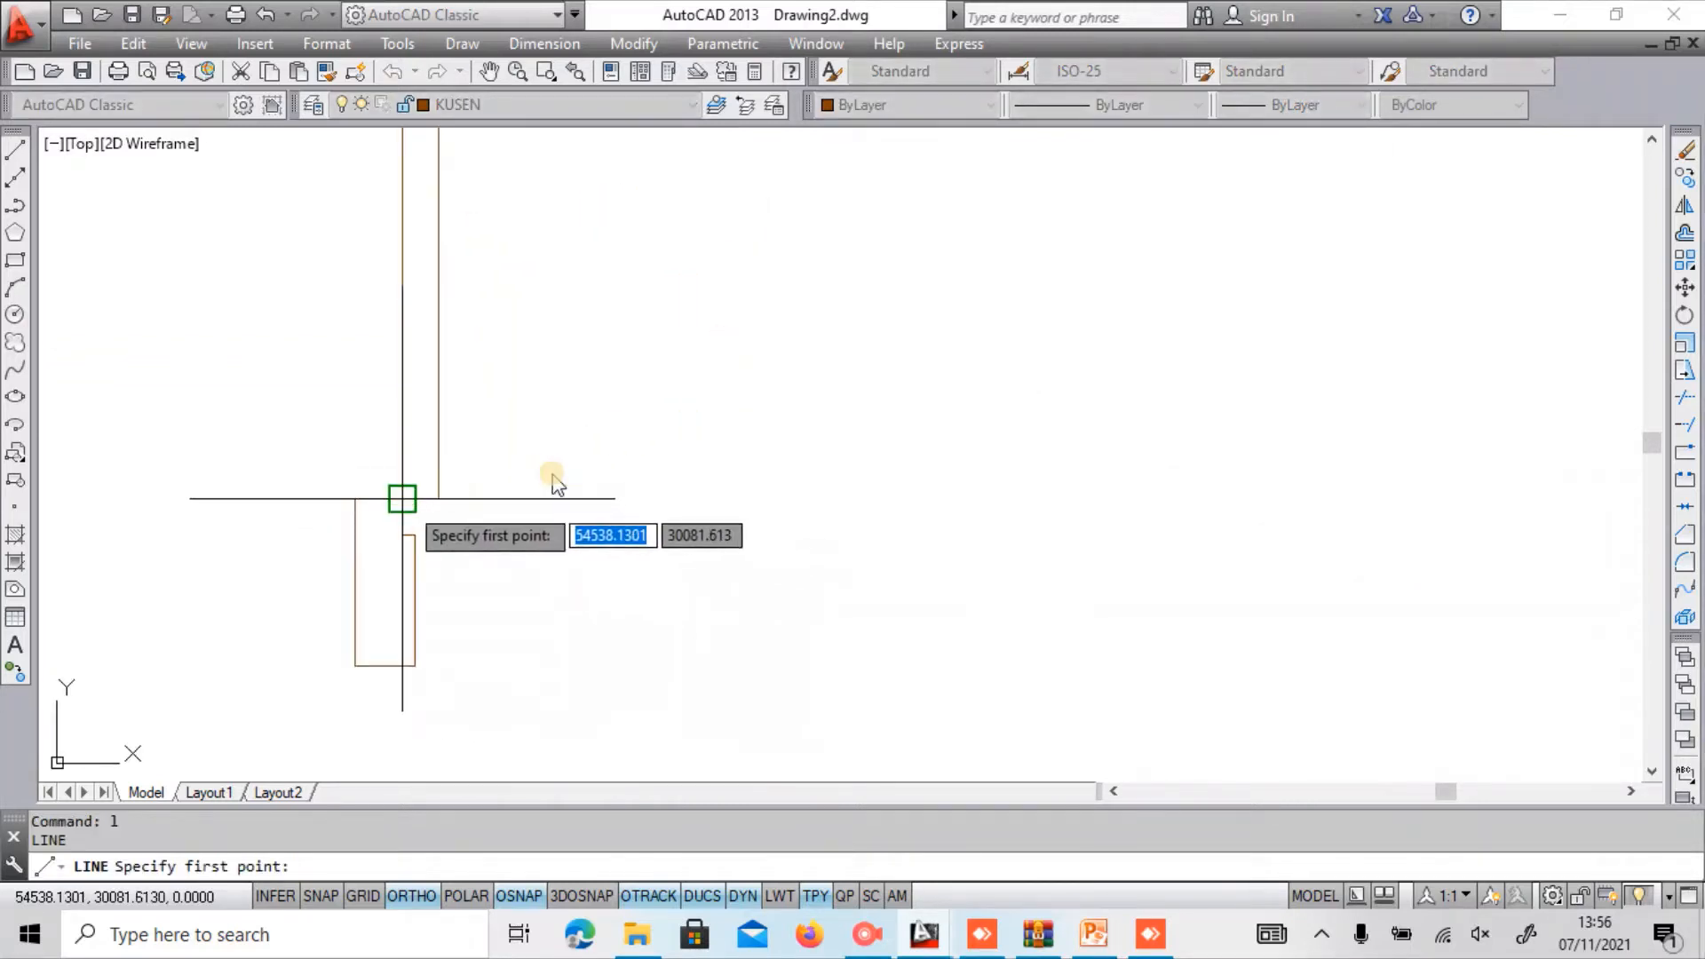
left_click(402, 498)
scroll(1016, 512, "down", 4)
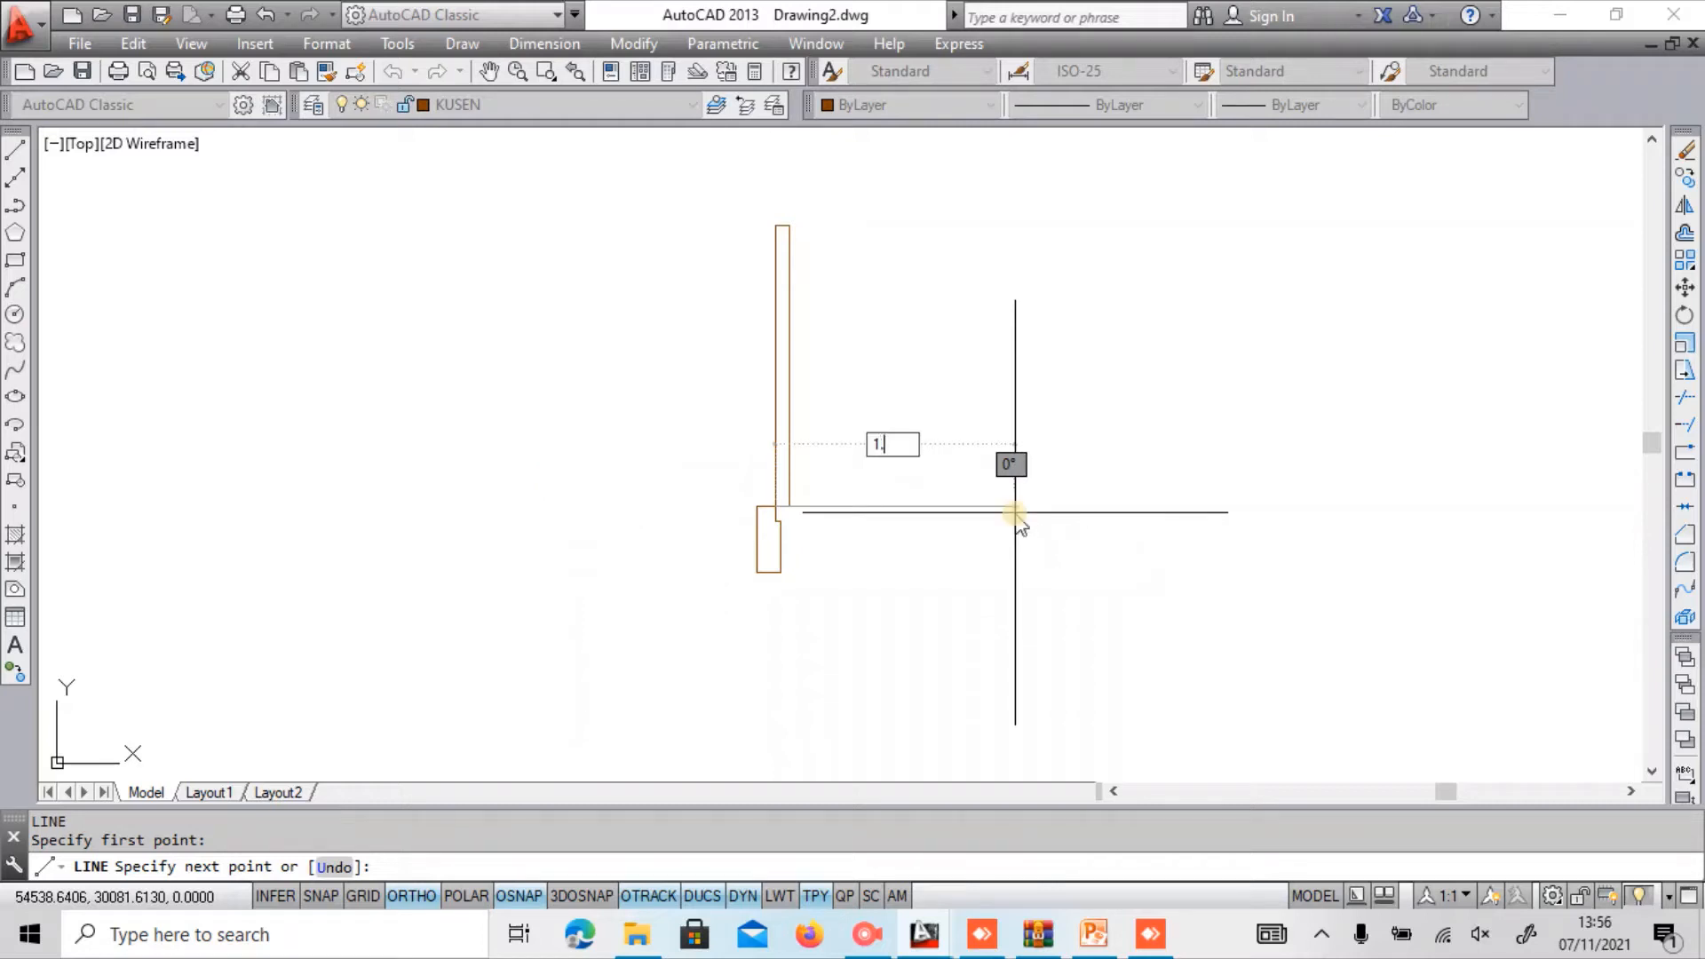
key("Return")
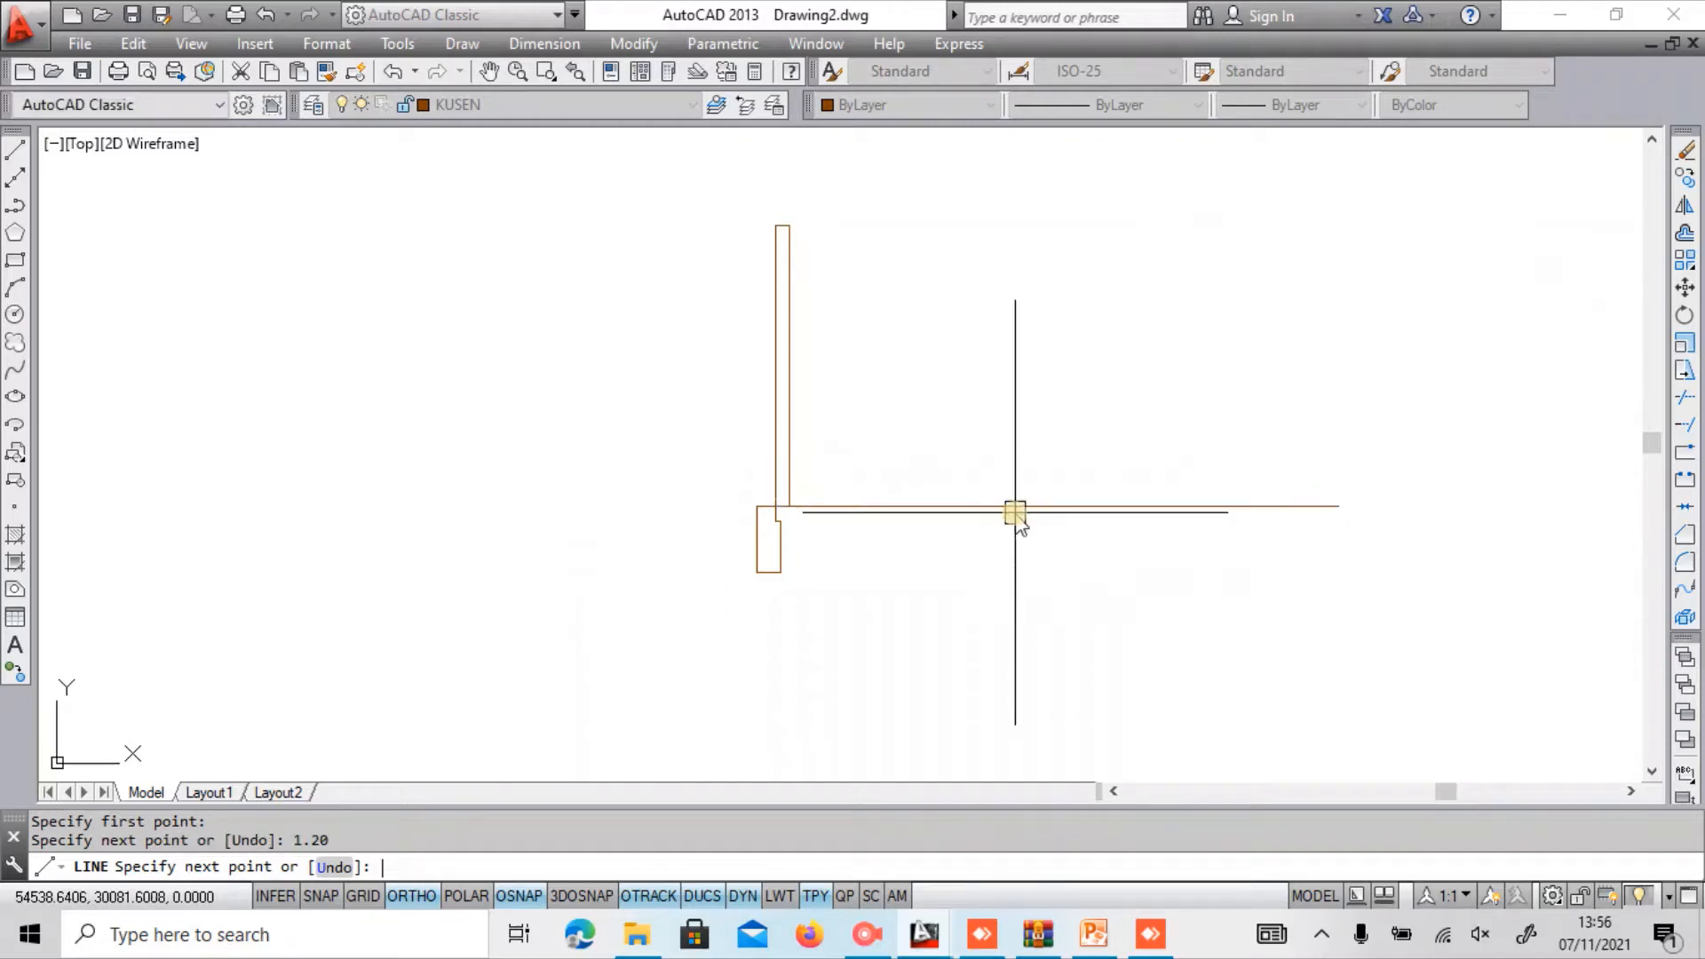
key("Escape")
left_click(686, 208)
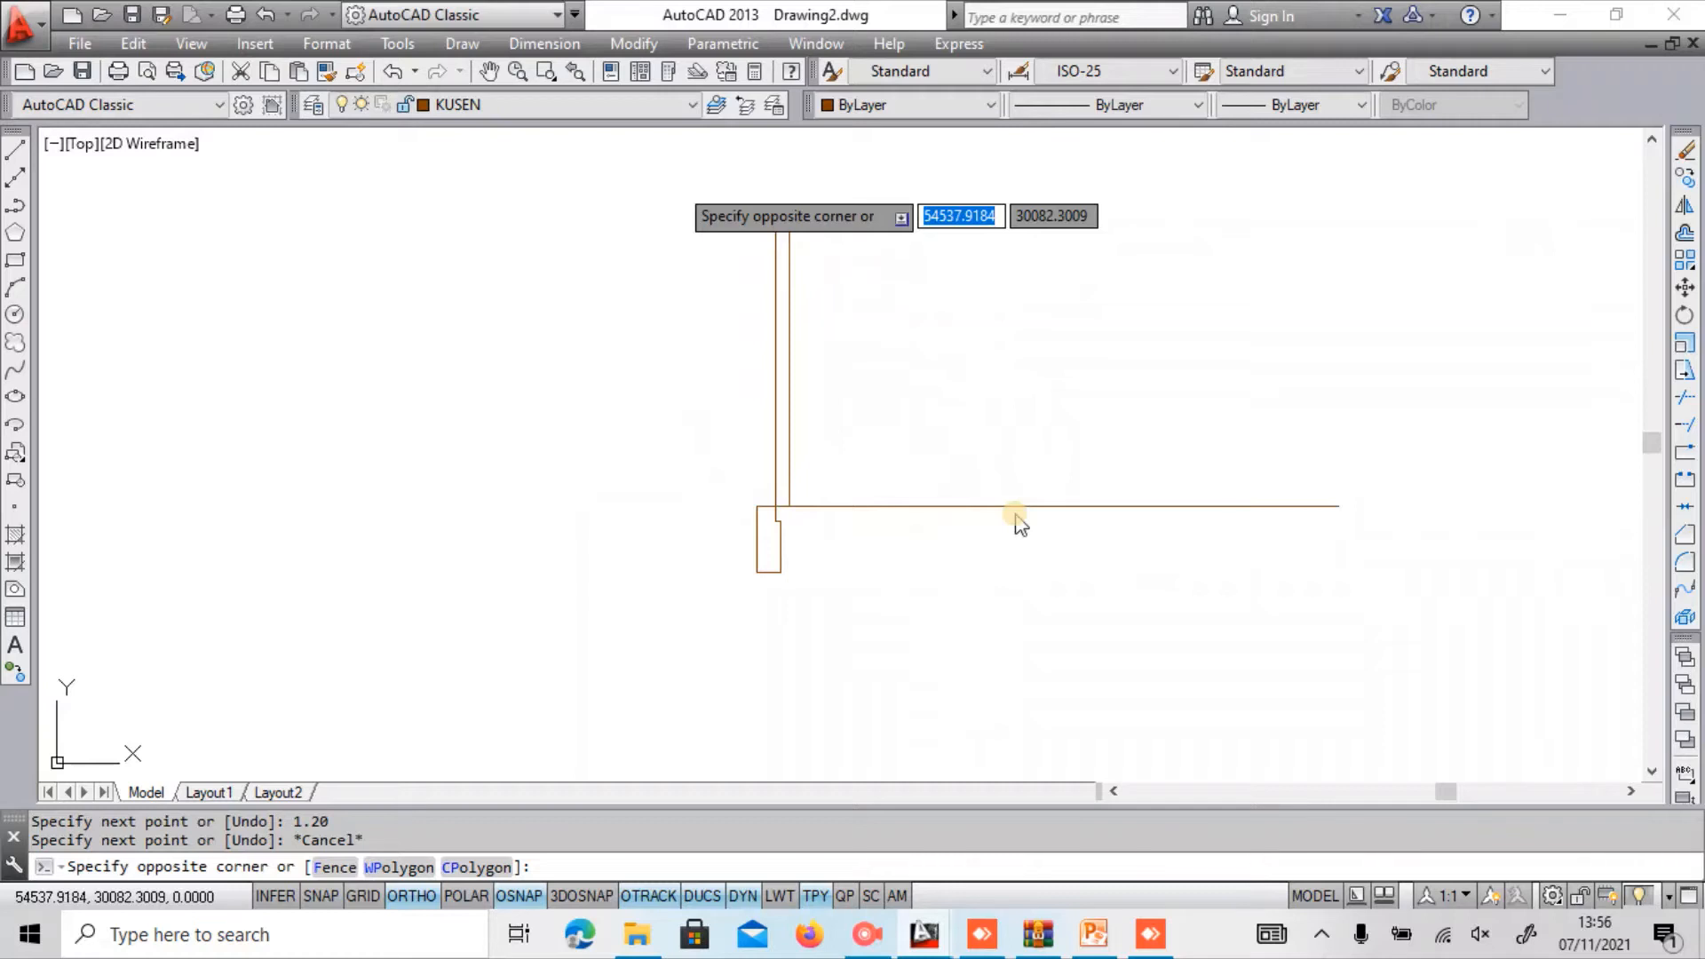
left_click(657, 320)
key("Escape")
key("Escape")
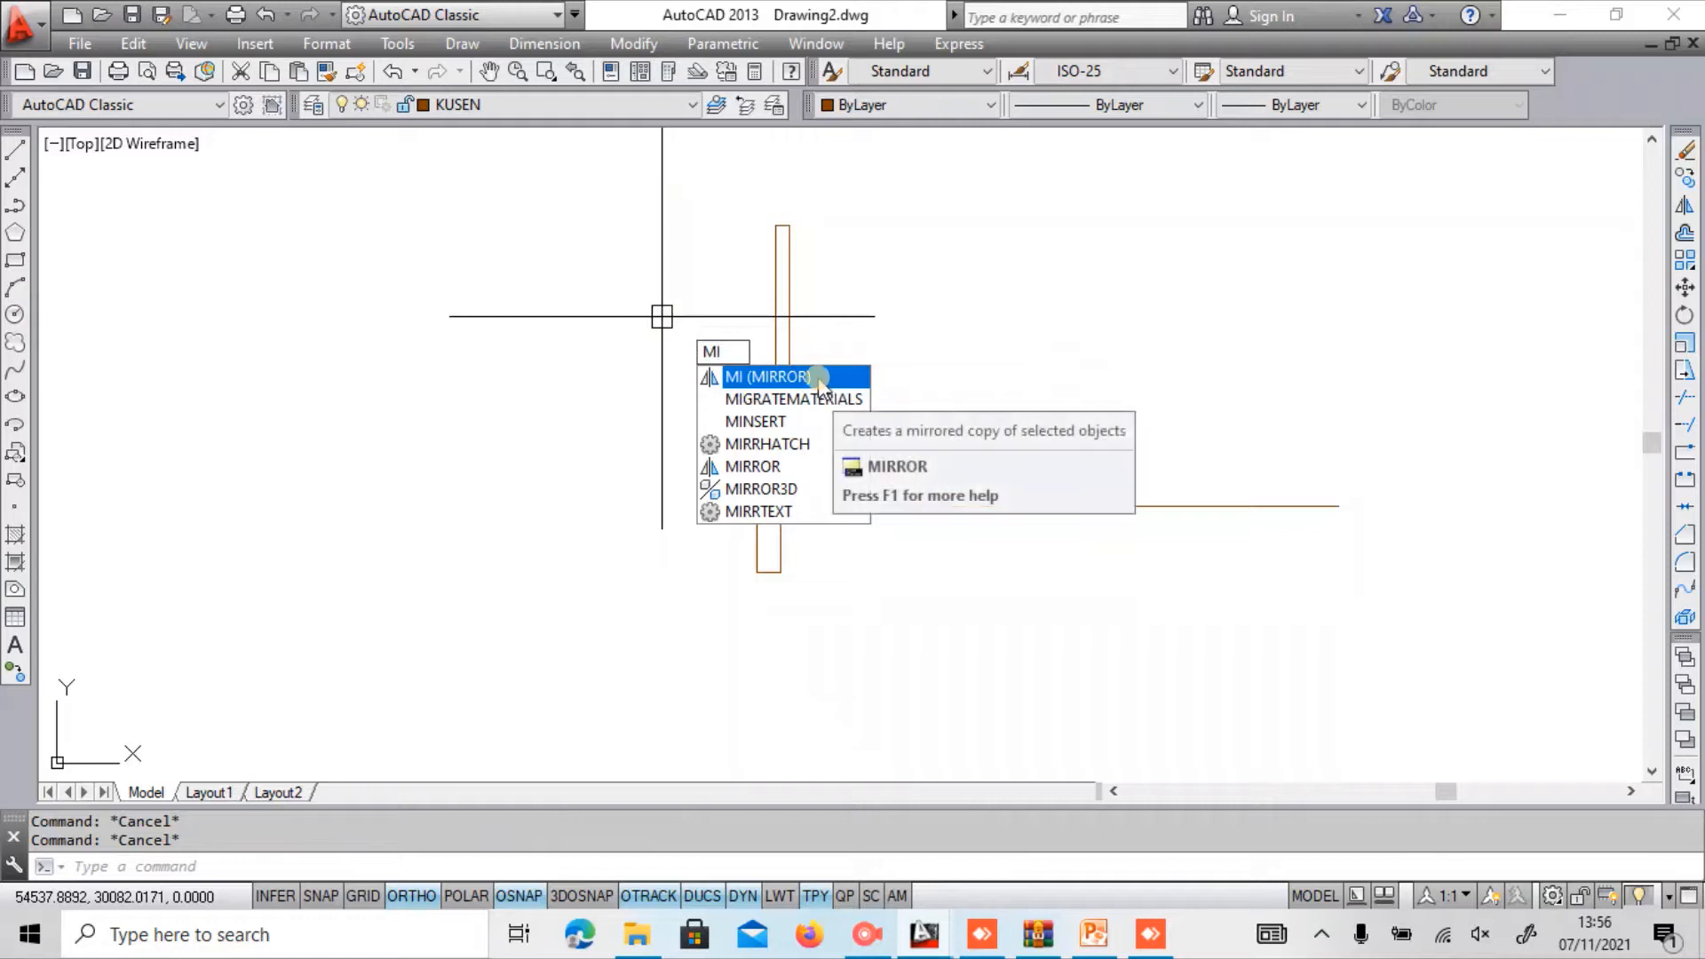
Try to mirror the frame profile and door leaf about a vertical axis through the horizontal line's midpoint.
left_click(818, 379)
left_click(612, 187)
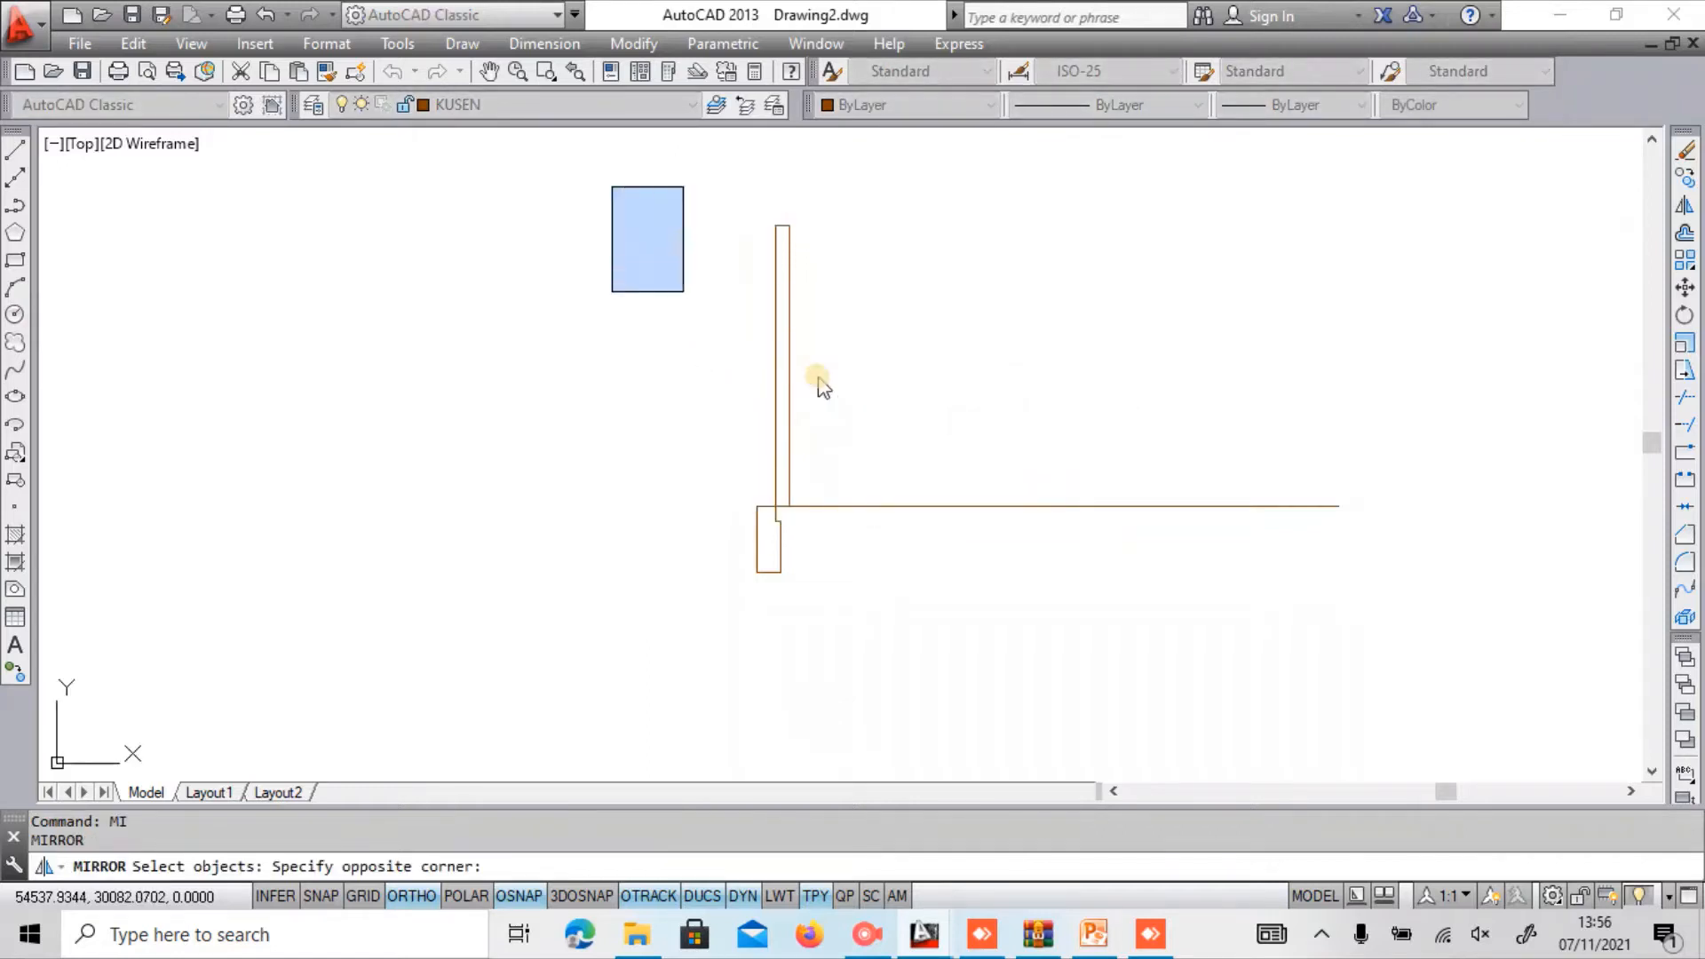
left_click(908, 660)
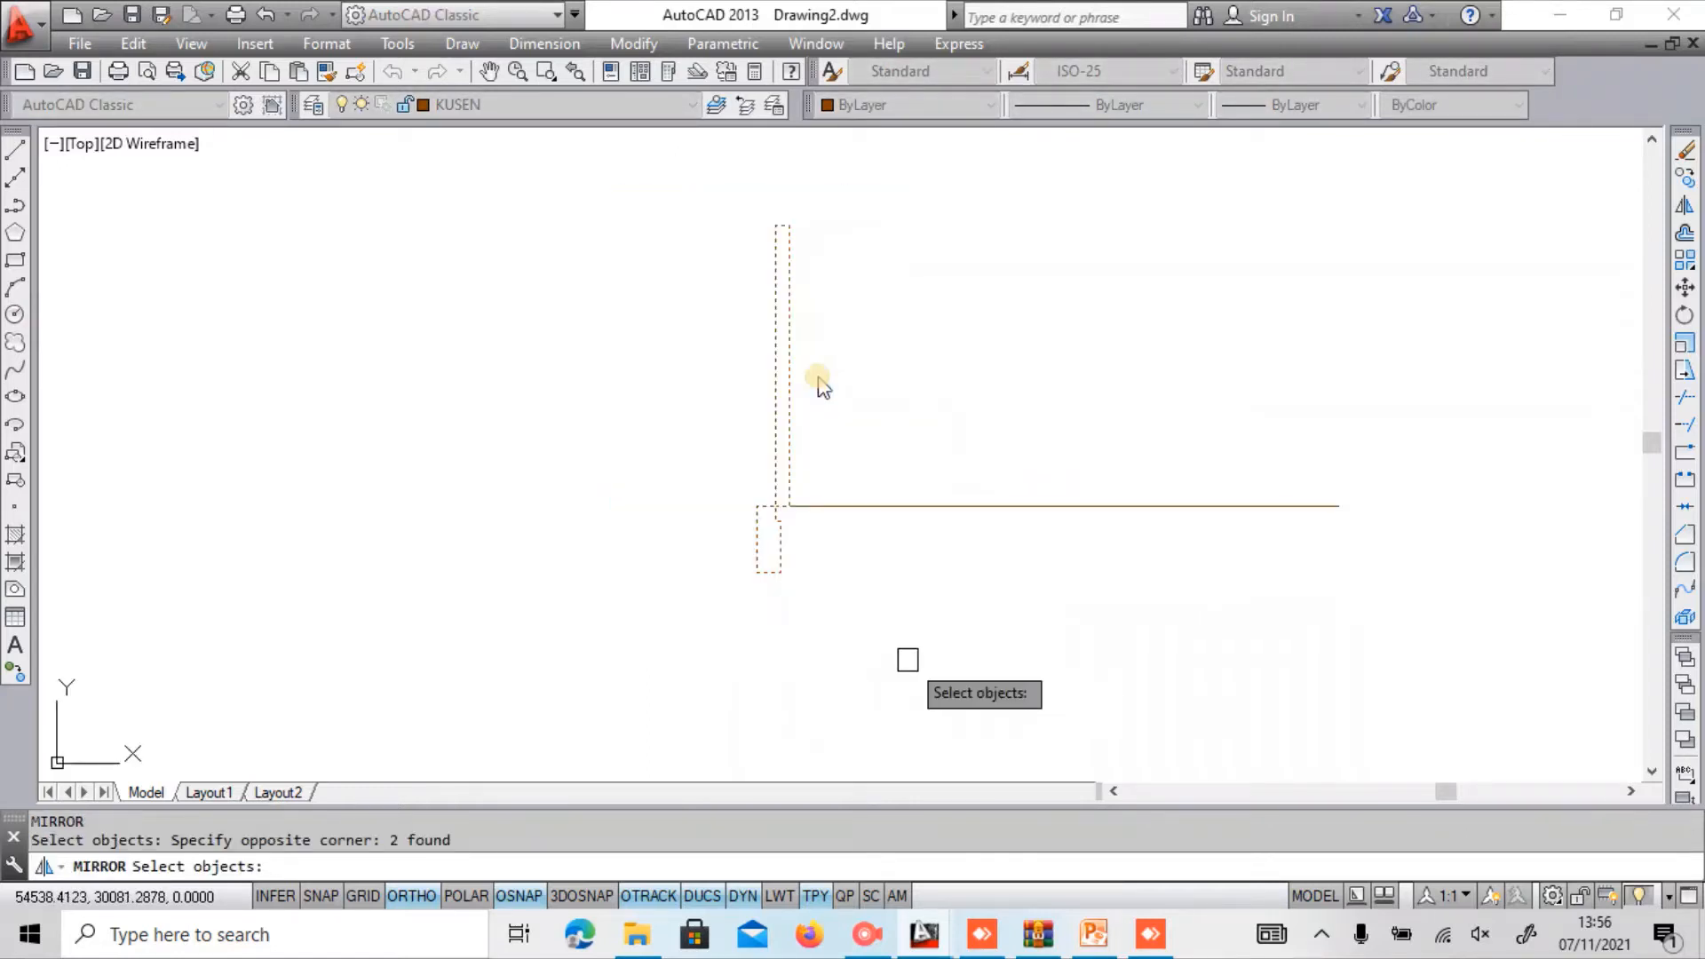
key("Return")
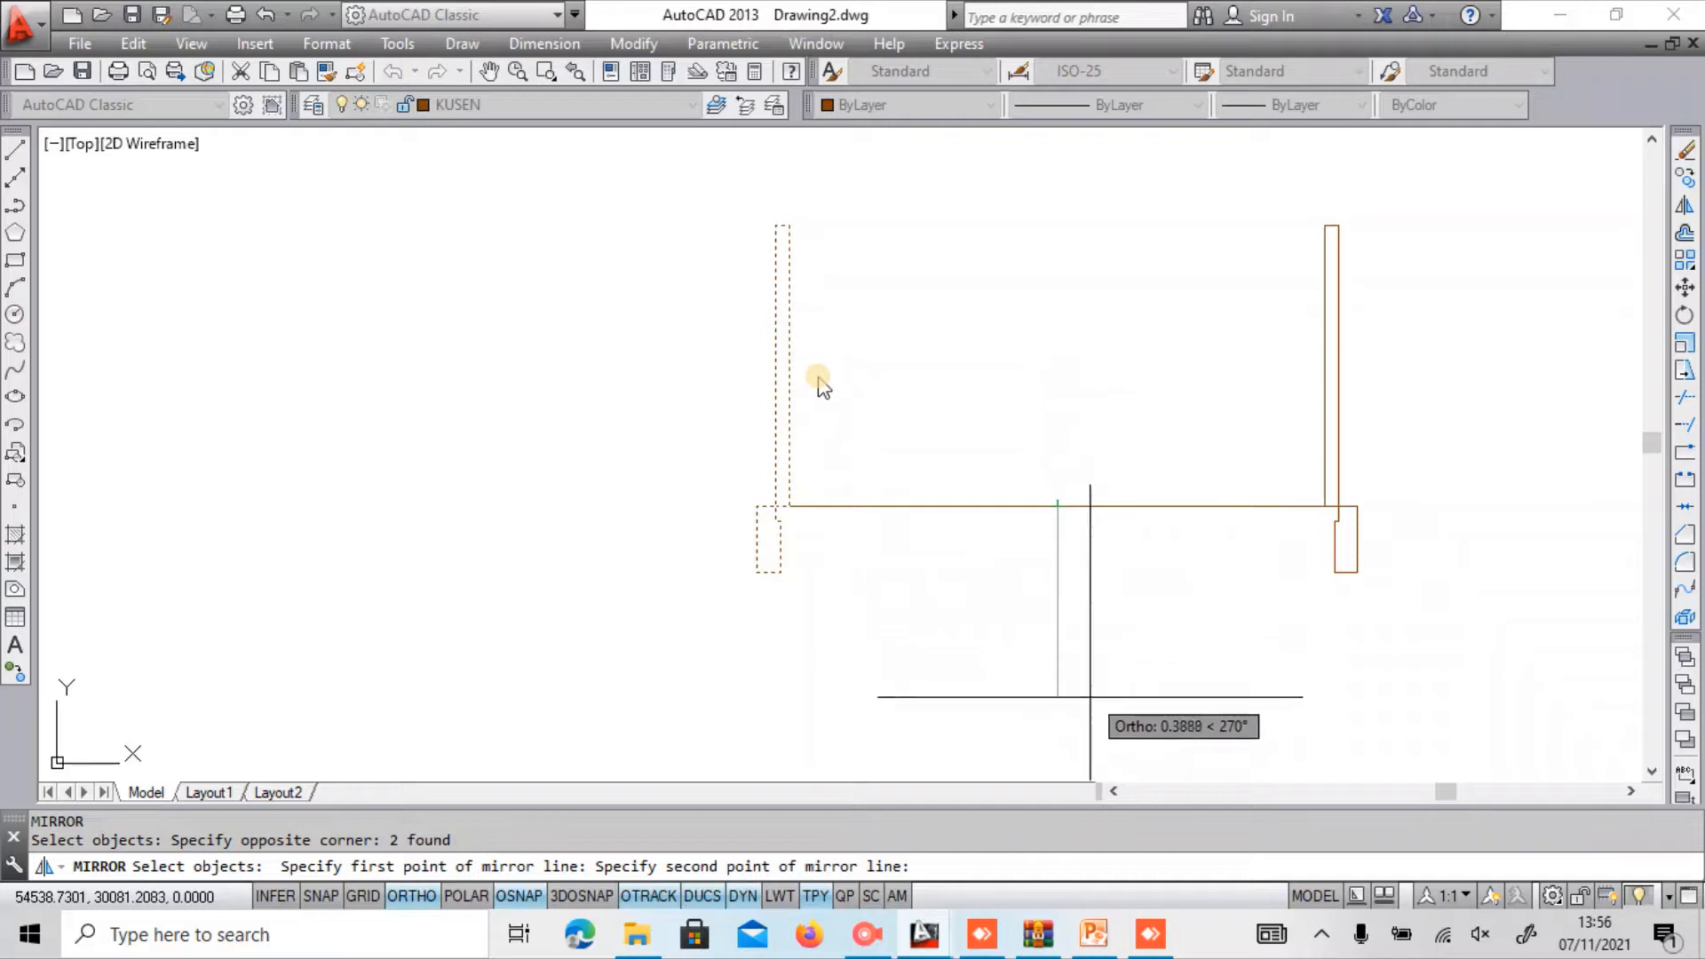
middle_click_drag(1094, 715, 1036, 659)
left_click(1036, 658)
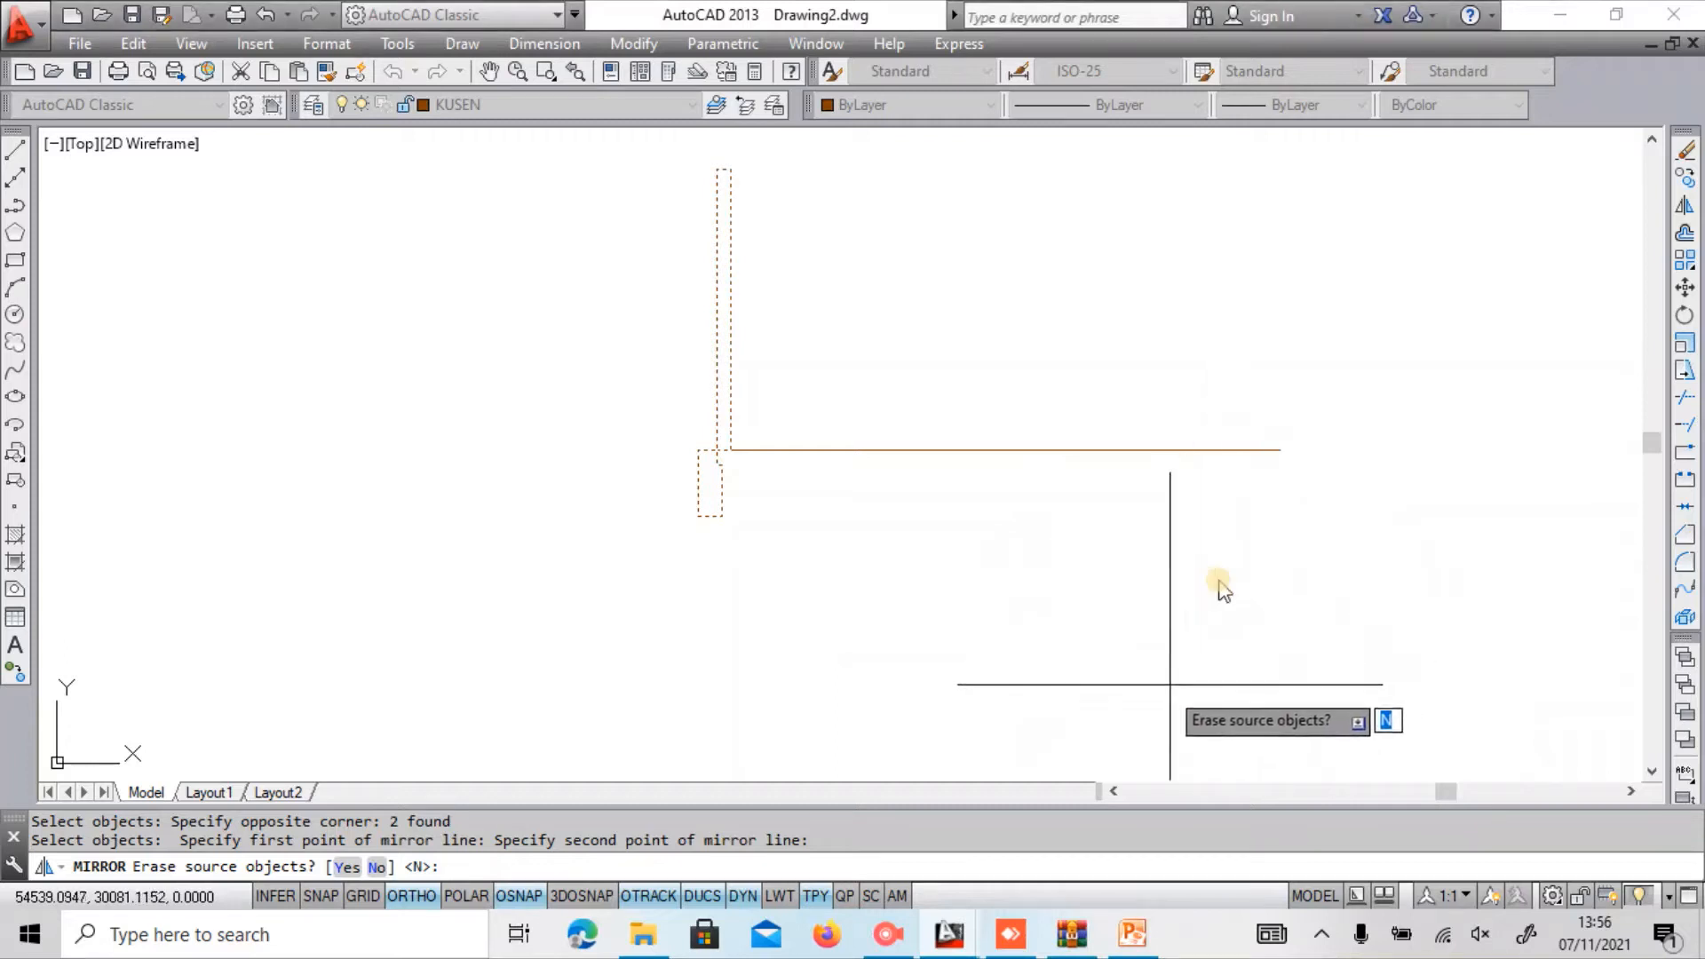
key("Return")
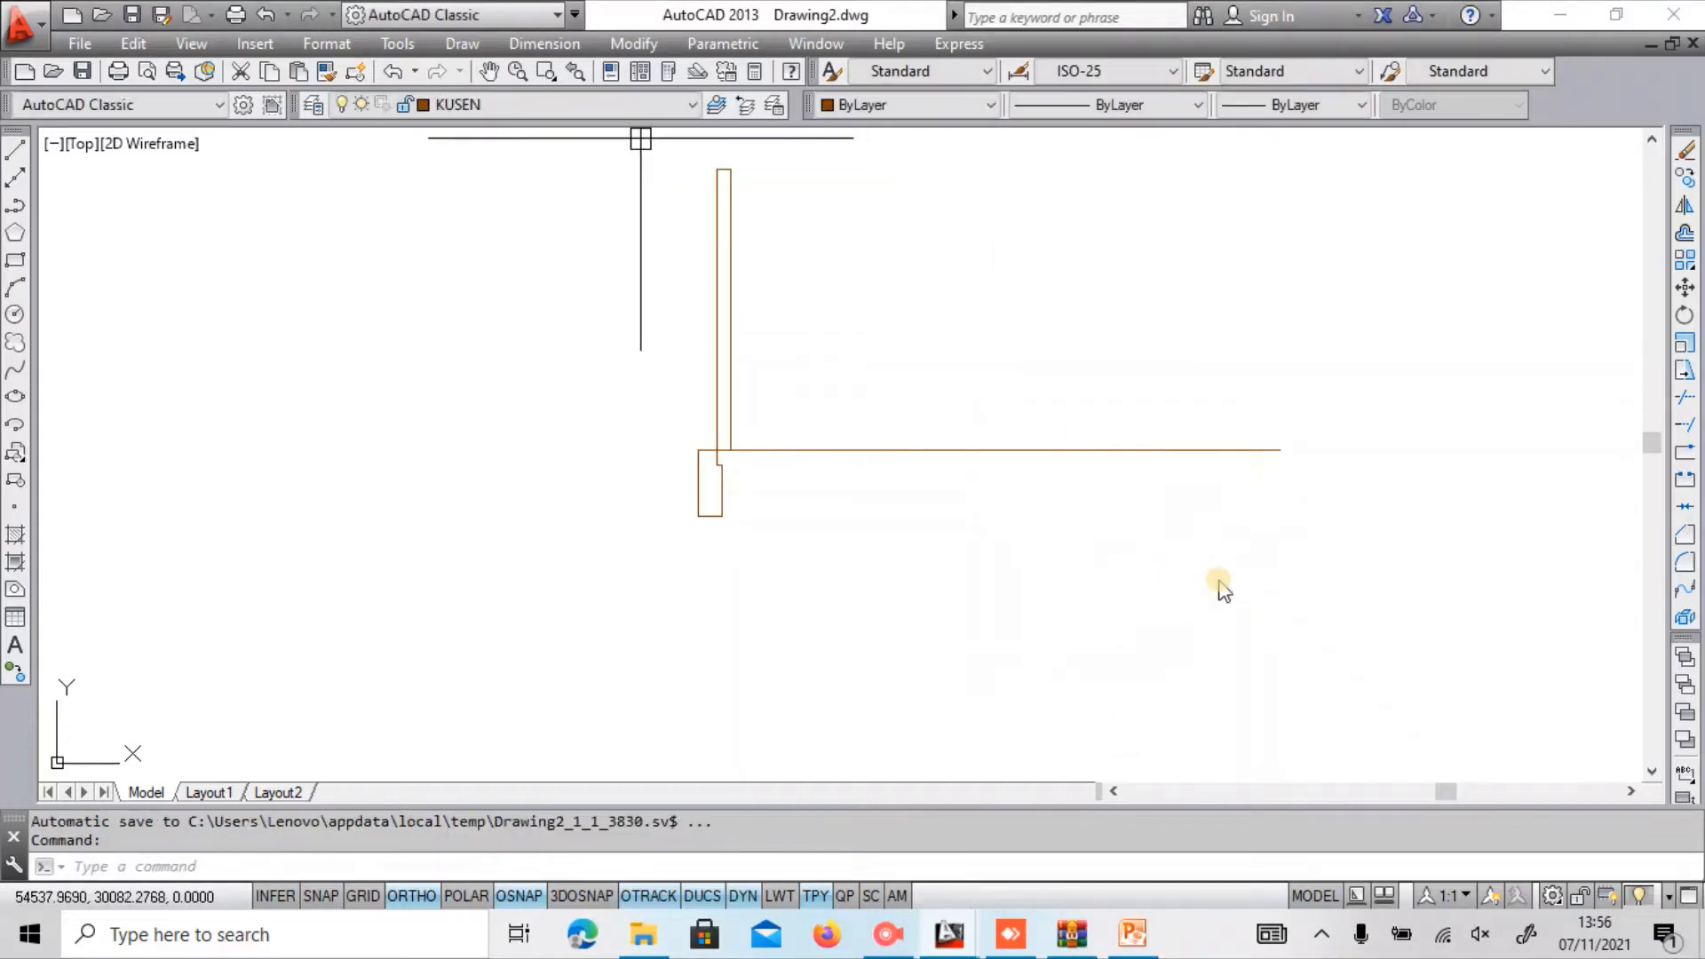
Mirror the frame profile and door leaf about a vertical axis through the horizontal line's midpoint, keeping the originals.
left_click(640, 139)
left_click(860, 587)
type("mi")
key("Return")
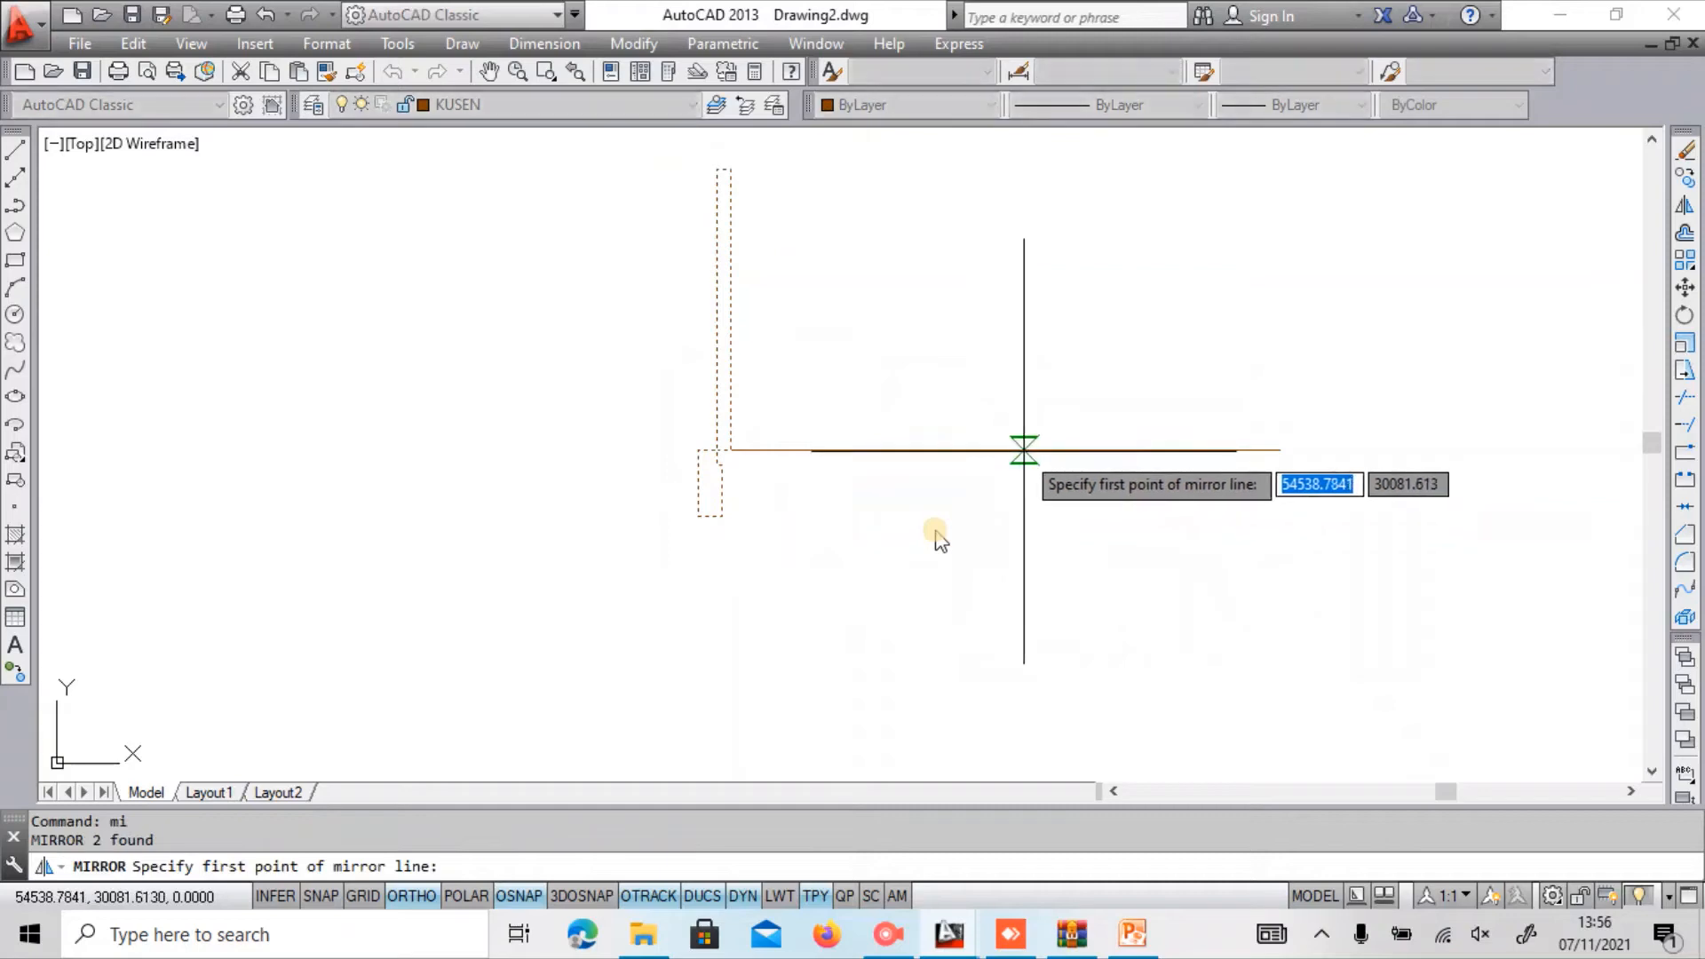
left_click(999, 450)
left_click(1002, 572)
key("Return")
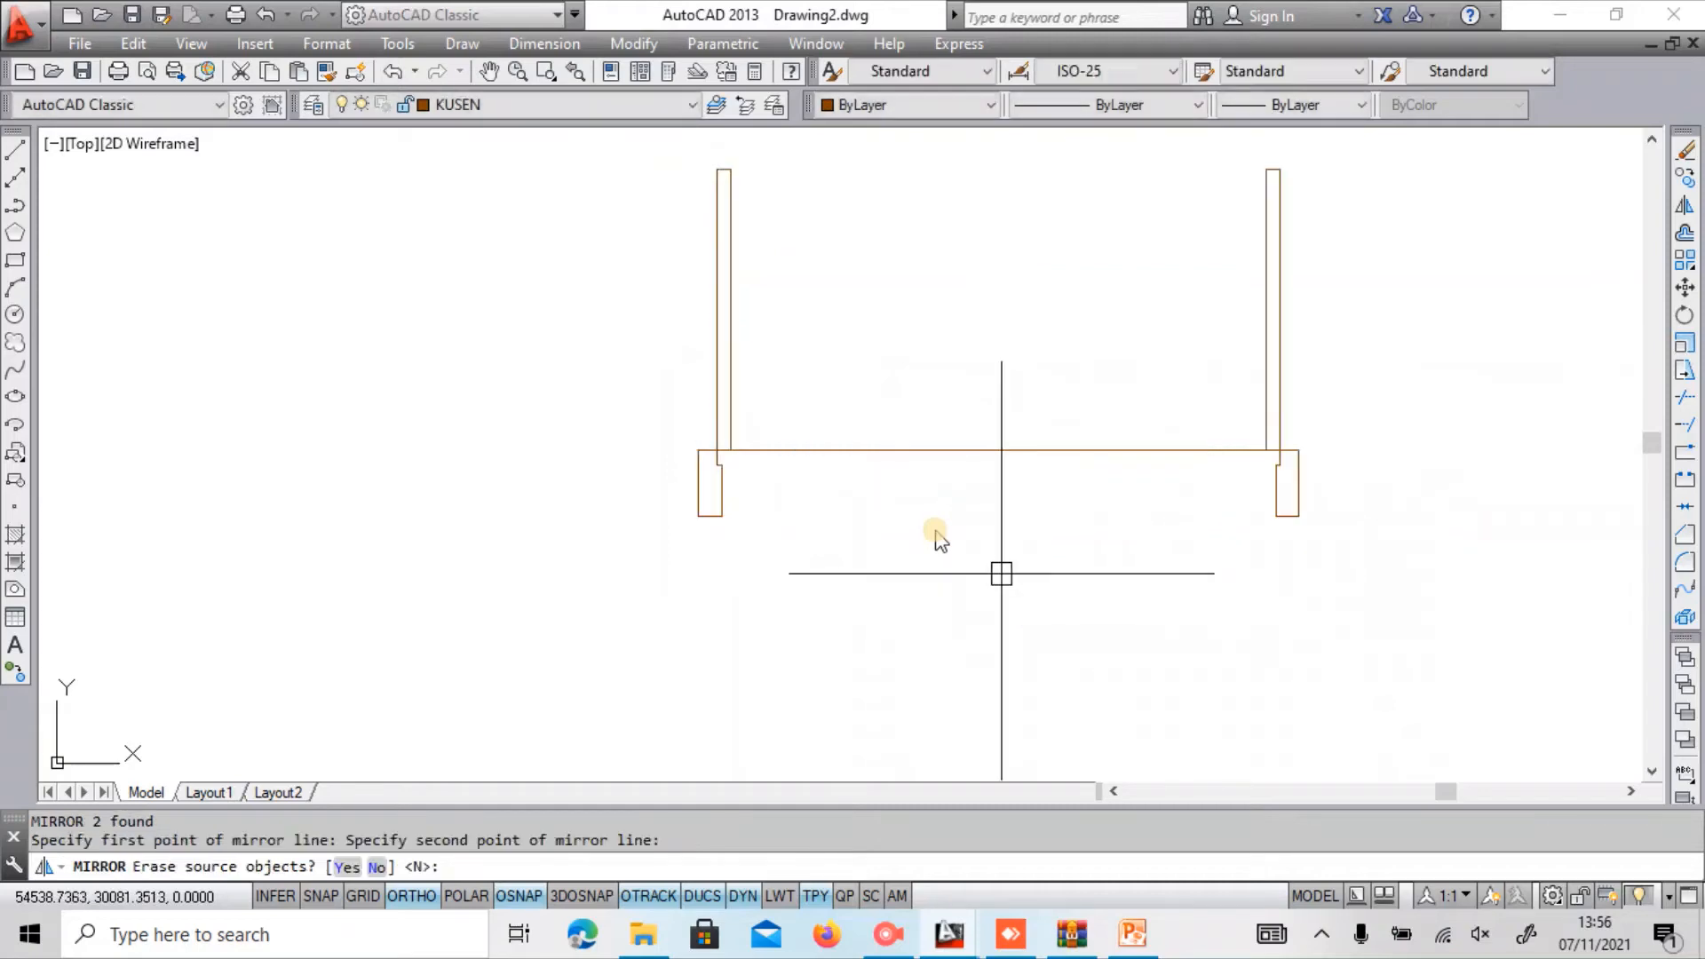
Try erasing the horizontal line between the two door leaves.
left_click(994, 430)
left_click(949, 500)
type("e")
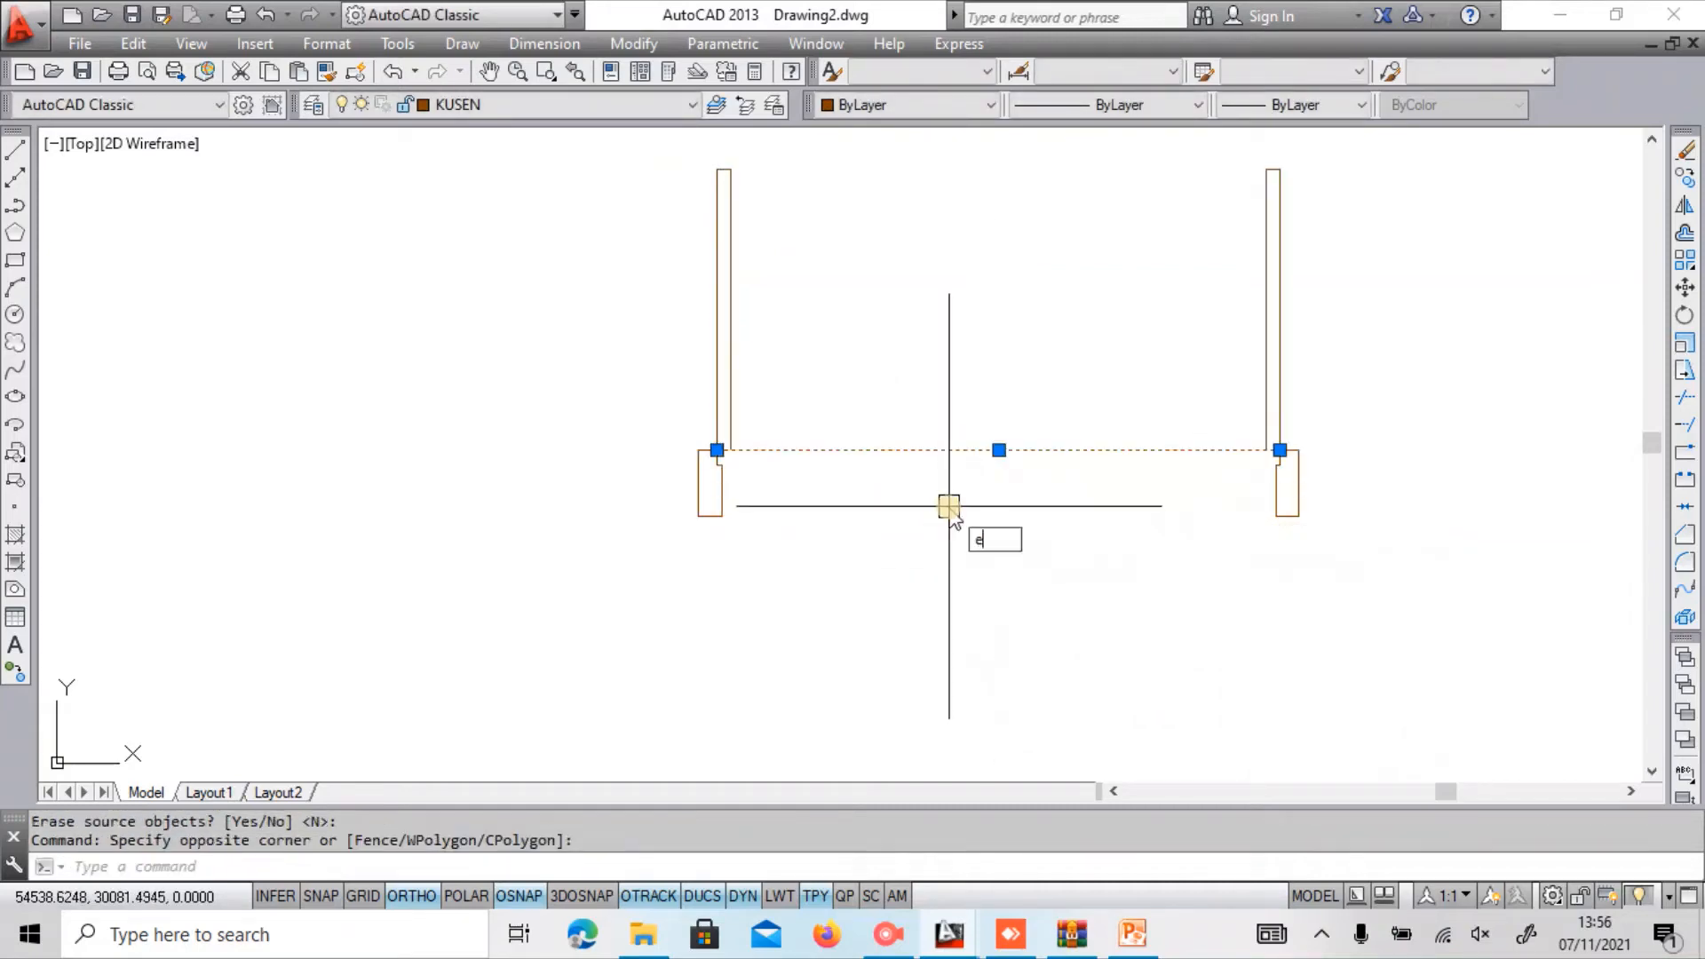
key("Return")
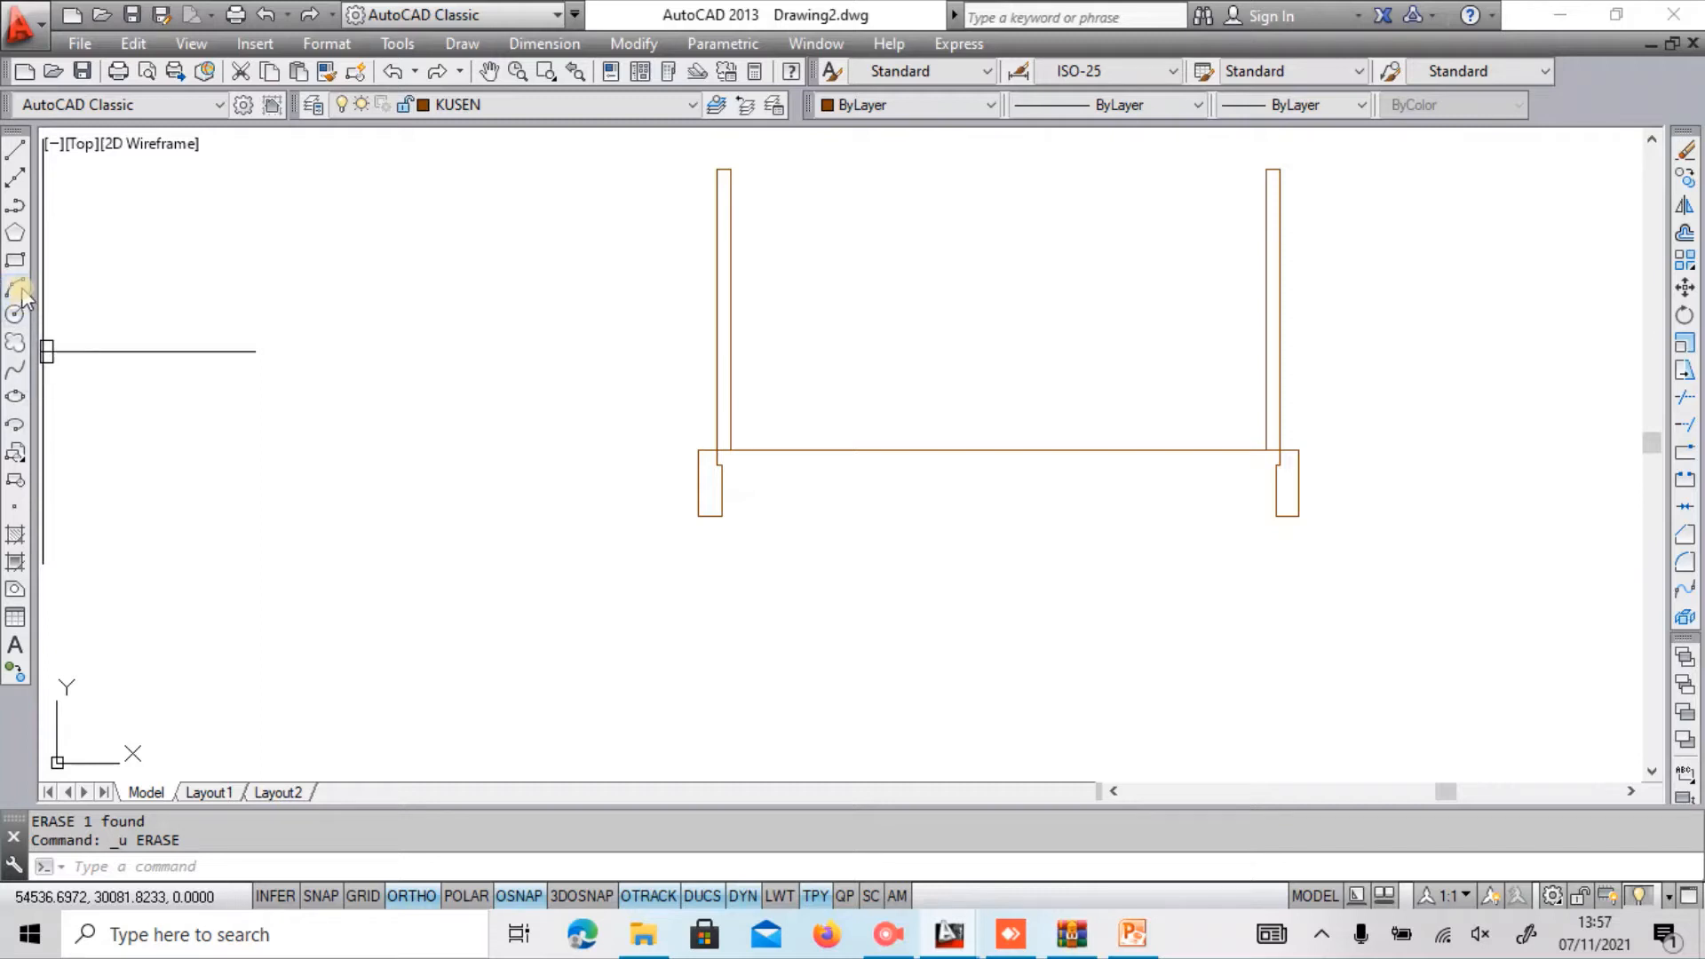
Draw the left leaf's swing arc from its upper left corner to the horizontal line's midpoint using the End and Direction options.
middle_click_drag(732, 308, 686, 364)
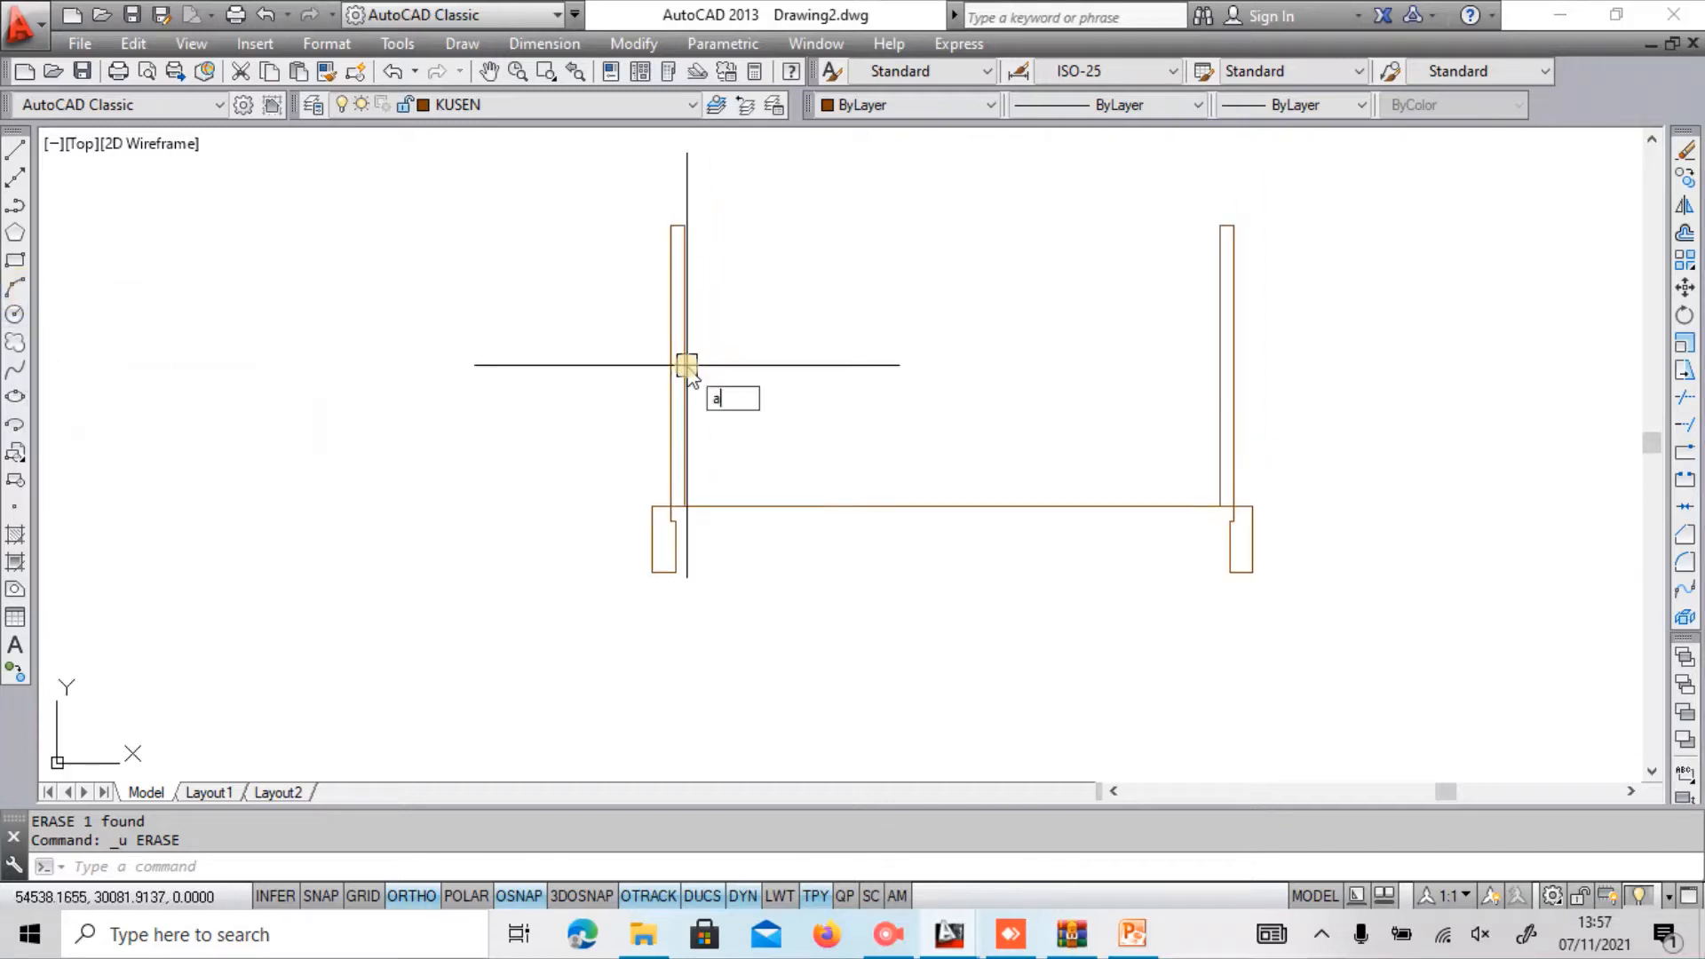
key("Return")
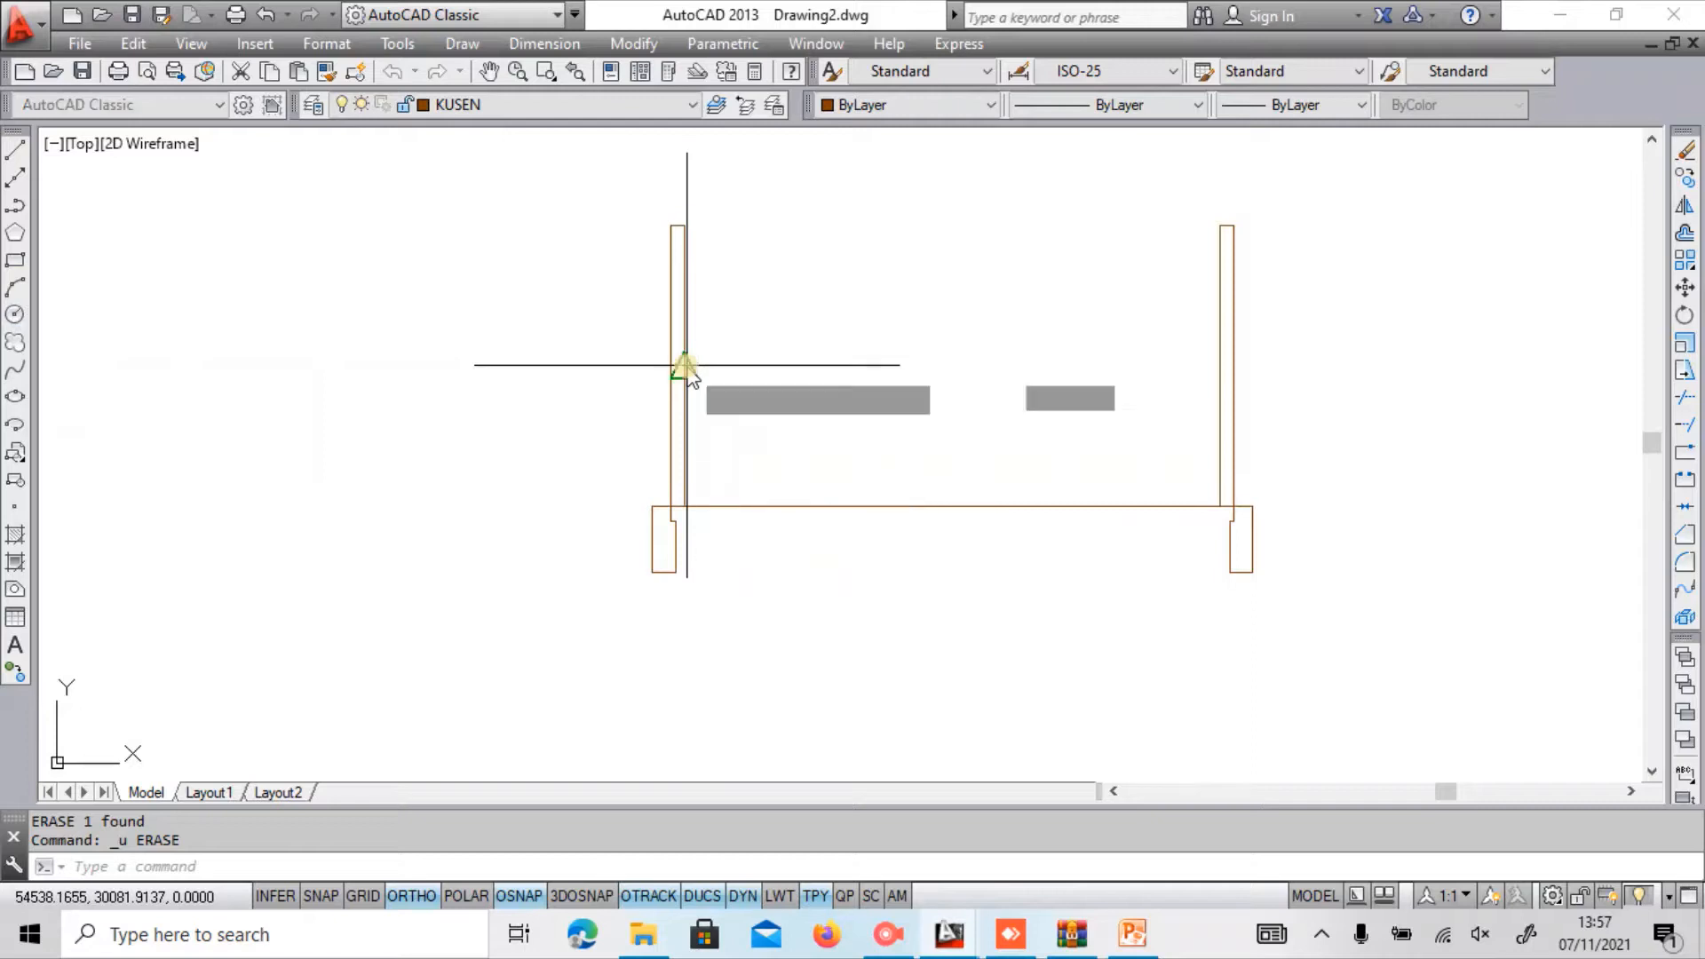
scroll(688, 369, "up", 4)
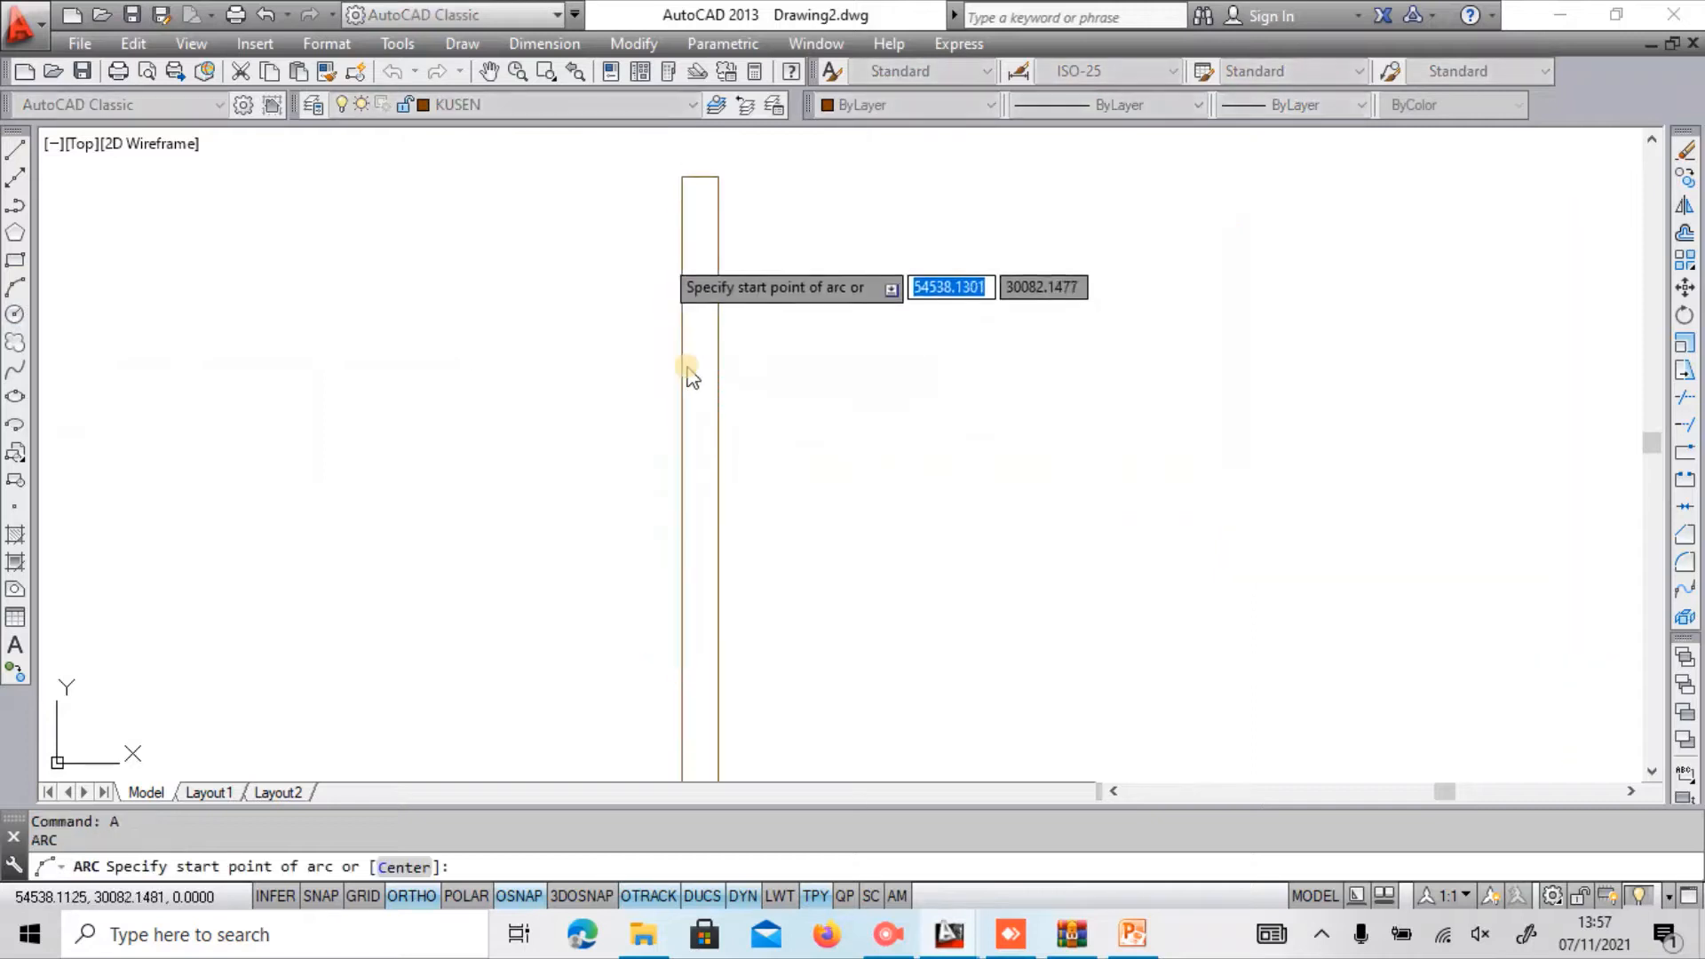
left_click(682, 176)
scroll(1105, 266, "down", 3)
type("e")
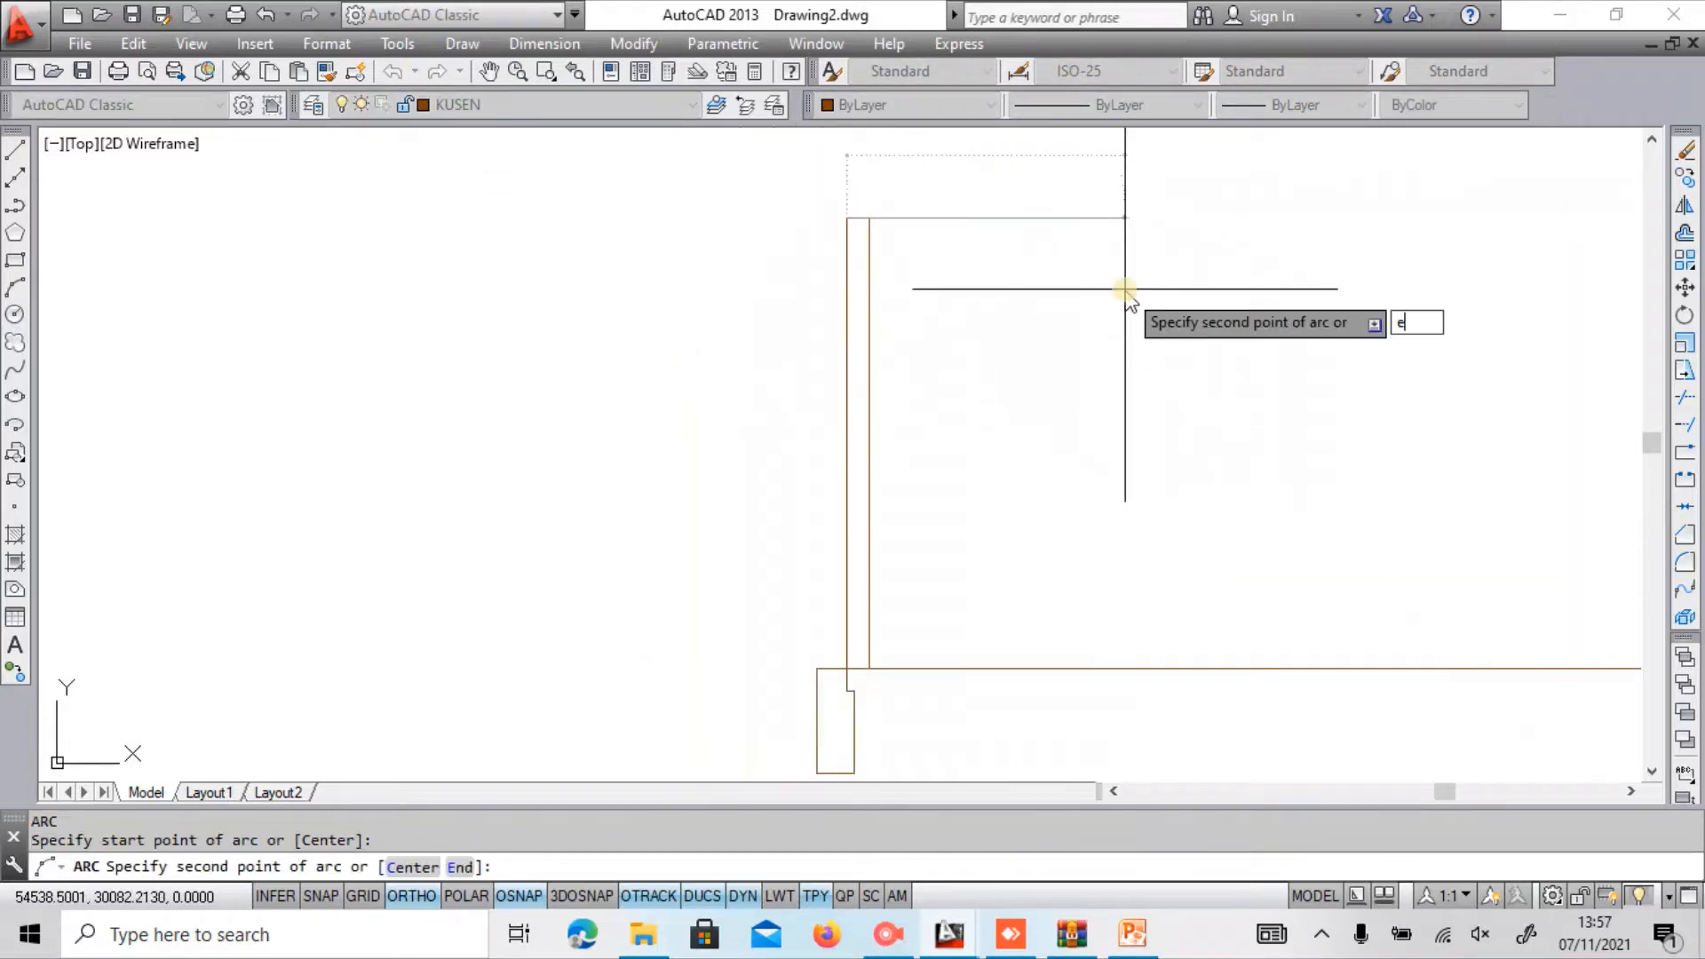
key("Return")
scroll(1126, 291, "down", 2)
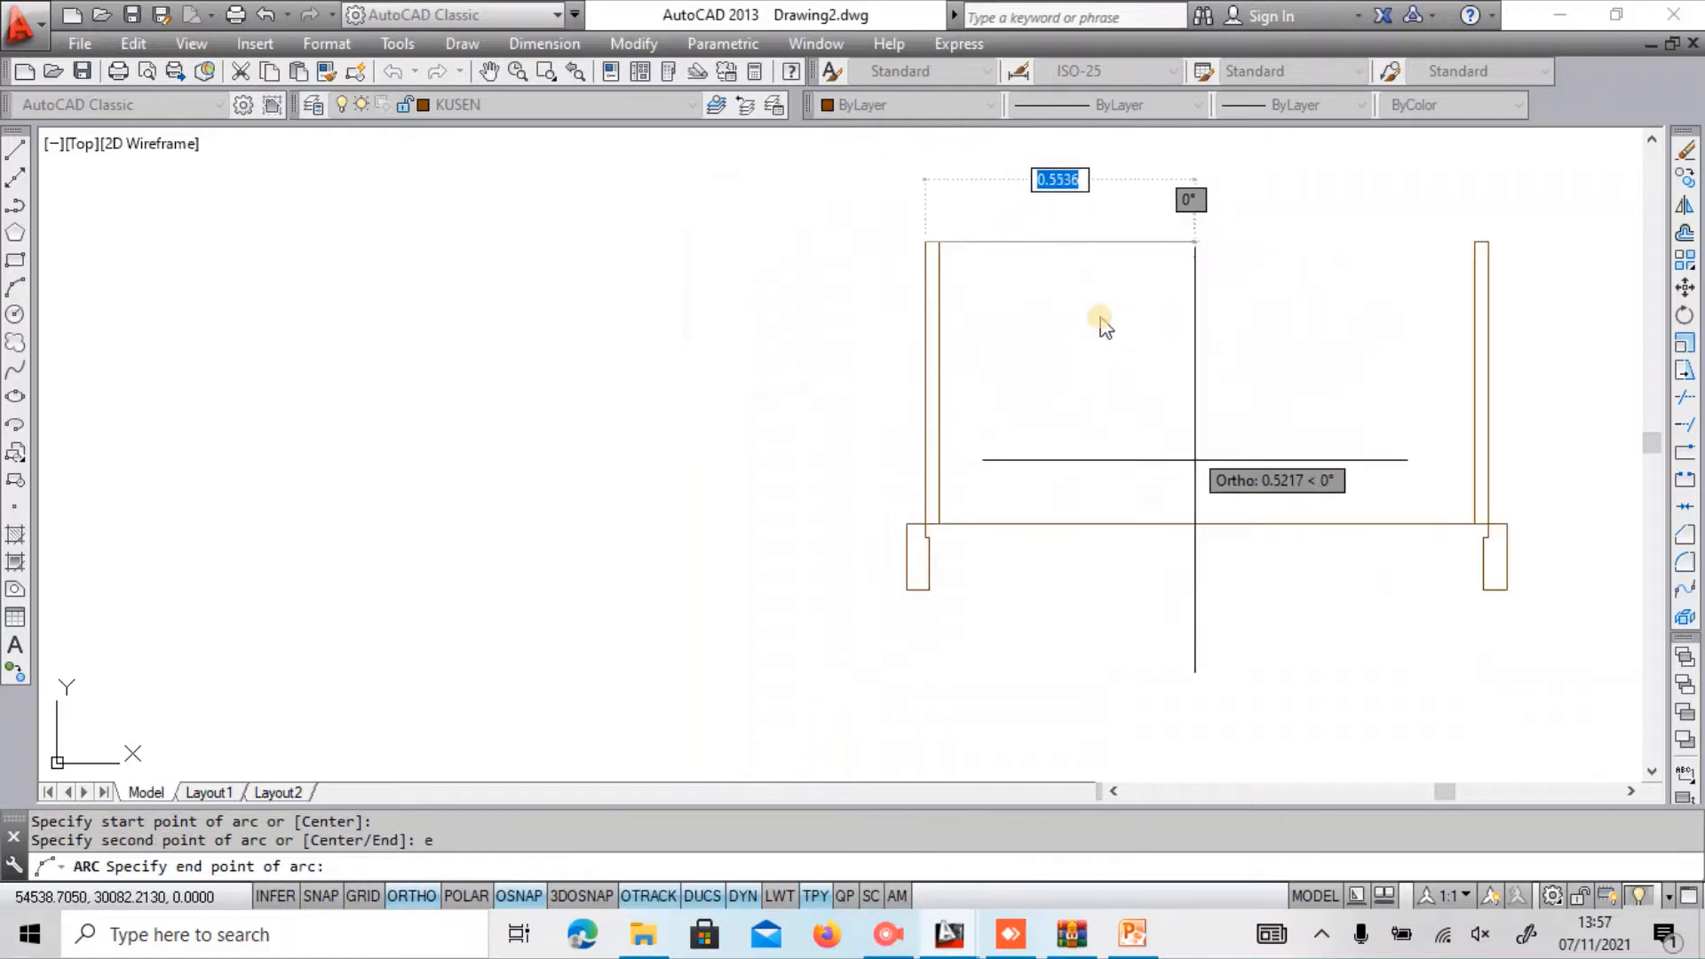
left_click(1206, 524)
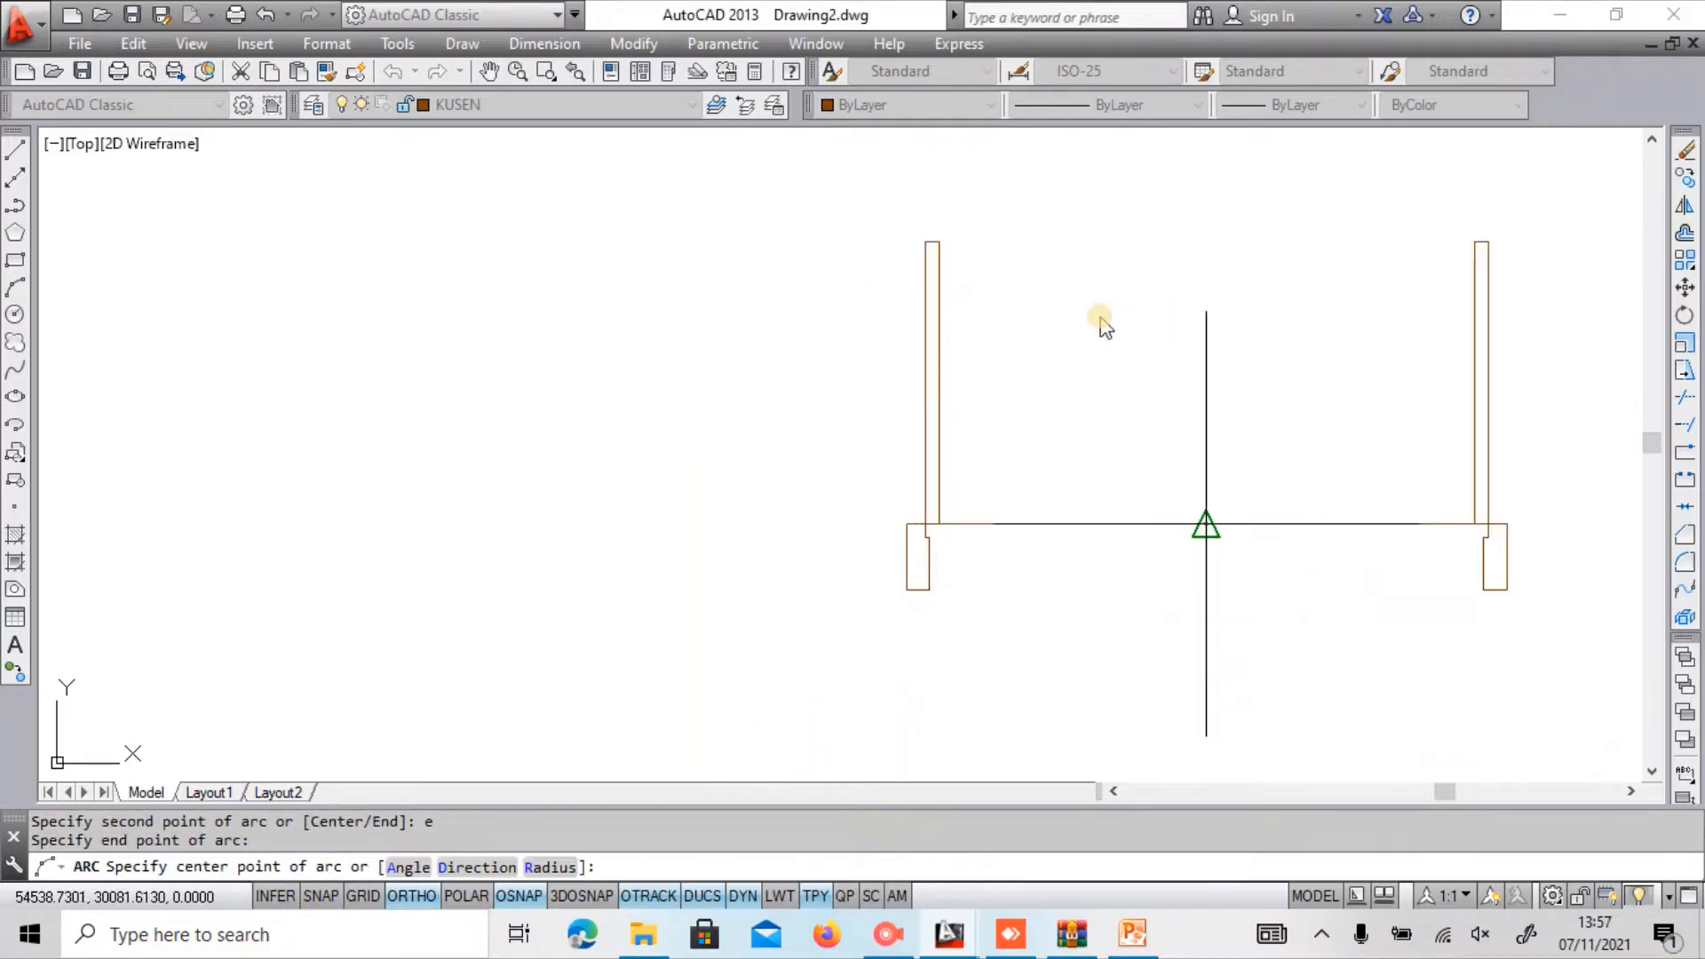
type("d")
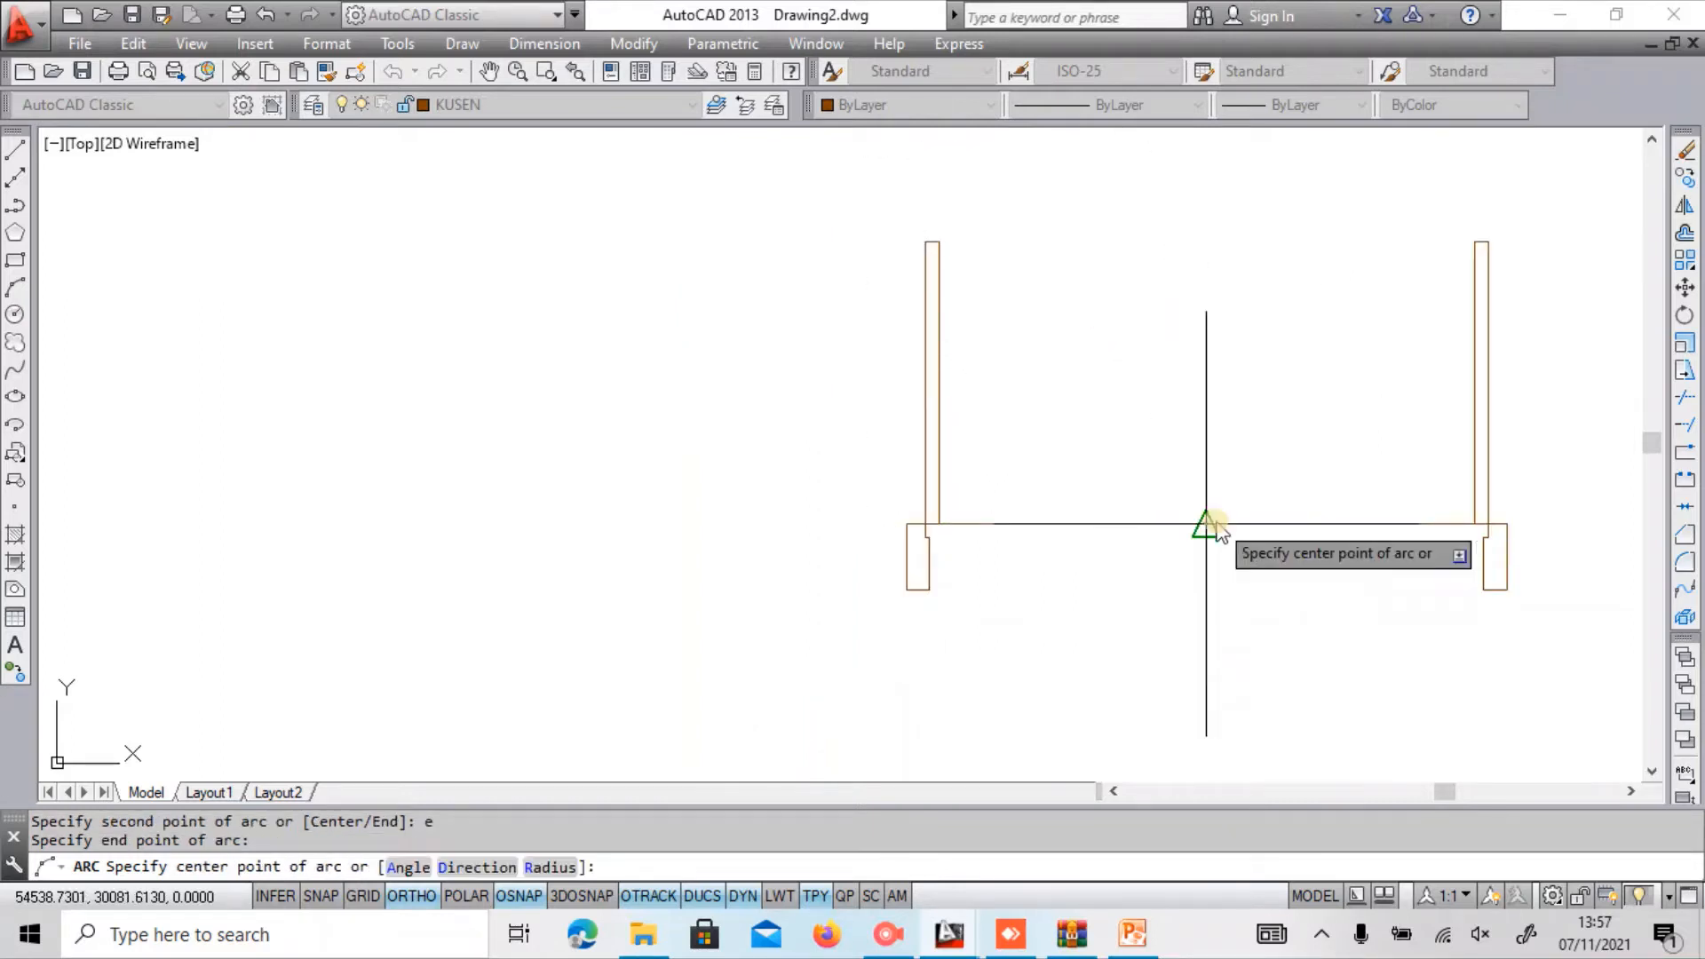
key("Return")
left_click(1219, 531)
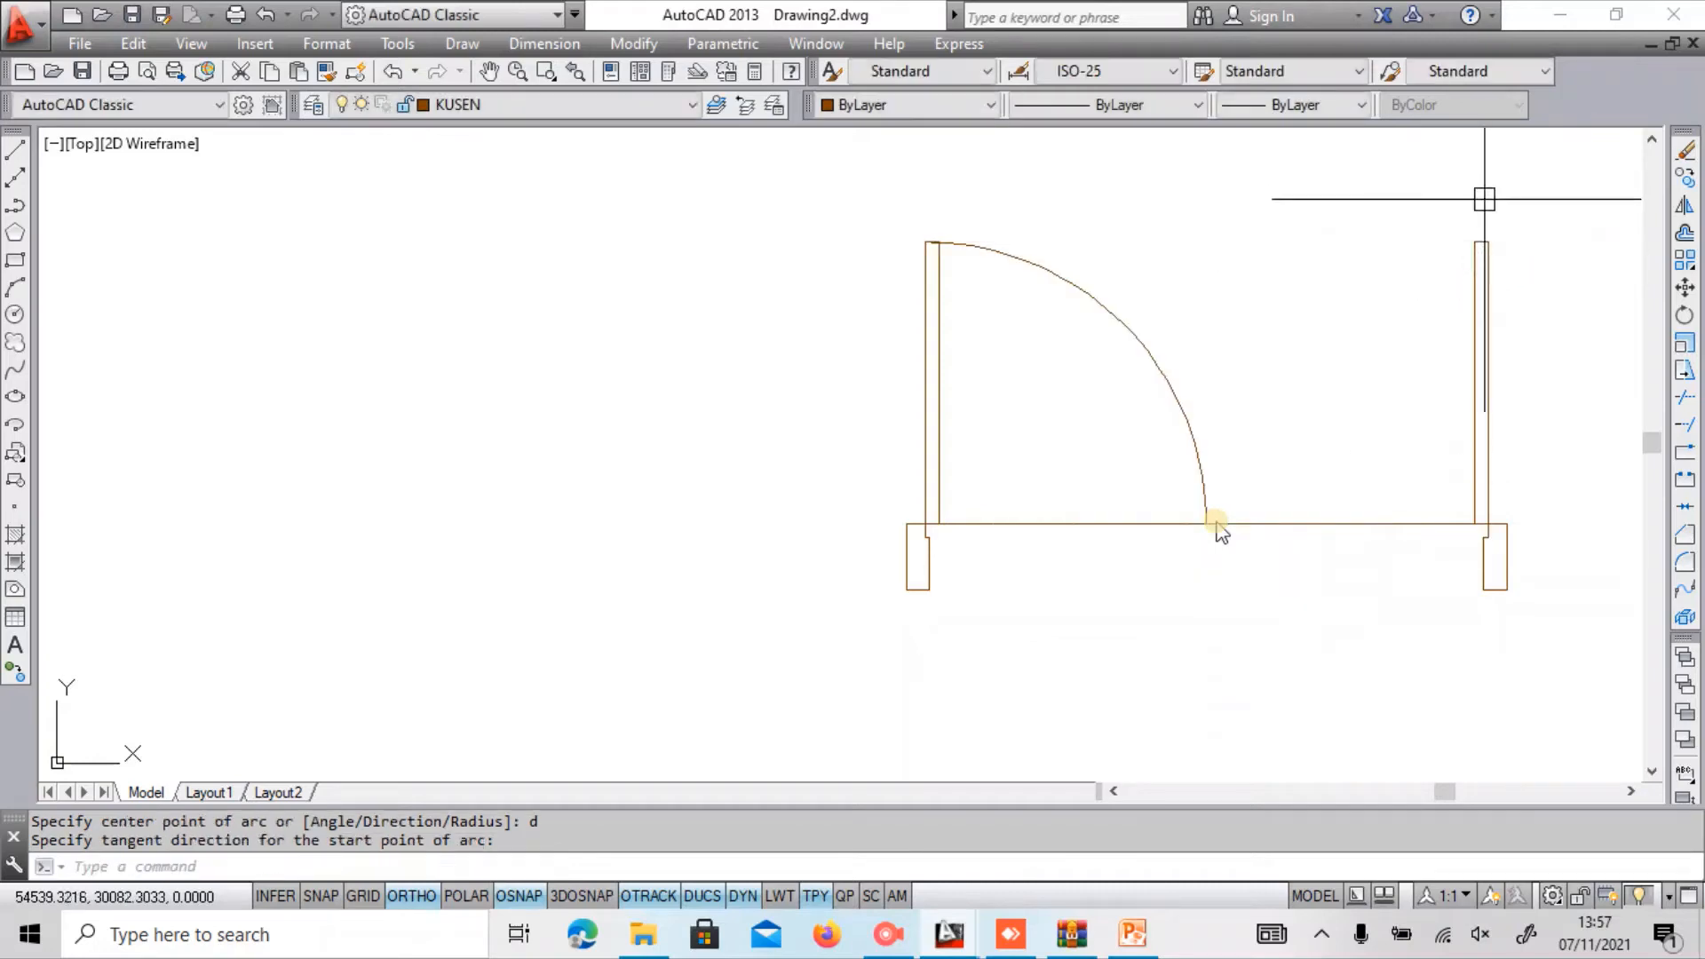
Mirror the swing arc about a vertical axis through the horizontal line's midpoint, keeping the original arc.
middle_click_drag(1414, 306, 1160, 329)
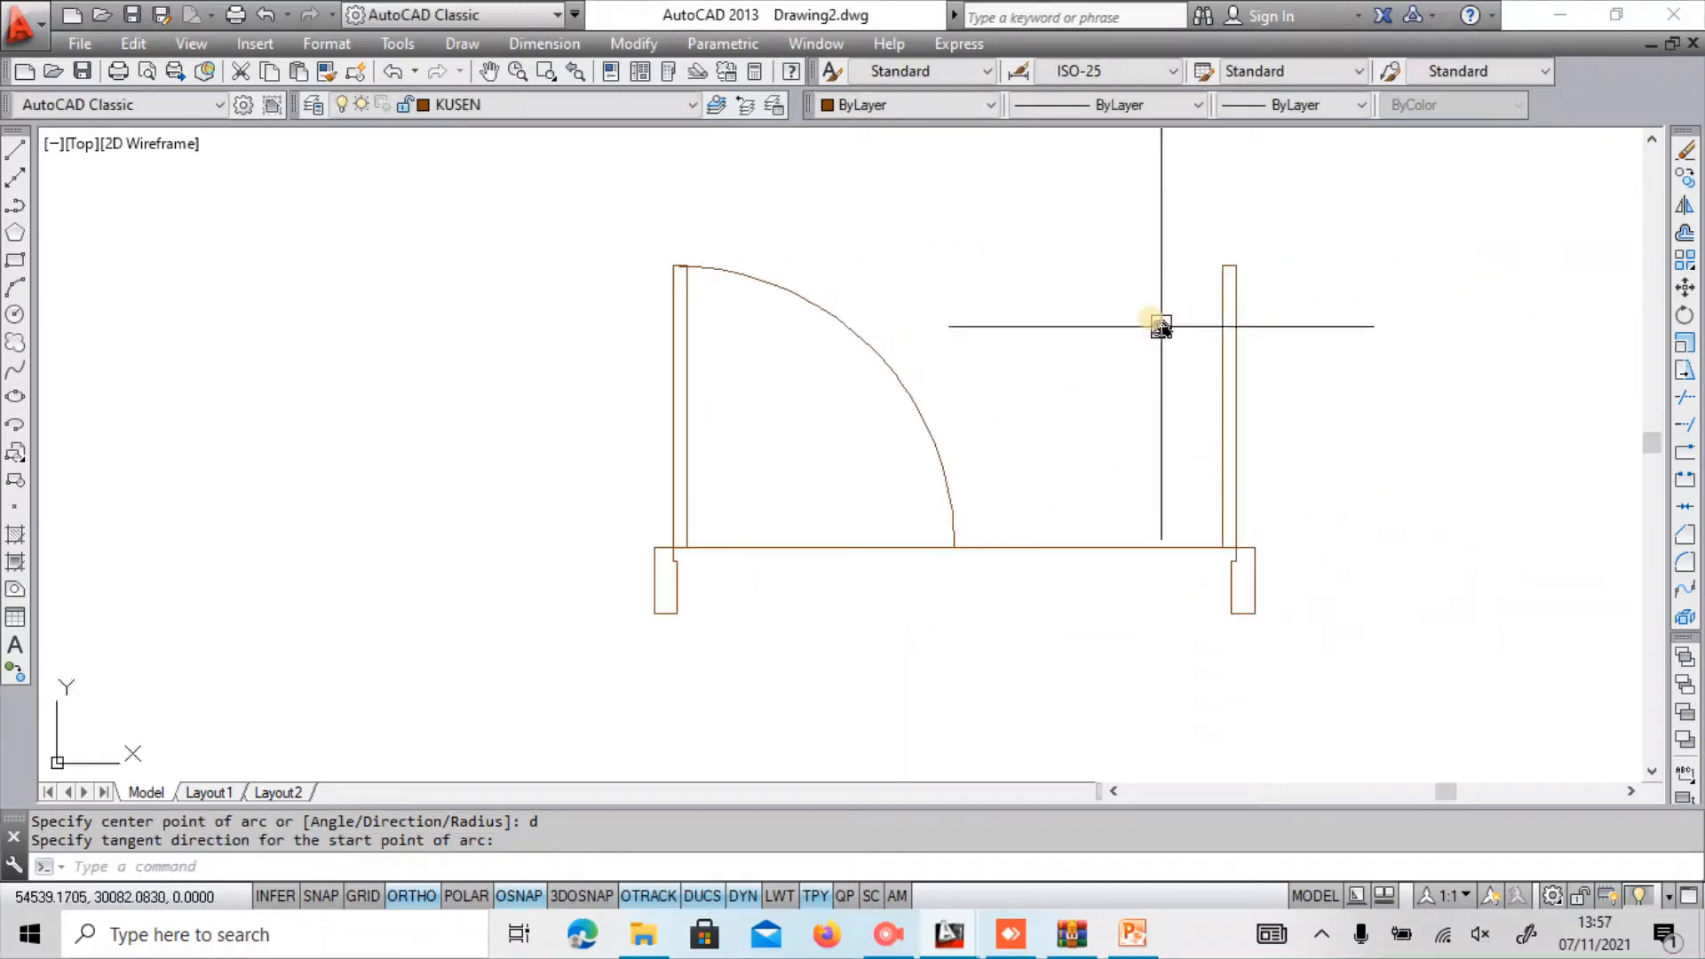
key("Return")
left_click(891, 346)
key("Return")
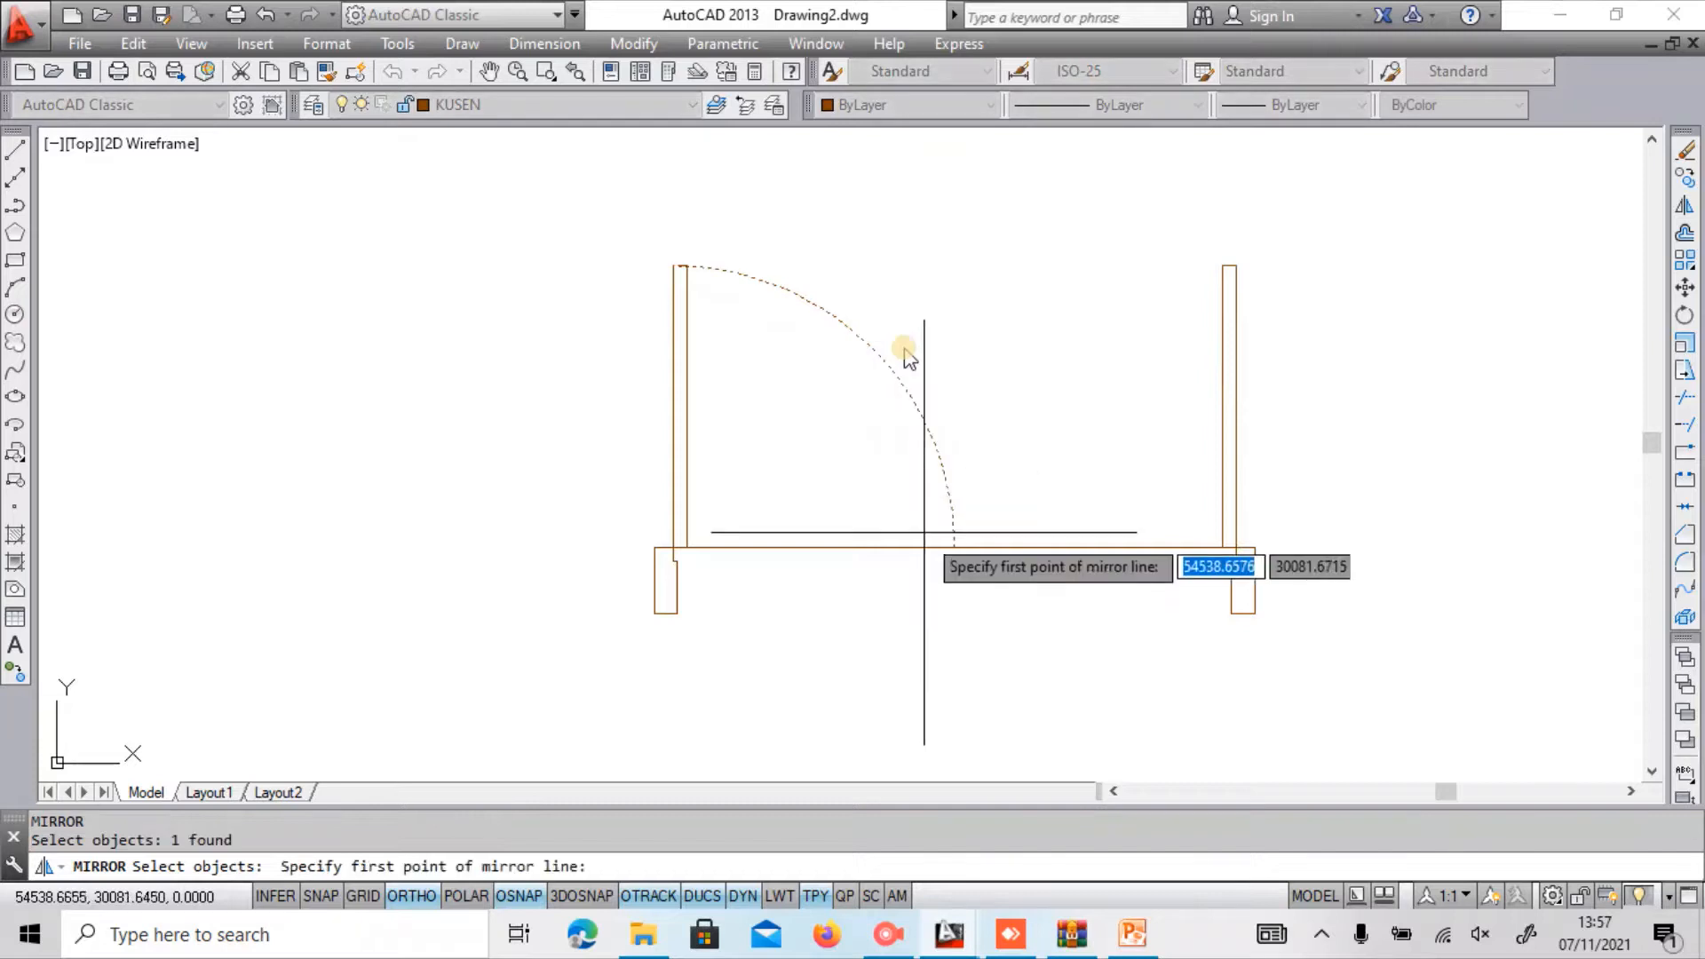
left_click(953, 544)
left_click(949, 635)
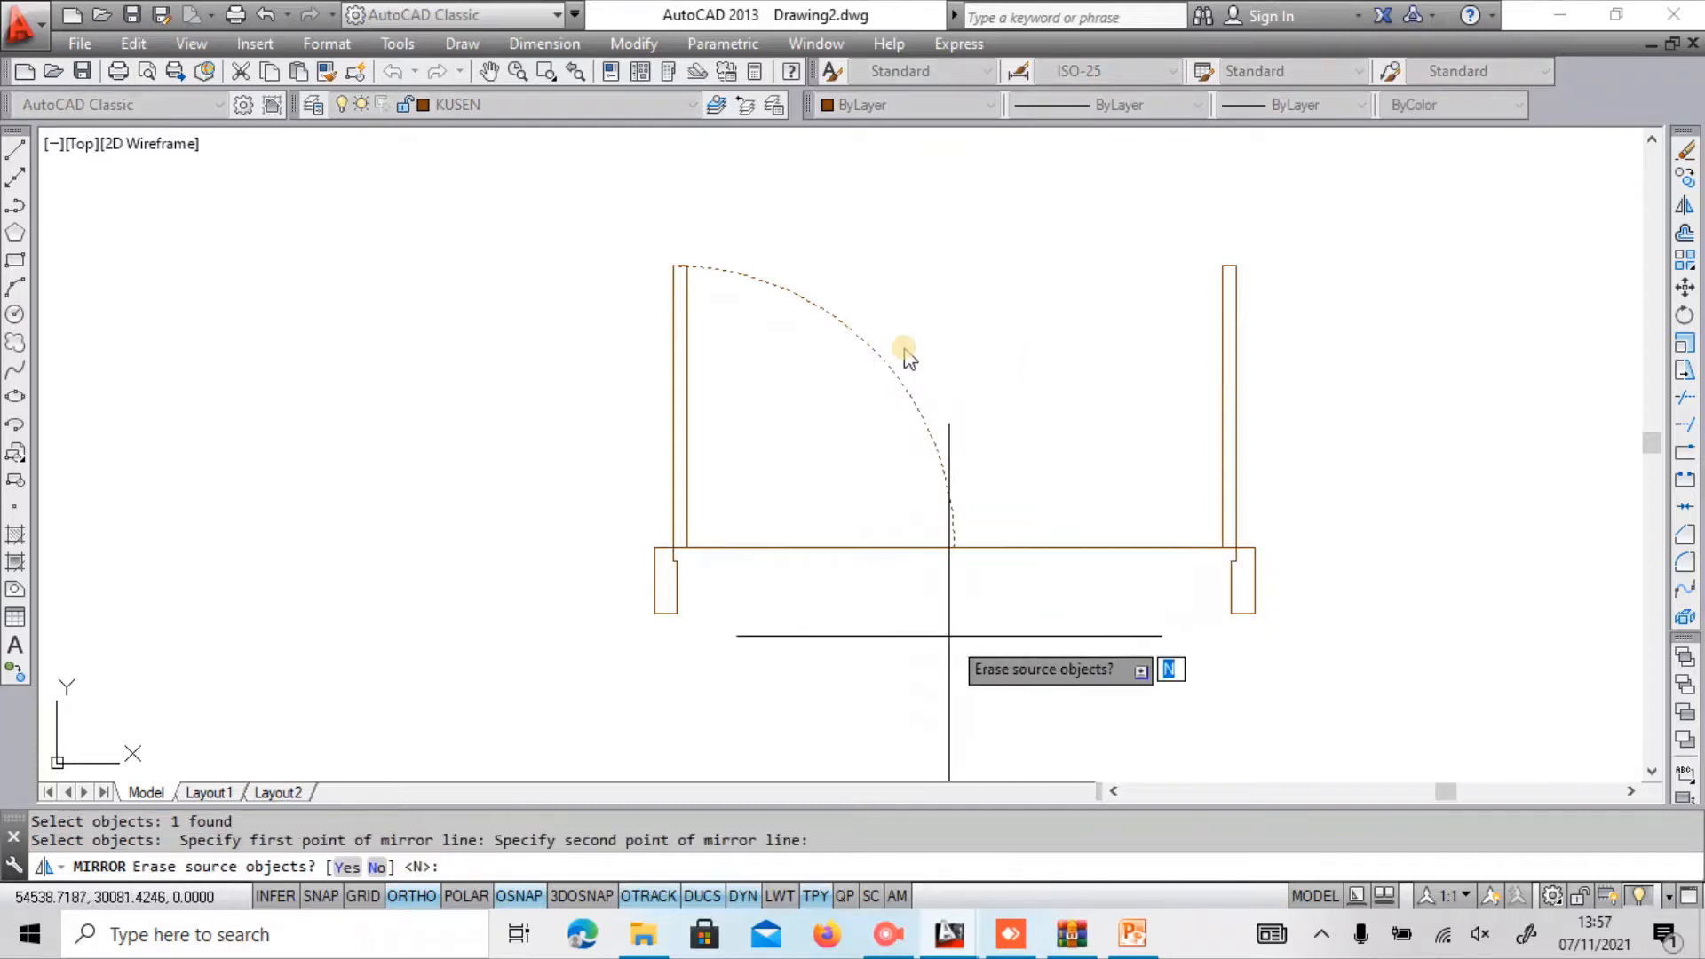
key("Return")
Erase the horizontal line between the two door leaves.
left_click(1049, 545)
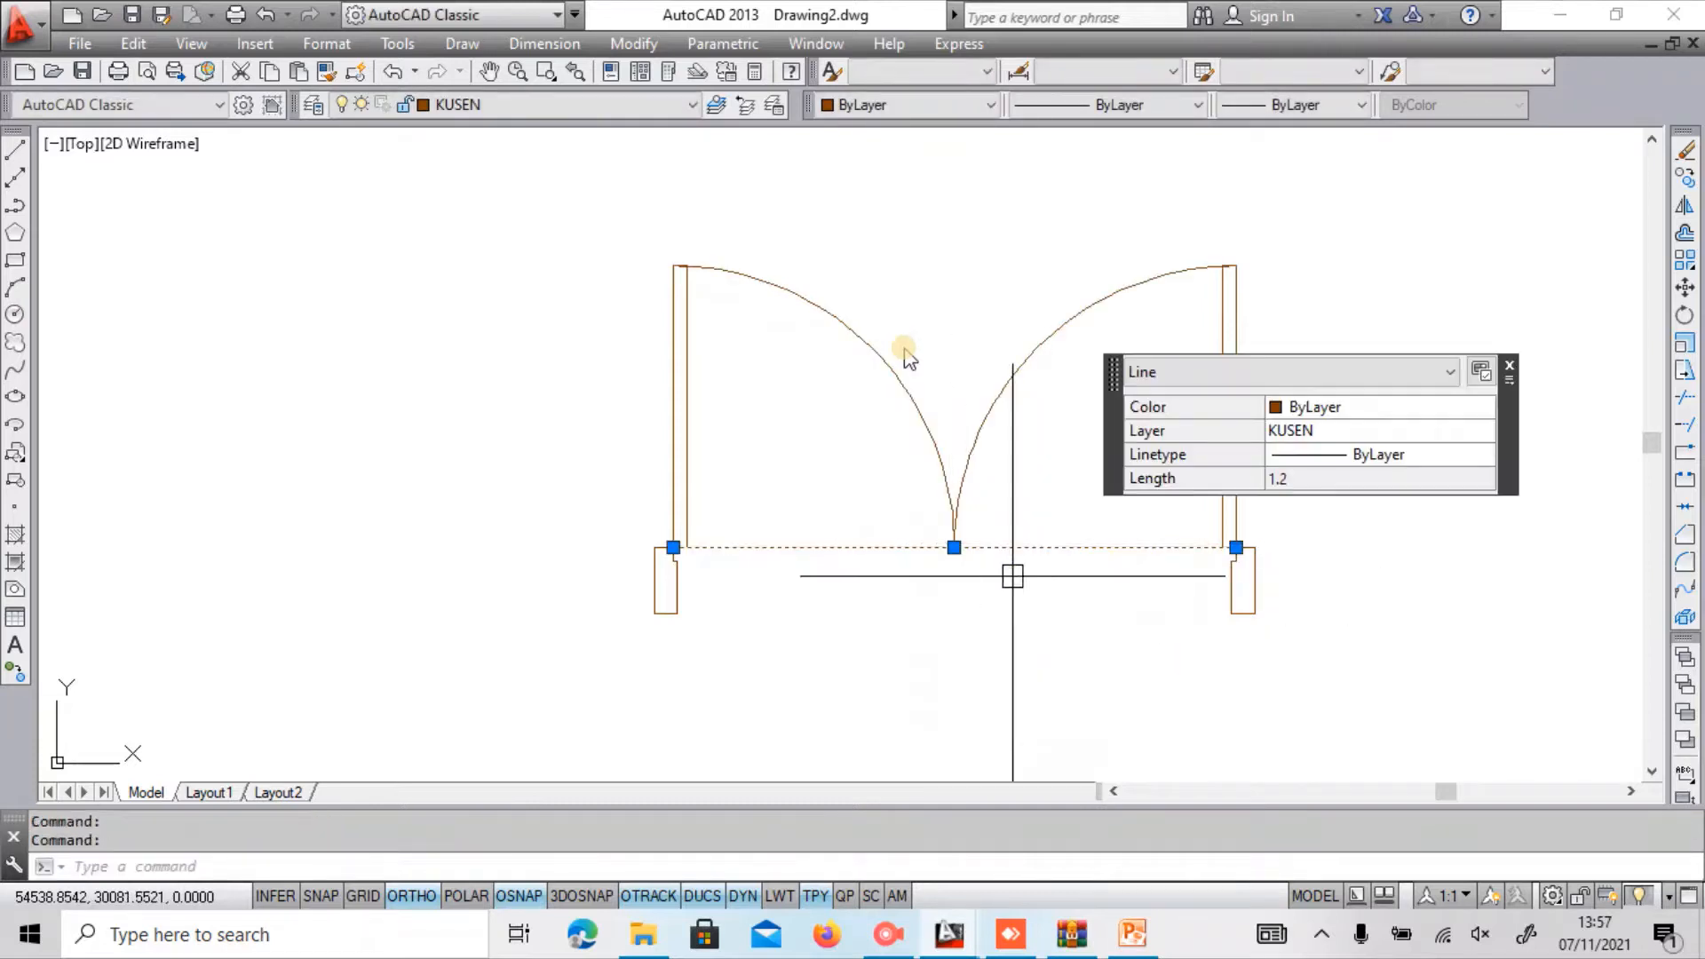
type("e")
key("Return")
Copy the double door's left frame profile about 1.58 straight to the left, using its lower right corner as base point.
scroll(949, 507, "down", 2)
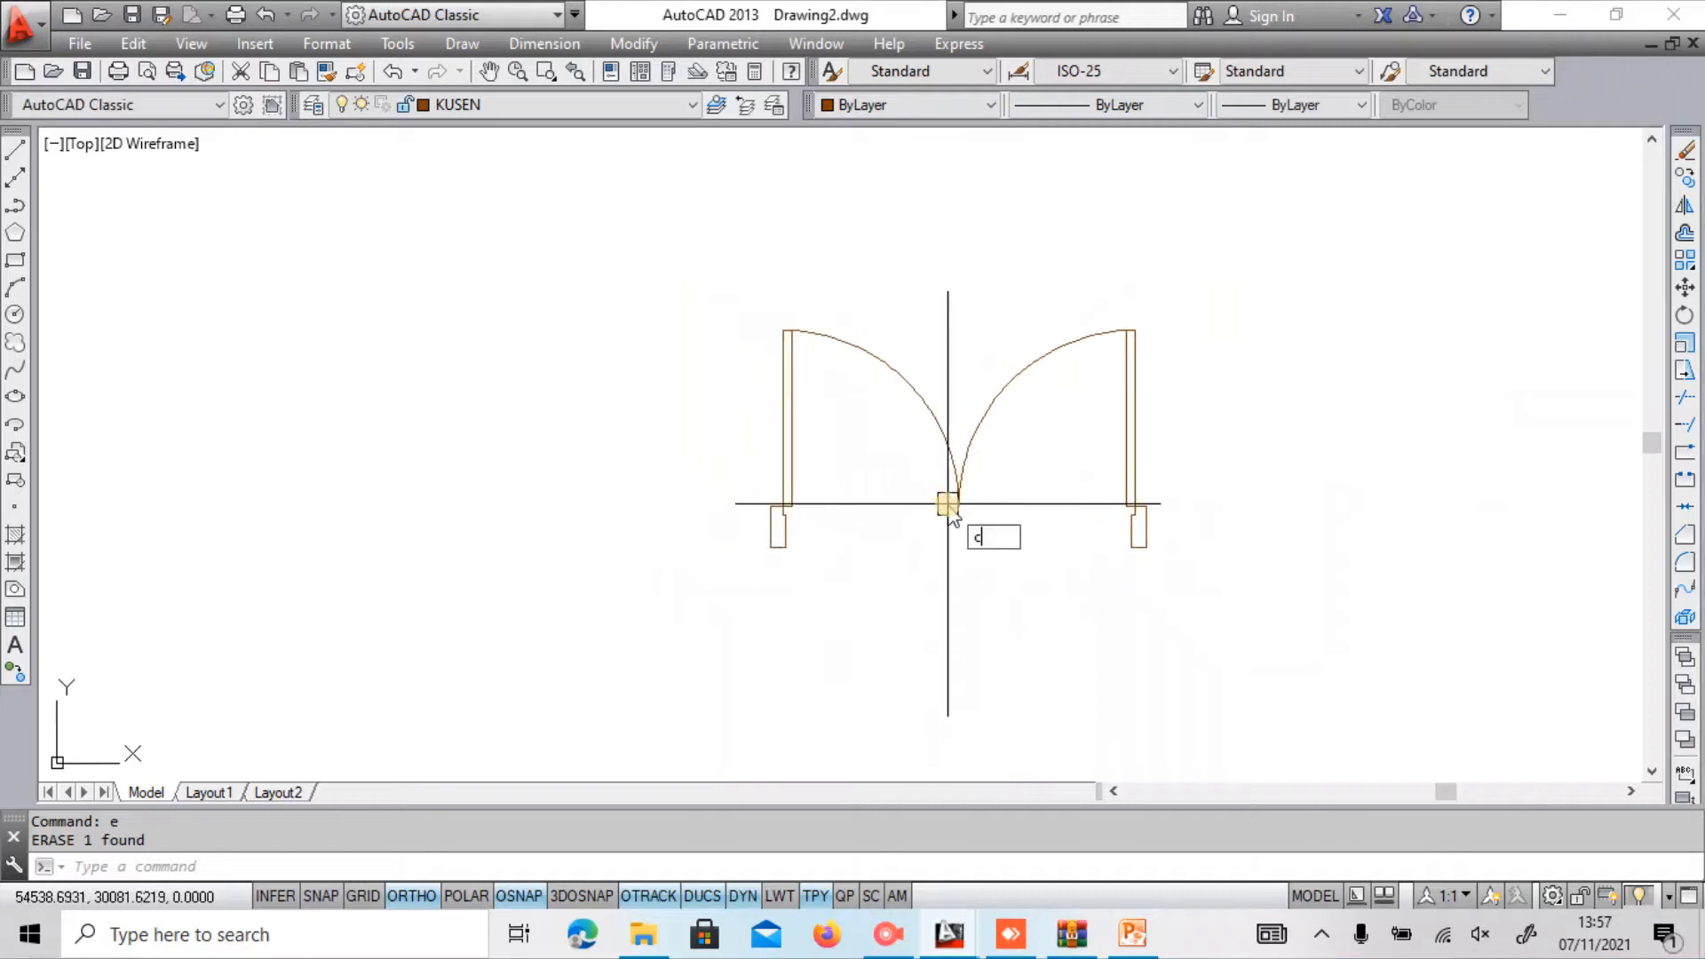
type("co")
key("Return")
scroll(901, 522, "up", 4)
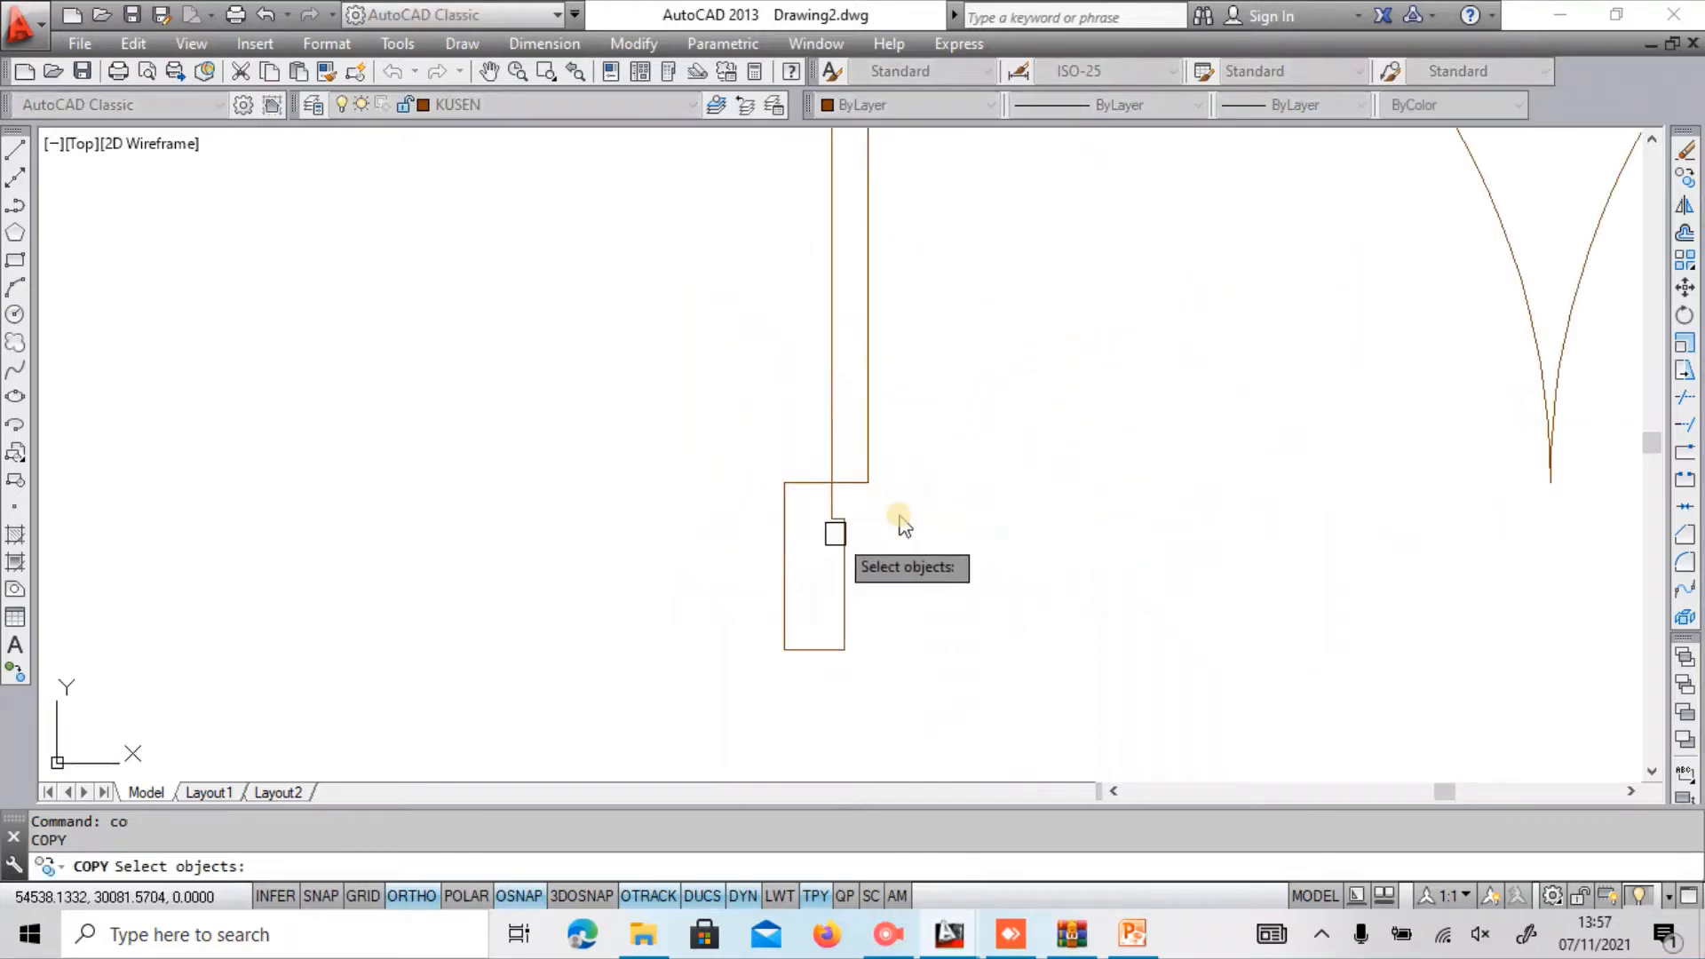
left_click(898, 517)
middle_click_drag(899, 516, 1125, 464)
key("Return")
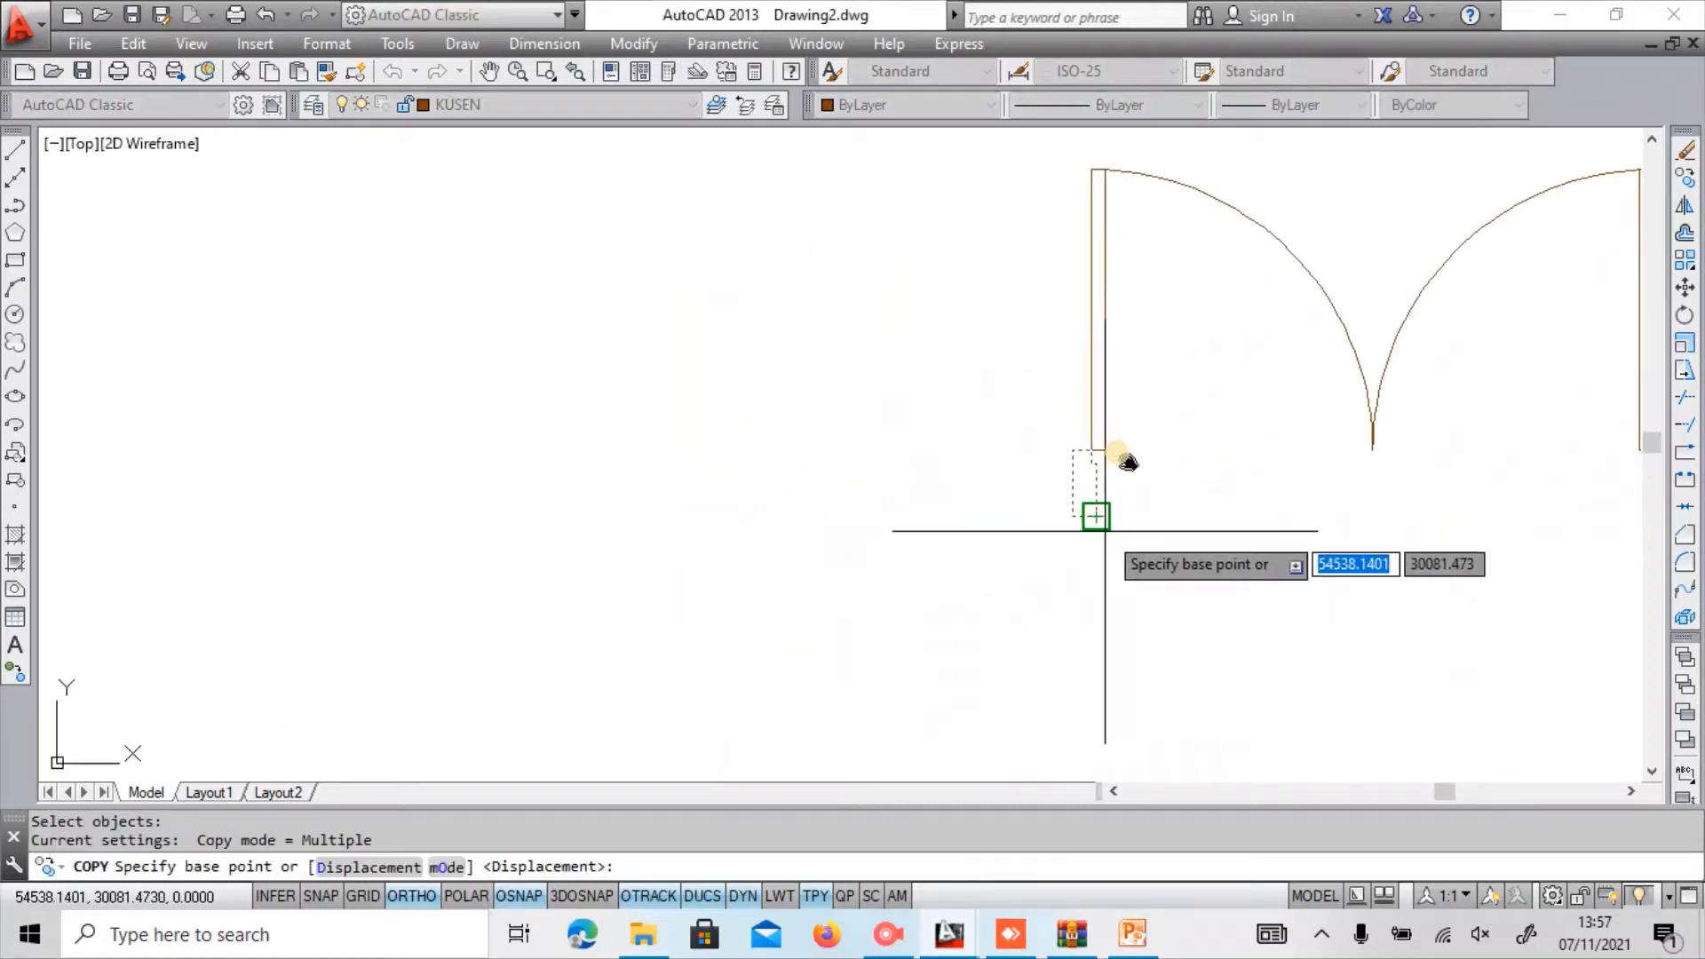
left_click(1097, 516)
scroll(1098, 519, "down", 4)
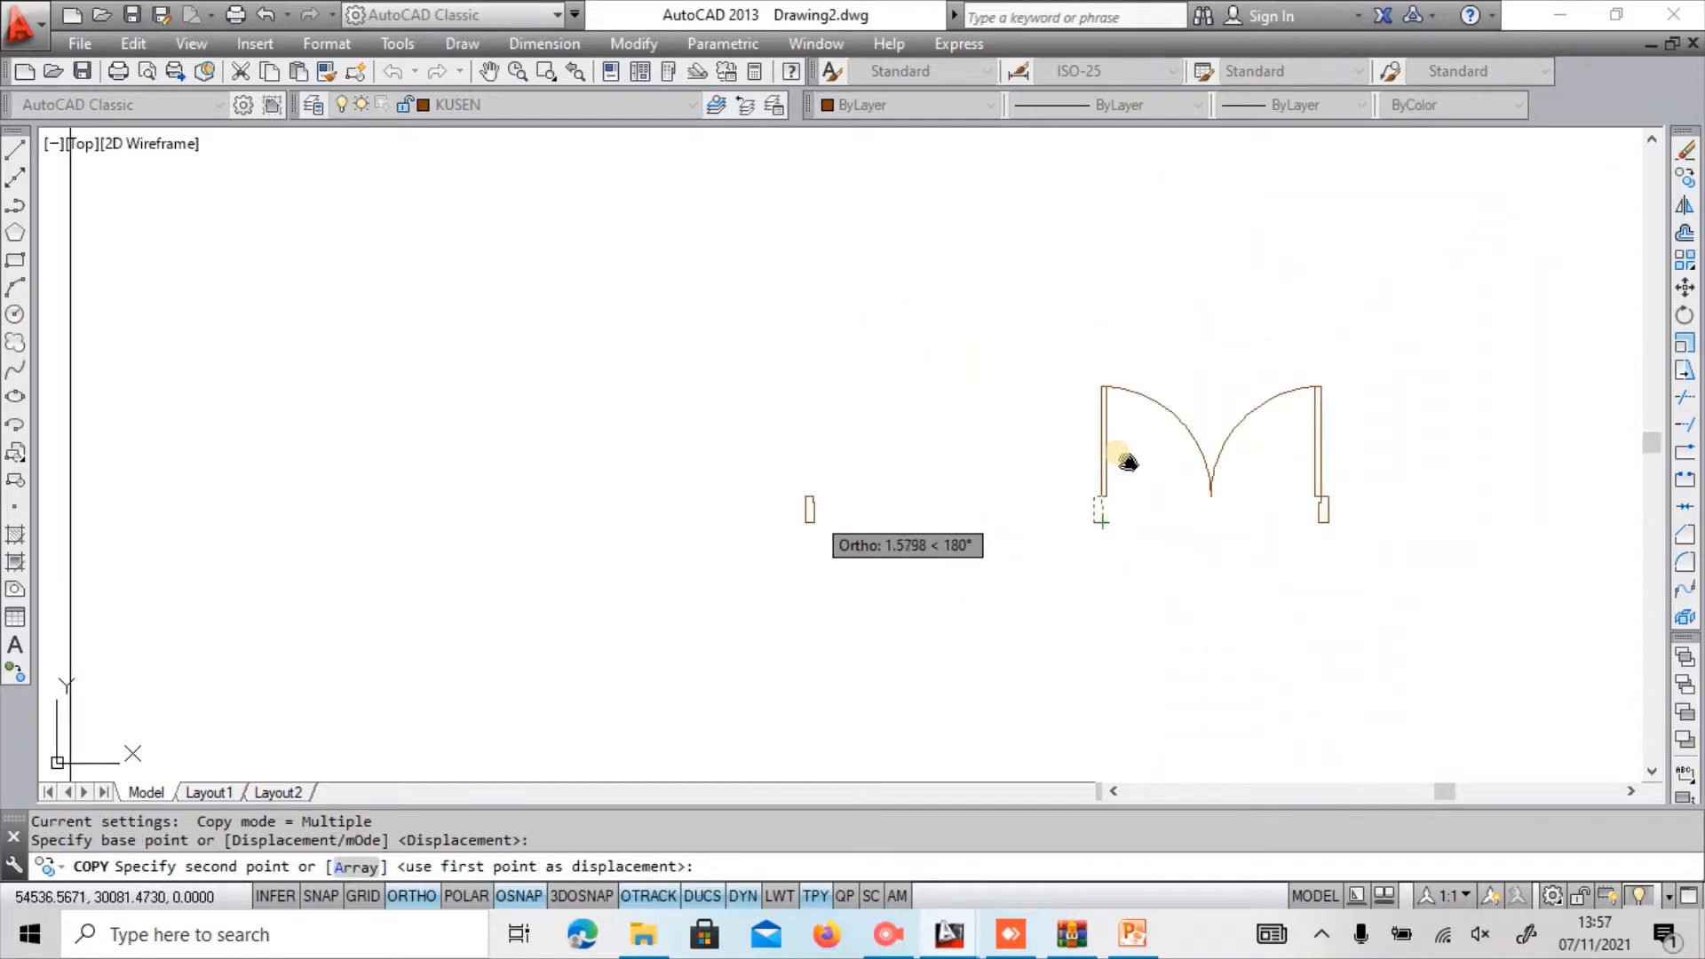
left_click(794, 538)
scroll(794, 538, "up", 3)
key("Escape")
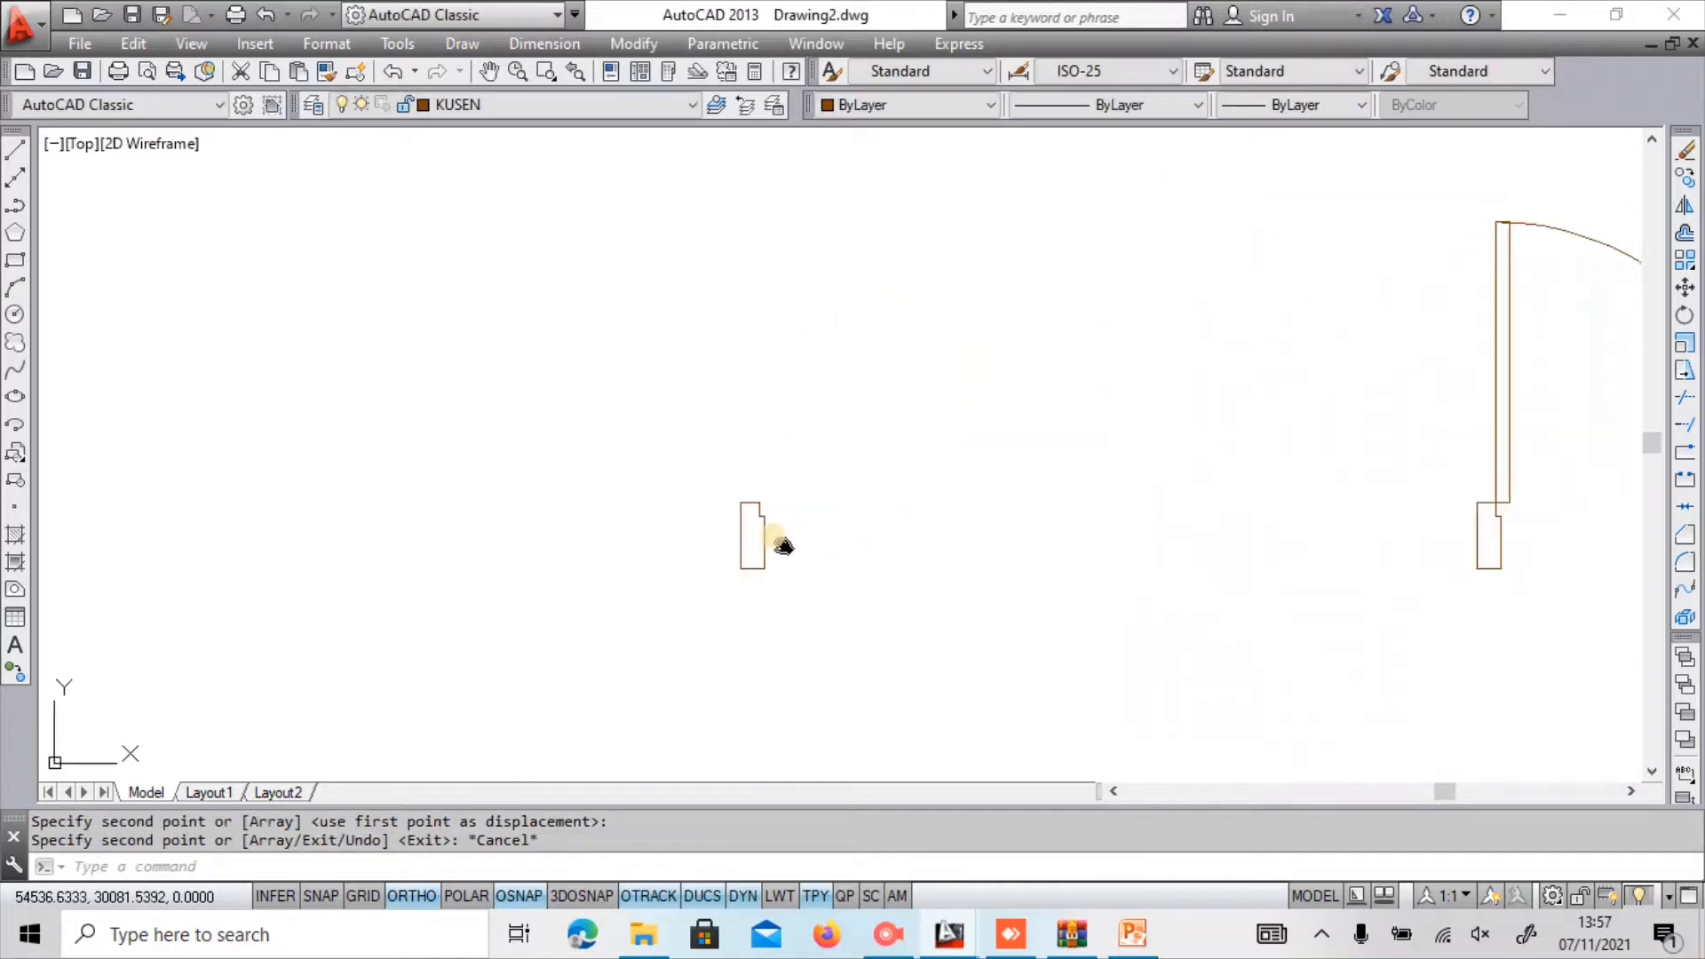
Draw a 0.03 by 0.80 rectangle upward from the copied frame profile's upper right corner, with ortho mode off.
middle_click_drag(783, 545, 723, 560)
scroll(723, 555, "up", 2)
type("rec")
key("Return")
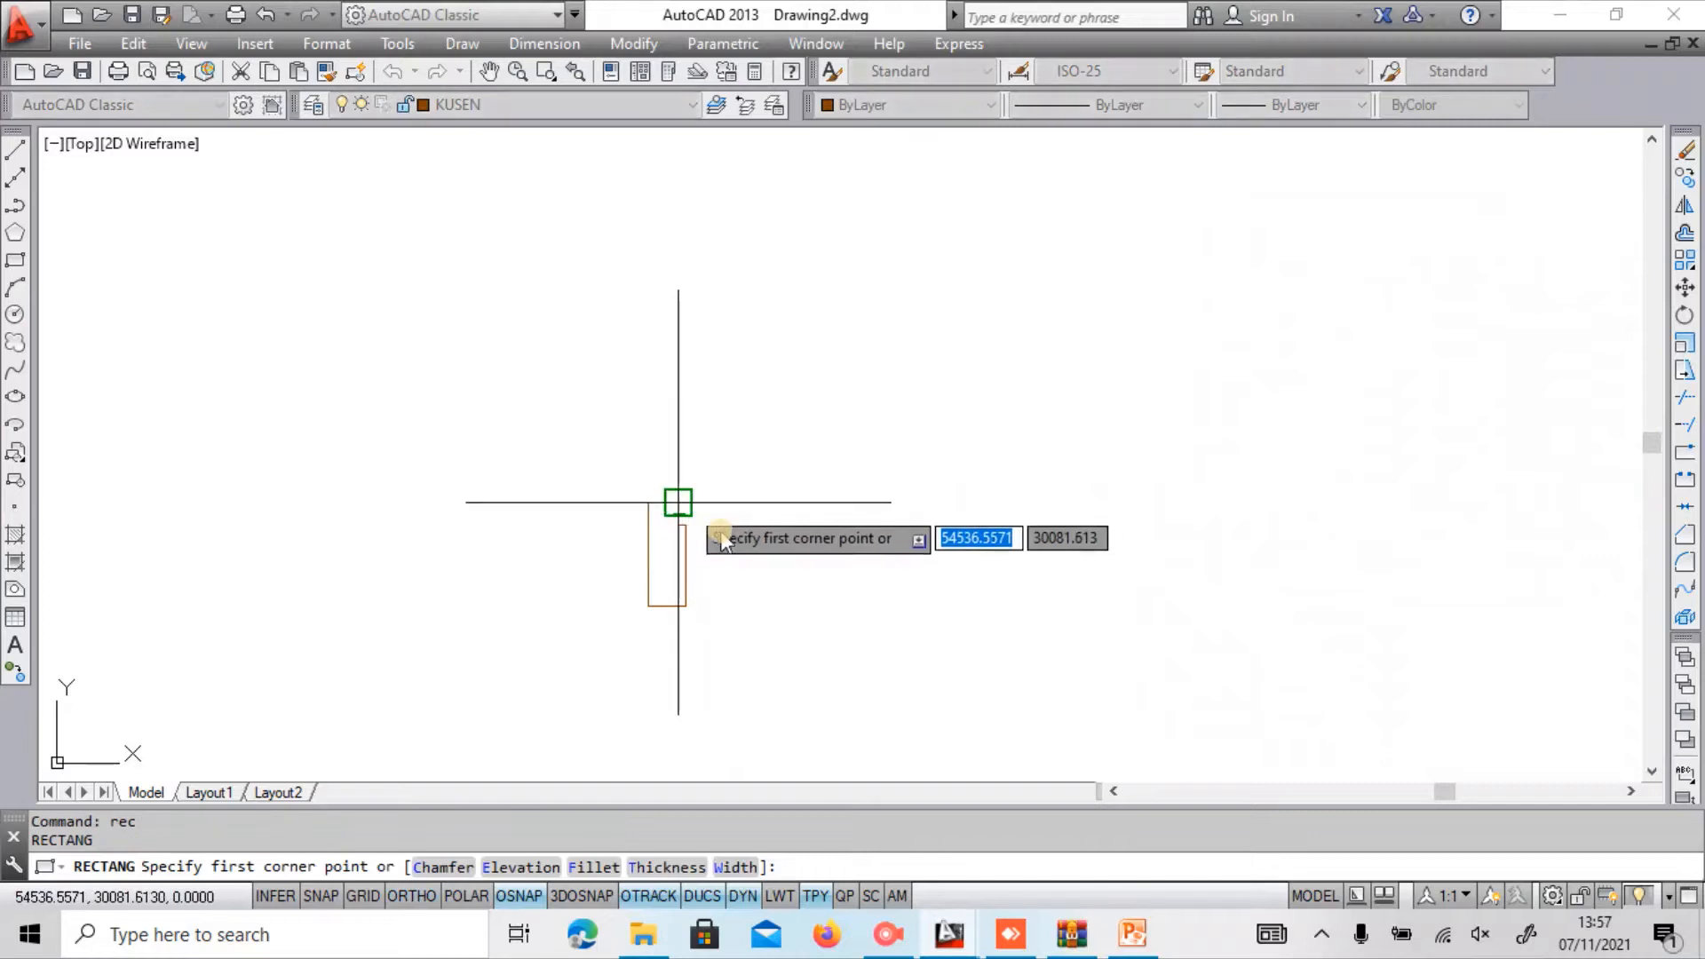
left_click(678, 502)
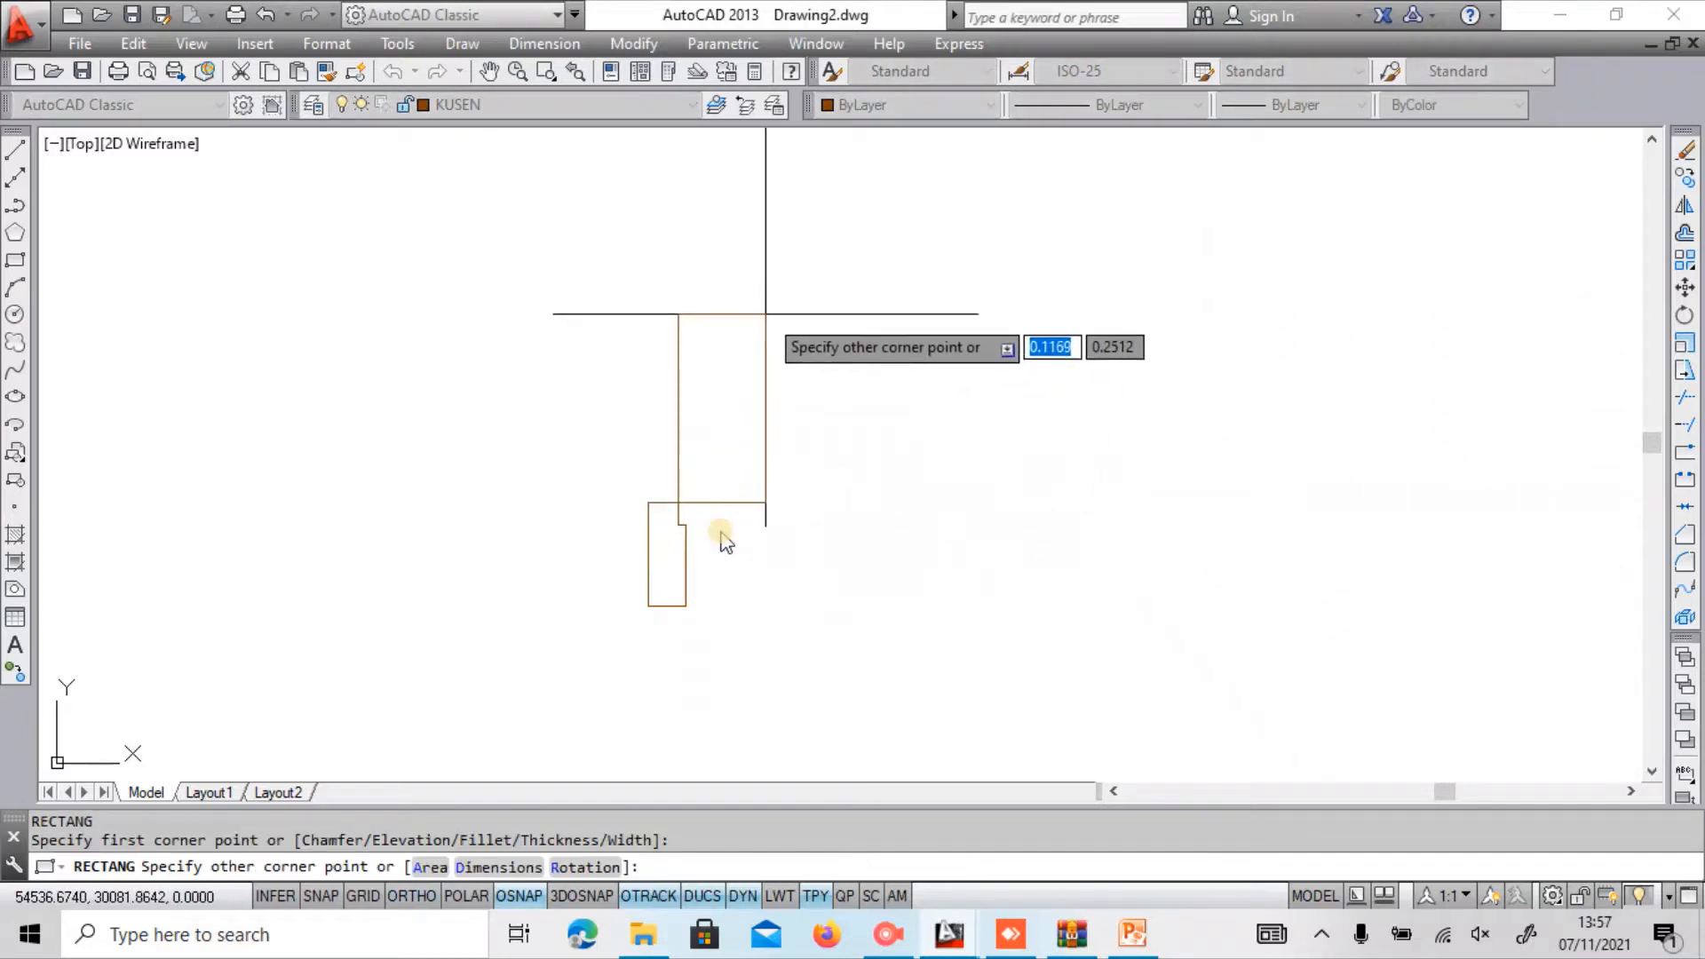
key("F8")
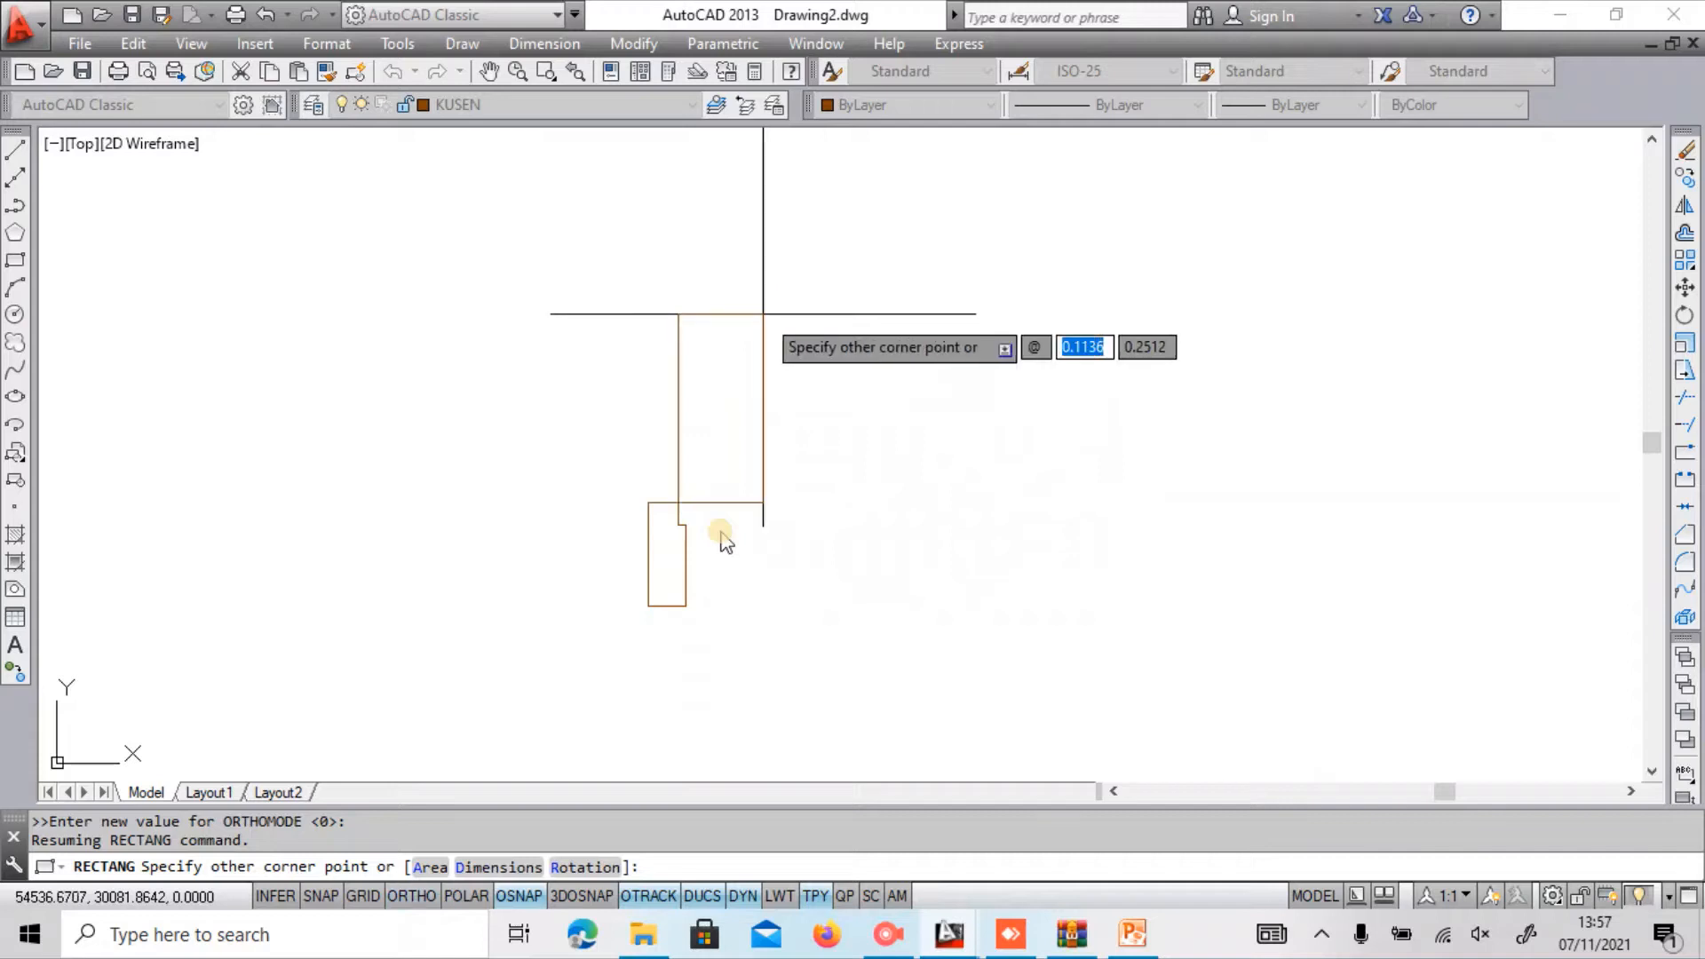
scroll(807, 322, "down", 4)
scroll(810, 252, "up", 4)
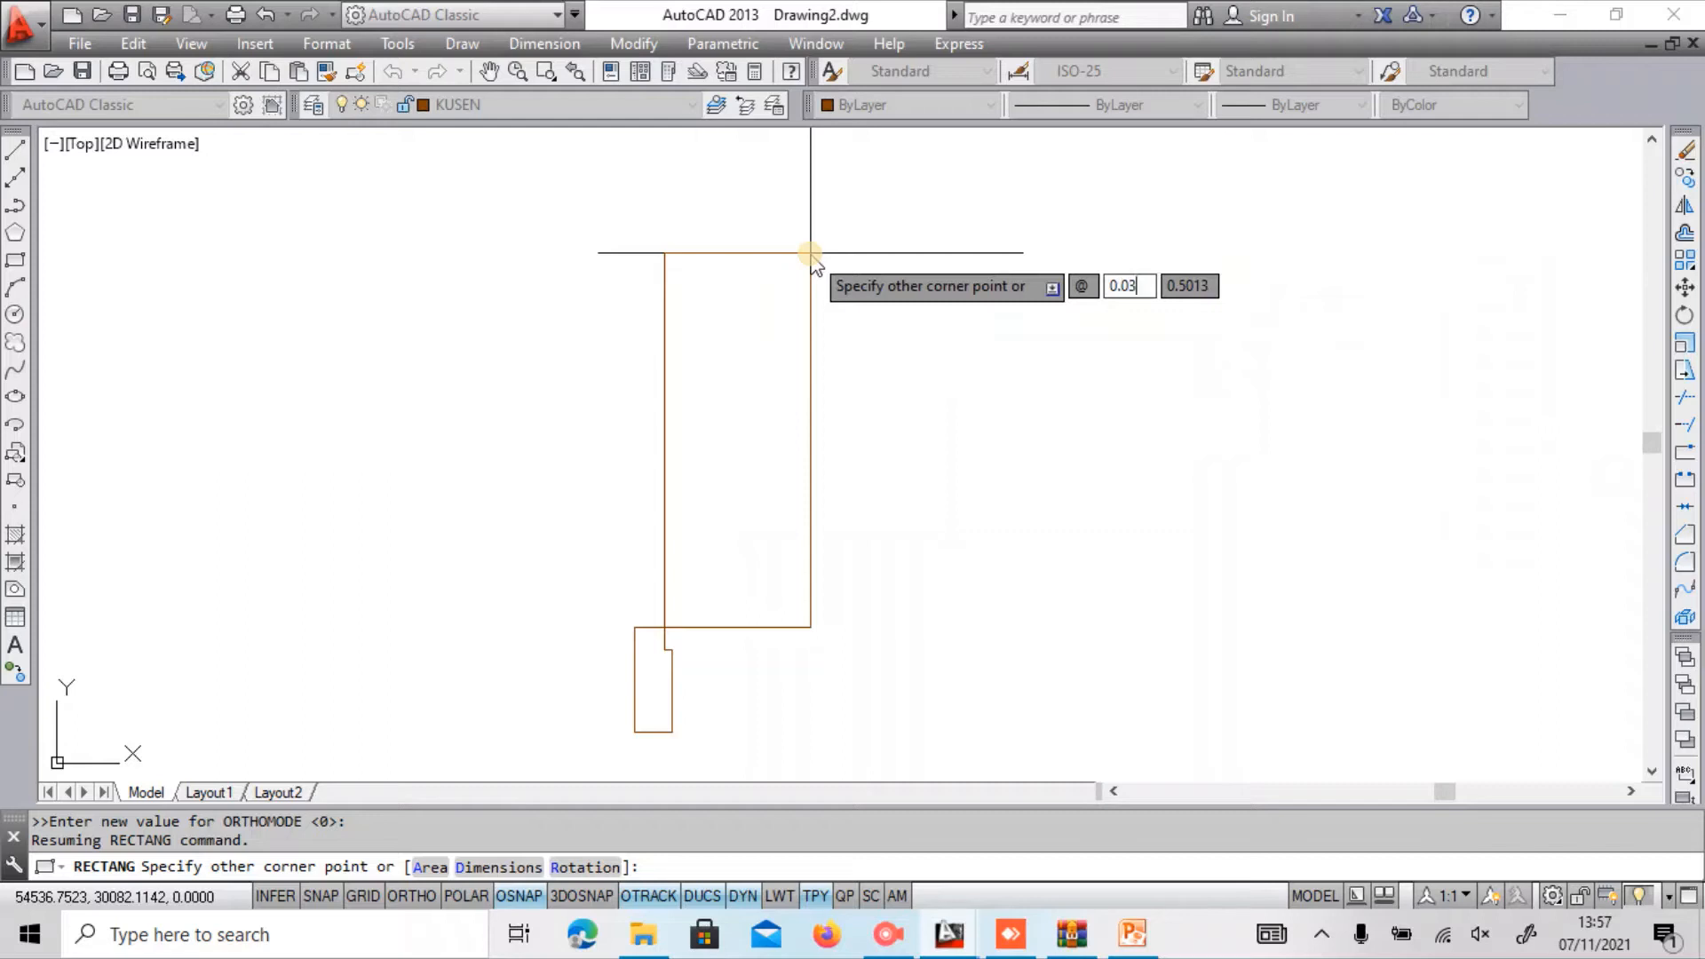
key("Tab")
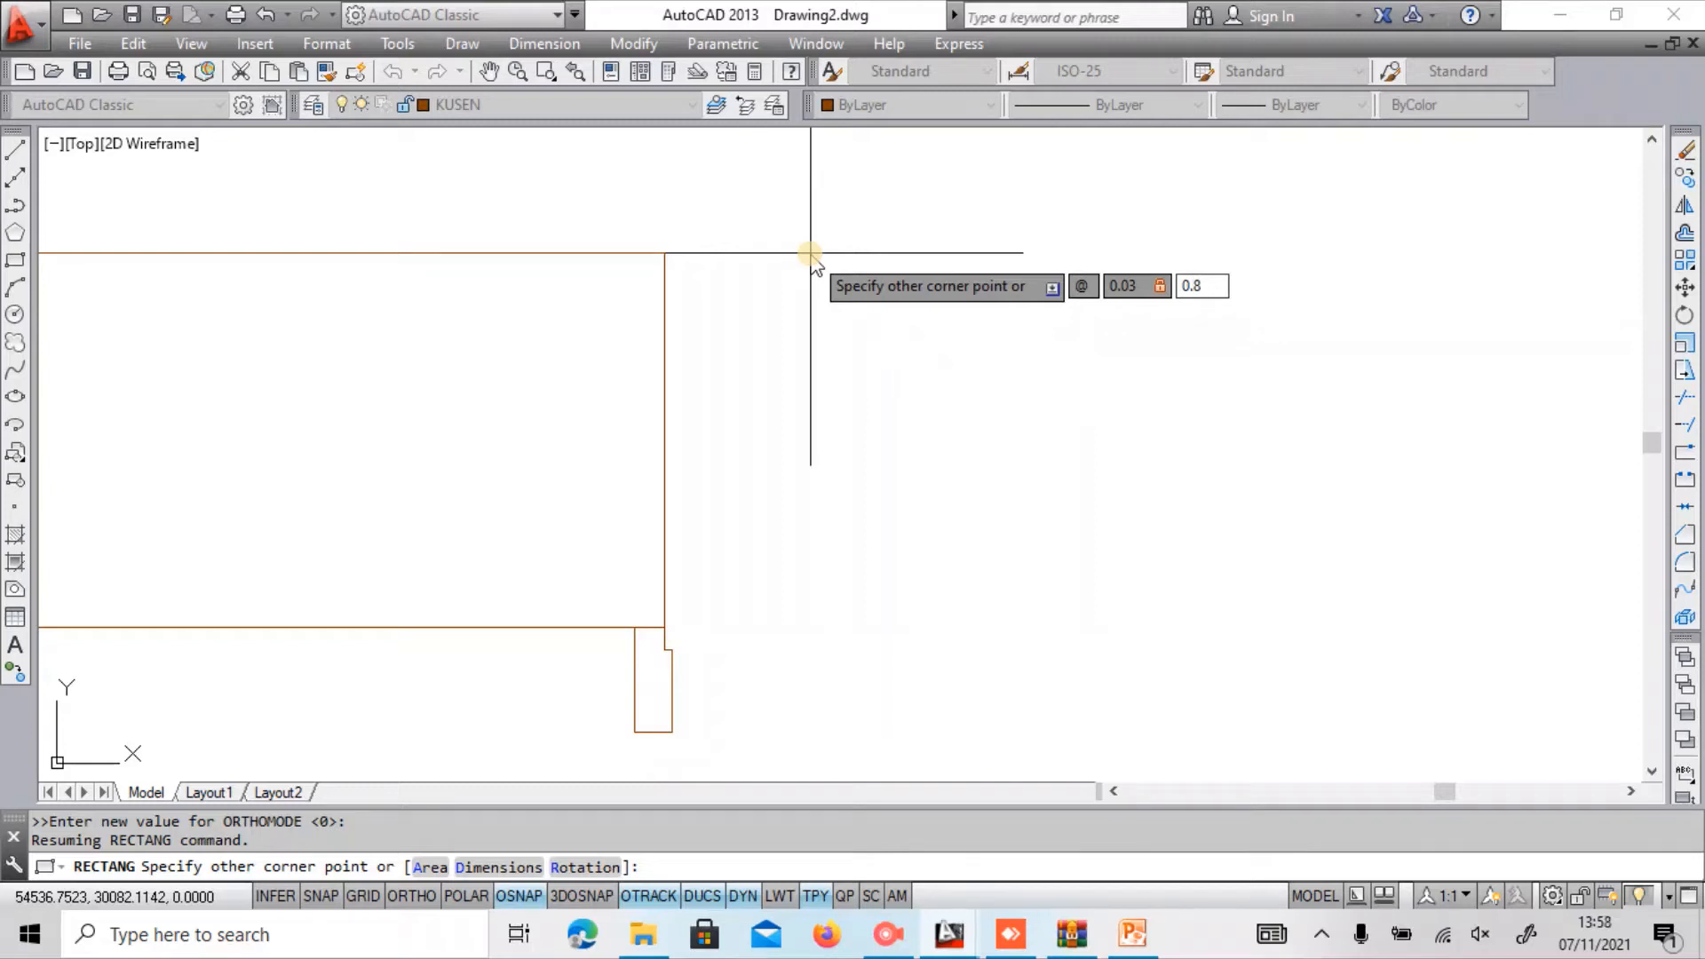
key("Return")
Draw a horizontal line 0.80 long to the right from the new door leaf's lower left corner.
scroll(840, 319, "down", 2)
middle_click_drag(777, 413, 506, 526)
scroll(720, 443, "up", 1)
type("l")
key("Return")
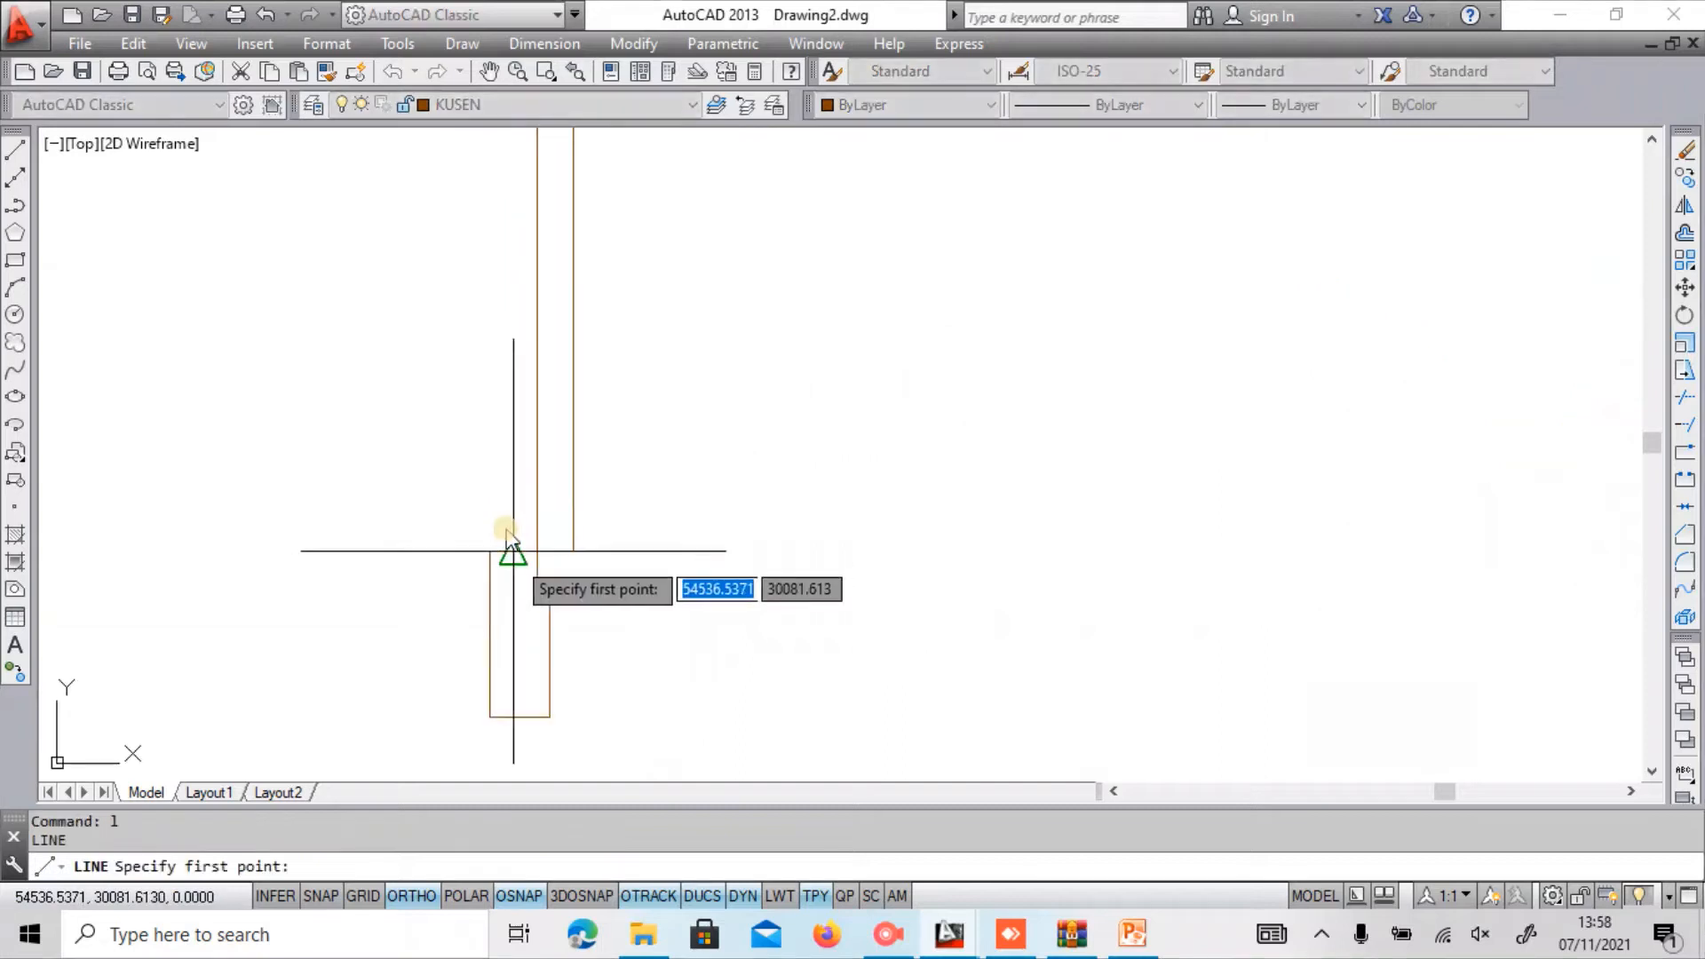
left_click(515, 545)
scroll(510, 537, "up", 2)
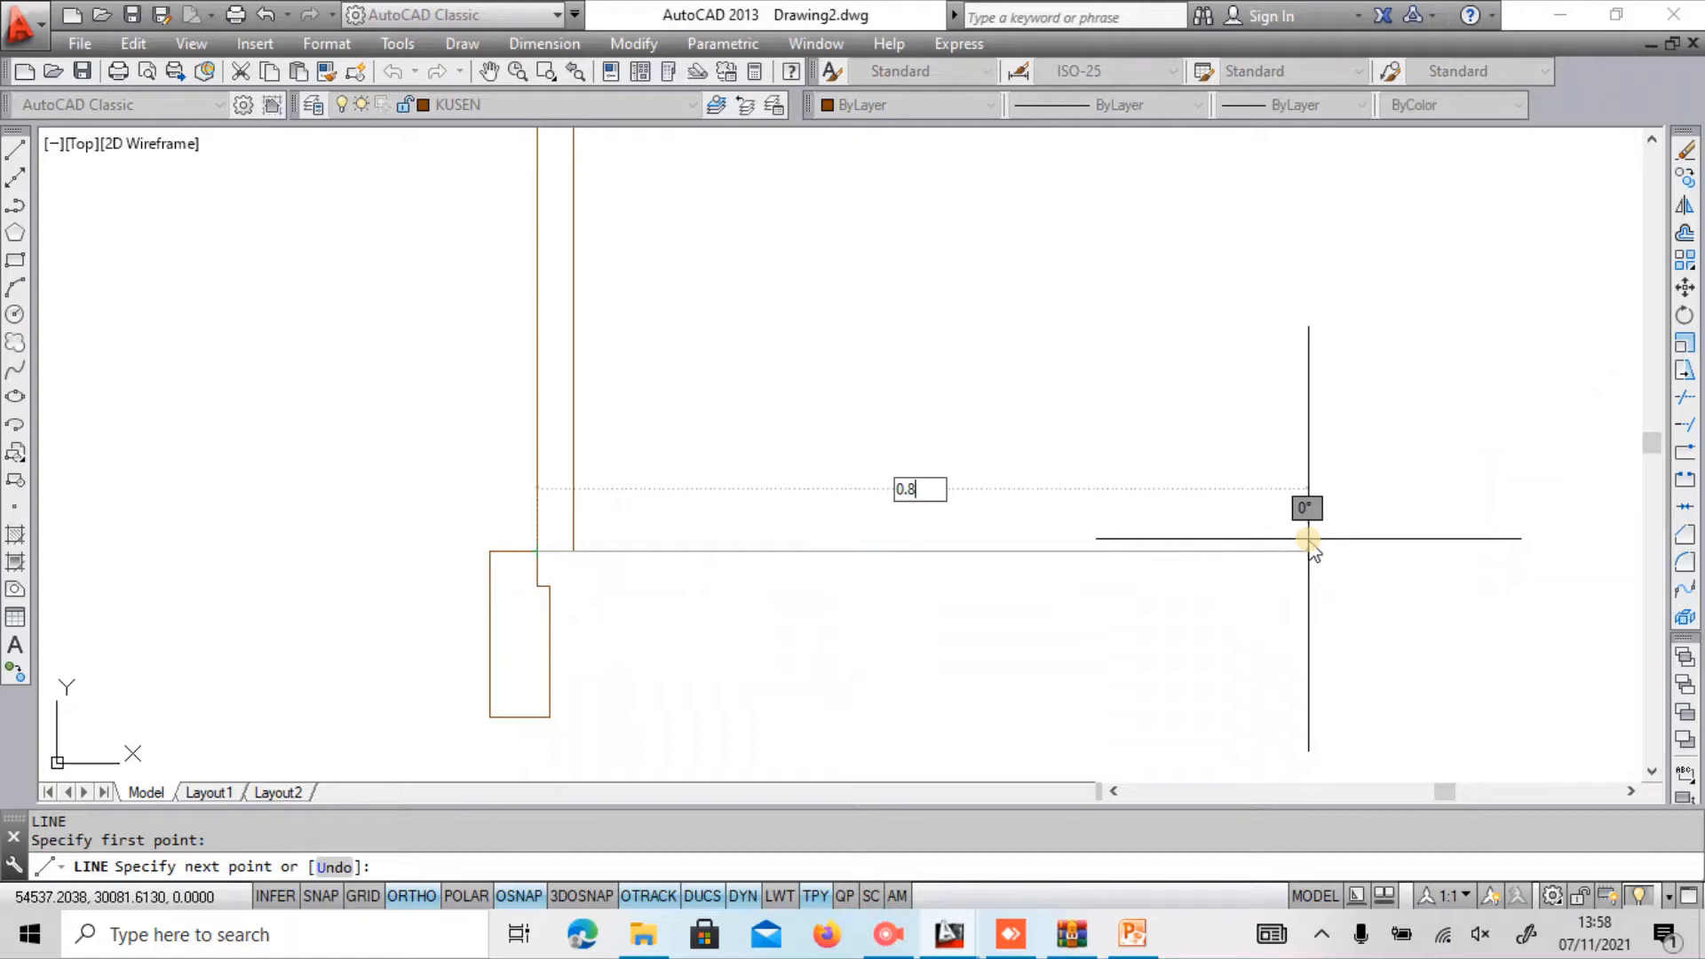
key("Return")
scroll(968, 564, "down", 2)
key("Escape")
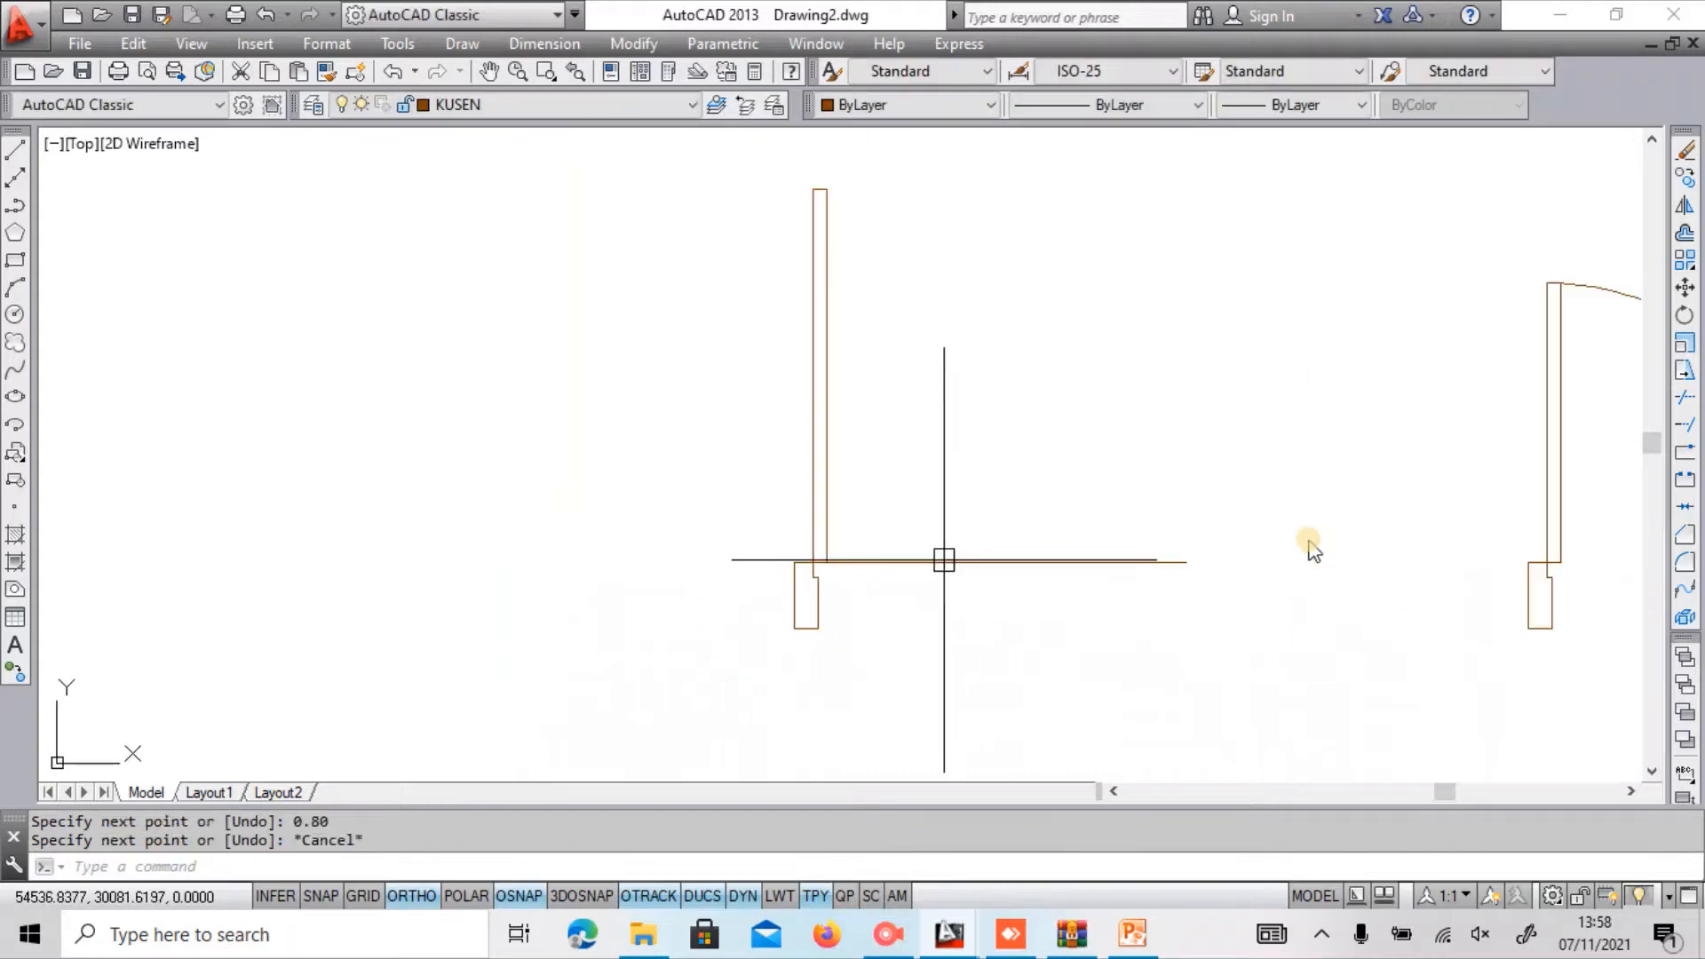
Mirror the single door's frame profile about a vertical line through the 0.80 line's midpoint, keeping the source.
left_click(707, 535)
left_click(864, 658)
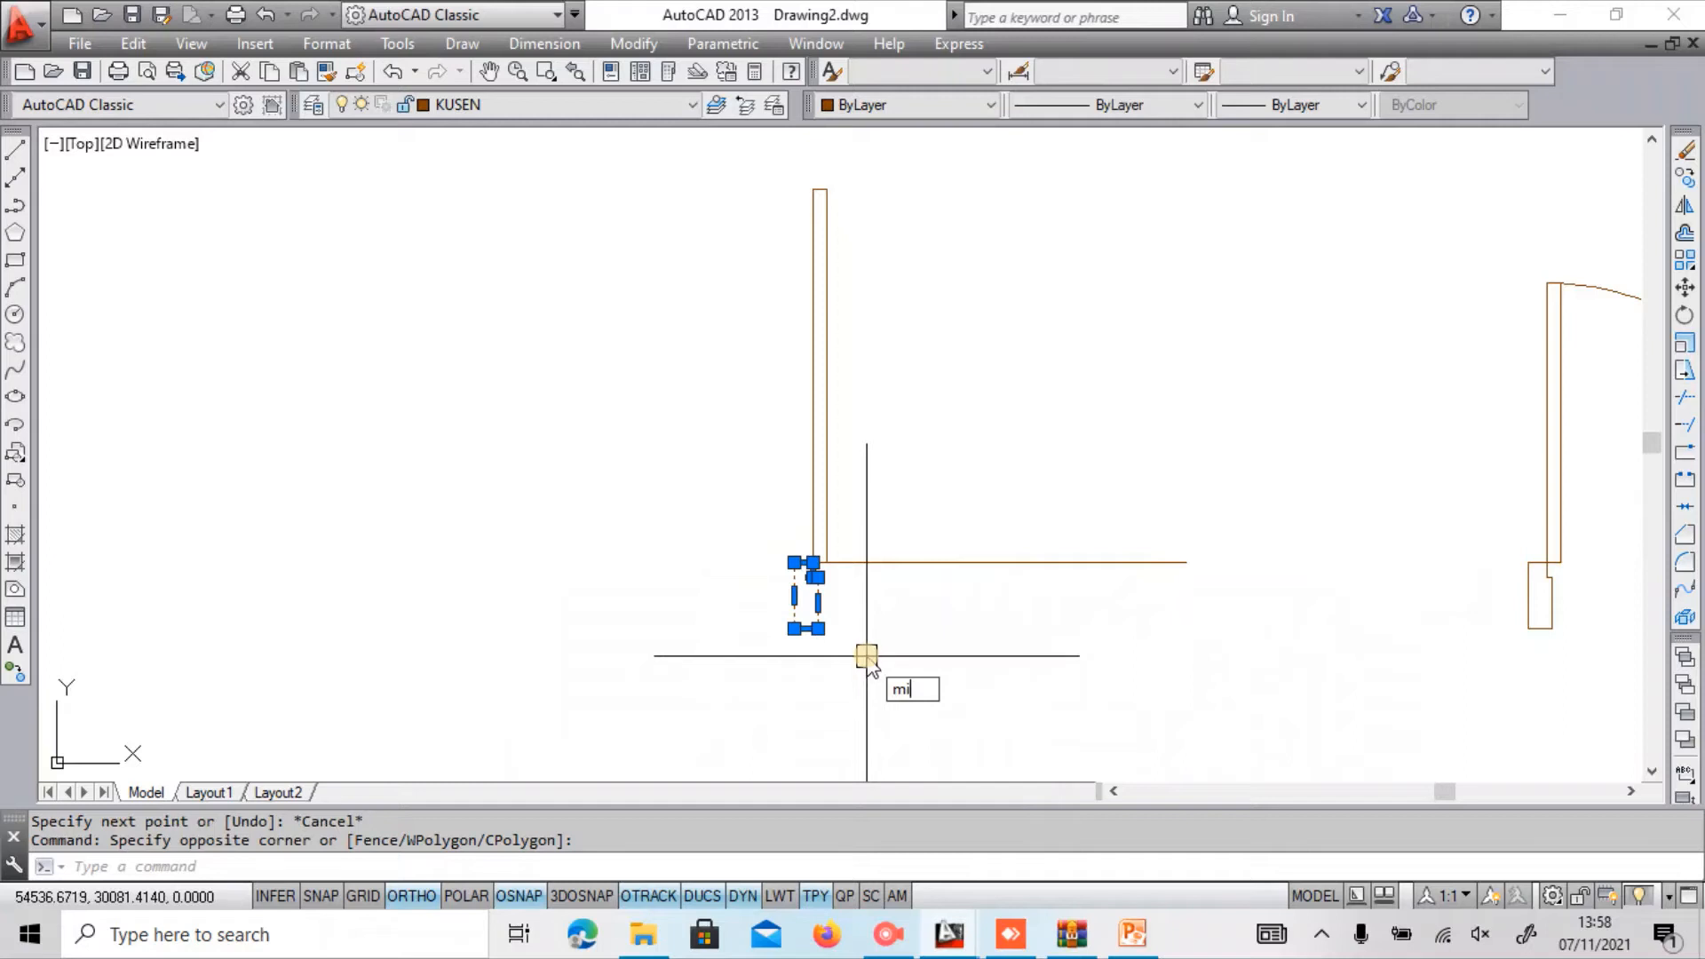
key("Return")
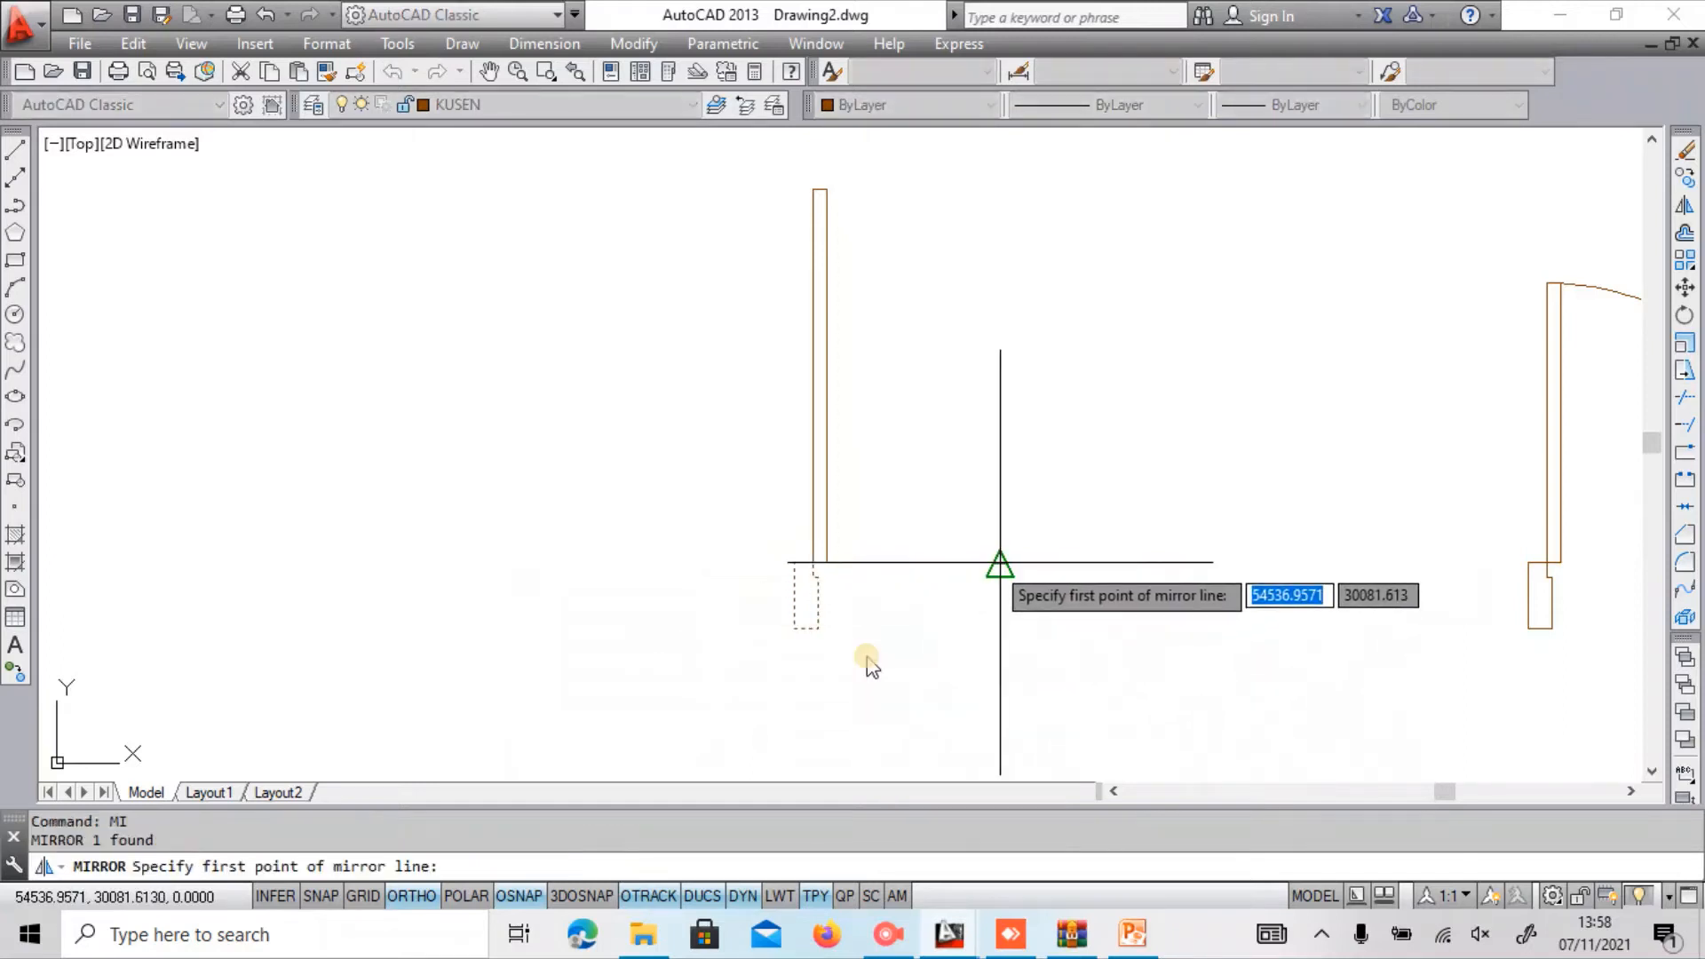
left_click(1000, 562)
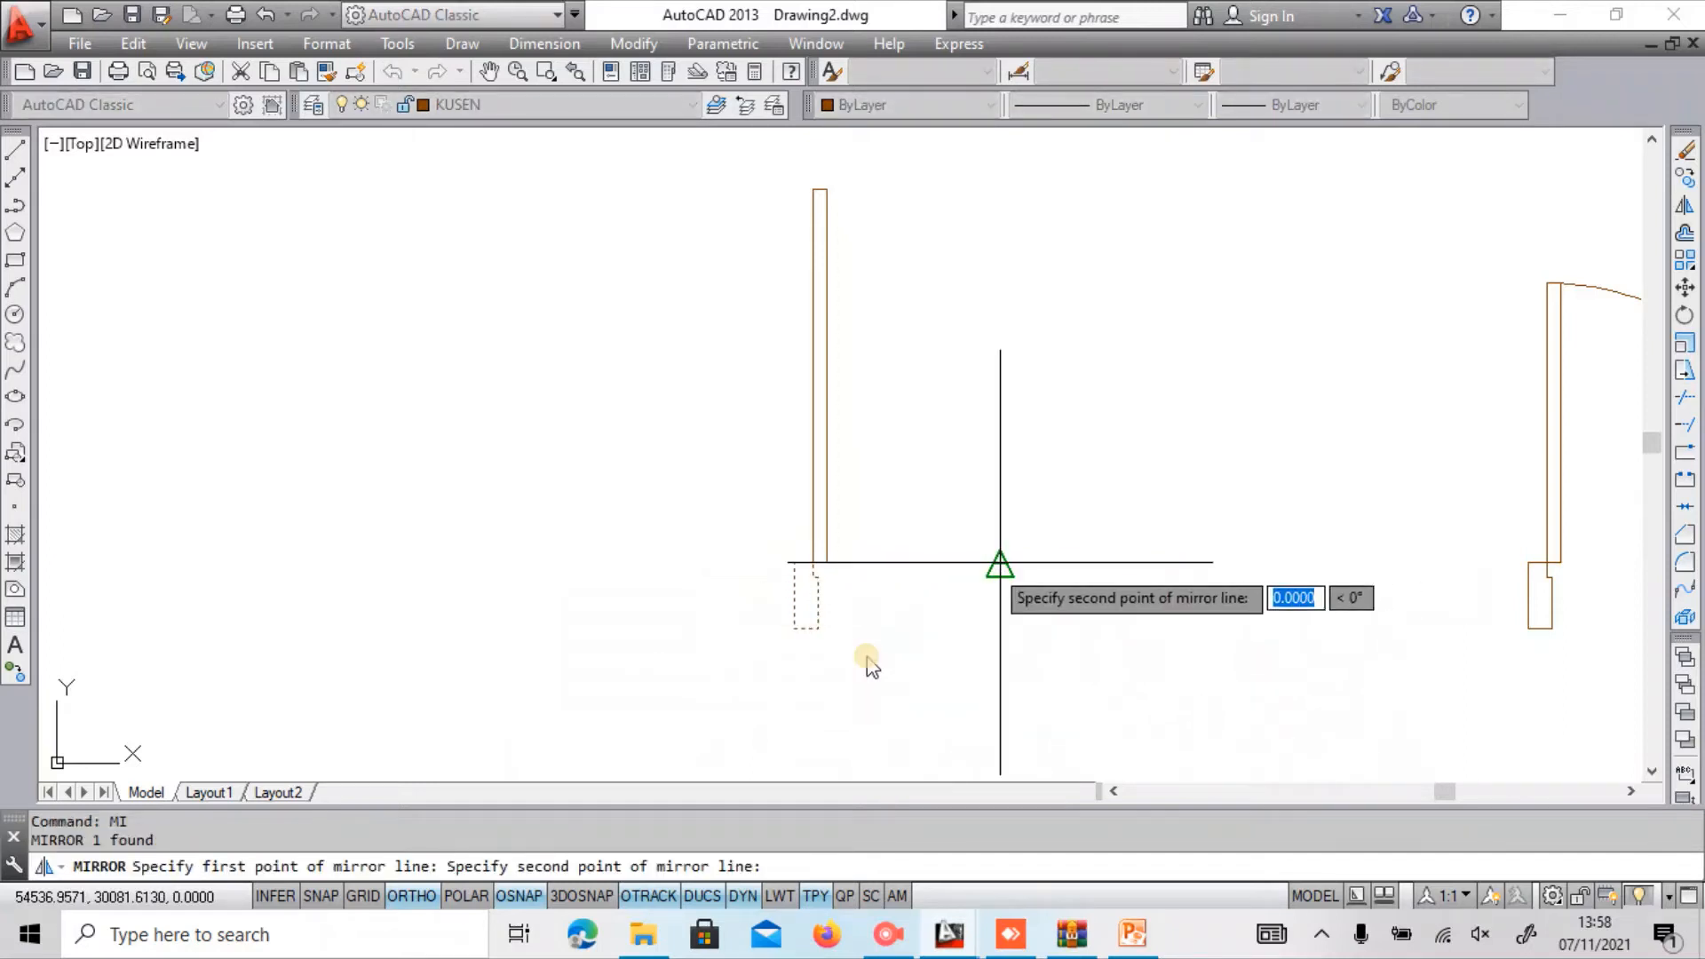
left_click(1005, 686)
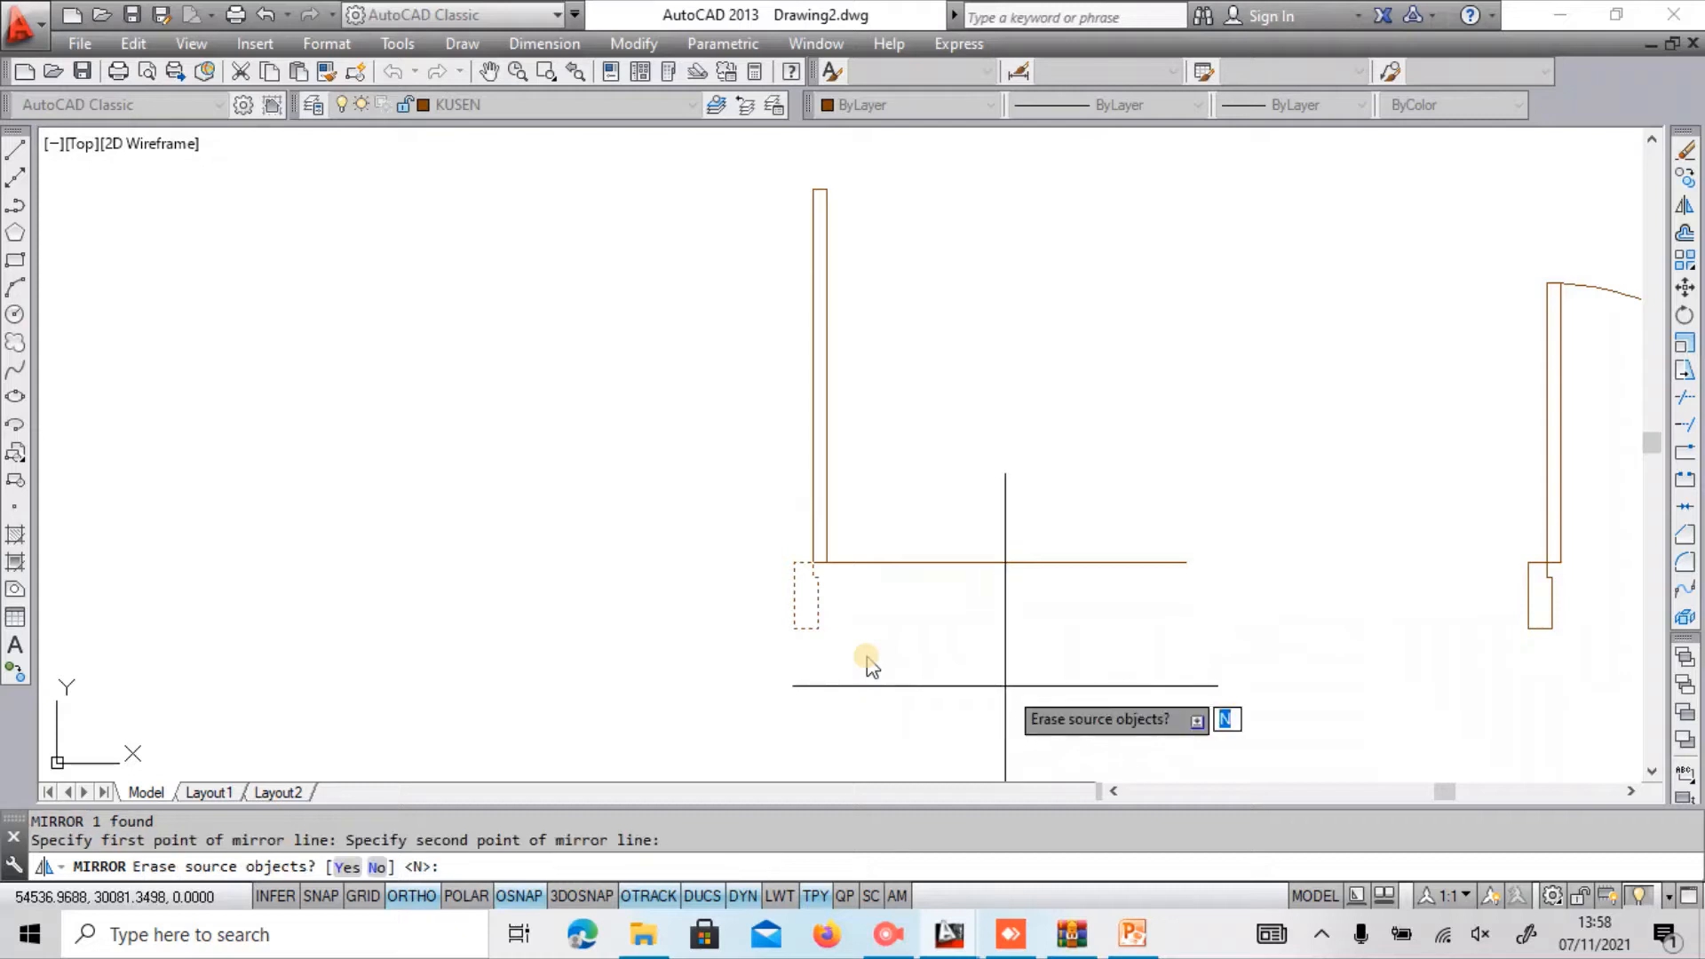
key("Return")
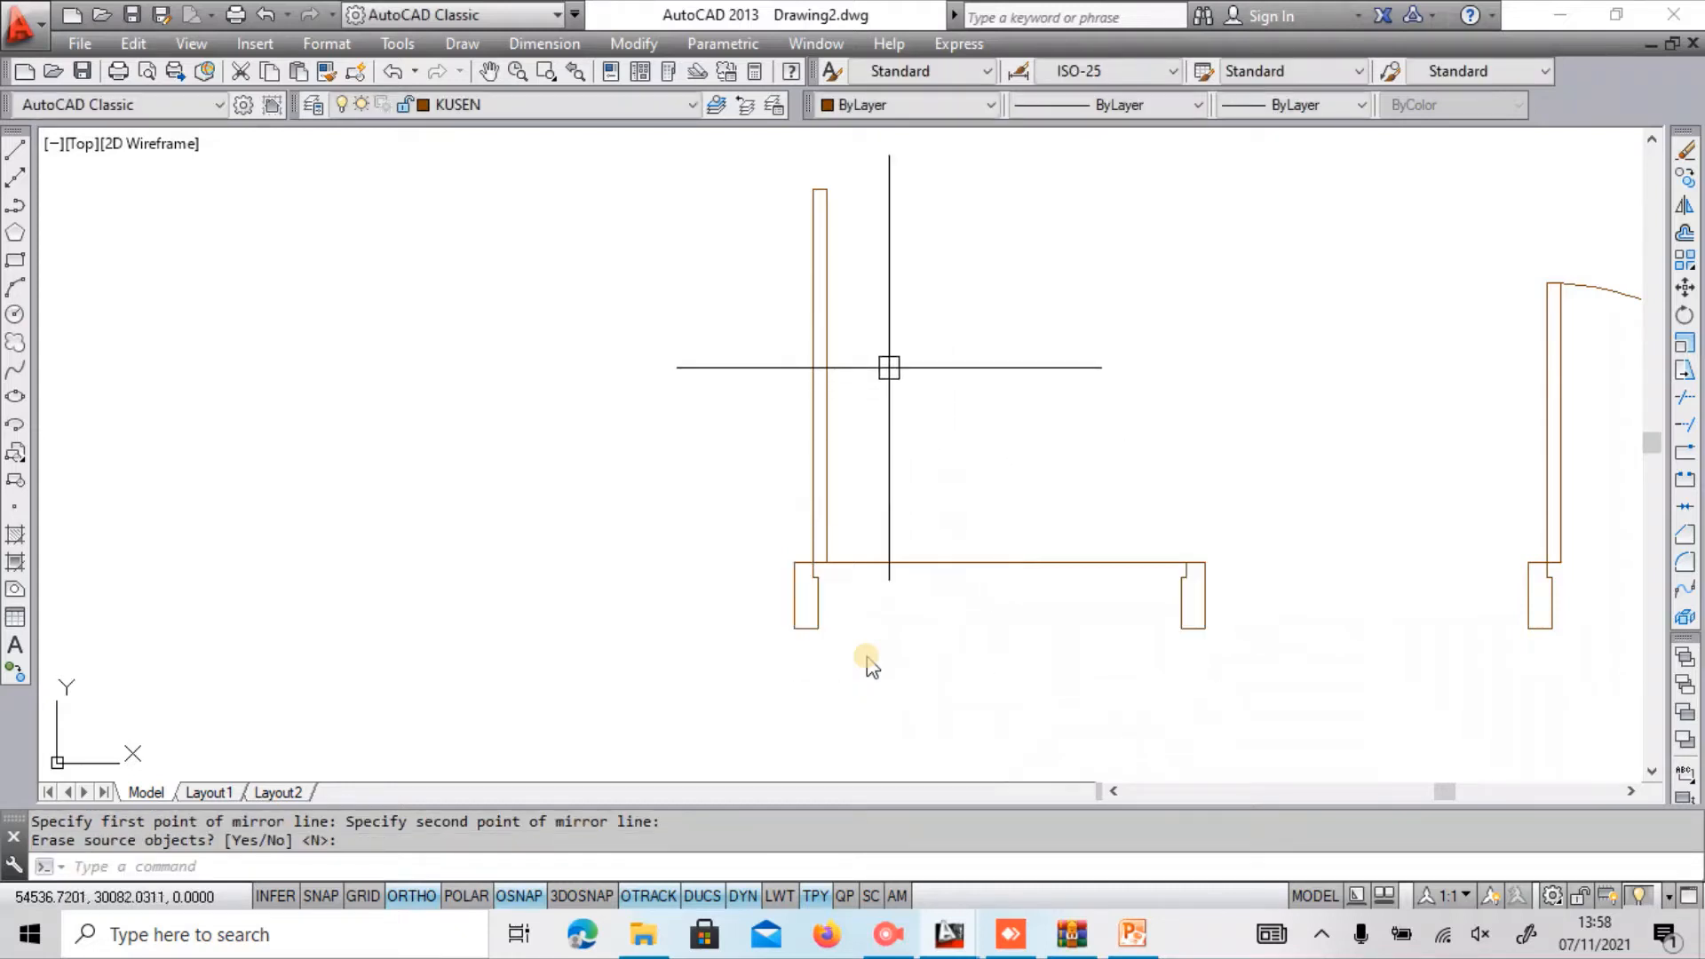
Draw the swing arc from the leaf's upper left corner to the 0.80 line's right end, with a horizontal start direction.
mouse_move(888, 369)
middle_mouse_down()
mouse_move(817, 441)
mouse_move(766, 458)
middle_mouse_up()
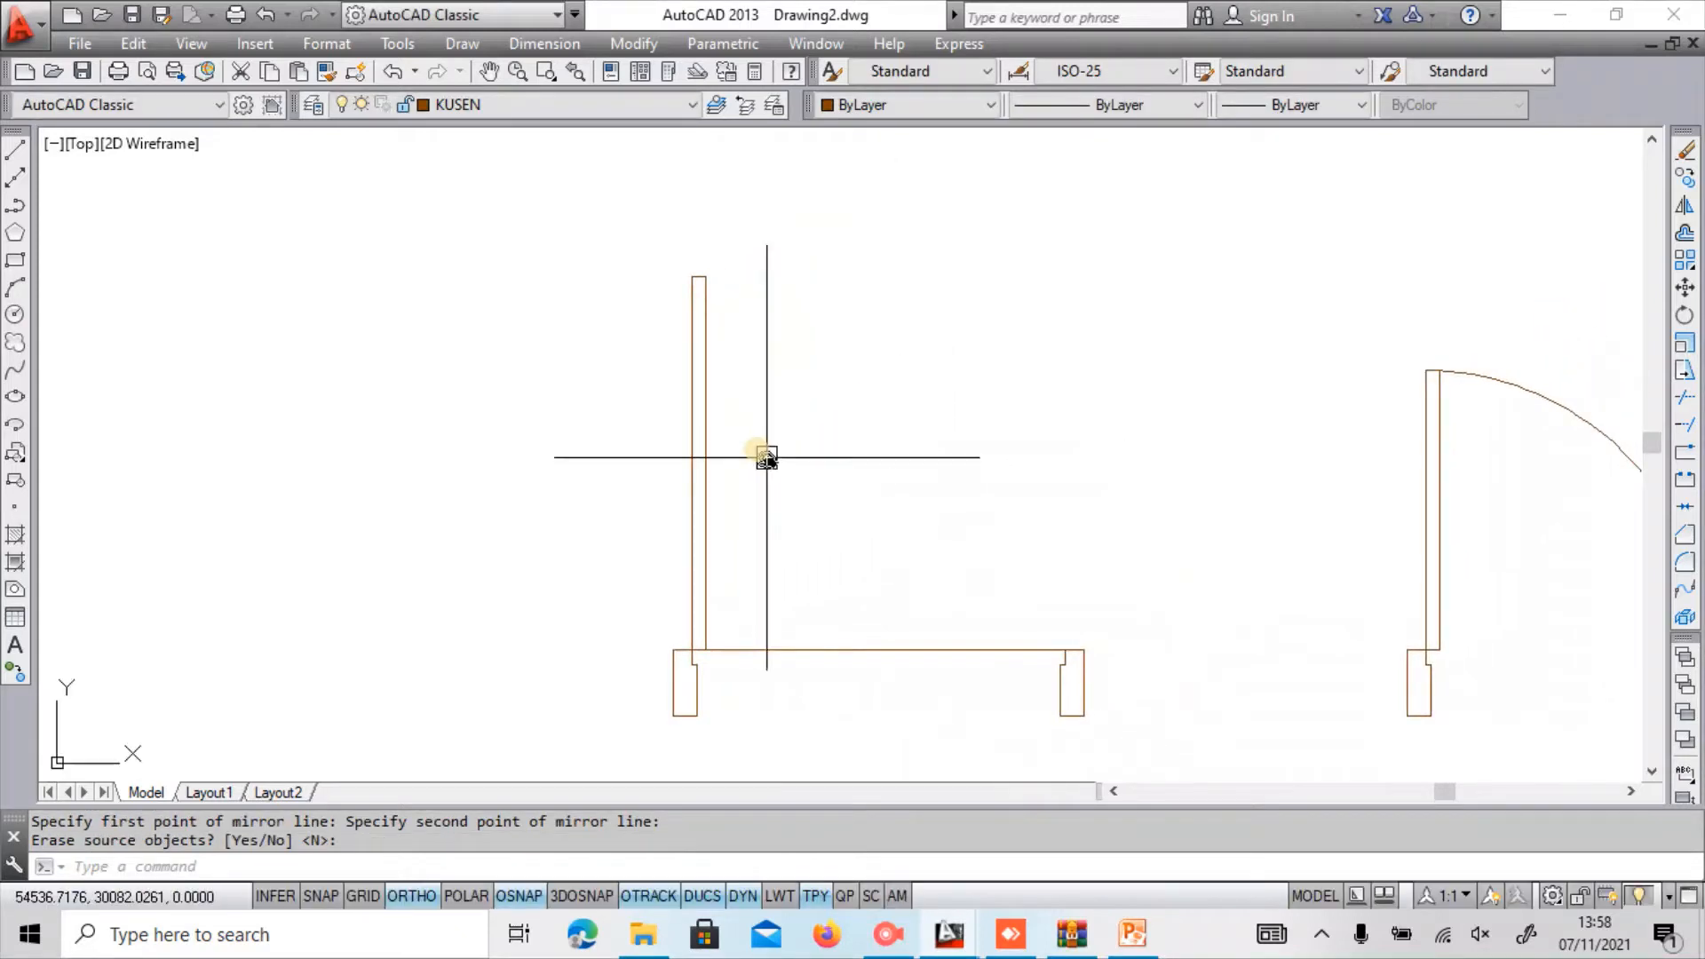
type("A")
key("Return")
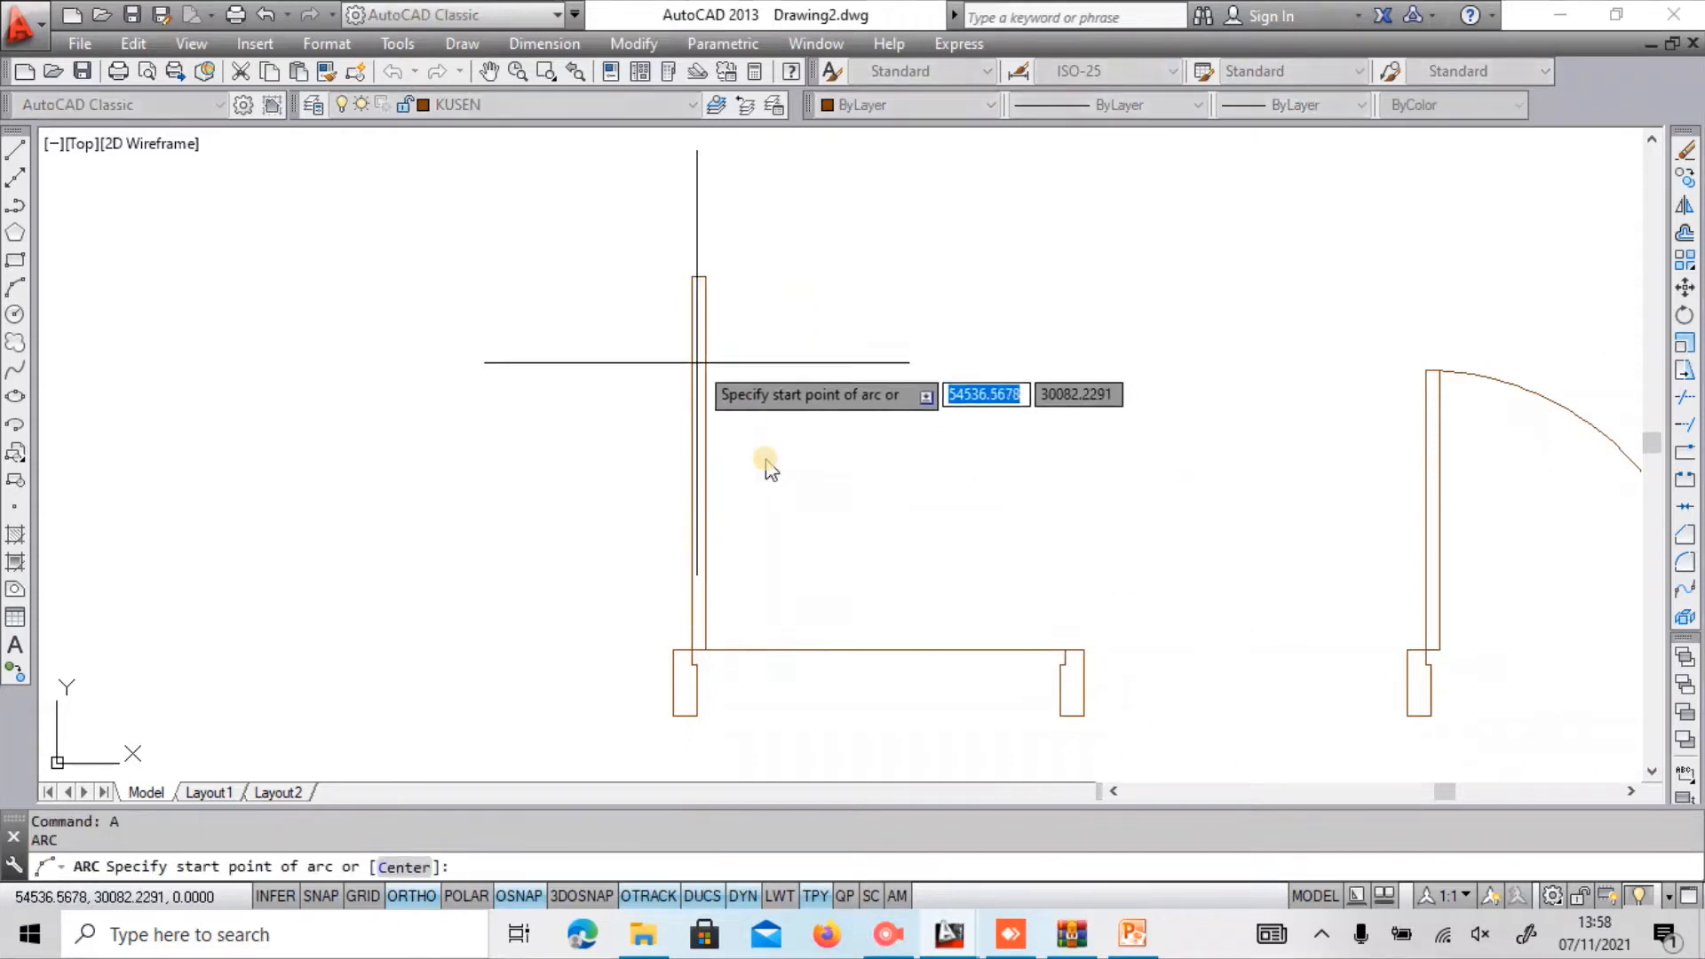
left_click(692, 277)
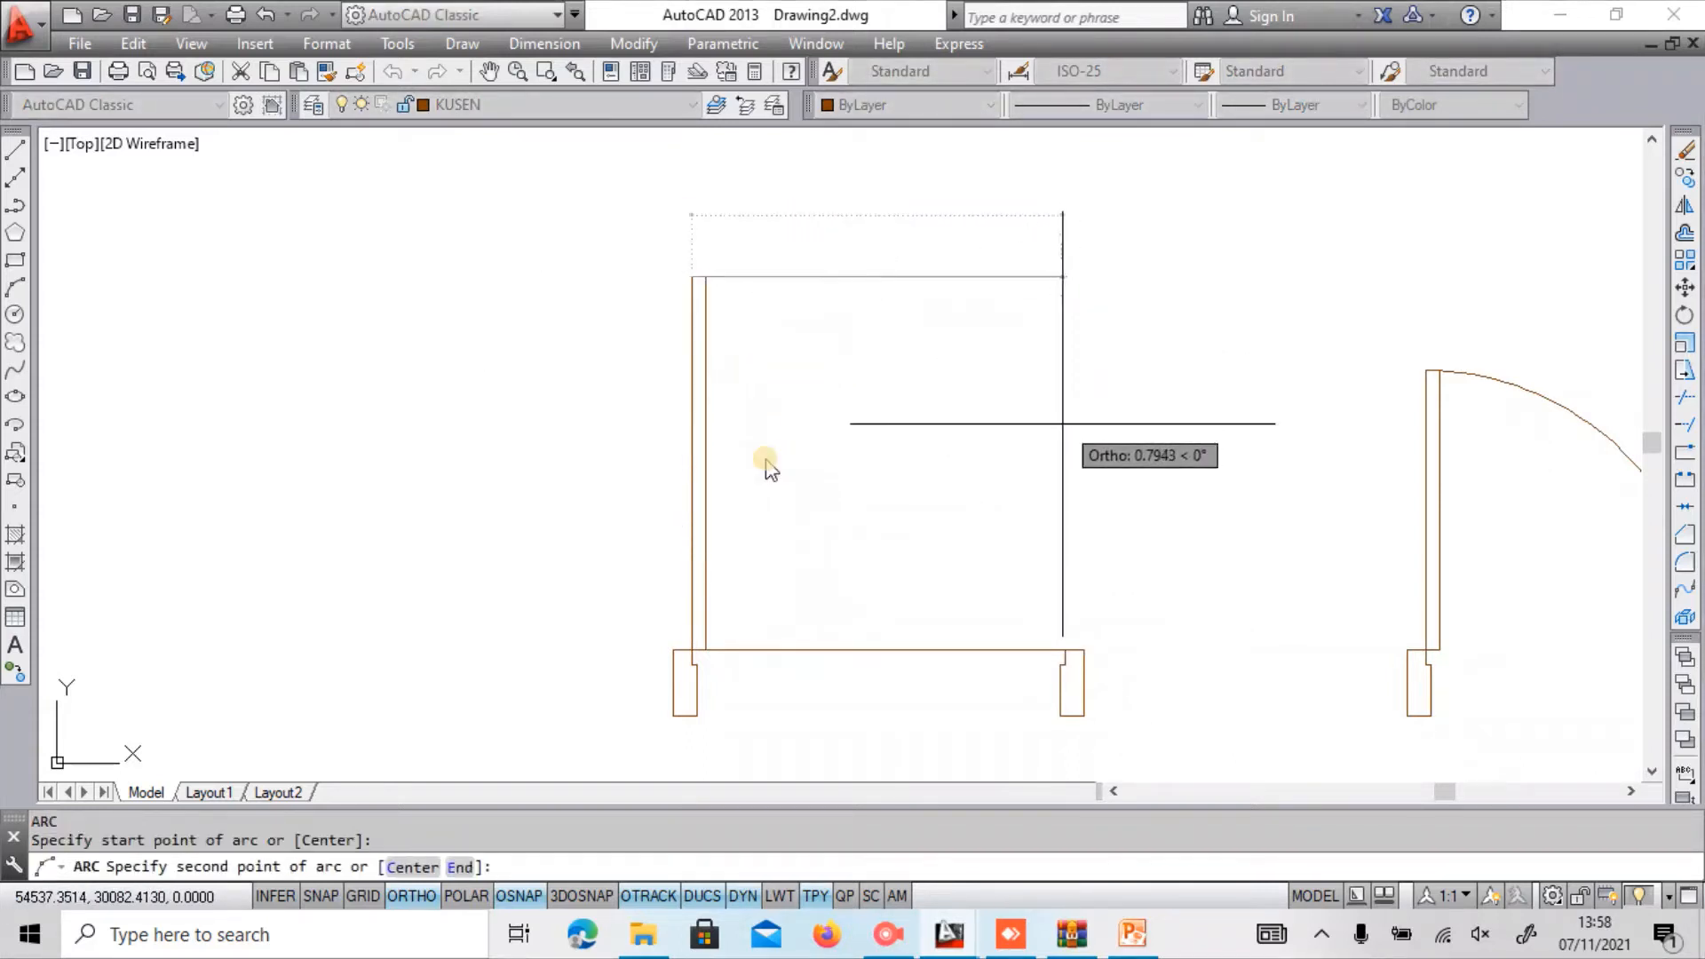
type("e")
key("Return")
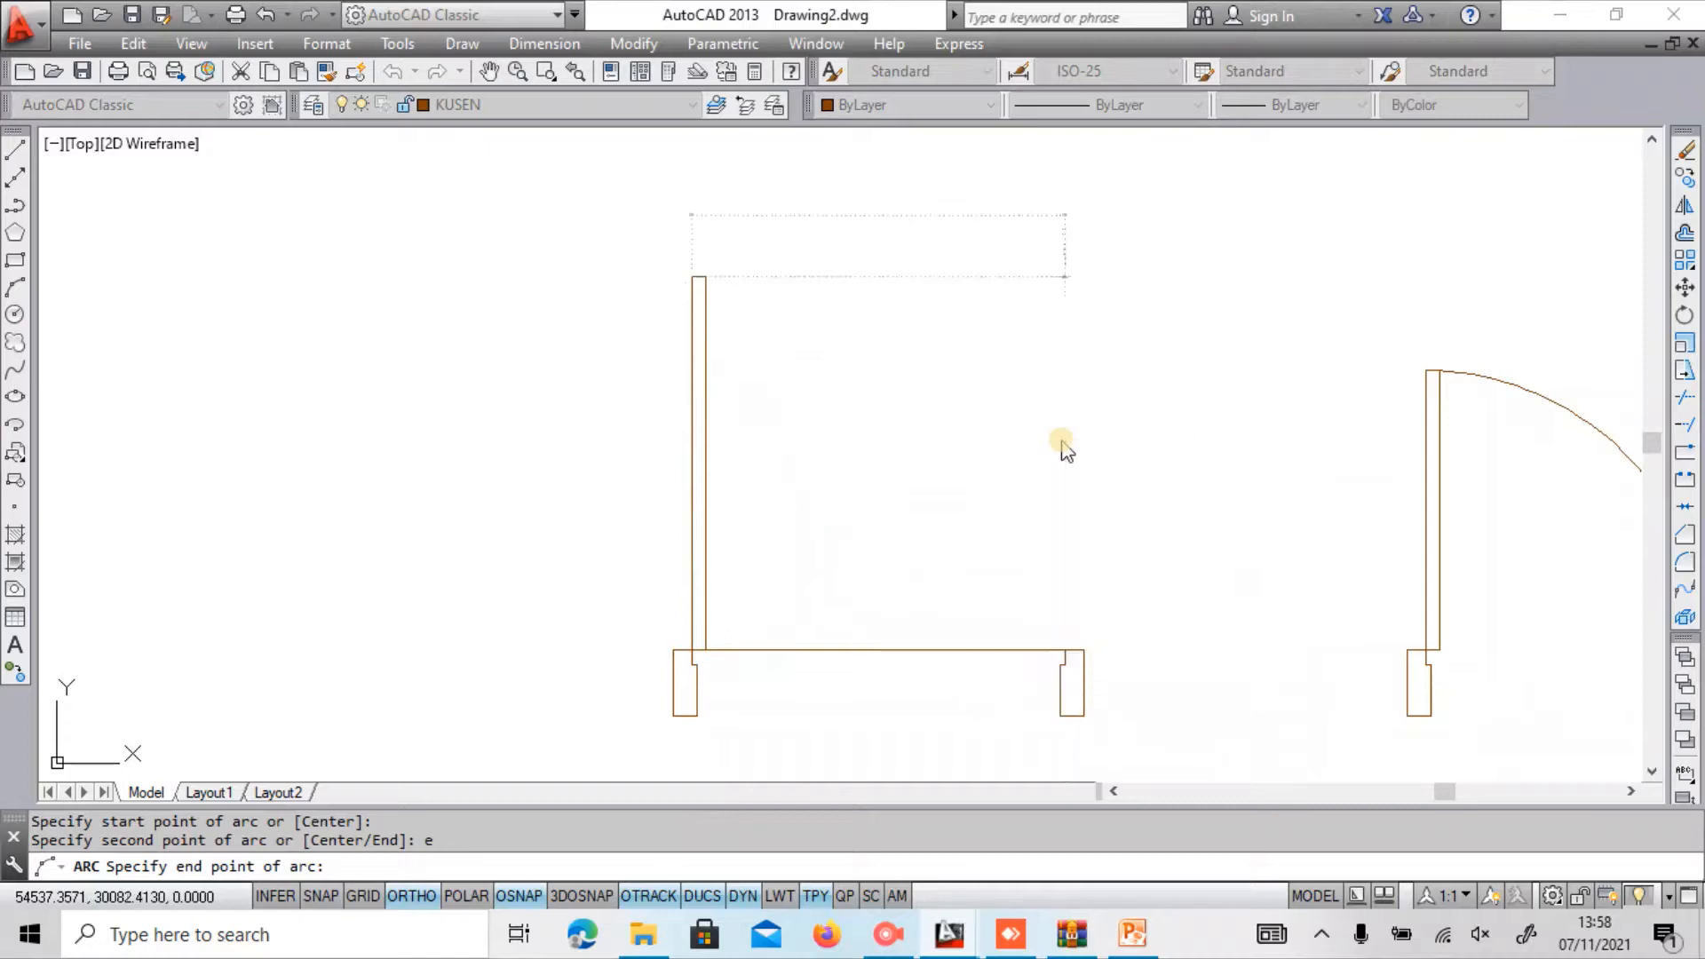
left_click(1065, 650)
type("d")
key("Return")
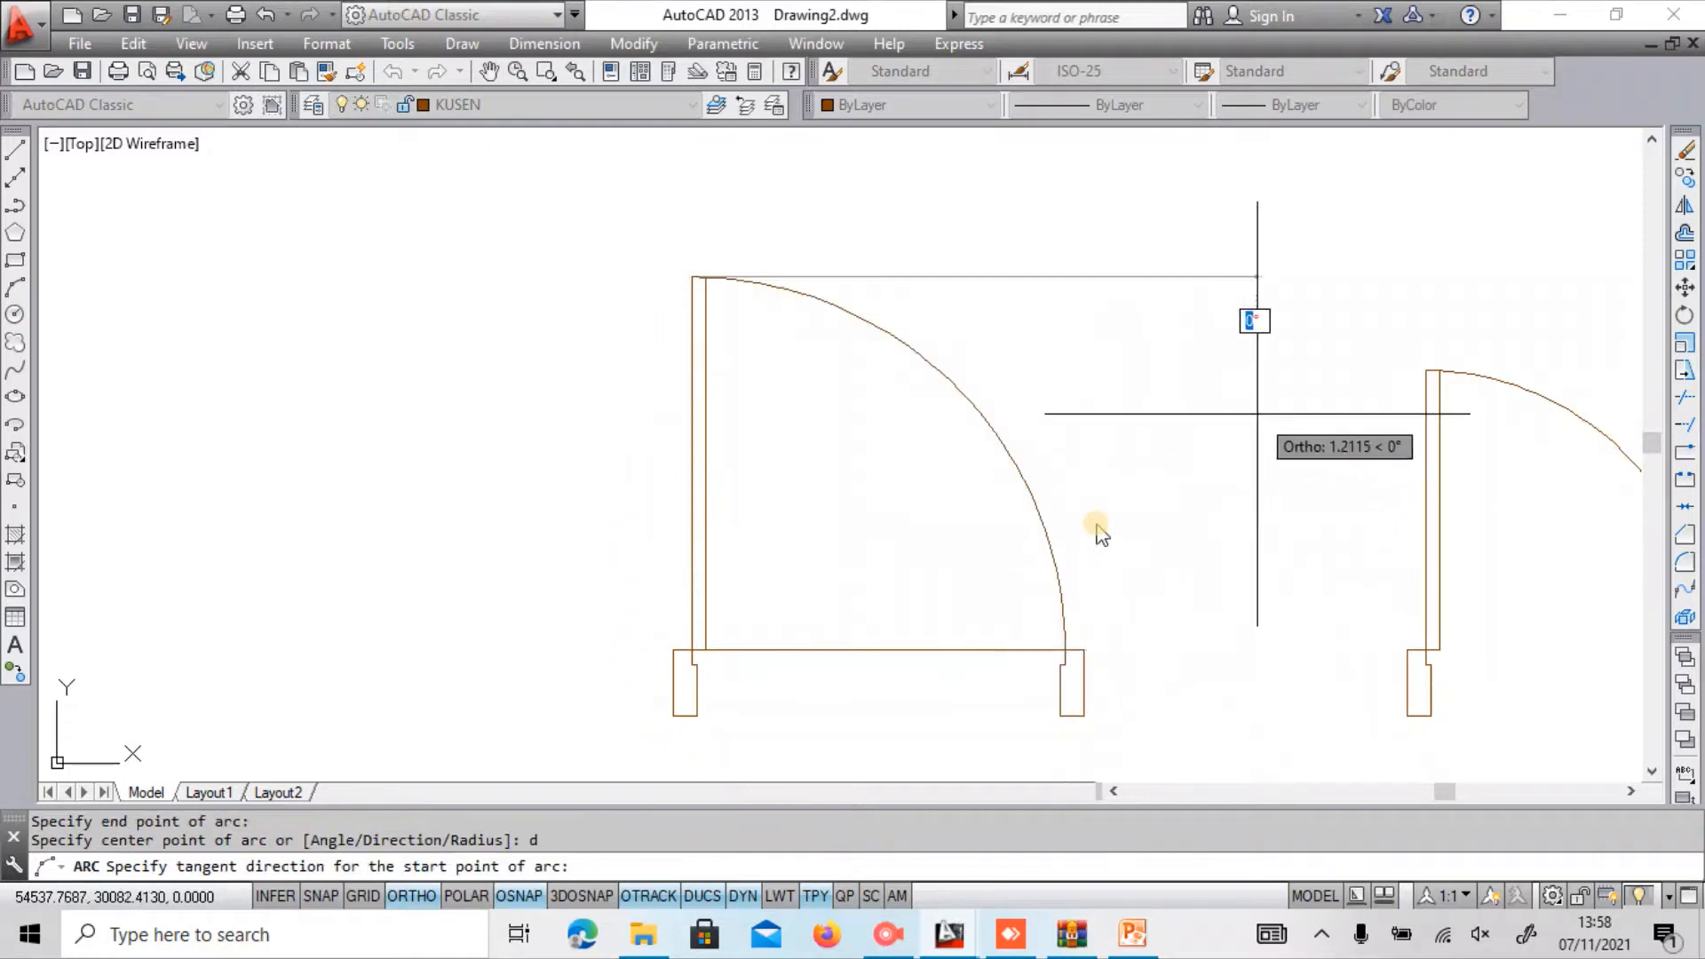
left_click(1256, 413)
Erase the horizontal line between the single door's two frame profiles.
middle_click_drag(911, 524, 881, 441)
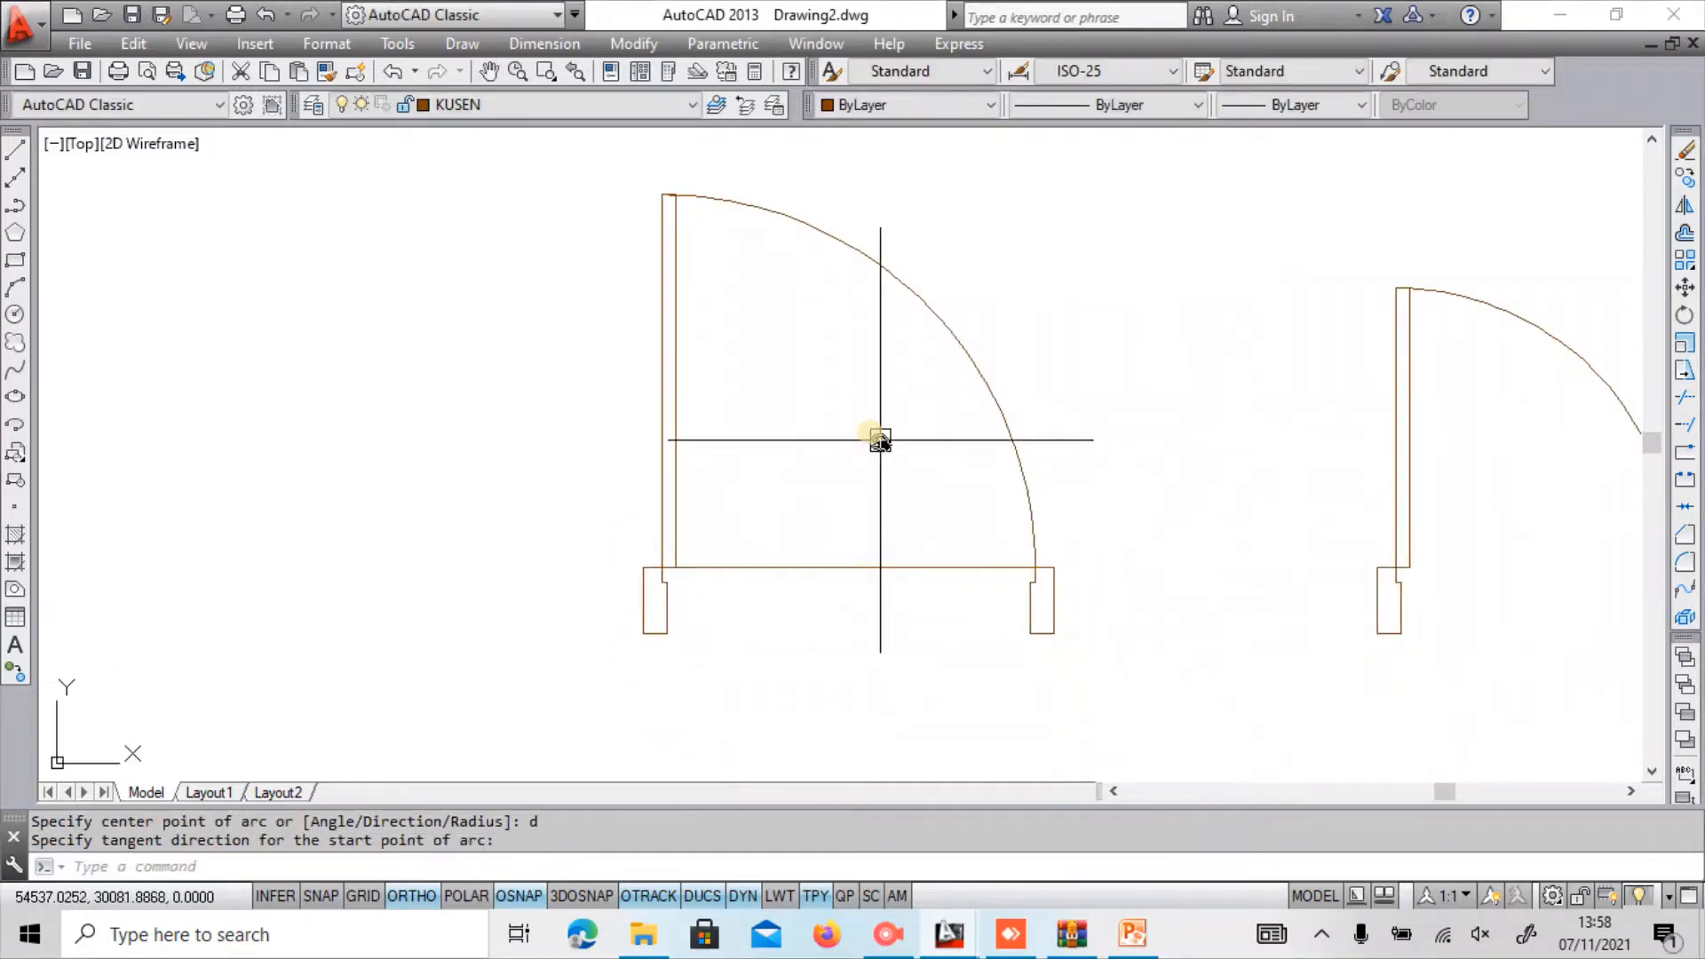
left_click(878, 439)
left_click(807, 586)
left_click(808, 577)
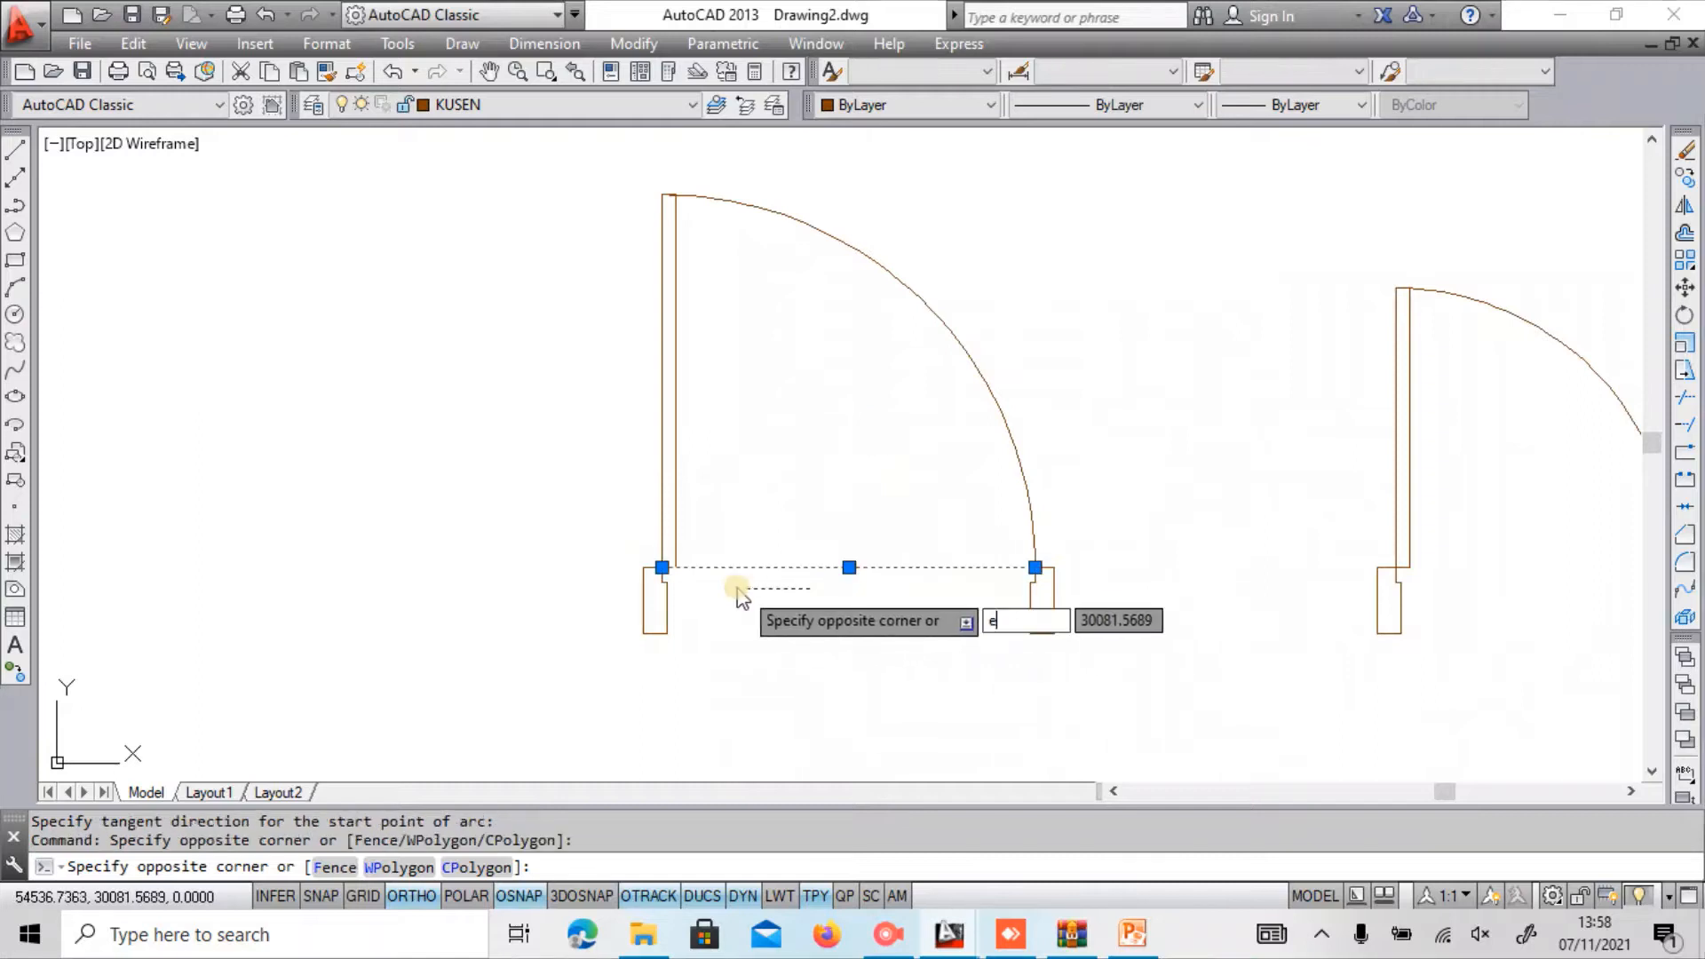
type("e")
key("Return")
left_click(783, 572)
type("e")
key("Return")
Copy the single door's left frame profile straight to the left into the empty area.
scroll(948, 531, "down", 2)
middle_click_drag(952, 532, 1071, 532)
type("c")
key("Return")
scroll(1071, 532, "up", 4)
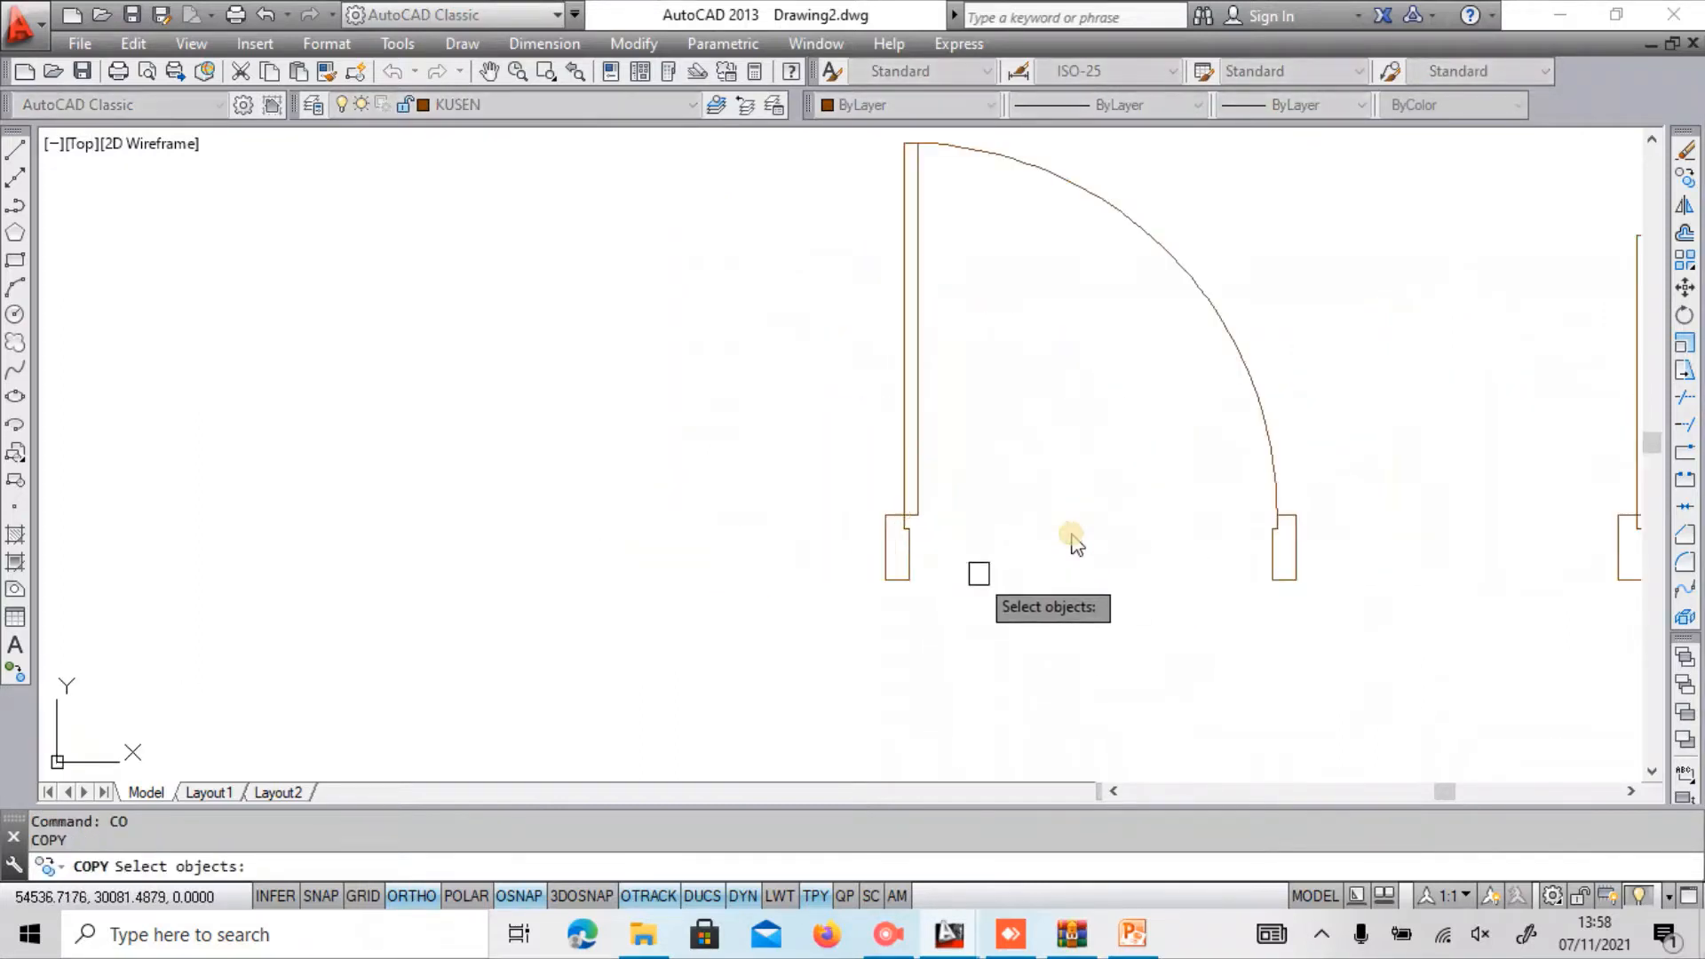
left_click(906, 566)
scroll(993, 572, "down", 2)
key("Return")
left_click(994, 591)
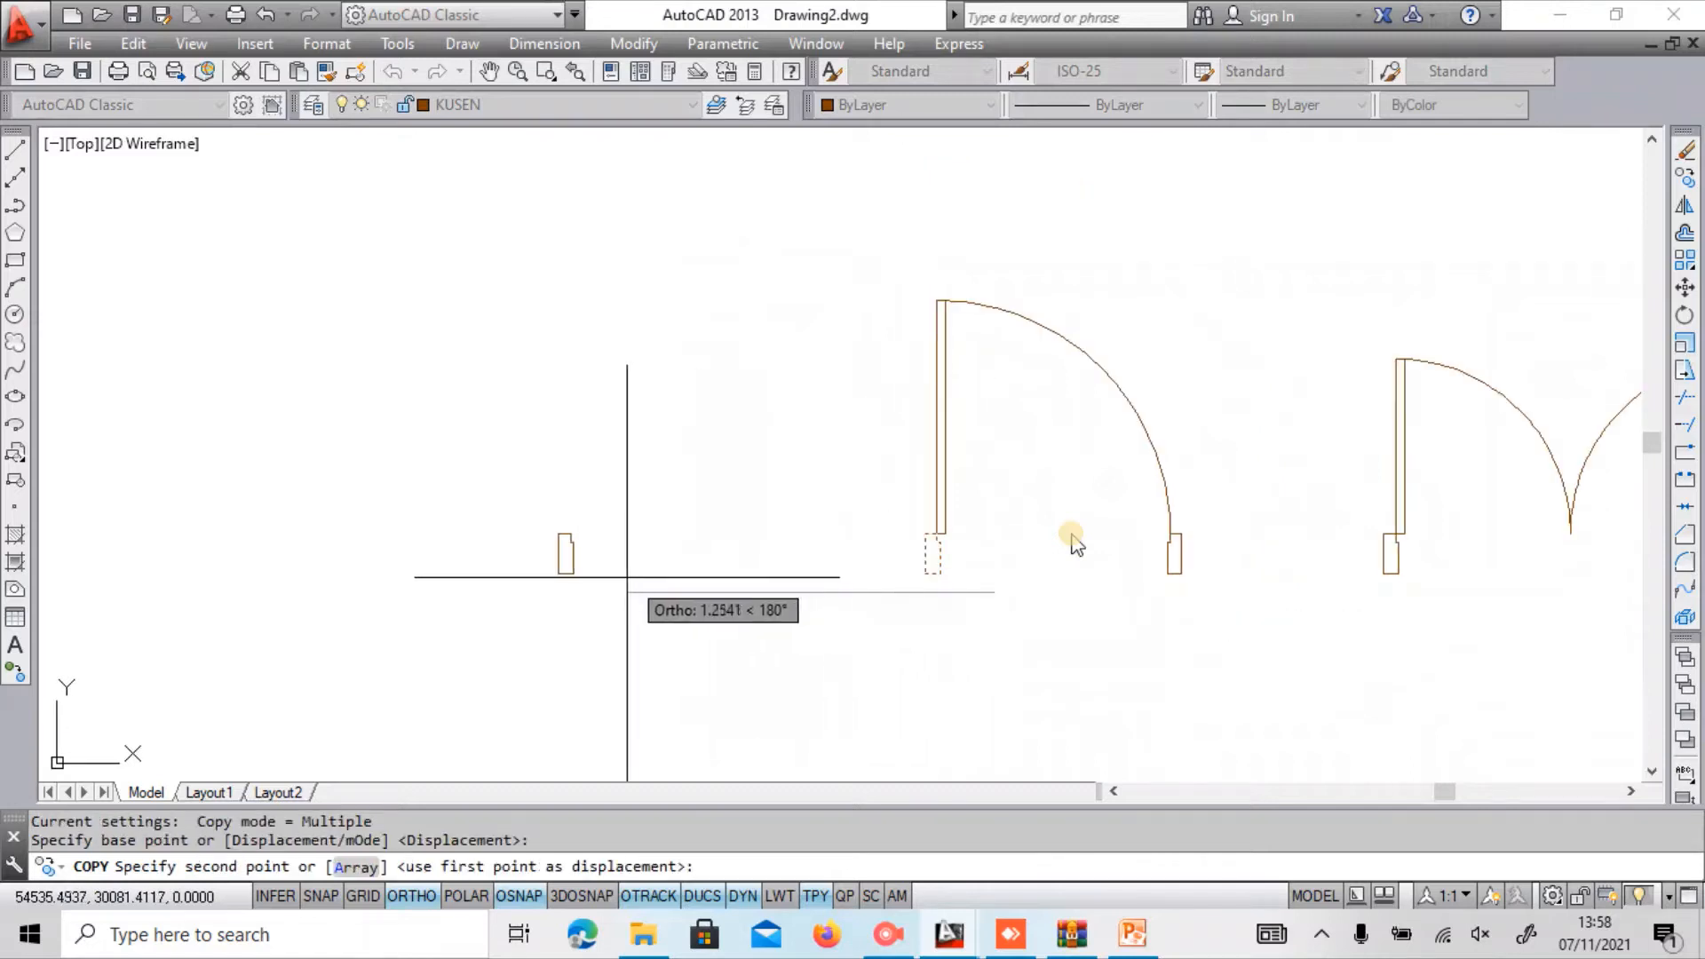
left_click(563, 579)
scroll(504, 558, "up", 2)
key("Escape")
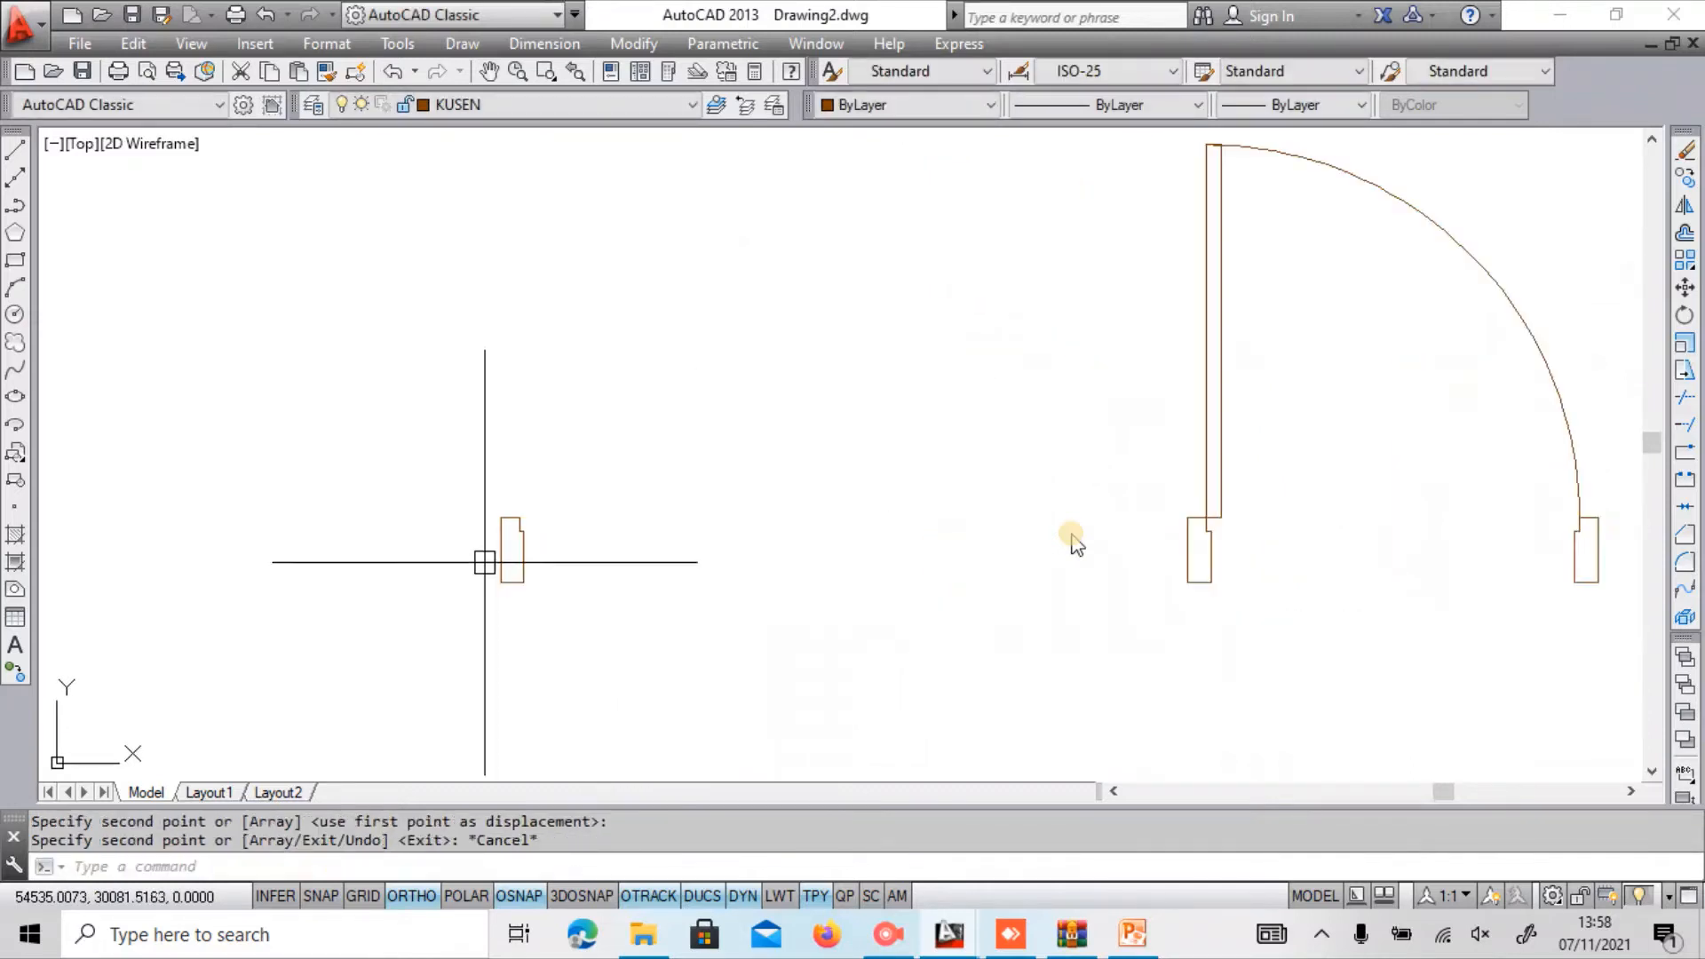
Draw a horizontal line 0.60 long to the right from the copied frame profile's upper right corner.
left_click(493, 559)
left_click(489, 548)
middle_click_drag(560, 547, 592, 550)
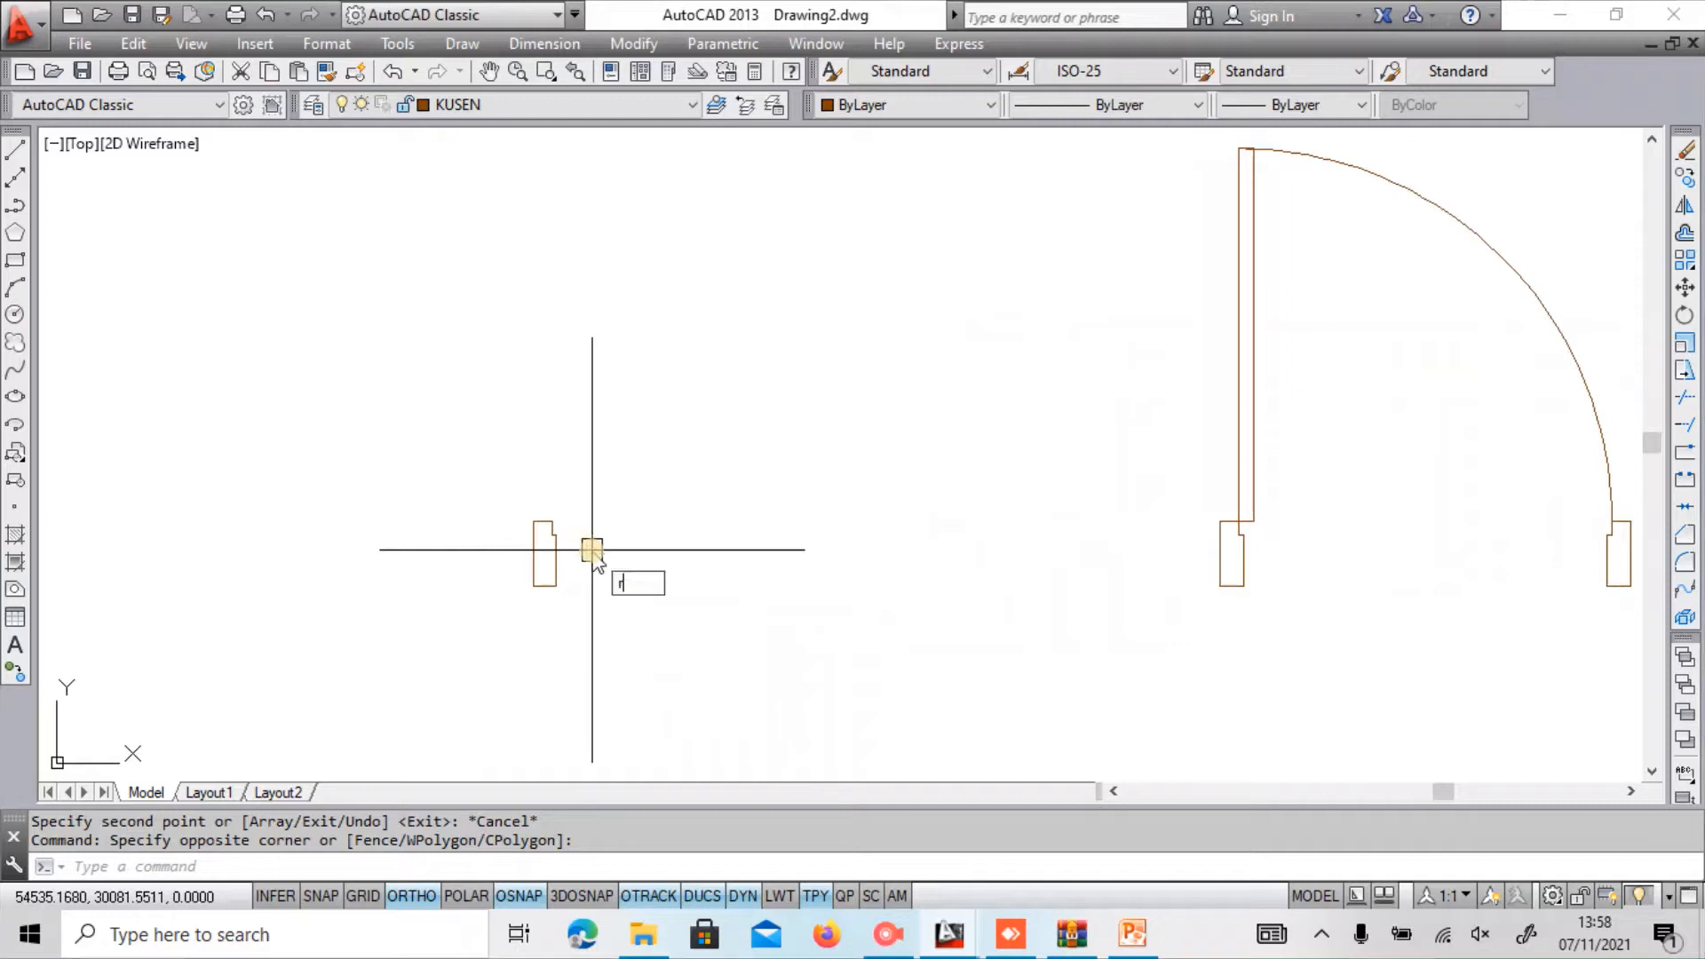
key("Escape")
type("l")
key("Return")
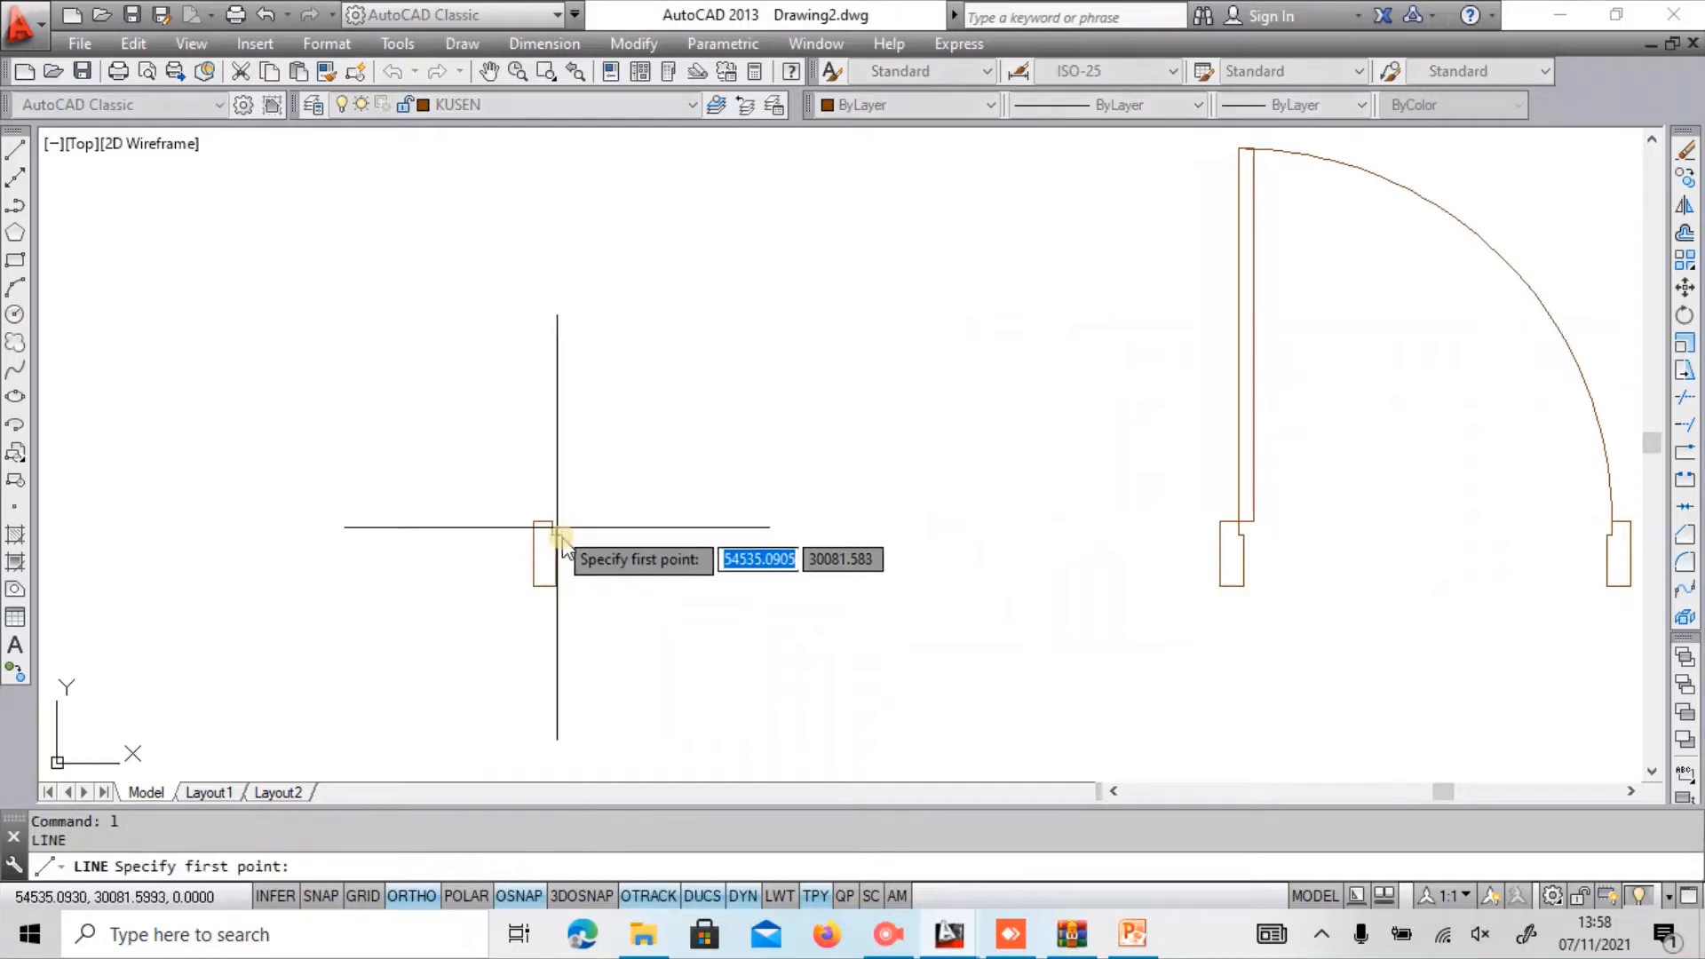
left_click(552, 521)
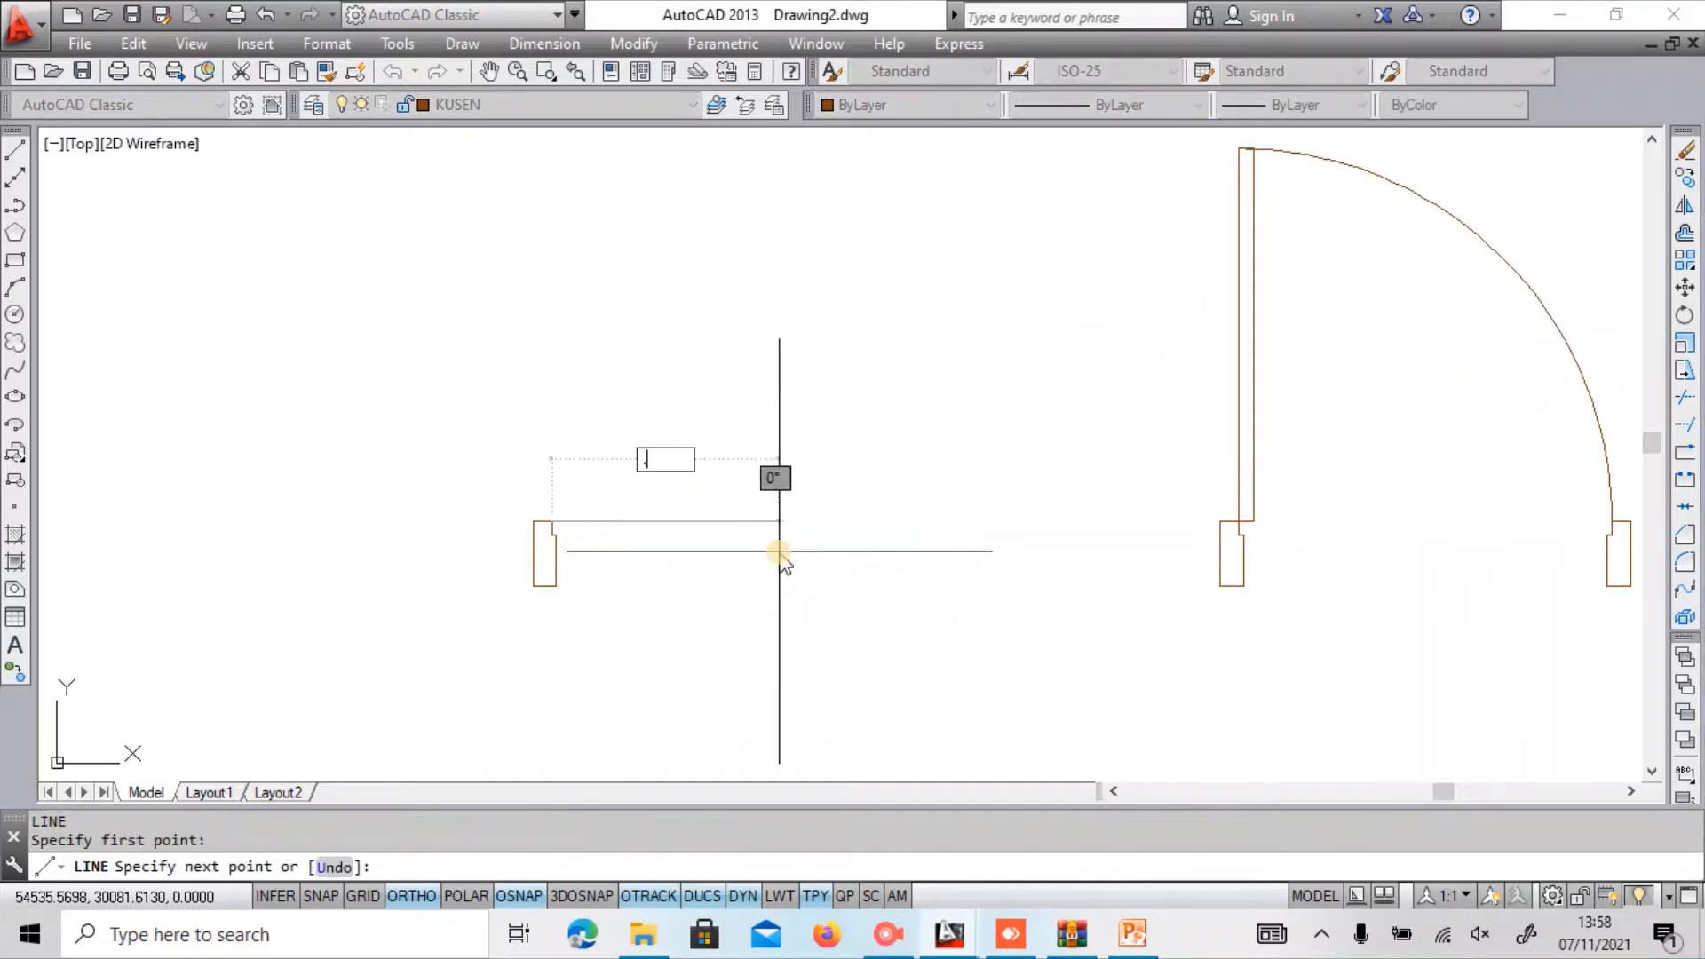
key("Return")
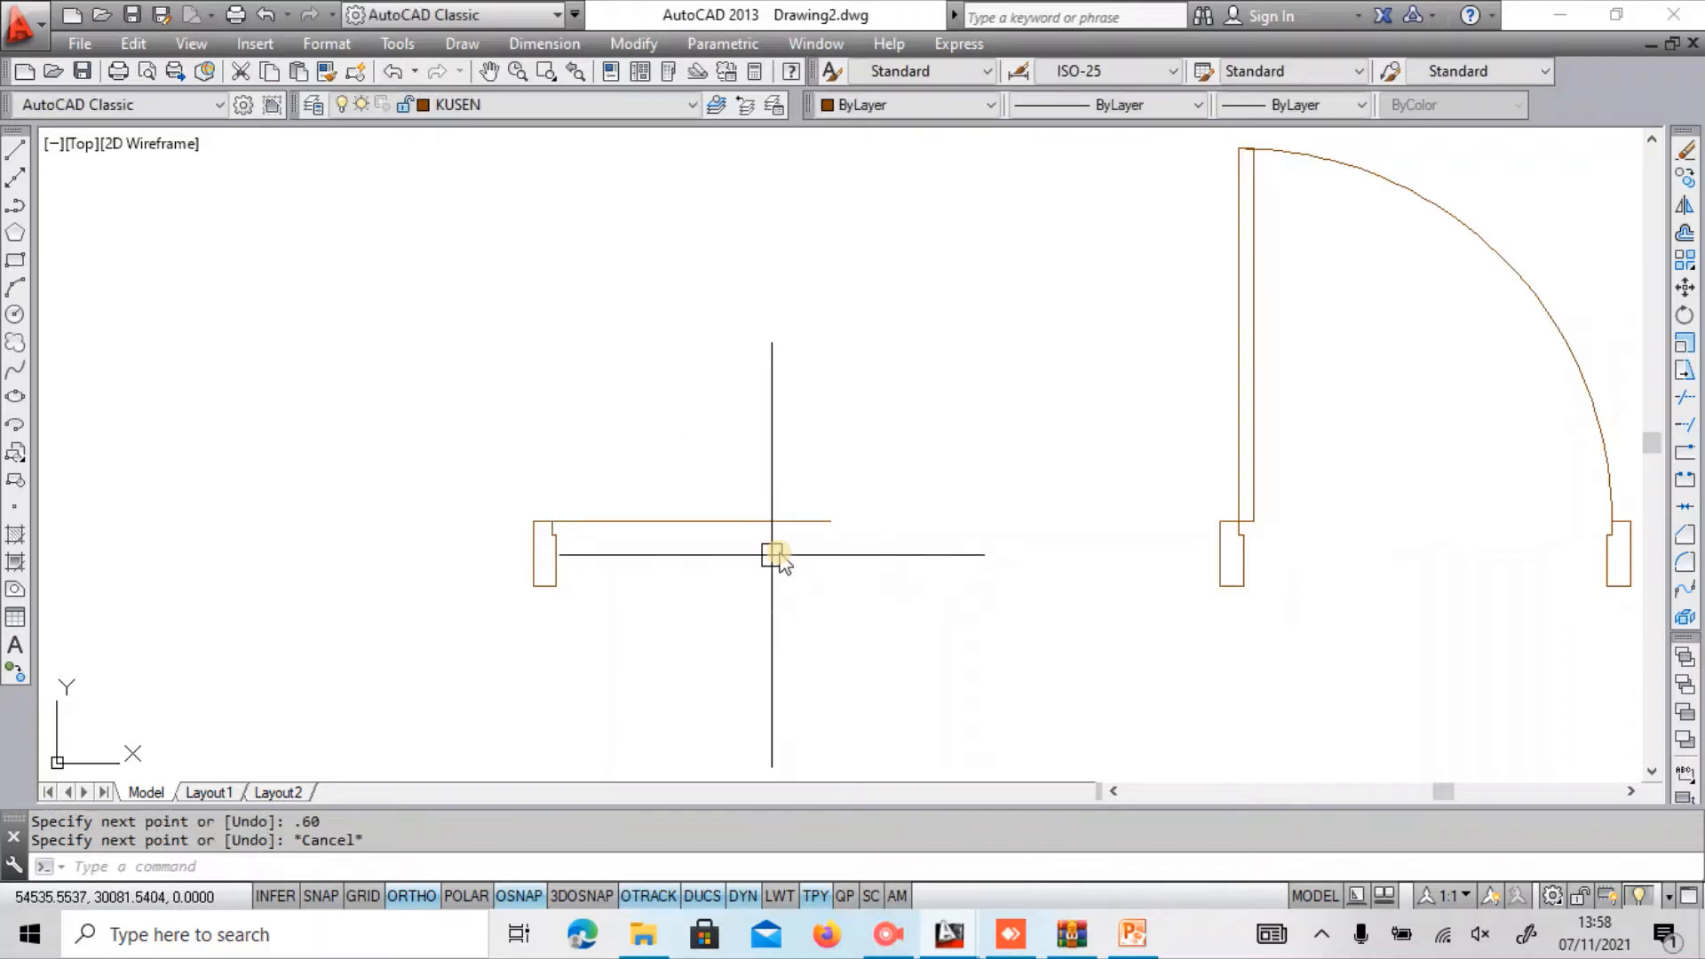
Mirror the copied frame profile about a vertical line through the 0.60 line's midpoint, keeping the source, and erase the line.
type("mi")
key("Return")
left_click(552, 560)
key("Return")
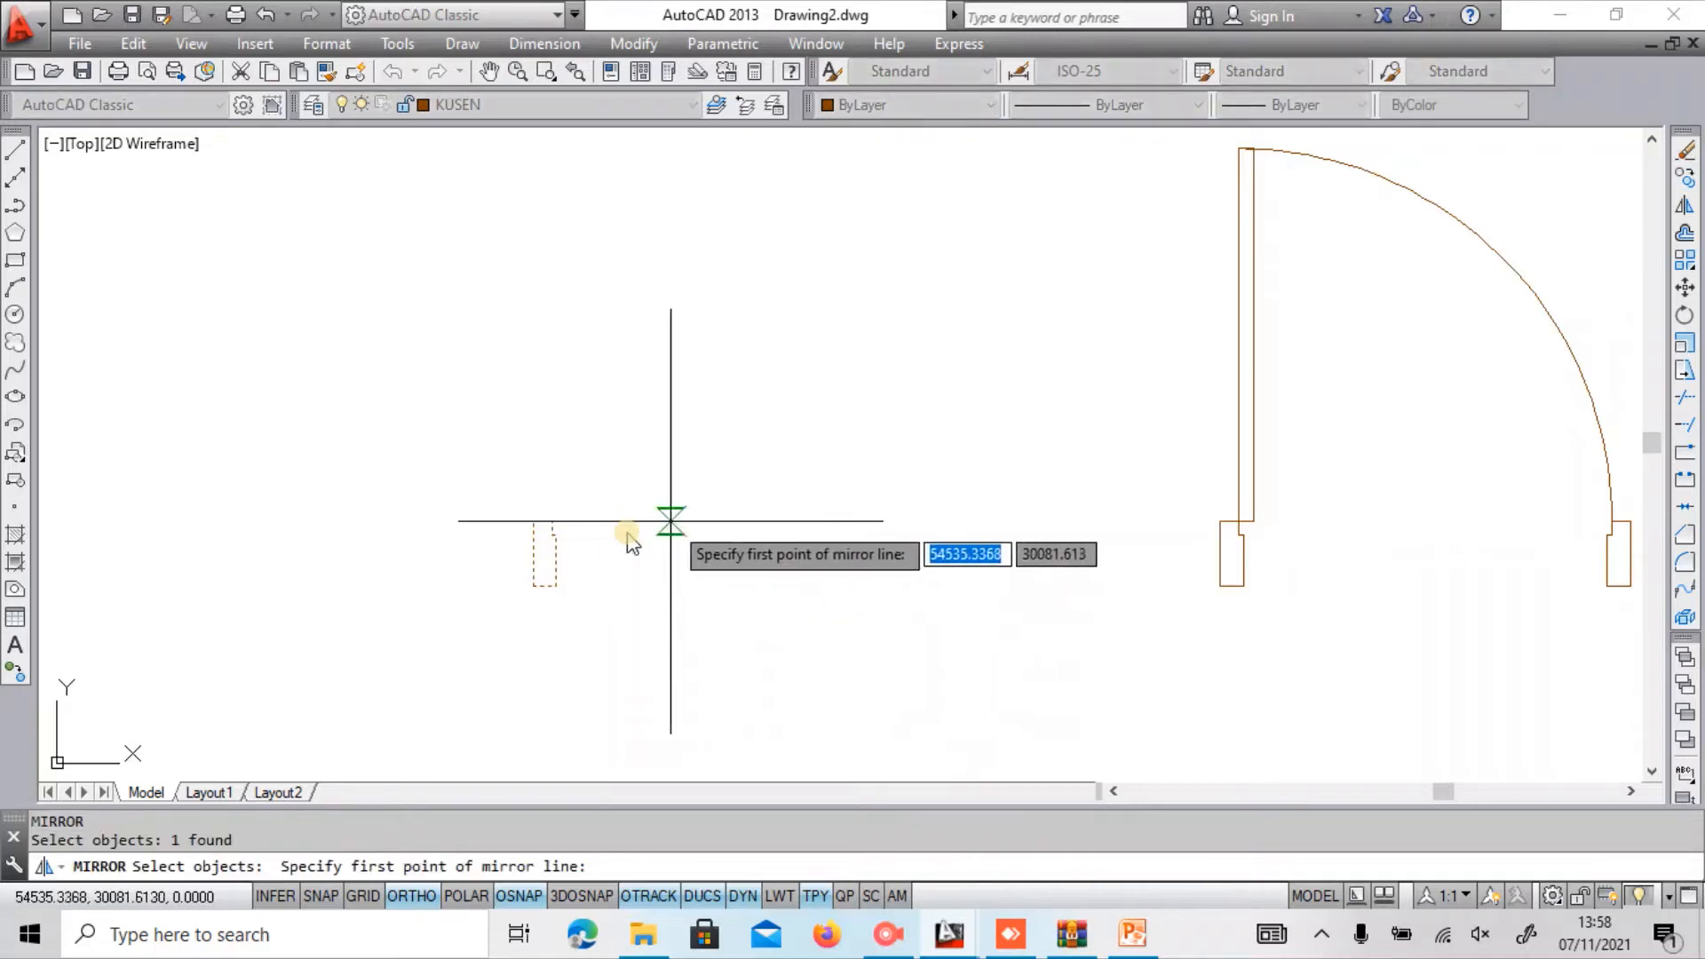
left_click(690, 521)
left_click(683, 611)
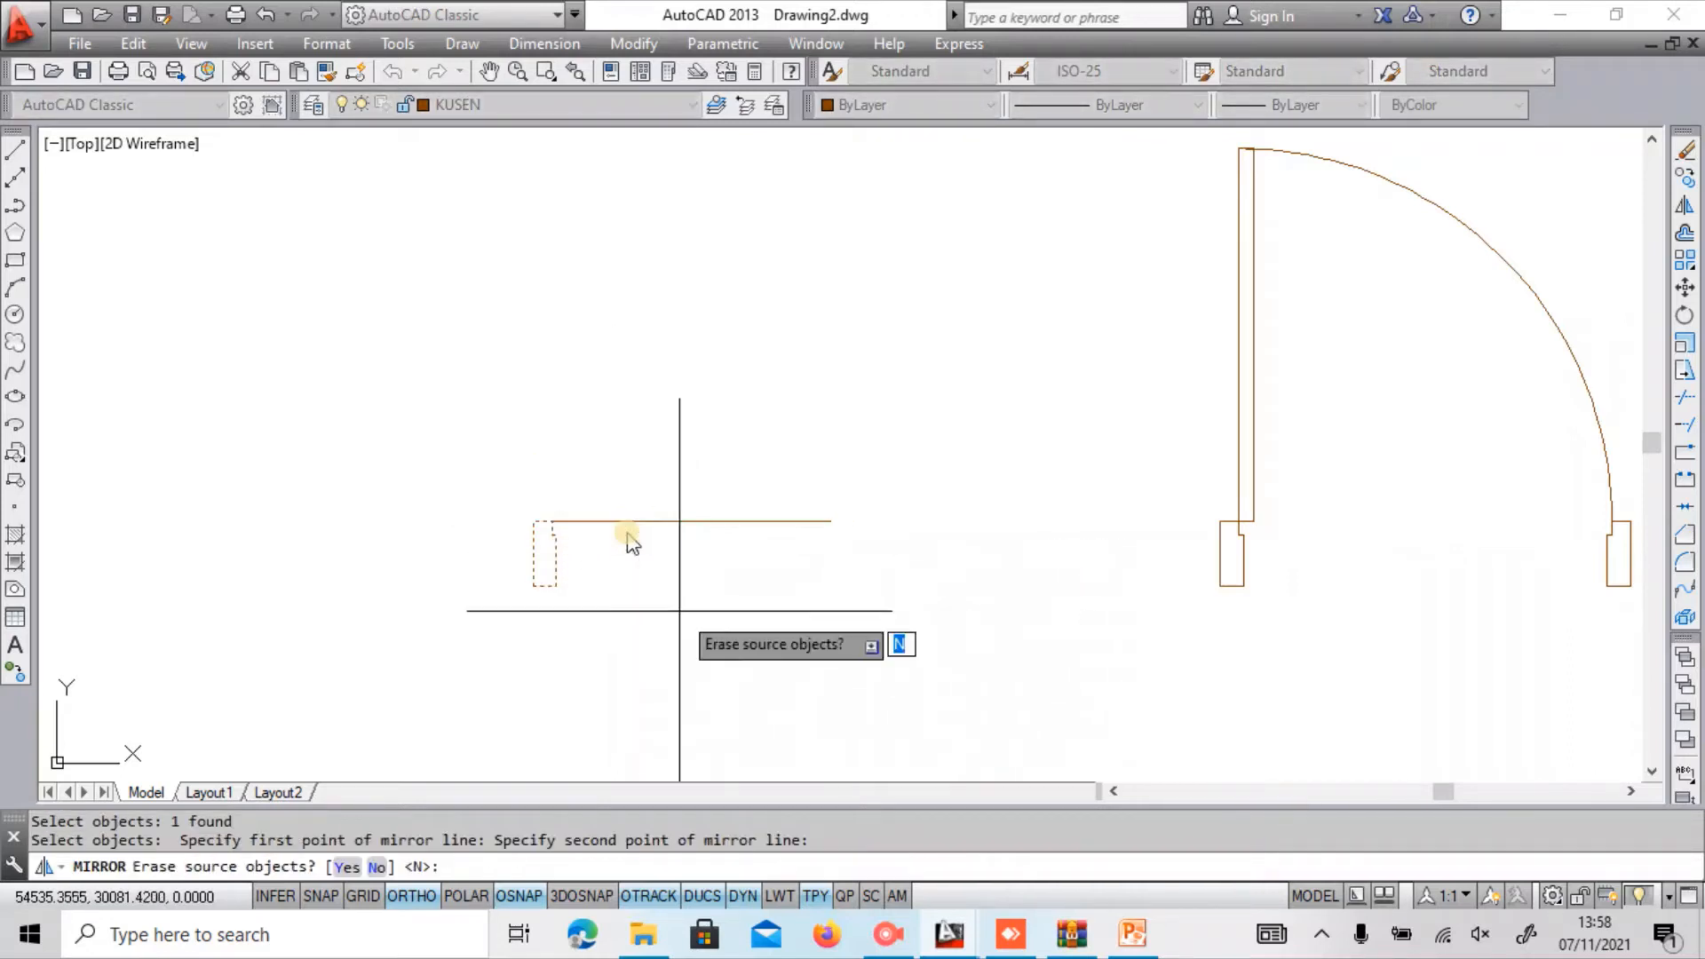
key("Return")
type("e")
key("Return")
Draw a rectangle between the two frame profiles, from the left profile's upper notch corner to the right profile's lower notch corner.
scroll(555, 531, "up", 4)
type("re")
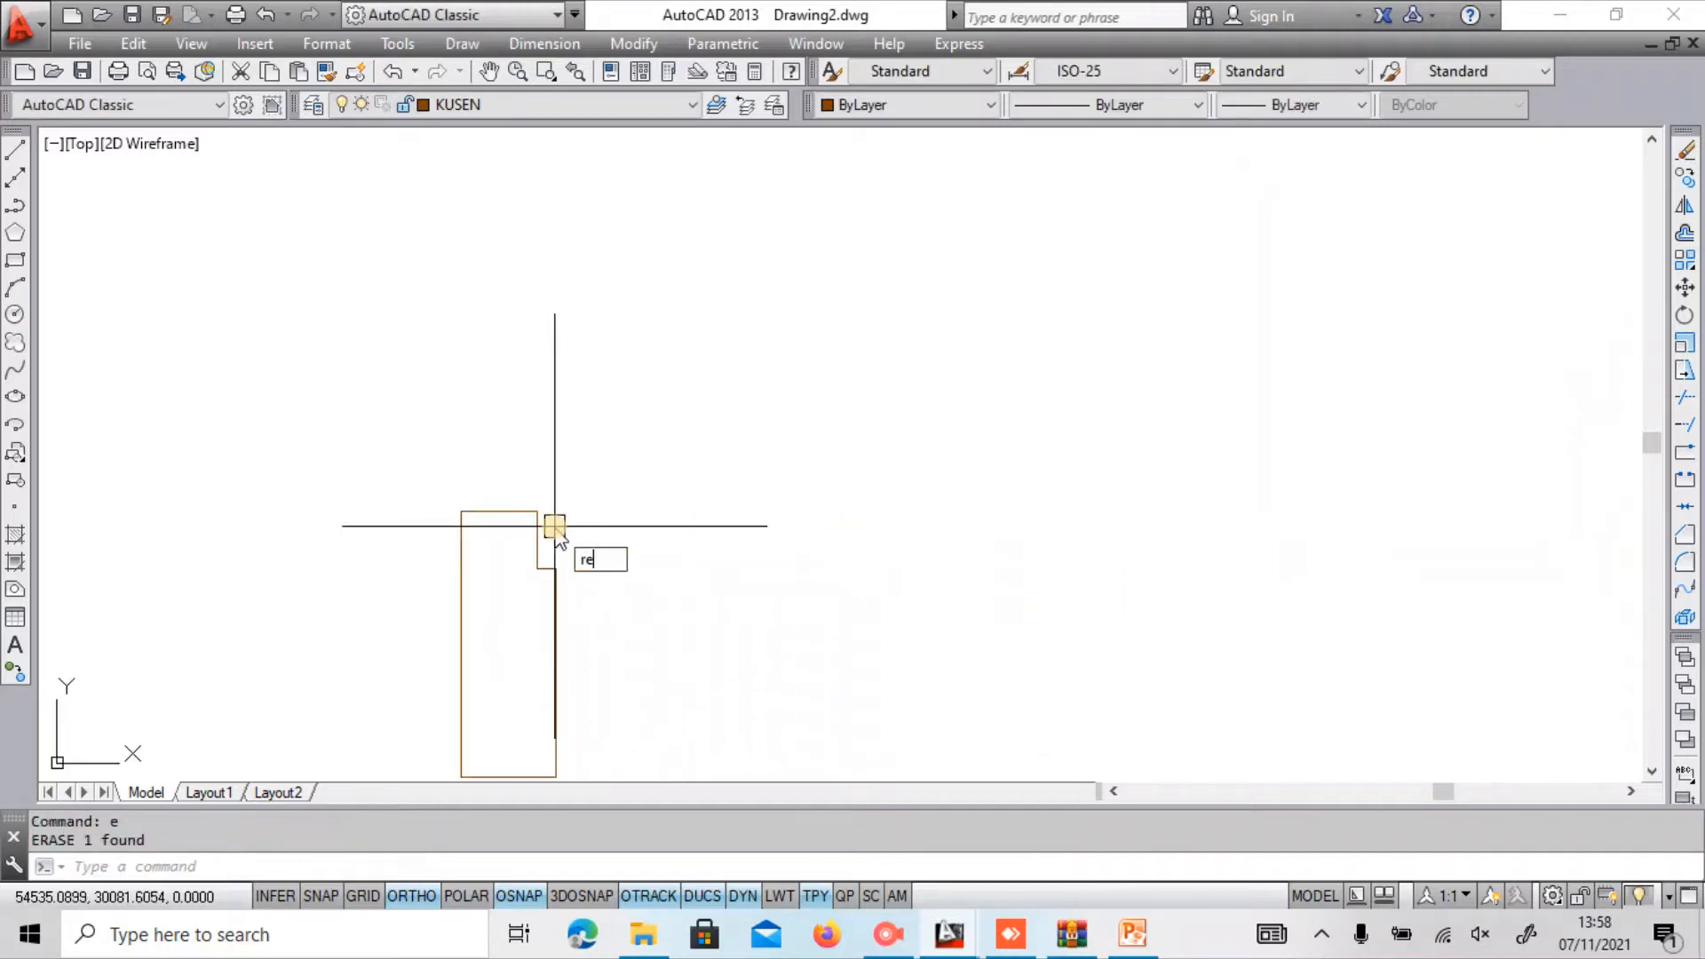
key("Return")
left_click(537, 512)
scroll(536, 489, "down", 2)
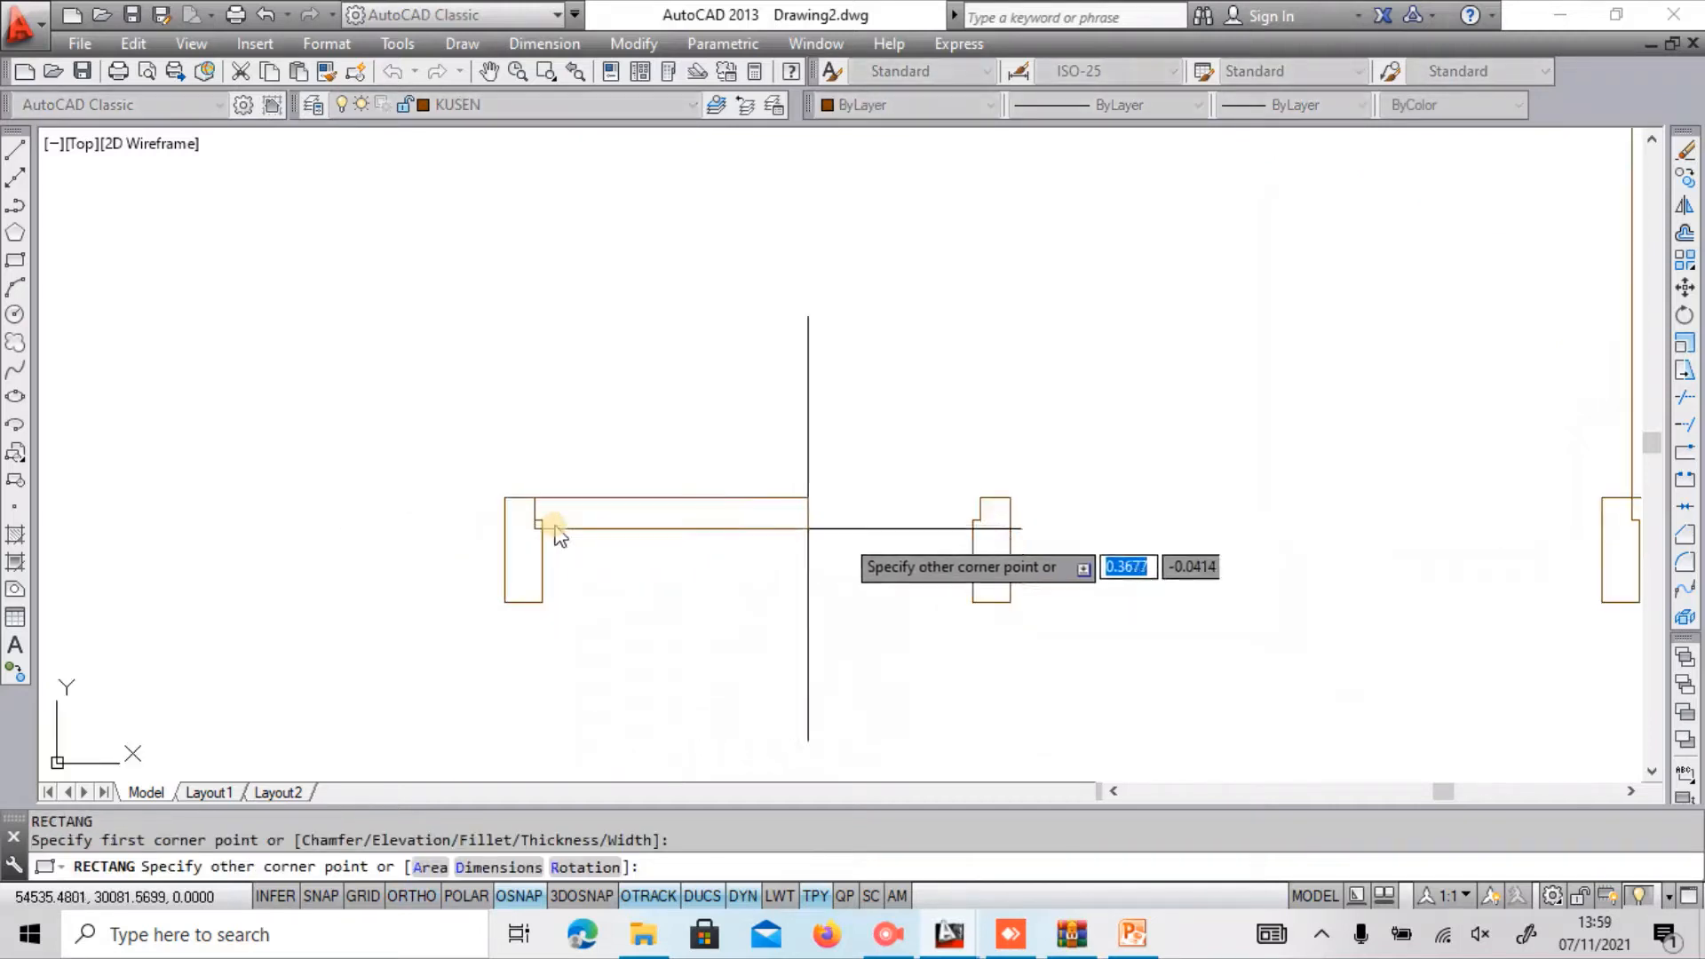
scroll(959, 520, "up", 1)
left_click(1002, 514)
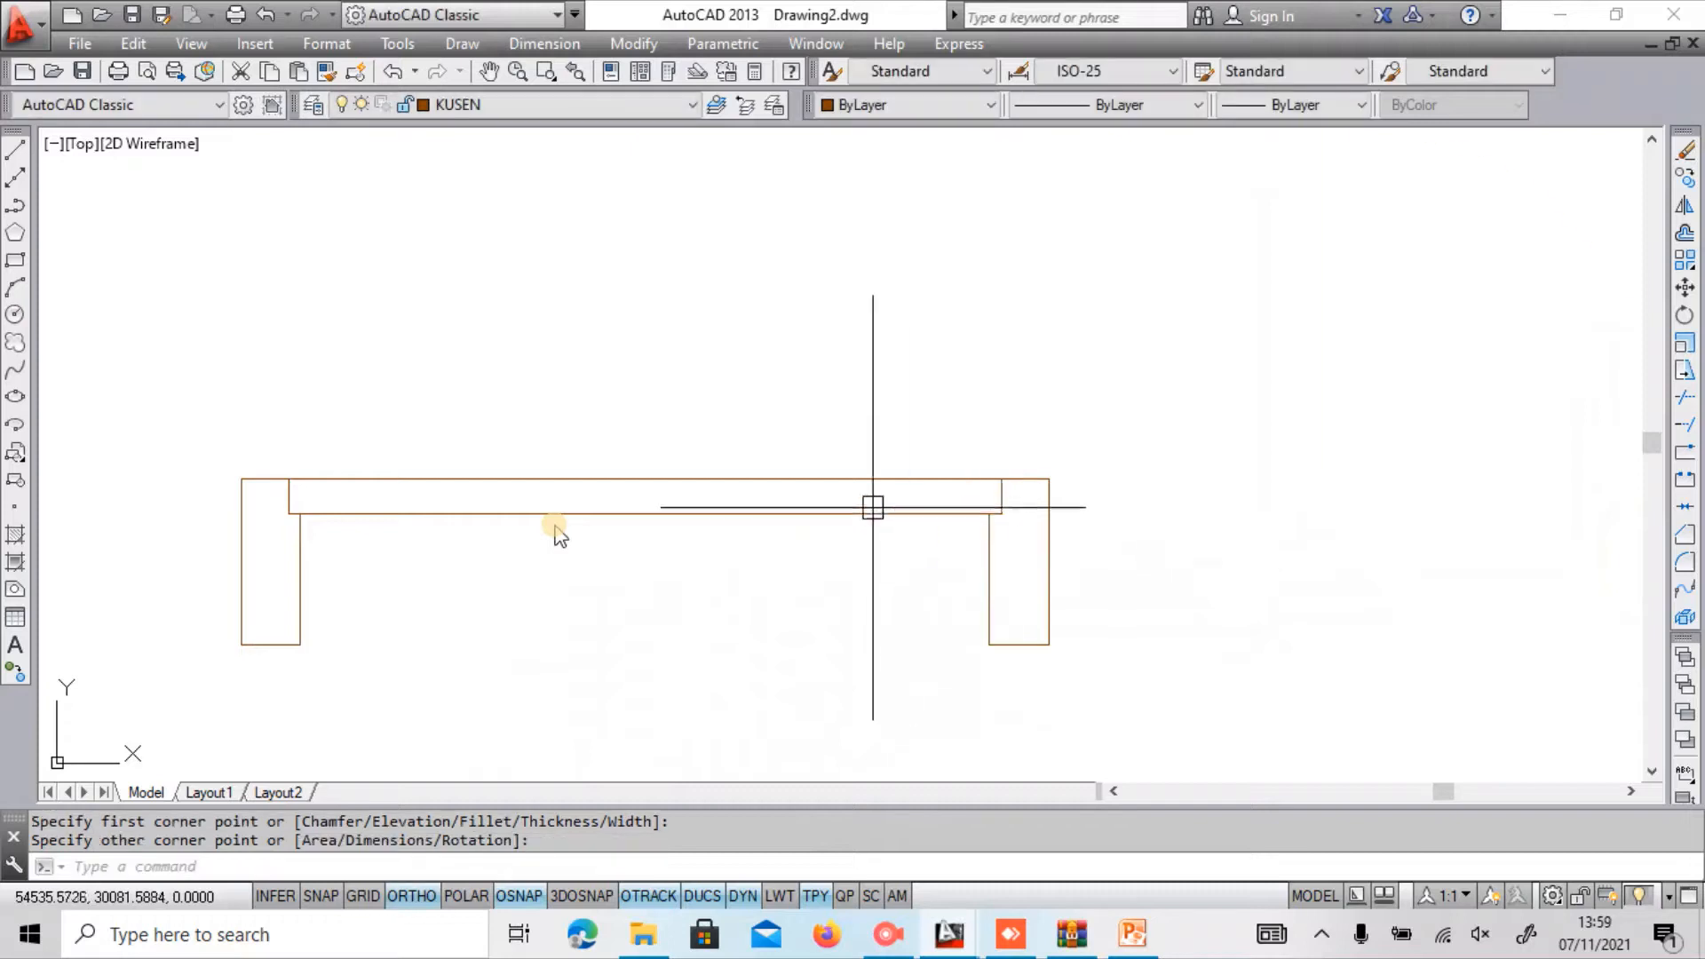
scroll(861, 506, "down", 4)
middle_click_drag(1063, 517, 696, 488)
scroll(696, 488, "down", 1)
scroll(849, 457, "down", 1)
mouse_move(849, 457)
middle_mouse_down()
mouse_move(945, 463)
mouse_move(743, 457)
middle_mouse_up()
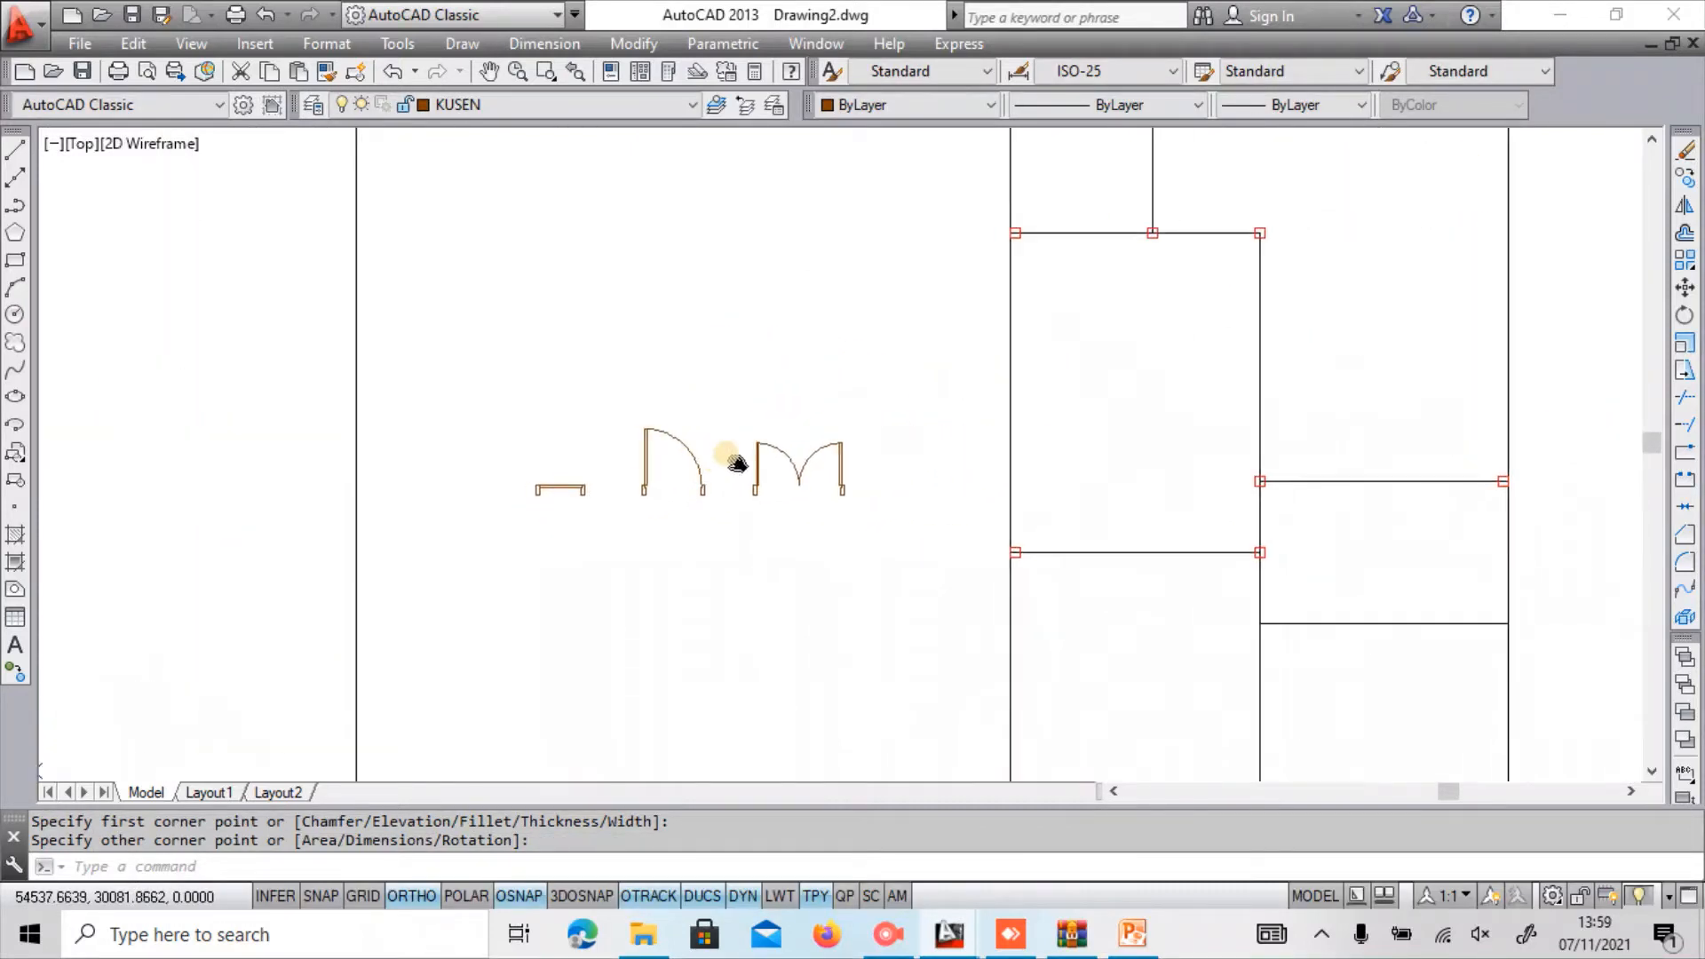
scroll(781, 451, "down", 2)
scroll(772, 452, "up", 4)
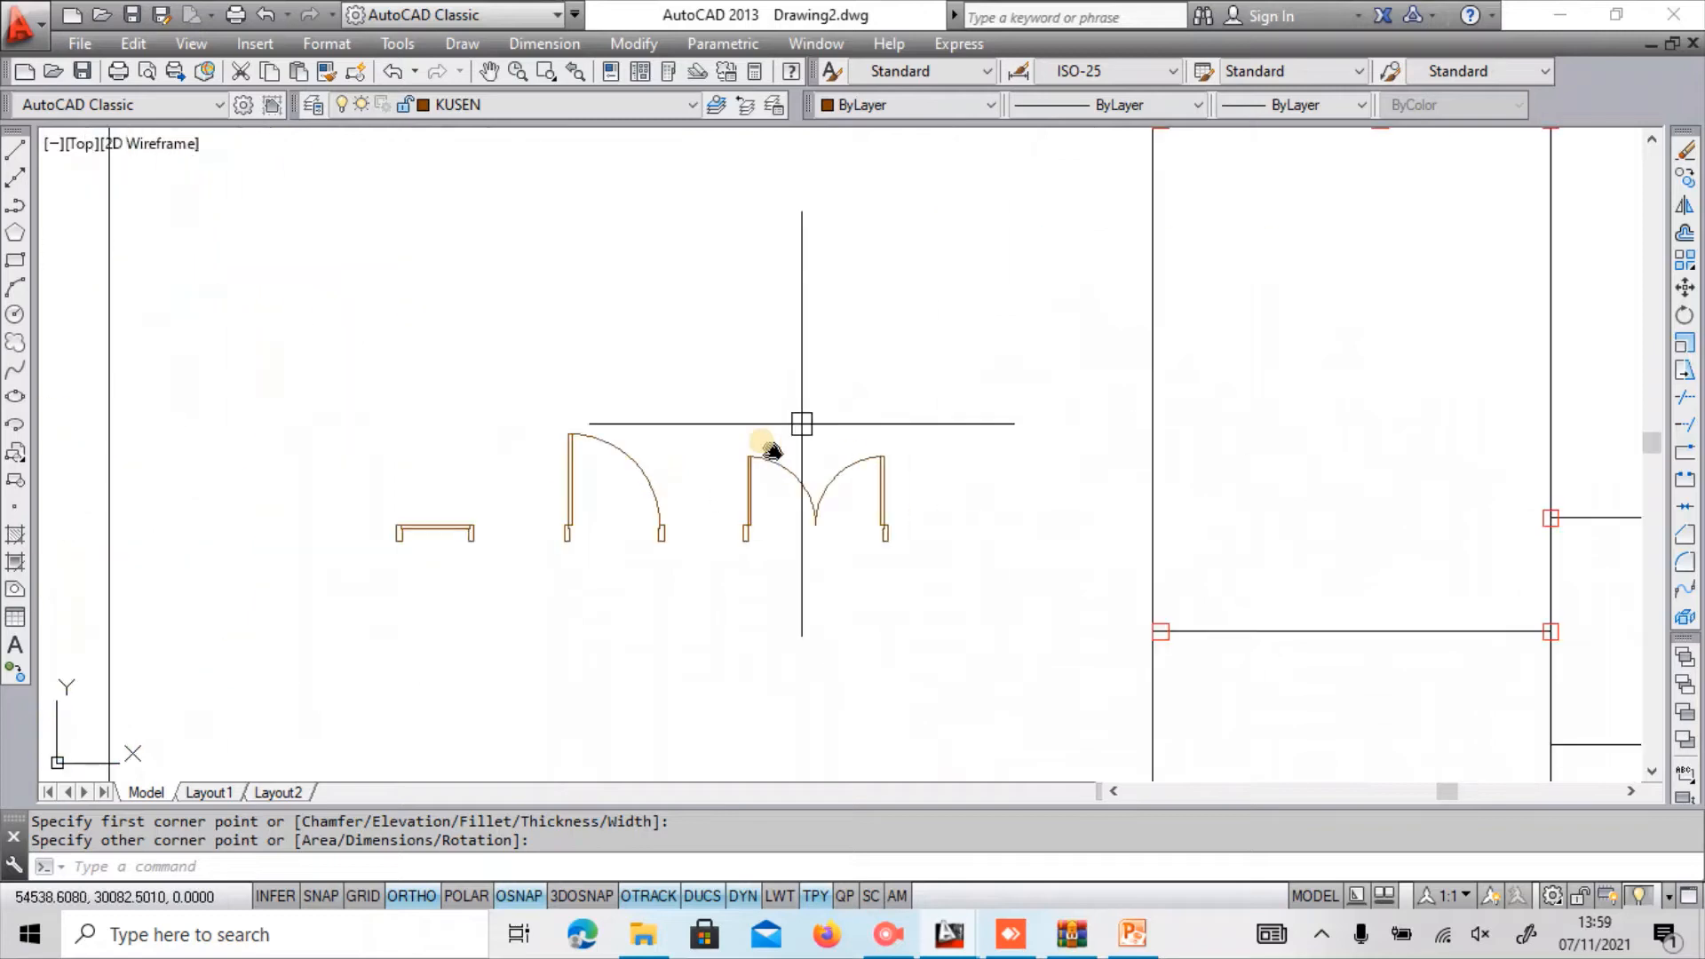
type("m")
key("Return")
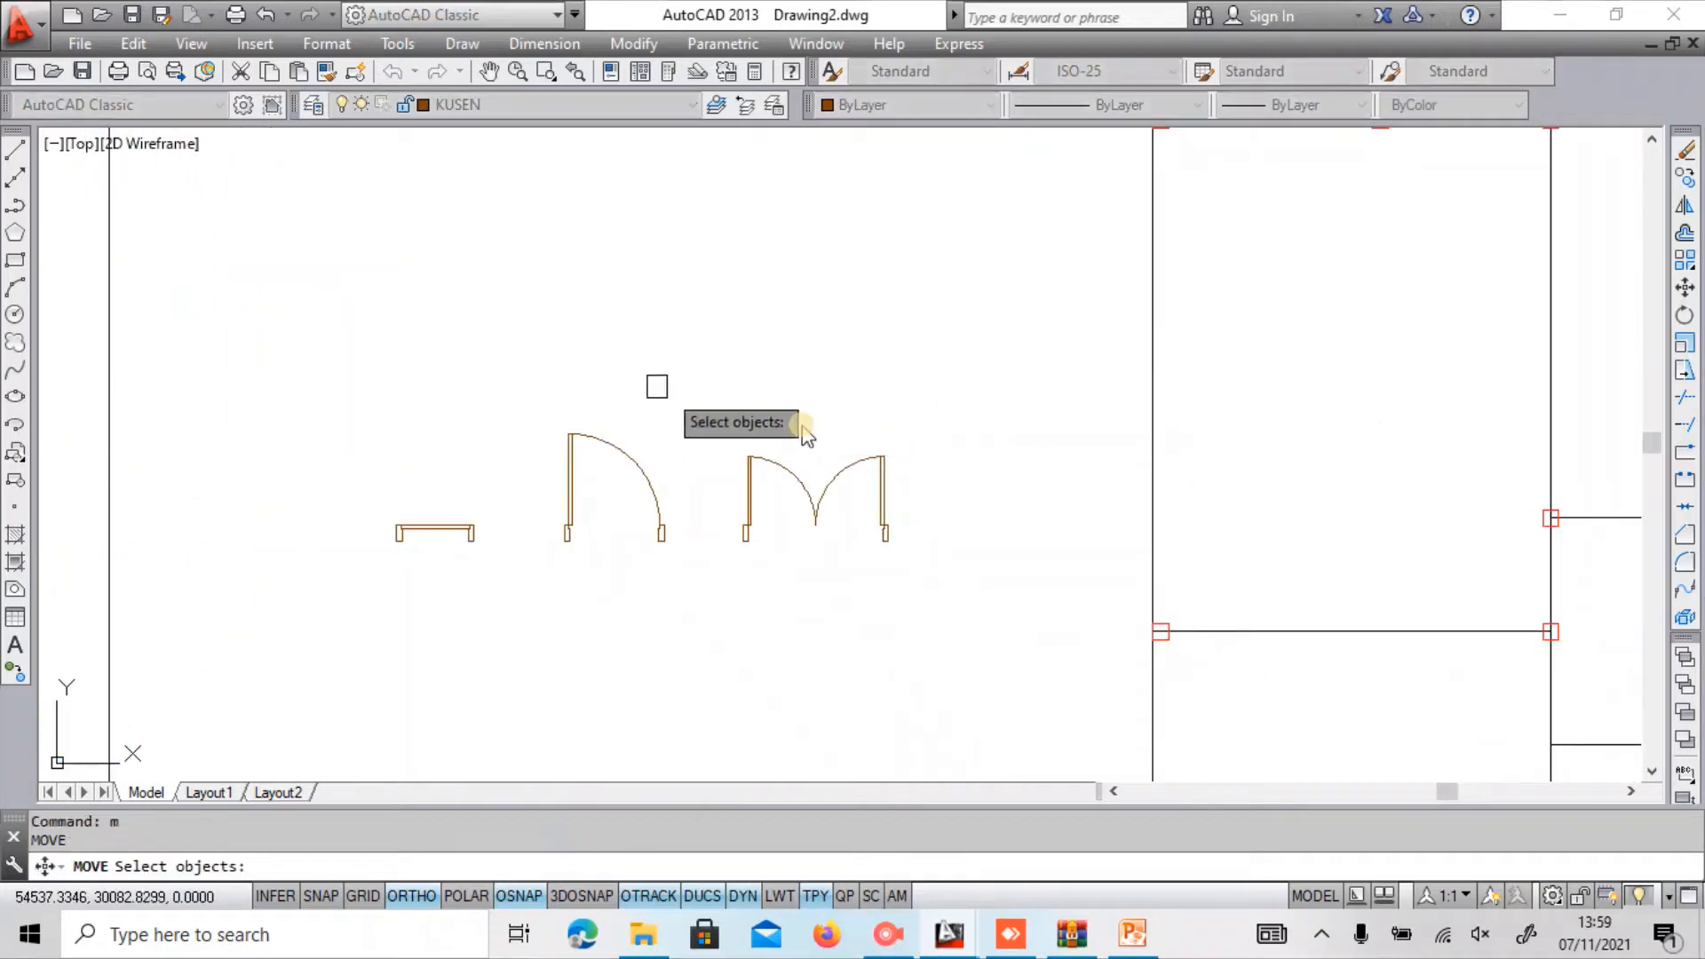
left_click(804, 434)
left_click(902, 480)
key("Escape")
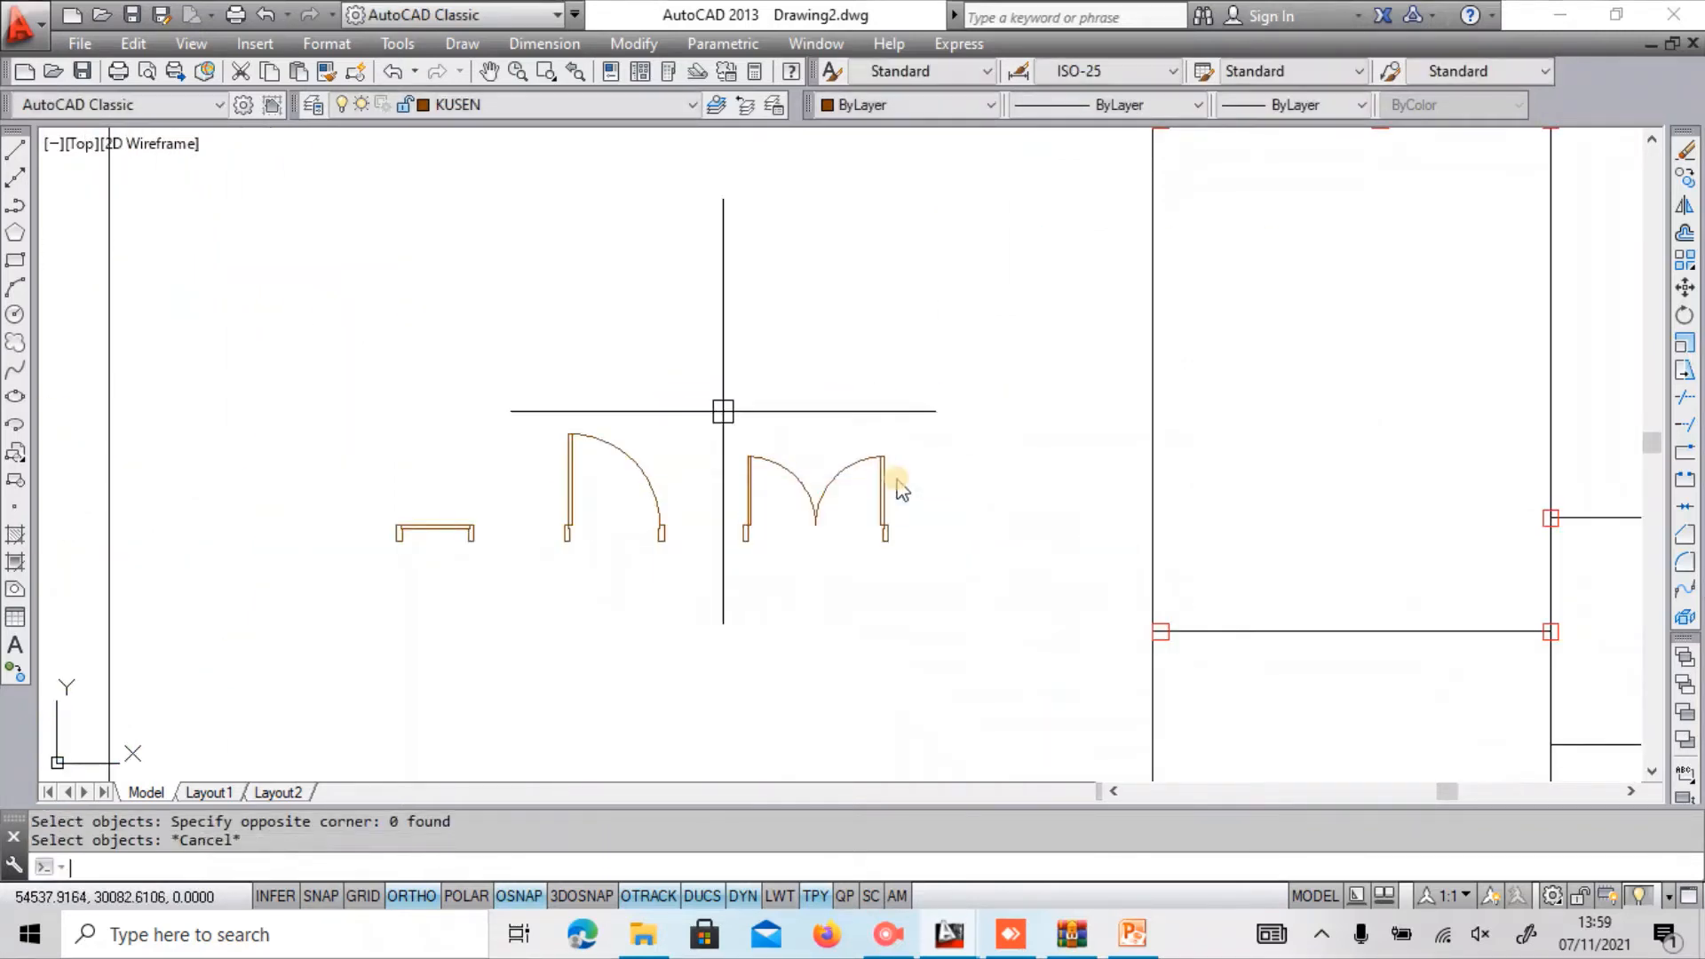
Move the double door from its arcs' meeting point to the midpoint of the horizontal axis line between the two columns of the right-hand room.
type("M")
key("Return")
left_click(730, 408)
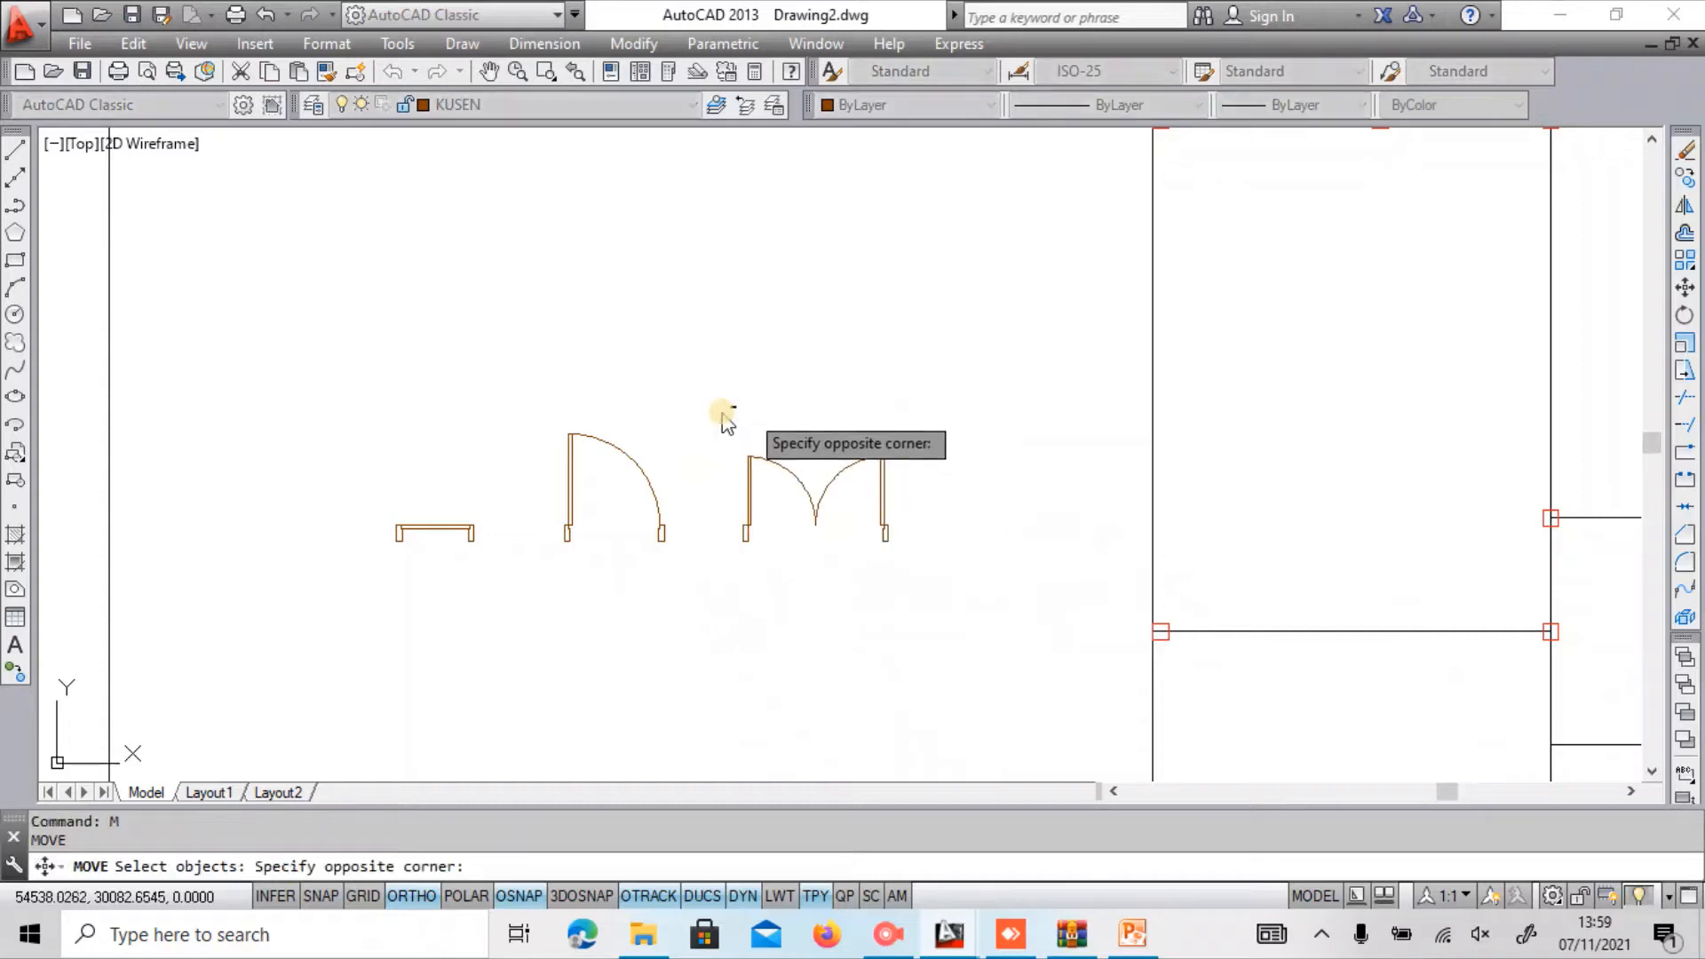
left_click(1020, 649)
key("Return")
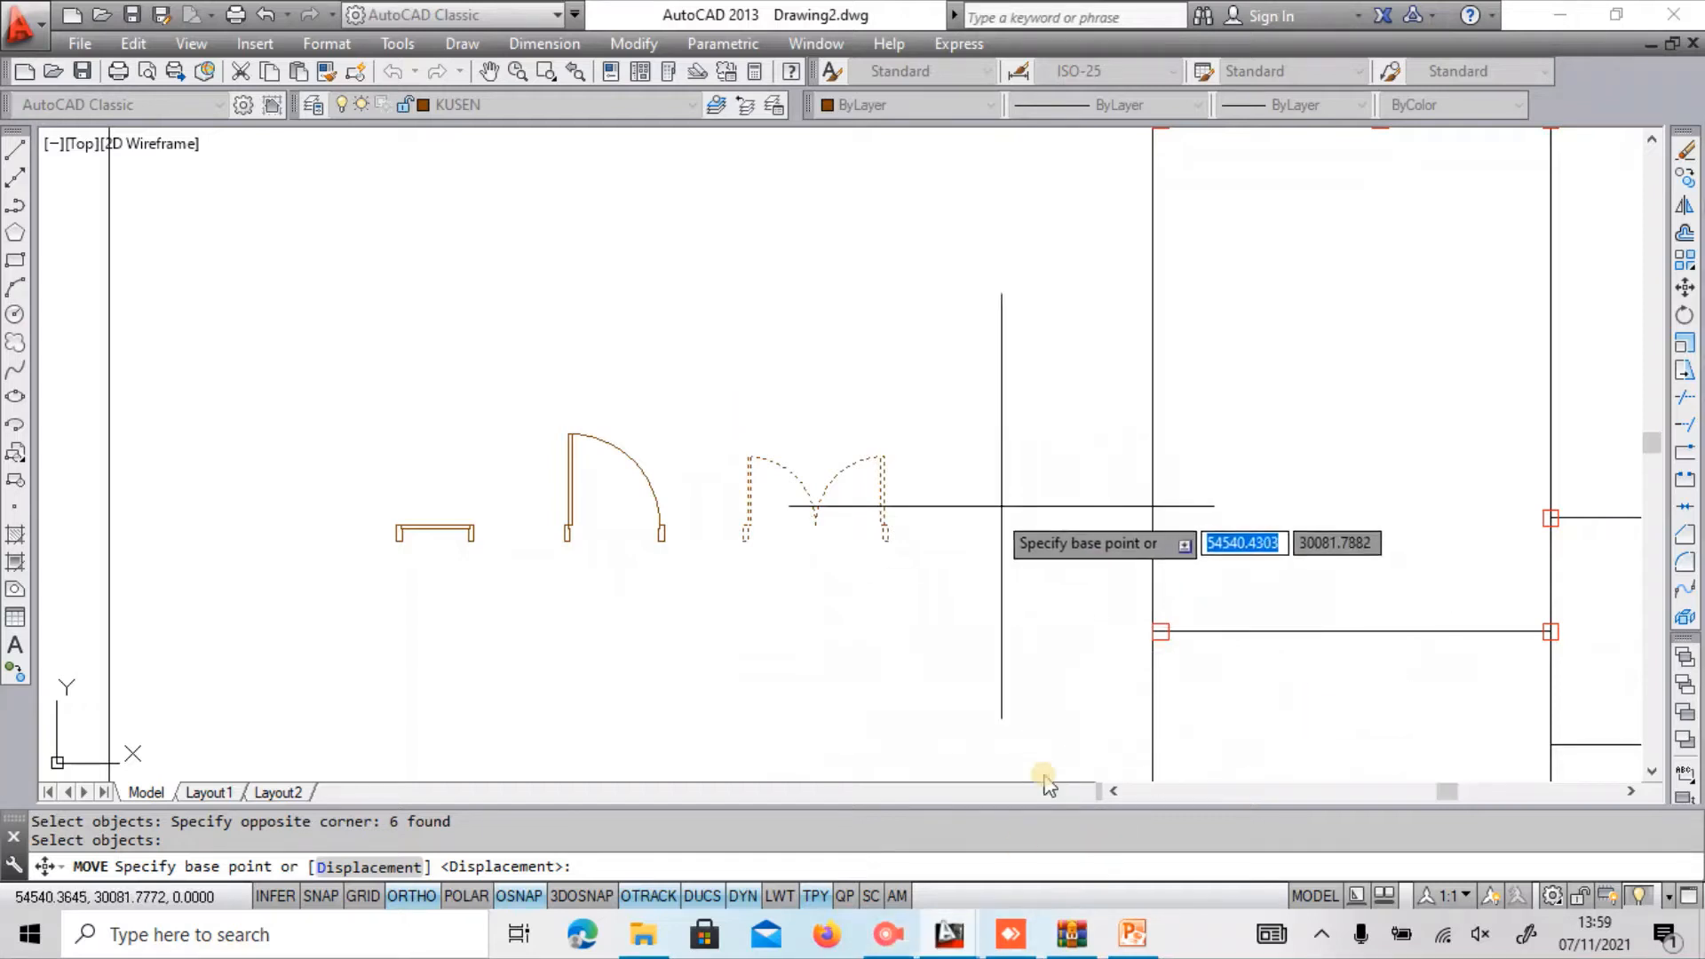
scroll(835, 556, "up", 1)
left_click(804, 509)
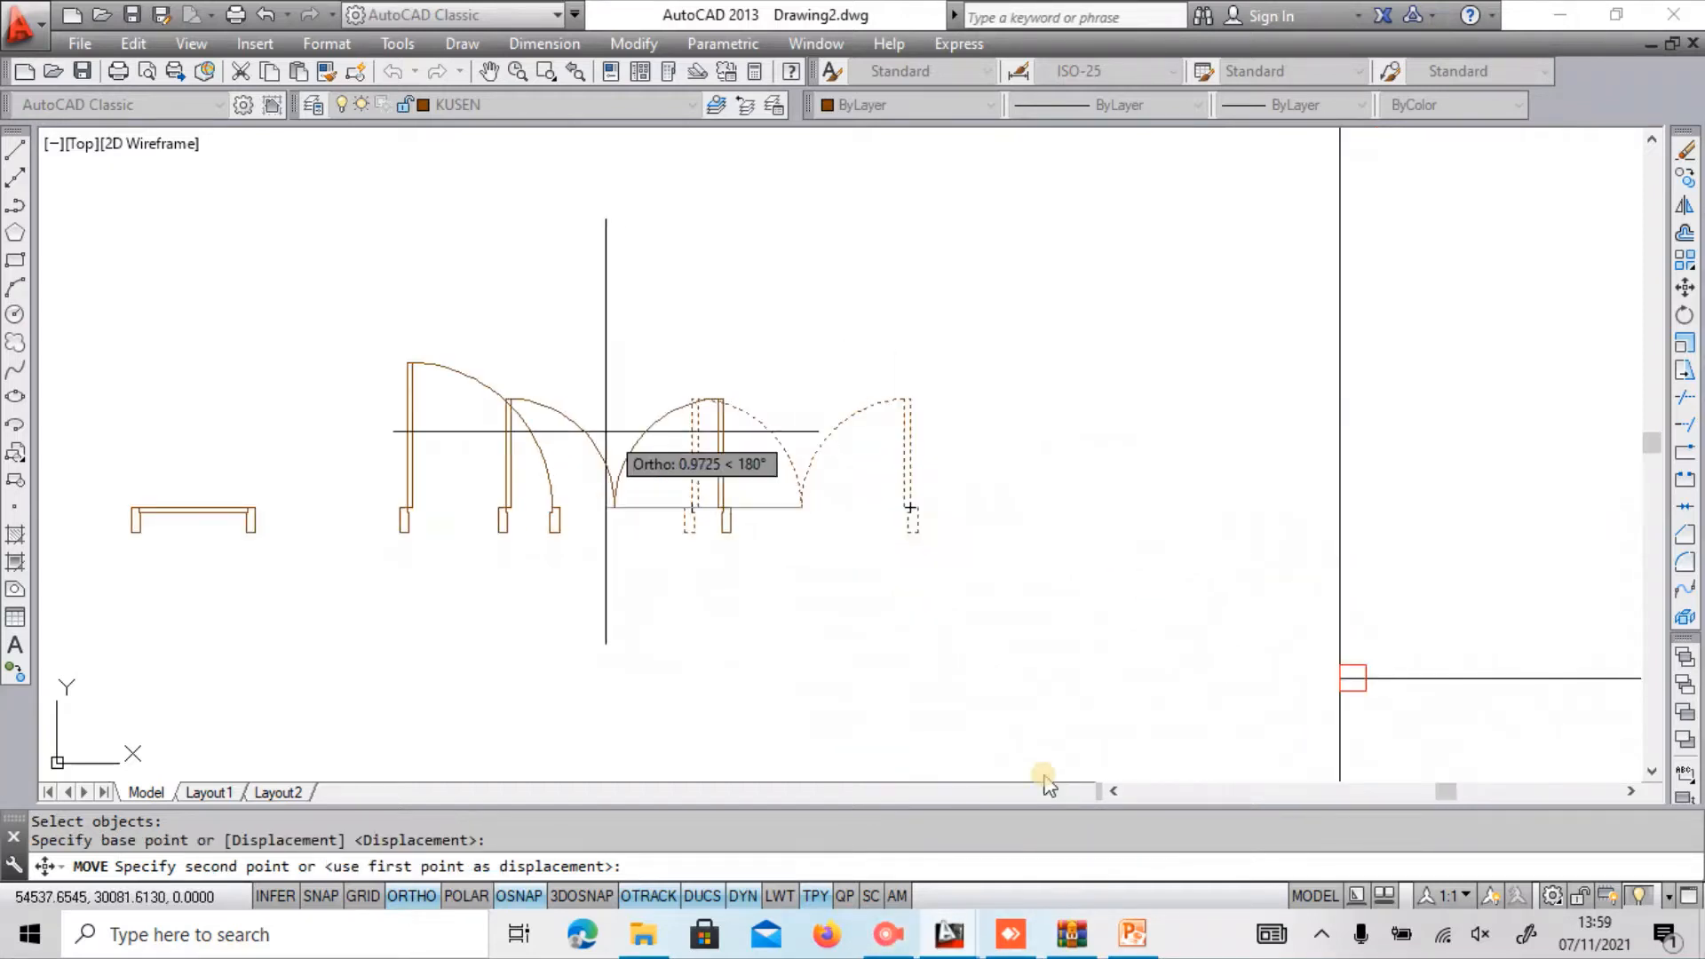
scroll(657, 431, "down", 3)
scroll(960, 449, "up", 2)
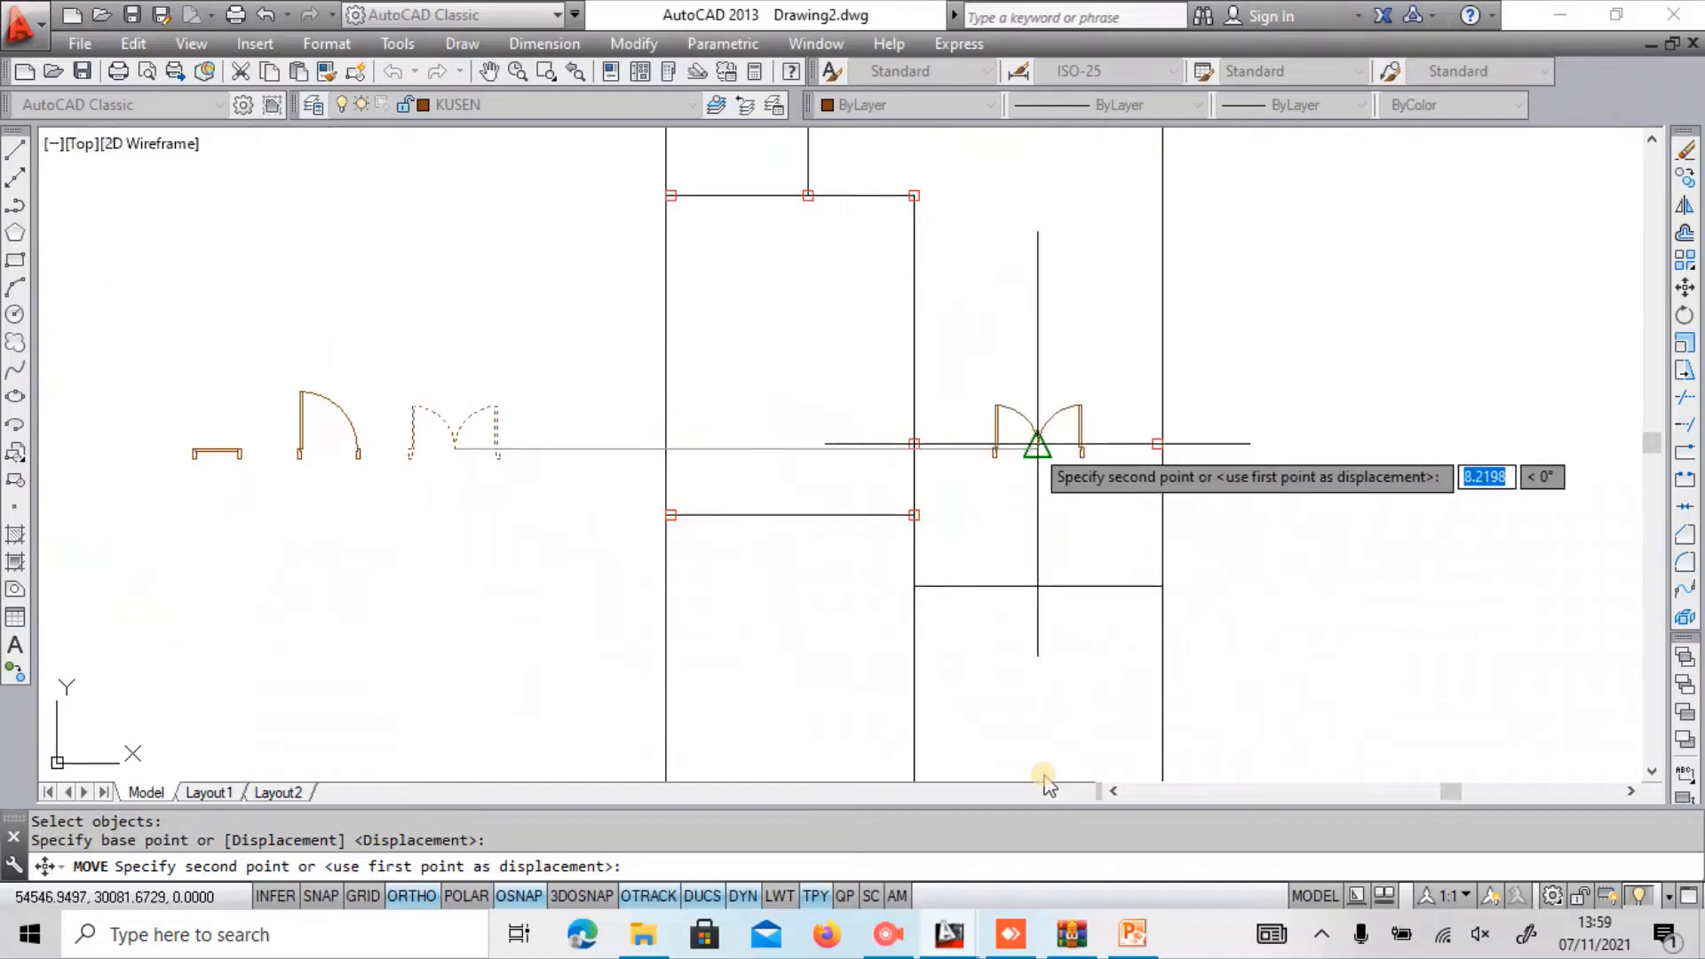
left_click(1038, 444)
Draw a horizontal line about 3.29 long between the facing edge midpoints of the two columns beside the double door.
scroll(1012, 436, "up", 2)
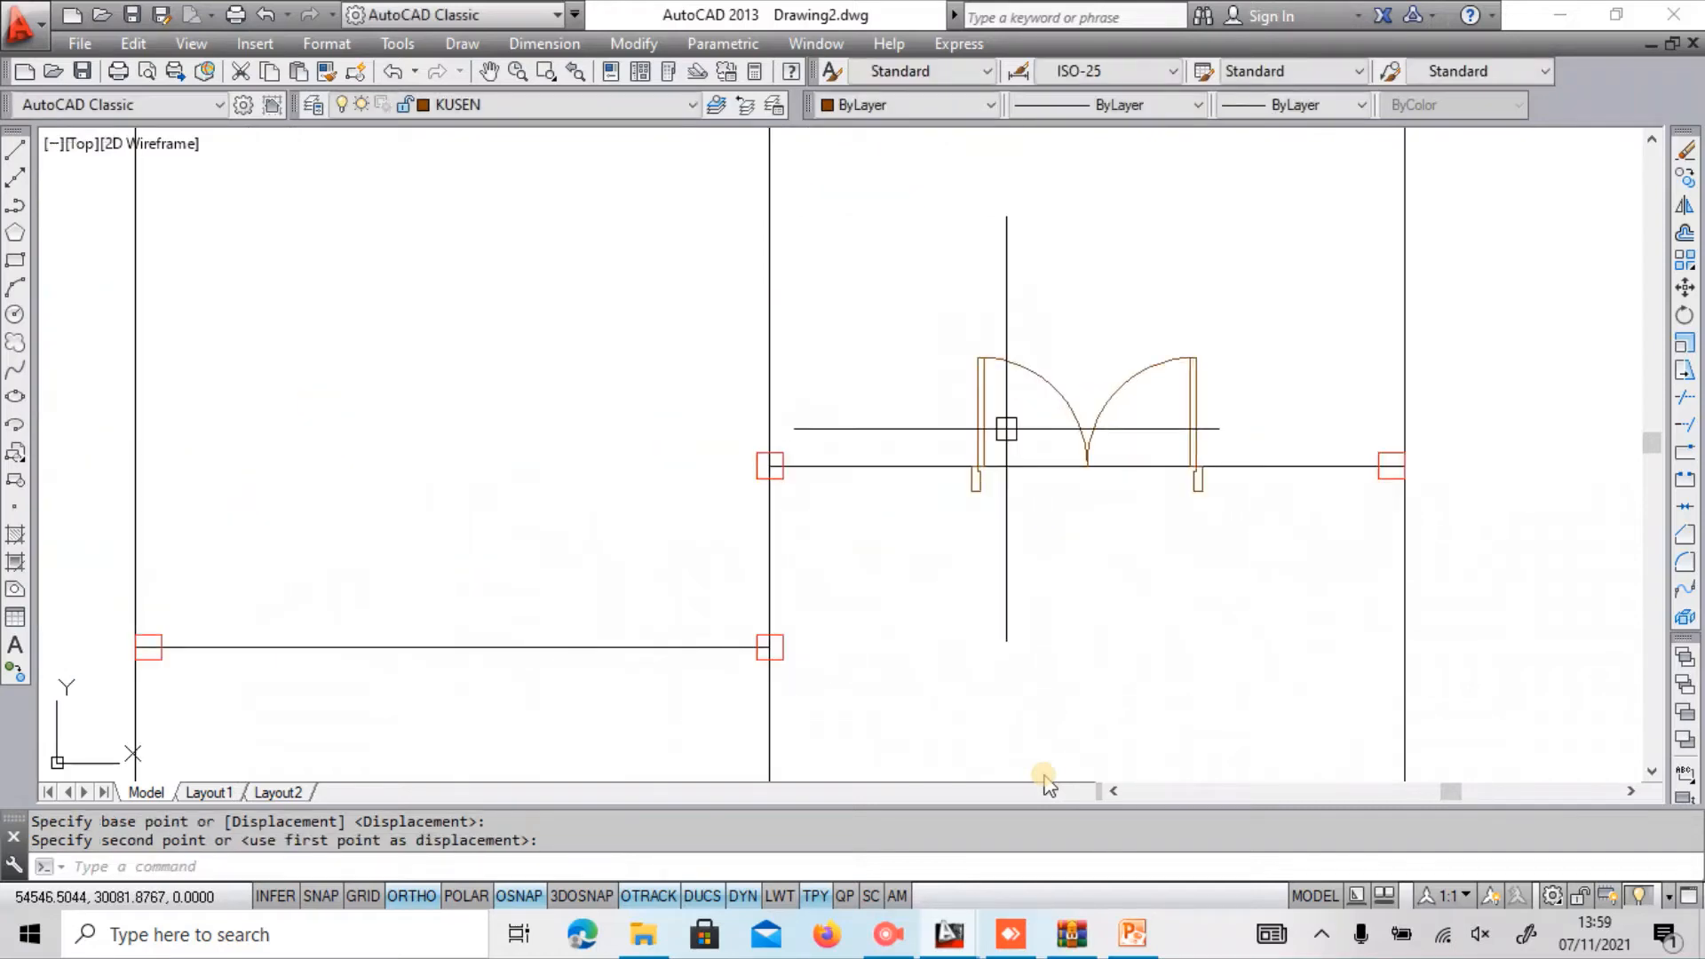
type("l")
key("Return")
left_click(770, 466)
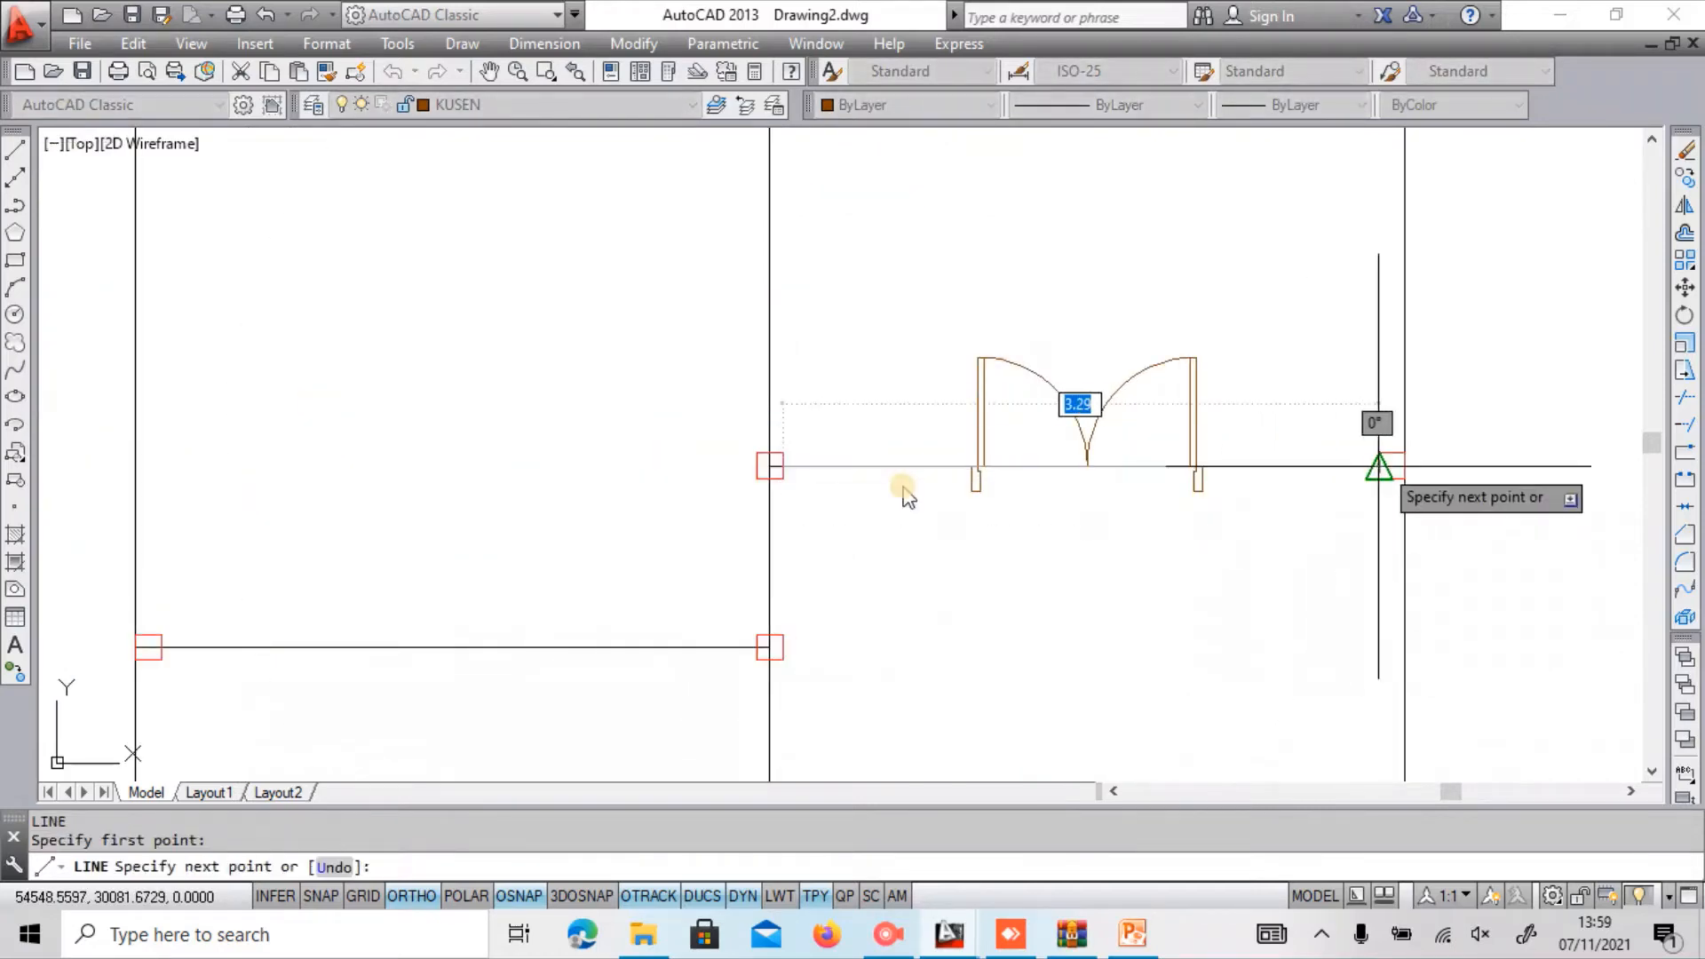
left_click(1380, 466)
key("Escape")
Move the double door with its frame profiles straight up, clear of the horizontal line between the columns.
left_click(822, 283)
left_click(1261, 562)
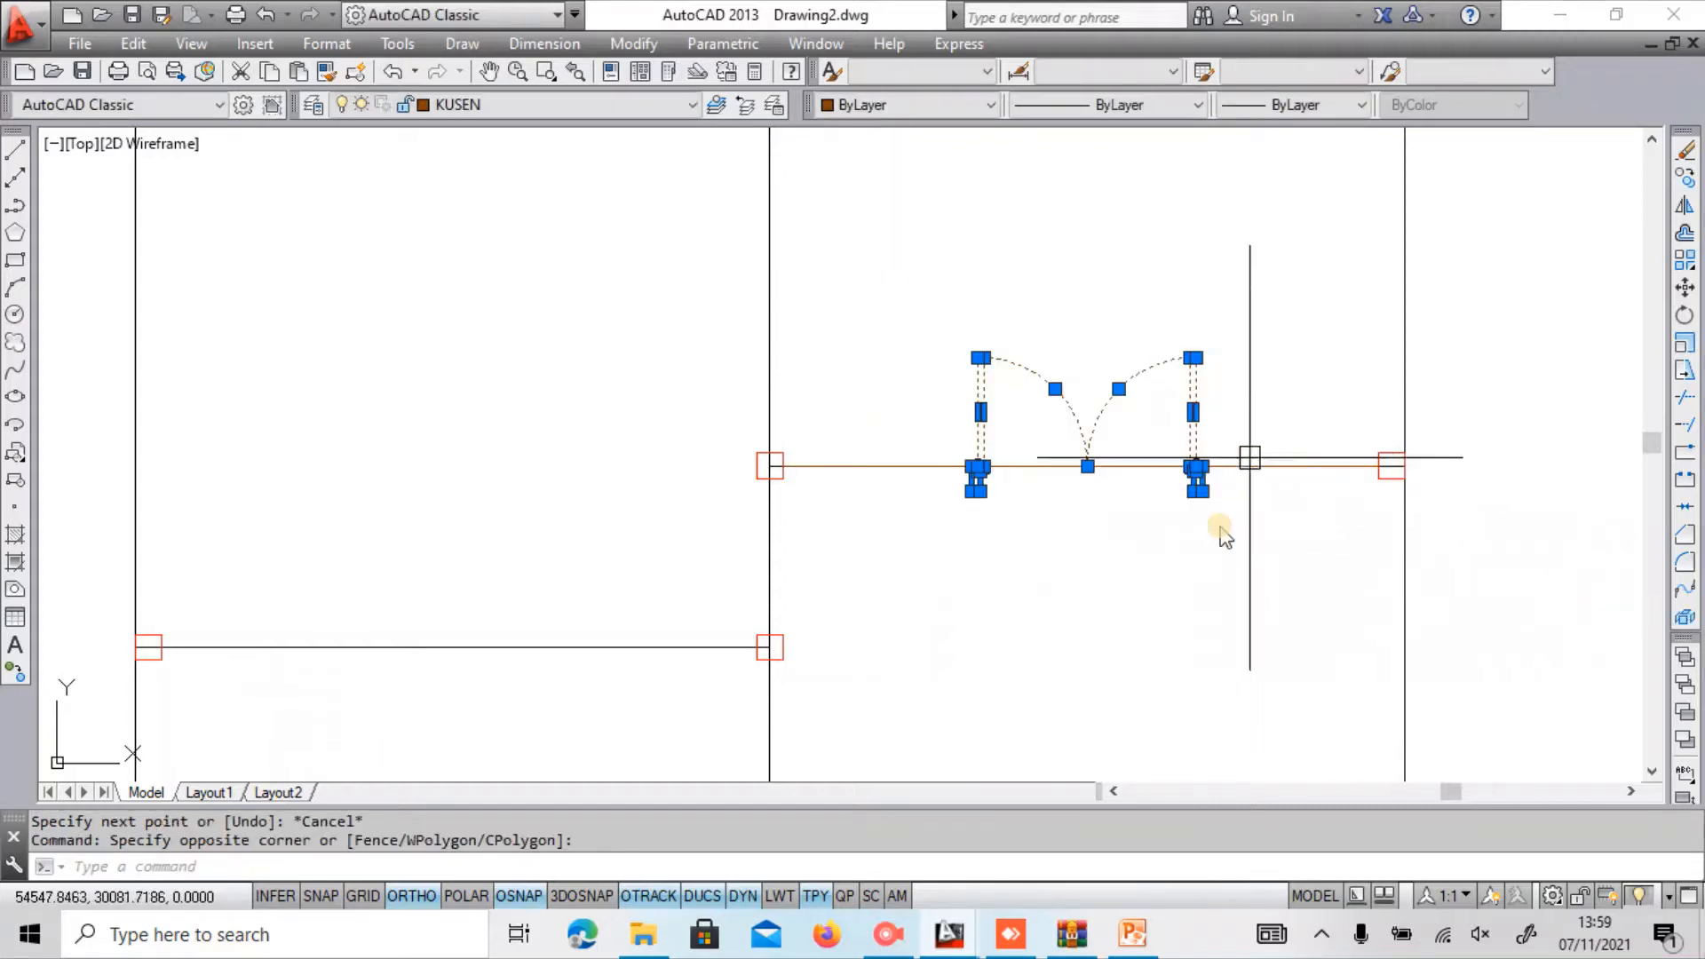
type("m")
key("Return")
left_click(1248, 394)
scroll(1252, 400, "up", 2)
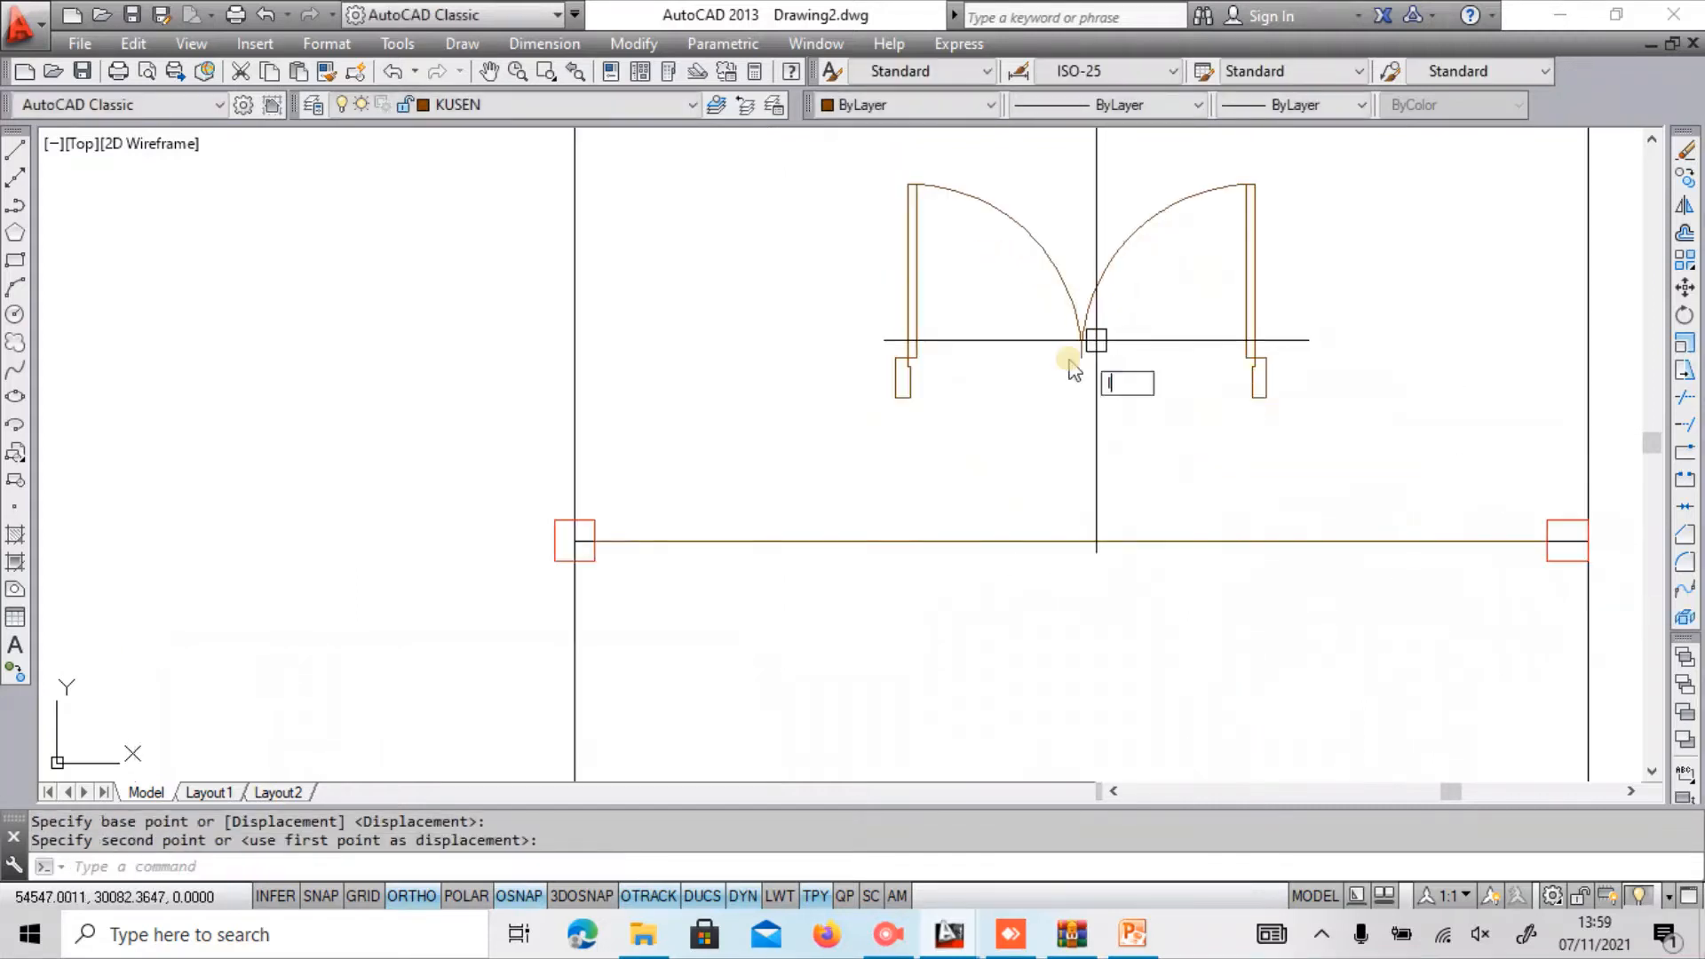
Draw a horizontal line between the outer edge midpoints of the double door's two frame profiles.
left_click(1072, 369)
type("l")
key("Return")
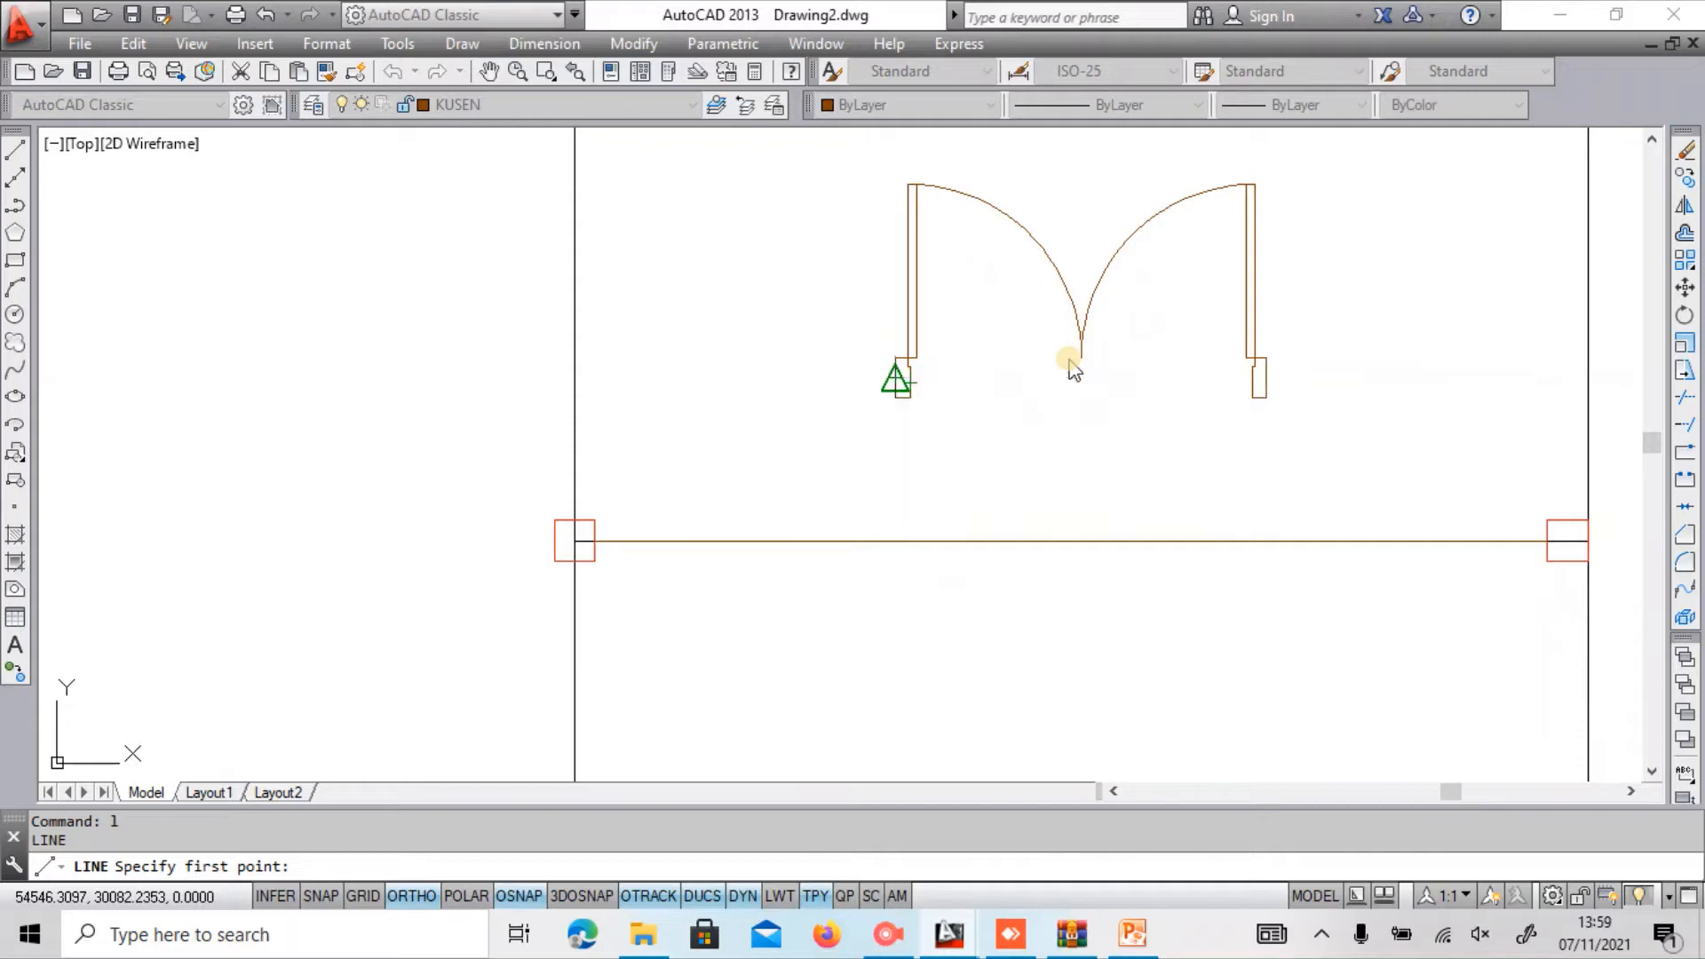
left_click(895, 378)
left_click(1267, 378)
key("Escape")
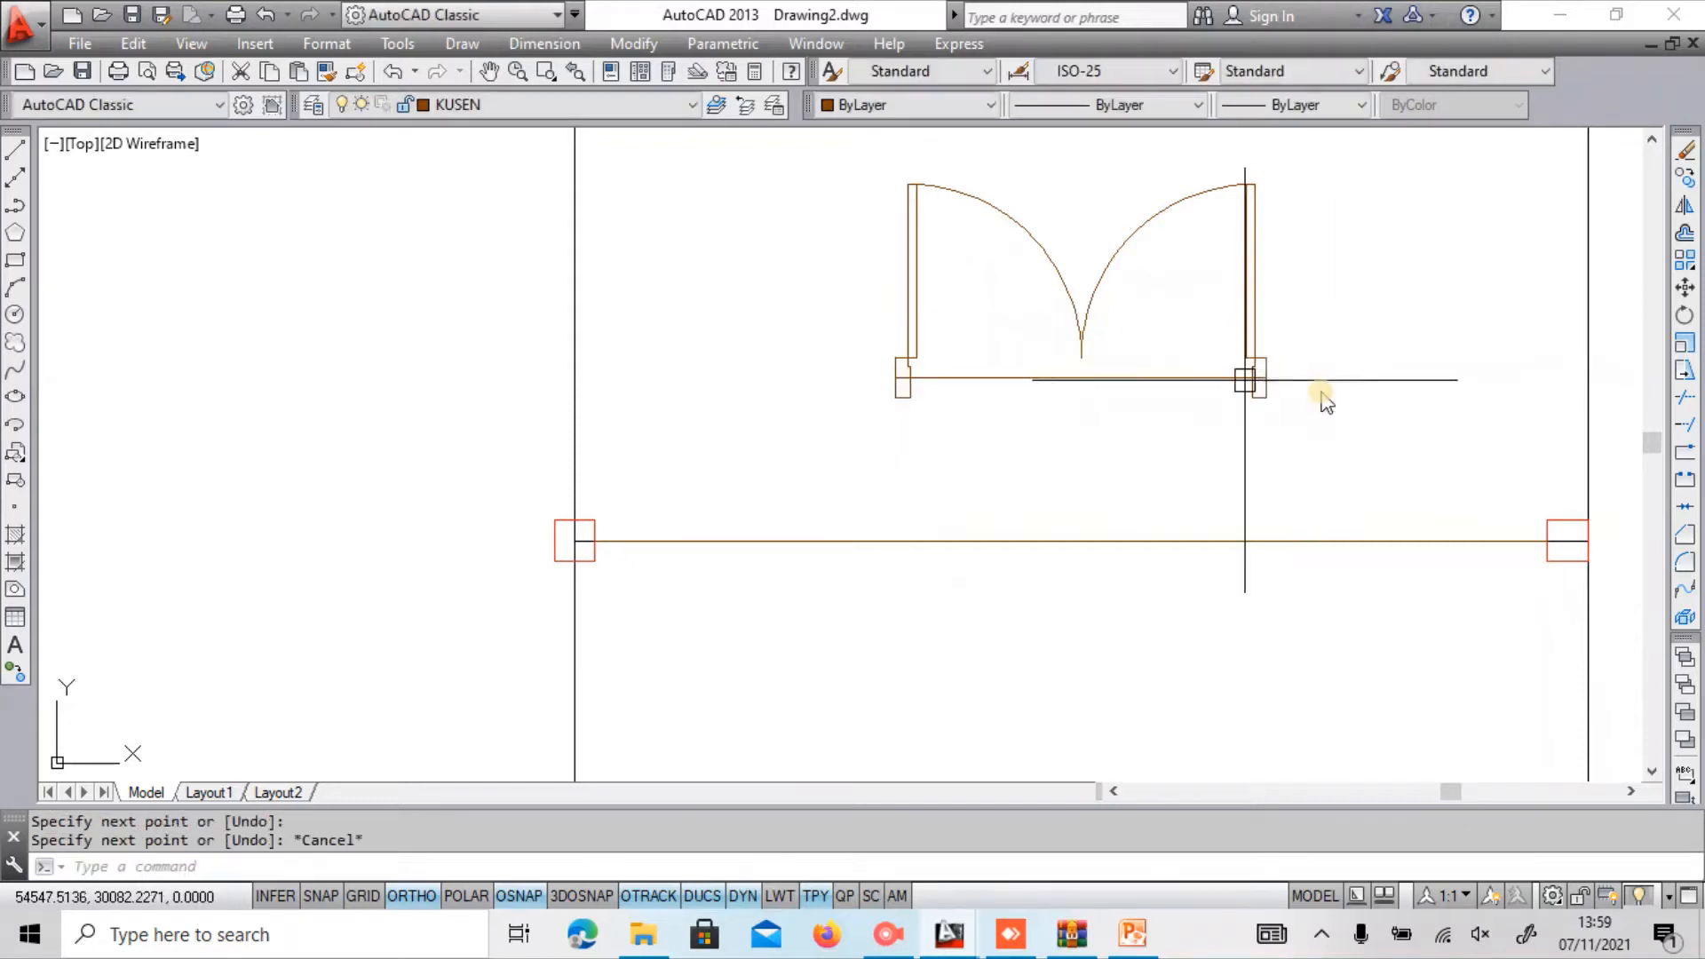
Move the double door without its helper line, from the helper line's midpoint to the midpoint of the line between the two columns.
left_click(854, 146)
left_click(1287, 478)
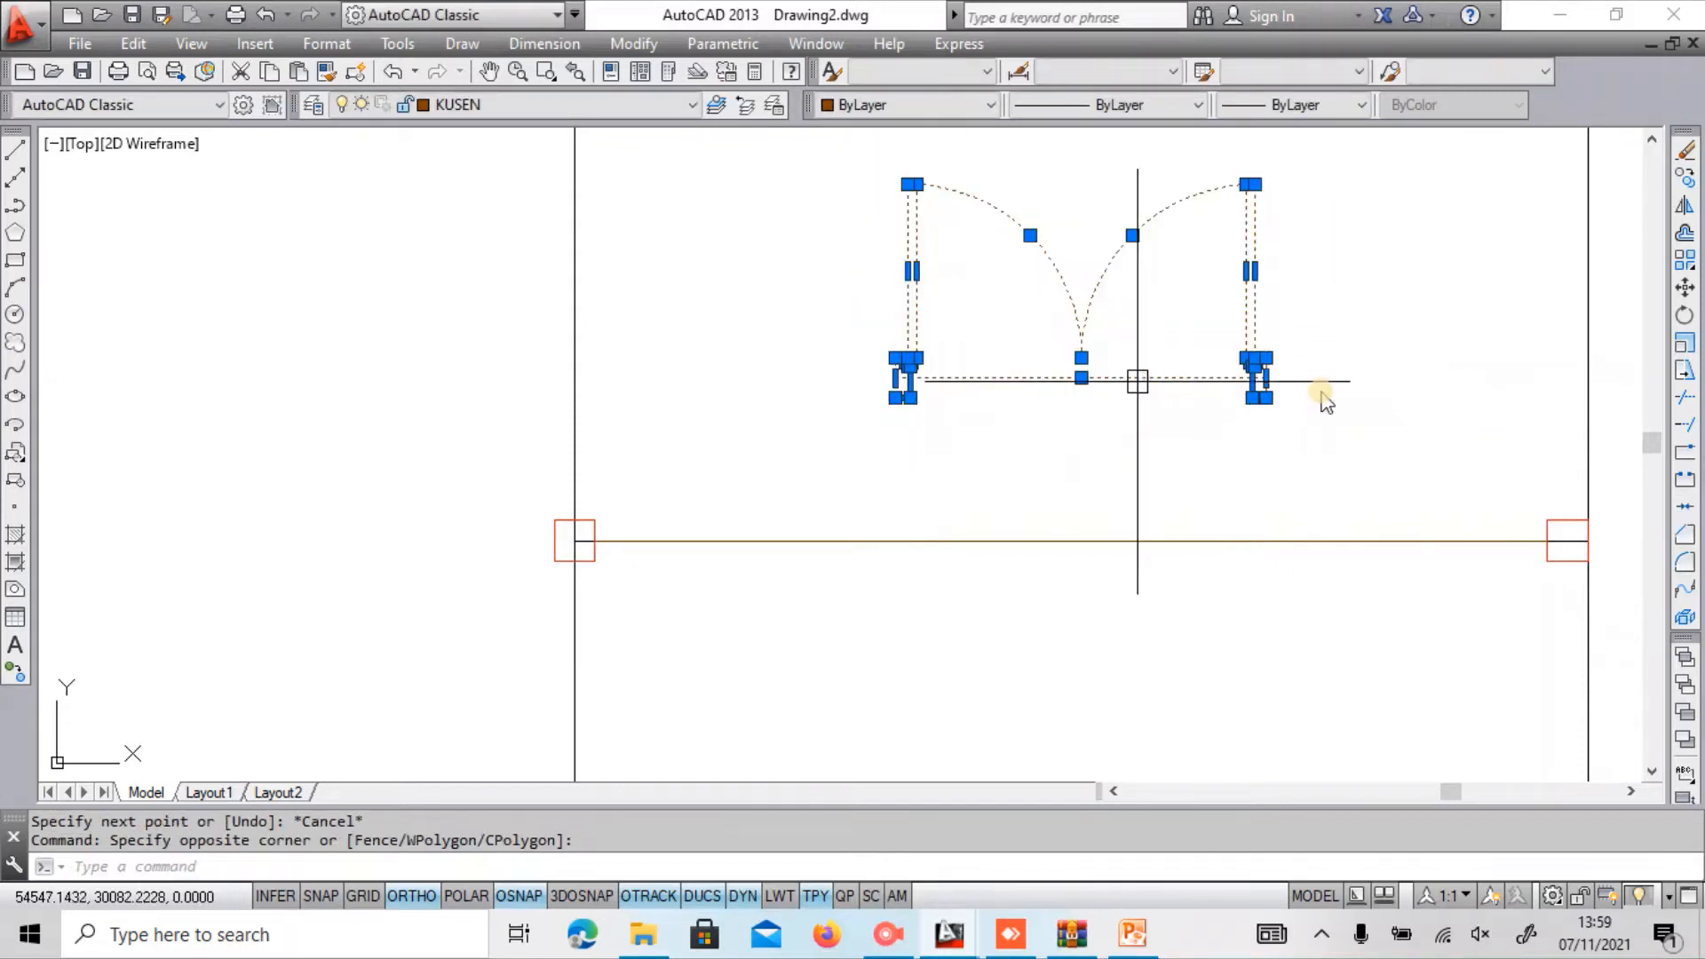
left_click(1143, 379, "shift")
middle_click_drag(1066, 405, 969, 446)
scroll(970, 446, "up", 1)
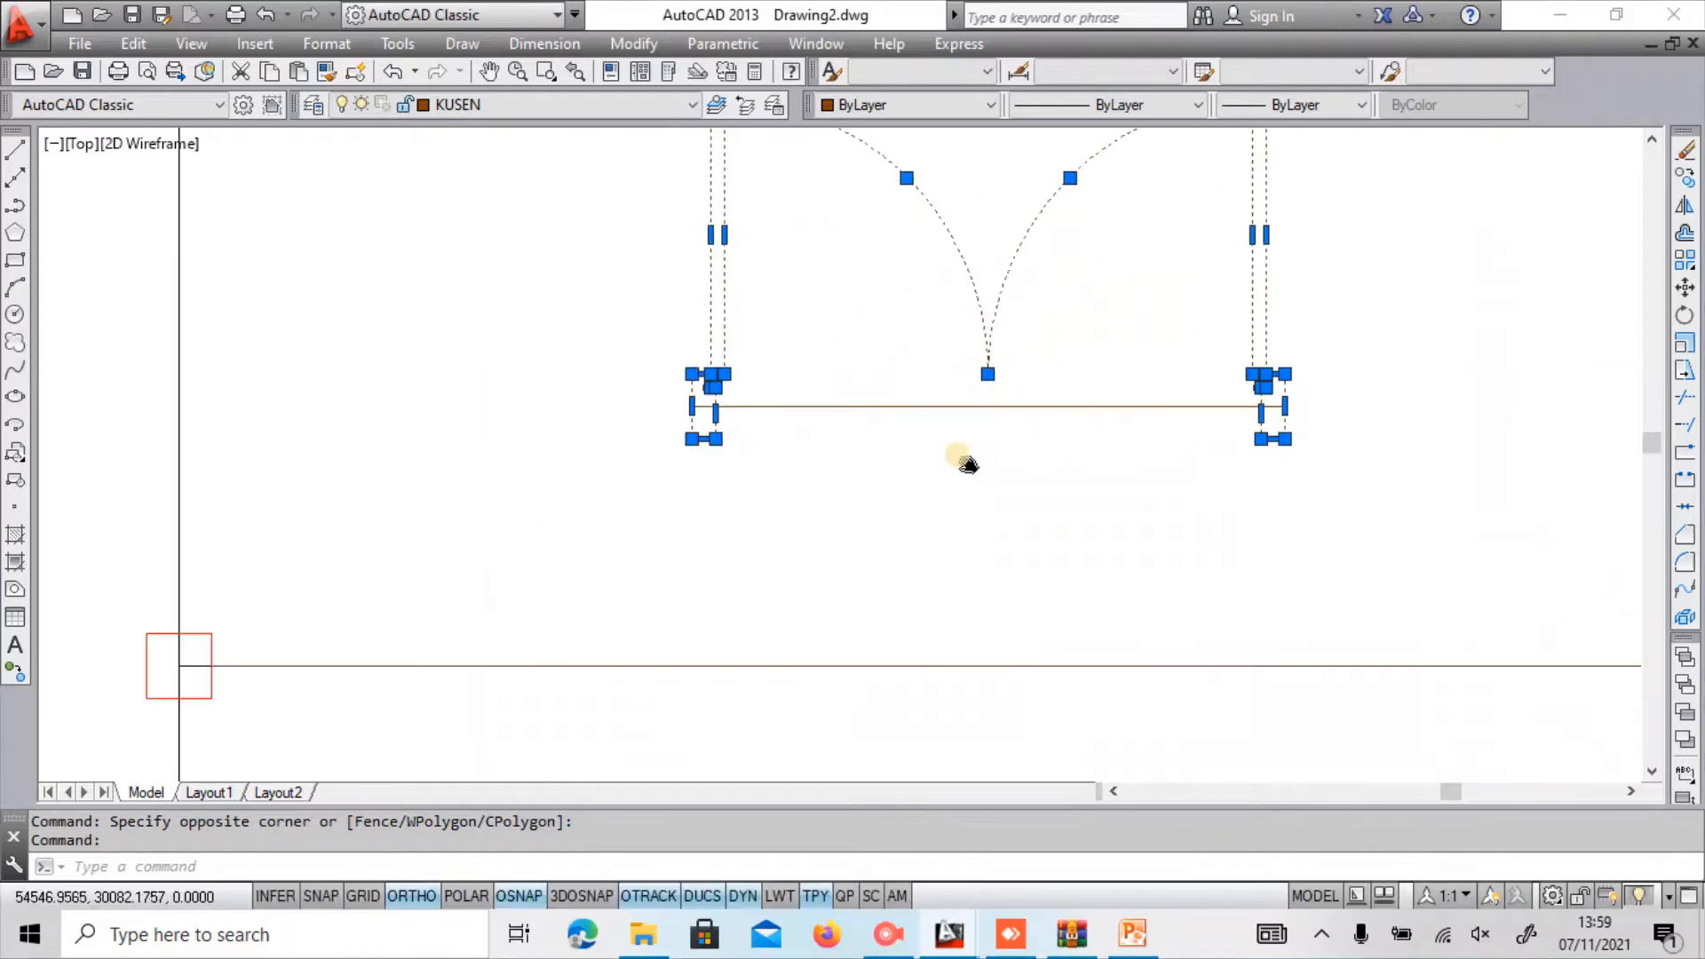
scroll(968, 464, "down", 2)
type("m")
key("Return")
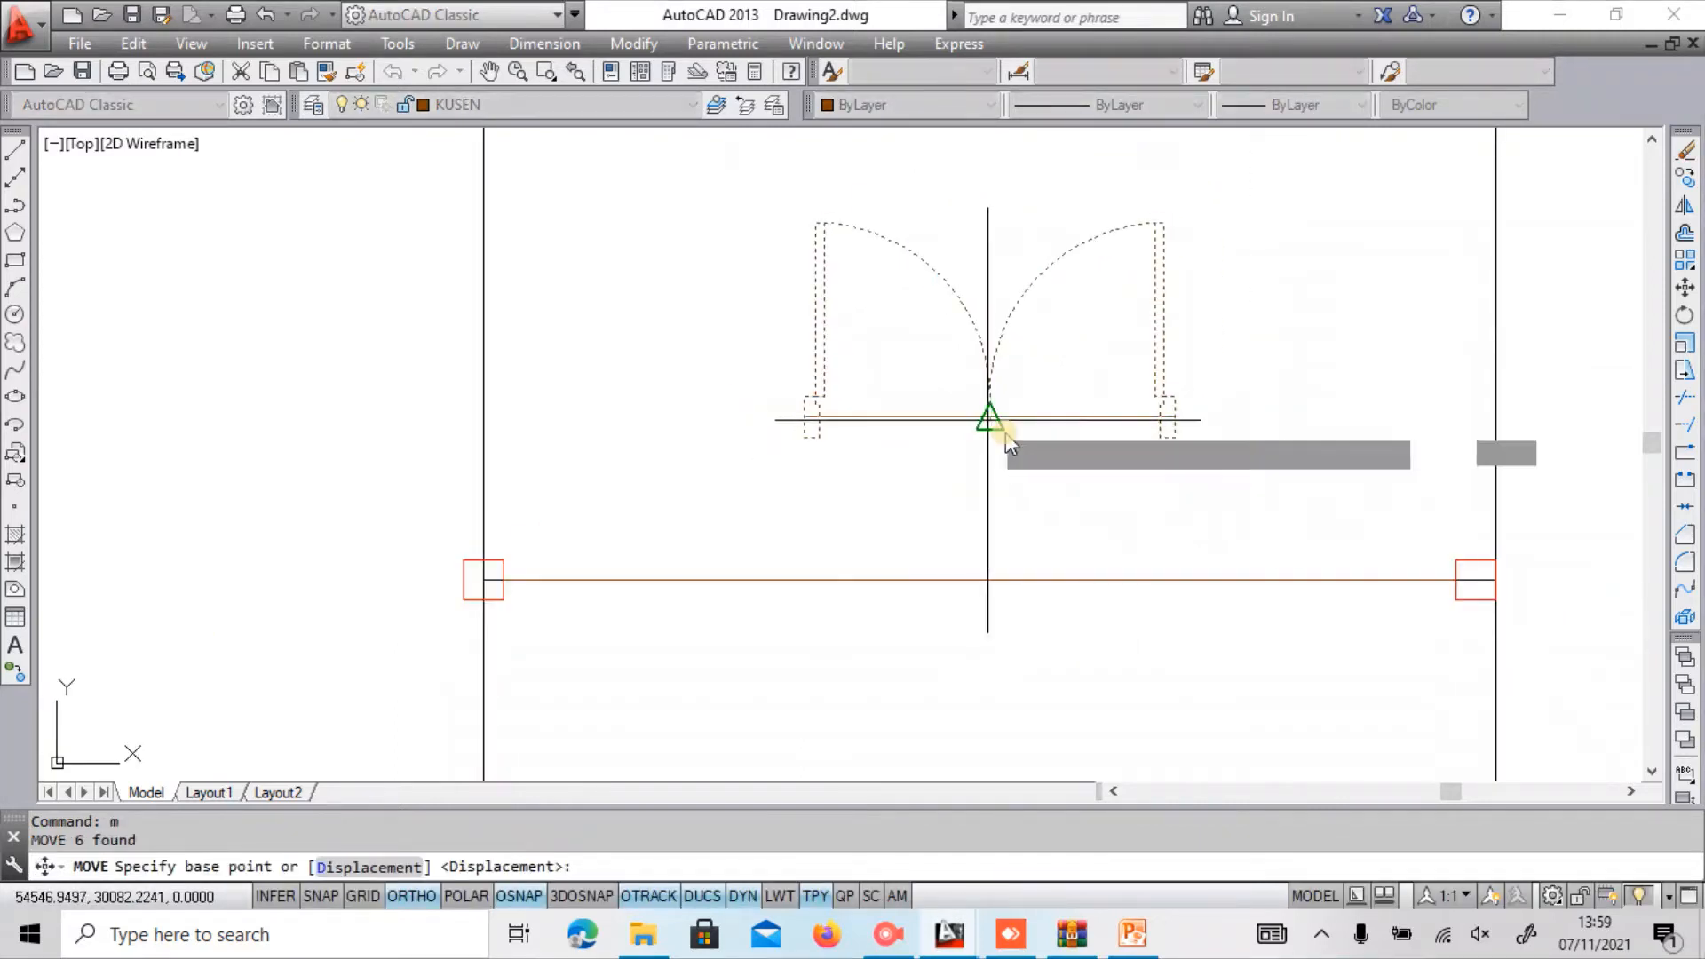
left_click(1010, 444)
scroll(1010, 444, "down", 2)
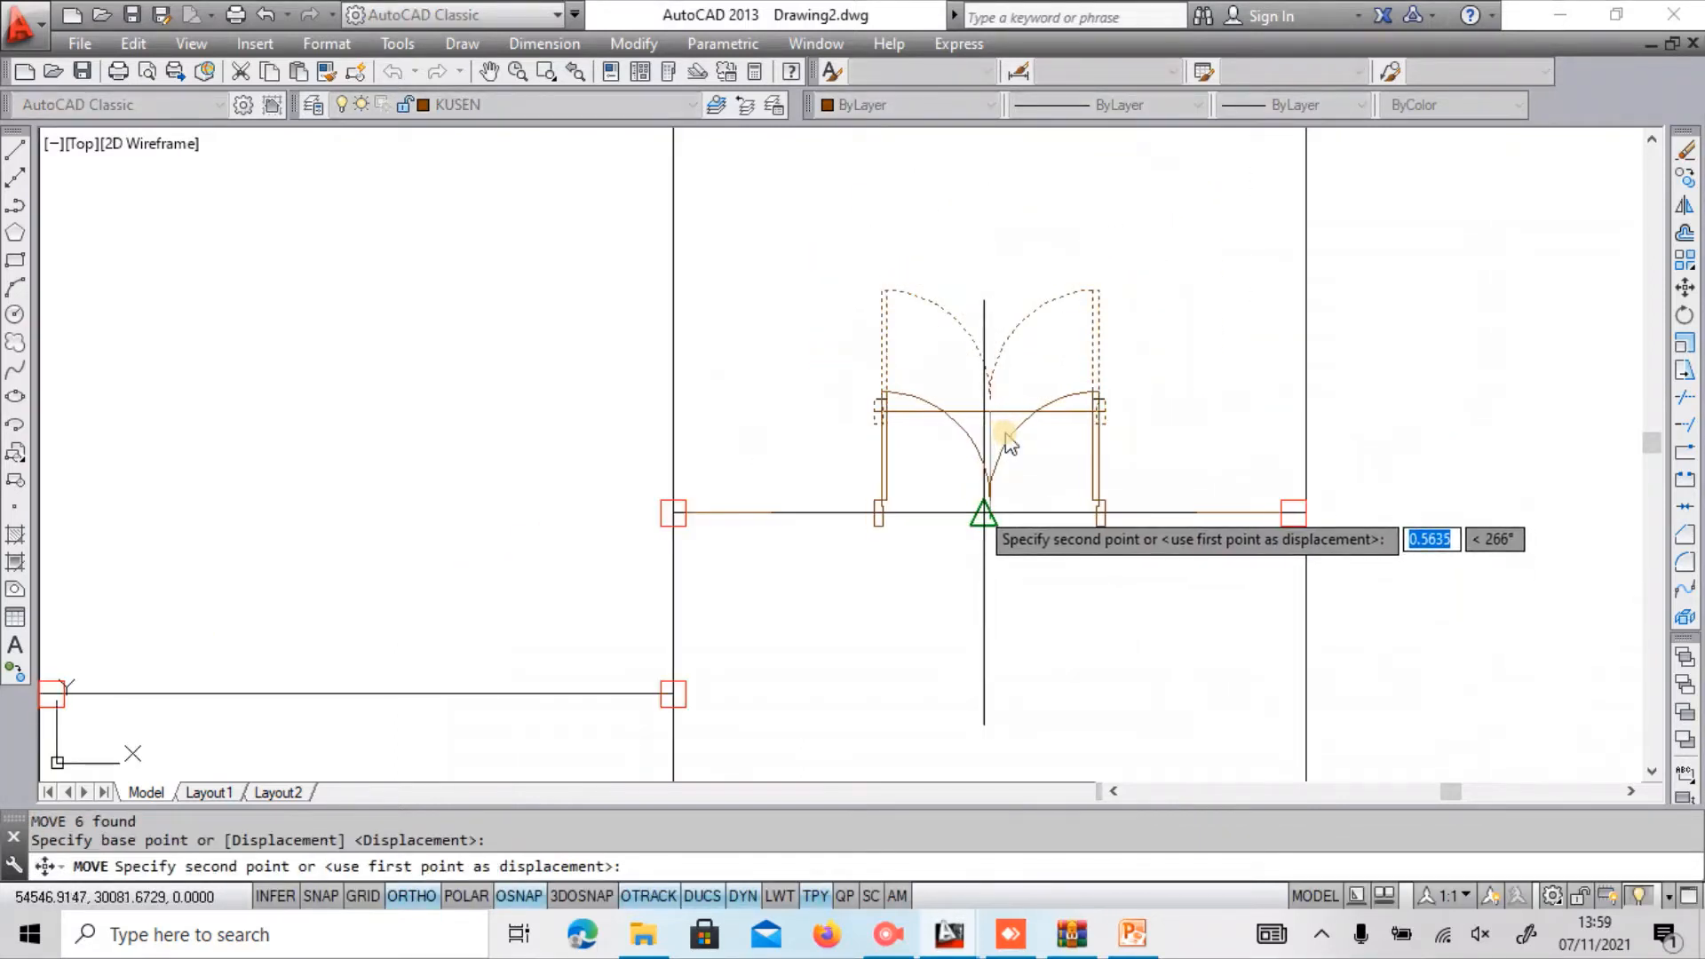
left_click(983, 514)
Erase the helper line between the two columns and the one left across the double door.
scroll(804, 501, "up", 2)
left_click(800, 517)
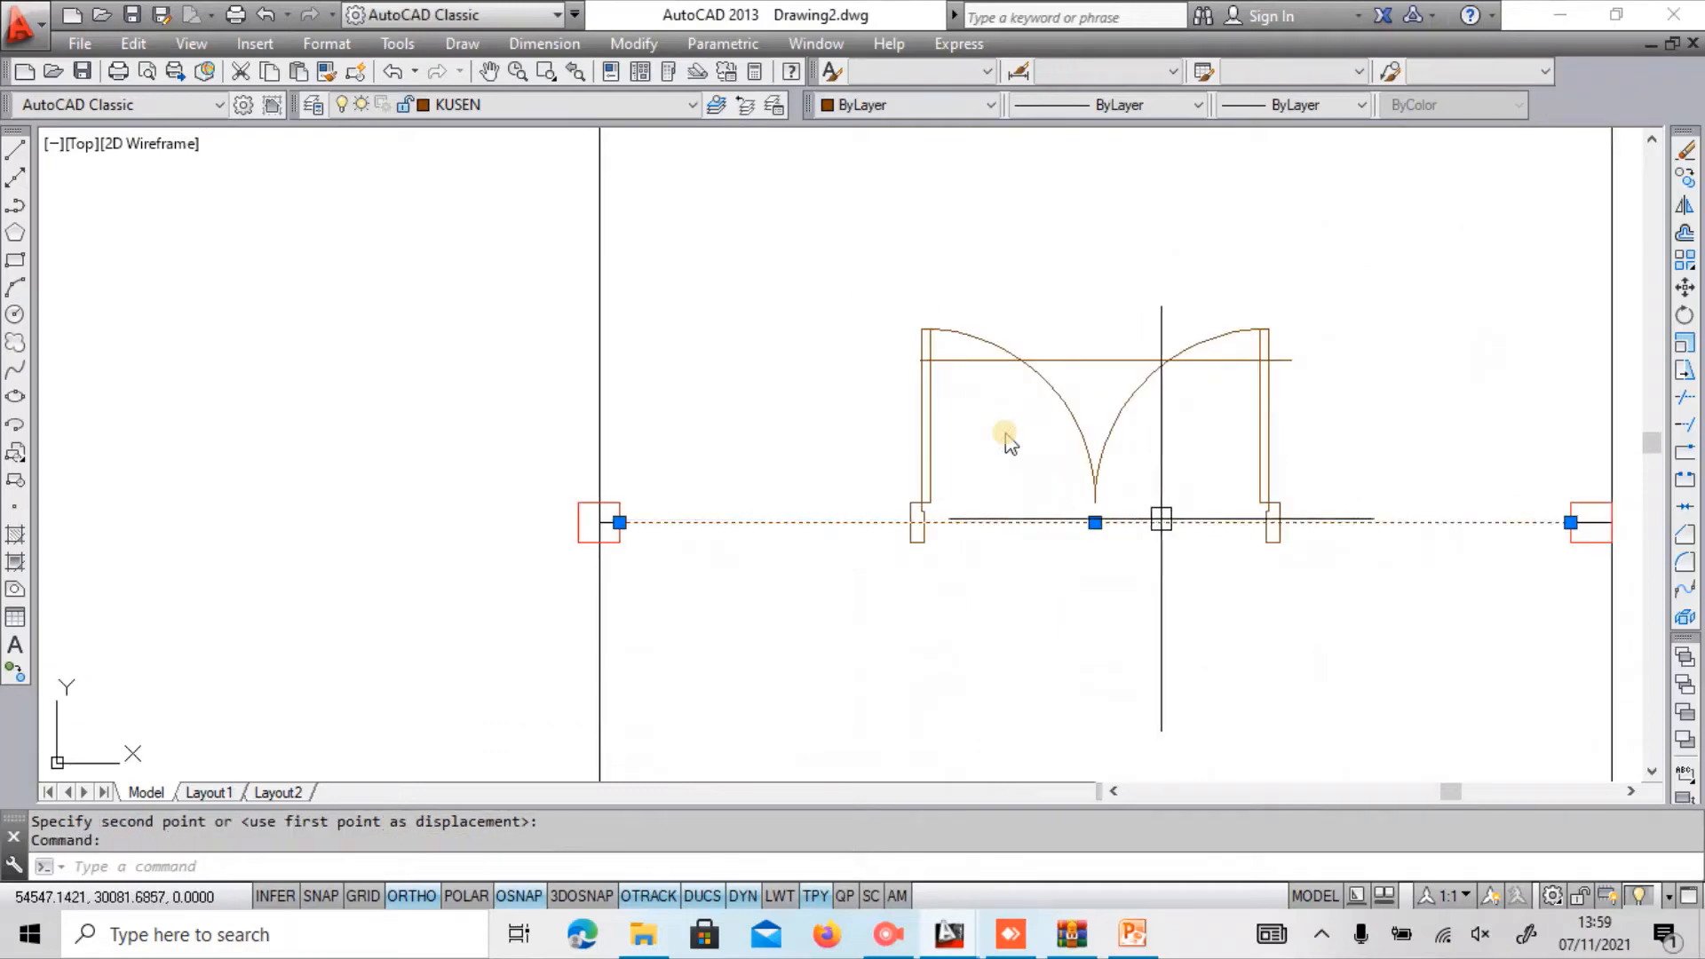
type("e")
key("Return")
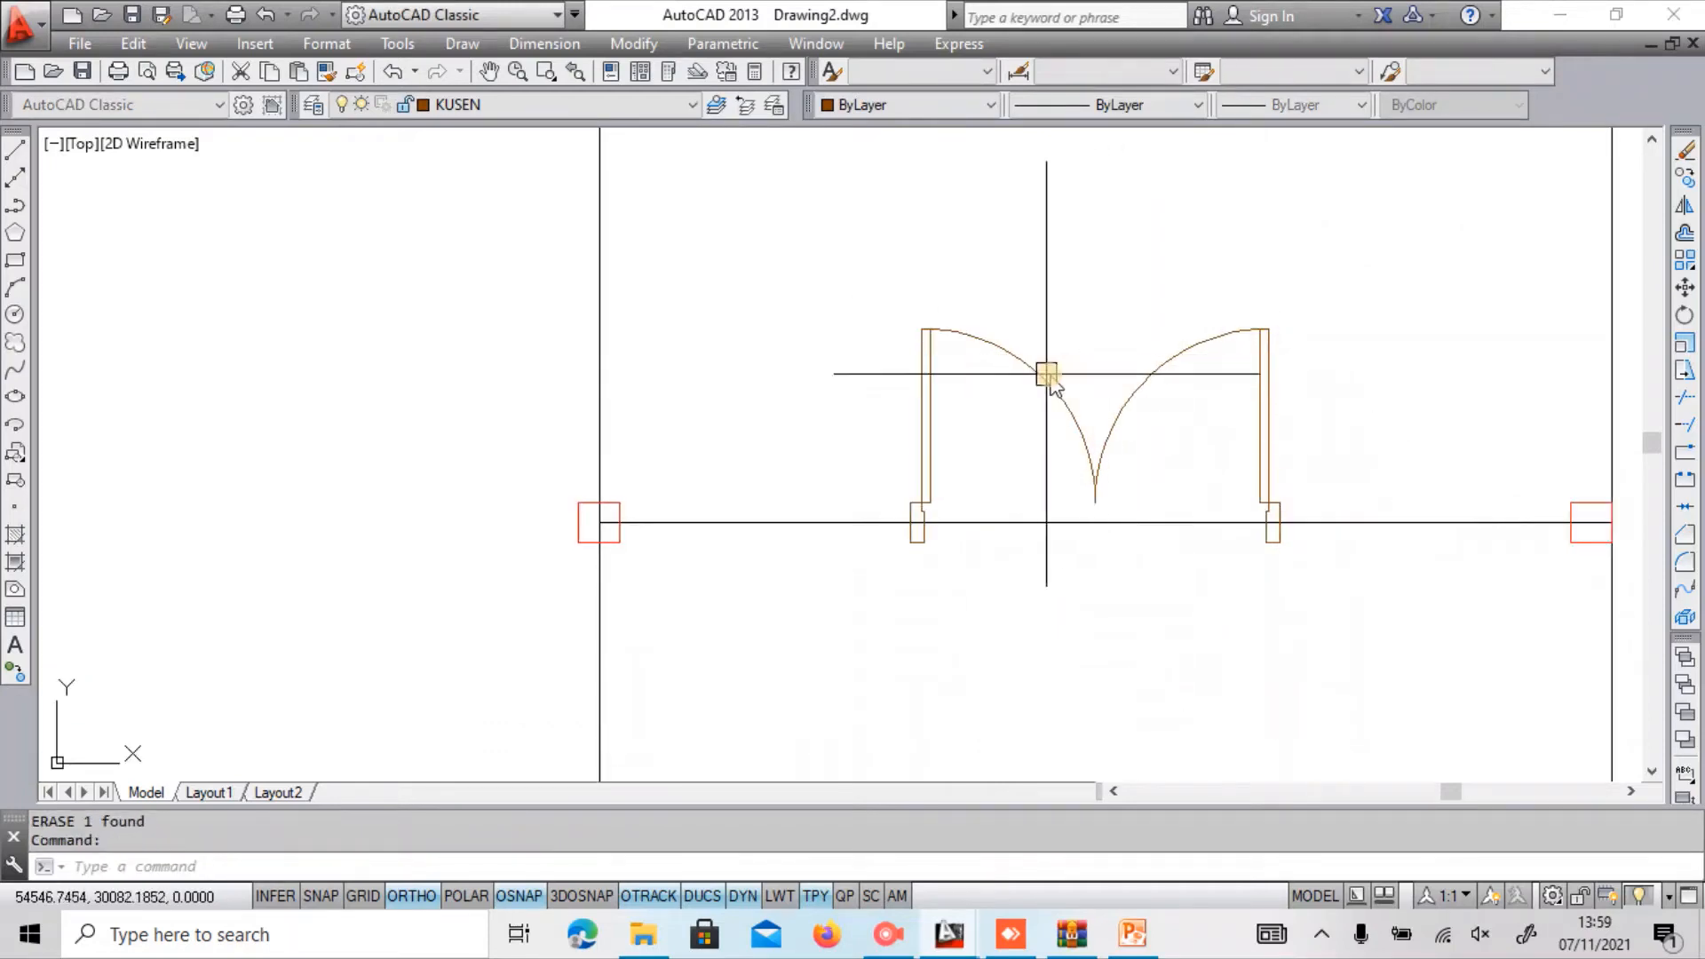
Copy the single door with its frame profiles about 1.77 to the right of the original.
scroll(1140, 391, "down", 3)
middle_click_drag(1175, 467, 1296, 412)
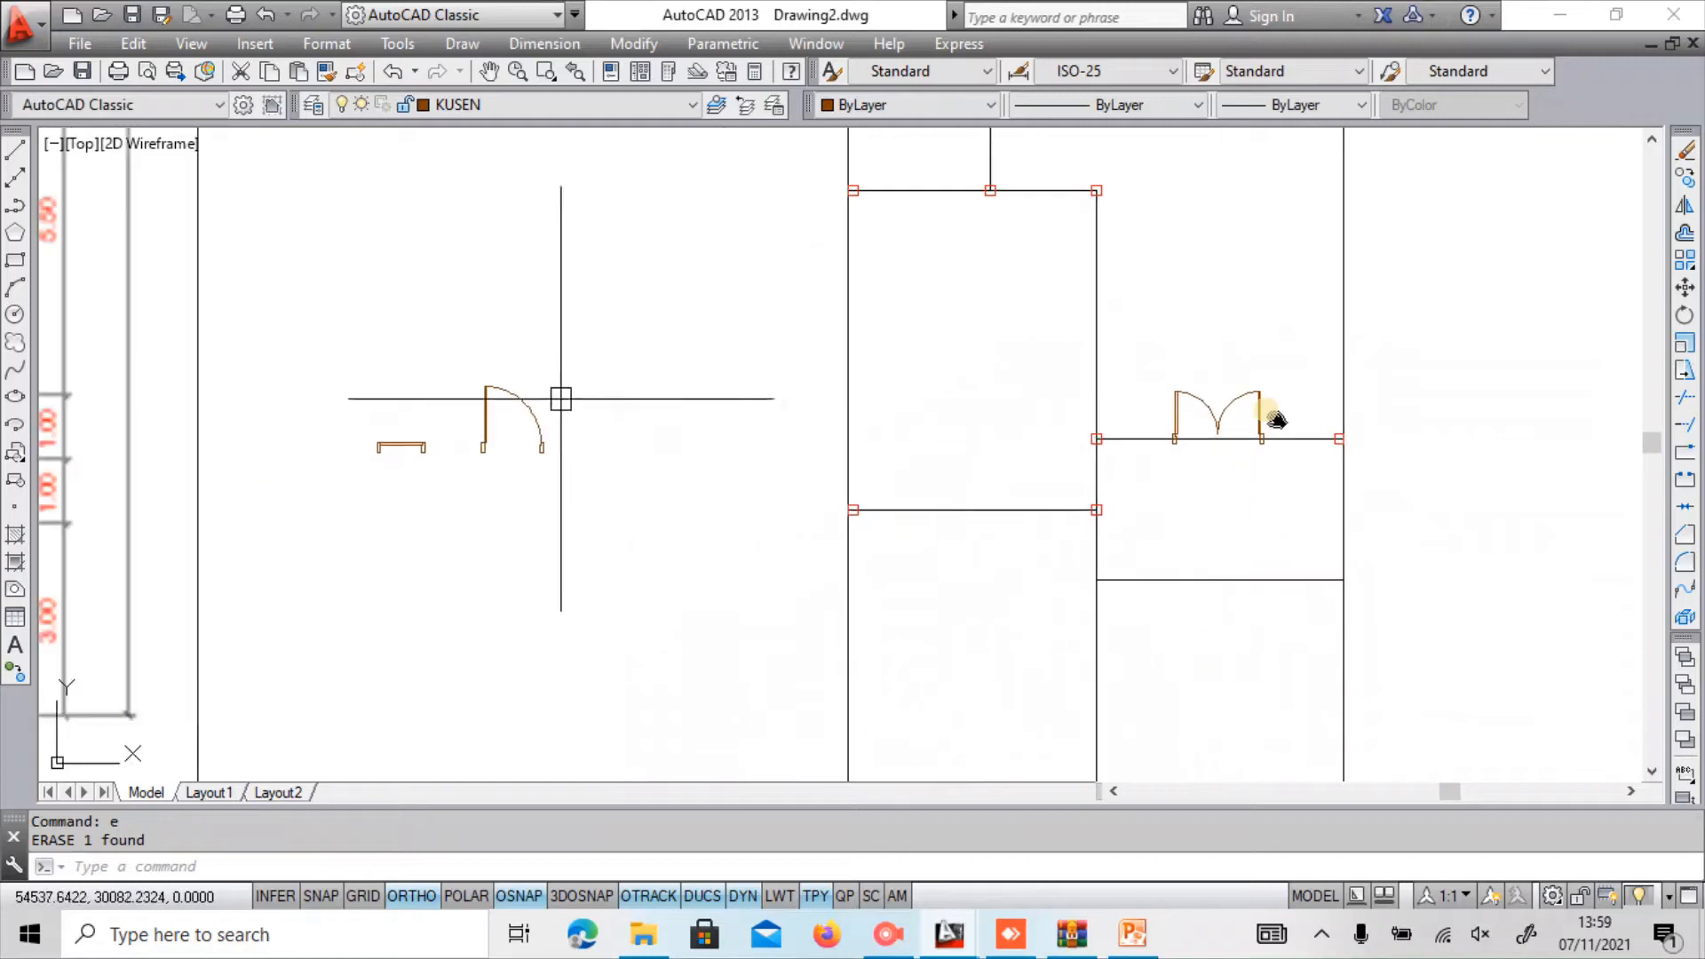
scroll(476, 365, "up", 5)
left_click(461, 350)
left_click(735, 633)
type("c")
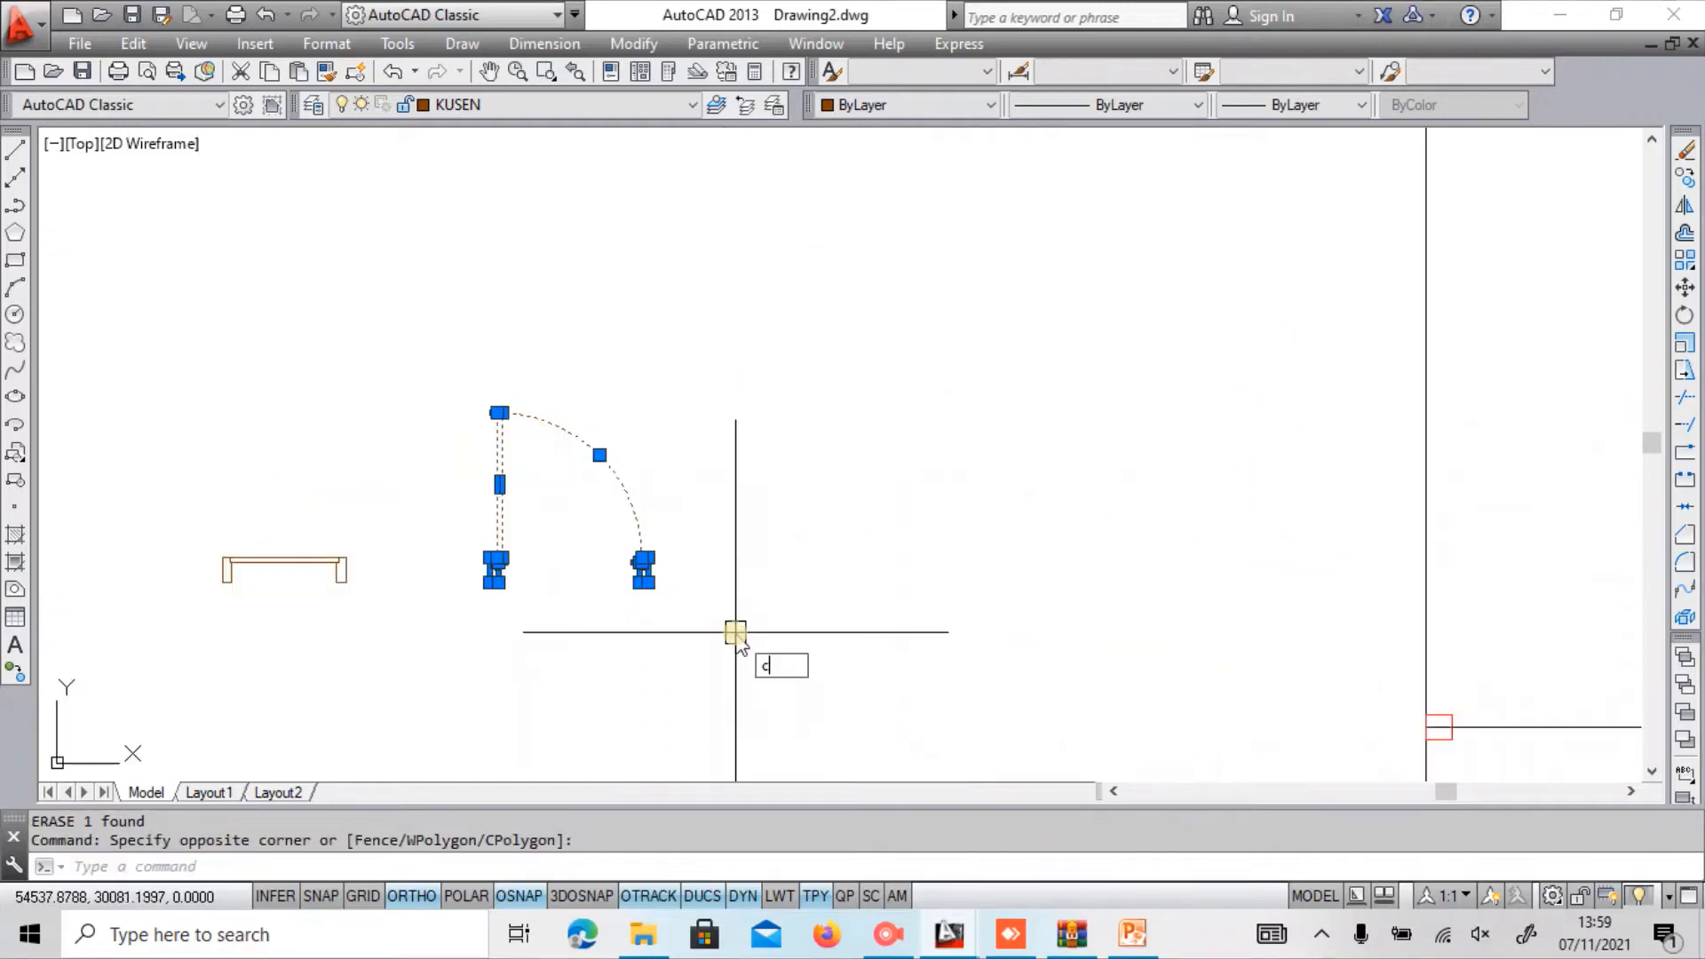
type("o")
key("Return")
left_click(735, 632)
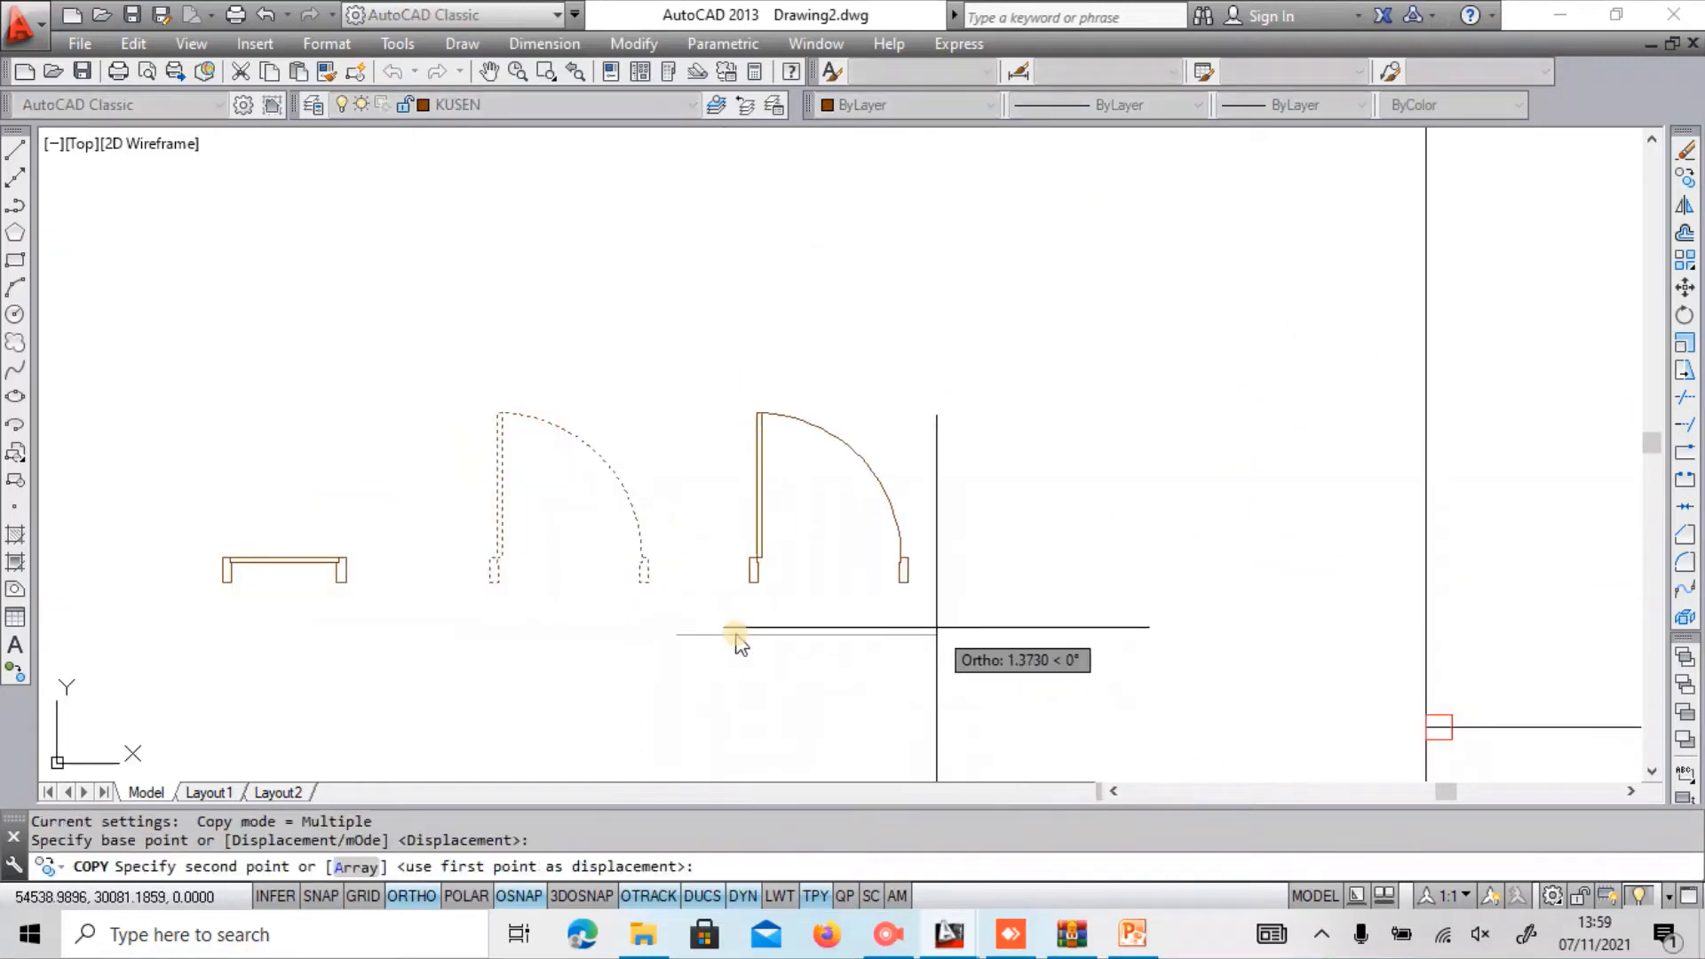
left_click(997, 622)
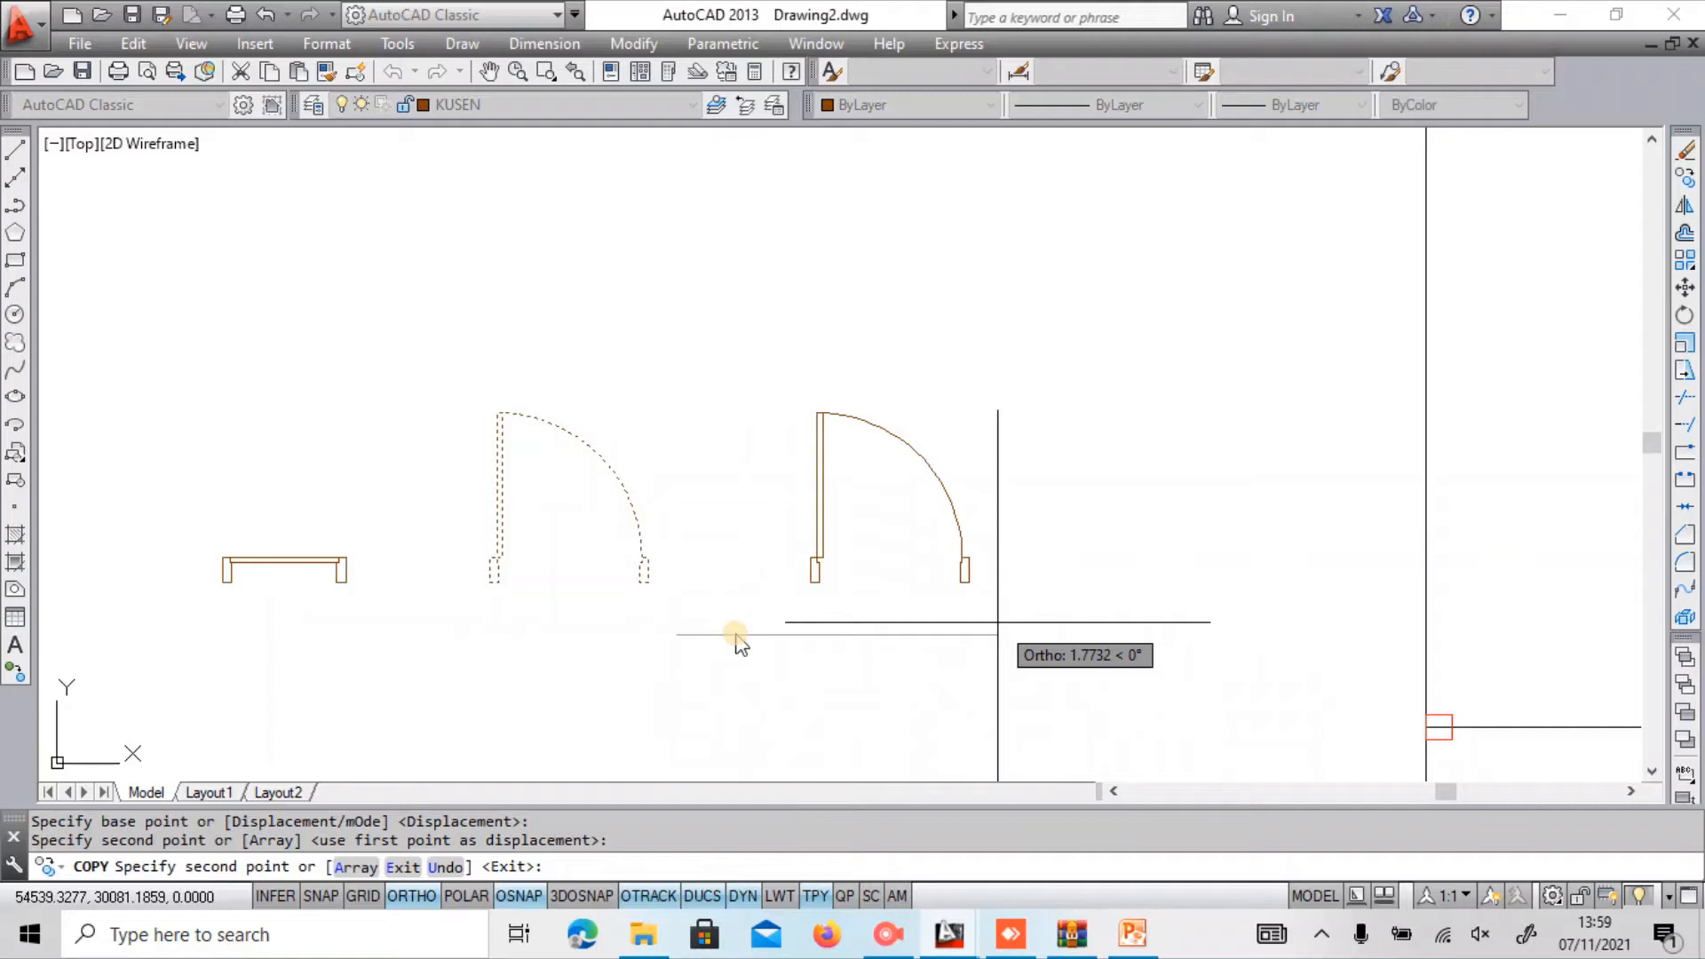
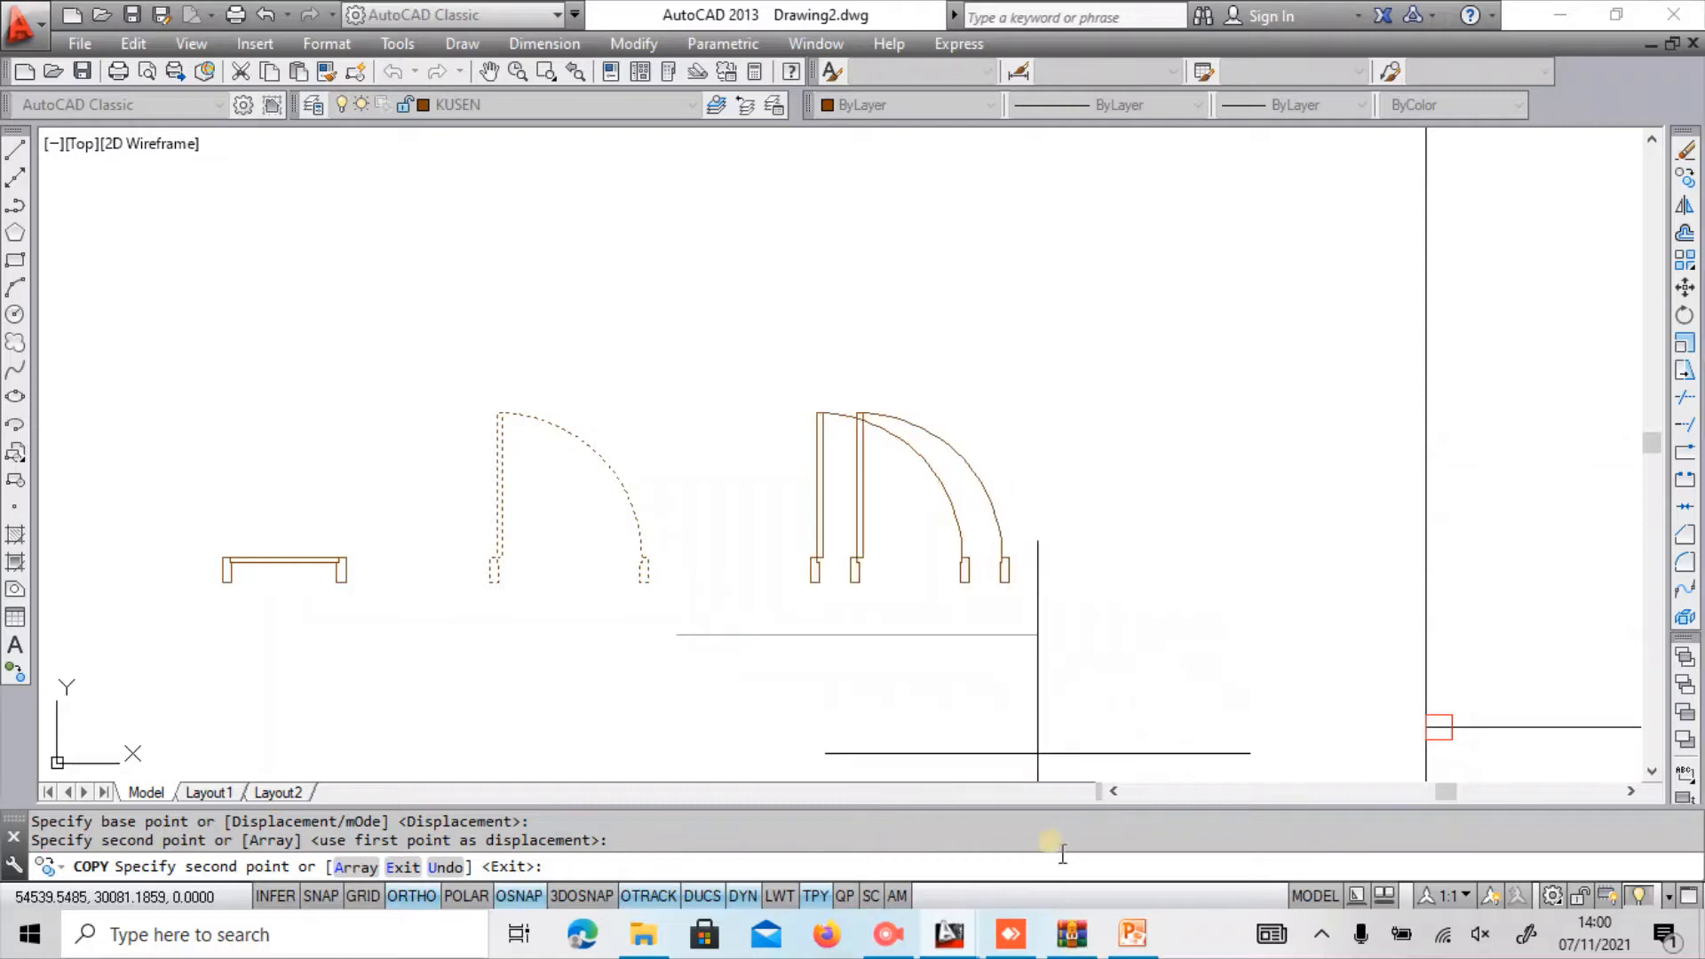
Switch to AnyDesk, accept the incoming request to view the desk, and minimize its window.
left_click(1007, 947)
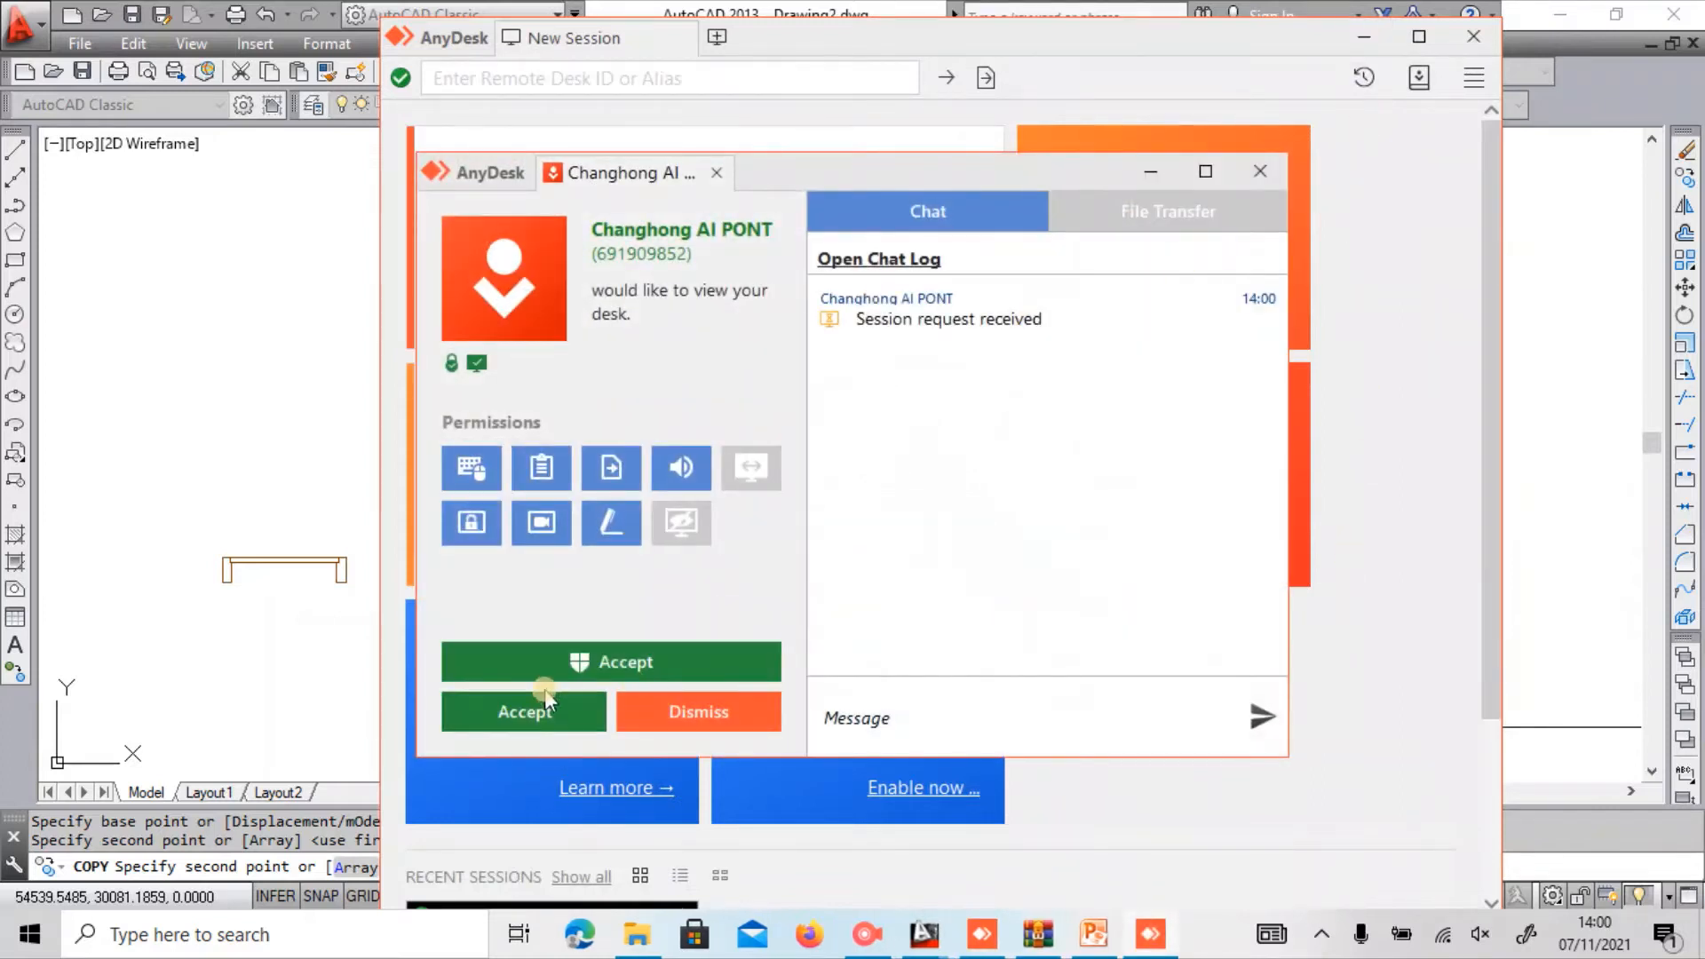
left_click(545, 689)
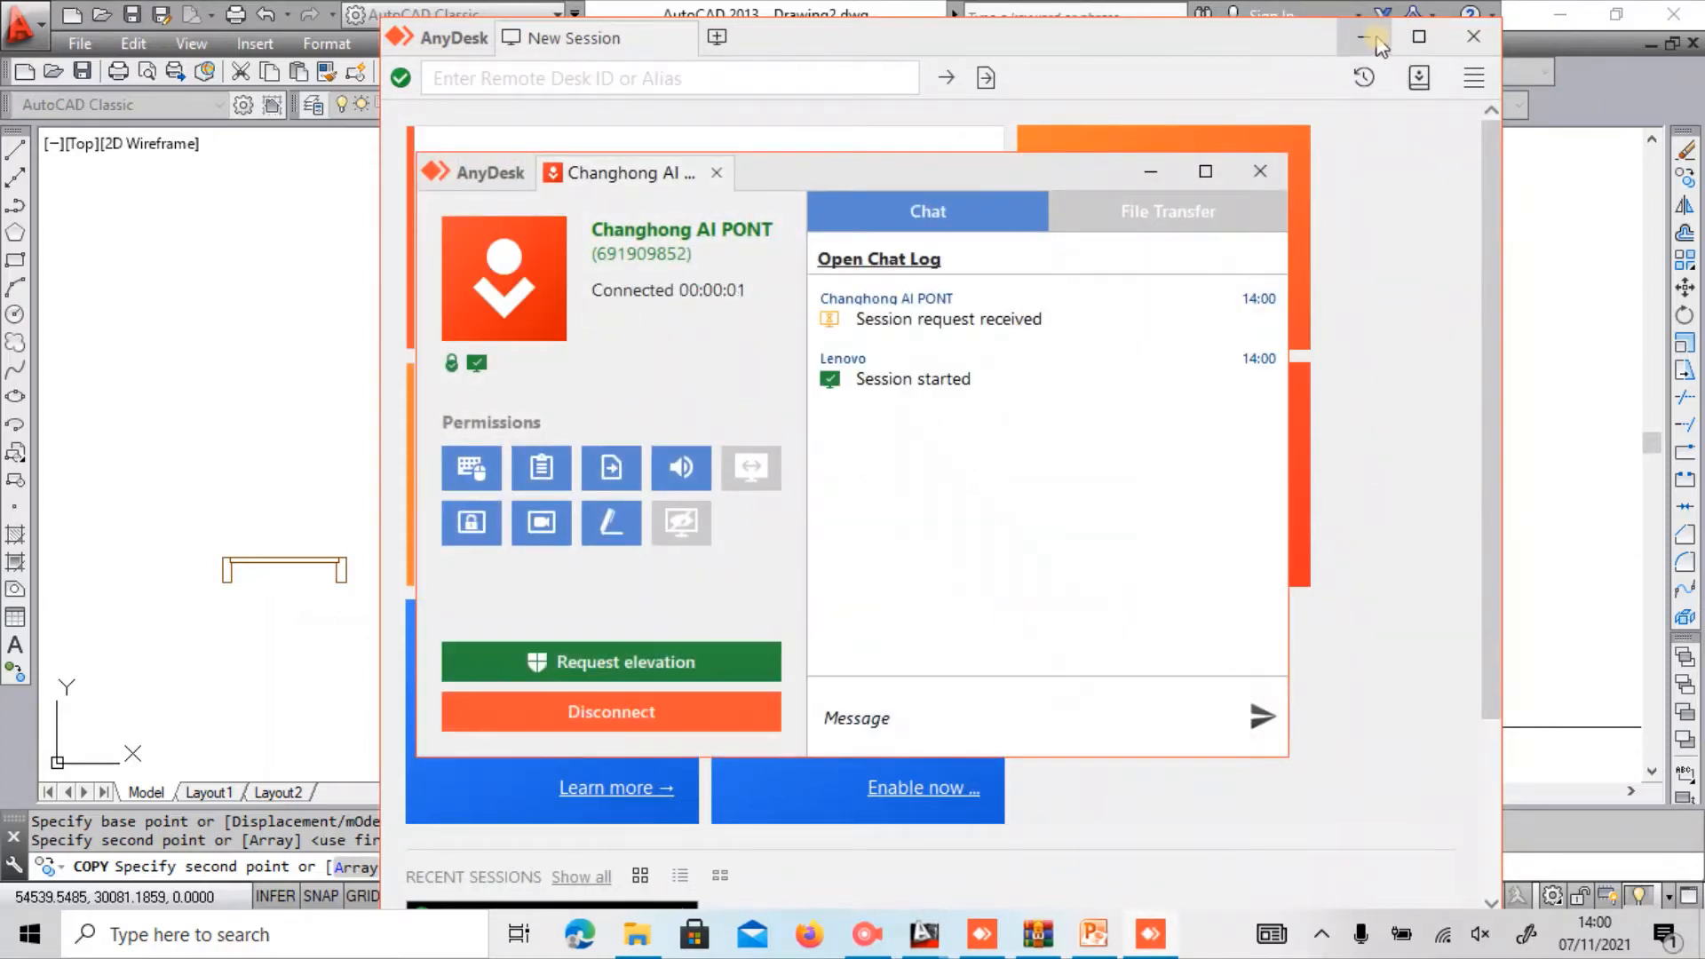
left_click(1365, 38)
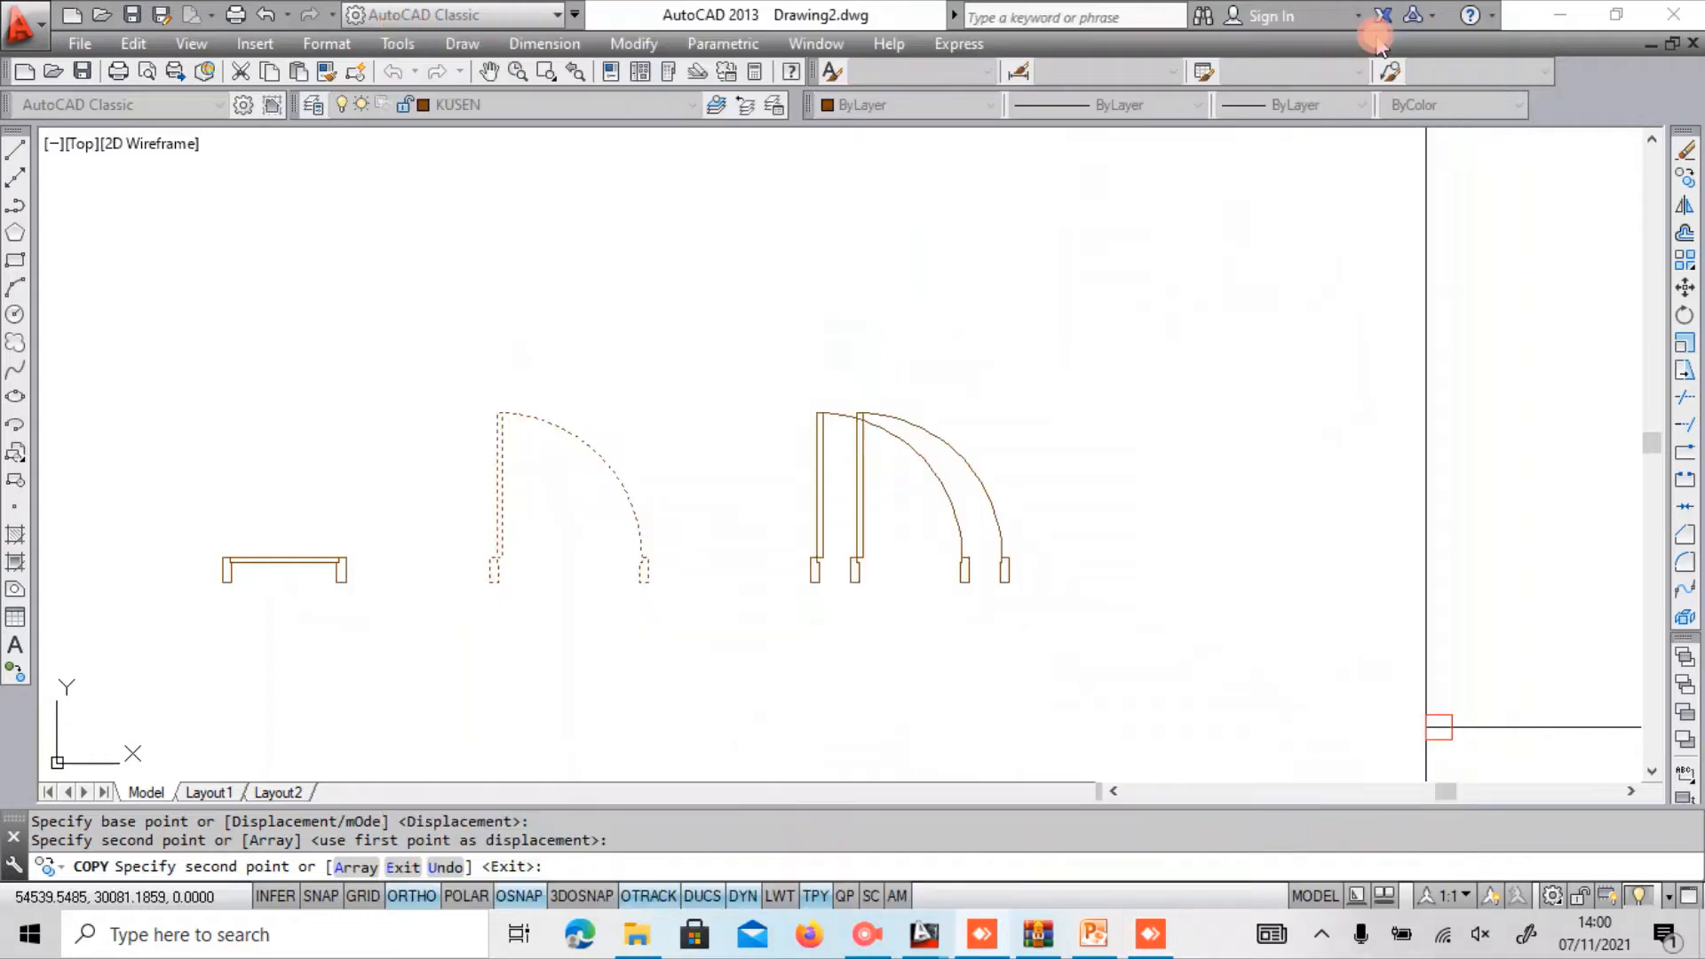
Place two more copies of the single door straight above the original, the first about 1.79 up, and end the Copy command.
left_click(1003, 450)
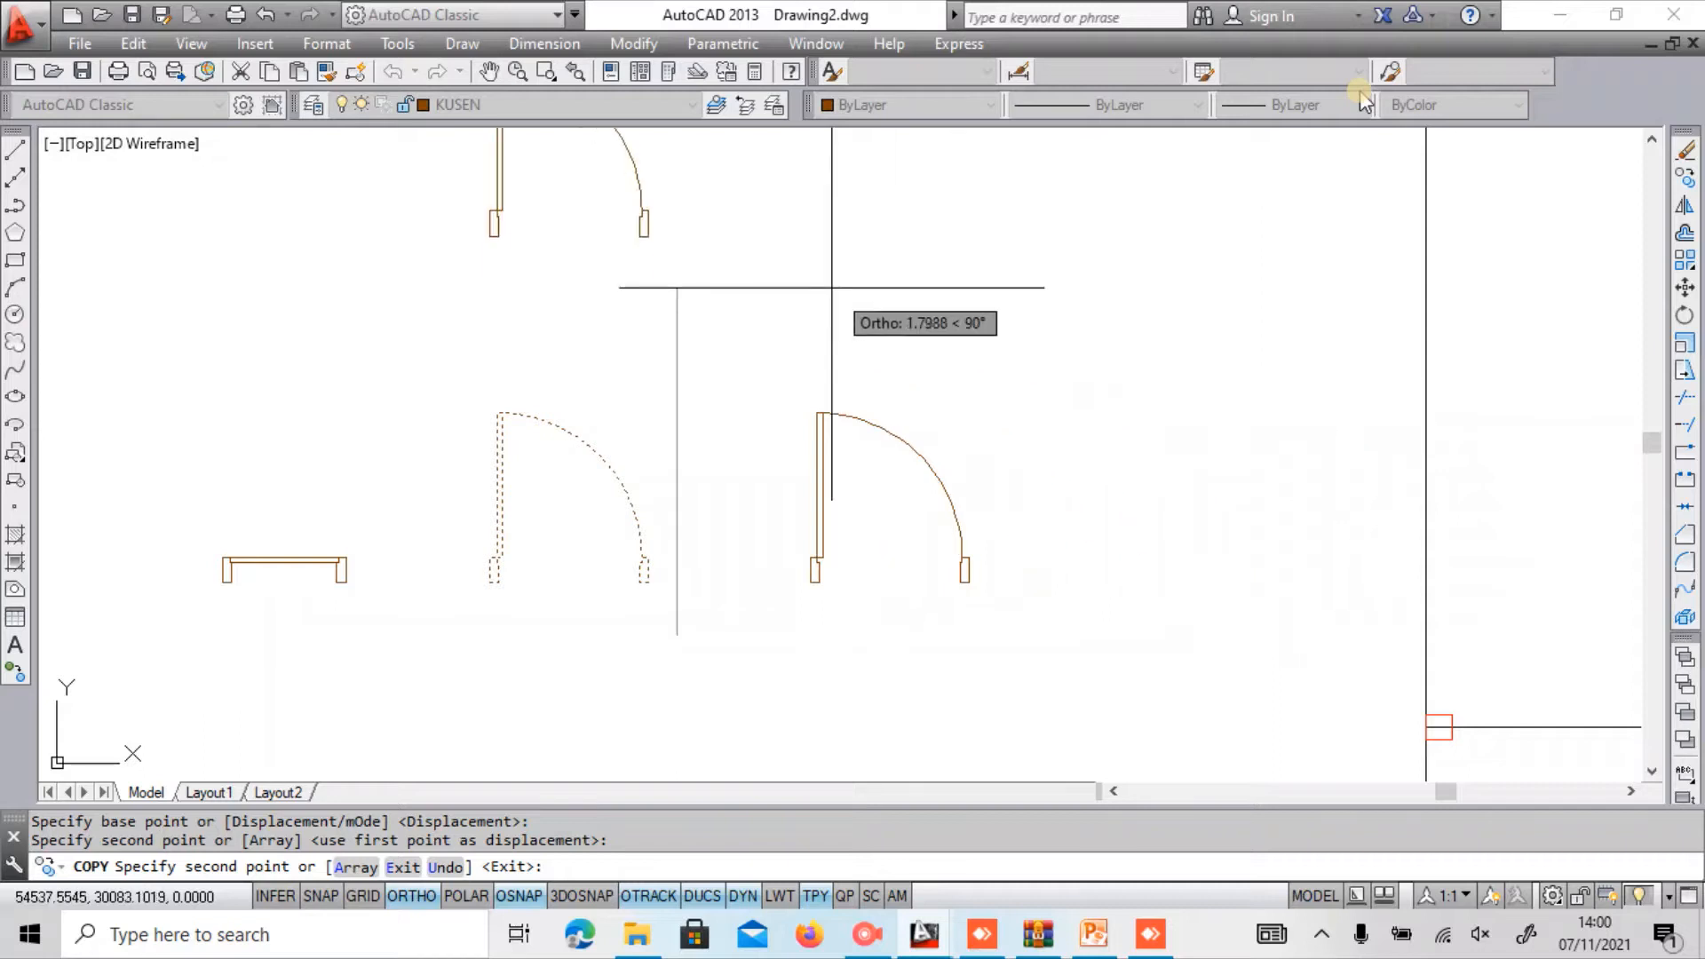
scroll(982, 442, "down", 2)
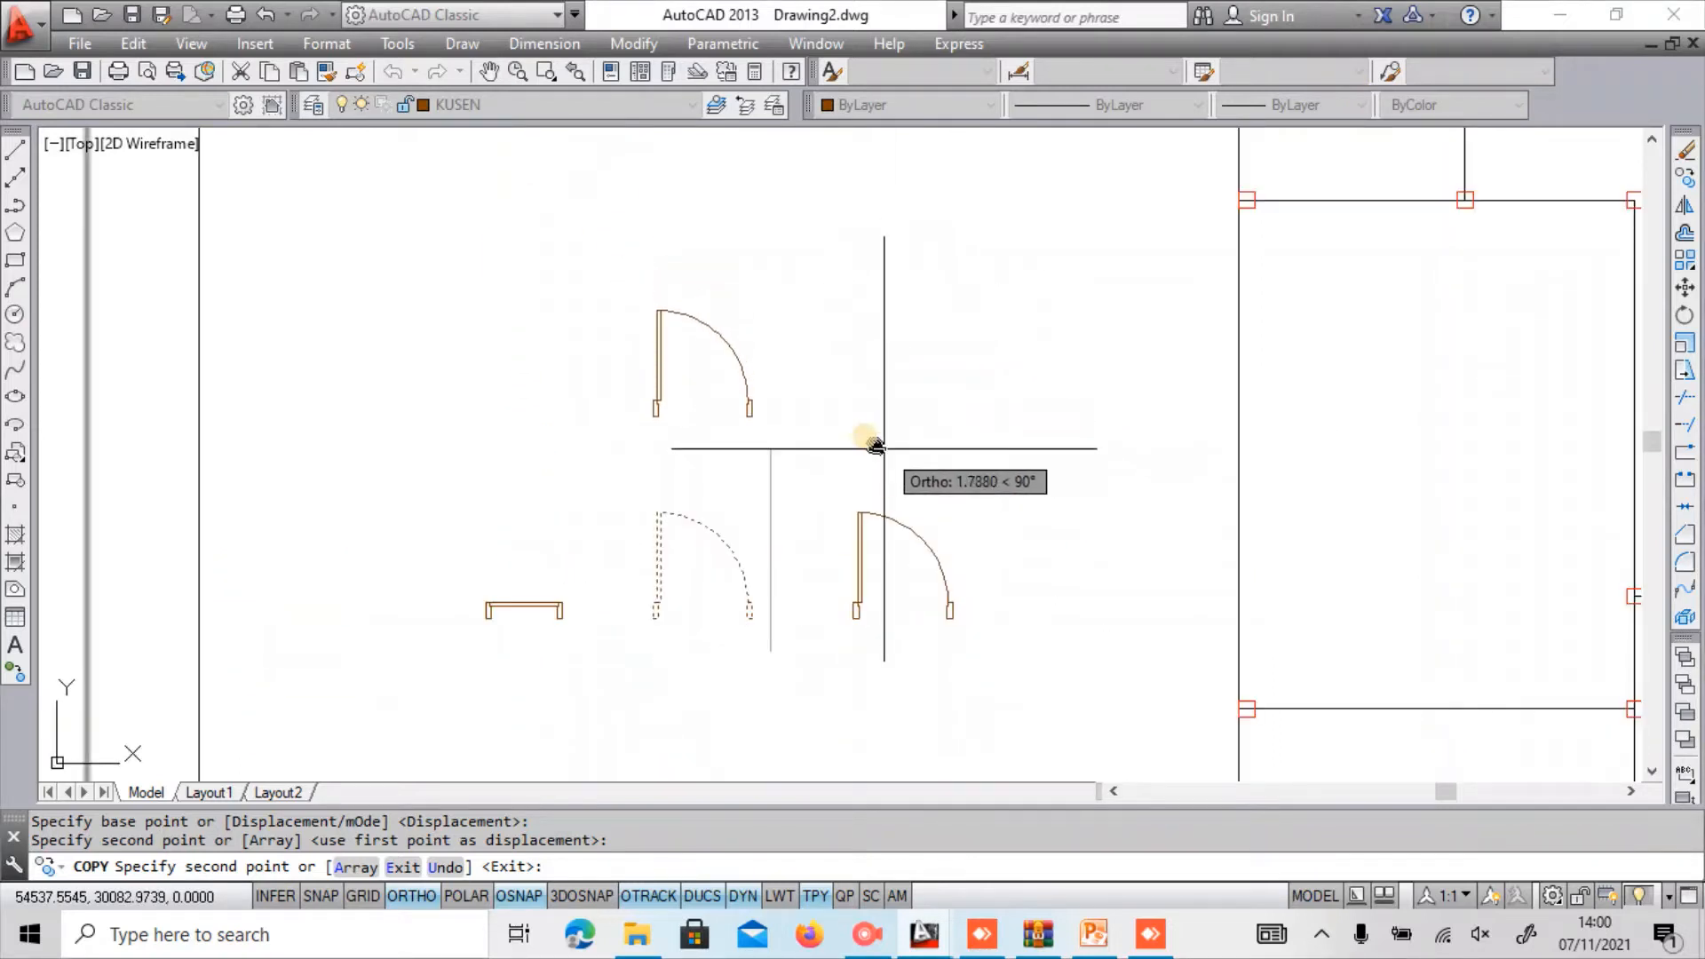
left_click(884, 448)
left_click(898, 259)
right_click(989, 281)
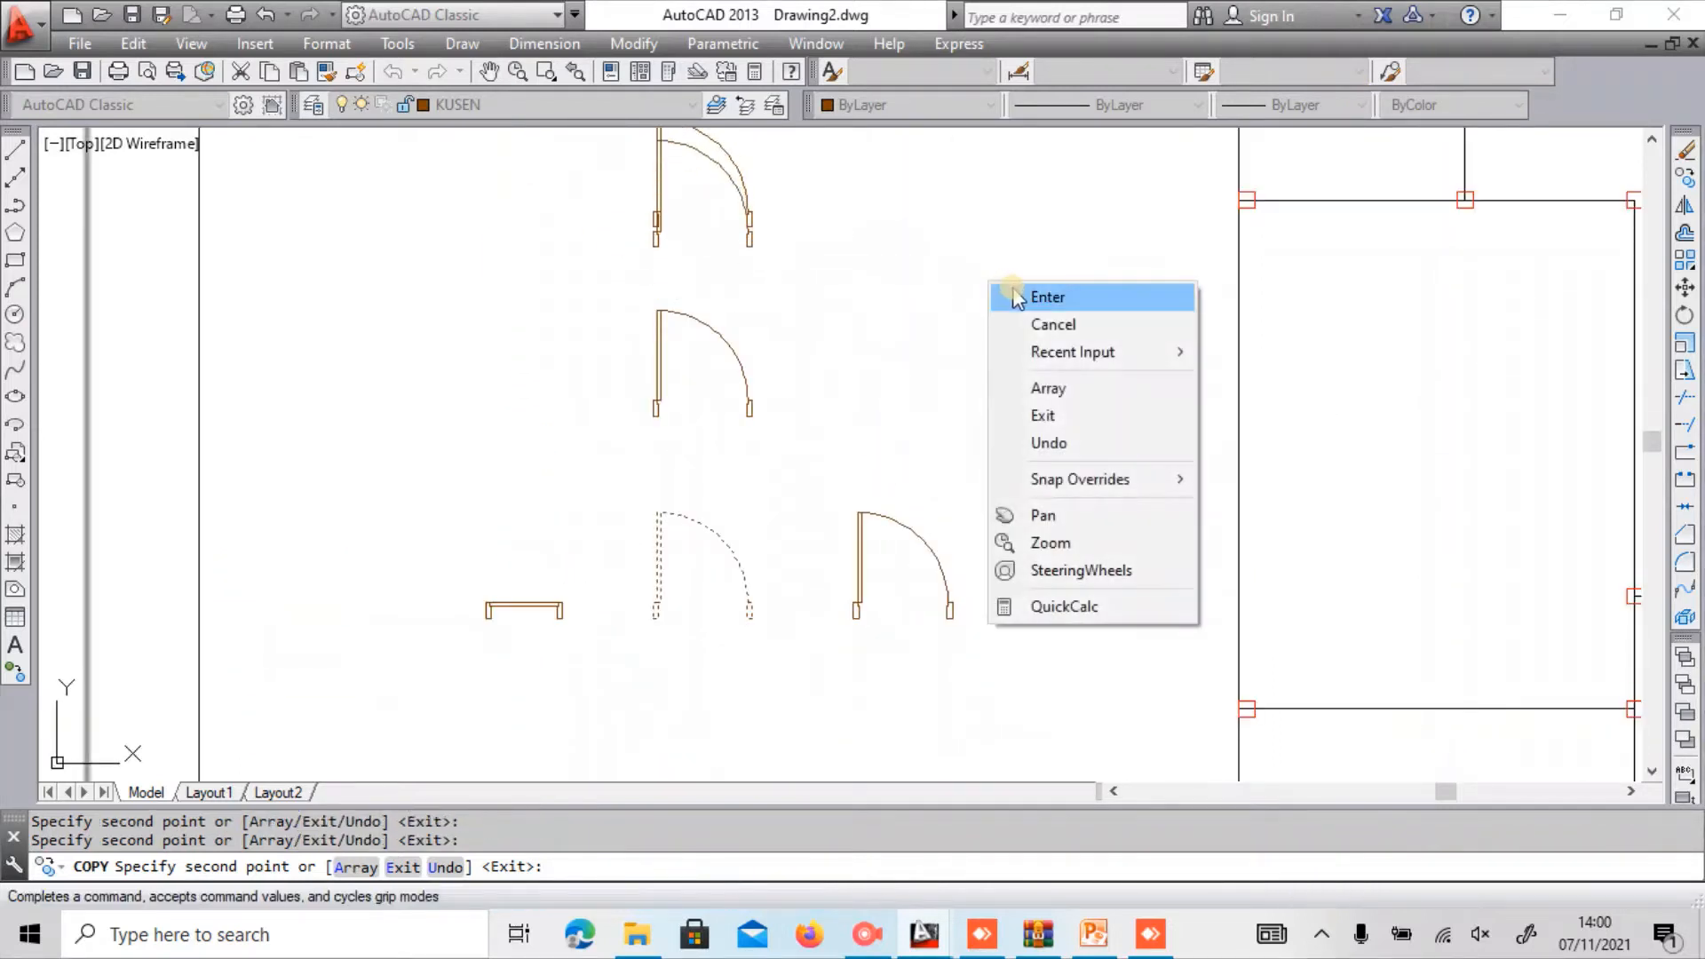
left_click(1019, 297)
middle_click_drag(1079, 297, 1070, 321)
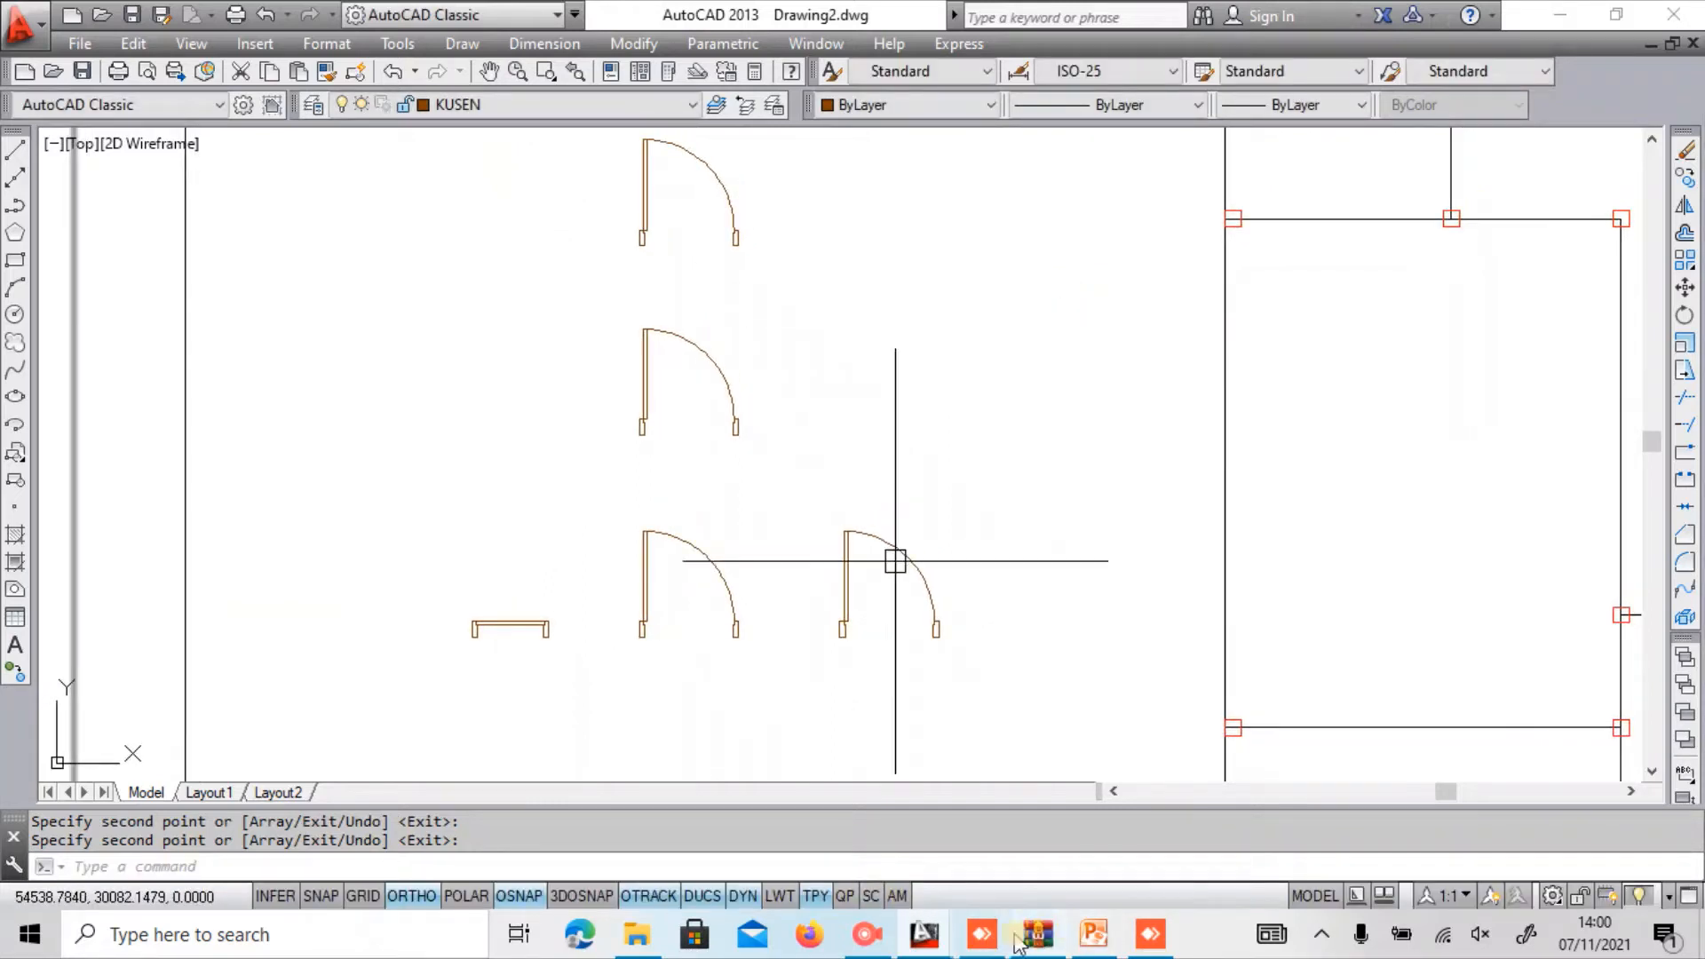
left_click(880, 937)
left_click(311, 108)
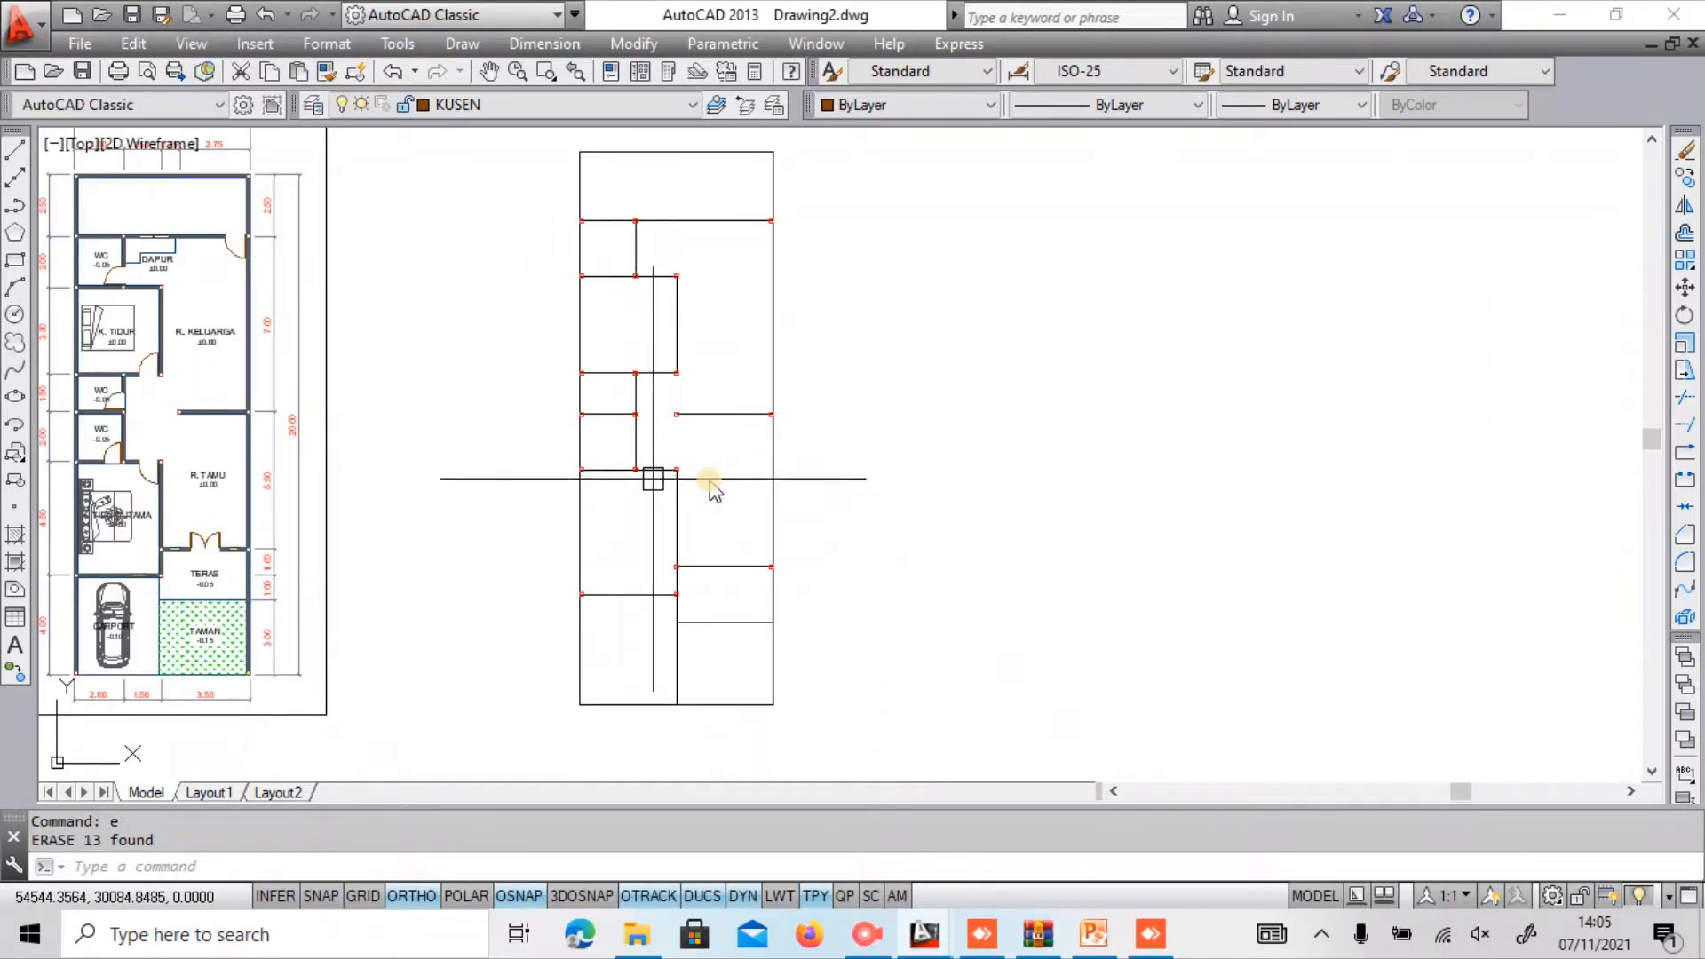
Set KUSEN as the current layer.
middle_click_drag(655, 481, 781, 487)
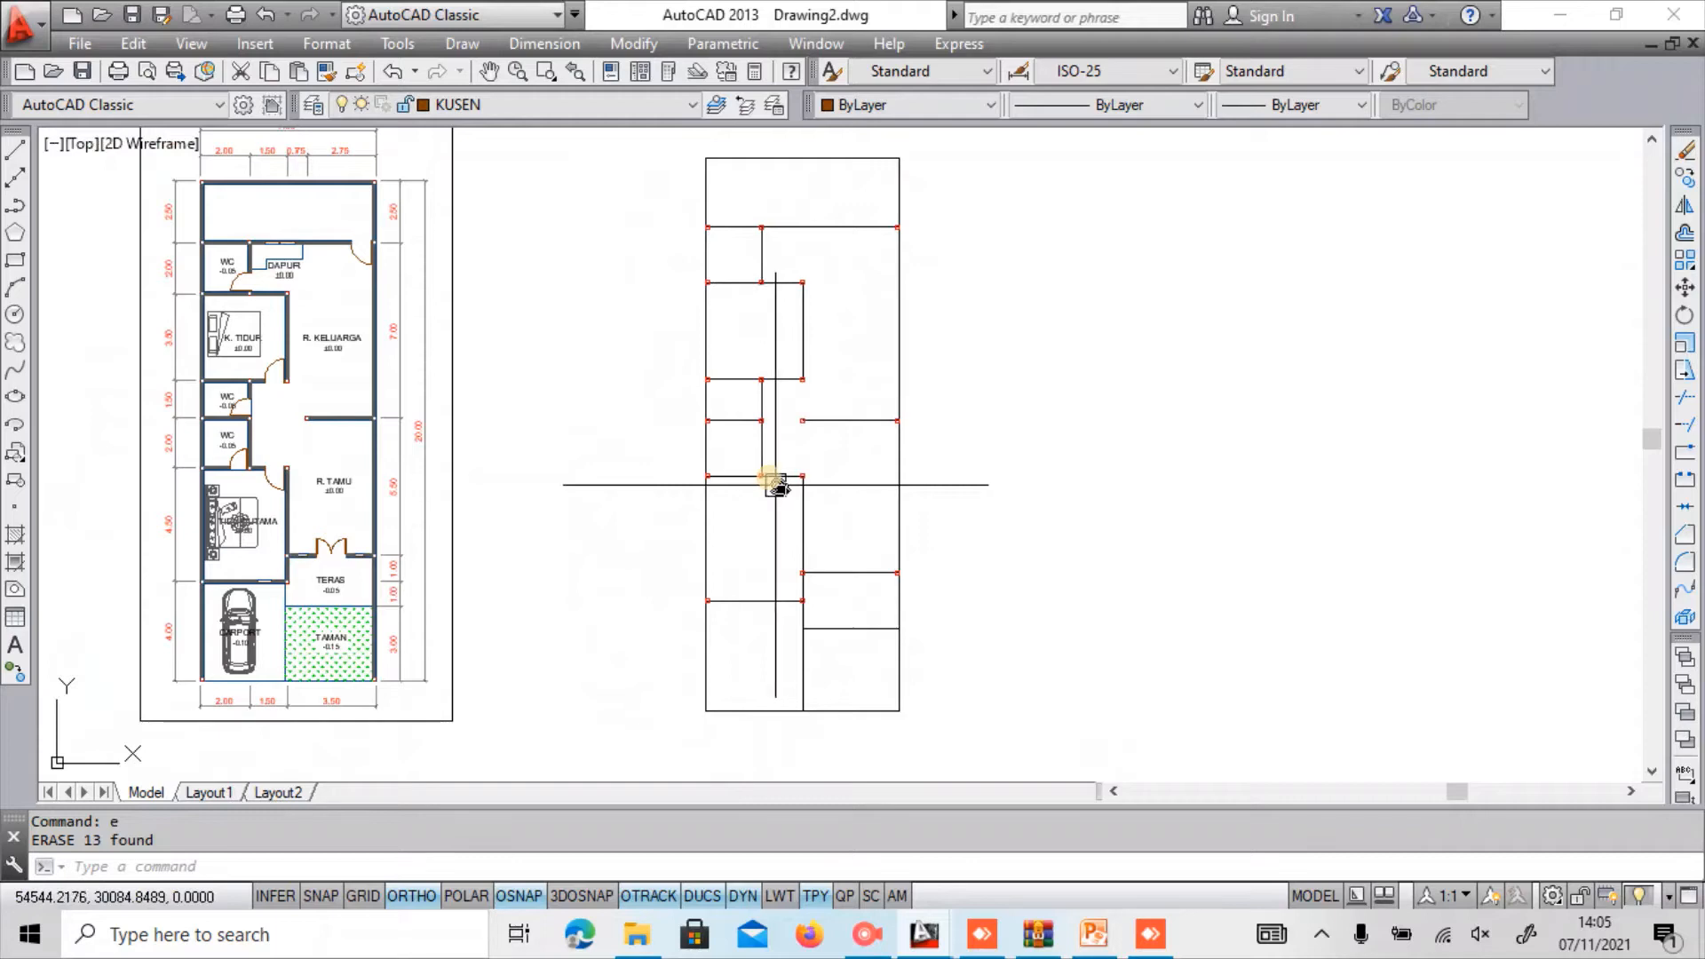
left_click(583, 113)
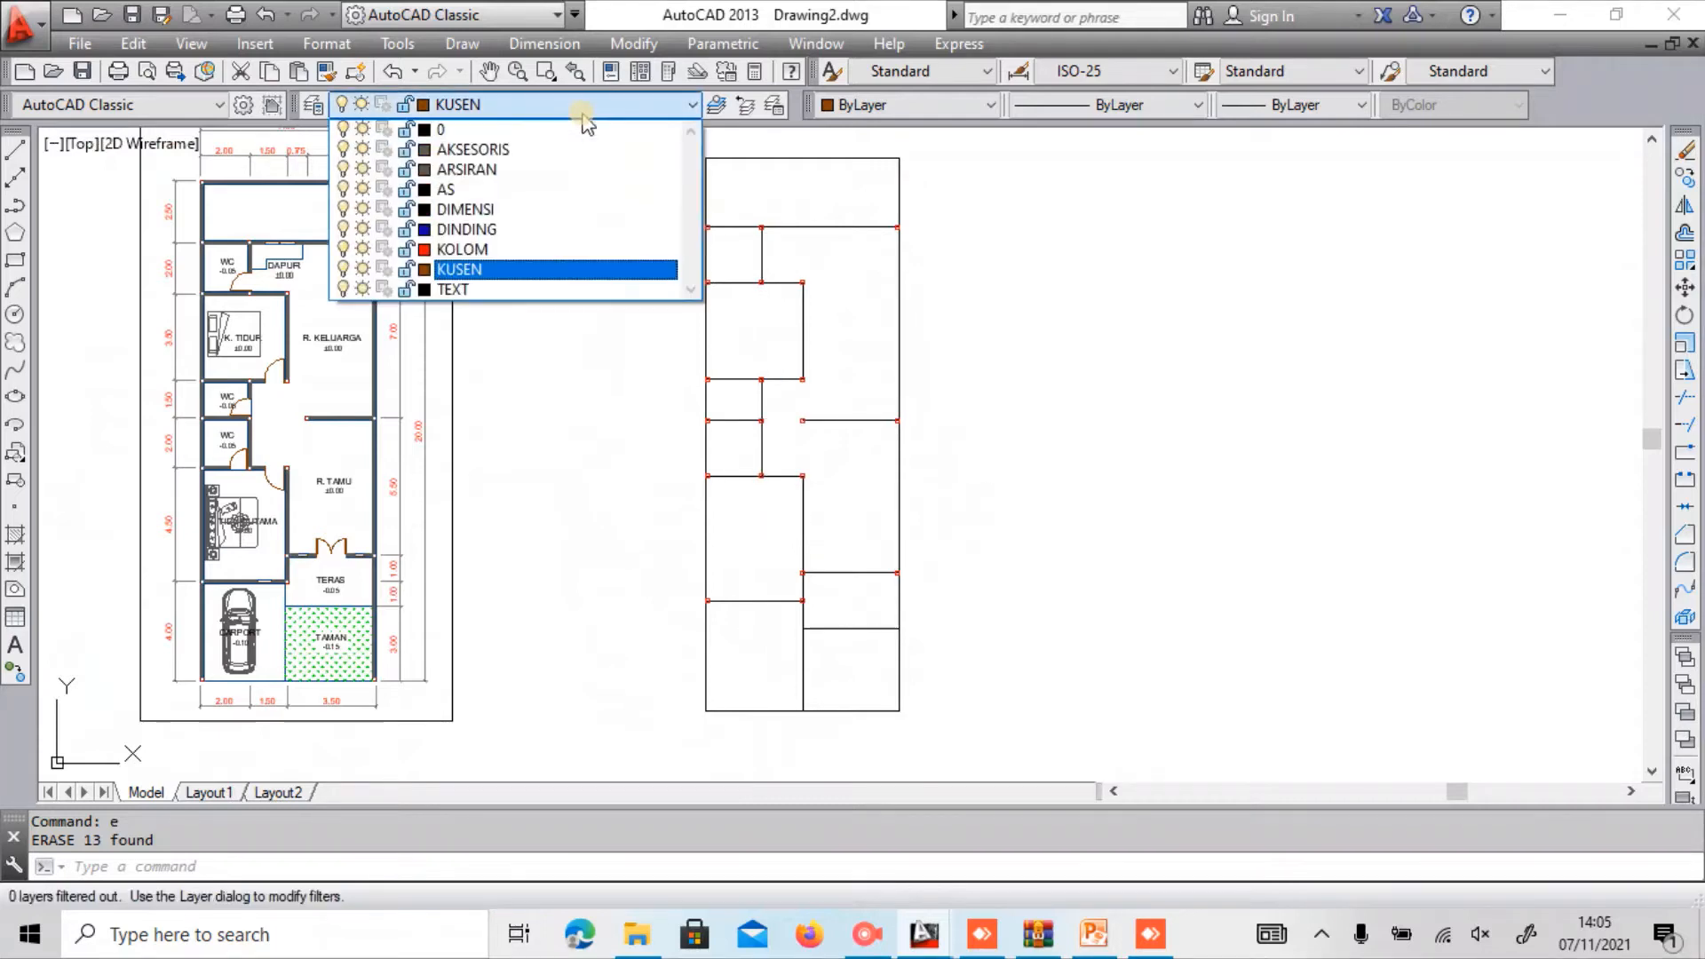
left_click(518, 273)
Start a frame profile in the empty area left of the new plan with a vertical line segment 0.14 long going up.
mouse_move(630, 495)
middle_mouse_down()
mouse_move(799, 495)
mouse_move(963, 461)
middle_mouse_up()
scroll(809, 505, "up", 6)
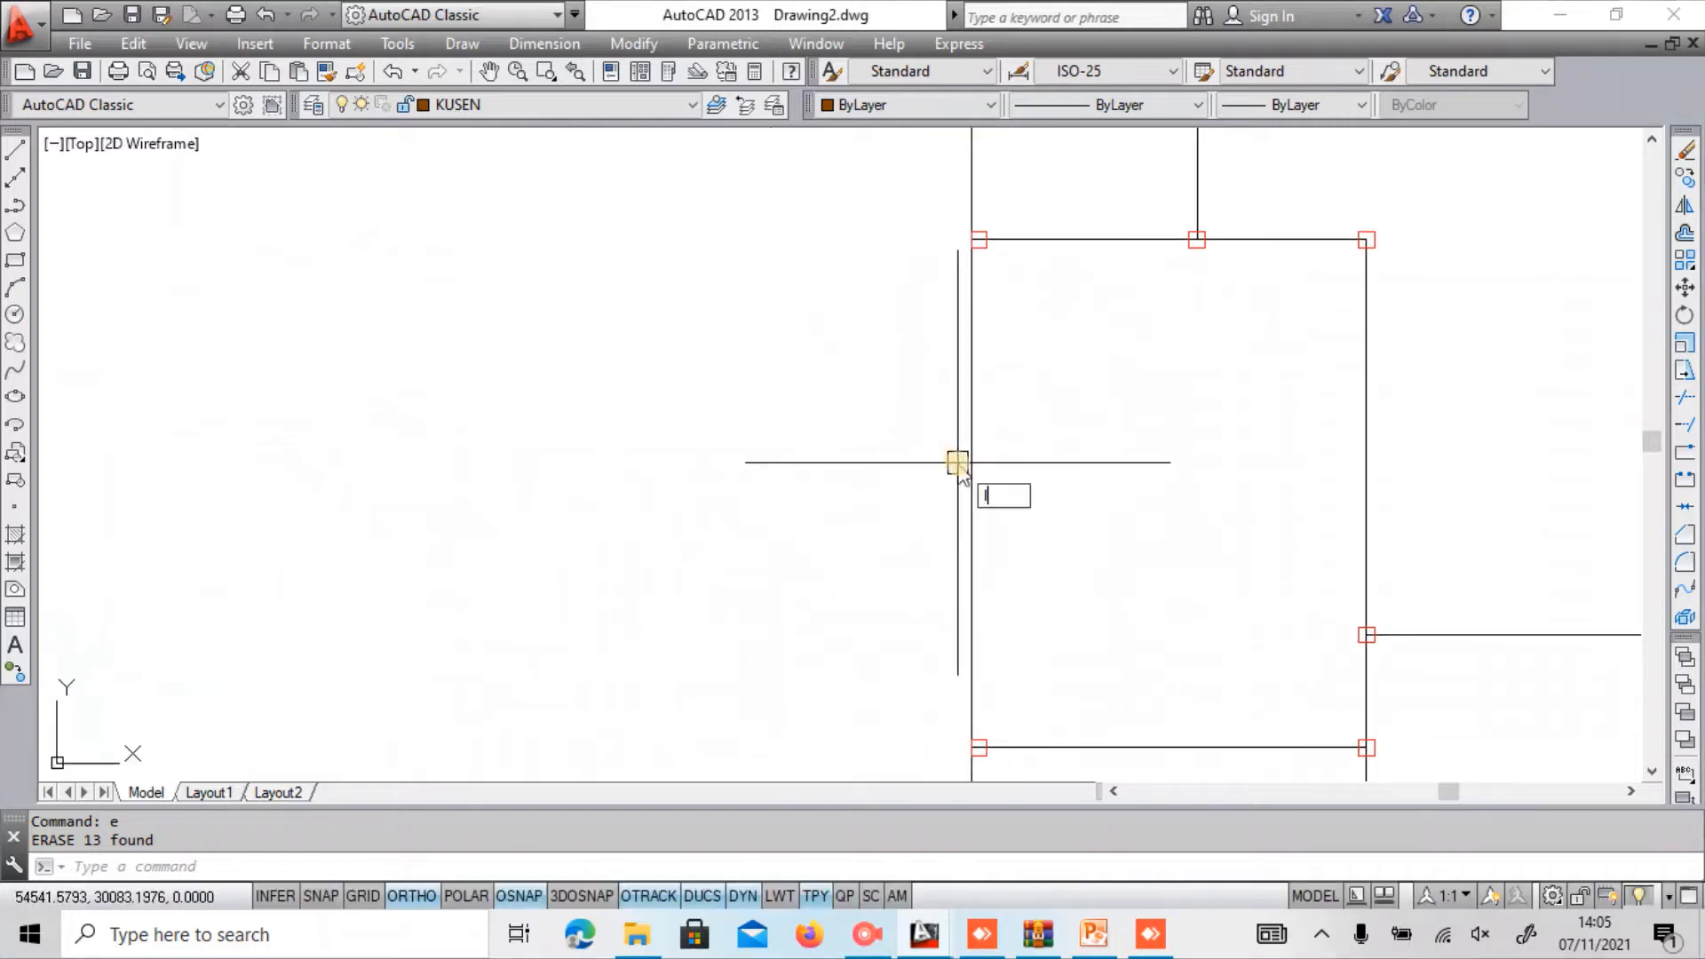
key("Return")
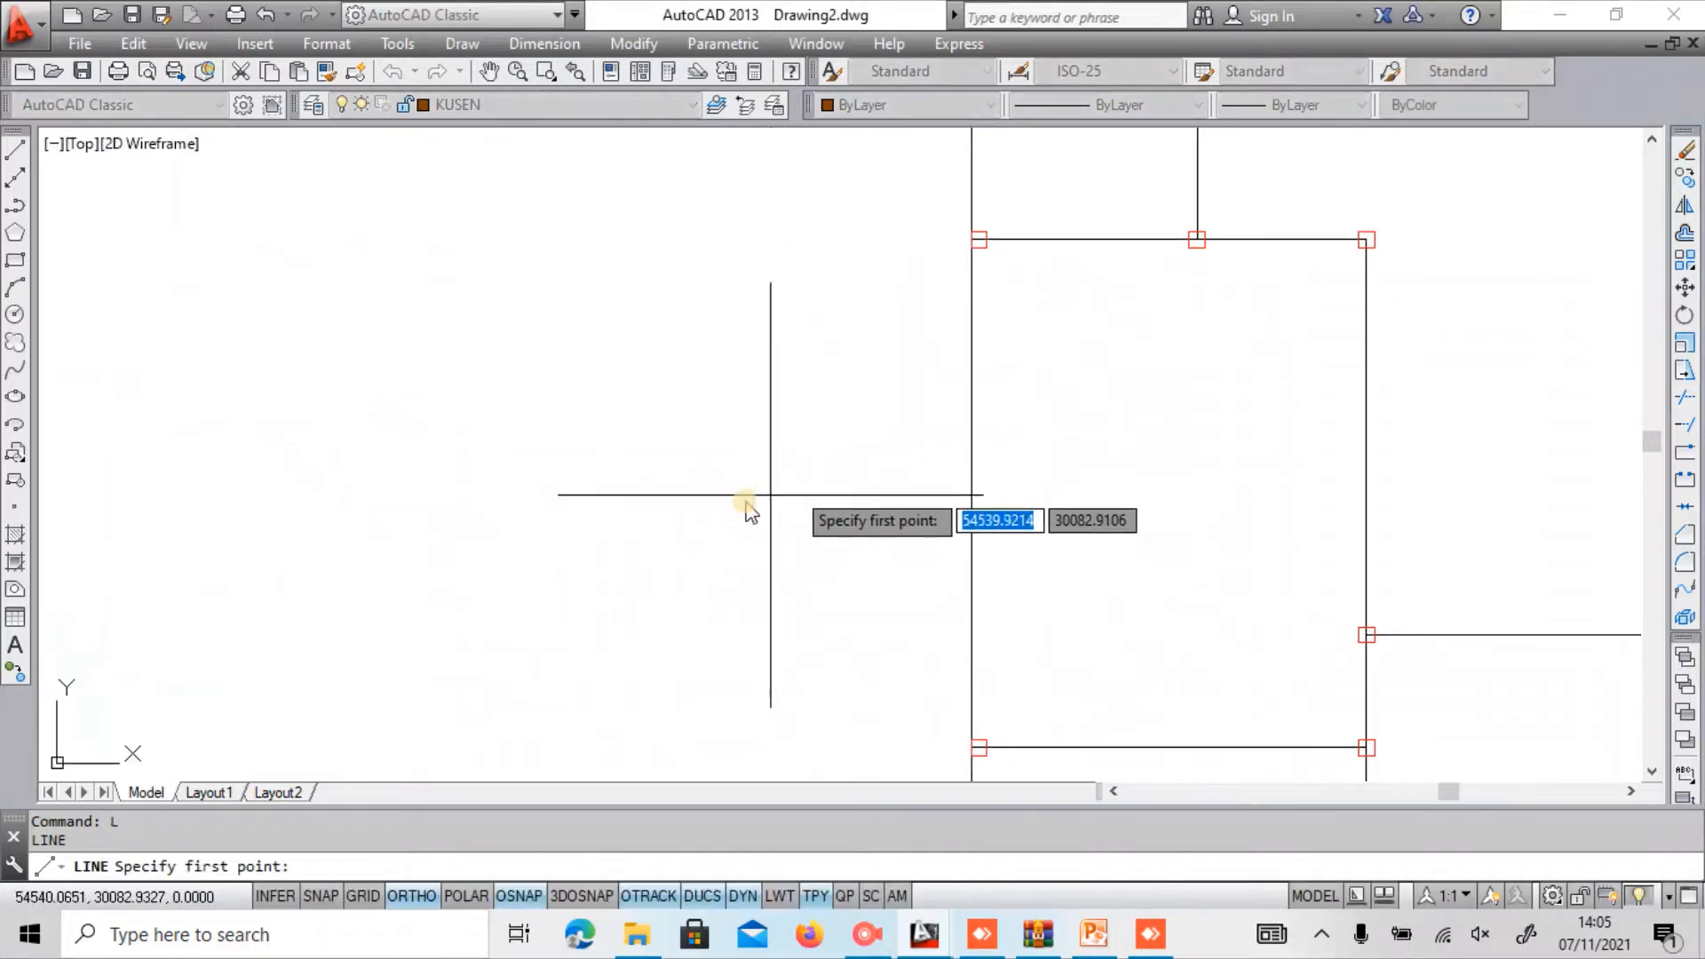
scroll(770, 495, "up", 1)
left_click(697, 526)
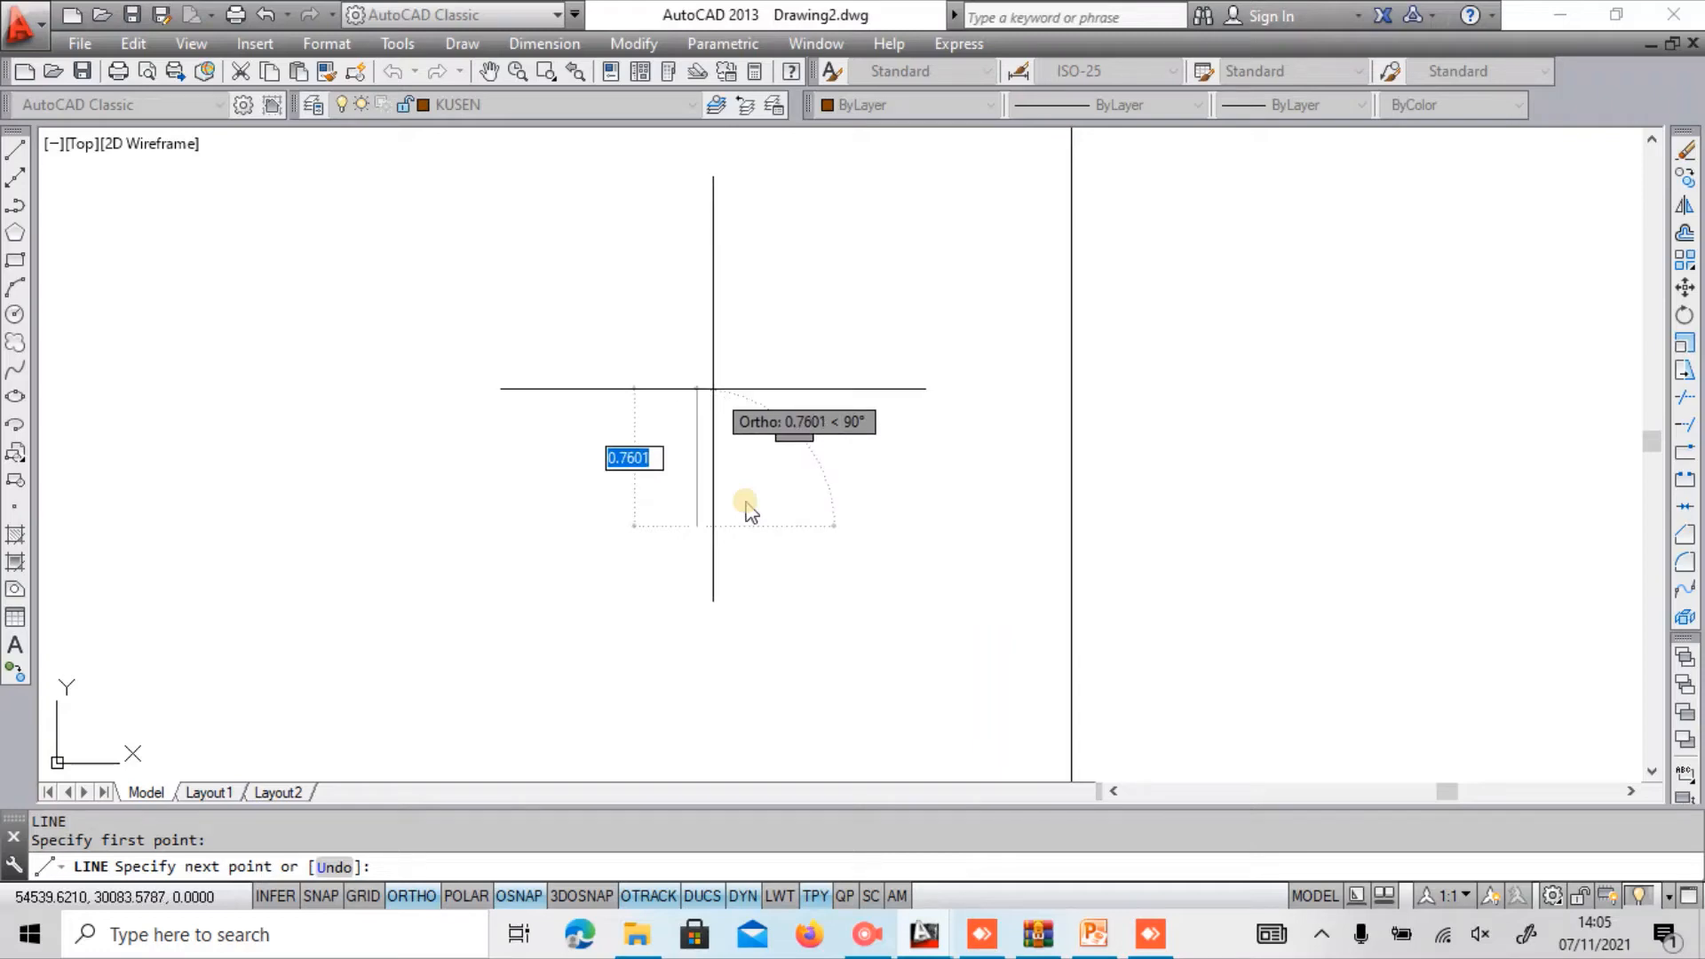
type("0")
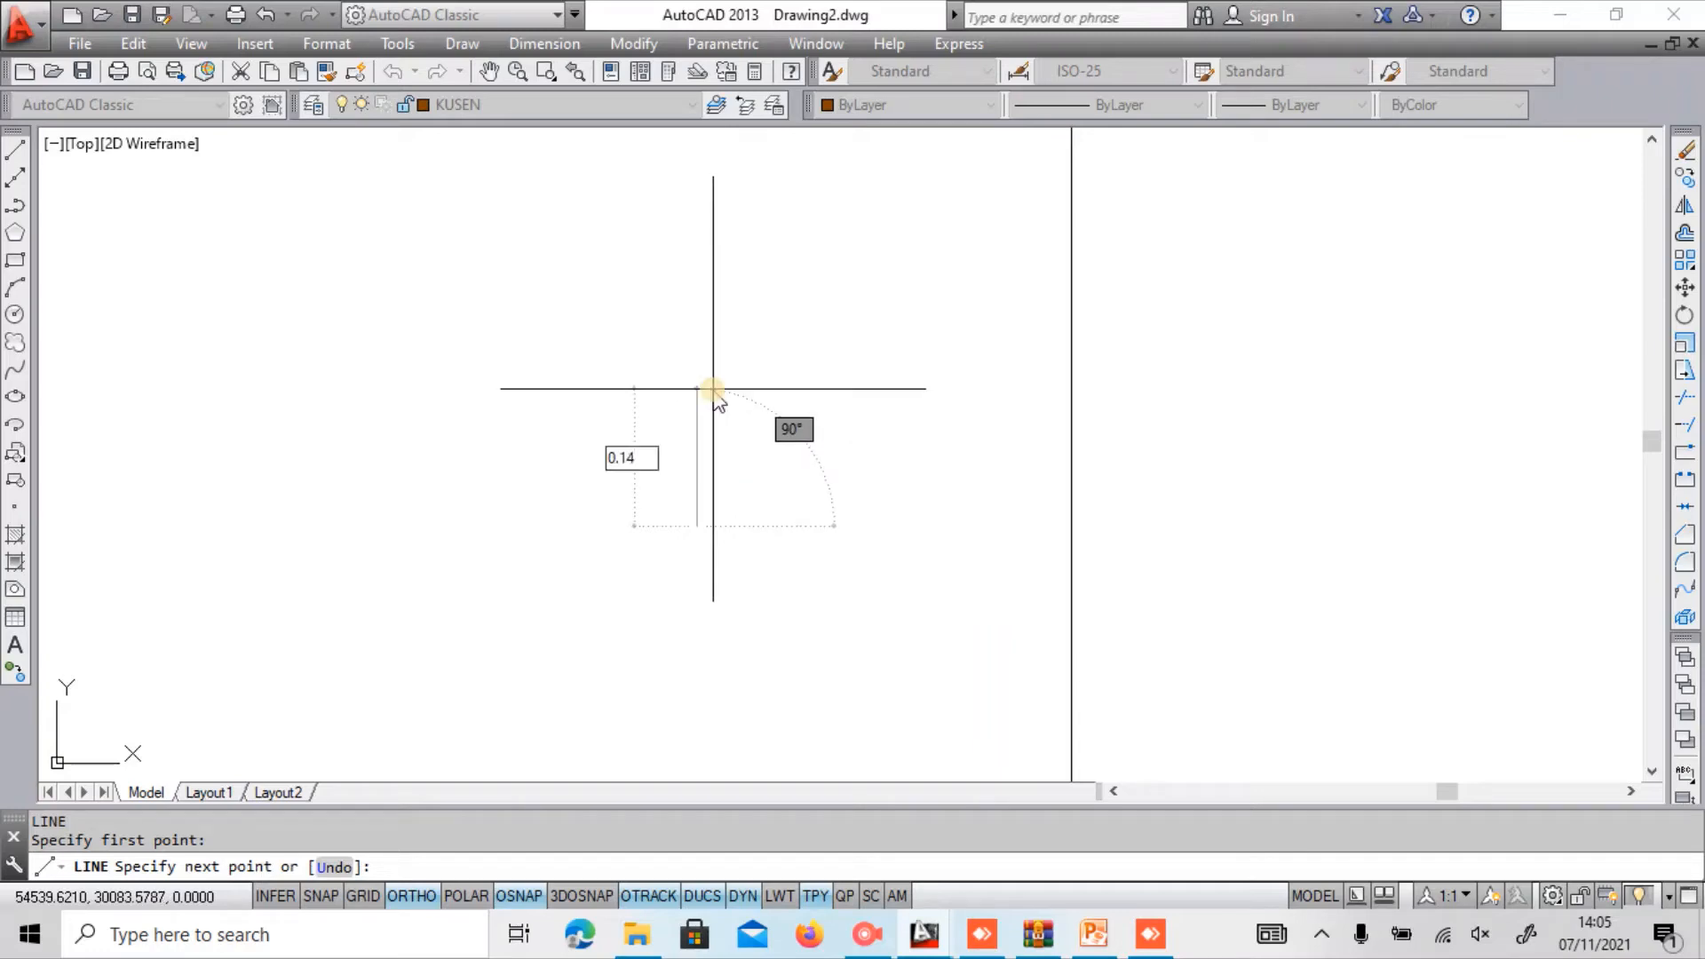
type(".14")
key("Return")
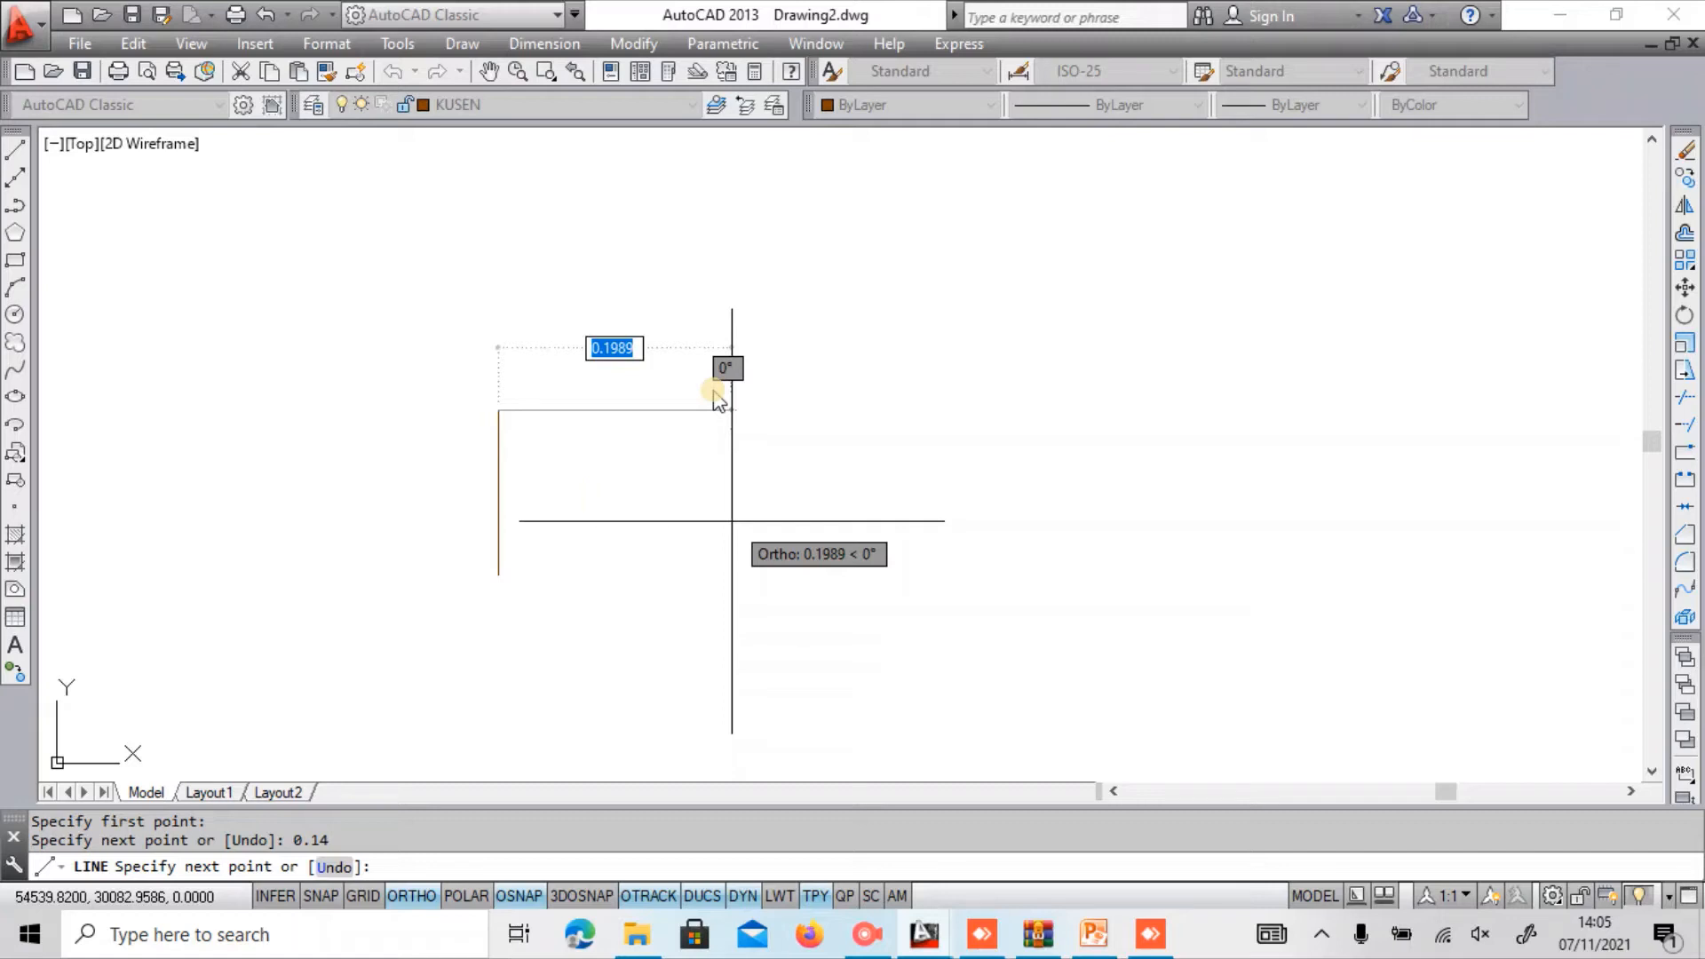
Continue the frame profile with a segment 0.04 long to the right and one 0.03 long going down.
type("0")
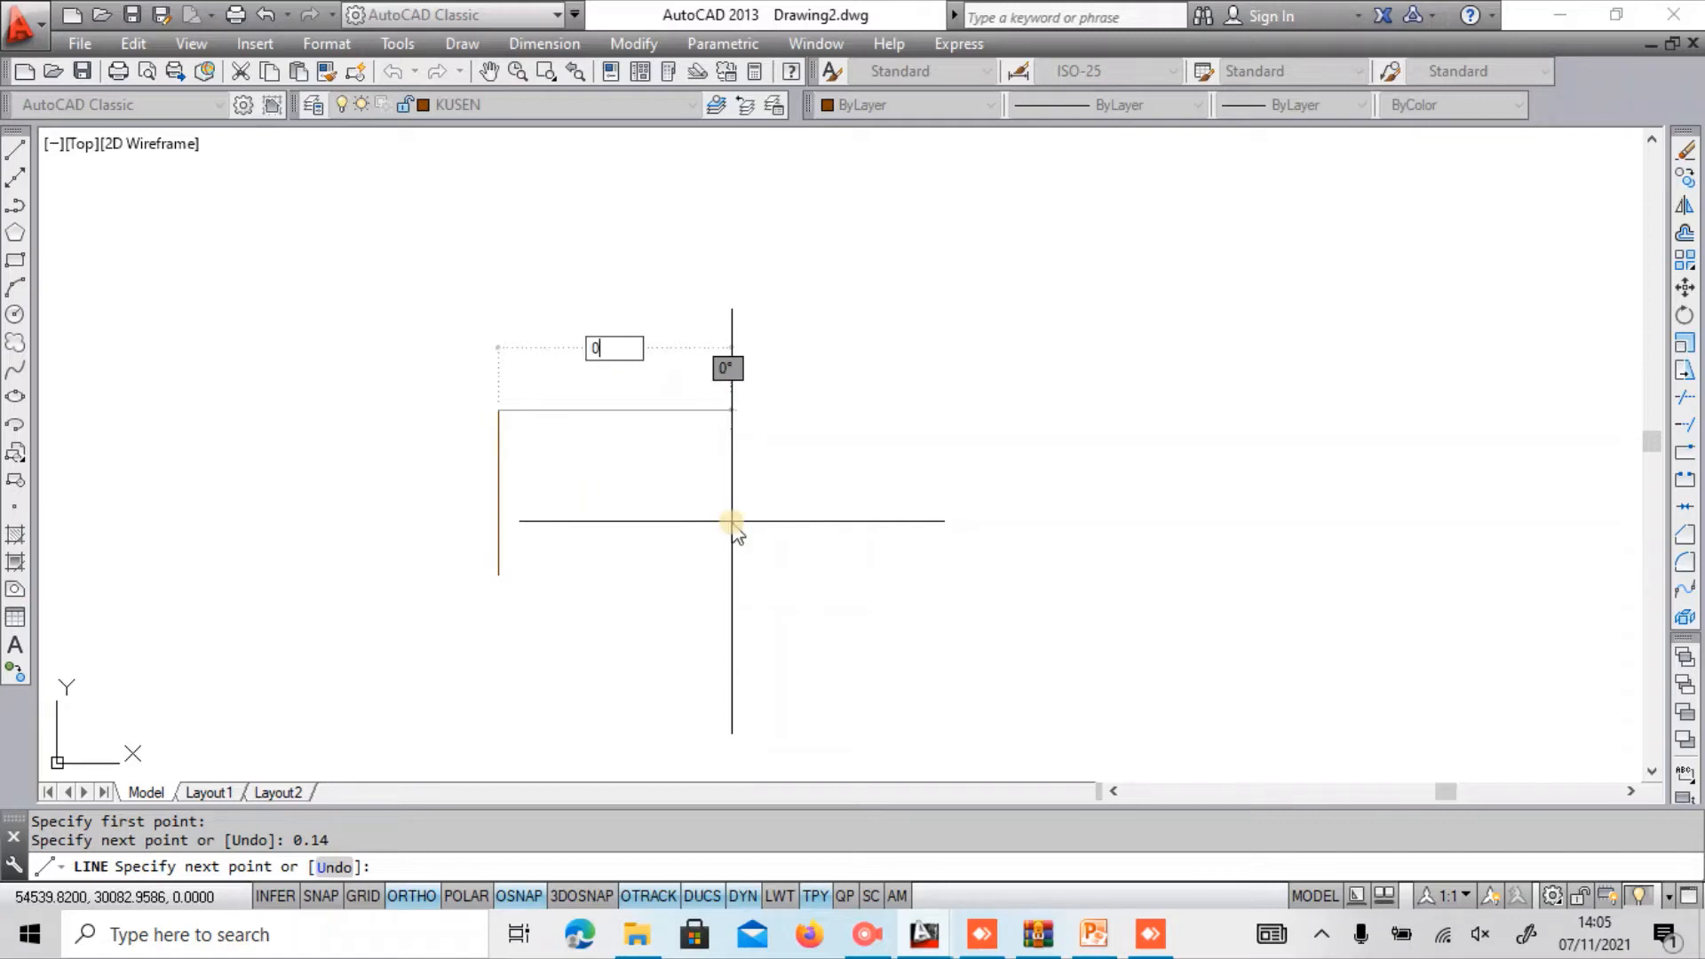
type(".04")
key("Return")
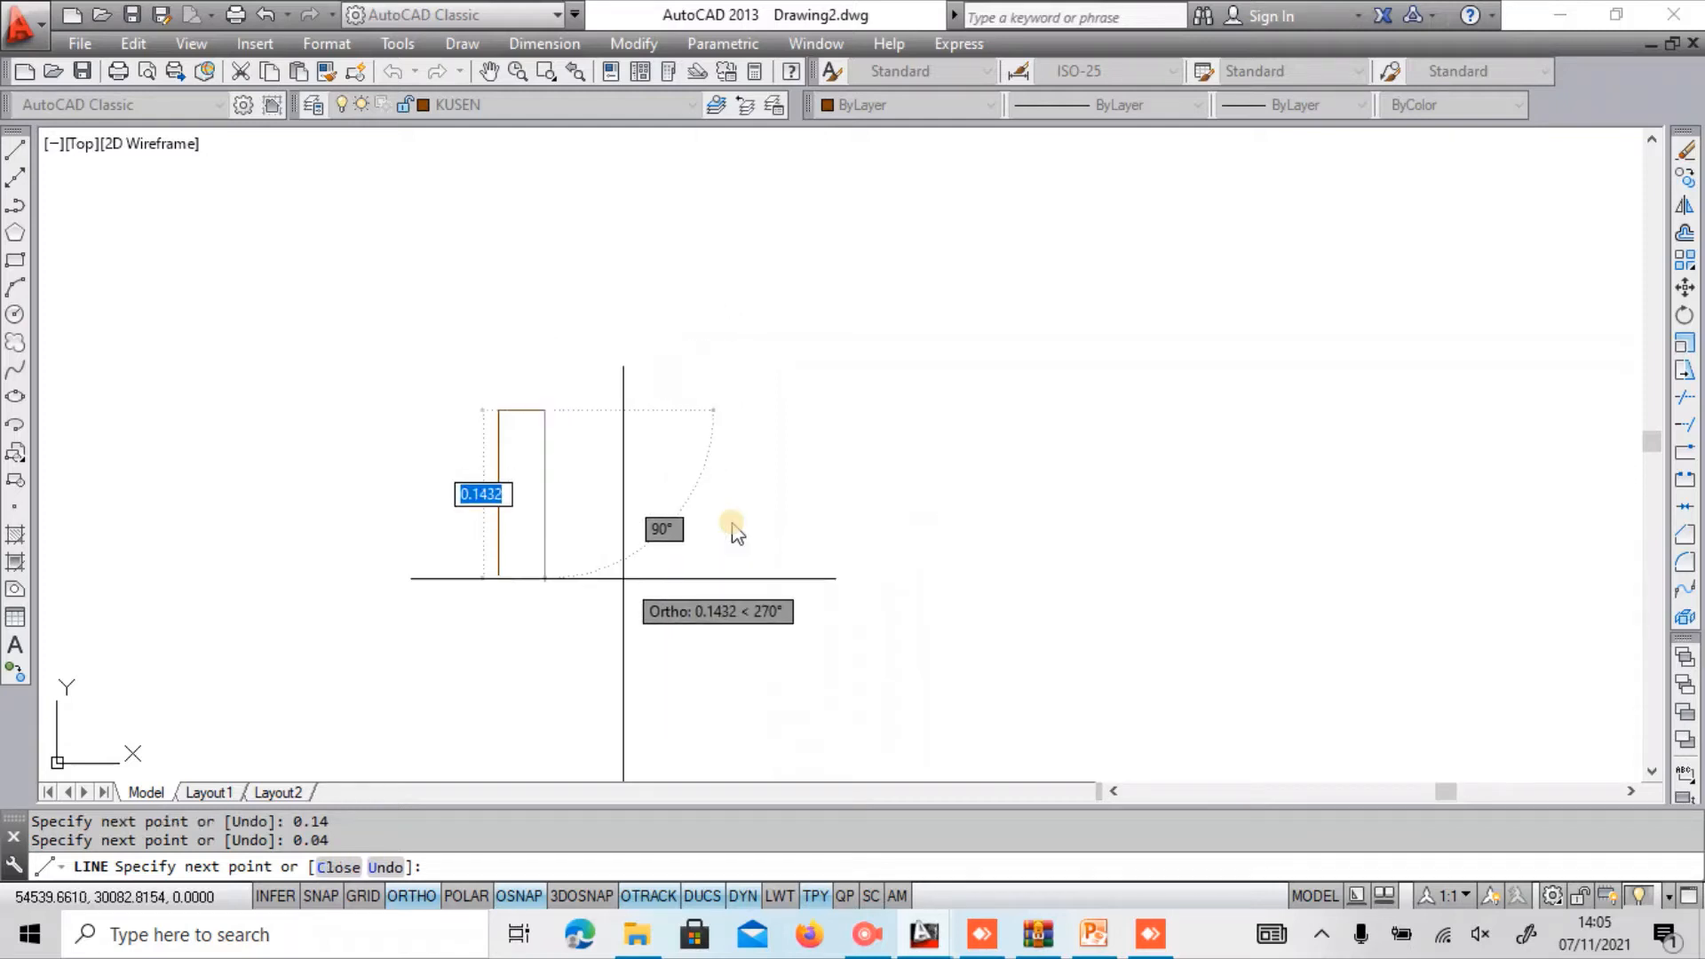
type("0.03")
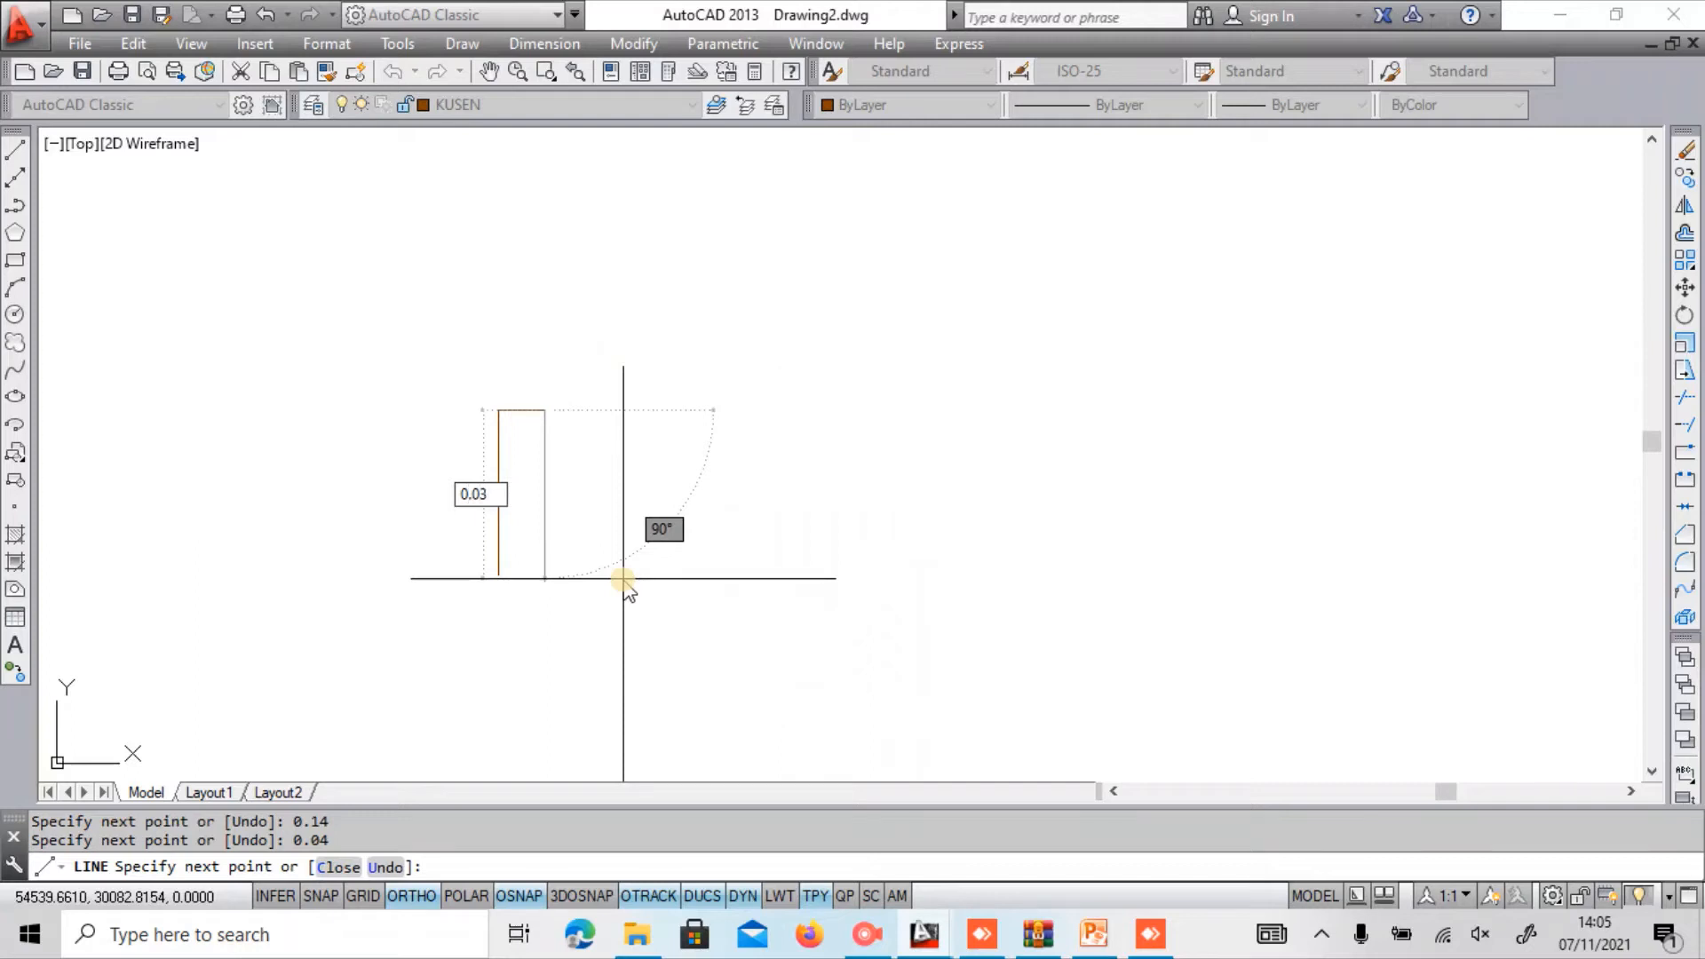
key("Return")
Add a 0.01 segment to the right and a 0.11 segment down, then close the frame profile and end the Line command.
type("0")
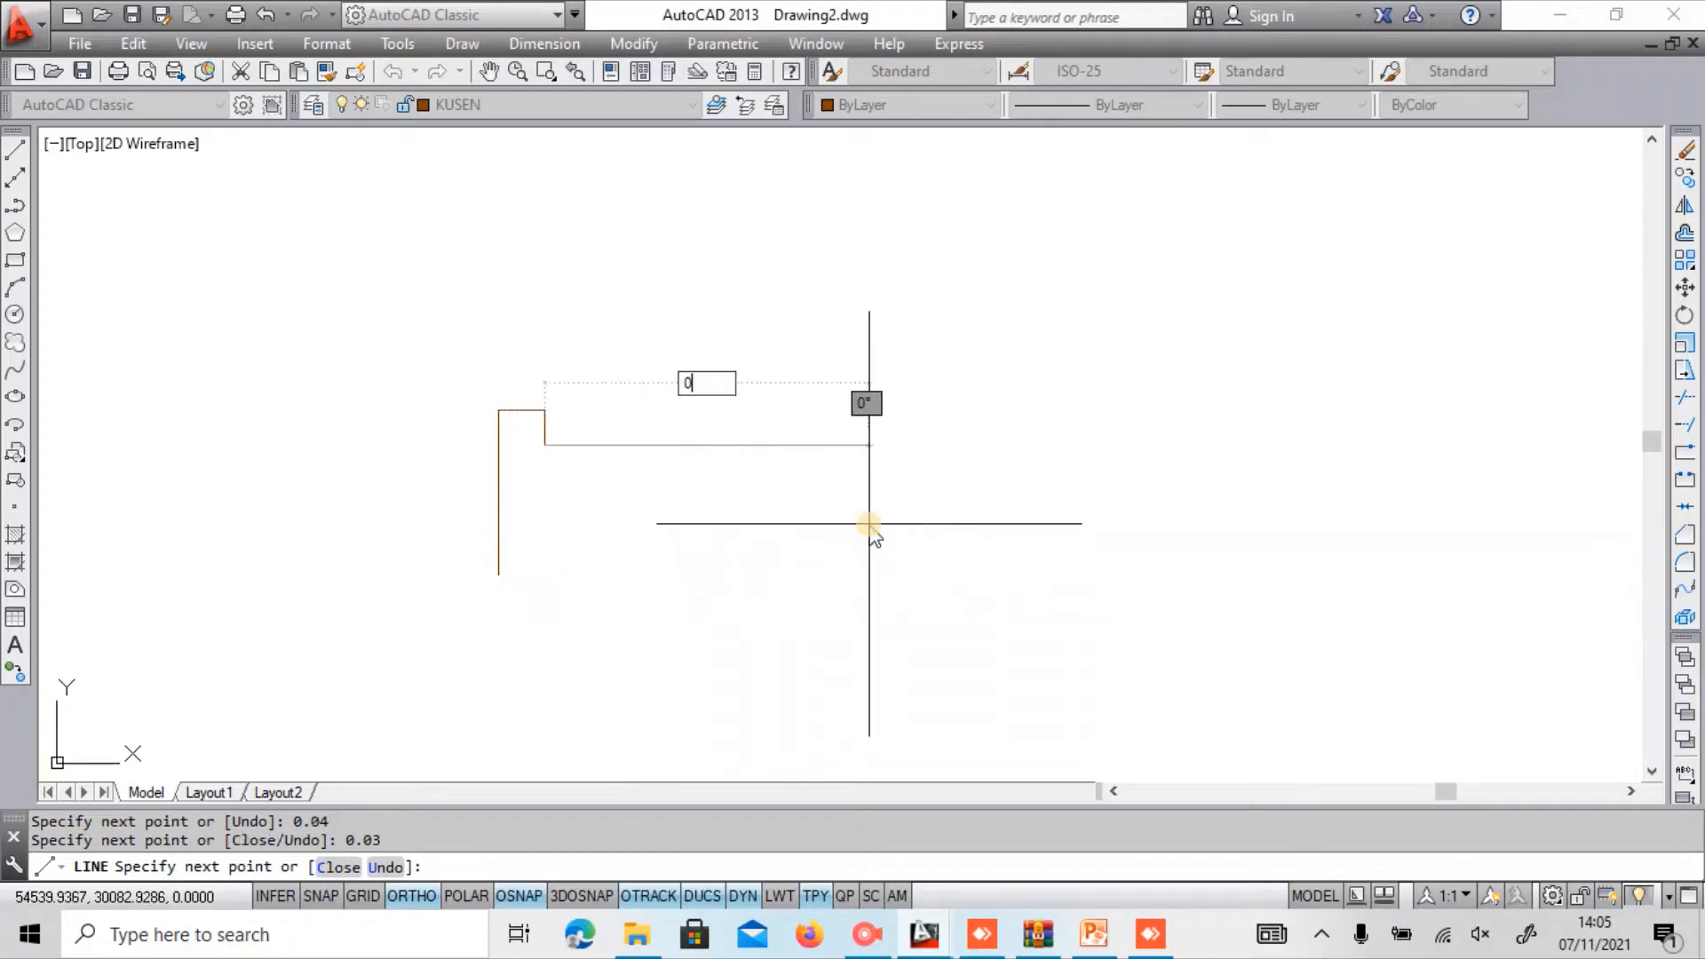
type(".01")
key("Return")
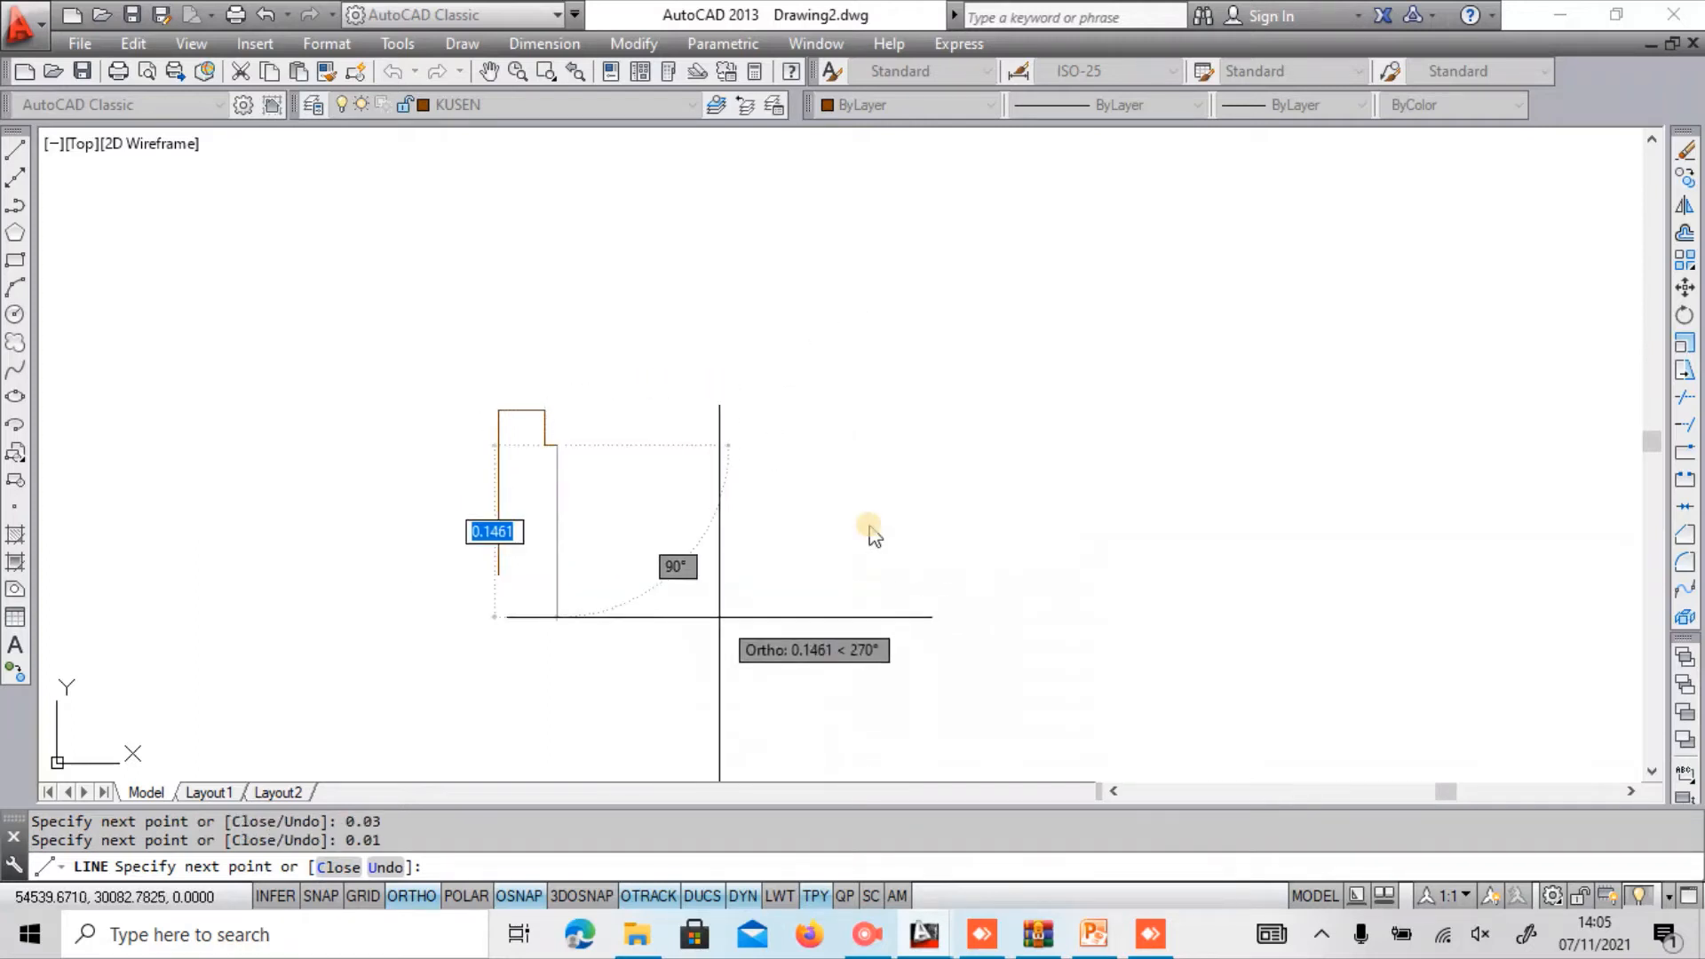
type("0")
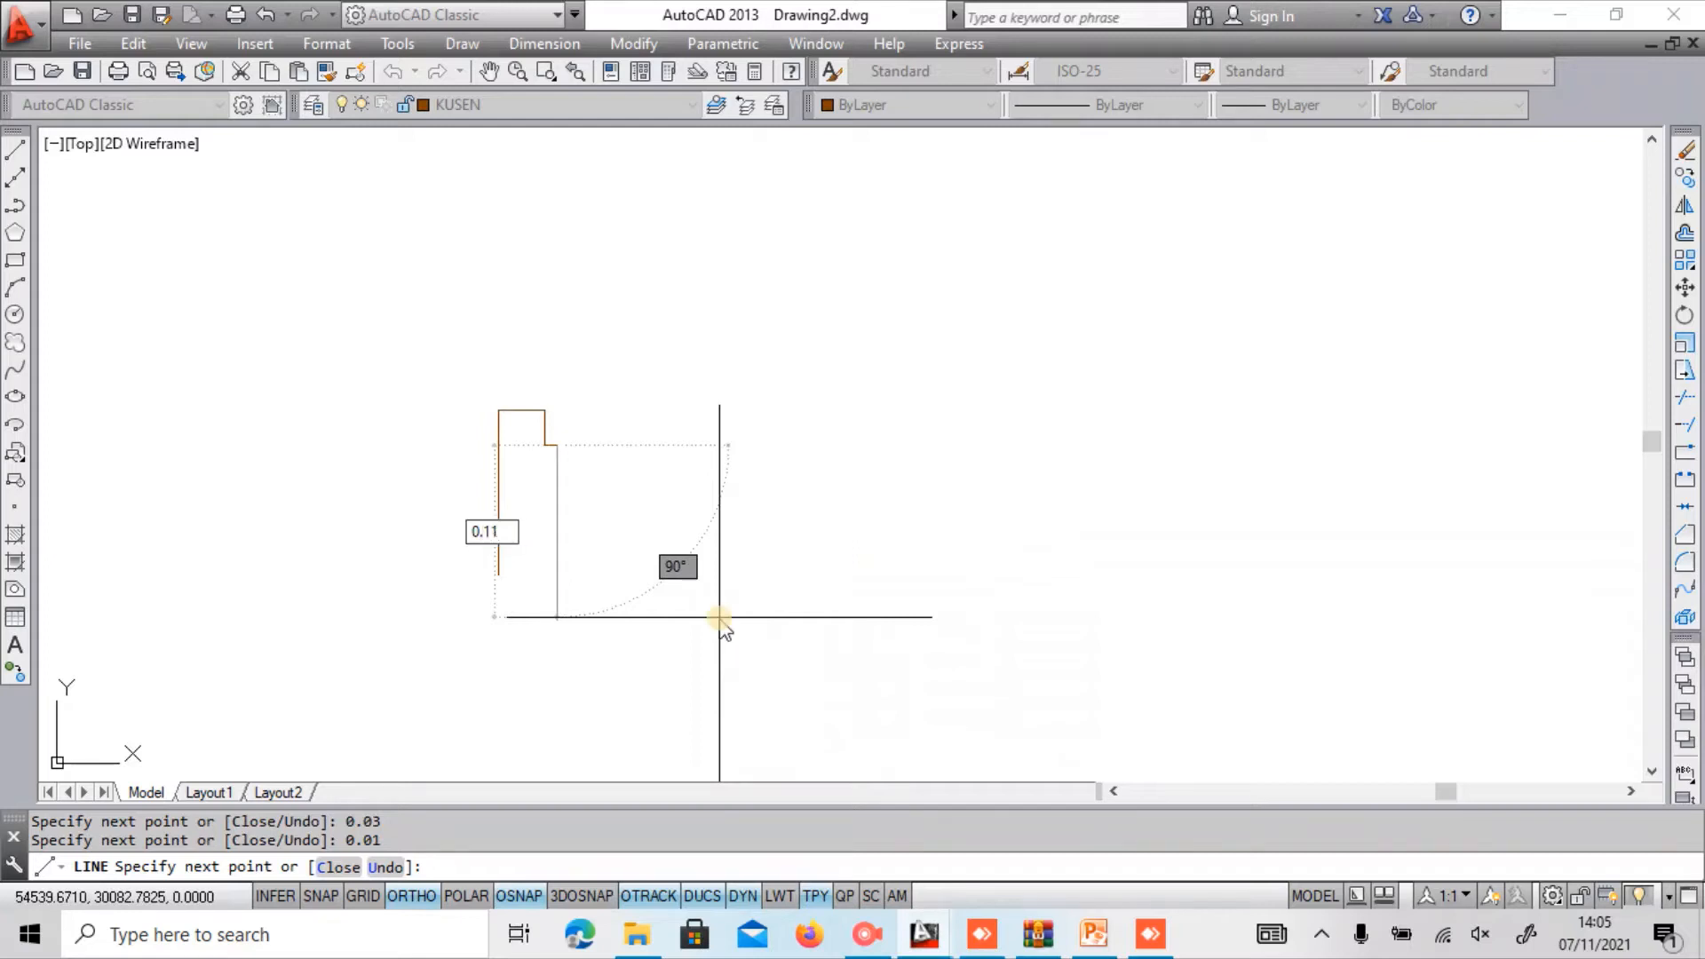
type(".11")
key("Return")
type("c")
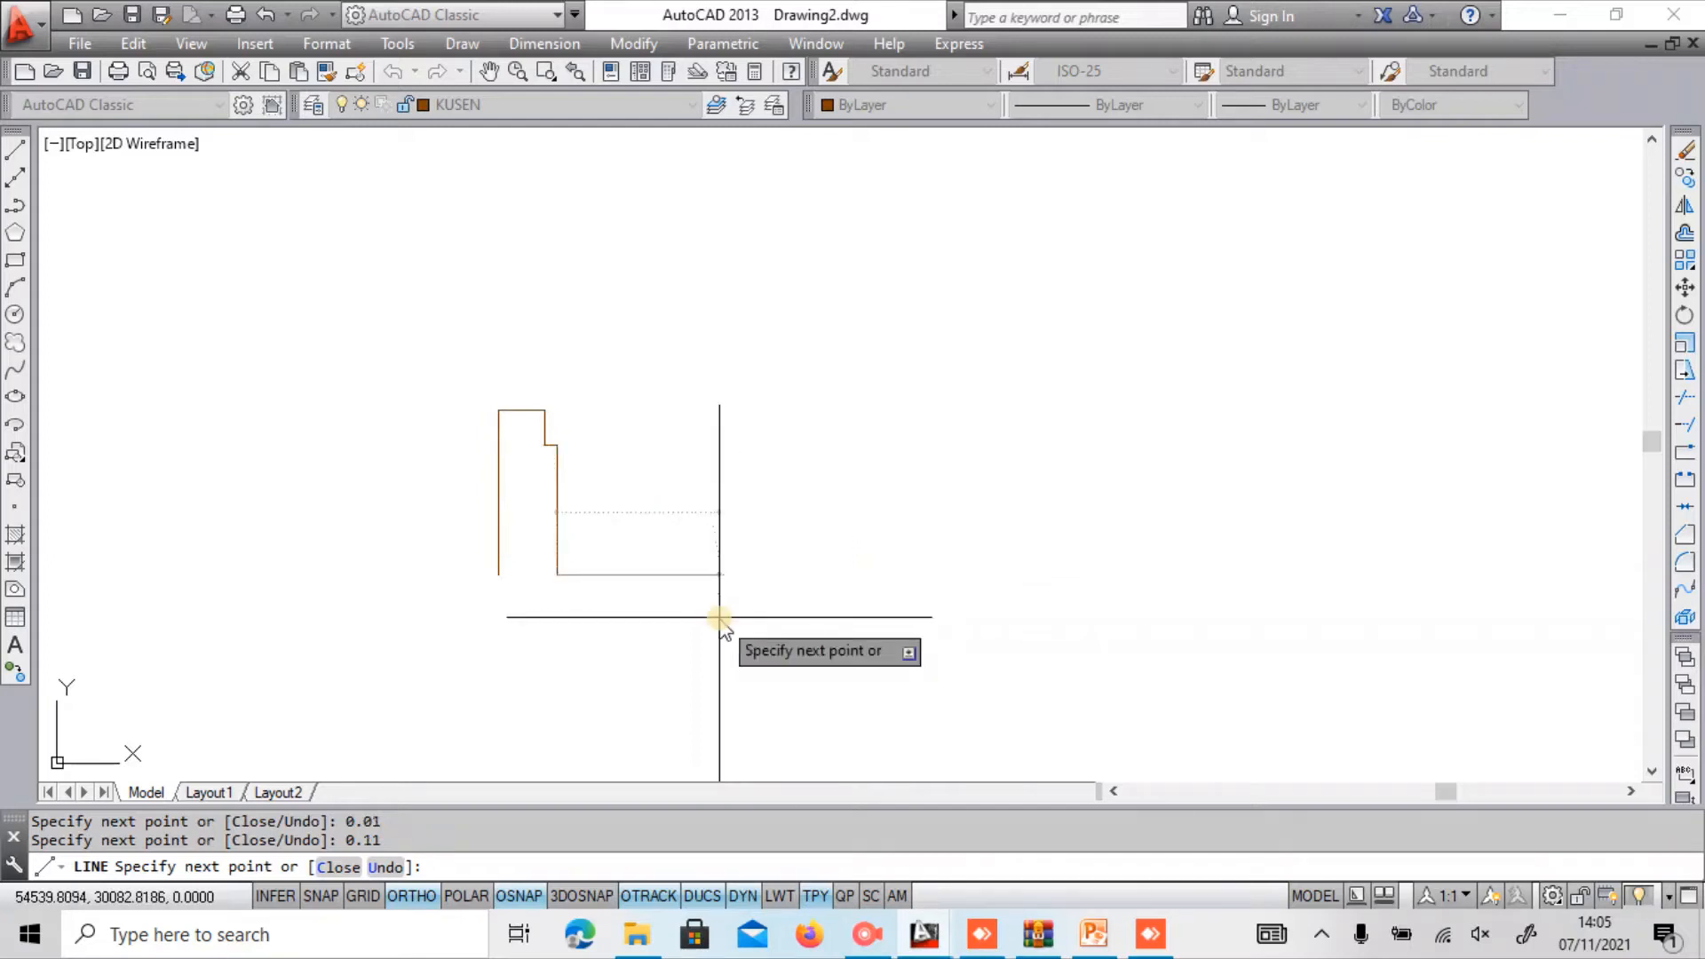
key("Return")
key("Escape")
key("Escape")
middle_click_drag(689, 536, 728, 568)
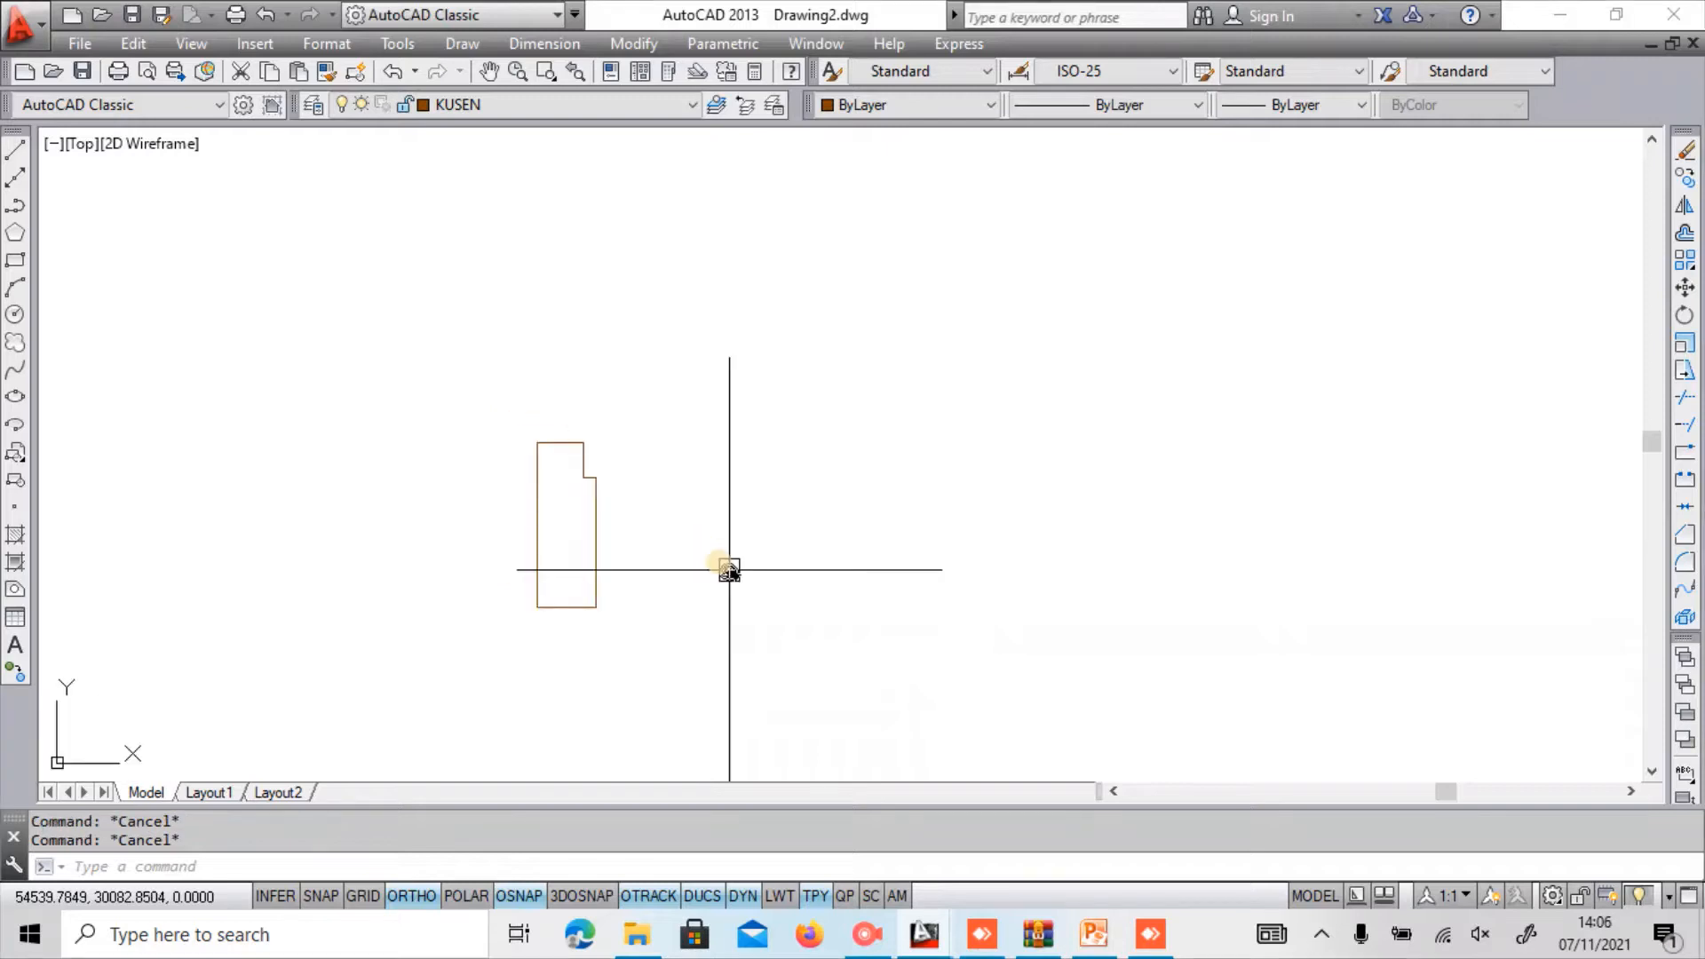
Check whether the top and left edges of the frame profile are separate lines.
scroll(727, 568, "down", 1)
scroll(637, 536, "up", 1)
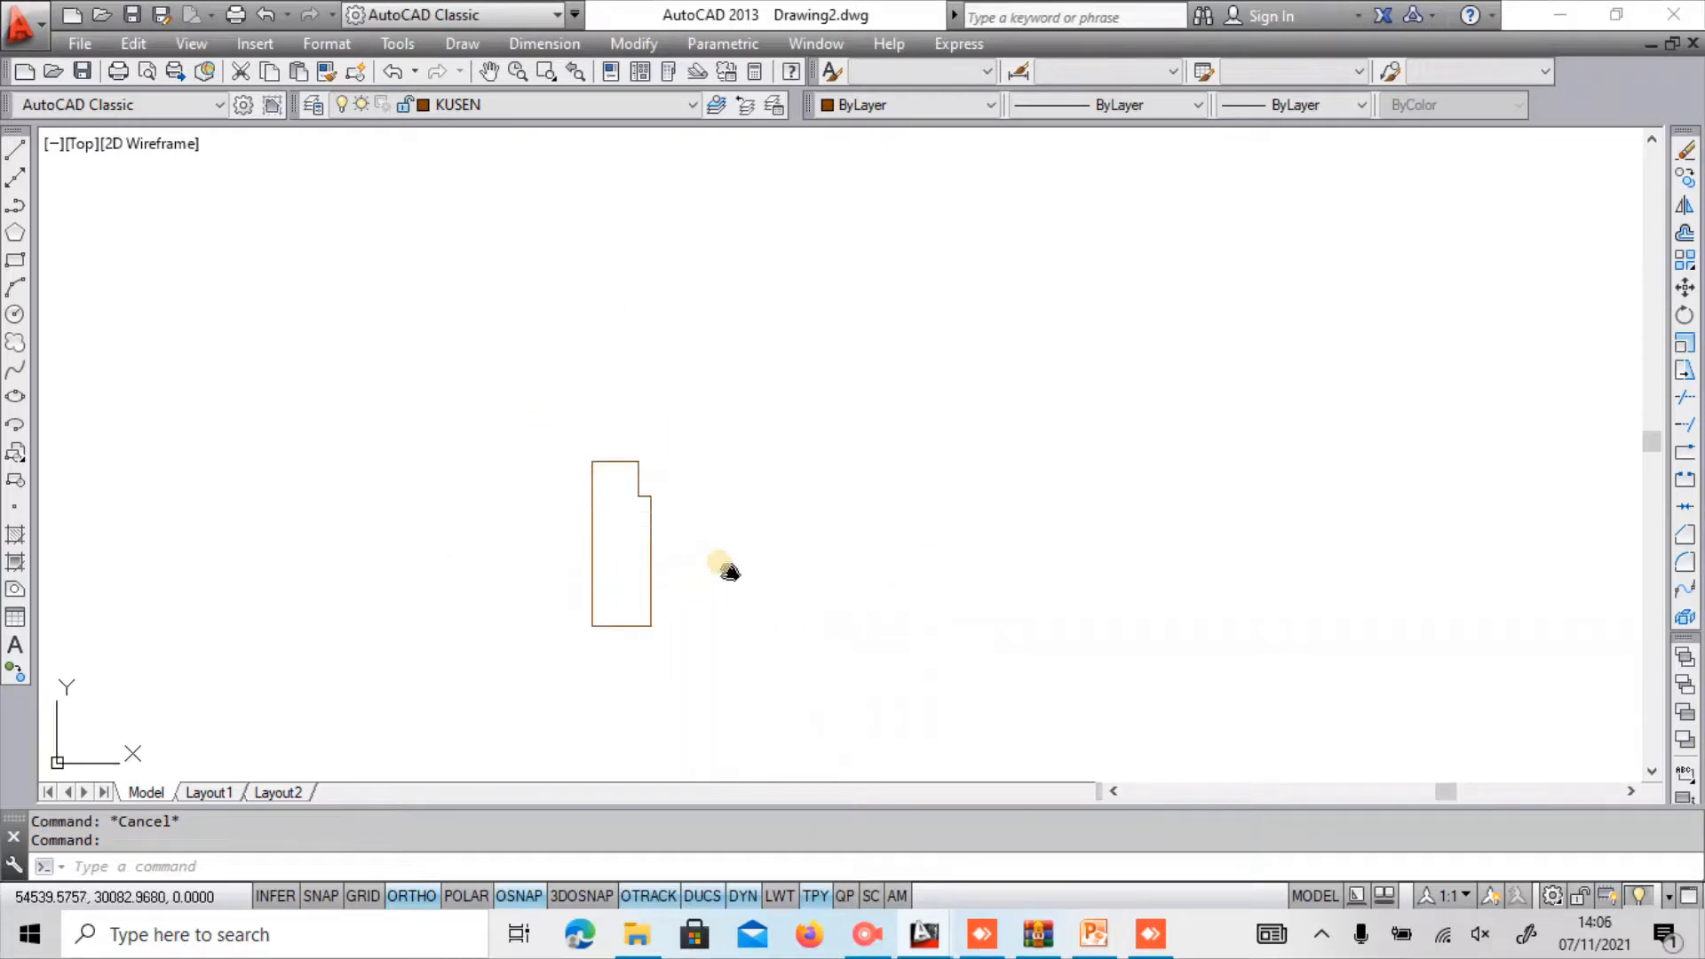
left_click(521, 400)
left_click(639, 495)
scroll(593, 497, "up", 1)
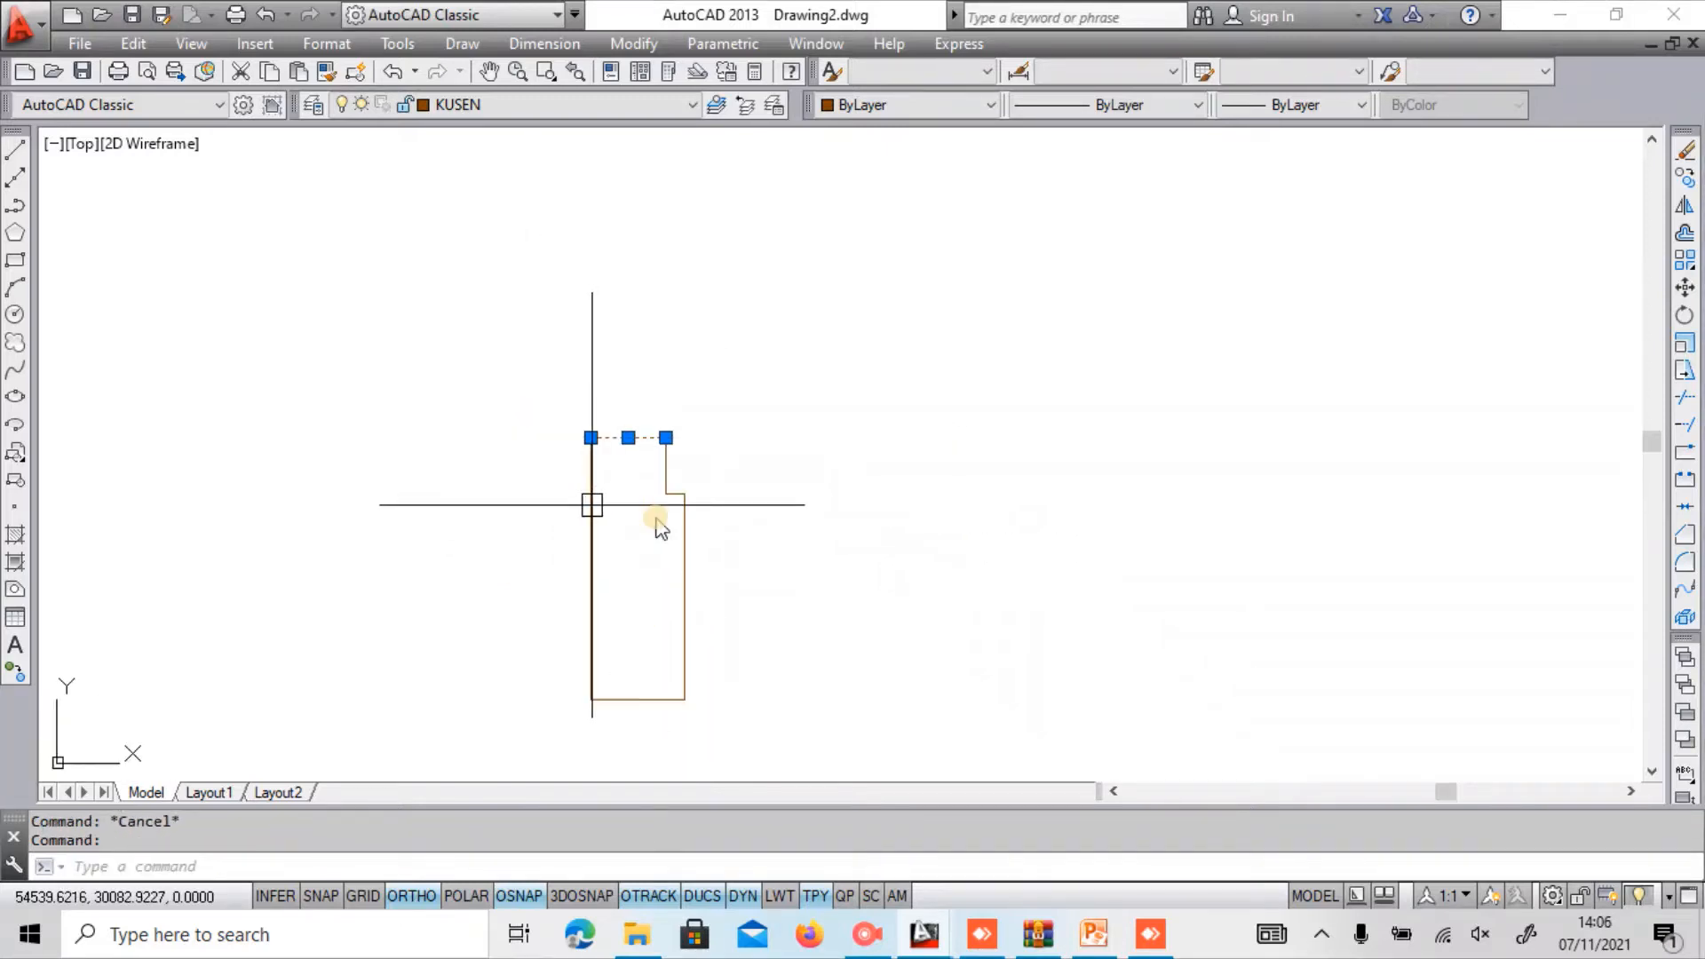
key("Escape")
left_click(592, 520)
key("Escape")
middle_click_drag(860, 518, 840, 453)
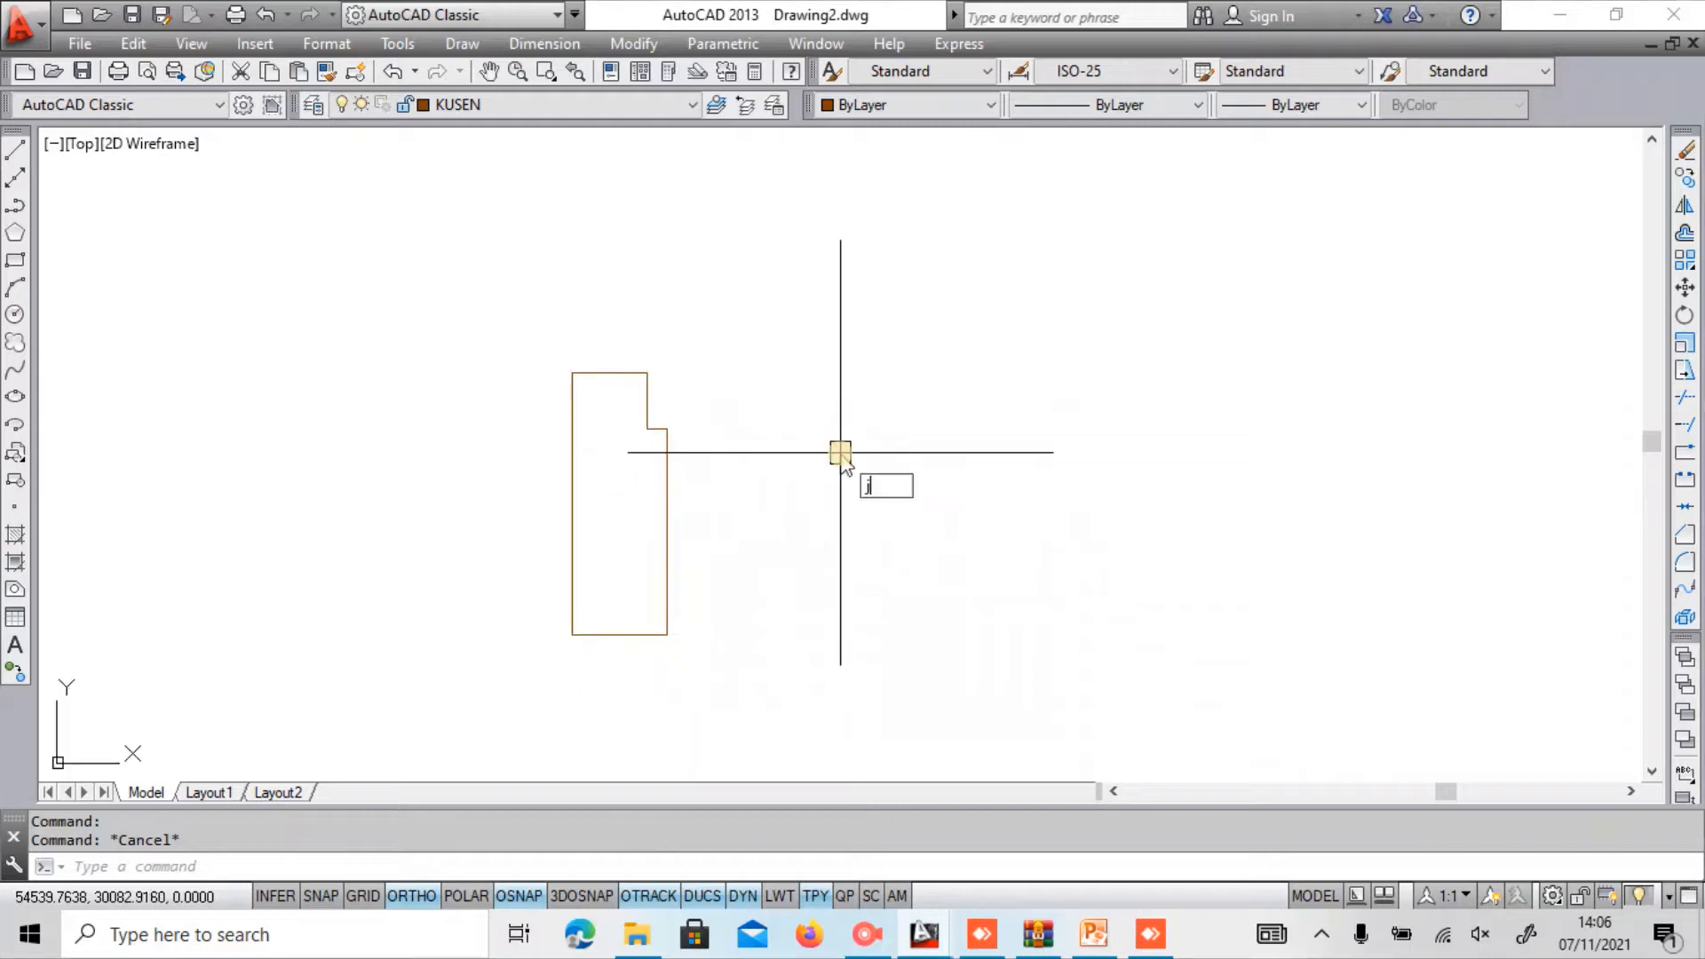
Join all six lines of the frame profile into one polyline and check it as a single object.
type("o")
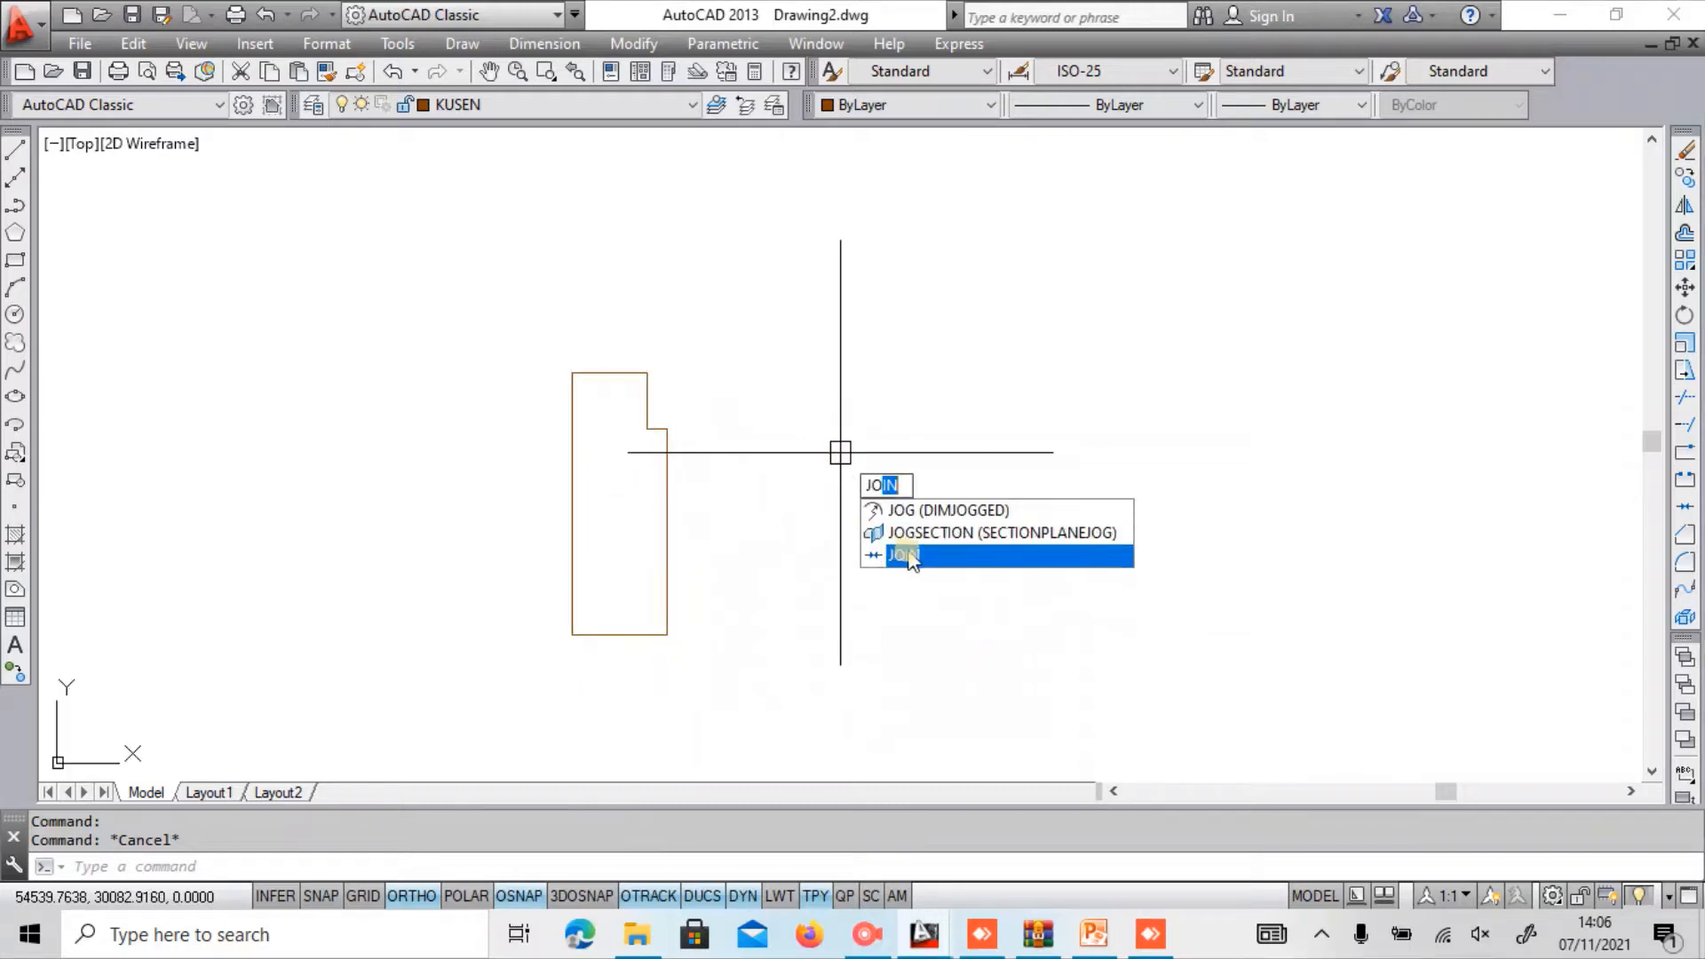
left_click(904, 555)
left_click(457, 314)
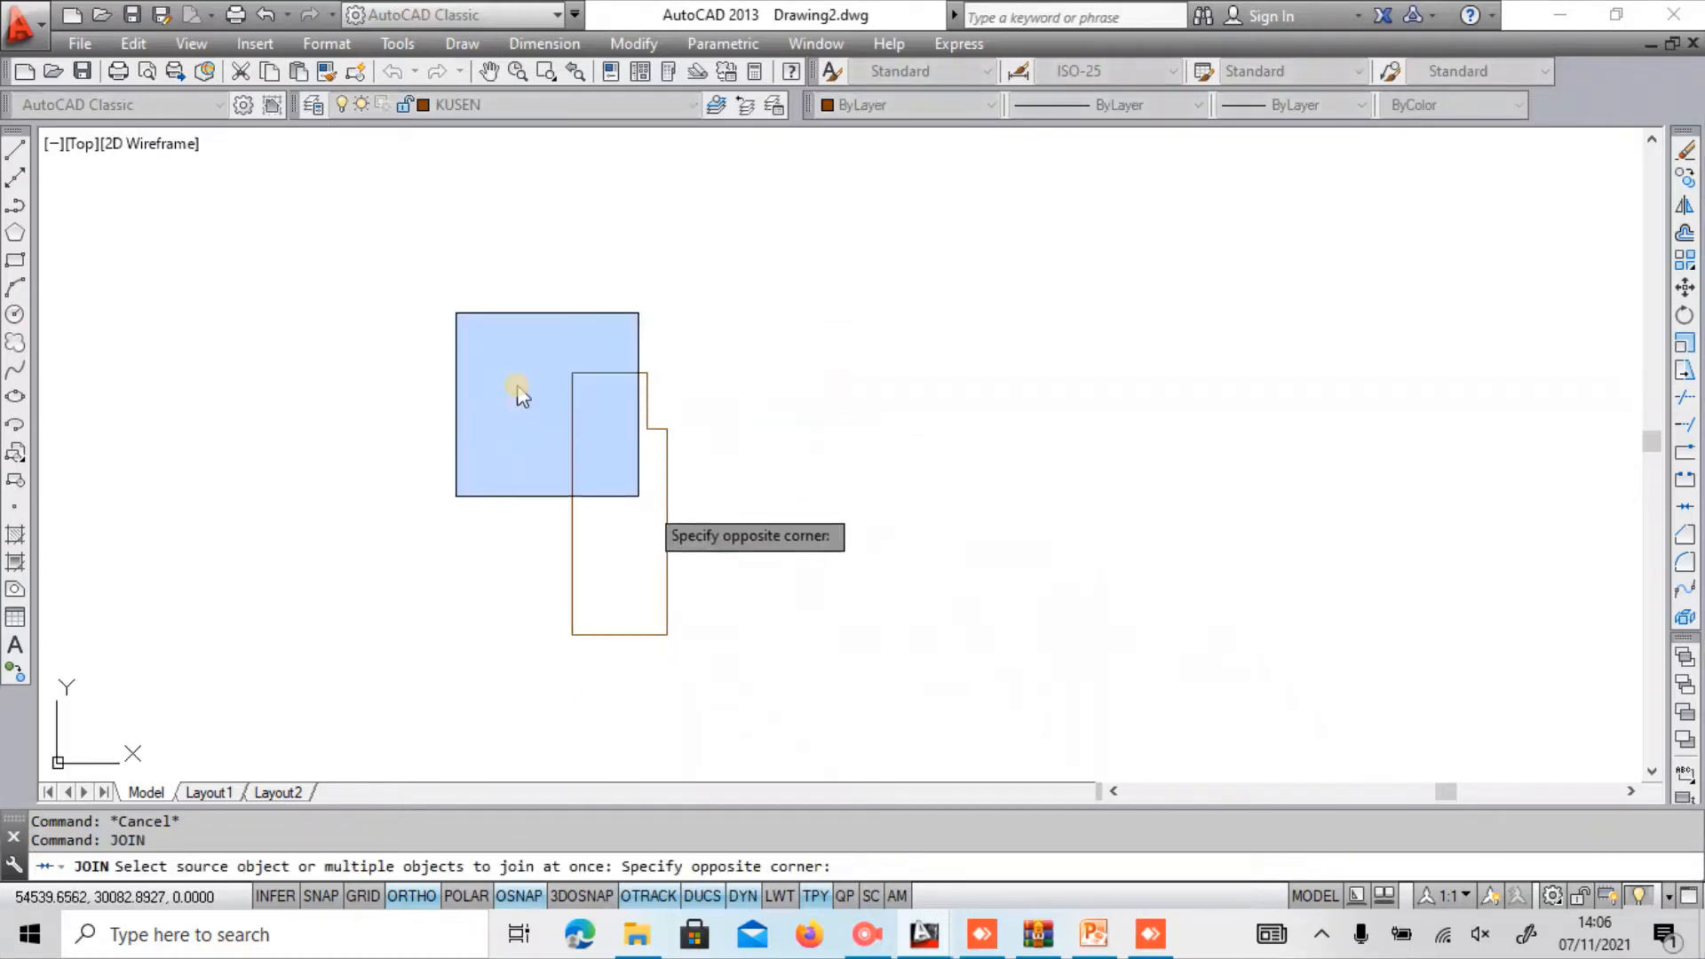
left_click(842, 697)
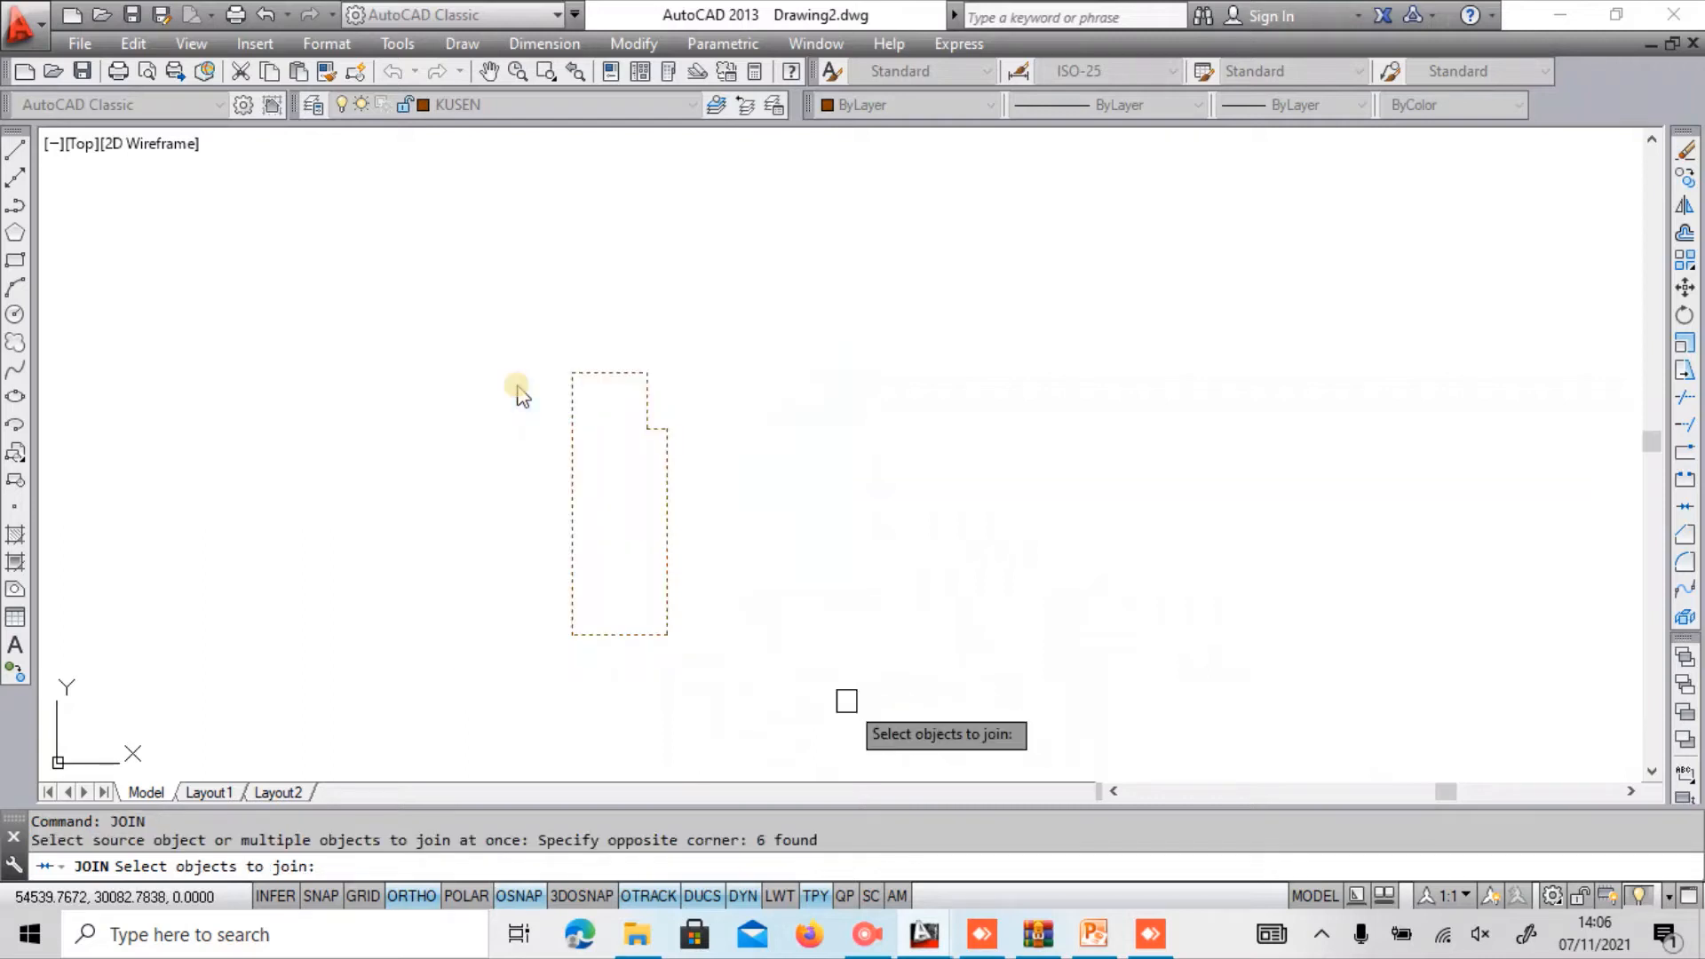
key("Return")
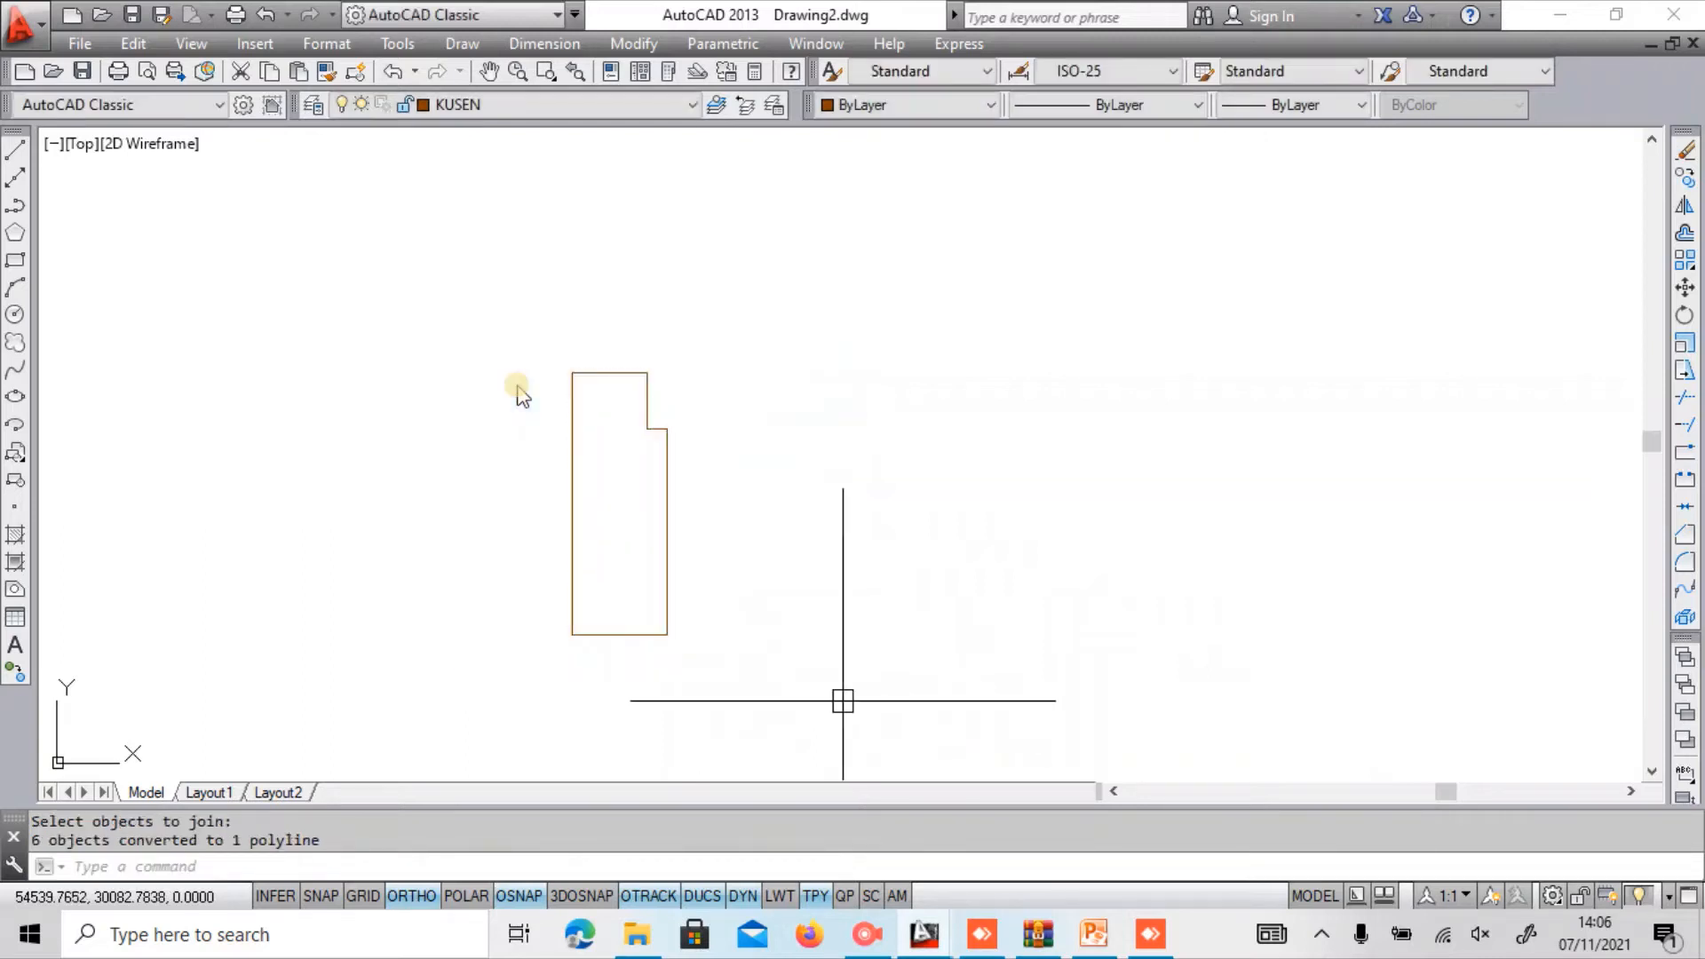
left_click(667, 529)
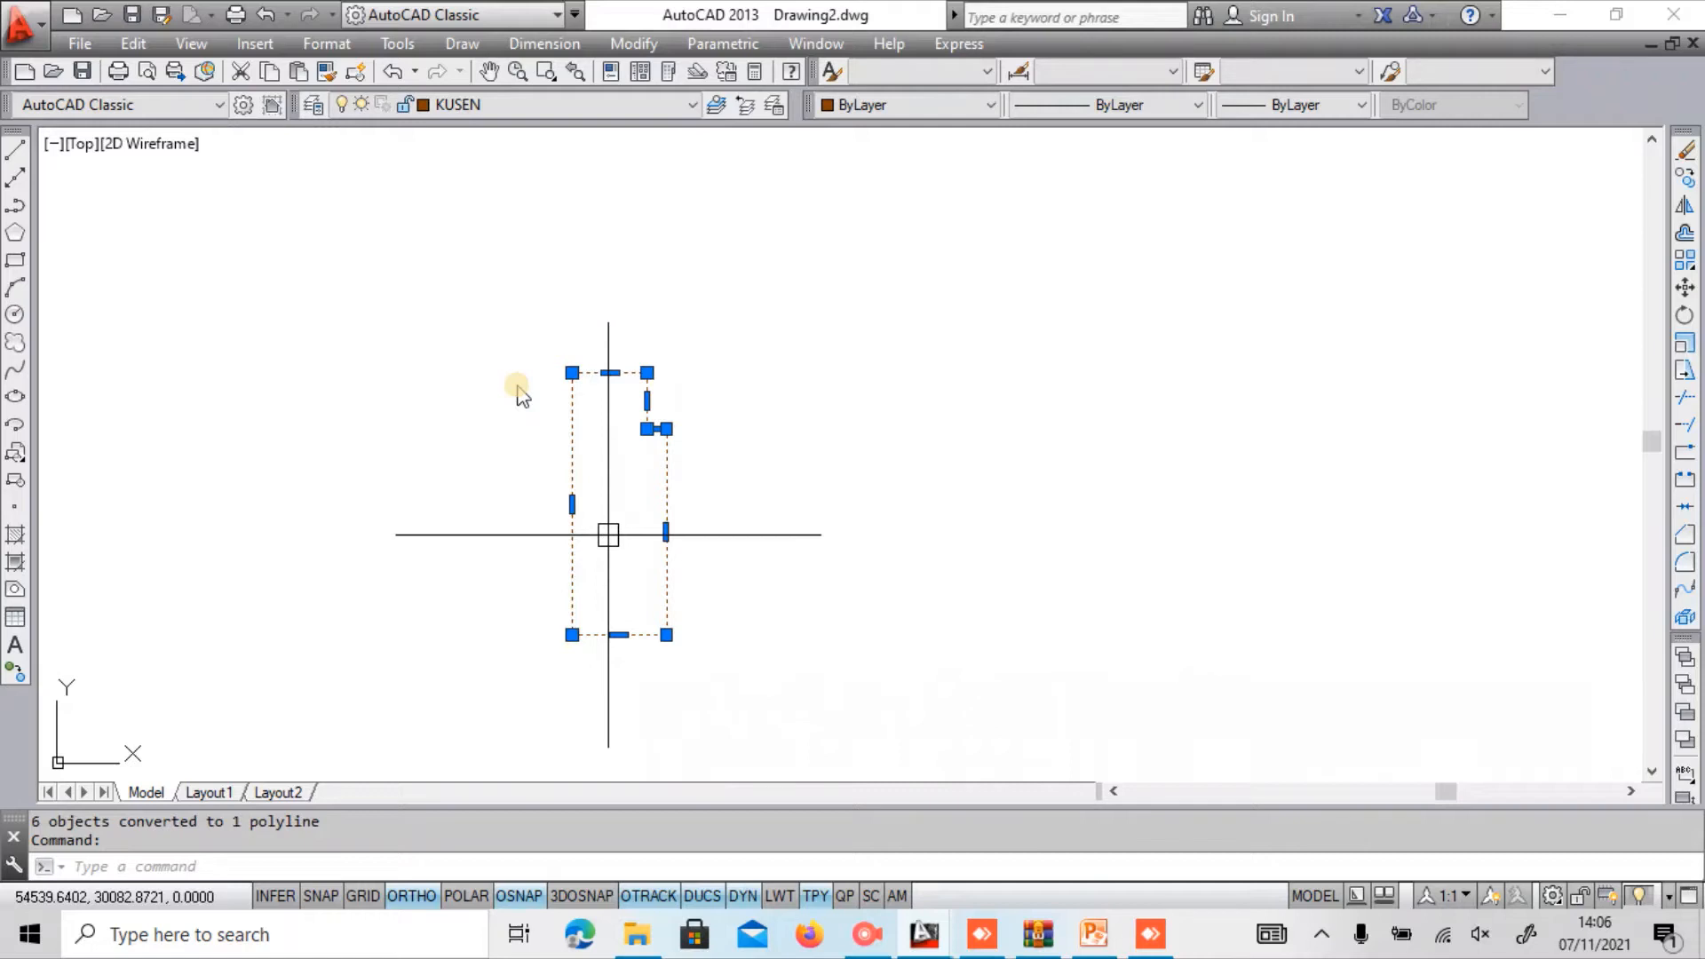
key("Escape")
scroll(609, 535, "down", 3)
middle_click_drag(749, 480, 552, 559)
scroll(464, 556, "up", 4)
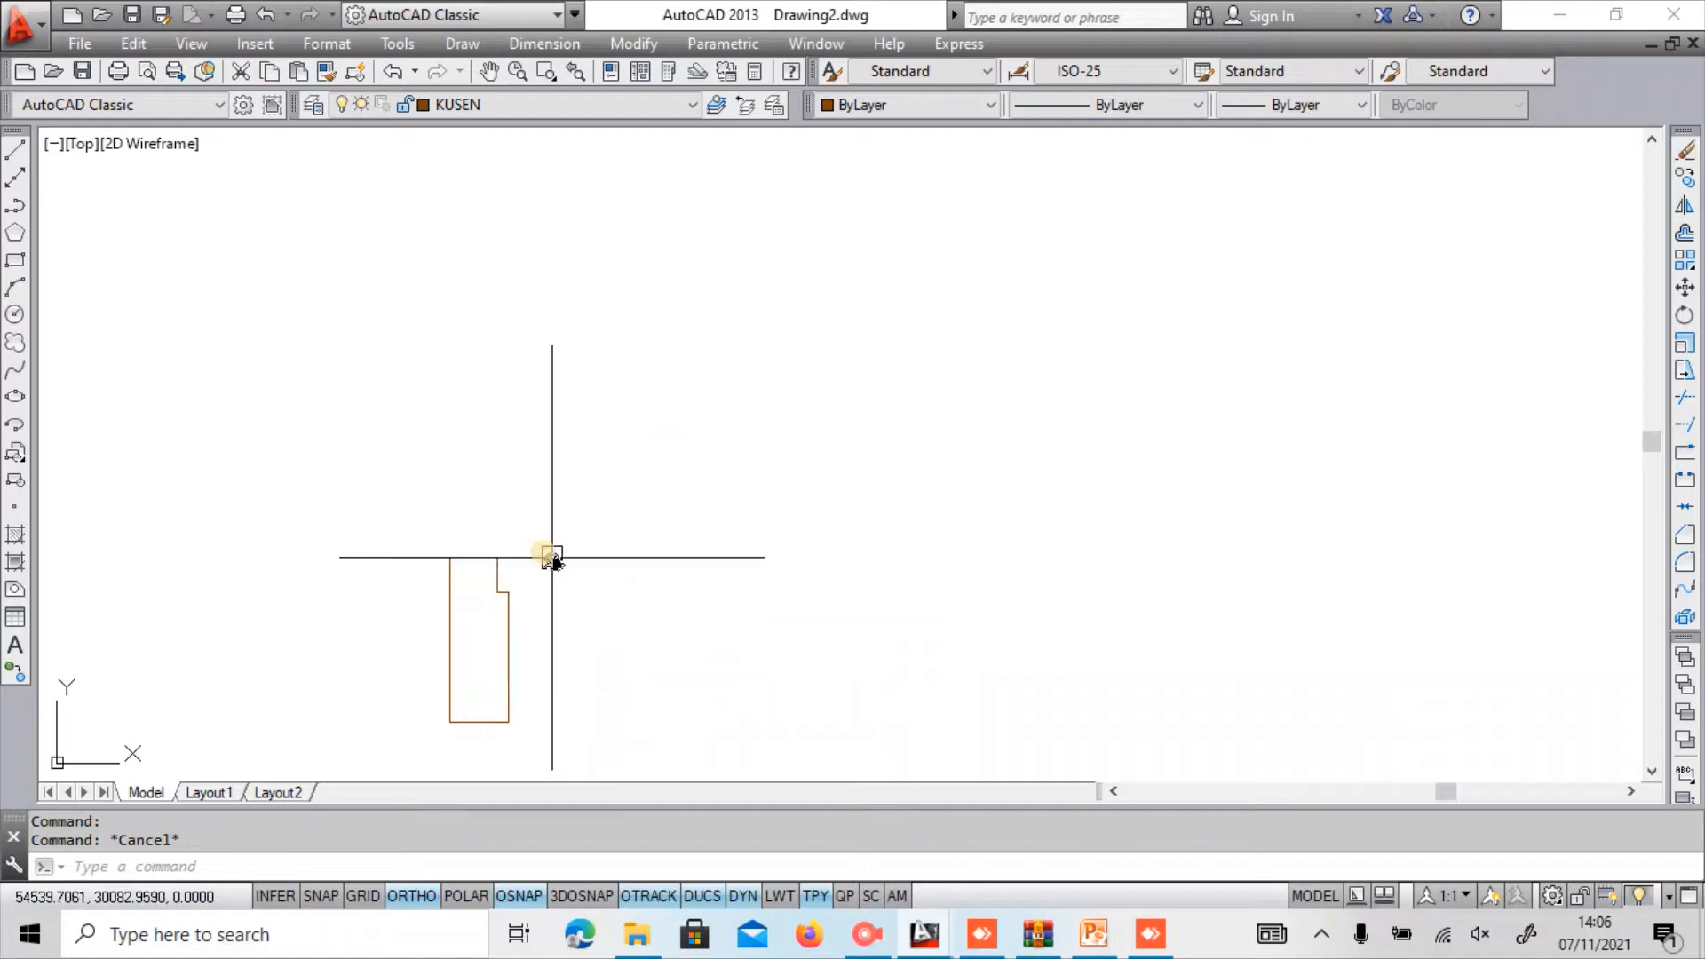
mouse_move(551, 561)
middle_mouse_down()
mouse_move(496, 531)
mouse_move(587, 518)
middle_mouse_up()
left_click(355, 499)
left_click(496, 700)
key("Escape")
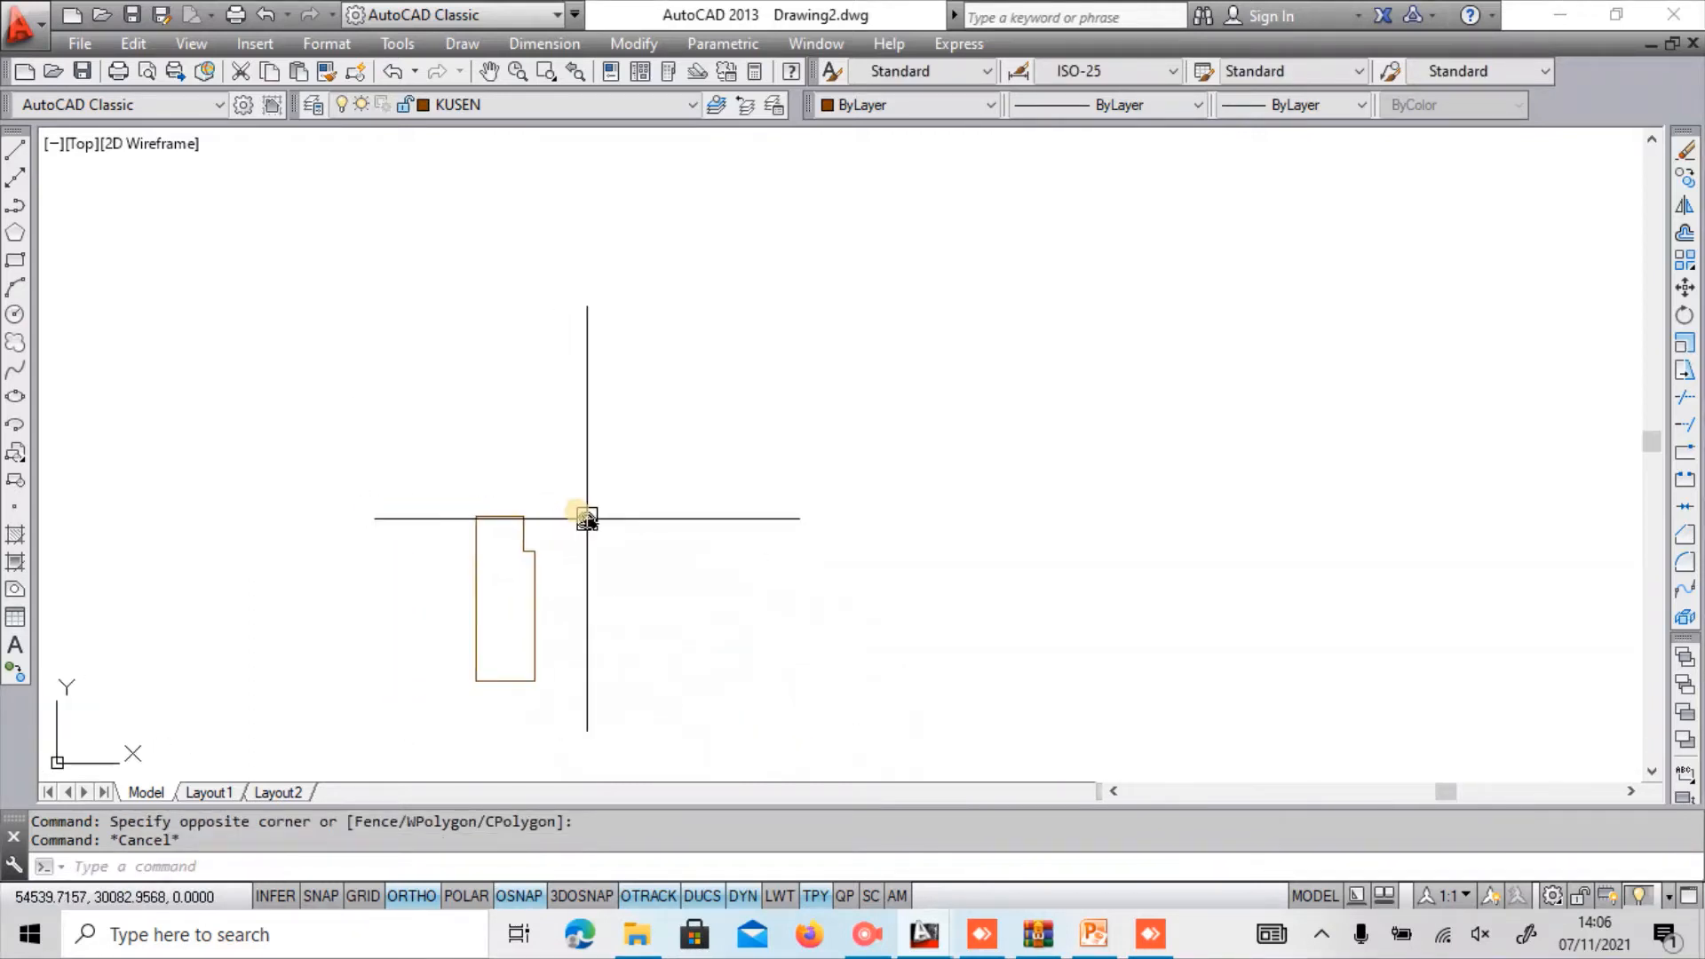
Draw a door leaf rectangle 0.03 wide and 0.6 high upward from the top right corner of the frame profile.
type("rec")
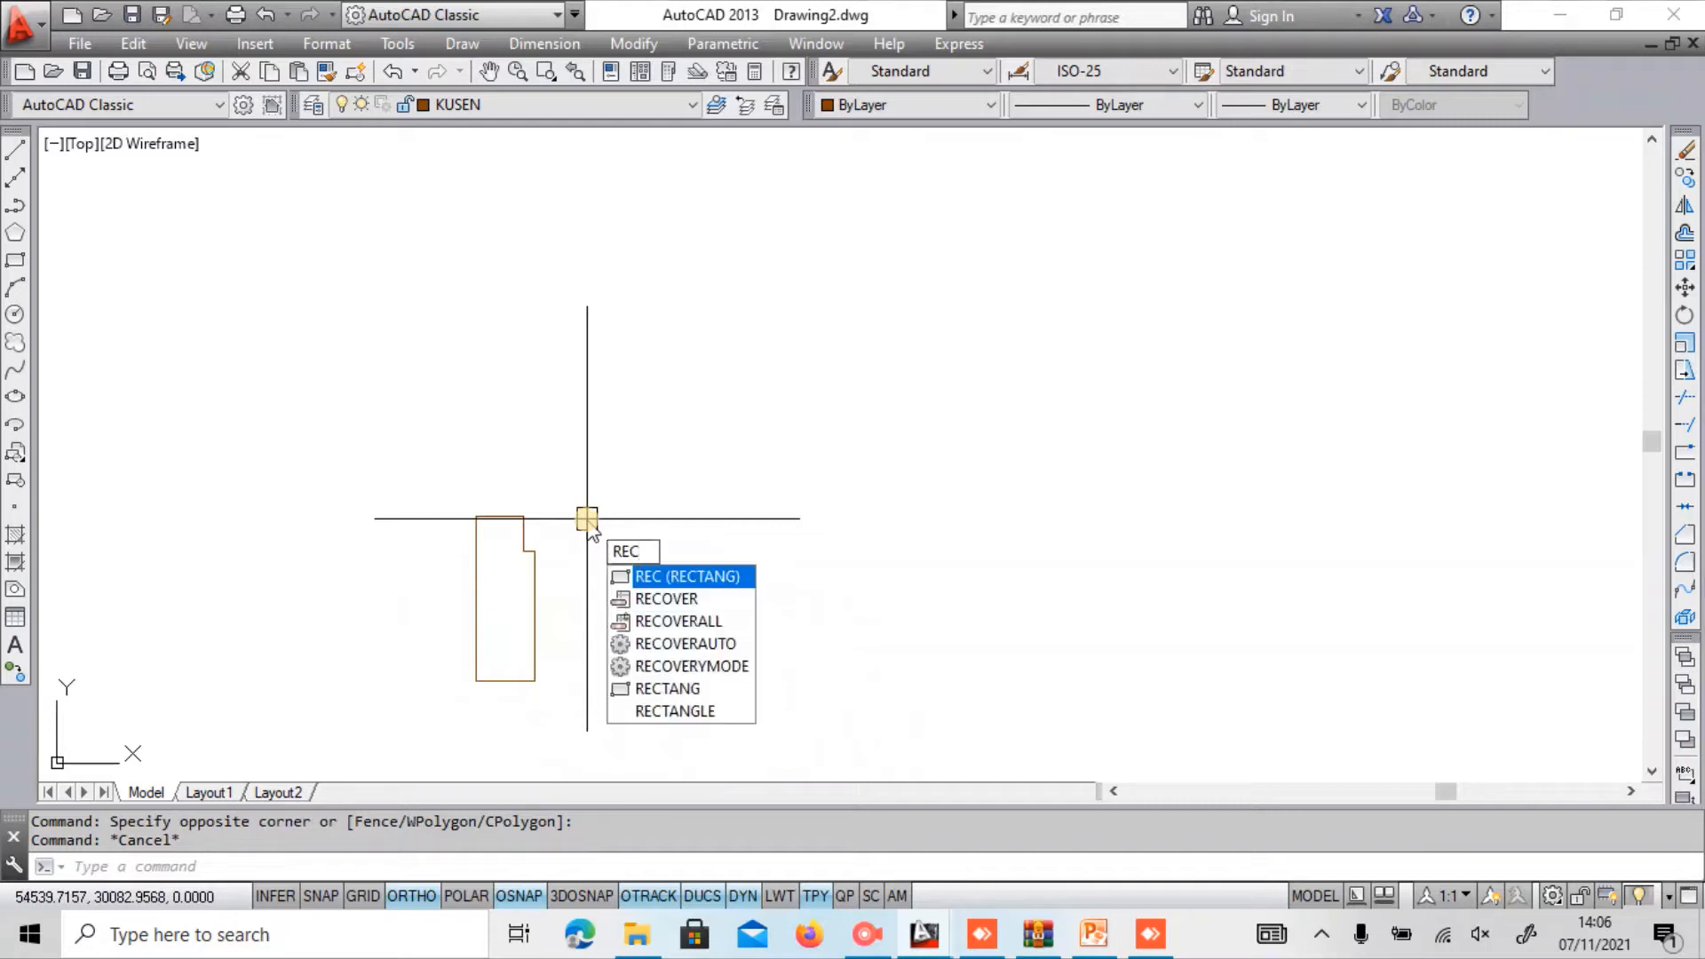
key("Return")
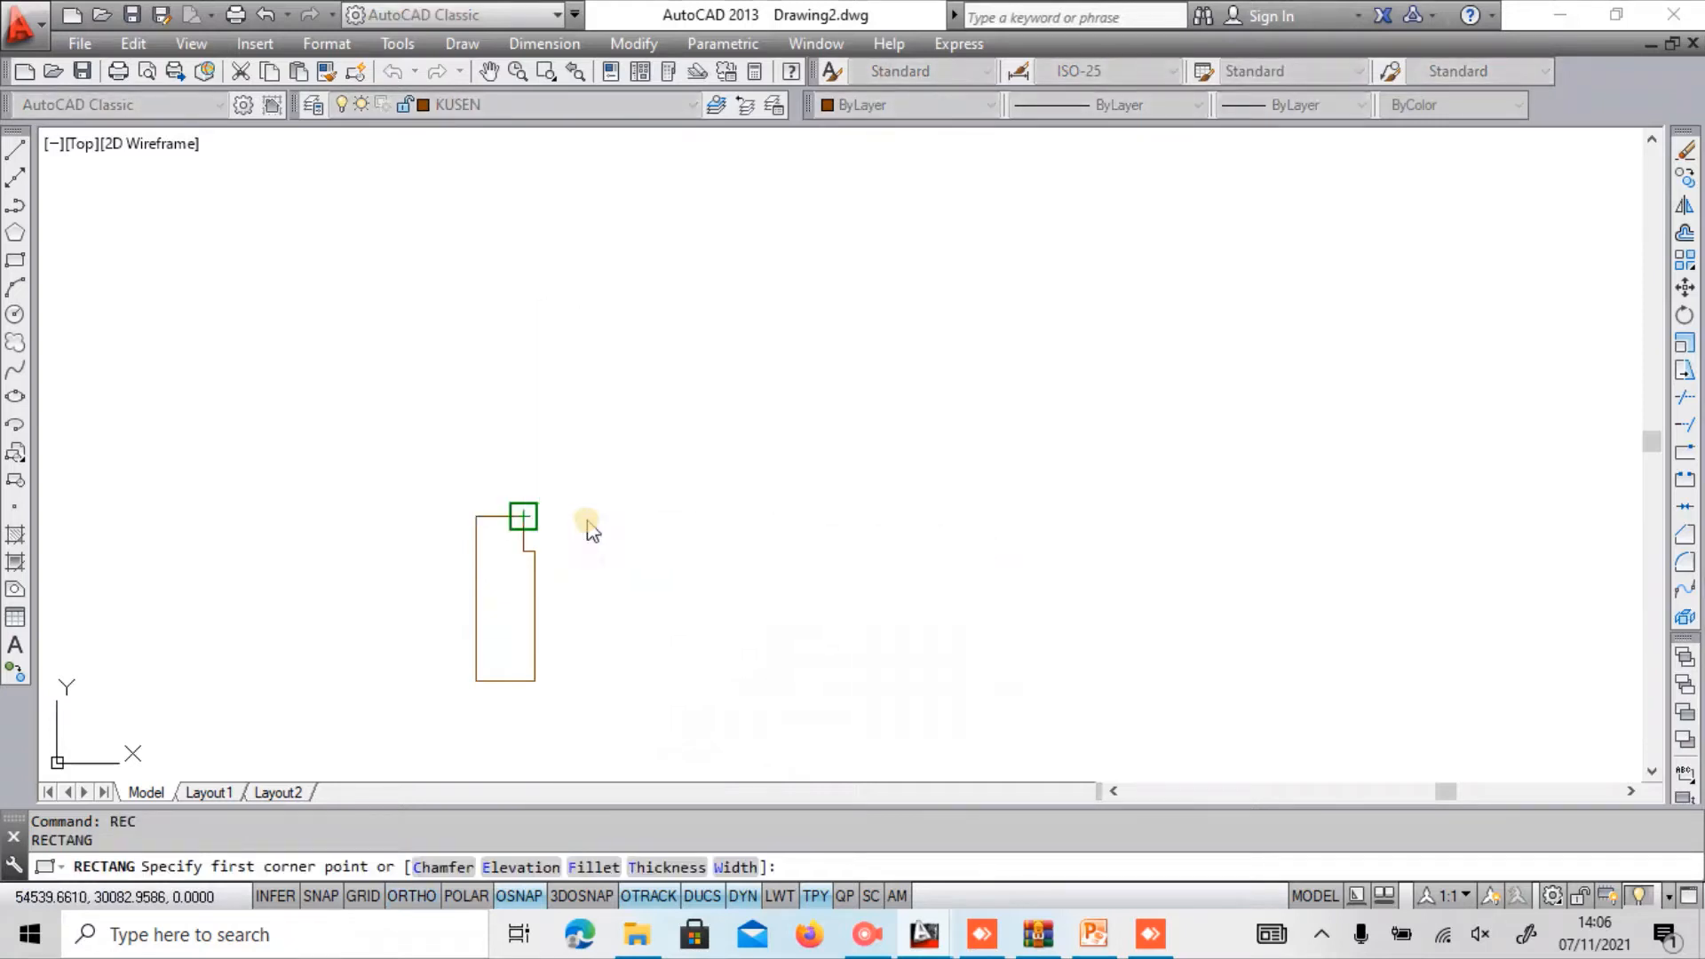
left_click(523, 516)
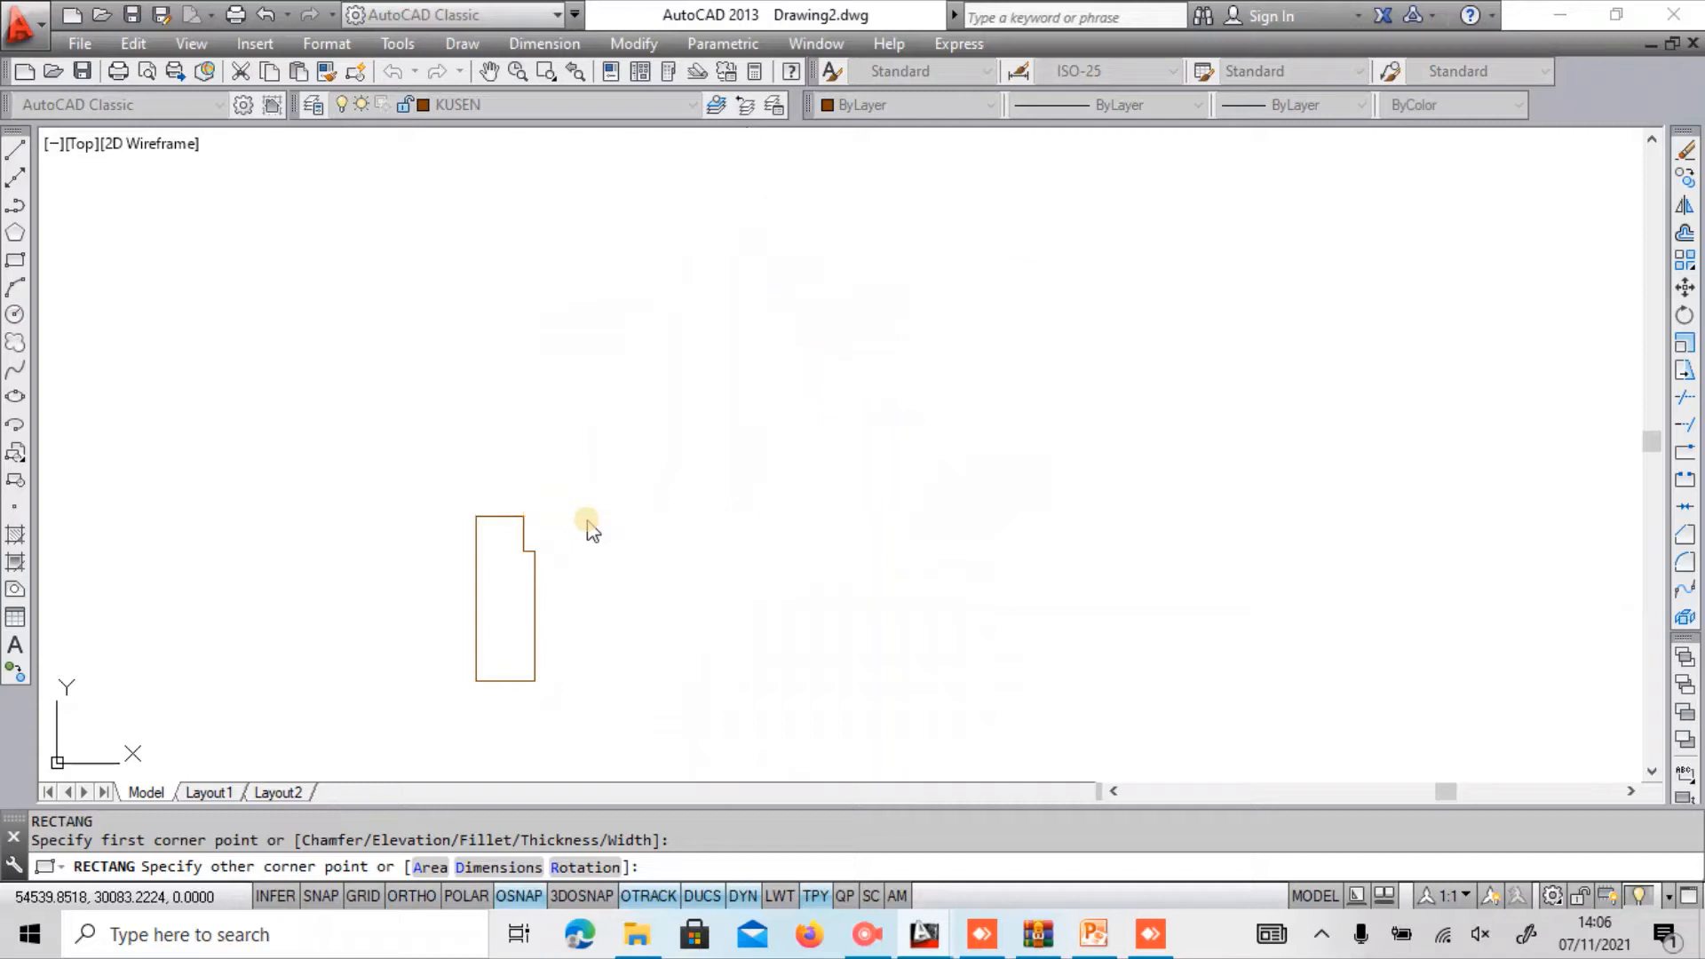
type("@0.03")
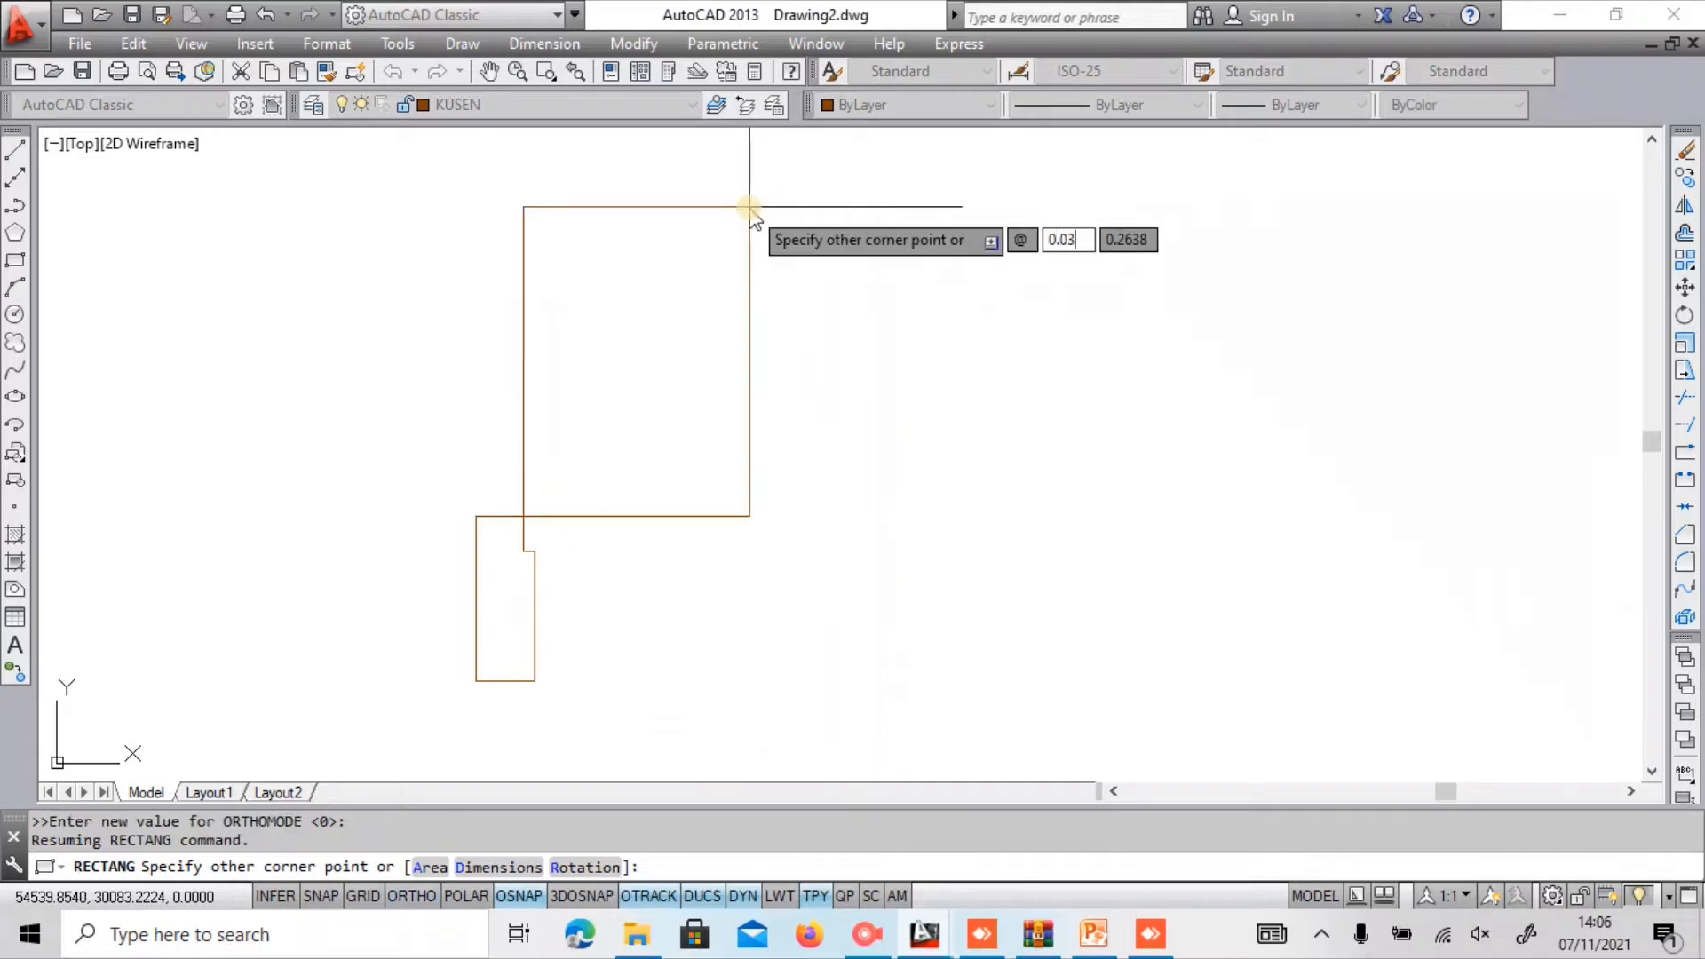
key("Tab")
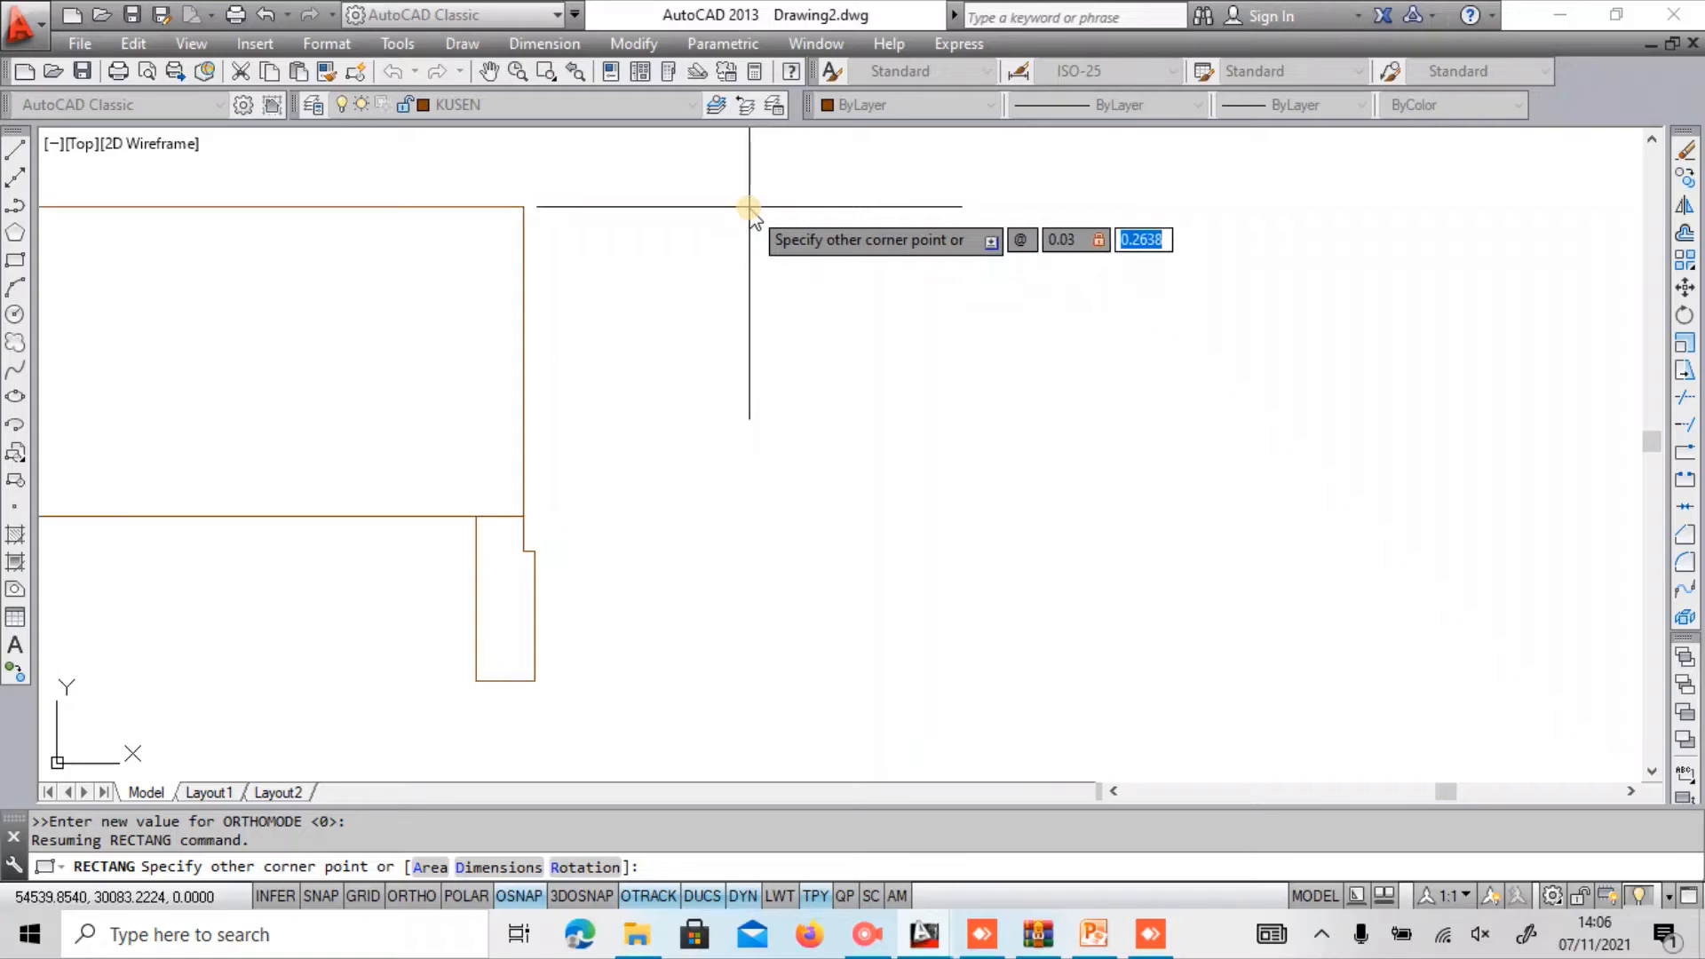
key("Return")
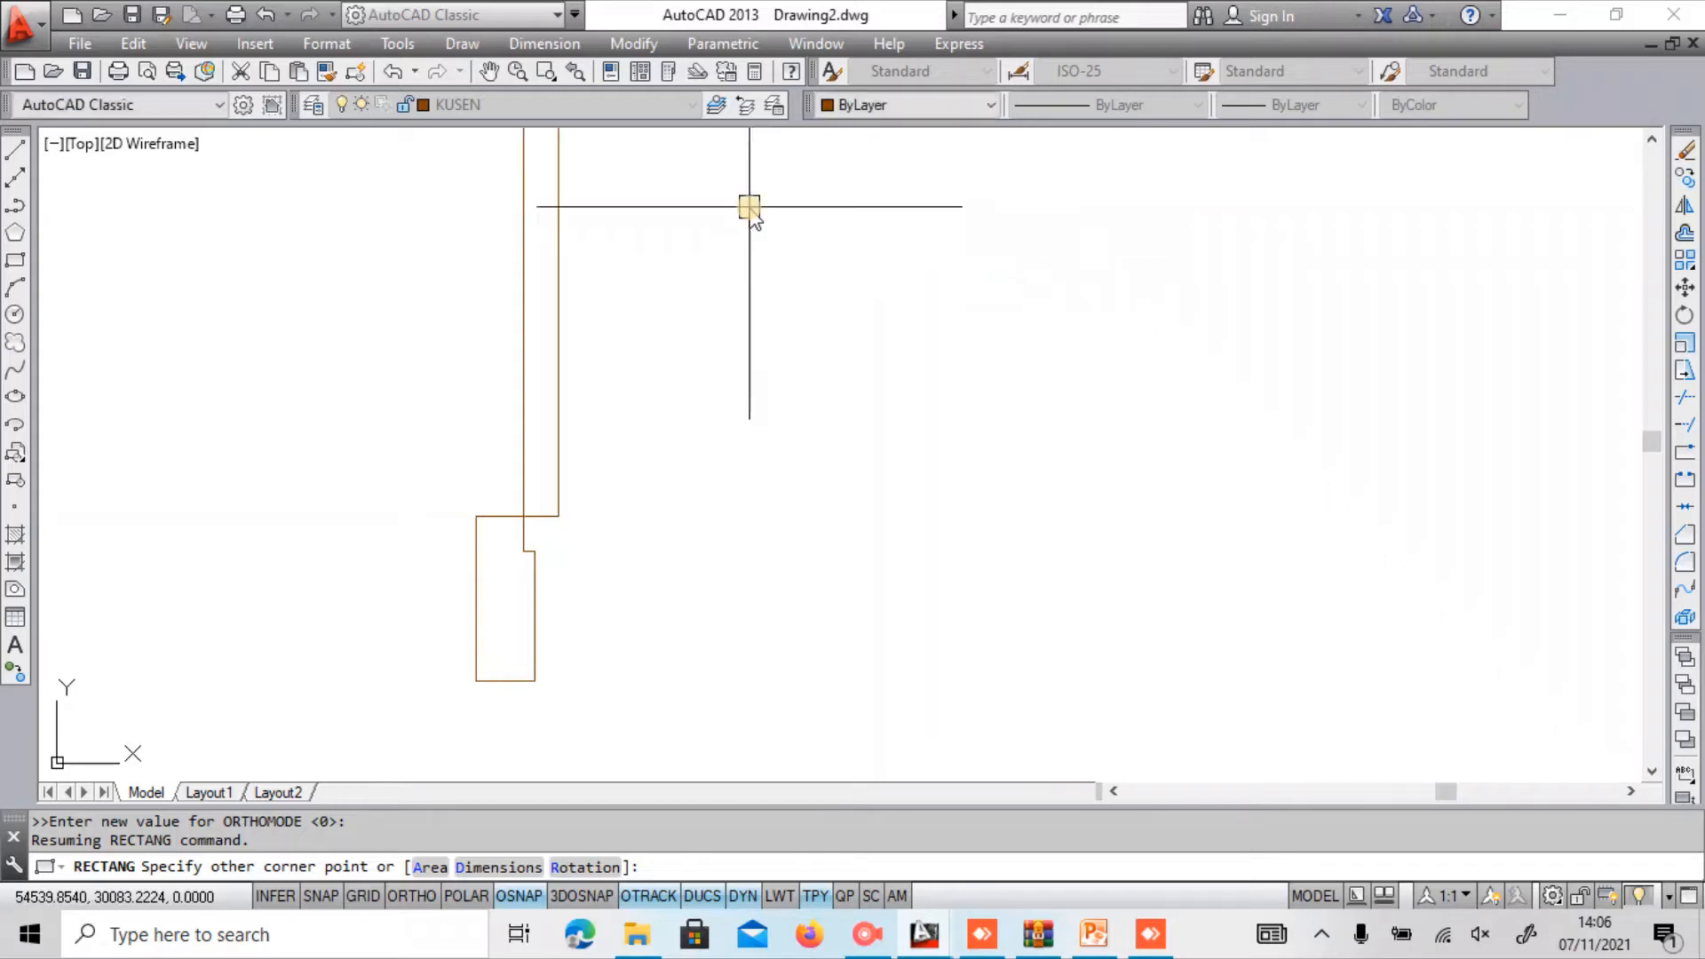
scroll(750, 217, "down", 5)
scroll(639, 463, "up", 4)
middle_click_drag(610, 489, 540, 529)
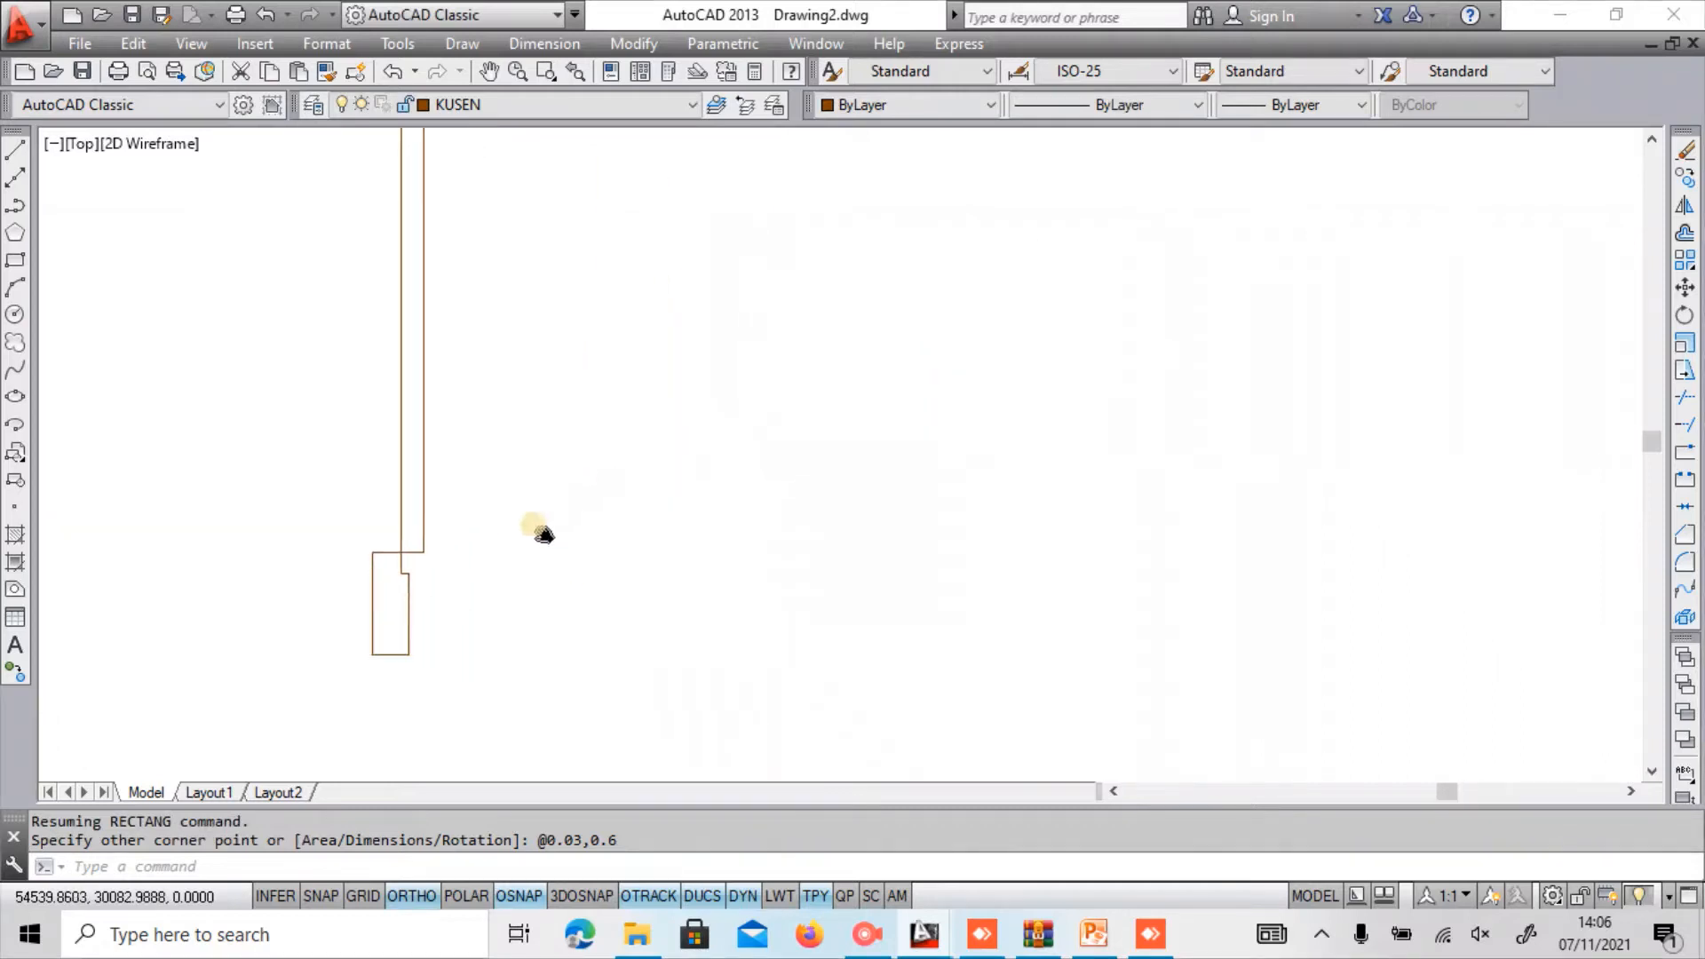
Draw a horizontal line 1.2 long to the right from the door leaf's lower left corner on the frame.
type("l")
key("Return")
scroll(405, 560, "up", 2)
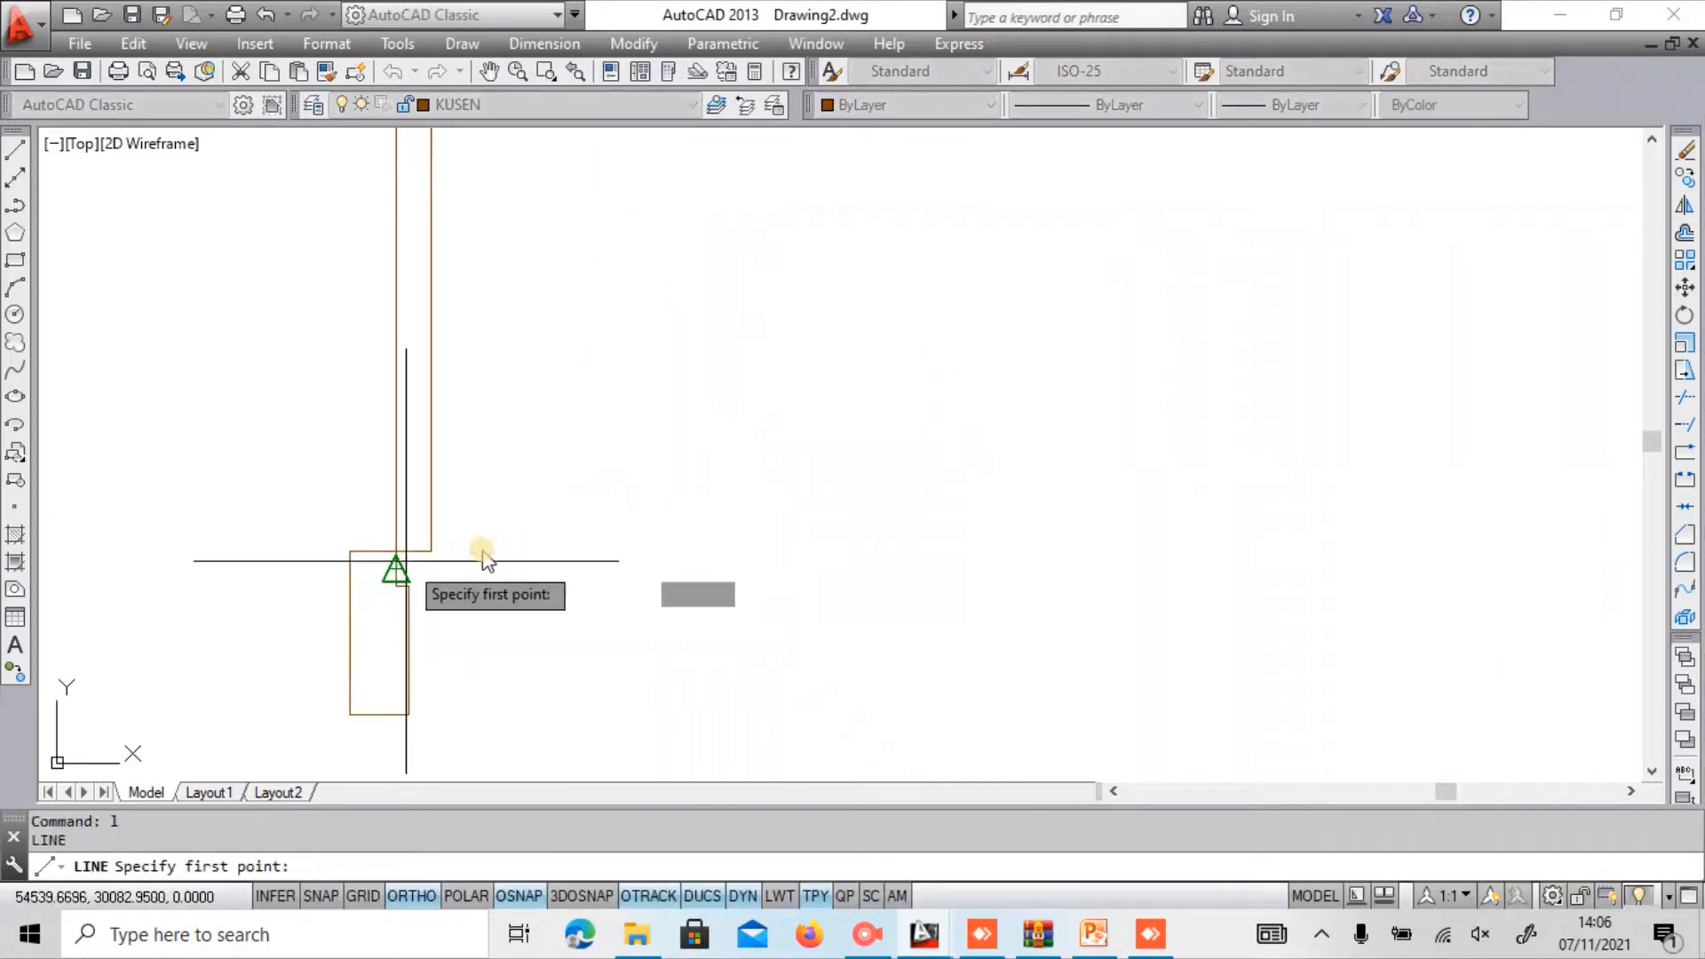
left_click(389, 548)
scroll(432, 540, "down", 2)
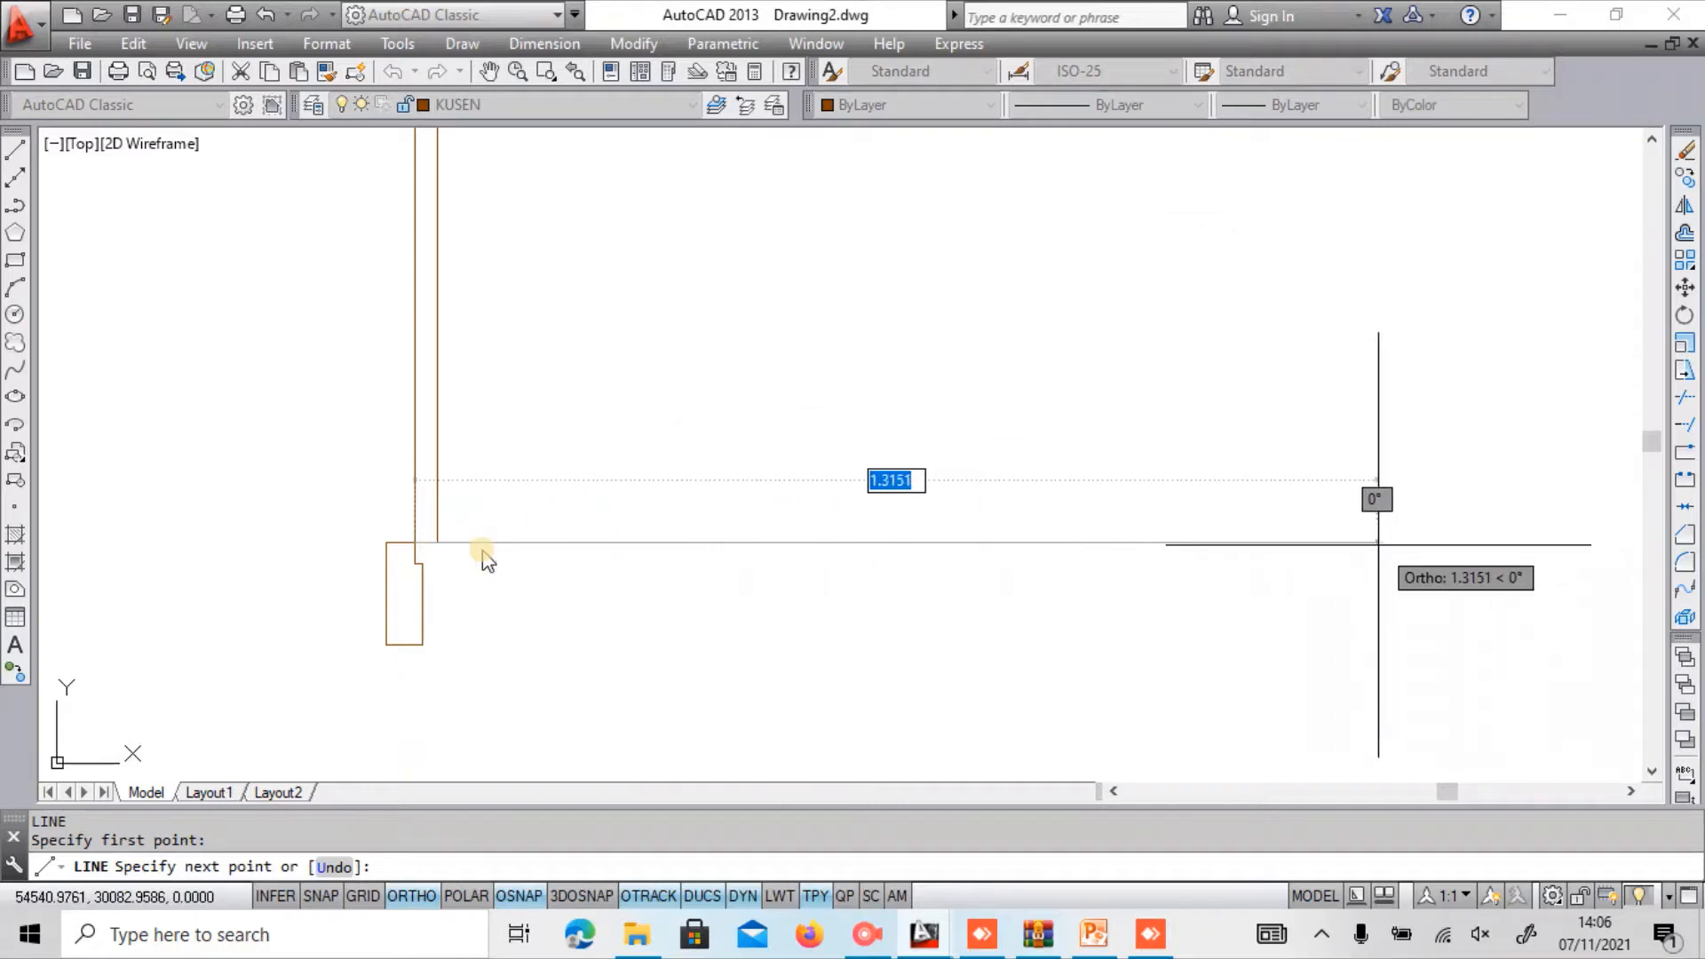
type("1")
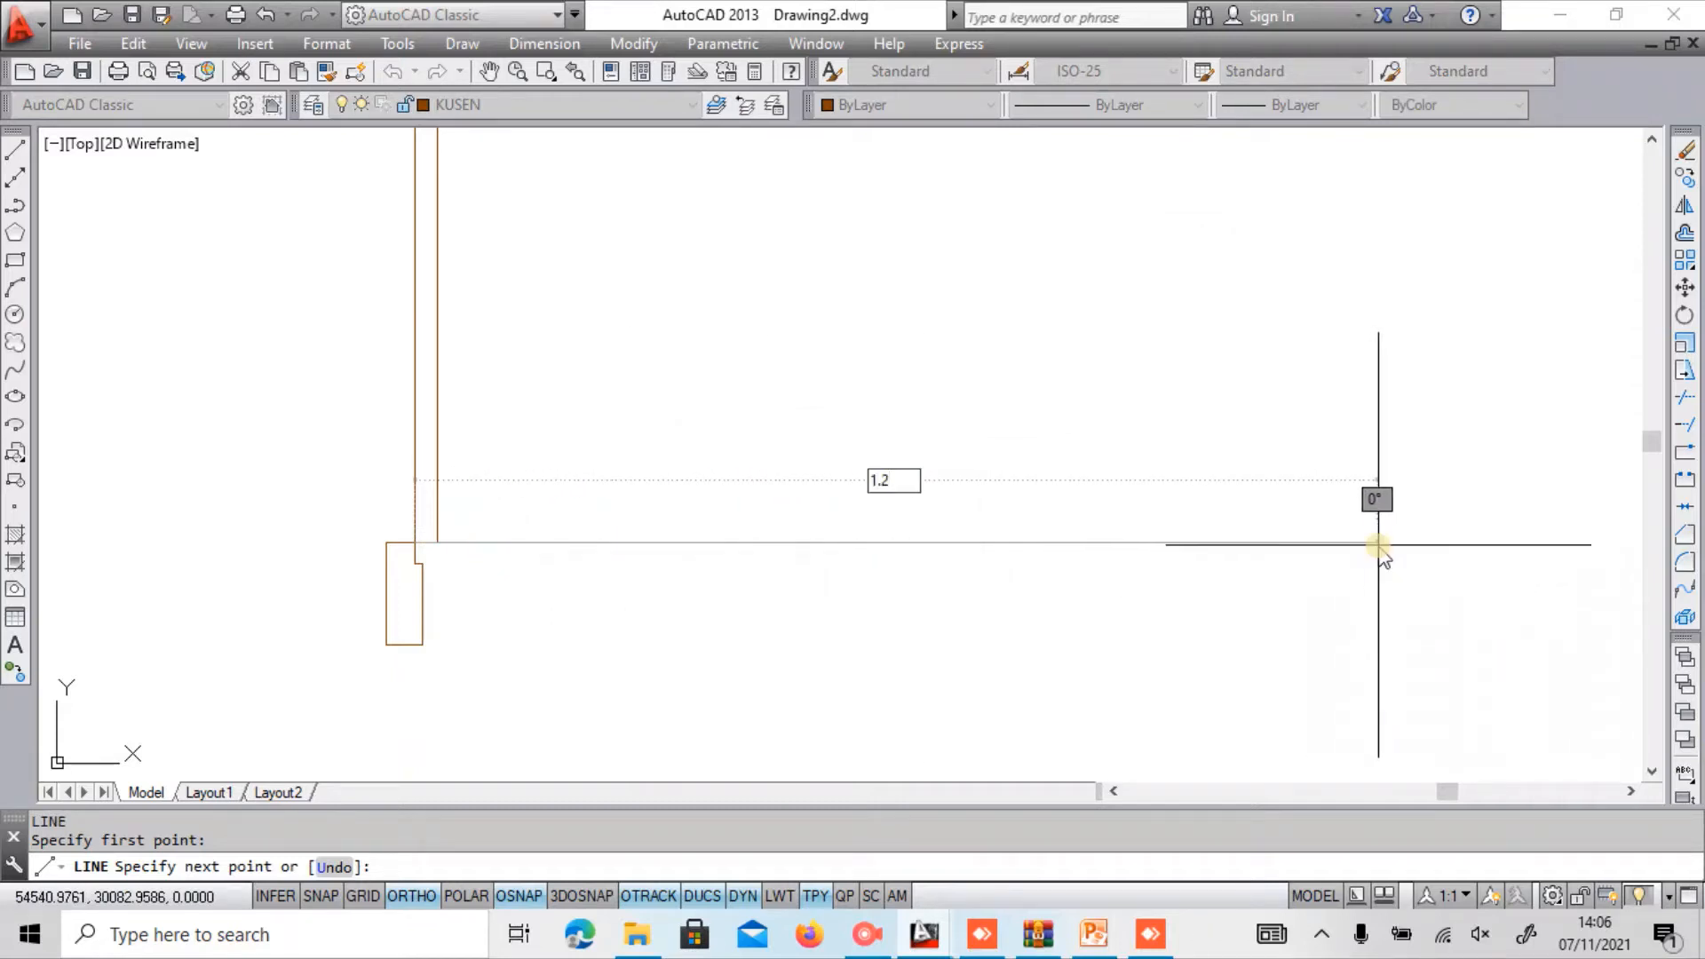
type(".2")
key("Return")
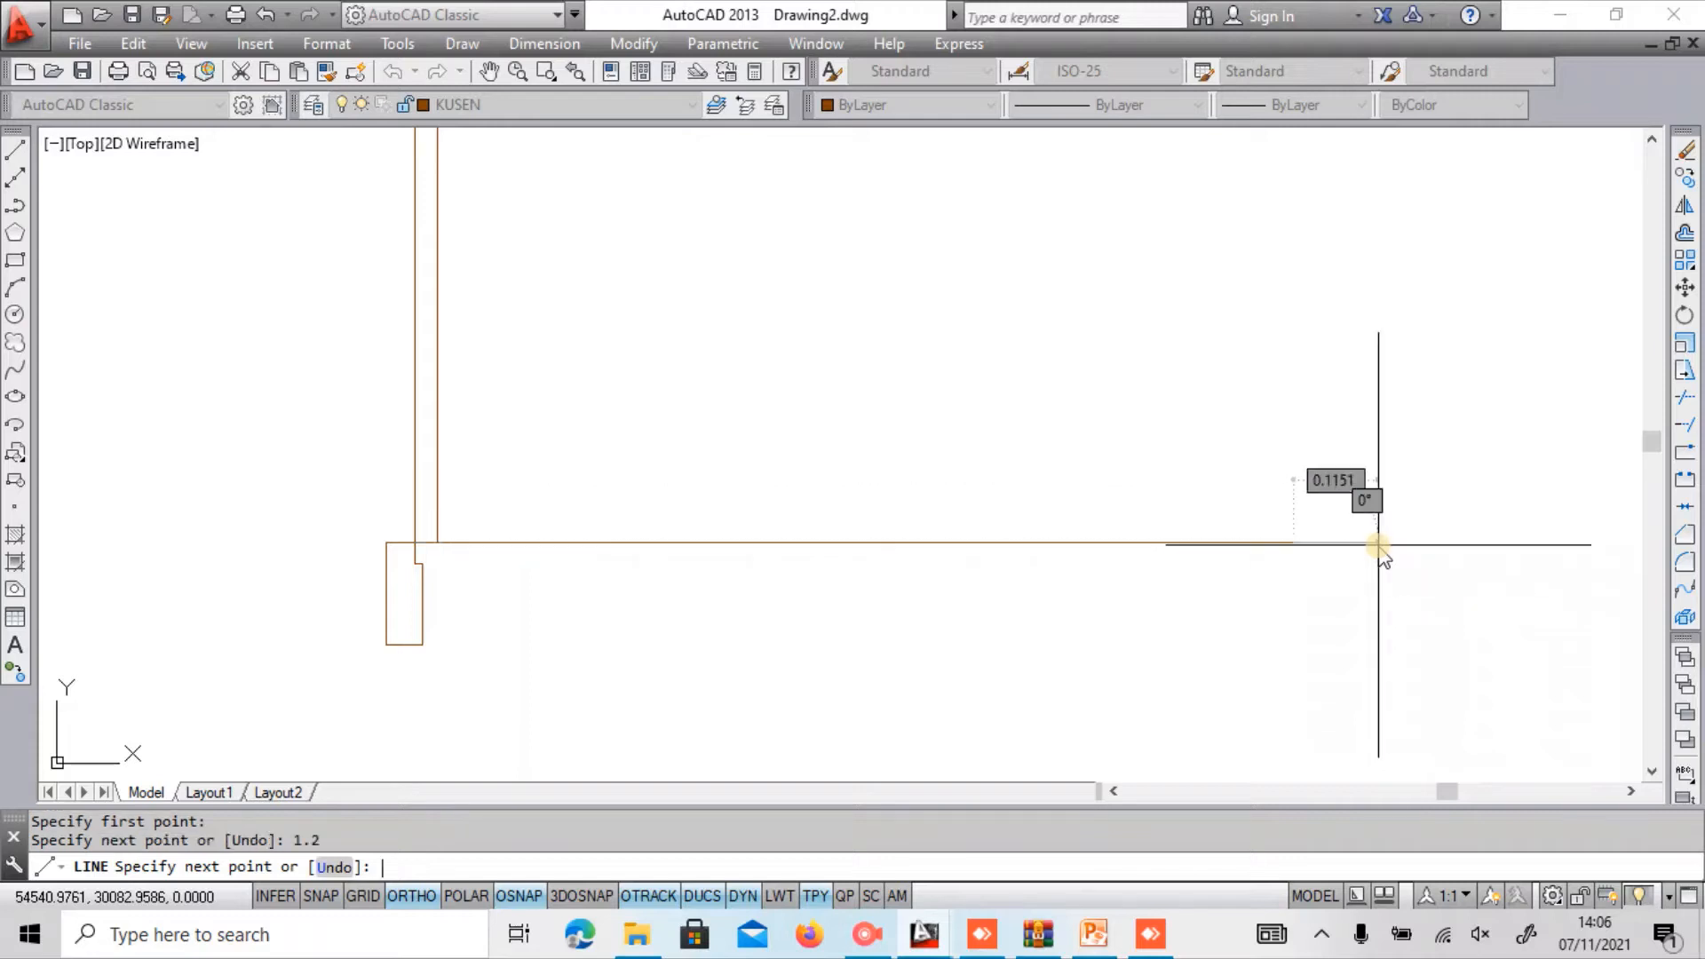
key("Escape")
scroll(1378, 544, "down", 3)
scroll(906, 449, "up", 2)
left_click(851, 302)
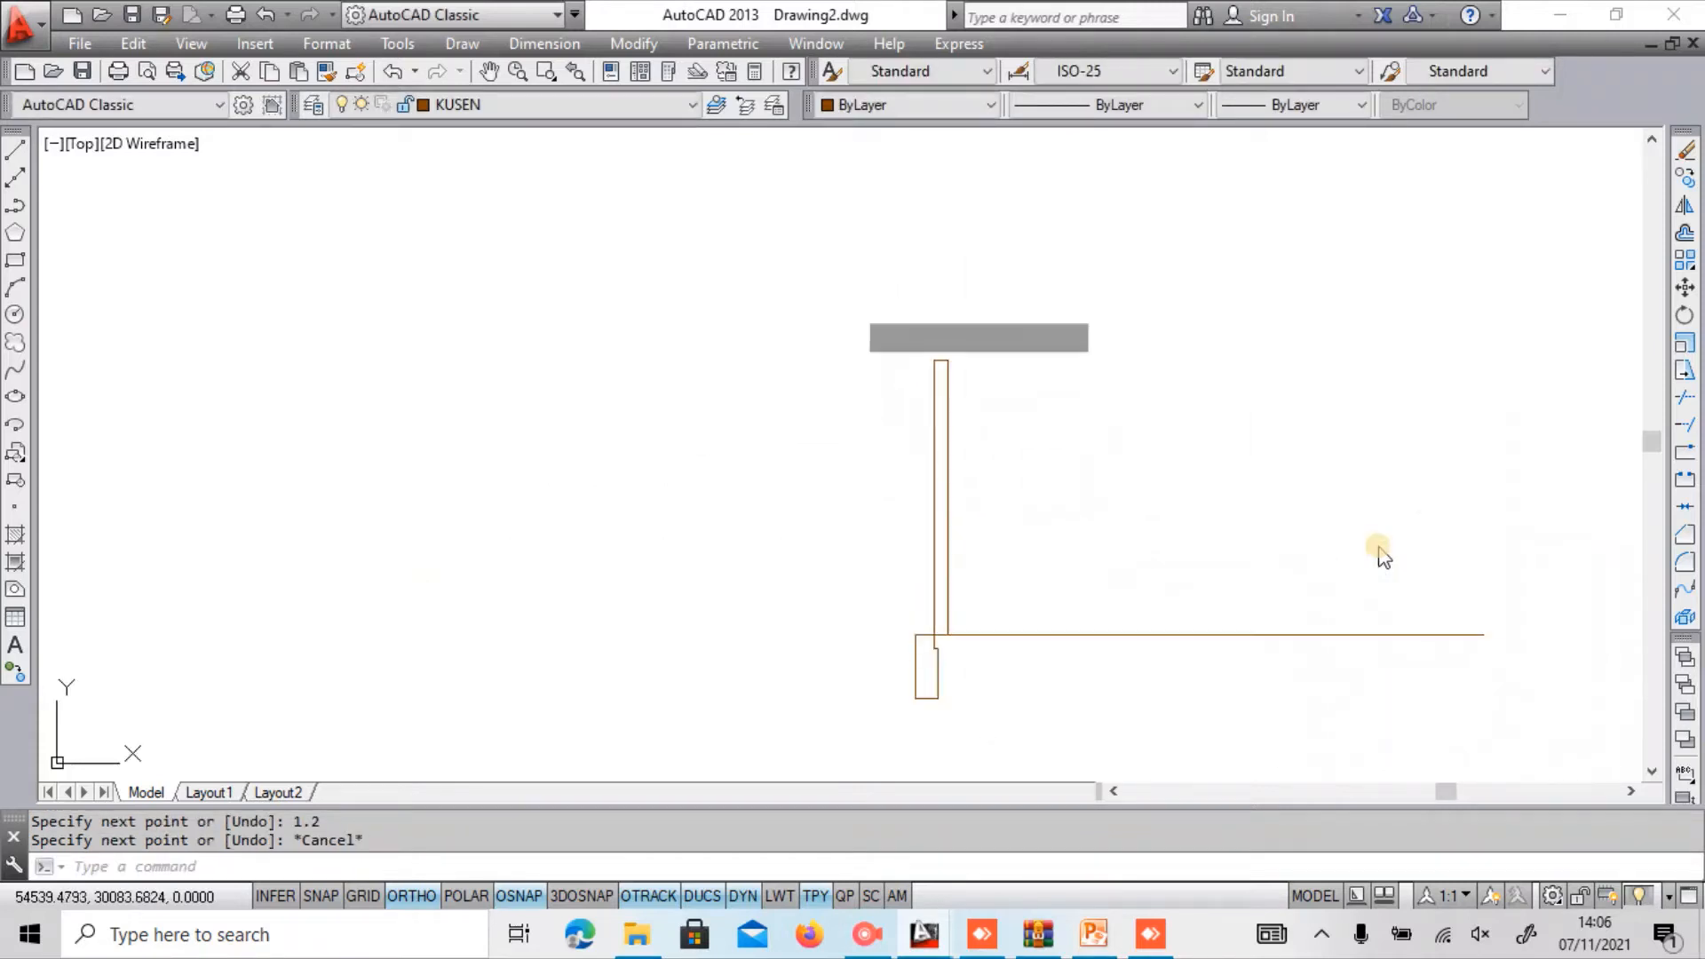
left_click(1105, 751)
middle_click_drag(1209, 712, 827, 634)
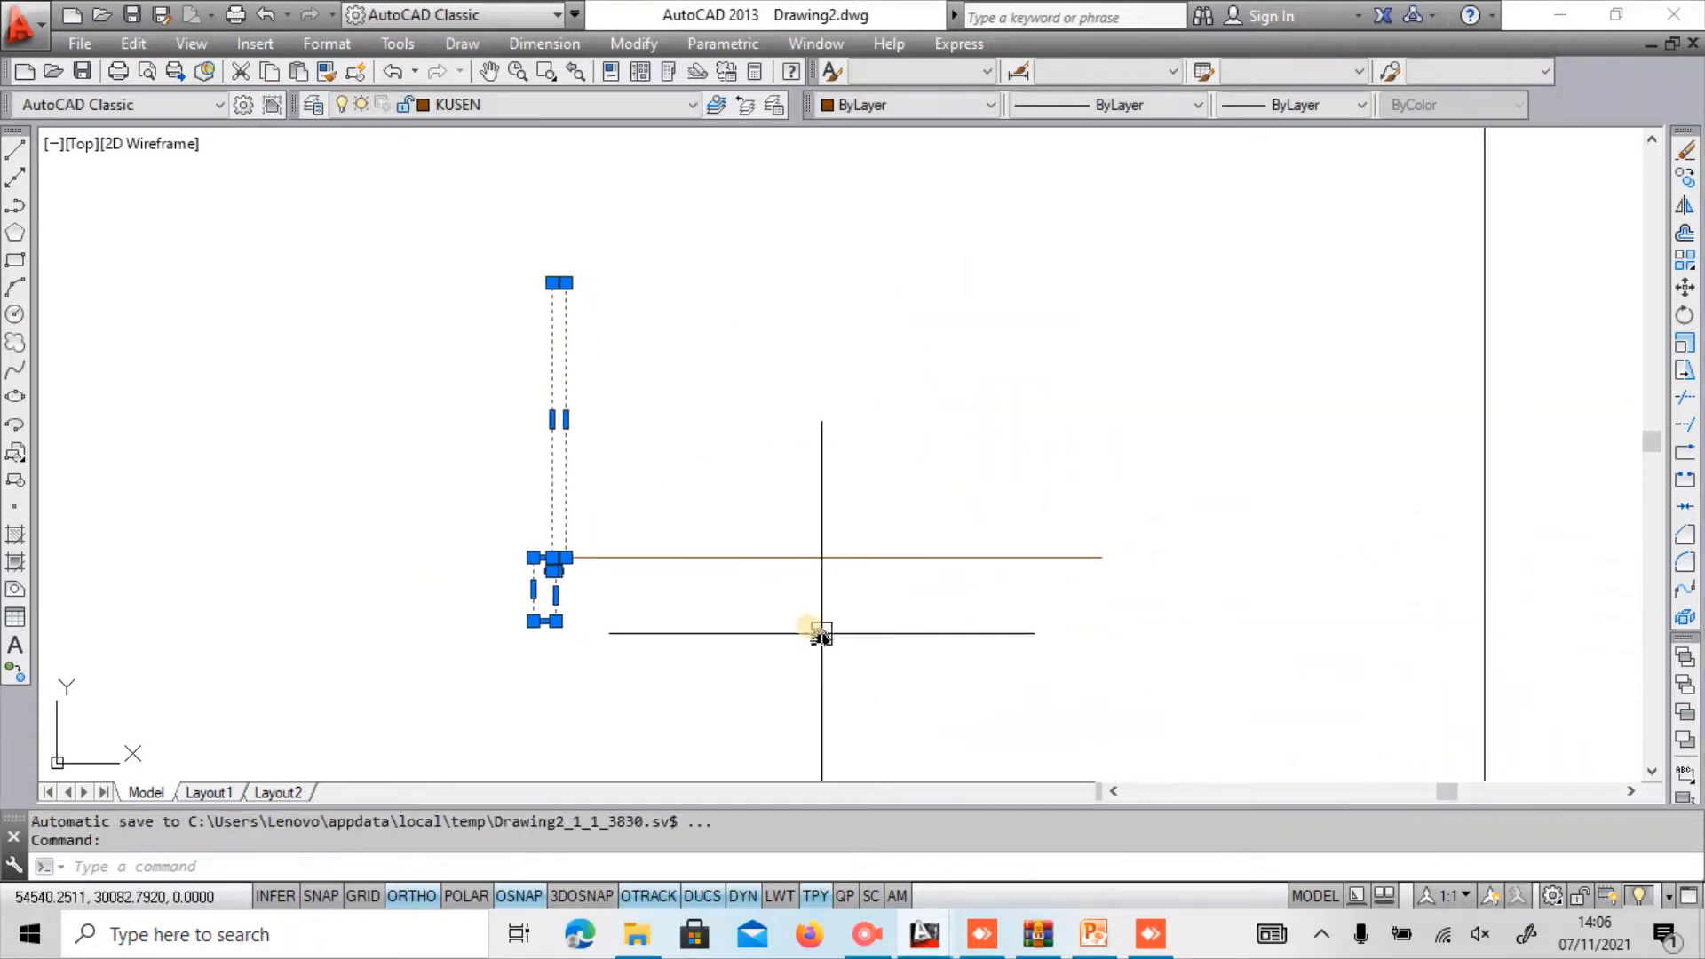
key("Escape")
Mirror the frame profile and door leaf about the vertical axis through the horizontal line's midpoint, keeping the originals.
type("m")
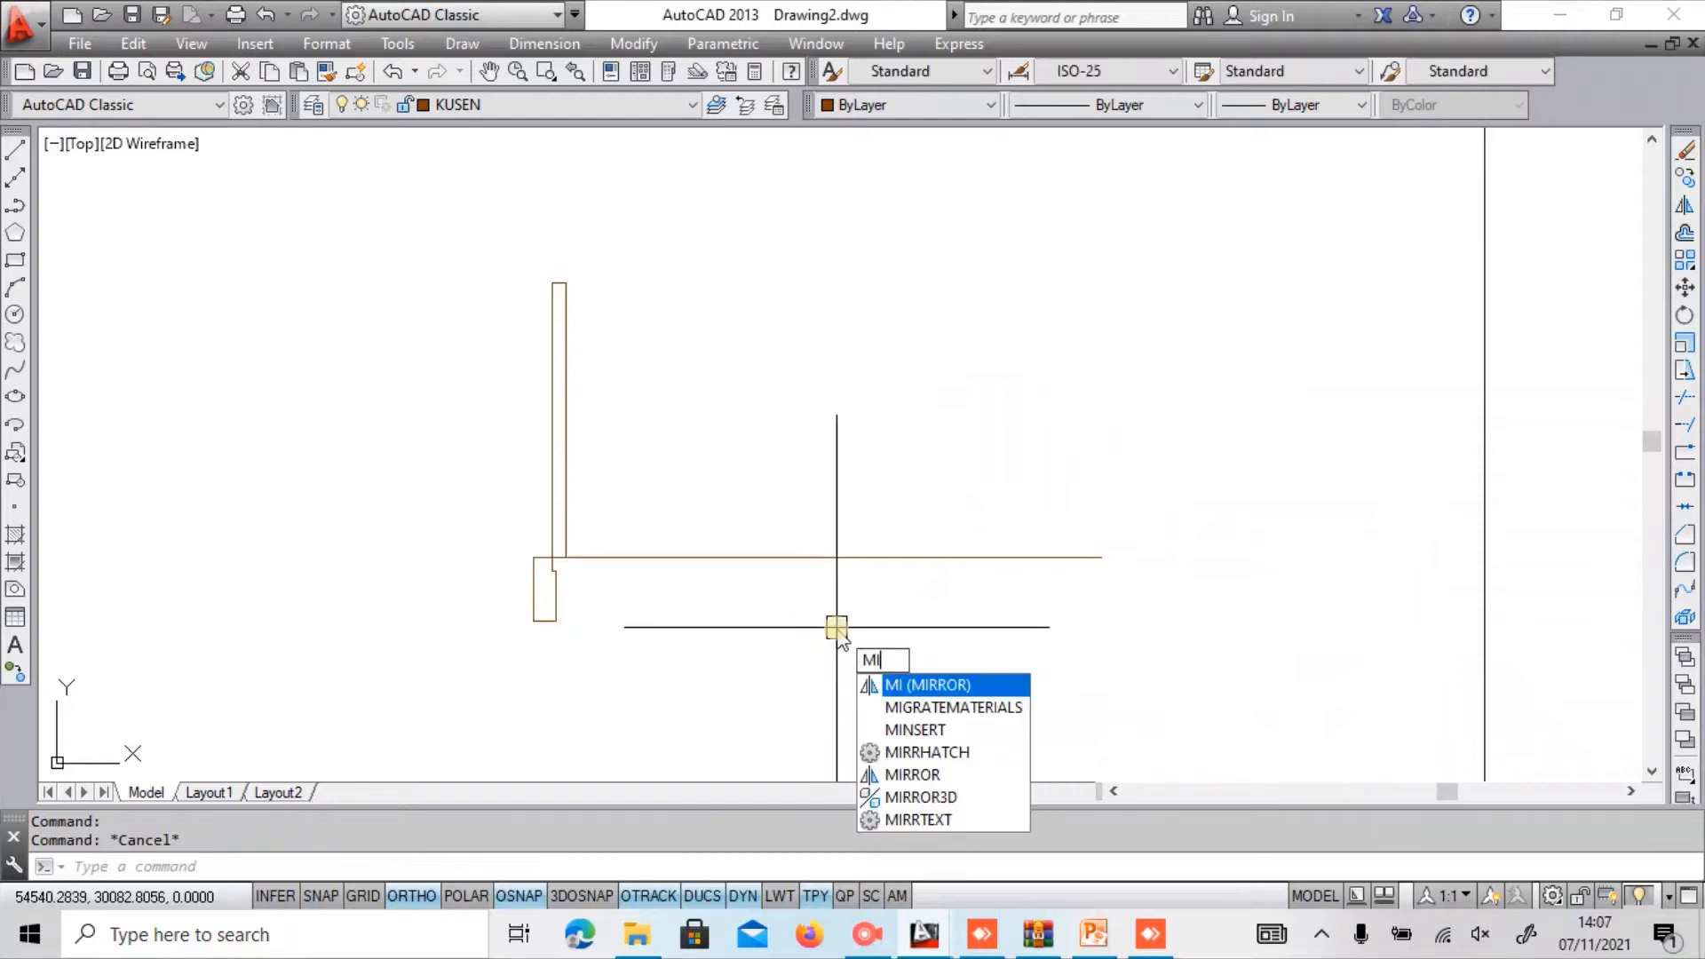
key("Return")
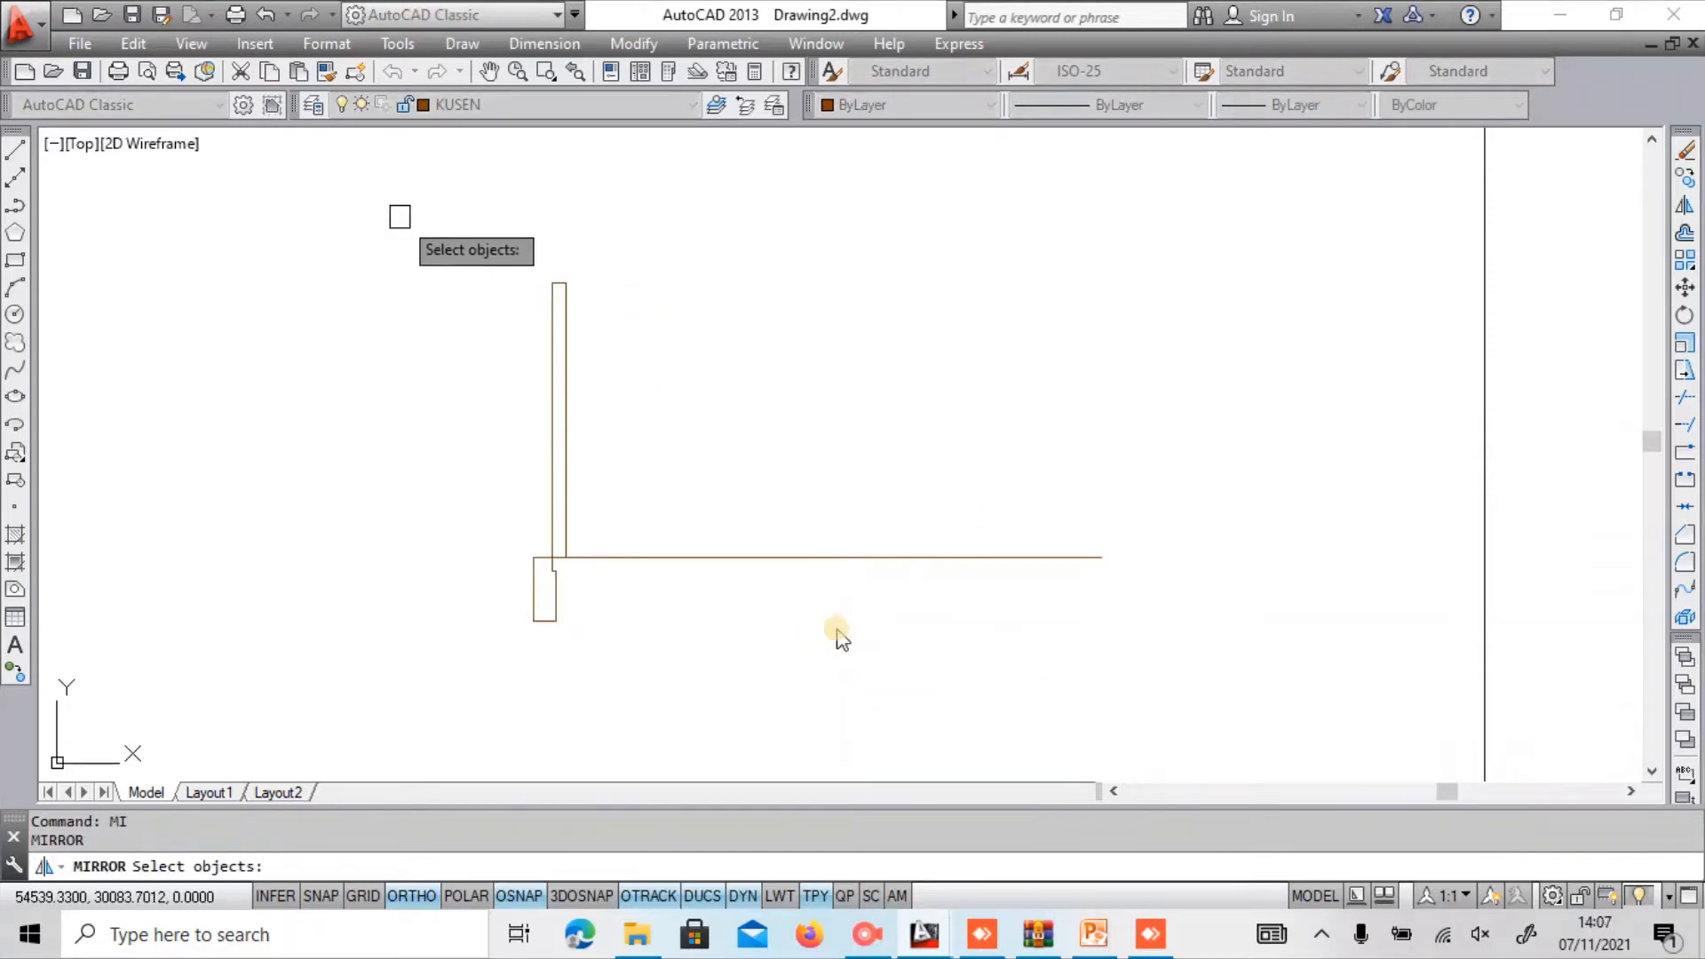
left_click(431, 246)
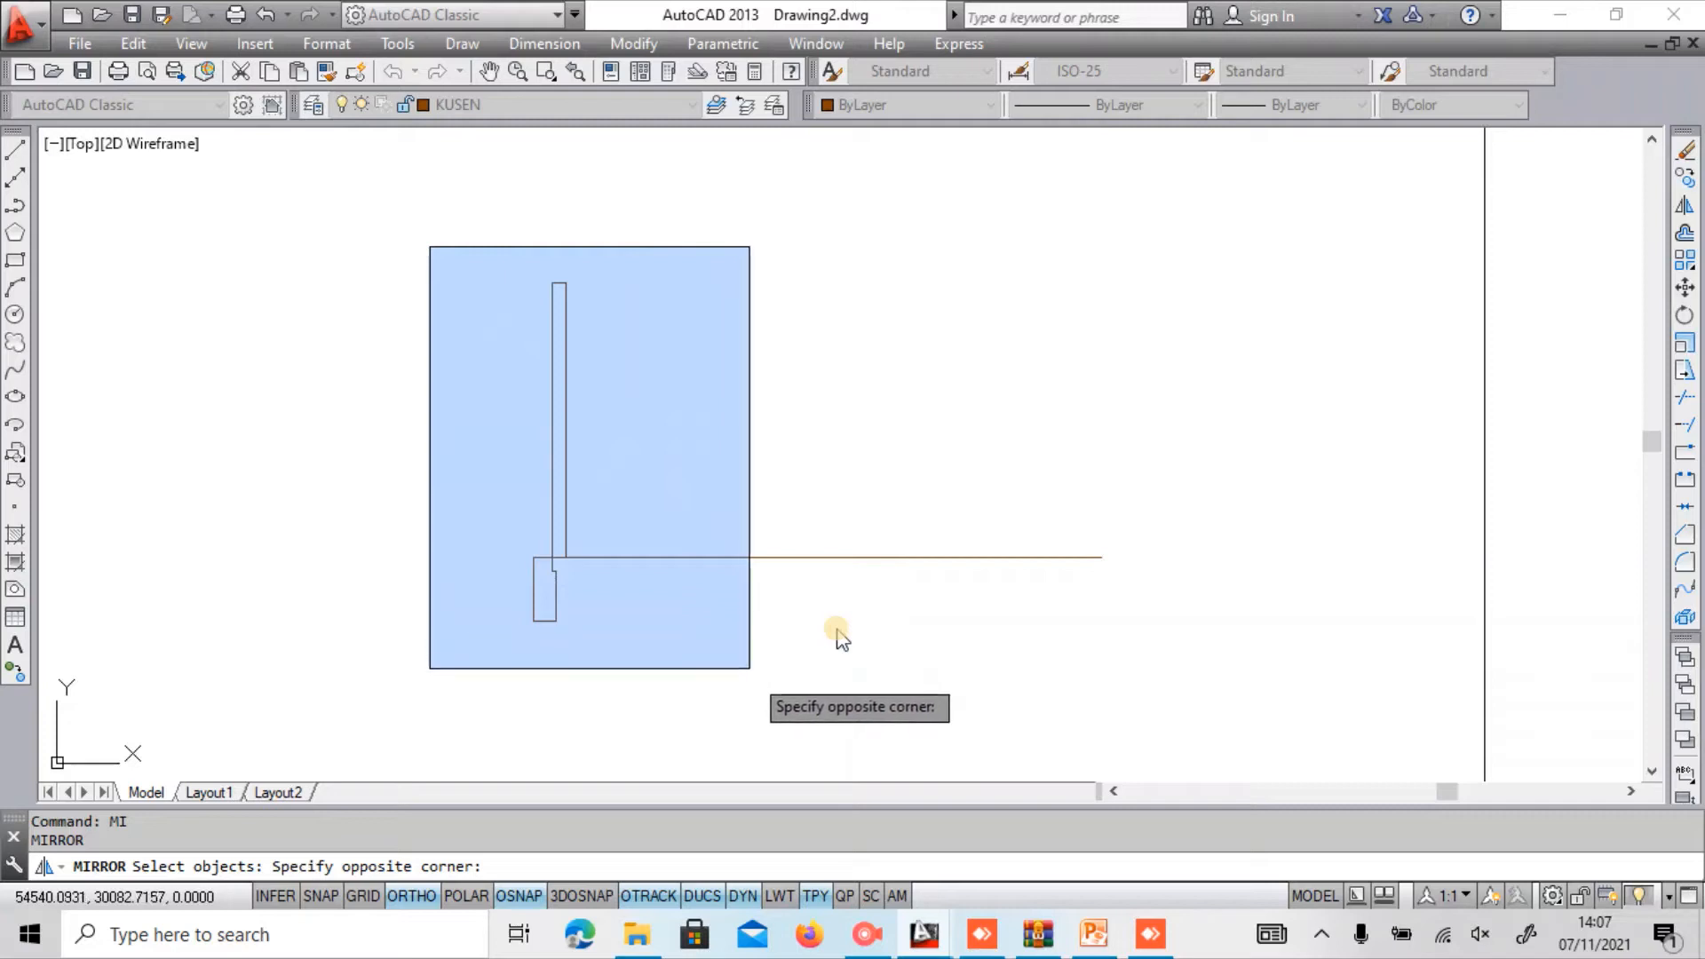
left_click(753, 676)
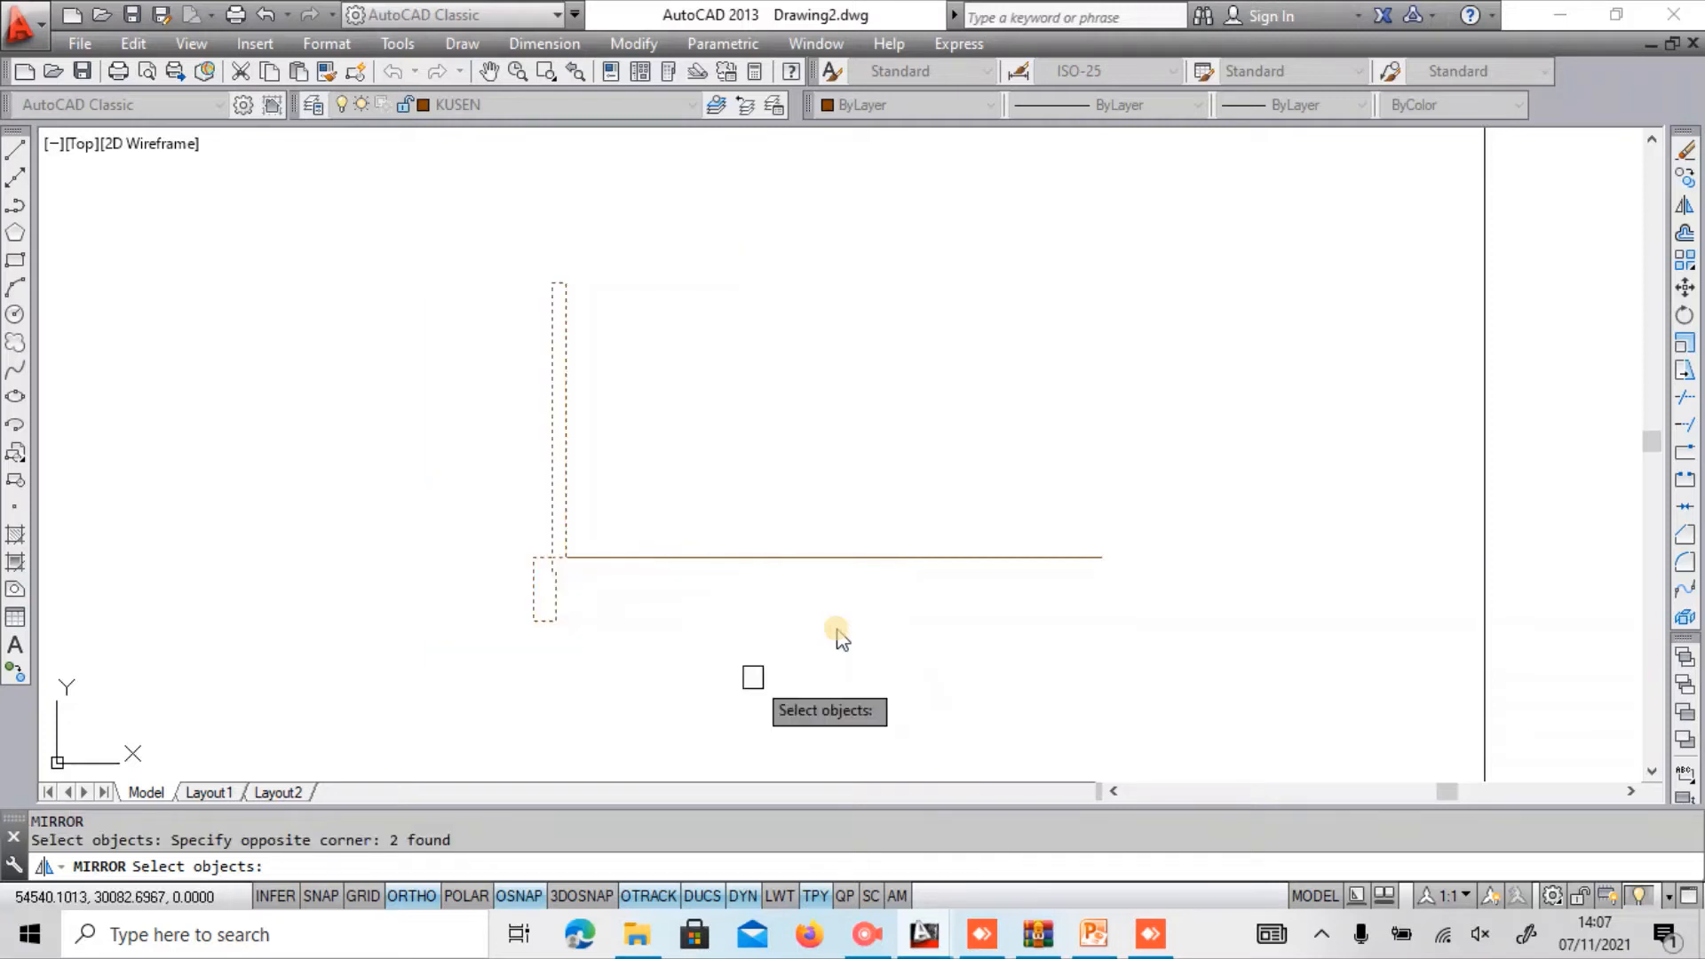
key("Return")
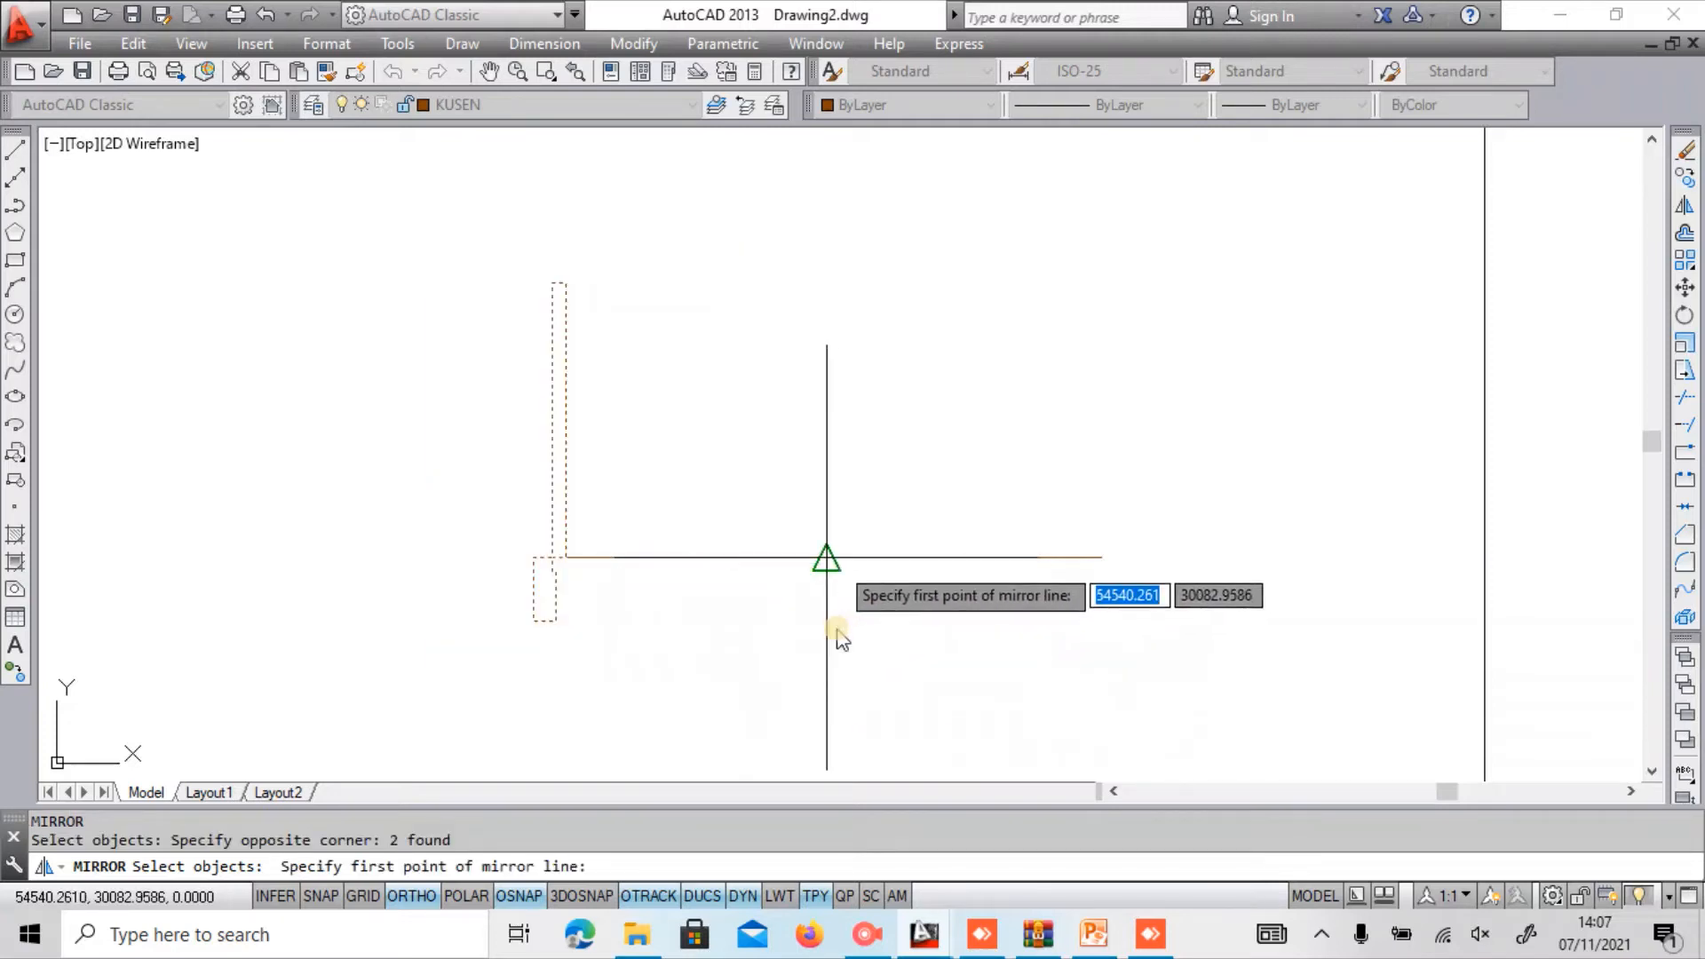
left_click(836, 631)
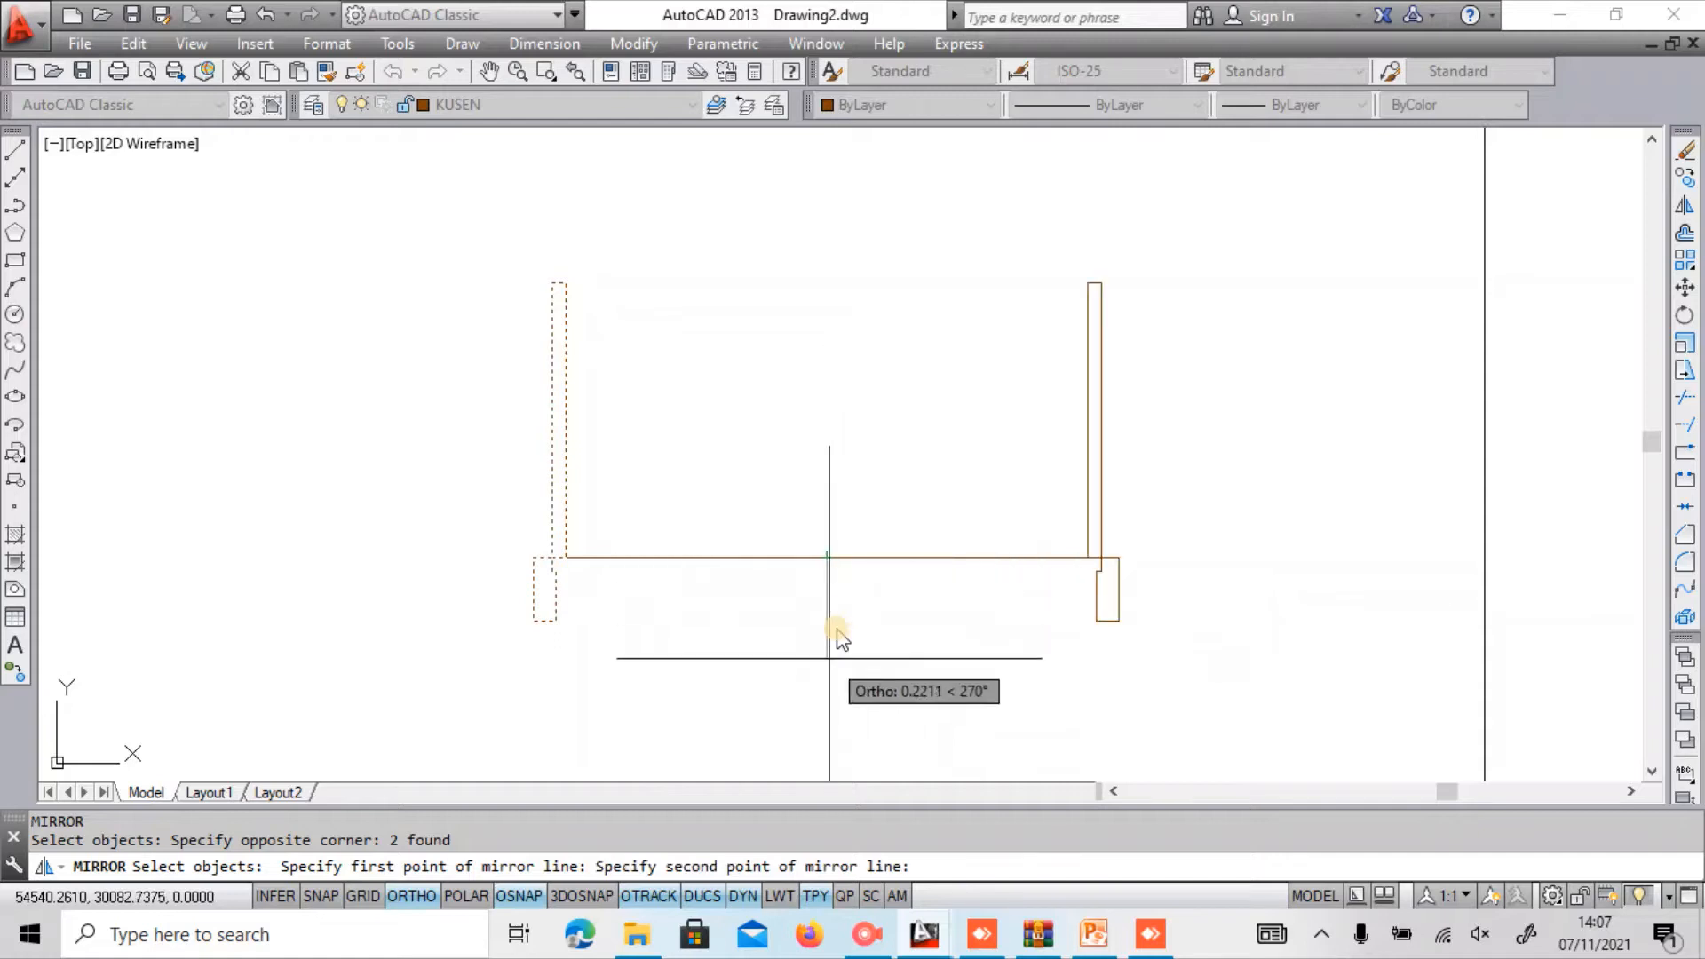
left_click(851, 725)
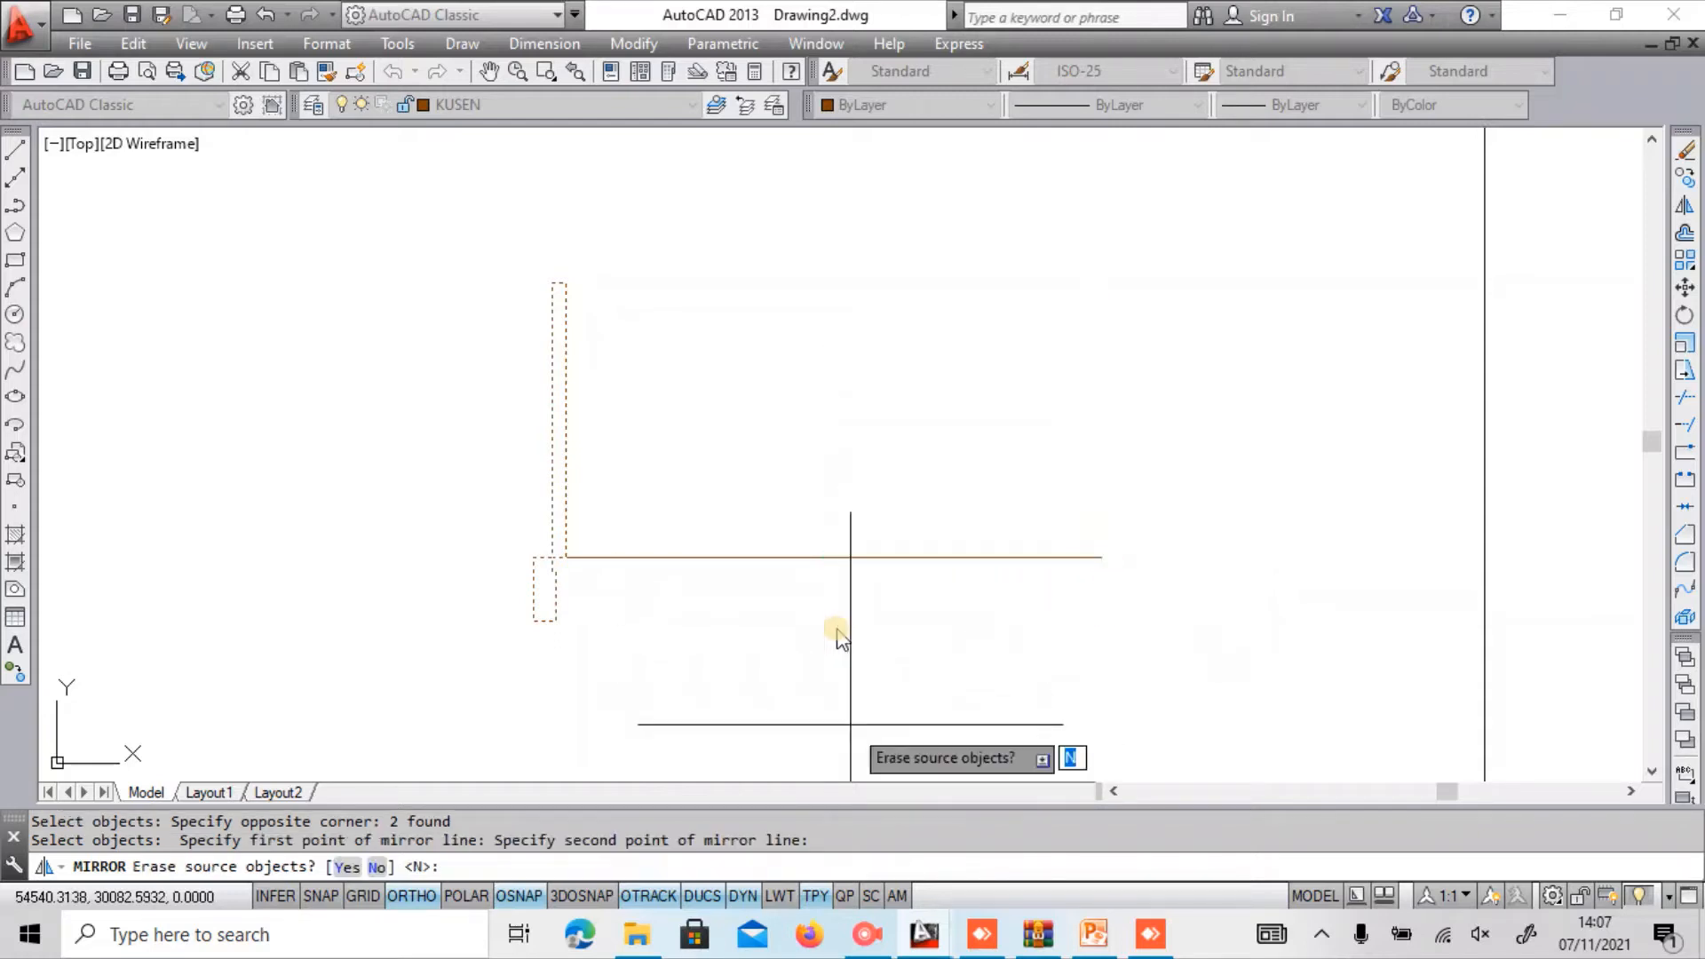
key("Return")
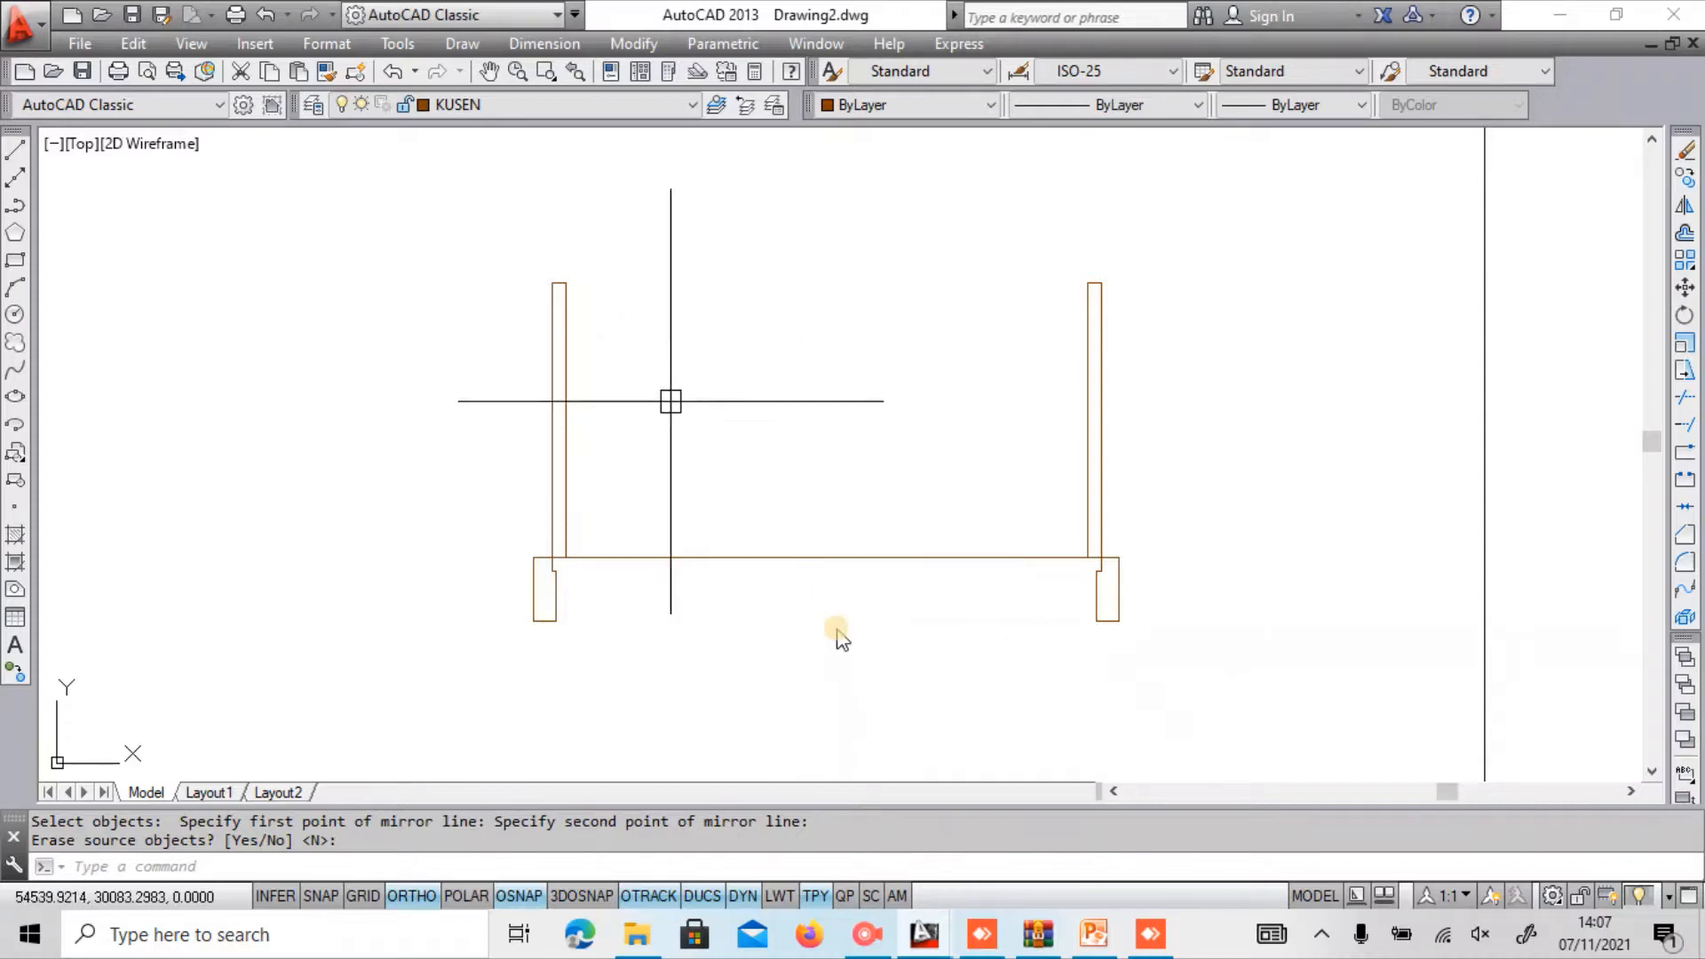
Draw a swing arc from the left leaf's top left corner to the horizontal line's midpoint, with a horizontal rightward start tangent.
scroll(551, 281, "up", 4)
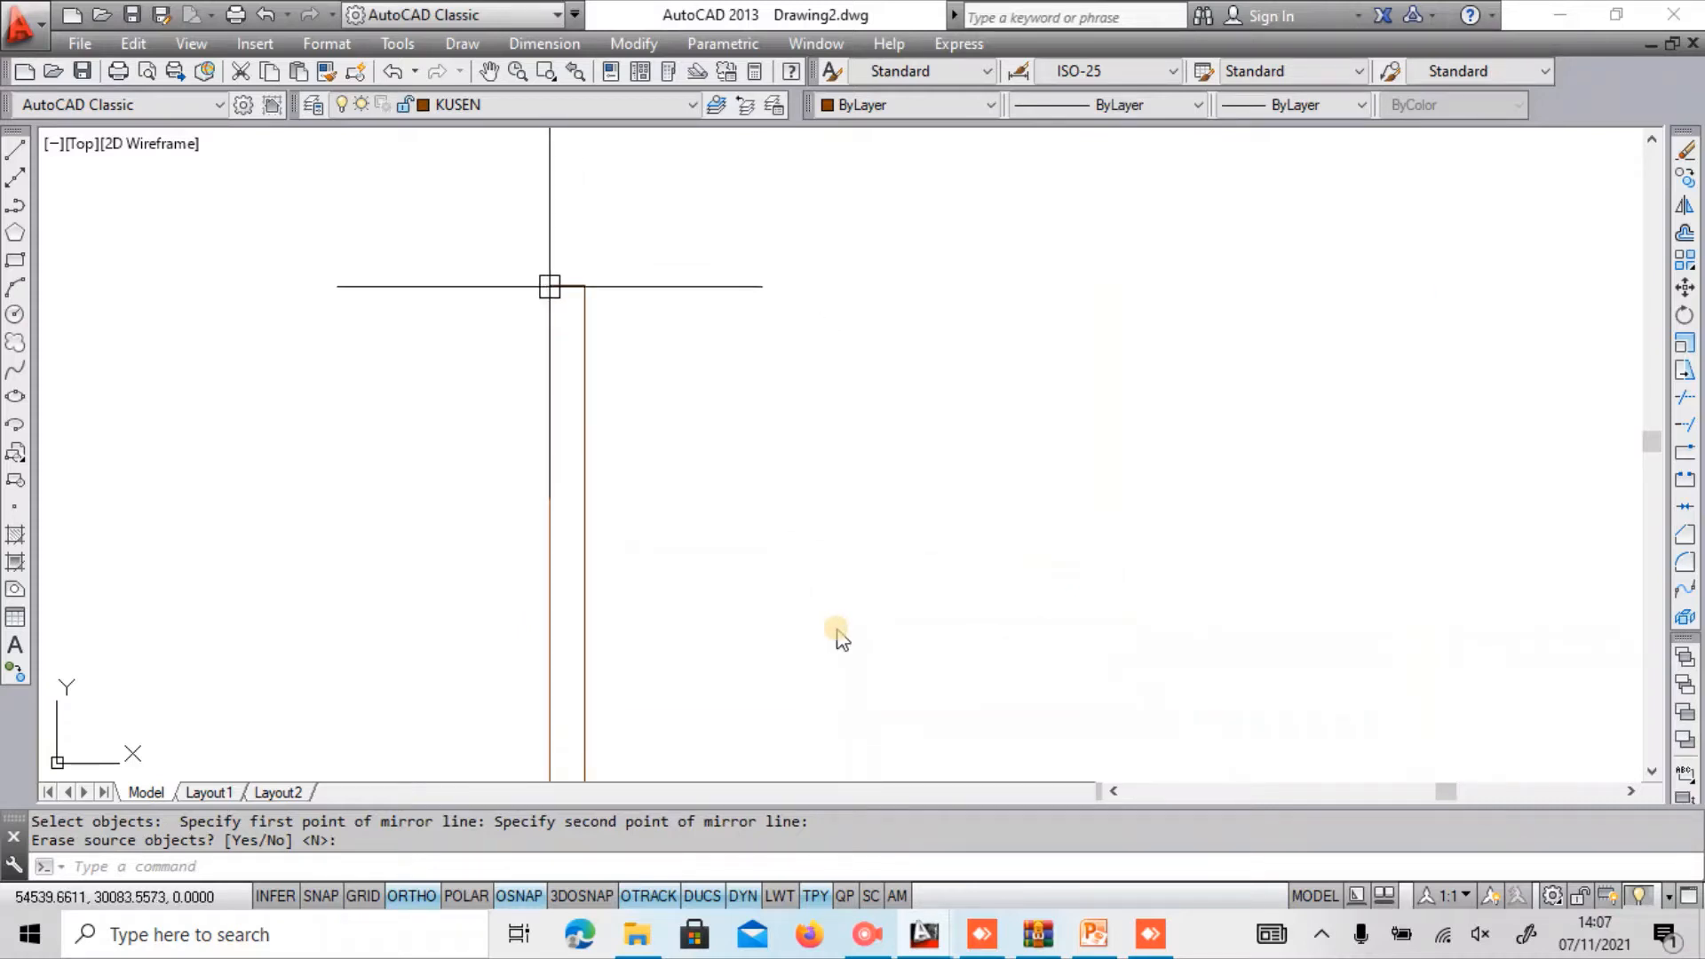
key("Return")
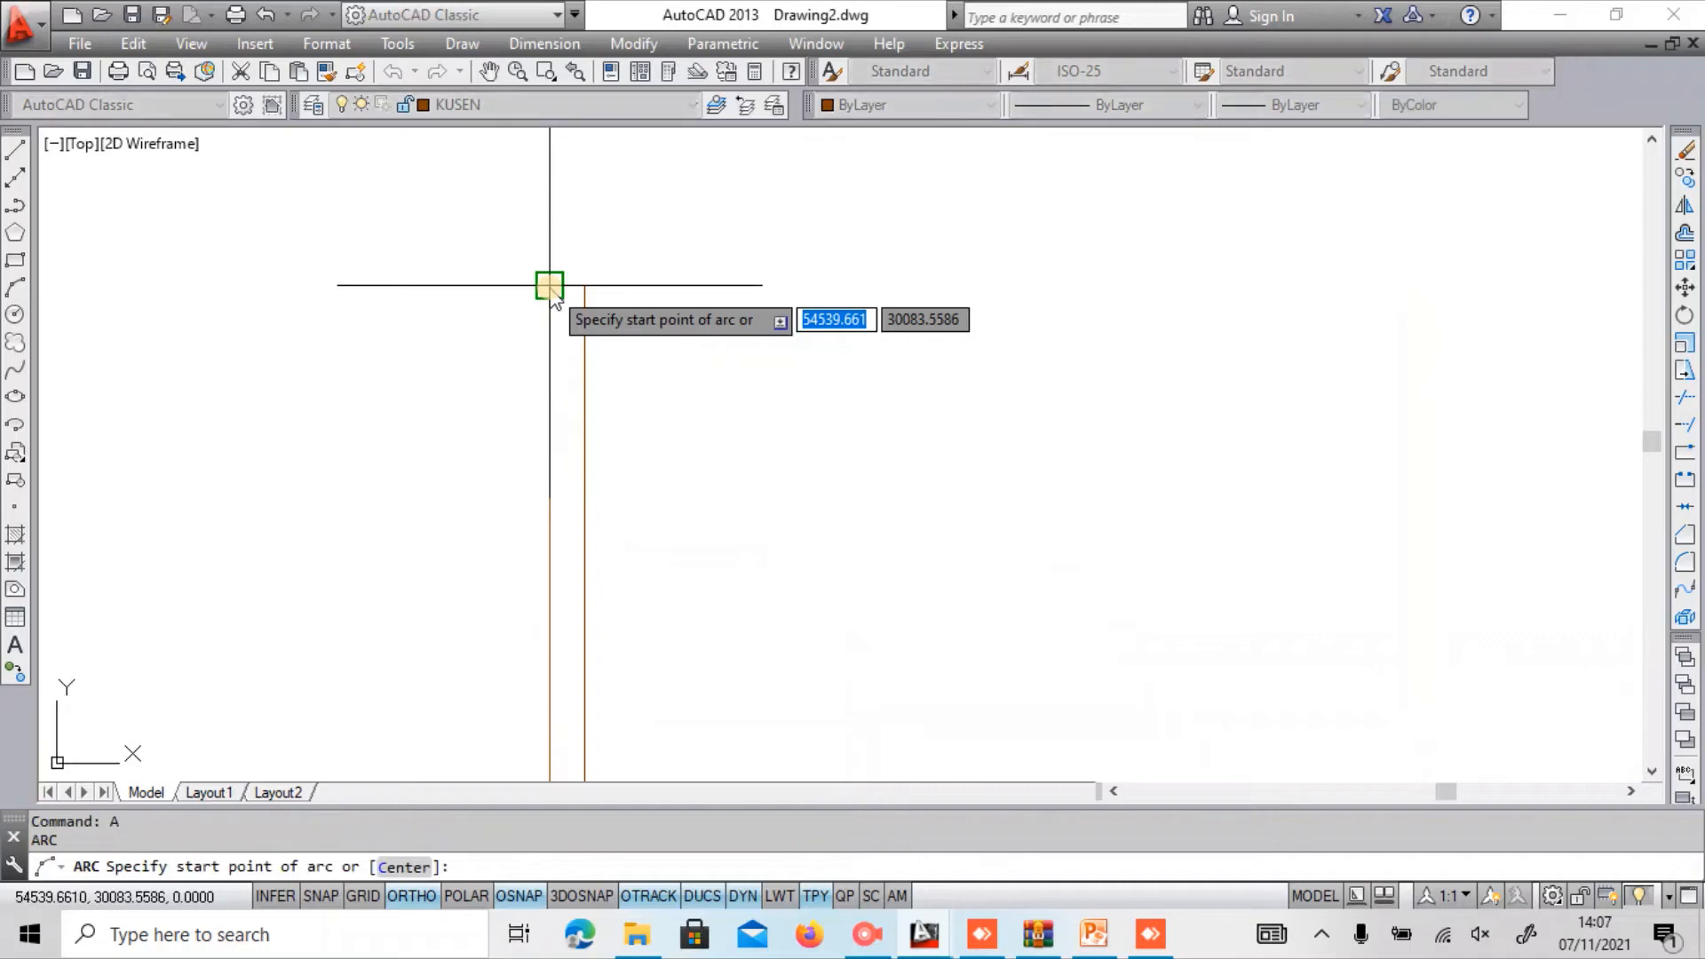
left_click(551, 288)
scroll(550, 293, "down", 5)
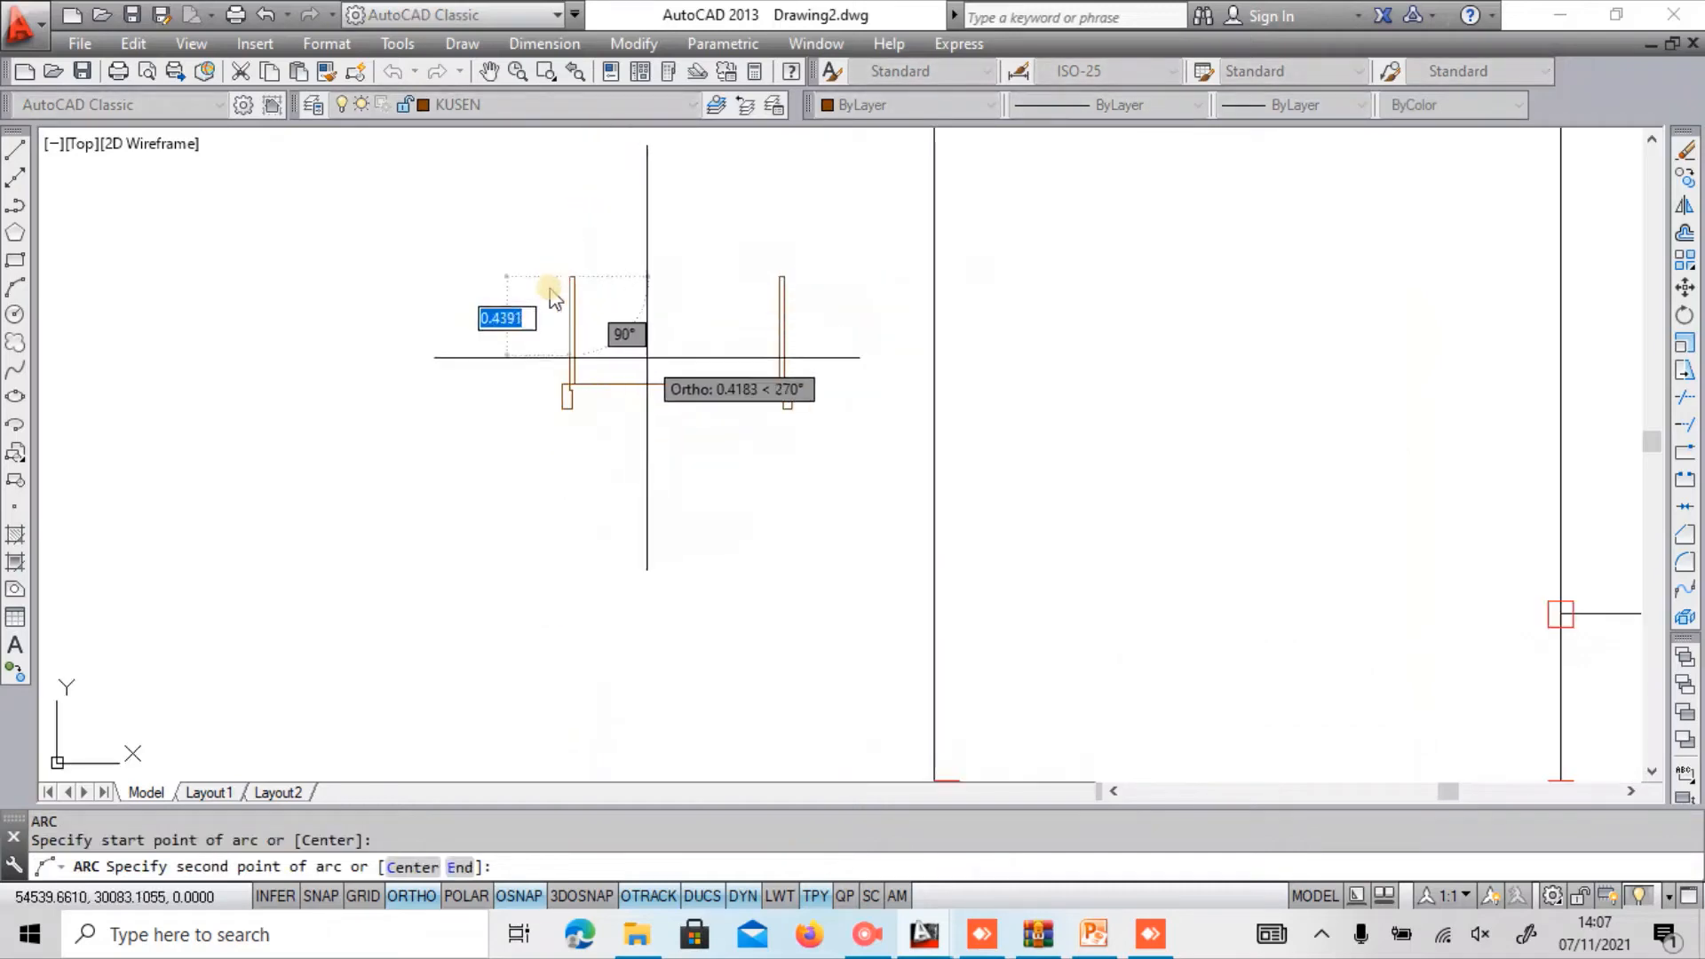
type("e")
key("Return")
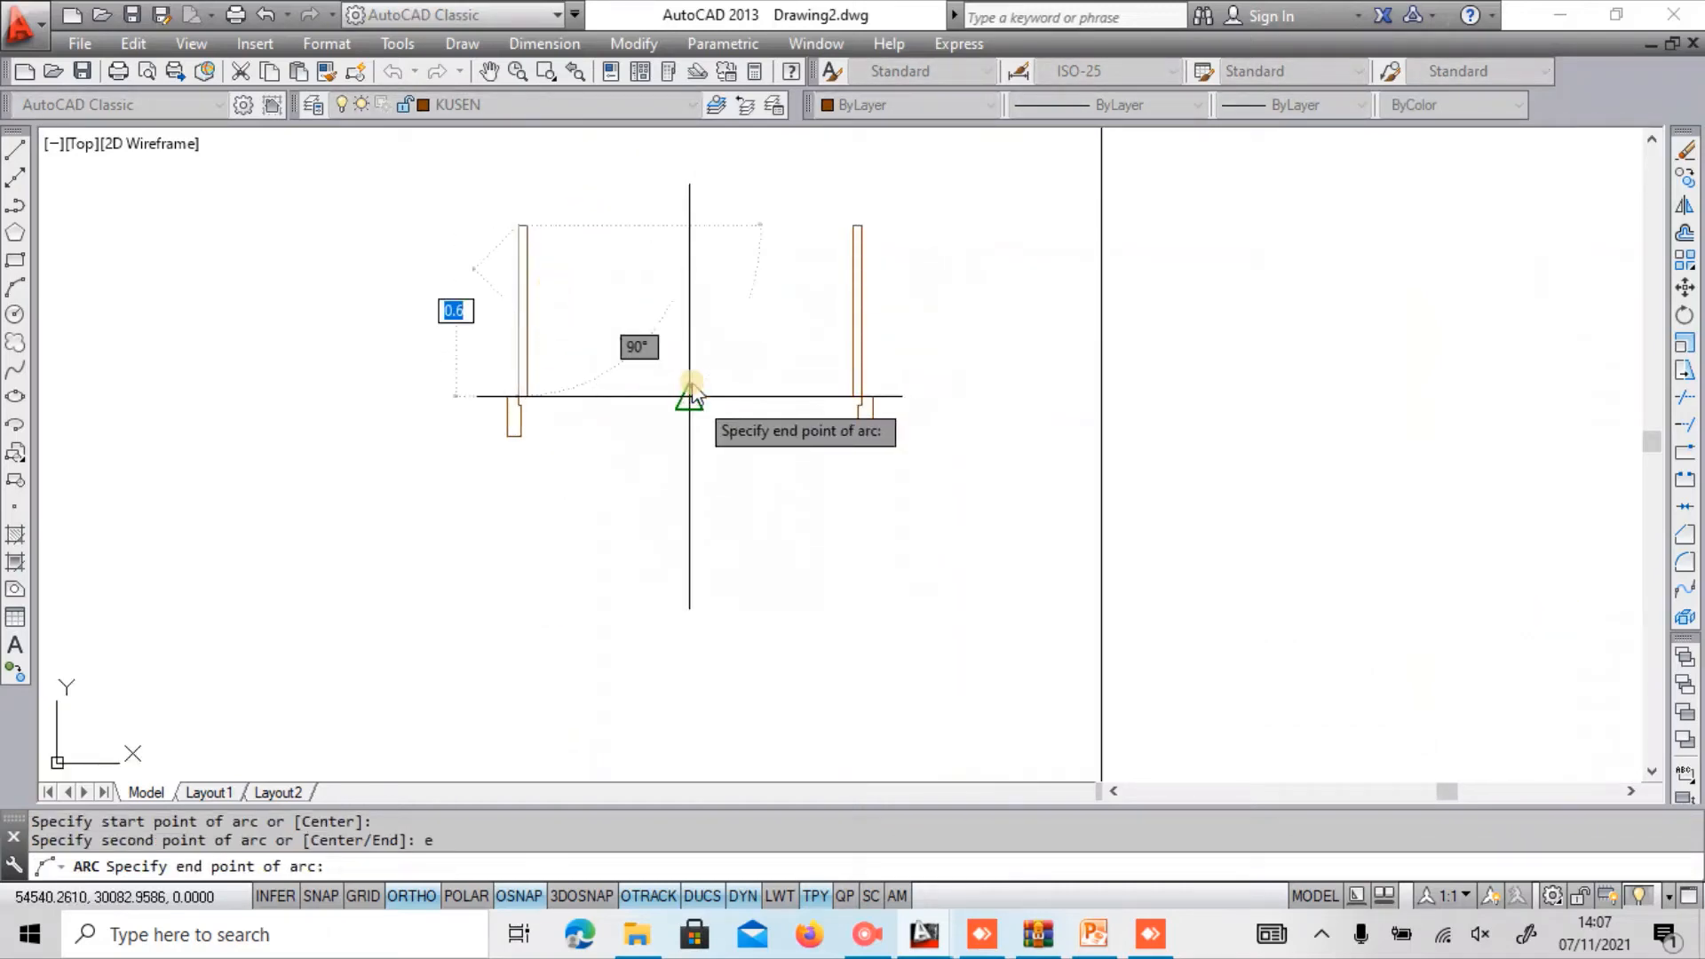
left_click(690, 388)
type("d")
key("Return")
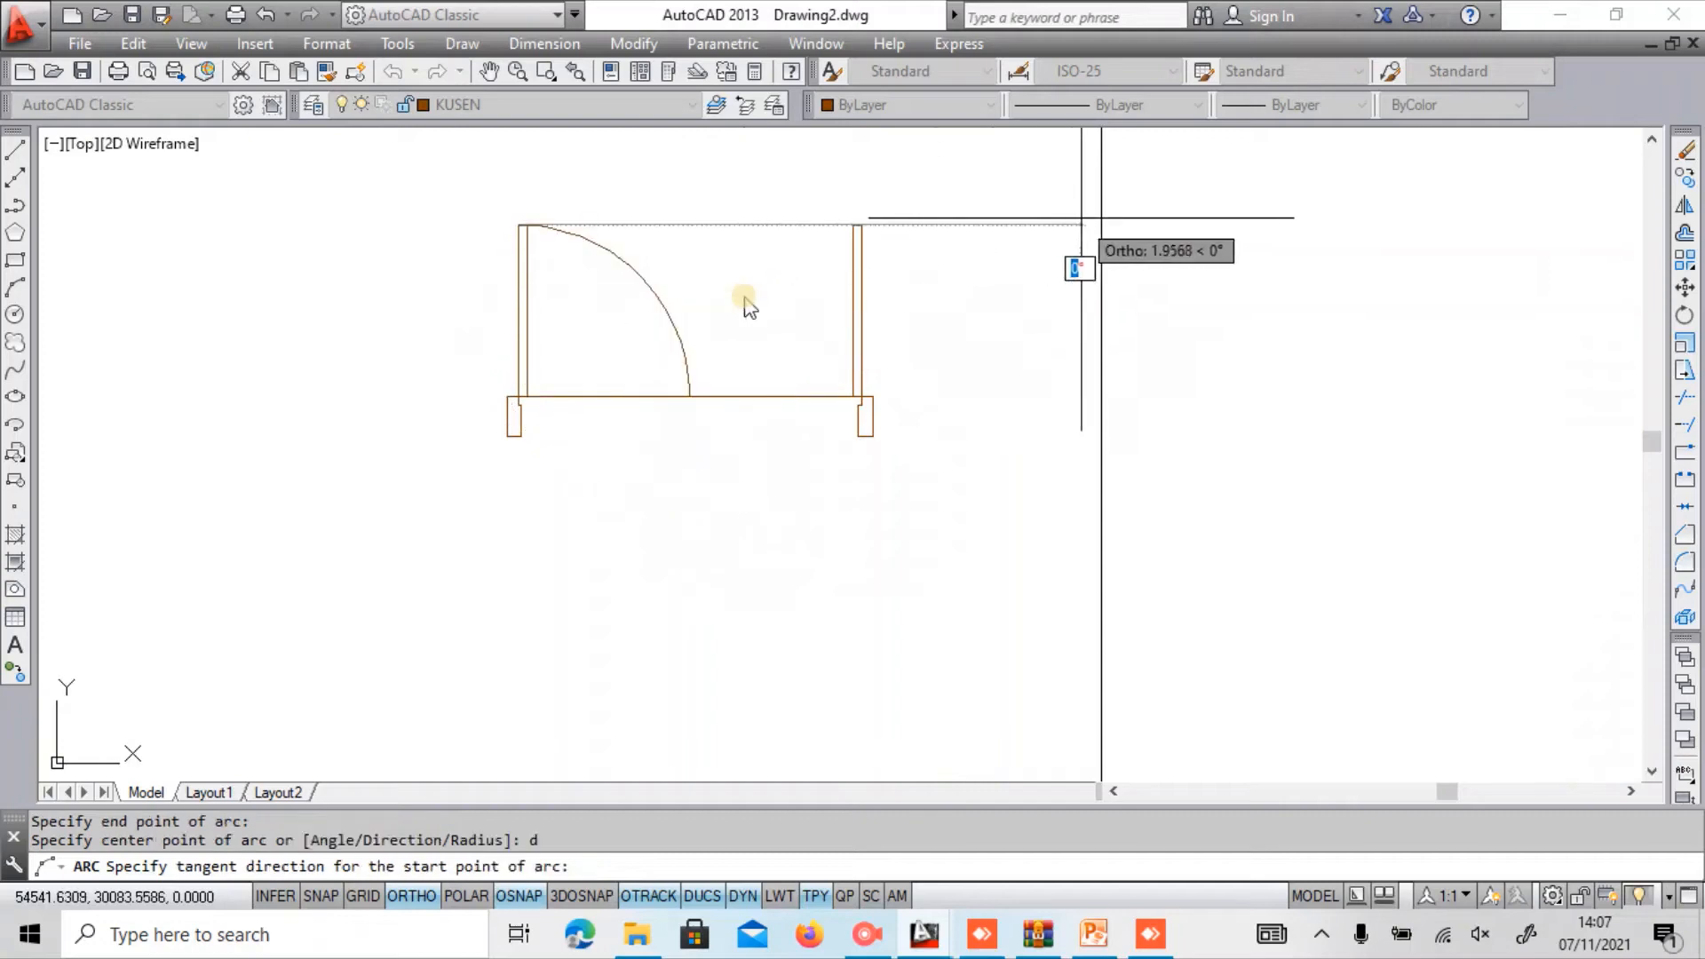
left_click(1298, 195)
Mirror the swing arc about the vertical axis through the horizontal line's midpoint, keeping the original.
scroll(662, 258, "up", 2)
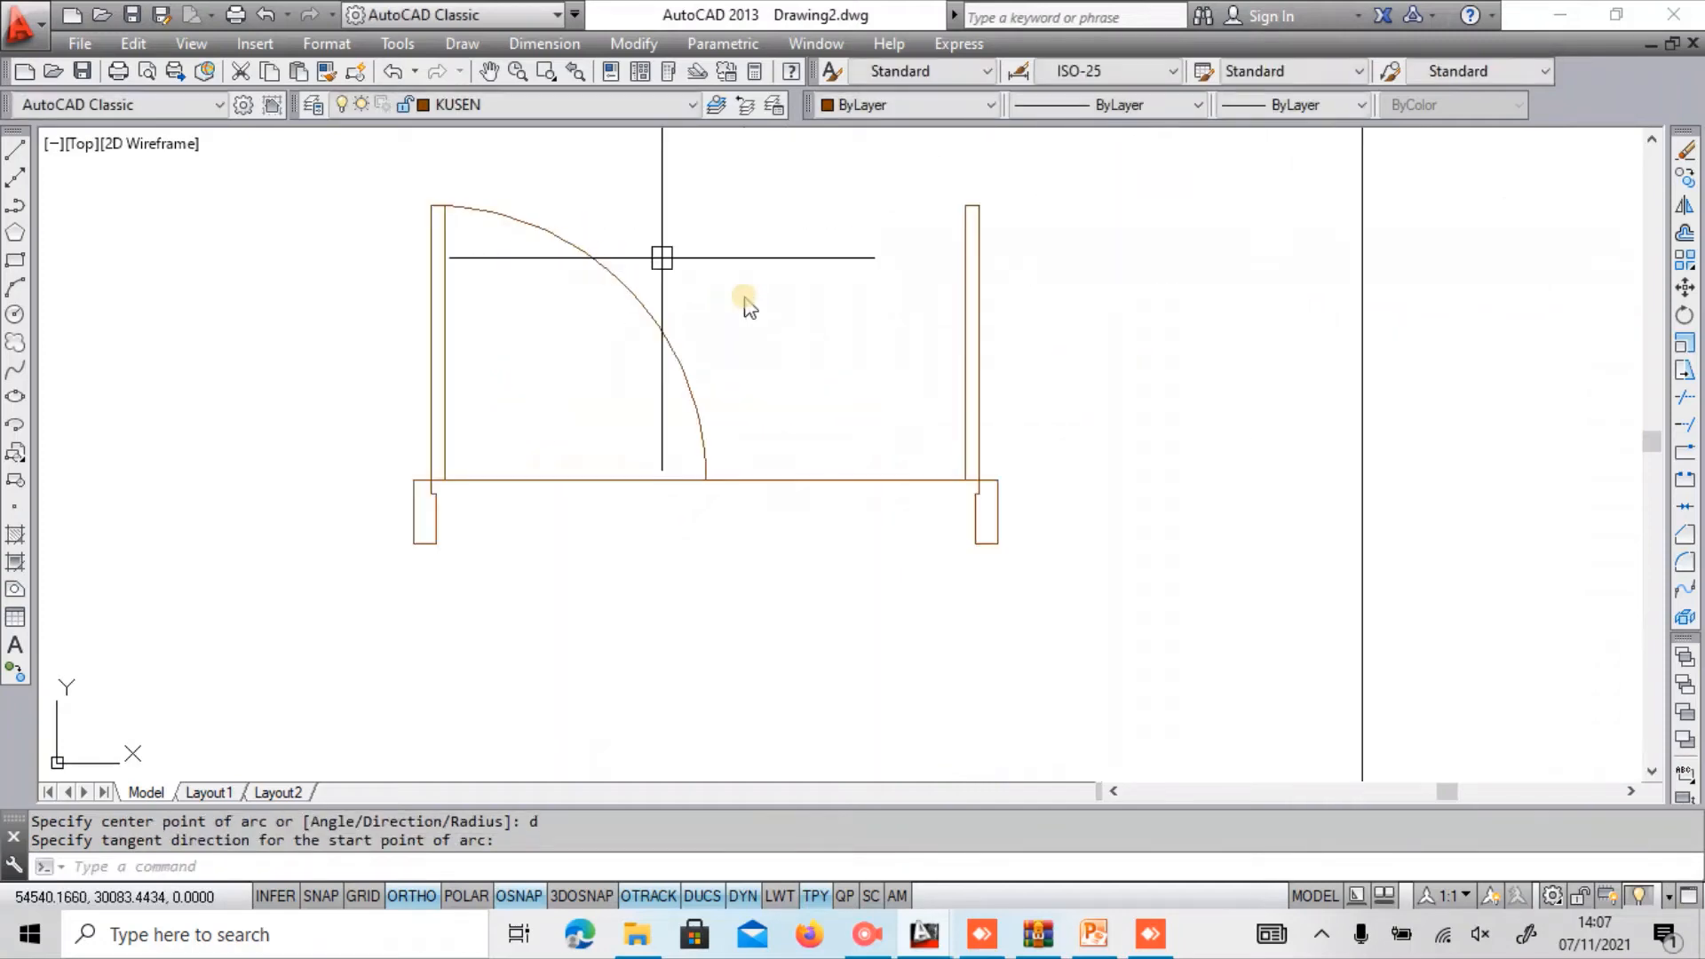
key("Return")
left_click(647, 291)
key("Return")
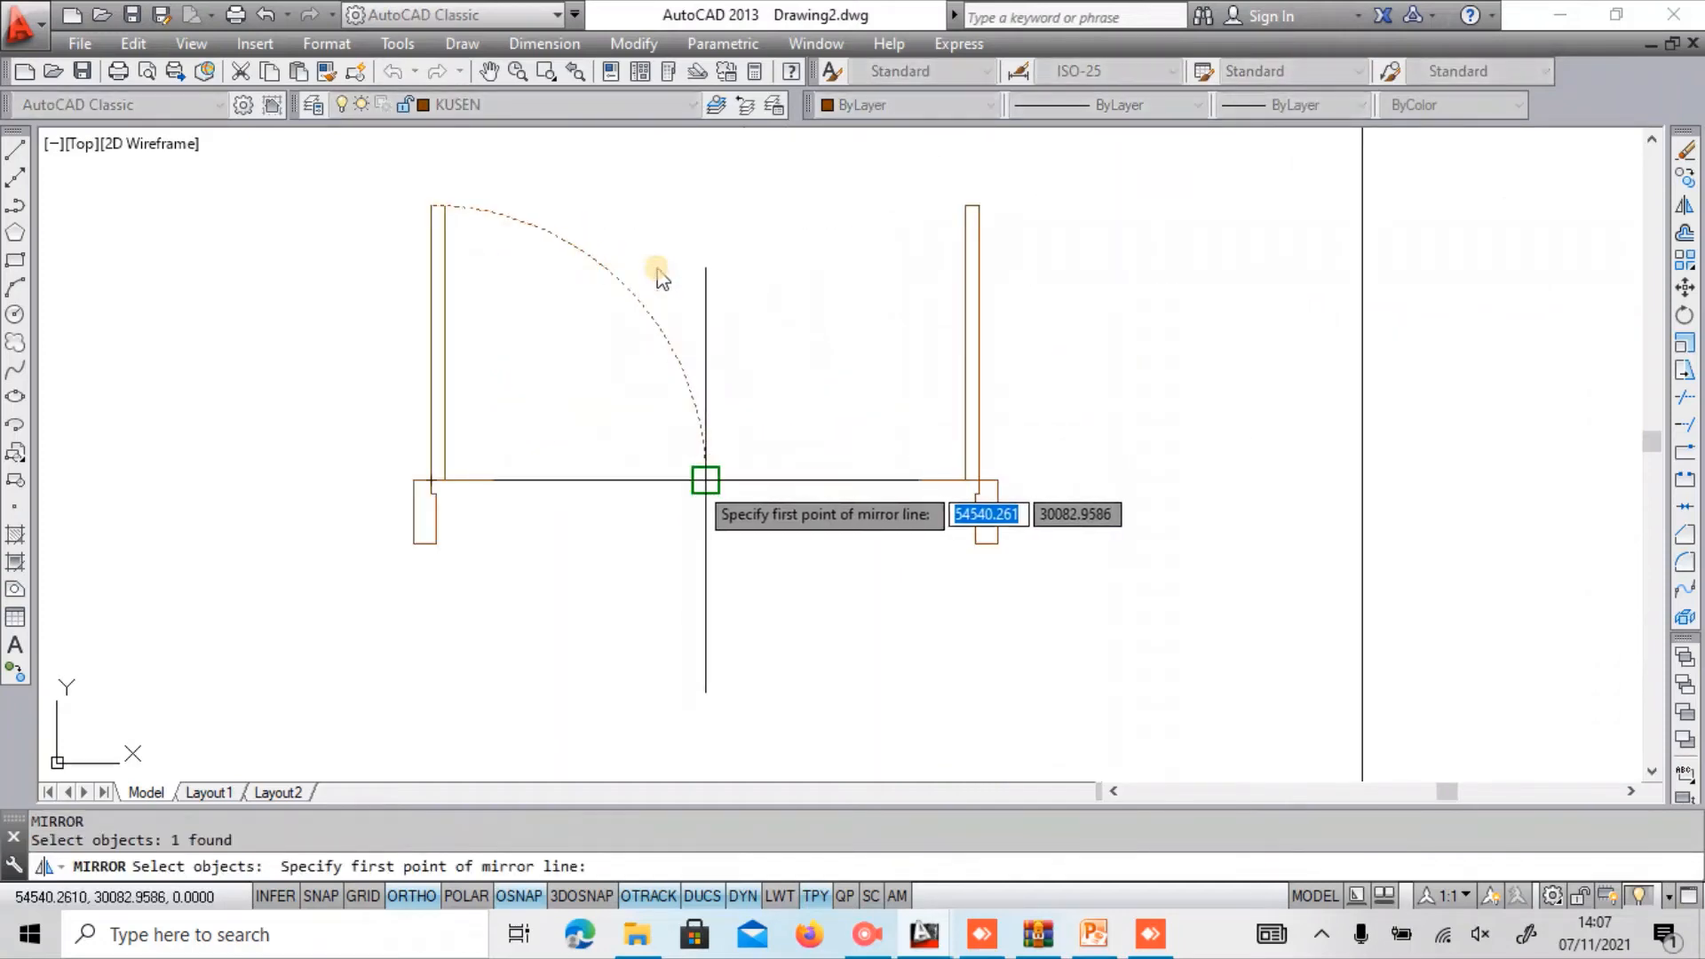
left_click(704, 480)
left_click(705, 579)
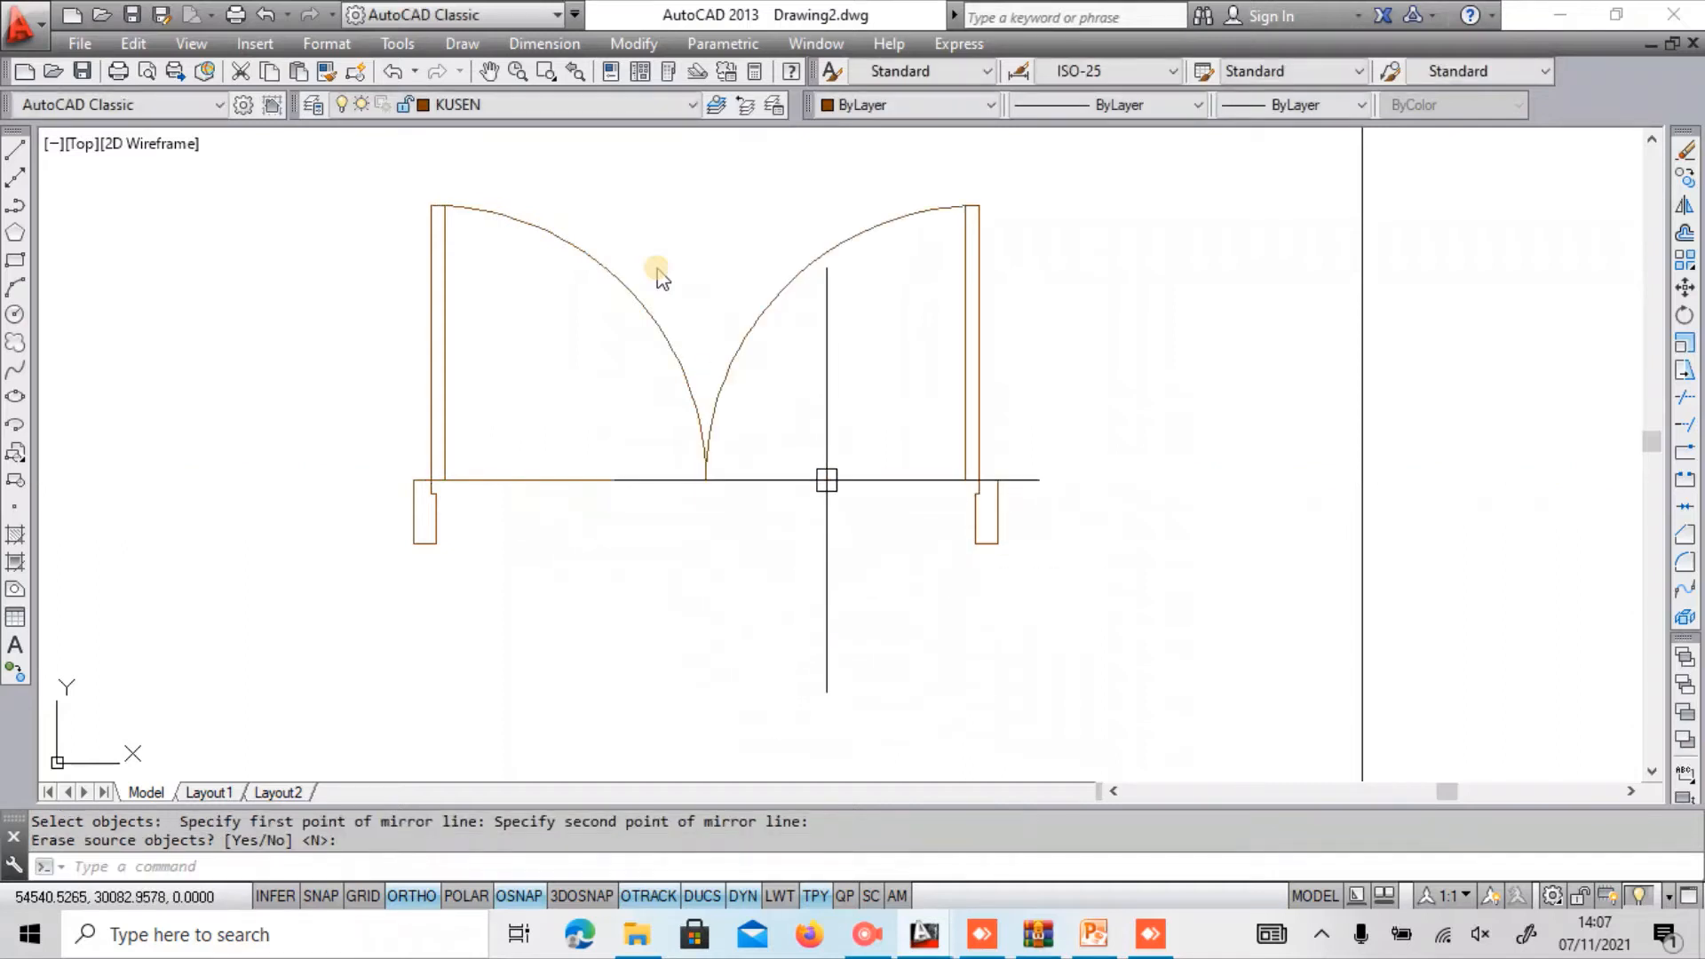
key("Return")
Erase the horizontal line spanning the double door opening.
left_click(827, 479)
type("e")
key("Return")
Copy the double door's left frame profile horizontally into the empty area left of the door.
scroll(865, 488, "down", 4)
type("c")
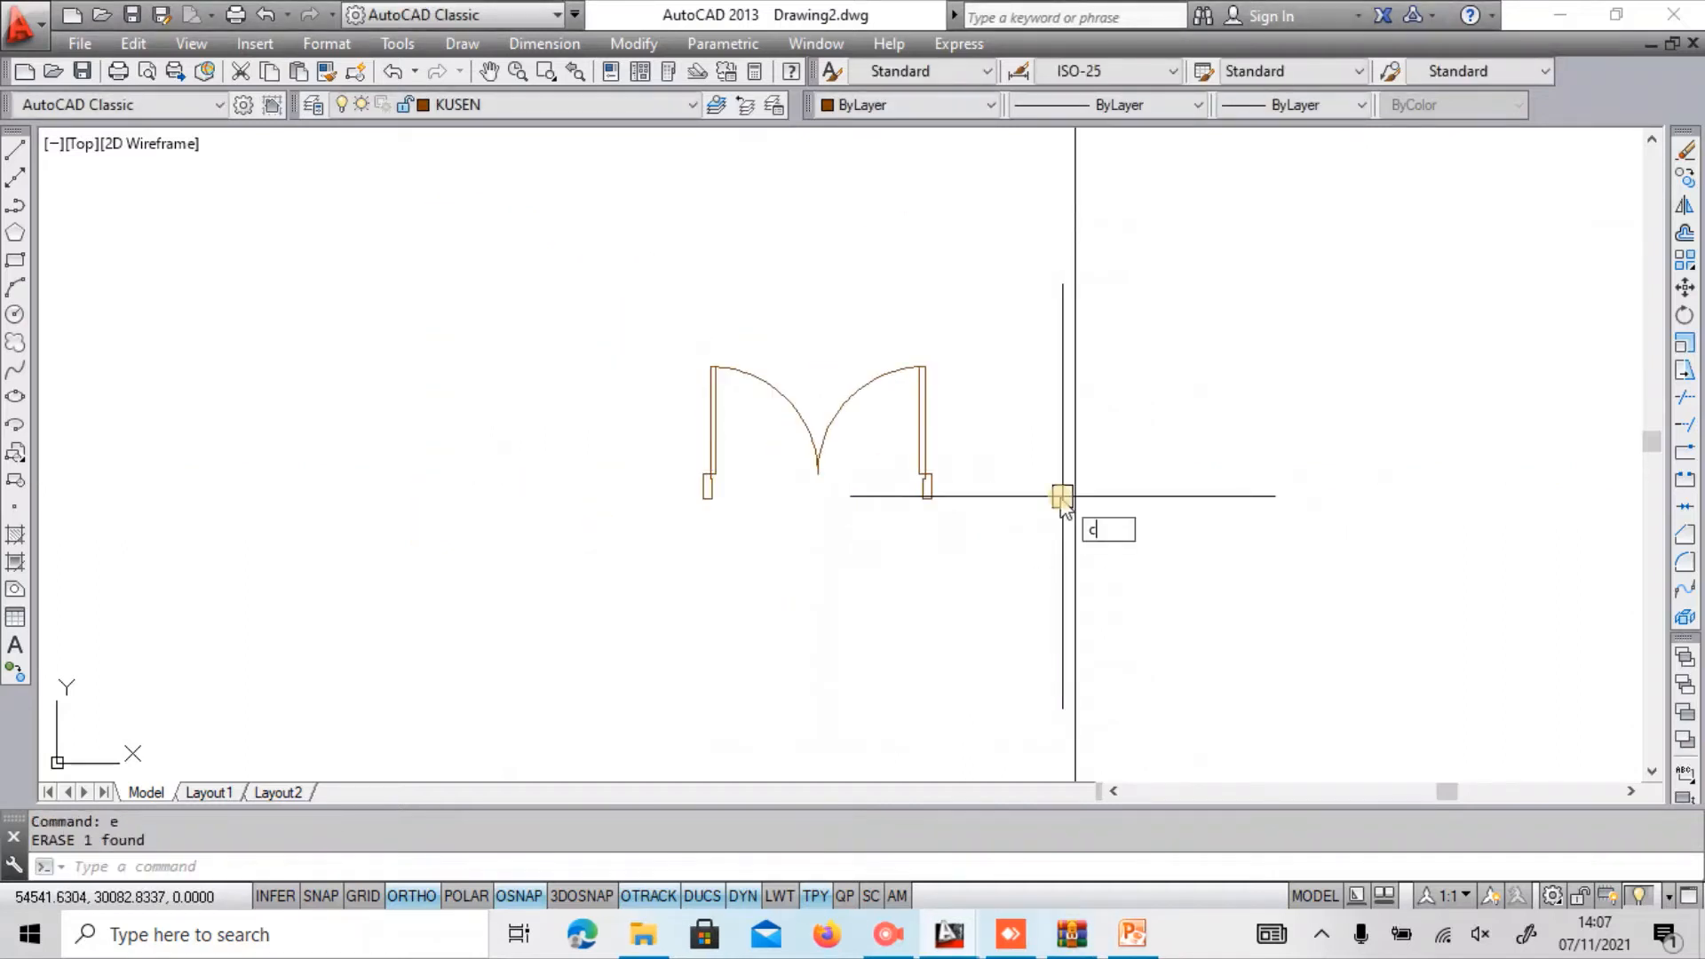
type("t o")
key("Return")
scroll(706, 480, "up", 6)
left_click(709, 487)
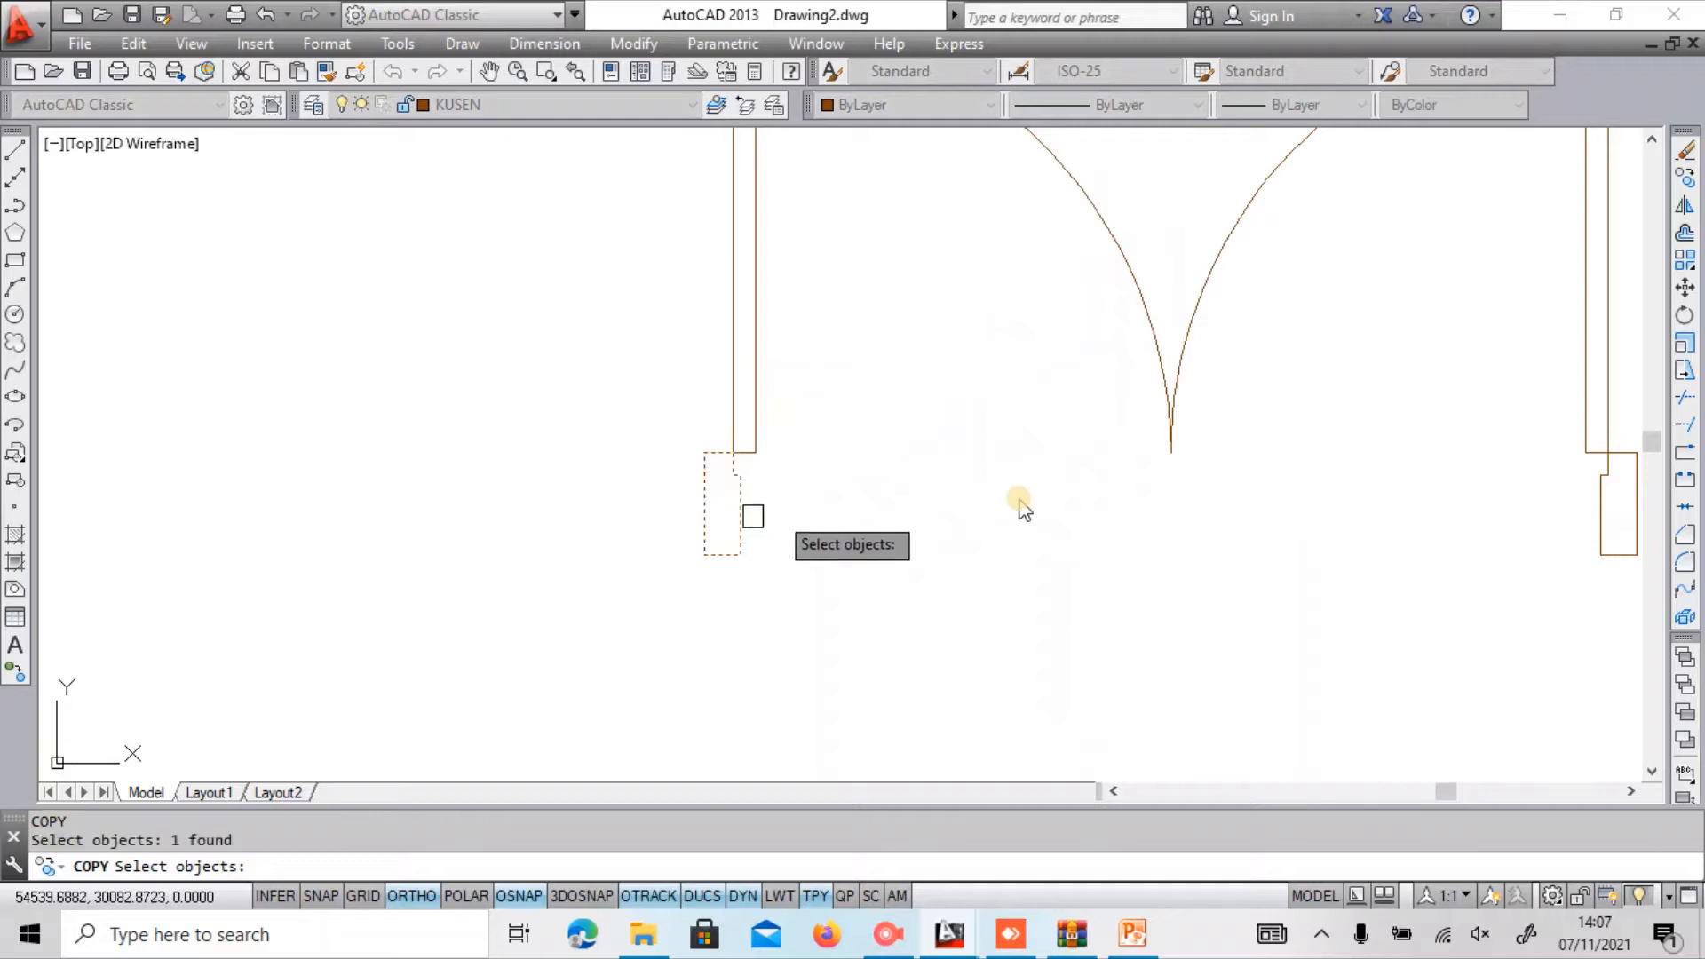
scroll(848, 506, "down", 5)
key("Return")
left_click(821, 514)
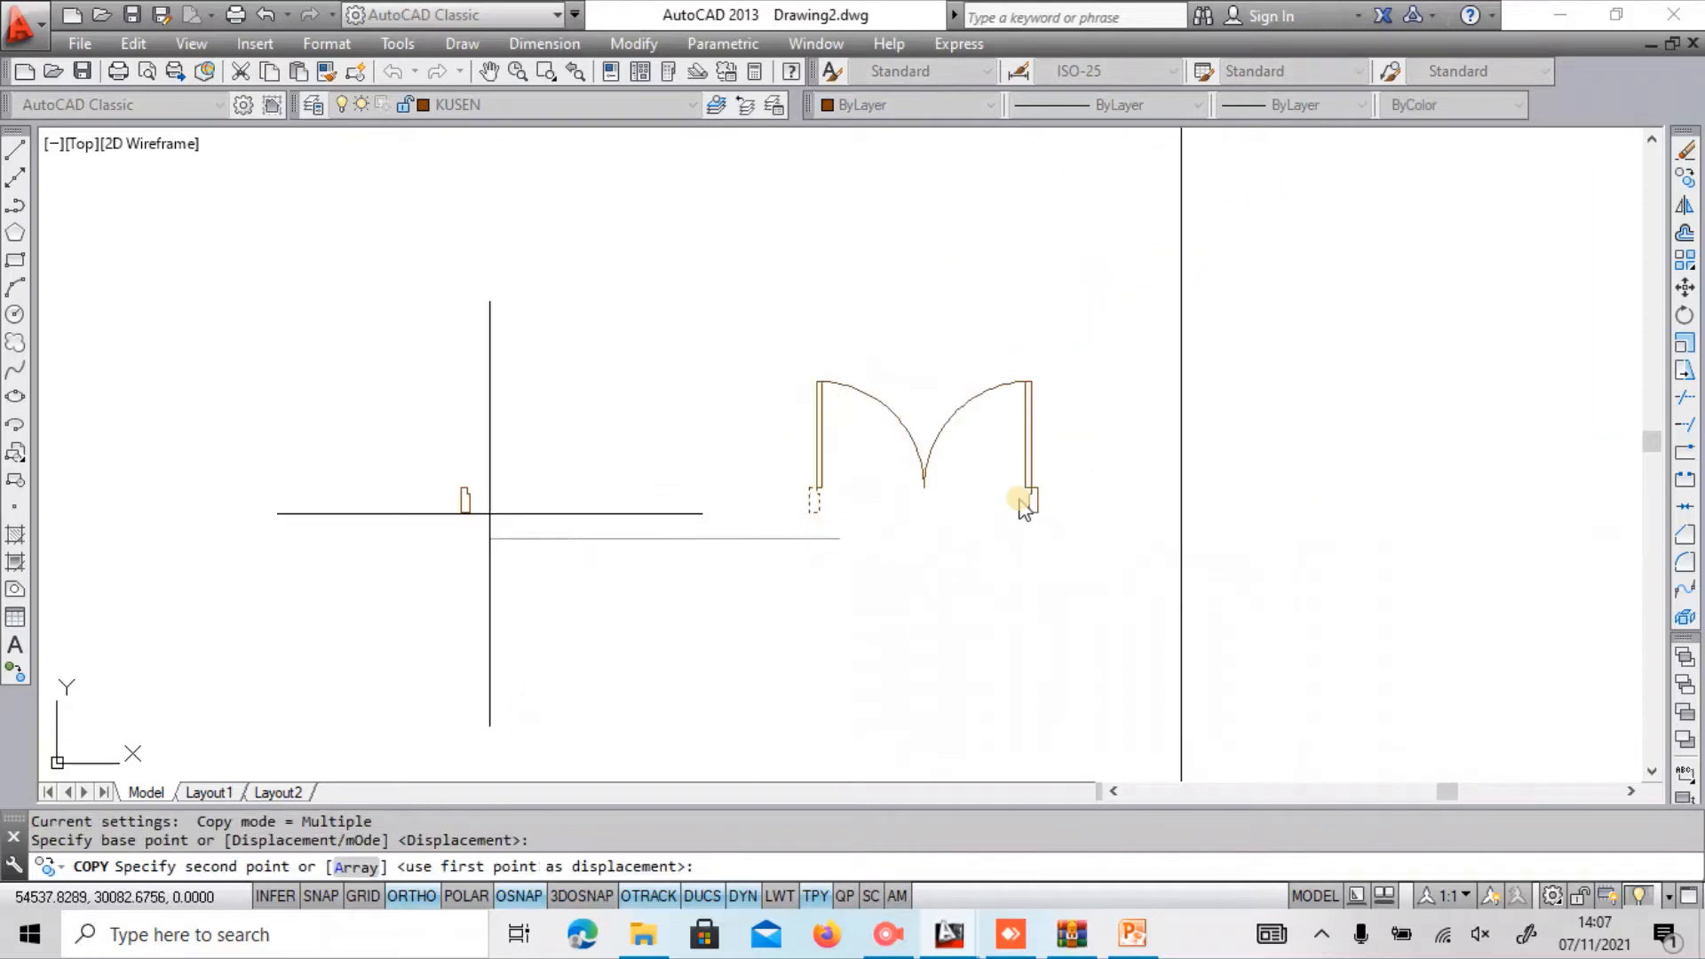
left_click(488, 513)
key("Escape")
Draw a door leaf rectangle 0.03 wide and 0.8 high upward from the copied frame profile's top right corner.
scroll(456, 480, "up", 6)
middle_click_drag(529, 514, 620, 405)
scroll(598, 411, "up", 4)
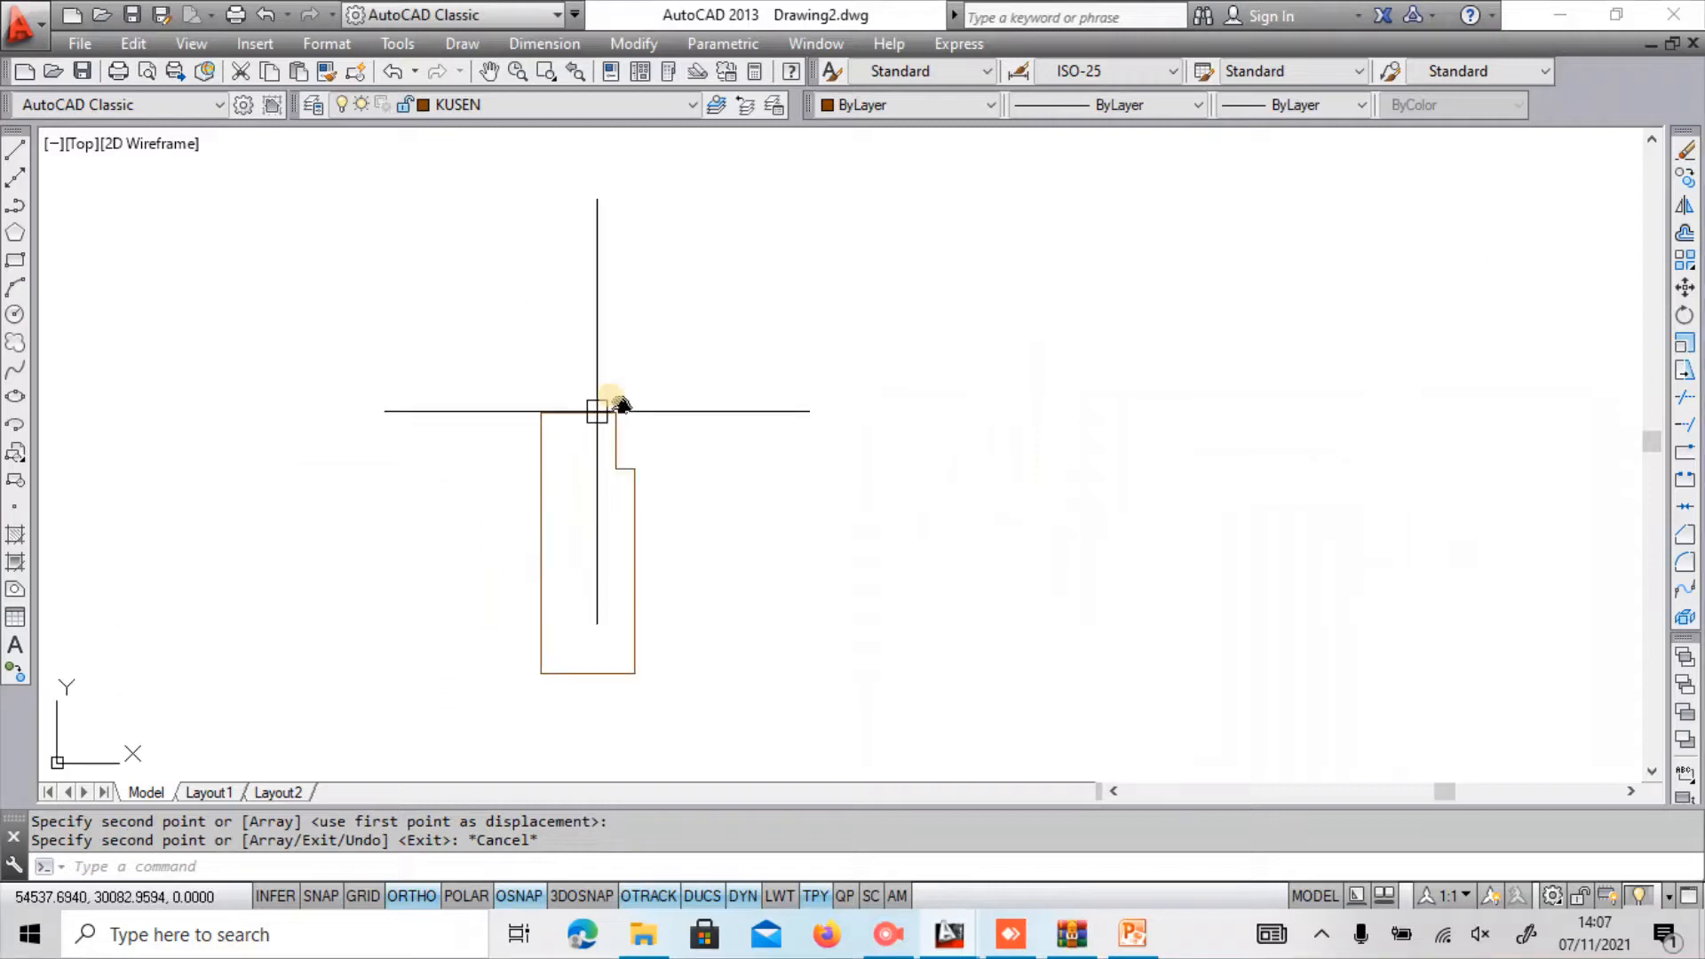
key("Return")
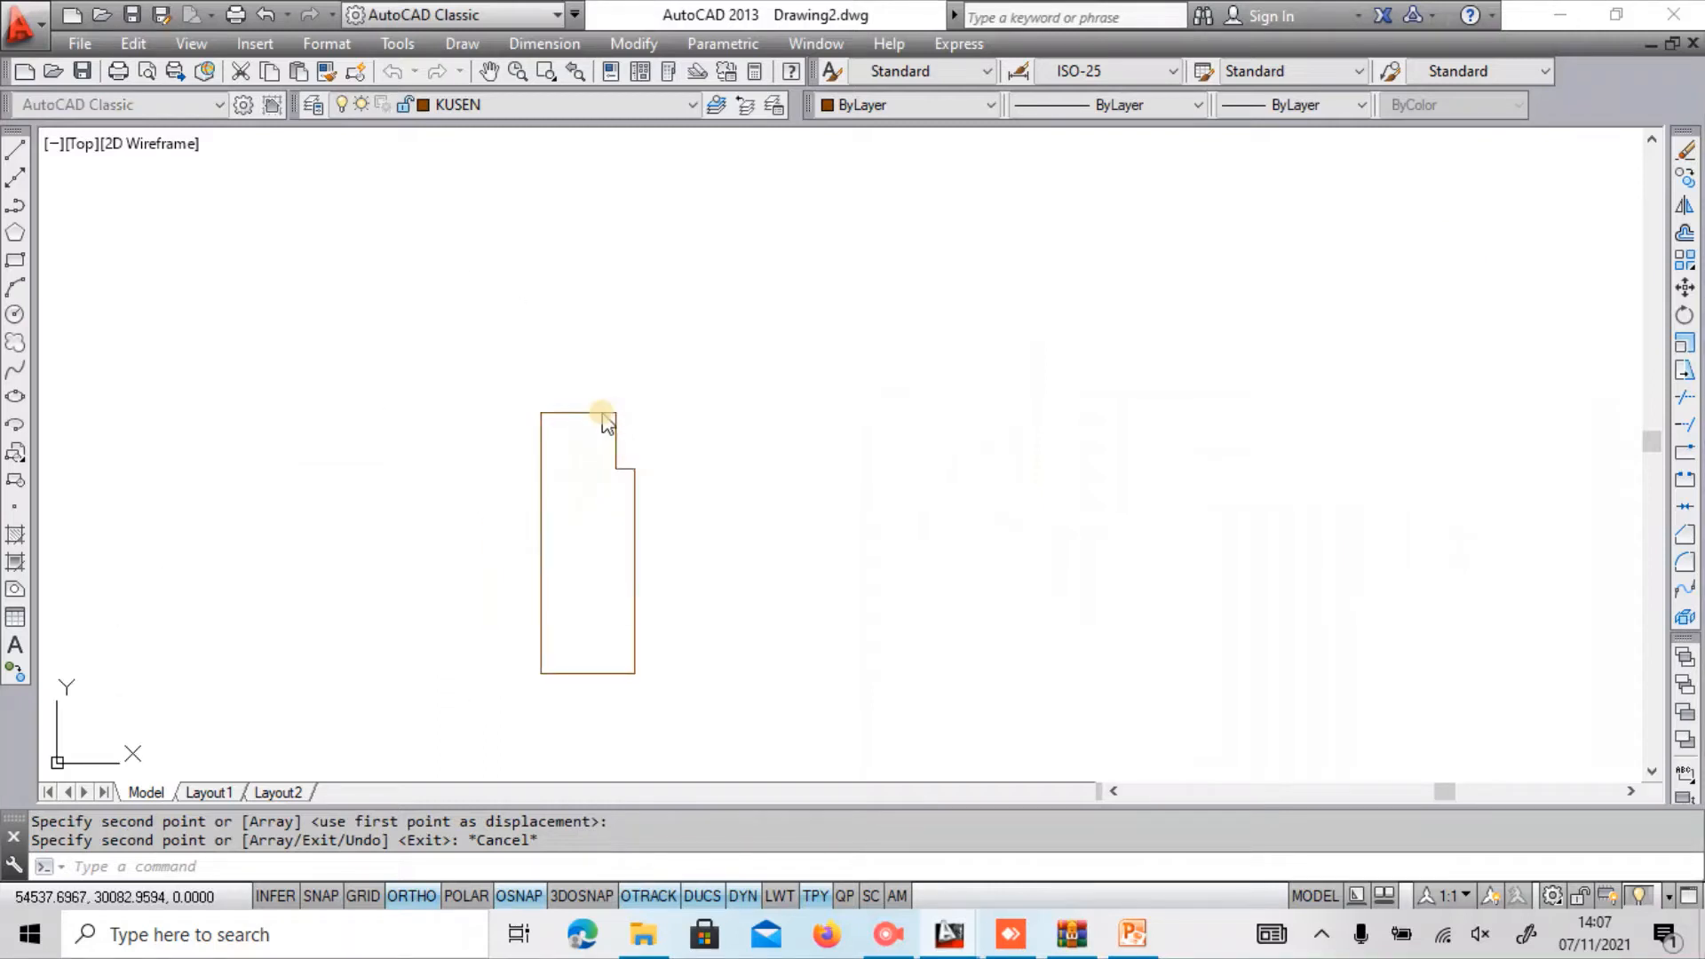
left_click(613, 413)
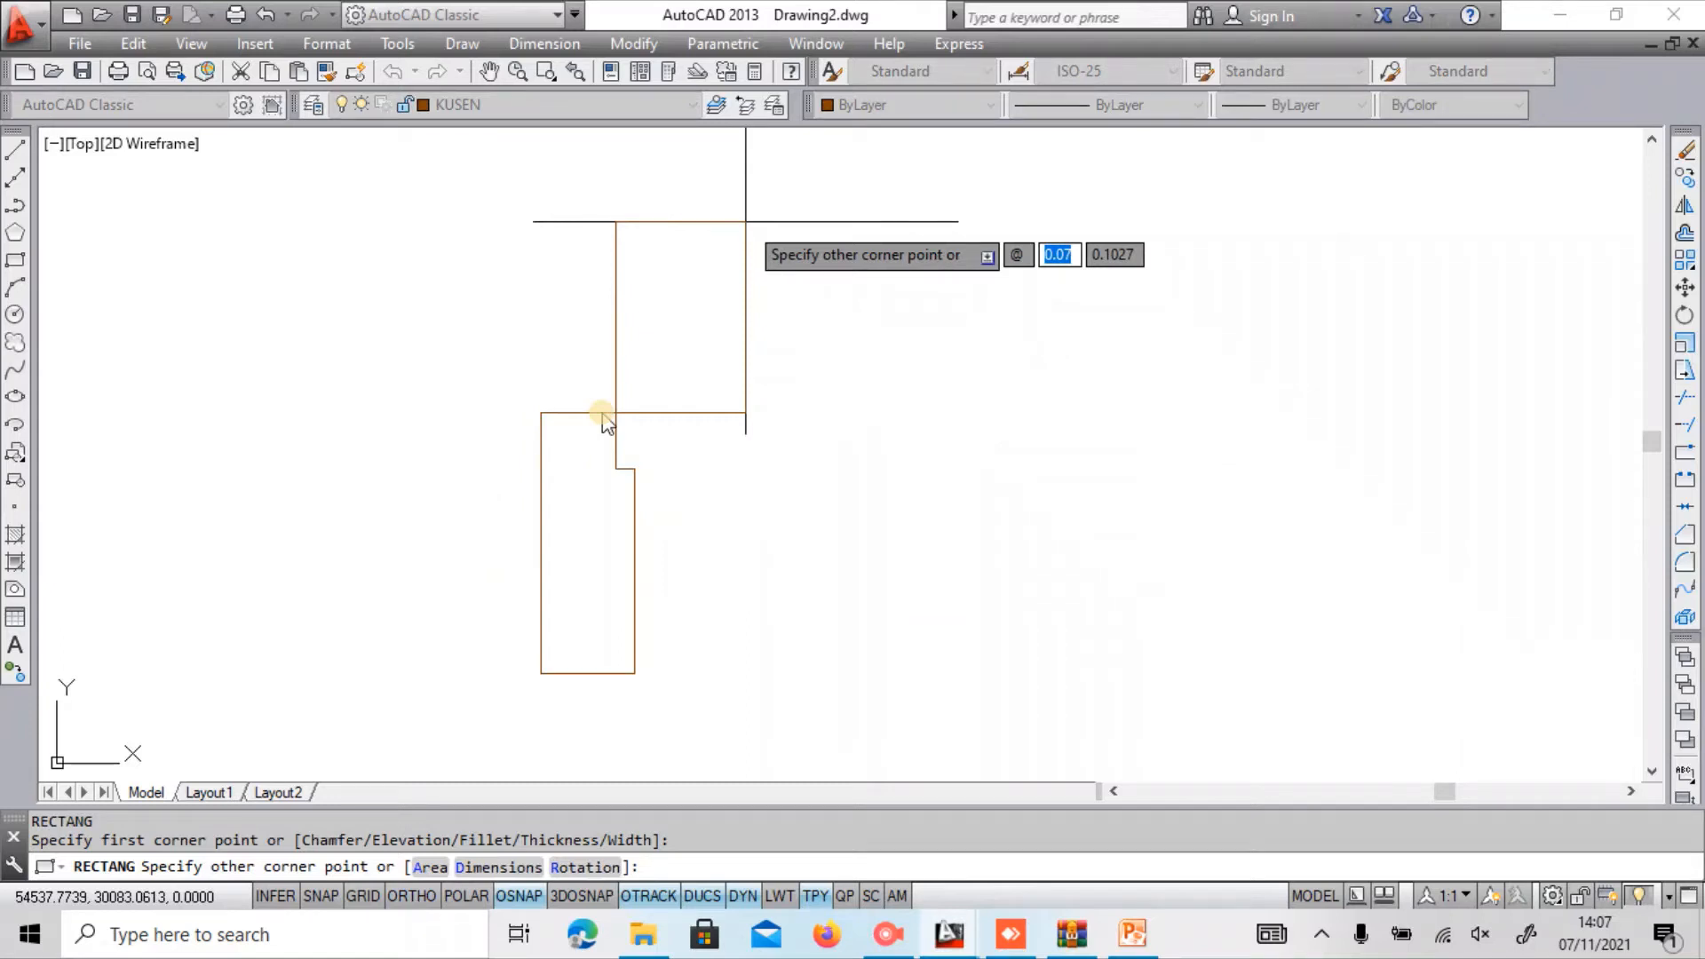
type("0.")
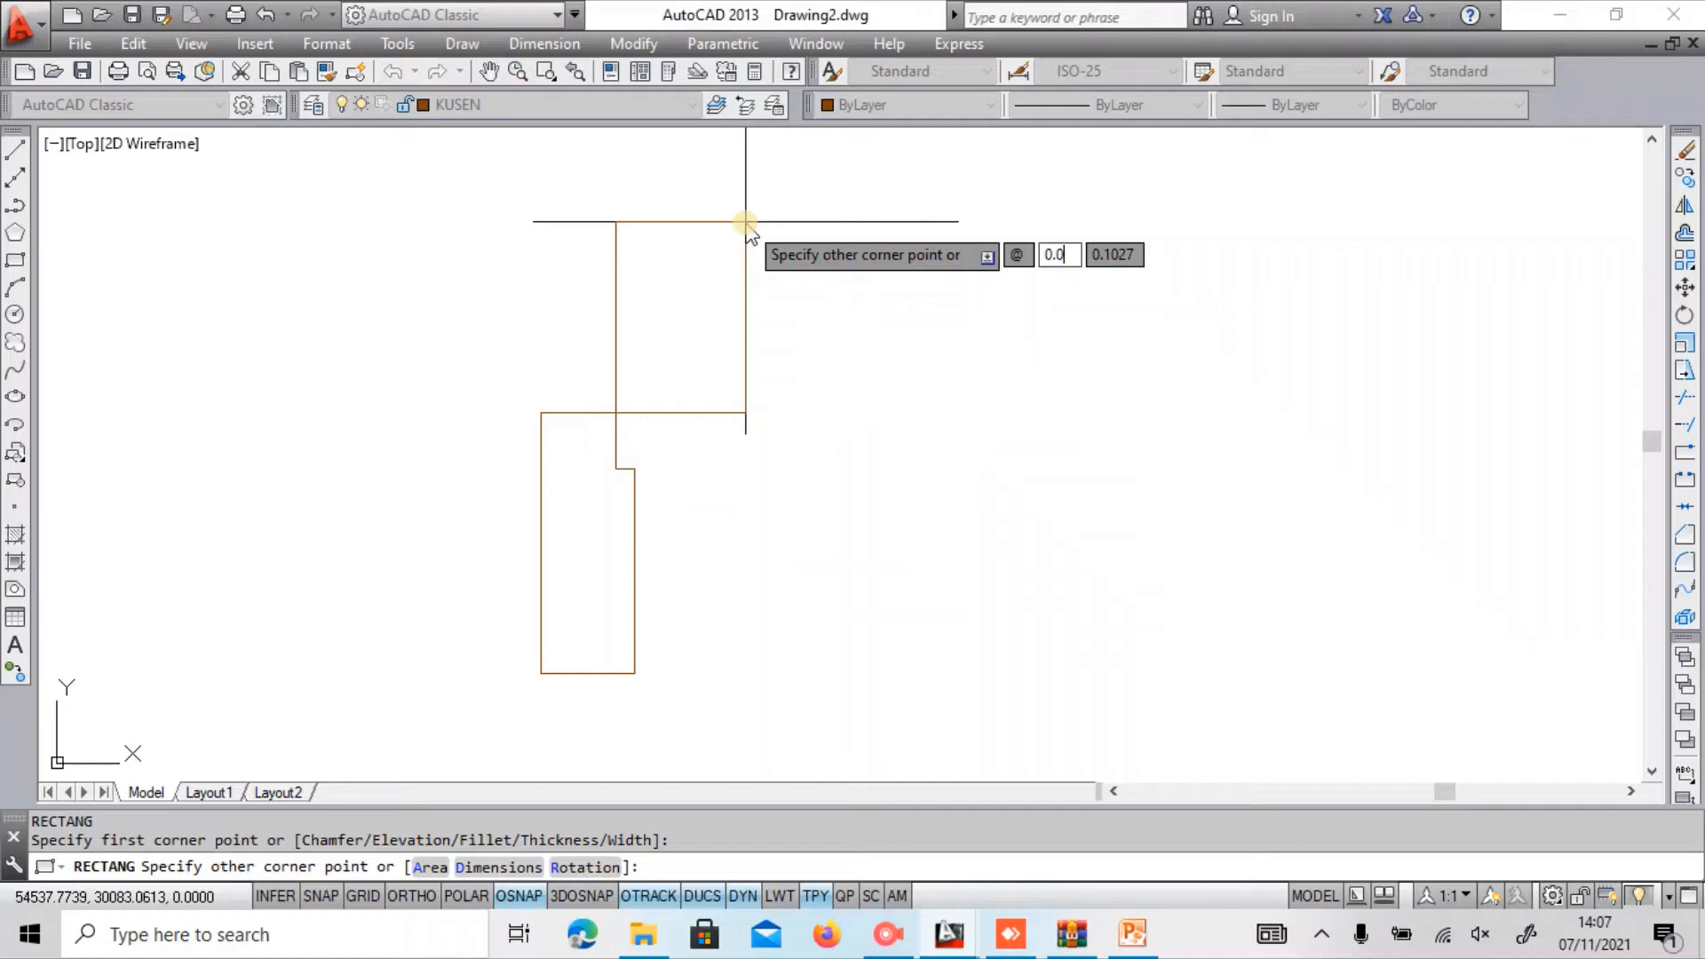
type("03")
key("Tab")
type("0")
key("Return")
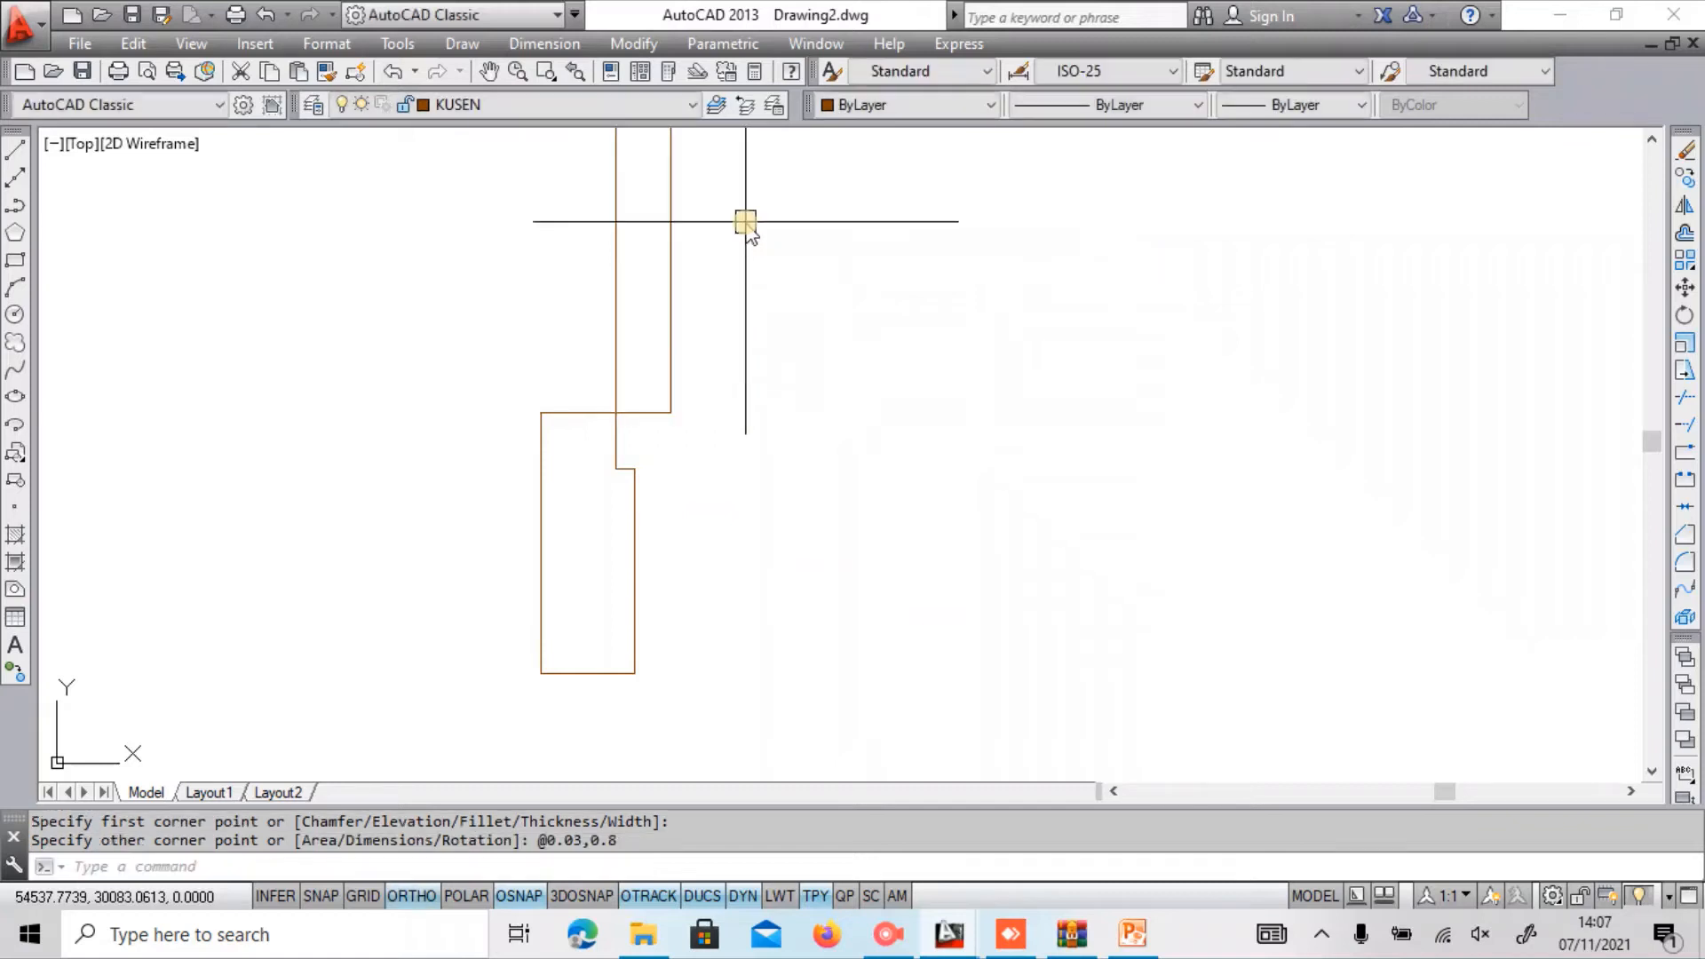
Draw a horizontal line 0.8 long to the right from the new leaf's lower left corner.
scroll(675, 462, "down", 4)
middle_click_drag(681, 472, 526, 571)
scroll(624, 507, "up", 1)
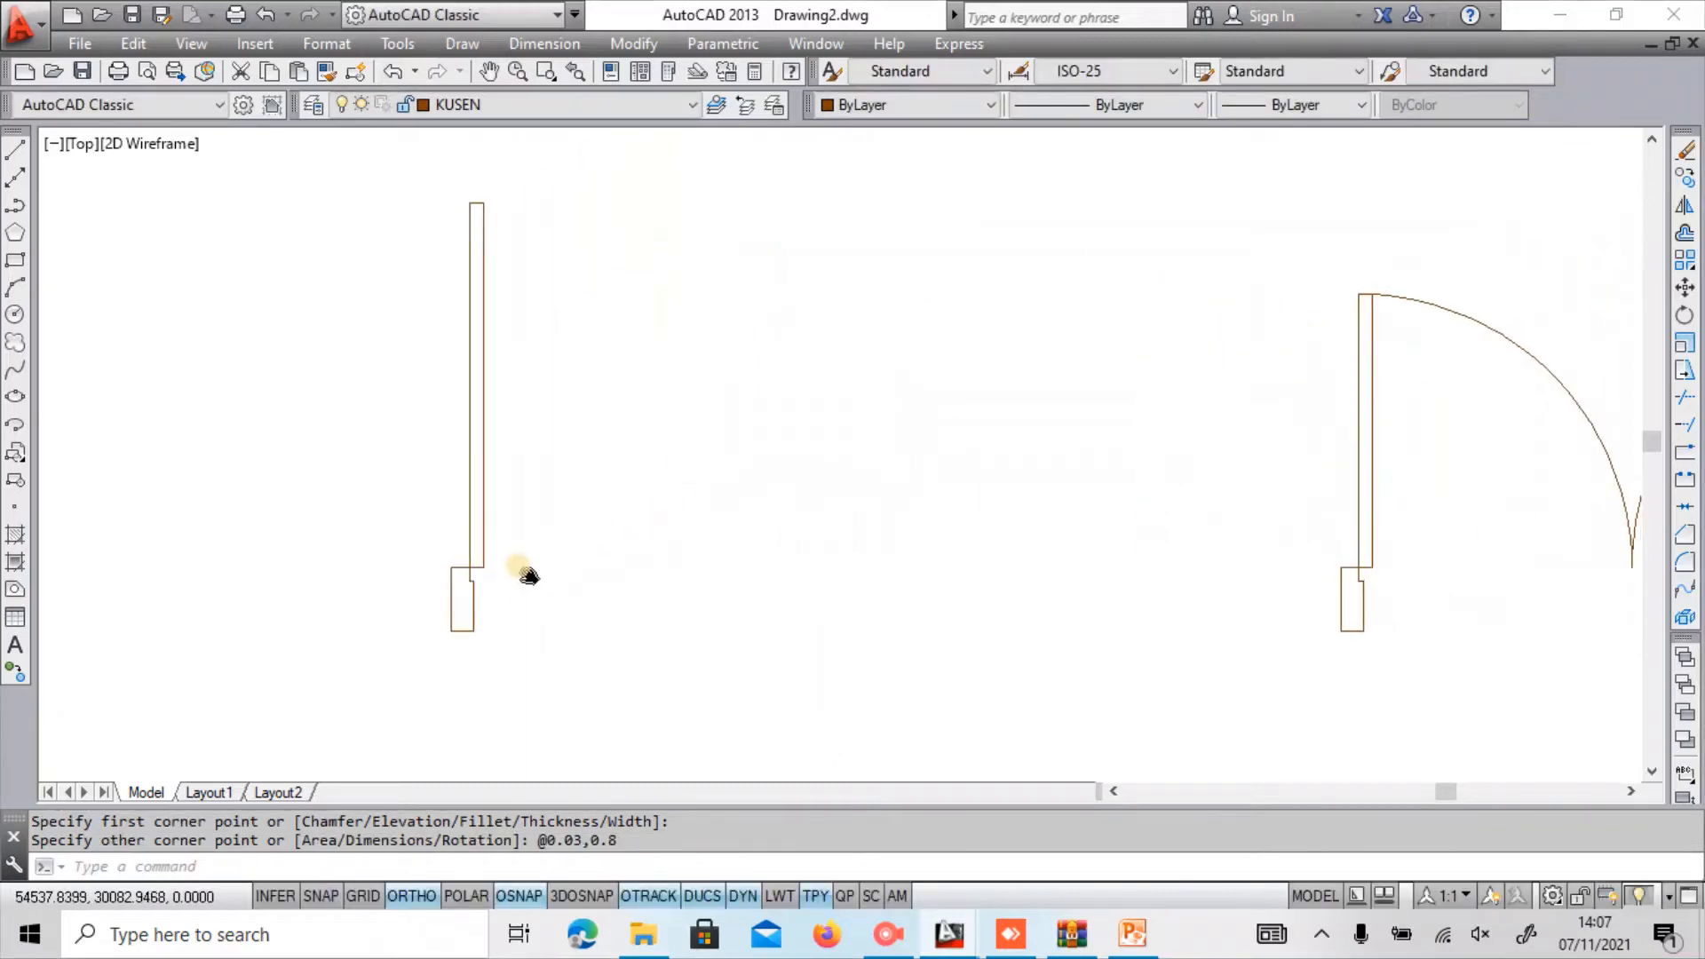
type("L")
key("Return")
scroll(528, 574, "up", 2)
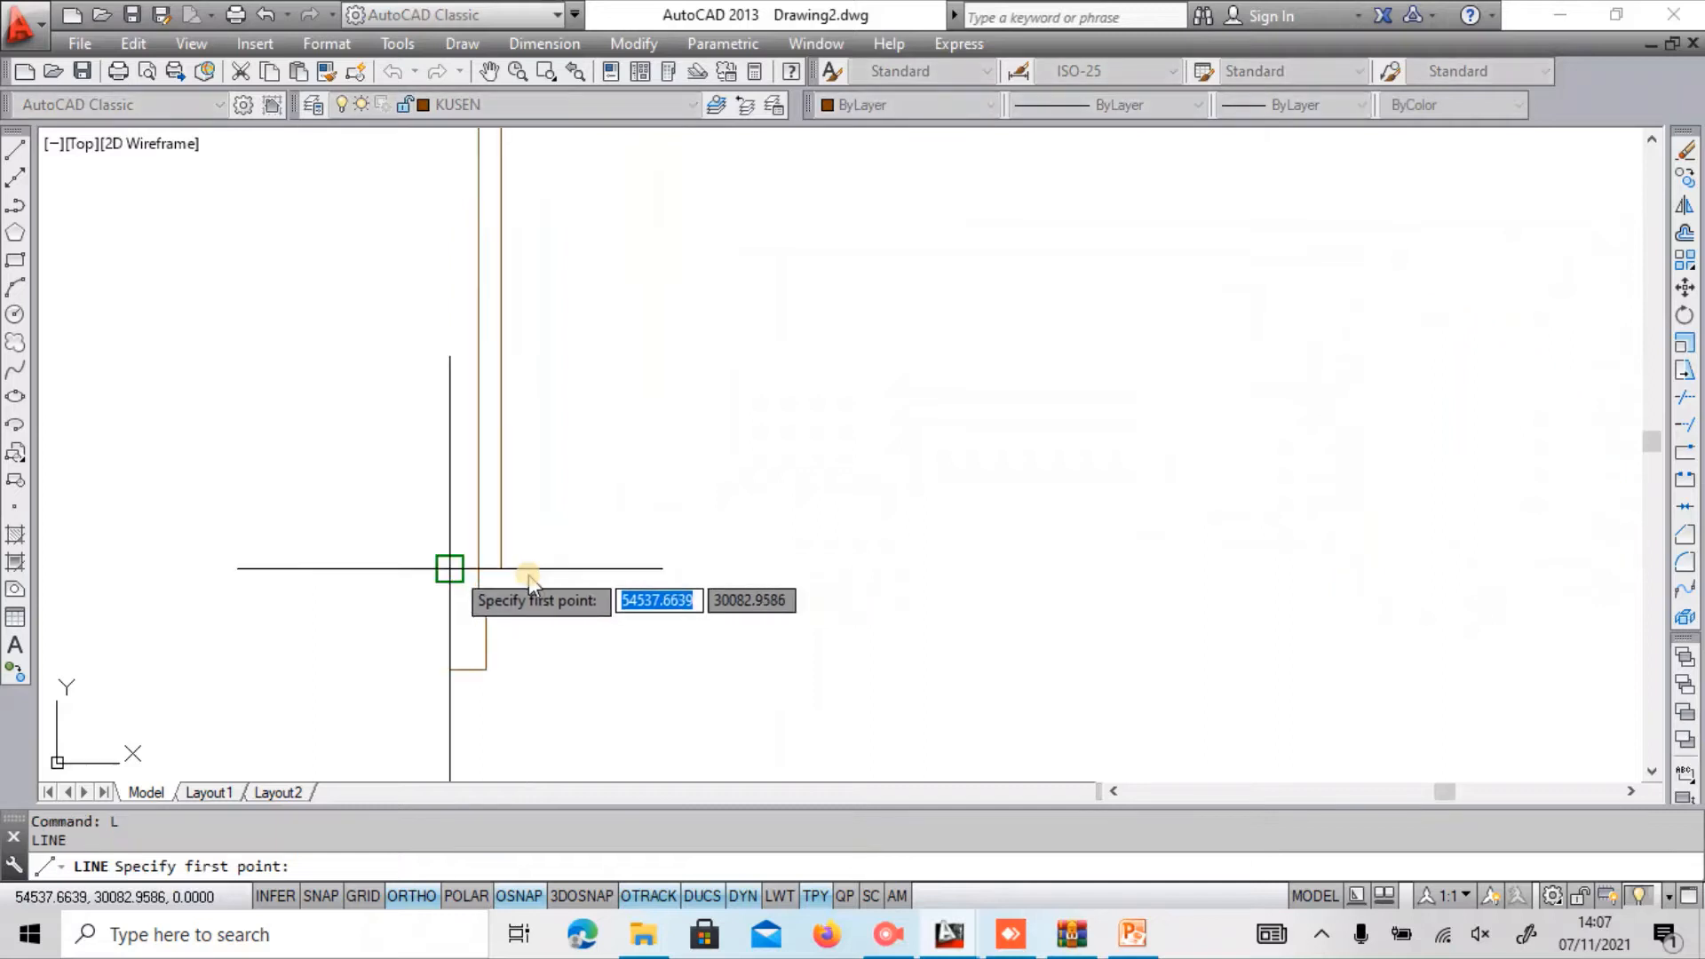
left_click(470, 567)
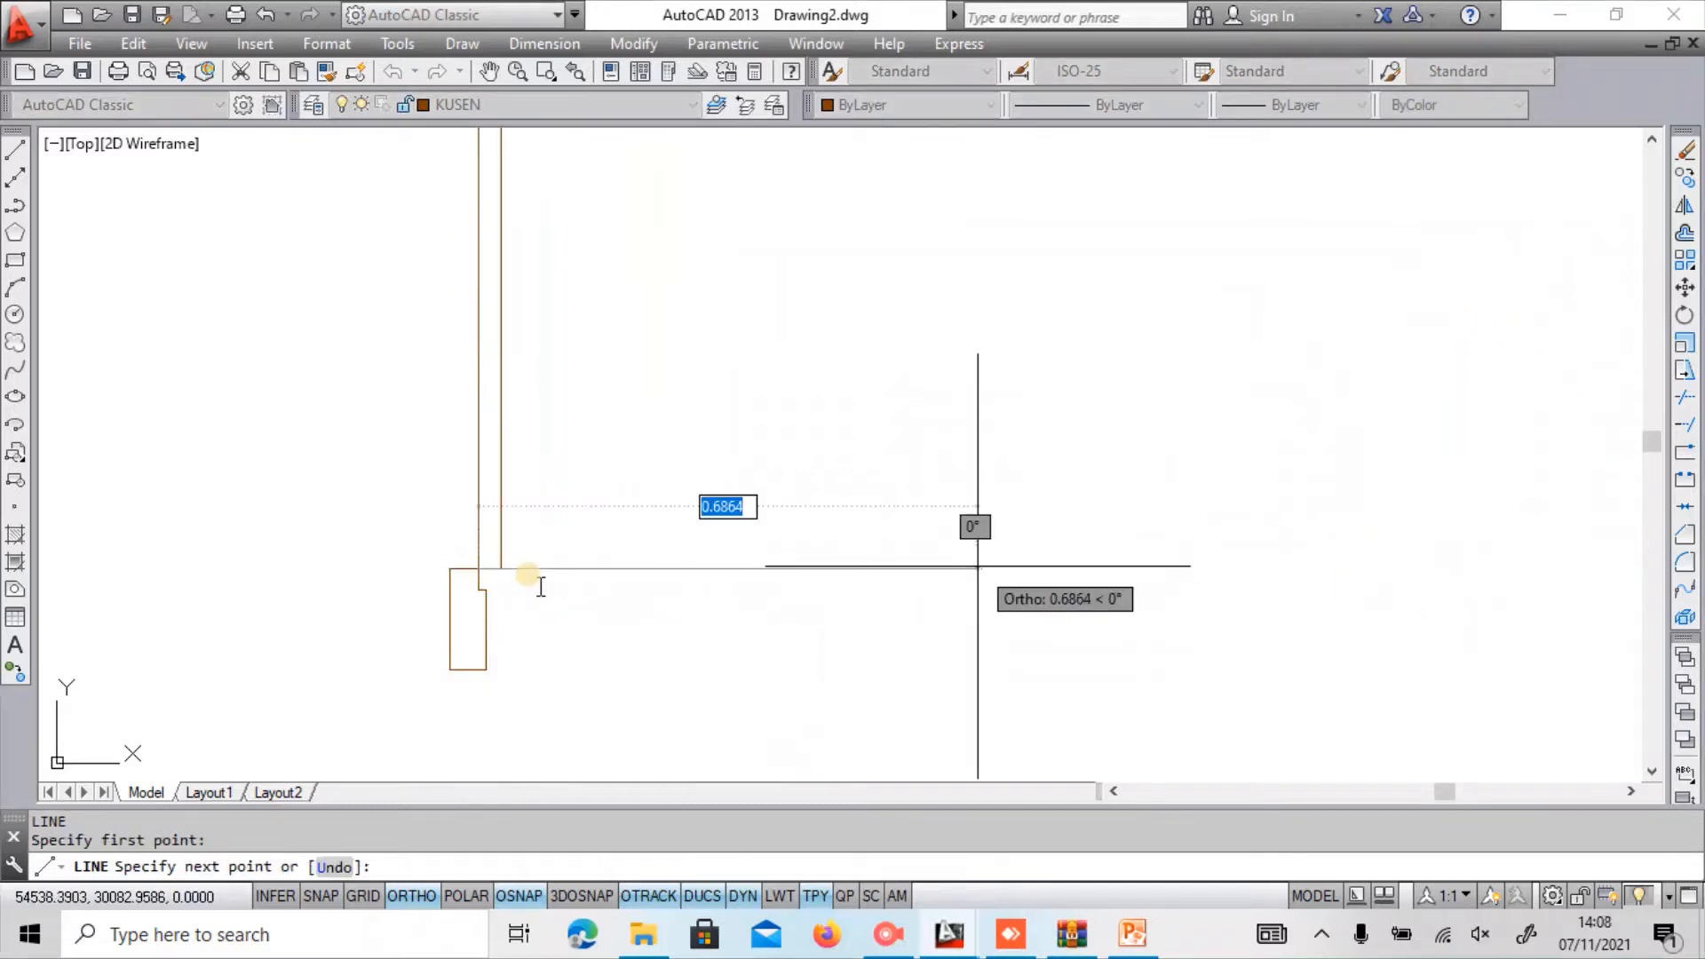
type("0.")
key("Return")
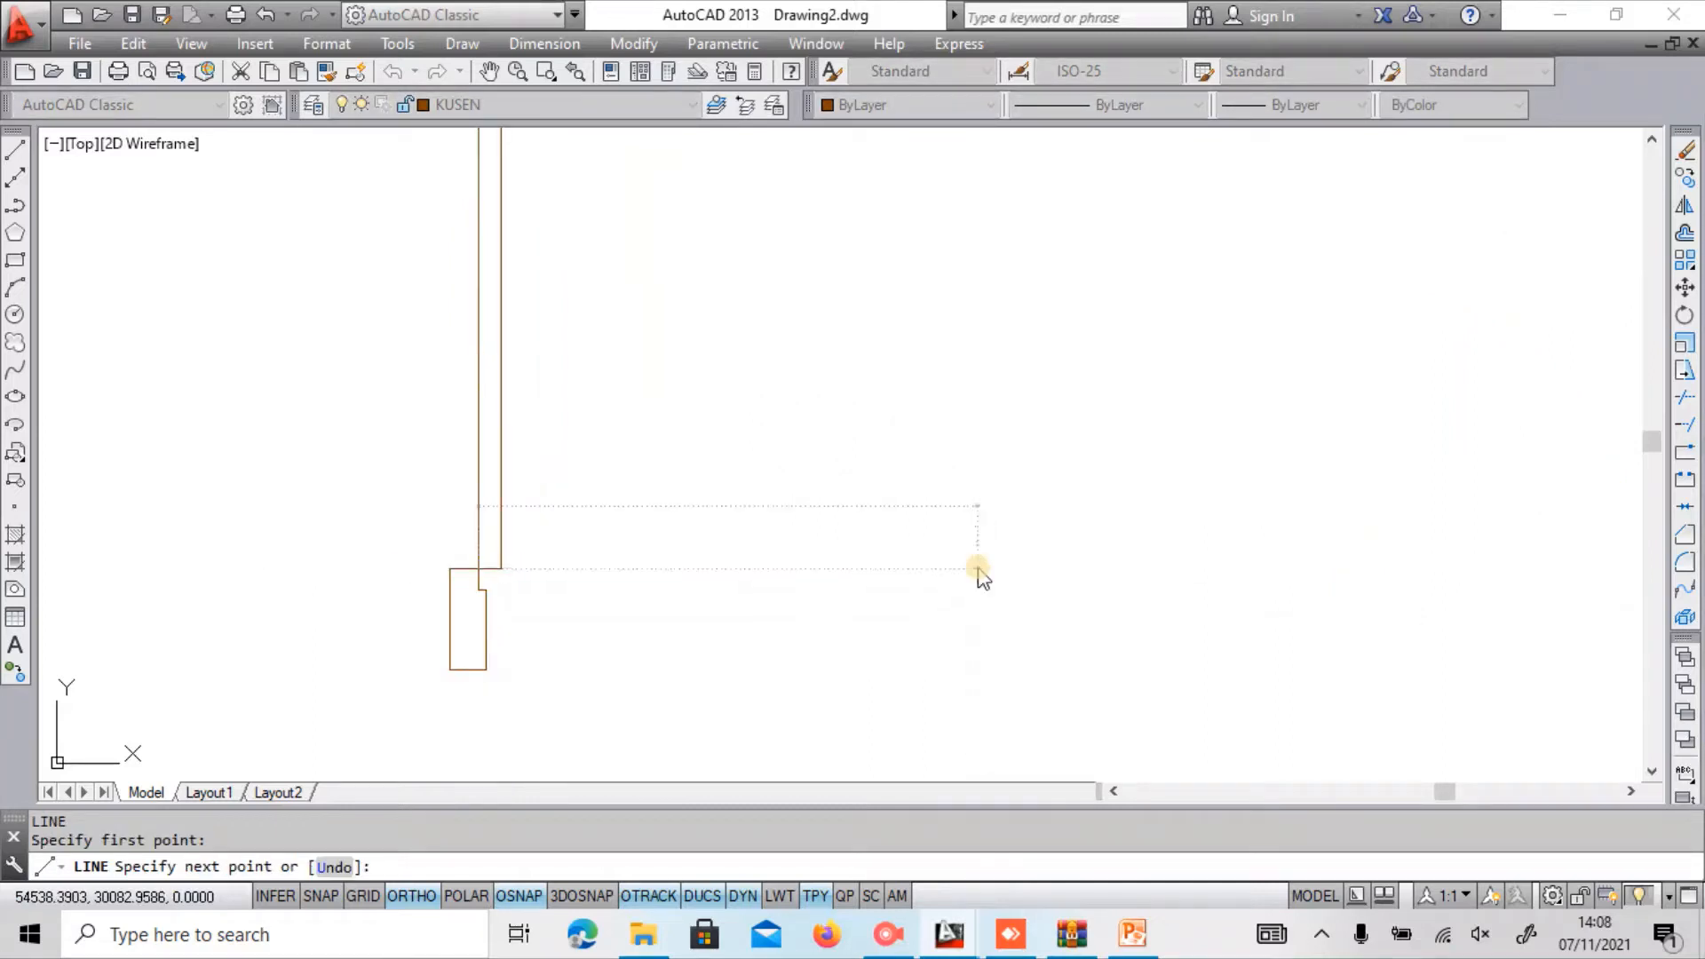
key("Escape")
scroll(977, 566, "down", 3)
type("a")
key("Return")
key("Escape")
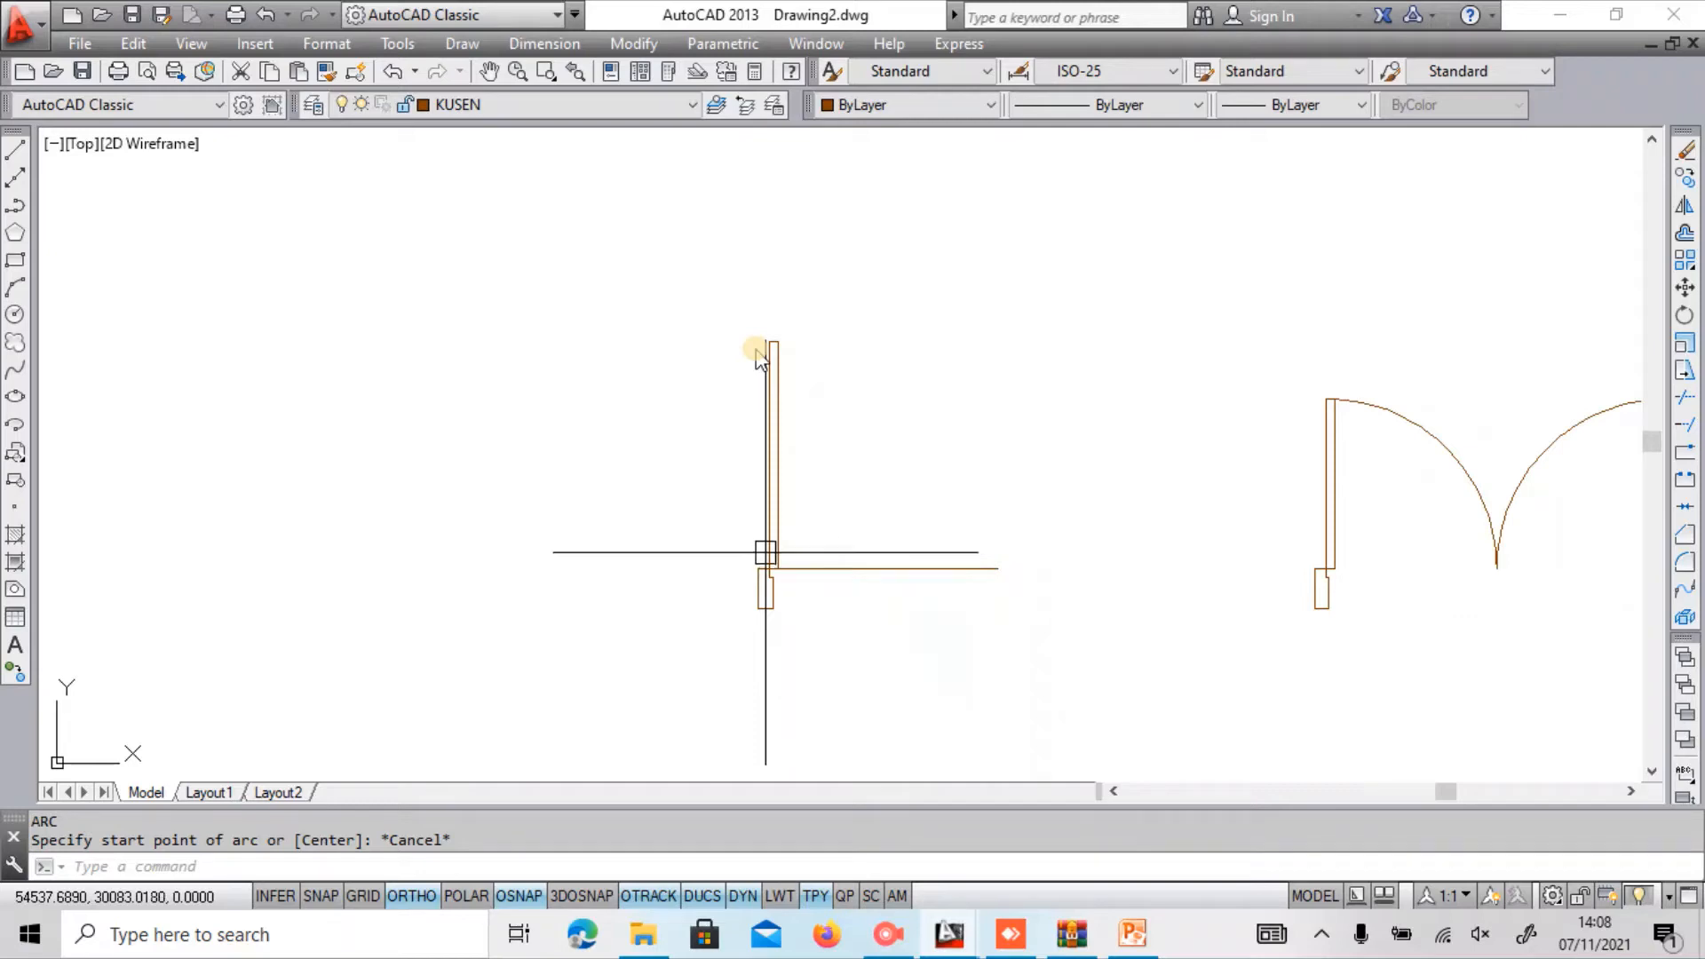
Switch to AnyDesk, accept the incoming session request, and minimise its windows to return to AutoCAD.
left_click(1005, 938)
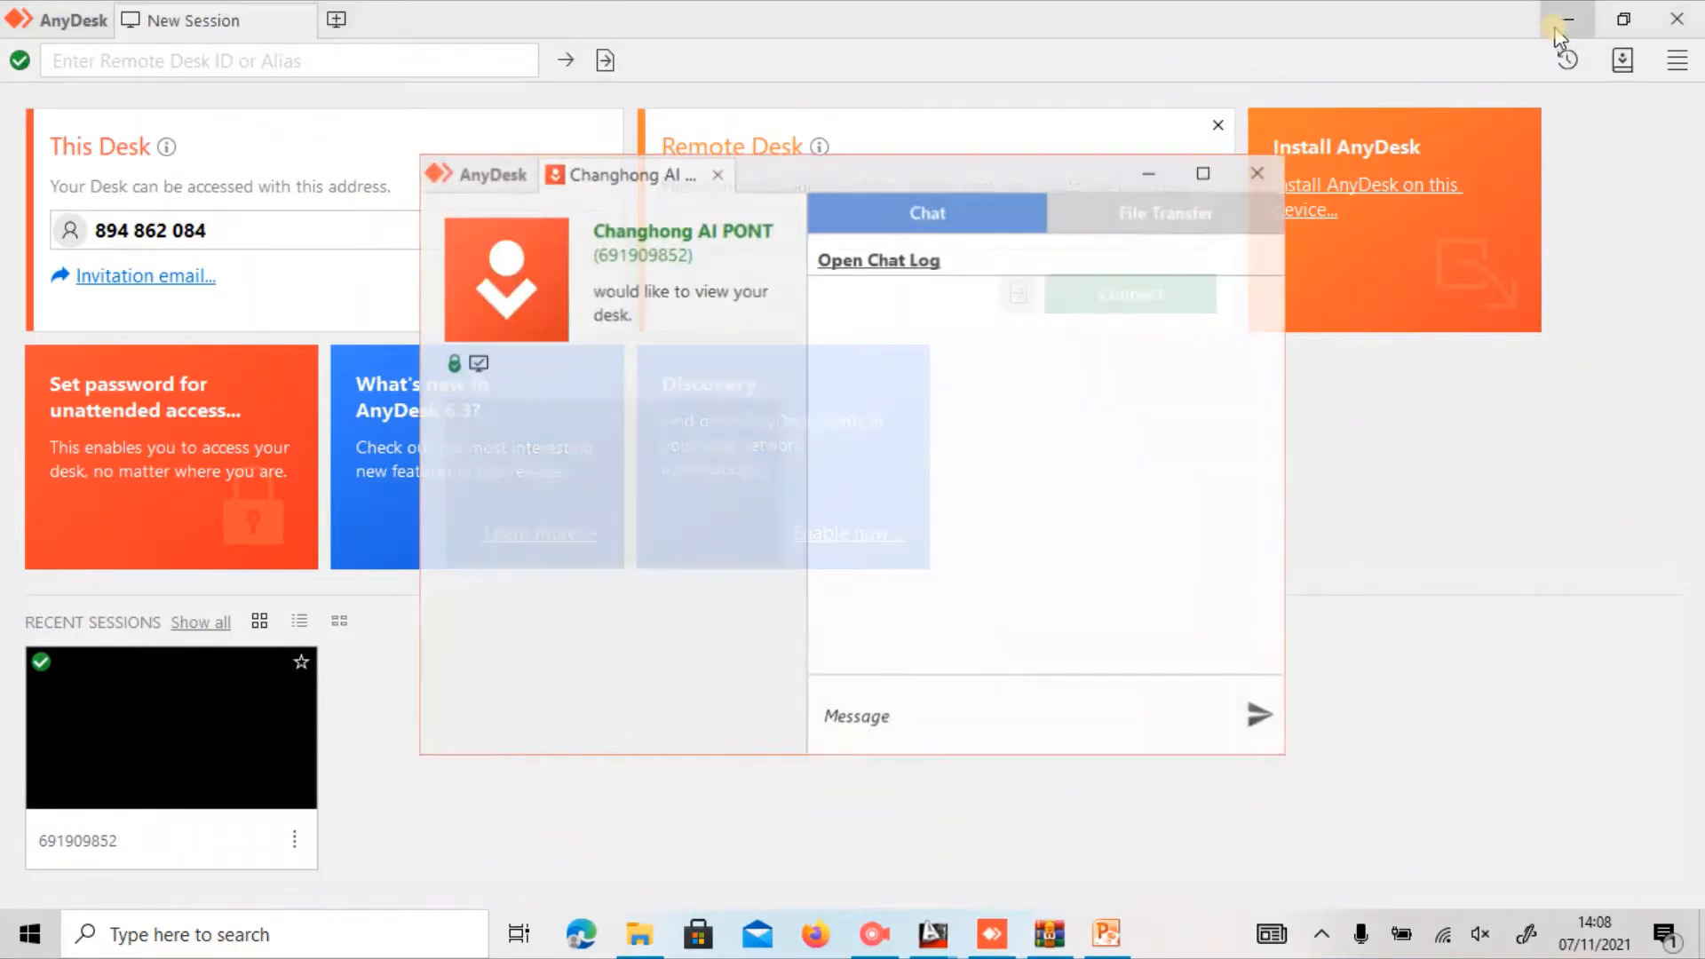
left_click(563, 708)
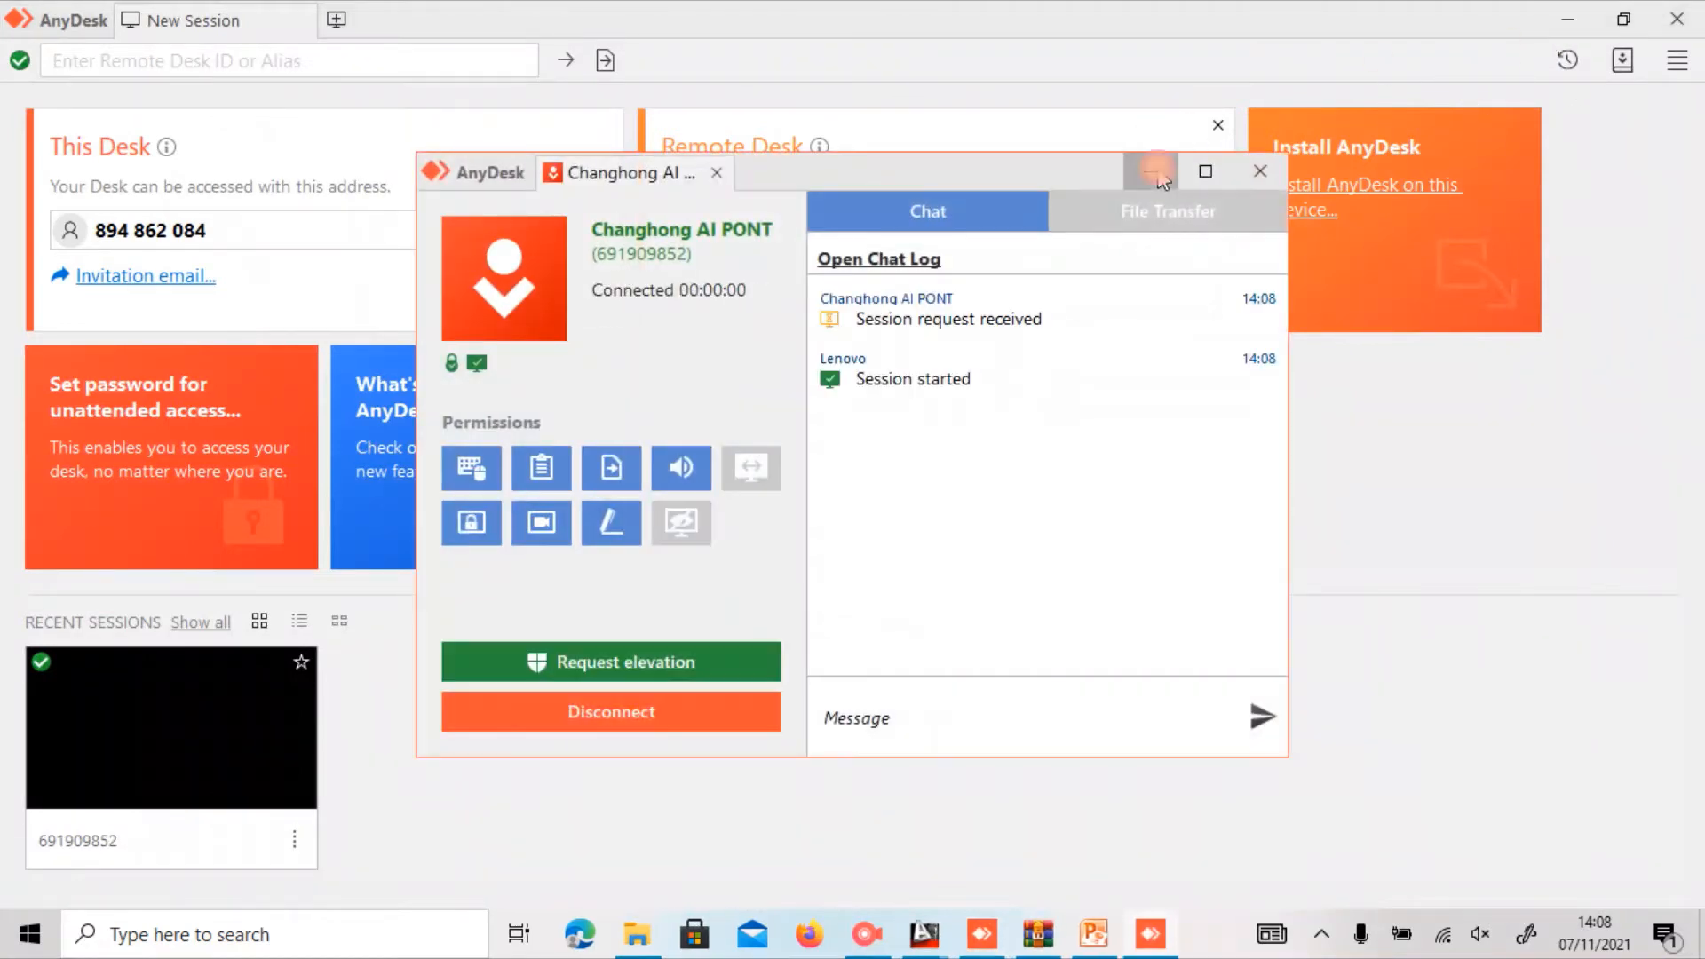
left_click(1152, 171)
left_click(1570, 19)
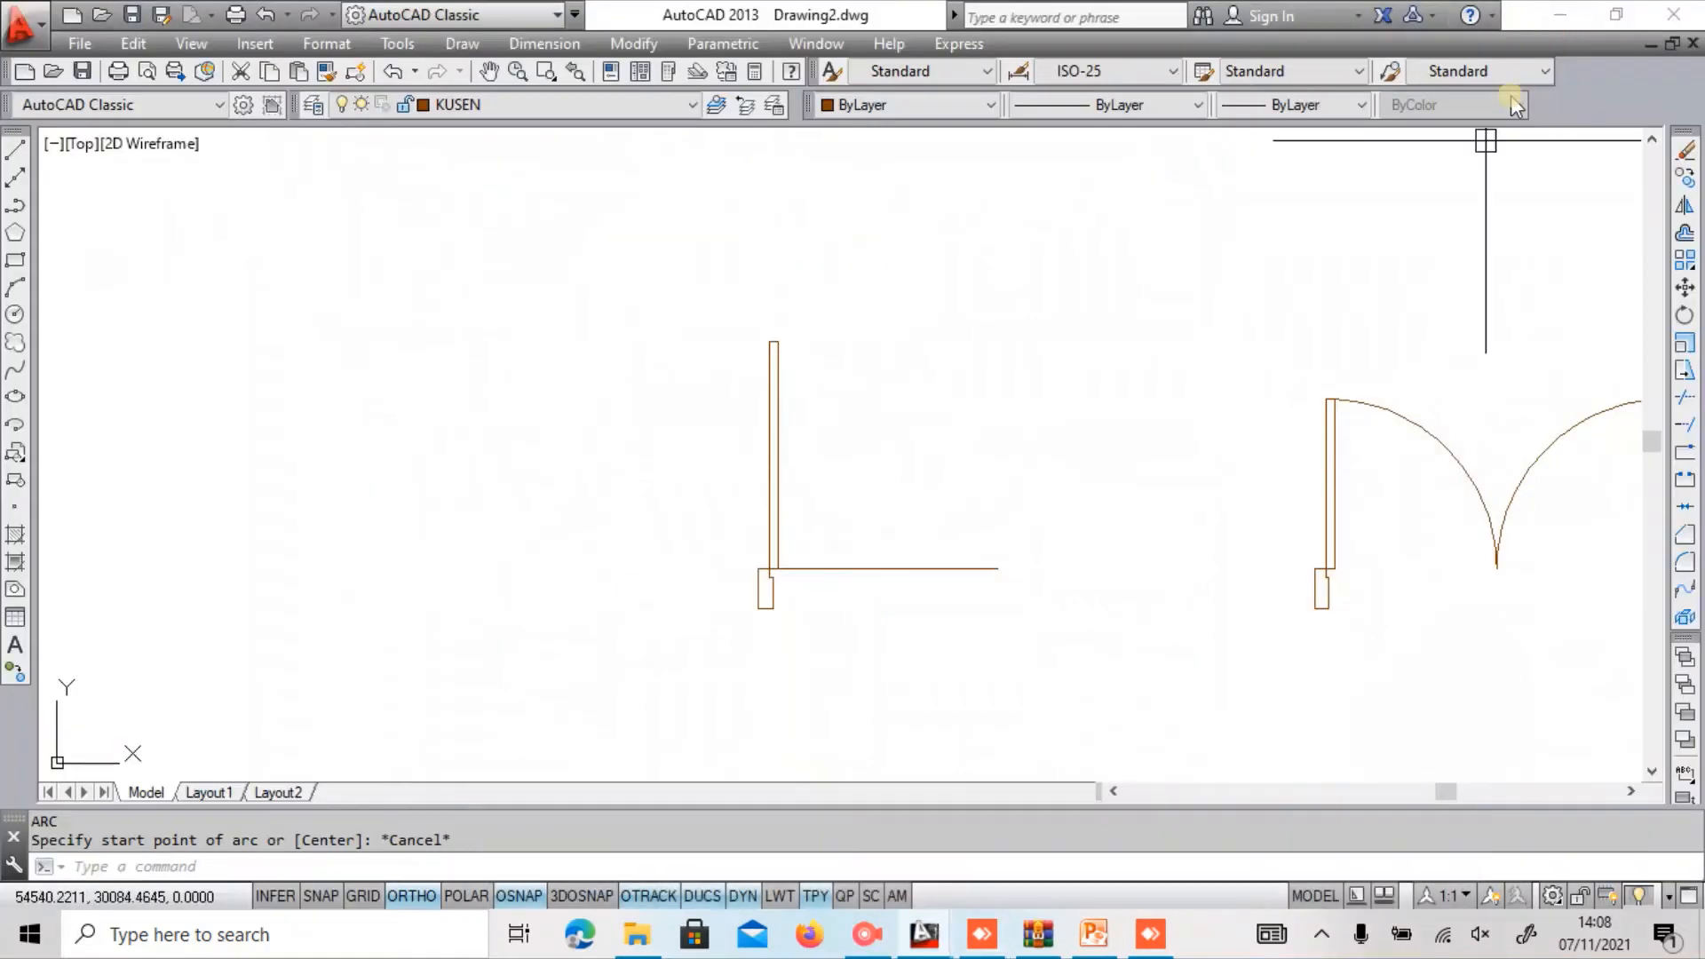
scroll(1019, 735, "up", 2)
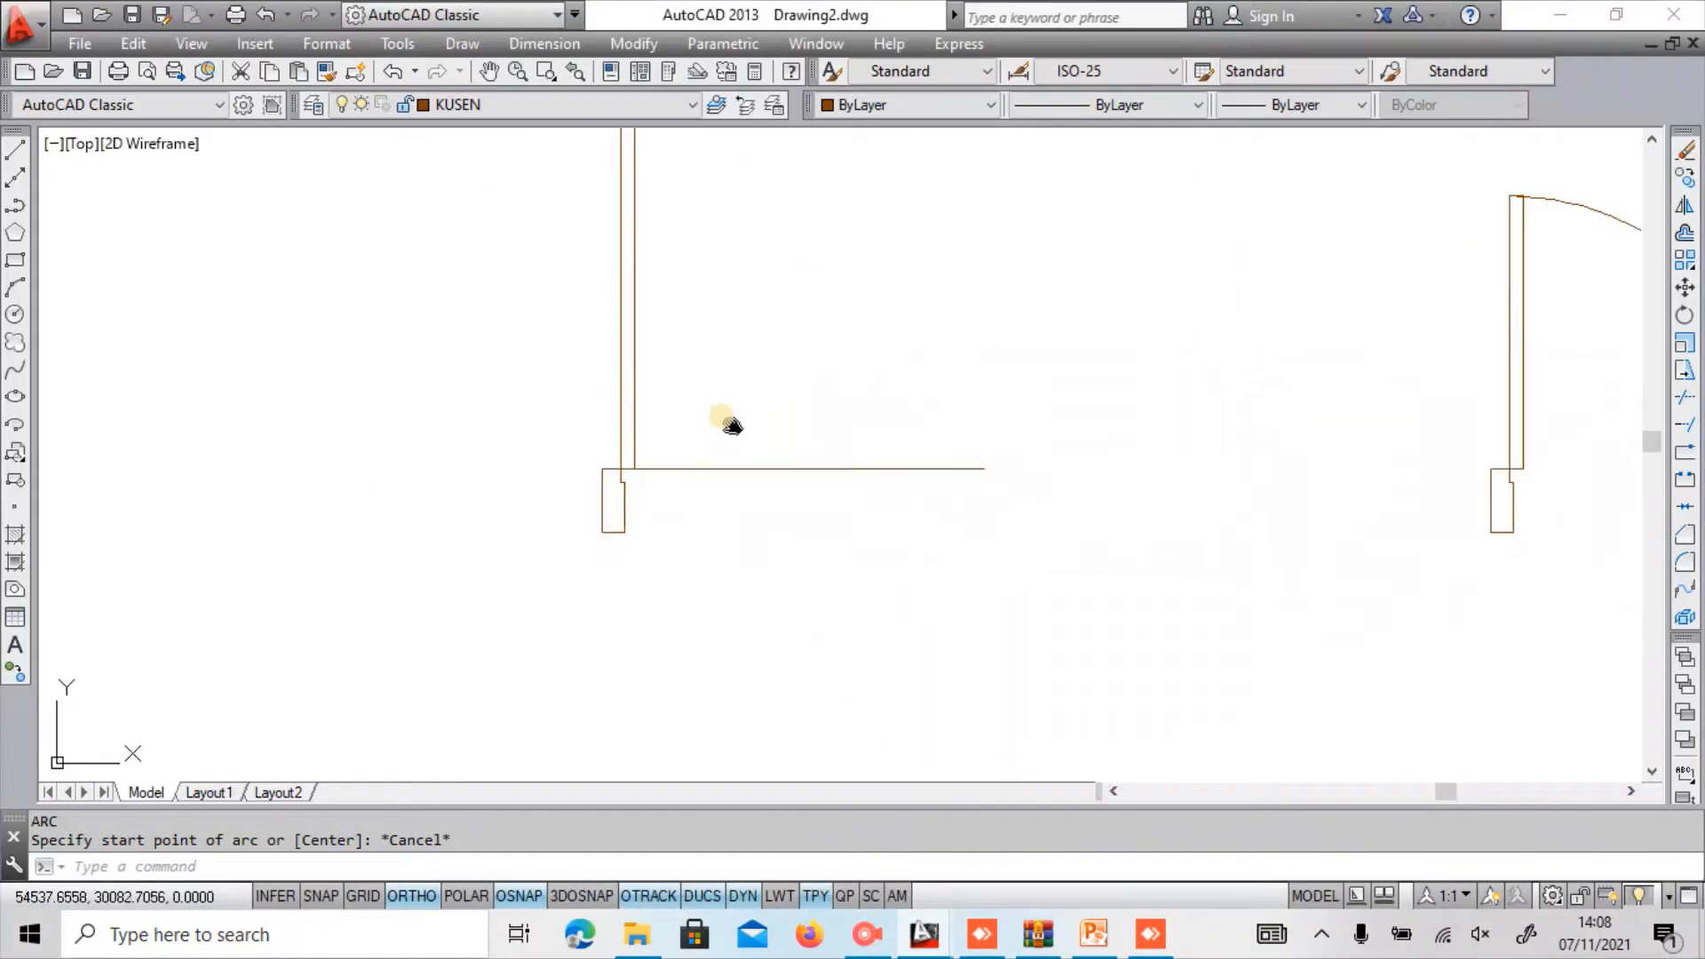
type("mi")
key("Return")
key("Escape")
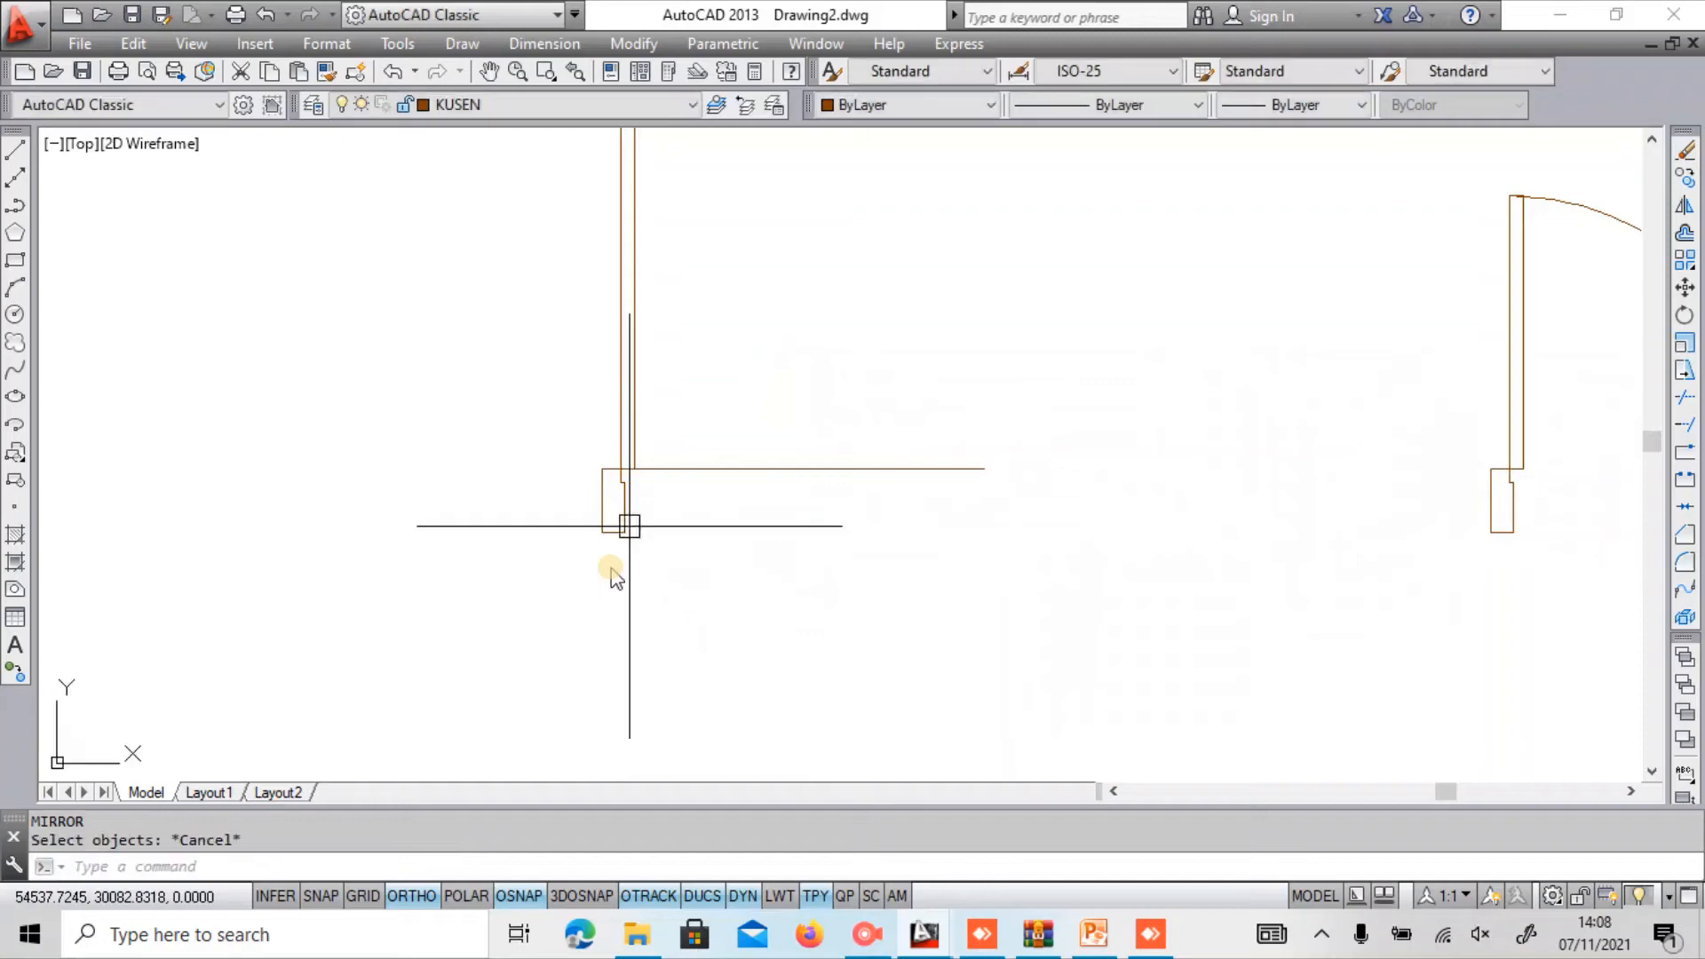
Mirror the single door's left frame profile across a vertical axis through the midpoint of the 0.8 line, keeping the original.
type("mi")
key("Return")
left_click(627, 530)
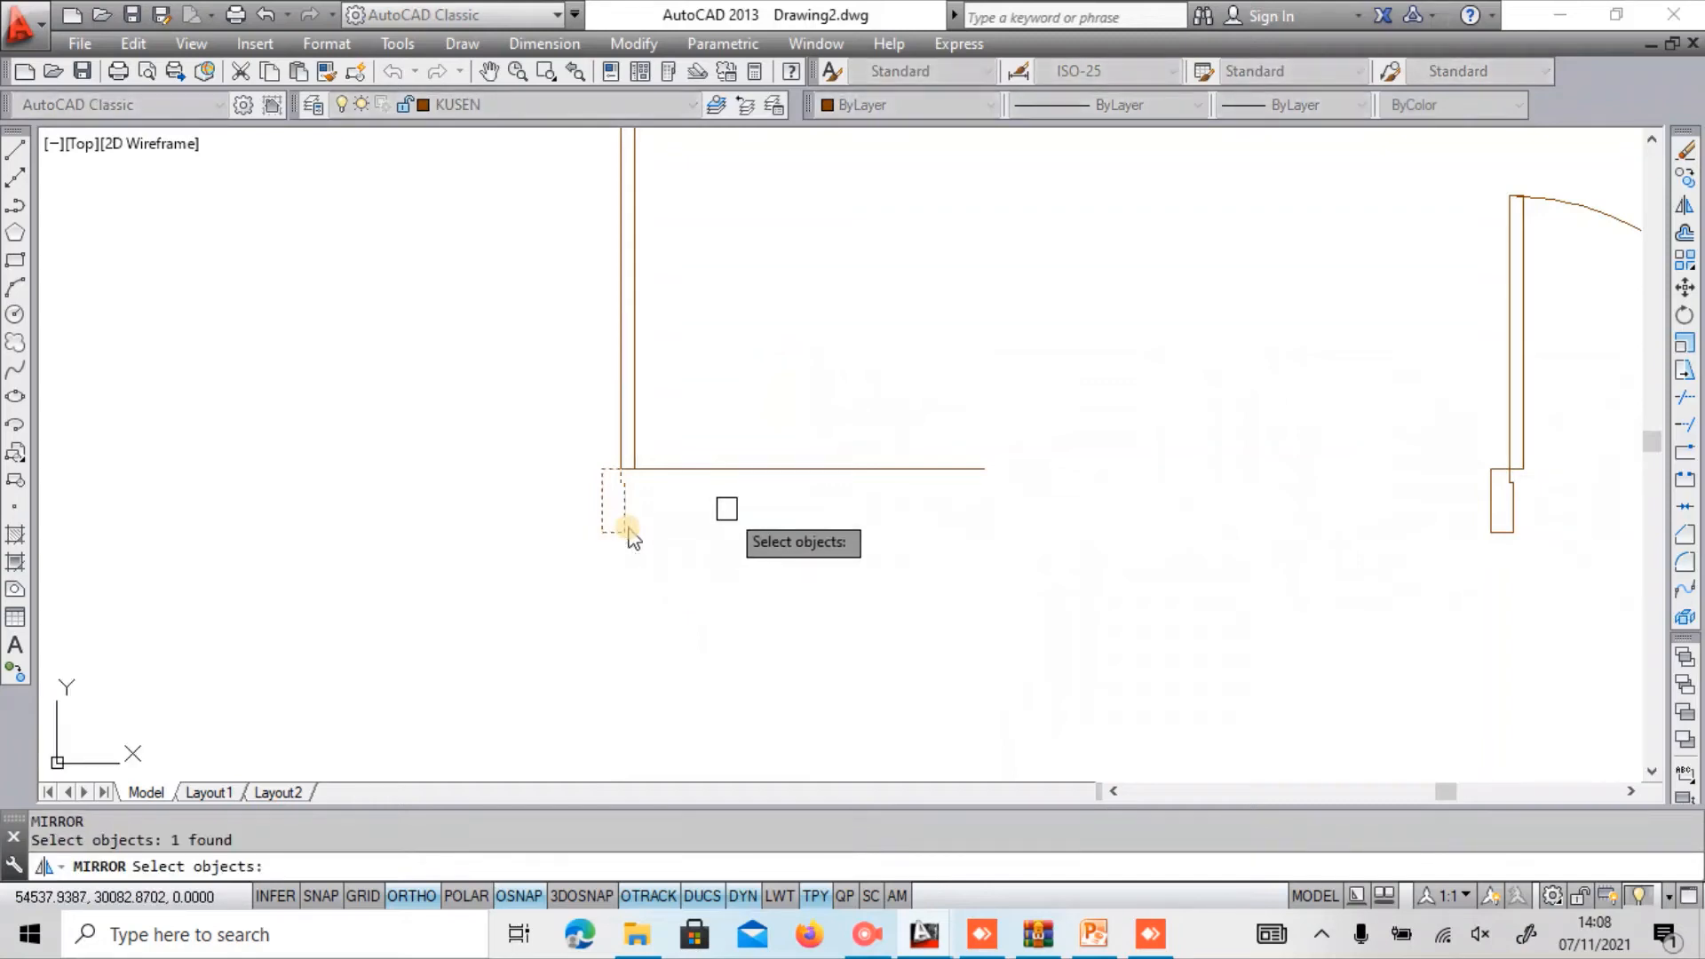
key("Return")
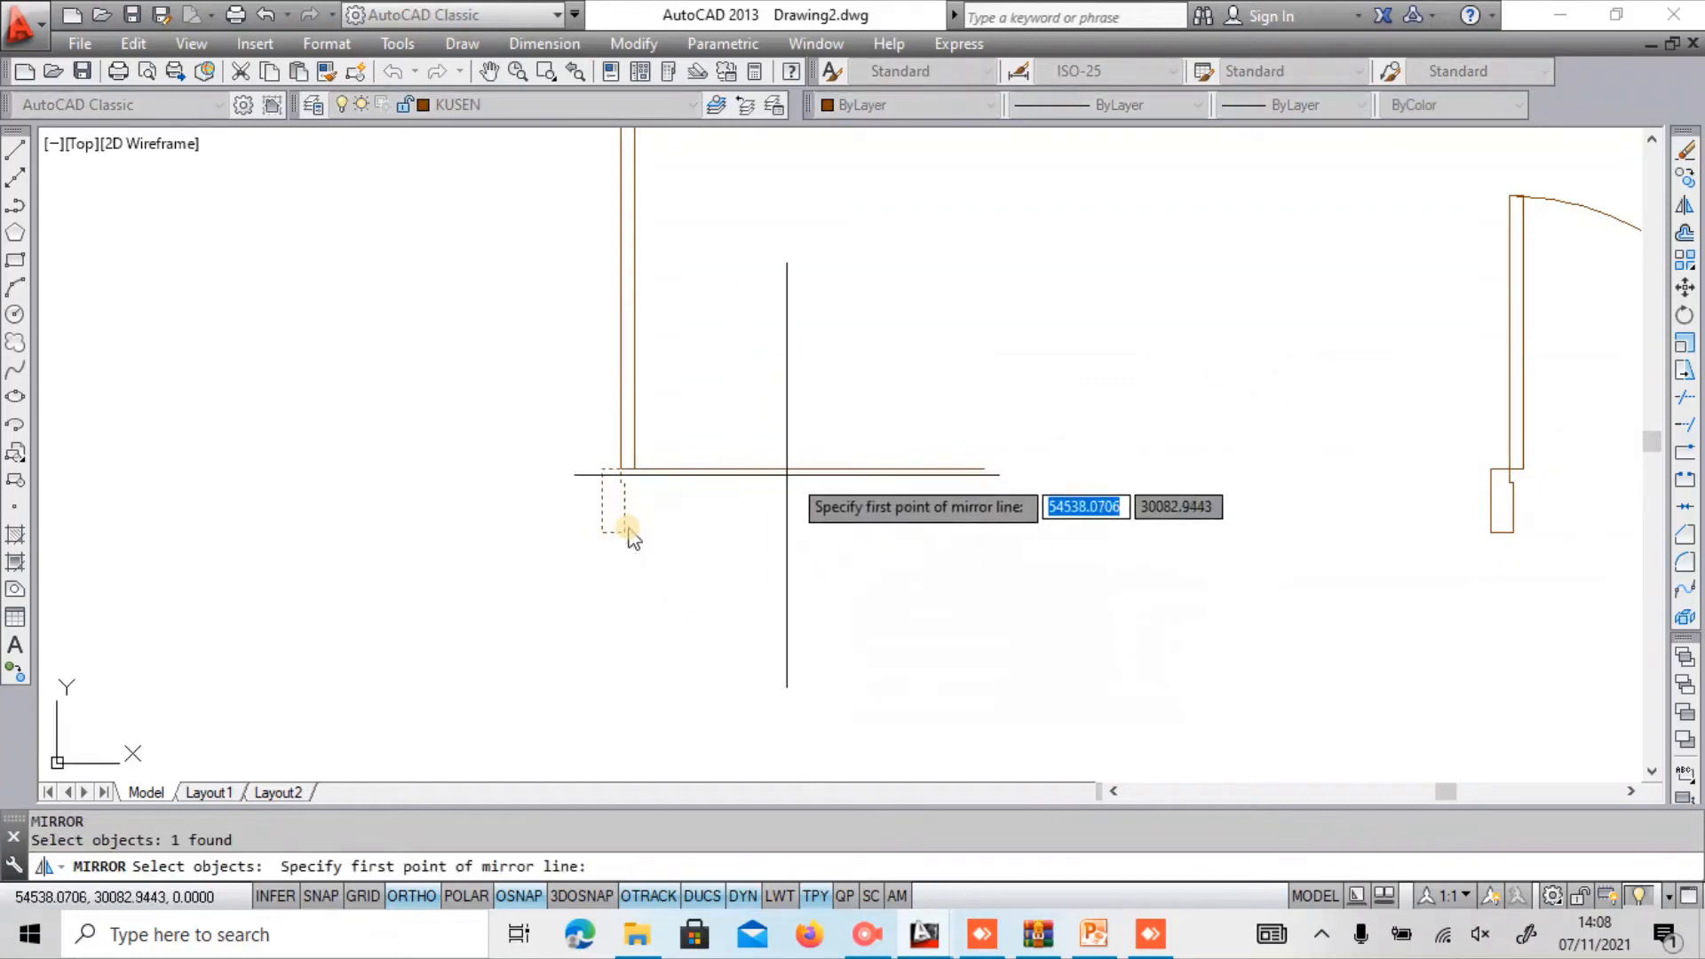
left_click(802, 468)
left_click(779, 552)
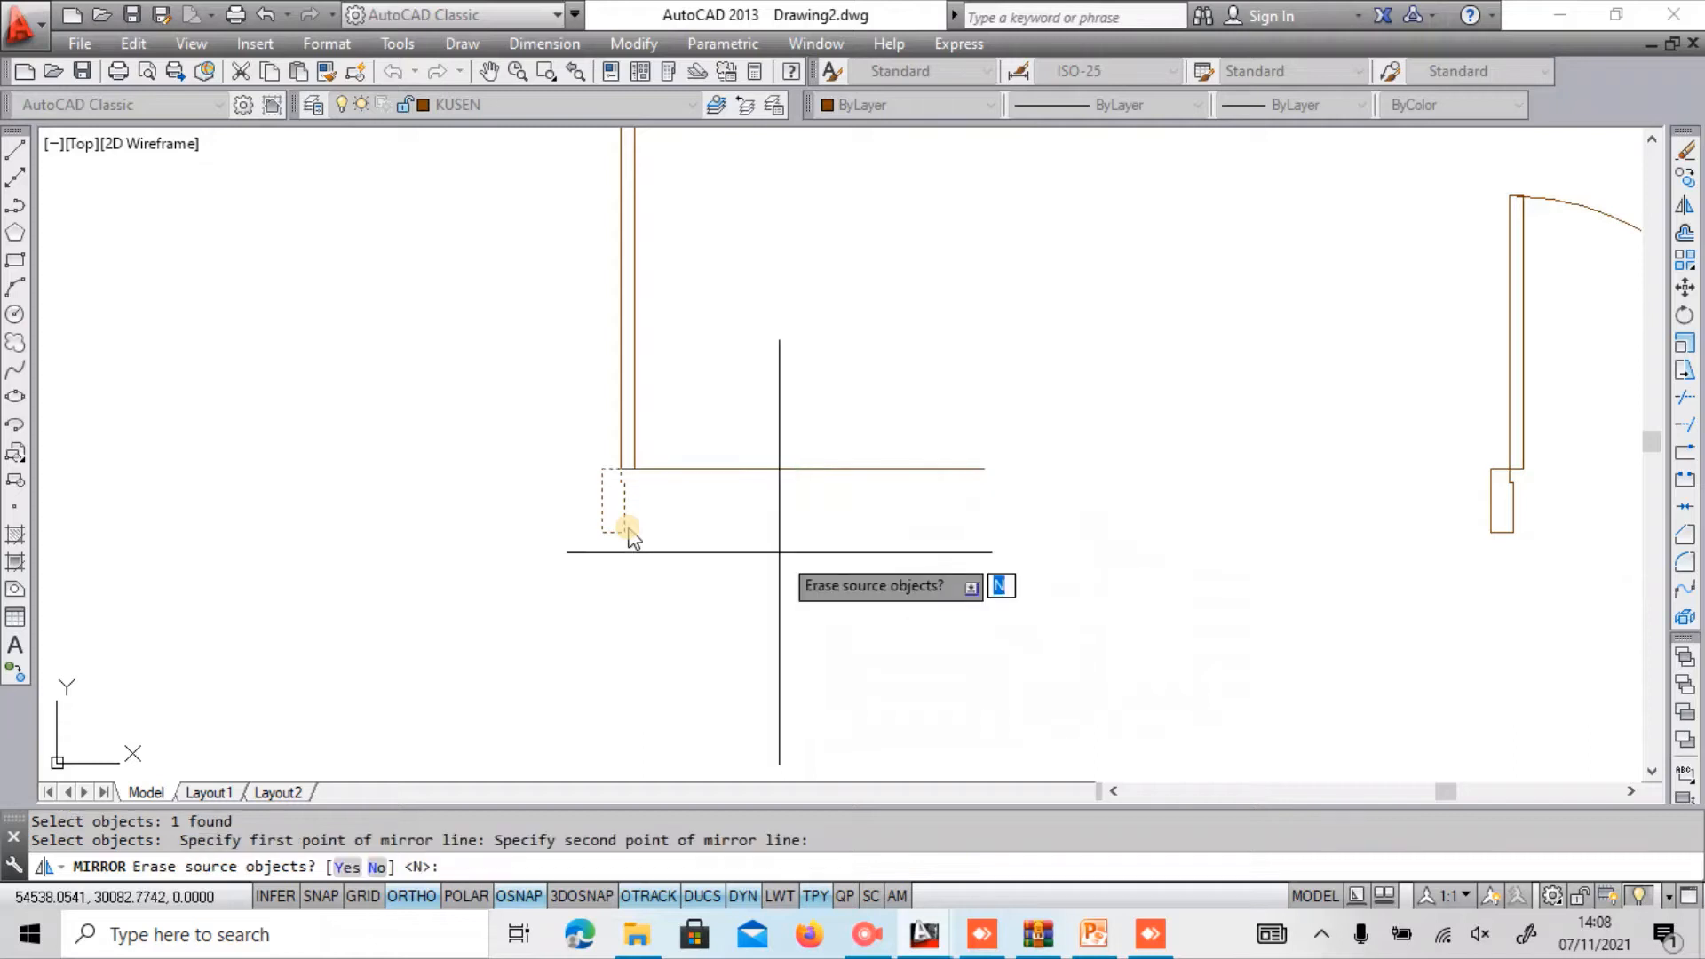
key("Return")
Draw the door swing arc from the leaf's top left corner to the right frame's upper inner corner, with a horizontal start tangent.
middle_click_drag(892, 444, 811, 572)
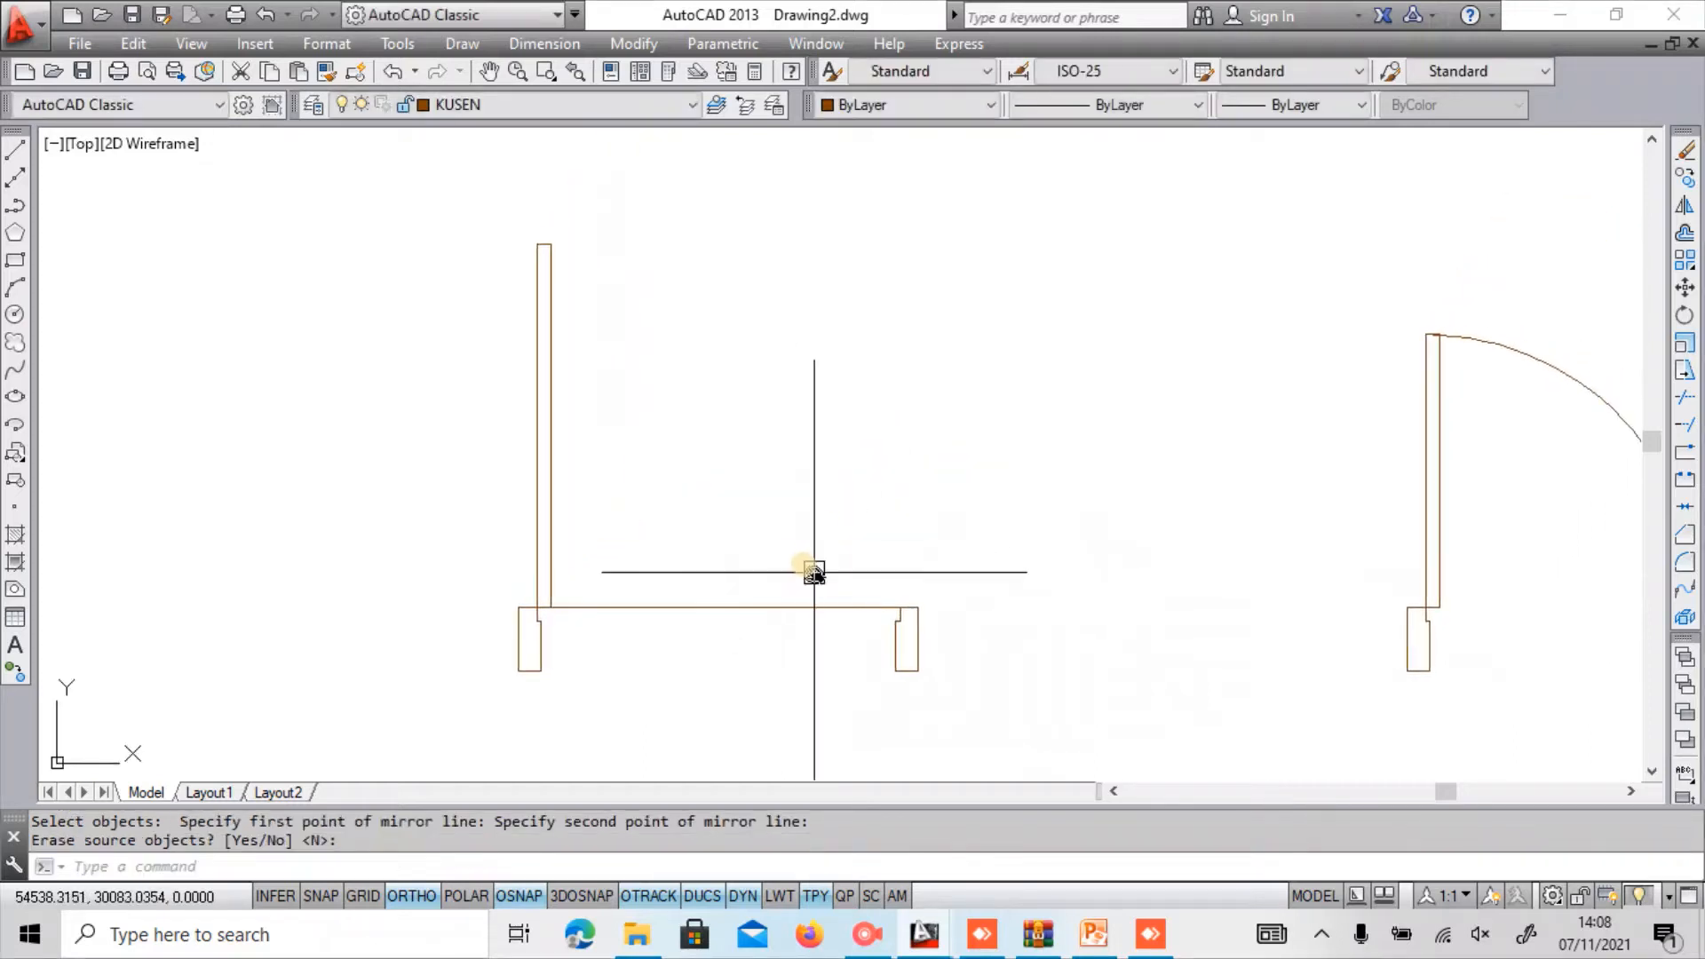
type("a")
key("Return")
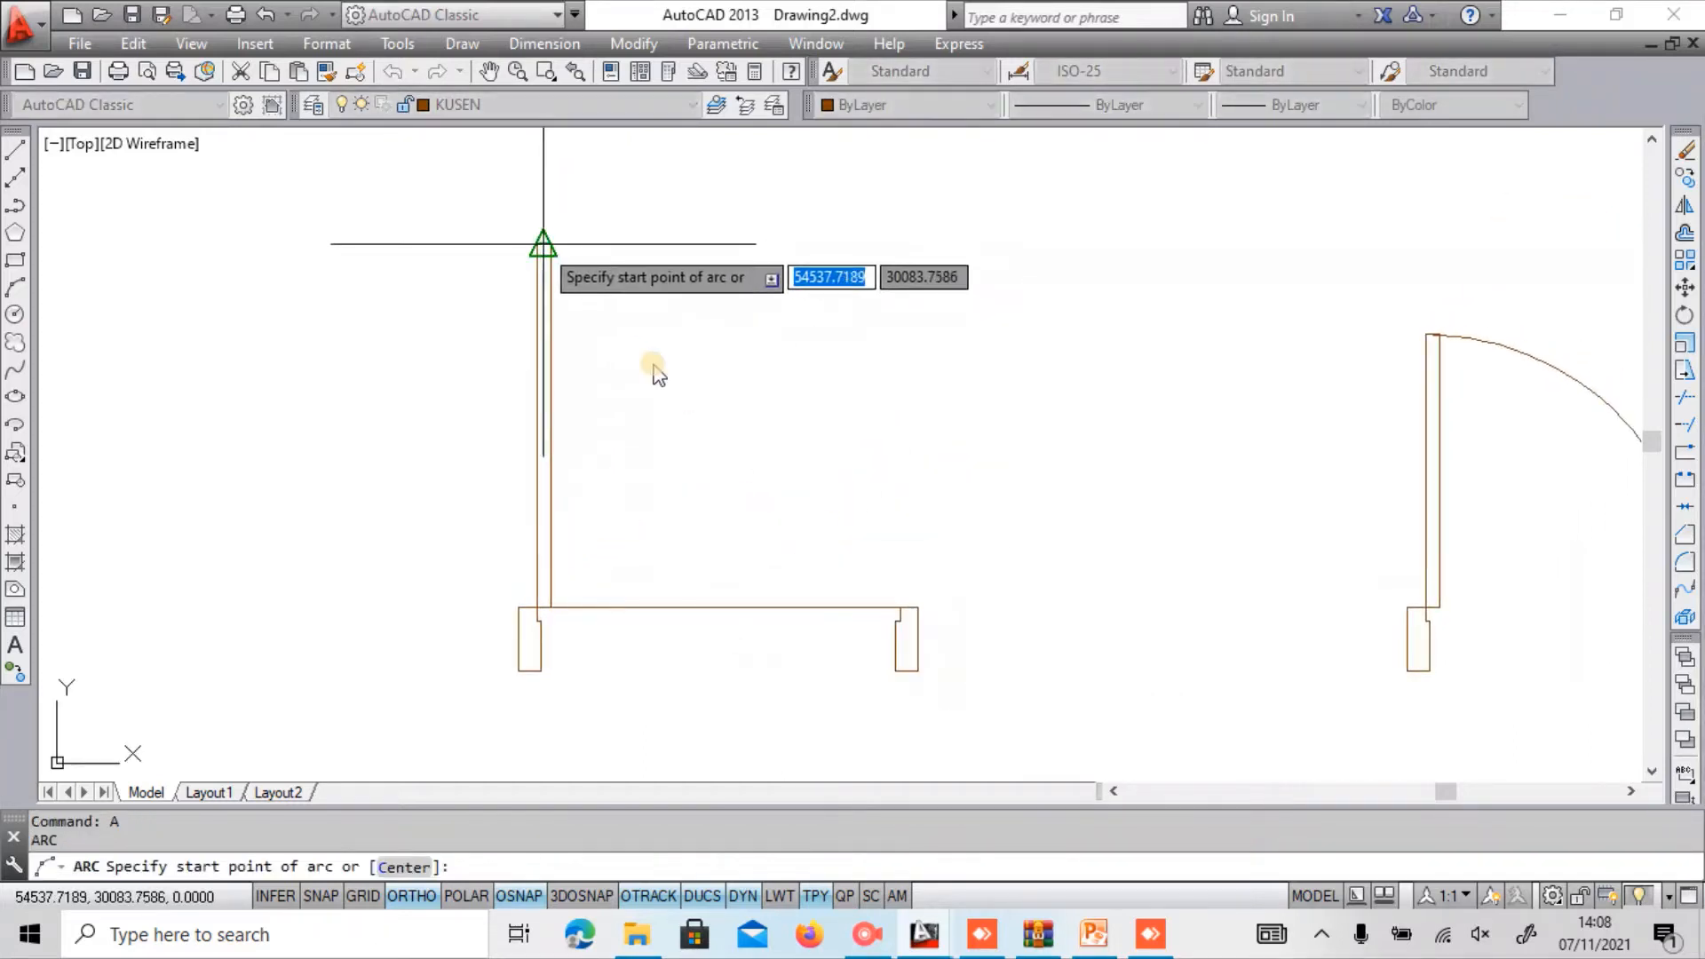
left_click(536, 244)
type("e")
key("Return")
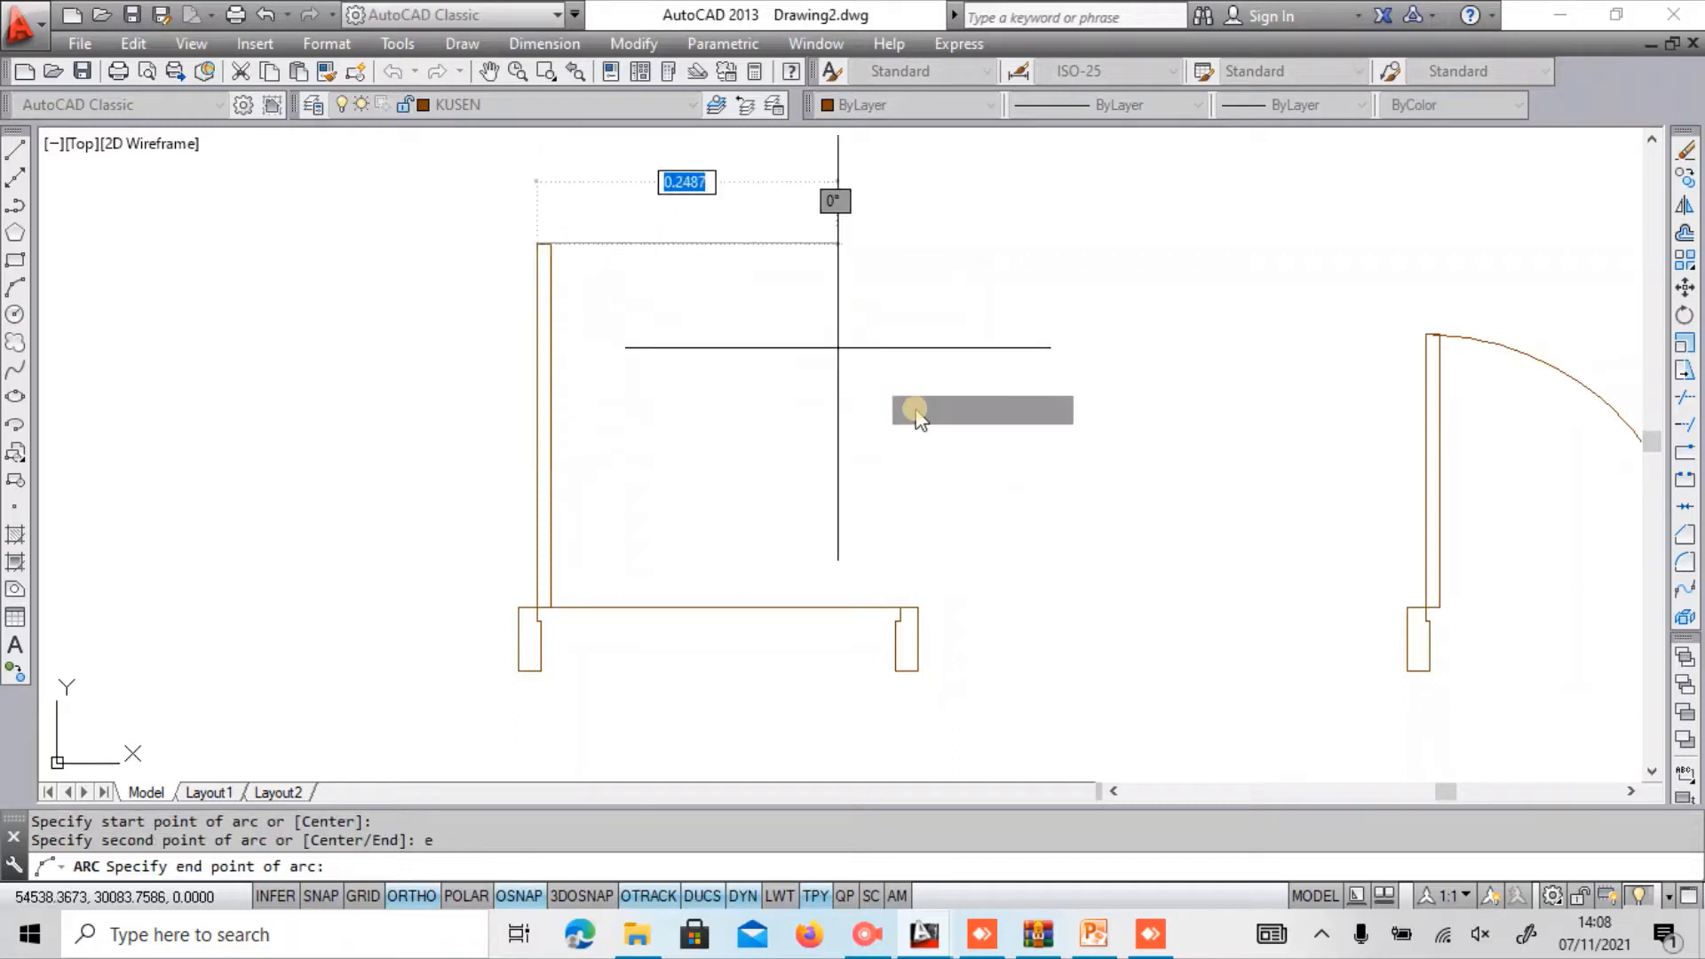
left_click(909, 608)
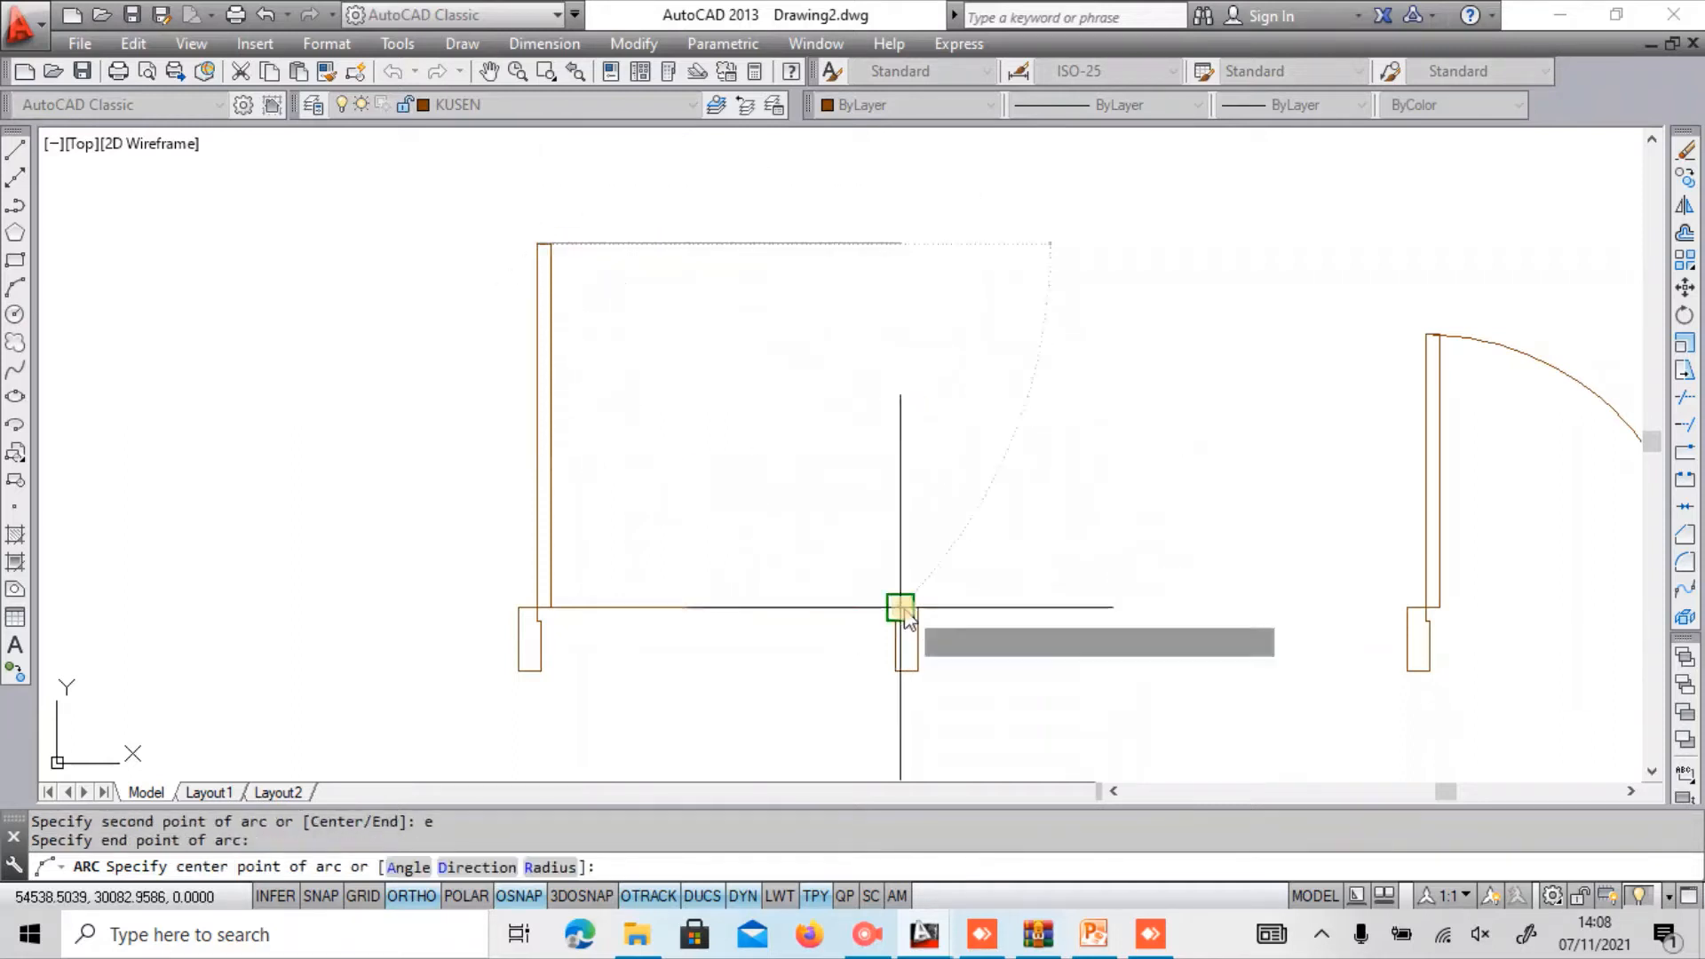
type("d")
key("Return")
left_click(1209, 219)
Erase the horizontal helper line between the single door's two frame profiles.
scroll(1077, 320, "down", 2)
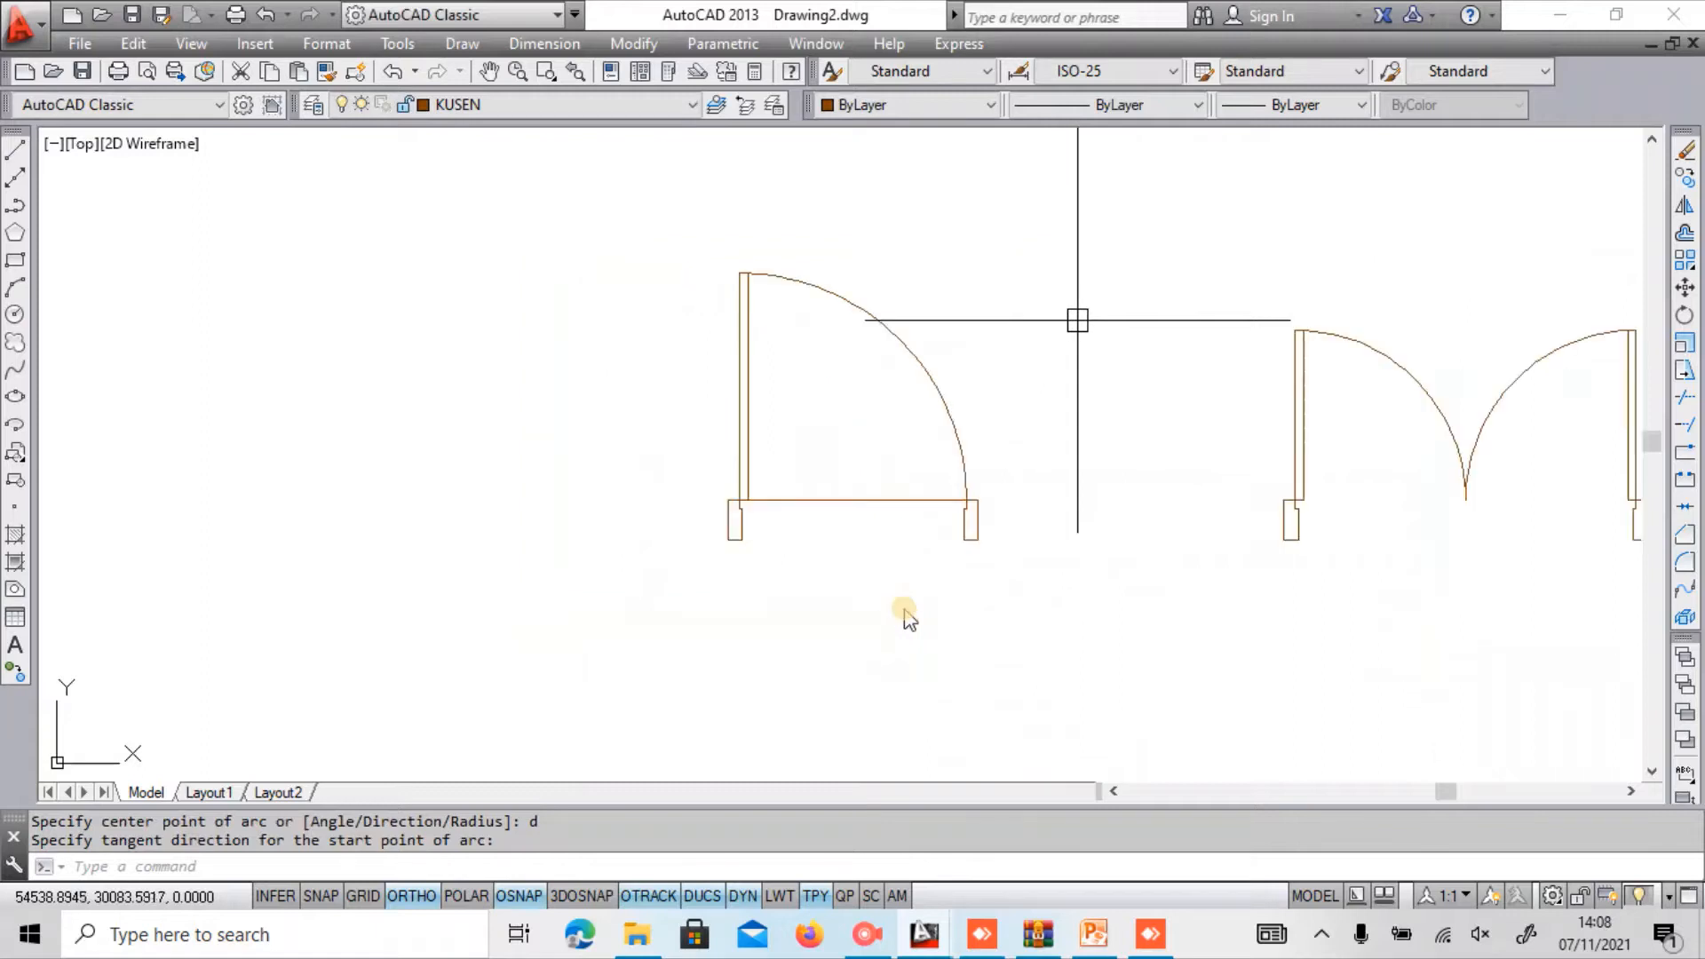
middle_click_drag(985, 484, 677, 497)
left_click(538, 533)
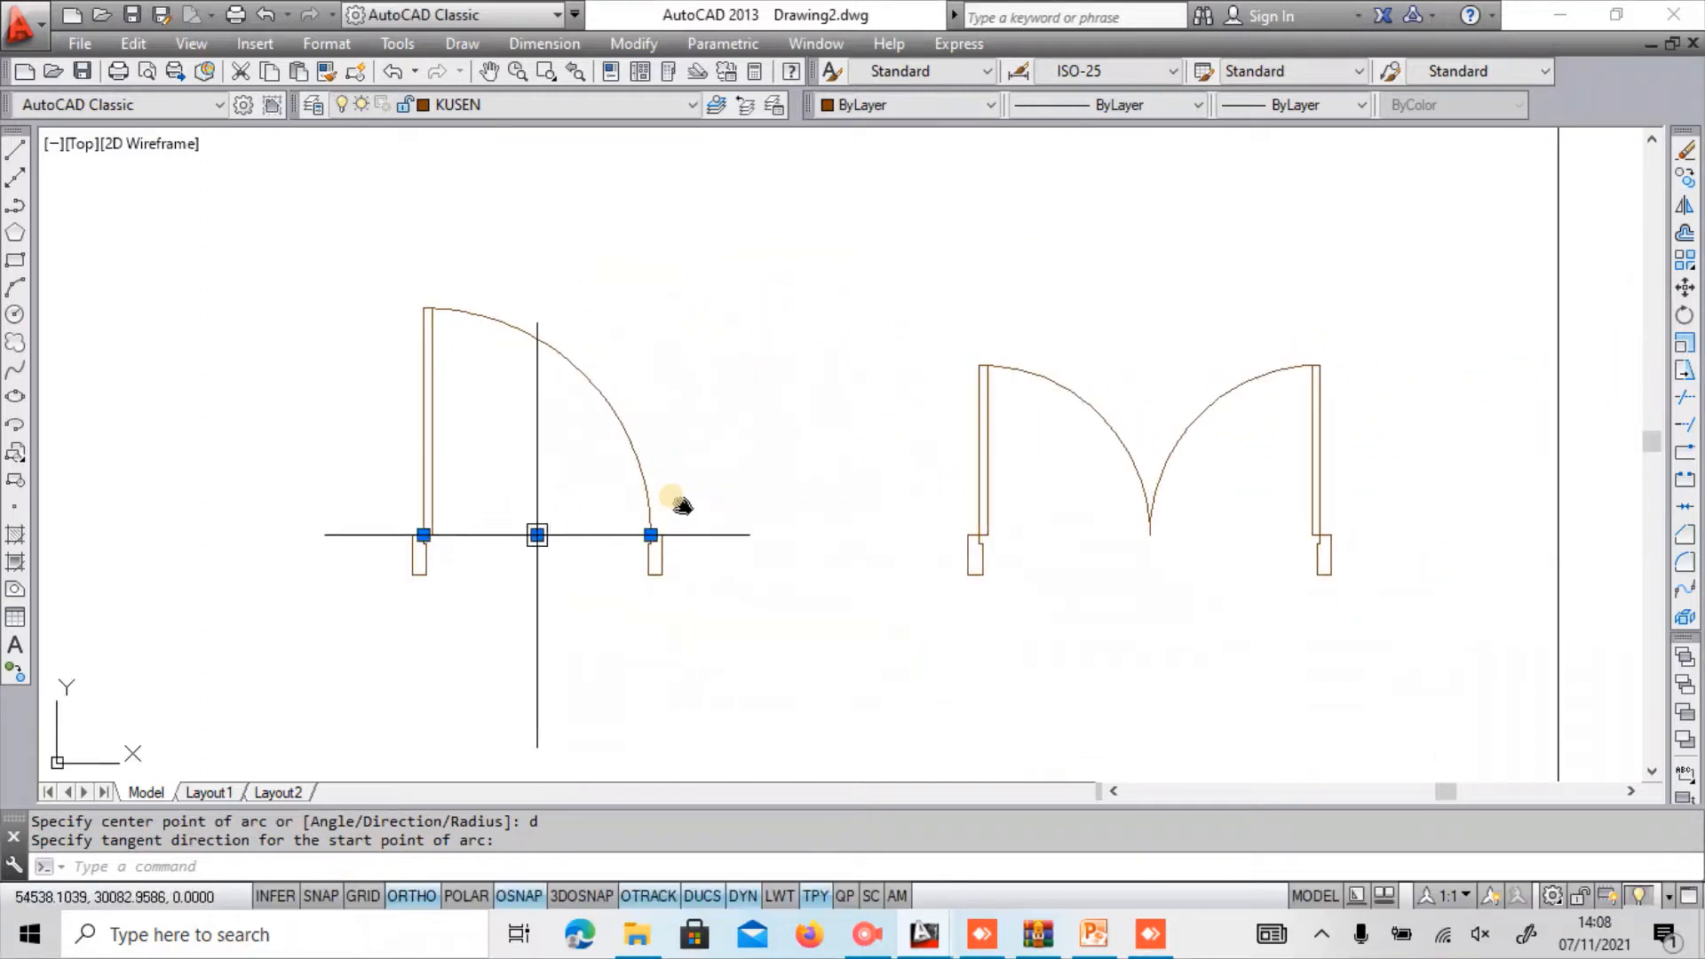
type("e")
key("Return")
middle_click_drag(431, 574, 745, 589)
type("co")
key("Return")
left_click(765, 616)
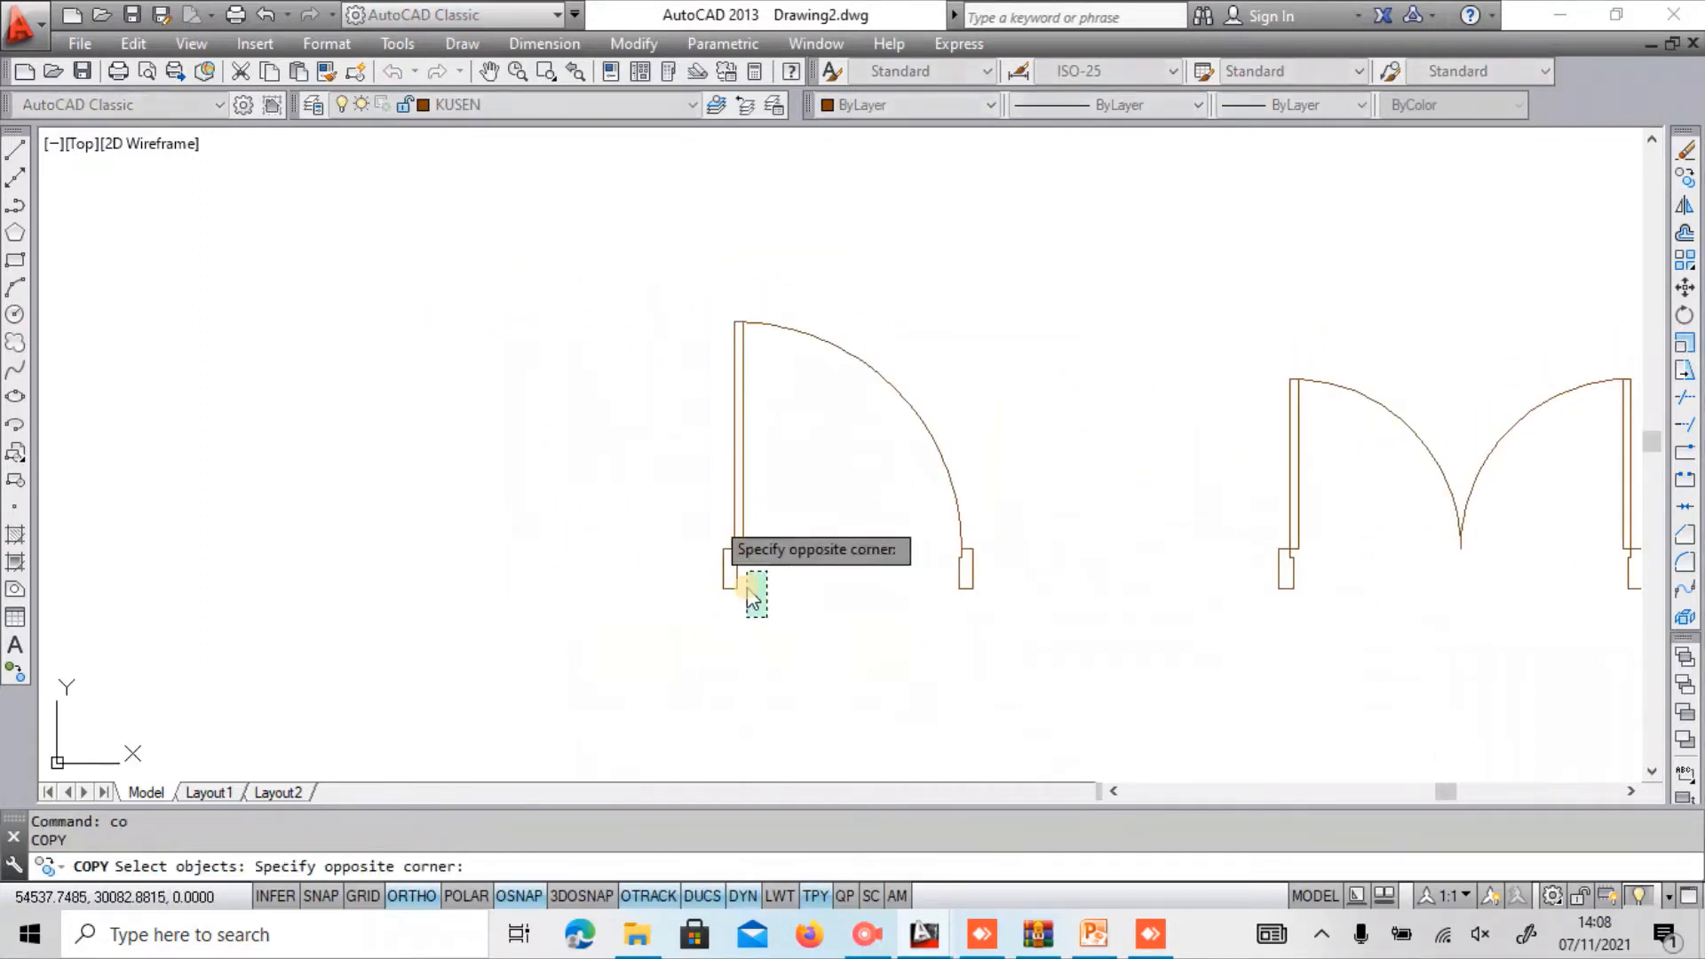
left_click(689, 486)
key("Escape")
Copy the single door's left frame profile horizontally into the empty area left of that door.
scroll(741, 570, "up", 1)
key("Return")
left_click(736, 576)
key("Return")
scroll(838, 587, "down", 2)
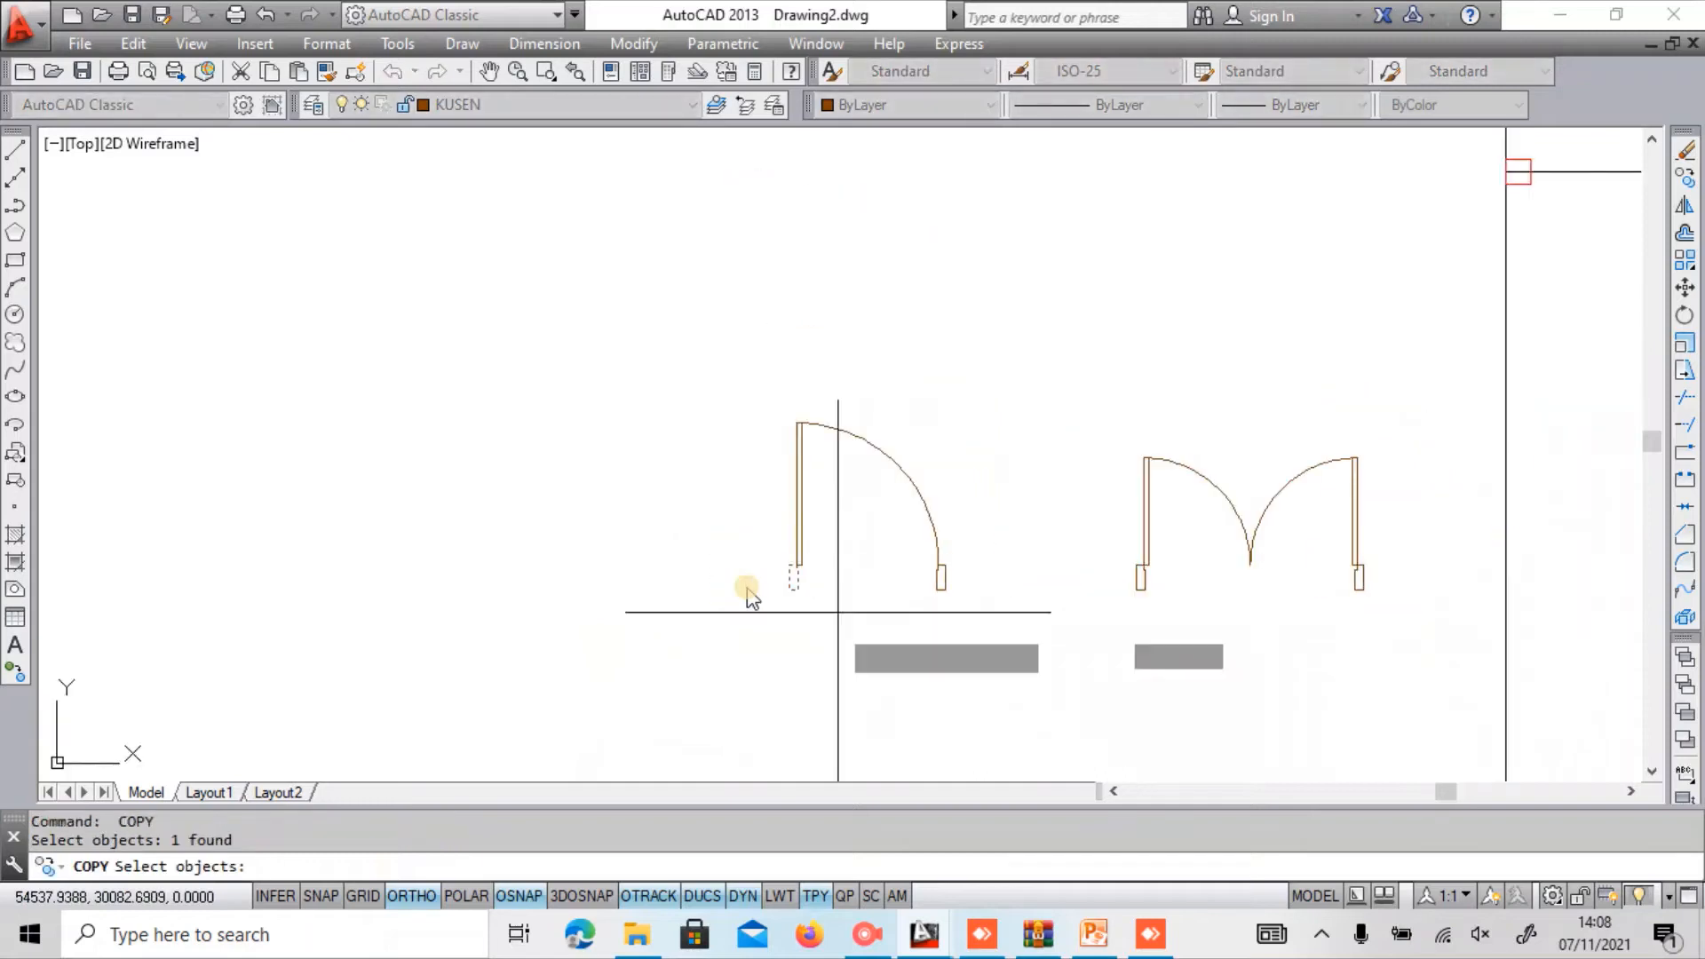
left_click(830, 619)
left_click(489, 589)
key("Escape")
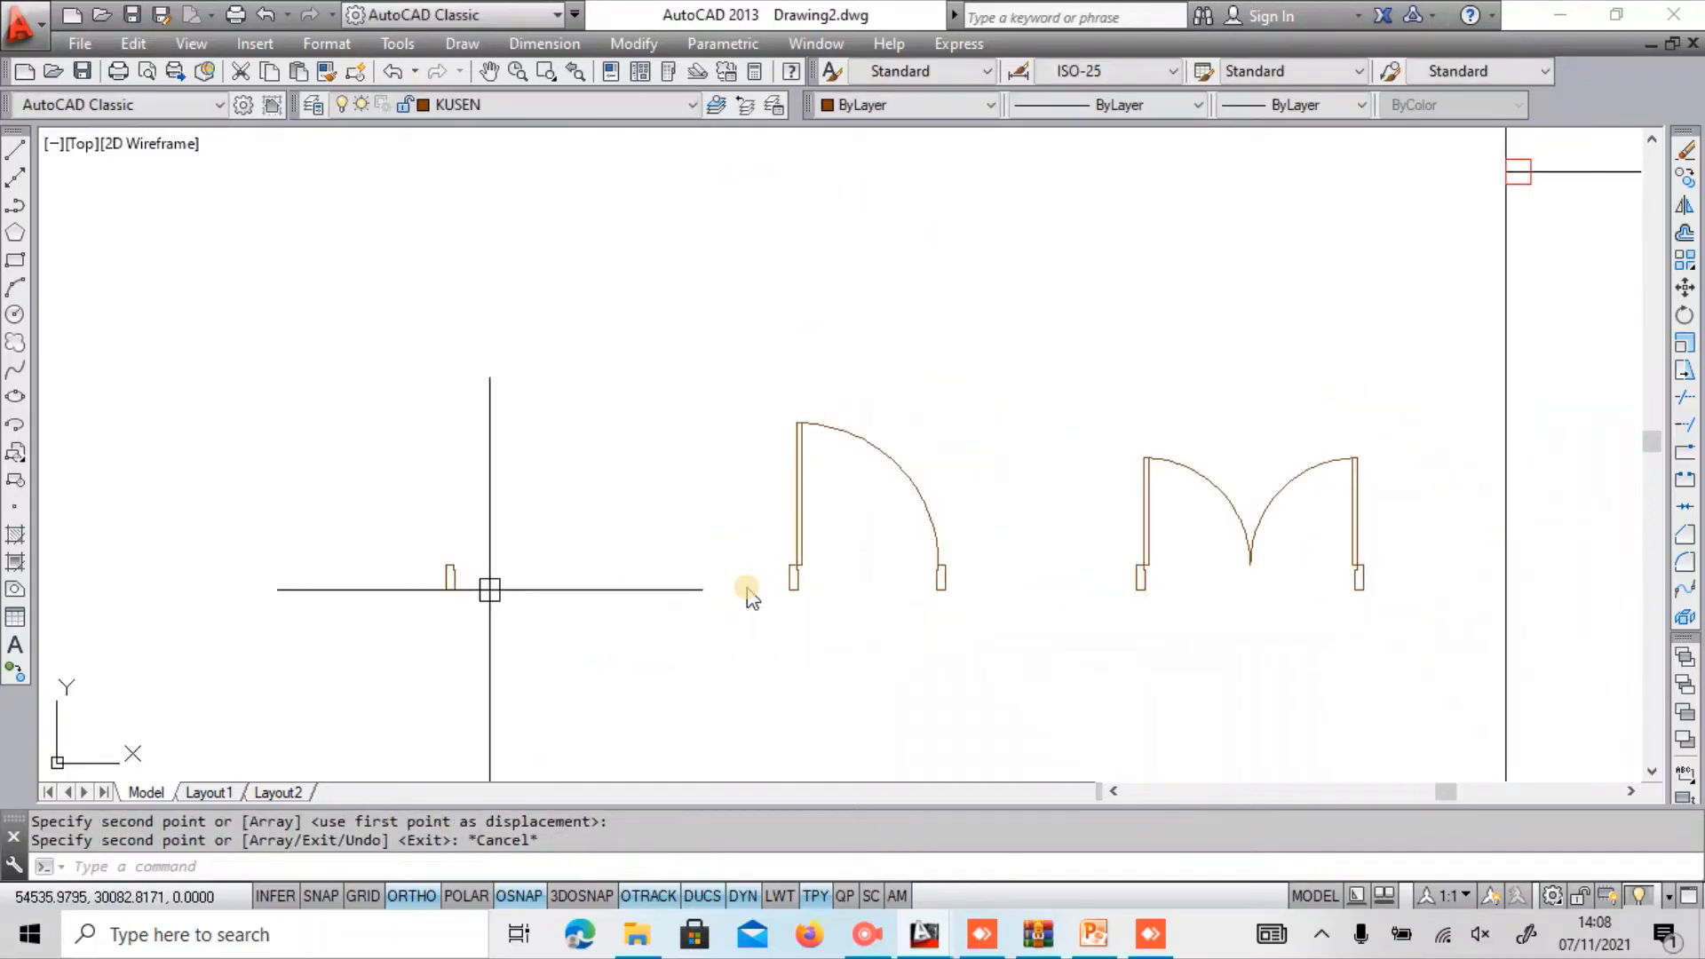
Start a rectangle for another door leaf at the newly copied frame profile.
scroll(746, 594, "up", 3)
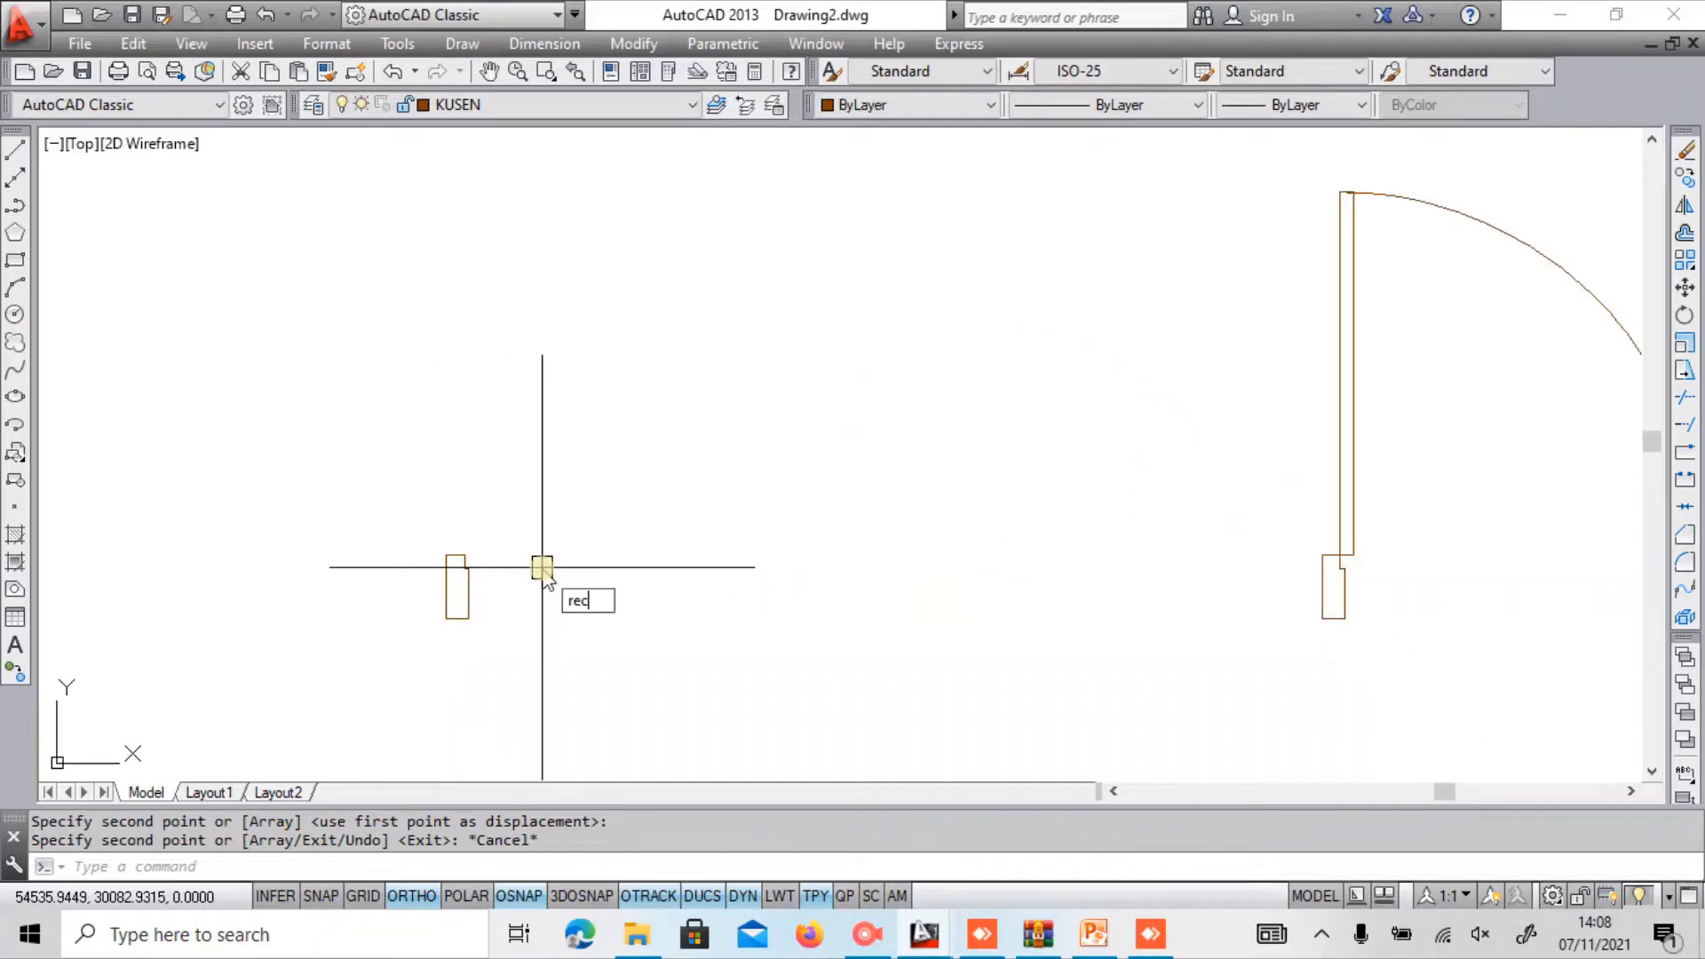
key("Return")
scroll(543, 575, "up", 1)
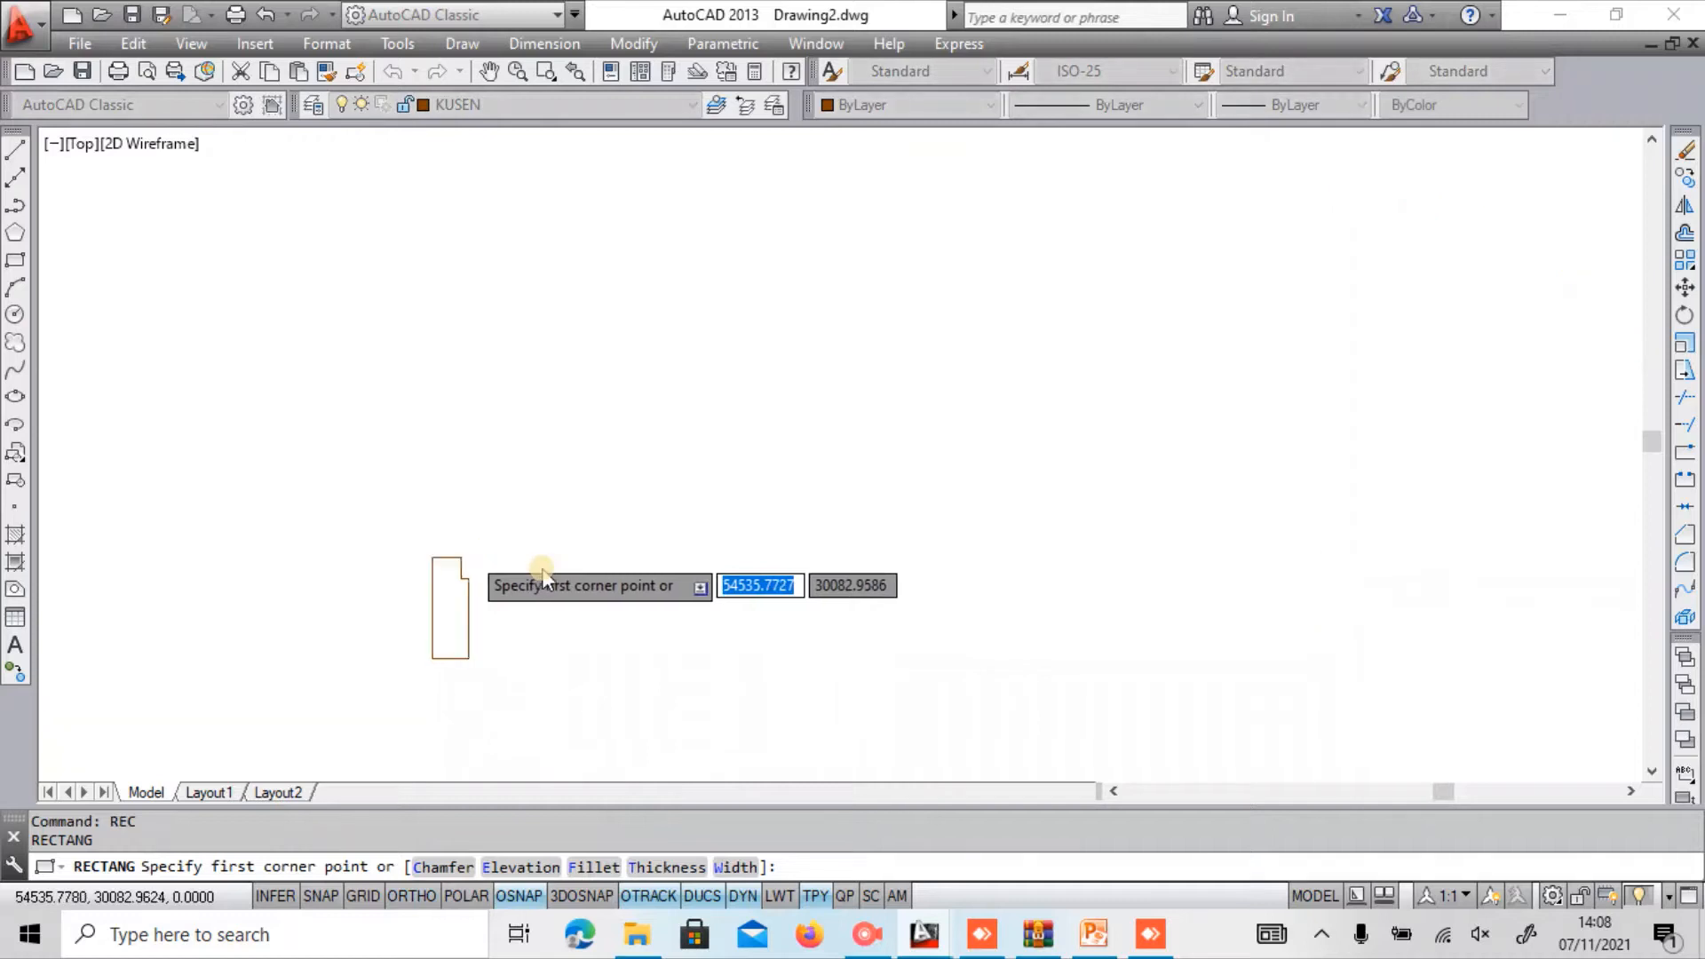
Draw the door leaf as a rectangle 0.03 wide and 0.7 high, starting at the frame's upper notch corner.
left_click(542, 572)
type("@")
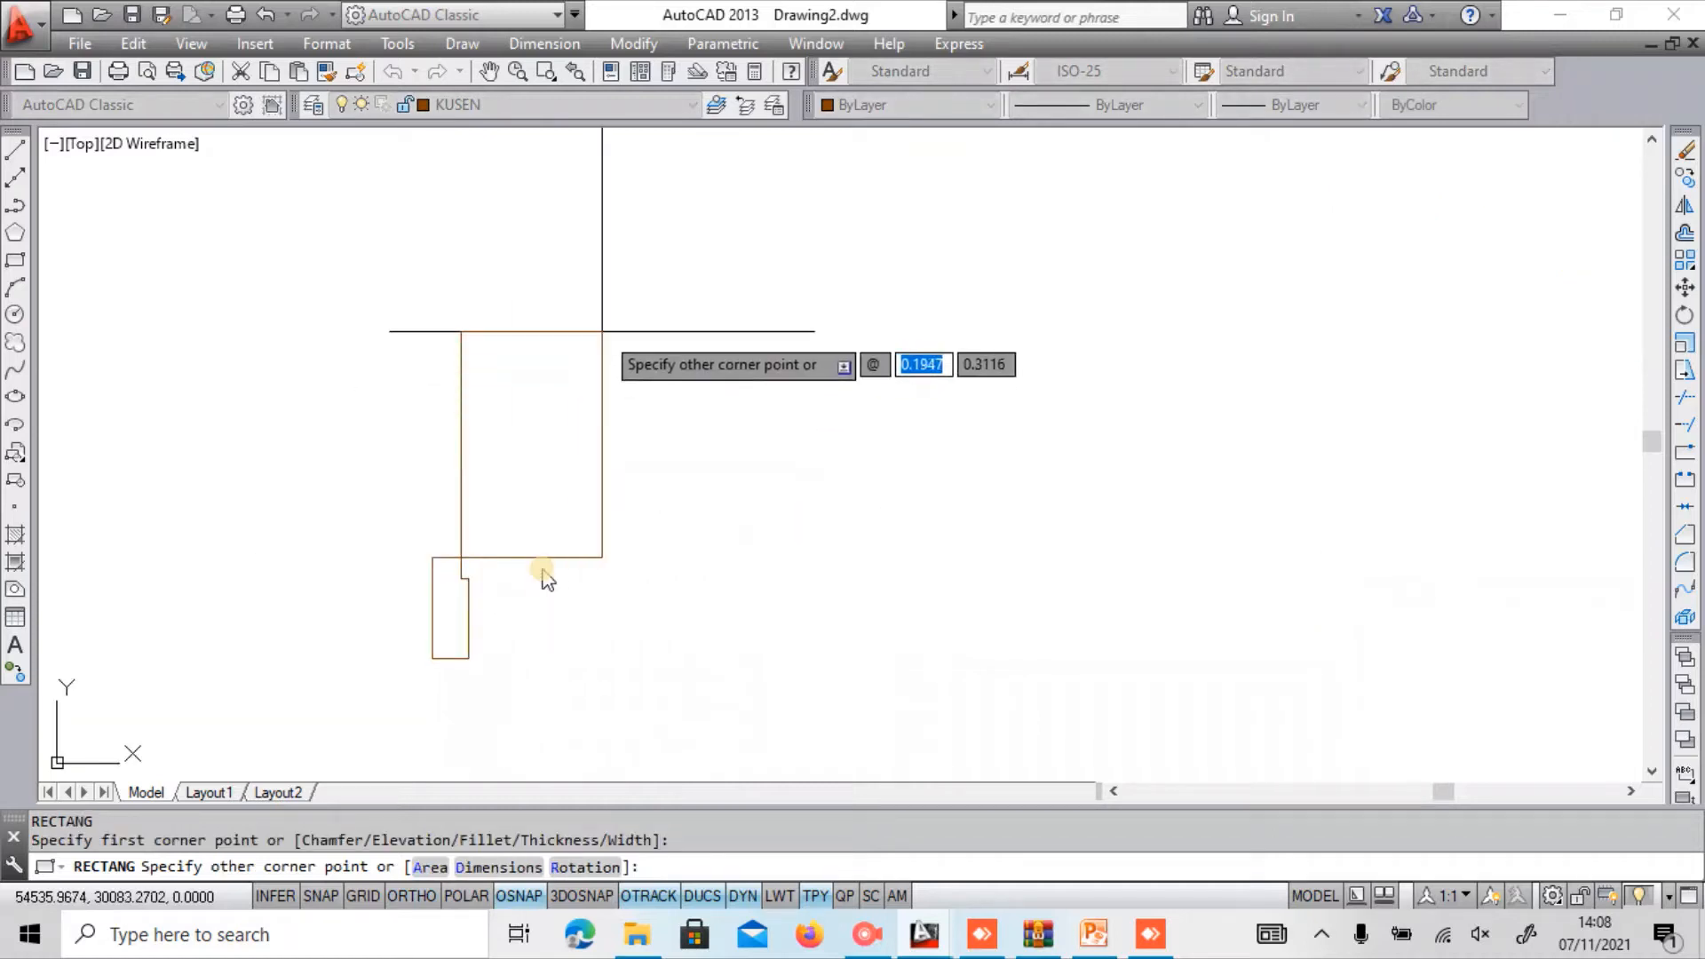
type("0.03")
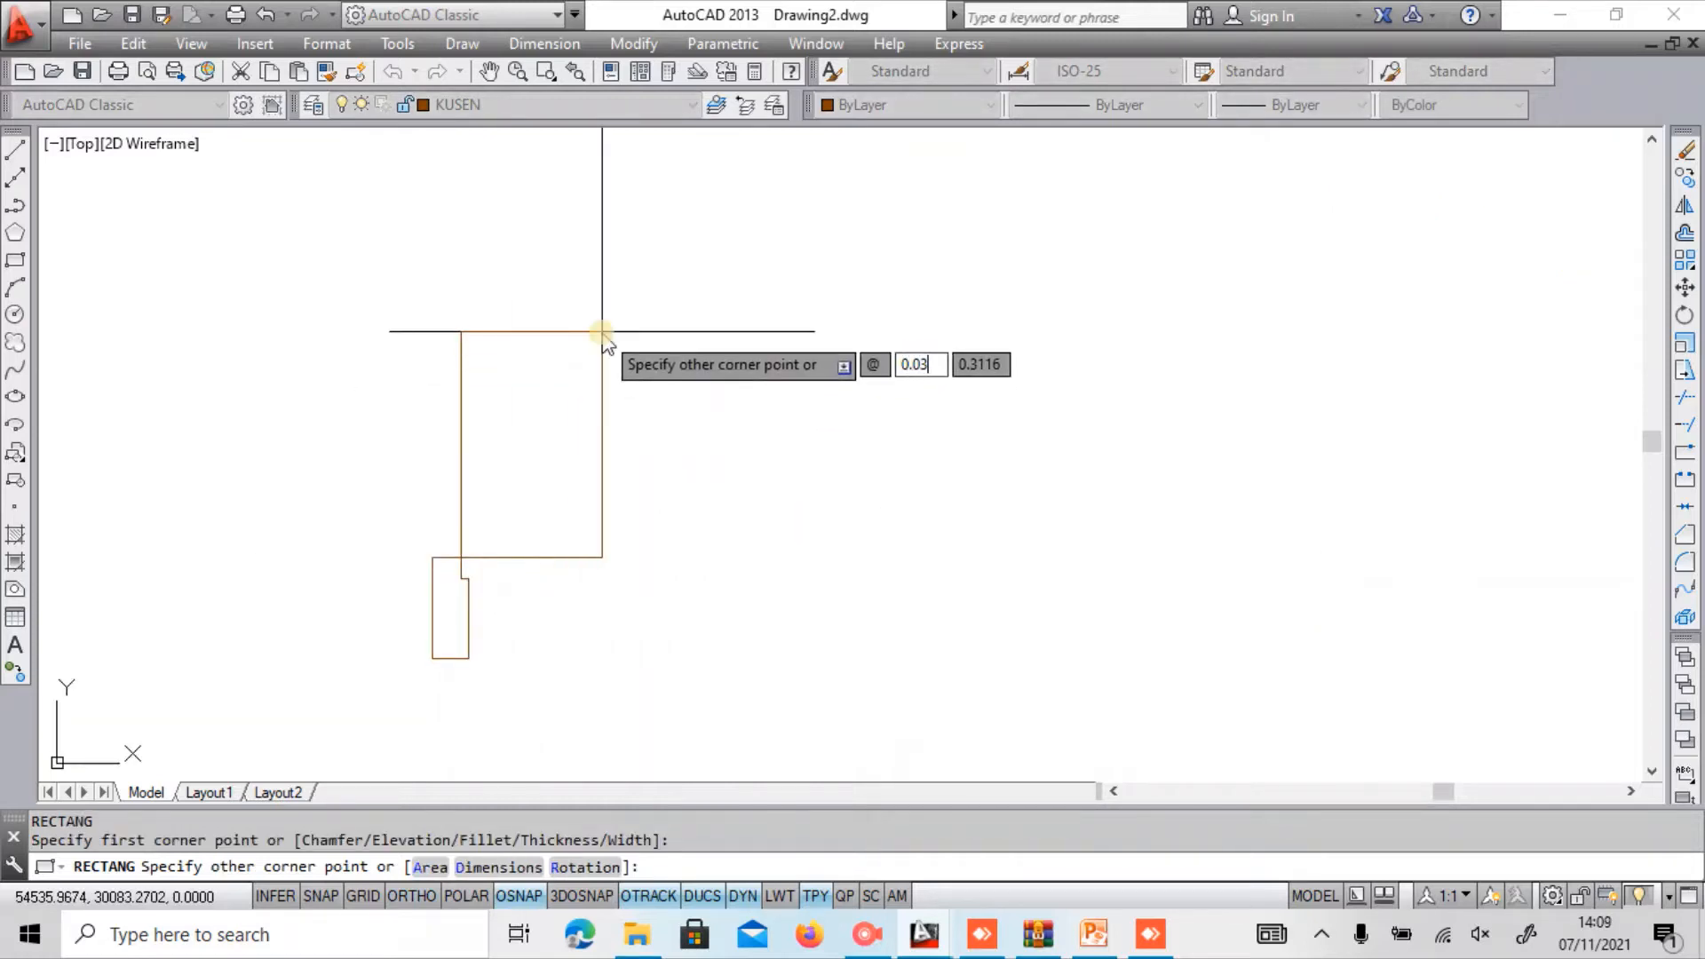
key("Tab")
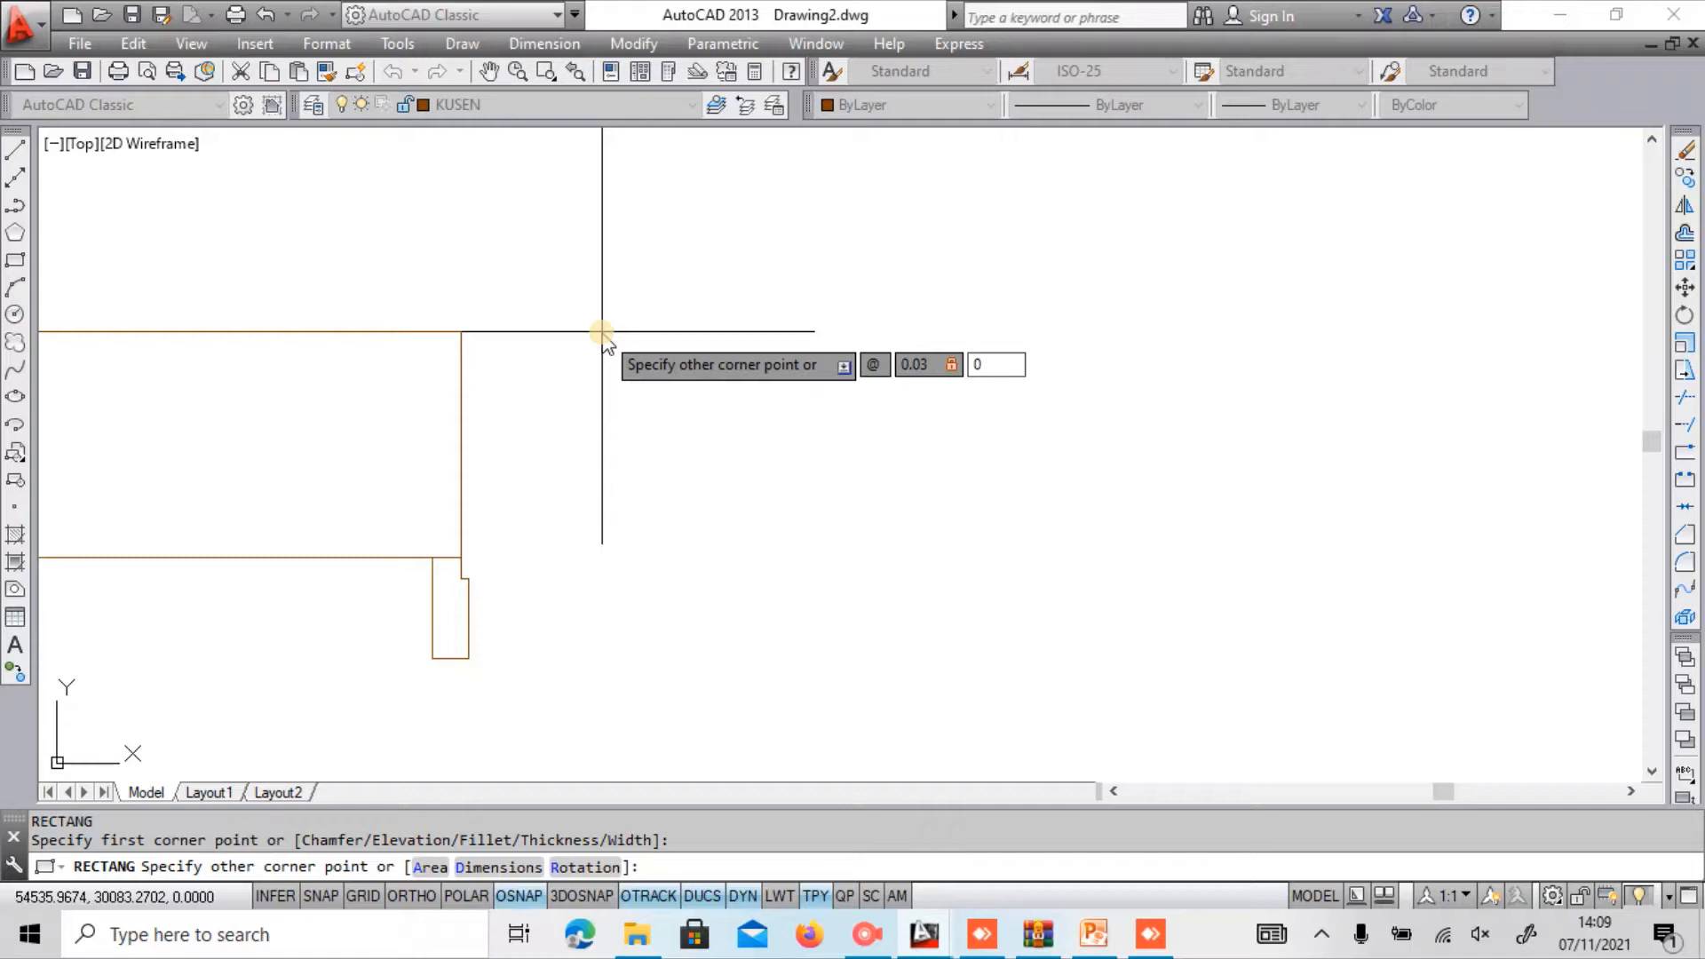
type("0.7")
key("Return")
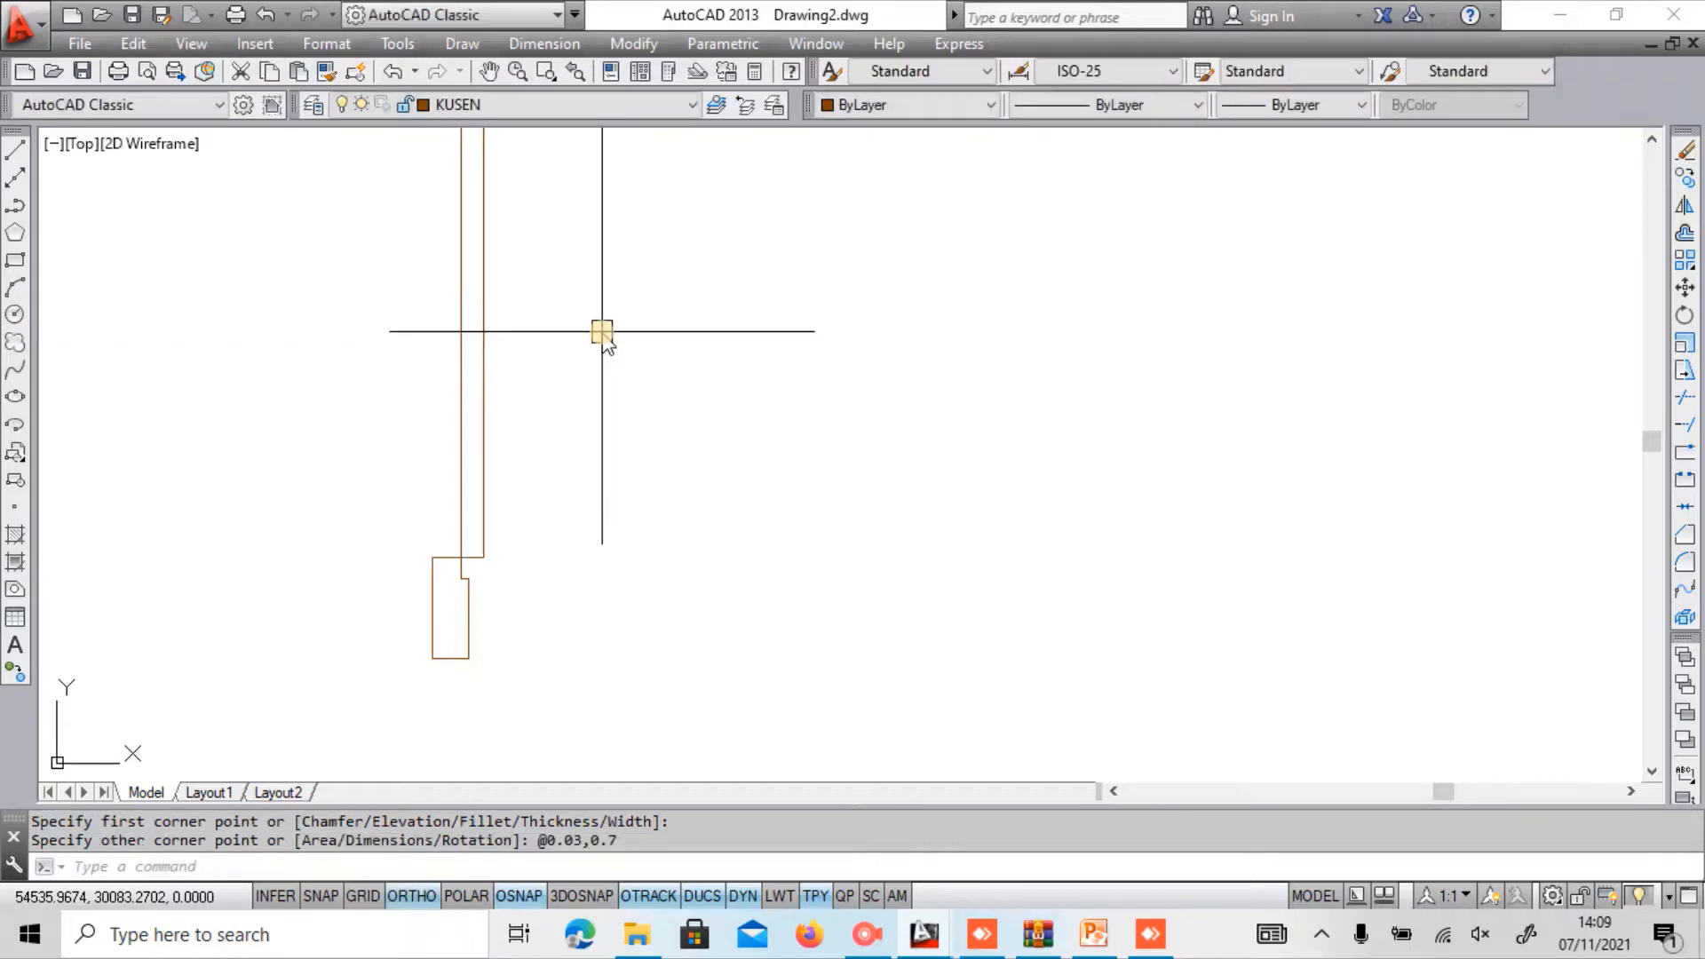
Draw a horizontal helper line 0.7 long to the right from the frame's upper notch corner at the leaf's base.
scroll(564, 722, "down", 2)
type("l")
key("Return")
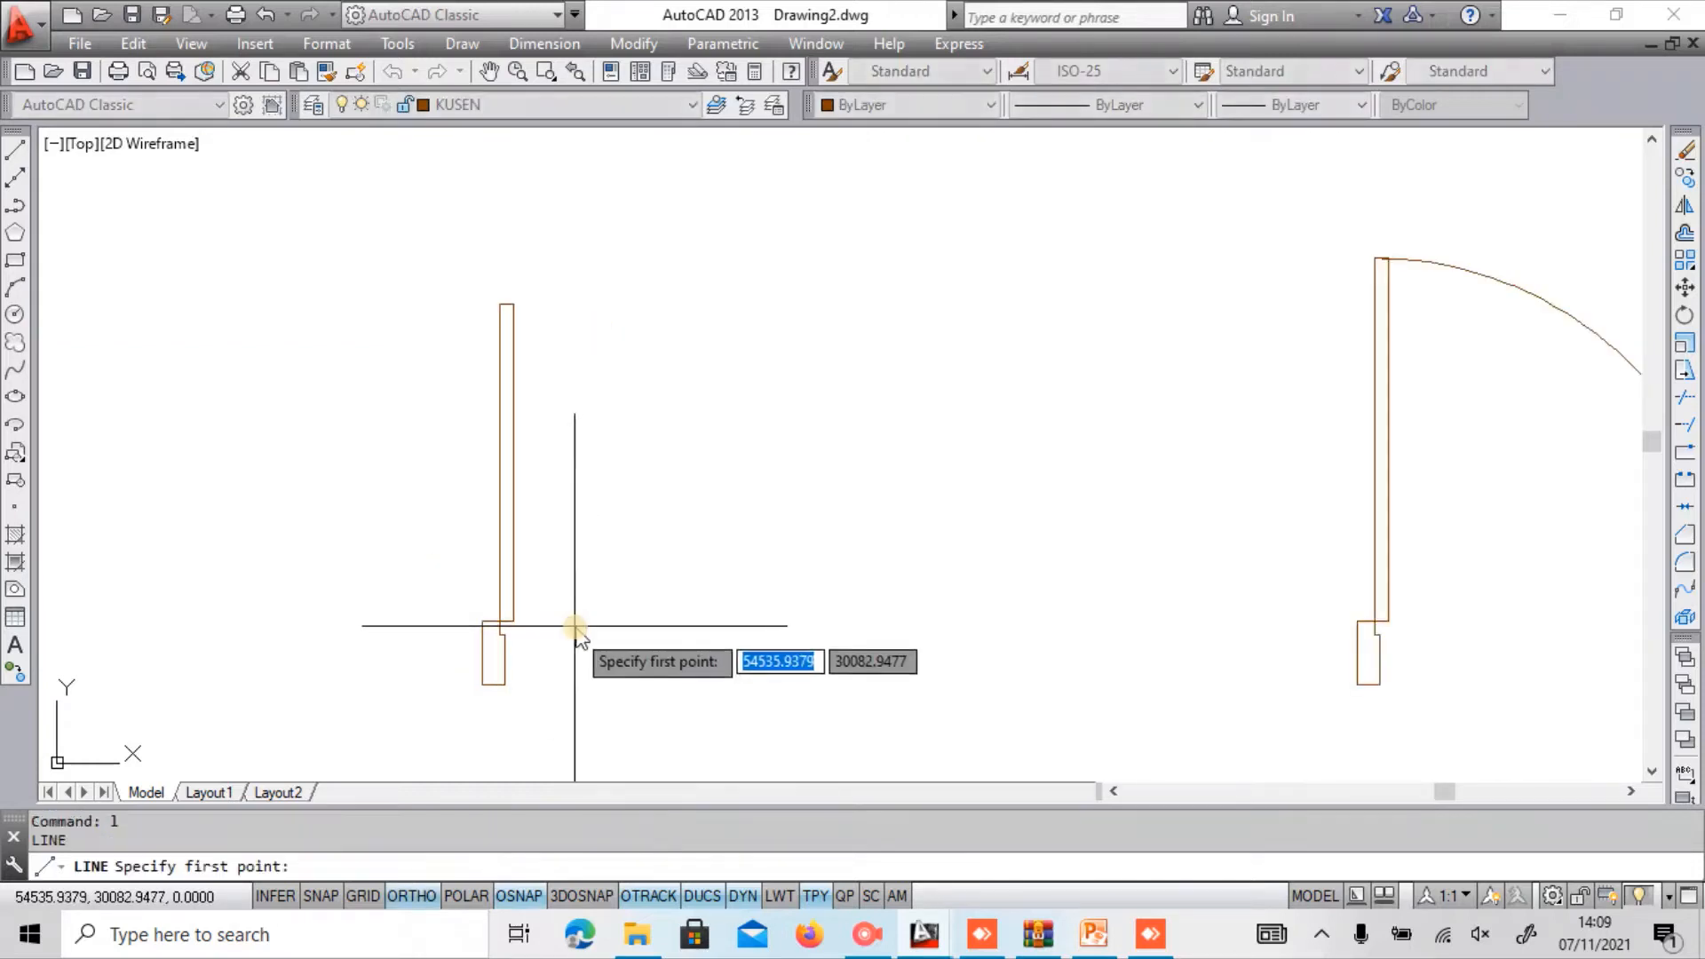
scroll(576, 633, "up", 3)
left_click(579, 635)
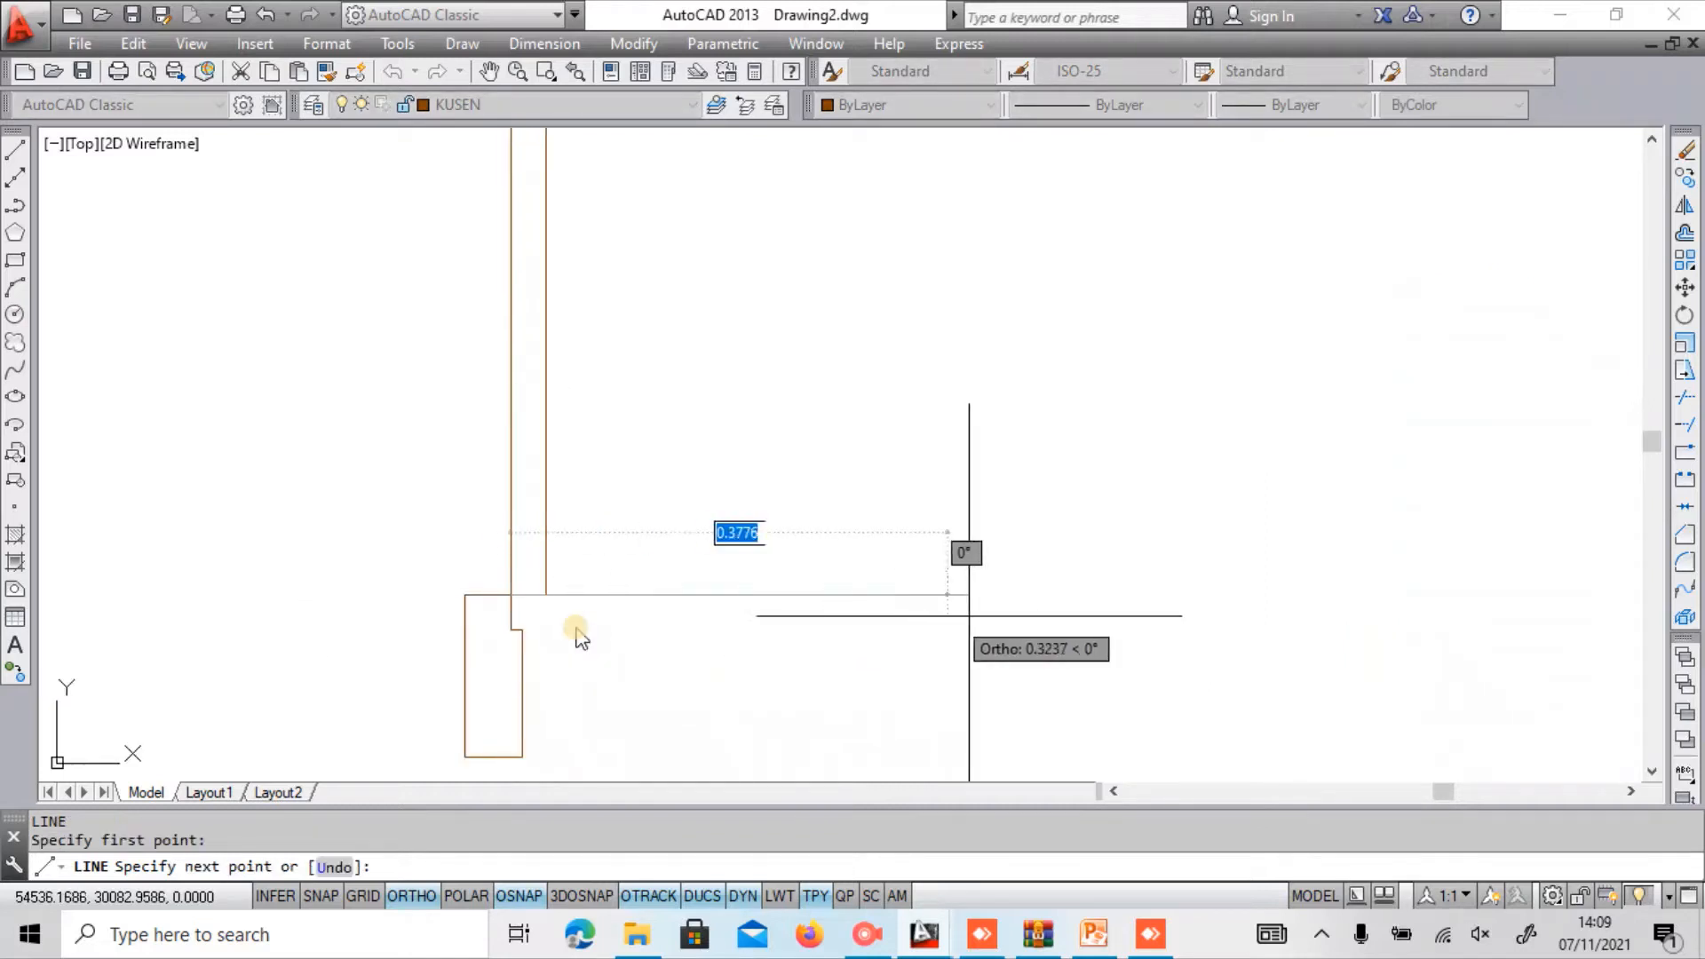
type("0.")
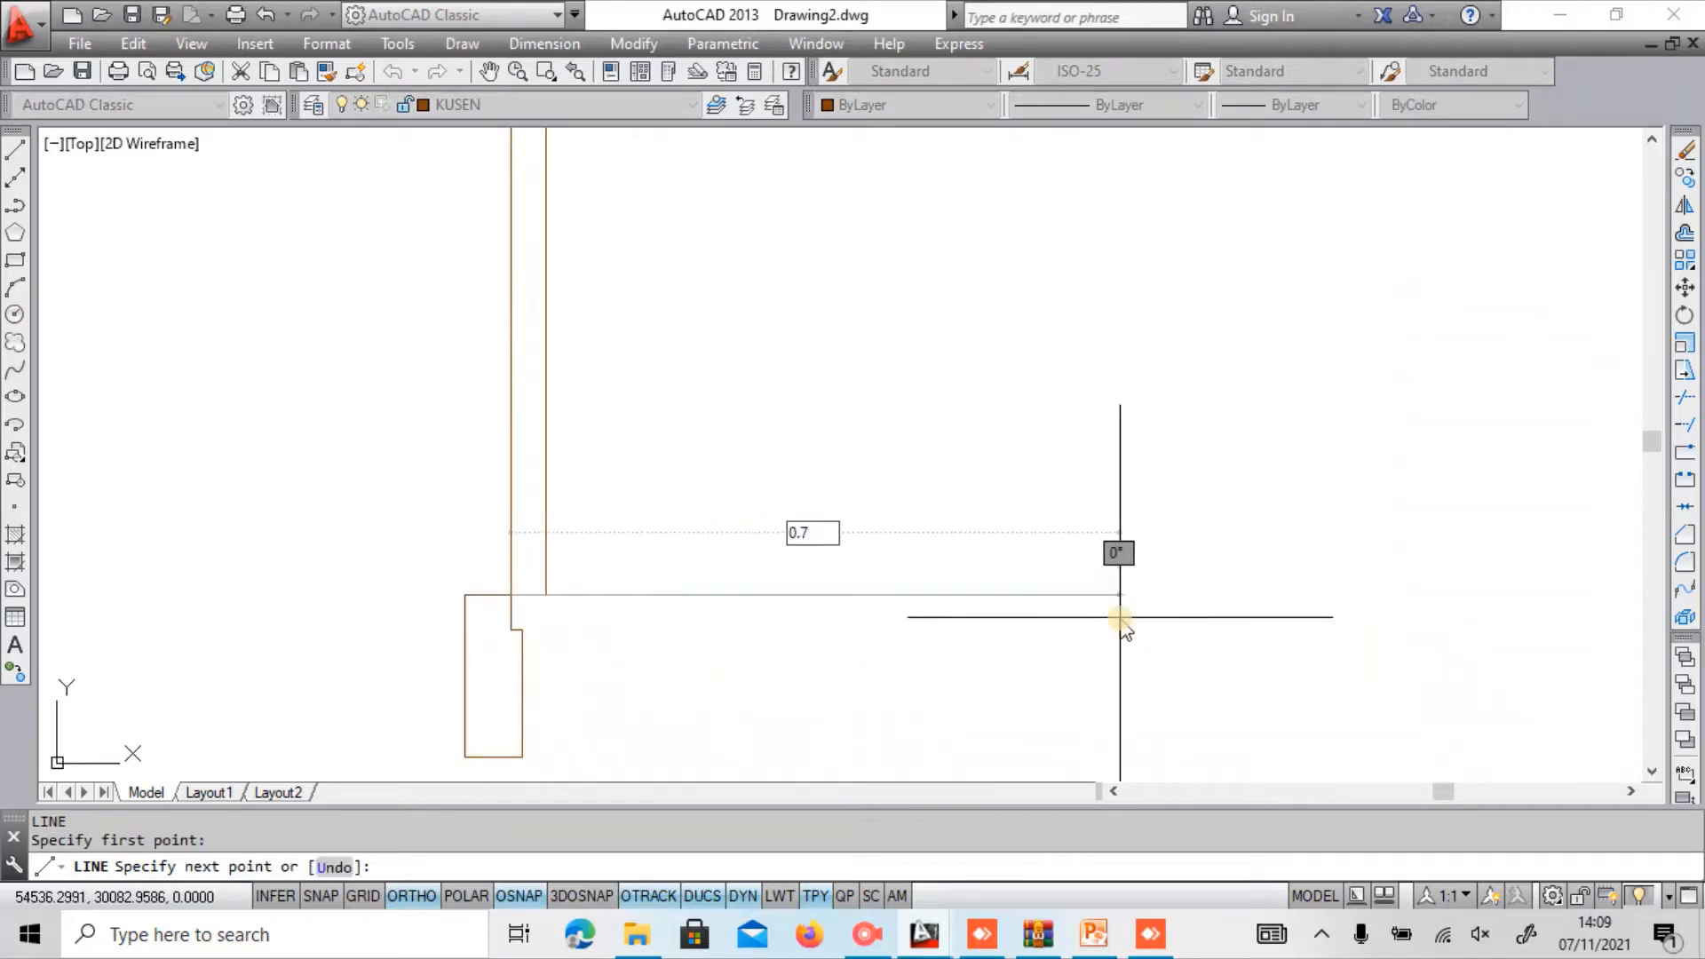
type("7")
key("Return")
scroll(1121, 622, "down", 4)
key("Escape")
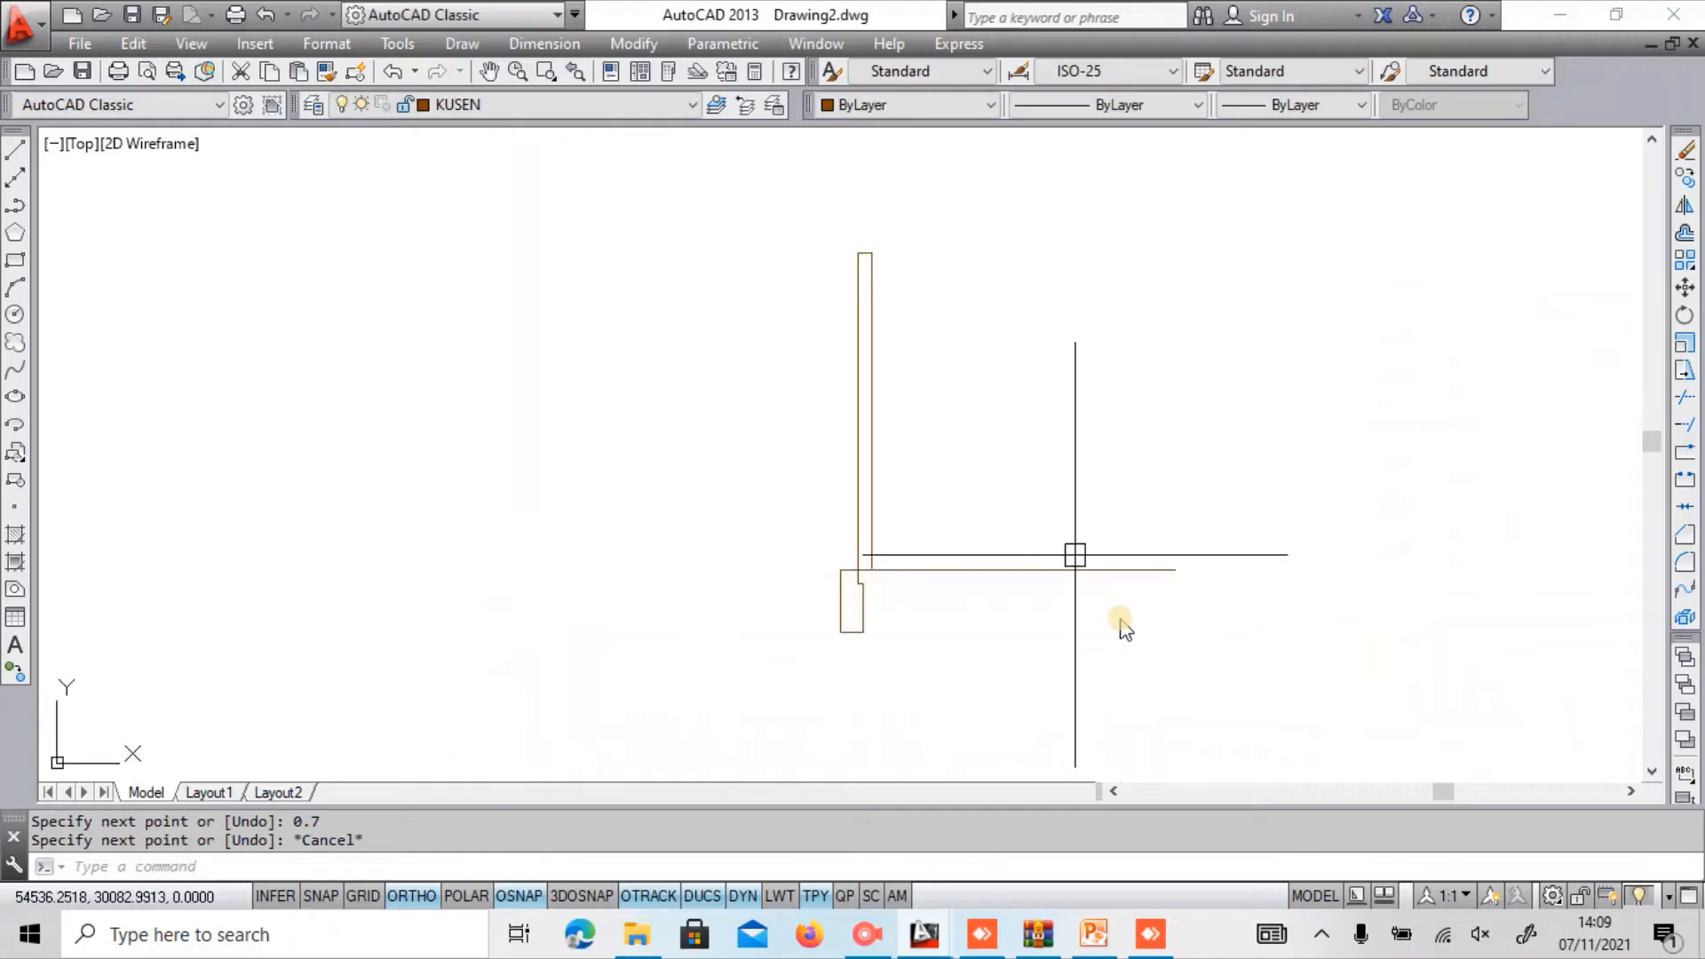
Mirror the door frame about a vertical axis through the helper line's midpoint, keeping the source frame.
type("mi")
key("Return")
middle_click_drag(905, 648, 597, 597)
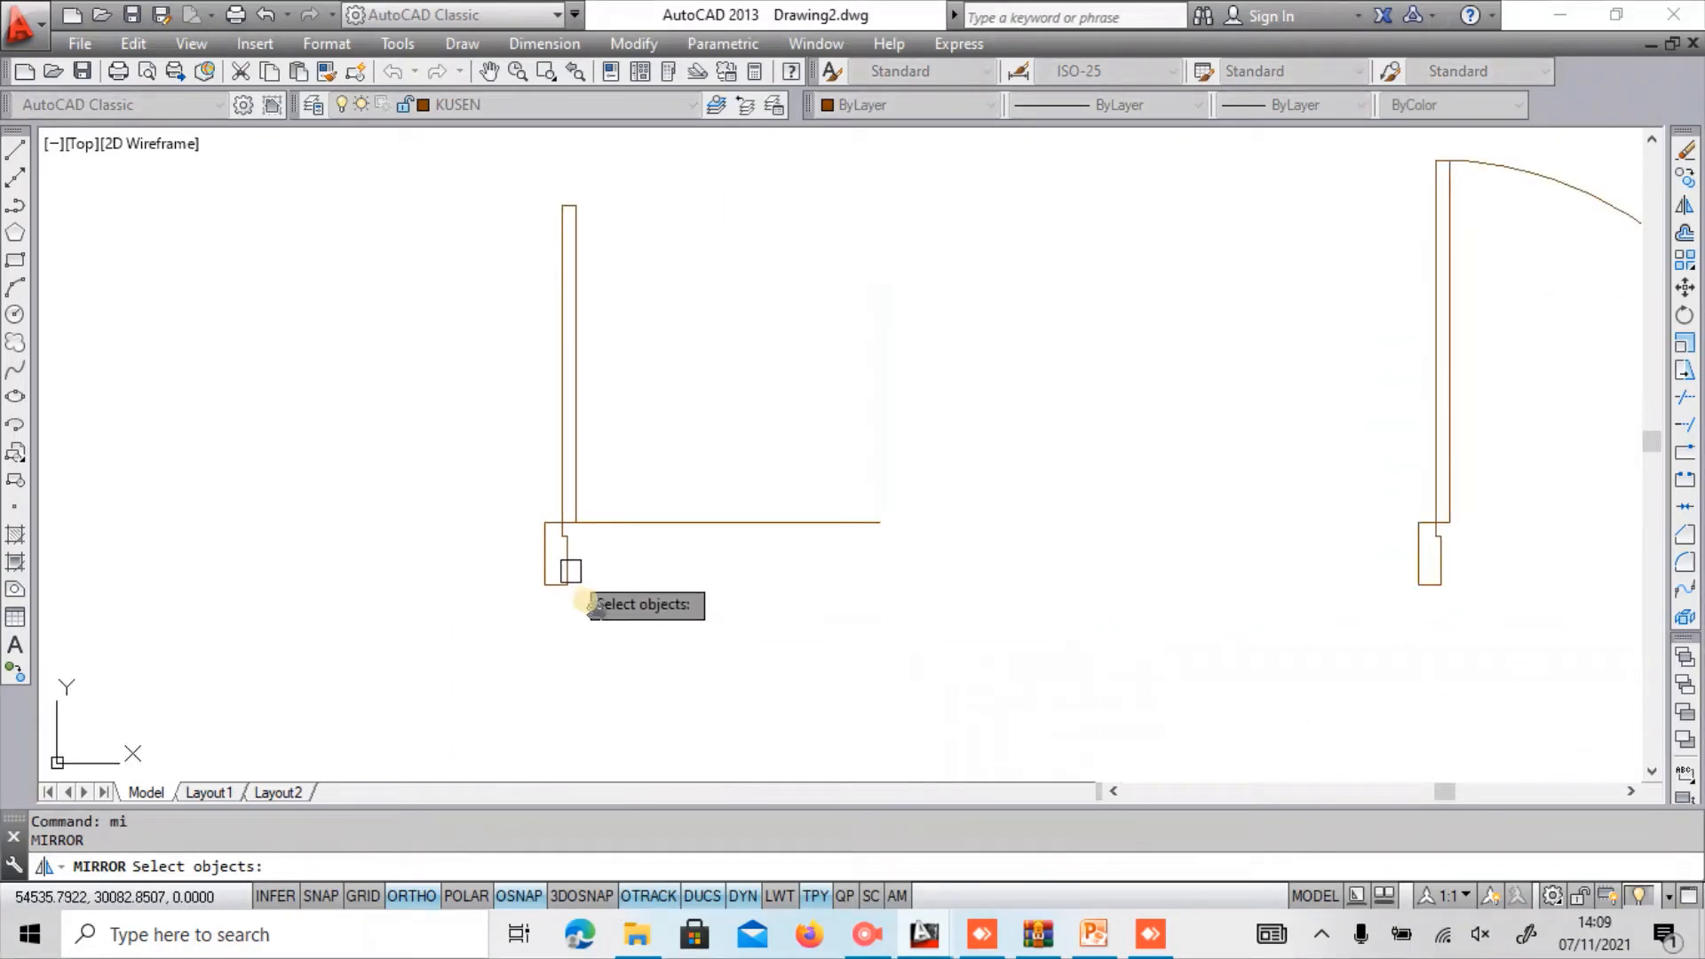
left_click(571, 570)
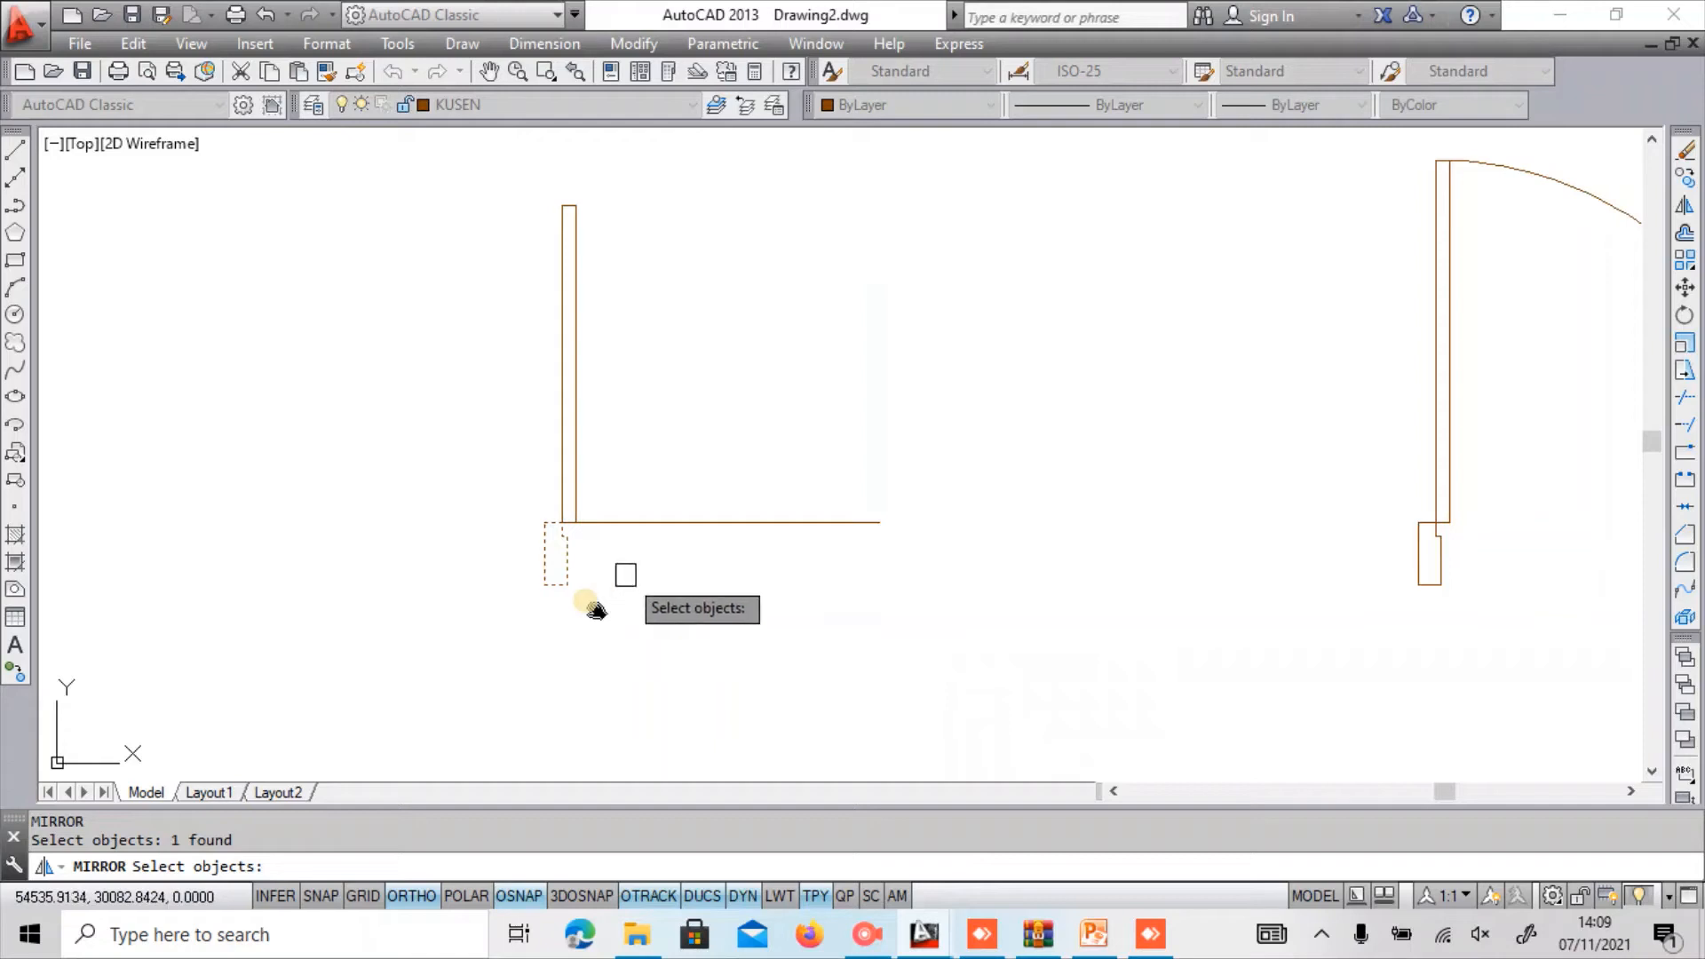
key("Return")
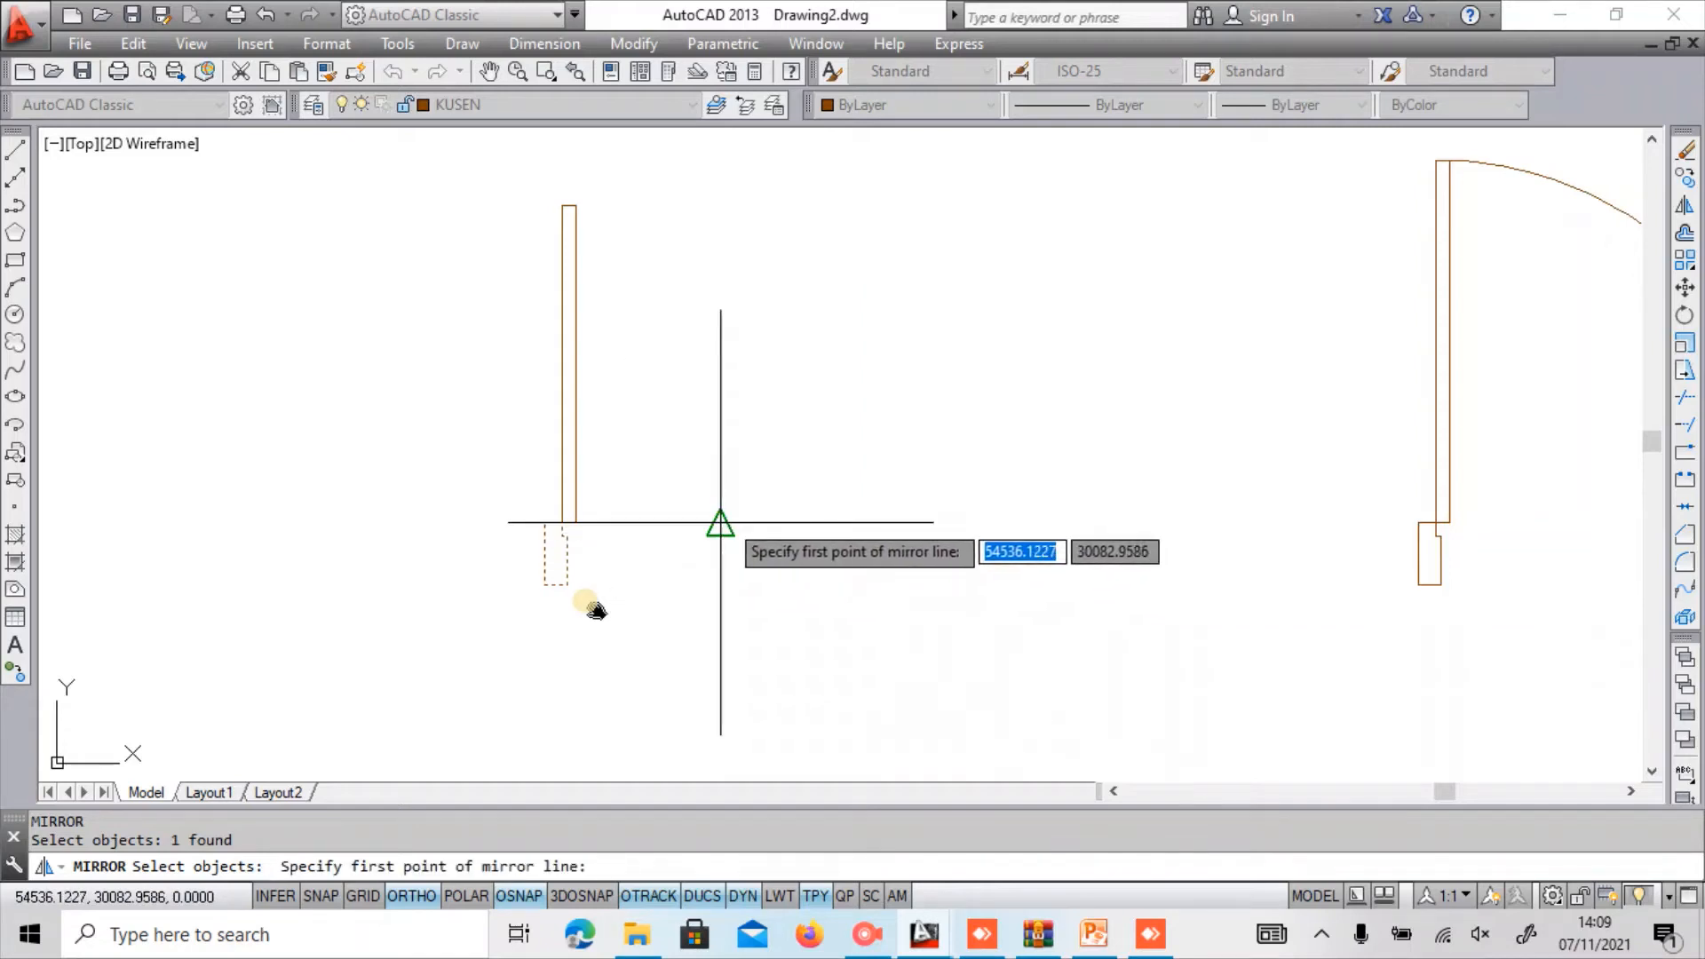
left_click(720, 522)
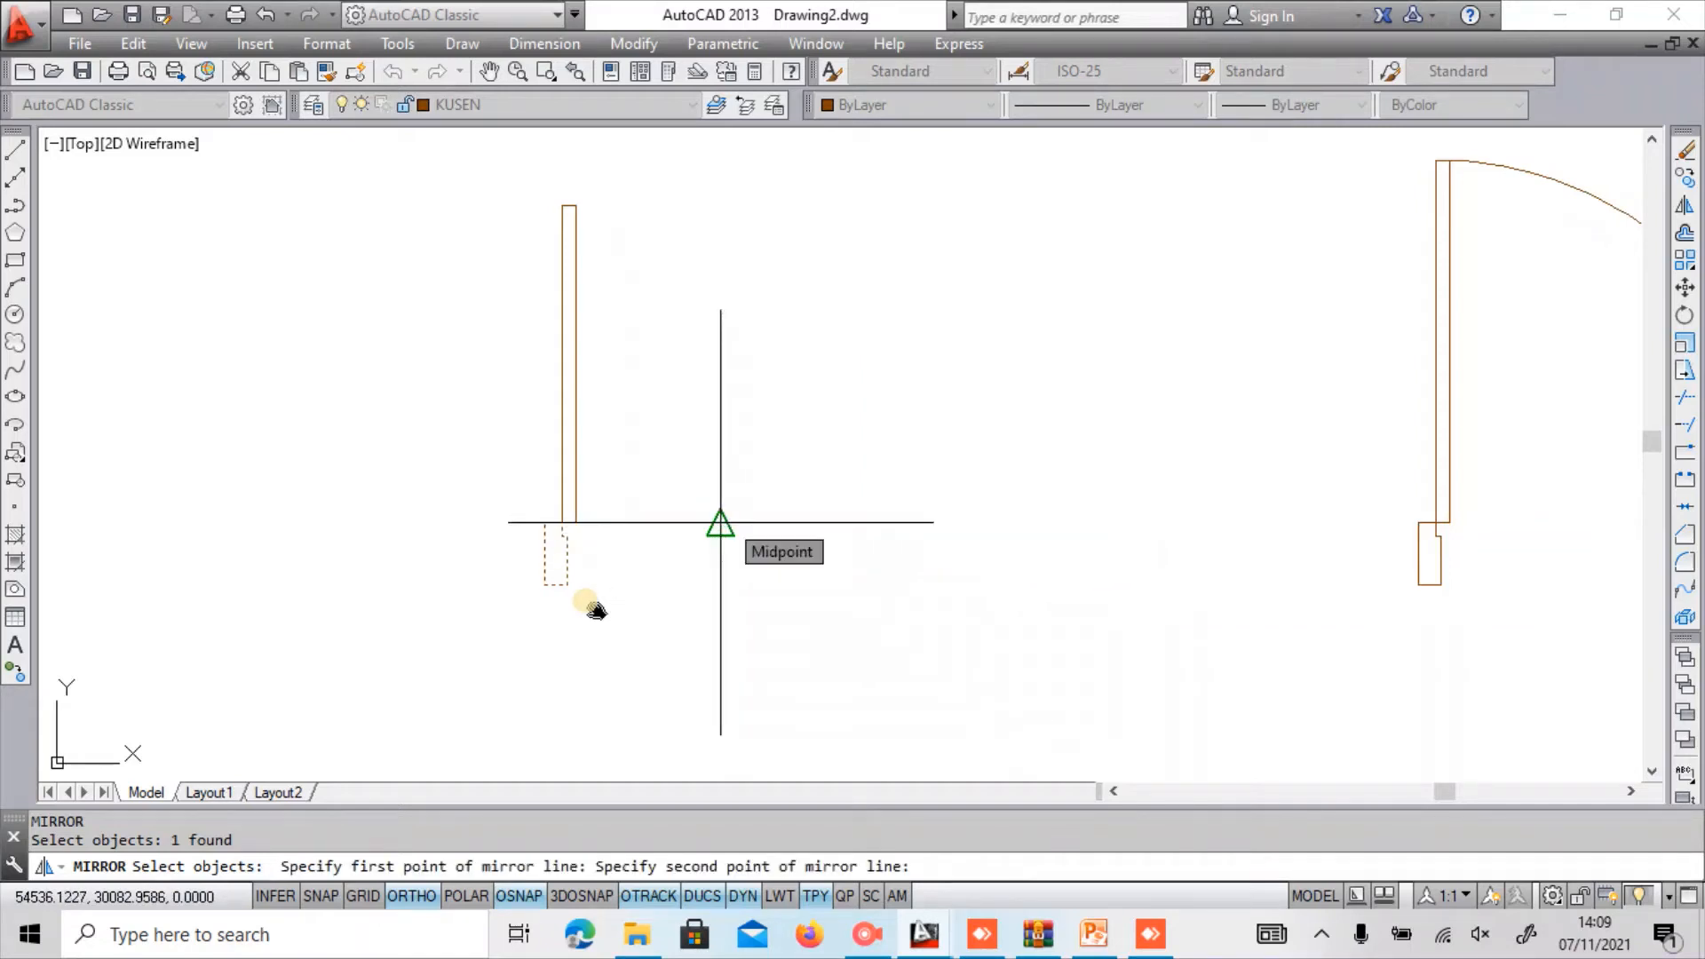
left_click(732, 627)
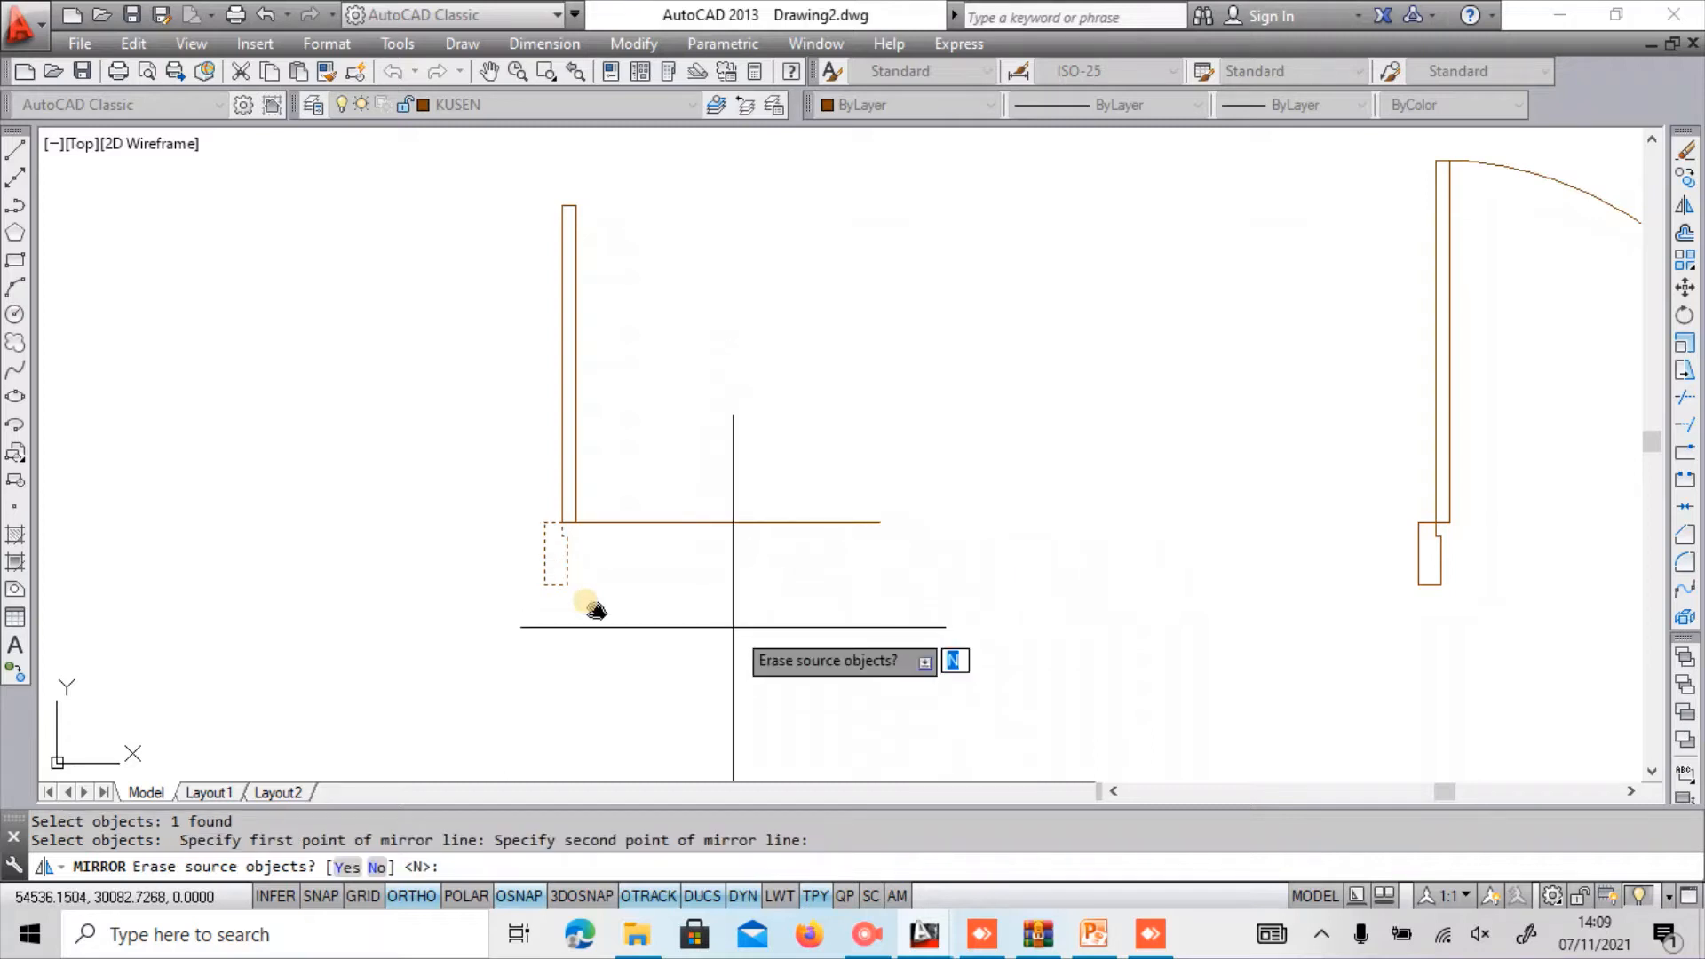
key("Return")
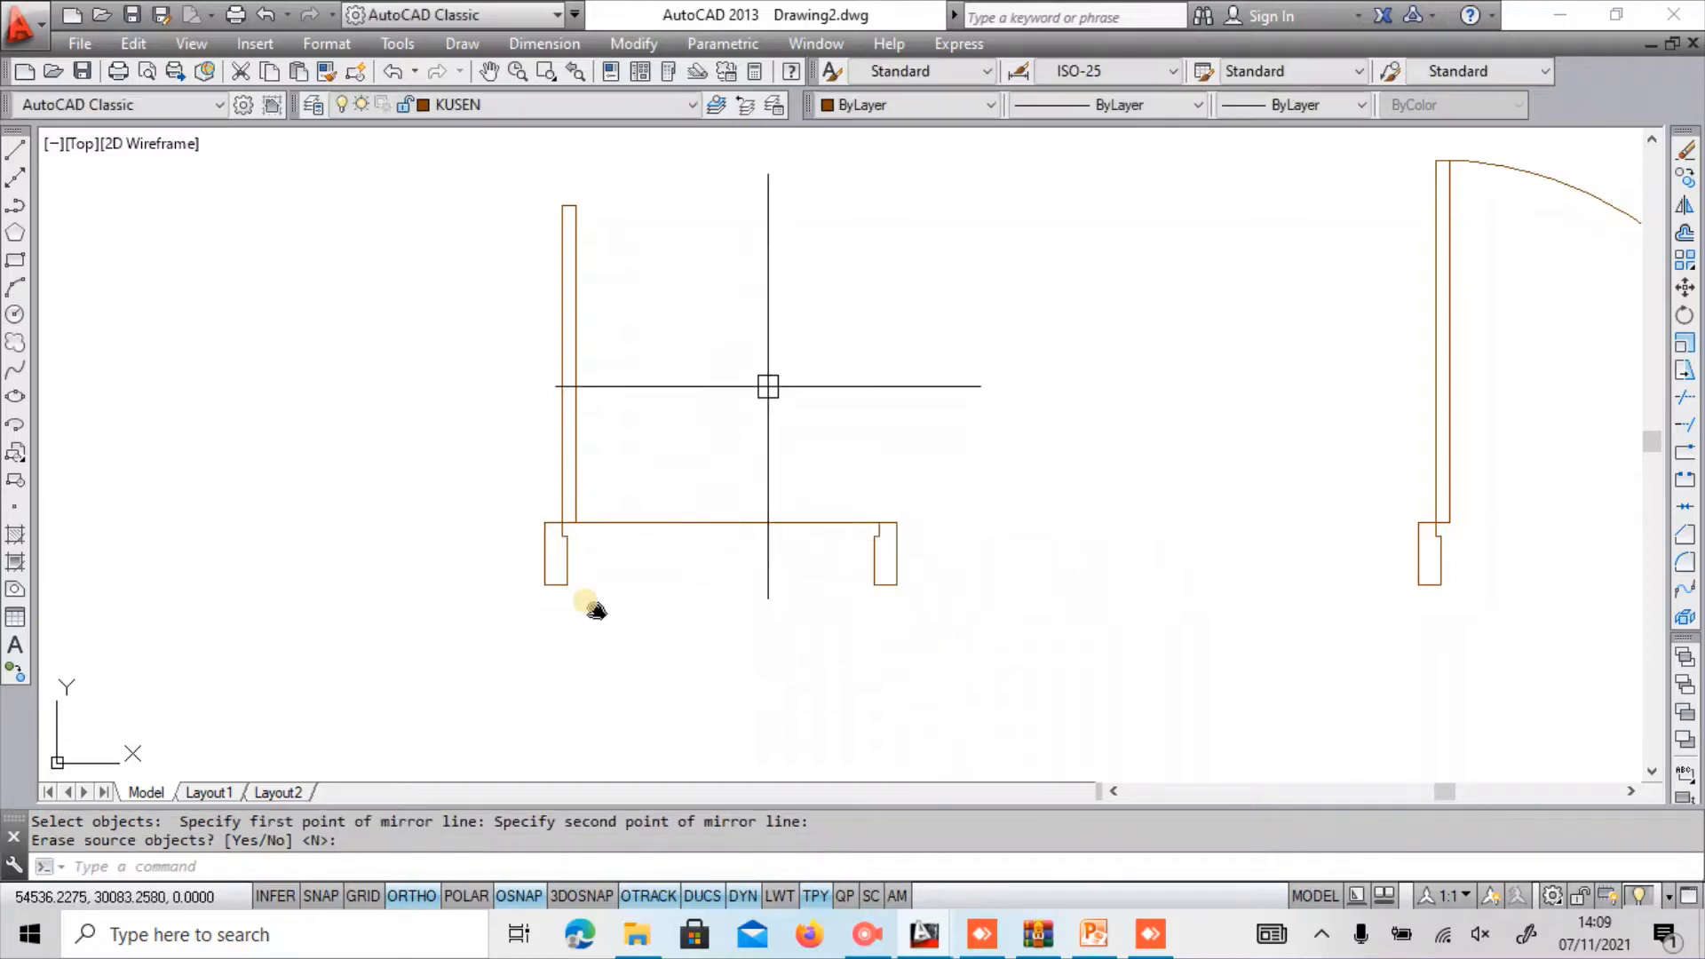
Draw the door swing arc from the leaf's upper left corner to the right frame's notch corner, with a horizontal start tangent.
middle_click_drag(770, 384, 516, 469)
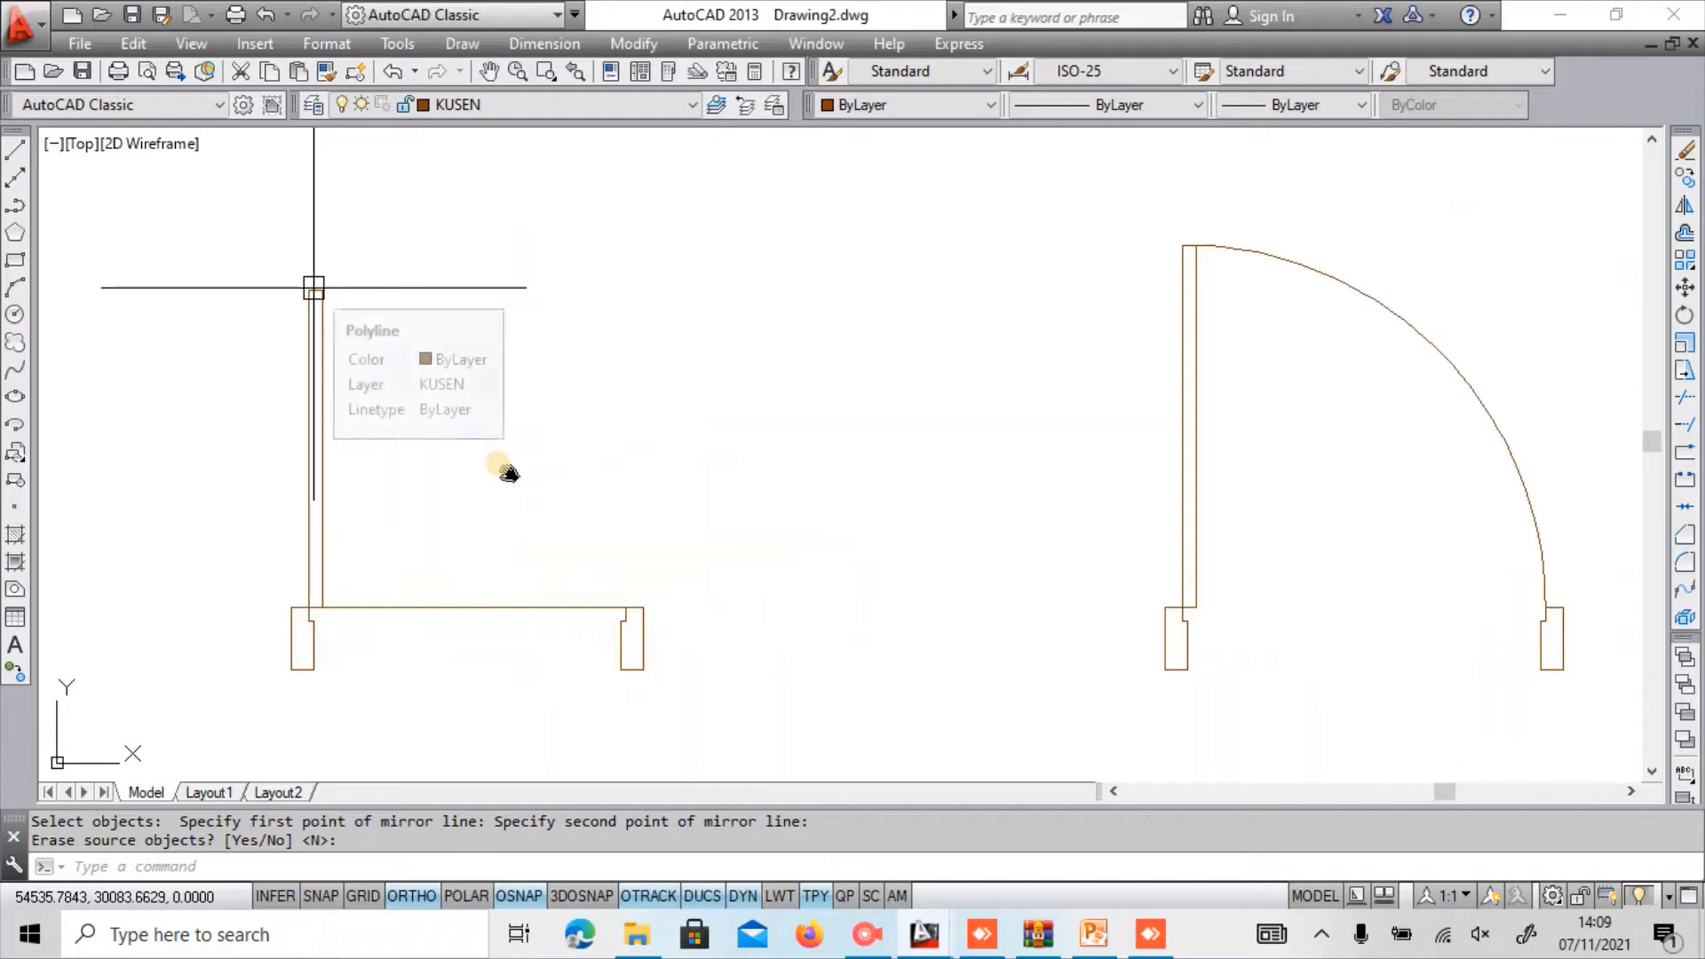
type("a")
key("Return")
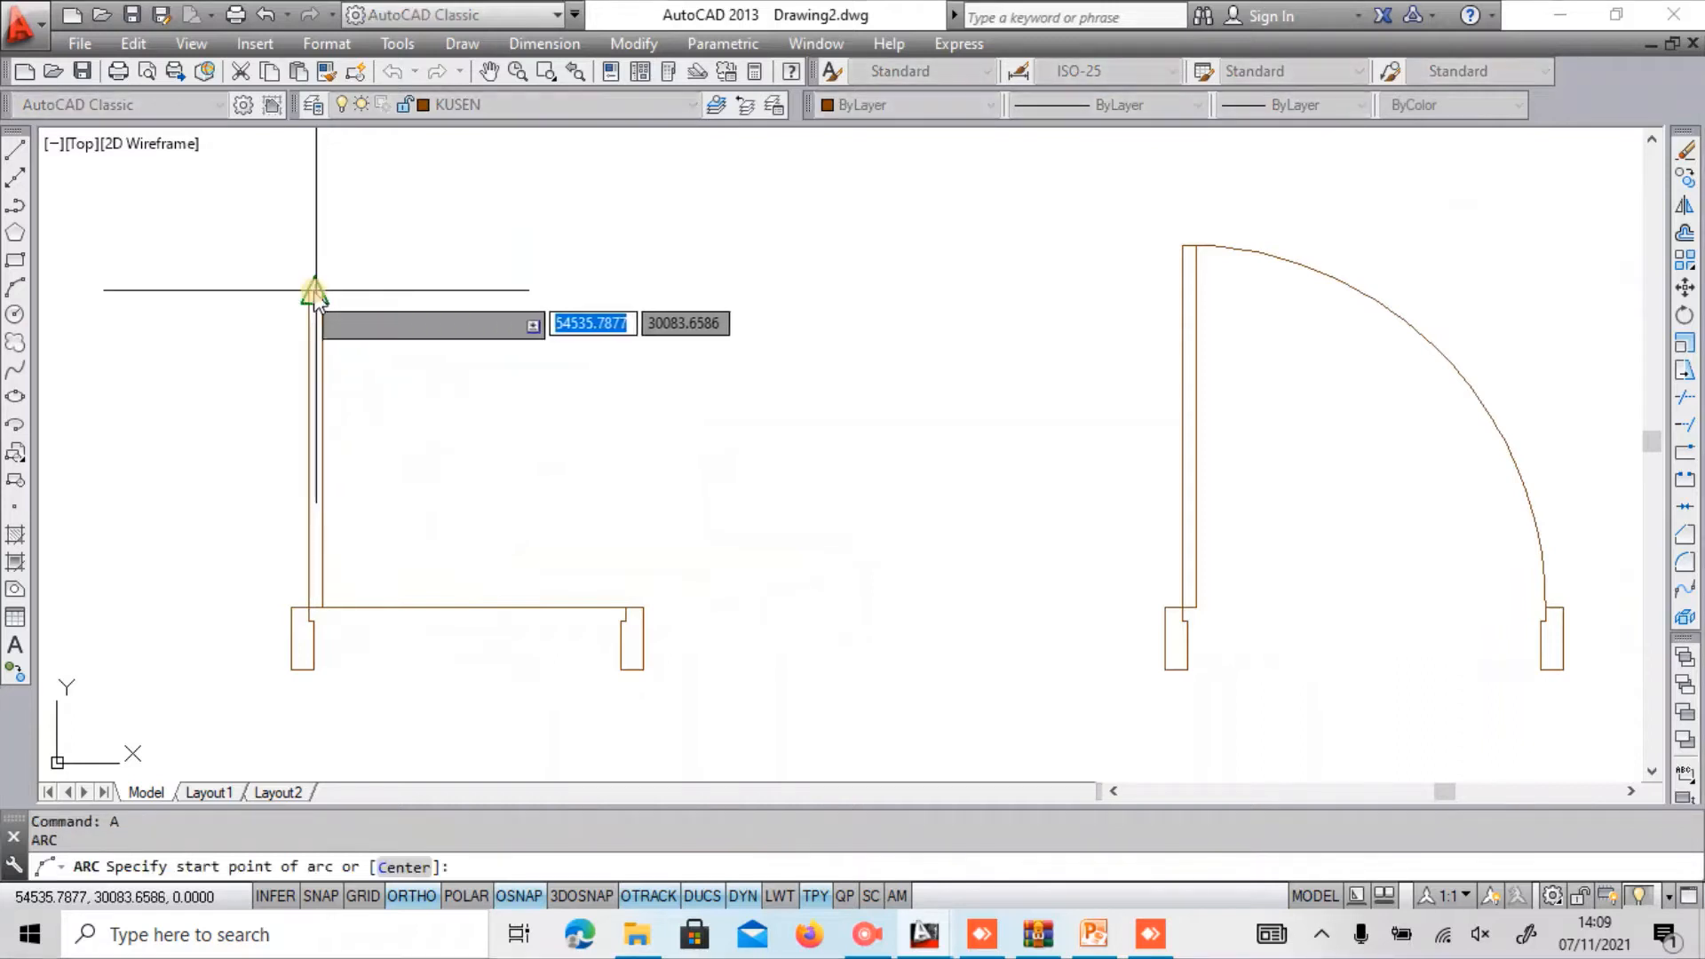
left_click(303, 296)
type("e")
key("Return")
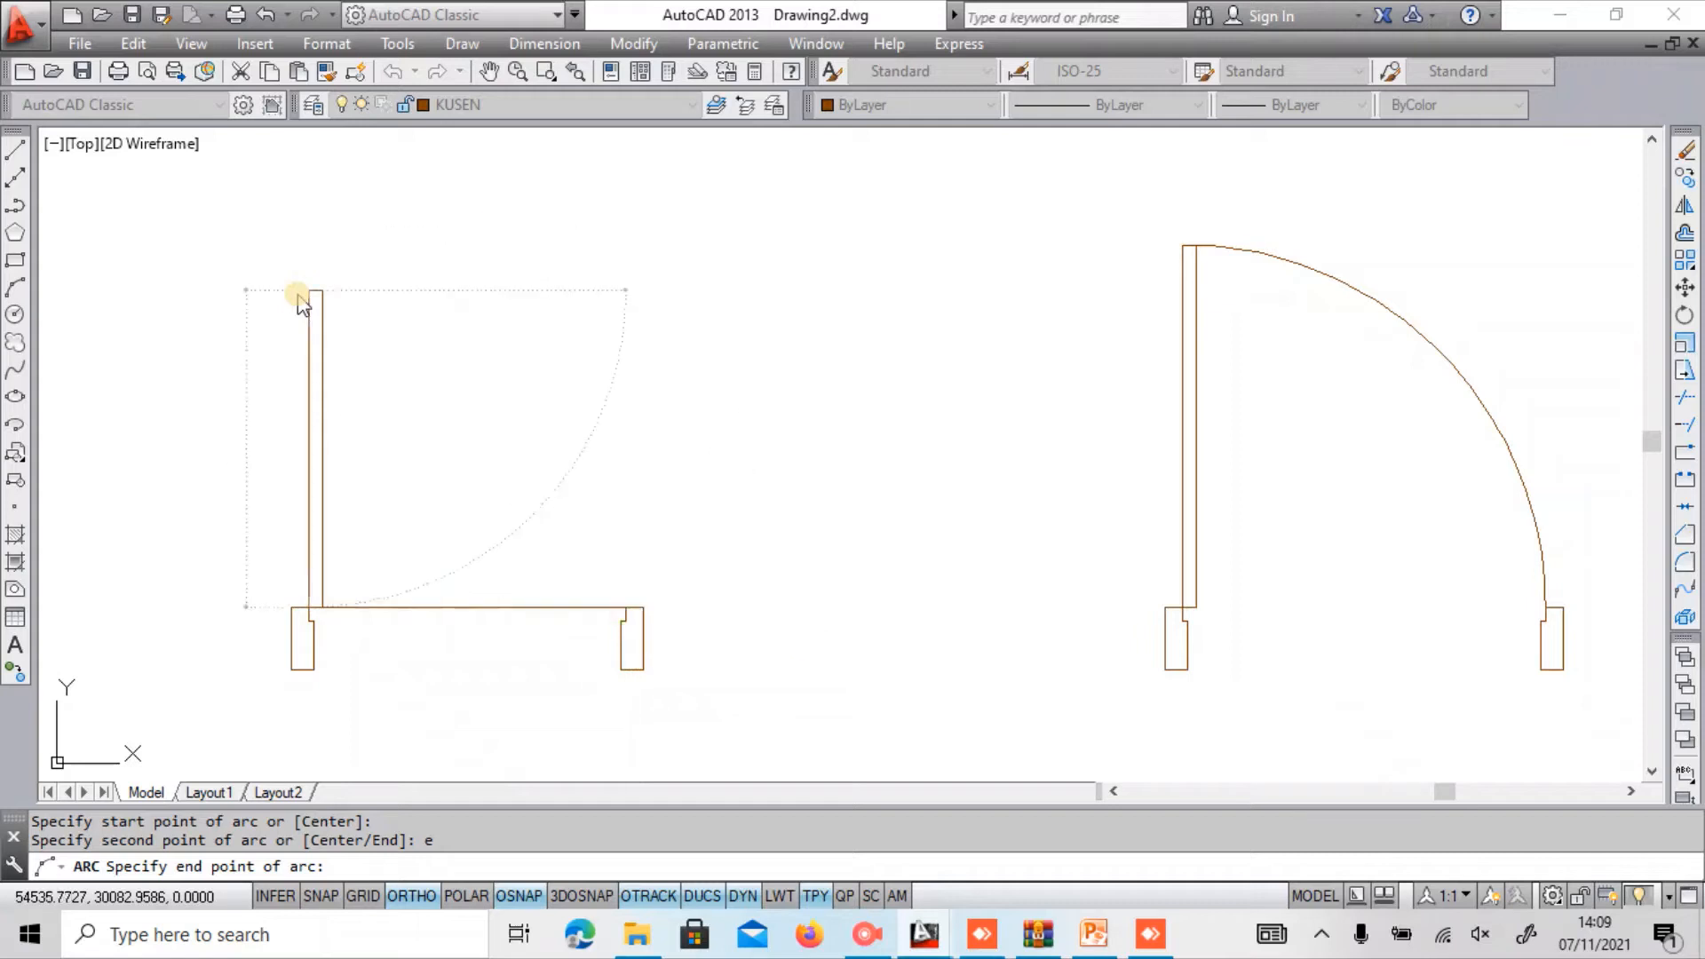
left_click(634, 607)
type("d")
key("Return")
left_click(621, 611)
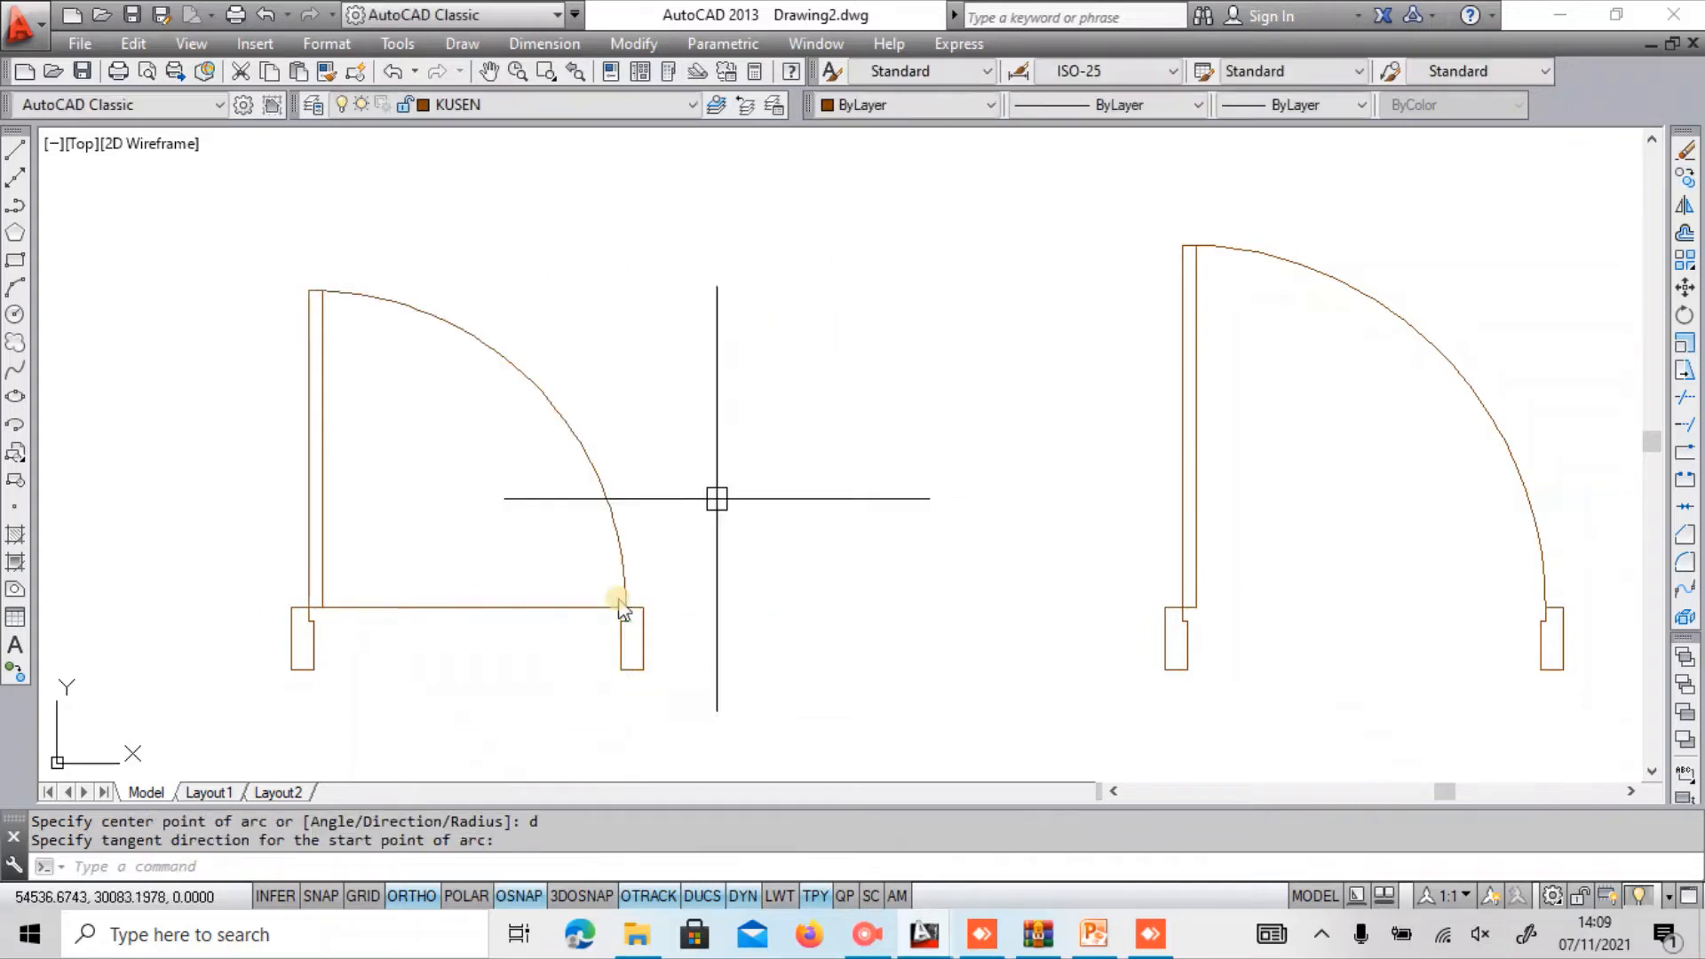
Erase the 0.7 helper line between the two door frames.
left_click(552, 597)
left_click(510, 637)
type("e")
key("Return")
scroll(511, 637, "down", 6)
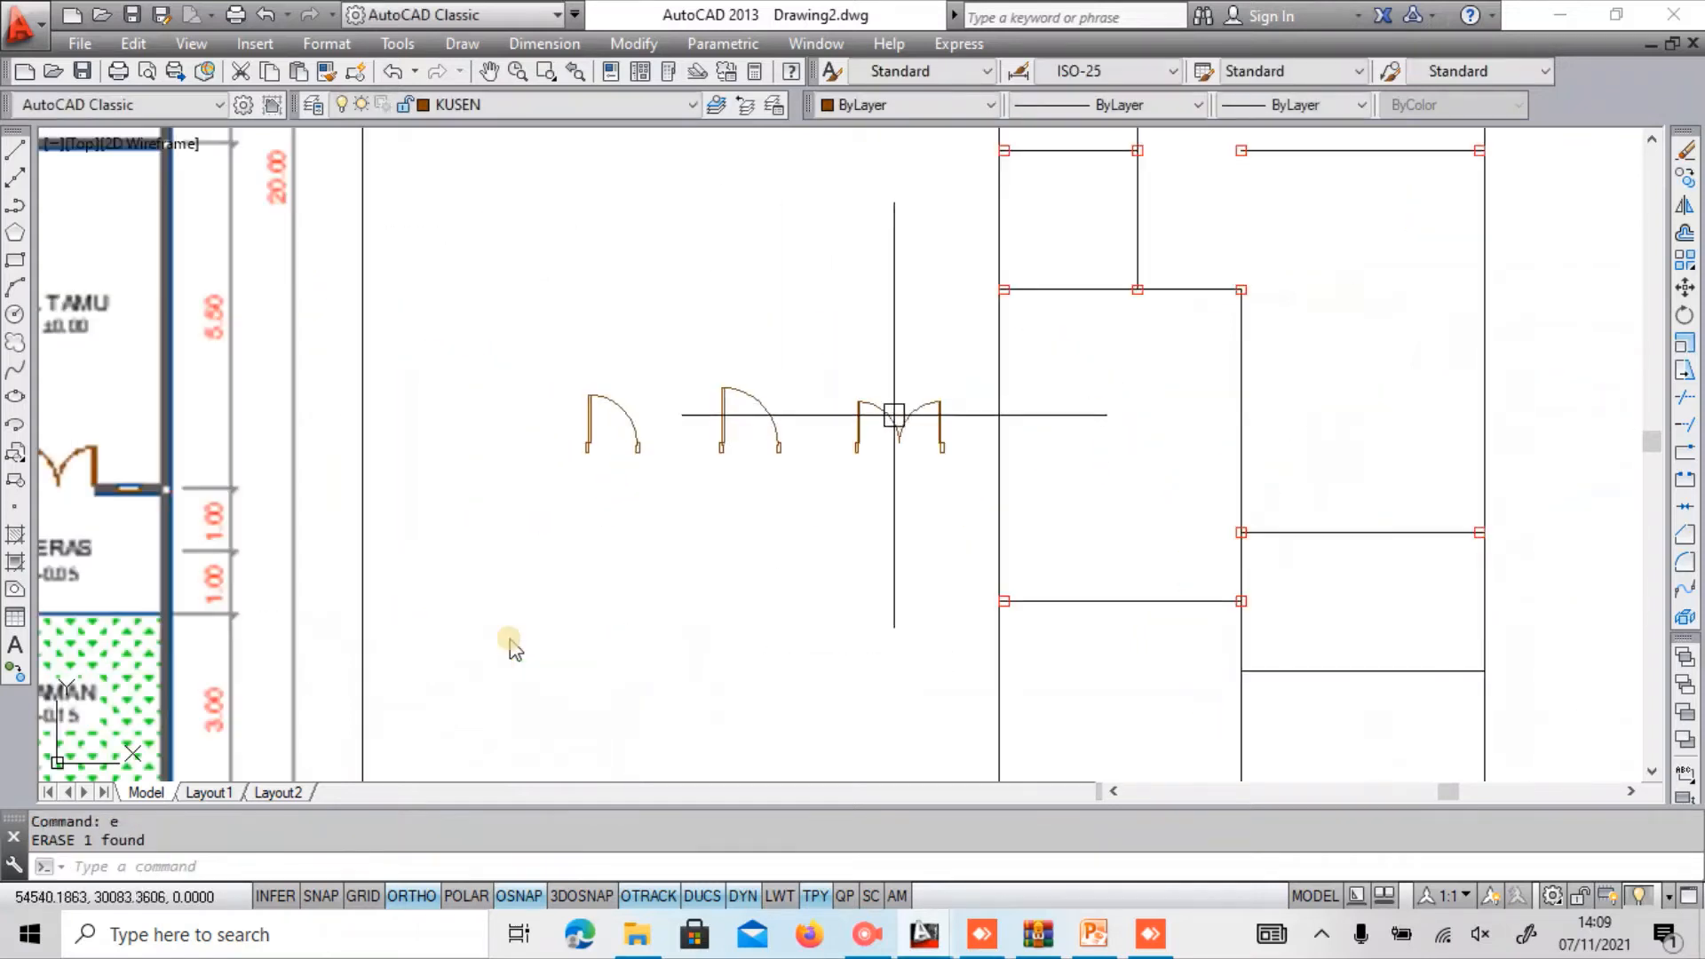
scroll(886, 411, "up", 1)
left_click(868, 428)
left_click(944, 521)
middle_click_drag(890, 527, 1007, 545)
type("m")
key("Return")
left_click(957, 564)
left_click(912, 565)
key("Escape")
Copy the left frame of the 0.7 door straight down by about 1.14 units.
middle_click_drag(676, 569, 823, 226)
type("co")
key("Return")
scroll(652, 441, "up", 5)
left_click(772, 612)
scroll(773, 613, "down", 3)
key("Return")
left_click(830, 282)
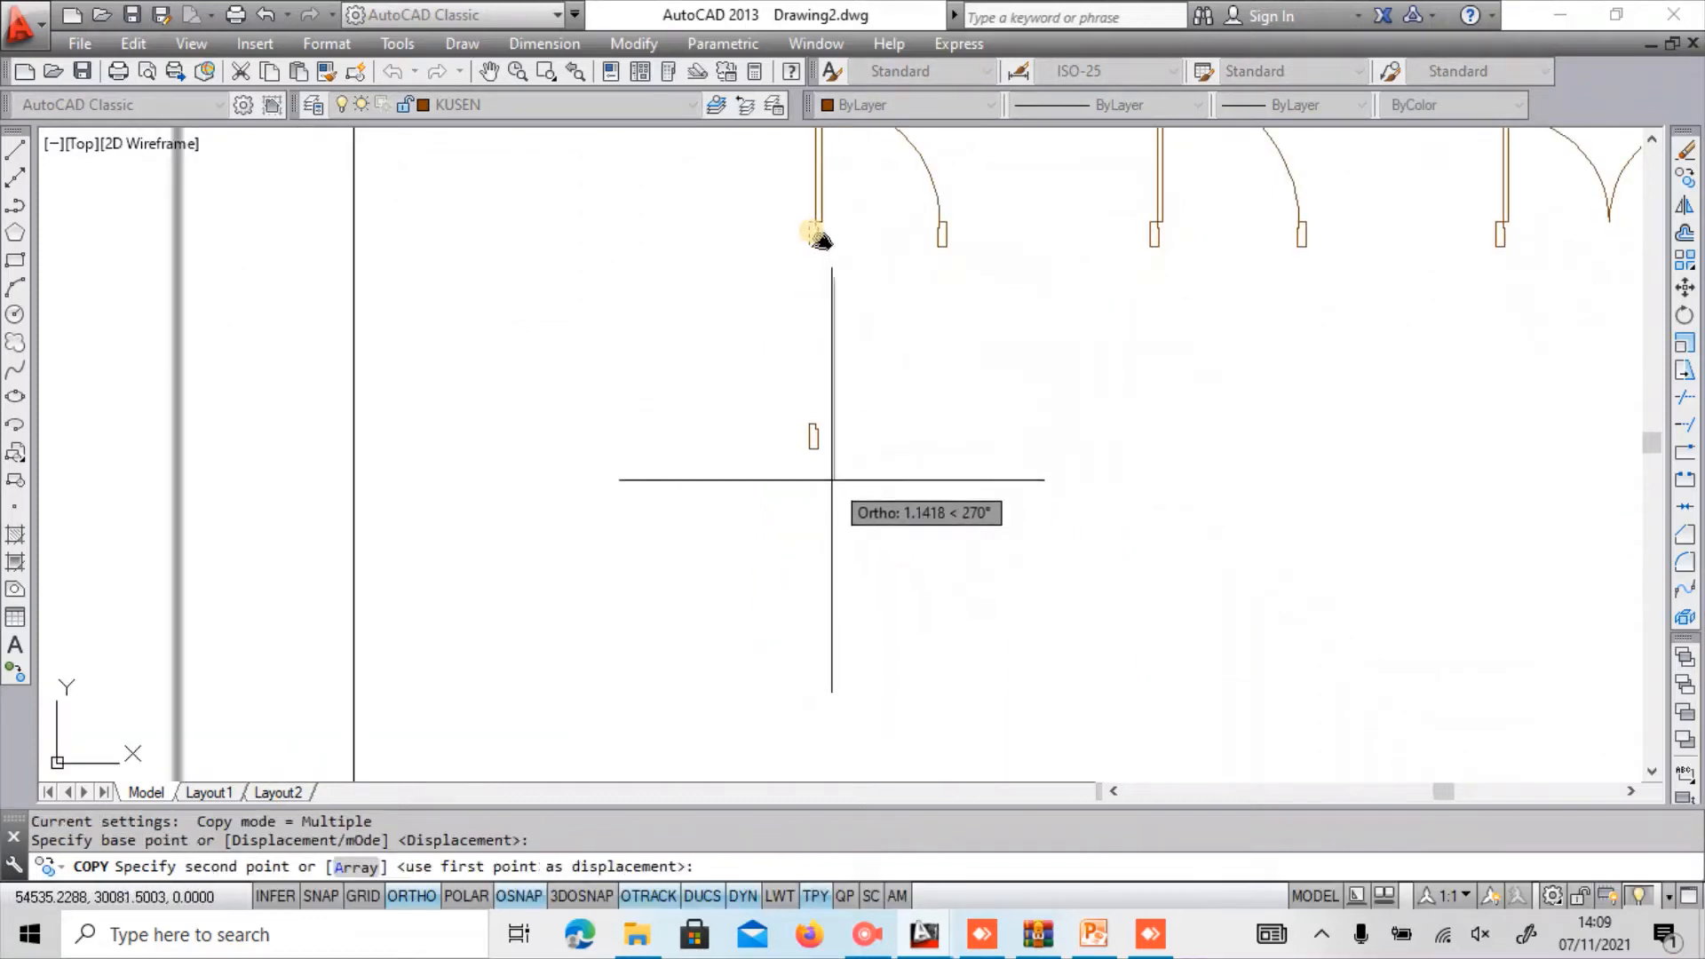
key("Escape")
Examine the windows beside the terrace's double door in the reference floor plan.
scroll(780, 456, "up", 5)
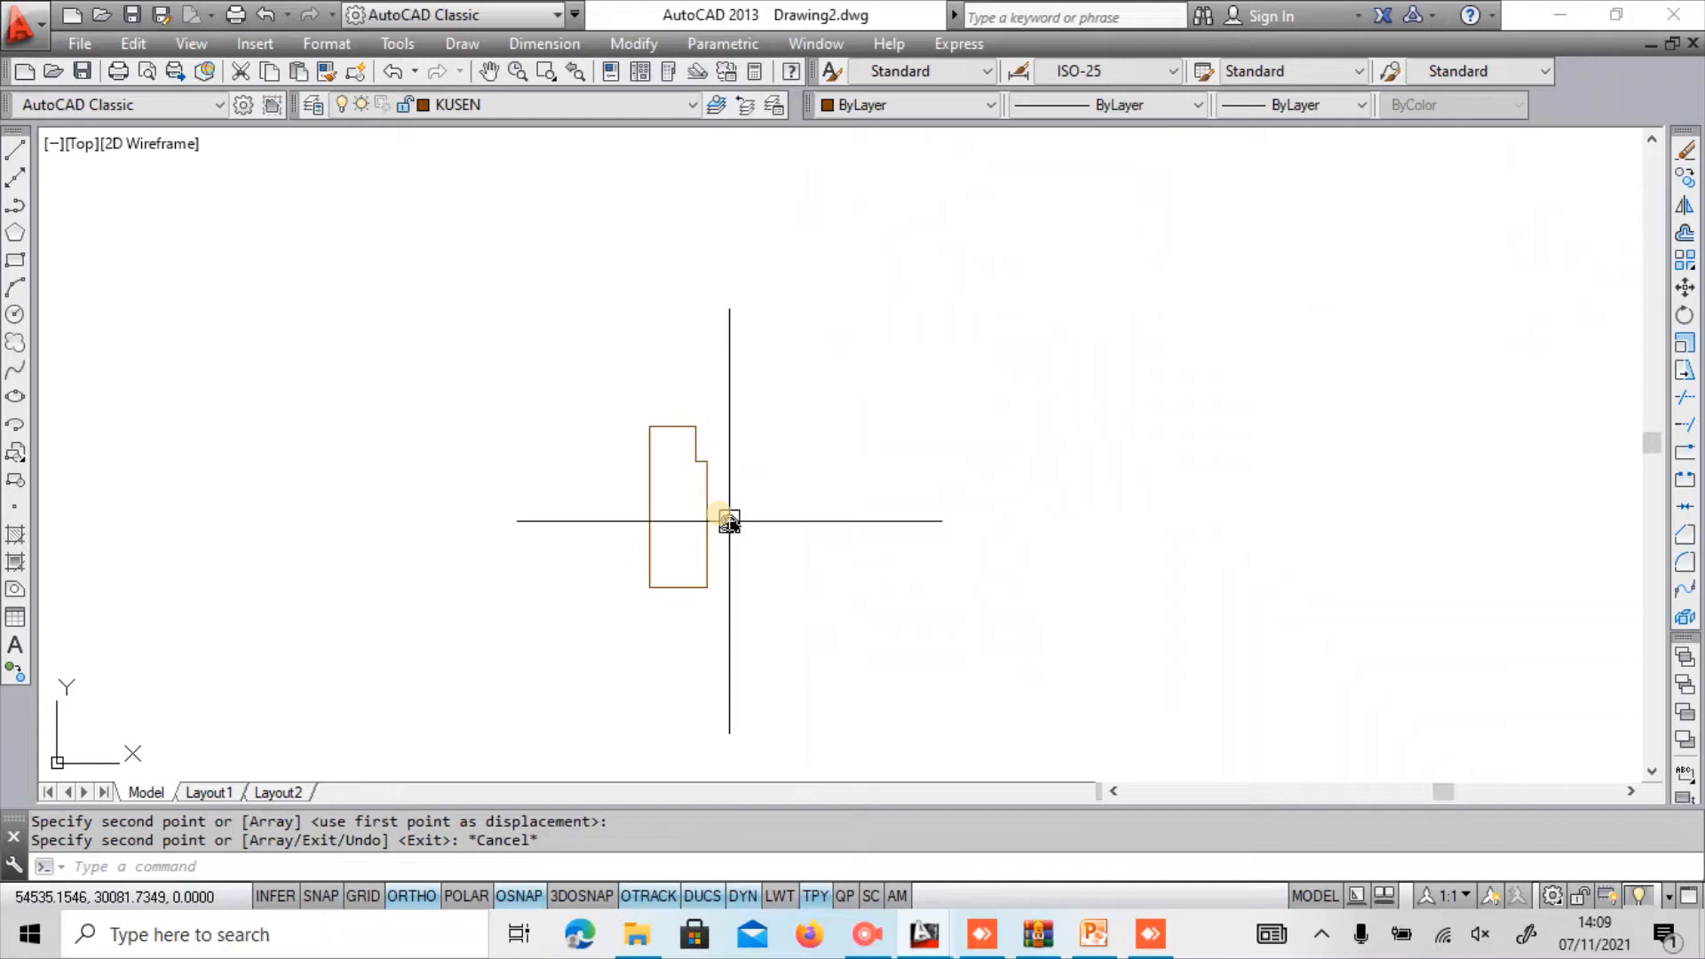
scroll(857, 470, "down", 6)
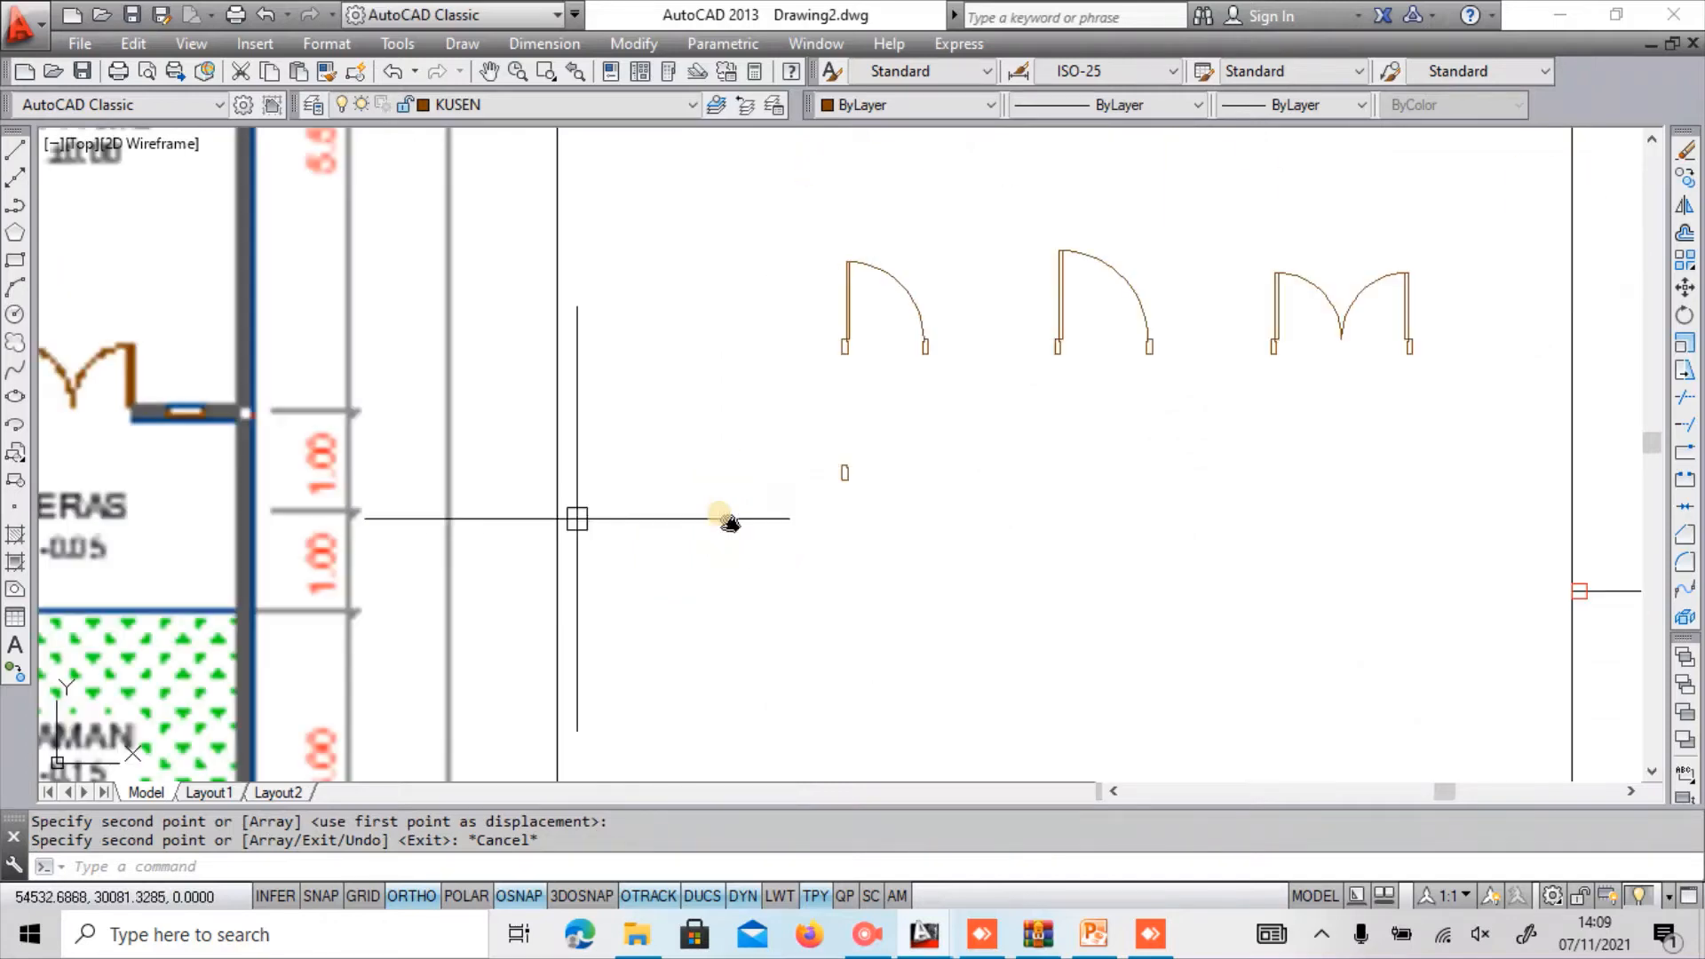
middle_click_drag(300, 565, 795, 417)
scroll(786, 423, "up", 1)
scroll(786, 423, "down", 3)
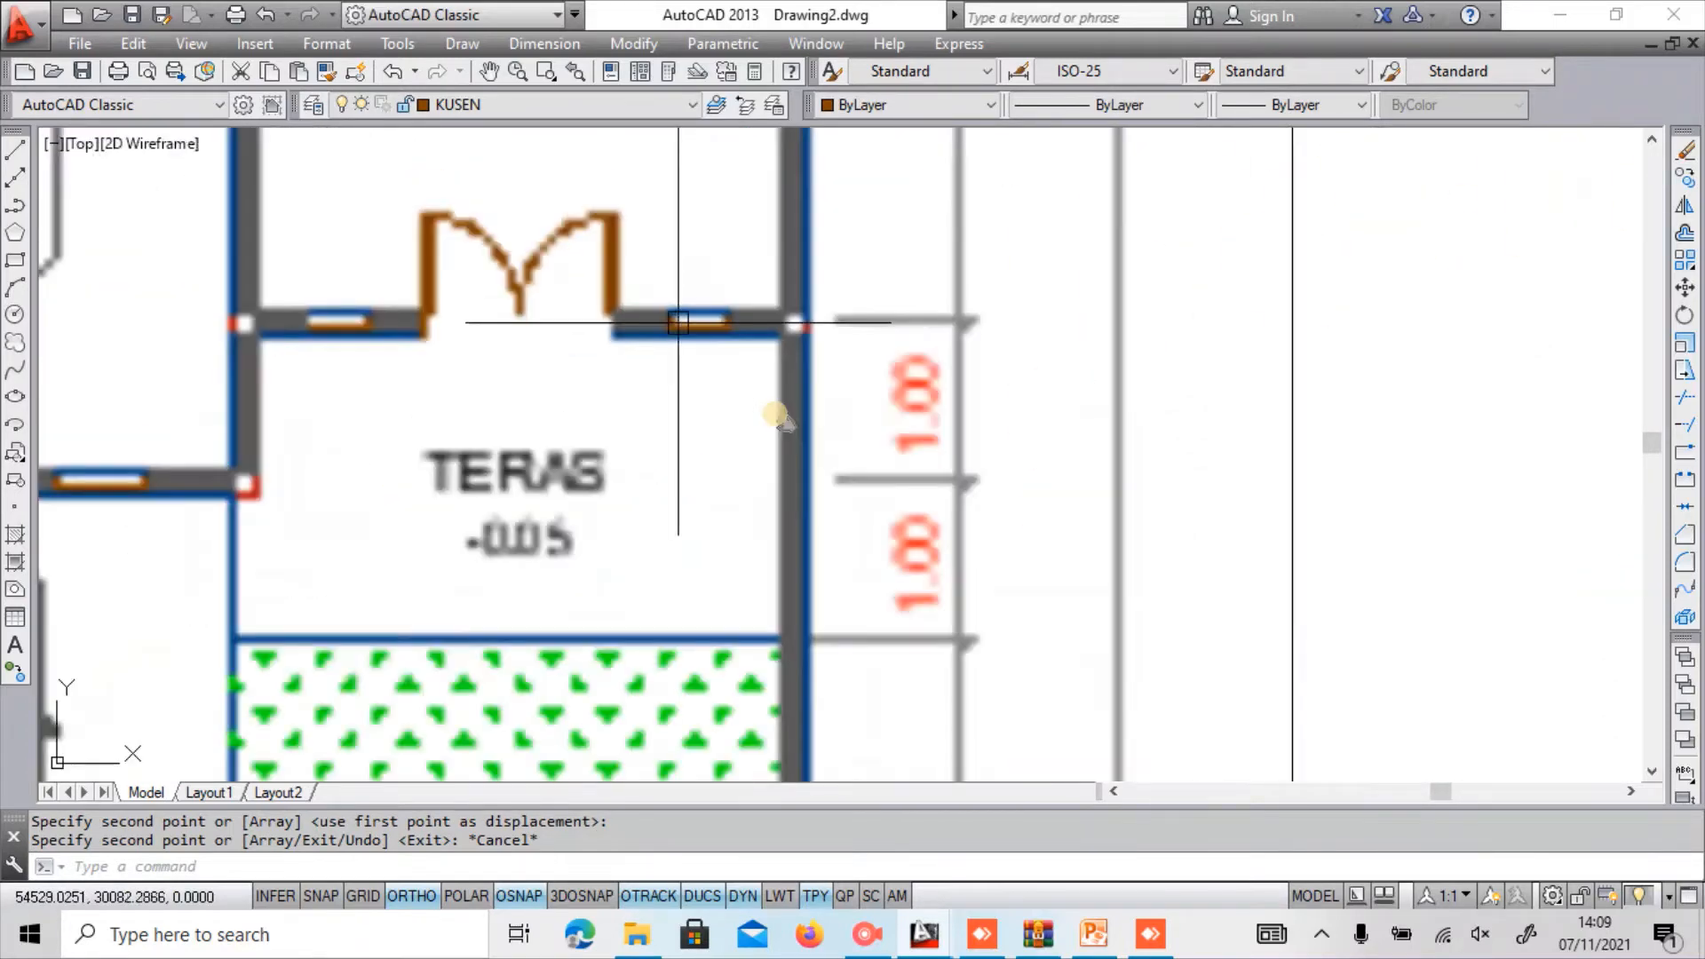
scroll(786, 423, "up", 1)
scroll(786, 423, "up", 10)
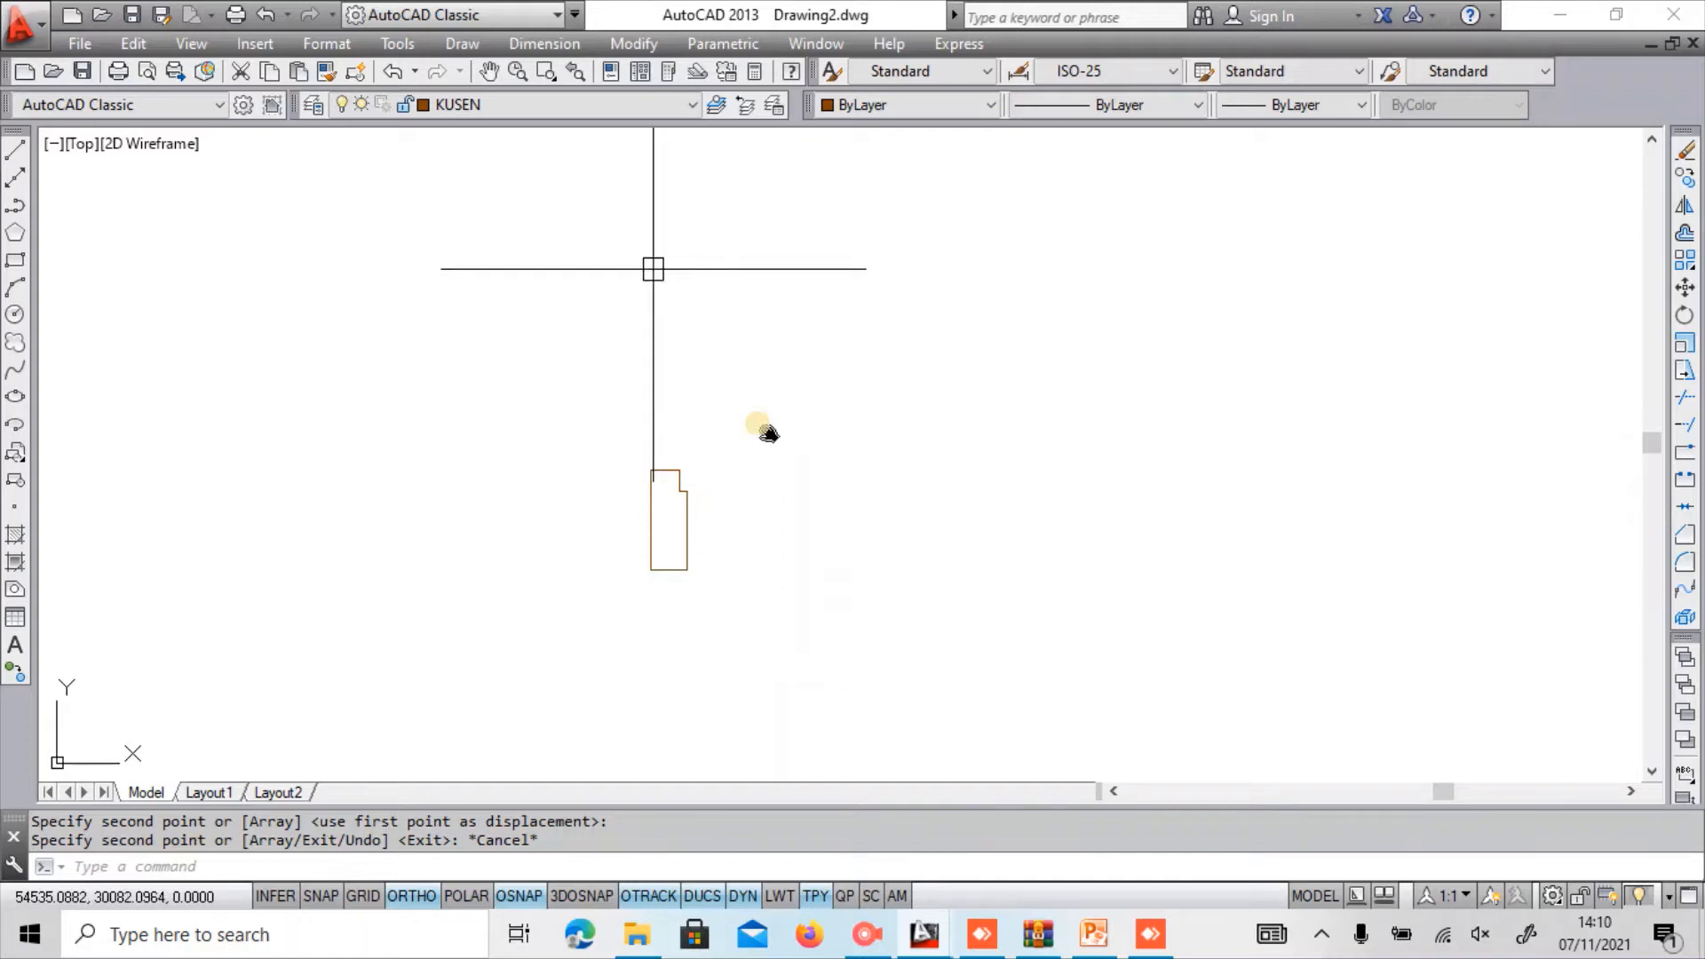
middle_click_drag(769, 433, 651, 415)
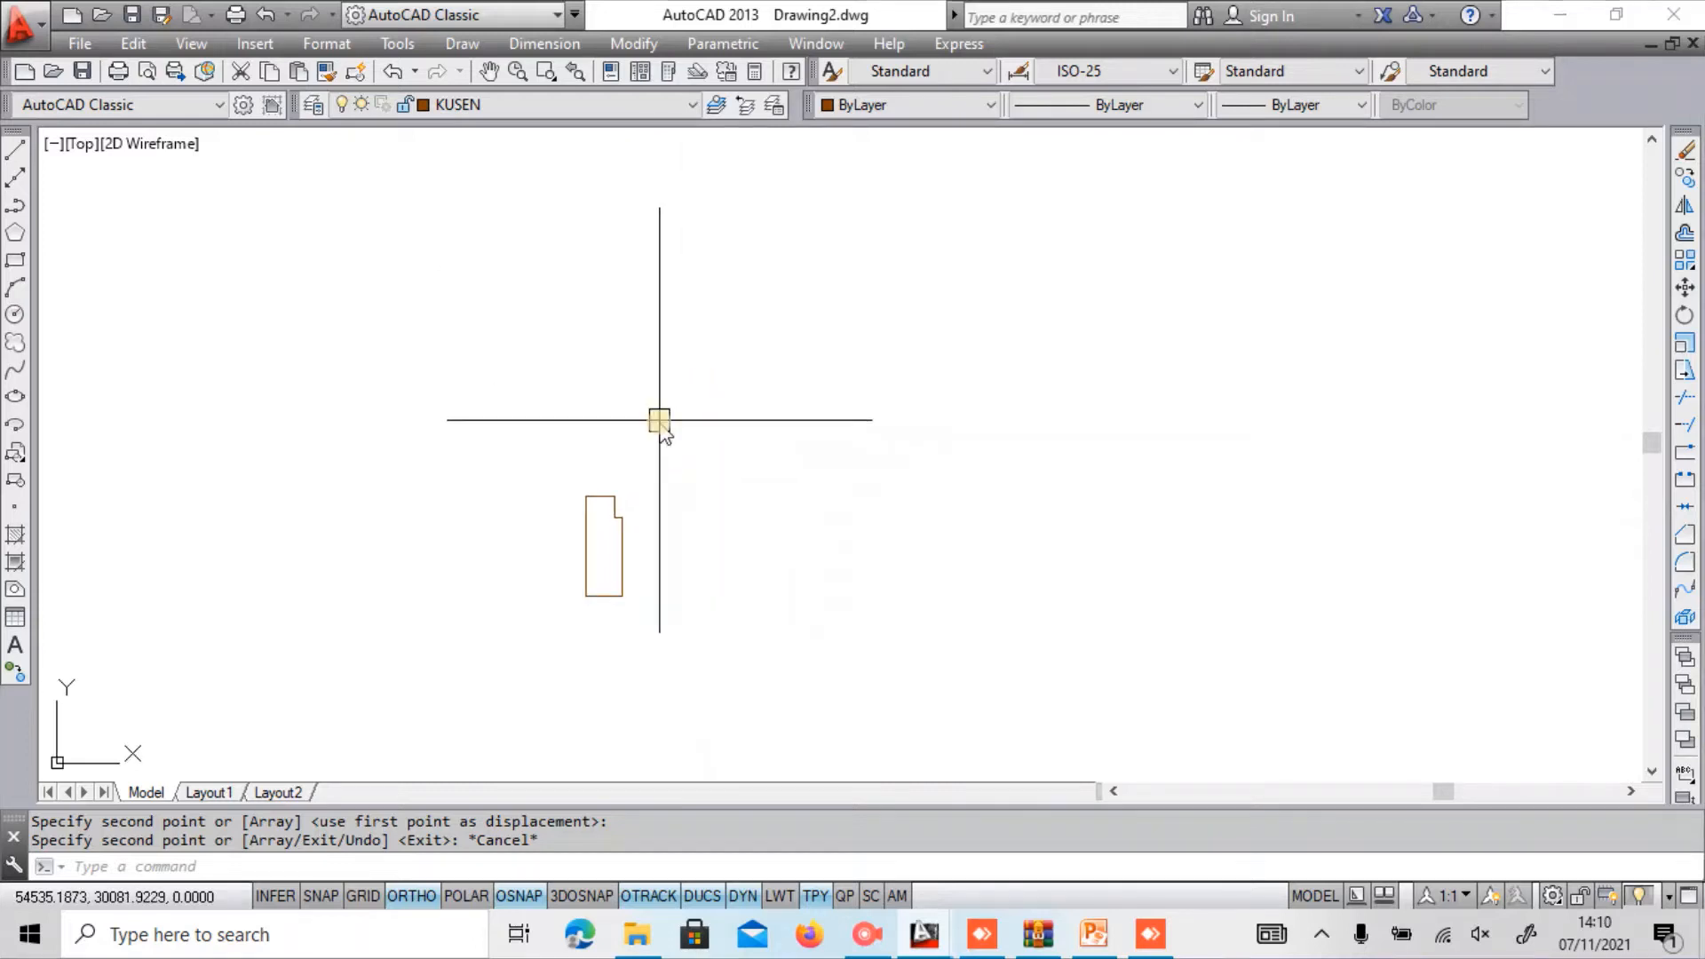
Draw a horizontal helper line 0.60 long to the right from the copied frame's upper notch corner.
key("l")
key("Return")
left_click(614, 494)
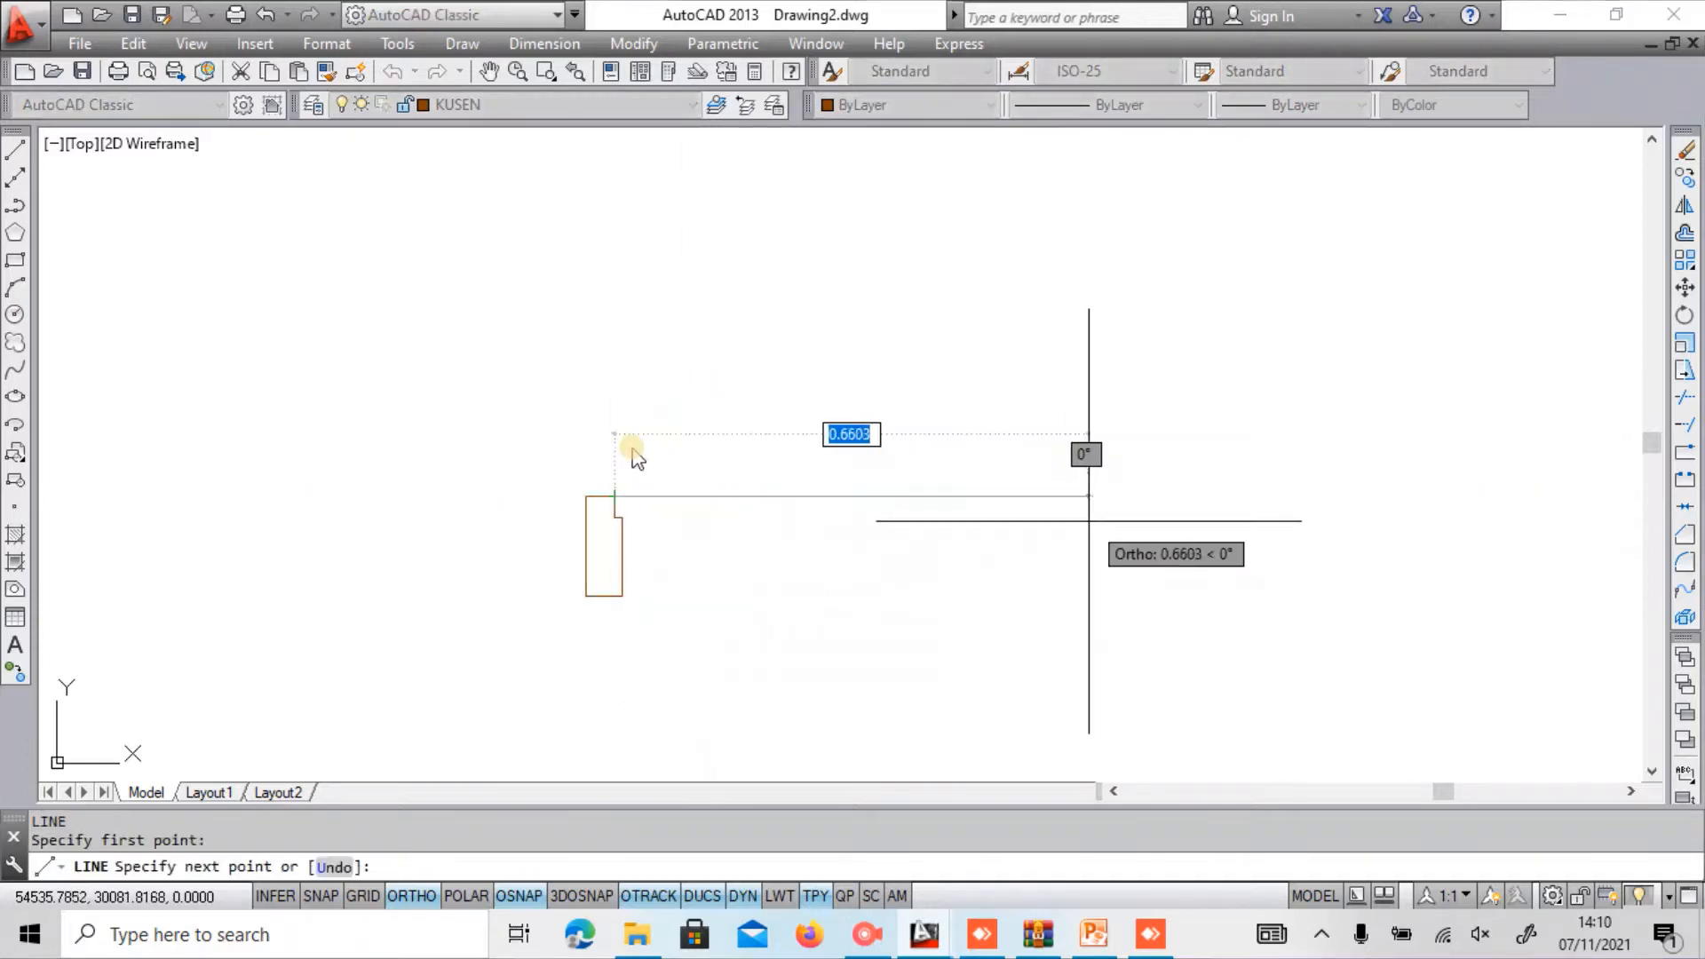
type("0")
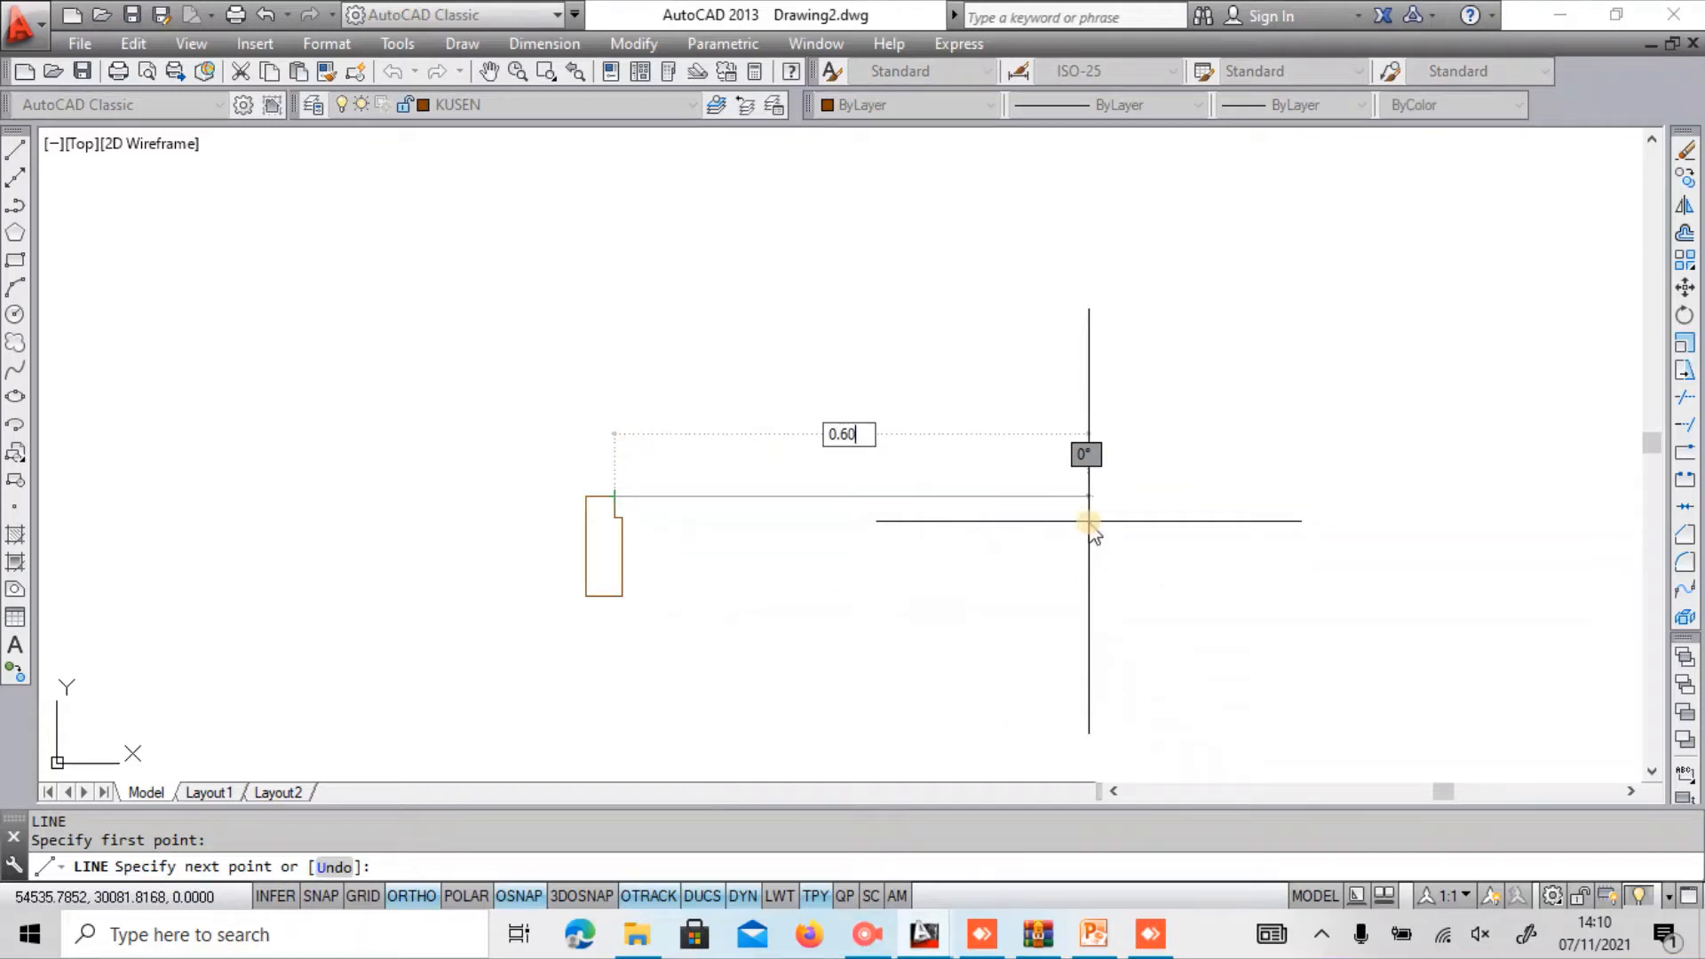
type(".60")
key("Return")
key("Escape")
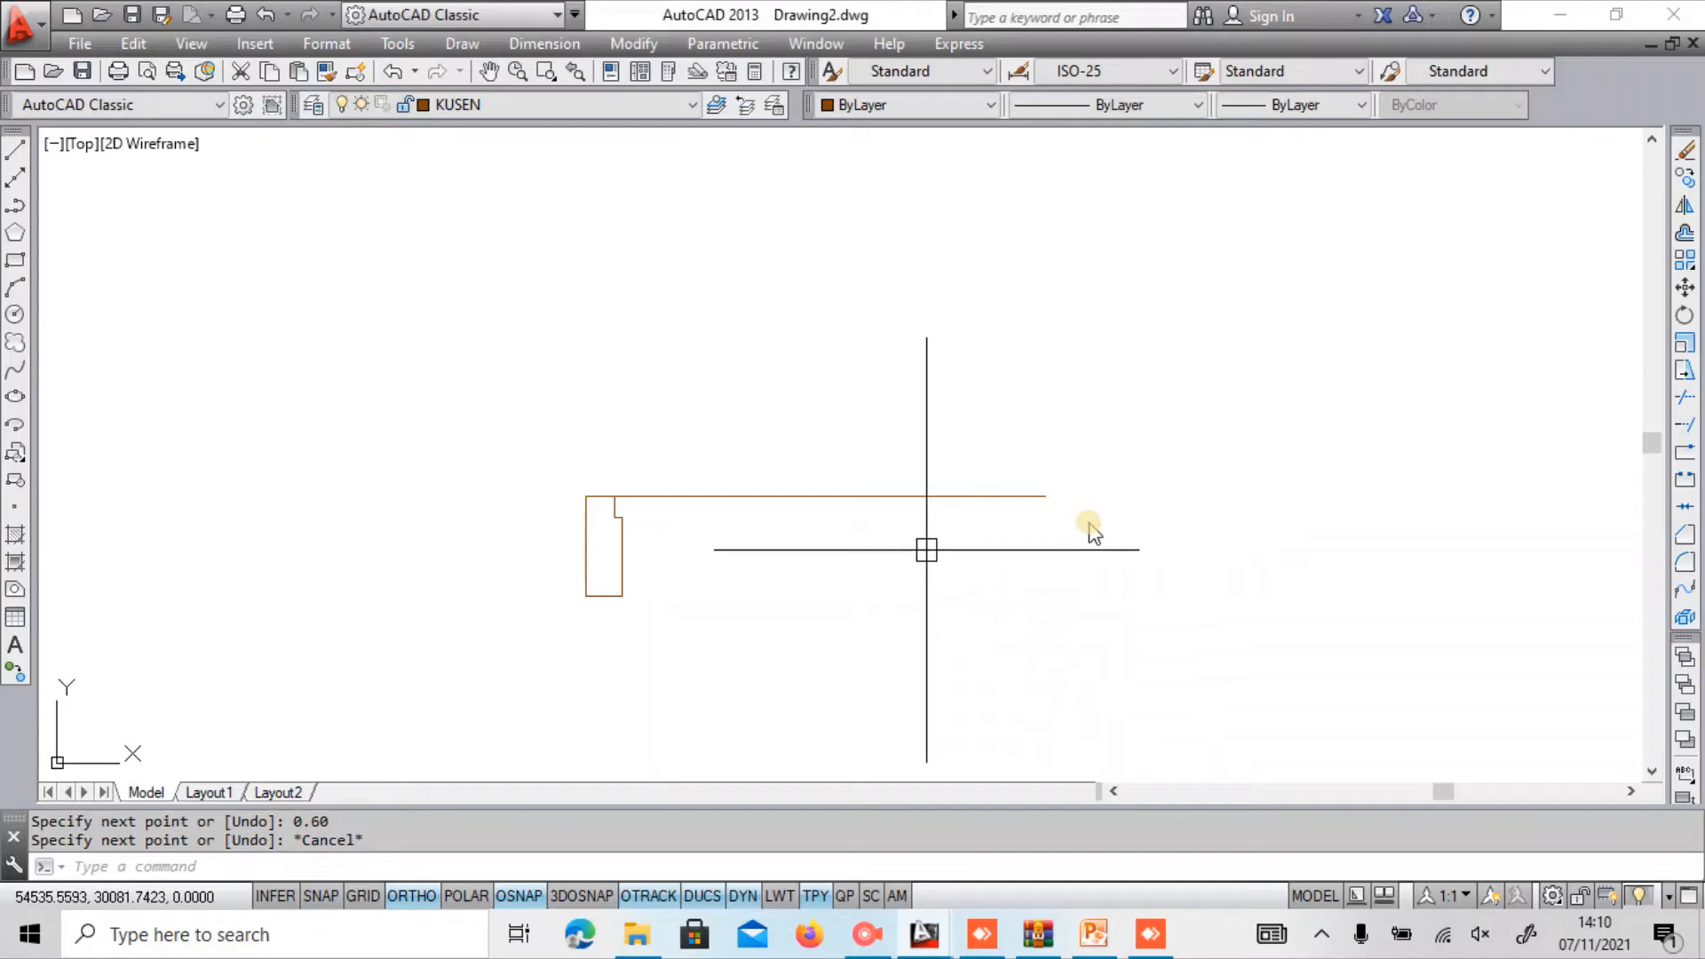
Mirror the copied frame about a vertical axis through the 0.60 line's midpoint, keeping the source object.
type("mi")
key("Return")
left_click(622, 558)
key("Return")
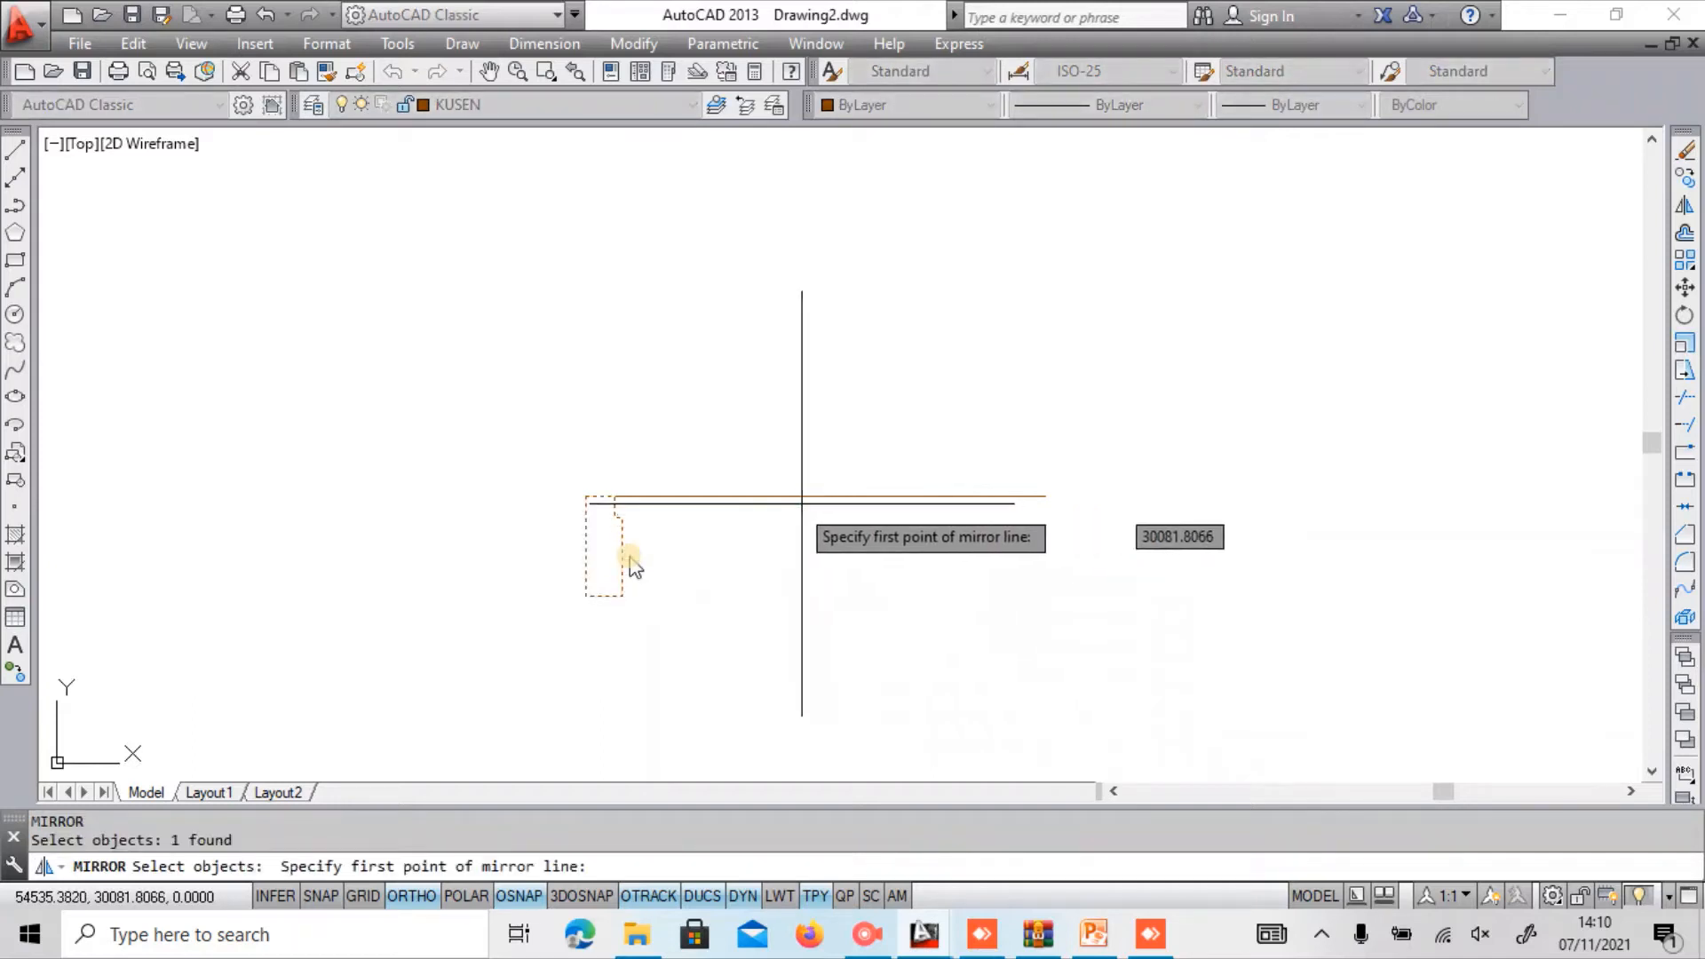
left_click(830, 496)
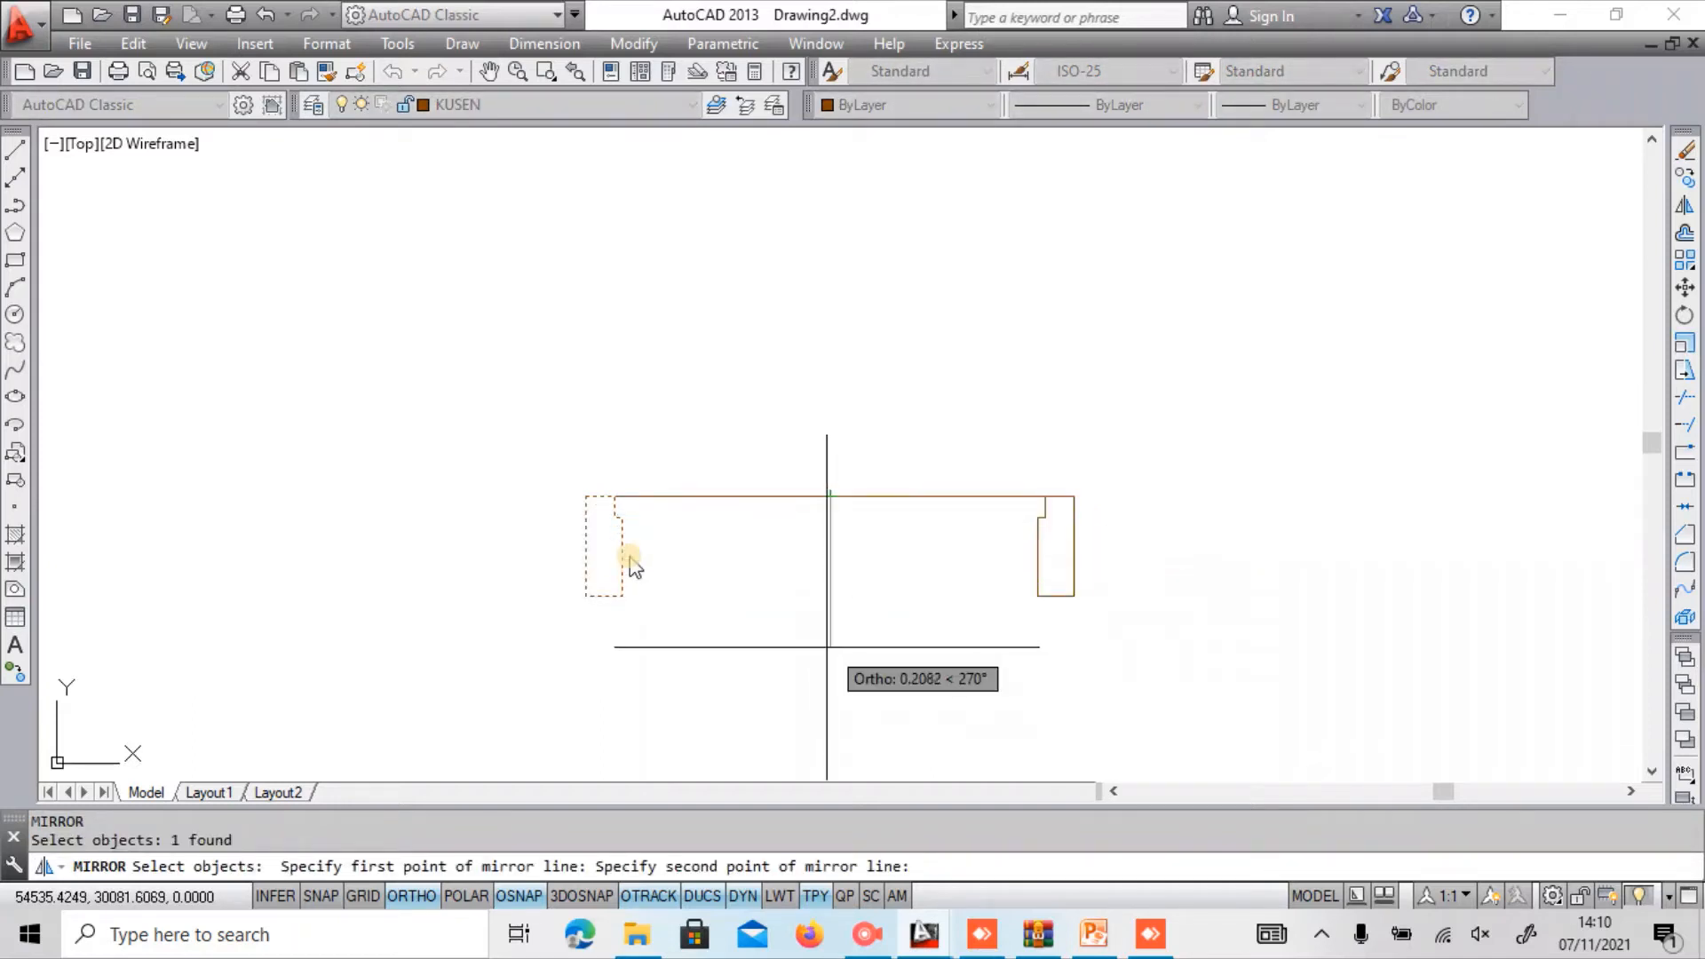
left_click(829, 646)
key("Return")
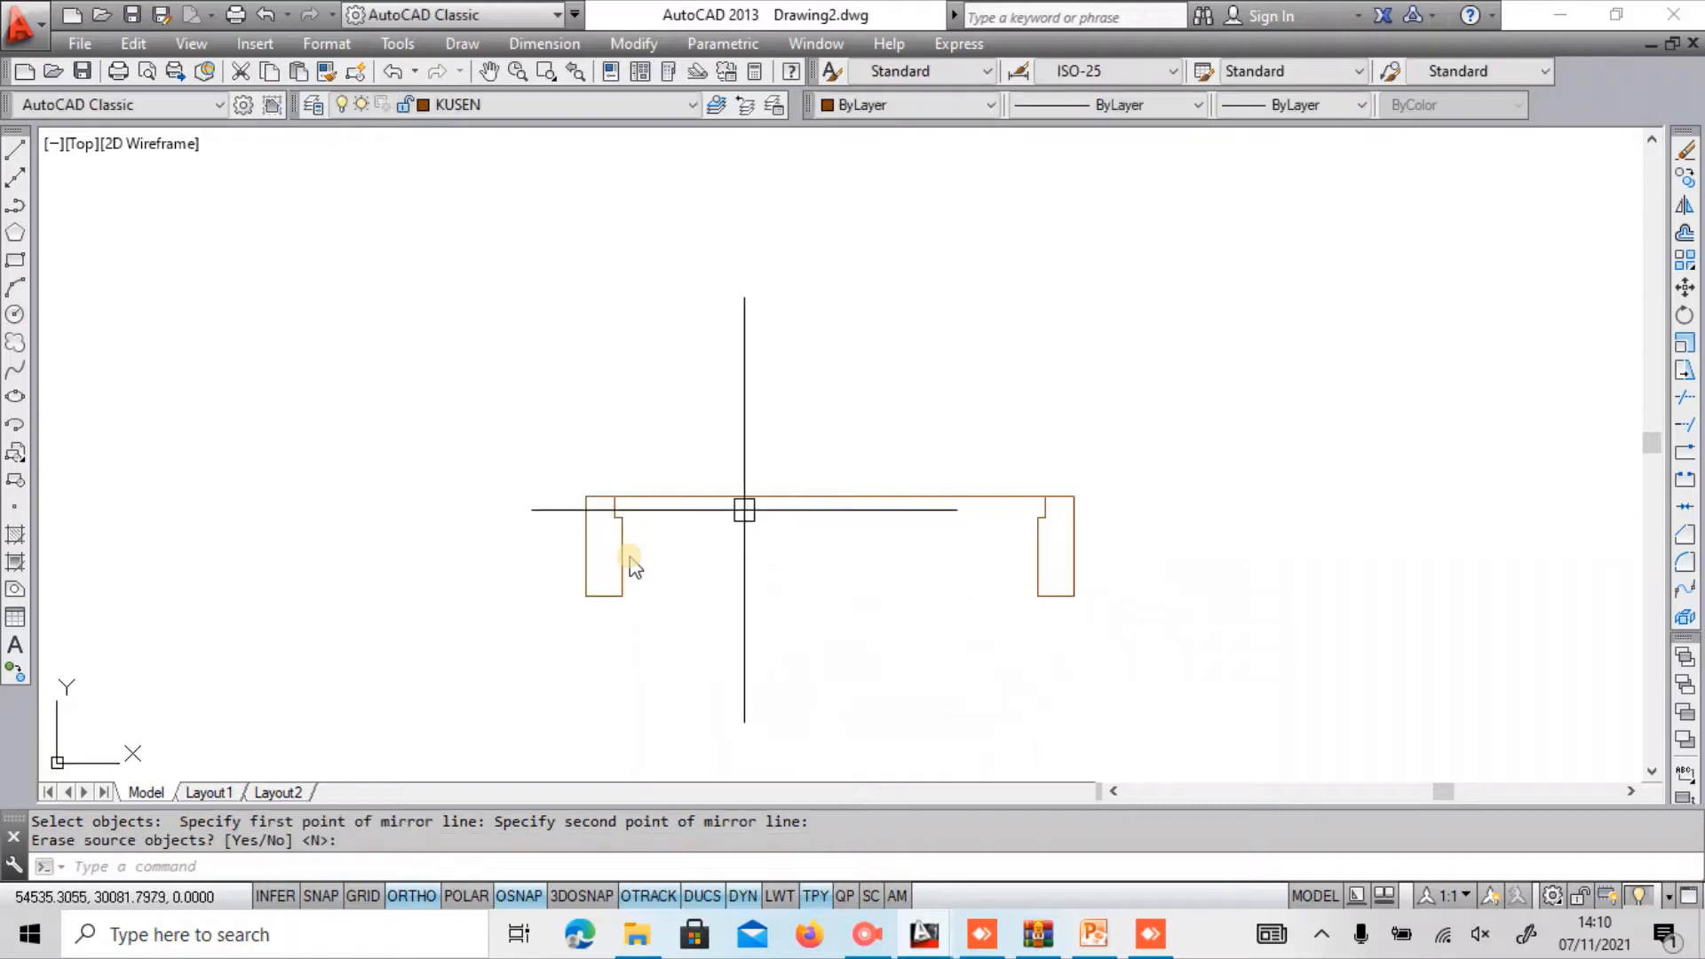
Erase the 0.60 helper line between the two copied frames.
left_click(737, 495)
type("e")
key("Return")
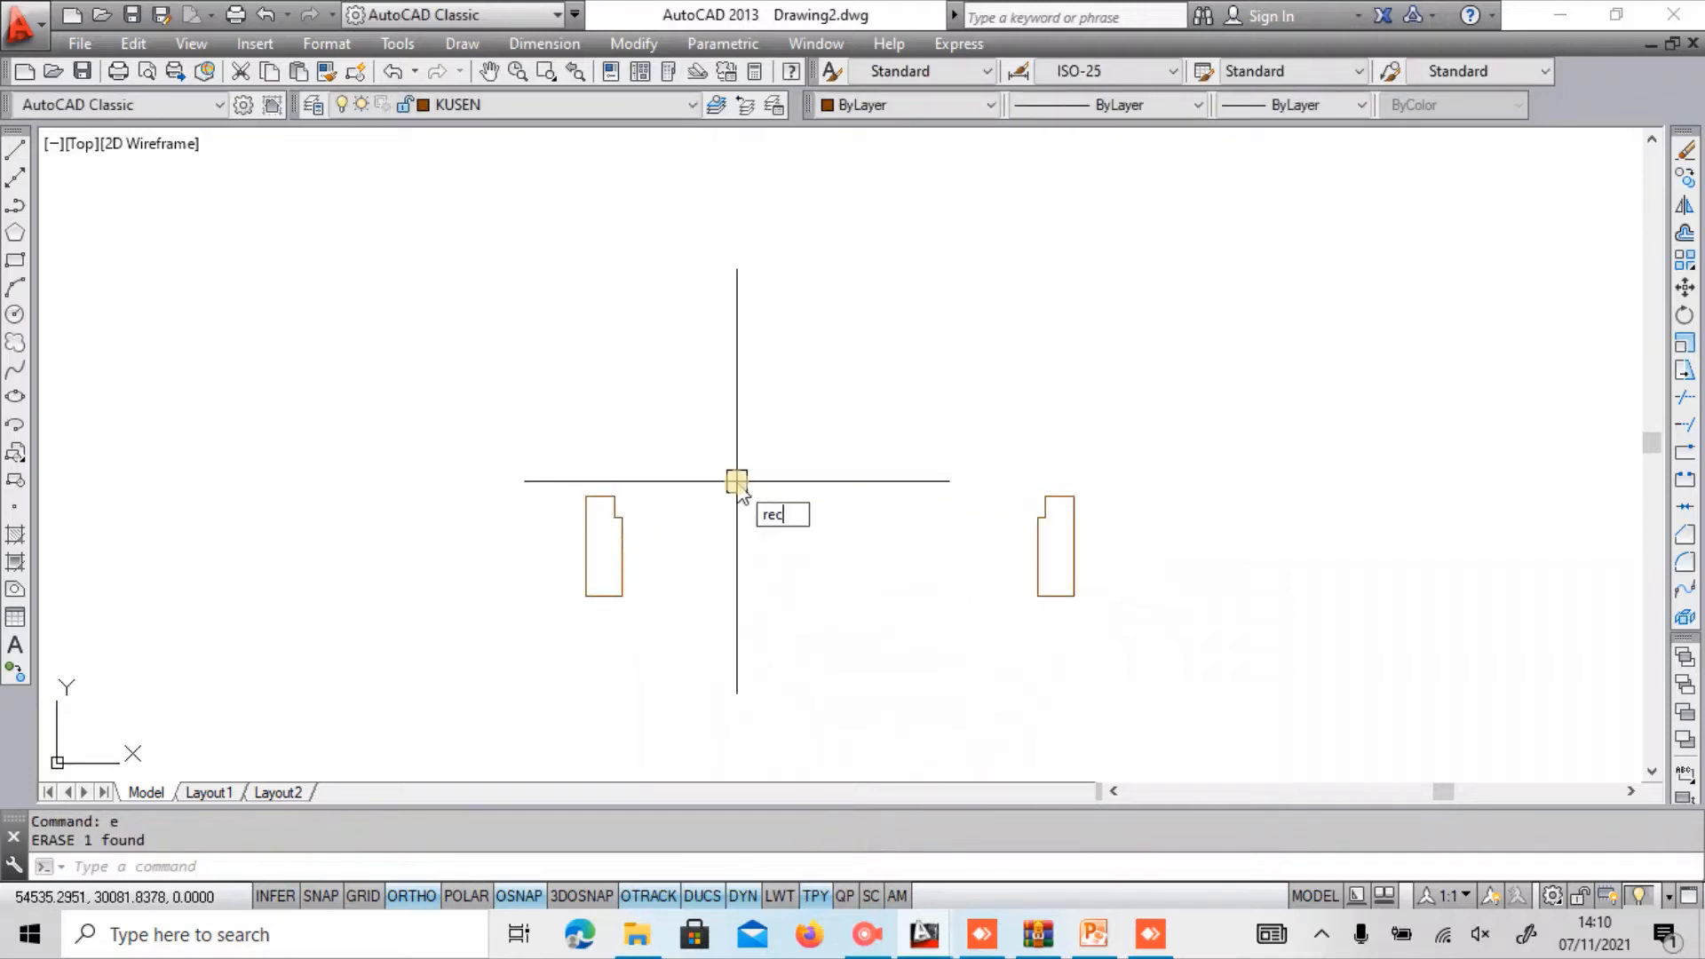
Draw a rectangle 0.6 wide and 0.03 deep between the notches of the two copied frames.
type("rec")
key("Return")
left_click(614, 495)
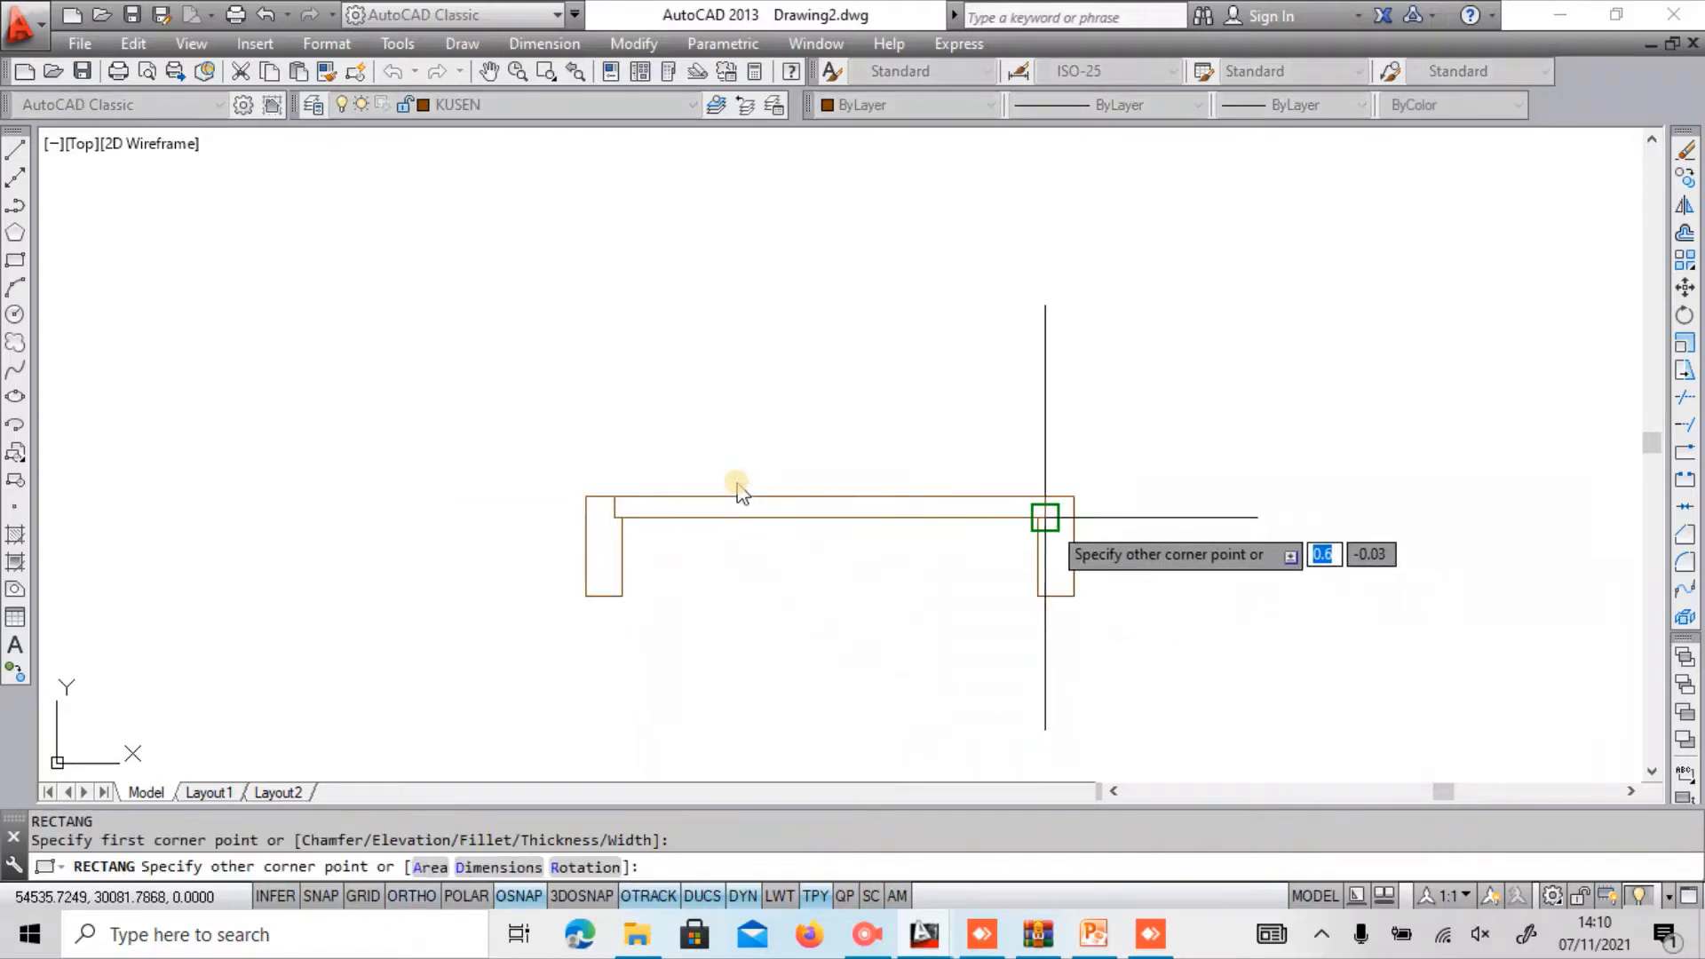
left_click(1045, 516)
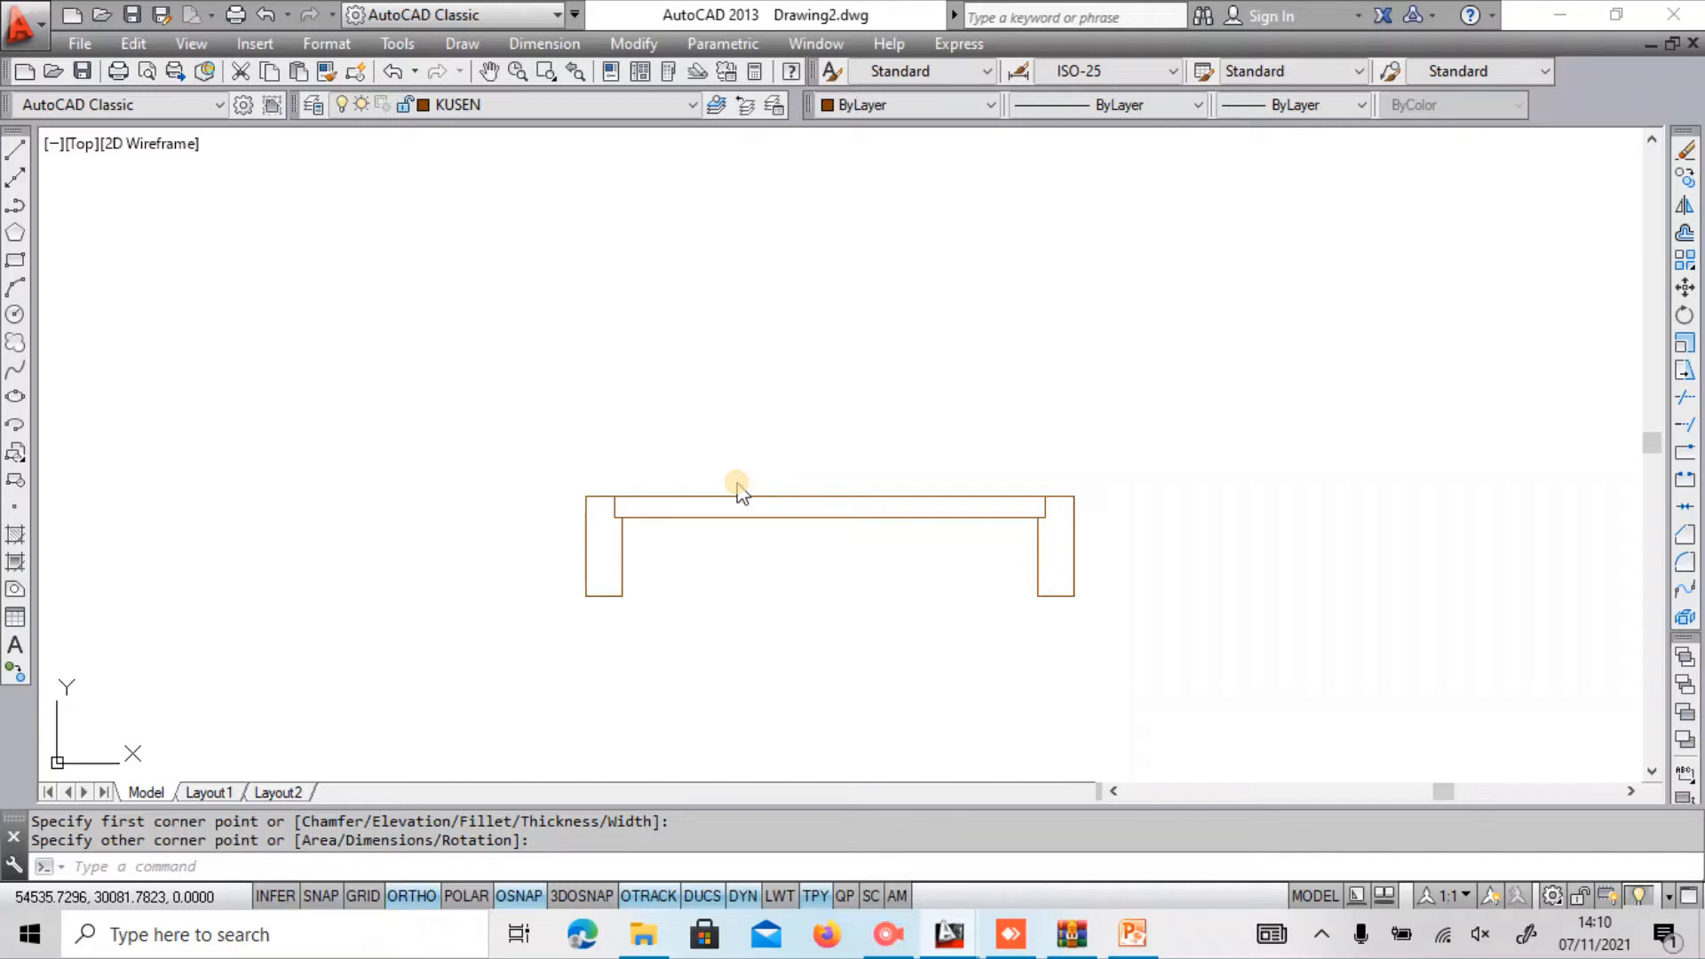
scroll(1047, 511, "down", 5)
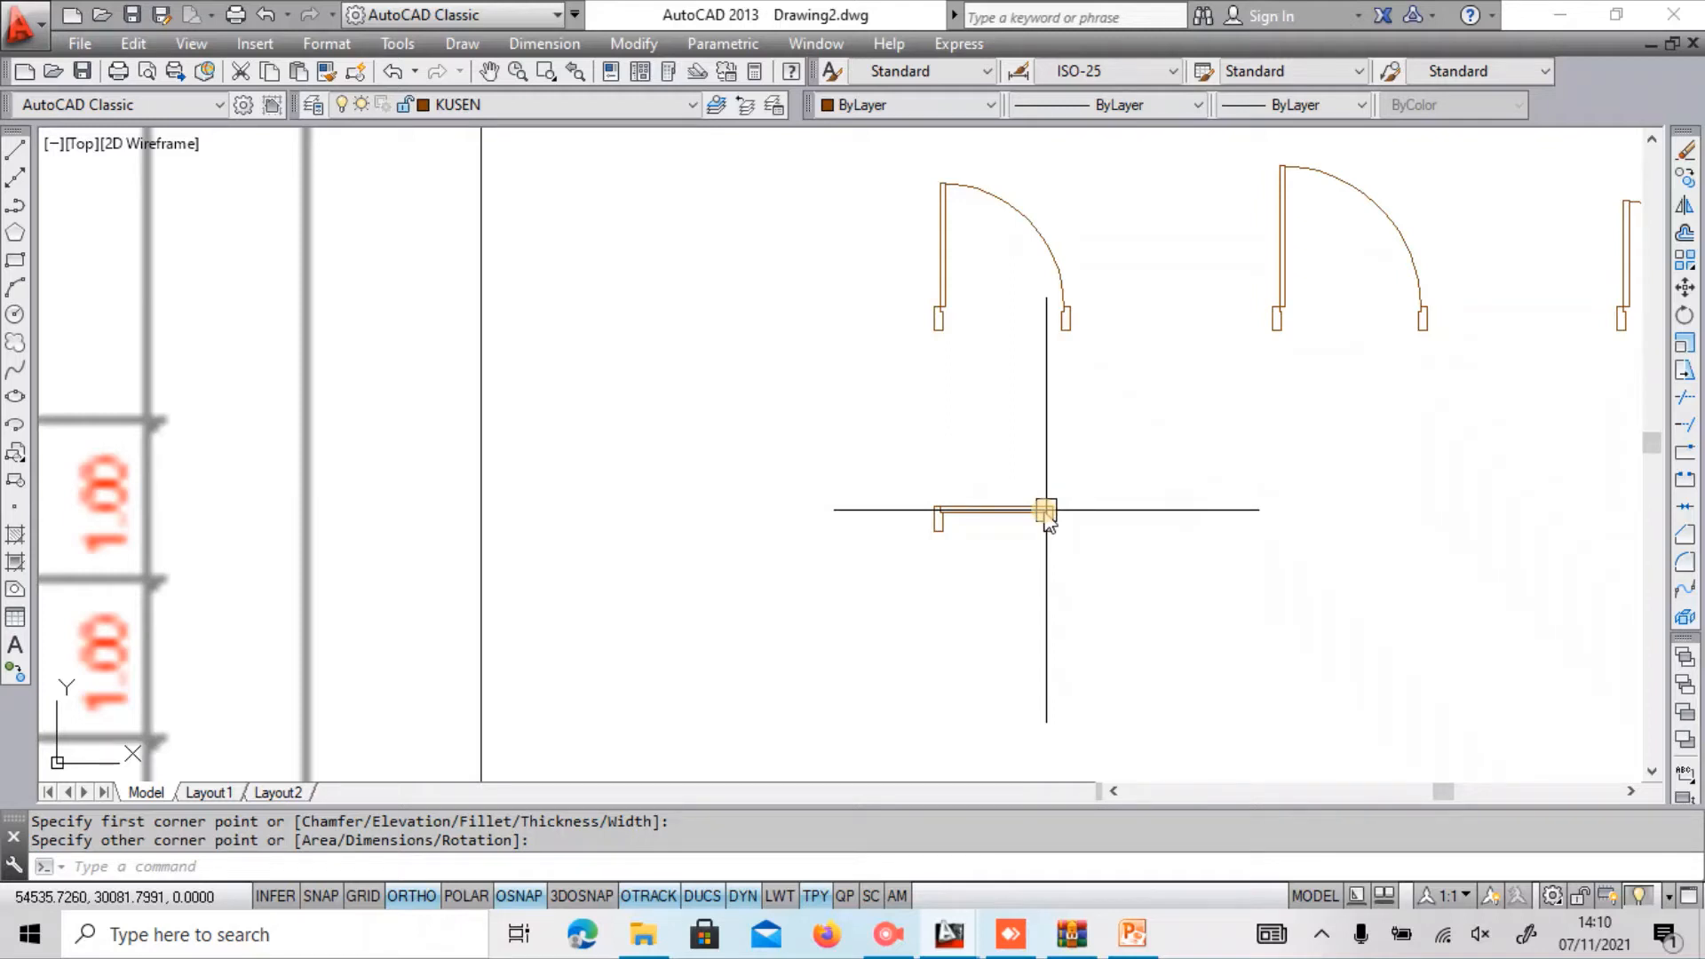
Copy the finished window symbol with its two frames horizontally to the right of the original.
scroll(1047, 511, "up", 4)
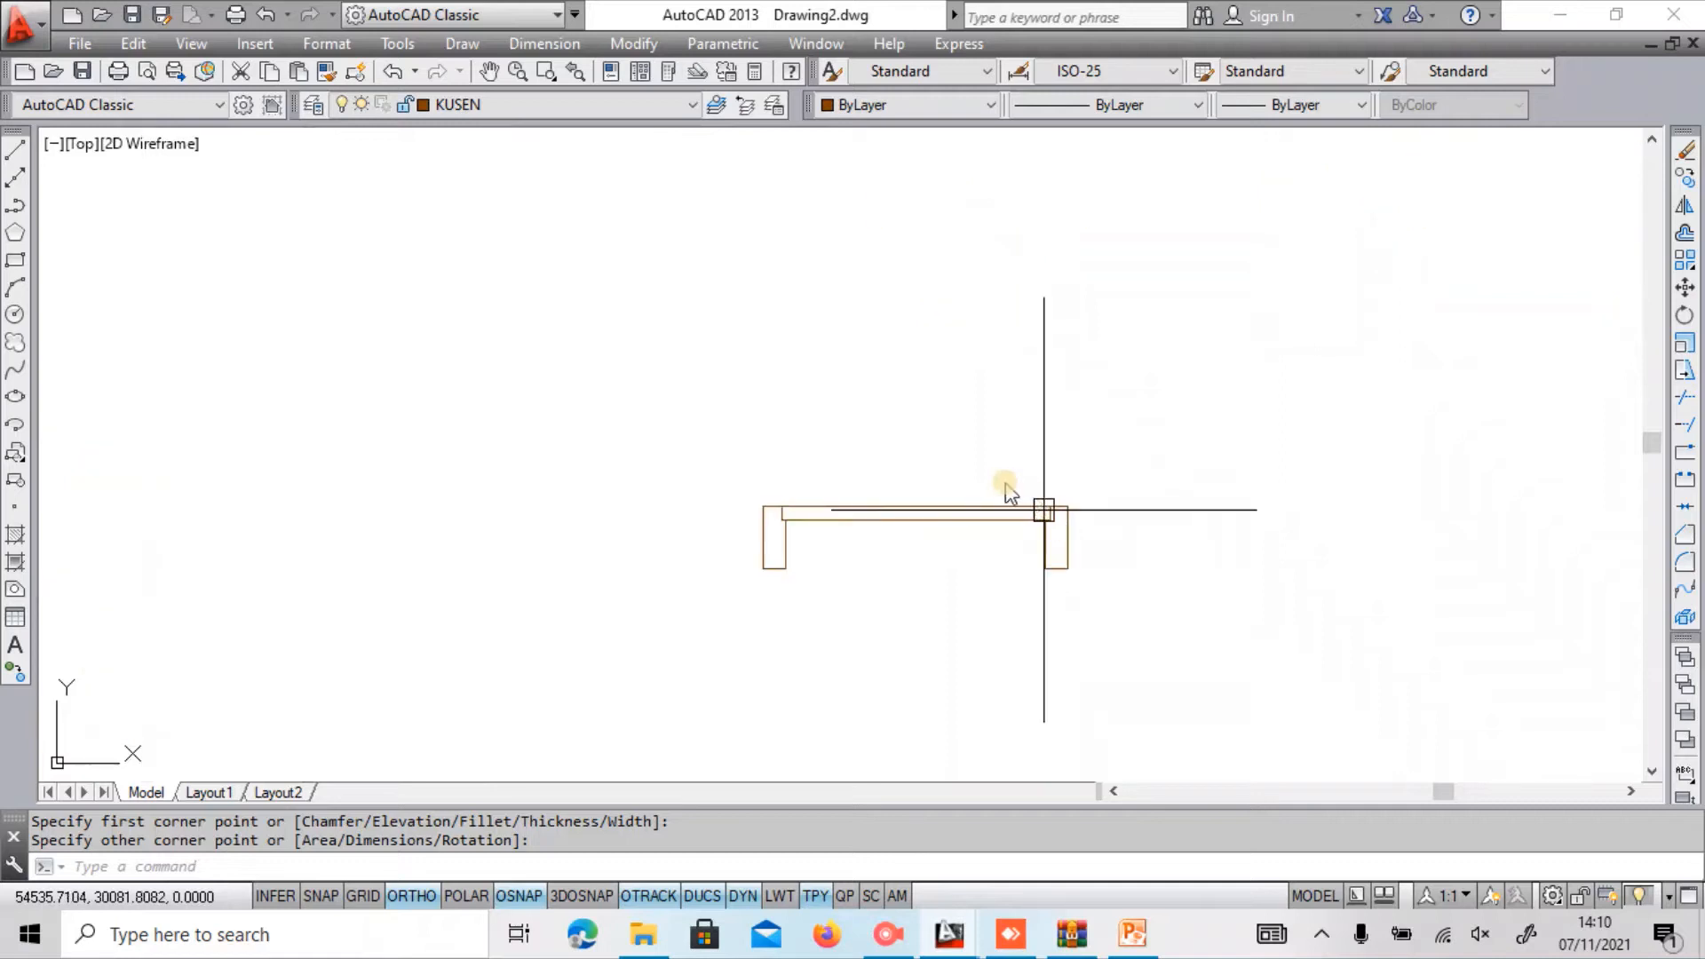
mouse_move(818, 488)
middle_mouse_down()
mouse_move(735, 520)
mouse_move(472, 540)
middle_mouse_up()
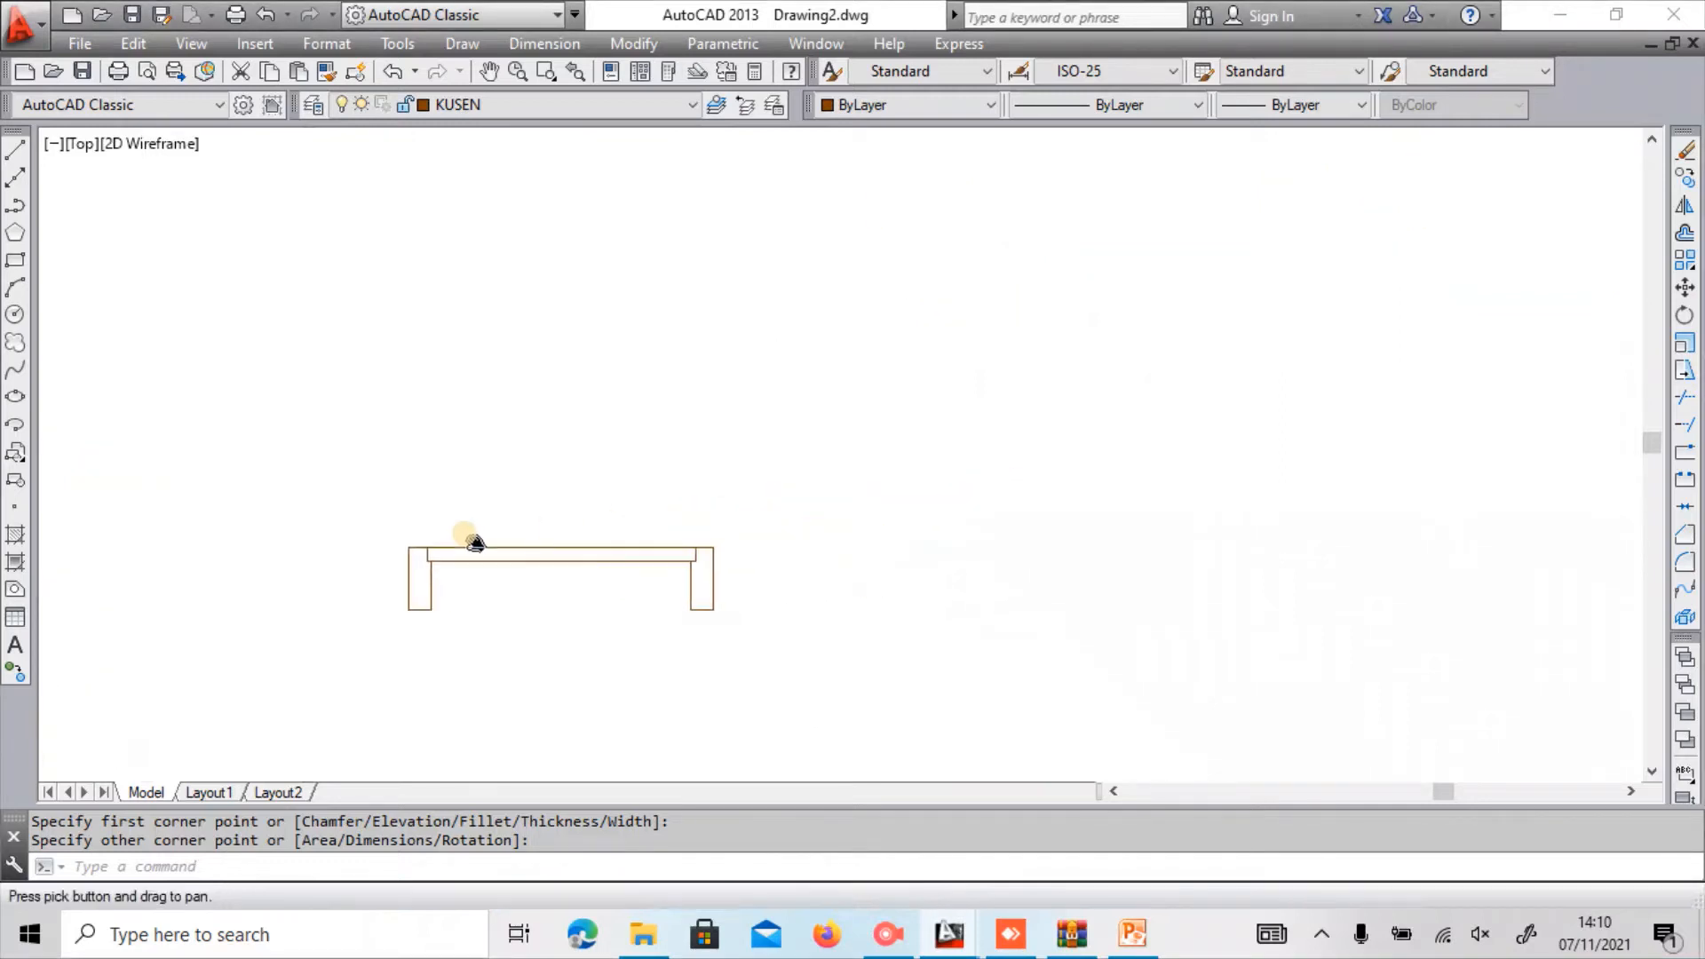
scroll(472, 539, "down", 2)
scroll(471, 540, "up", 2)
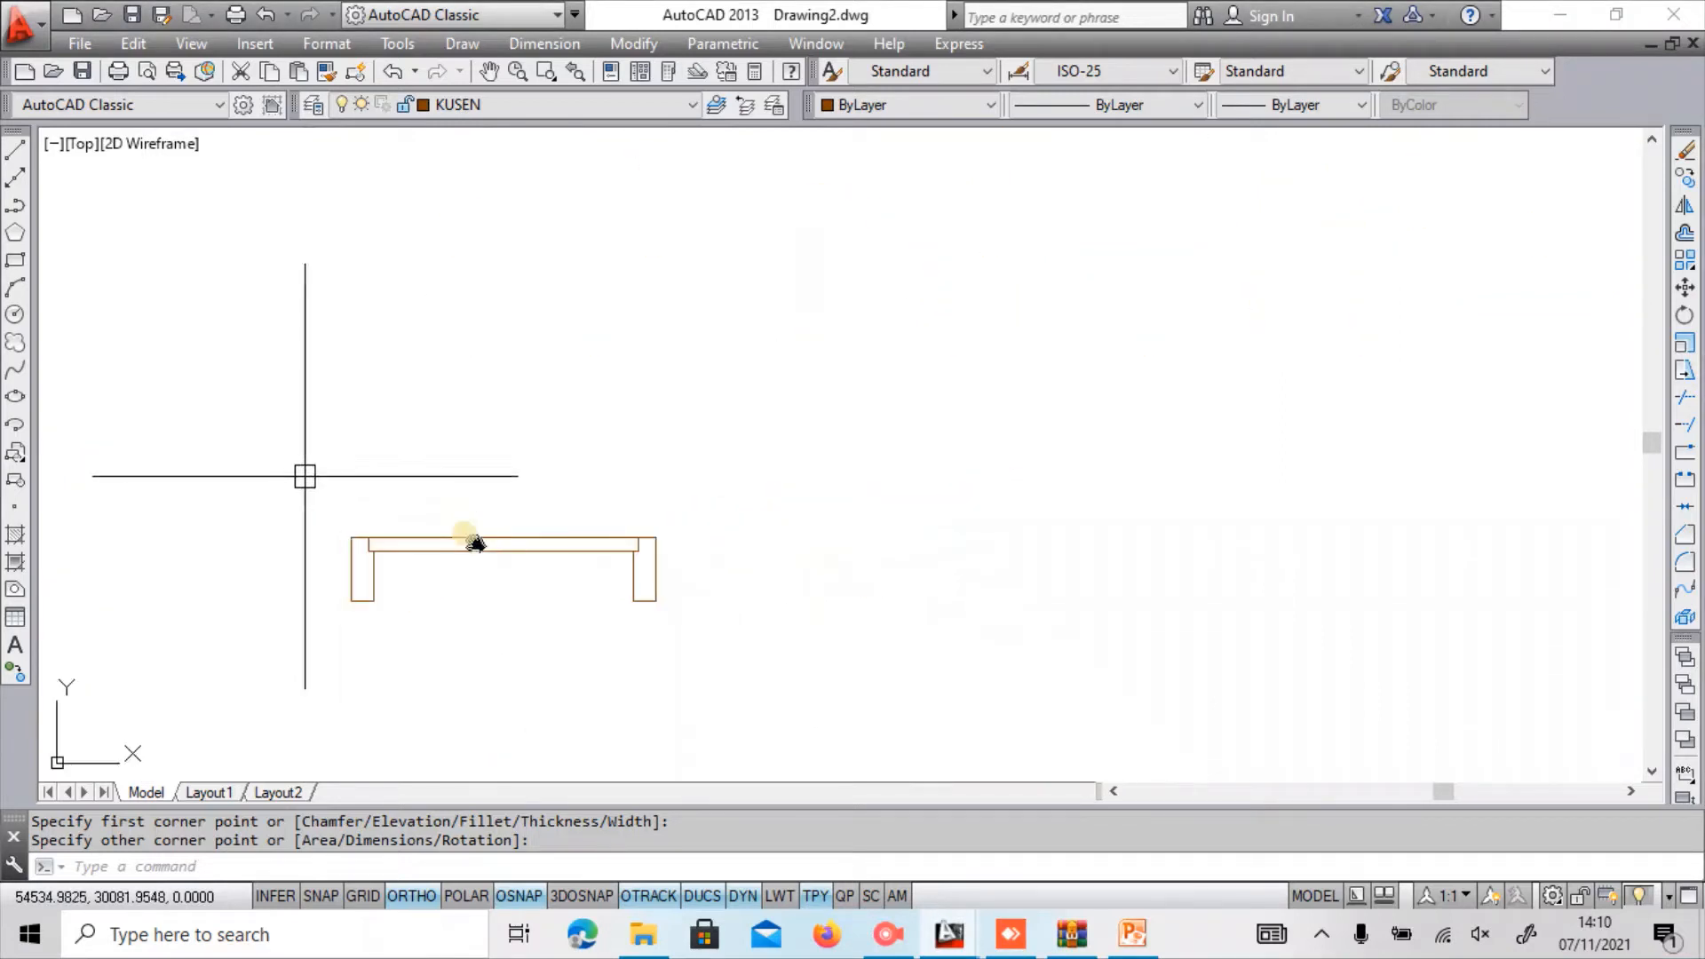
left_click(305, 476)
left_click(716, 601)
scroll(716, 601, "down", 2)
type("co")
key("Return")
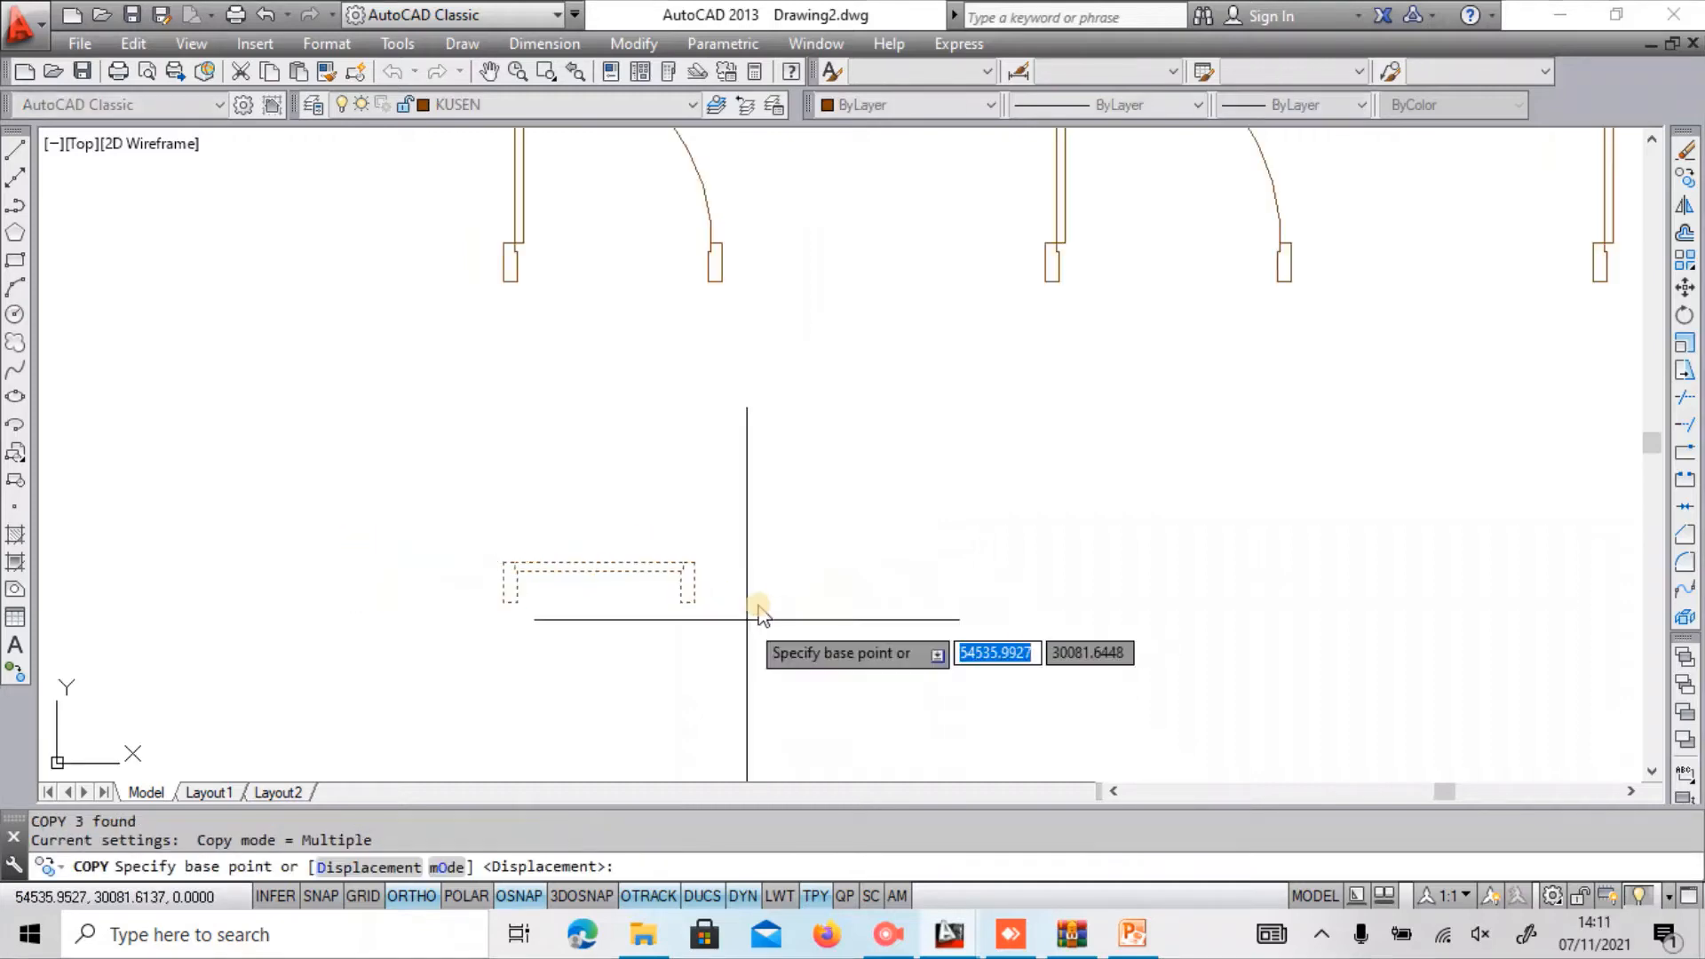
left_click(748, 618)
left_click(1082, 611)
key("Escape")
scroll(1224, 630, "down", 3)
scroll(760, 613, "down", 2)
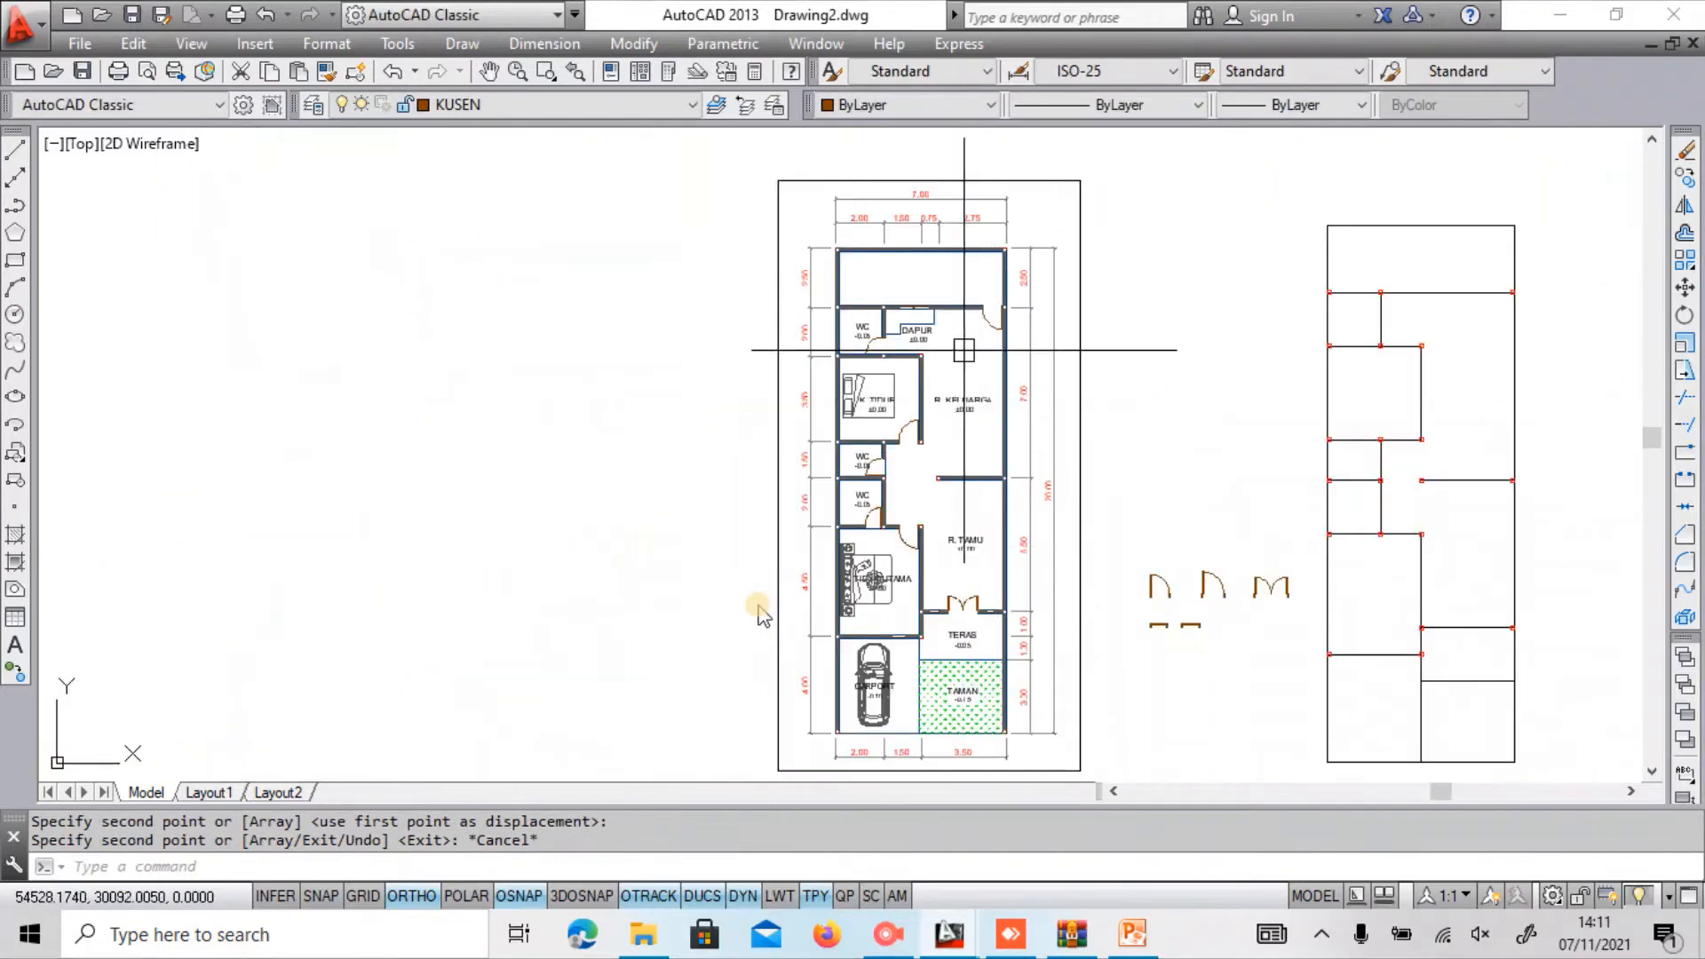
scroll(906, 275, "up", 6)
scroll(658, 308, "down", 6)
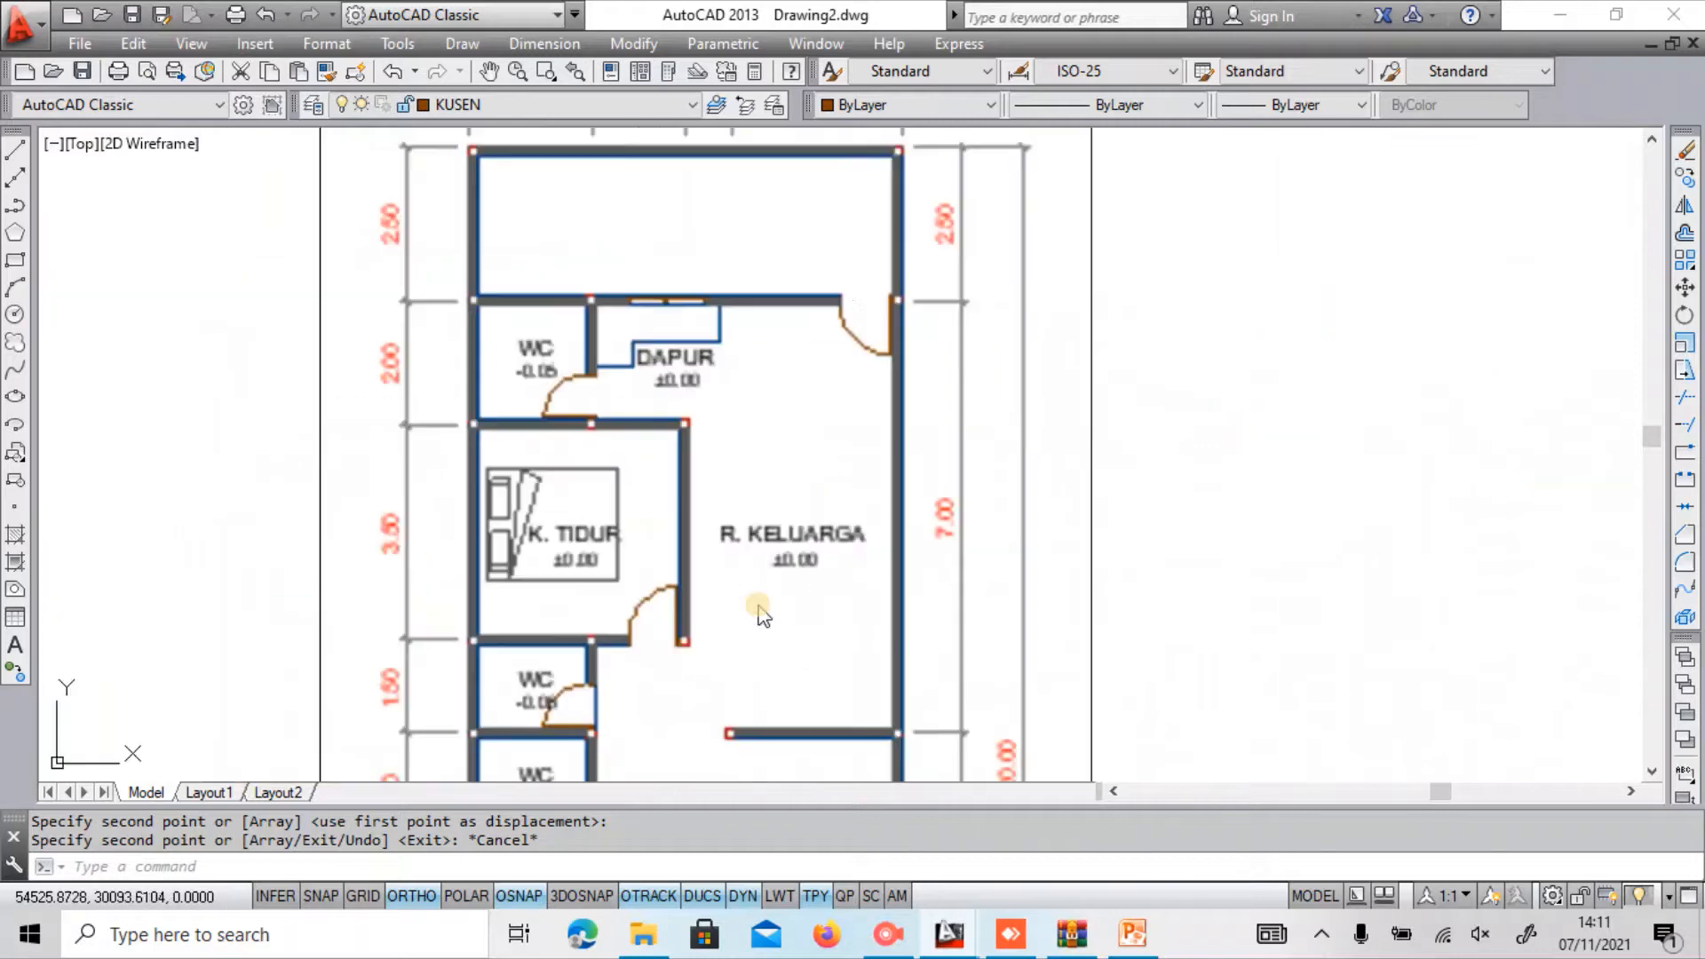
scroll(806, 511, "up", 15)
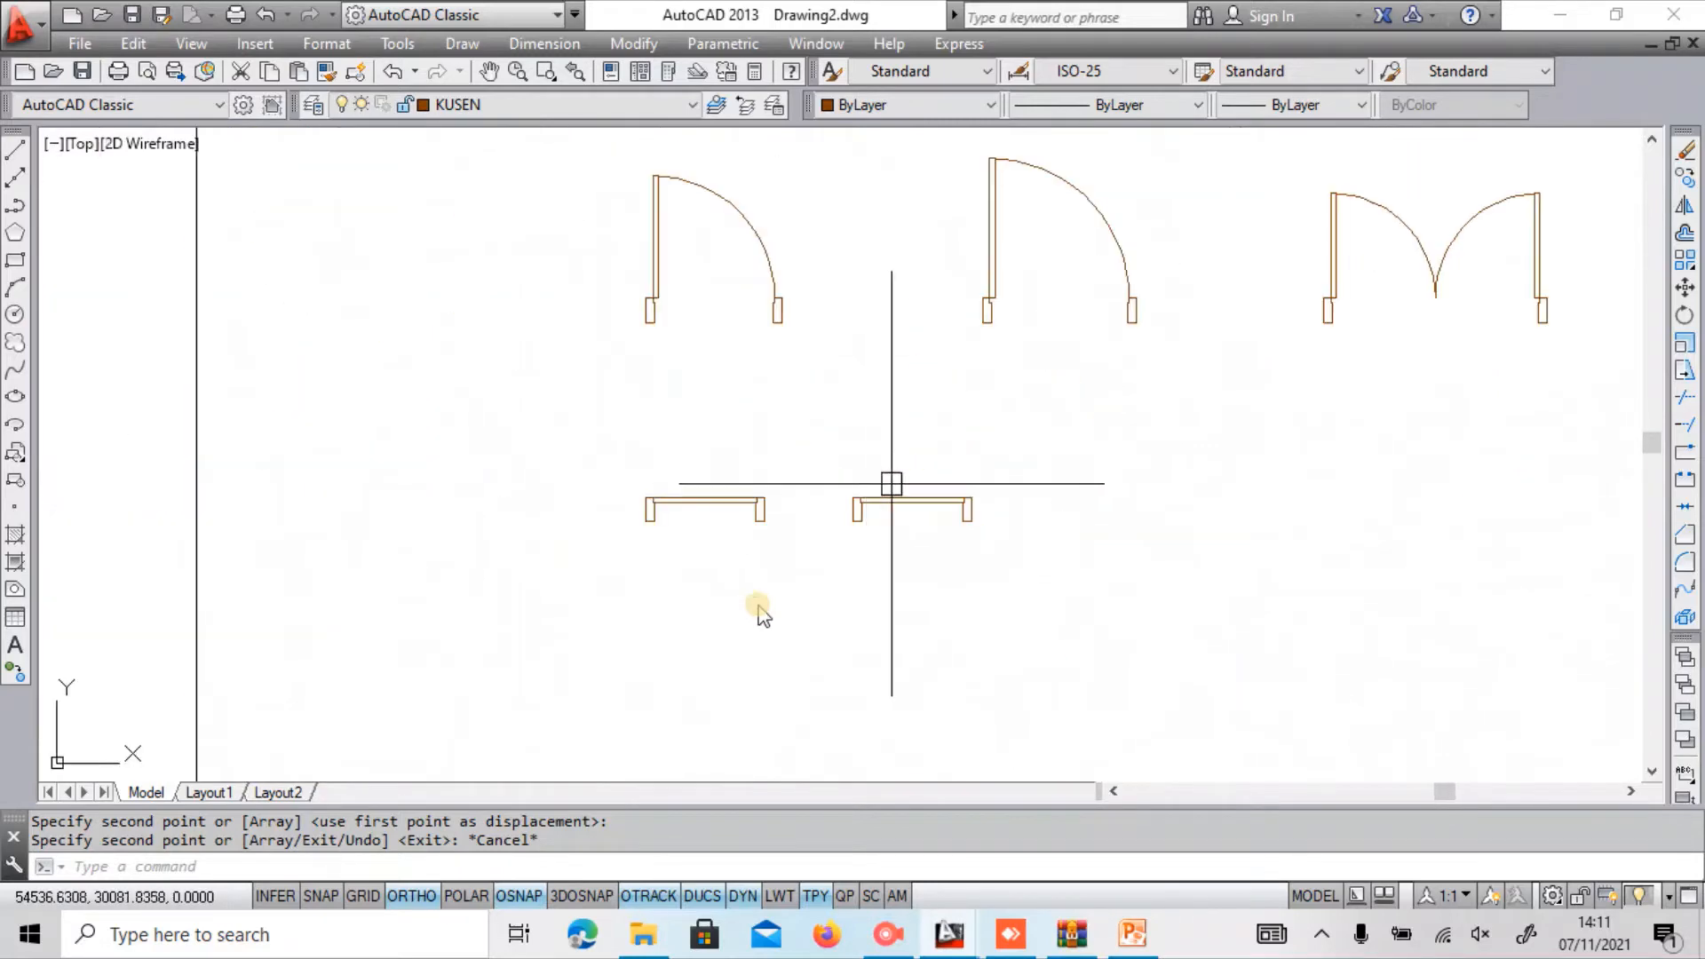
left_click(1061, 482)
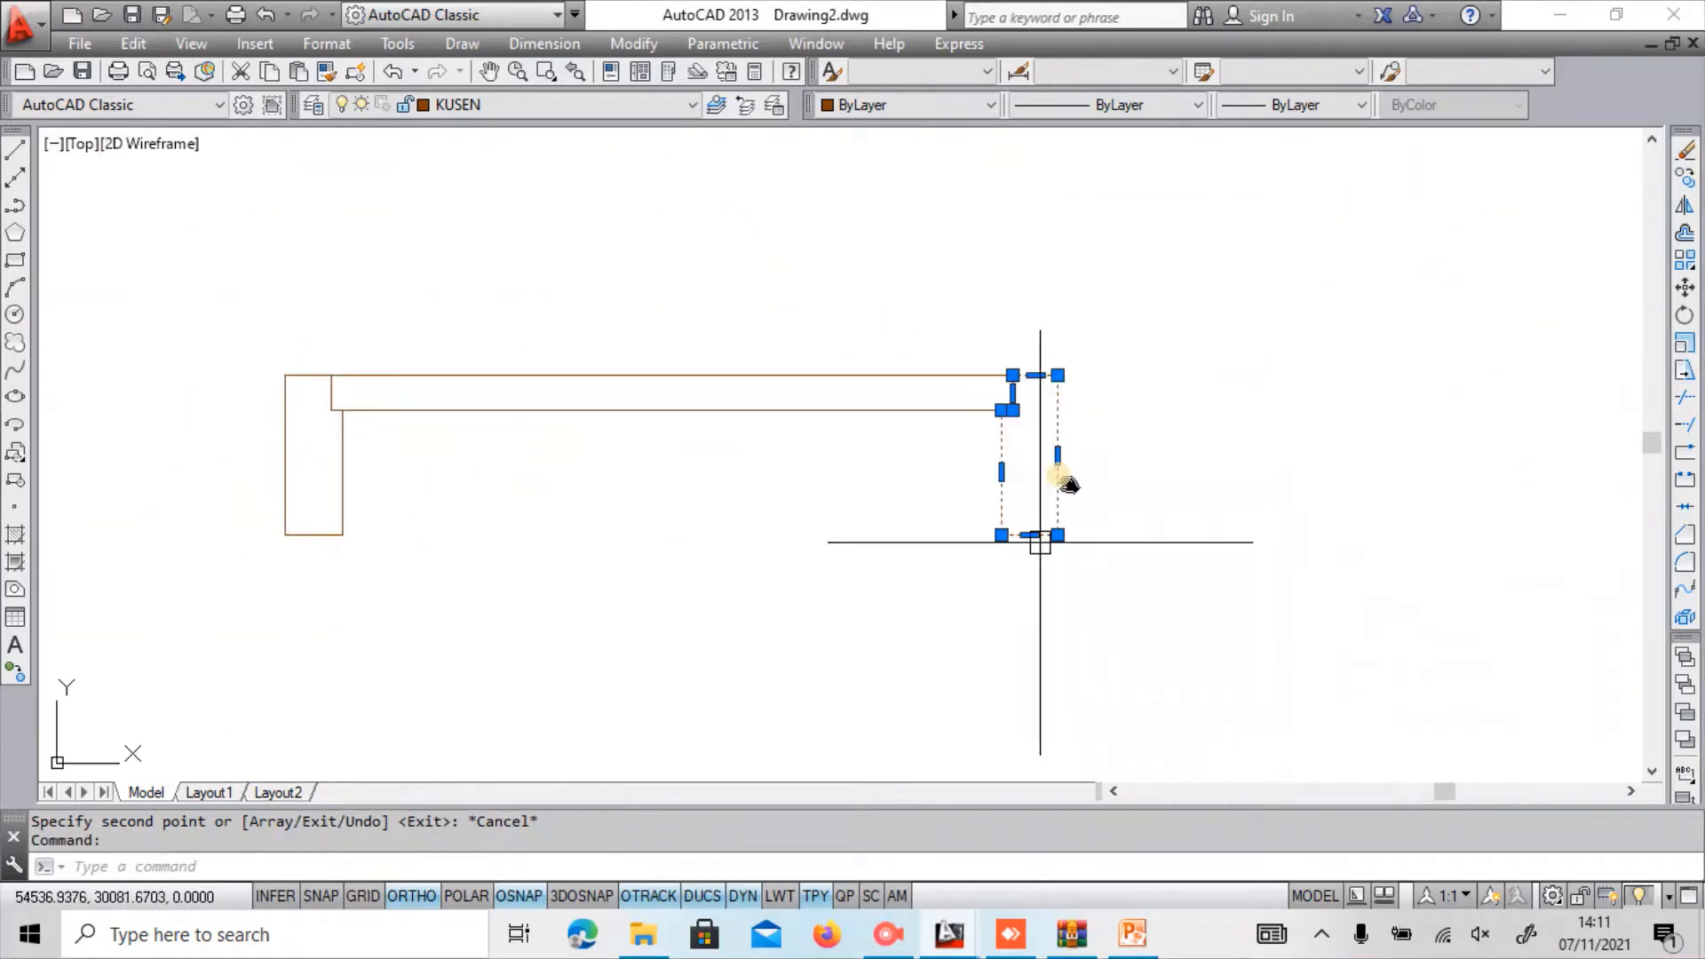
type("mir")
key("Return")
key("Escape")
Mirror the copied window's leaf and left frame about a vertical axis through its right frame's midpoint, keeping the source objects.
key("Return")
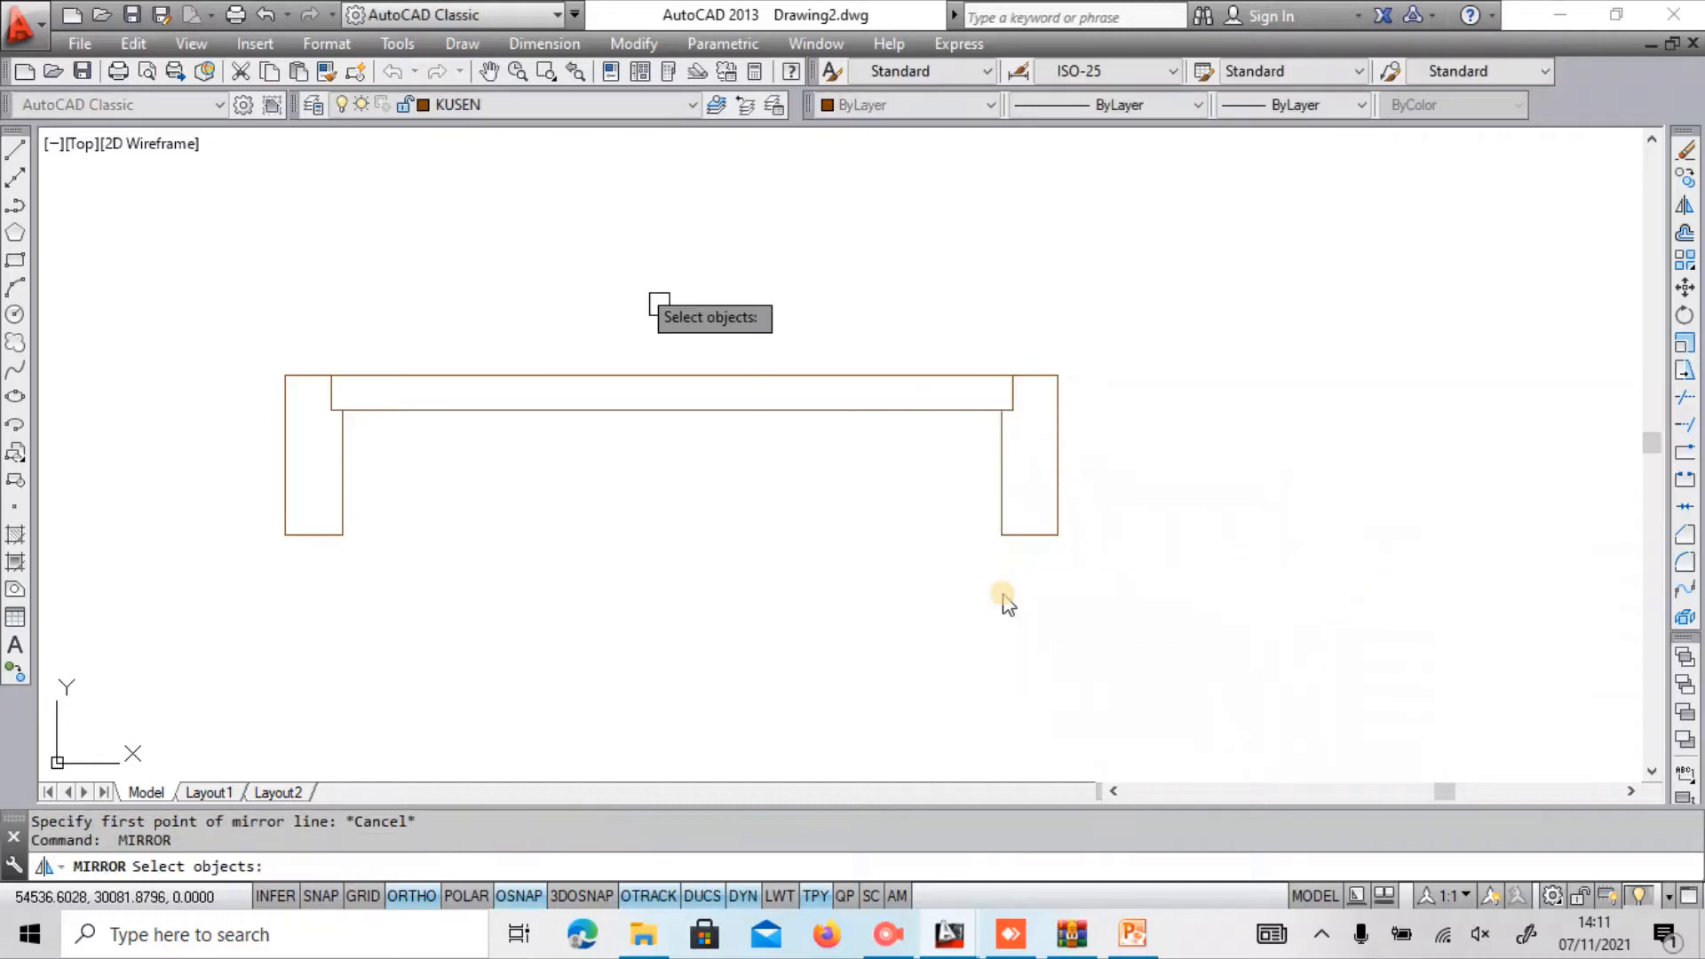
left_click(658, 305)
left_click(167, 543)
left_click(1029, 534)
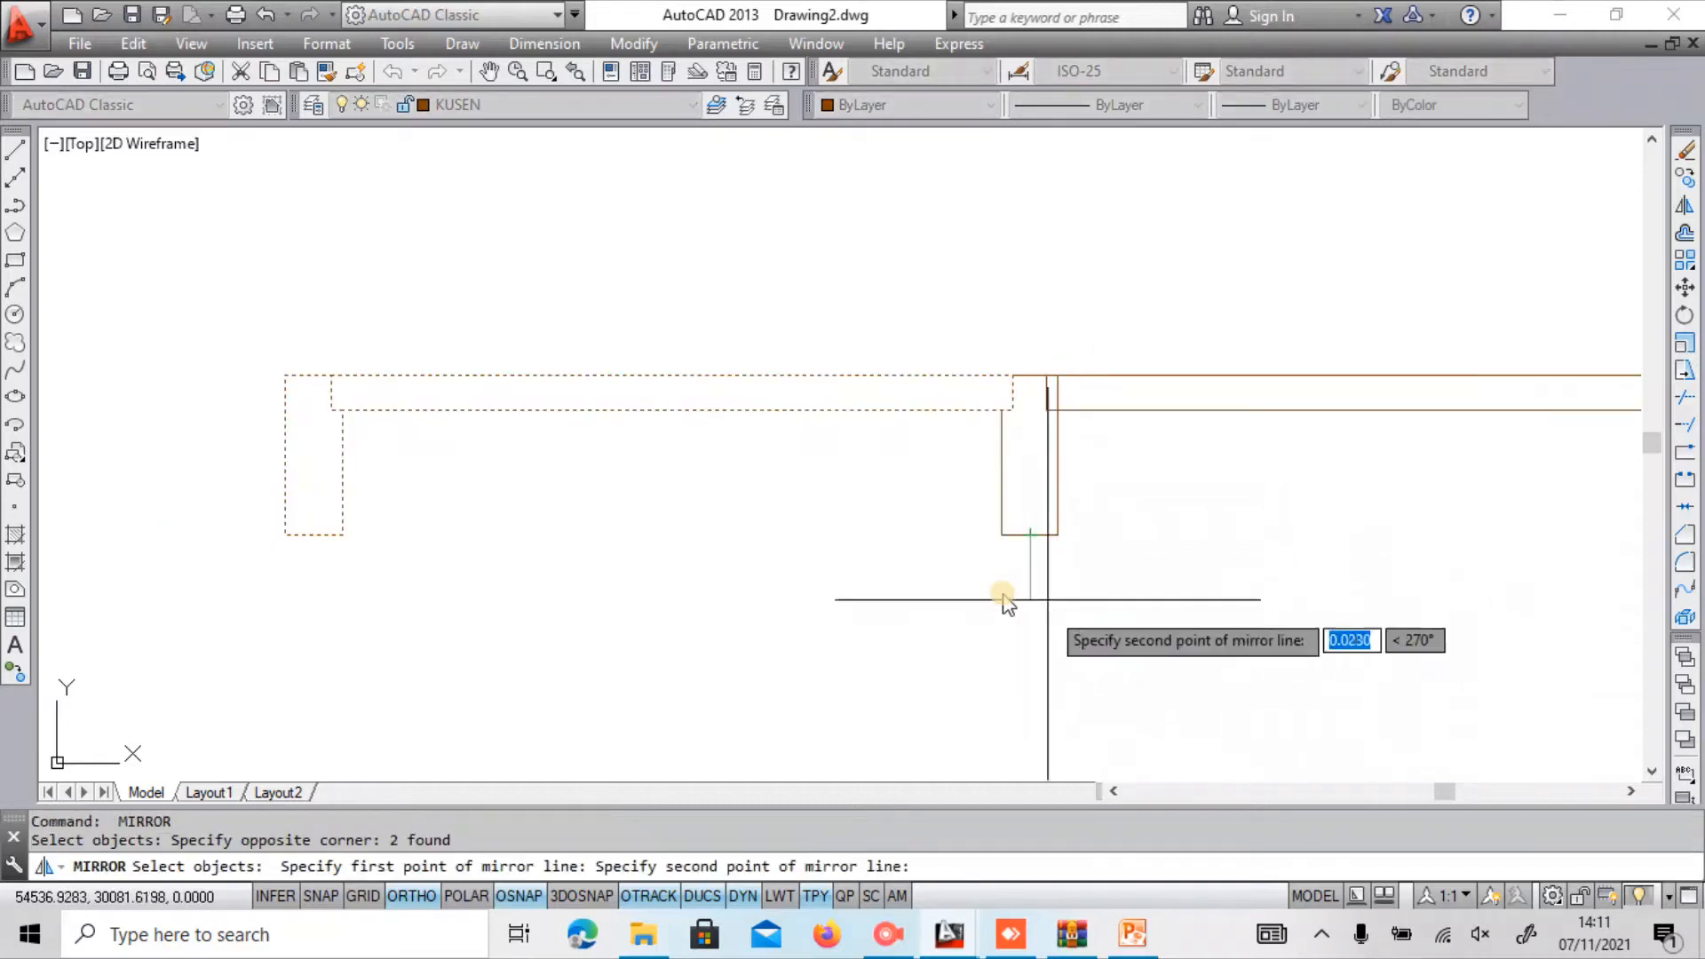
left_click(1047, 613)
key("Return")
Trim the part of the shared middle frame's edge that crosses the mirrored window leaf.
scroll(1006, 604, "up", 4)
type("tr")
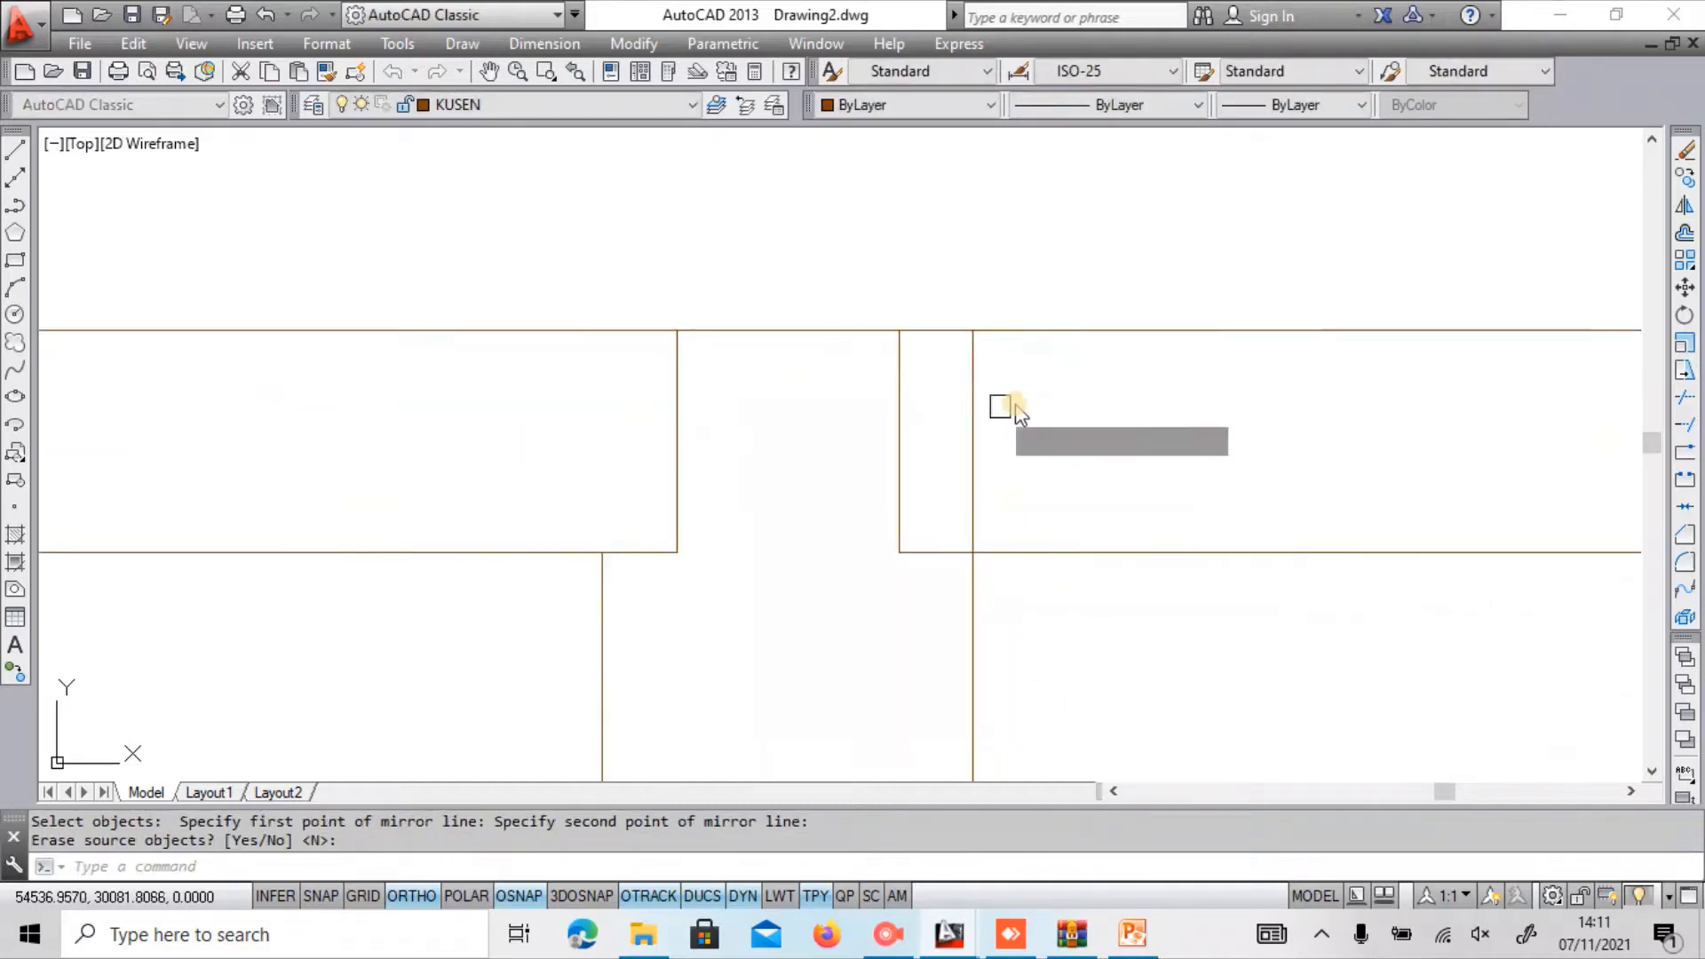
key("Return")
key("Return")
scroll(1015, 410, "down", 5)
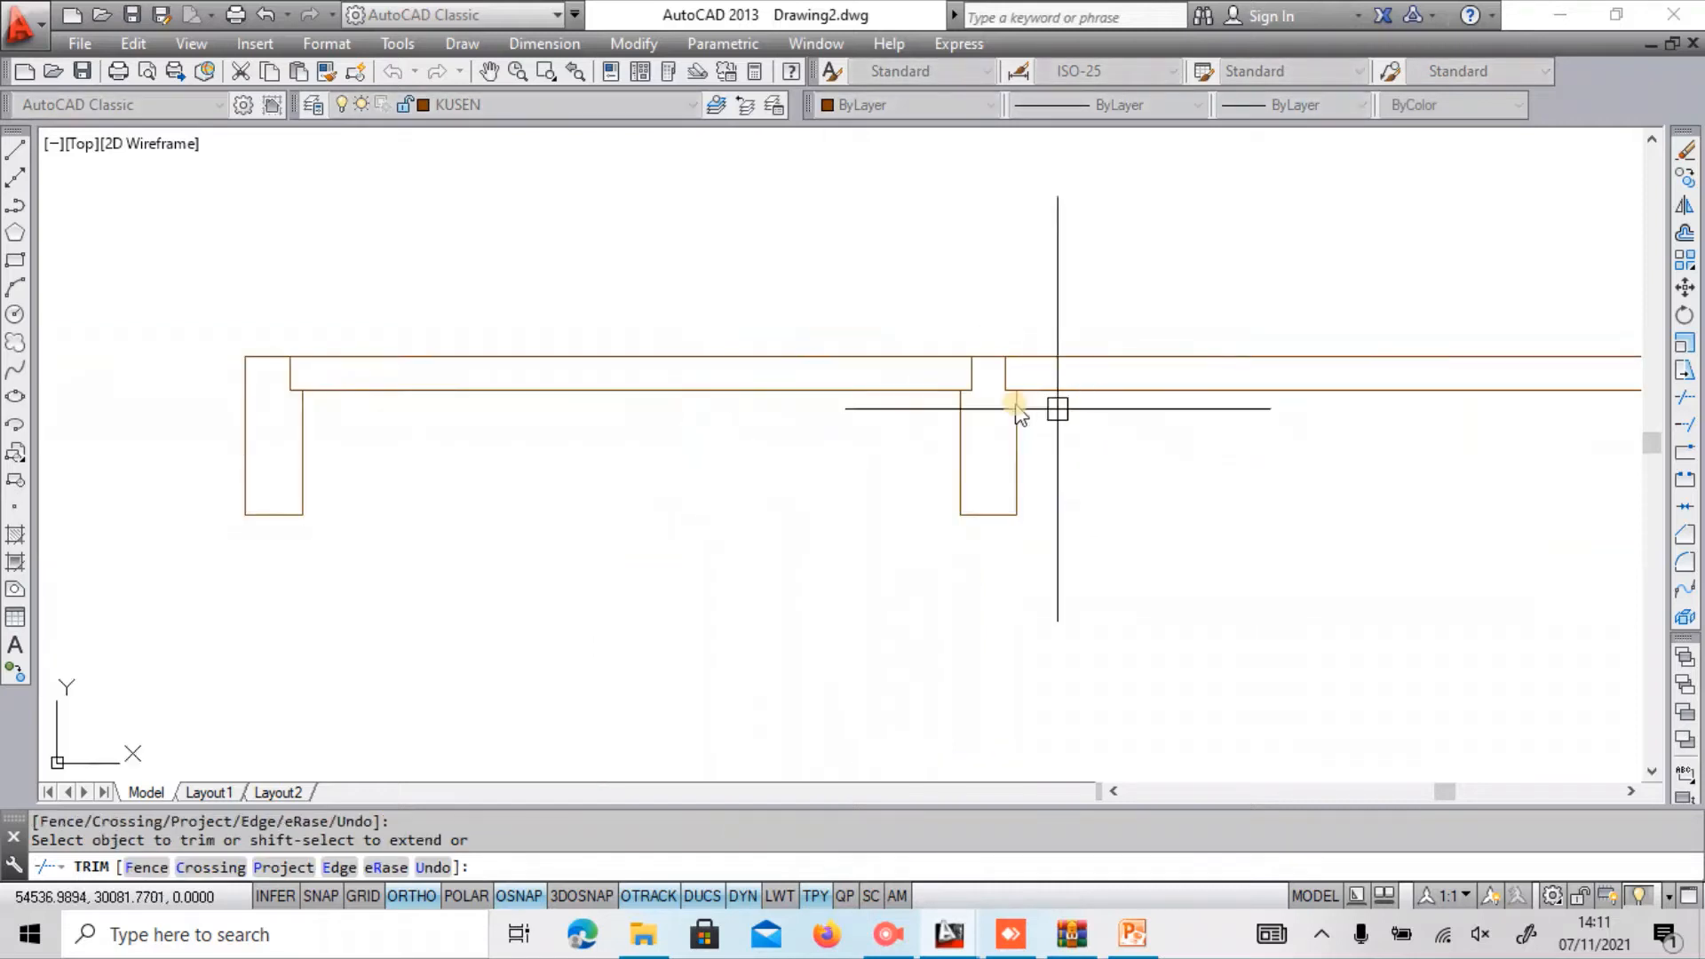
key("Escape")
scroll(845, 477, "down", 4)
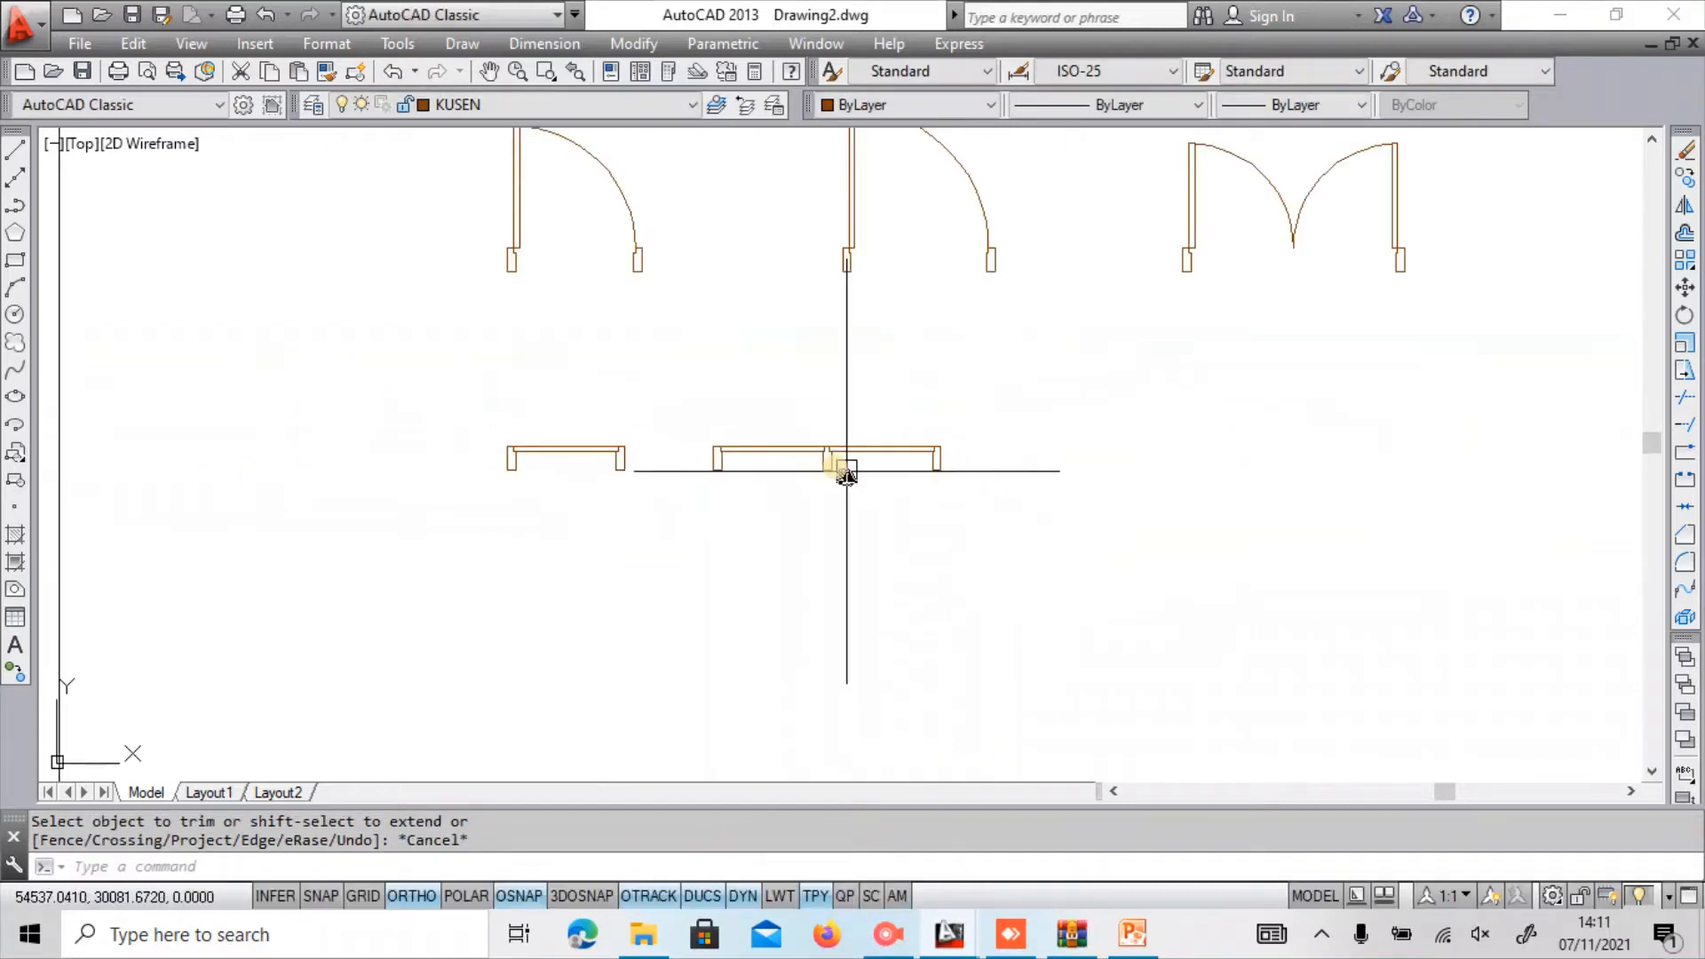
scroll(845, 477, "down", 5)
middle_click_drag(982, 430, 742, 438)
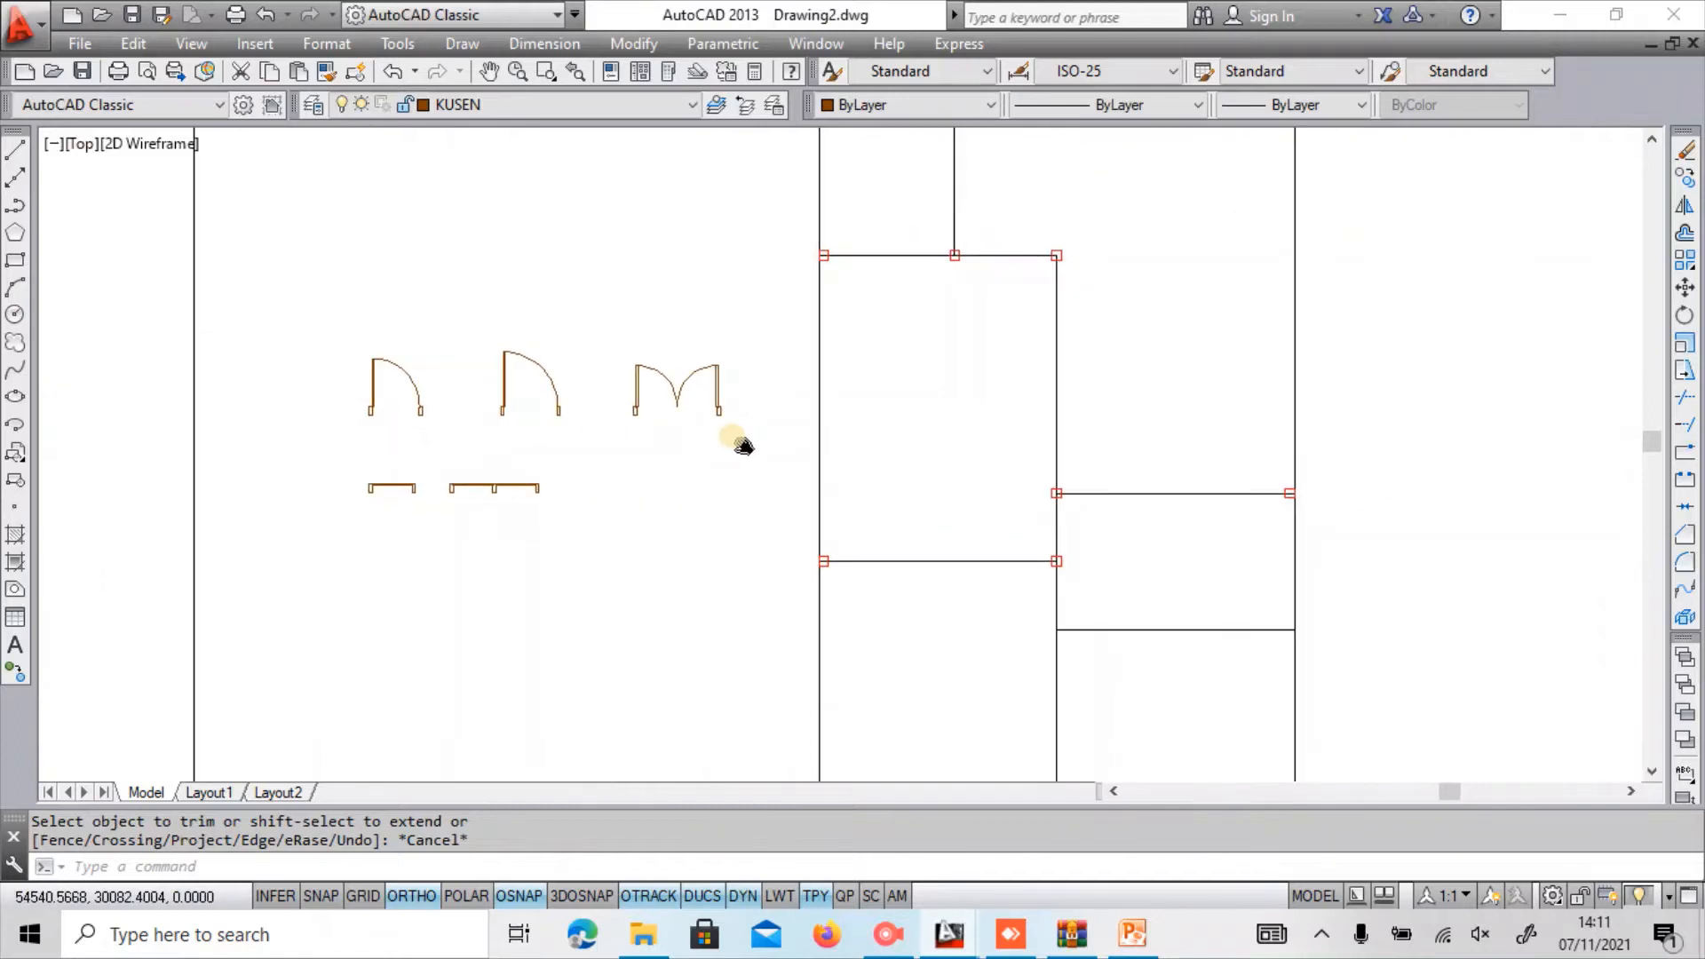
scroll(743, 444, "up", 6)
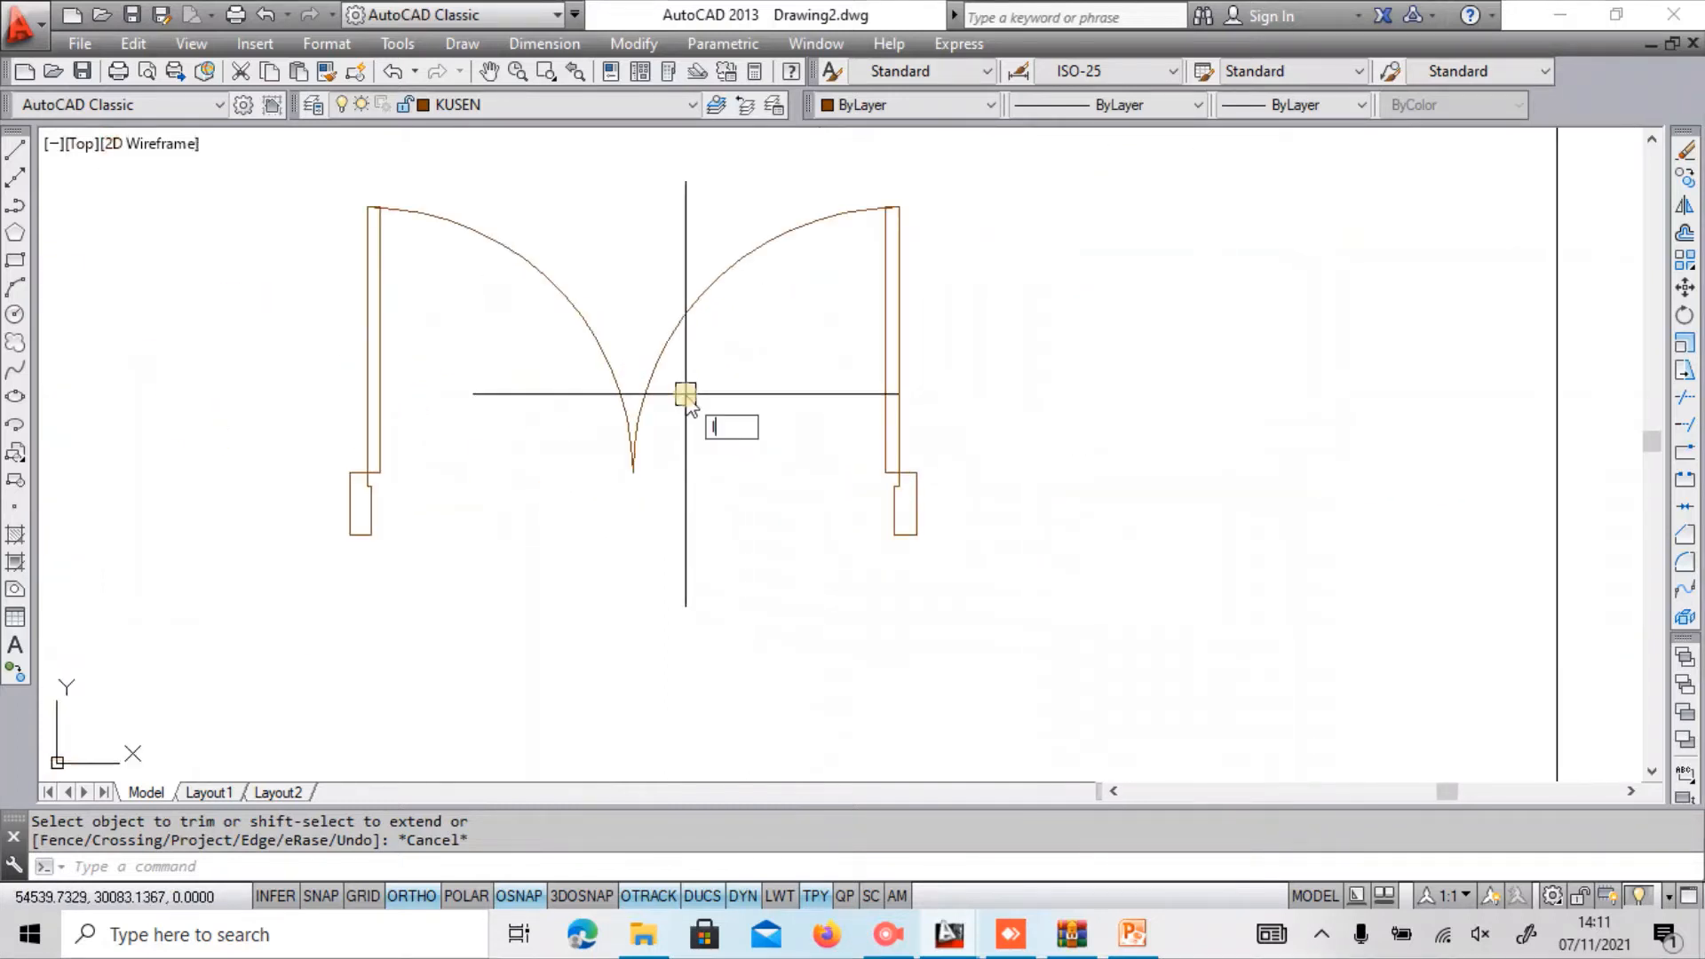
key("Return")
left_click(371, 508)
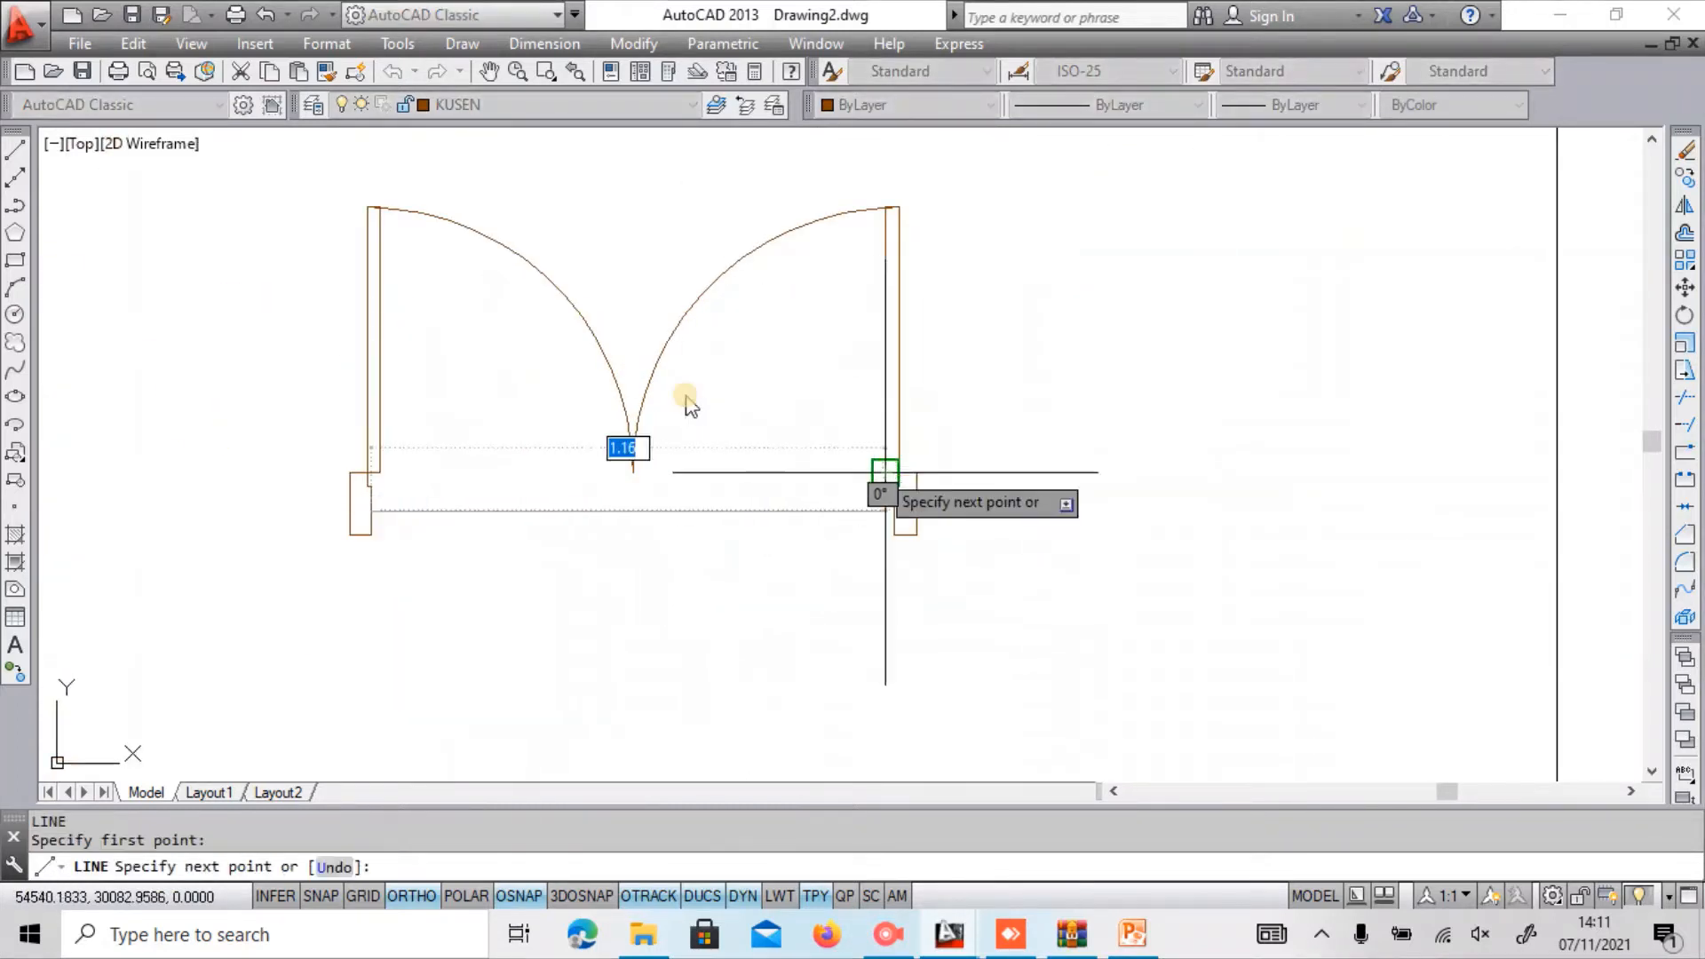
key("Escape")
scroll(911, 501, "up", 2)
key("Return")
left_click(912, 503)
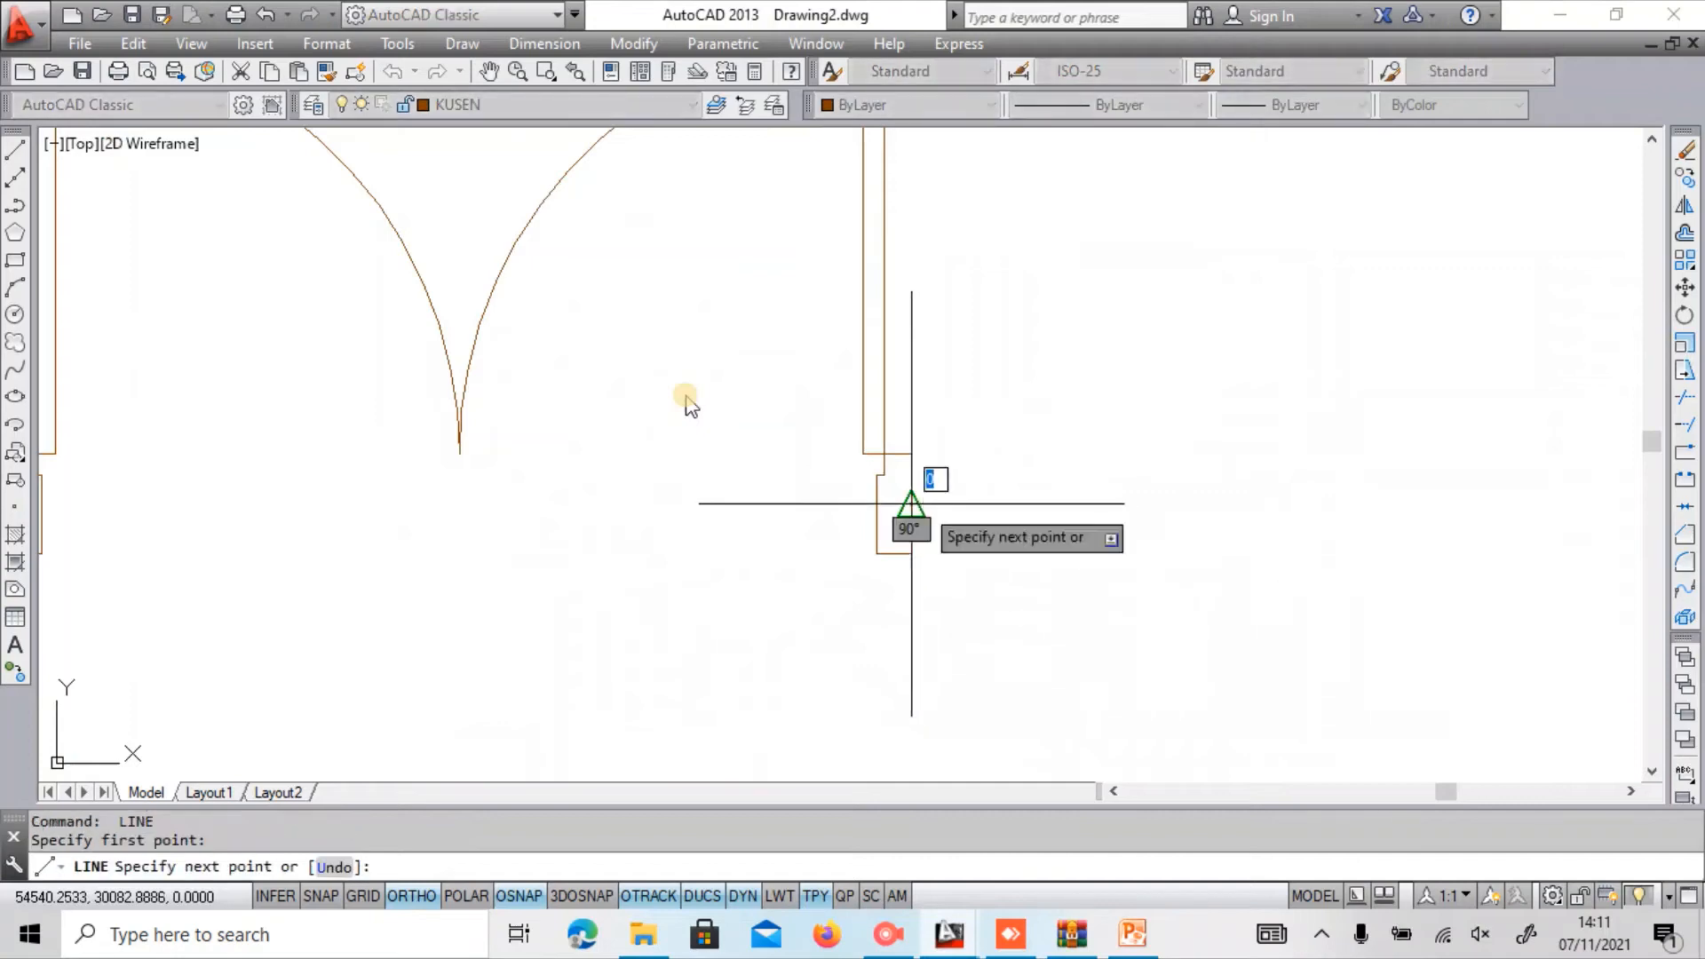
middle_click_drag(540, 501, 947, 483)
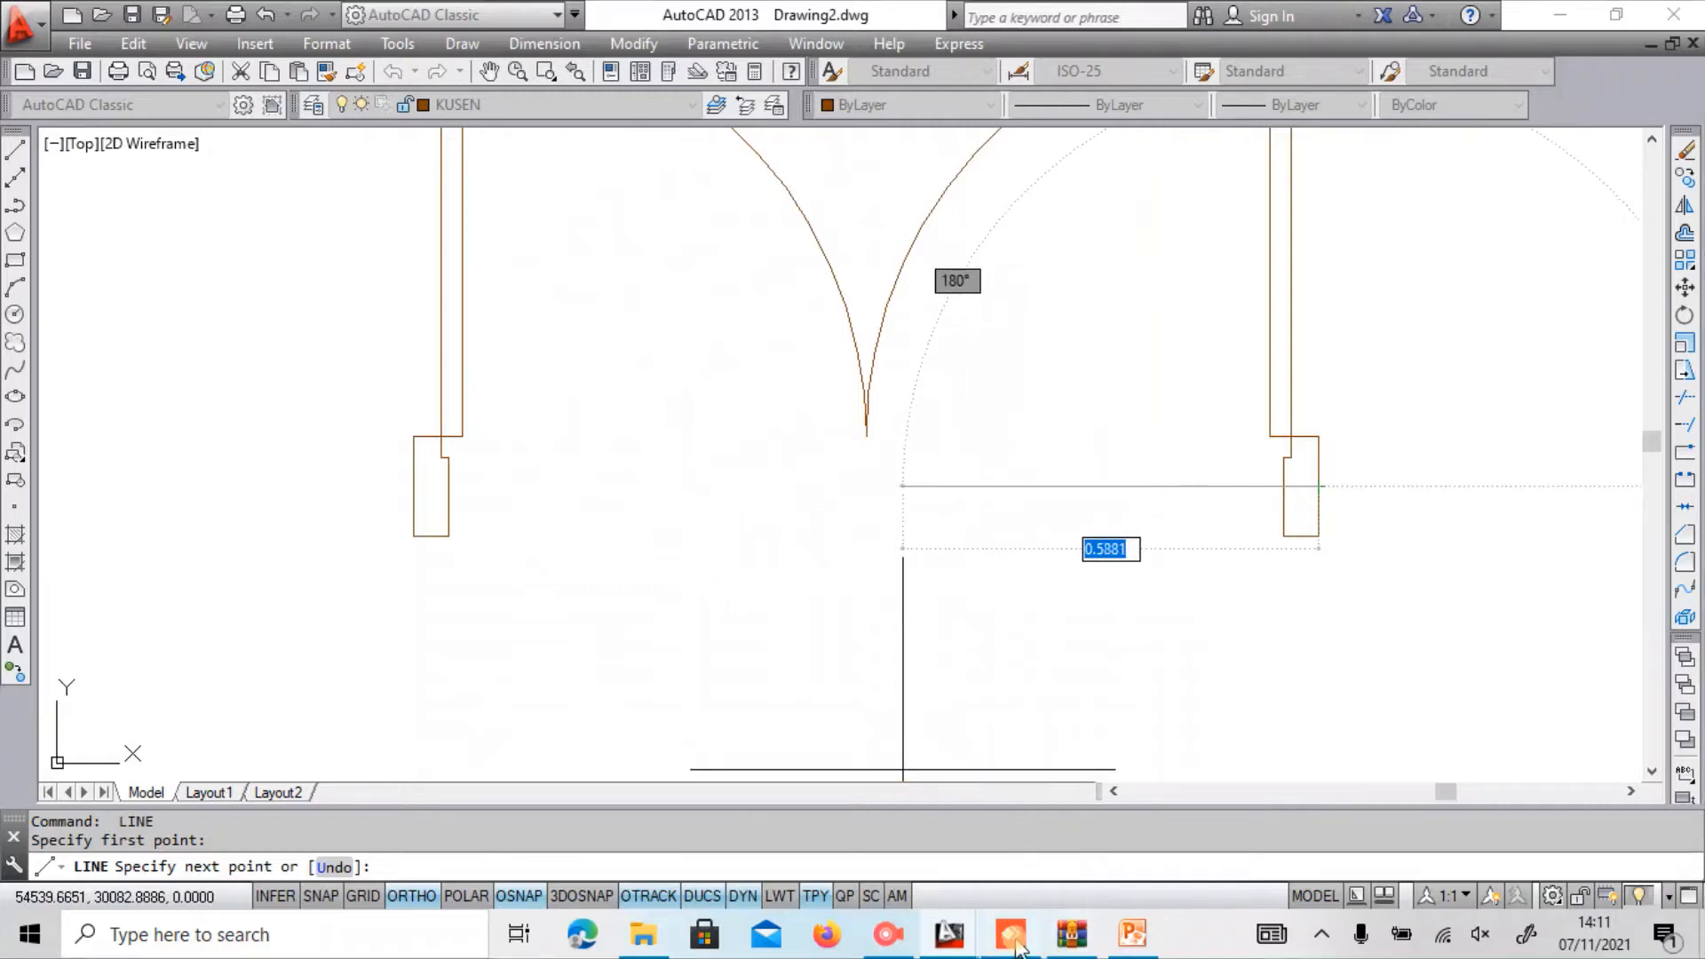
Switch to AnyDesk, accept the incoming session request and minimise its windows to return to the drawing.
mouse_move(1052, 937)
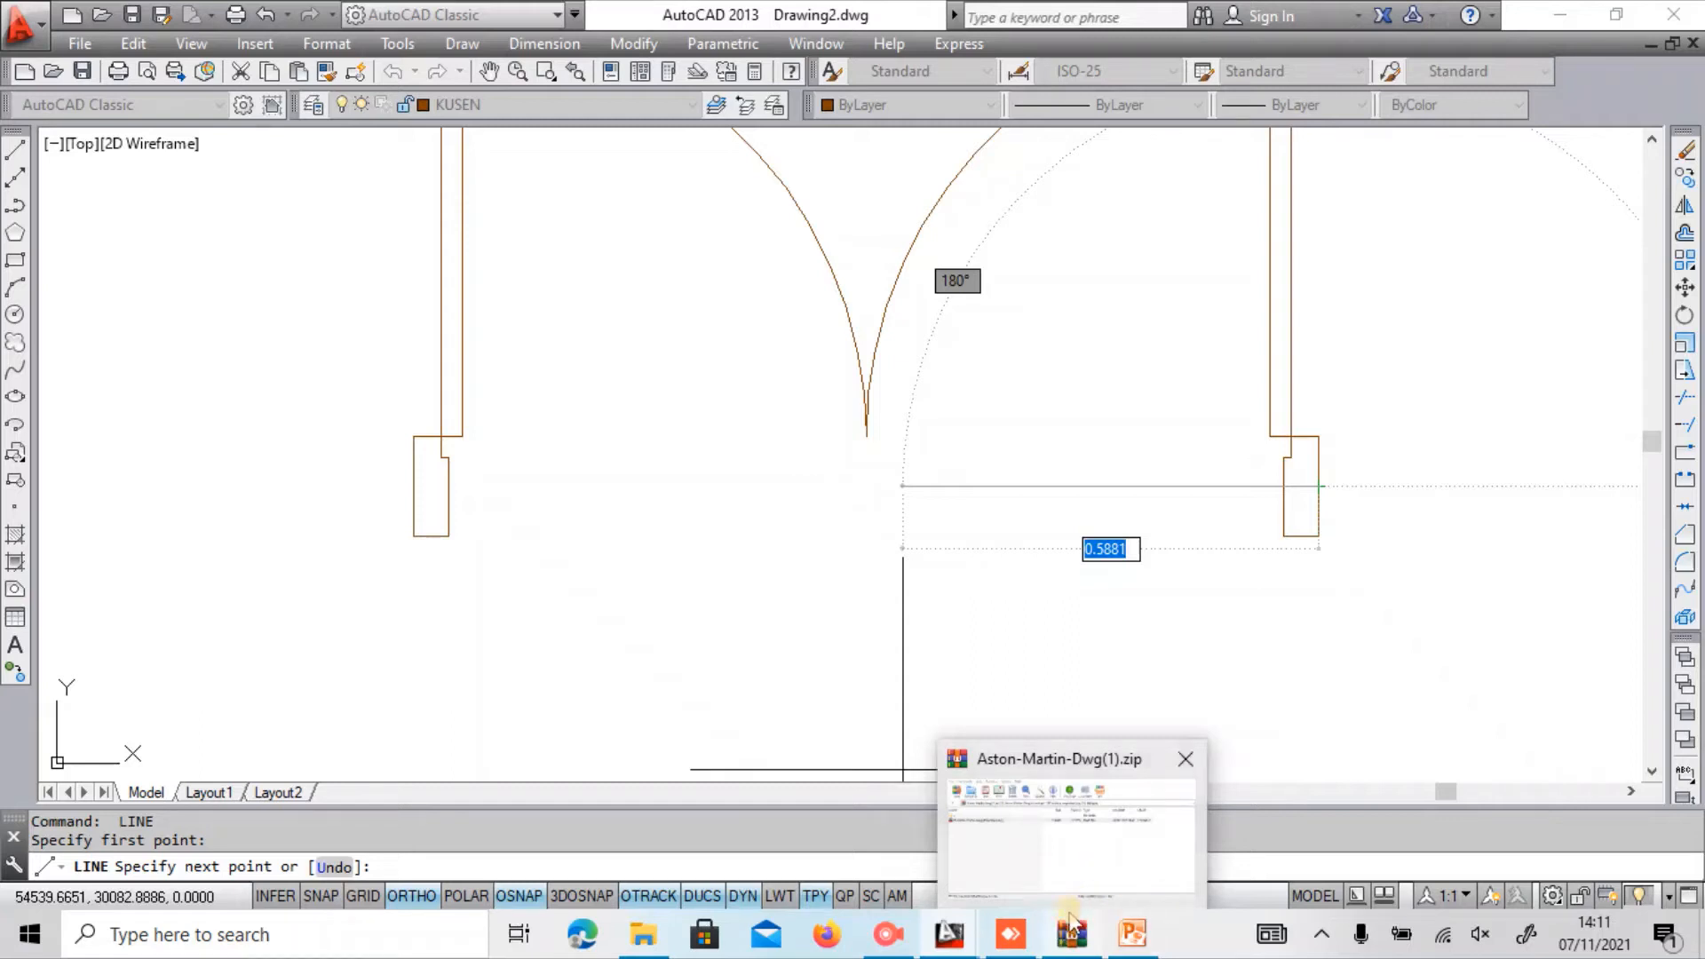
mouse_move(891, 935)
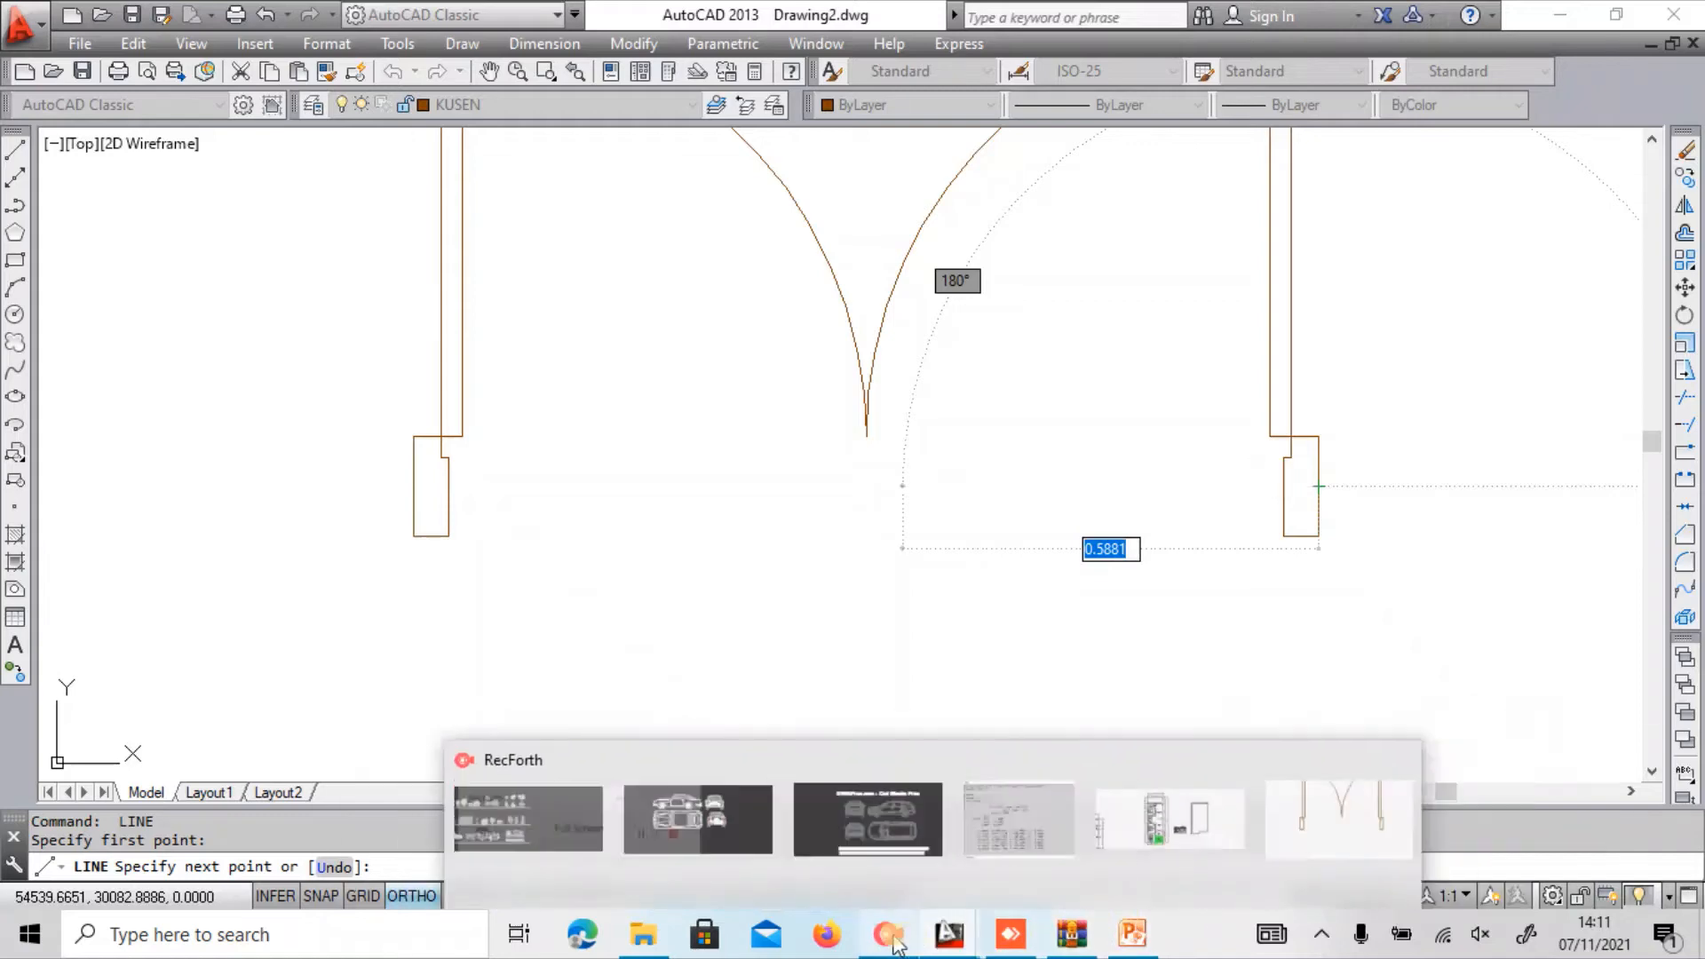
left_click(1010, 935)
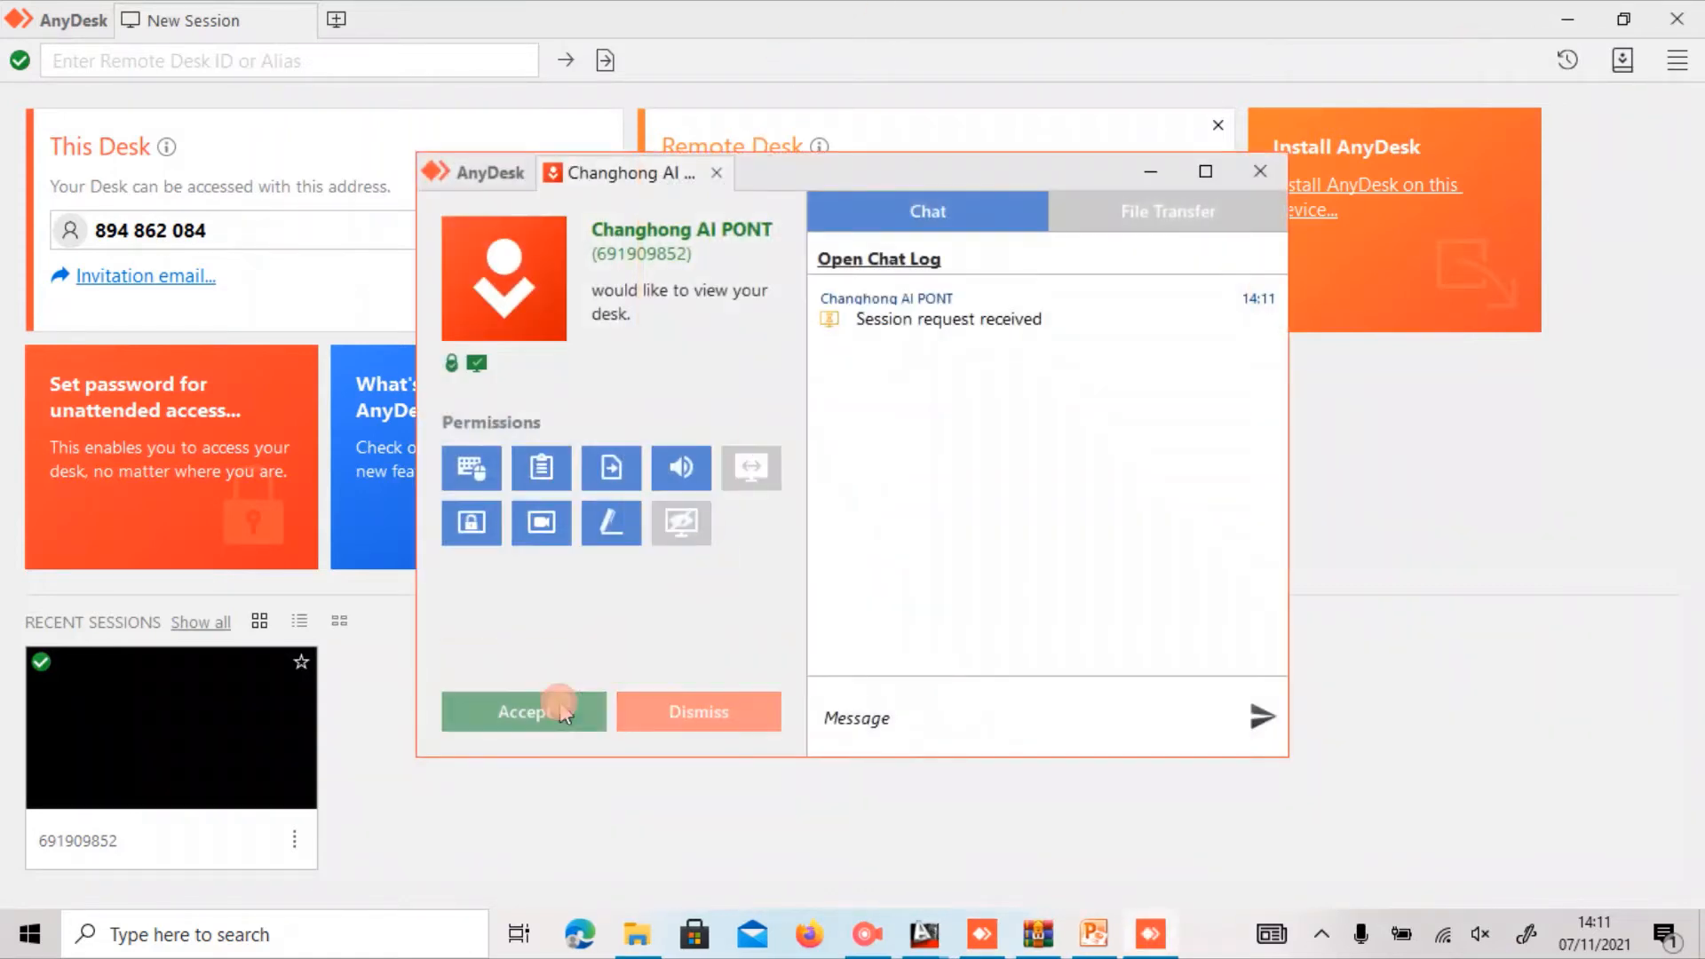
left_click(533, 710)
left_click(1151, 171)
left_click(1587, 21)
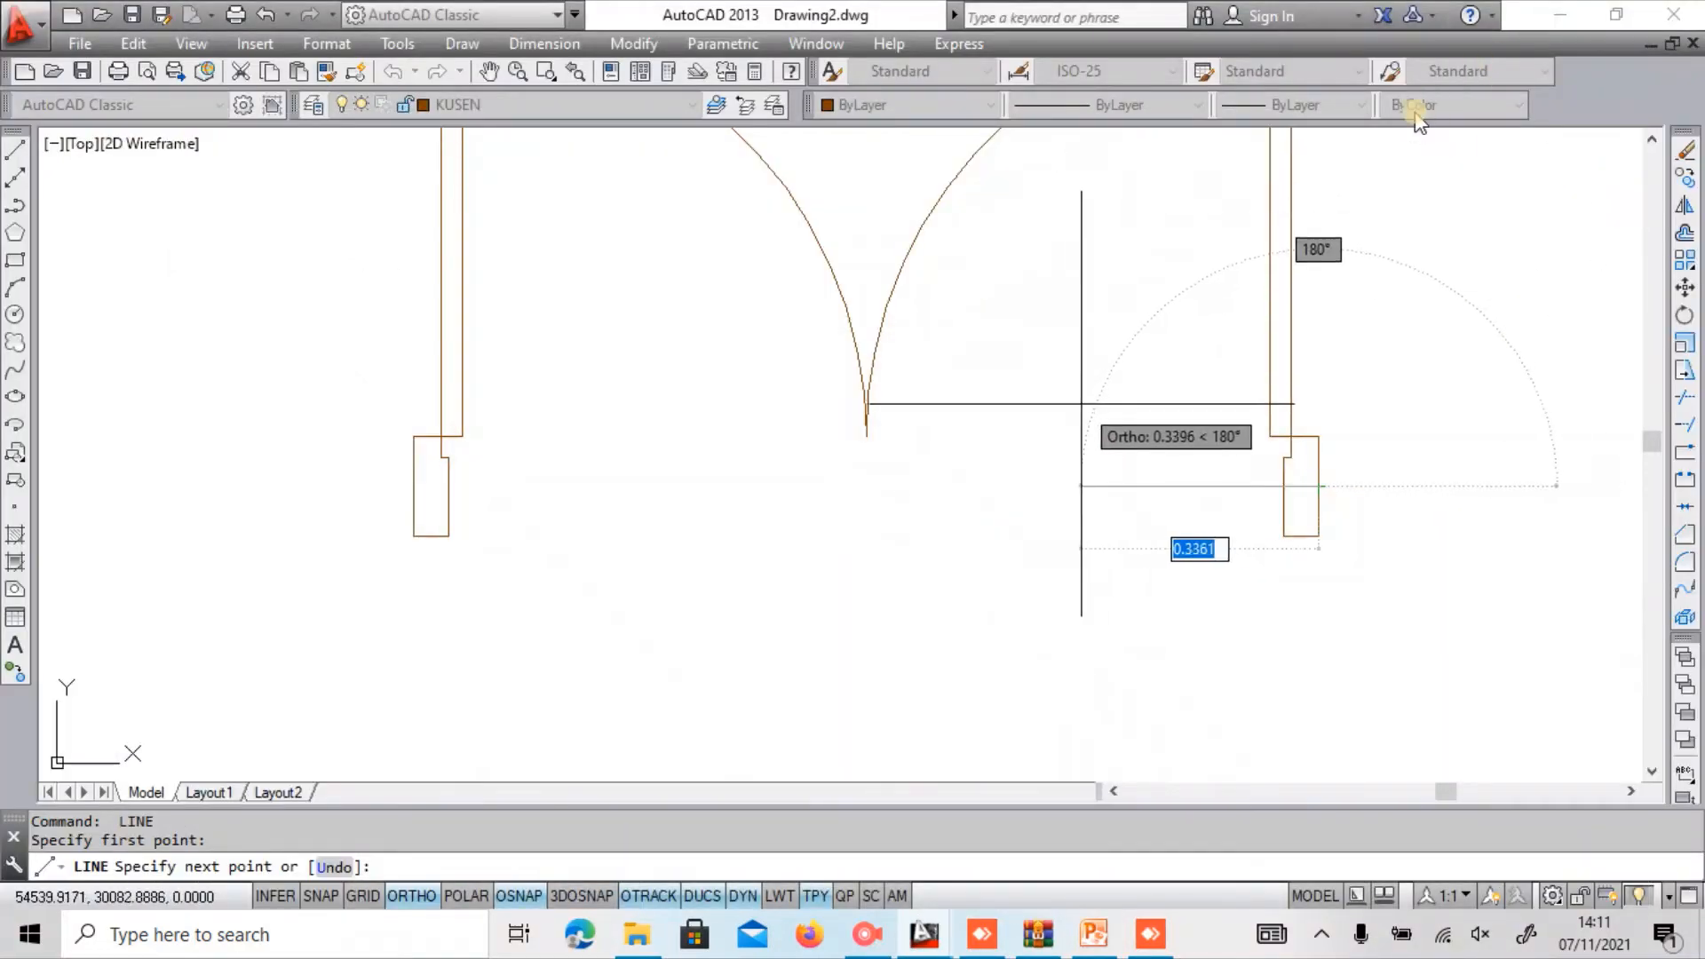
Draw a horizontal helper line joining the midpoints of the double door frames' outer sides.
key("Escape")
middle_click_drag(563, 550, 407, 621)
type("l")
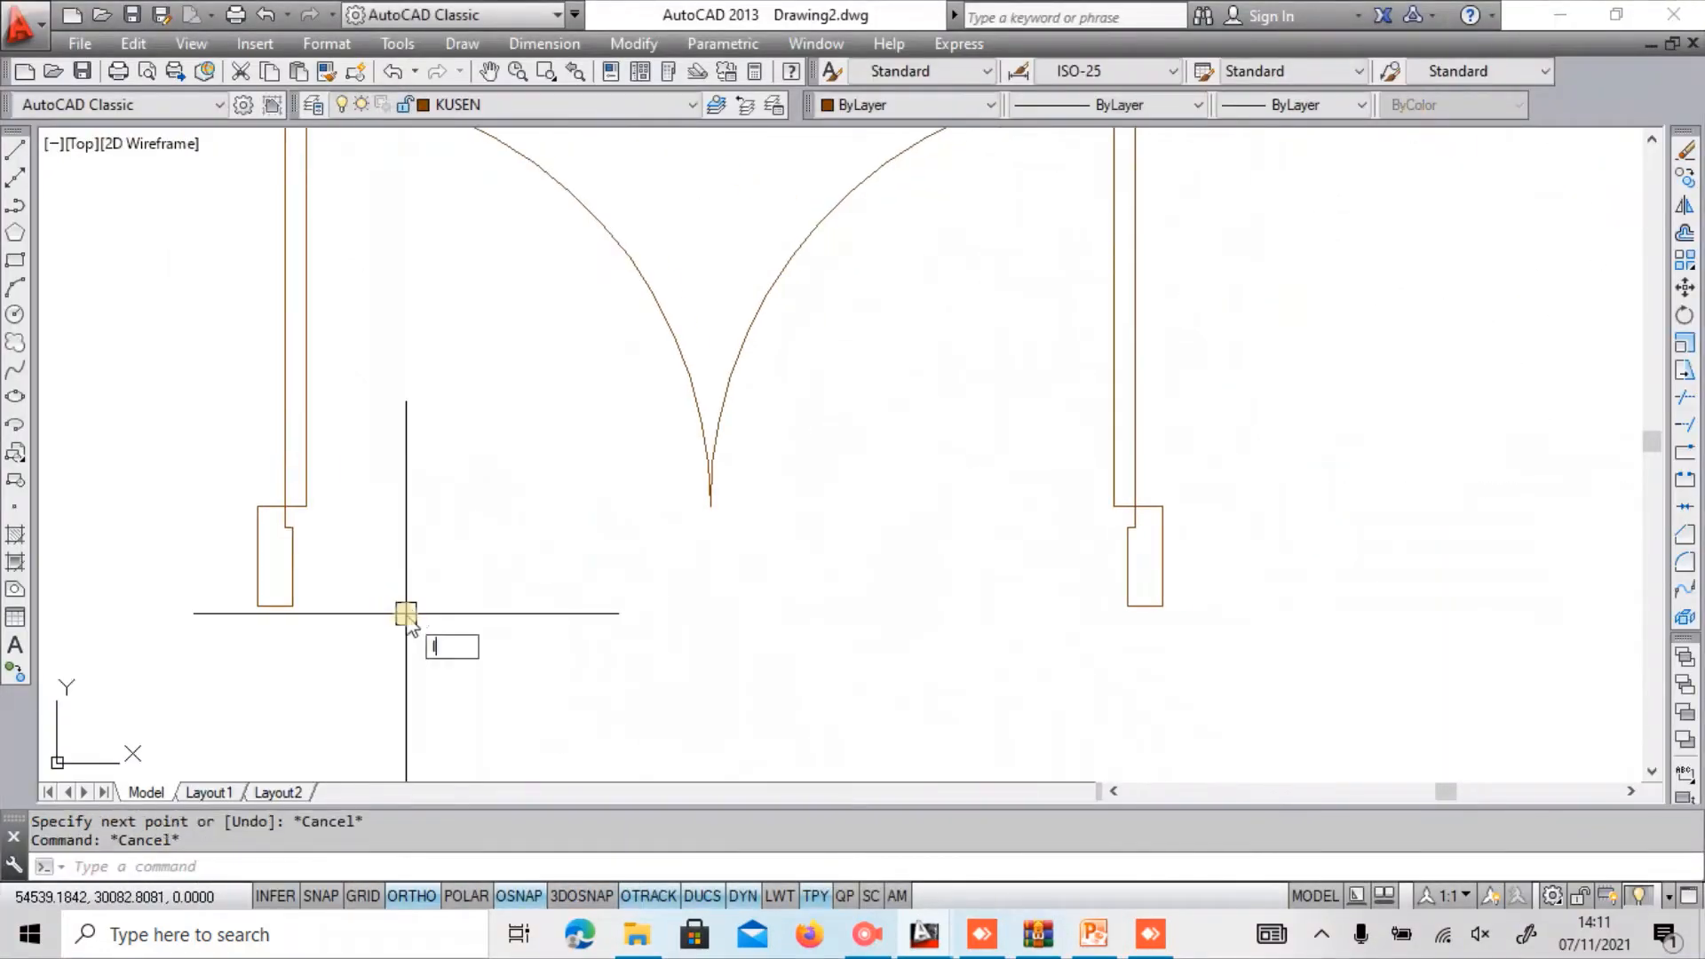
key("Return")
left_click(256, 556)
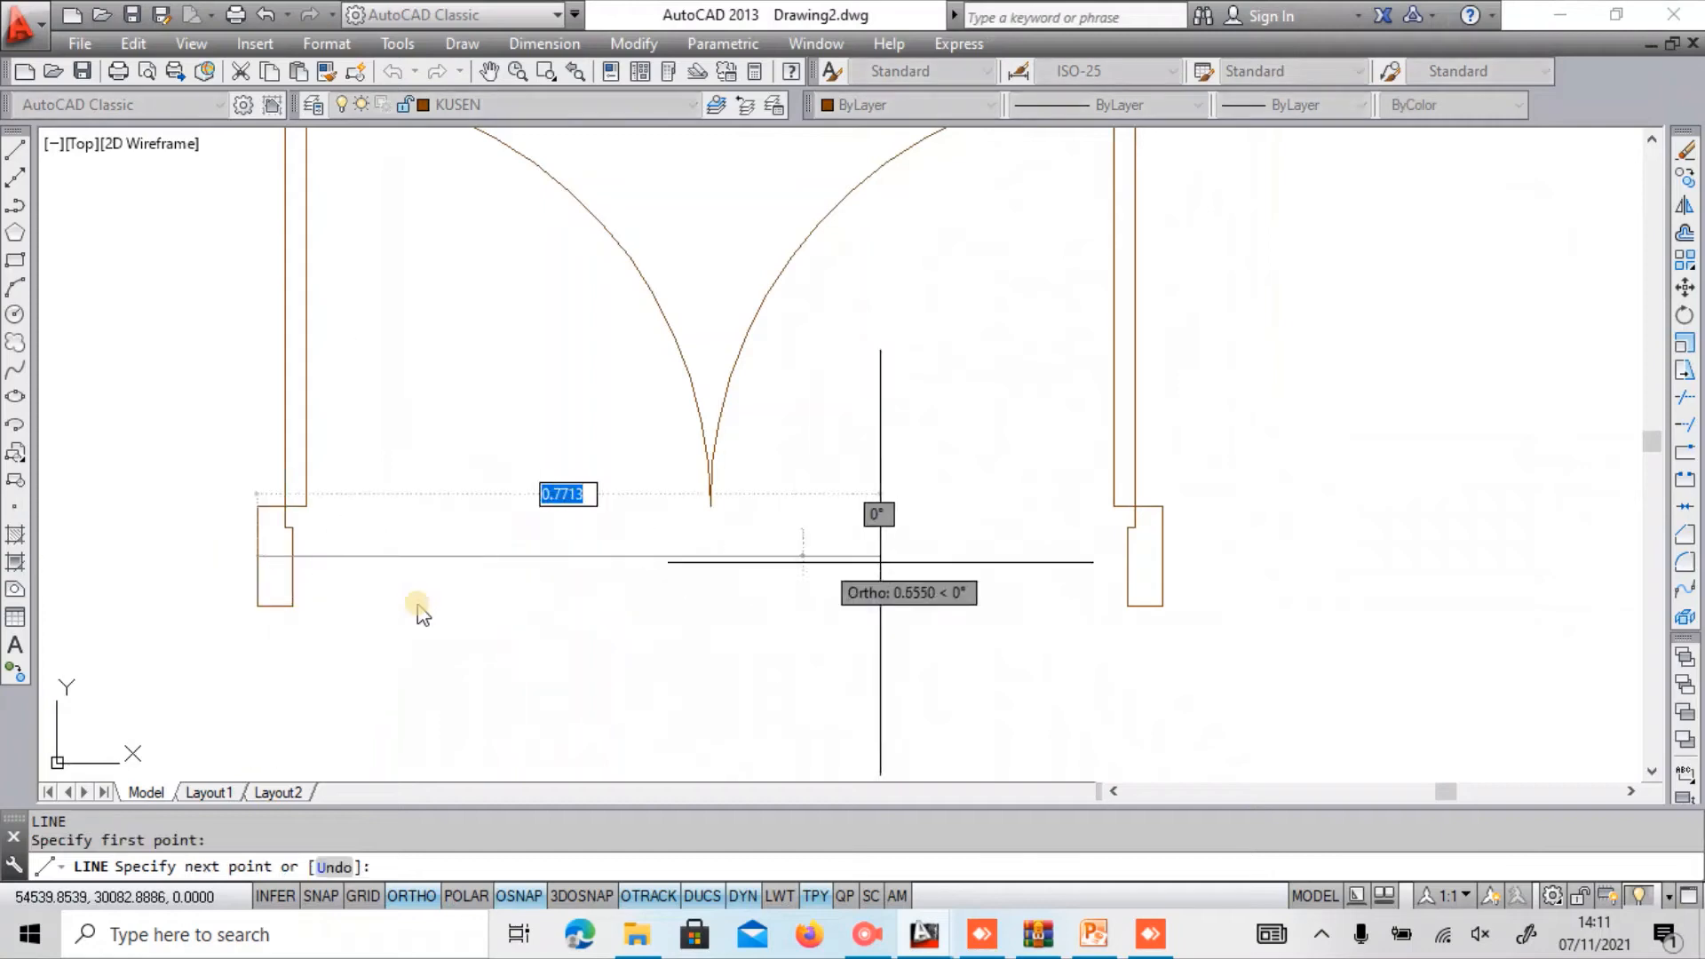
left_click(1162, 555)
key("Return")
Draw a horizontal helper line between the inner side midpoints of the two columns on the wall between R. TAMU and TERAS.
scroll(888, 590, "down", 4)
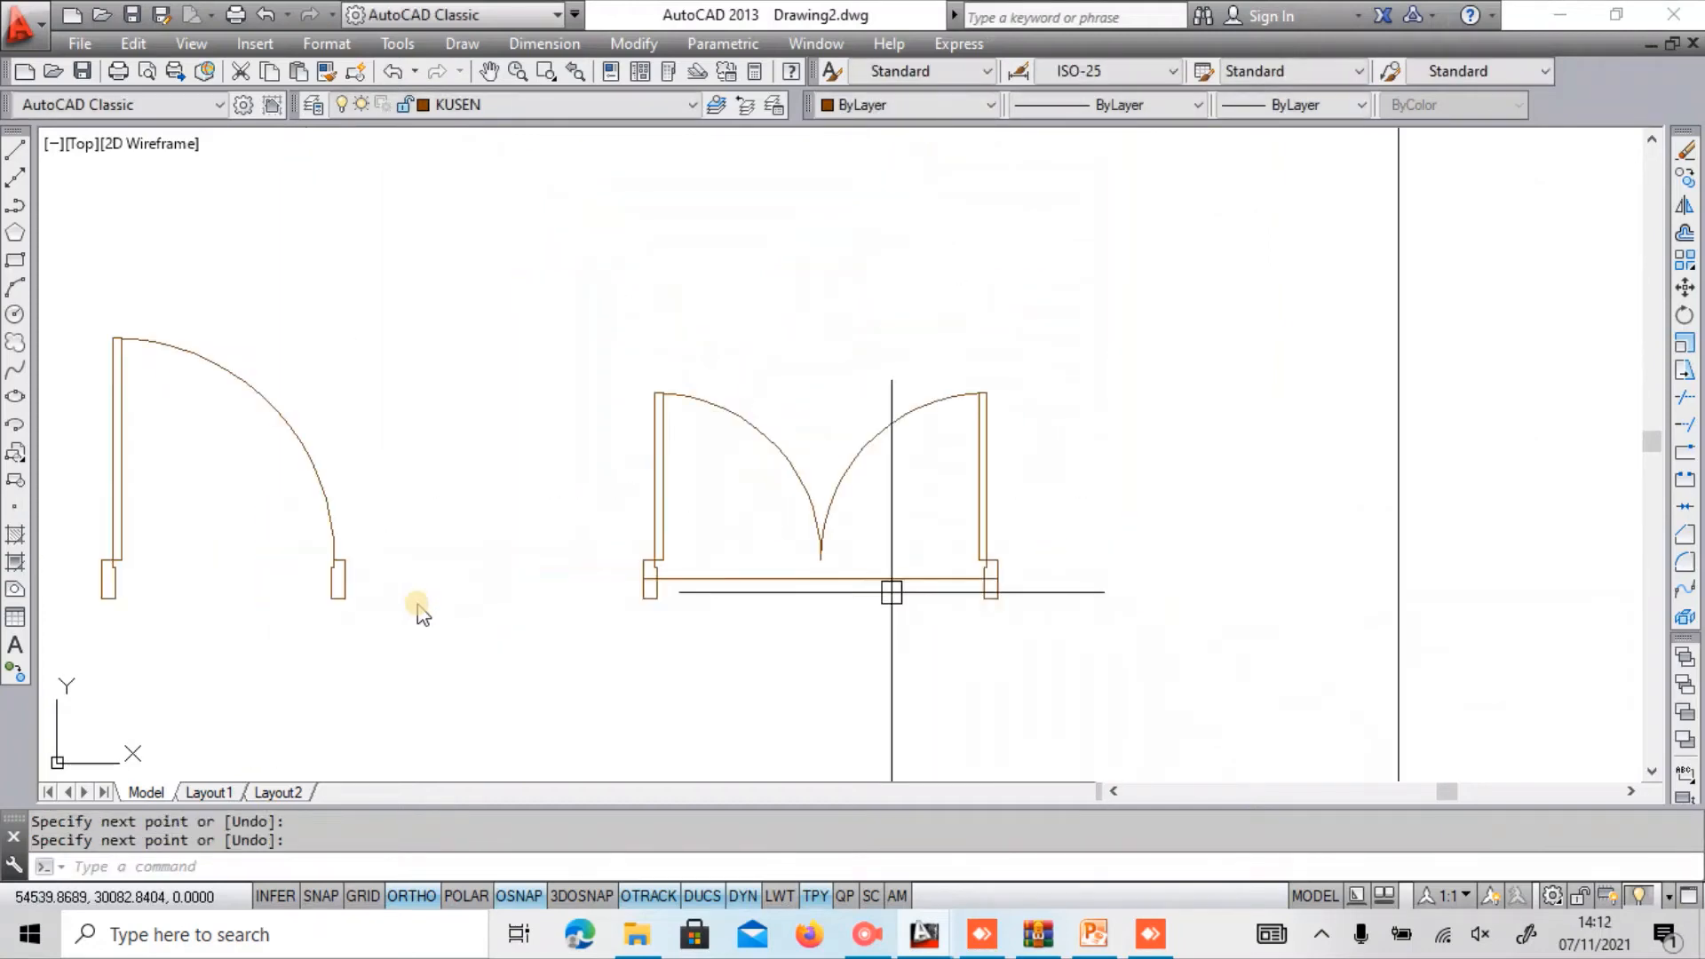
scroll(1214, 549, "down", 6)
middle_click_drag(1368, 577, 924, 565)
scroll(1270, 644, "up", 9)
key("Return")
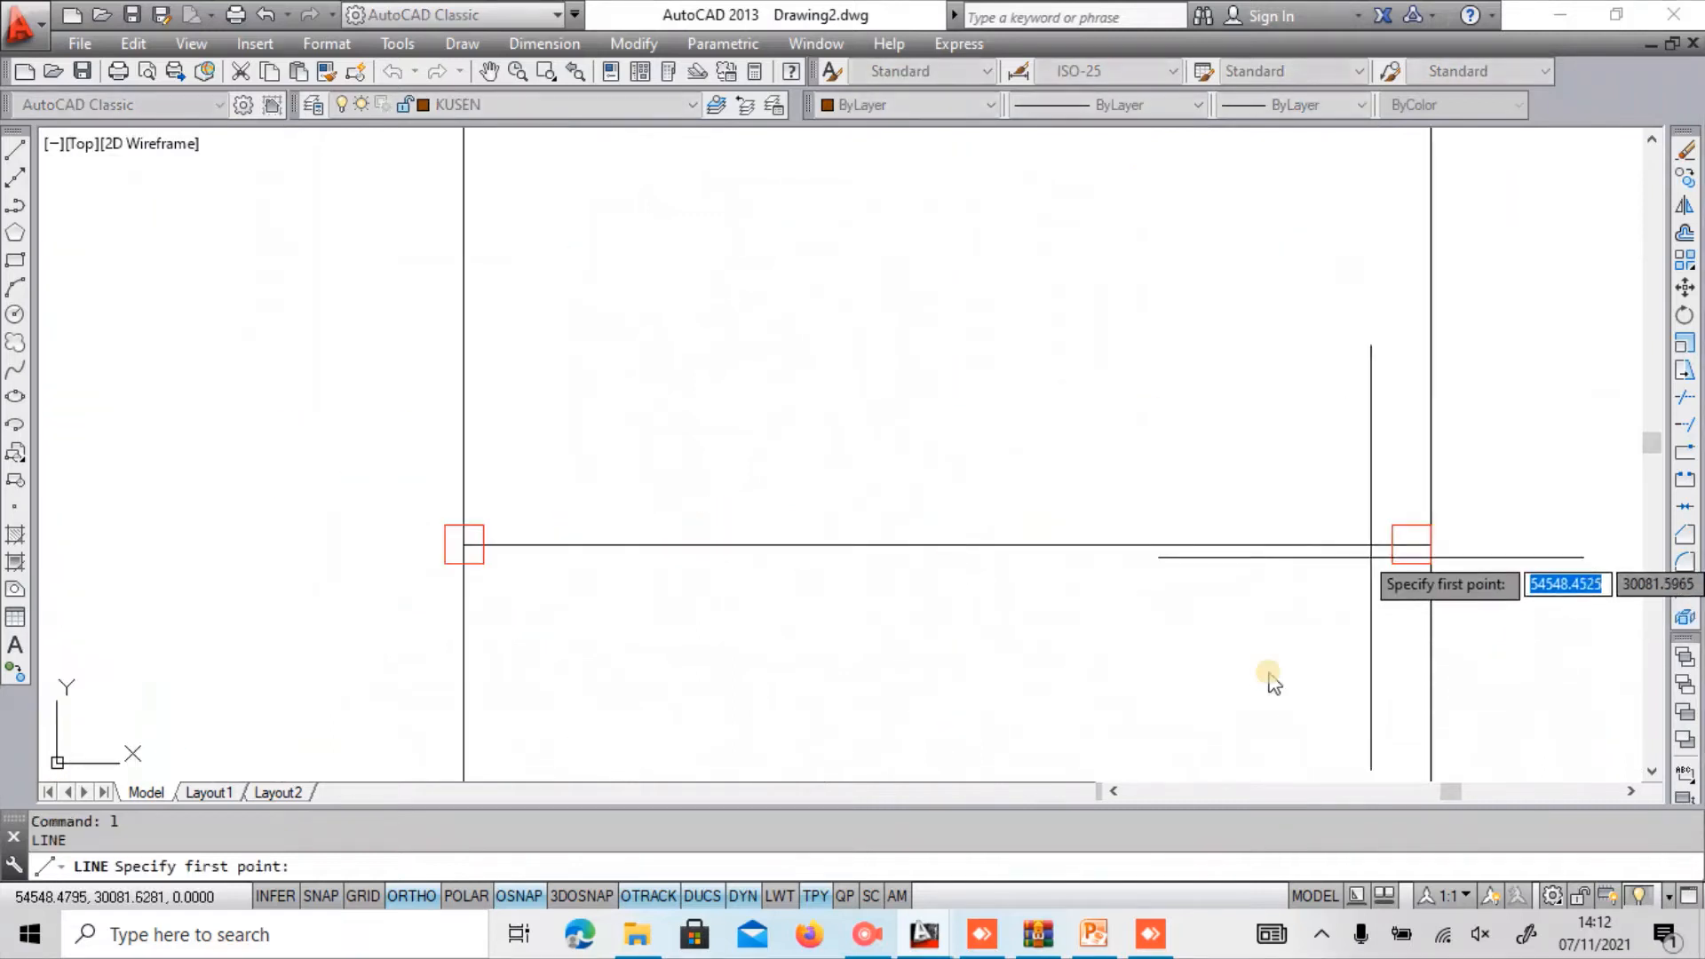
left_click(1393, 544)
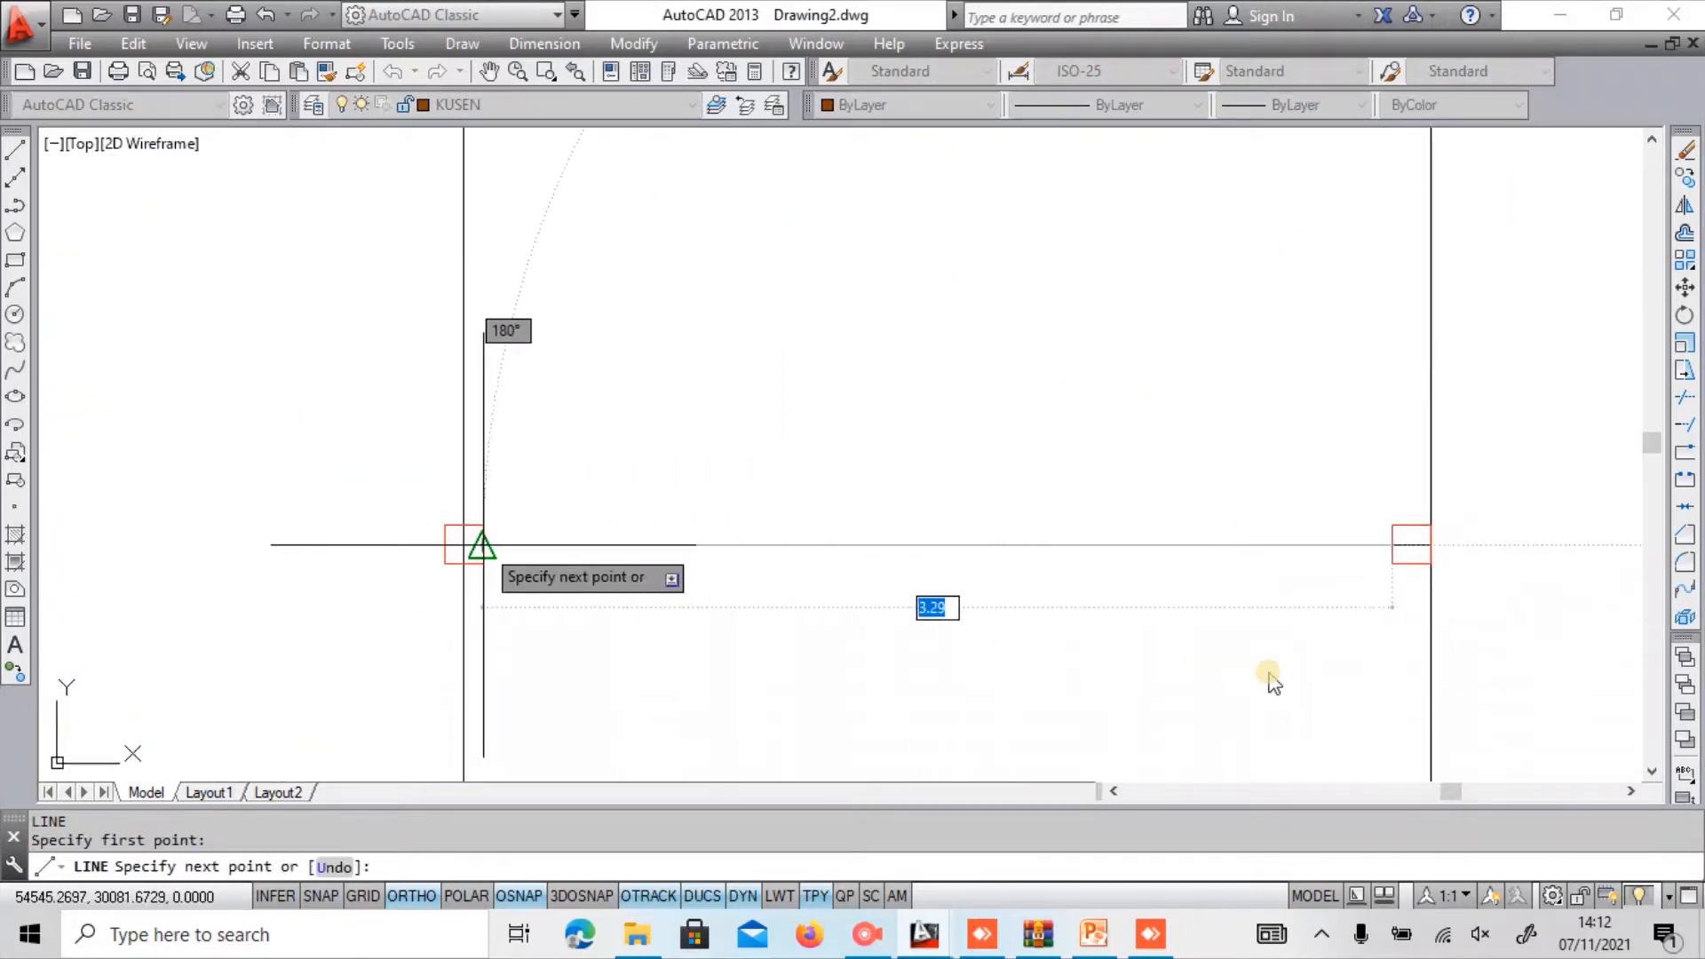
left_click(471, 544)
key("Escape")
Move the double door and its frames, without their helper line, from that line's midpoint to the wall helper line's midpoint, and erase the wall helper line.
scroll(959, 504, "down", 5)
scroll(395, 381, "up", 6)
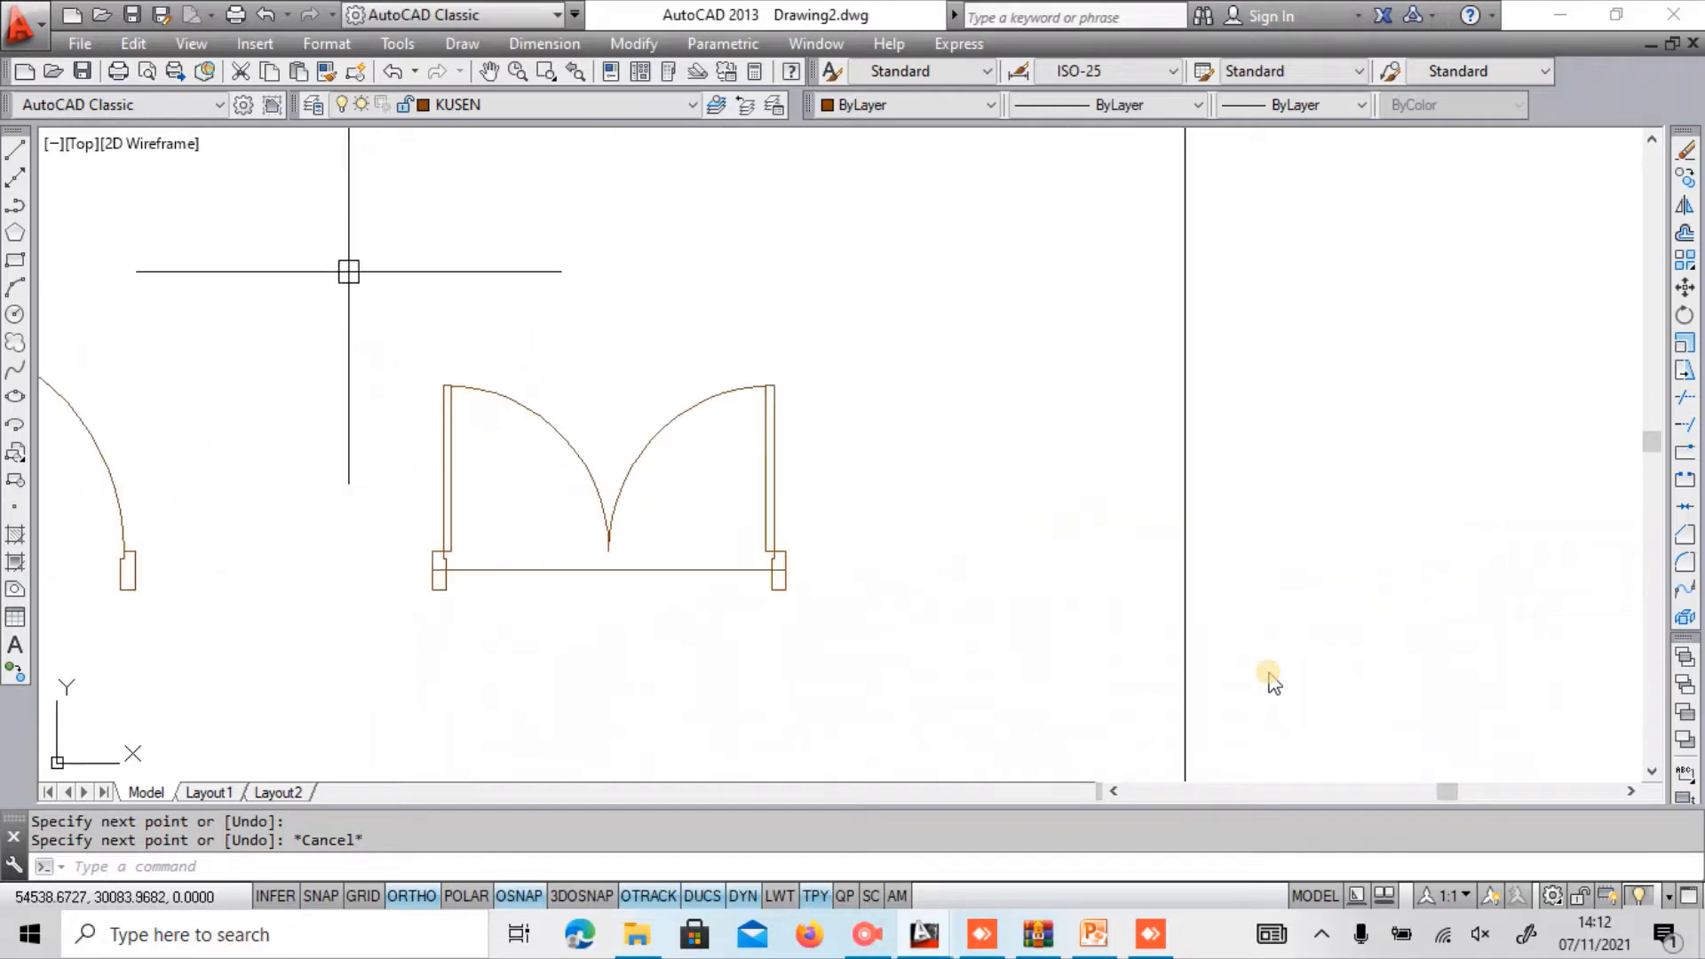
left_click(348, 271)
left_click(947, 675)
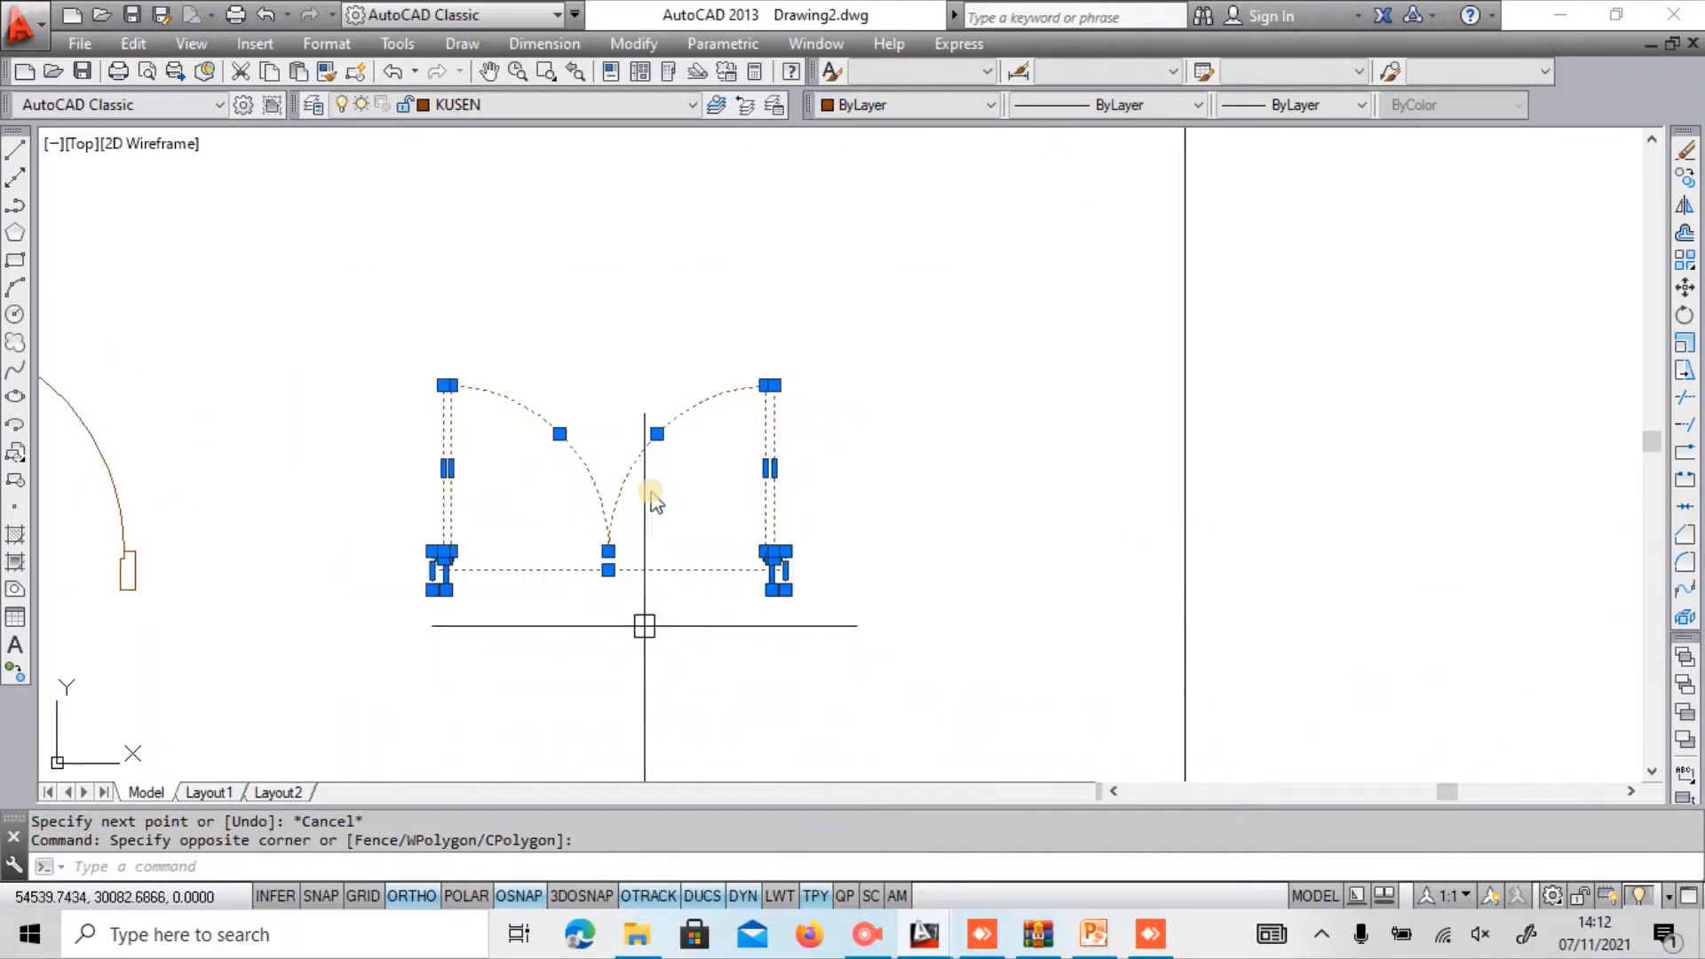
scroll(651, 502, "up", 5)
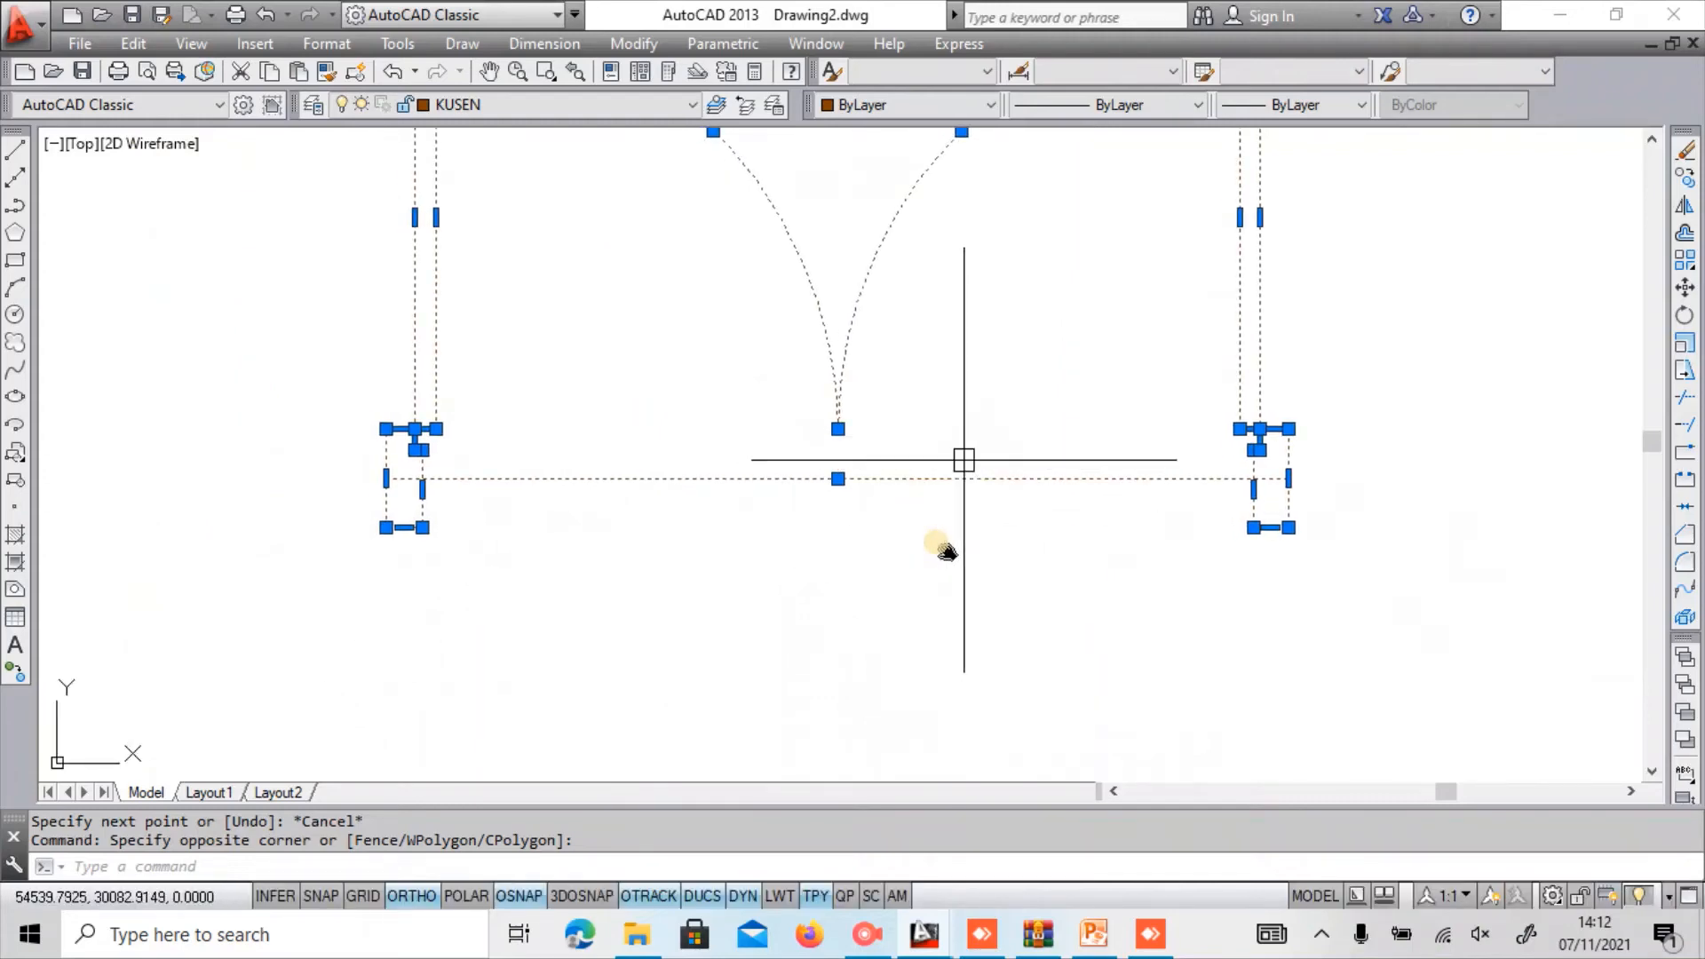
left_click(963, 477, "shift")
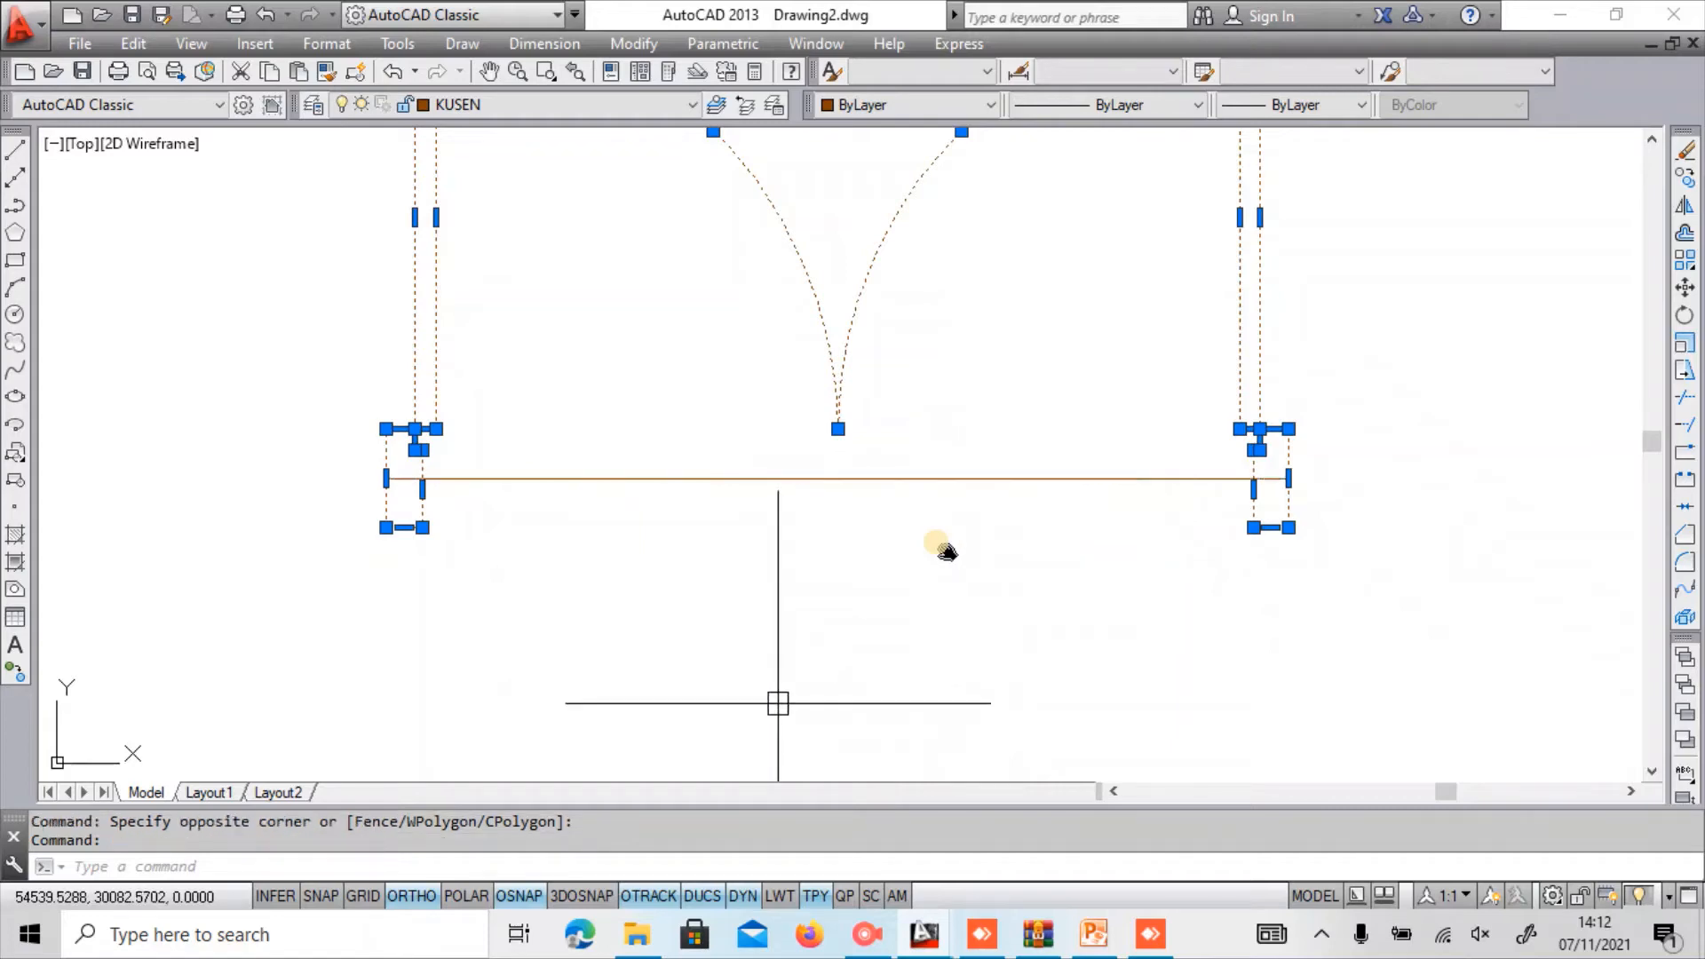
scroll(945, 552, "down", 6)
scroll(1020, 501, "up", 4)
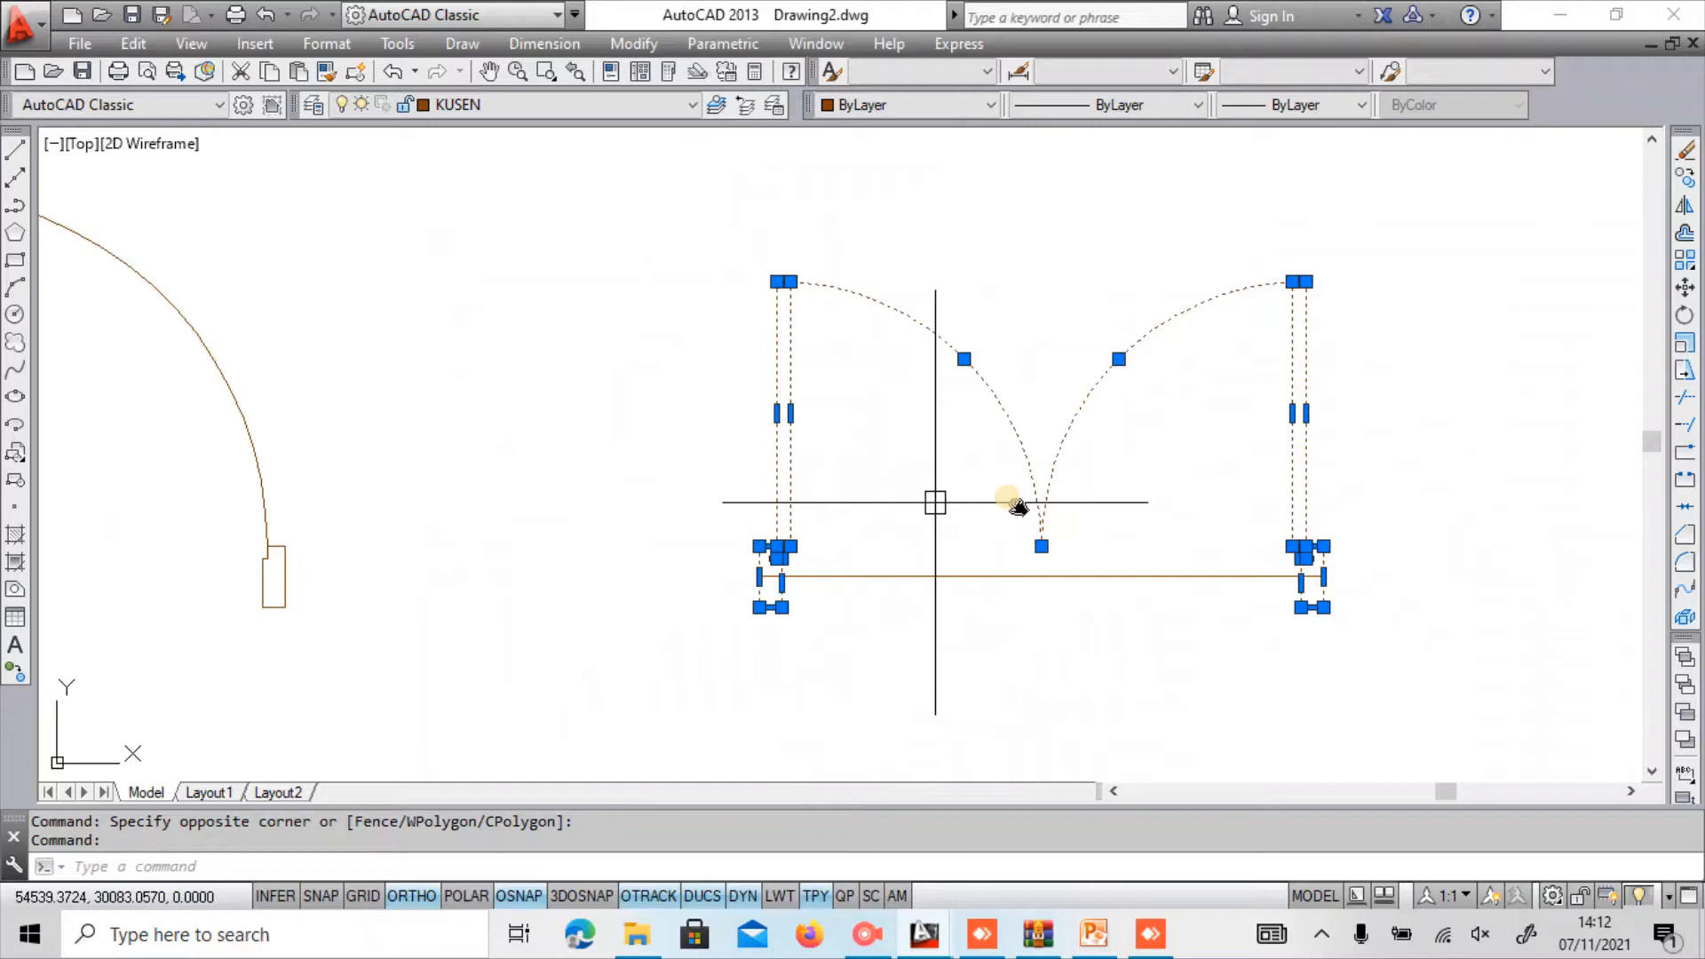
type("m")
key("Return")
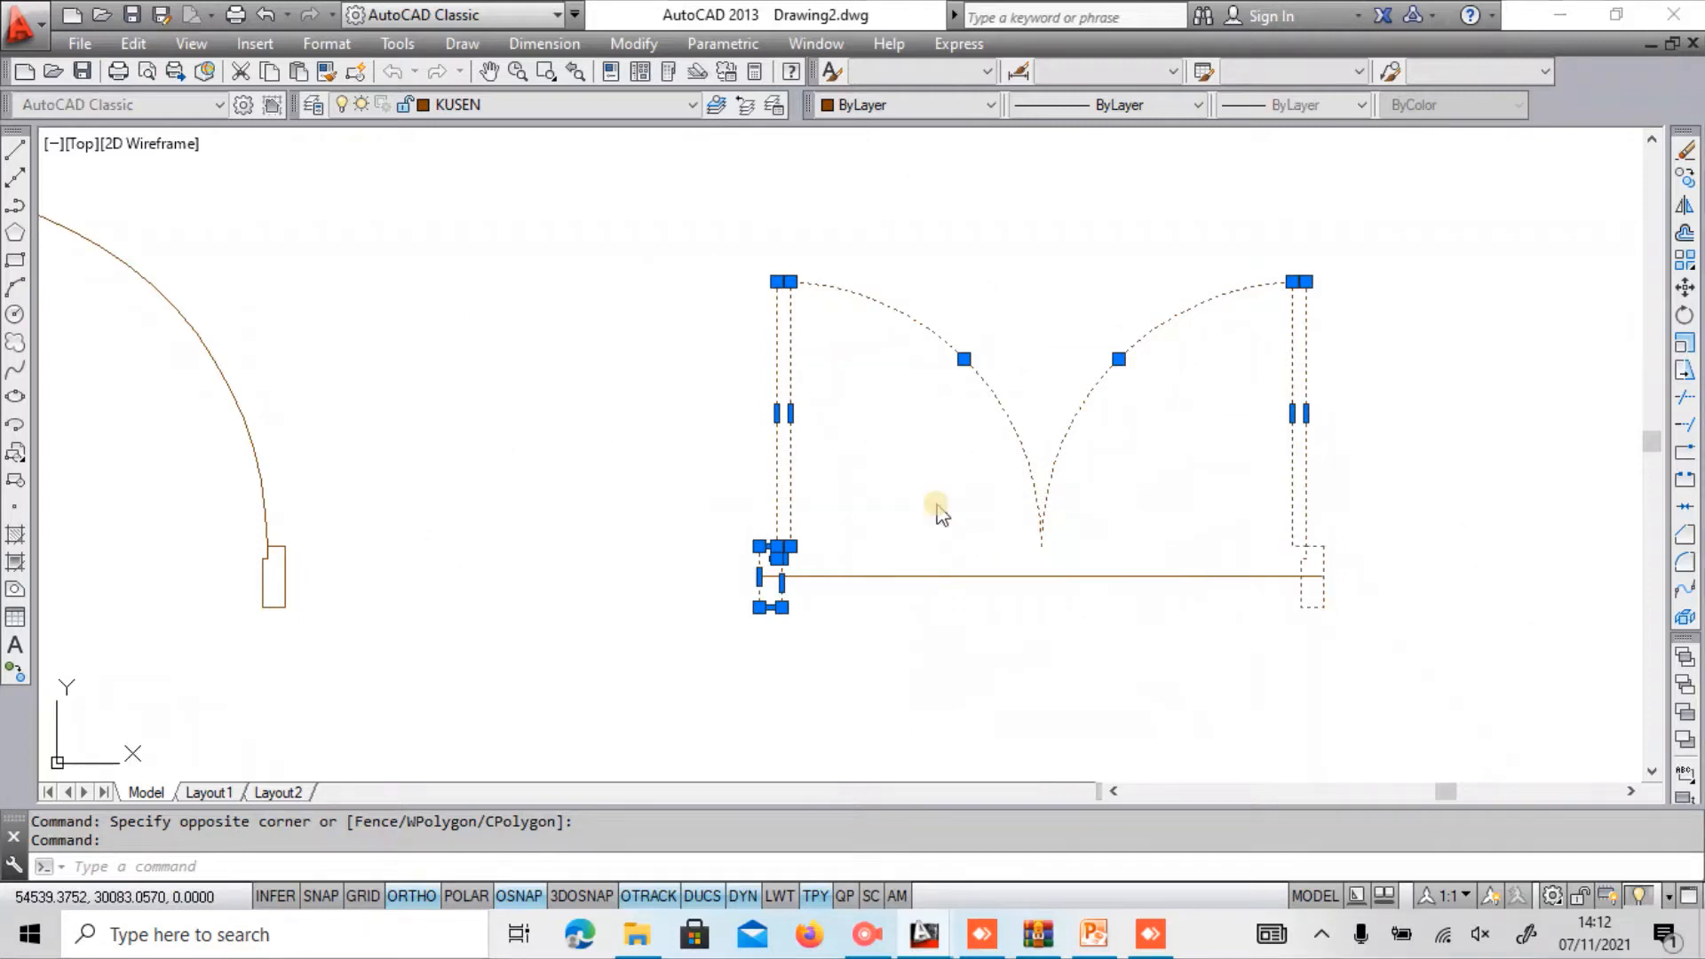
left_click(1022, 552)
scroll(1020, 552, "down", 5)
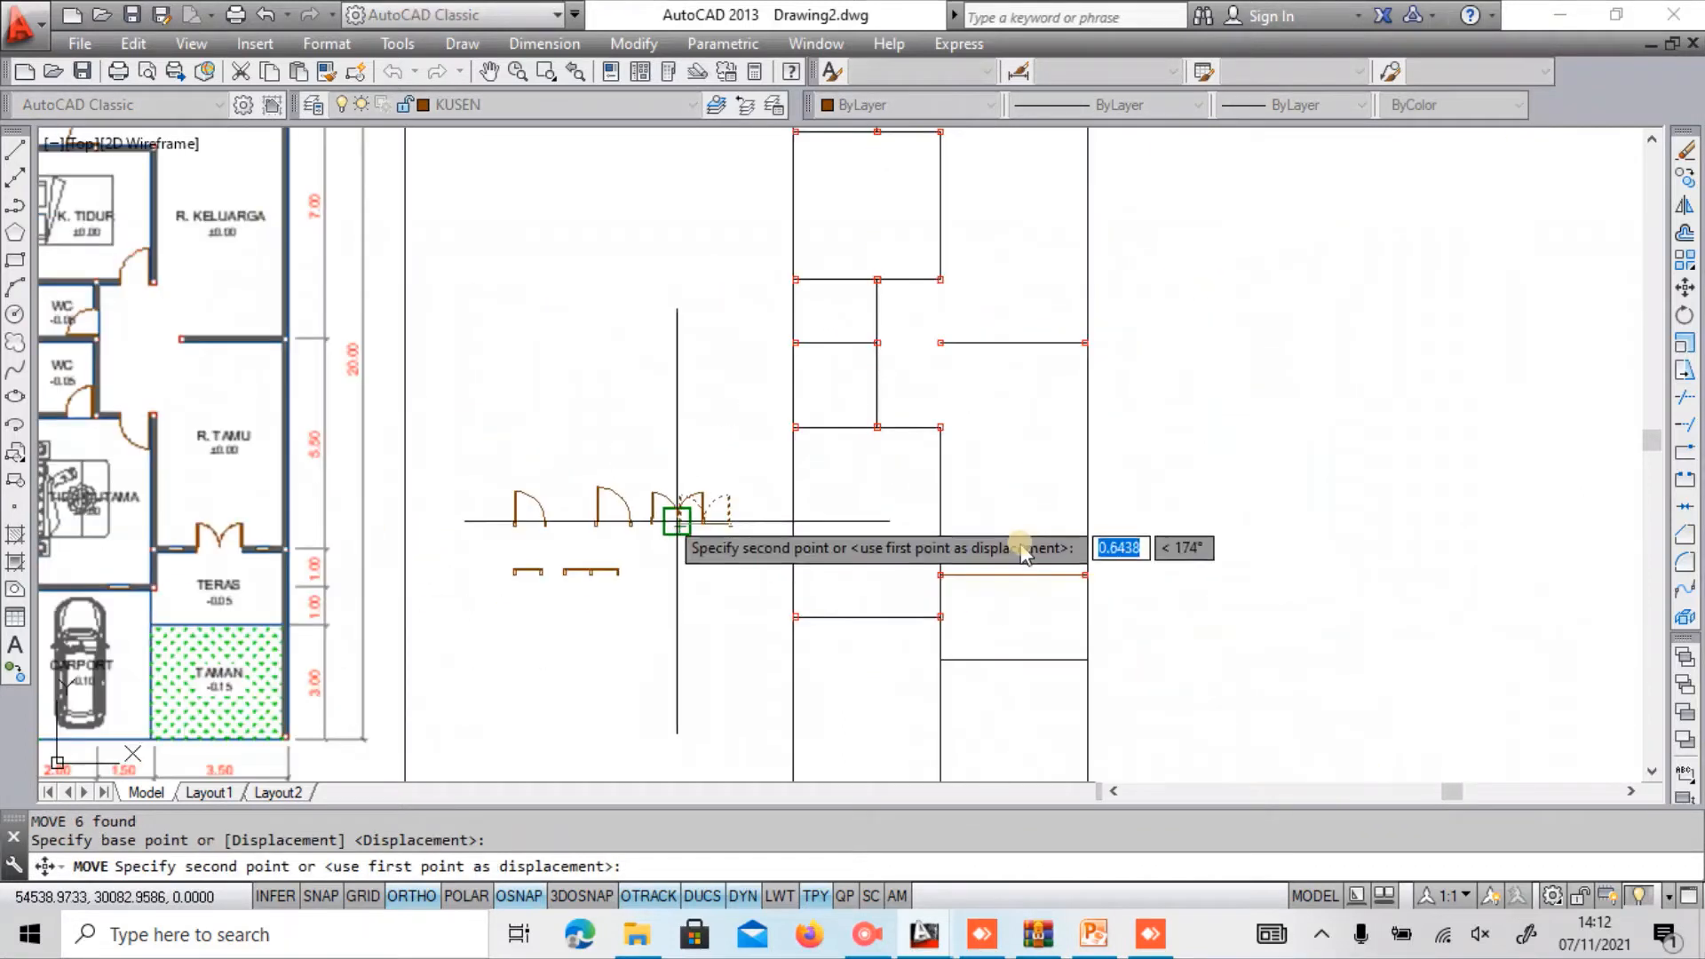
scroll(1009, 571, "up", 5)
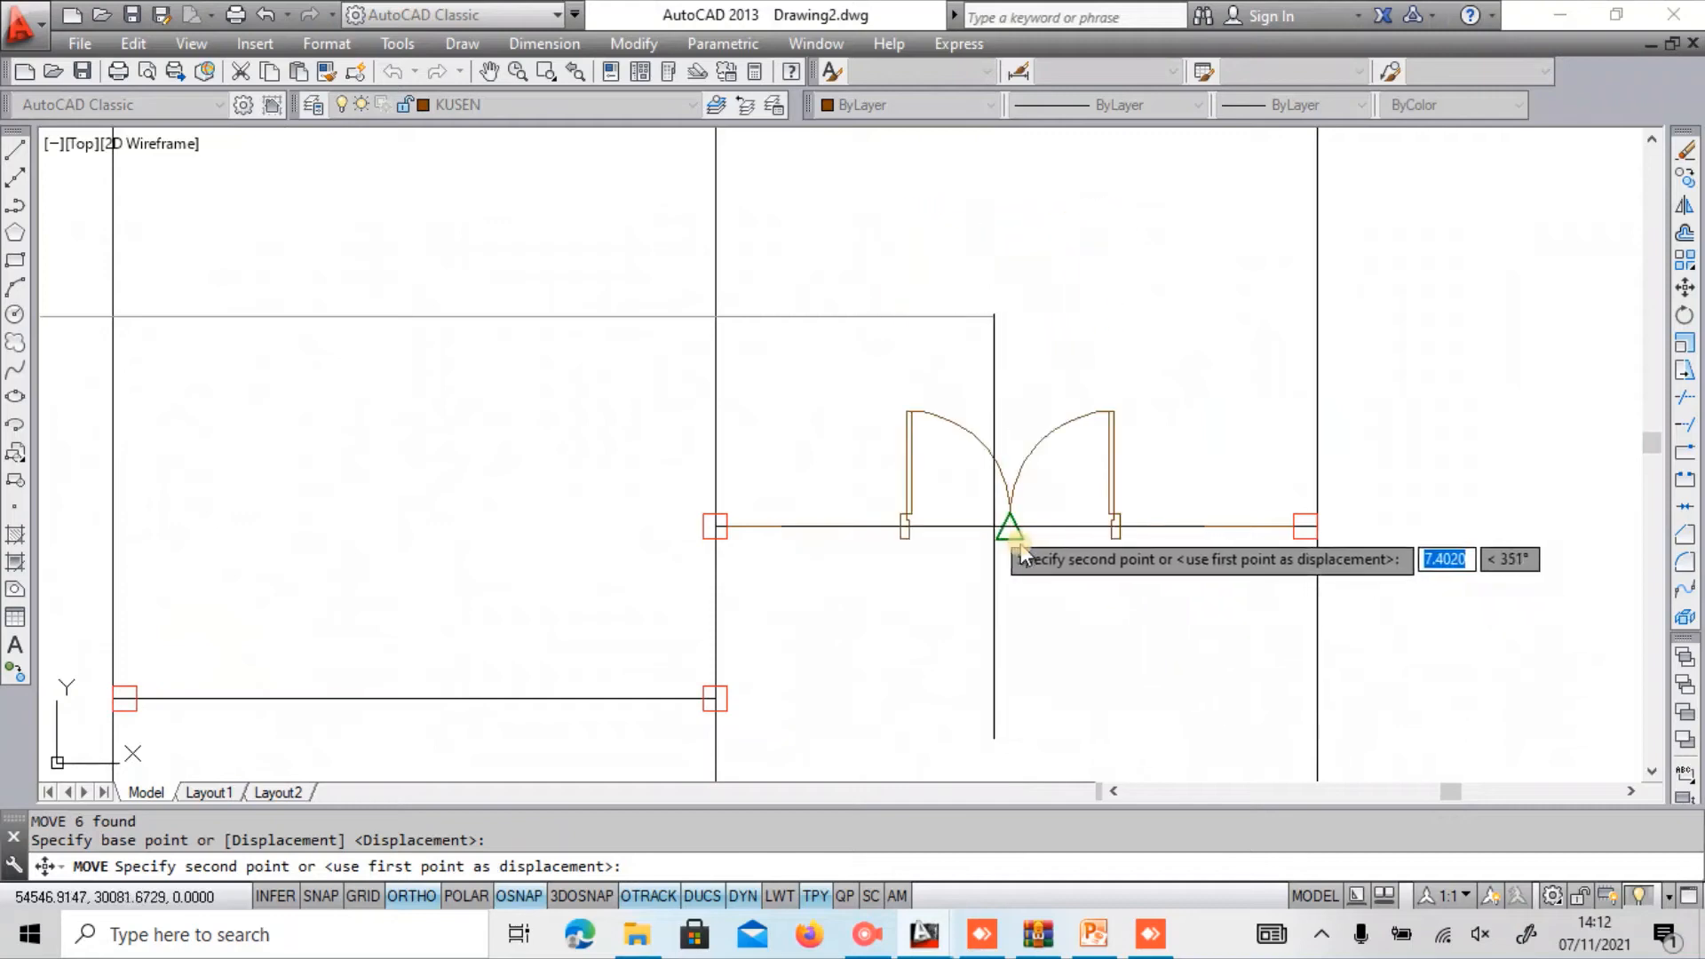
scroll(1020, 543, "up", 2)
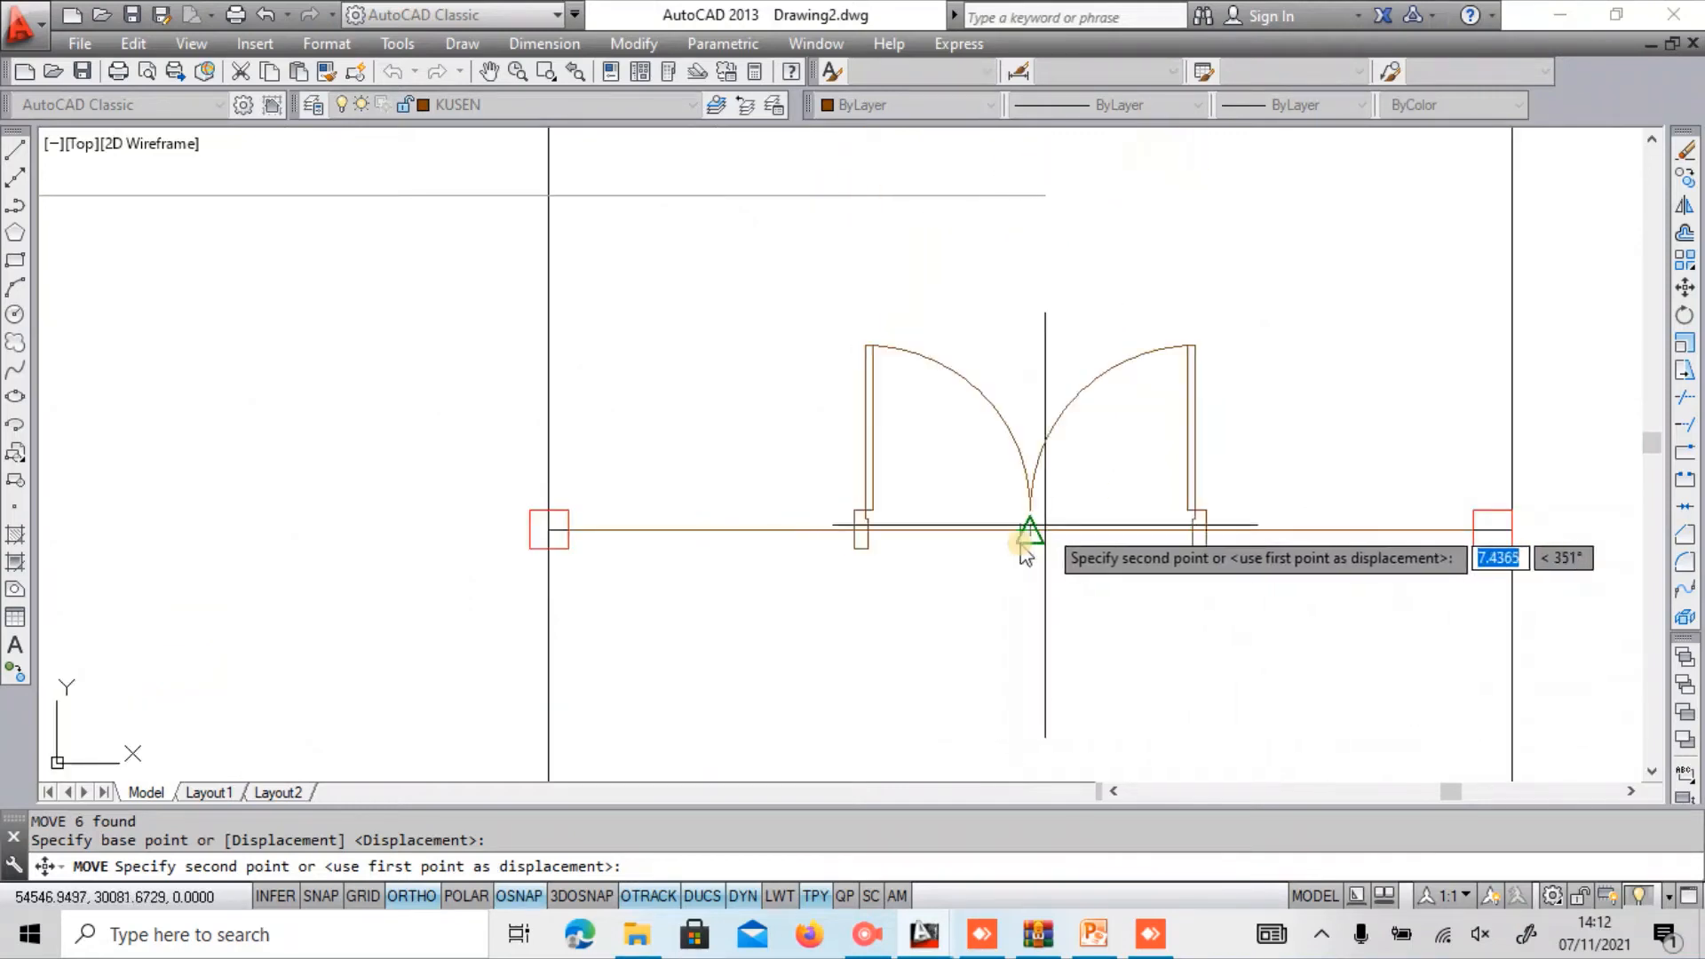
left_click(1021, 552)
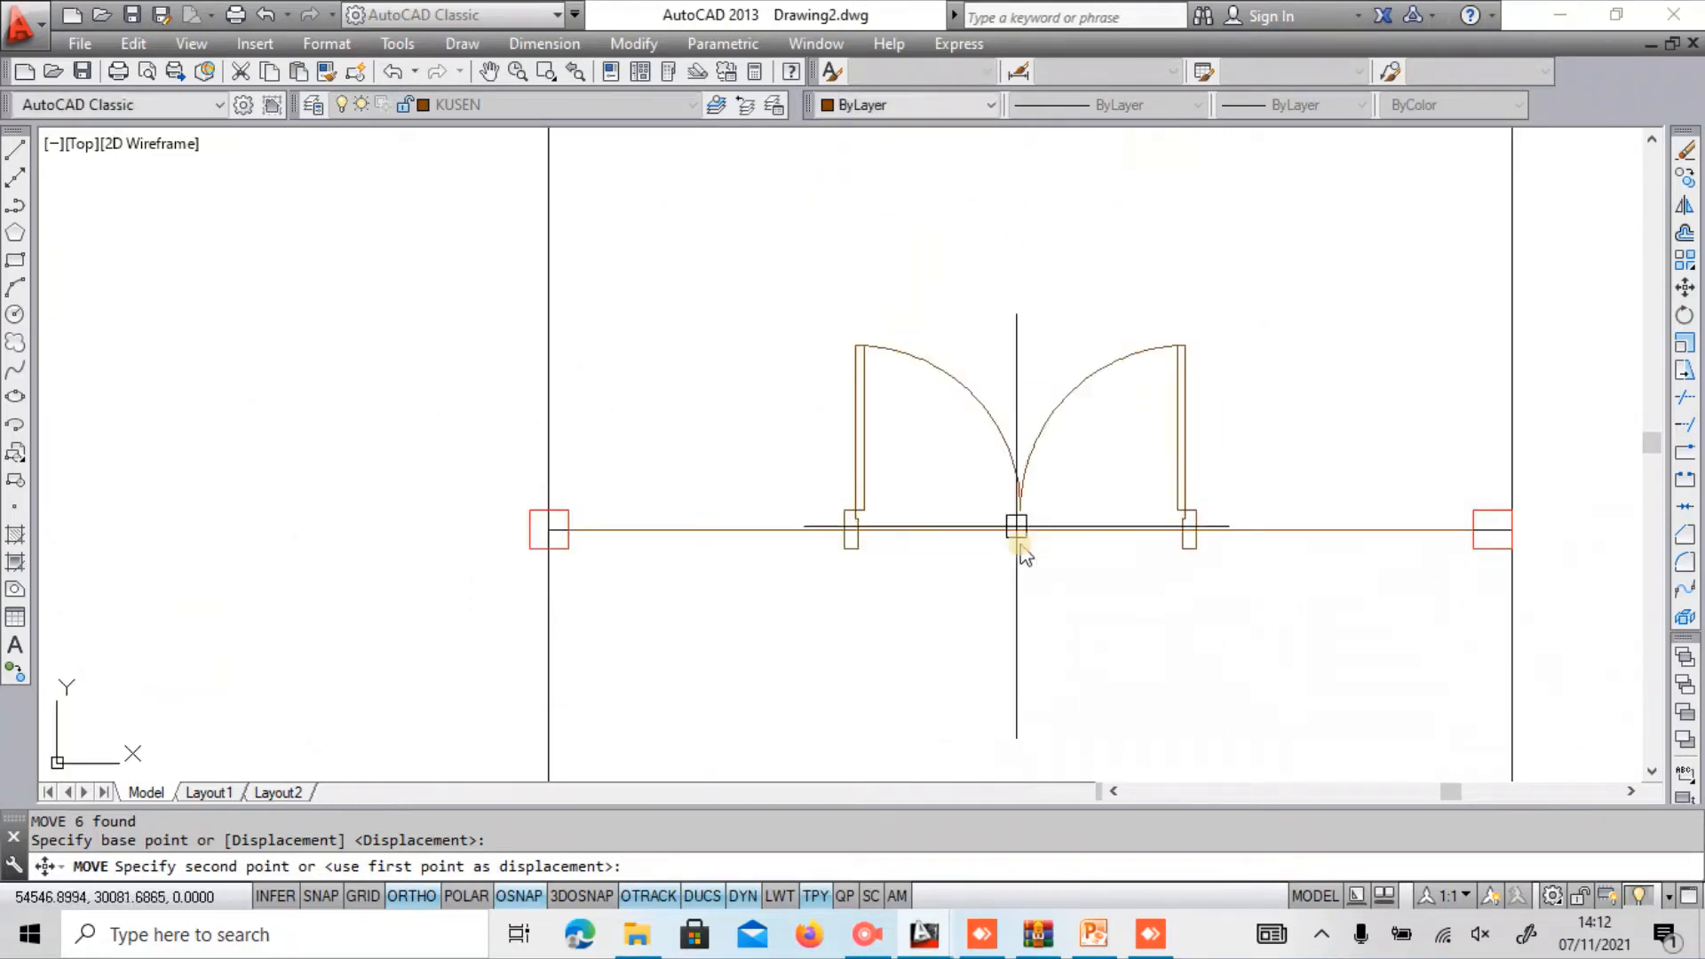
left_click(1022, 547)
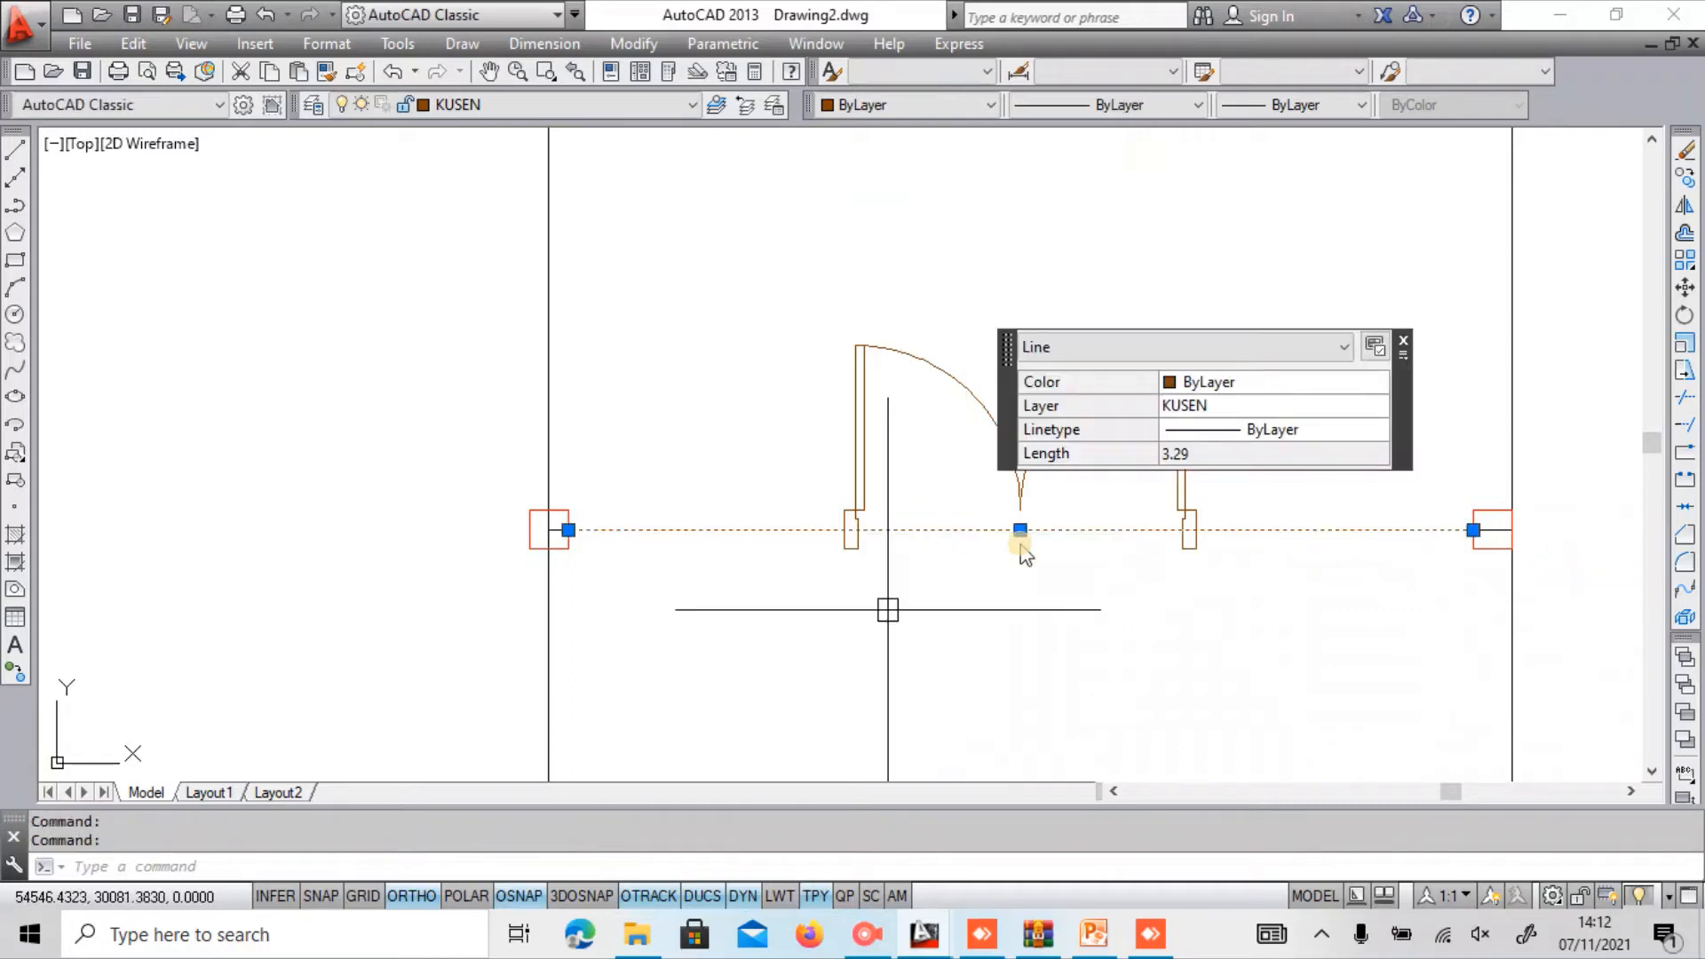
key("Delete")
Copy the wider single door with its frames horizontally into R. TAMU, just above the double door.
scroll(1021, 552, "down", 5)
middle_click_drag(369, 419, 519, 443)
scroll(514, 438, "up", 2)
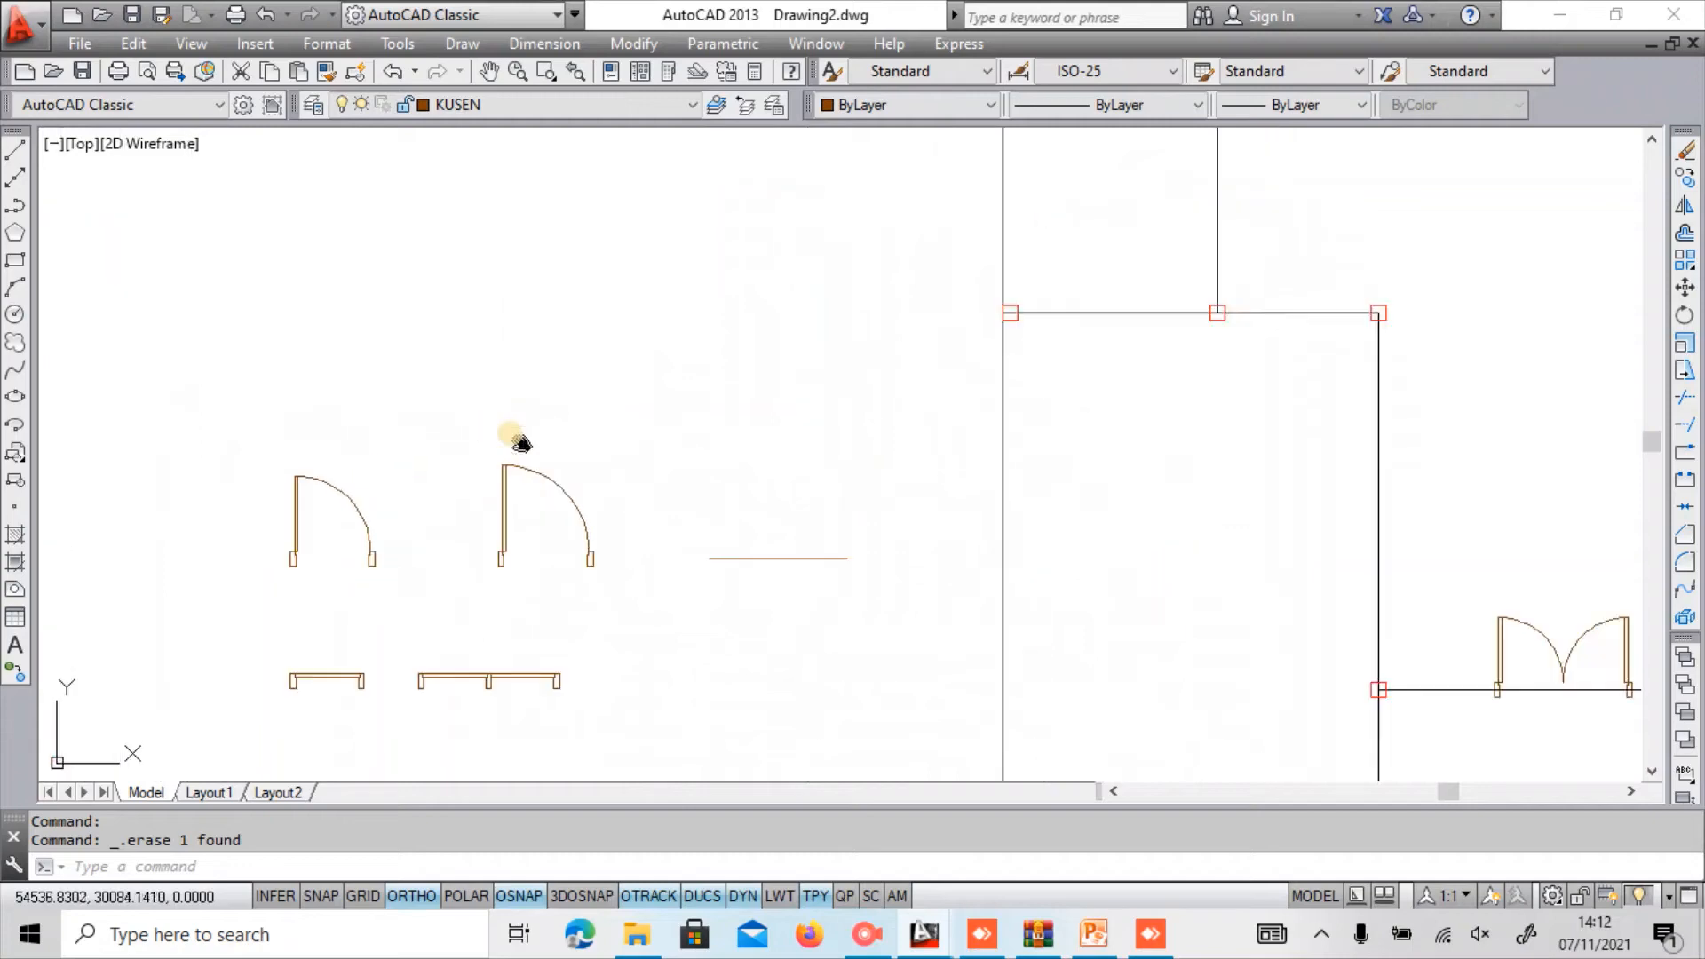
left_click(470, 407)
left_click(617, 598)
type("c")
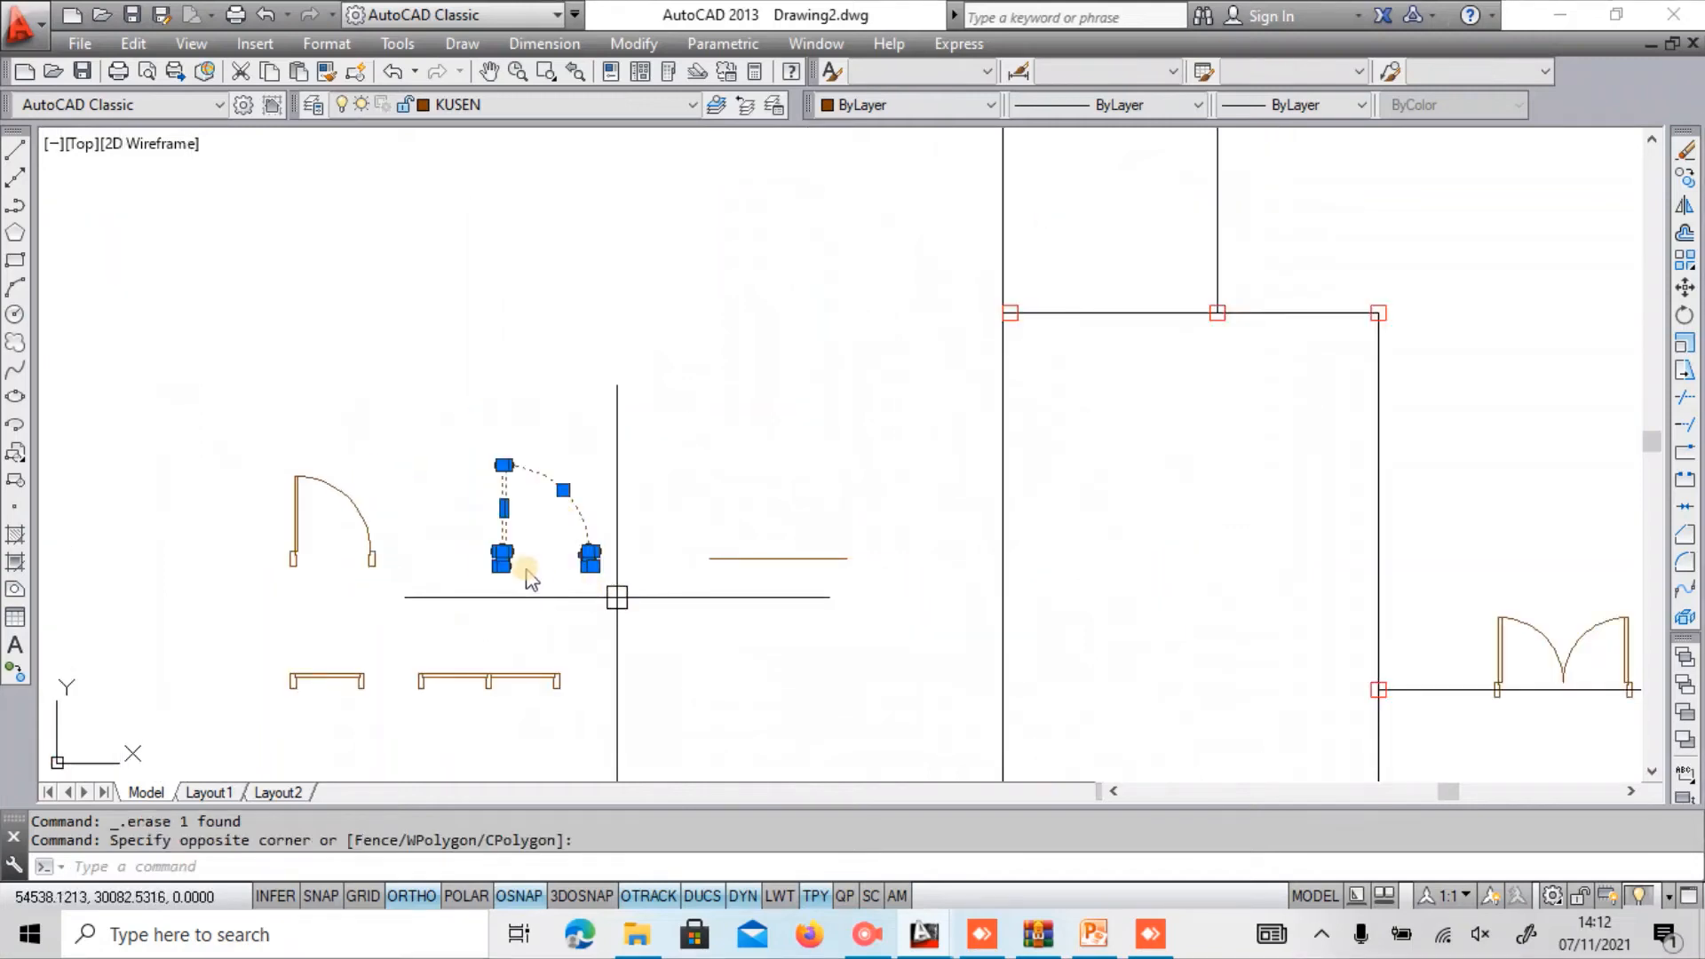
type("co")
key("Return")
left_click(503, 565)
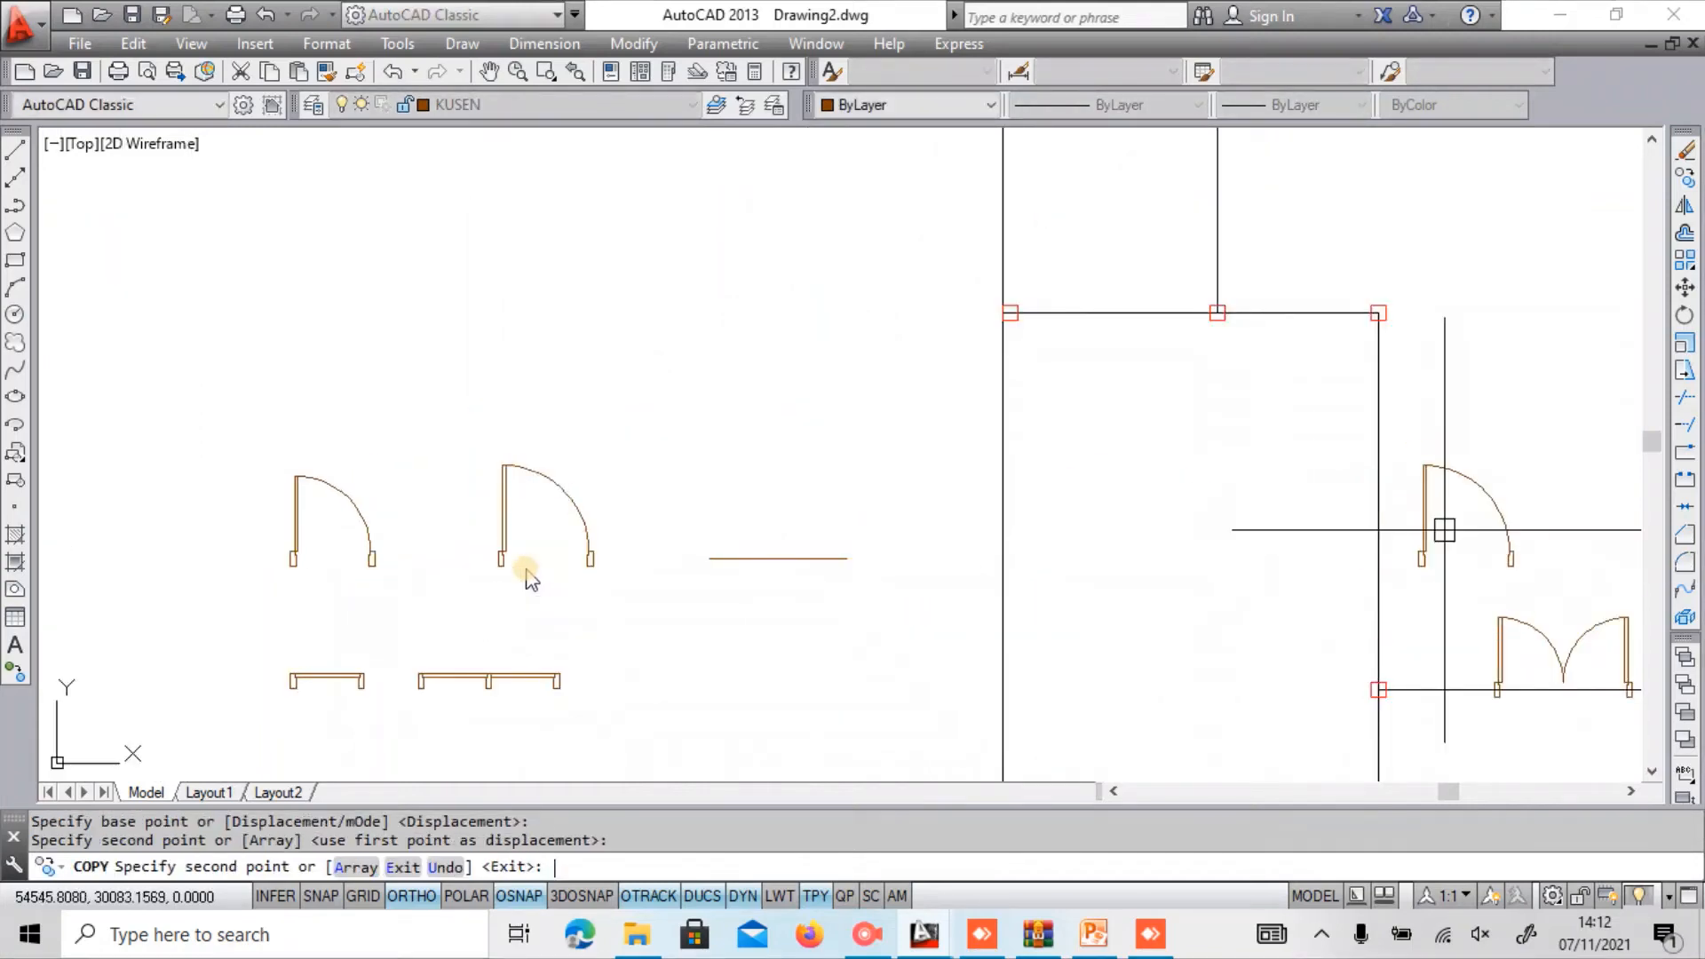
key("Escape")
Check the reference plan and rotate the copied single door 180° so its leaf swings downward.
scroll(1339, 478, "down", 4)
scroll(862, 449, "up", 4)
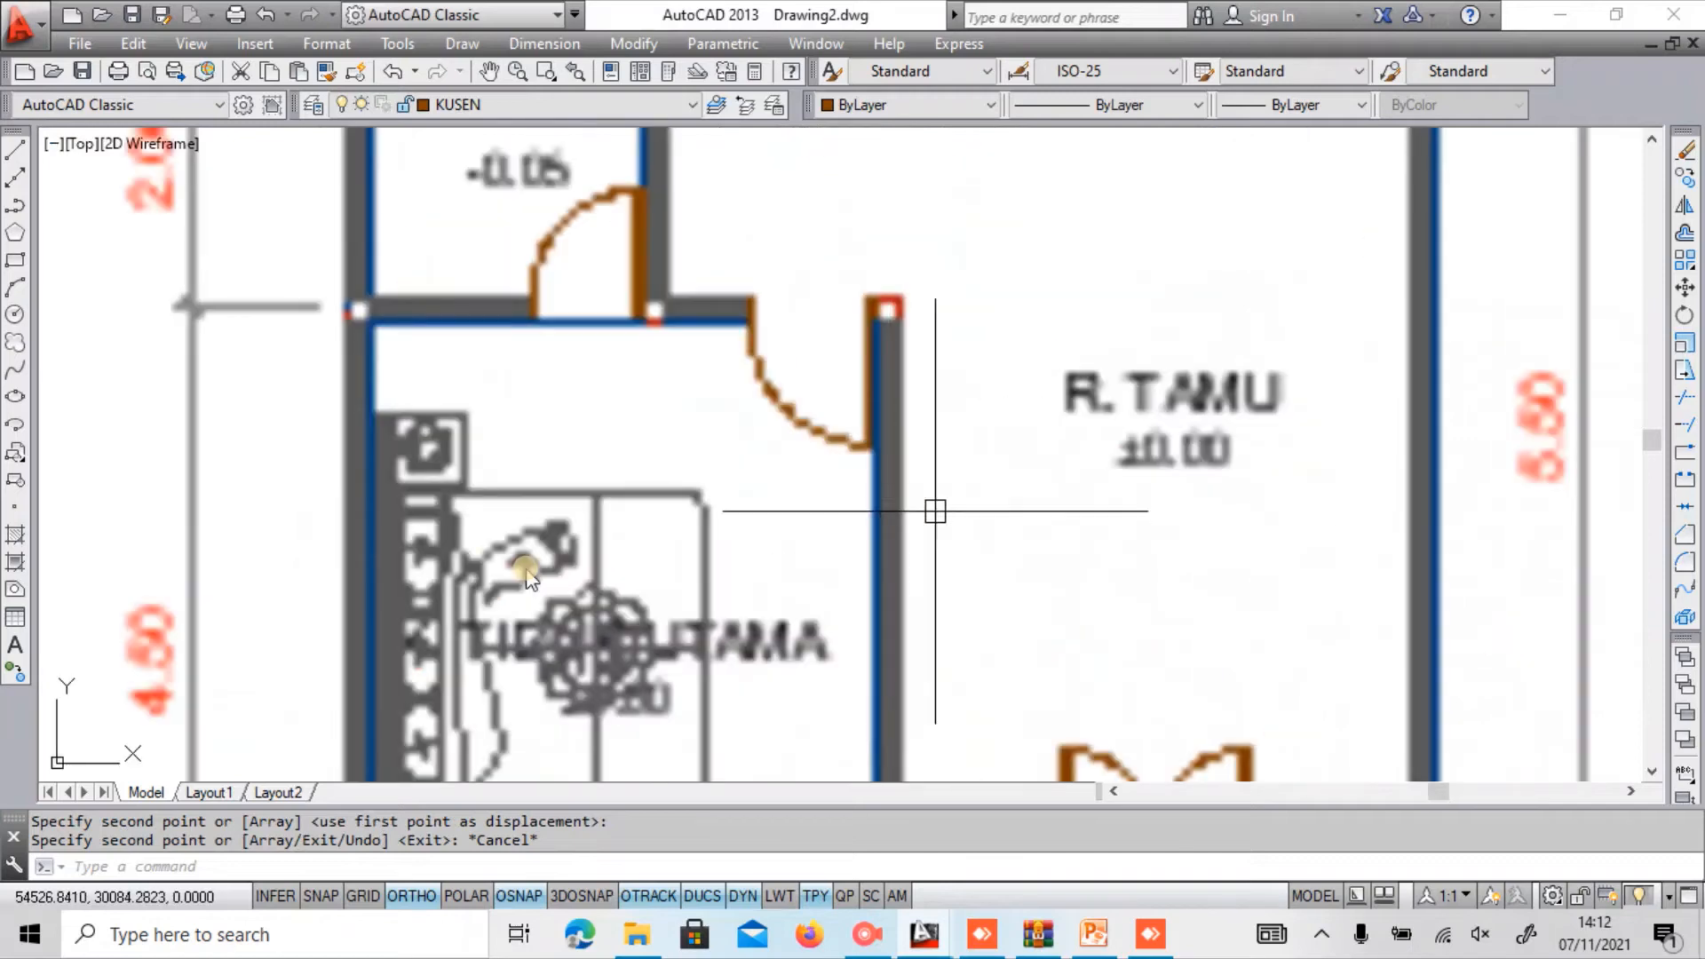
scroll(929, 509, "down", 2)
middle_click_drag(1104, 541, 916, 557)
scroll(589, 590, "down", 2)
scroll(589, 589, "up", 4)
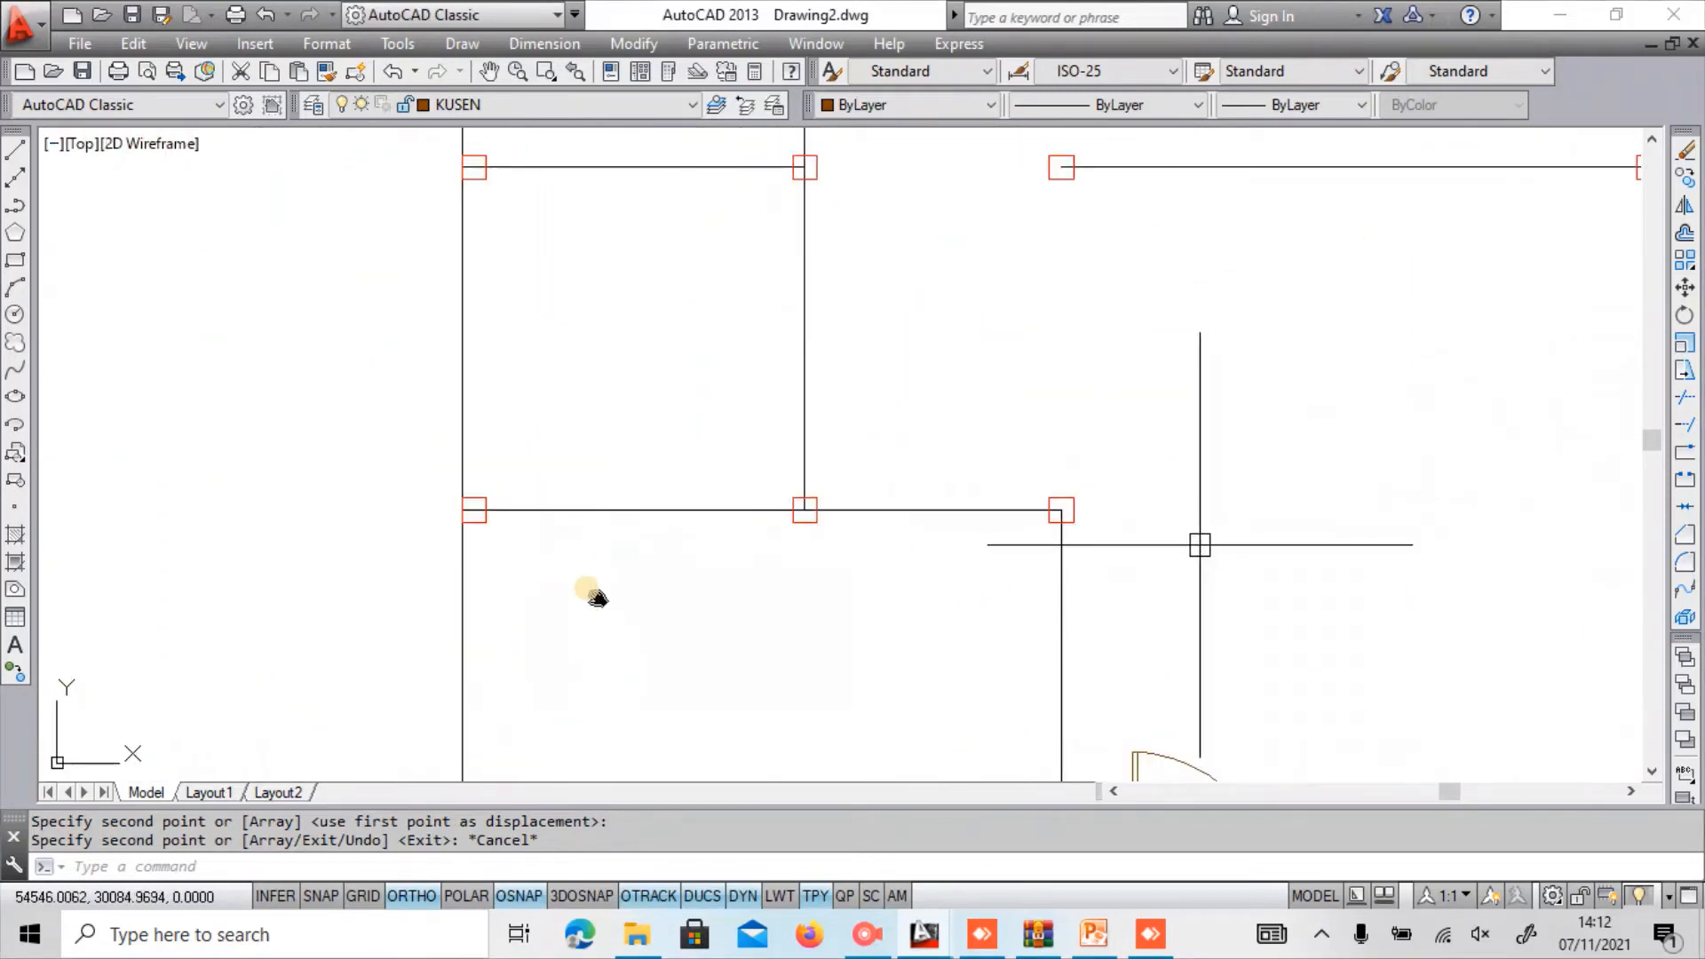
scroll(1155, 632, "down", 1)
middle_click_drag(1156, 632, 1121, 399)
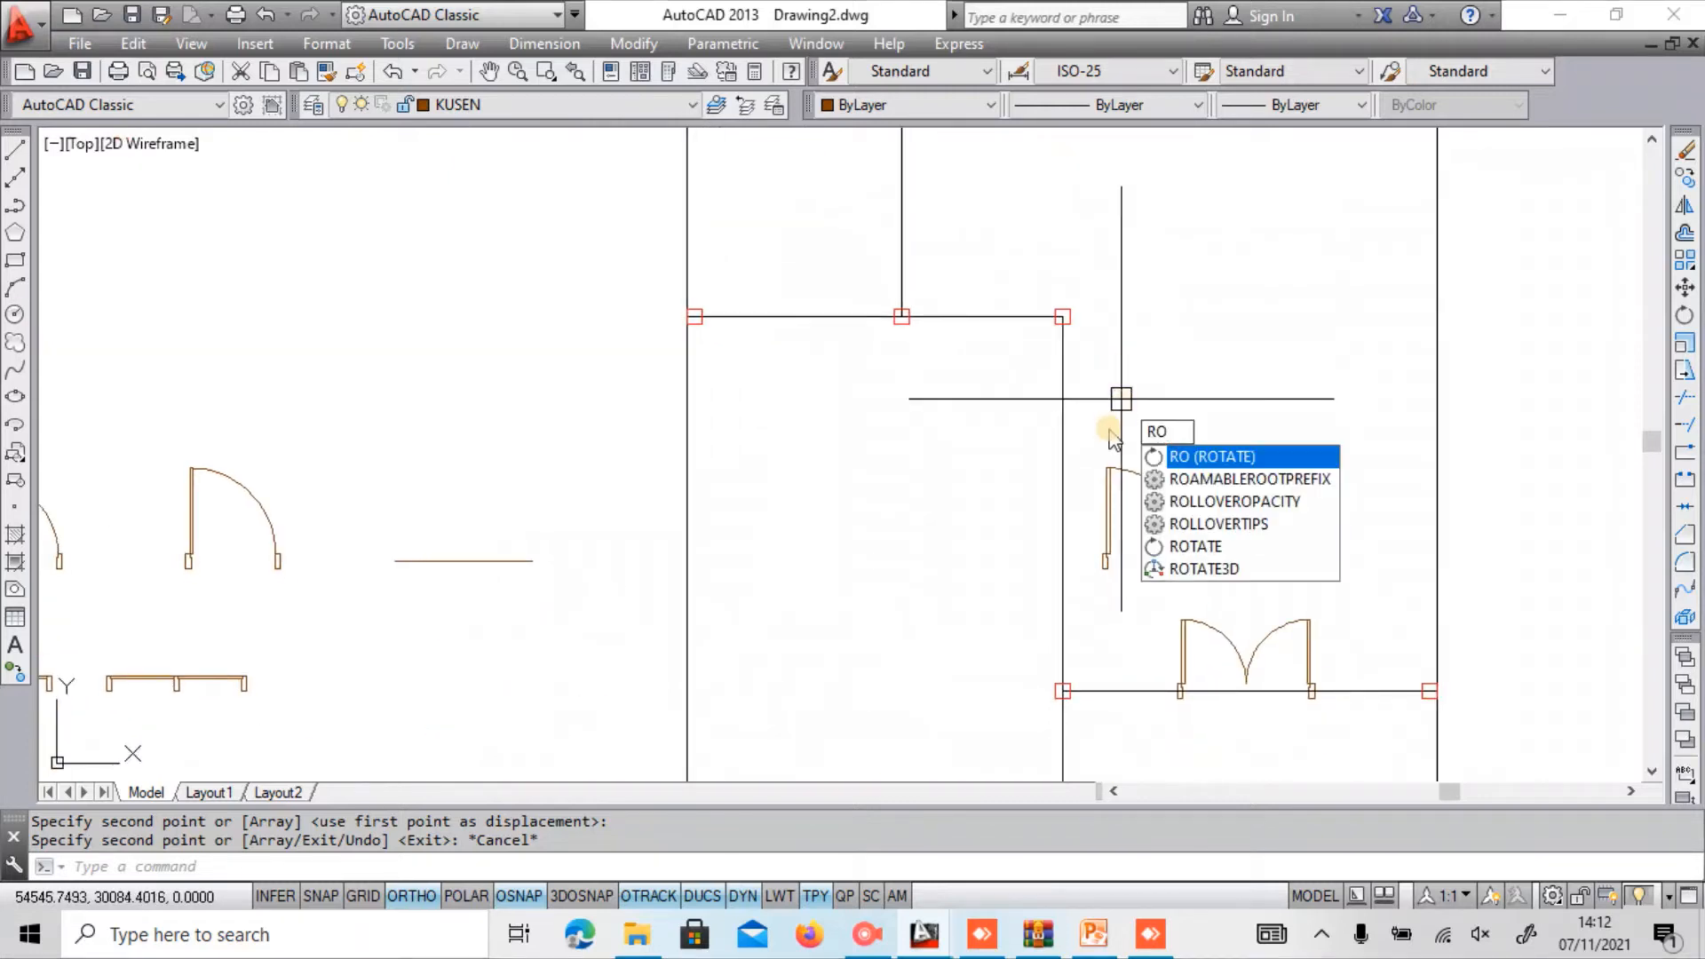
key("Return")
left_click(1100, 436)
left_click(1230, 578)
key("Return")
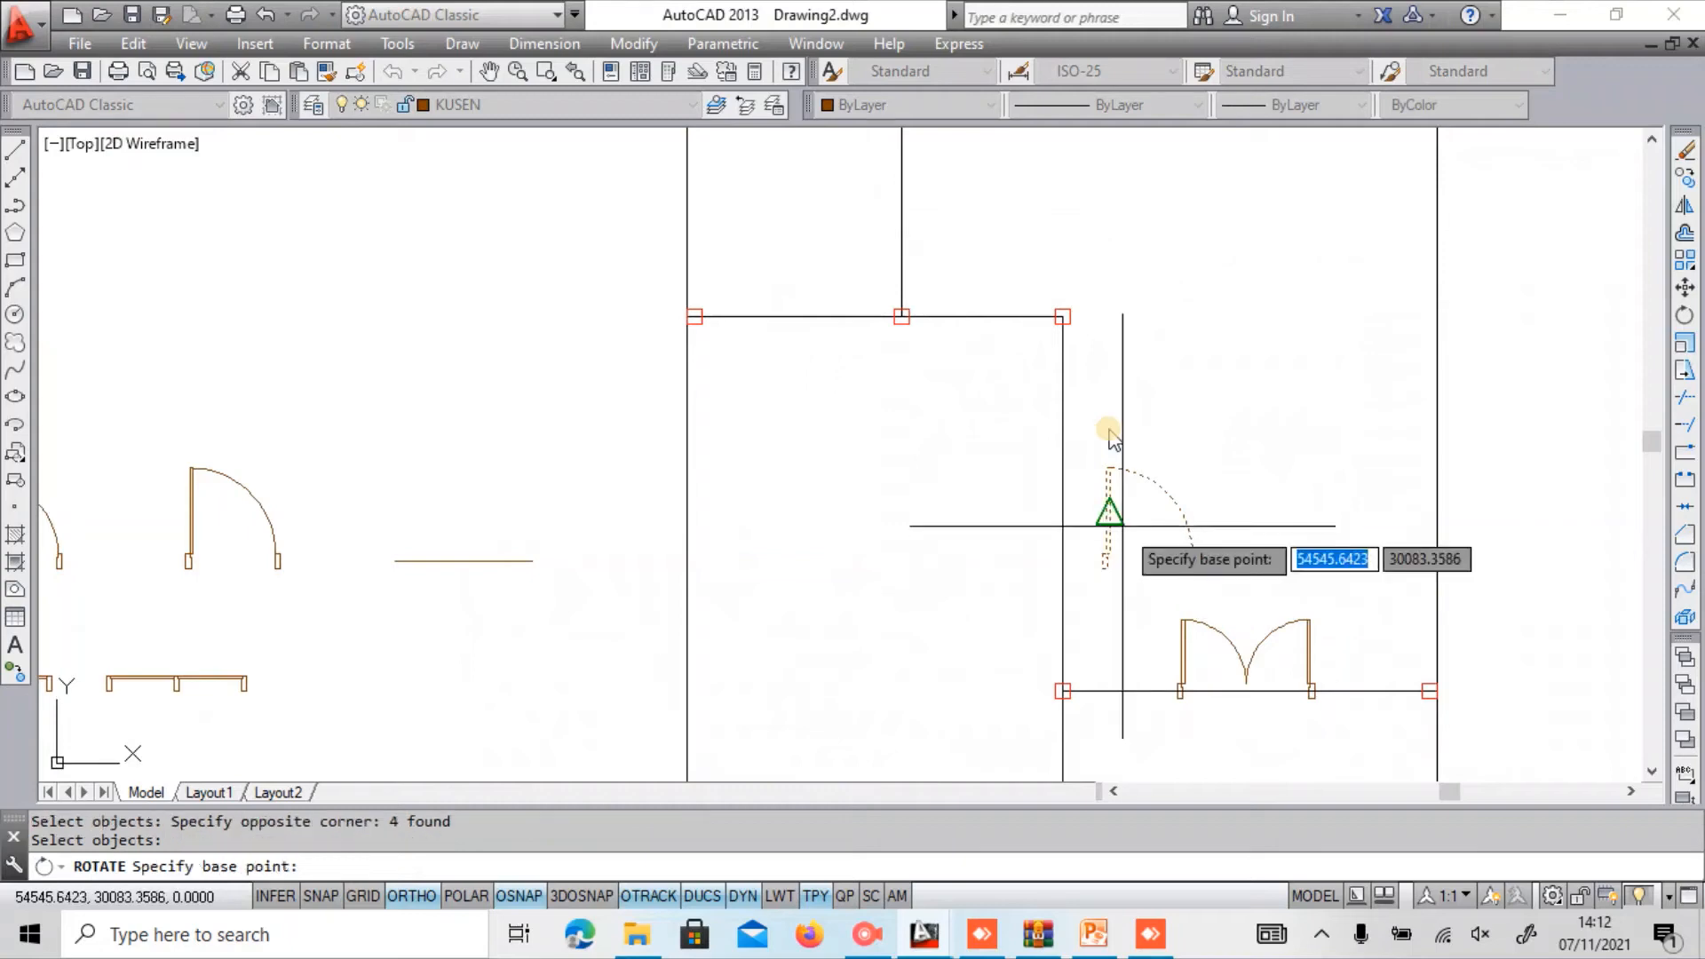
left_click(1137, 511)
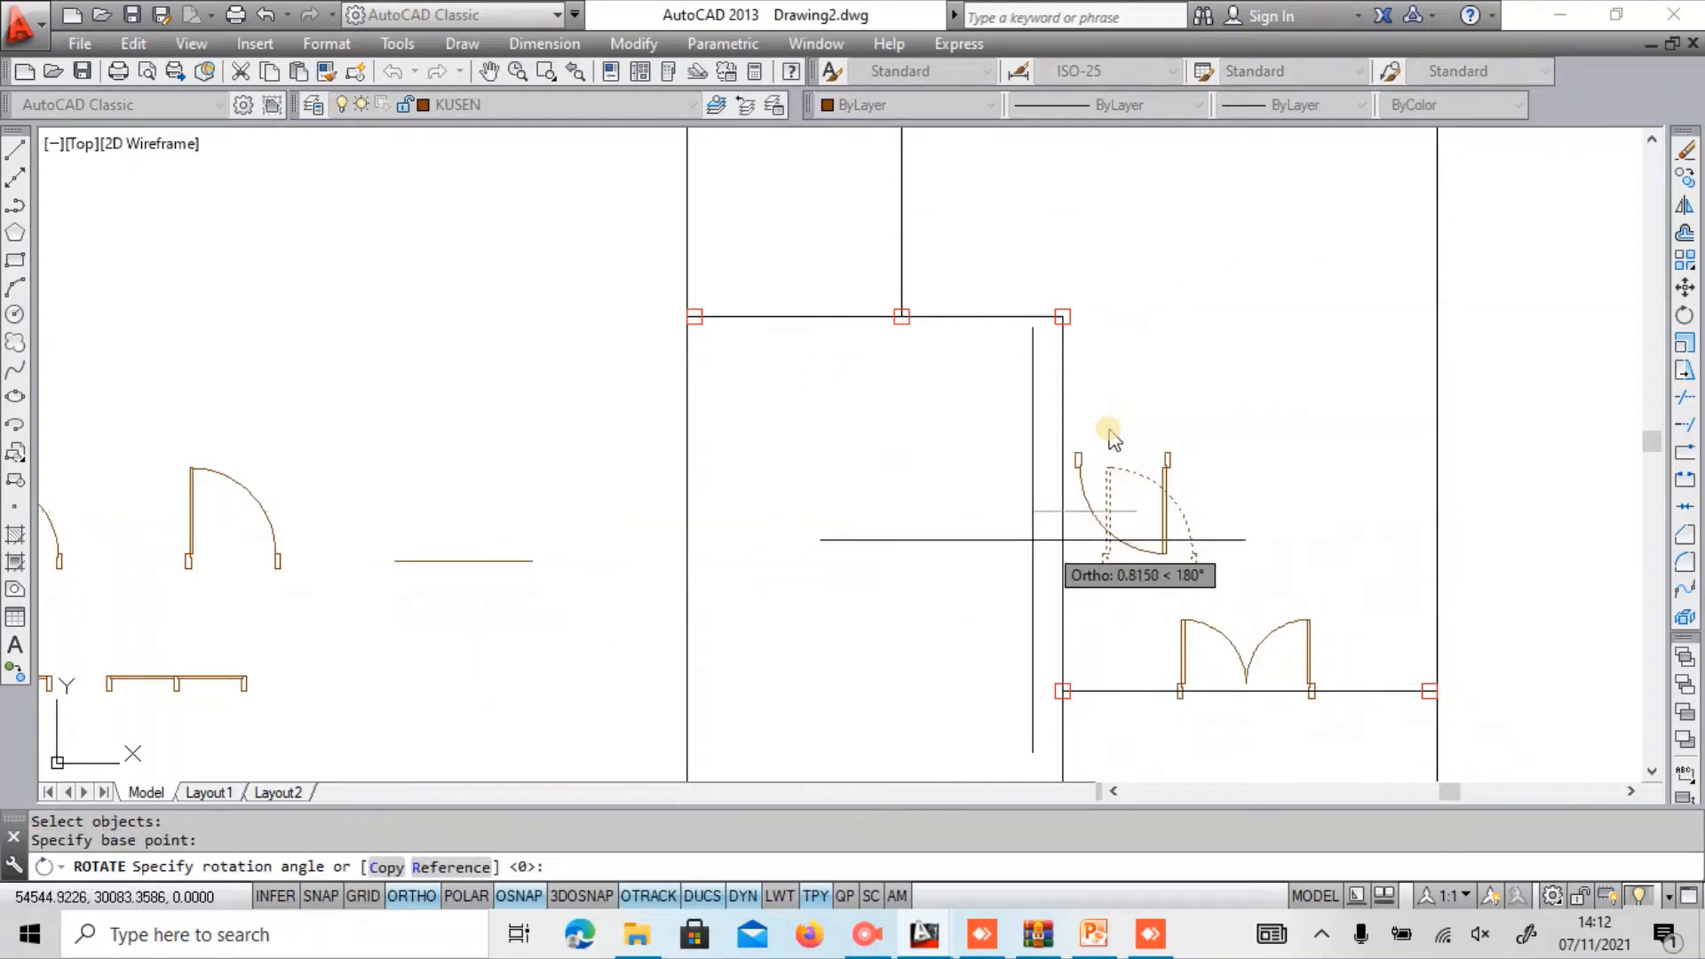
left_click(866, 465)
Move the rotated door by its hinge-side frame's outer midpoint to the inner side of the corner column on K. TIDUR UTAMA's upper wall.
scroll(1217, 480, "up", 2)
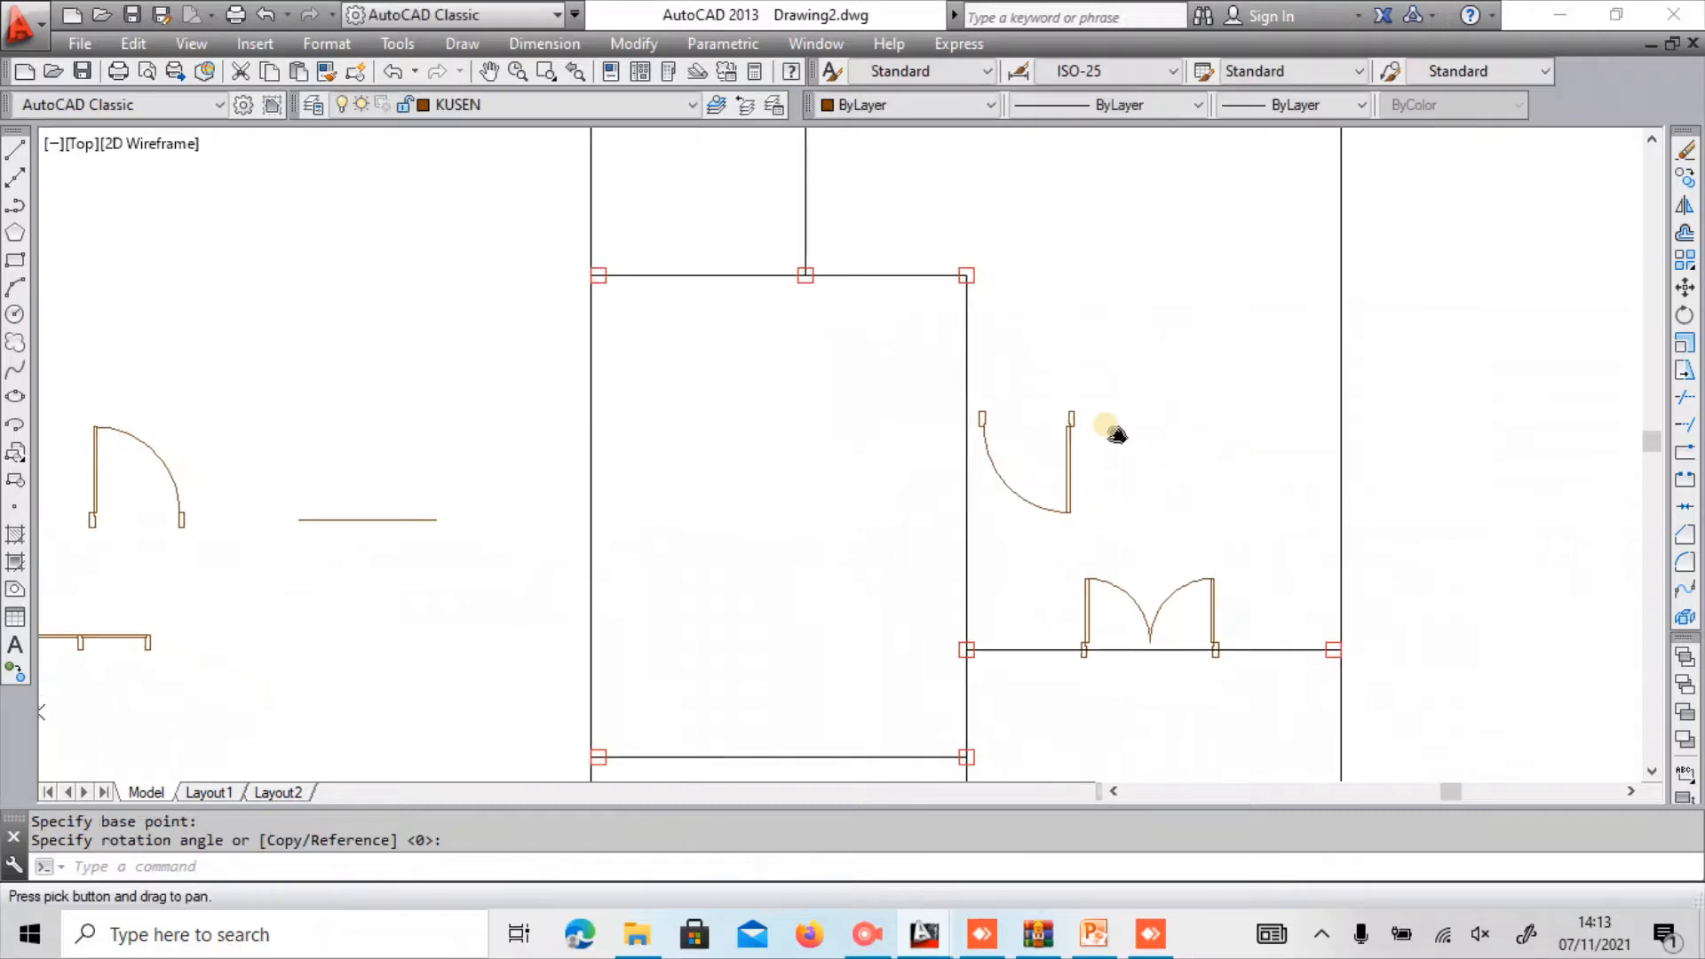
left_click(1064, 462)
key("Escape")
left_click(866, 346)
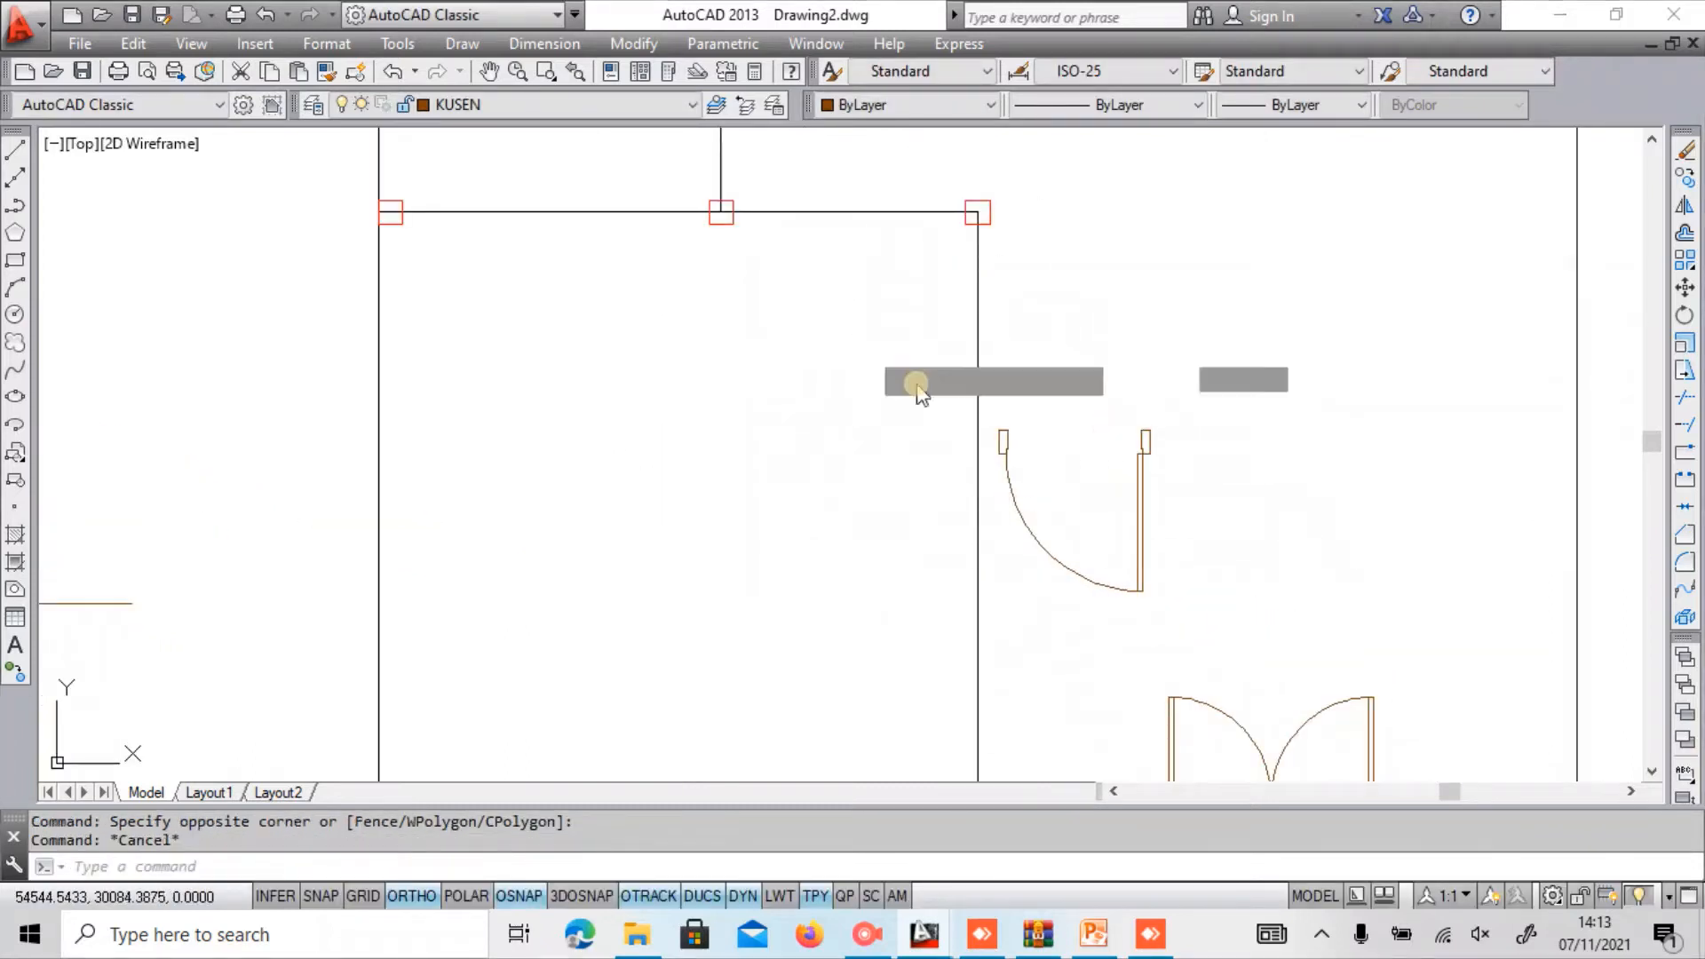
left_click(1227, 623)
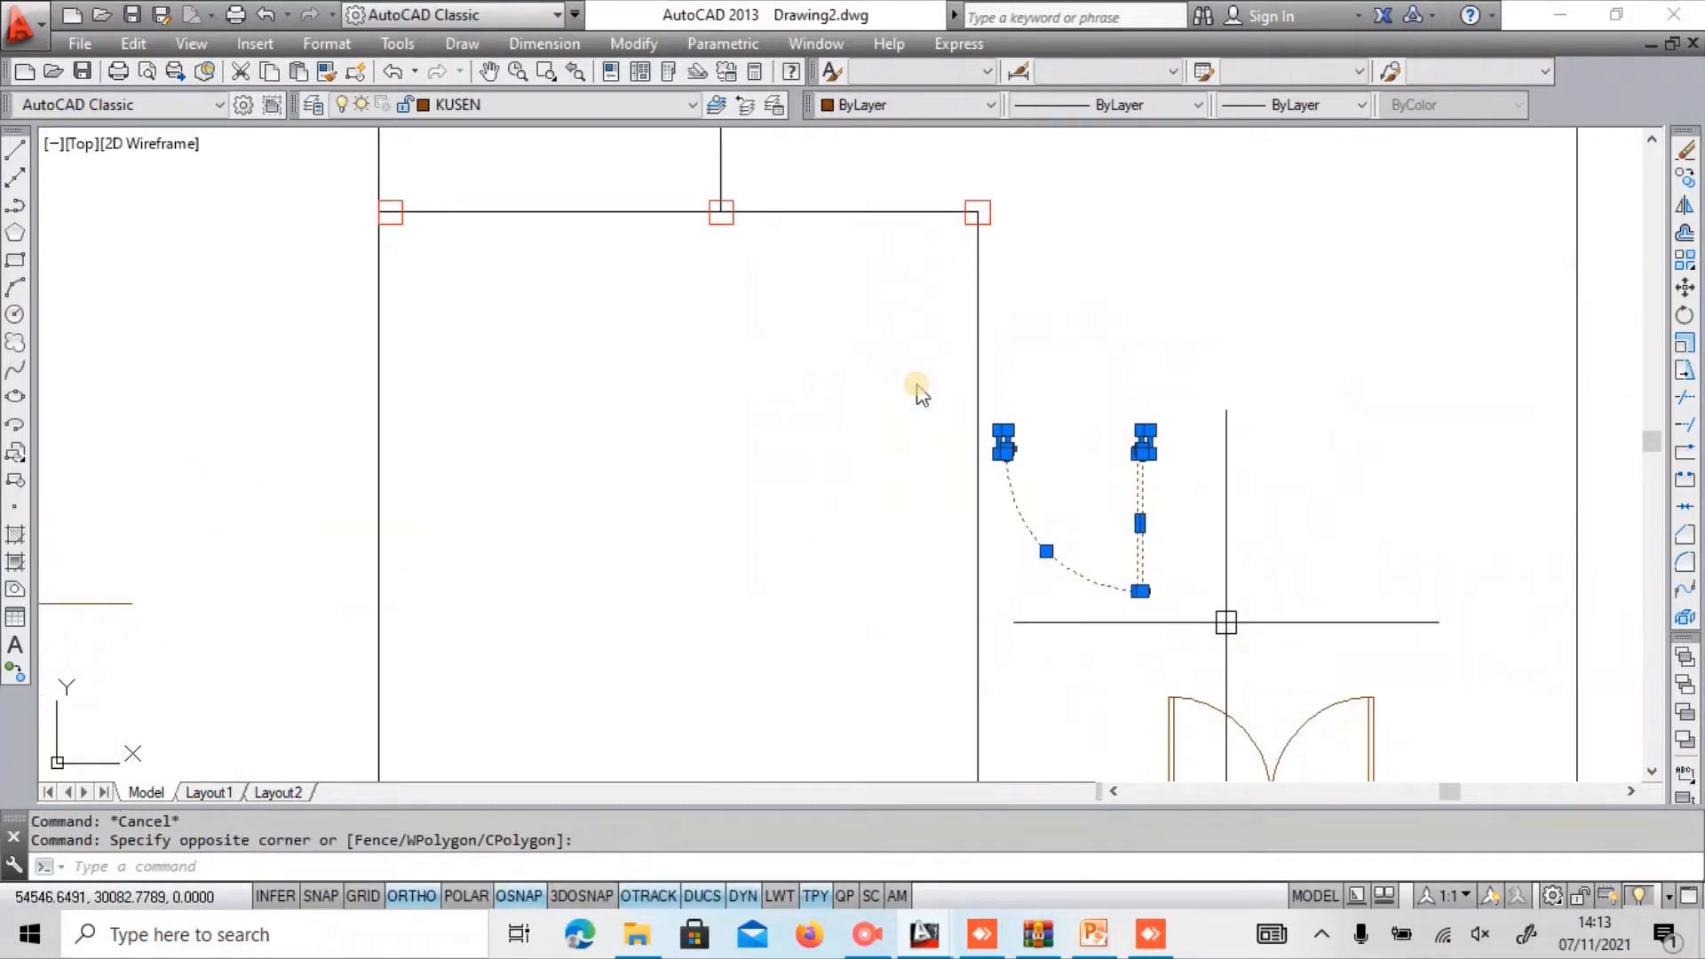
key("Return")
scroll(1226, 628, "up", 2)
left_click(1226, 628)
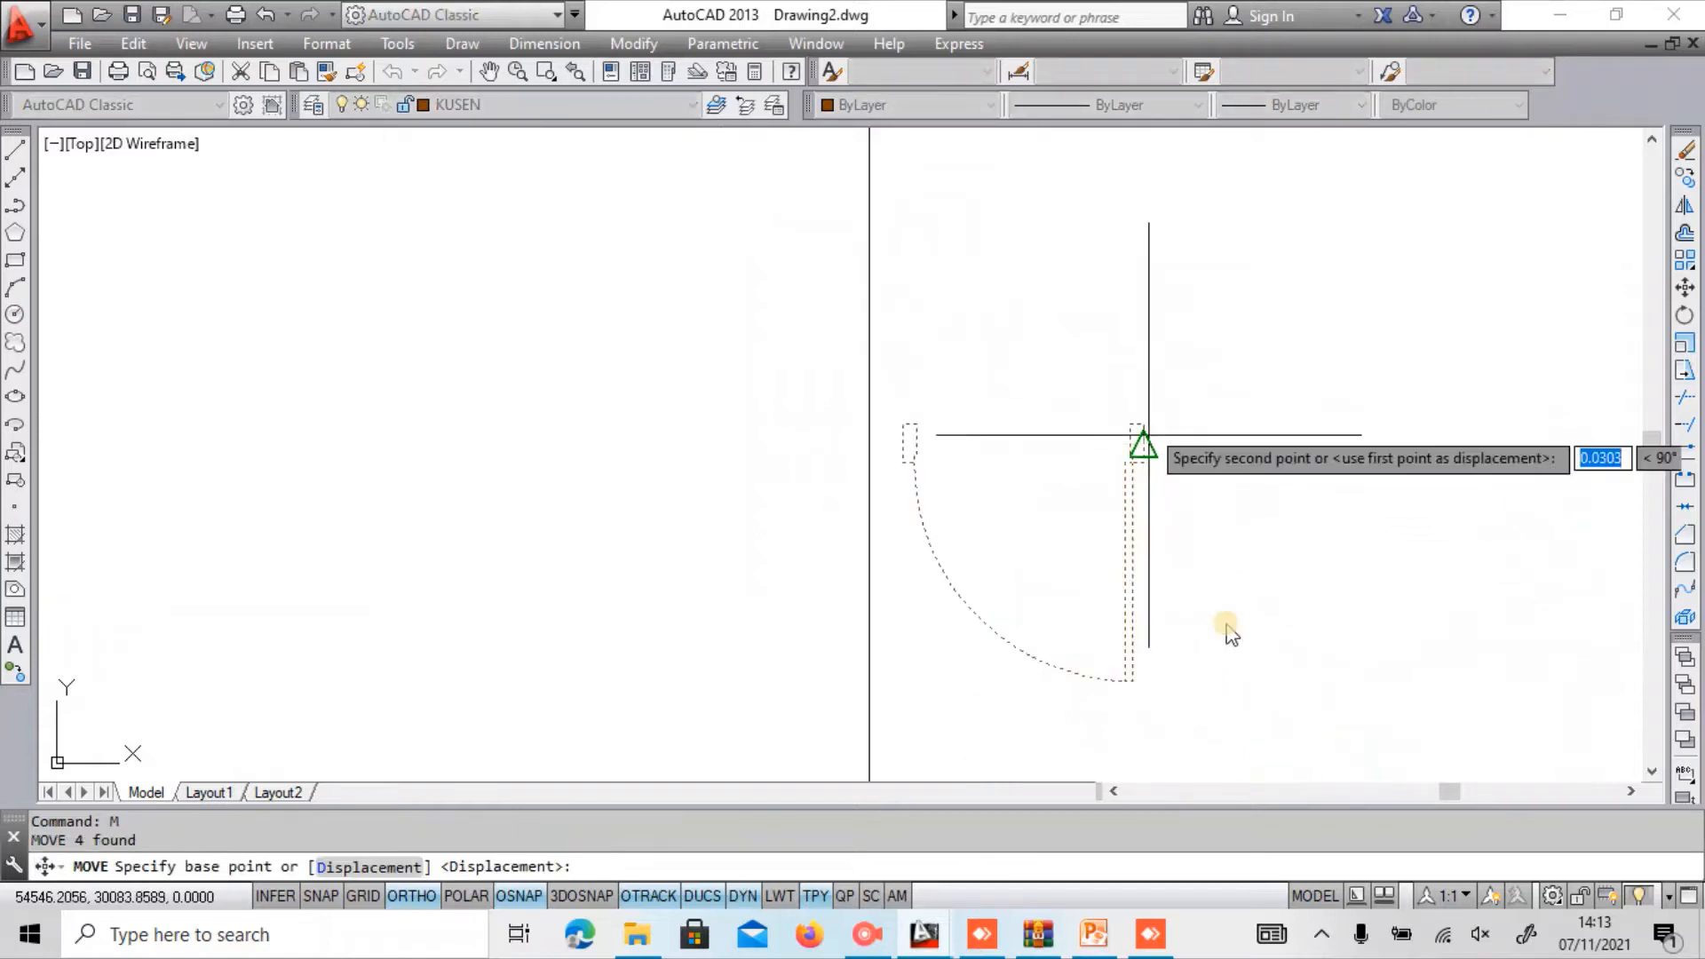
scroll(1167, 614, "up", 2)
middle_click_drag(1167, 615, 1187, 701)
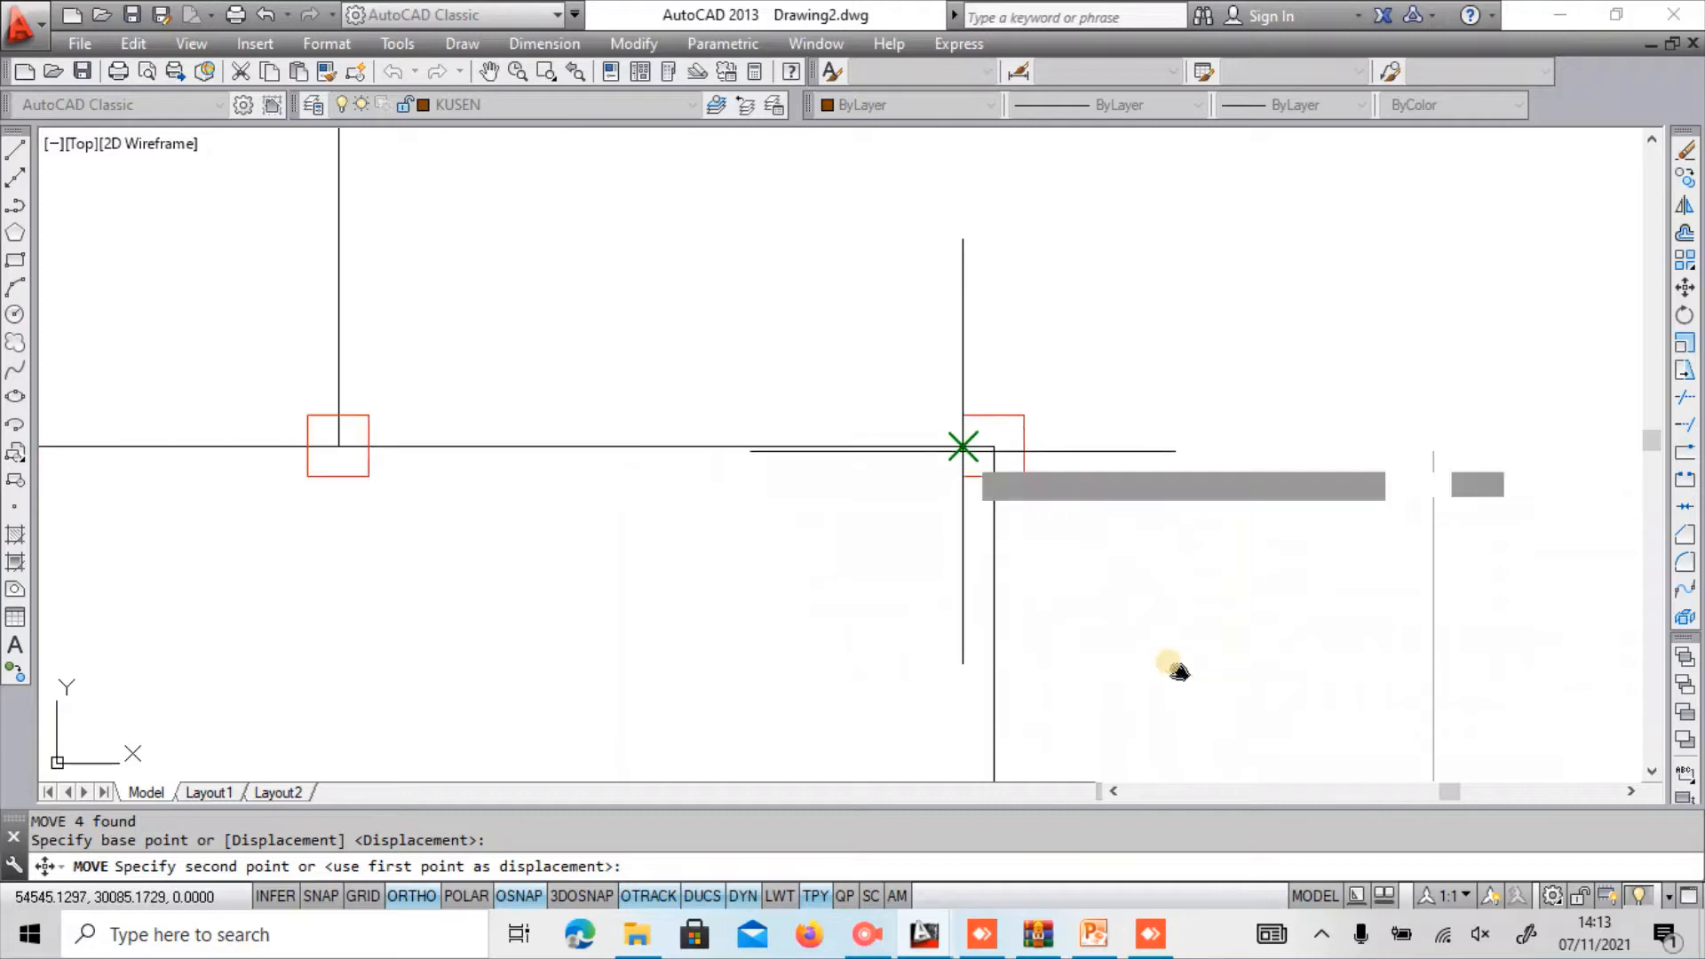
left_click(963, 448)
scroll(1099, 356, "down", 2)
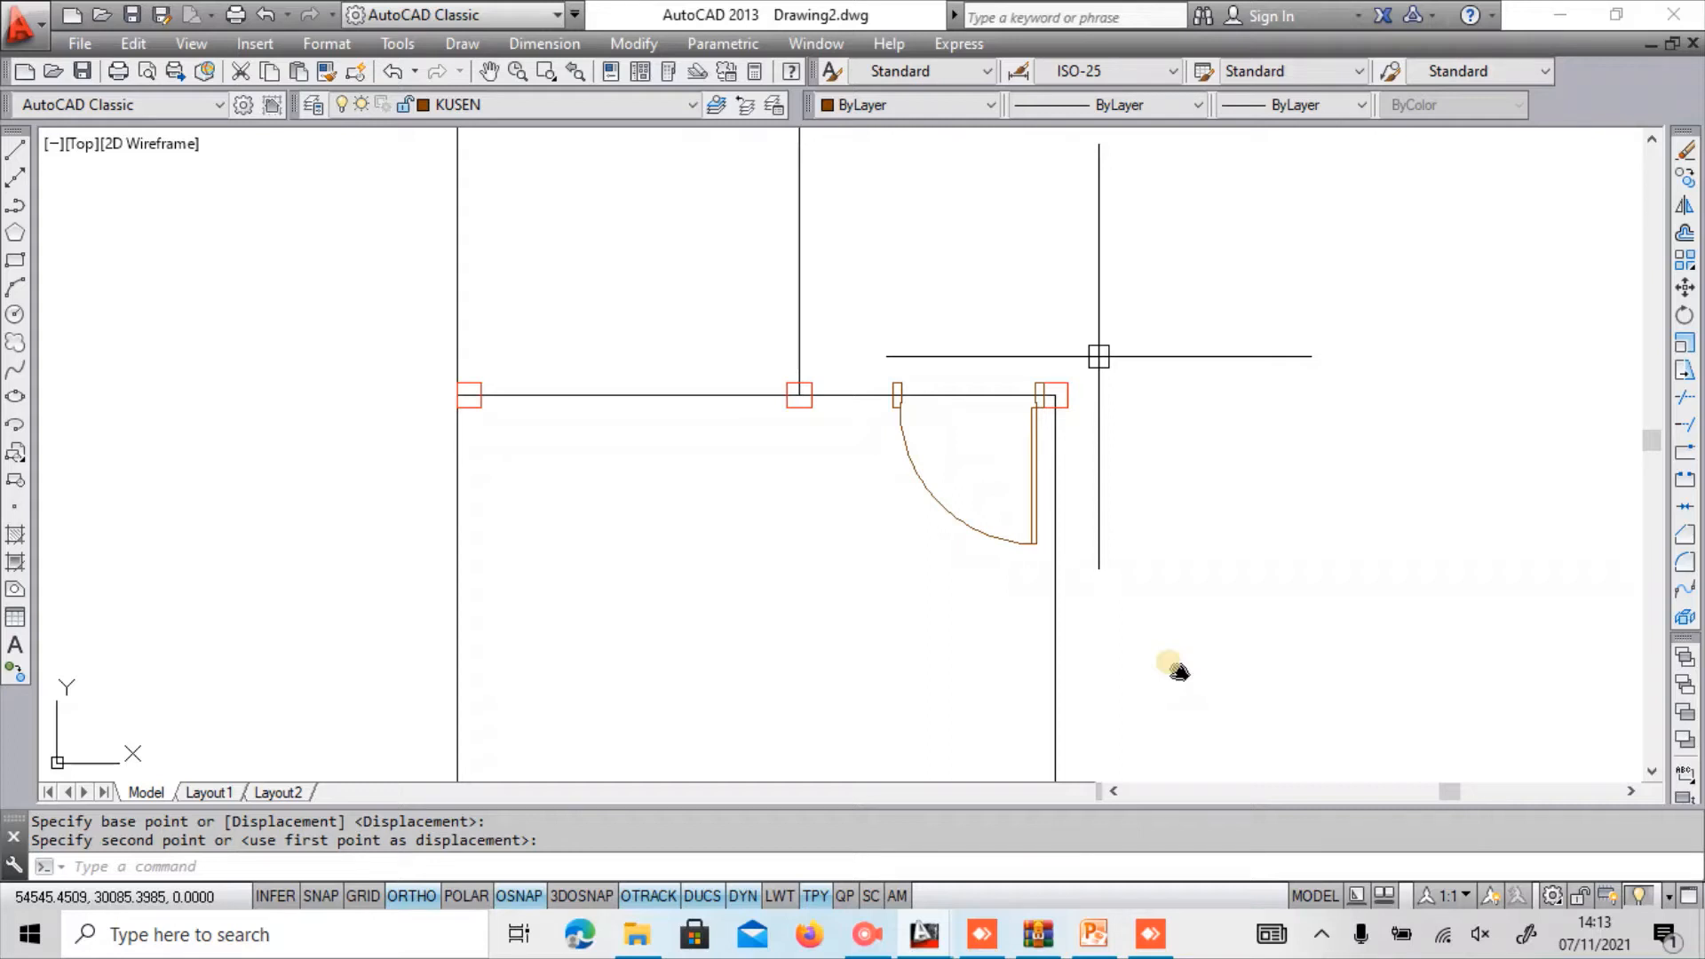
Move the K. TIDUR UTAMA door 0.1 along the wall, away from the corner column.
type("m")
key("Return")
key("Return")
scroll(1098, 360, "up", 4)
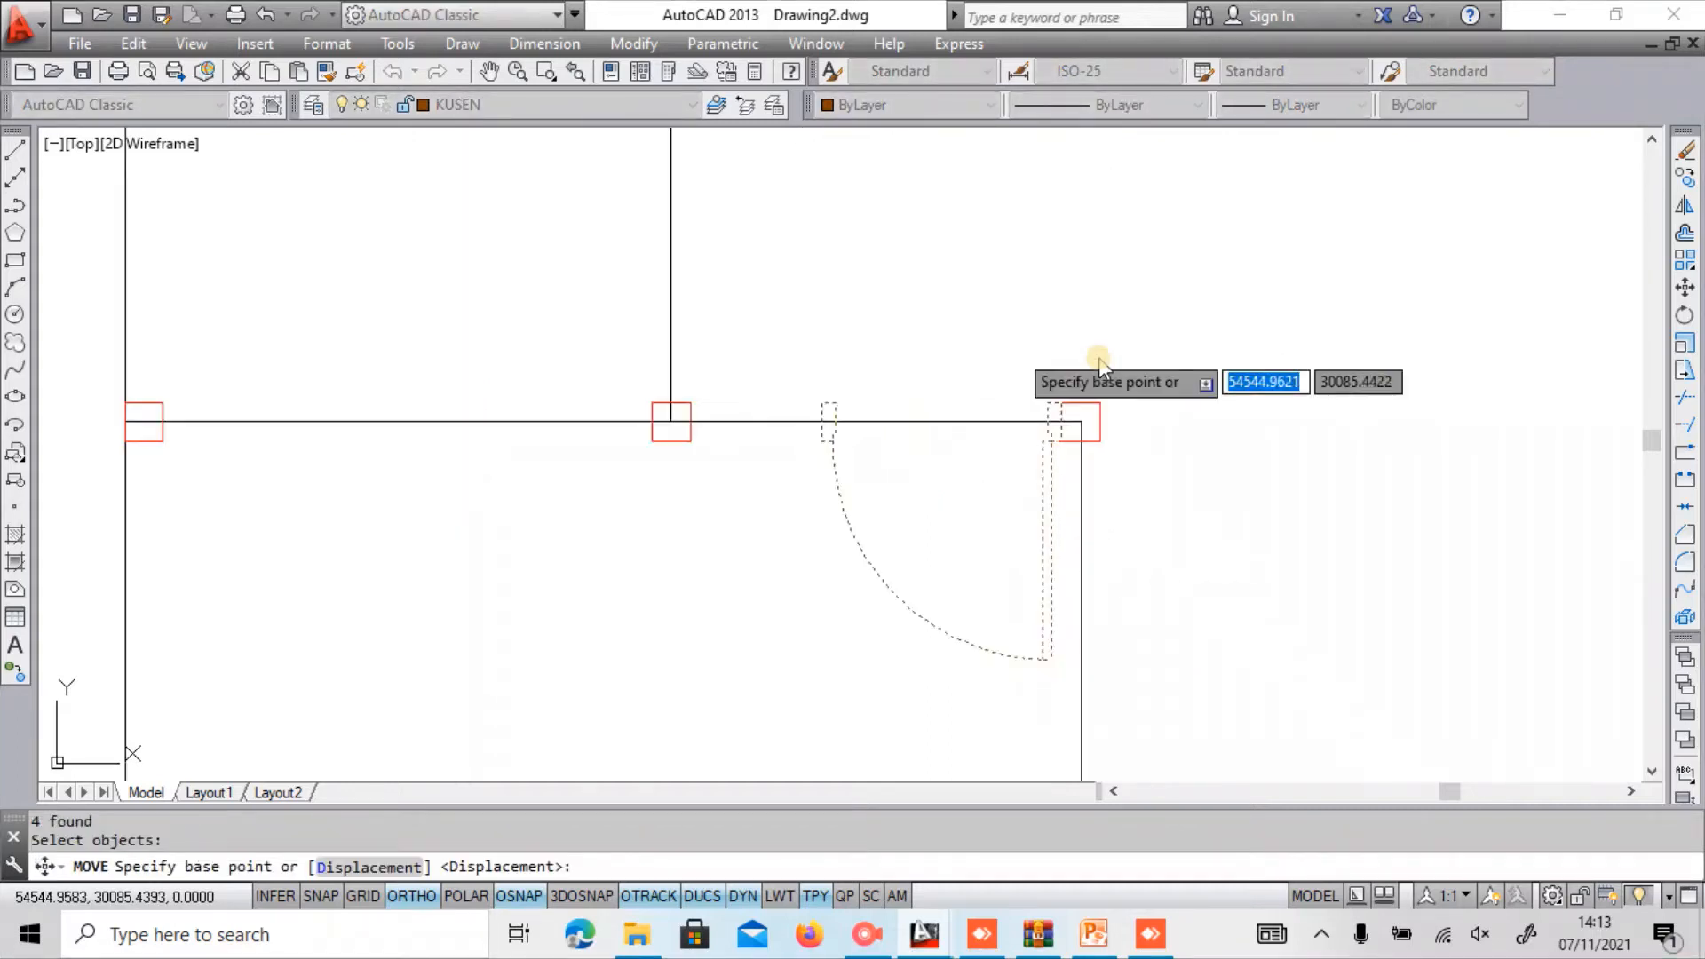
left_click(1100, 361)
type(".")
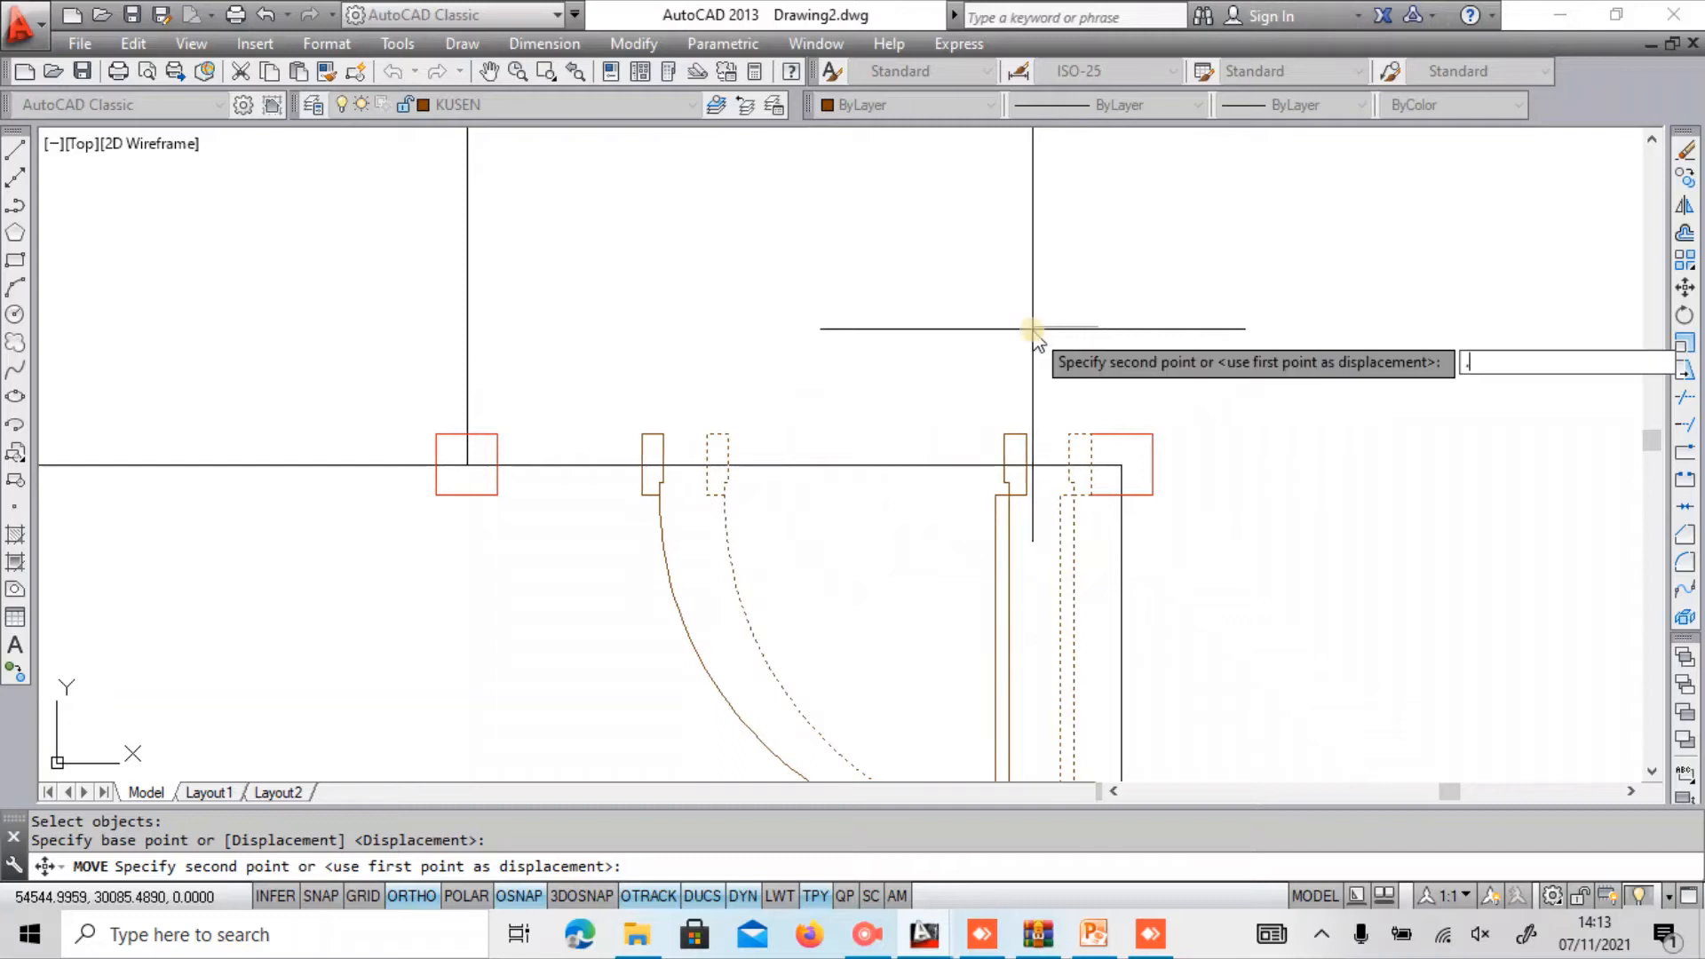
type("1")
key("Return")
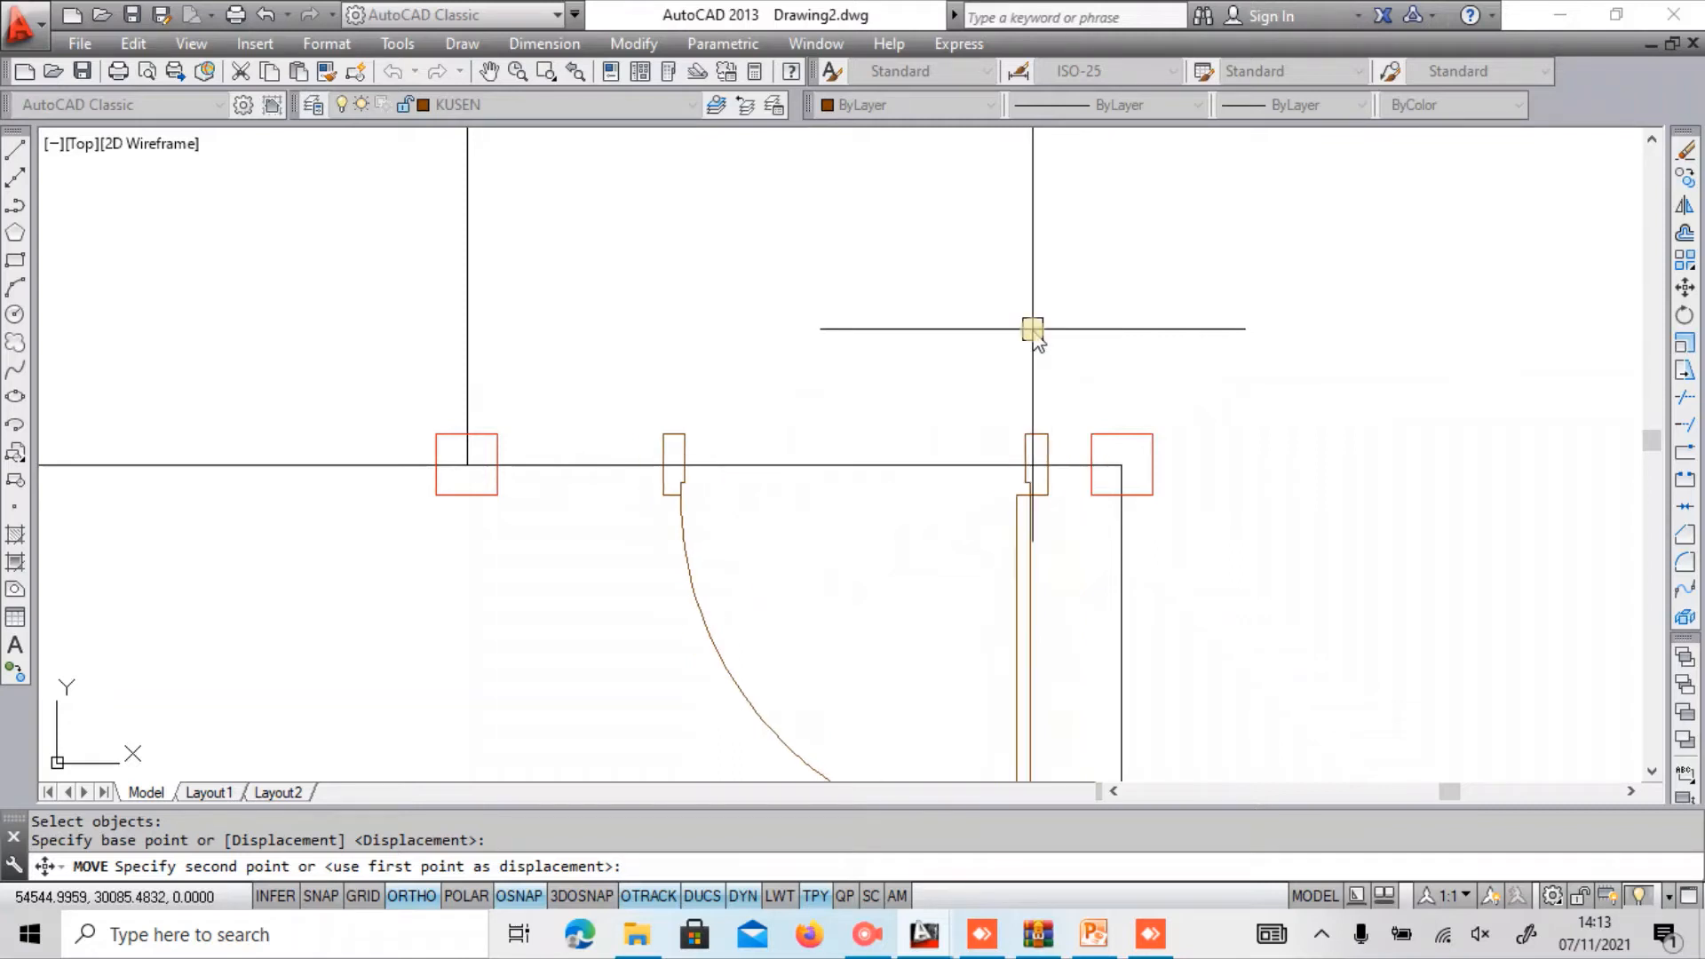
scroll(1033, 331, "down", 4)
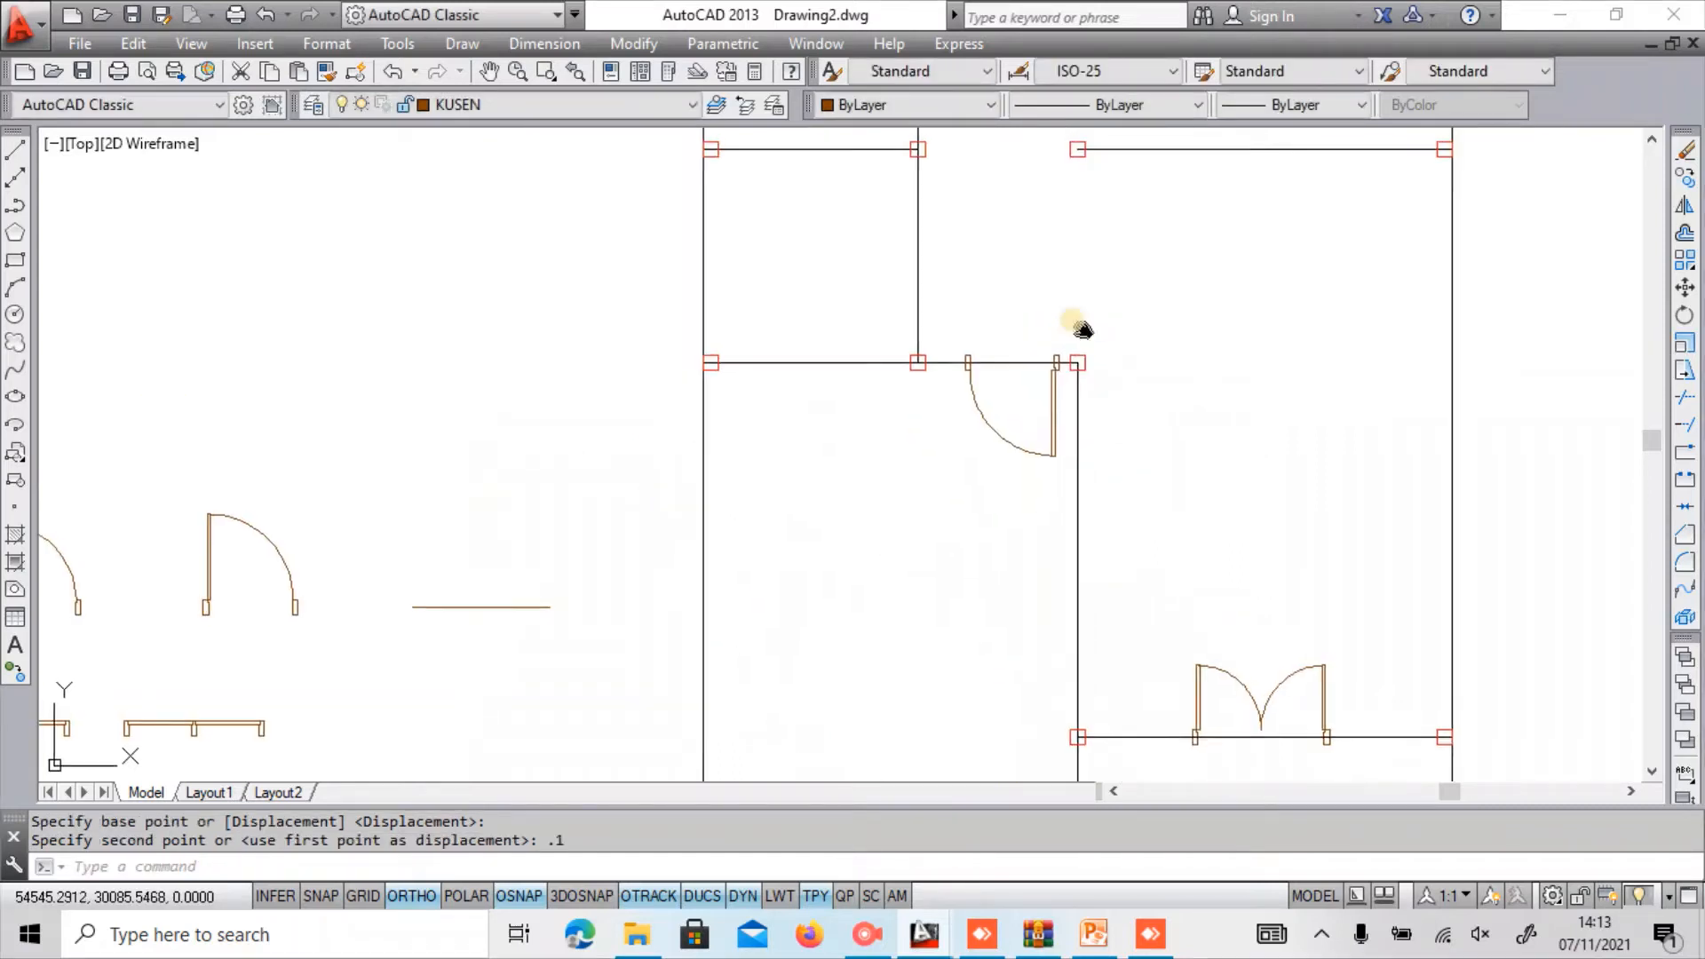
Mirror the K. TIDUR UTAMA door across a horizontal line above it, keeping the original.
middle_click_drag(1081, 327, 857, 549)
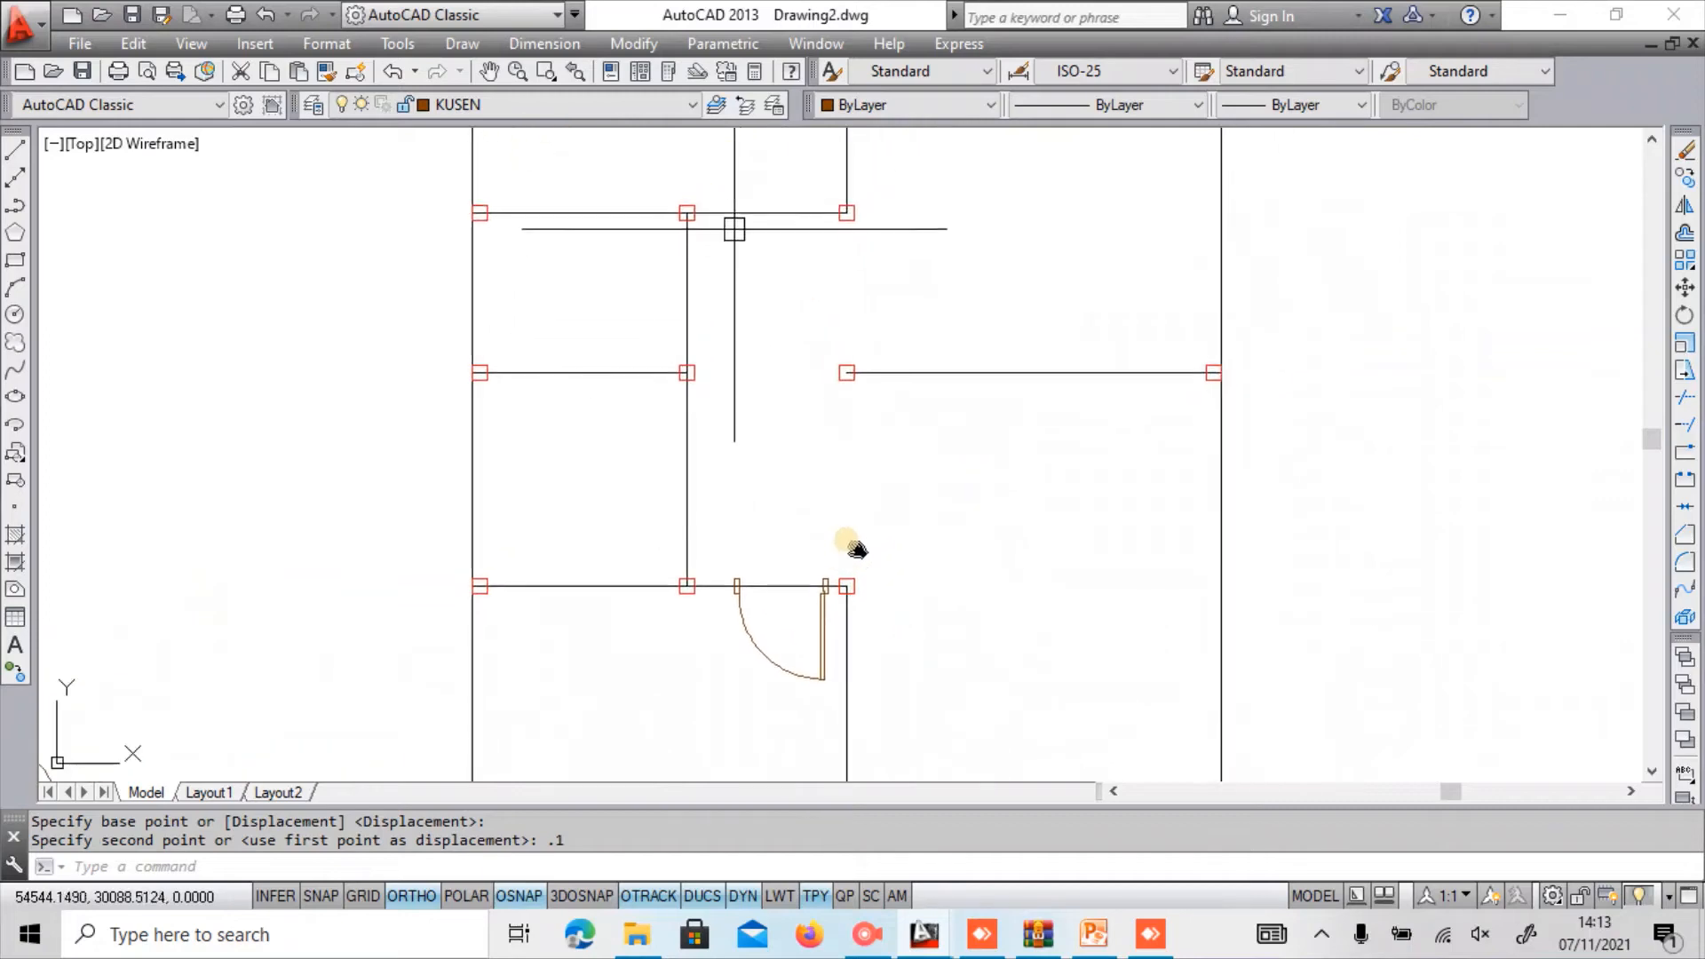
left_click(715, 536)
key("Escape")
left_click(724, 535)
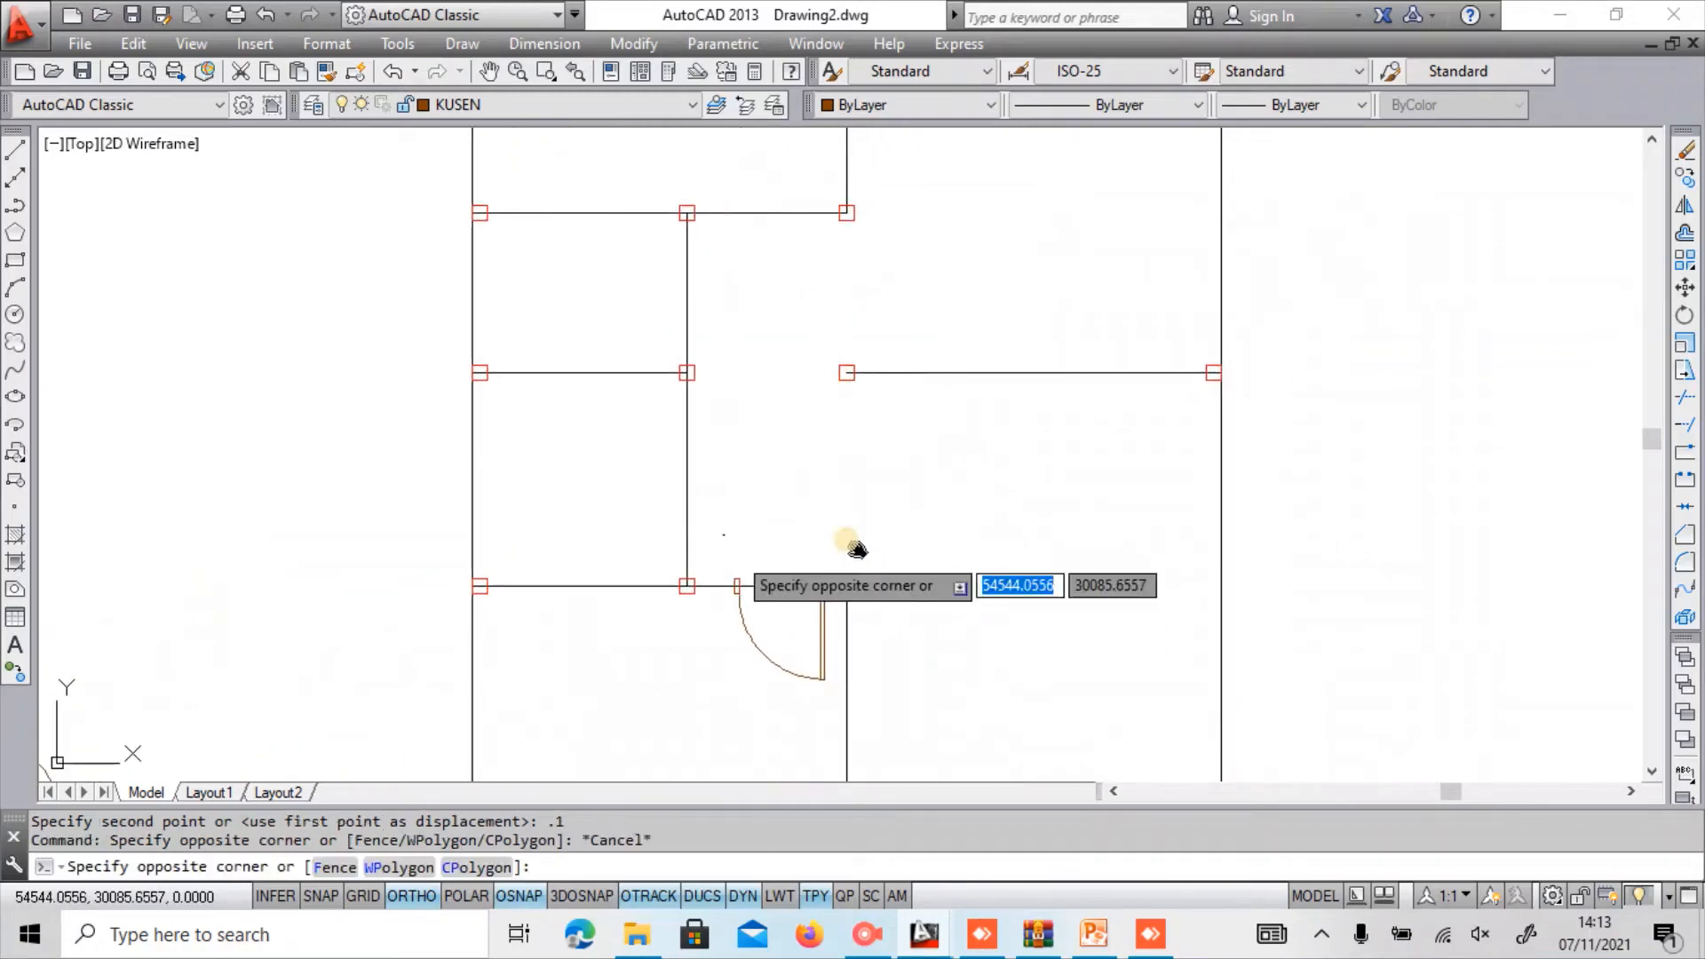
left_click(845, 721)
scroll(823, 508, "up", 2)
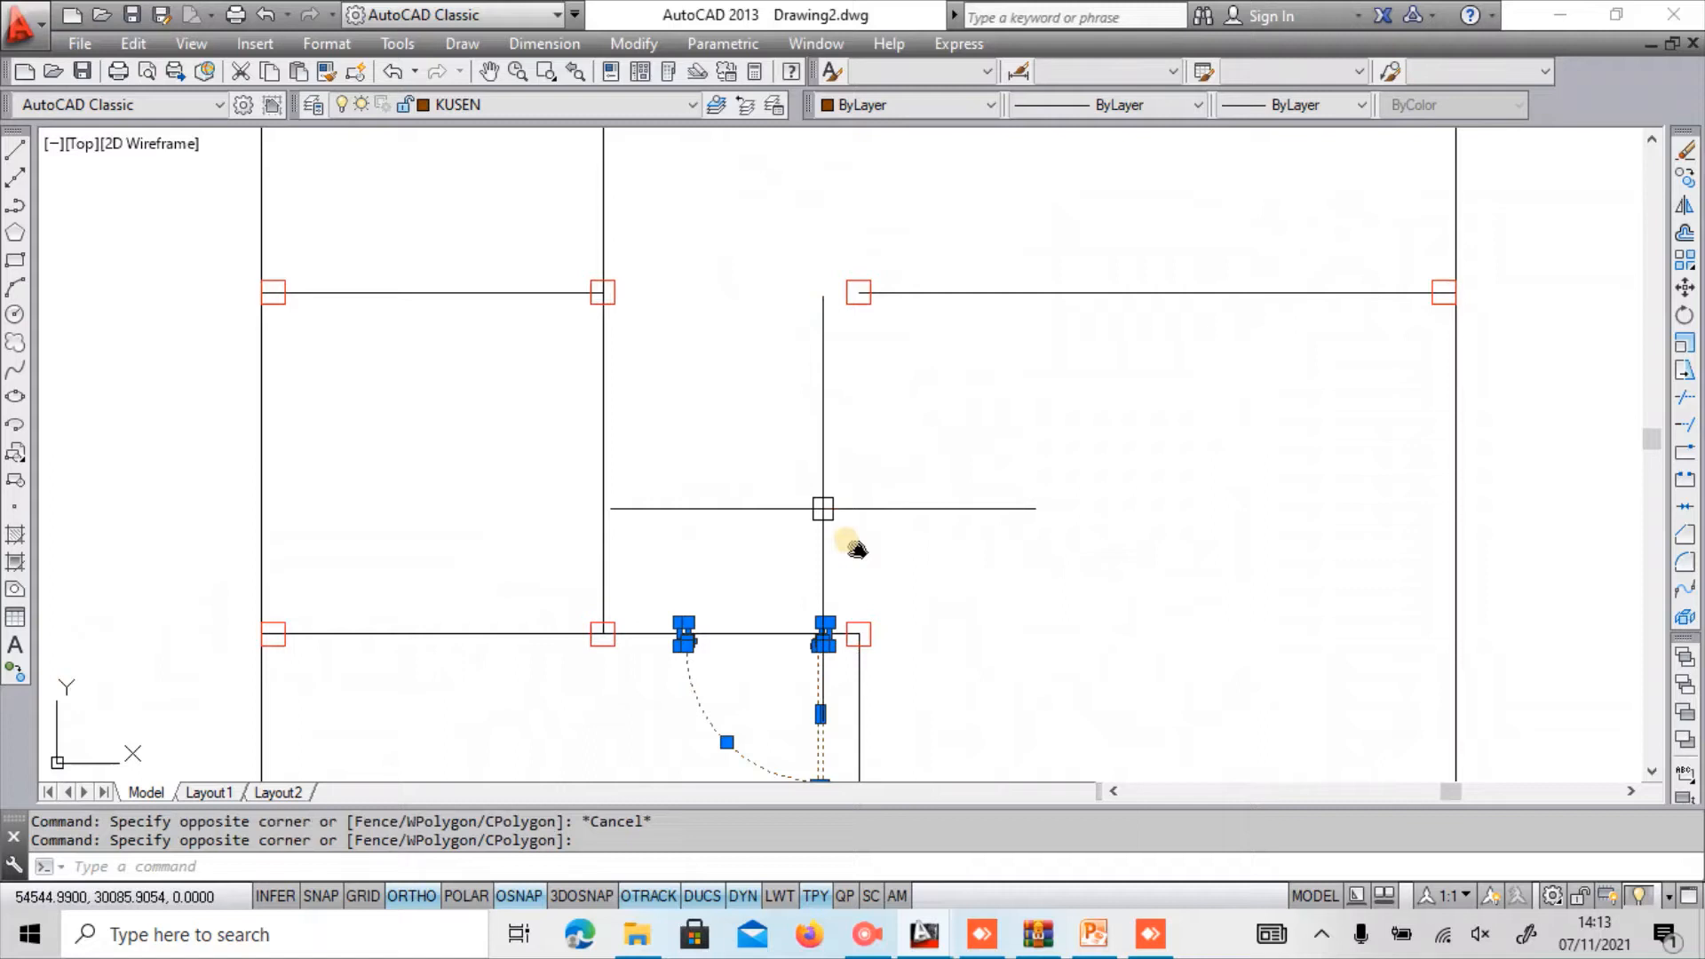
type("mi")
key("Return")
left_click(806, 475)
left_click(843, 476)
key("Return")
Move the mirrored door by its hinge-side frame's outer midpoint to the inner side of the corner column on K. TIDUR's lower wall.
middle_click_drag(826, 331, 877, 450)
type("m")
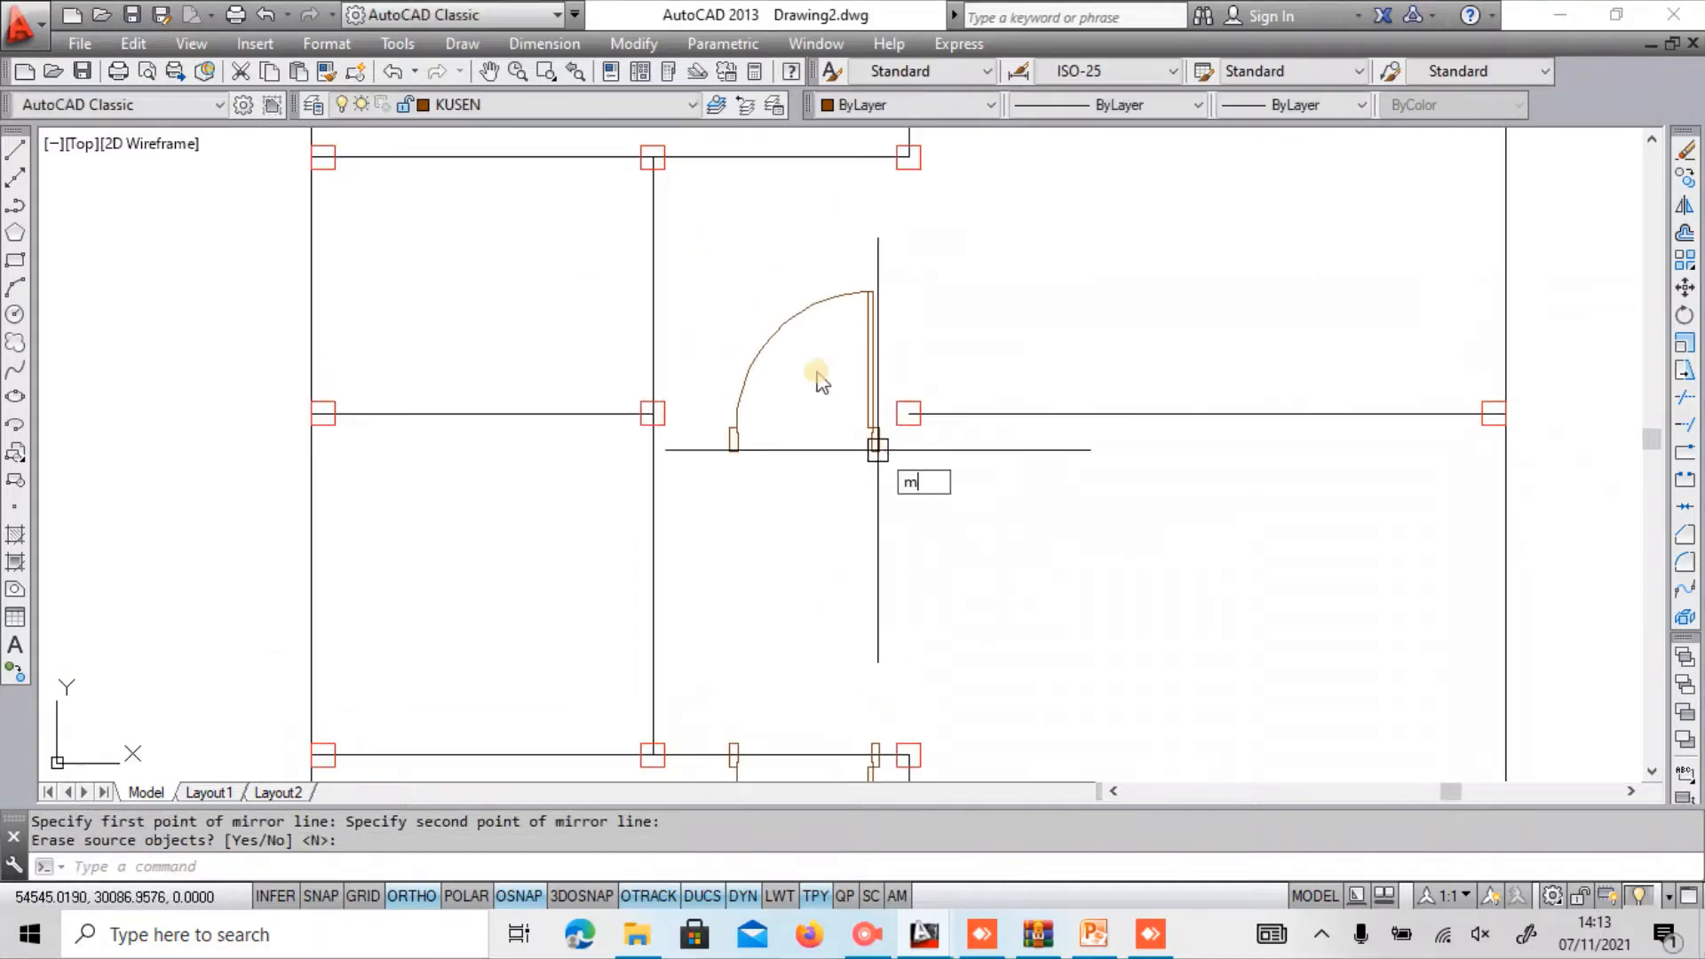
key("Return")
left_click(723, 255)
left_click(891, 446)
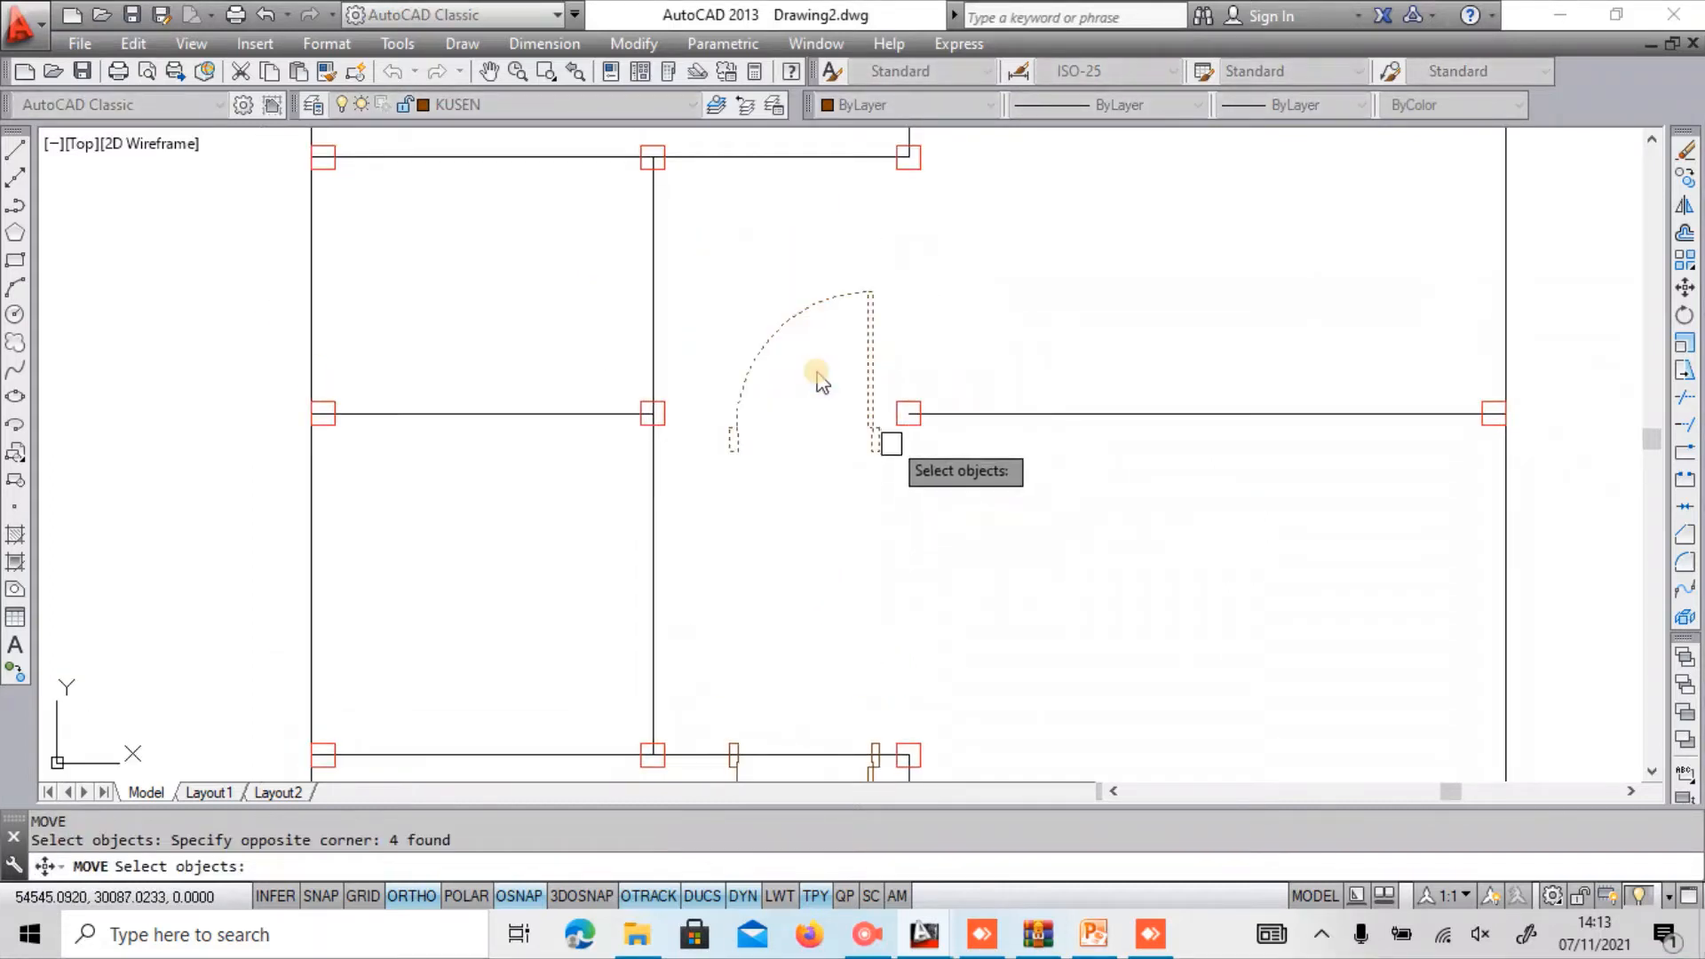
scroll(889, 441, "up", 1)
key("Return")
left_click(875, 442)
middle_click_drag(893, 299, 794, 711)
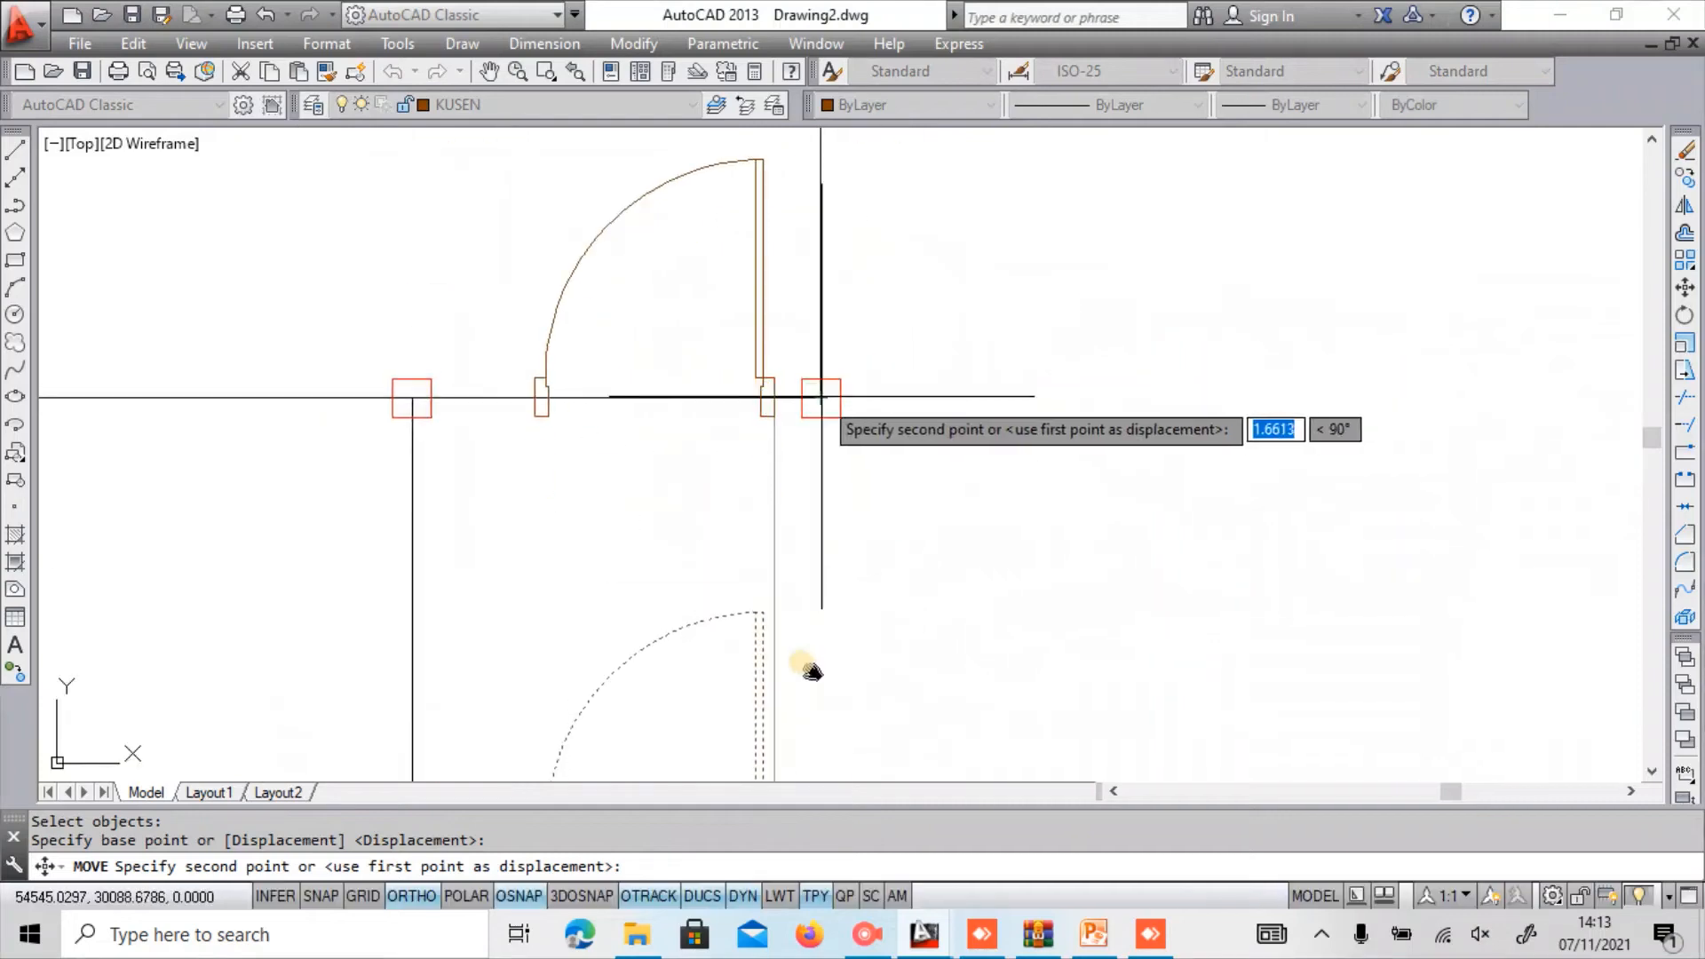
left_click(804, 397)
Move the K. TIDUR door 0.10 along the wall, away from the corner column.
middle_click_drag(882, 442, 971, 461)
type("m")
key("Return")
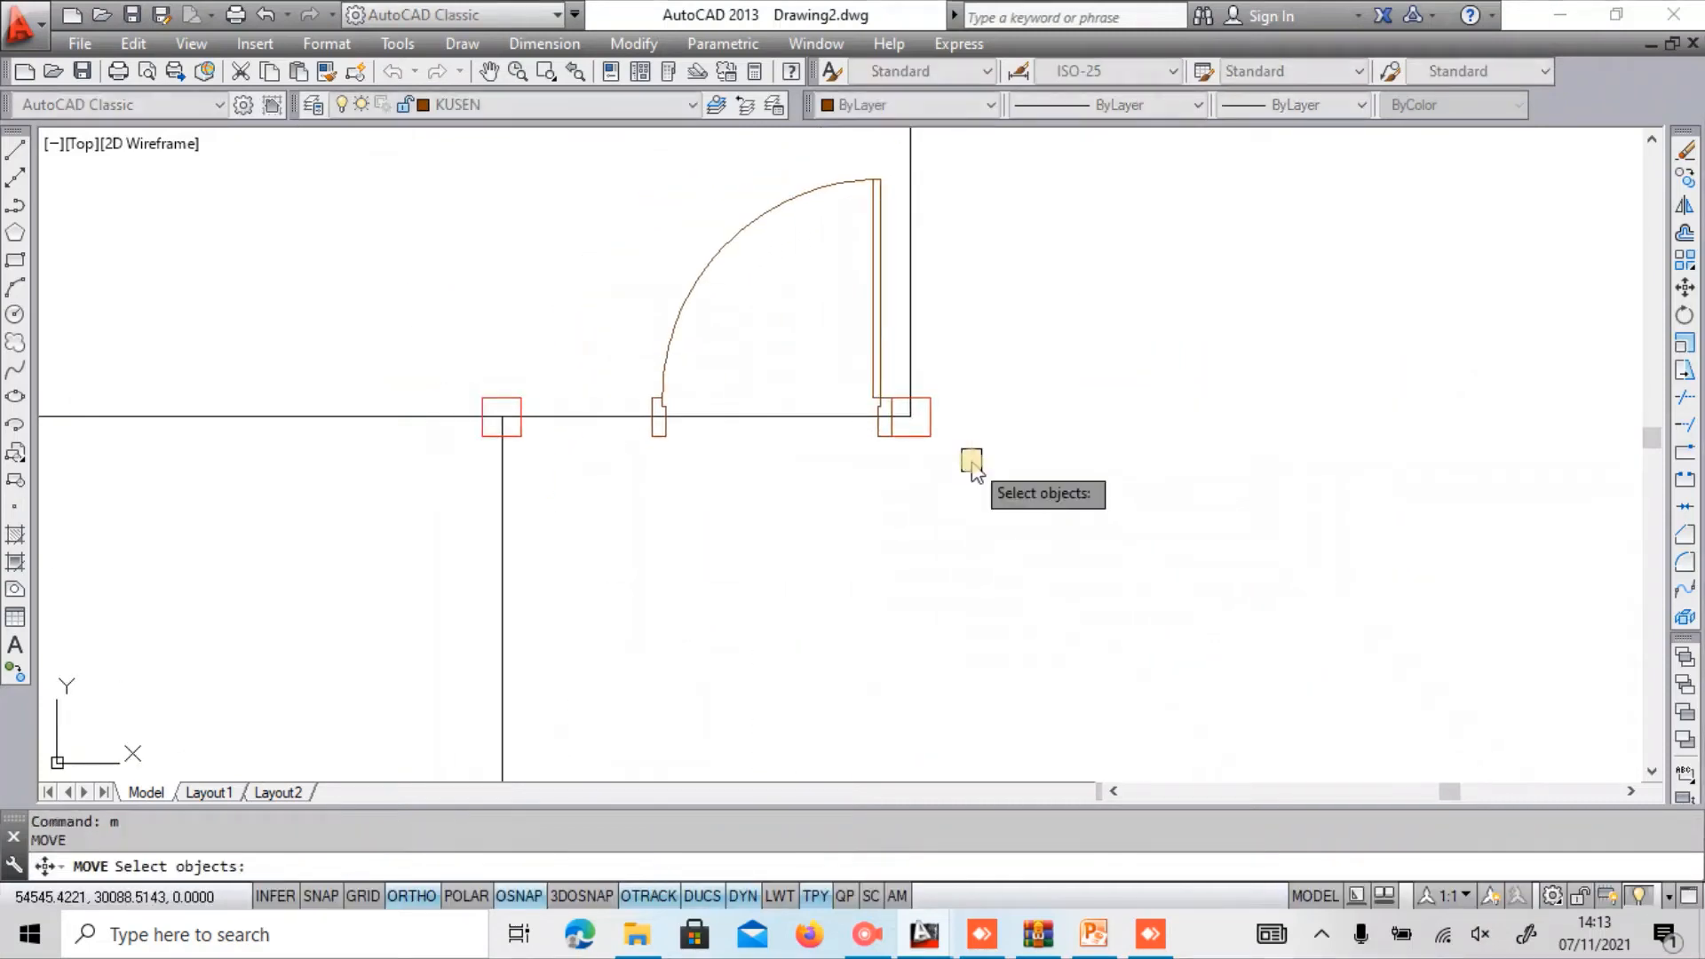
key("Escape")
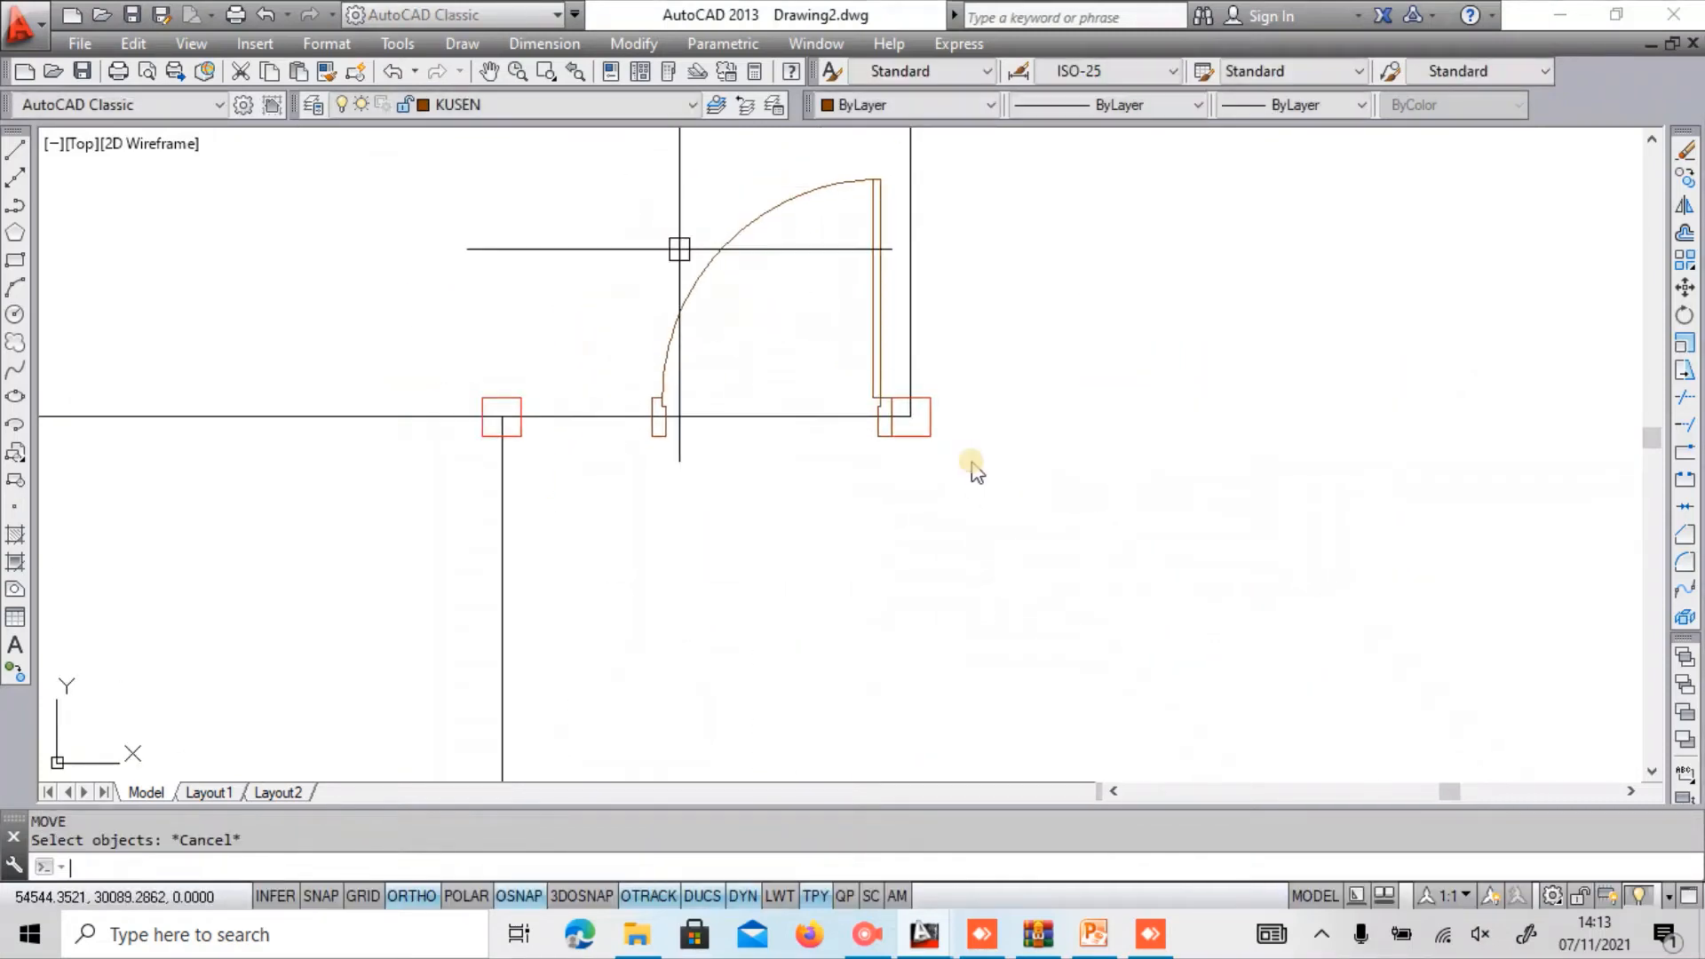
key("Return")
left_click(609, 160)
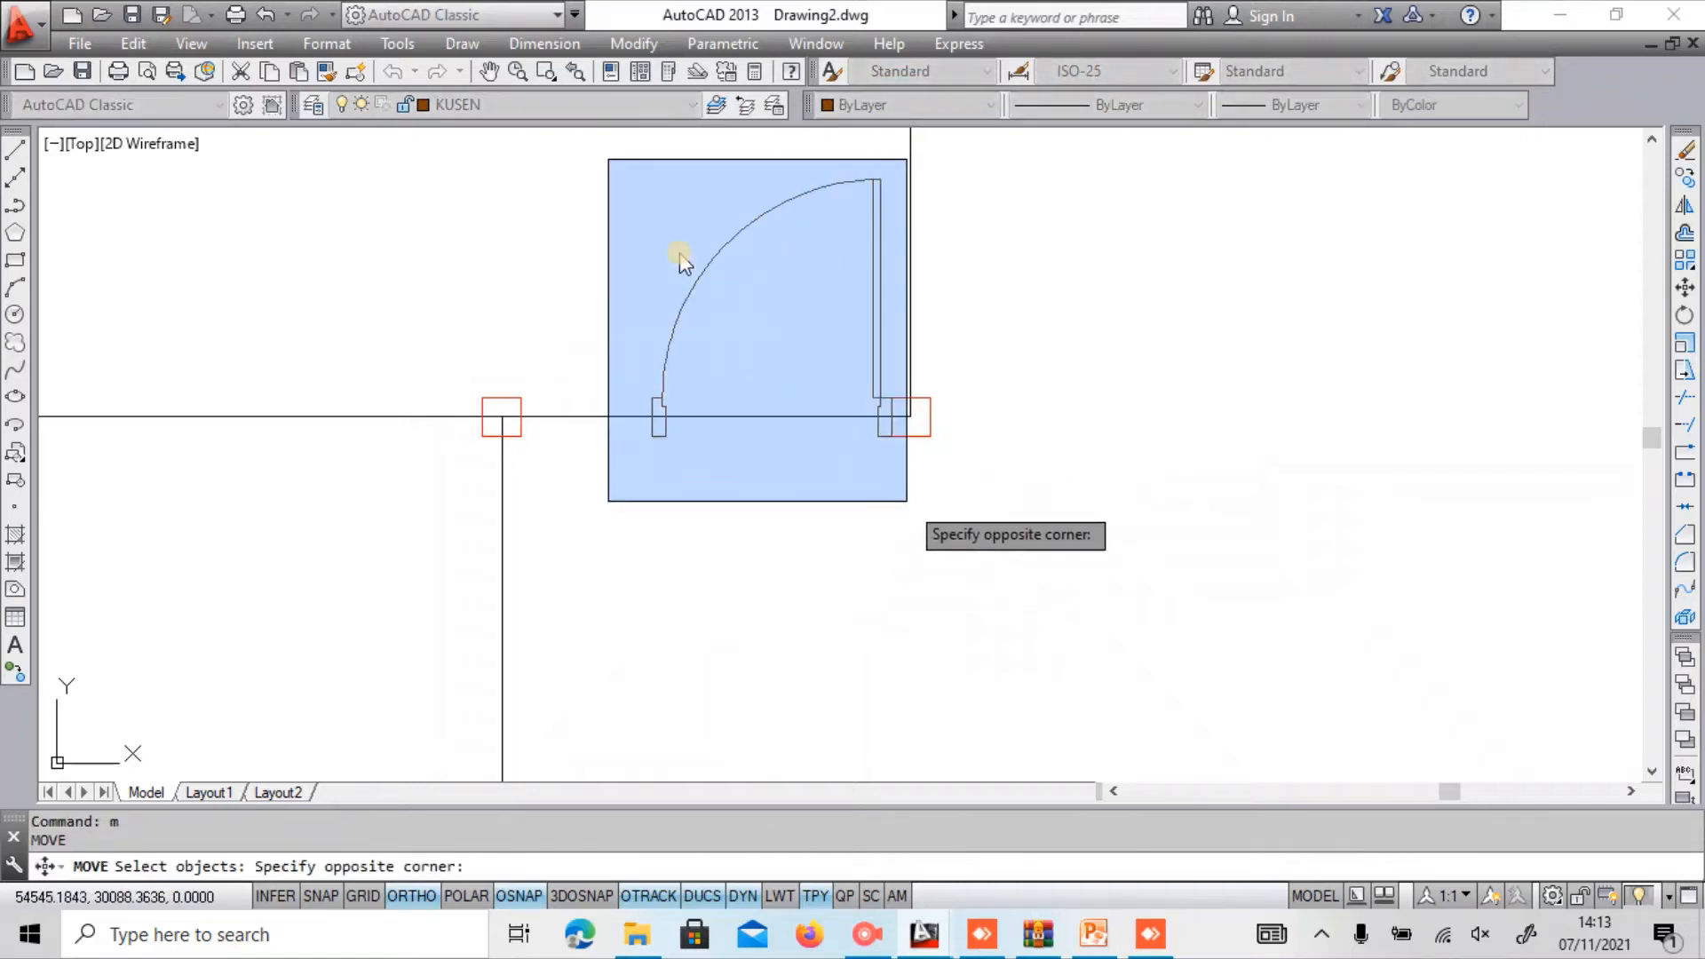
left_click(900, 501)
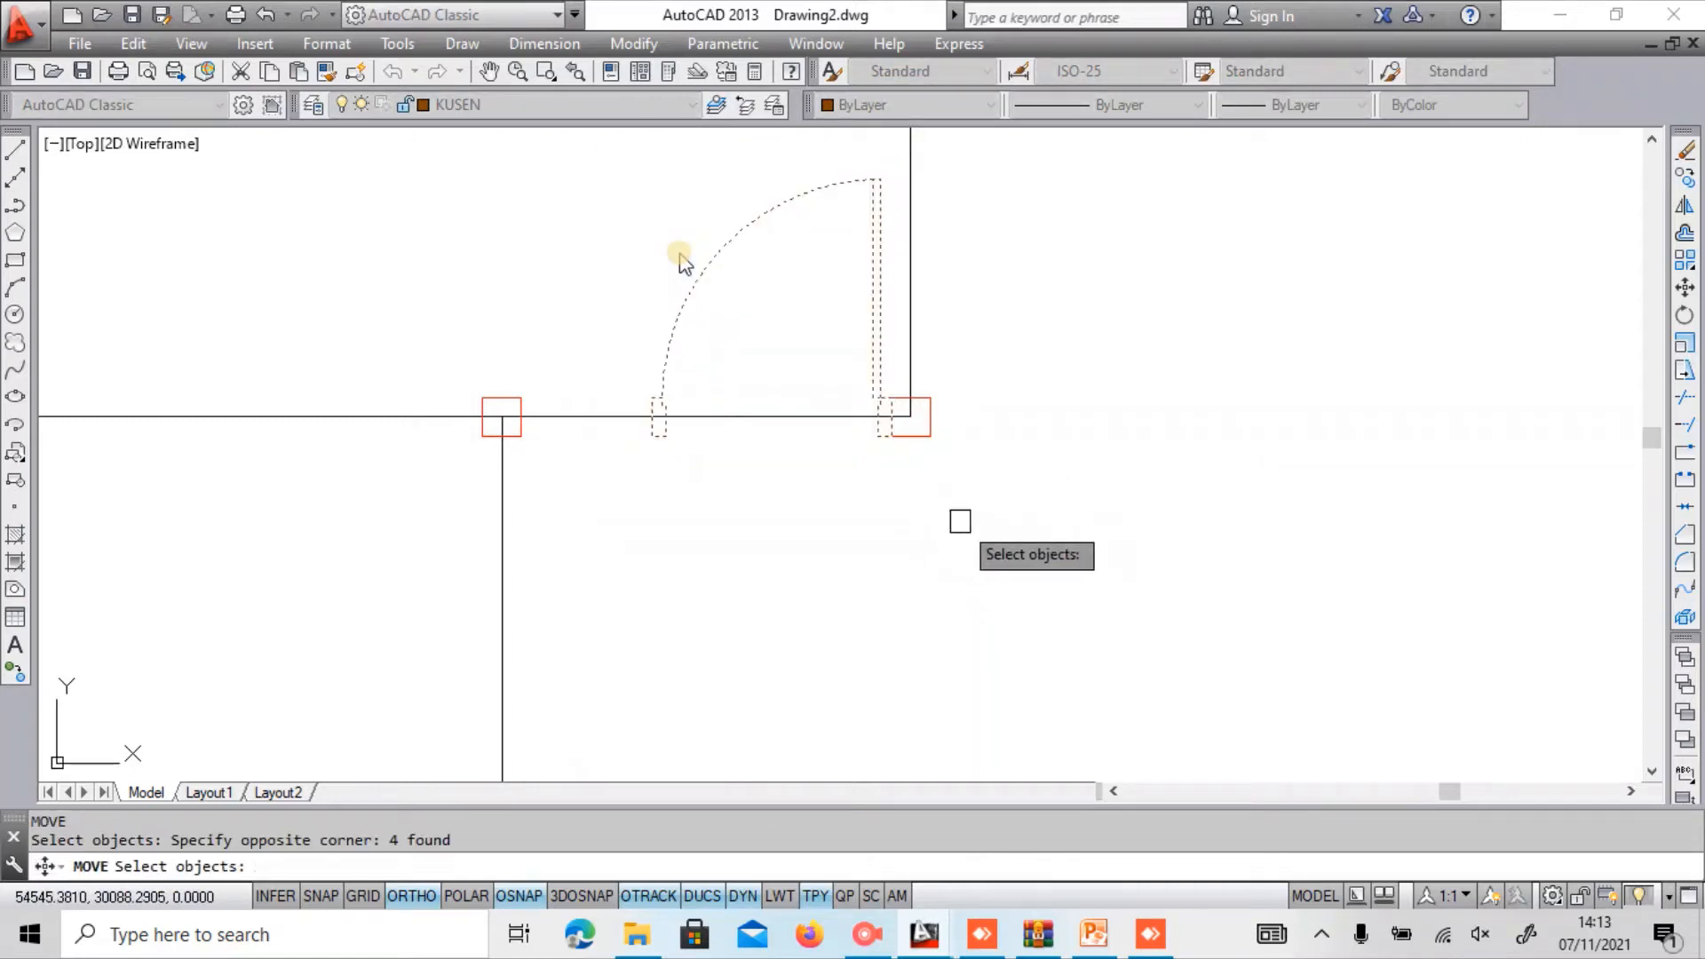
key("Return")
left_click(1217, 518)
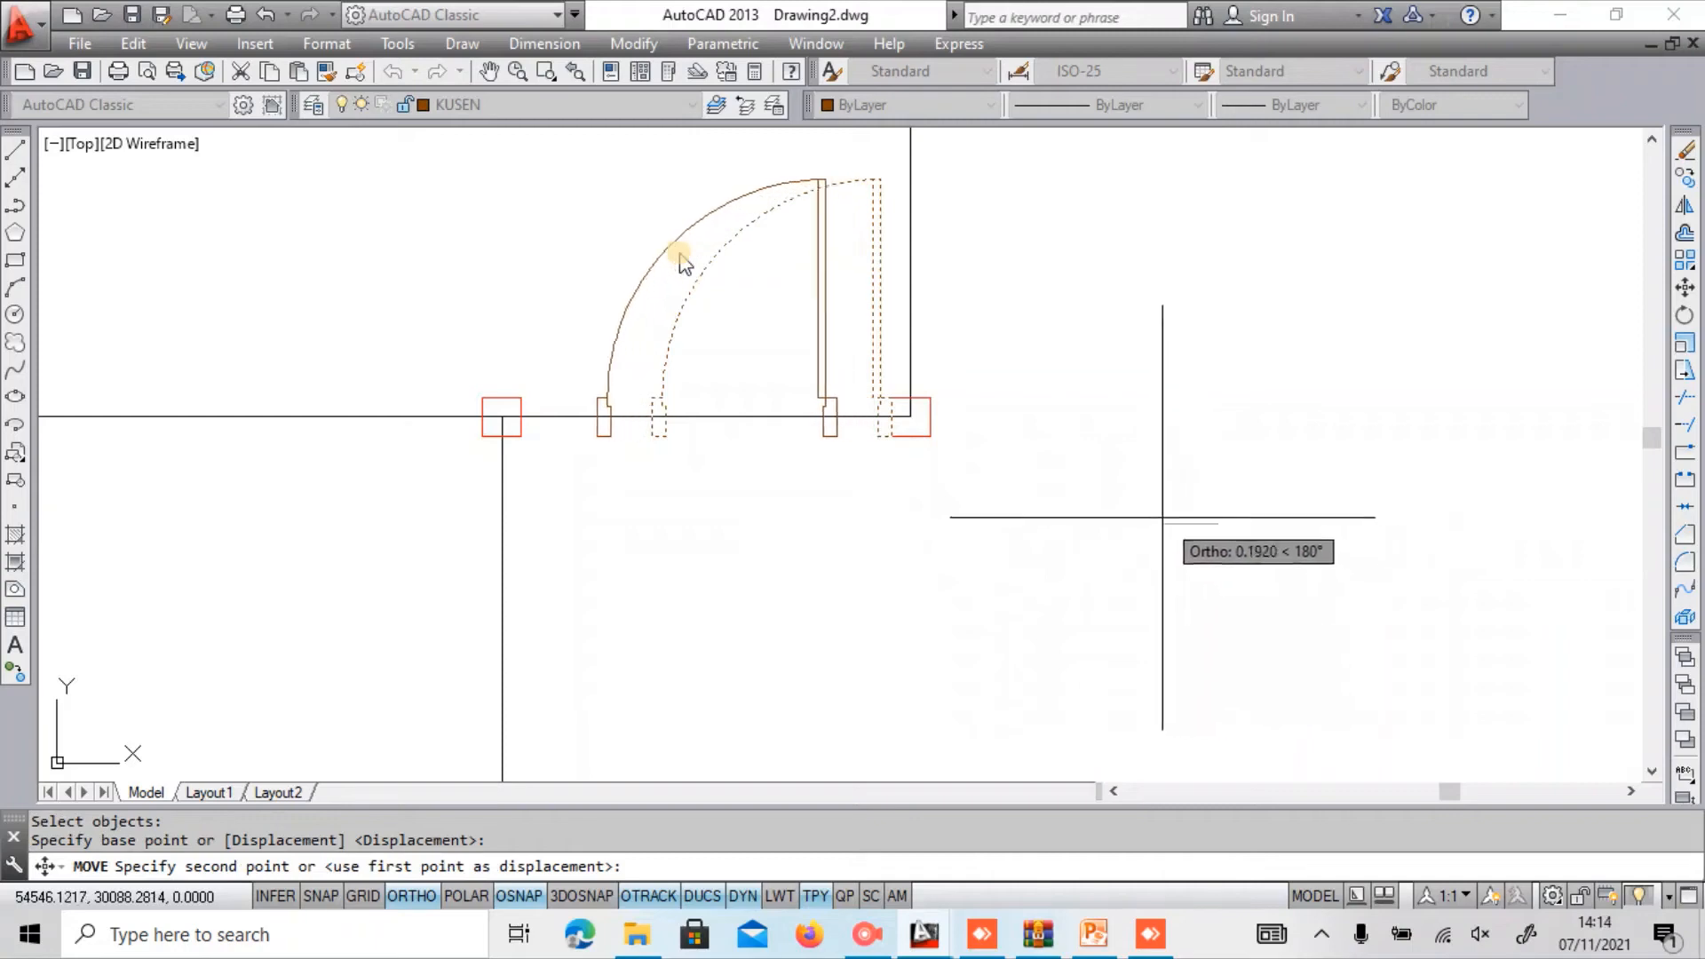
type("0.")
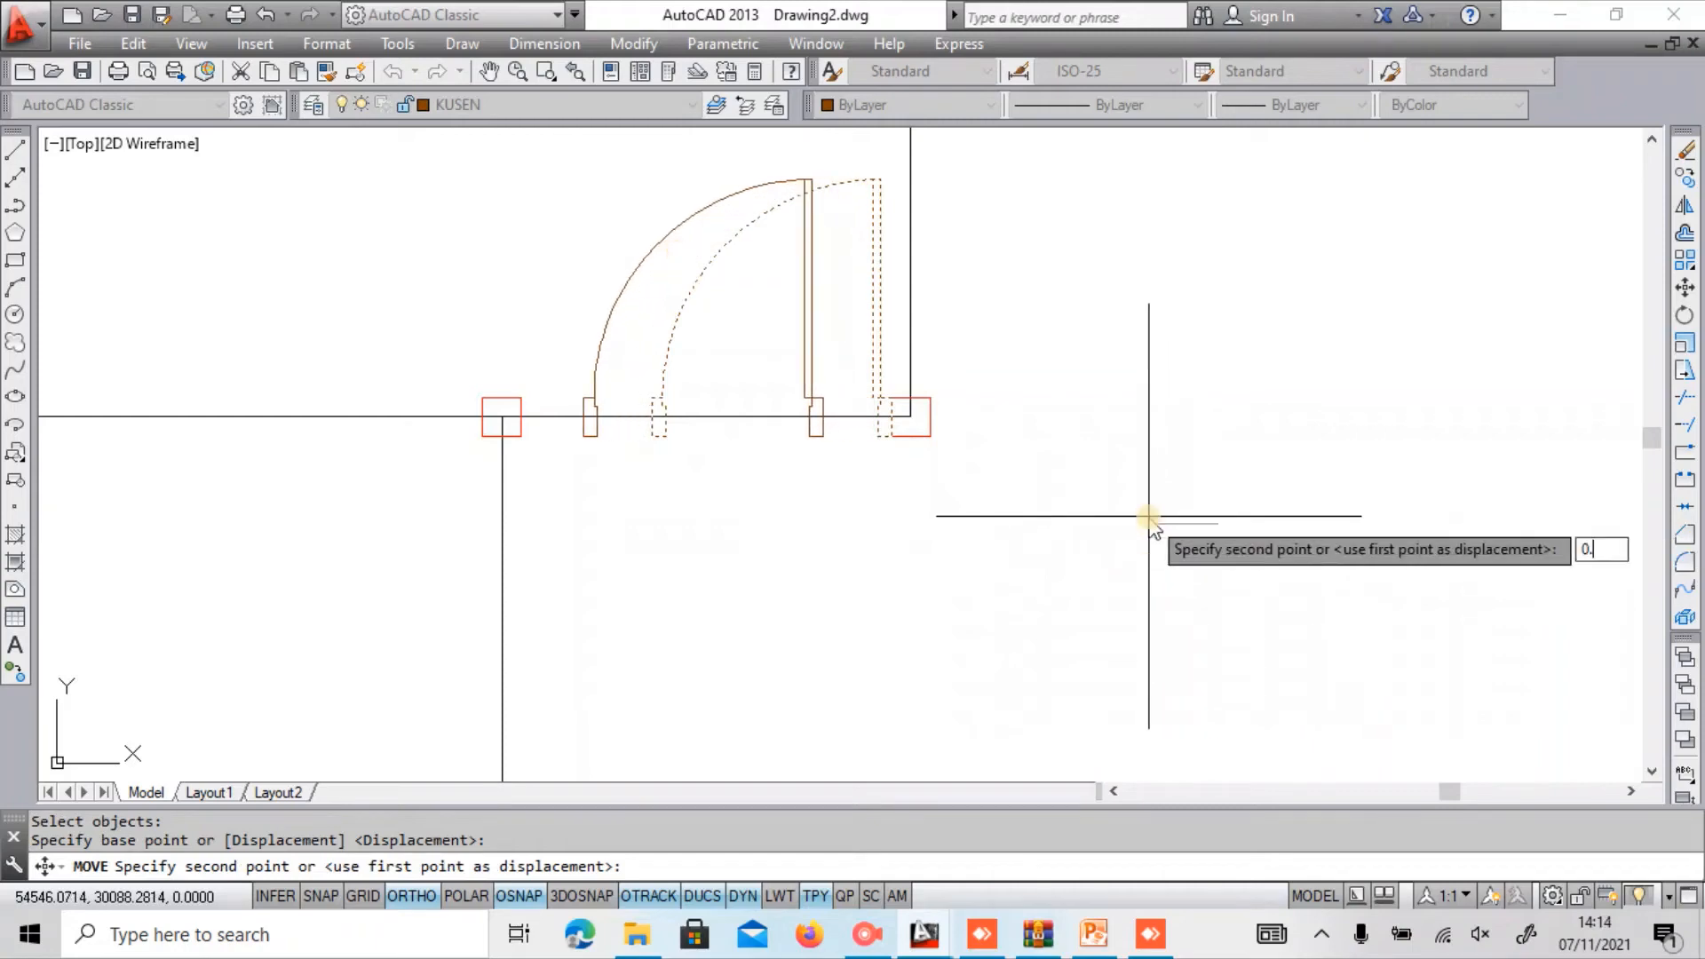
type("10")
key("Return")
scroll(1146, 520, "down", 5)
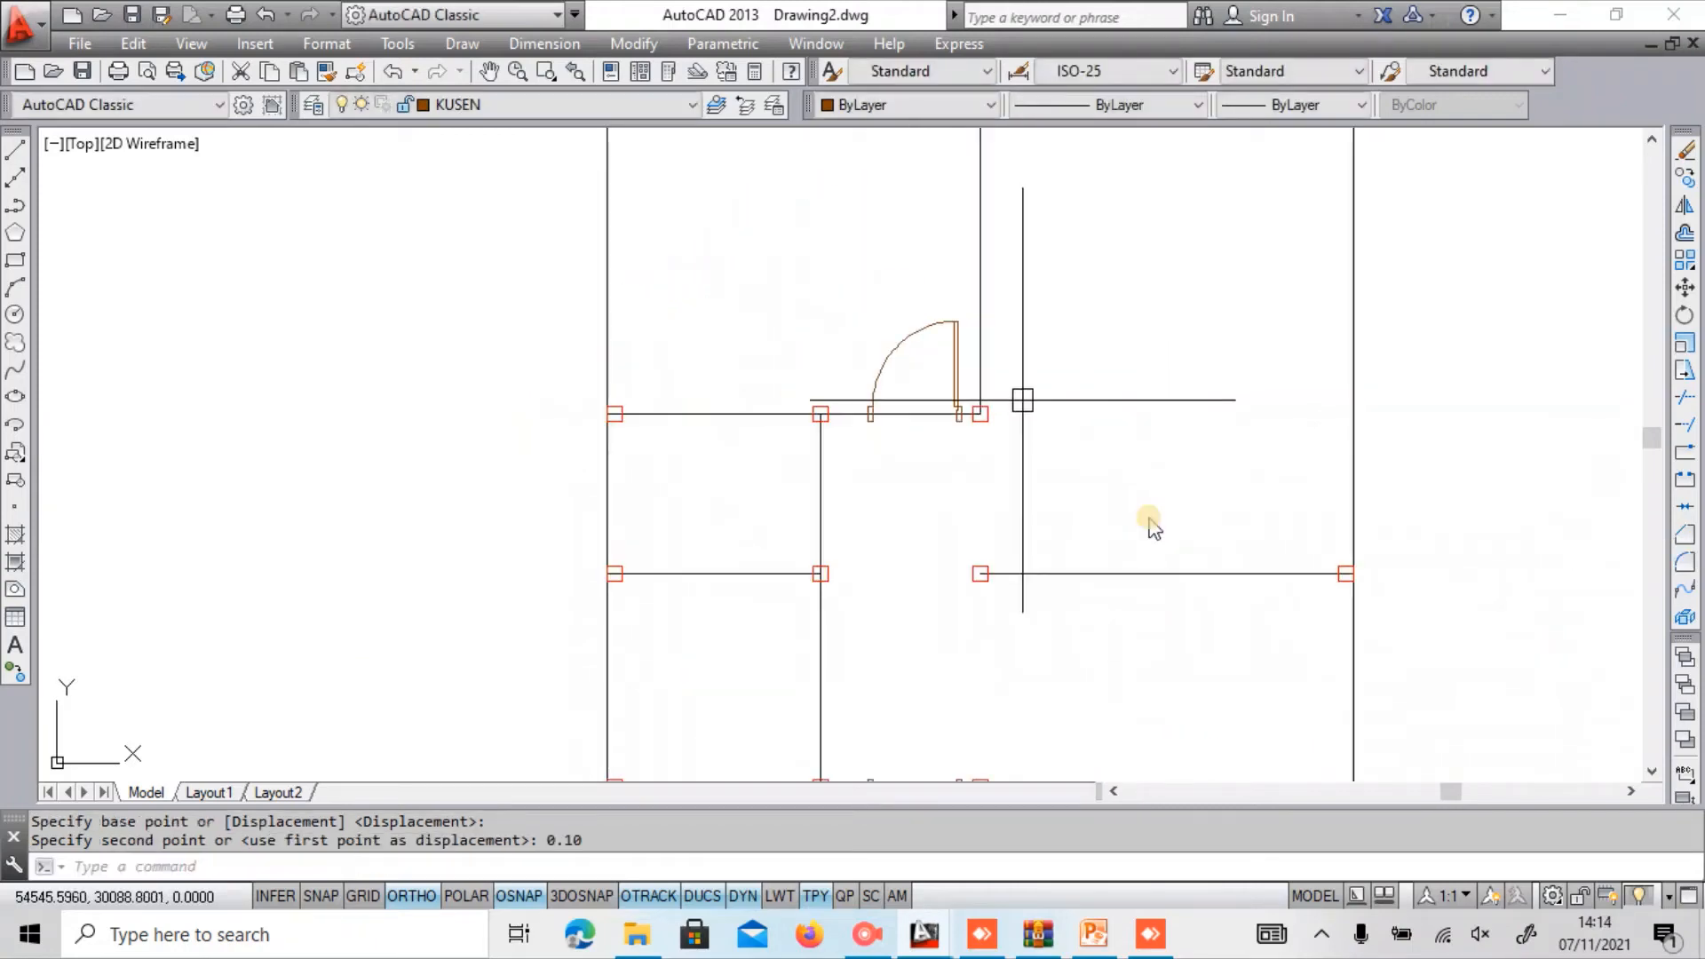
Copy the smaller single door symbol by its hinge-side frame's outer midpoint onto the wall between the lower WC and K. TIDUR UTAMA.
middle_click_drag(1146, 522, 934, 475)
scroll(934, 475, "down", 5)
mouse_move(875, 598)
middle_mouse_down()
mouse_move(1104, 521)
mouse_move(1261, 531)
mouse_move(1214, 385)
mouse_move(1139, 393)
middle_mouse_up()
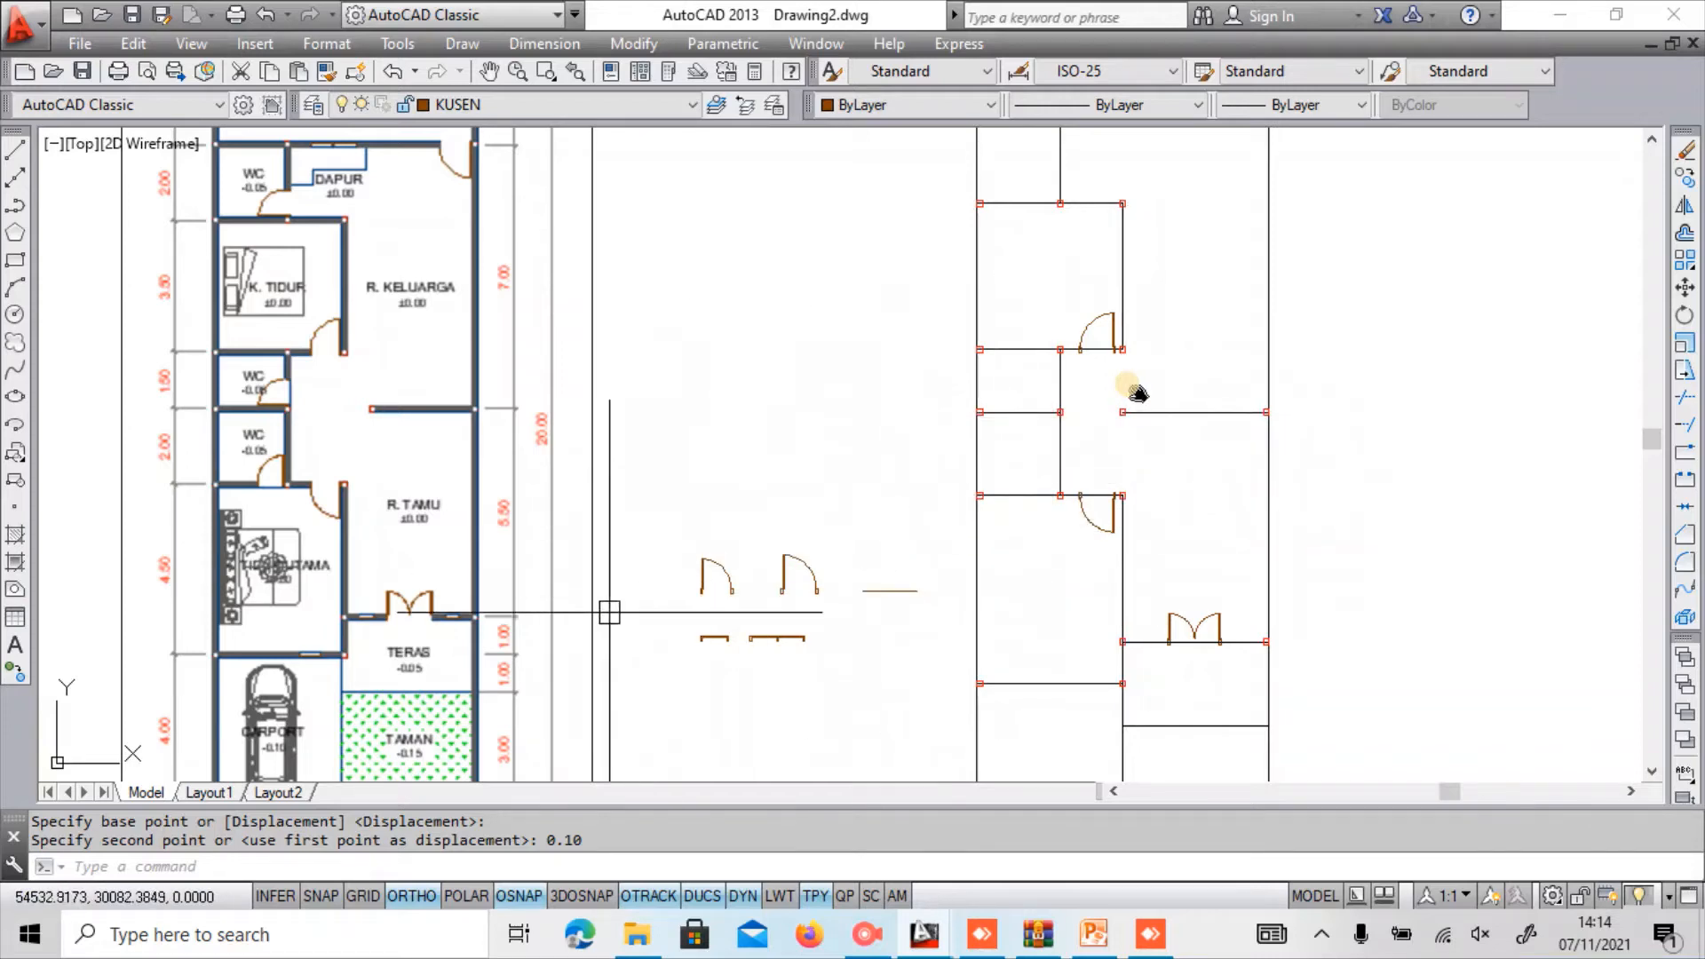
scroll(672, 573, "up", 4)
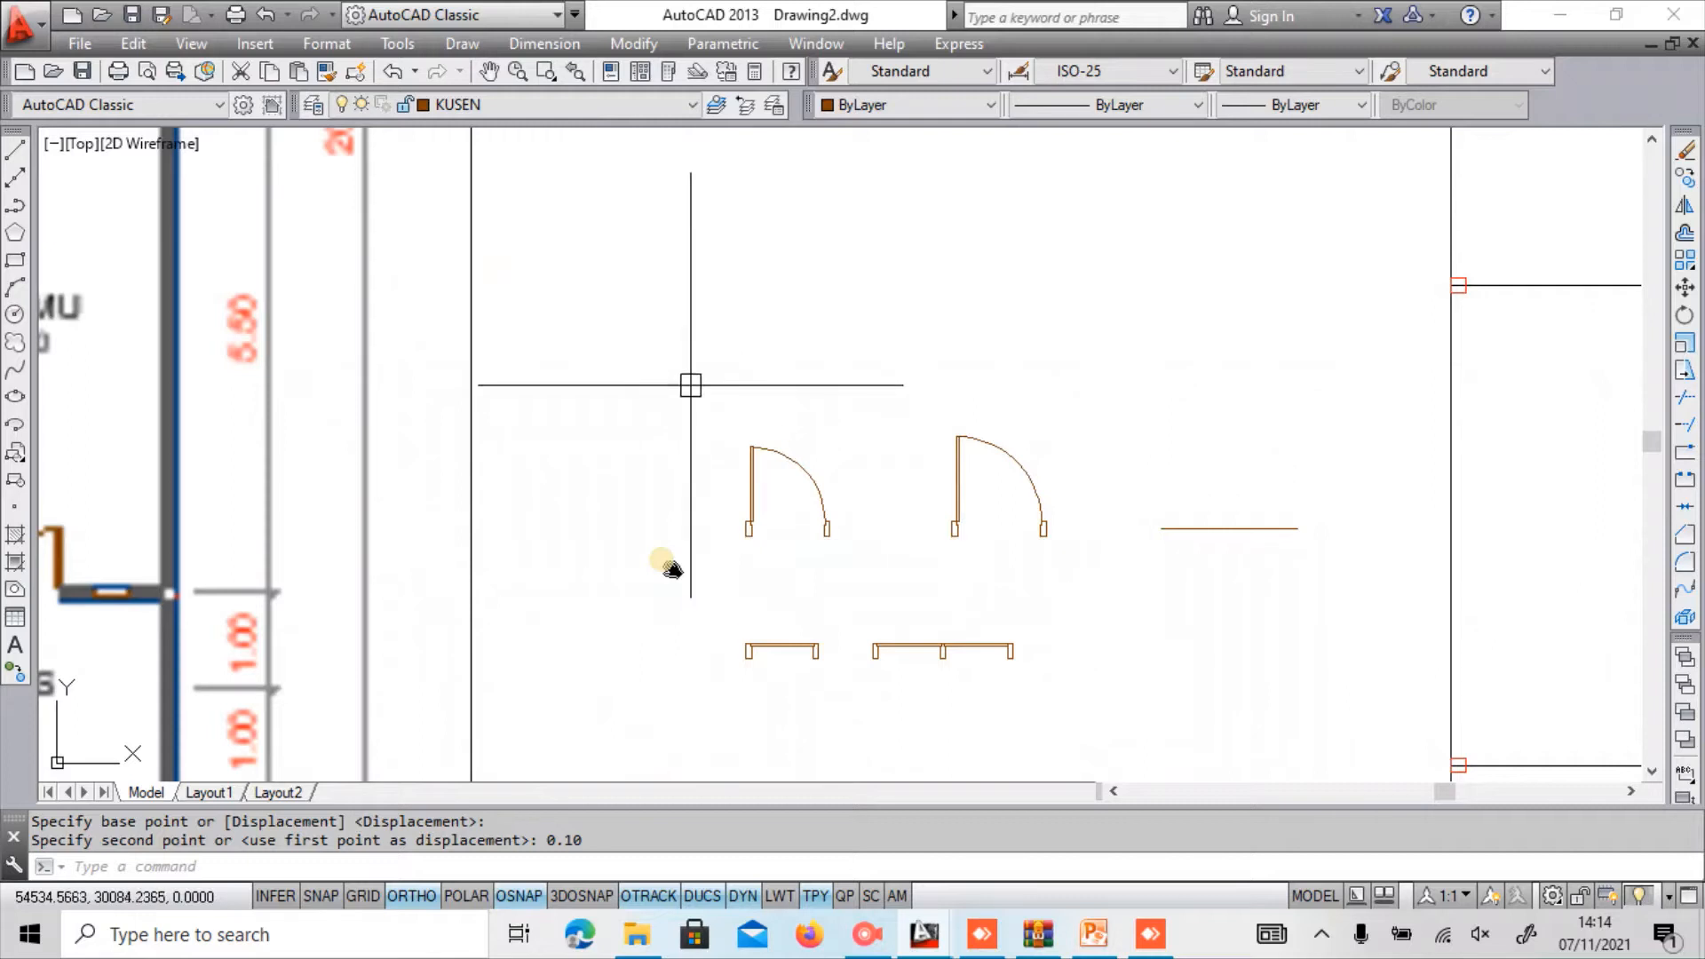
left_click(690, 384)
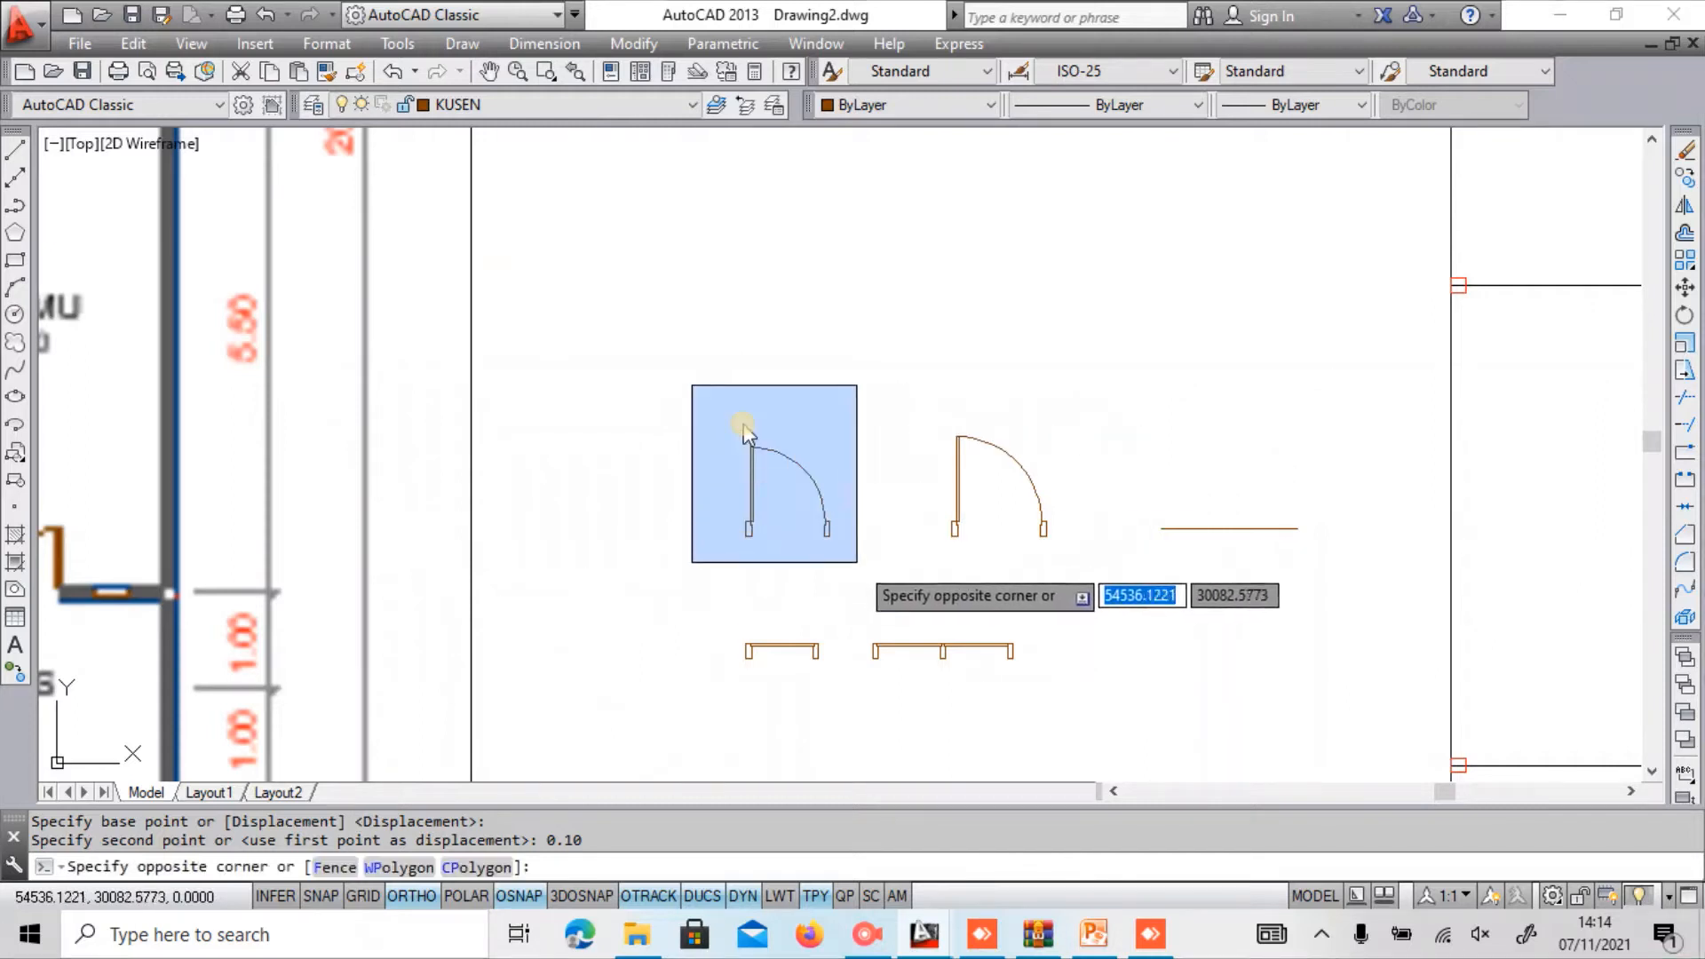
left_click(857, 562)
scroll(840, 532, "up", 2)
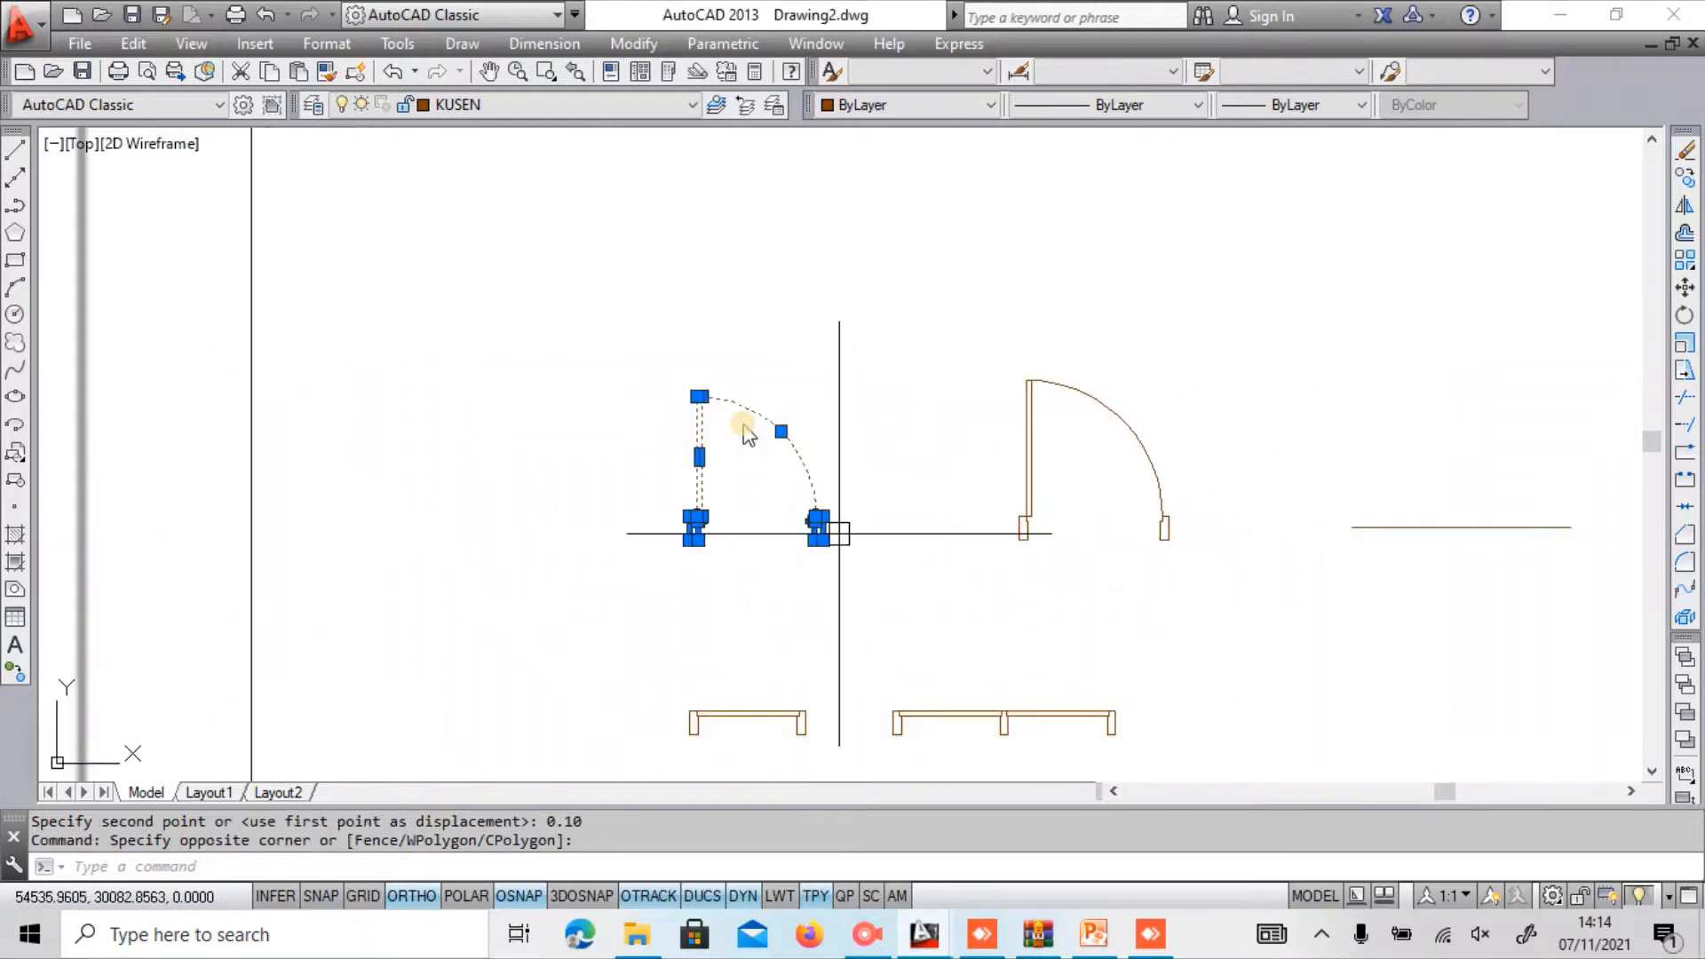
type("co")
key("Return")
scroll(695, 535, "up", 2)
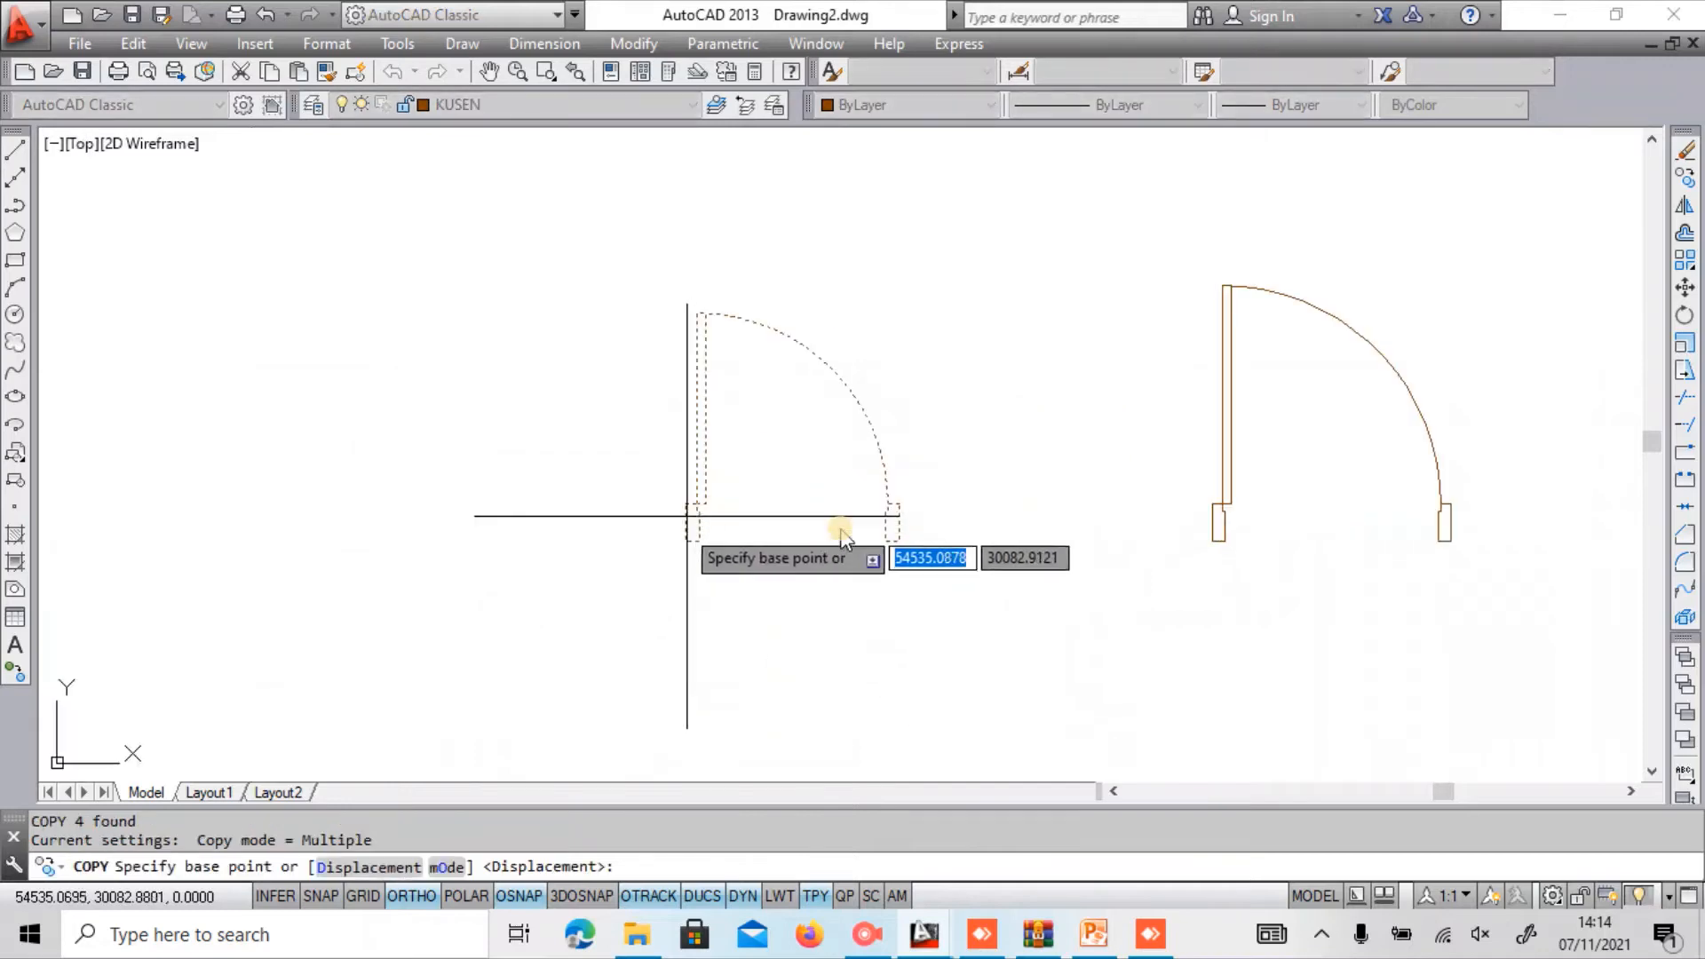
left_click(686, 522)
scroll(839, 533, "down", 5)
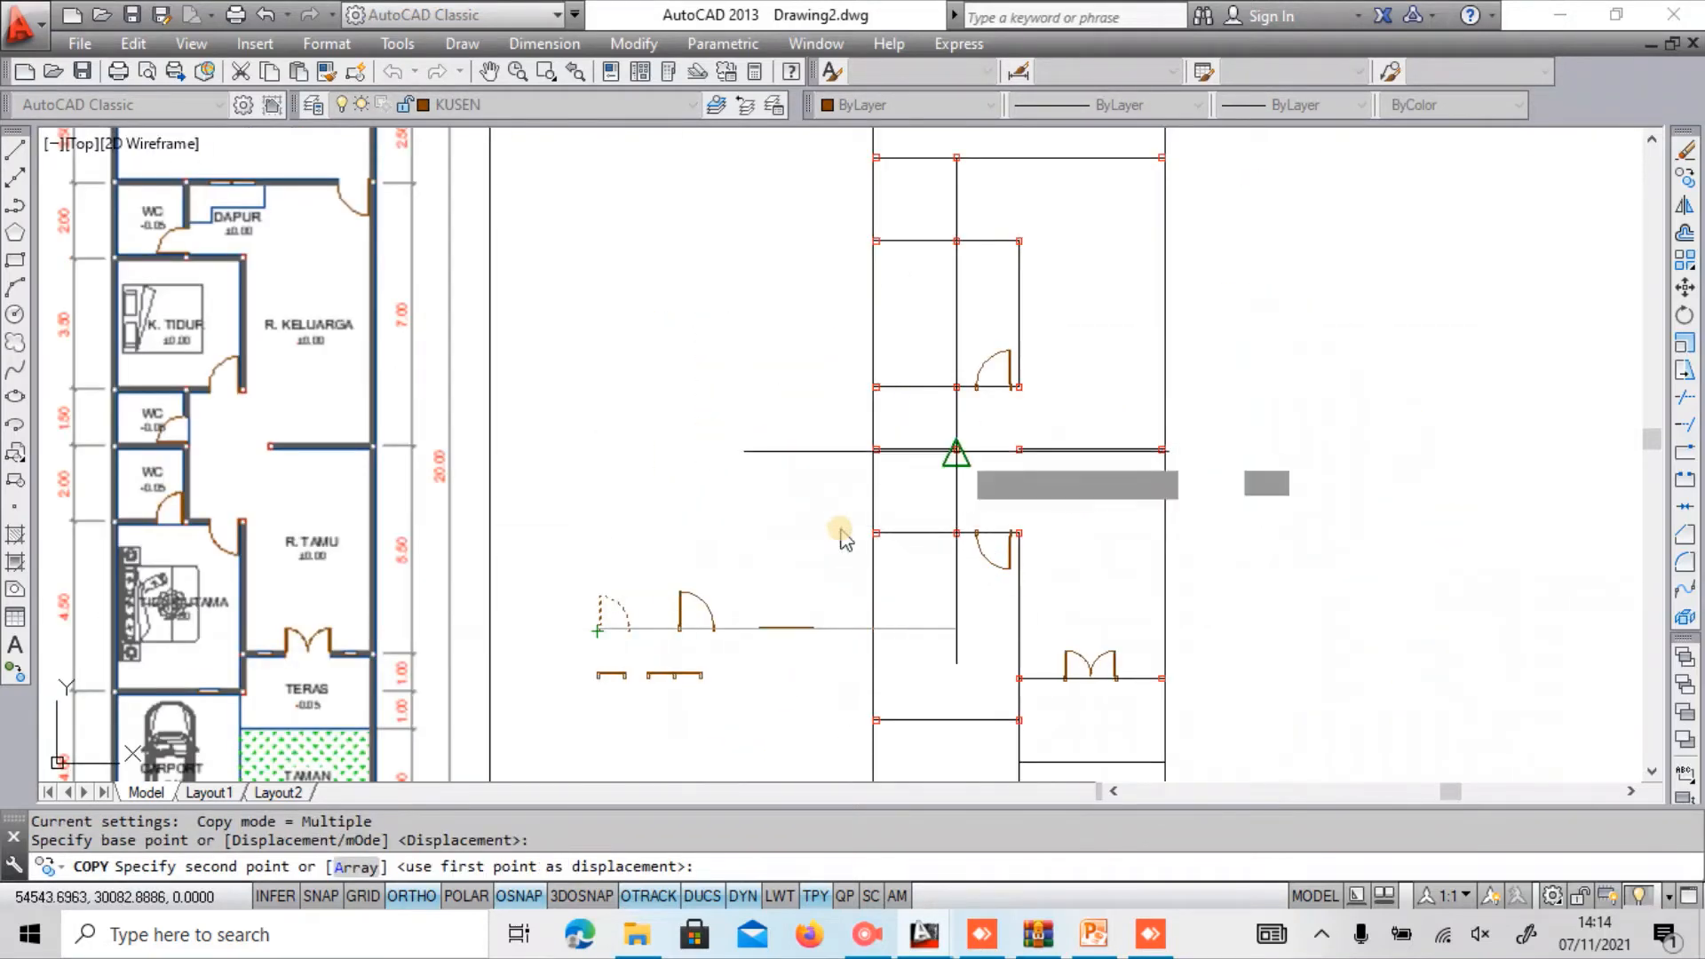
scroll(841, 533, "up", 4)
scroll(839, 533, "up", 2)
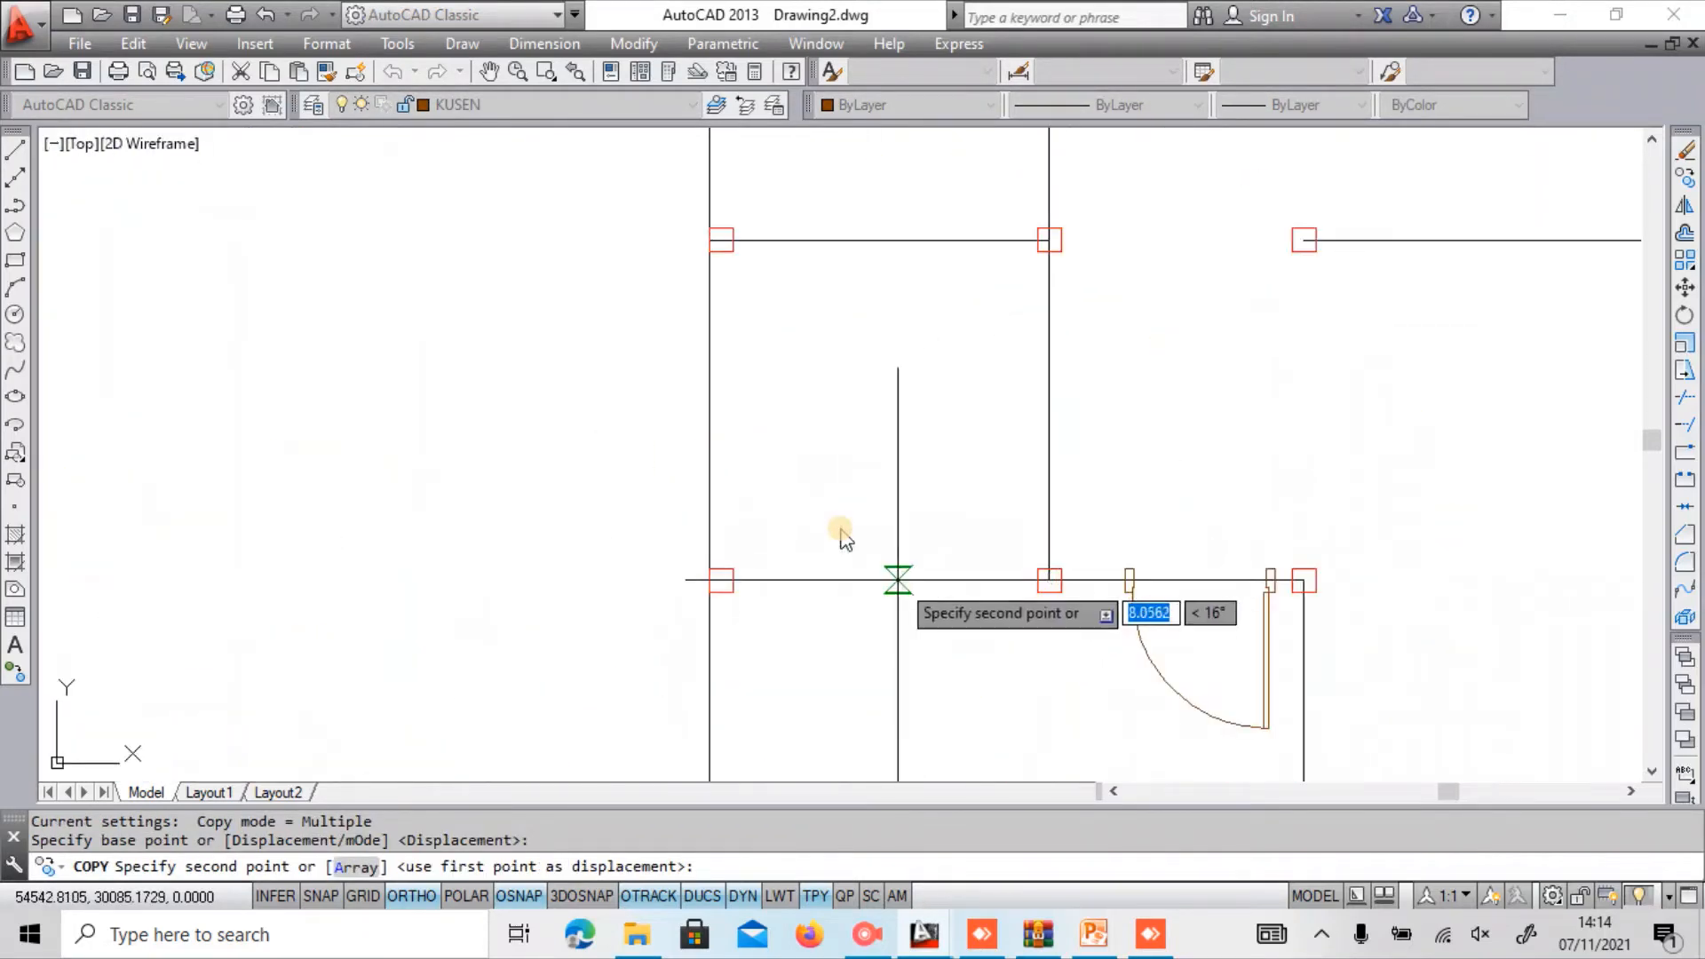
left_click(871, 537)
key("Escape")
Check the reference plan and mirror the lower WC's door across a vertical line, erasing the original.
left_click(868, 377)
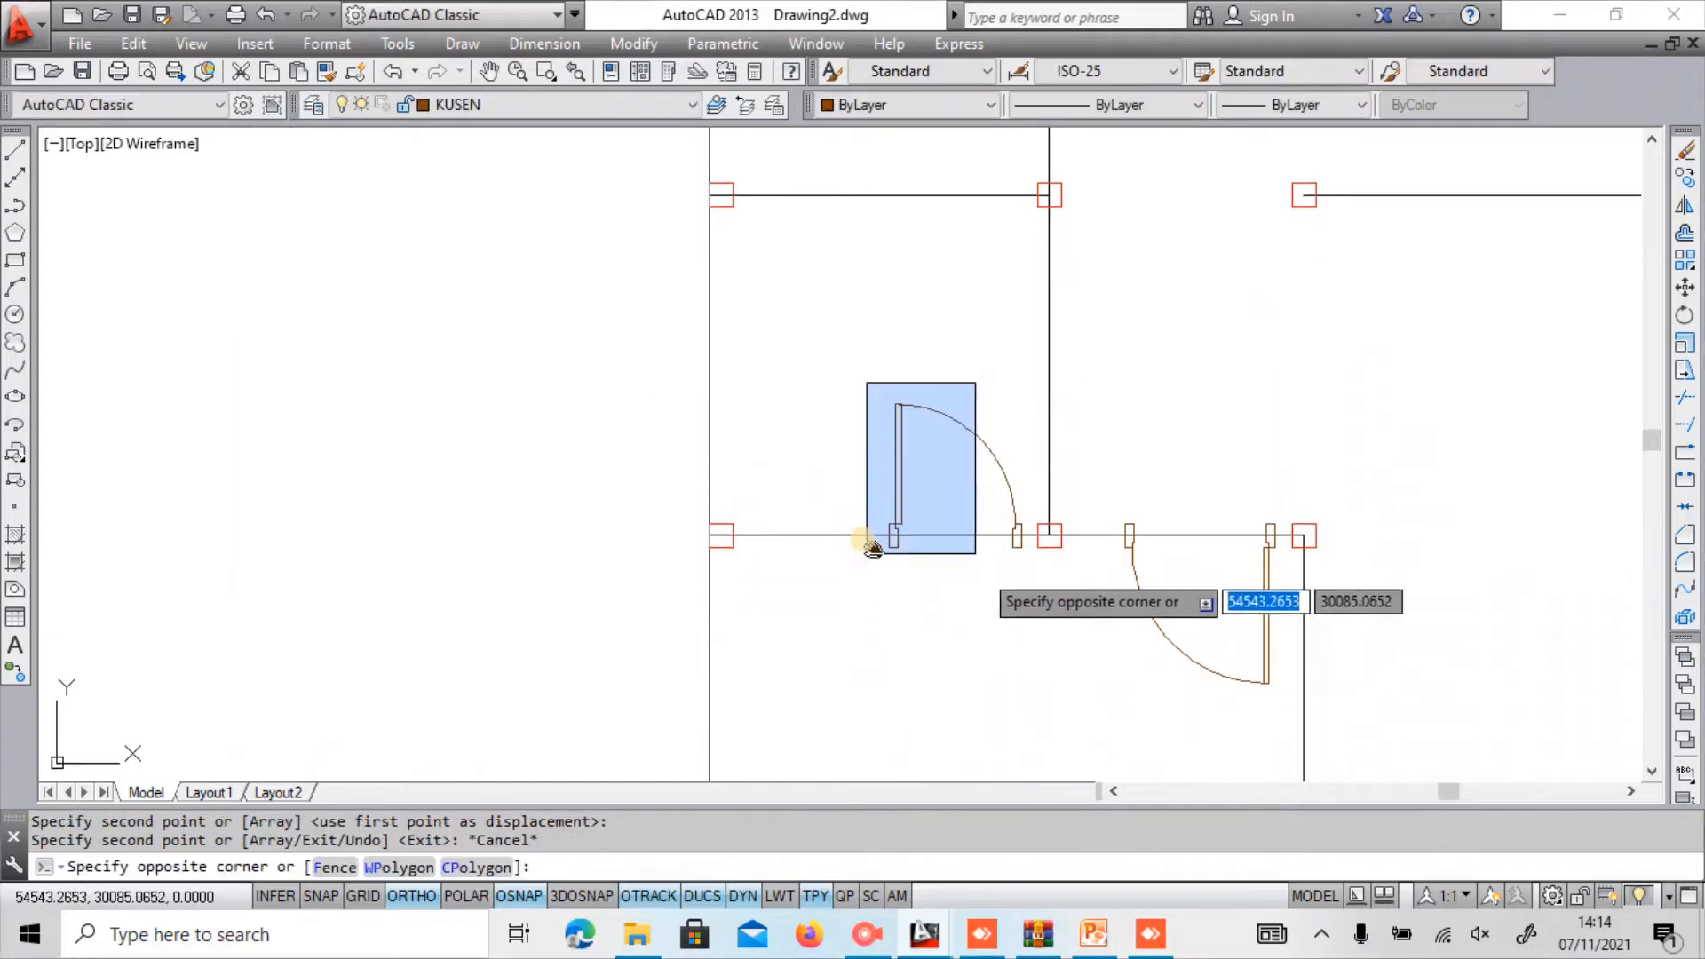
left_click(1026, 593)
scroll(1016, 493, "down", 5)
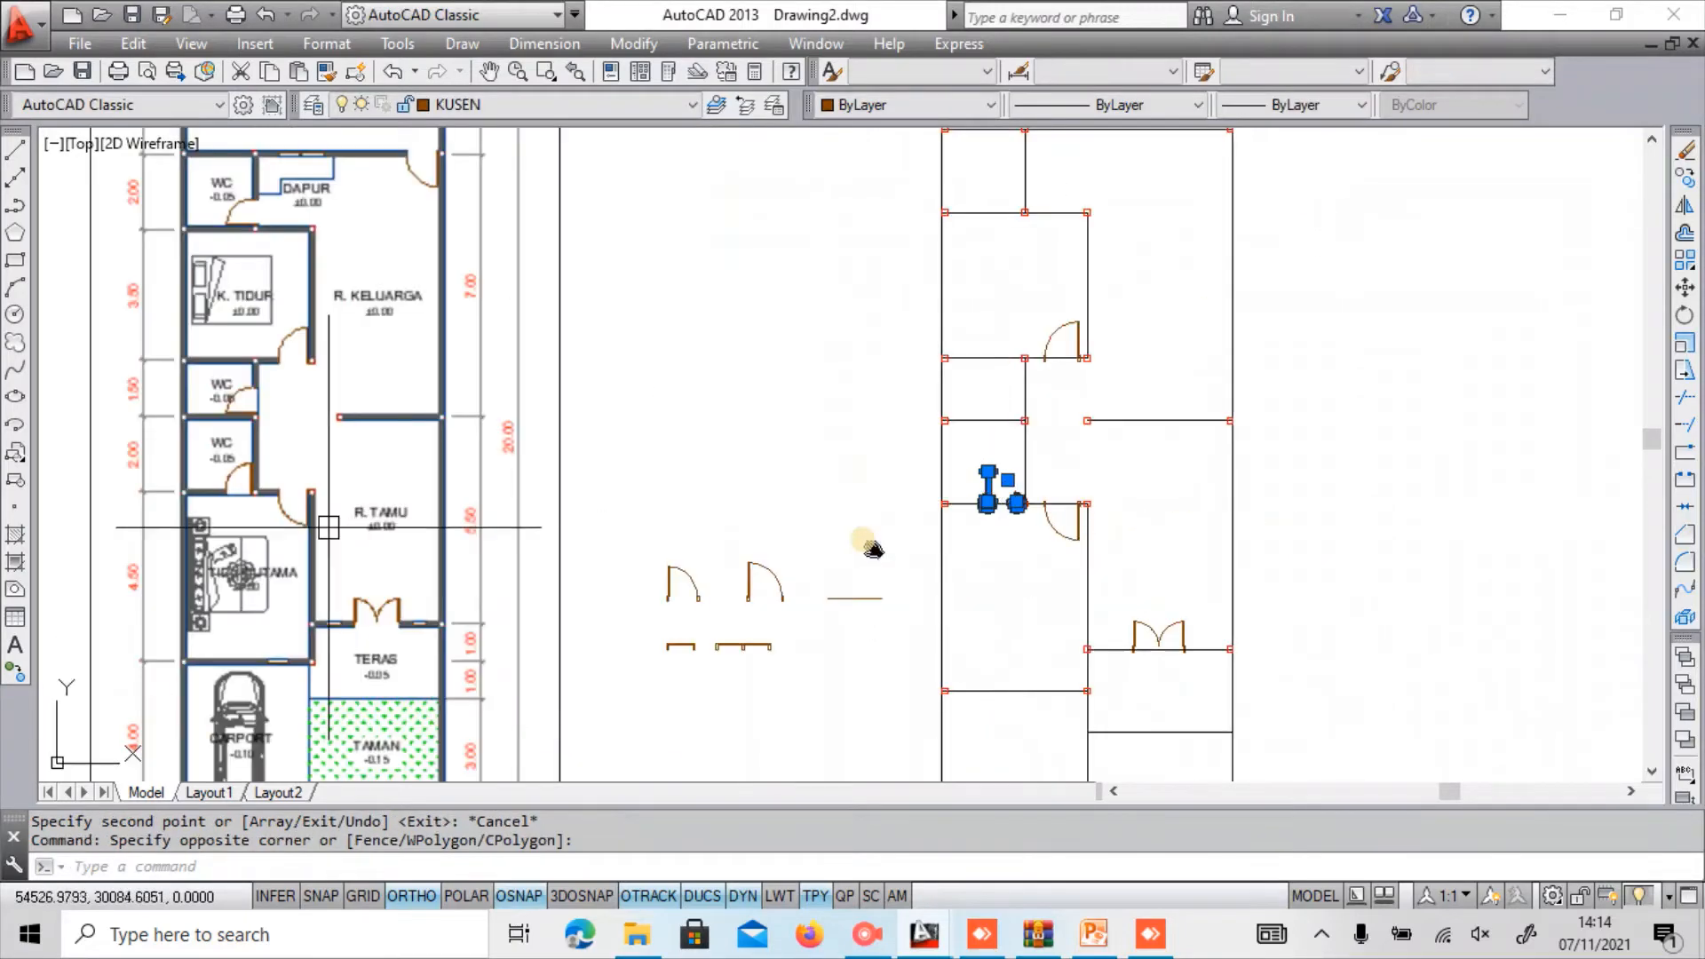
scroll(1005, 524, "up", 2)
scroll(1005, 523, "up", 7)
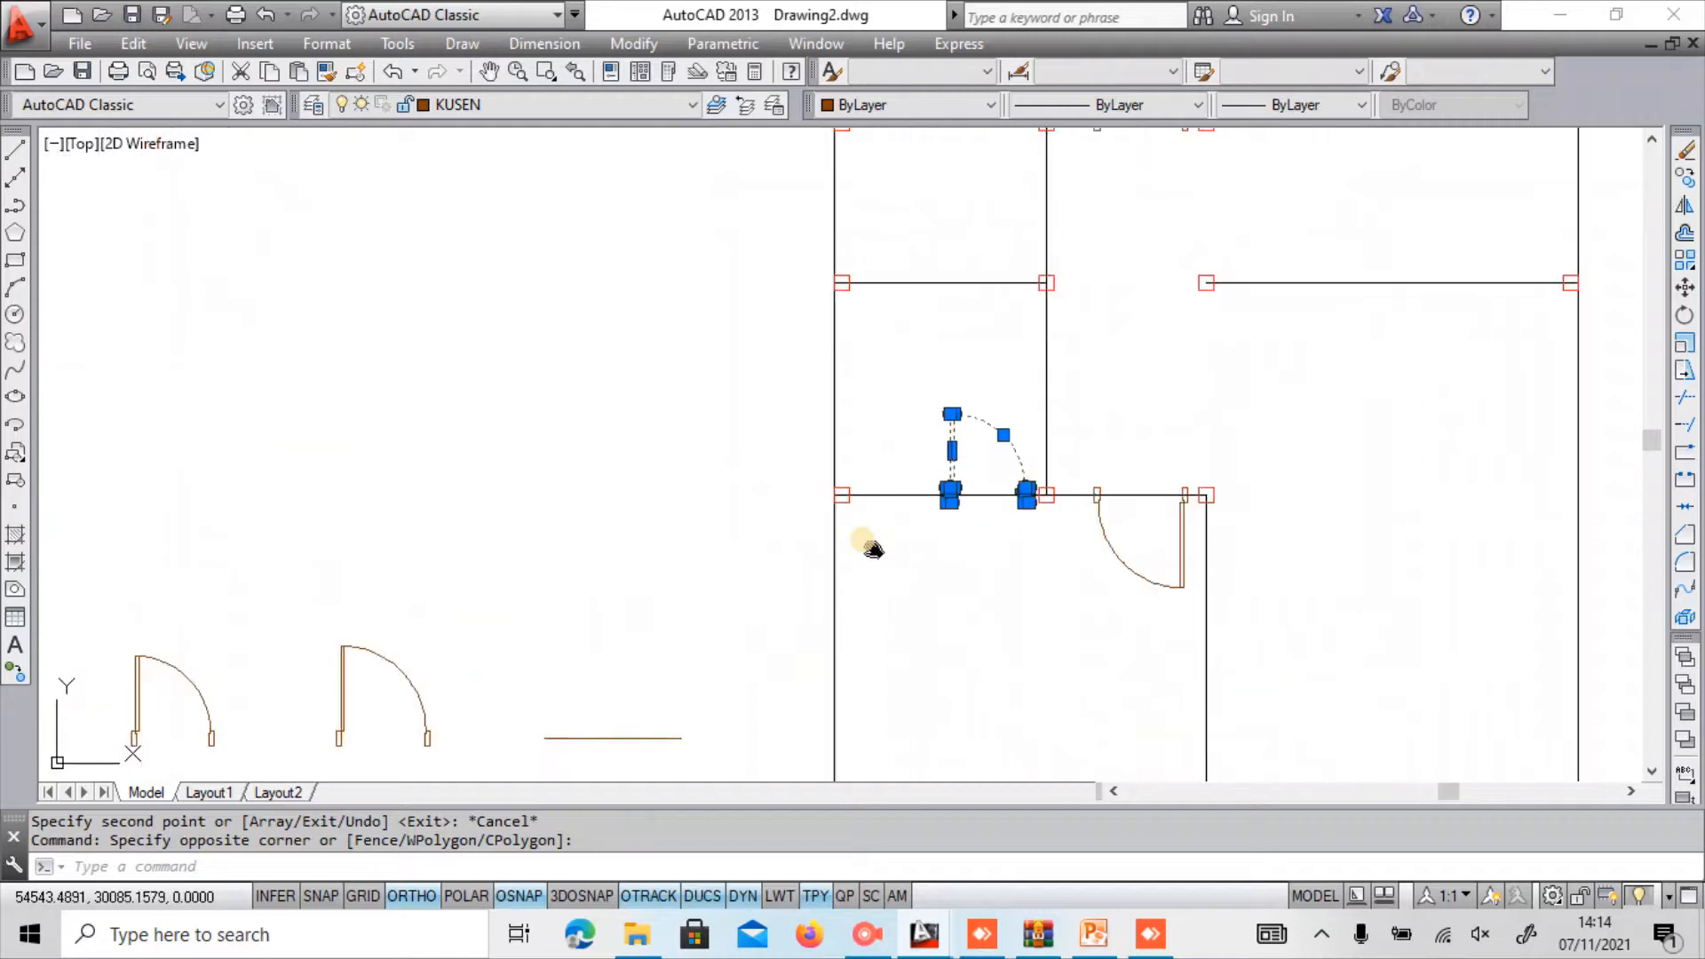
key("Return")
left_click(780, 537)
left_click(776, 579)
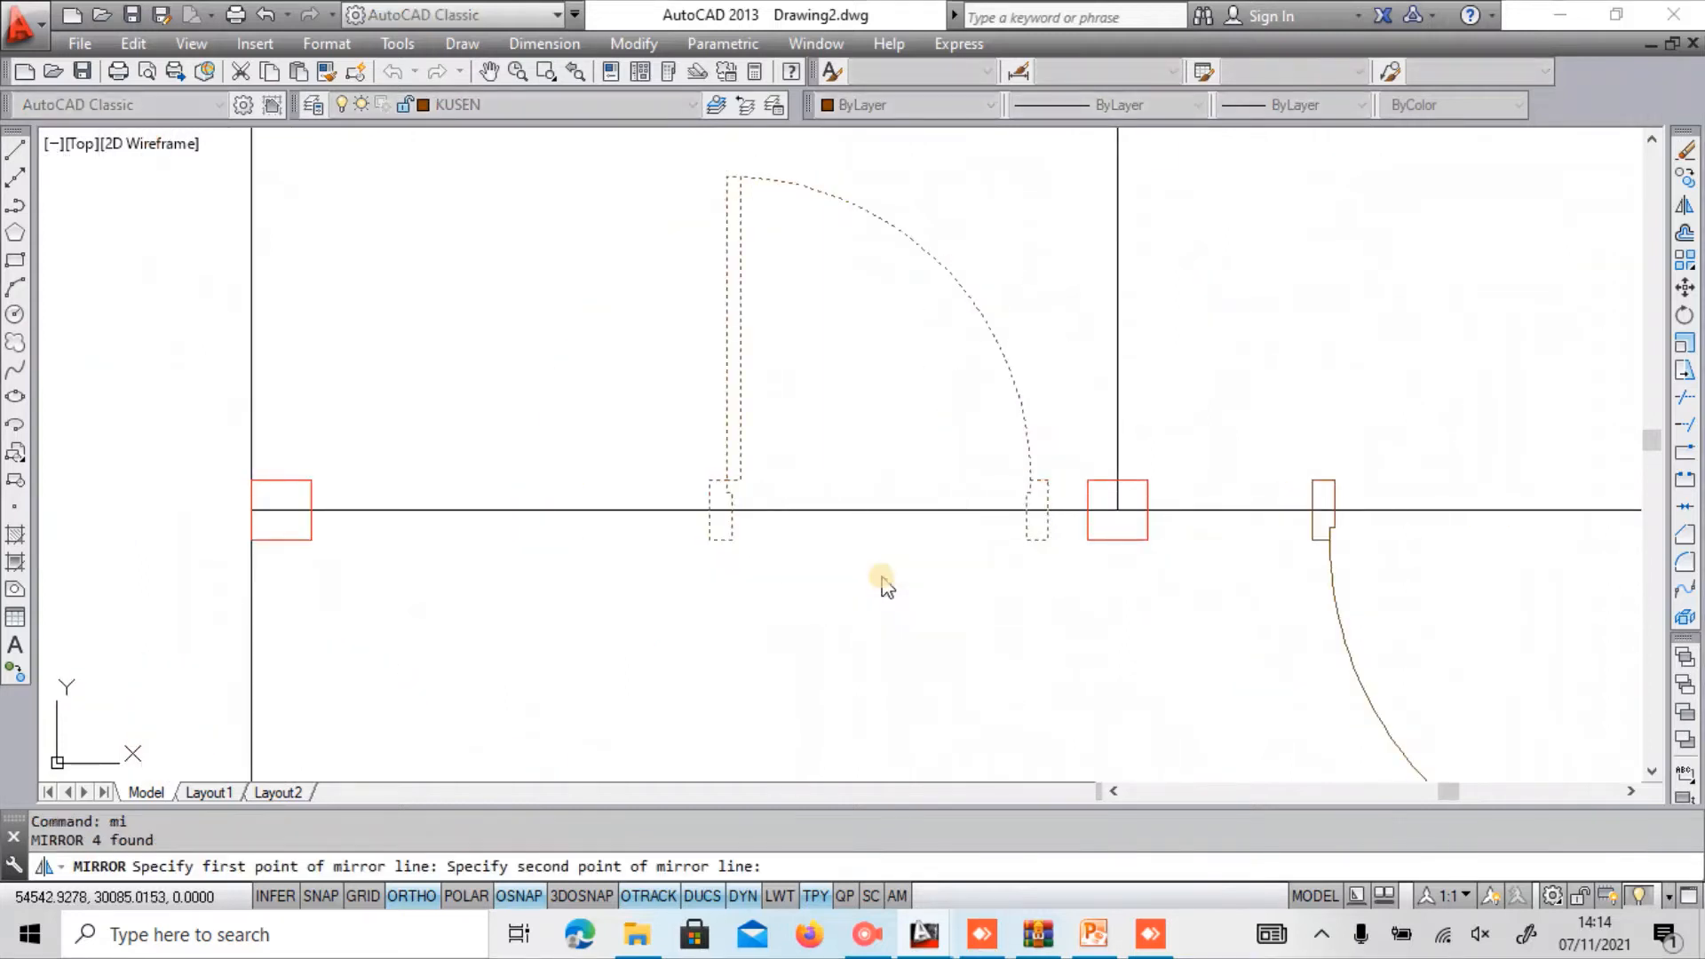
type("y")
key("Return")
Move the mirrored WC door by its hinge-side frame's outer midpoint against the column at the wall's inner end.
type("m")
key("Return")
type("p")
key("Return")
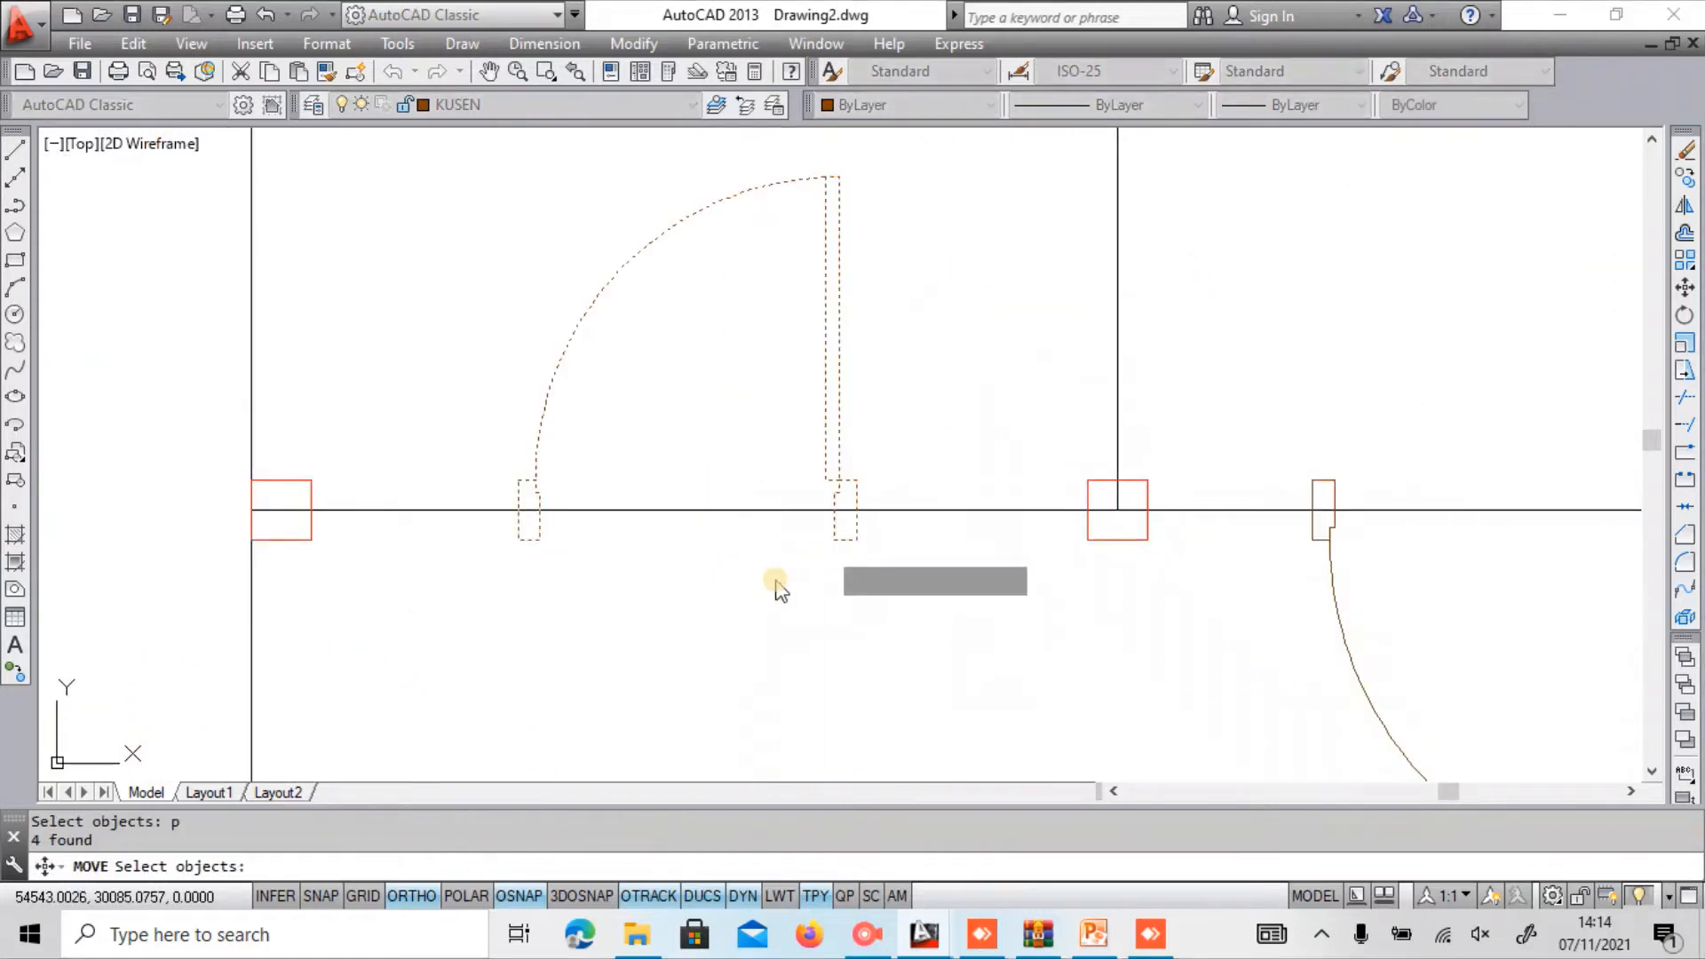
key("Return")
left_click(858, 508)
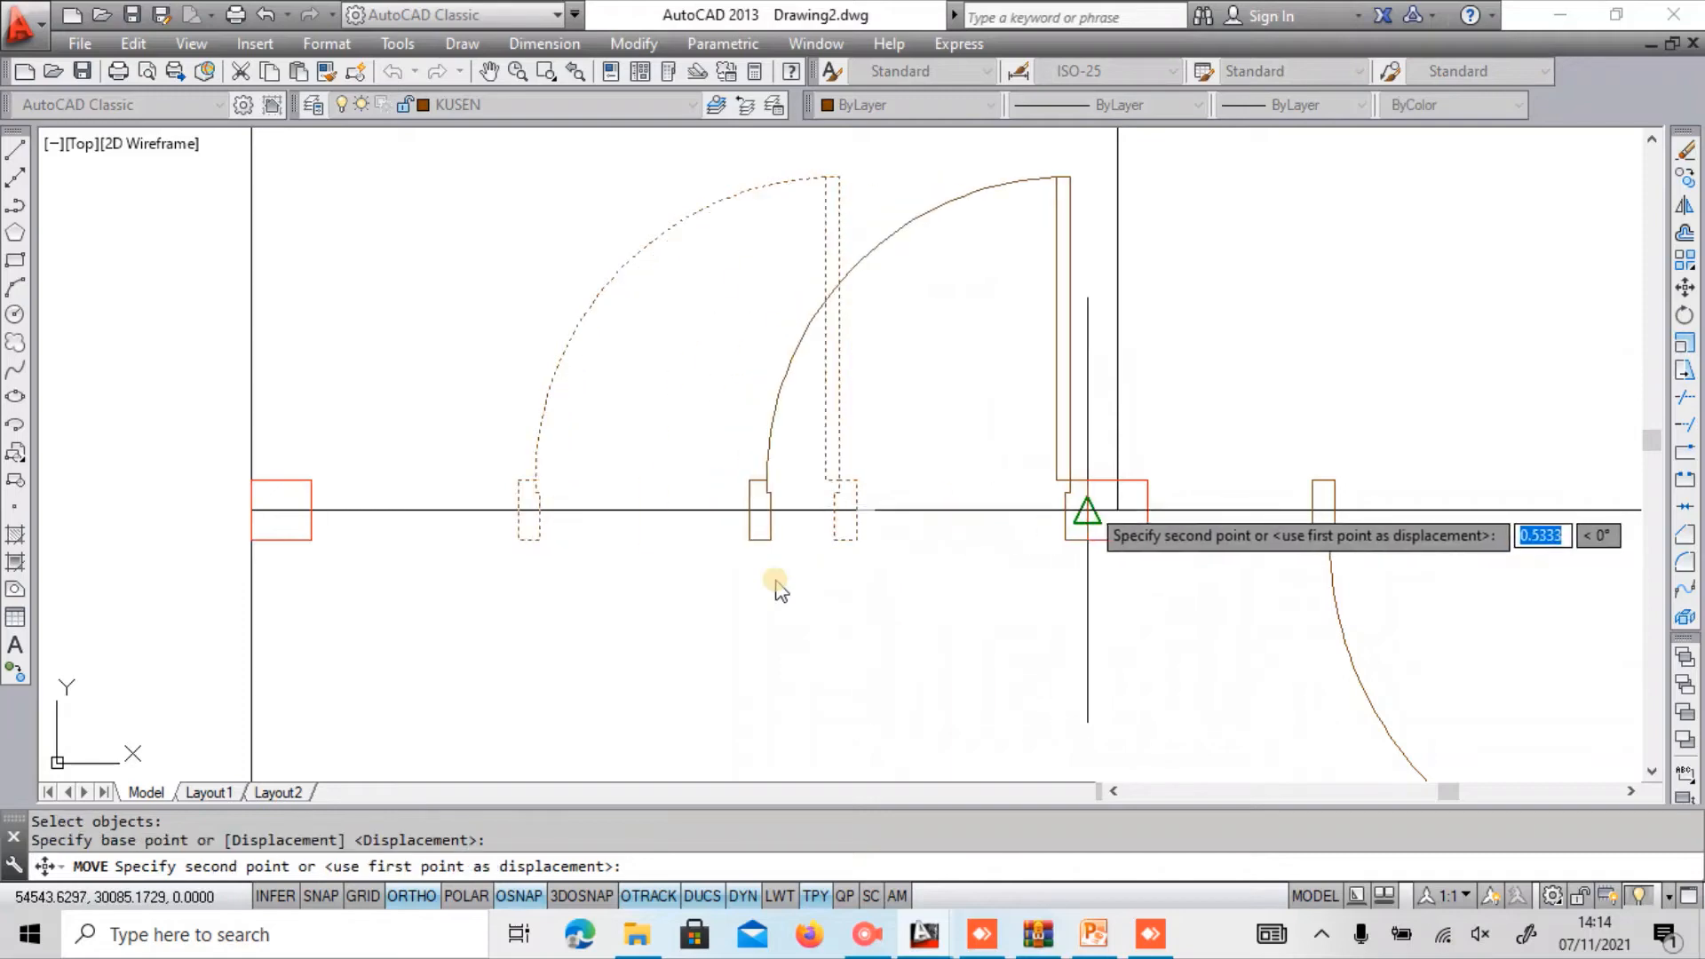
left_click(1088, 509)
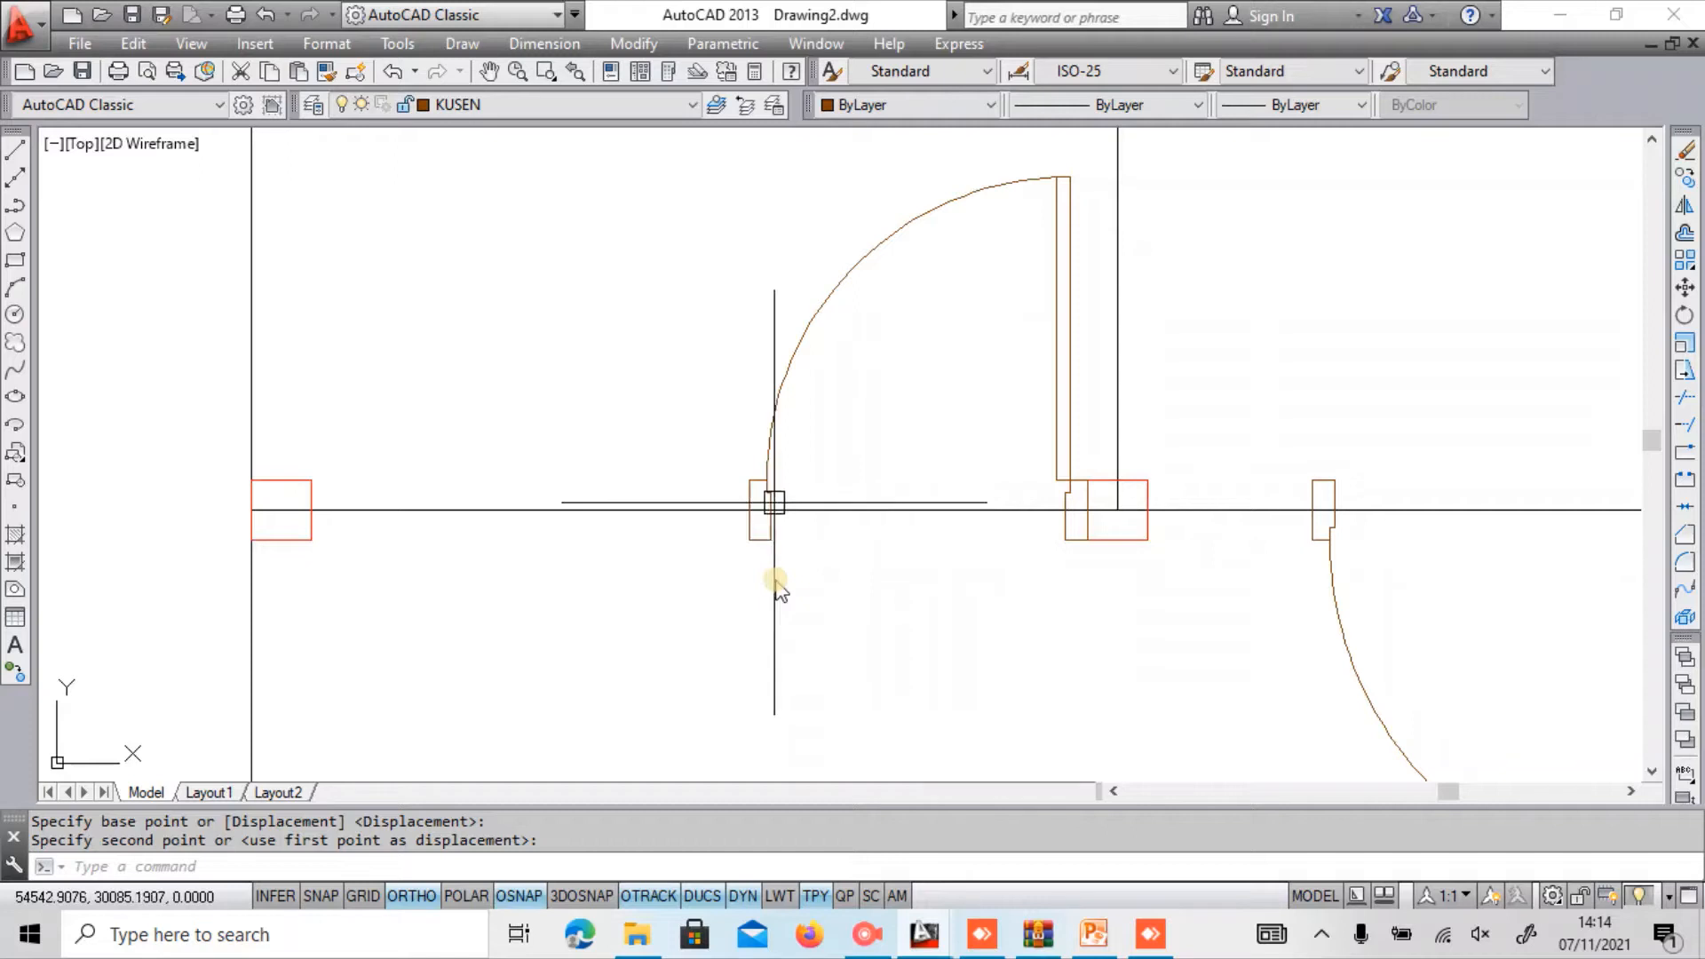
Copy the lower WC's door horizontally into the empty area of R. TAMU.
scroll(774, 586, "down", 2)
middle_click_drag(772, 582, 787, 487)
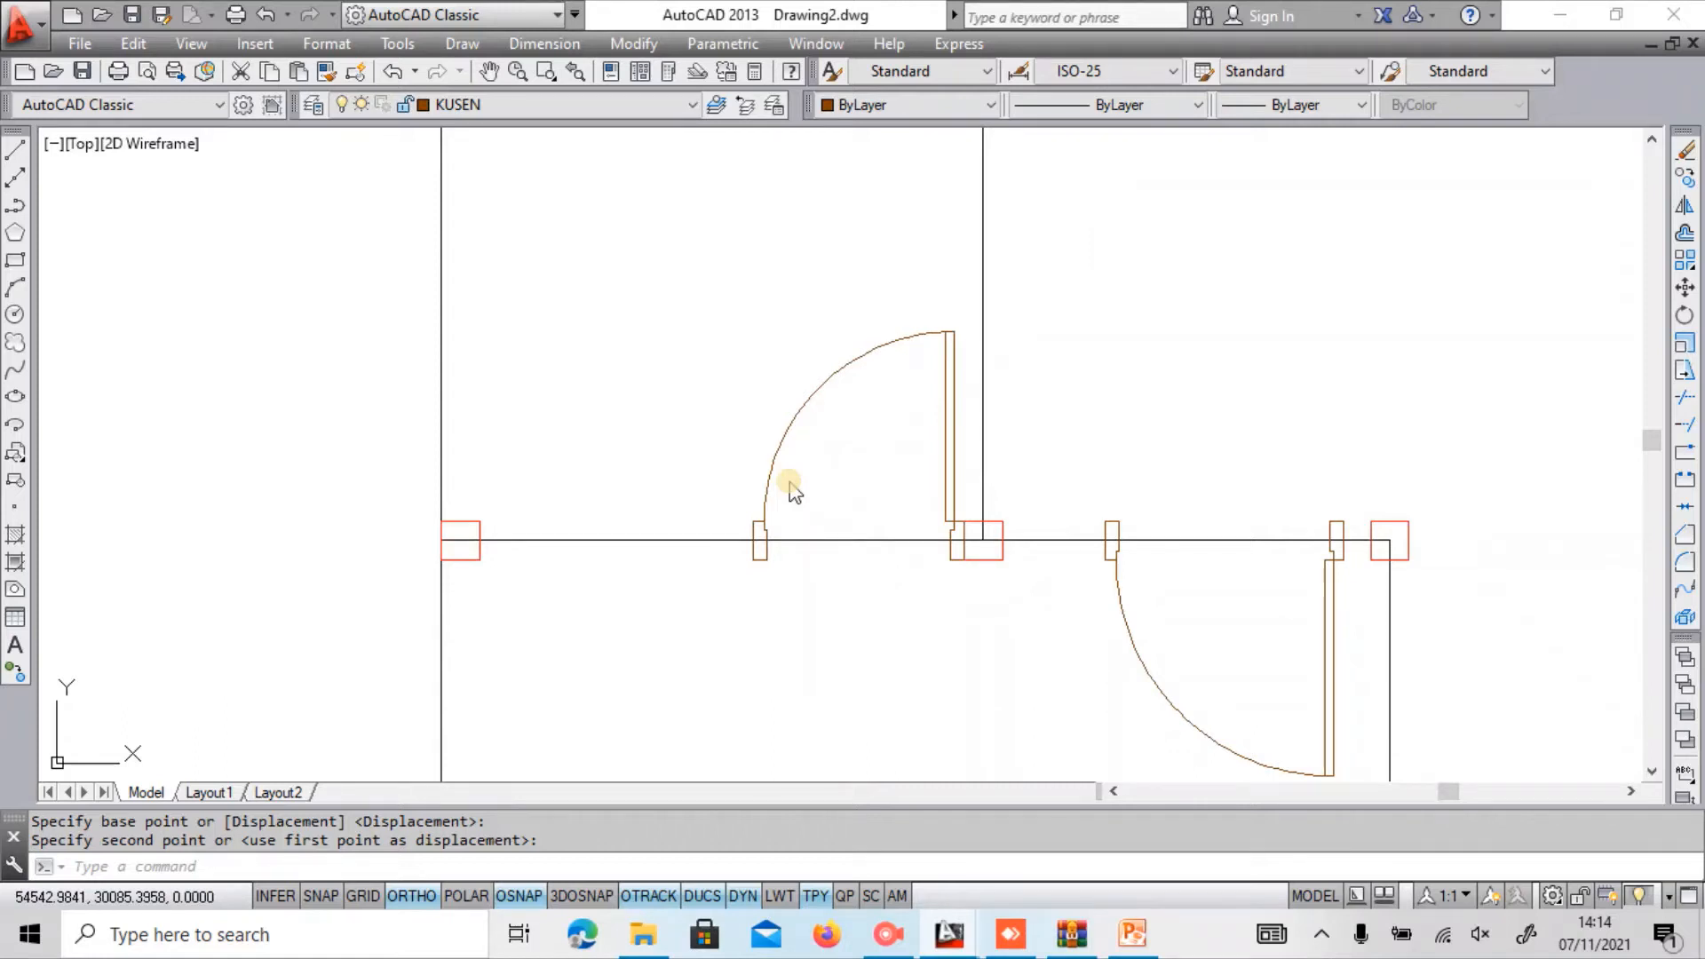
scroll(848, 433, "down", 2)
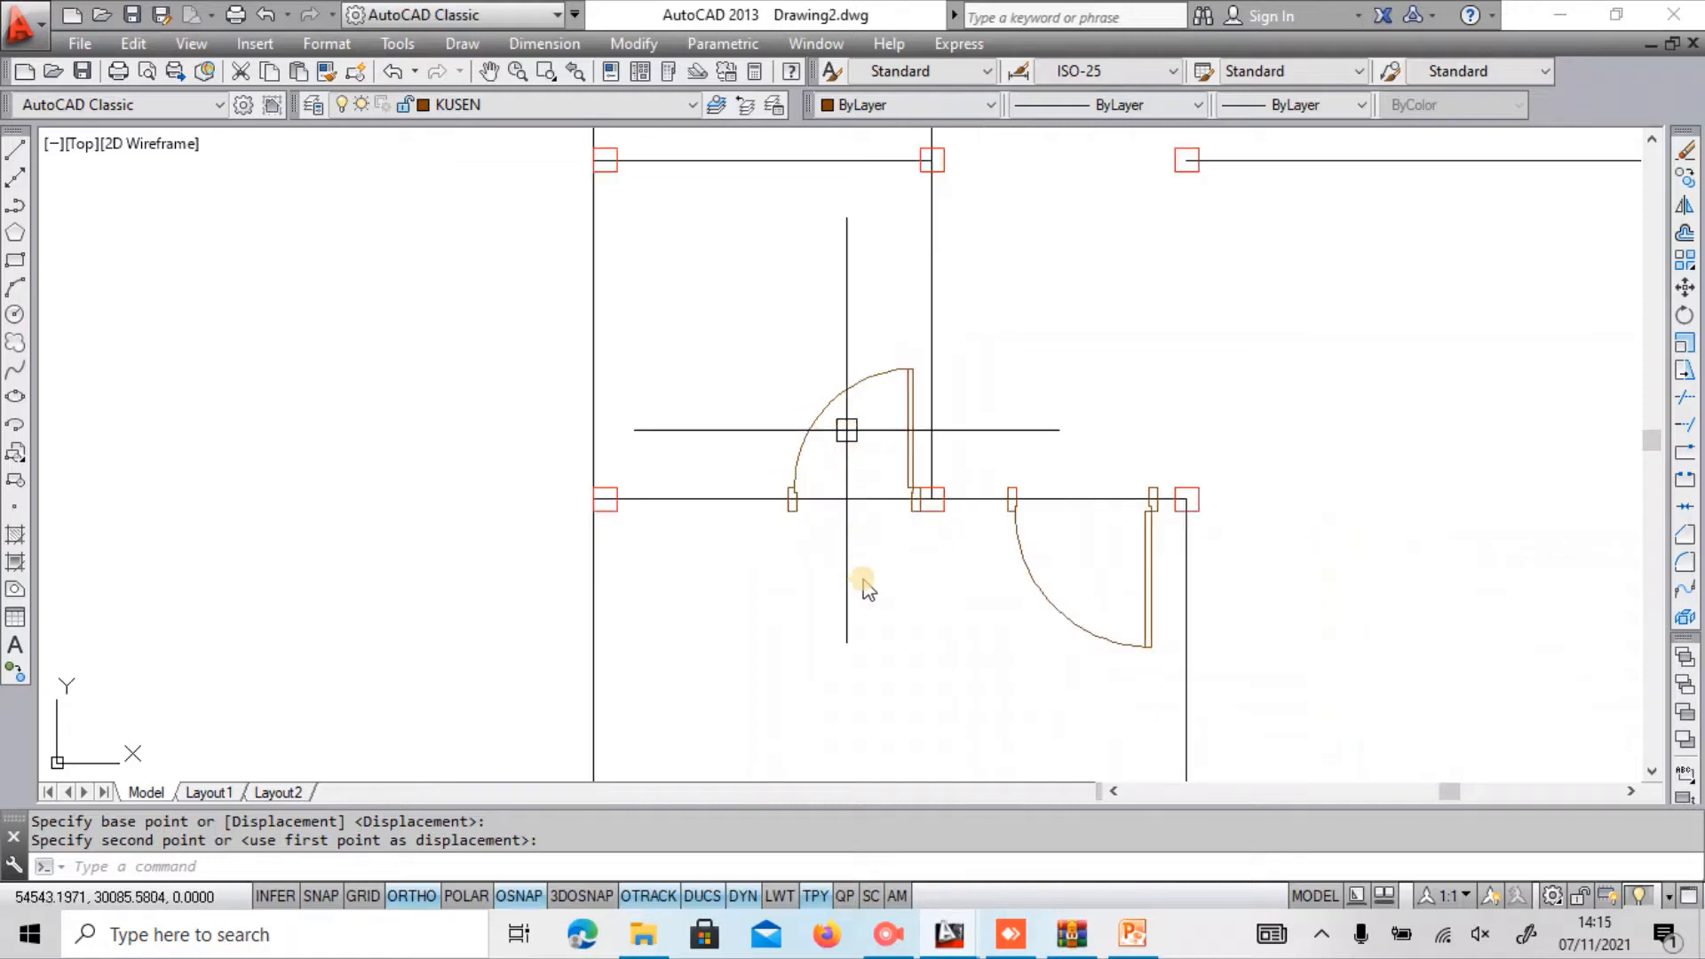
scroll(866, 586, "down", 3)
key("Escape")
scroll(954, 528, "down", 2)
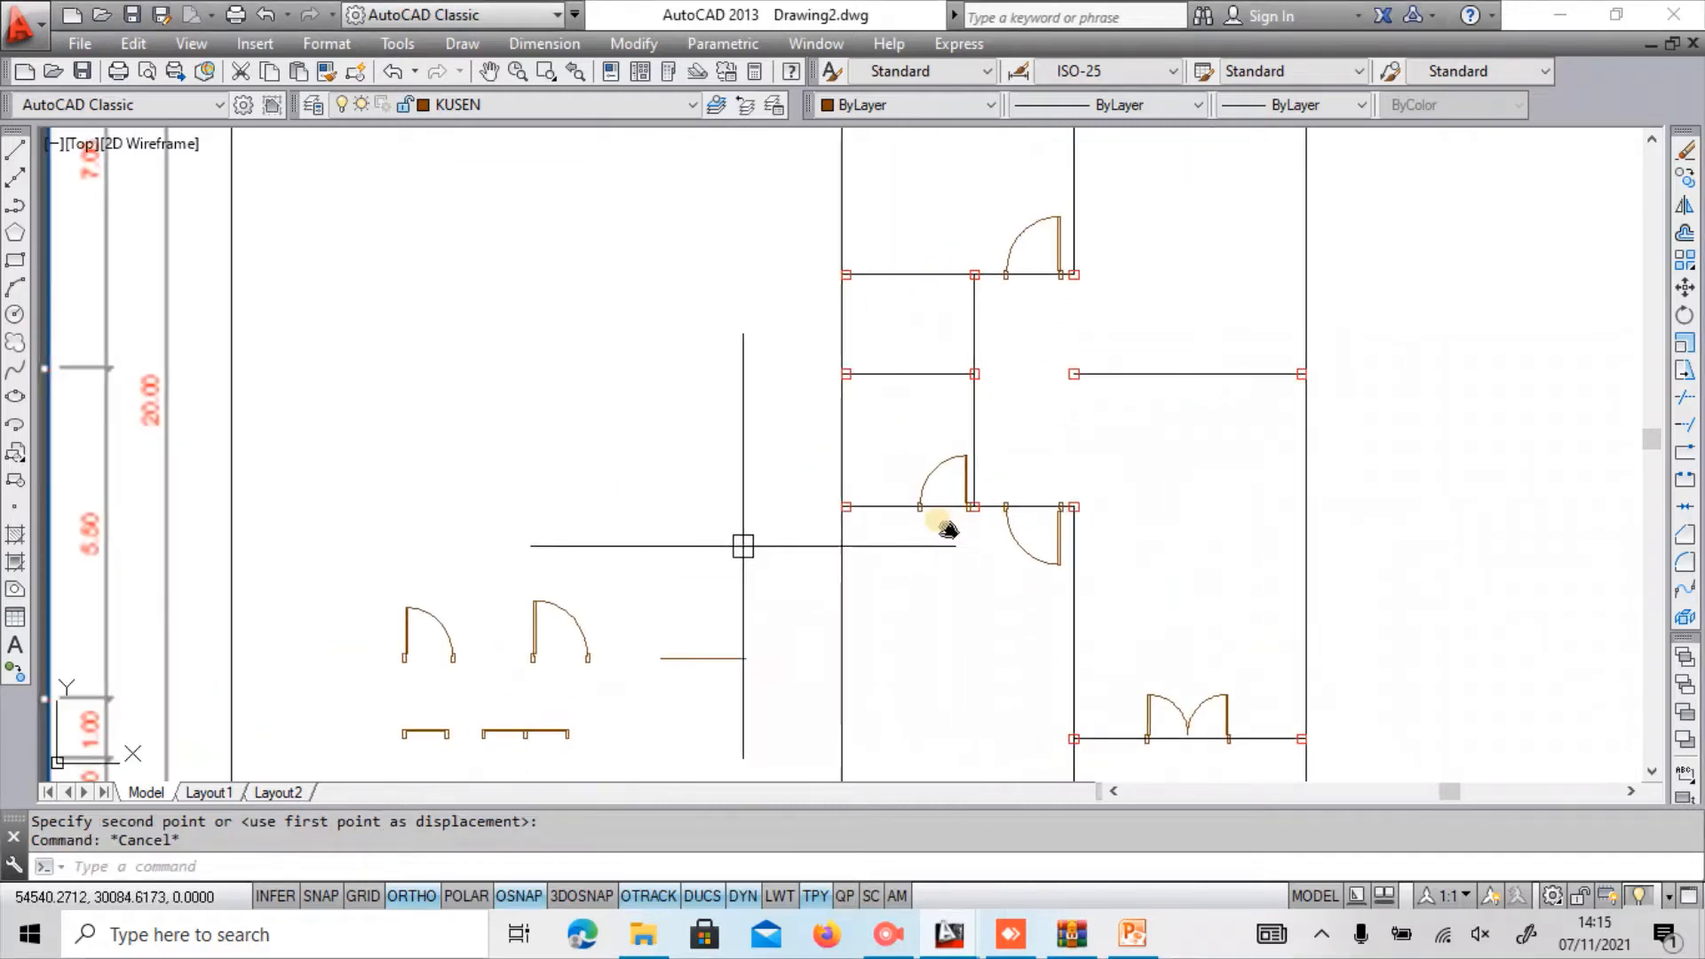
scroll(879, 484, "up", 2)
left_click(898, 397)
left_click(1032, 581)
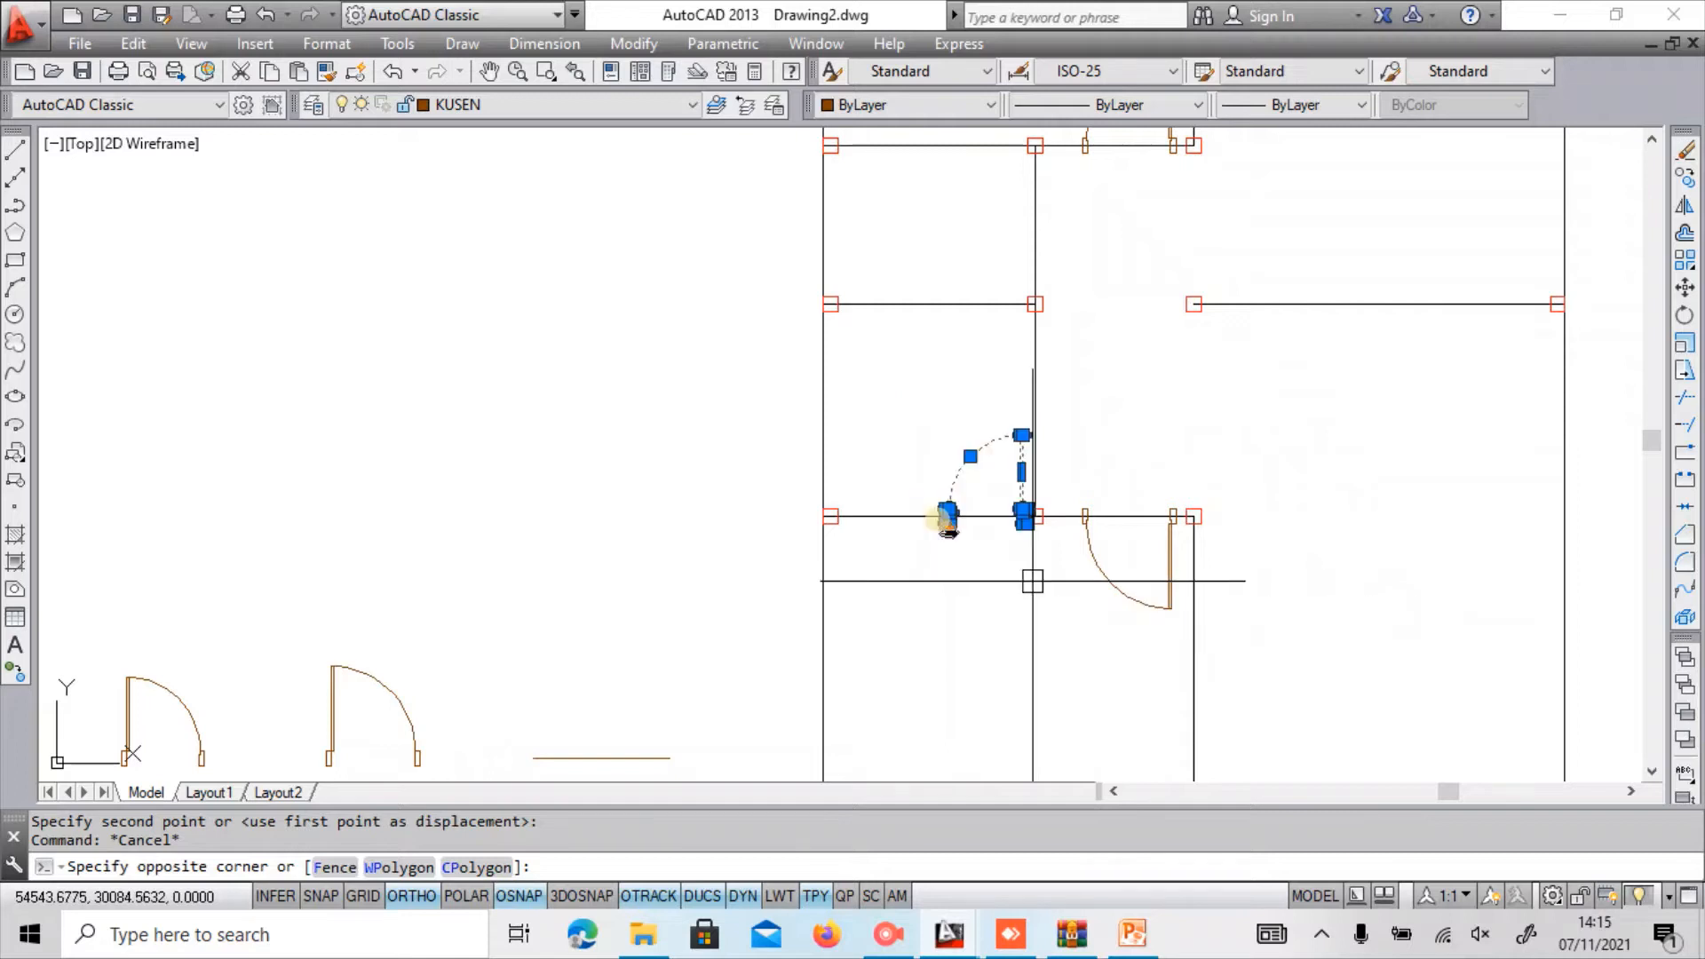
type("co")
key("Return")
left_click(1032, 579)
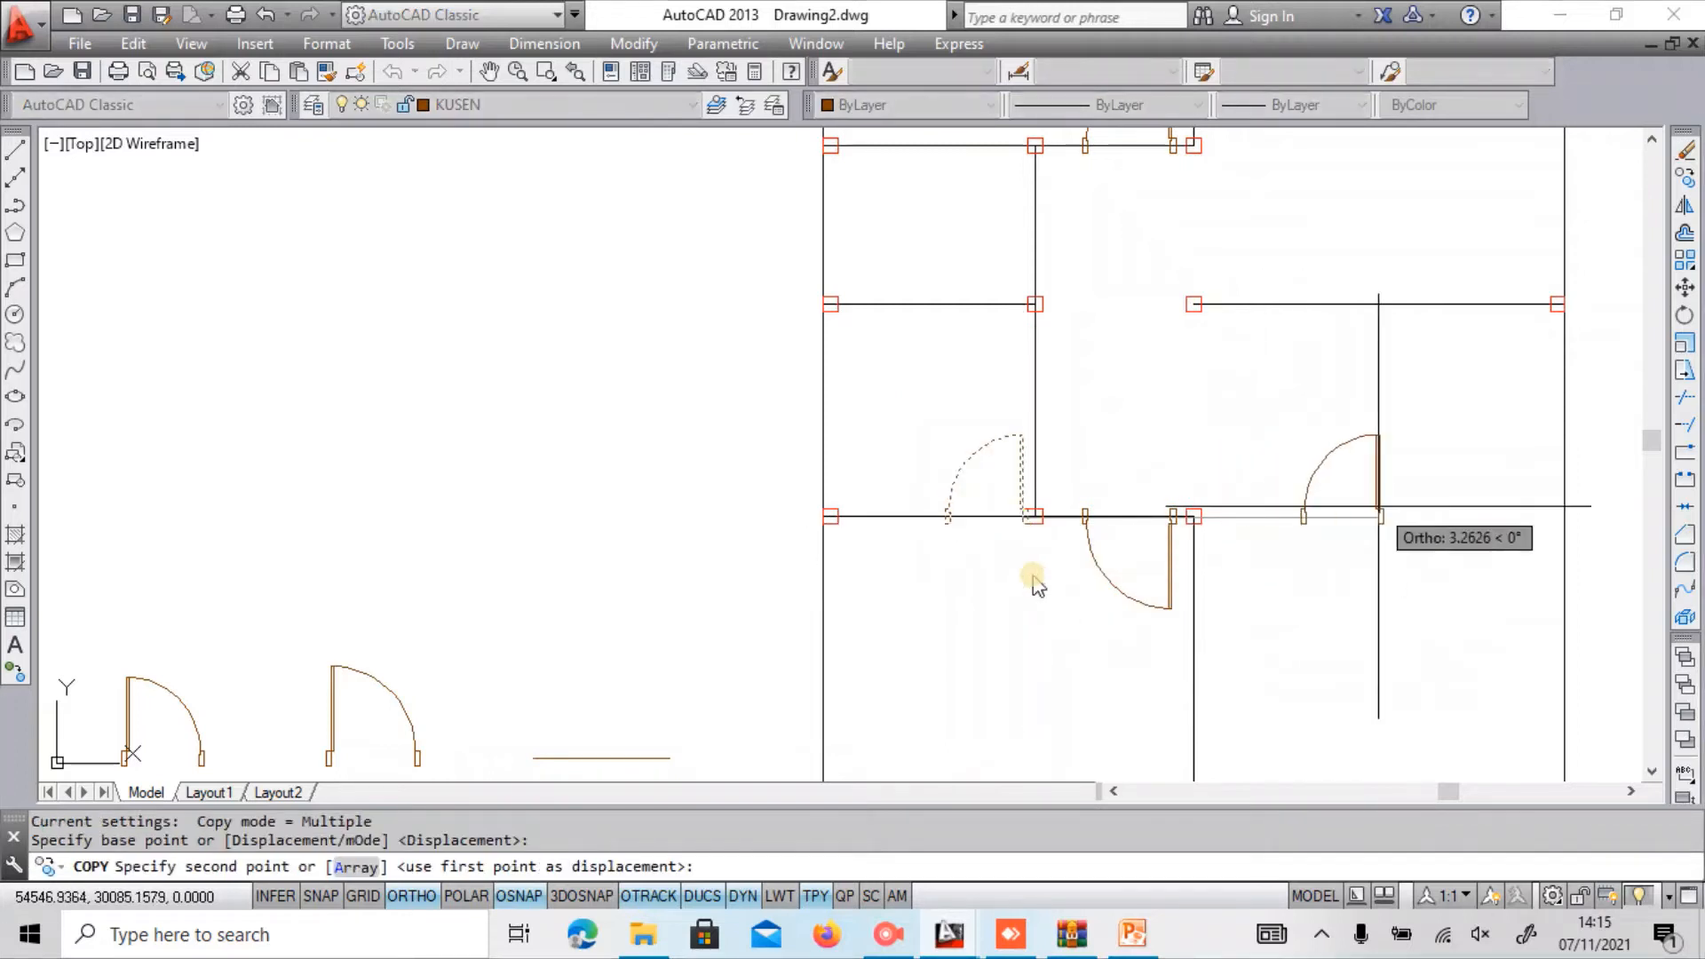
left_click(1379, 508)
key("Escape")
Rotate the copied WC door 90° counterclockwise so its leaf lies horizontally.
type("ro")
key("Return")
left_click(1254, 408)
left_click(1400, 557)
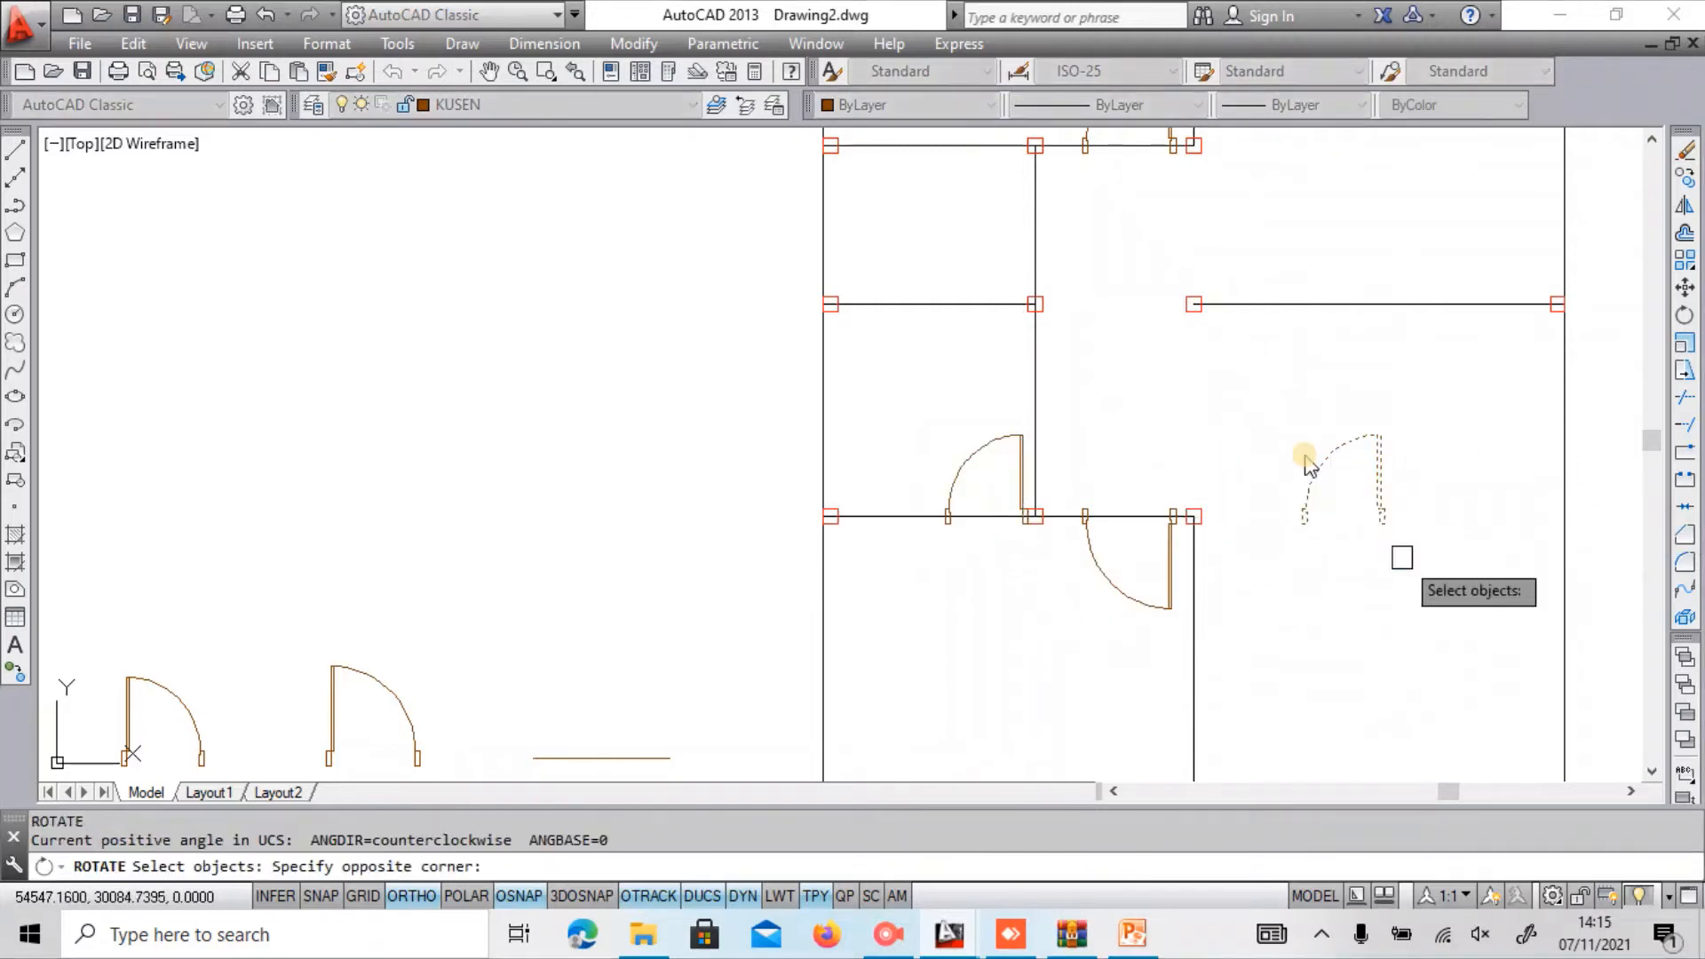
key("Return")
left_click(1418, 504)
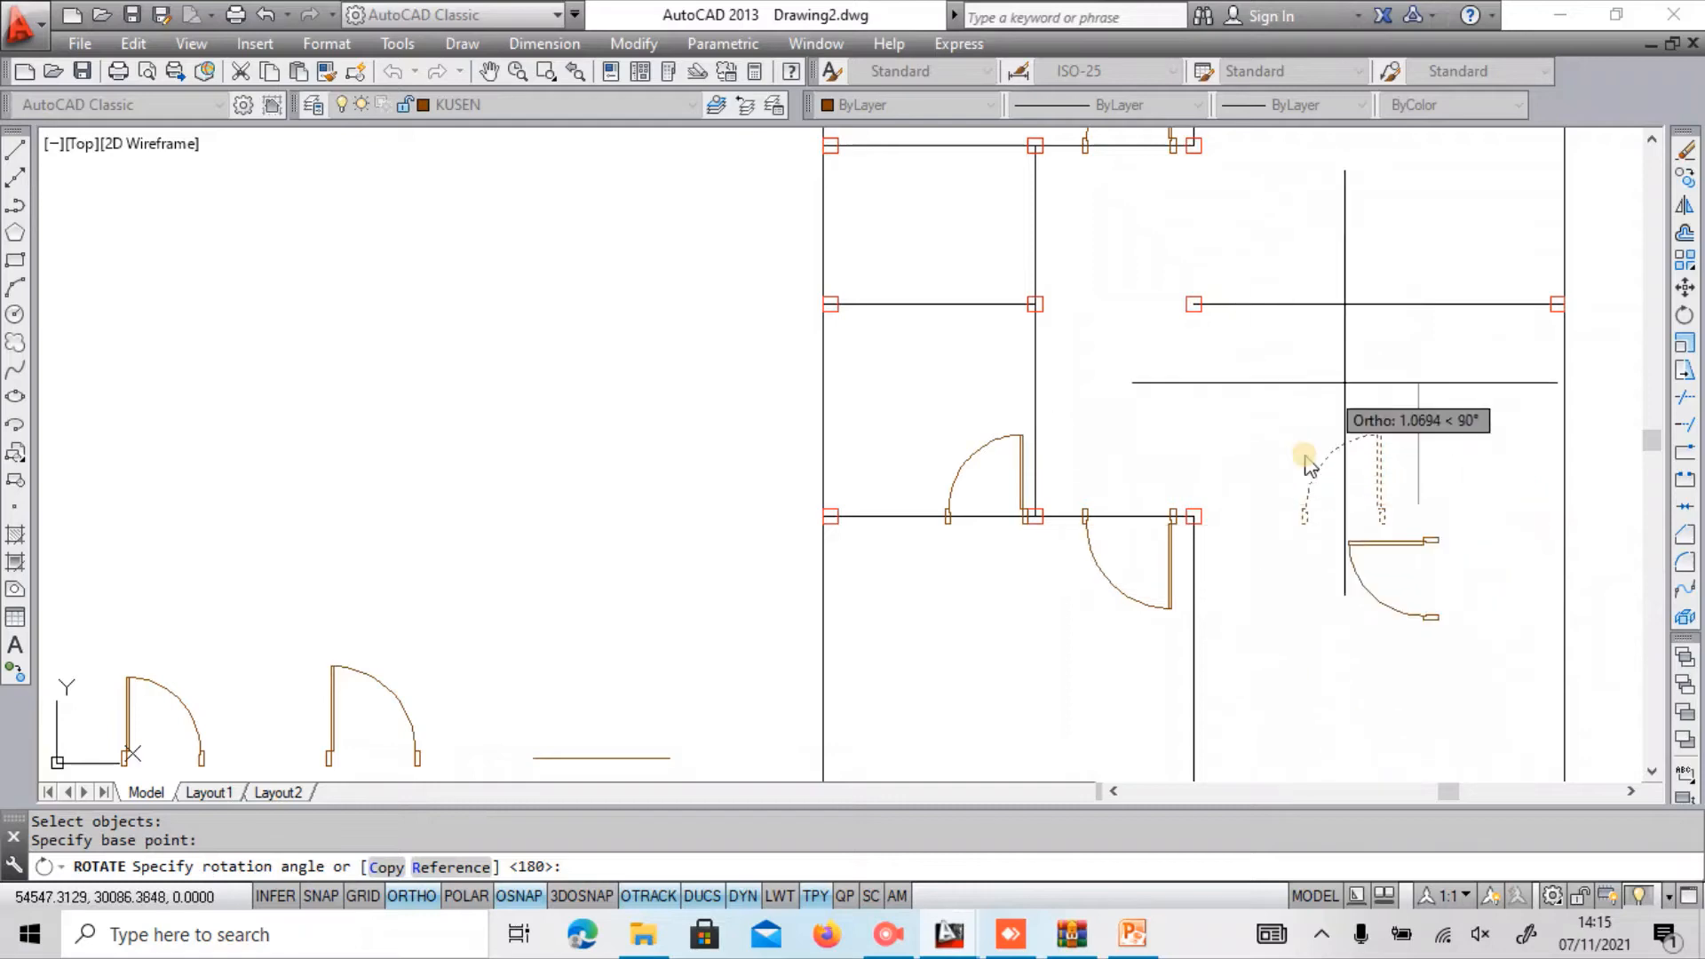
left_click(1382, 387)
Check the reference plan and mirror the rotated door in R. TAMU across a horizontal line, erasing the original.
scroll(799, 487, "down", 5)
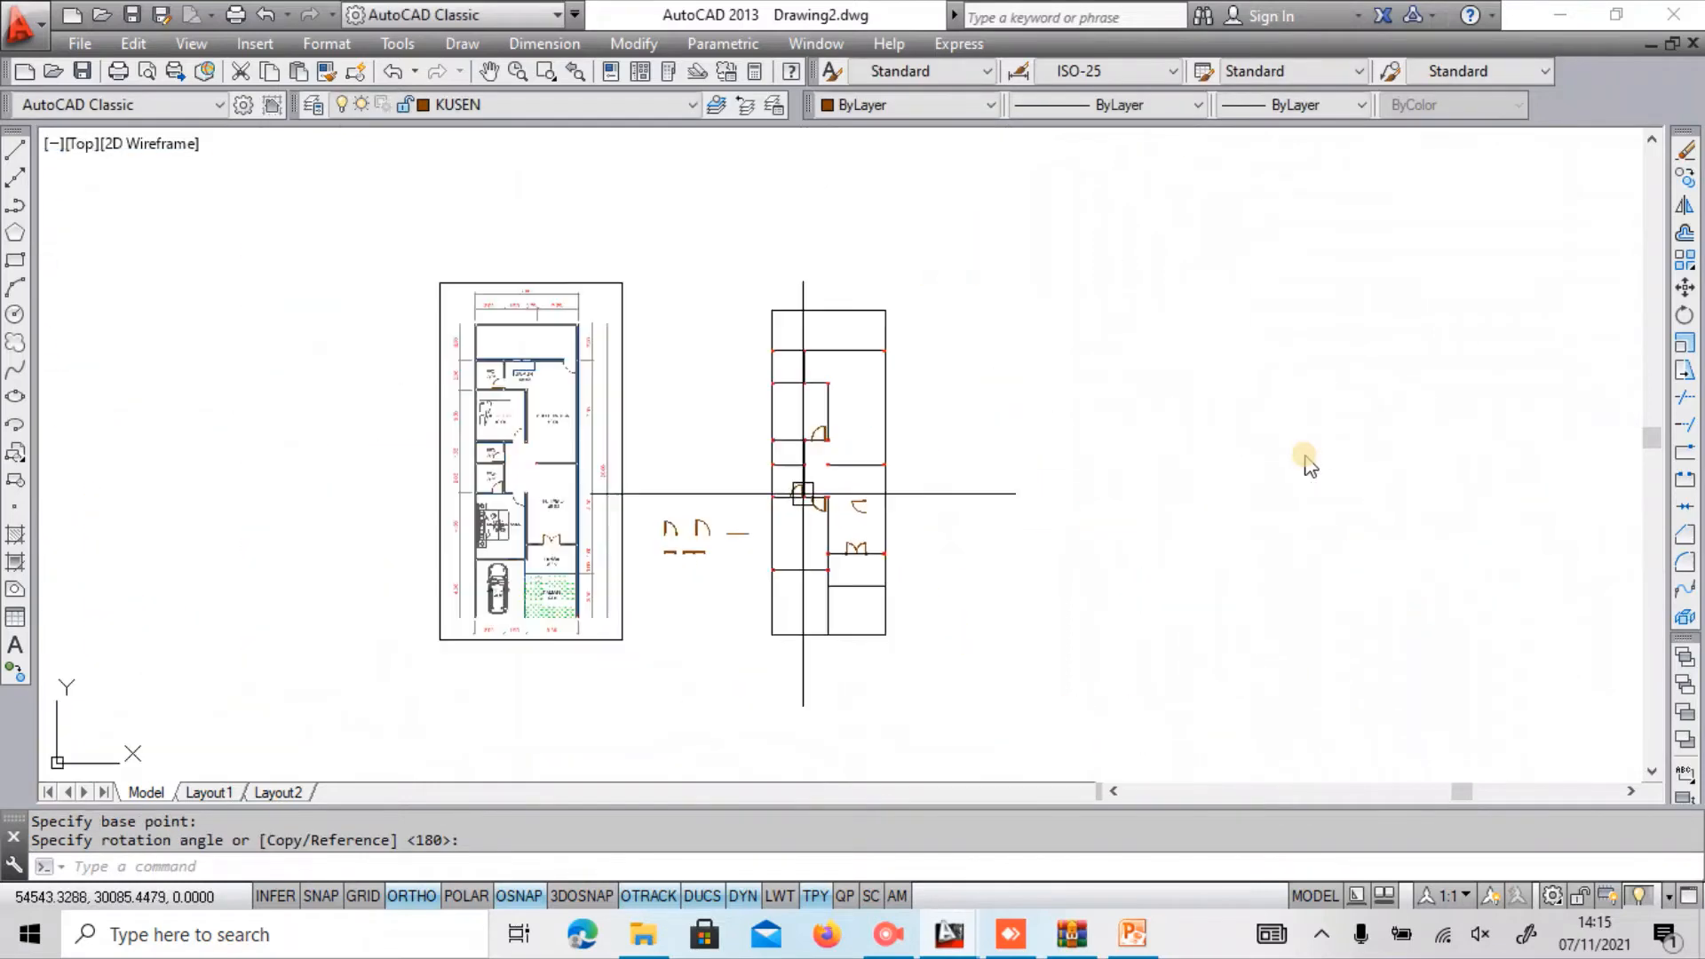
scroll(544, 456, "up", 8)
scroll(276, 461, "down", 5)
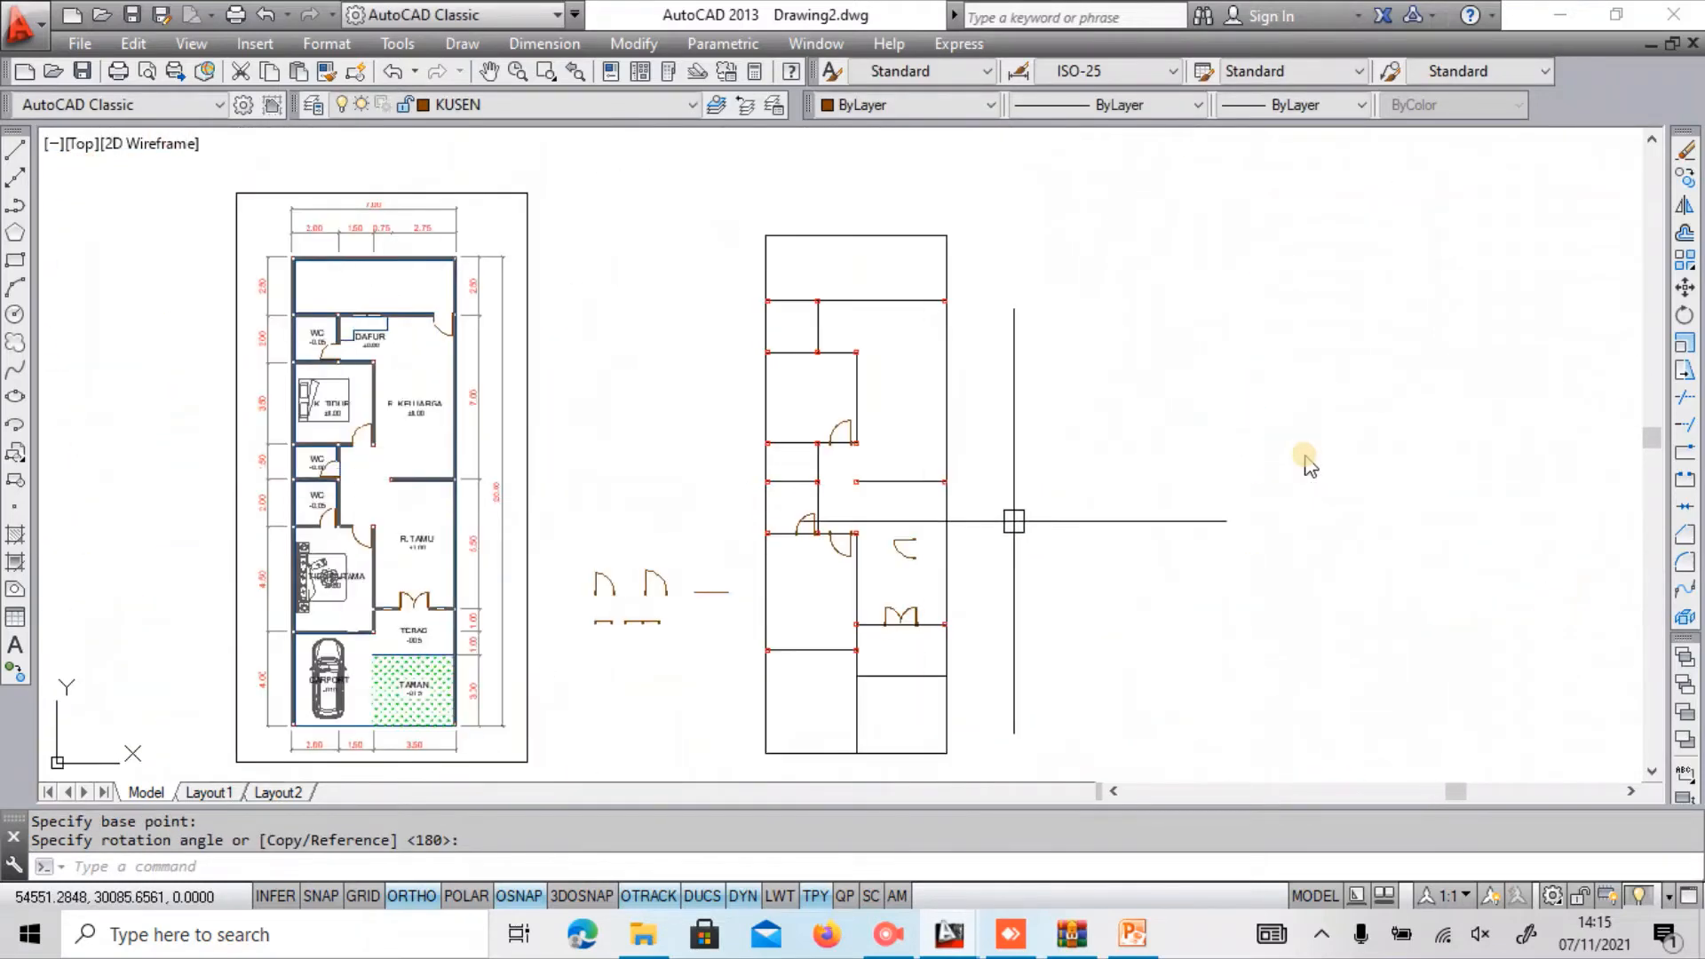
scroll(826, 532, "up", 7)
left_click(830, 457)
left_click(1071, 697)
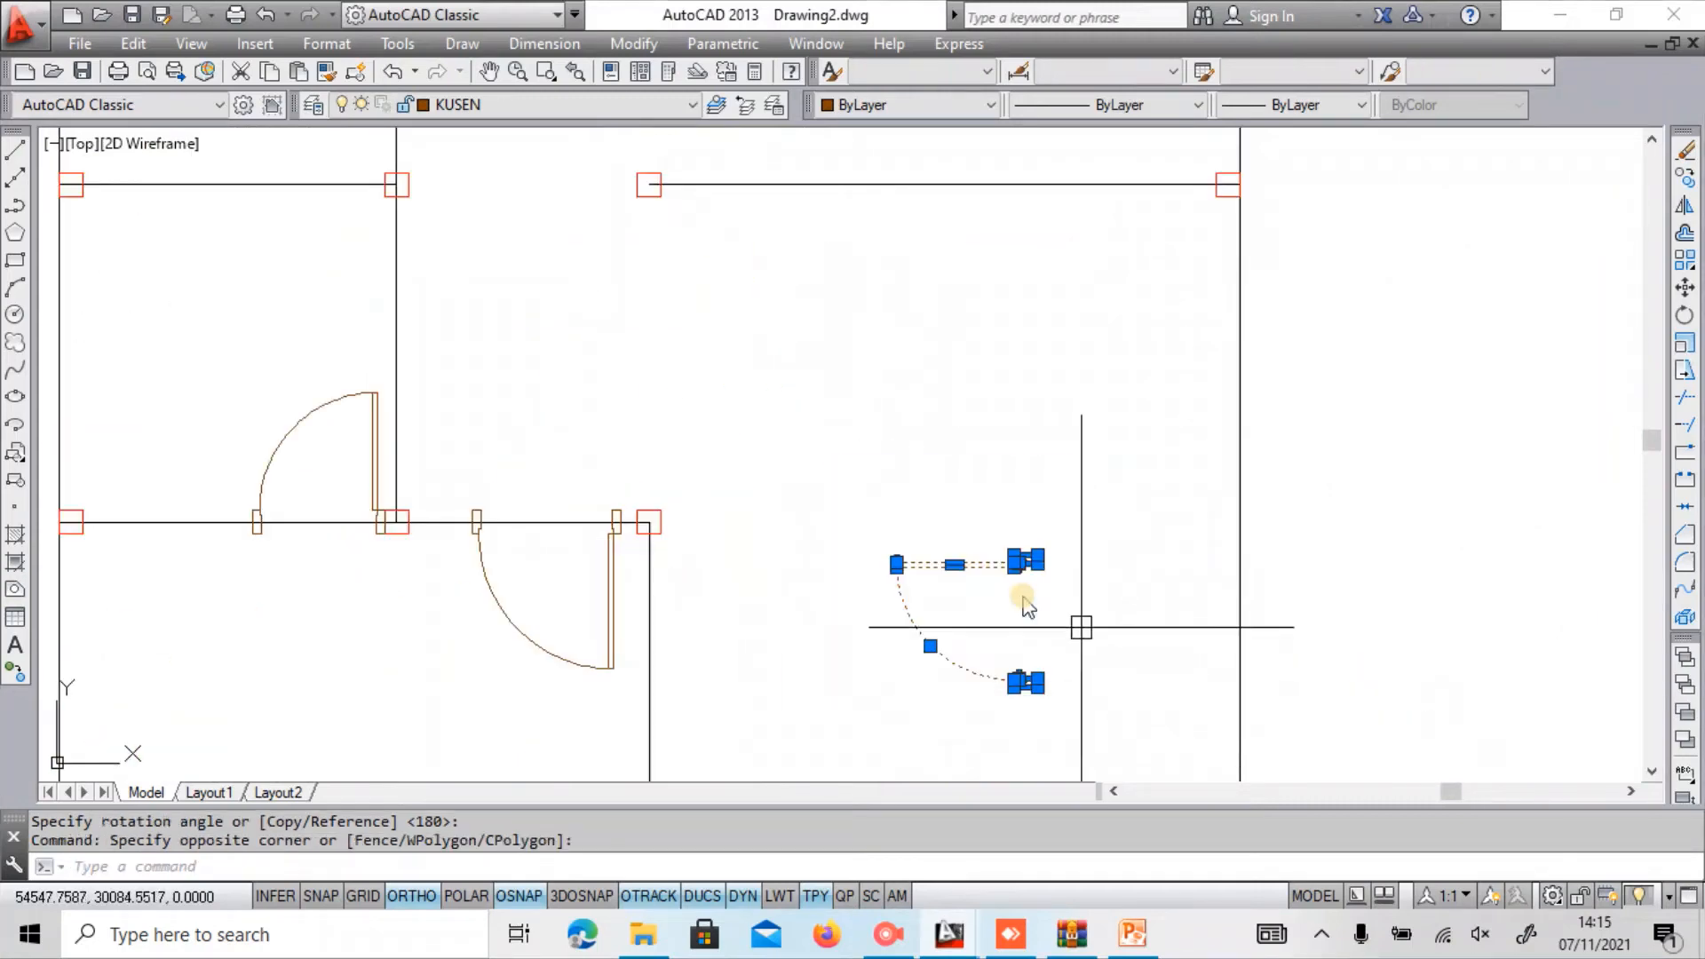
key("Return")
left_click(1022, 514)
left_click(1092, 513)
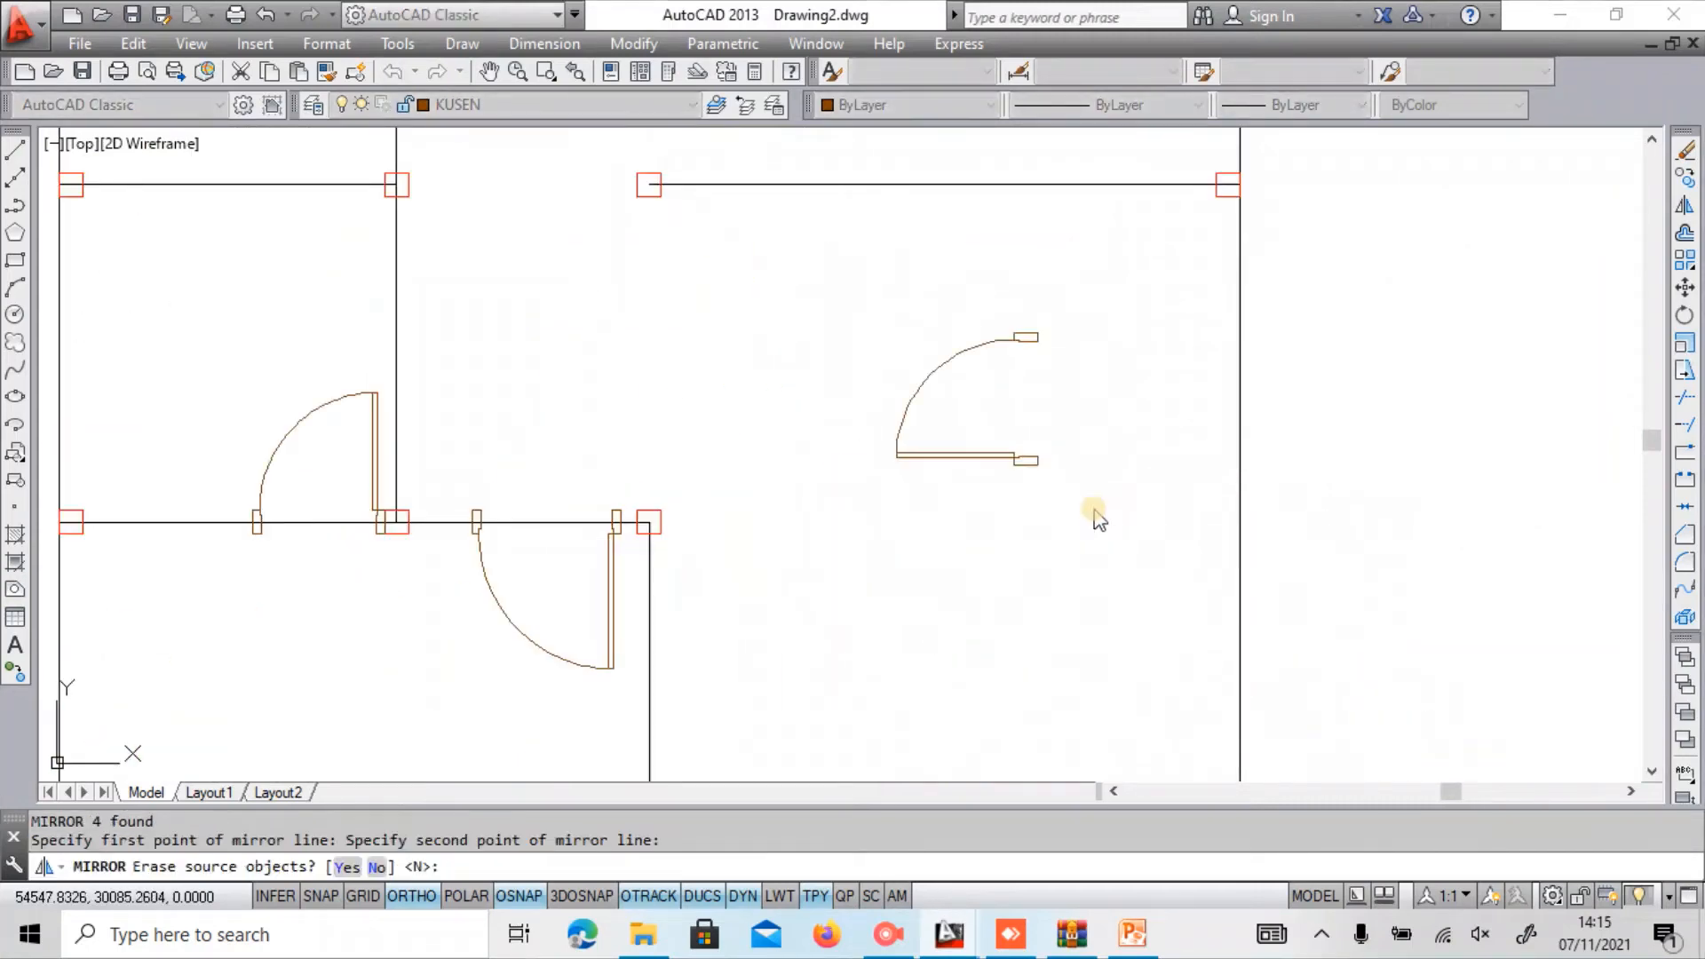
type("y")
key("Return")
Move the mirrored door by its hinge-side frame's outer midpoint onto the middle WC's inner wall, against the column at the wall's lower end.
left_click(1110, 521)
left_click(817, 294)
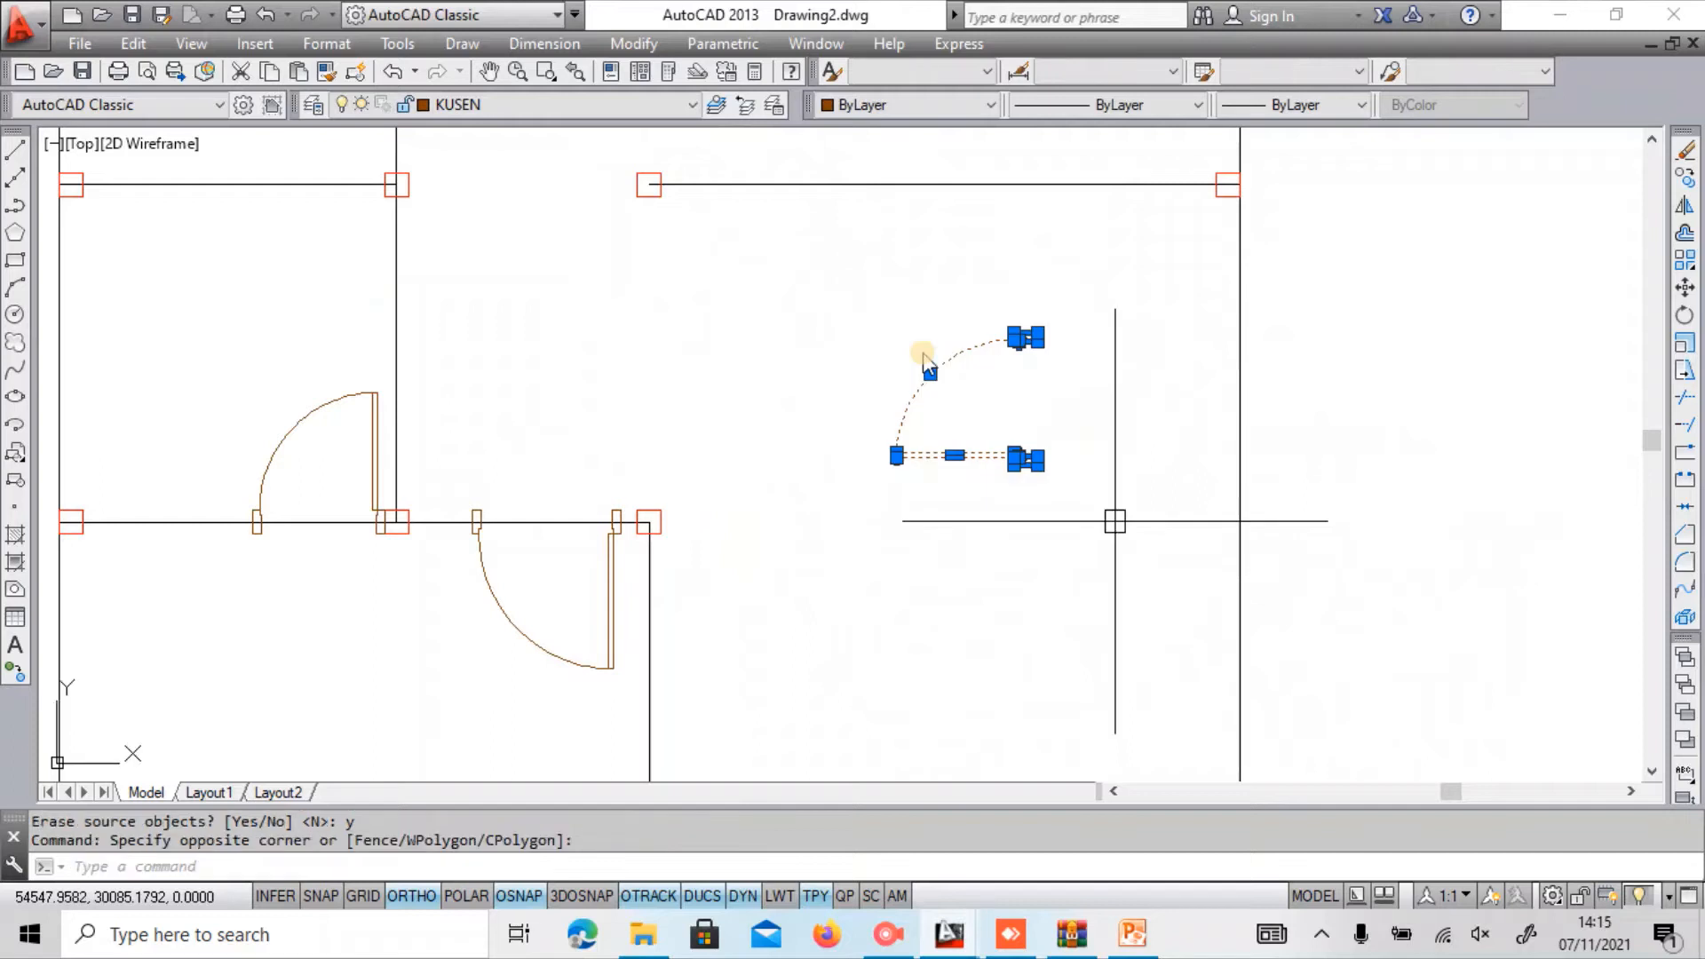
type("M")
key("Return")
left_click(1023, 462)
scroll(939, 451, "down", 2)
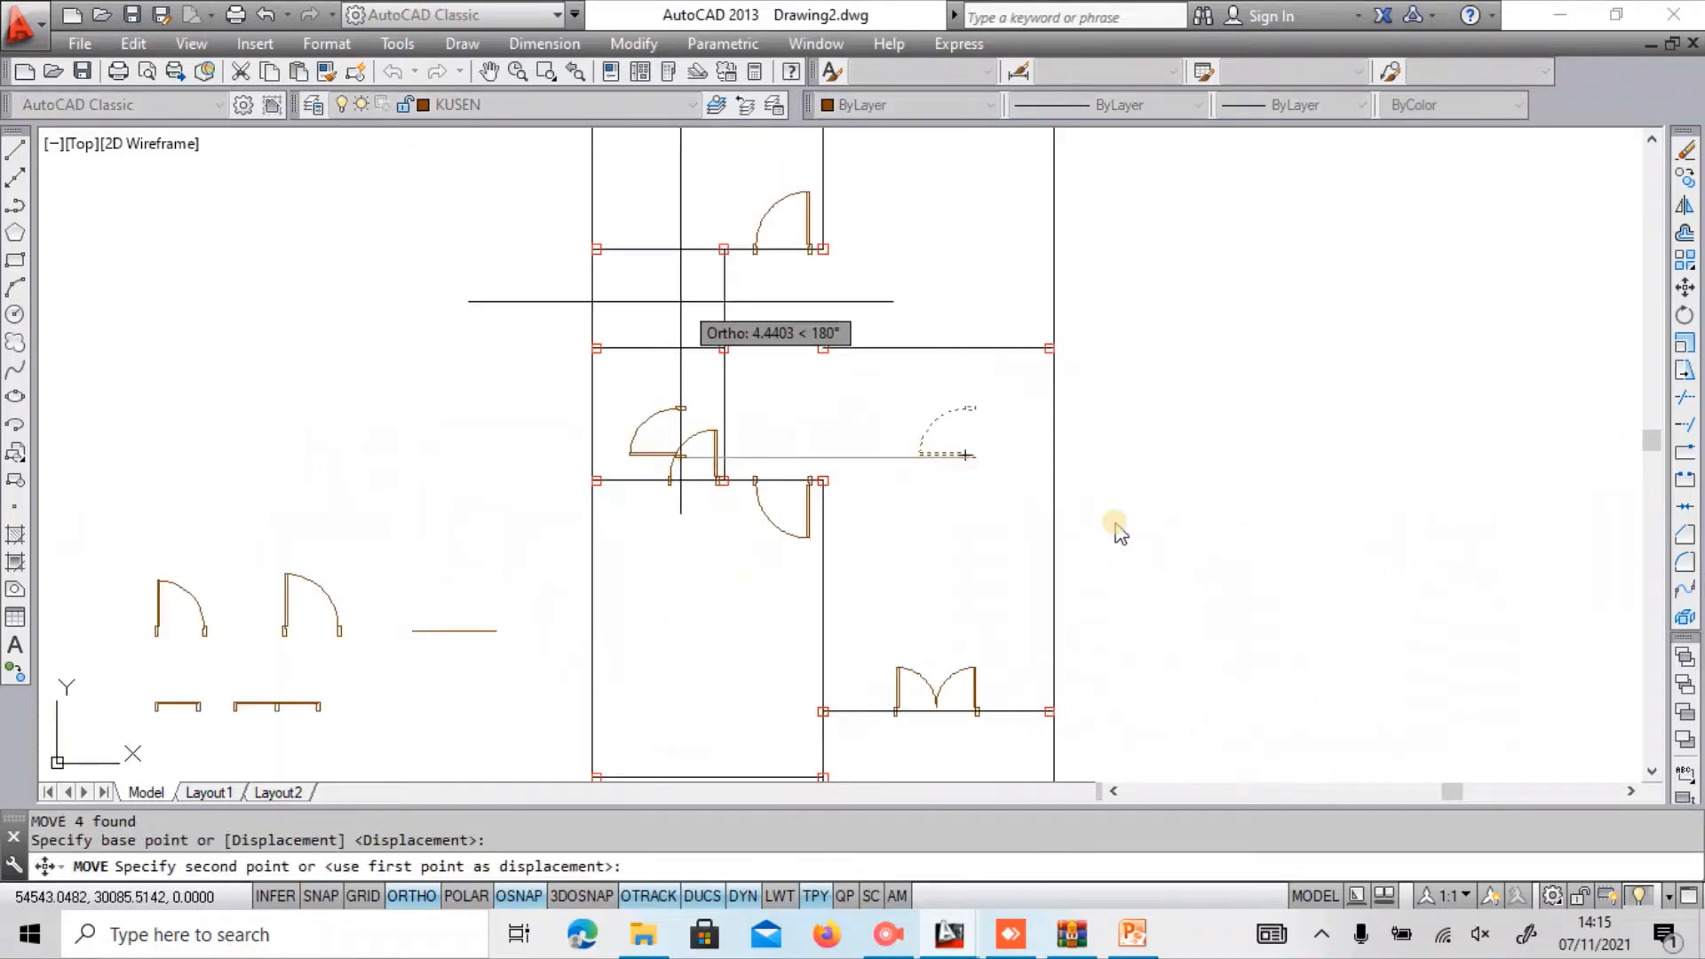
scroll(693, 303, "up", 2)
left_click(782, 404)
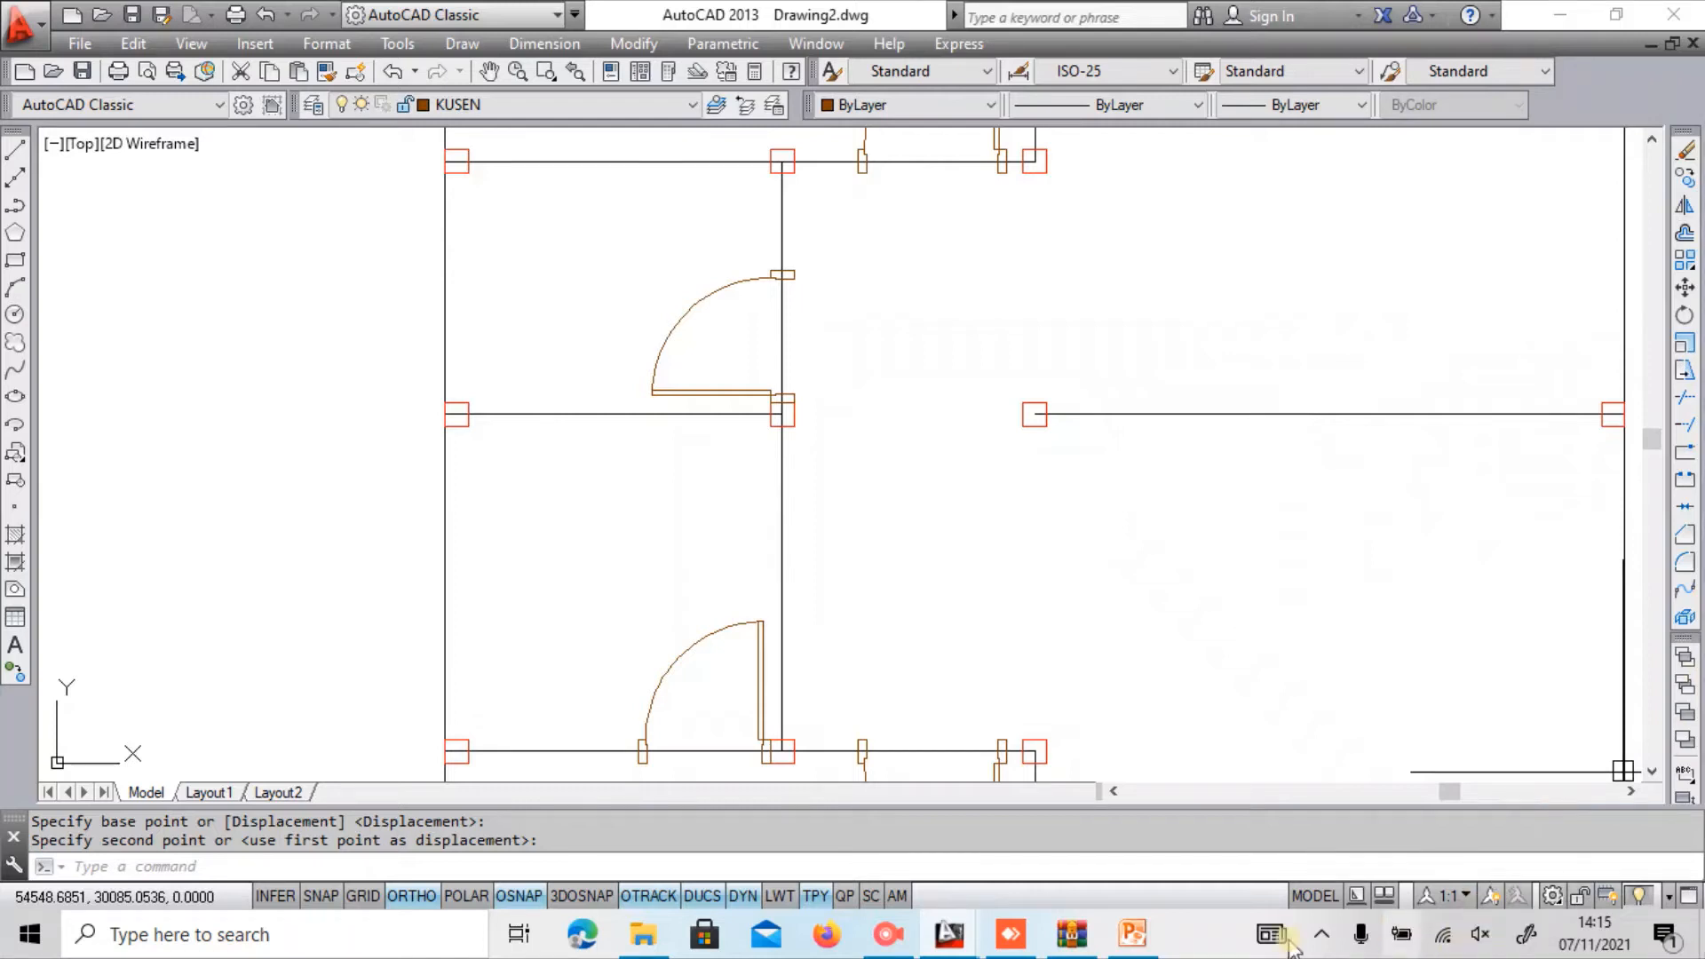
Switch to AnyDesk, accept the incoming remote session request, and return to the AutoCAD drawing.
left_click(887, 937)
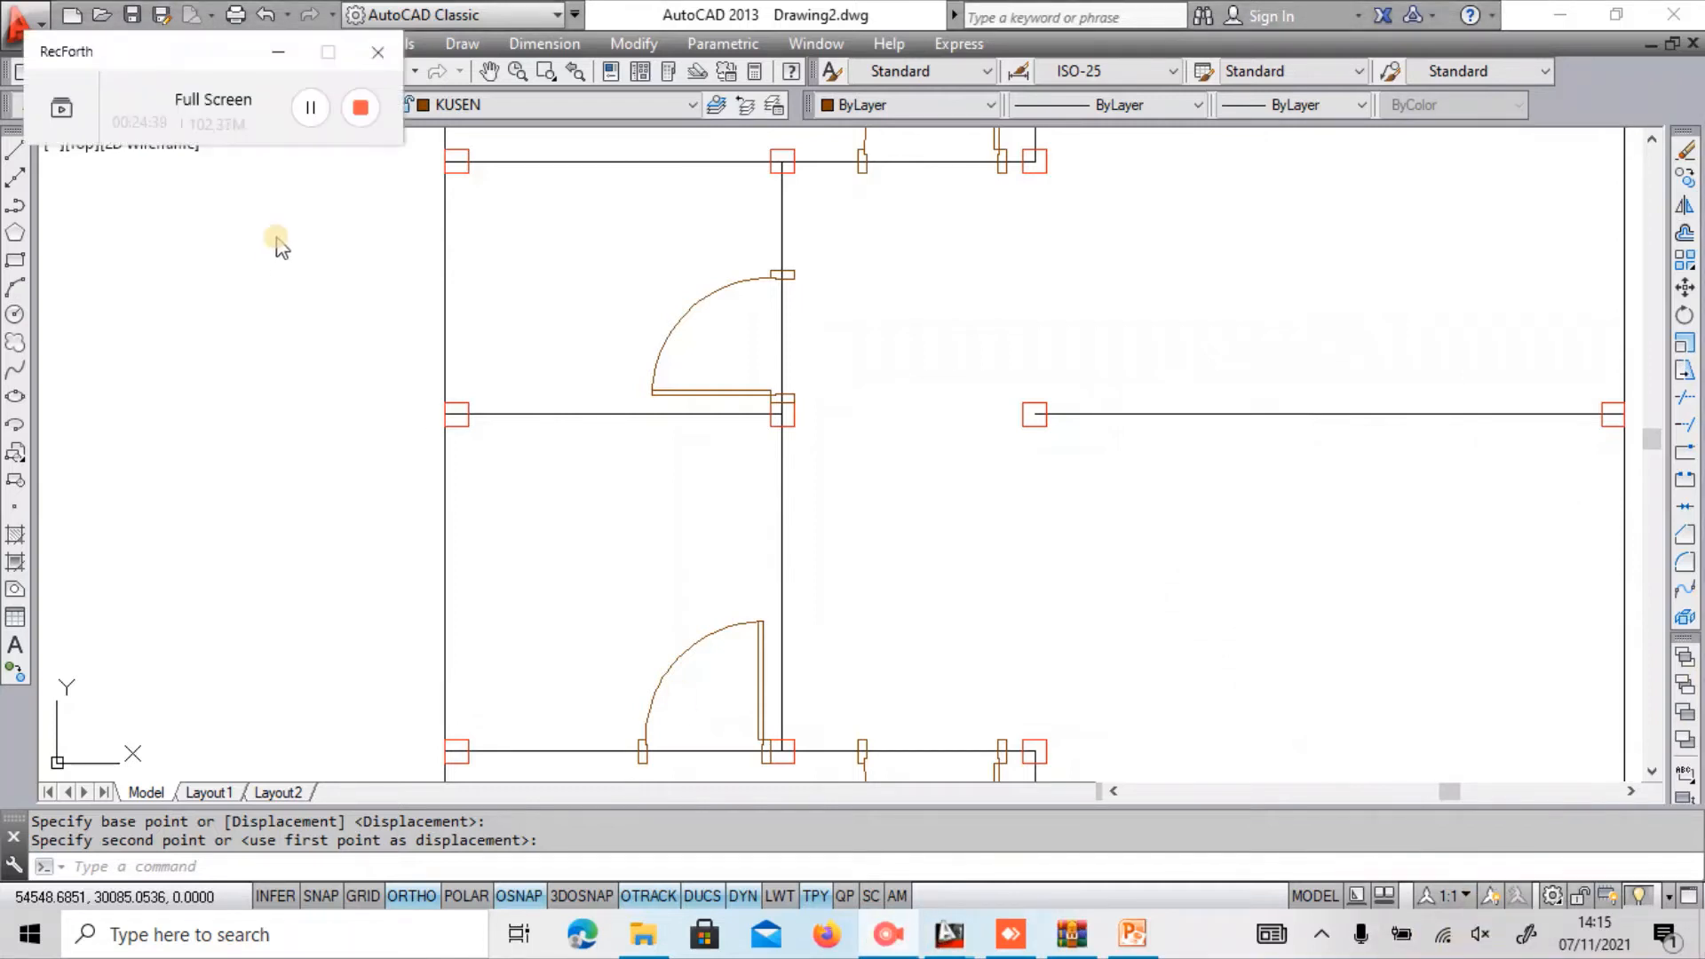
left_click(313, 55)
left_click(1005, 939)
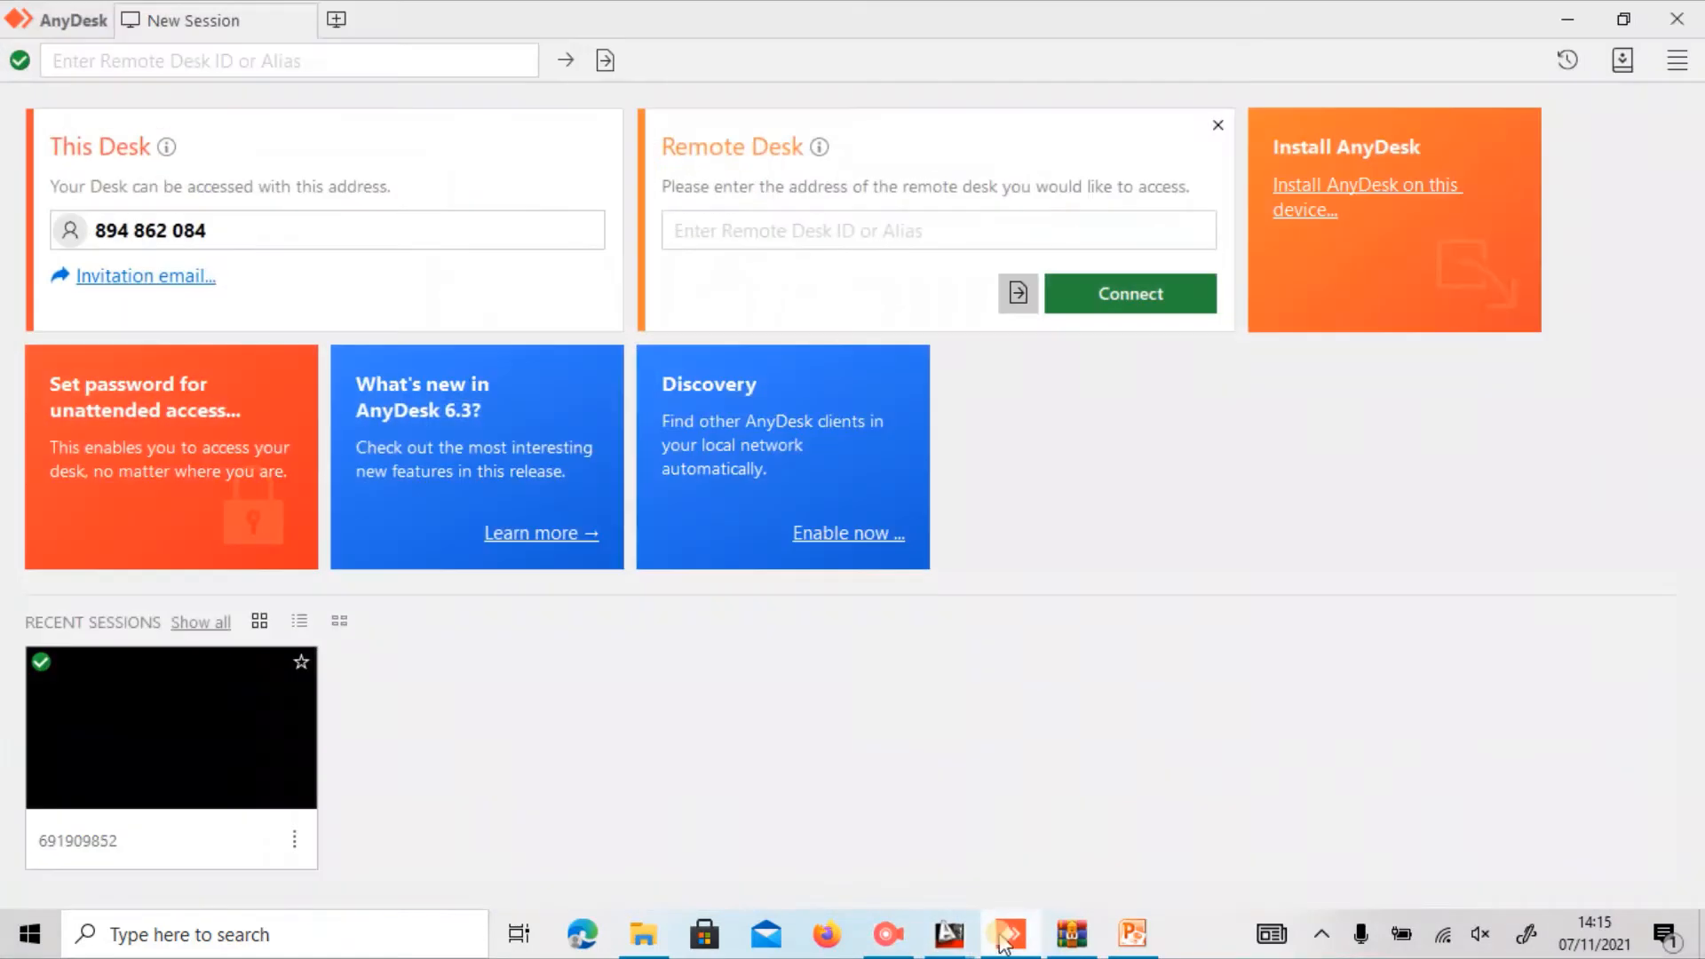
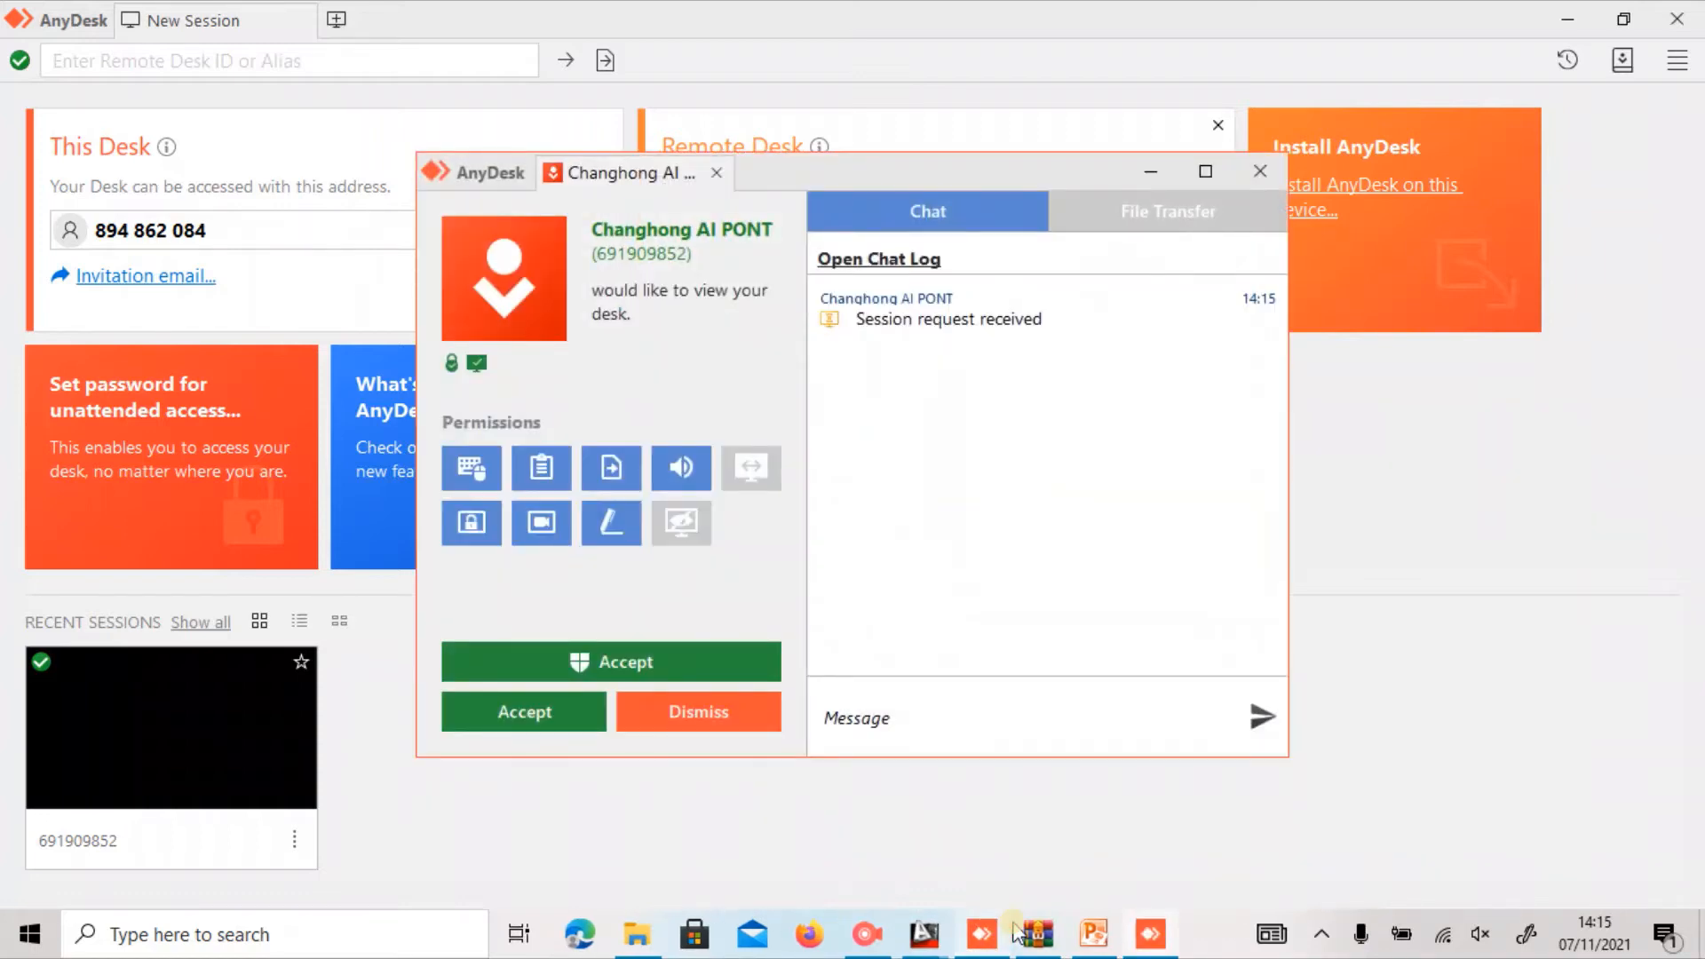
left_click(494, 725)
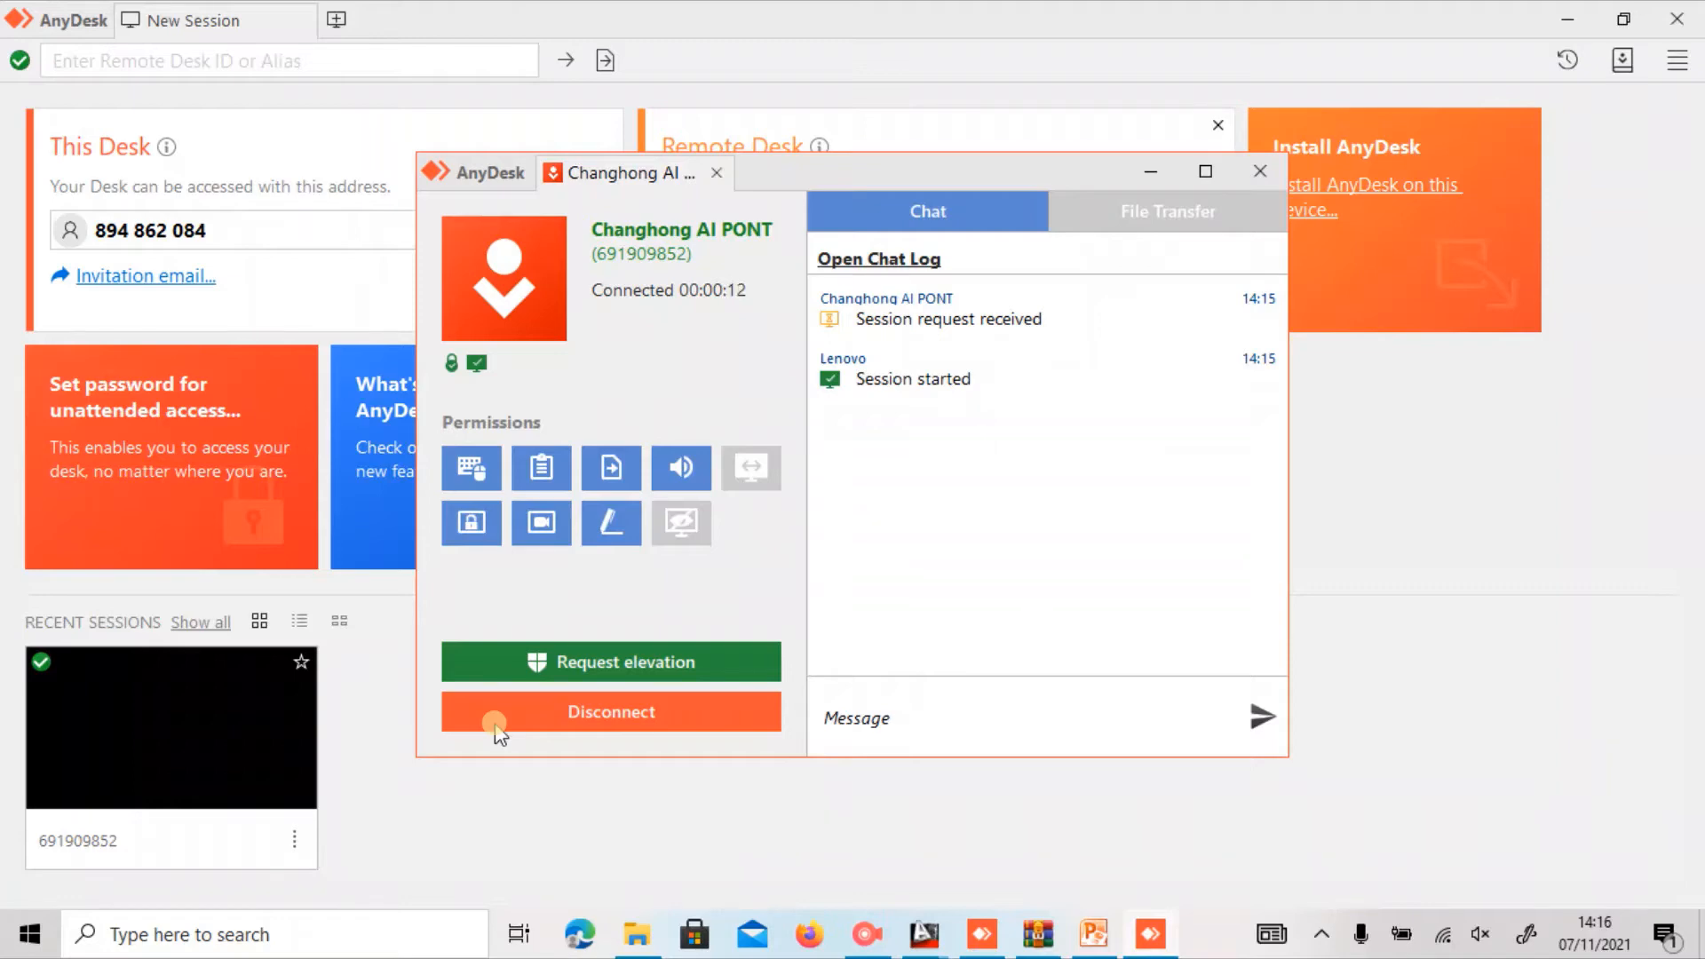
left_click(1155, 172)
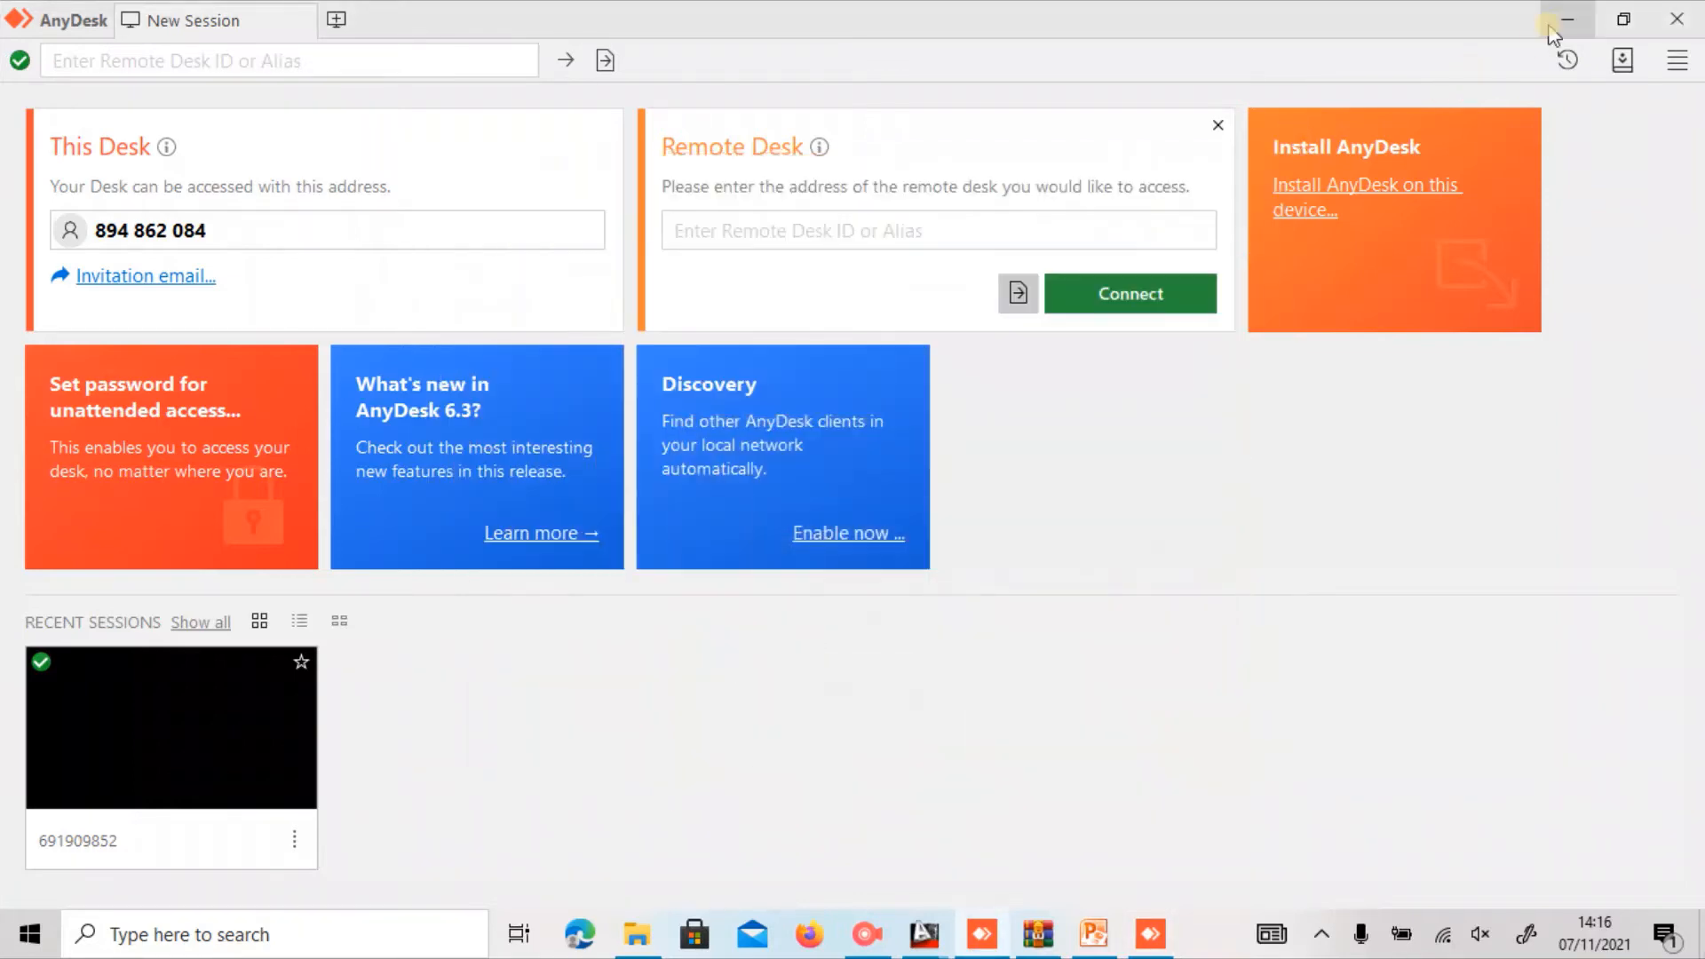
left_click(1565, 19)
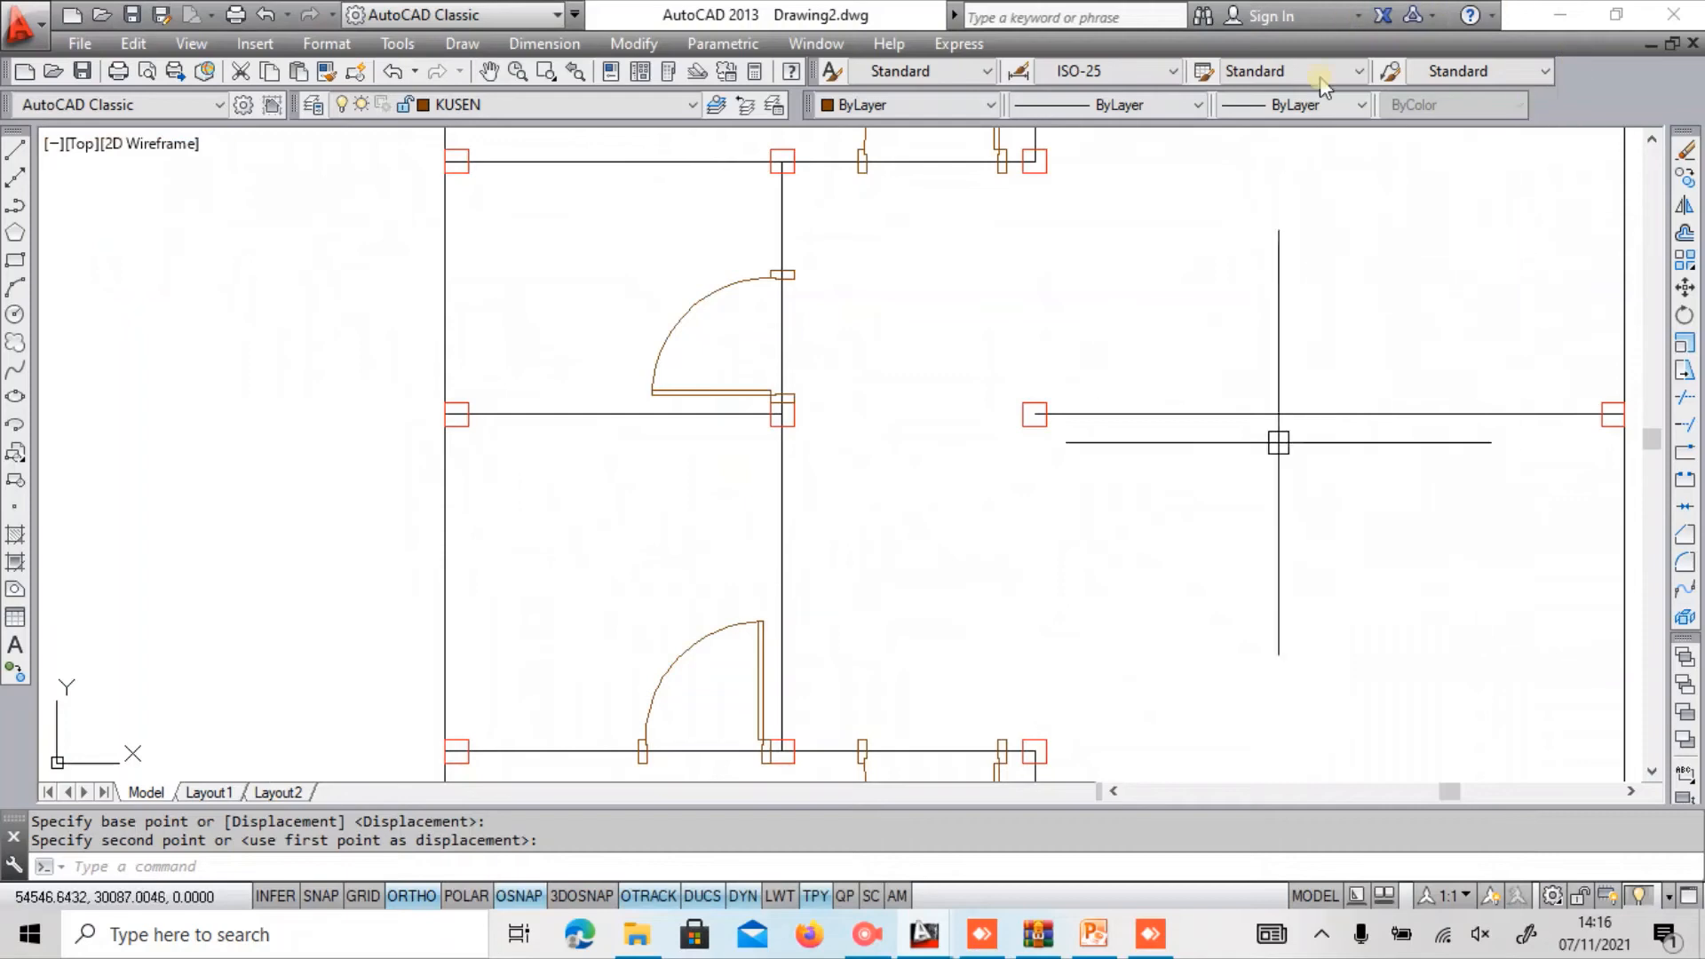
Copy the middle WC's door by its hinge-side frame's outer midpoint to the upper WC's inner wall, against the column at the wall's lower end.
middle_click_drag(1045, 542, 1126, 534)
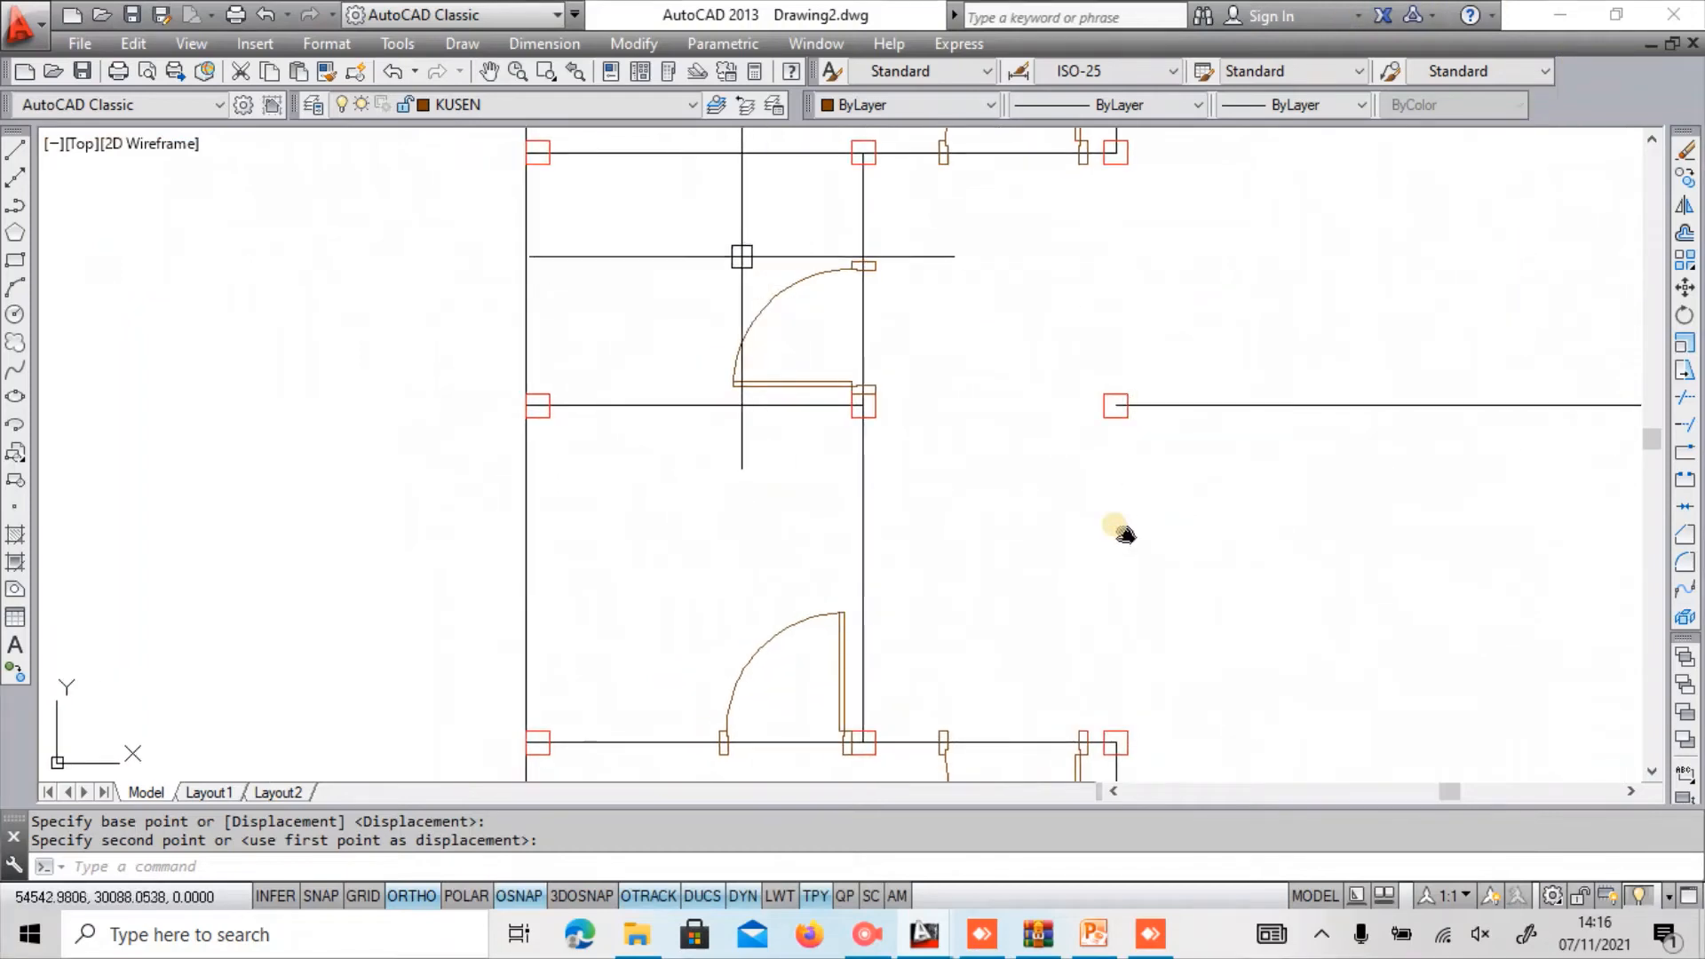
left_click(718, 240)
key("Escape")
scroll(961, 354, "down", 2)
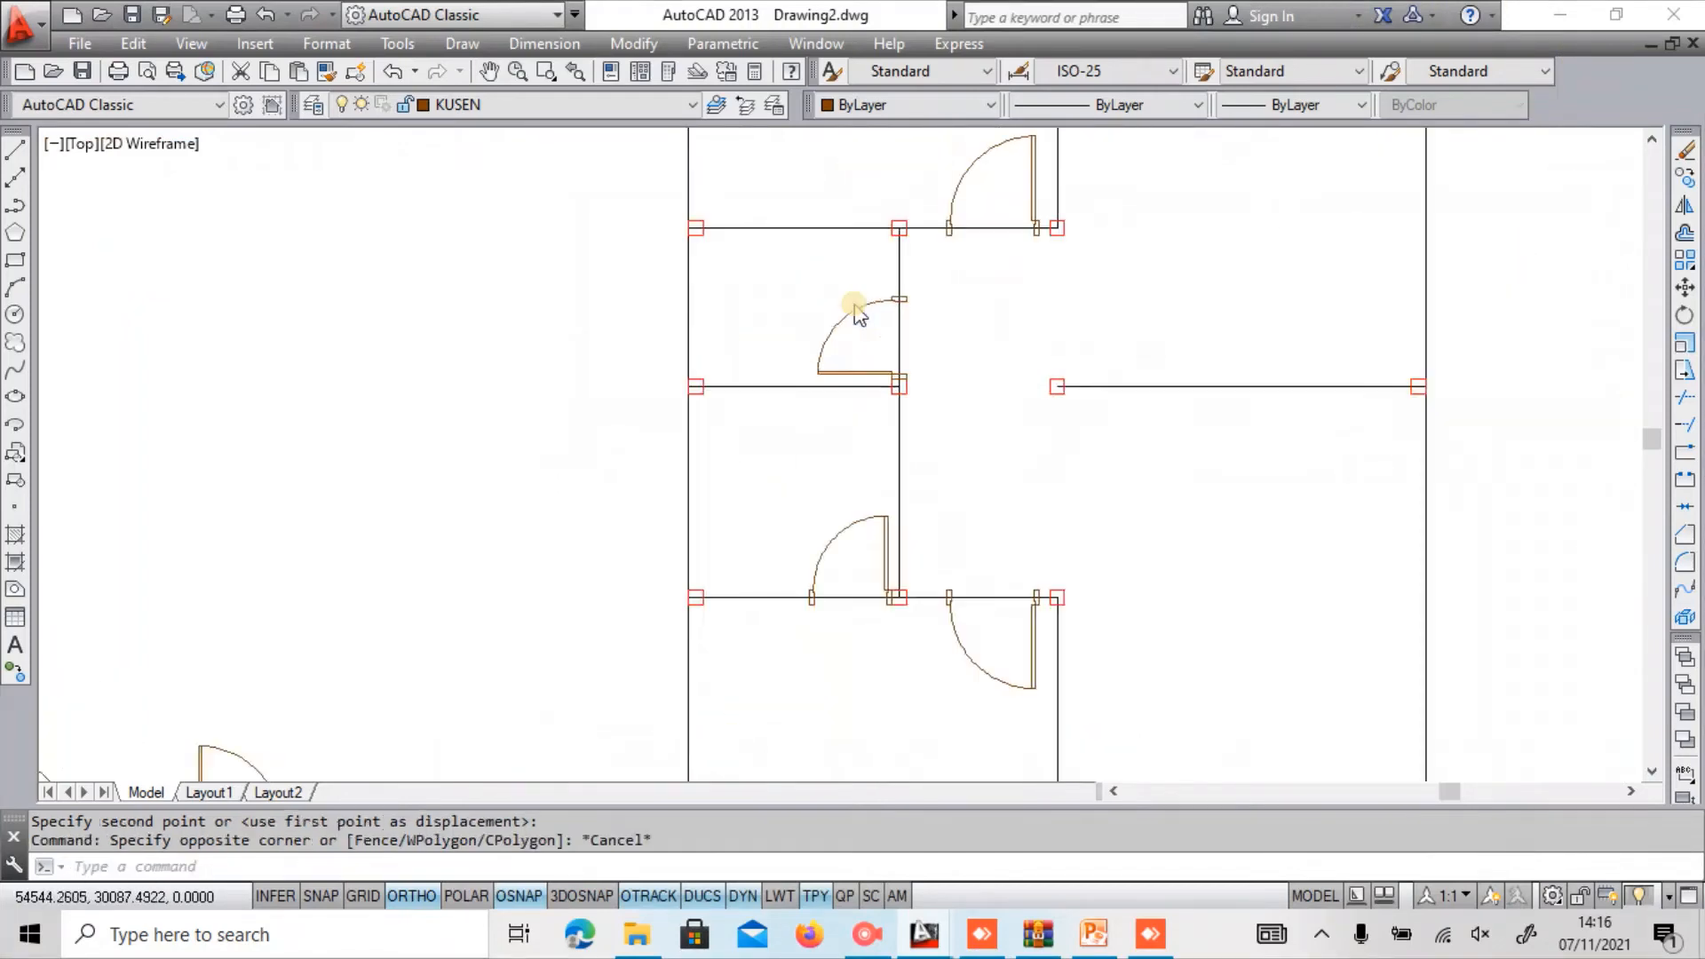
scroll(857, 313, "down", 4)
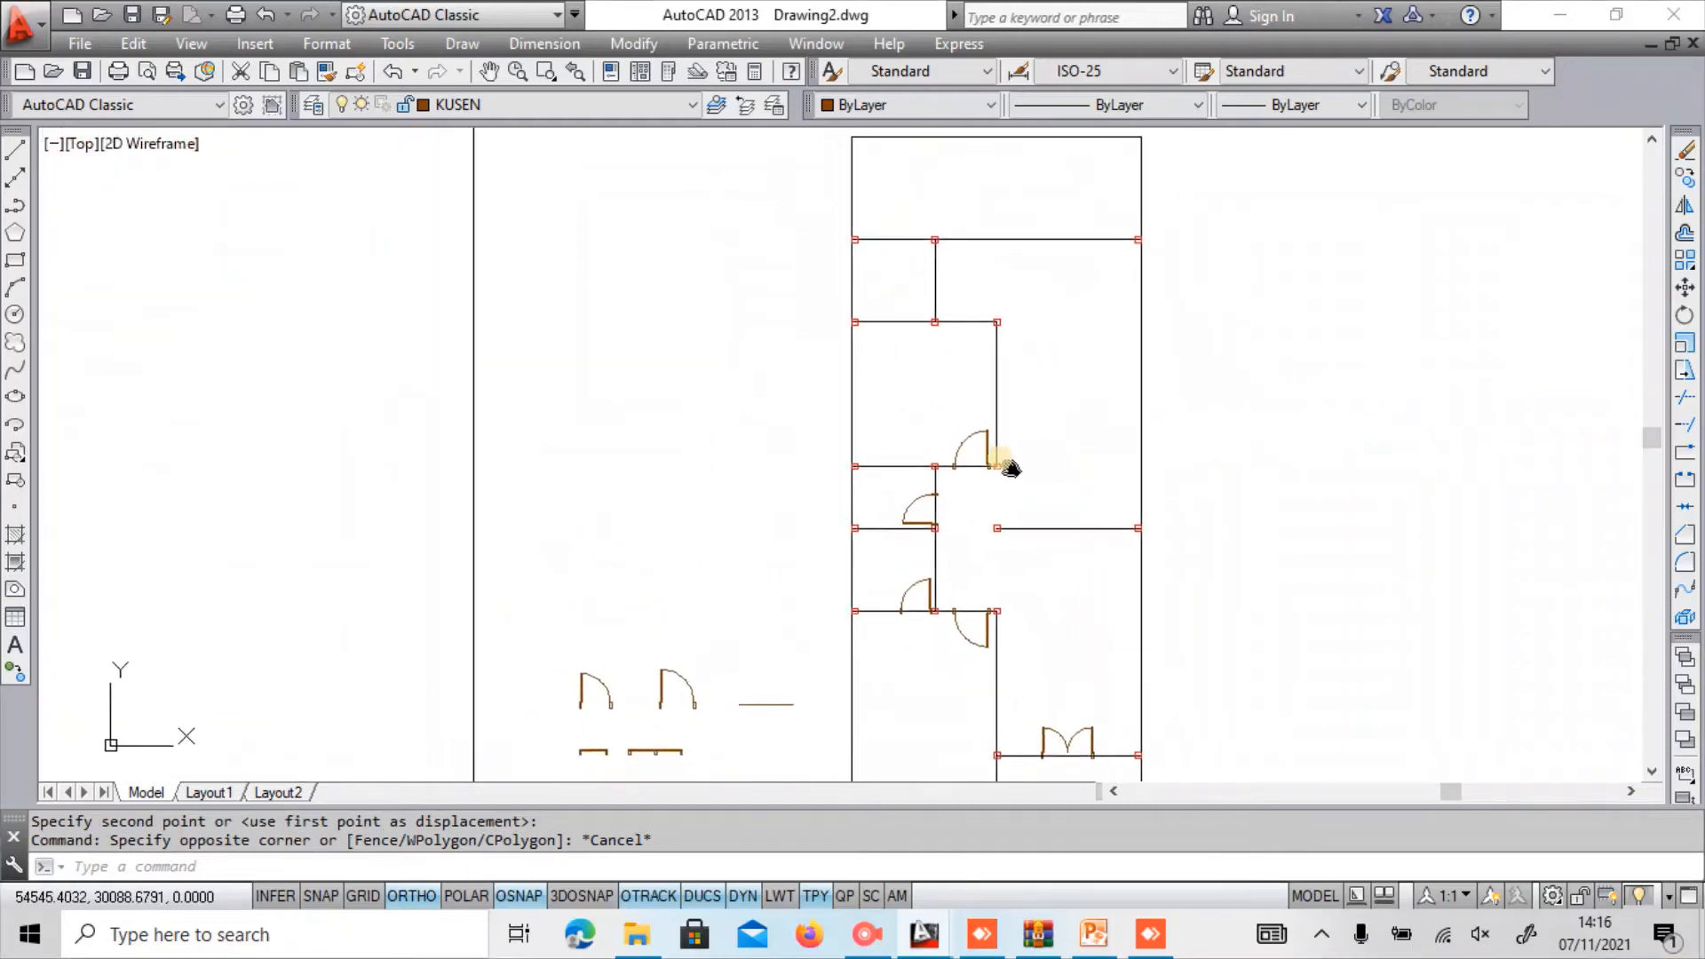
middle_click_drag(1011, 468, 1103, 459)
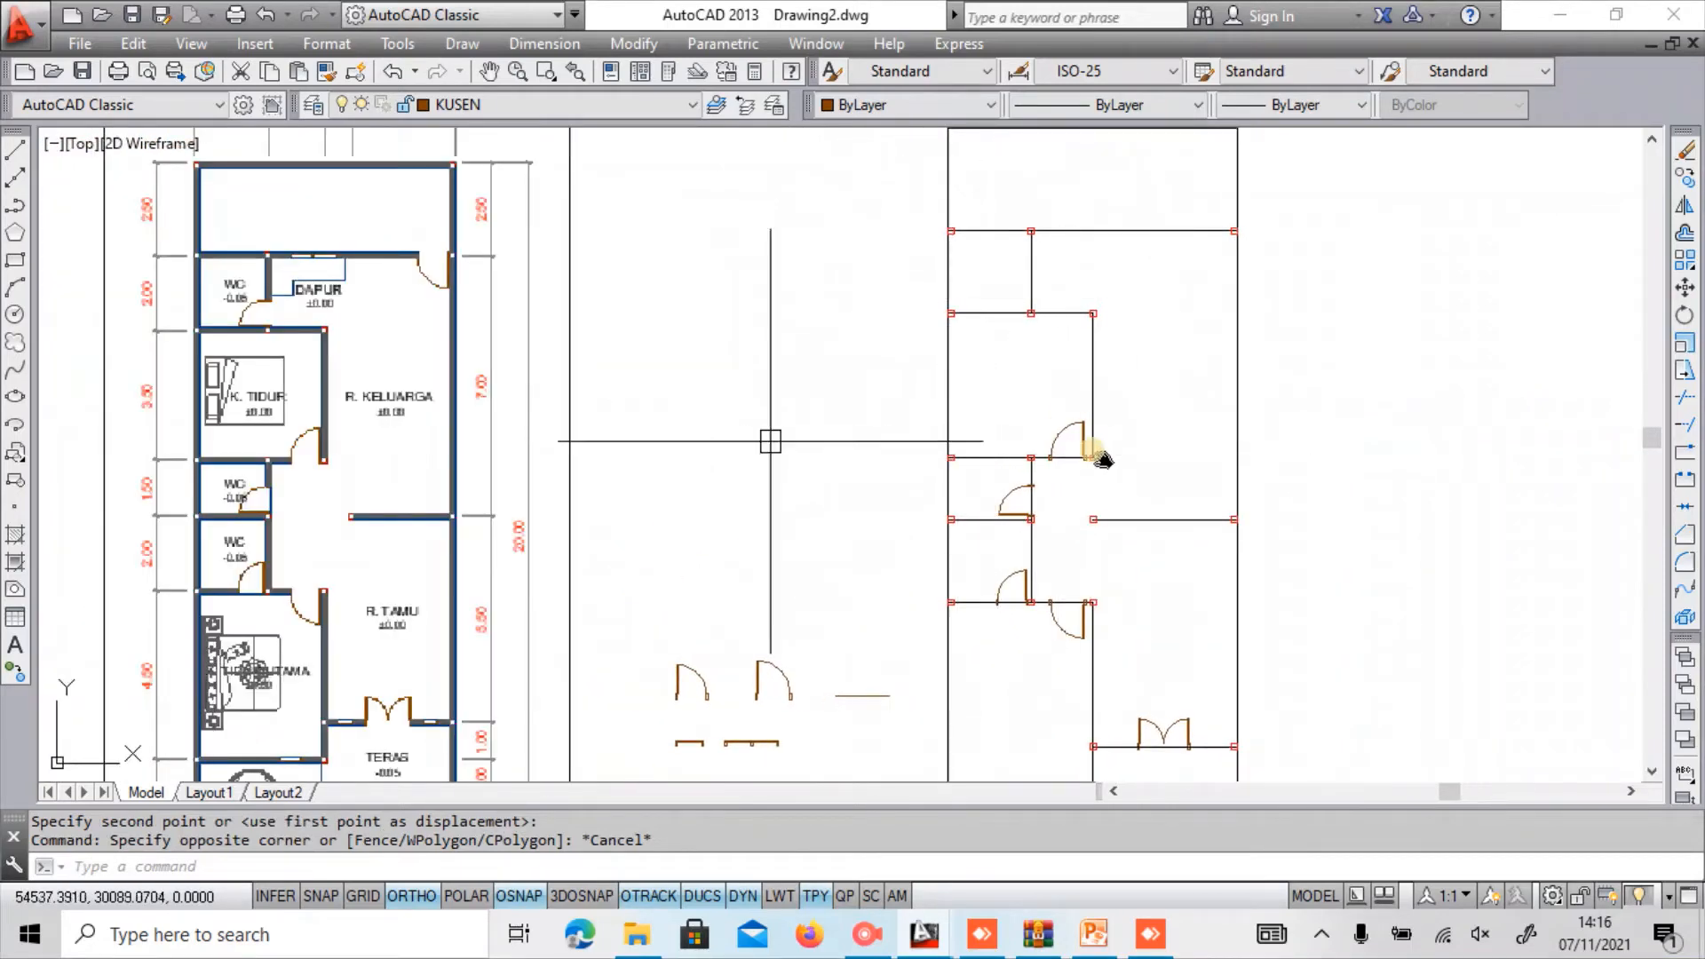
scroll(1106, 475, "up", 7)
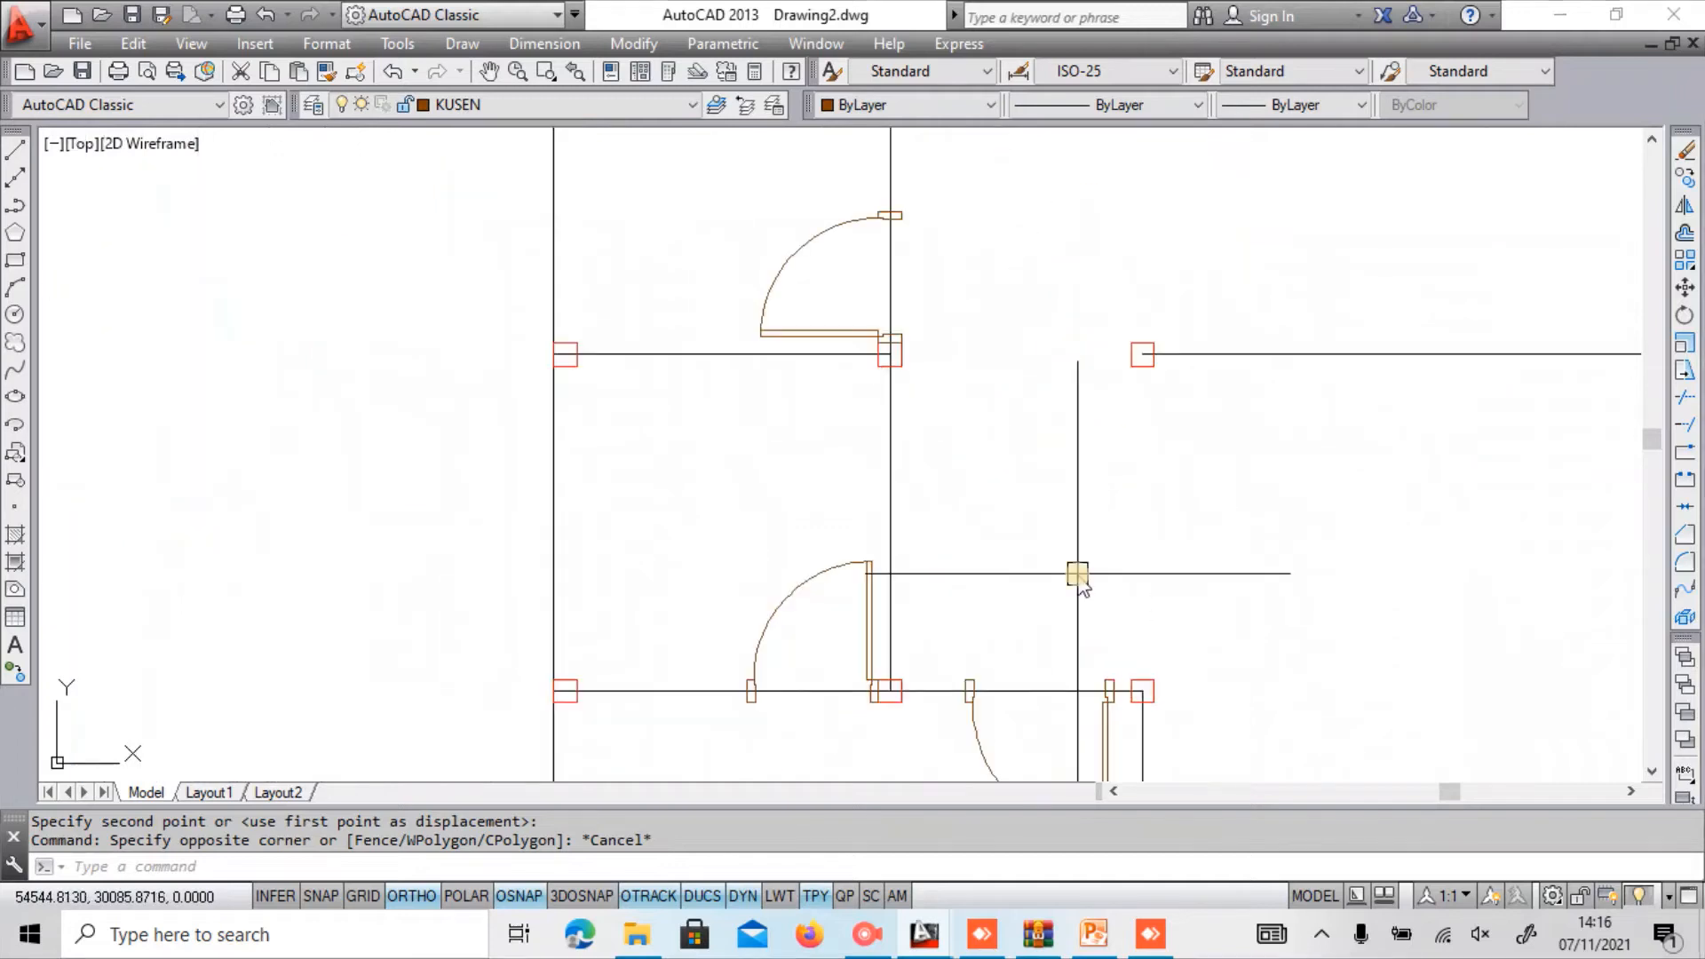
key("Return")
left_click(719, 199)
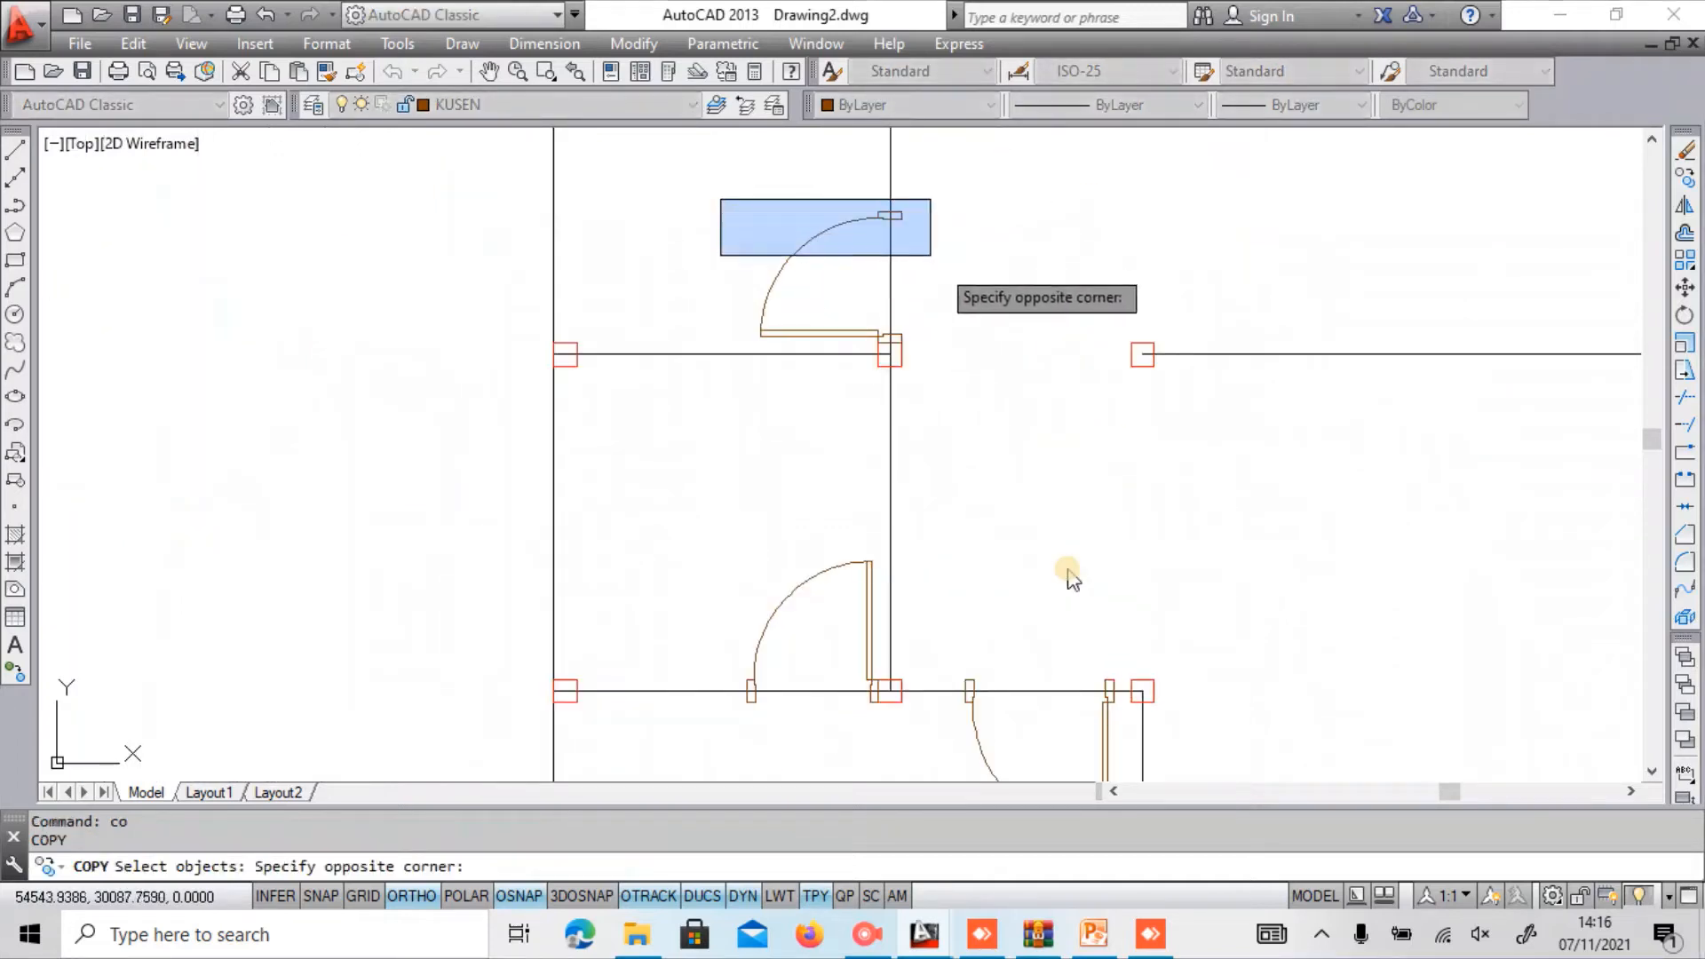
left_click(972, 350)
scroll(929, 354, "up", 4)
key("Return")
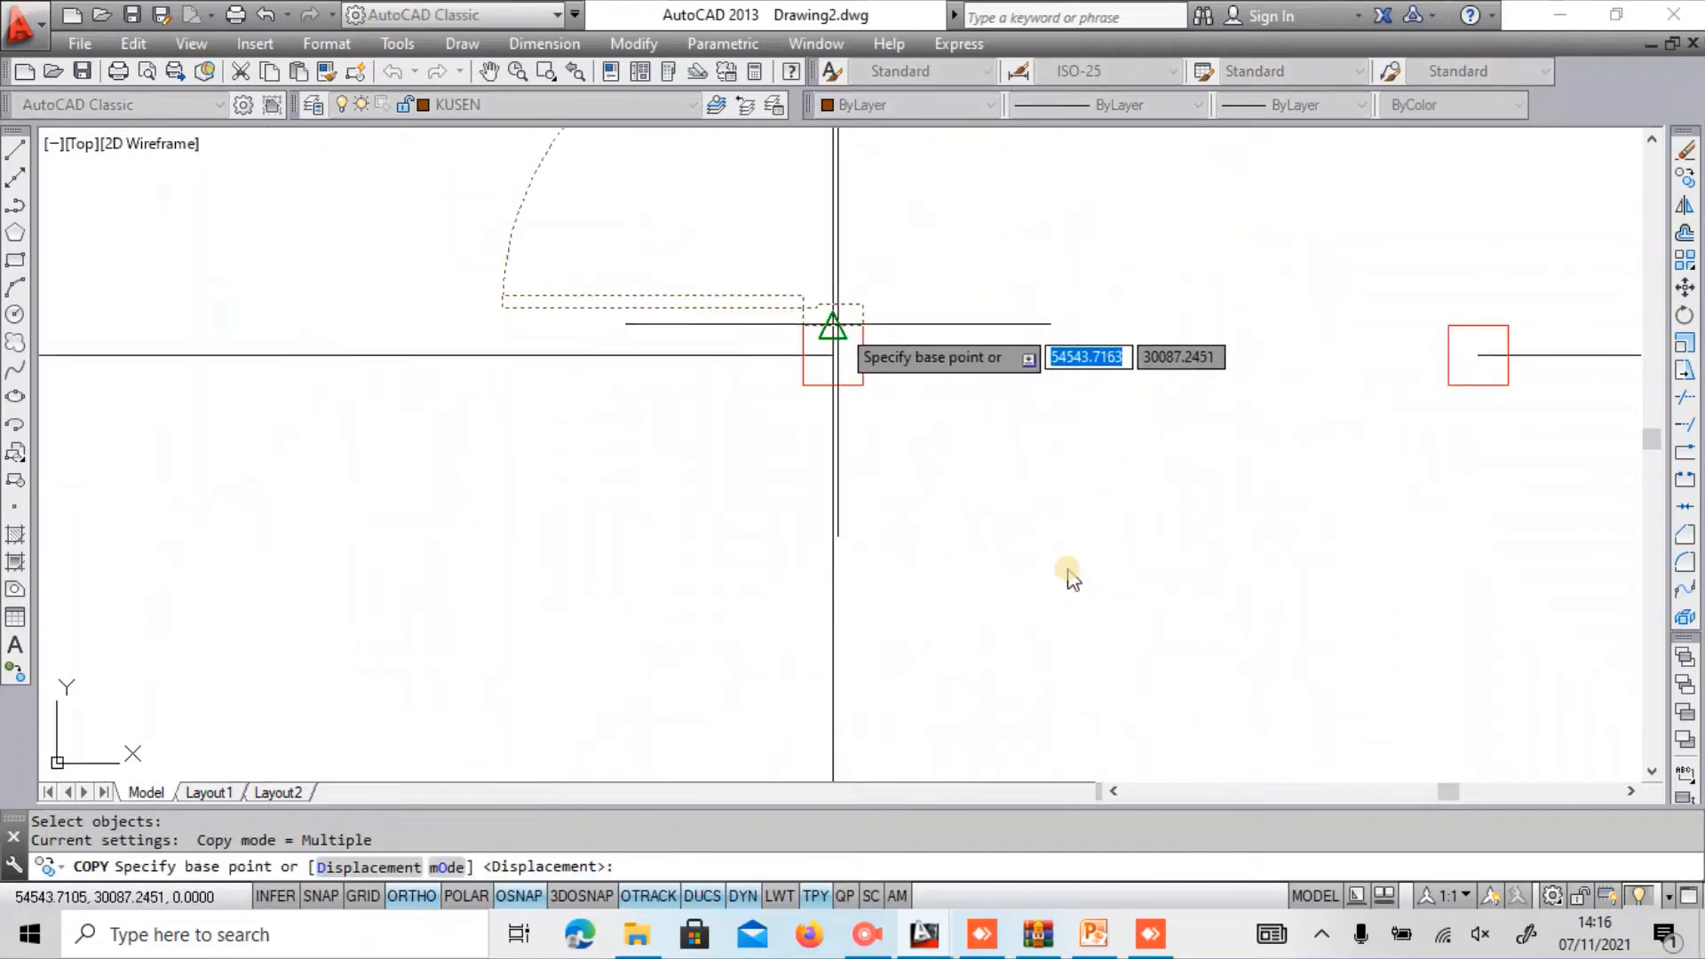
left_click(831, 329)
scroll(1070, 577, "down", 8)
scroll(1070, 577, "up", 8)
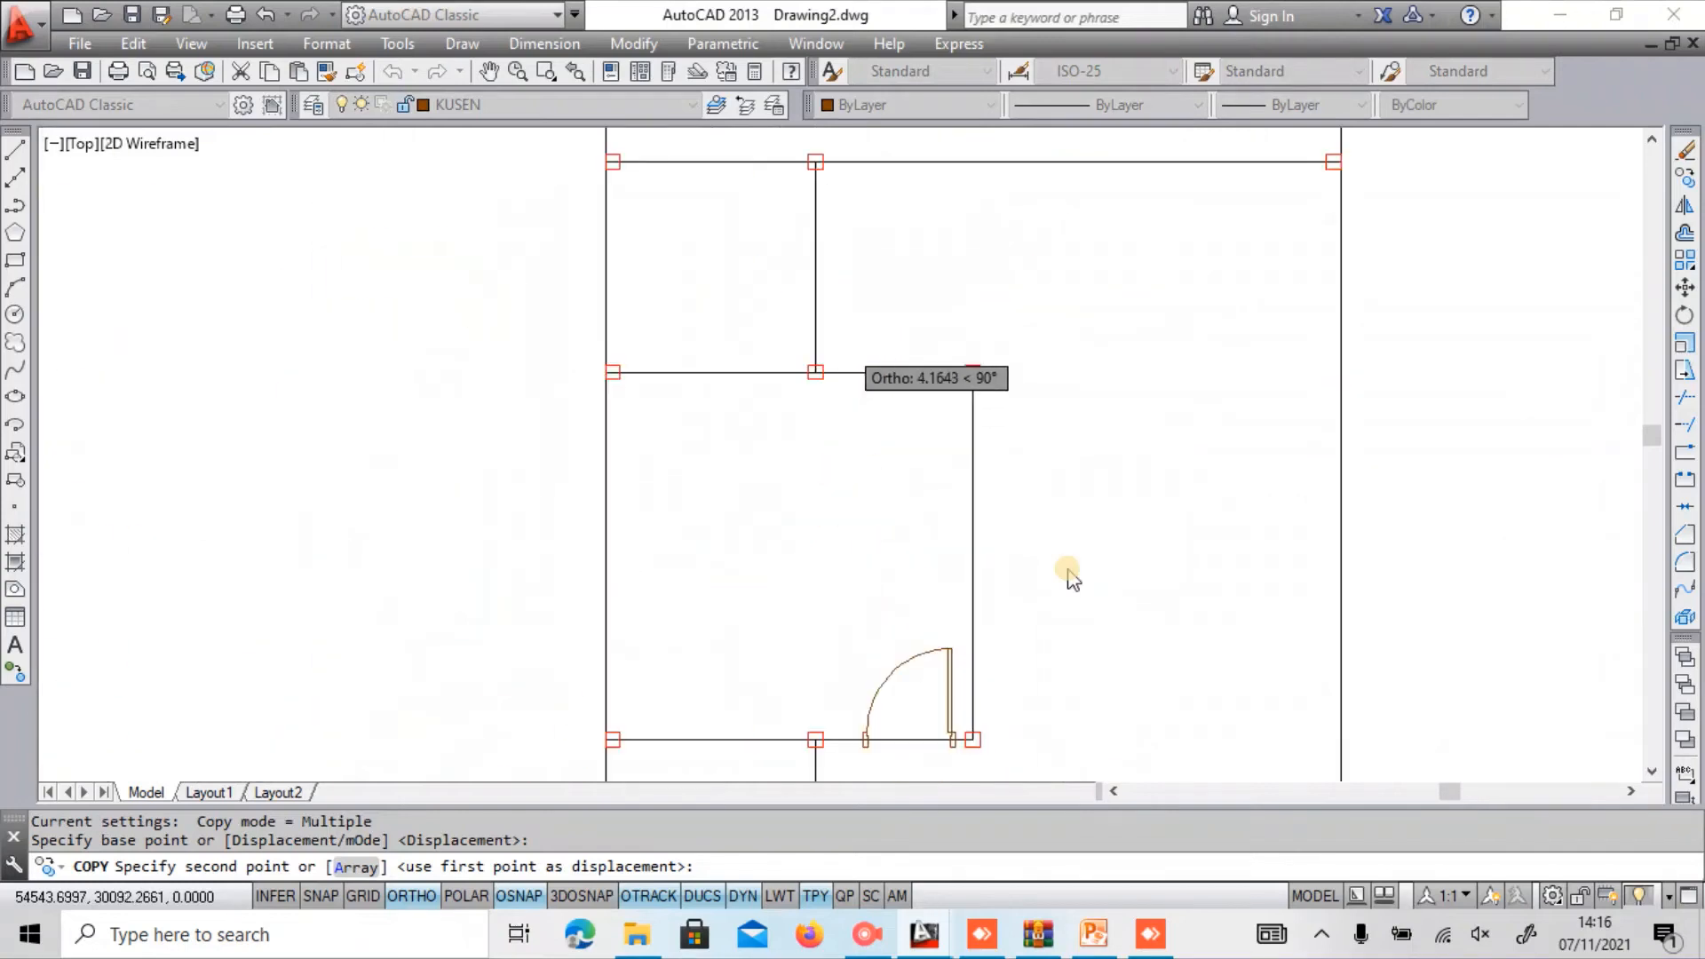
left_click(766, 417)
key("Escape")
Compare the doors placed in the floor plan with the reference plan to find the openings still missing.
scroll(854, 487, "down", 4)
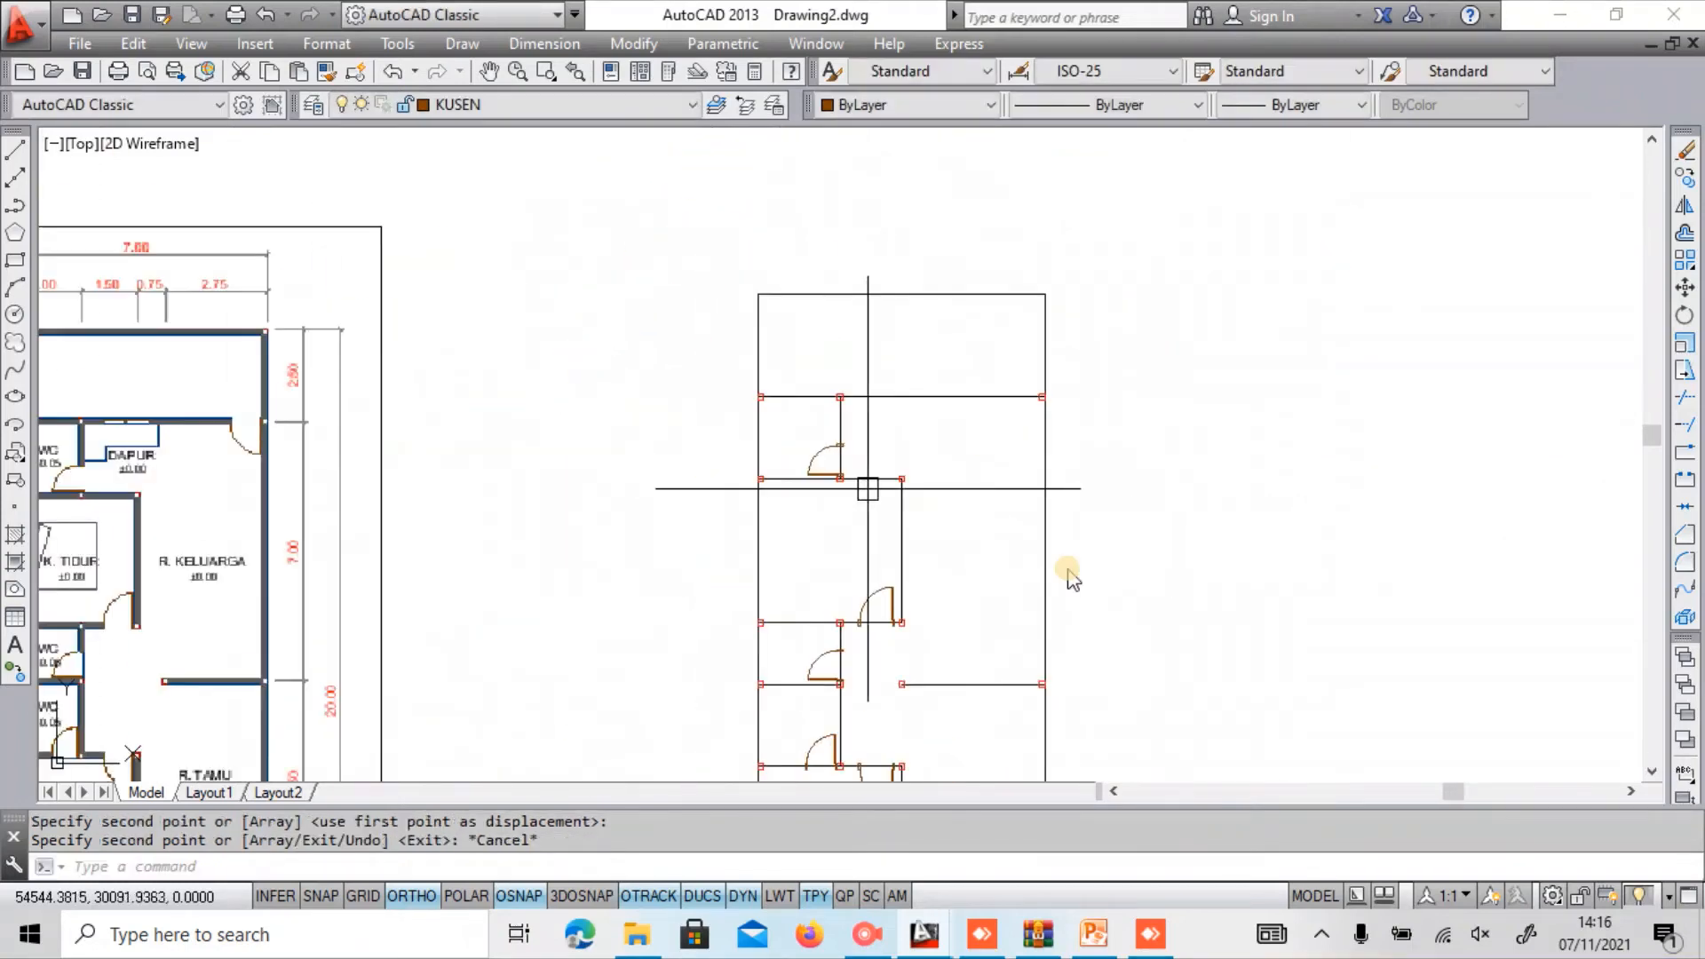
middle_click_drag(1070, 577, 944, 285)
middle_click_drag(974, 522, 1001, 309)
middle_click_drag(1110, 507, 1161, 630)
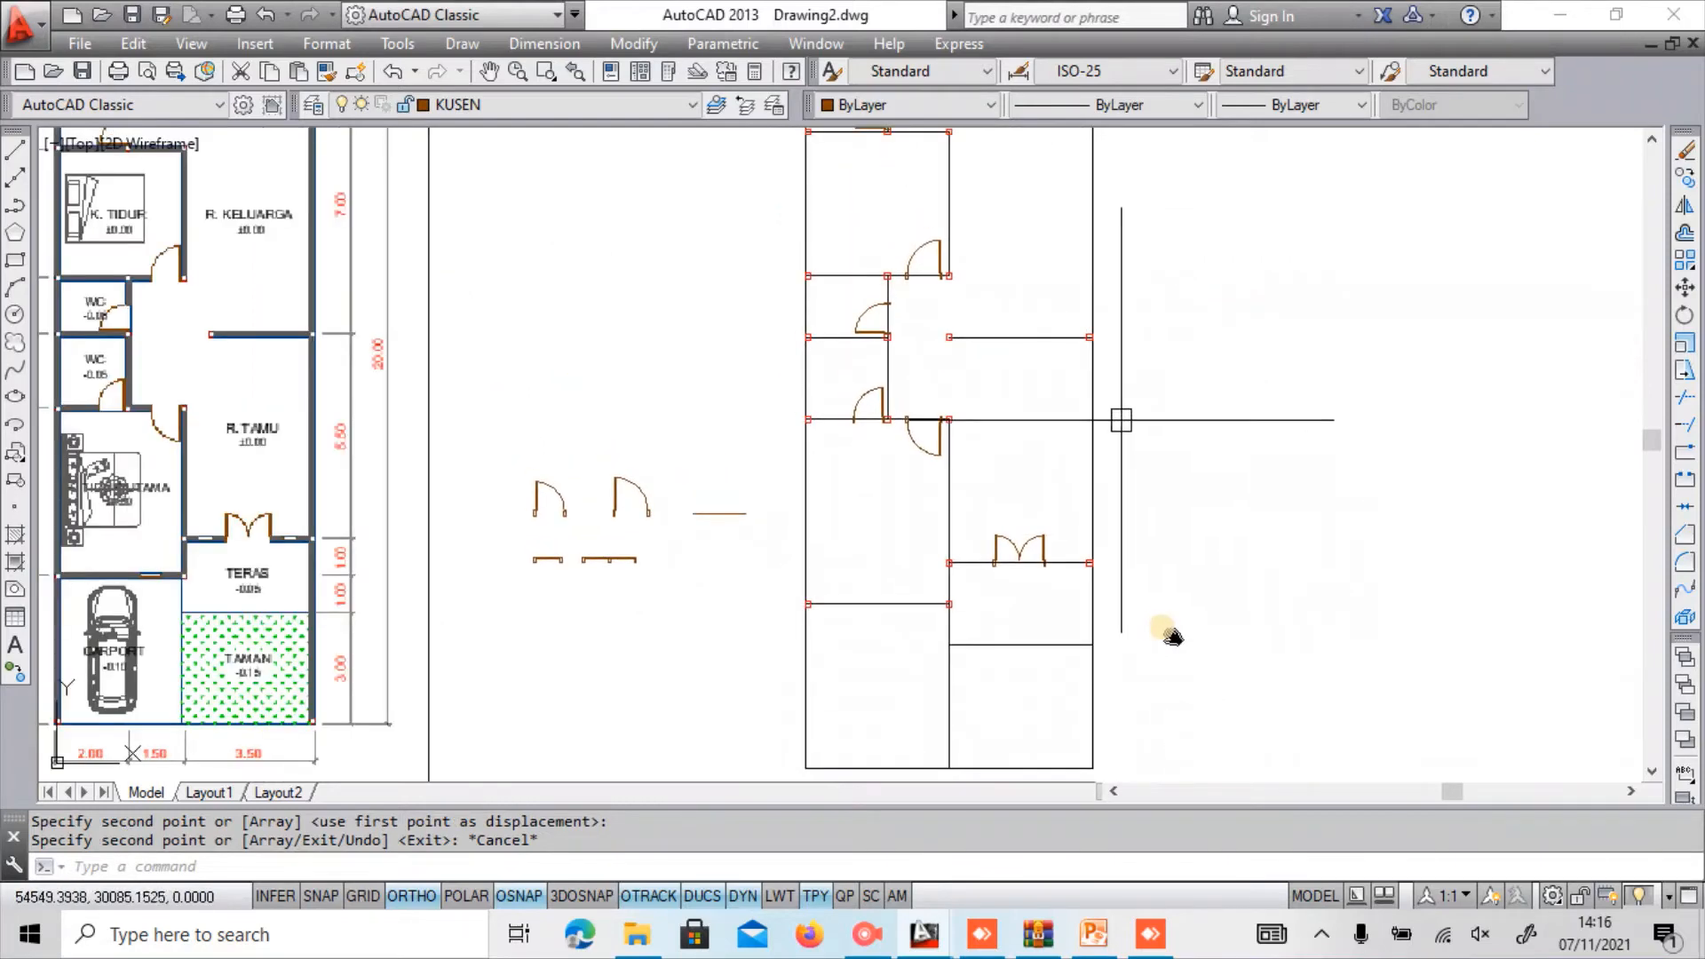
middle_click_drag(1097, 352, 1225, 498)
scroll(1229, 491, "down", 2)
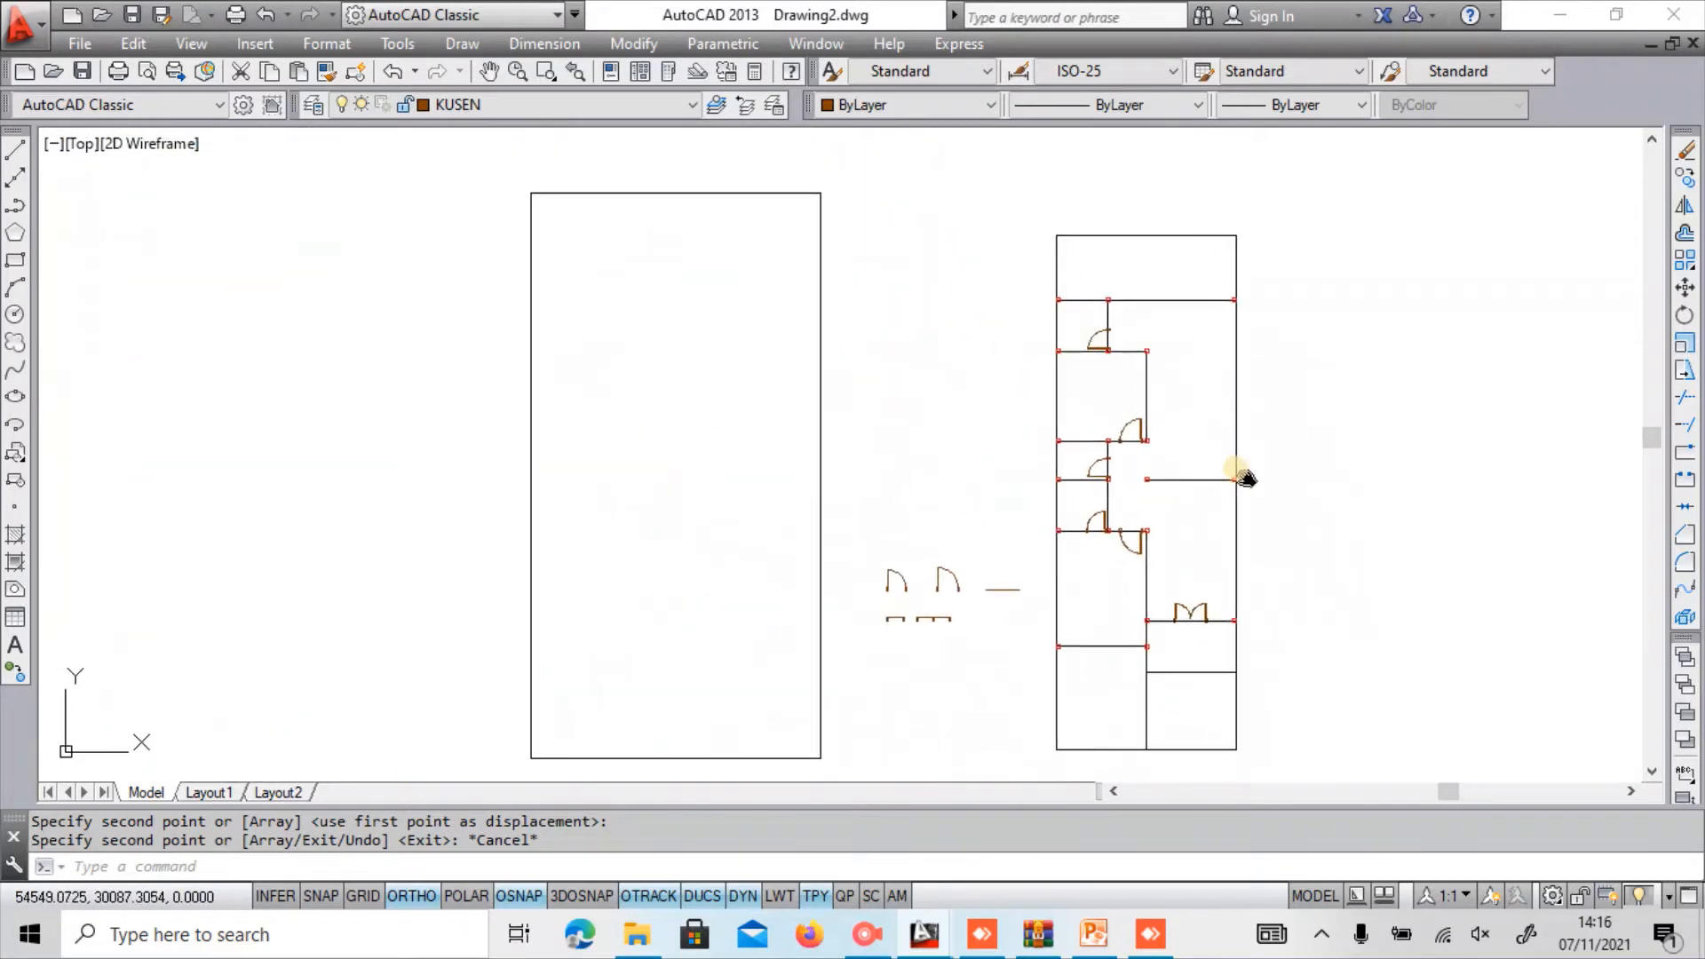
scroll(1275, 272, "up", 2)
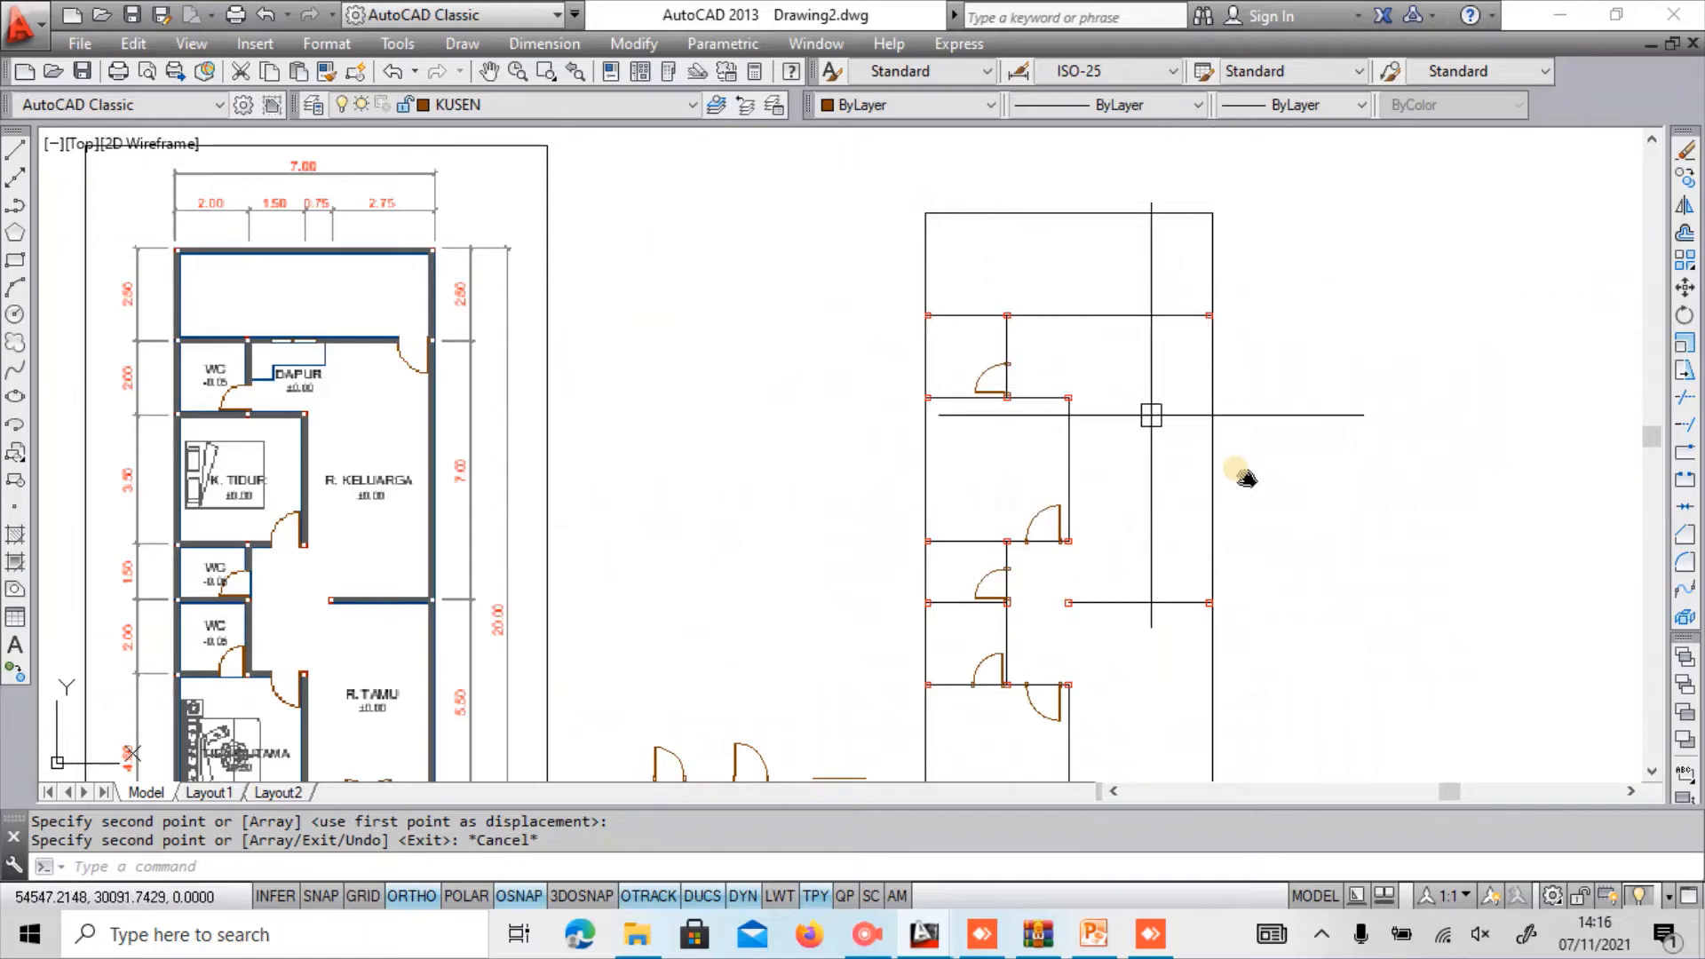
middle_click_drag(1046, 515, 1176, 320)
scroll(872, 537, "up", 2)
left_click(804, 487)
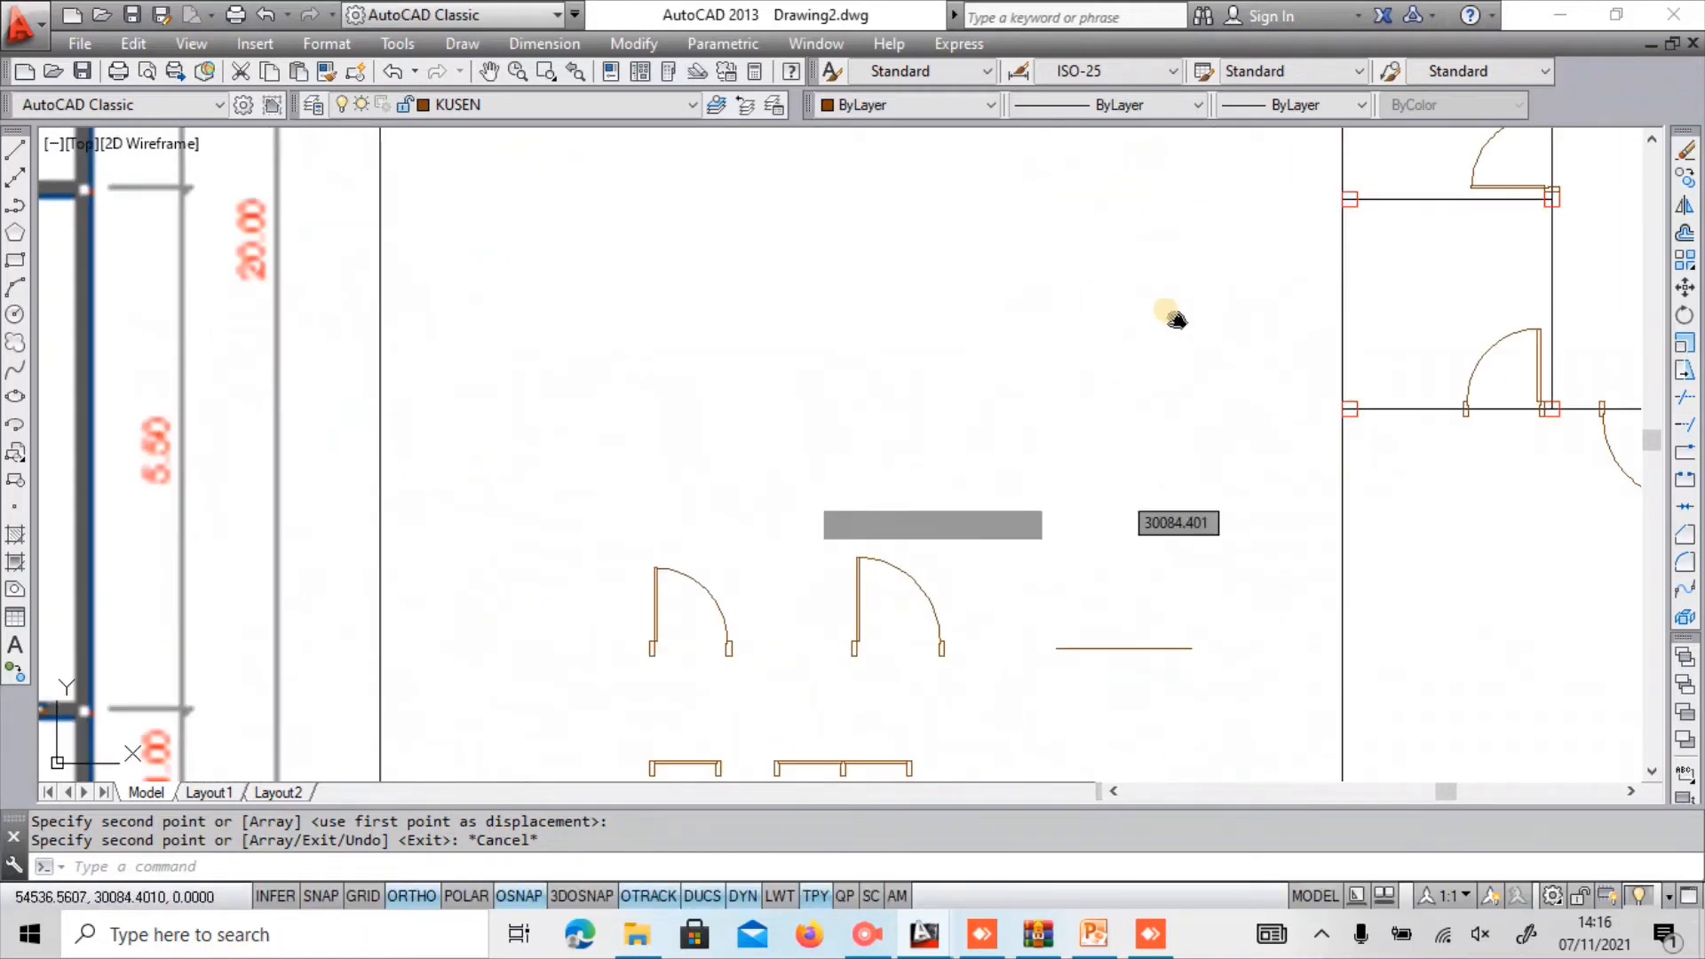
left_click(1175, 320)
scroll(1176, 319, "down", 3)
key("Escape")
Copy the main bedroom's door from its hinge-side column's inner edge to the matching edge of the outer column on the kitchen's rear wall.
scroll(1175, 319, "up", 6)
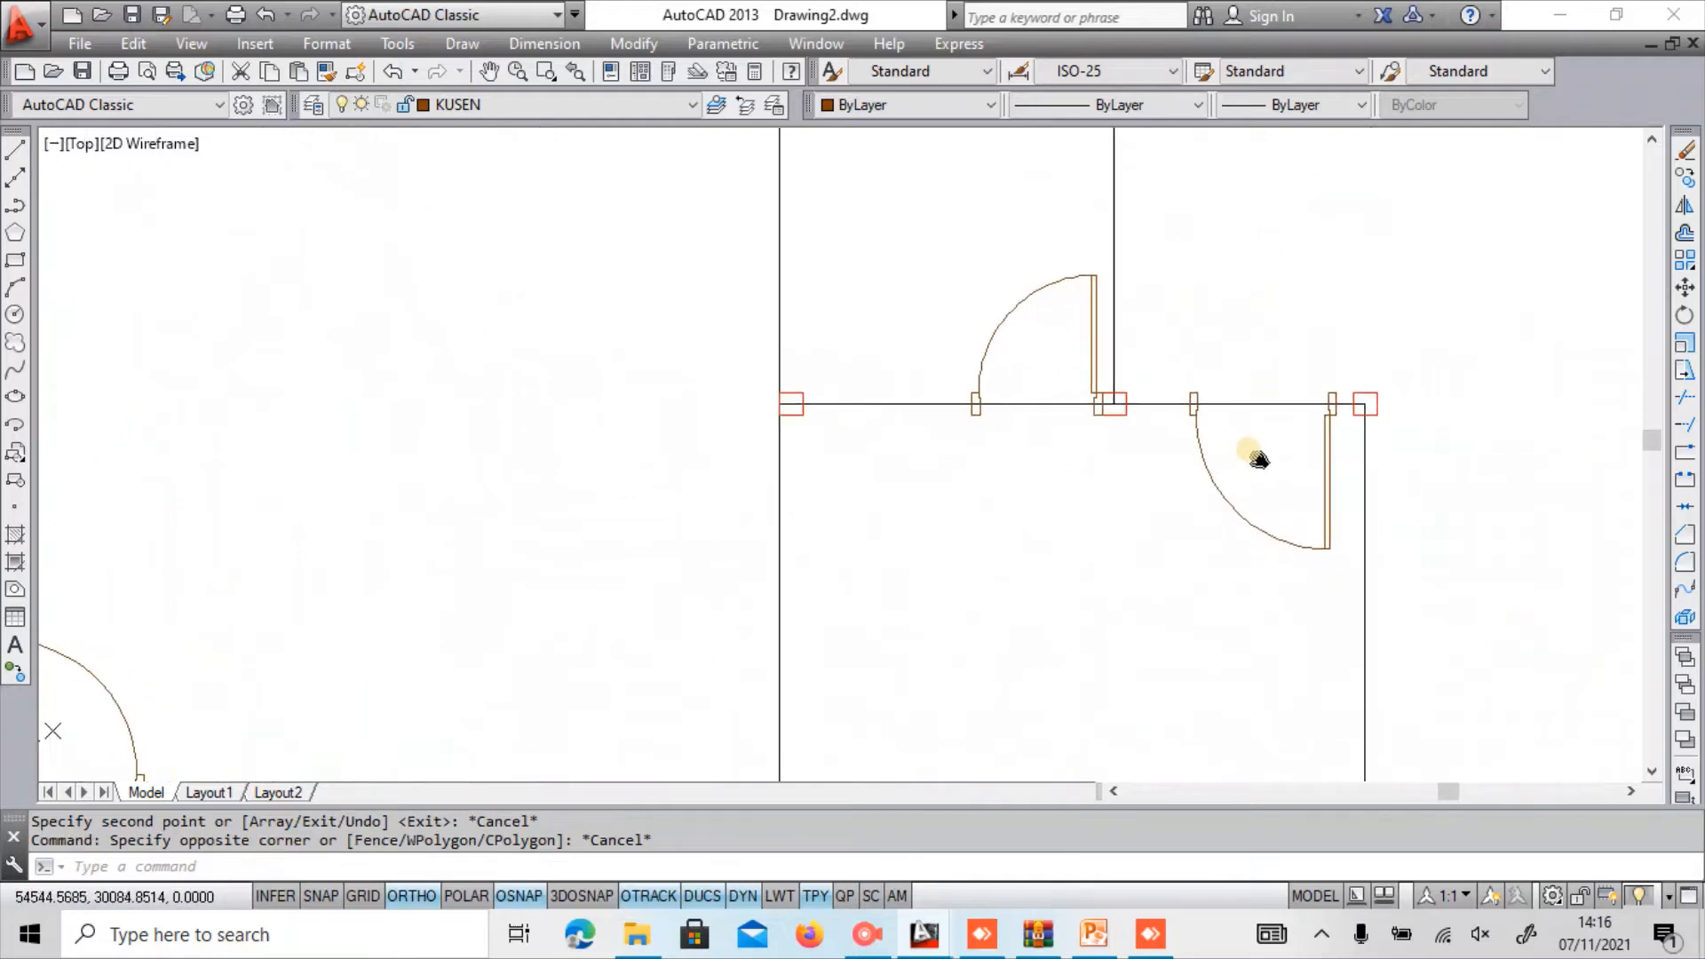
type("co")
key("Return")
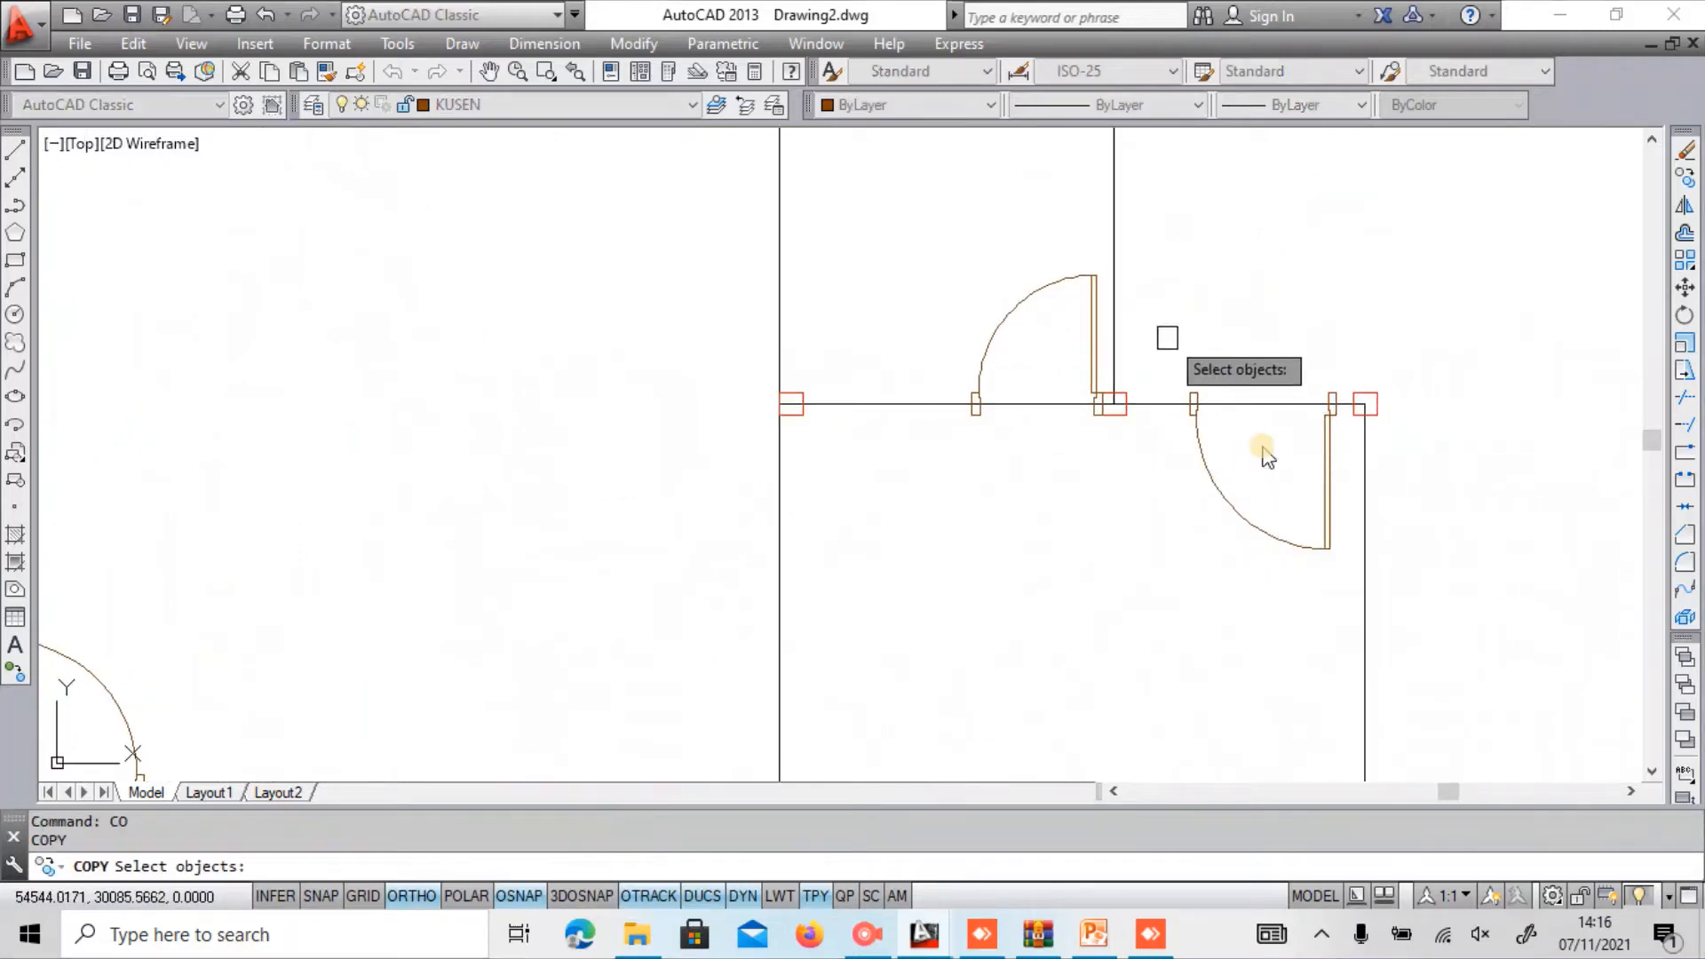
left_click(1164, 329)
left_click(1352, 586)
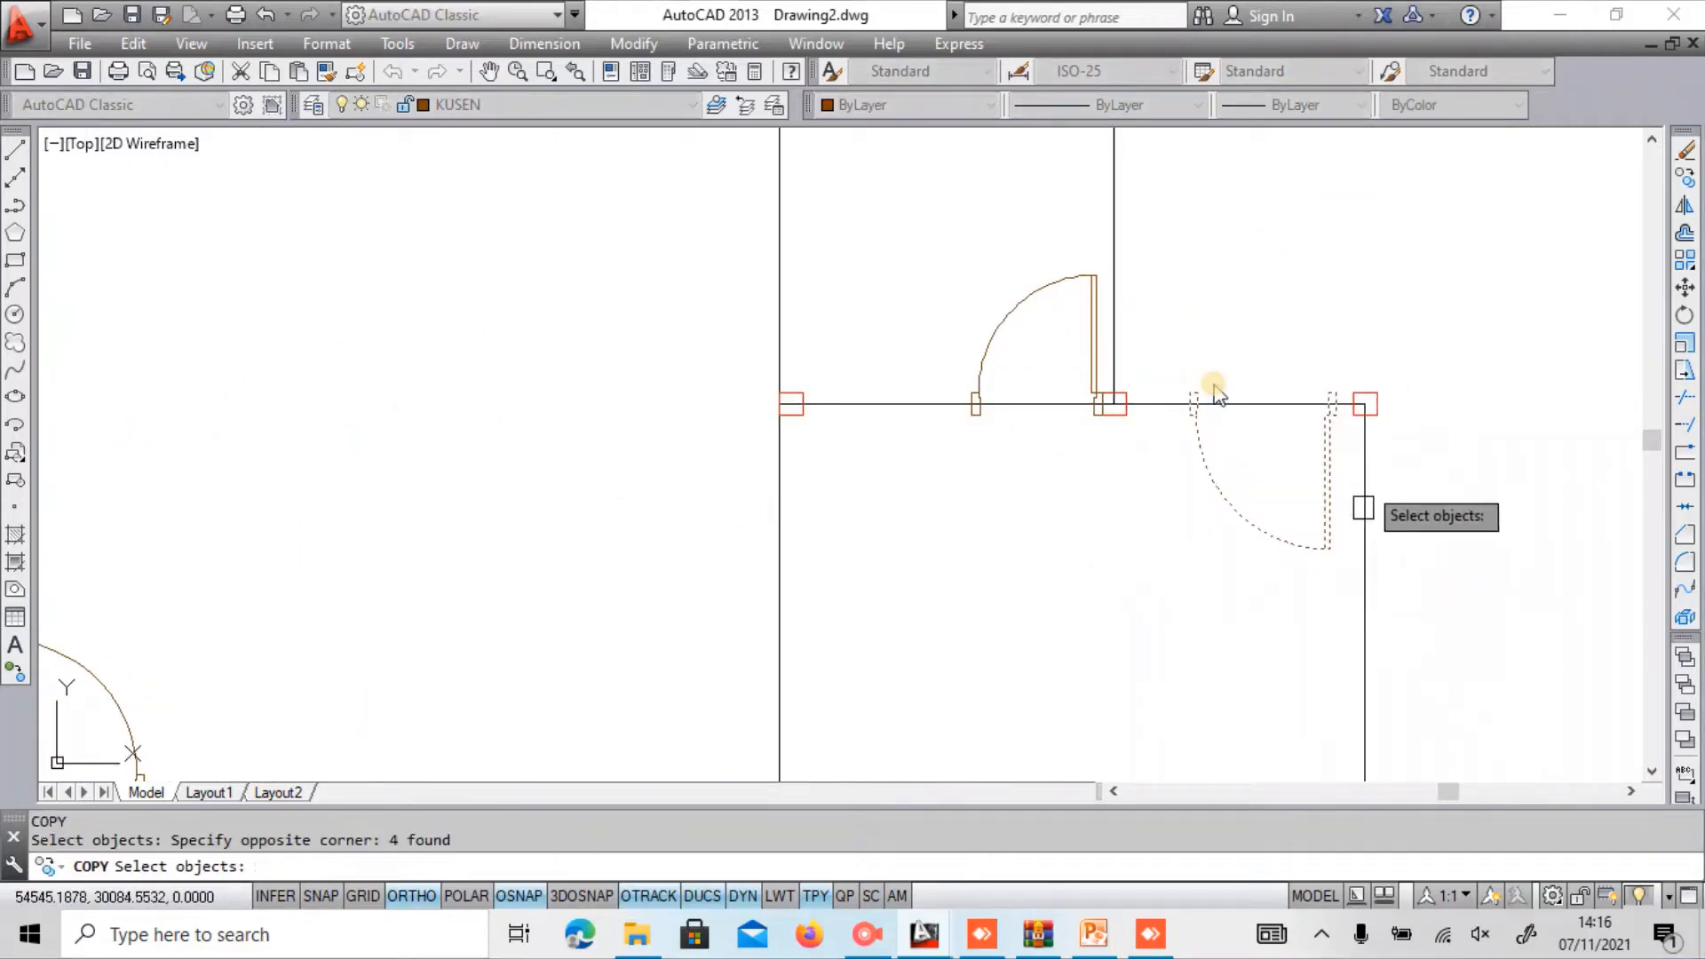
key("Return")
scroll(1354, 412, "up", 2)
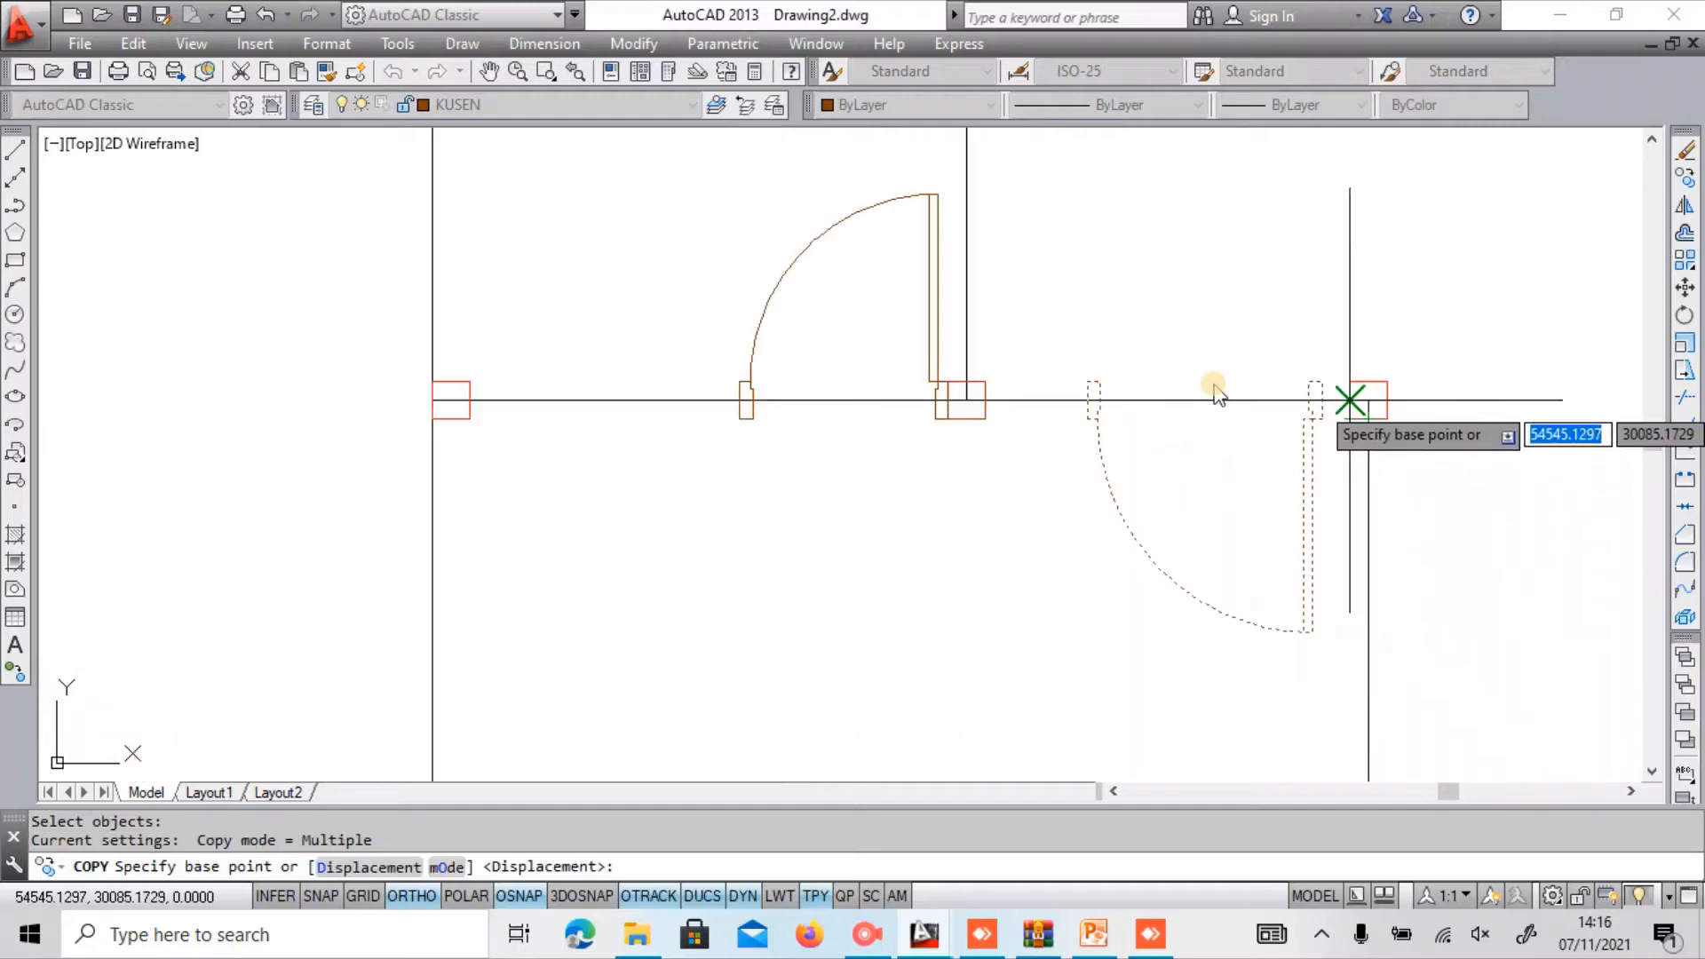
left_click(1351, 400)
scroll(1215, 390, "down", 5)
scroll(1215, 390, "up", 3)
scroll(1327, 351, "up", 1)
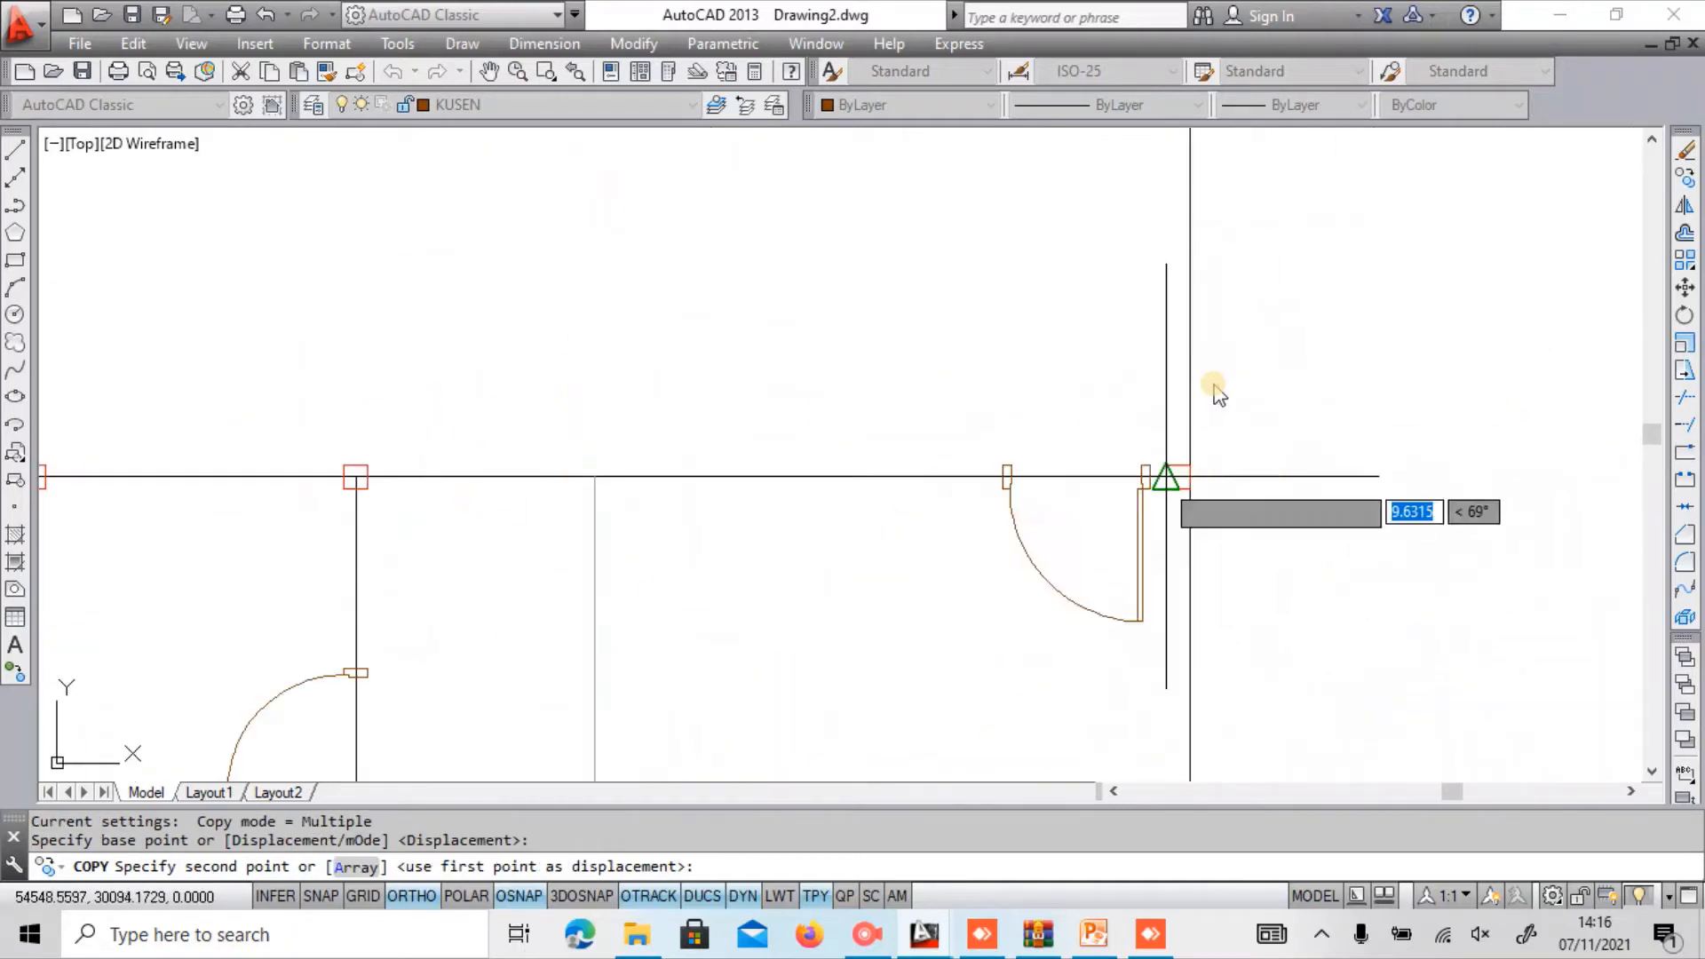
left_click(1165, 476)
key("Return")
Copy the two-pane window from its outer frame to the kitchen's rear wall, against the kitchen-side edge of the column shared with the upper WC.
scroll(1290, 377, "down", 2)
scroll(1290, 461, "down", 1)
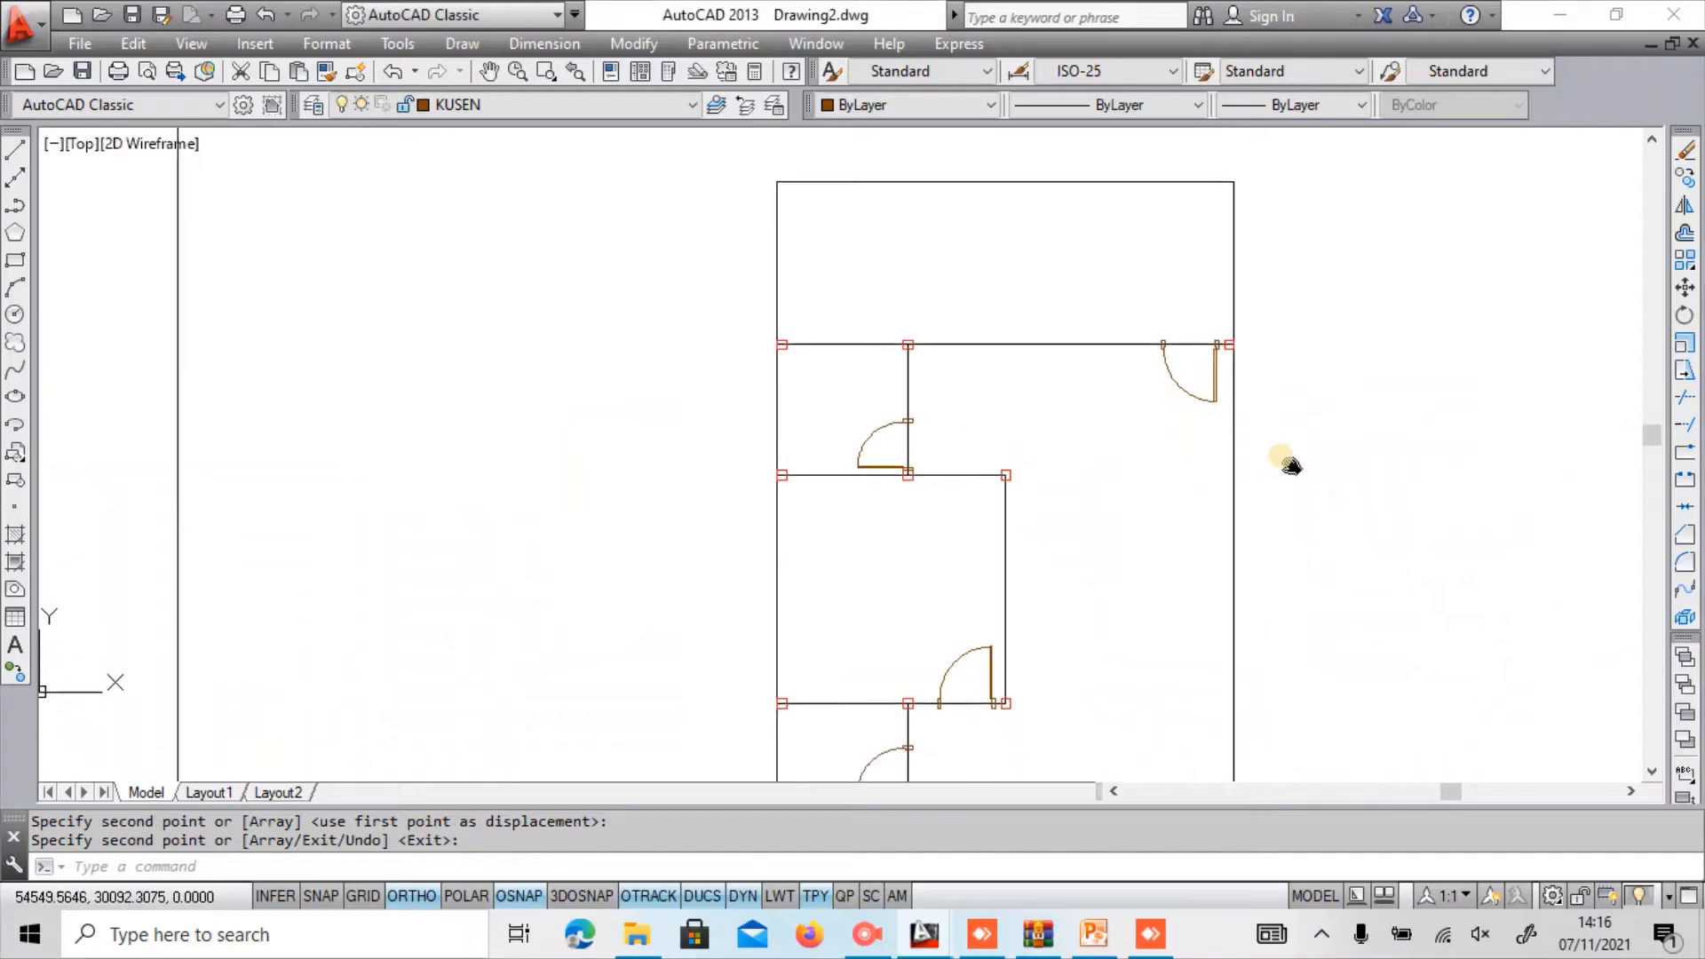
scroll(1298, 453, "down", 3)
scroll(1470, 403, "up", 1)
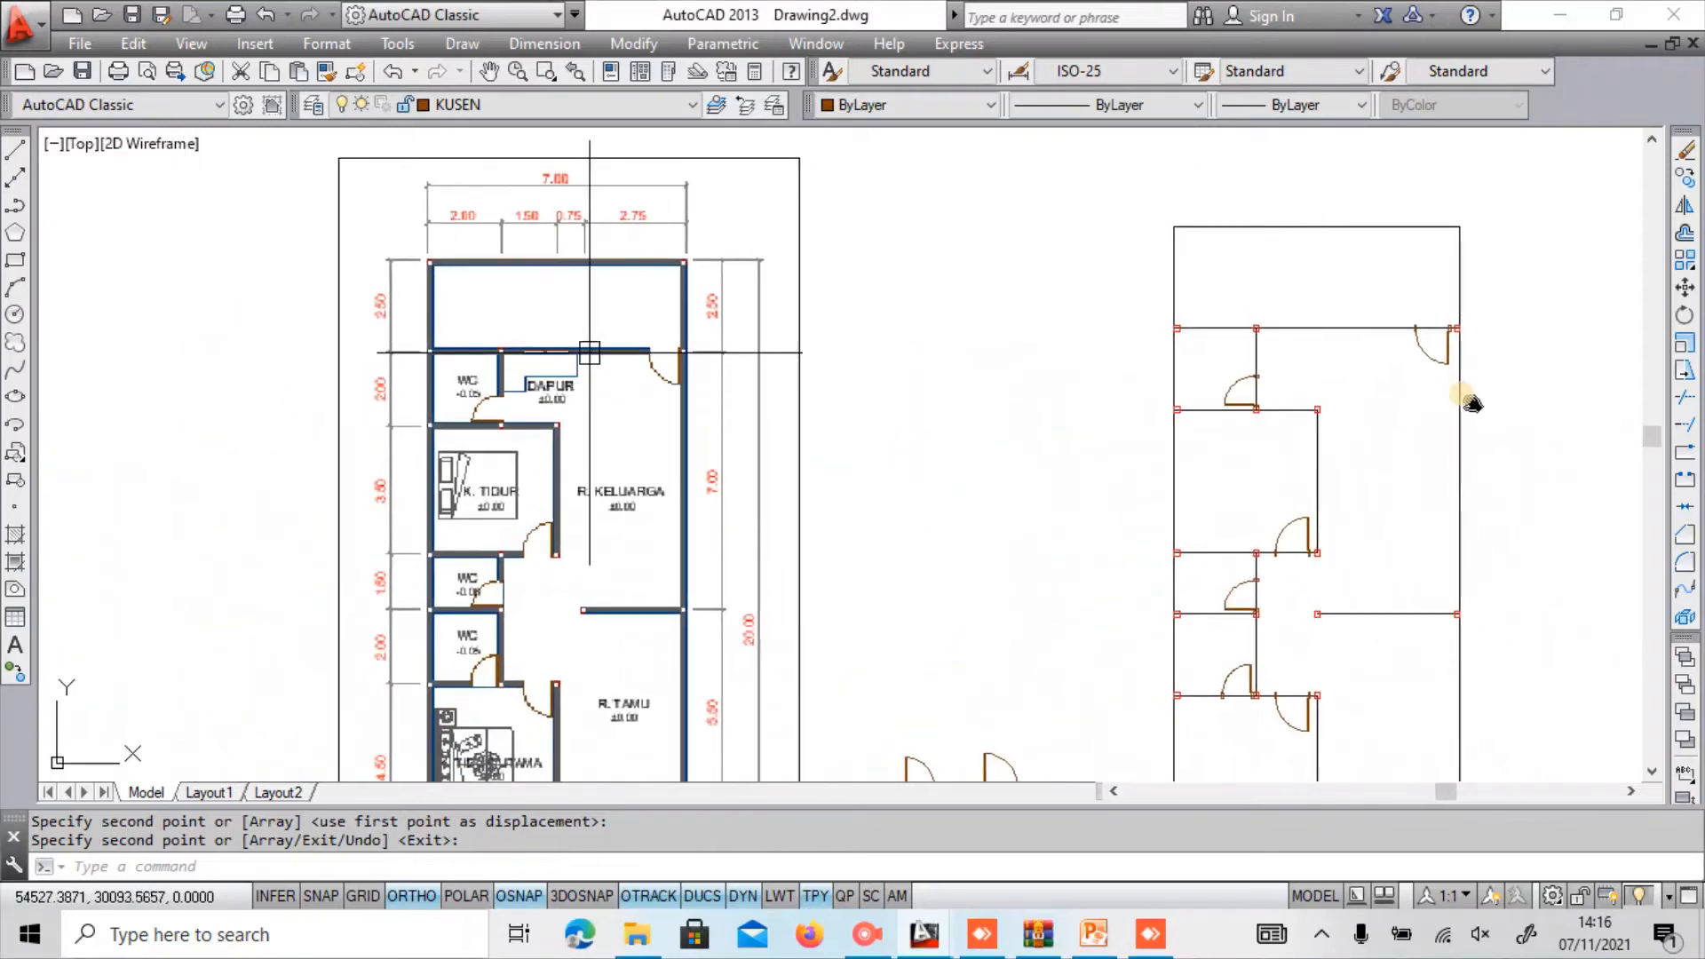
scroll(1470, 293, "down", 2)
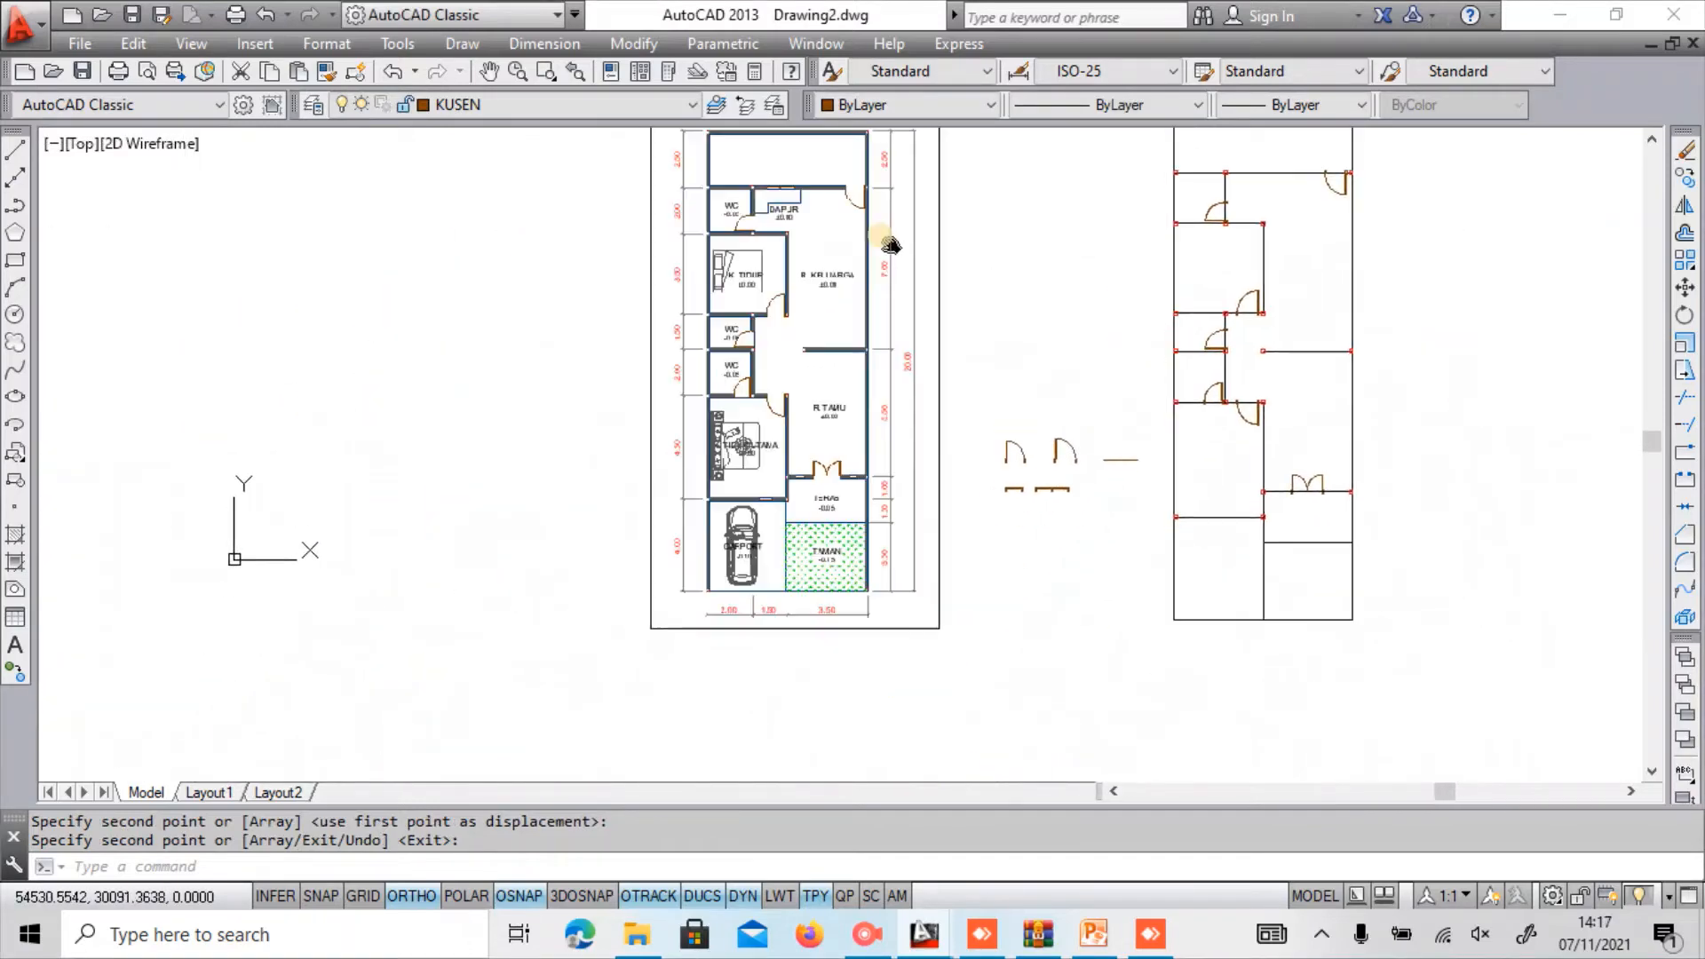
scroll(1032, 489, "up", 5)
left_click(1006, 418)
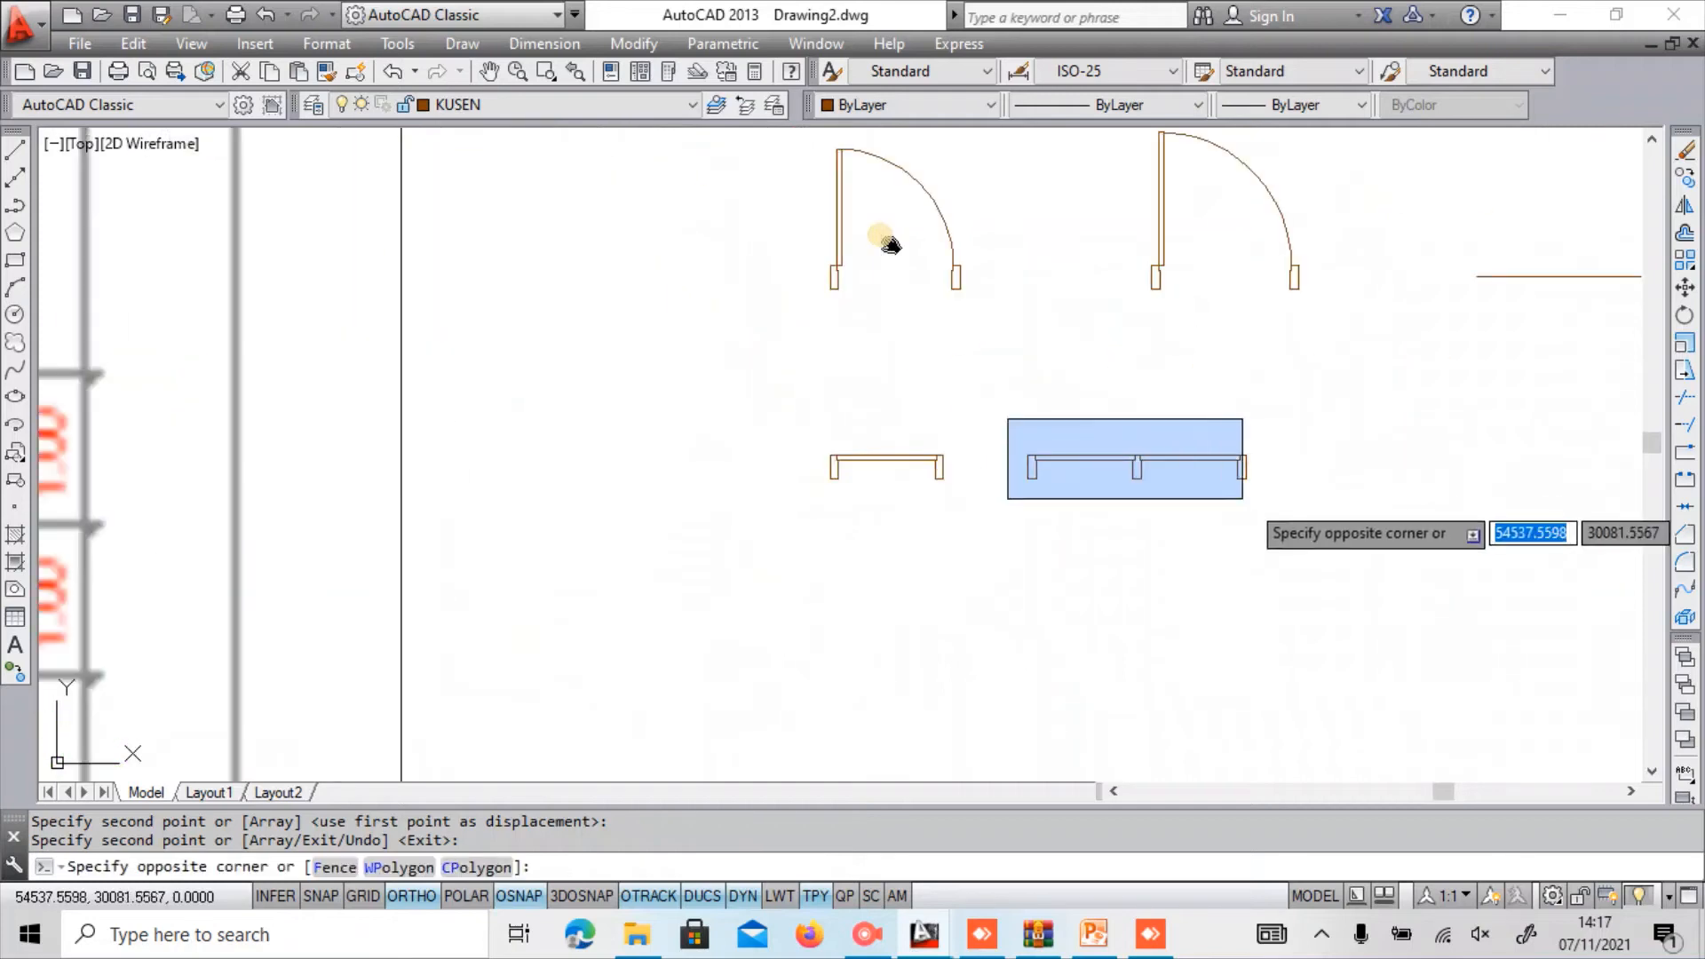
left_click(1259, 498)
type("o")
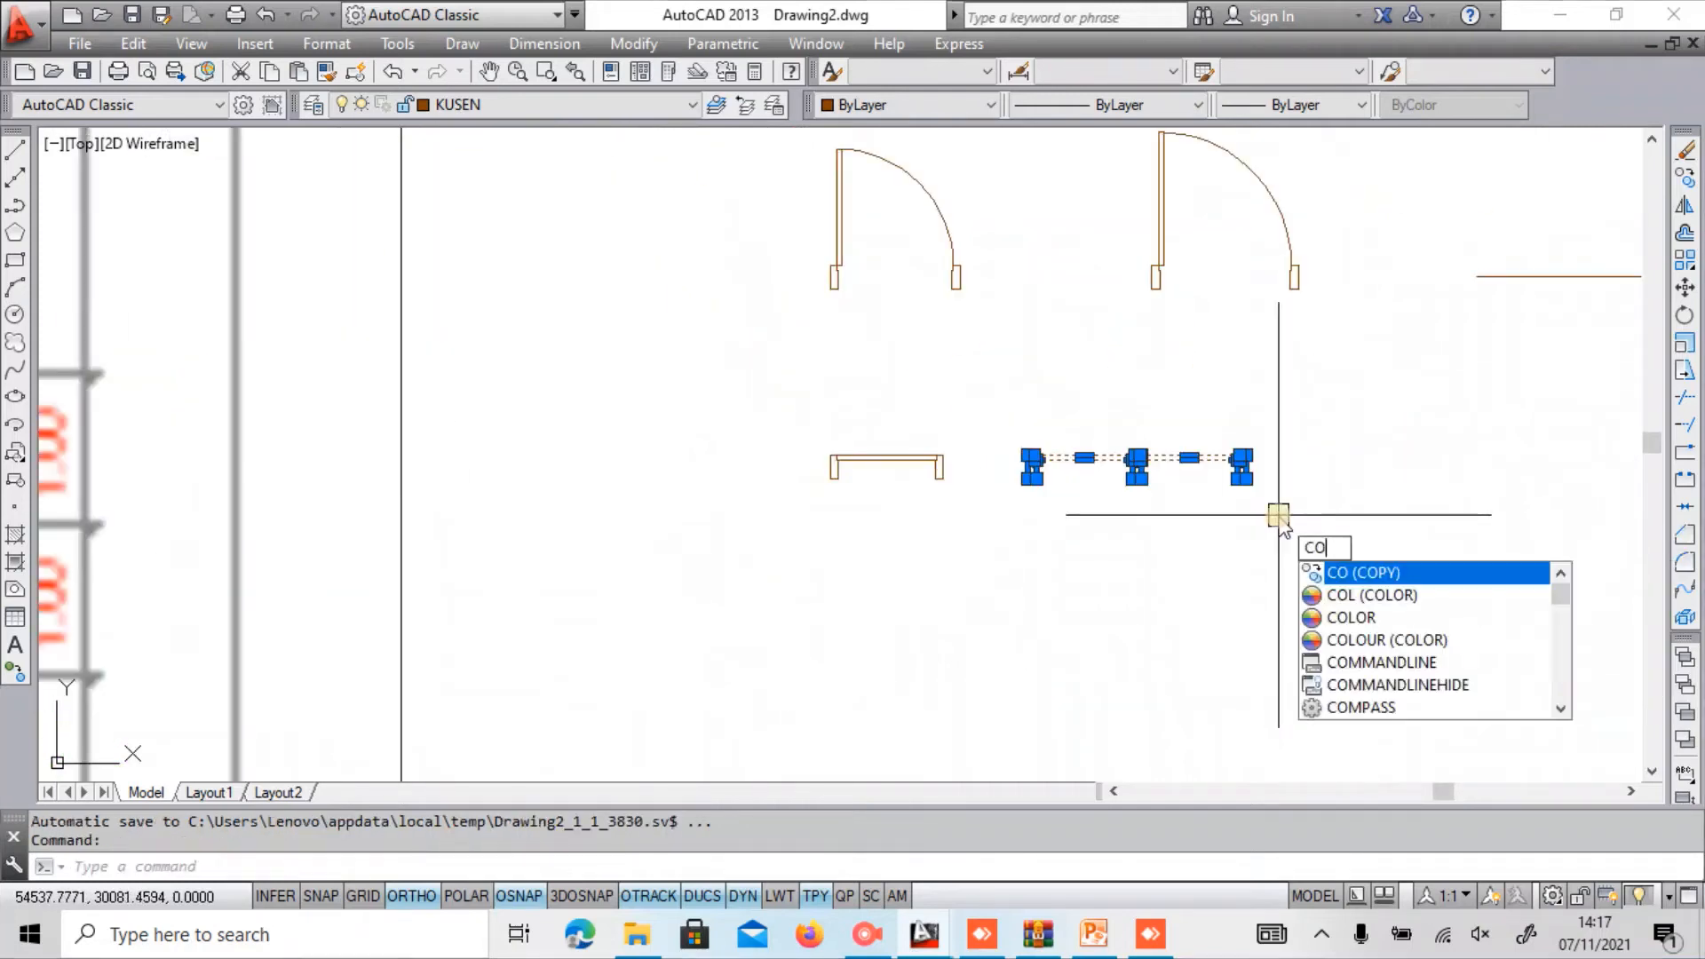
key("Return")
scroll(1028, 476, "up", 6)
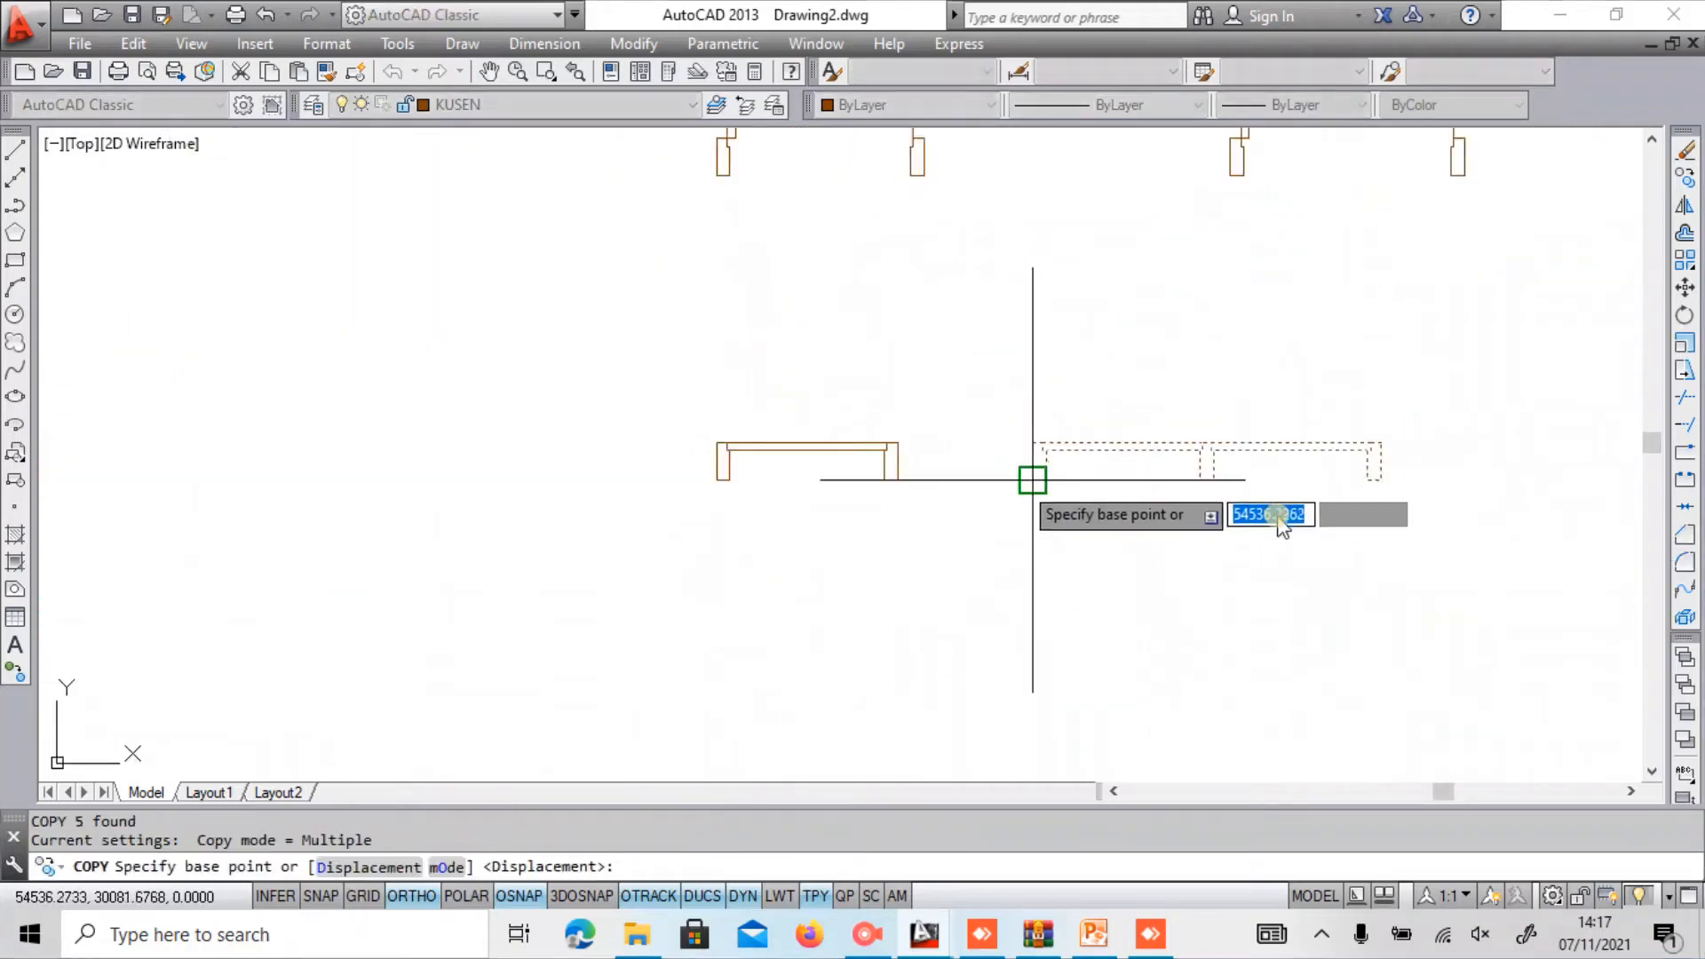
left_click(1051, 430)
scroll(951, 586, "down", 6)
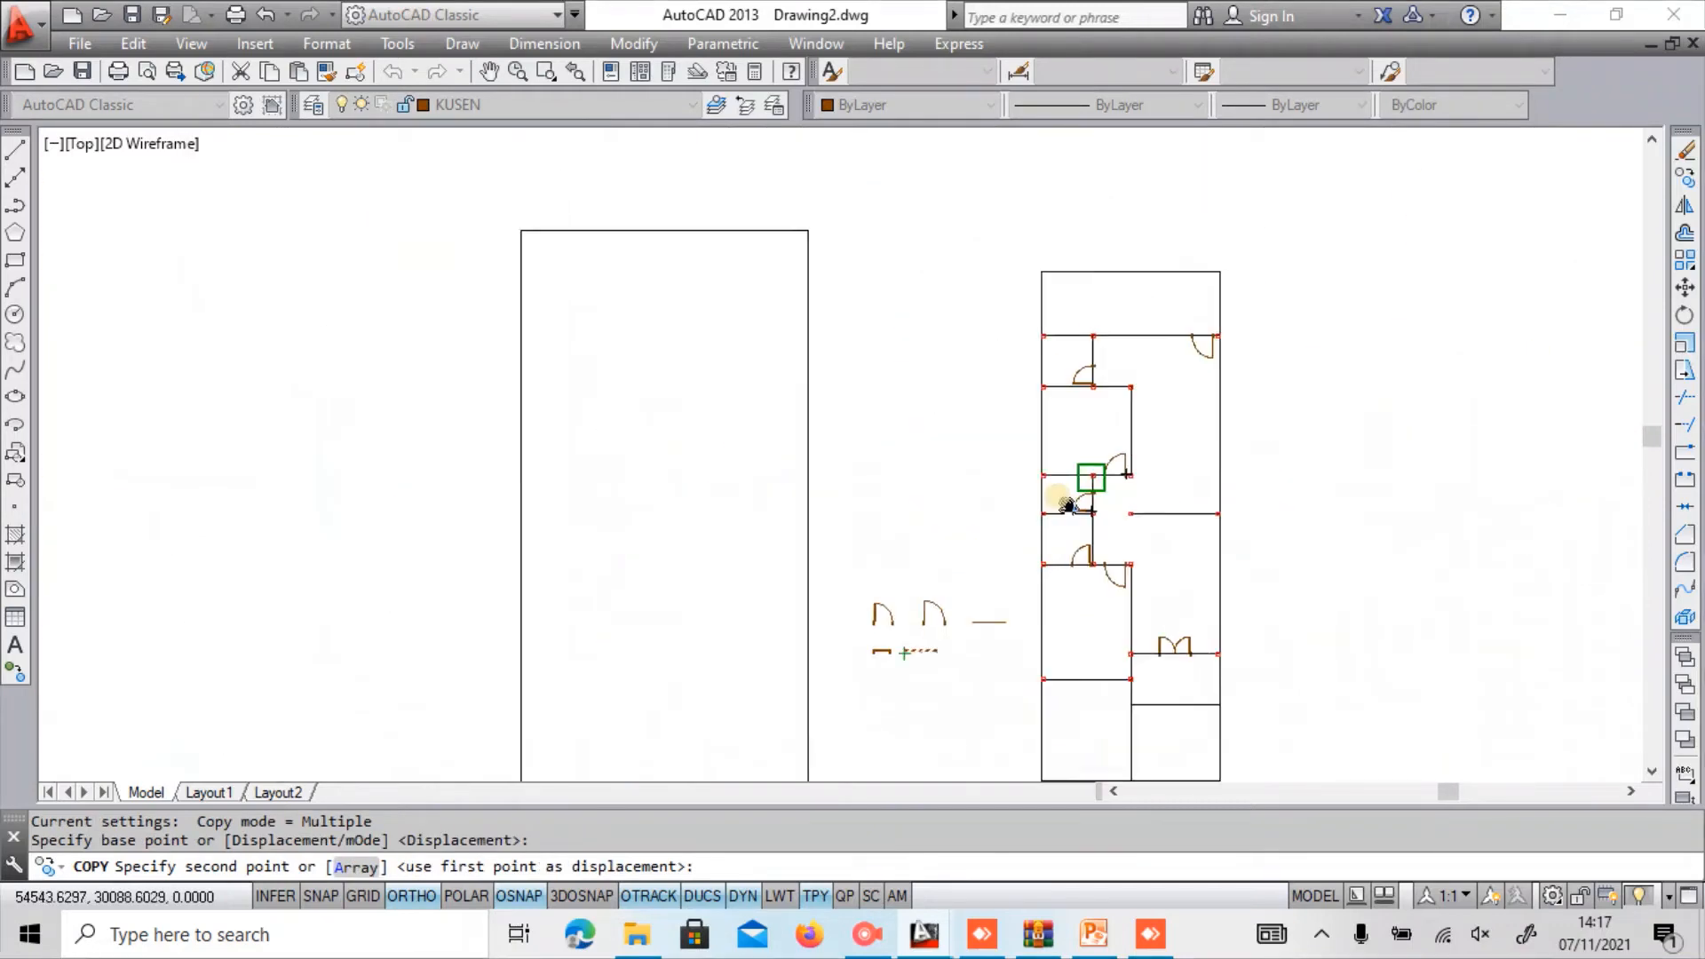
scroll(998, 586, "up", 8)
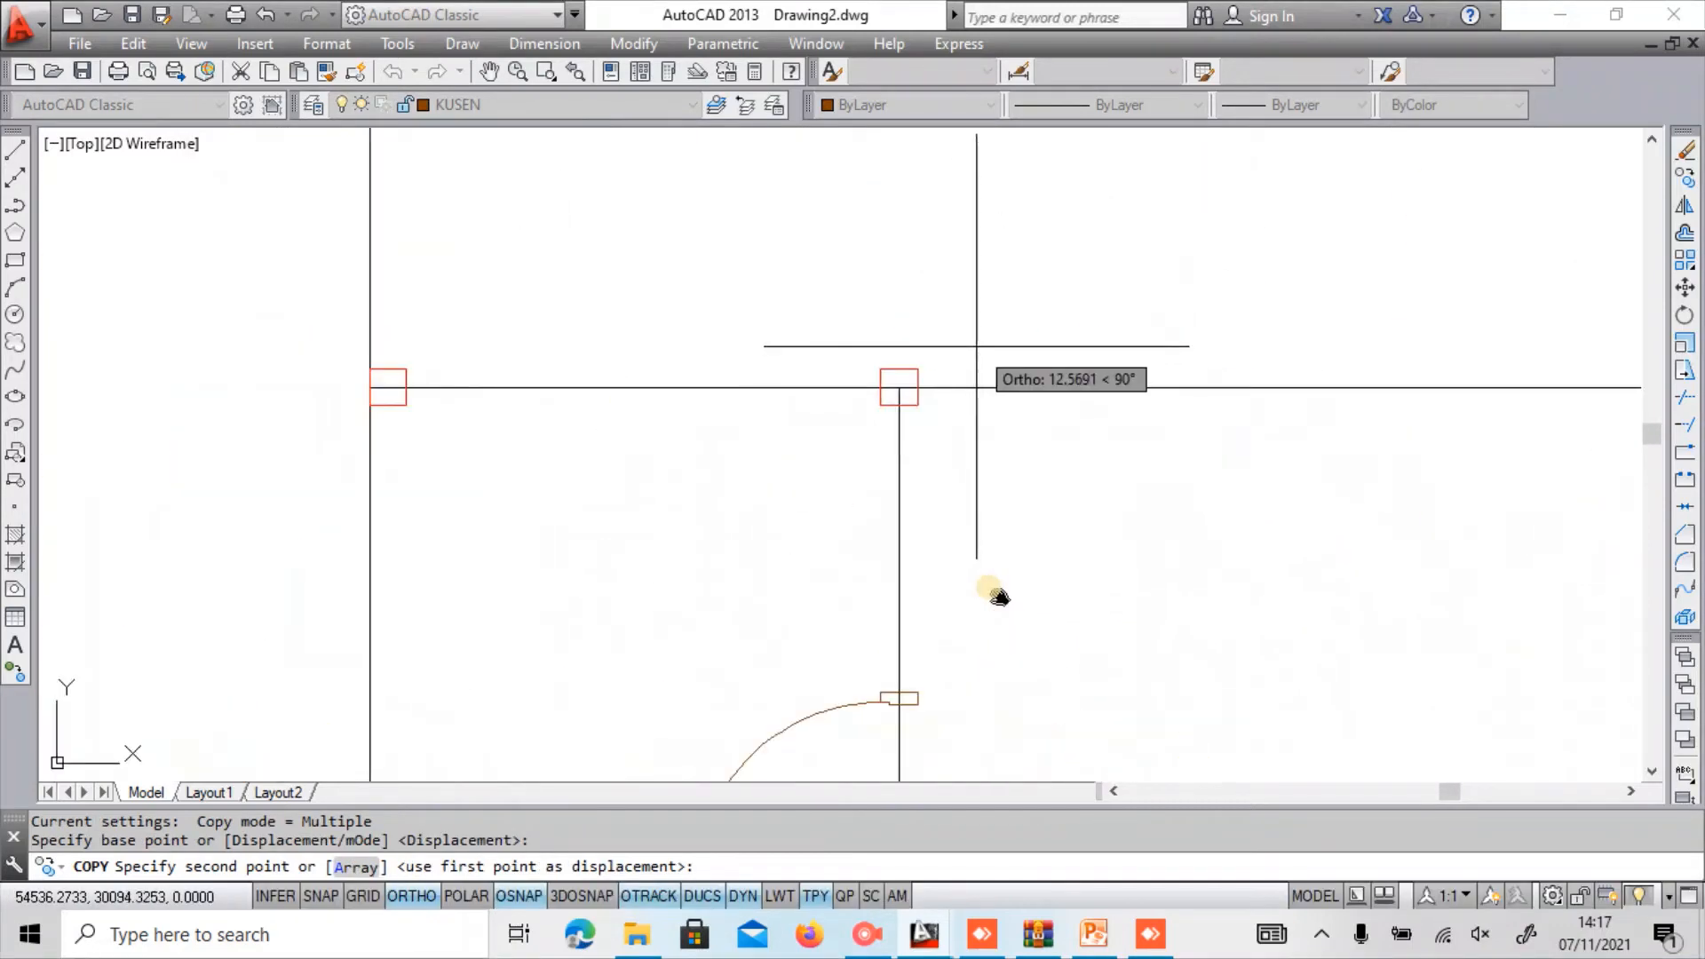
left_click(950, 387)
key("Escape")
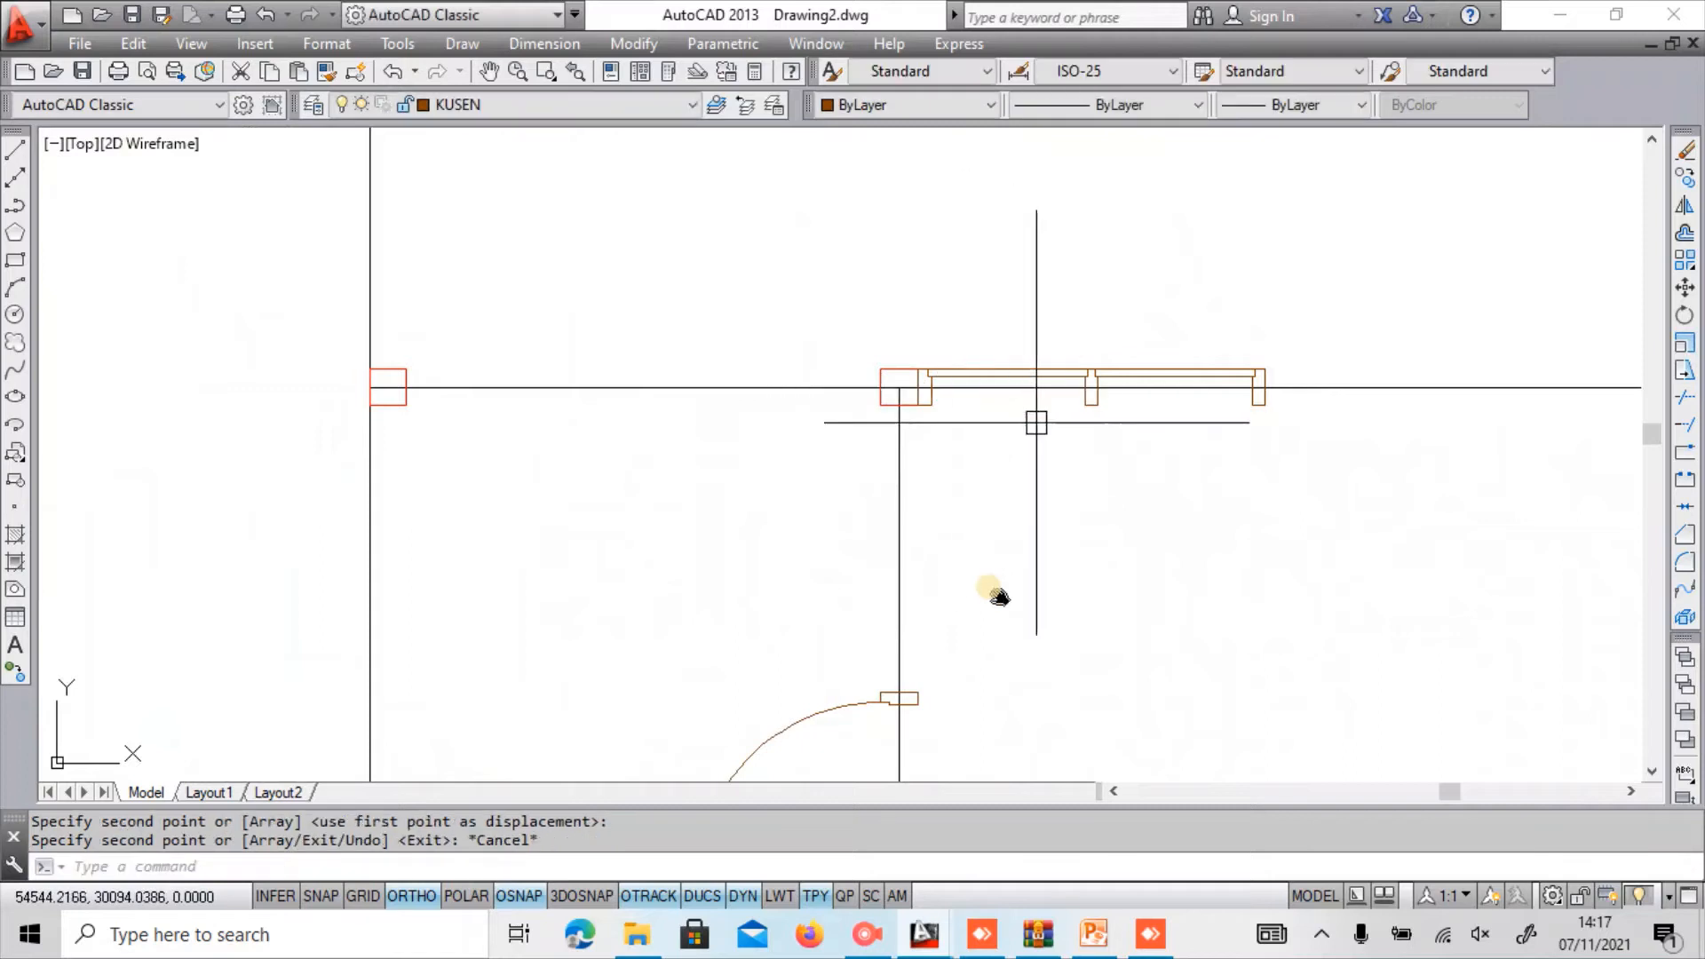
middle_click_drag(1077, 471, 936, 498)
left_click(764, 334)
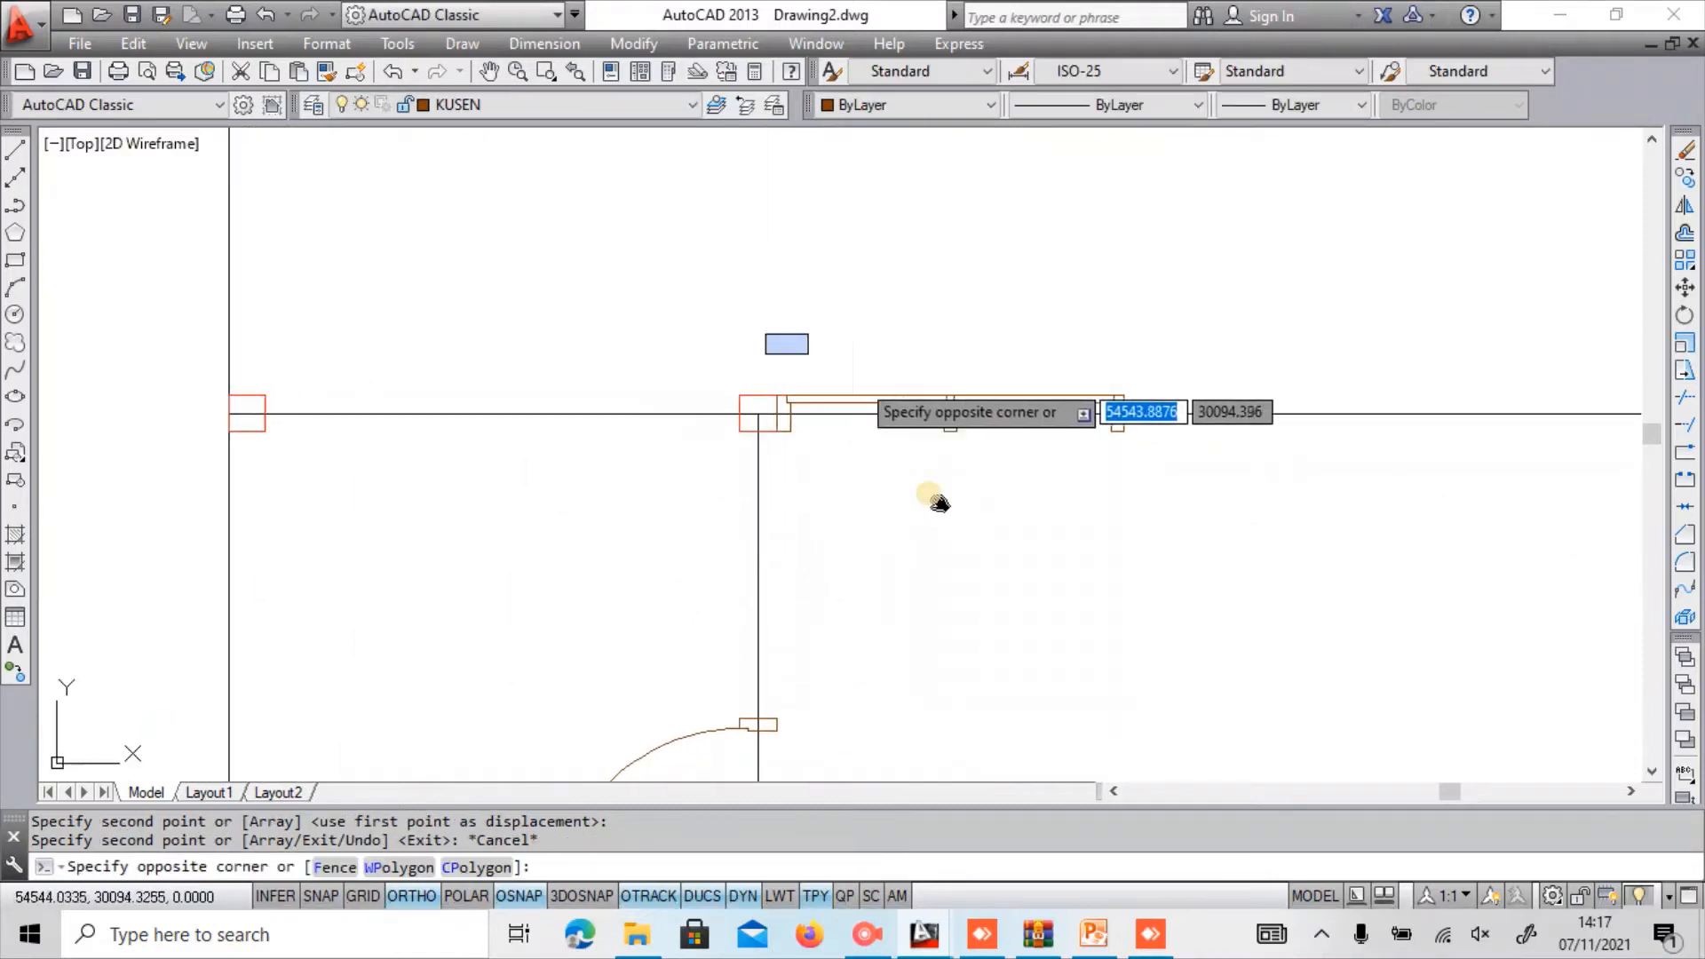
left_click(1146, 489)
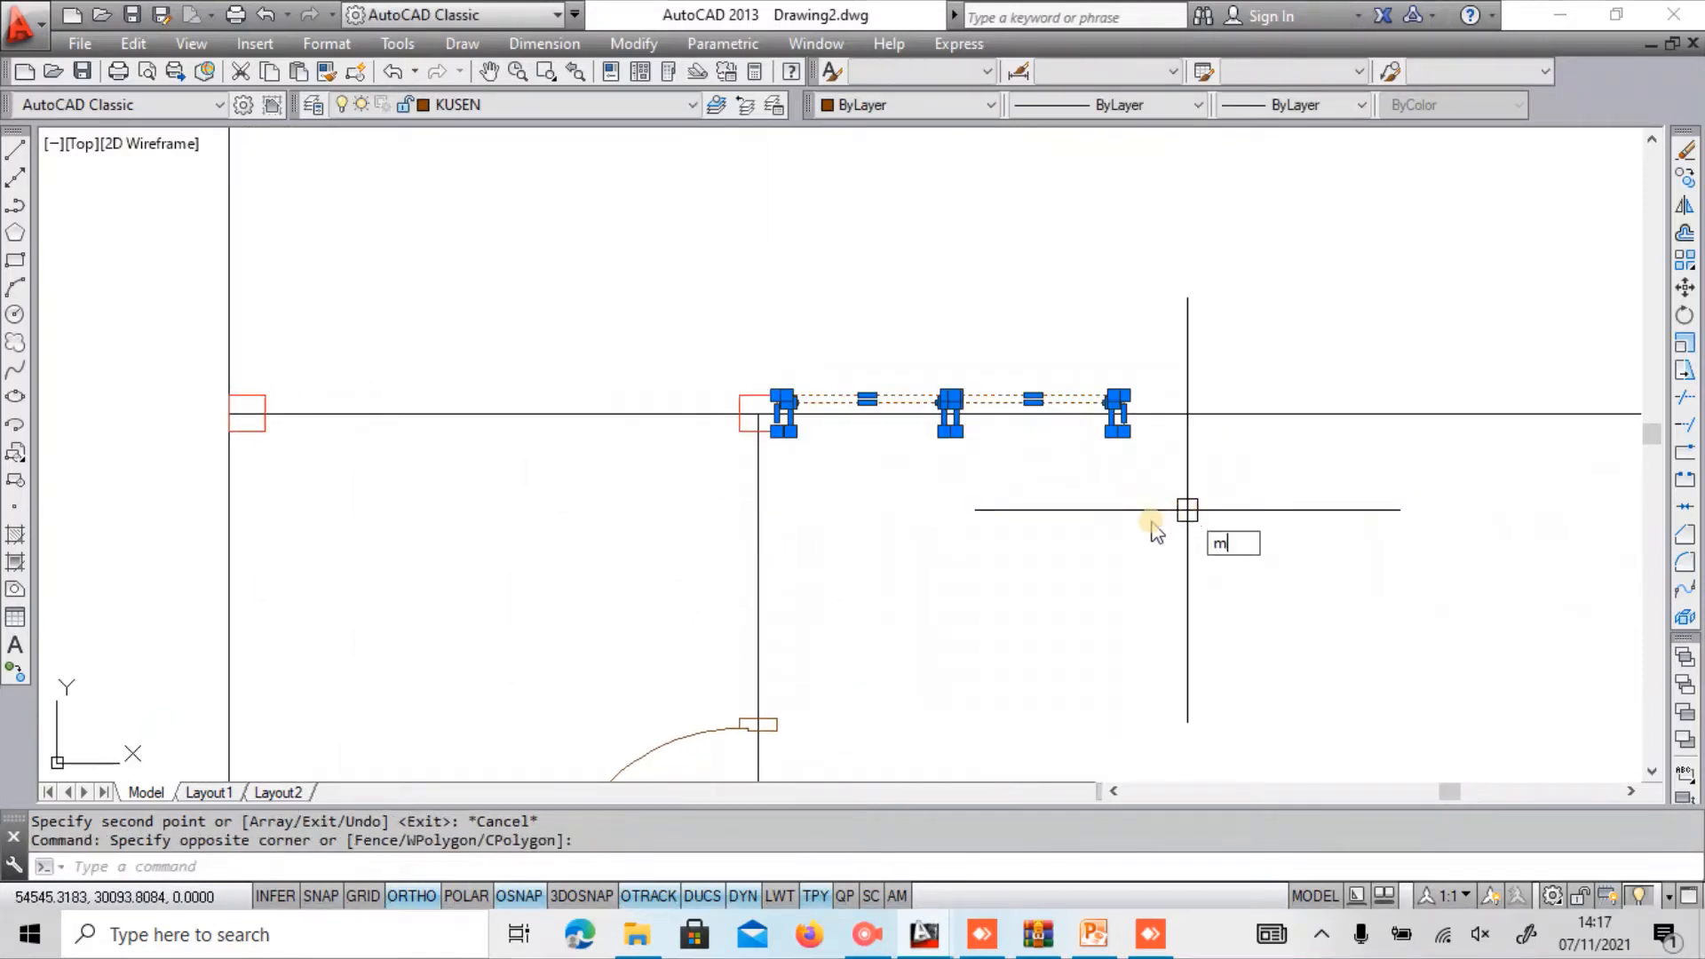
key("Return")
key("Escape")
key("Escape")
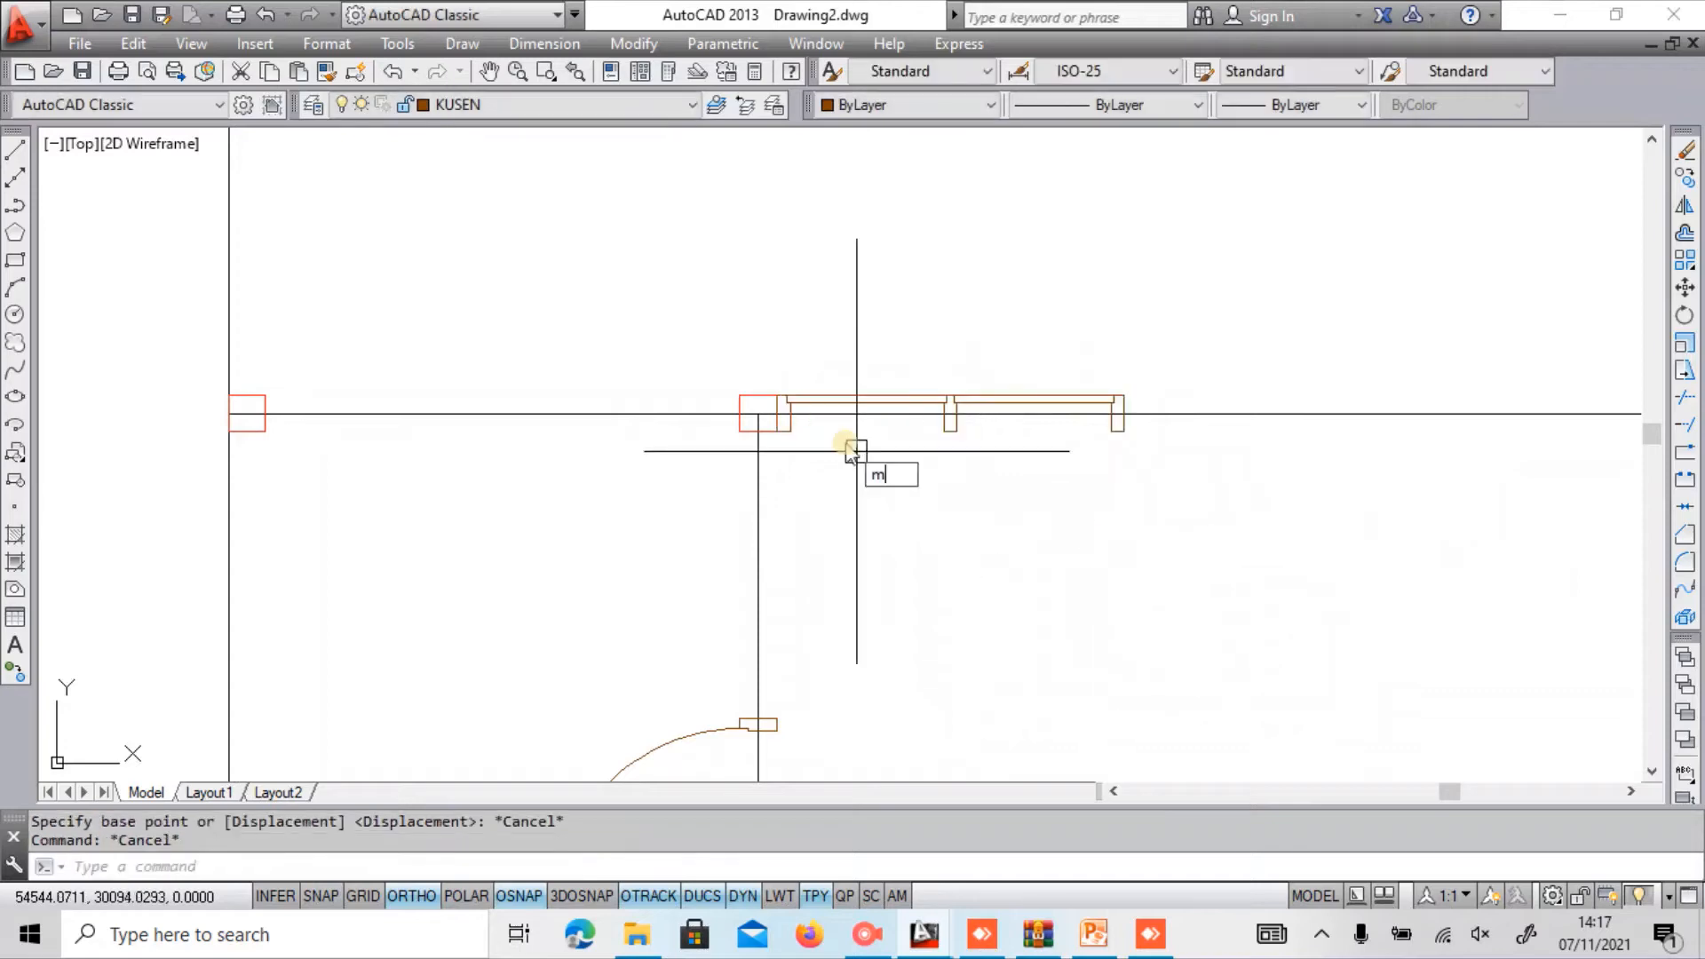
Move the kitchen's two-pane window 0.50 along the rear wall, away from the upper WC's column.
key("Return")
left_click(765, 330)
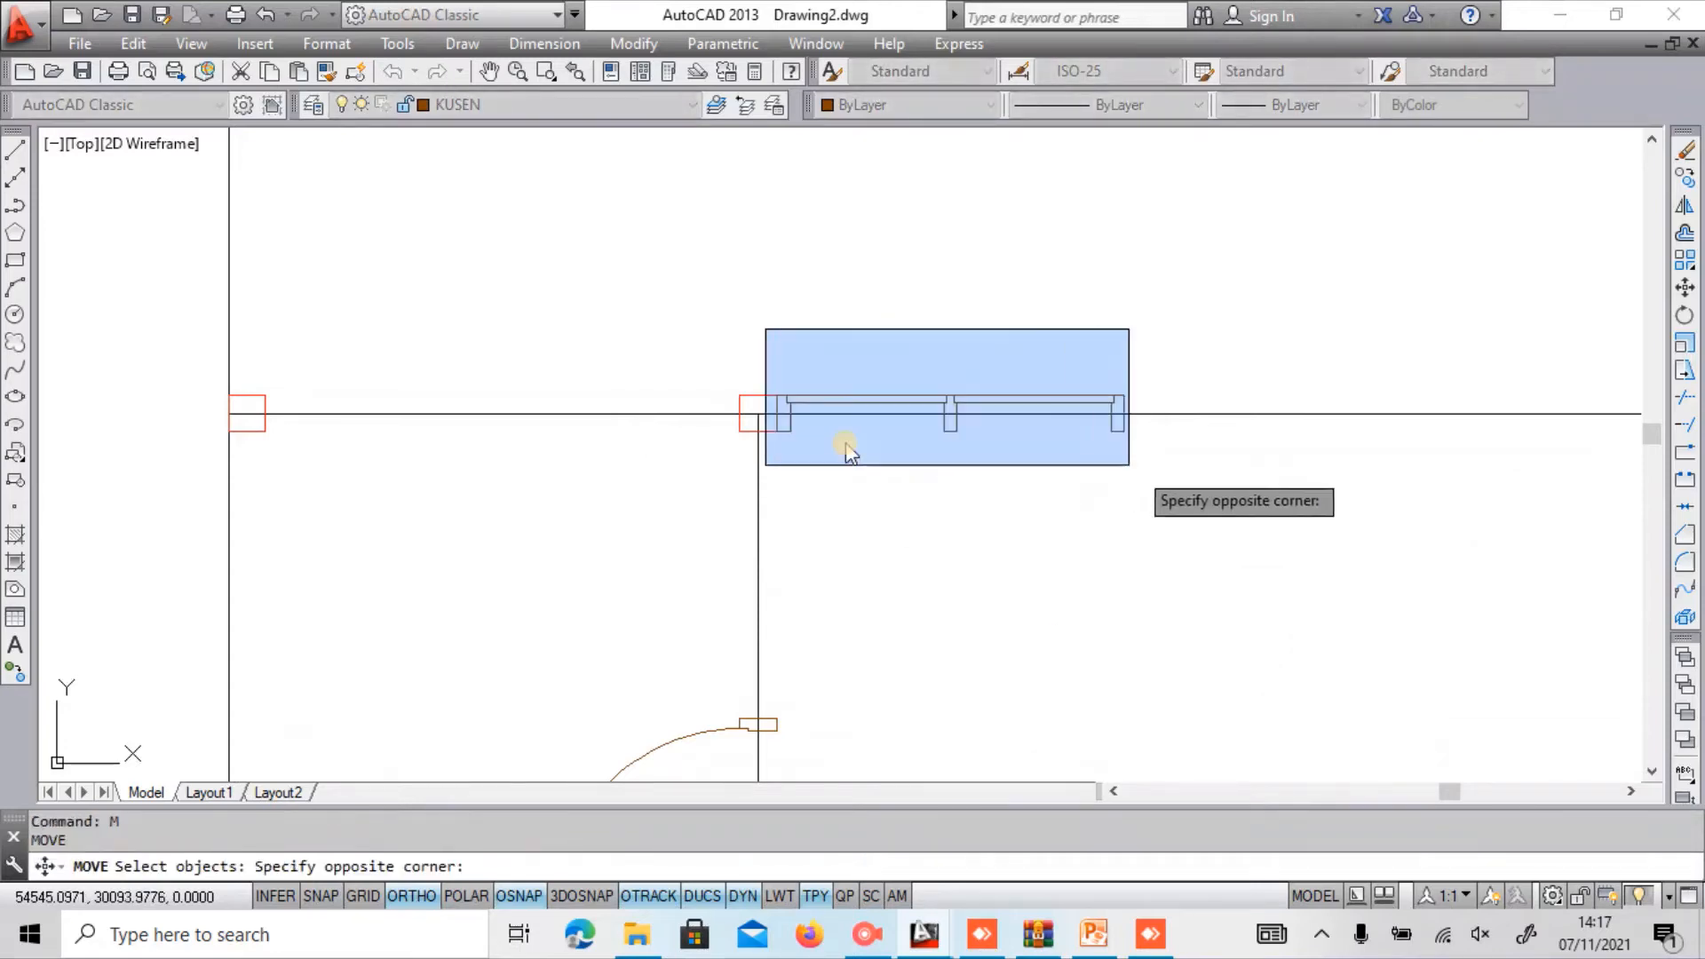
left_click(1129, 464)
key("Return")
left_click(960, 538)
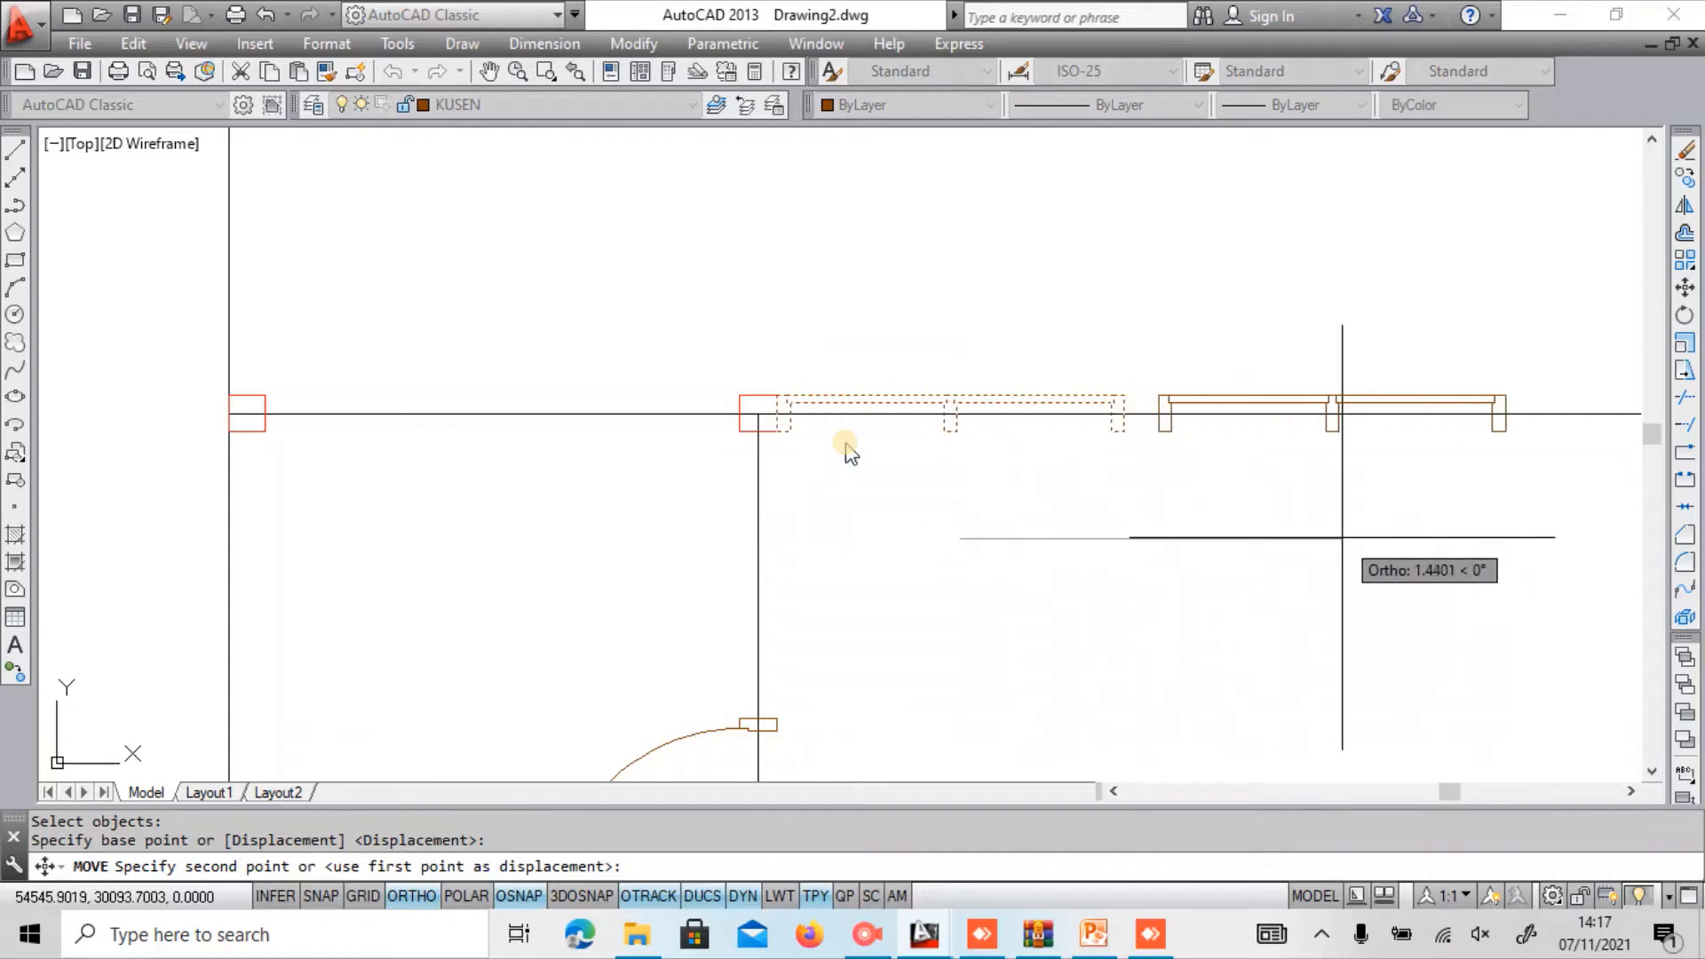
type("0.50")
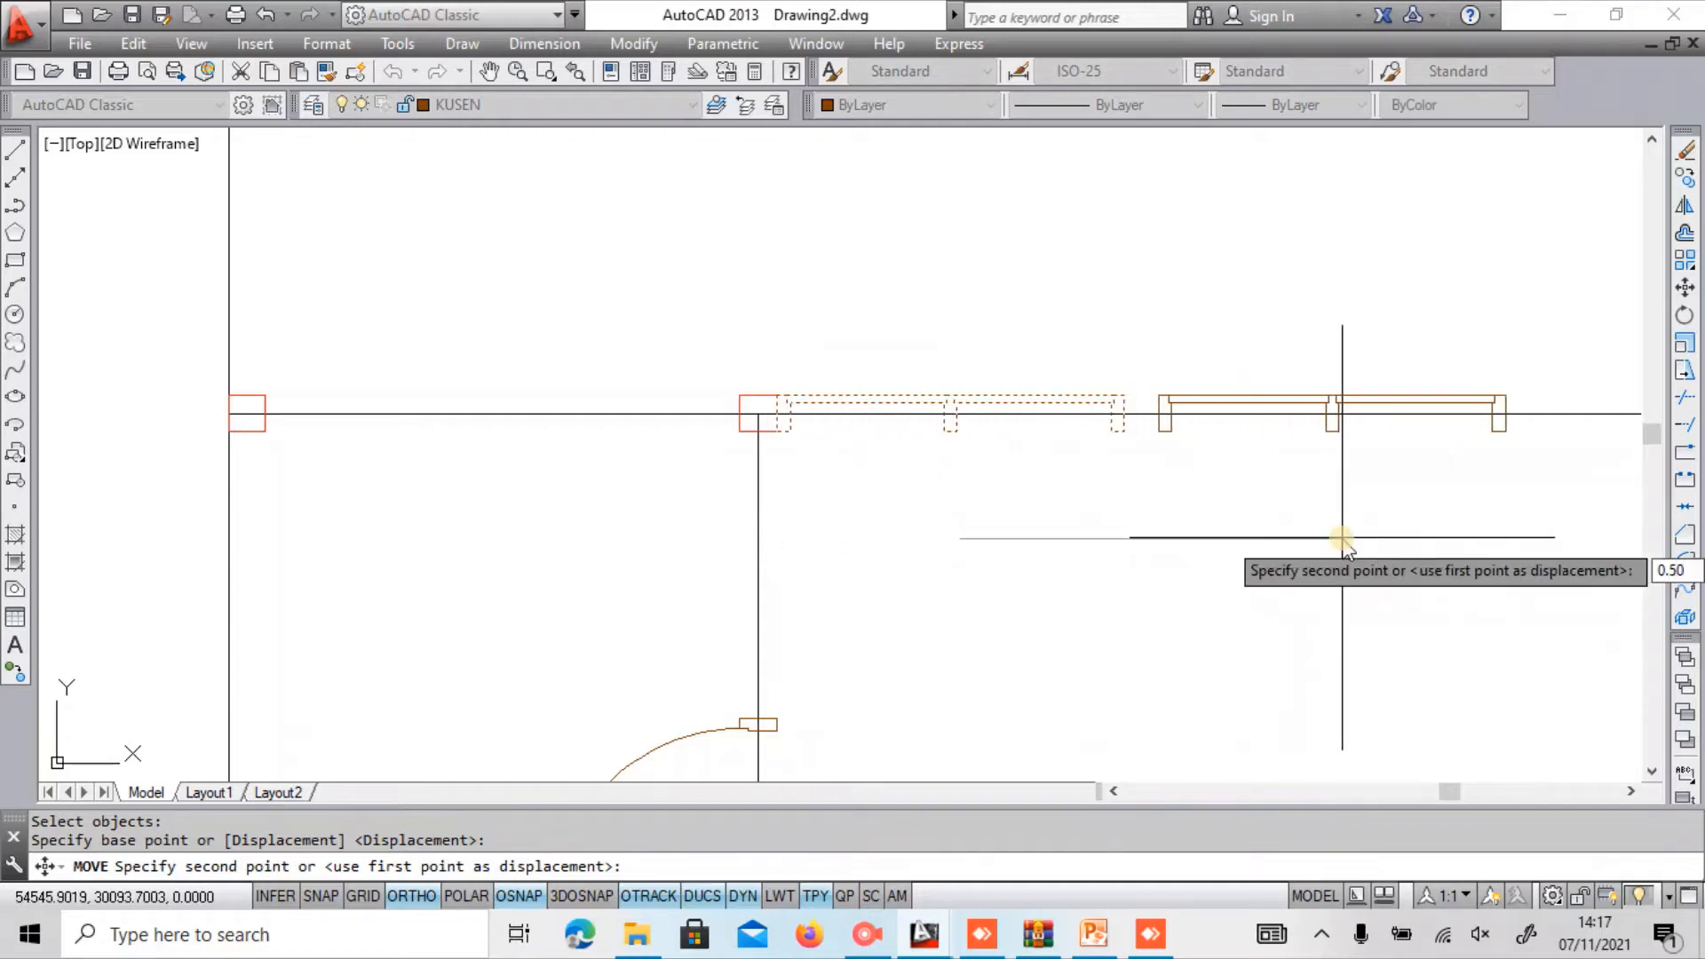
key("Return")
Move the single-pane window symbol to the main bedroom's carport-side wall, with its frame against the column at the terrace end.
scroll(1342, 537, "down", 5)
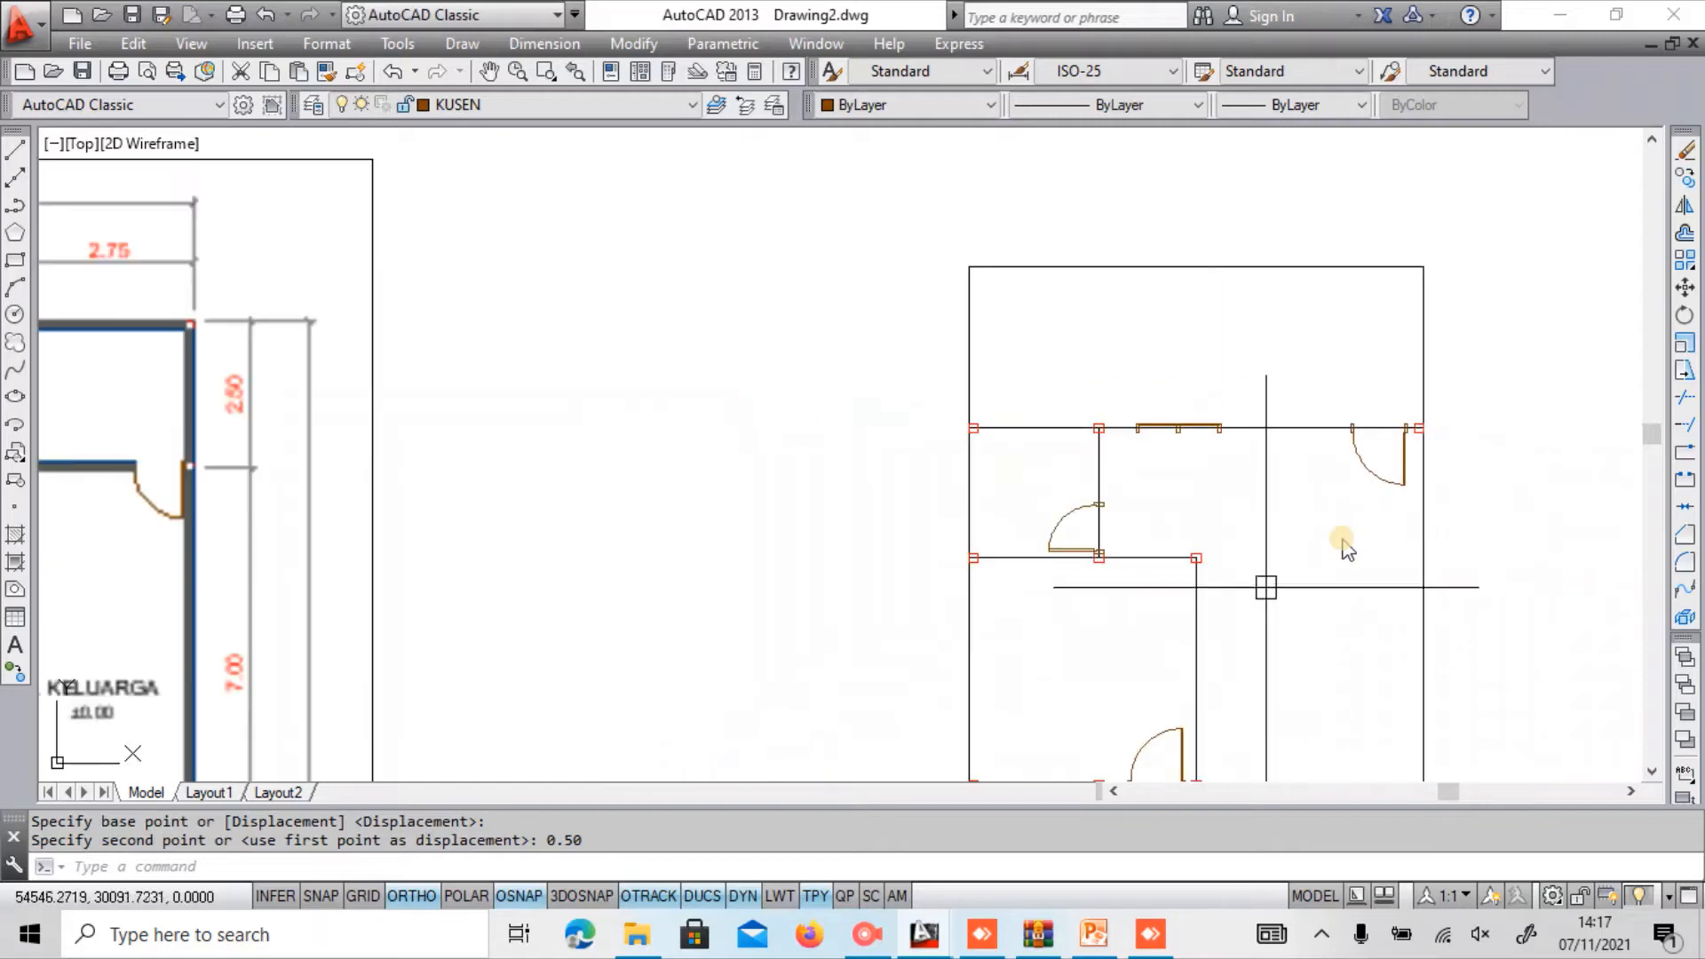
scroll(1134, 479, "down", 1)
mouse_move(1133, 479)
middle_mouse_down()
mouse_move(1195, 334)
mouse_move(1316, 181)
middle_mouse_up()
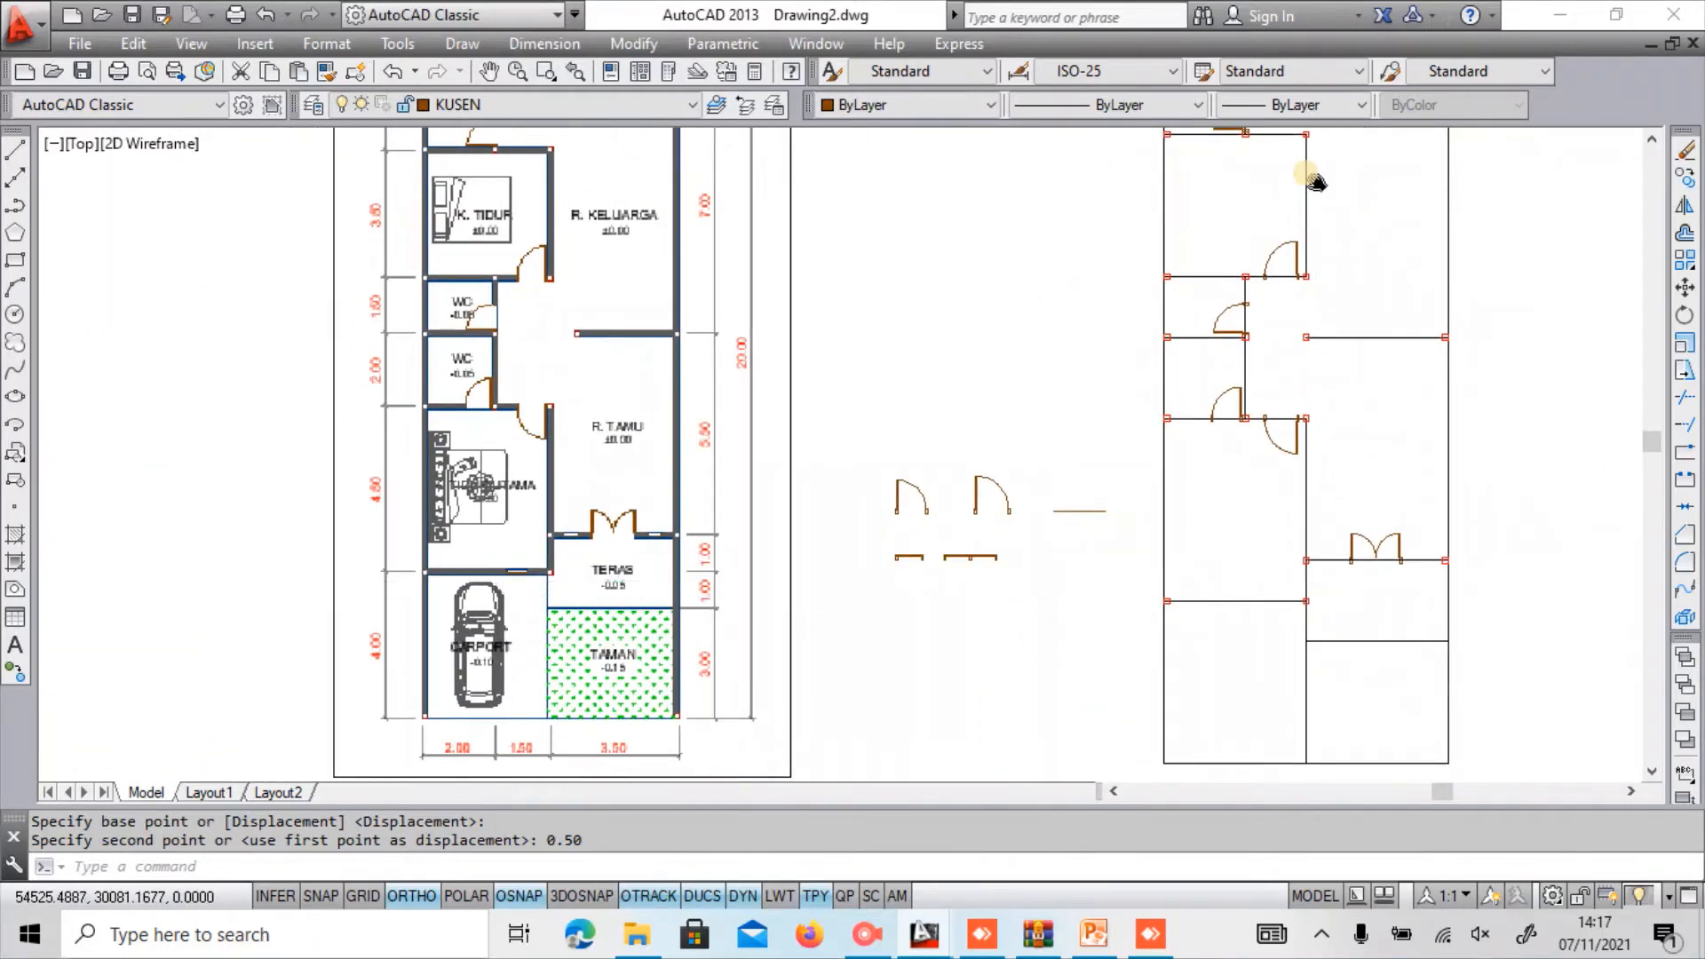
scroll(517, 577, "up", 2)
middle_click_drag(1228, 615, 1021, 594)
scroll(1176, 571, "up", 1)
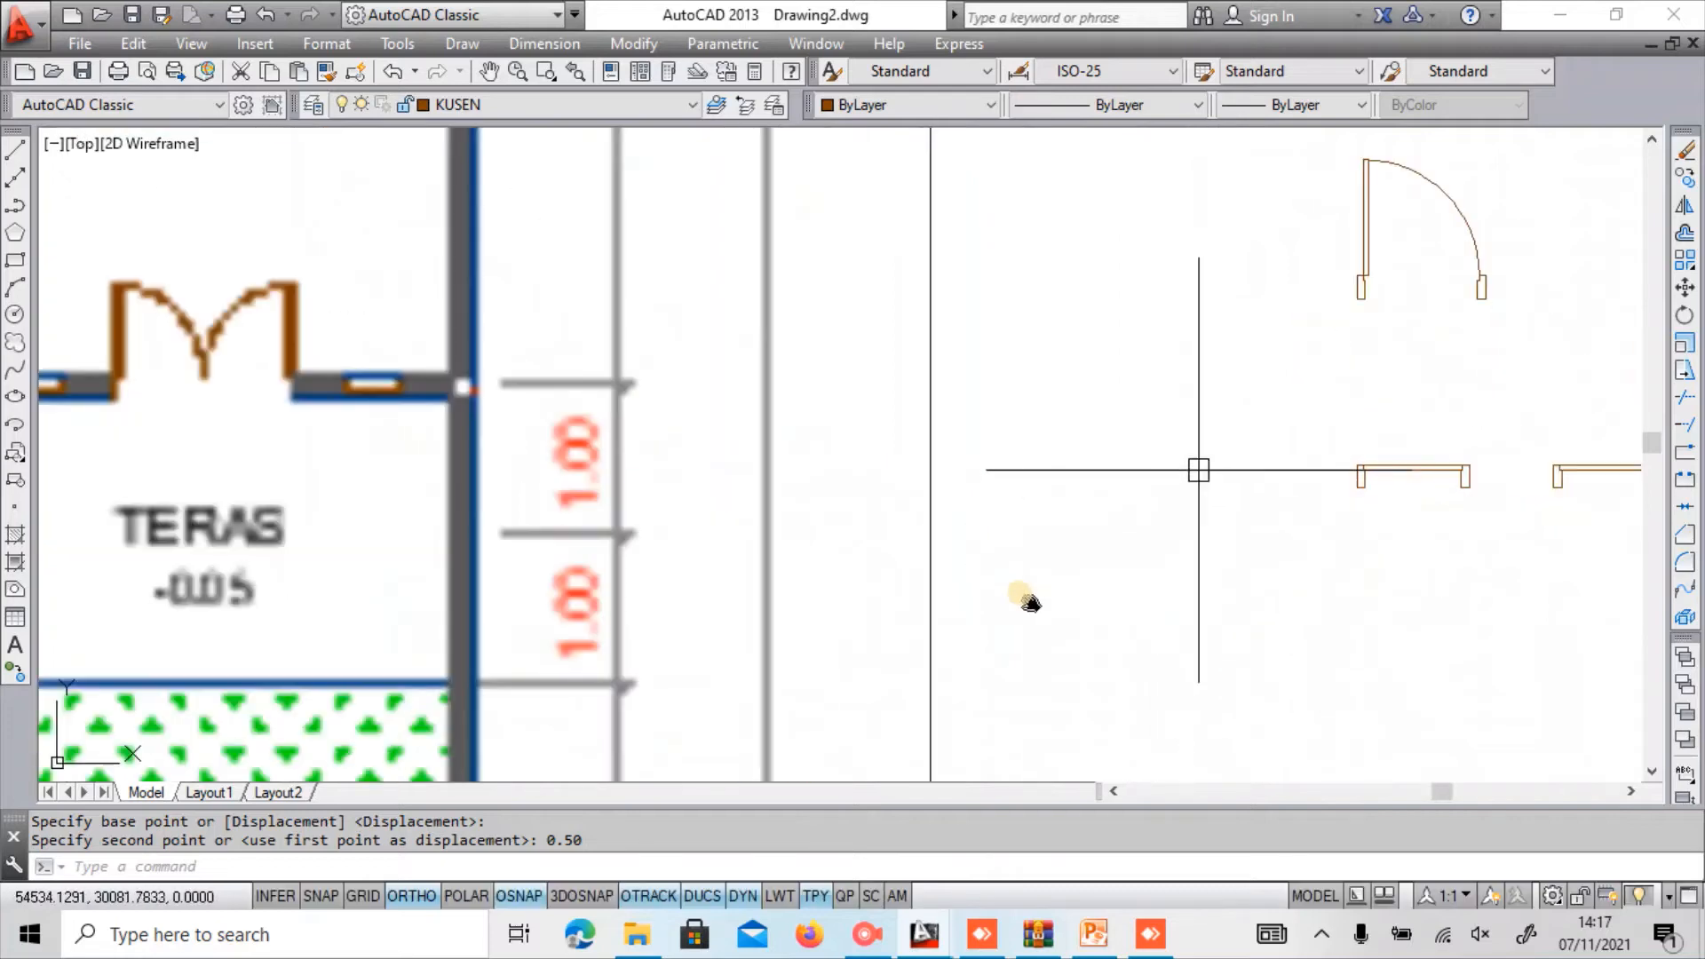
left_click(1225, 441)
left_click(1514, 563)
middle_click_drag(1443, 563, 1037, 620)
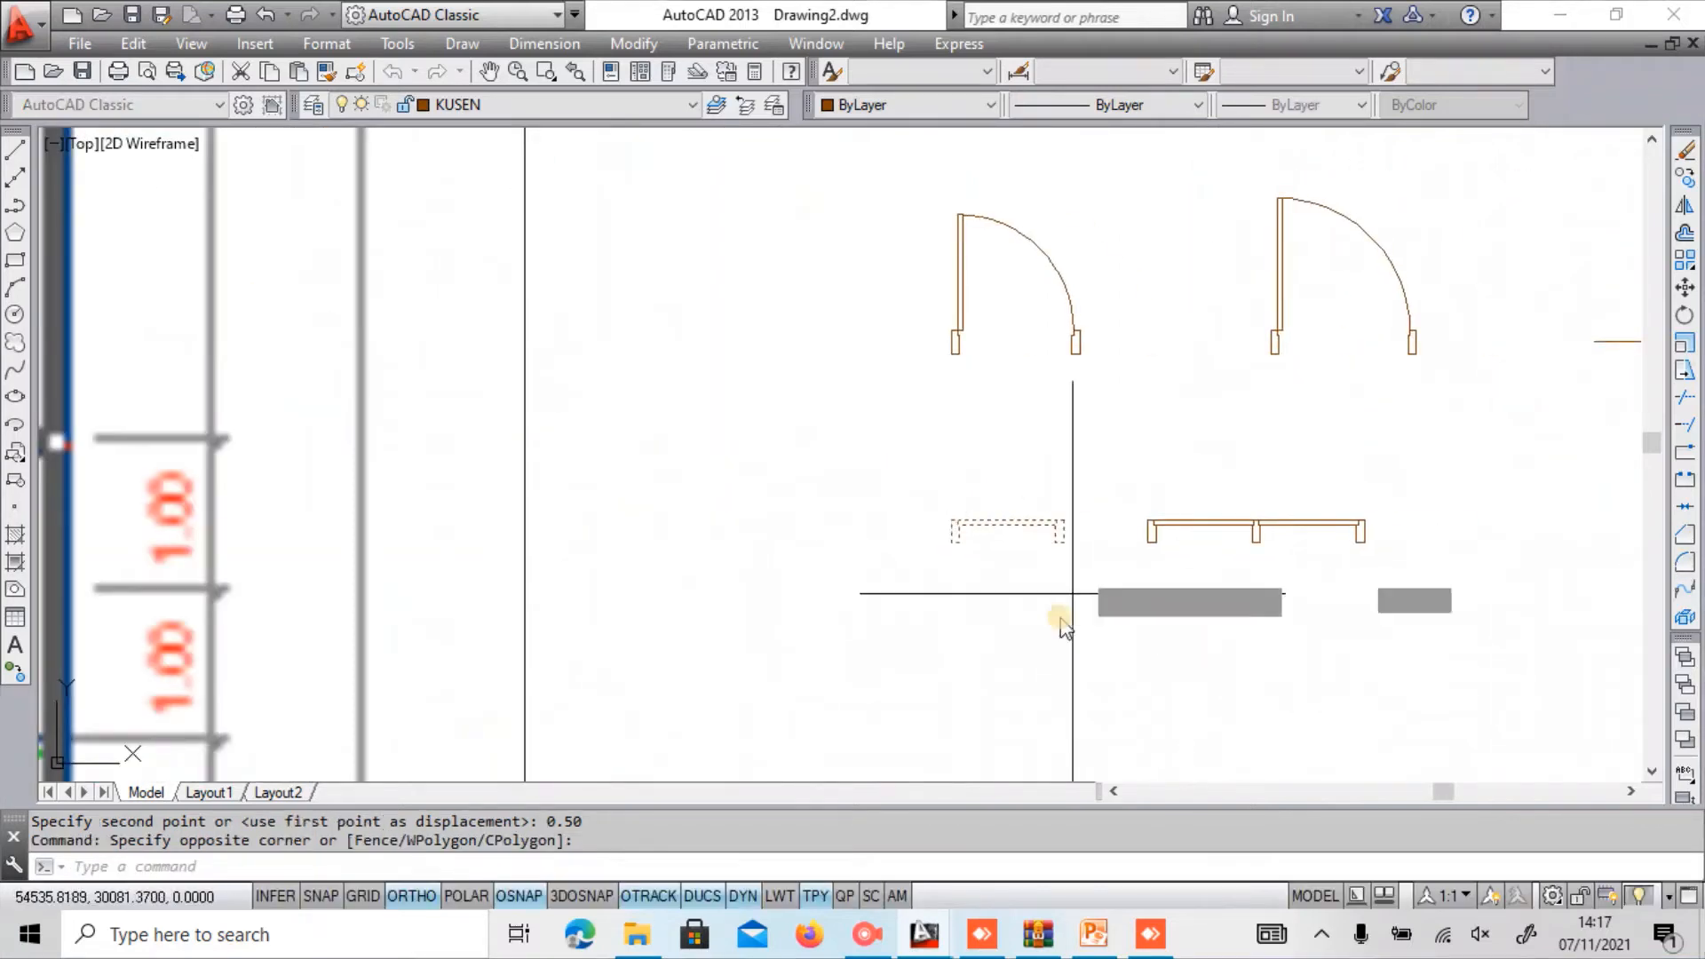
scroll(1061, 535, "up", 2)
left_click(1070, 536)
scroll(911, 555, "down", 3)
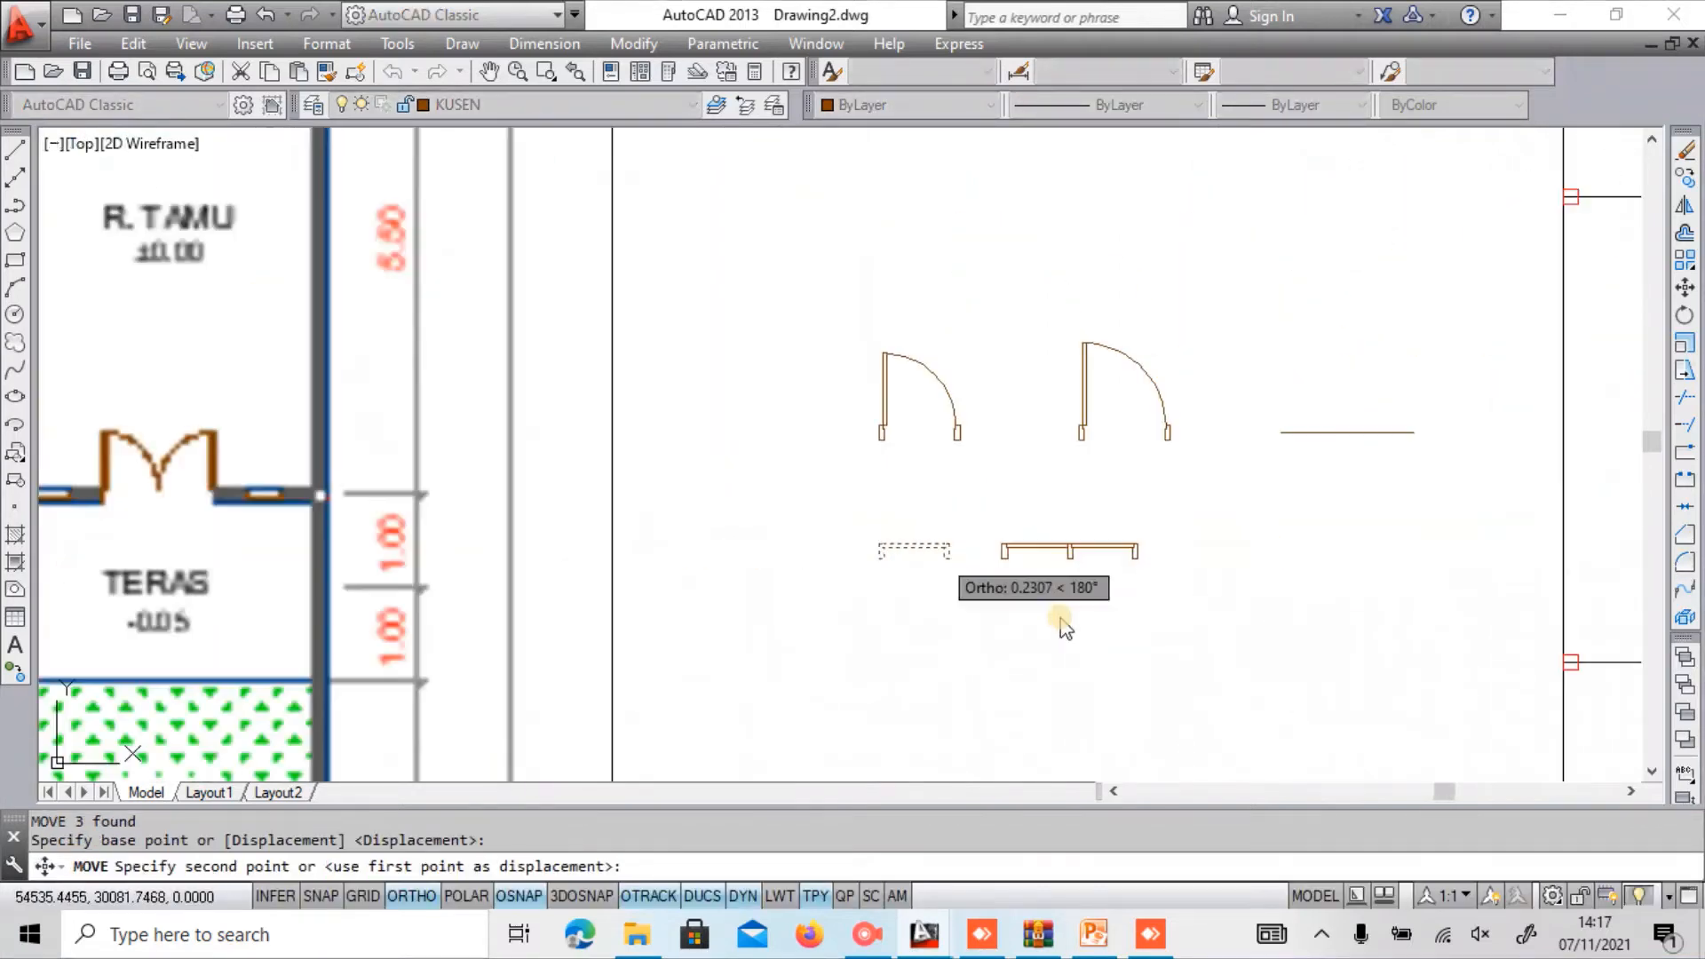
scroll(1066, 629, "down", 3)
scroll(1066, 628, "up", 5)
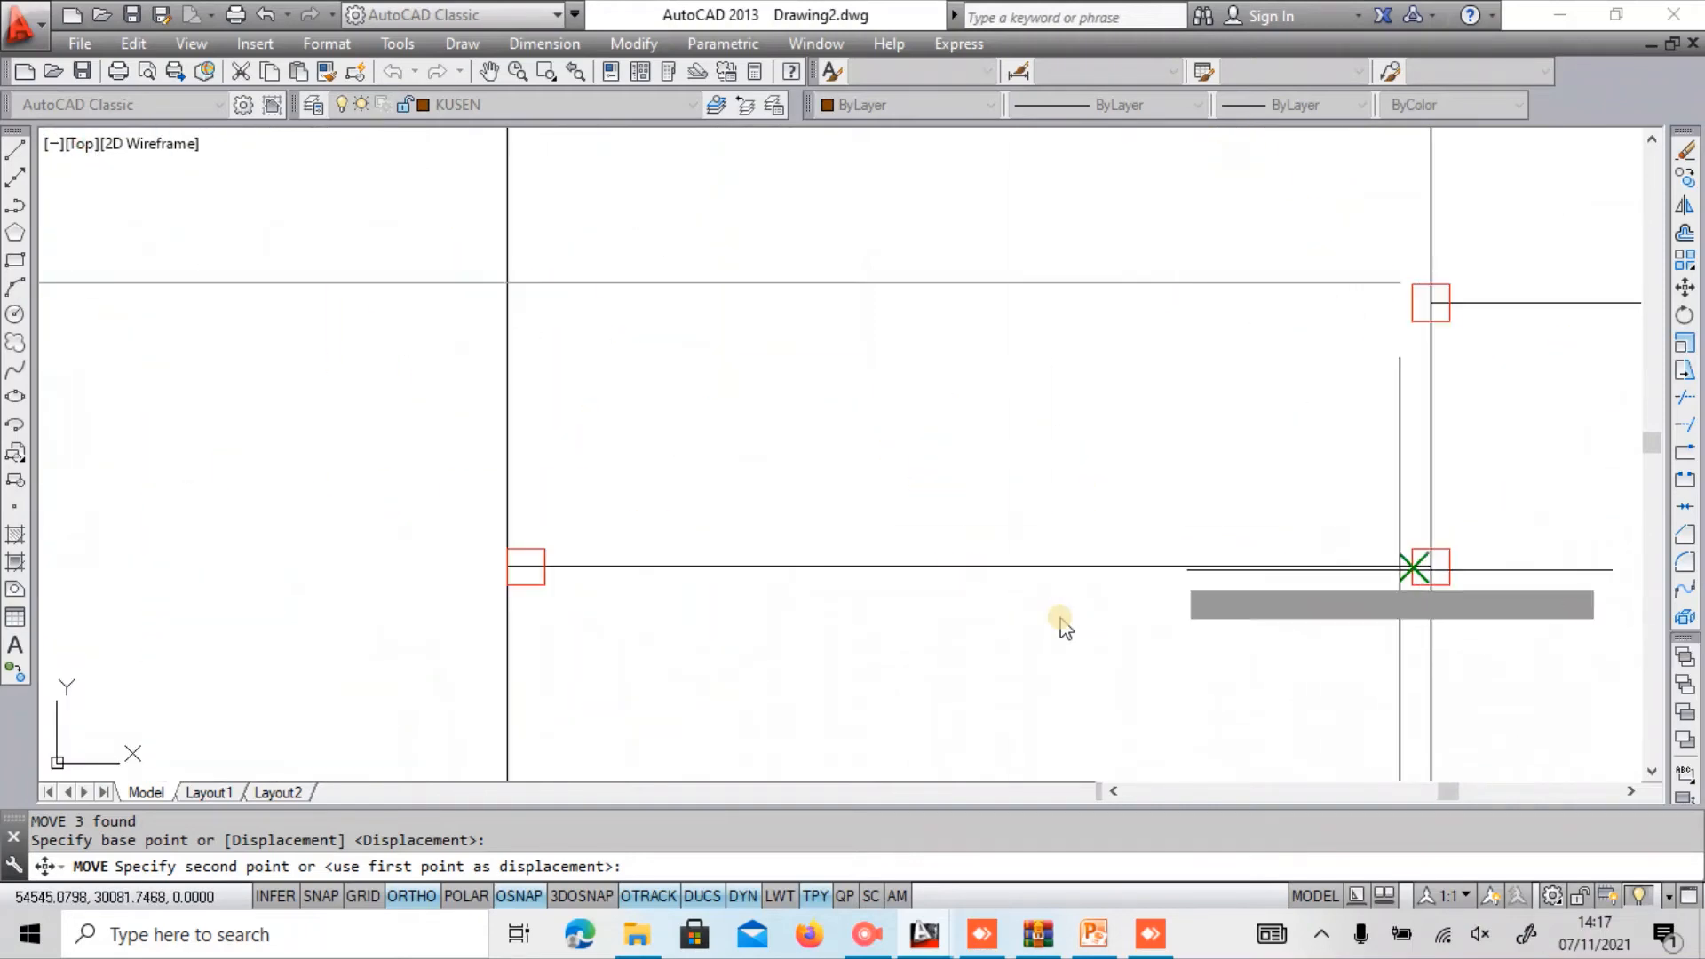
key("Escape")
Mirror the main bedroom's single-pane window about the horizontal wall line through the column, erasing the source objects.
scroll(849, 598, "up", 1)
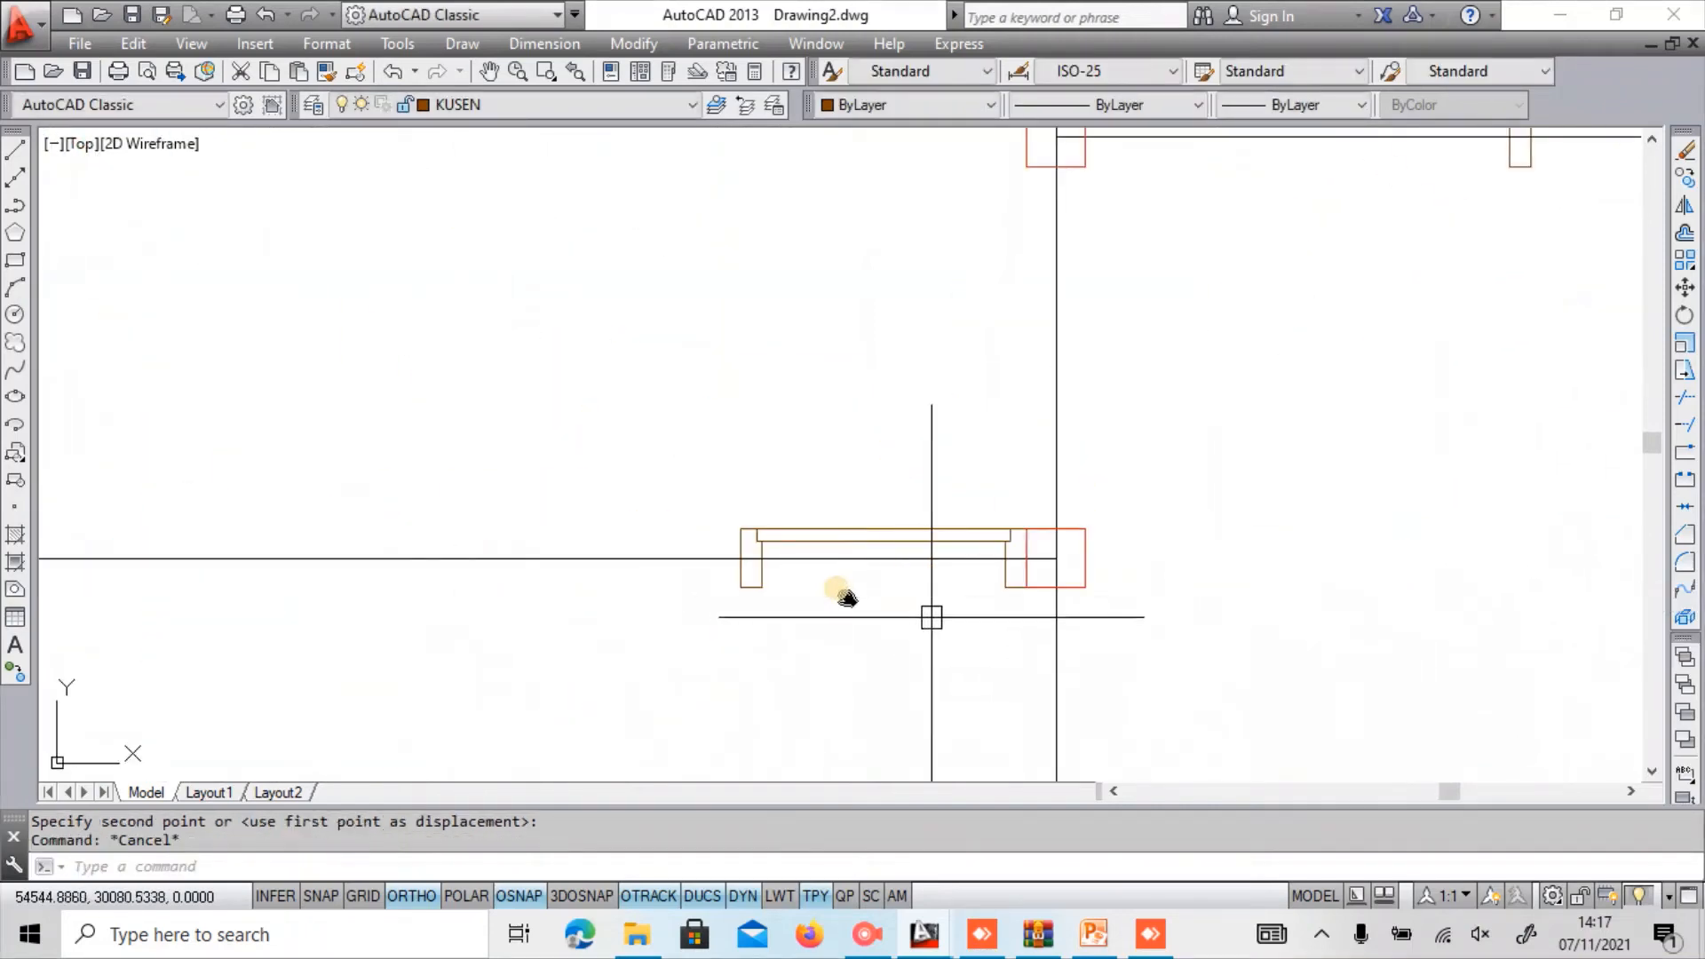
middle_click_drag(848, 598, 837, 606)
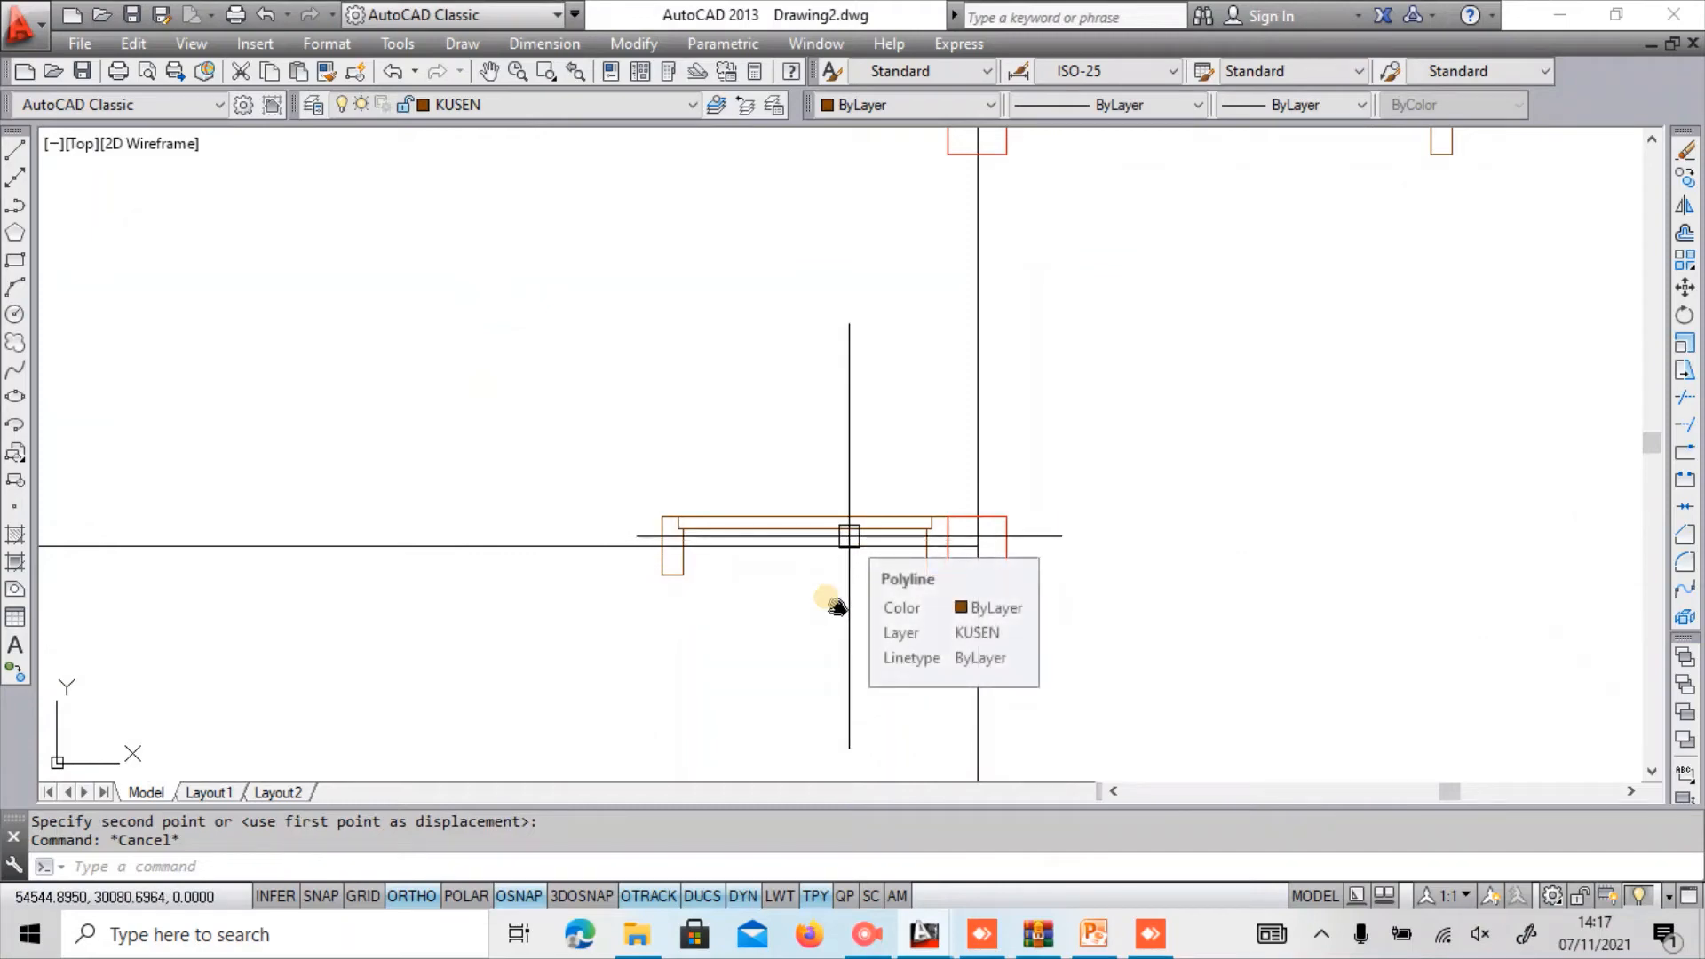
scroll(833, 602, "down", 5)
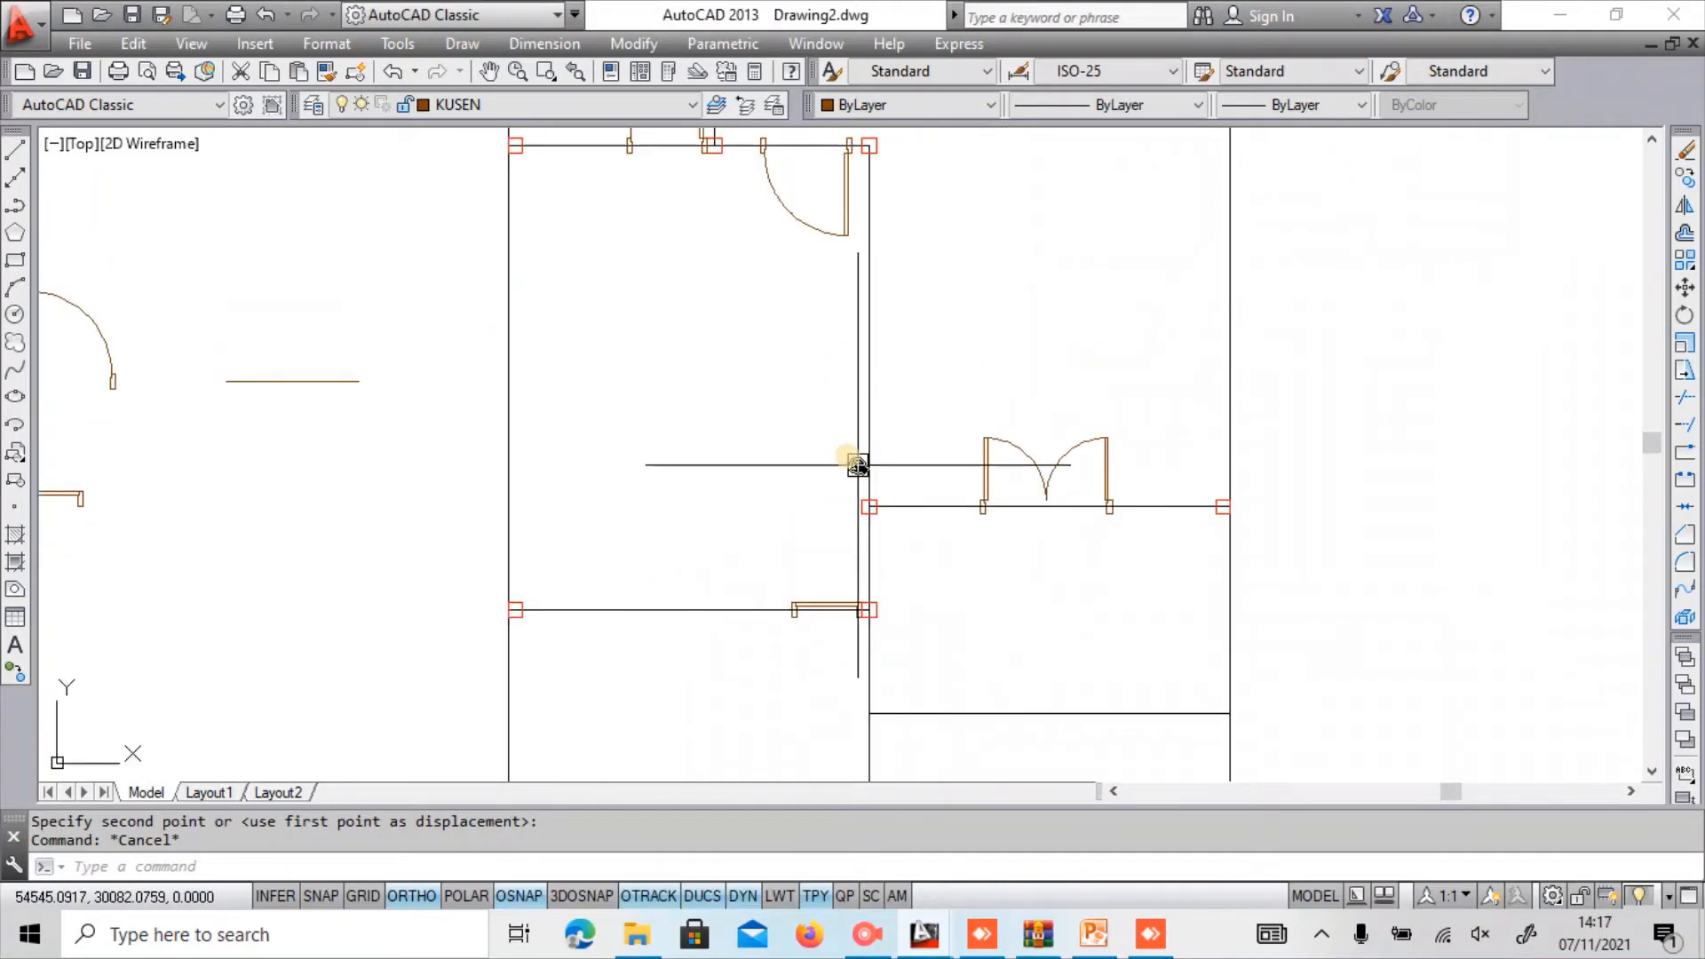
scroll(855, 462, "up", 2)
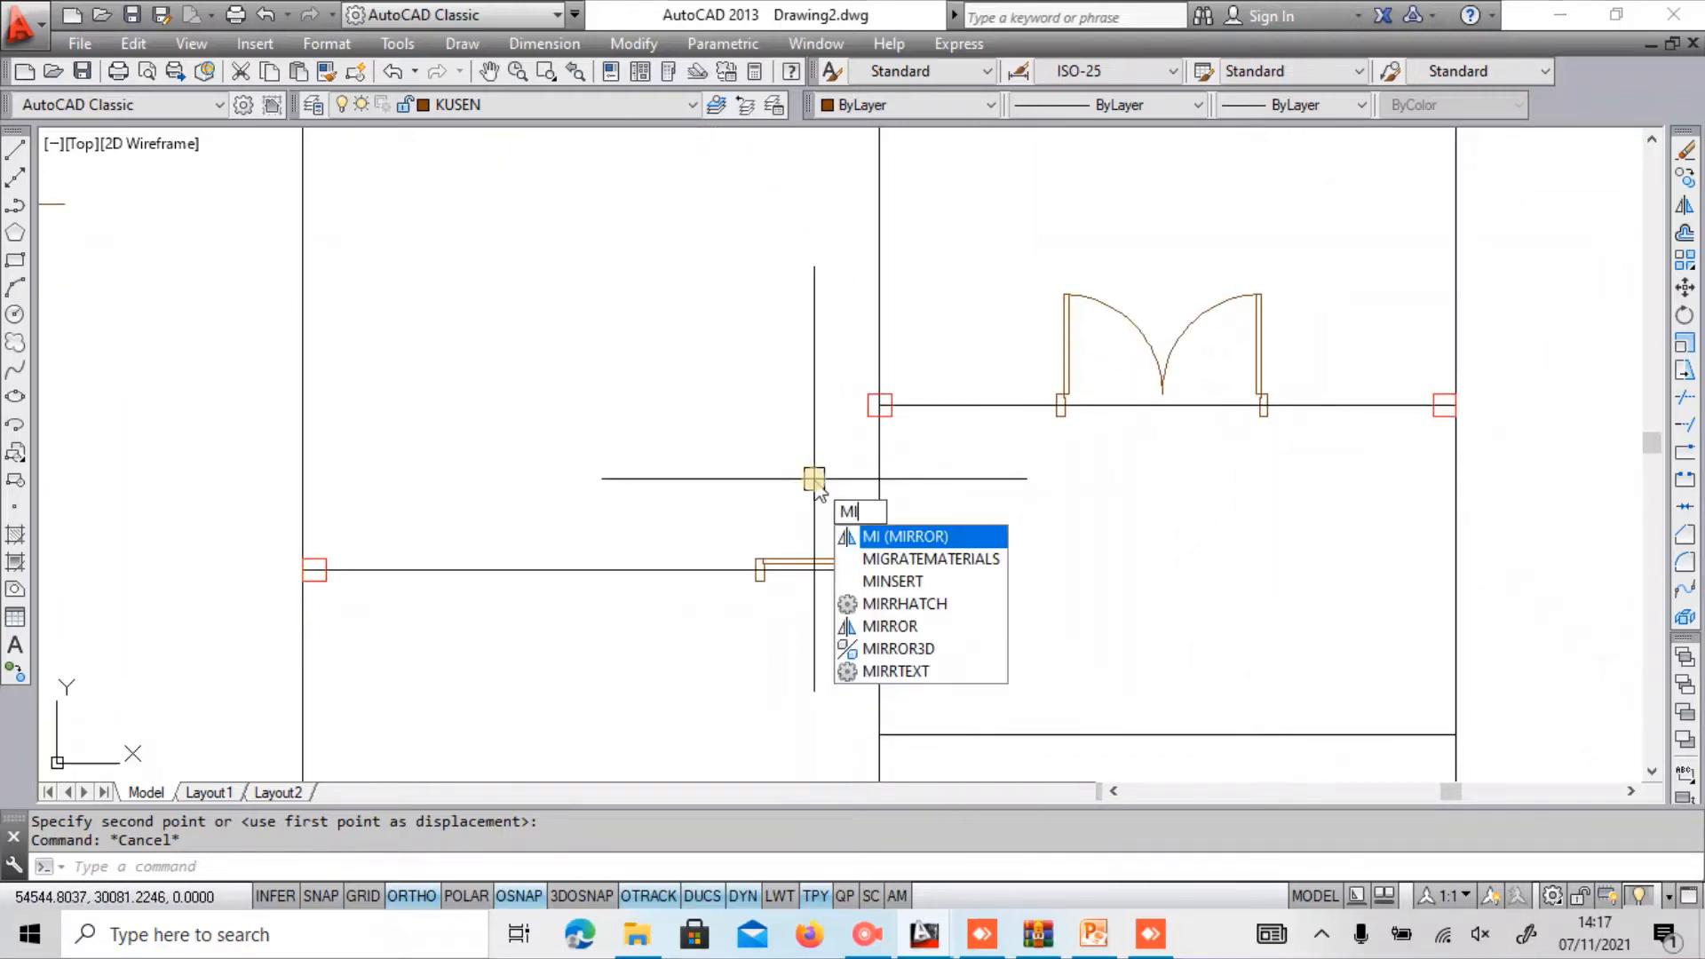
key("Return")
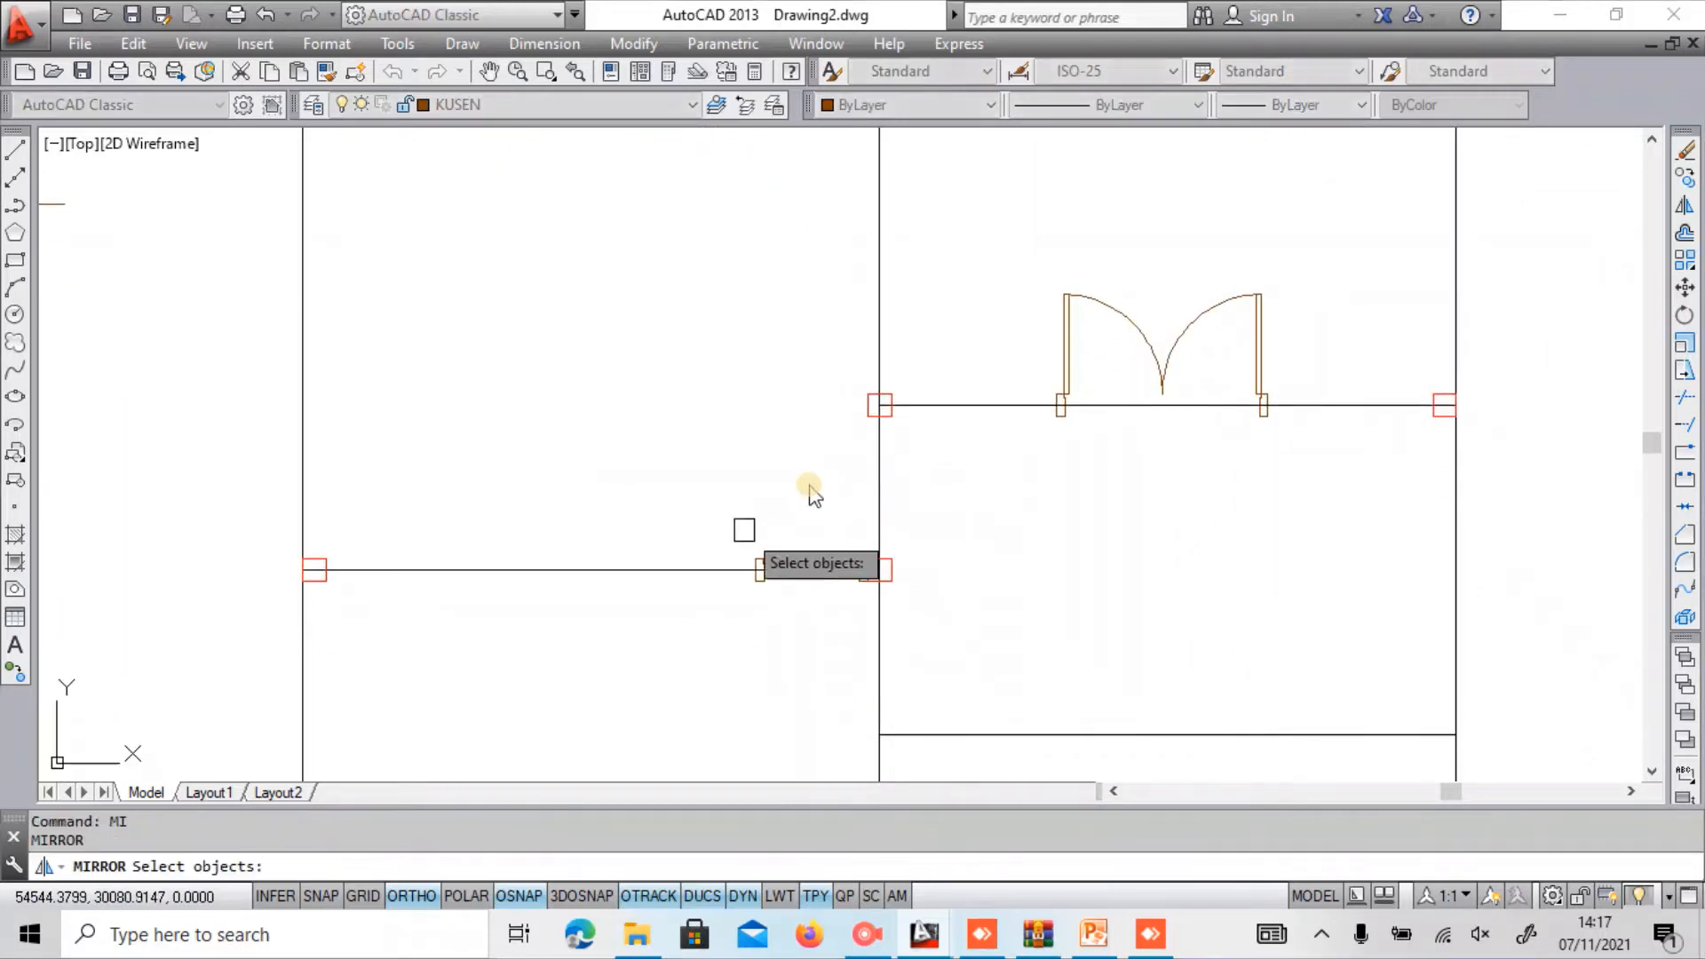
scroll(811, 486, "up", 2)
left_click(811, 490)
left_click(956, 632)
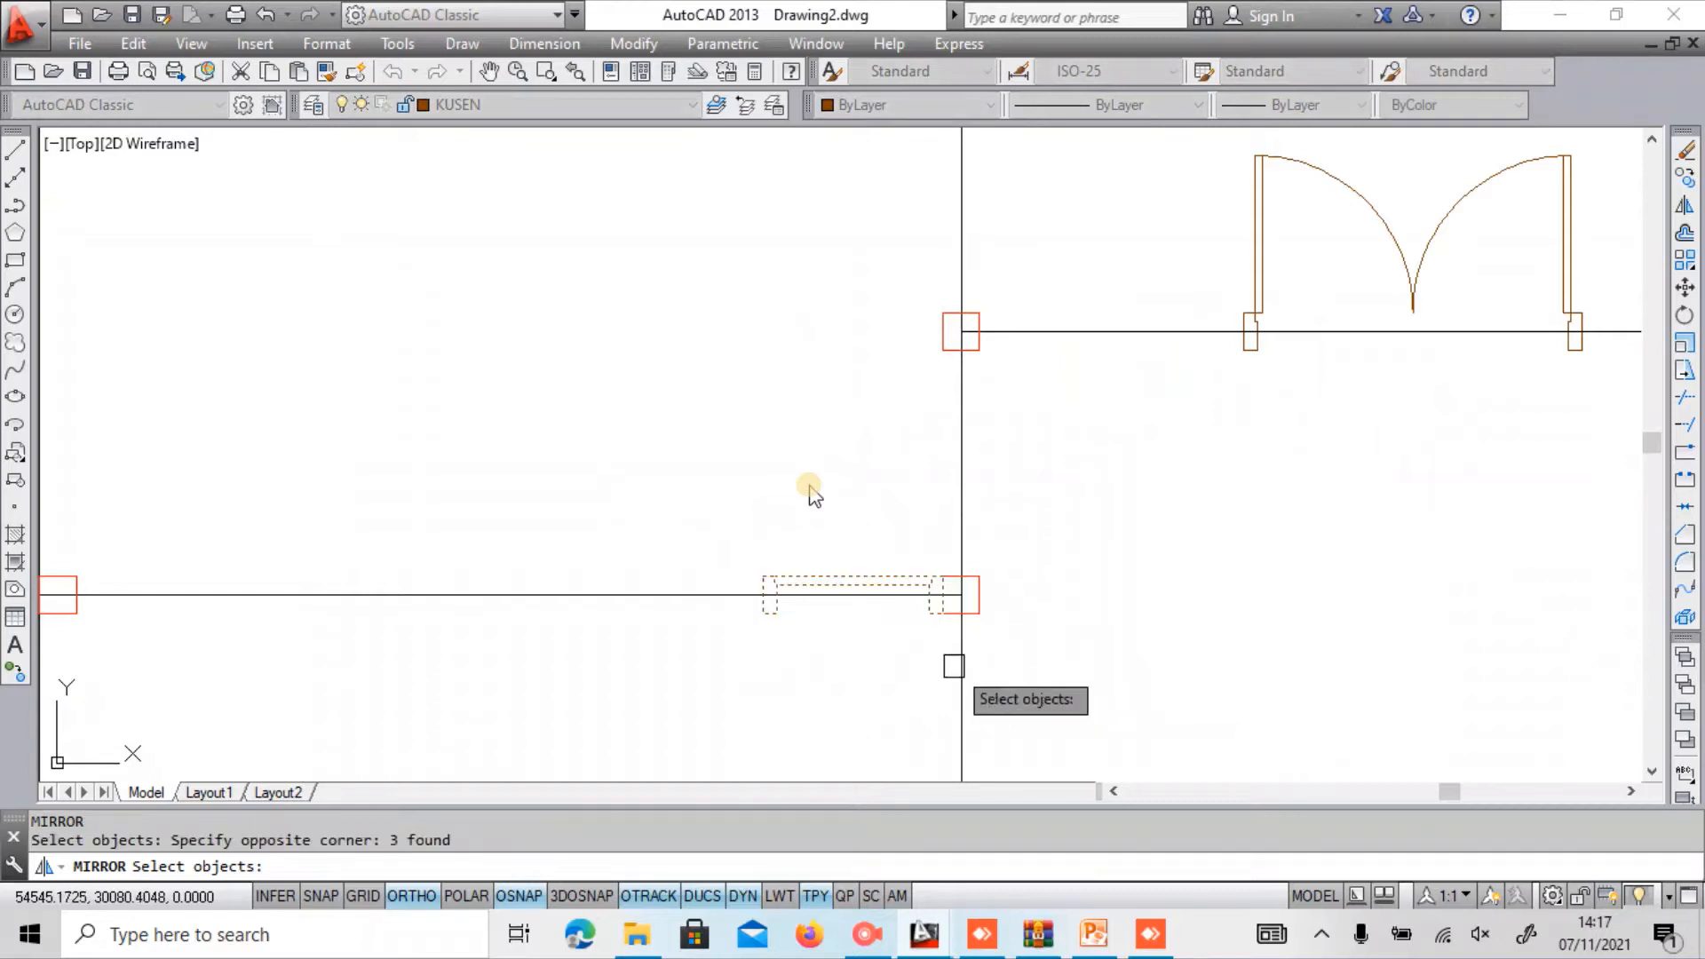
key("Return")
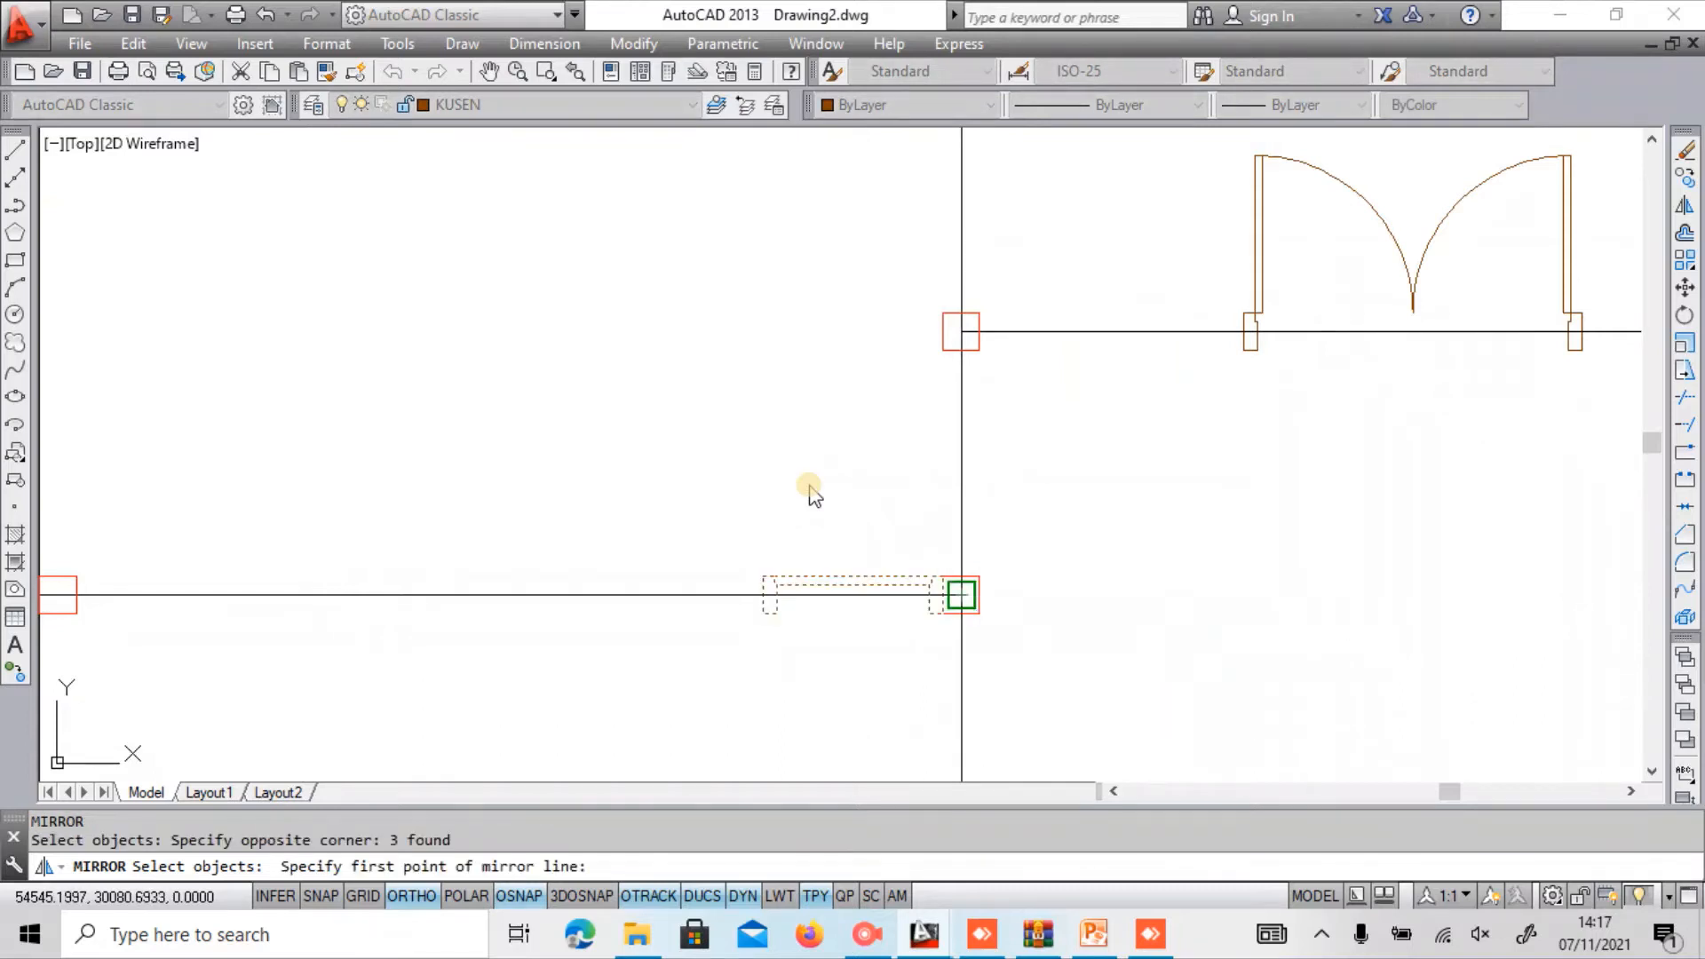
left_click(961, 594)
left_click(1256, 588)
type("y")
key("Return")
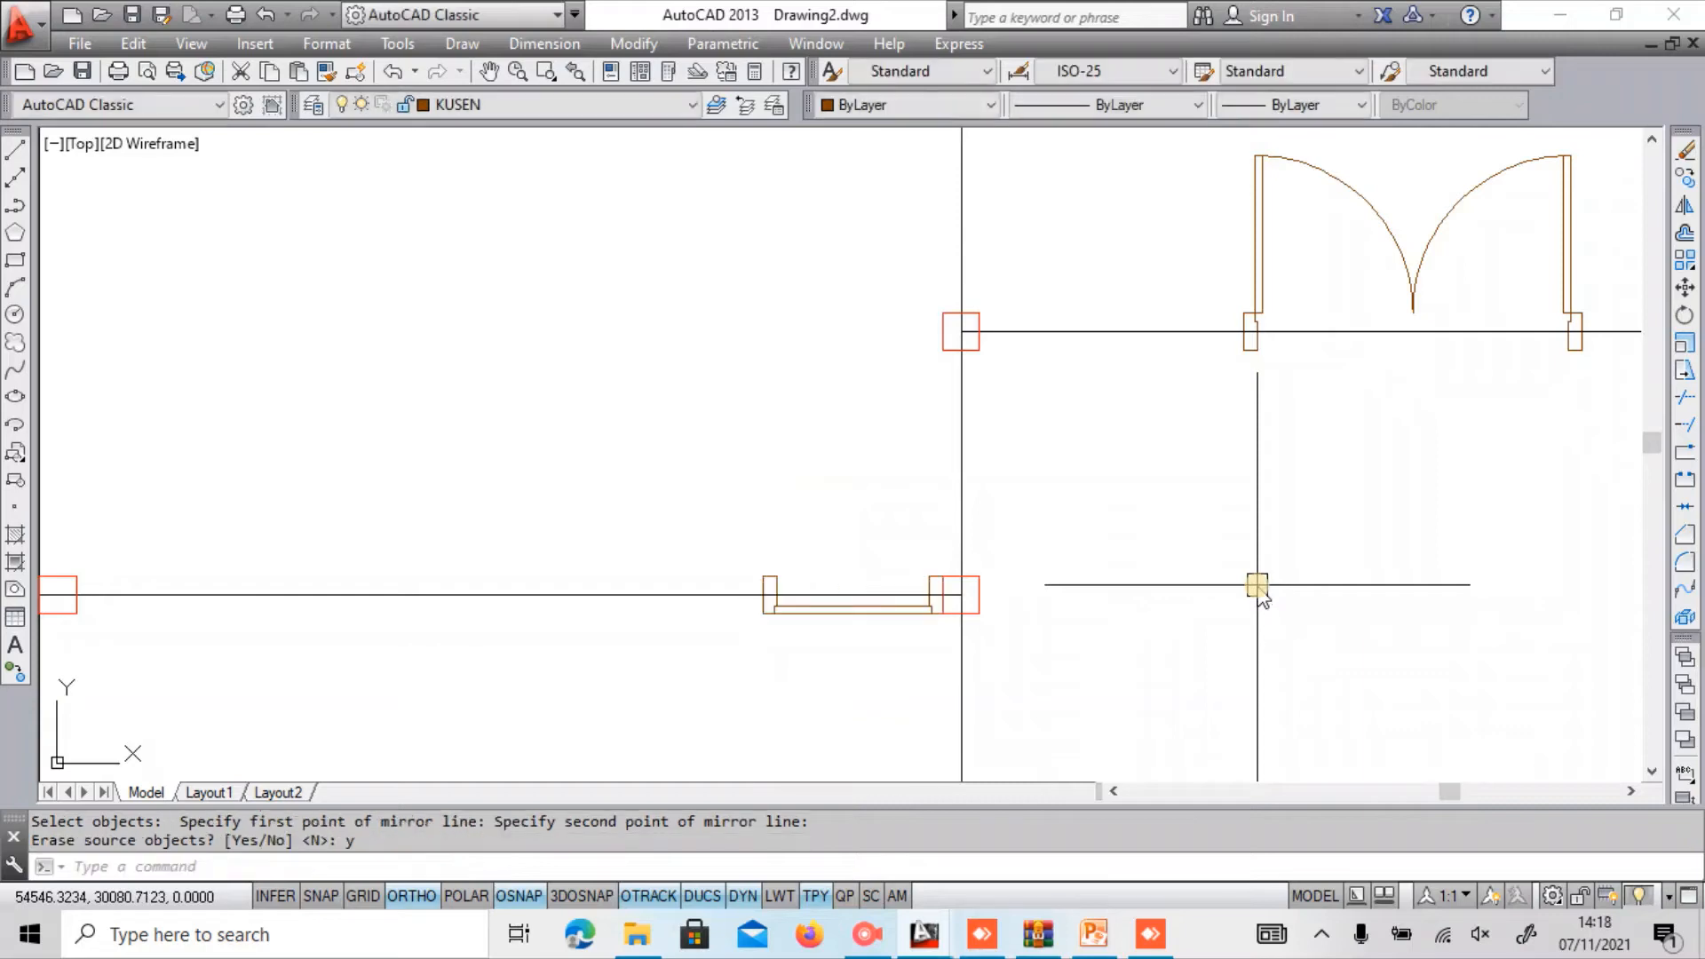
middle_click_drag(1128, 591, 1167, 561)
type("m")
key("Return")
type("p")
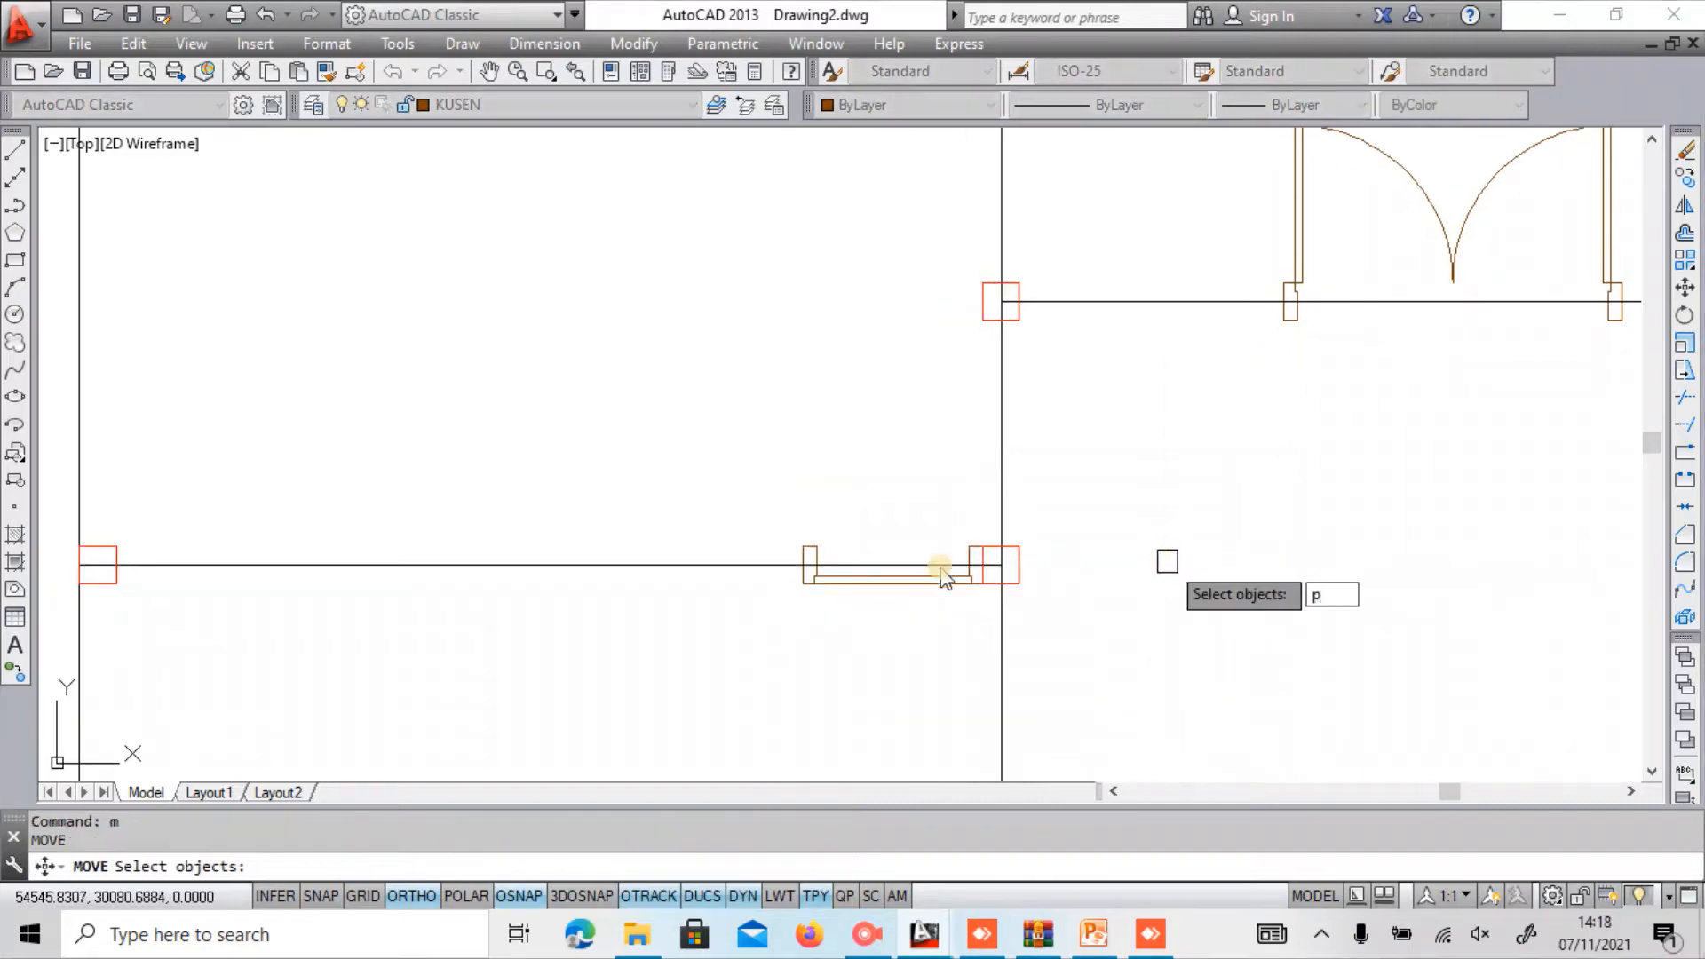
key("Escape")
key("Escape")
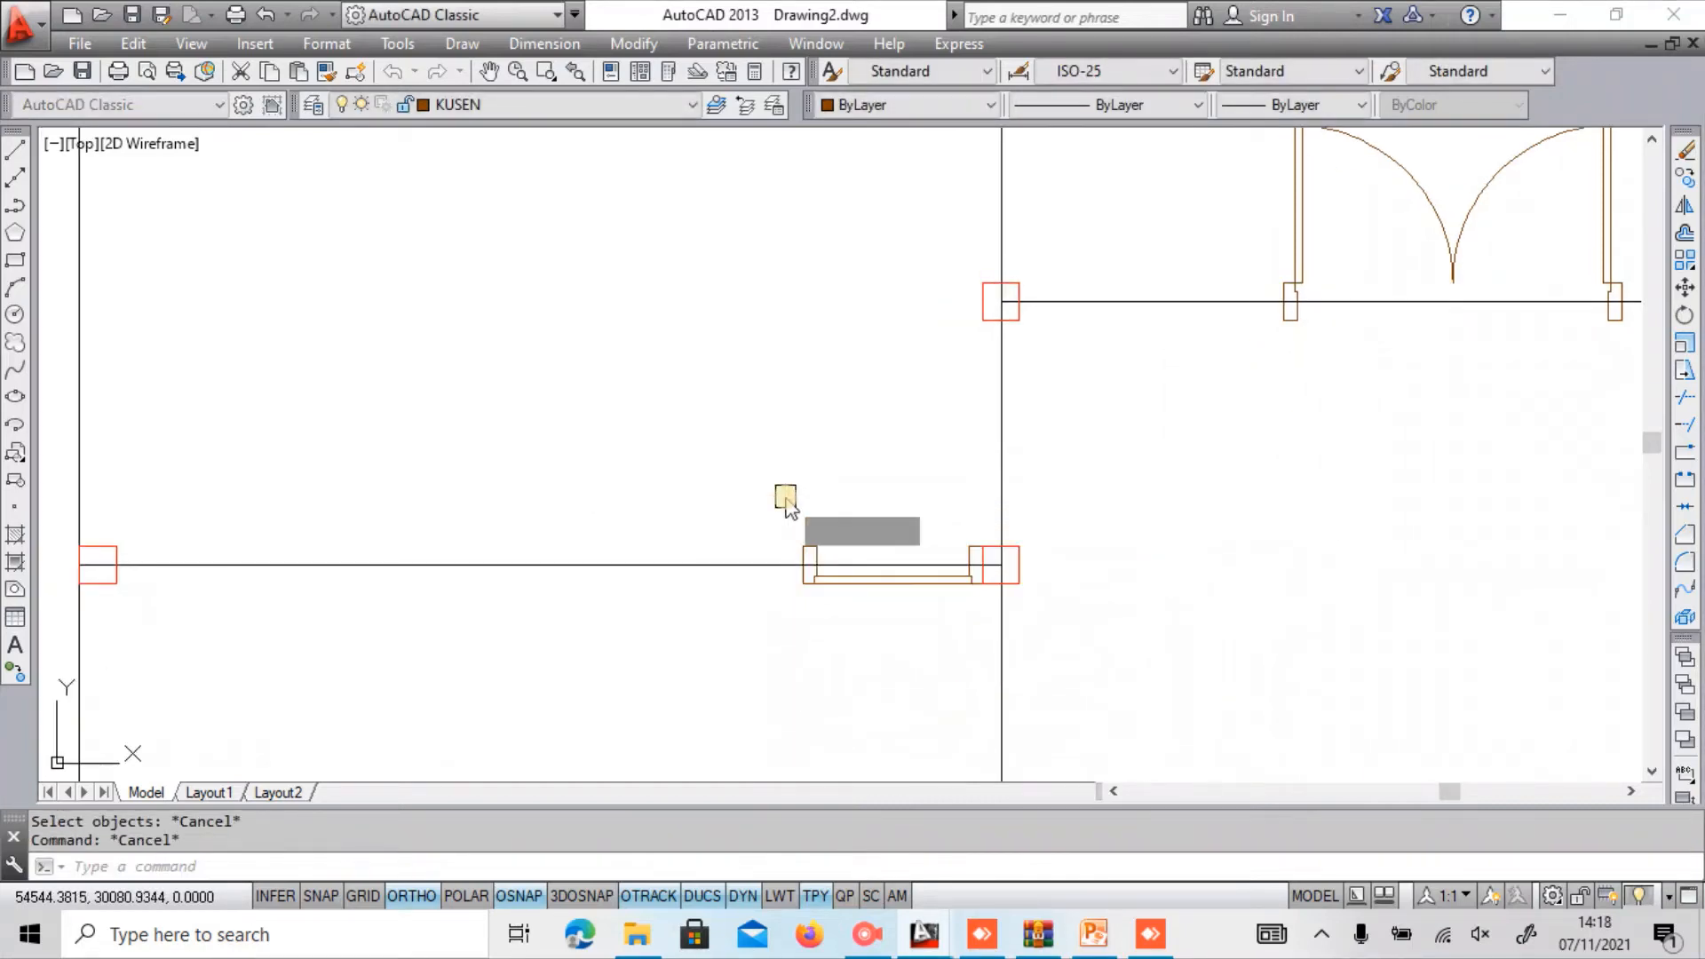
Move the main bedroom's single-pane window 0.50 along its wall, away from the terrace-side column.
key("Return")
left_click(785, 495)
left_click(994, 635)
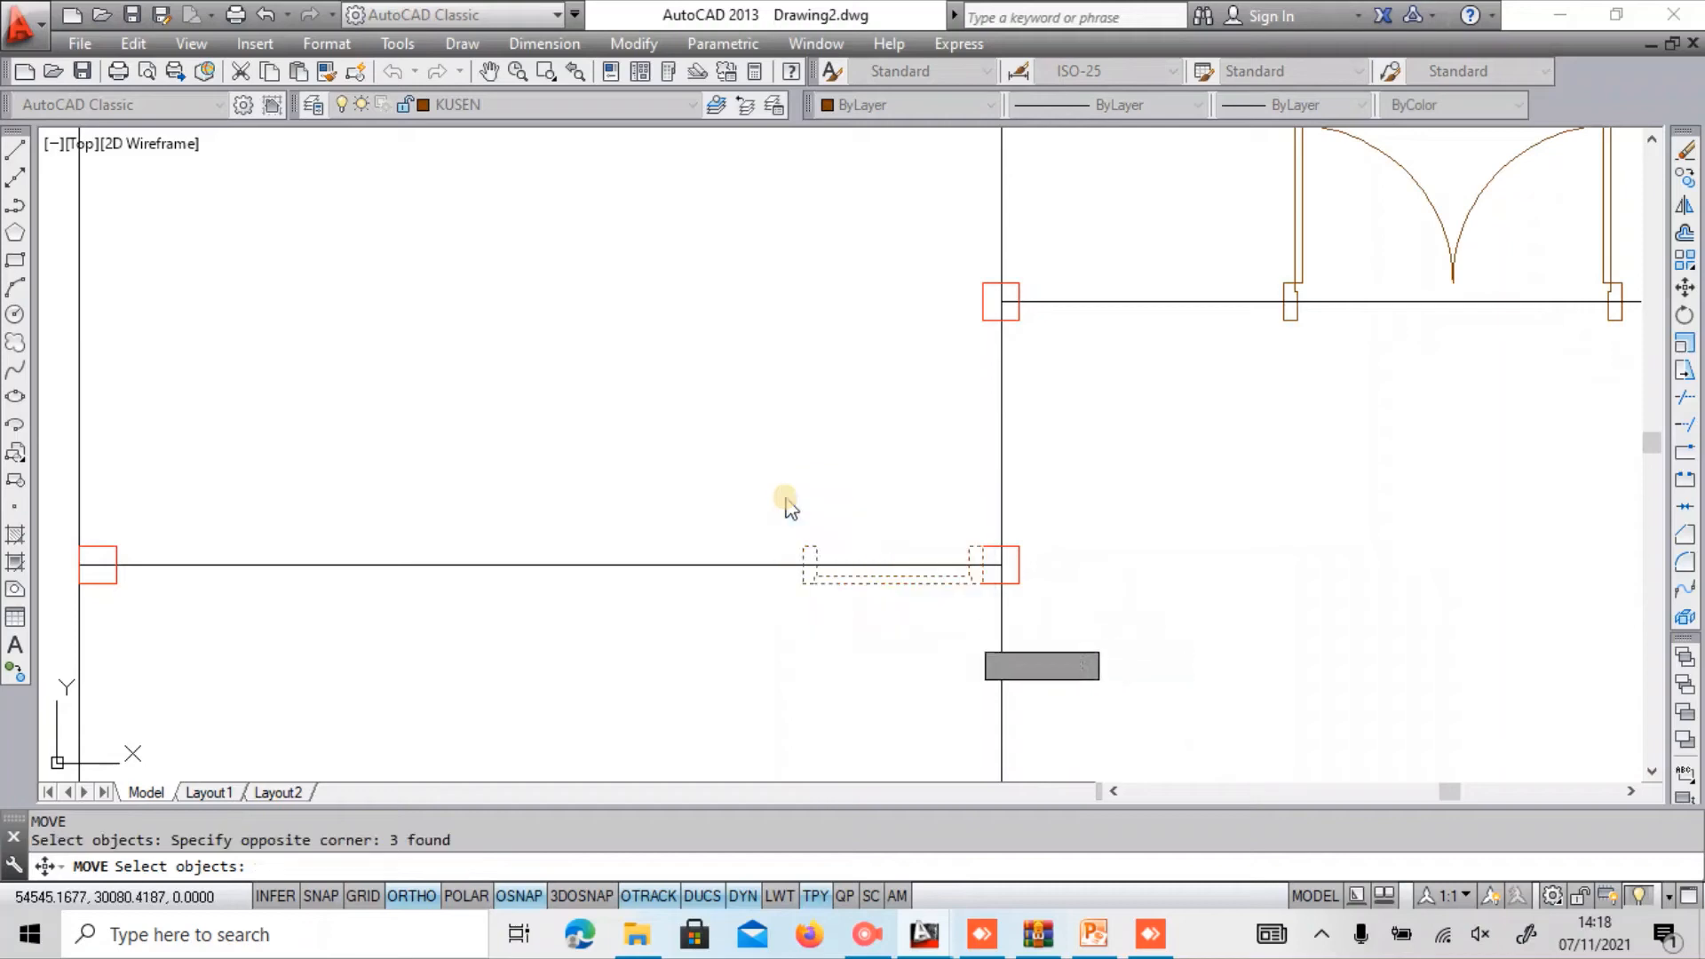
key("Return")
left_click(920, 646)
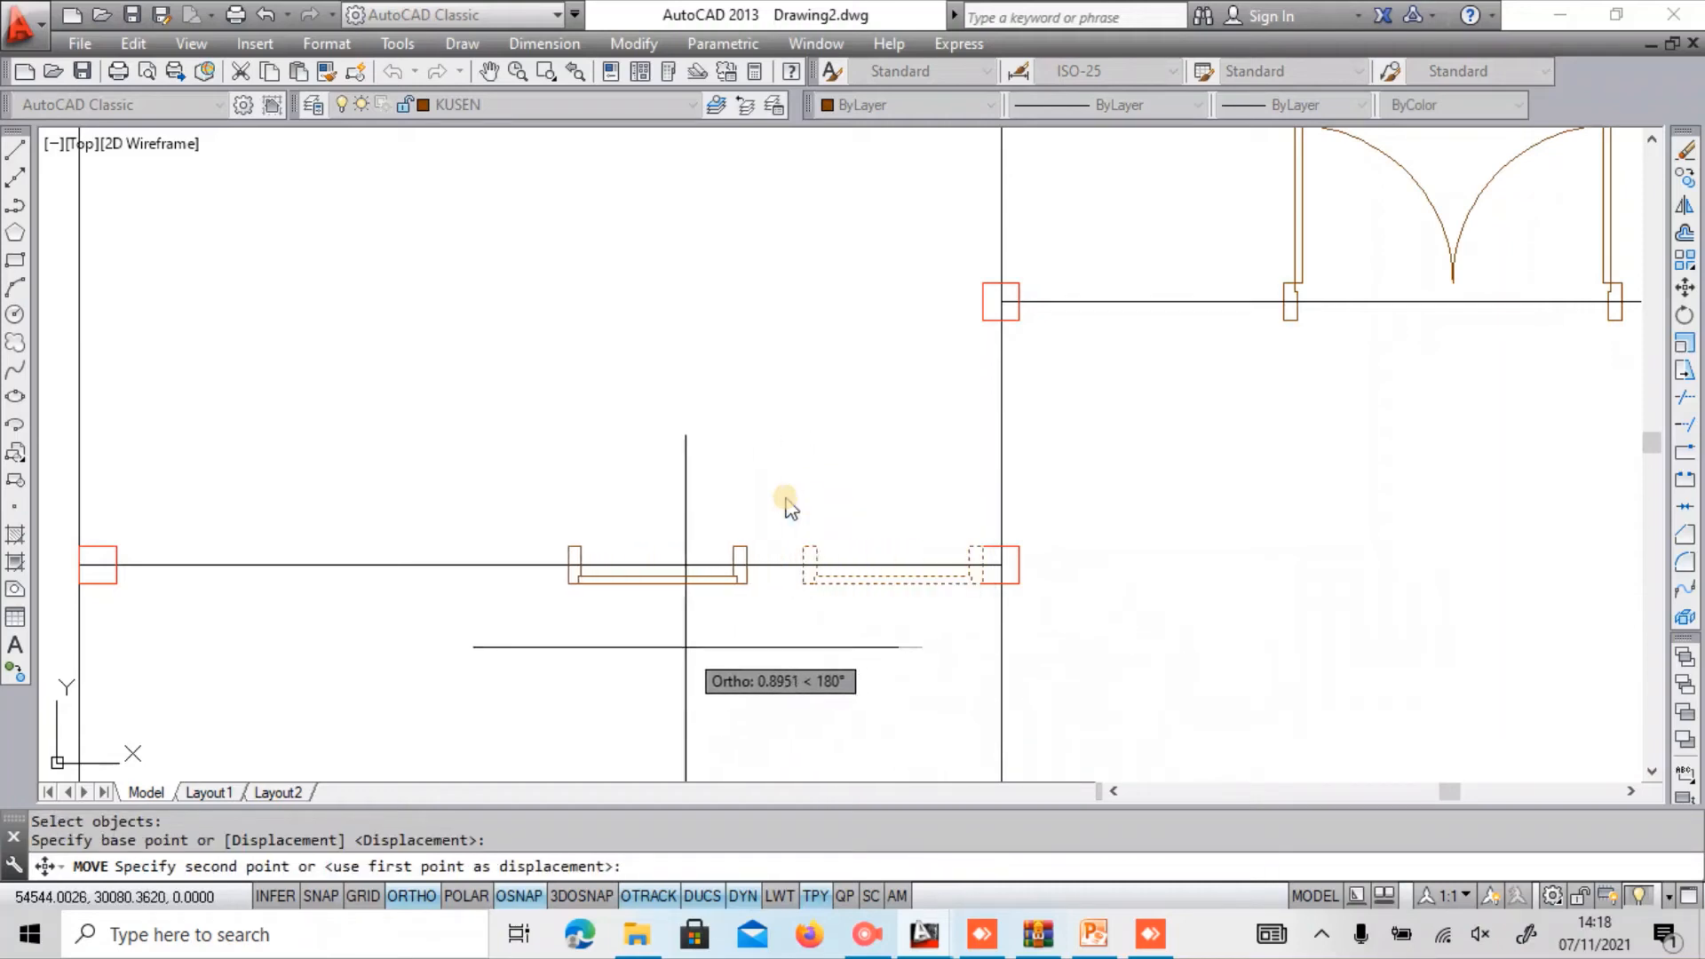
type("0.")
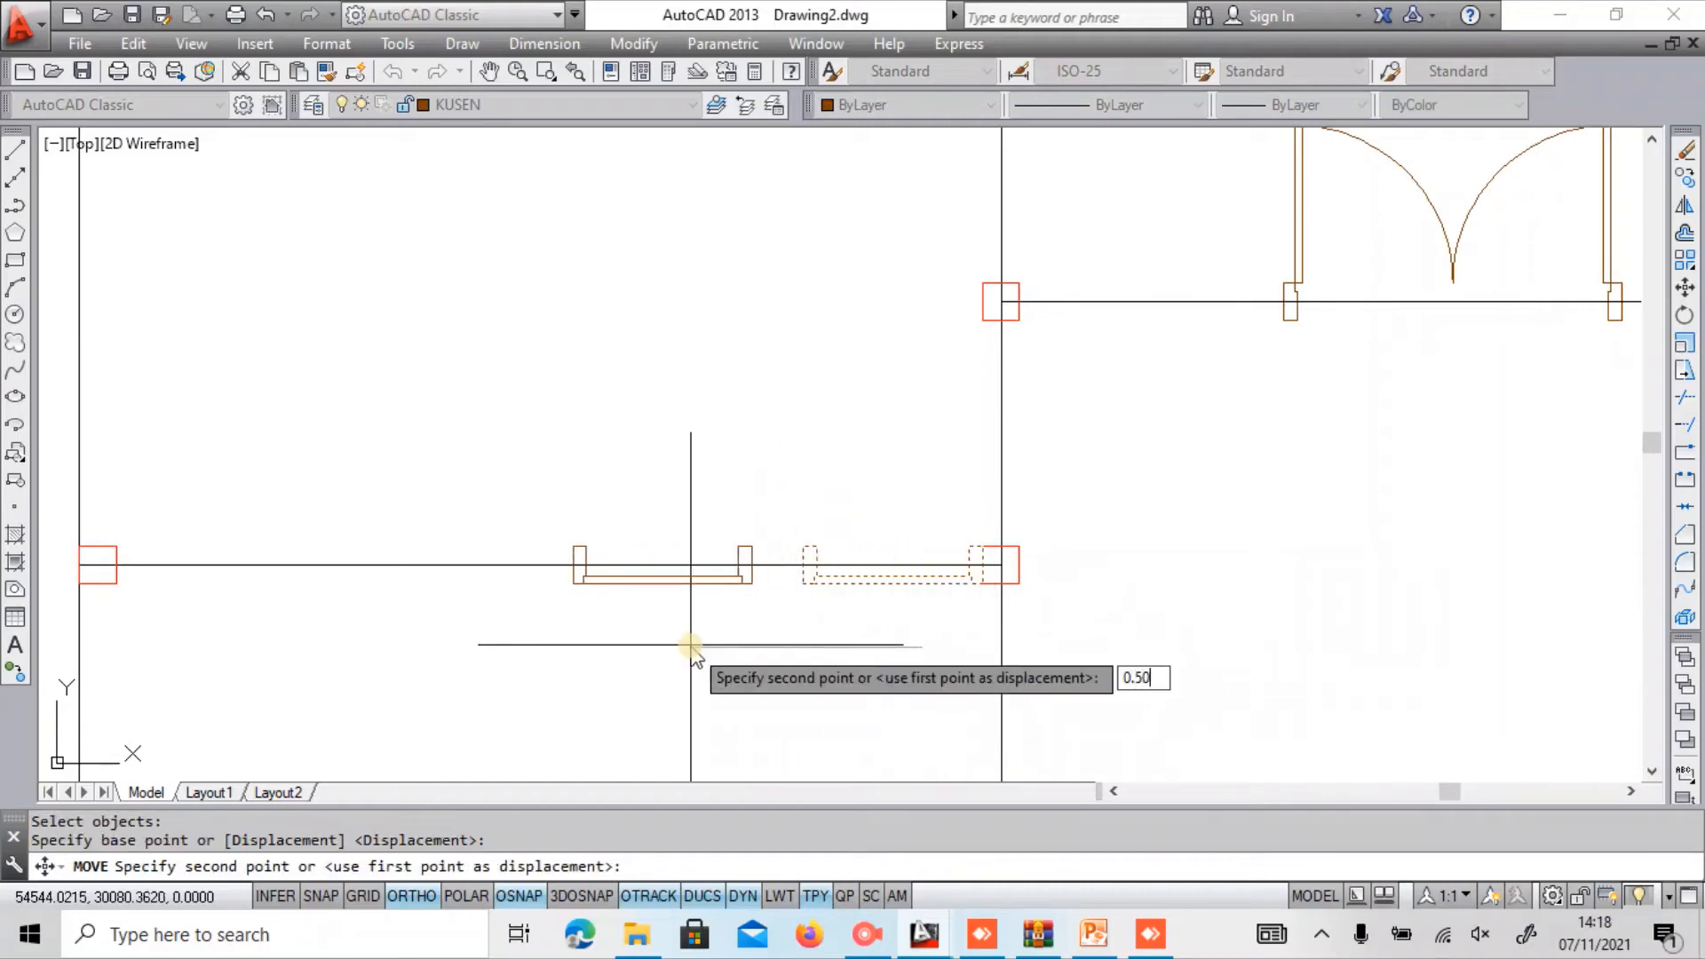
type("50")
key("Return")
scroll(691, 647, "down", 5)
scroll(691, 646, "up", 2)
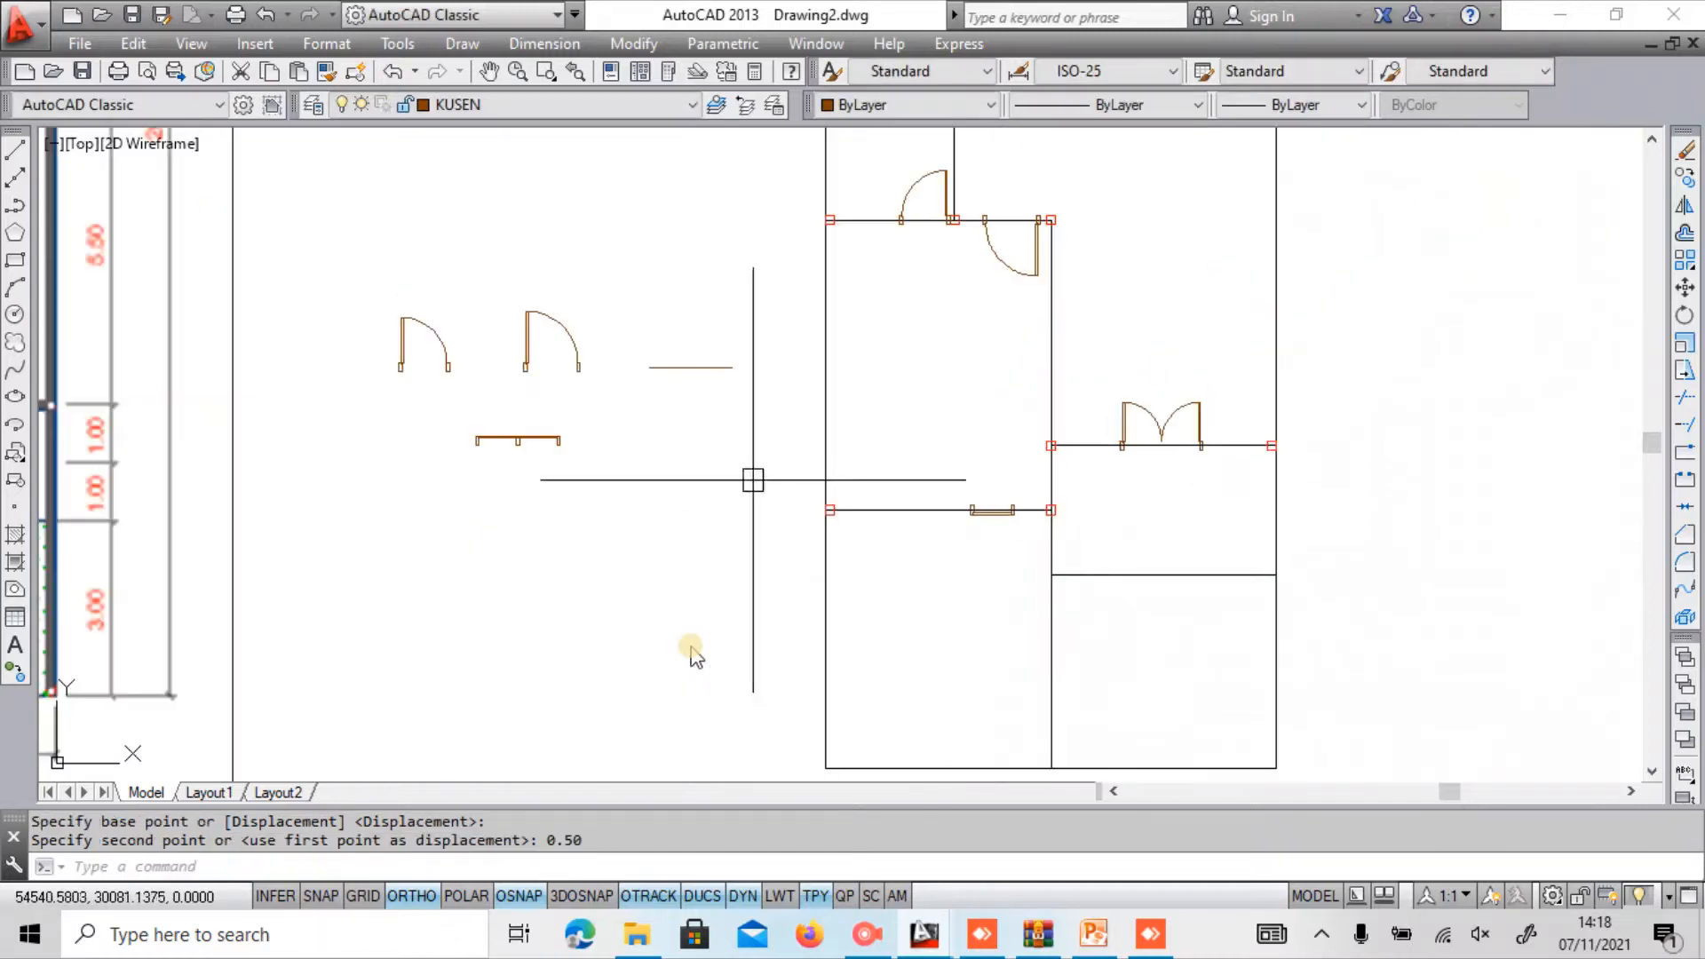
Draw a helper line along the terrace wall from the bedroom-side column's lower corner to the near frame corner of the double entrance door.
scroll(992, 517, "up", 2)
scroll(691, 657, "up", 4)
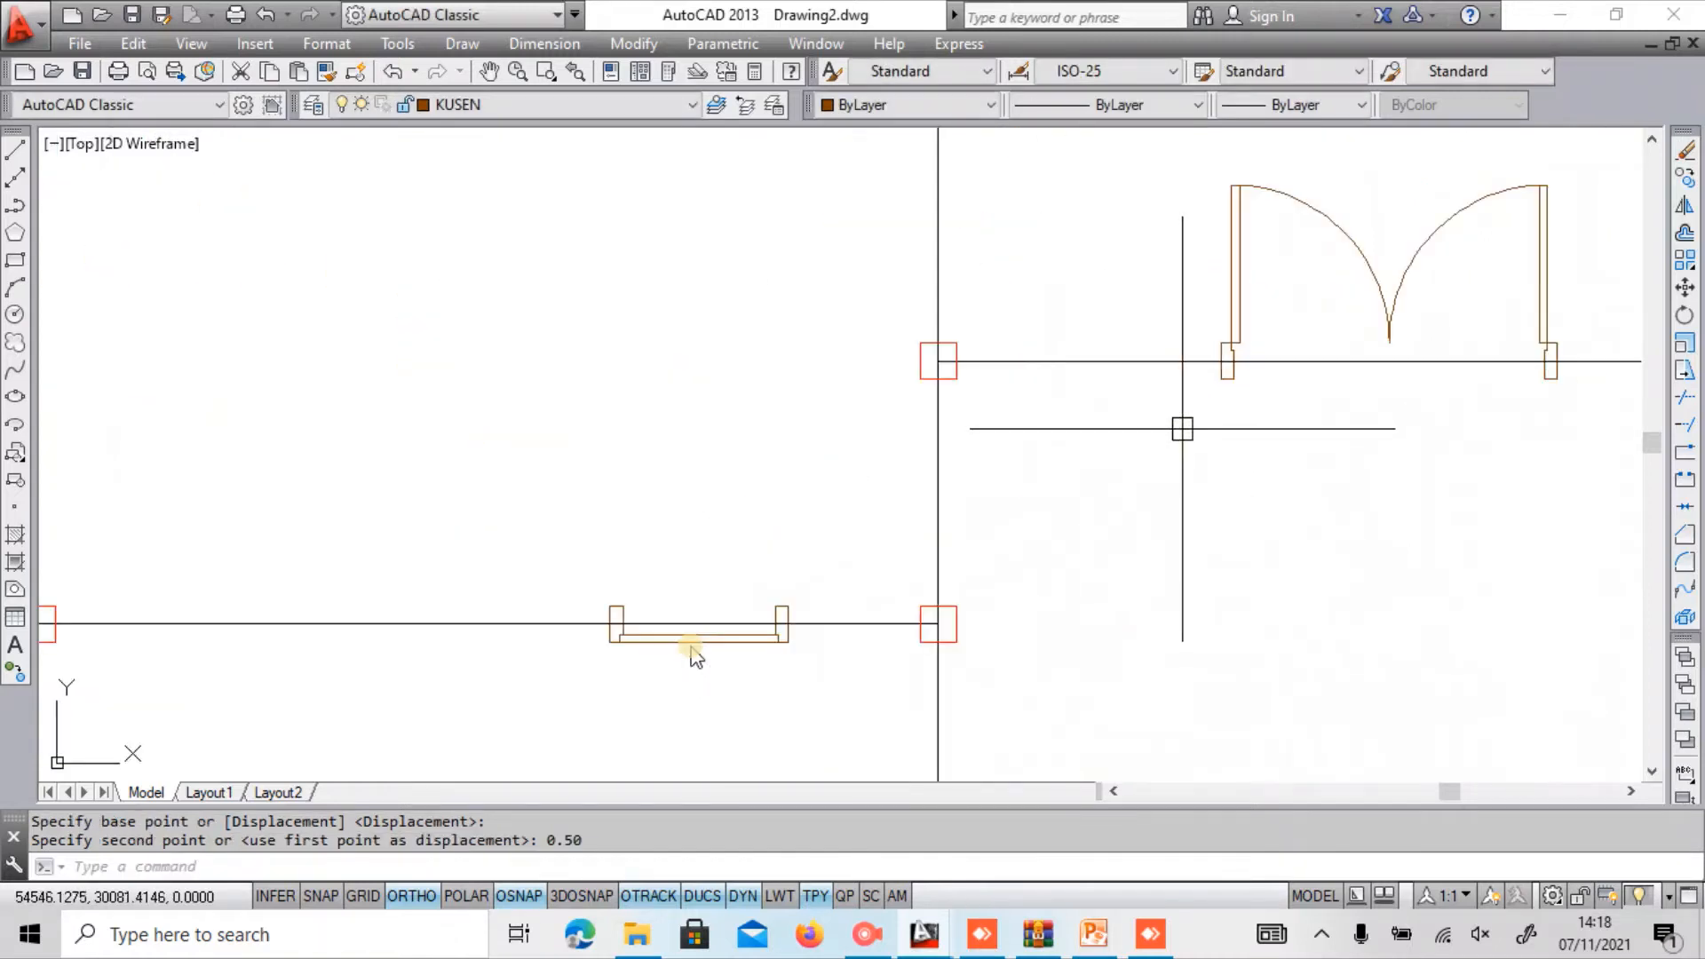
type("l")
key("Return")
left_click(957, 378)
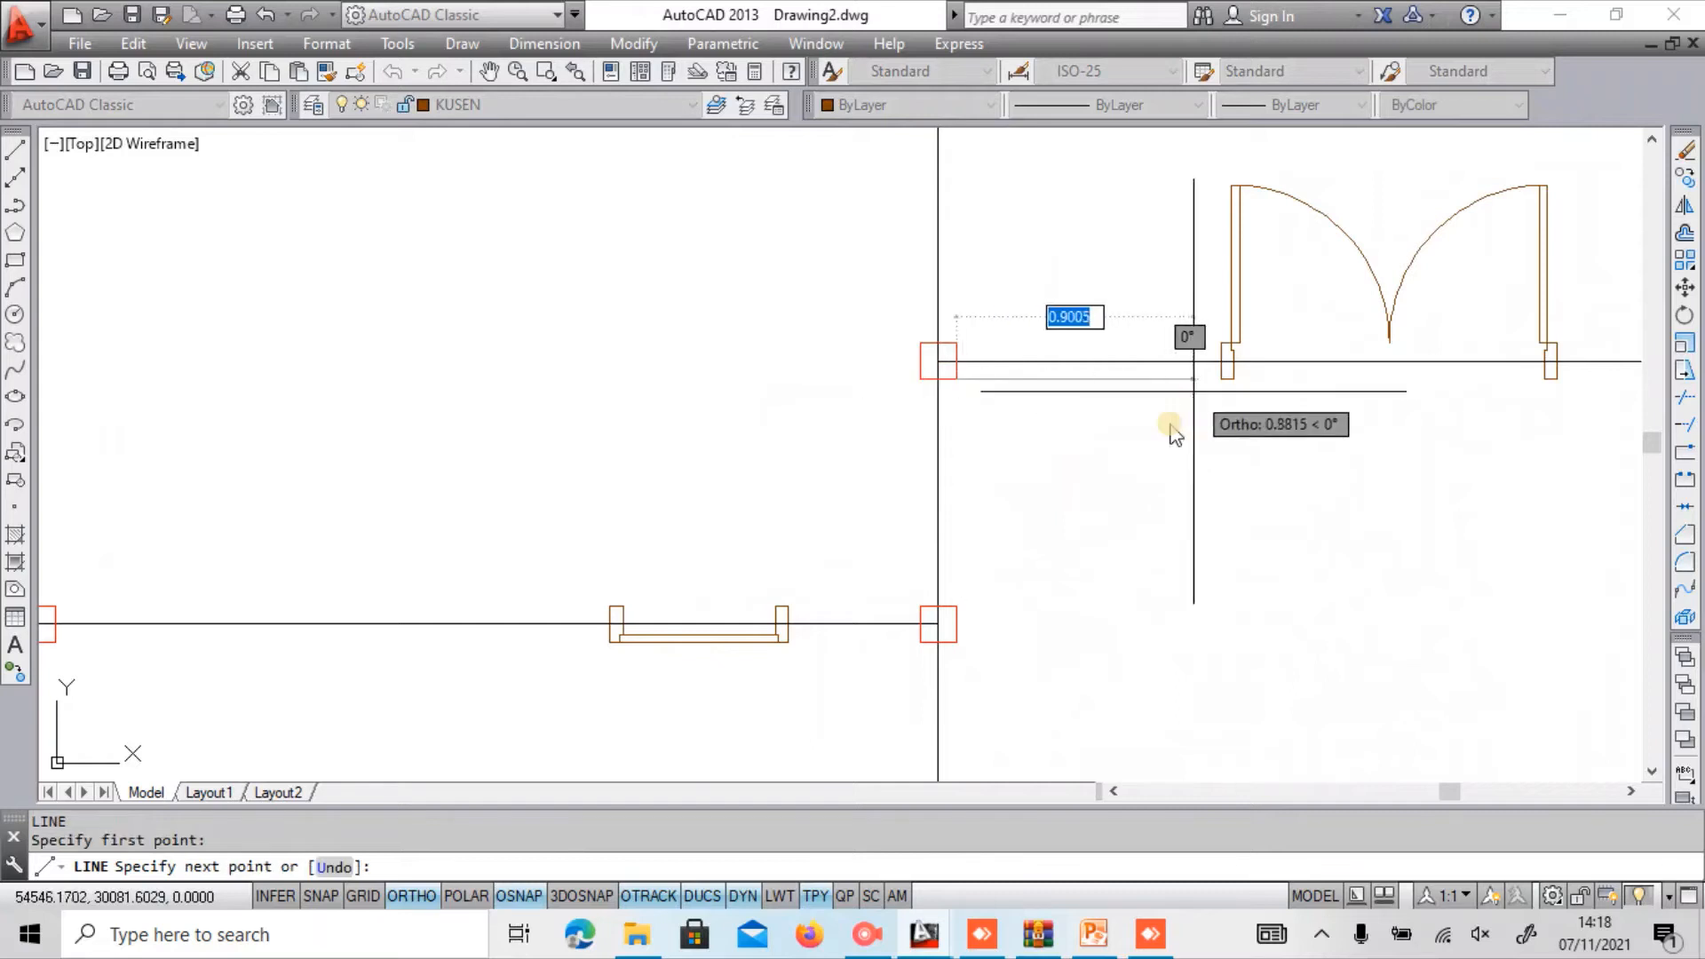
left_click(1228, 379)
key("Escape")
Copy the main bedroom's single-pane window from its outer edge midpoint to the midpoint of the helper line beside the double door.
type("c")
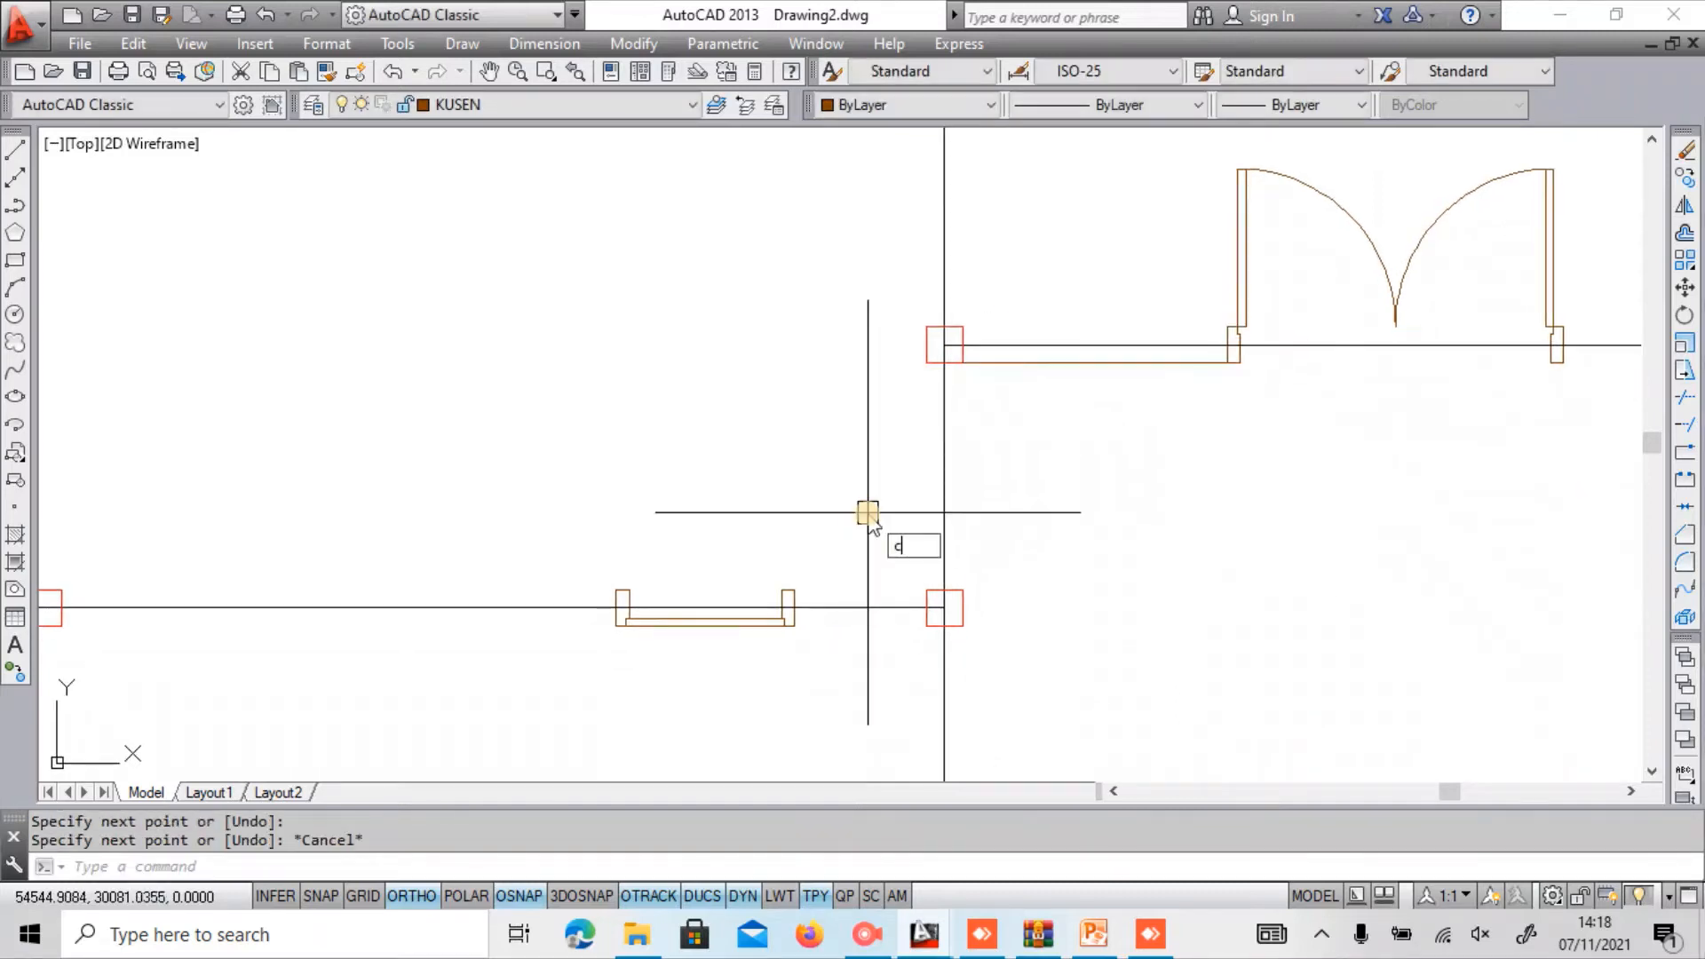
type("o")
key("Return")
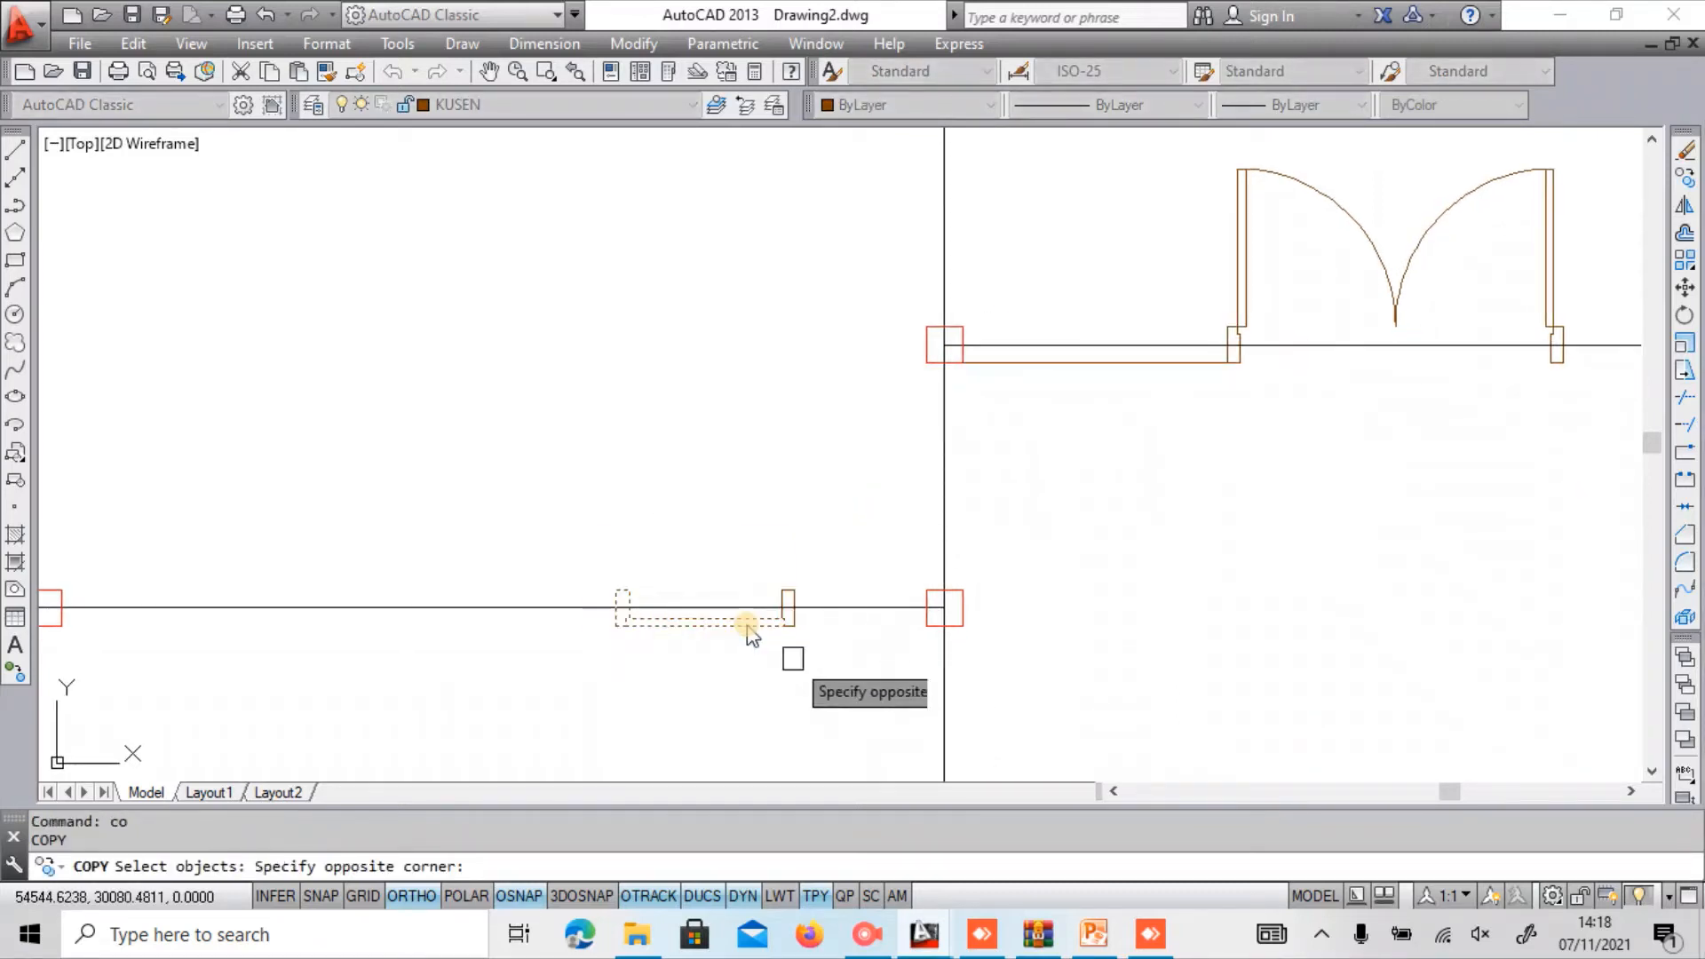
left_click(766, 554)
left_click(856, 681)
key("Return")
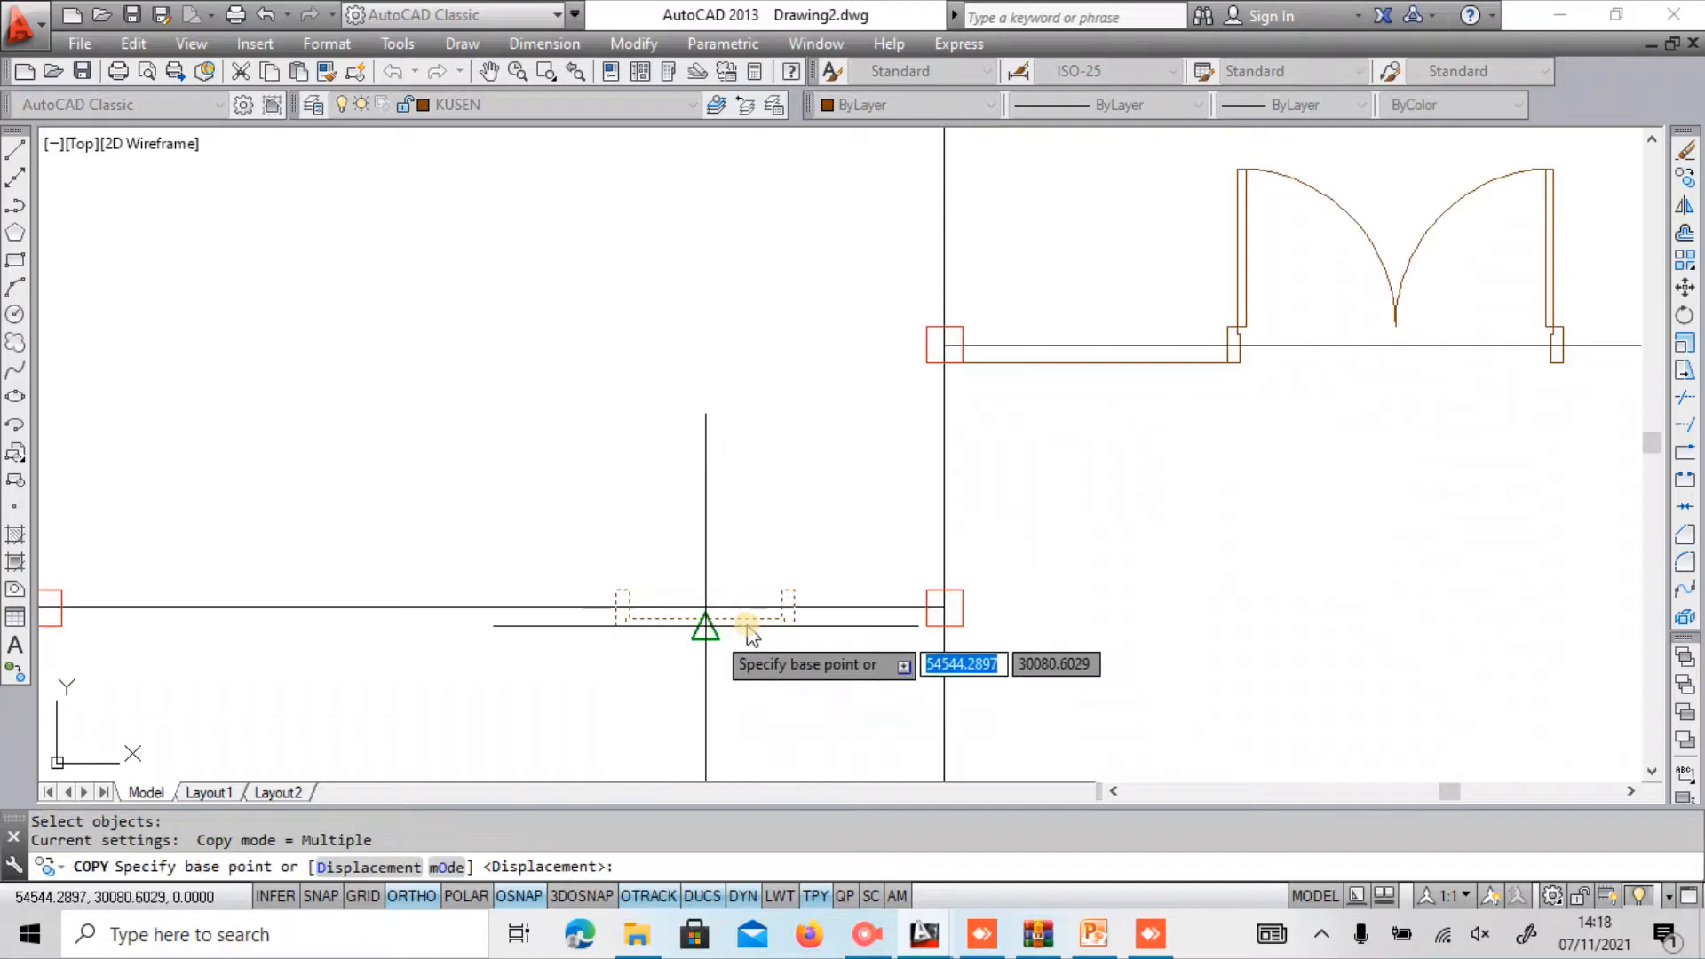
left_click(706, 626)
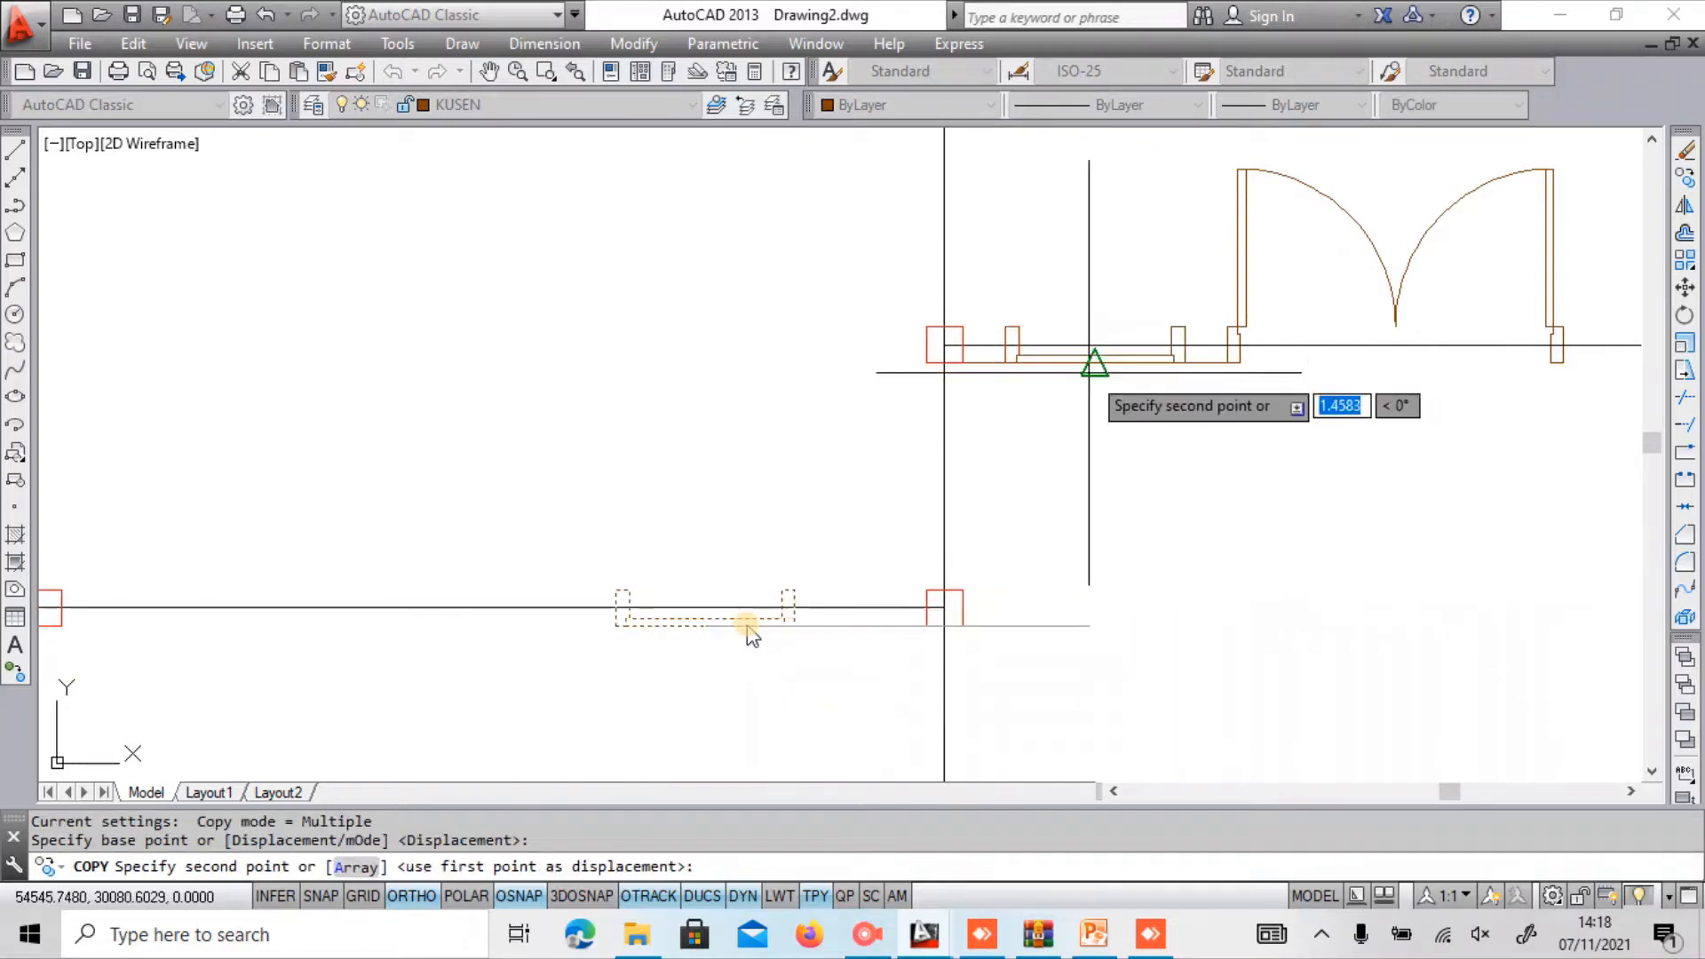
key("Escape")
Erase the helper line between the column and the double door's frame.
left_click(980, 367)
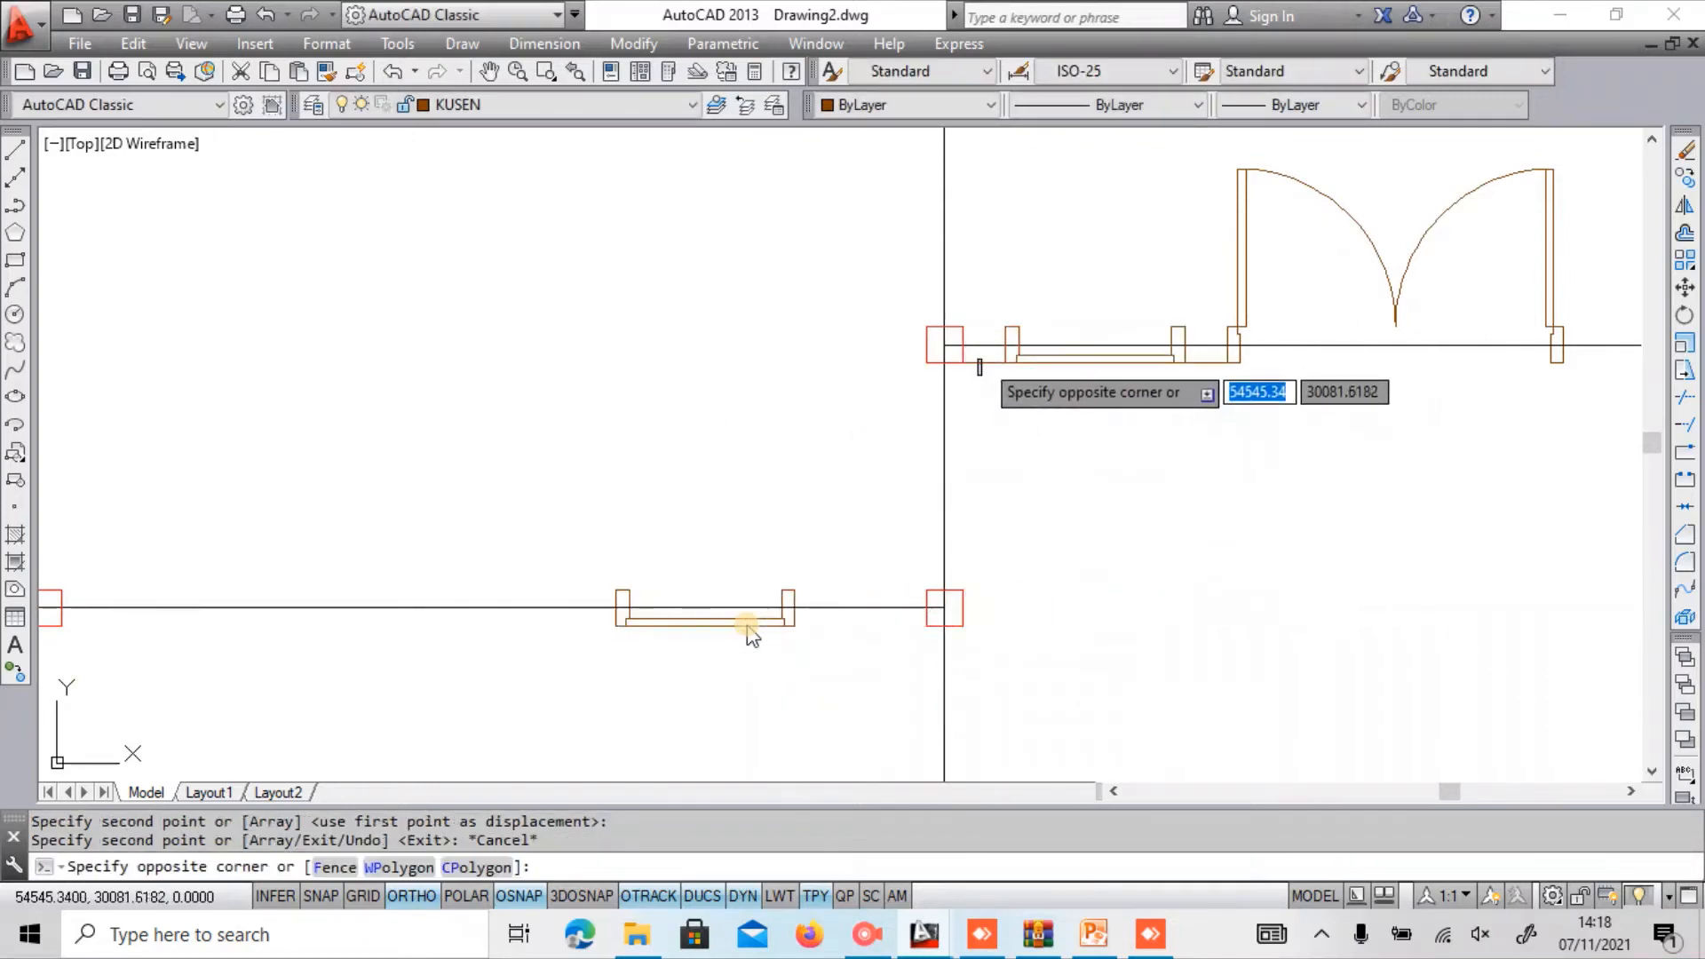
left_click(1013, 422)
type("e")
key("Return")
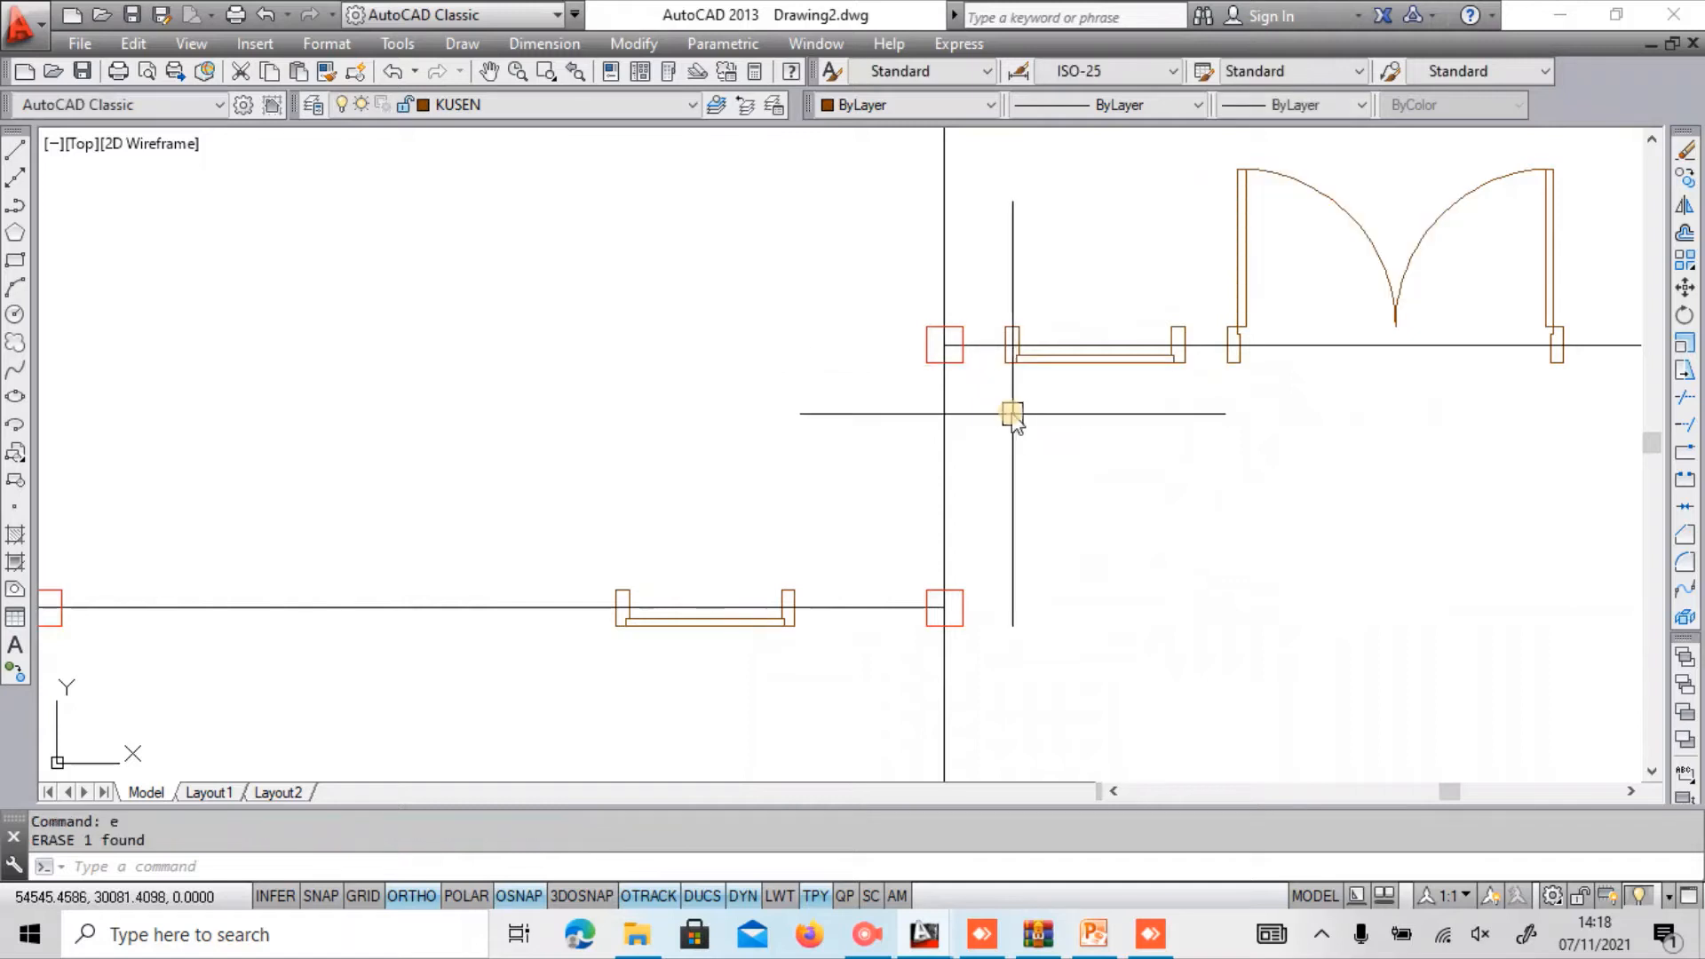
Mirror the terrace wall's single-pane window about the vertical line through the double door's centre, keeping the source objects.
left_click(981, 267)
left_click(1194, 430)
middle_click_drag(1130, 461, 944, 495)
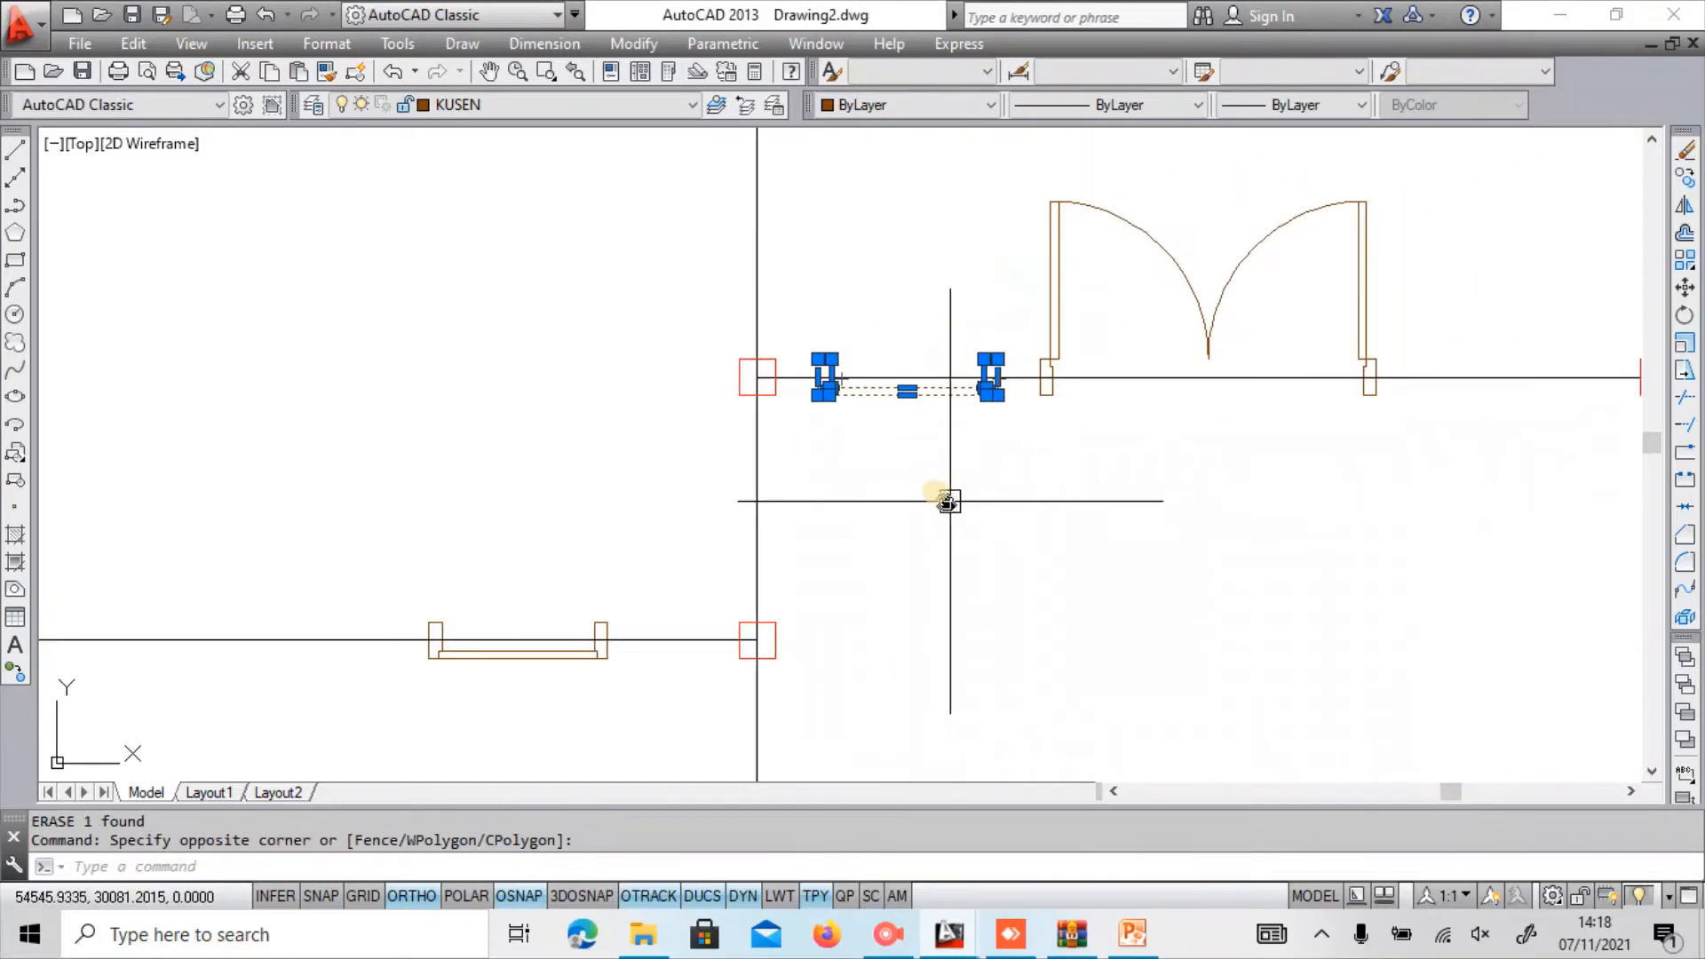
type("mi")
key("Return")
left_click(1208, 358)
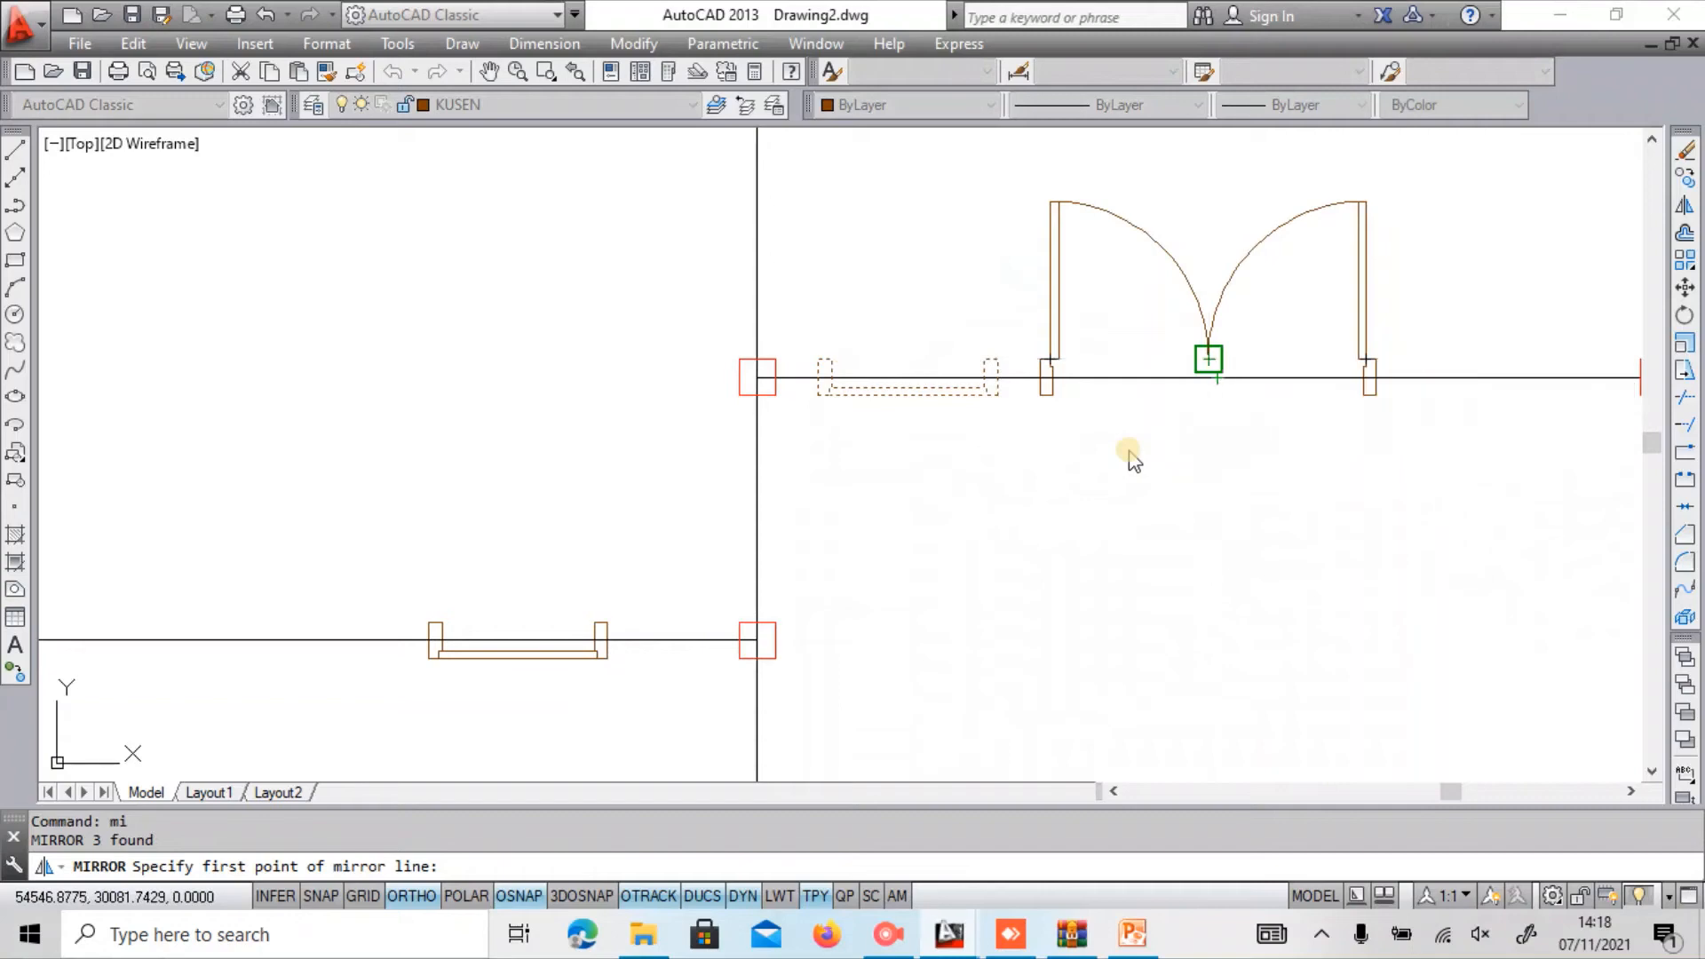
left_click(1134, 462)
key("Return")
Make DINDING the current layer.
scroll(1132, 457, "down", 6)
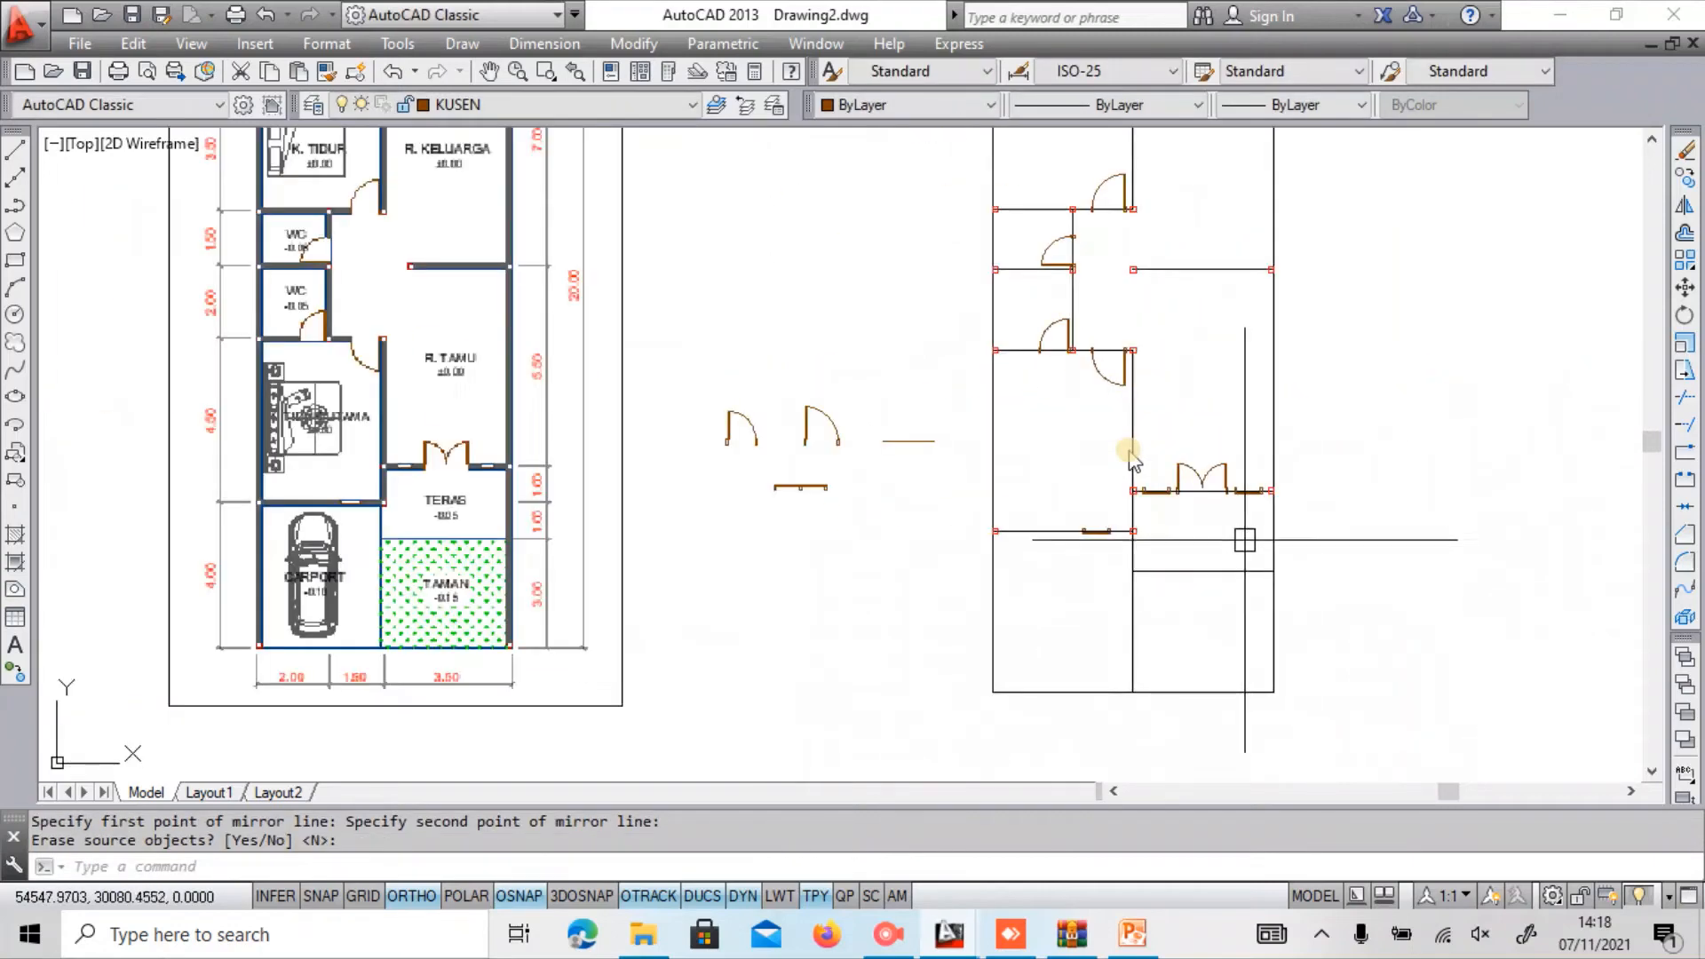
middle_click_drag(1254, 454, 1222, 587)
scroll(1224, 449, "down", 1)
middle_click_drag(1225, 449, 1222, 472)
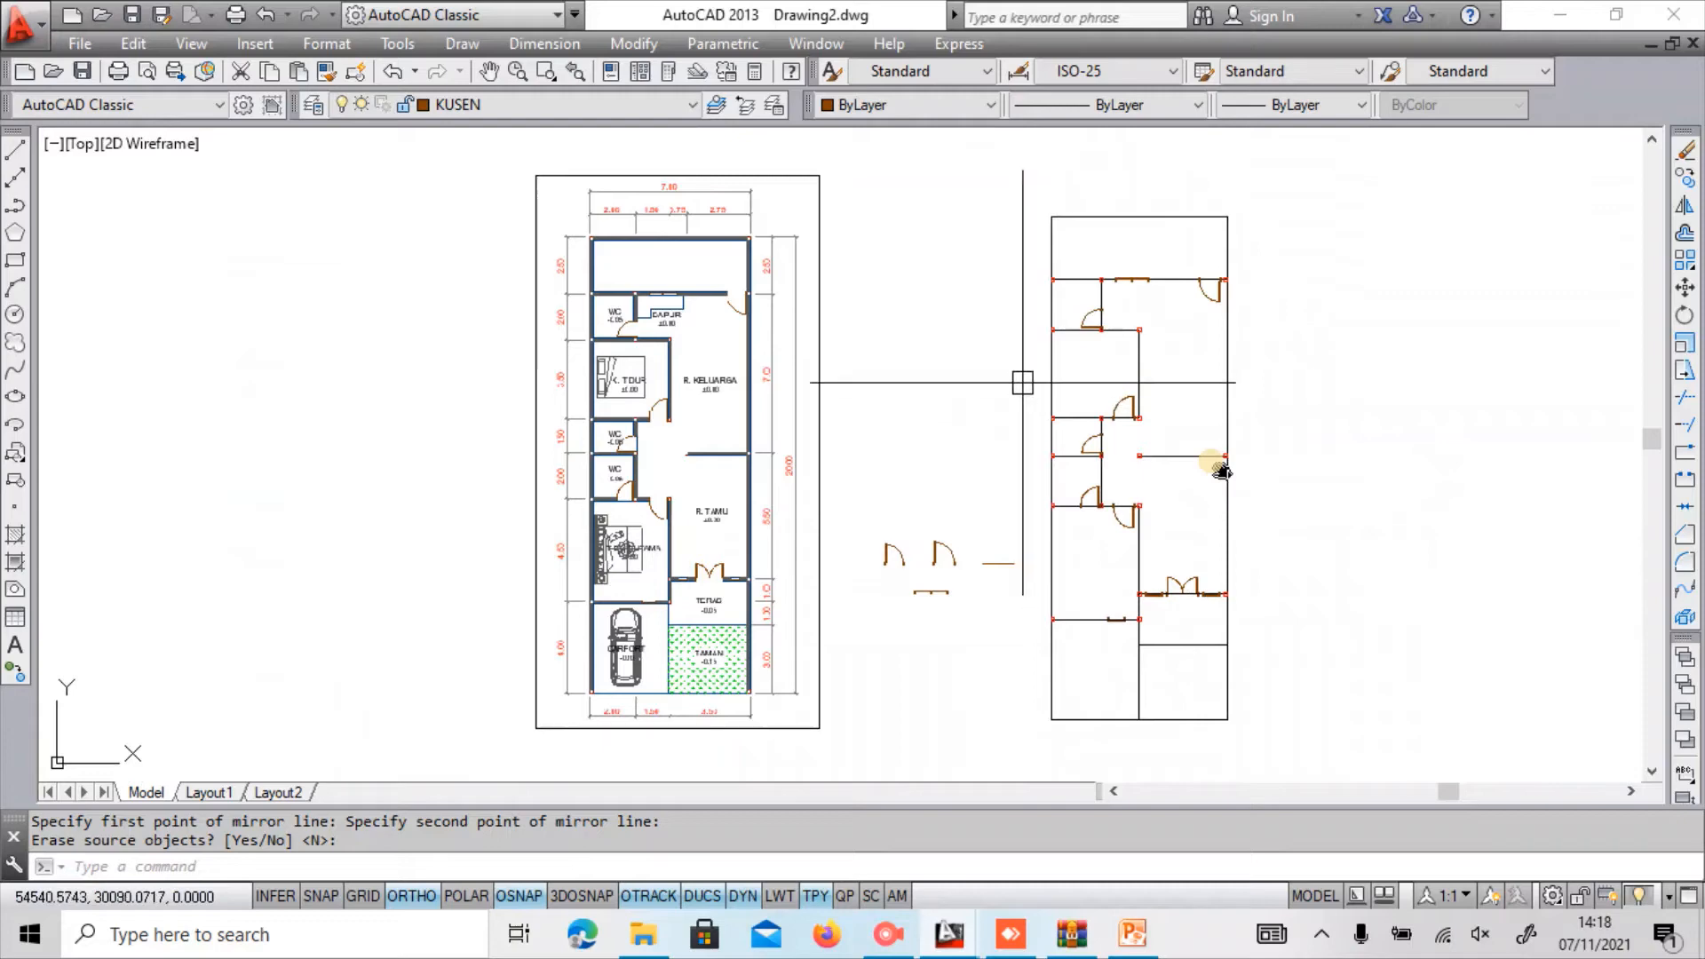
left_click(658, 114)
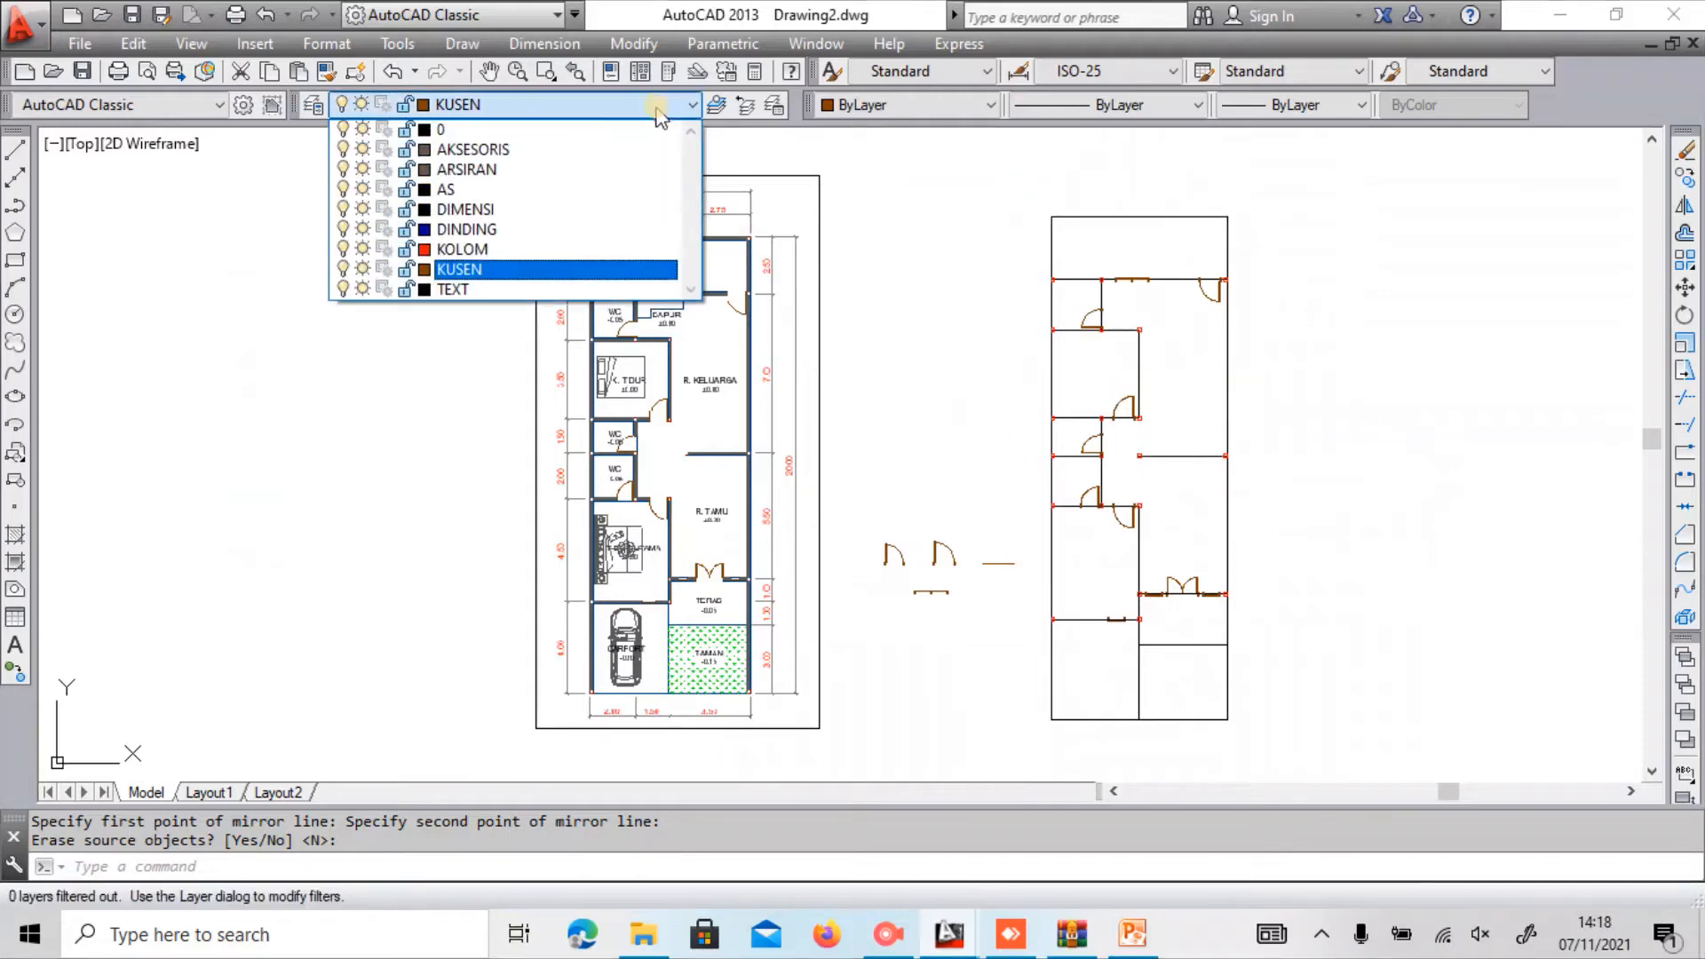
left_click(523, 230)
Start a multiline with Zero justification and a scale of 0.14.
scroll(1458, 589, "down", 3)
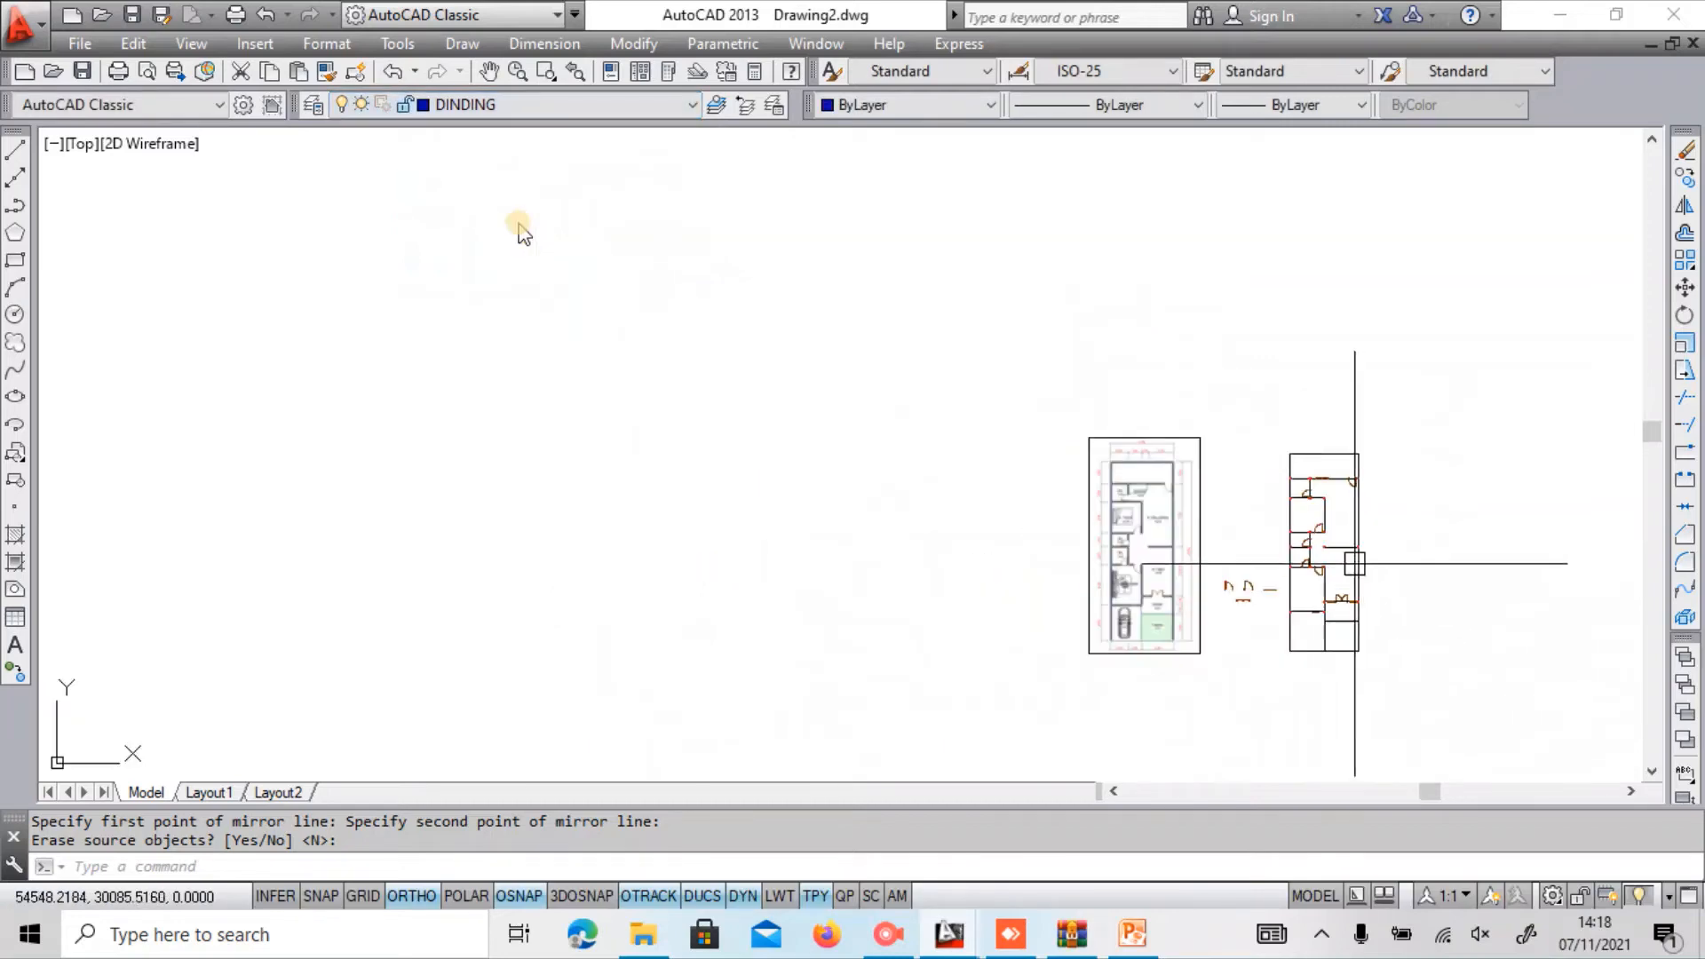
middle_click_drag(1366, 570, 1167, 552)
scroll(1167, 555, "up", 6)
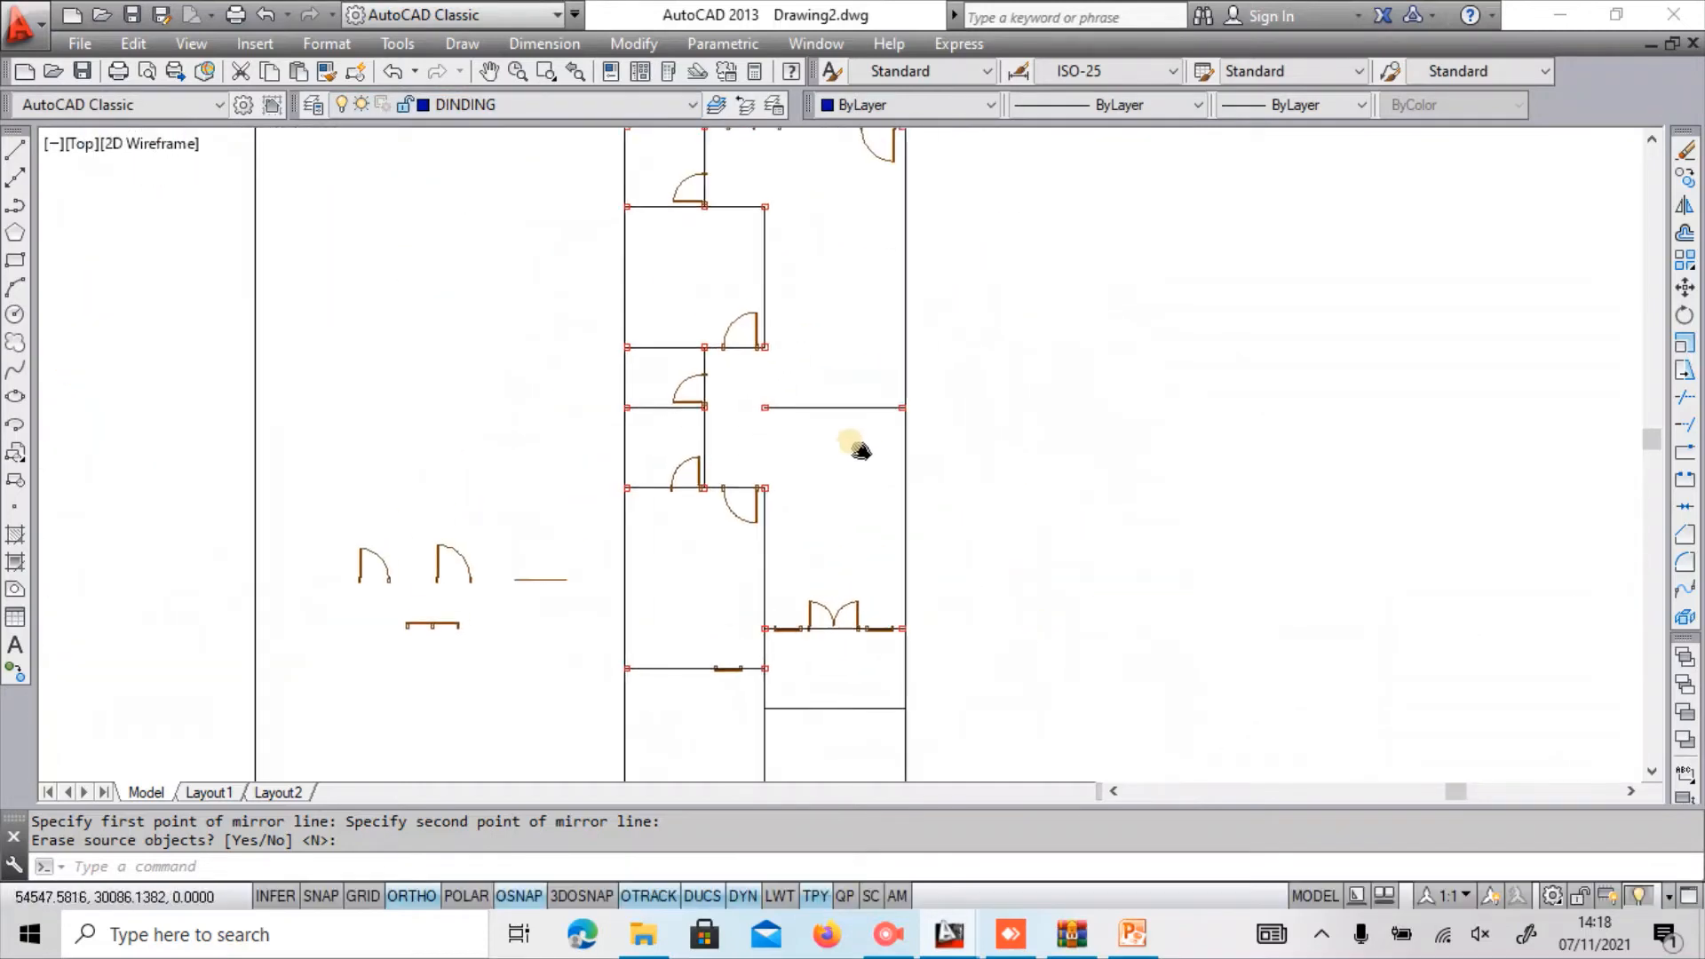
scroll(856, 445, "up", 2)
middle_click_drag(860, 590, 1055, 486)
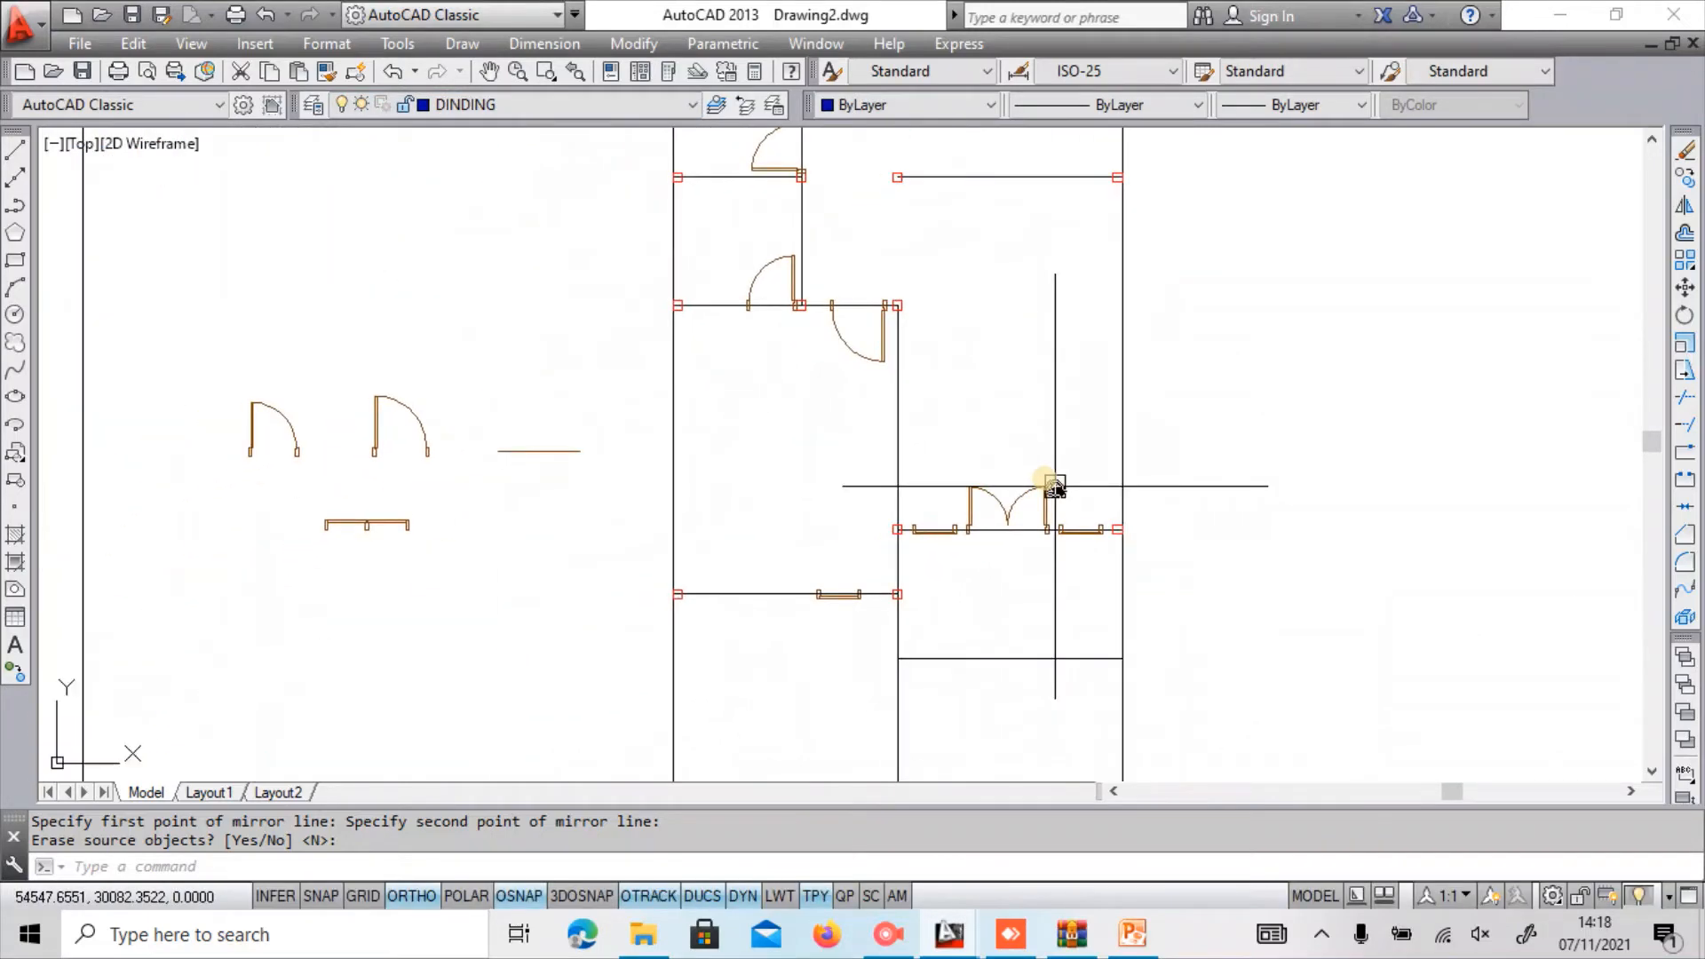
type("mline")
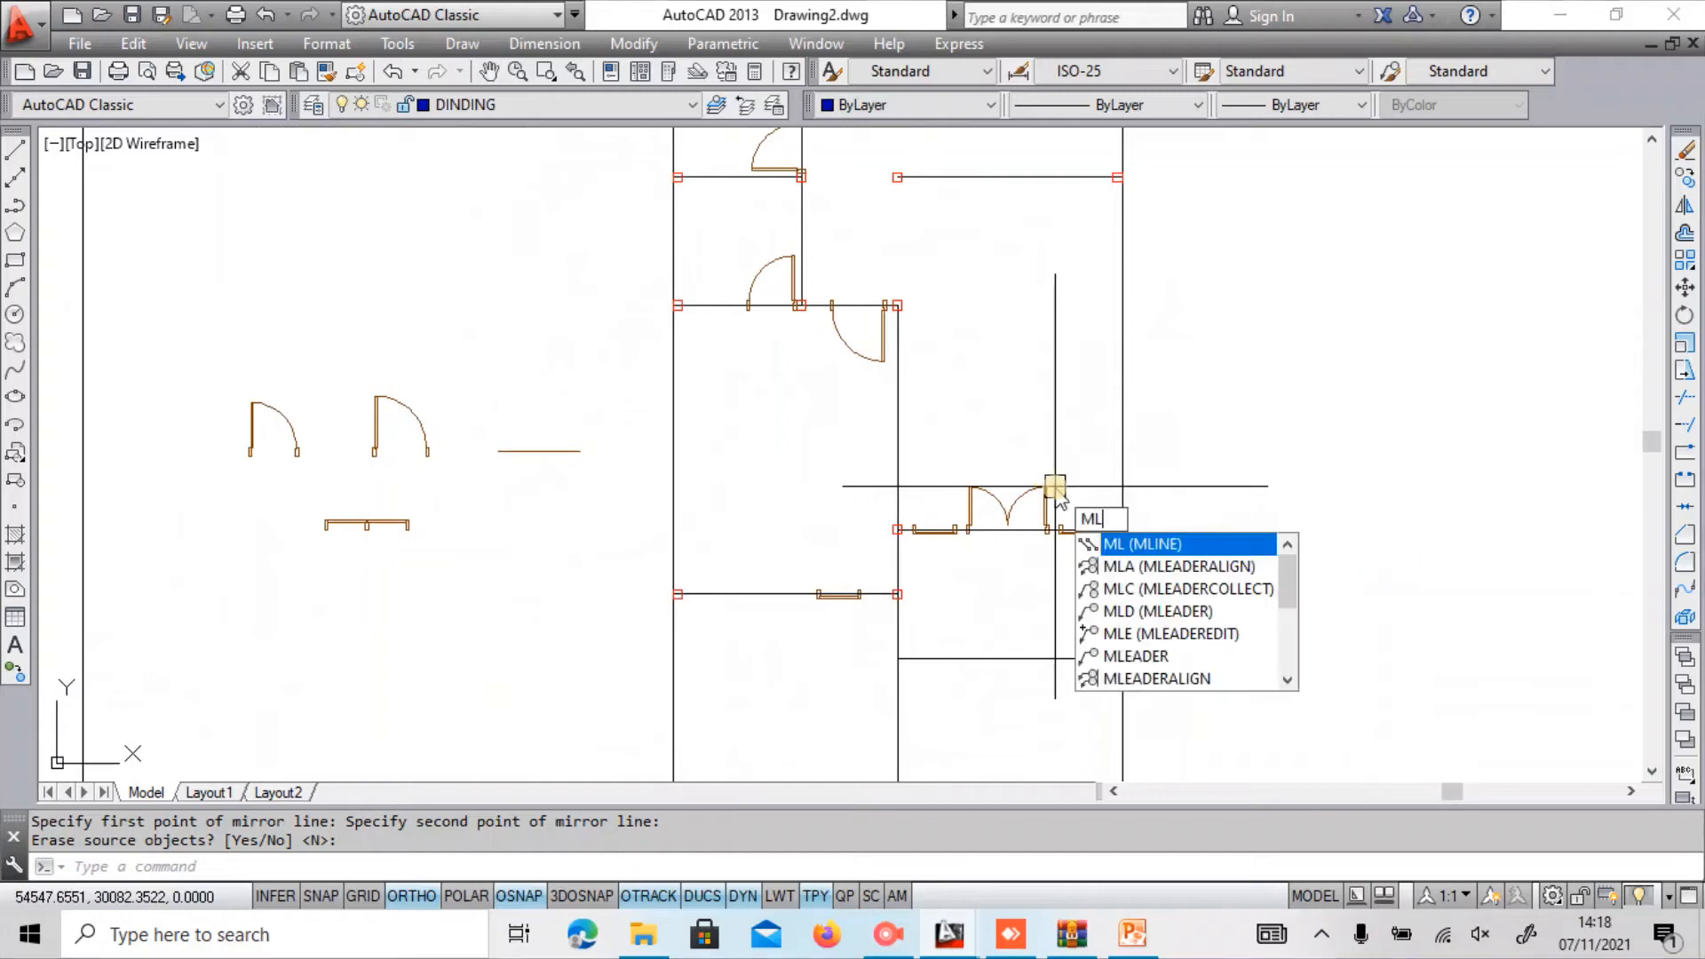
key("Return")
type("j")
key("Return")
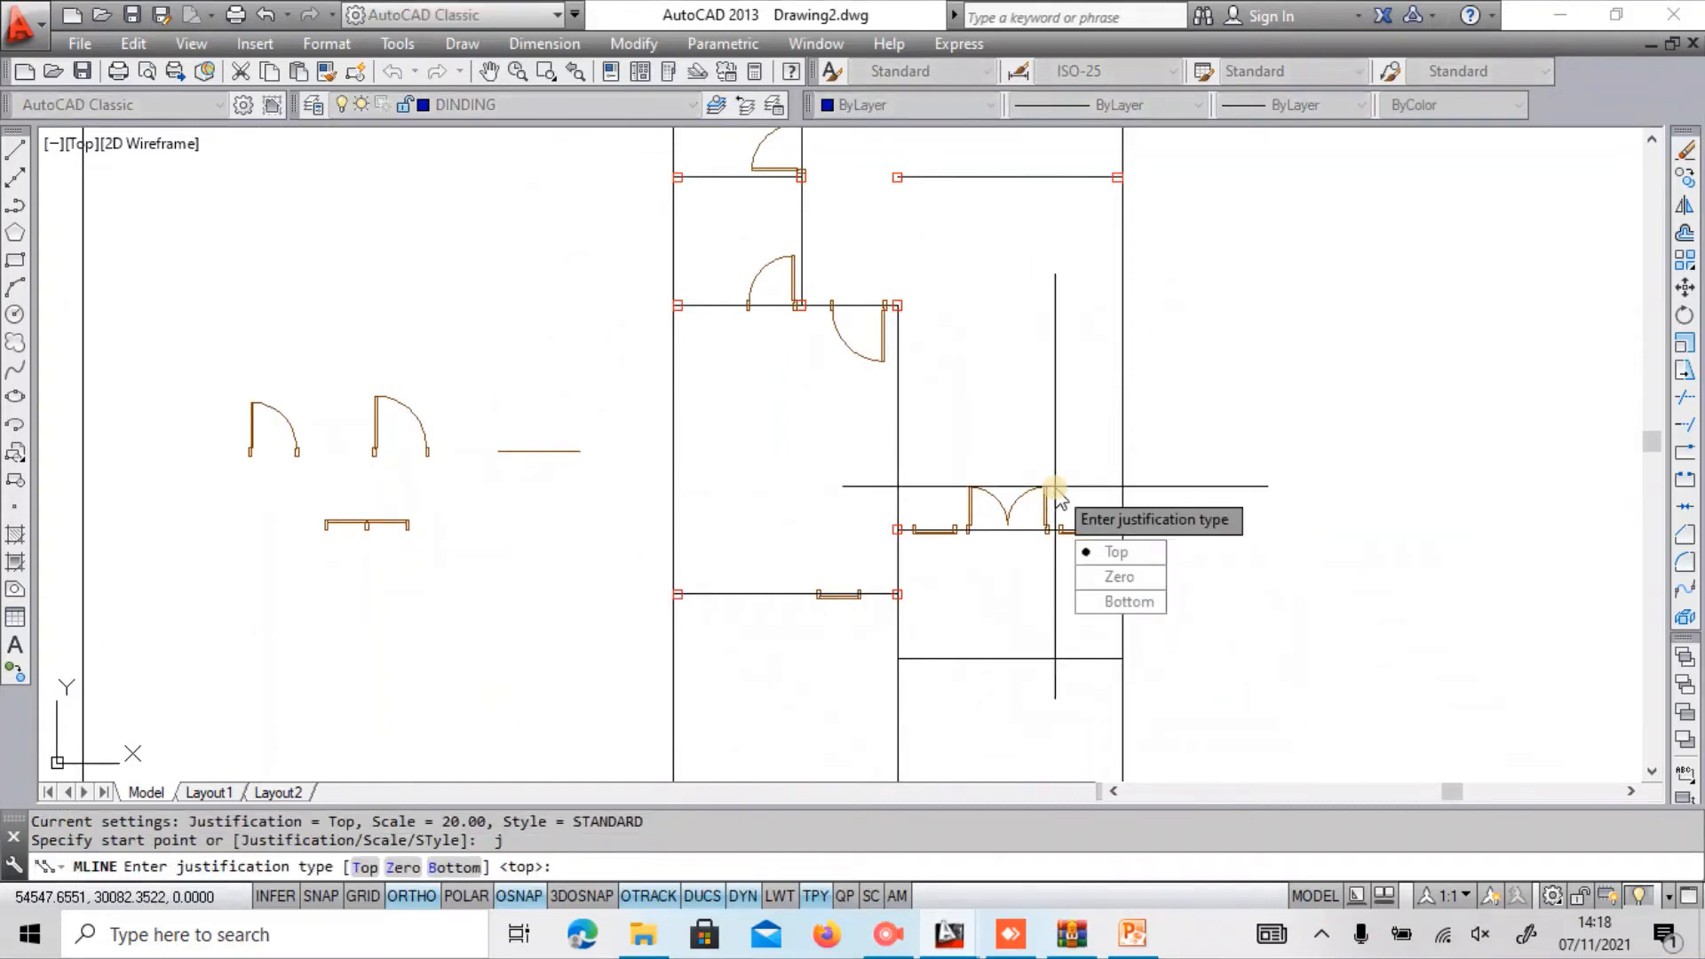
key("Return")
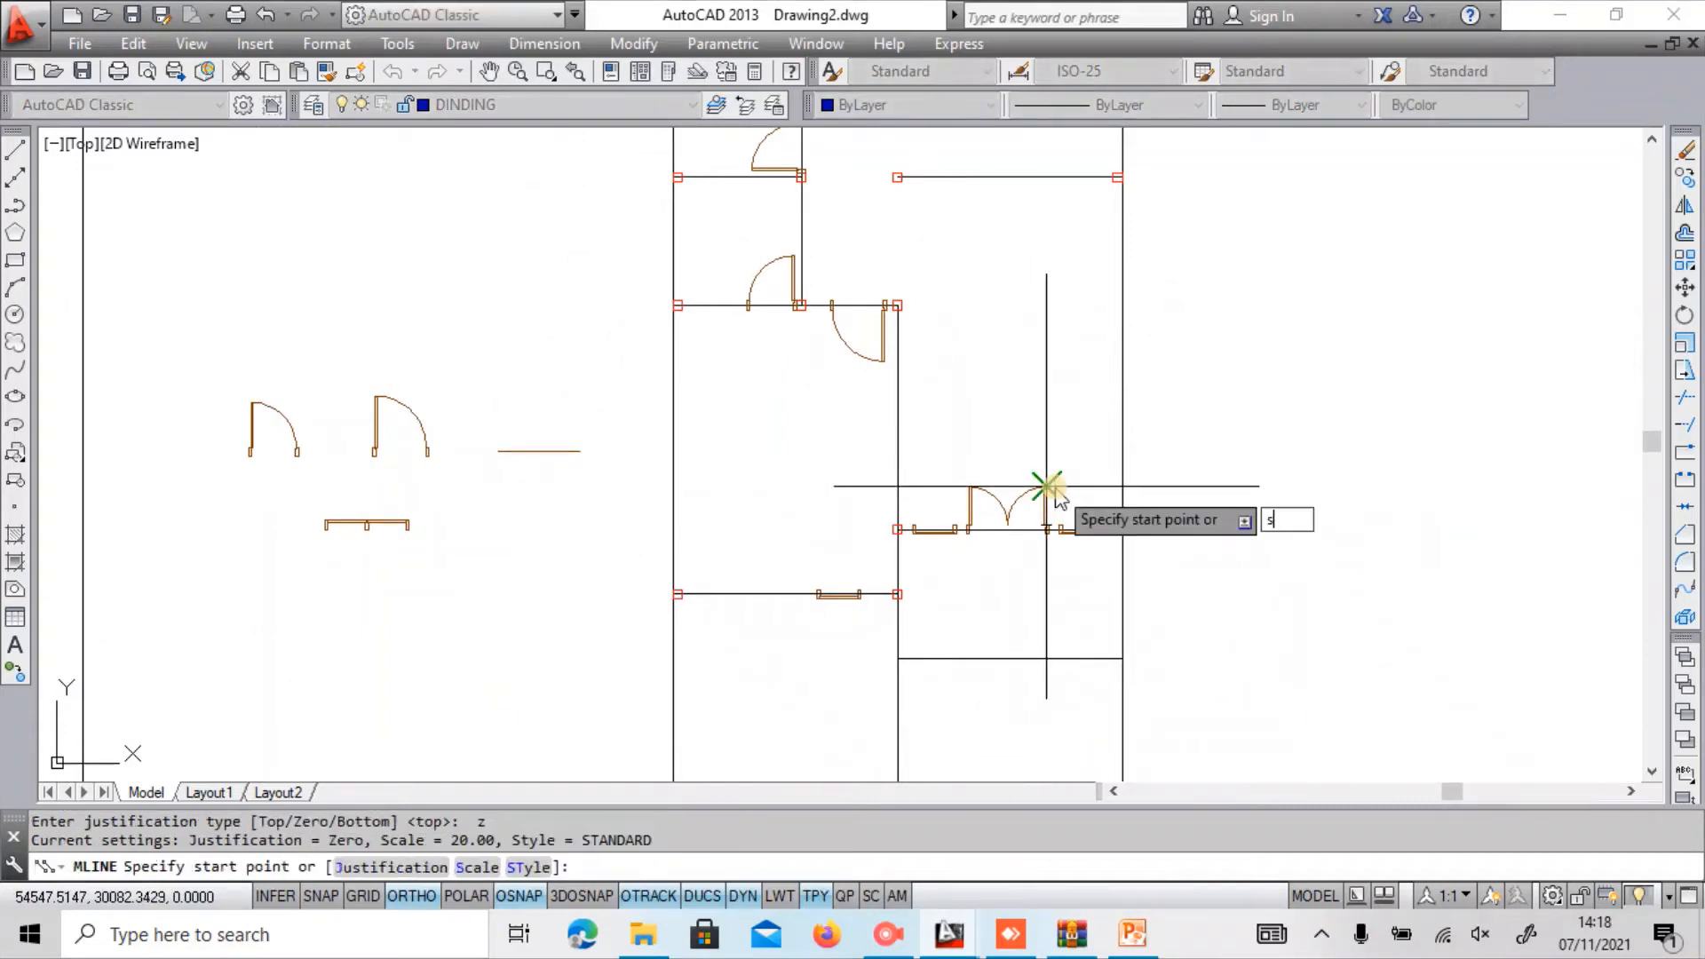
type("s")
key("Return")
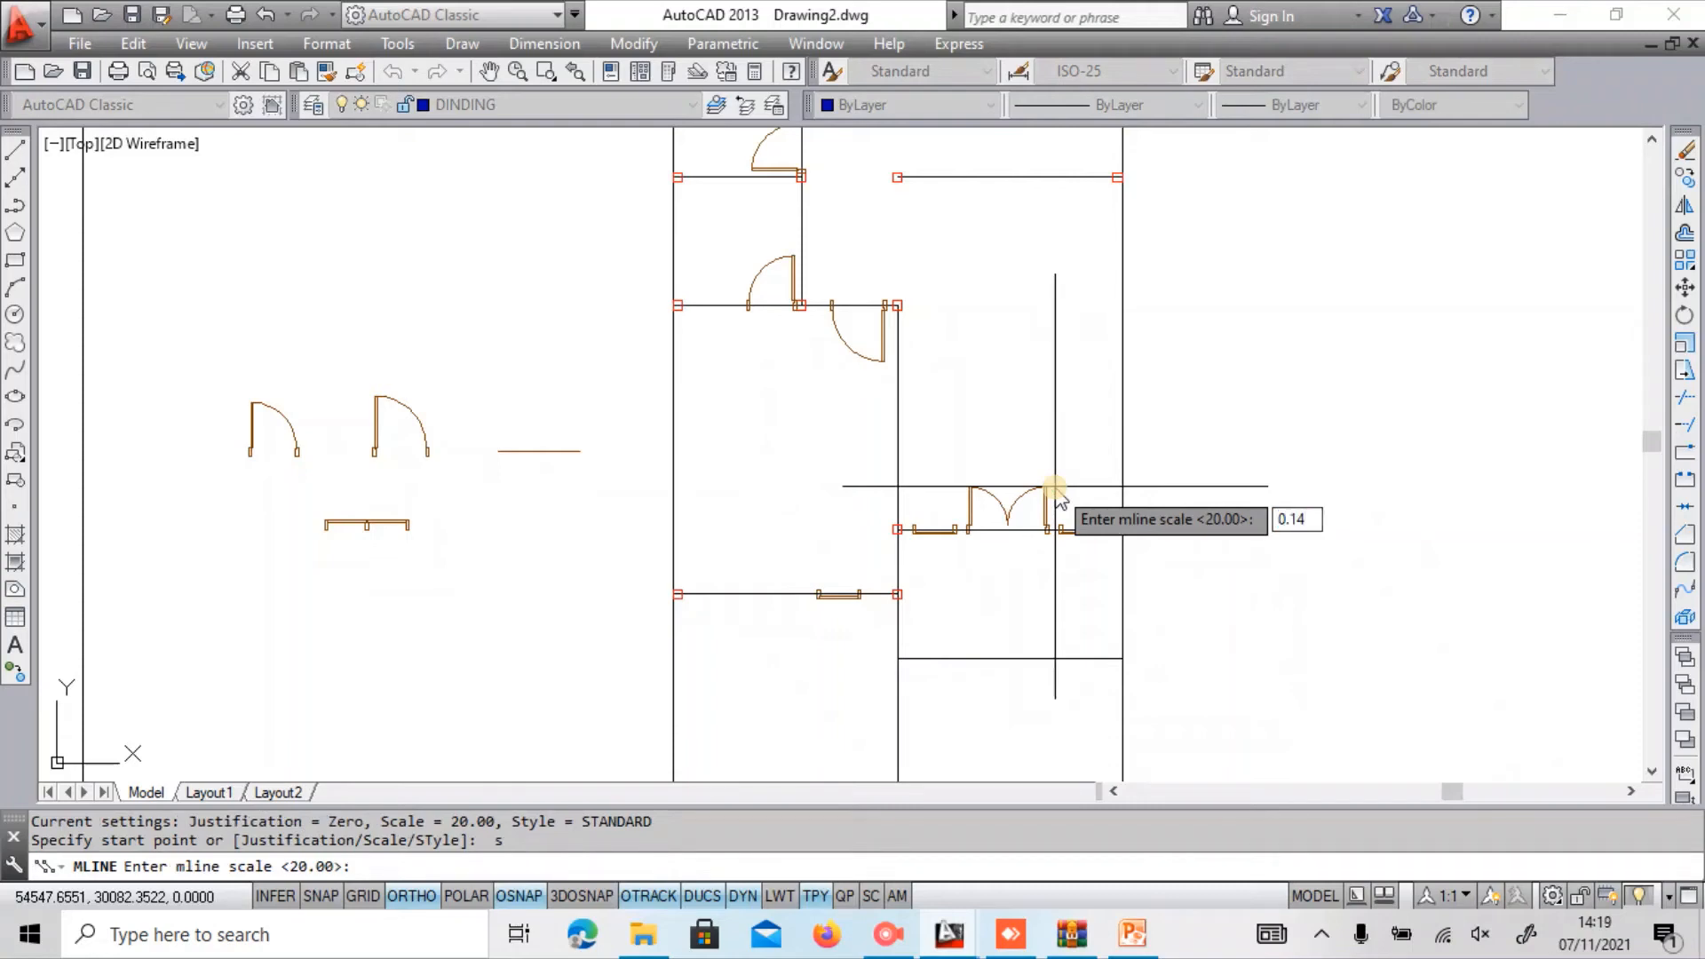
key("Return")
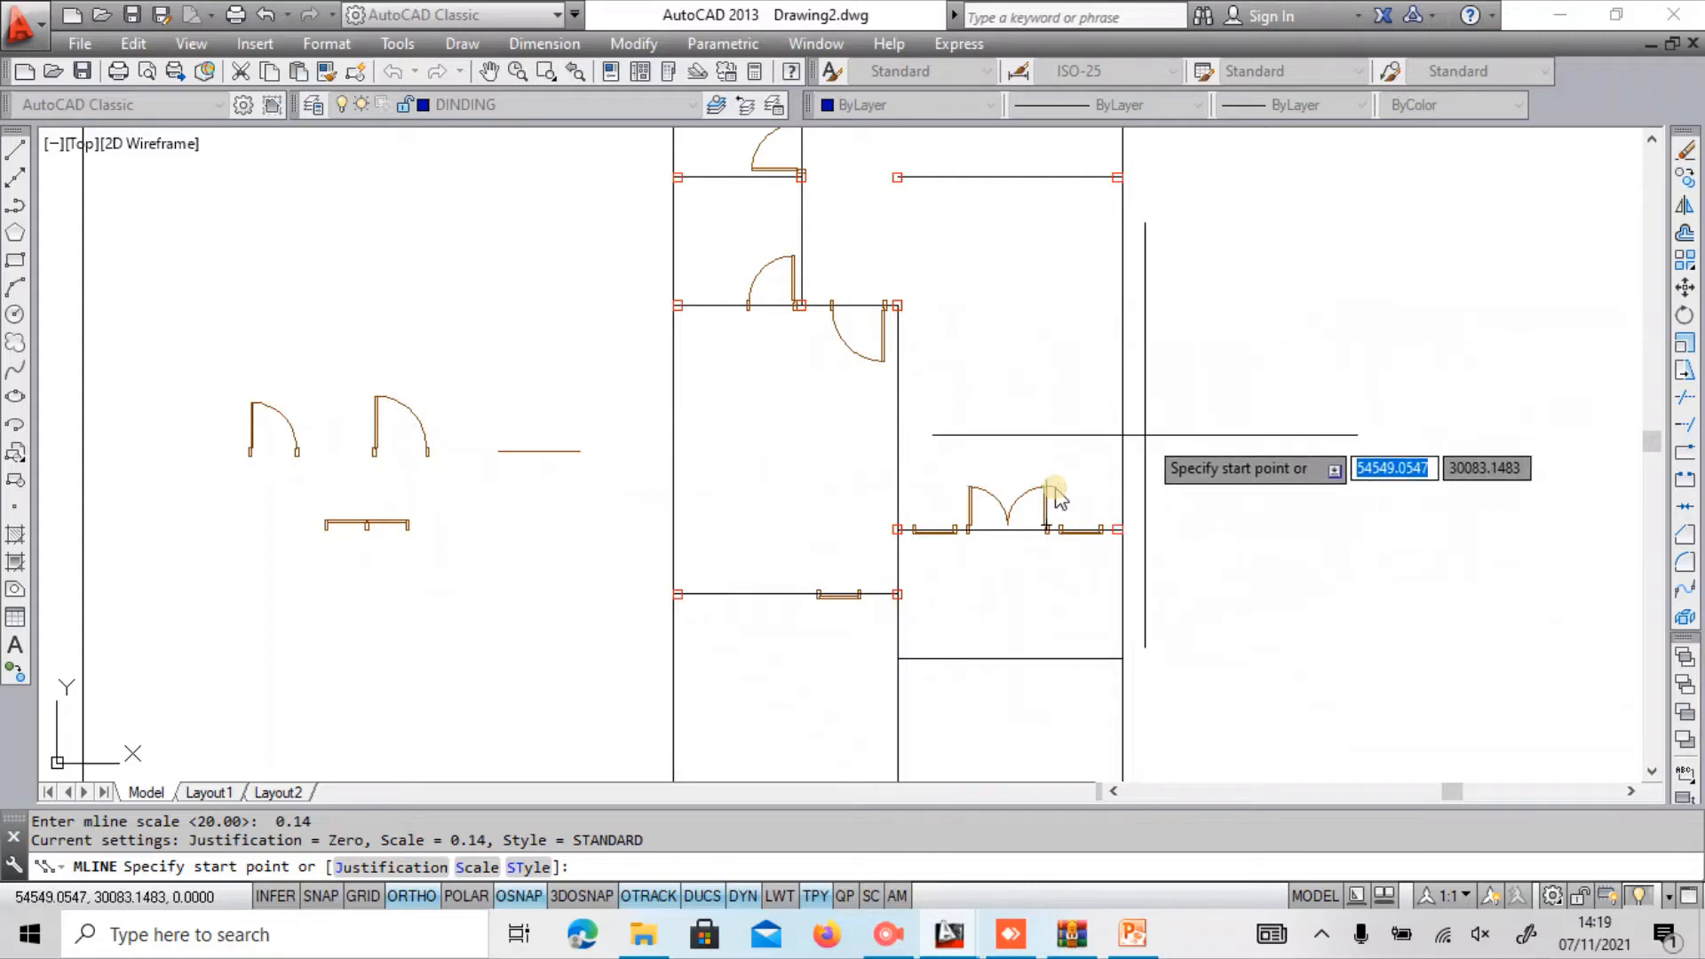
middle_click_drag(1232, 411, 1223, 456)
scroll(1204, 637, "down", 3)
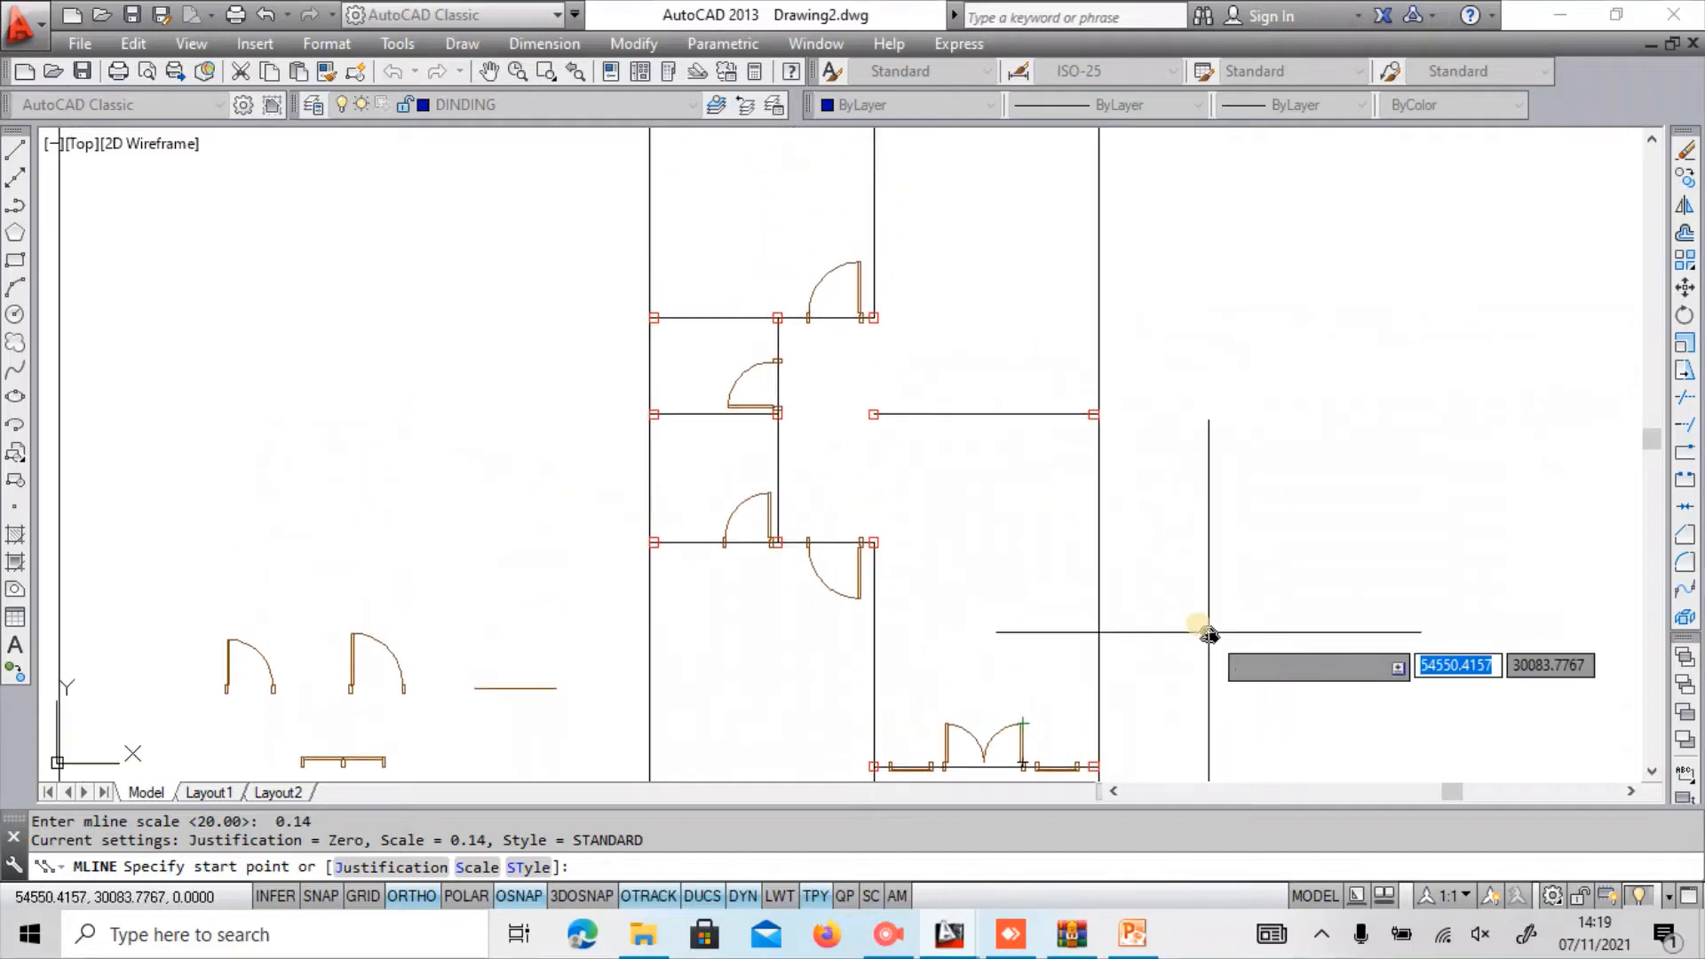
scroll(1208, 633, "up", 5)
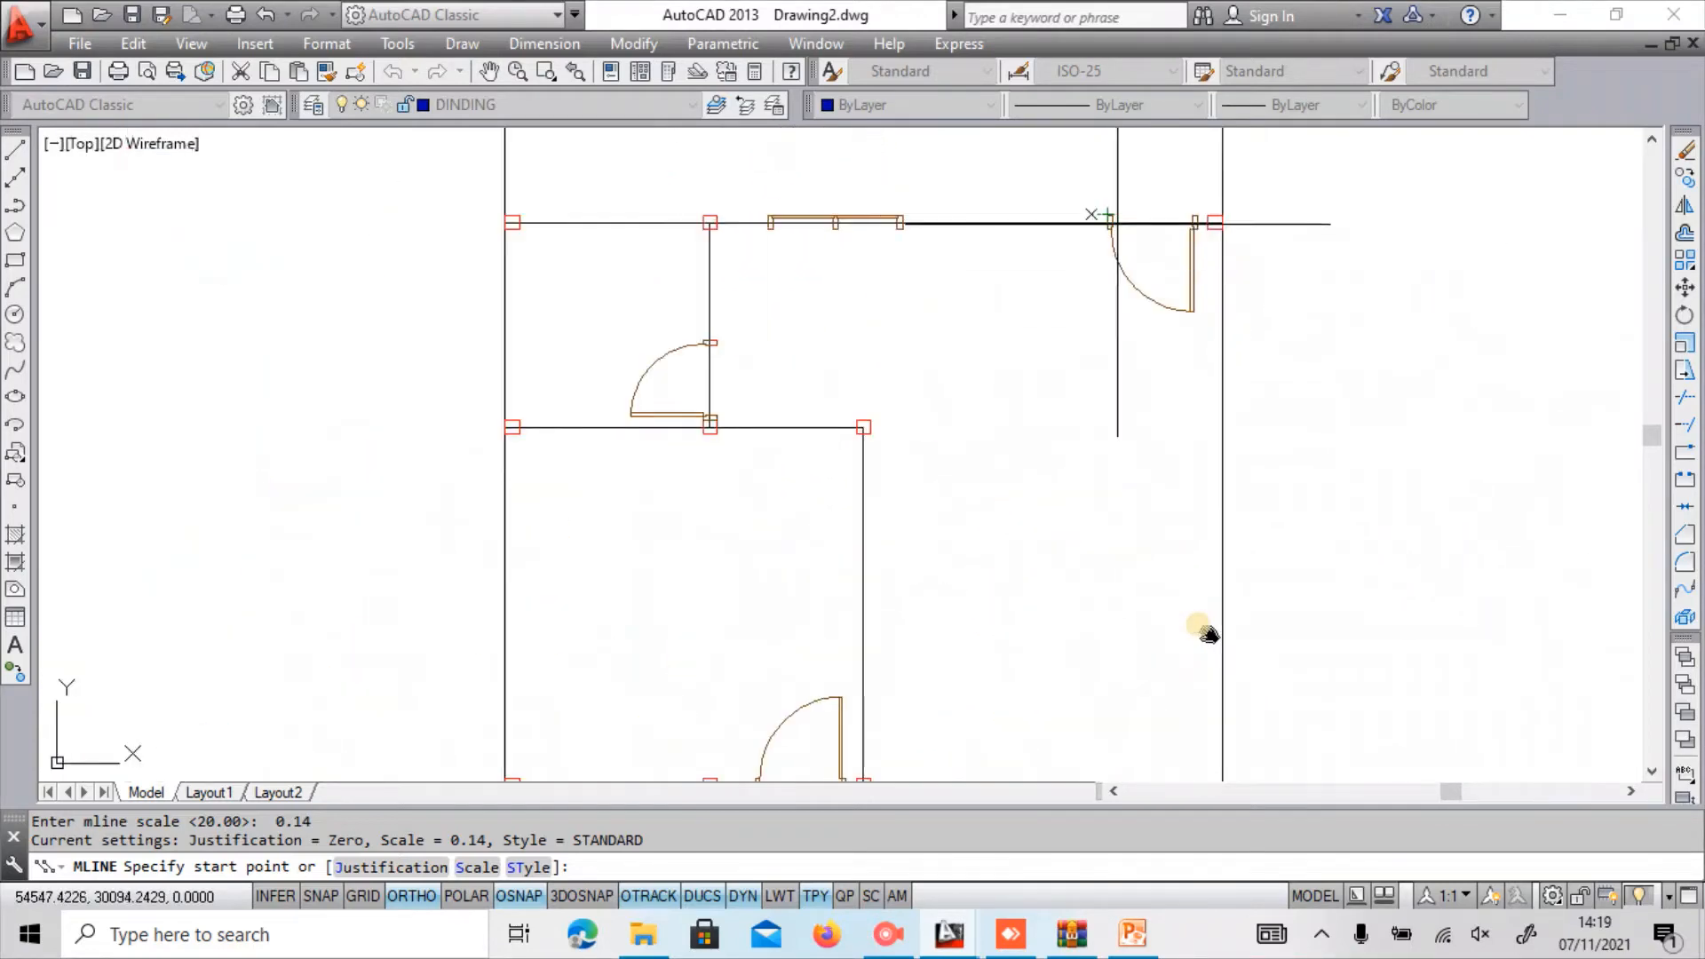
scroll(1209, 633, "up", 2)
left_click(1207, 224)
scroll(1208, 226, "down", 2)
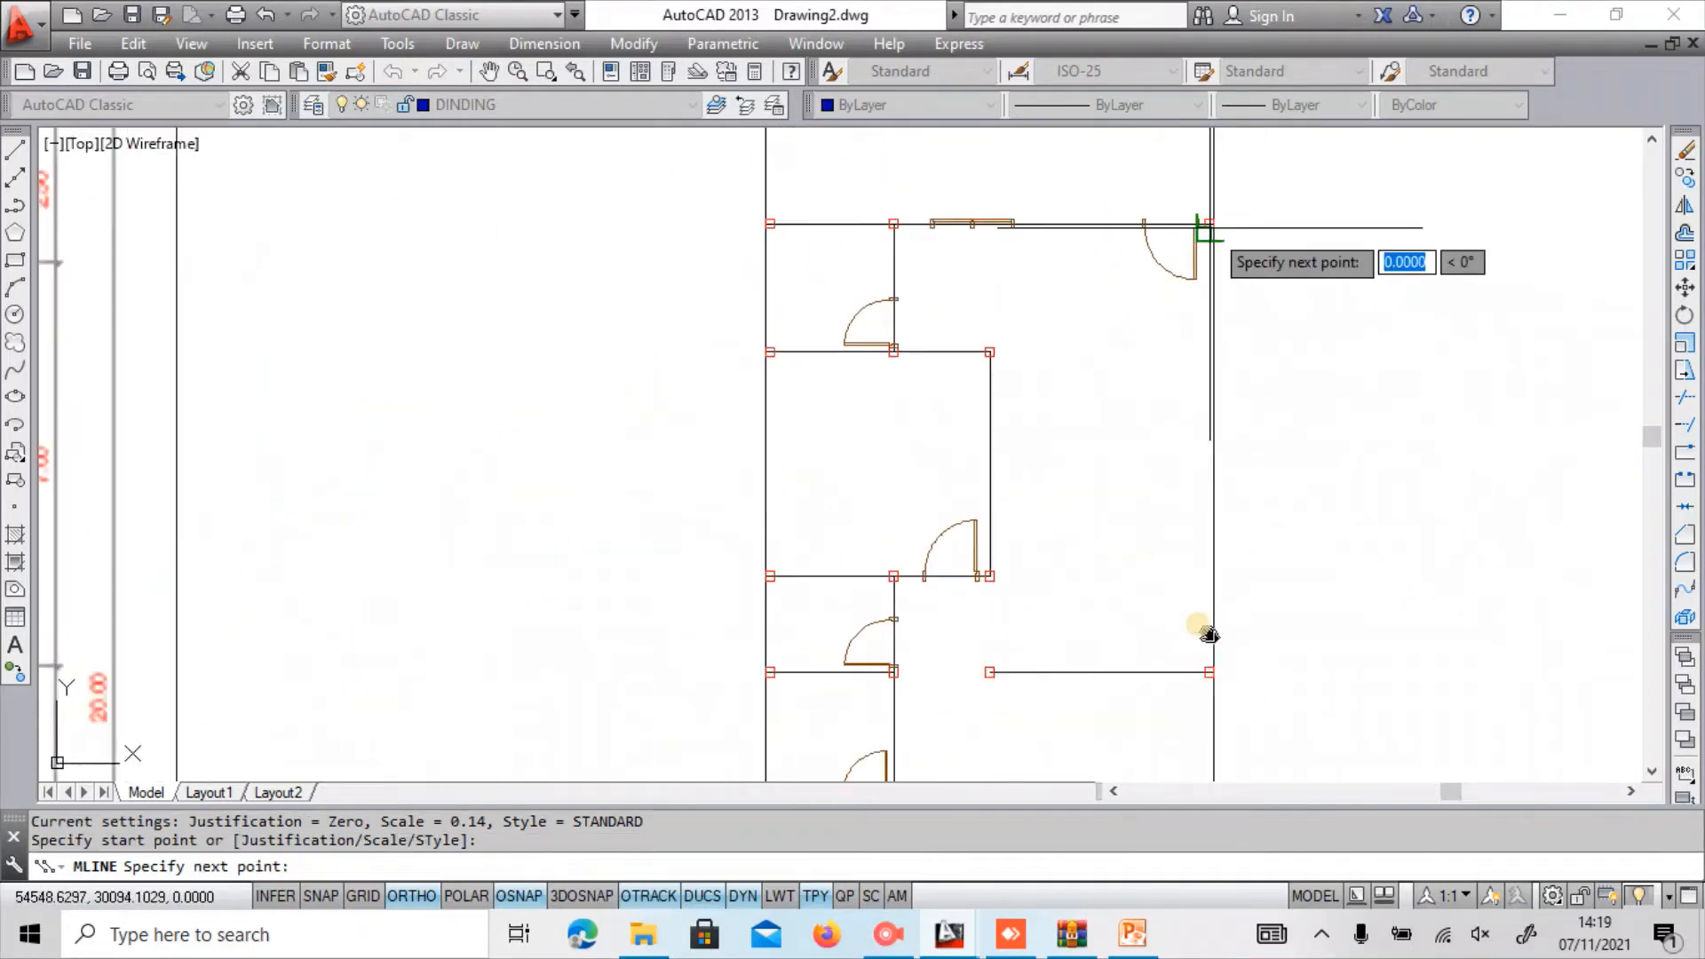
scroll(1214, 655, "up", 3)
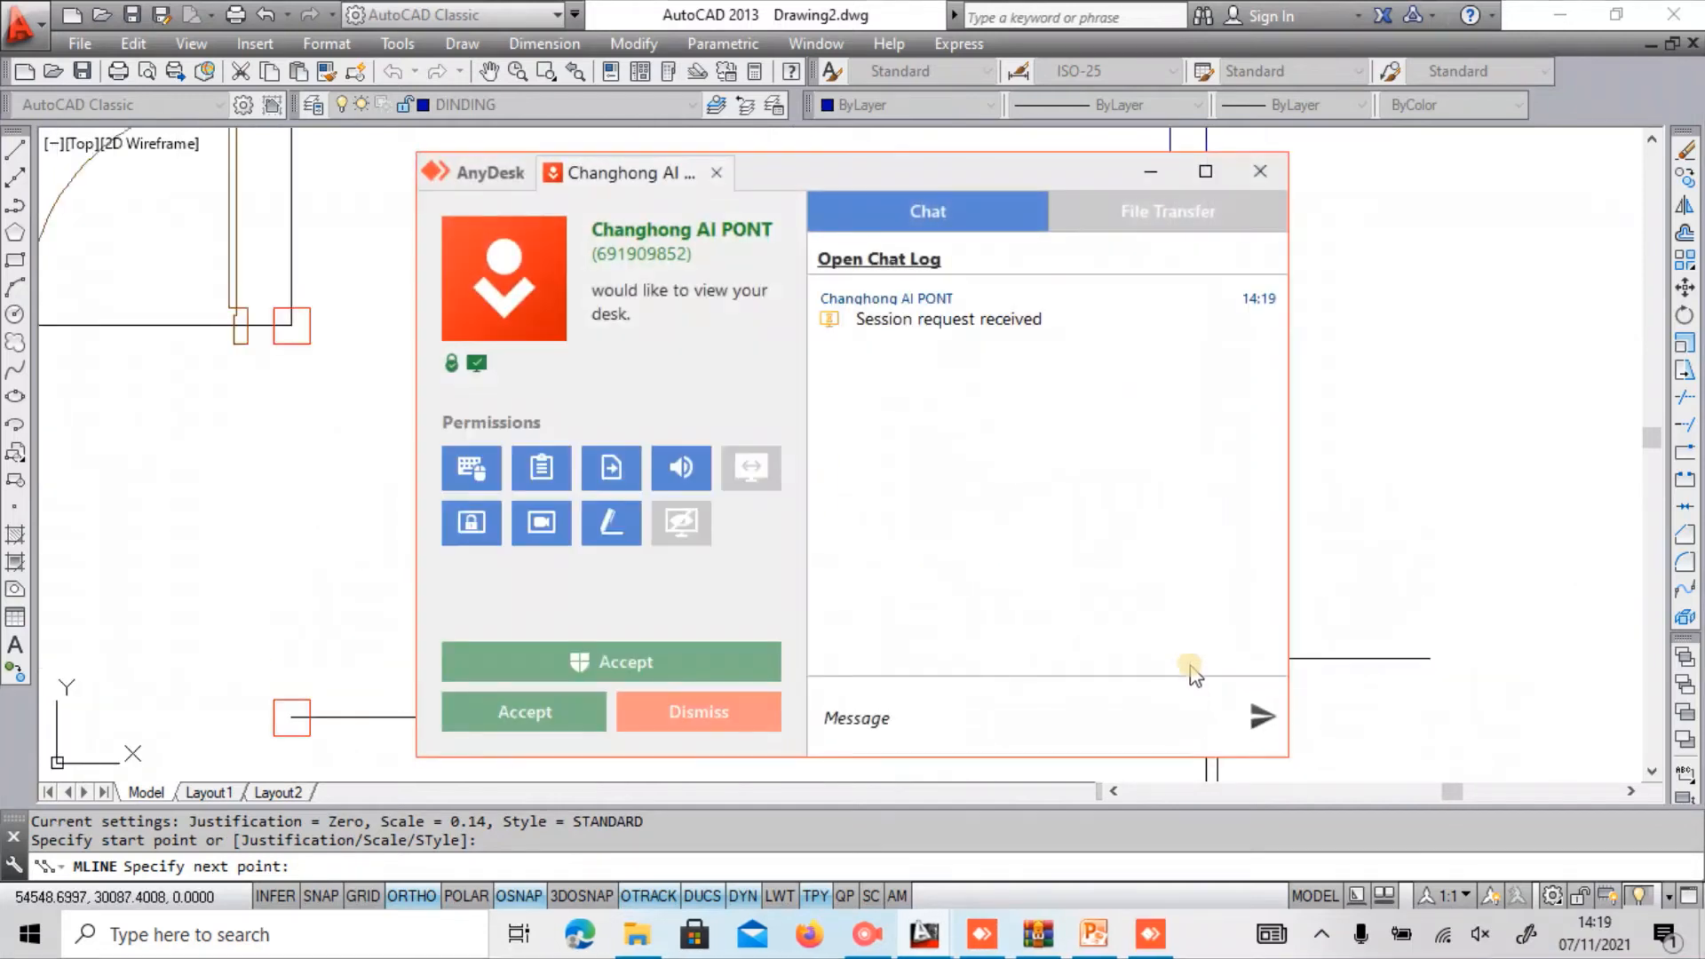
Accept the incoming AnyDesk session request, minimize its window and cancel the unfinished multiline.
left_click(568, 711)
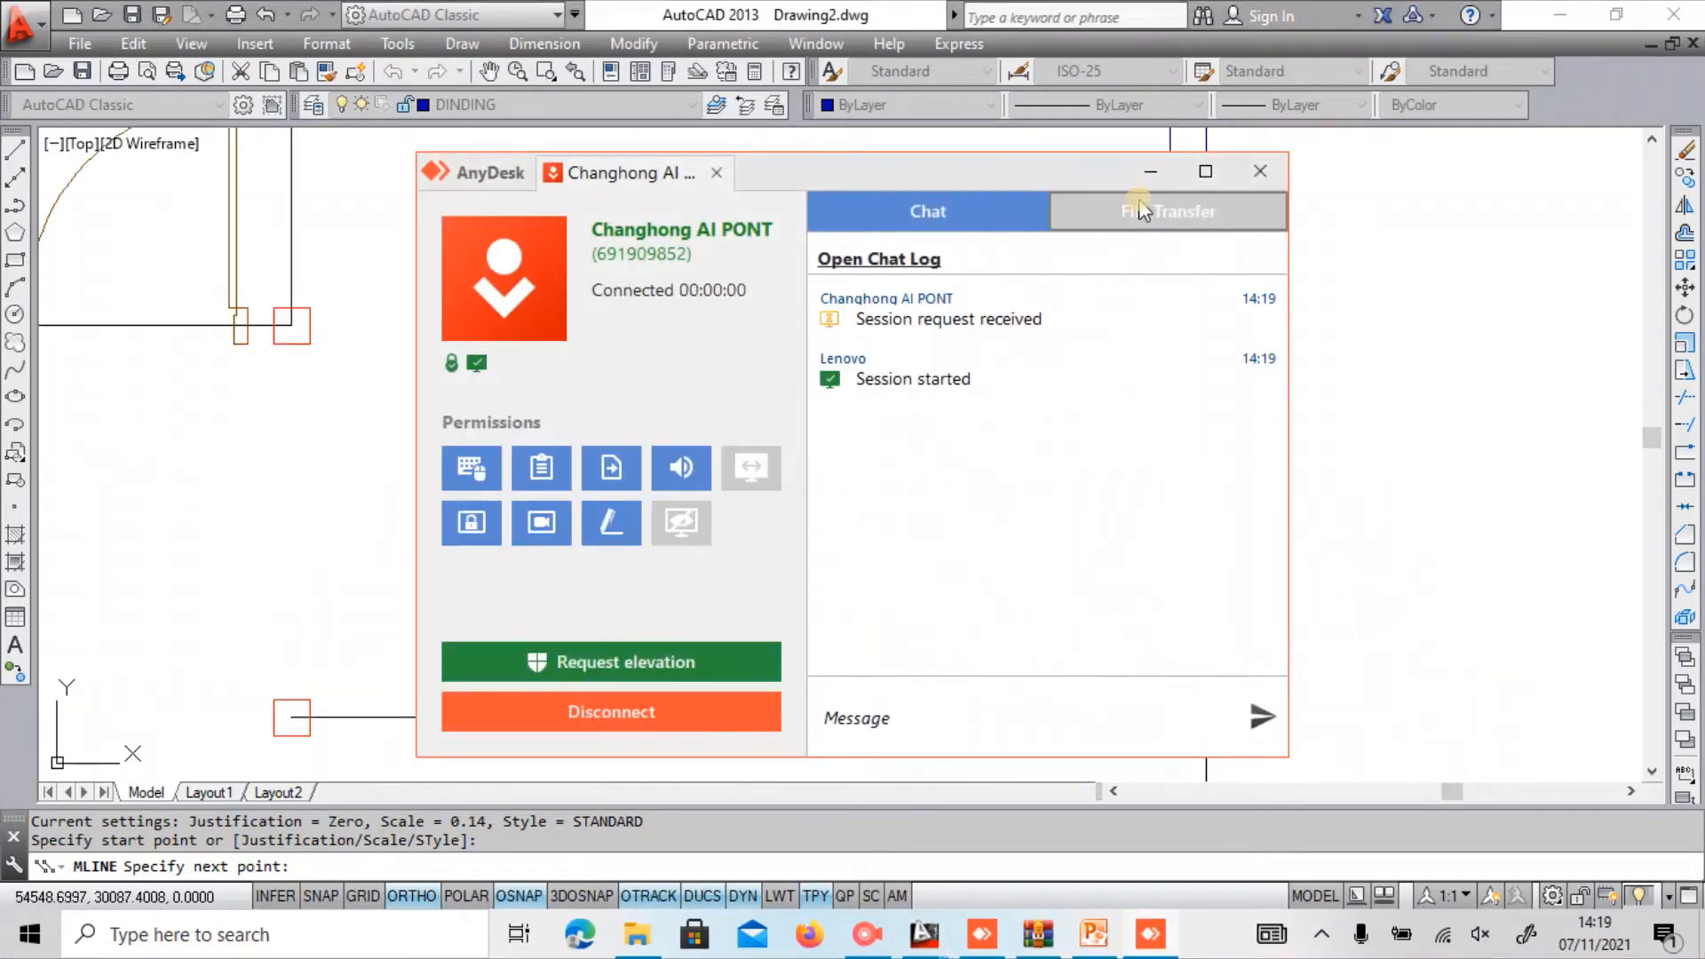
left_click(1151, 172)
key("Escape")
key("Escape")
scroll(1169, 207, "down", 5)
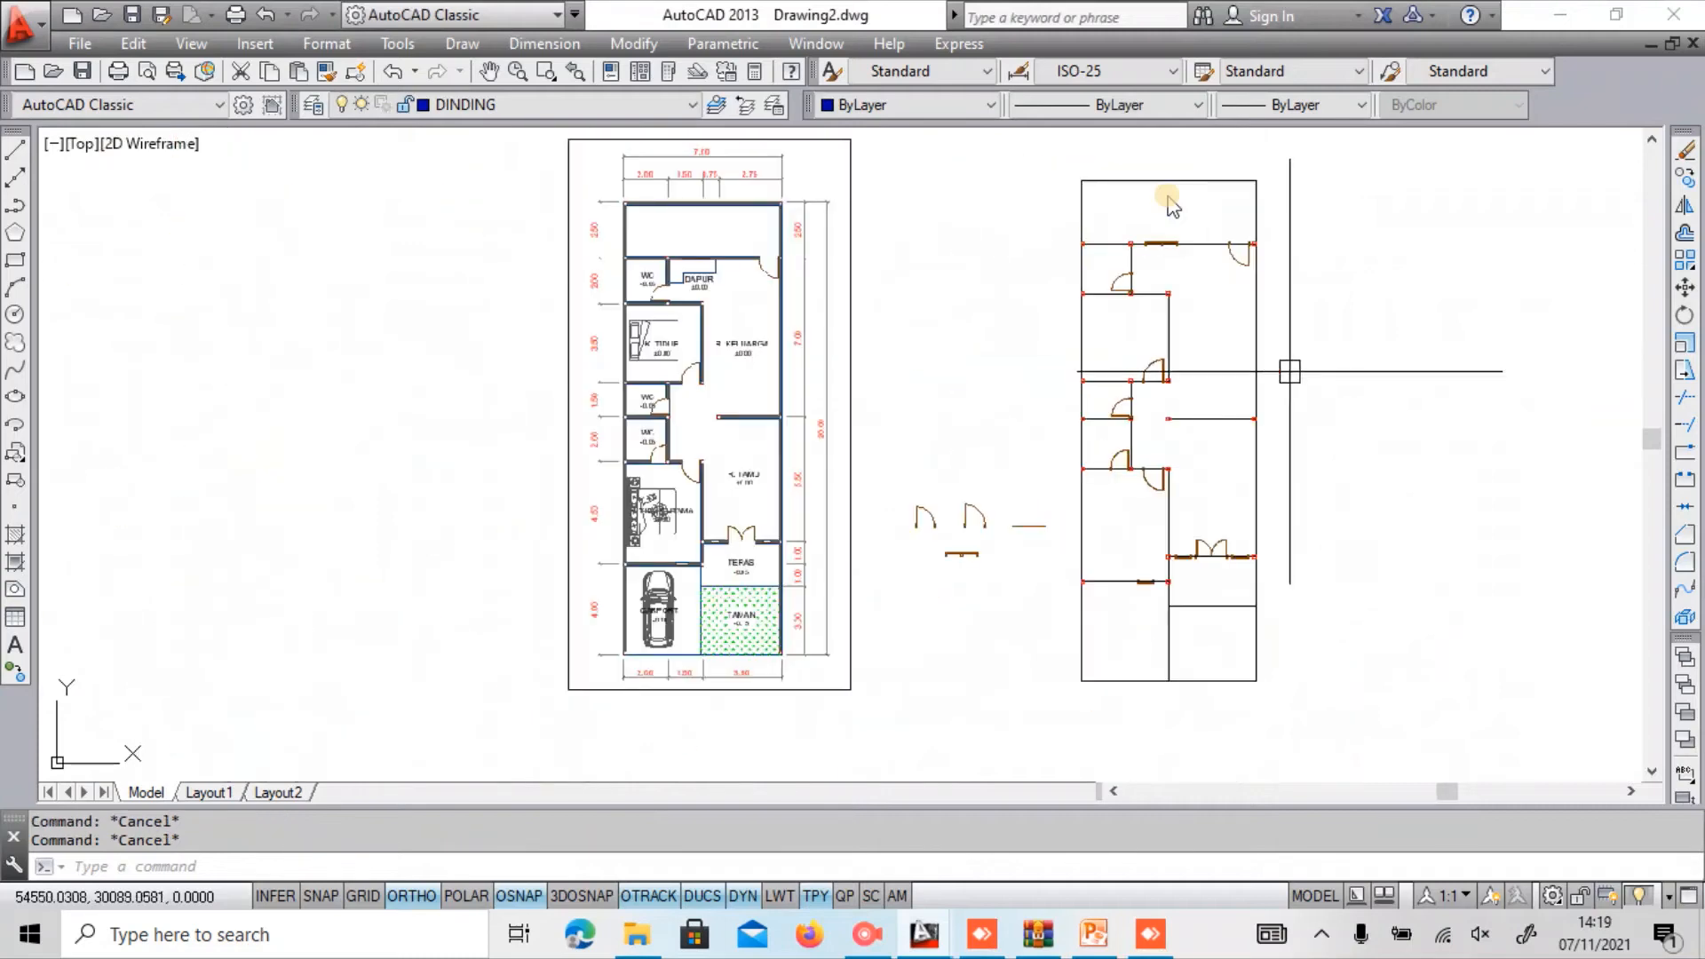
Choose DINDING again as the current layer for the walls.
scroll(1184, 388, "up", 2)
middle_click_drag(1184, 388, 1125, 418)
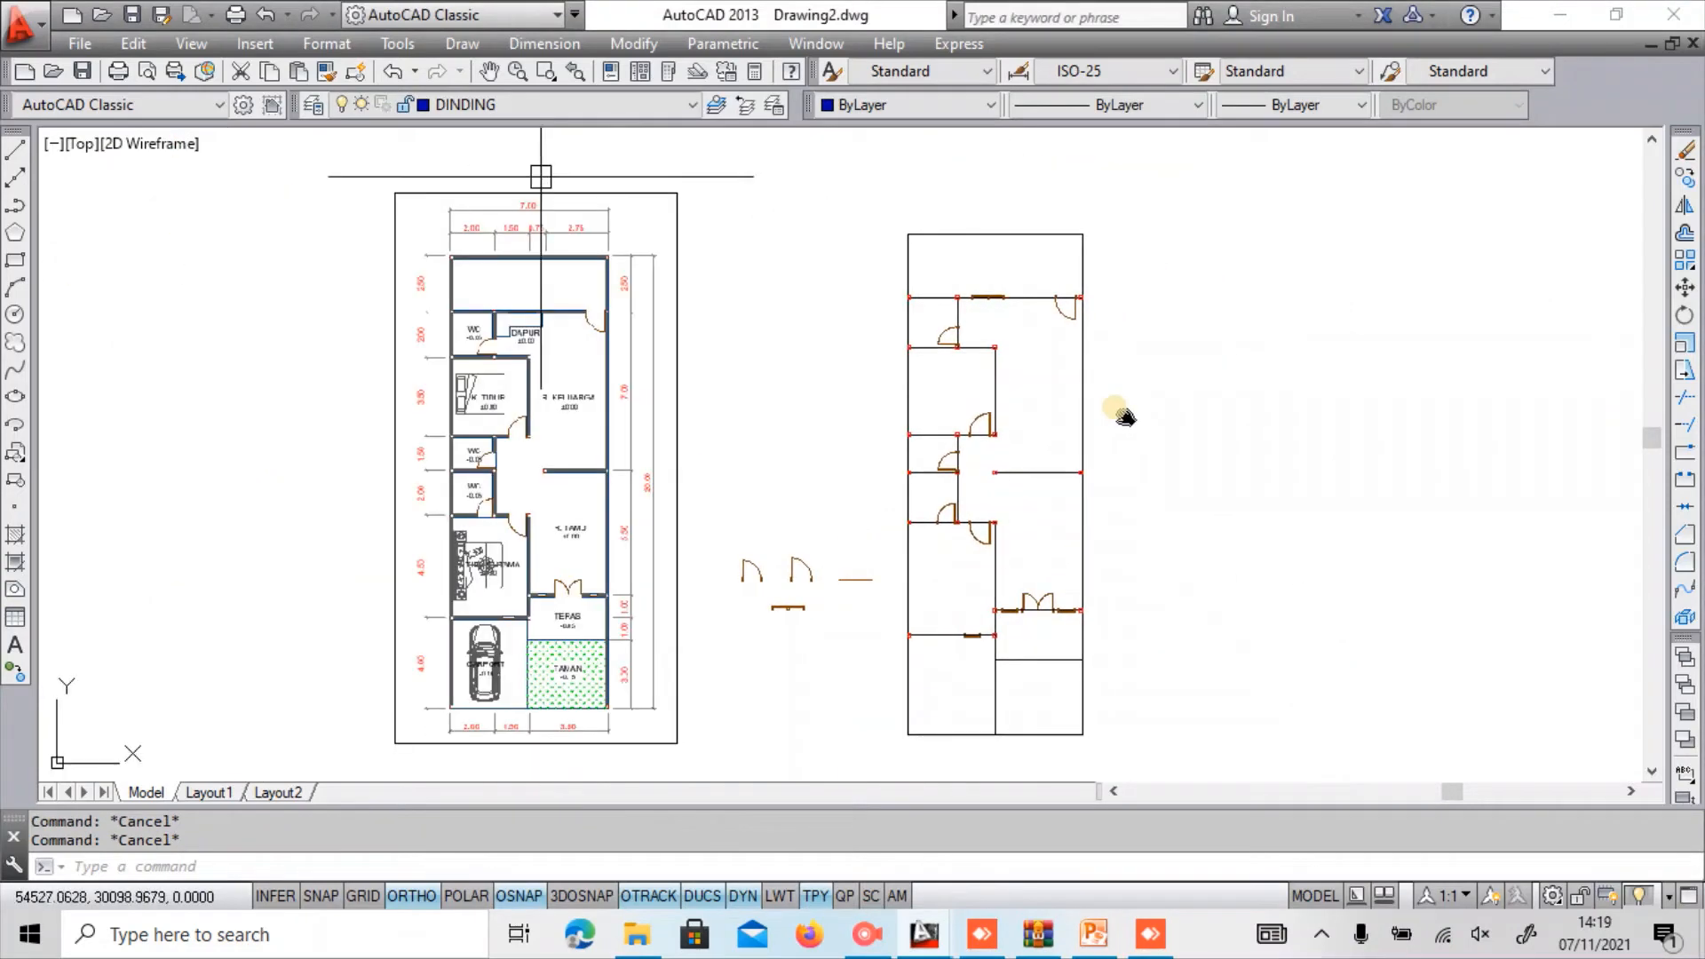
left_click(586, 108)
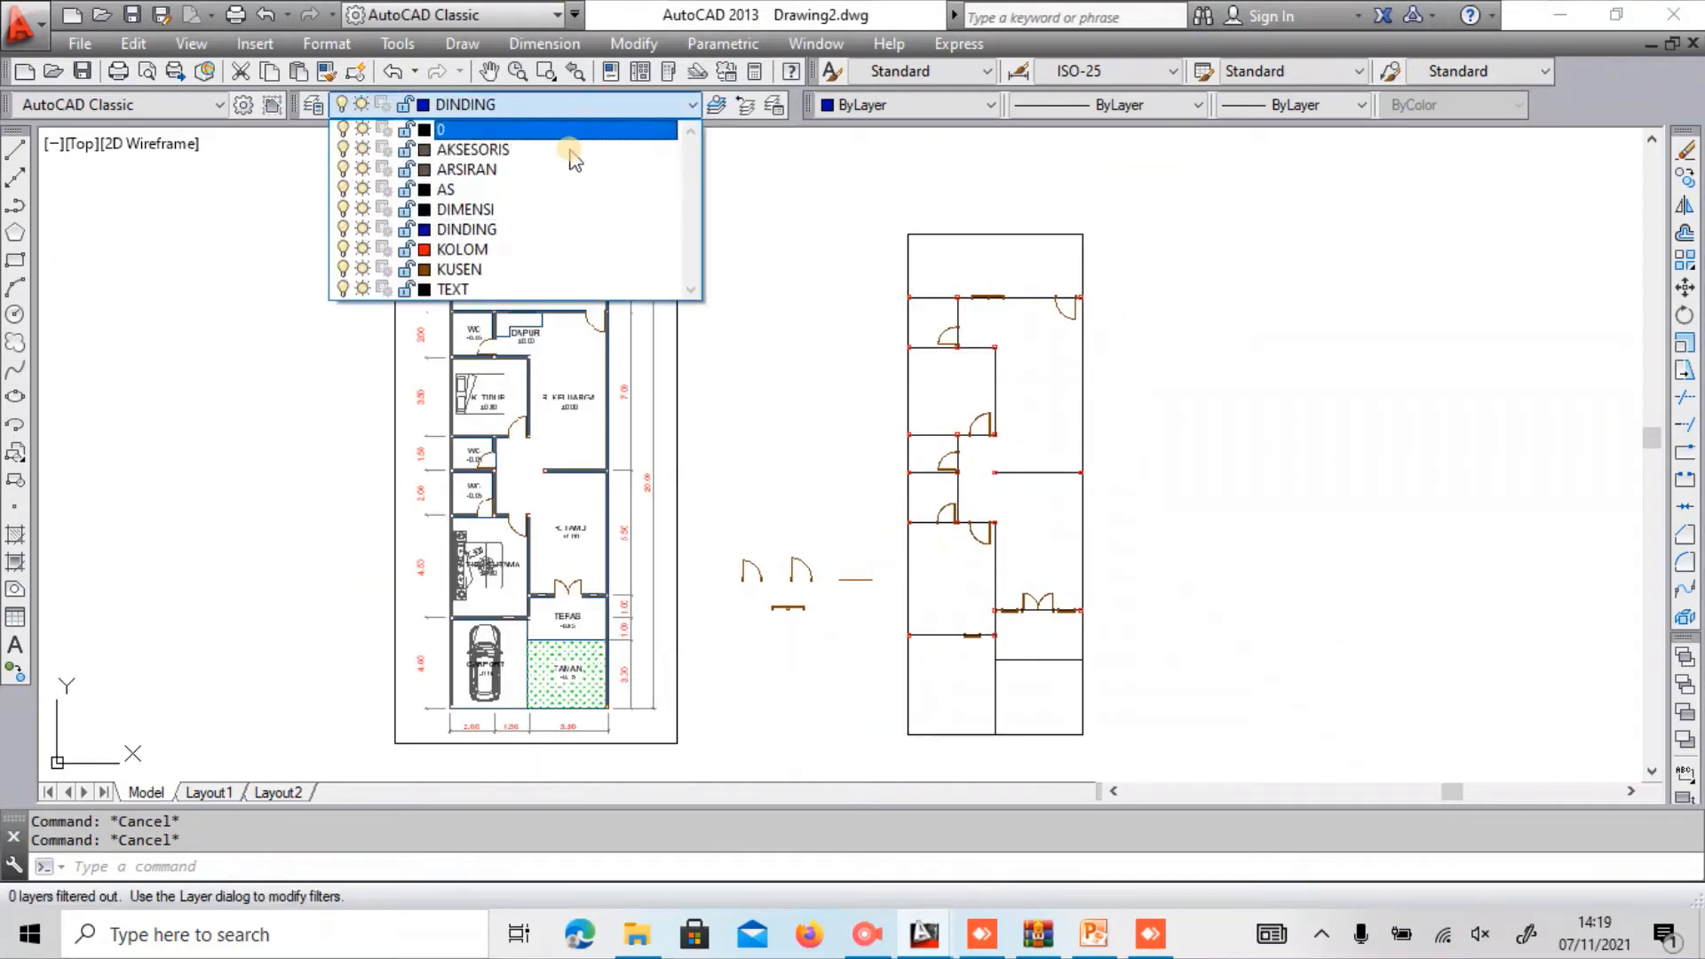
left_click(499, 228)
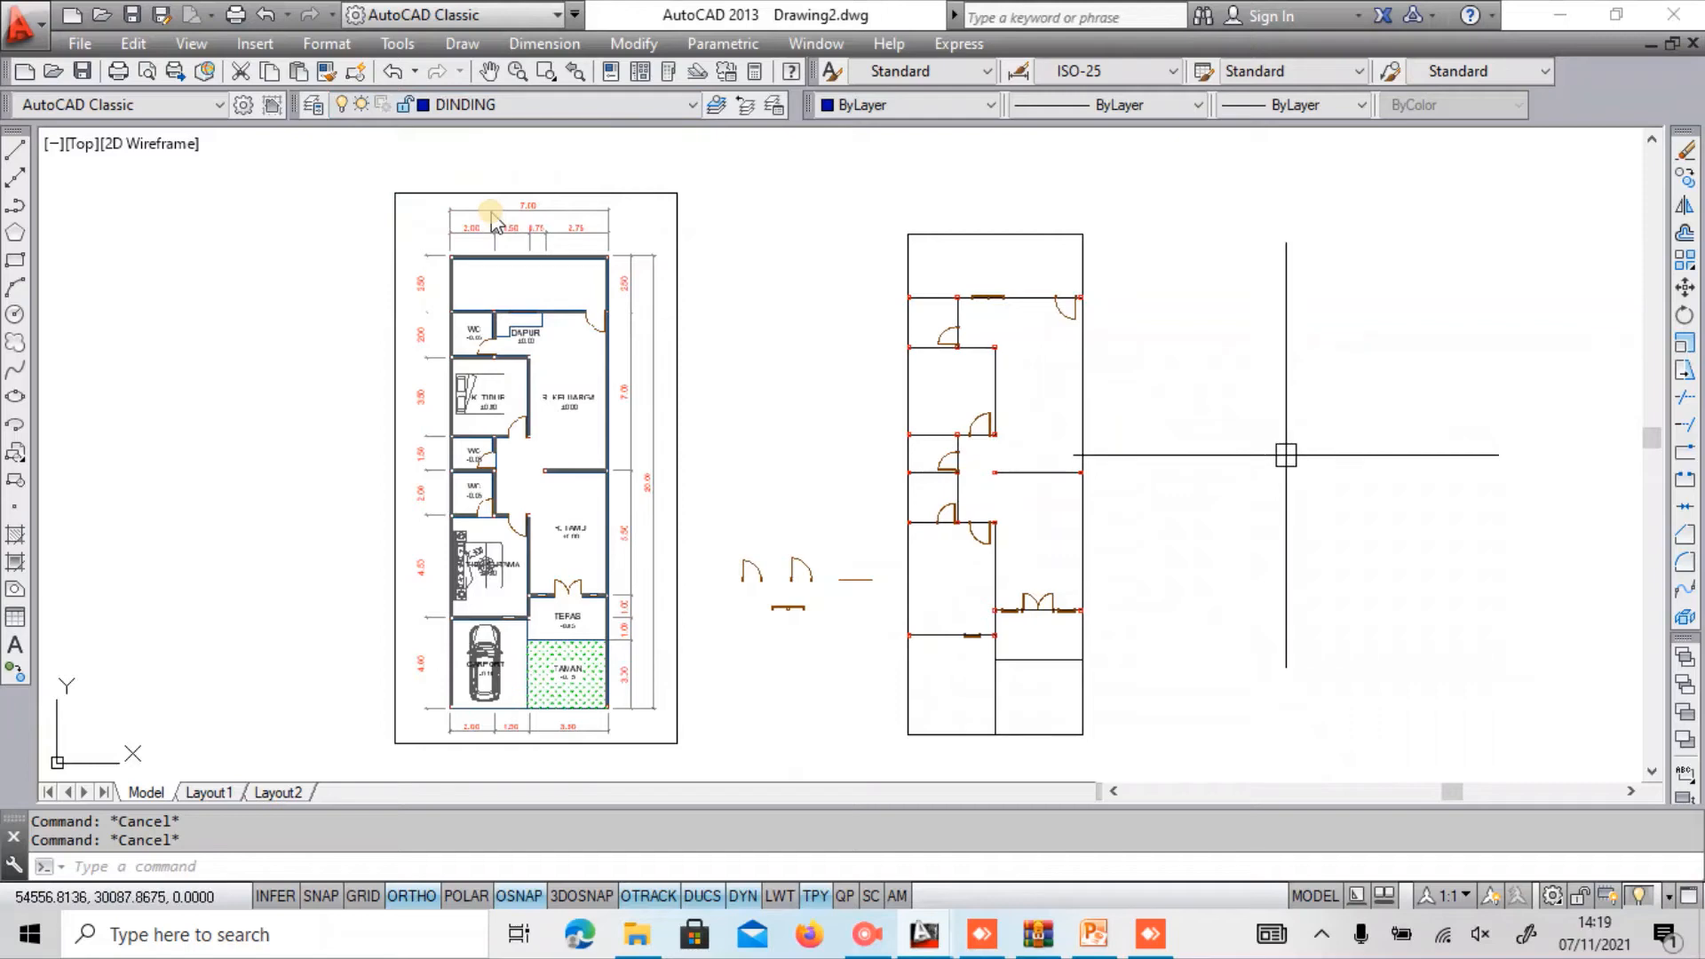
key("Return")
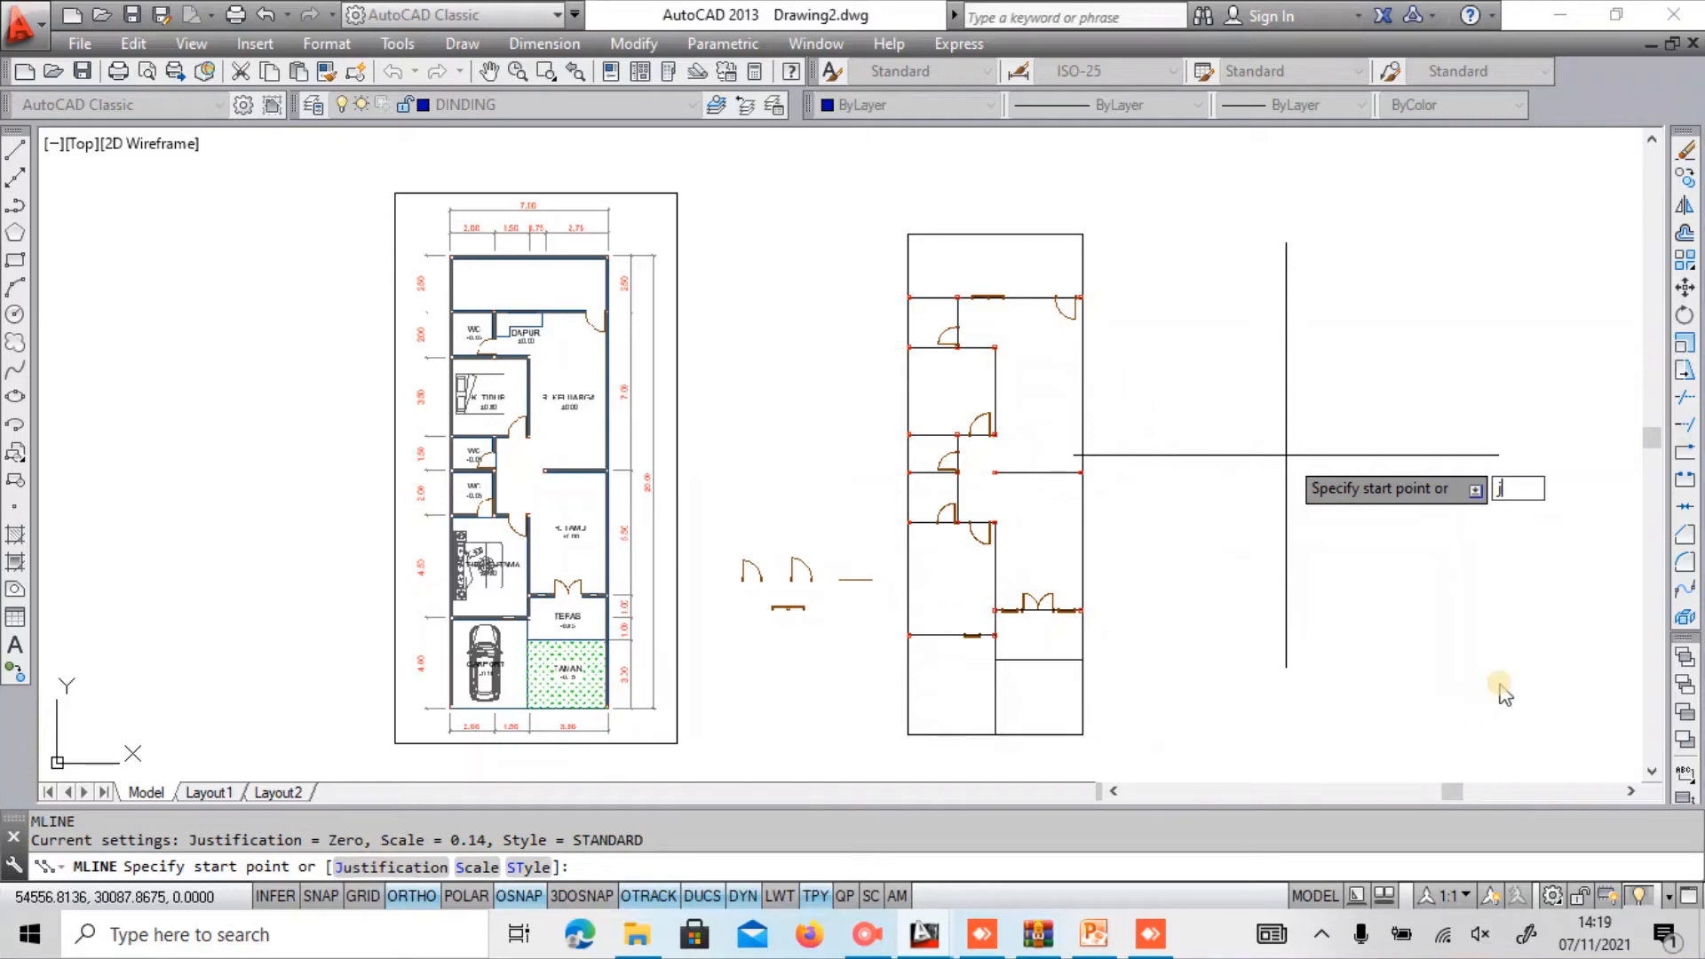
key("Return")
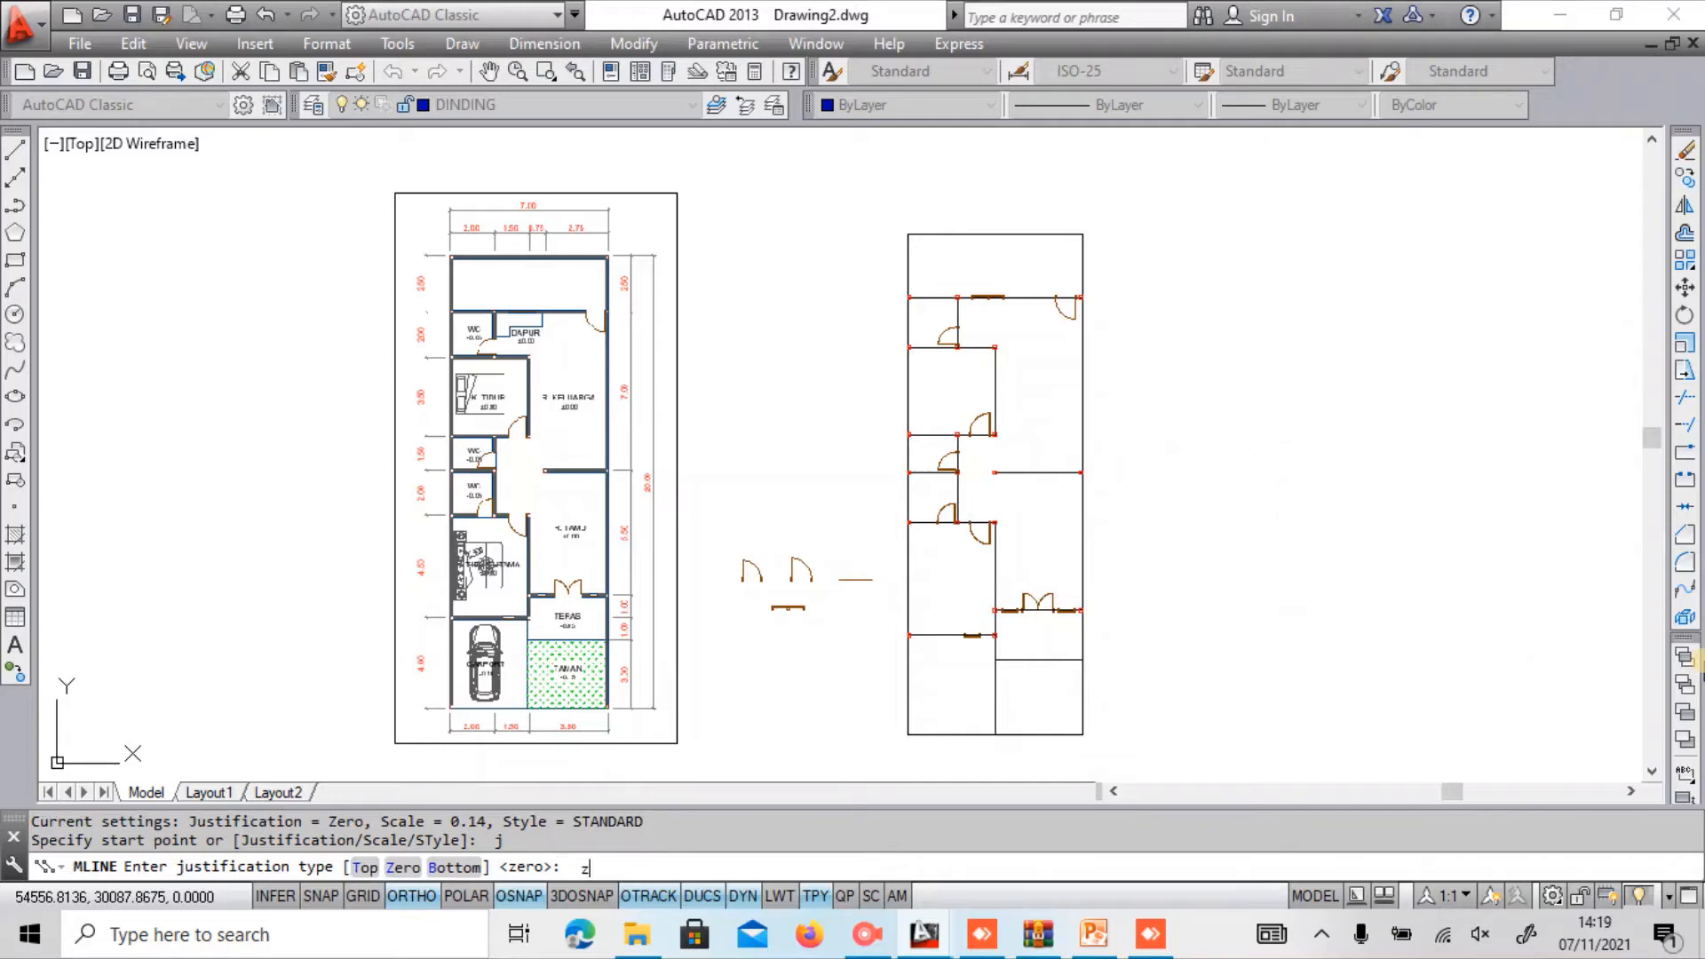
key("Return")
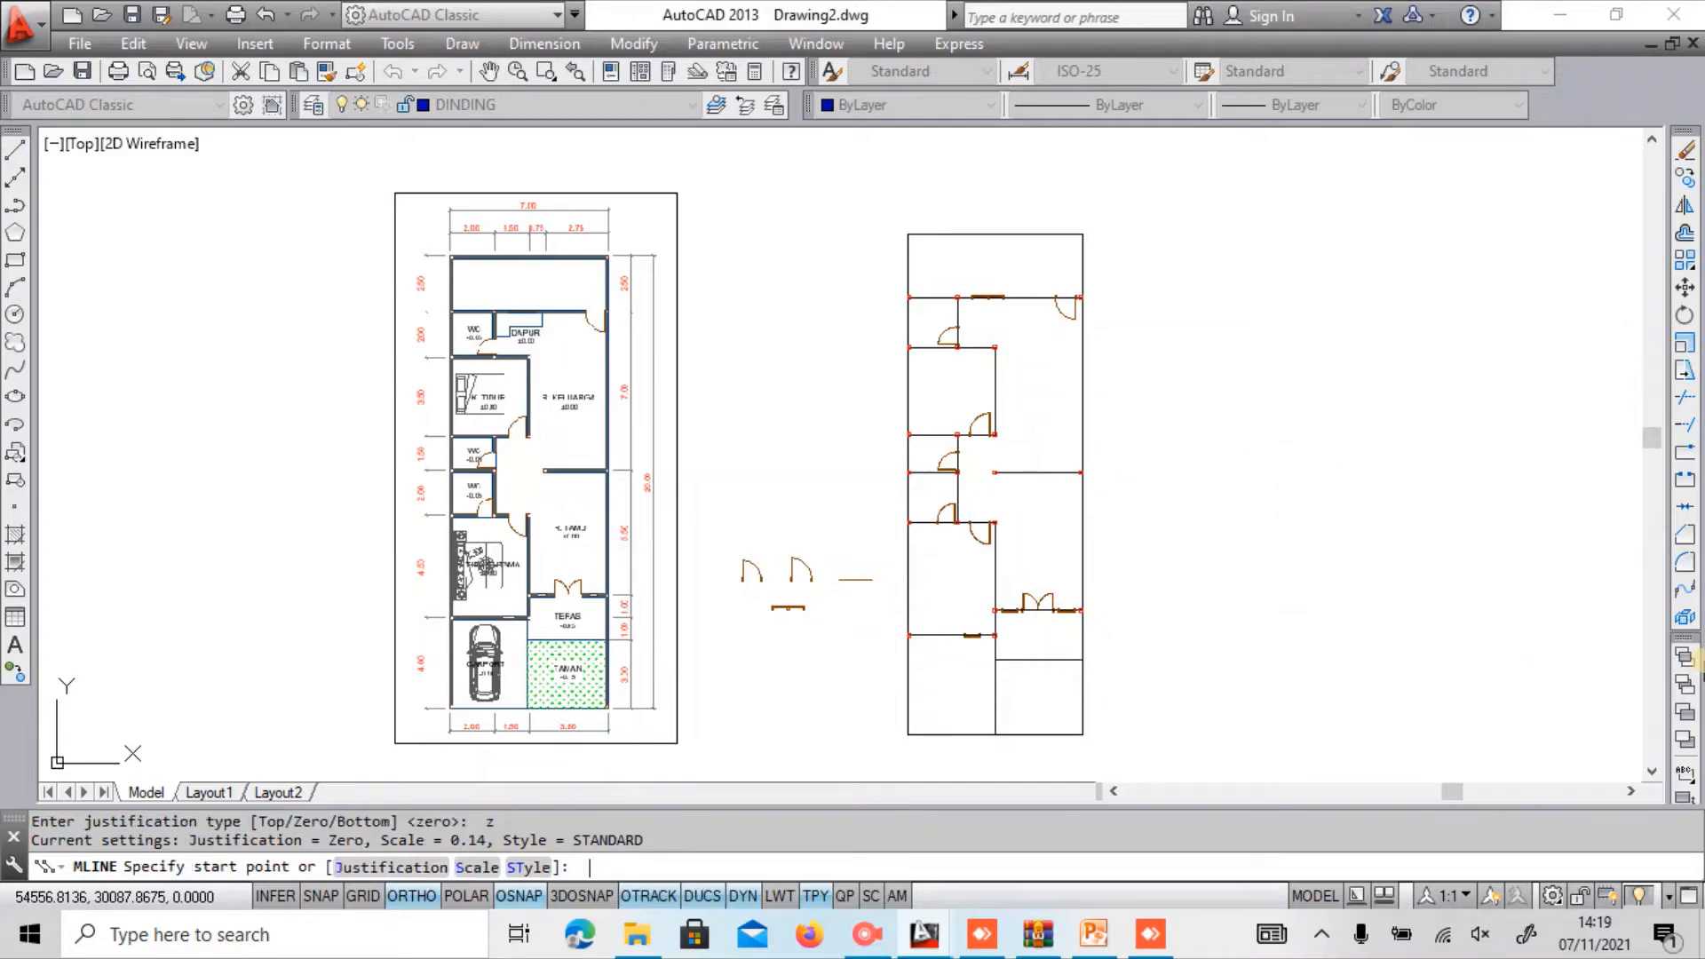
key("Escape")
key("Escape")
key("Escape")
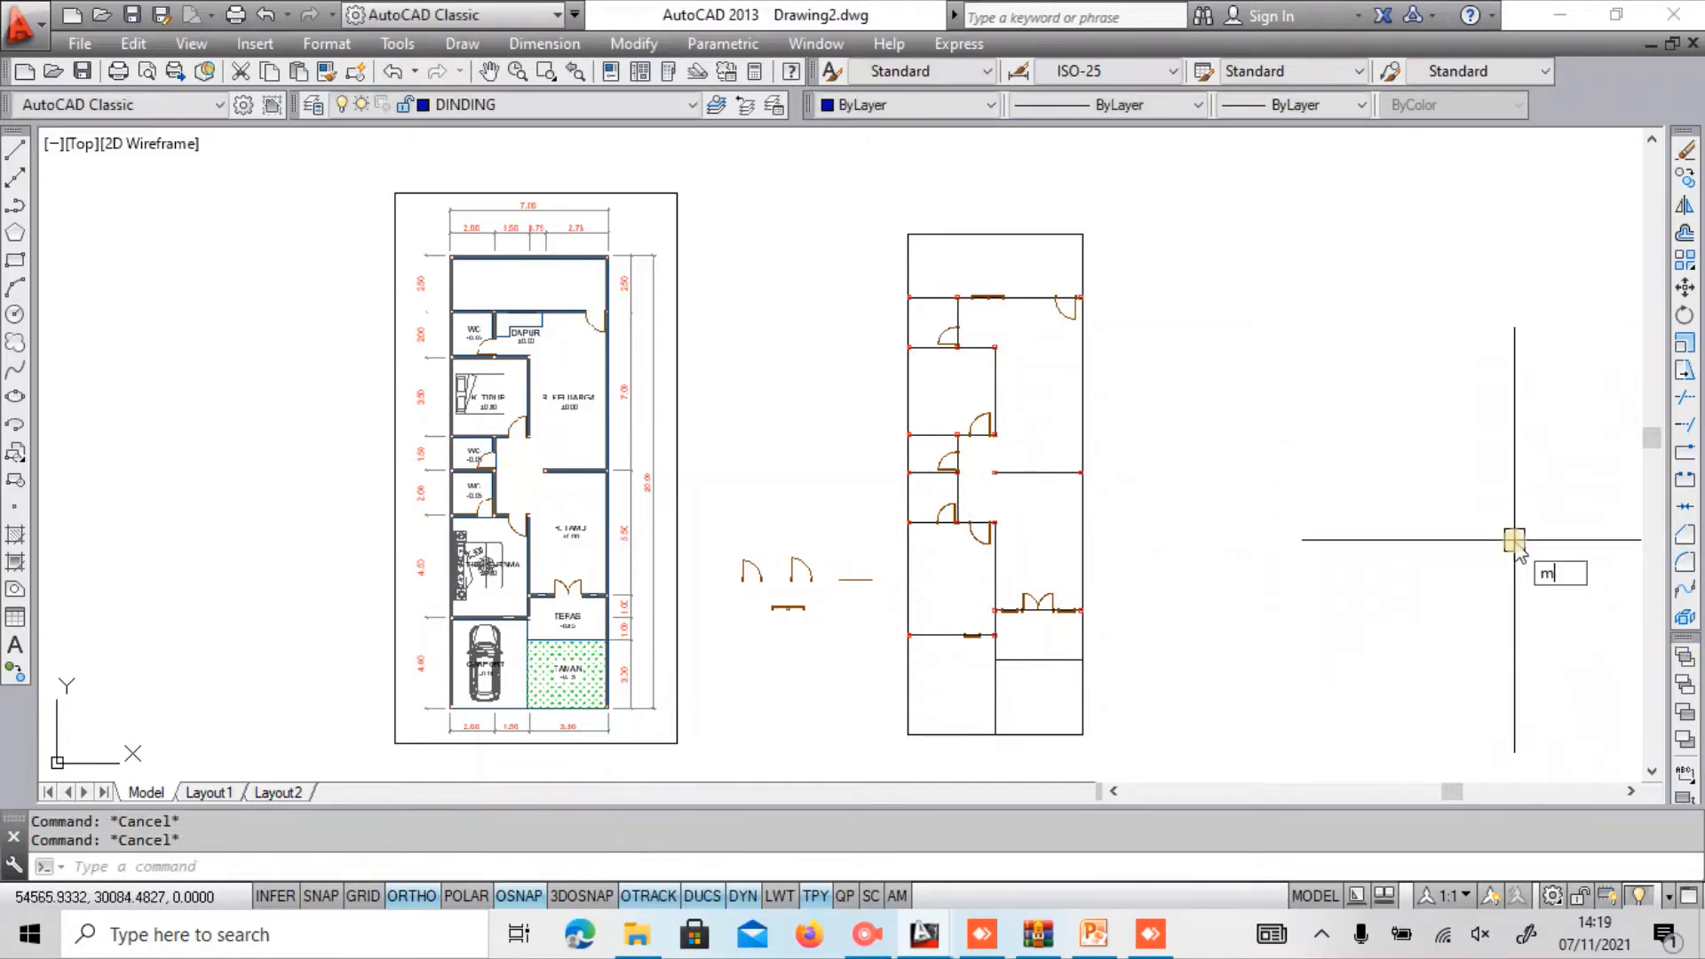
Start a multiline with Zero justification and a scale of 0.14.
type("ml")
key("Return")
type("j")
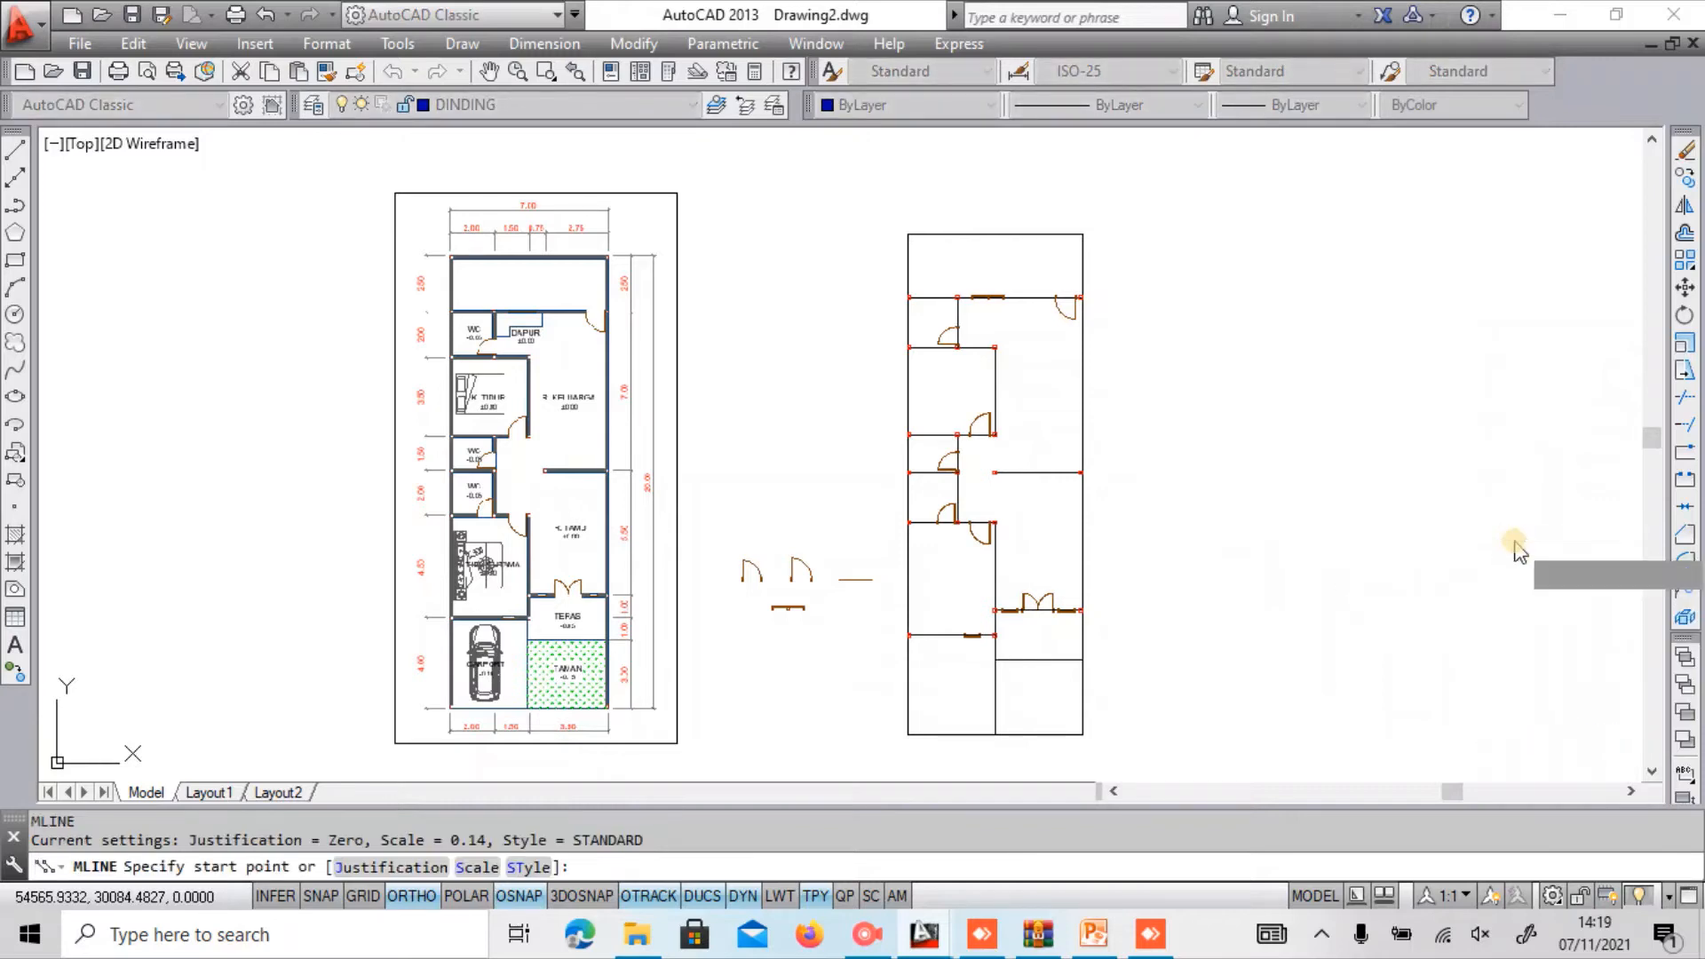
key("Return")
type("z")
key("Return")
type("s")
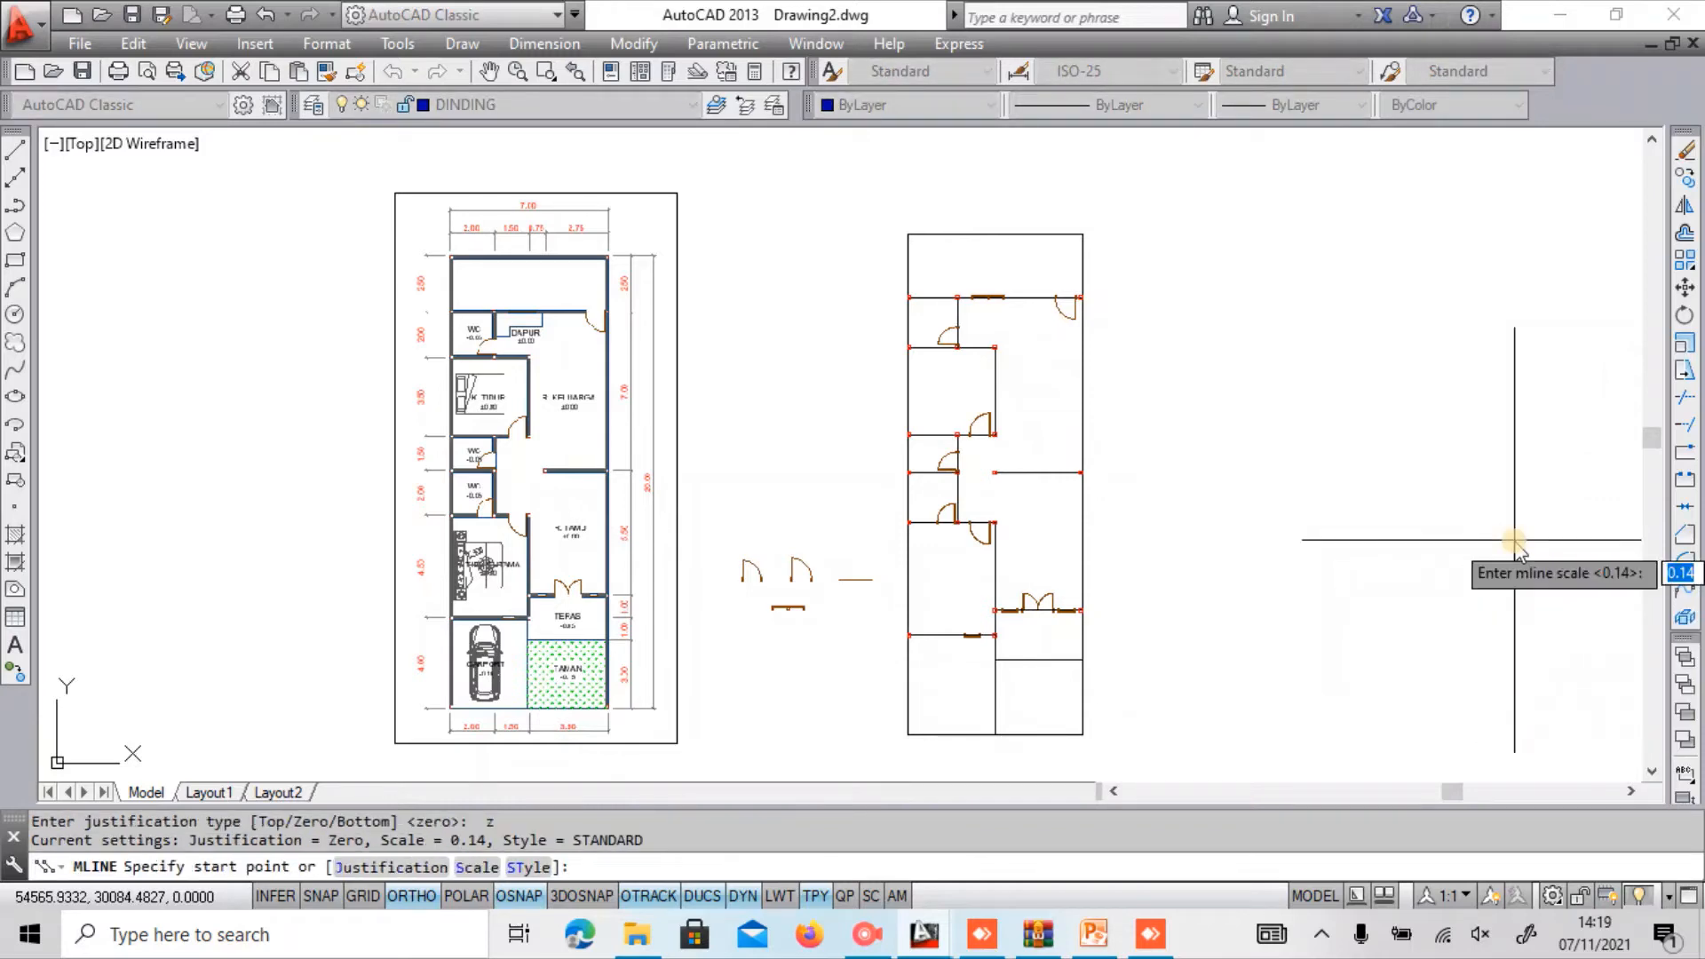
key("Return")
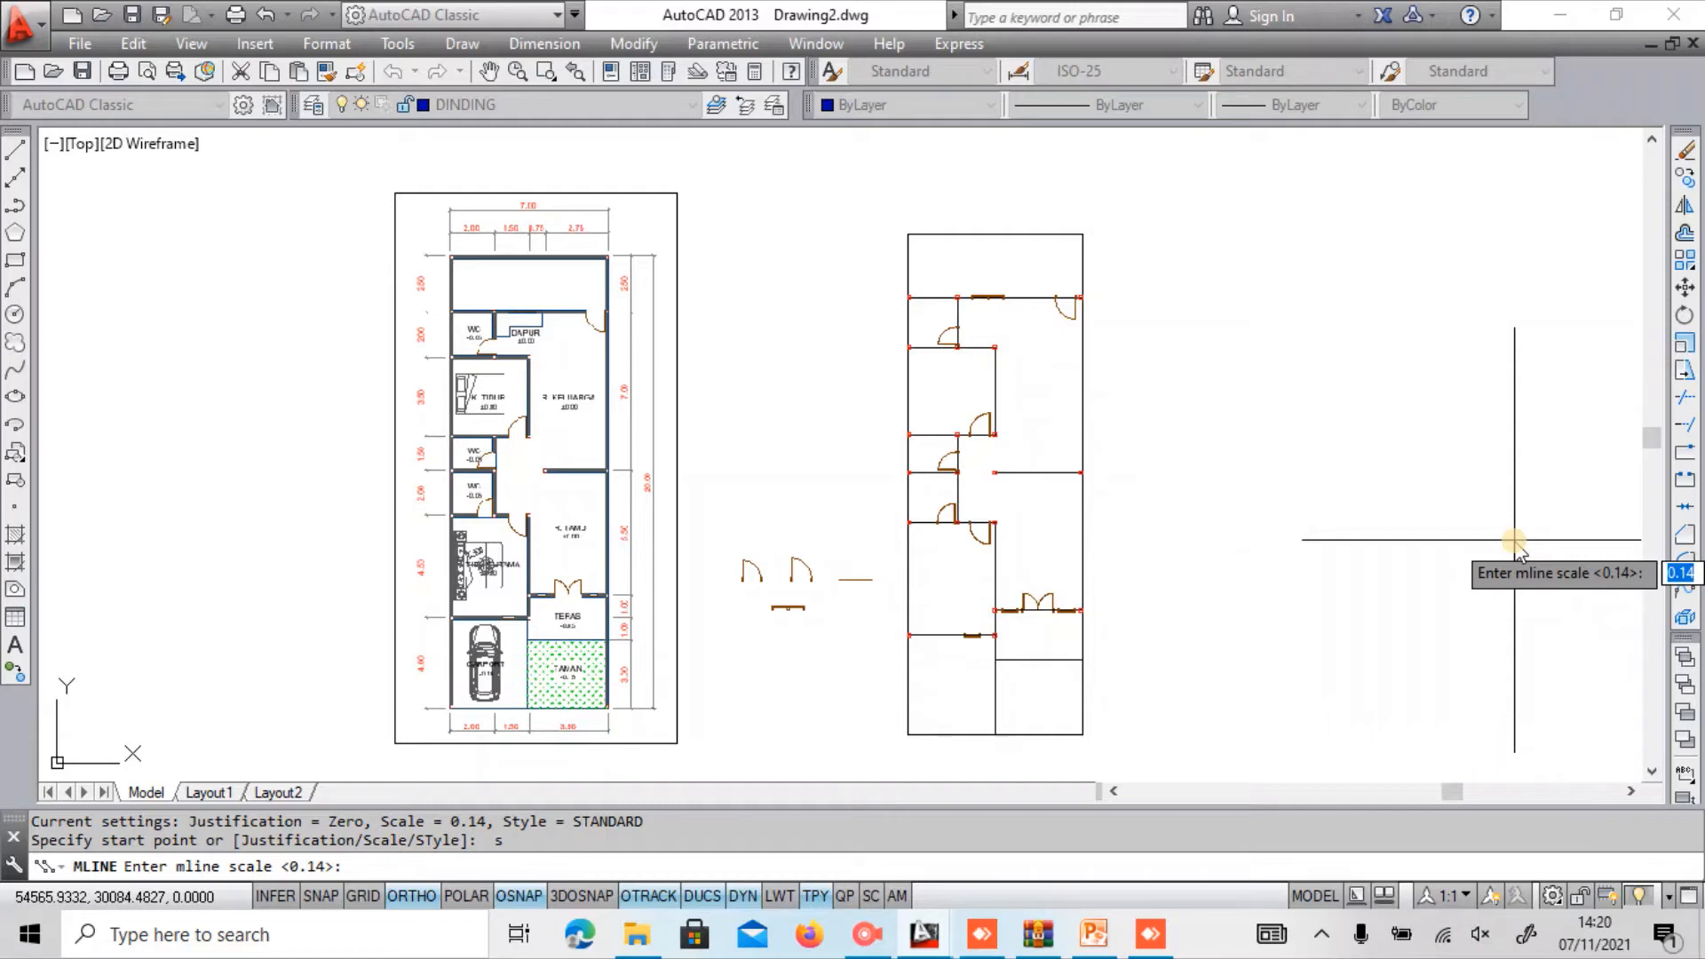
scroll(1514, 546, "up", 6)
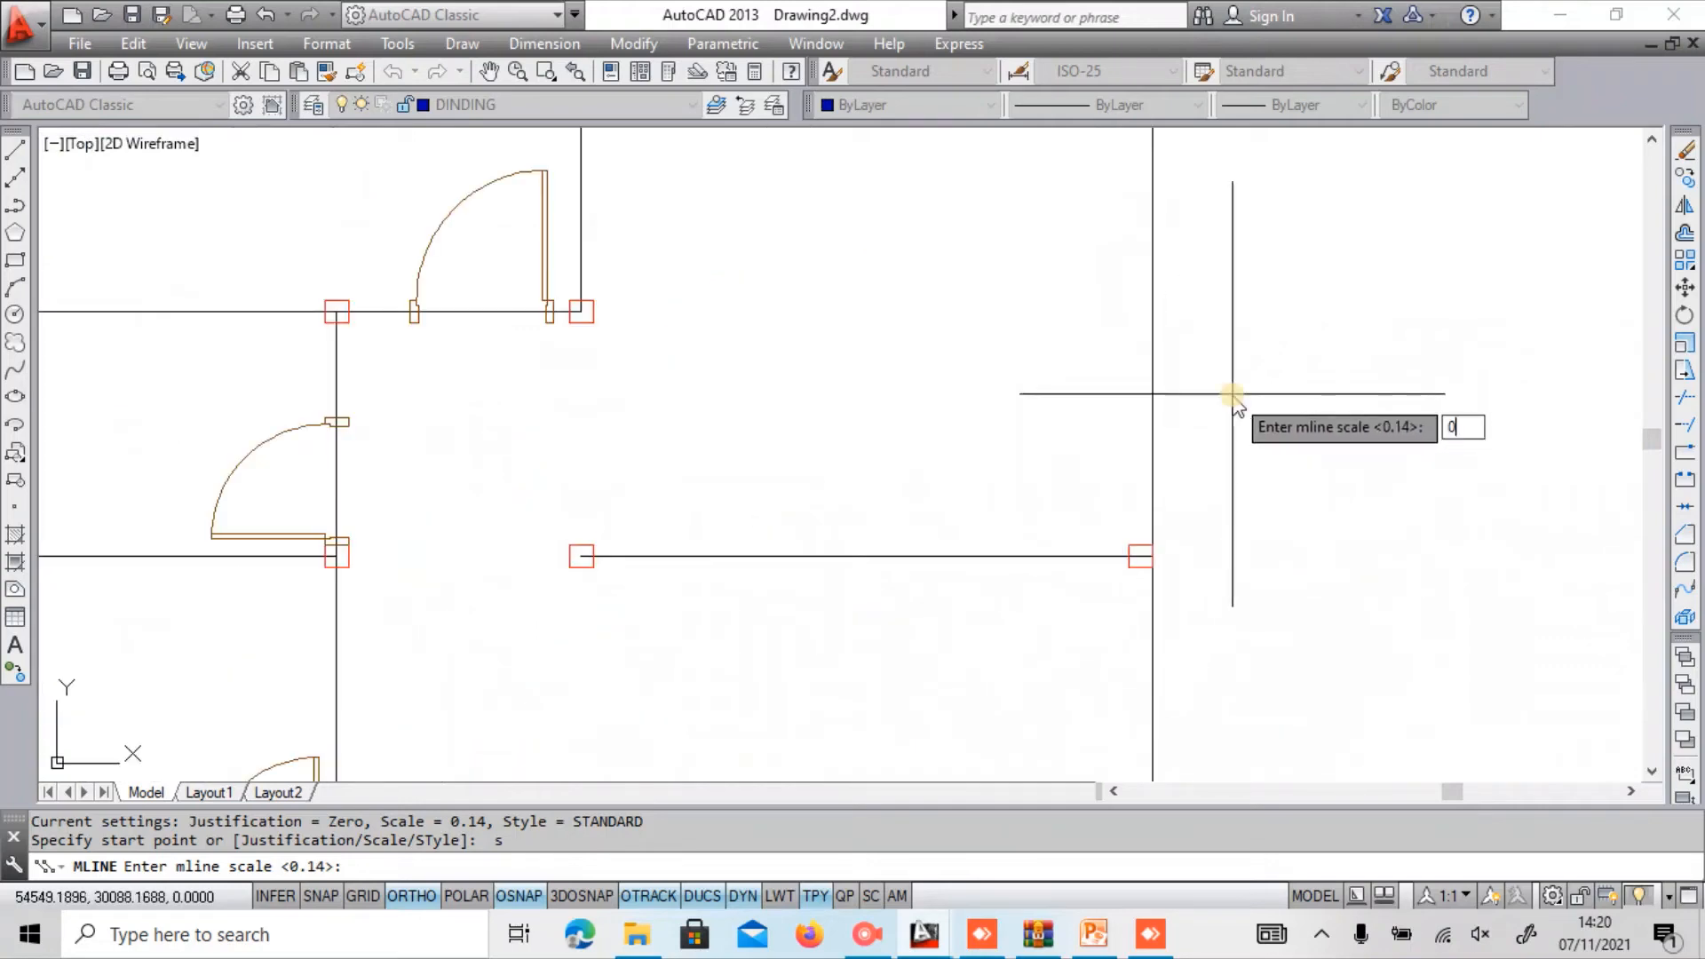
key("Return")
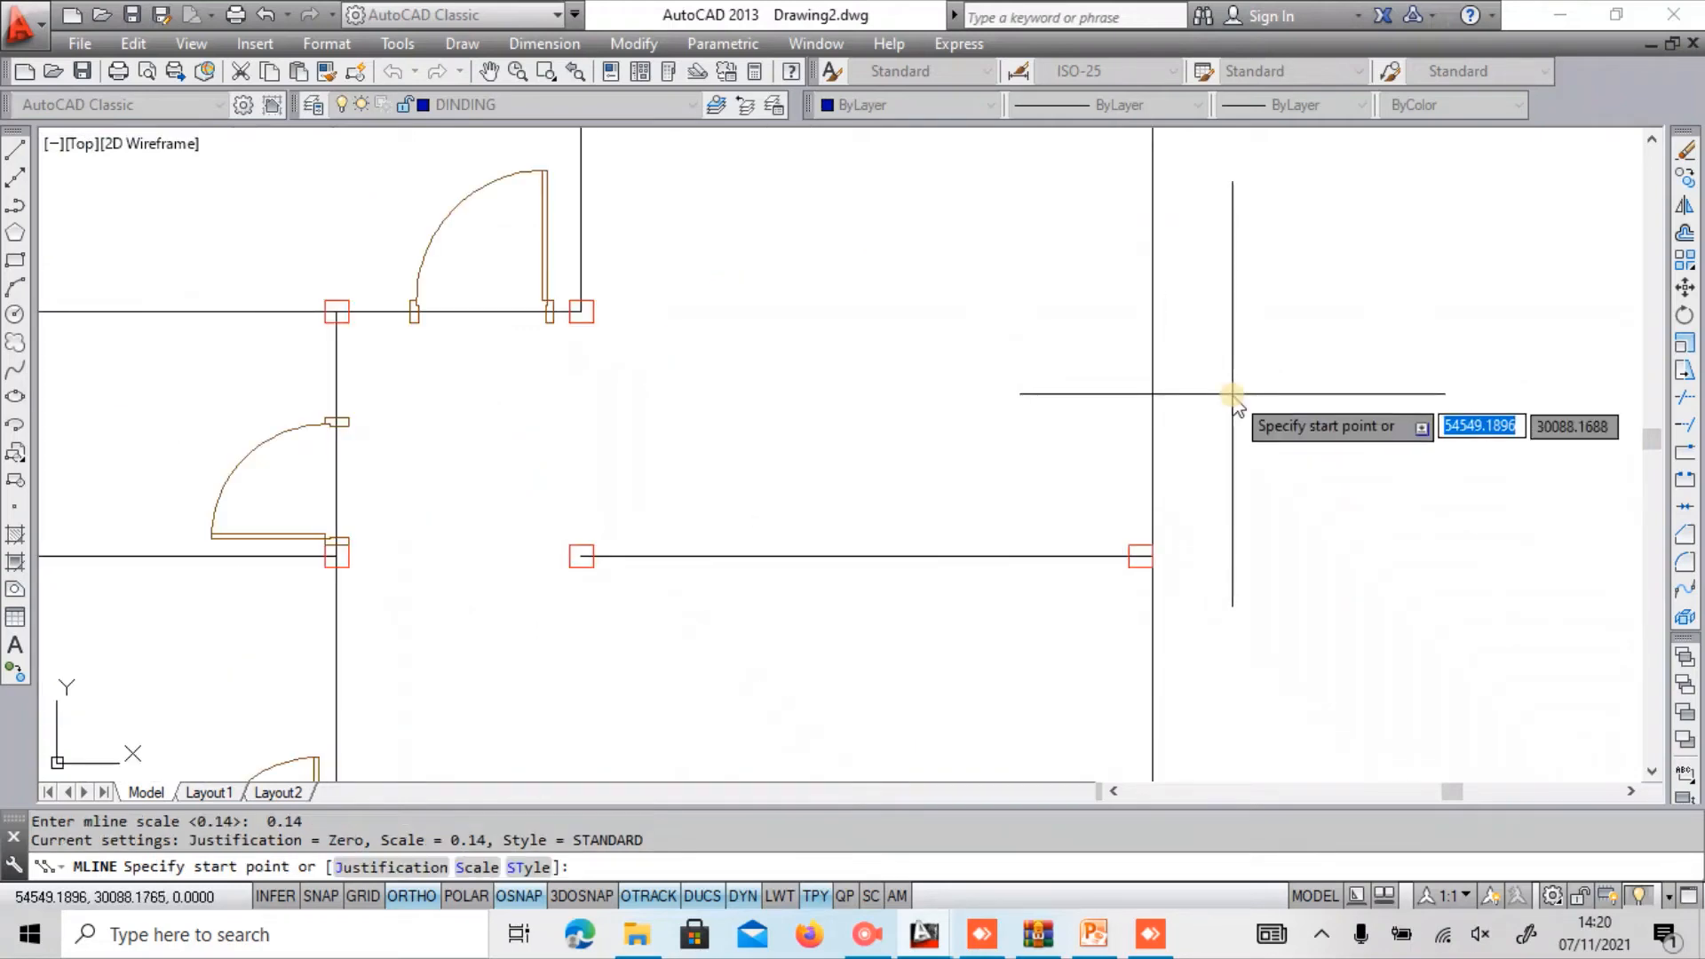
Draw the horizontal multiline wall between the two columns on the plan's east side, midway along its length.
left_click(582, 557)
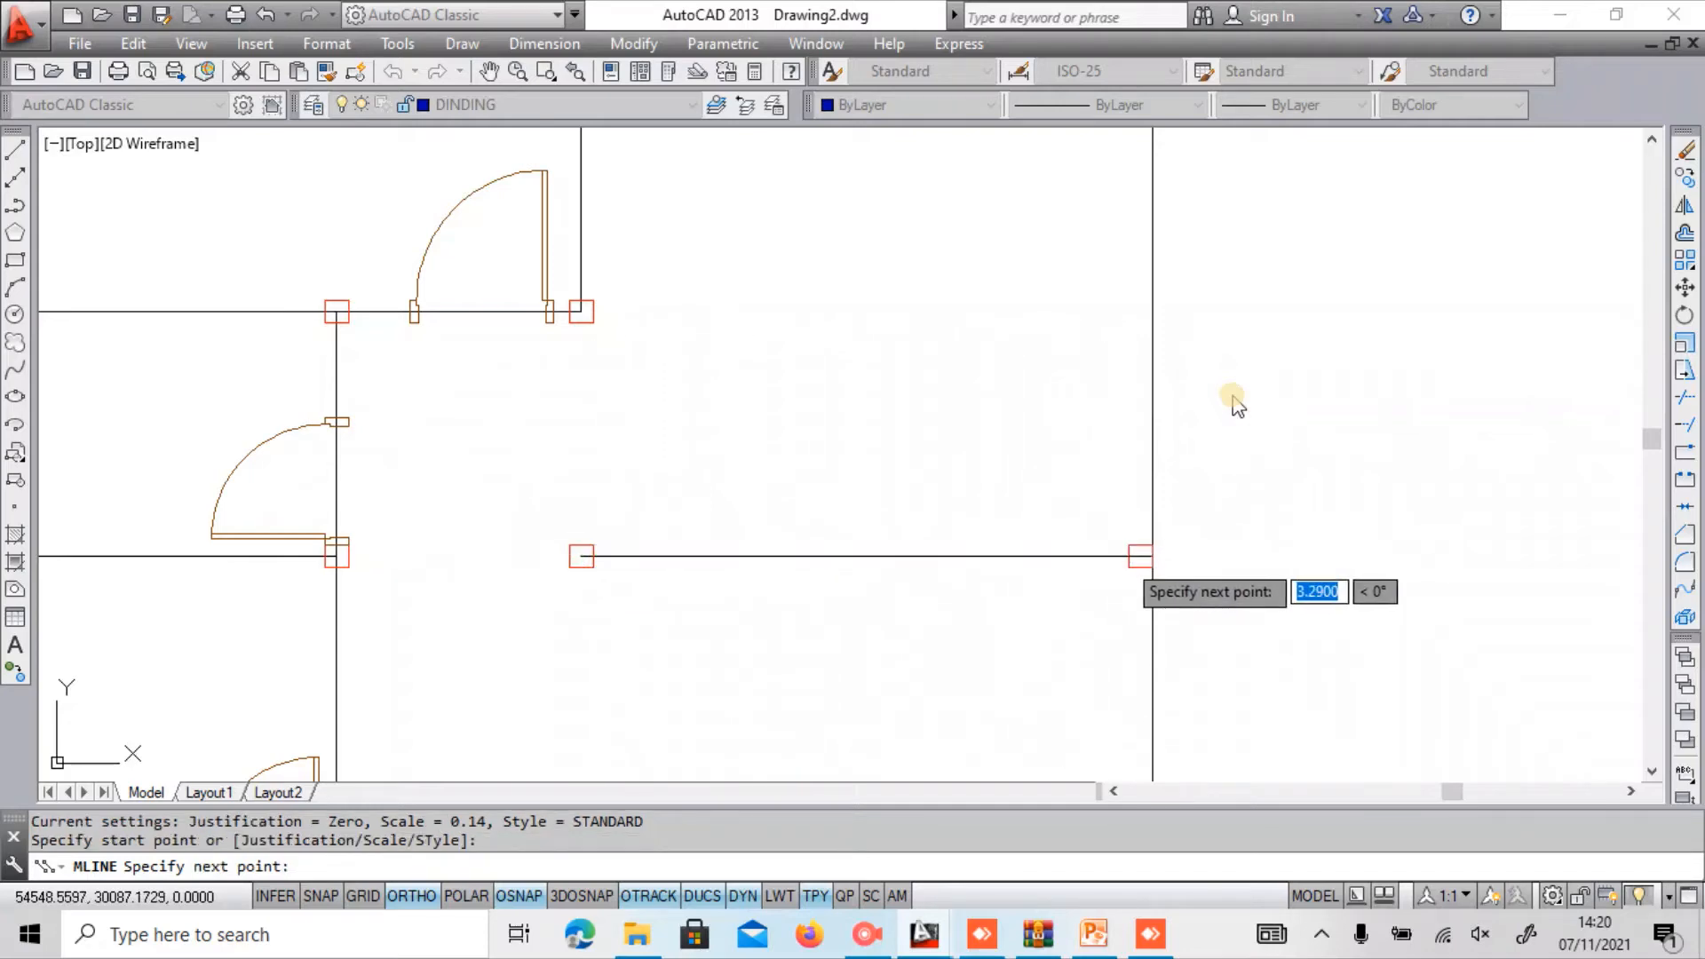
left_click(1140, 557)
key("Return")
Draw the east outer wall from the mid-plan column up to the column beside the rear door.
key("Return")
left_click(1146, 557)
scroll(1125, 404, "down", 1)
middle_click_drag(1128, 395, 1030, 683)
middle_click_drag(1028, 281, 1012, 441)
scroll(1012, 590, "up", 4)
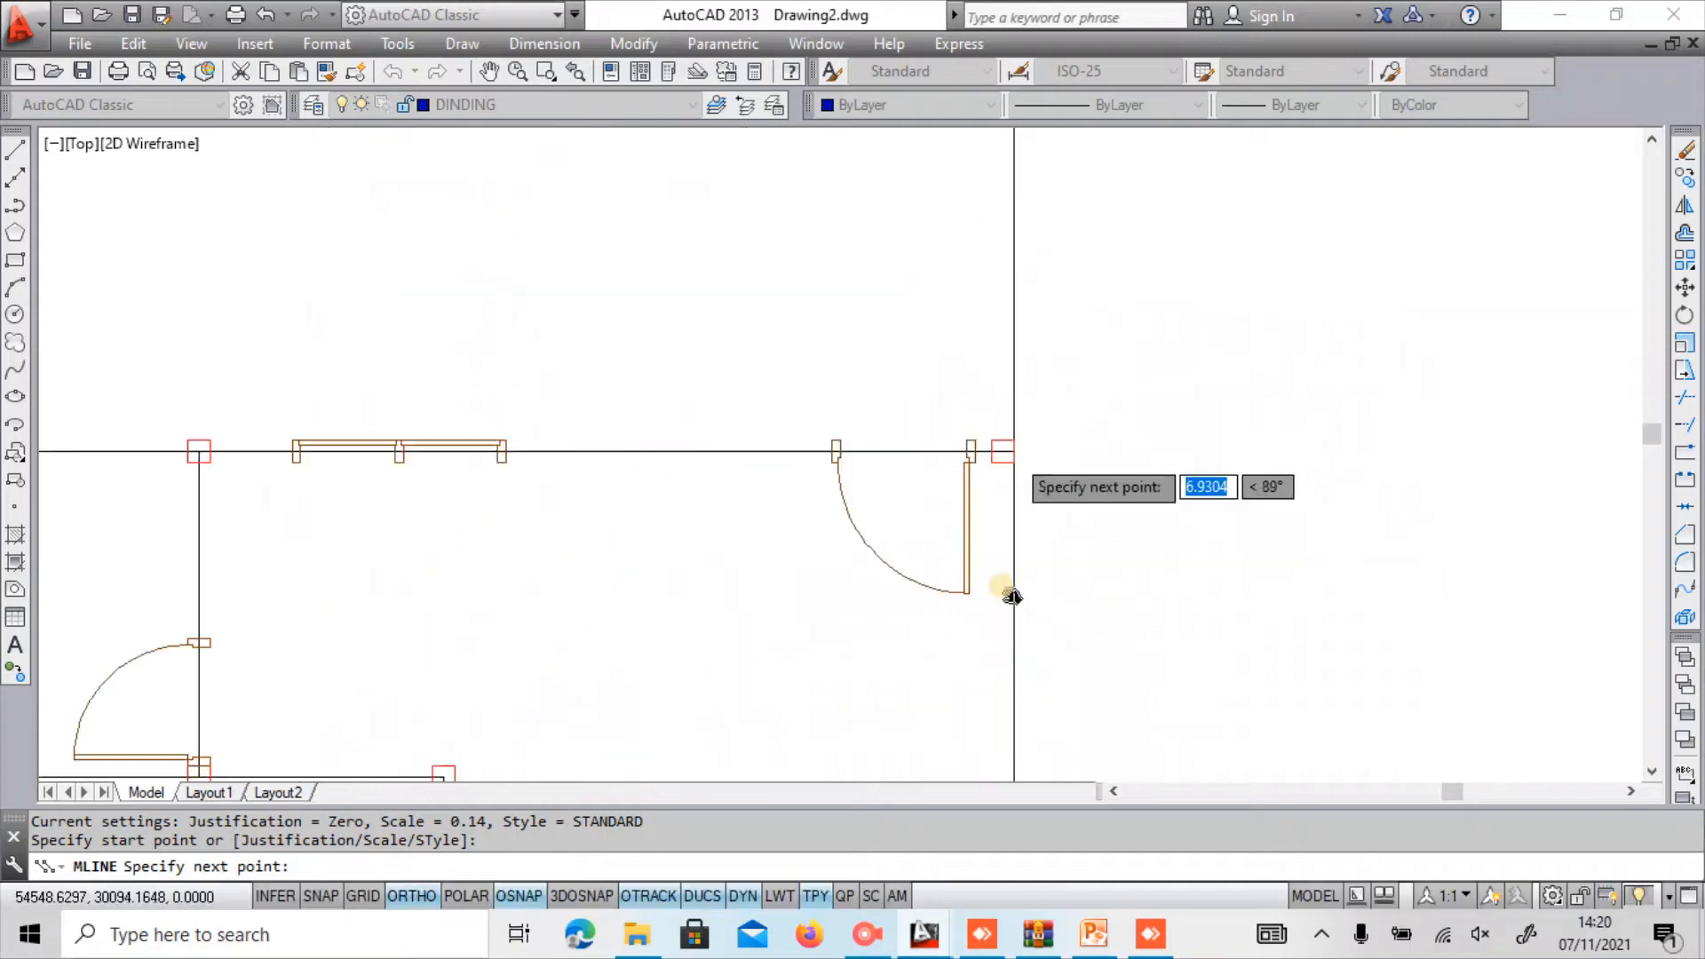
left_click(1011, 588)
key("Escape")
Draw the rear wall on both sides of the door, from the corner column to the frame and from the frame past the window to the next column.
key("Return")
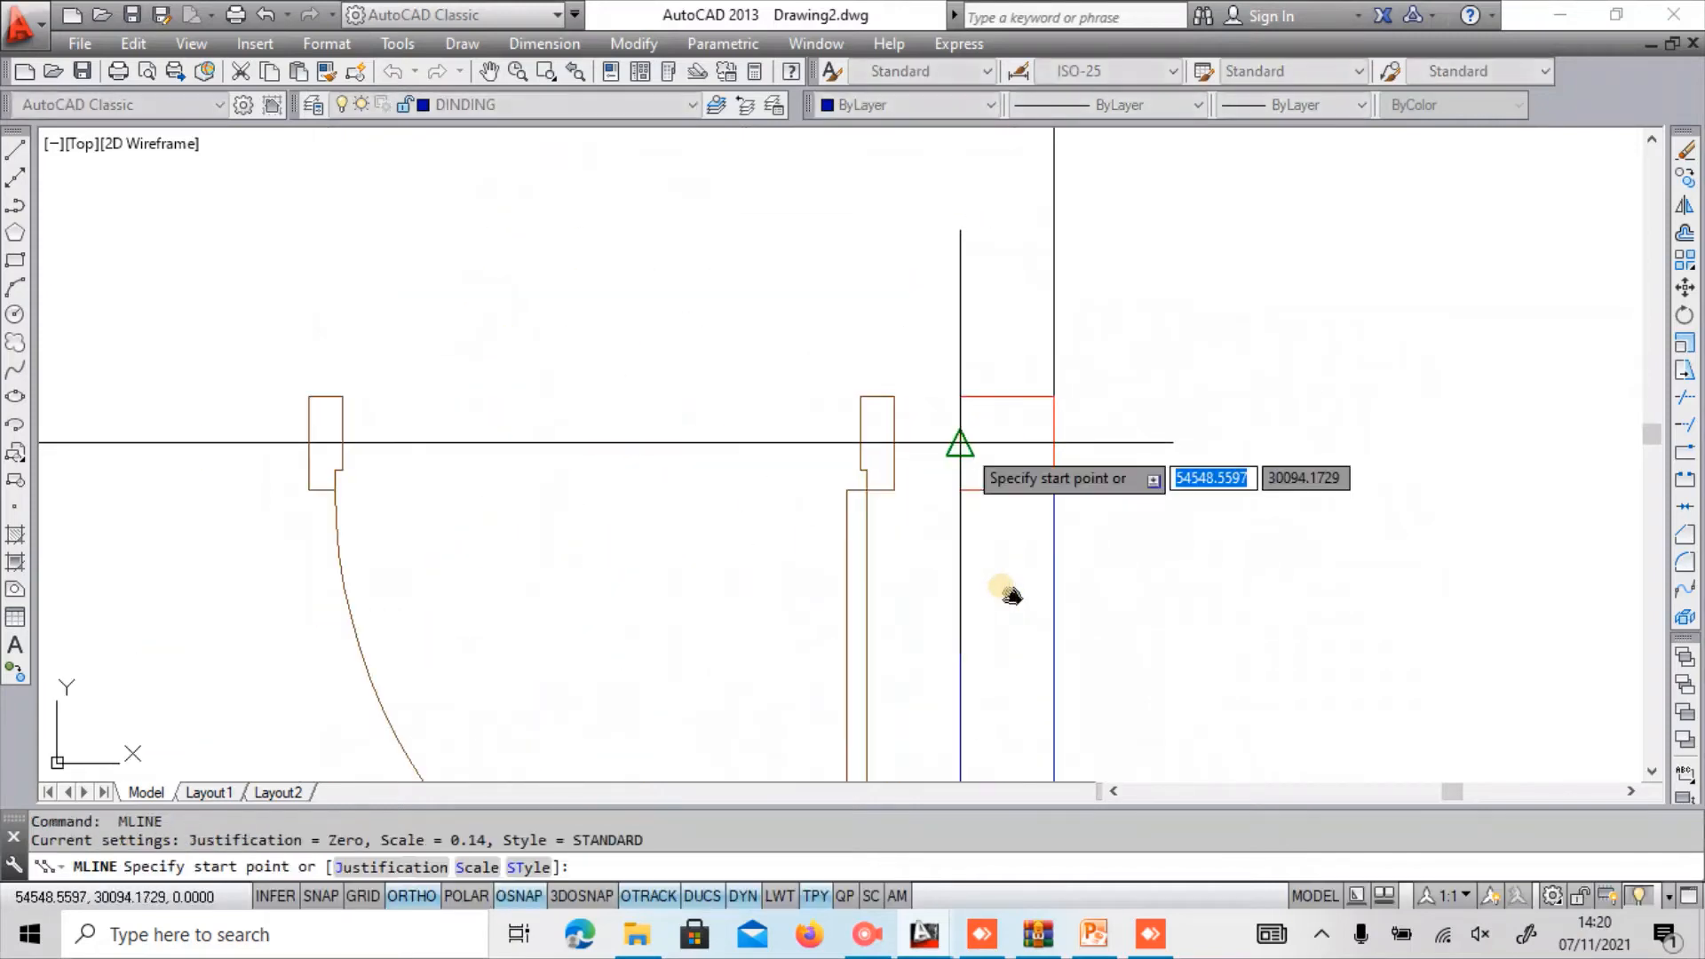
left_click(960, 442)
left_click(894, 443)
key("Escape")
scroll(963, 434, "down", 4)
middle_click_drag(956, 435, 1349, 438)
key("Return")
left_click(1105, 436)
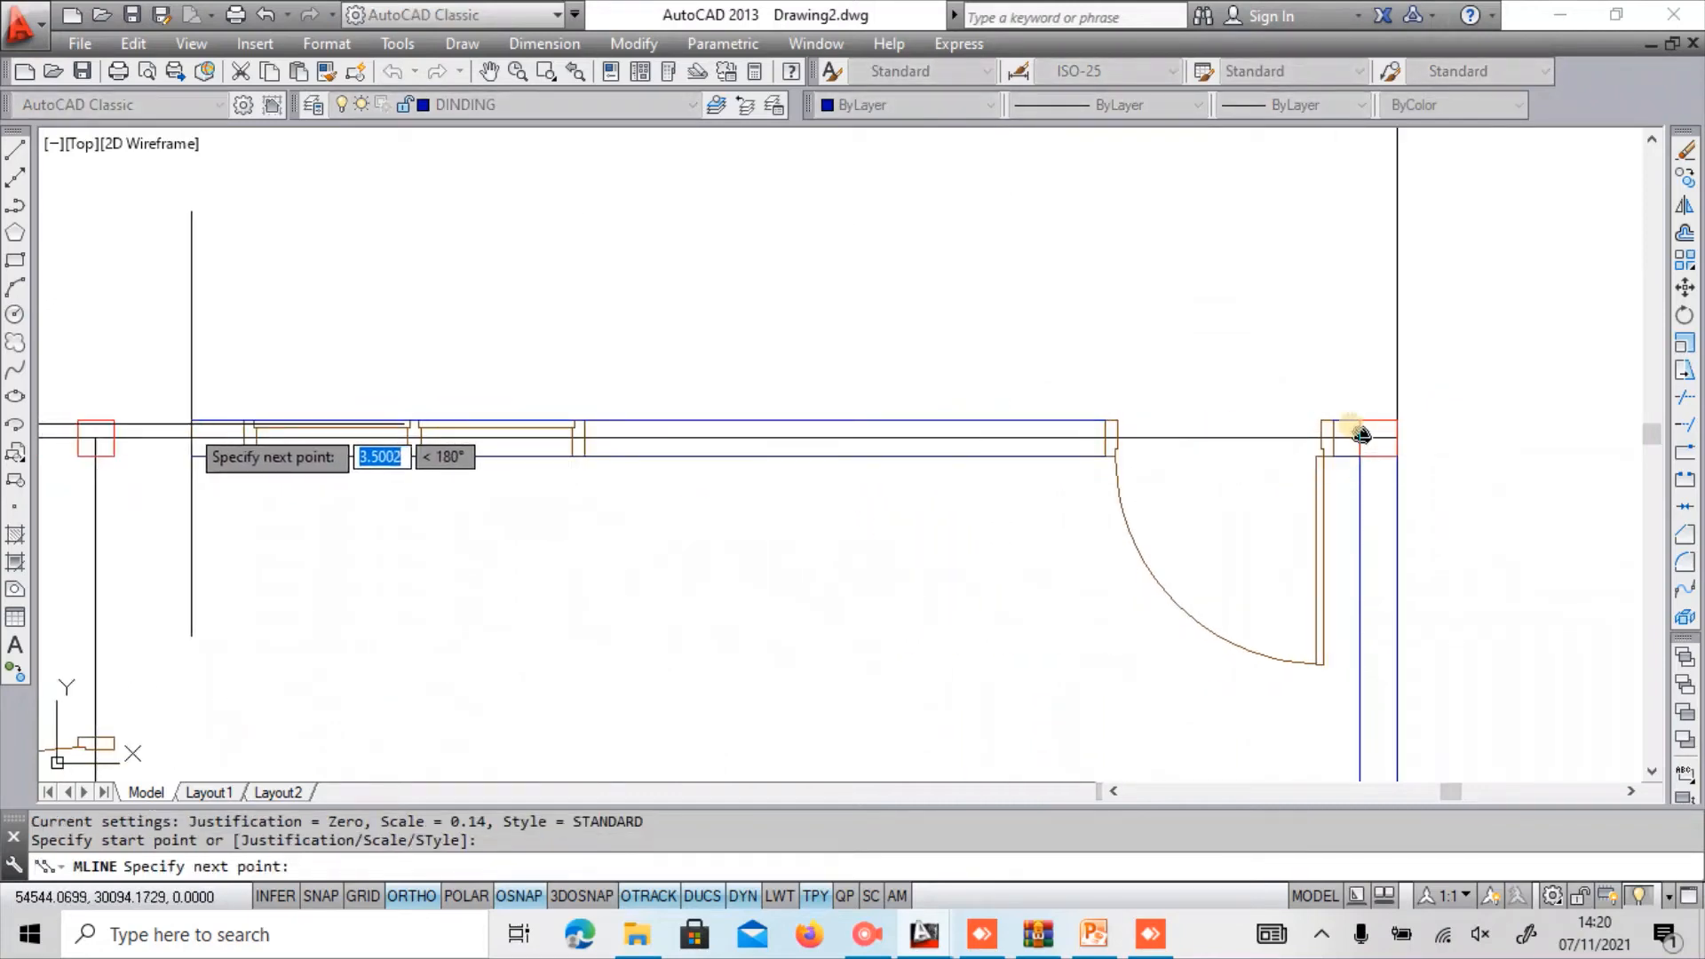
left_click(107, 437)
key("Escape")
Extend the rear wall from the upper WC's inner column to the west outer column.
scroll(1021, 231, "down", 4)
scroll(755, 302, "up", 3)
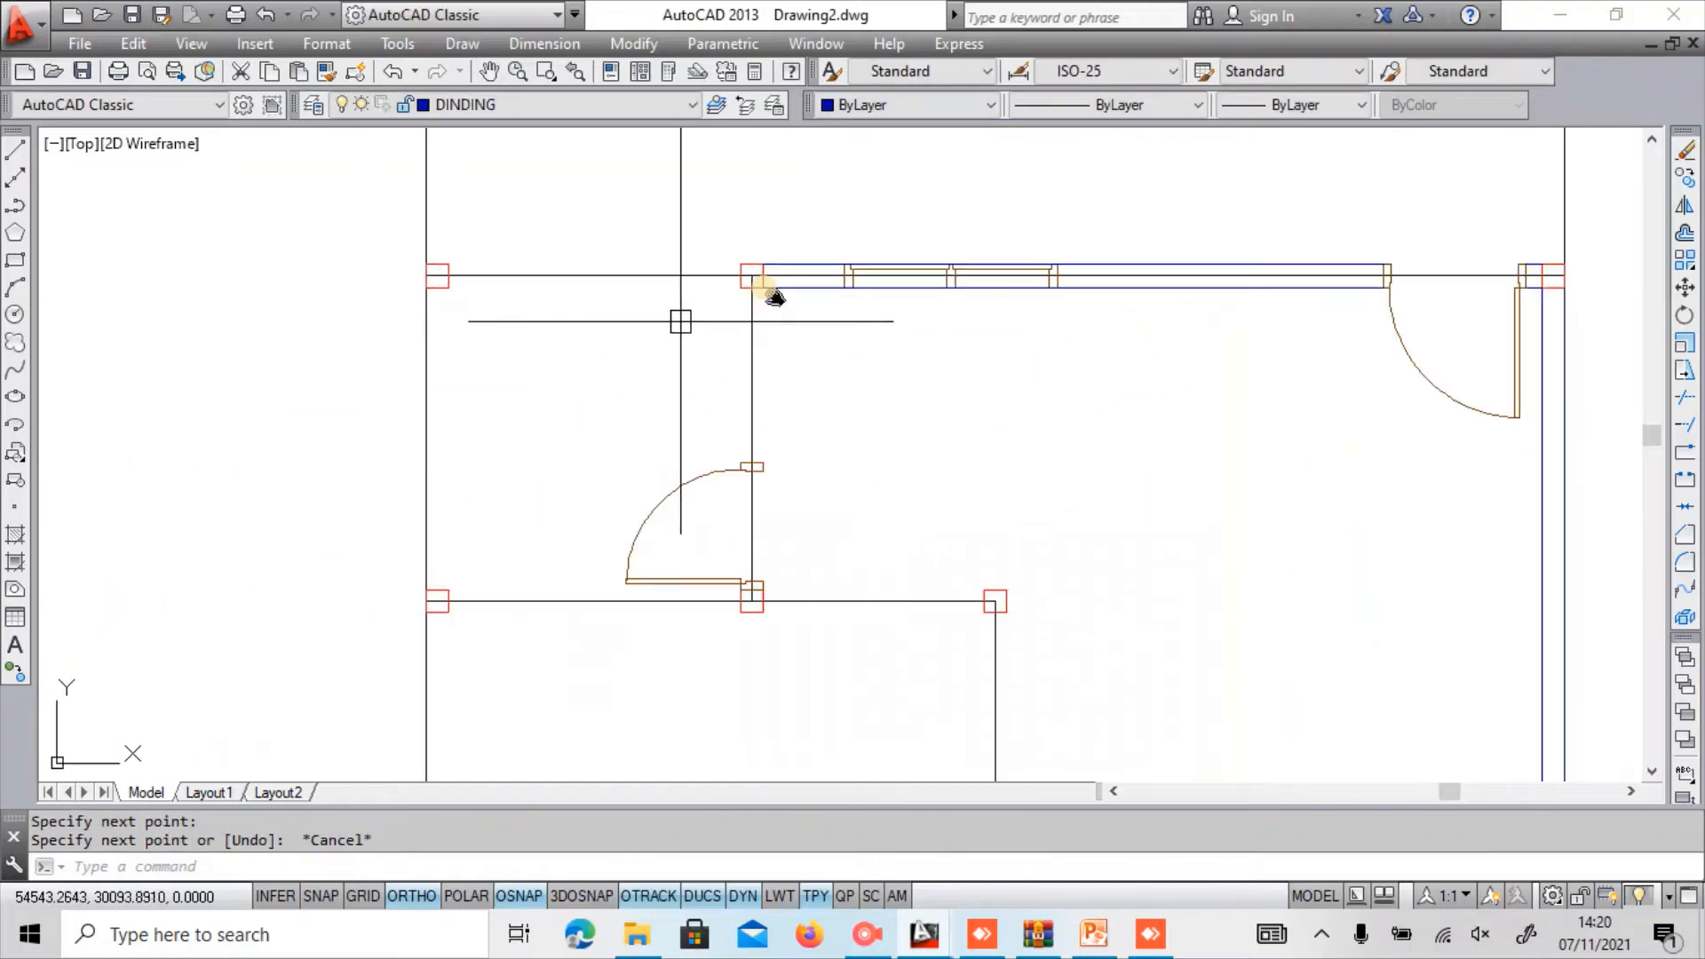
key("Return")
left_click(740, 275)
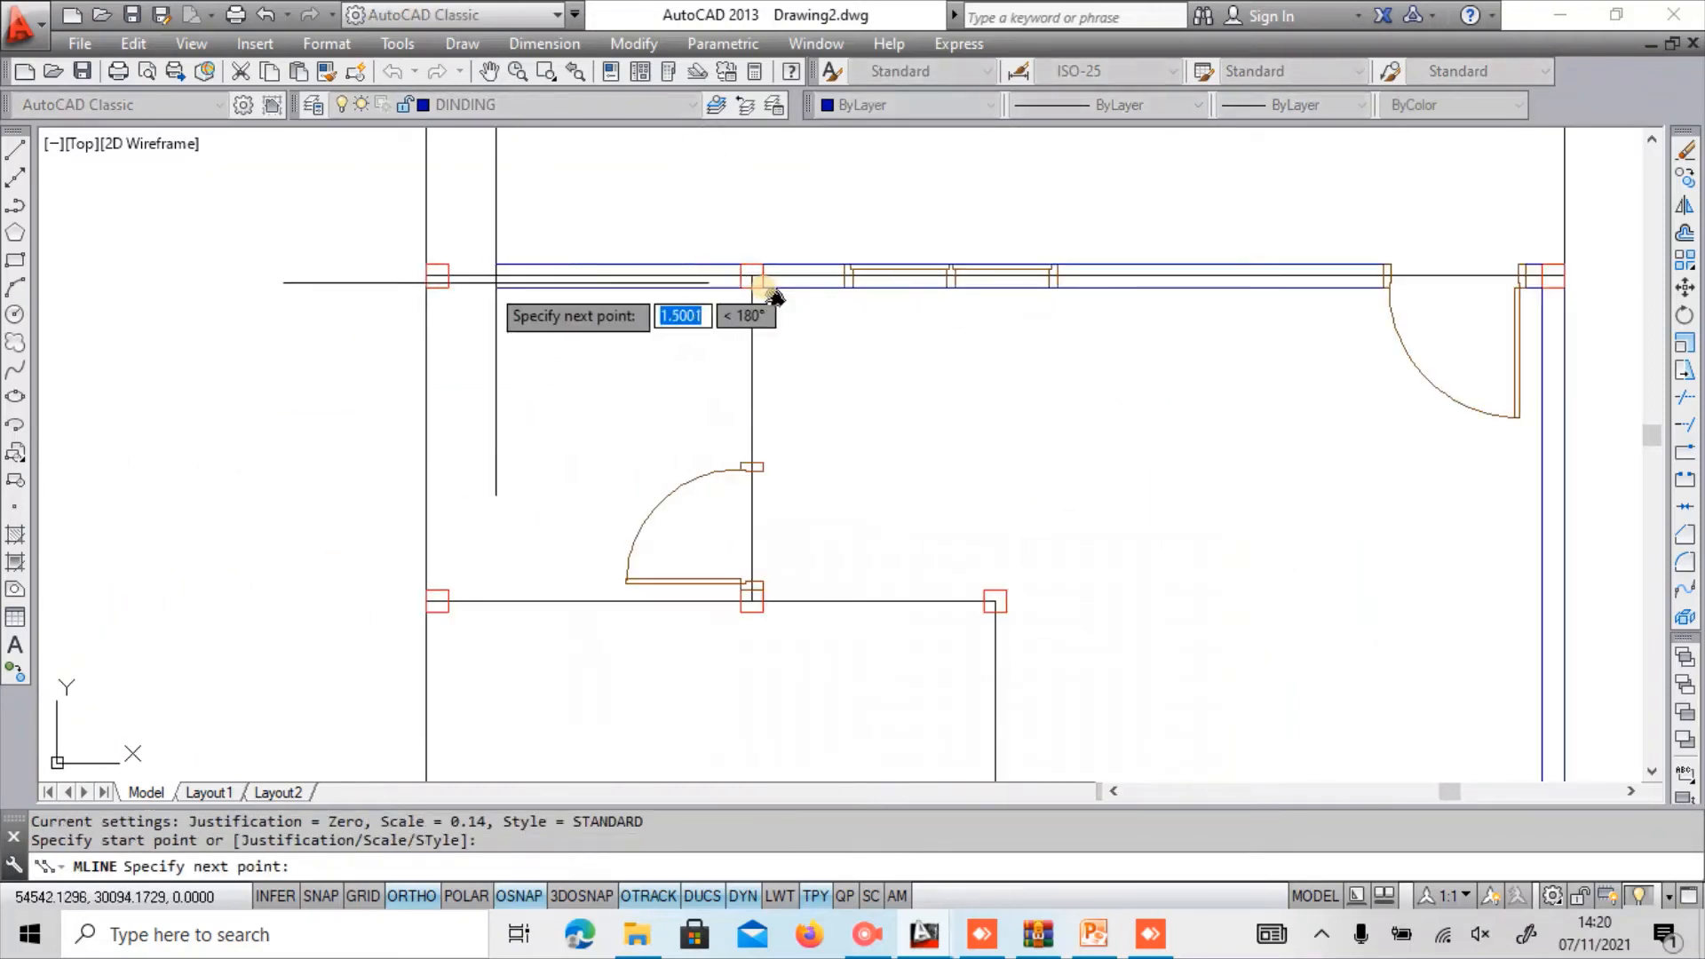
left_click(437, 275)
key("Escape")
Draw the upper WC's west outer wall down to the top edge of the next column.
key("Return")
left_click(437, 287)
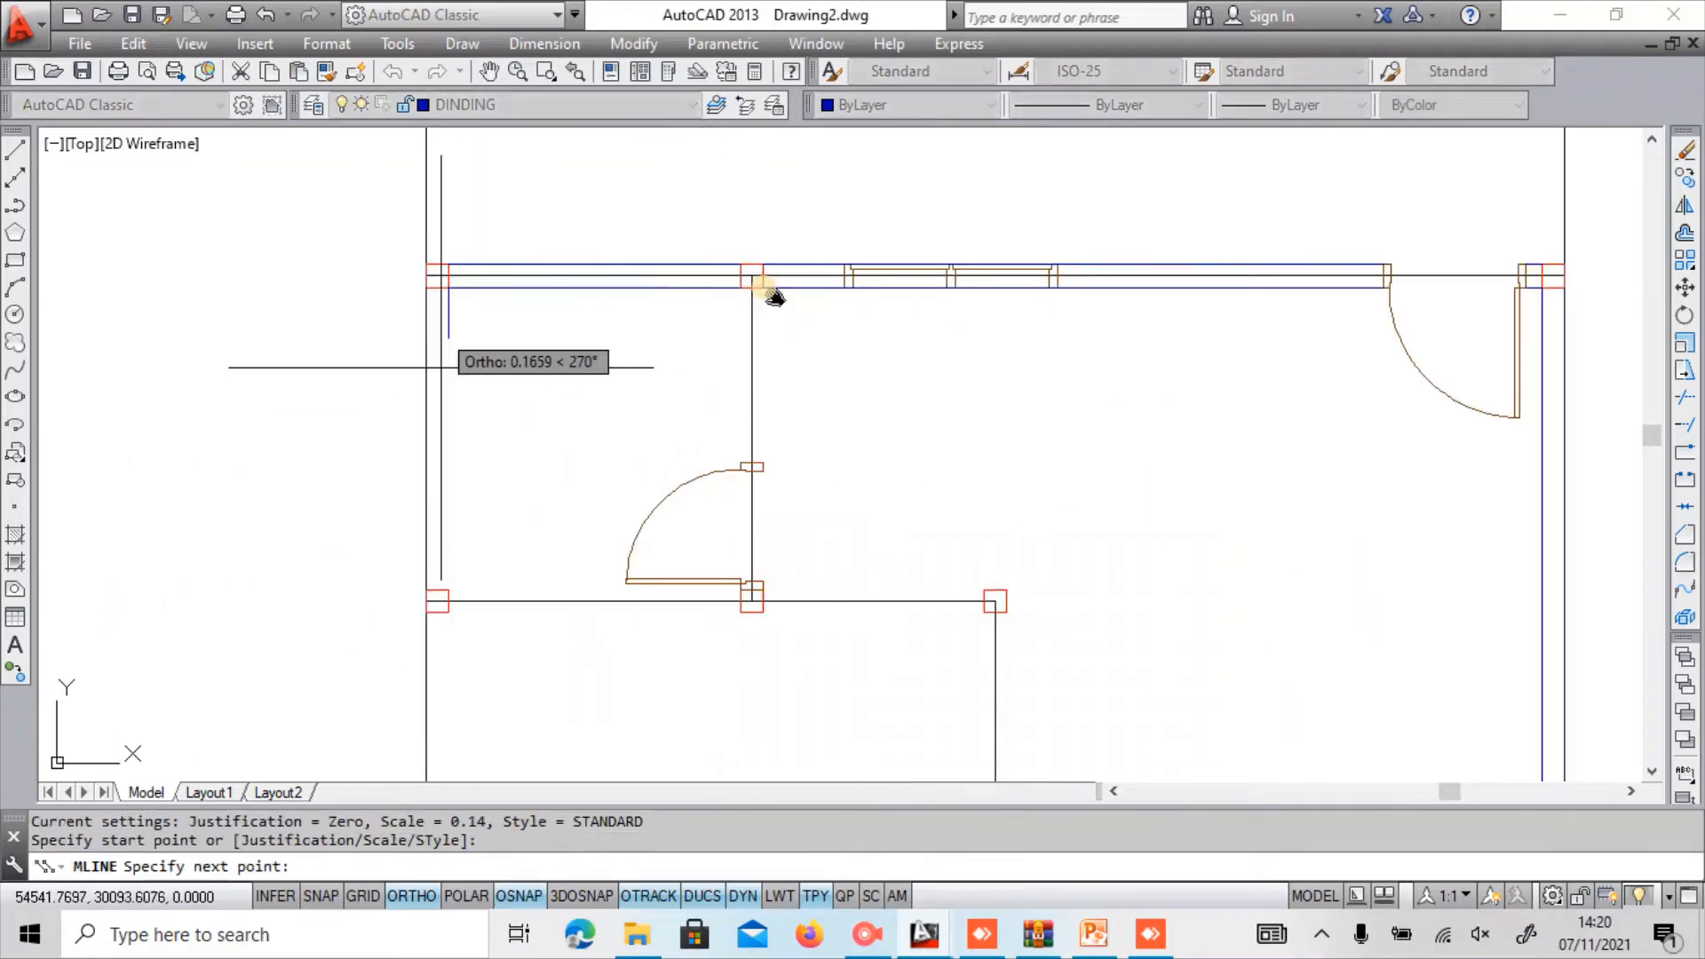
left_click(437, 601)
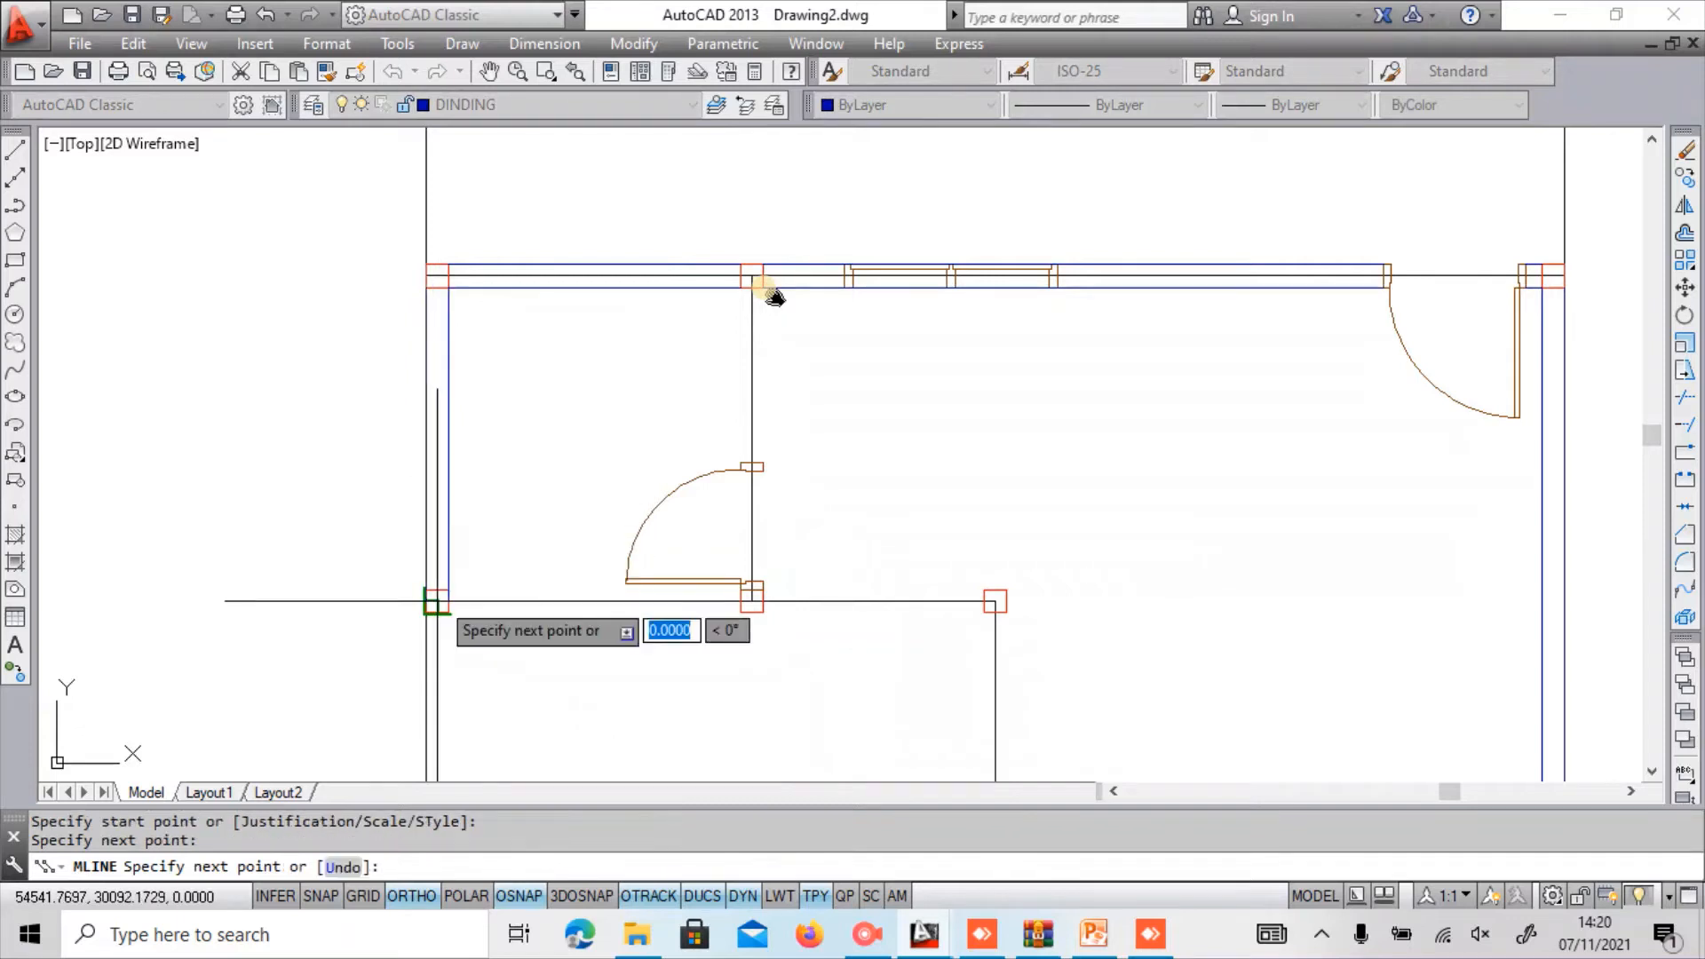
key("ctrl+z")
left_click(437, 590)
key("Escape")
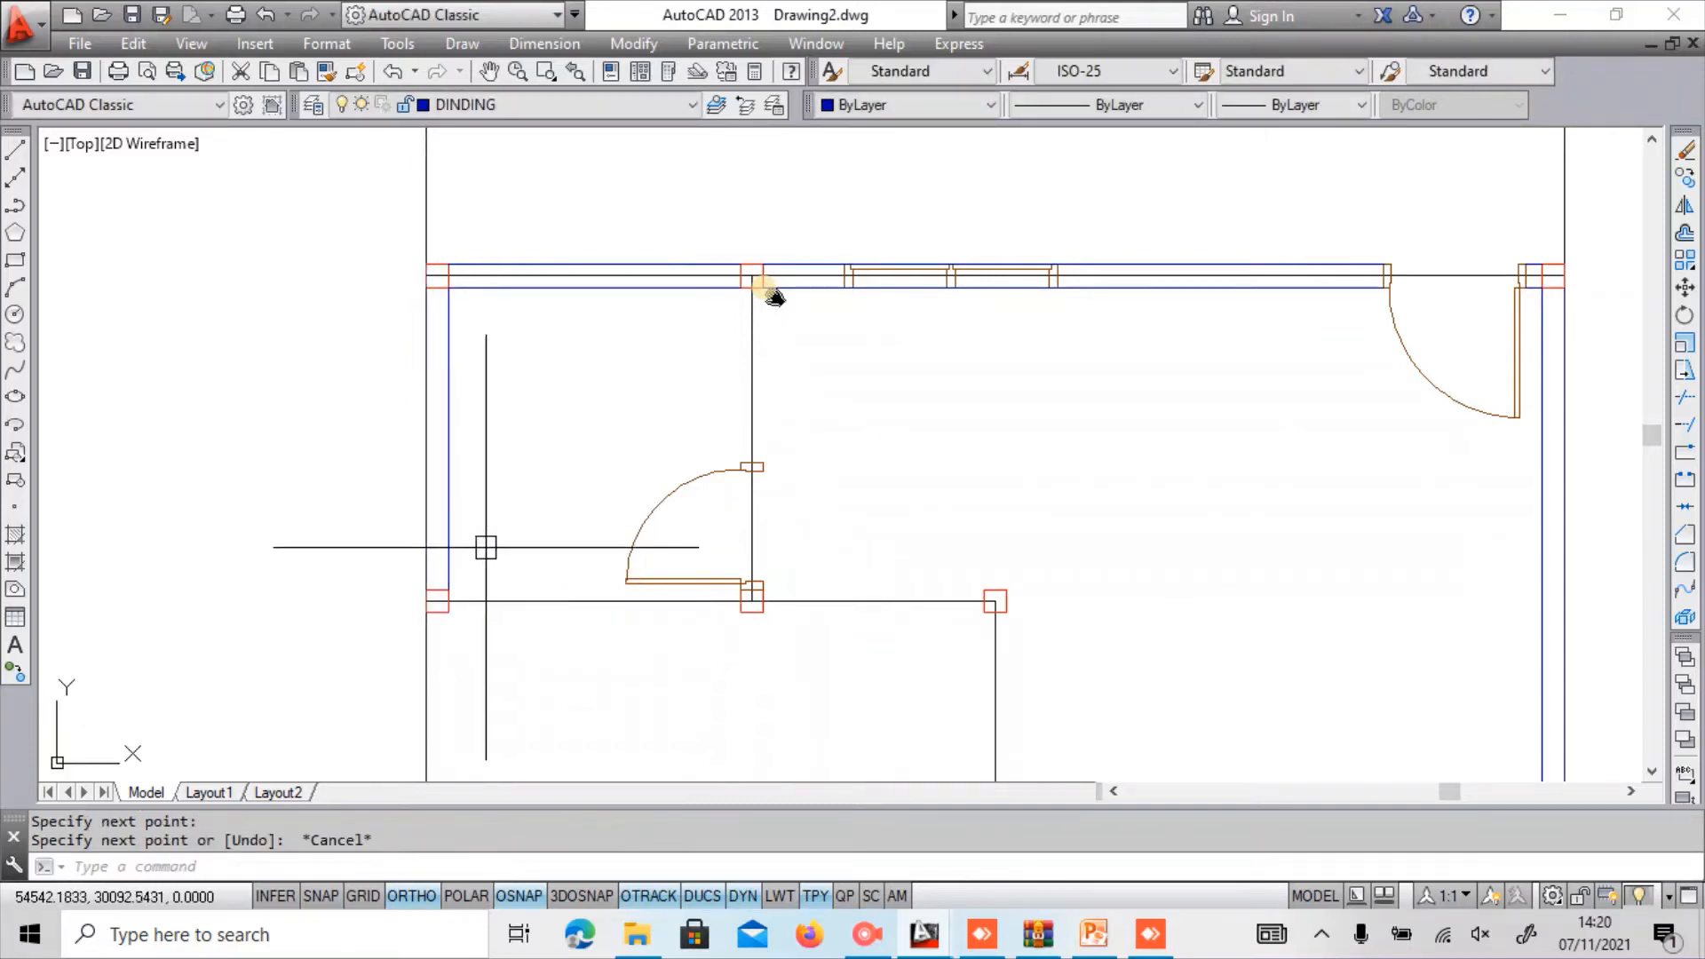
Draw the upper WC's partition wall from the rear wall column down to its door frame.
key("Return")
left_click(733, 273)
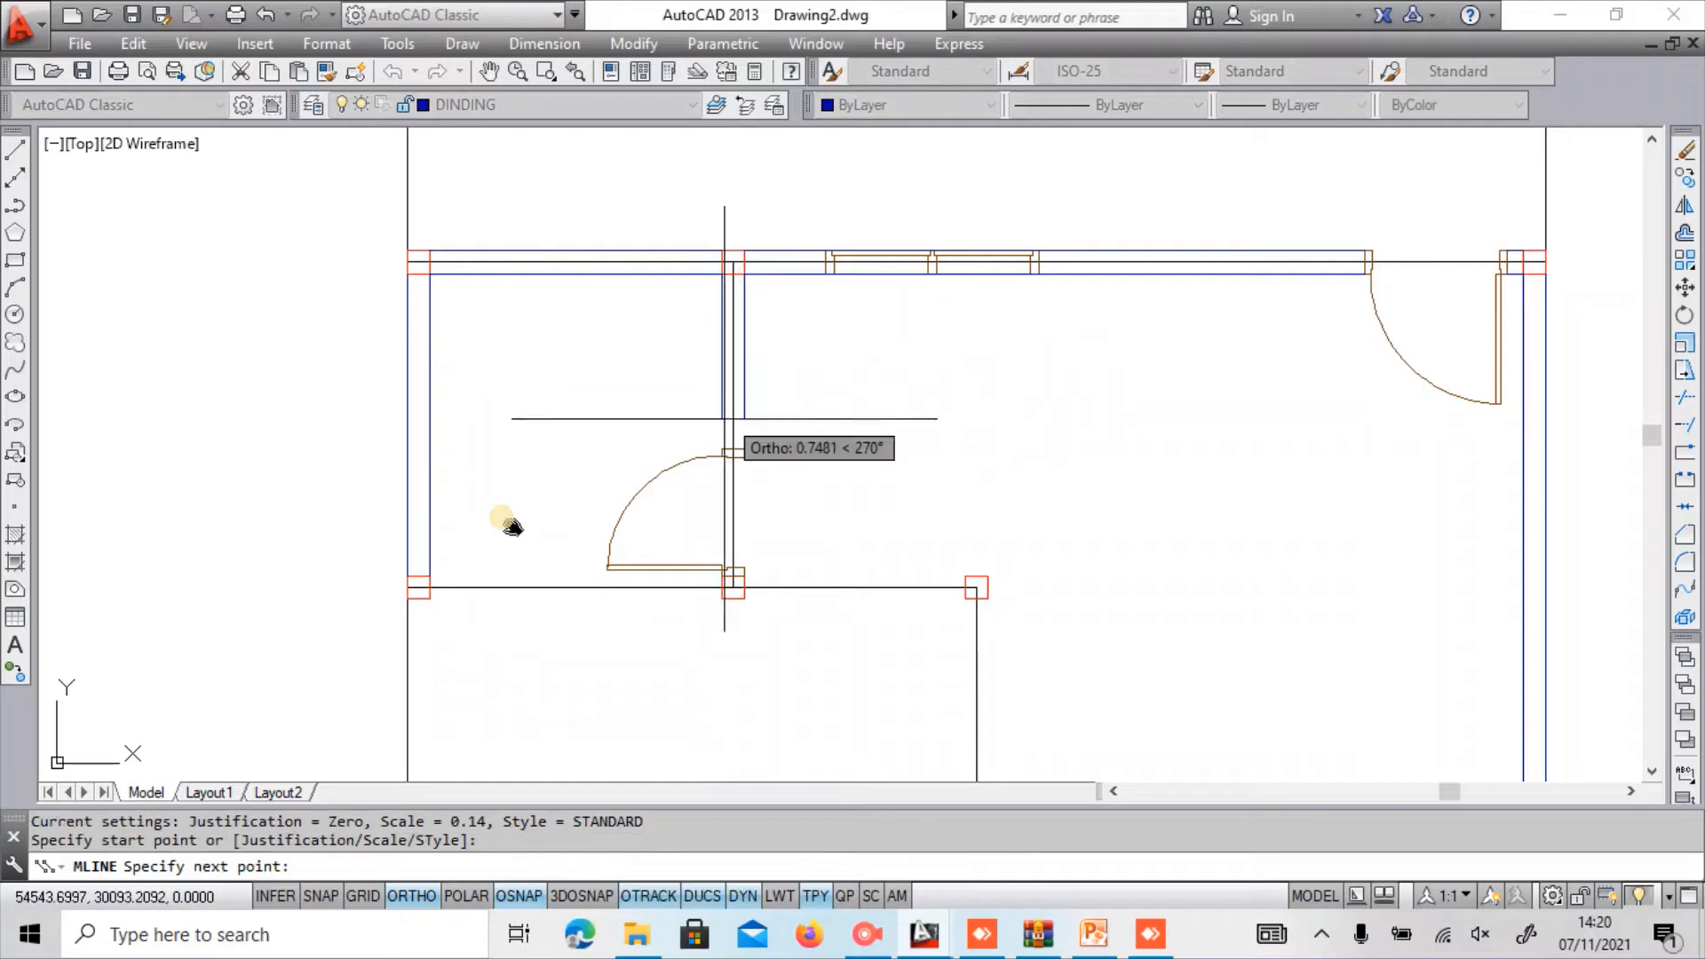
left_click(733, 453)
key("Return")
Draw the horizontal wall from the column below the upper WC's door to the bedroom's upper corner column.
key("Return")
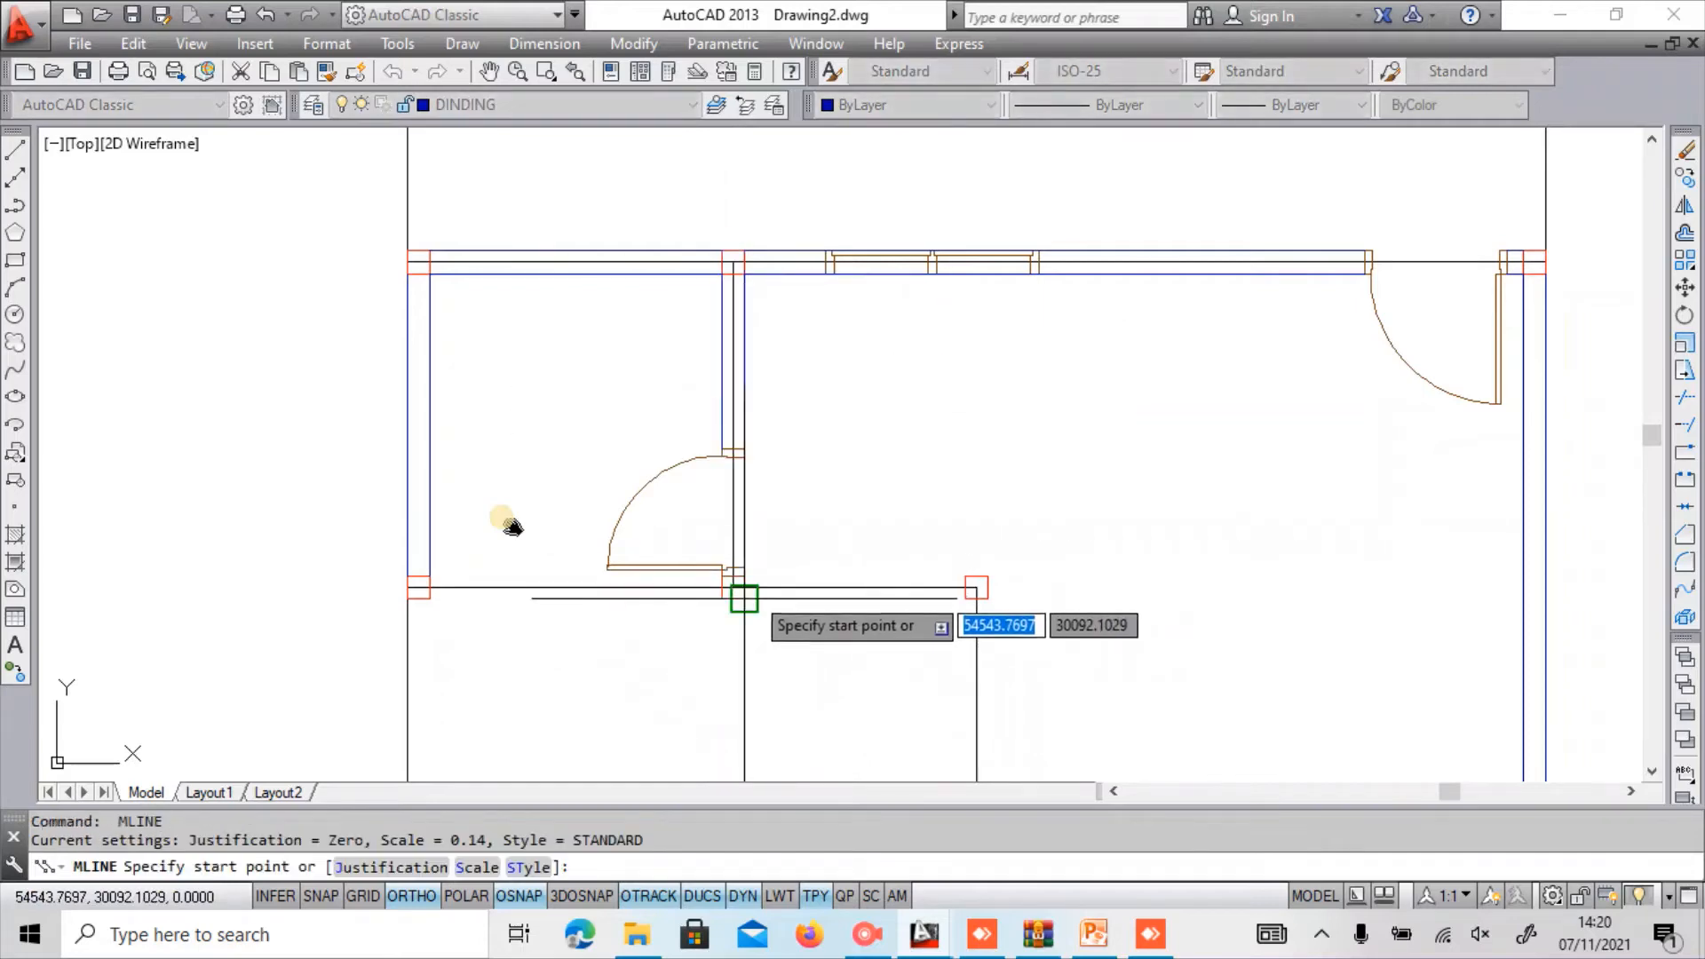
left_click(738, 587)
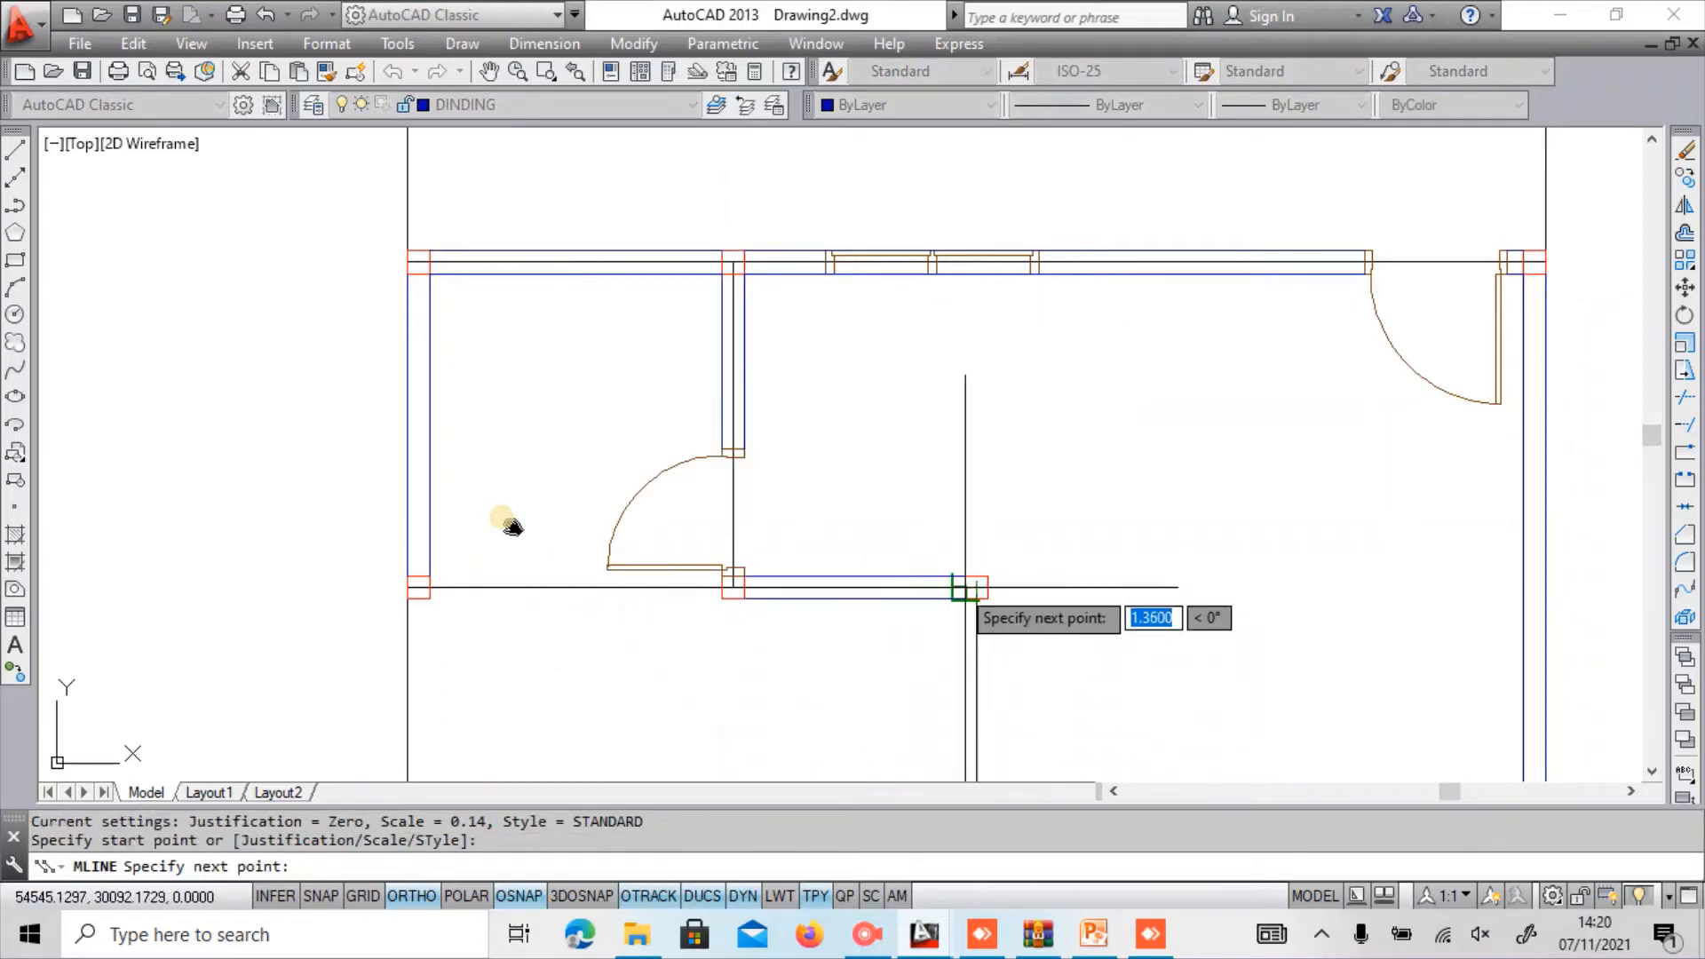
left_click(958, 586)
scroll(955, 559, "down", 3)
scroll(937, 449, "up", 3)
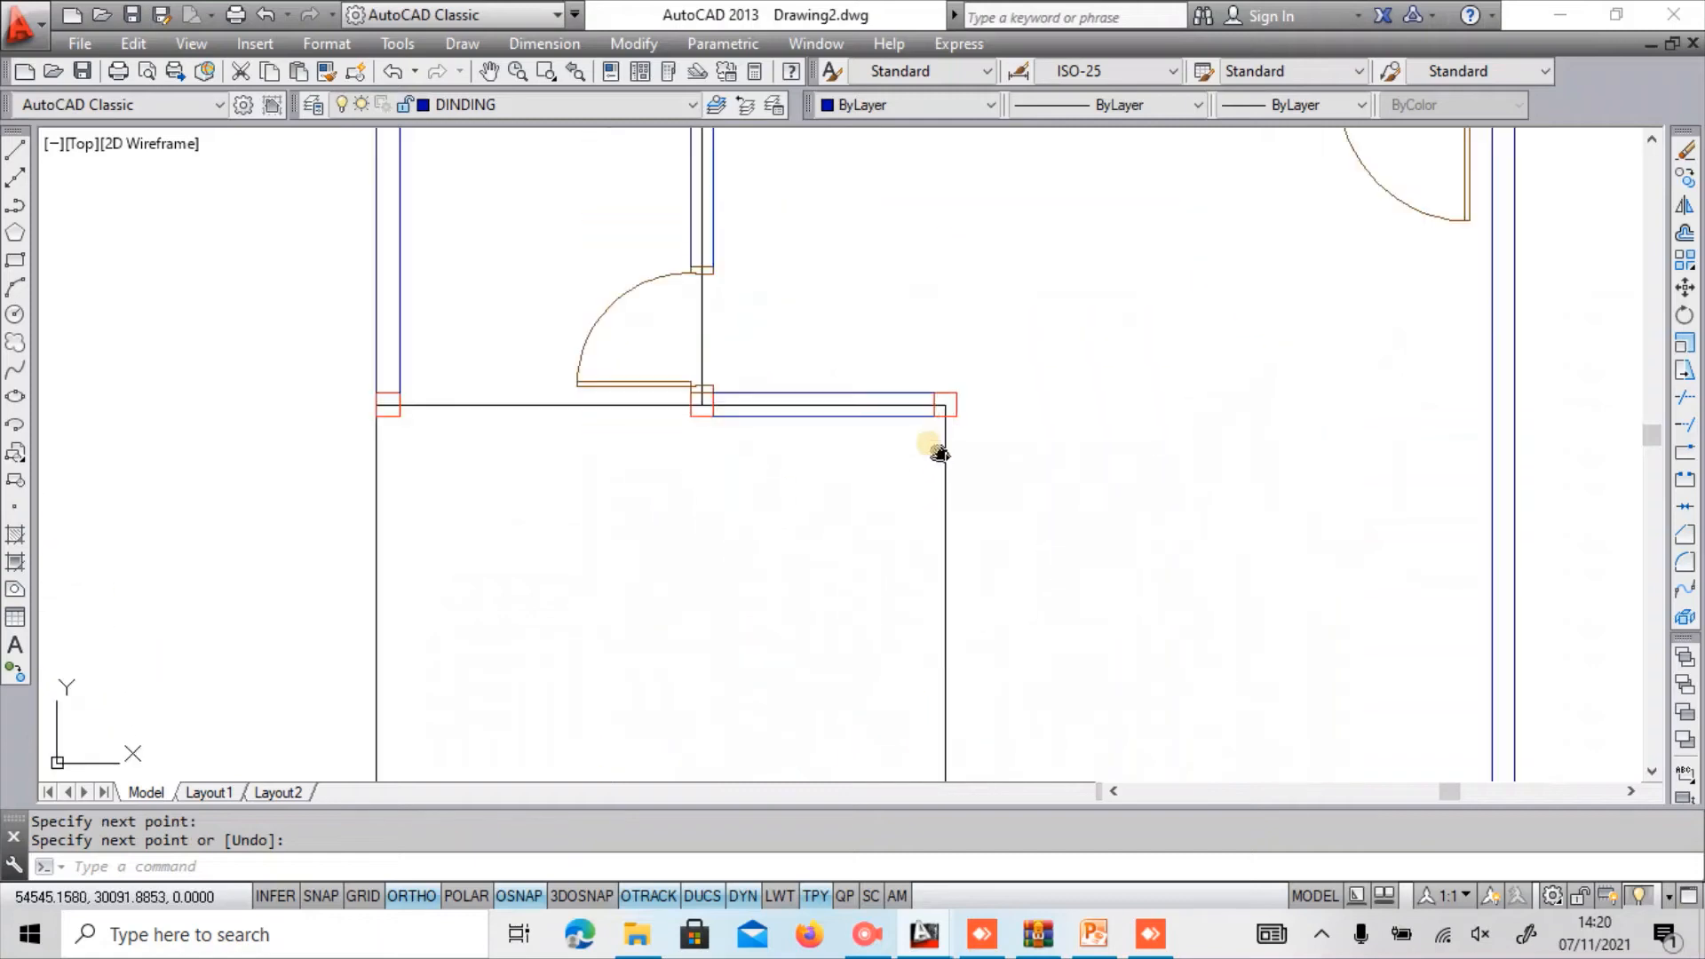
key("Return")
Draw the bedroom's east wall from its upper corner column down to the column beside the bedroom door.
key("Return")
left_click(939, 453)
scroll(940, 454, "down", 3)
scroll(939, 453, "up", 5)
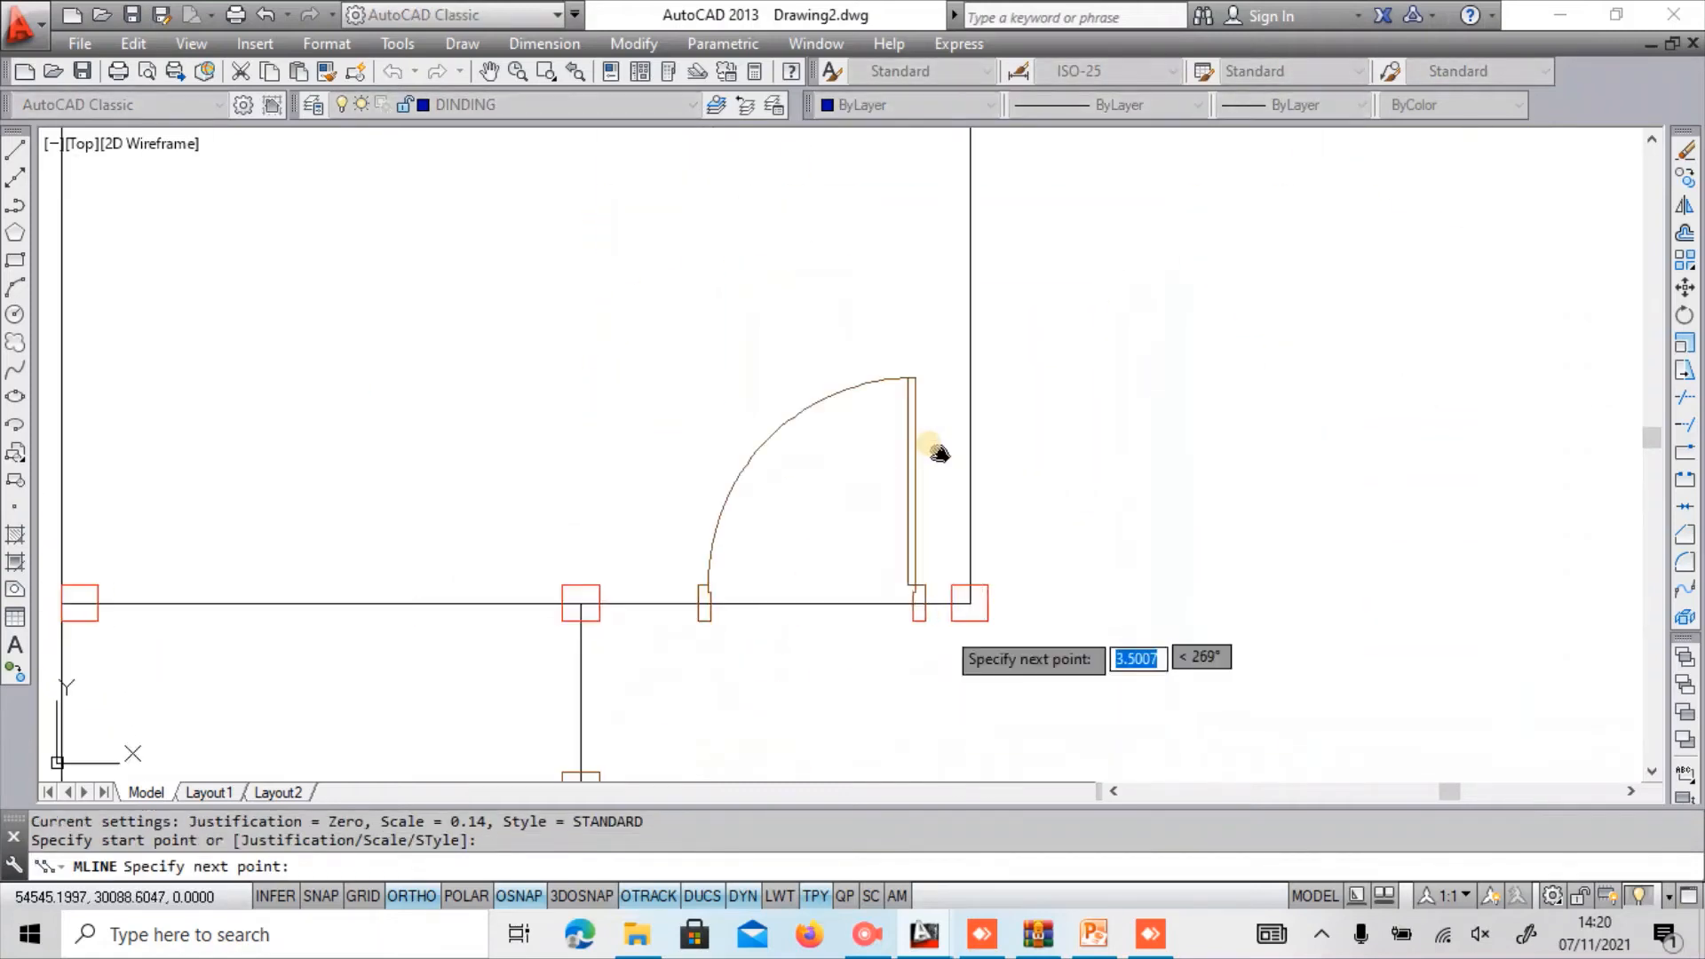
left_click(970, 585)
key("Return")
Draw the short wall pieces on both sides of the bedroom door, connecting its frames to the neighbouring columns.
key("Return")
left_click(953, 604)
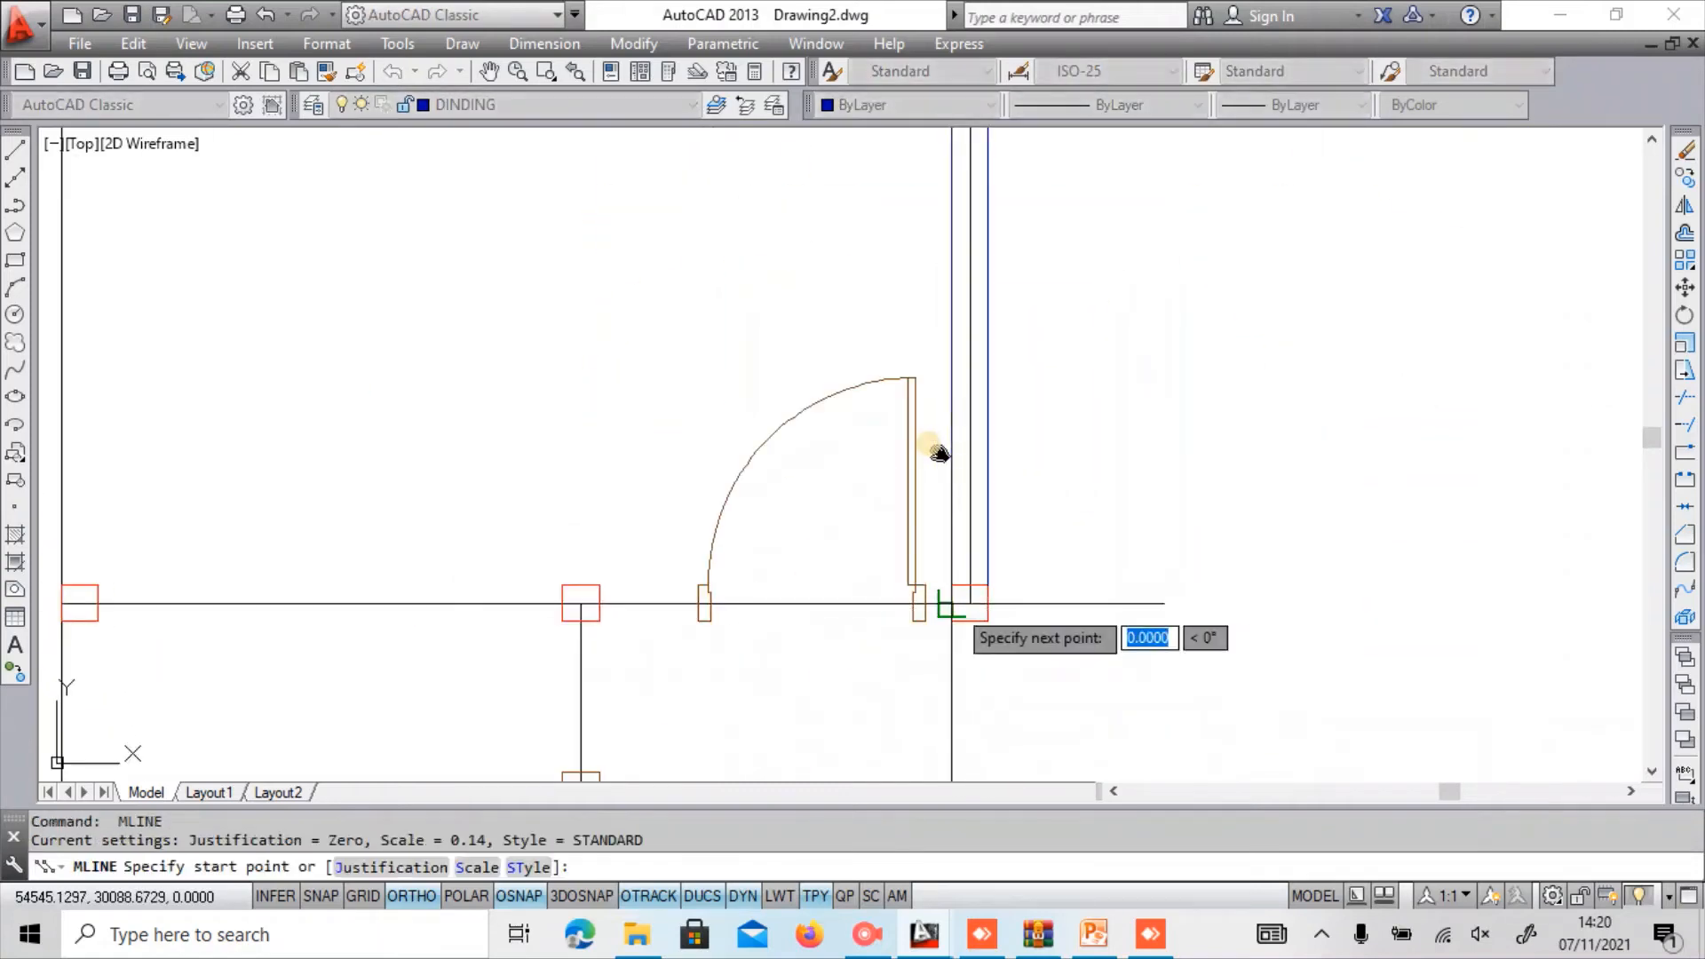
left_click(925, 604)
key("Escape")
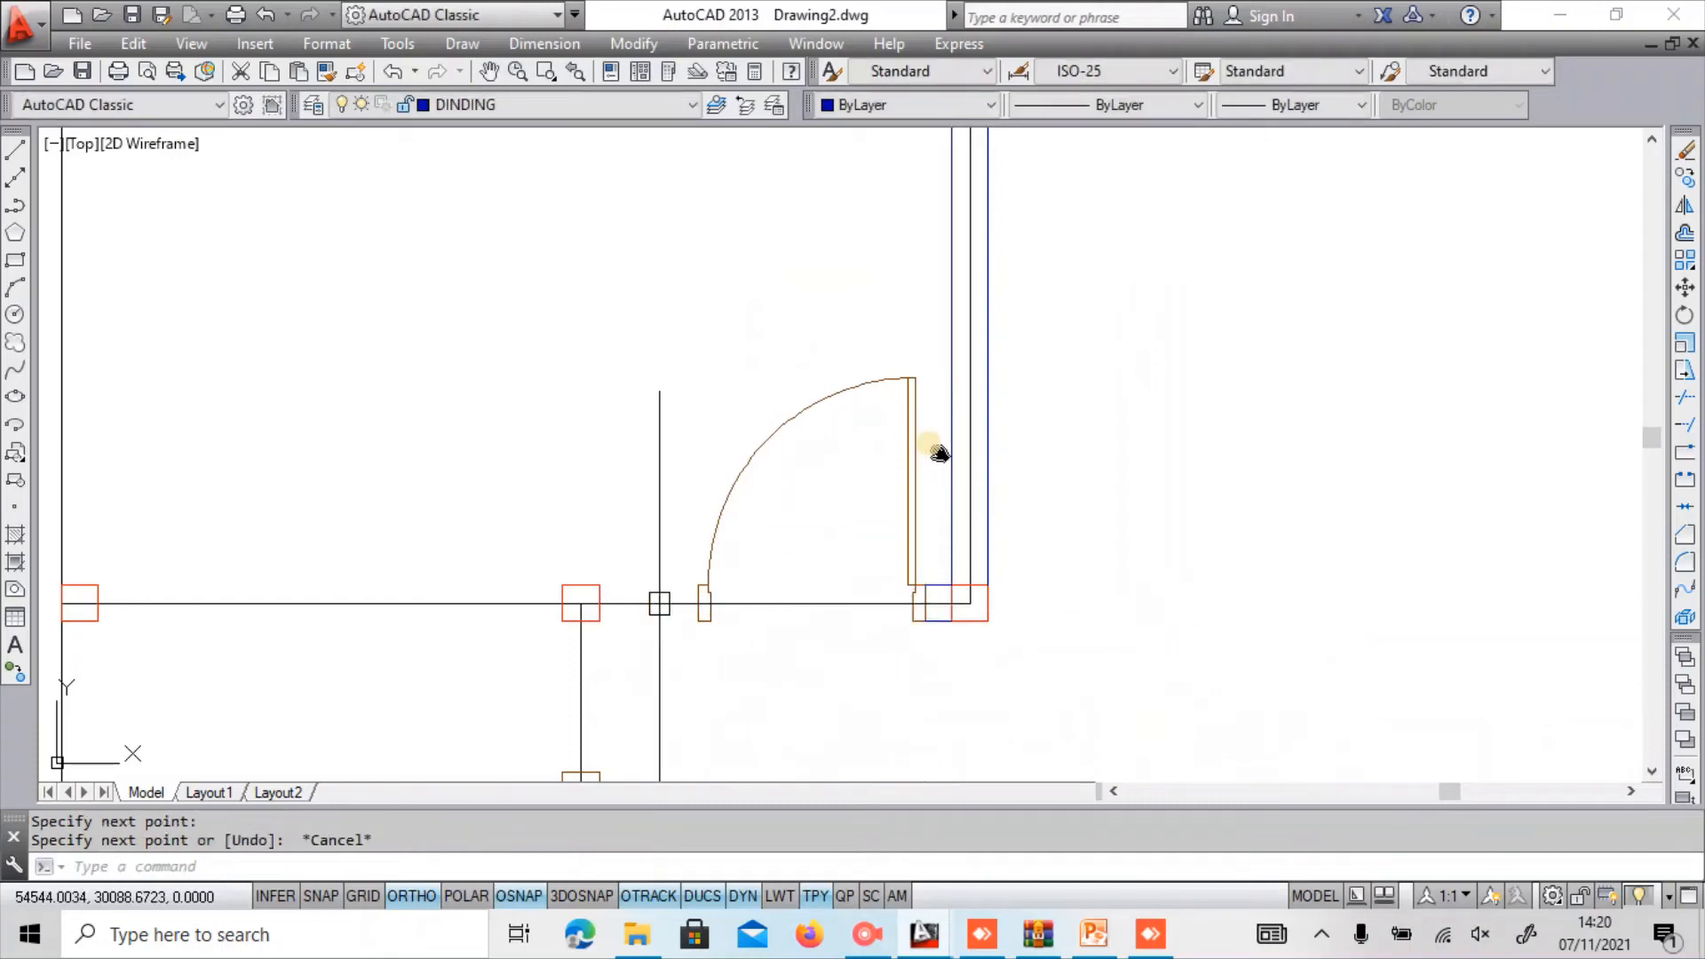
key("Return")
left_click(704, 604)
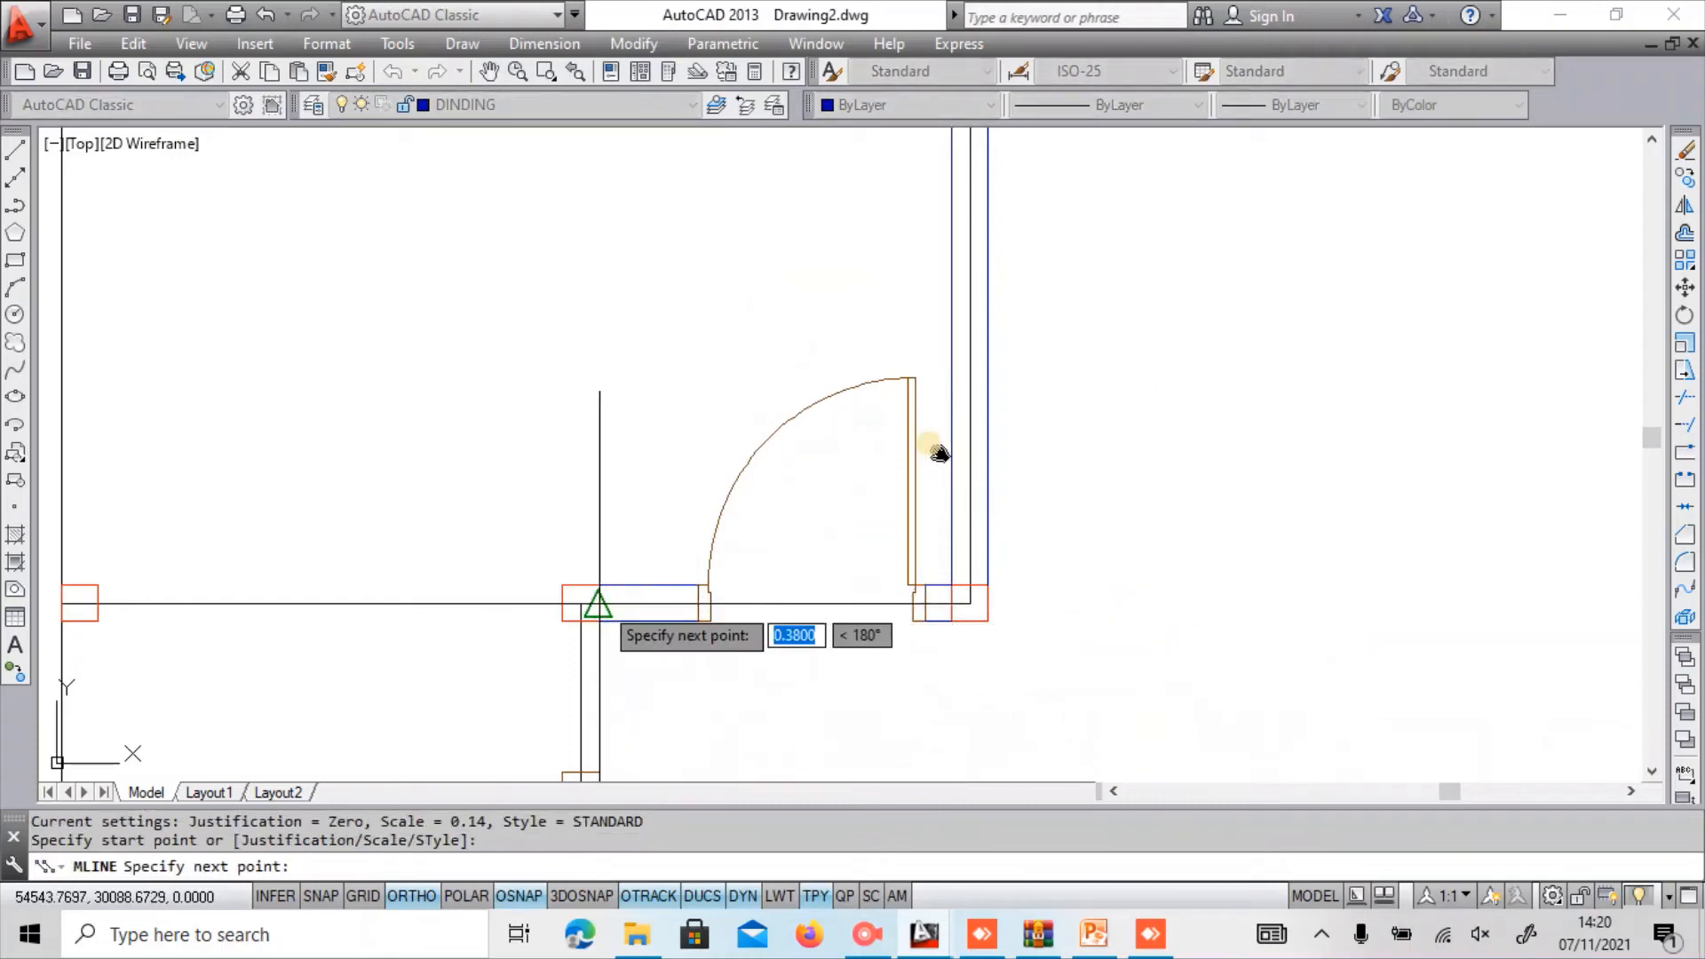
left_click(599, 604)
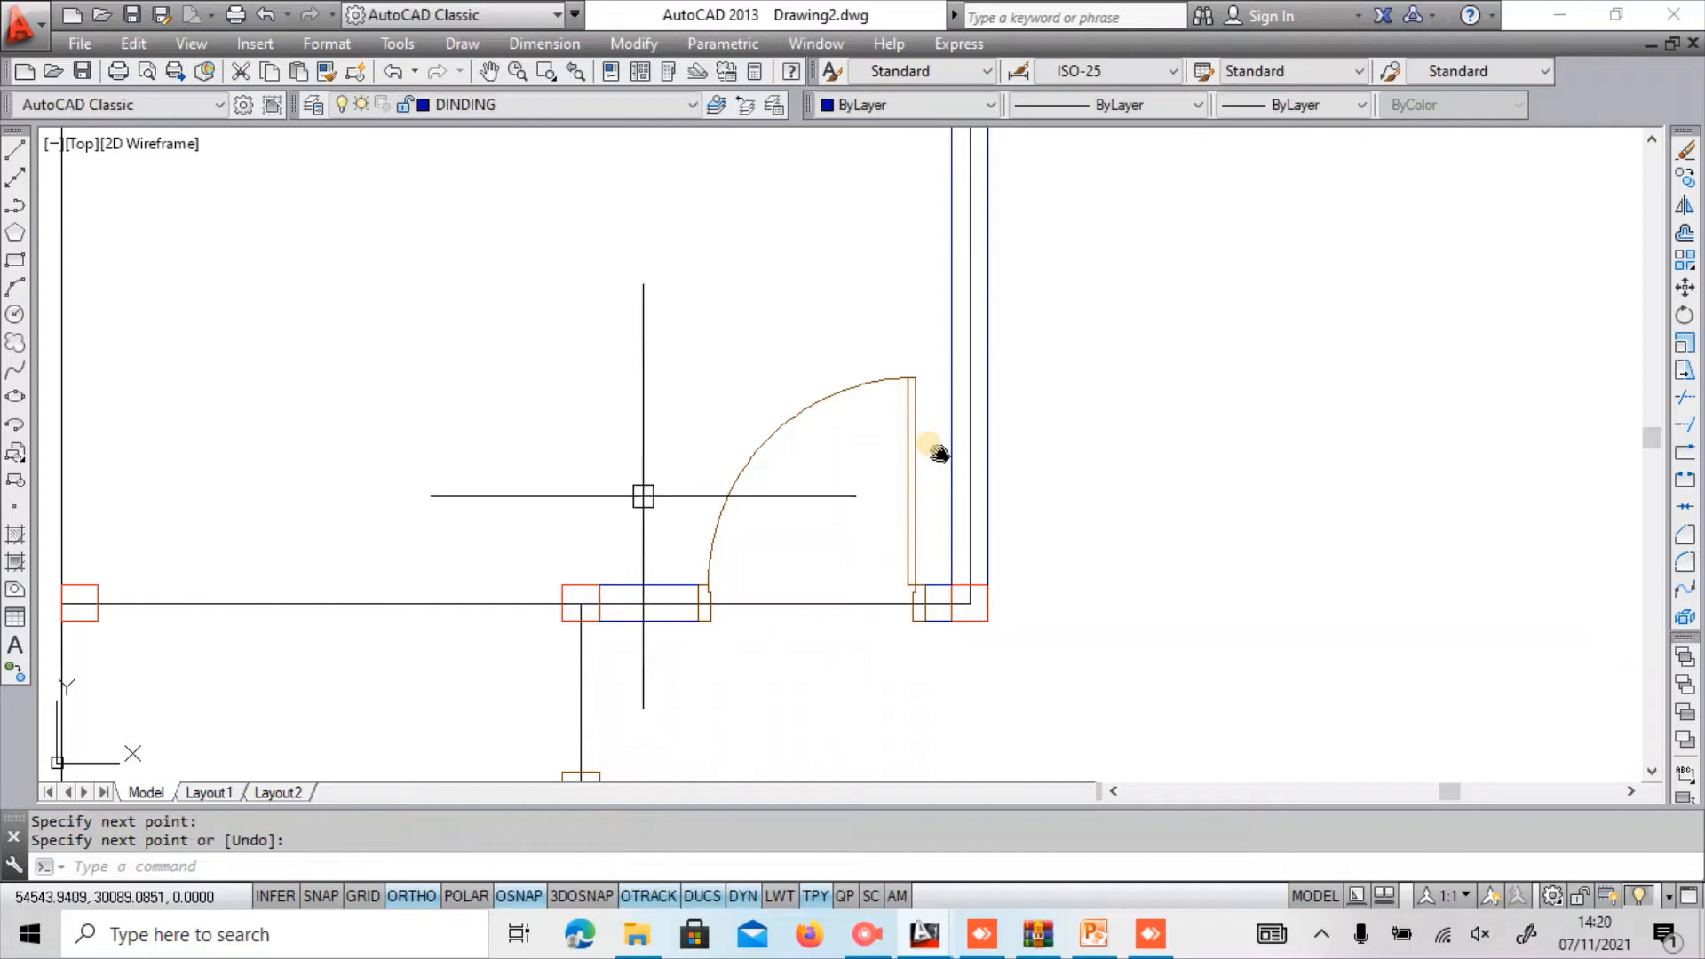
key("Return")
Continue the bedroom's lower wall from the inner column to the west outer column.
key("Return")
middle_click_drag(589, 495, 1093, 335)
left_click(1057, 443)
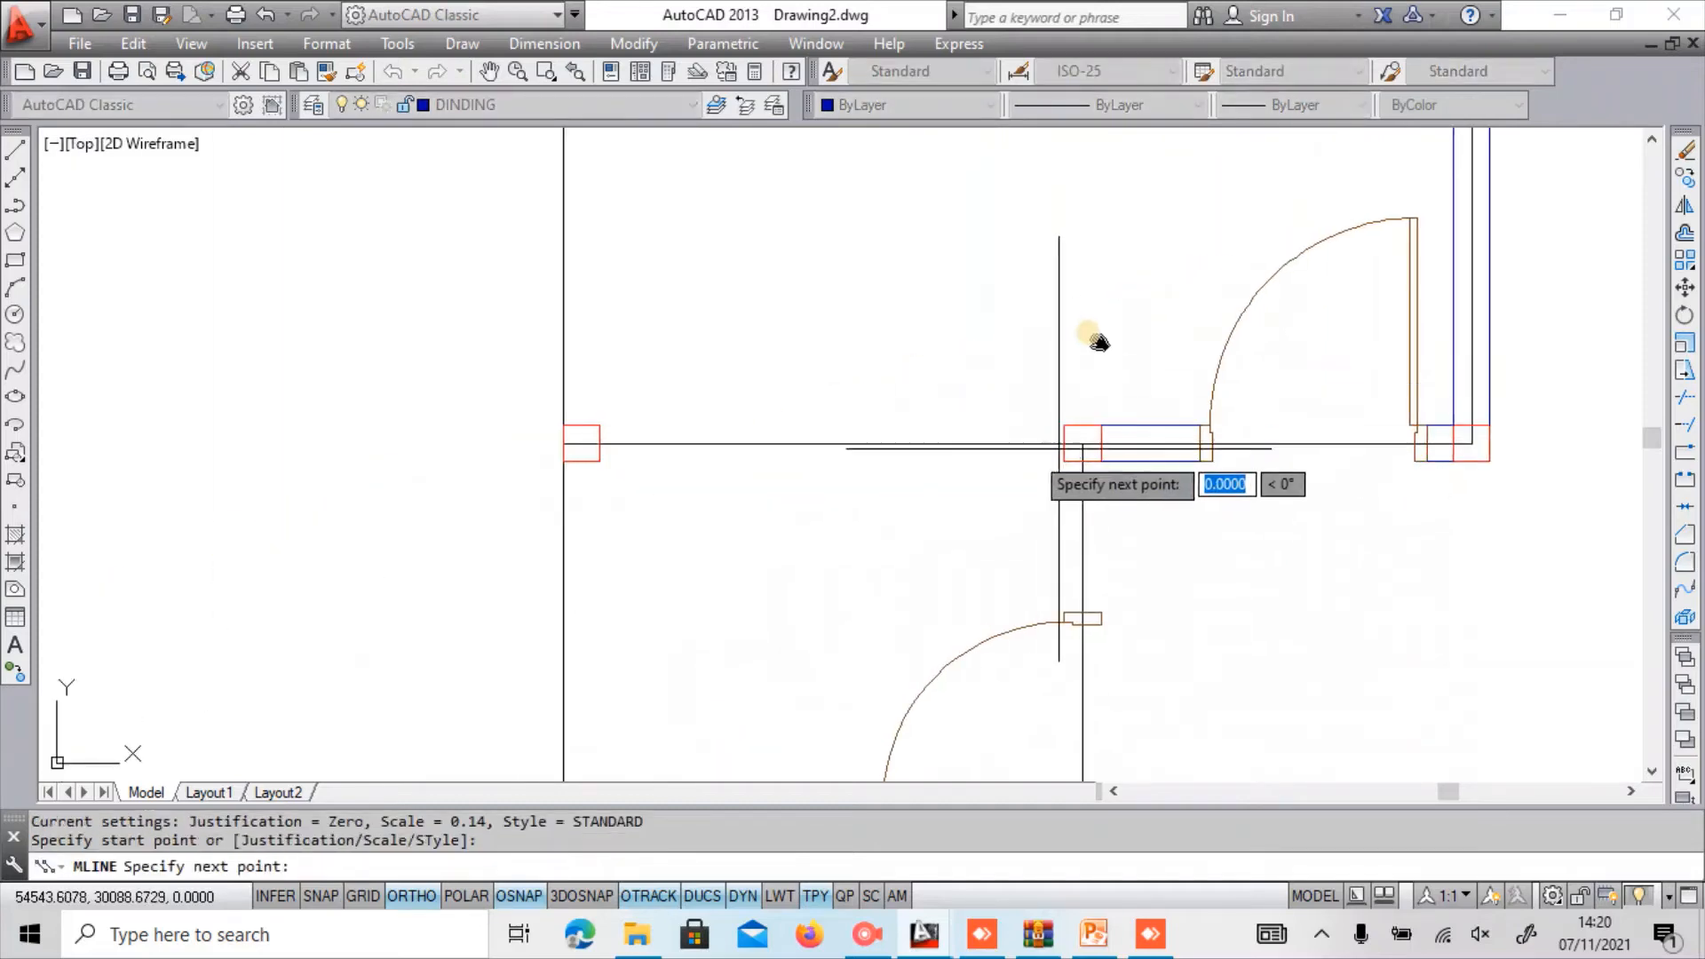
left_click(600, 443)
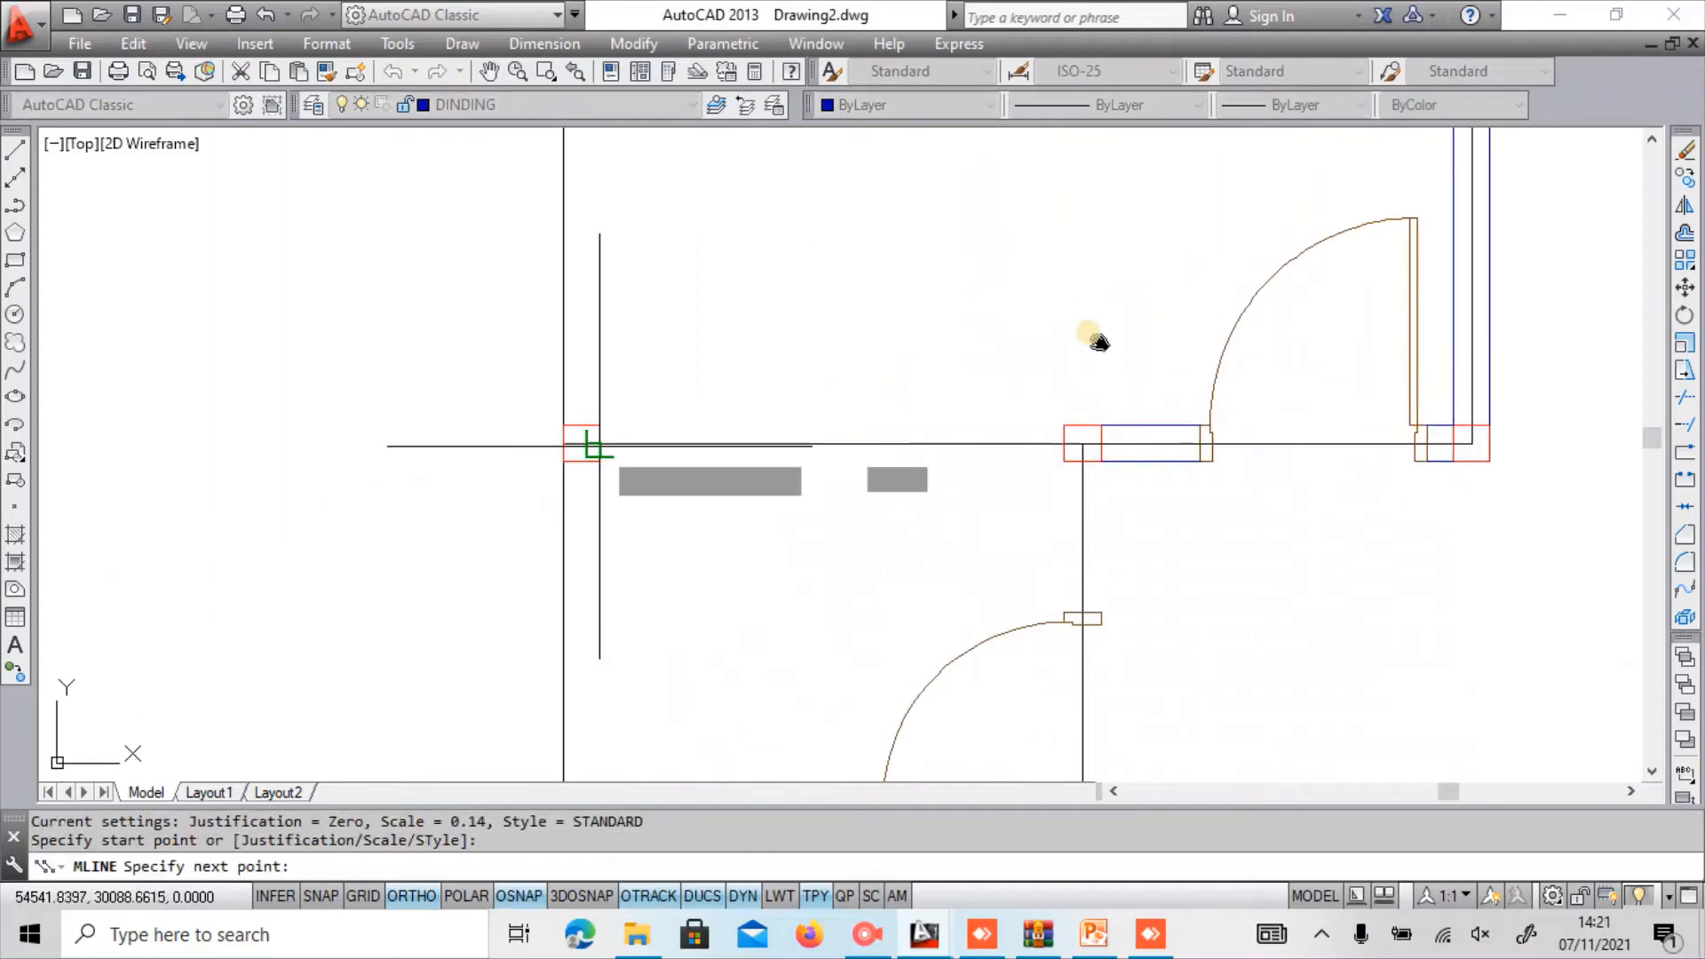
key("Return")
Draw the bedroom's west outer wall up to the underside of the column below the upper WC.
key("Return")
left_click(581, 425)
scroll(582, 425, "down", 5)
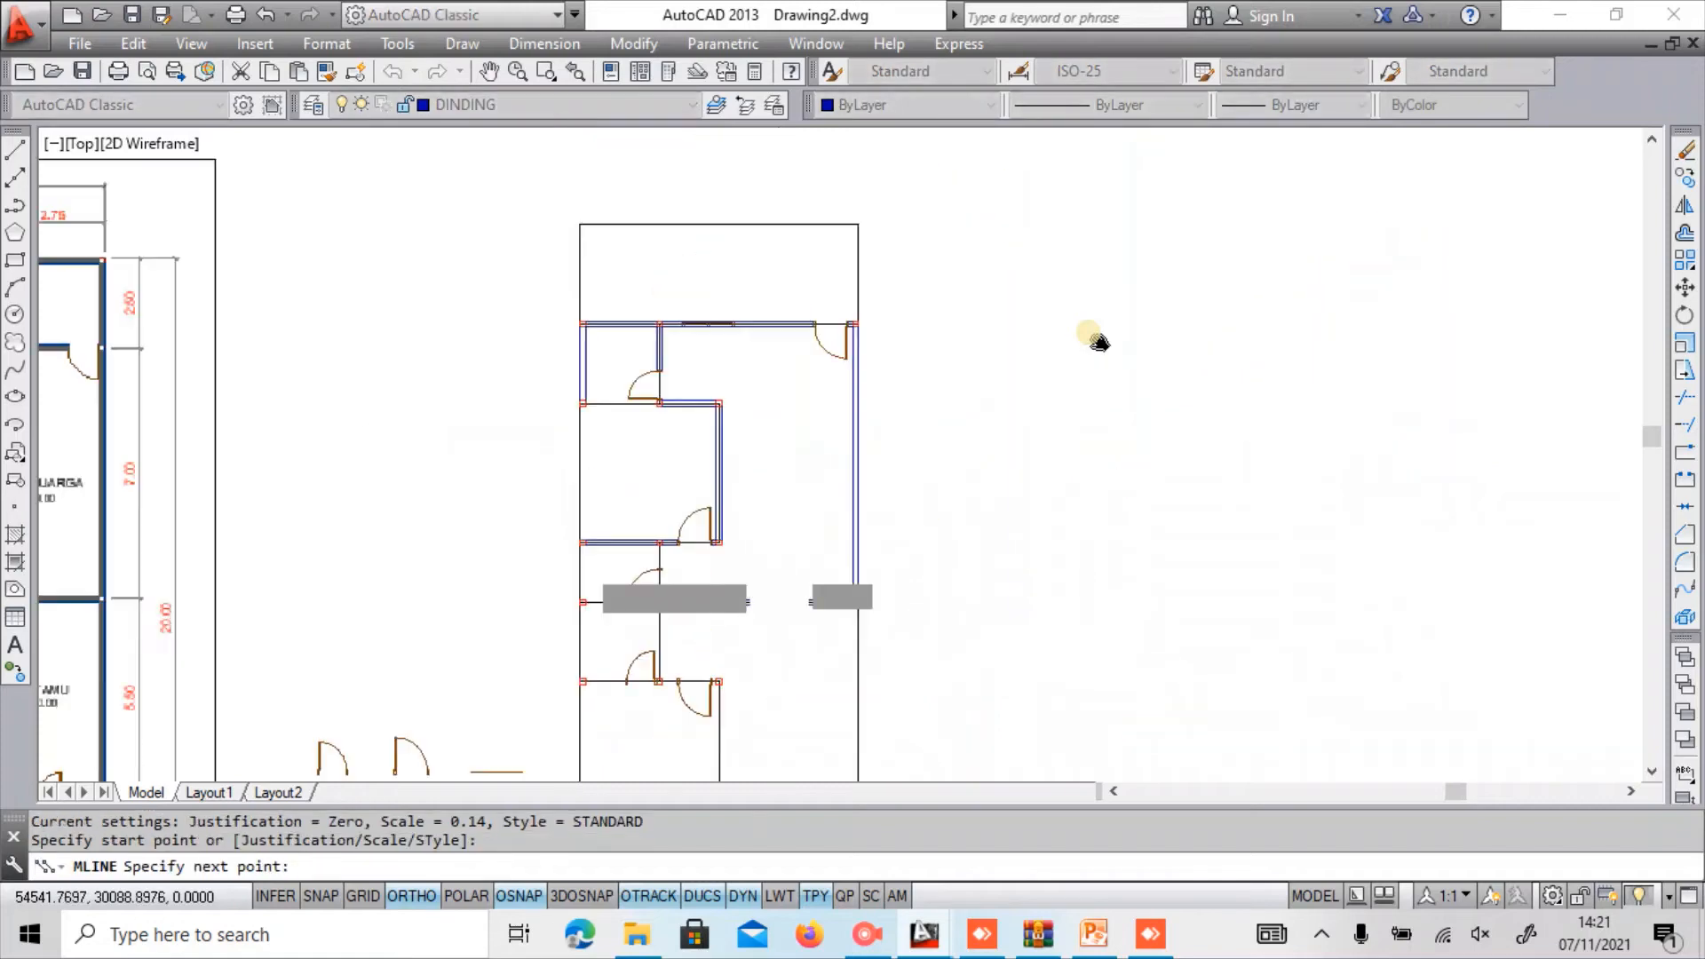
scroll(569, 479, "up", 5)
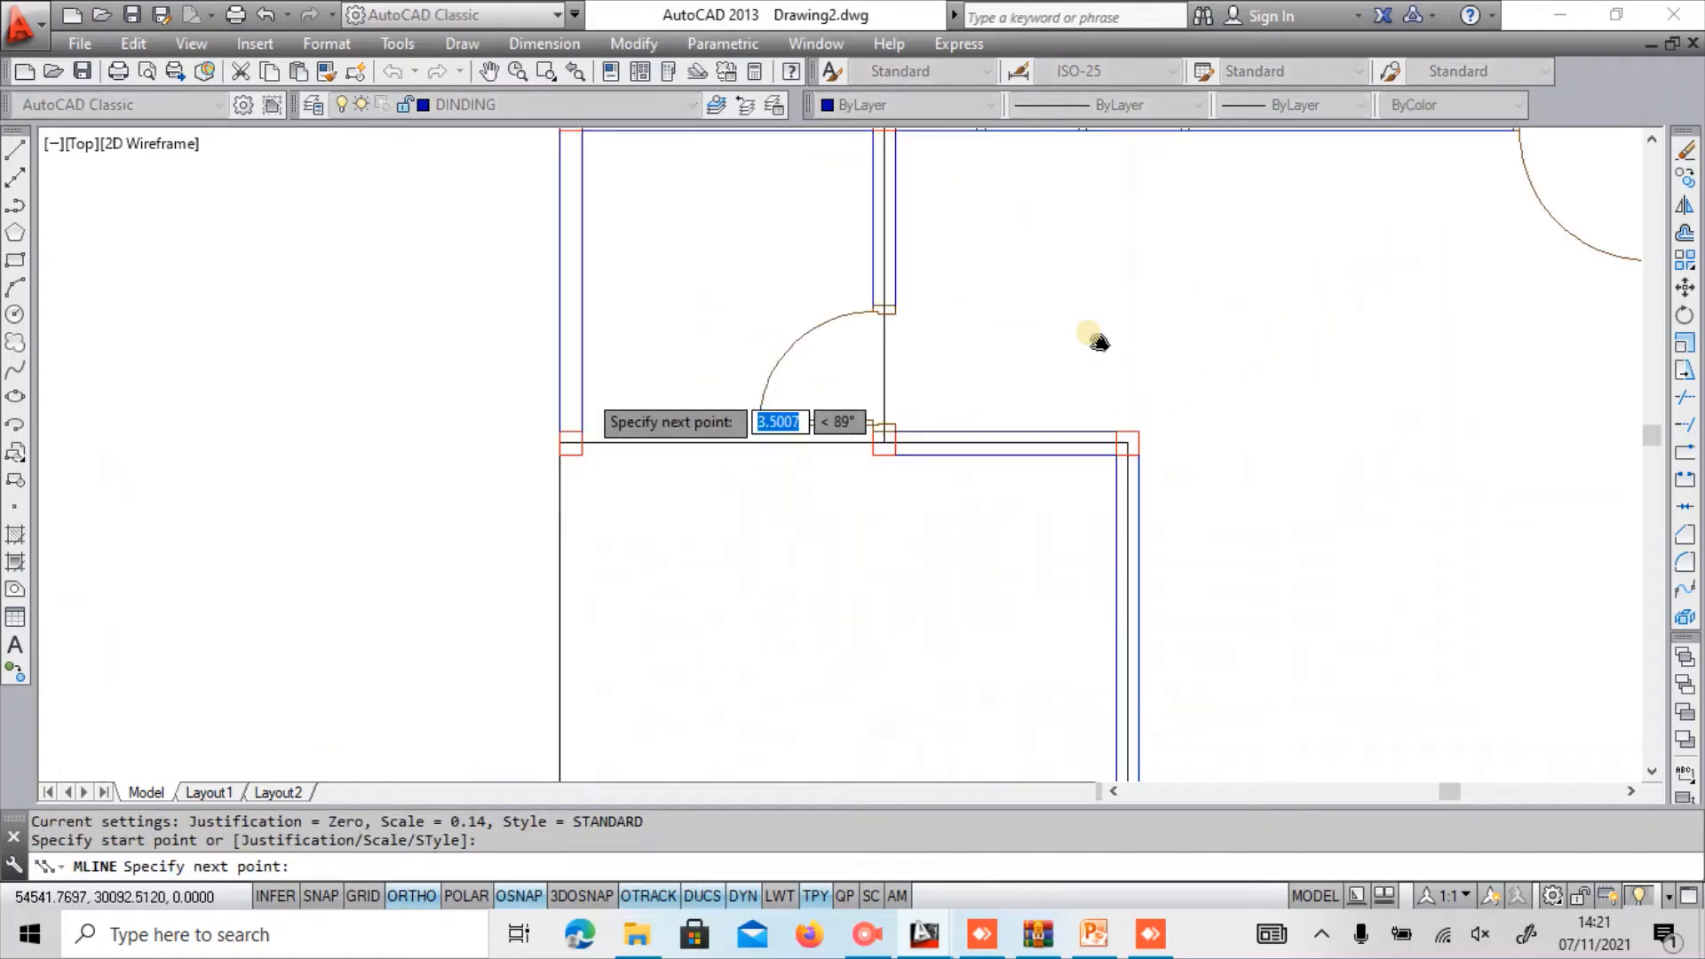
left_click(571, 455)
key("Return")
Draw the wall between the upper WC and the bedroom, from the west column to the column below the WC door.
key("Return")
left_click(583, 444)
scroll(817, 442, "up", 2)
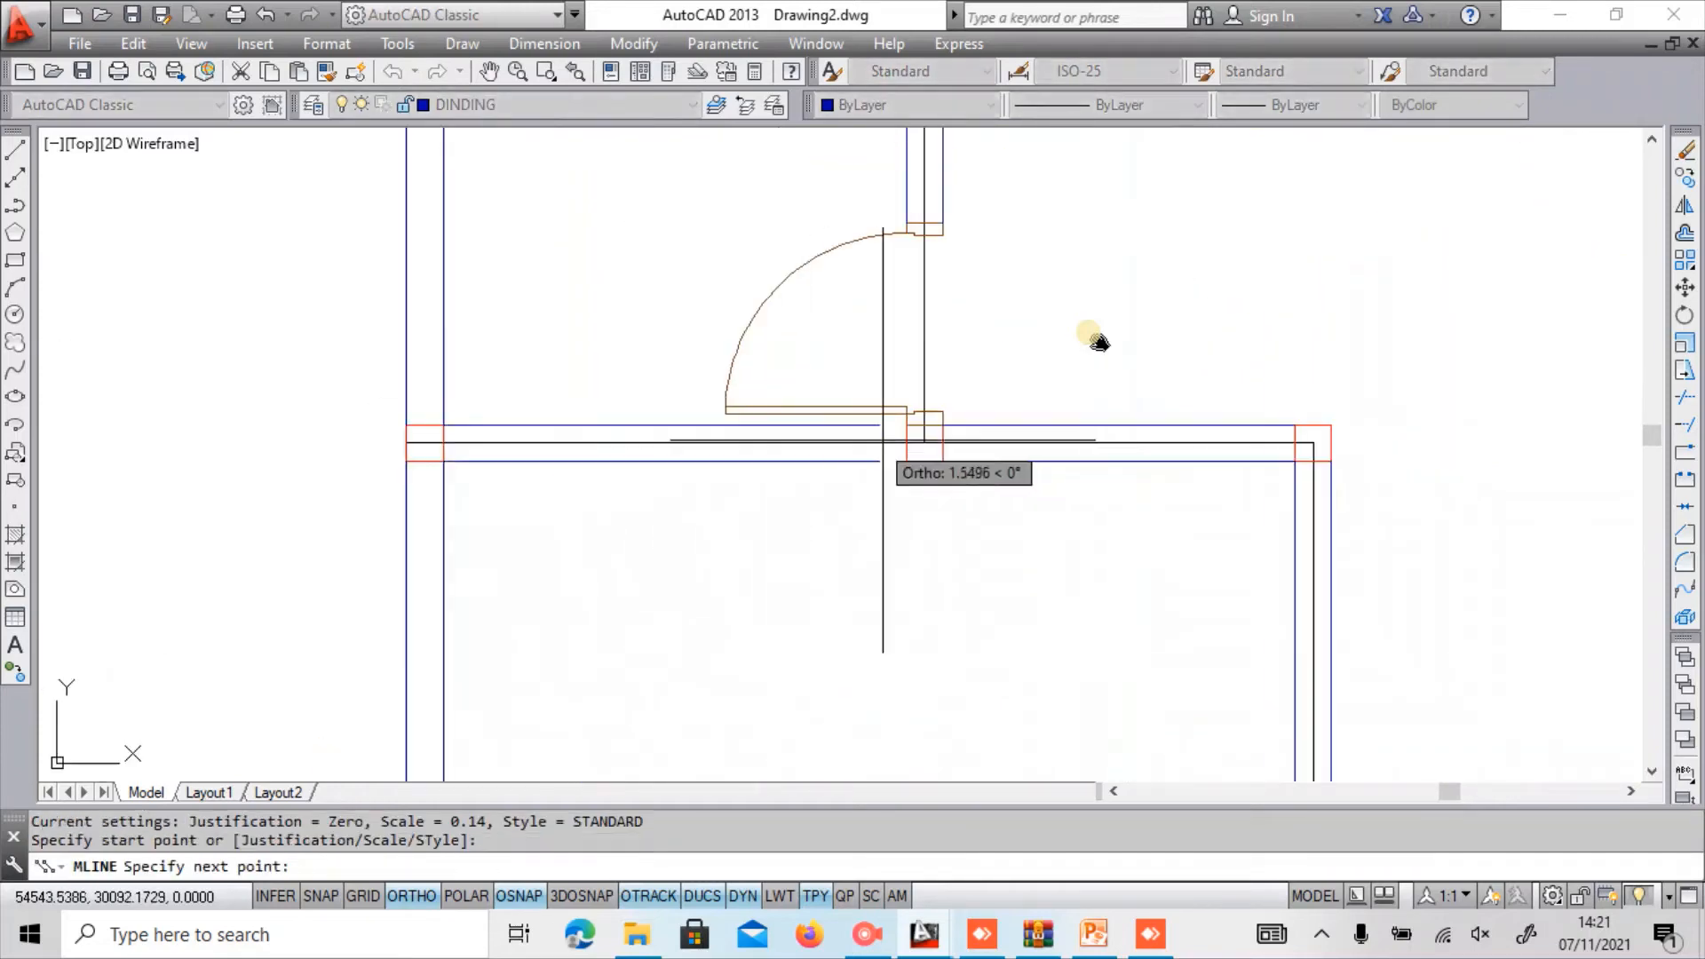
left_click(906, 442)
key("Return")
Draw the west outer wall of the small room below the bedroom, down to its lower column.
scroll(965, 322, "down", 3)
middle_click_drag(972, 387, 975, 240)
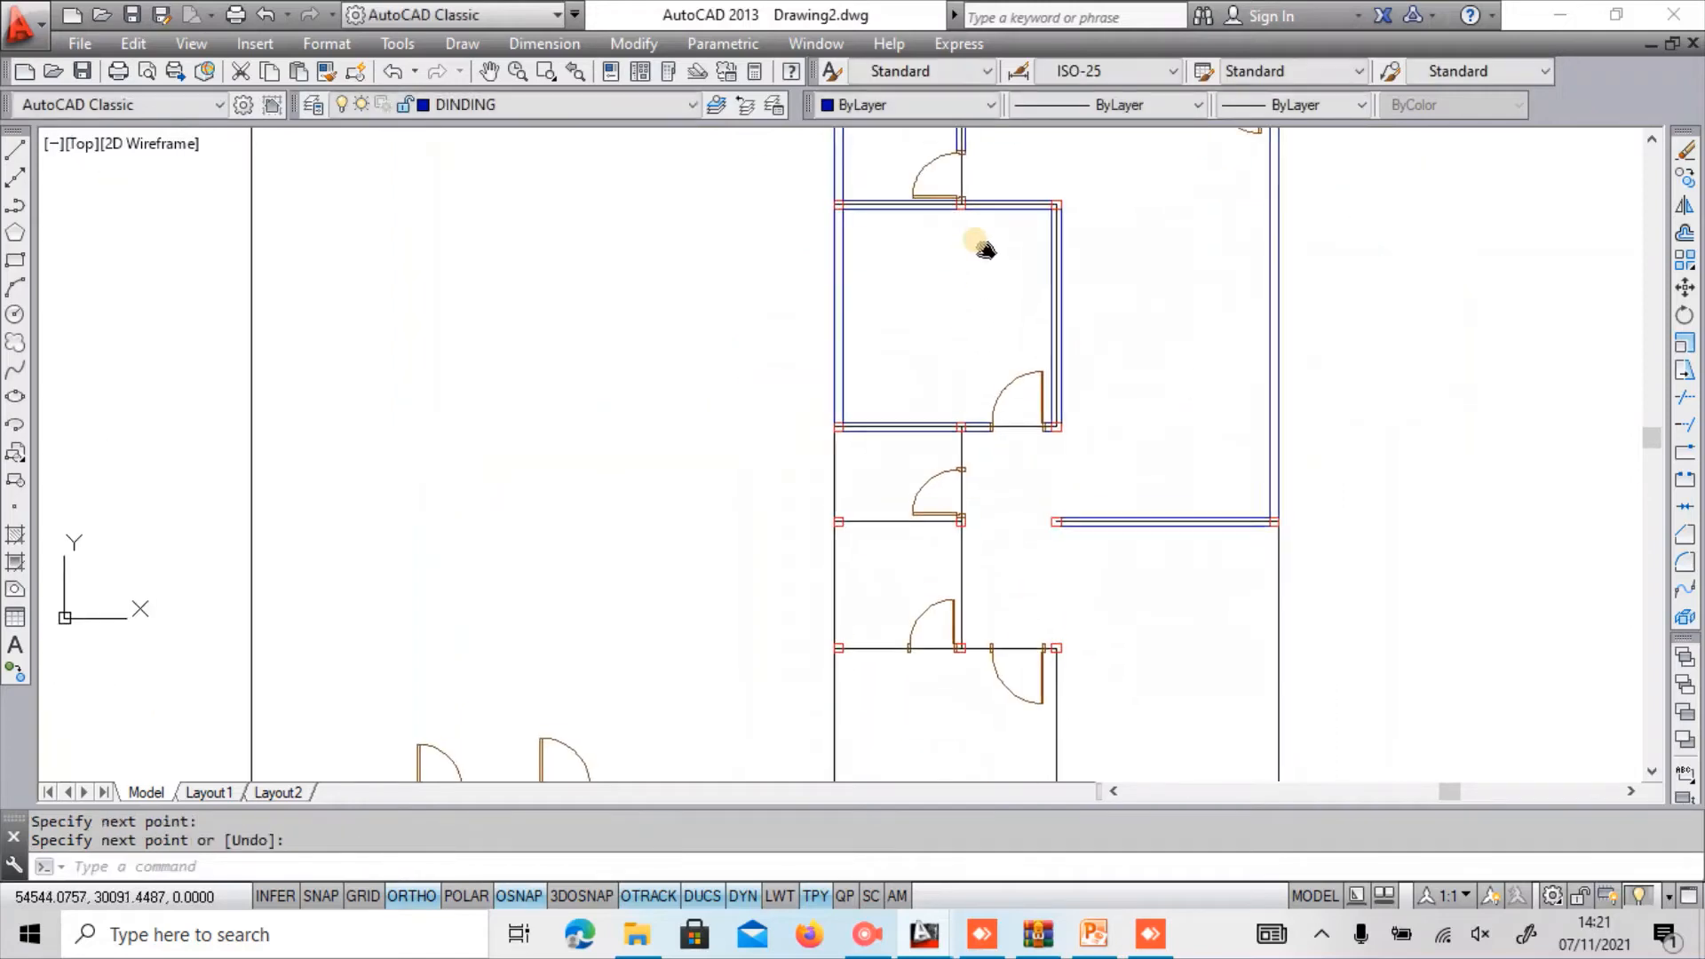
scroll(986, 249, "up", 4)
key("Return")
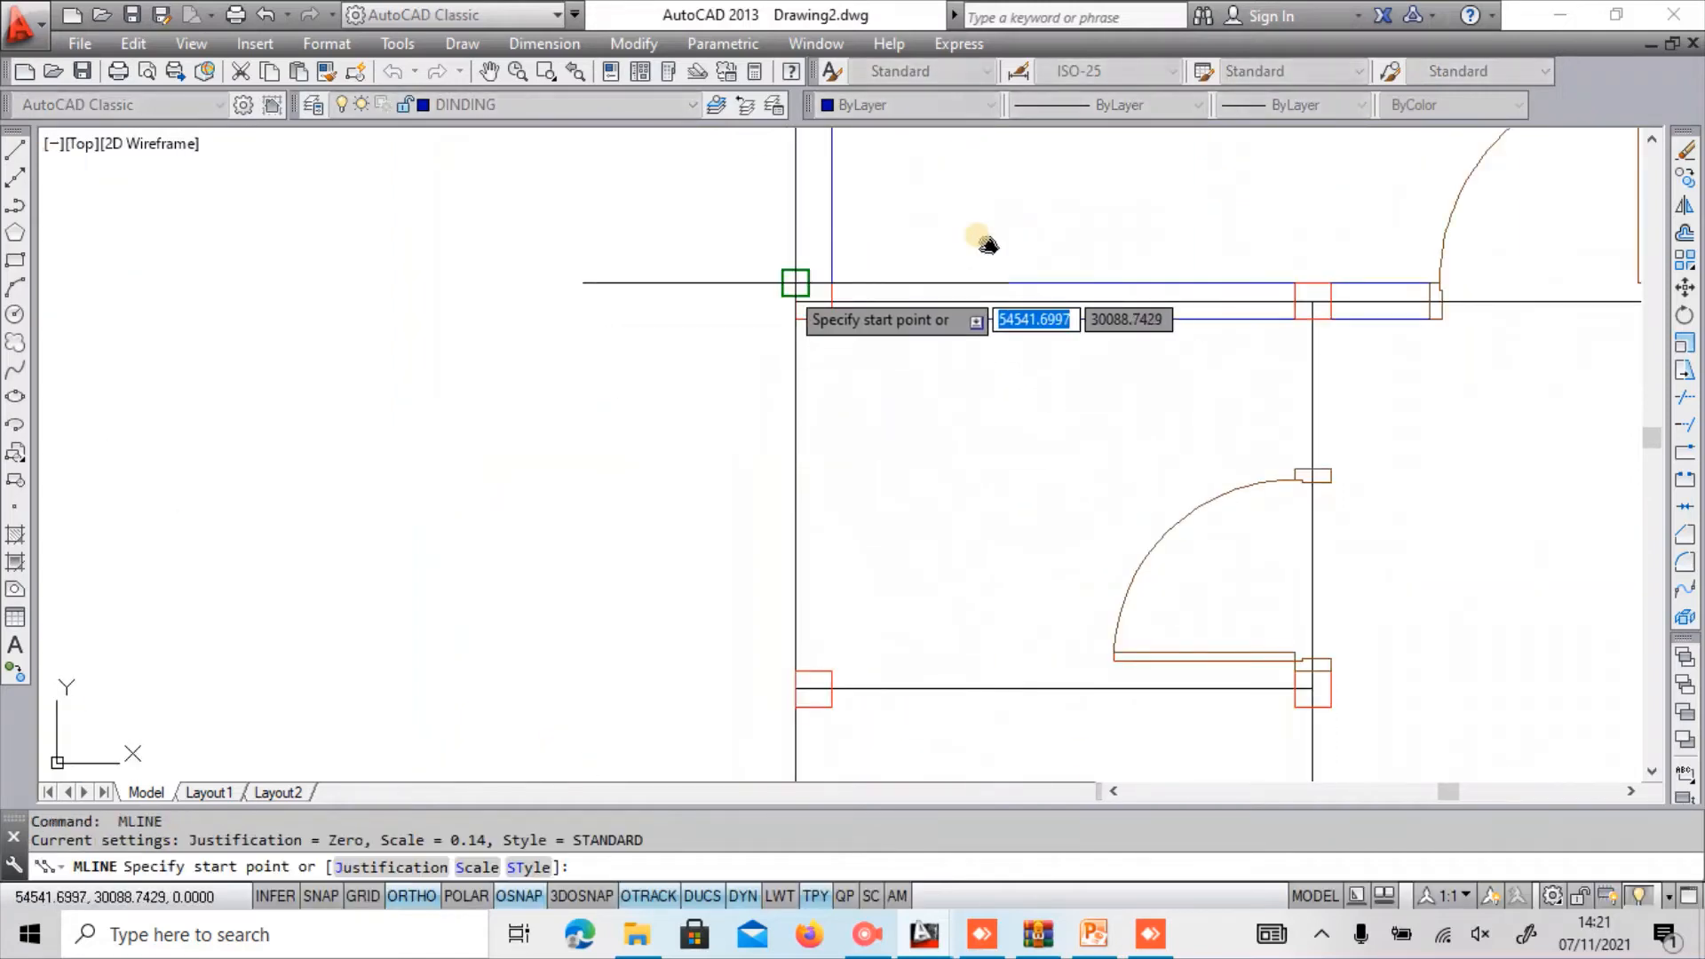
left_click(813, 317)
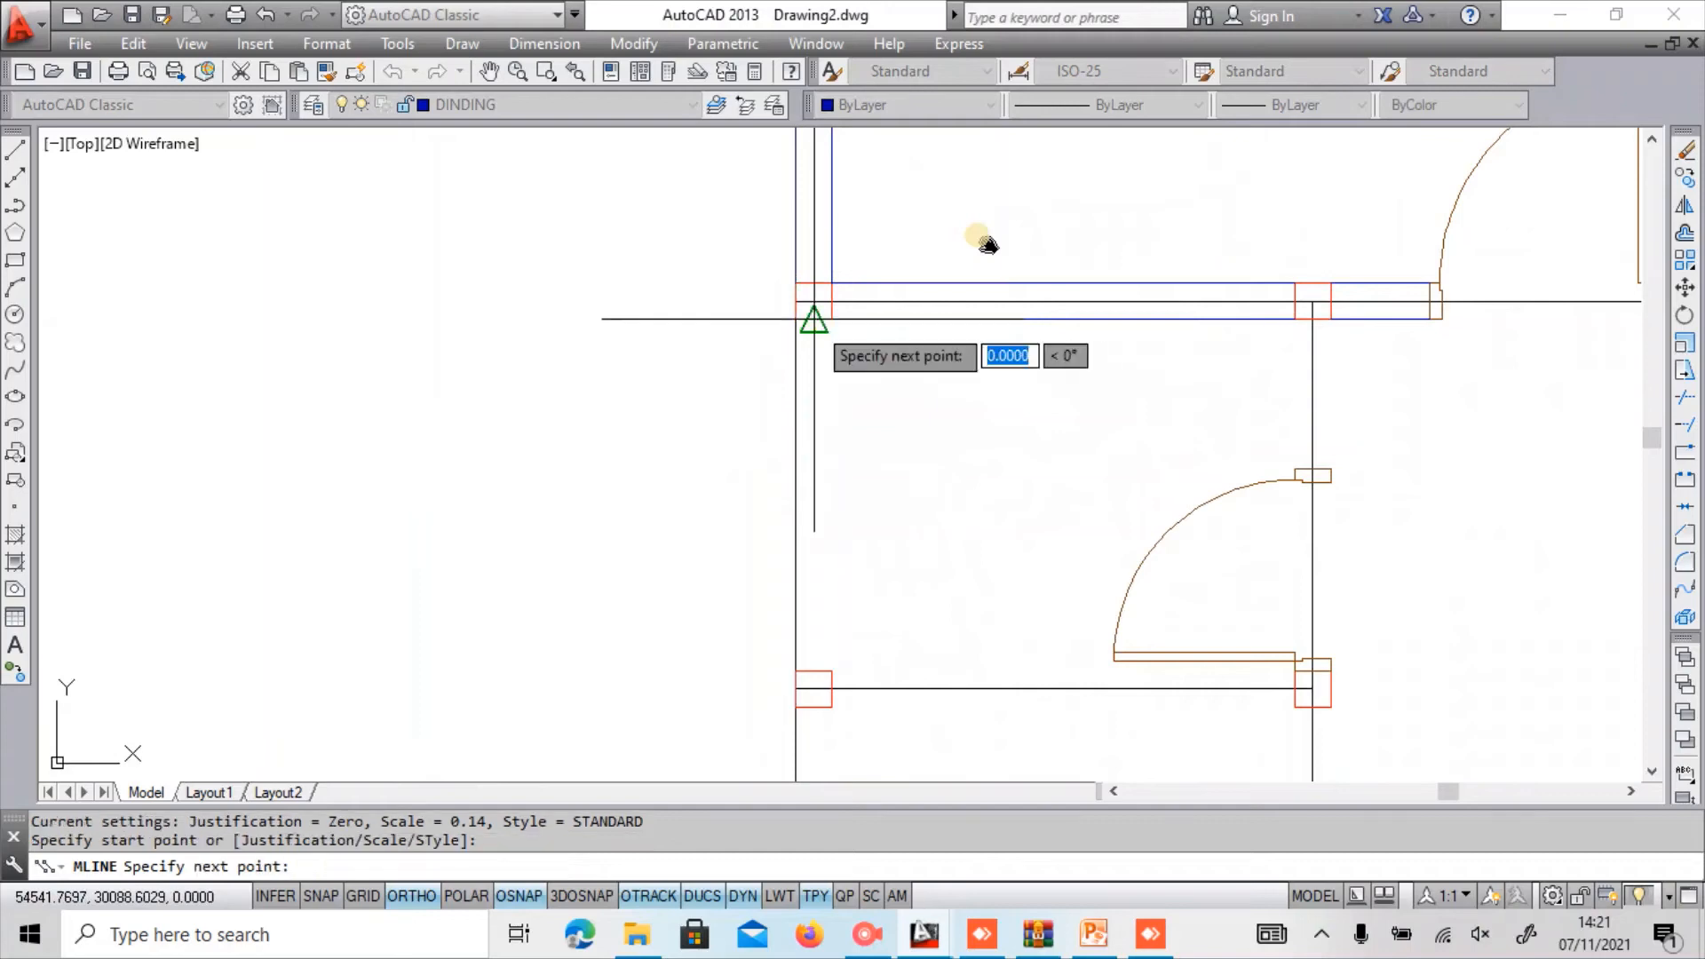
left_click(813, 688)
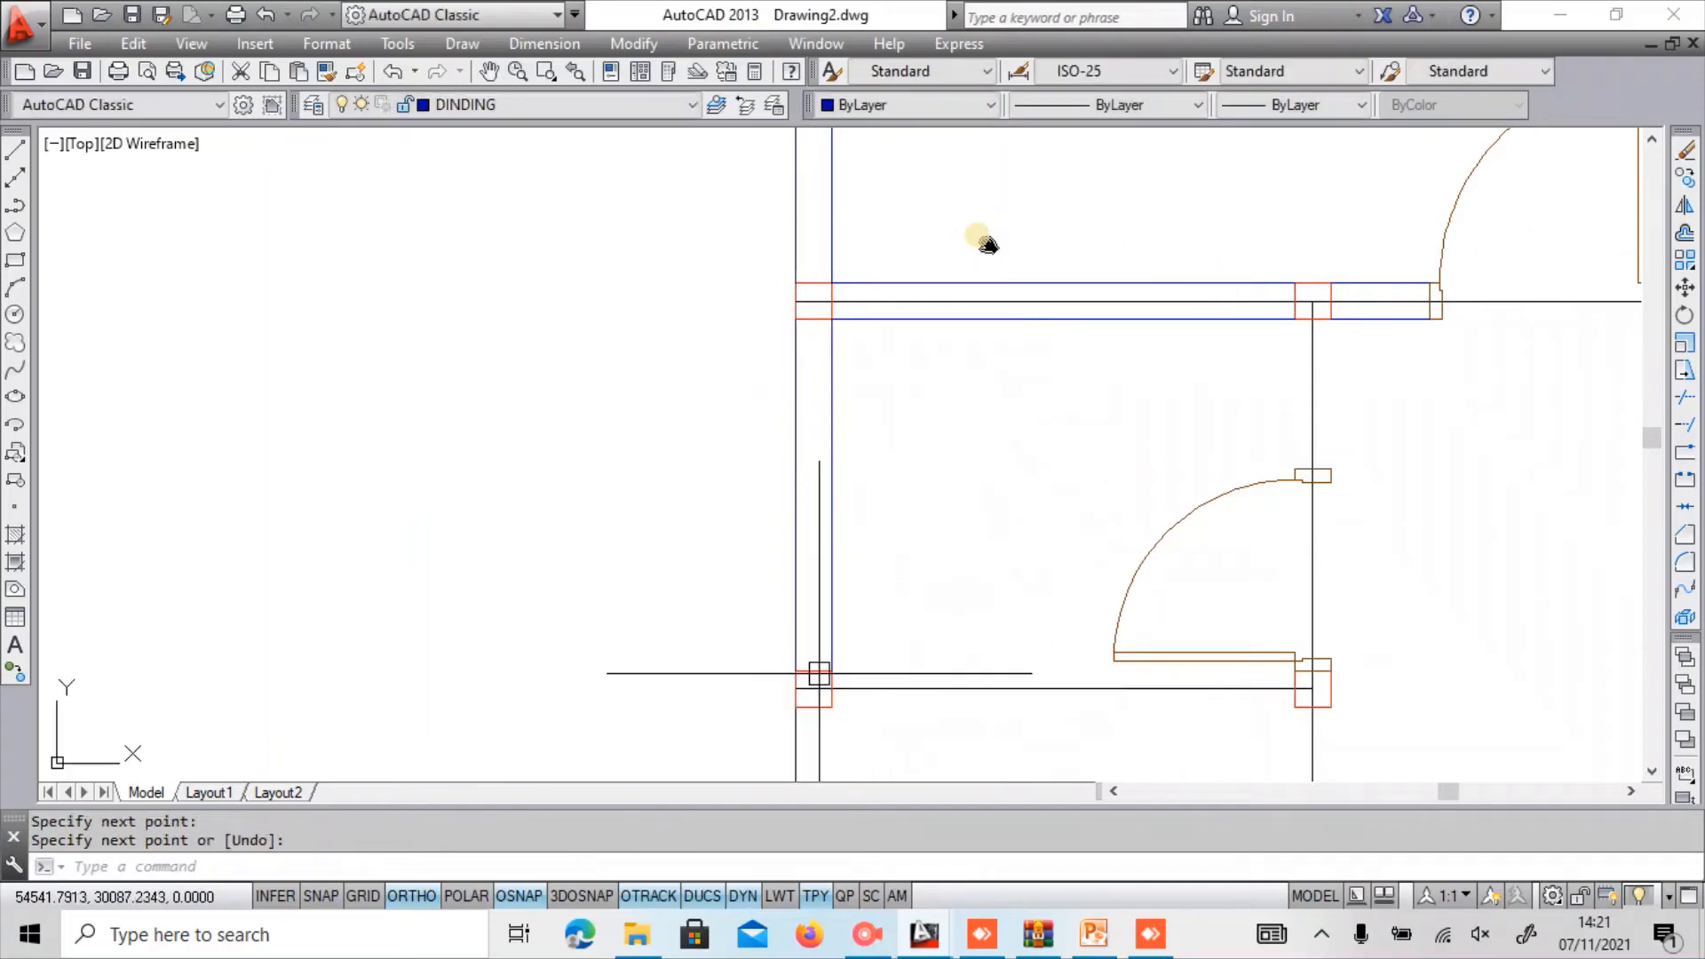
key("Return")
Draw the lower wall of the small room below the bedroom, from the west column to its inner column.
key("Return")
left_click(816, 689)
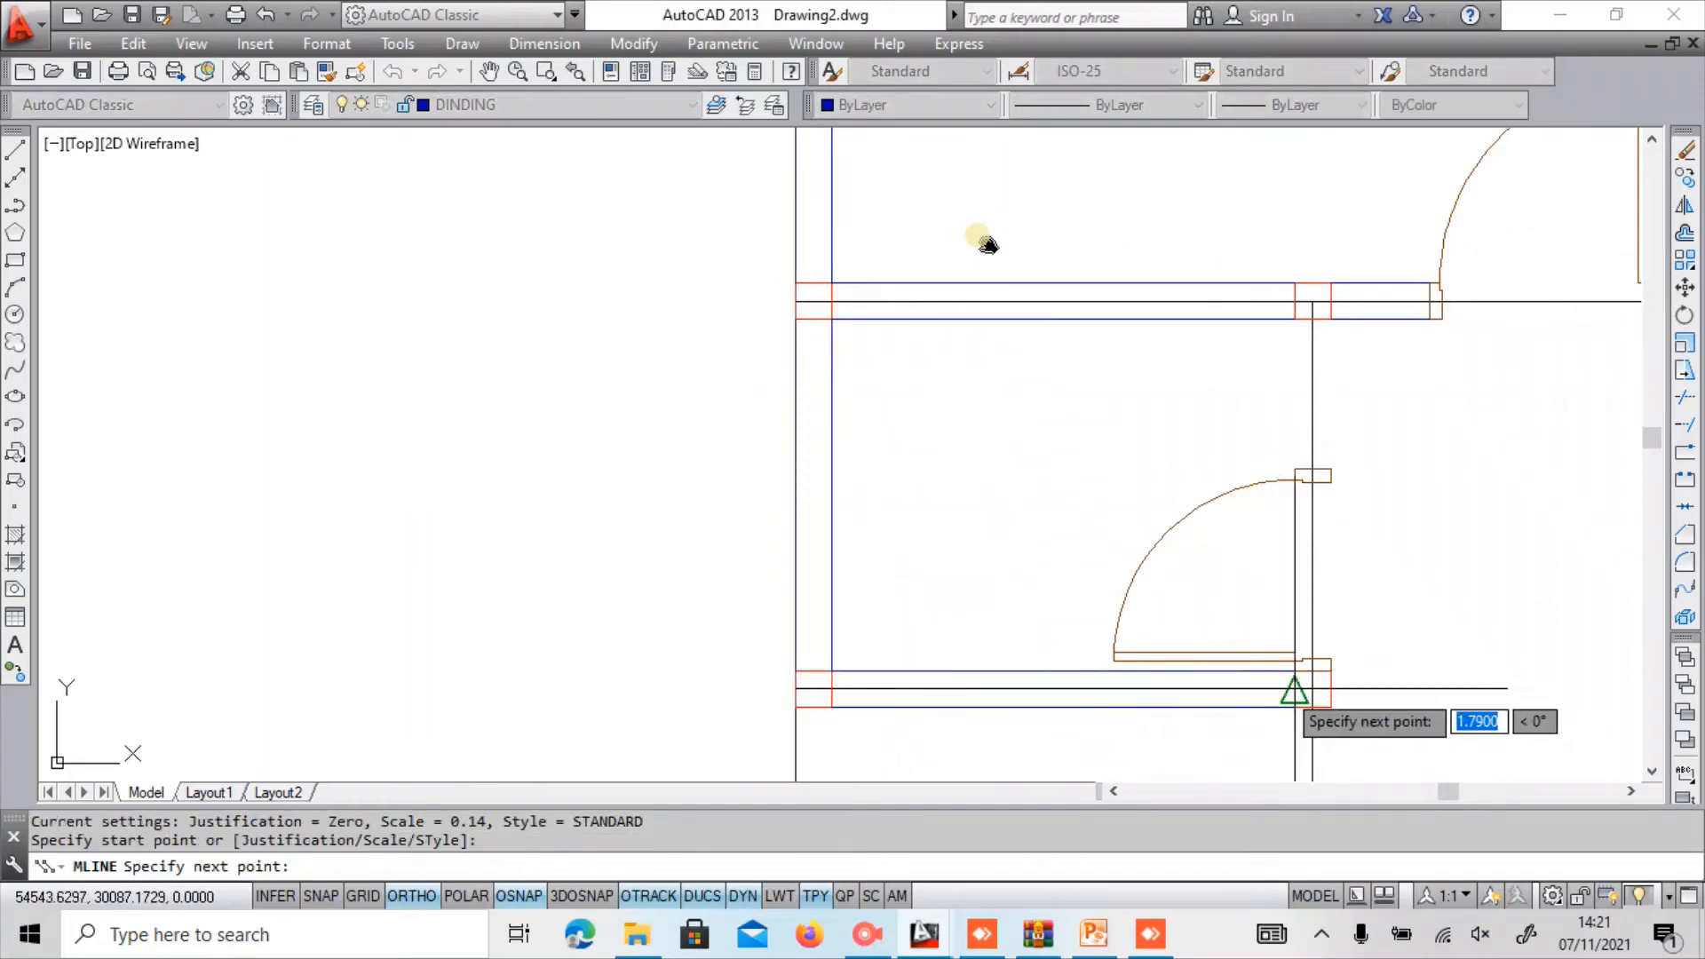
left_click(1294, 689)
key("Return")
Draw the partition above the small room's door, from the door frame up to the bedroom wall column.
key("Return")
left_click(1313, 471)
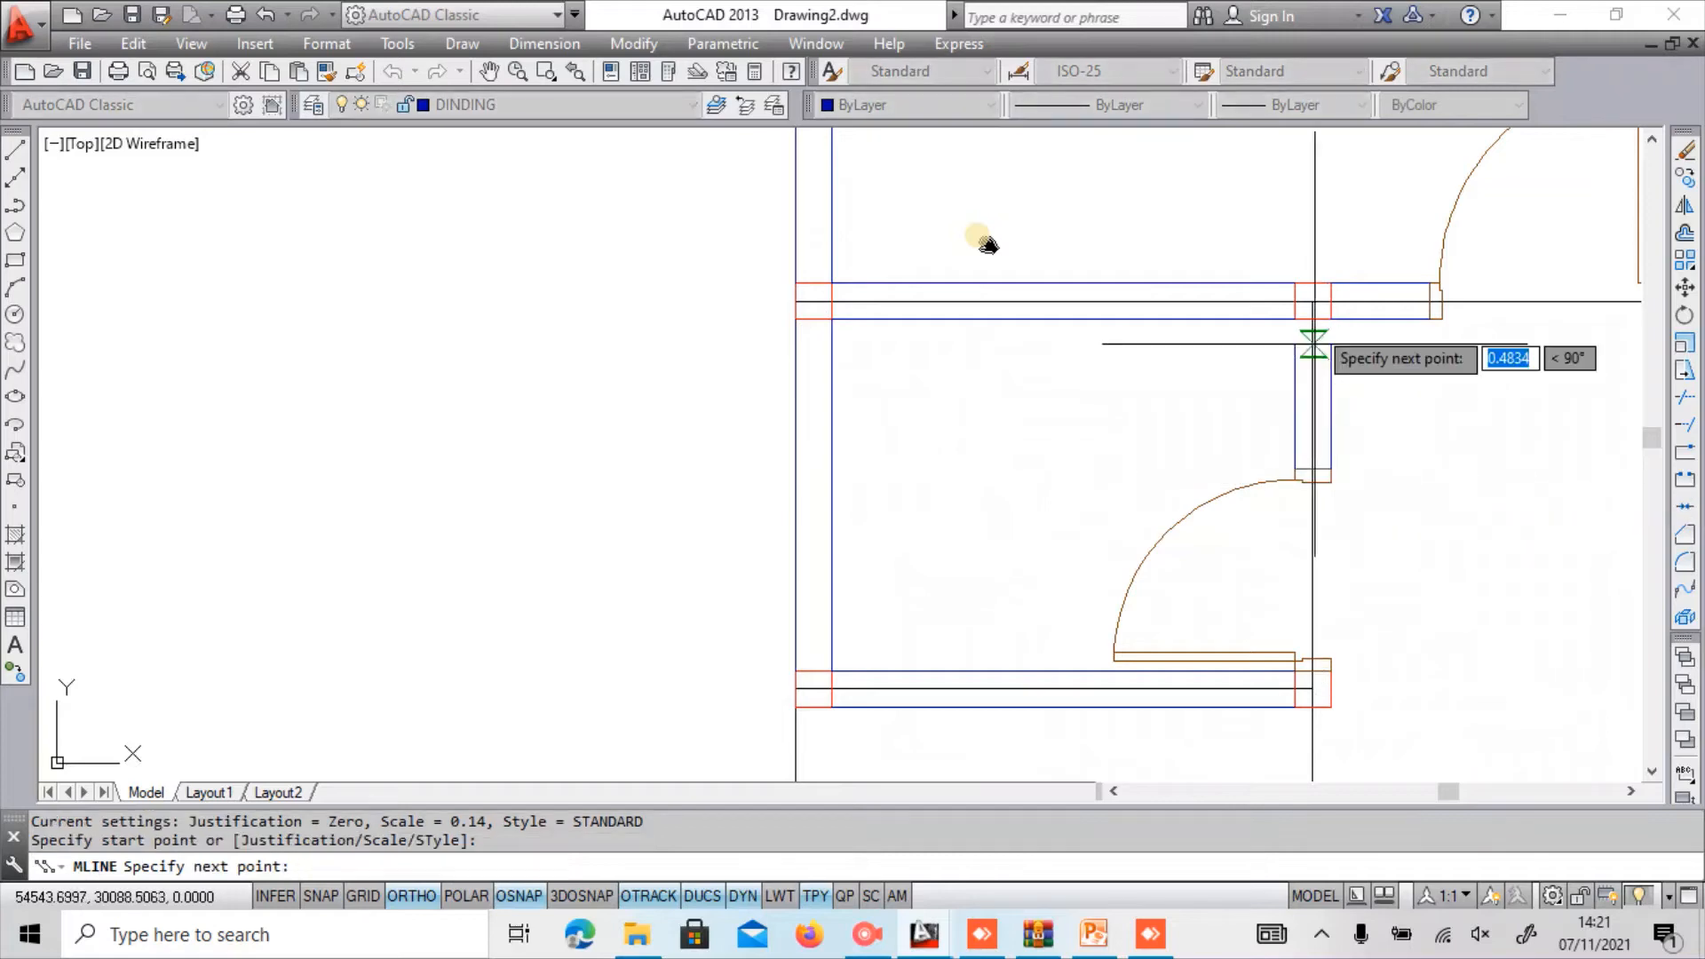
left_click(1313, 342)
key("Return")
Draw the east wall of the lower WC, from the column below the upper WC's door down to the main bedroom wall column.
scroll(1313, 343, "down", 4)
scroll(1287, 413, "up", 3)
key("Return")
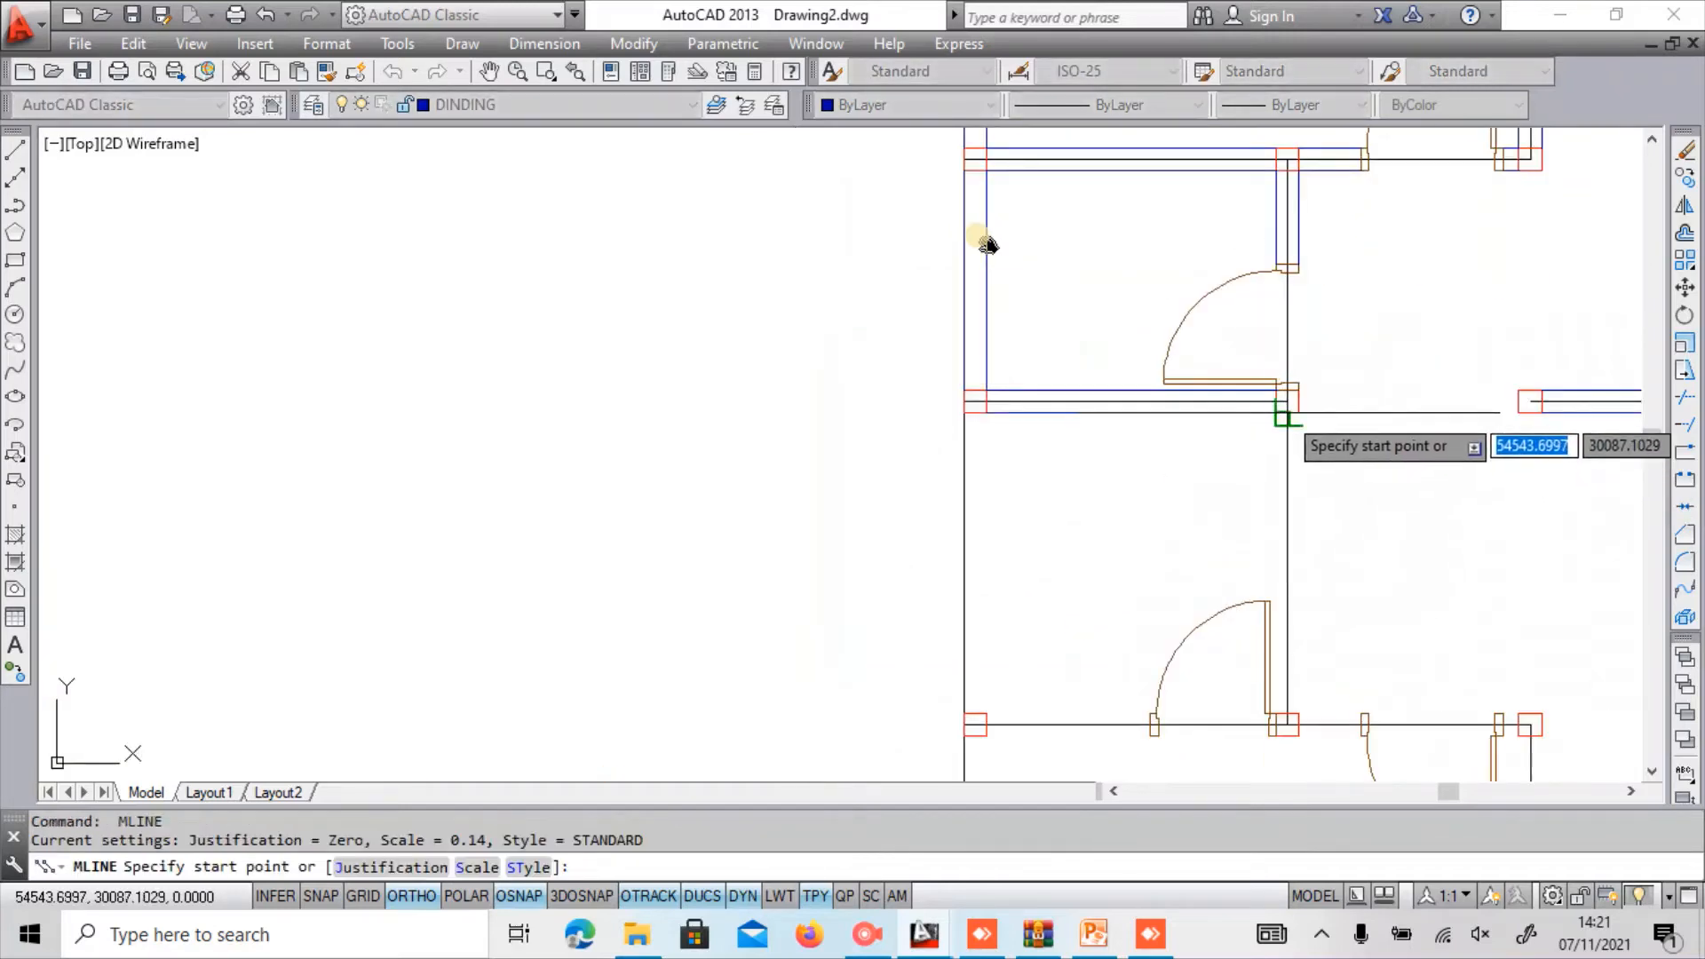
left_click(1281, 417)
scroll(1282, 417, "down", 3)
scroll(1288, 715, "up", 4)
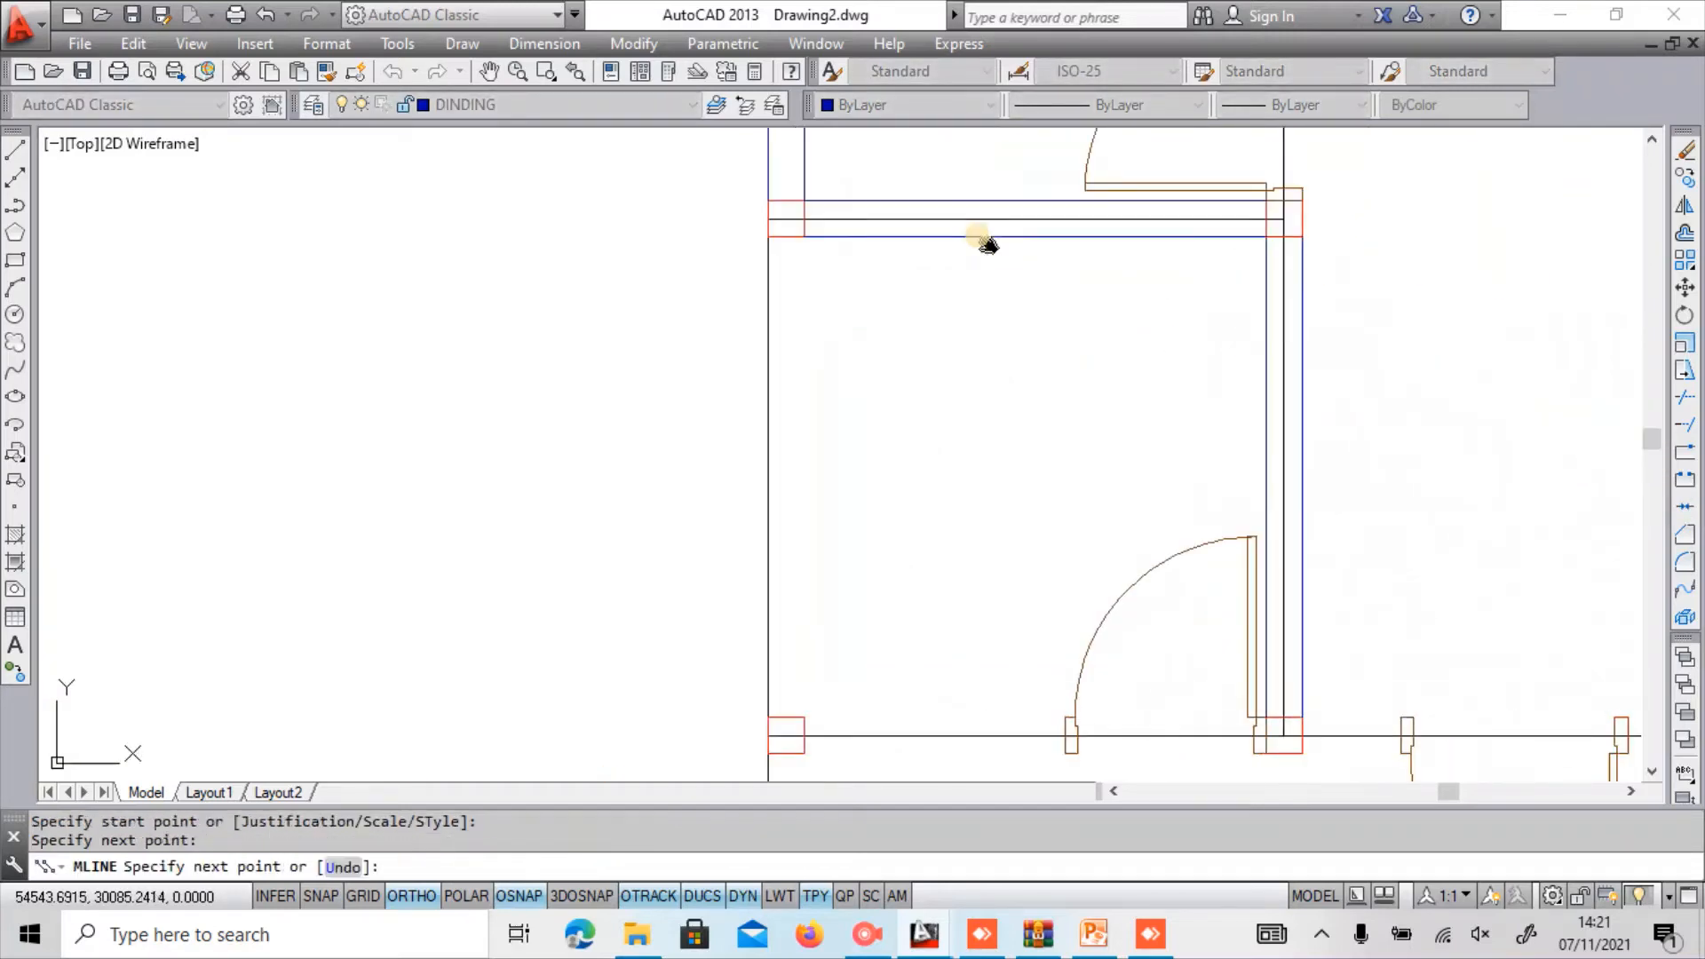
scroll(988, 244, "down", 3)
scroll(982, 609, "up", 3)
key("Return")
Draw the two short wall pieces on either side of the main bedroom's door, each between its column and the door frame.
key("Return")
left_click(989, 613)
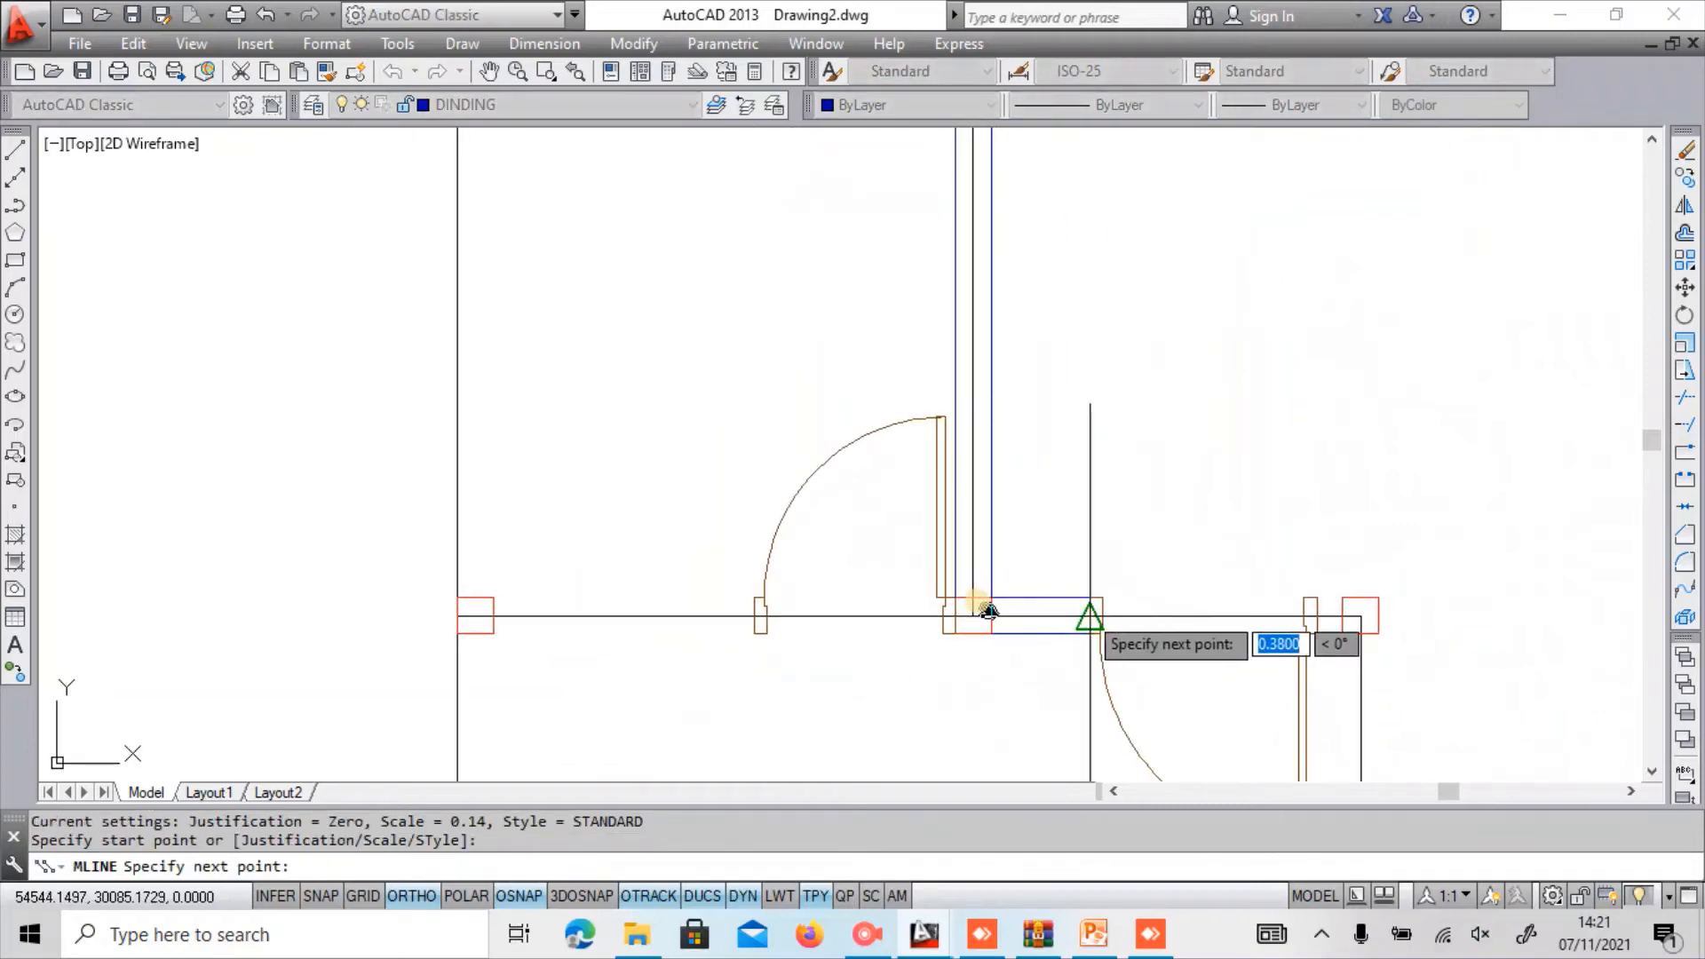
left_click(1090, 616)
key("Return")
key("Return")
left_click(1314, 615)
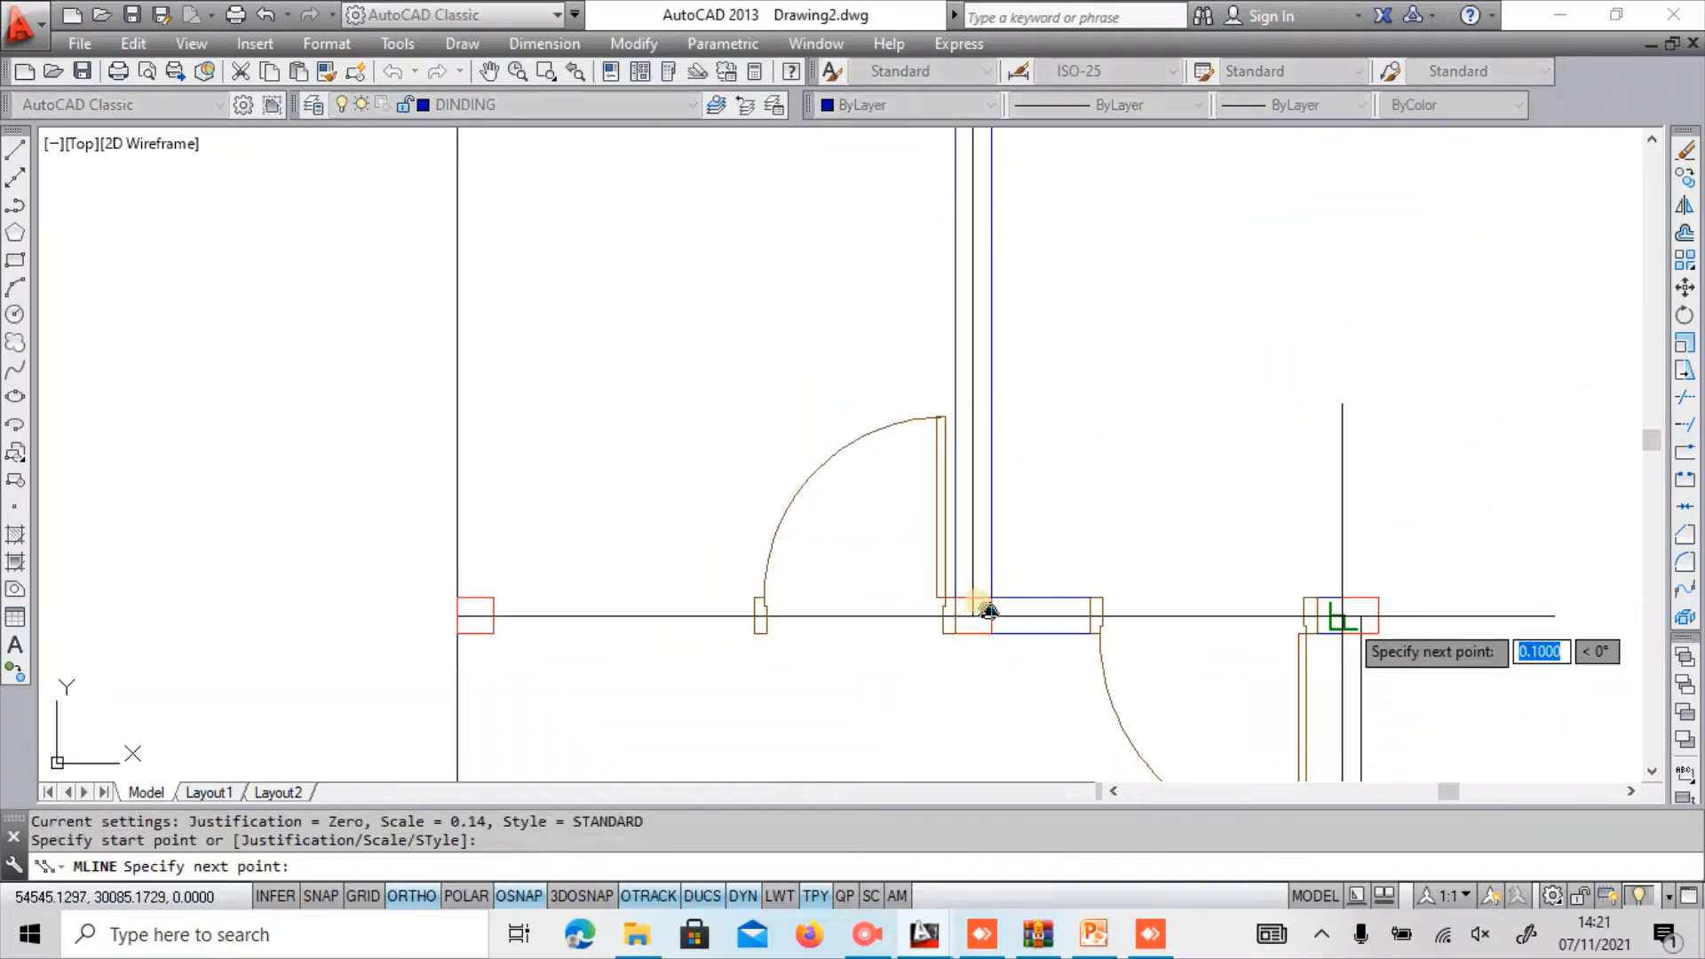
left_click(1343, 615)
key("Return")
Draw the wall between the main bedroom and the living room, from the column beside the bedroom door down to the front wall's column.
key("Return")
left_click(1360, 633)
scroll(1342, 475, "down", 3)
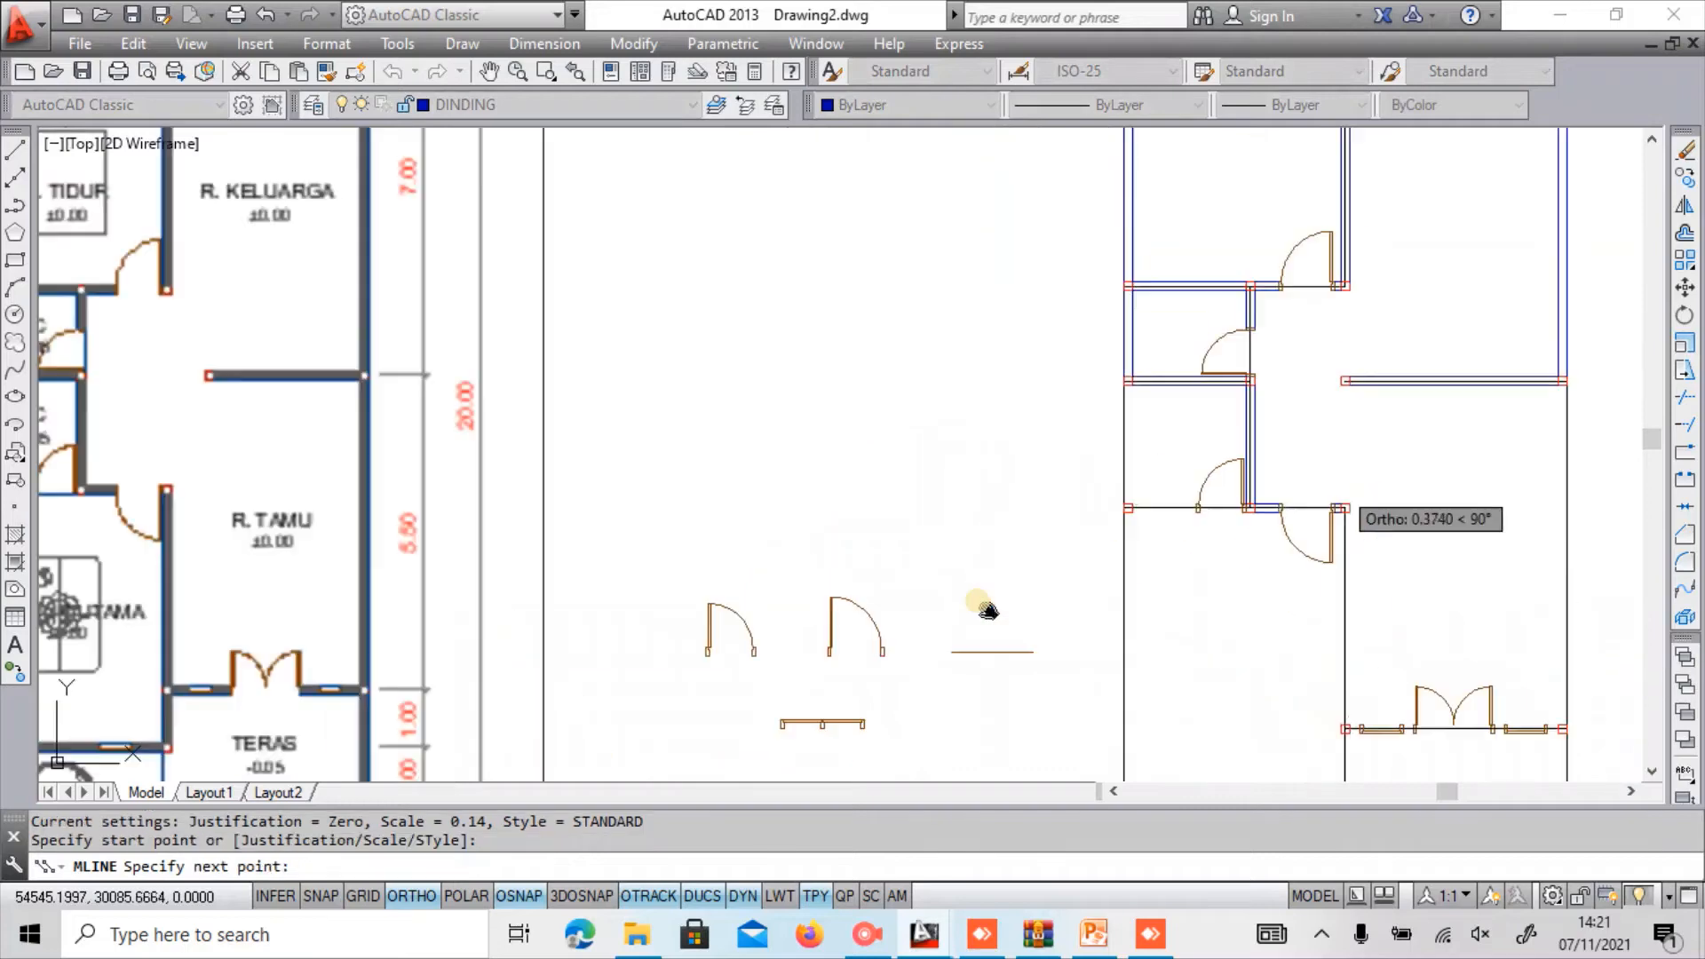
scroll(1327, 727, "up", 3)
left_click(1404, 727)
key("Return")
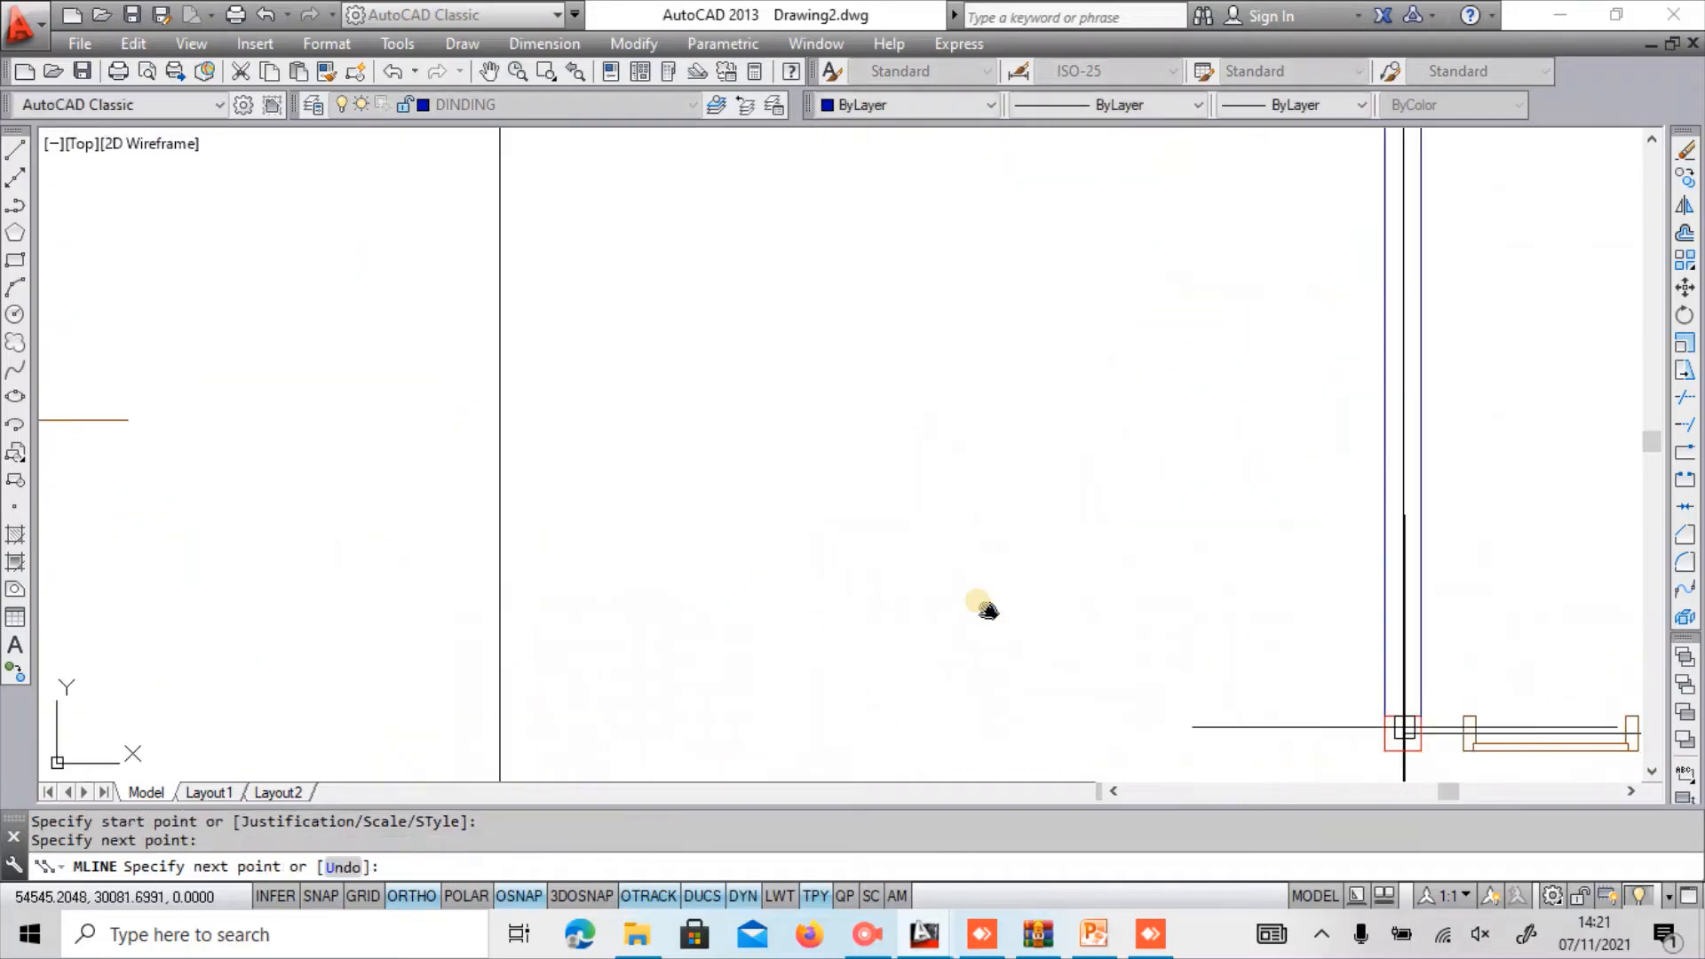
Draw the front wall from the living room's west column past the window to the double door's frame.
middle_click_drag(988, 611, 864, 560)
key("Return")
left_click(863, 558)
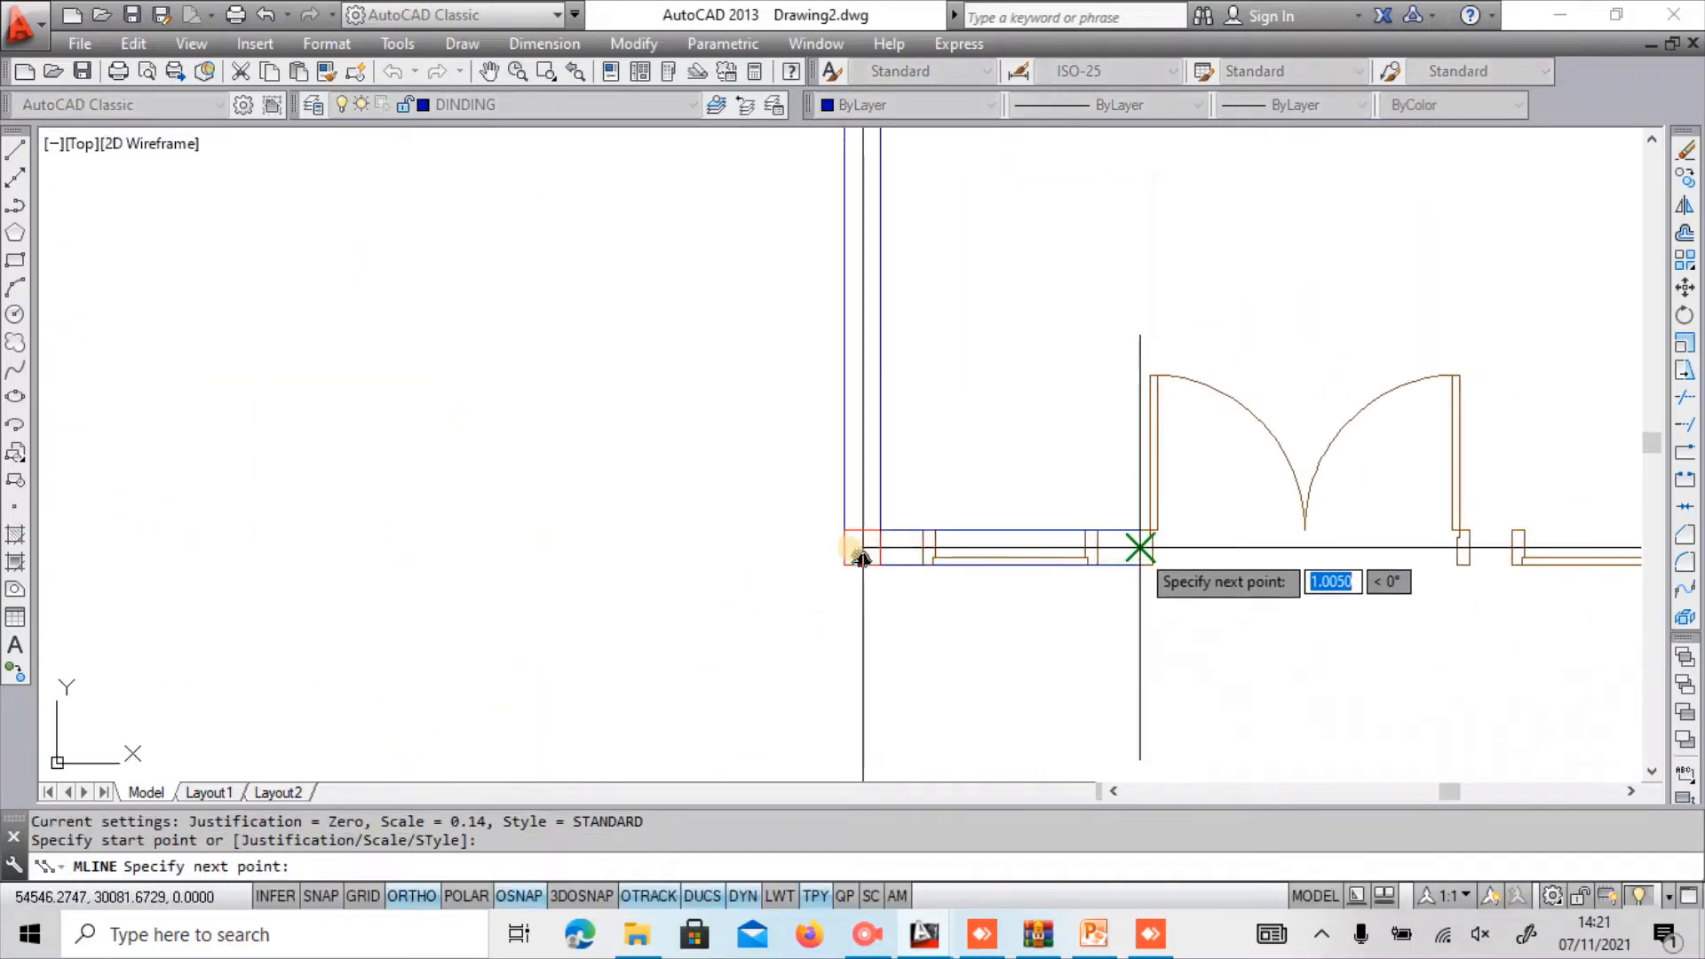
left_click(1140, 547)
key("Return")
Draw the front wall on the other side of the double door, from its frame past the window to the east column.
scroll(1222, 586, "down", 2)
middle_click_drag(1222, 586, 559, 568)
scroll(711, 566, "up", 2)
key("Return")
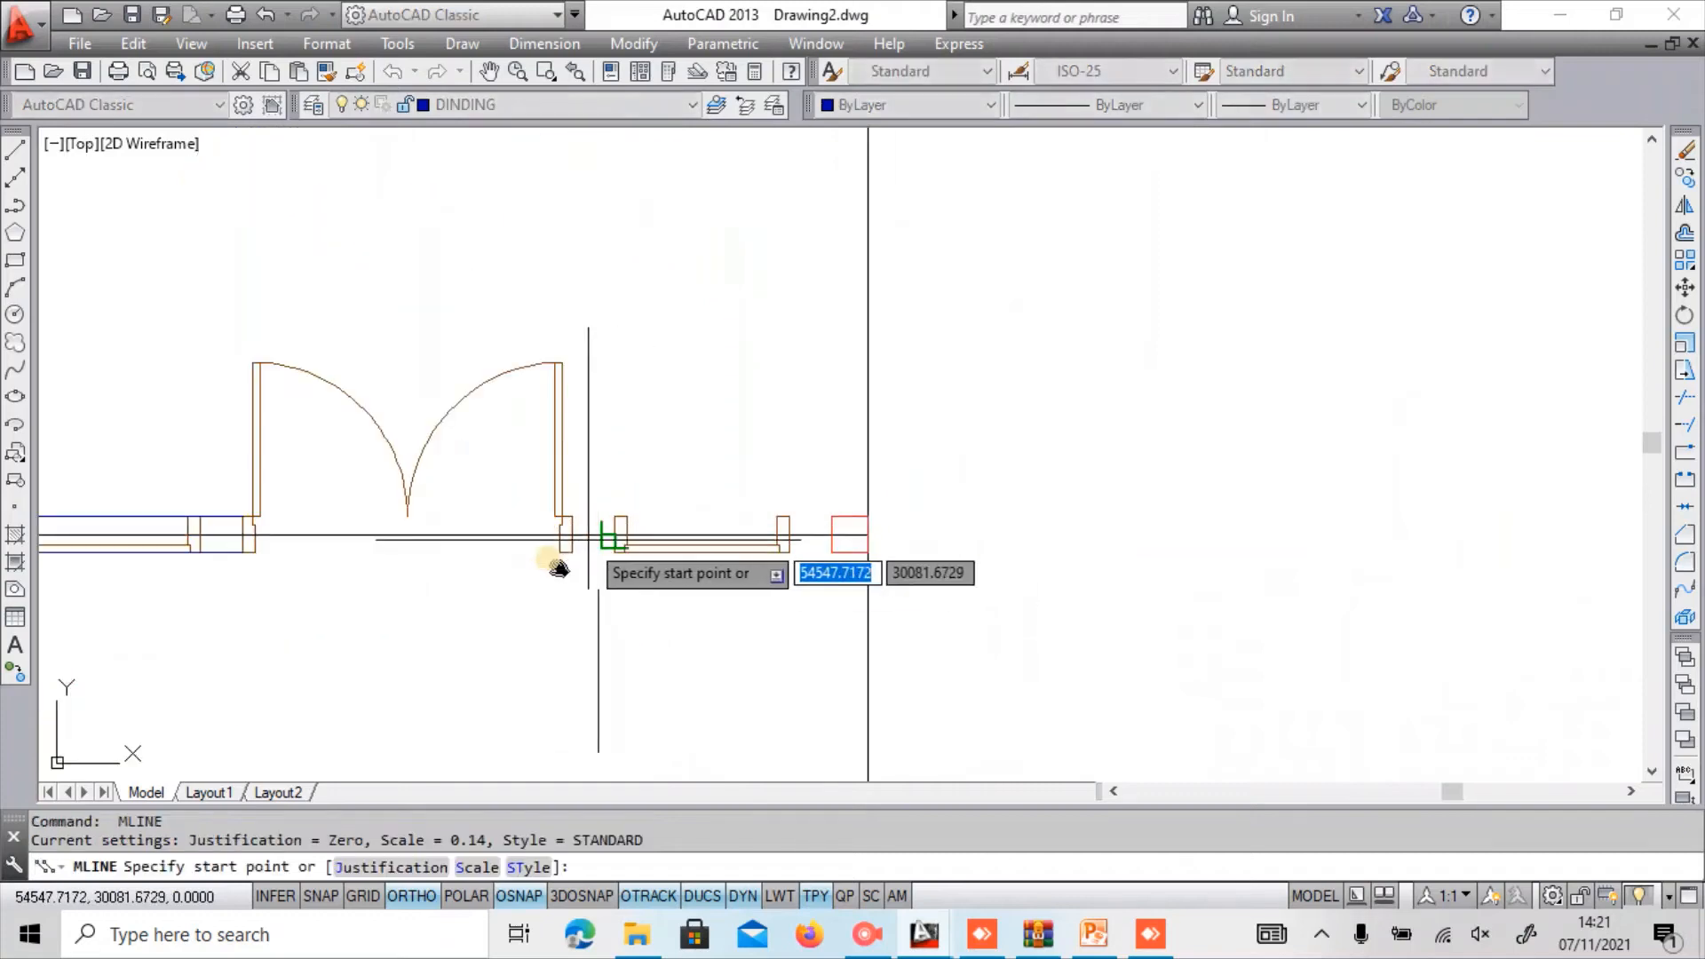
left_click(572, 535)
left_click(831, 536)
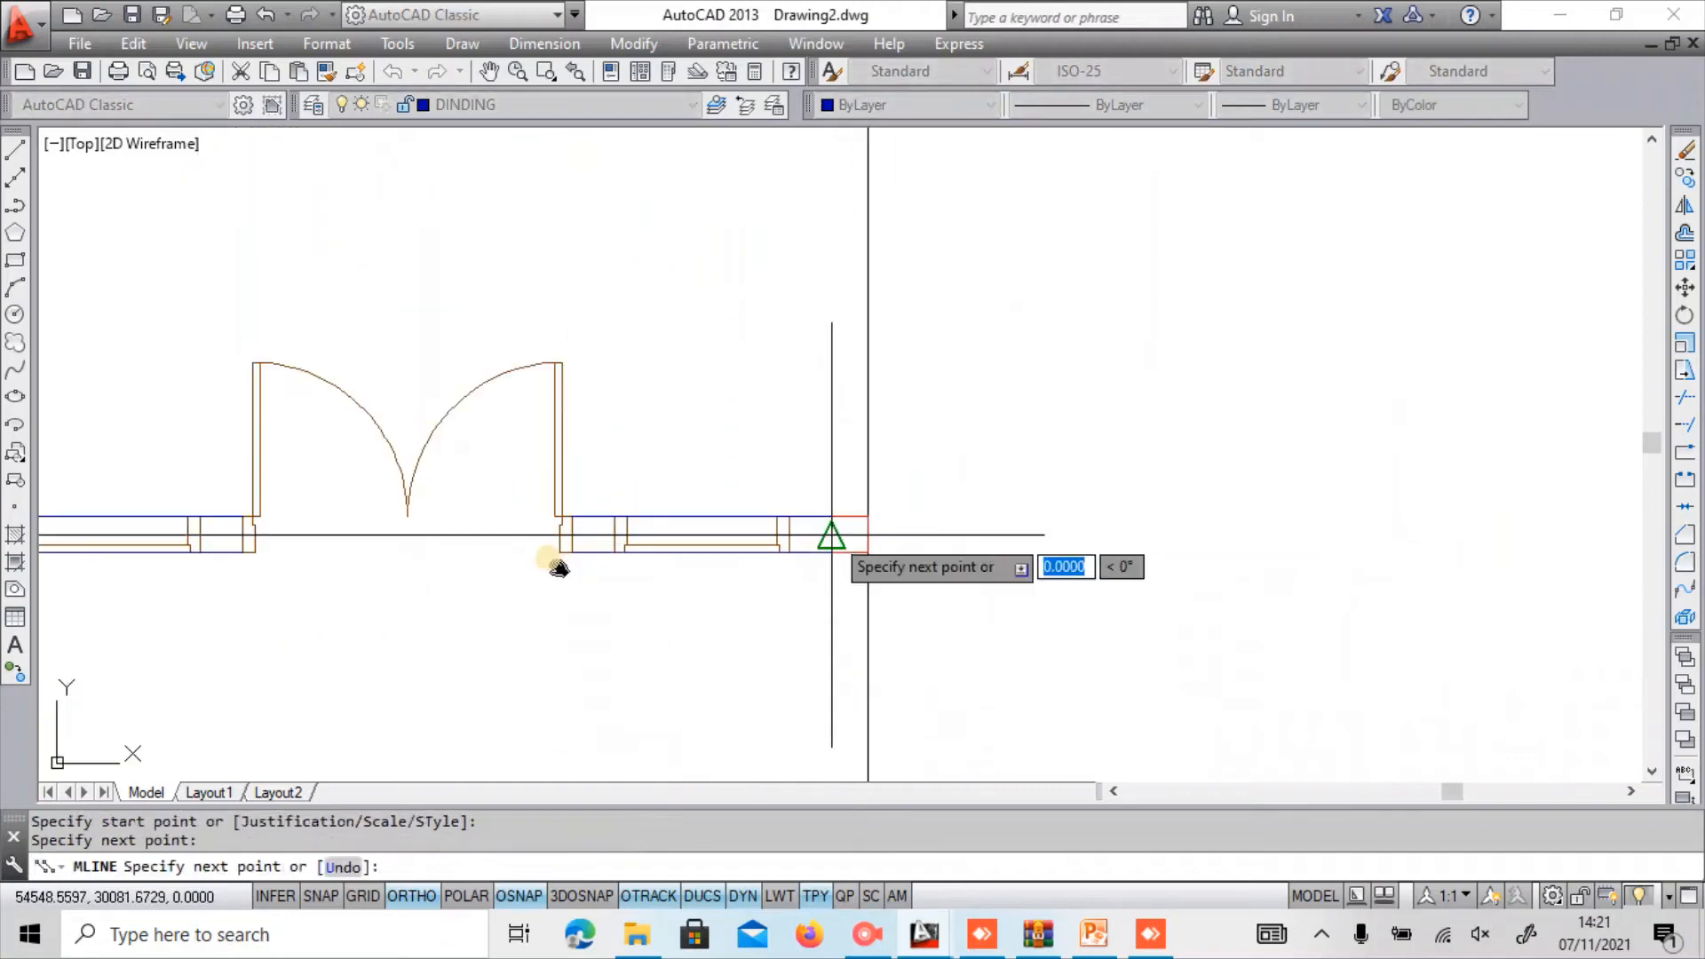
key("Return")
Draw the living room's east outer wall, from the front column up to the column at the family room partition.
key("Return")
left_click(849, 516)
scroll(850, 573, "down", 4)
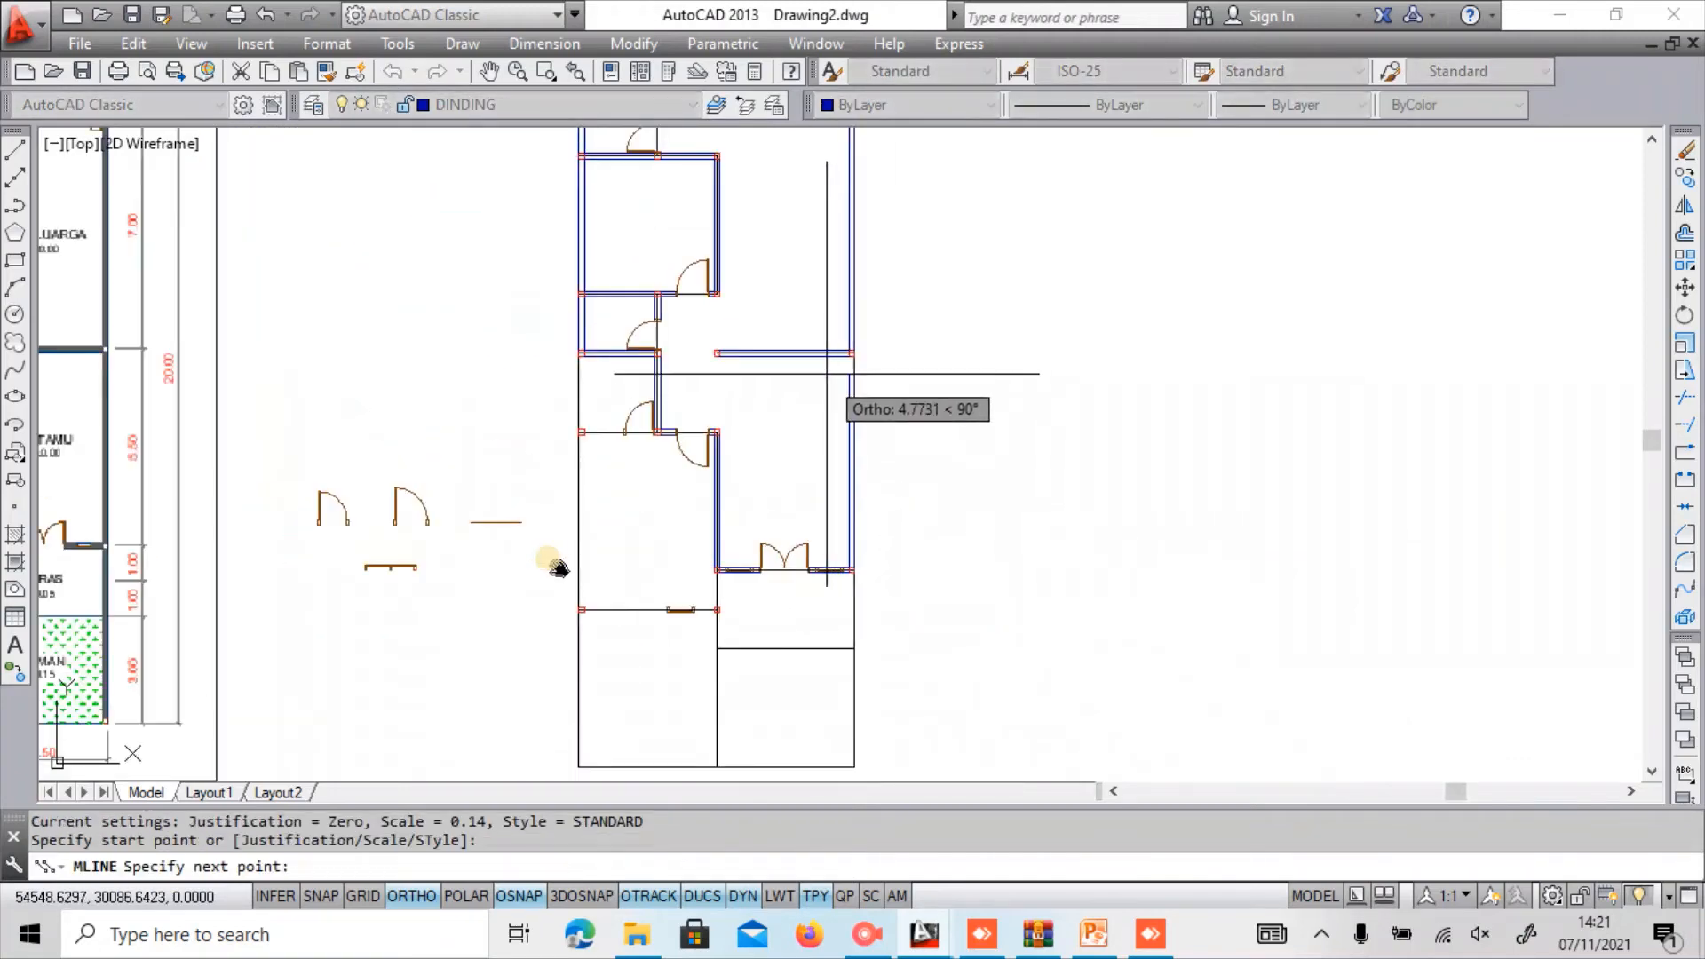
scroll(826, 373, "up", 8)
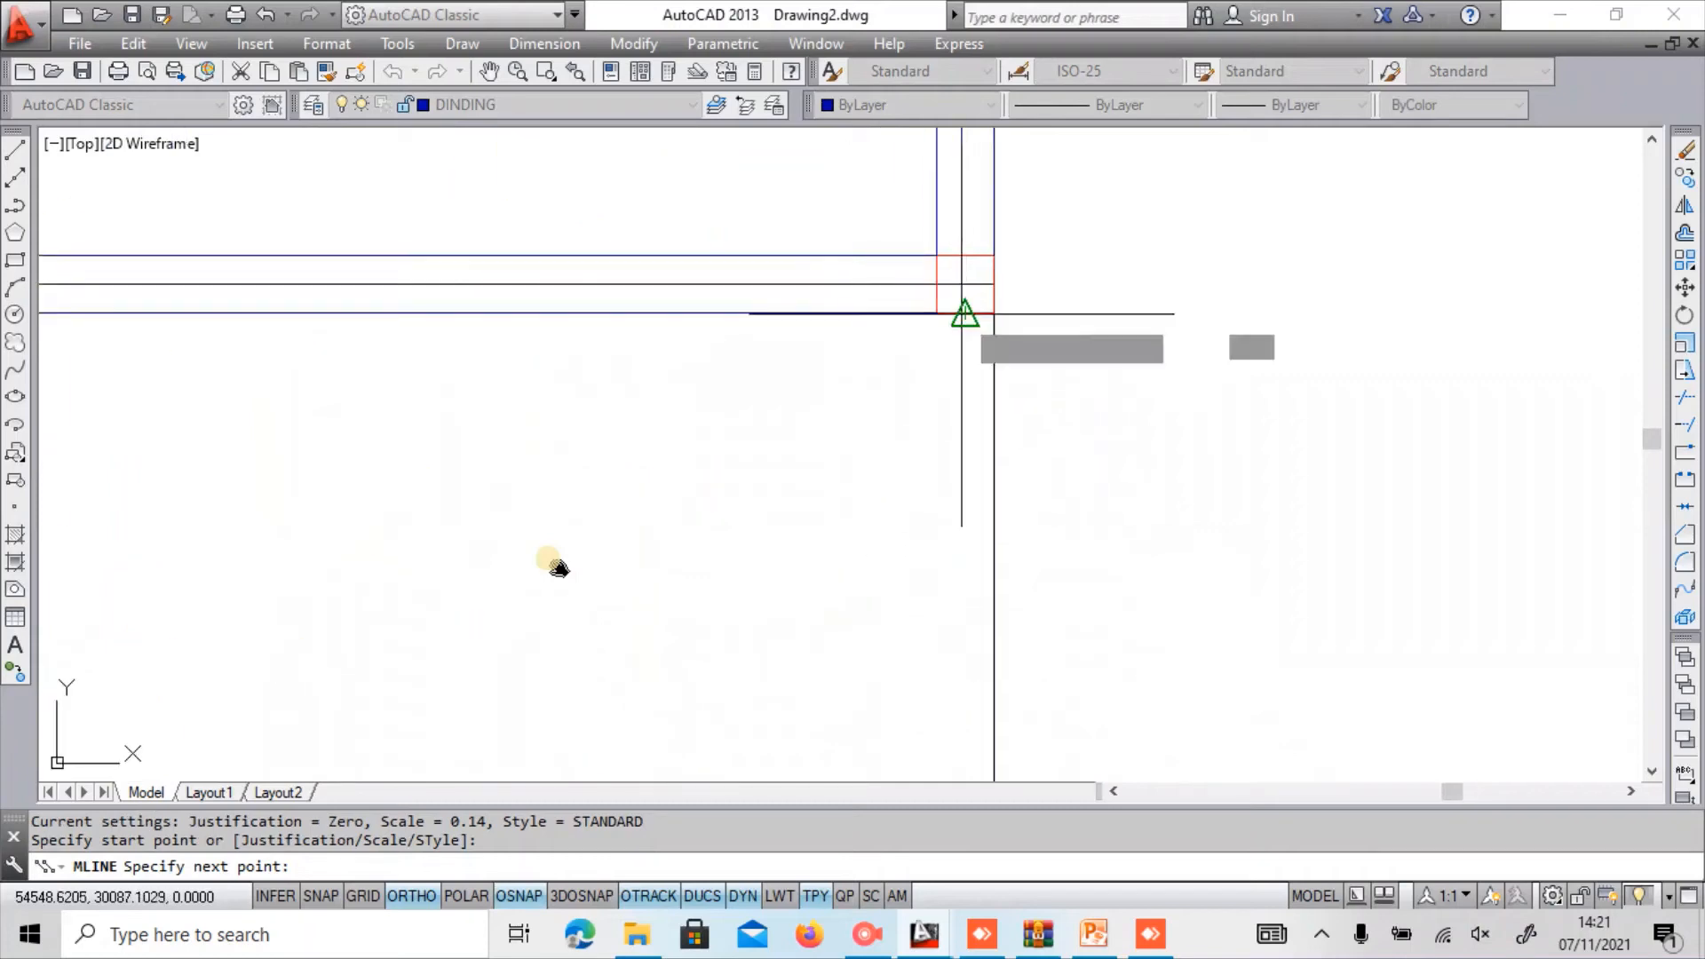
left_click(963, 313)
scroll(963, 313, "down", 6)
key("Return")
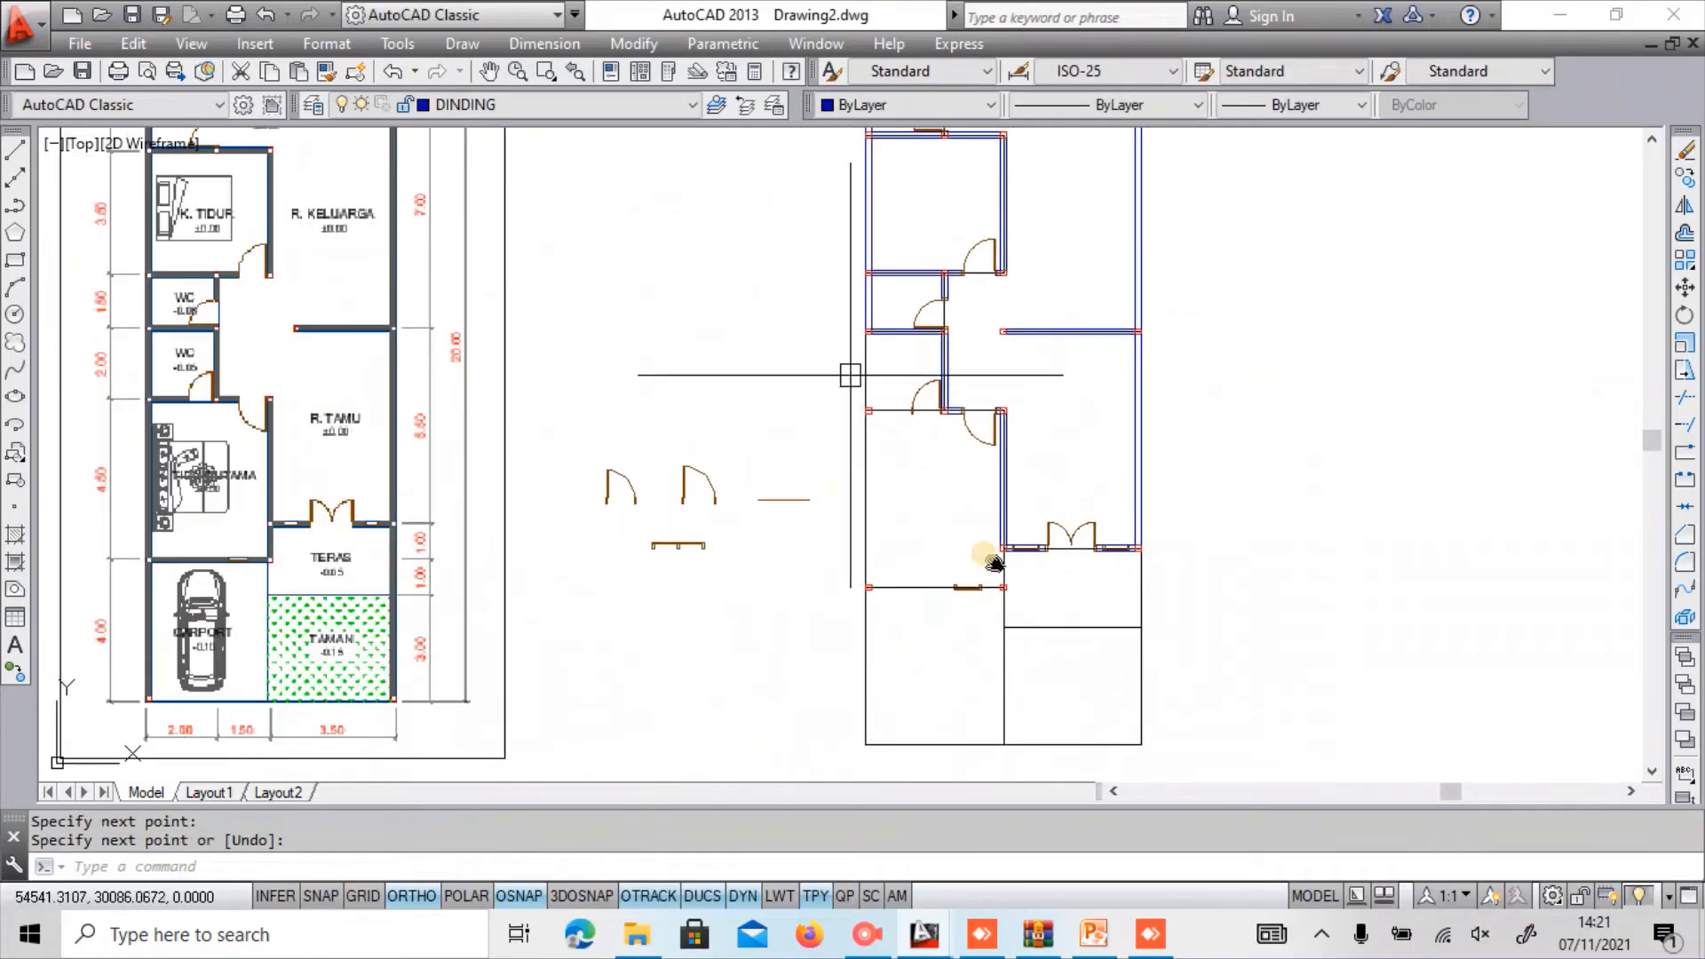
Draw the west outer wall of the lower WC, from its upper column down to the next column.
scroll(888, 364, "up", 5)
key("Return")
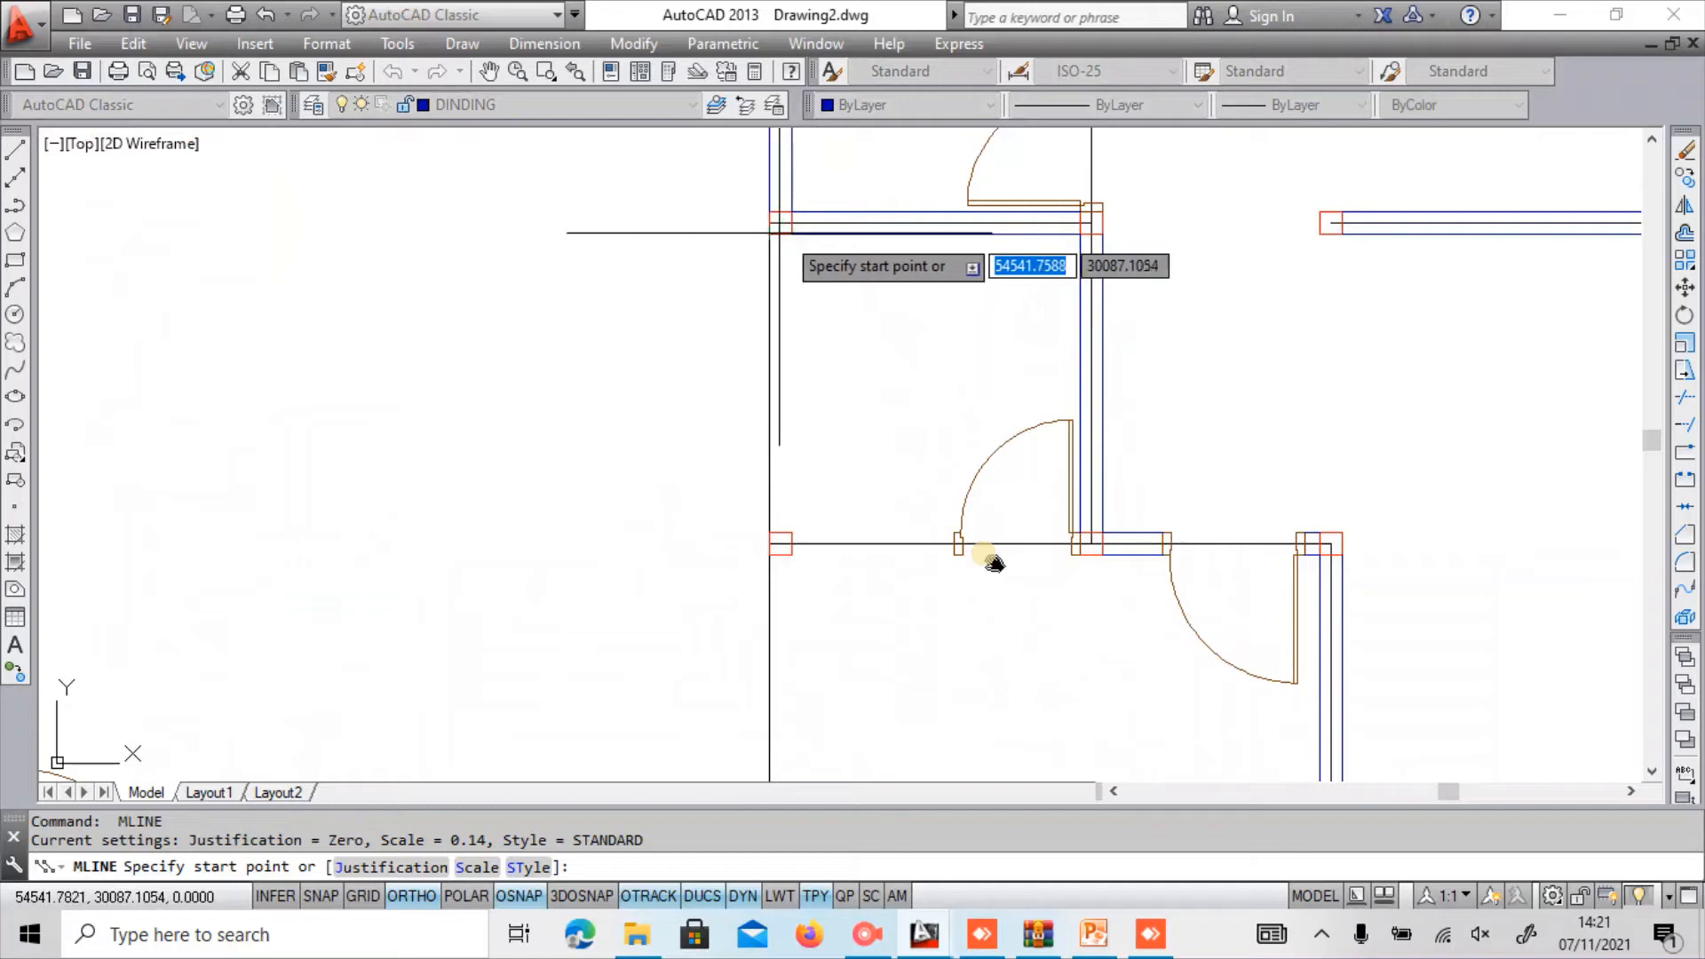
left_click(783, 229)
left_click(780, 532)
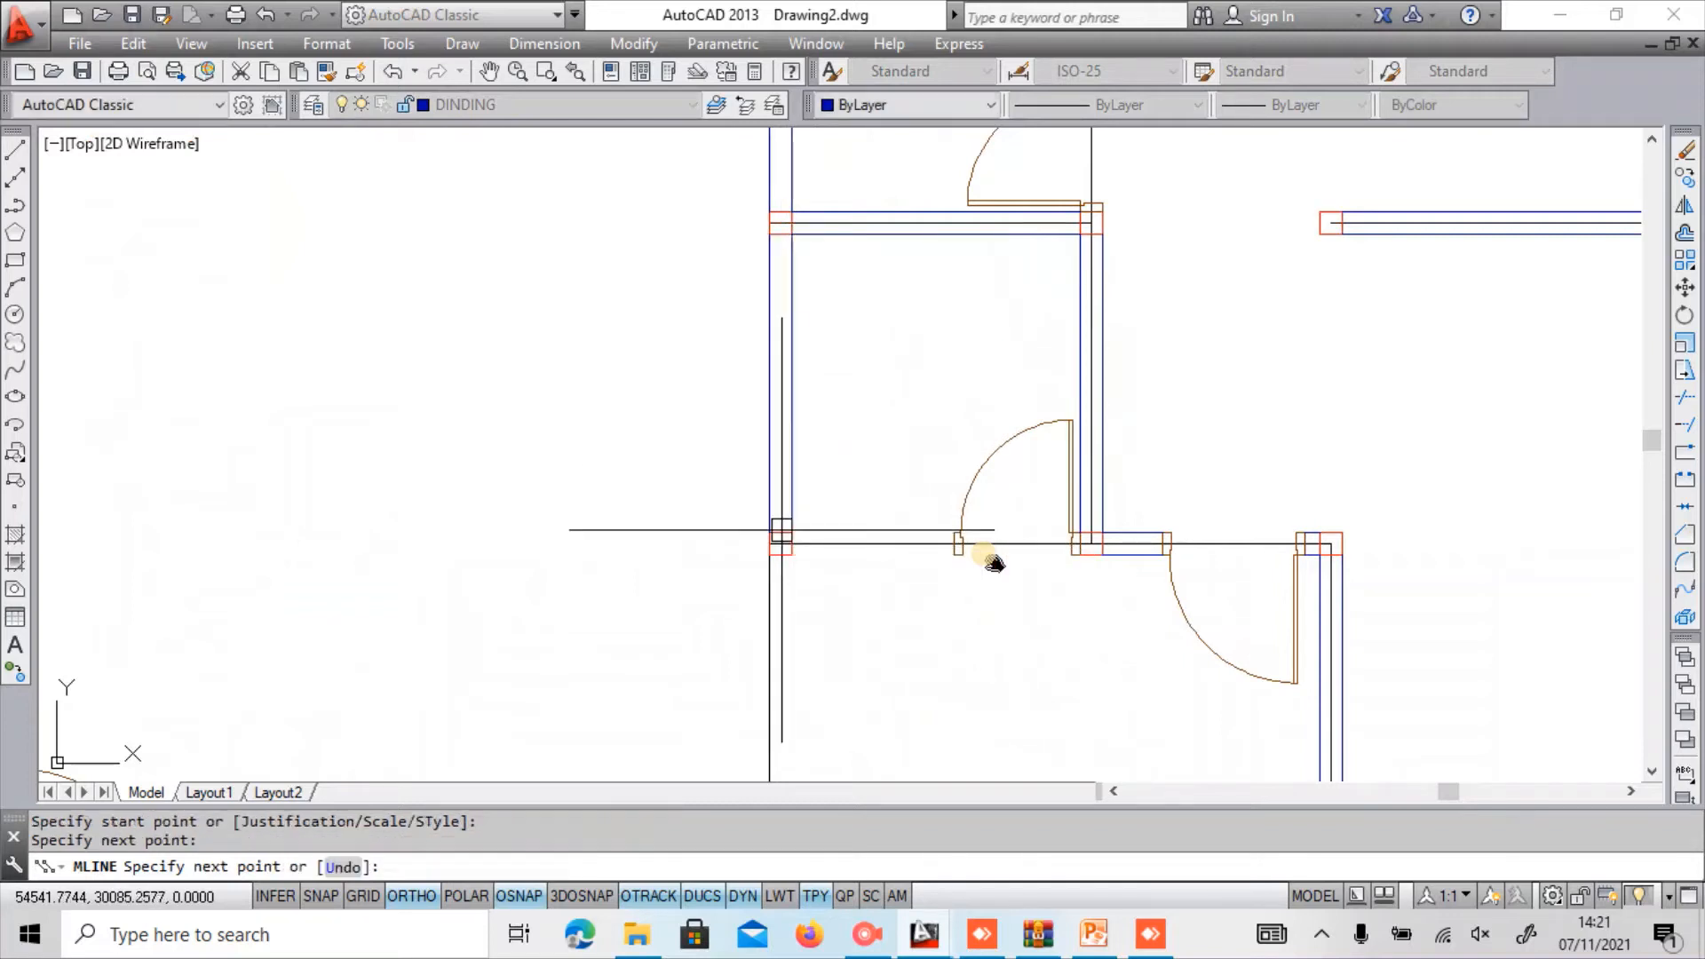
key("Return")
Draw the wall below the lower WC, from the west column to the WC door frame.
key("Return")
left_click(791, 543)
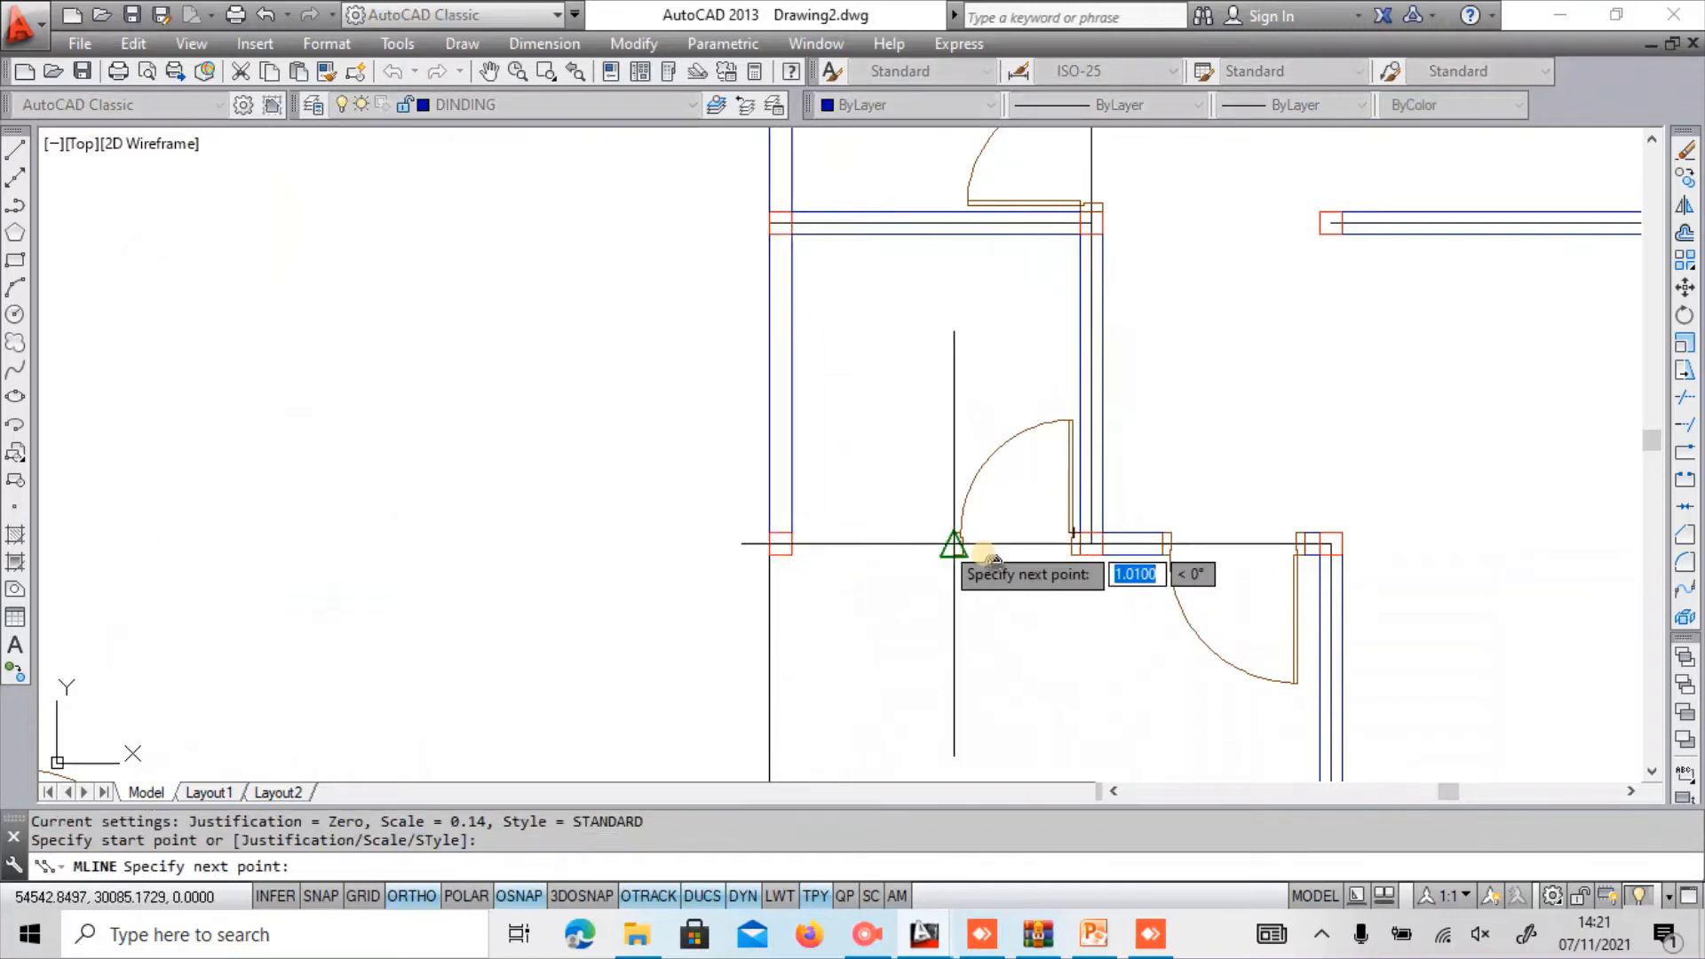
left_click(954, 544)
key("Return")
Draw the west outer wall of the main bedroom, from its upper column down to the carport-side column.
key("Return")
left_click(781, 555)
scroll(807, 381, "down", 3)
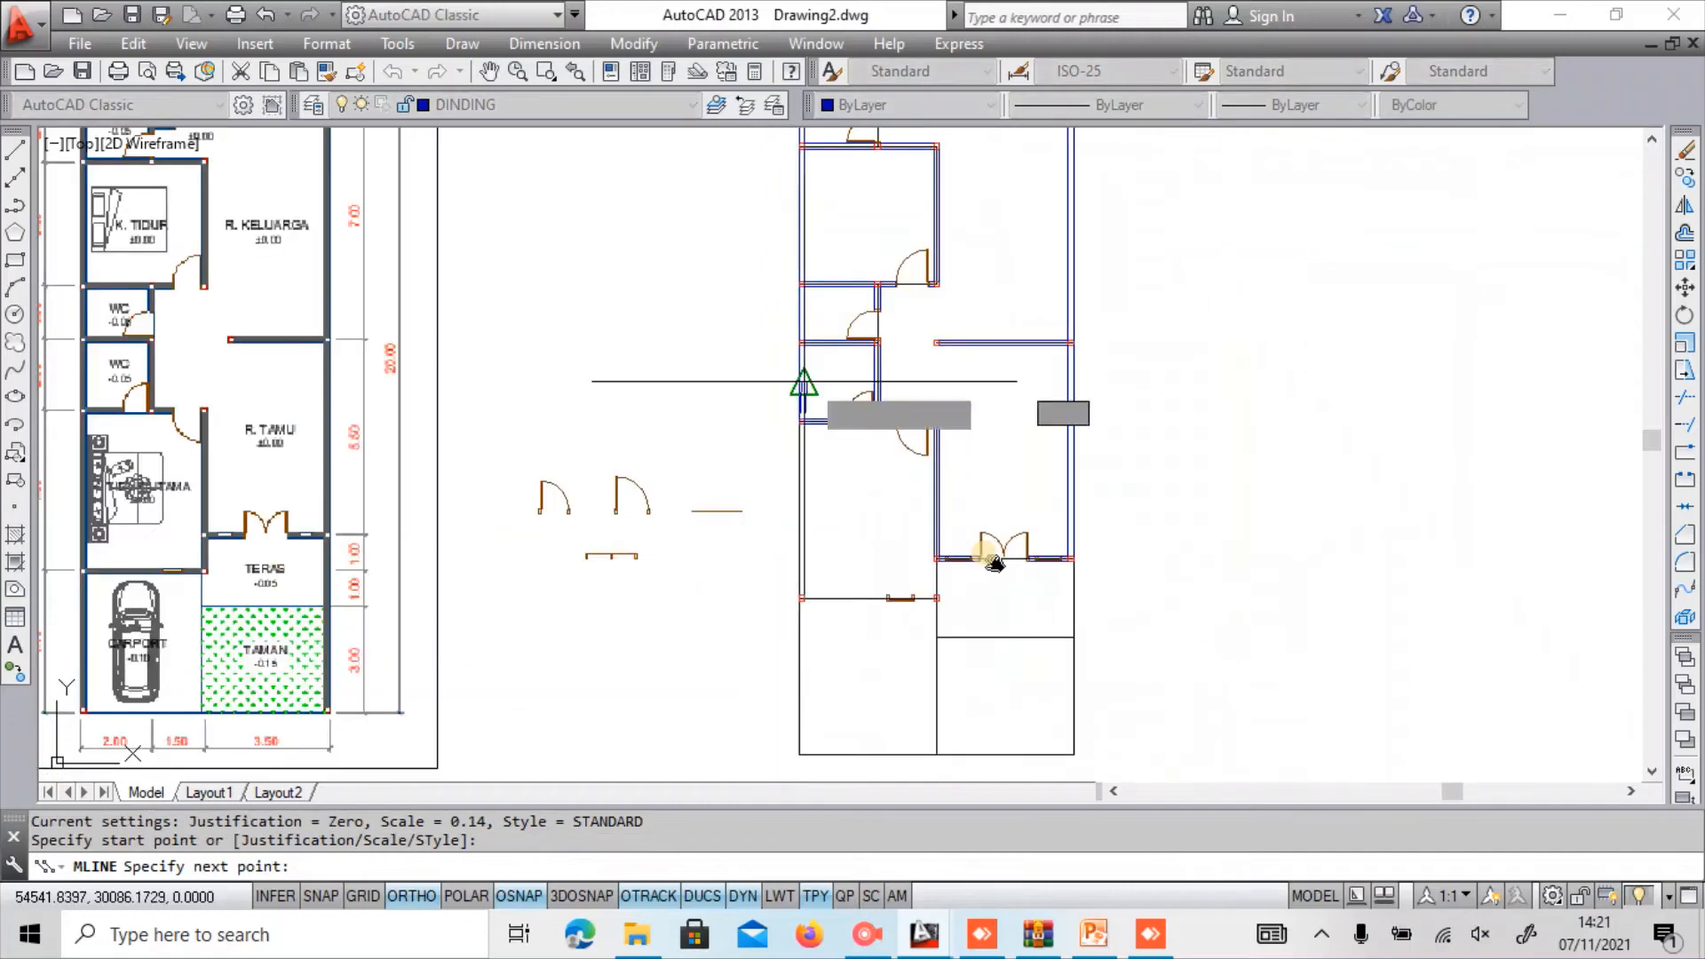
scroll(803, 382, "up", 5)
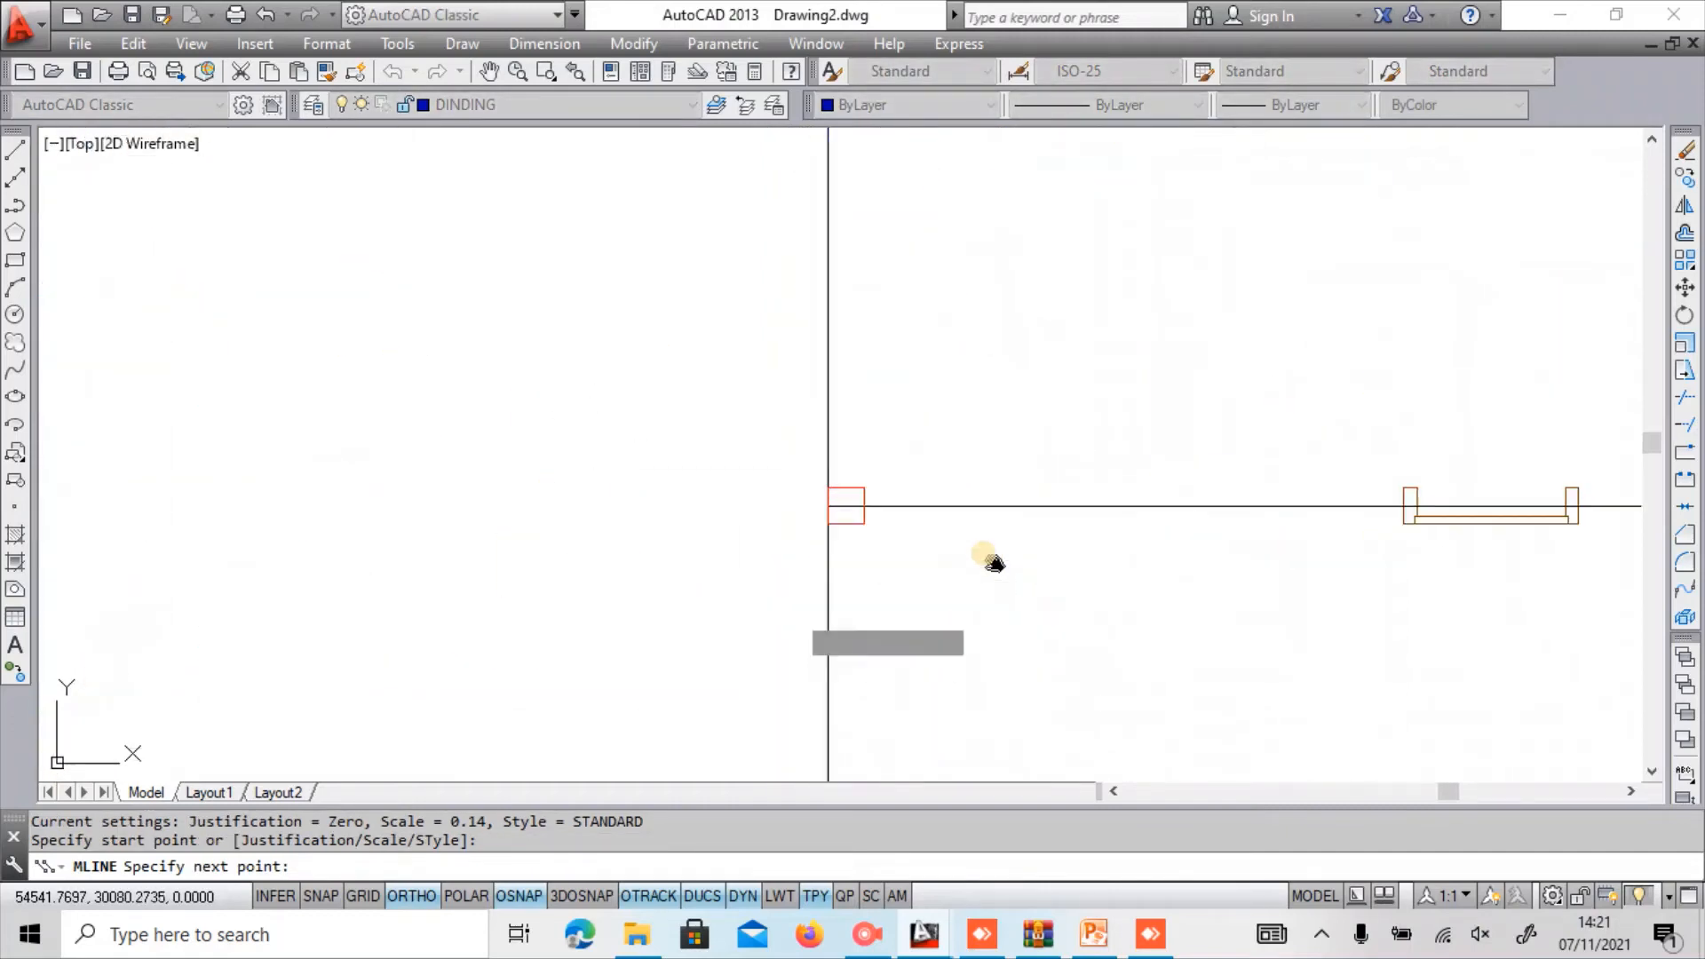
left_click(845, 487)
key("Return")
Draw the main bedroom's lower wall, from the west column past the window to the inner column.
key("Return")
left_click(864, 506)
scroll(787, 511, "down", 5)
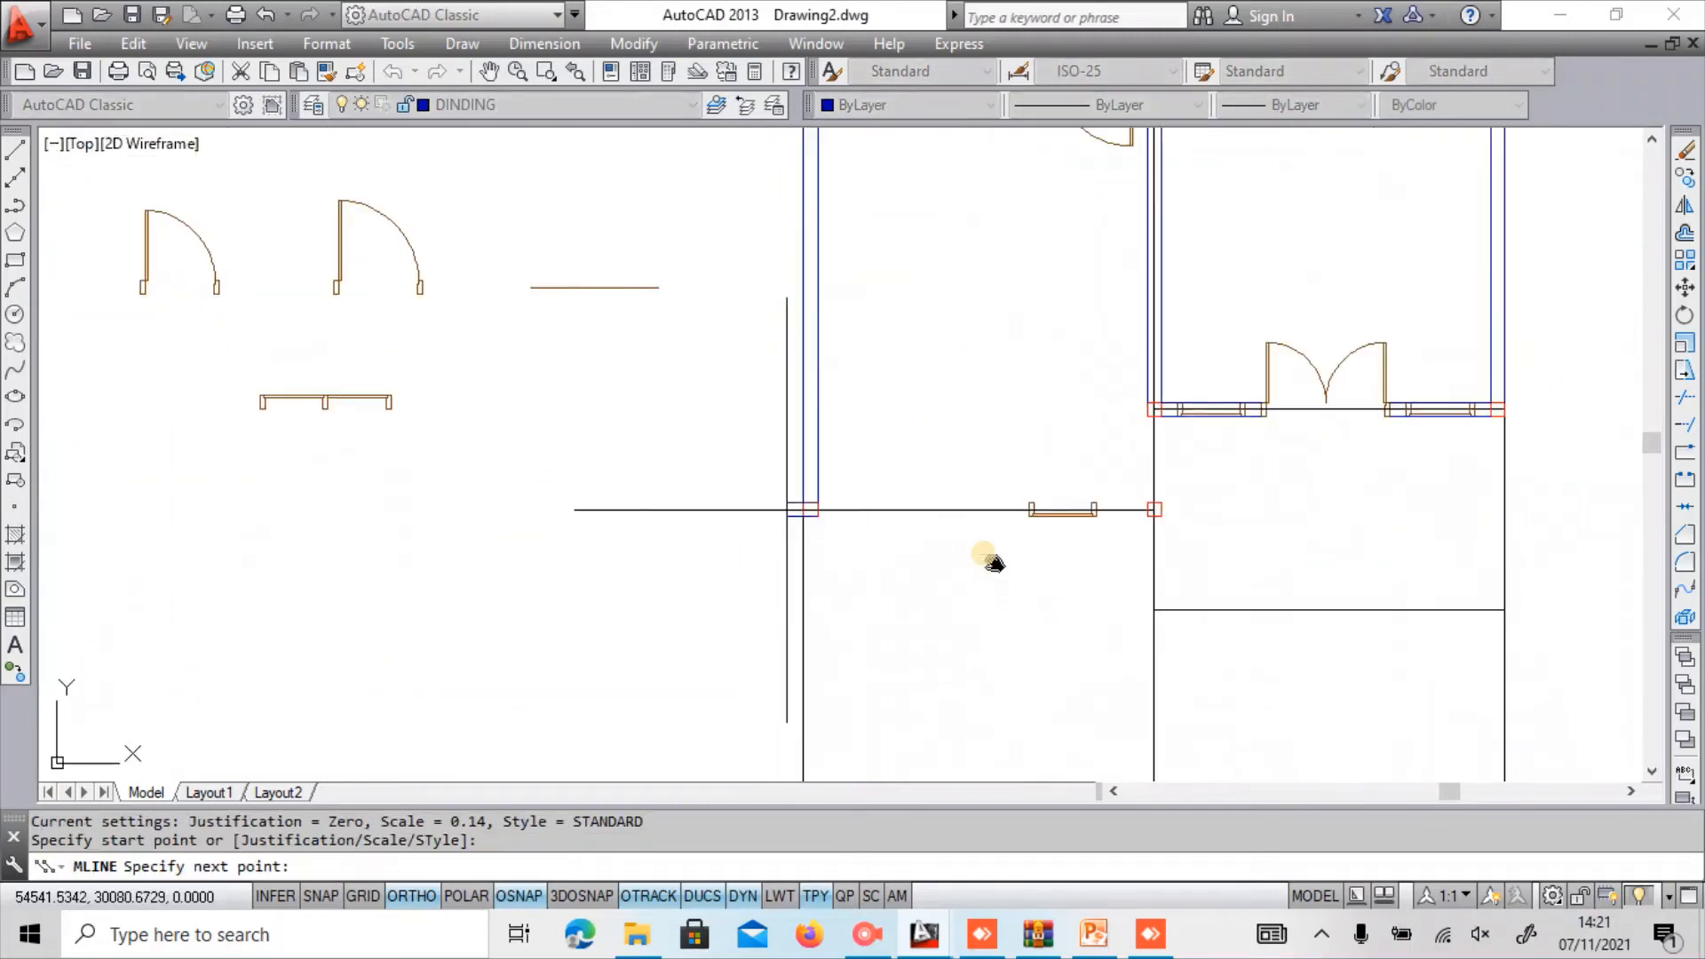
scroll(1096, 510, "up", 5)
left_click(1151, 522)
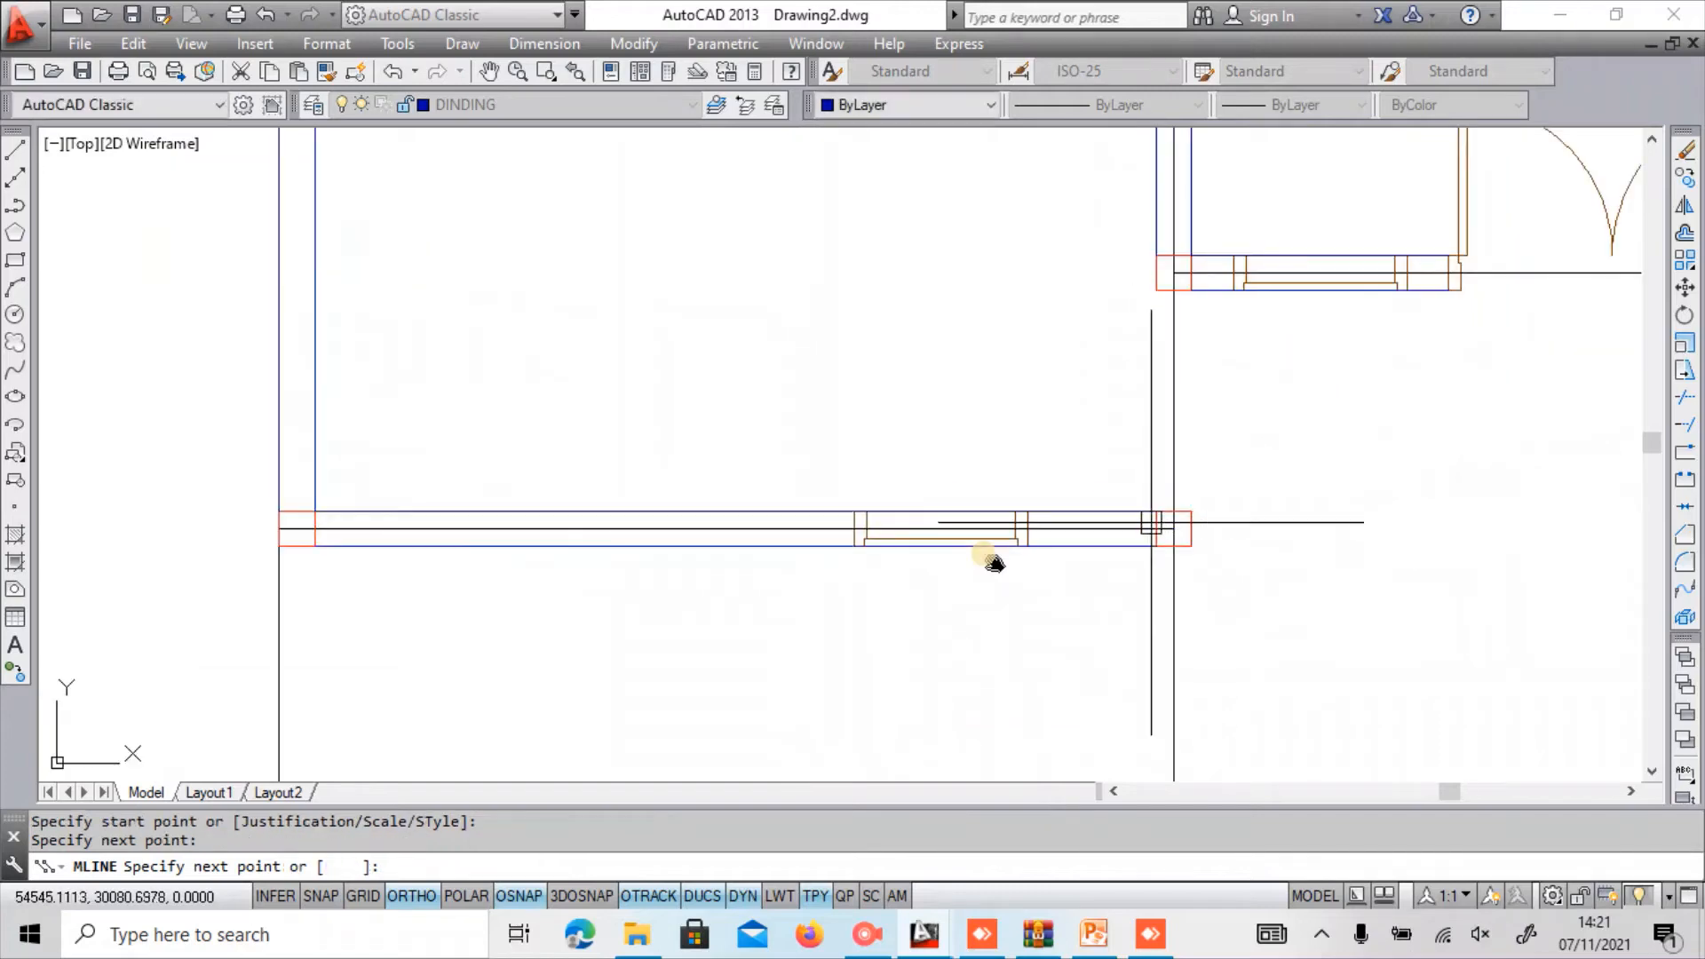
key("Return")
Draw the short wall beside the terrace, from the main bedroom's lower inner column up to the front wall's column.
key("Return")
left_click(1172, 510)
left_click(1172, 292)
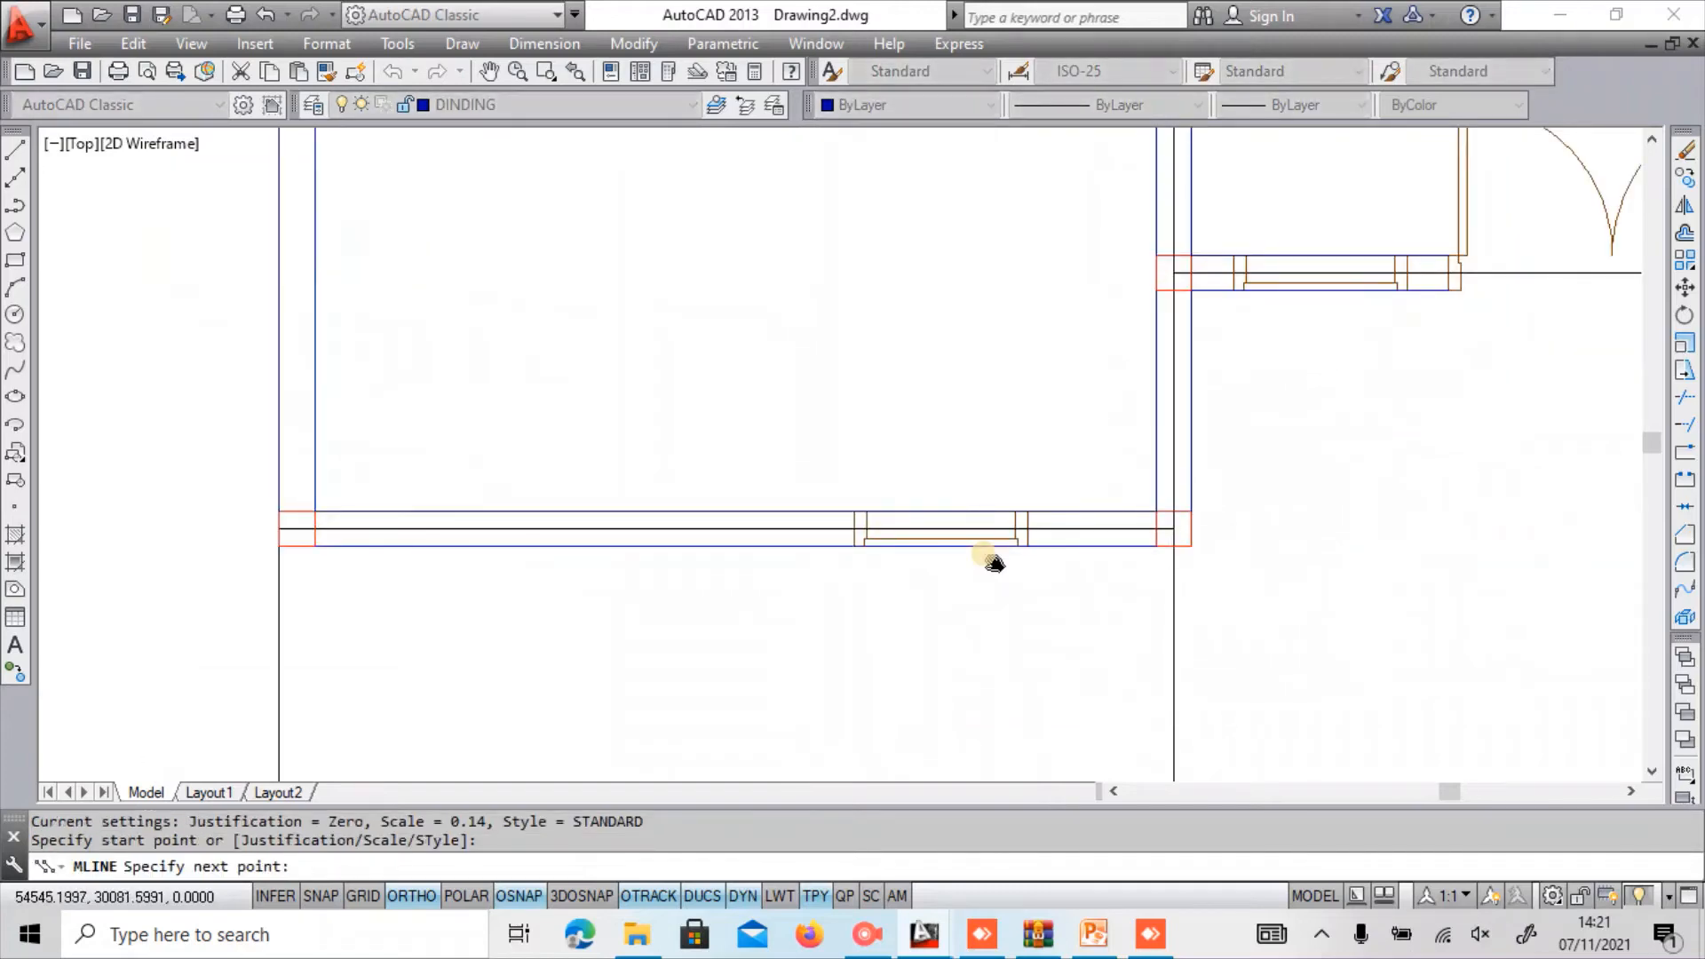
key("Return")
Examine the drawn walls against the reference plan, including the rear wall, its corner column and the backyard outline.
scroll(1039, 548, "down", 5)
scroll(995, 563, "down", 2)
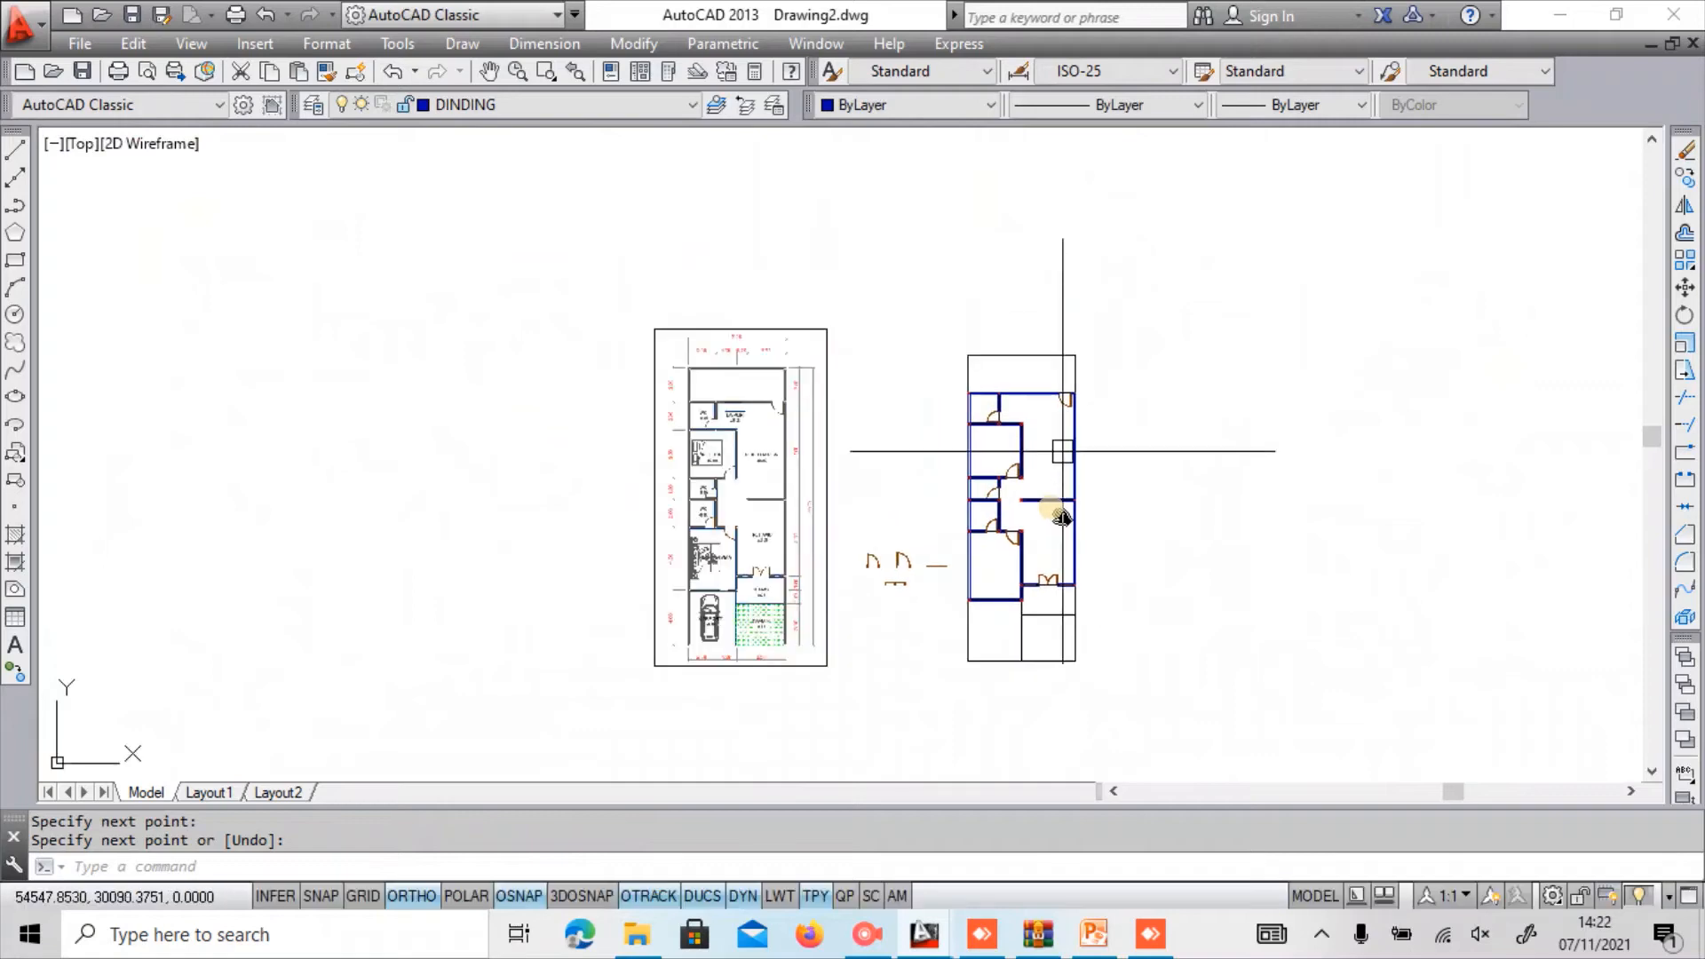
scroll(1074, 444, "up", 5)
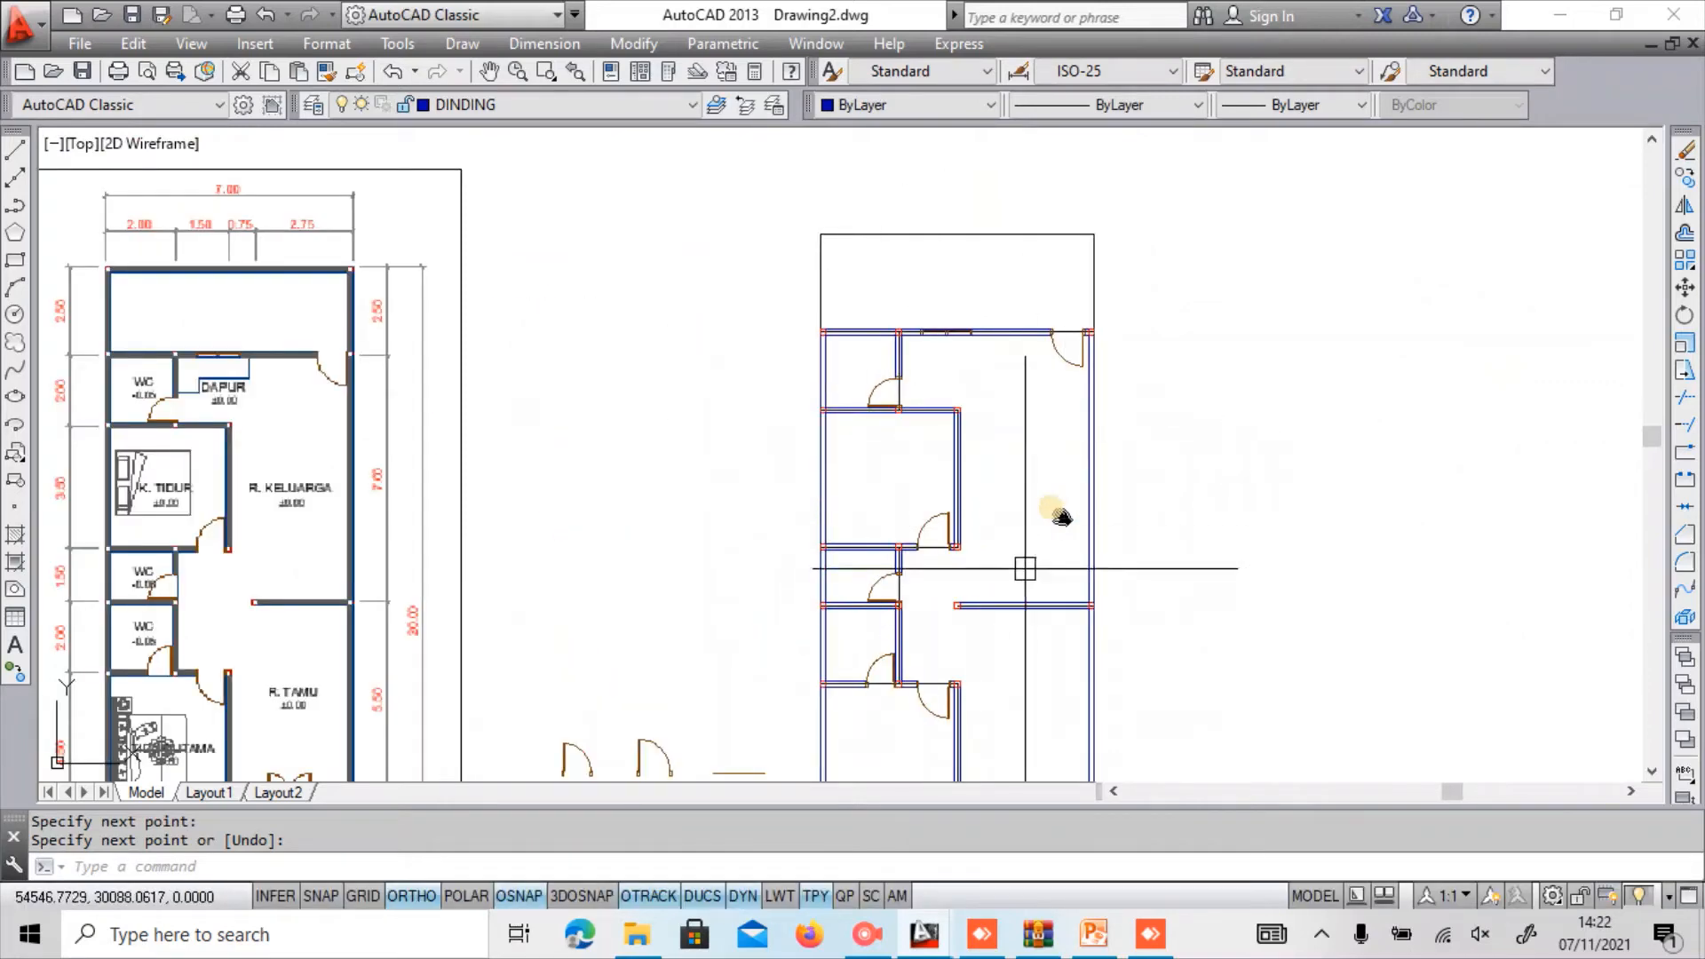
mouse_move(1061, 517)
middle_mouse_down()
mouse_move(983, 285)
mouse_move(781, 228)
mouse_move(708, 609)
mouse_move(828, 631)
mouse_move(935, 601)
middle_mouse_up()
scroll(944, 386, "up", 2)
scroll(944, 386, "down", 1)
middle_click_drag(944, 385, 1013, 604)
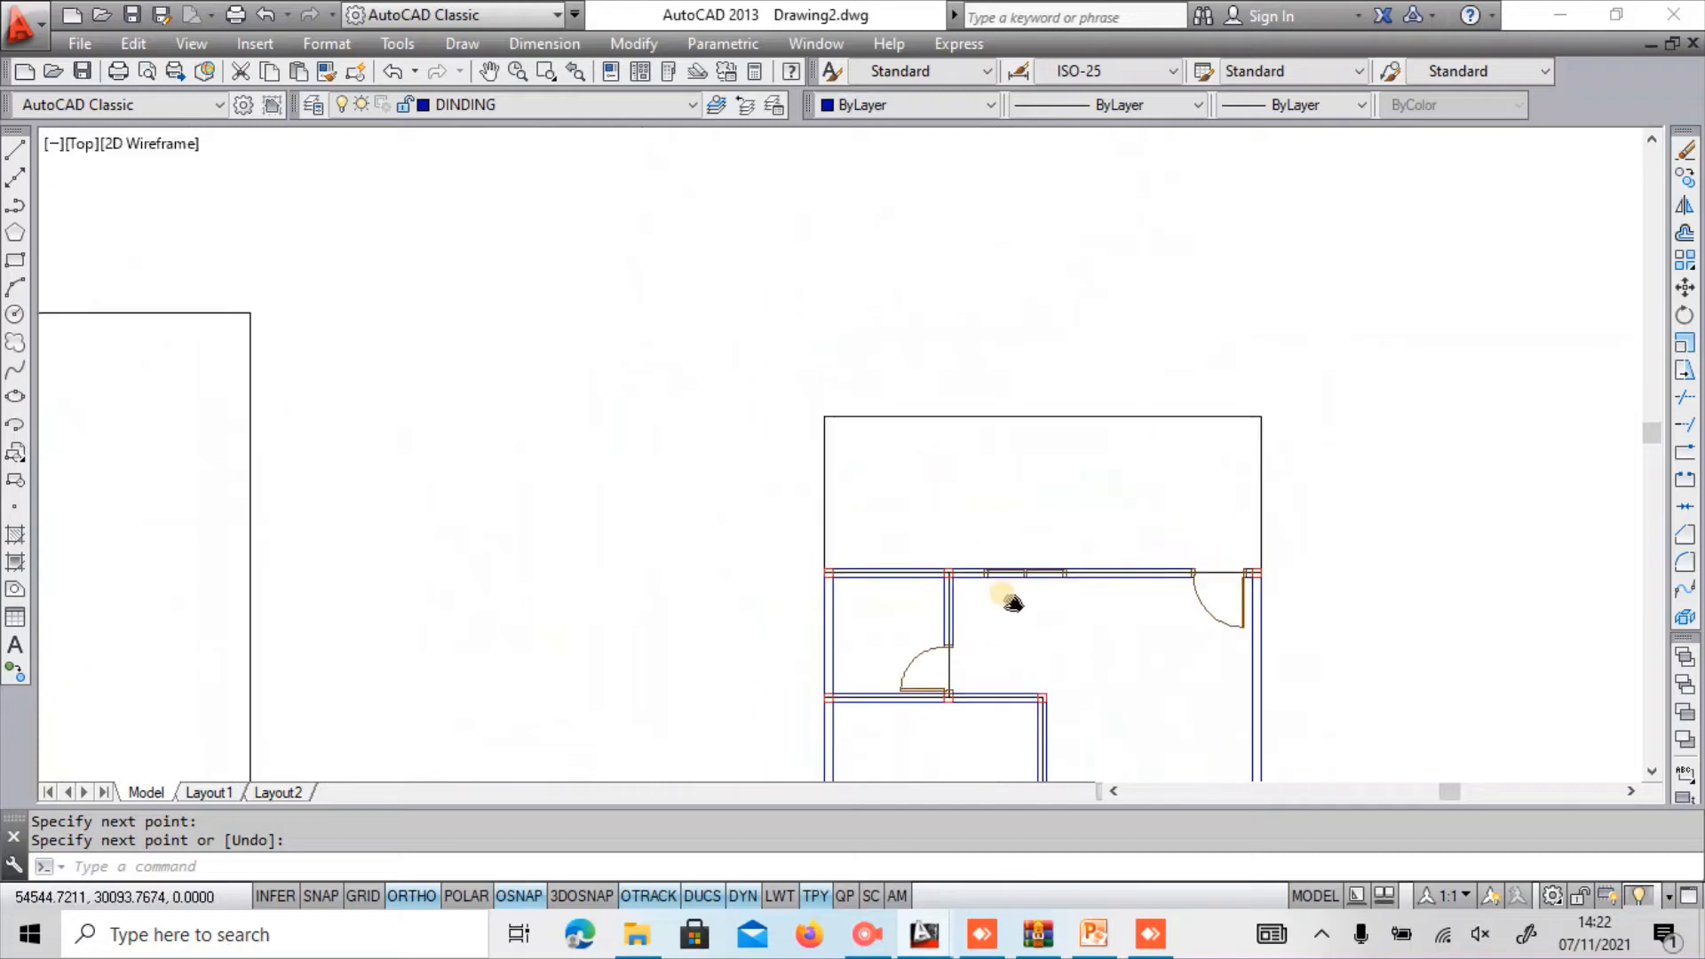
scroll(1013, 605, "up", 7)
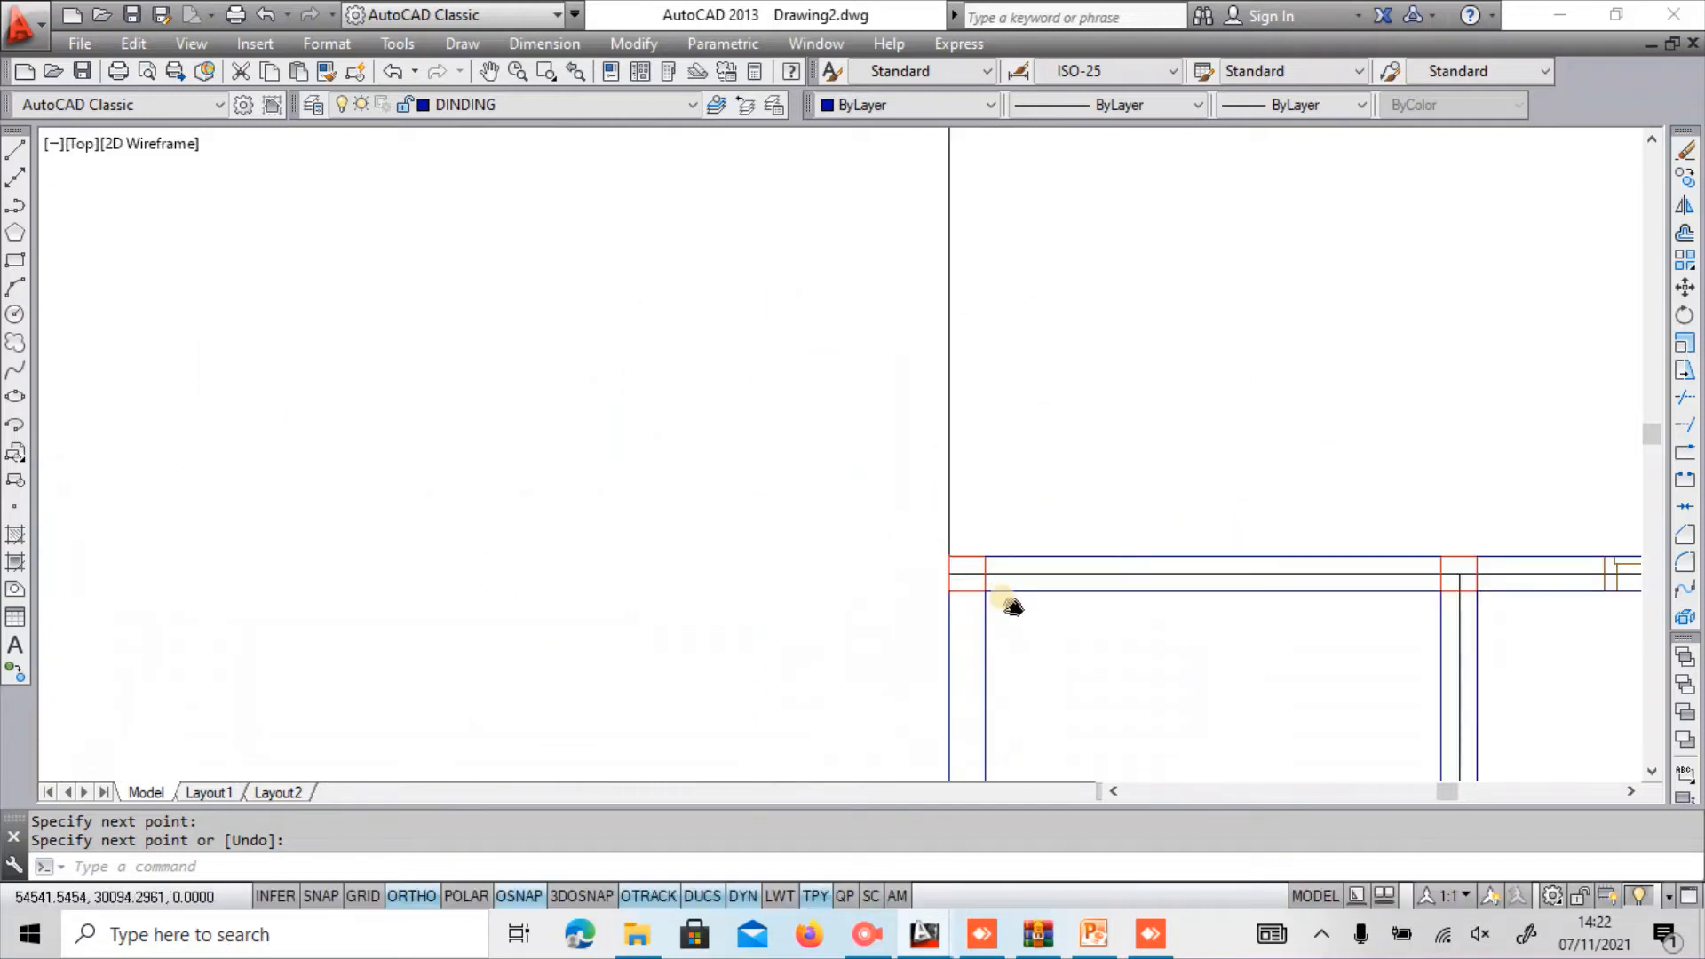
left_click(919, 544)
left_click(879, 499)
scroll(866, 479, "down", 2)
middle_click_drag(917, 508, 801, 565)
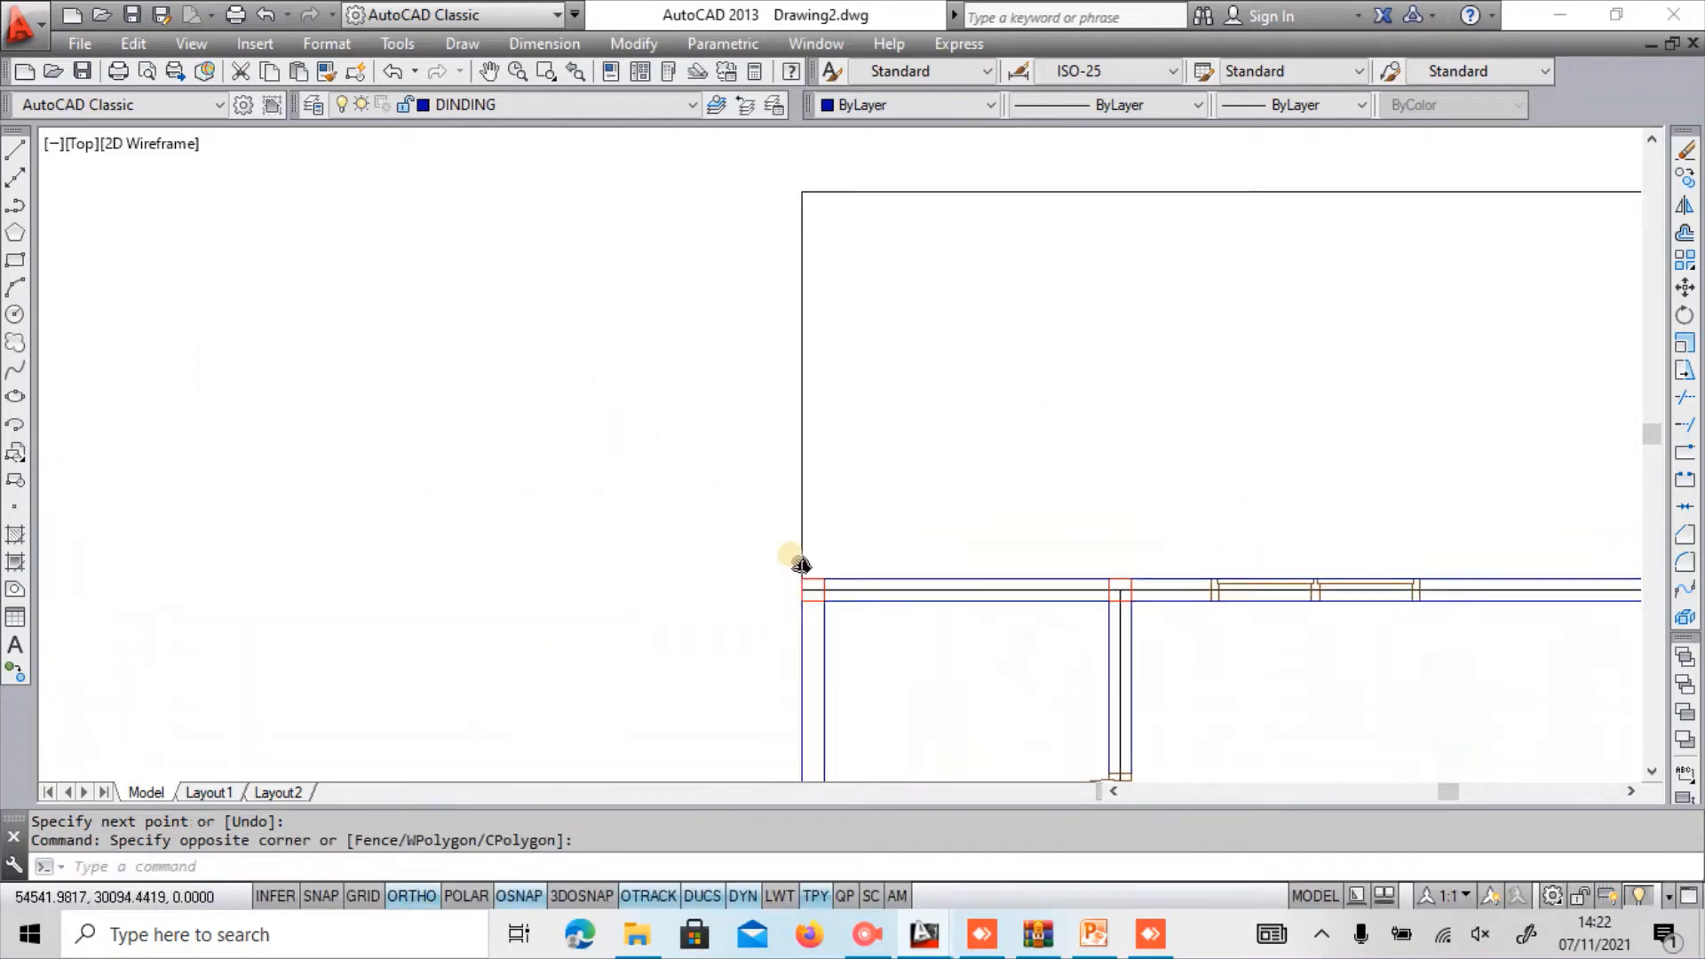
scroll(799, 532, "down", 4)
Draw the terrace edge as a line from the main bedroom's corner column down to the terrace boundary and across to the east boundary.
middle_click_drag(921, 435, 928, 133)
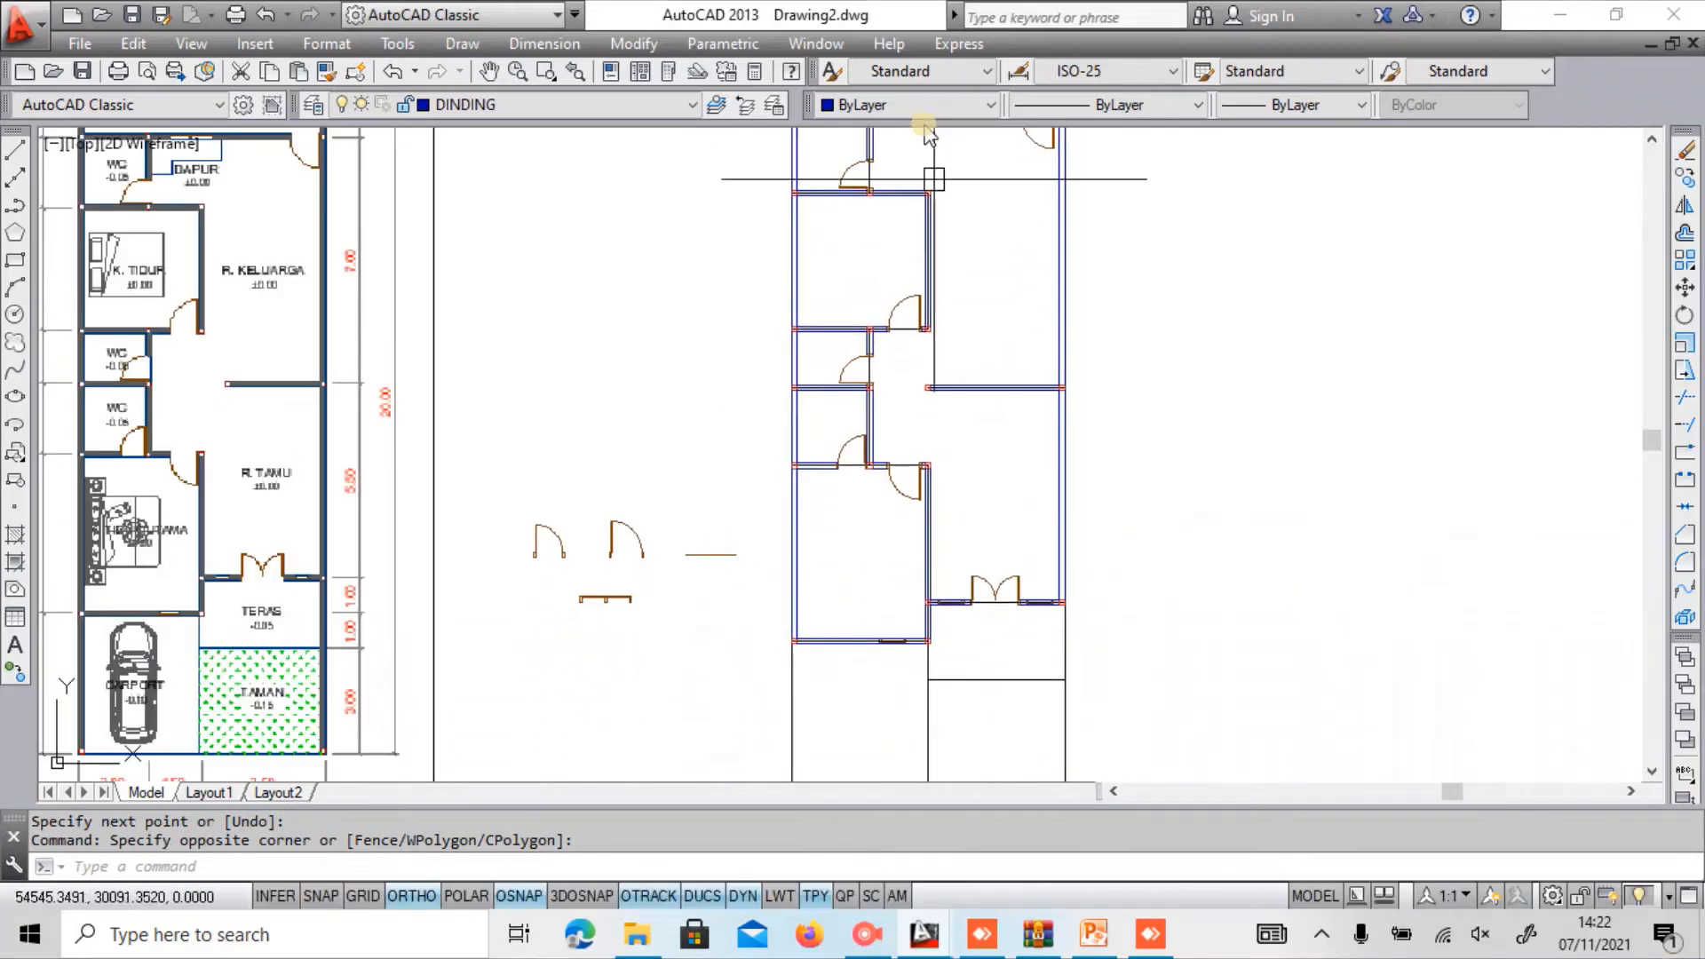
middle_click_drag(964, 563, 899, 346)
scroll(853, 463, "up", 4)
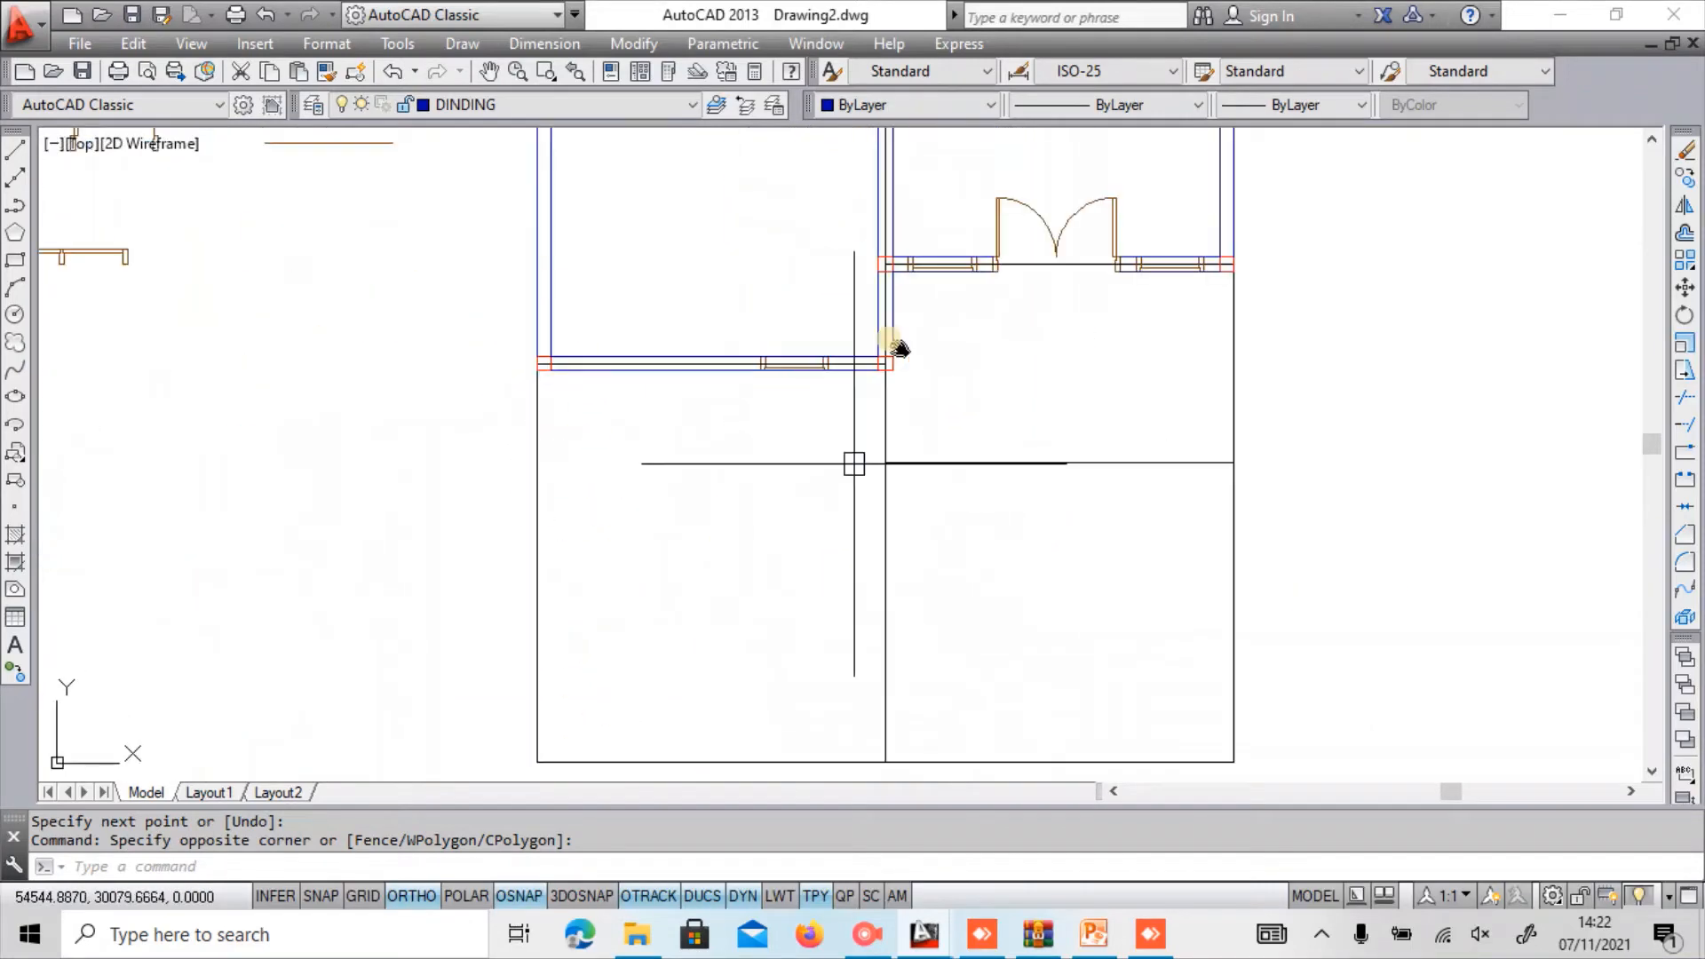
scroll(854, 463, "up", 2)
key("Return")
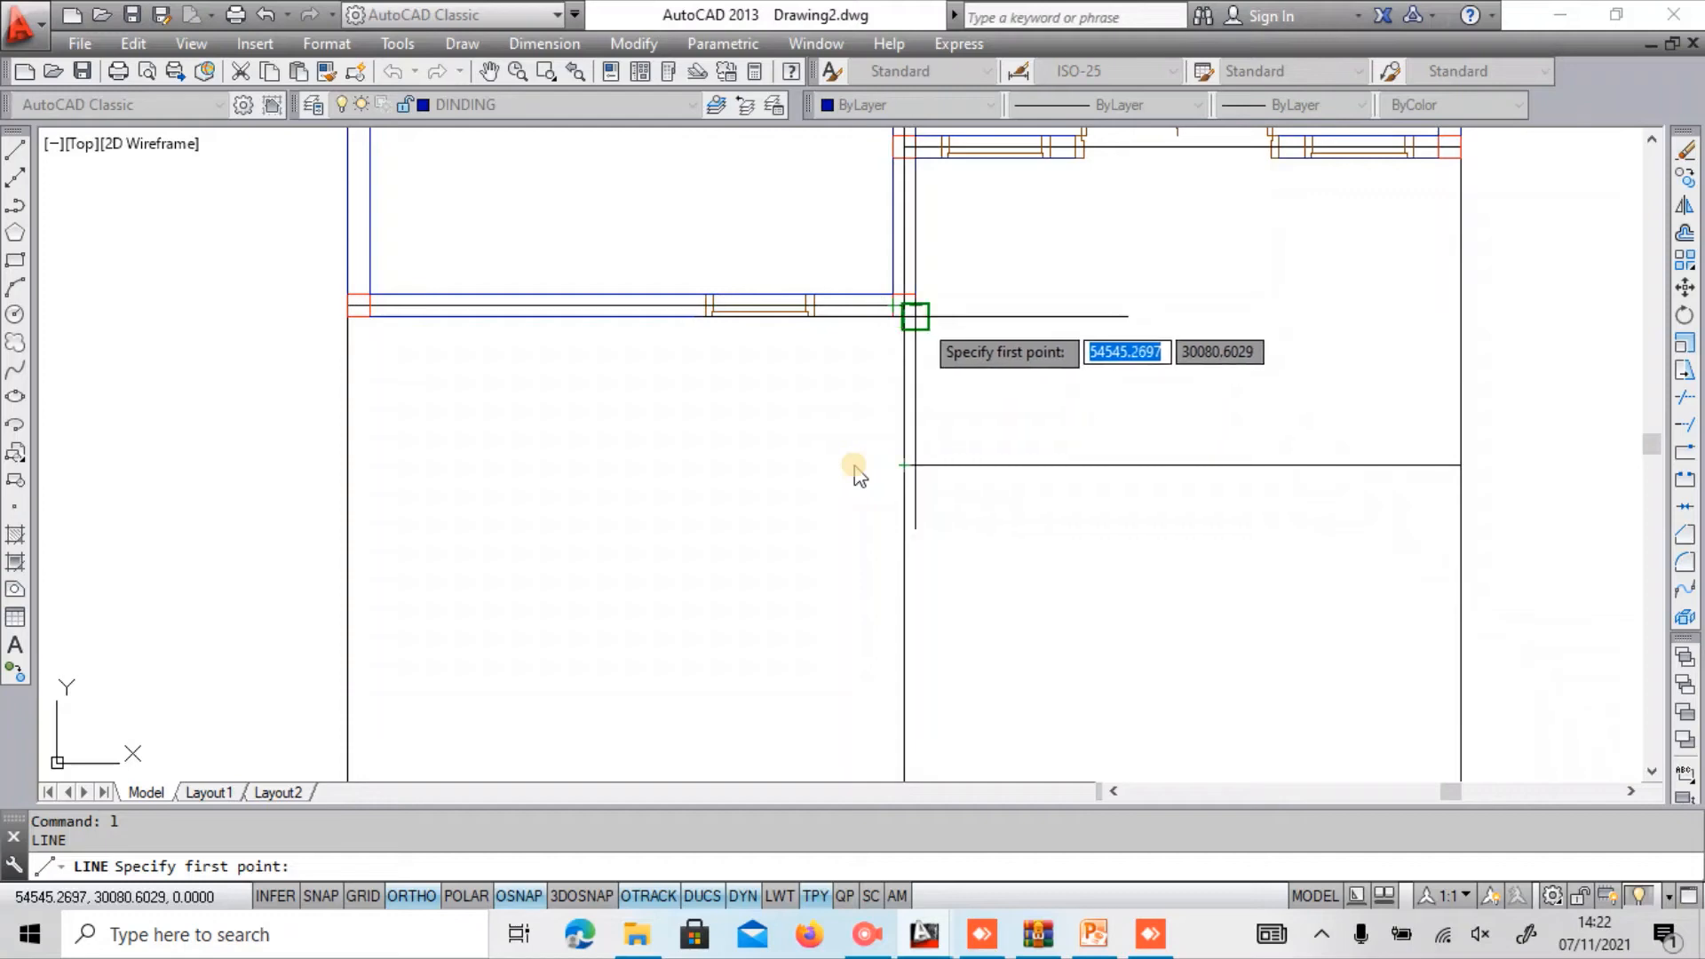
left_click(915, 465)
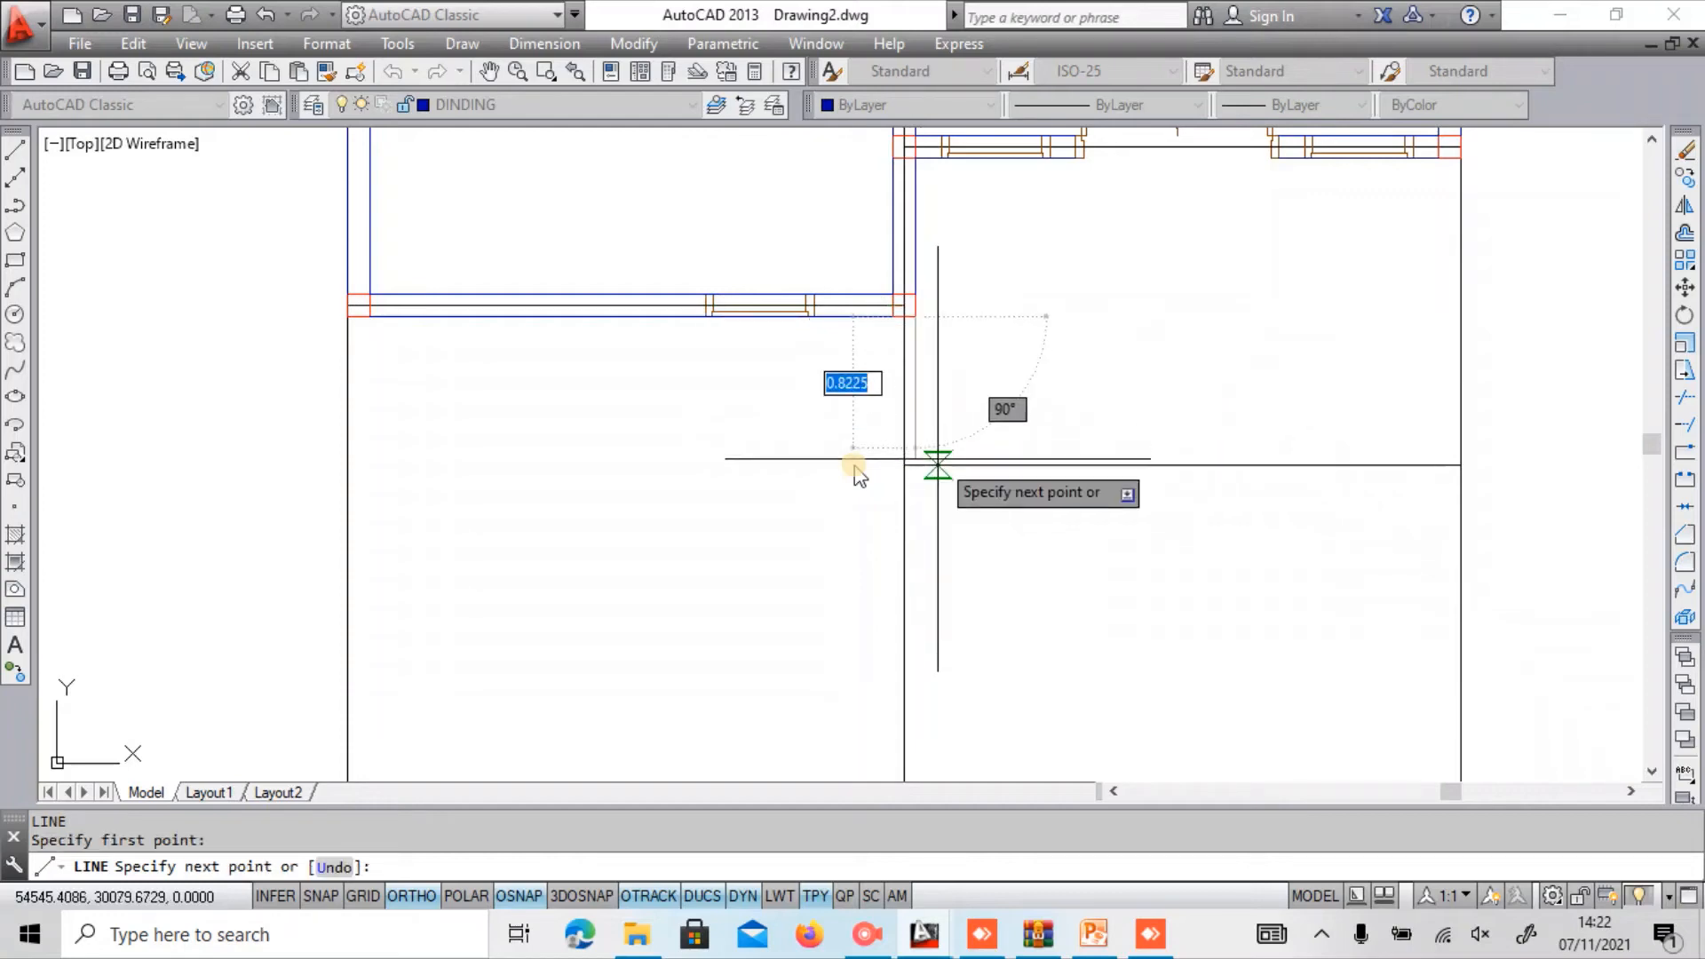
left_click(1449, 481)
key("Escape")
scroll(1192, 495, "down", 4)
middle_click_drag(1199, 335, 1141, 436)
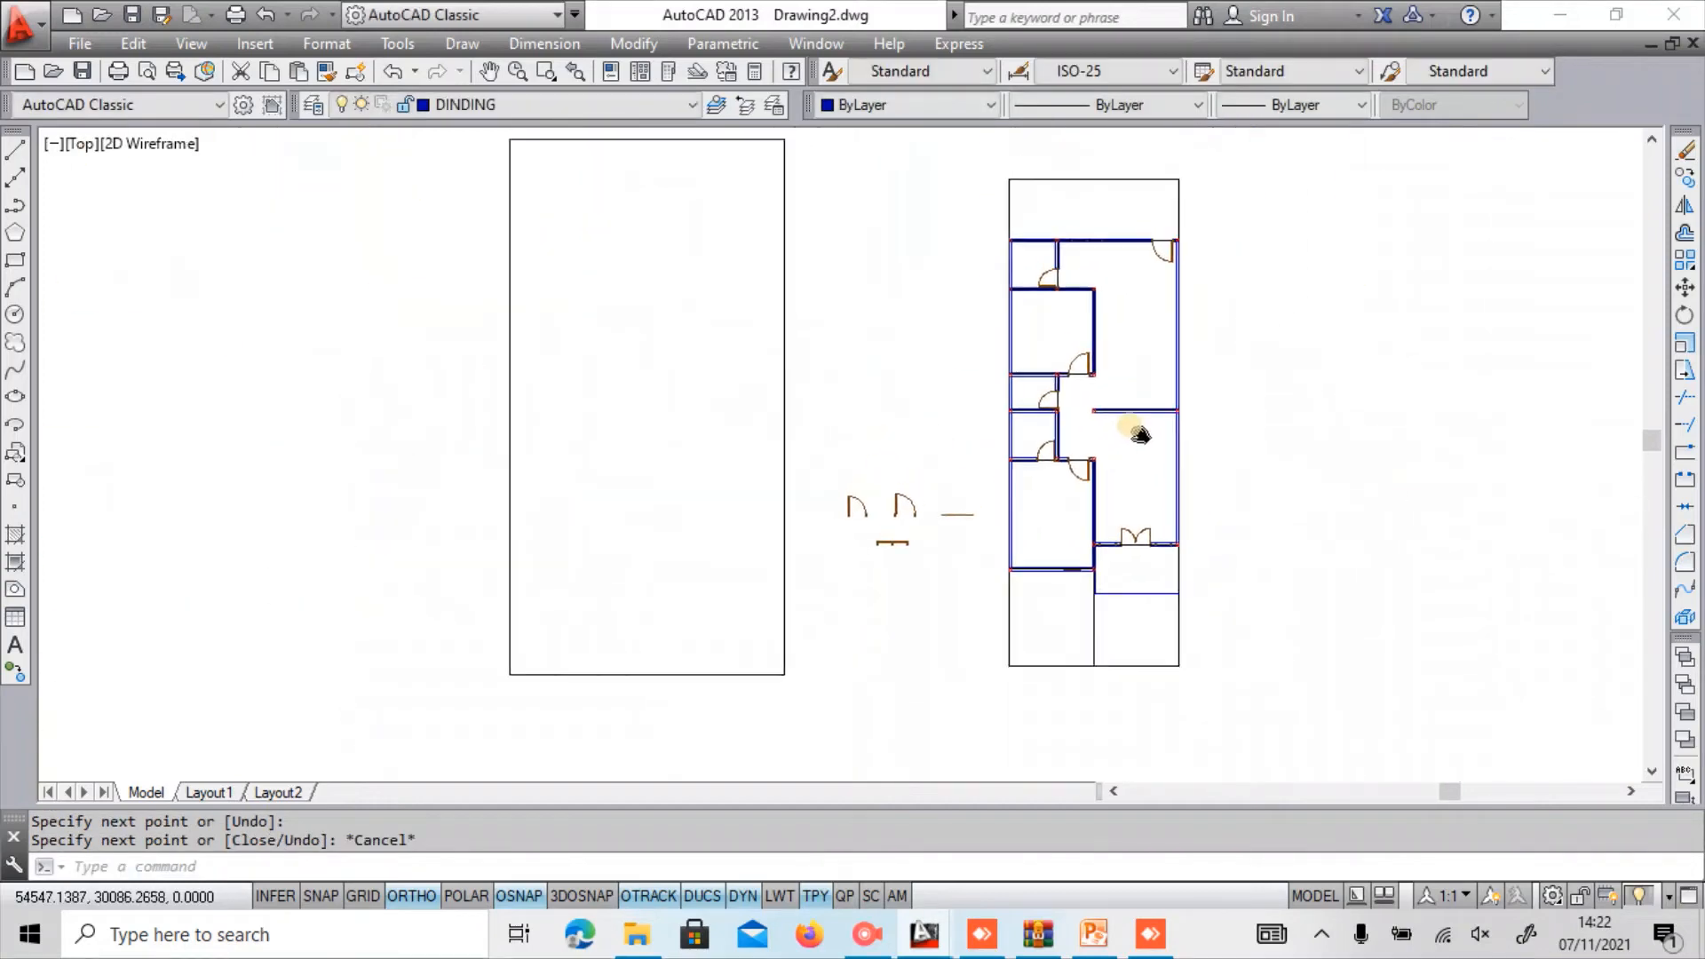
scroll(1202, 658, "up", 2)
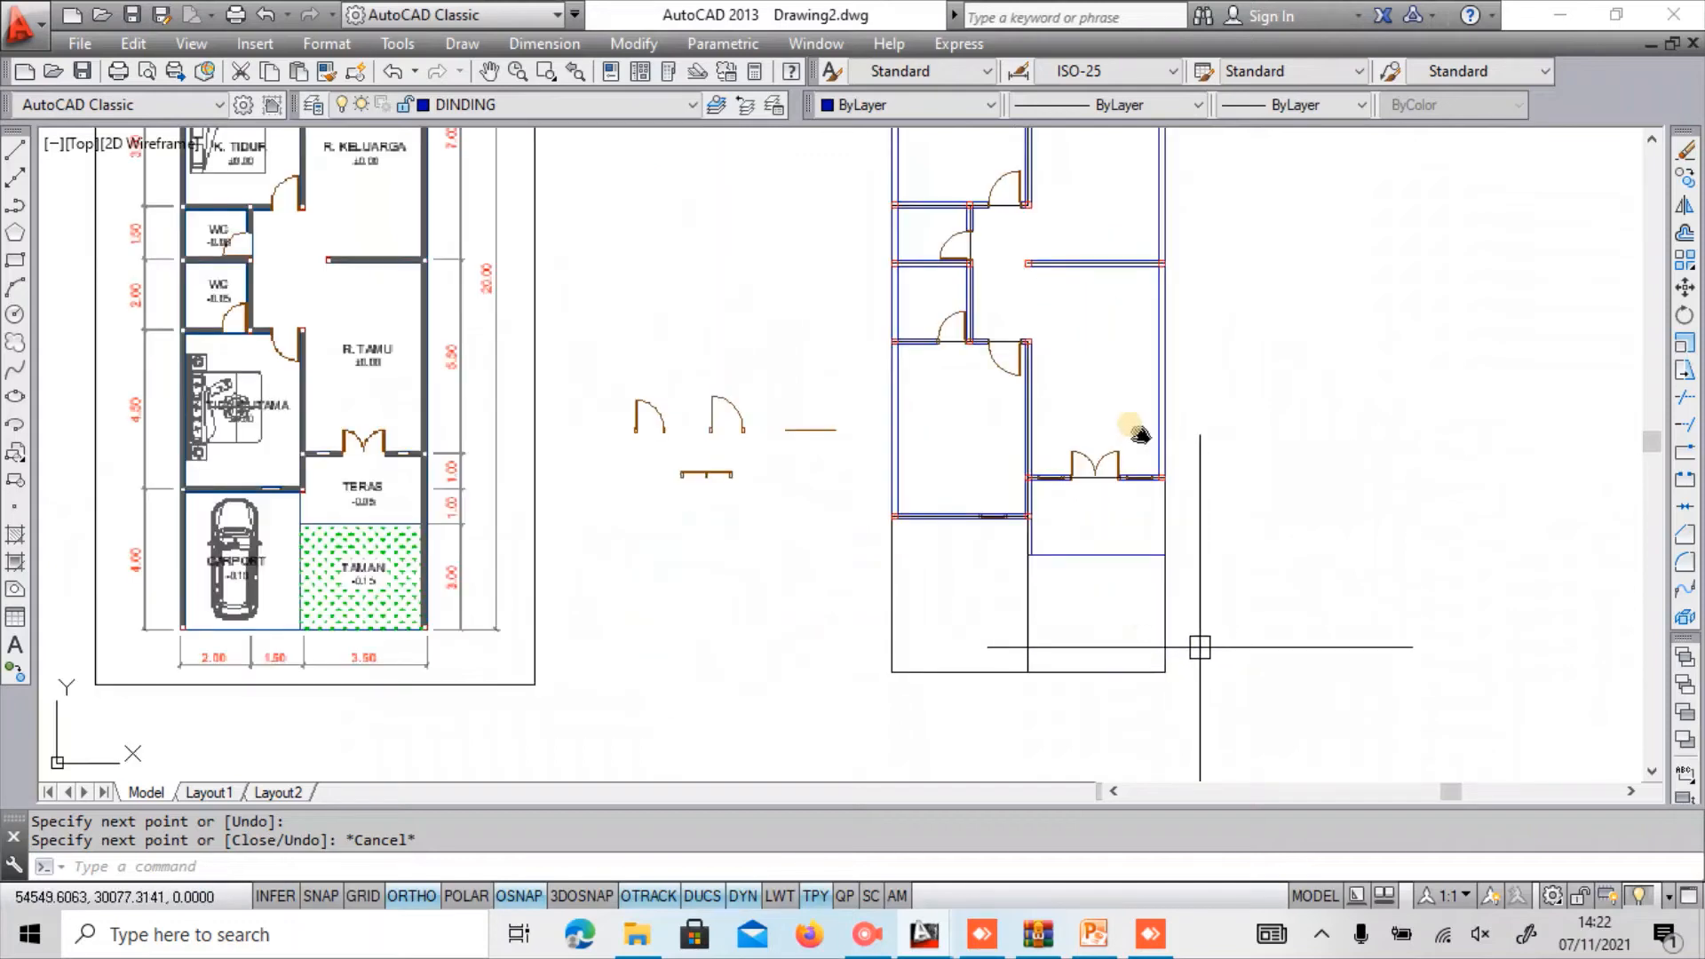
key("Return")
scroll(902, 458, "up", 2)
left_click(904, 456)
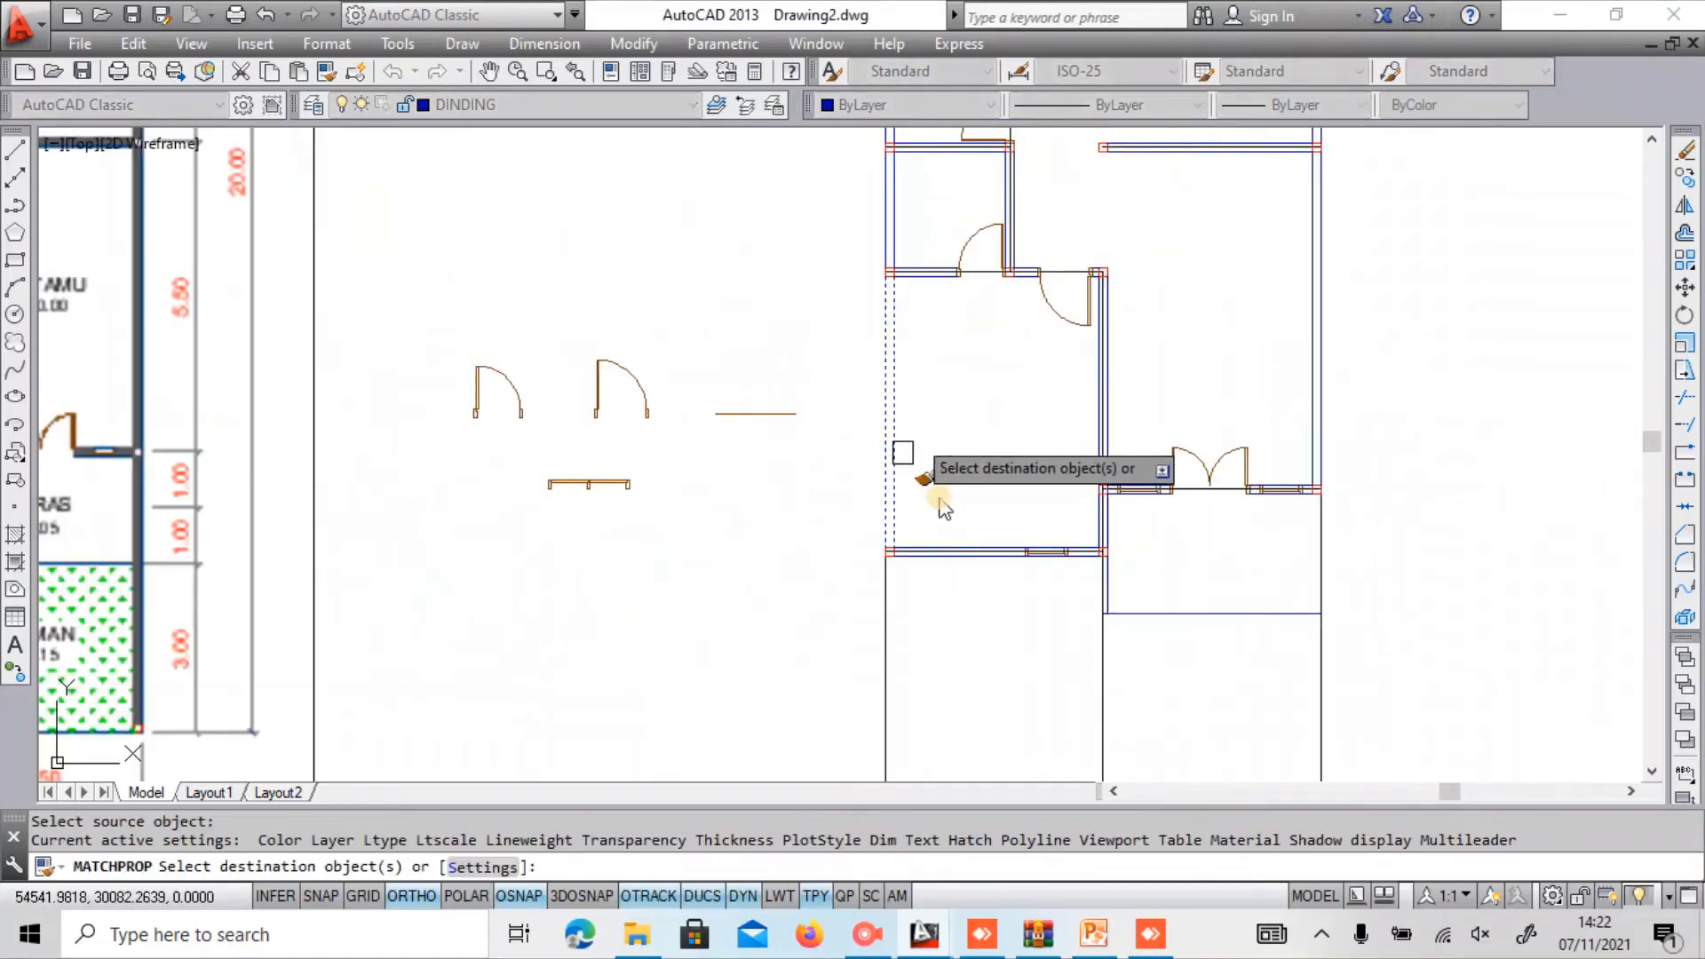
key("Escape")
Move the plan's four outer boundary lines, on the west, east, front and rear, to the DINDING layer.
scroll(926, 410, "down", 2)
left_click(1169, 643)
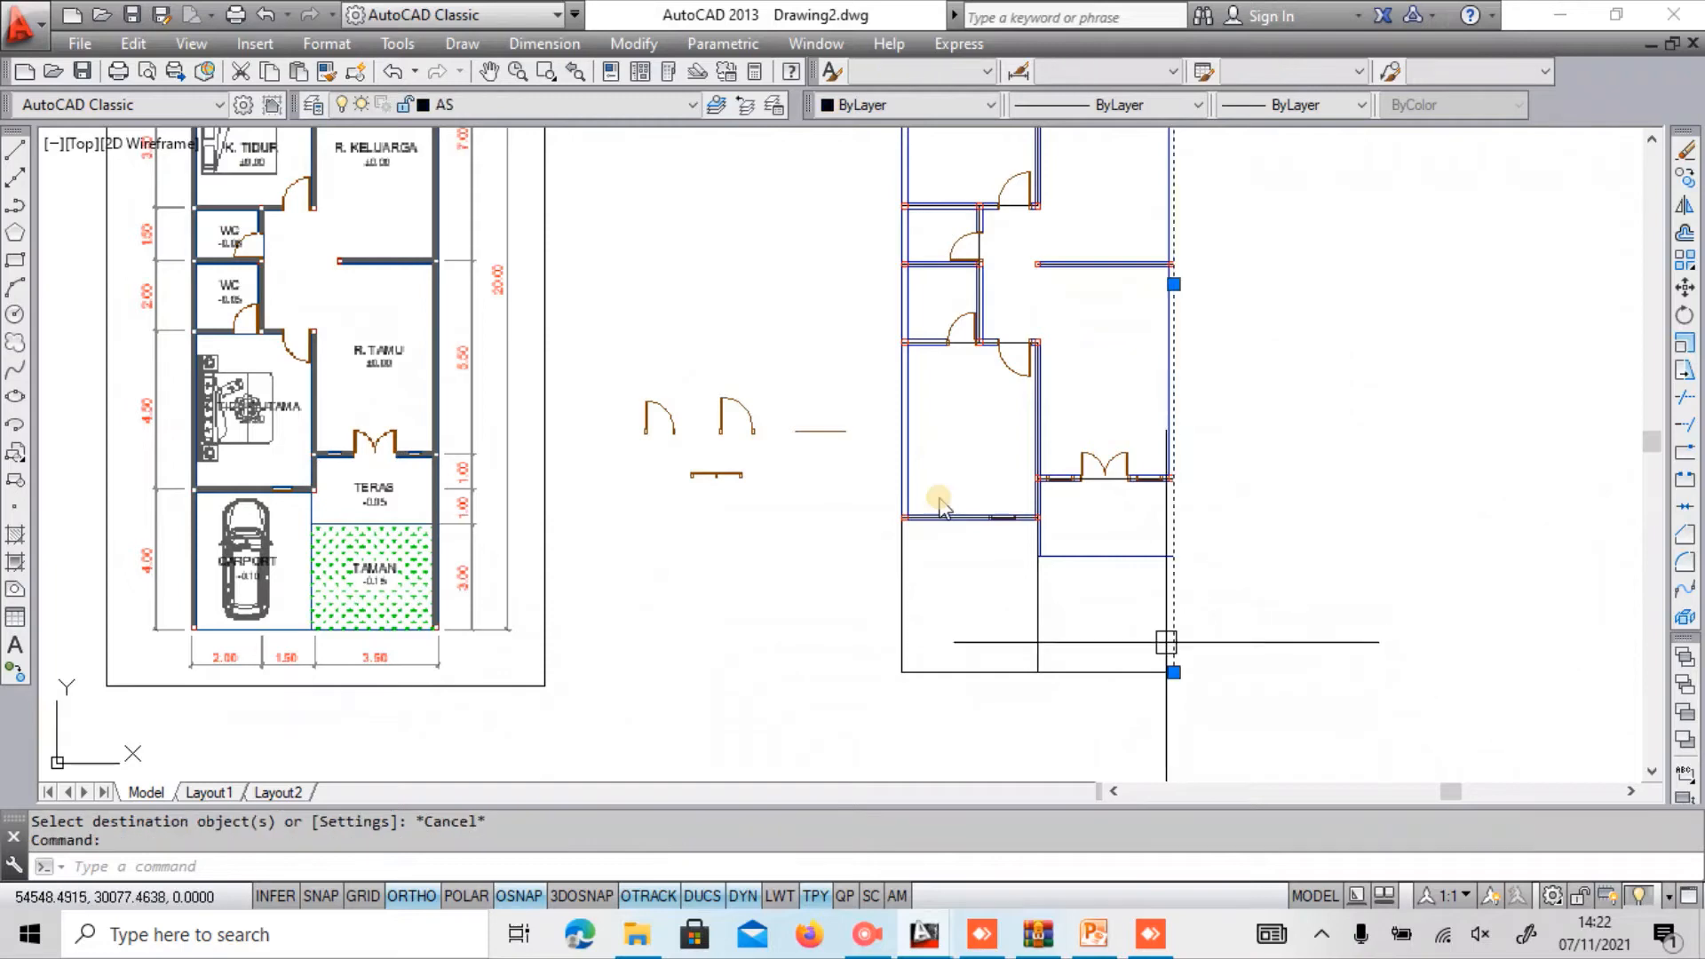
double_click(903, 593)
middle_click_drag(942, 471, 947, 690)
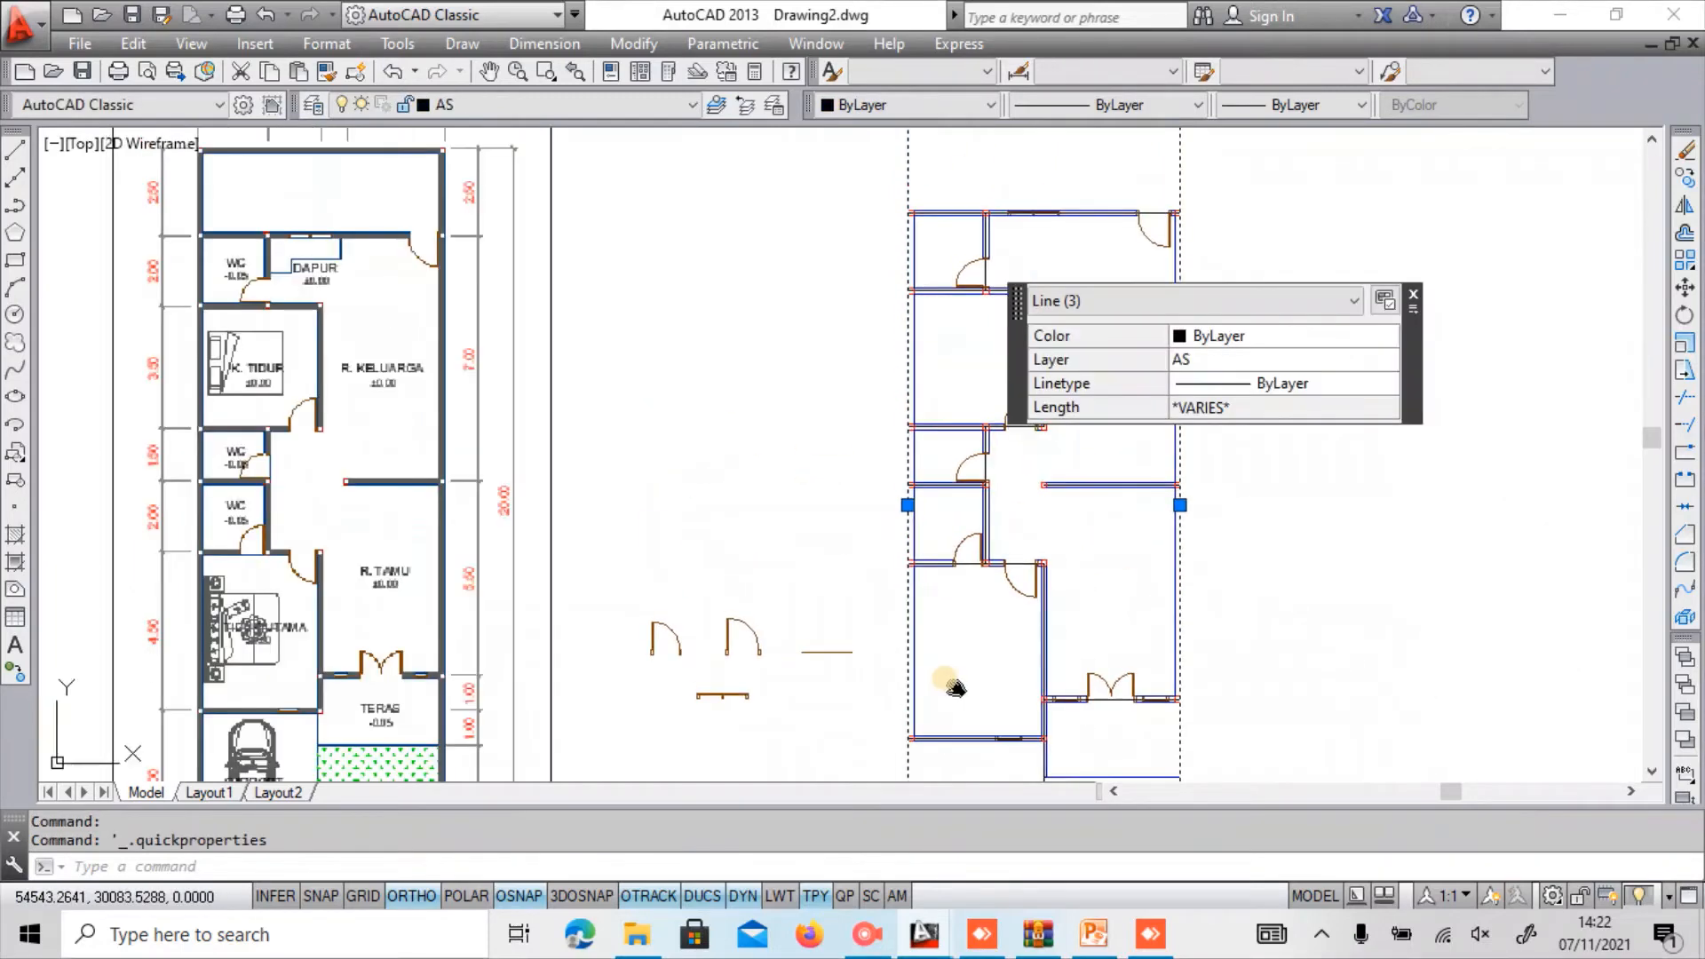
middle_click_drag(978, 262, 817, 547)
left_click(850, 396)
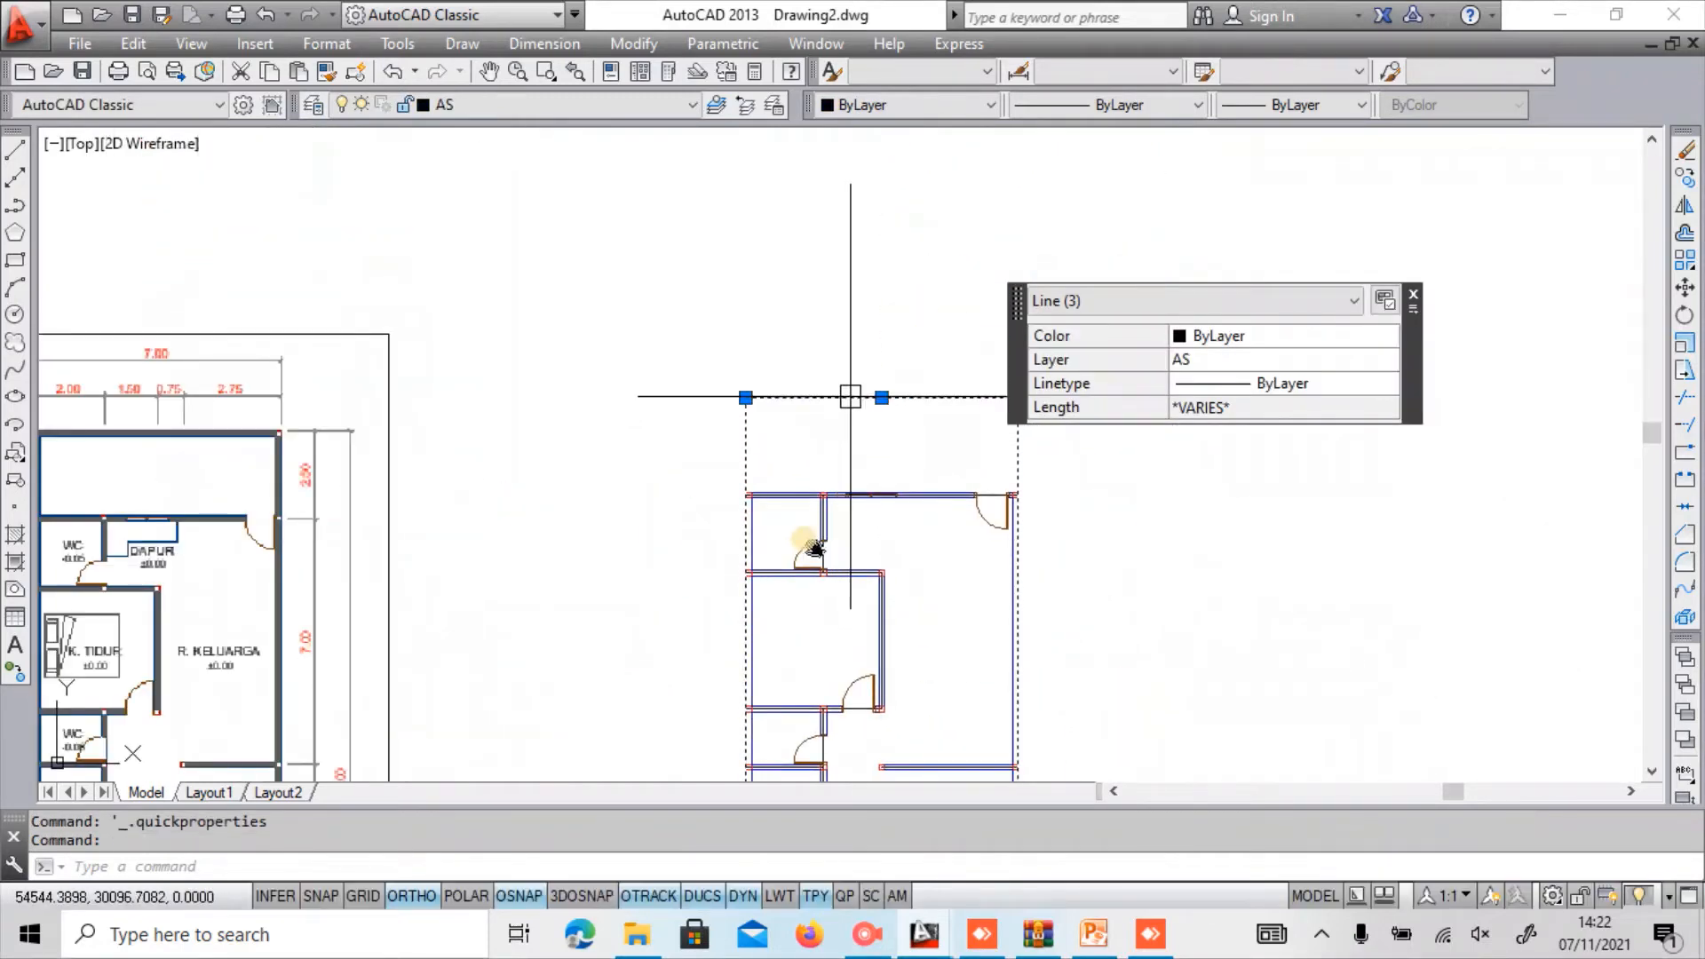
left_click(563, 106)
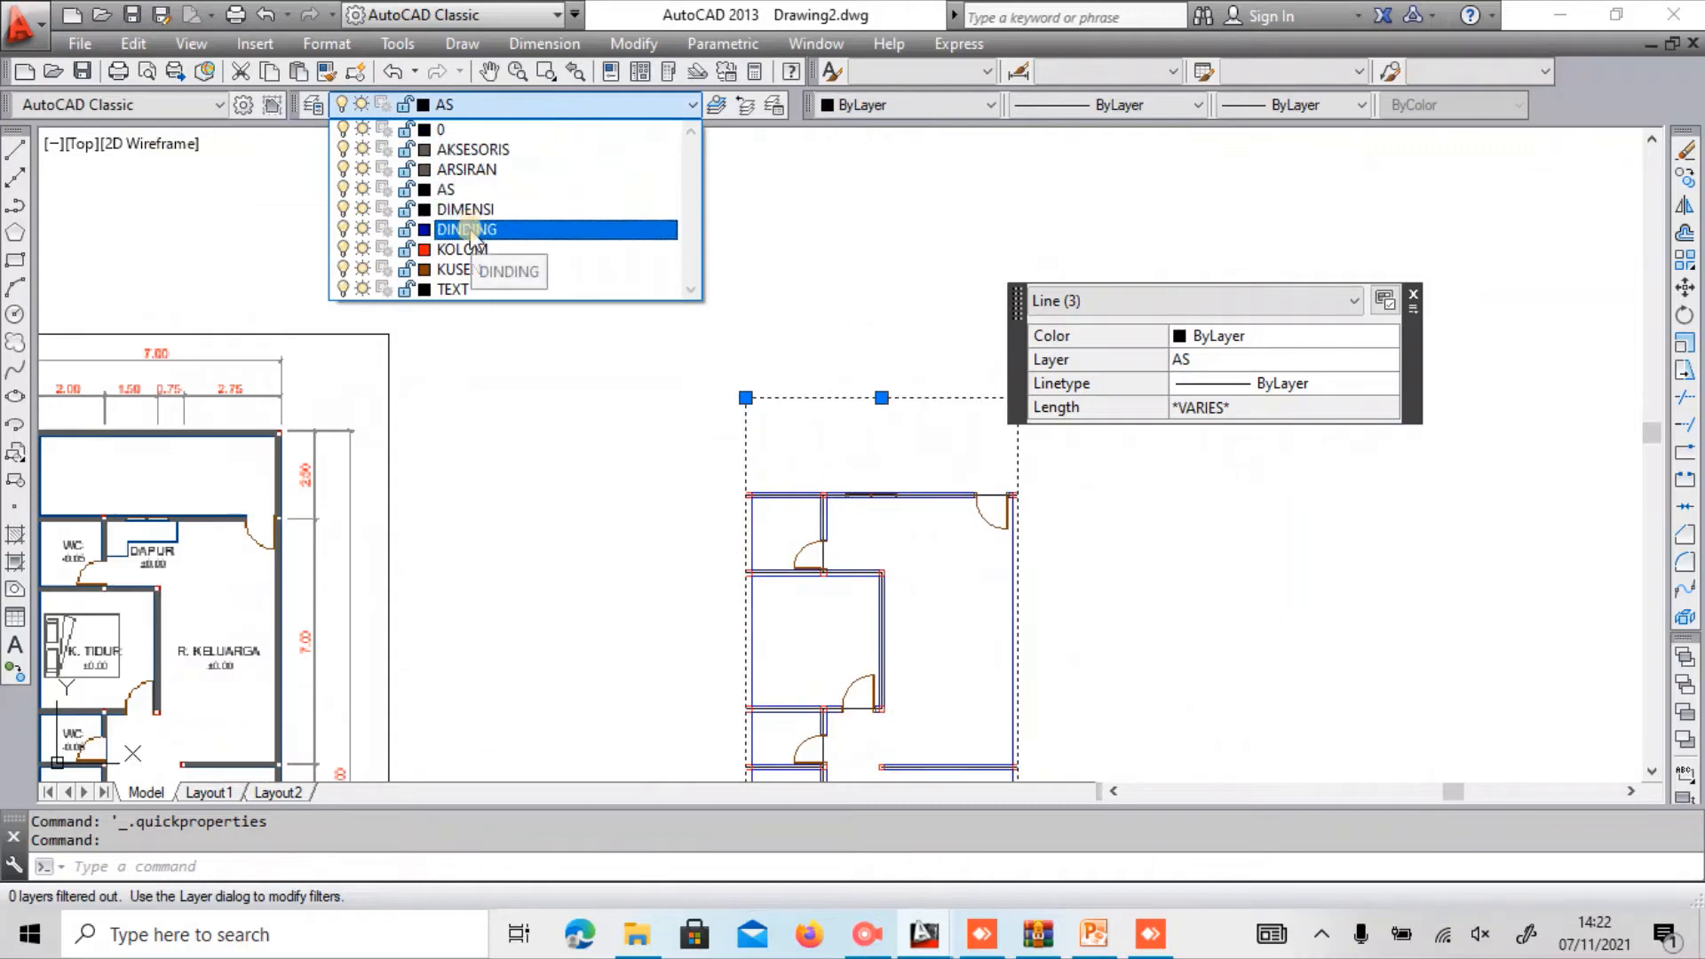
double_click(470, 229)
middle_click_drag(780, 444, 749, 370)
key("Escape")
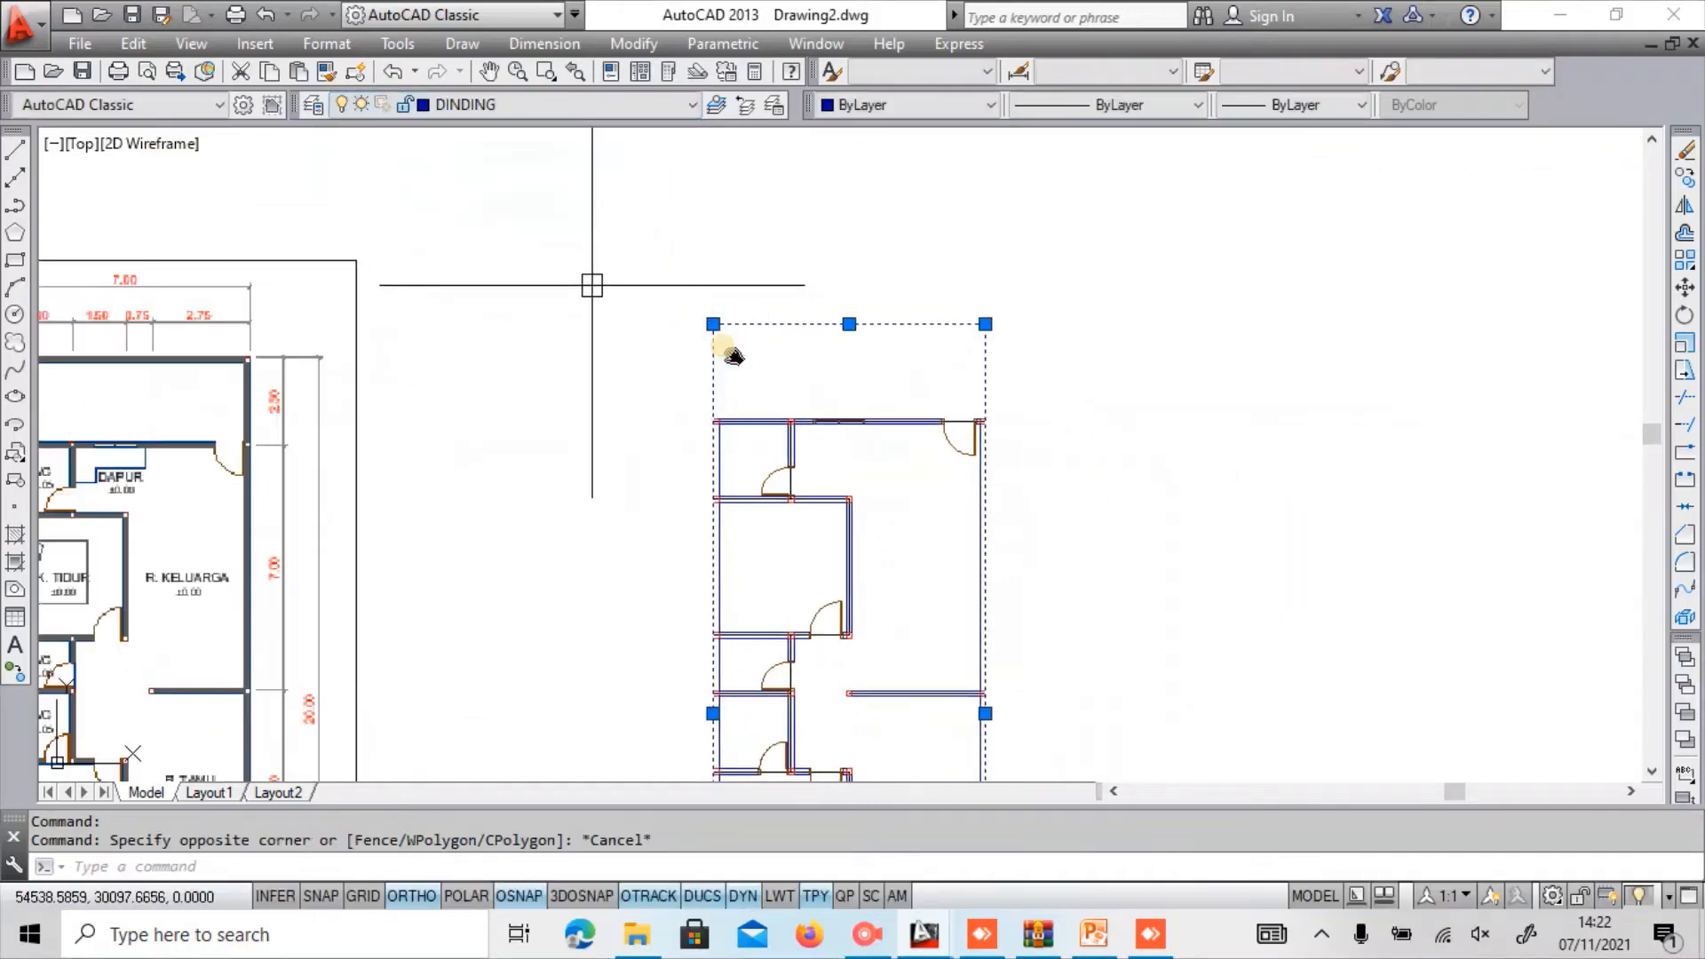
key("Escape")
Turn off the AS layer and examine the house plan's walls and terrace without the axis lines.
left_click(560, 105)
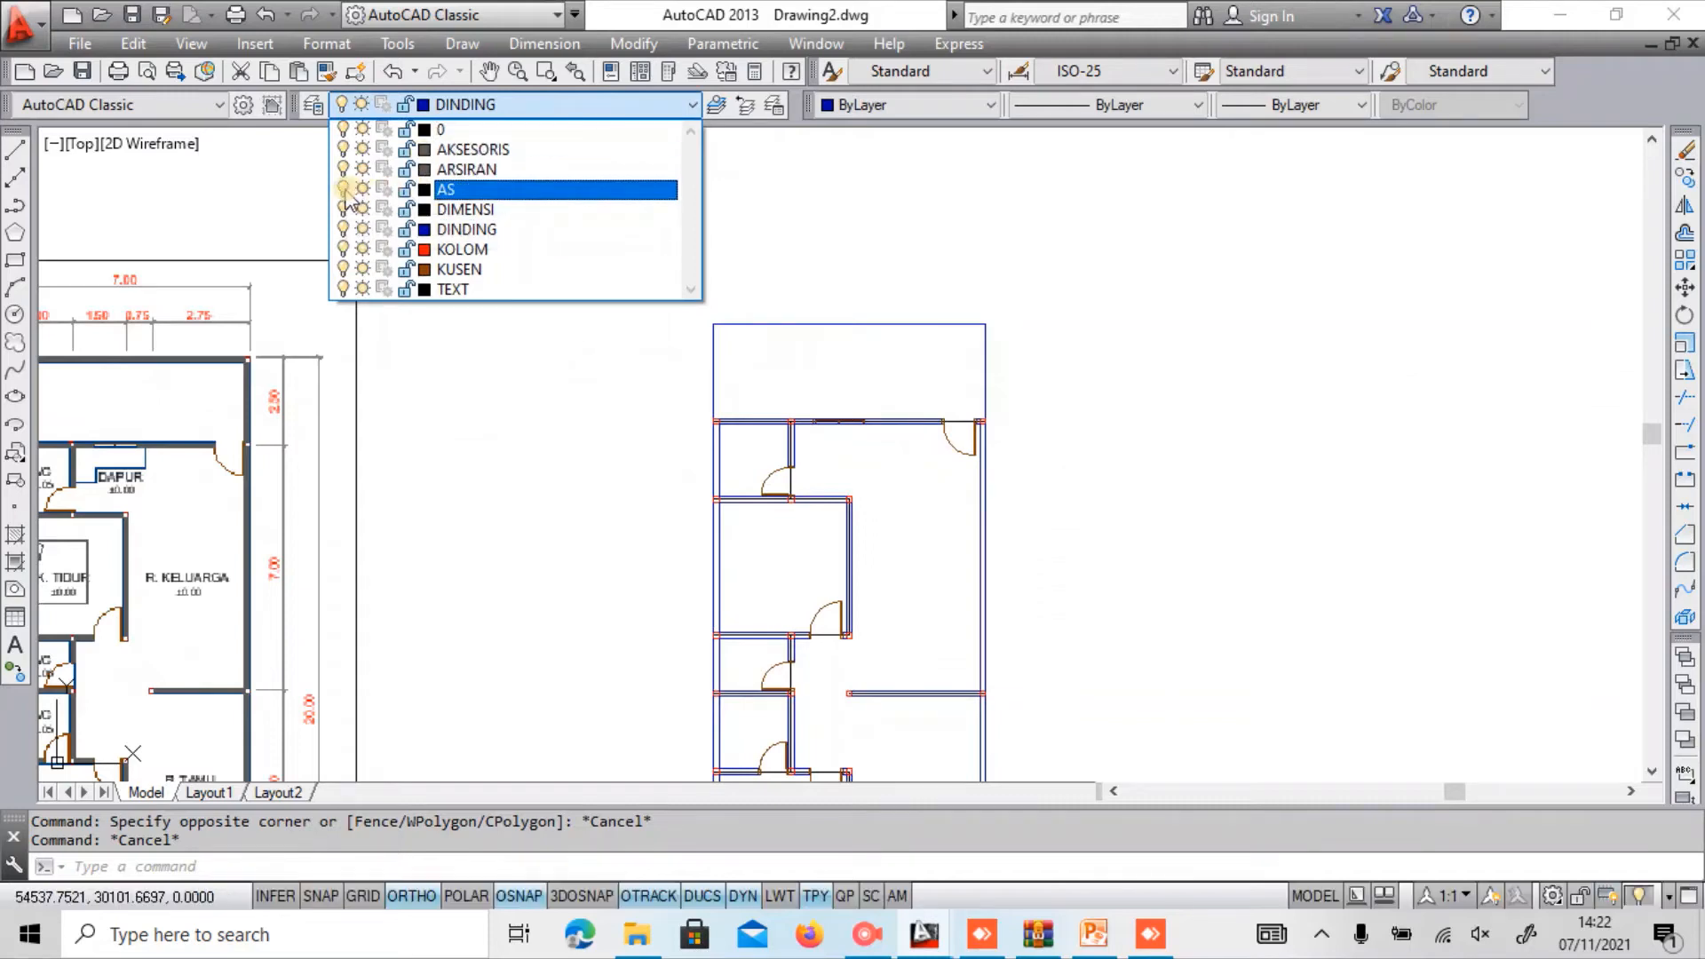
left_click(990, 473)
middle_click_drag(939, 480, 914, 241)
middle_click_drag(923, 359, 1002, 308)
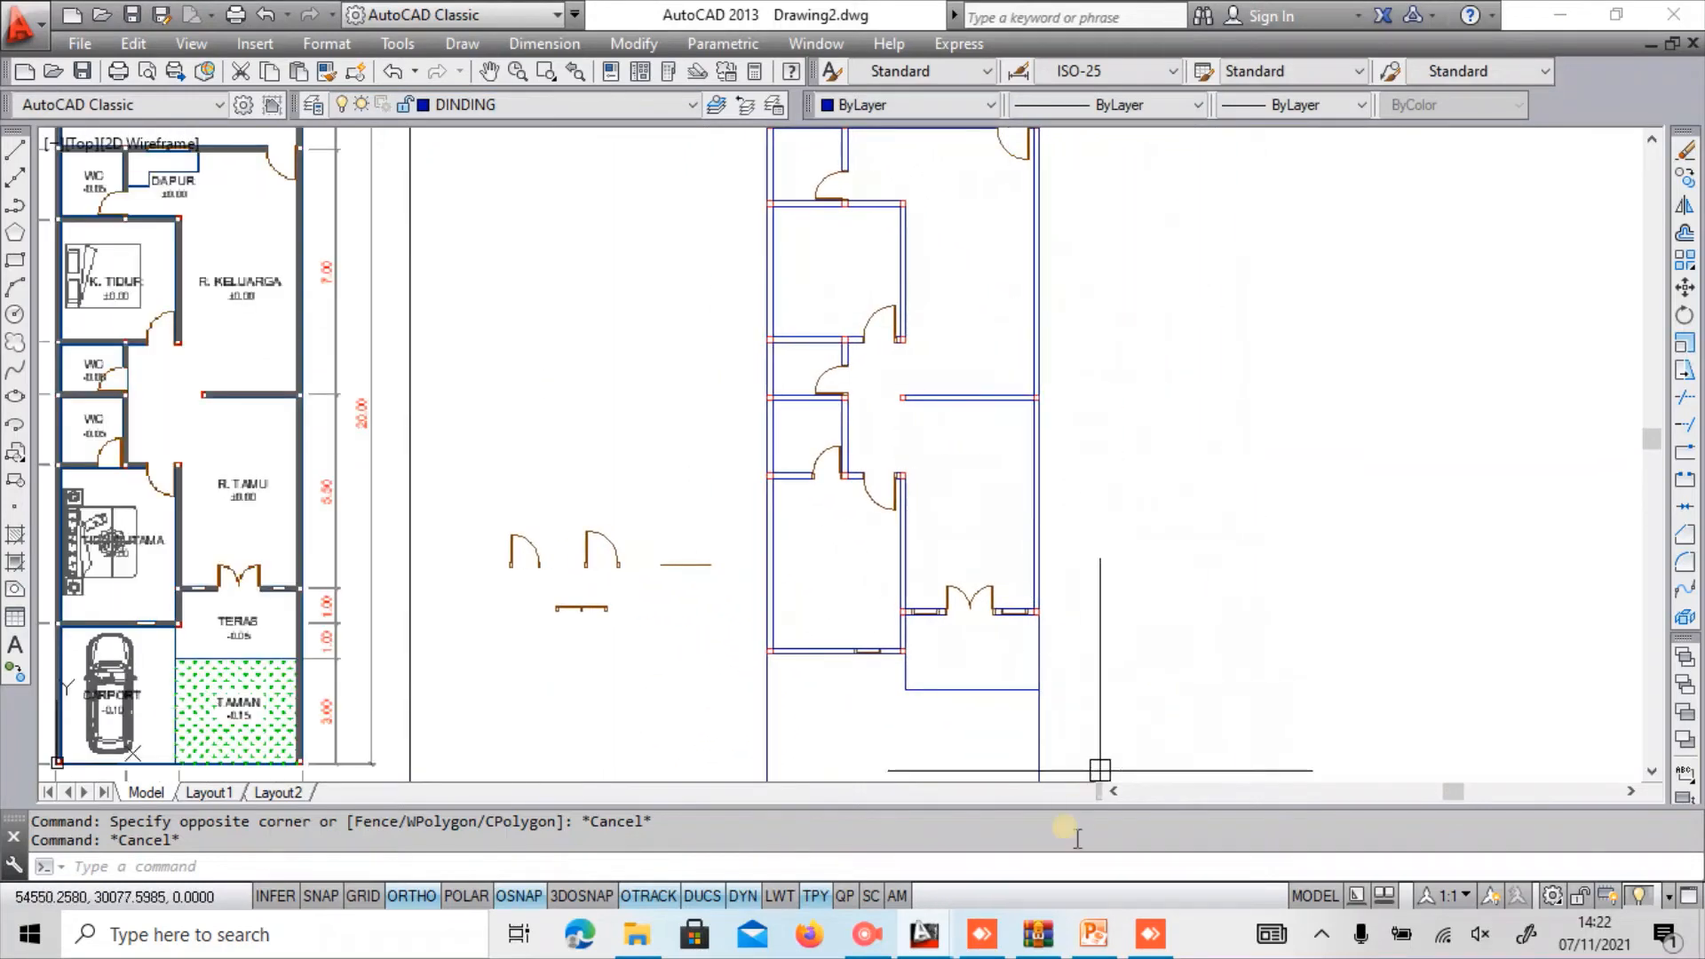
scroll(1077, 839, "up", 1)
scroll(983, 591, "up", 1)
middle_click_drag(882, 735, 1045, 512)
scroll(1046, 513, "up", 2)
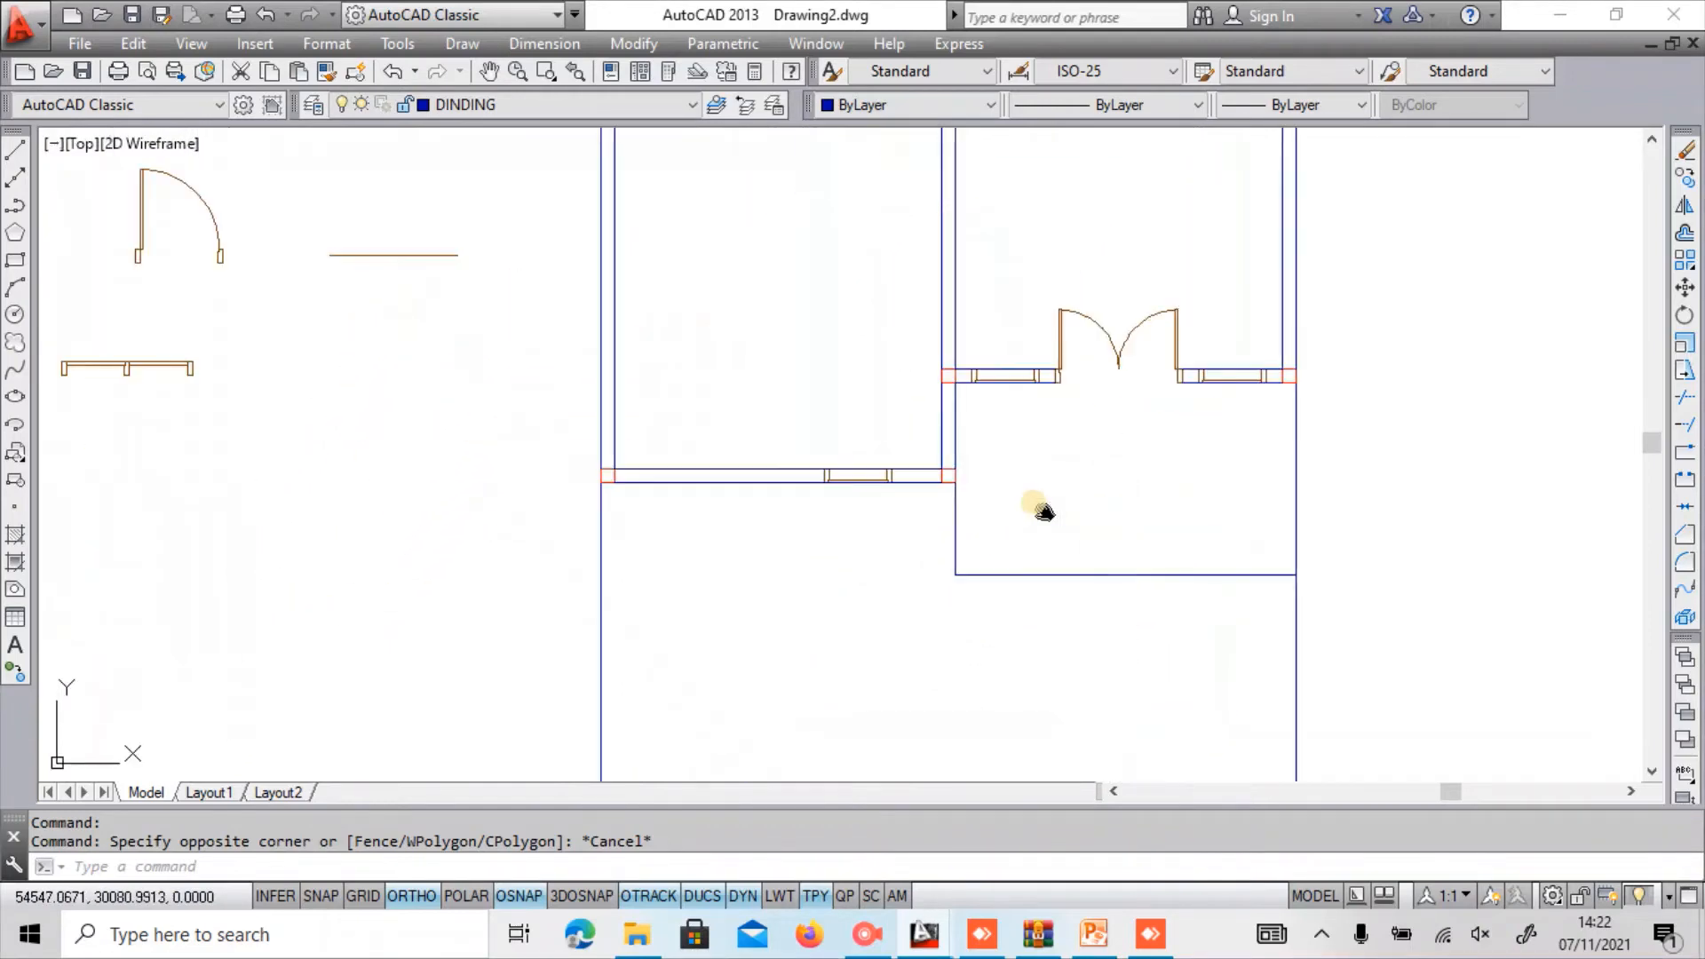
scroll(1045, 512, "down", 4)
middle_click_drag(1076, 239, 1011, 376)
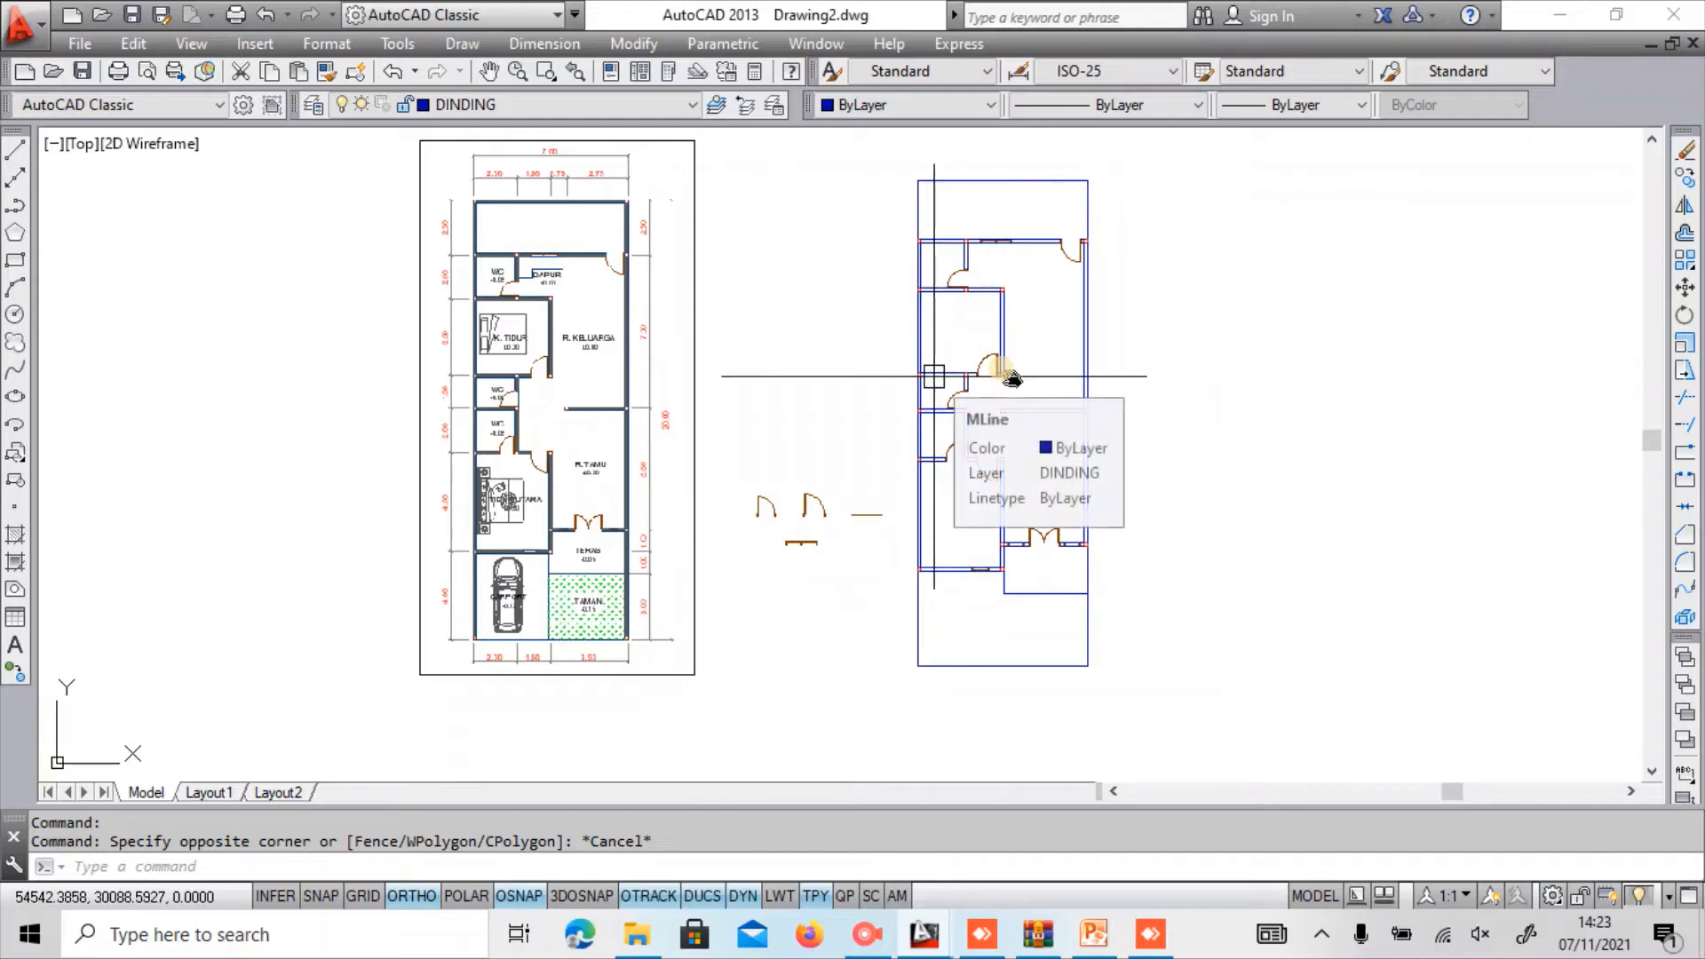
Create a new dimension style named 1-100 that starts from the Standard style.
type("d")
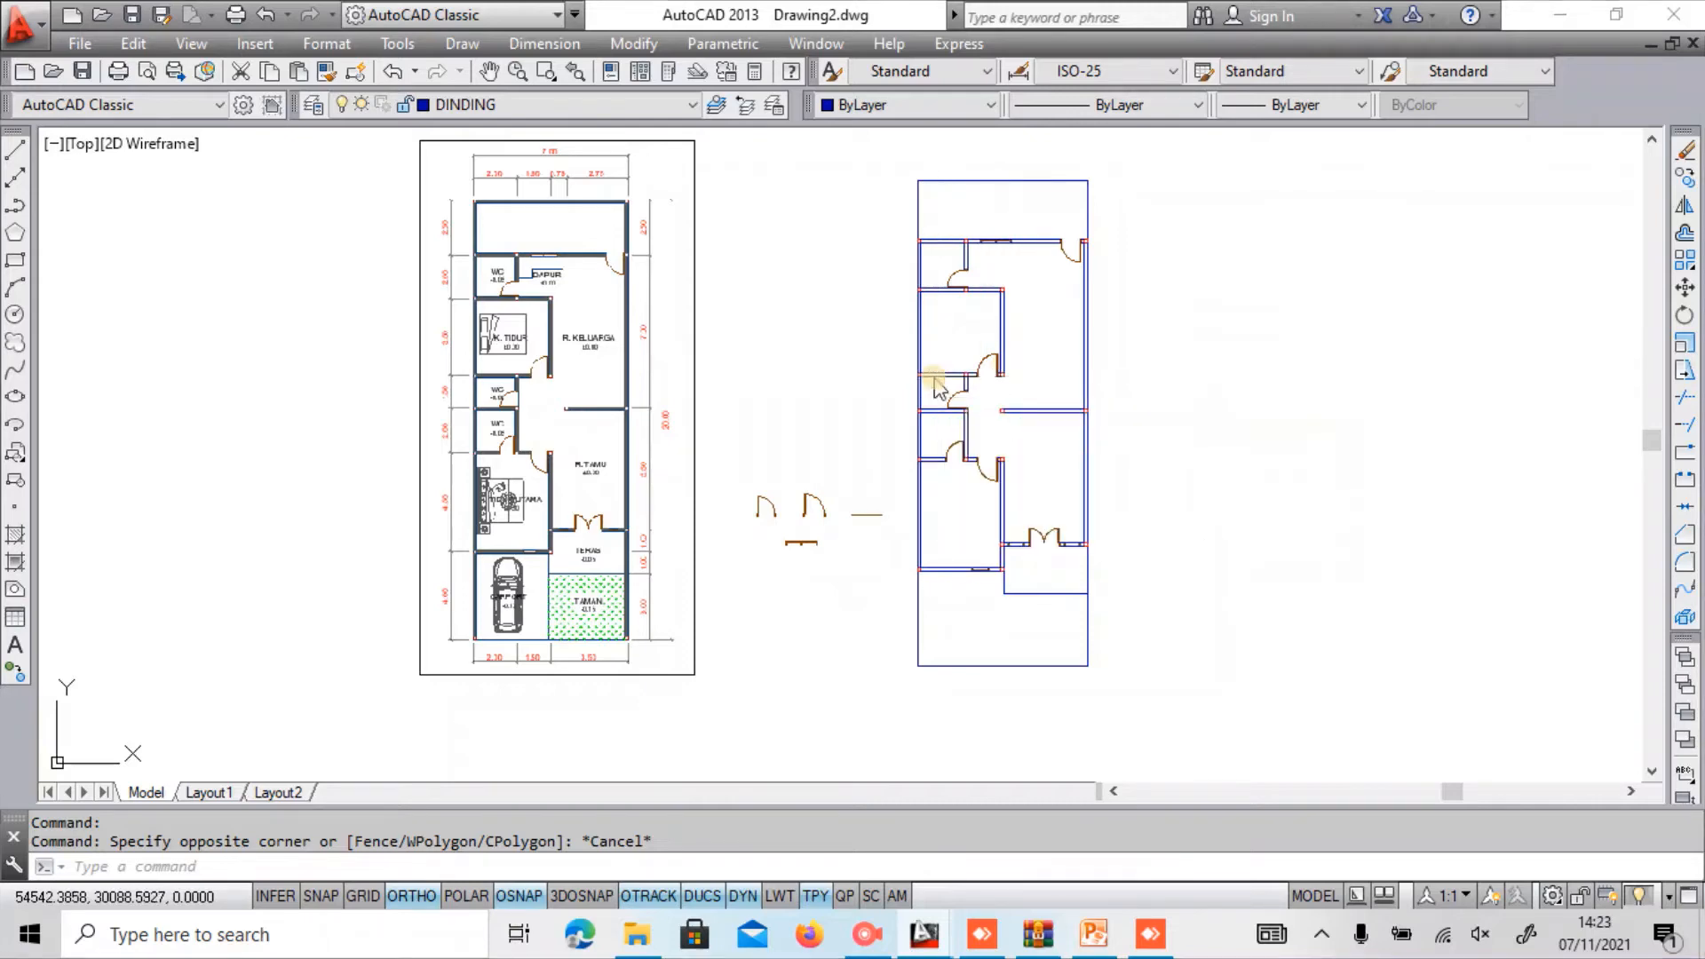
key("Return")
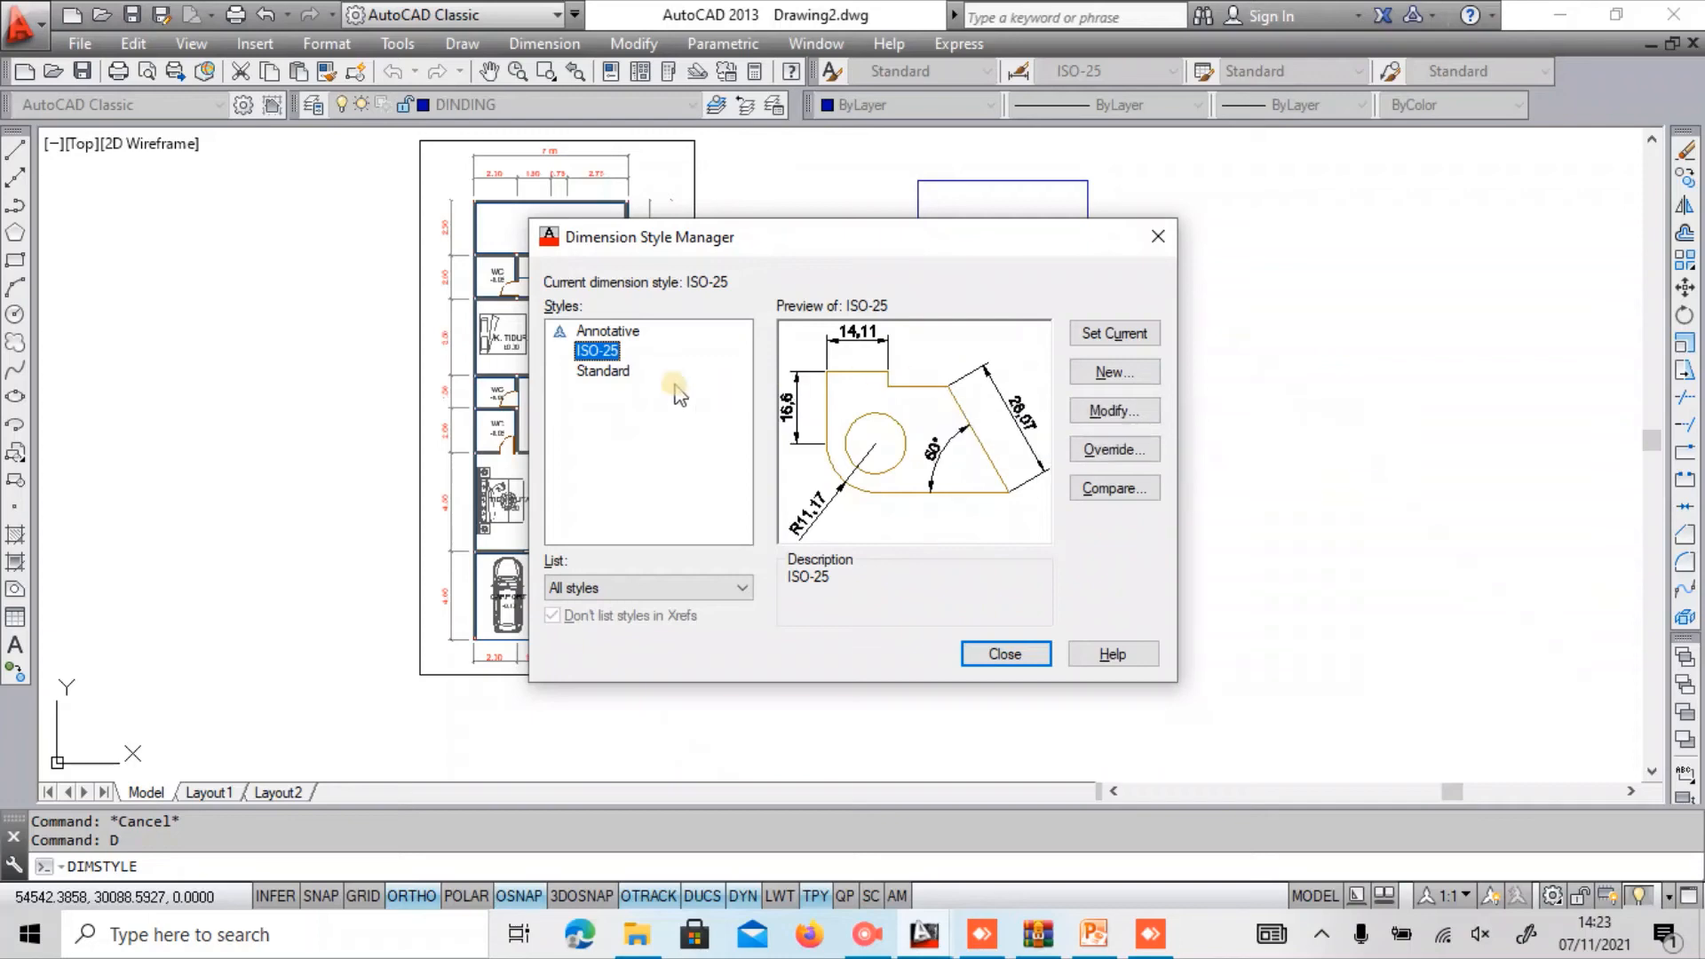
left_click(611, 373)
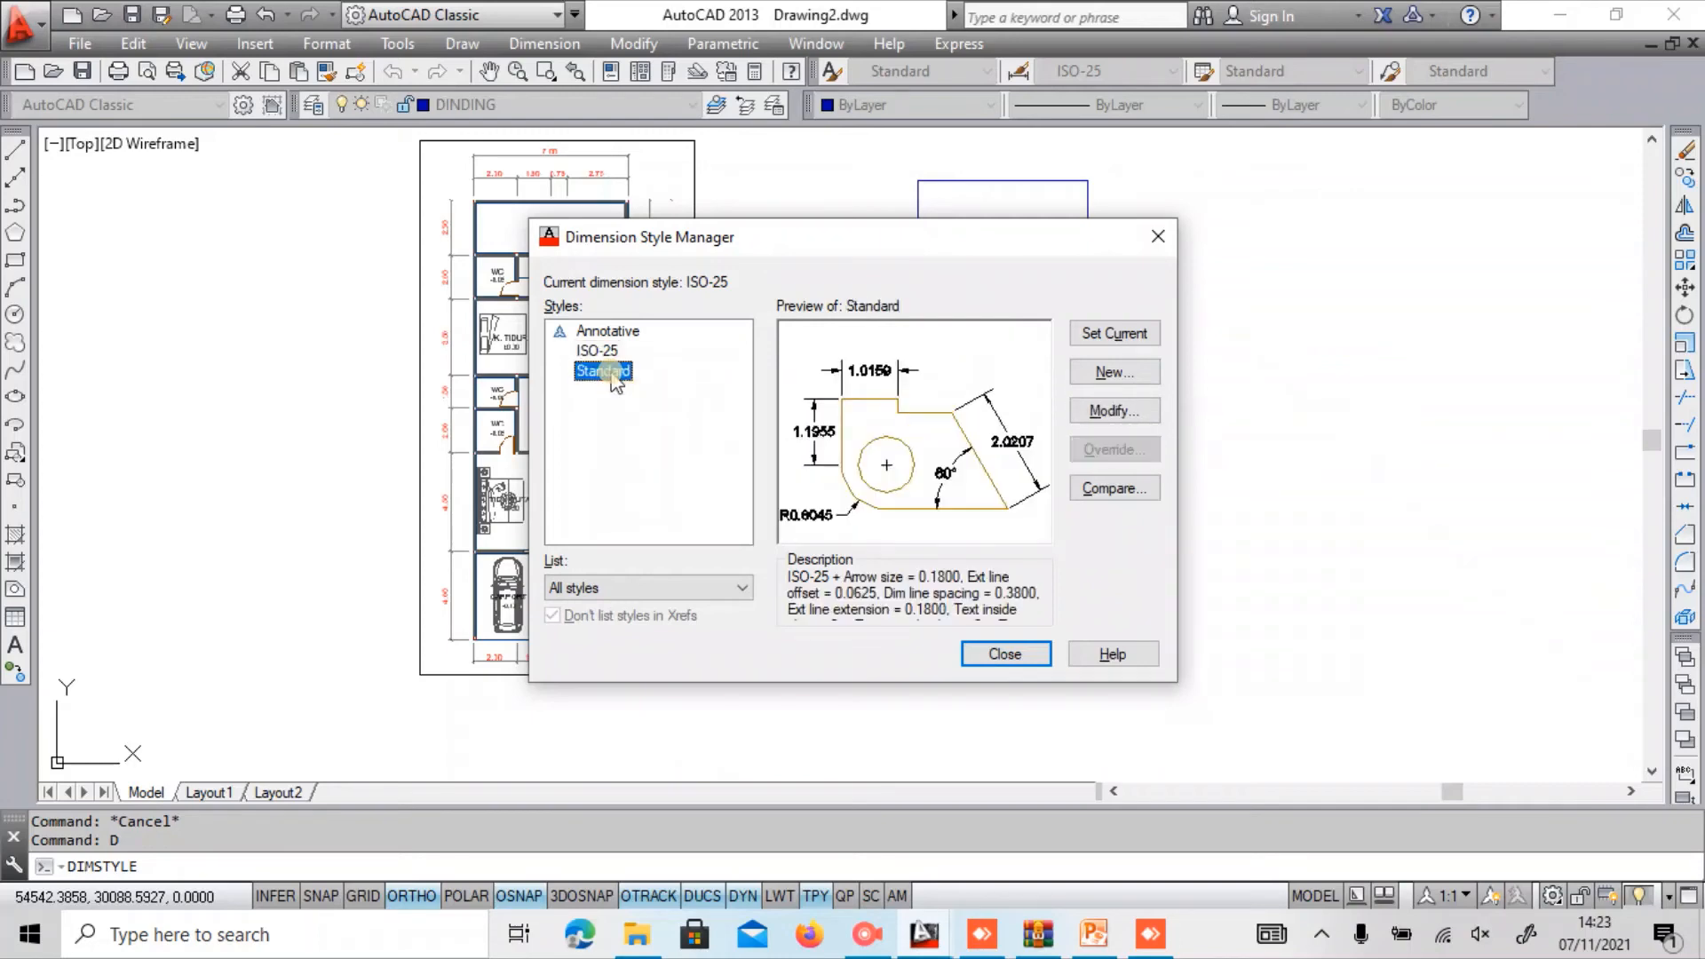
left_click(1114, 411)
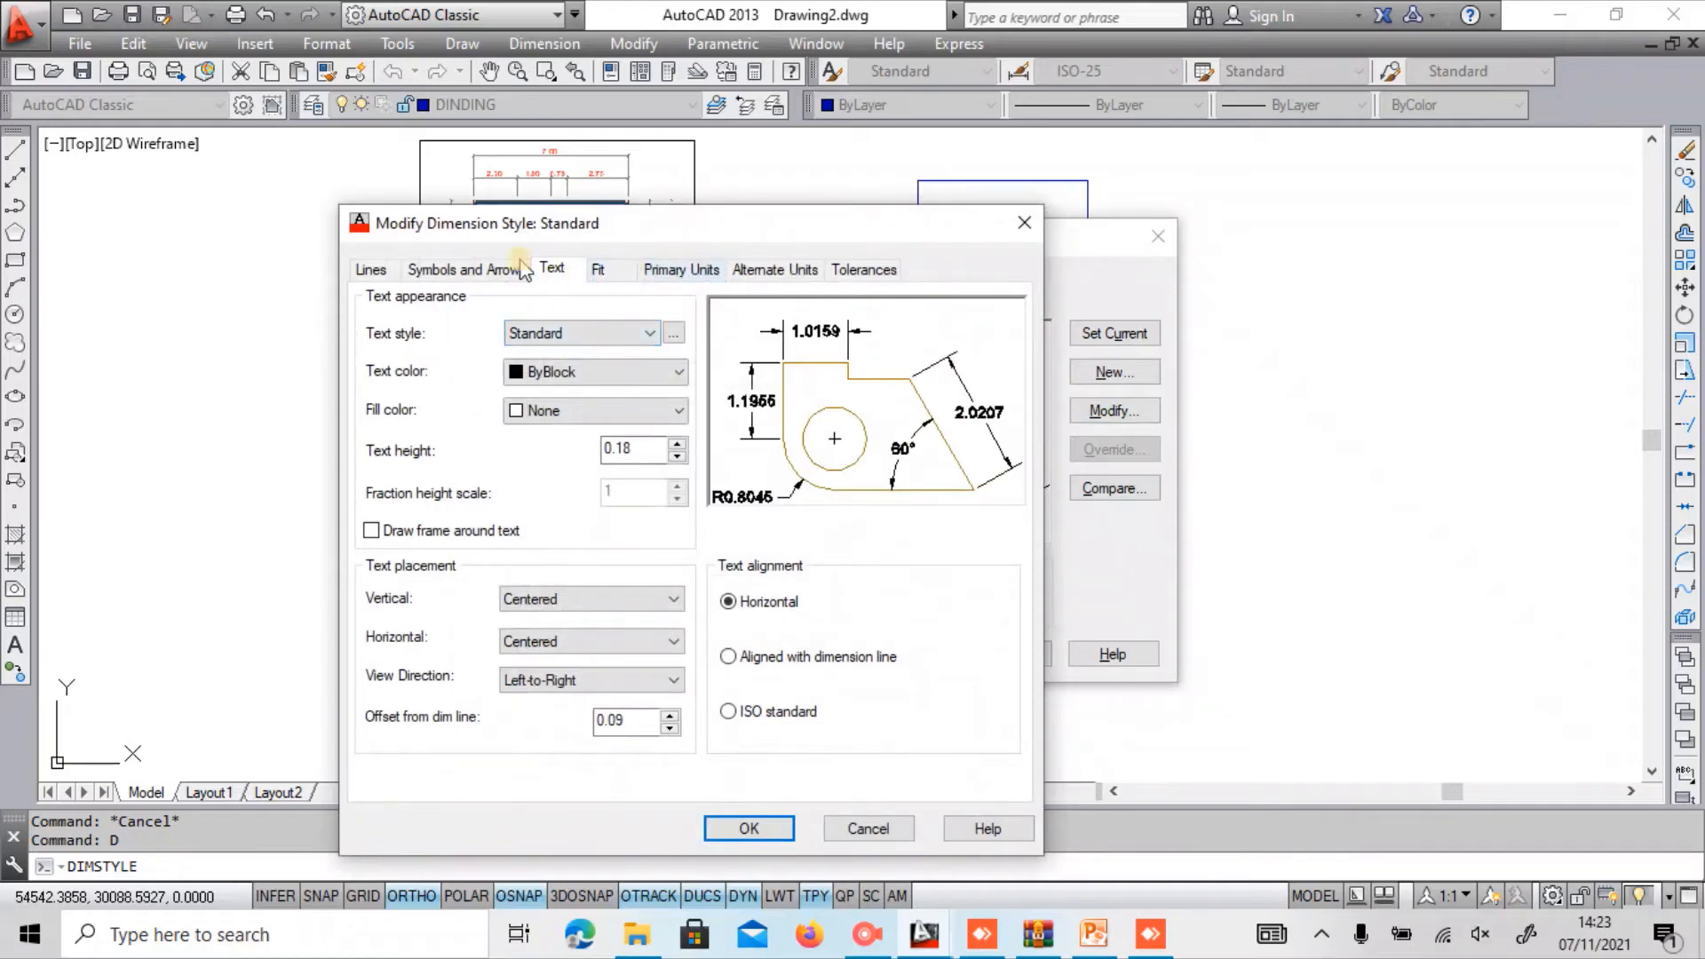
key("Escape")
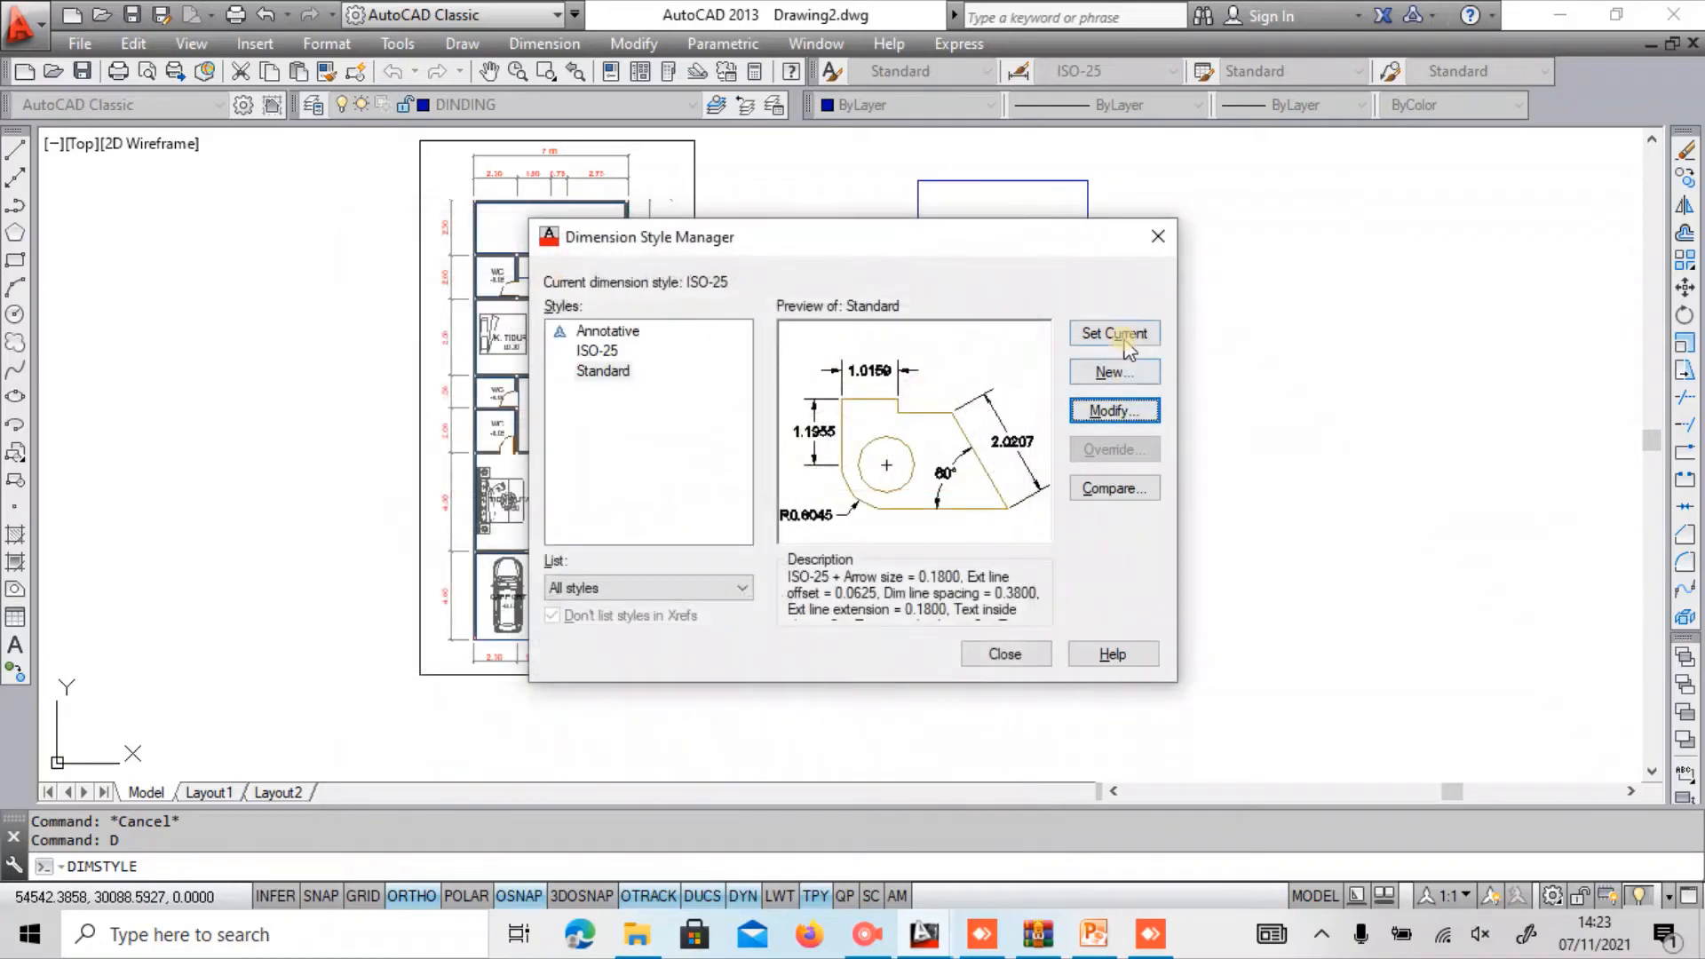
left_click(1114, 371)
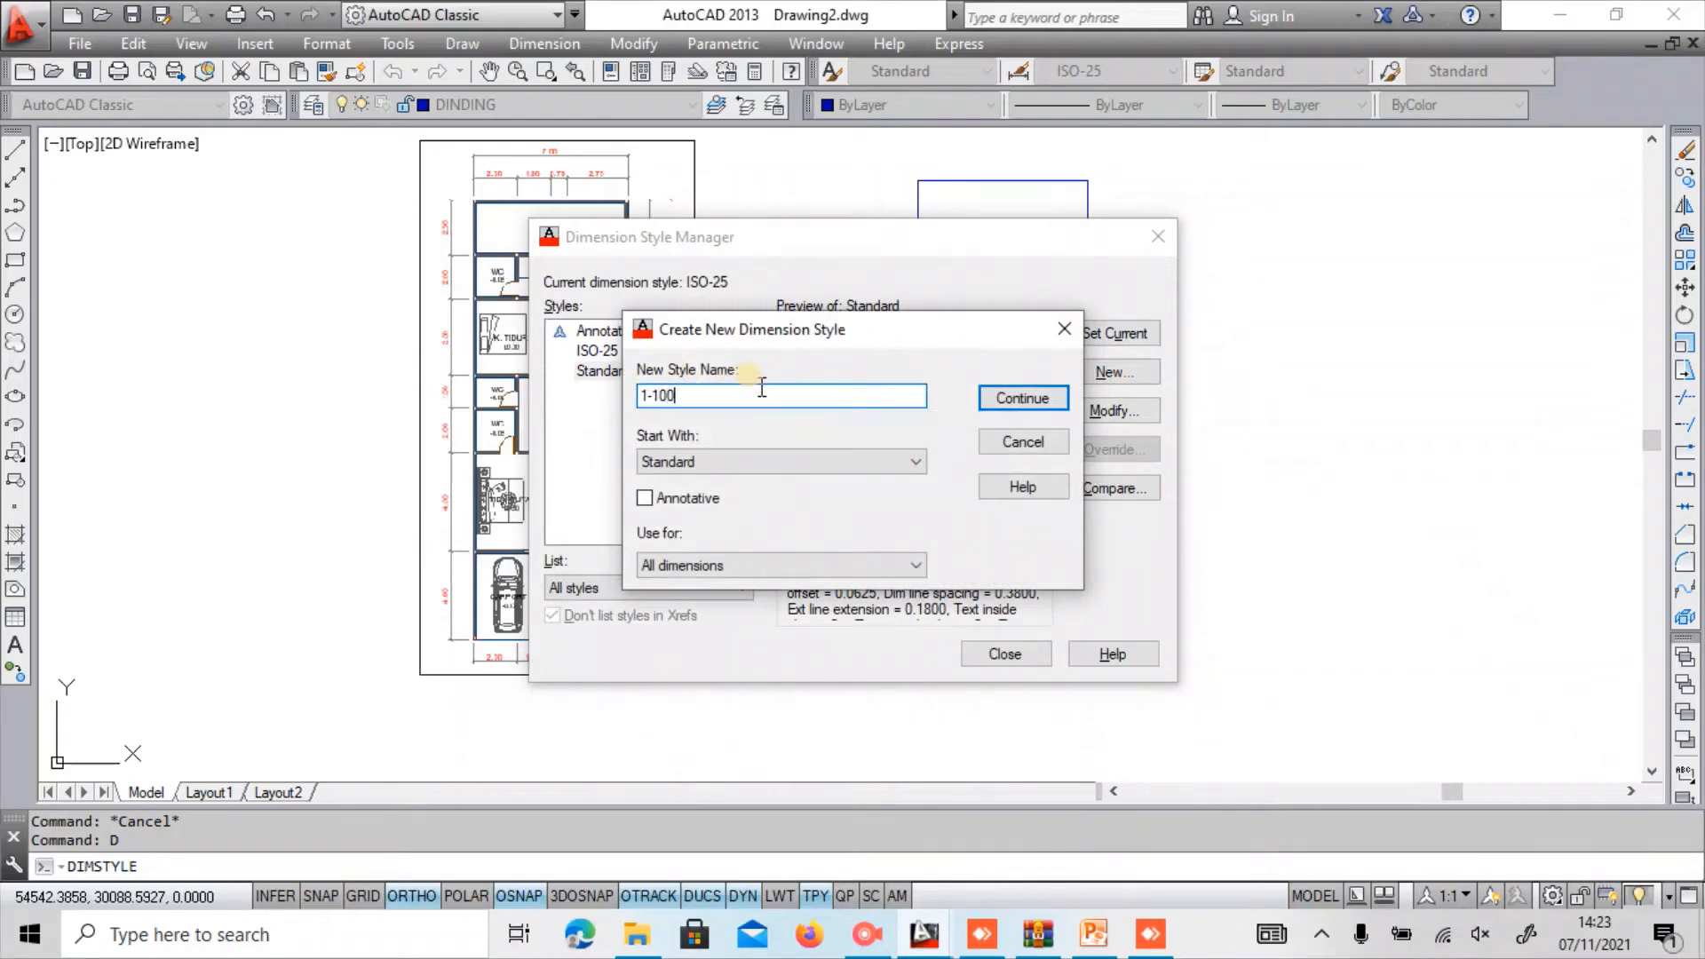
left_click(1008, 399)
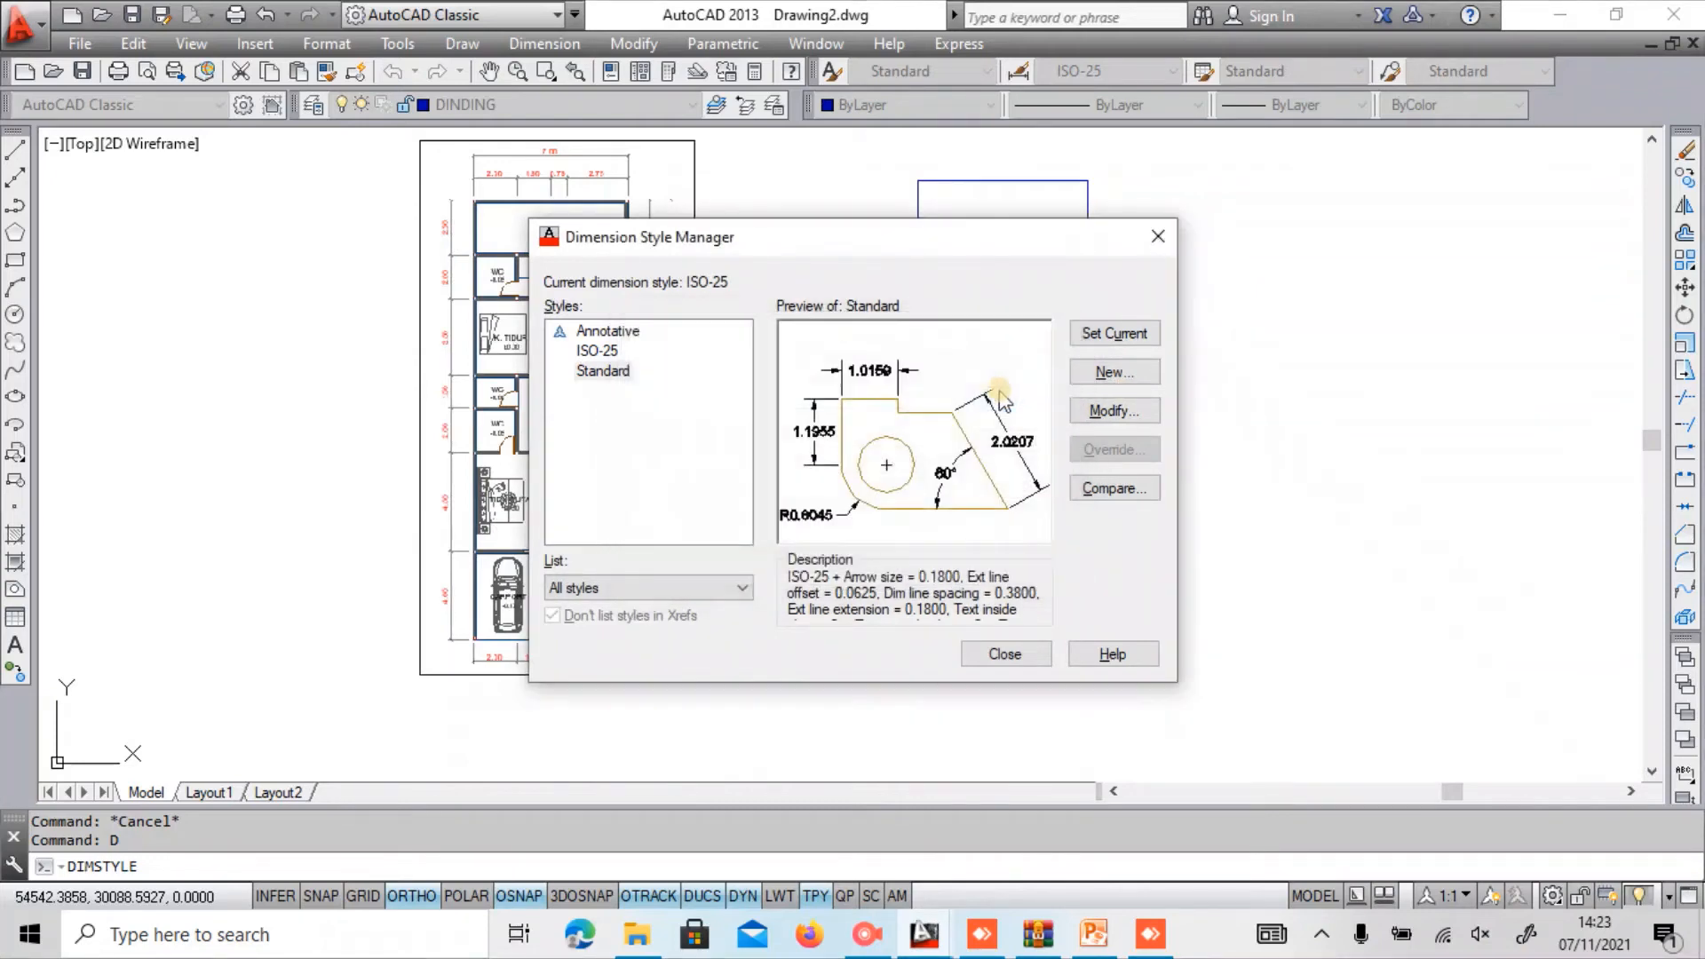
Set the colour of both the dimension lines and the extension lines to ByLayer in the 1-100 style.
left_click(532, 189)
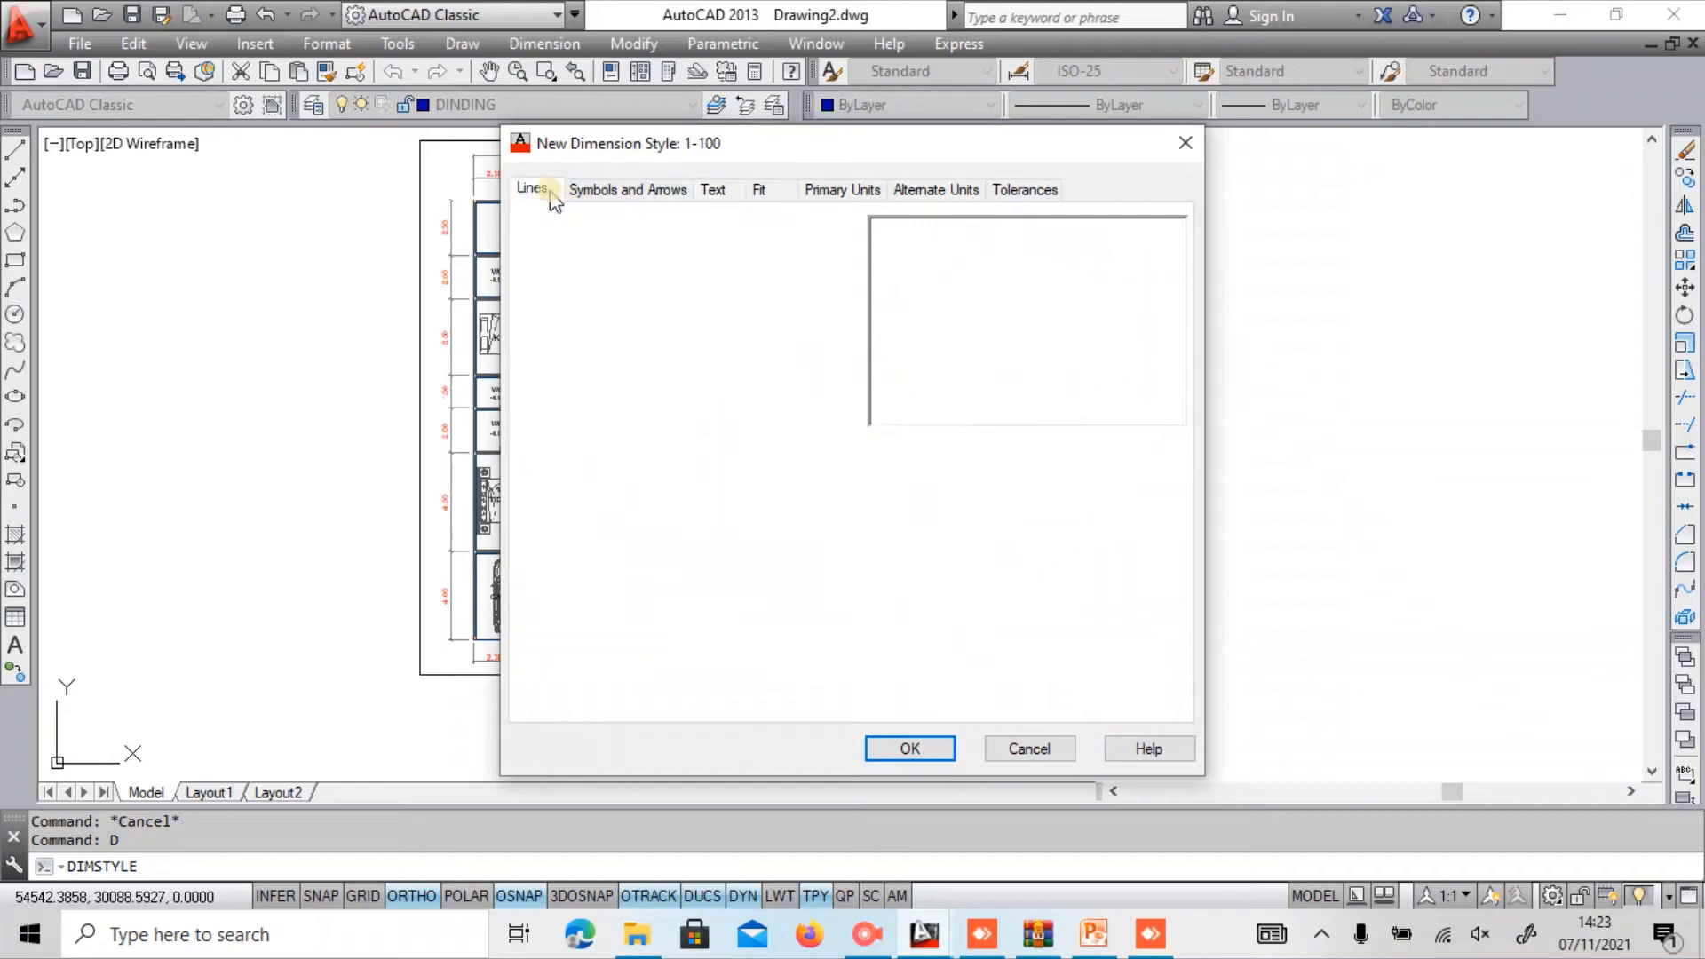
left_click(713, 249)
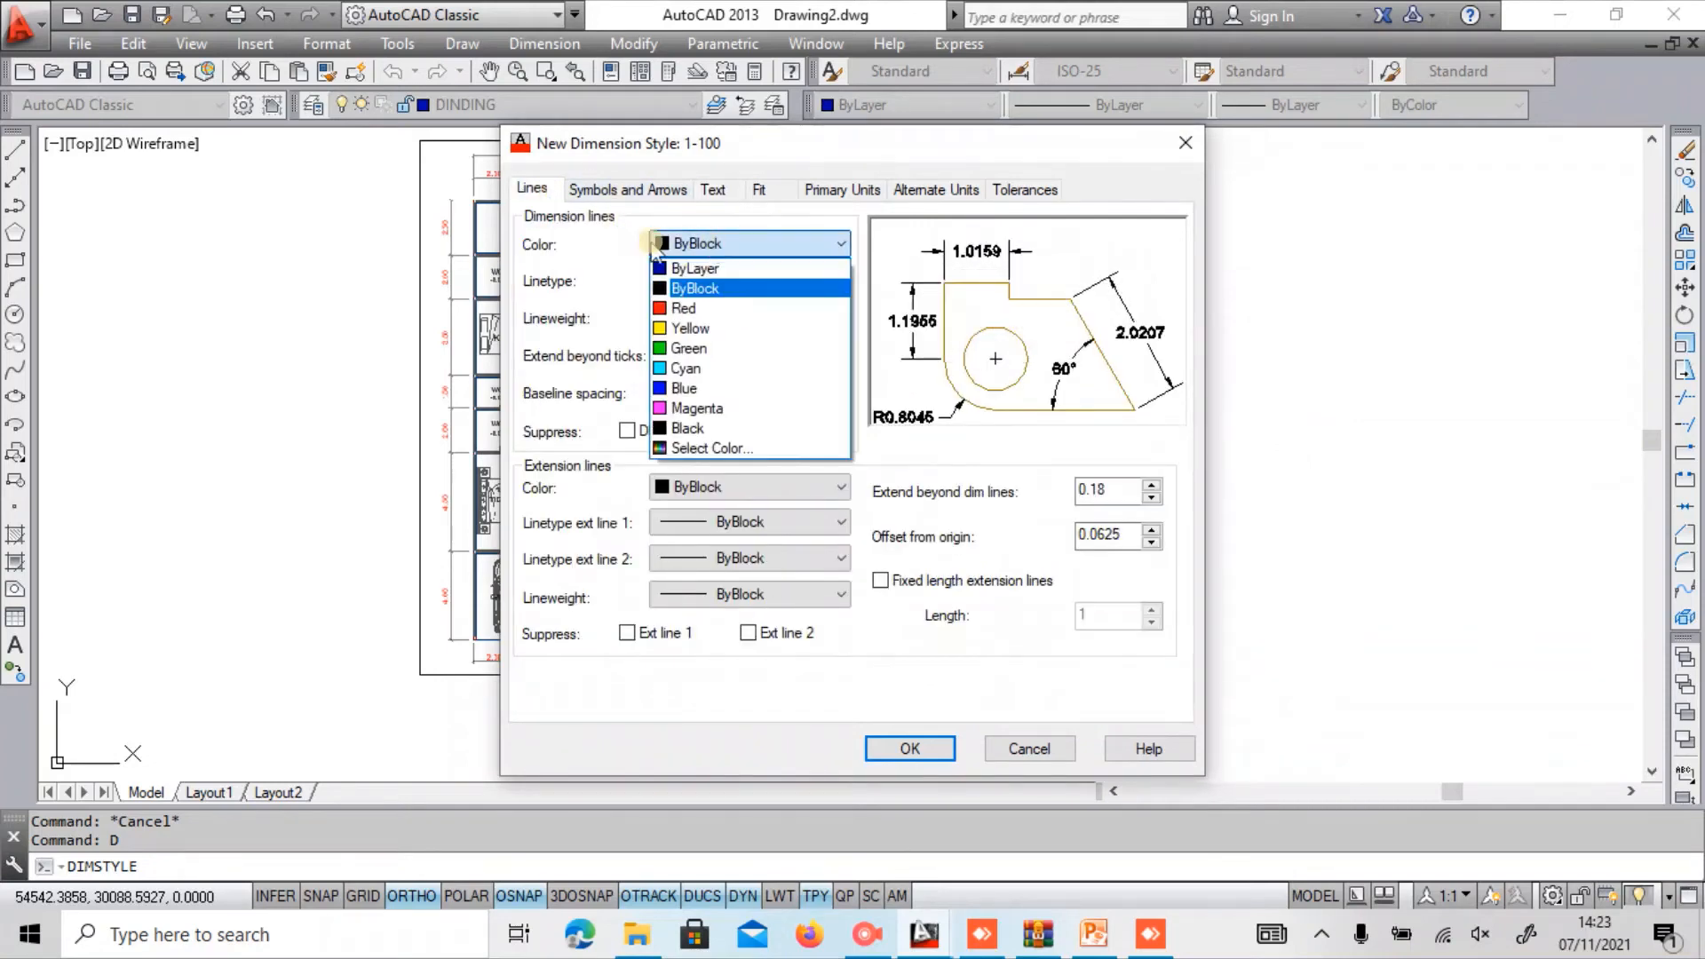
left_click(699, 269)
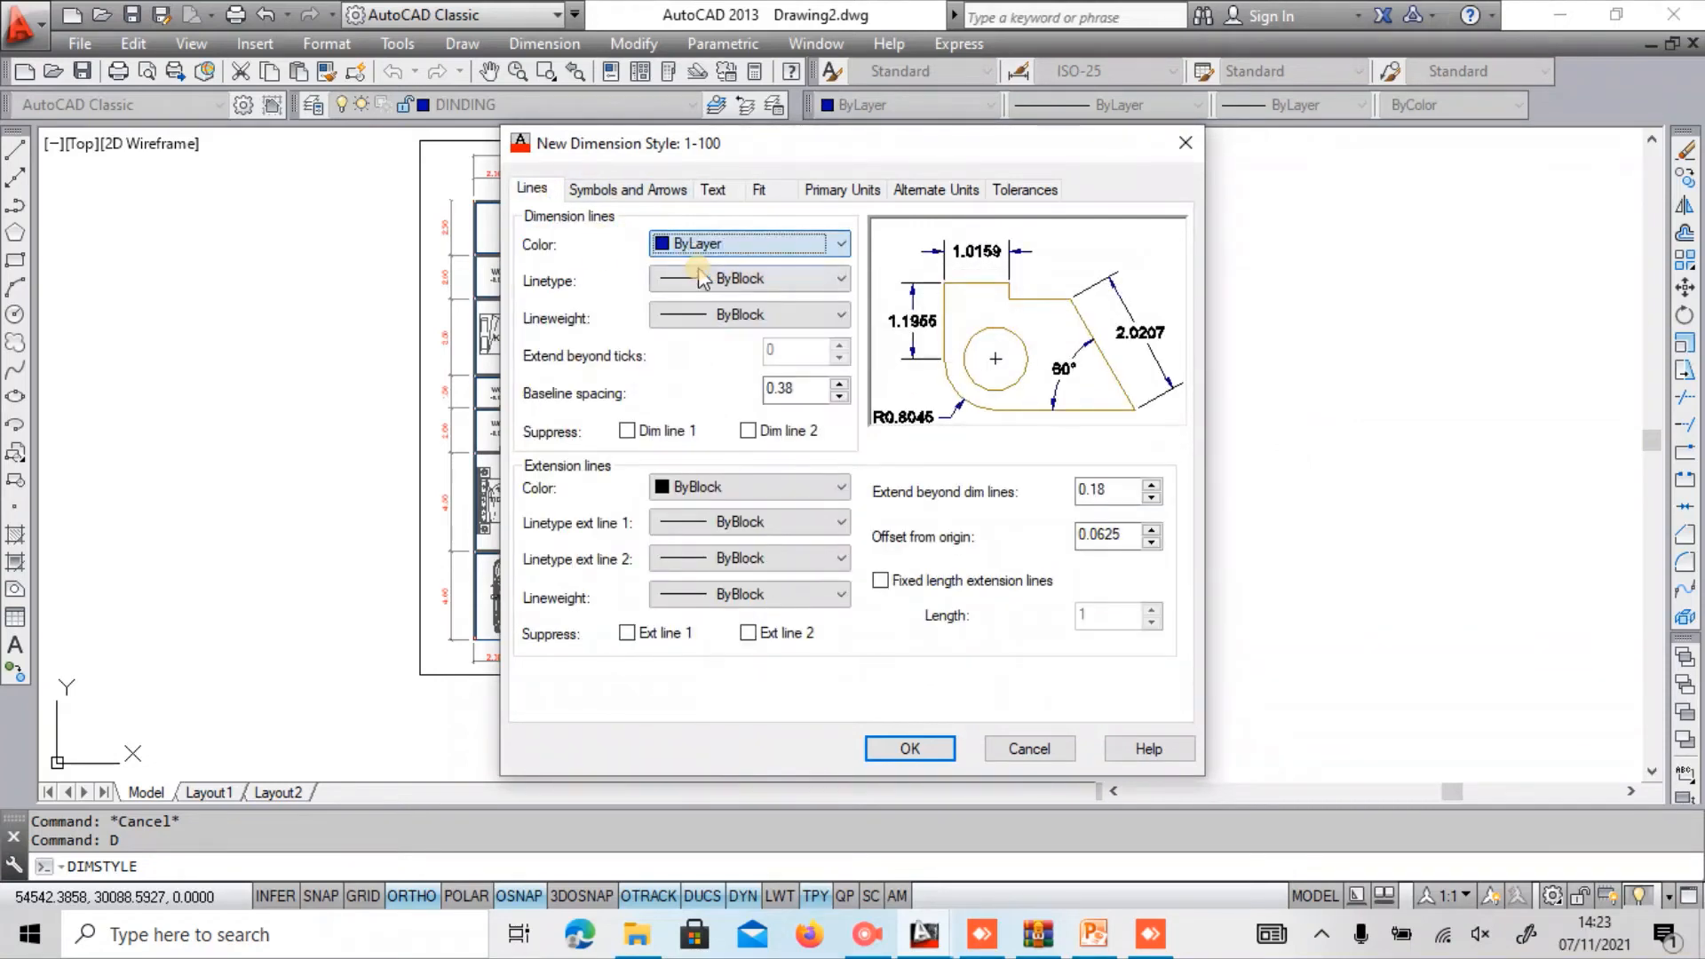
left_click(702, 244)
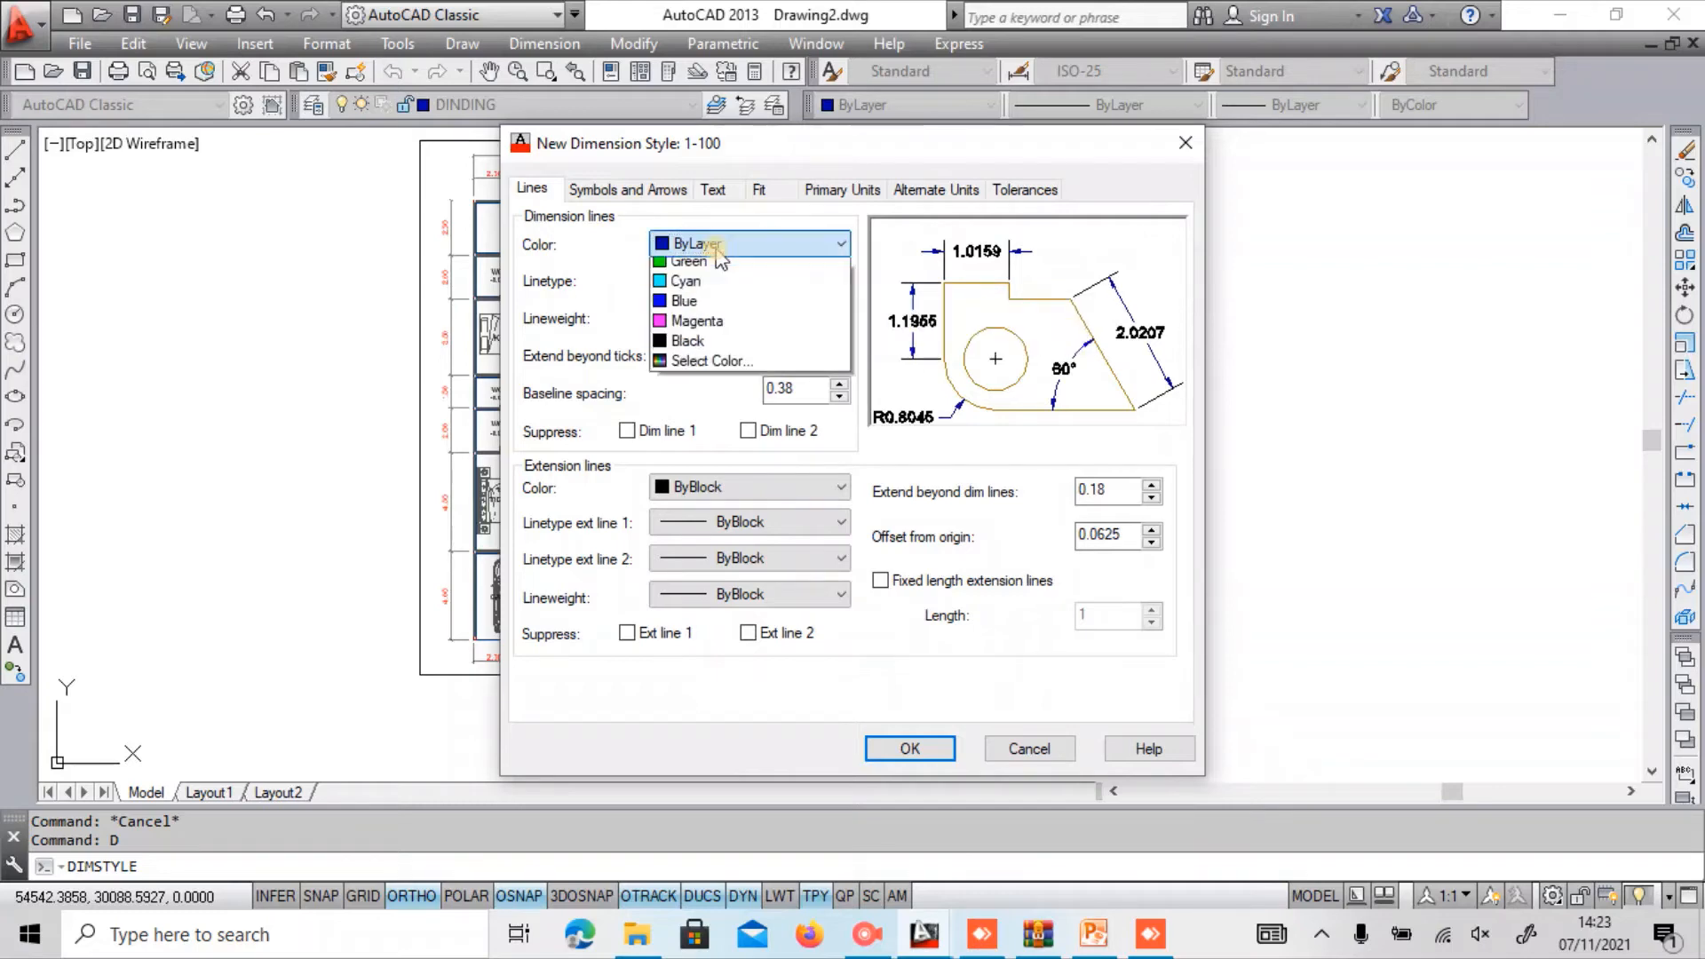
left_click(710, 449)
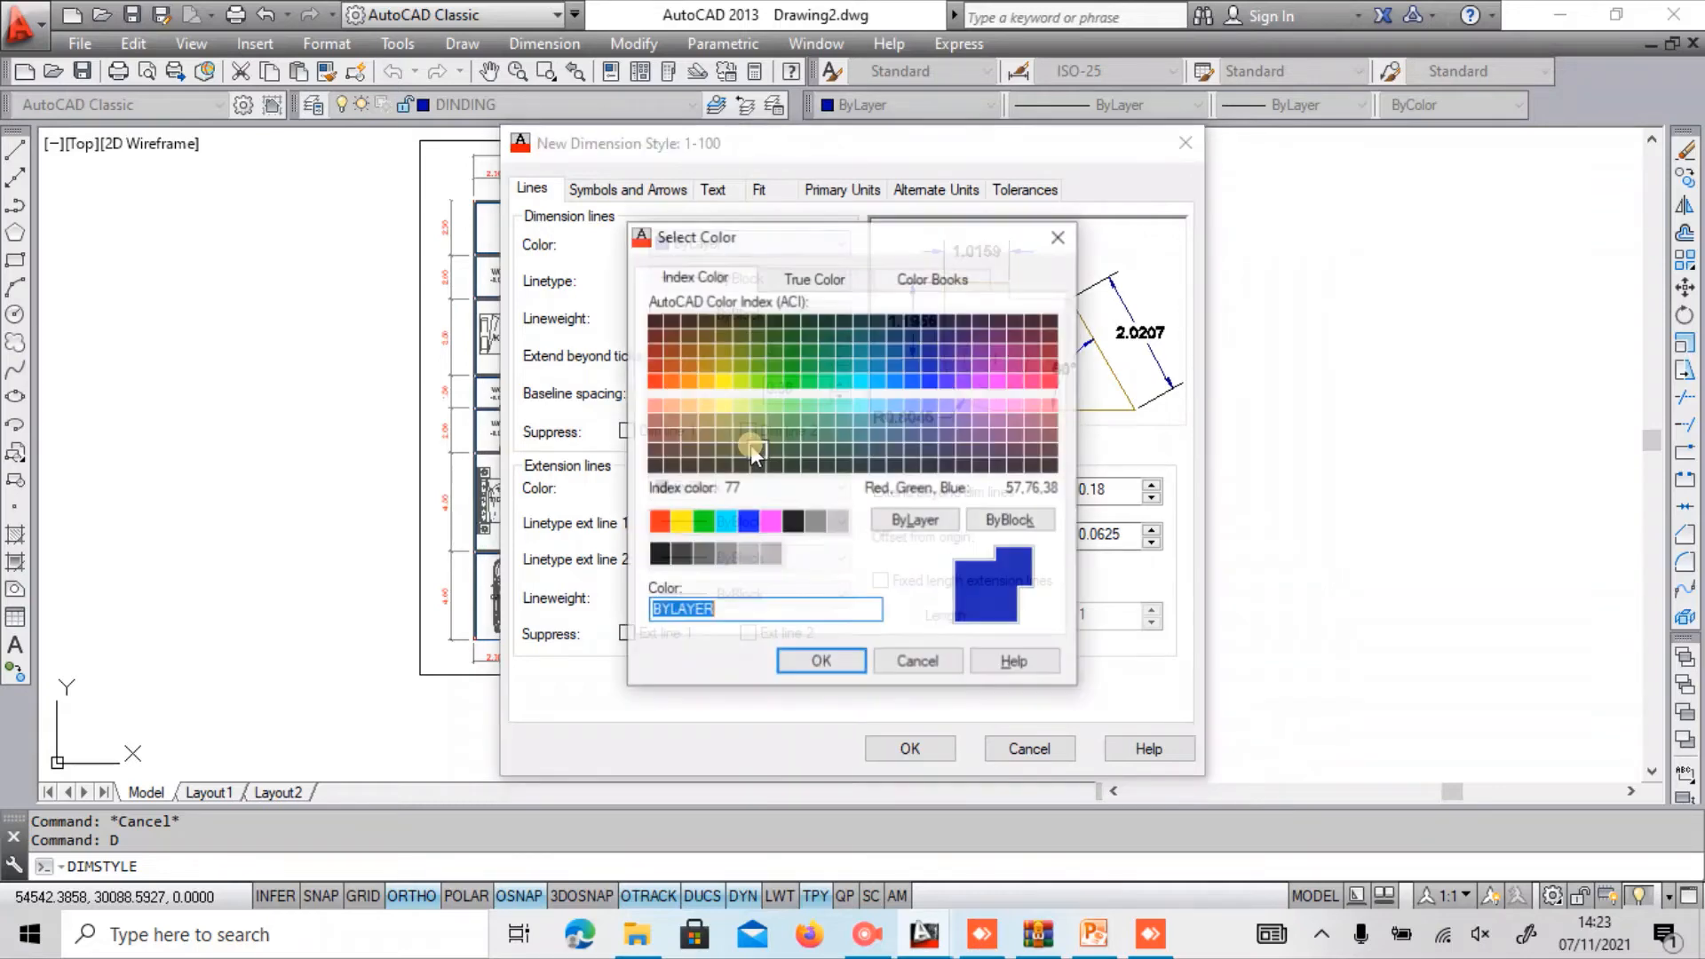
key("Escape")
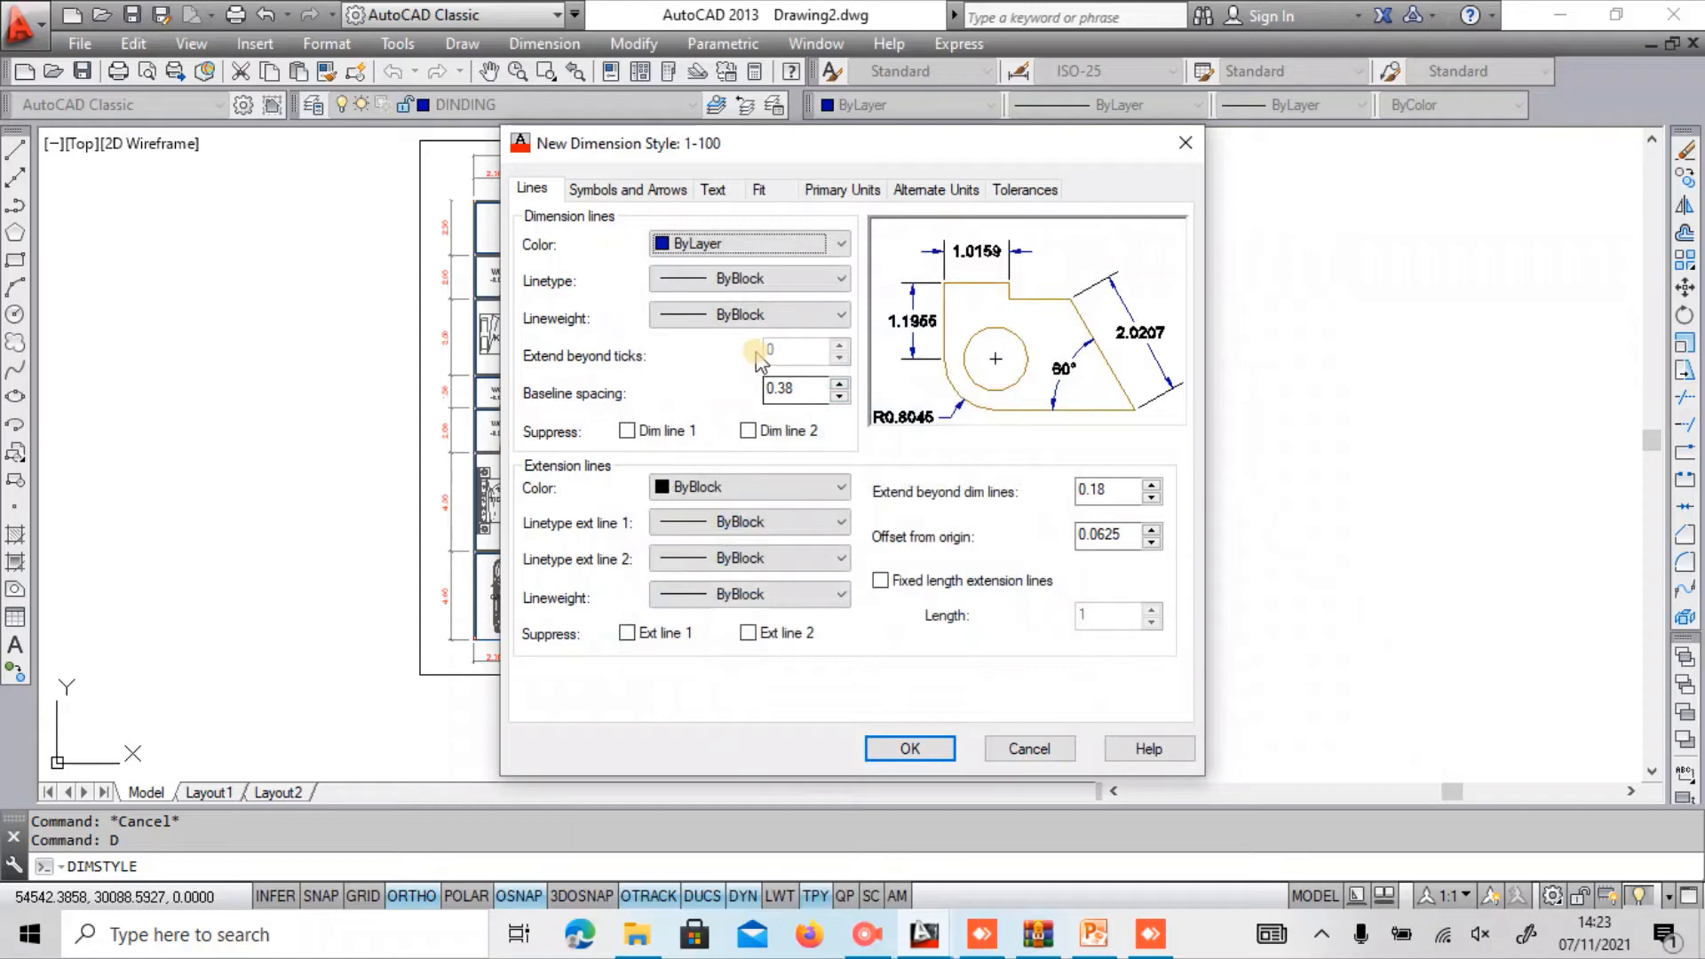
left_click(741, 488)
left_click(721, 521)
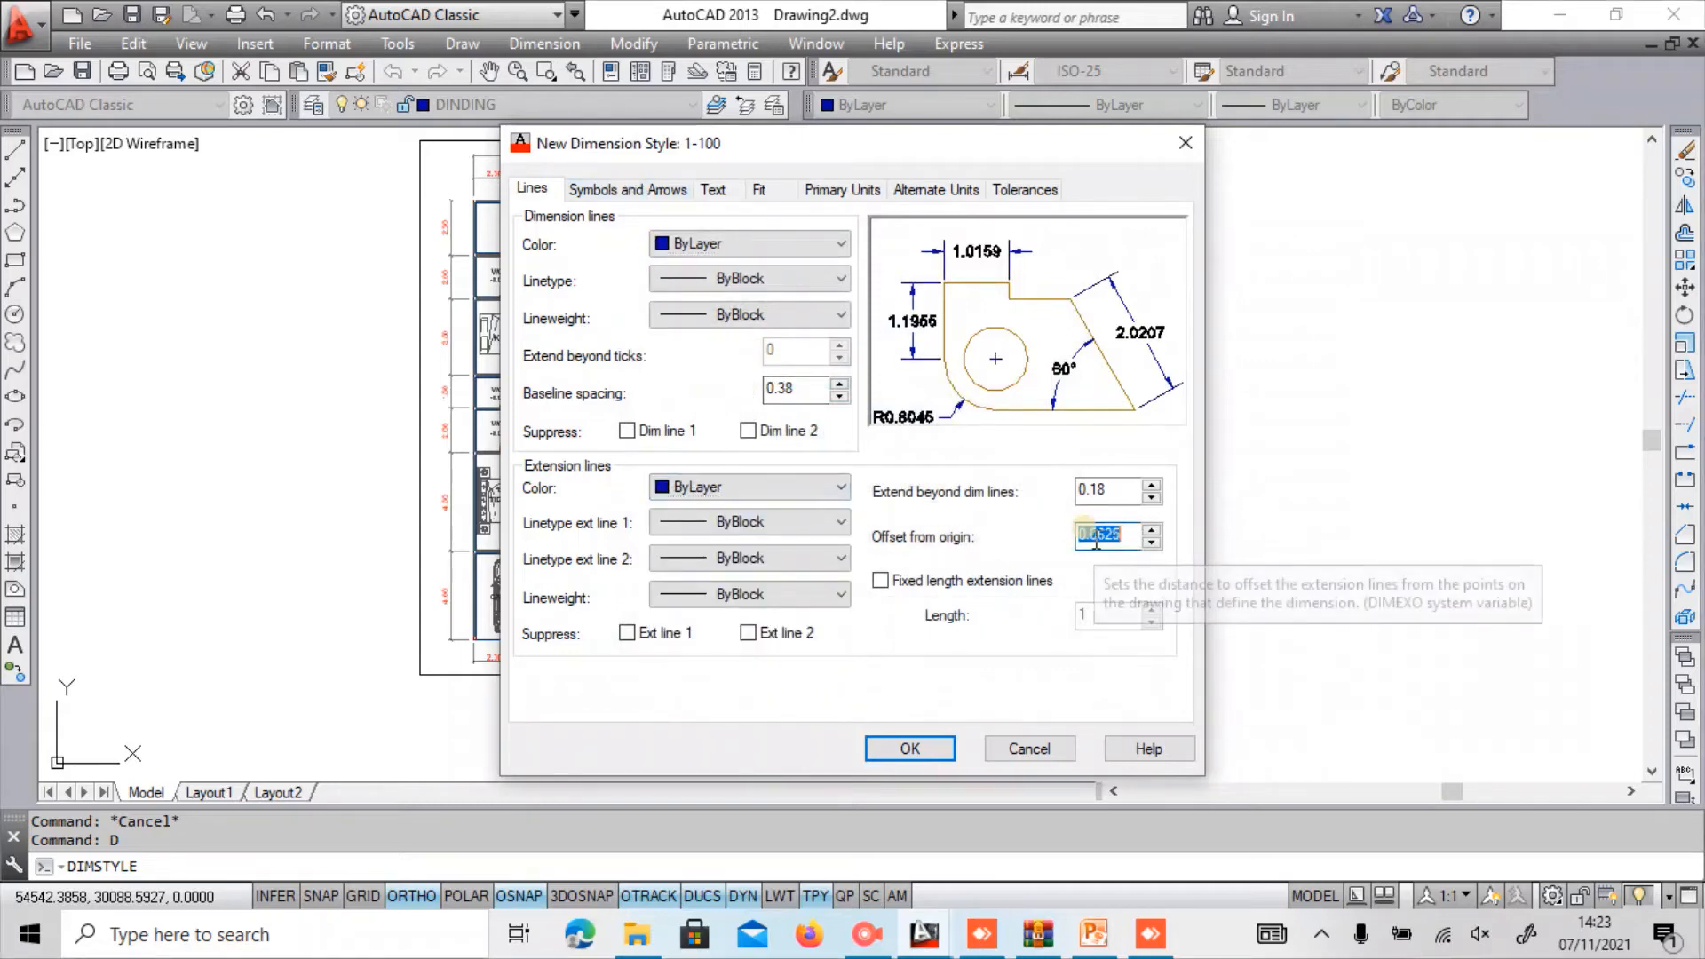
Set the extension lines' offset from origin to 0.2 and extension beyond dimension lines to 0.1, and adjust the baseline spacing.
left_click(1132, 537)
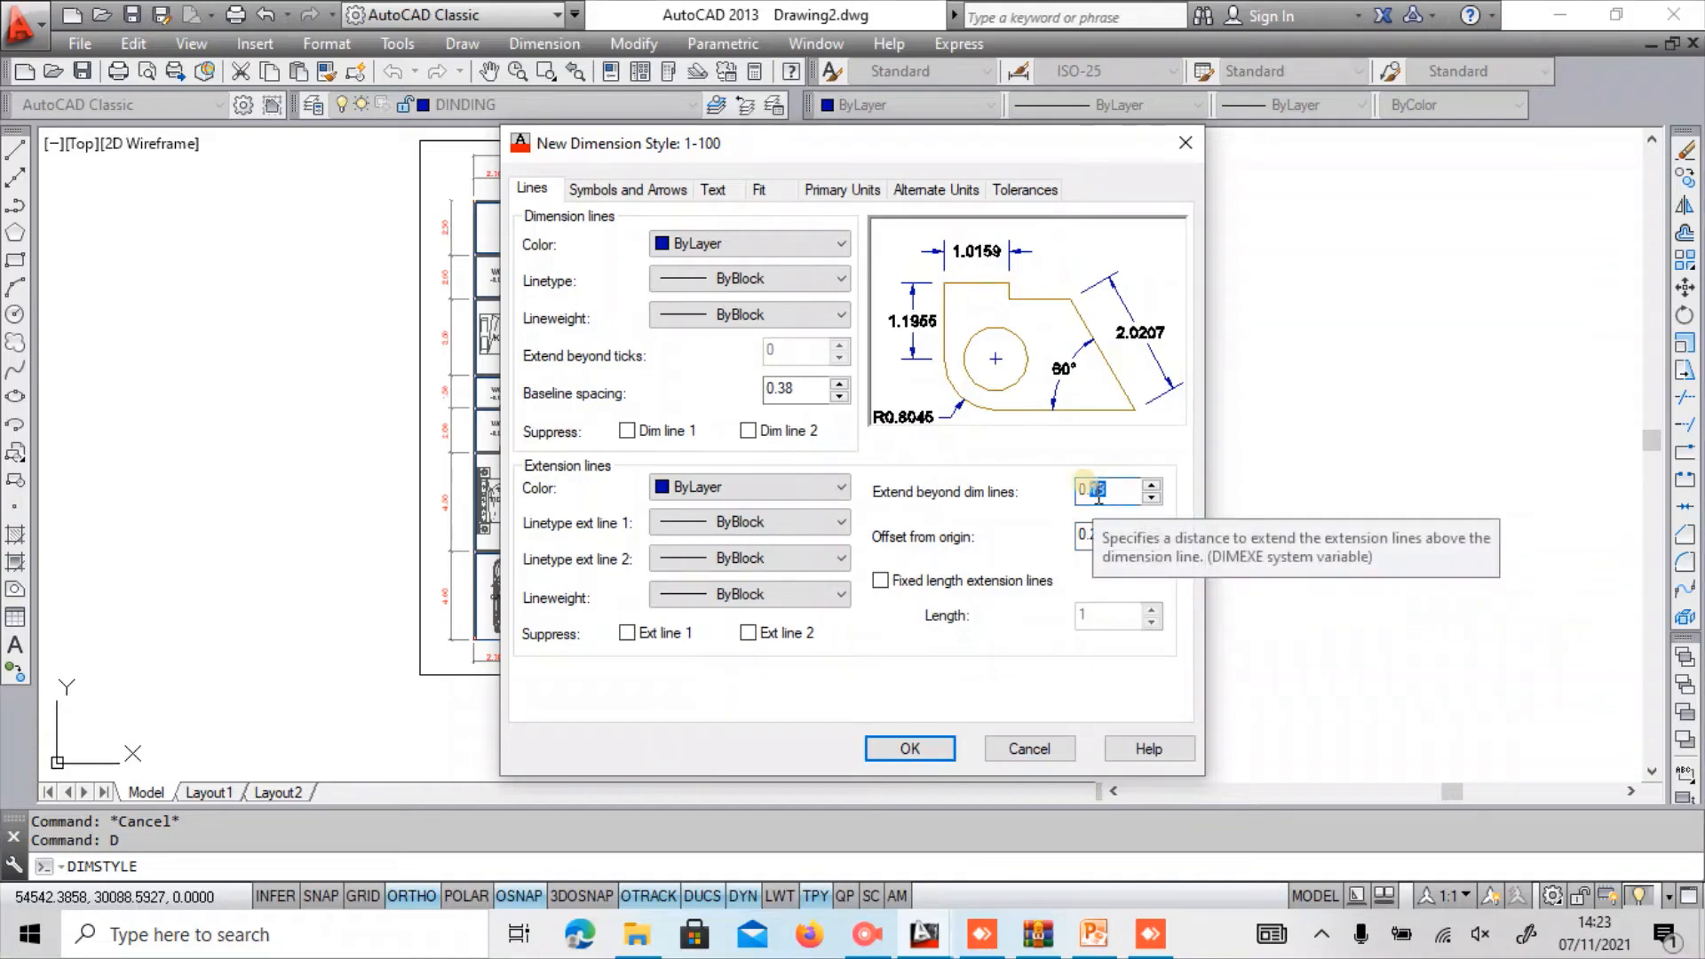
type("1")
left_click(793, 390)
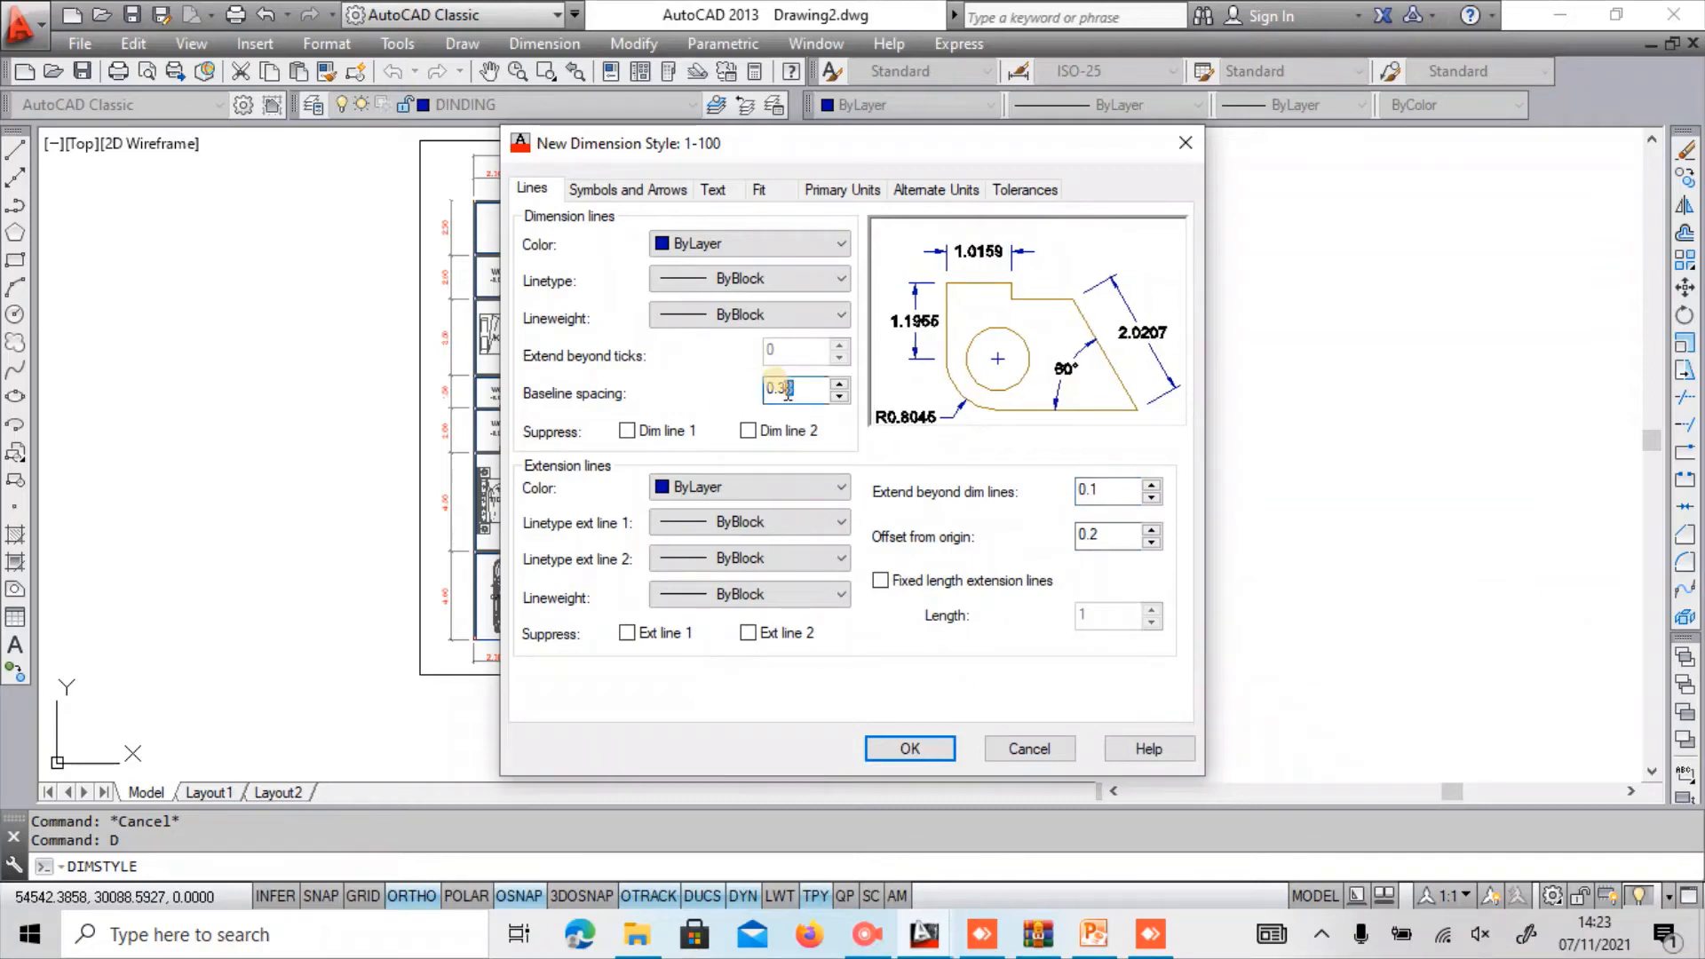
type("1")
Change the first and second arrowheads of the 1-100 dimension style to Oblique.
left_click(651, 190)
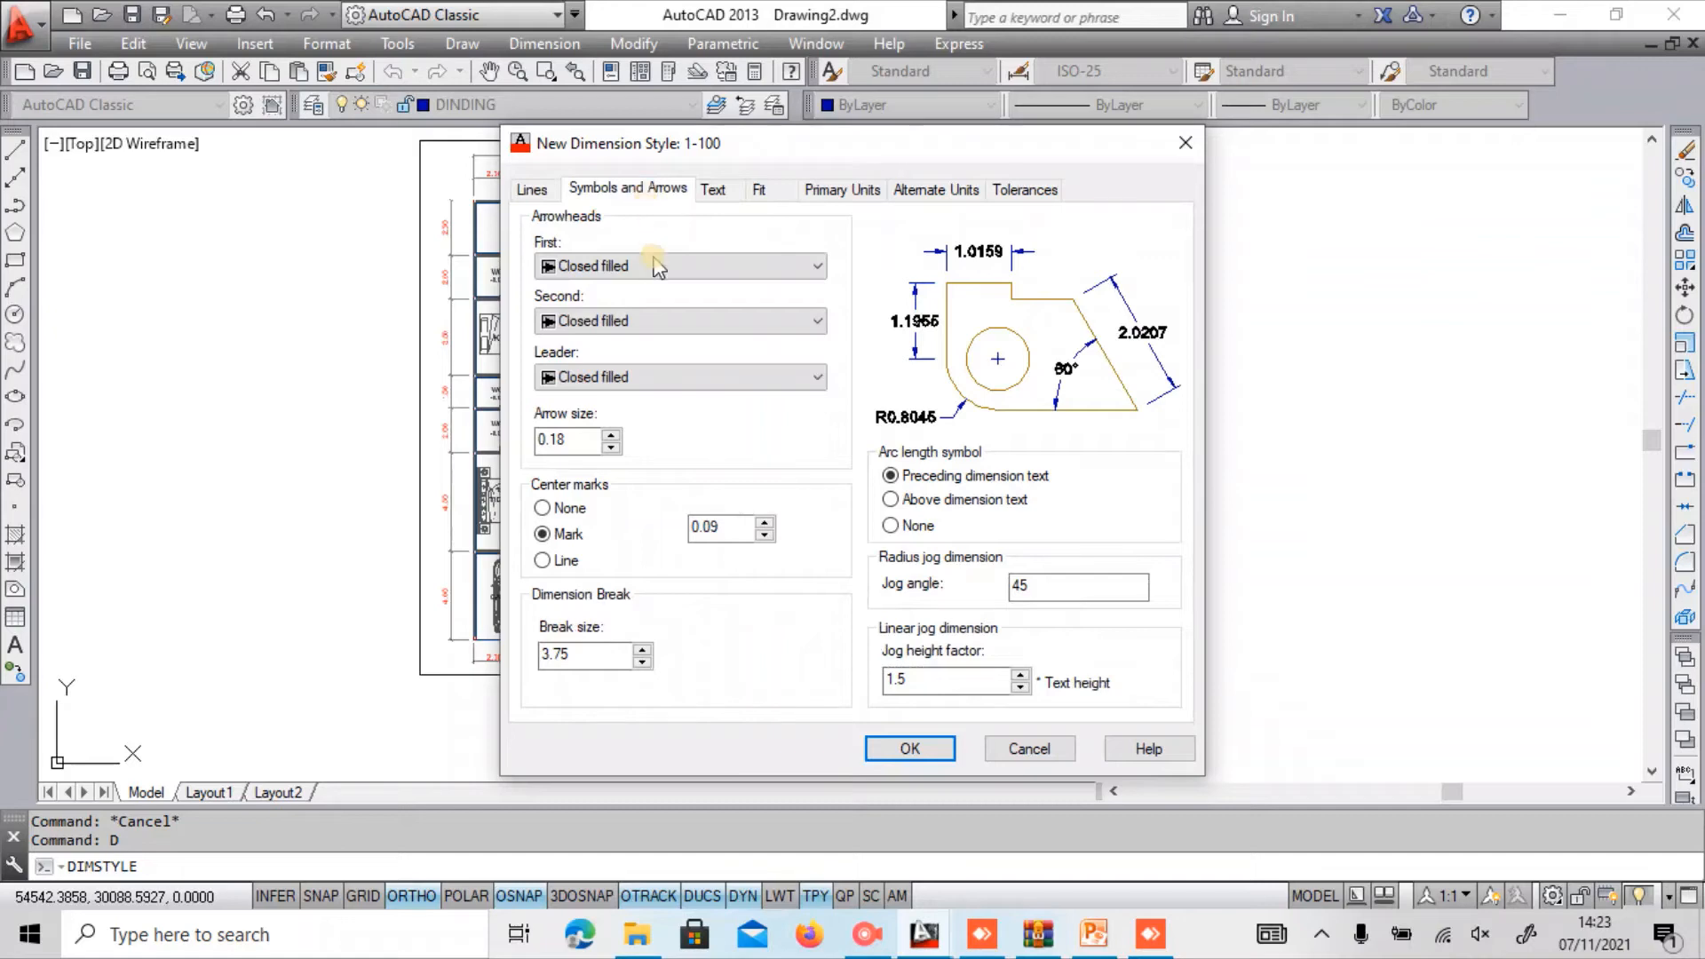
left_click(655, 285)
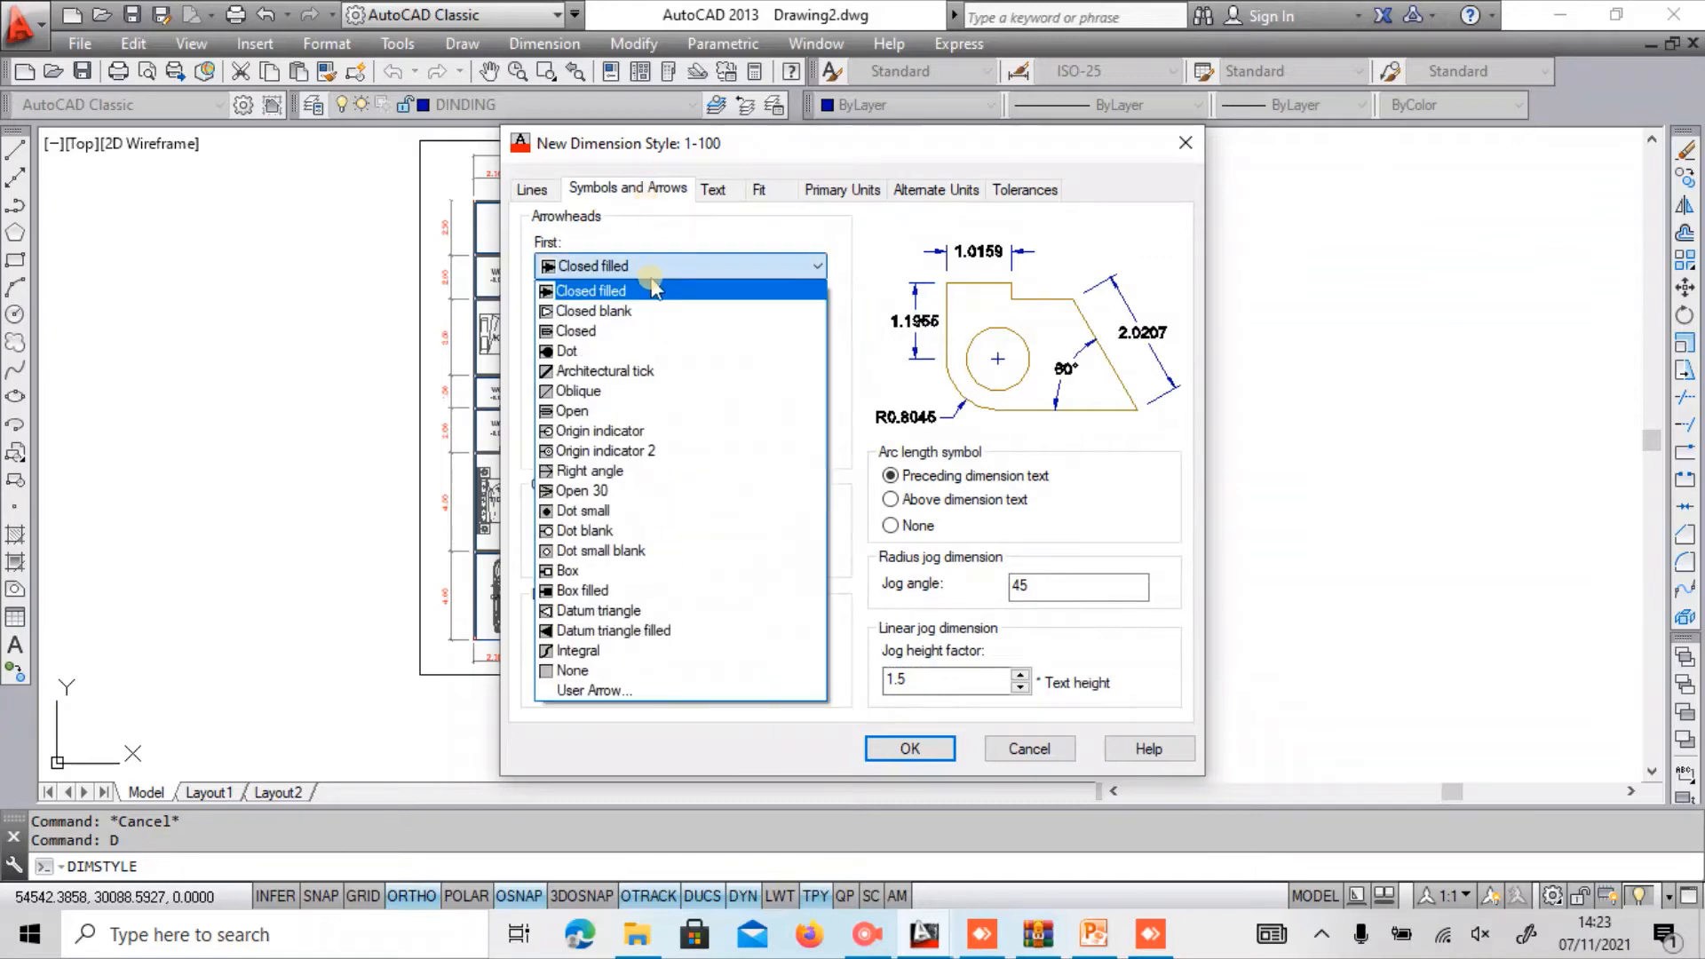
left_click(597, 385)
left_click(594, 387)
left_click(593, 391)
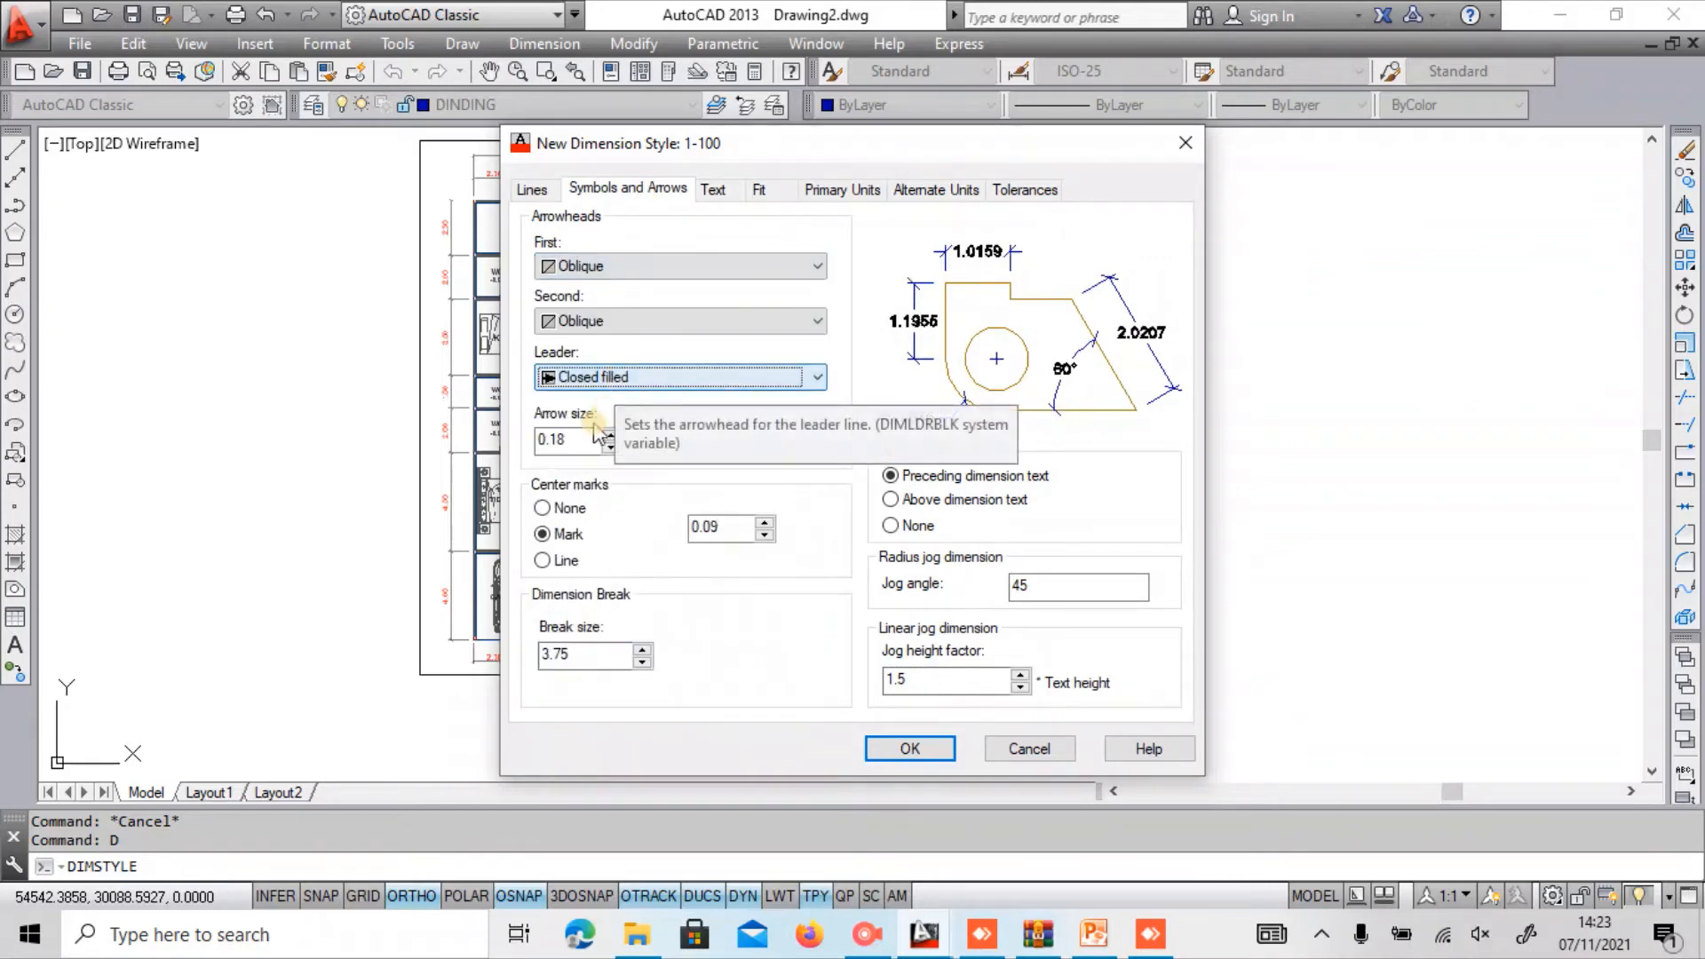
Set the style's arrow size to 0.1 and its dimension break size to 1.
left_click_drag(561, 444, 600, 448)
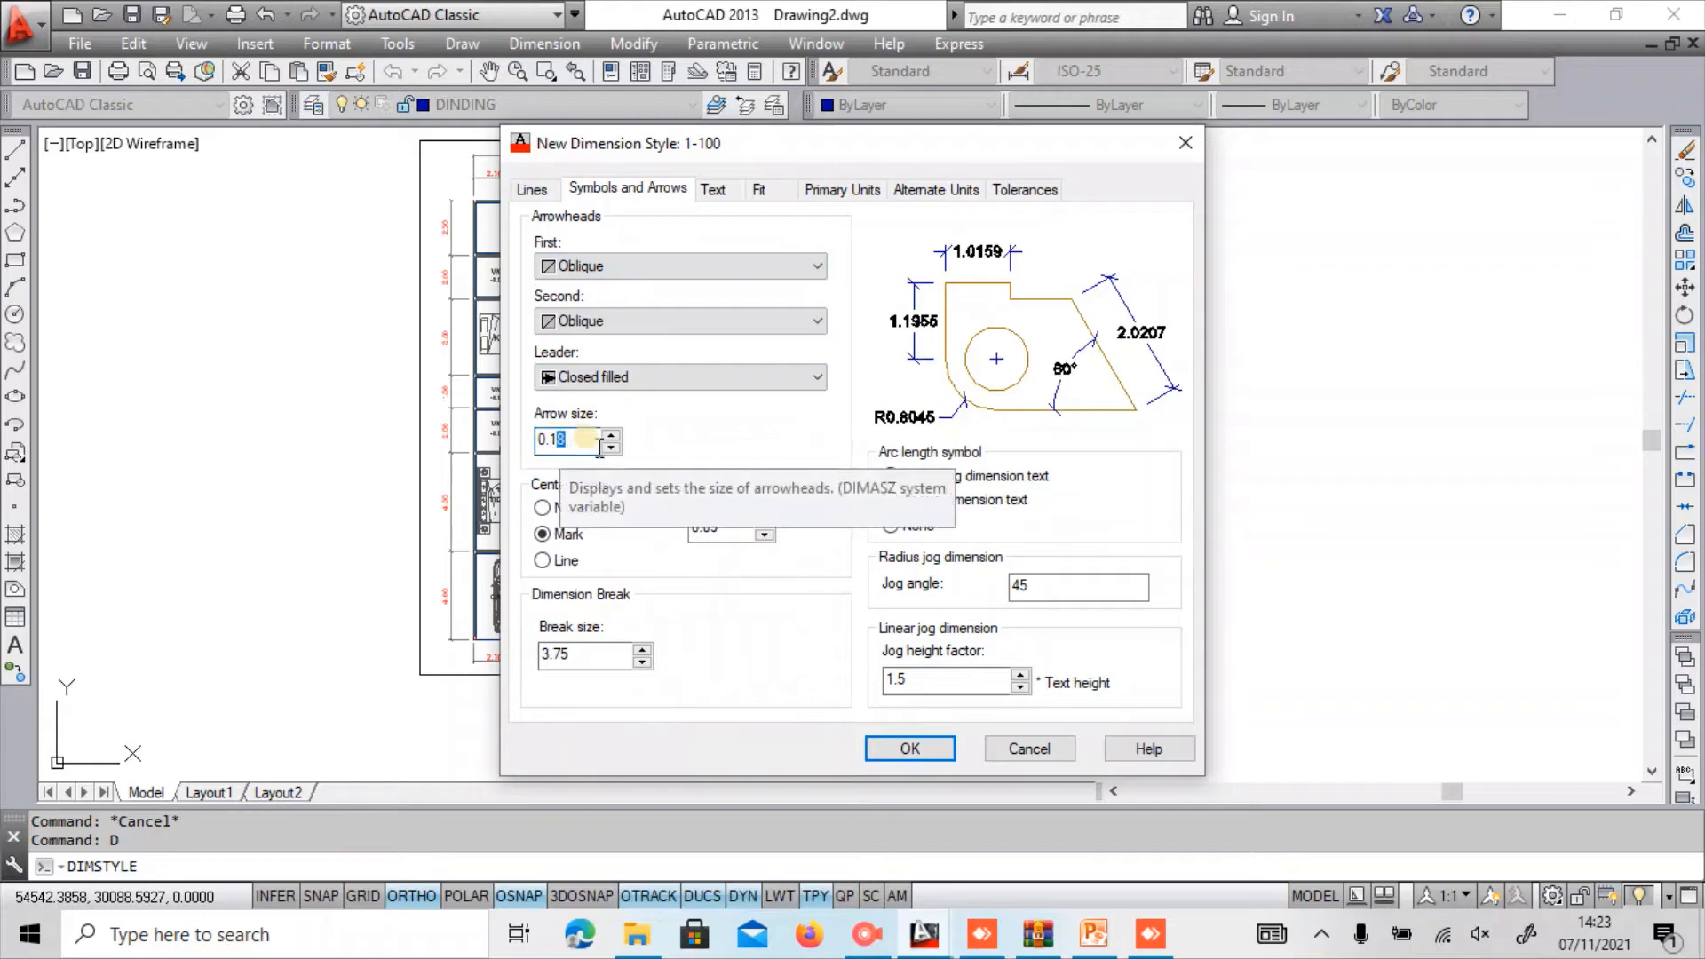
key("BackSpace")
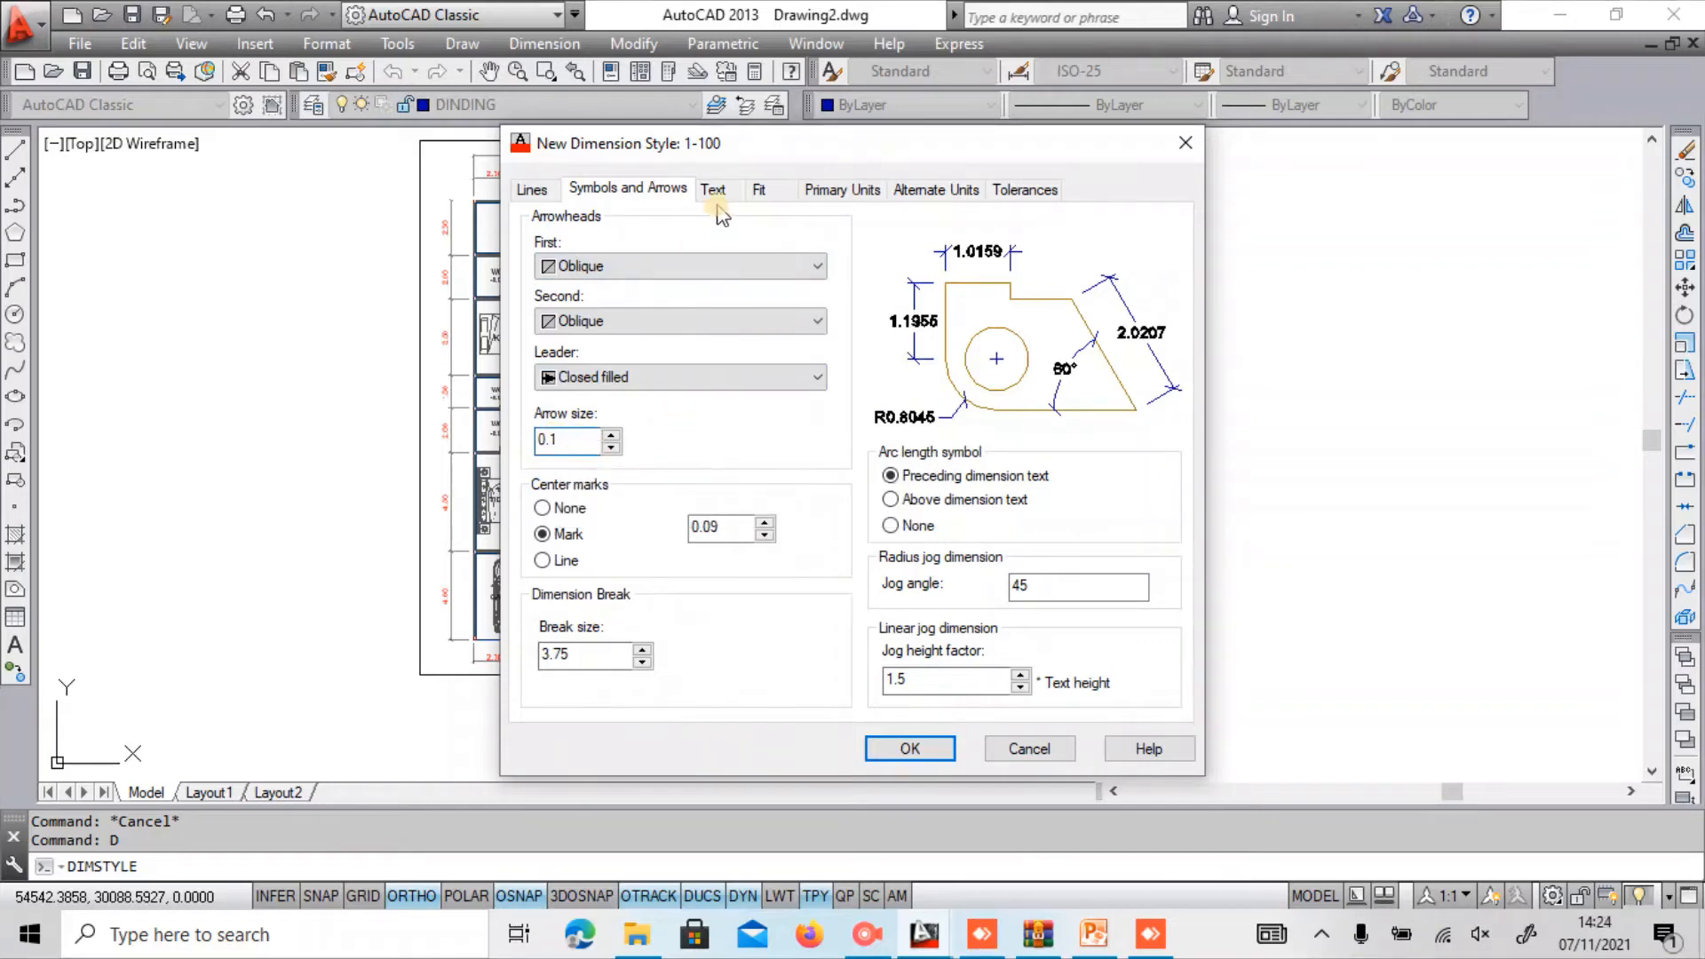
left_click_drag(546, 655, 533, 662)
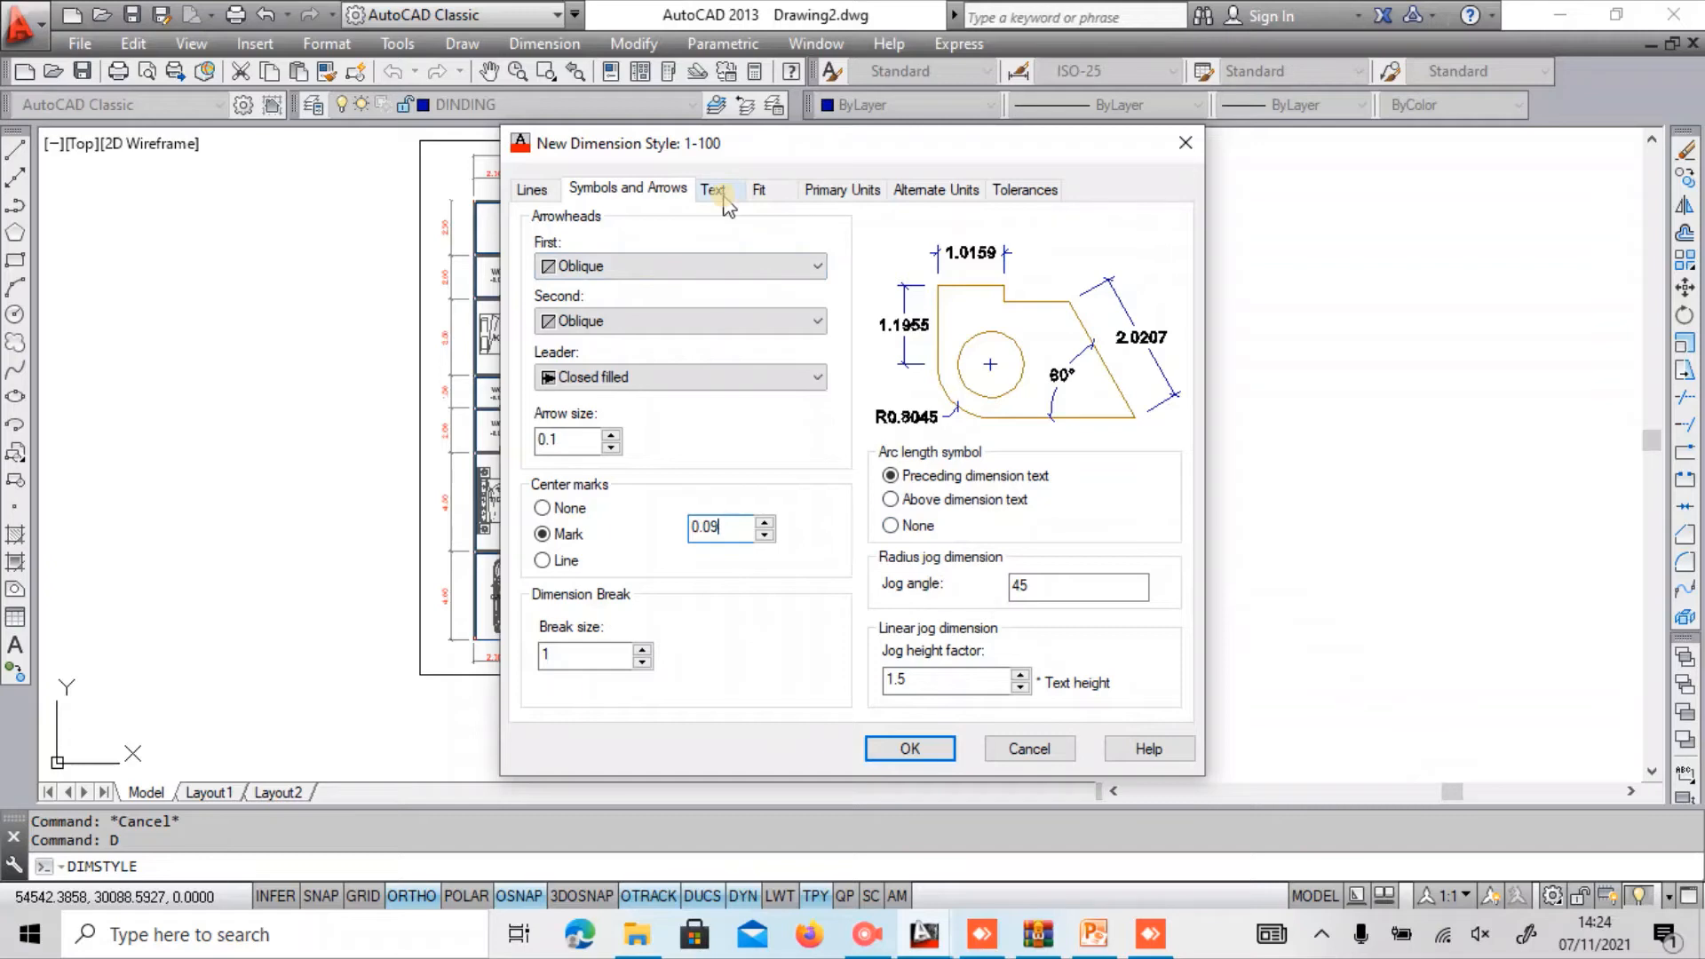
Set the 1-100 style's text height to 0.2, its text alignment to ISO standard and its vertical text placement to JIS.
left_click(713, 190)
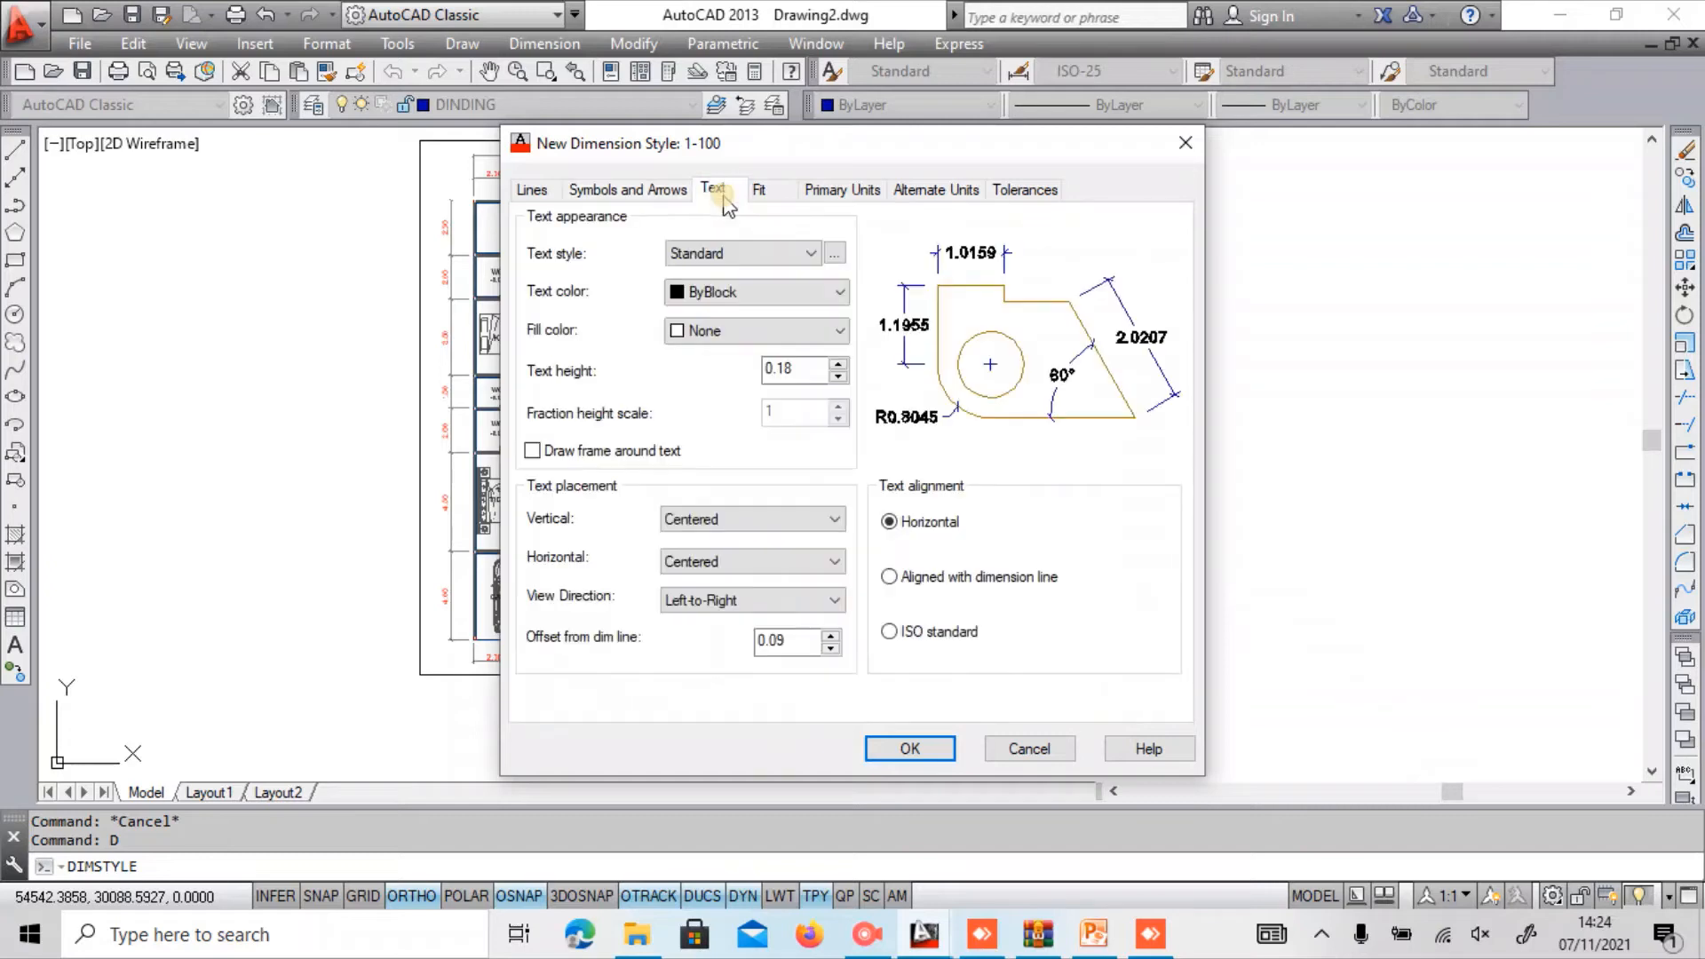
double_click(780, 368)
type("0.2")
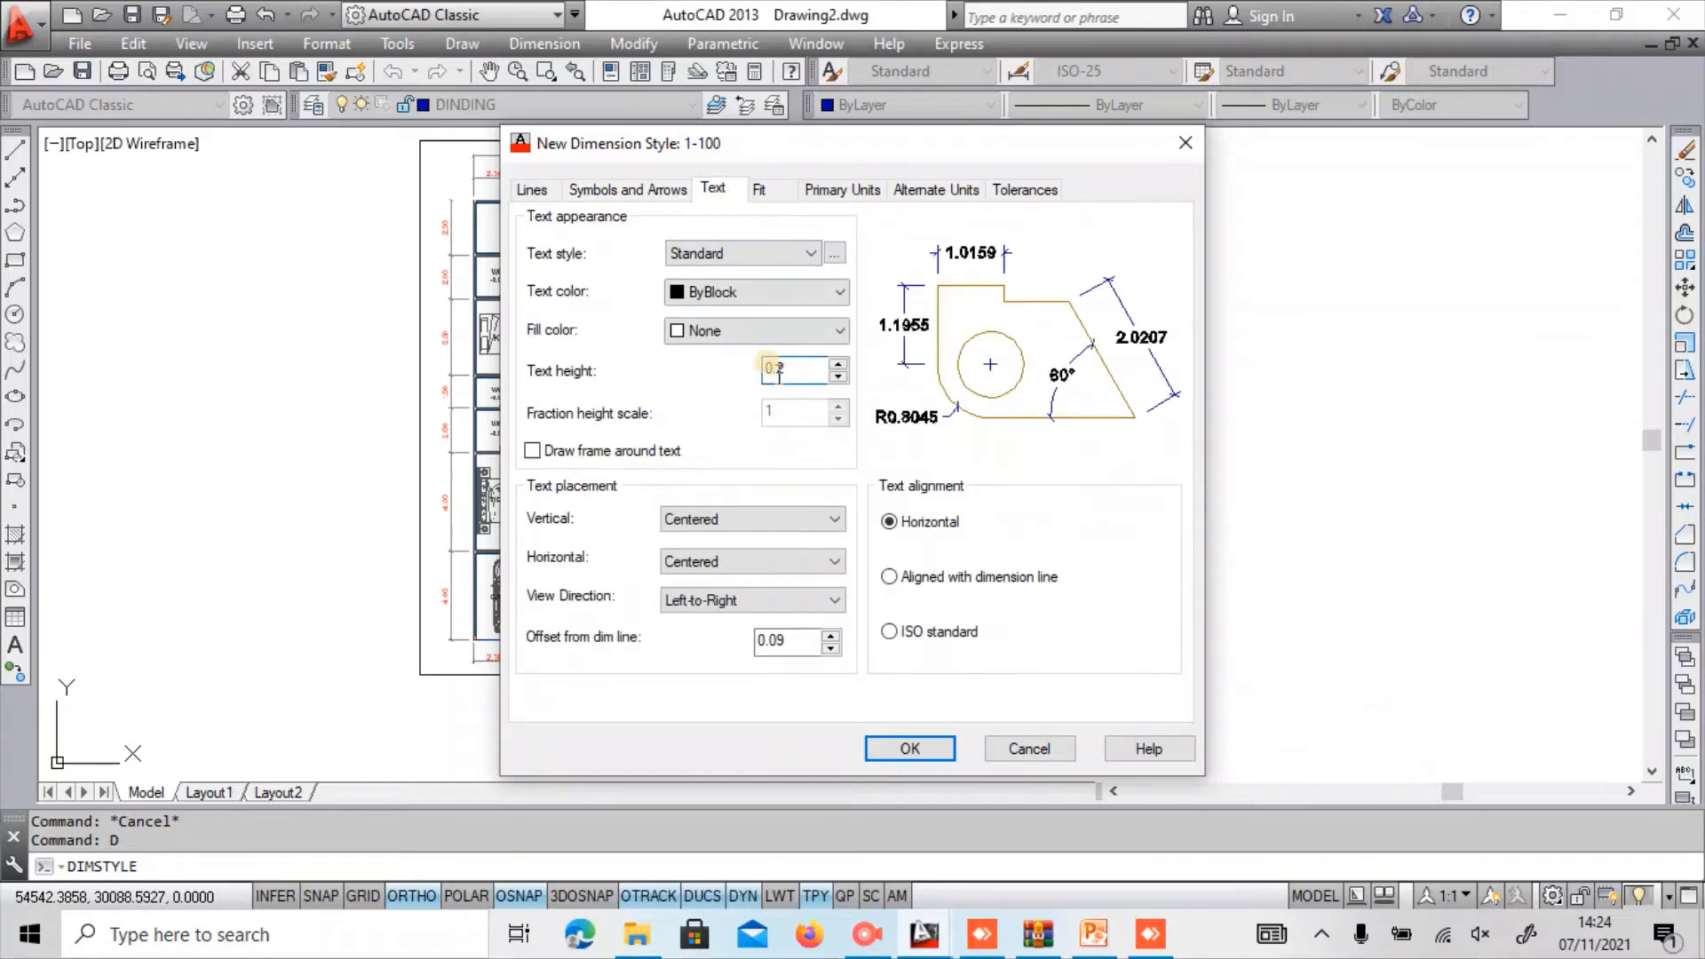
key("BackSpace")
left_click(916, 639)
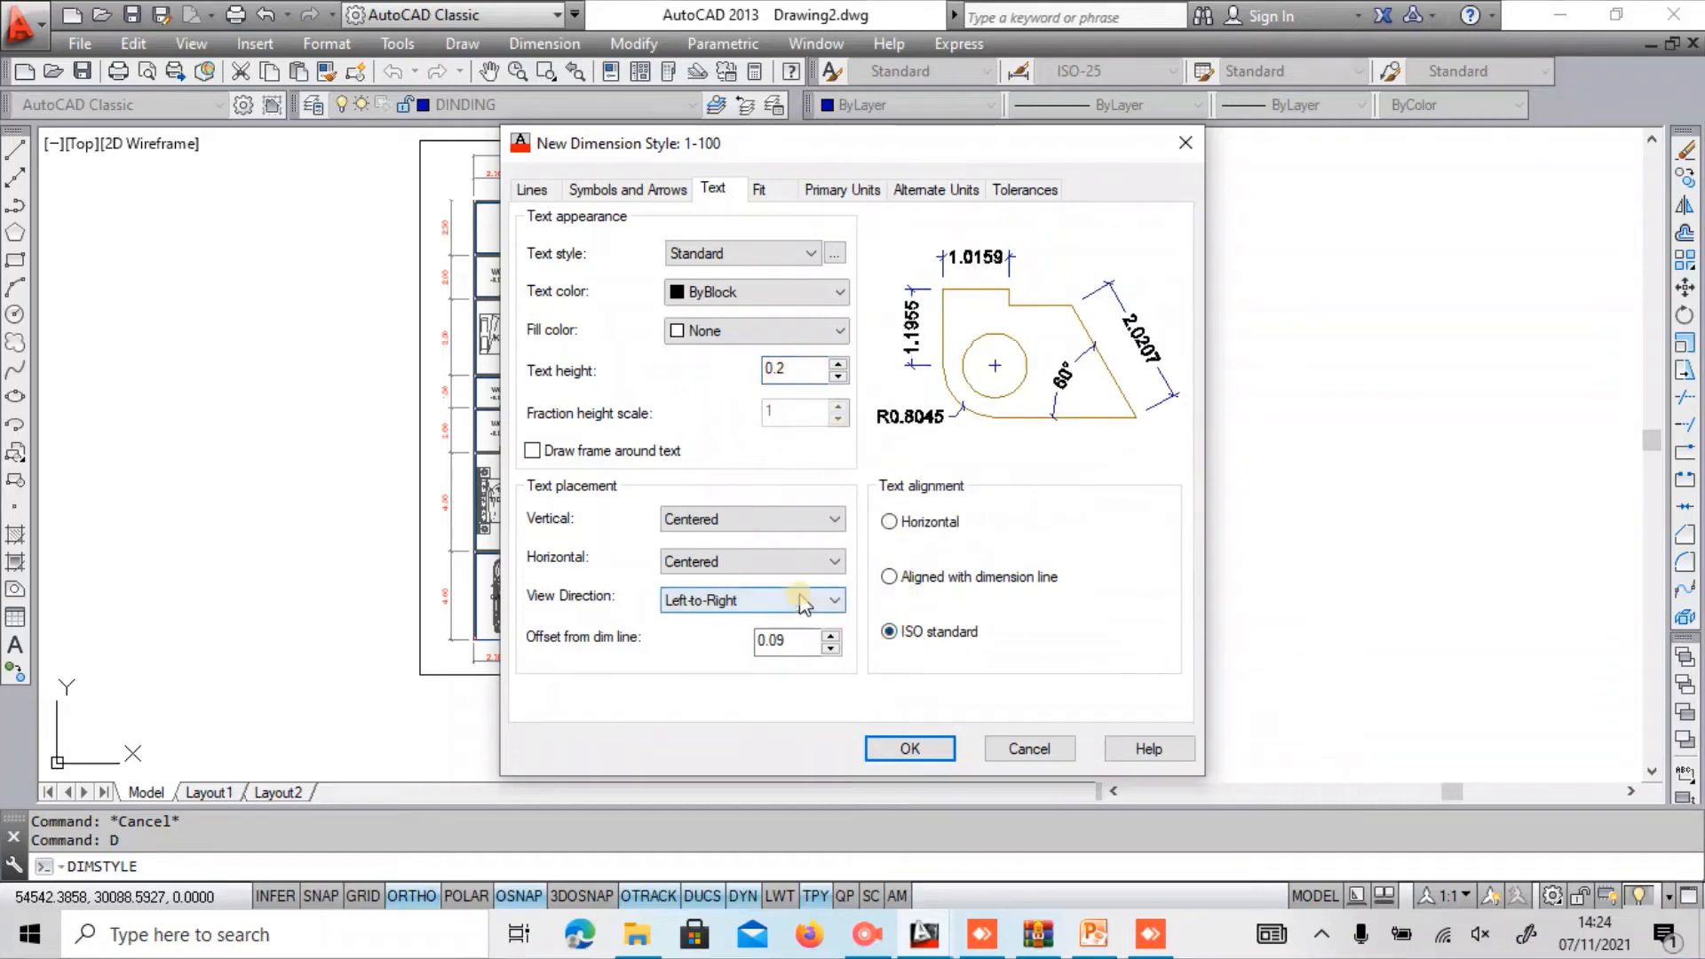
left_click(772, 524)
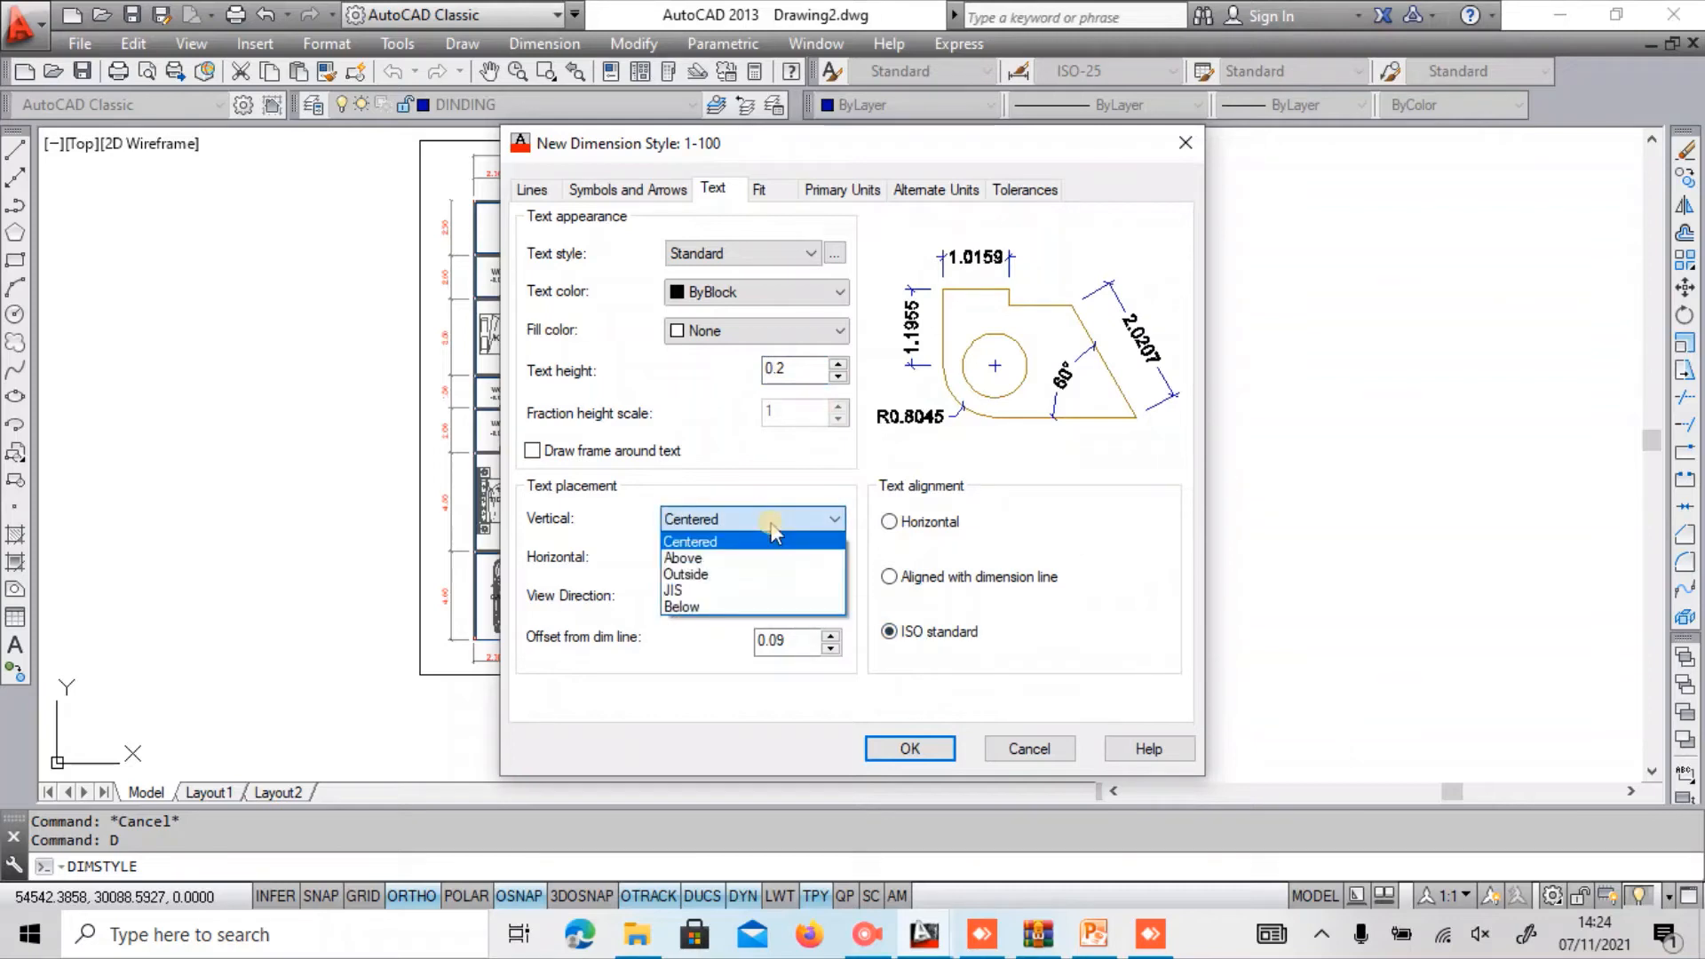
left_click(743, 590)
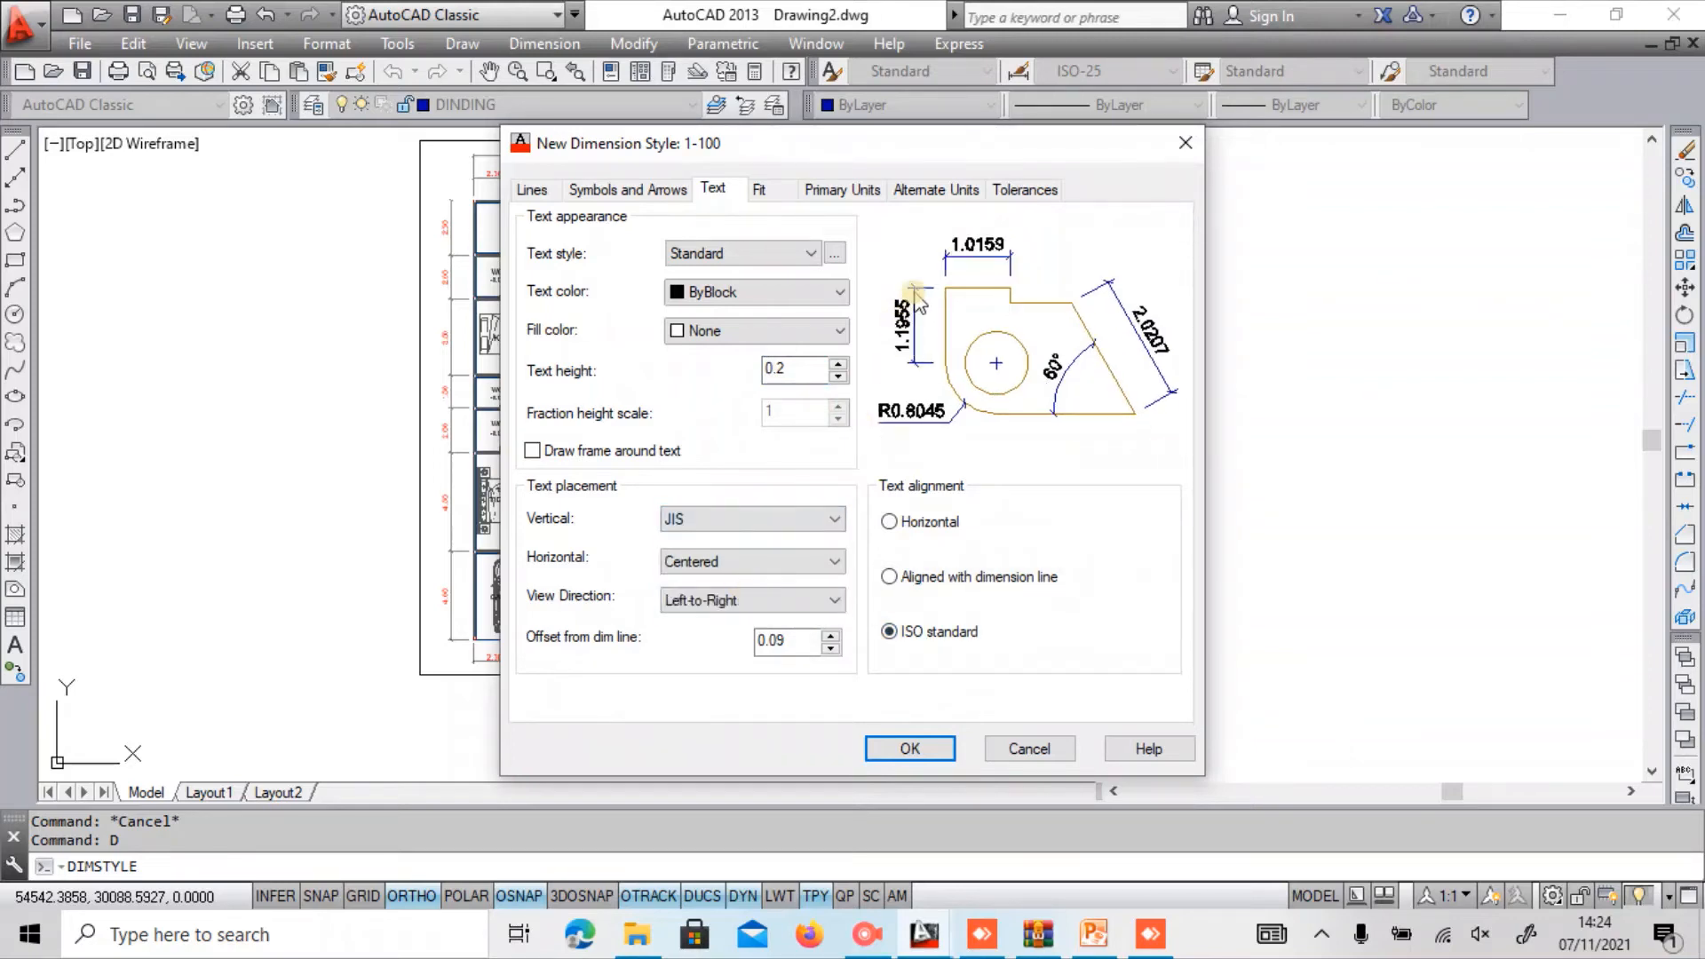
Set the precision of the style's linear dimensions to 0.00.
left_click(780, 195)
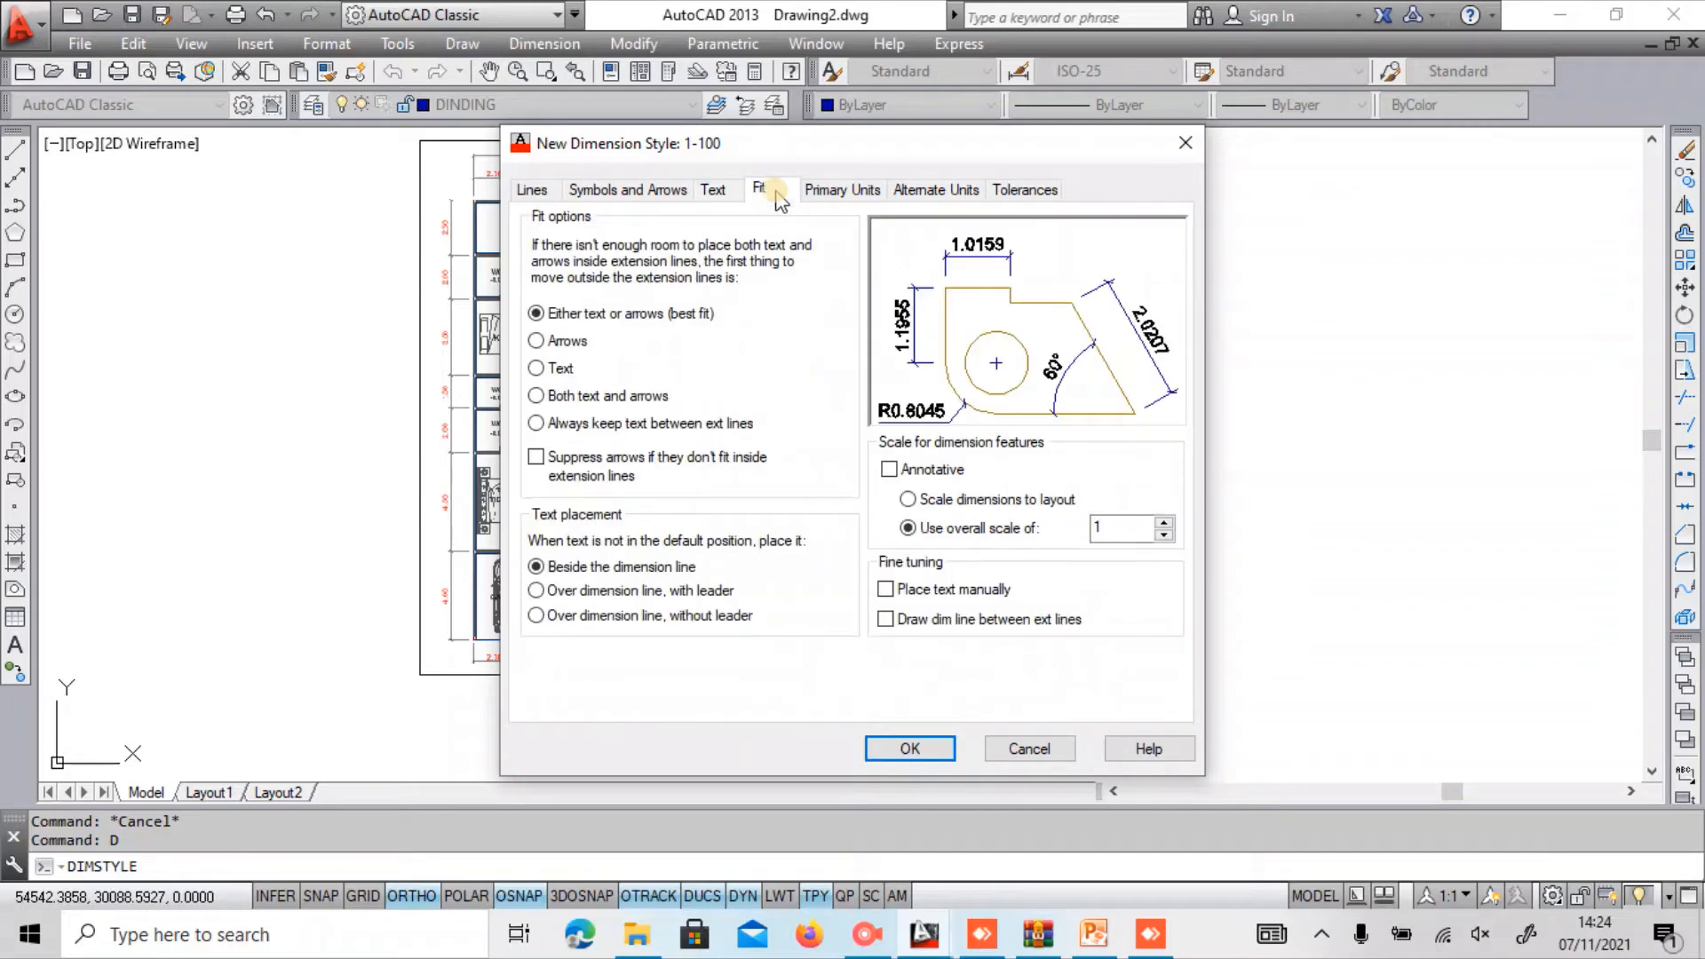
left_click(825, 192)
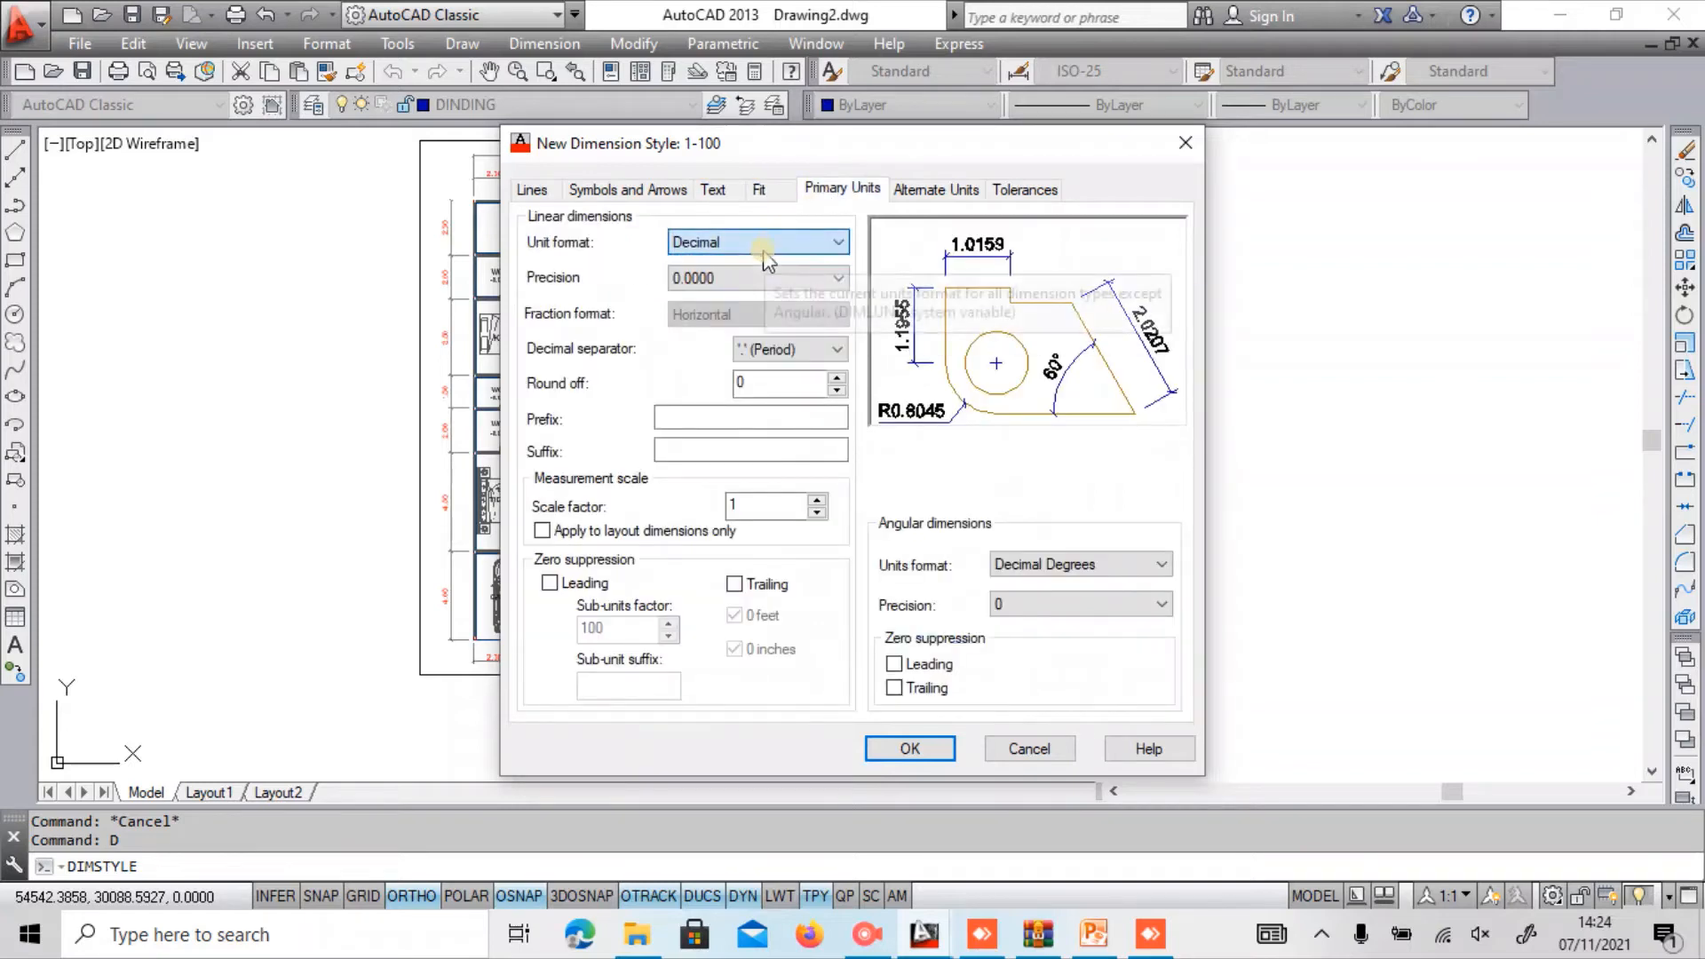
left_click(756, 278)
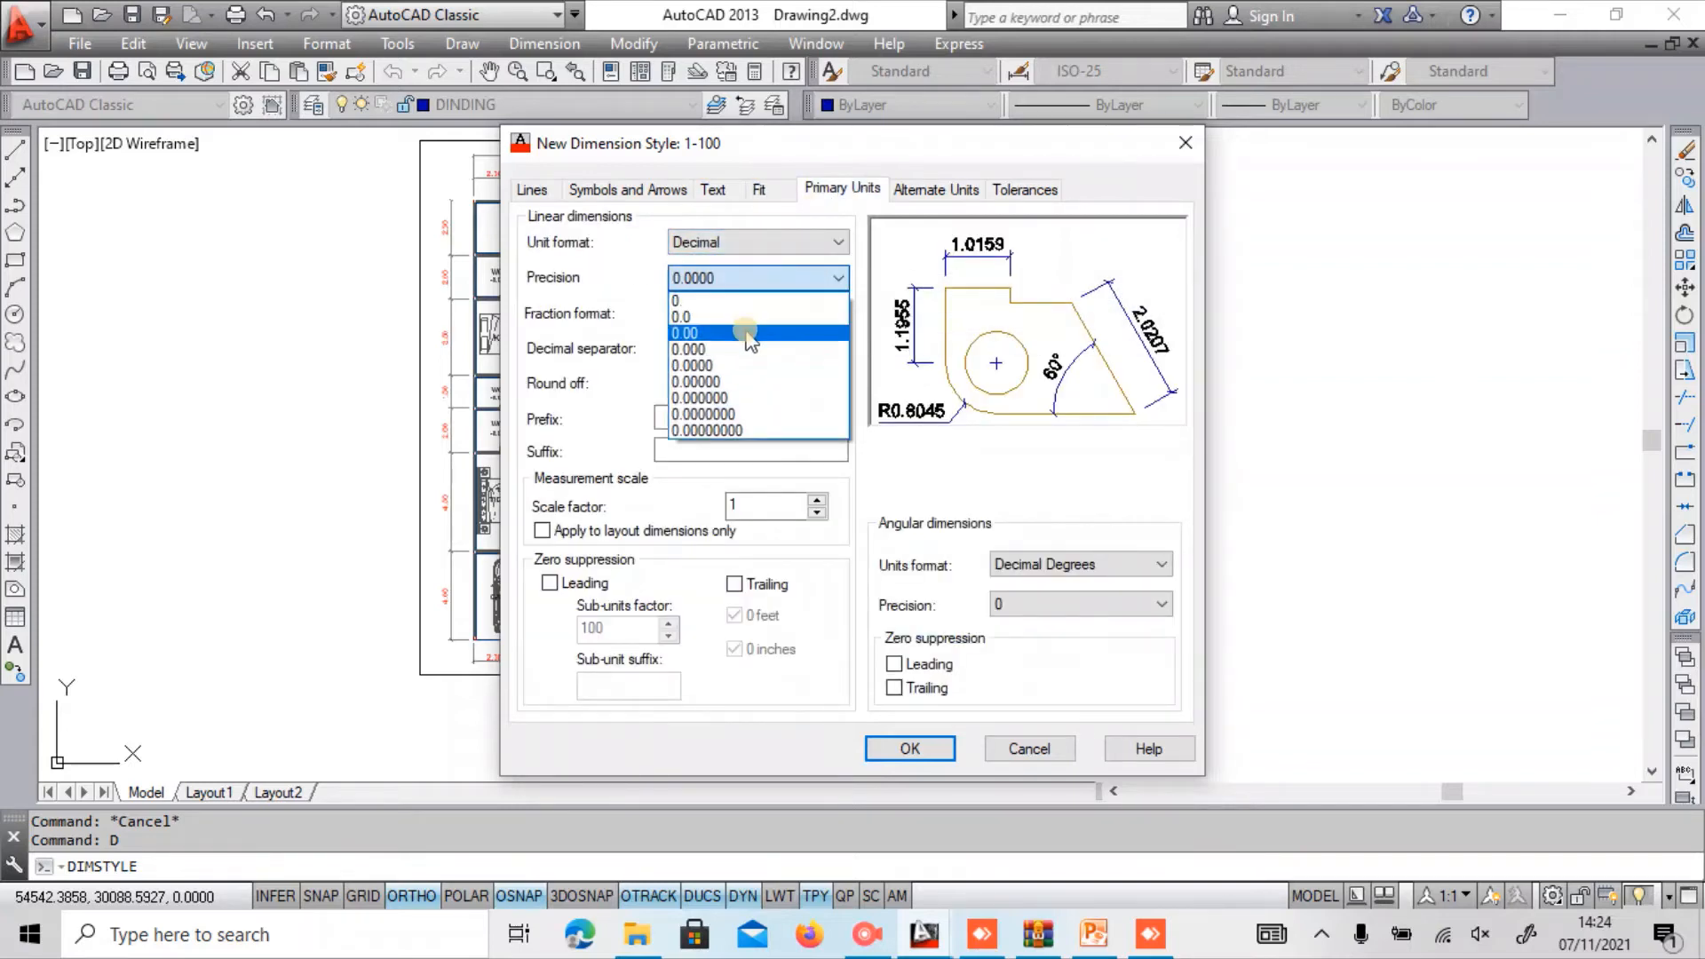
left_click(750, 334)
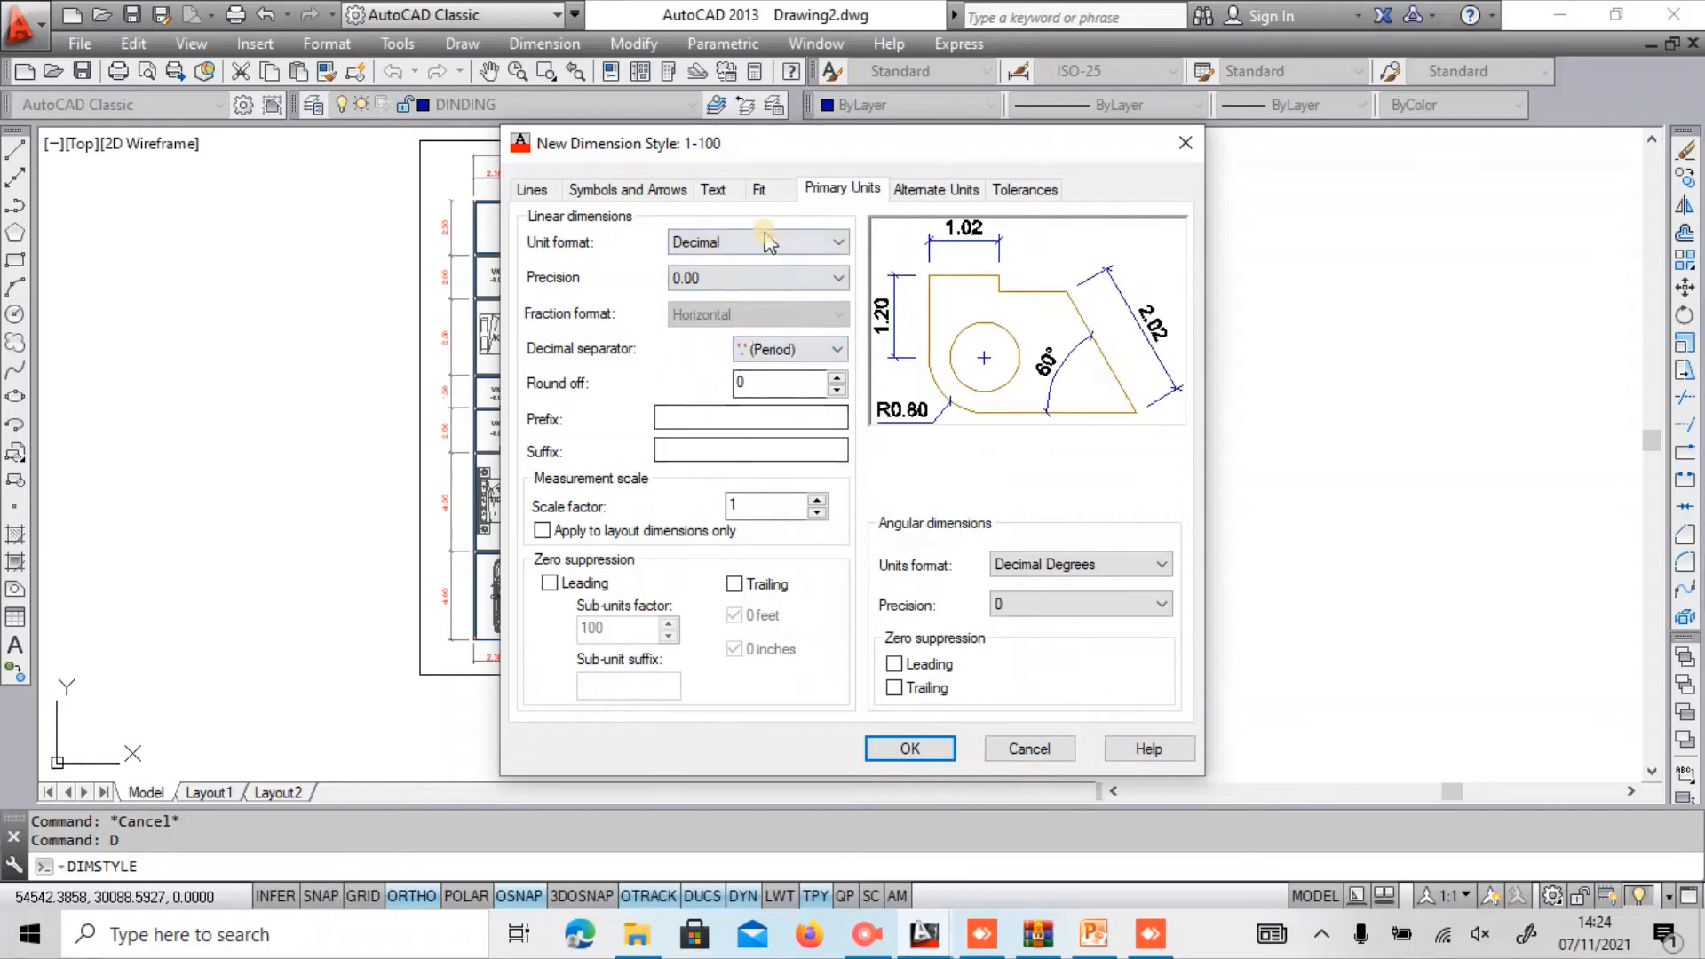
Make the dimension text red, adjust its offset from the dimension line, and save the 1-100 style.
left_click(713, 189)
left_click(827, 302)
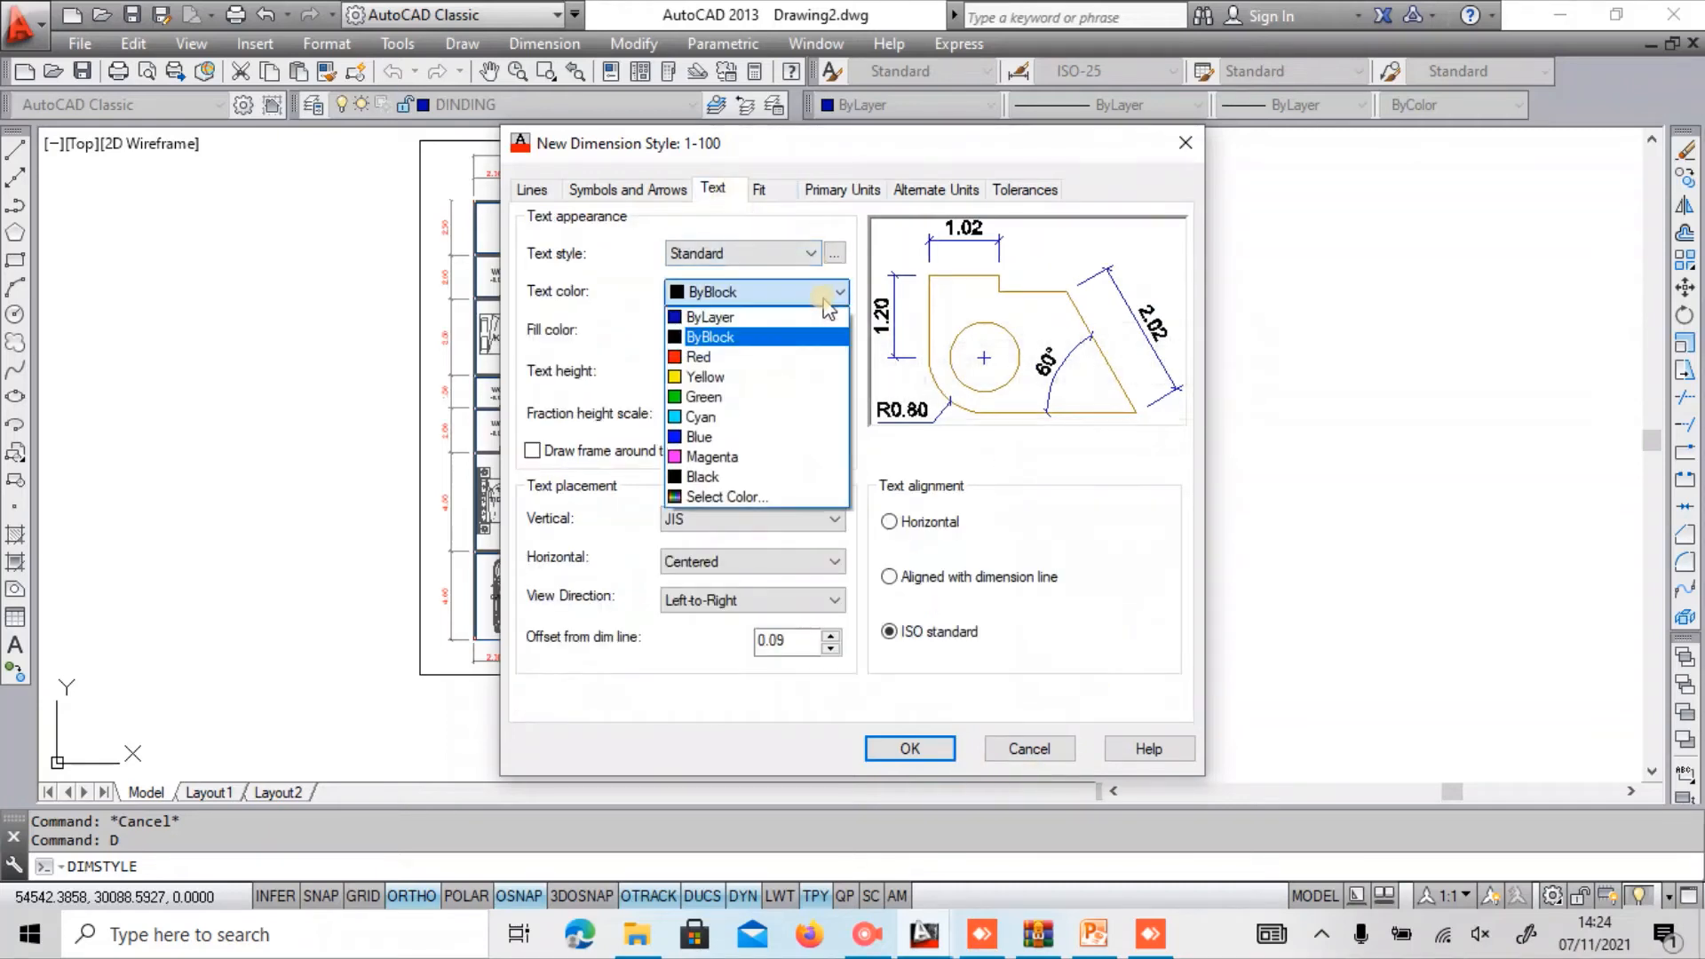
left_click(769, 359)
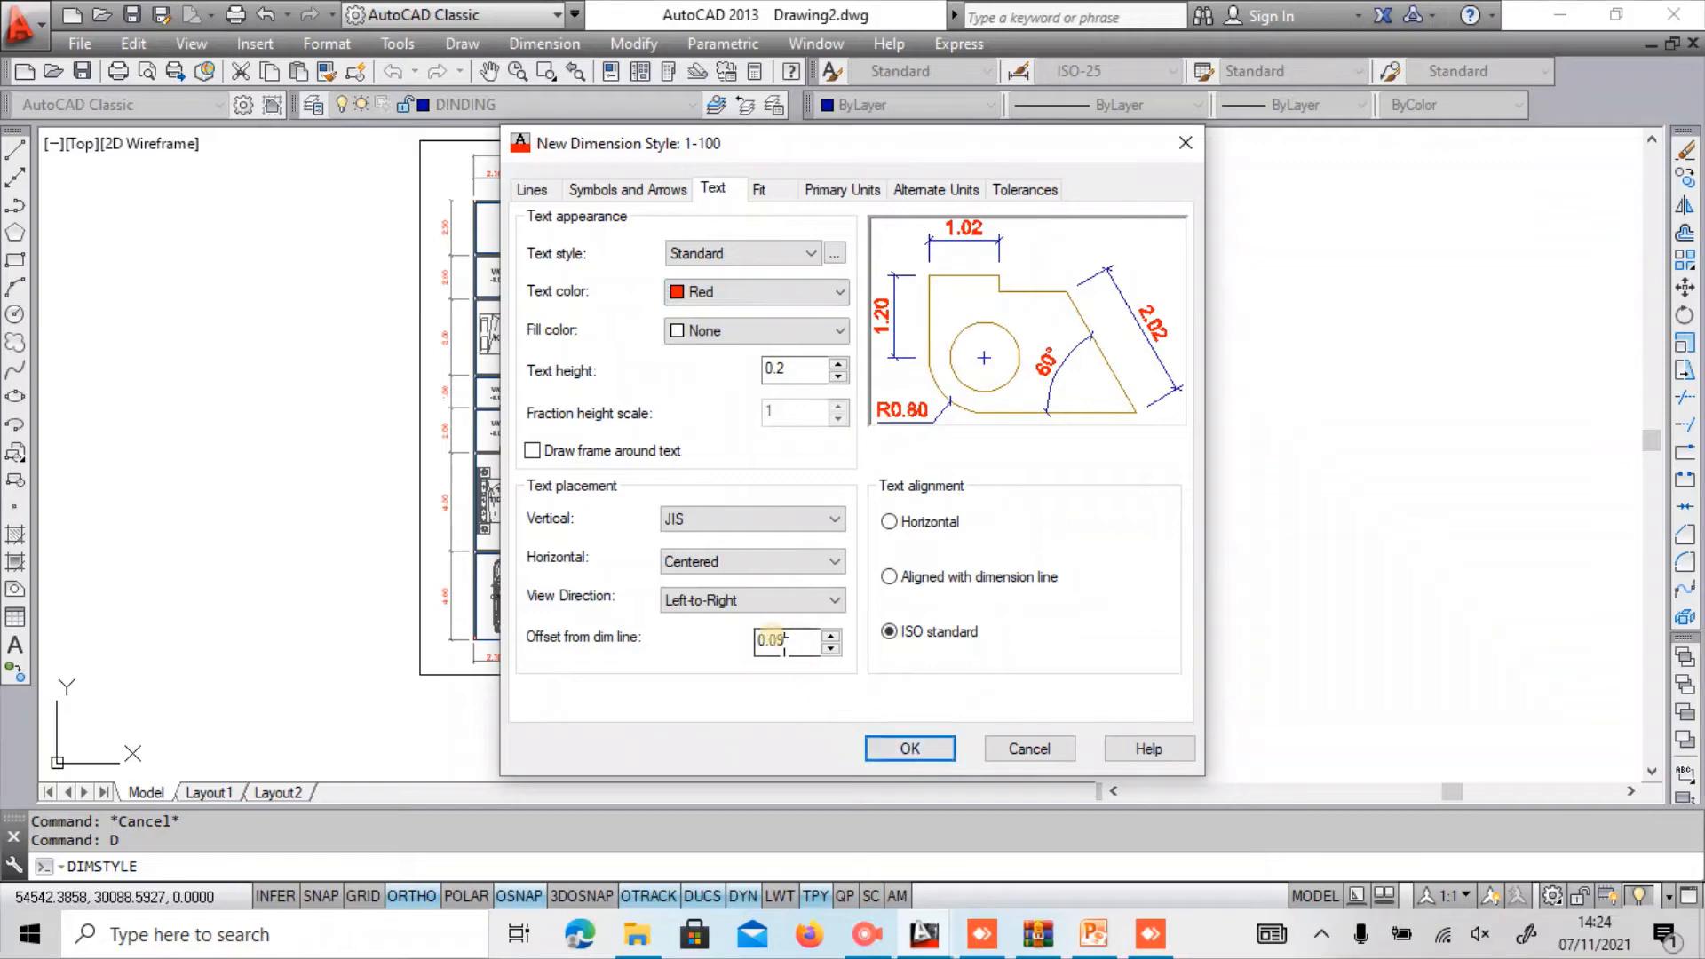
type("1")
left_click(911, 748)
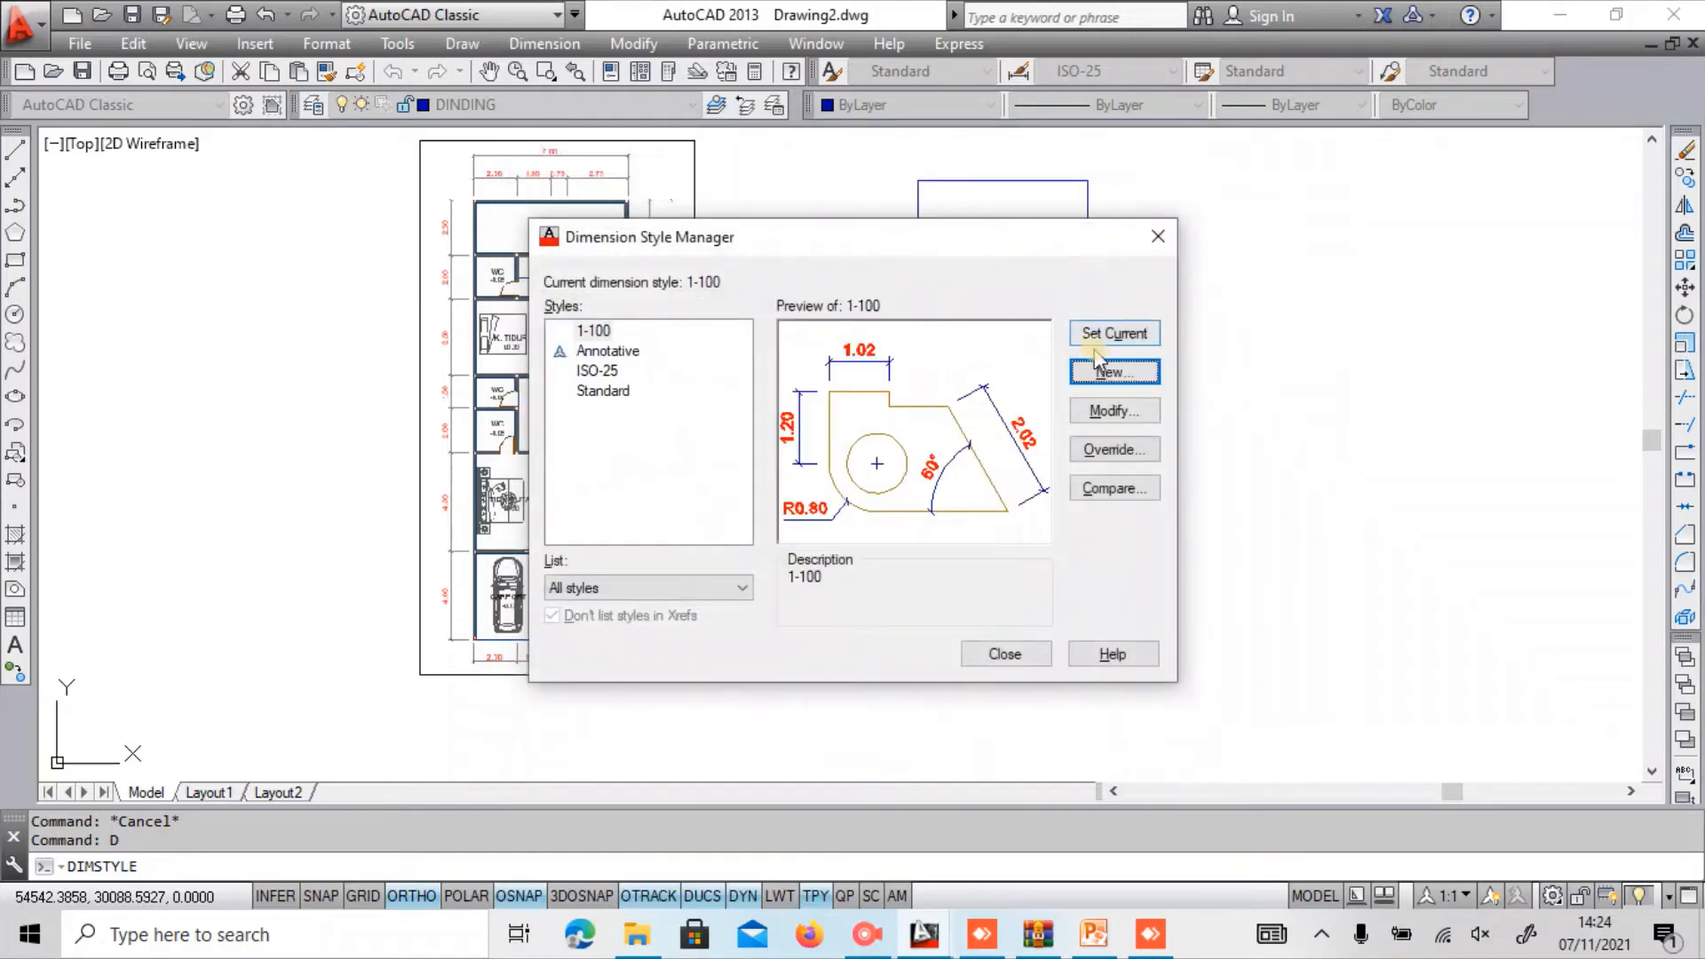
left_click(1001, 655)
Make DIMENSI the current layer for dimensioning the new house plan.
scroll(1001, 672, "up", 2)
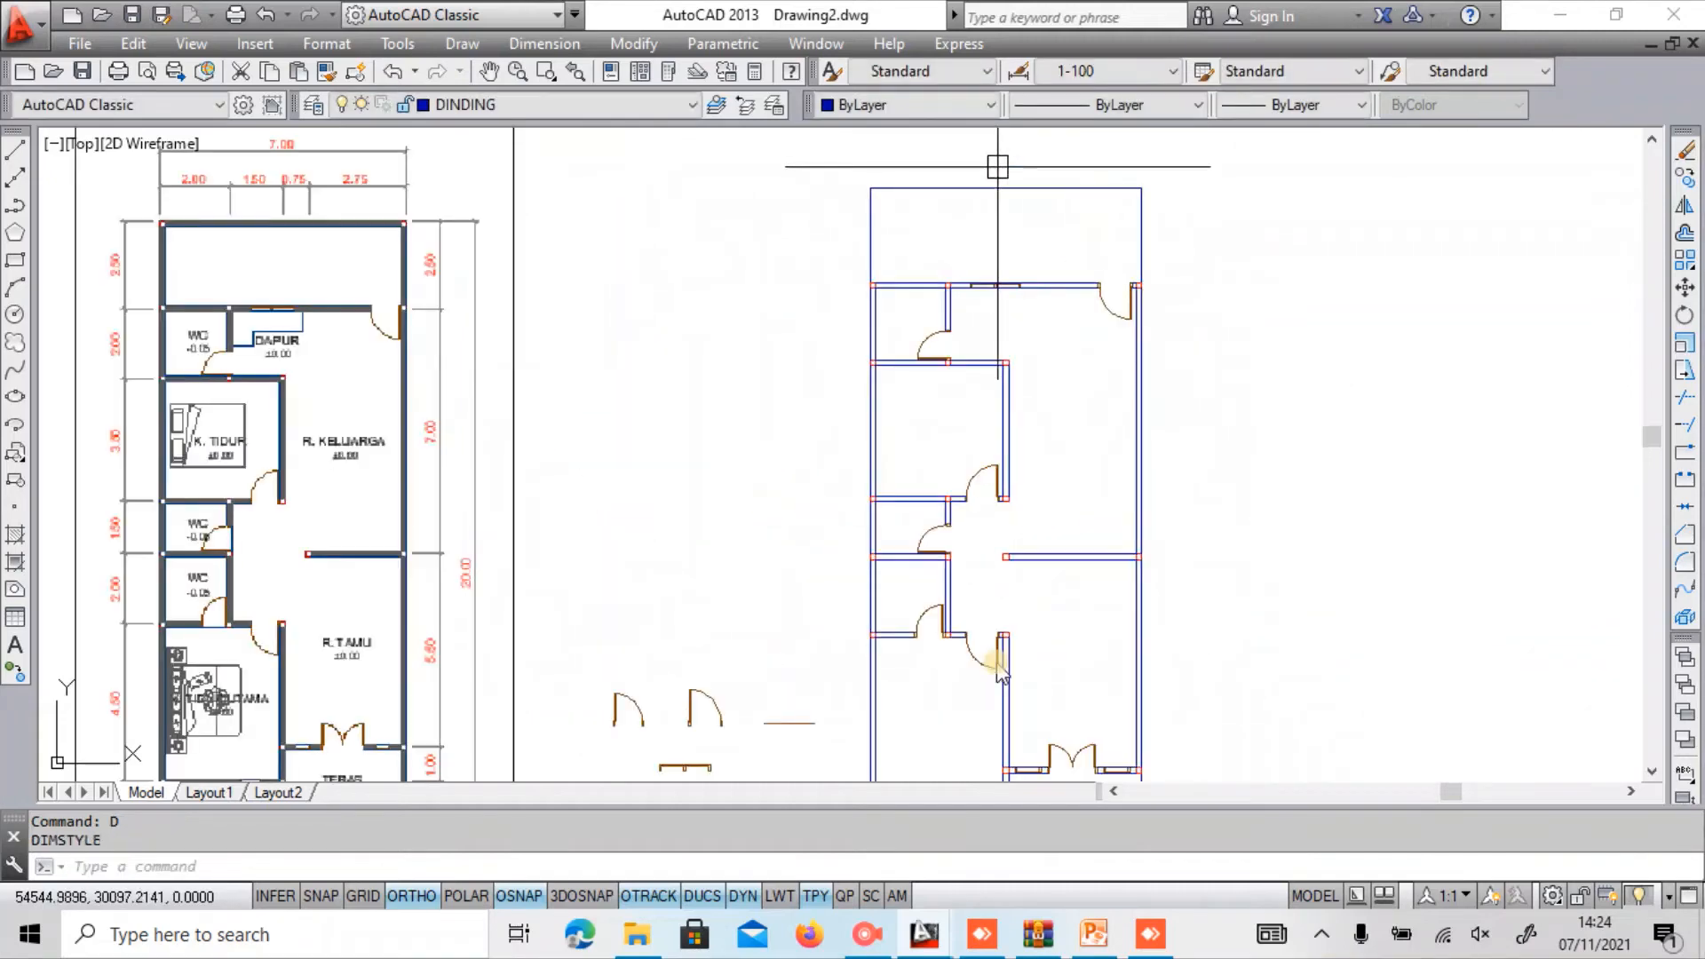
mouse_move(1065, 281)
middle_mouse_down()
mouse_move(914, 302)
mouse_move(811, 233)
middle_mouse_up()
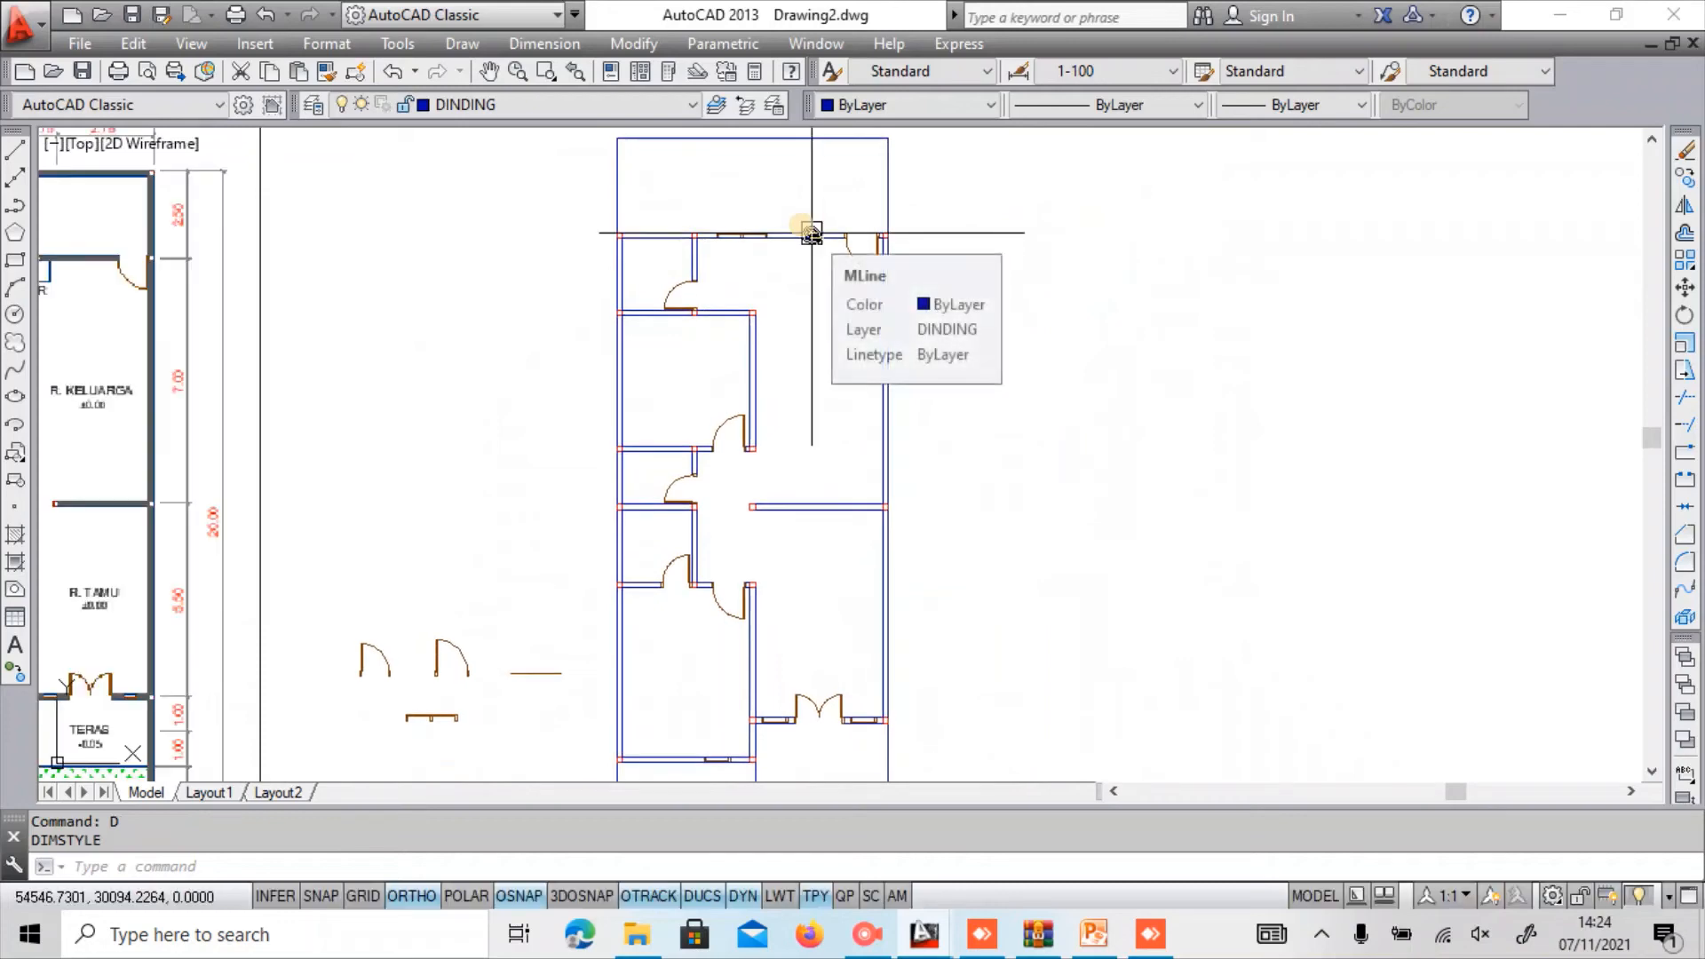
type("d")
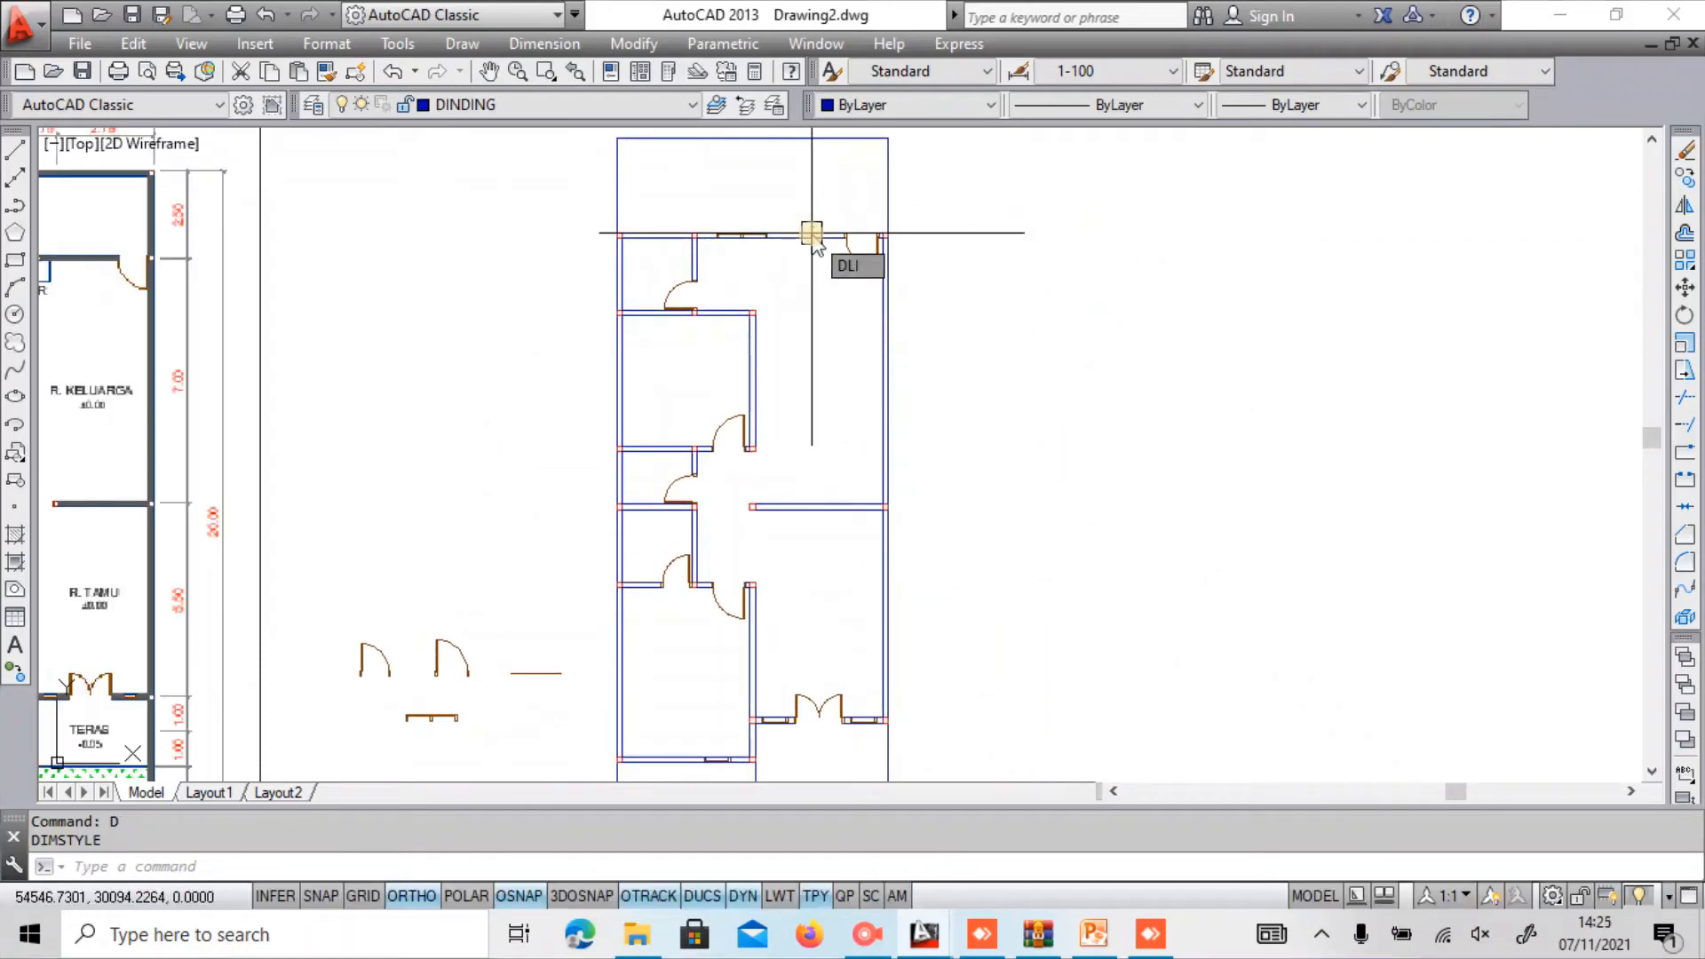
left_click(589, 104)
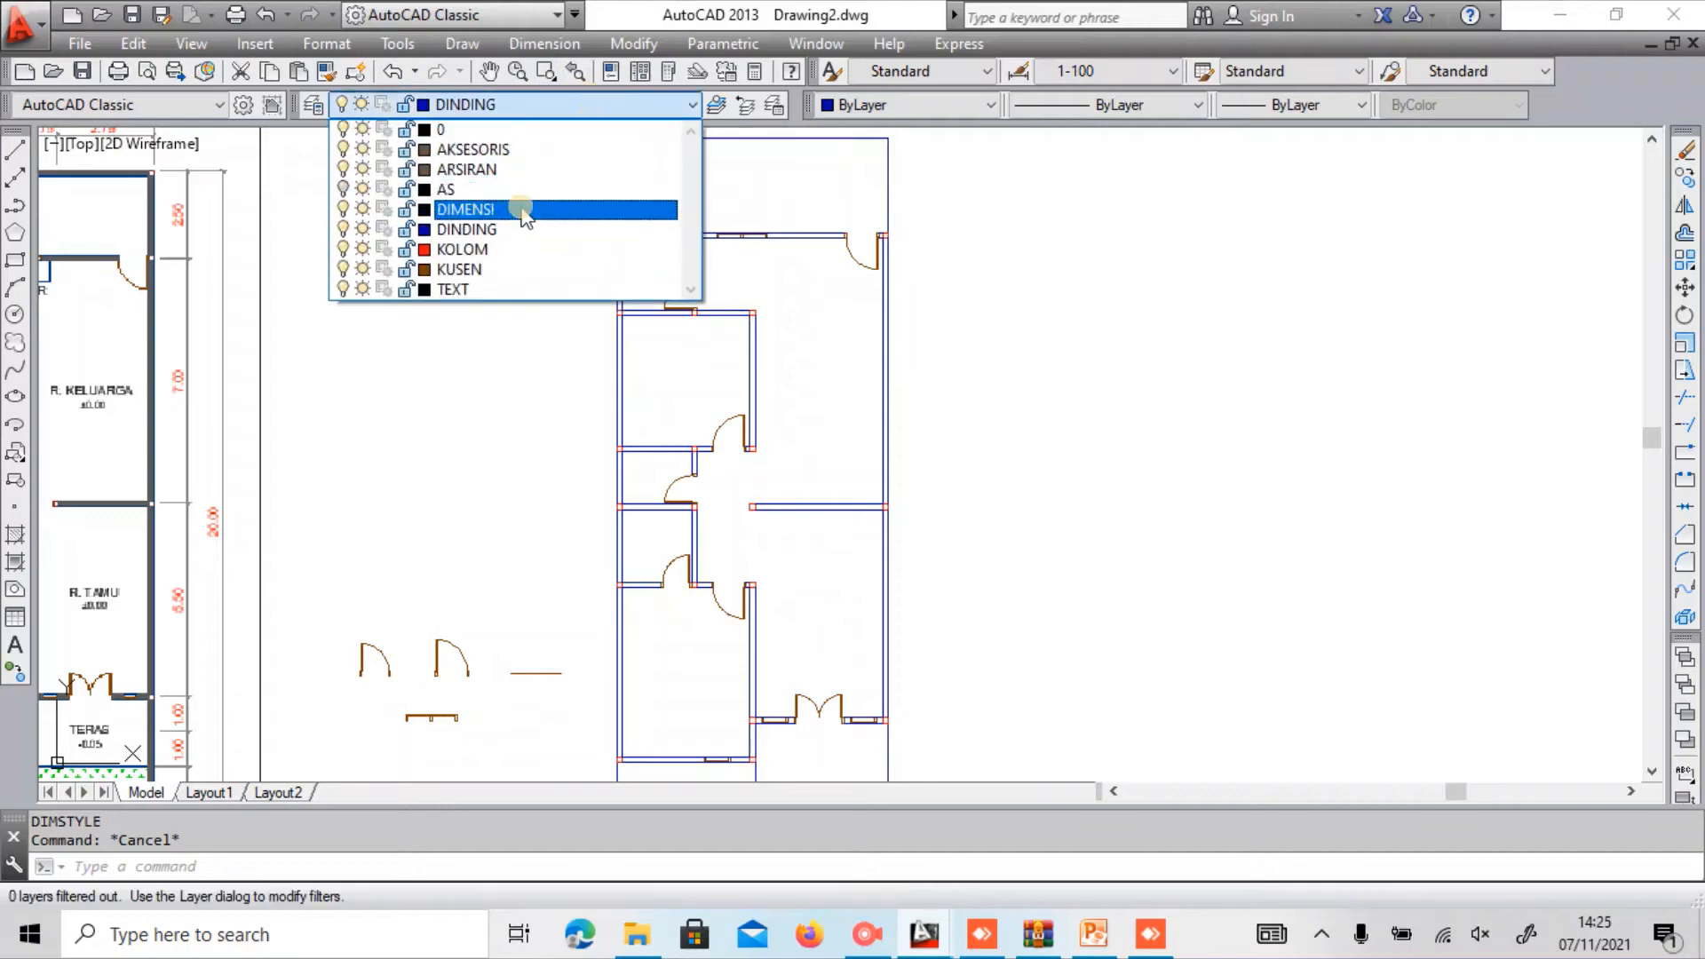
left_click(531, 212)
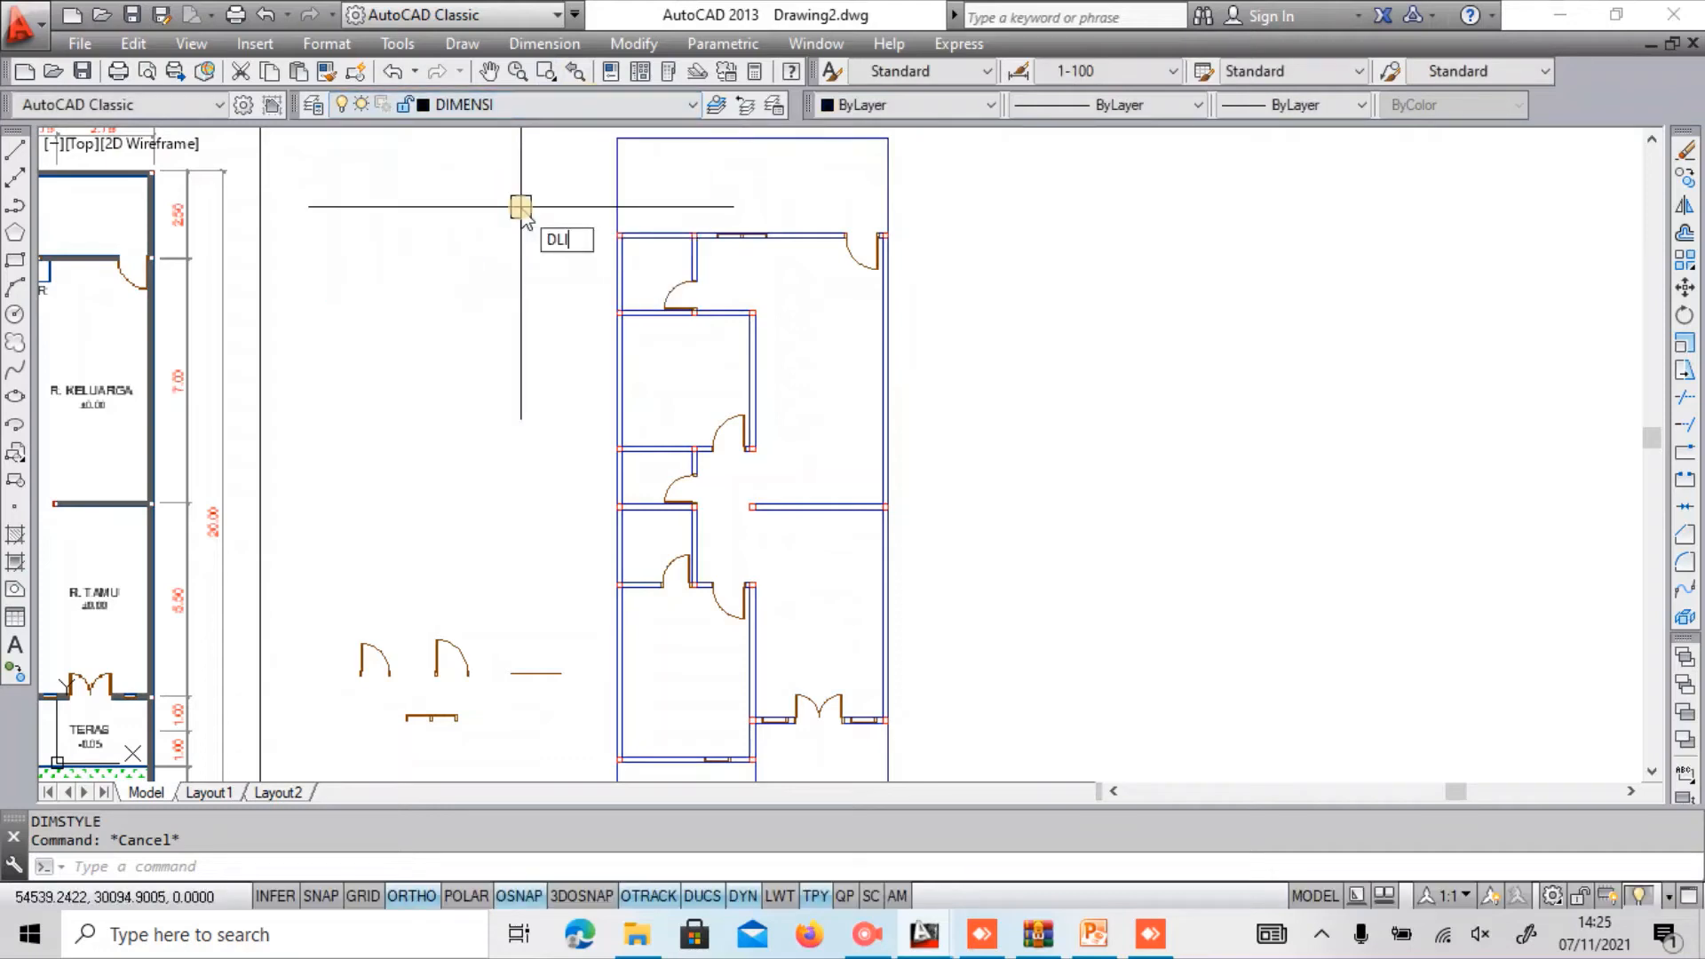
Add a vertical linear dimension outside the plan's left edge, from the upper boundary corner to the middle of the rear wall's corner column.
key("Return")
scroll(610, 140, "up", 2)
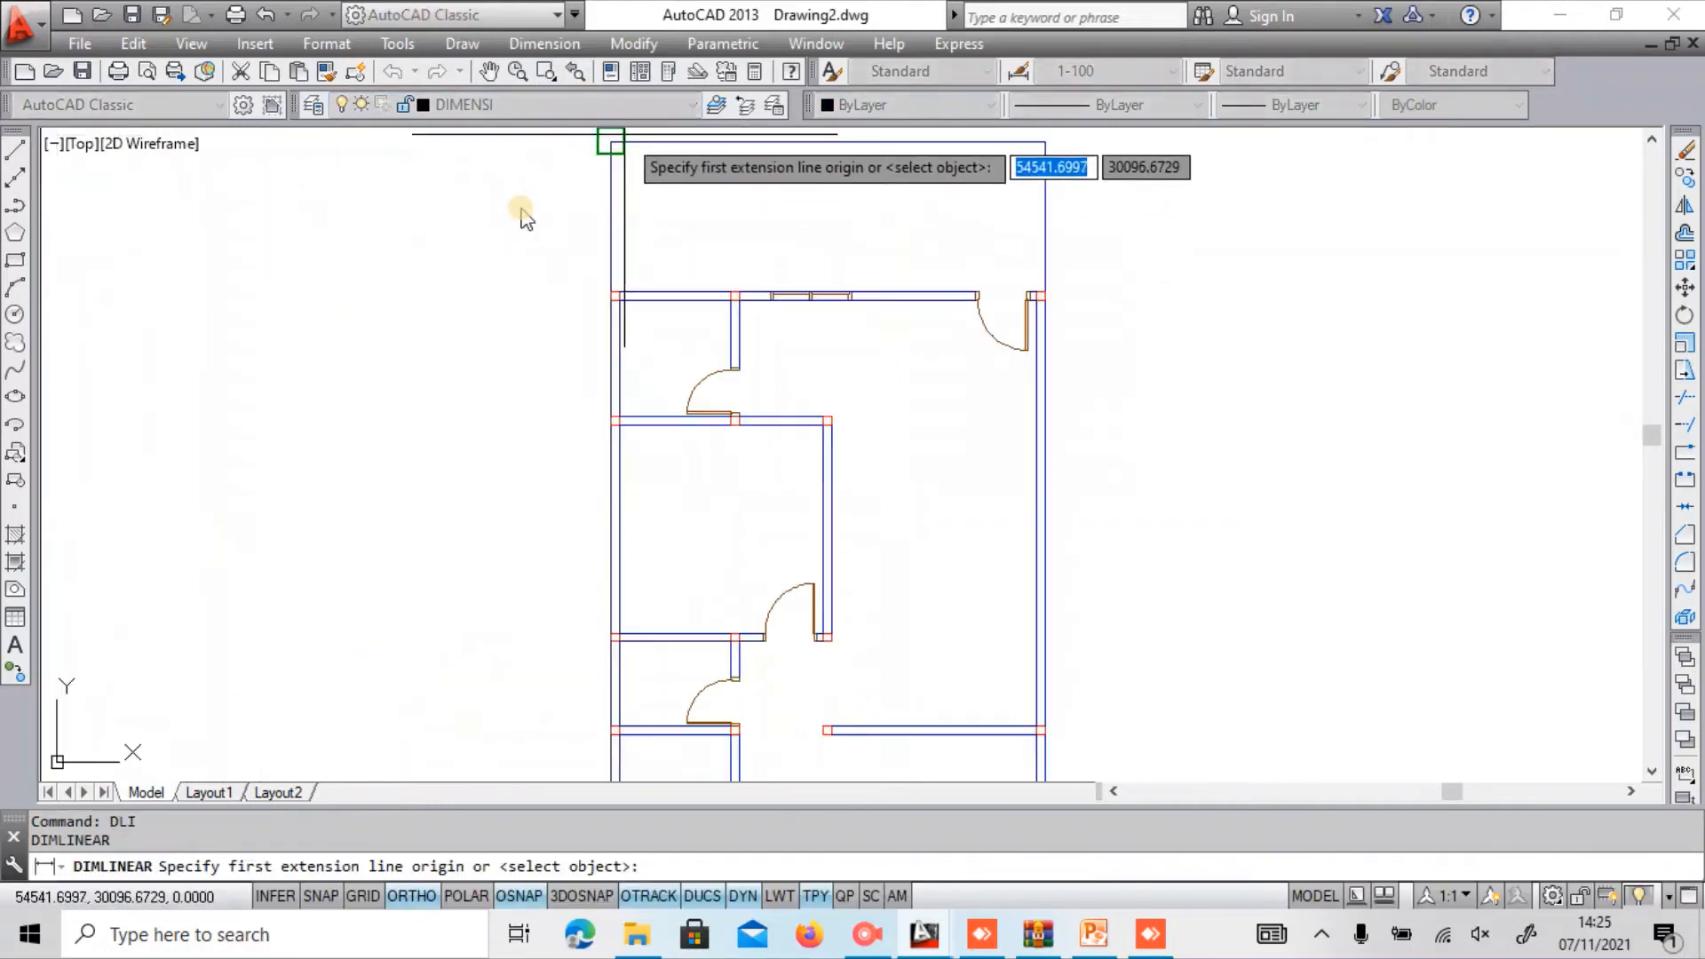
left_click(611, 293)
scroll(612, 294, "up", 4)
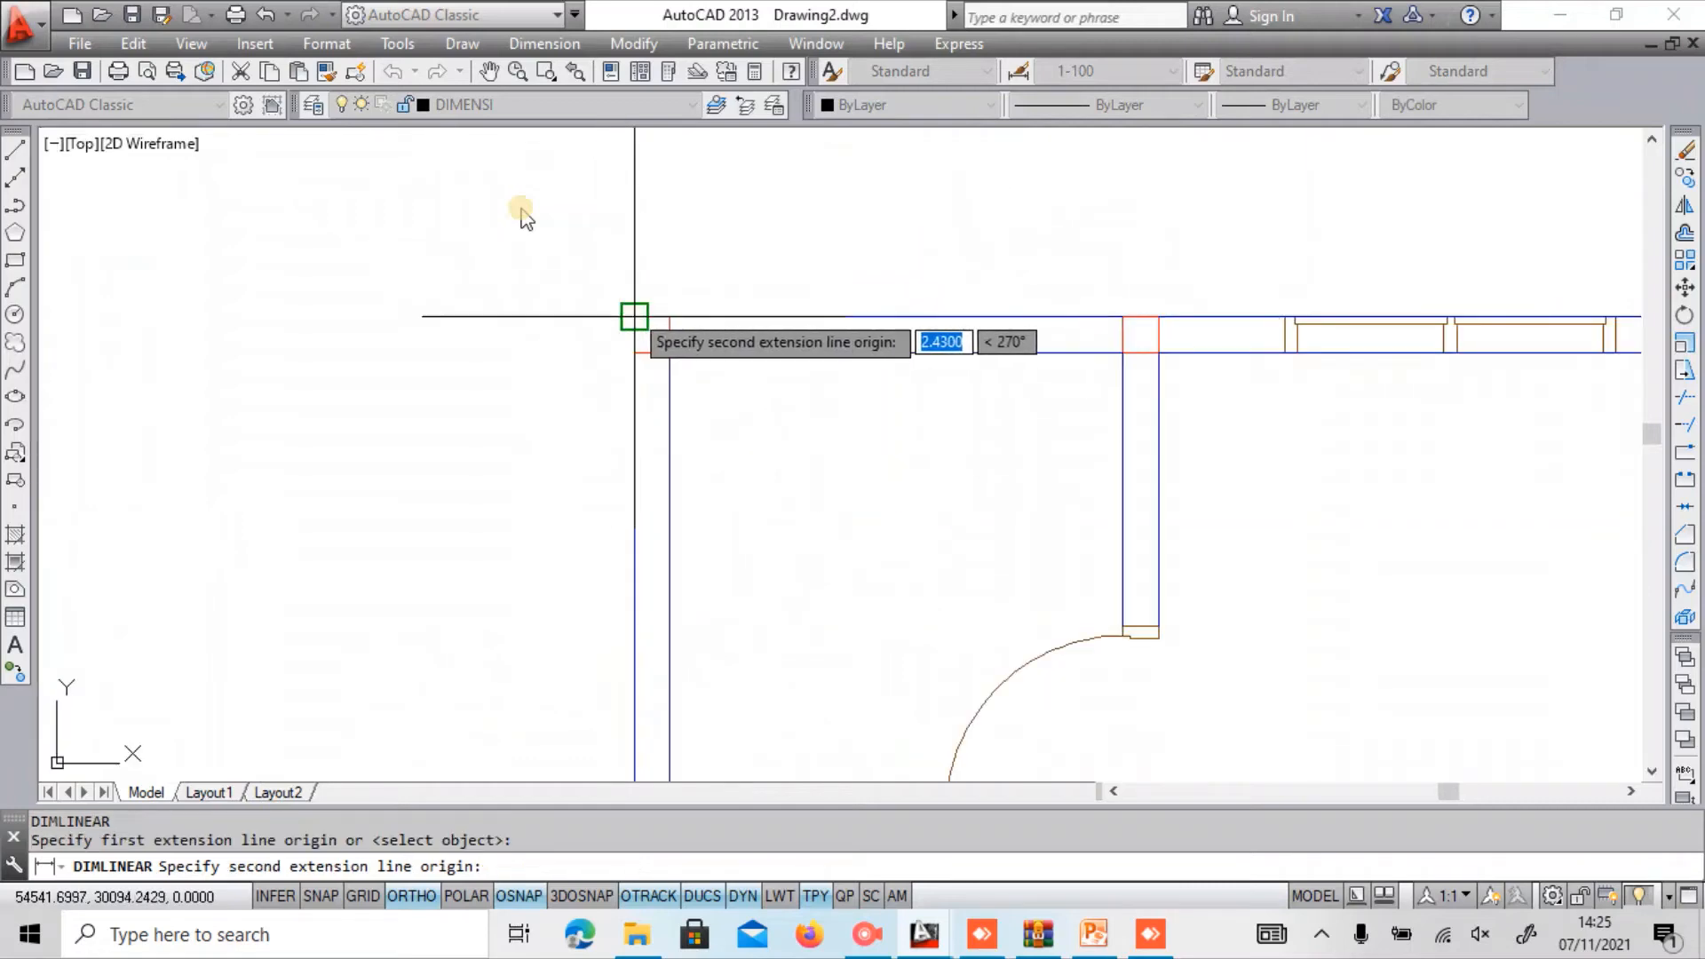
left_click(634, 316)
scroll(634, 320, "down", 5)
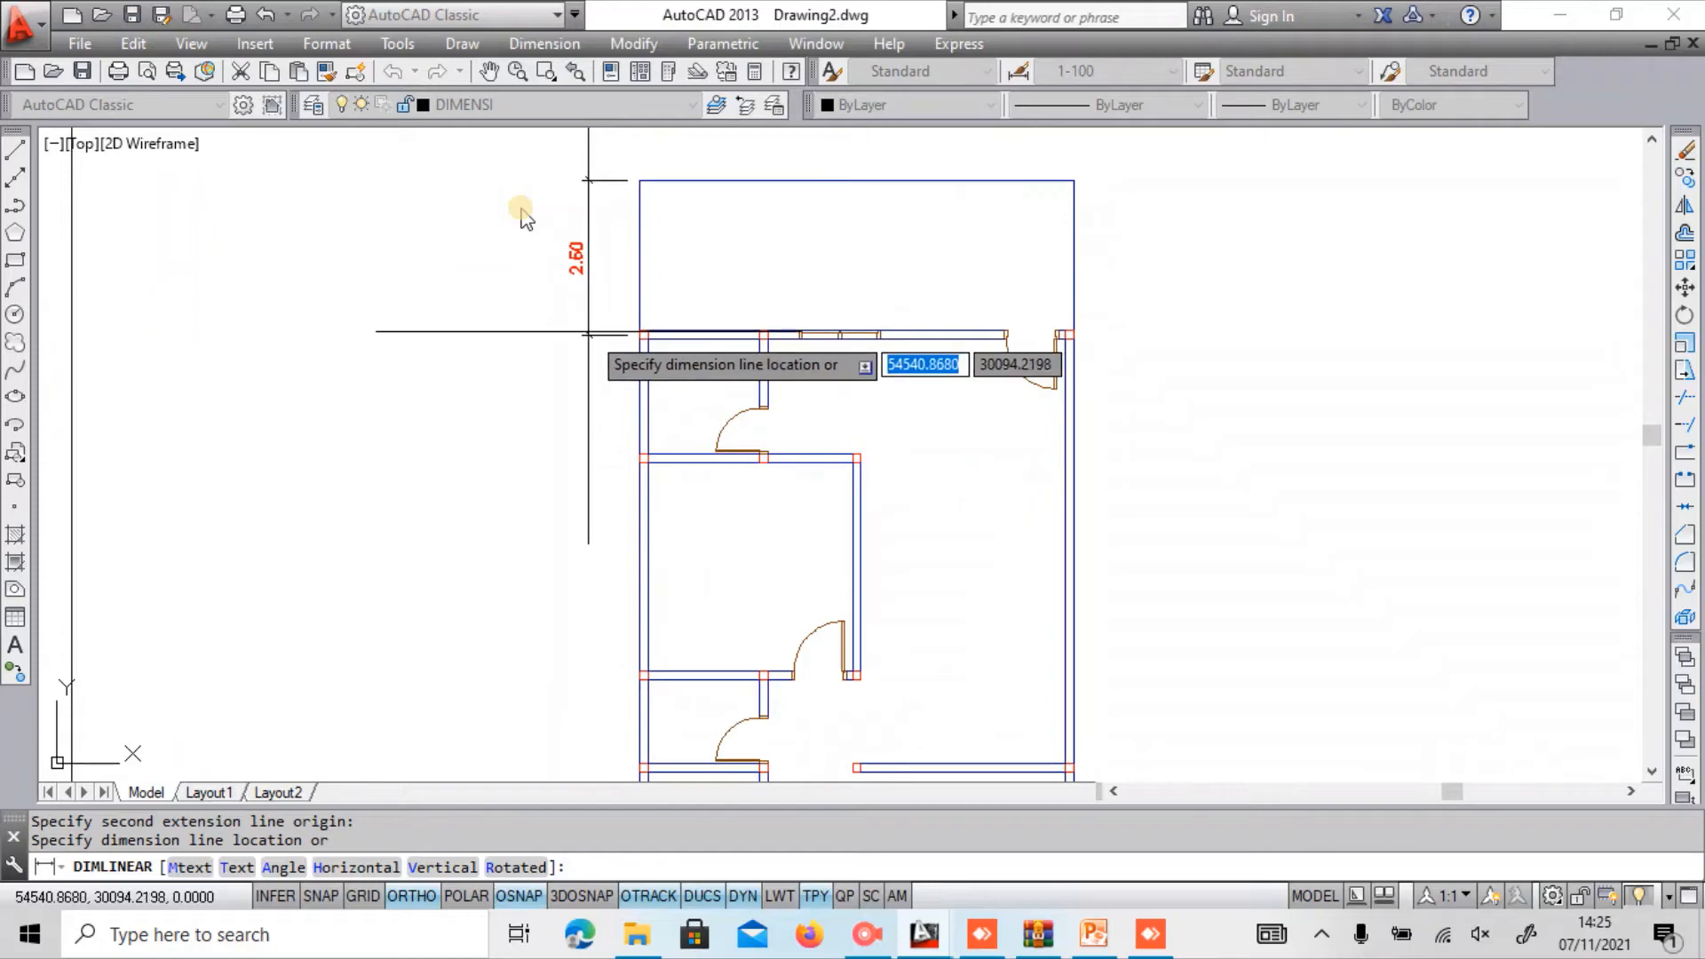
left_click(586, 332)
scroll(526, 219, "down", 2)
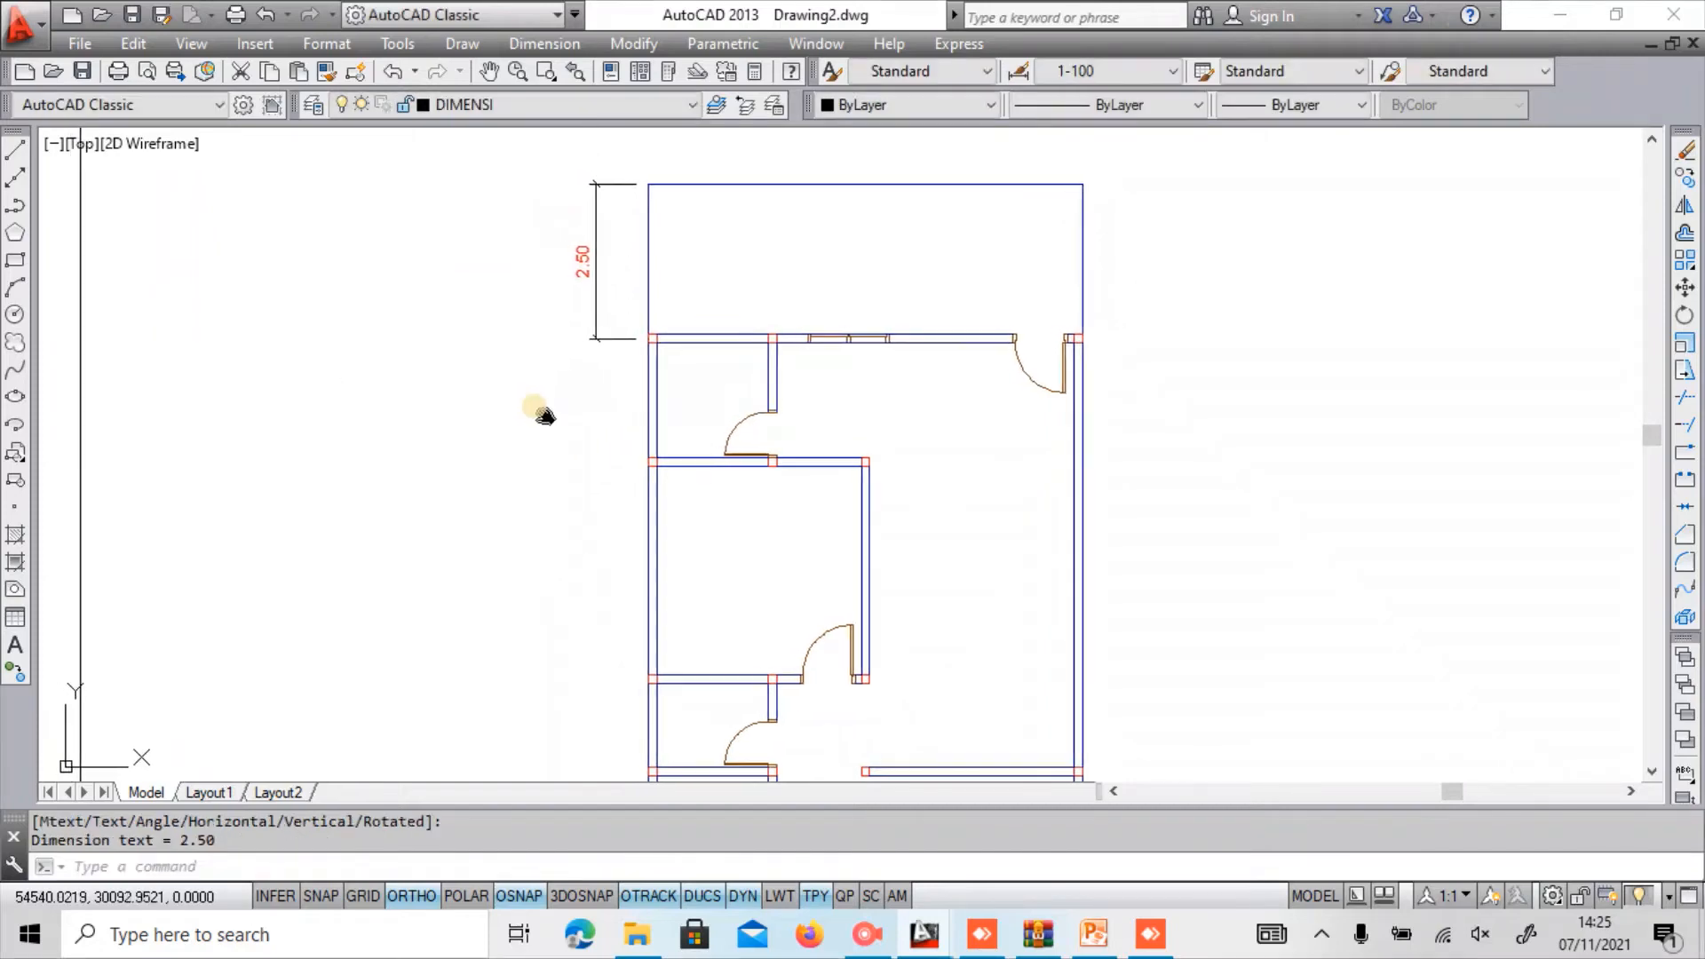
Continue the left-side dimension chain from the rear wall to the column midpoint at the lower wall of the rear WC.
scroll(543, 416, "down", 1)
scroll(544, 416, "up", 4)
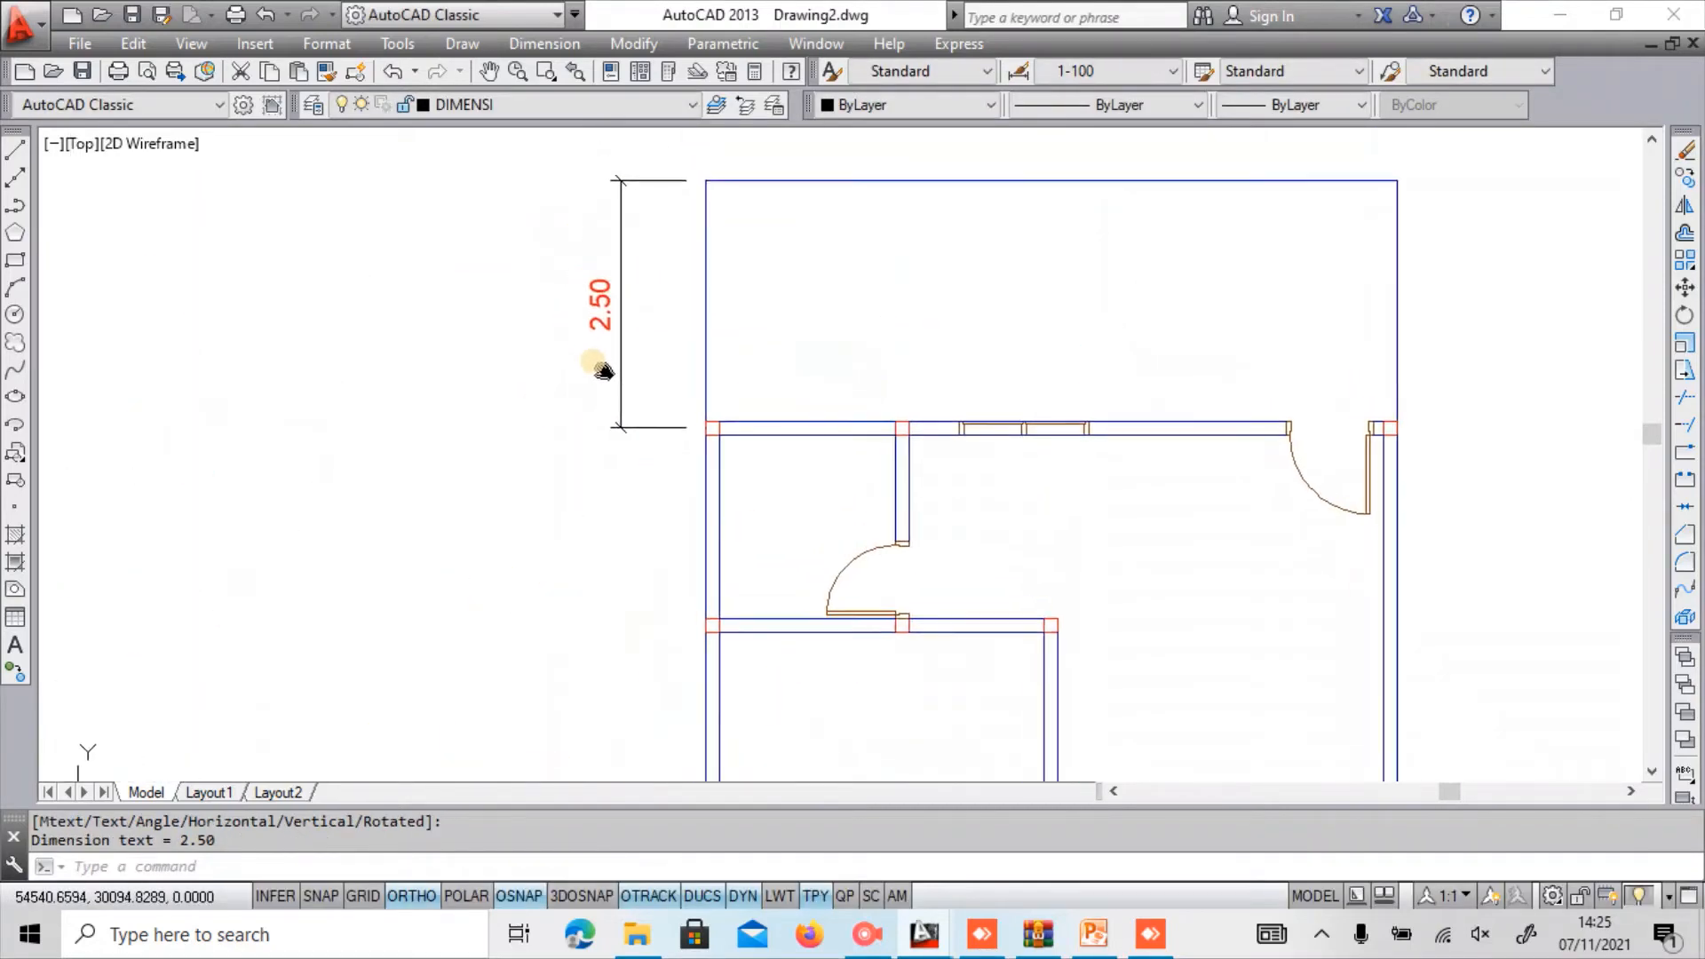
middle_click_drag(630, 419, 909, 384)
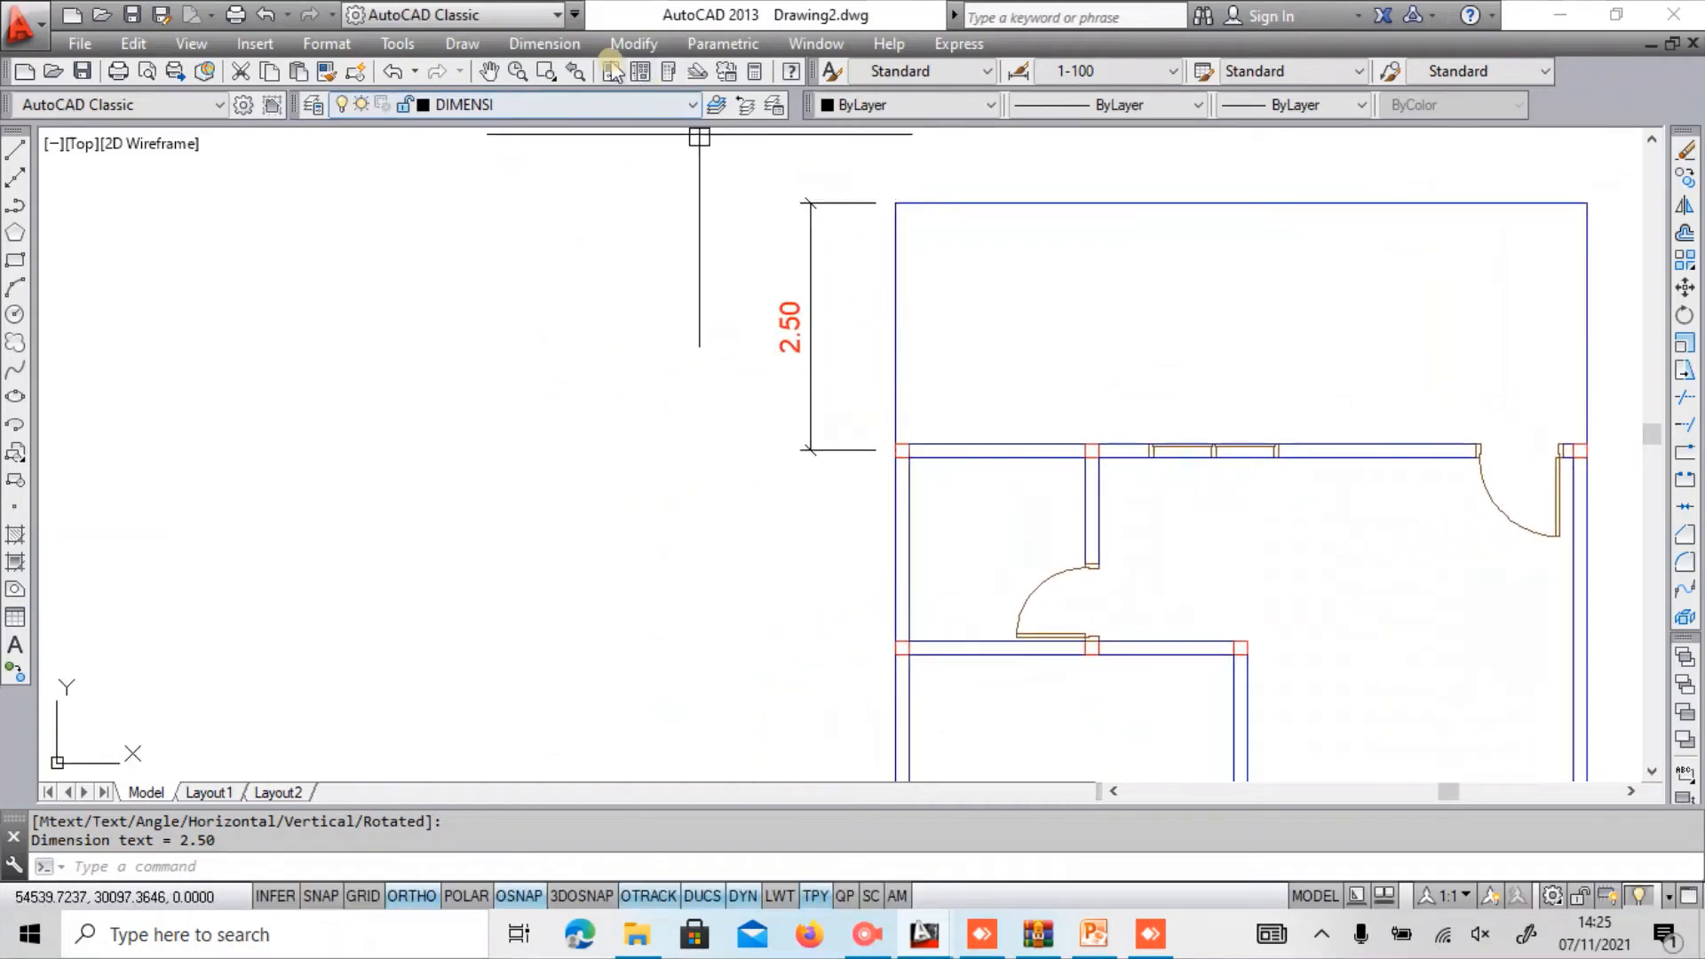
left_click(567, 45)
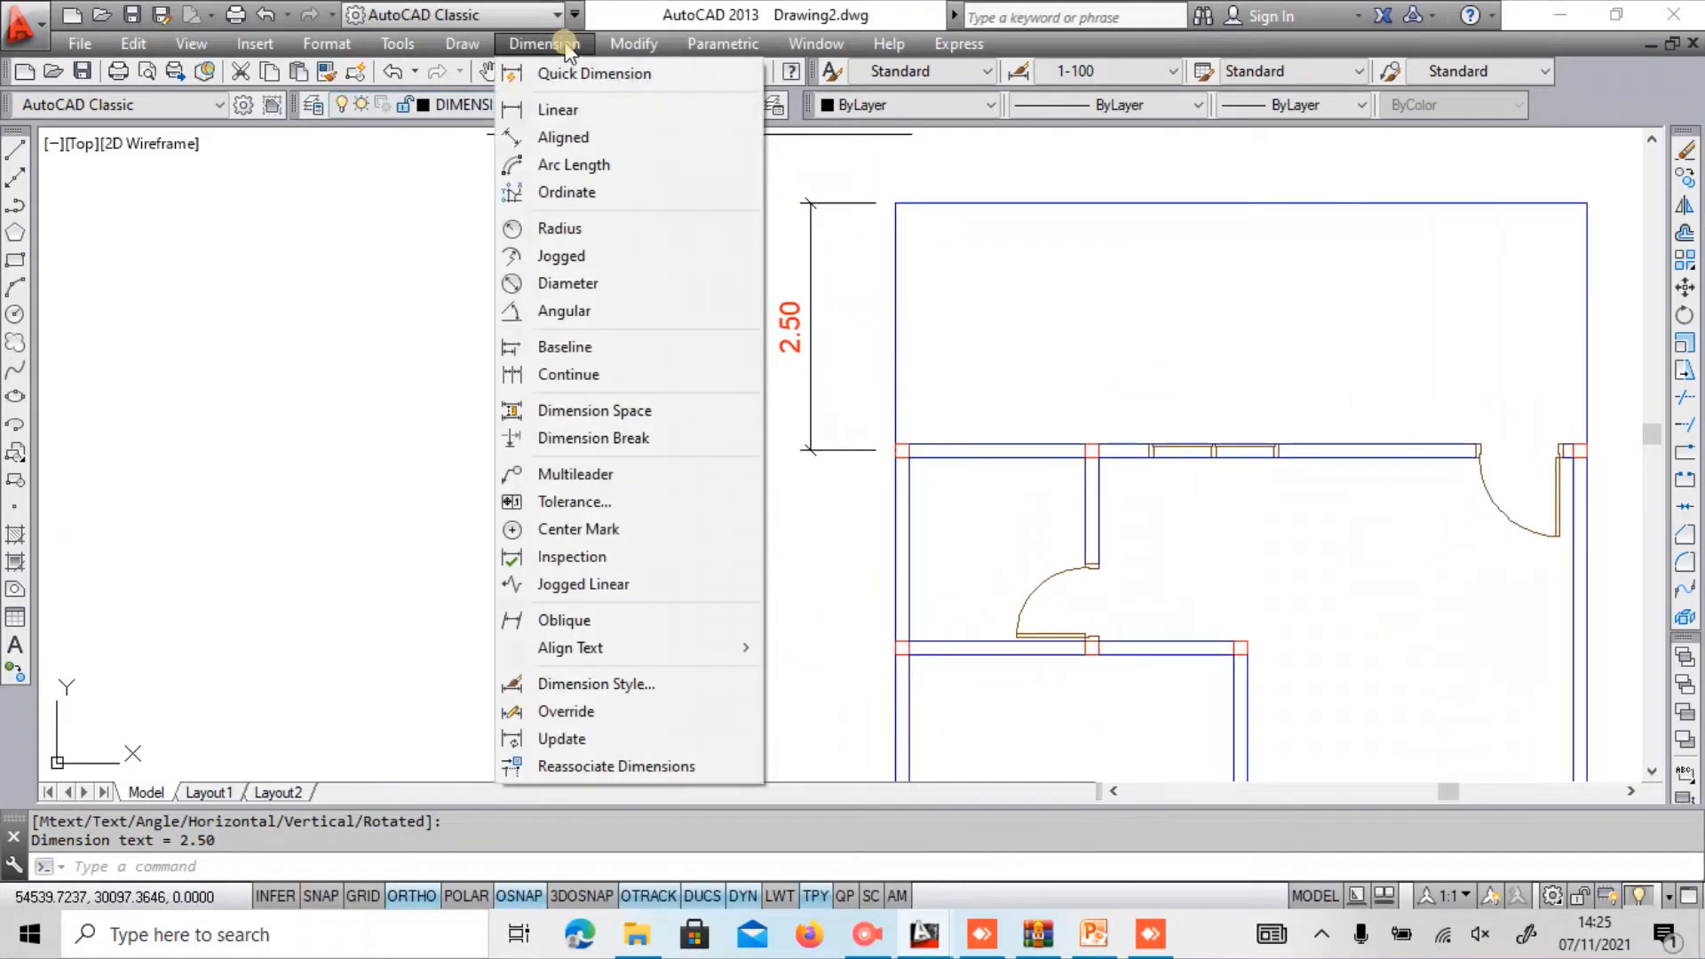
left_click(613, 374)
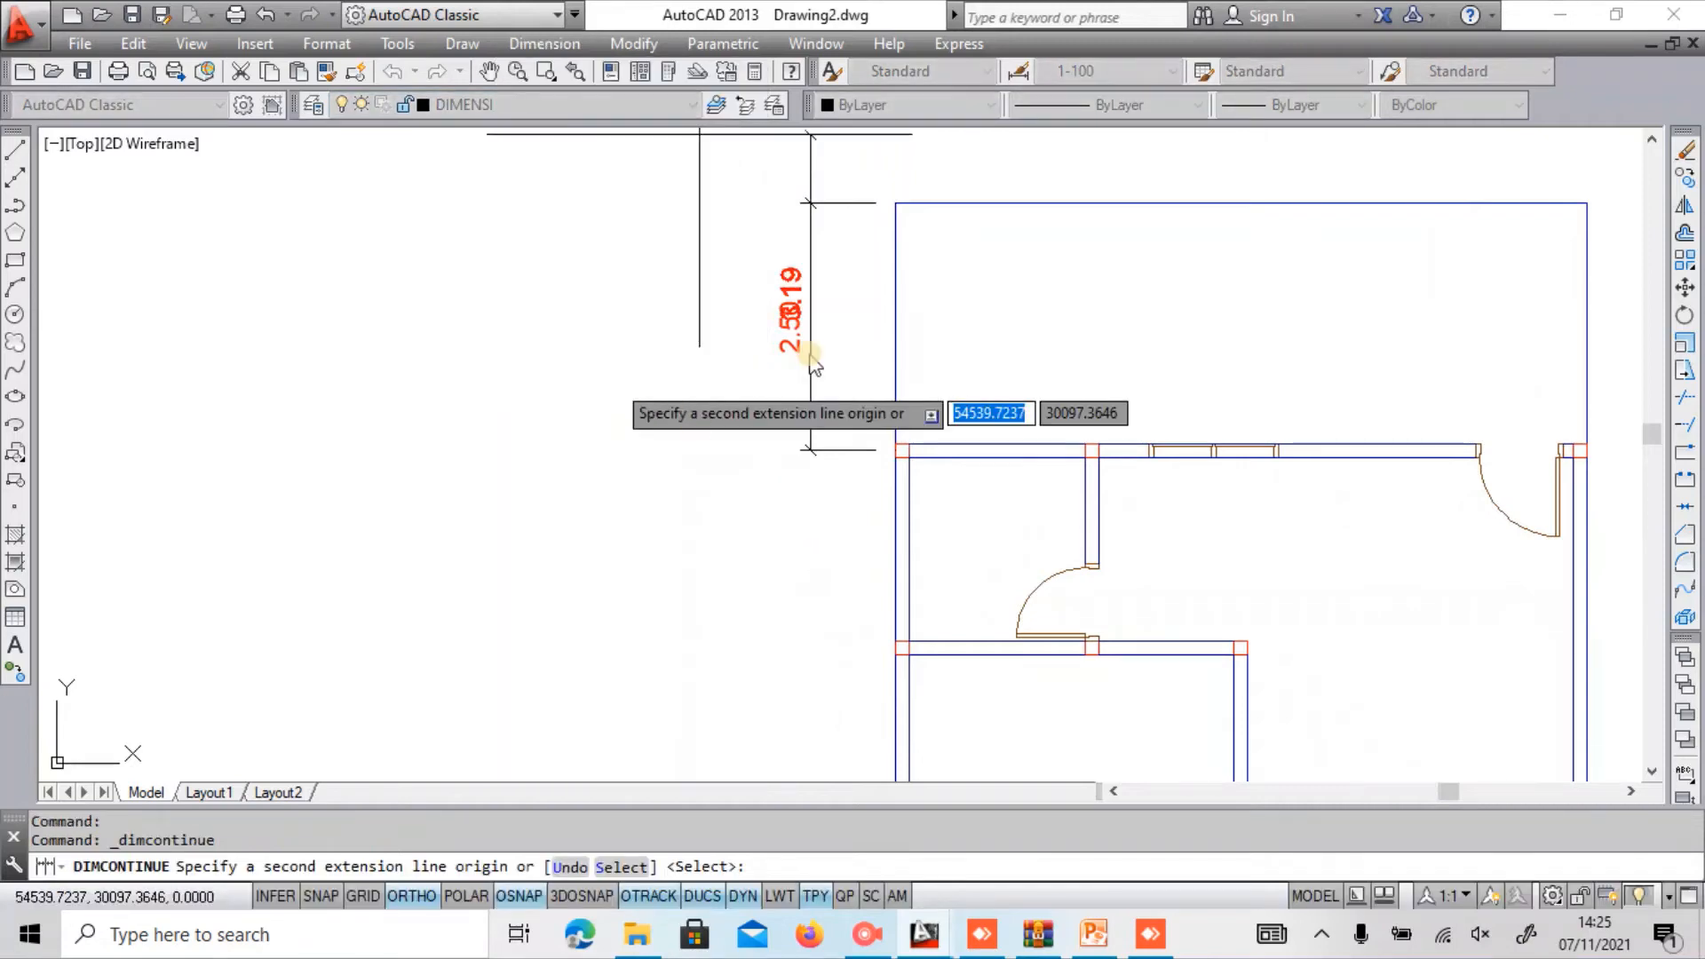
left_click(700, 323)
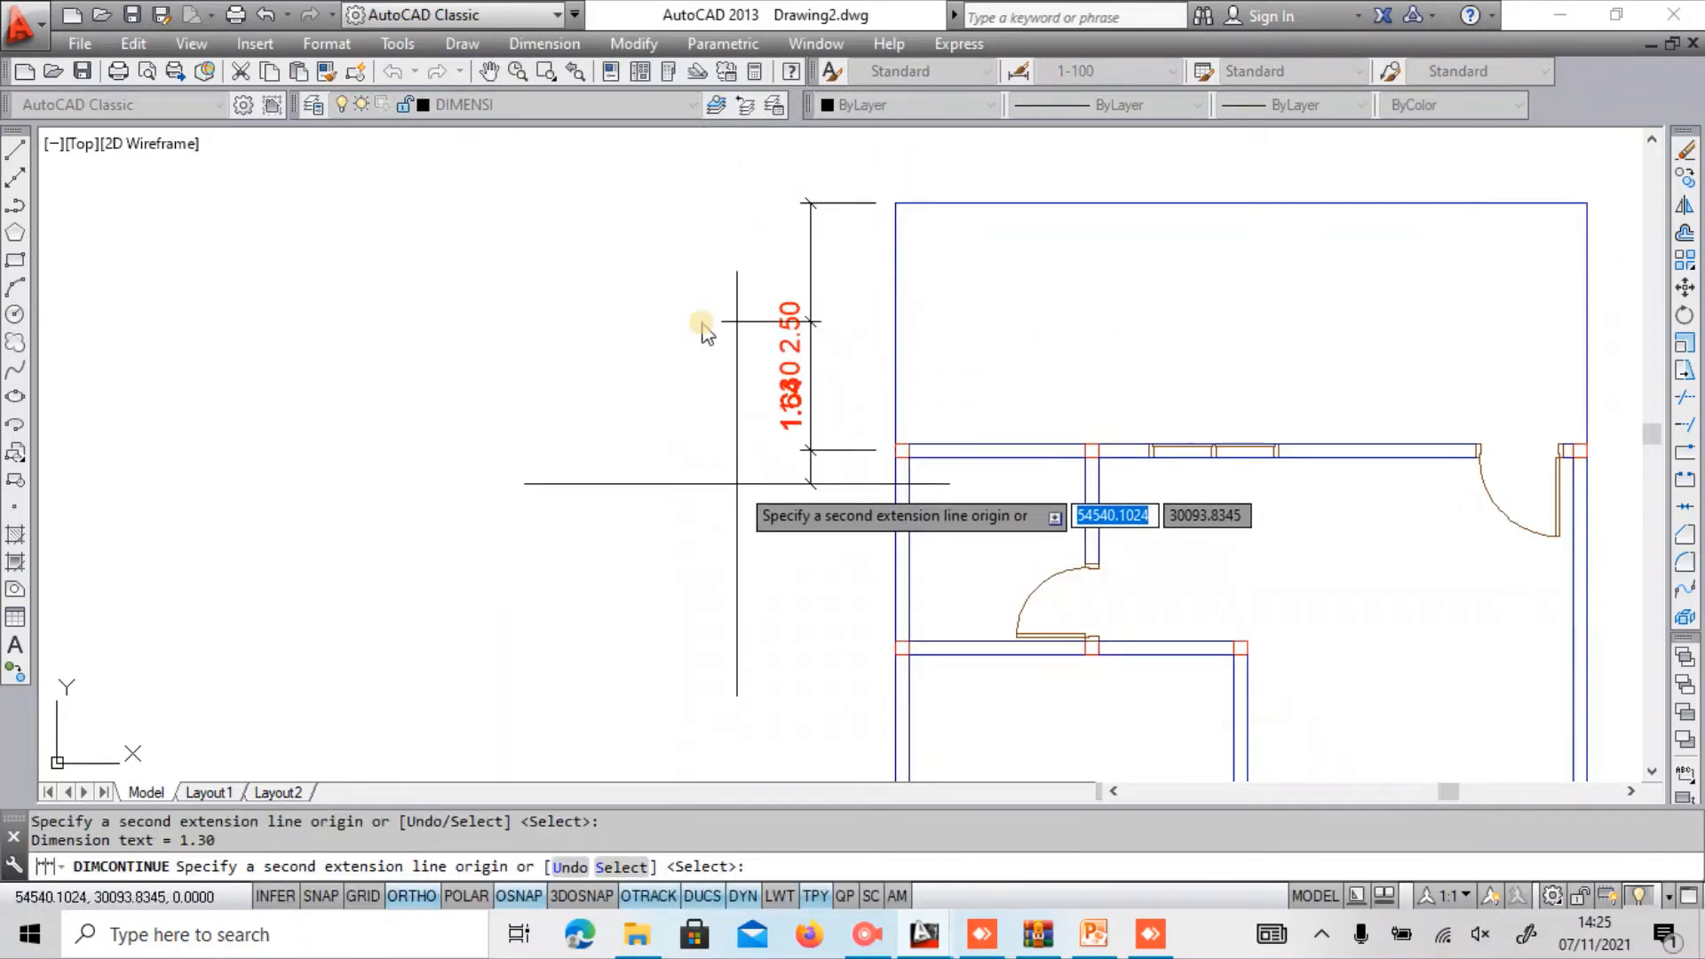
key("ctrl+z")
scroll(741, 454, "down", 2)
scroll(799, 554, "up", 2)
scroll(844, 605, "down", 1)
middle_click_drag(834, 597, 659, 477)
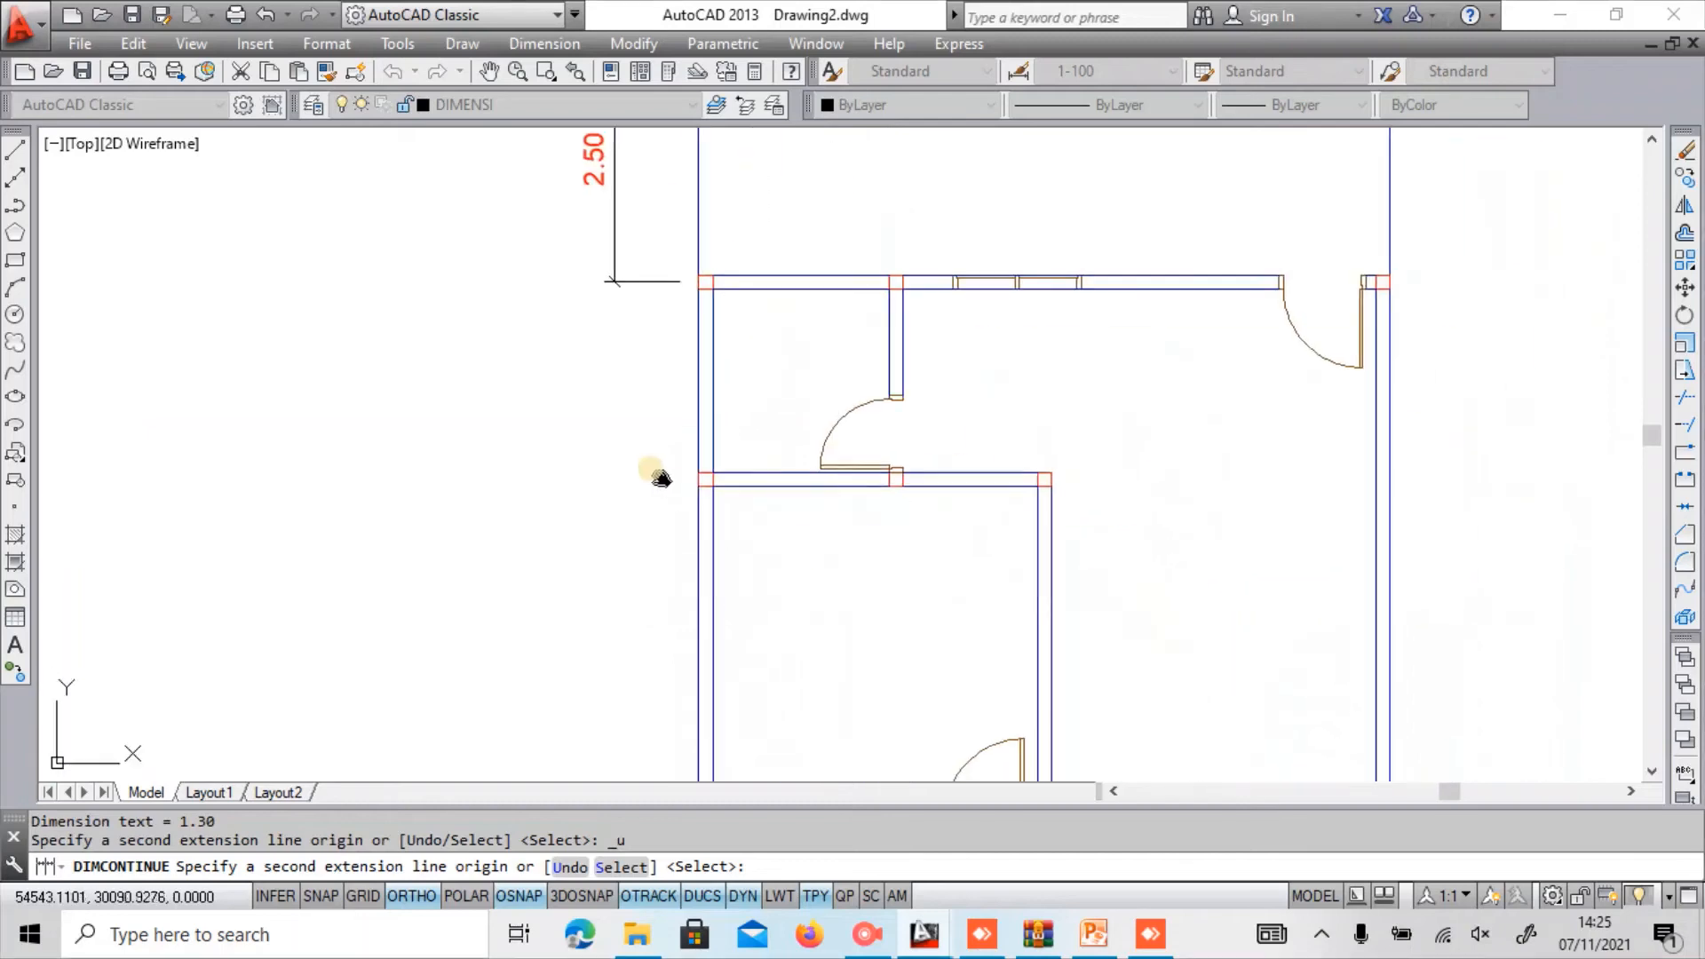
left_click(661, 476)
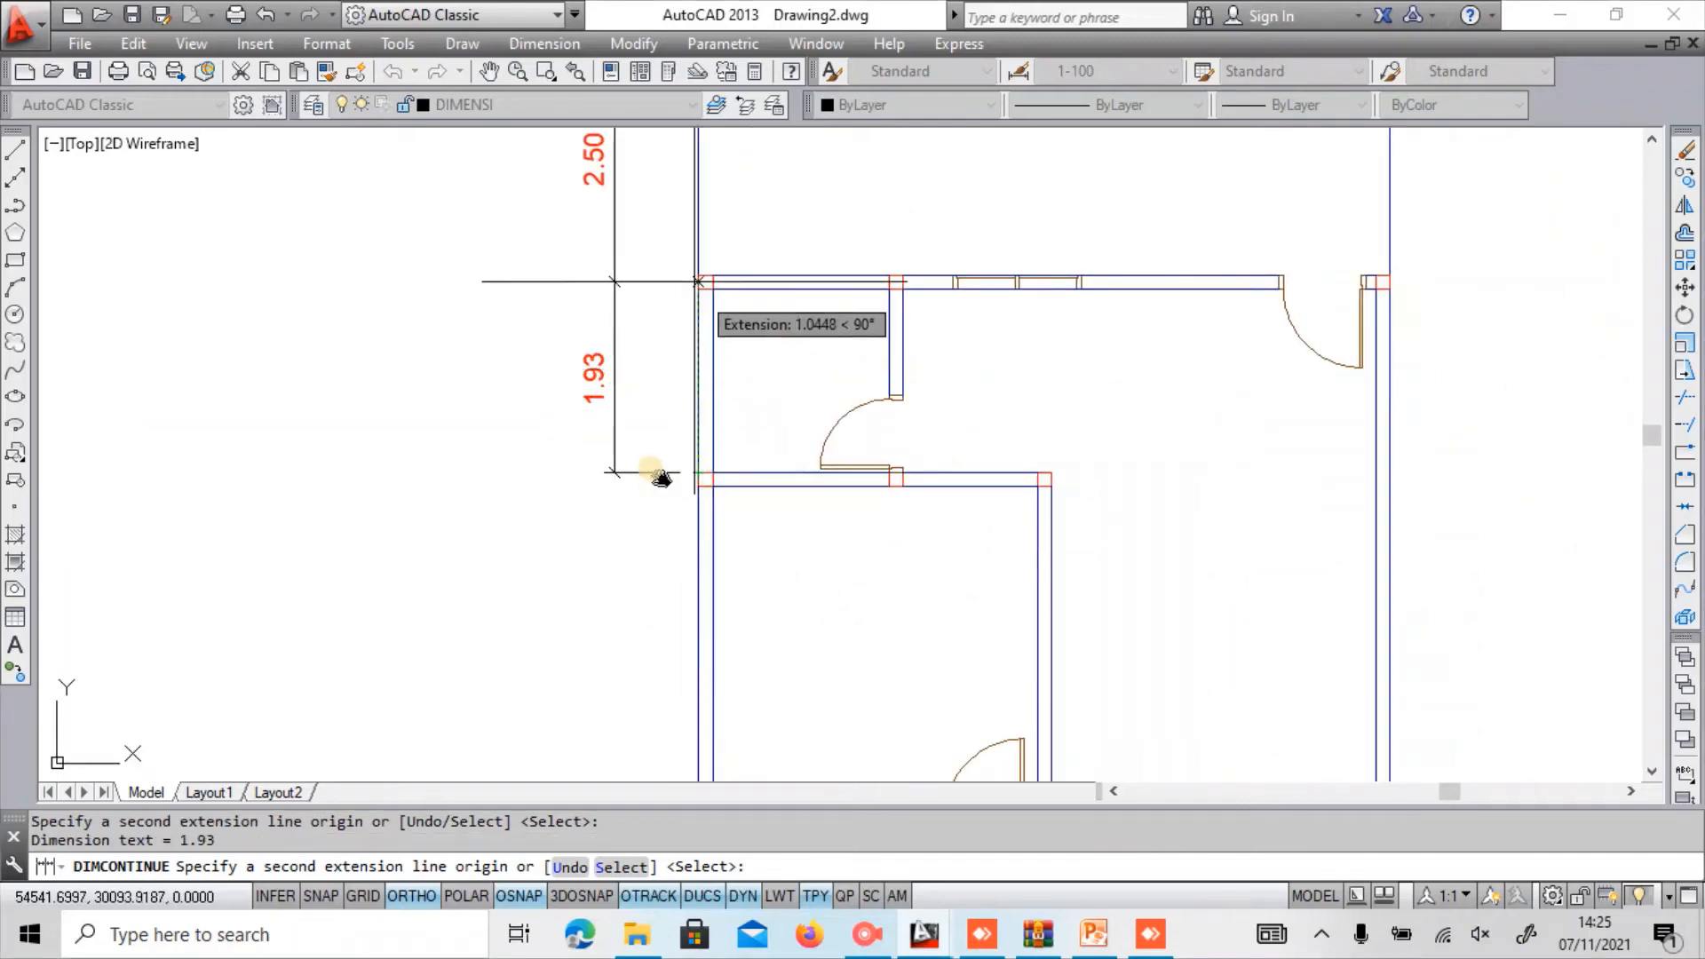
key("ctrl+z")
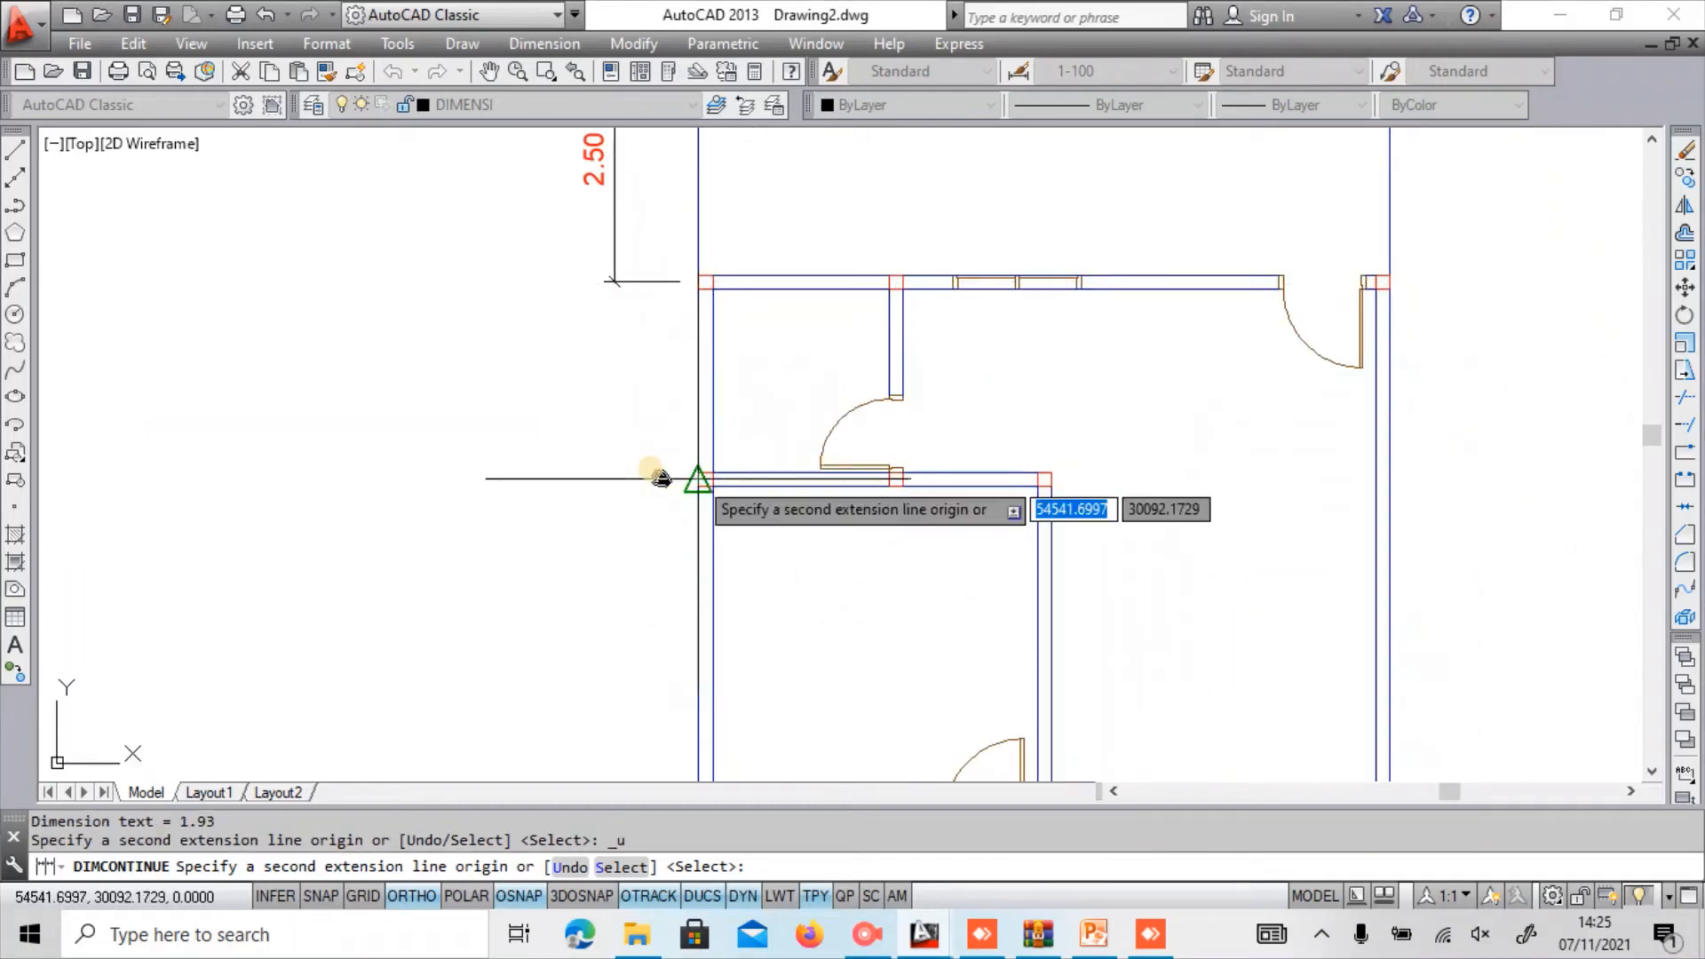
scroll(661, 477, "up", 5)
scroll(660, 477, "down", 4)
left_click(661, 476)
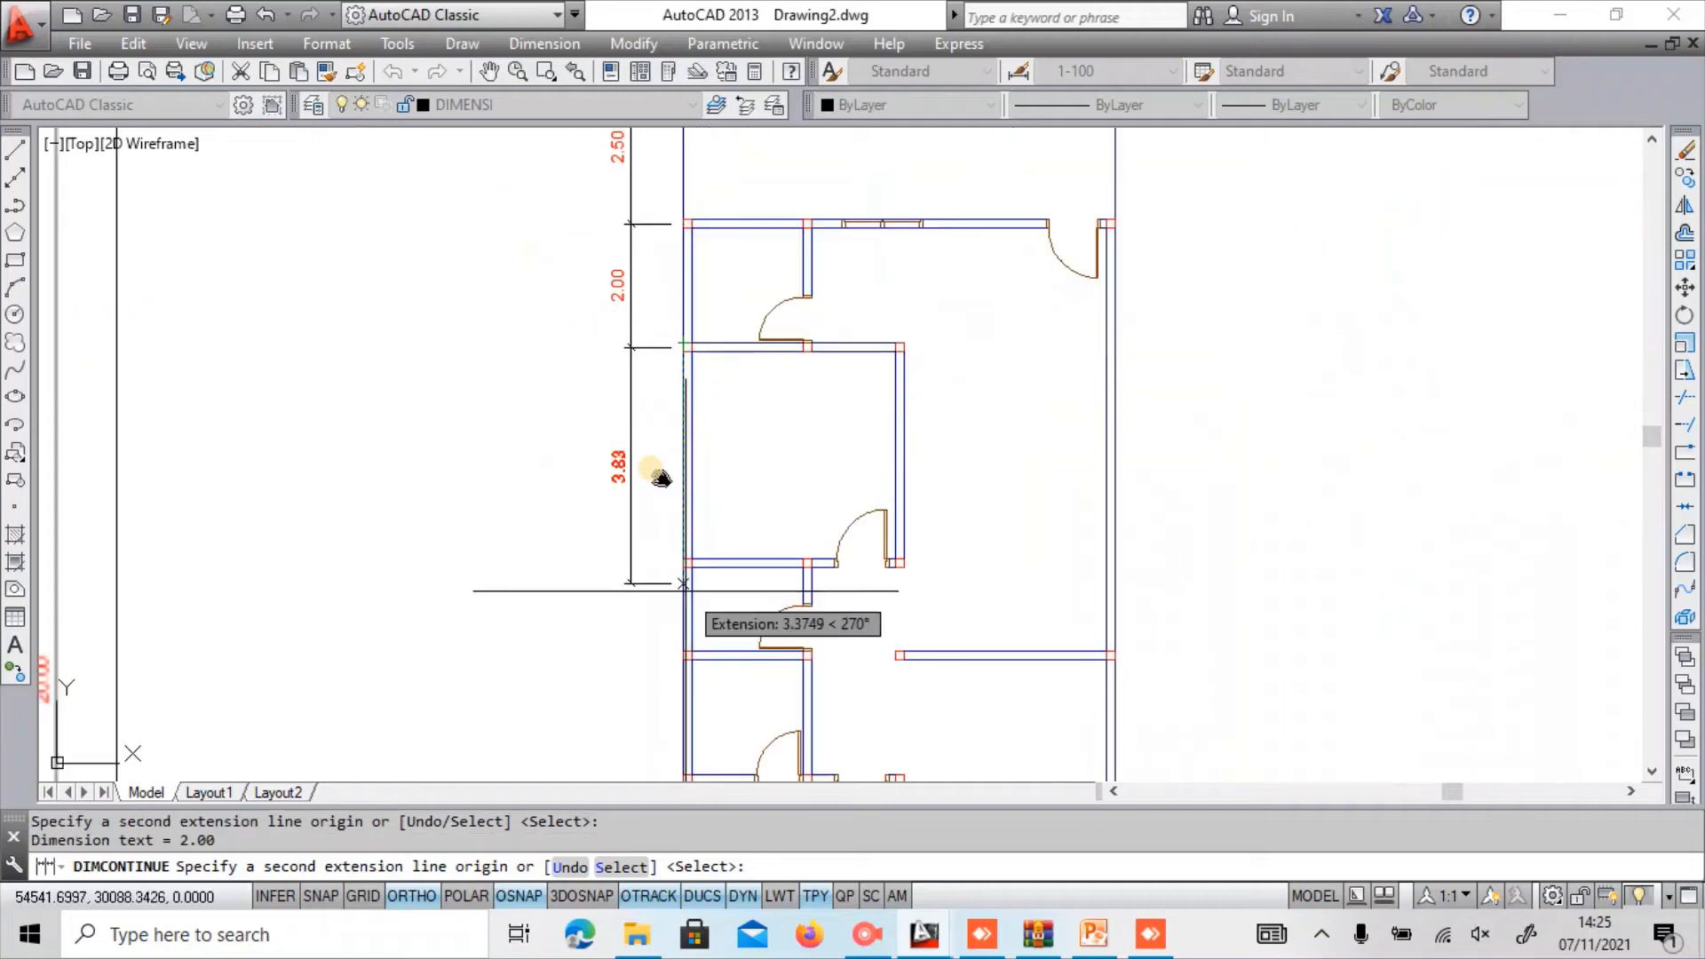
Continue the left-side chain to the column midpoints at the bedroom's lower wall and the lower wall of the WC below it.
scroll(661, 477, "up", 2)
scroll(660, 478, "up", 2)
scroll(661, 478, "down", 3)
left_click(661, 478)
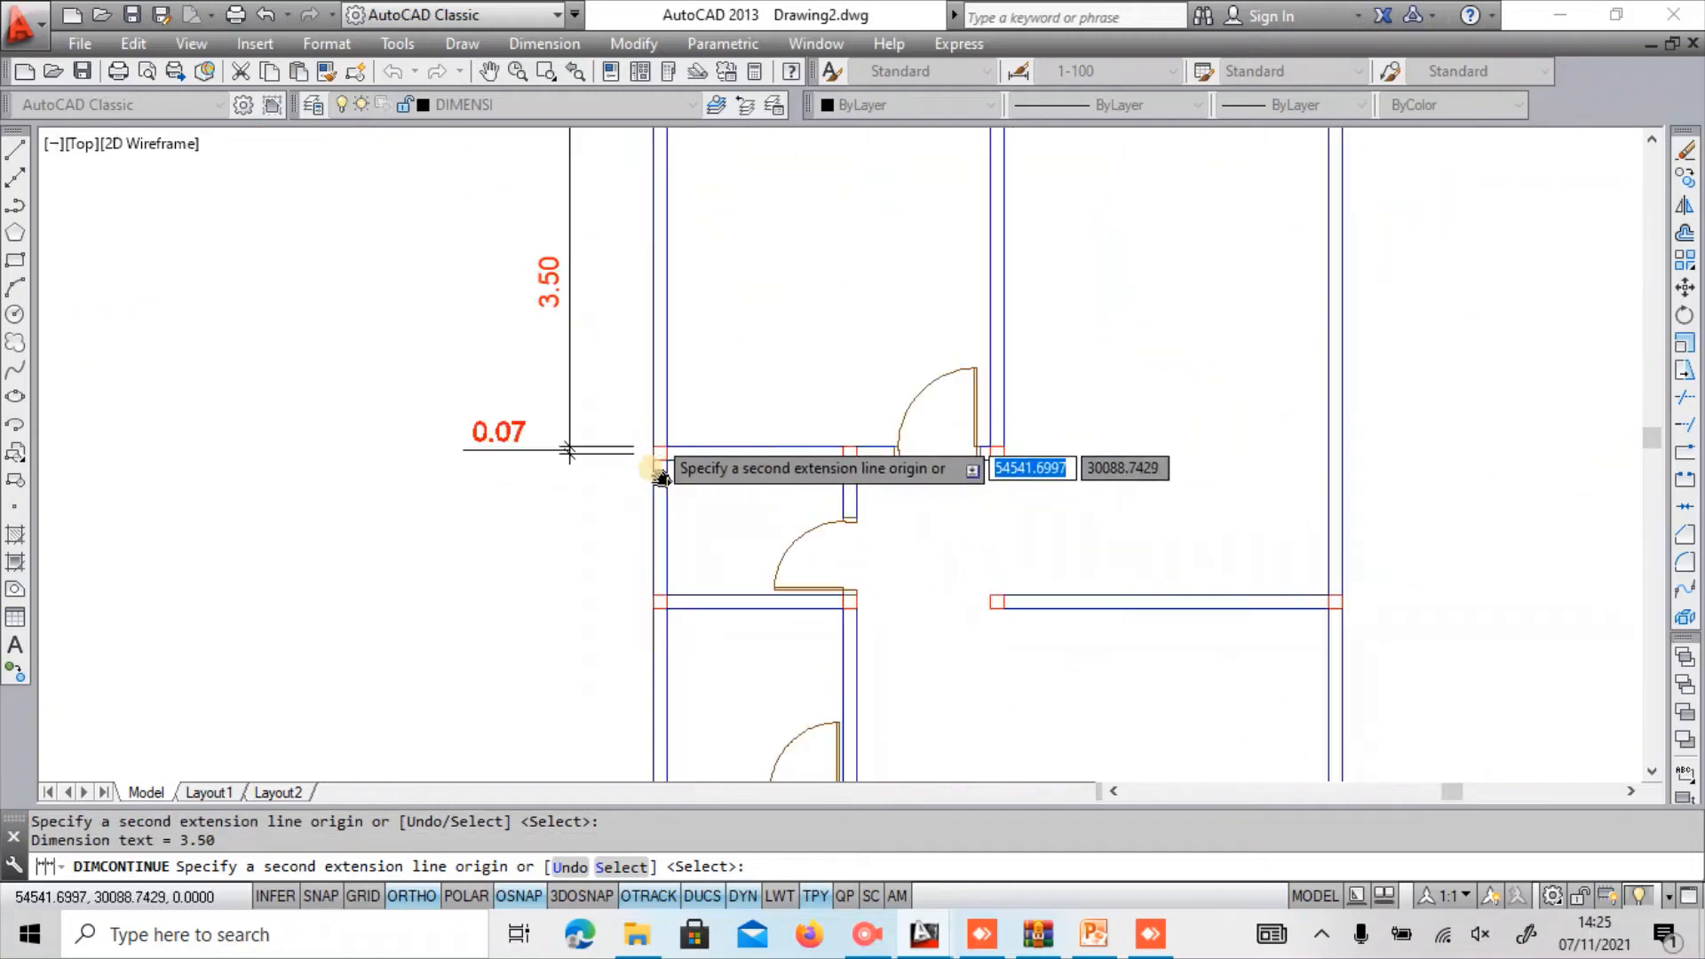
scroll(661, 477, "down", 1)
scroll(661, 478, "up", 4)
scroll(661, 478, "down", 4)
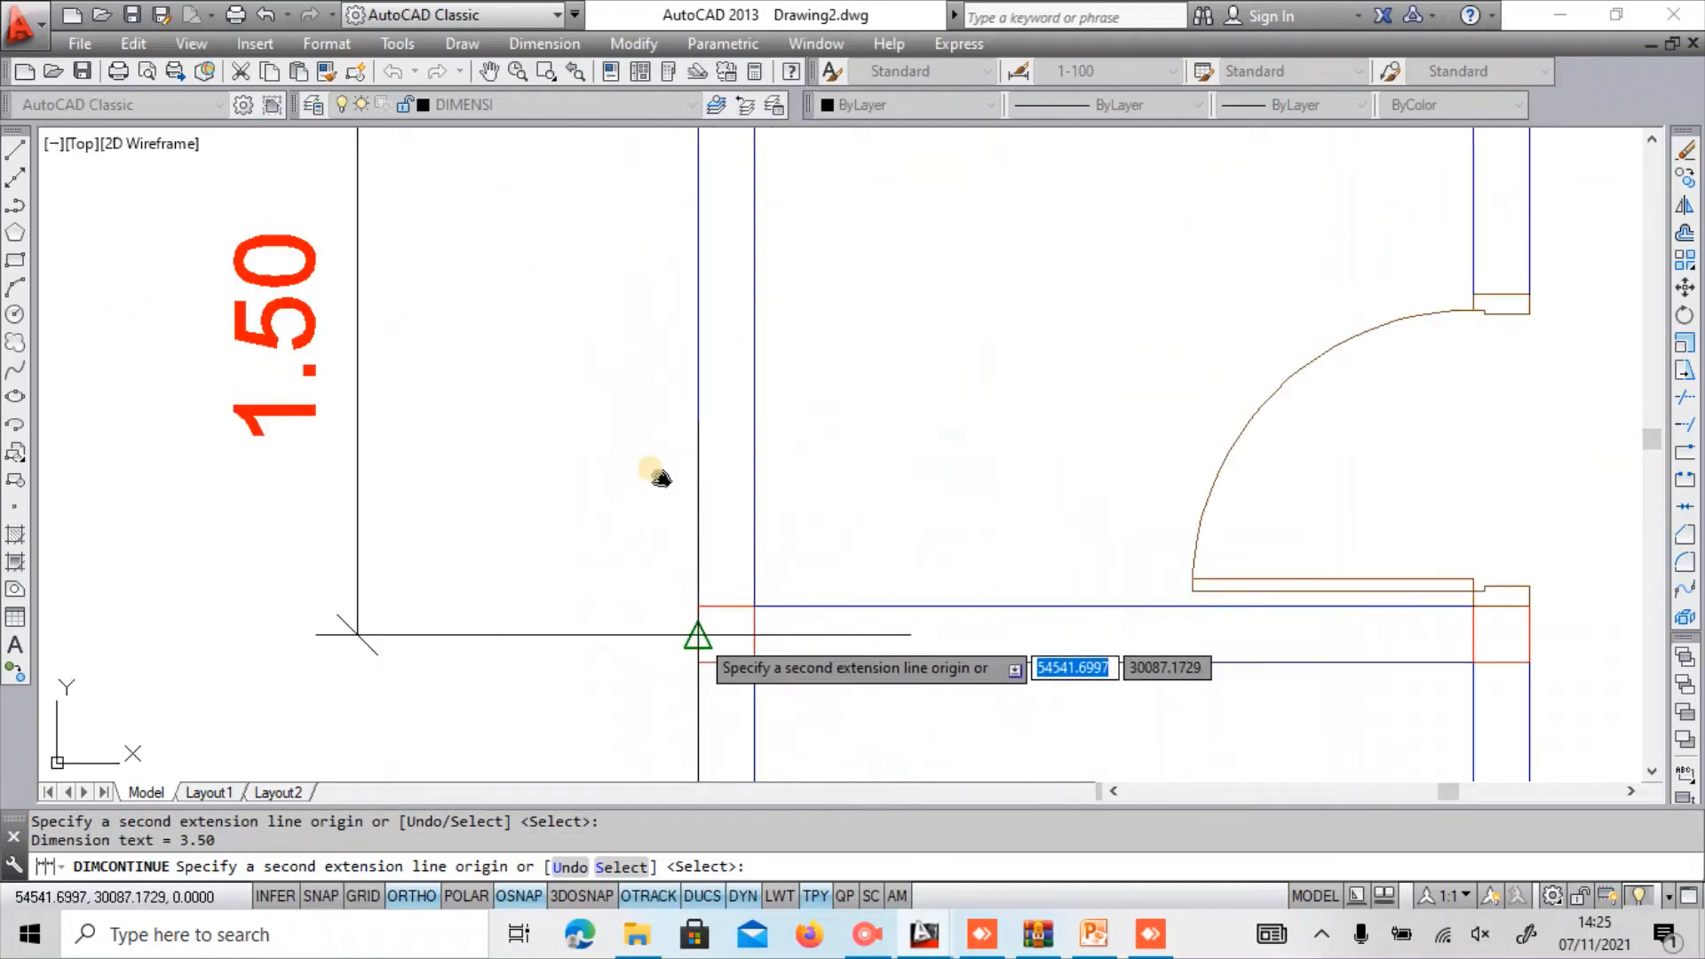
left_click(661, 478)
Continue the left-side chain to the column midpoints at the next WC's lower wall and the main bedroom's front wall.
scroll(661, 478, "up", 3)
scroll(661, 478, "down", 4)
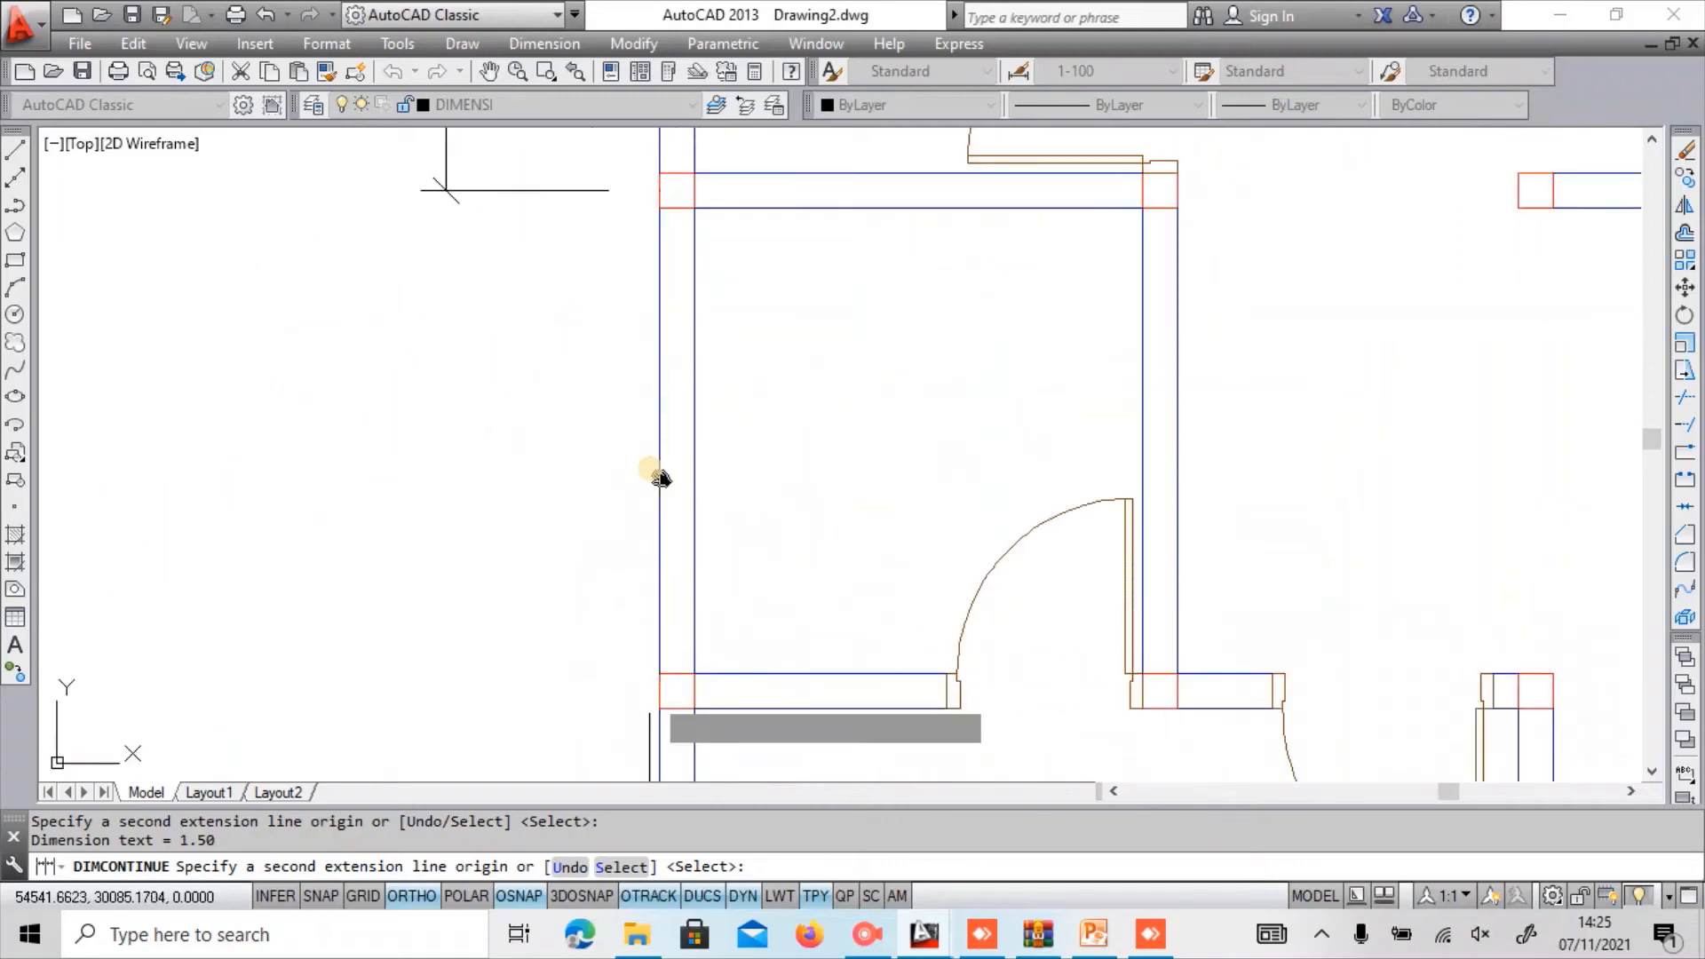
left_click(660, 477)
scroll(660, 477, "up", 2)
scroll(670, 445, "up", 3)
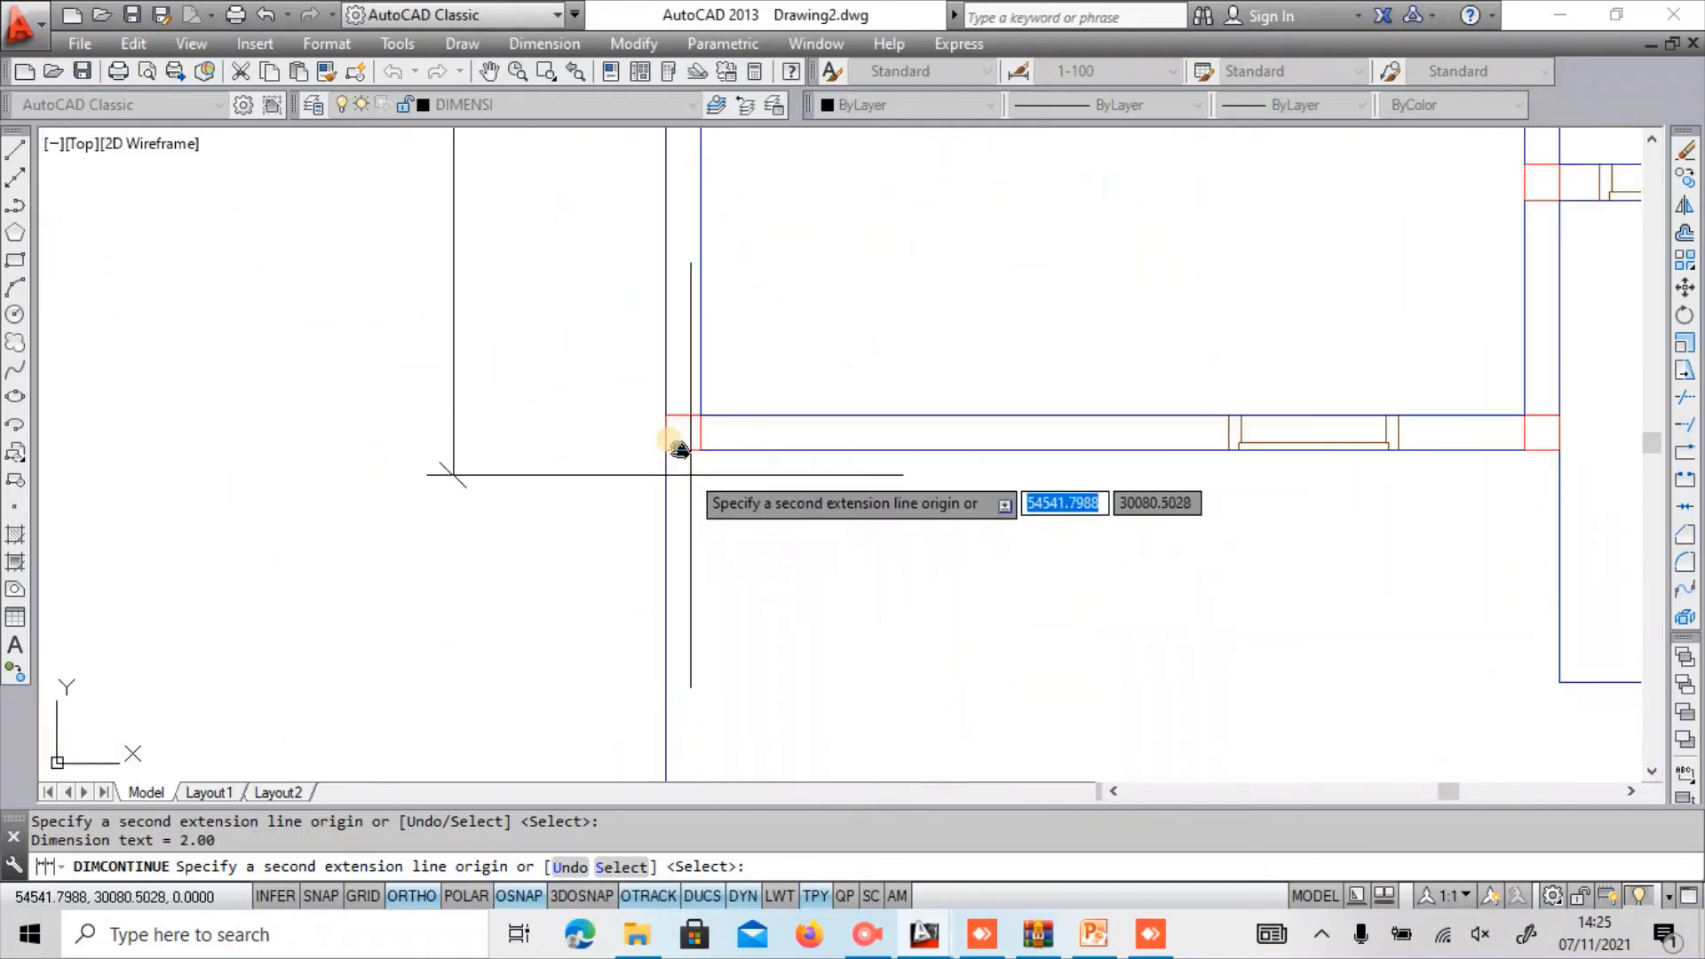
left_click(670, 444)
scroll(669, 370, "down", 3)
scroll(678, 449, "down", 2)
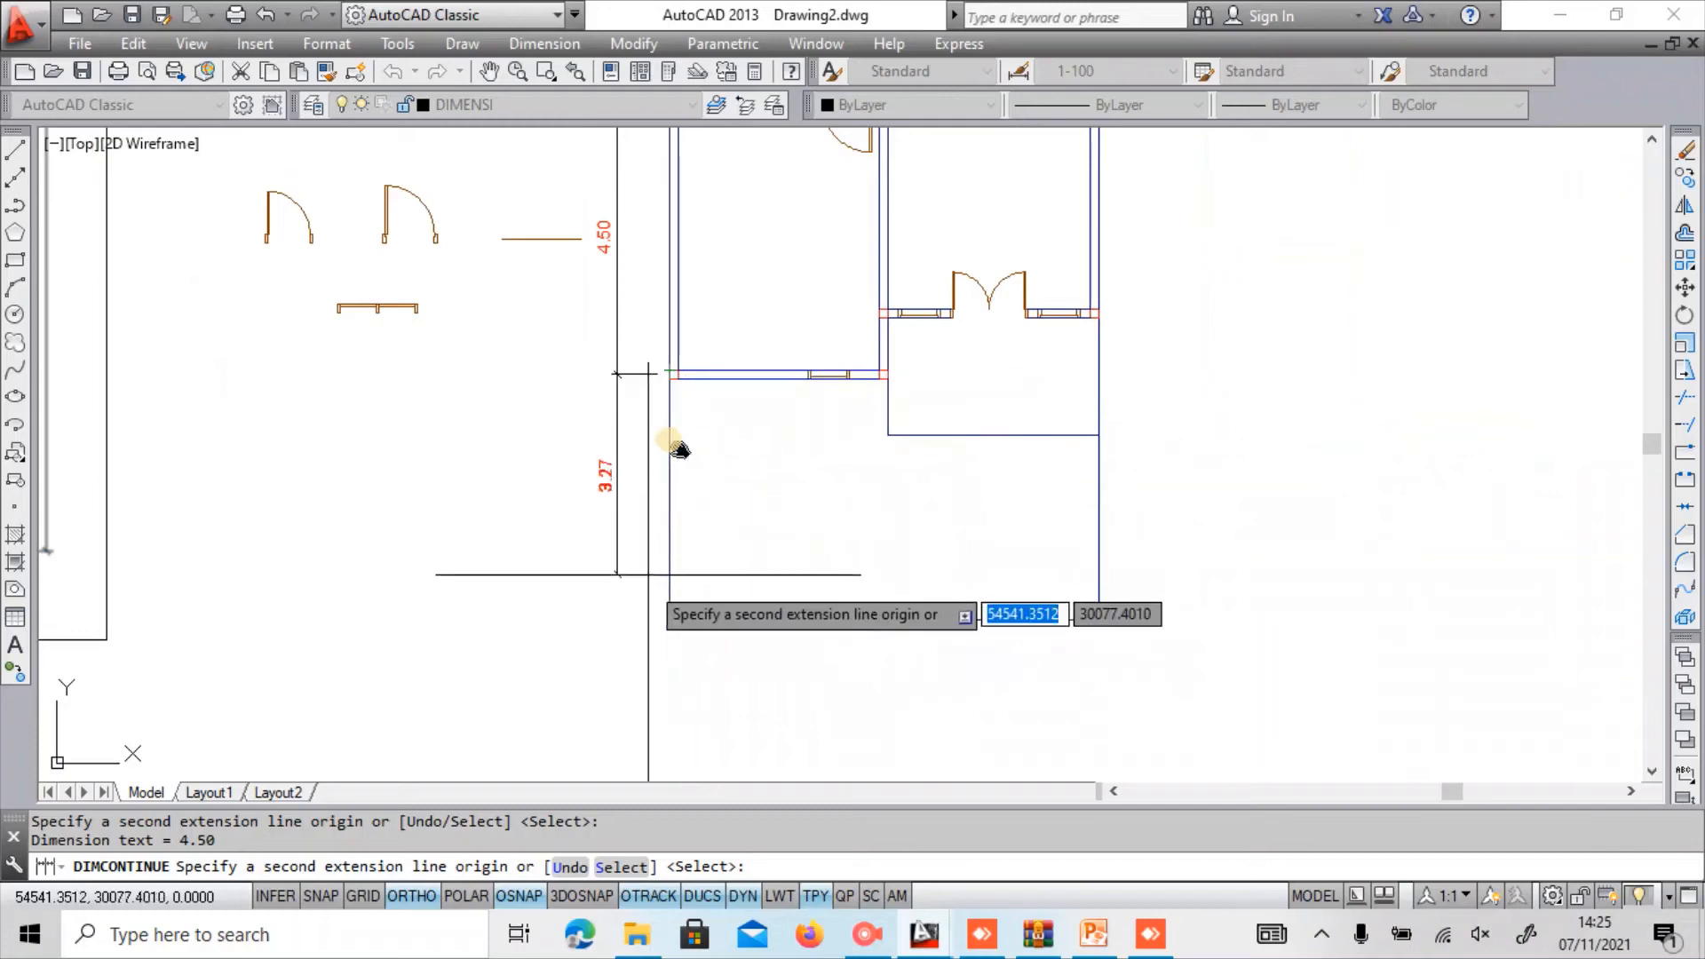
Finish the left-side continuous dimension chain at the plot's lower-left boundary corner.
left_click(678, 449)
key("Return")
scroll(680, 450, "down", 3)
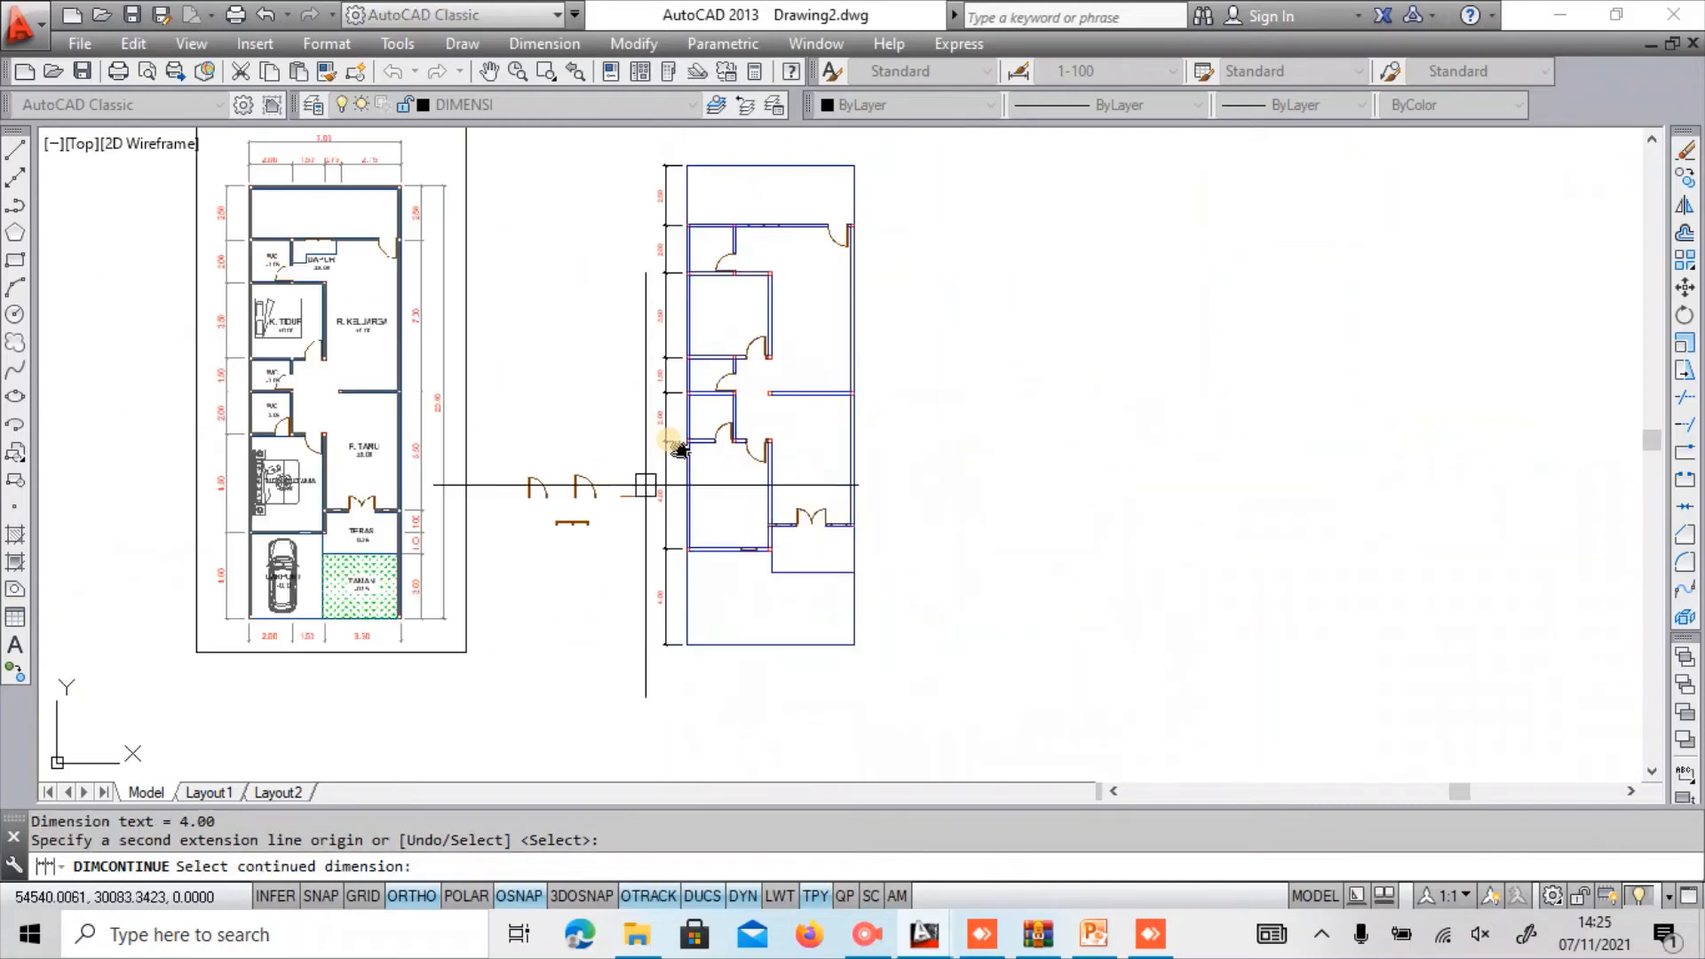
key("Return")
Erase the stray short horizontal line beside the loose door symbols, left of the plan.
scroll(646, 485, "up", 4)
left_click(643, 507)
type("e")
key("Return")
Rotate a copy of the uppermost left-side dimension by 90° about the plot's upper-left corner, keeping the original.
middle_click_drag(647, 271, 538, 661)
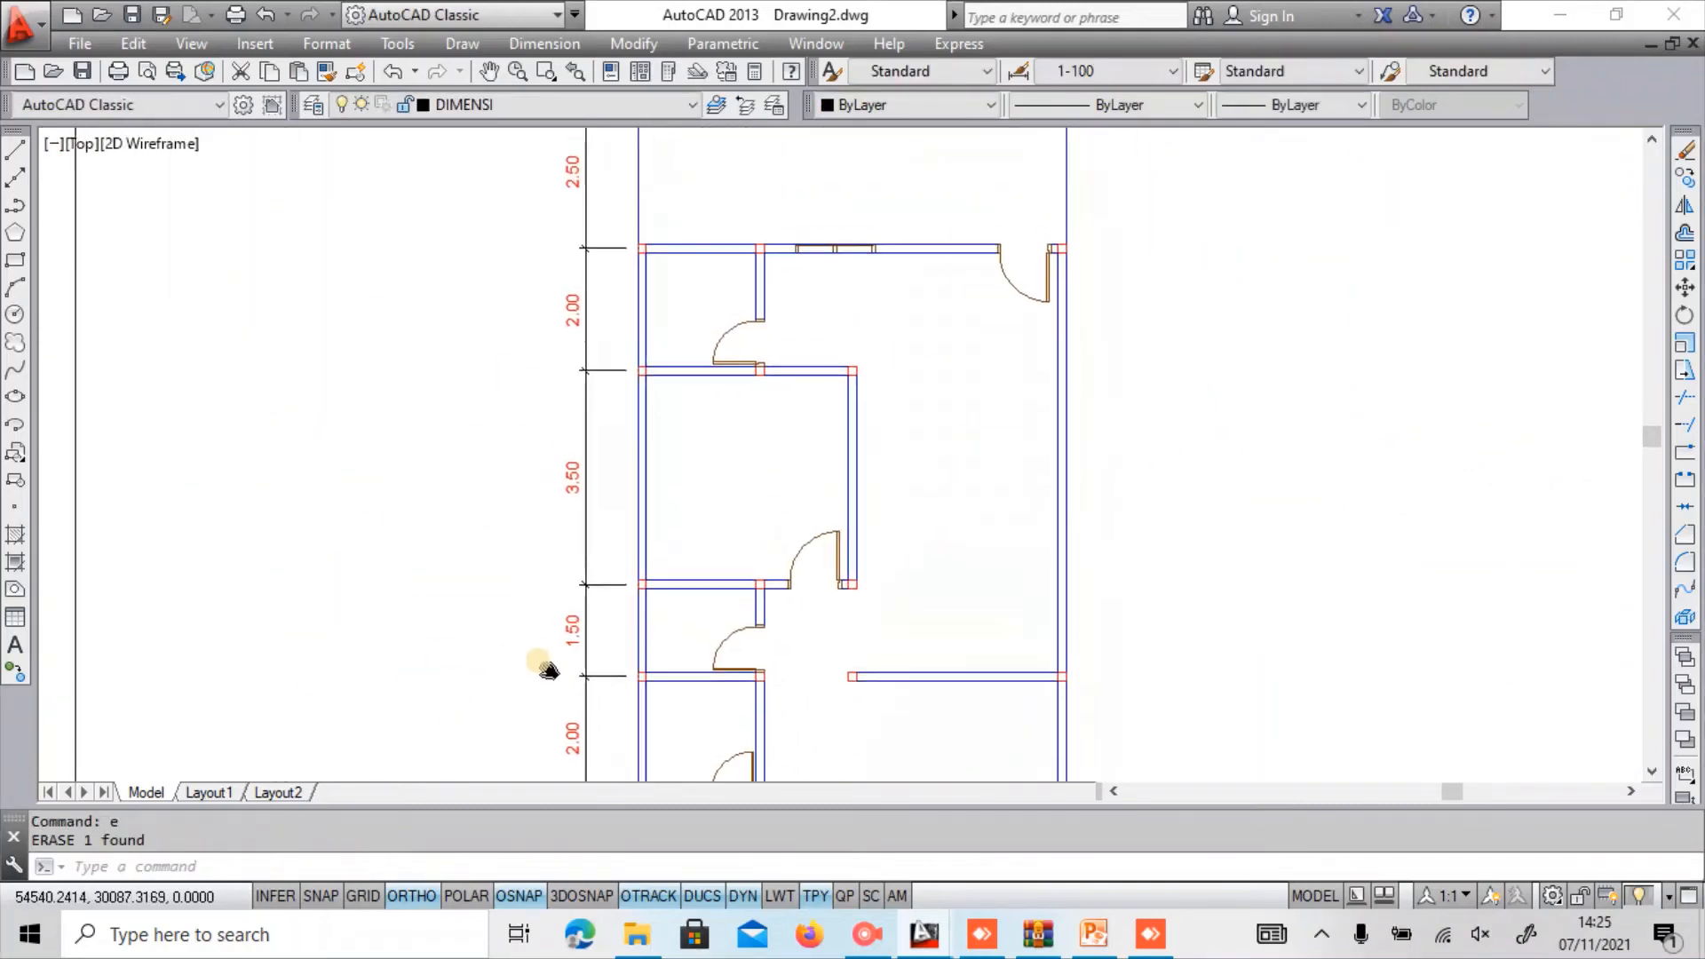
scroll(609, 533, "up", 2)
scroll(616, 536, "up", 2)
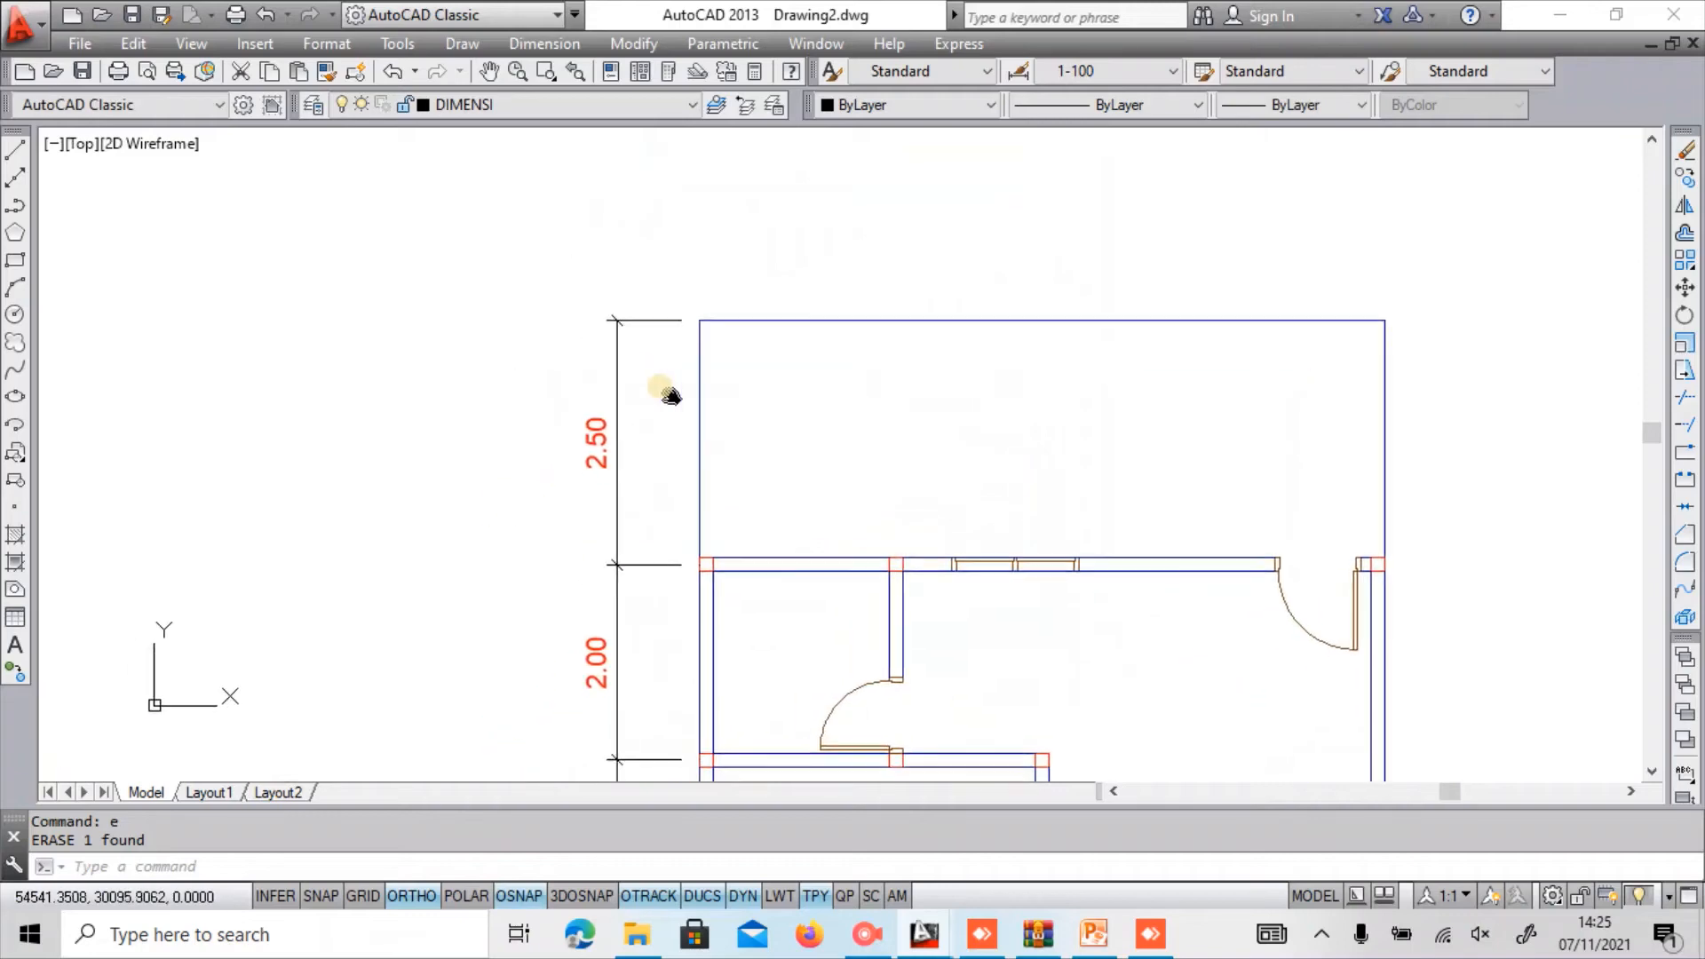
middle_click_drag(670, 395, 674, 369)
type("ro")
key("Return")
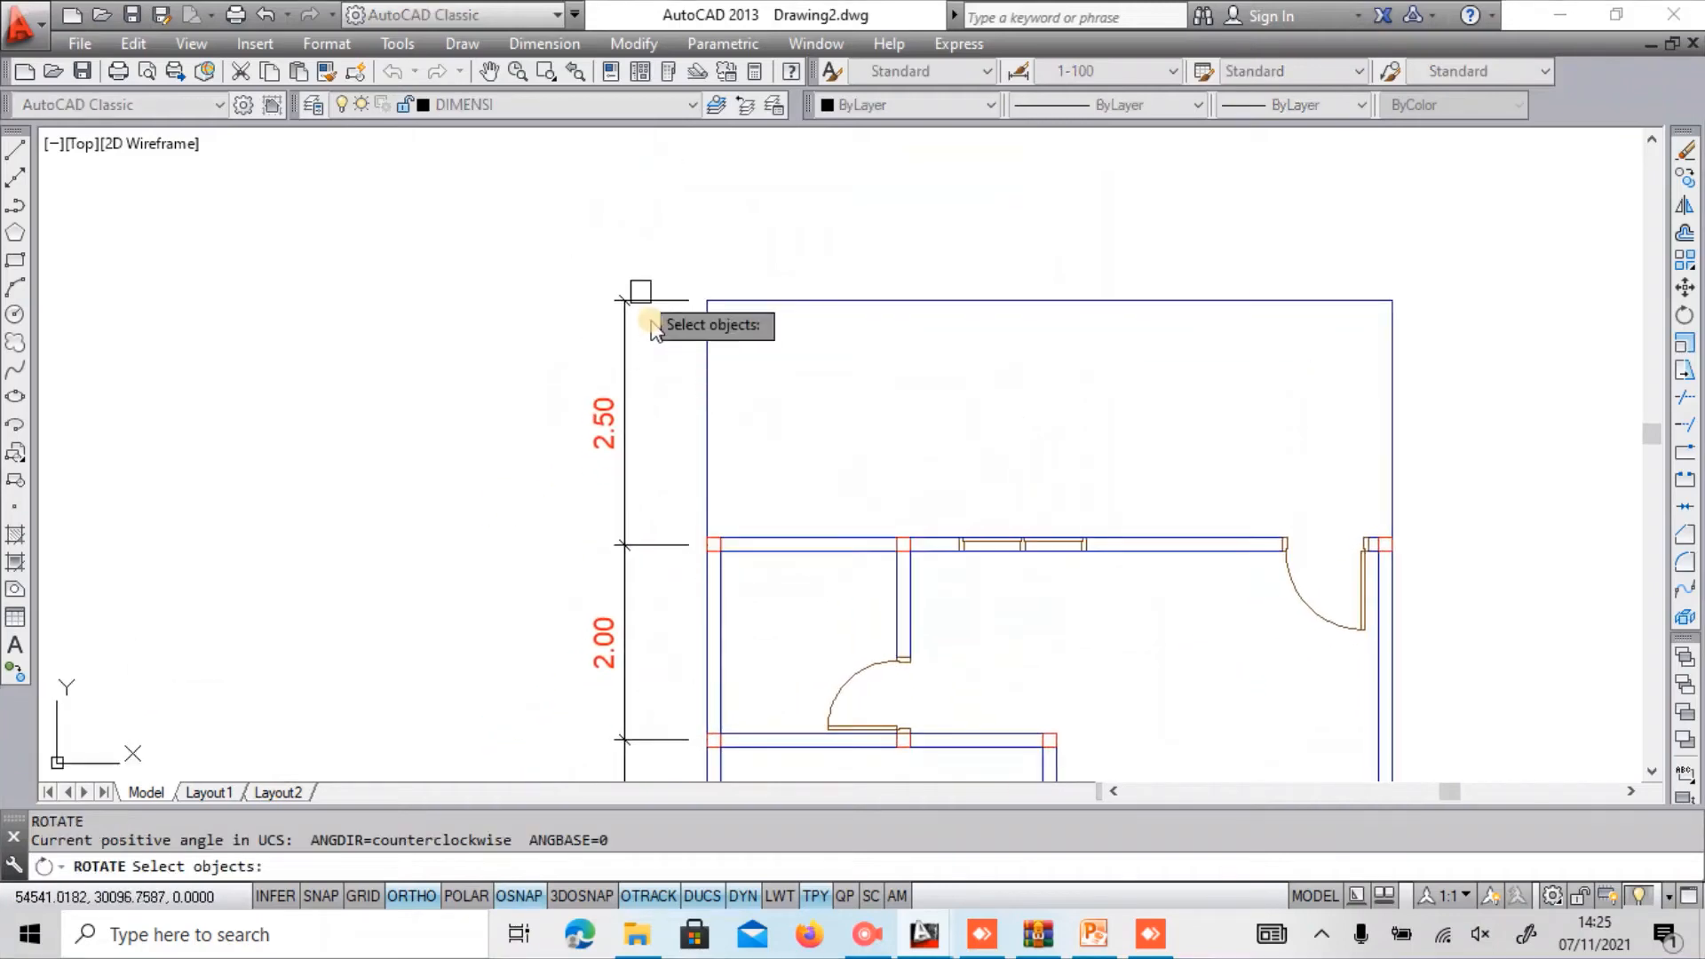
left_click(642, 298)
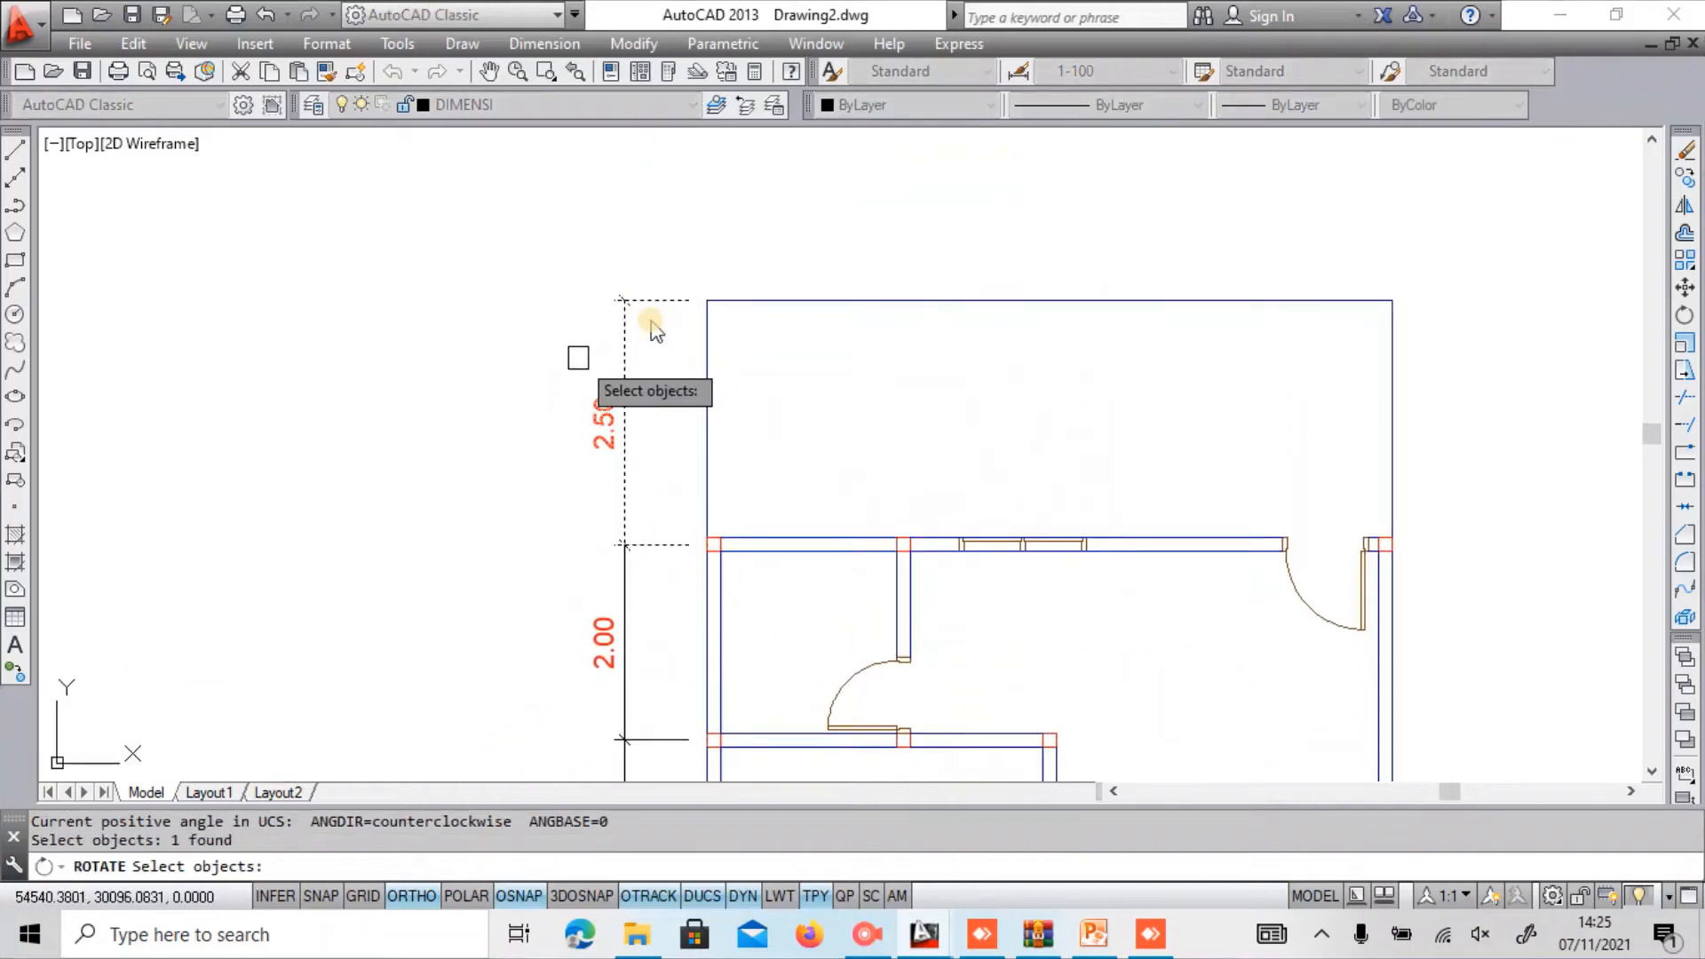
key("Return")
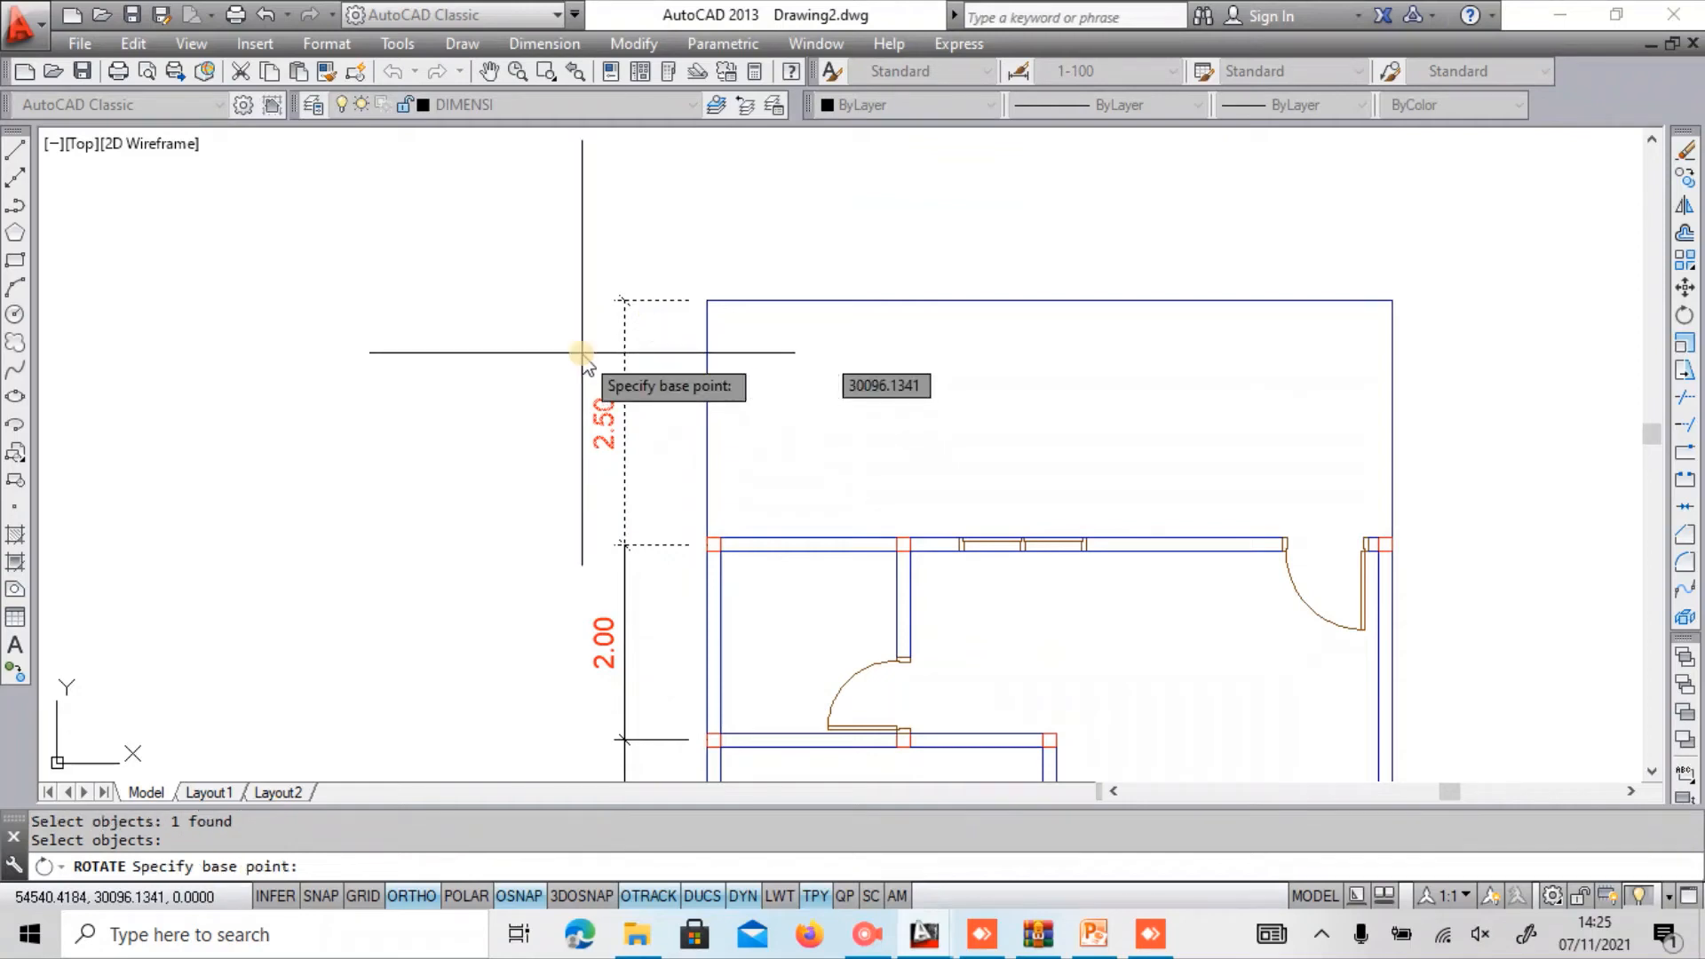
type("c")
key("Return")
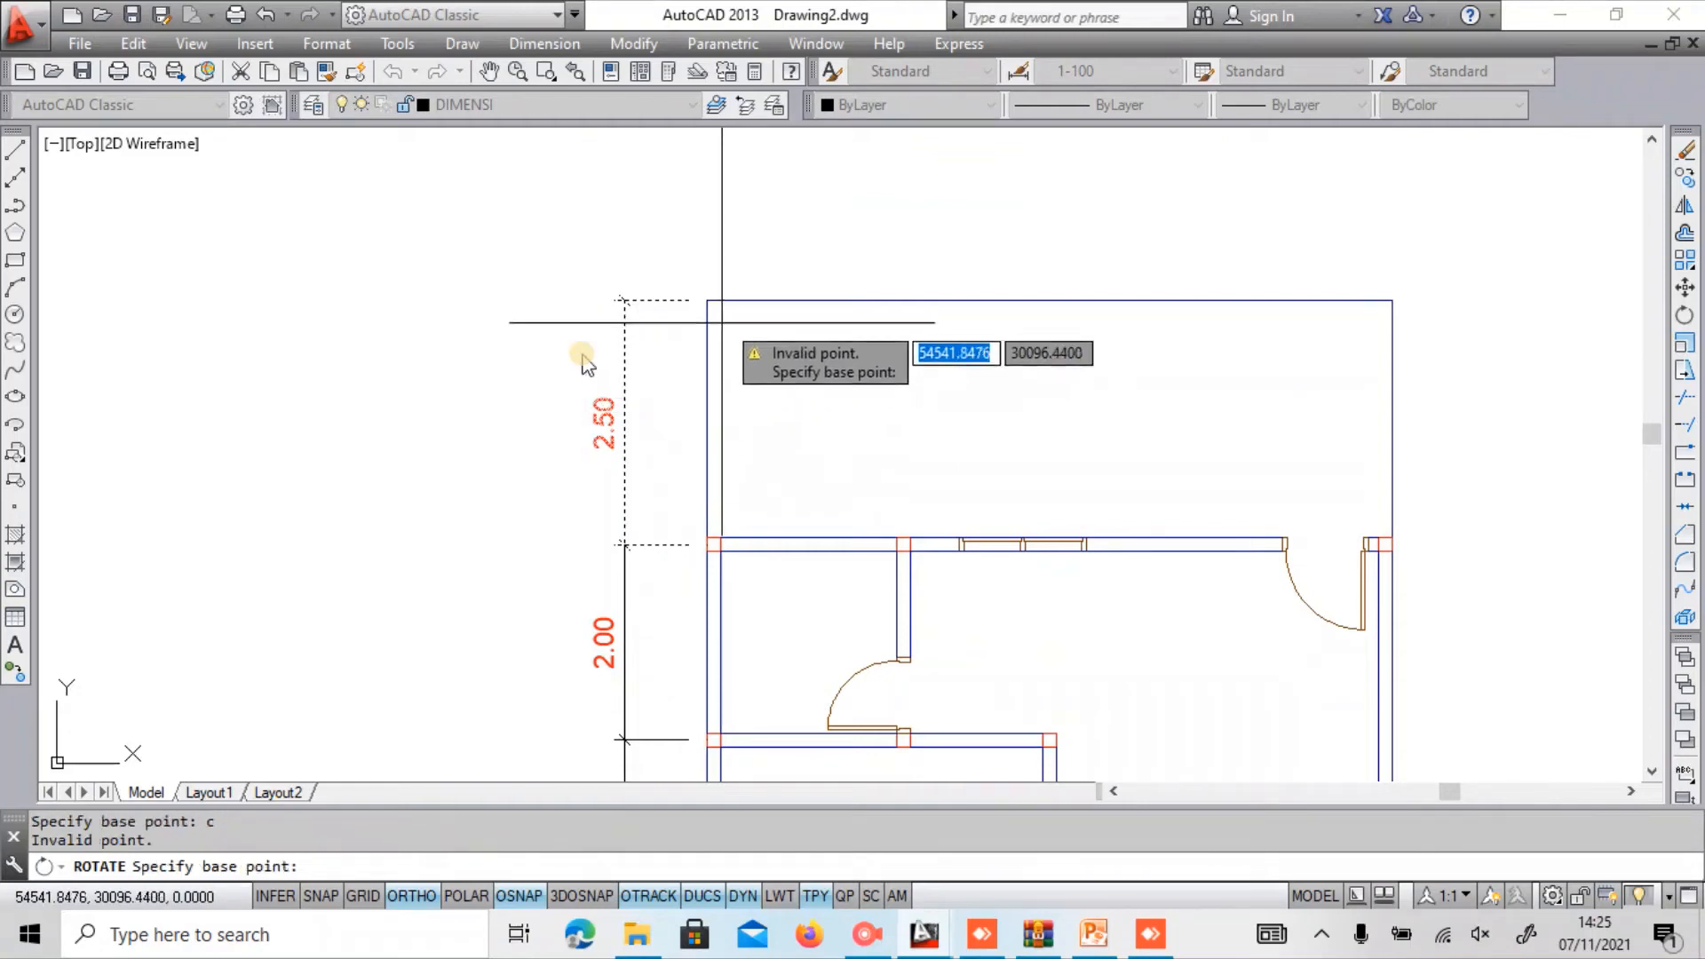
left_click(708, 299)
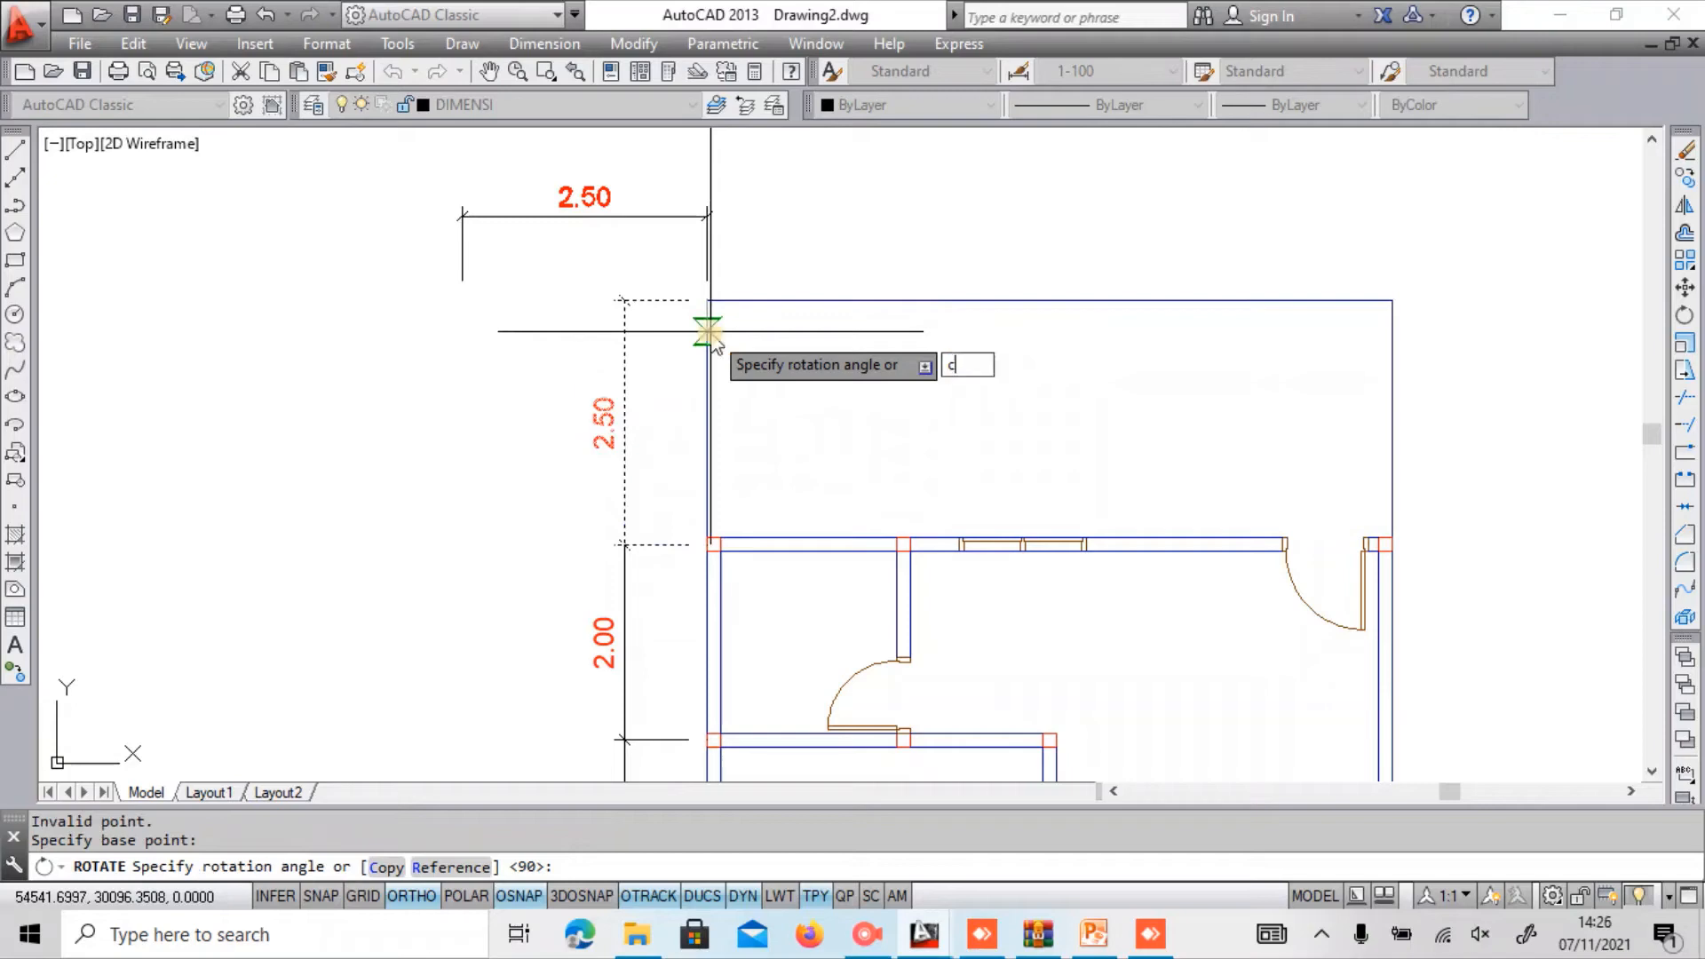
type("c")
key("Return")
key("Return")
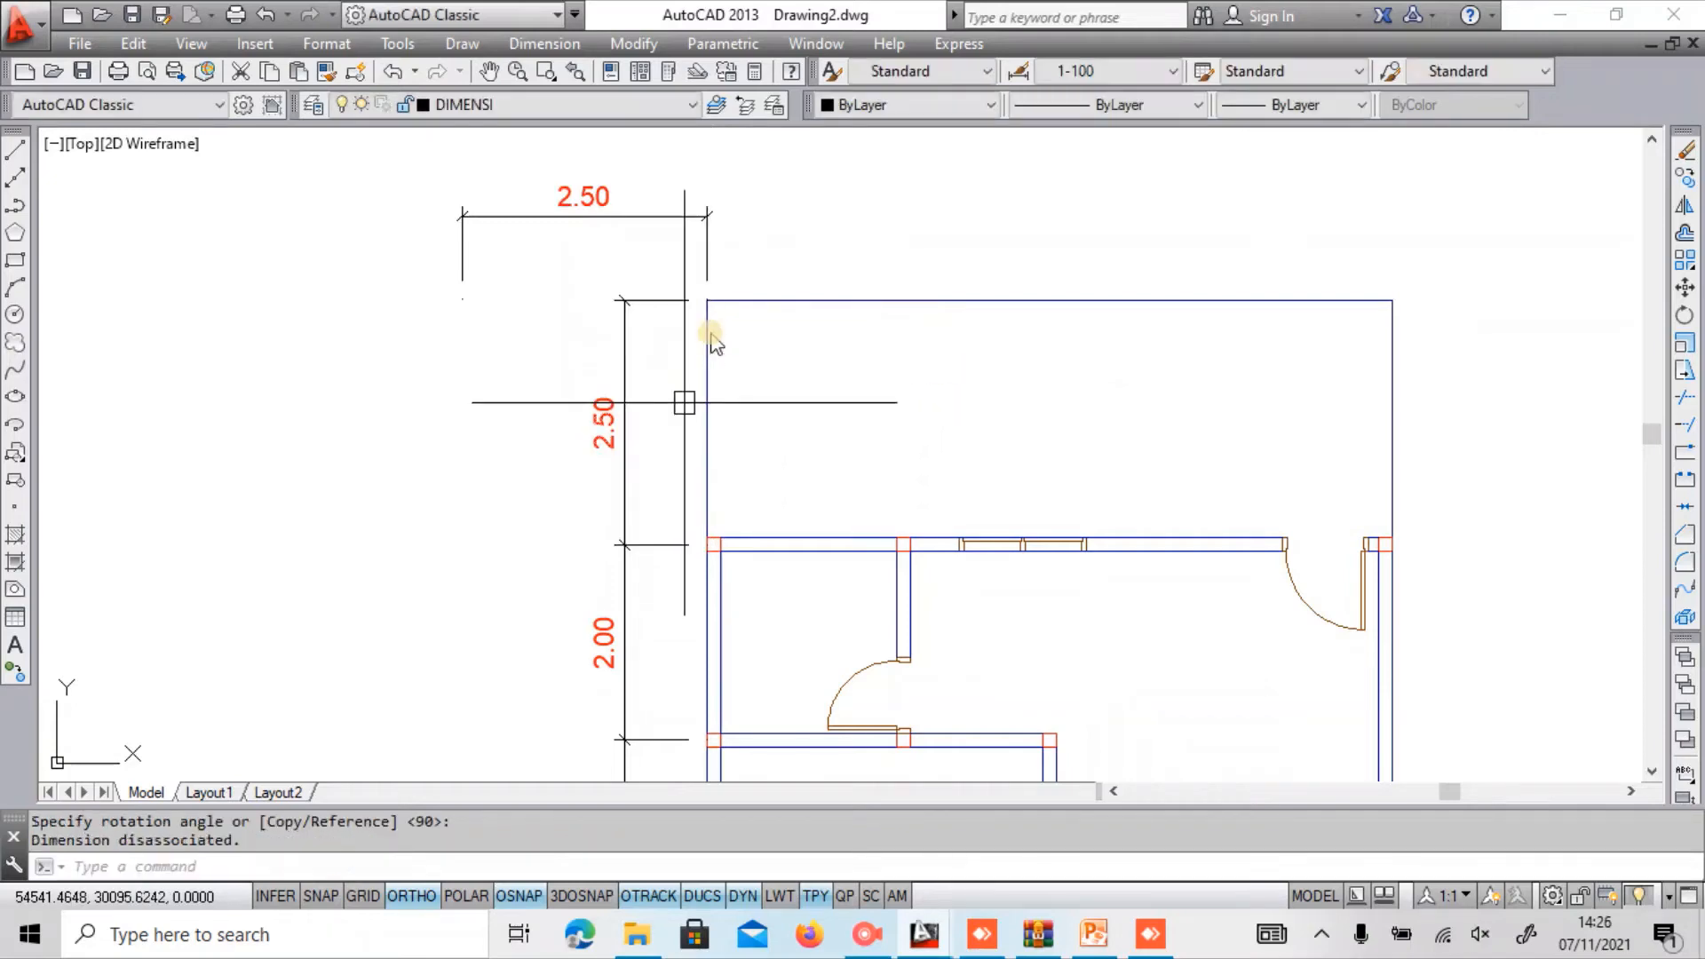
Stretch the copied dimension's origins to the rear WC wall's column midpoint and the plot's upper-left corner.
left_click(640, 212)
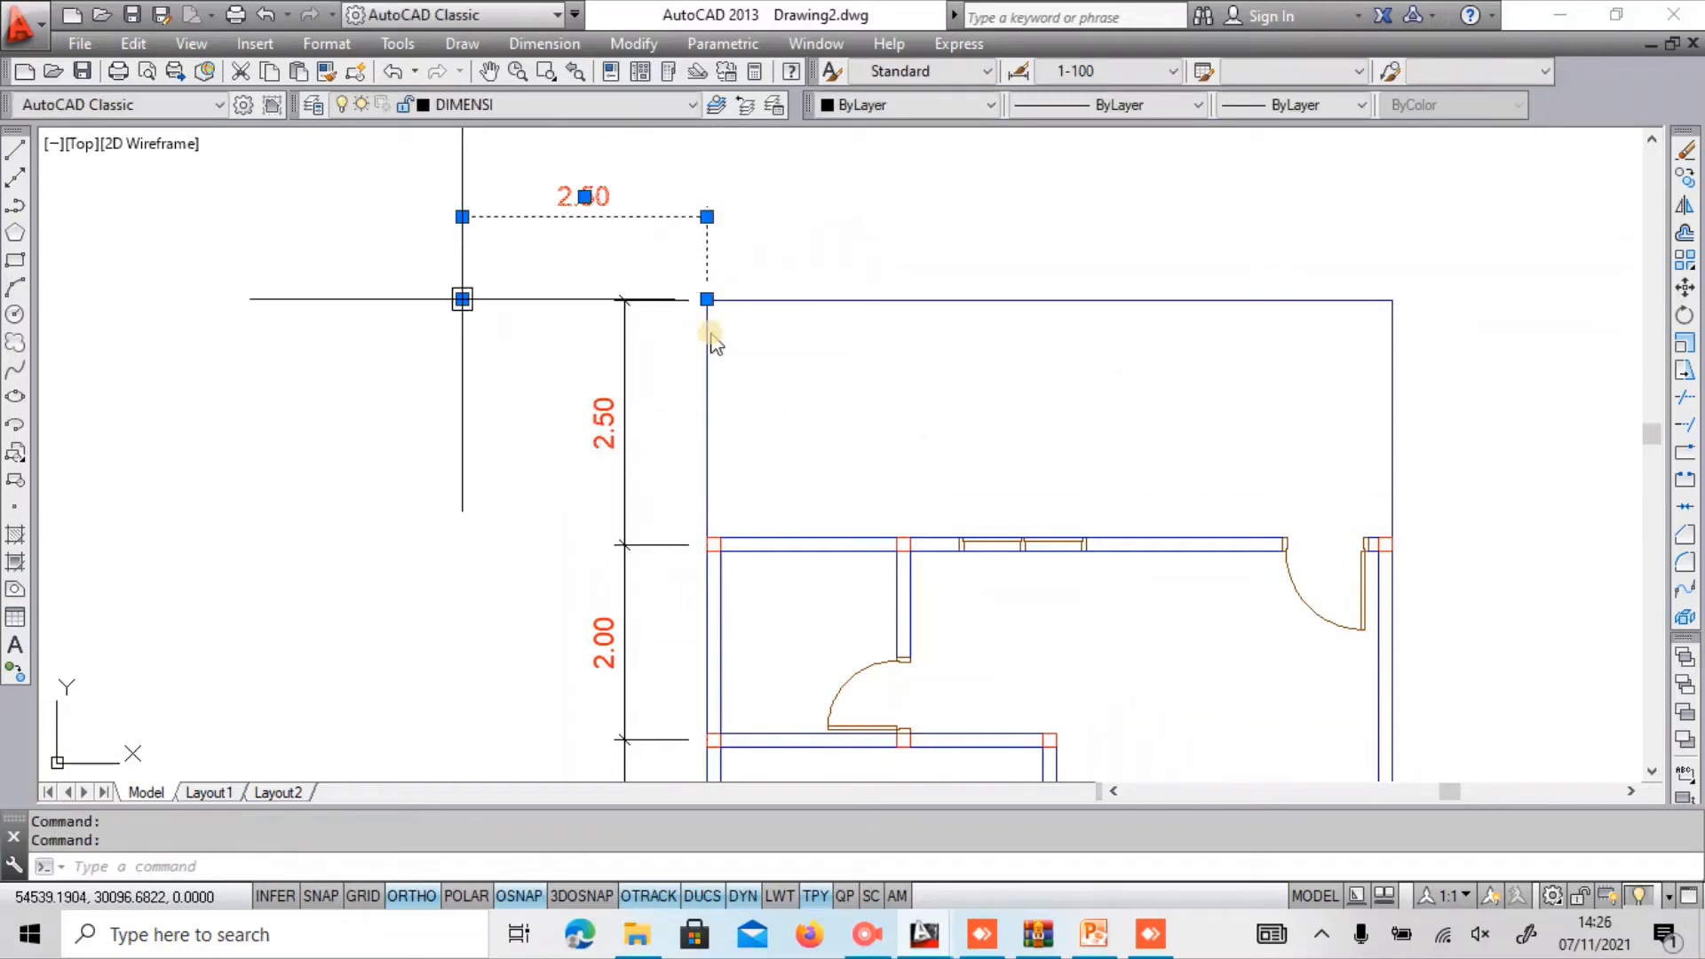
left_click(462, 299)
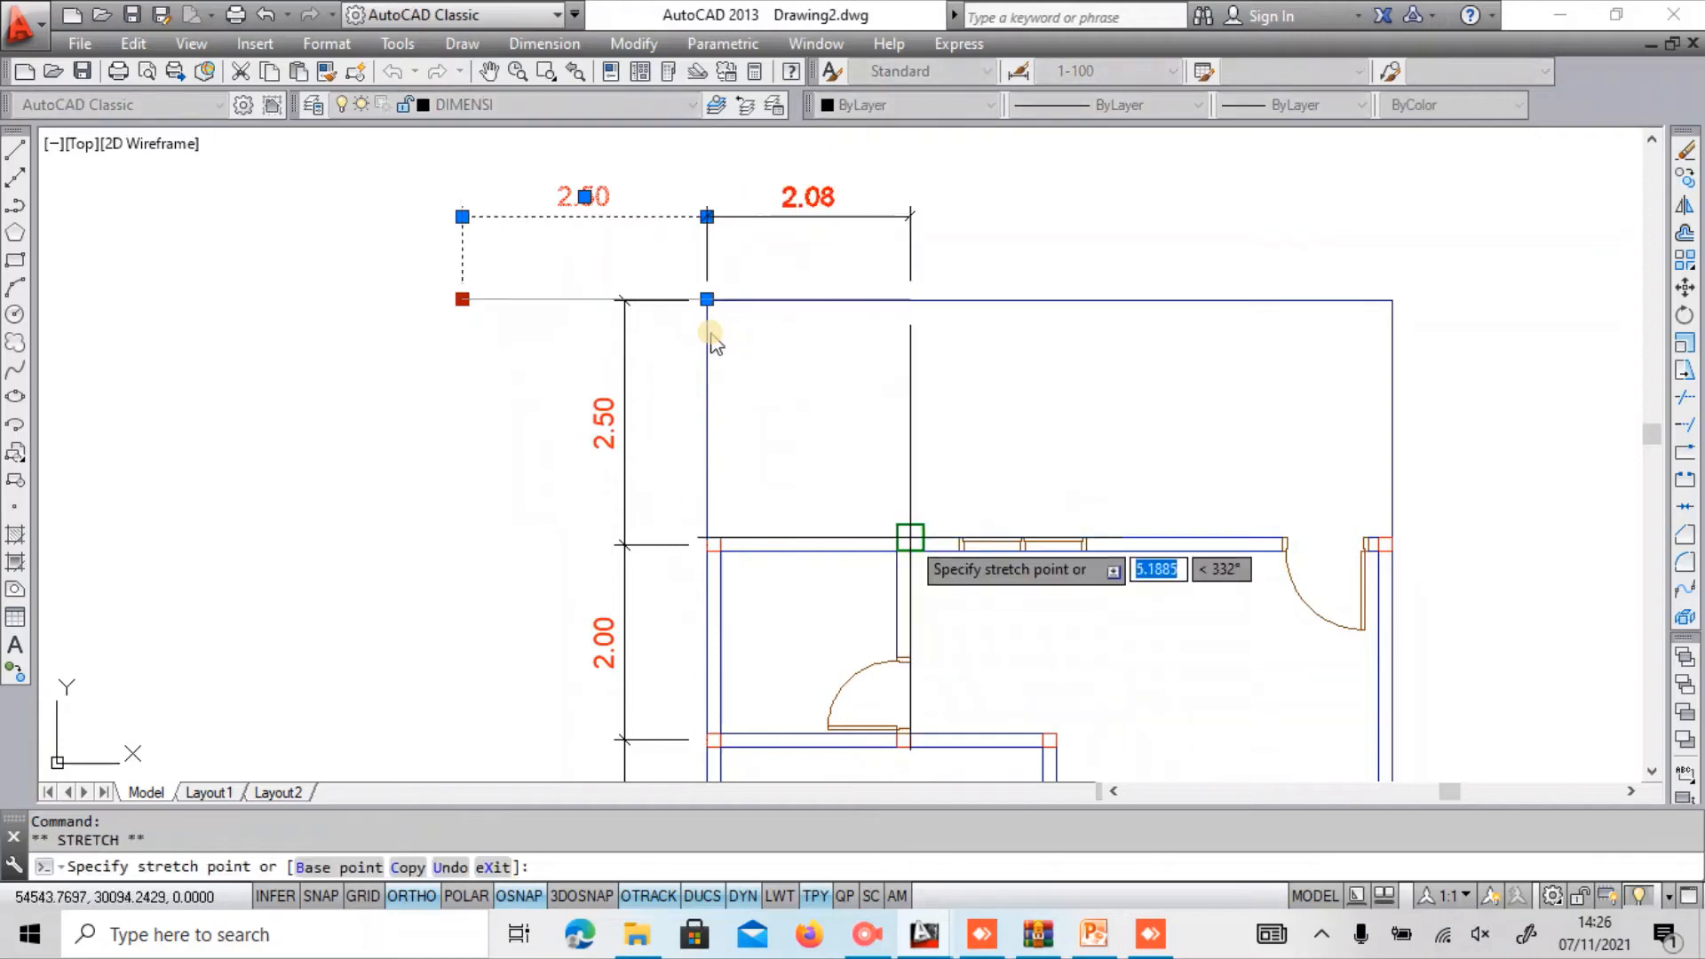
scroll(902, 537, "up", 1)
scroll(902, 447, "down", 2)
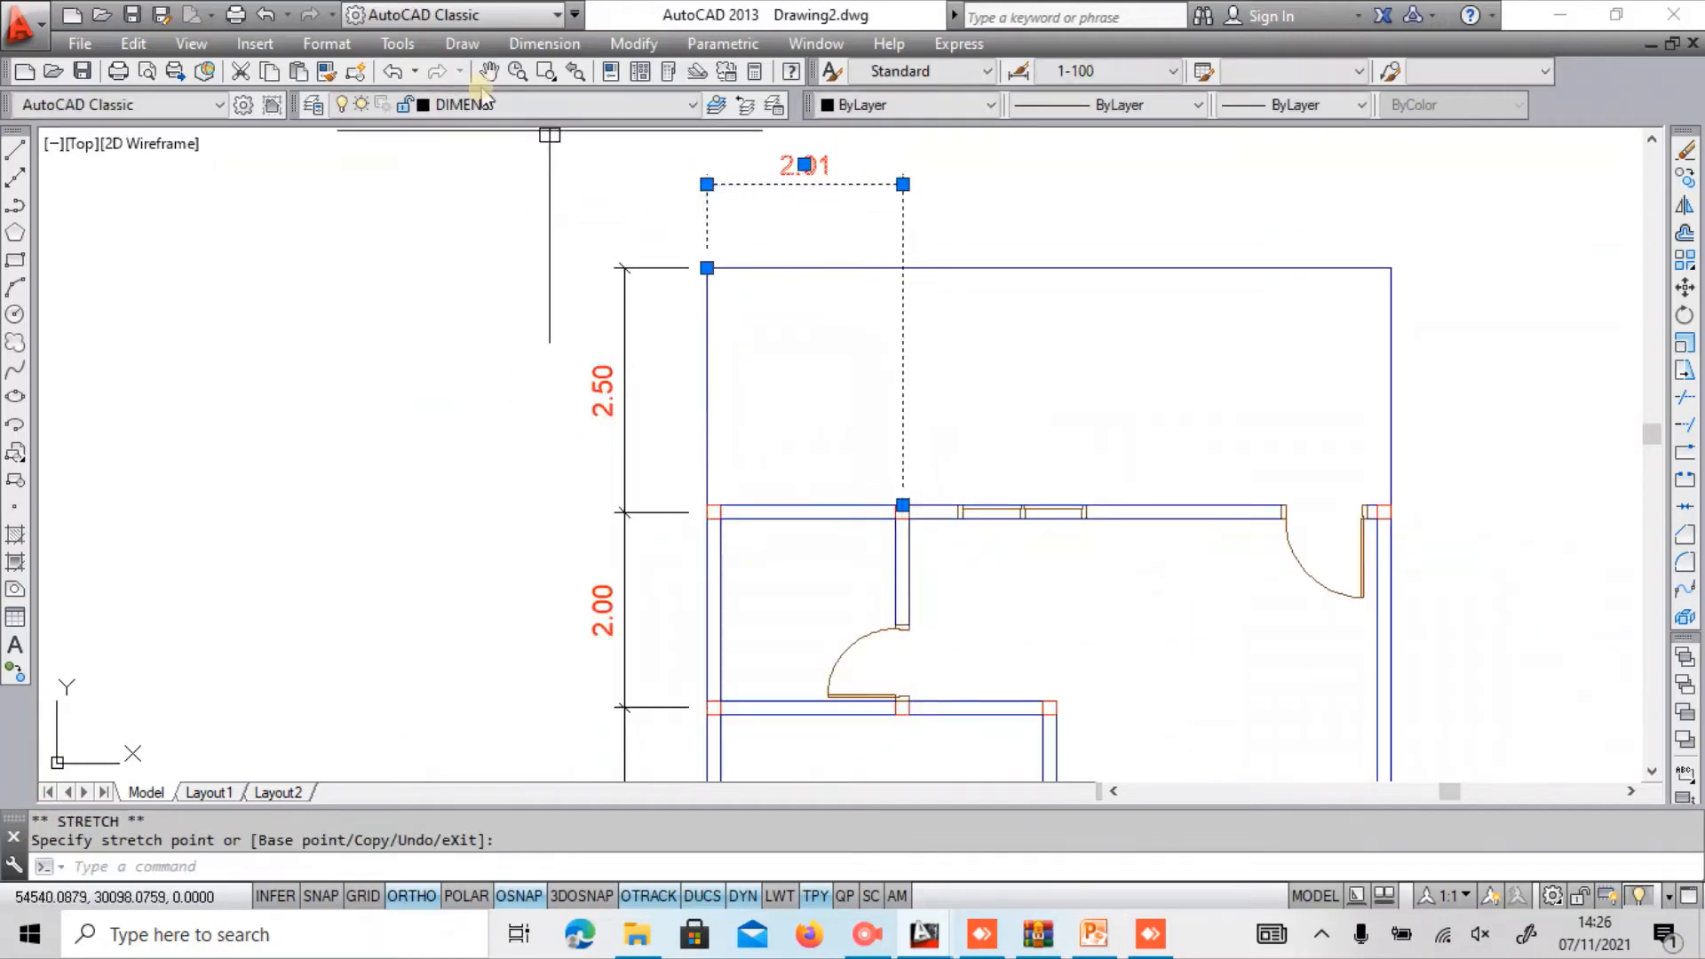
scroll(890, 194, "up", 4)
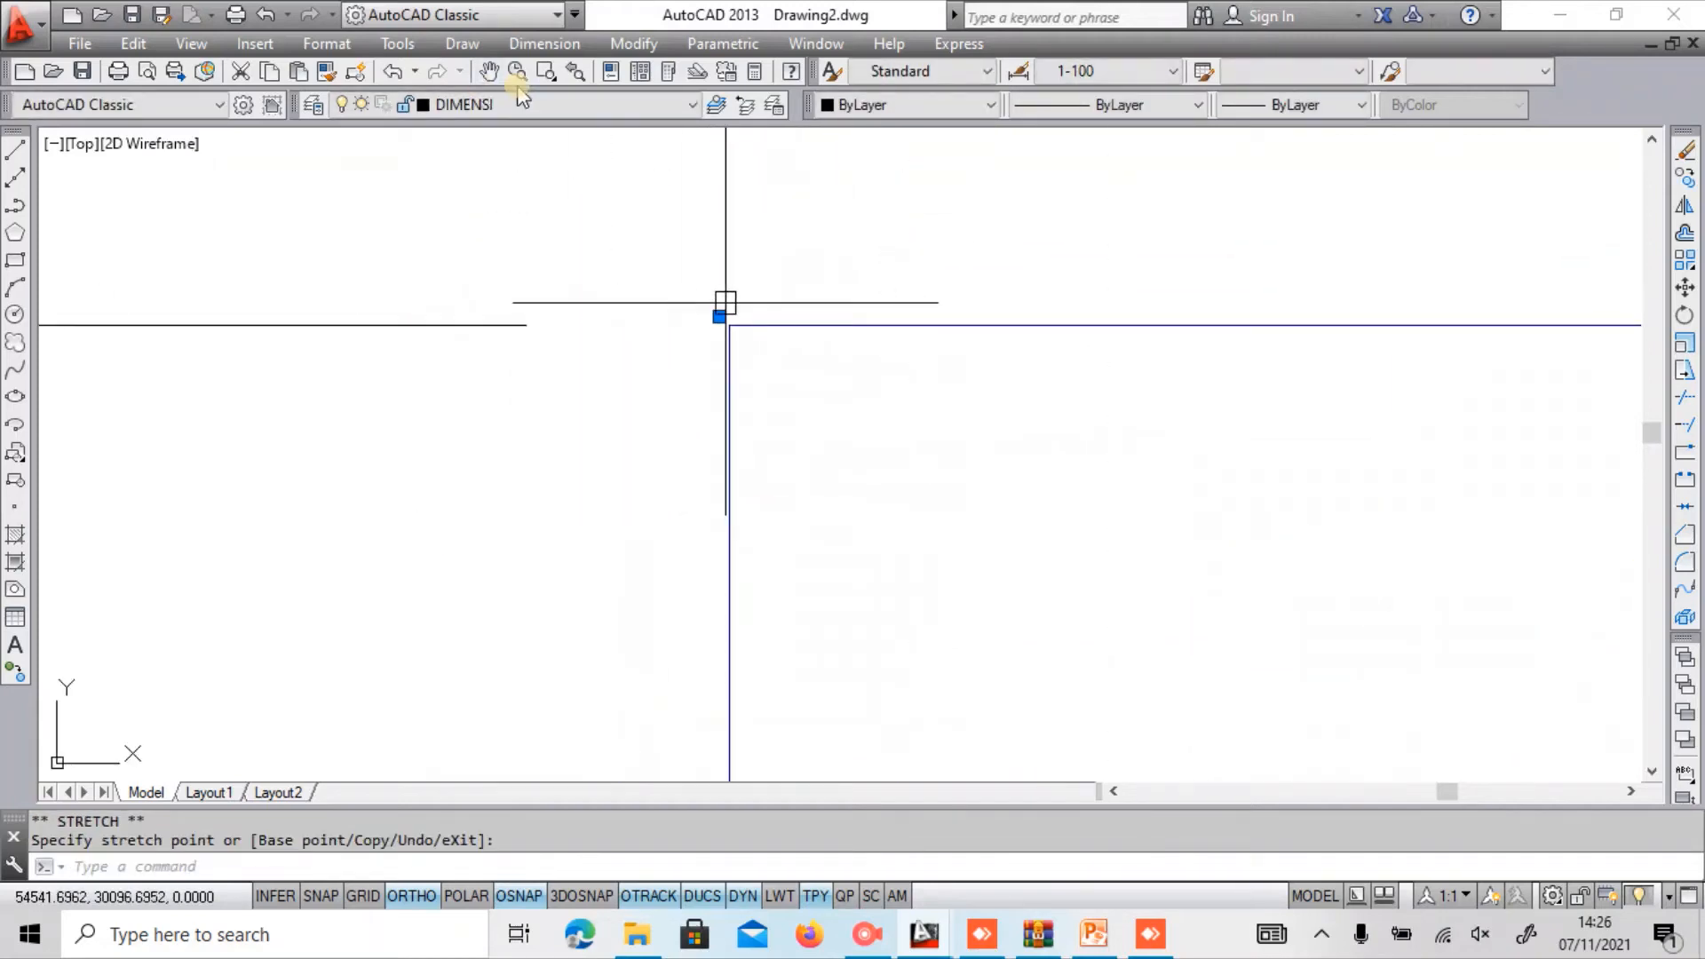
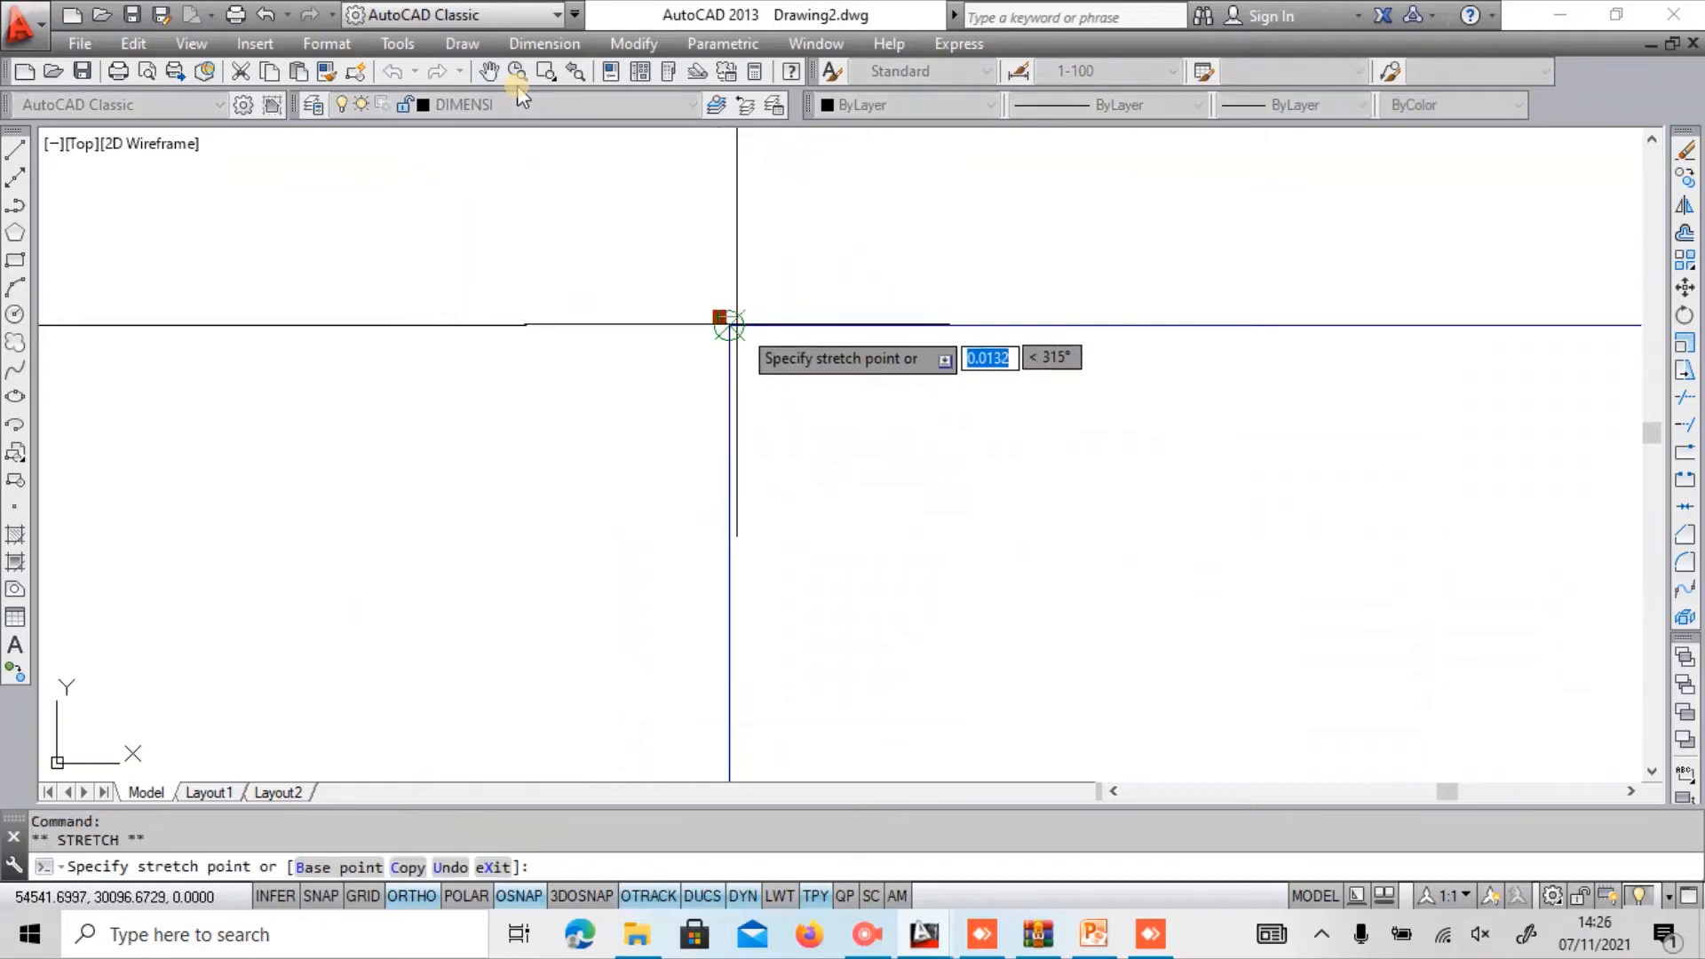
left_click(728, 325)
scroll(708, 391, "down", 3)
key("Escape")
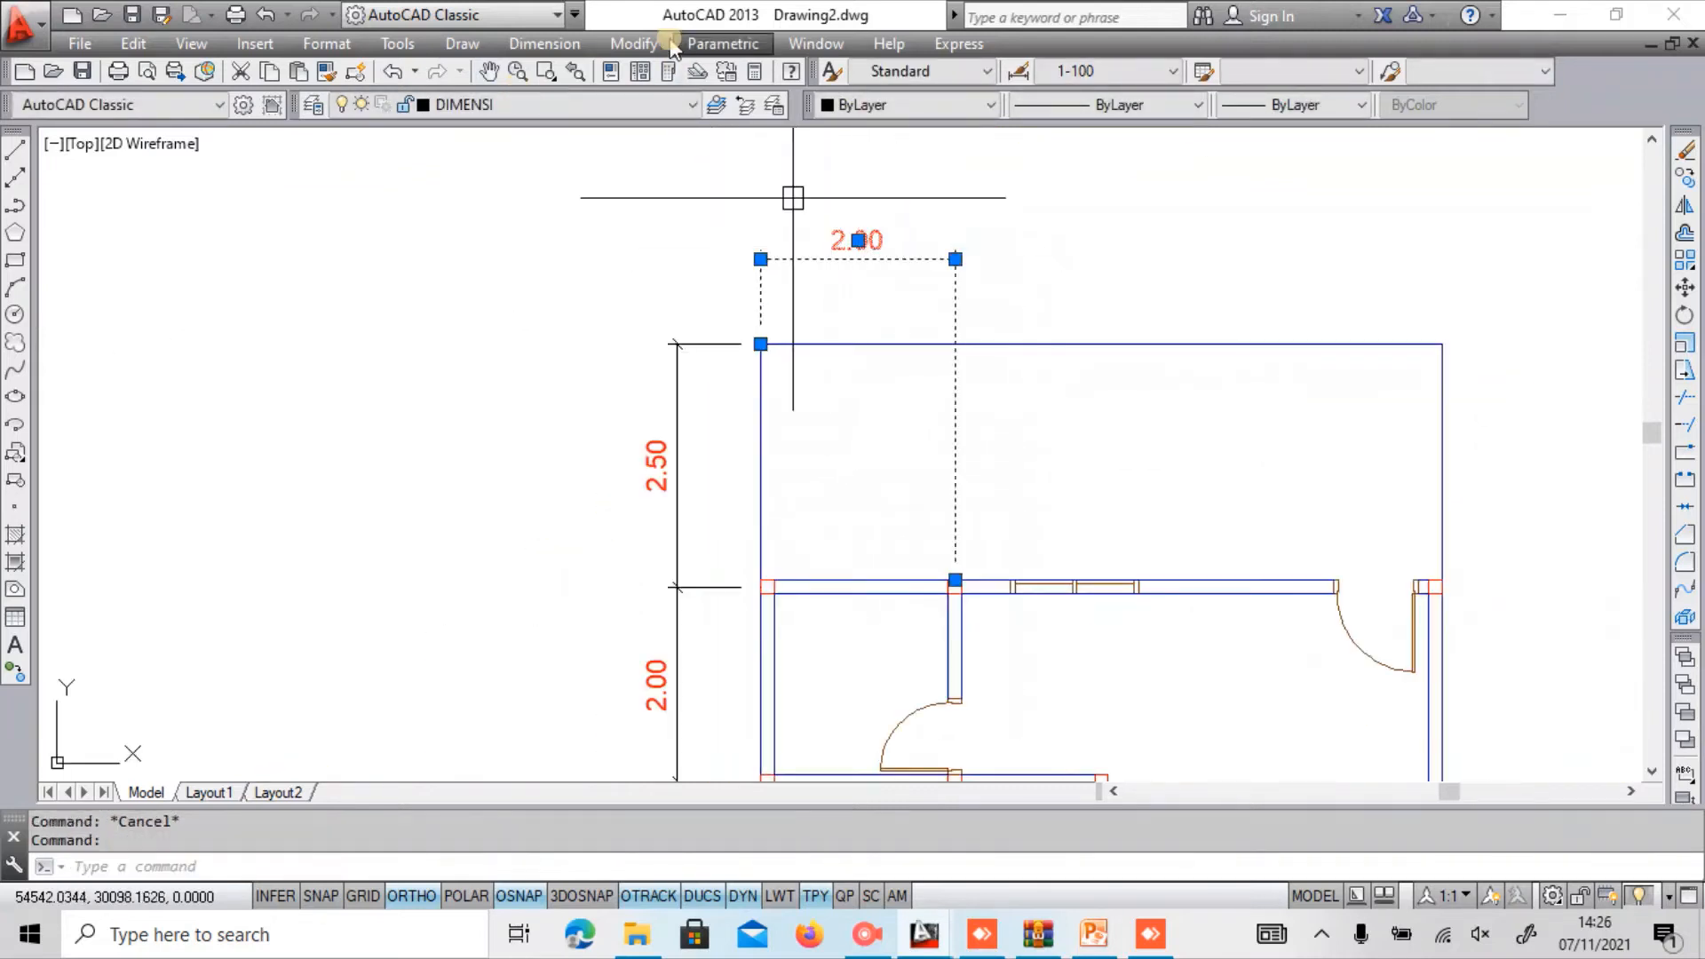
Add a continued dimension to the top chain, ending at the column midpoint on the bedroom's right wall.
left_click(522, 45)
left_click(590, 373)
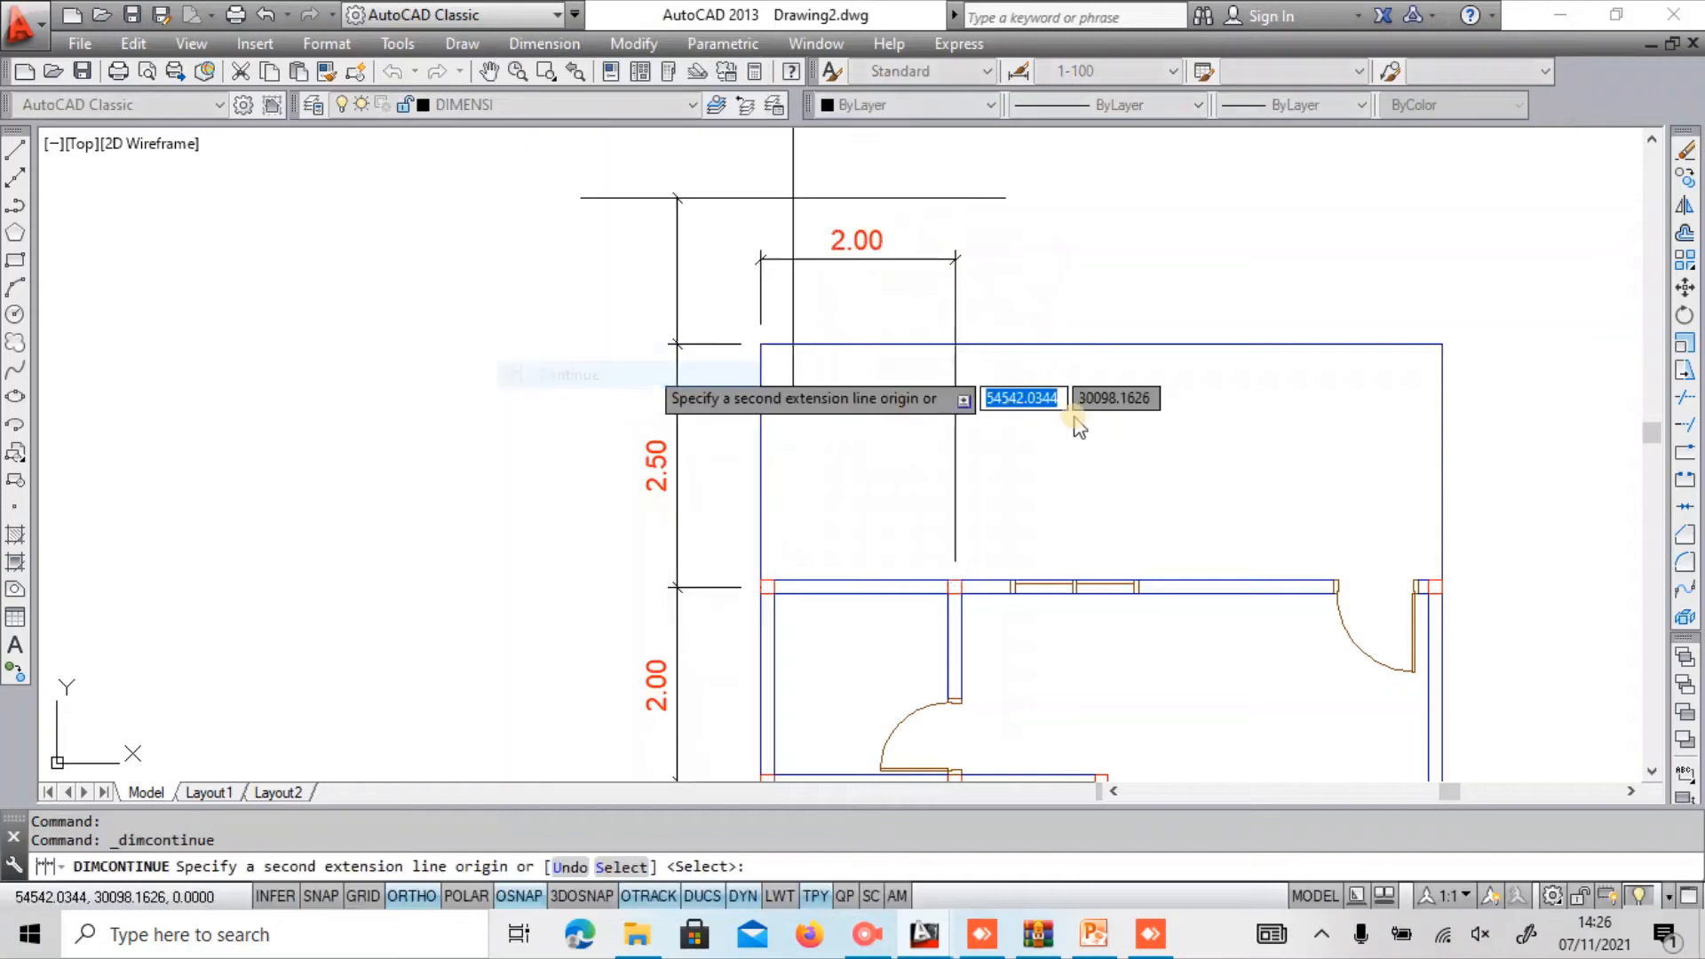
key("Return")
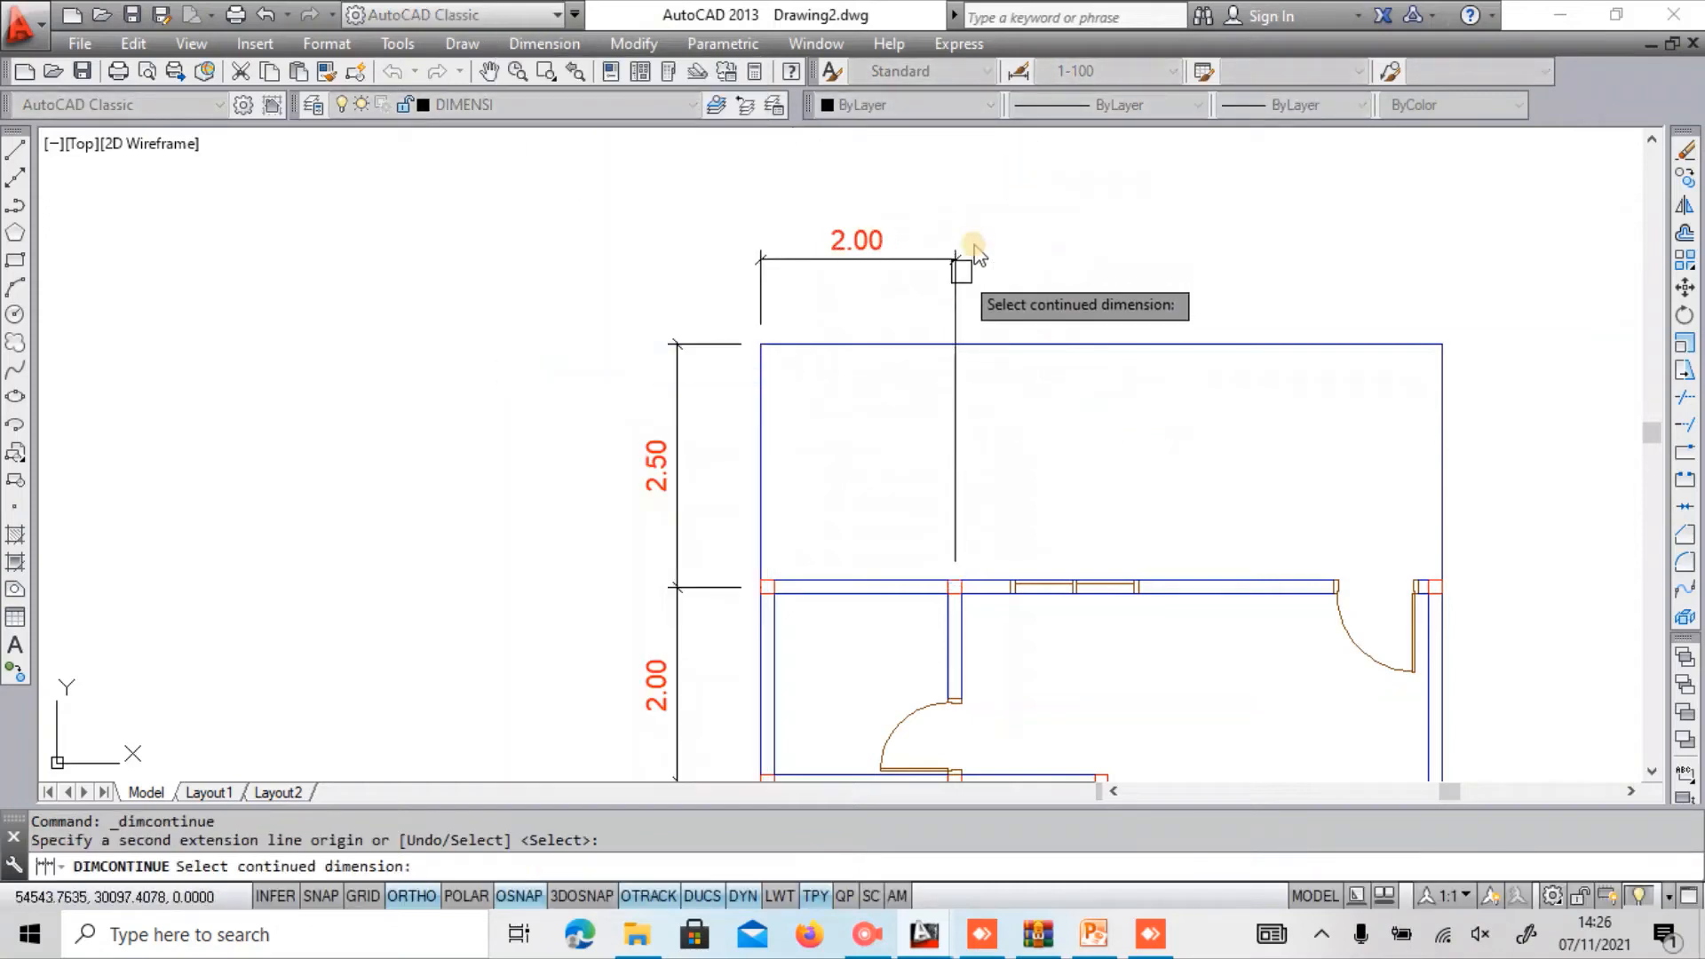
left_click(959, 263)
middle_click_drag(1235, 498, 1048, 273)
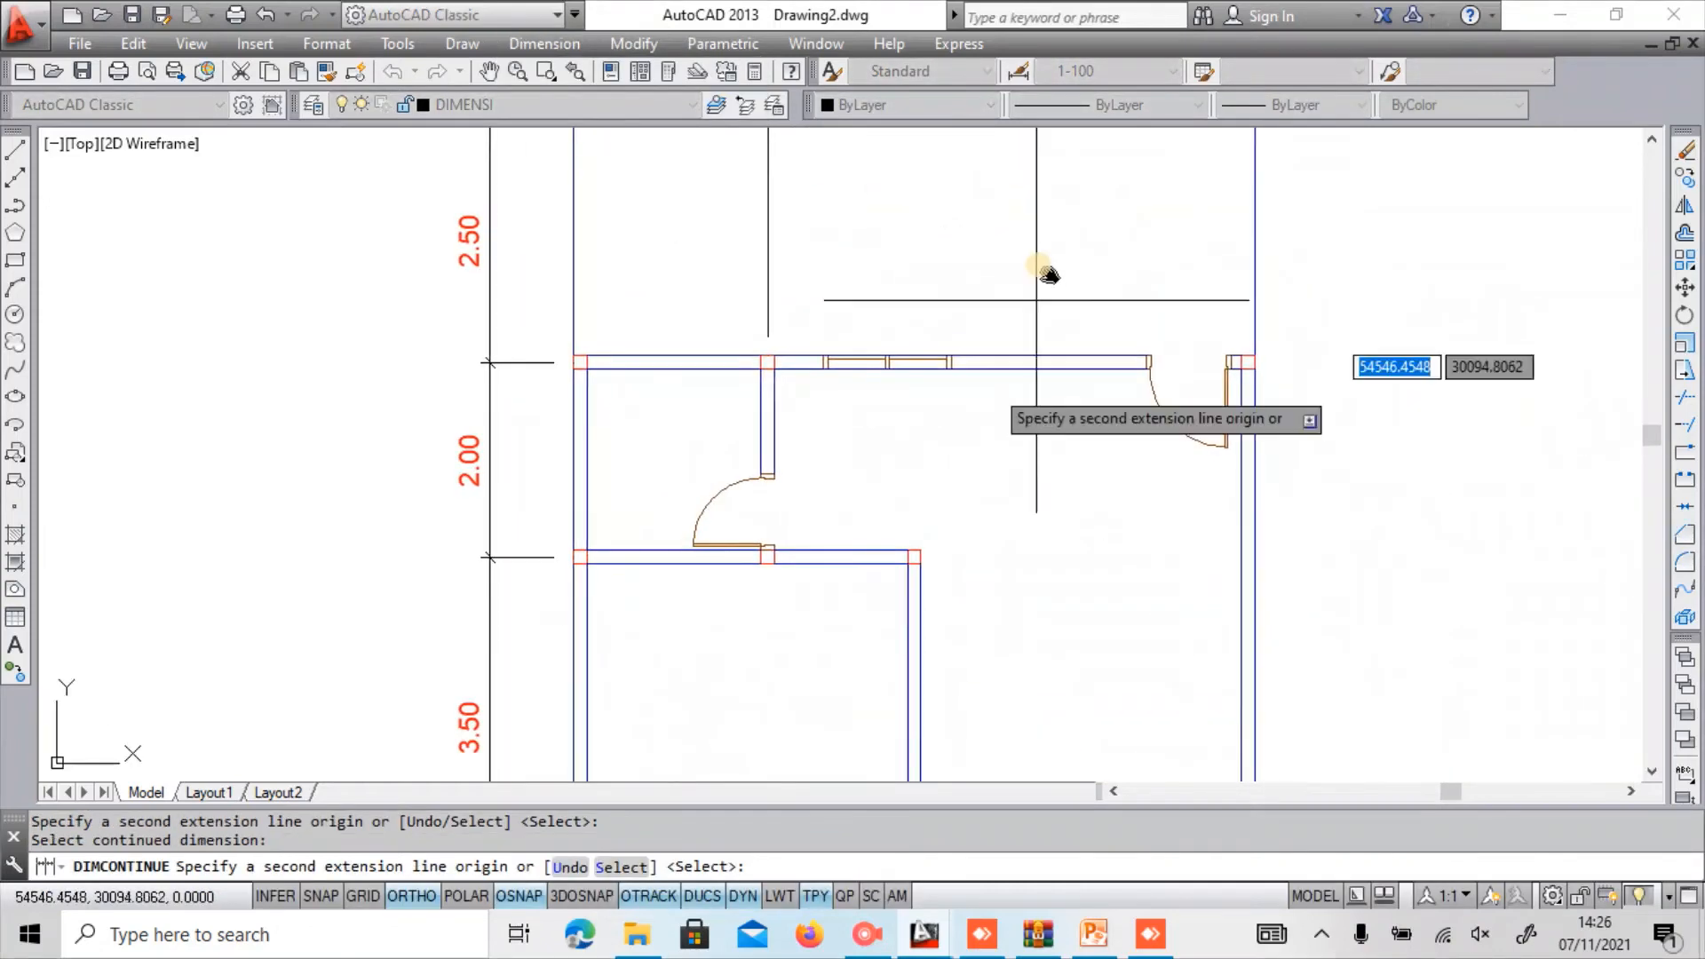
scroll(913, 554, "up", 2)
left_click(915, 551)
Continue the top dimension chain from the bedroom wall's column to the plot's upper-right corner.
scroll(915, 553, "down", 3)
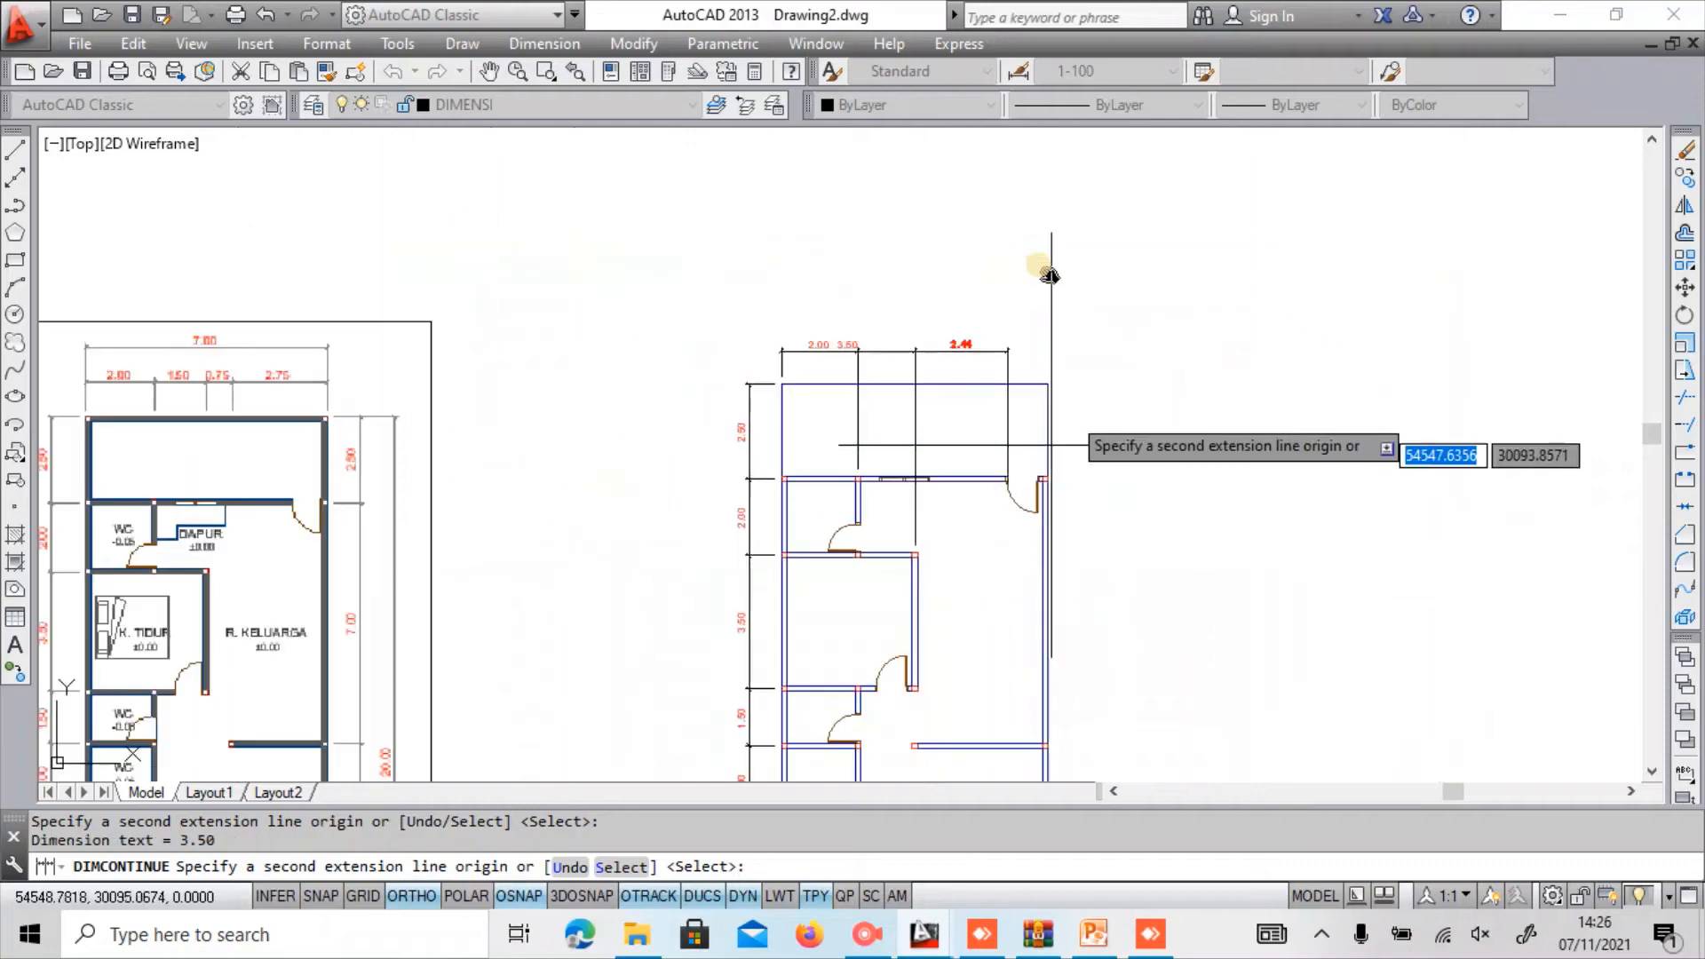
left_click(1048, 384)
key("Return")
middle_click_drag(962, 466, 944, 397)
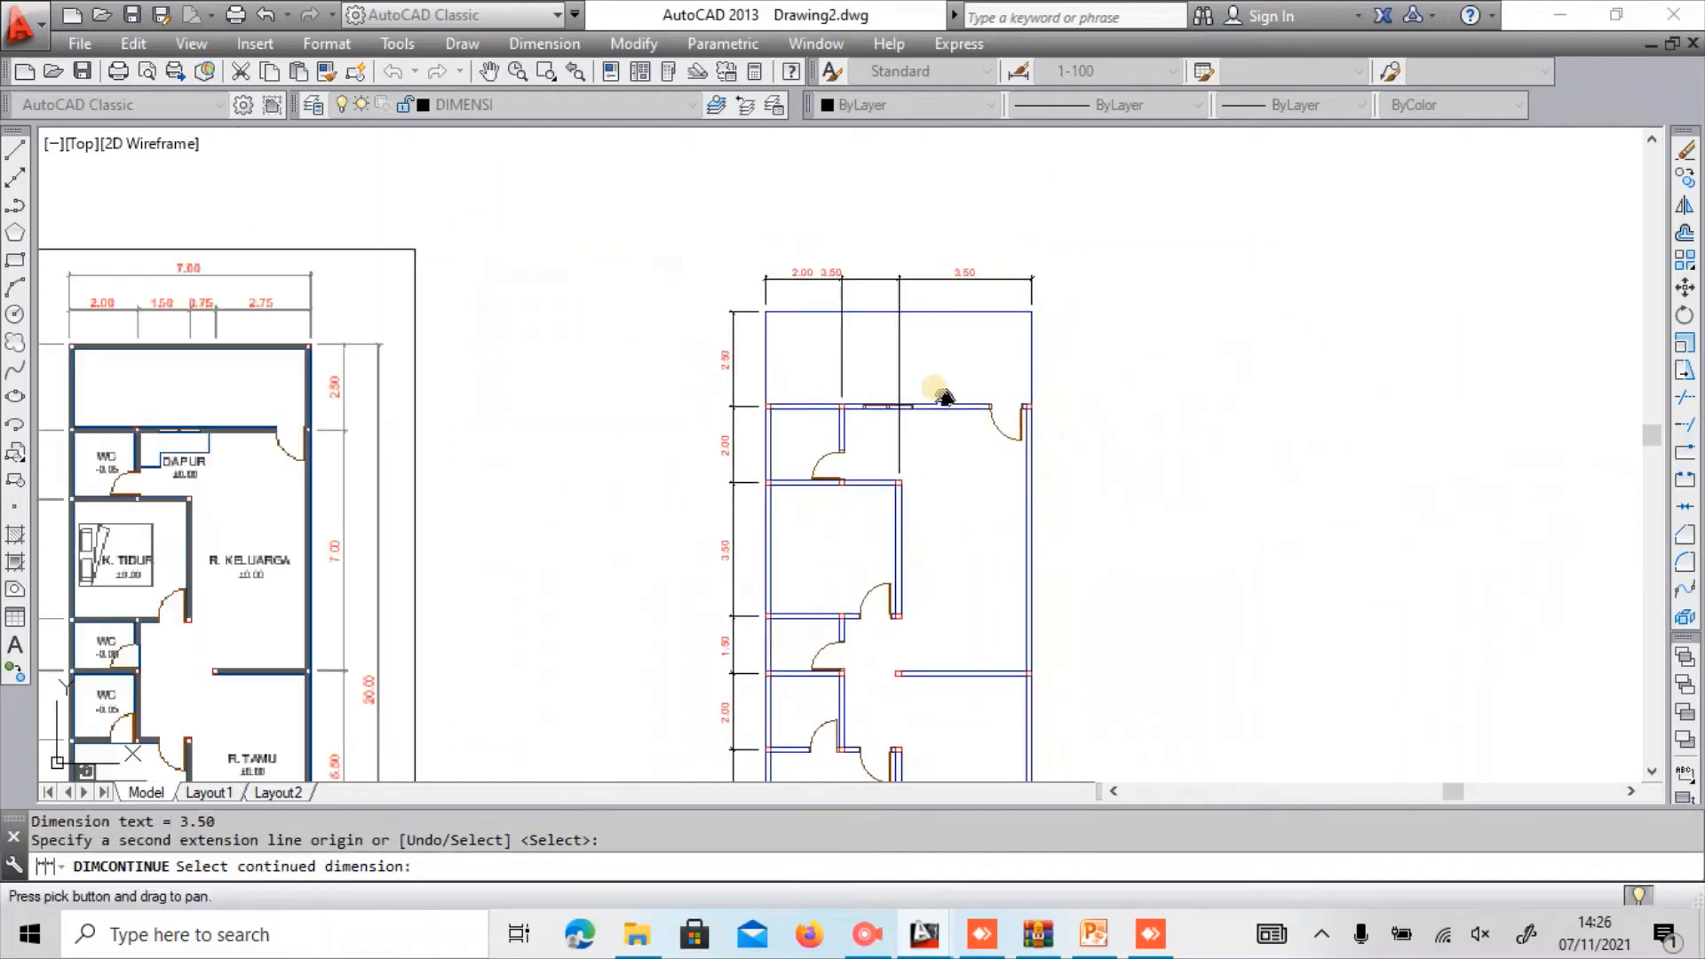
key("Return")
scroll(904, 368, "up", 1)
key("Return")
Stretch the overlapping top dimension's first origin from the plot's upper-left corner to the rear WC wall's column line.
left_click(799, 225)
scroll(784, 205, "up", 1)
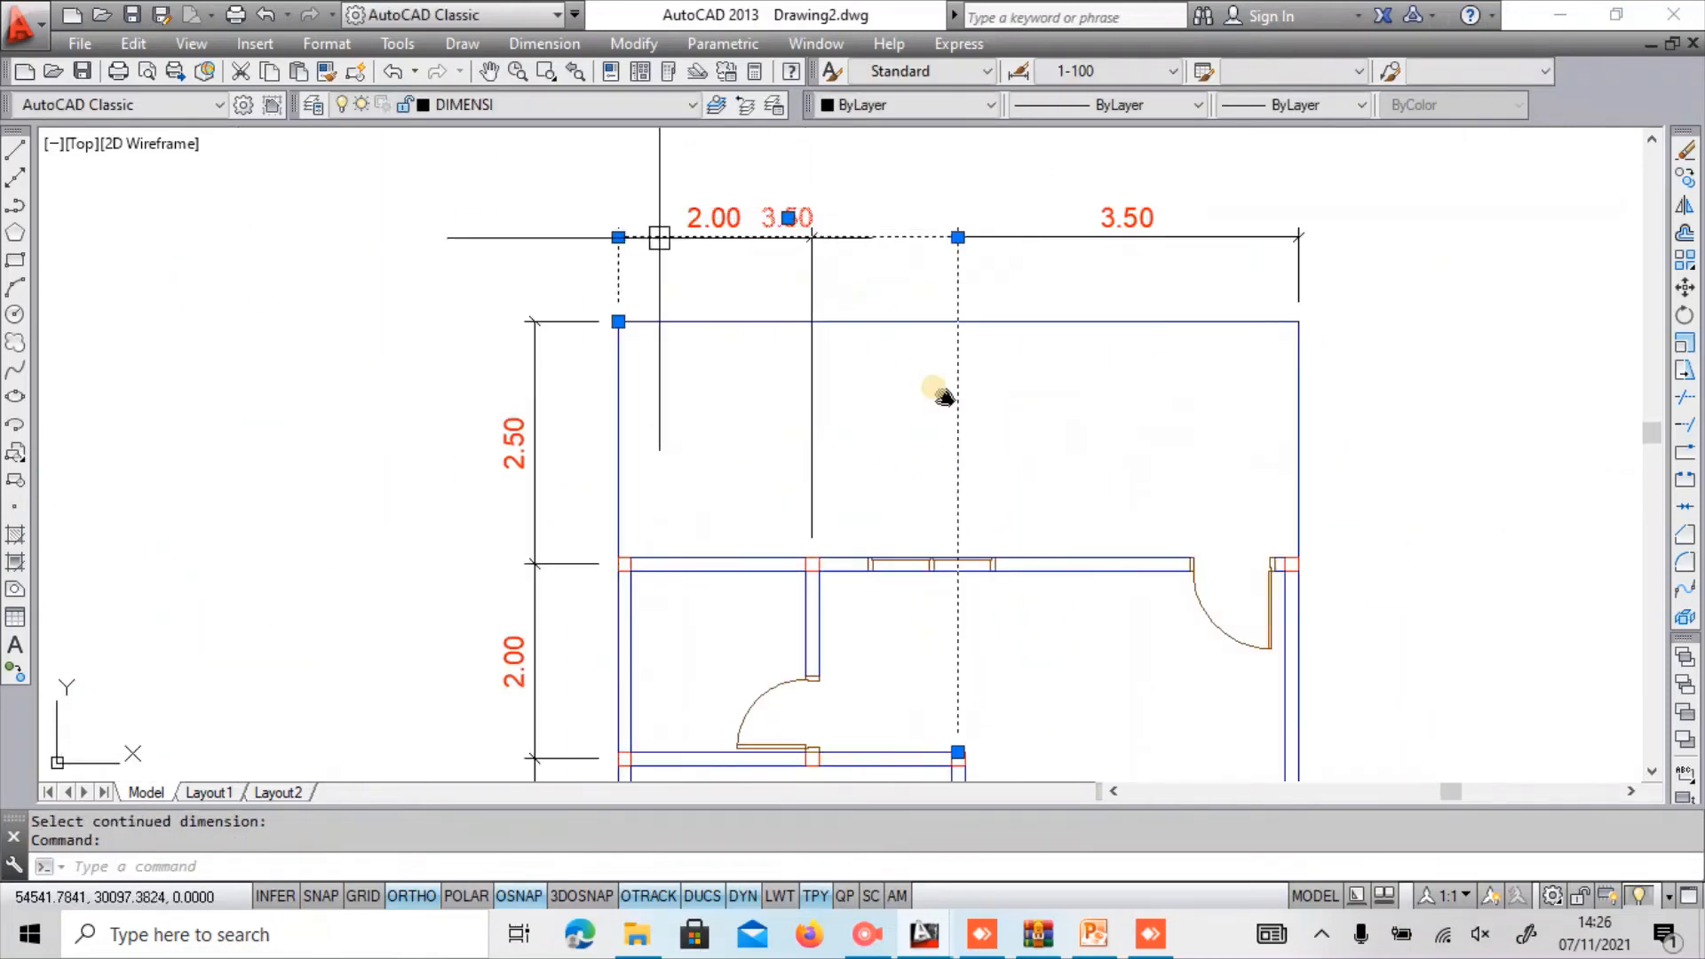
left_click(619, 322)
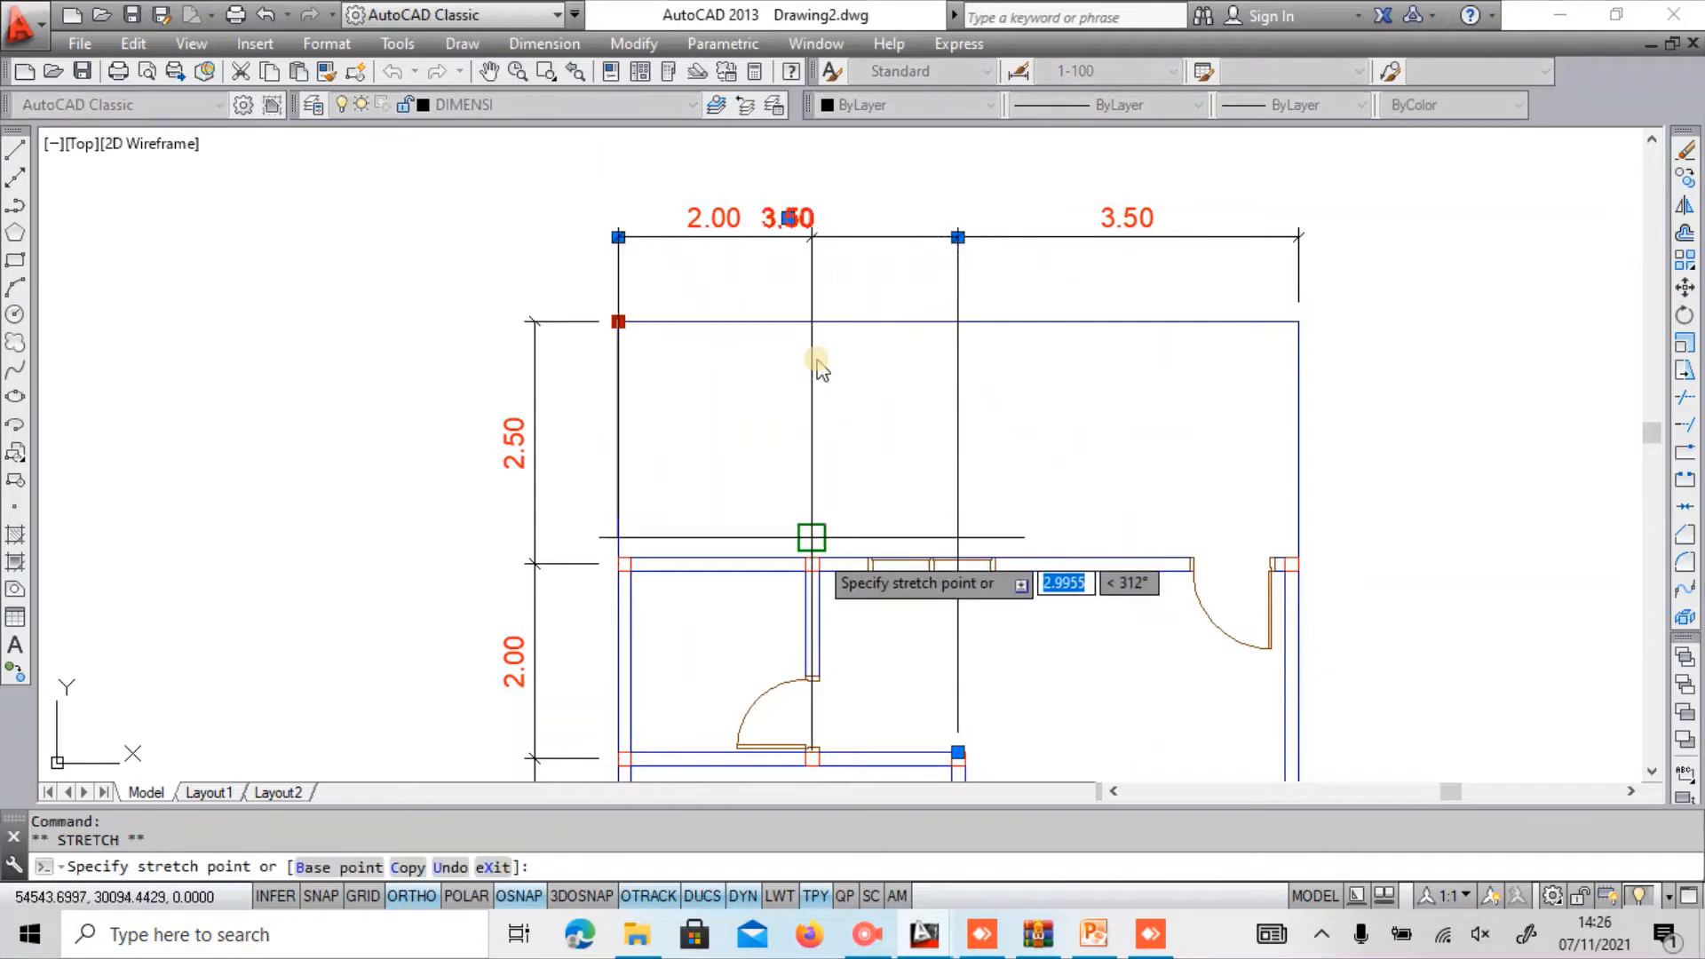
Move the second top dimension's origin to the upper WC wall and shorten the extension lines there to the plan's top outline.
left_click(812, 558)
left_click(875, 430)
left_click(769, 429)
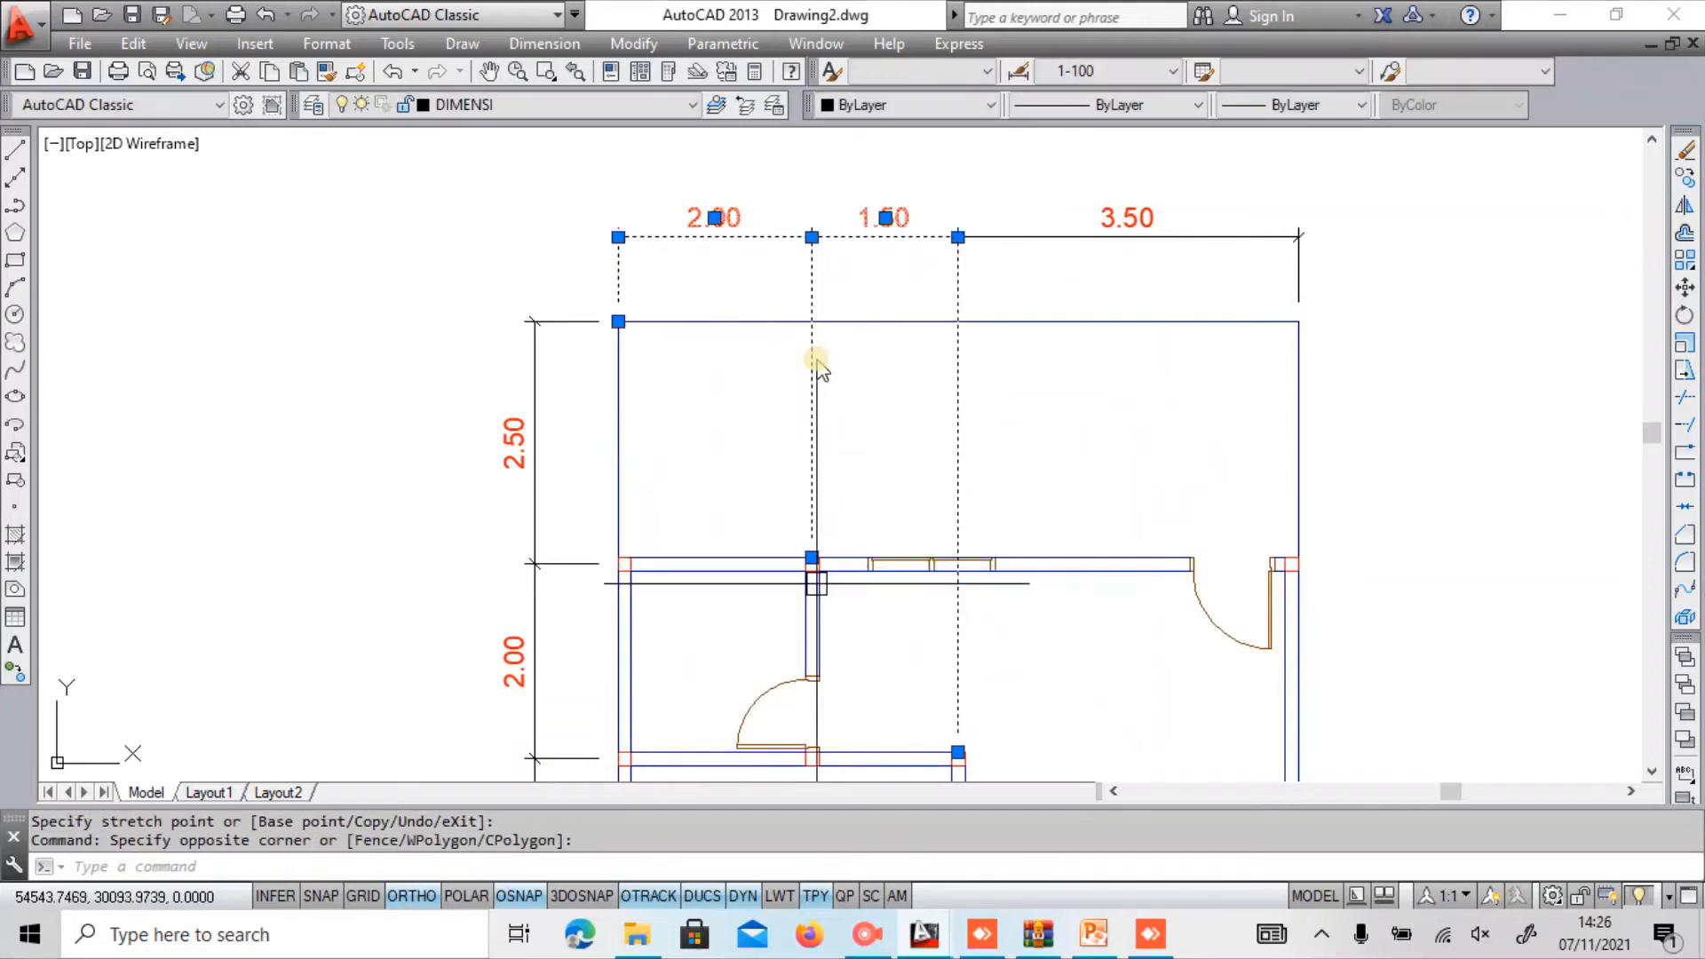
scroll(817, 583, "up", 2)
left_click(800, 514)
scroll(802, 532, "down", 2)
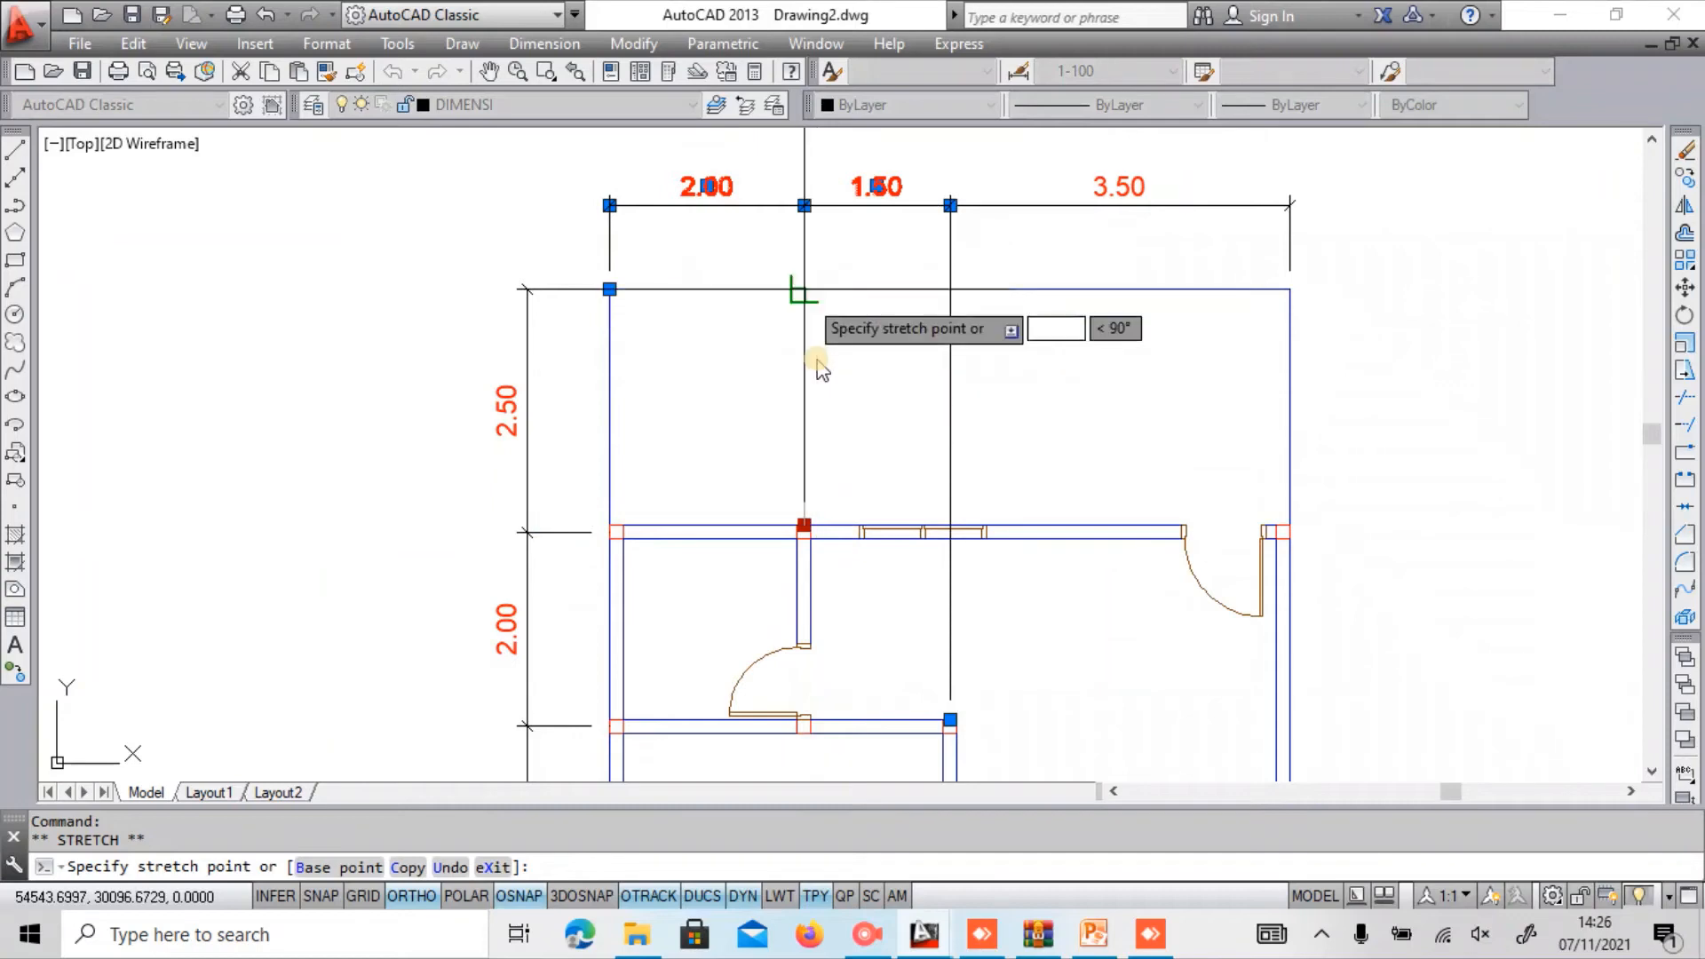
left_click(802, 289)
Shorten the extension lines shared by the second and third top dimensions so they end at the plan's top outline.
middle_click_drag(846, 514, 747, 308)
scroll(844, 522, "up", 4)
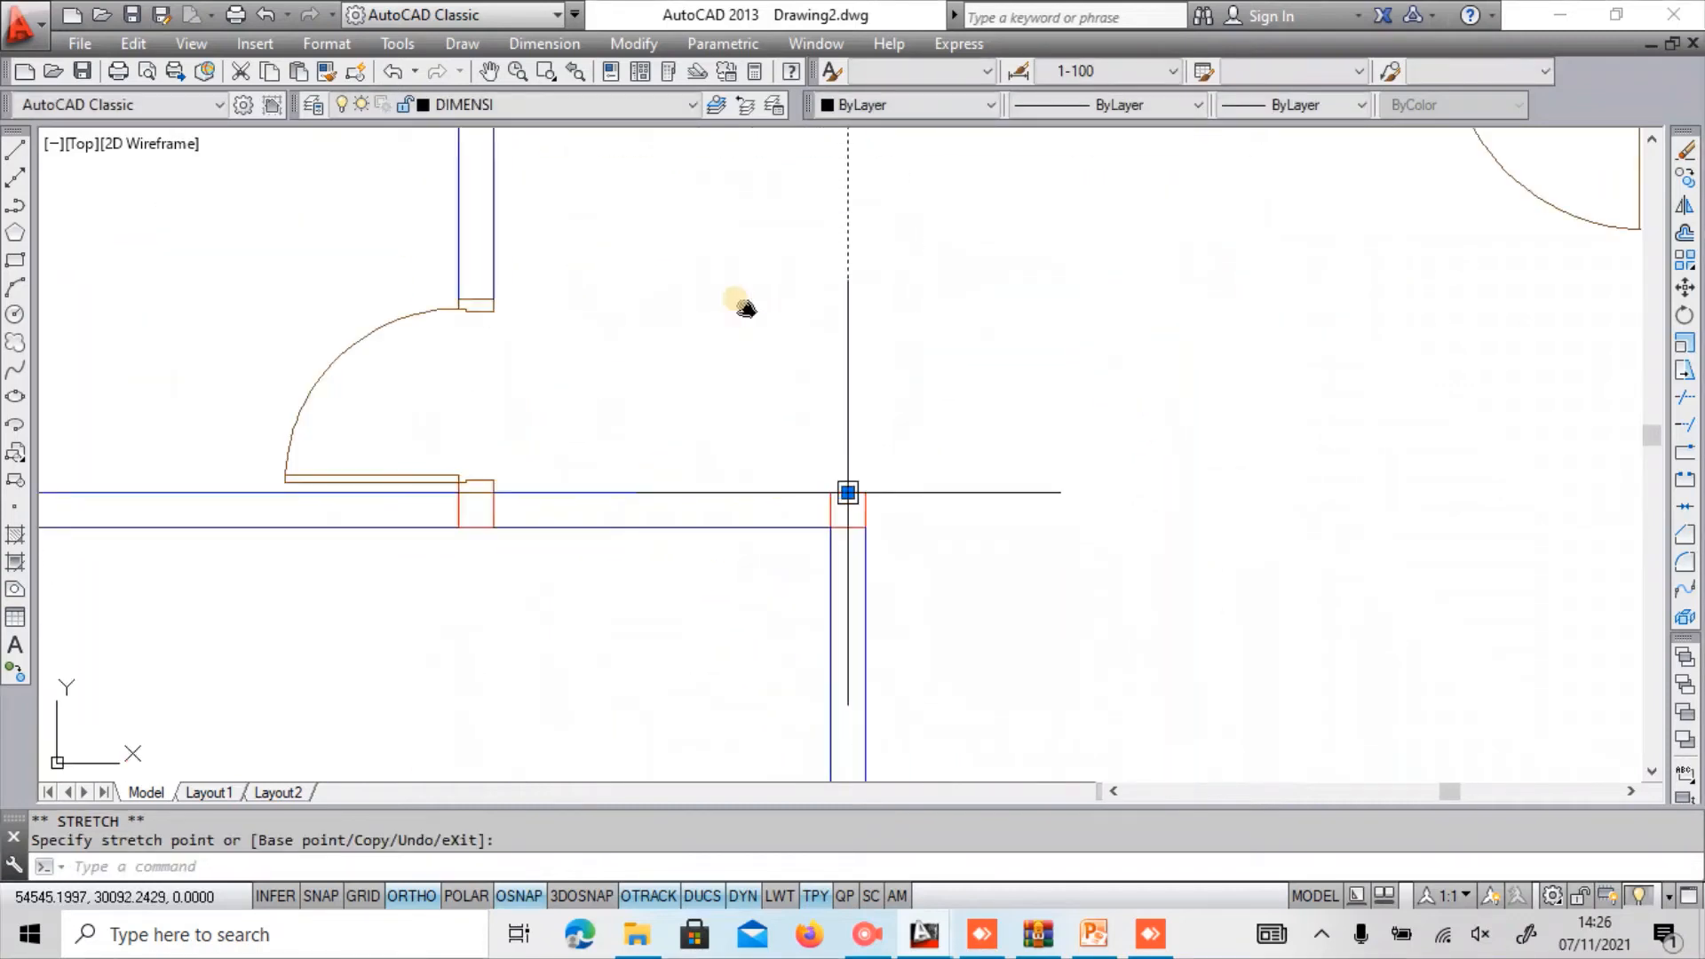
scroll(848, 492, "down", 3)
key("Escape")
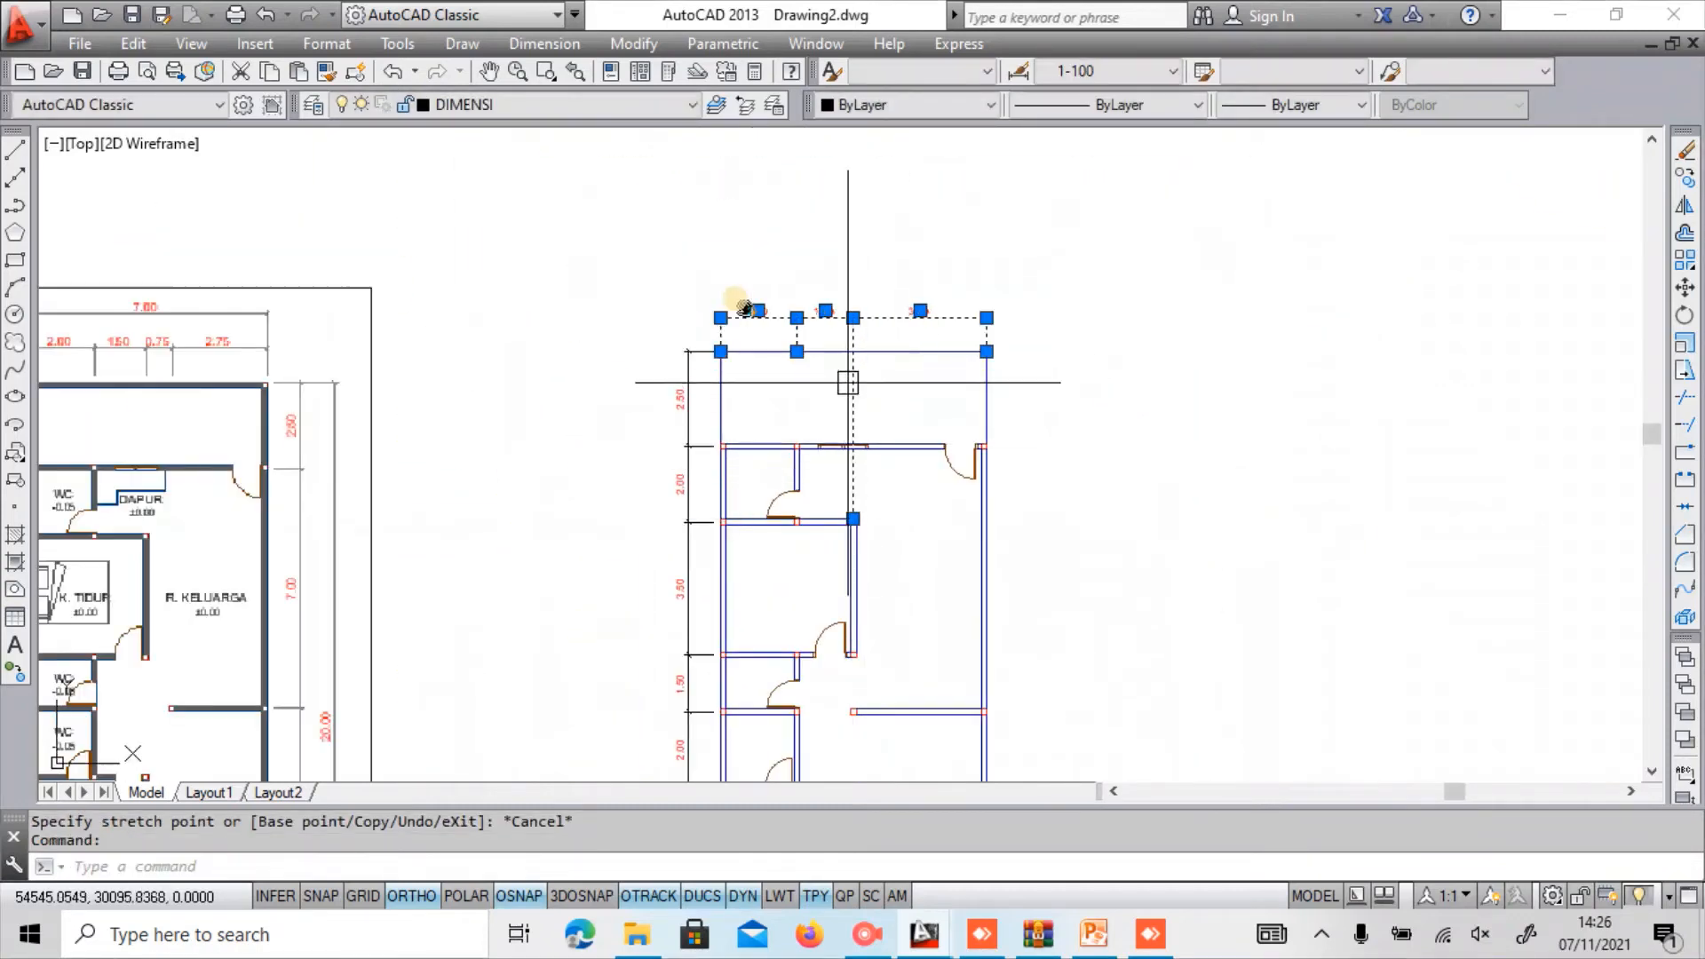
left_click(744, 306)
scroll(746, 308, "up", 4)
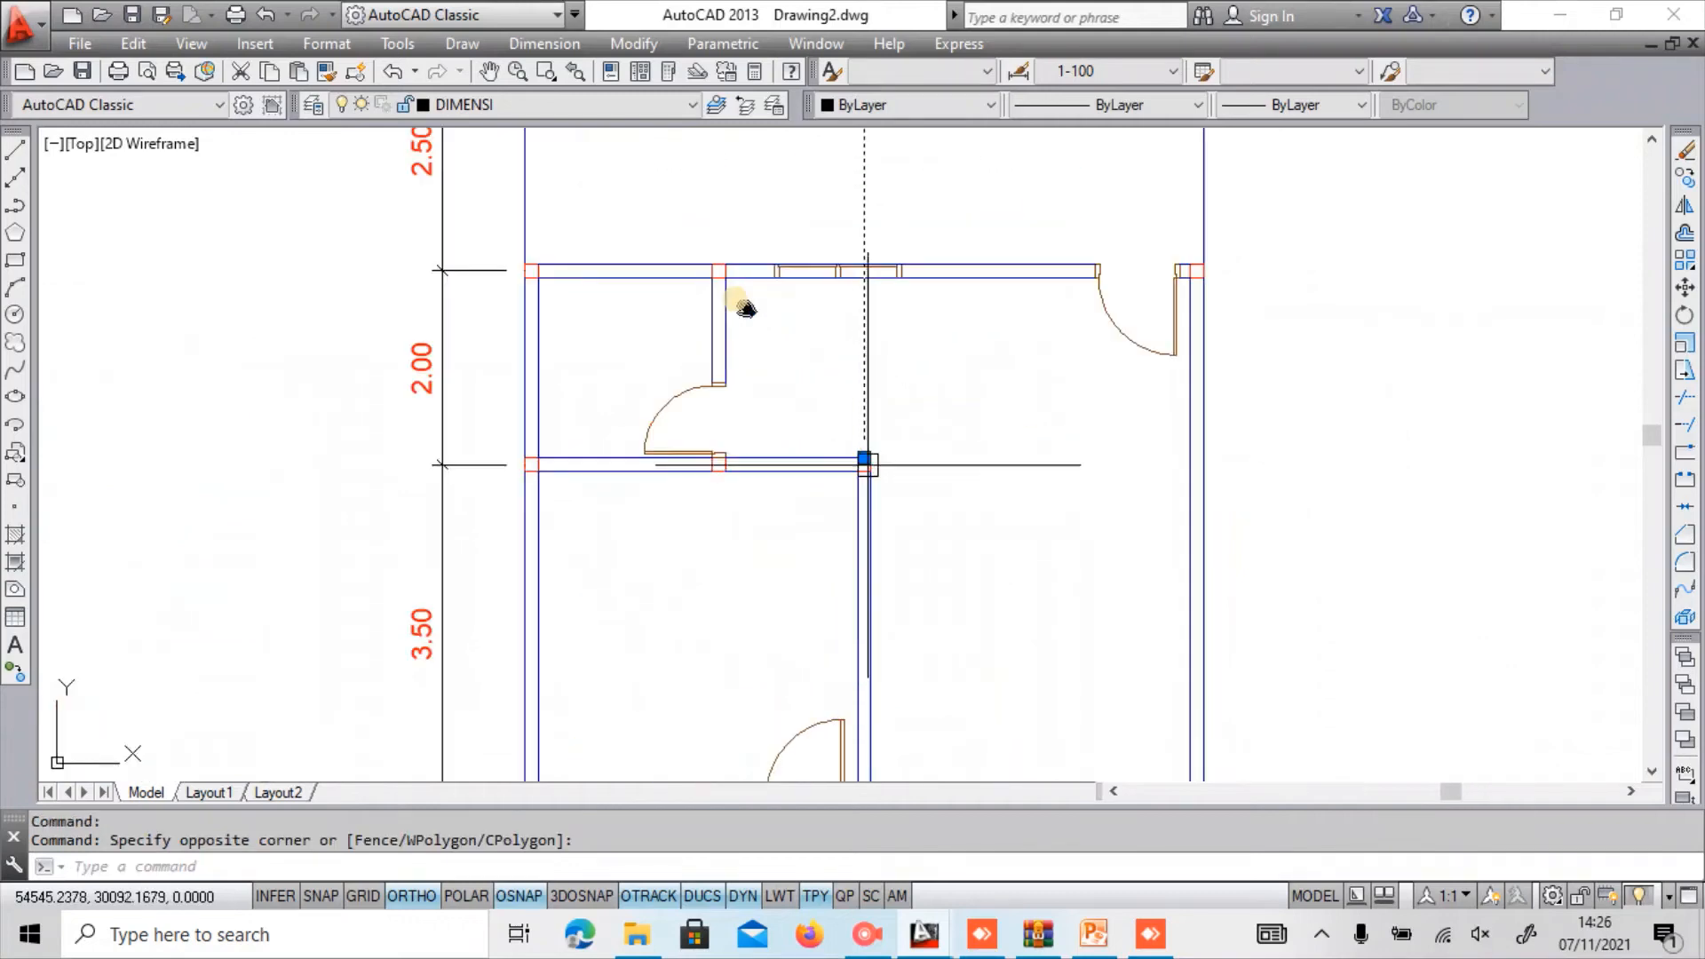
middle_click_drag(875, 281, 845, 577)
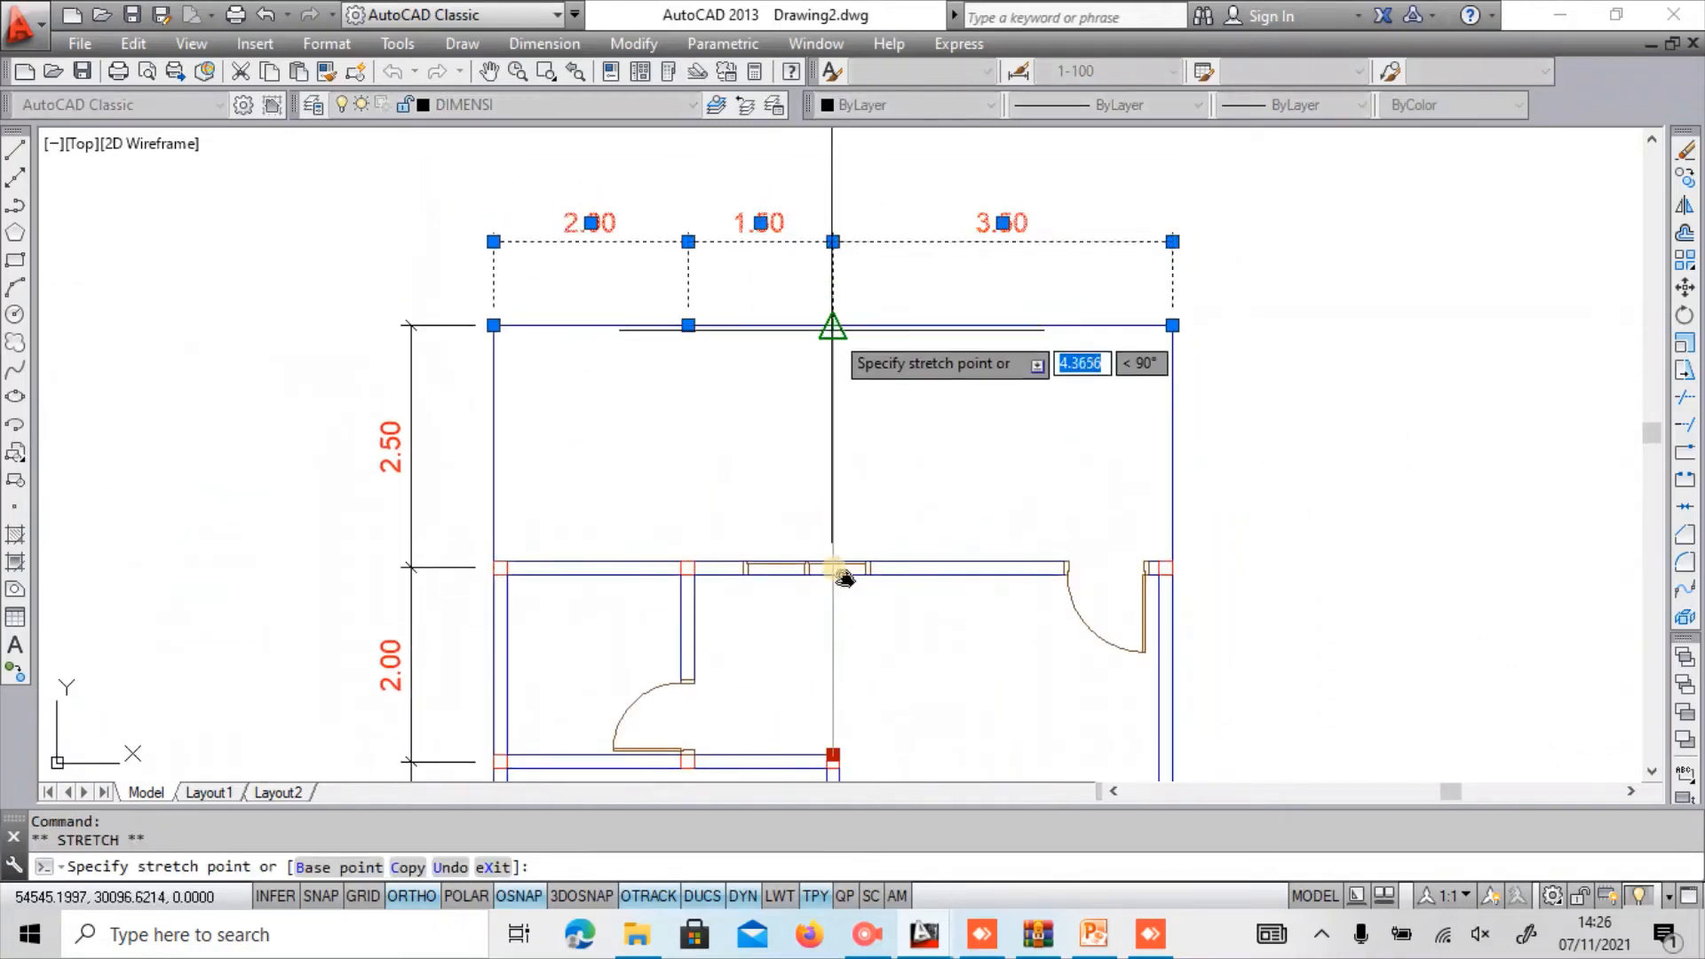
left_click(834, 327)
key("Escape")
Add a linear dimension below the plan from its lower-left corner to the WC partition wall.
scroll(905, 284, "down", 4)
mouse_move(1026, 464)
middle_mouse_down()
mouse_move(936, 361)
mouse_move(946, 87)
middle_mouse_up()
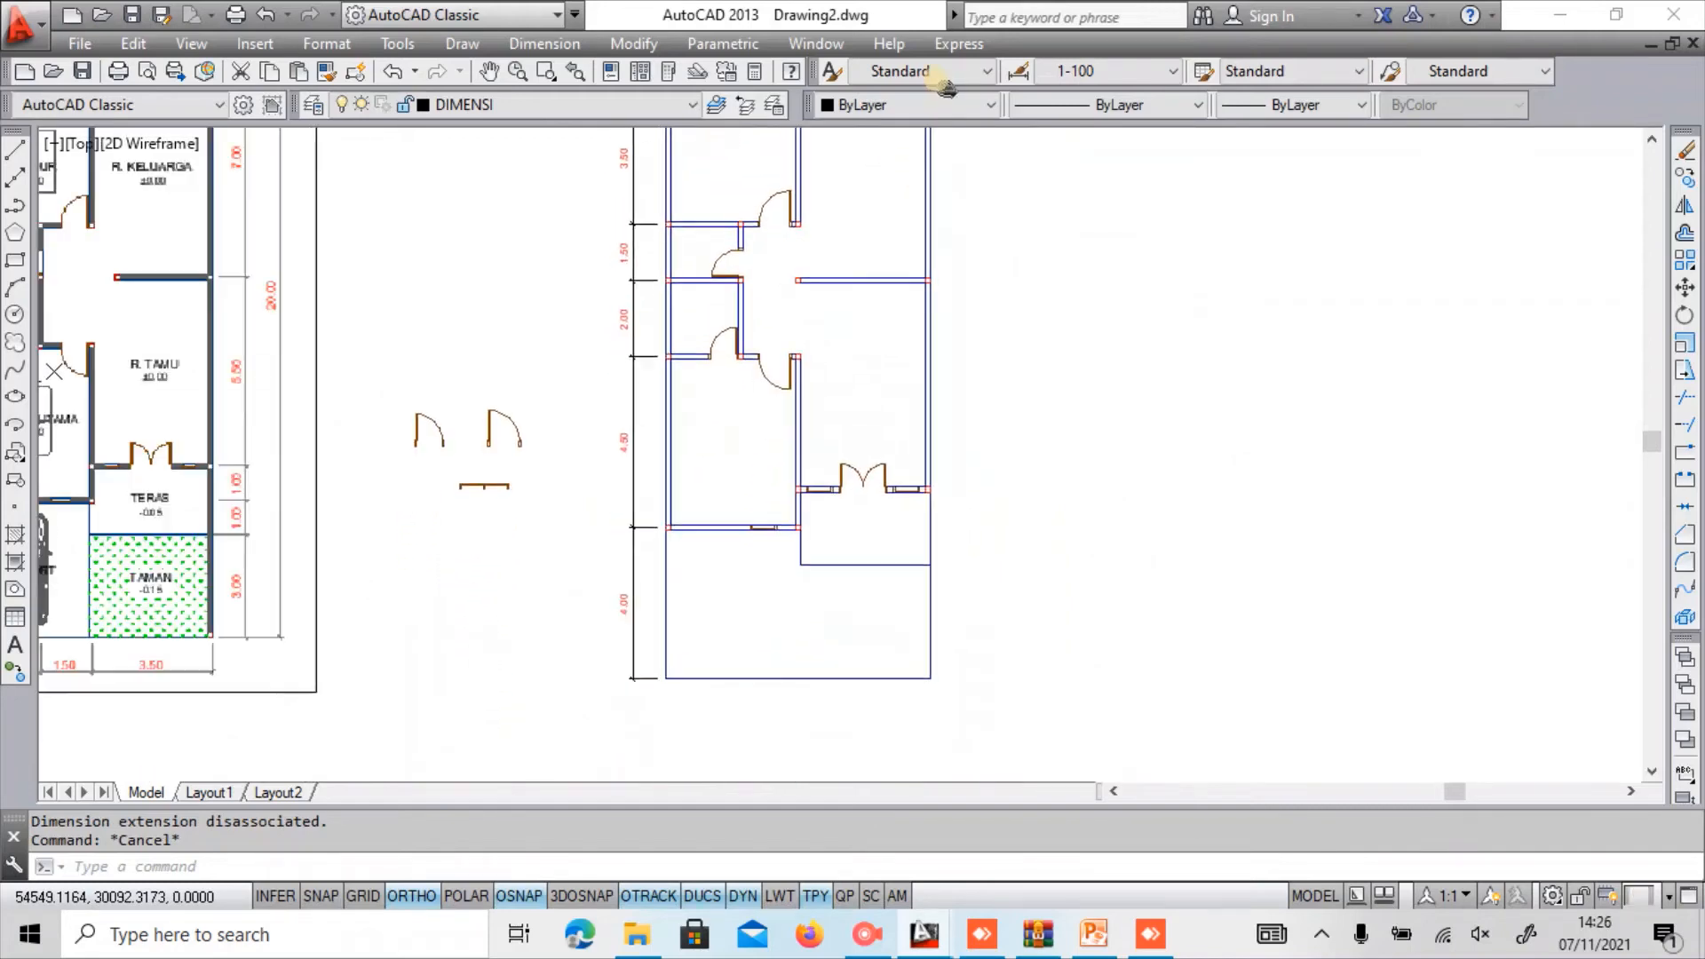
scroll(679, 657, "up", 2)
middle_click_drag(686, 689, 691, 558)
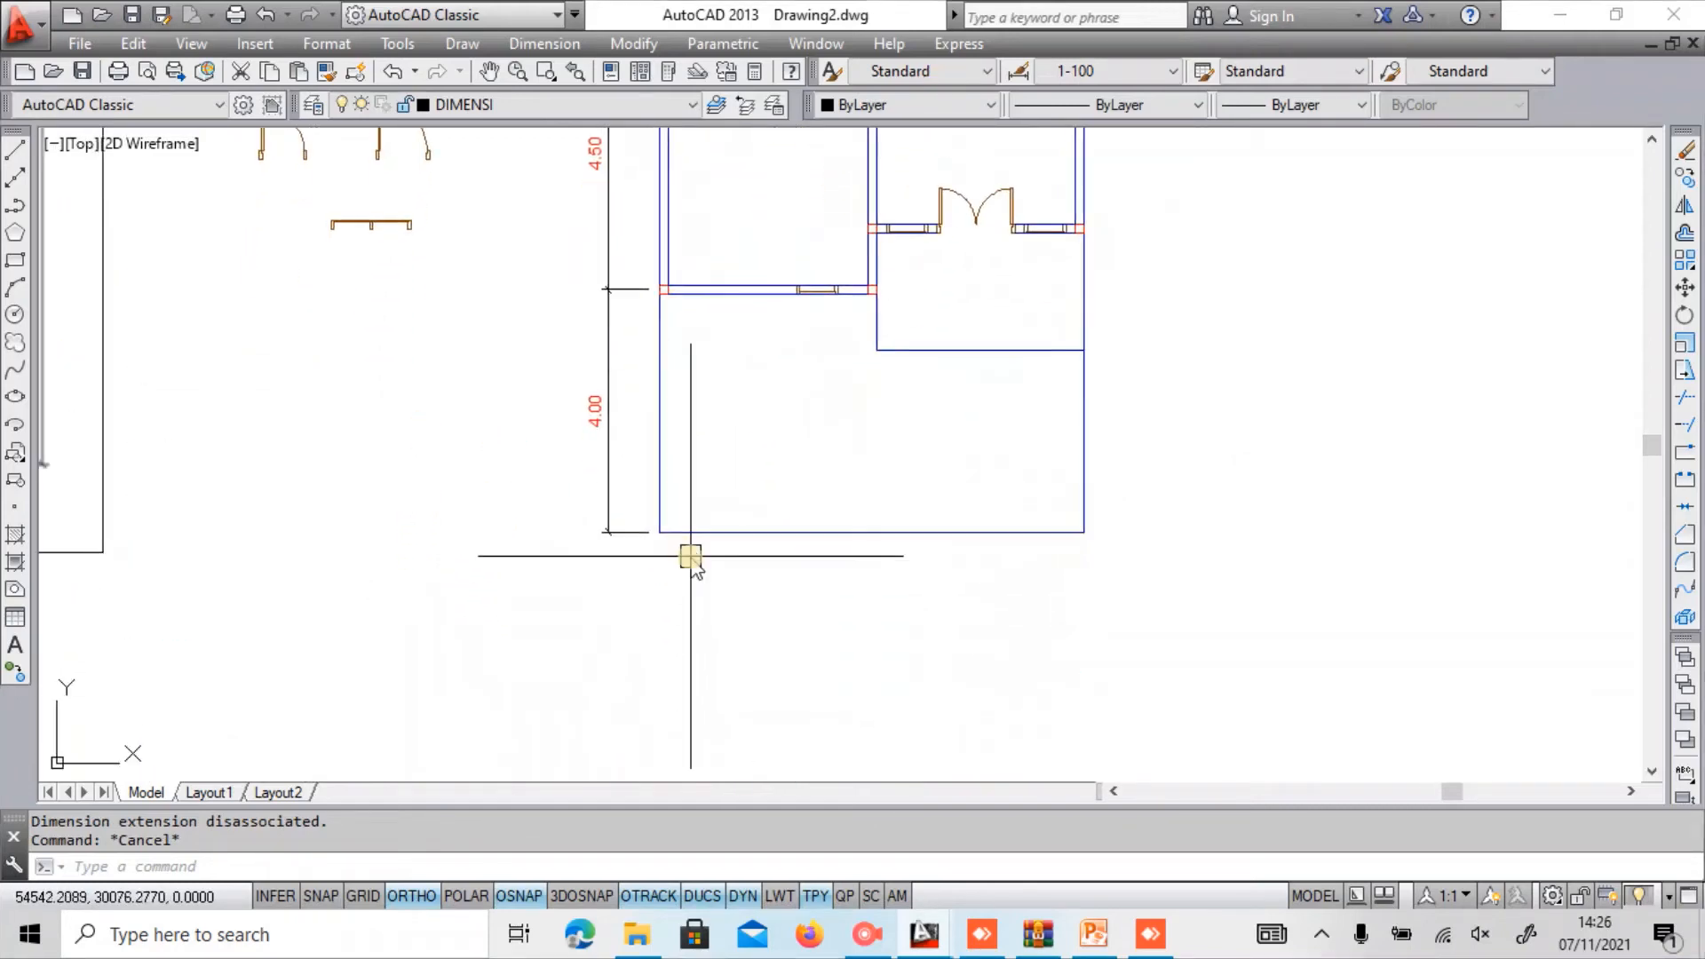
key("Return")
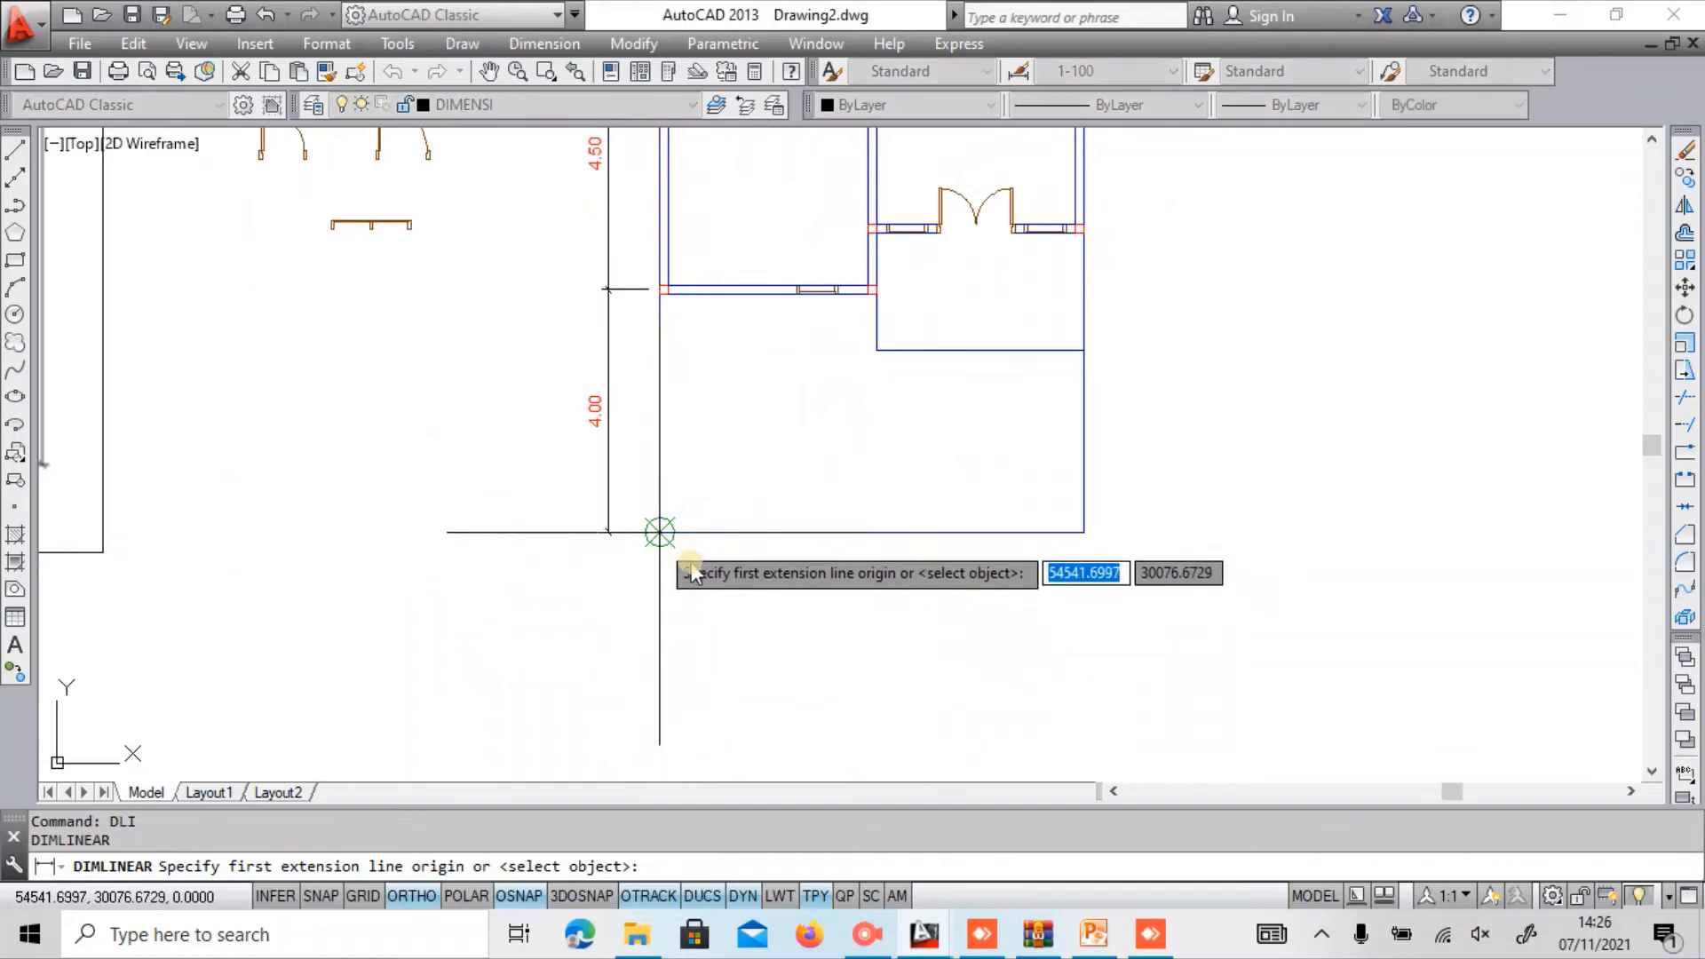
left_click(659, 532)
scroll(853, 595, "down", 1)
scroll(862, 635, "up", 4)
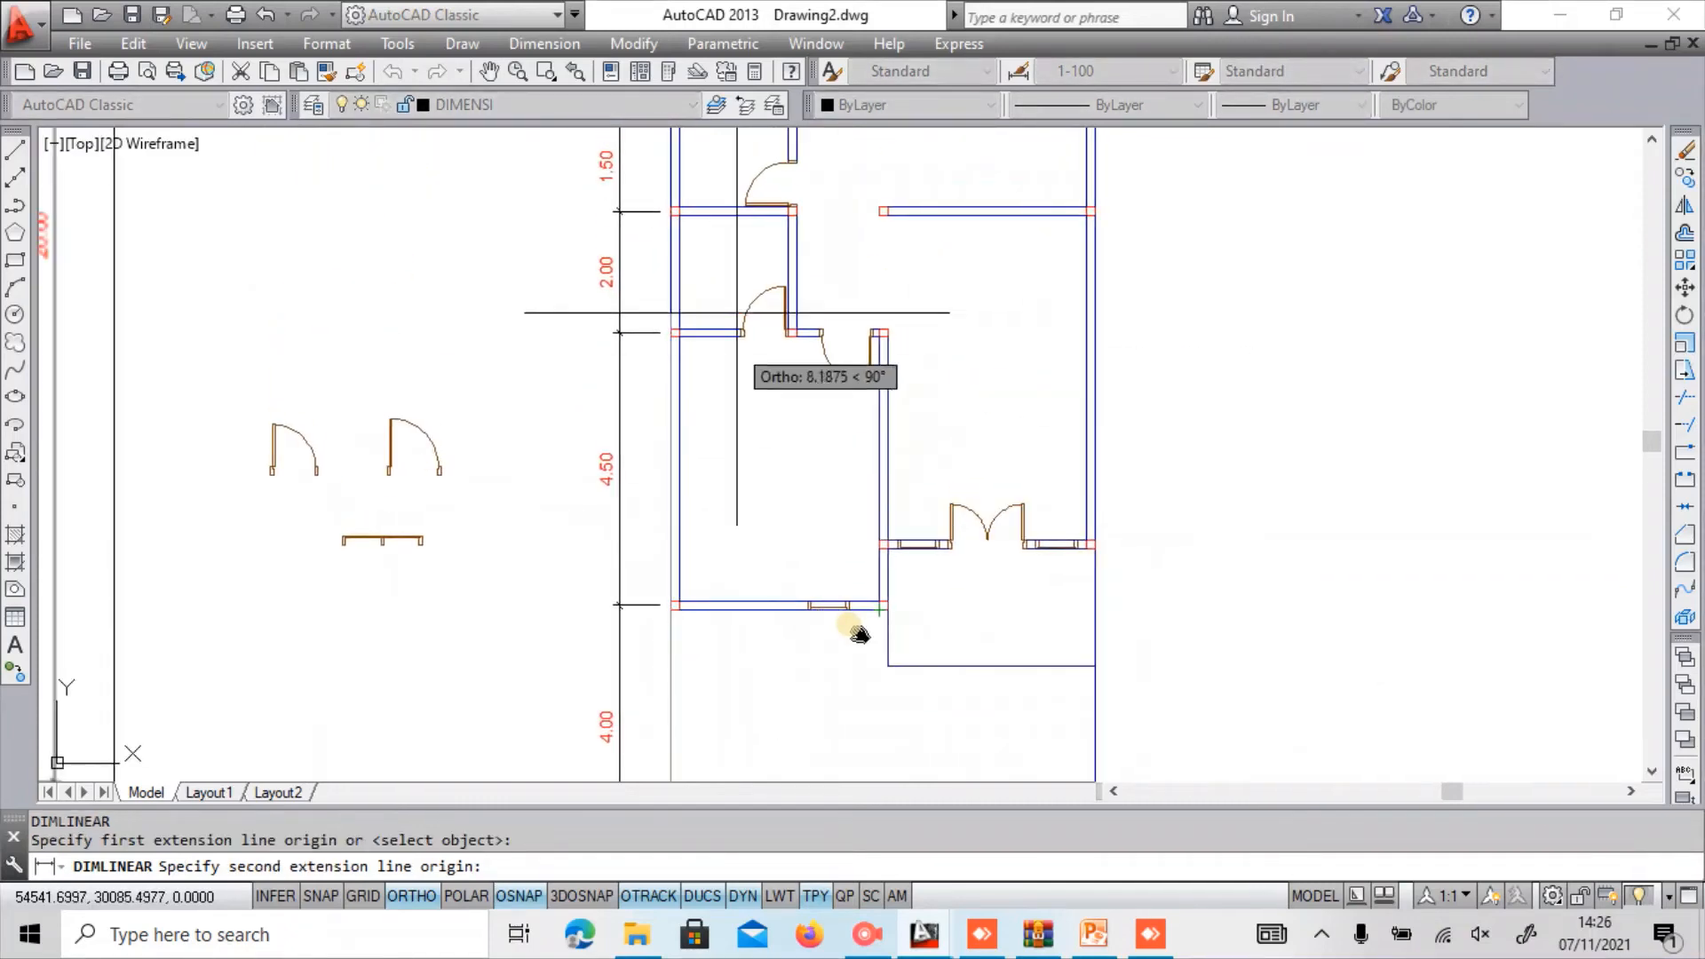
left_click(841, 363)
scroll(841, 362, "down", 4)
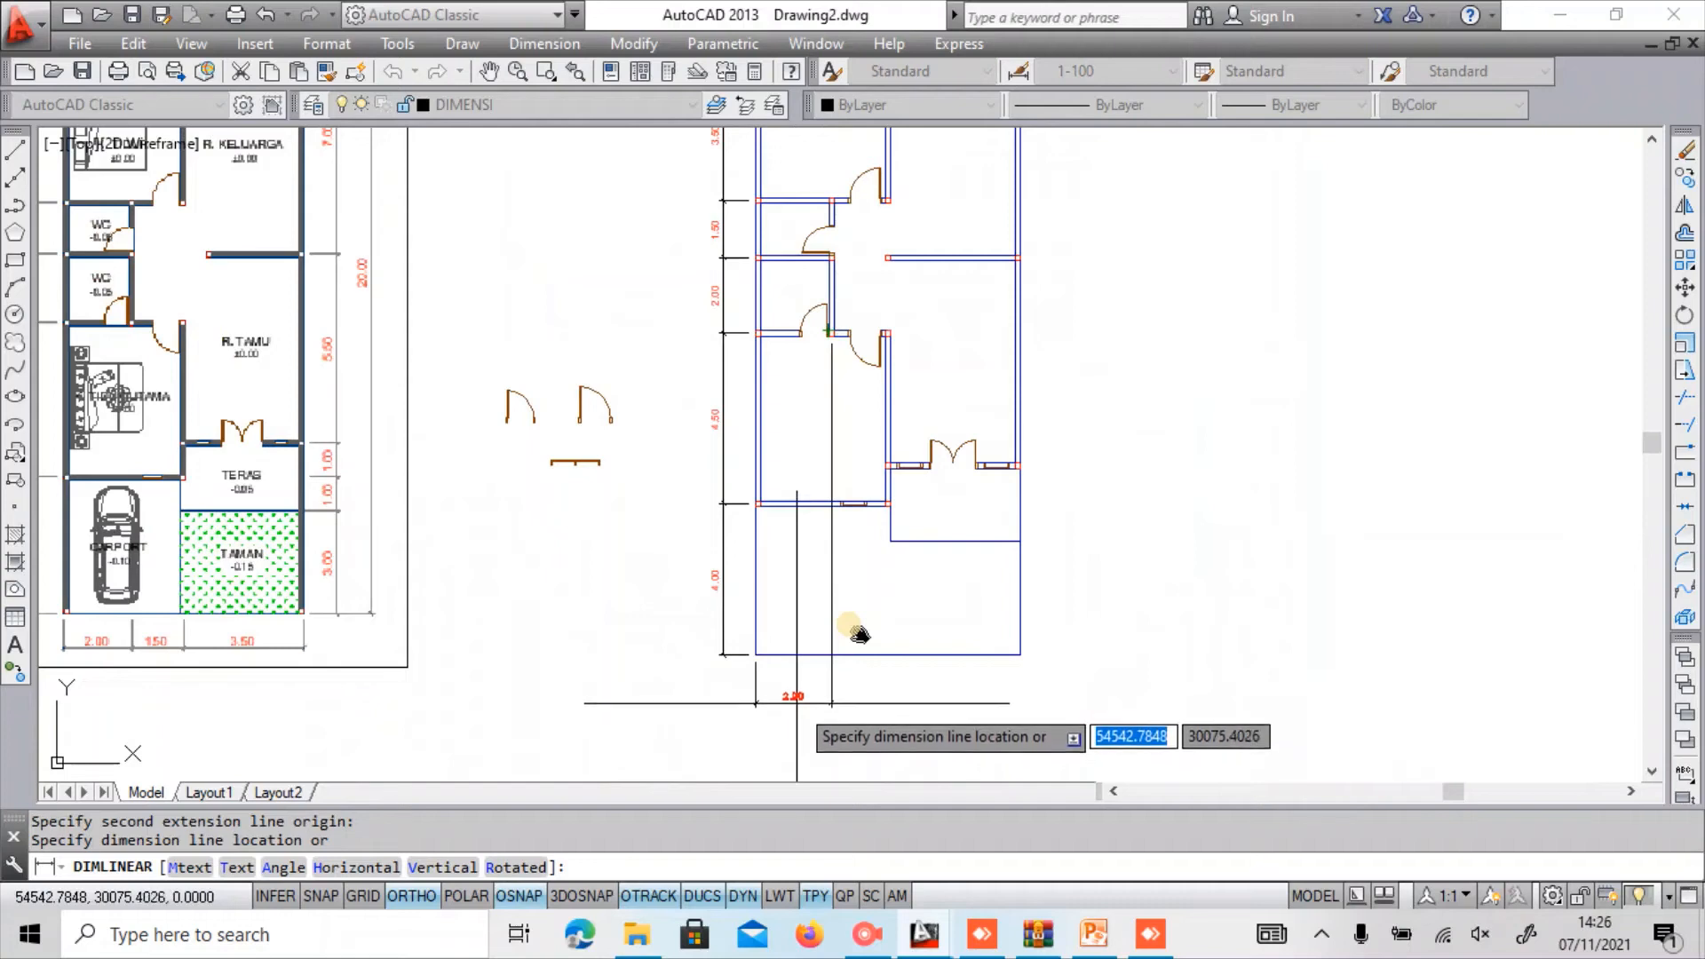
left_click(796, 698)
Continue the bottom dimension to the front bedroom's right wall and on to the plan's lower-right corner.
left_click(537, 45)
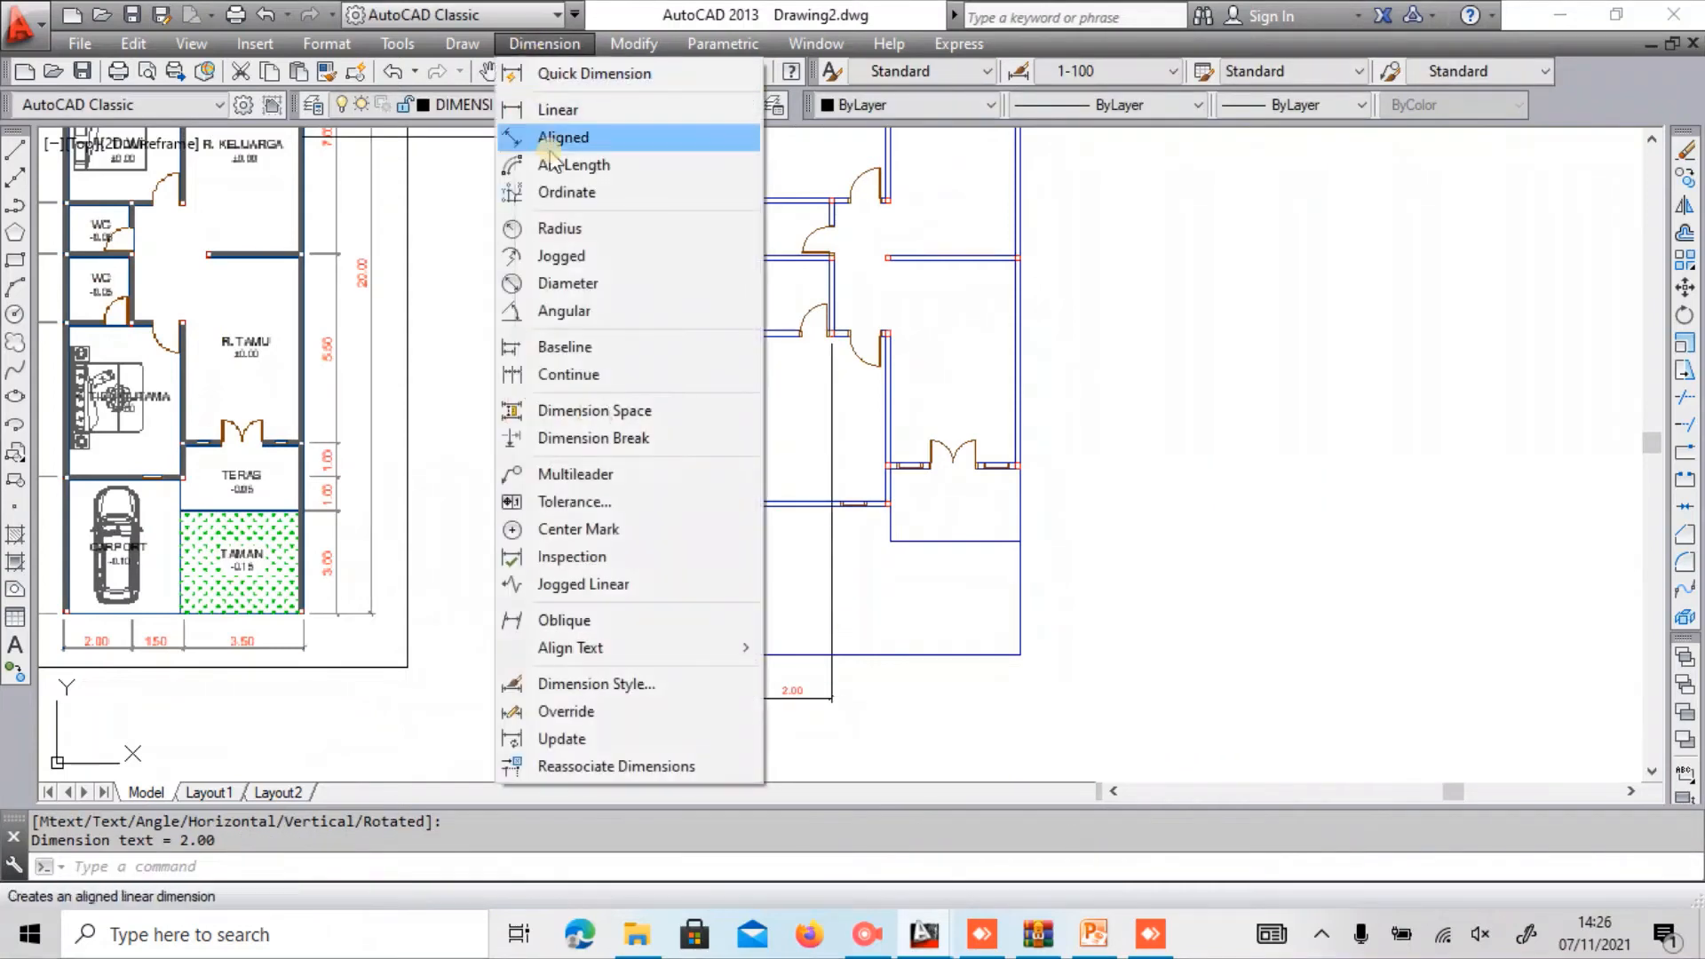
left_click(586, 378)
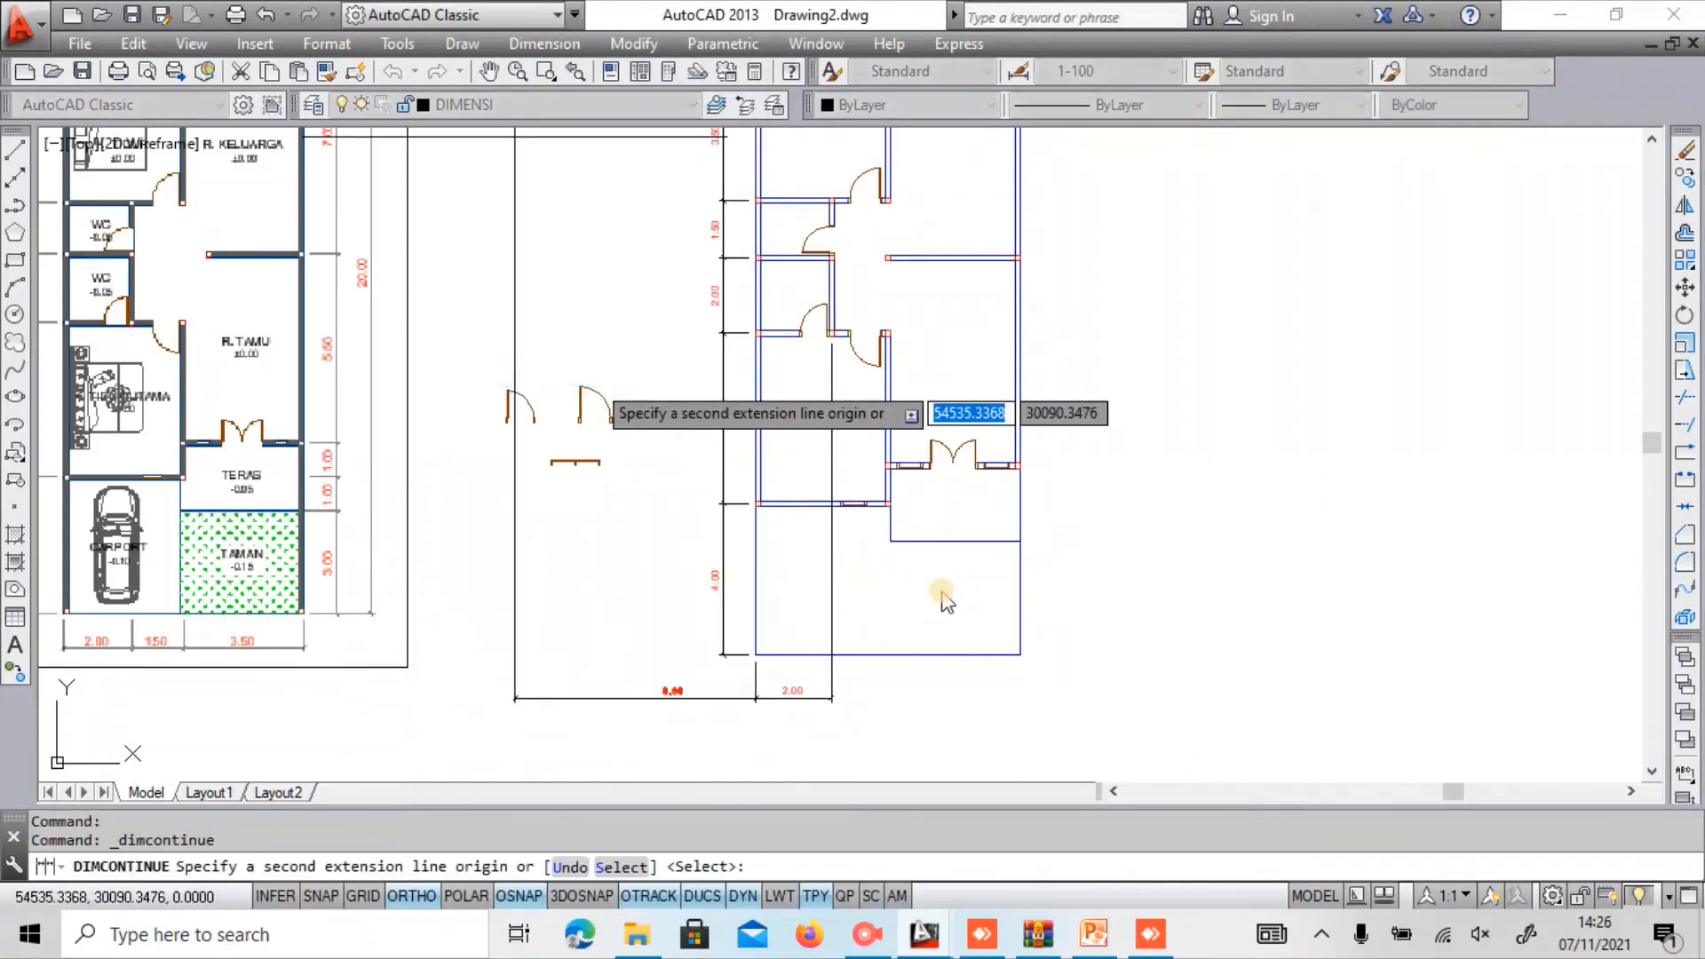
key("Escape")
key("Return")
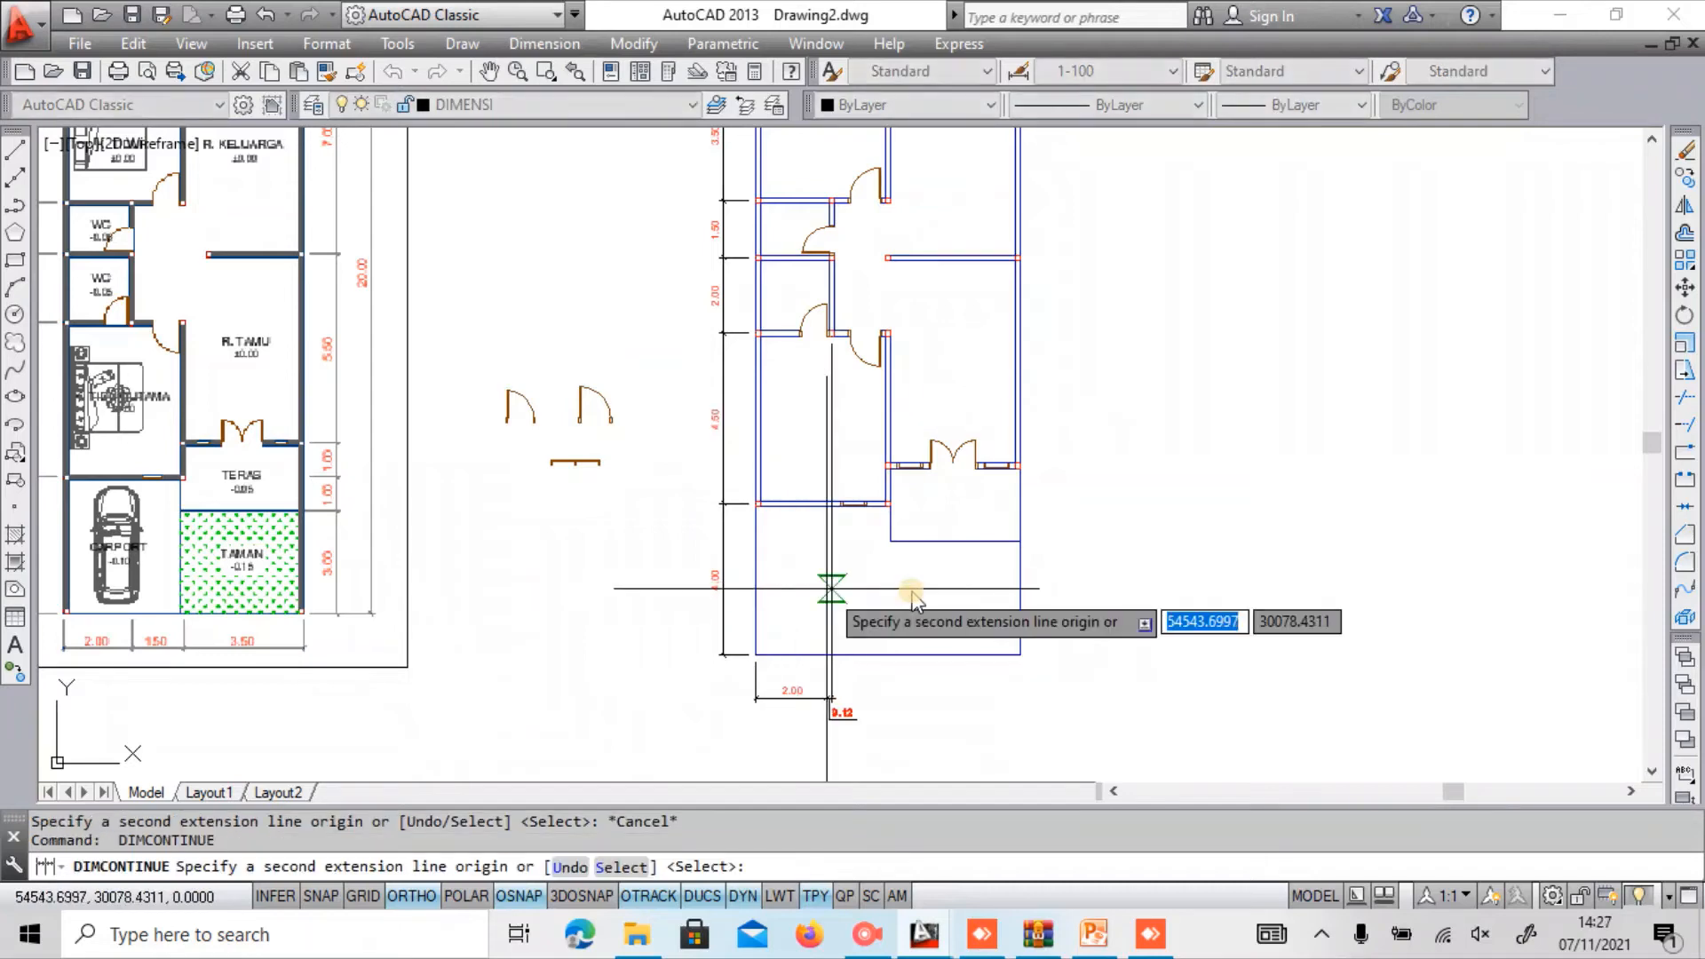
scroll(915, 601, "up", 5)
middle_click_drag(914, 601, 799, 255)
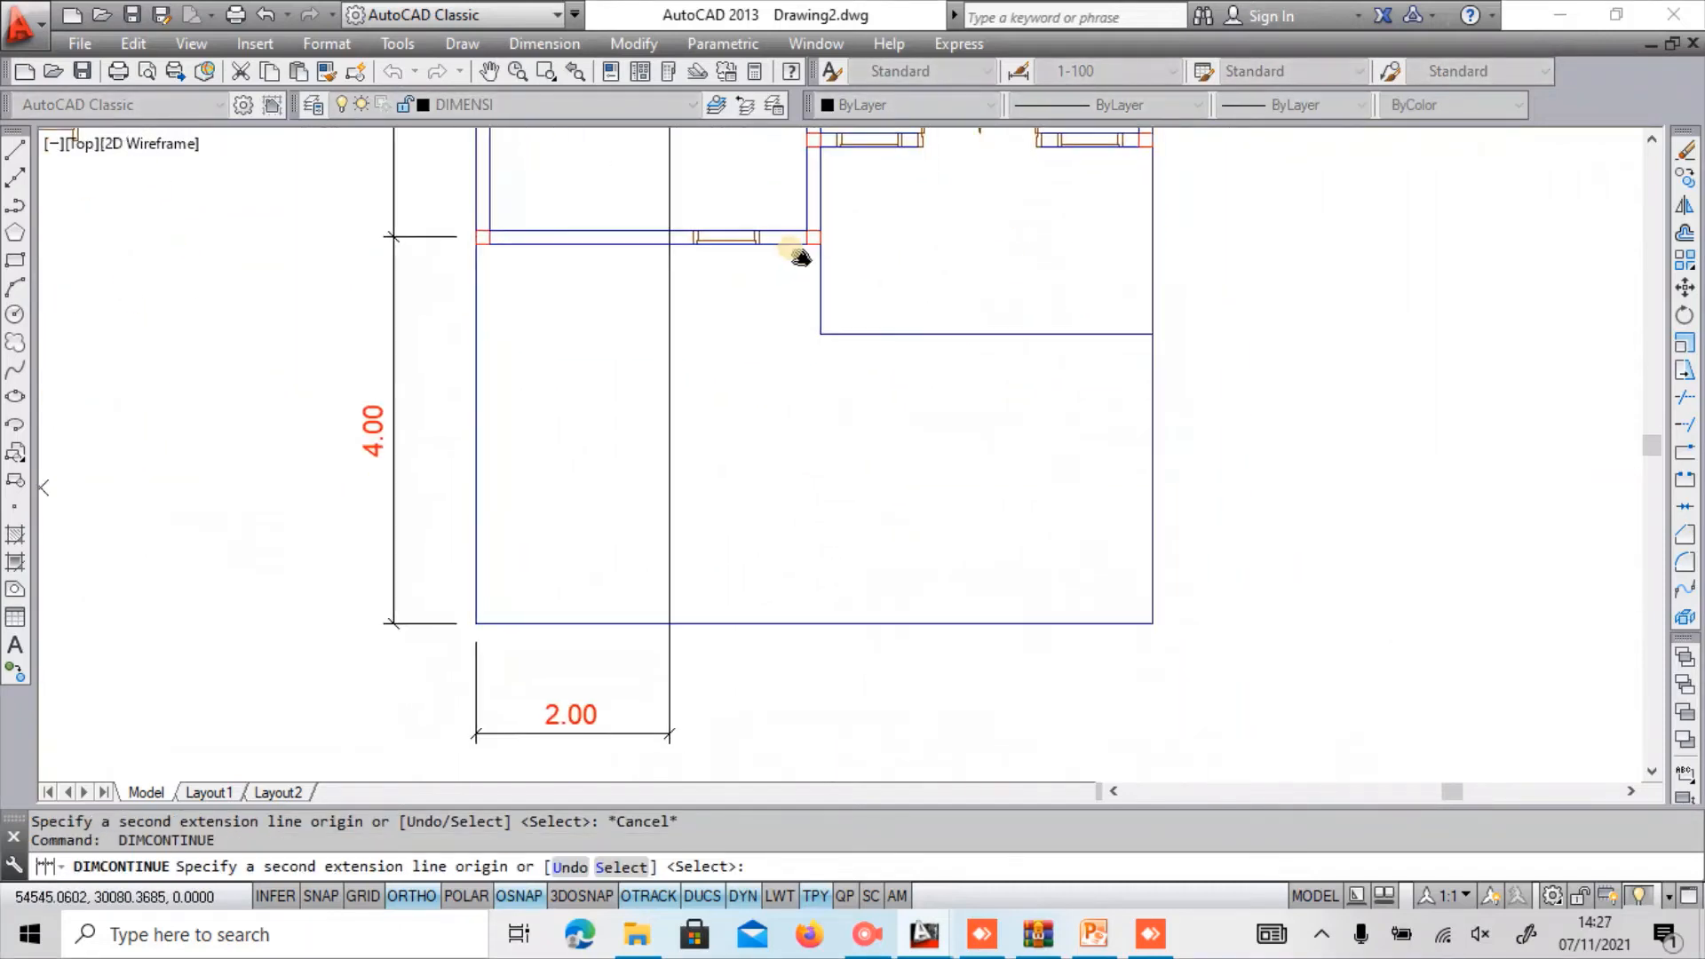
left_click(808, 168)
scroll(991, 248, "down", 1)
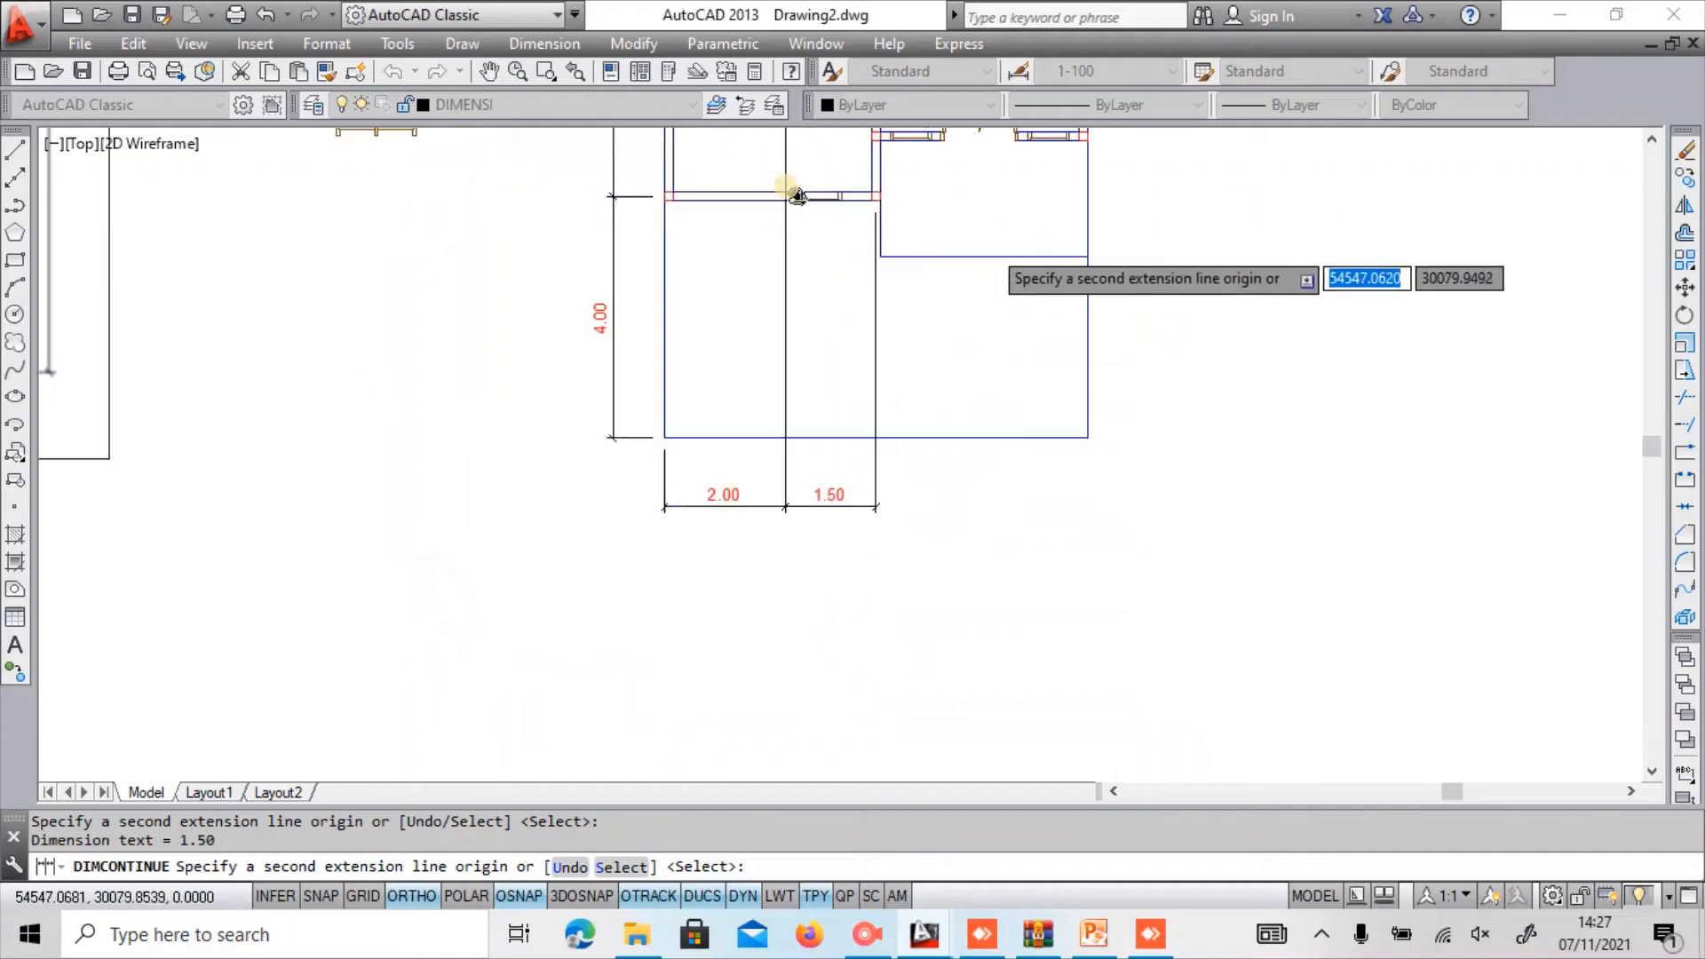
middle_click_drag(989, 252, 830, 441)
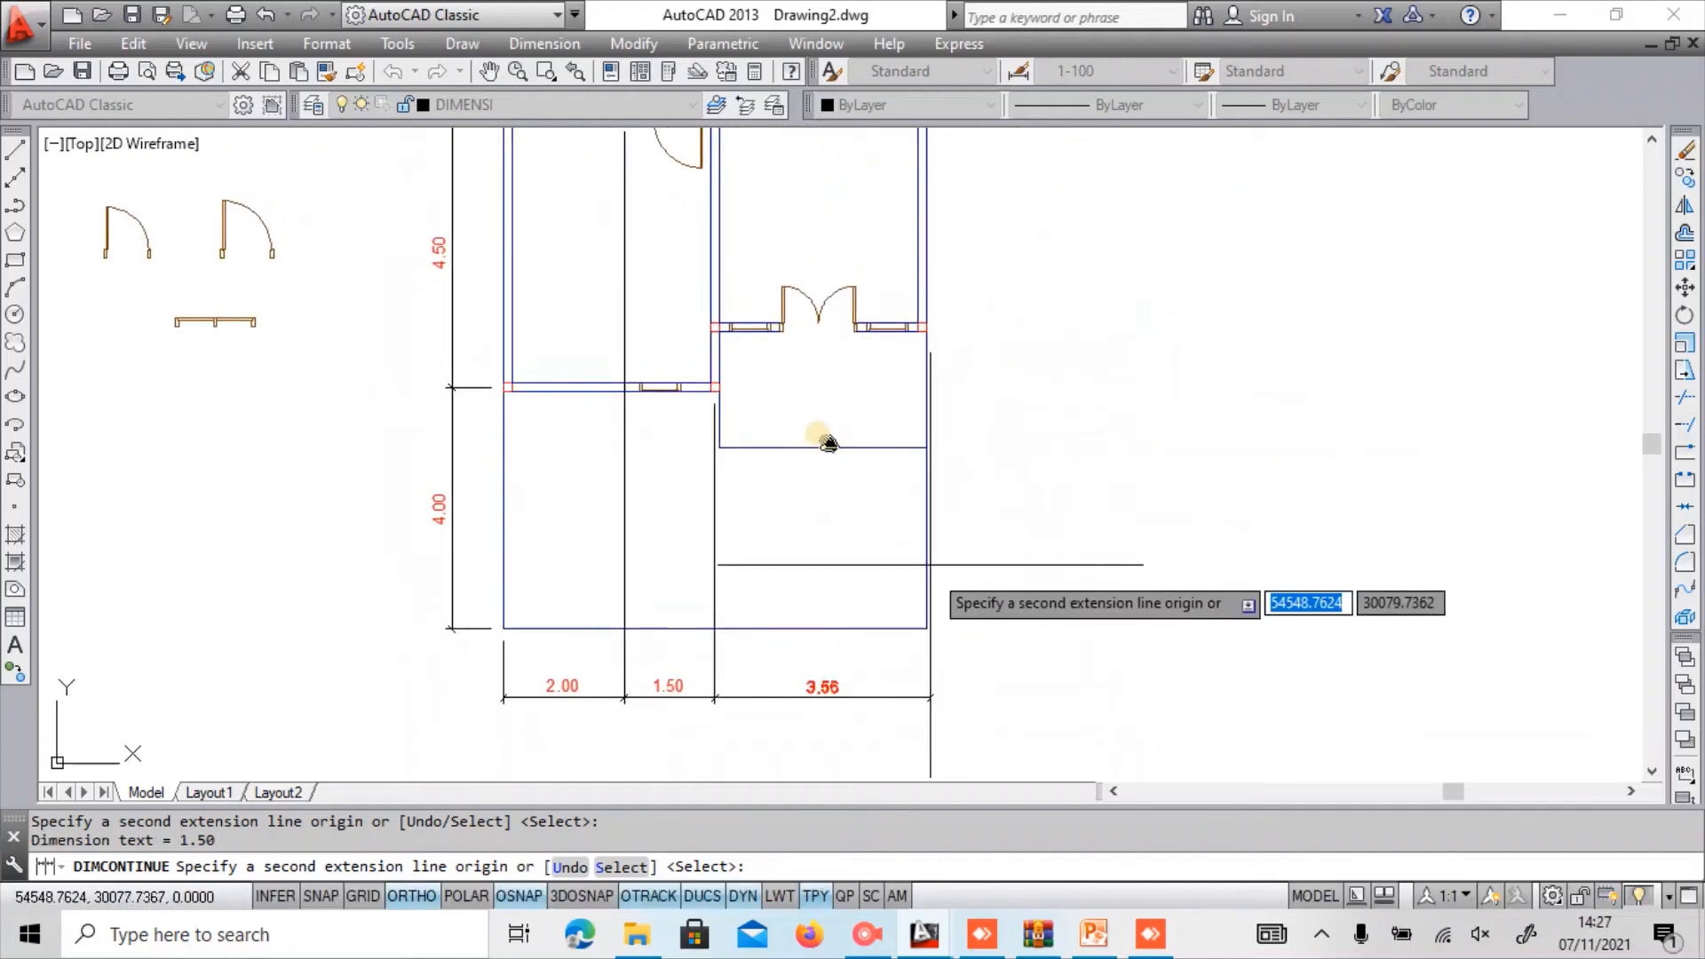
left_click(926, 627)
key("Escape")
Shorten the bottom dimensions' two inner extension lines so they end at the plan's bottom outline.
left_click(756, 528)
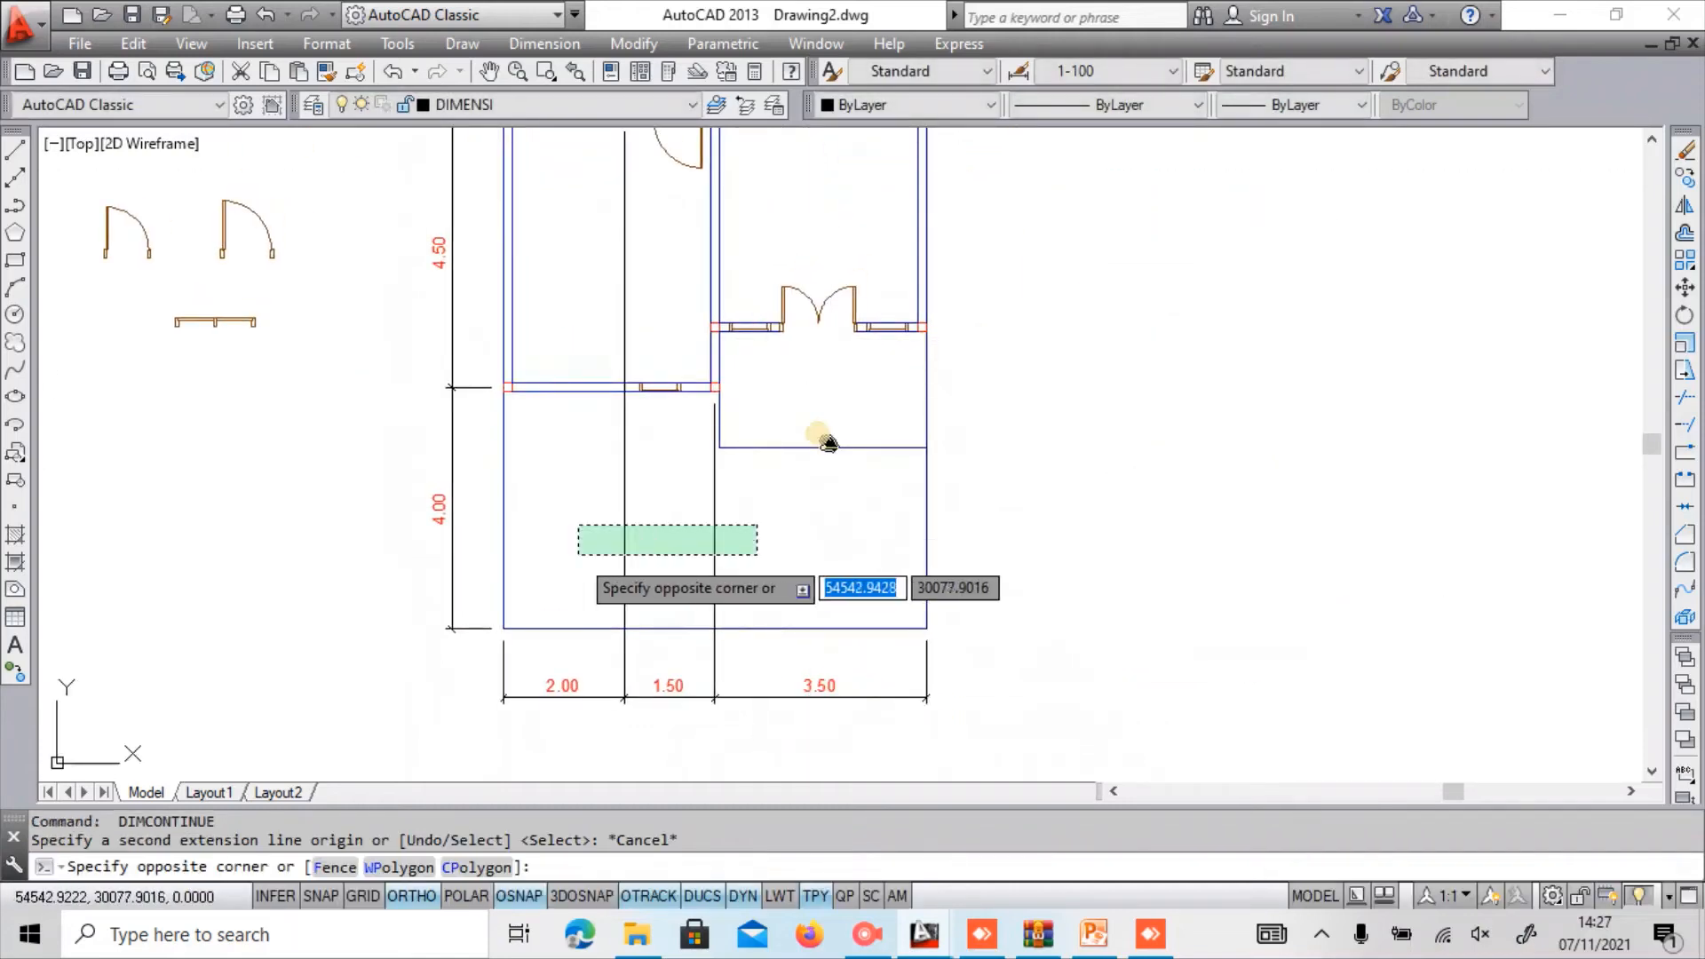
left_click(577, 556)
scroll(577, 557, "down", 1)
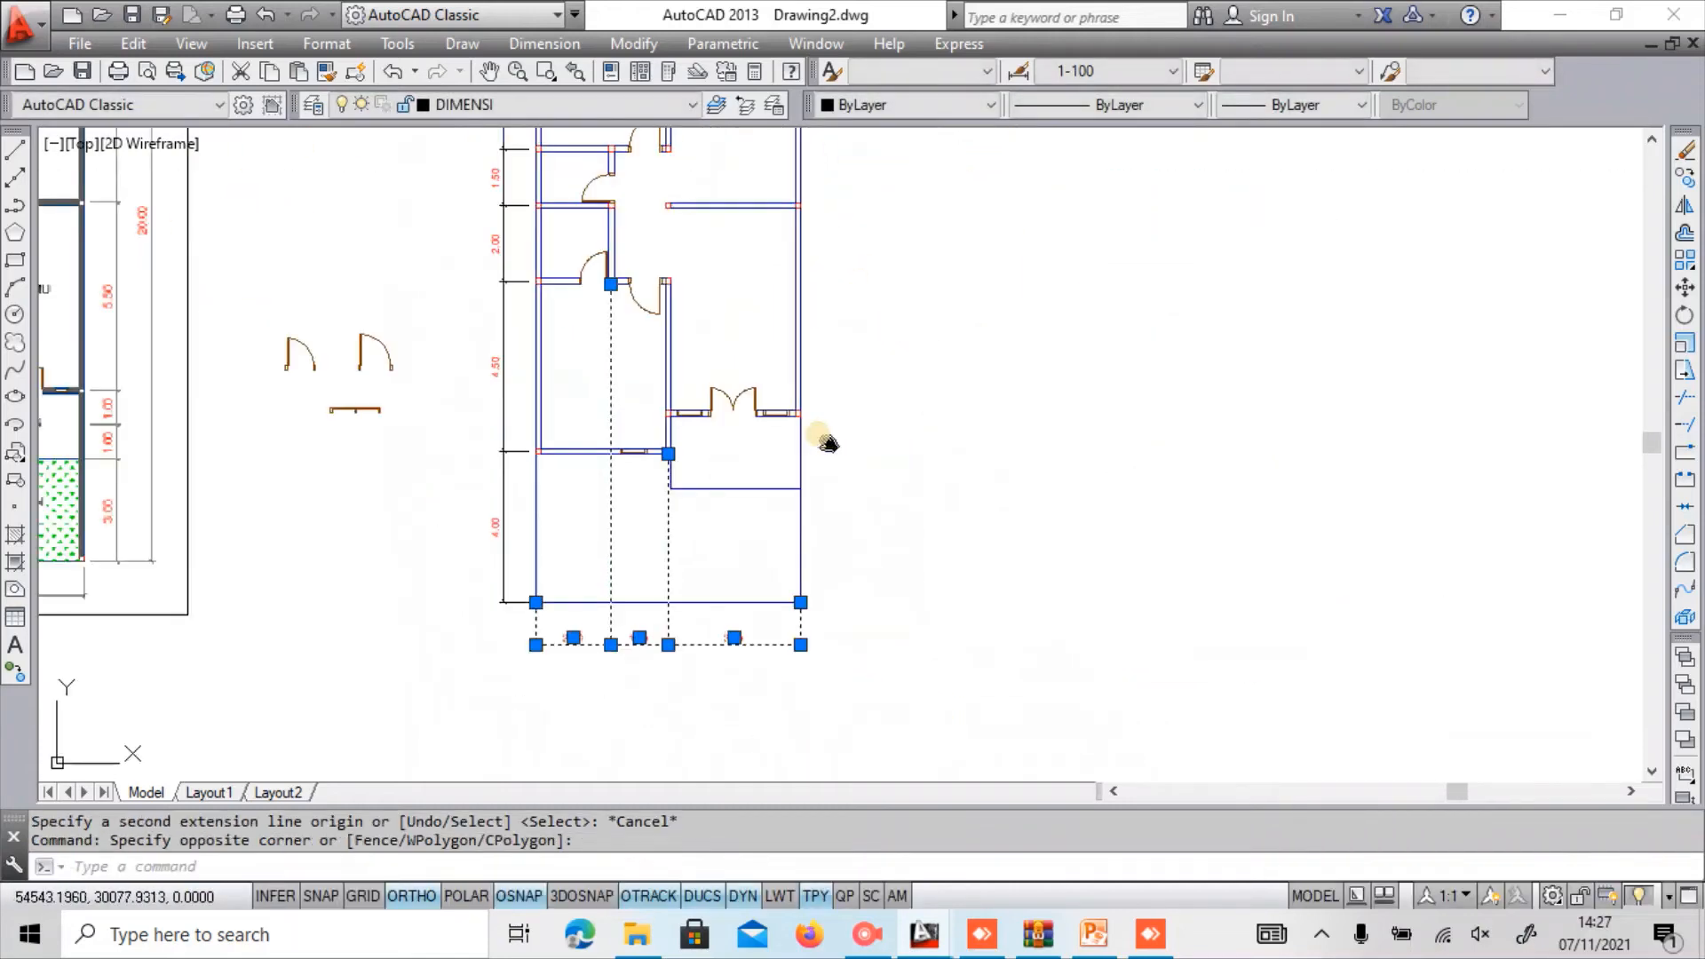
left_click(611, 284)
left_click(611, 602)
scroll(634, 492, "up", 1)
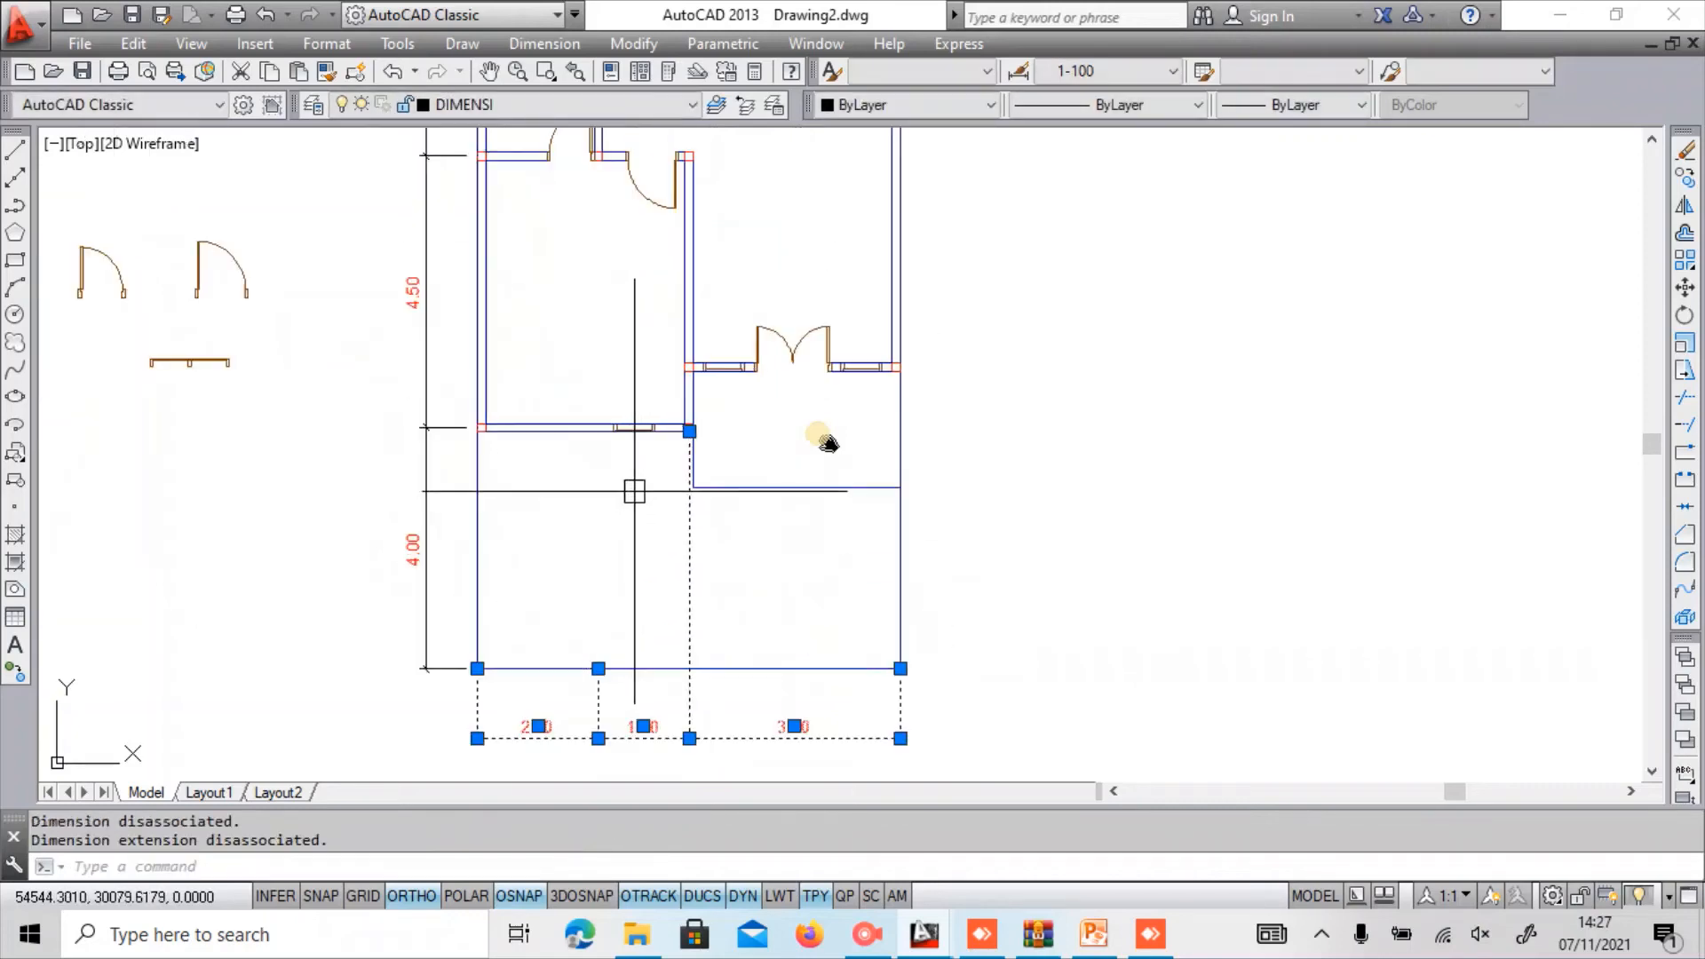
left_click(689, 432)
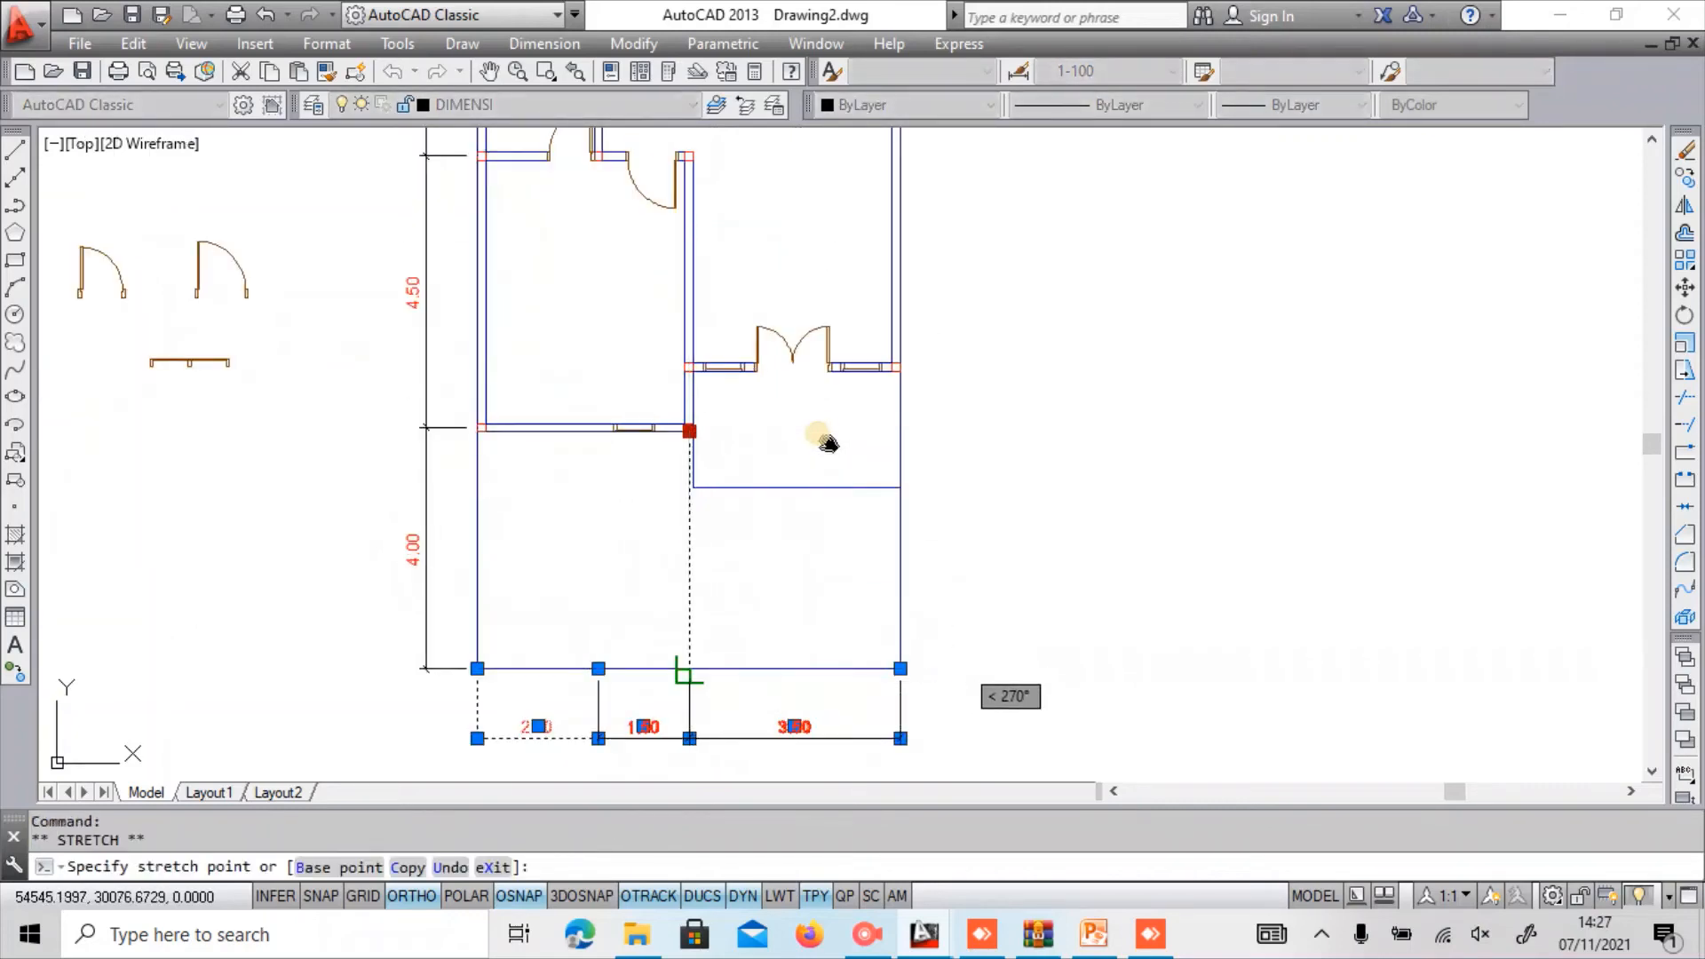
left_click(828, 443)
scroll(818, 445, "down", 2)
key("Escape")
Copy the lowest dimension of the left-hand chain (4.00) about 0.56 outward to the left.
scroll(780, 556, "up", 1)
type("c")
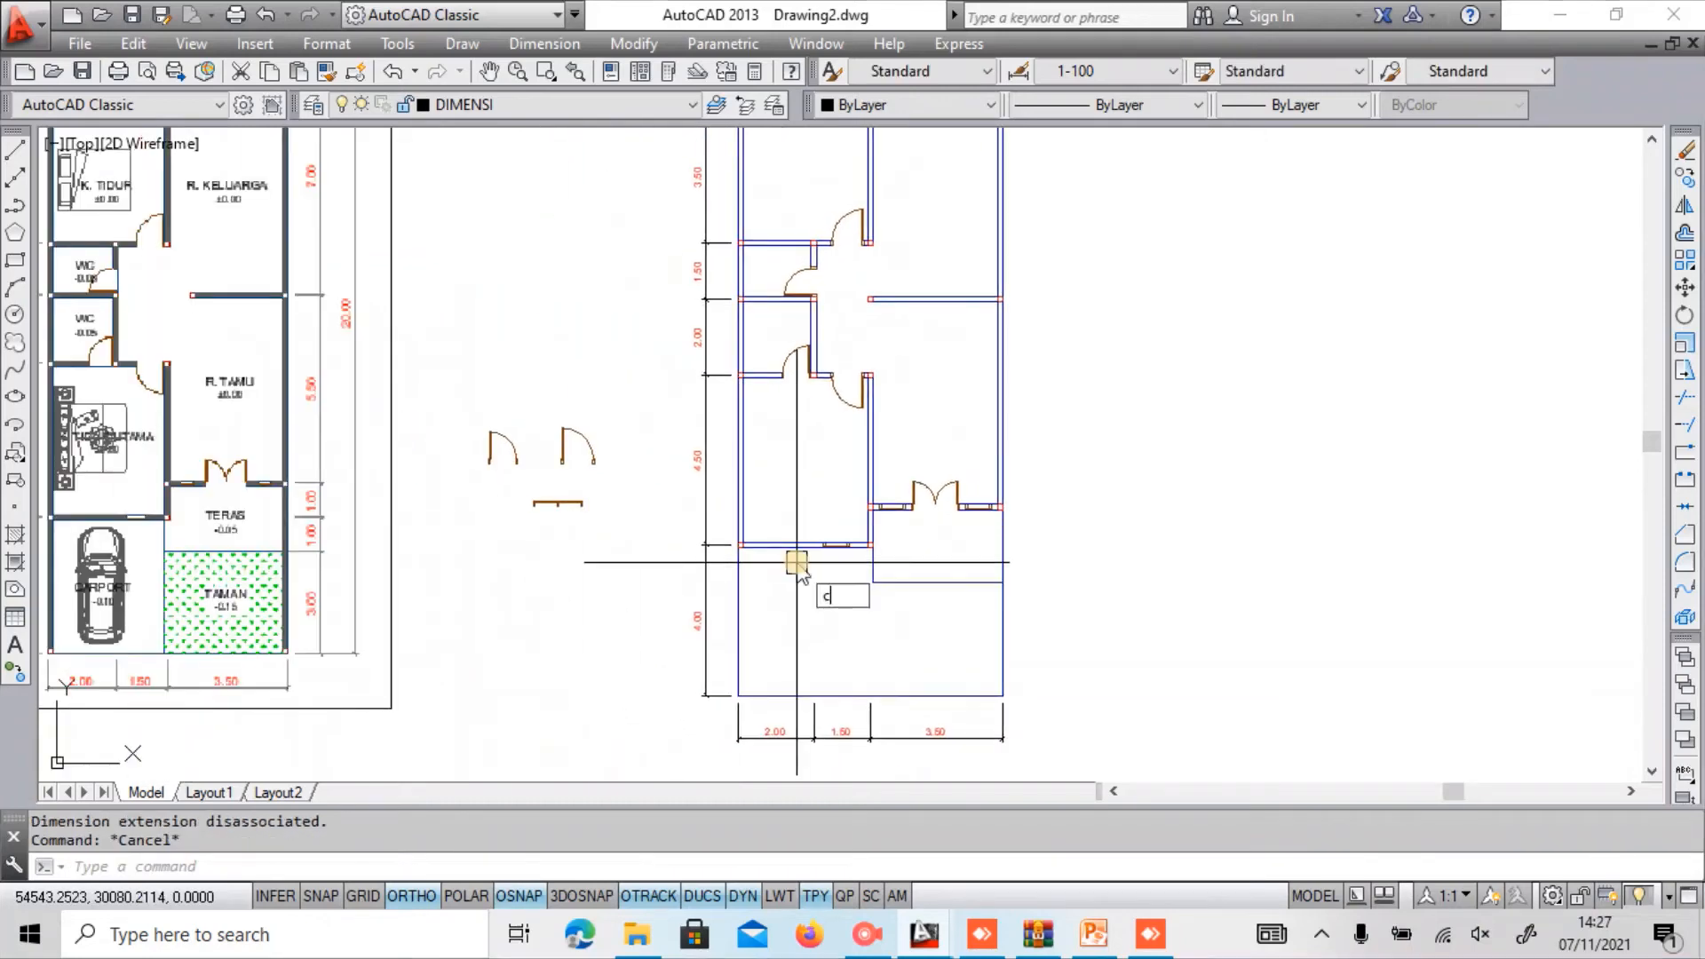
type("o")
key("Return")
key("Return")
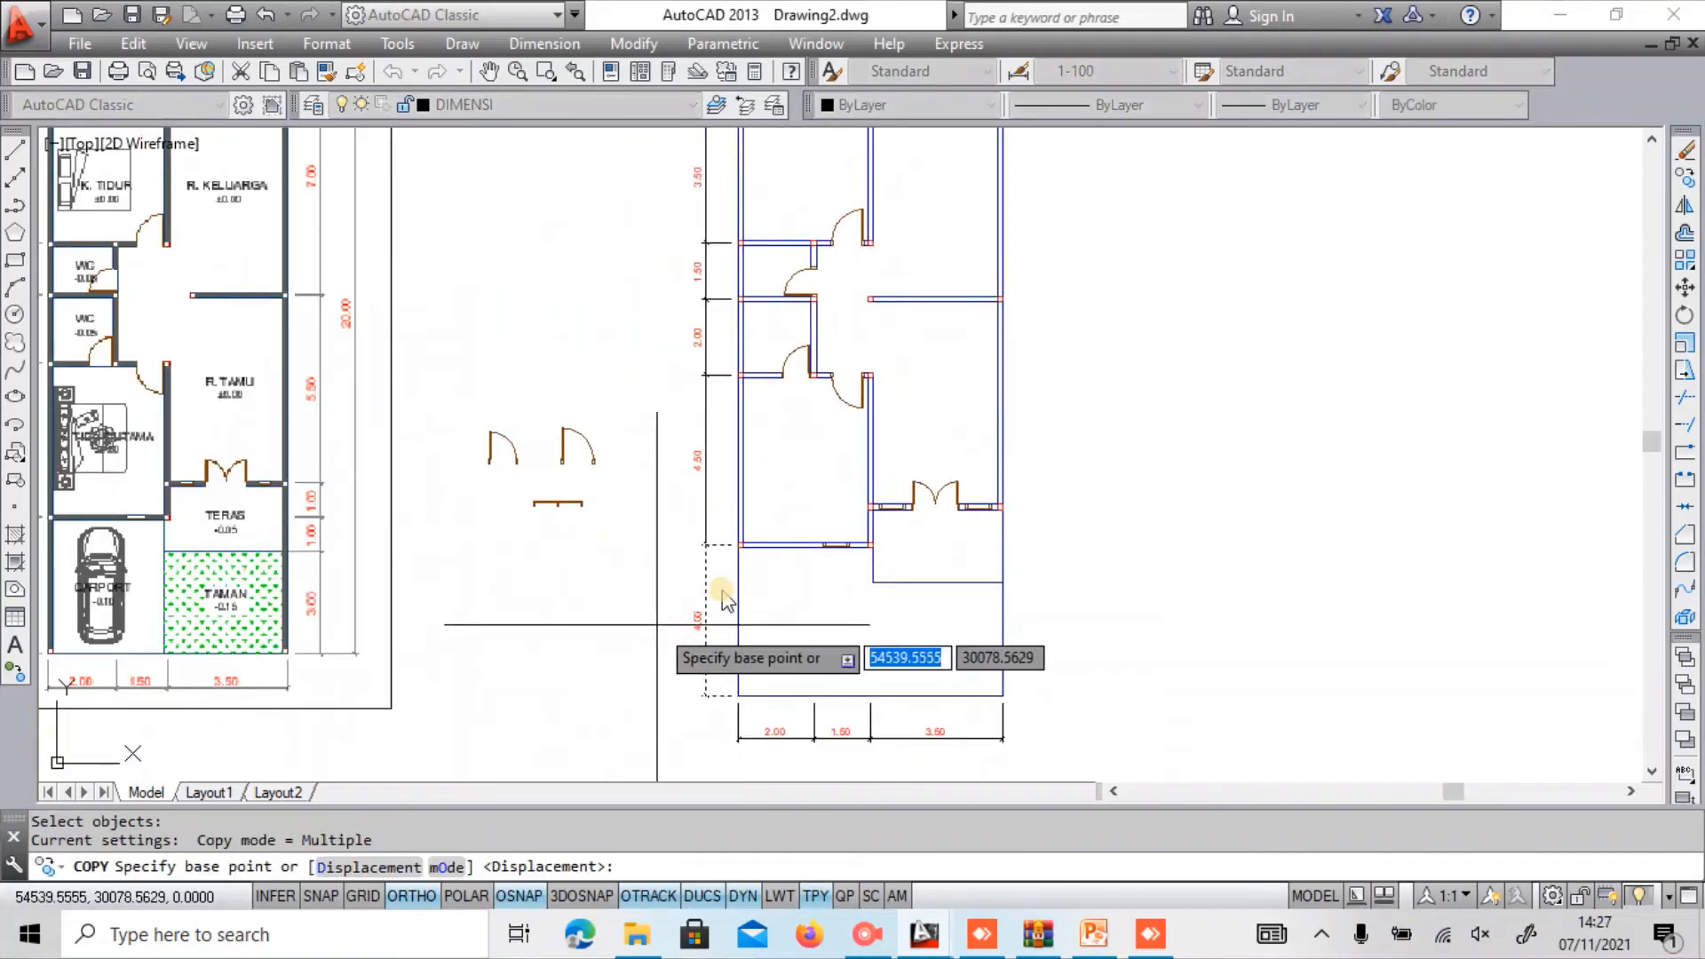
left_click(657, 625)
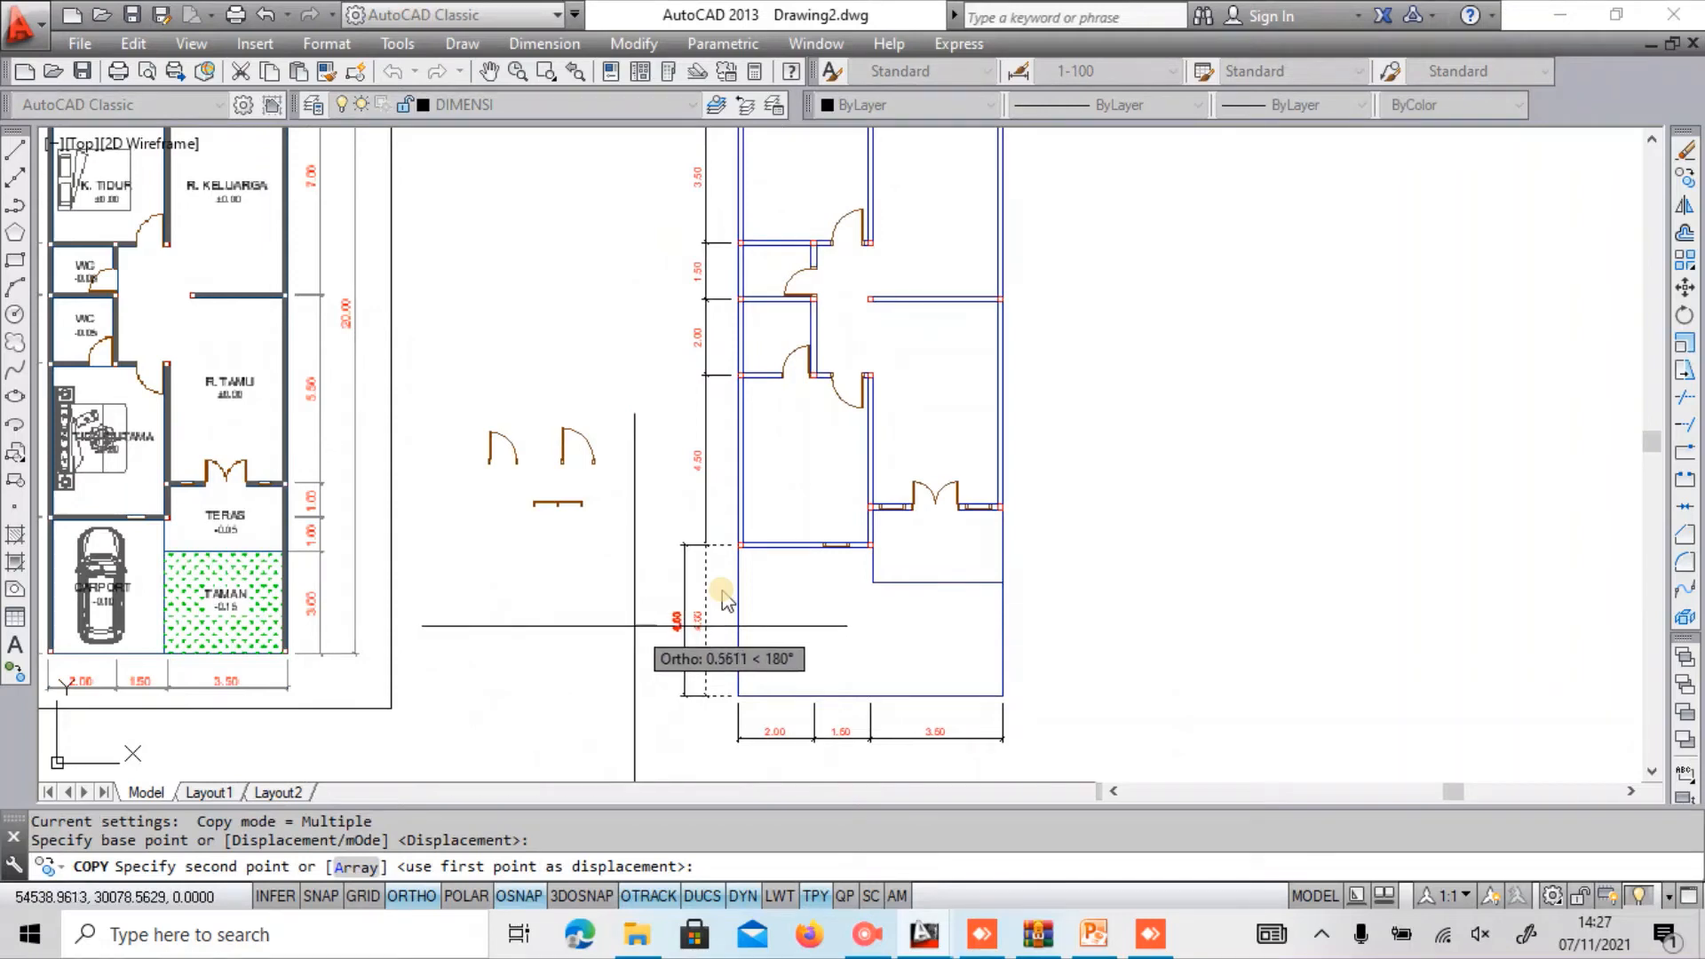
left_click(636, 625)
key("Escape")
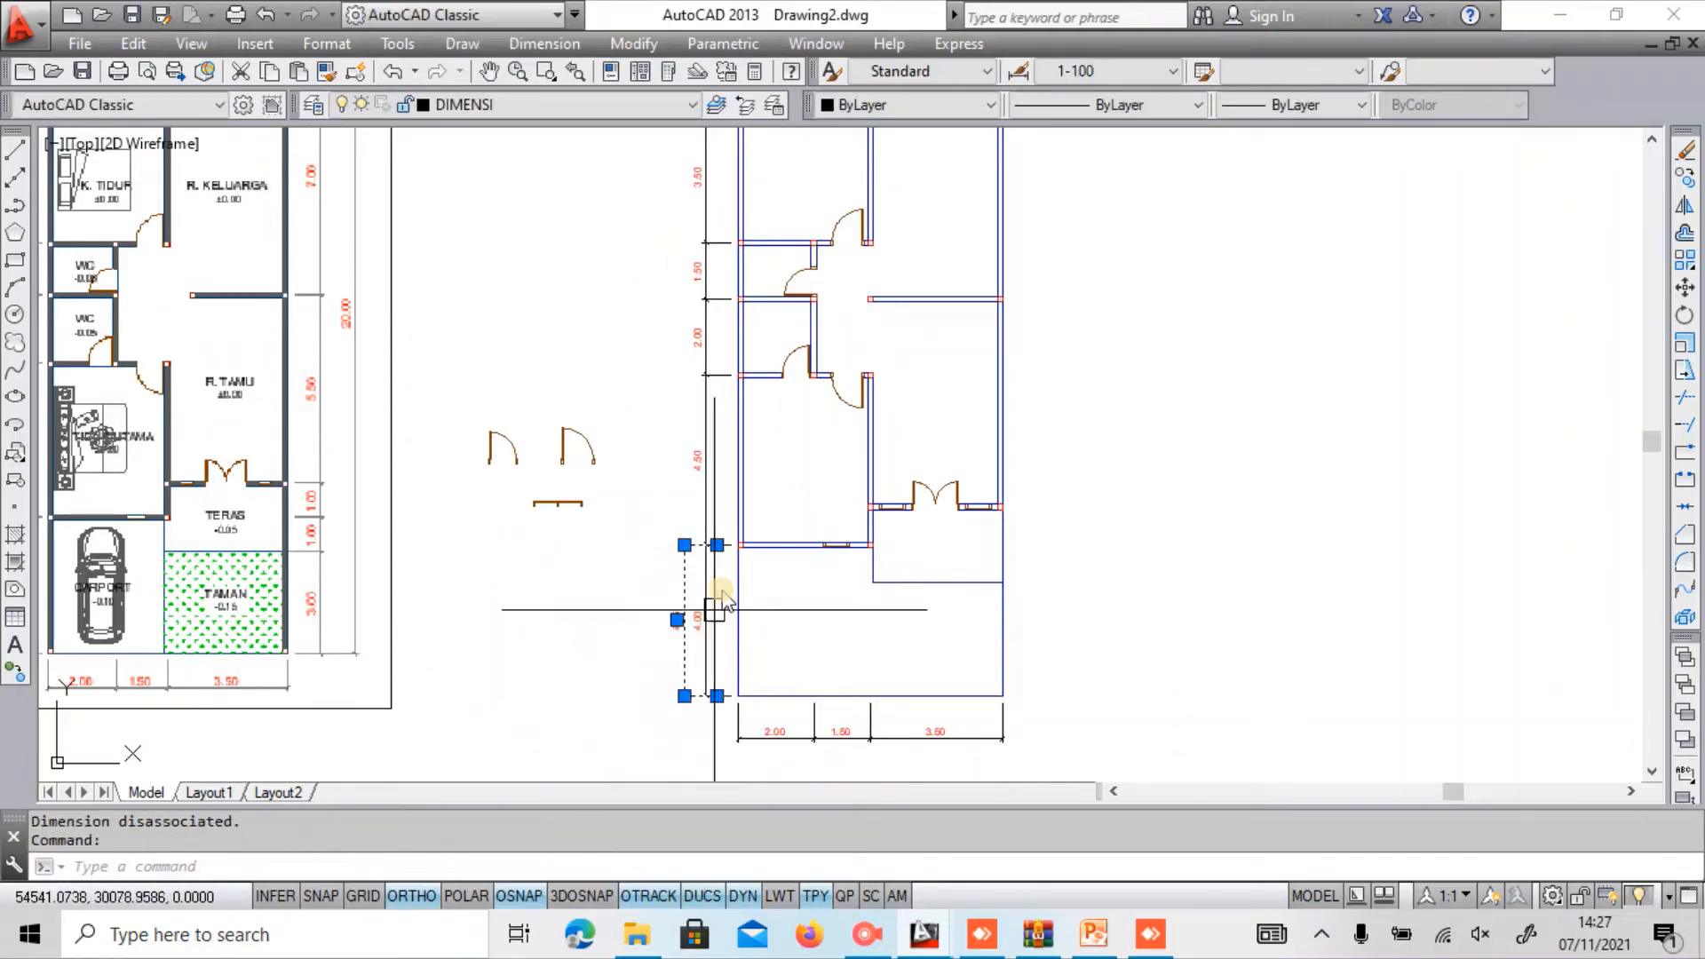
Stretch the copied left dimension's origins to the plan's lower-left and upper-left corners to span the full depth.
scroll(723, 599, "up", 6)
left_click(652, 630)
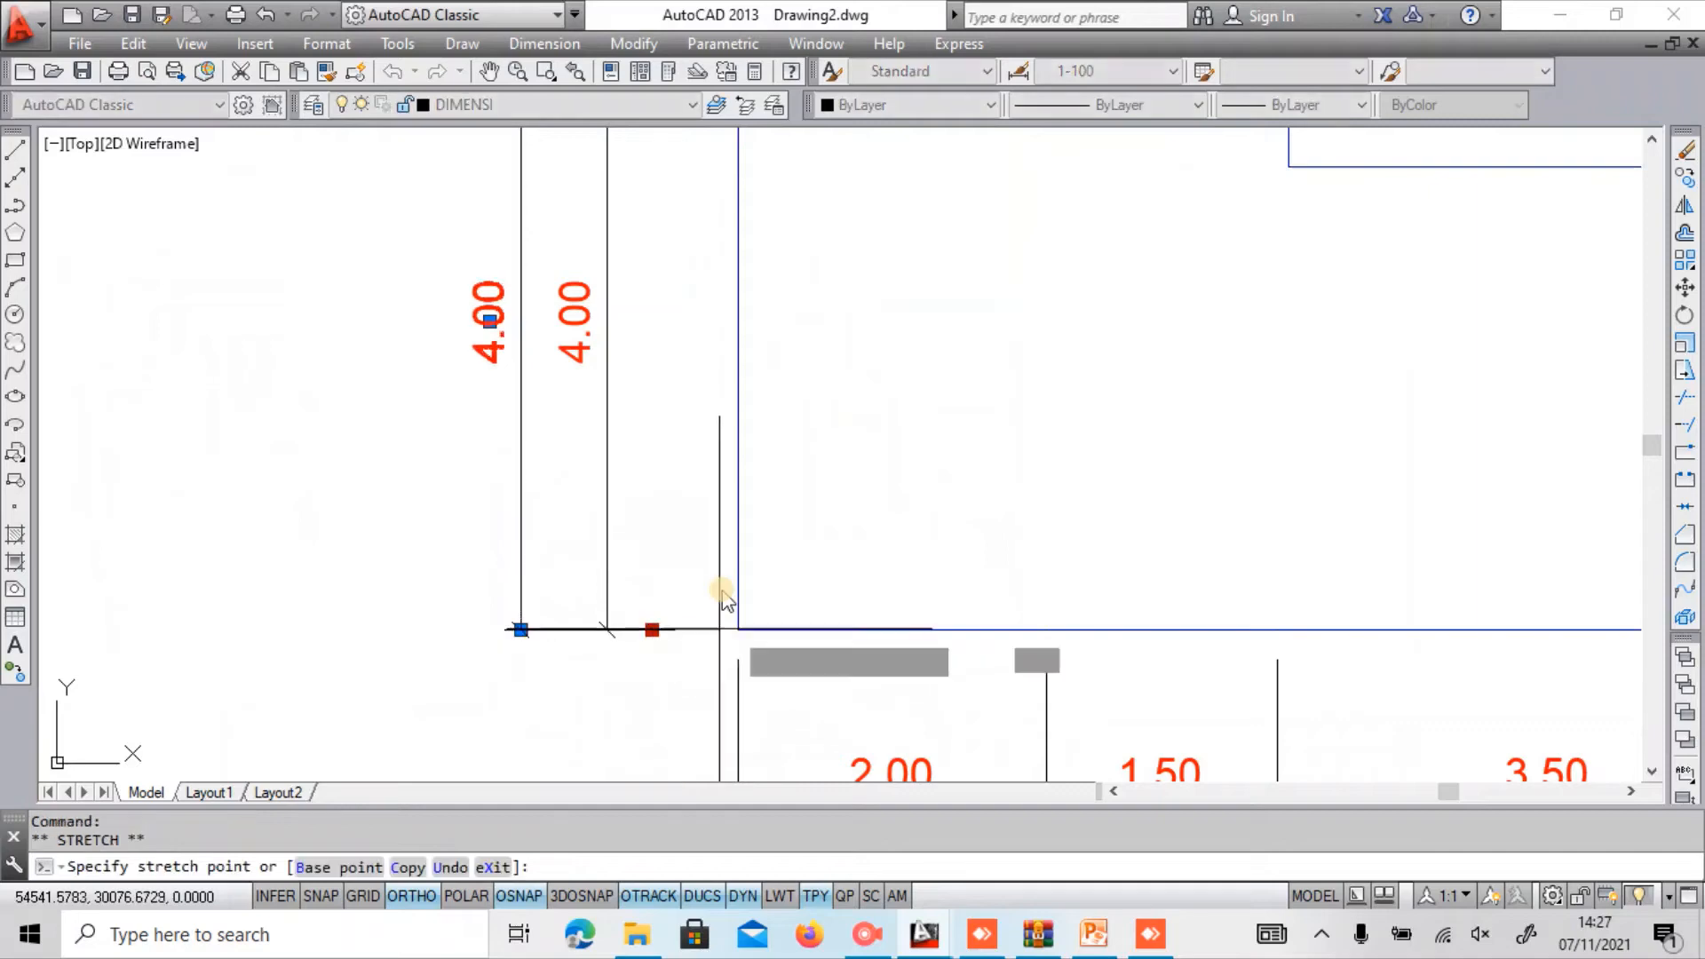
scroll(732, 614, "down", 4)
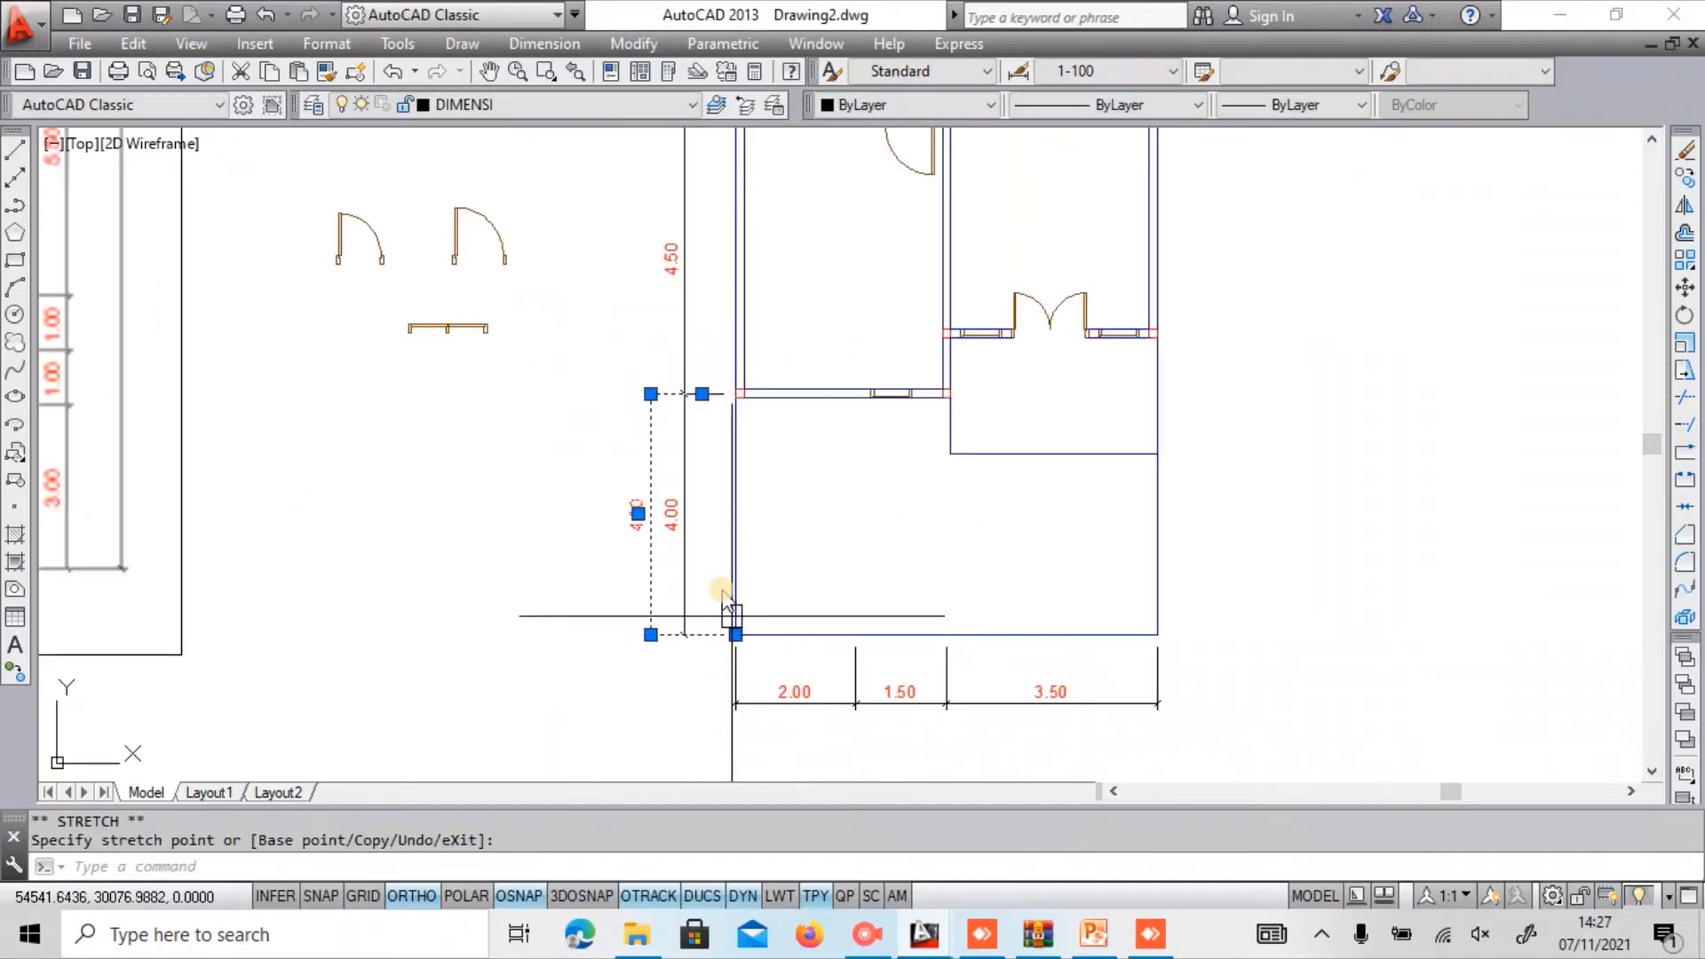
left_click(701, 393)
scroll(716, 547, "down", 3)
scroll(730, 293, "up", 3)
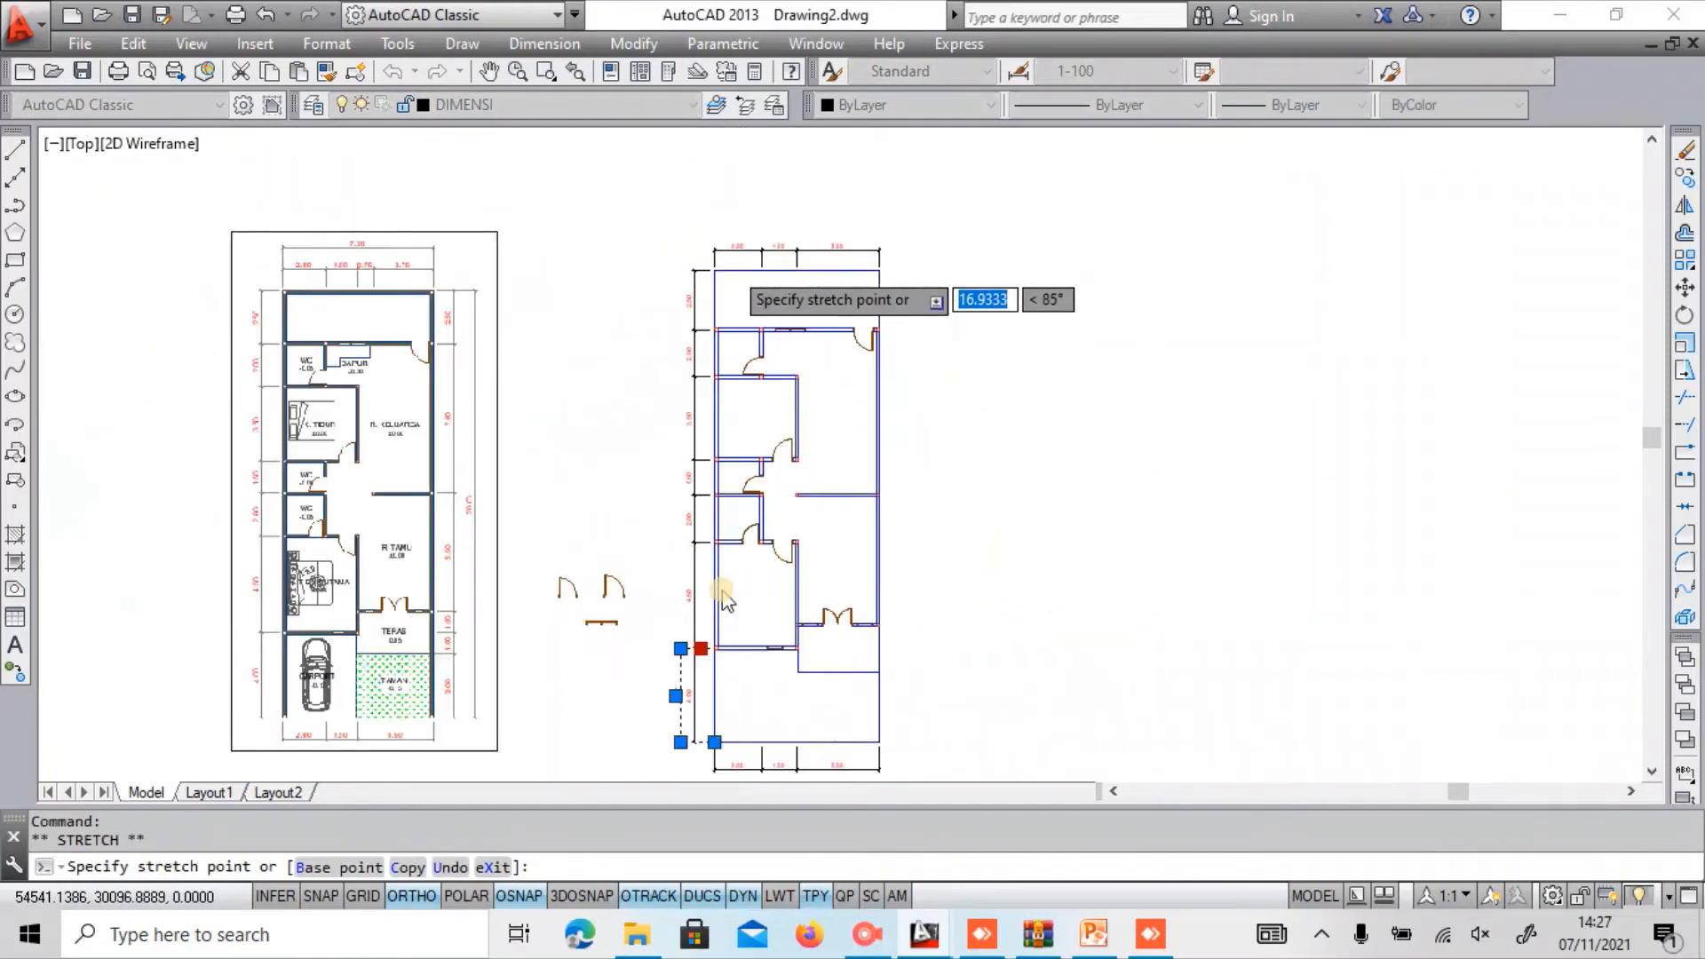
scroll(724, 599, "down", 2)
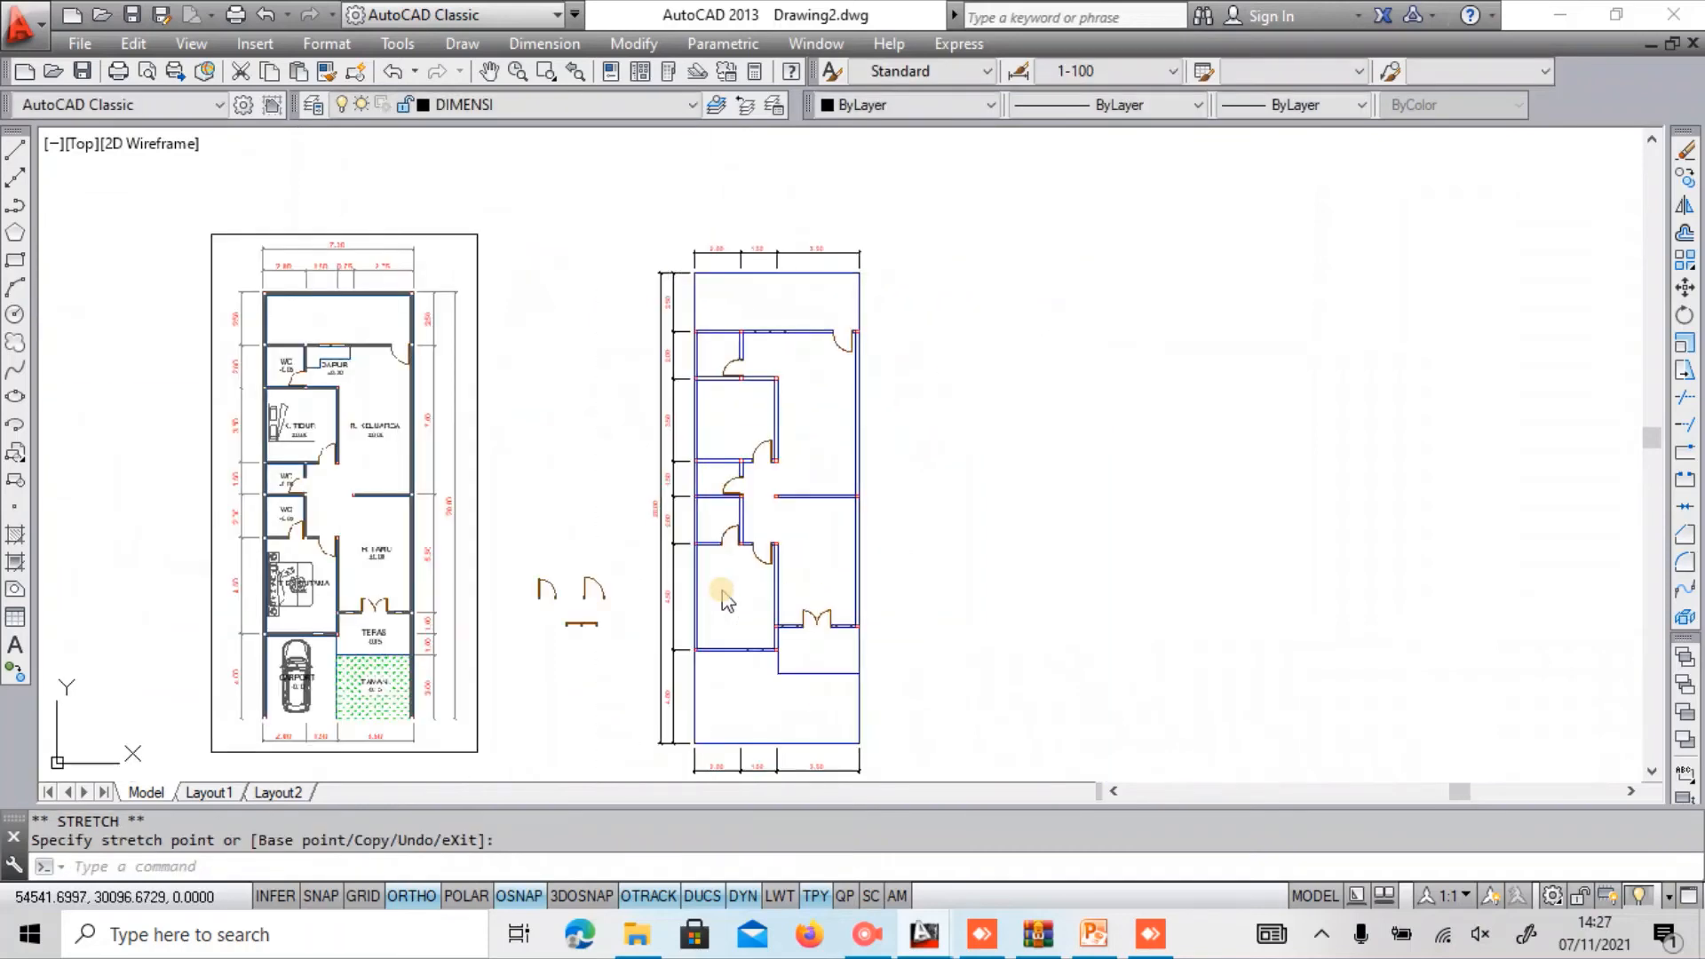
key("Escape")
Copy the 2.00 dimension at the left end of the top chain about 0.67 straight up.
scroll(724, 600, "up", 4)
scroll(724, 599, "down", 5)
scroll(725, 600, "up", 4)
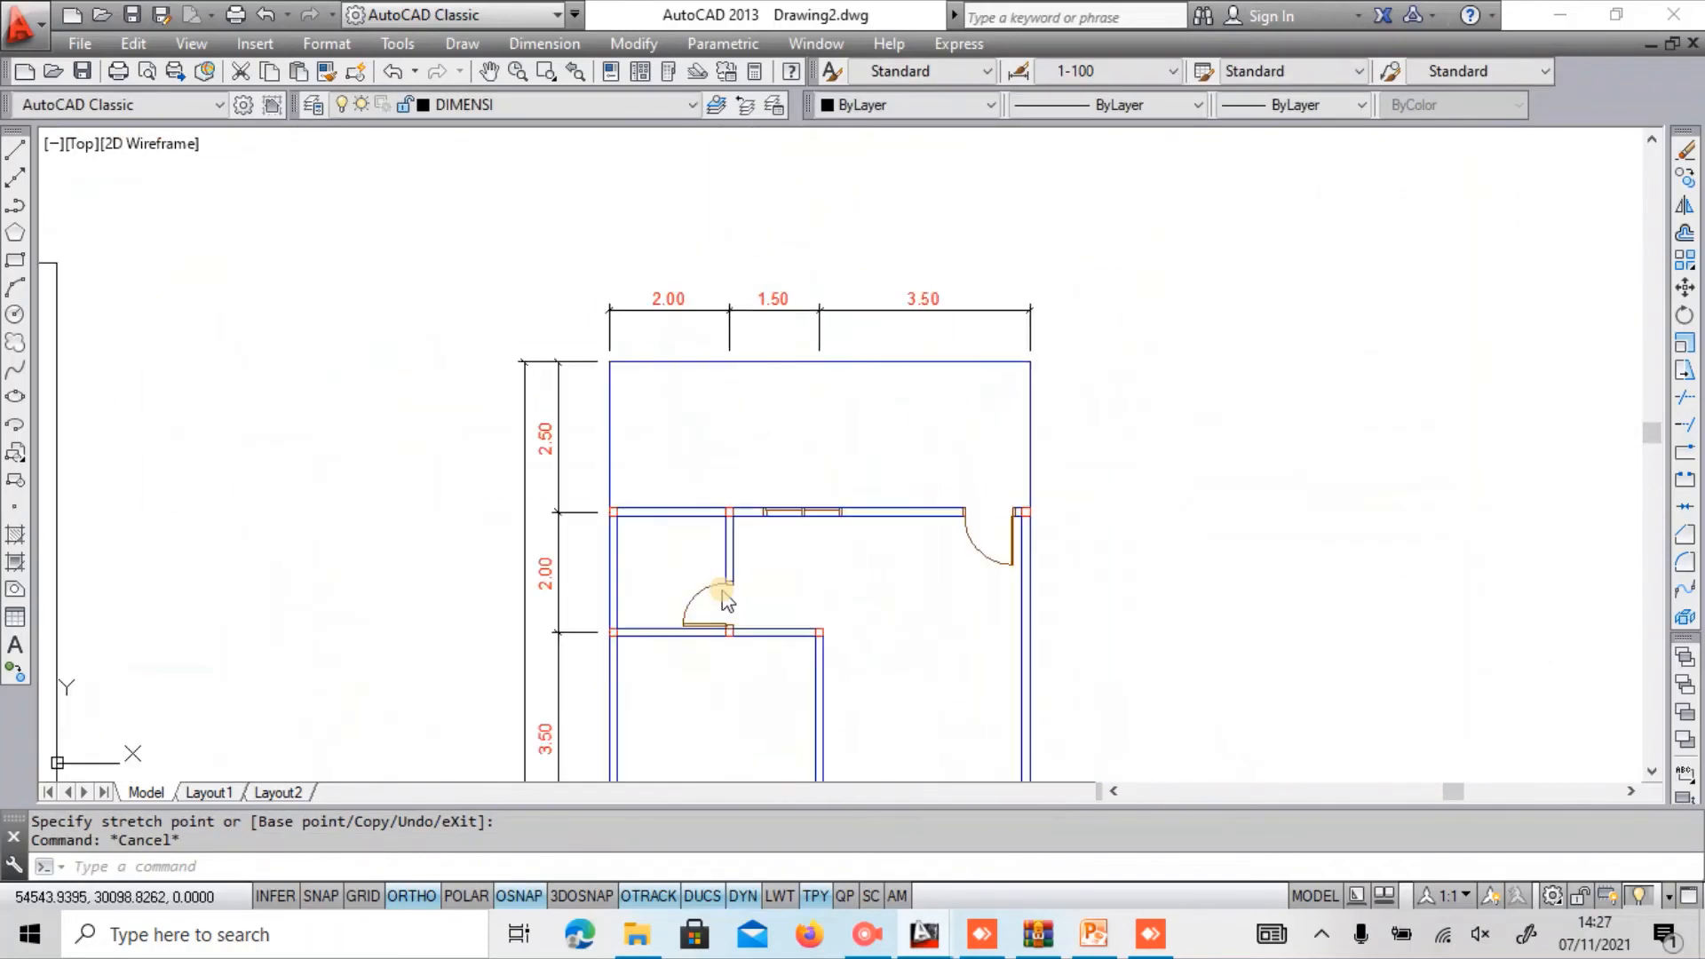
key("Return")
left_click(723, 307)
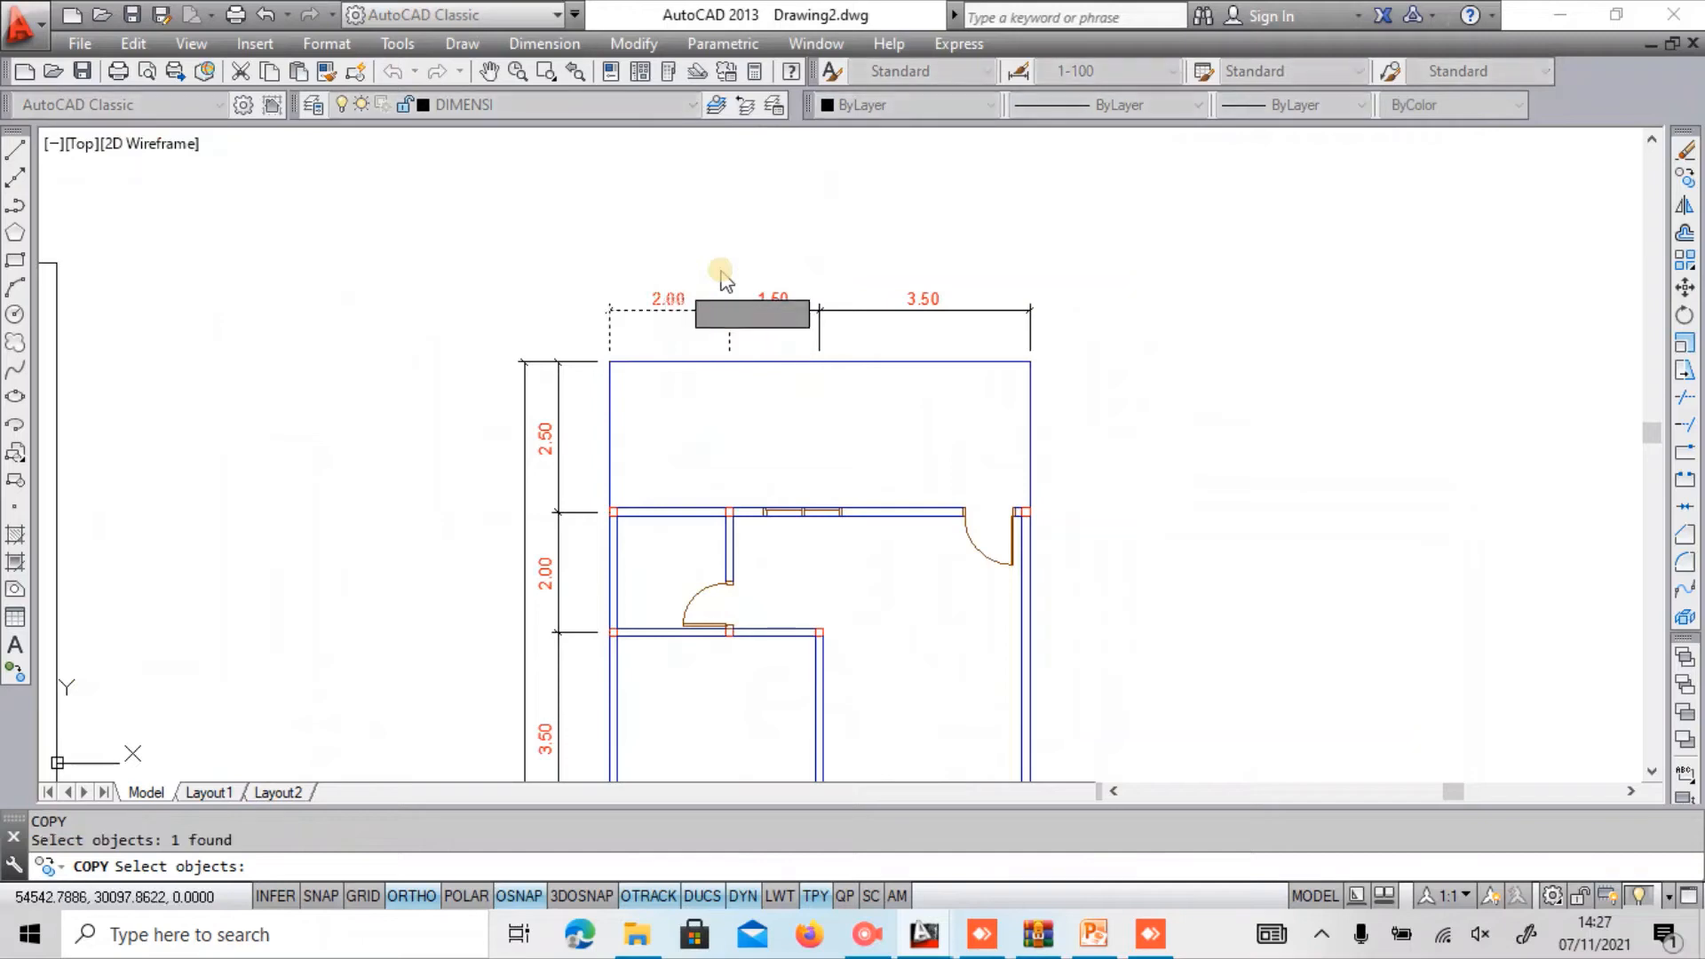
key("Return")
left_click(724, 306)
scroll(724, 280, "up", 2)
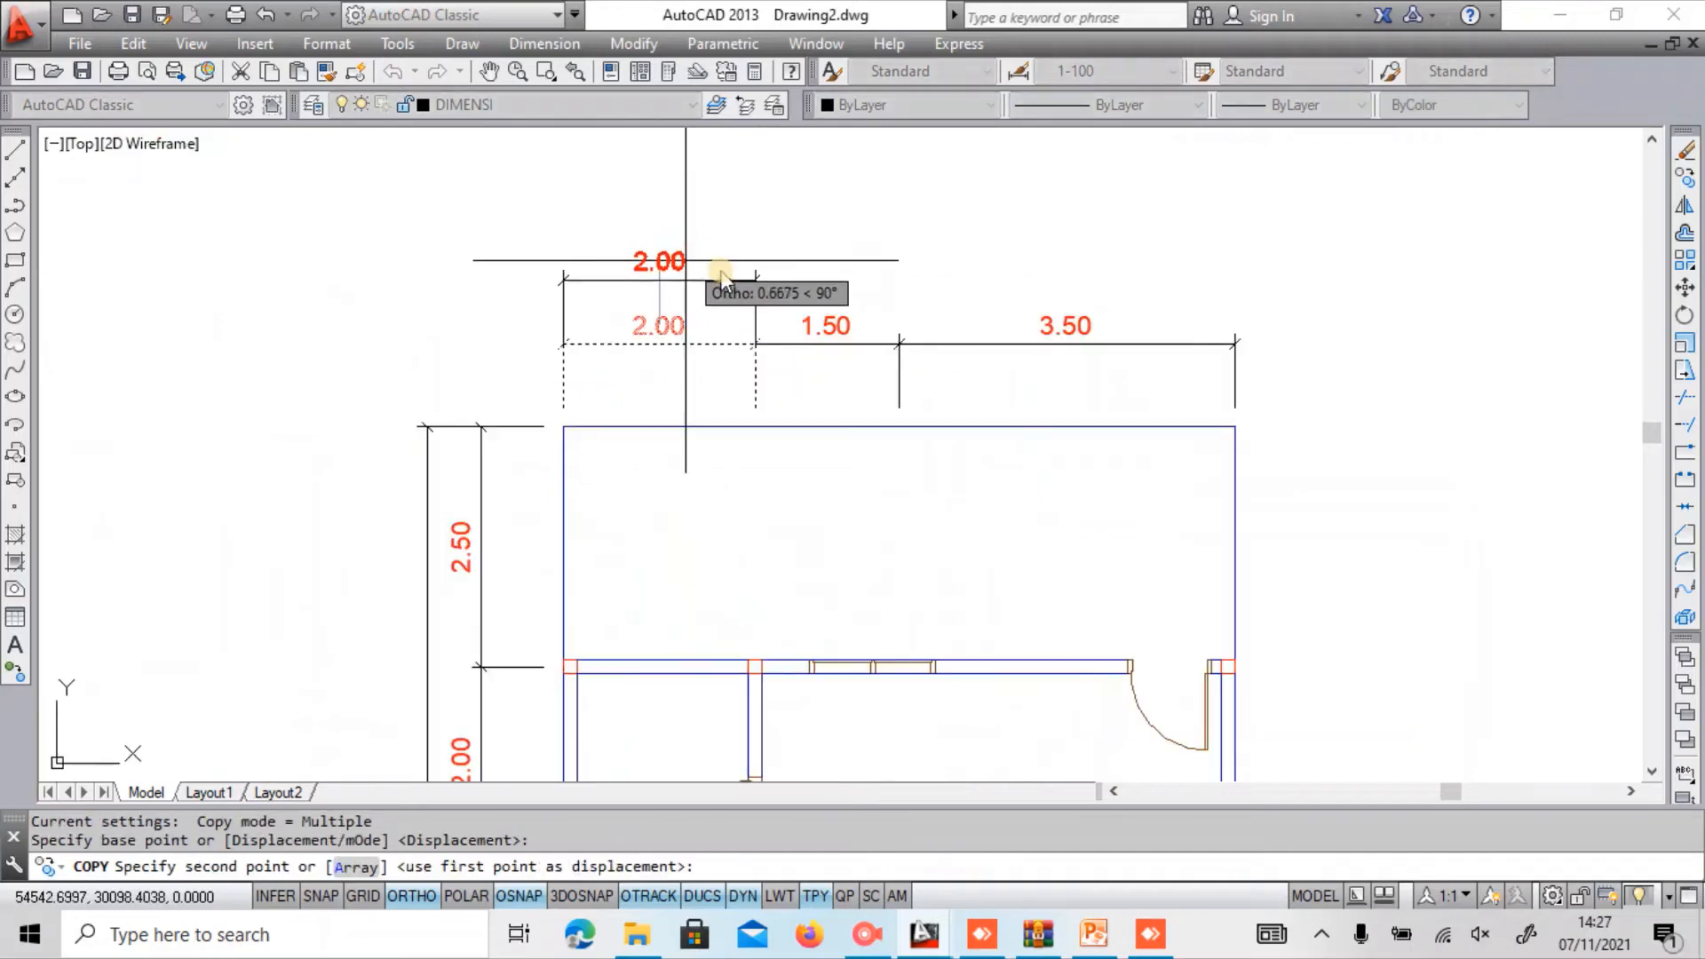
left_click(723, 280)
key("Escape")
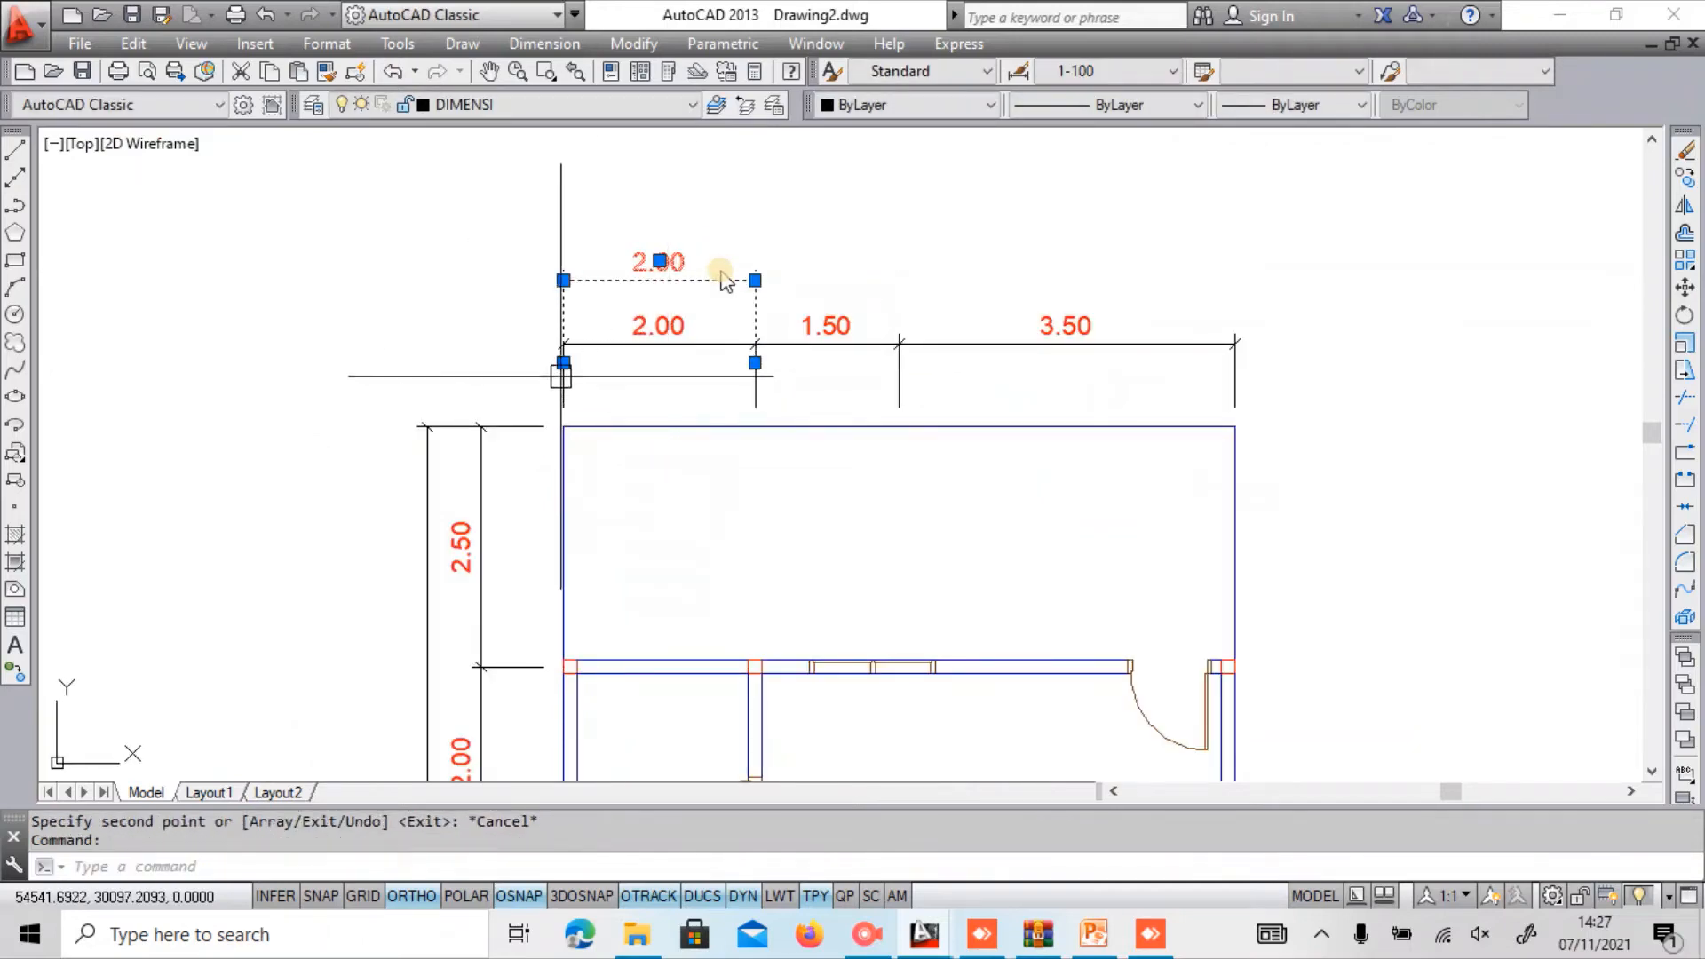
Stretch the copied top dimension's origins to the plan's upper-left and upper-right corners to span the full width.
left_click(563, 362)
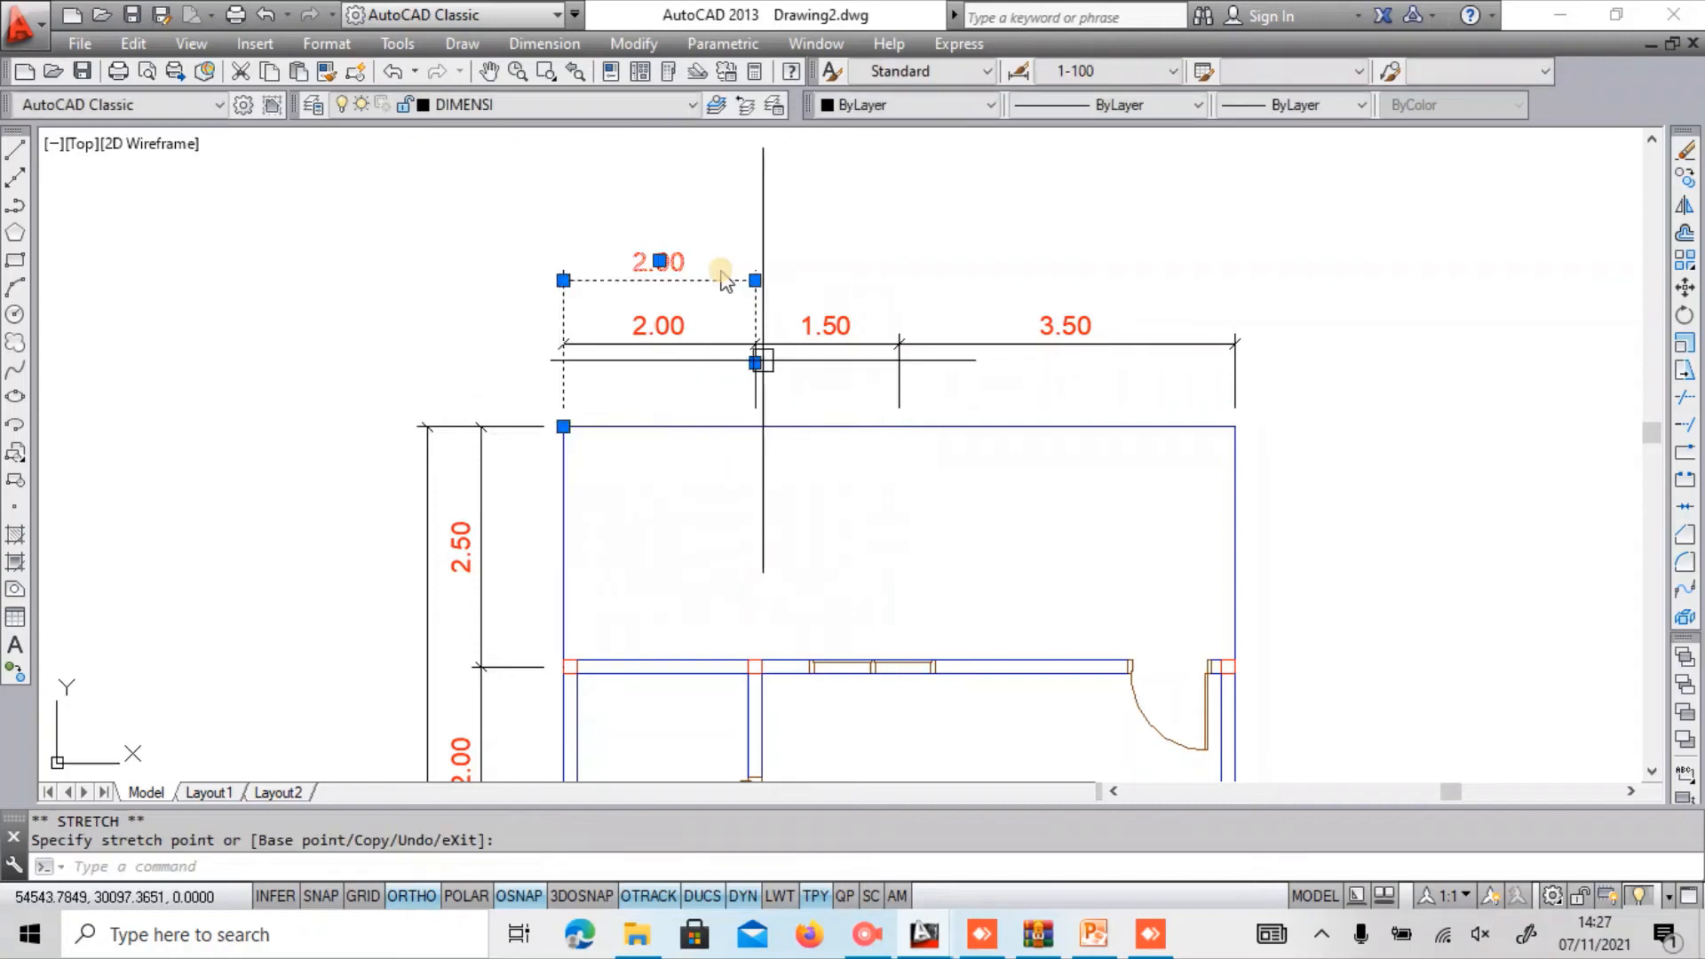
key("Escape")
scroll(721, 281, "down", 2)
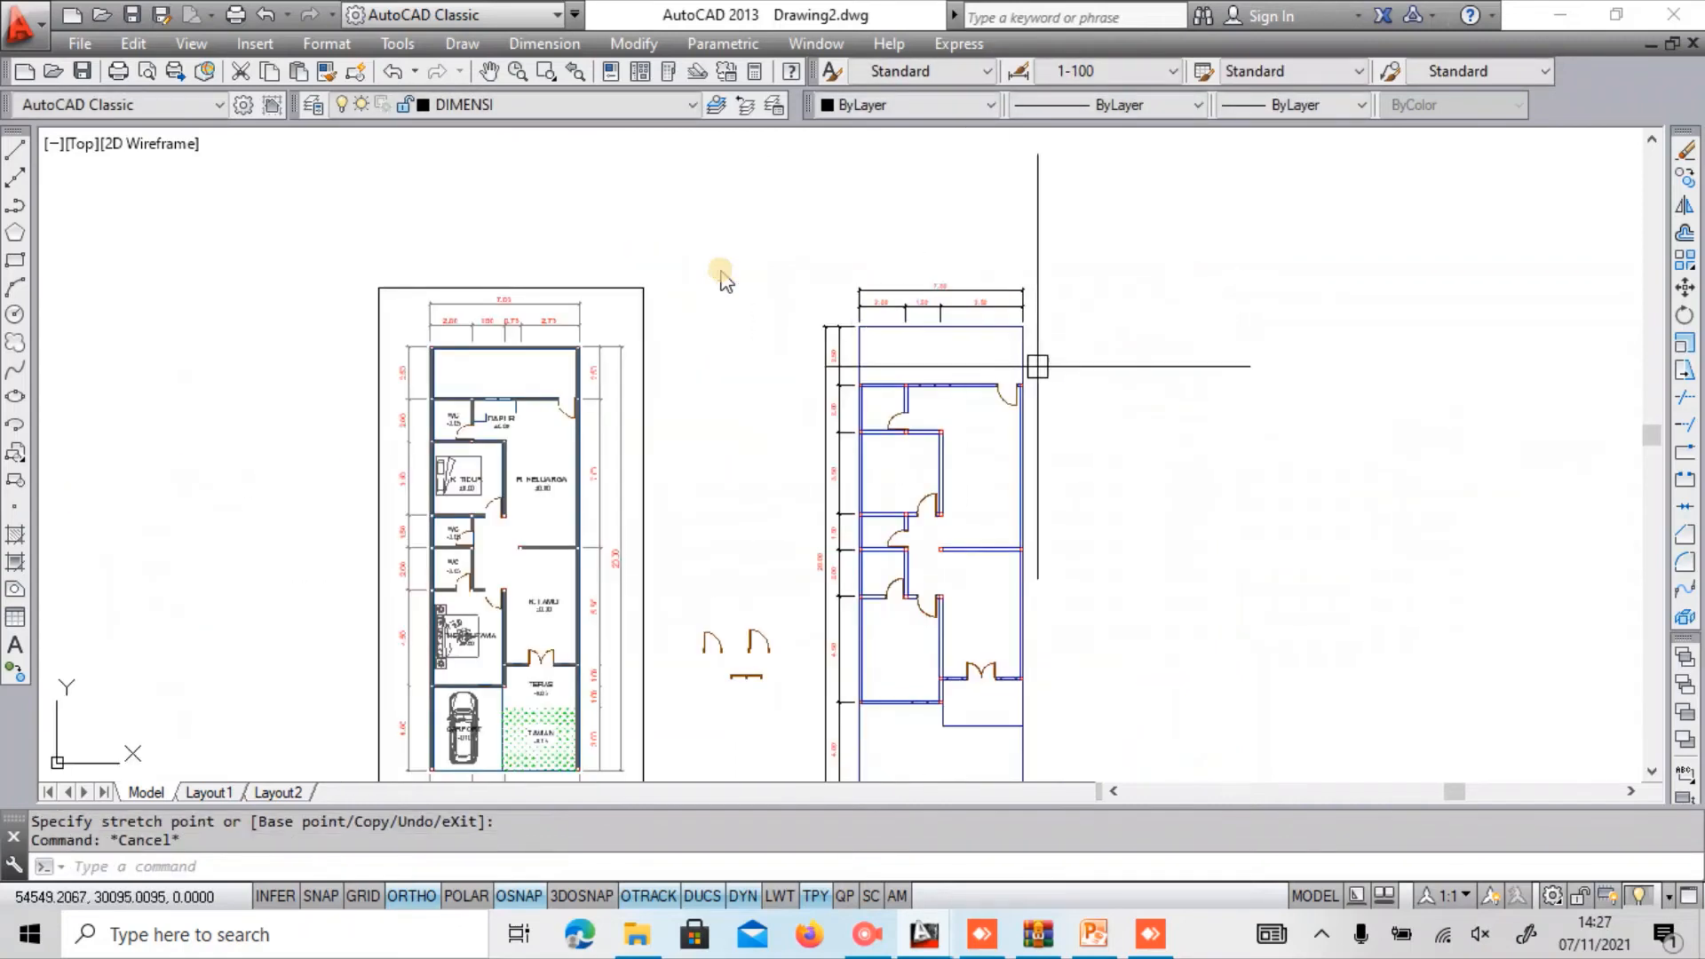
Add a vertical linear dimension beside the plan's right edge, from its upper-right corner to the rear house wall.
scroll(888, 286, "up", 5)
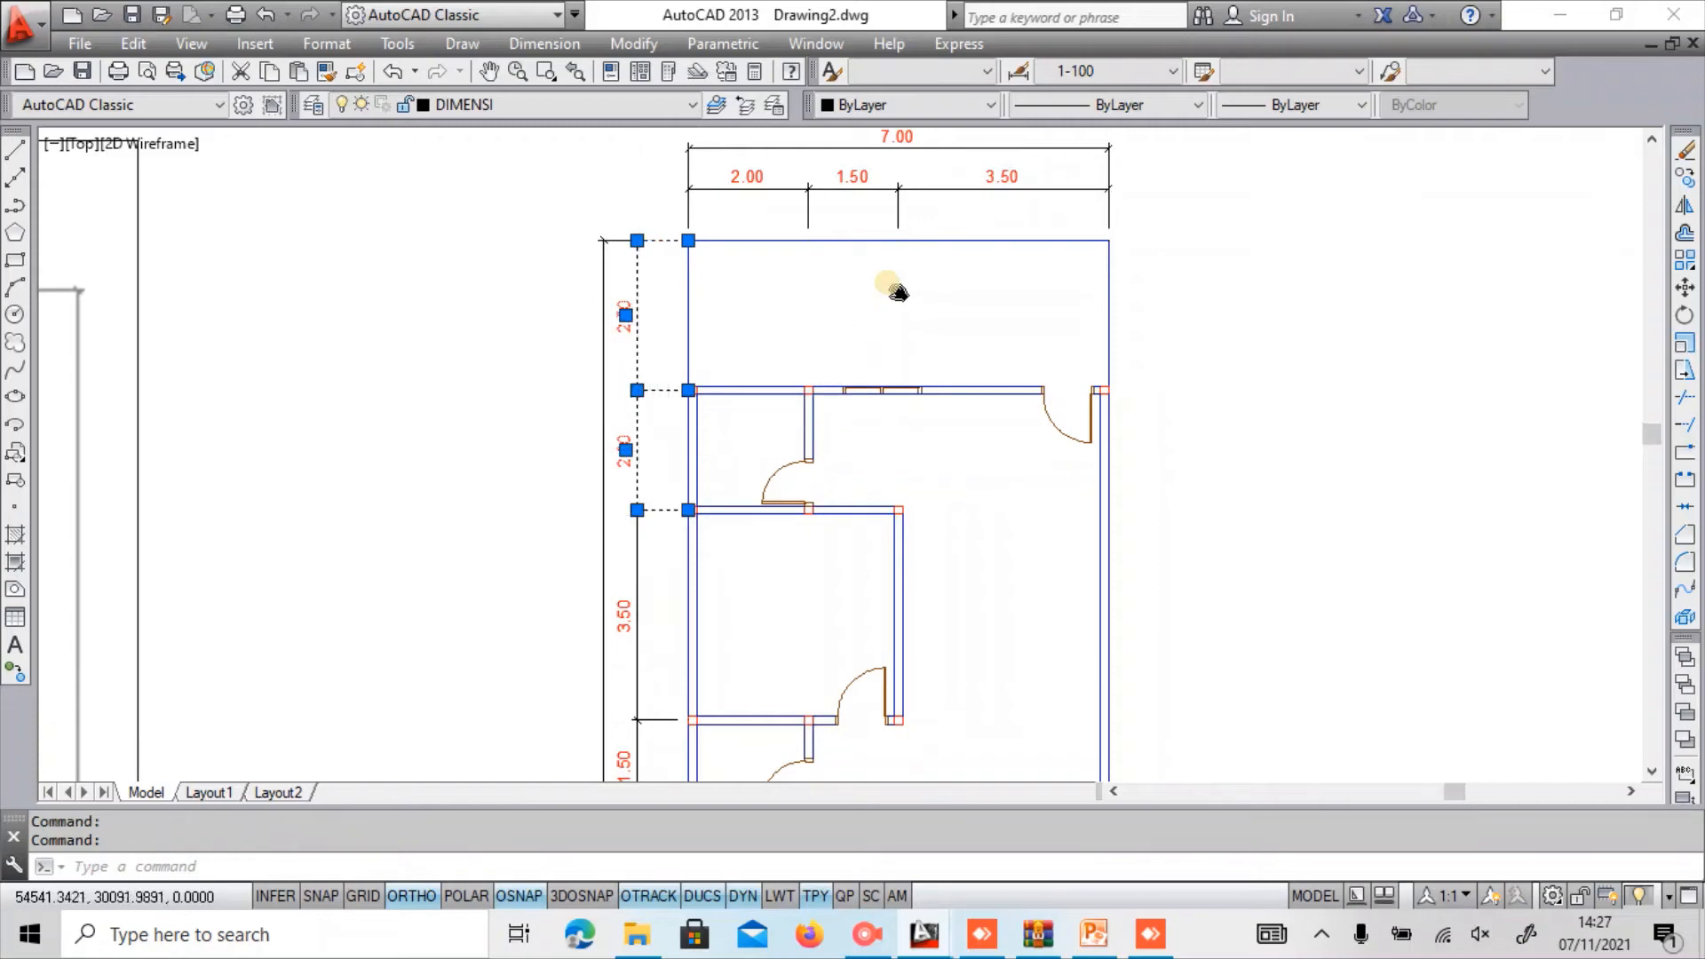
scroll(655, 350, "down", 3)
key("Escape")
scroll(651, 346, "up", 4)
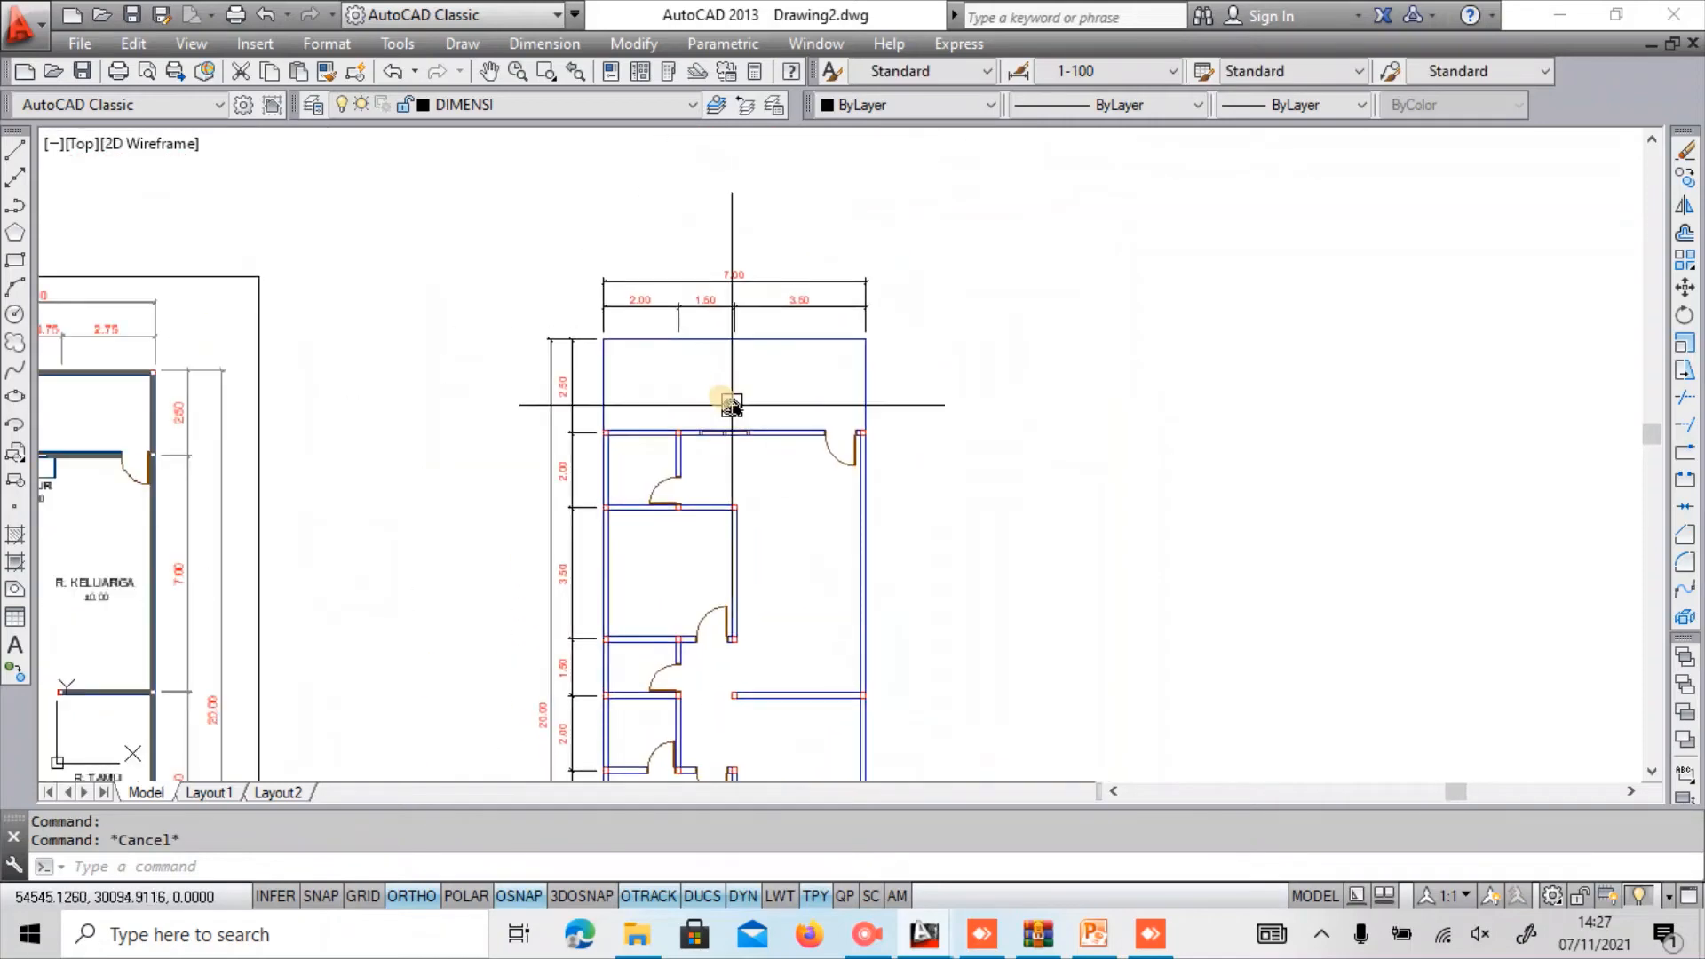
type("dli")
key("Return")
left_click(866, 340)
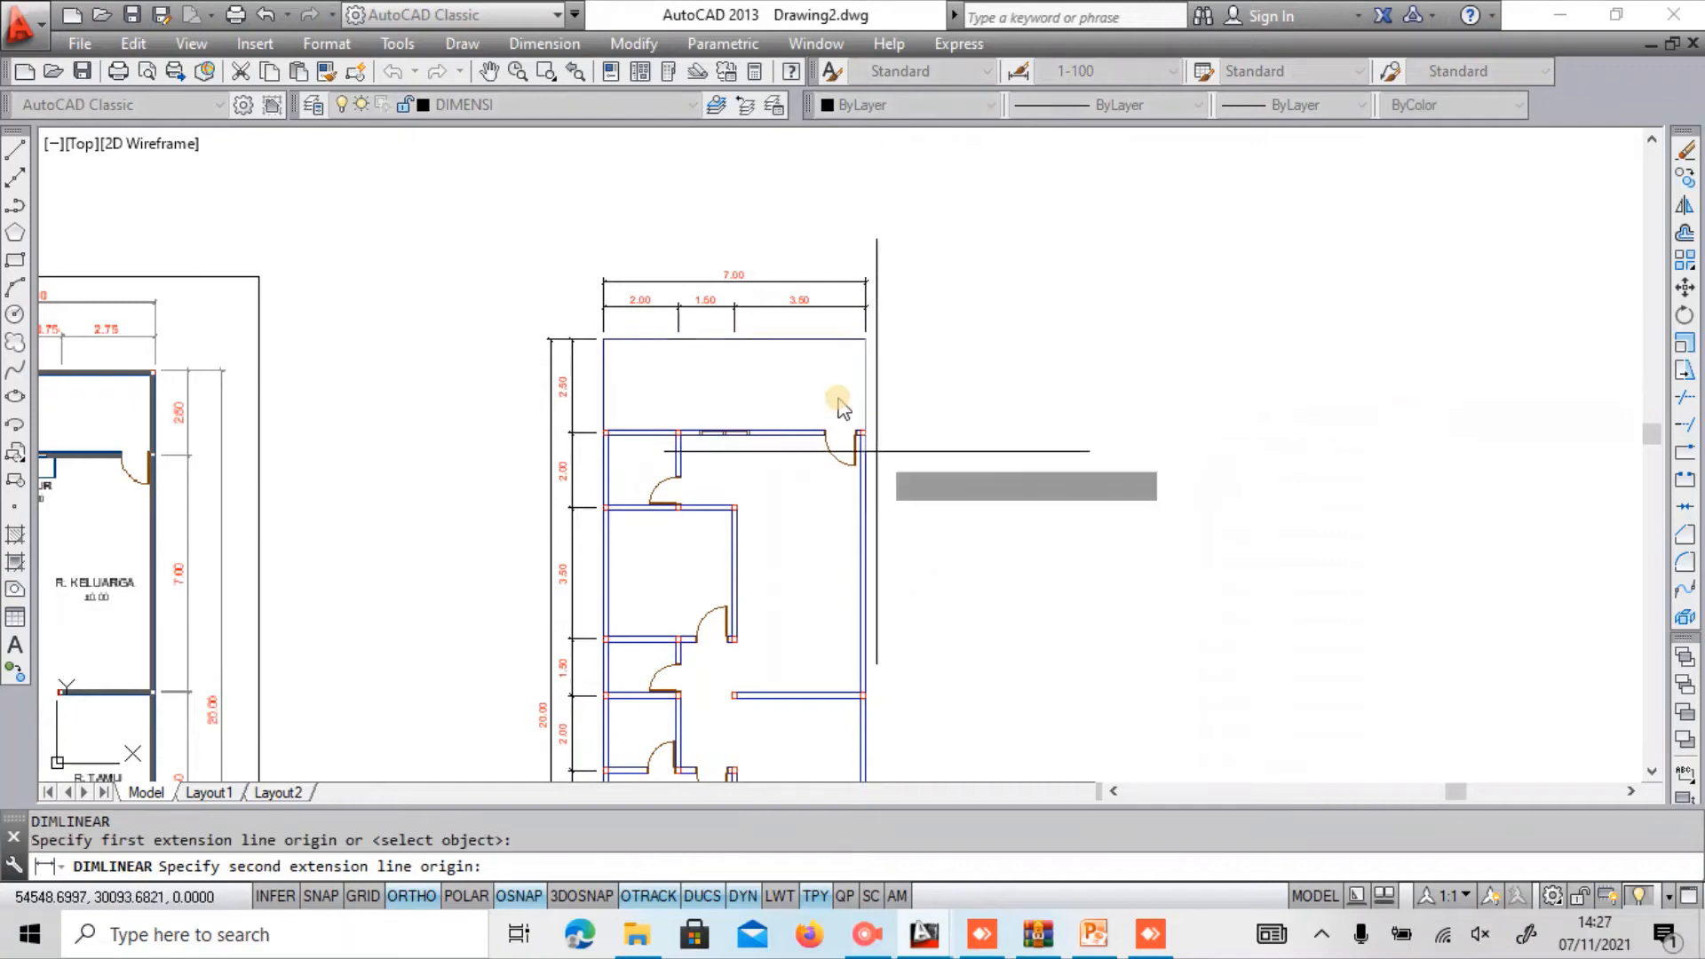
scroll(842, 408, "up", 4)
left_click(857, 433)
scroll(842, 409, "down", 2)
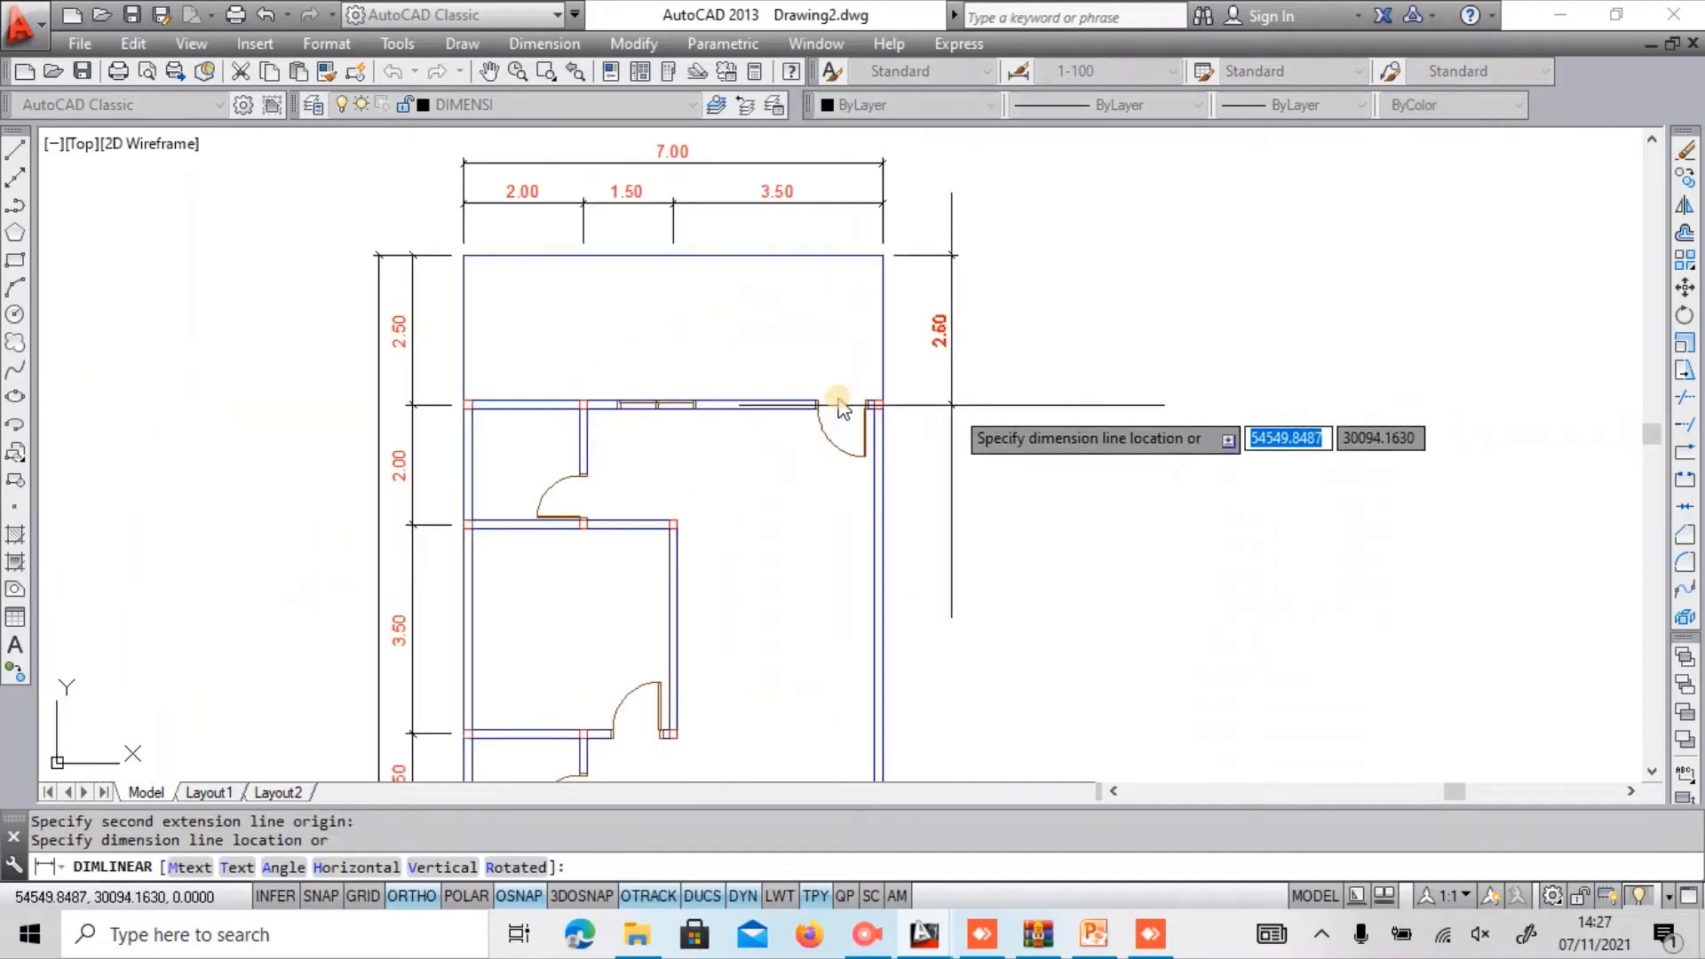
left_click(842, 409)
scroll(962, 399, "down", 3)
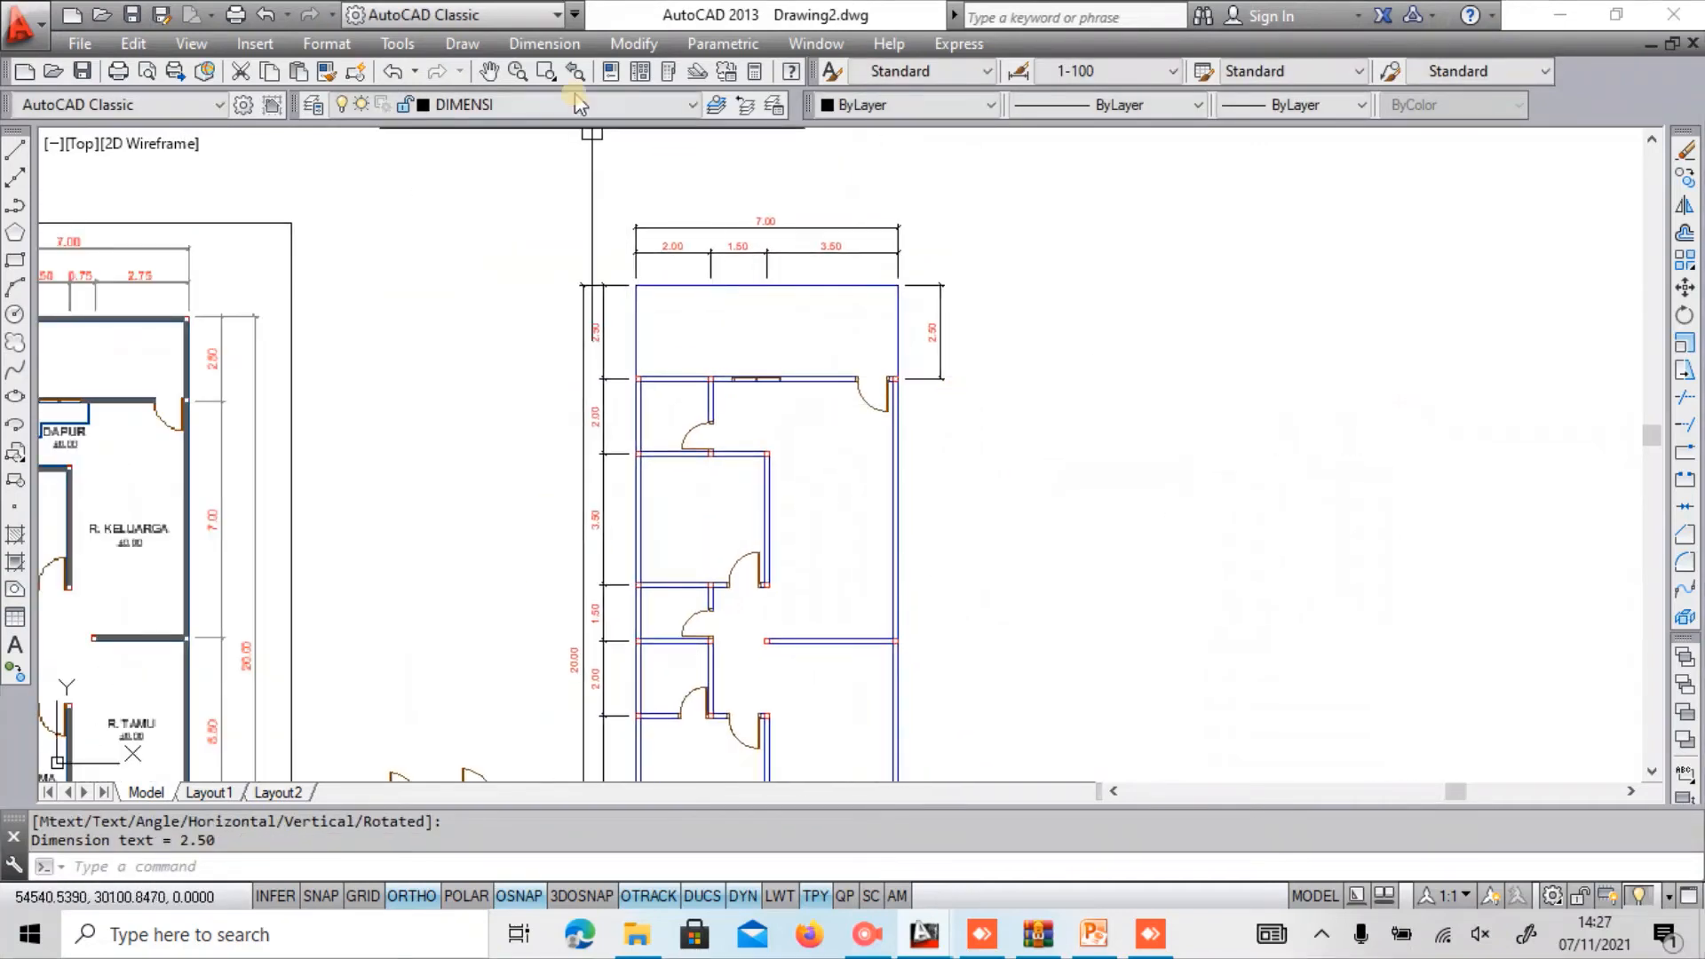
Continue the right-hand dimension down to the interior partition and on to the front wall with the double door.
left_click(545, 44)
left_click(586, 374)
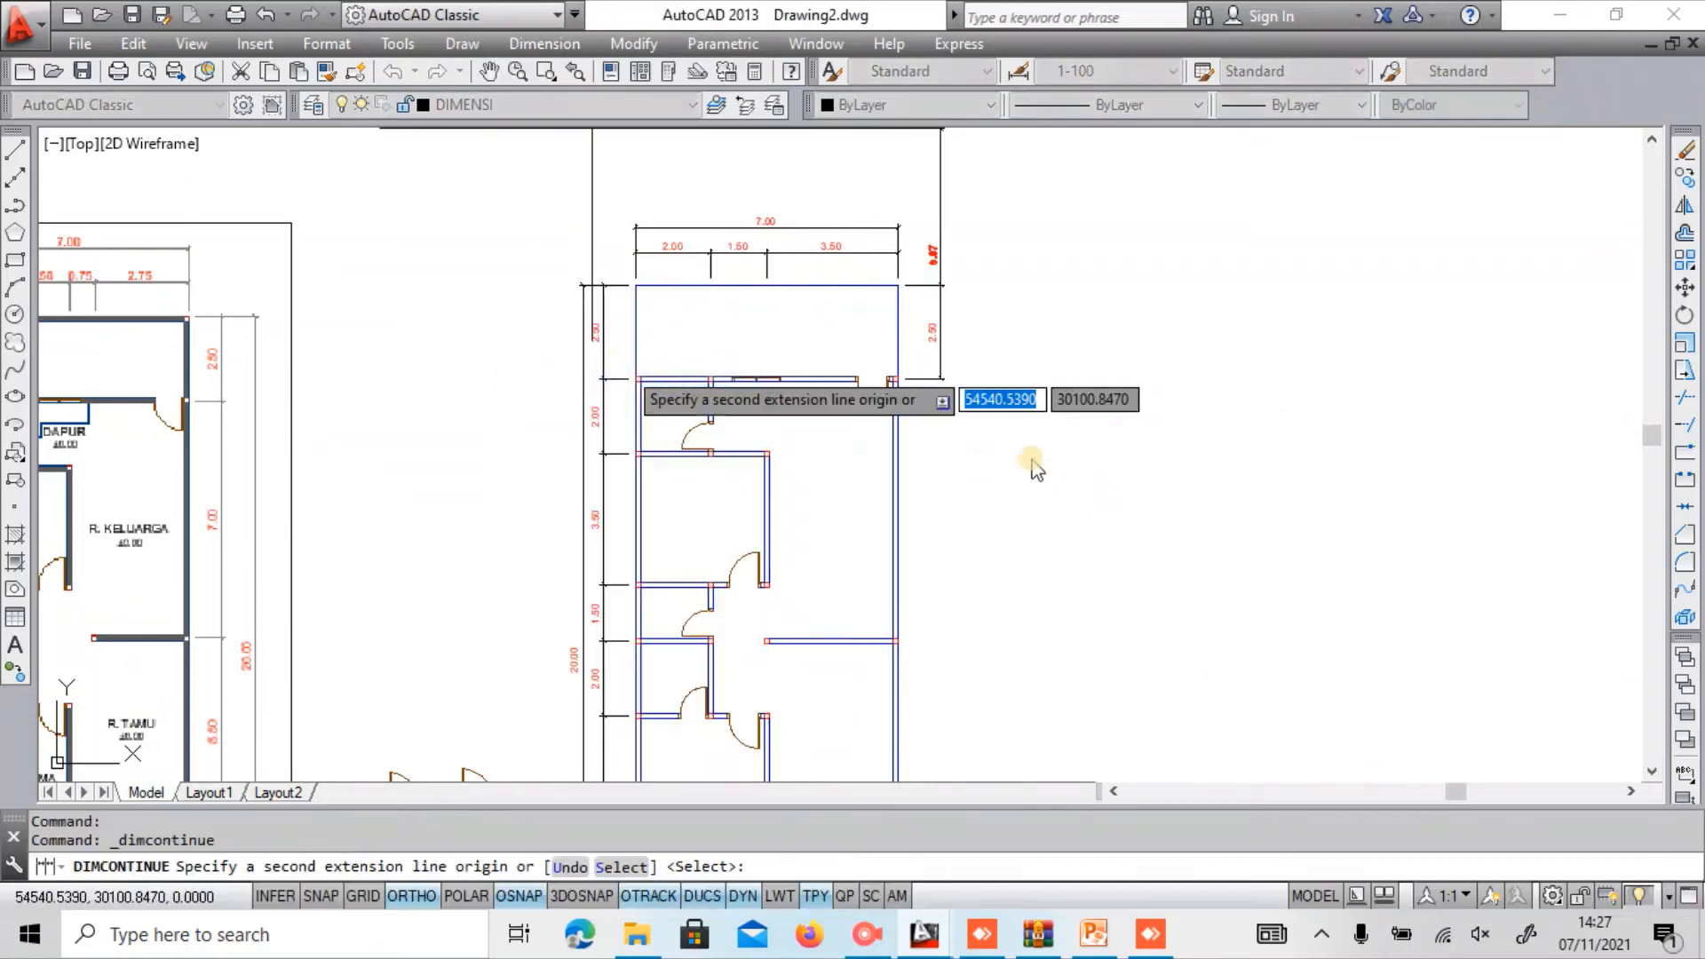
key("Escape")
key("Return")
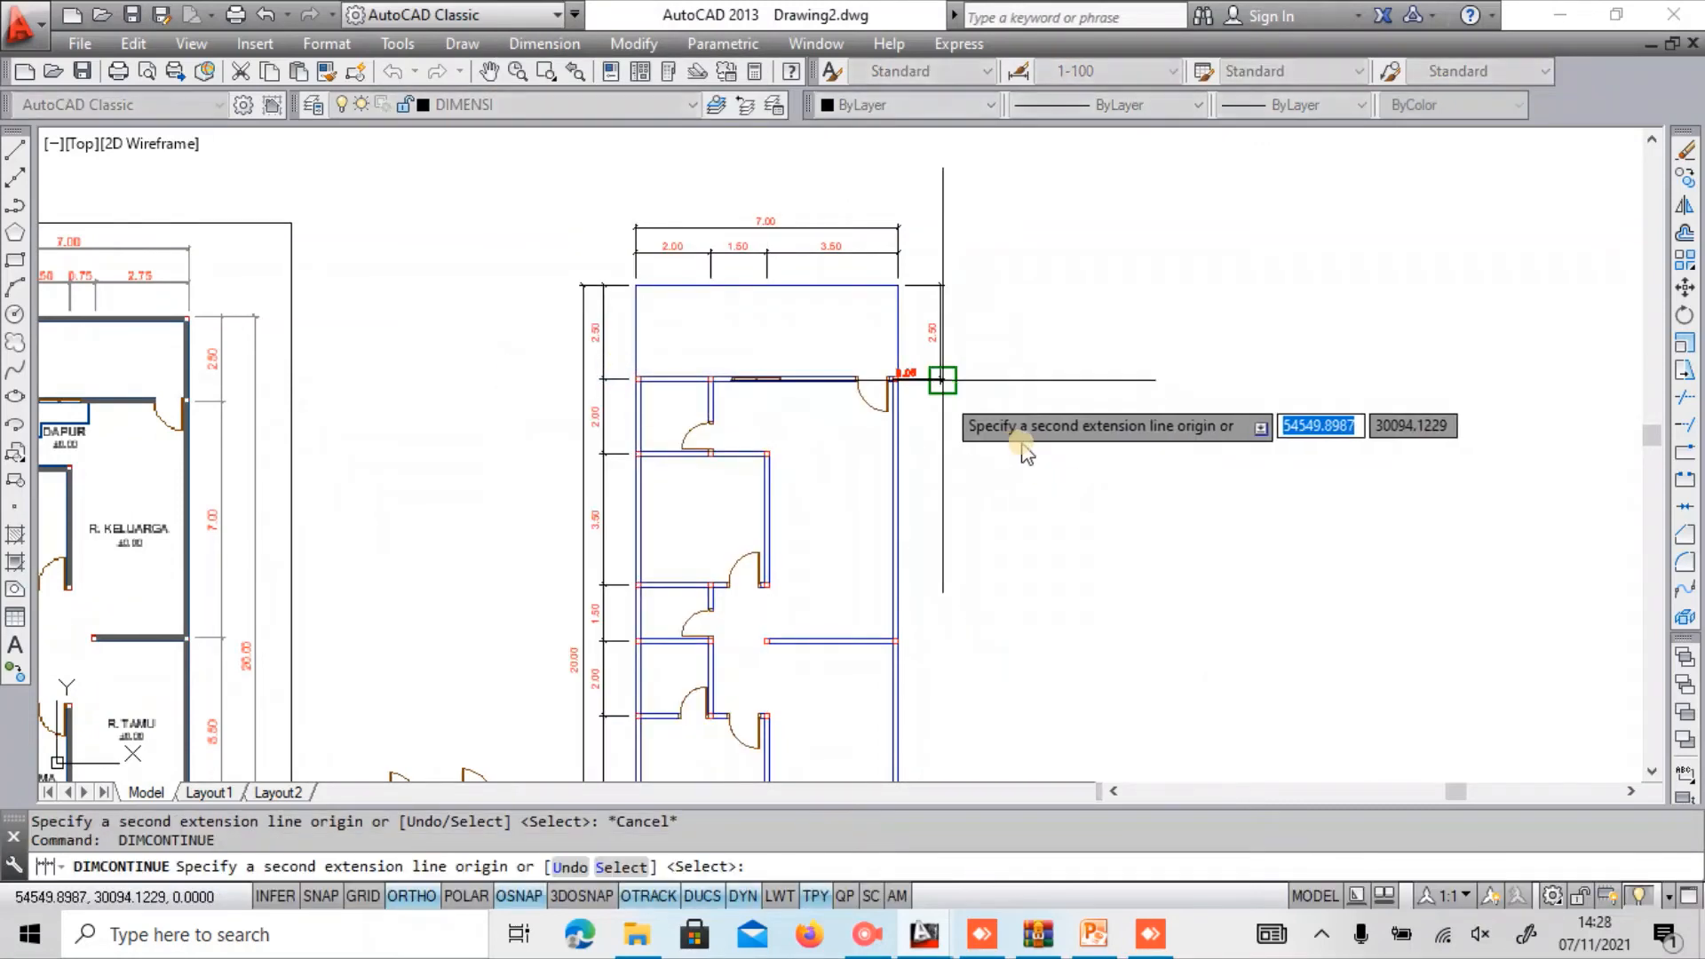
scroll(897, 637, "up", 4)
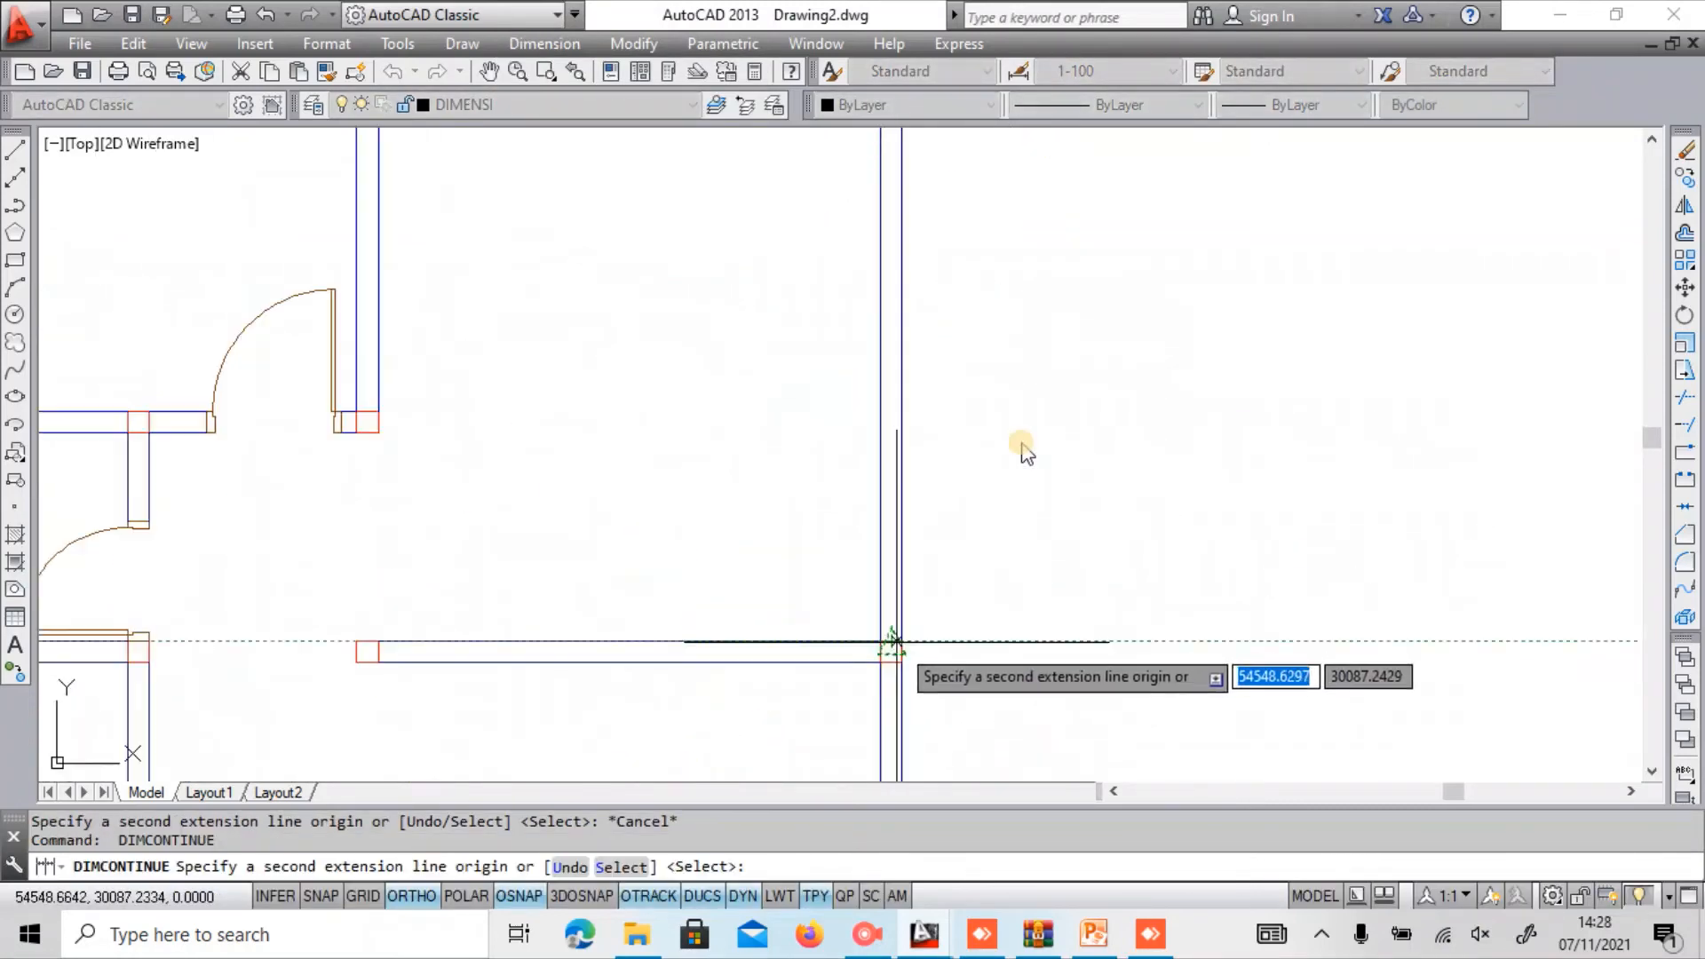
left_click(897, 638)
scroll(898, 640, "down", 3)
scroll(960, 607, "down", 3)
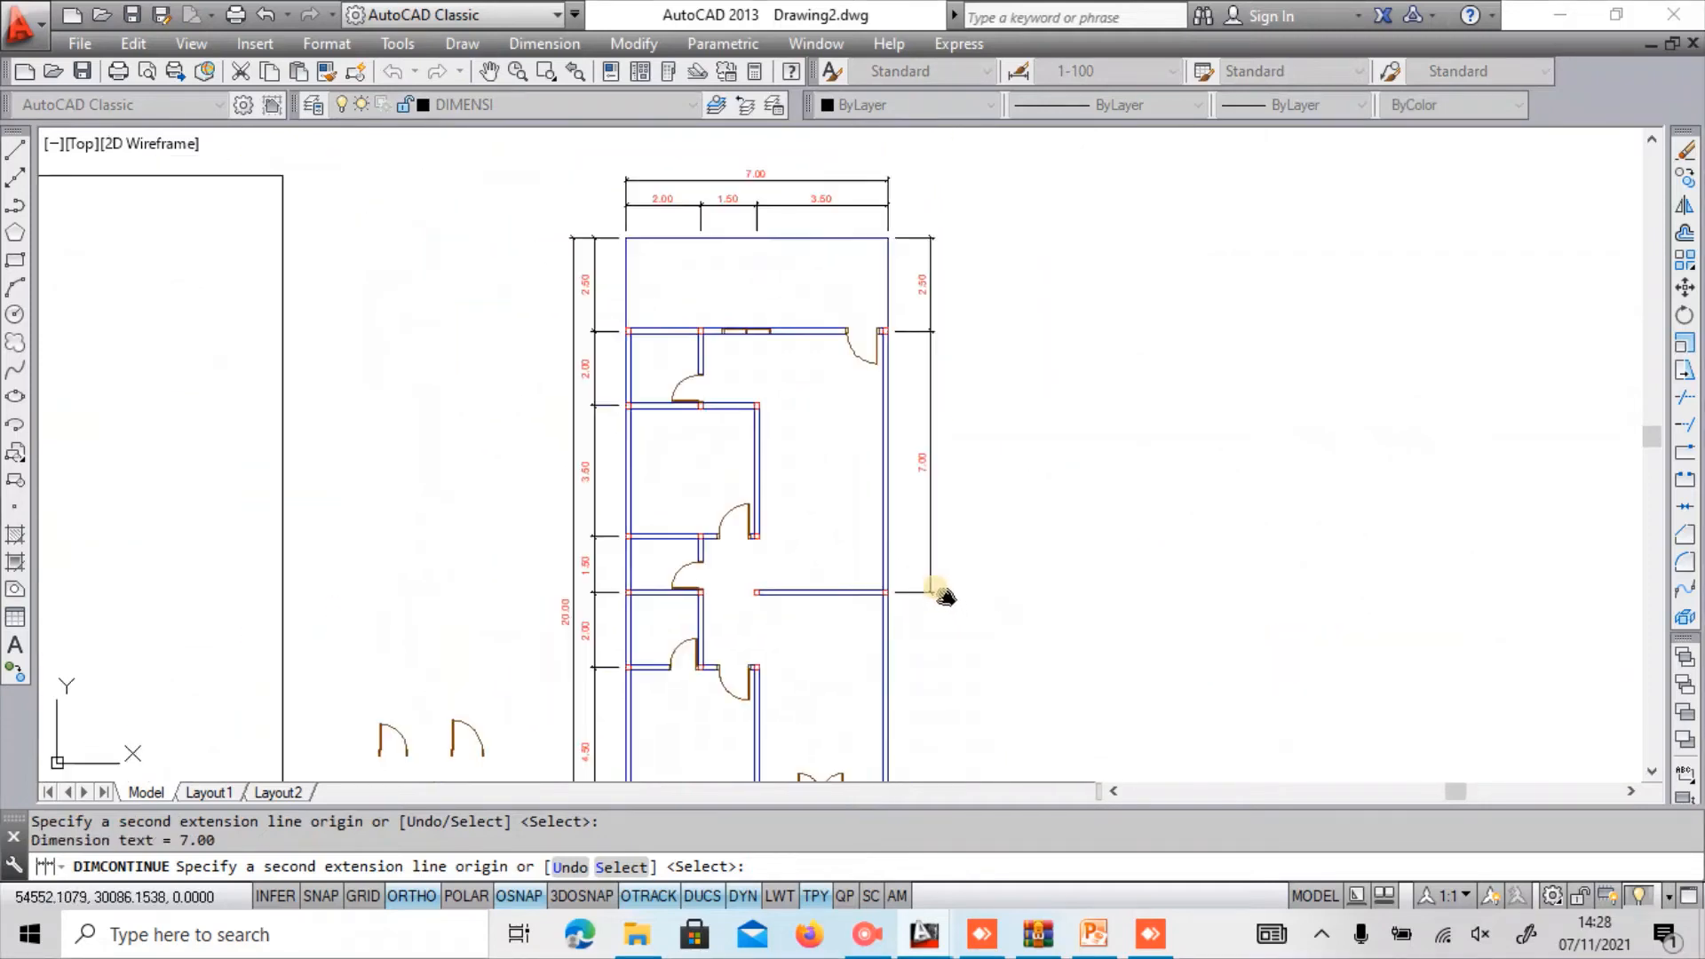
middle_click_drag(939, 587, 914, 365)
scroll(919, 369, "up", 8)
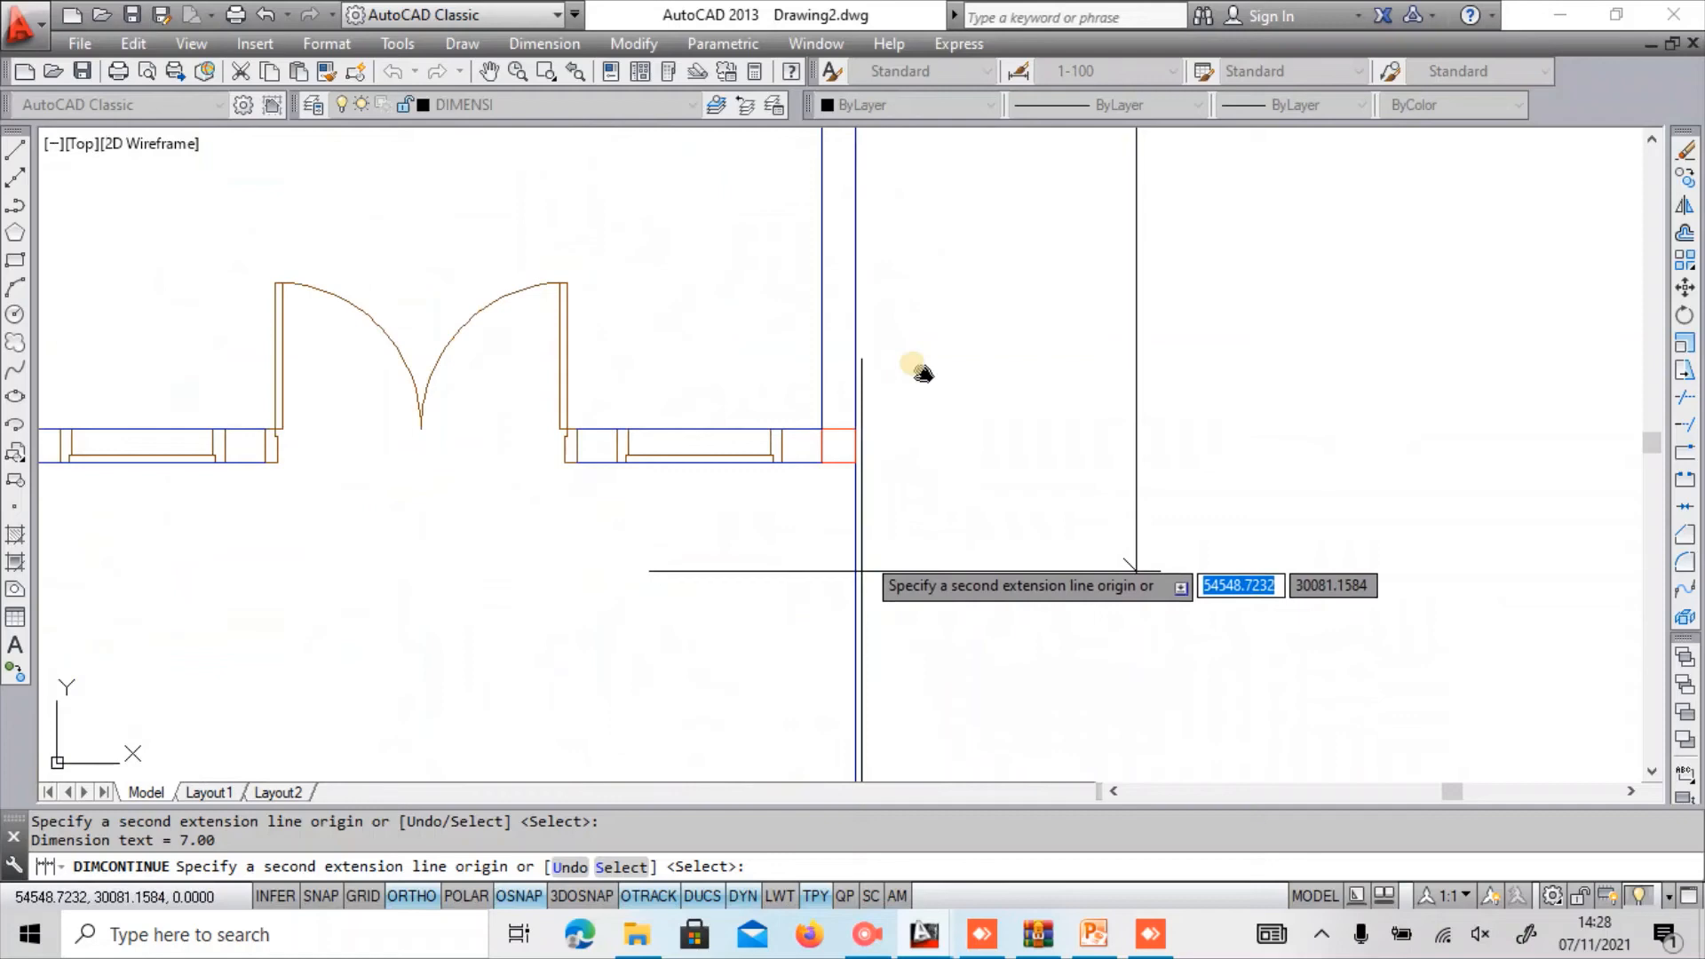
left_click(856, 445)
scroll(875, 428, "down", 4)
Continue the right-hand chain past the front bedroom wall and the terrace edge to the plot's lower-right corner.
scroll(537, 533, "up", 3)
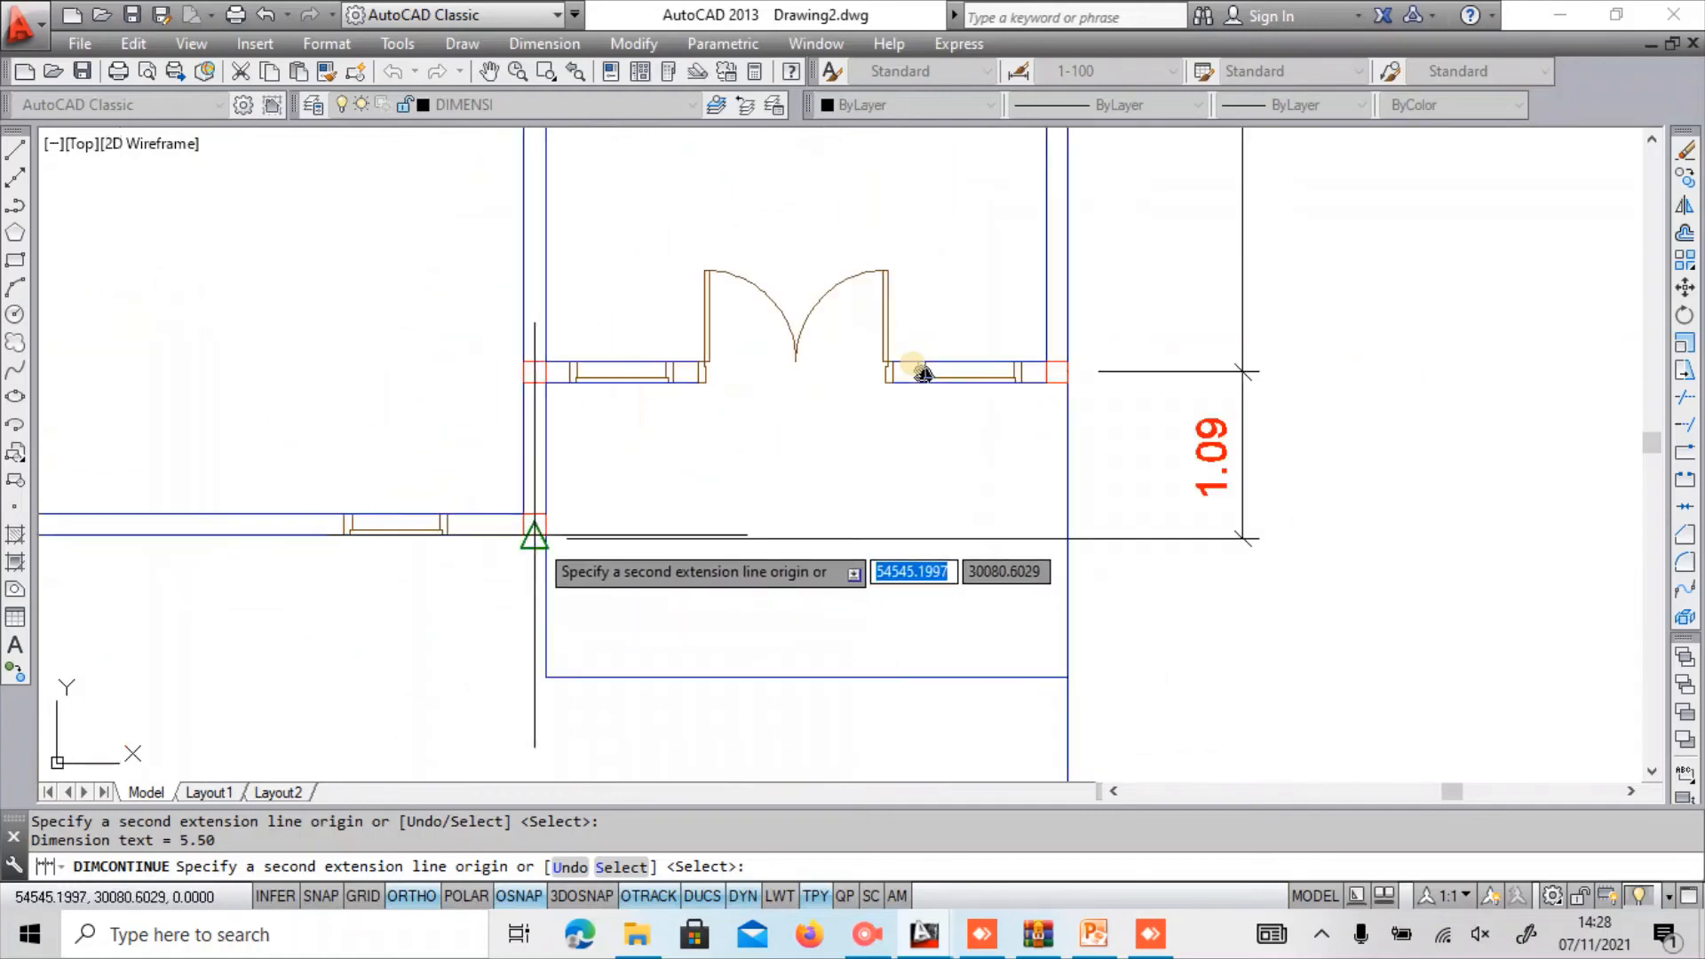
left_click(537, 531)
left_click(1083, 680)
scroll(1084, 468, "down", 2)
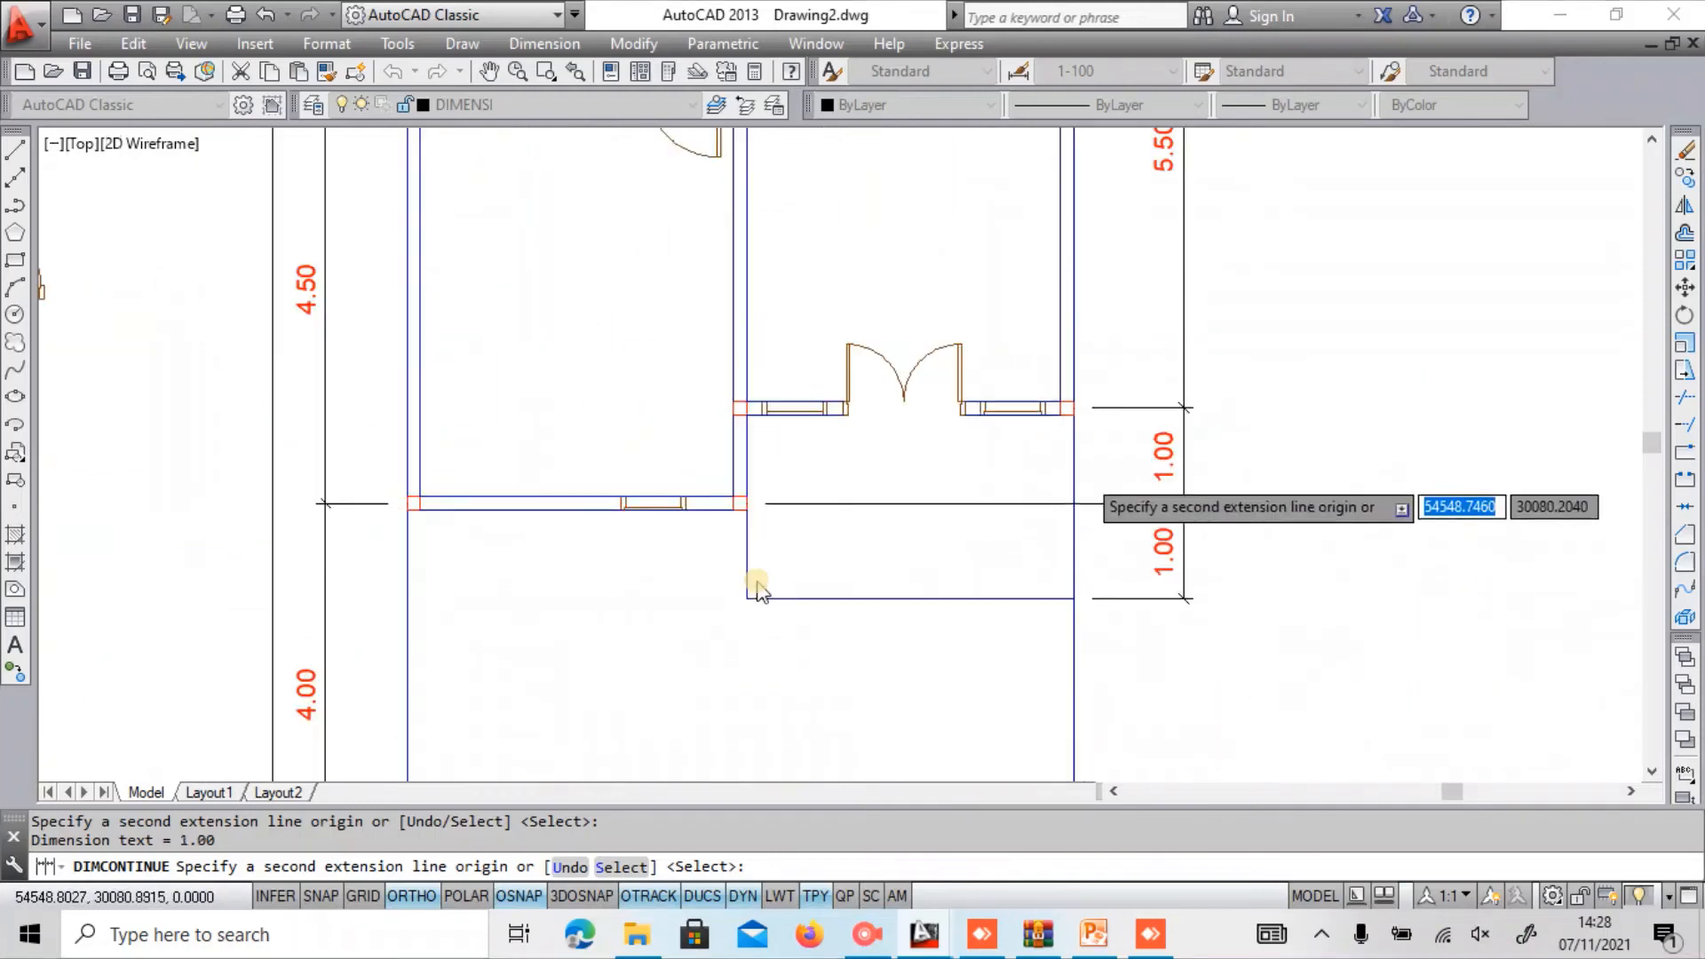
left_click(1081, 724)
key("Return")
scroll(1121, 591, "up", 2)
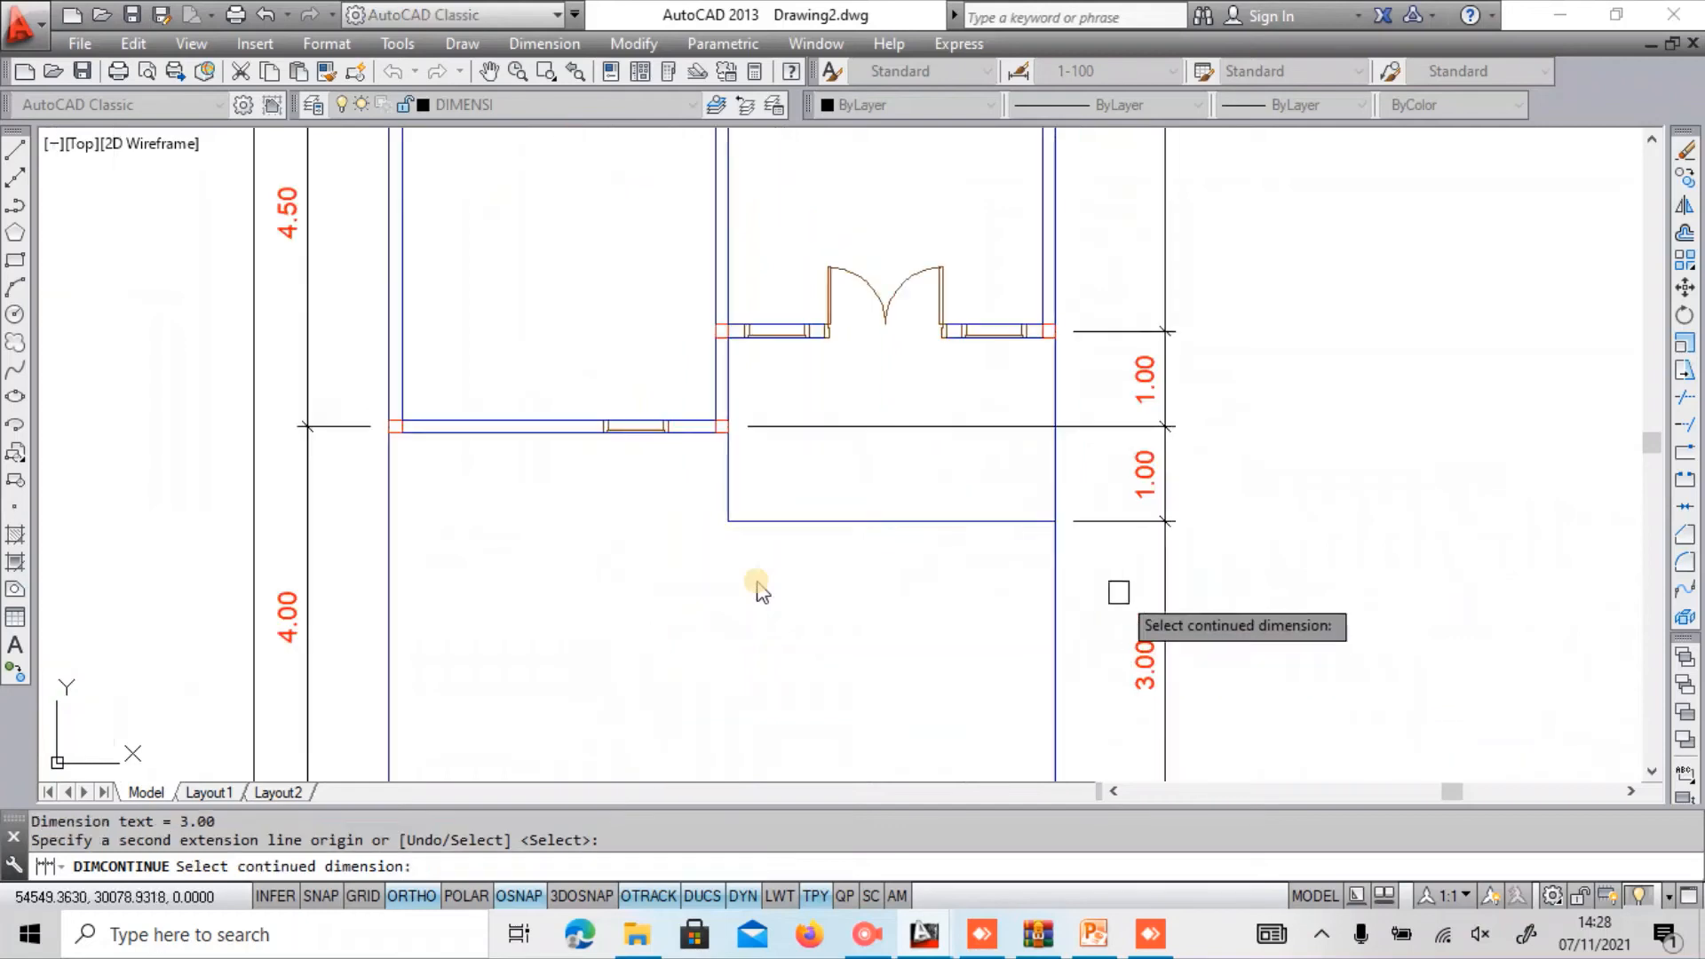
key("Return")
Stretch the shared extension origin of the two 1.00 dimensions from the bedroom wall corner to the plan's right edge.
left_click(1135, 374)
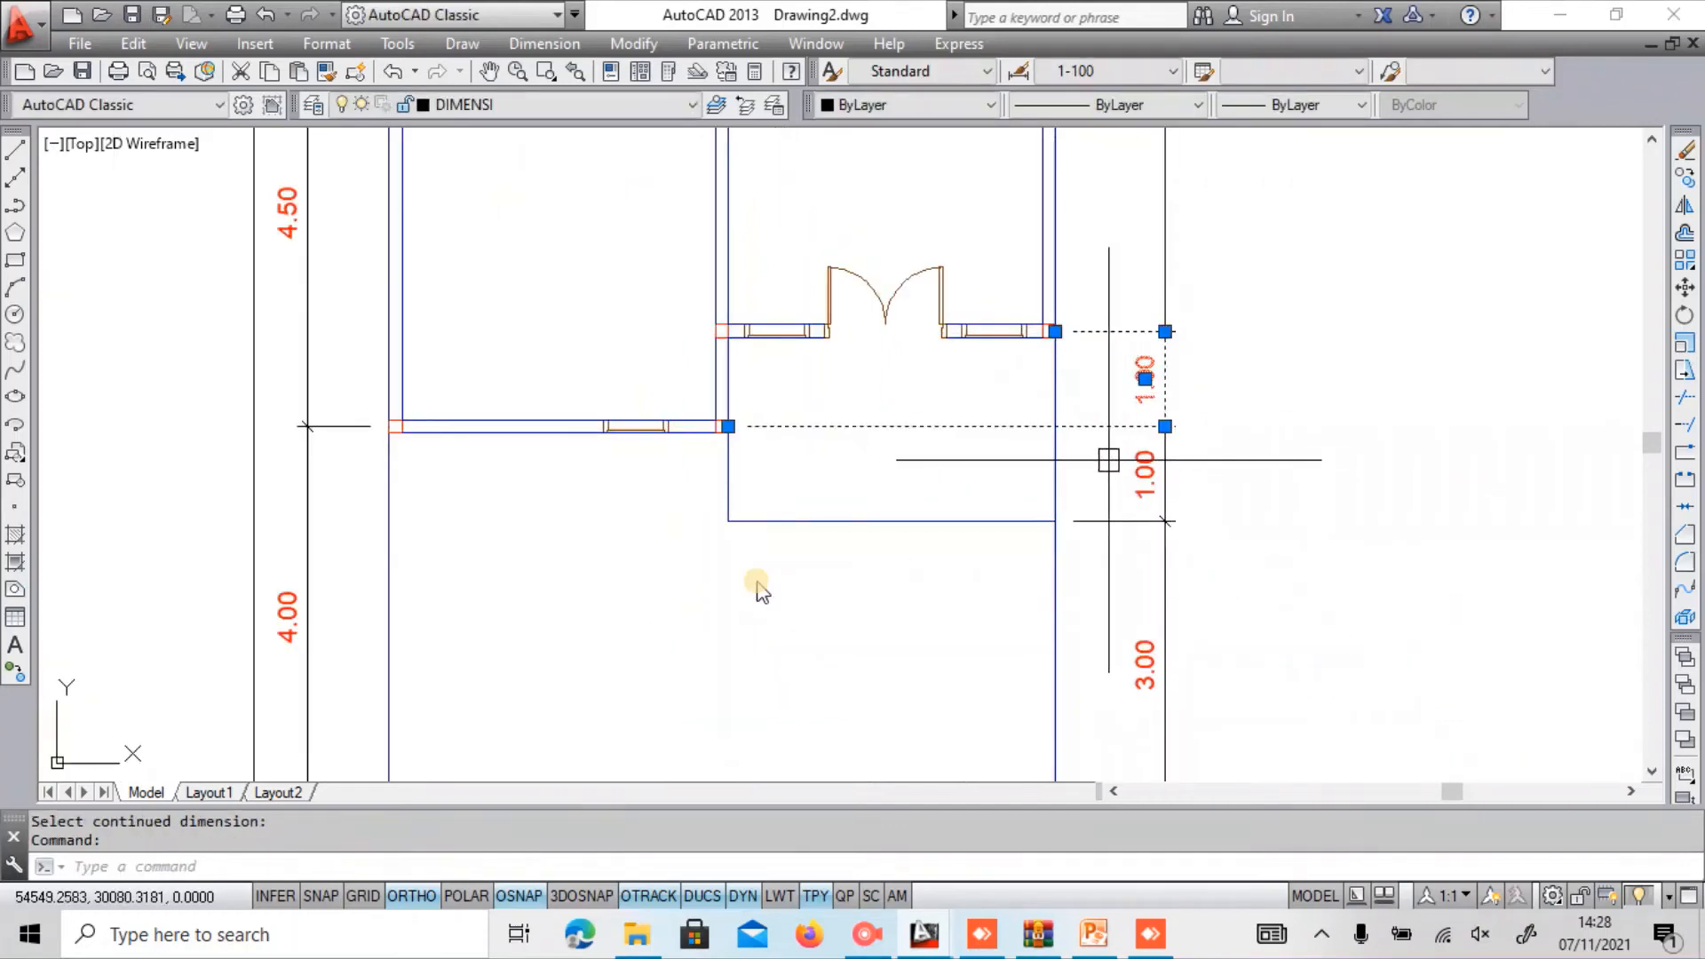
left_click(1108, 460)
left_click(1081, 388)
left_click(728, 427)
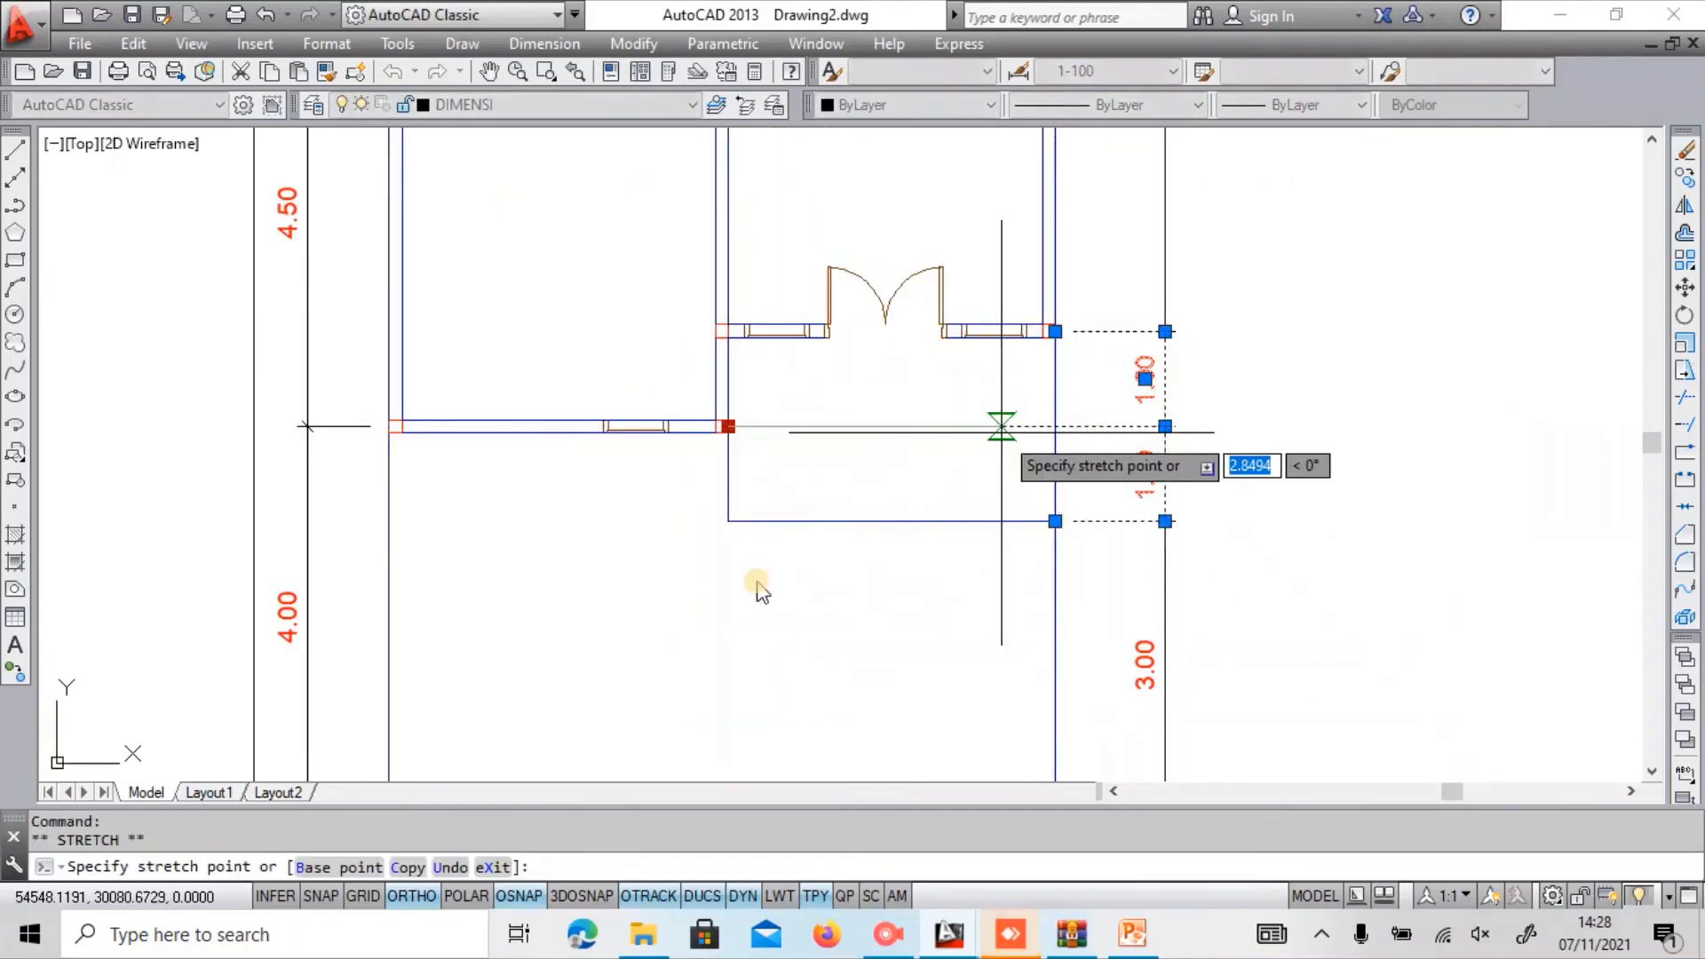
left_click(1055, 426)
scroll(1066, 440, "down", 5)
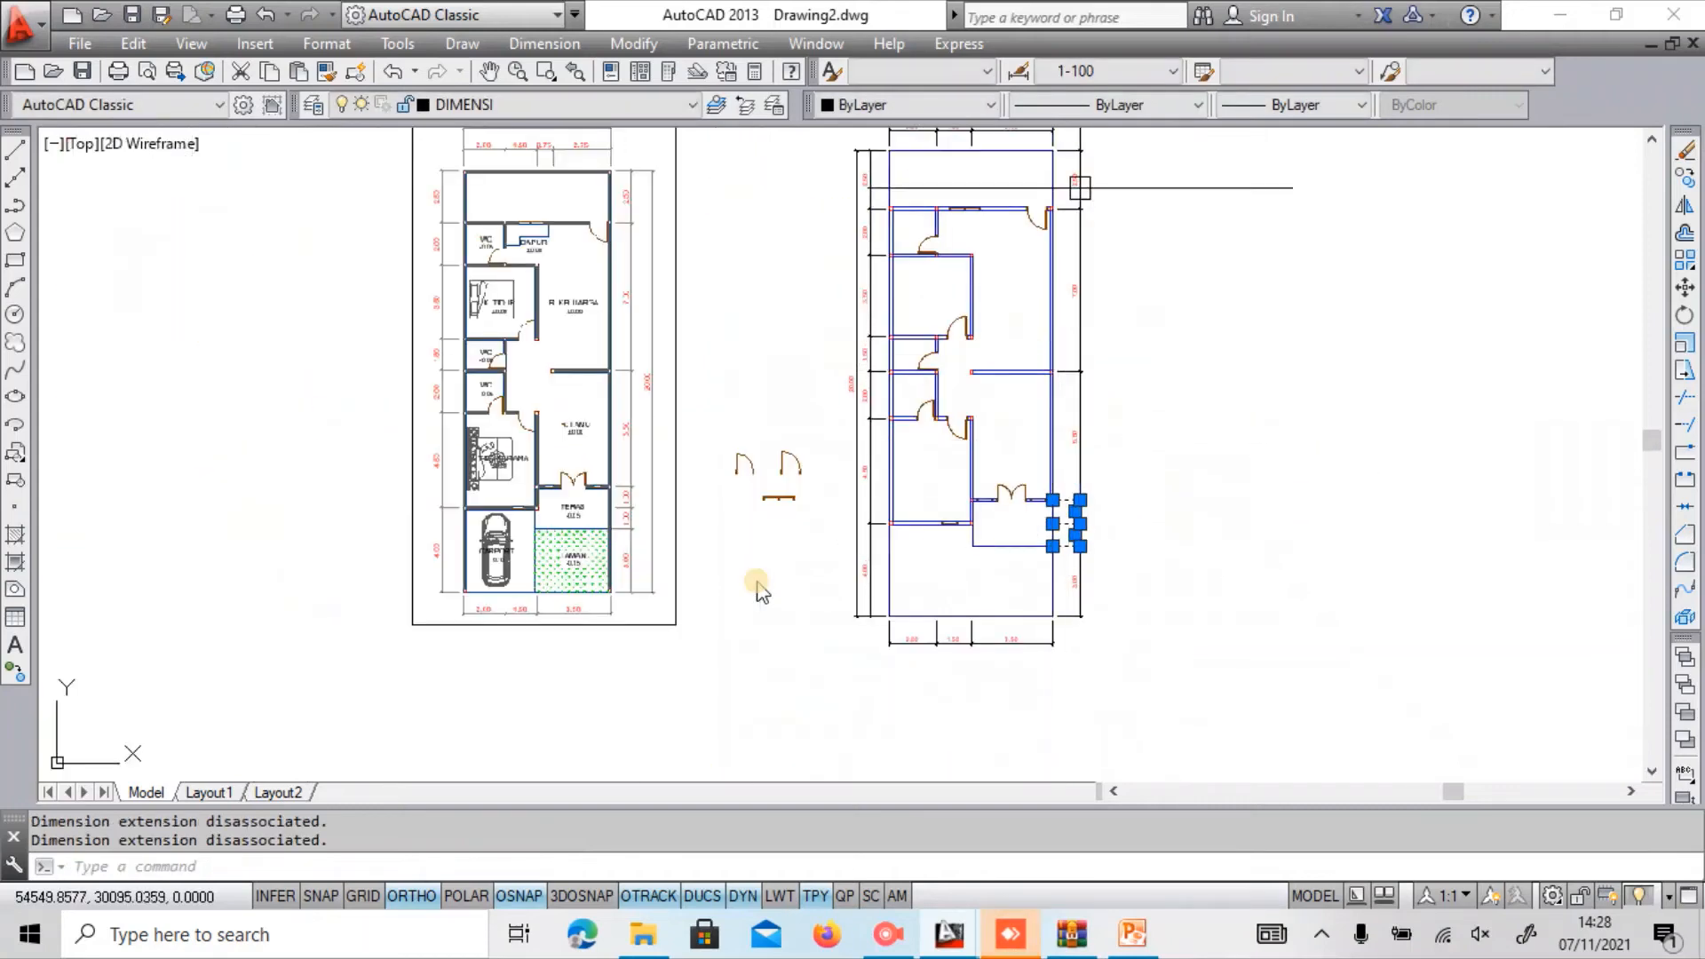
scroll(1080, 187, "up", 2)
key("Escape")
scroll(1081, 238, "down", 2)
middle_click_drag(1080, 242, 1070, 289)
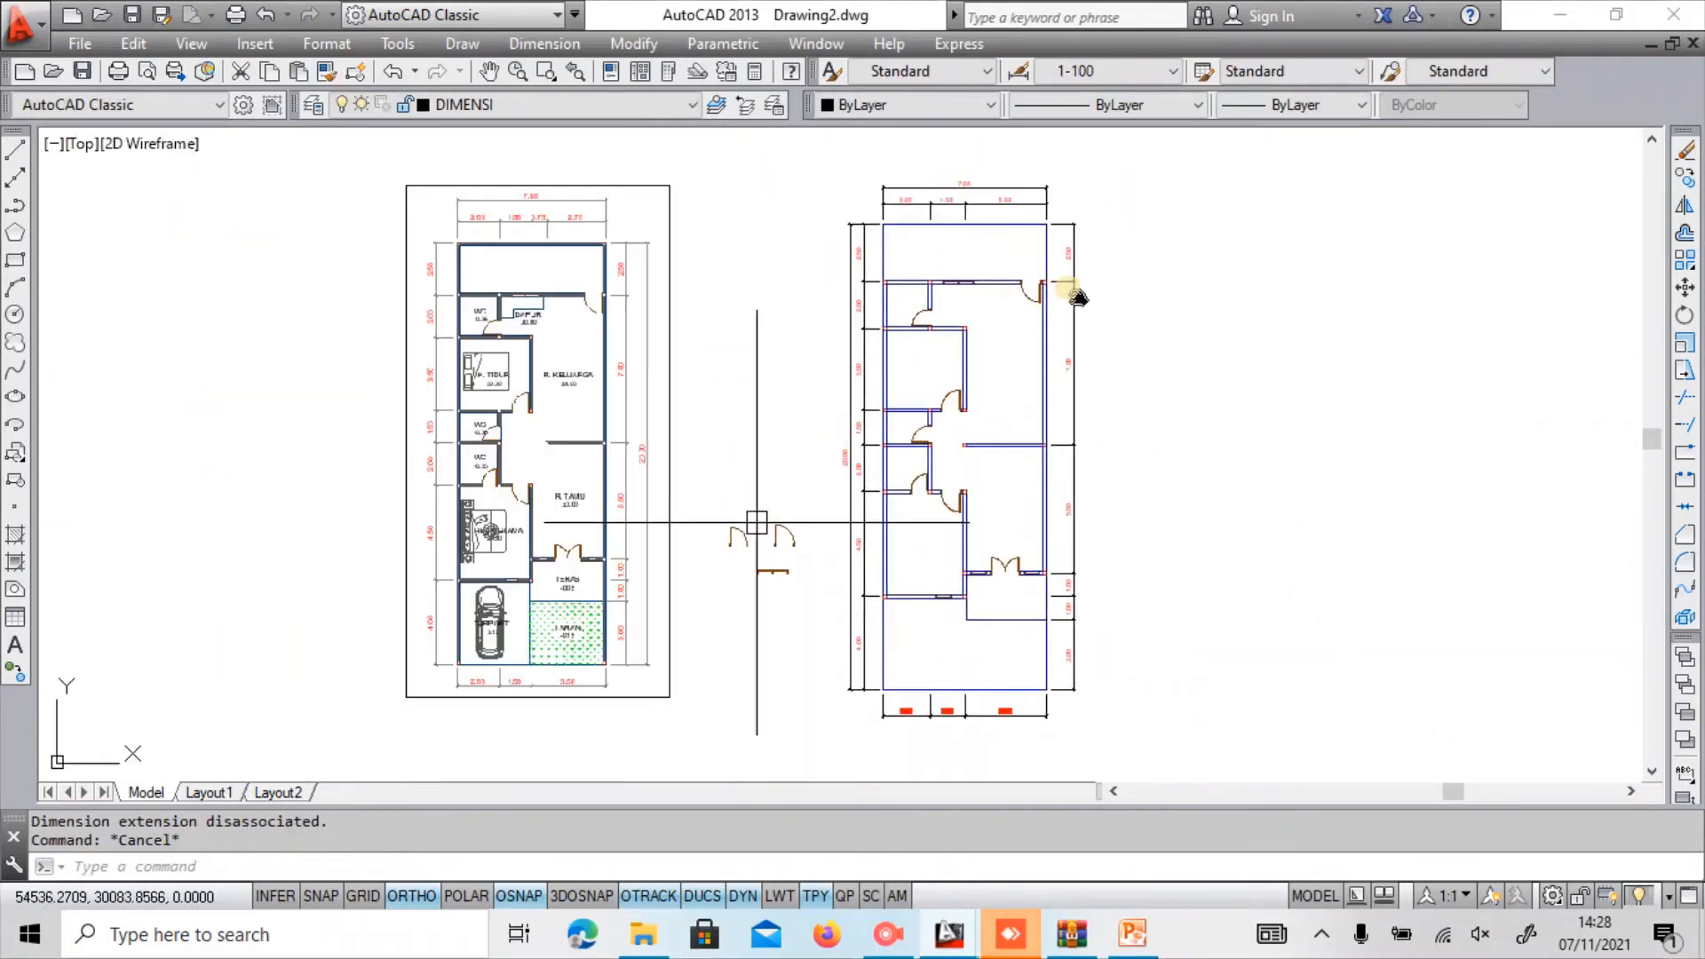
scroll(738, 540, "up", 1)
mouse_move(925, 518)
middle_mouse_down()
mouse_move(872, 512)
mouse_move(836, 543)
middle_mouse_up()
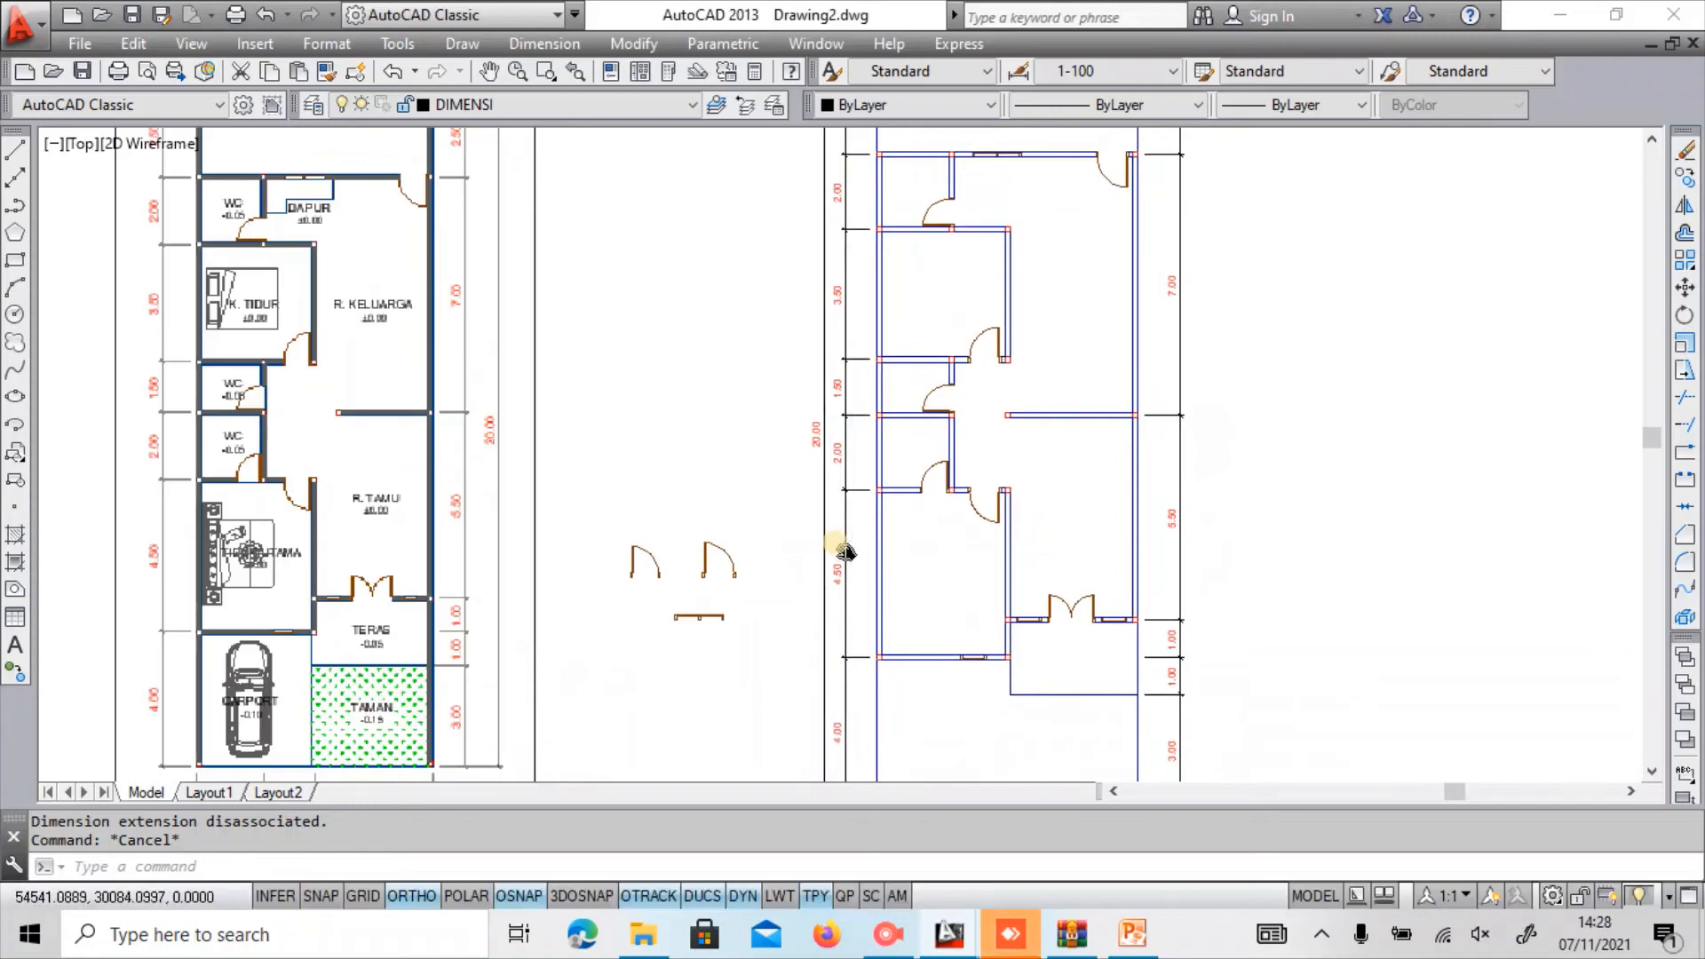
scroll(845, 553, "down", 2)
scroll(1252, 436, "down", 2)
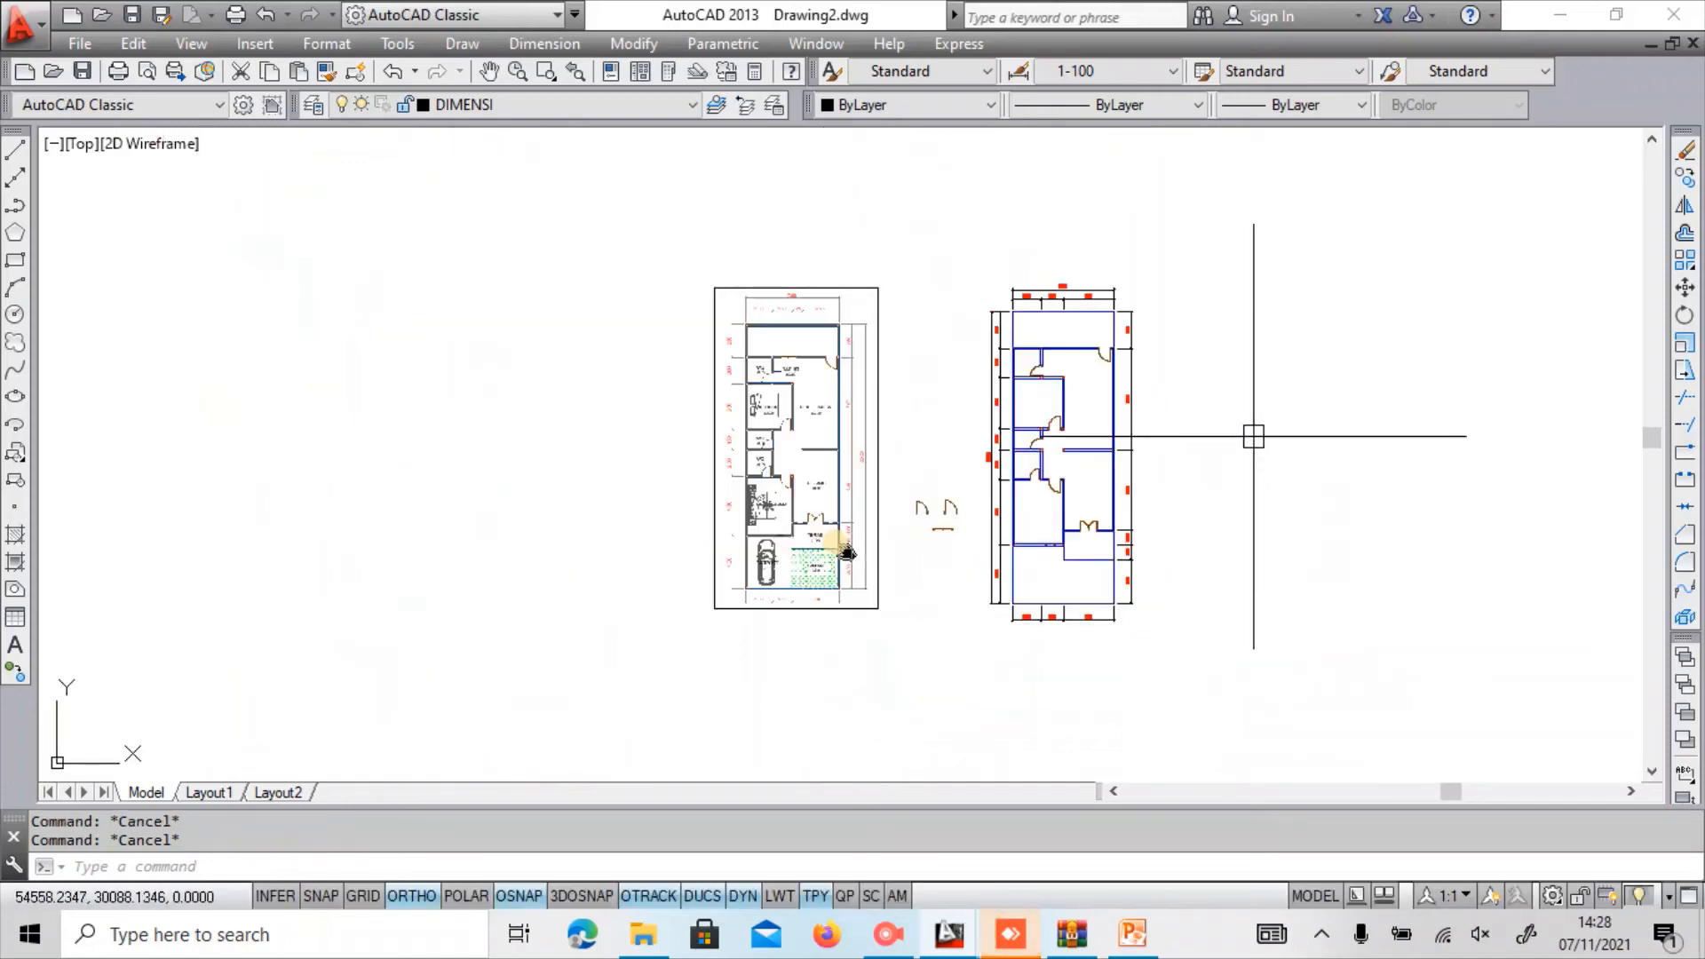
Save the drawing in Documents under the name pembelajaran.dwg.
key("ctrl+s")
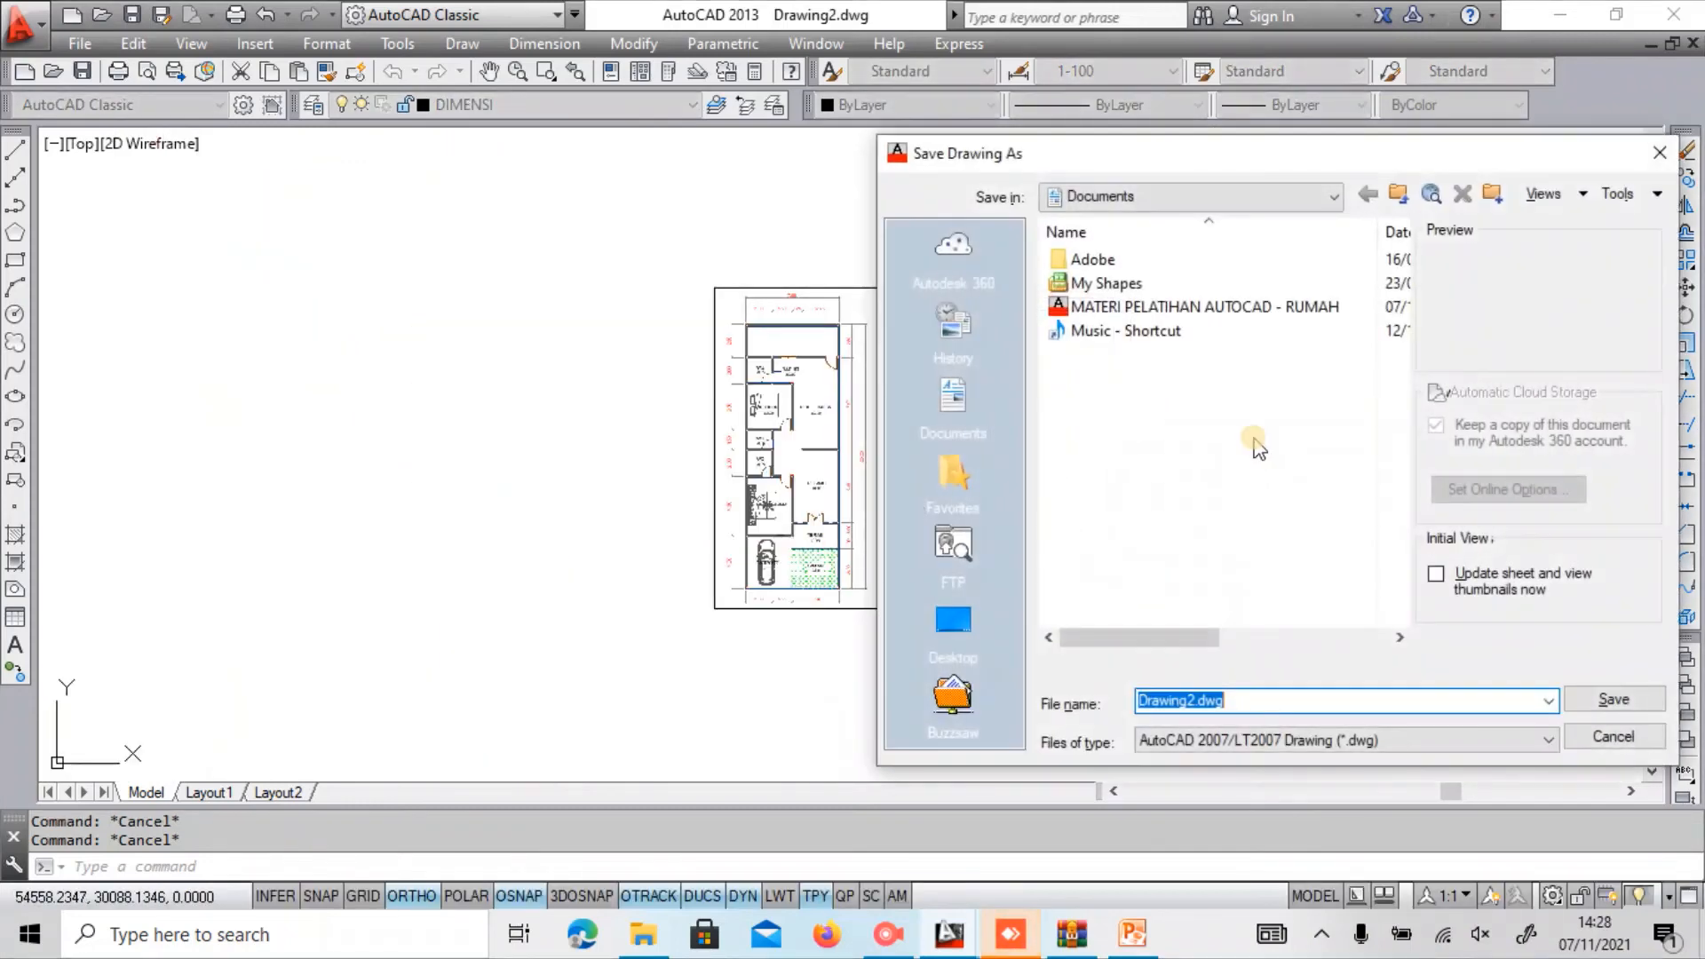
key("BackSpace")
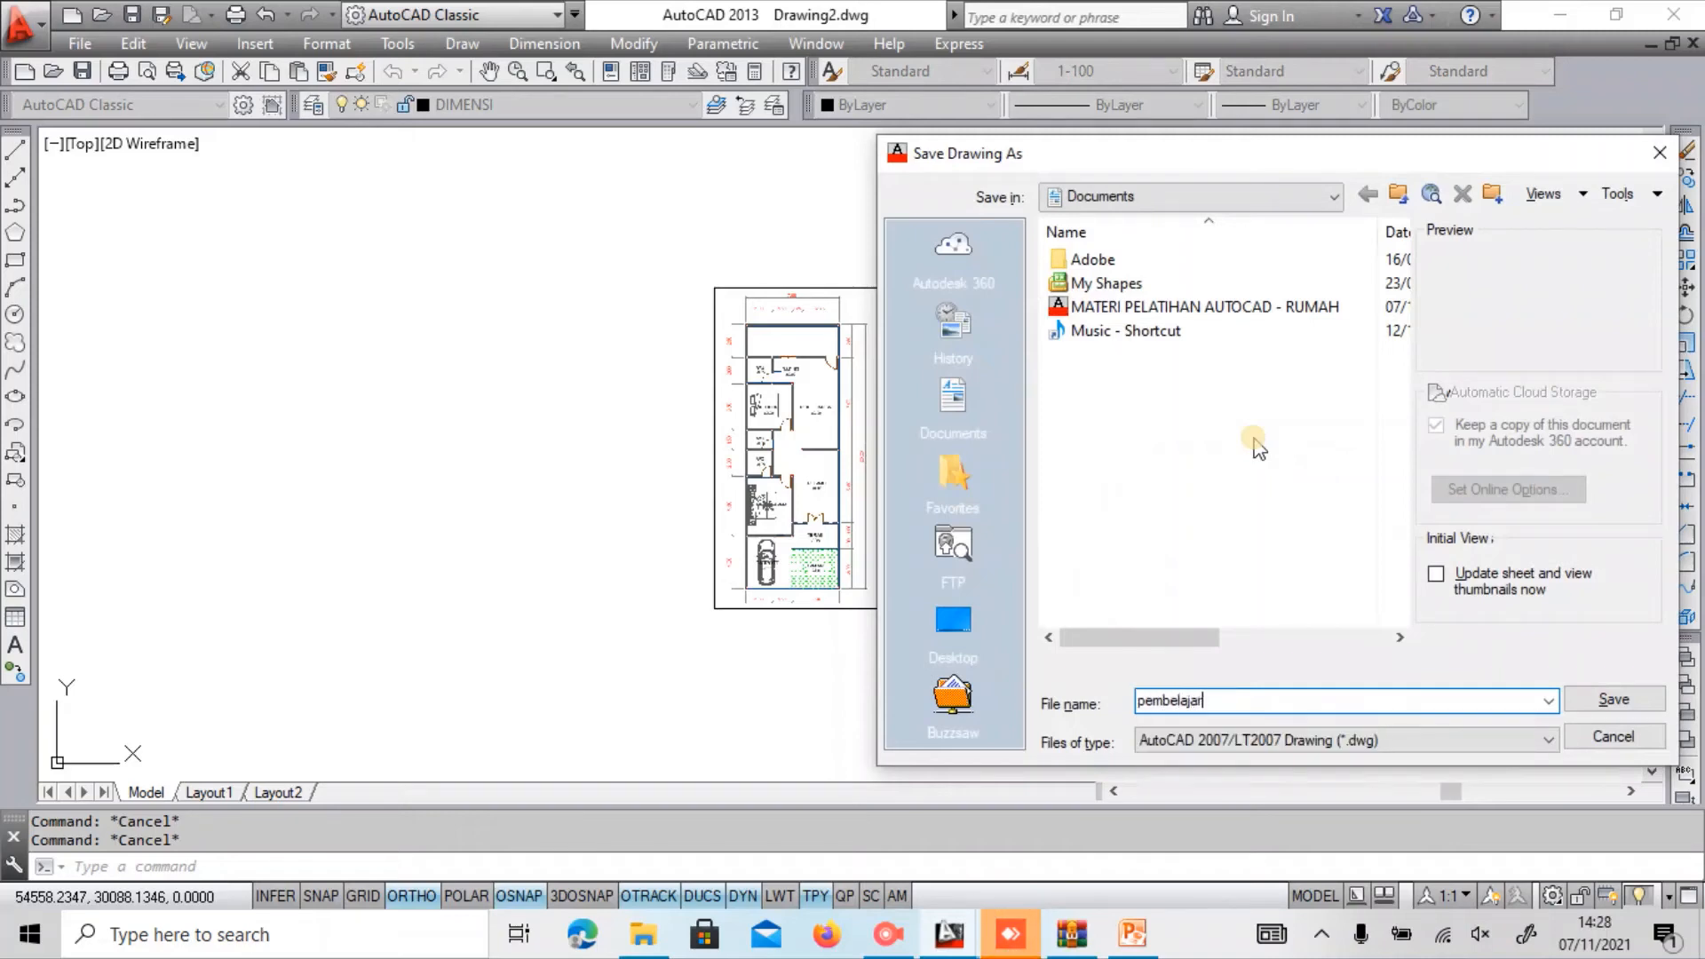
key("Return")
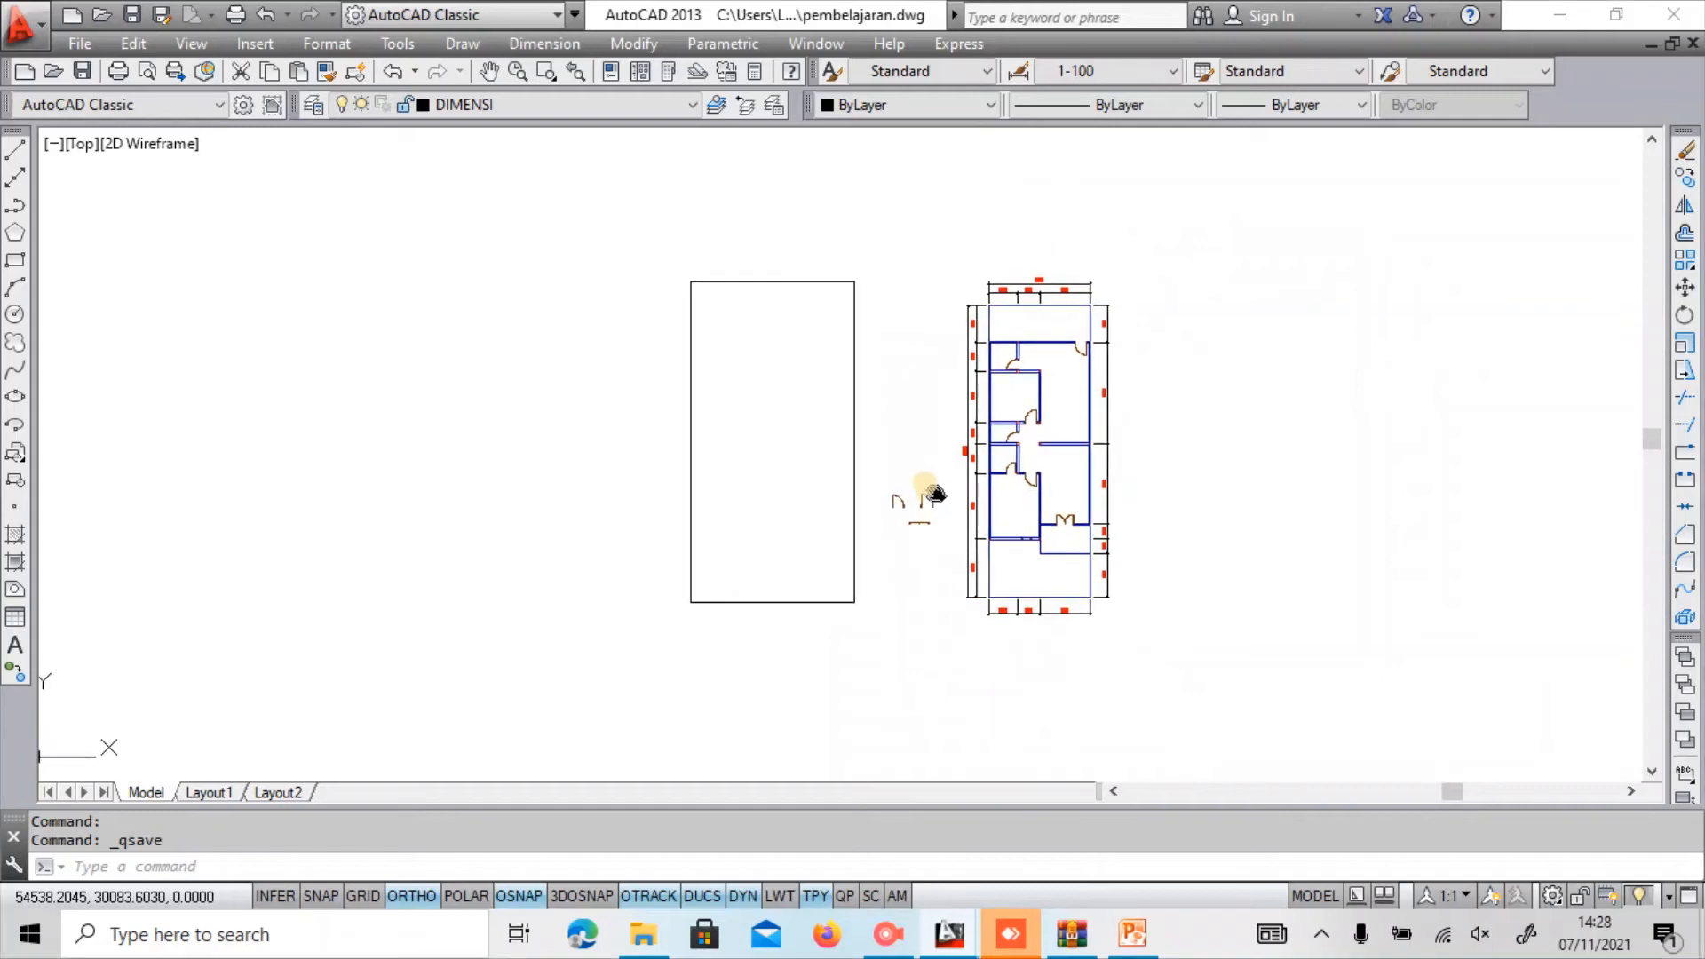
Move the loose door and window symbols from between the two plans to the empty area left of the reference plan.
scroll(928, 489, "up", 2)
type("m")
key("Return")
left_click(846, 448)
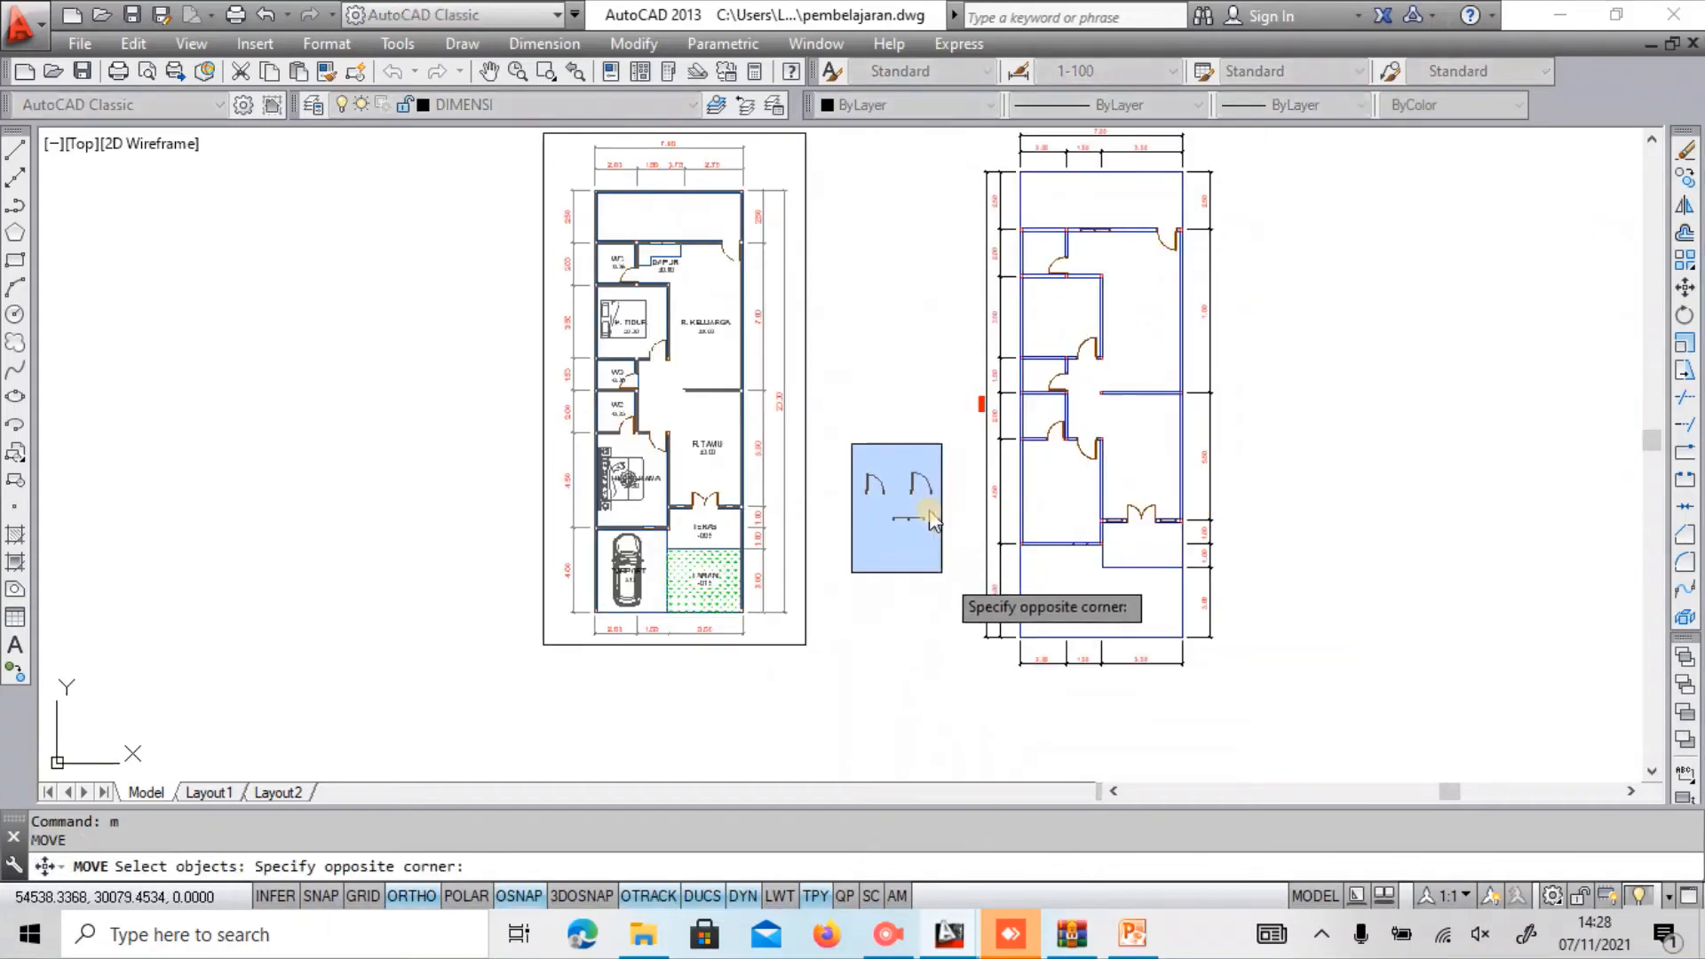
left_click(939, 609)
key("Return")
left_click(924, 587)
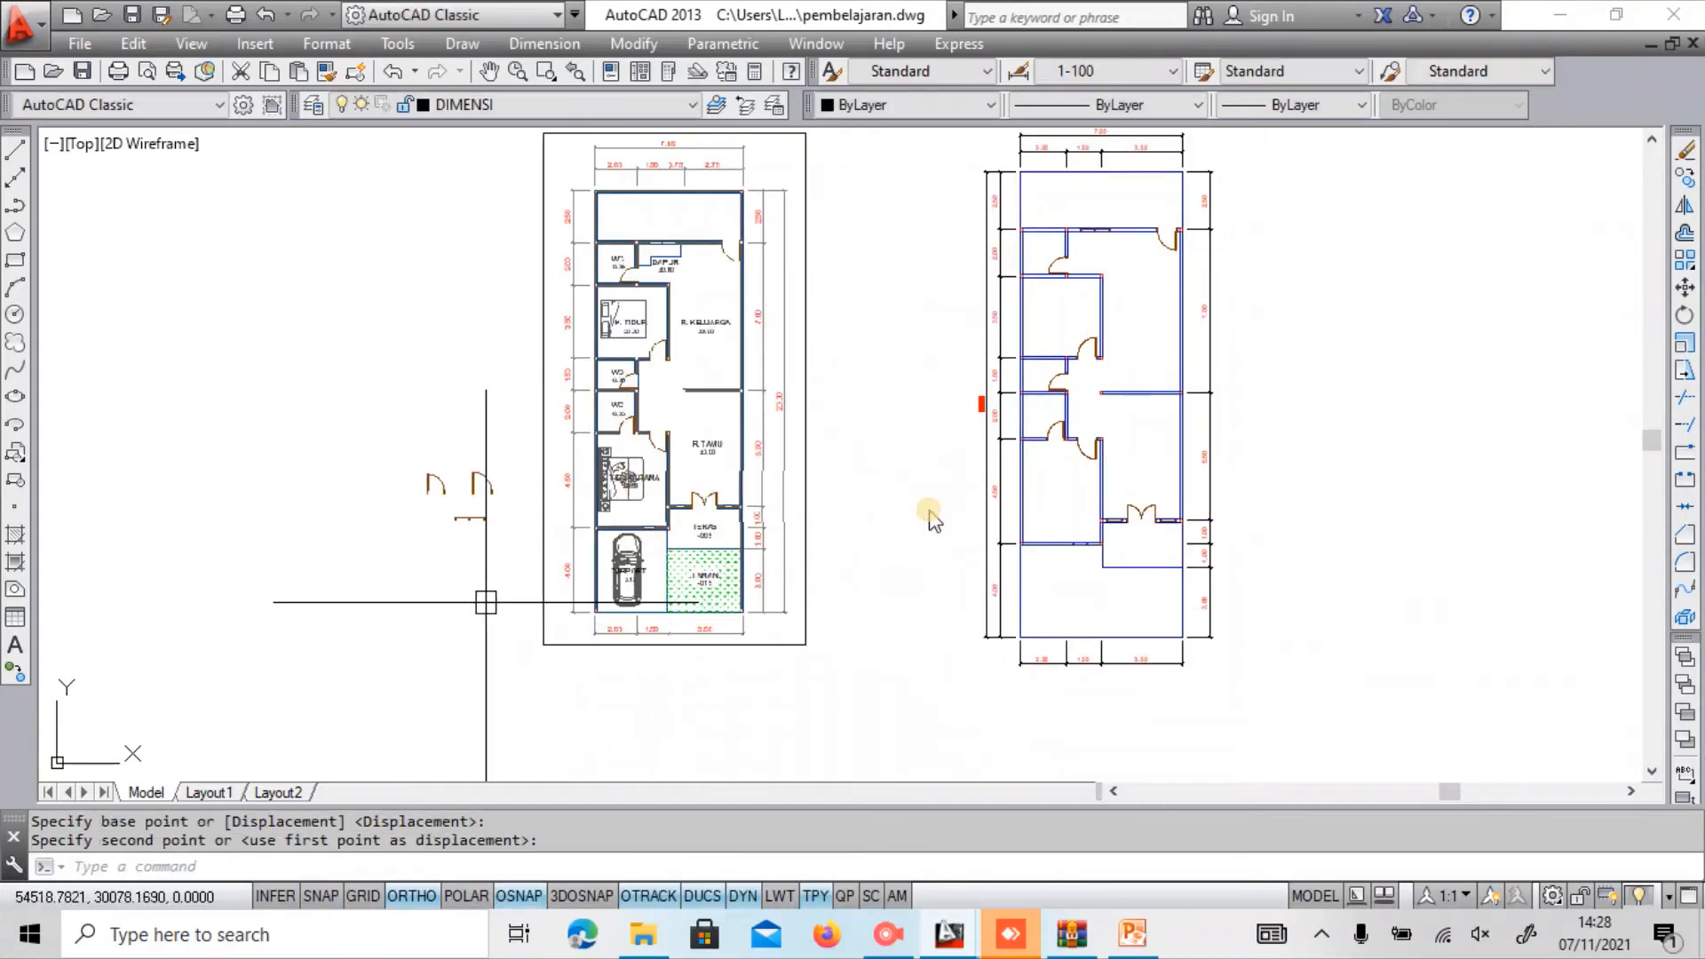
key("Escape")
scroll(971, 578, "up", 5)
middle_click_drag(684, 637, 872, 424)
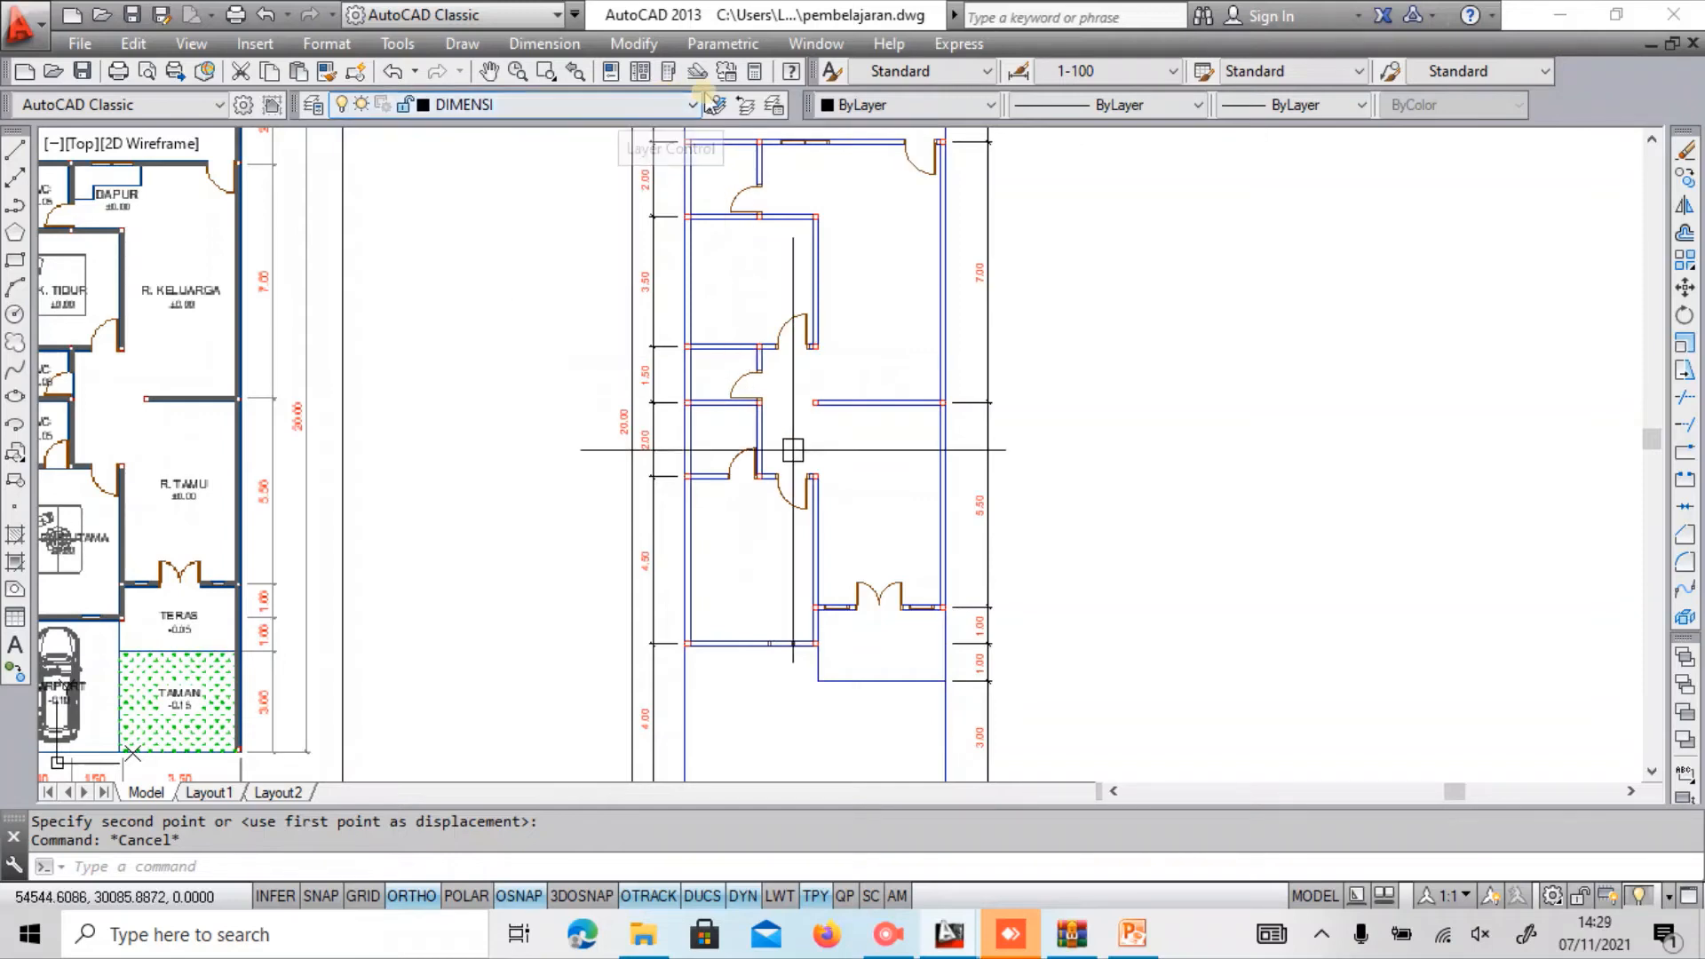
Switch to AnyDesk, accept the incoming remote viewing request, and minimize its windows to return to the drawing.
left_click(1008, 934)
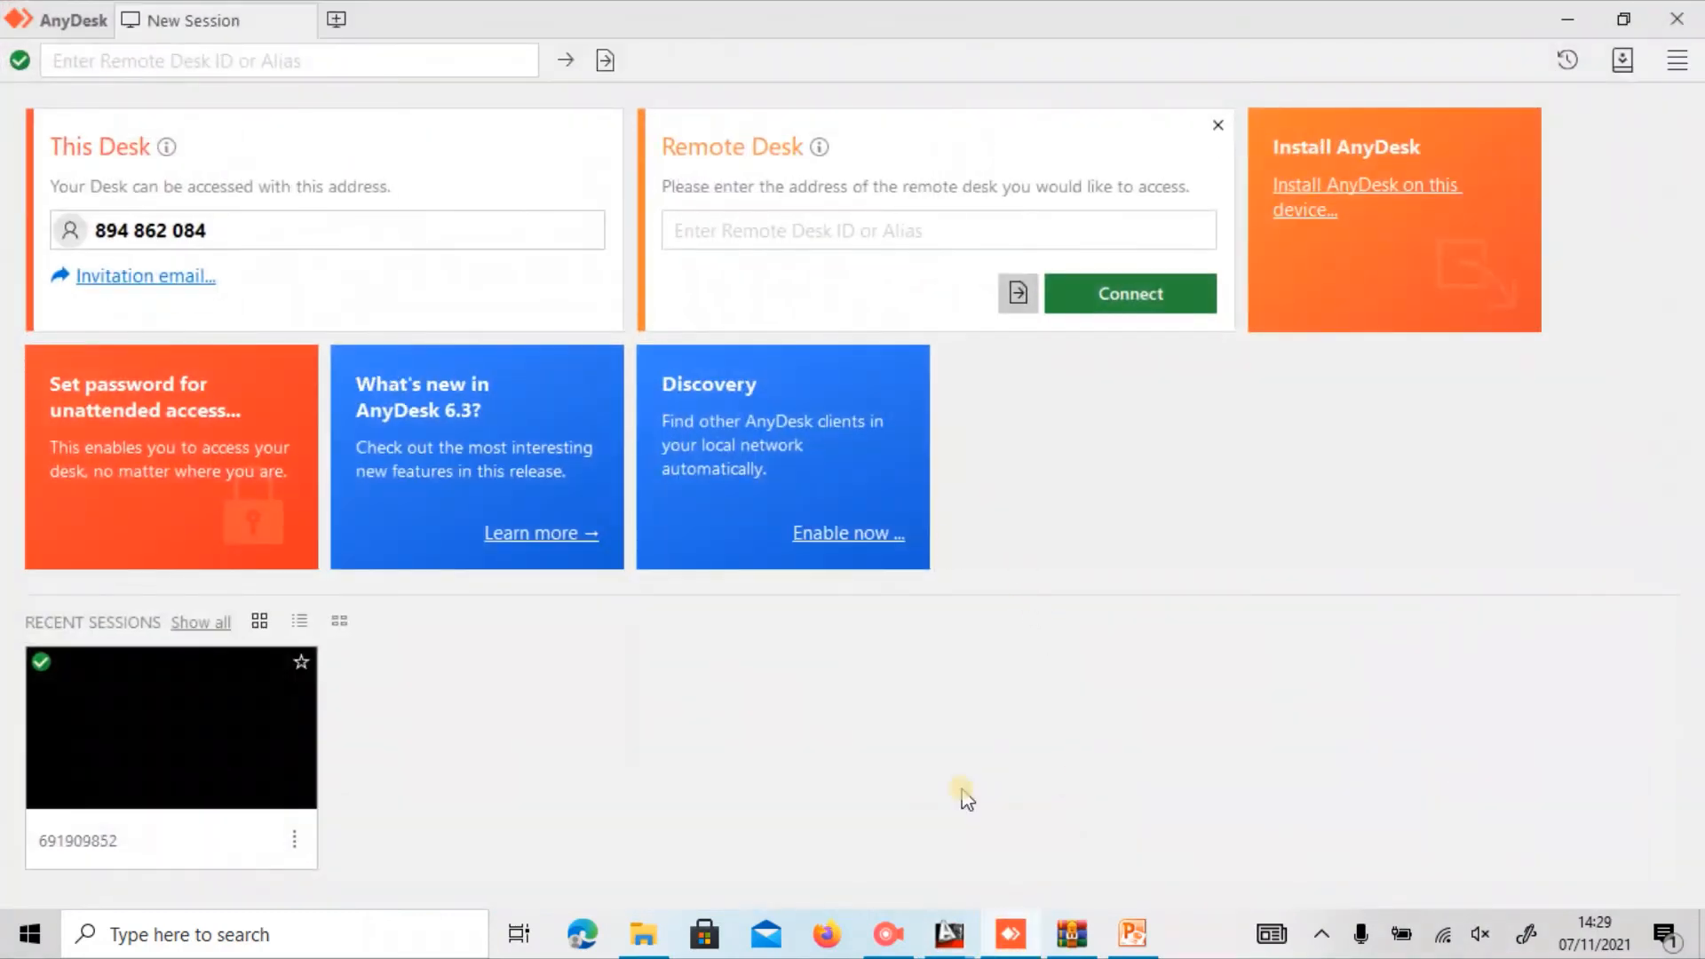
left_click(1586, 18)
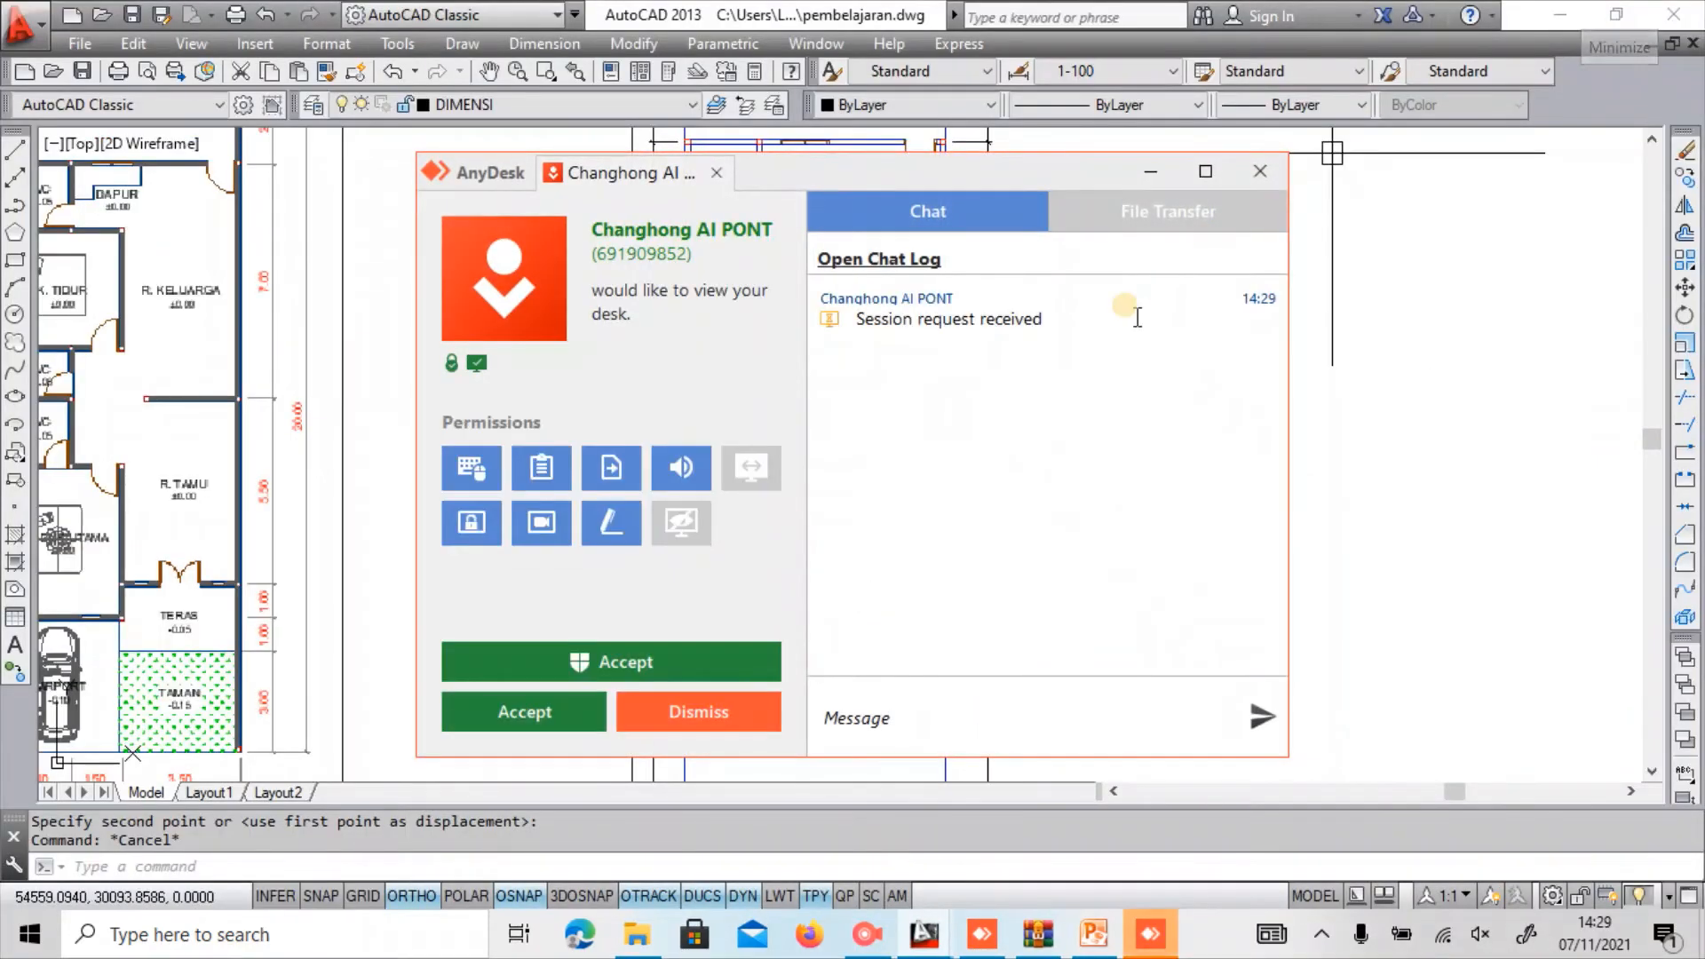
left_click(553, 714)
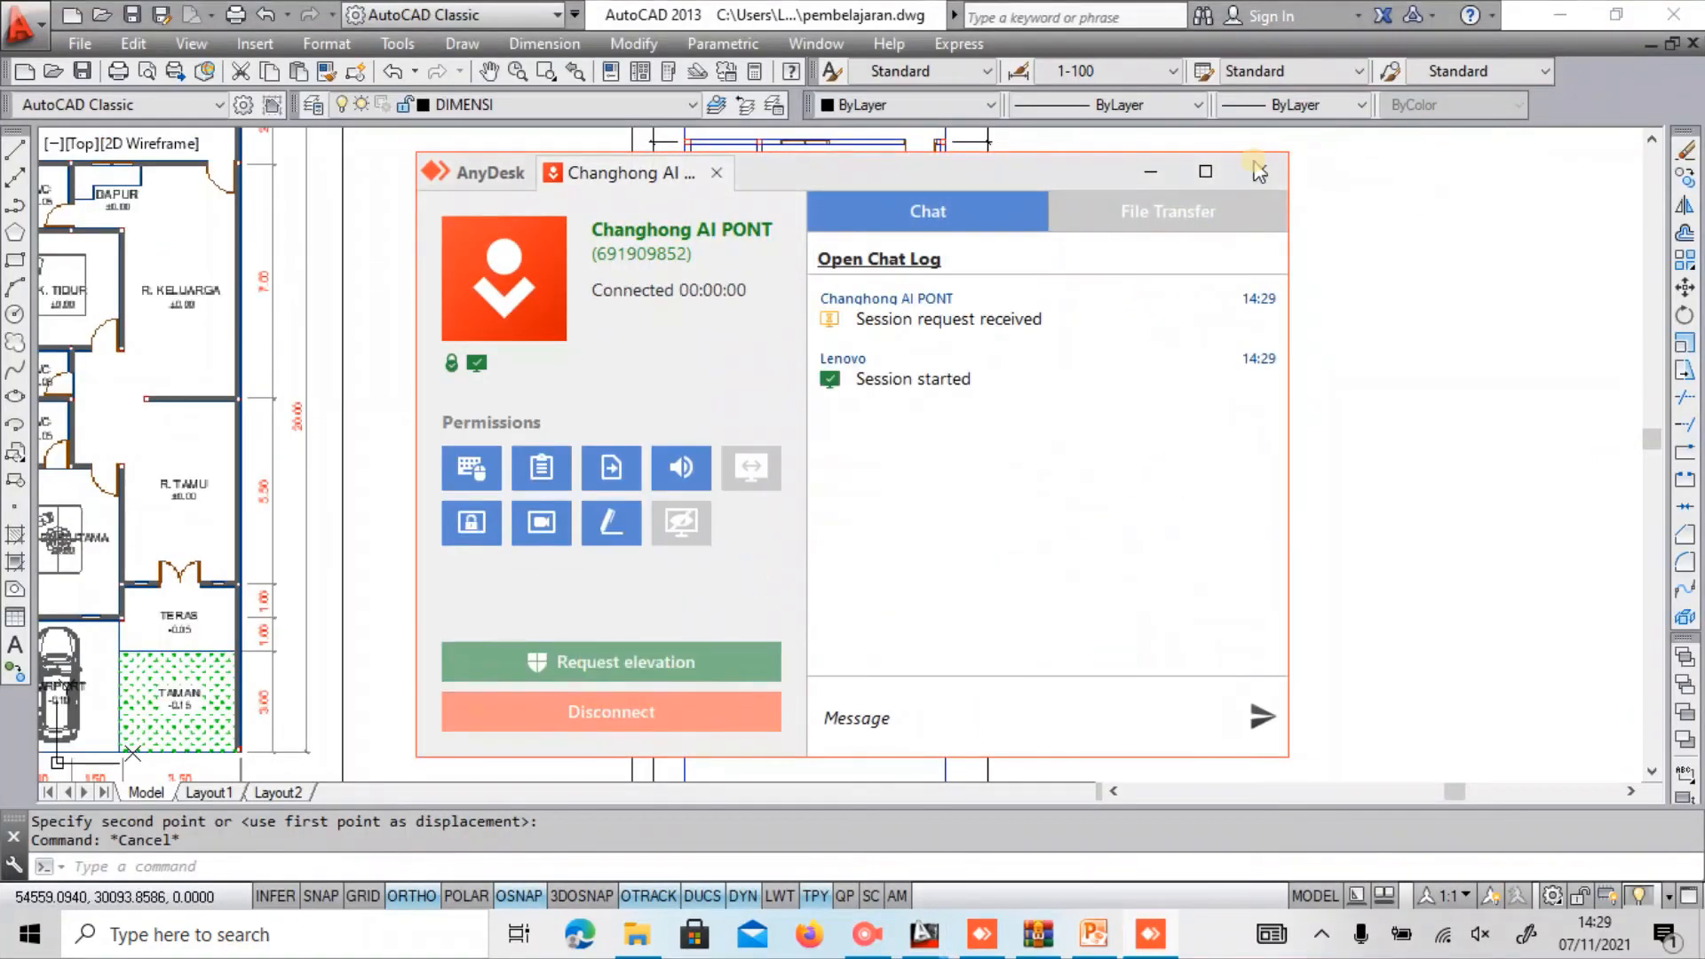
left_click(1150, 171)
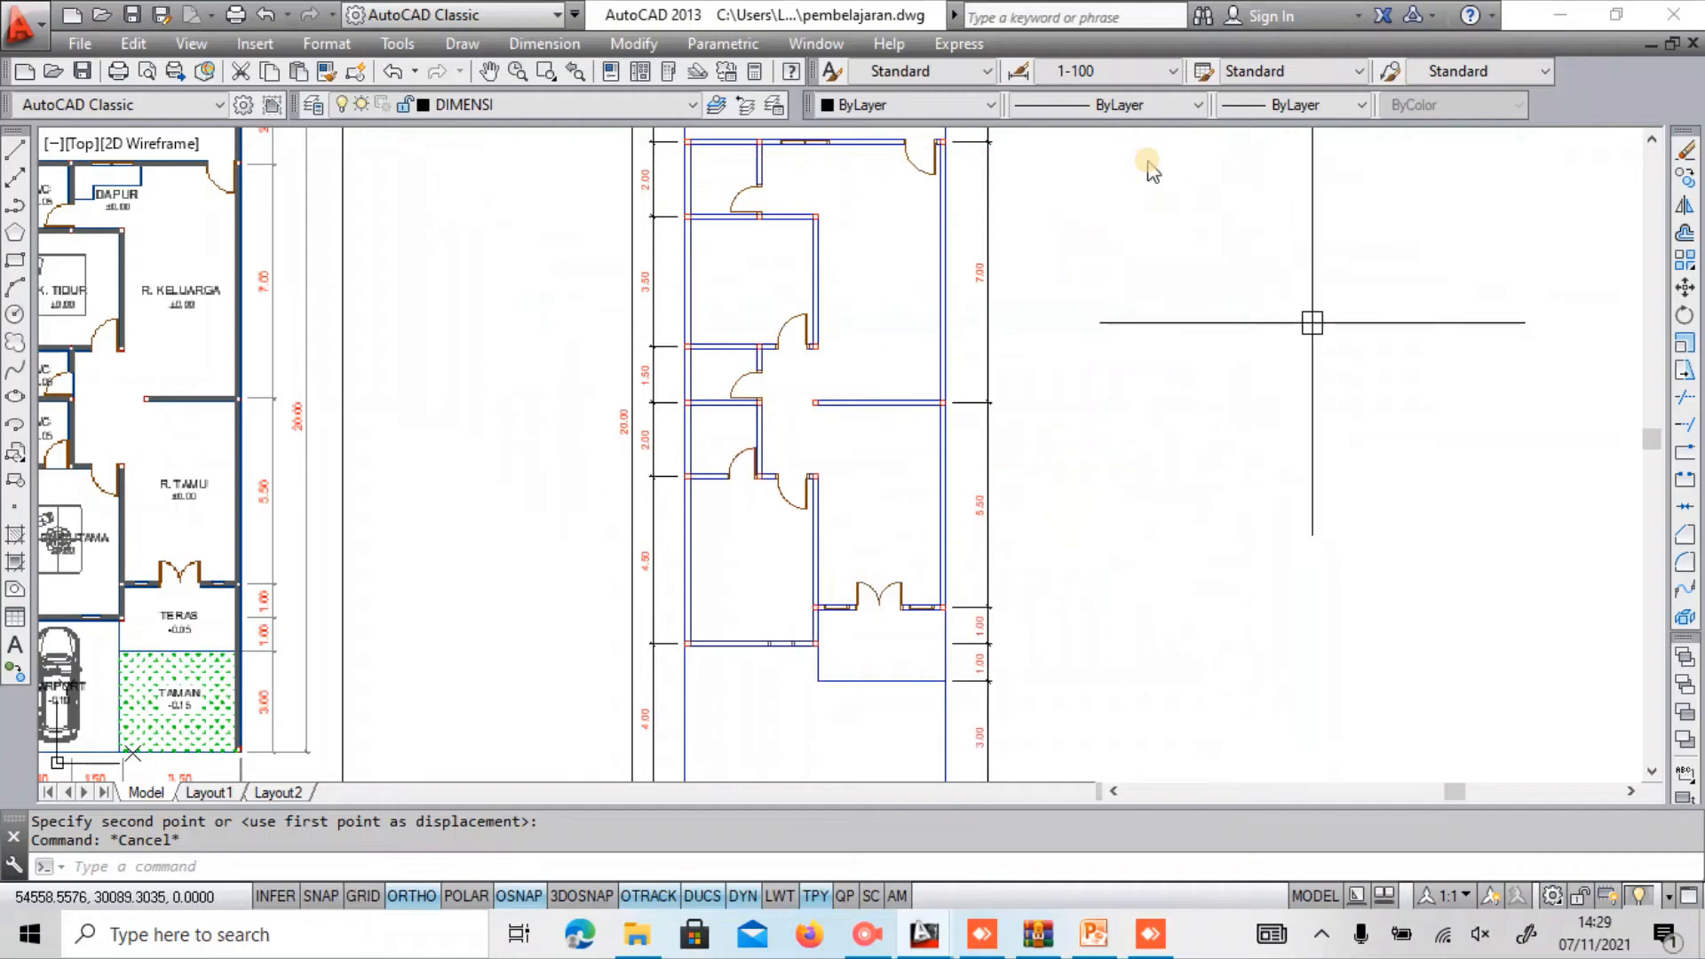
Make ARSIRAN the current layer.
scroll(1150, 171, "down", 3)
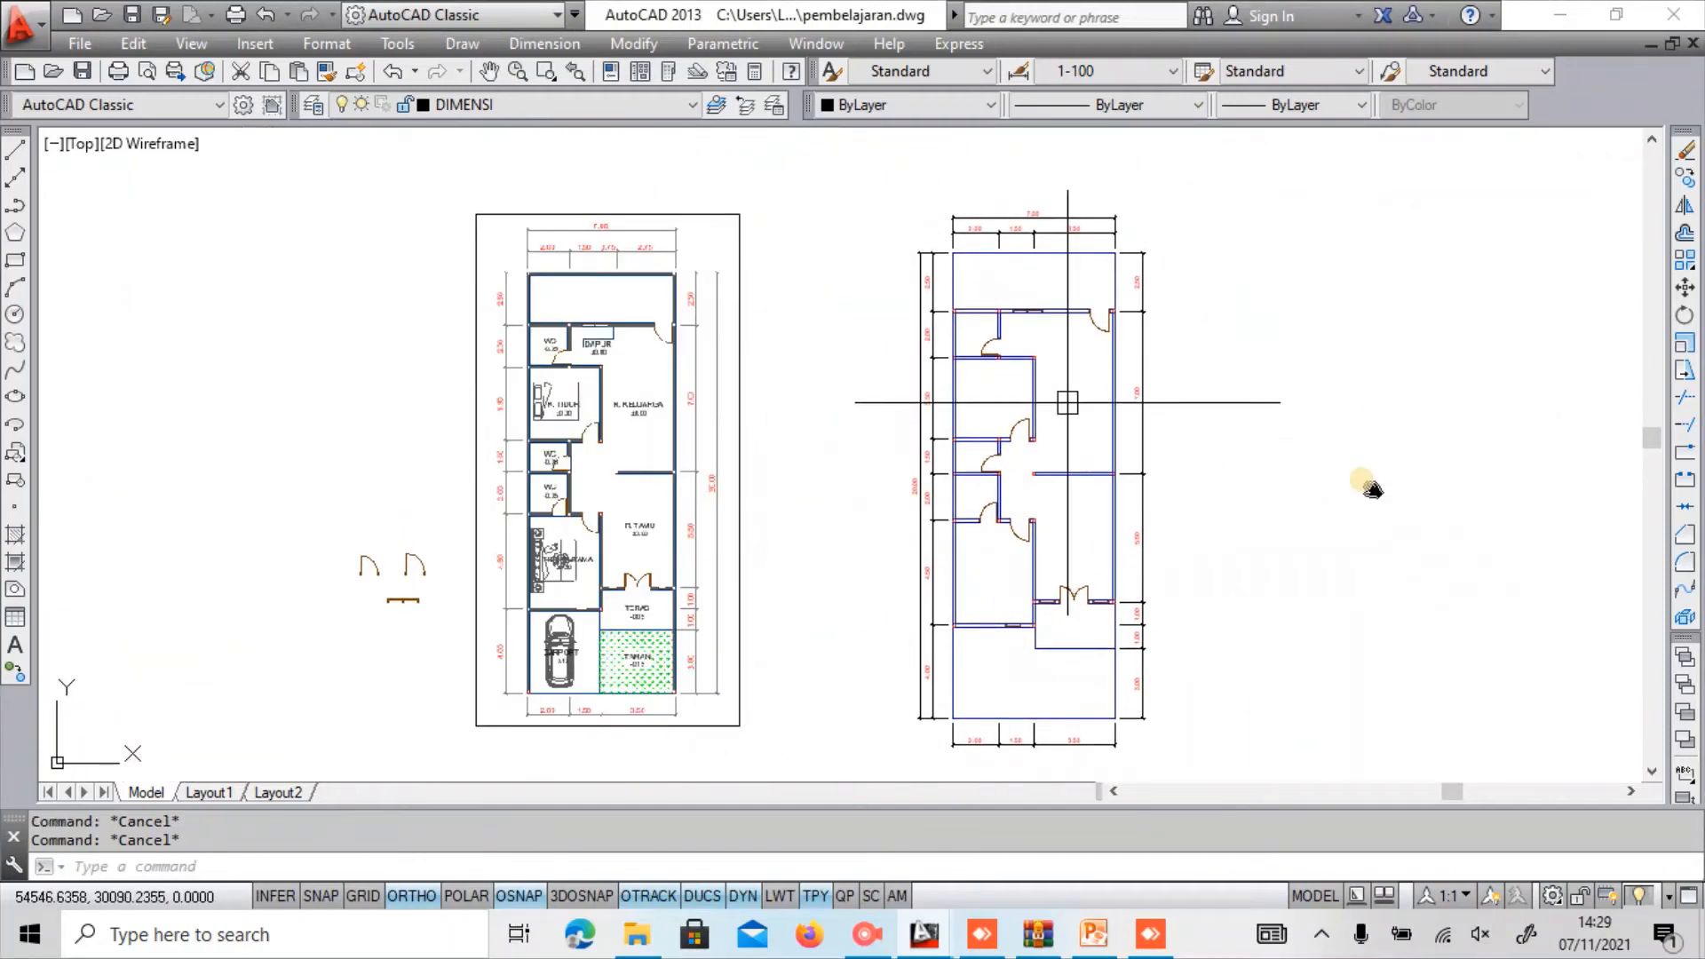
left_click(555, 106)
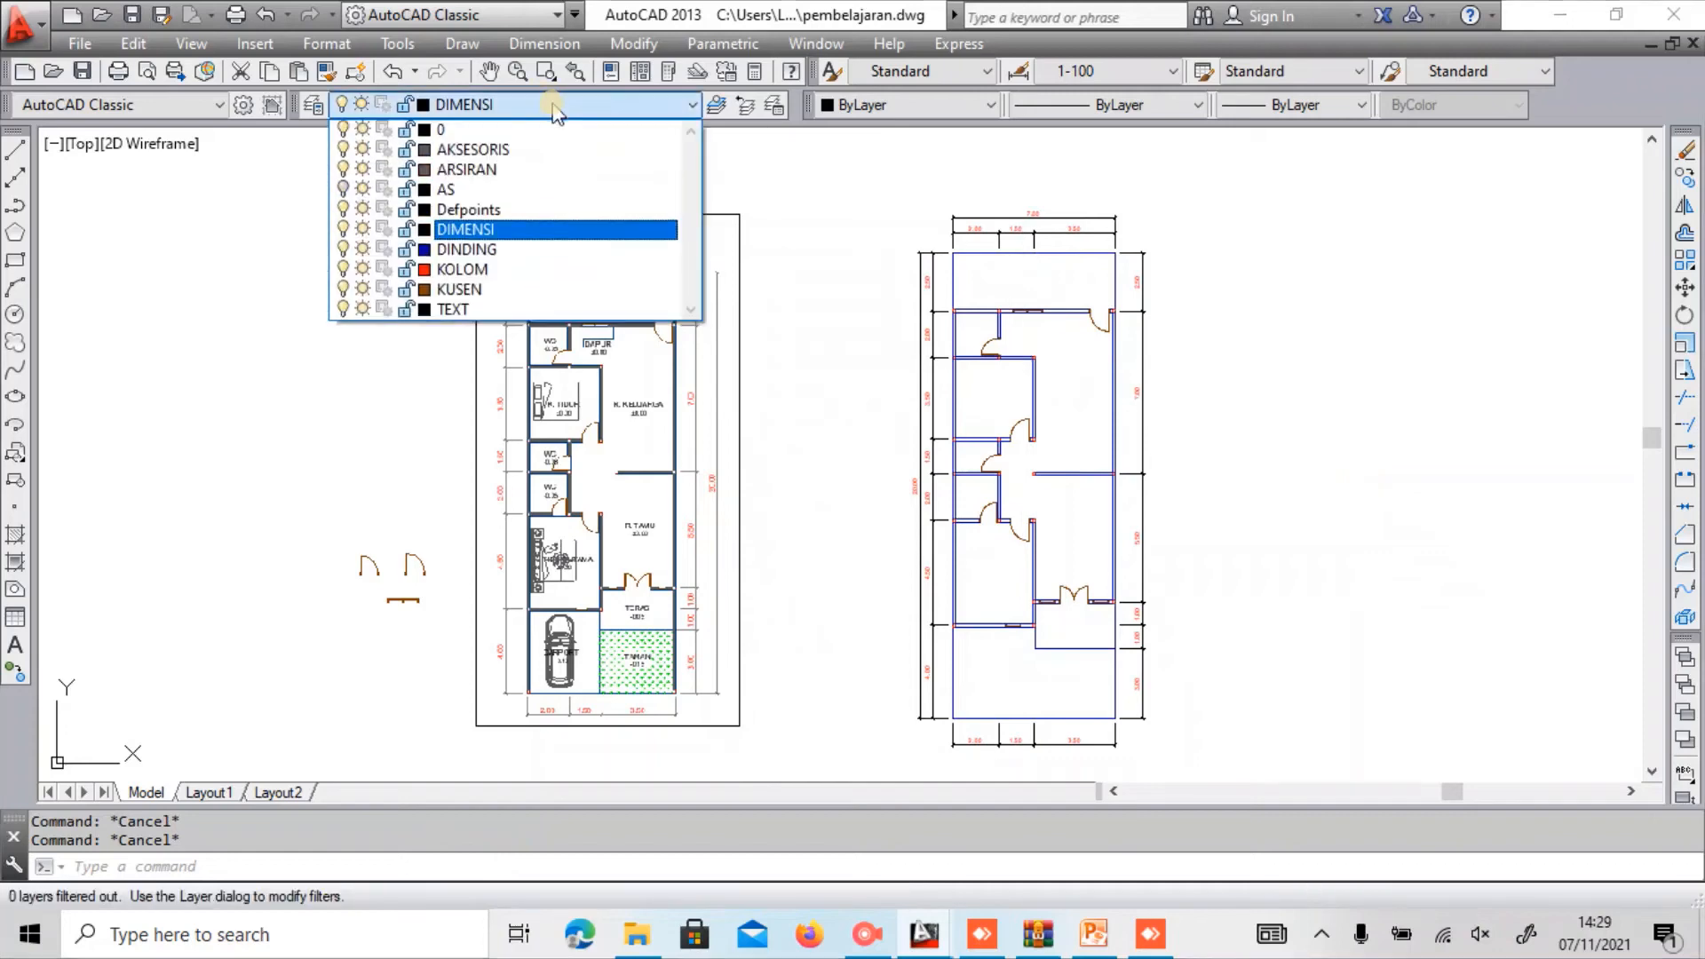
left_click(522, 170)
Set up a multiline with zero justification and a scale of 0.1.
scroll(1190, 462, "up", 5)
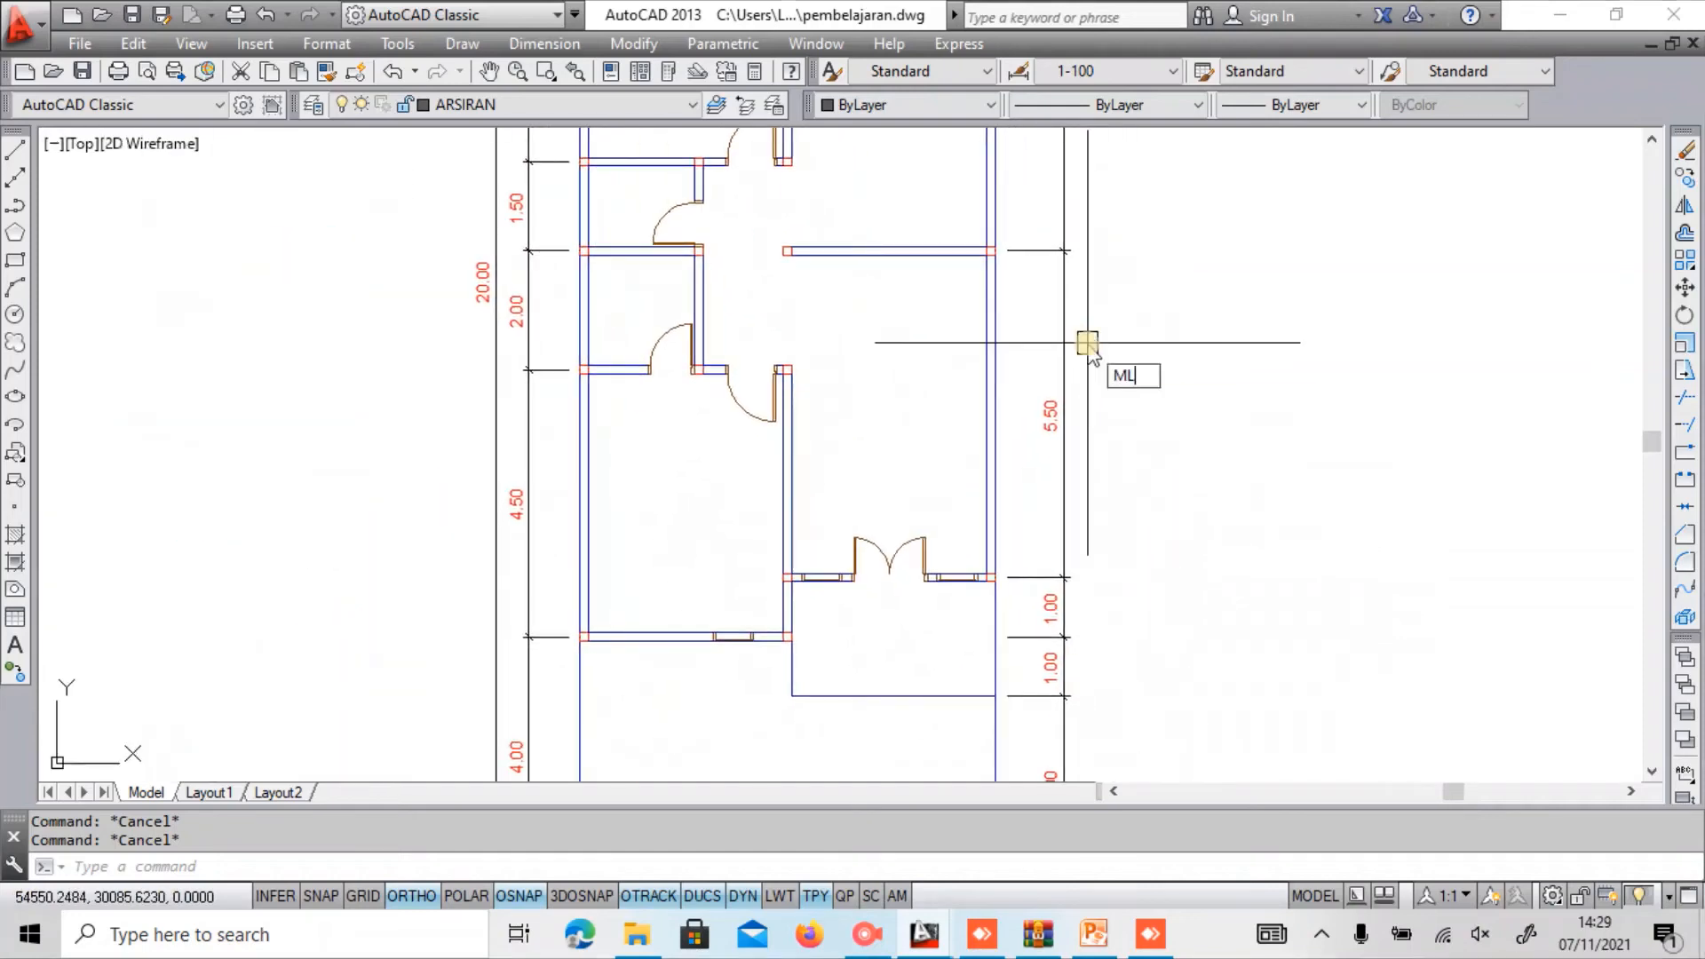
key("Return")
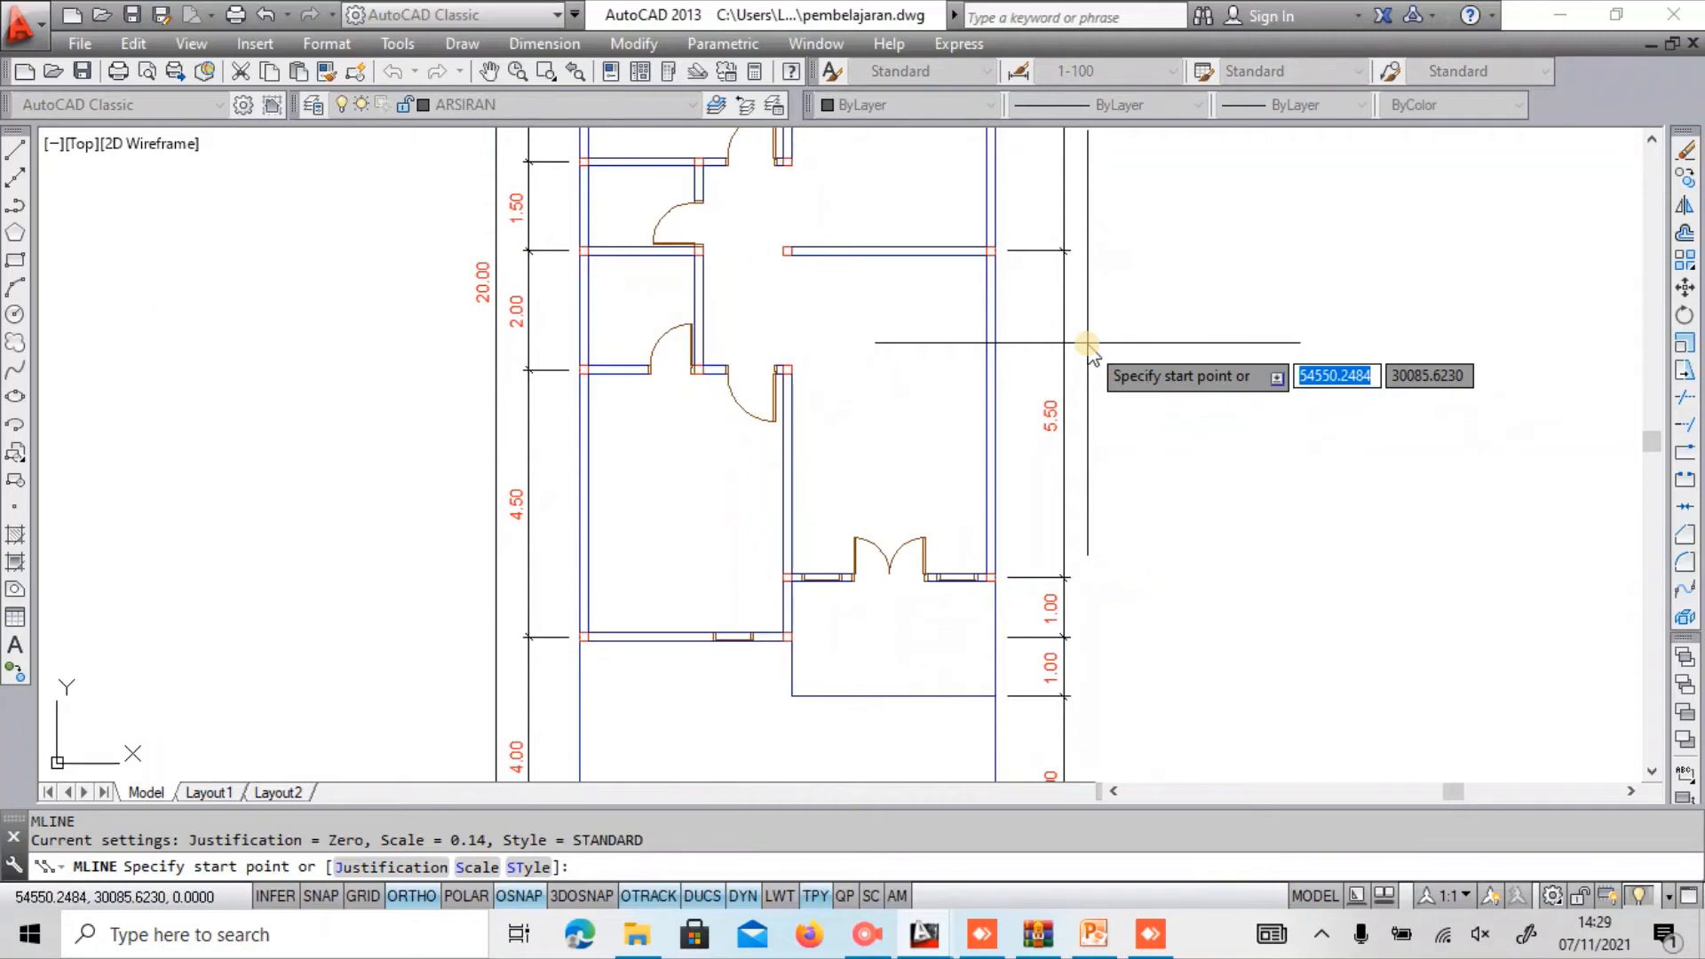
type("j")
key("Return")
type("z")
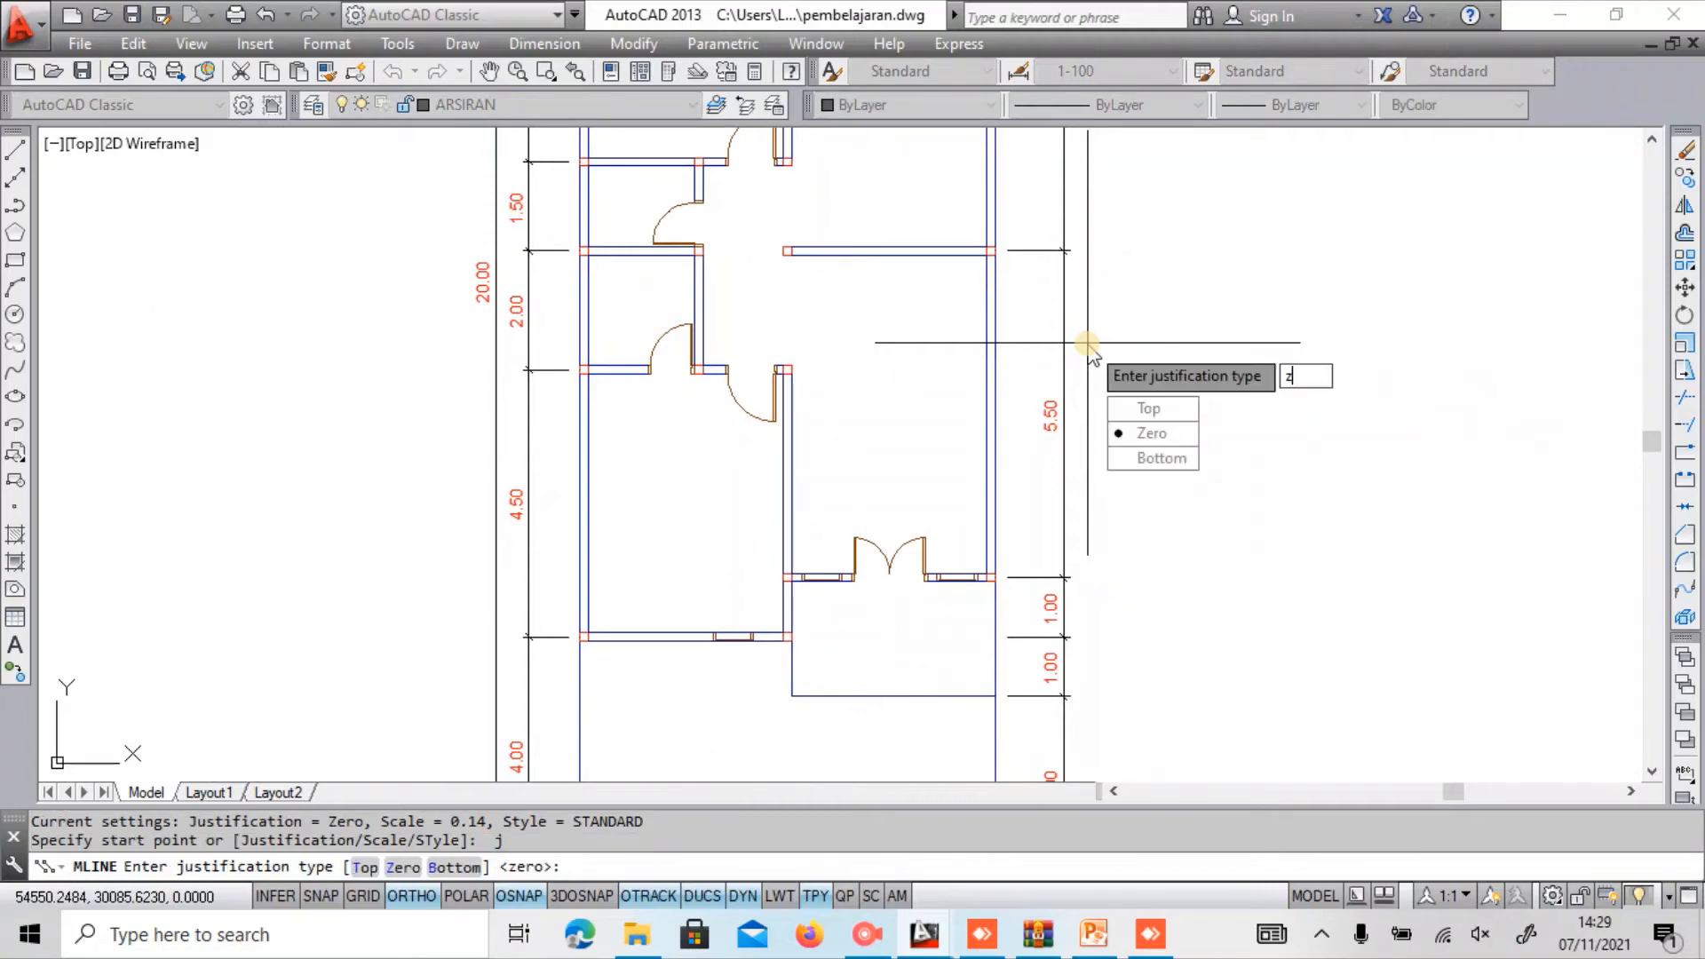
key("Return")
key("Return")
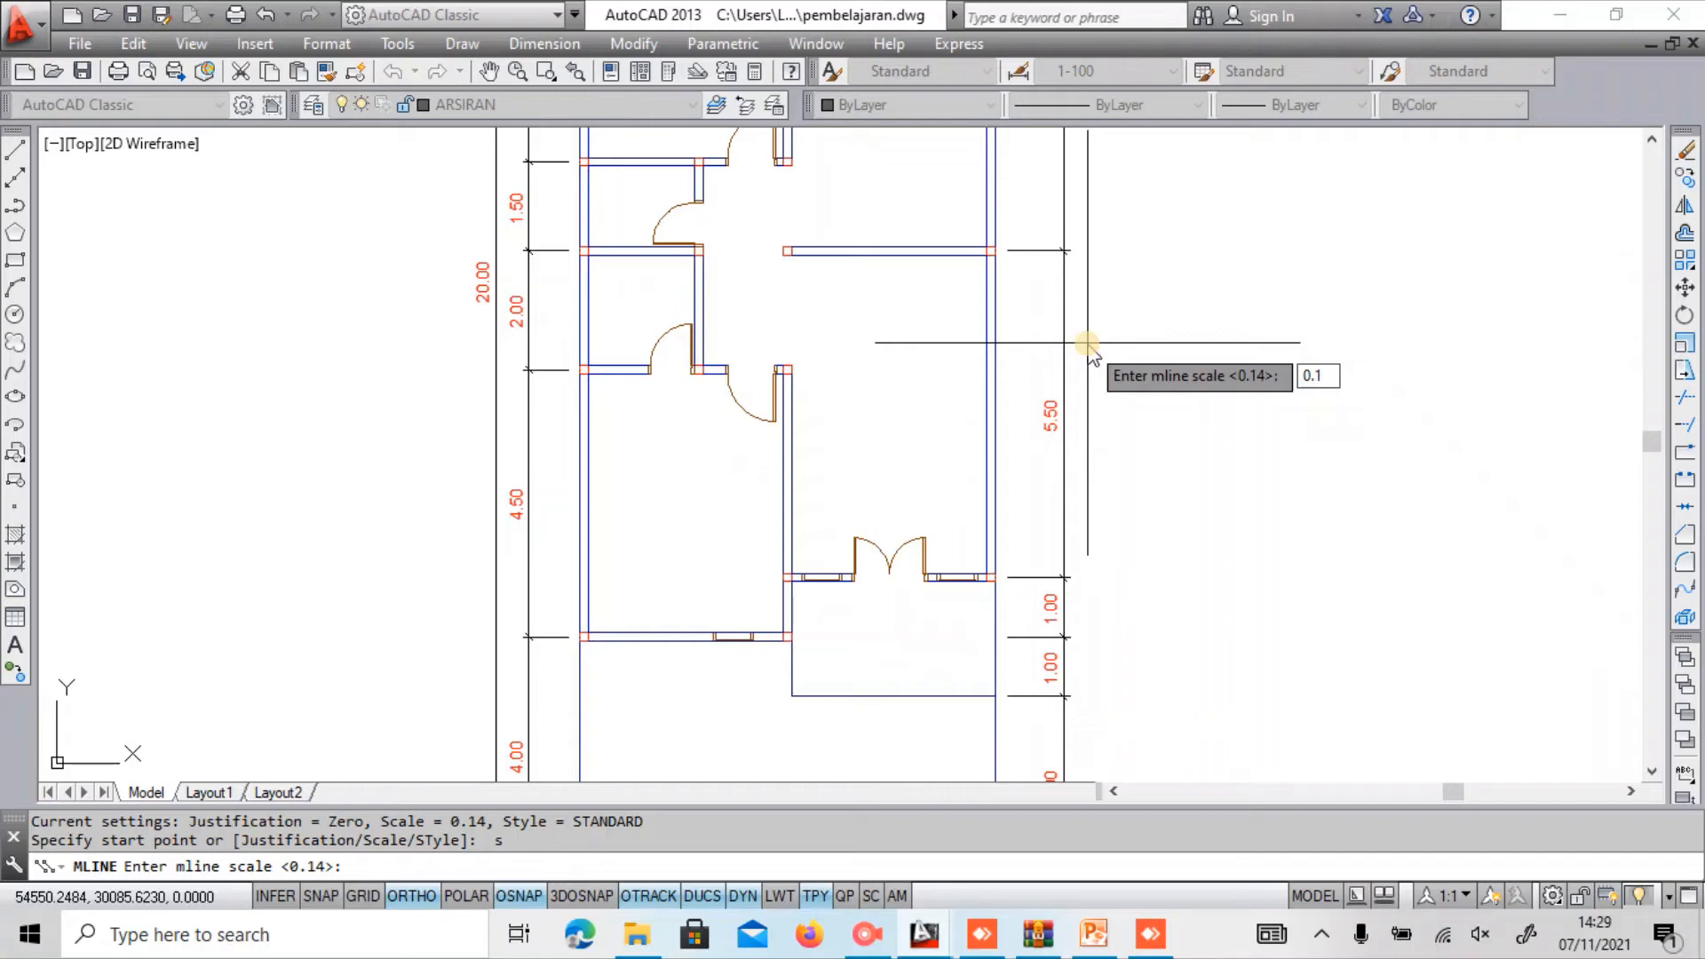
key("Return")
Draw the multiline inside the right outer wall, from the column beside the double door up to the rear corner column.
scroll(980, 582, "up", 5)
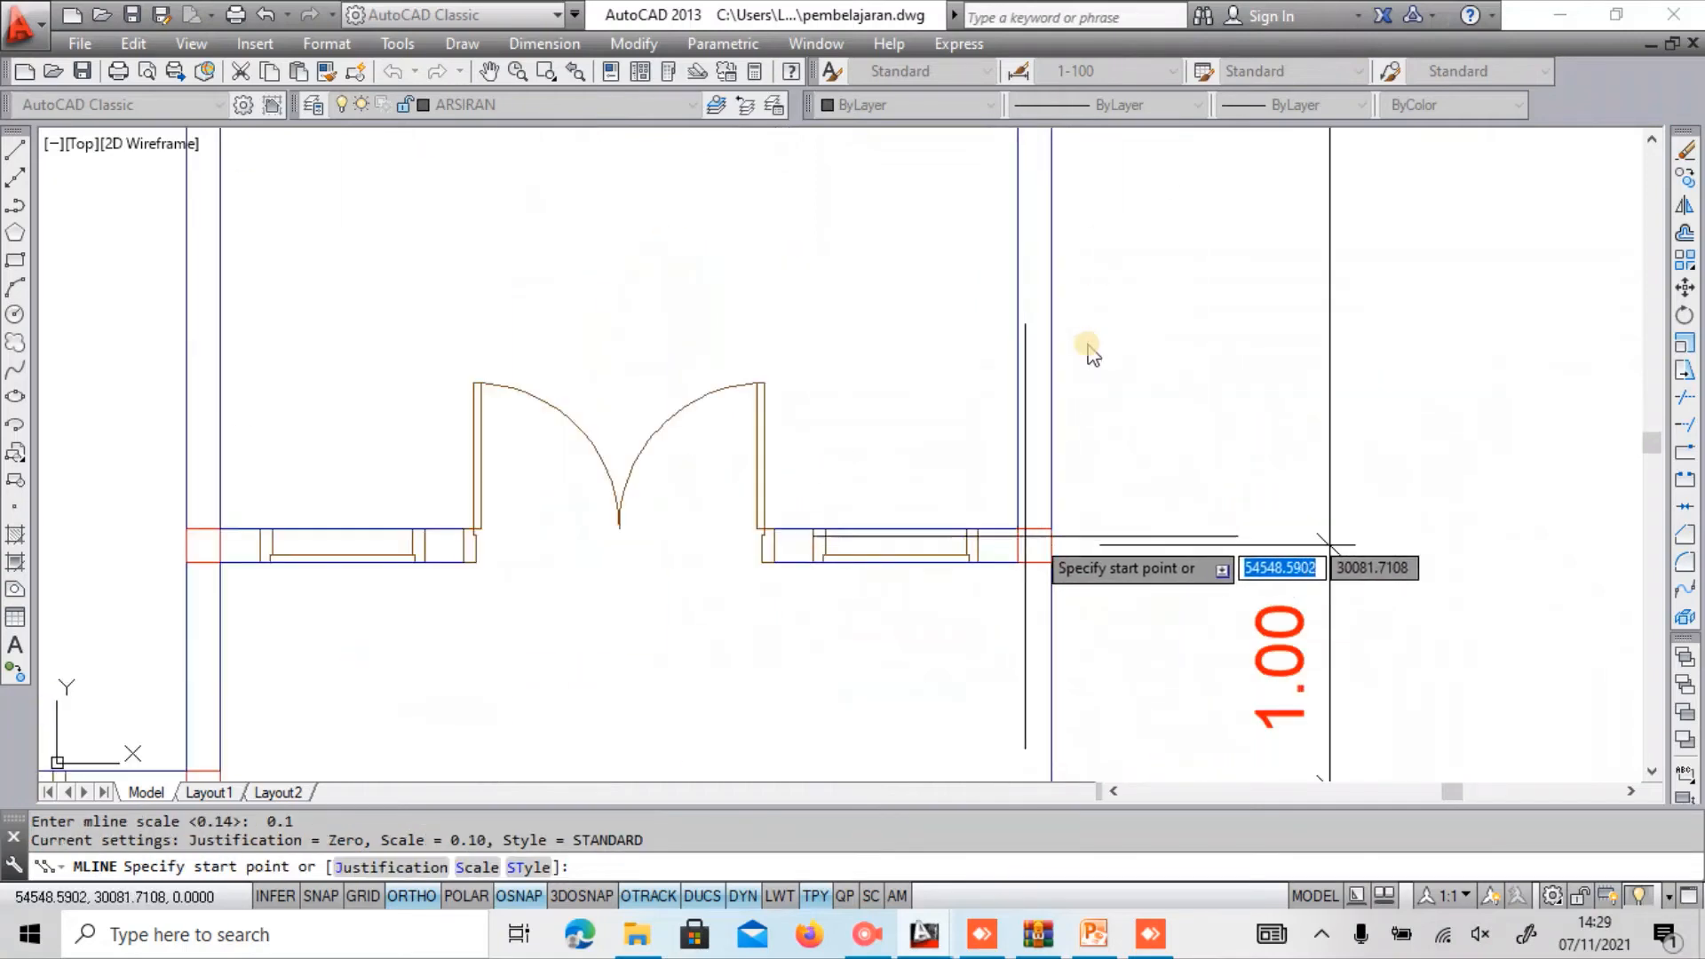
left_click(1035, 530)
middle_click_drag(1048, 307, 1028, 753)
scroll(1028, 753, "down", 2)
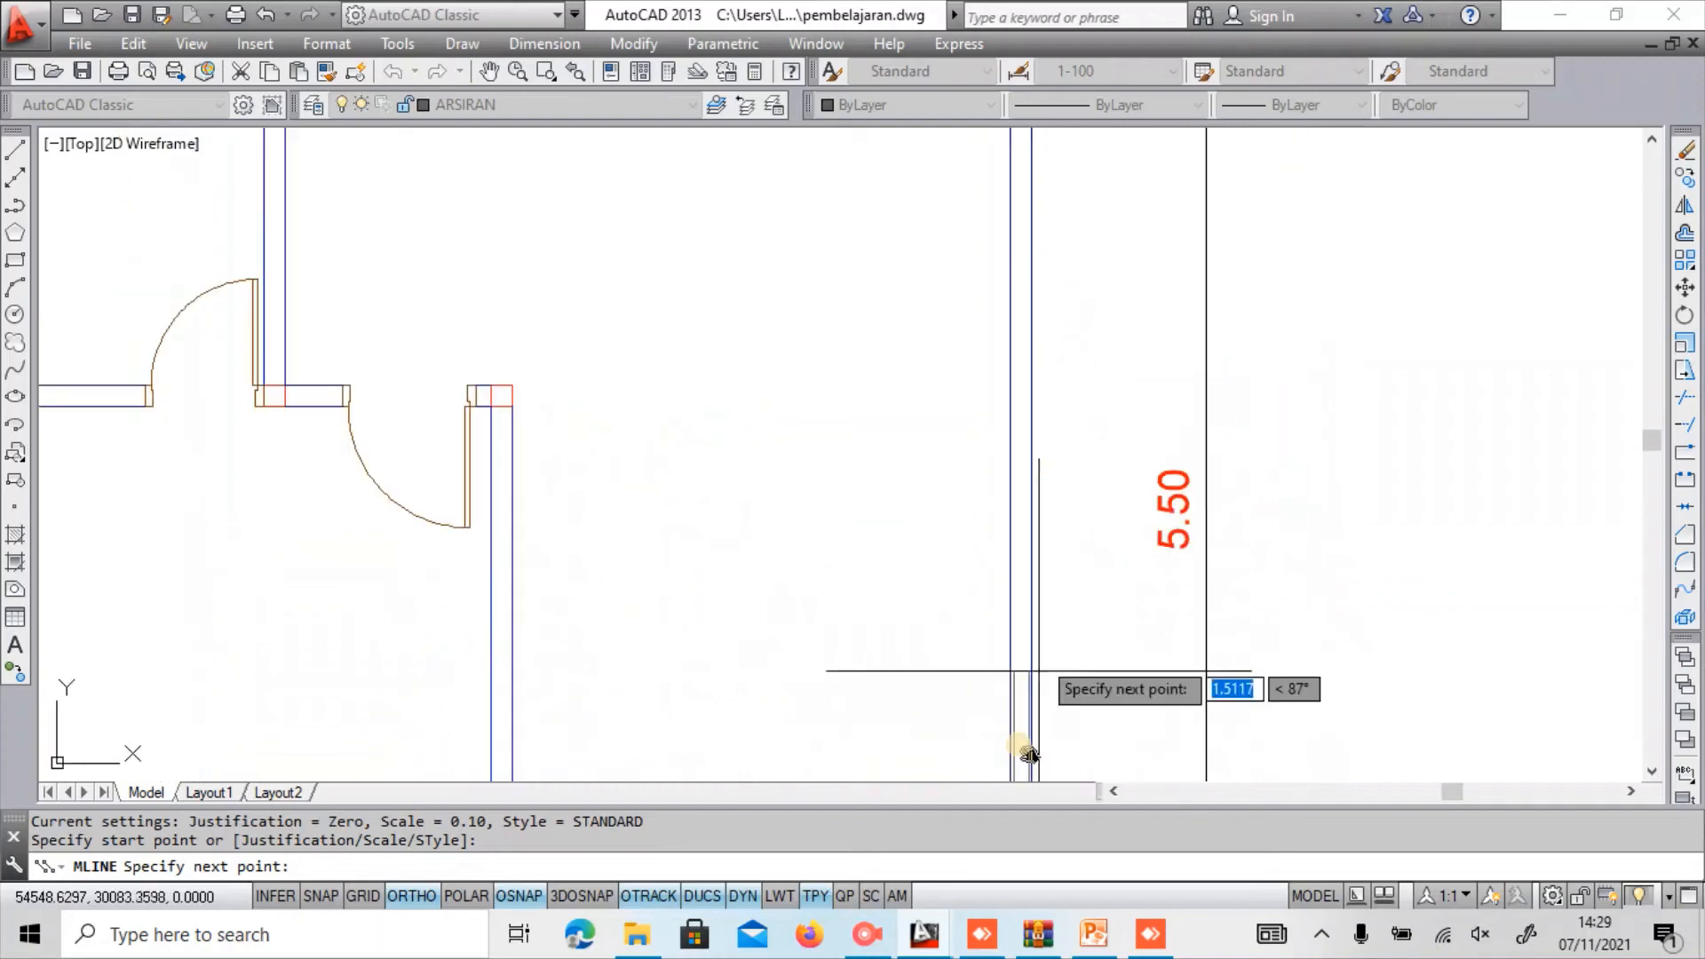
scroll(1032, 416, "down", 2)
middle_click_drag(1033, 399, 1044, 545)
scroll(1038, 362, "up", 6)
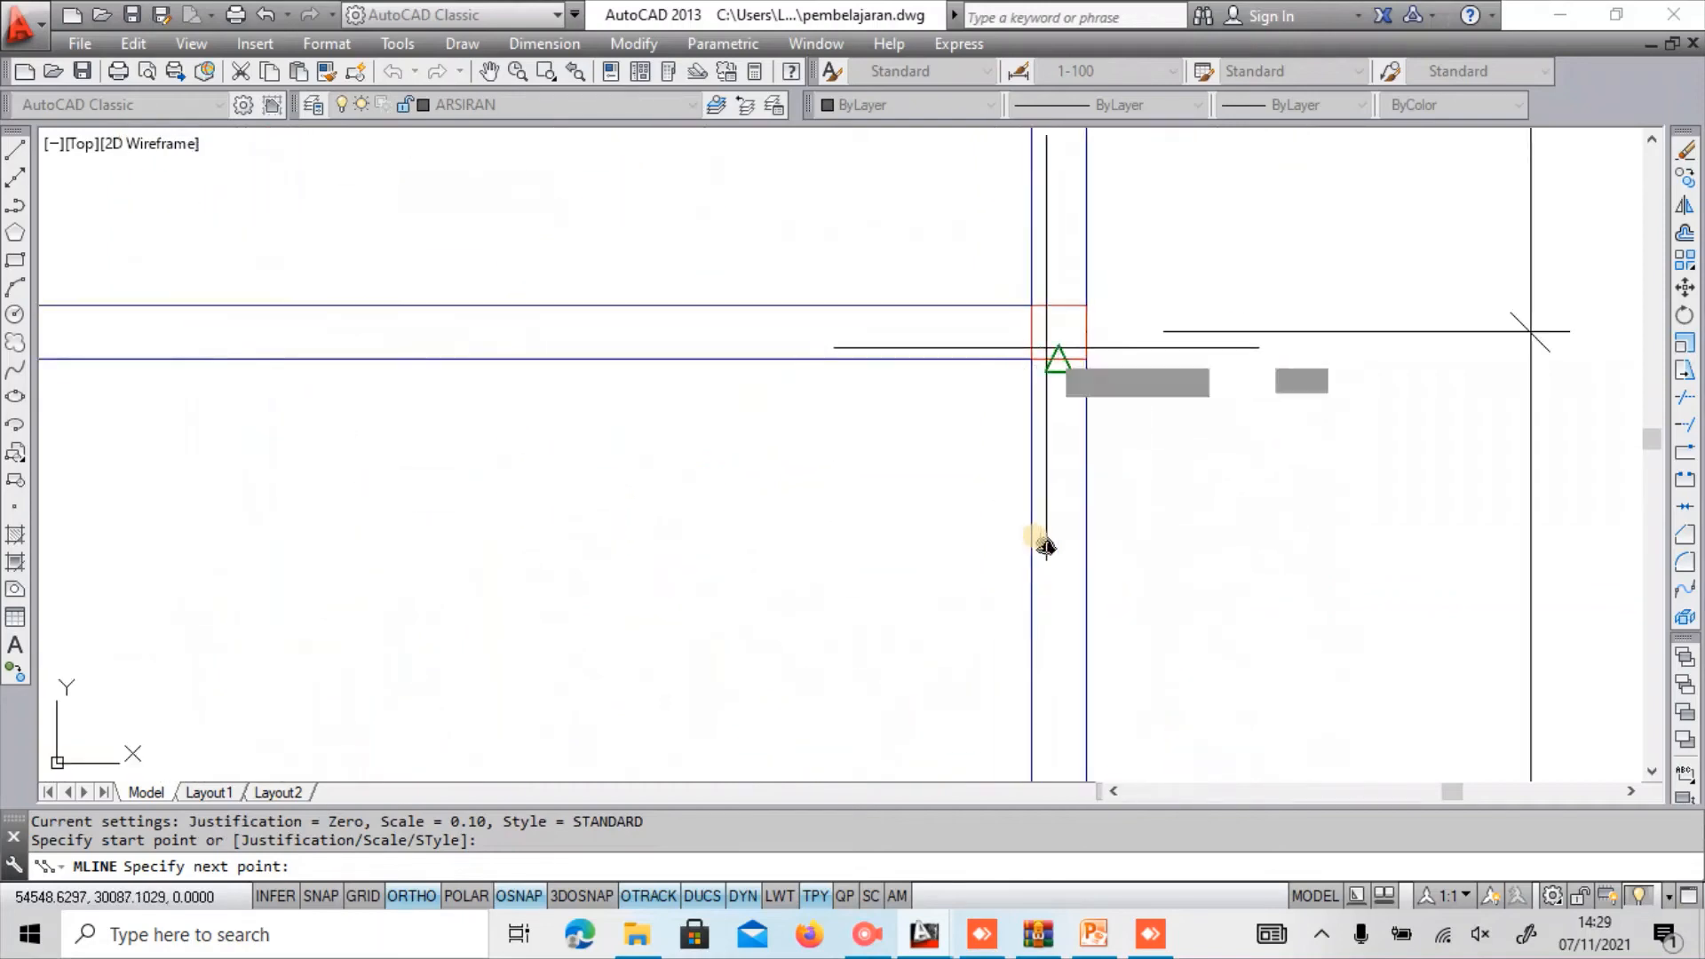
scroll(1046, 546, "down", 3)
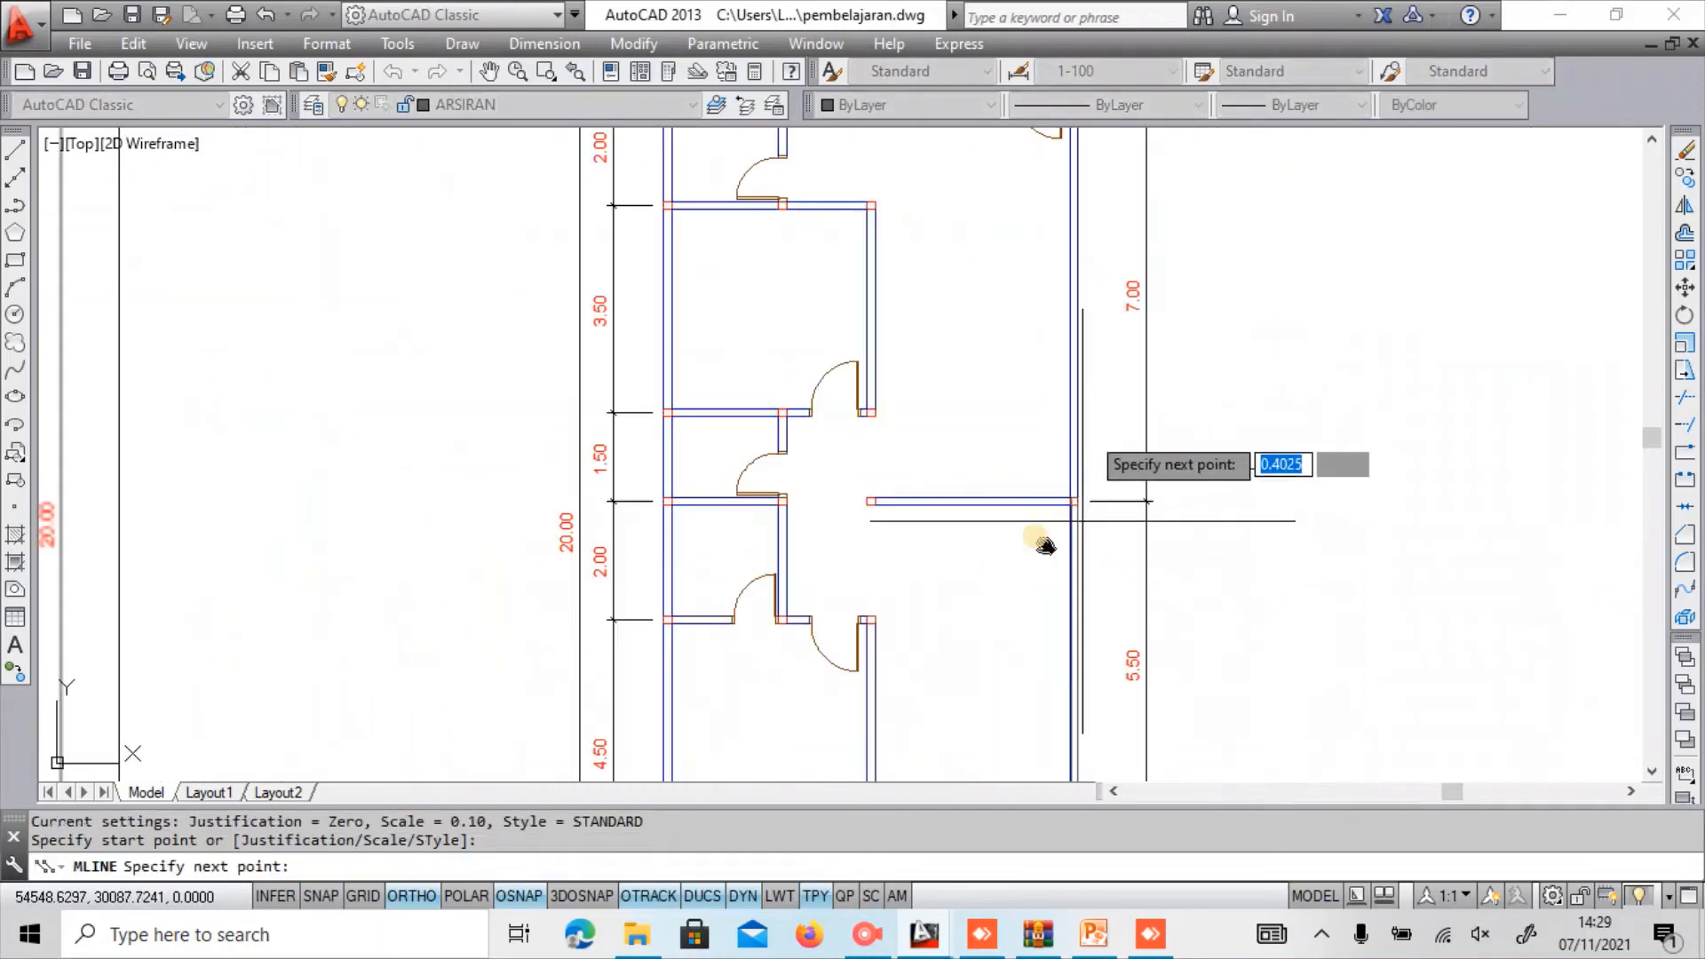
scroll(1046, 546, "down", 2)
scroll(1069, 563, "up", 5)
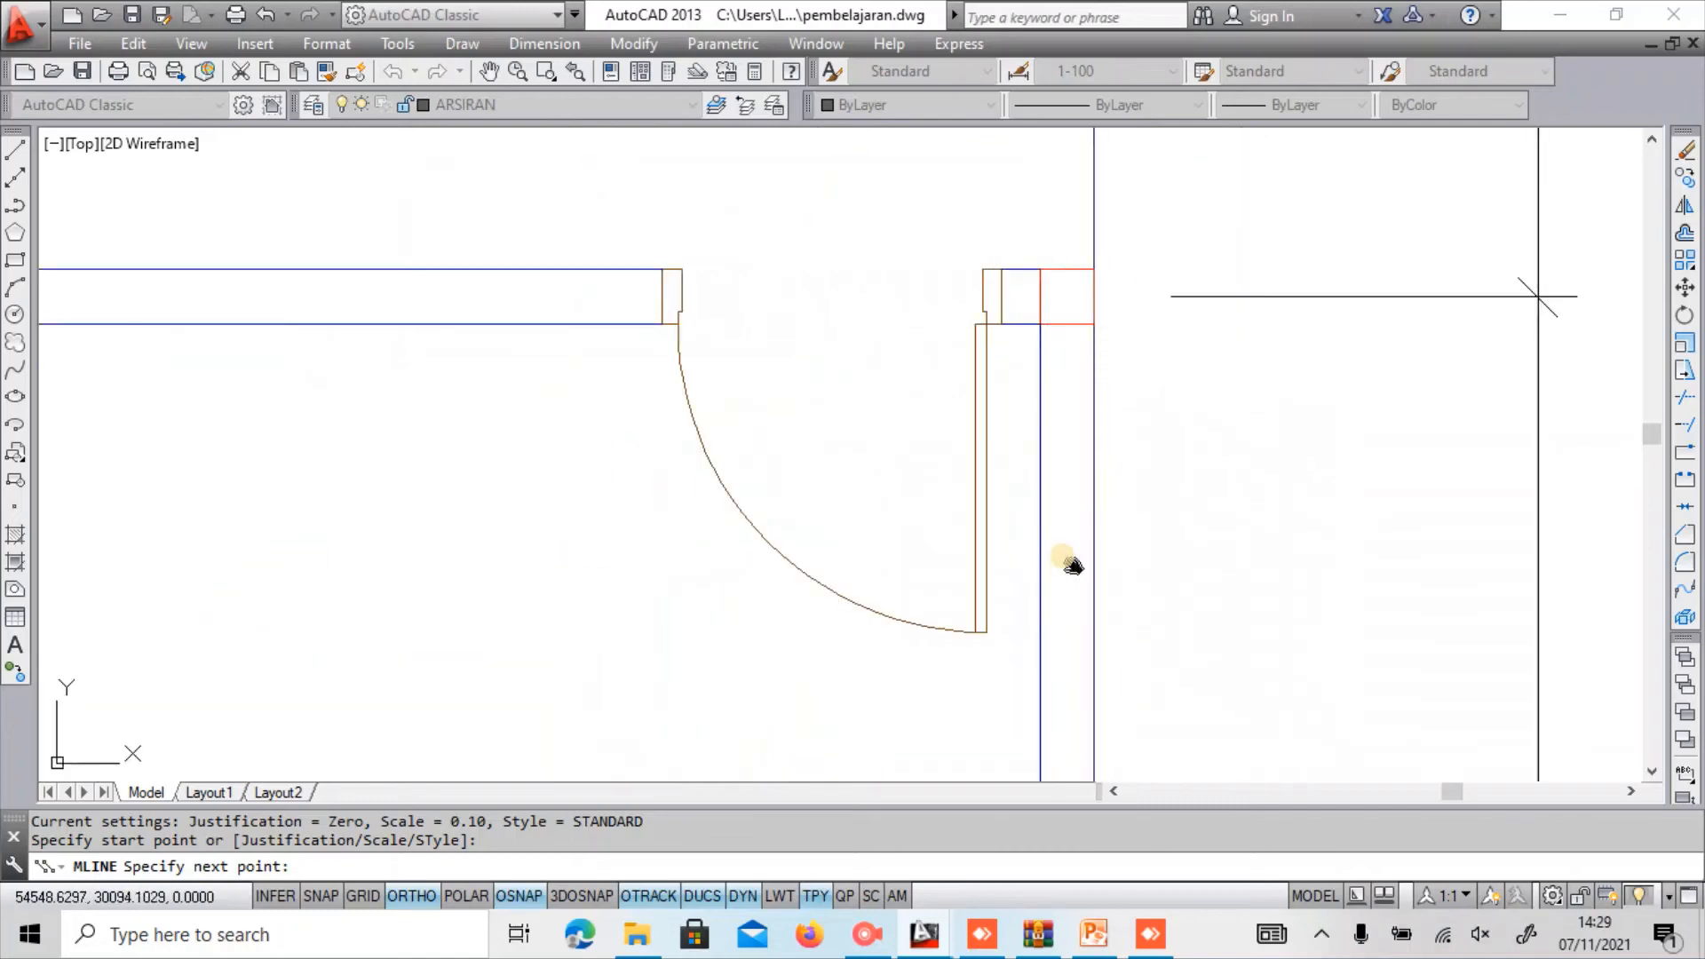
left_click(1066, 324)
key("Return")
Add multilines in the rear wall from the right corner column to the door frame and from the door to the window.
key("Return")
left_click(1039, 296)
left_click(1002, 296)
key("Return")
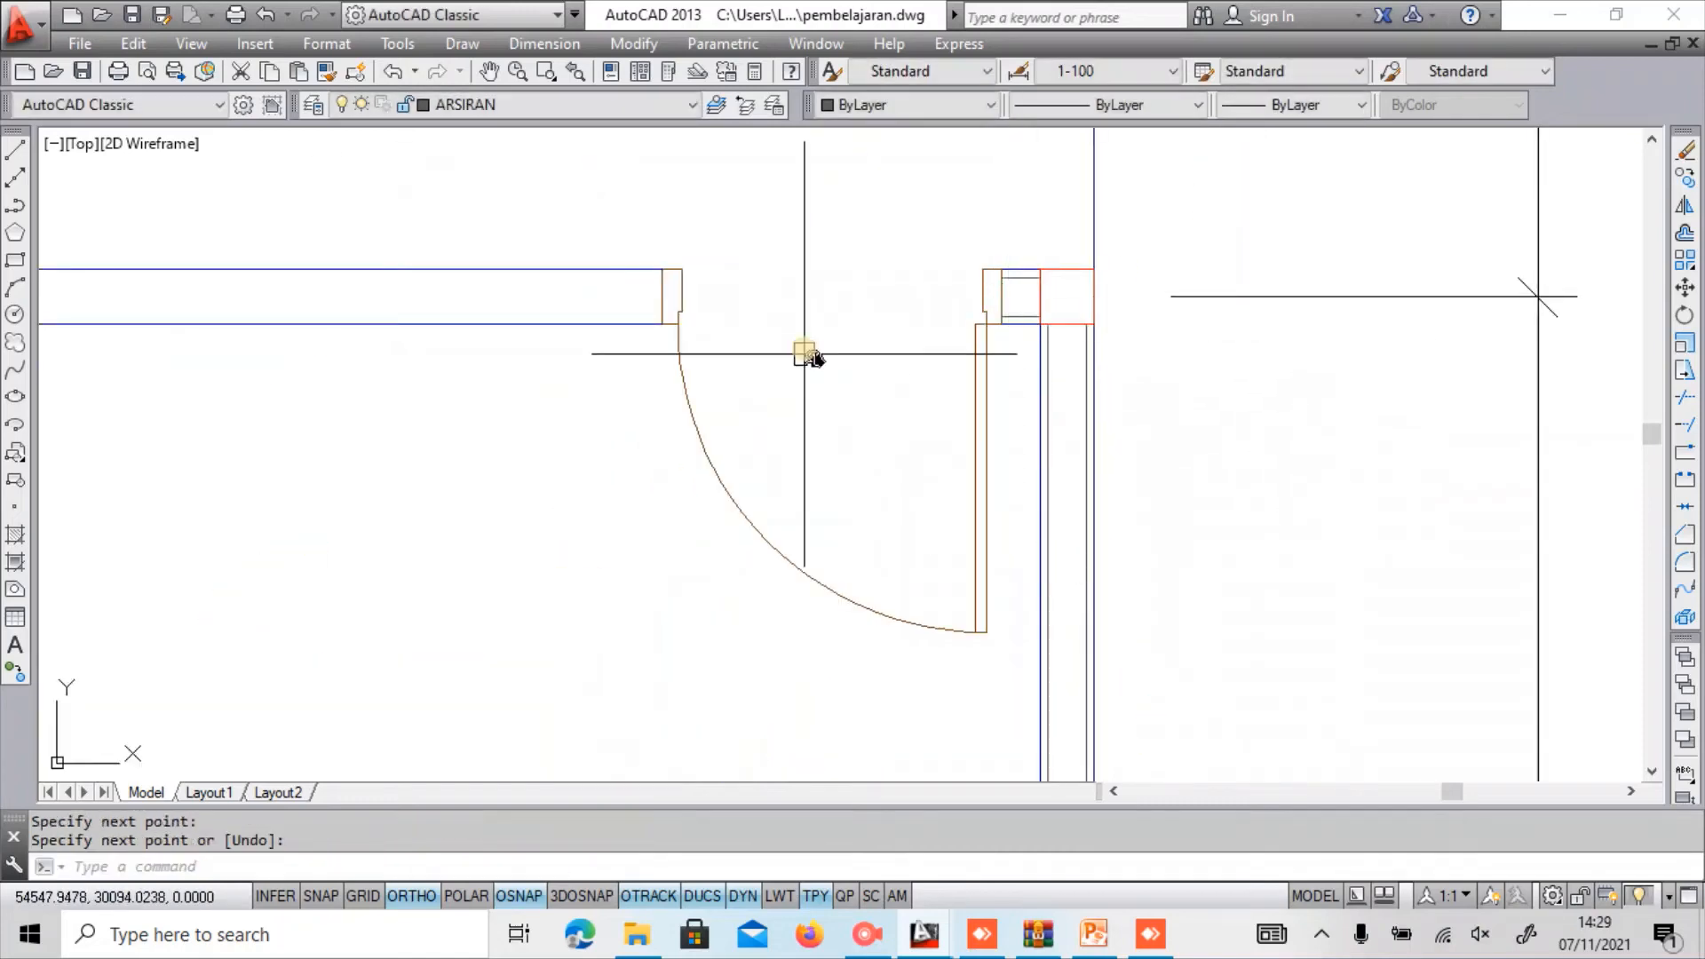
middle_click_drag(805, 353, 1327, 432)
key("Return")
left_click(1184, 373)
scroll(1213, 372, "down", 1)
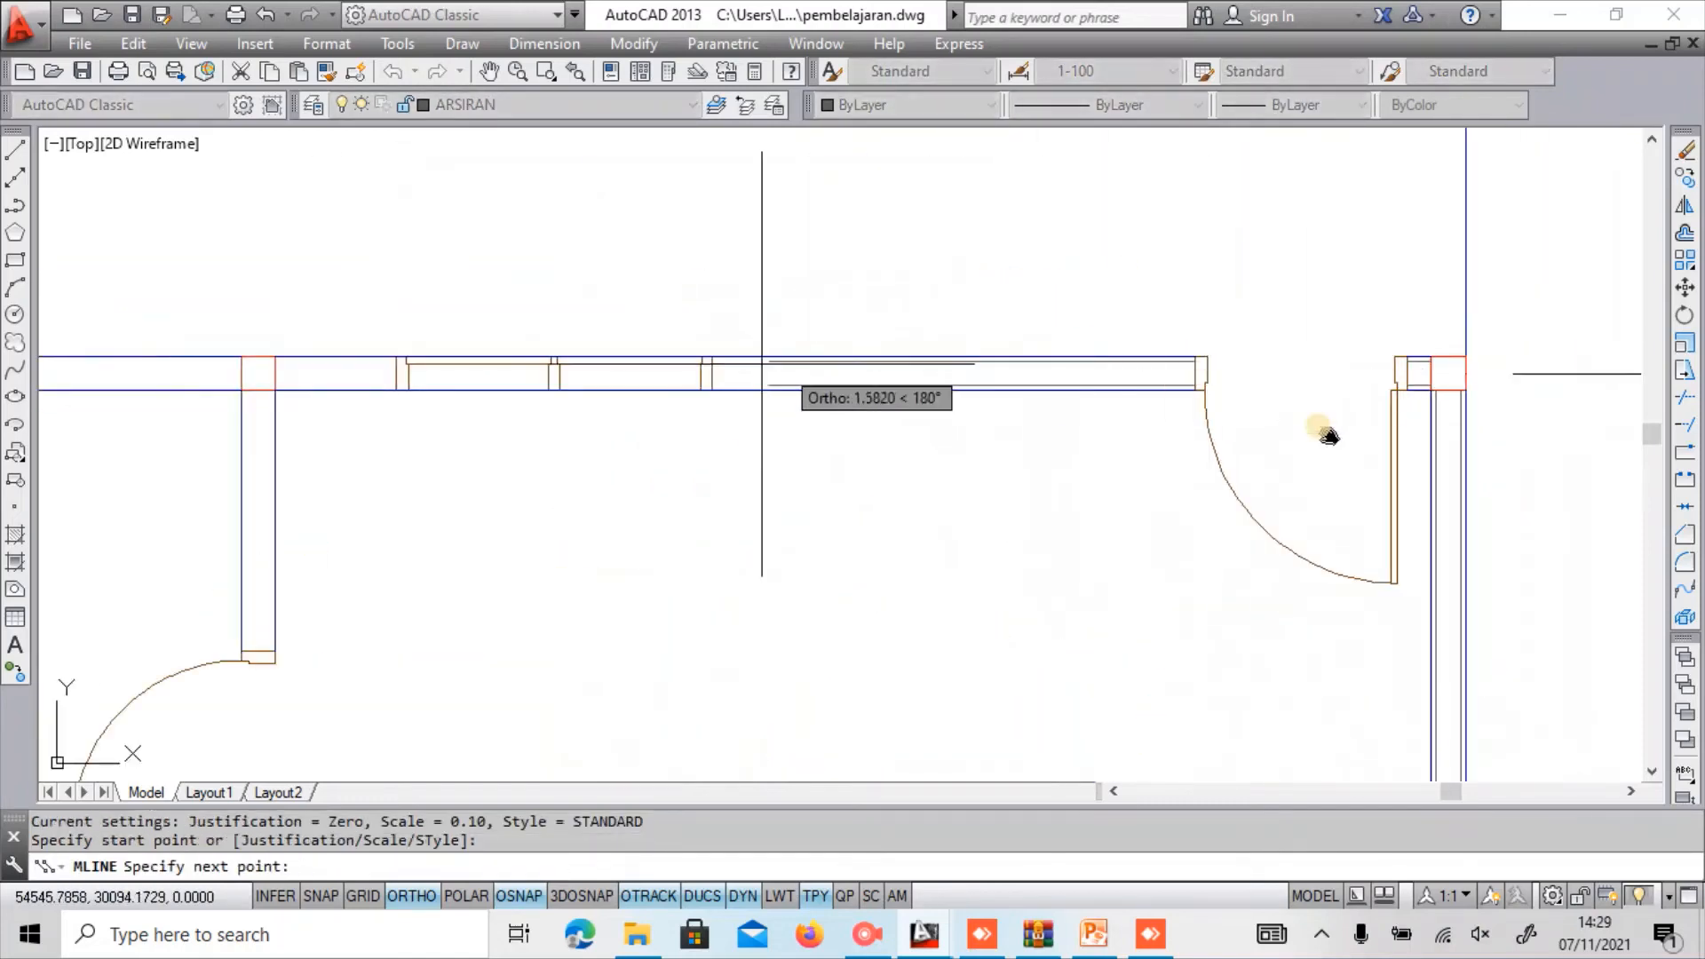
left_click(711, 373)
middle_click_drag(628, 385, 1234, 413)
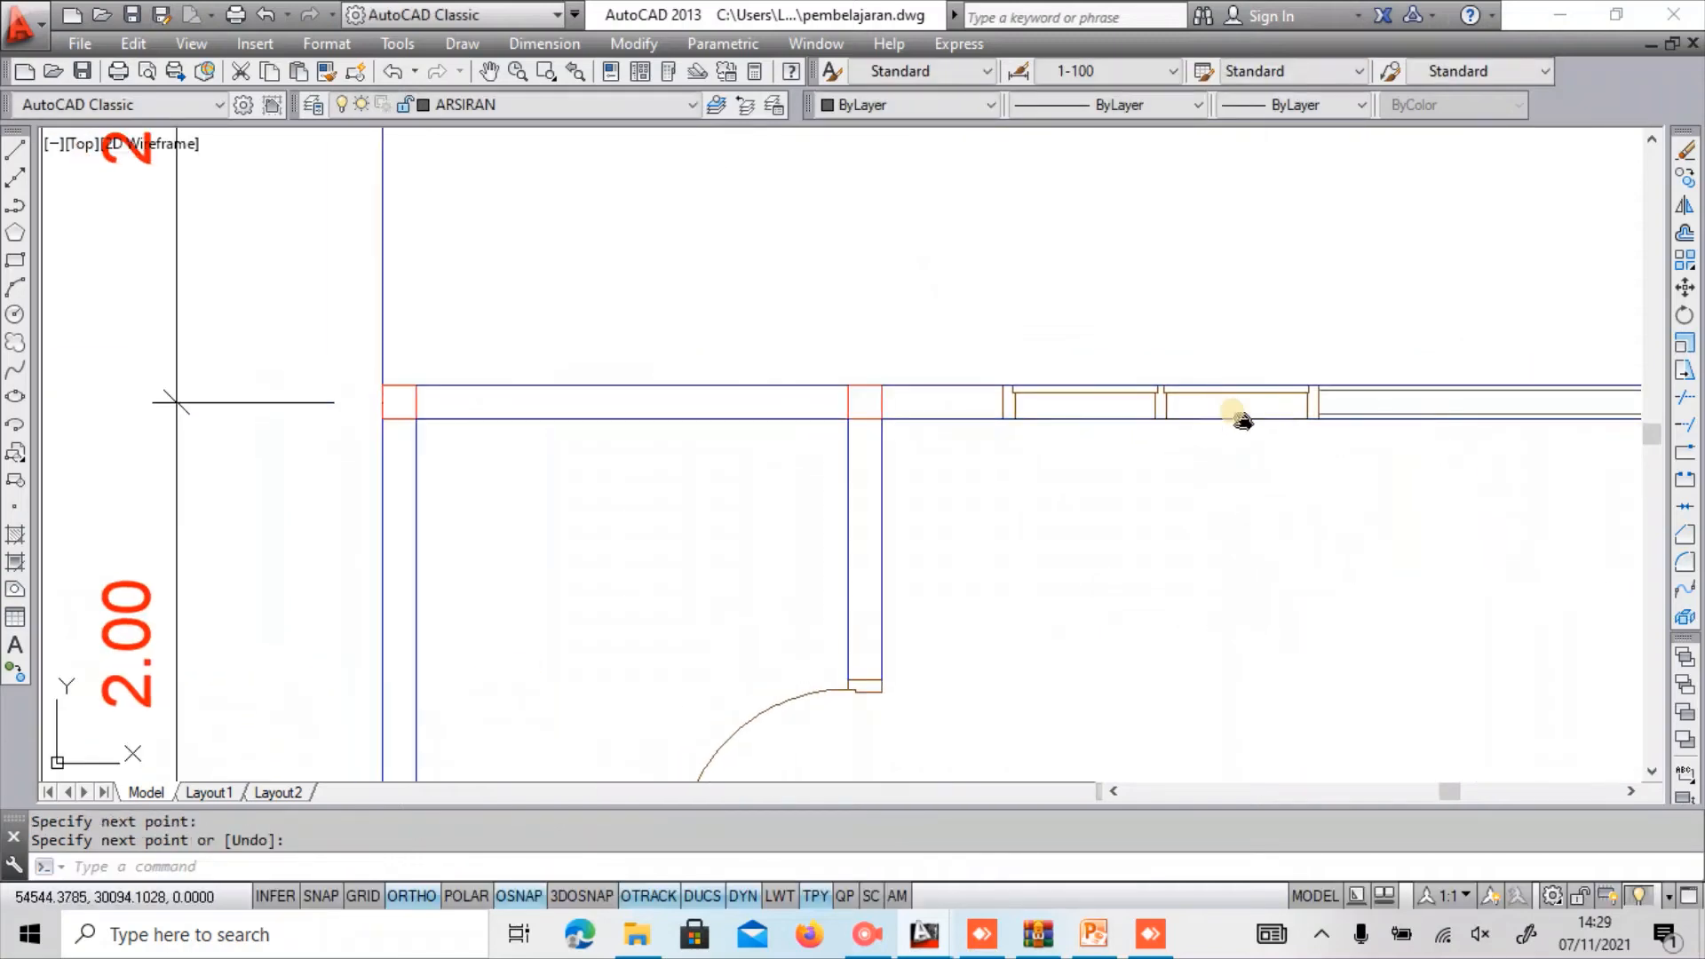
key("Return")
Continue the rear wall's multilines from the window to the intermediate column and from that column to the left corner column.
key("Return")
left_click(1003, 402)
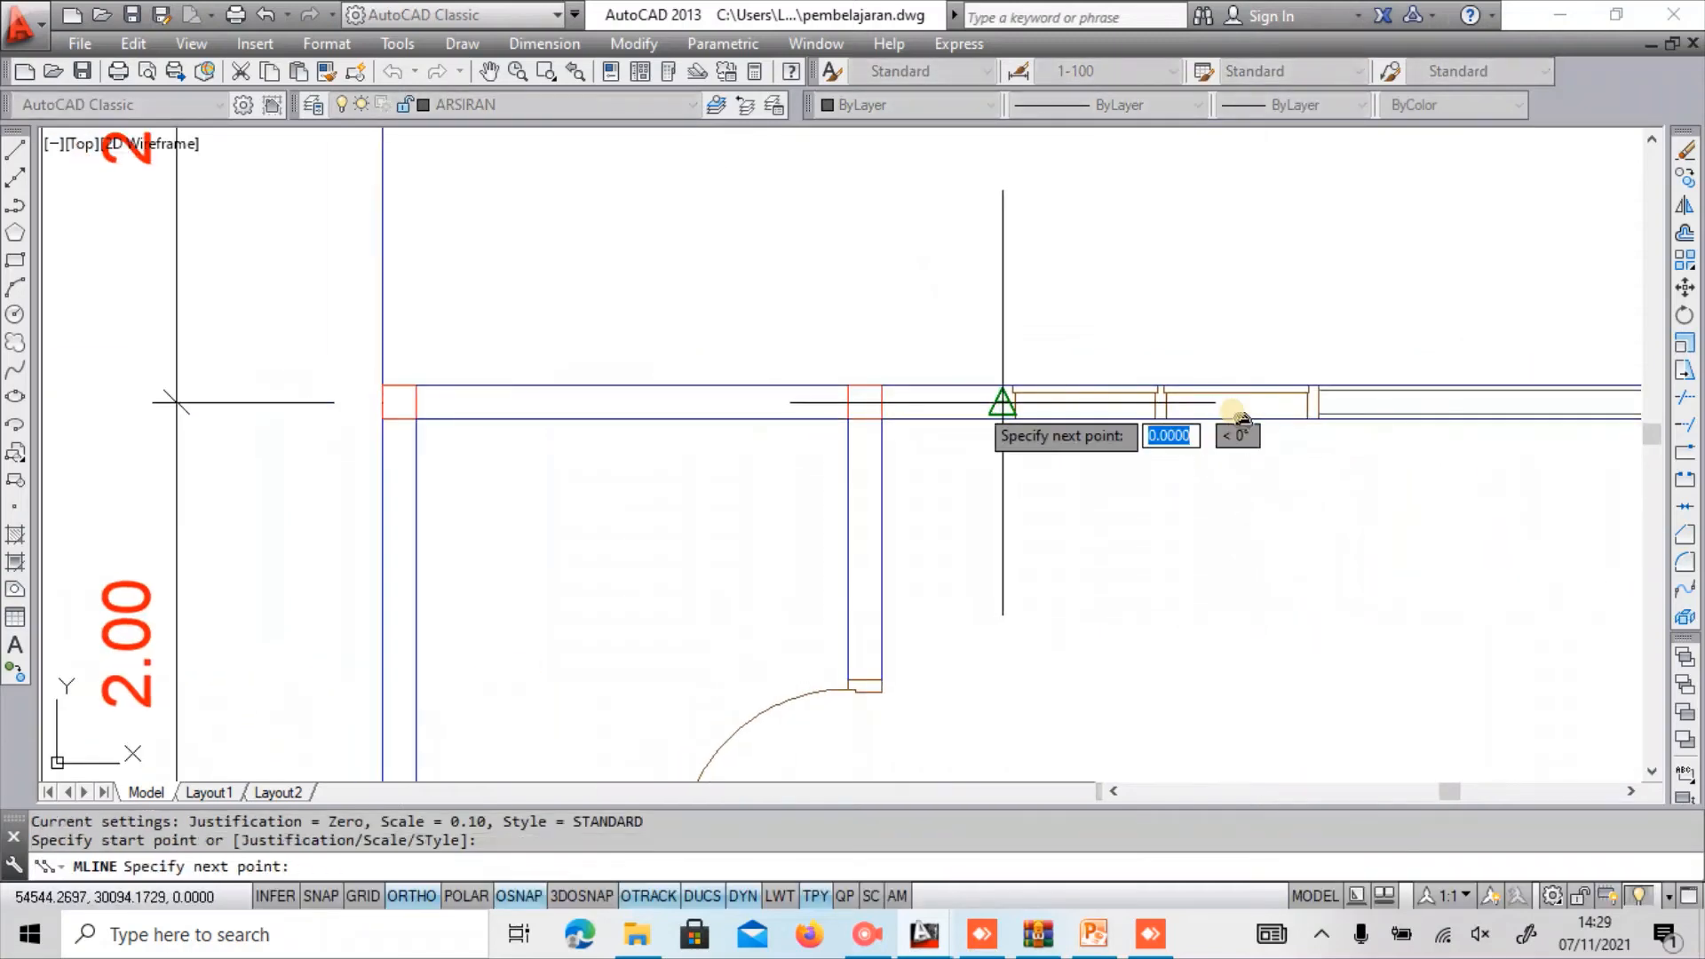
left_click(882, 402)
key("Return")
key("Return")
left_click(844, 403)
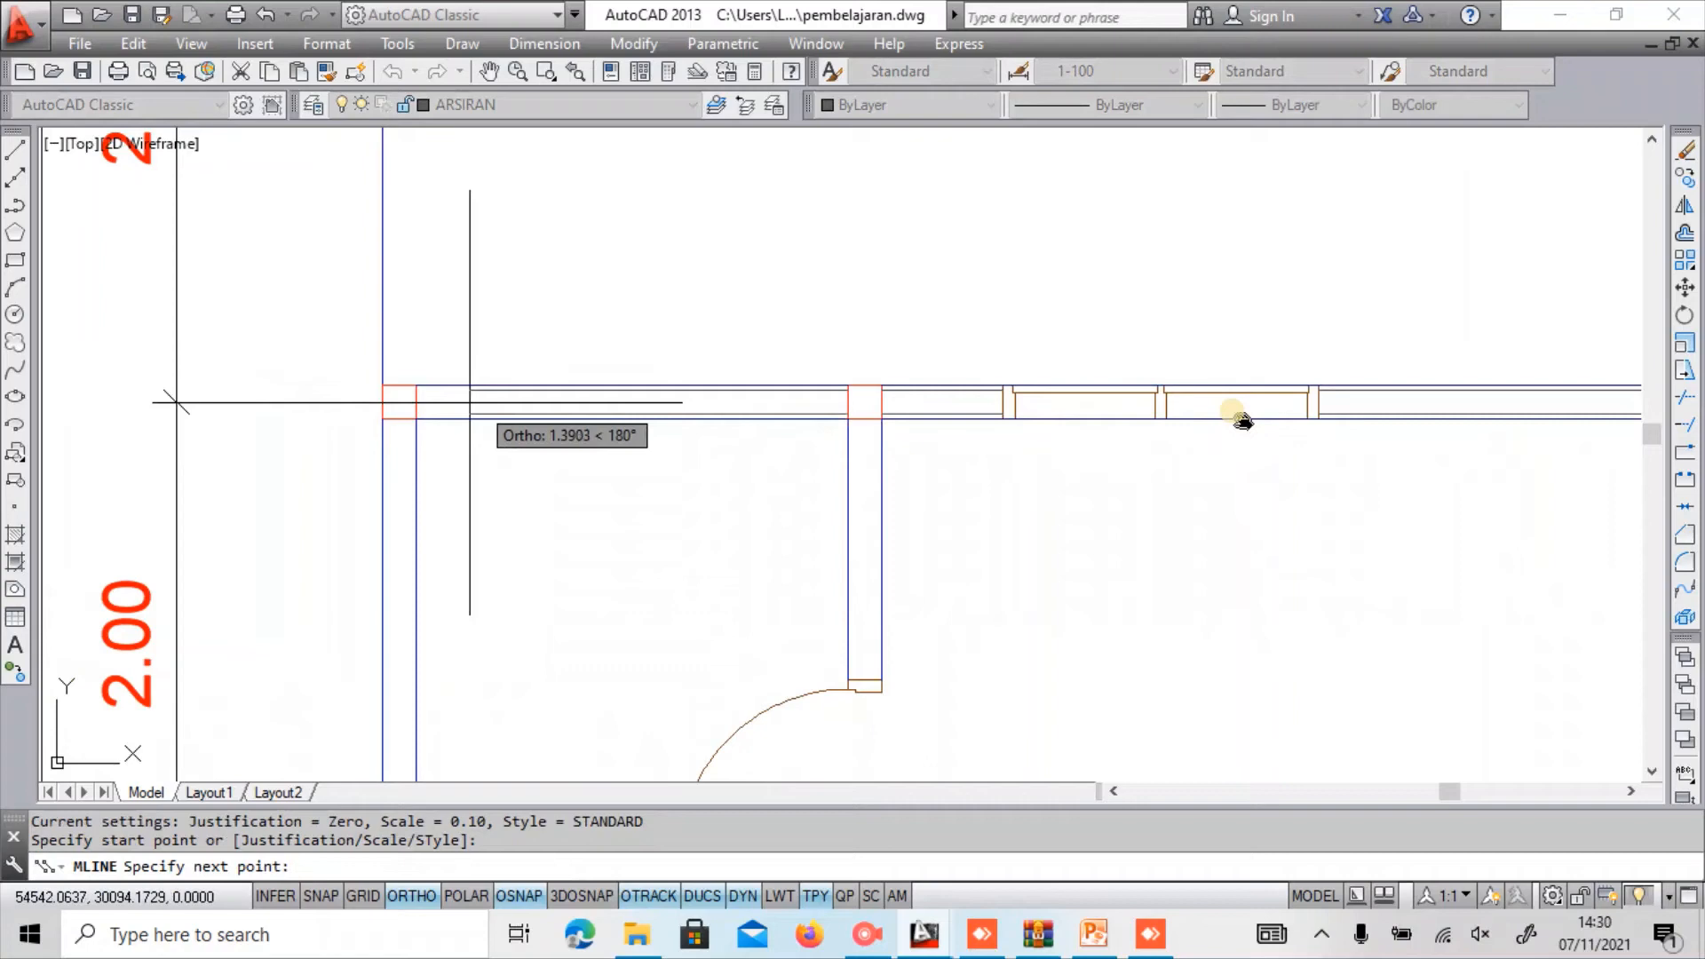
left_click(402, 405)
key("Escape")
Draw a multiline inside the left outer wall of the rear-left small room, between its two corner columns.
middle_click_drag(400, 458, 611, 336)
key("Return")
left_click(610, 296)
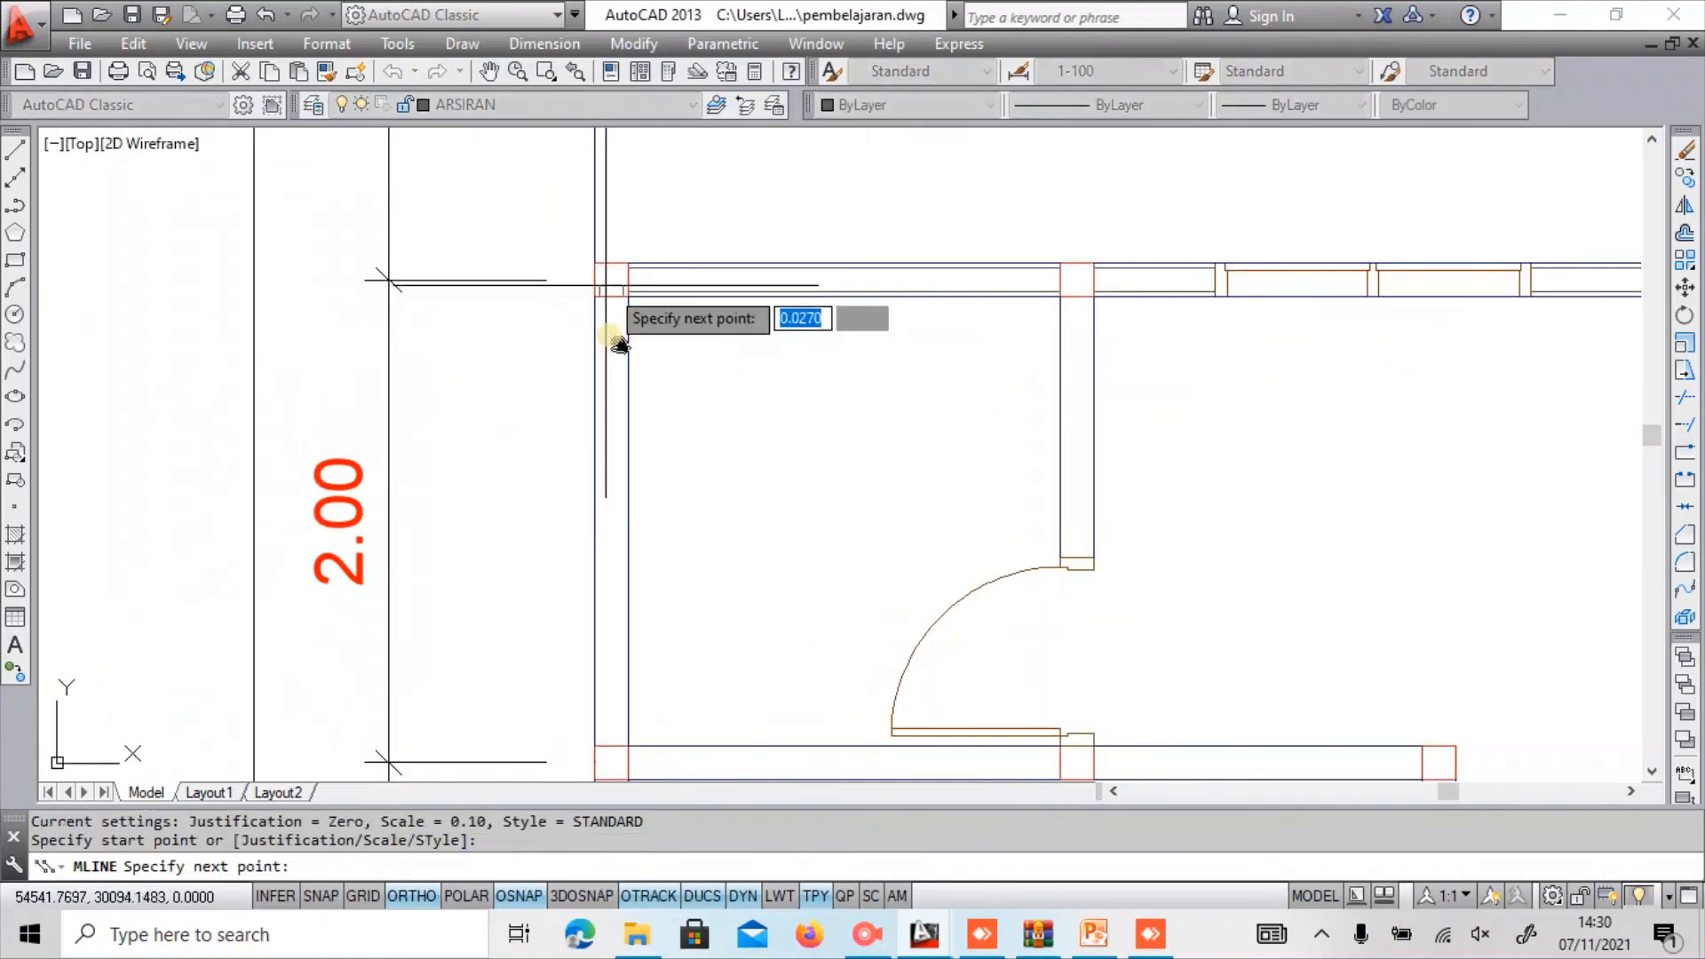
scroll(620, 345, "down", 1)
scroll(620, 344, "up", 3)
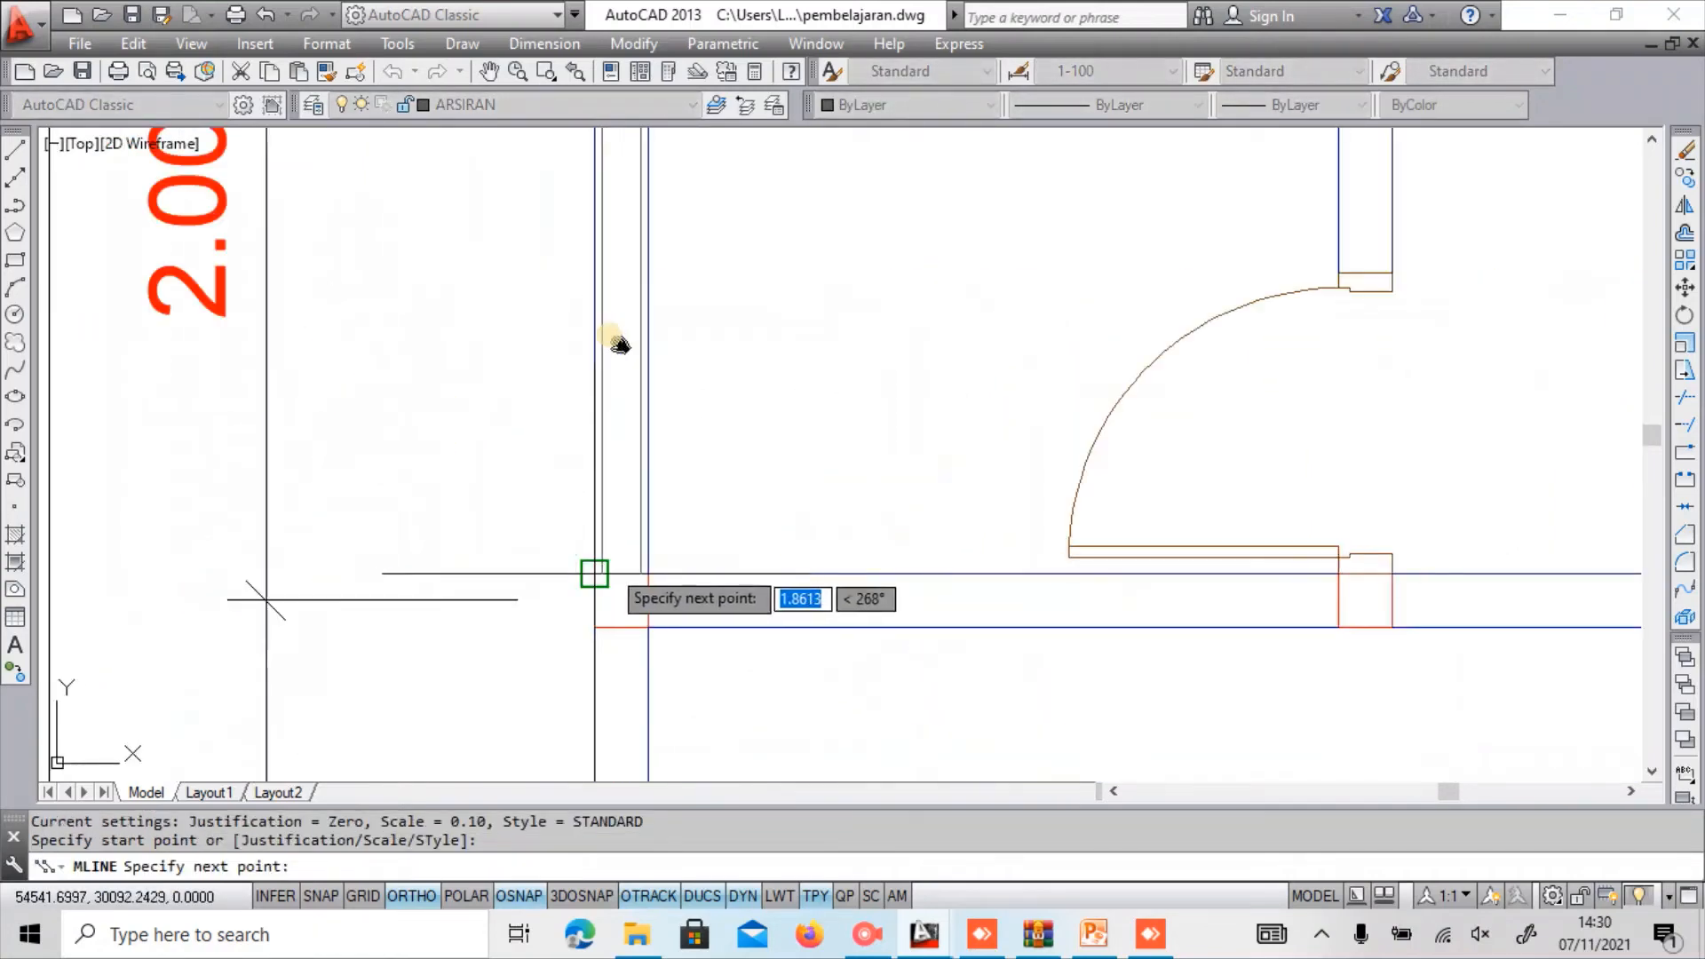
left_click(620, 574)
key("Return")
Add multilines inside the rear-left small room's lower wall and its right wall down to the door frame.
key("Return")
left_click(647, 600)
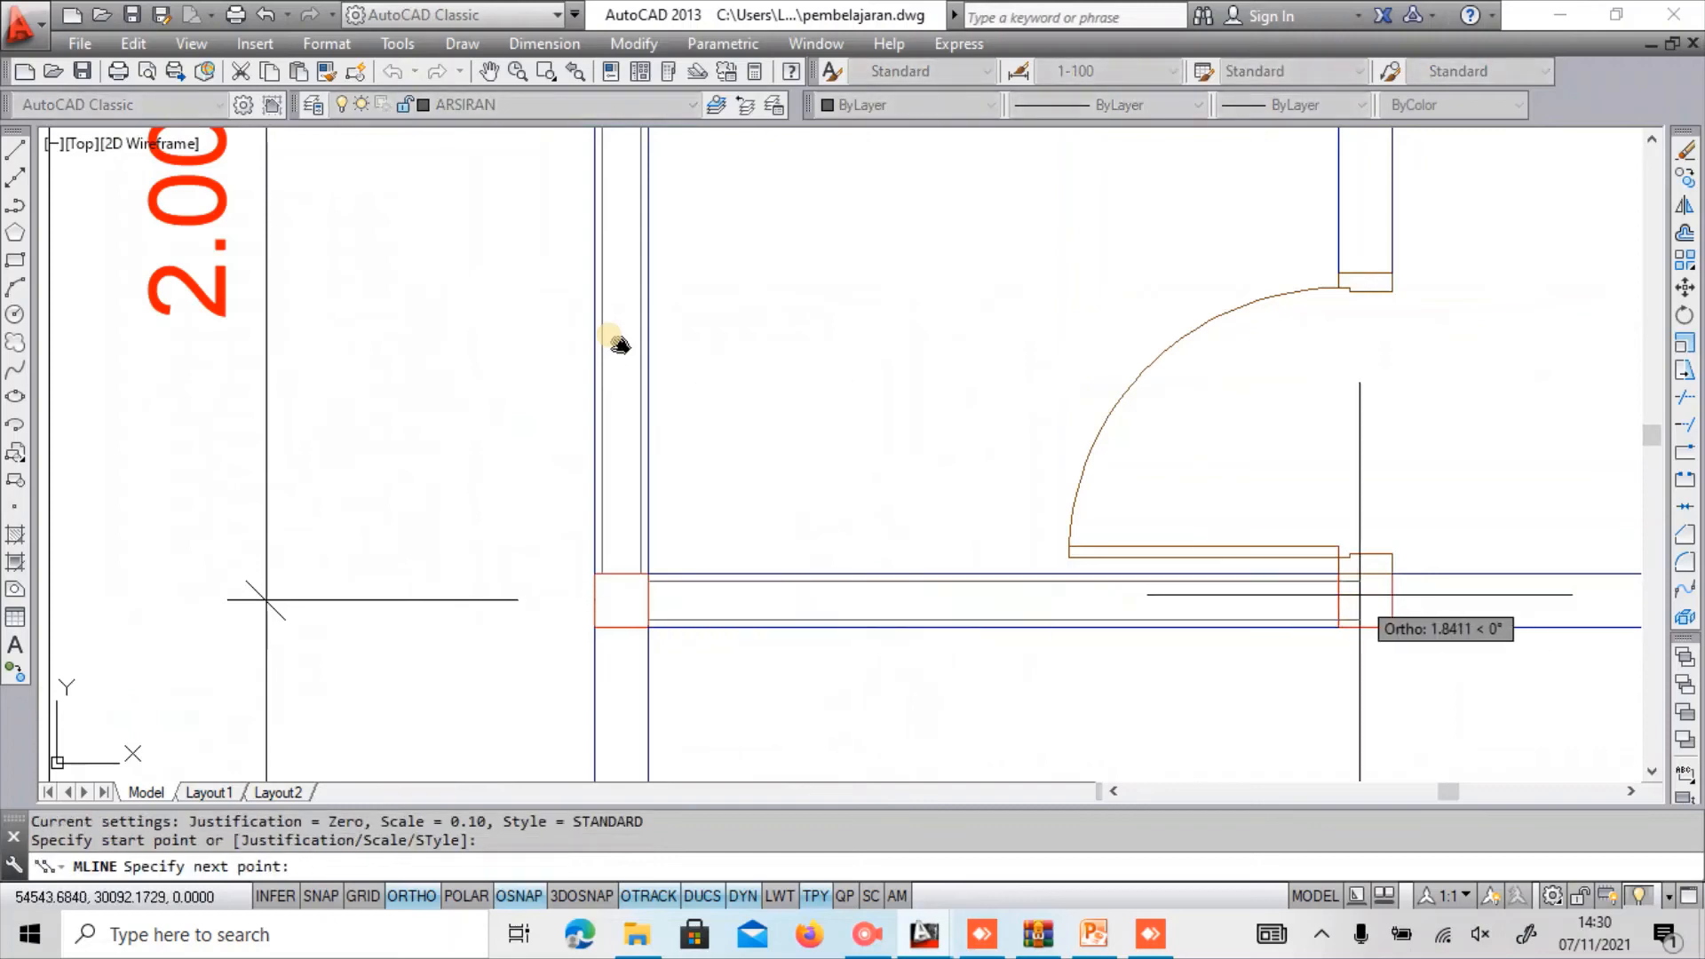
left_click(1339, 600)
key("Return")
scroll(1348, 473, "down", 1)
middle_click_drag(1335, 469, 990, 626)
key("Return")
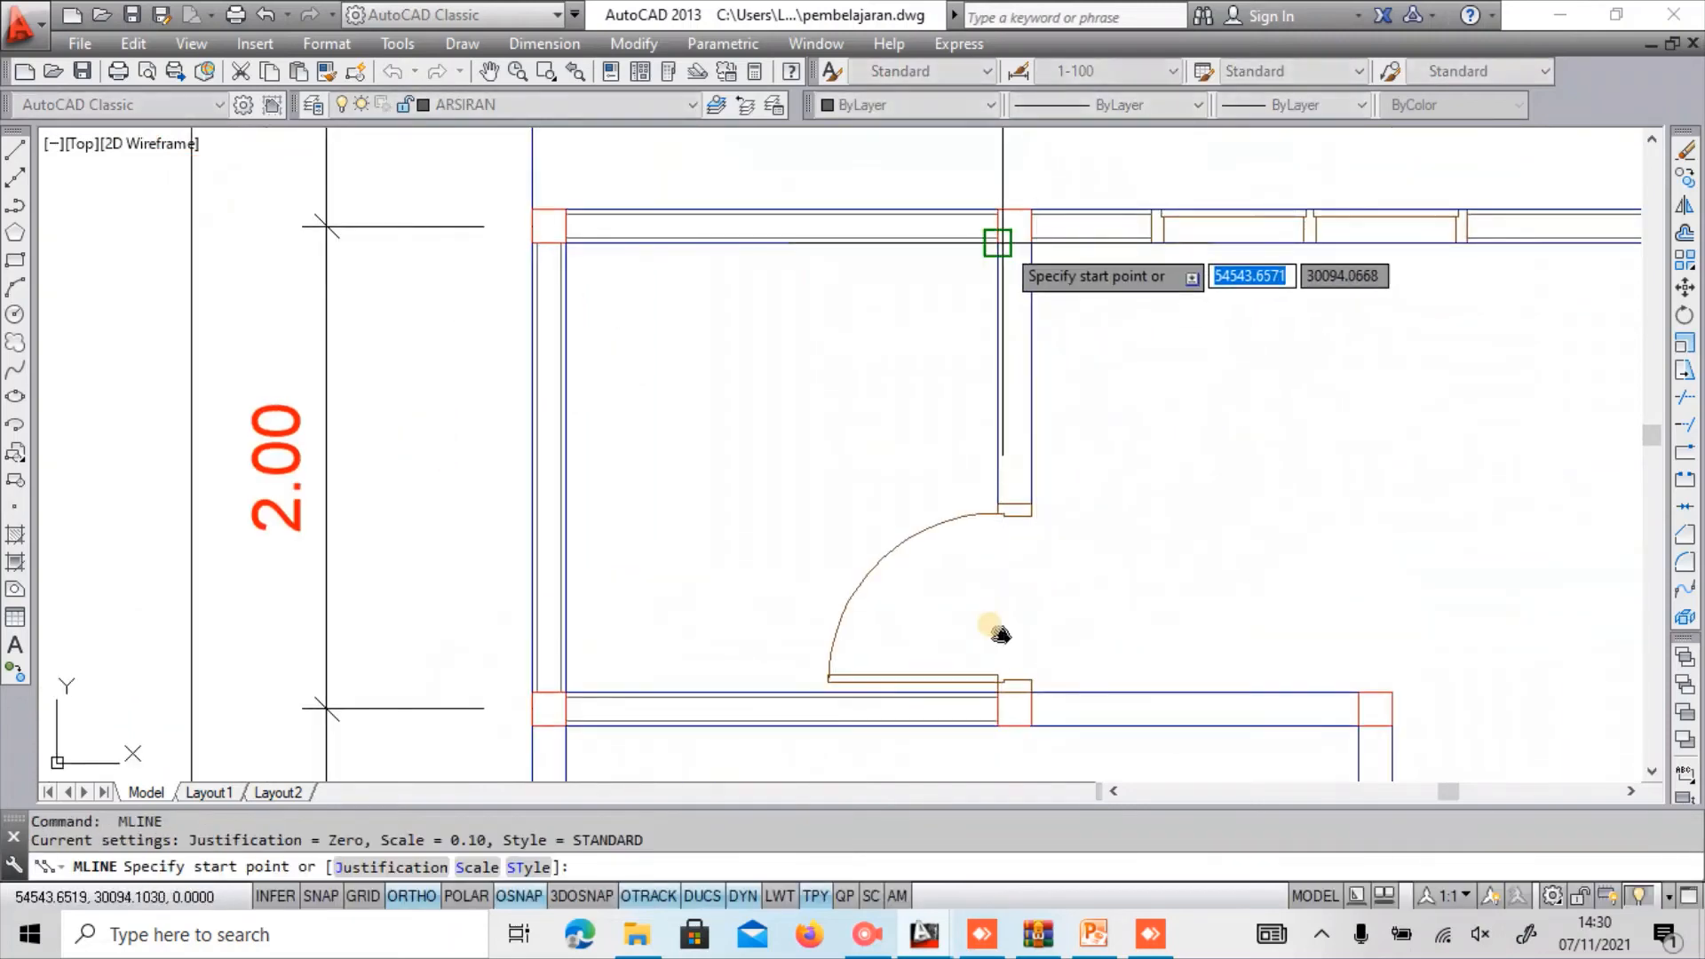
left_click(1013, 245)
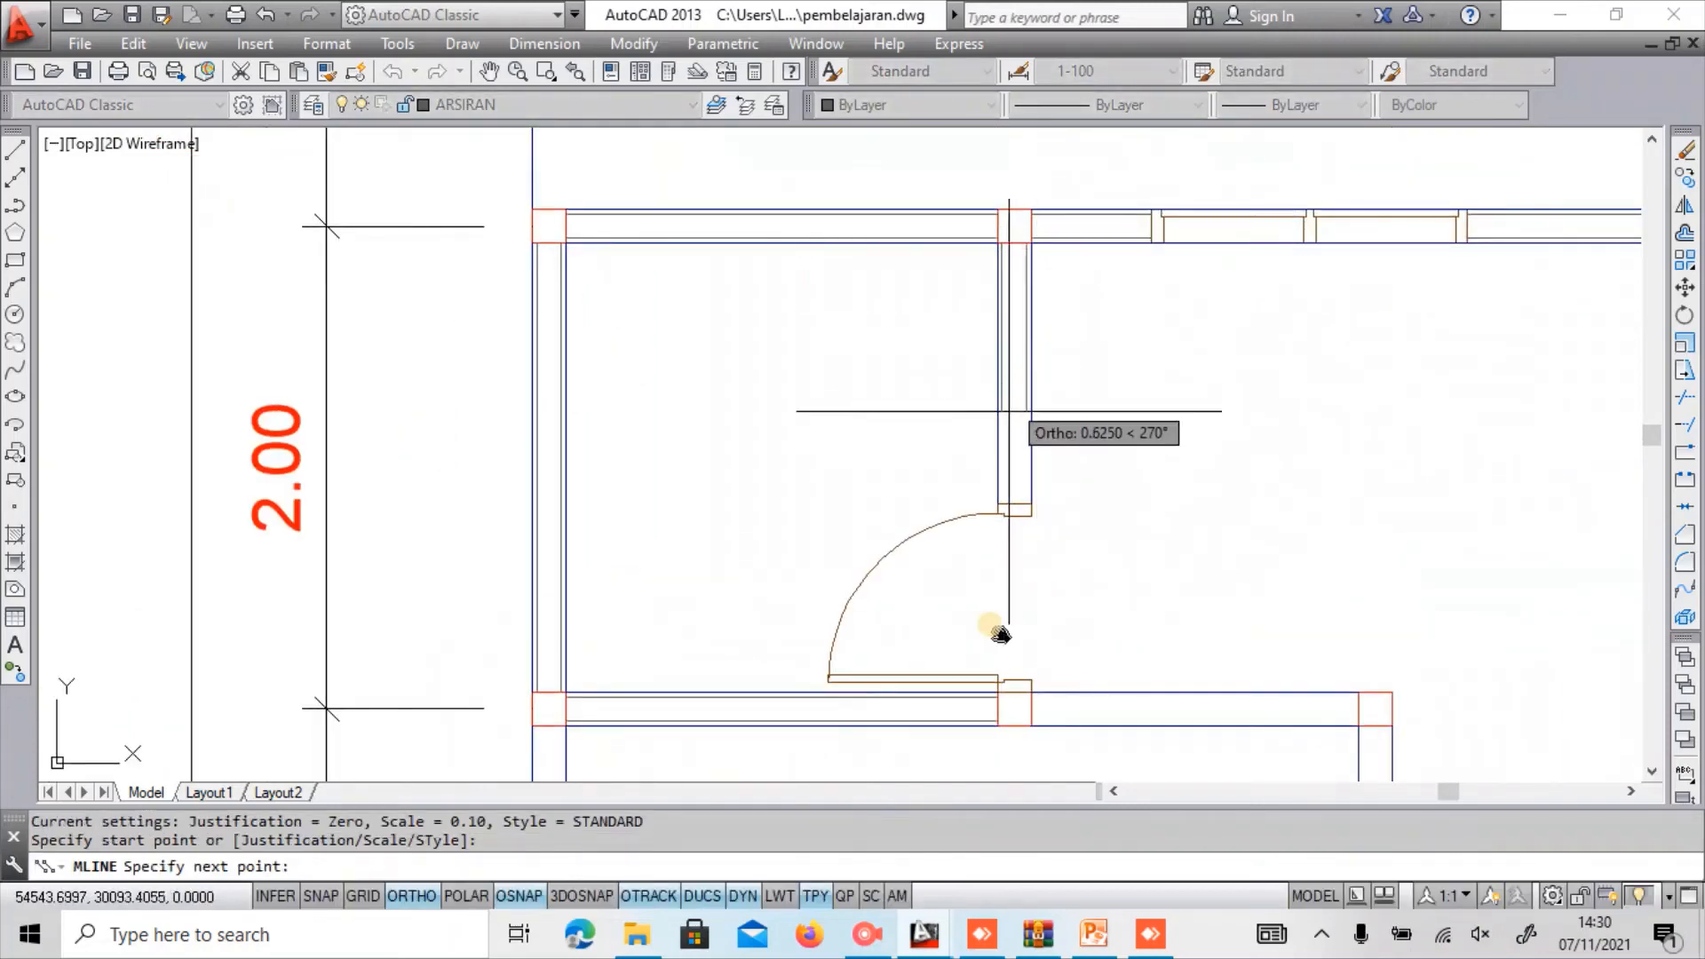
left_click(1022, 509)
key("Return")
Draw a multiline inside the rear bedroom's upper wall, from the small room's corner column to the bedroom's right corner column.
middle_click_drag(1043, 558, 708, 415)
key("Return")
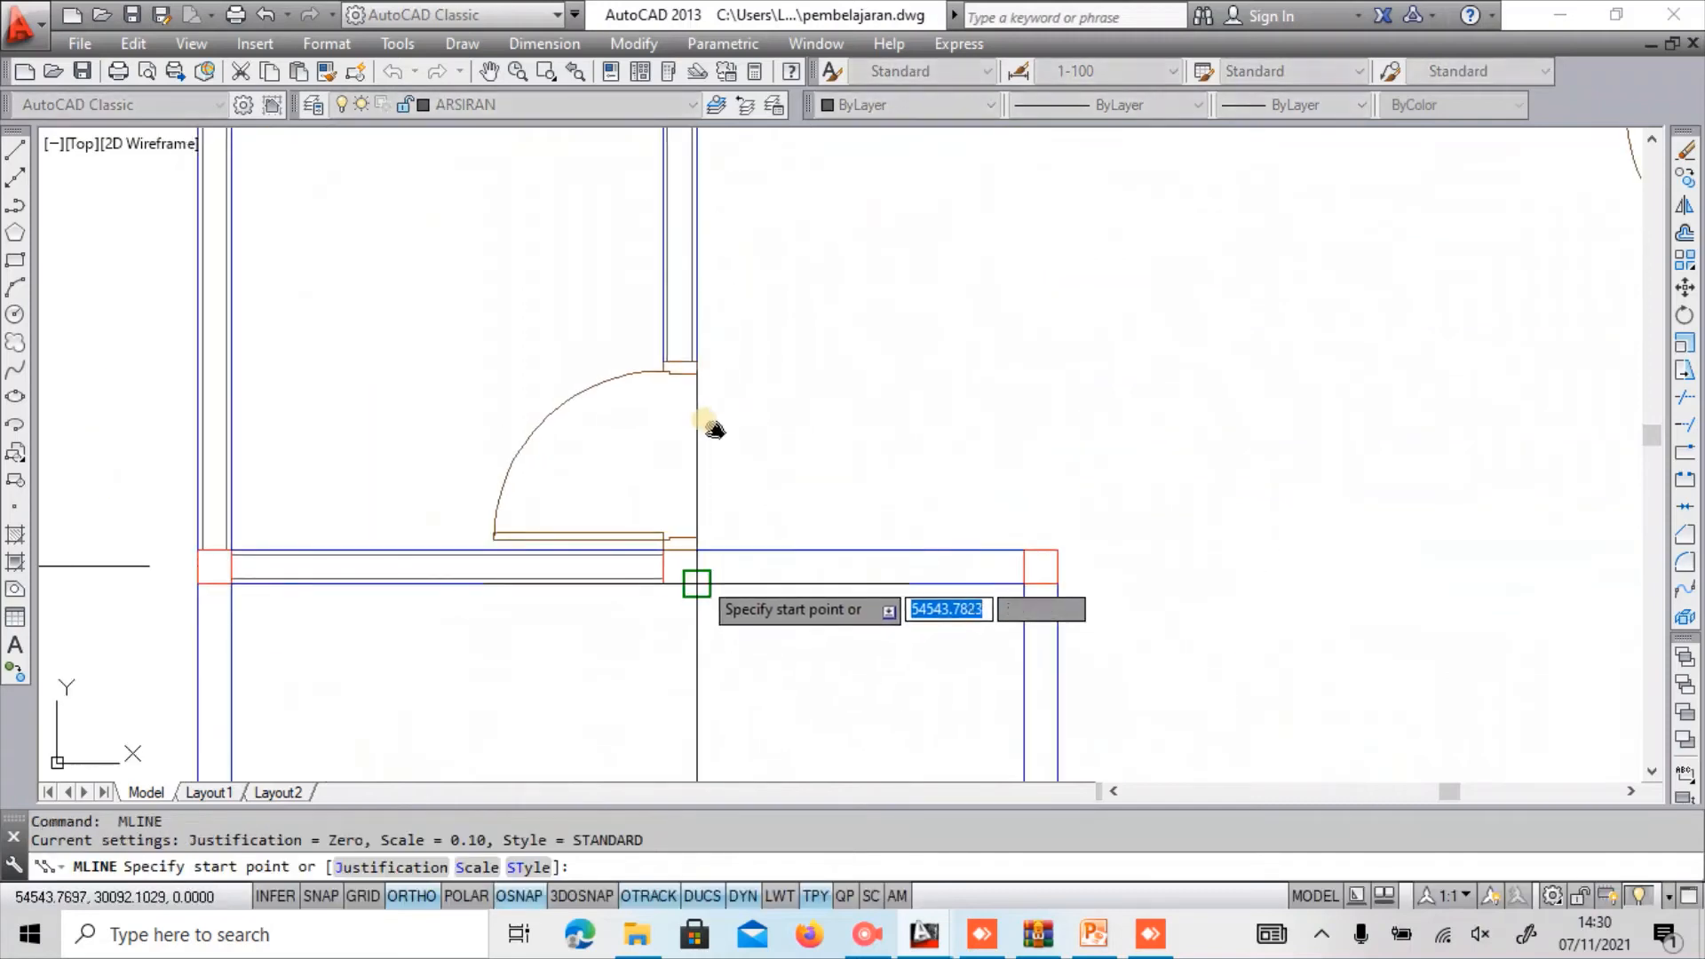
left_click(697, 565)
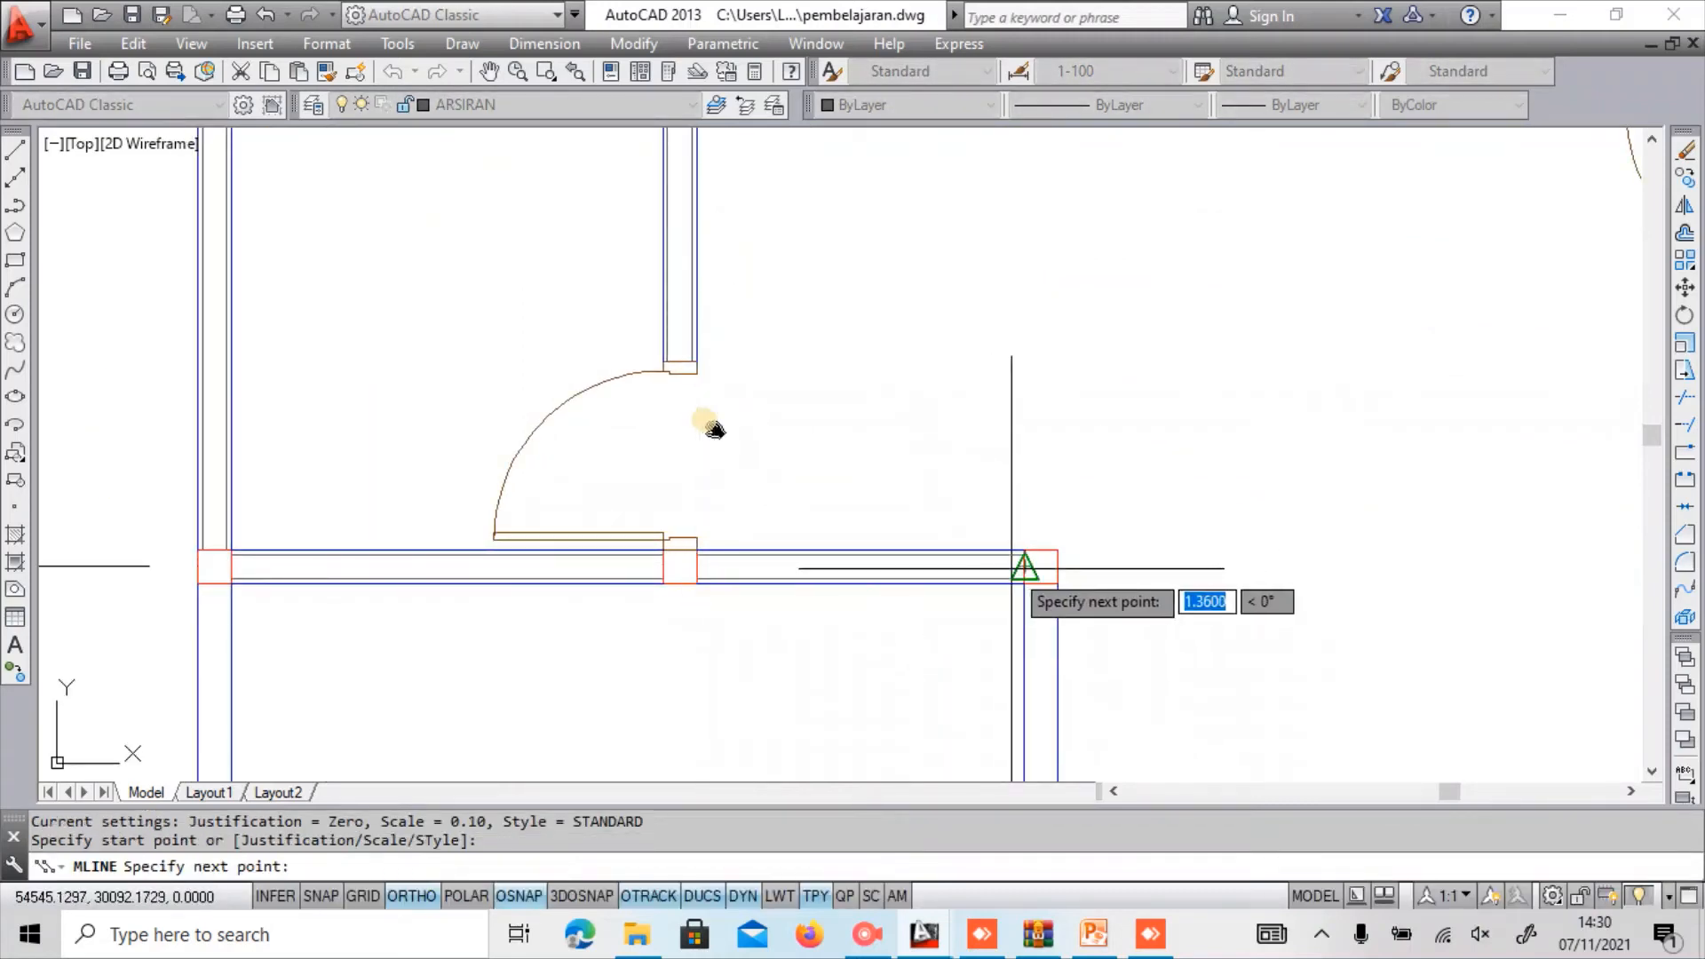
left_click(1024, 566)
key("Return")
Draw a multiline inside the rear bedroom's right wall, from its upper corner column down to the column beside the door.
key("Return")
scroll(1043, 435, "down", 3)
left_click(1043, 441)
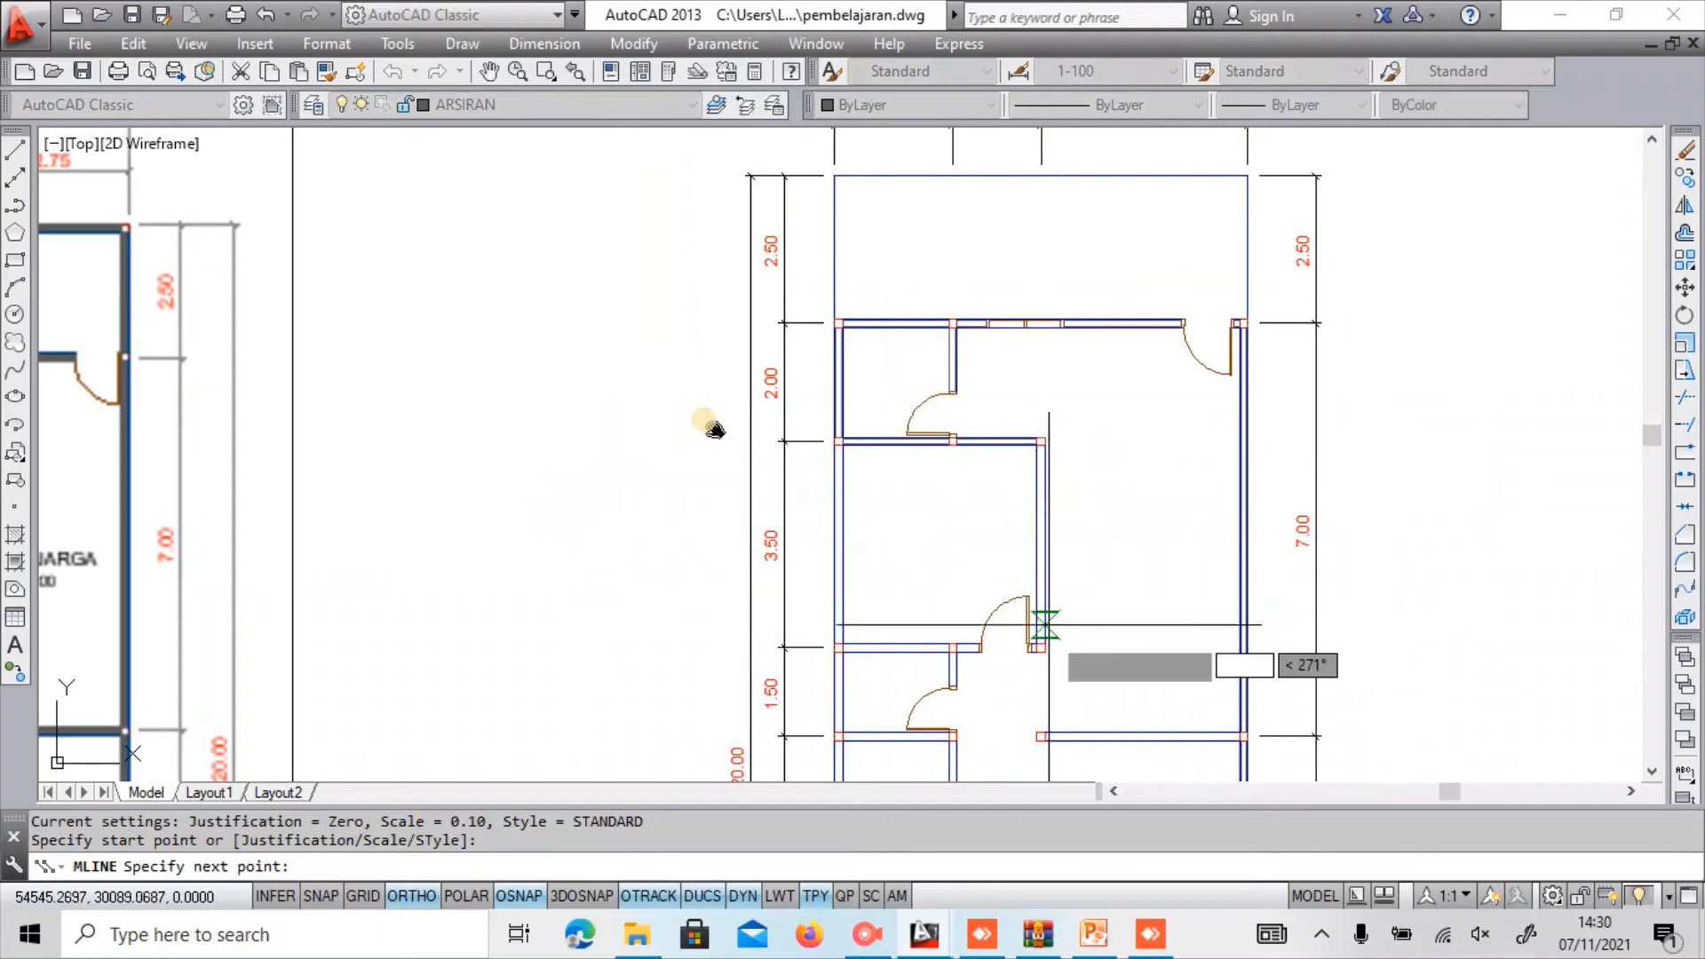
scroll(1046, 625, "up", 8)
key("Return")
Add multilines in the short wall pieces on both sides of the rear bedroom's door, between each frame and its neighbouring column.
key("Return")
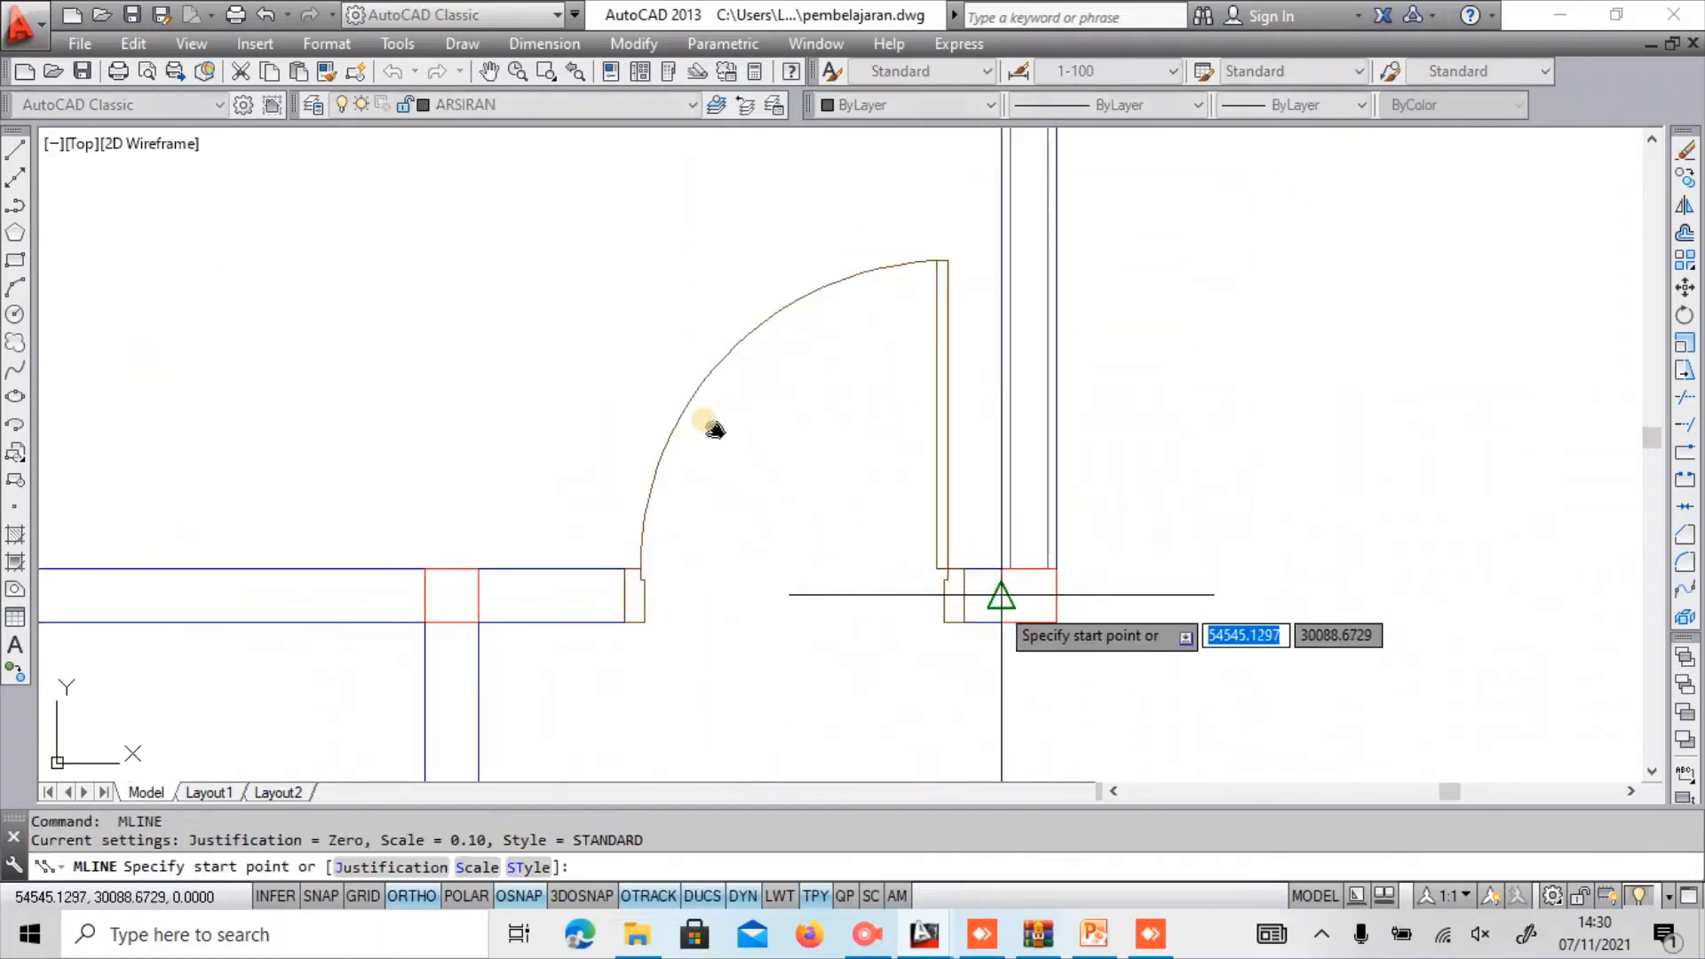
left_click(996, 594)
left_click(977, 601)
key("Return")
key("Return")
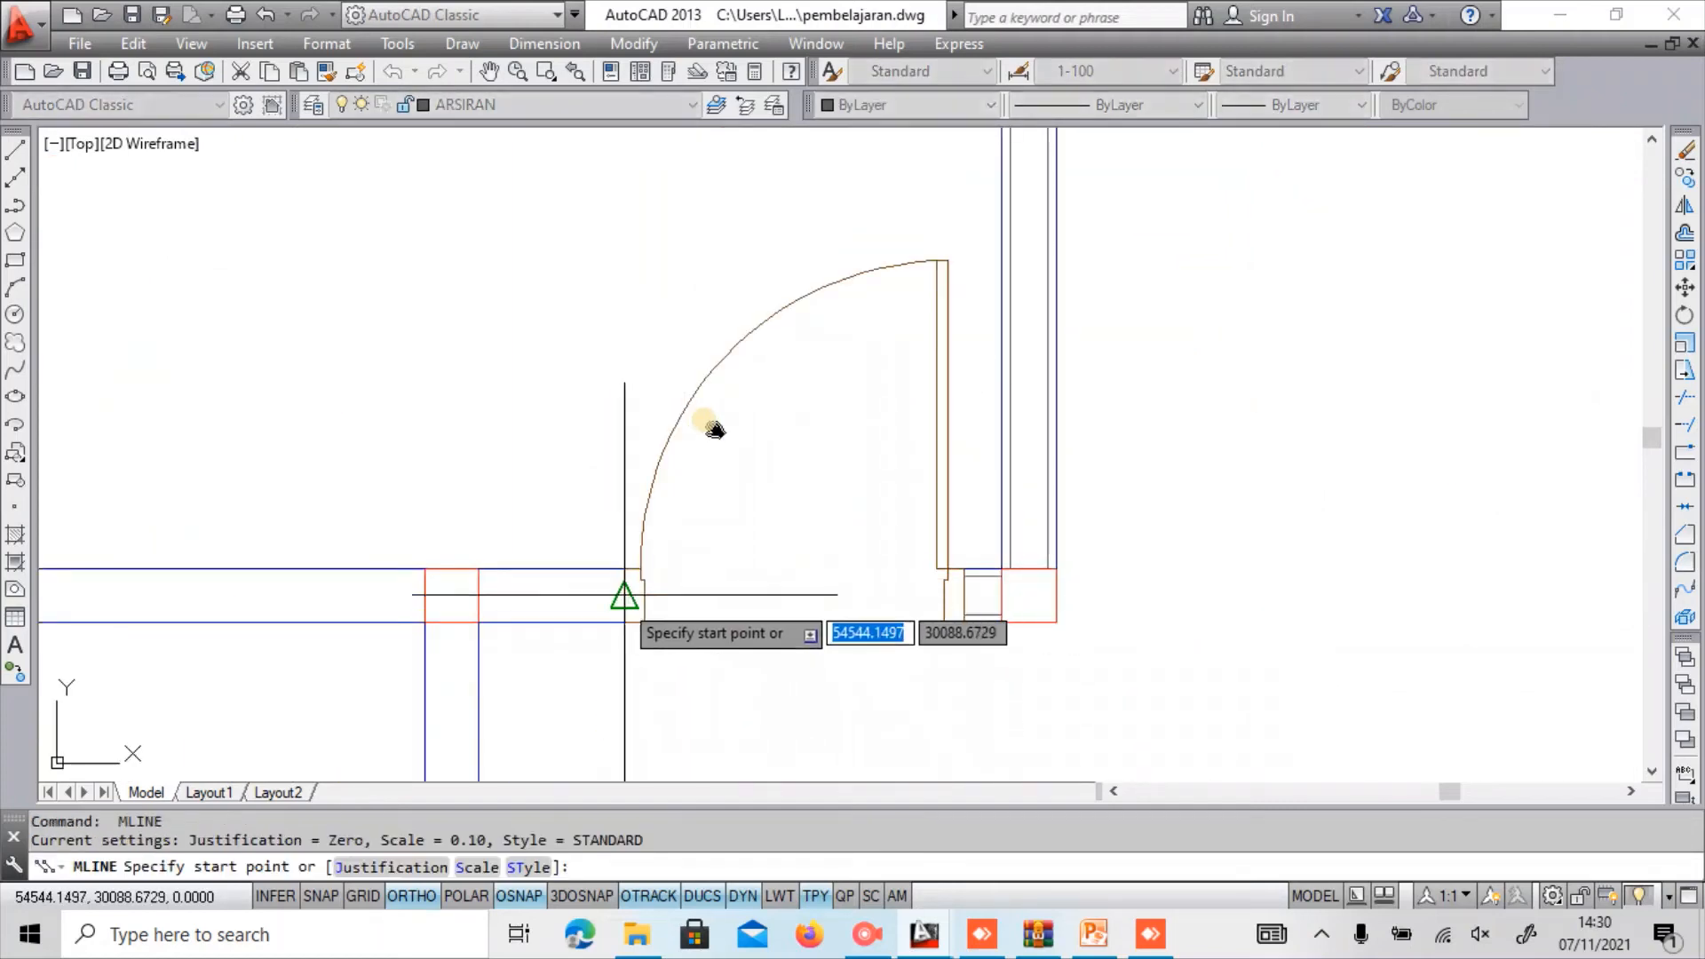
left_click(625, 597)
left_click(475, 594)
key("Return")
Draw a multiline inside the rear bedroom's lower wall, from the middle column to the left outer wall's column.
scroll(497, 597, "down", 2)
middle_click_drag(528, 601, 1354, 620)
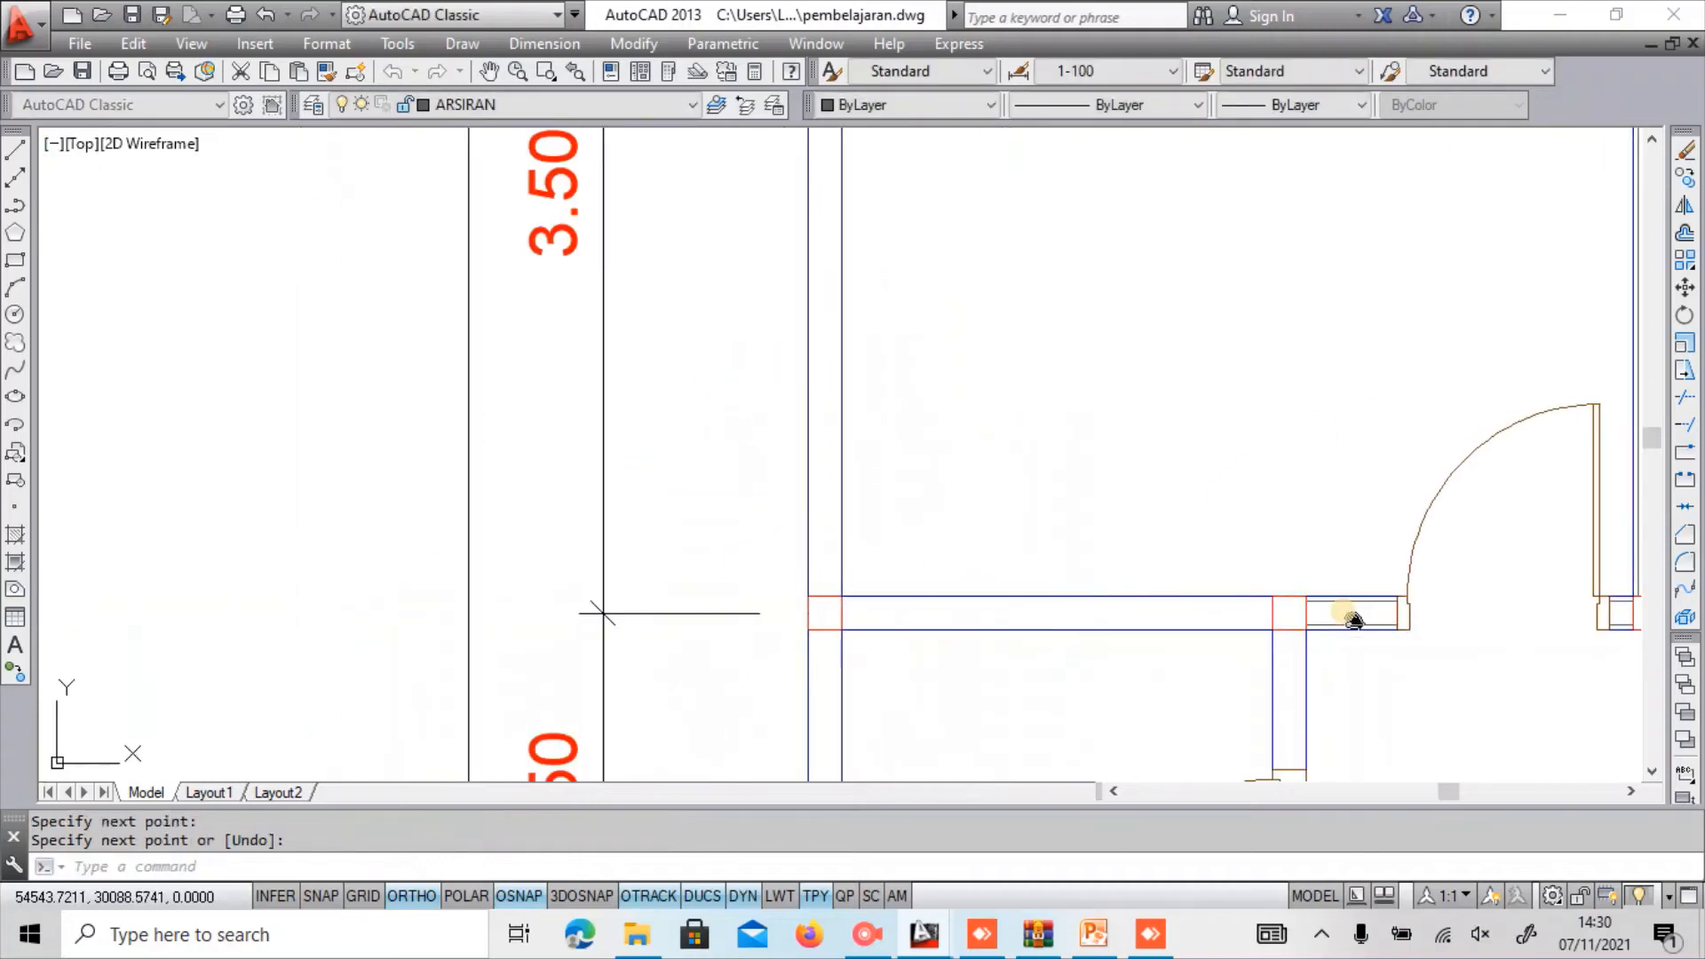
key("Return")
left_click(1272, 613)
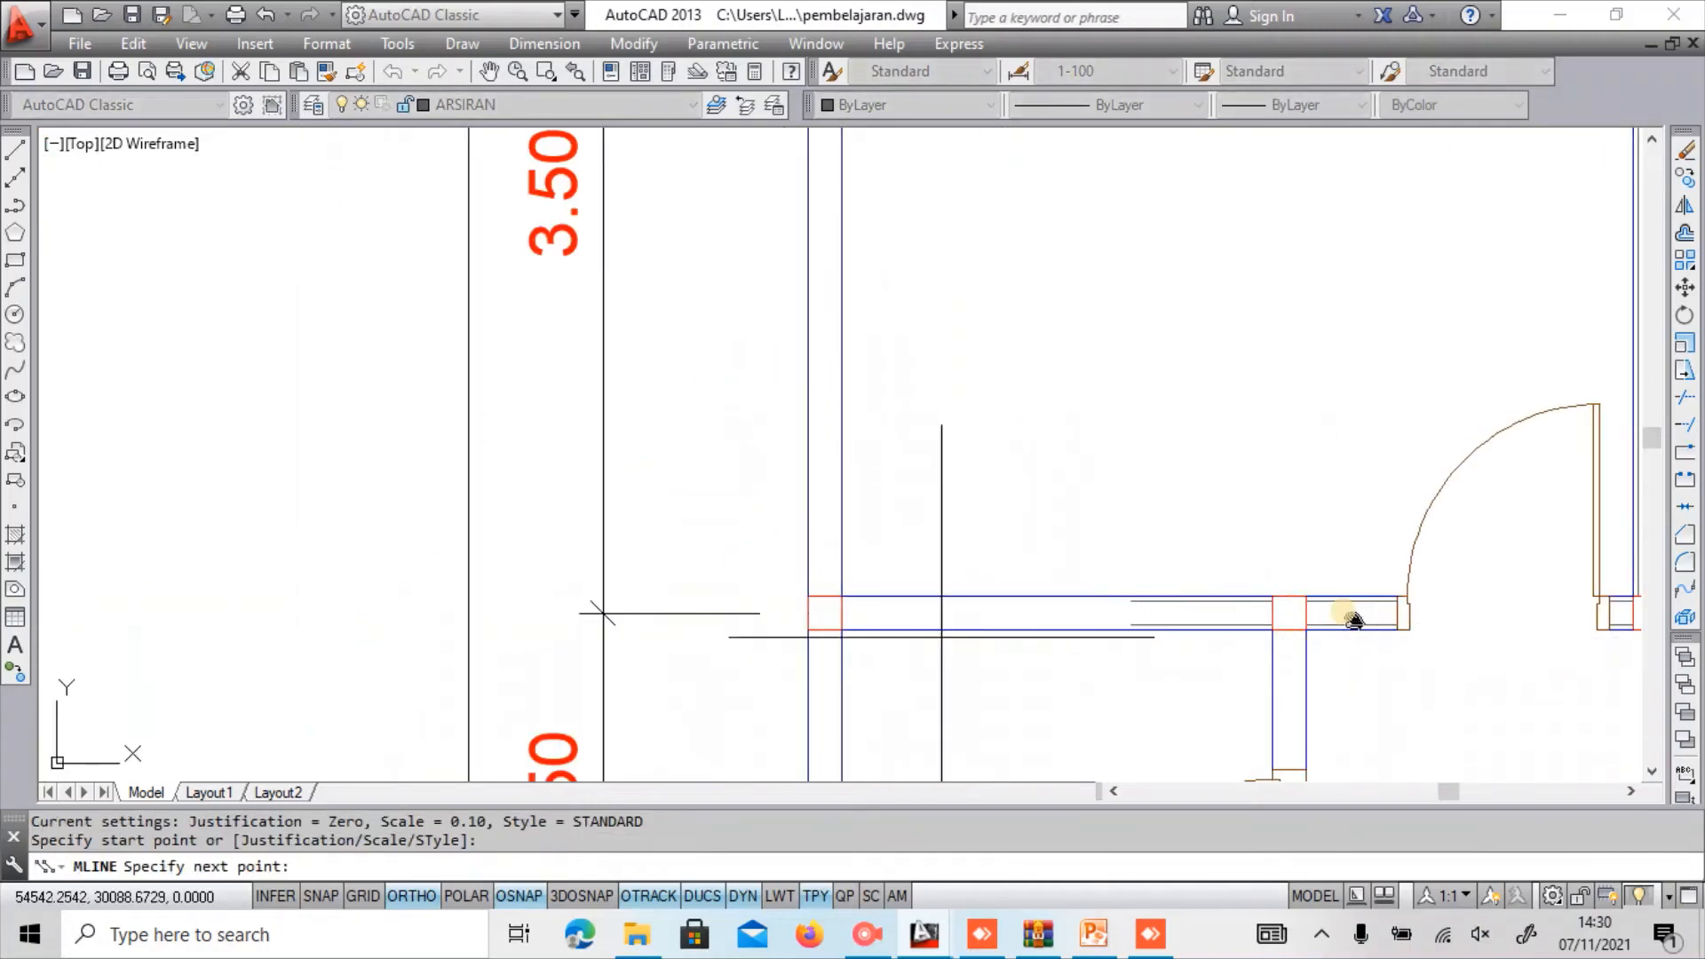
left_click(825, 613)
key("Return")
Draw a multiline inside the left outer wall along the rear bedroom's 3.50 segment.
key("Return")
left_click(603, 613)
scroll(602, 613, "down", 3)
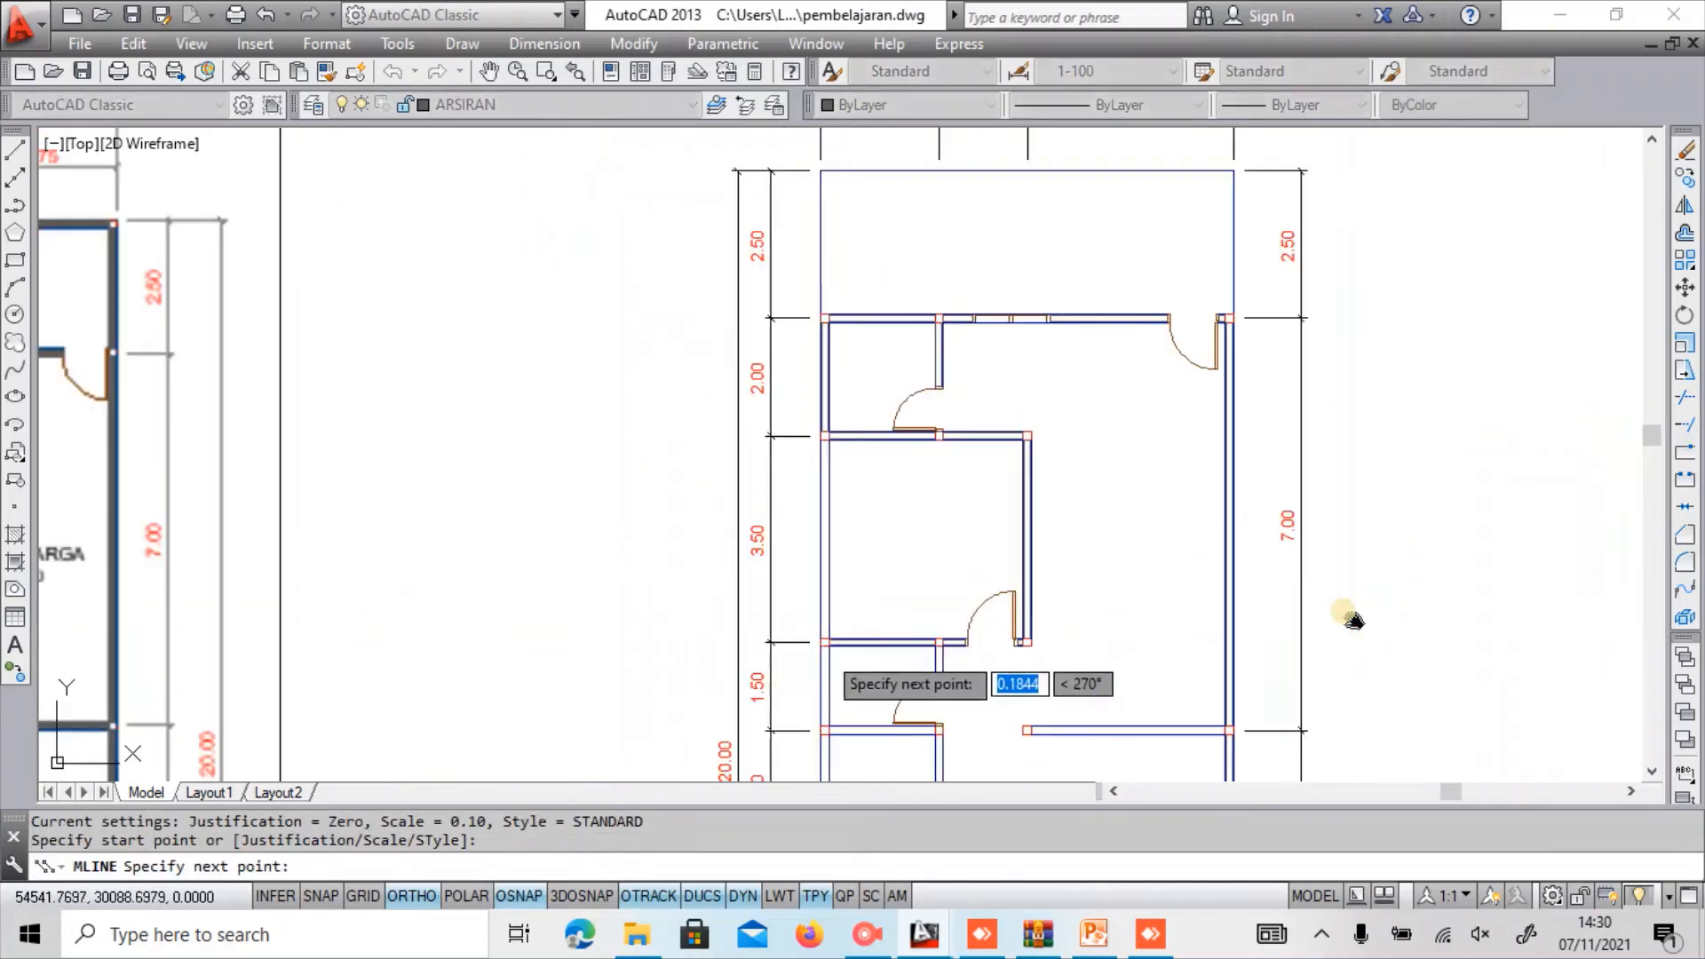
scroll(818, 464, "up", 3)
left_click(839, 351)
key("Return")
Draw a multiline inside the left outer wall along the 1.50 segment below the rear bedroom.
scroll(845, 318, "down", 3)
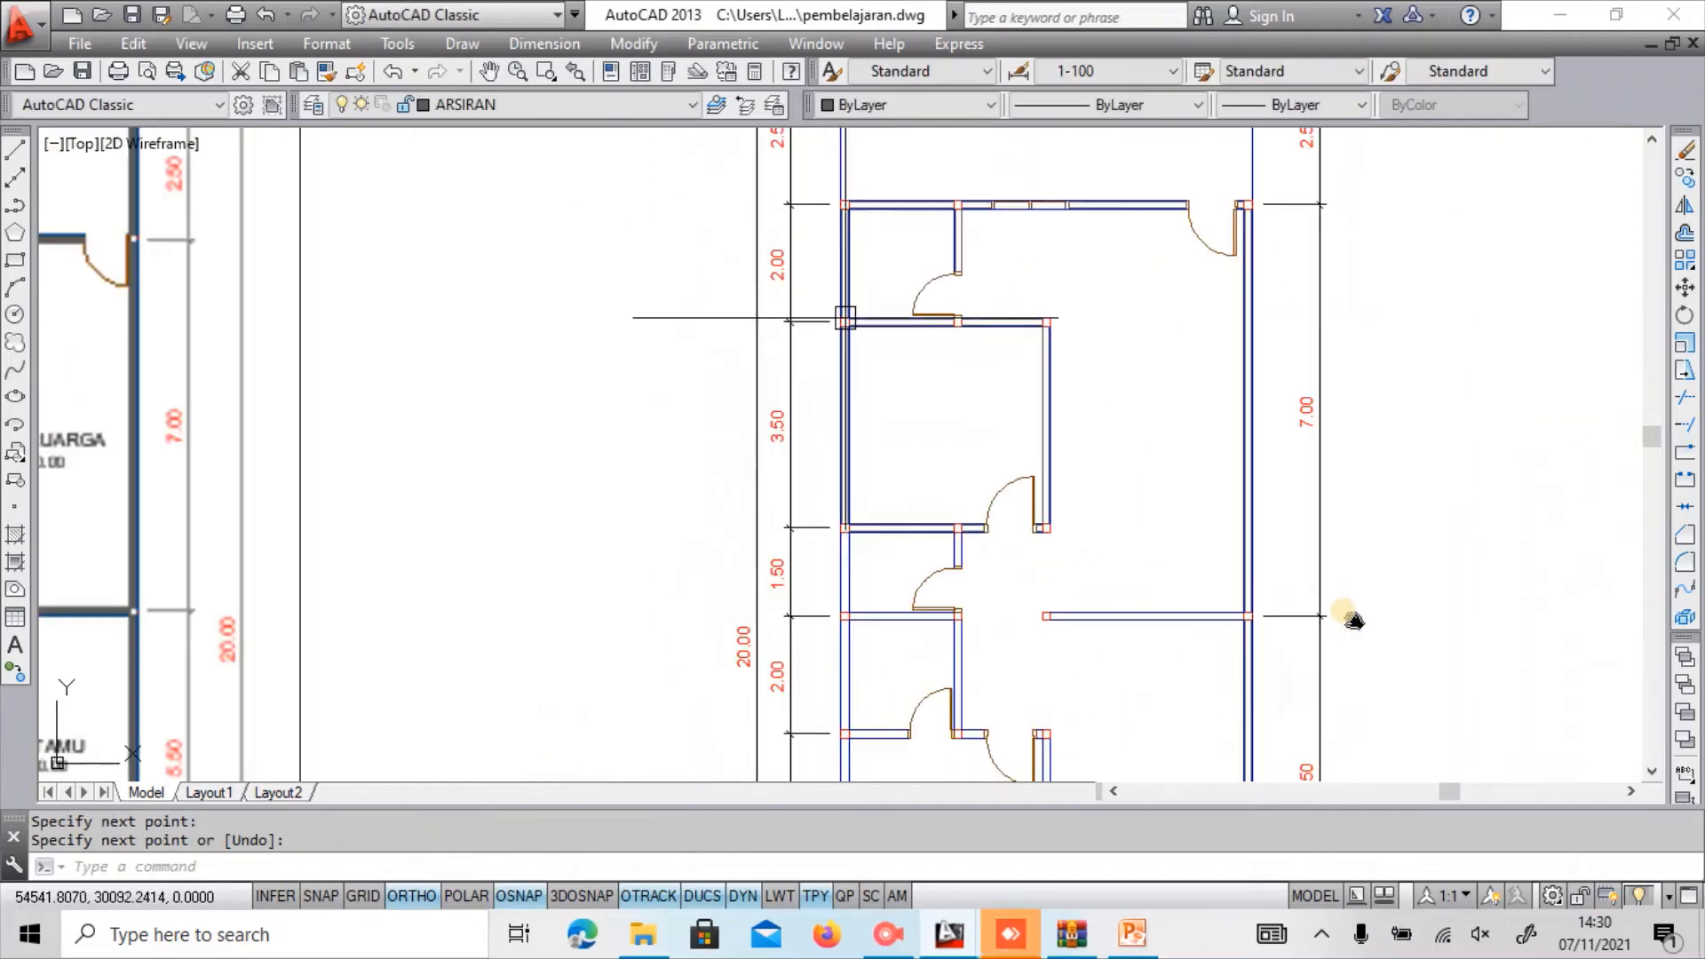
scroll(843, 569, "up", 3)
key("Return")
left_click(837, 374)
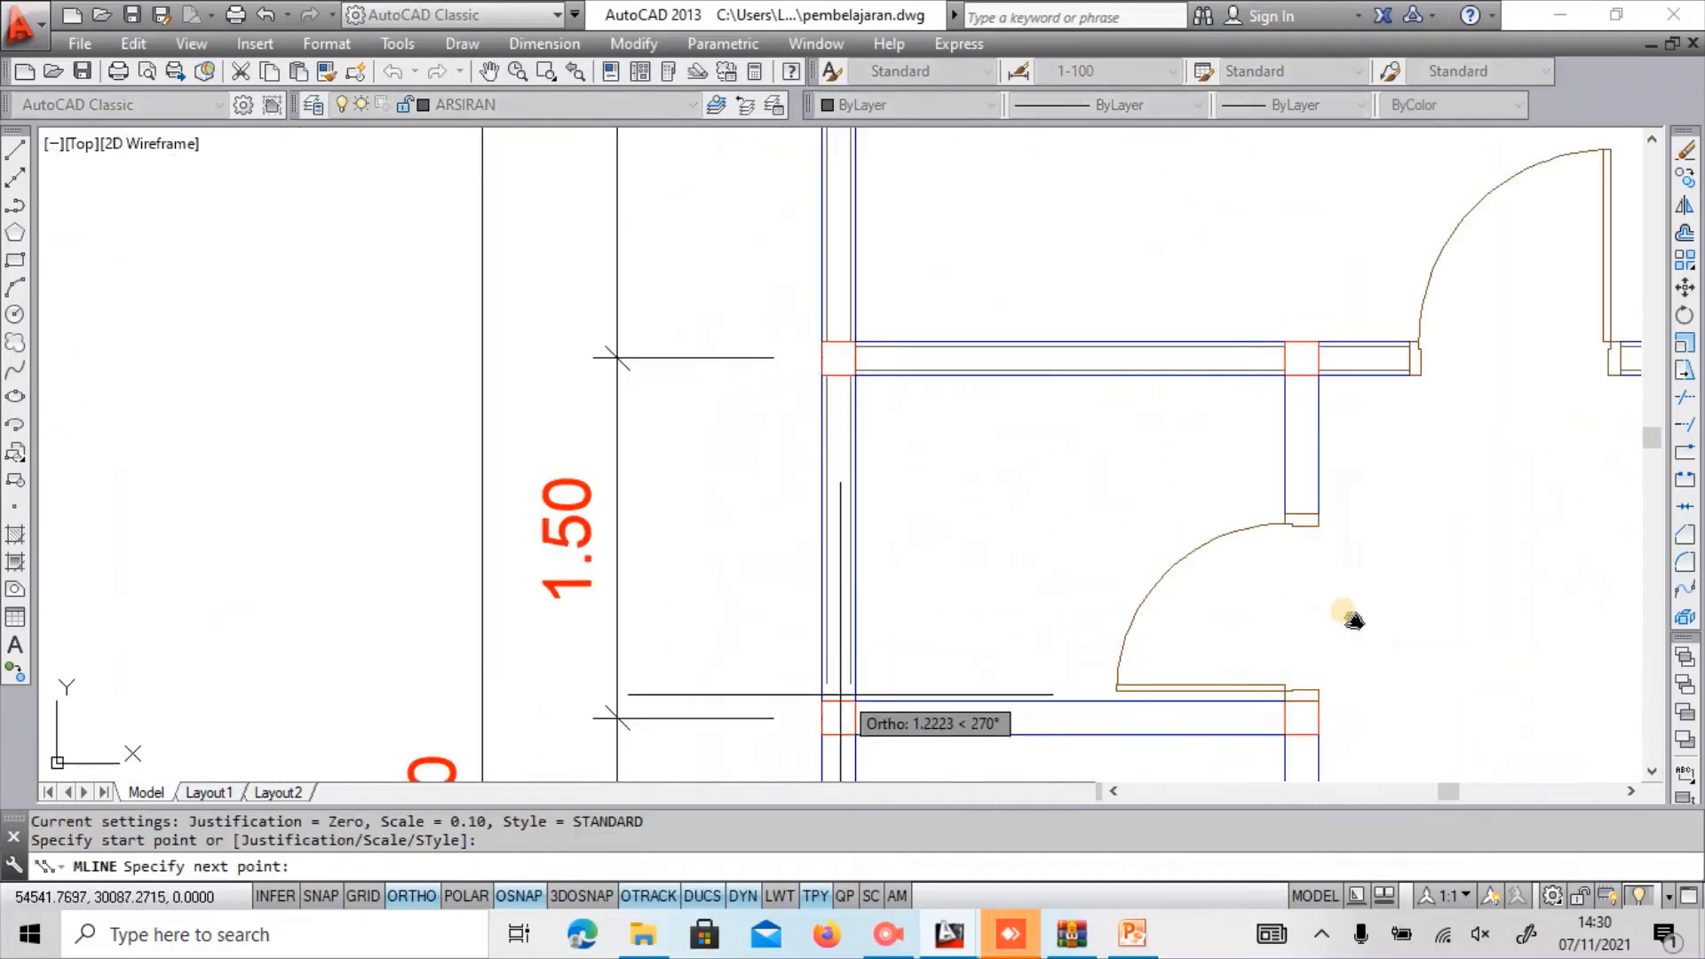
left_click(839, 718)
key("Return")
Draw a multiline inside the wall between the two middle small rooms, from the left column to the right column.
key("Return")
left_click(855, 718)
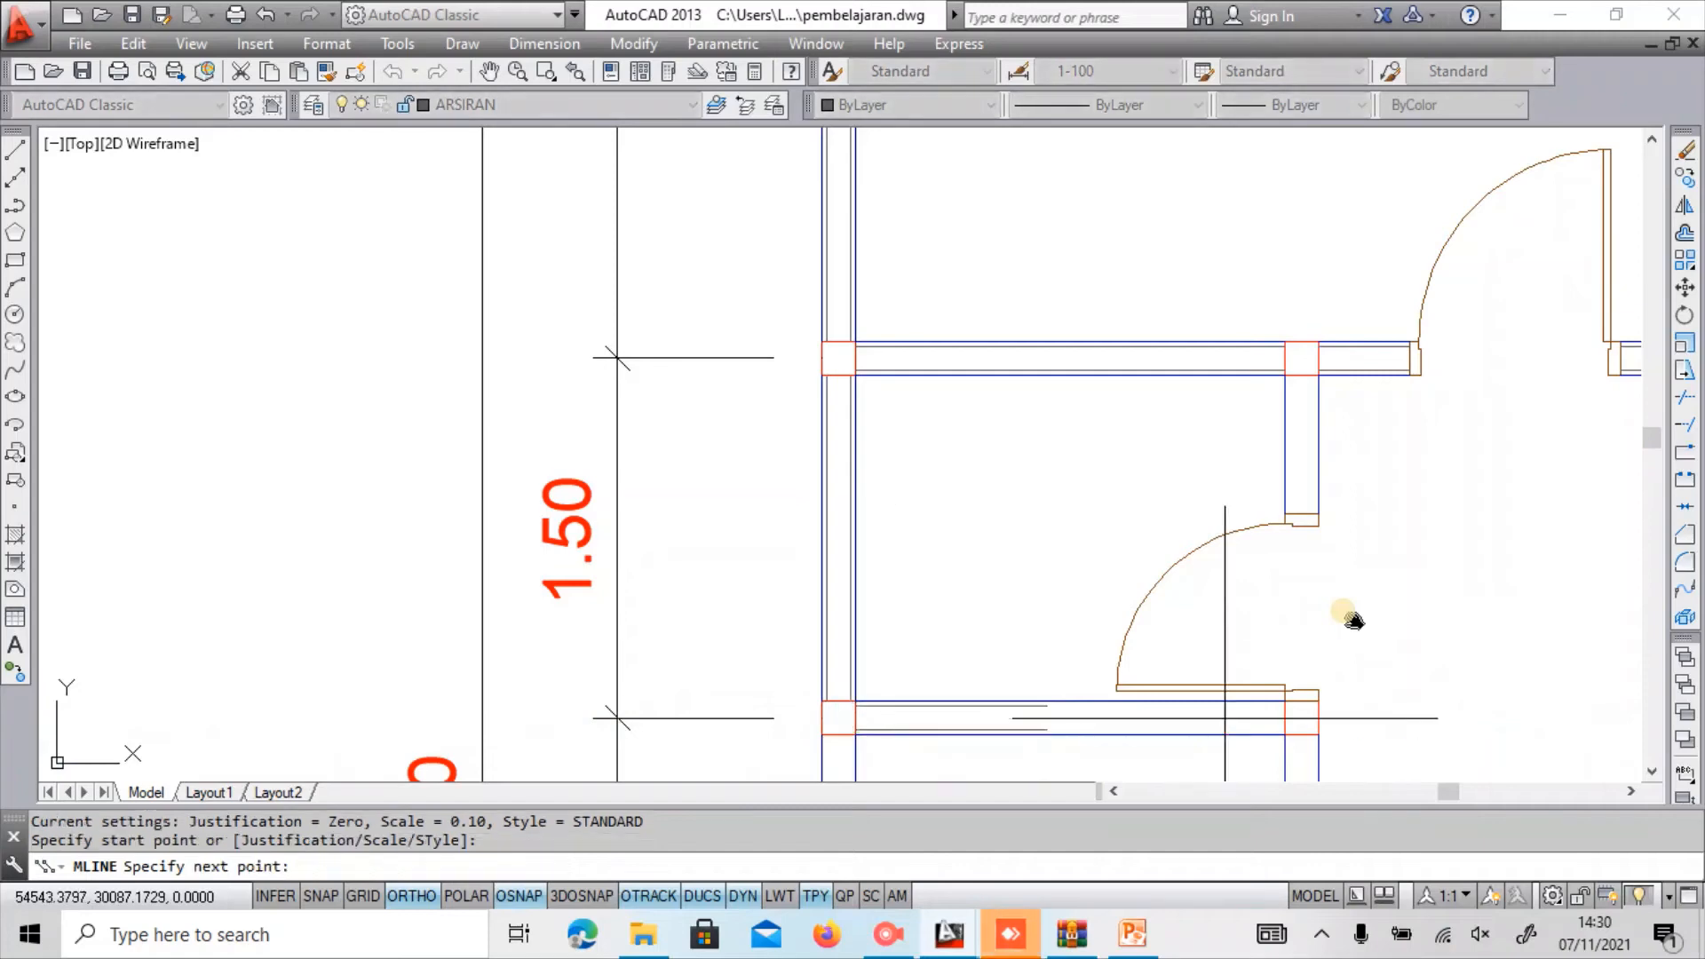
left_click(1285, 718)
key("Return")
Draw a multiline inside the right wall of the lower middle small room, down to the column beside its door.
middle_click_drag(1276, 757, 937, 358)
key("Return")
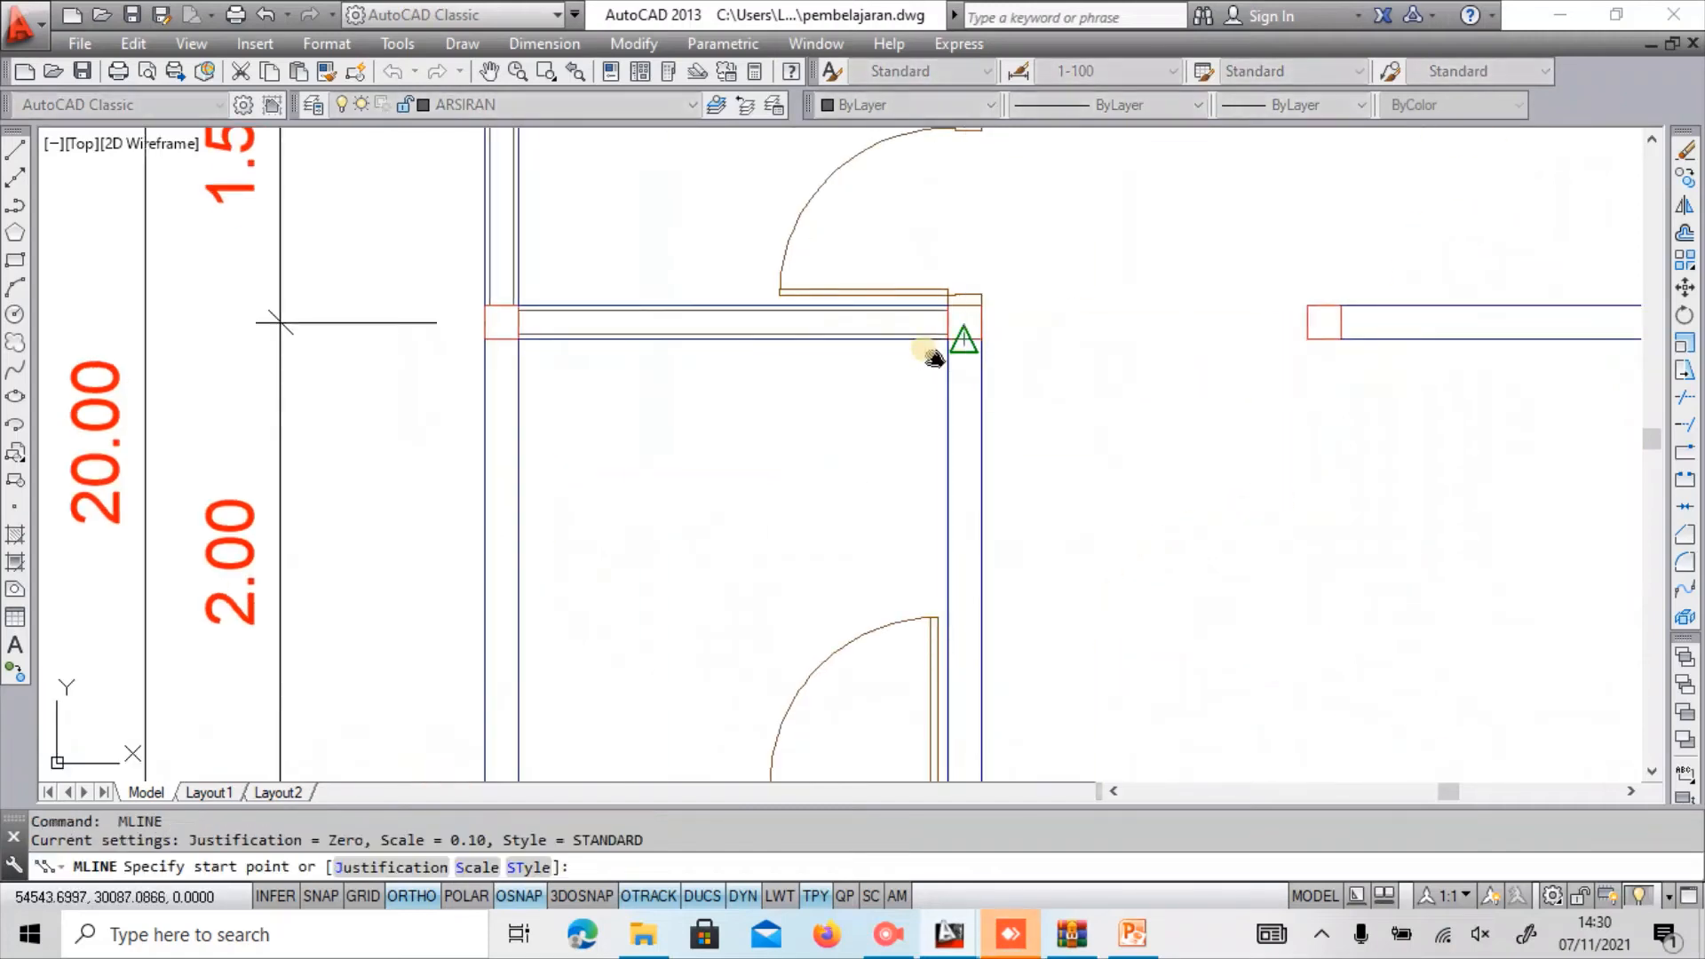
left_click(964, 338)
scroll(962, 293, "down", 3)
scroll(934, 358, "up", 5)
left_click(934, 358)
key("Return")
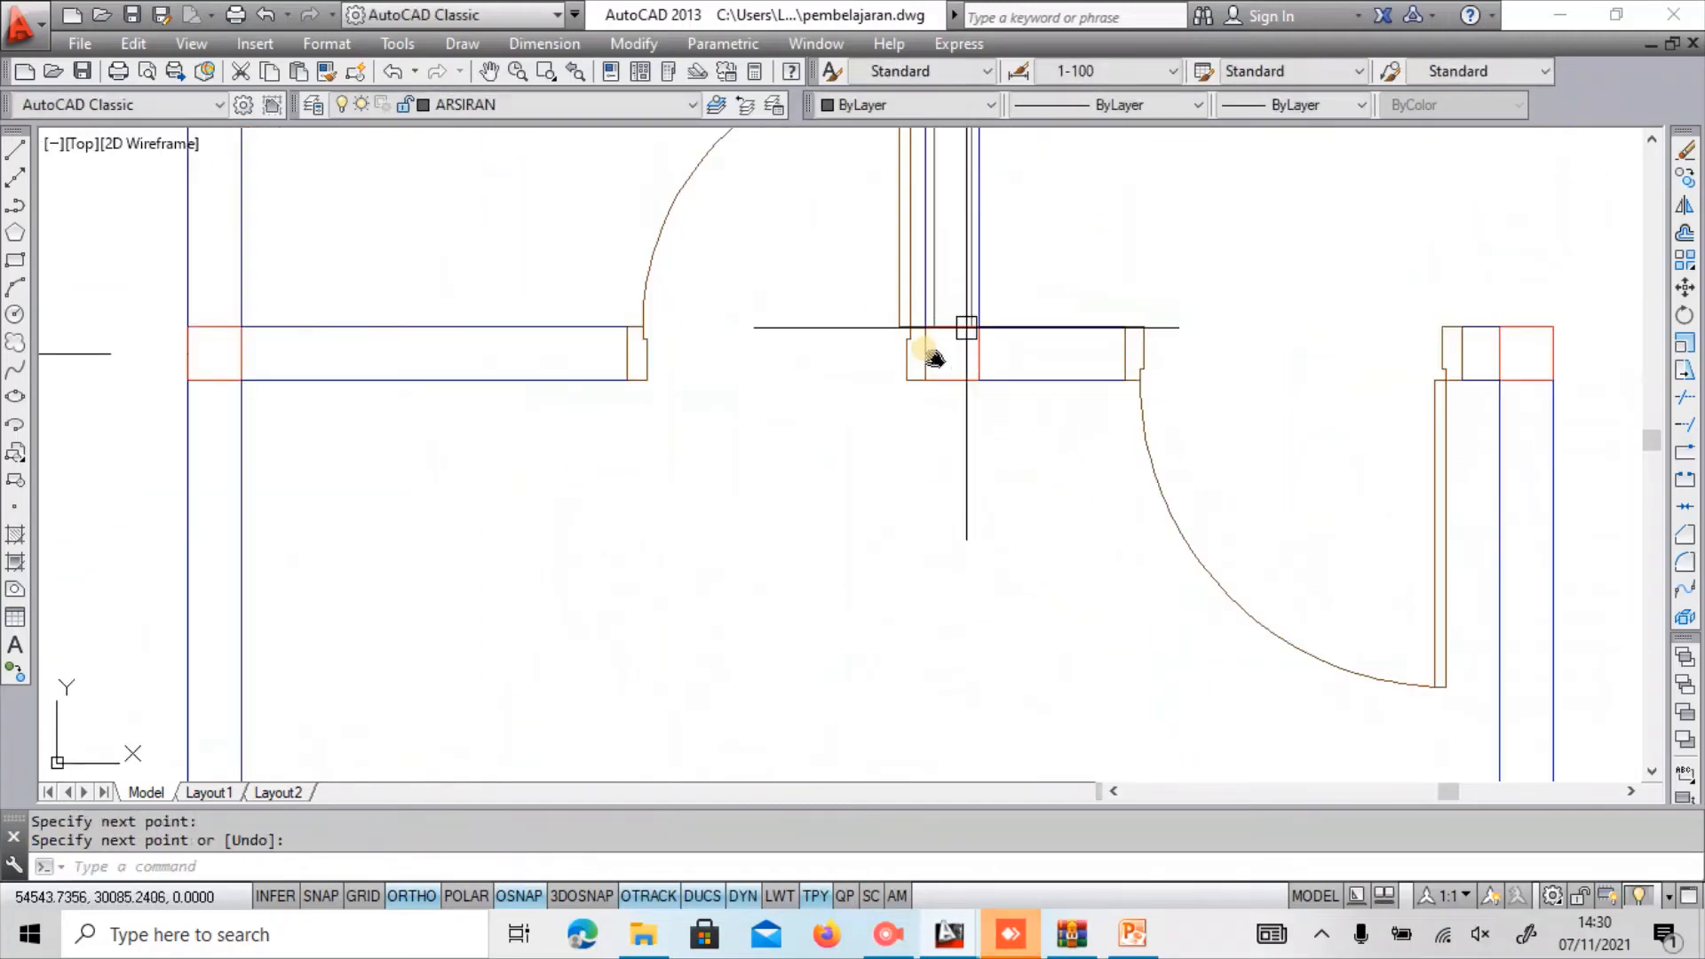
Draw a multiline in the short wall between that column and the front bedroom's door frame.
key("Return")
left_click(934, 358)
left_click(1125, 353)
key("Return")
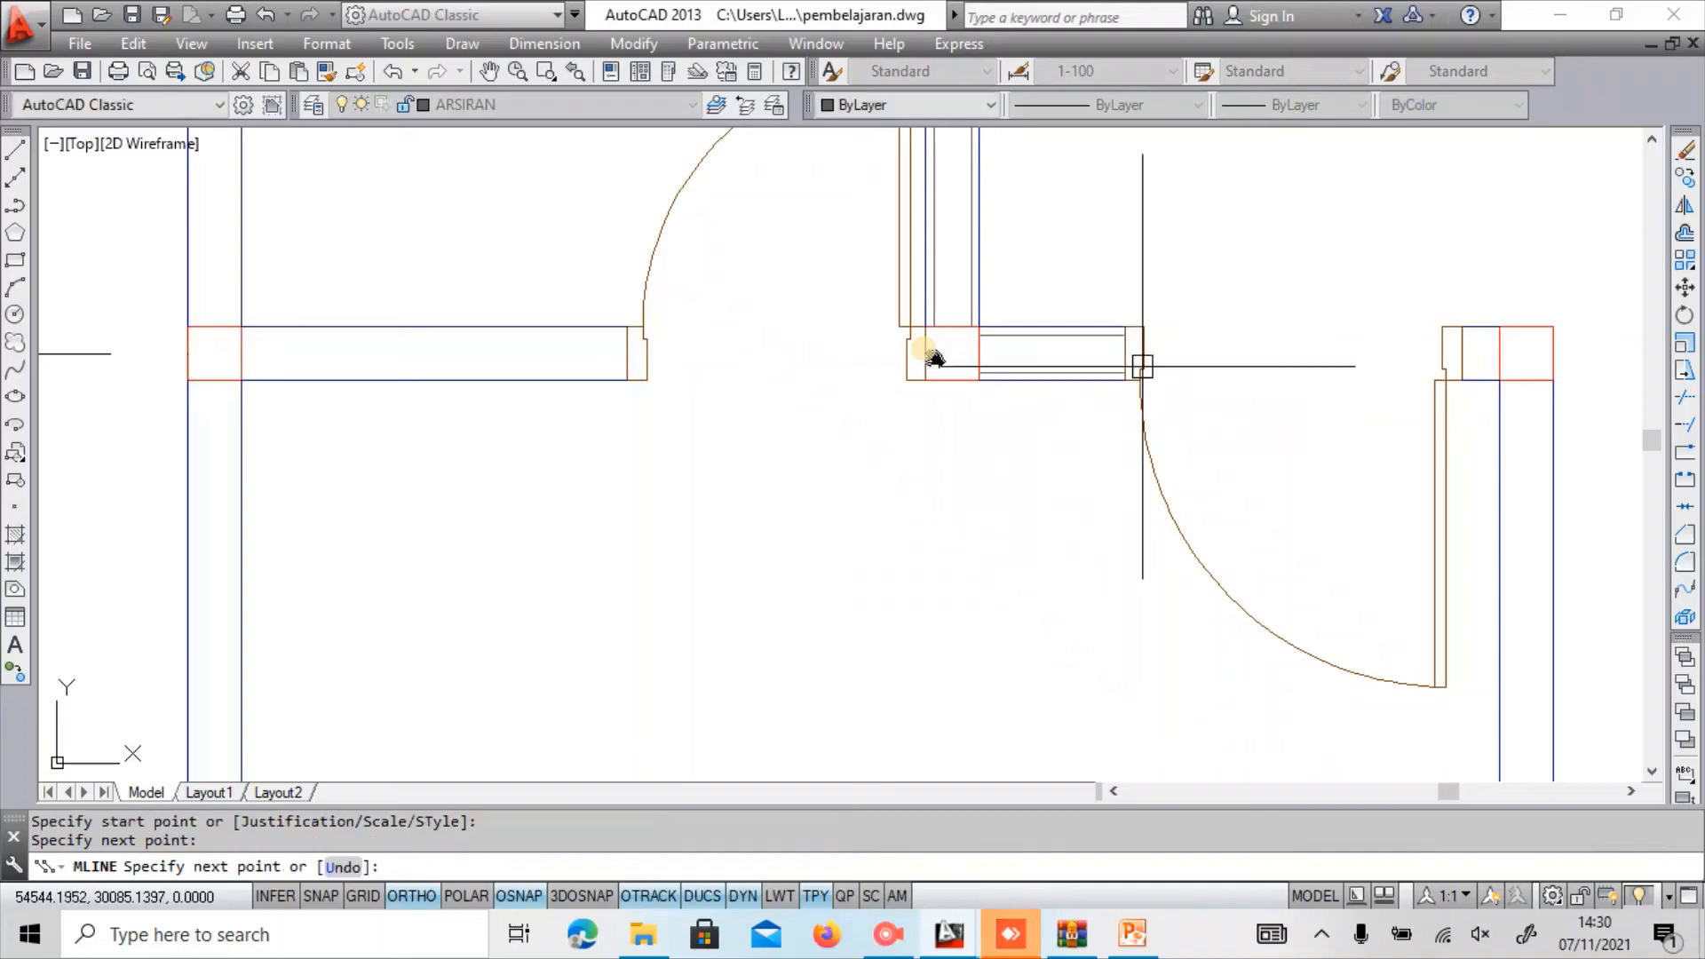
Draw a multiline inside the lower middle small room's bottom wall, from its door frame to the left outer wall's column.
scroll(1159, 395, "down", 3)
scroll(982, 394, "up", 1)
key("Return")
scroll(934, 358, "up", 2)
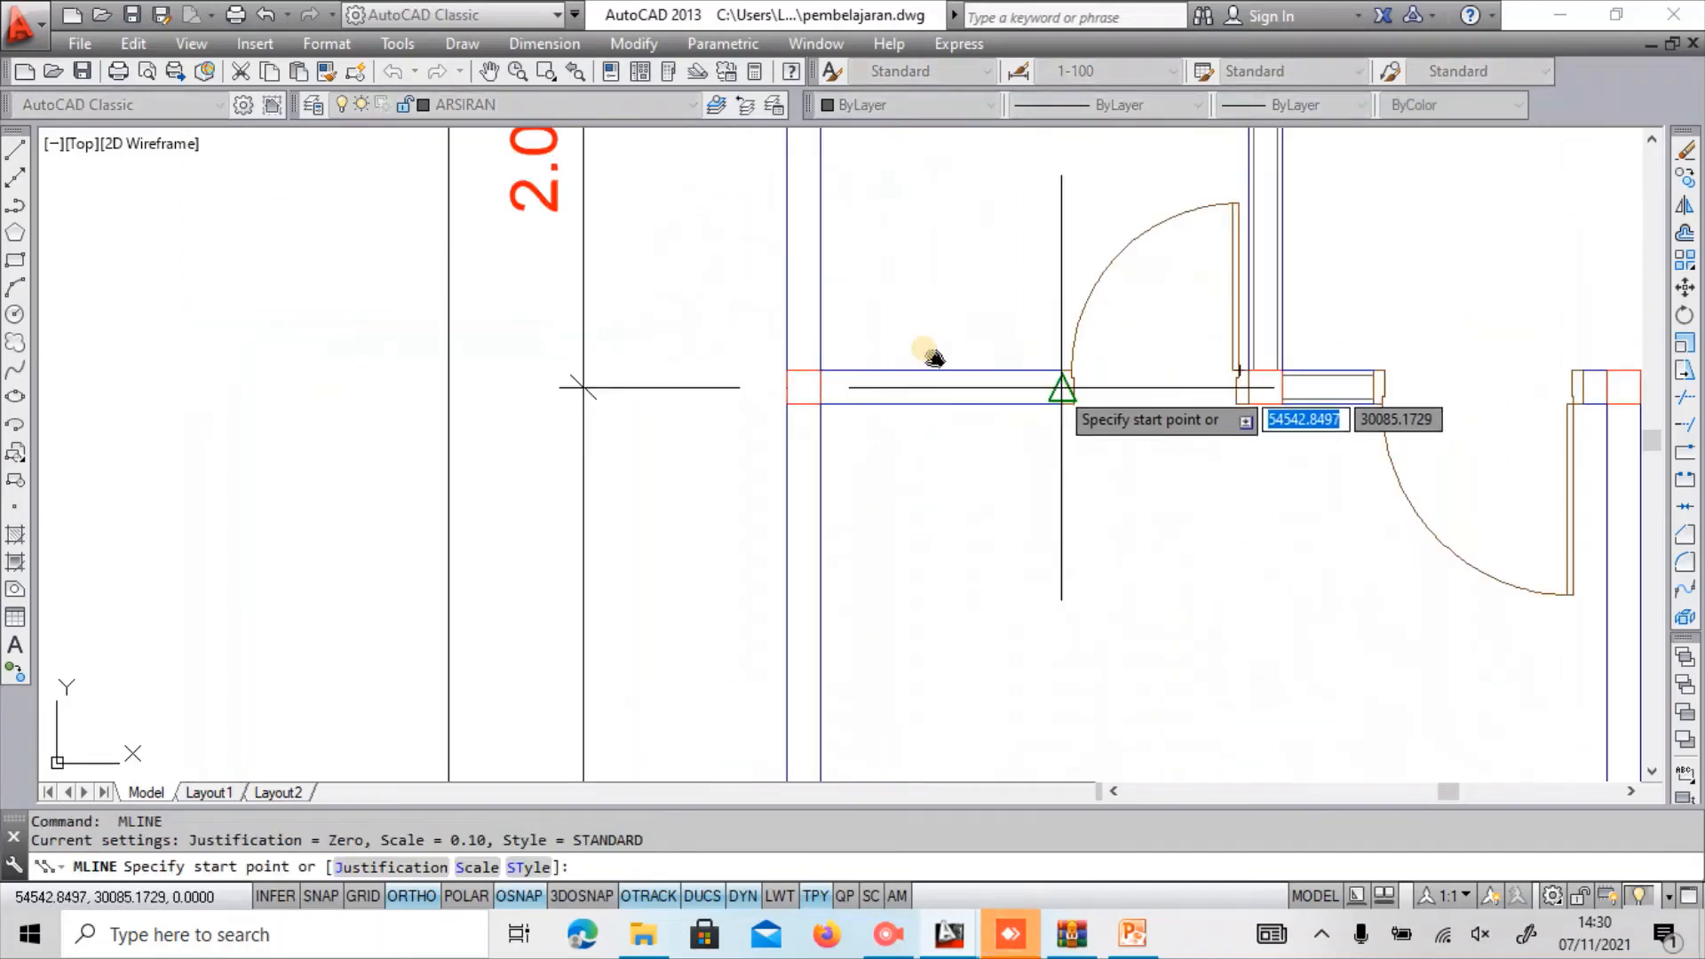
left_click(934, 358)
left_click(821, 387)
key("Return")
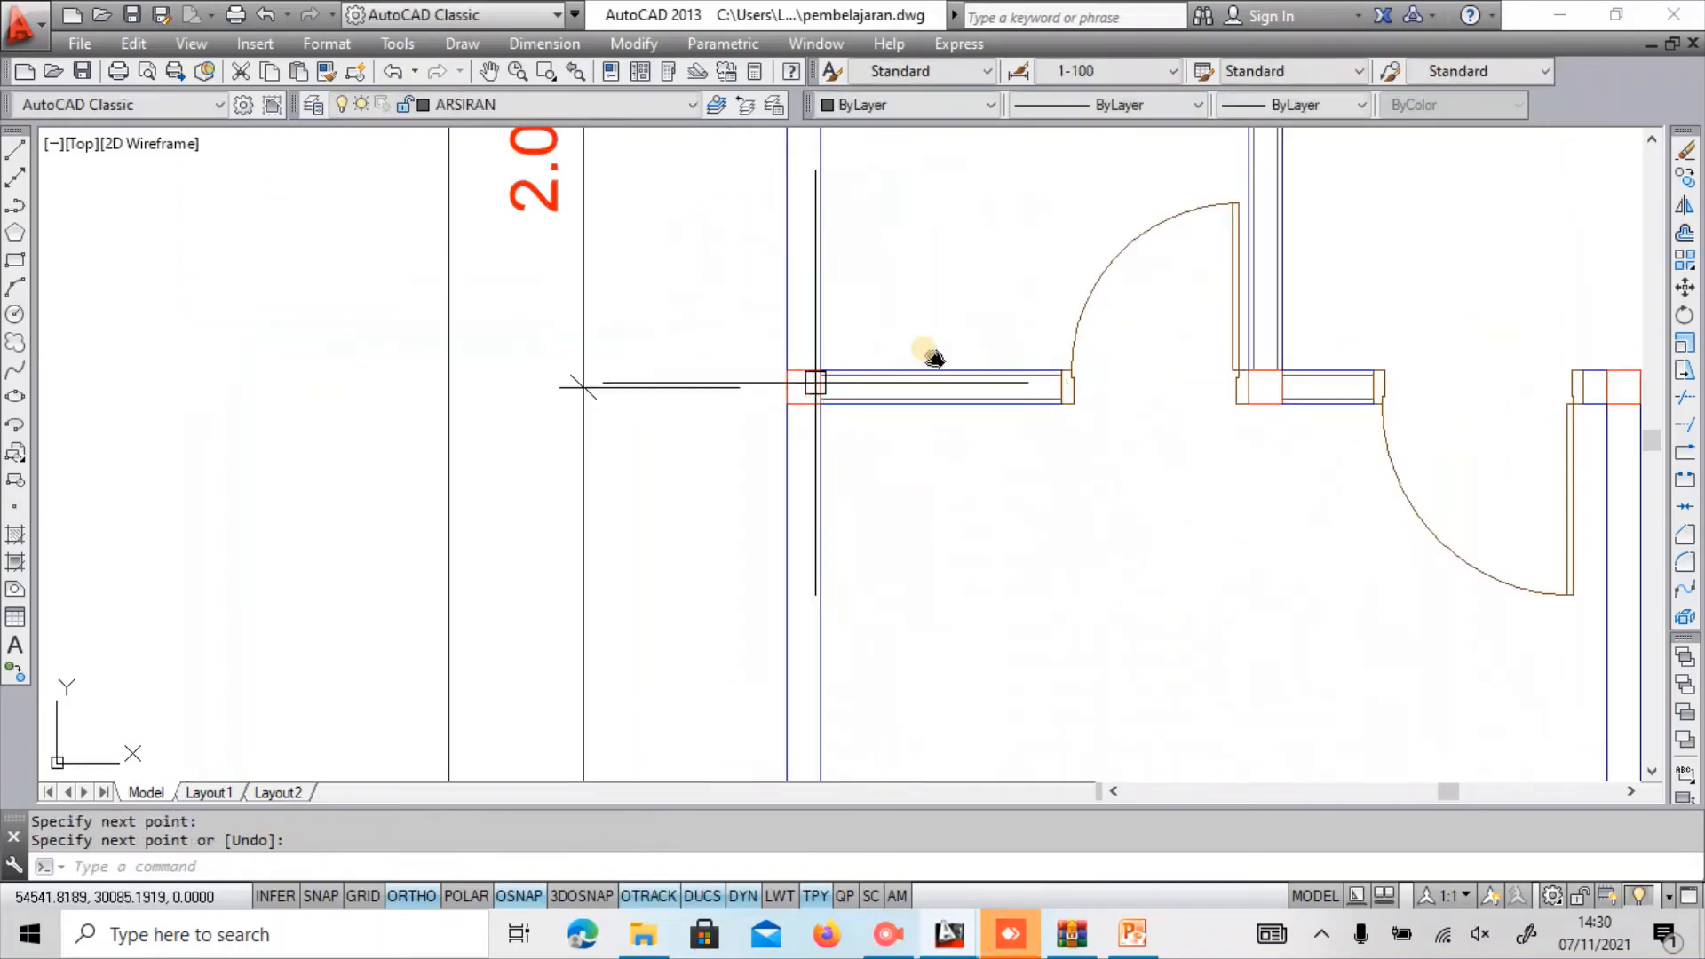
Draw a multiline inside the left outer wall beside the lower middle small room, from its bottom column up to its top column.
key("Return")
left_click(804, 370)
scroll(822, 278, "down", 2)
middle_click_drag(822, 278, 834, 537)
scroll(828, 433, "up", 2)
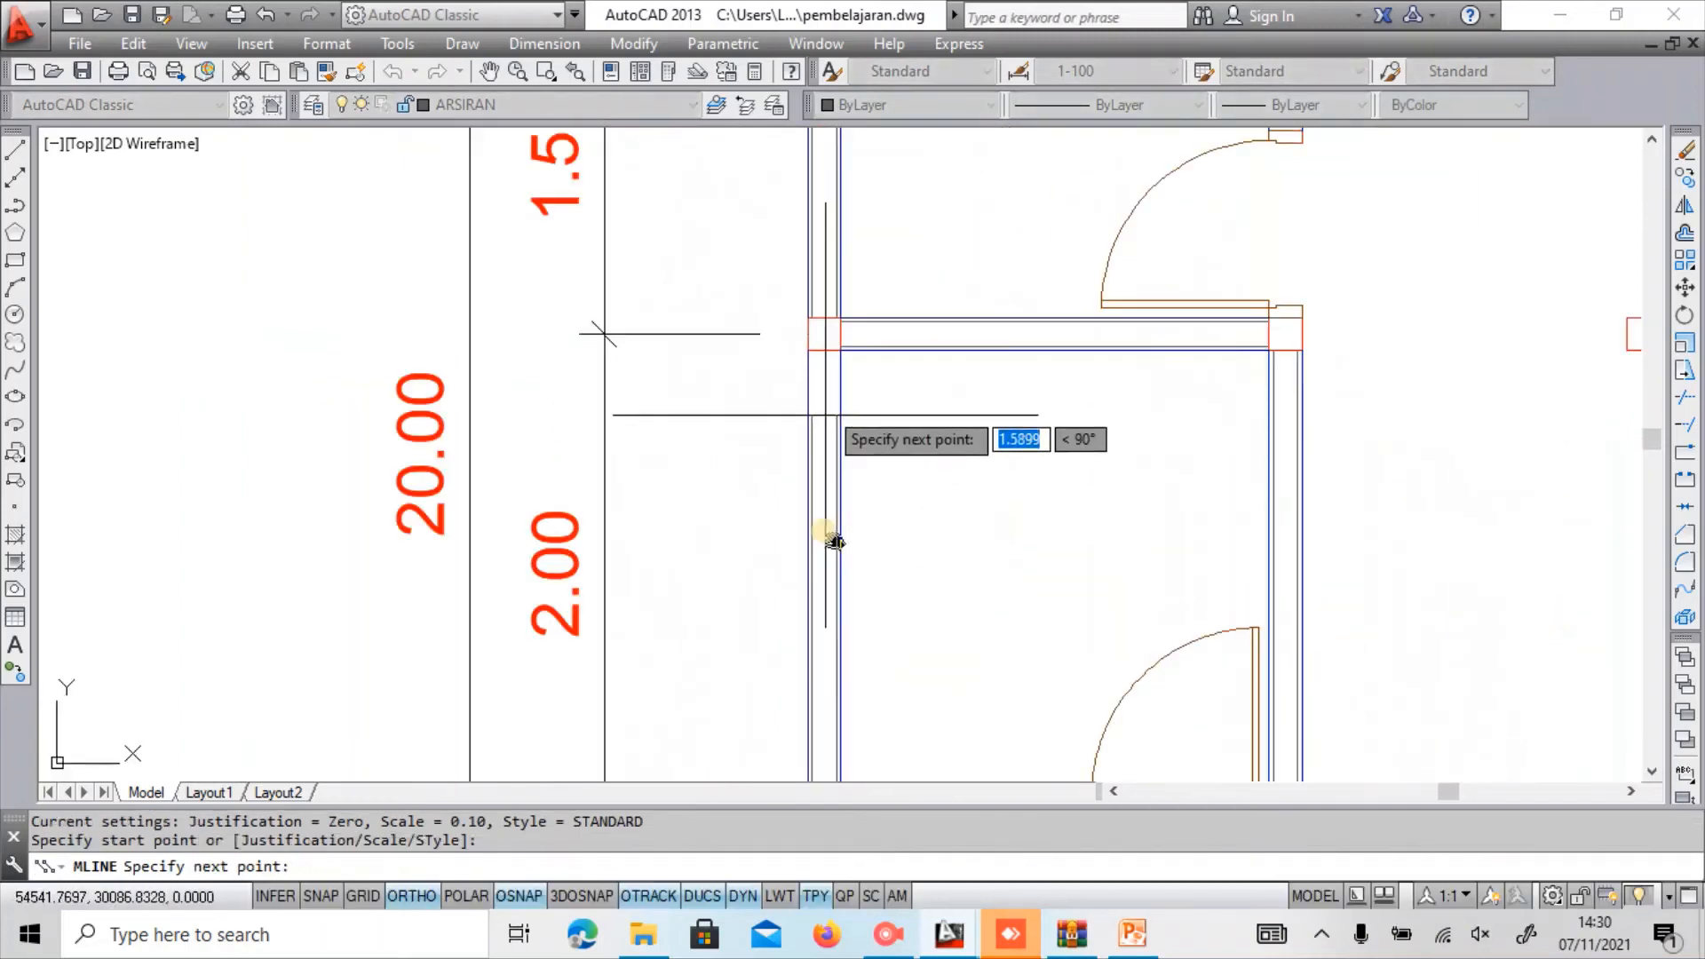
left_click(823, 350)
key("Return")
scroll(837, 293, "down", 2)
scroll(822, 444, "down", 2)
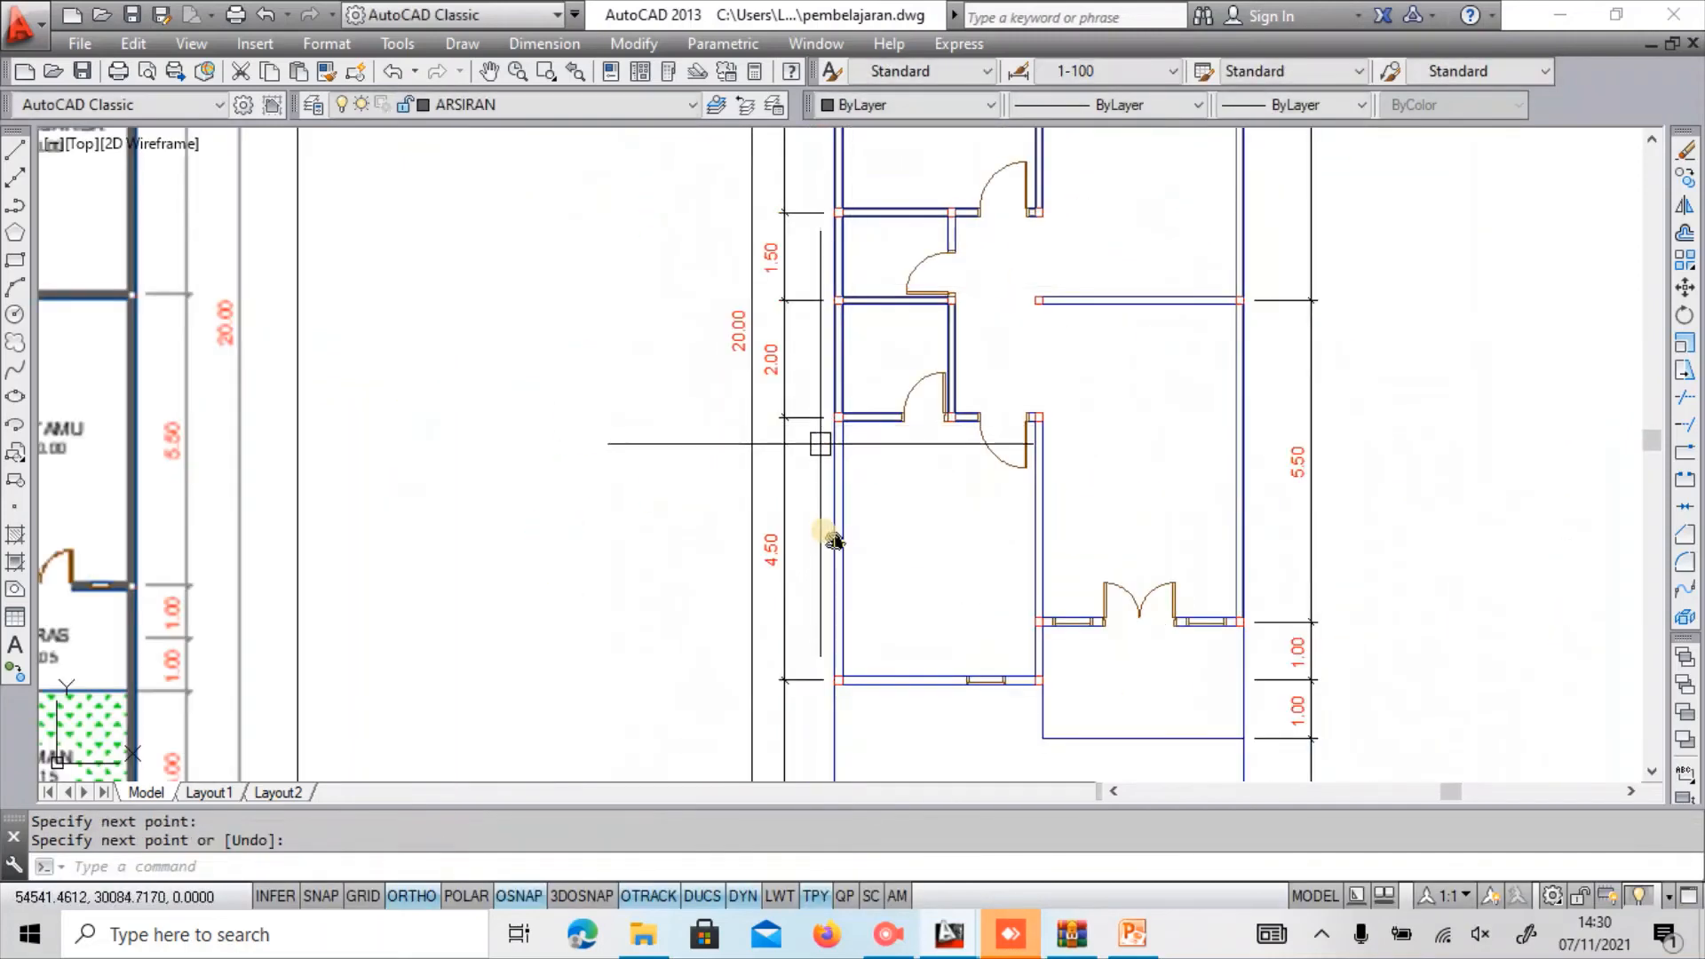
Draw a multiline inside the front bedroom's left outer wall, from its upper column down to the front corner column.
key("Return")
scroll(666, 336, "up", 4)
left_click(874, 349)
scroll(877, 299, "down", 4)
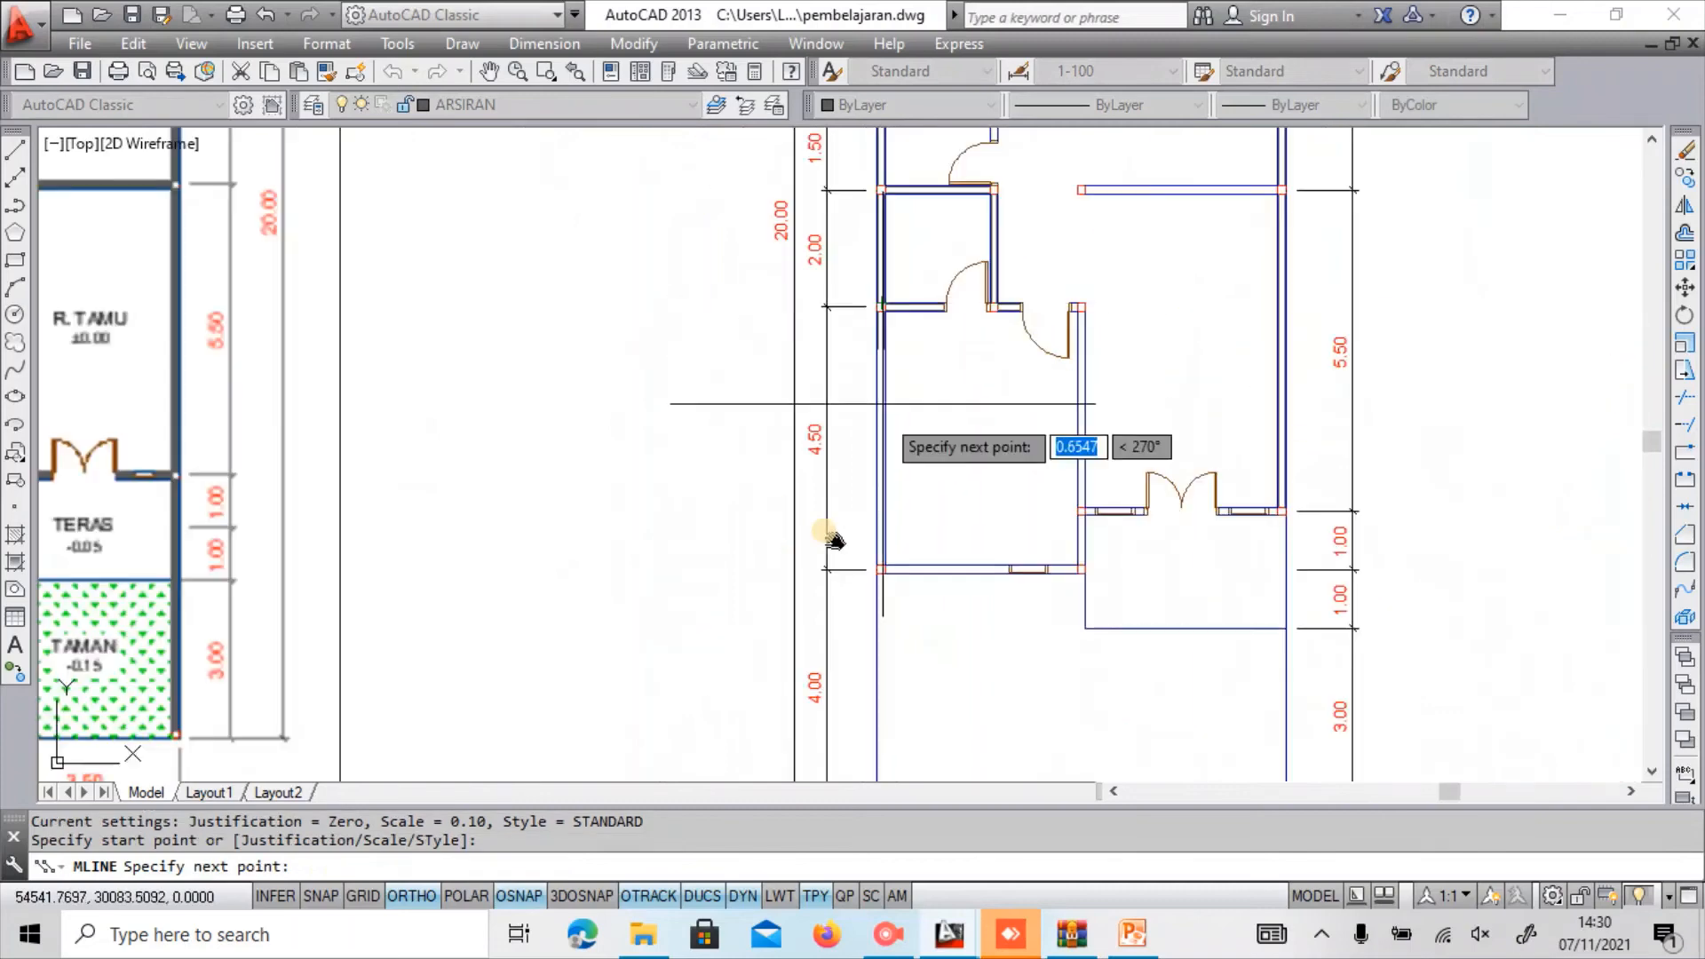
scroll(886, 562, "up", 4)
left_click(854, 579)
key("Return")
Draw multilines inside the front bedroom's front wall on both sides of the window, reaching the two corner columns.
key("Return")
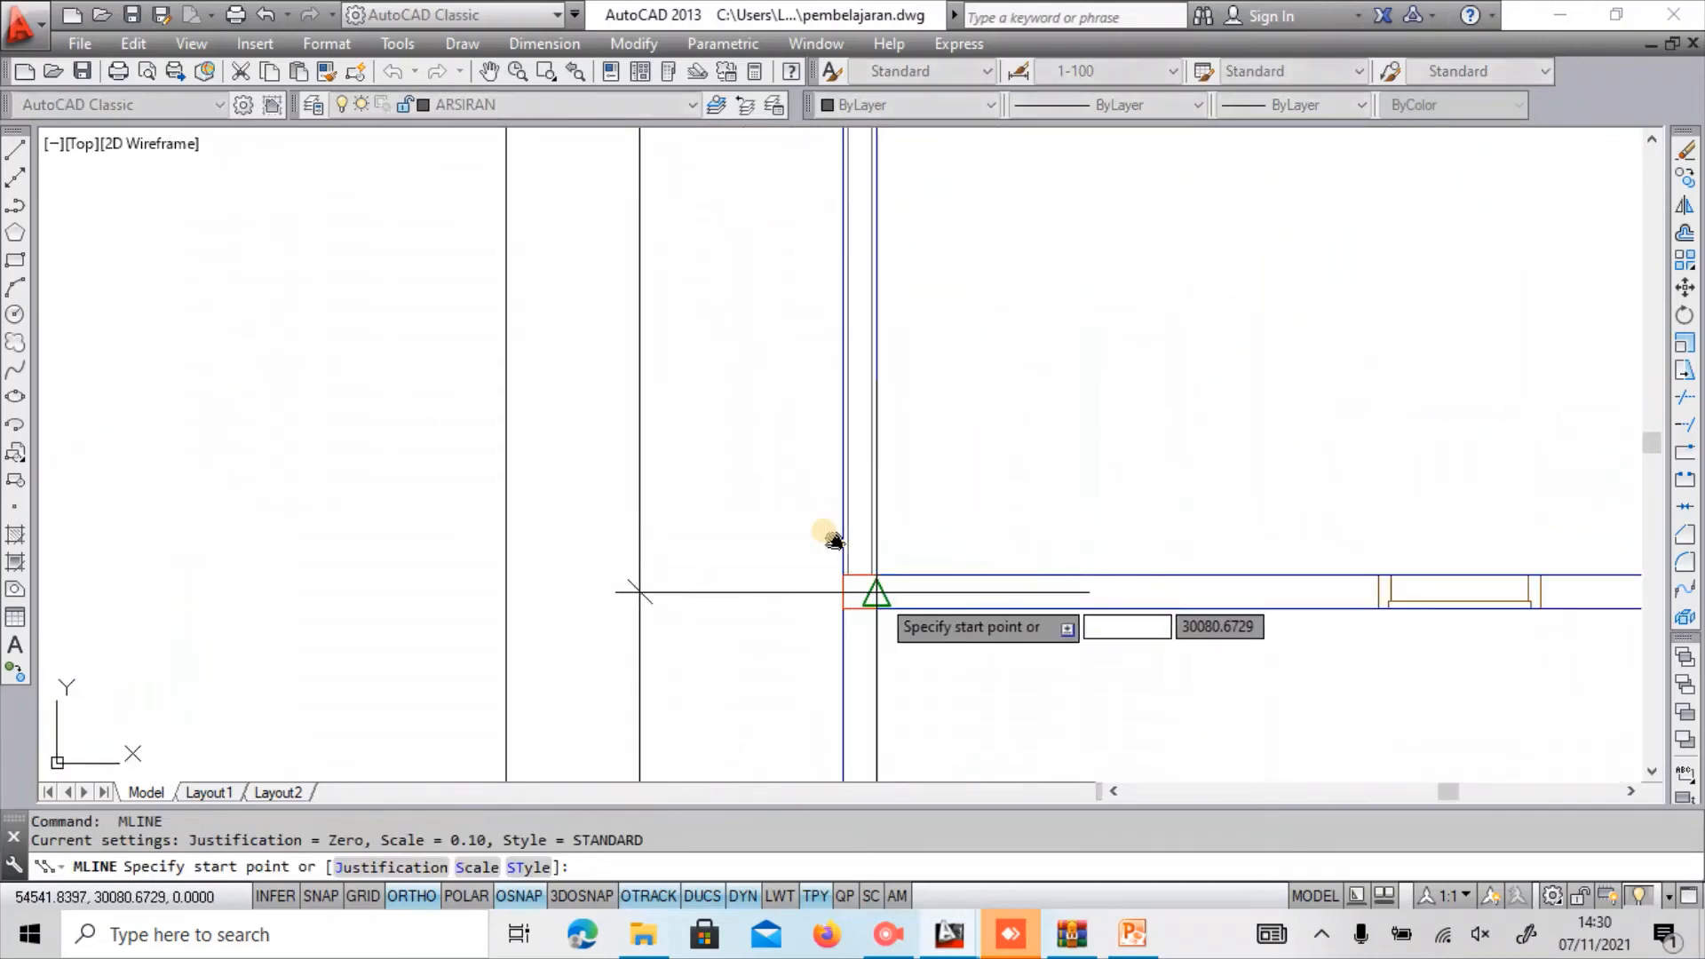
left_click(861, 593)
left_click(1378, 591)
key("Return")
middle_click_drag(1421, 617, 717, 626)
key("Return")
left_click(821, 604)
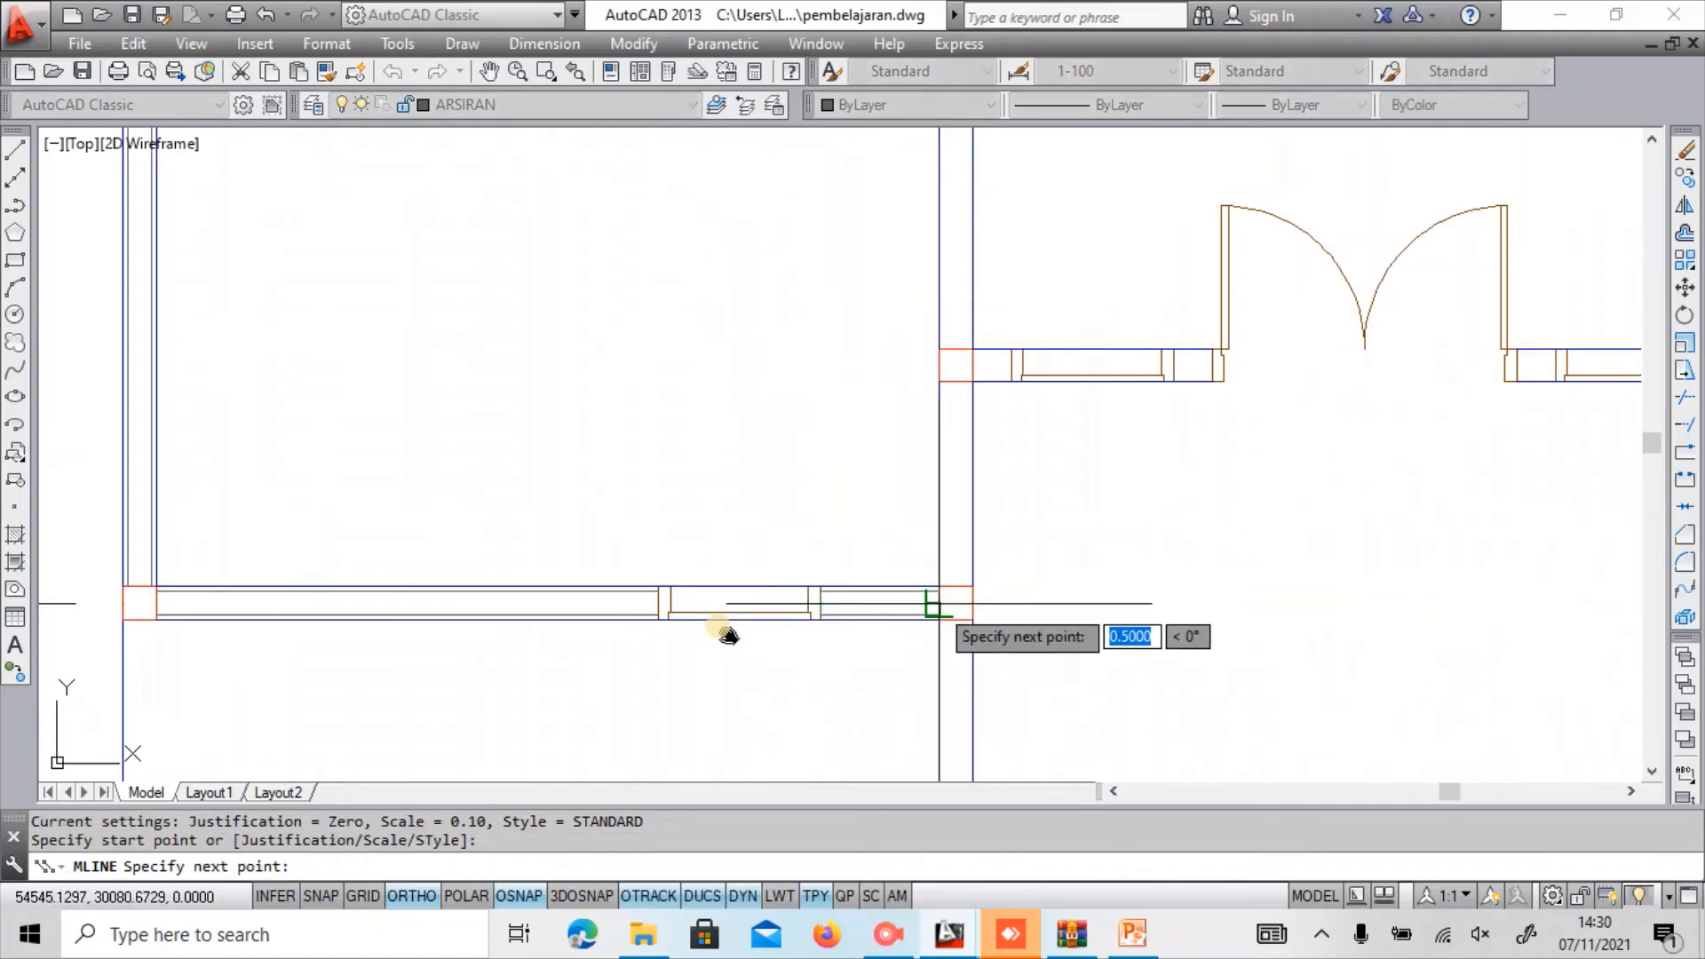
left_click(944, 604)
key("Return")
Draw a multiline inside the short wall between the front bedroom's right corner column and the column at the terrace wall.
key("Return")
left_click(950, 604)
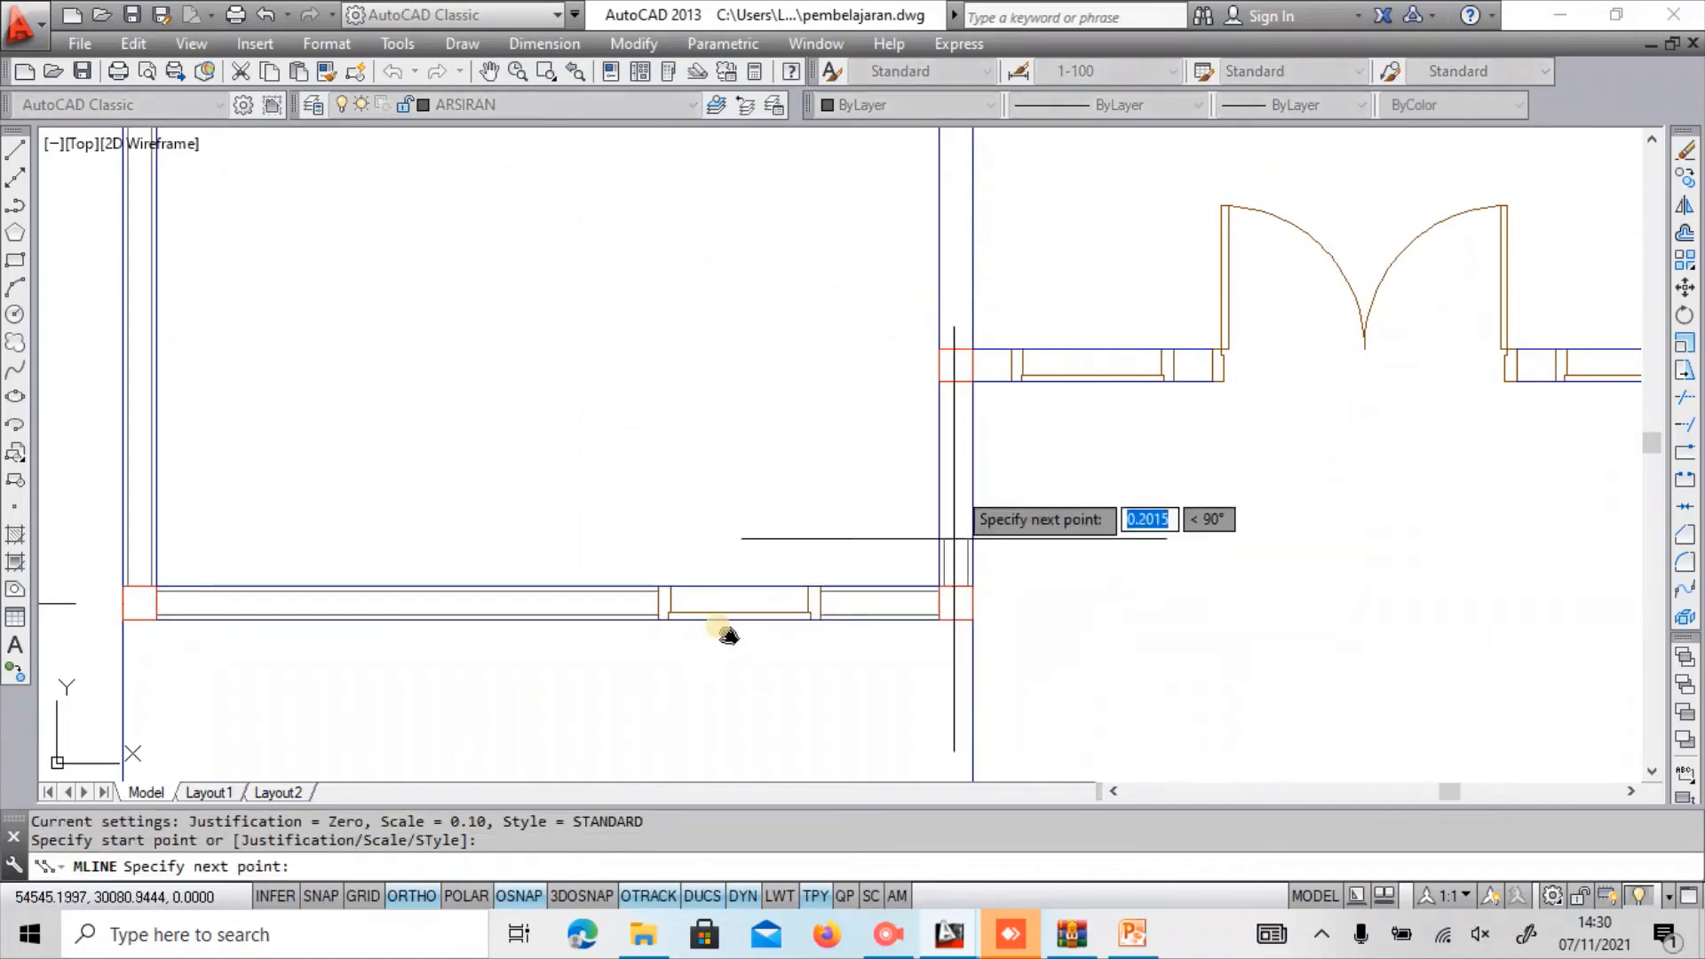
left_click(953, 384)
scroll(986, 378, "up", 4)
key("Return")
Draw multilines in the terrace wall left of the double door, from column to window frame and from window frame to door frame.
key("Return")
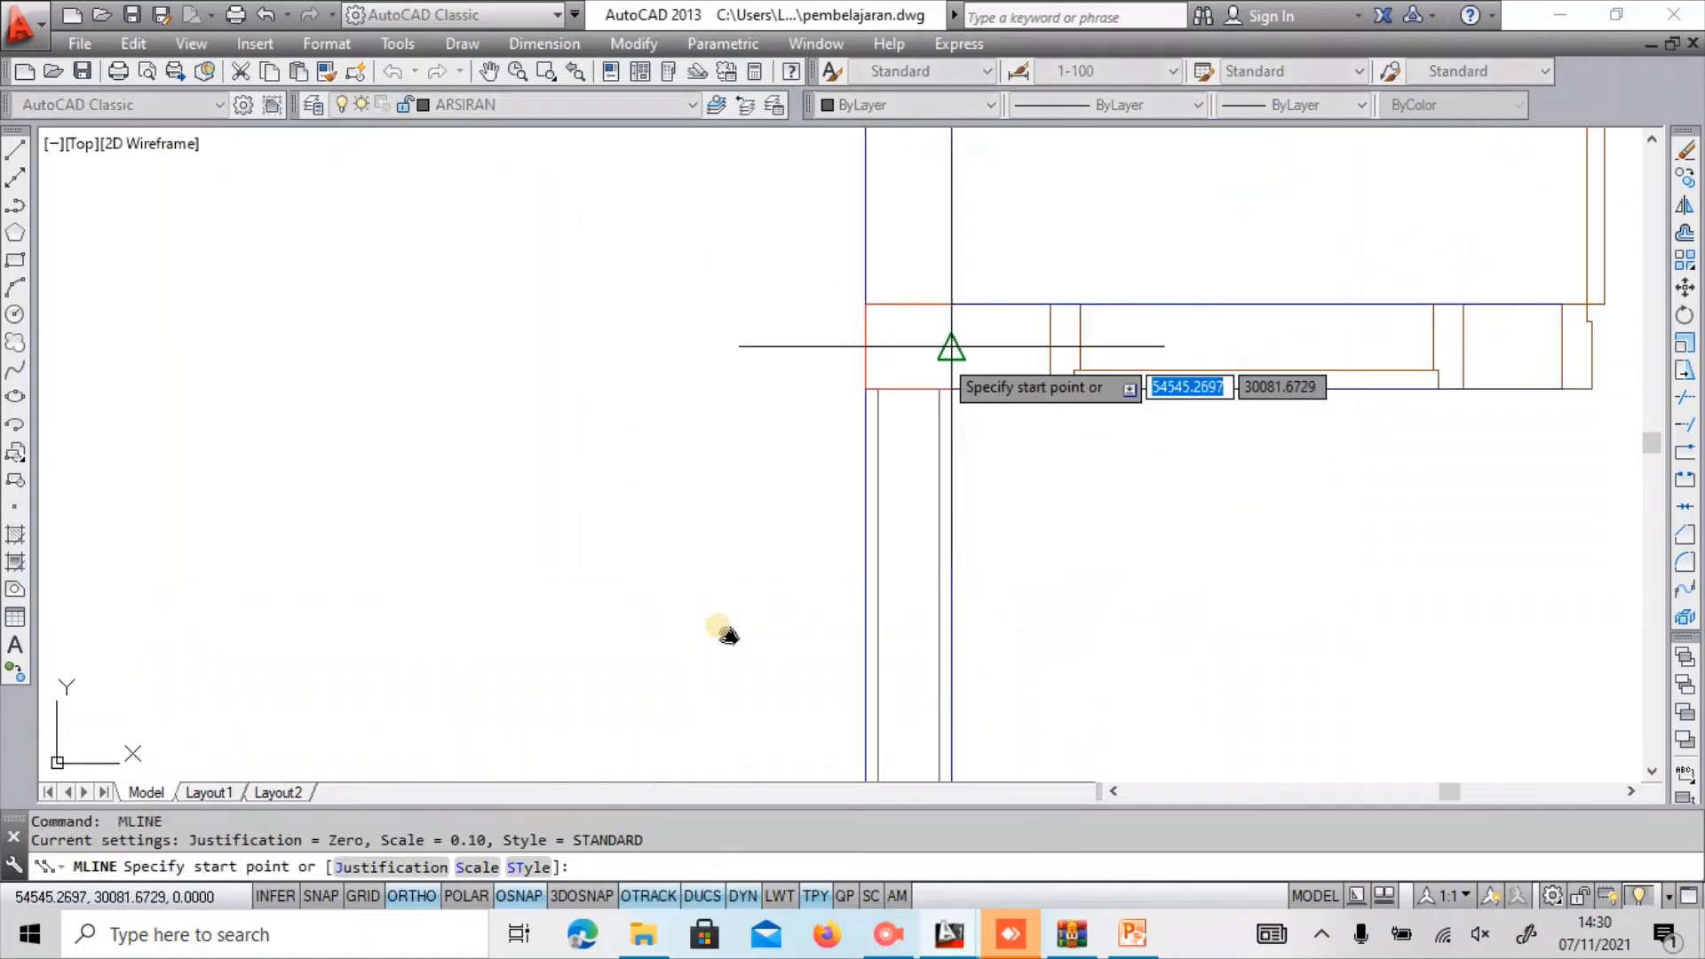
left_click(950, 347)
left_click(1050, 346)
key("Return")
scroll(954, 396, "down", 4)
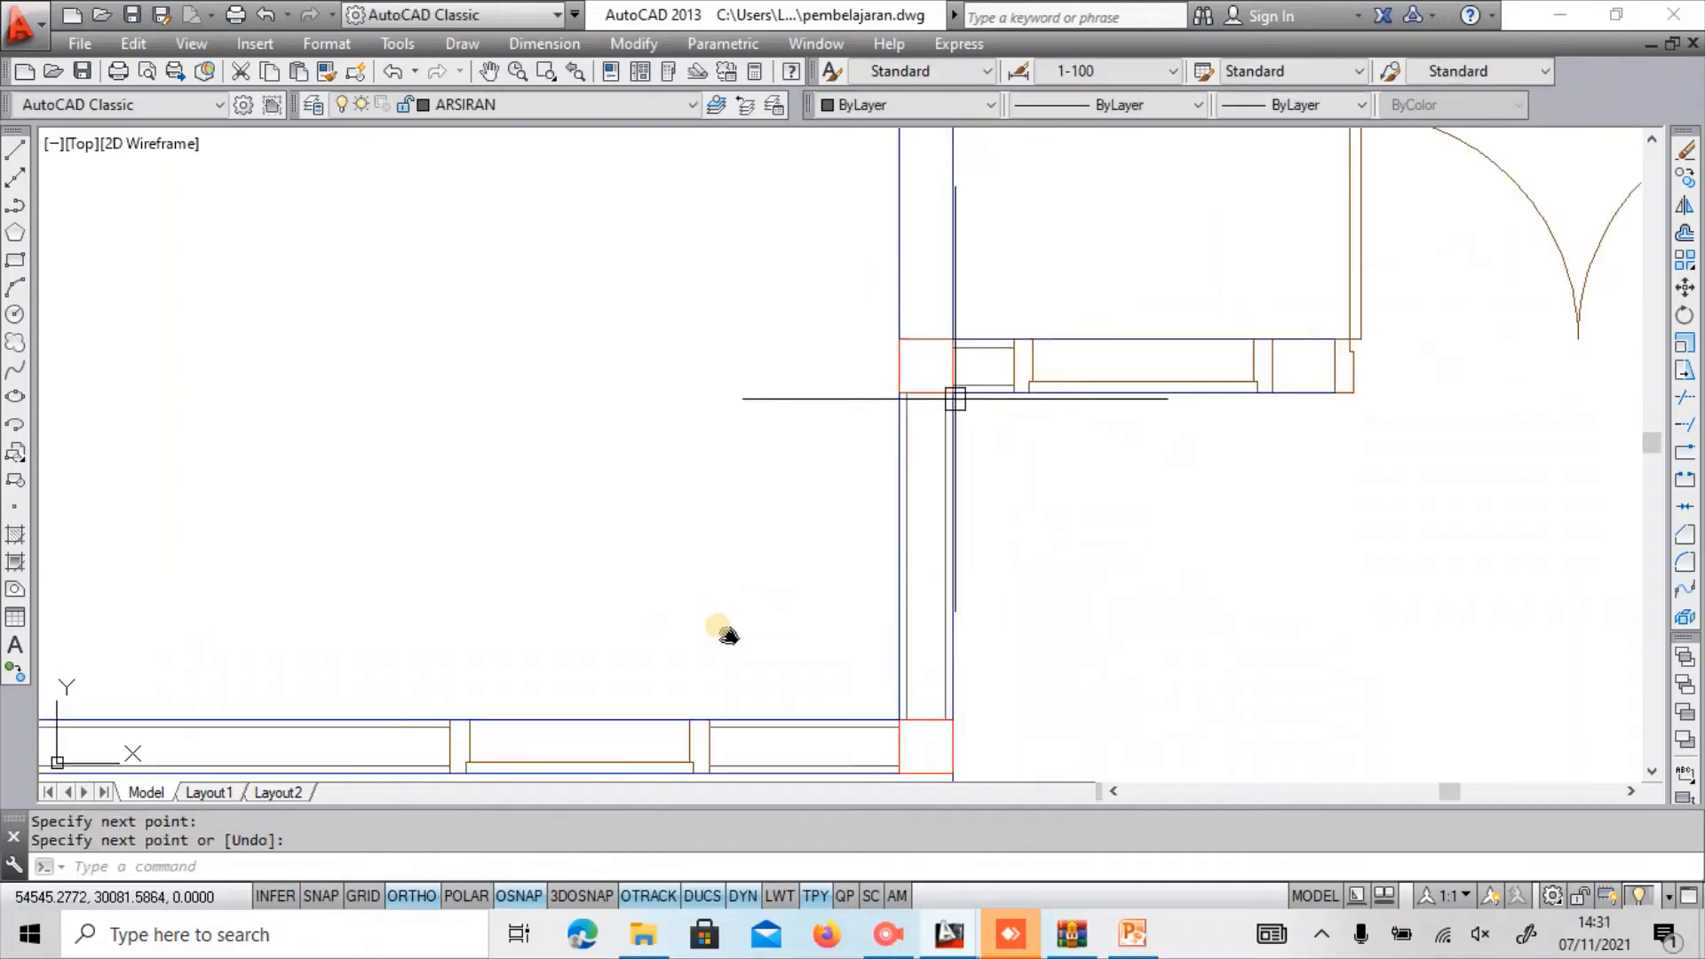
middle_click_drag(1052, 414, 898, 441)
scroll(1030, 399, "up", 2)
key("Return")
left_click(970, 408)
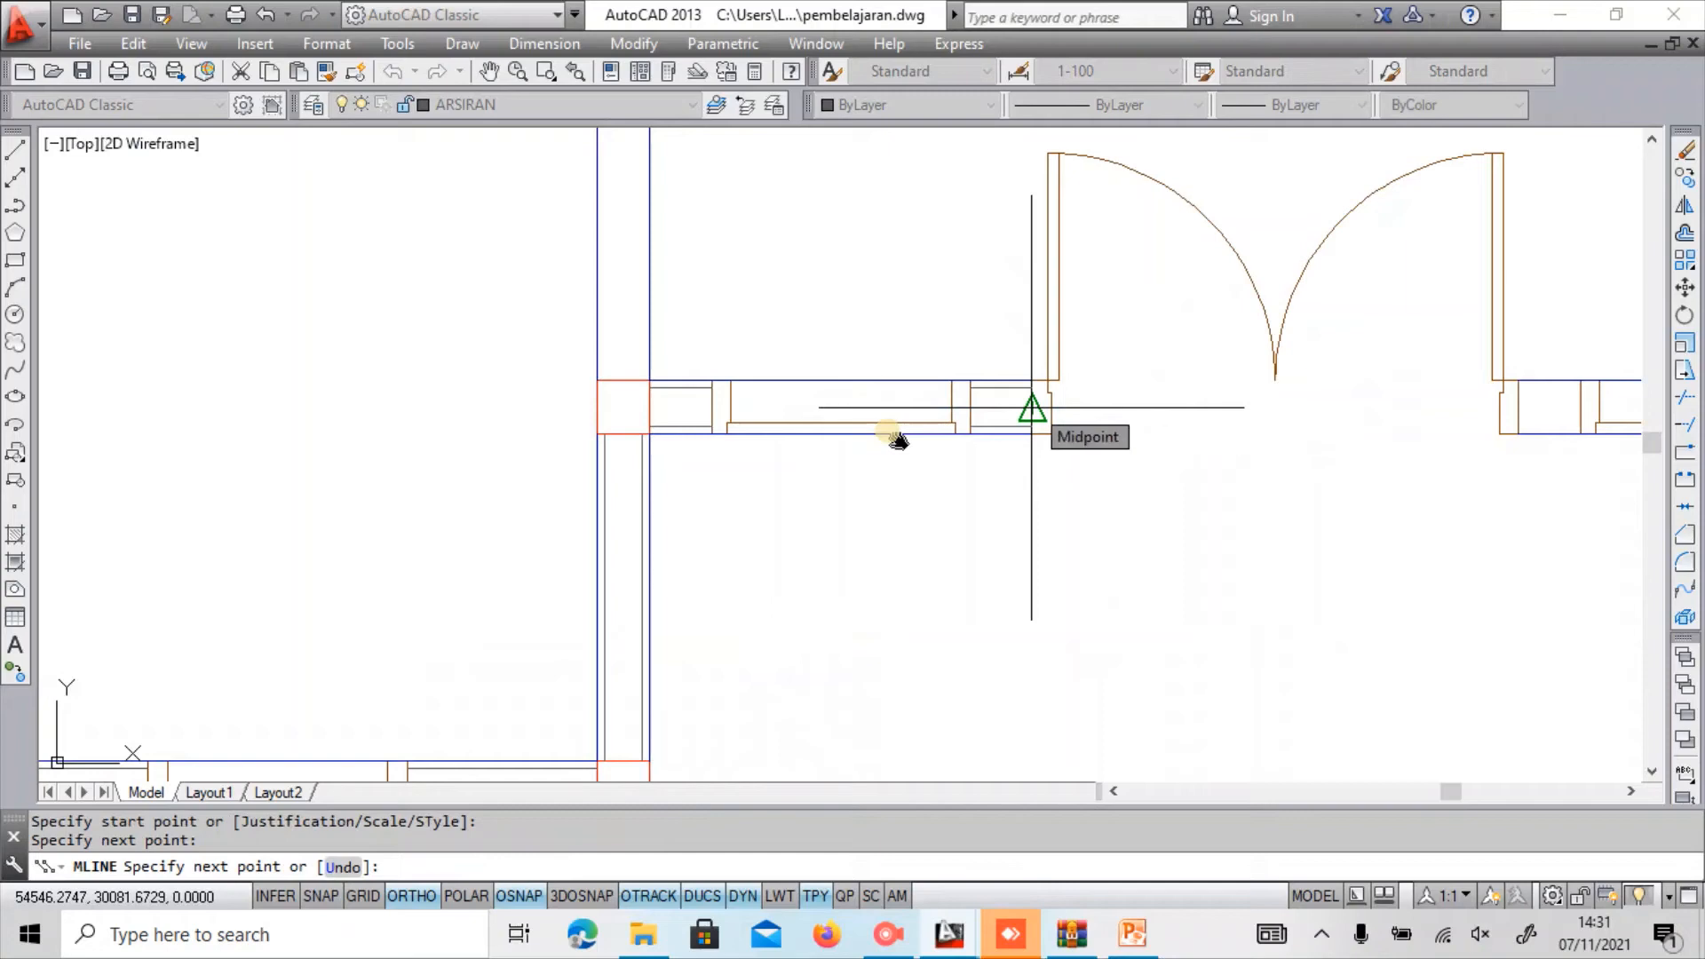
key("Return")
scroll(981, 480, "down", 4)
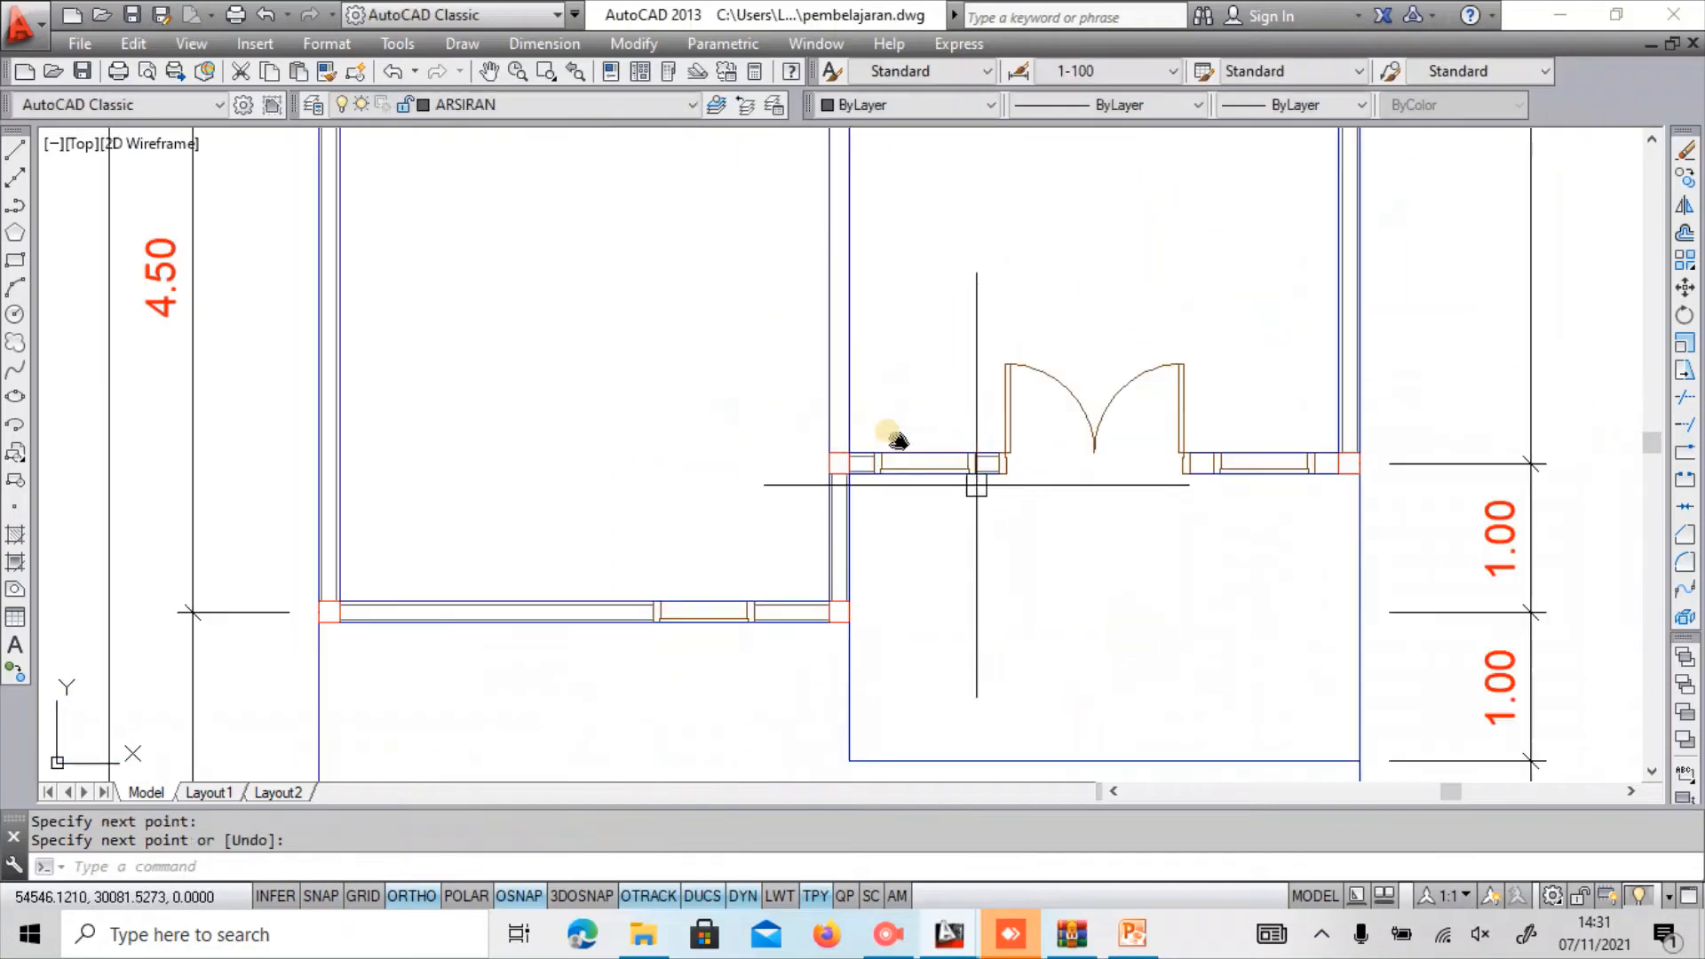
Draw a multiline inside the front bedroom's right wall, from the terrace wall column up to the column beside the bedroom door.
middle_click_drag(977, 485, 931, 631)
scroll(839, 586, "up", 4)
key("Return")
left_click(730, 634)
scroll(735, 689, "down", 8)
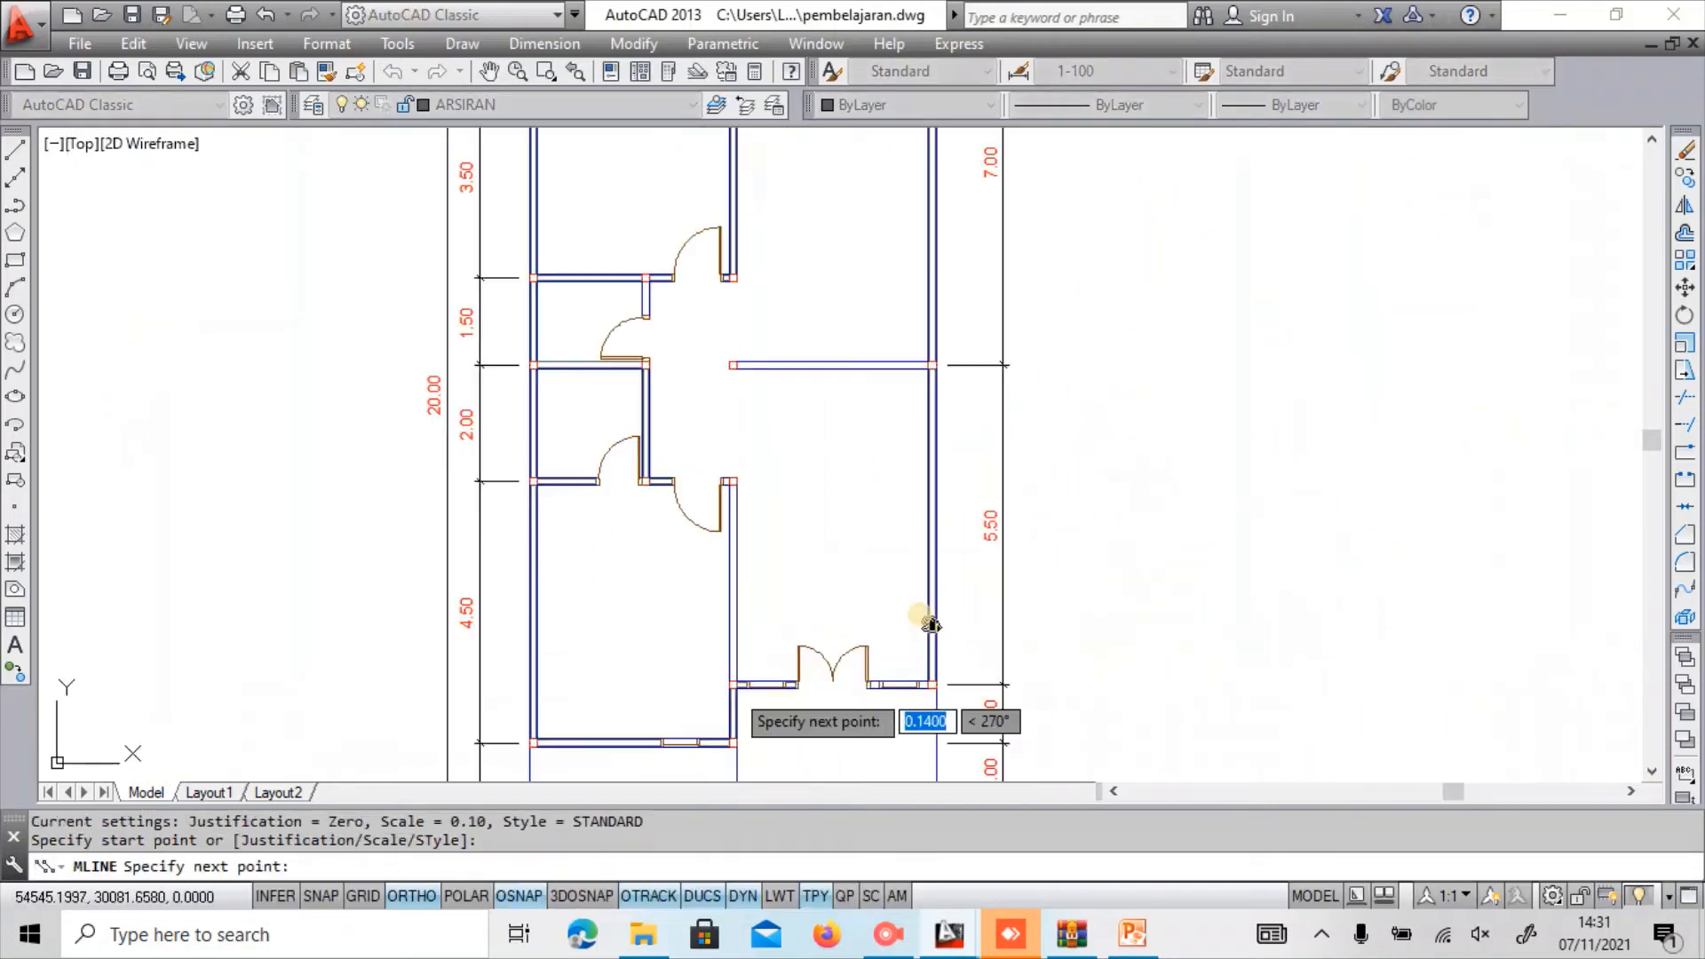
scroll(733, 682, "down", 2)
scroll(732, 528, "up", 8)
middle_click_drag(735, 746, 781, 483)
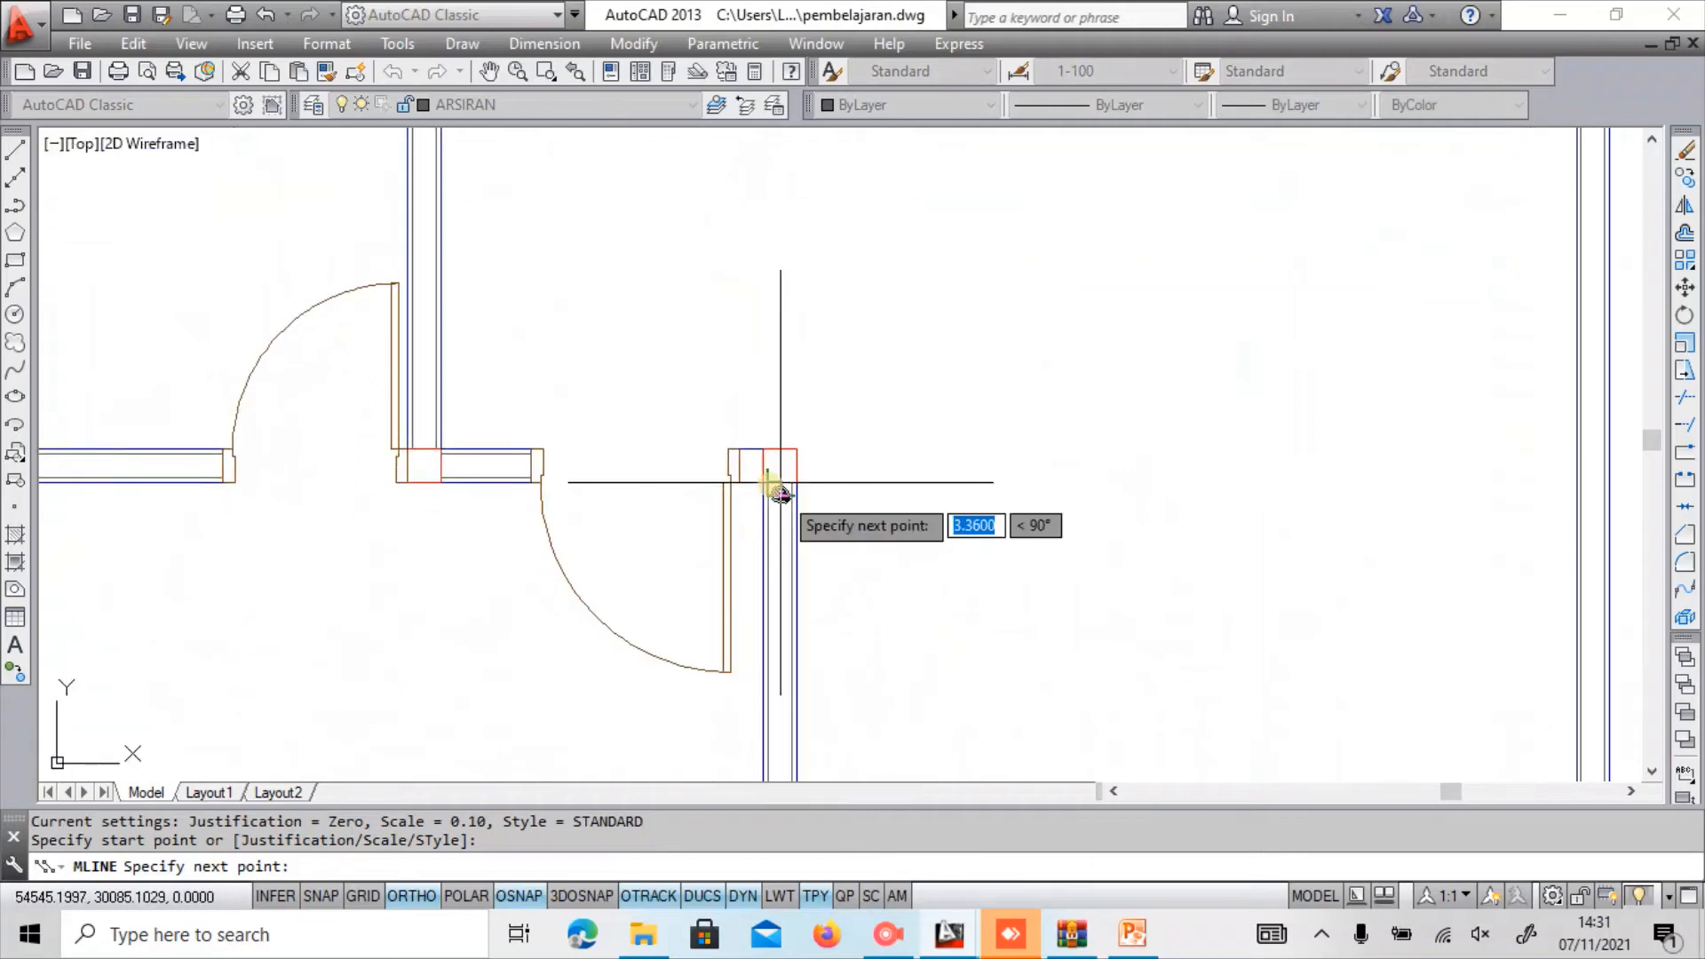
scroll(780, 493, "up", 4)
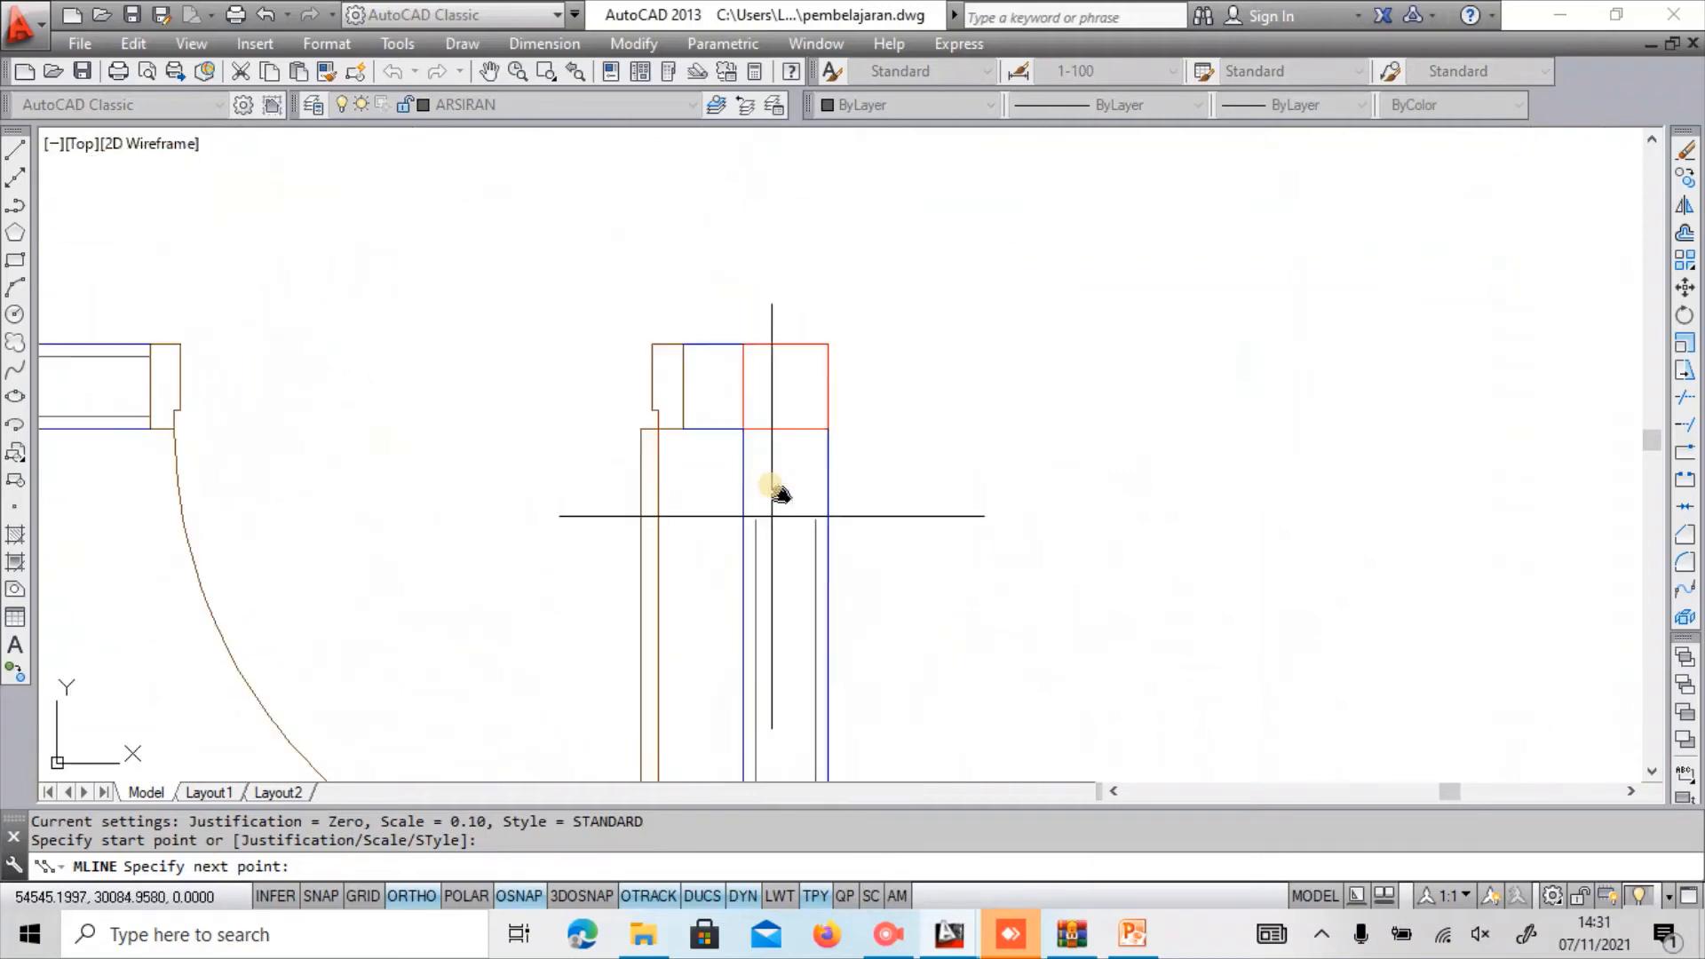
left_click(780, 494)
key("Return")
Draw a short multiline between the front bedroom's upper right column and the adjacent door frame.
key("Return")
left_click(781, 493)
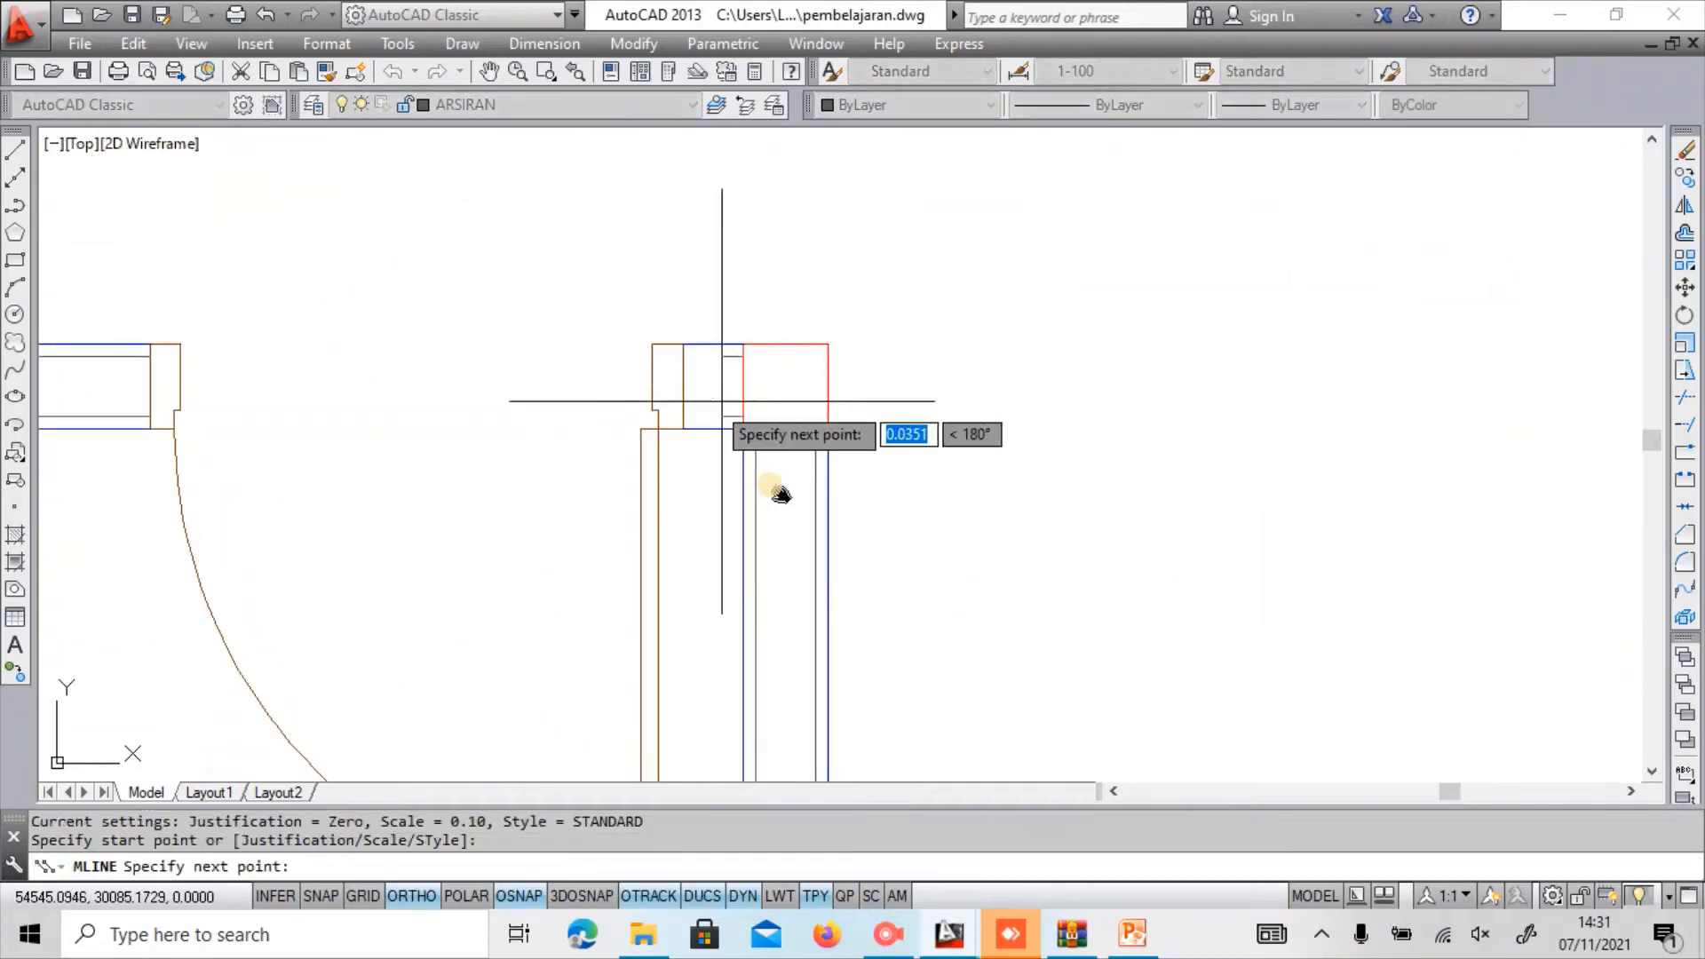
left_click(781, 494)
scroll(781, 494, "down", 5)
key("Return")
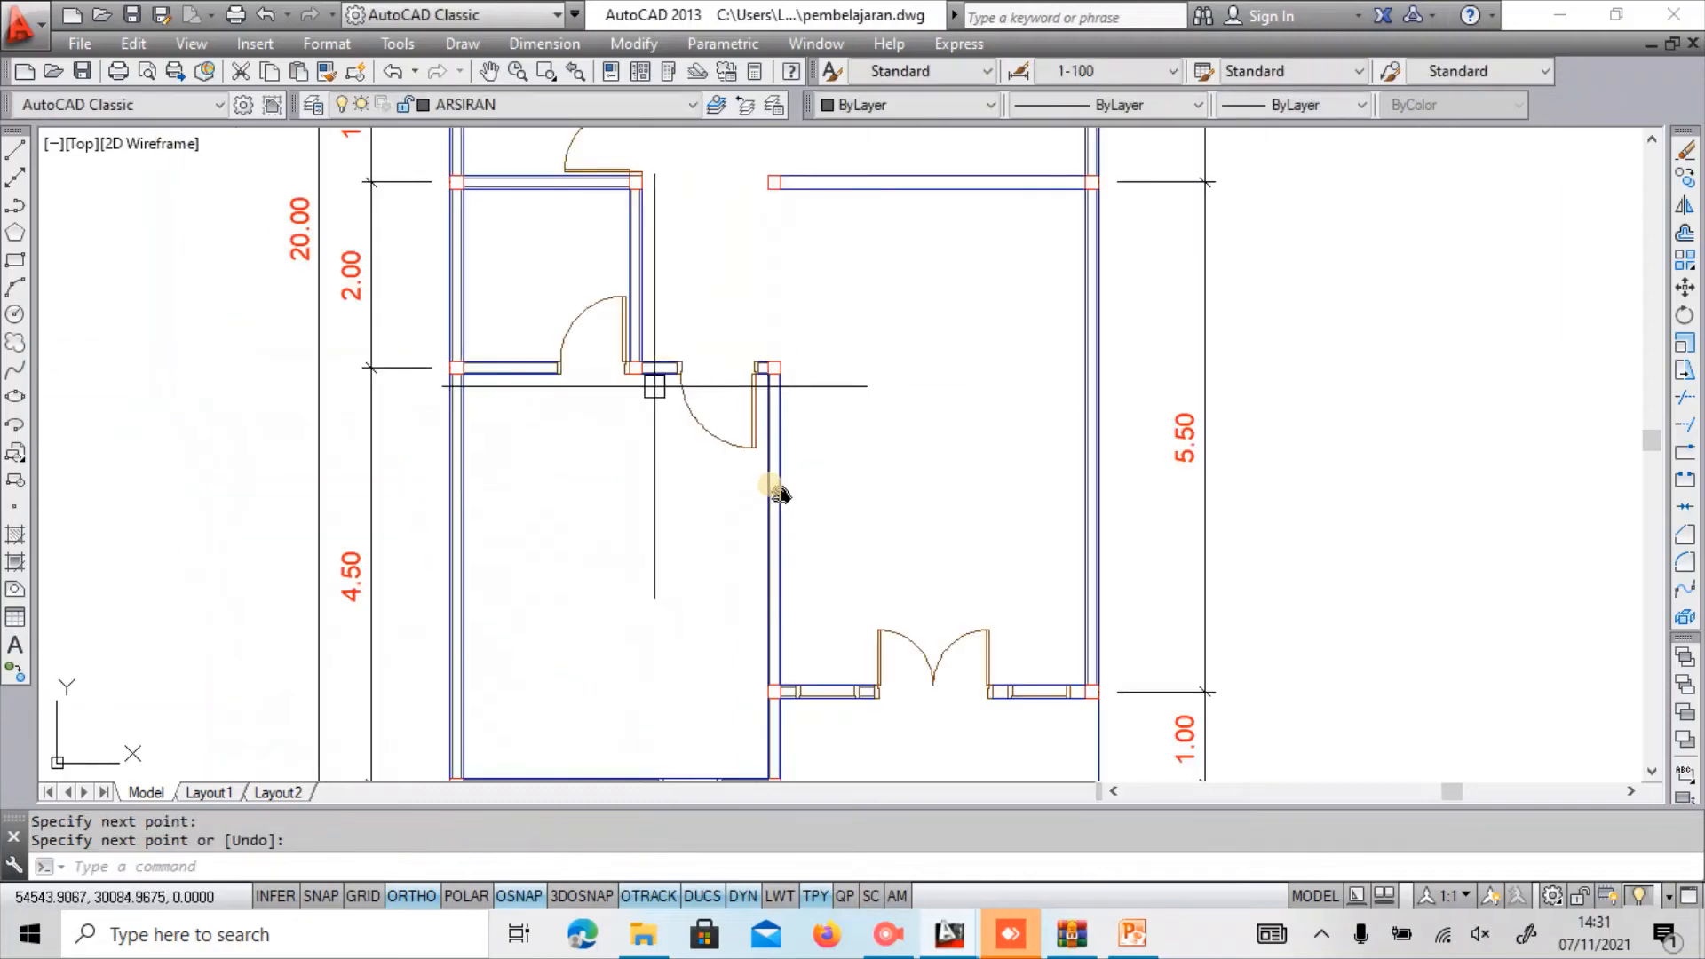
Draw multilines in the terrace wall right of the double door, on both sides of the window up to the outer wall column.
scroll(781, 494, "down", 1)
scroll(925, 514, "up", 5)
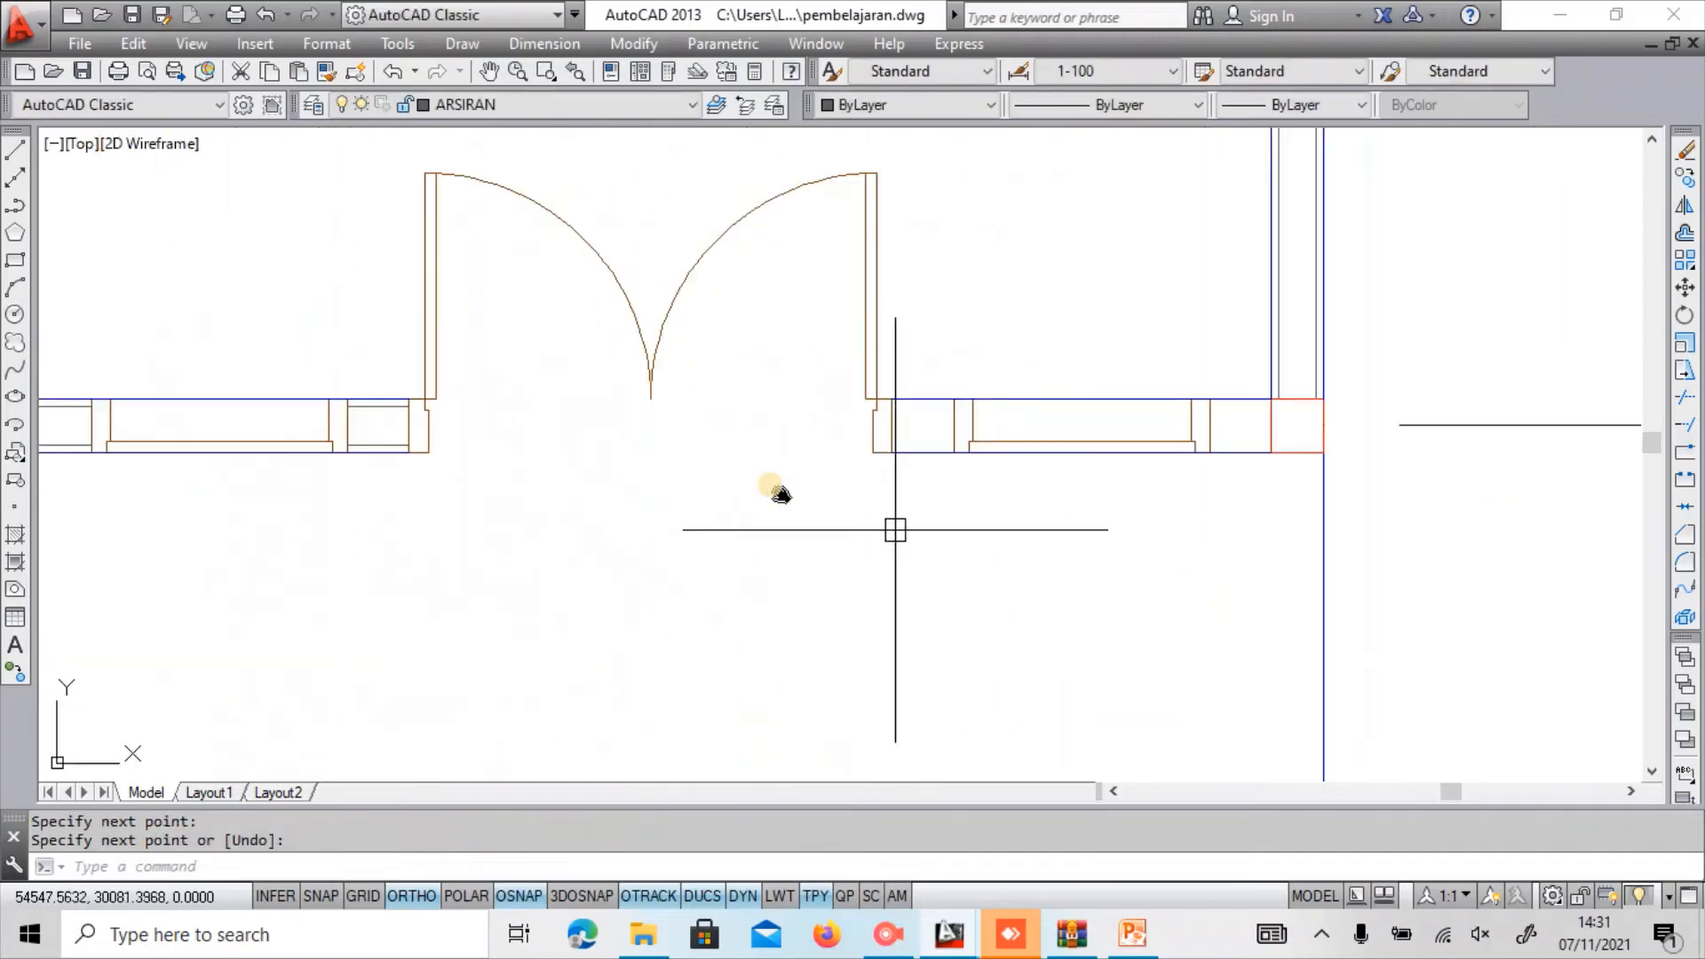
key("Return")
left_click(906, 418)
left_click(952, 424)
key("Return")
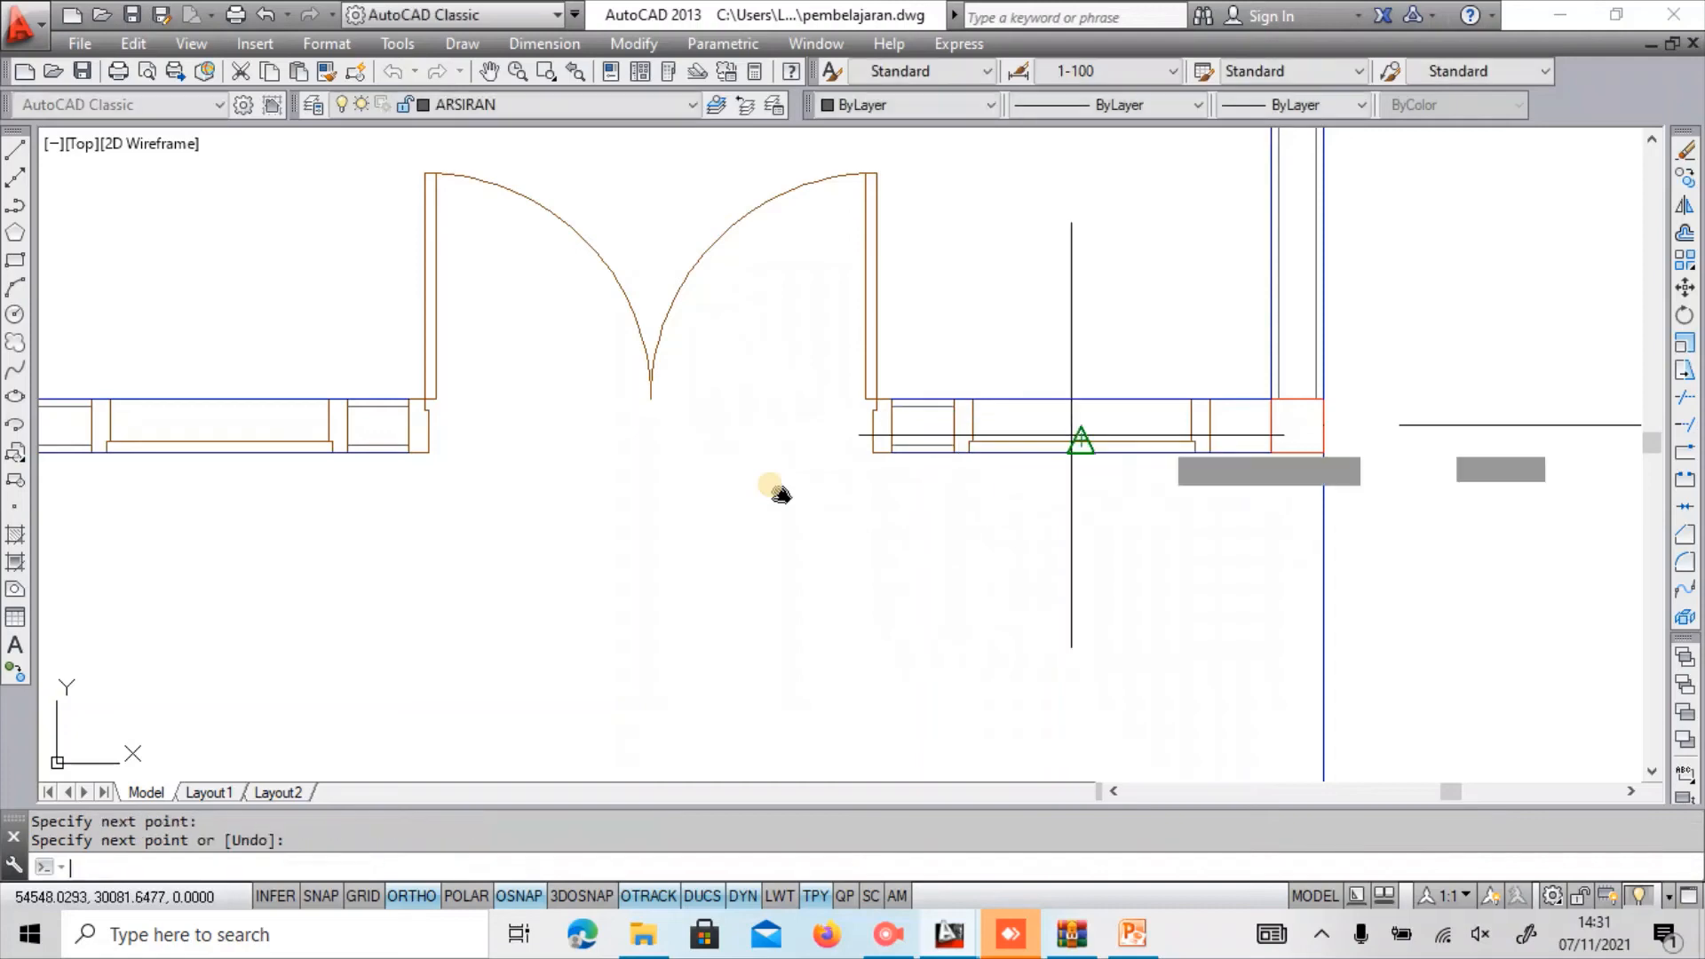
key("Return")
left_click(1210, 422)
left_click(1271, 424)
key("Return")
scroll(1147, 539, "down", 4)
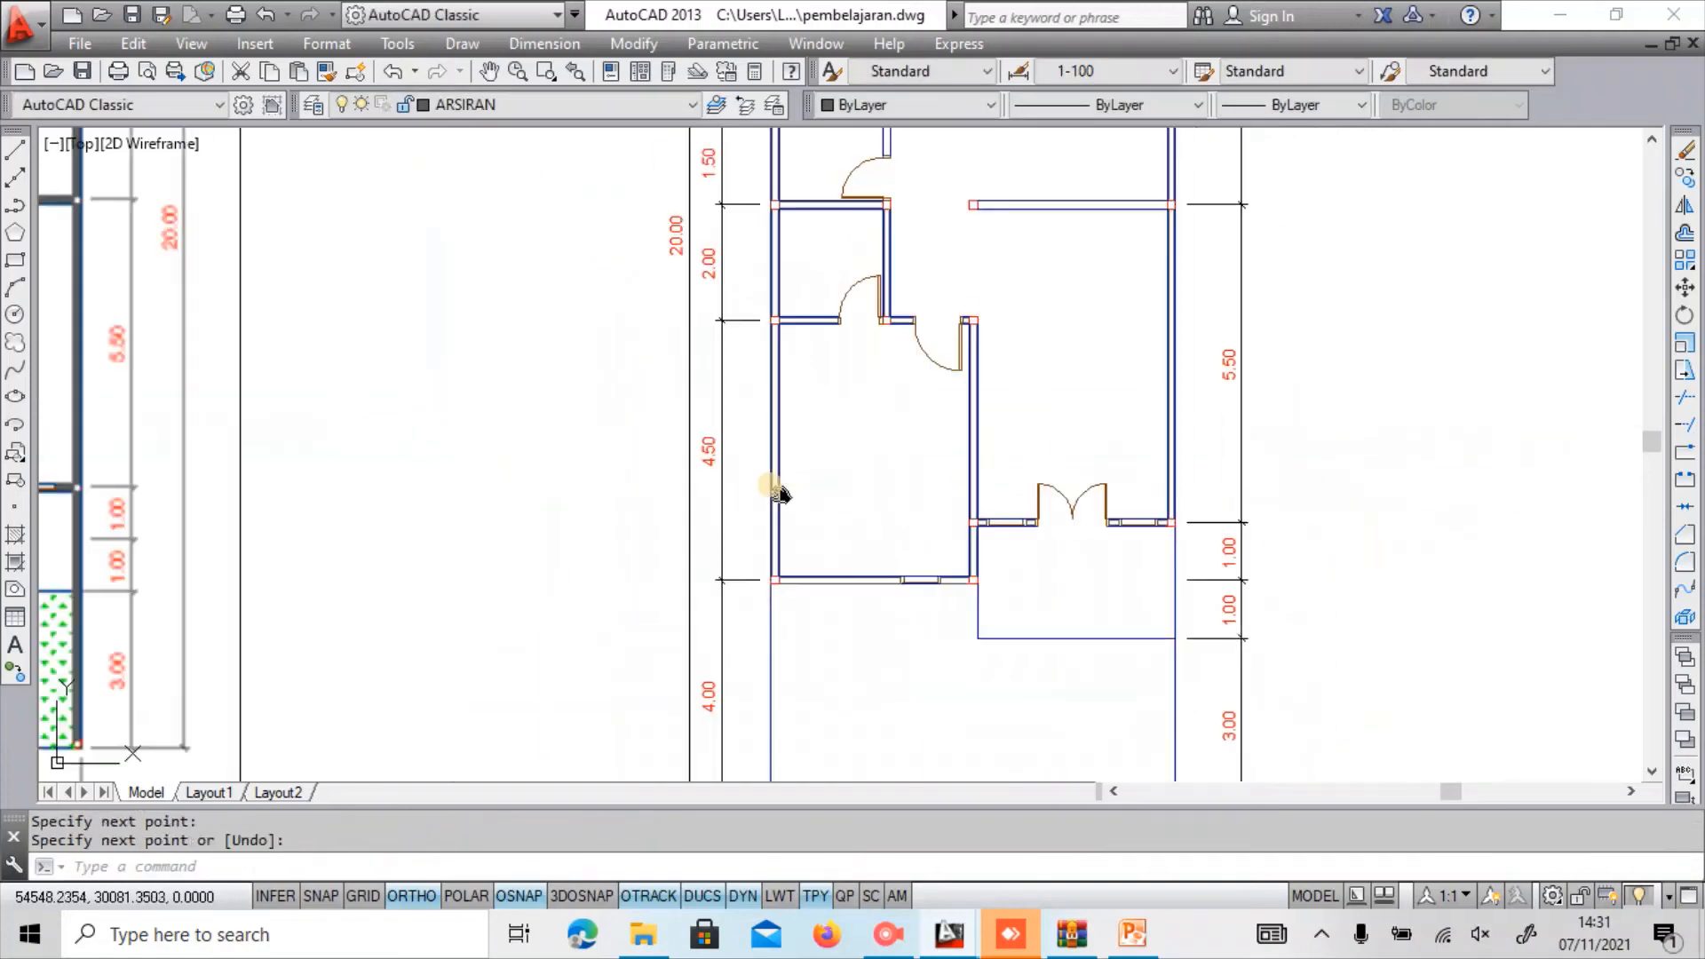
Draw a multiline inside the wall between the family room and the guest room, from its free-standing column to the right outer wall's column.
scroll(1146, 401, "up", 4)
key("Return")
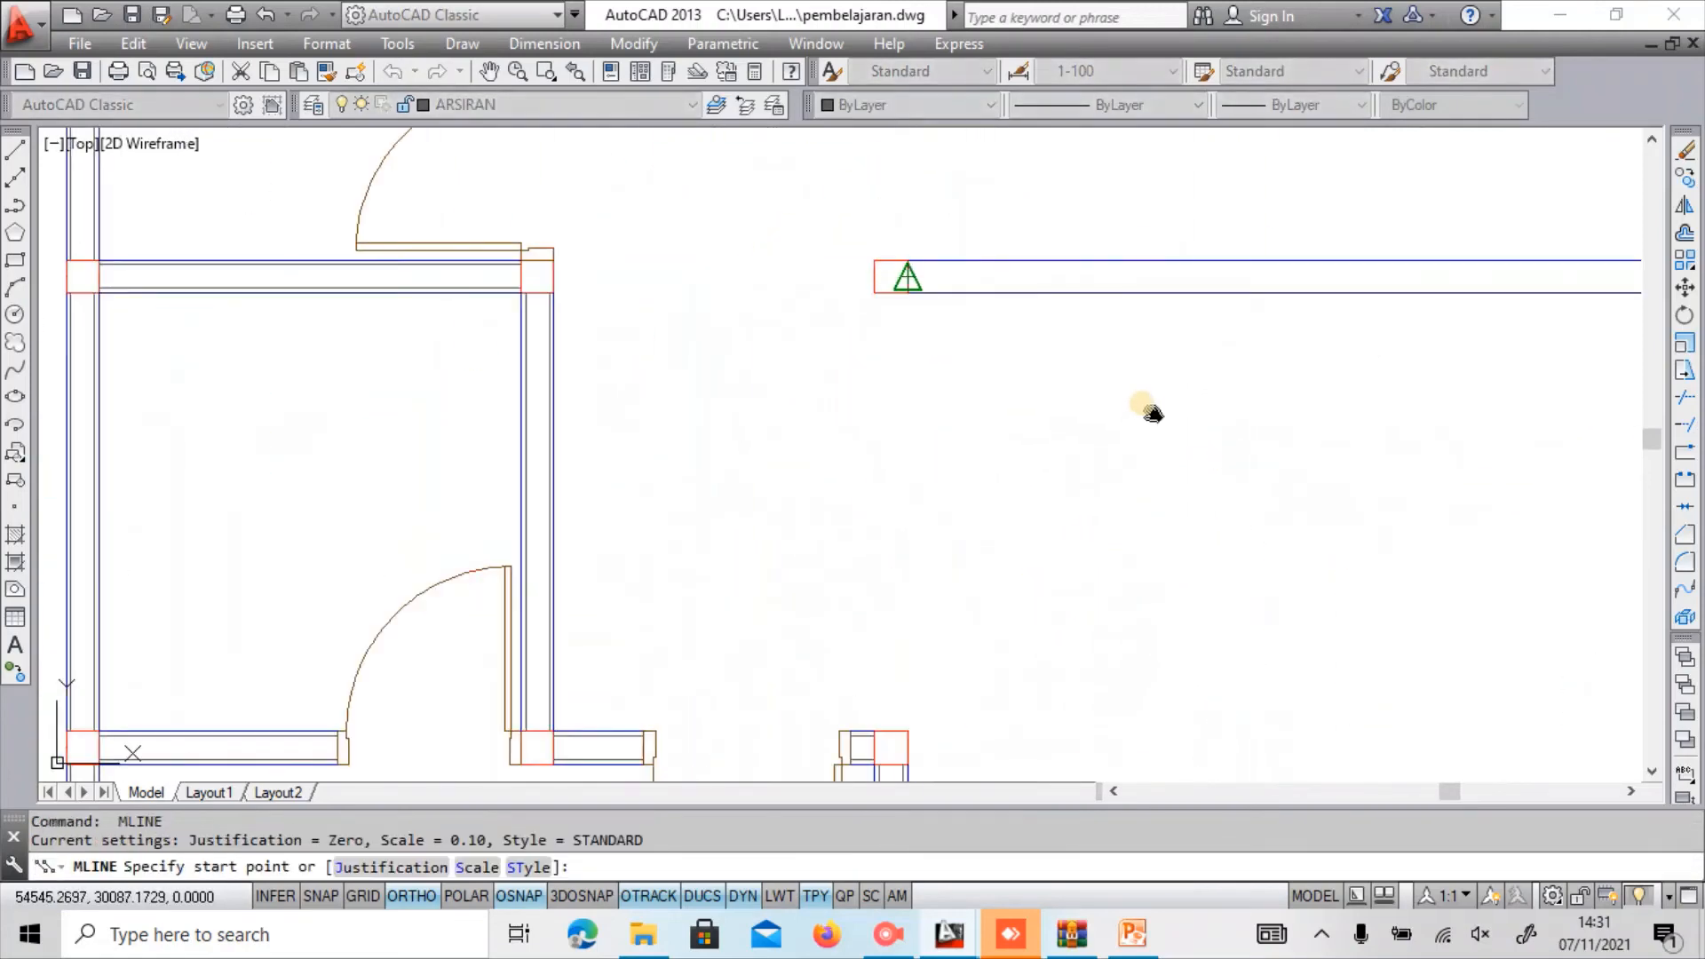
left_click(1096, 405)
middle_click_drag(1095, 405, 1017, 529)
scroll(1326, 491, "up", 2)
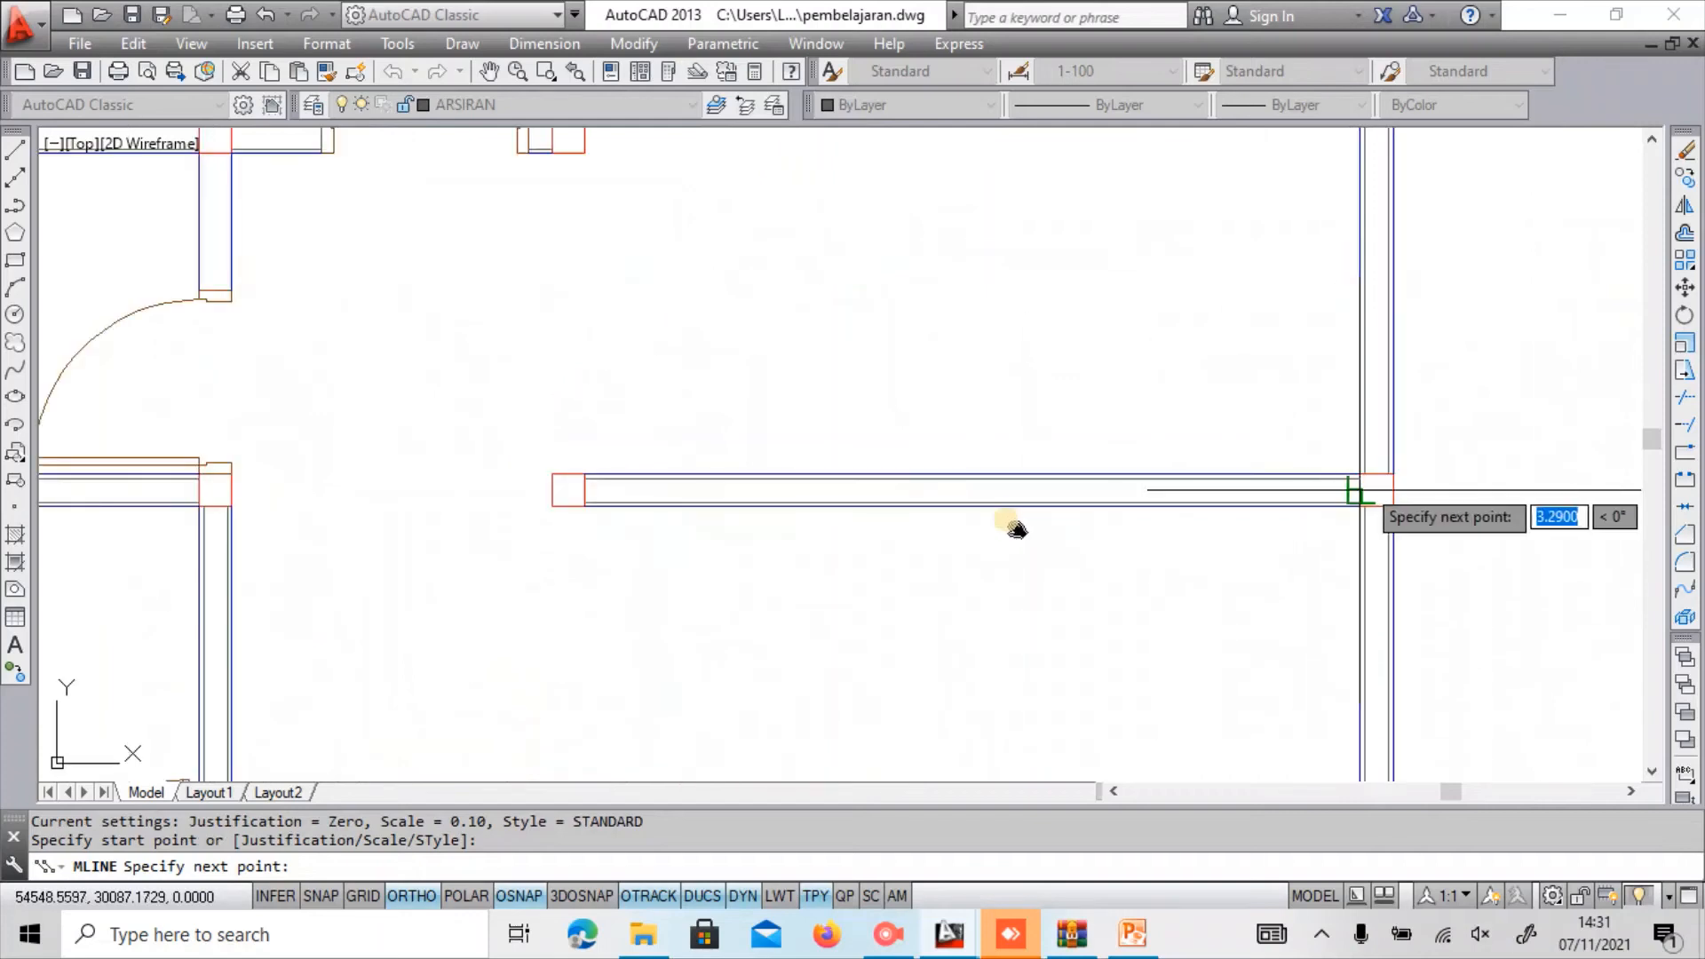
left_click(1360, 491)
scroll(1017, 529, "down", 3)
scroll(678, 407, "up", 3)
key("Return")
Draw a multiline inside the upper middle small room's right wall, from the column down to the door frame.
key("Return")
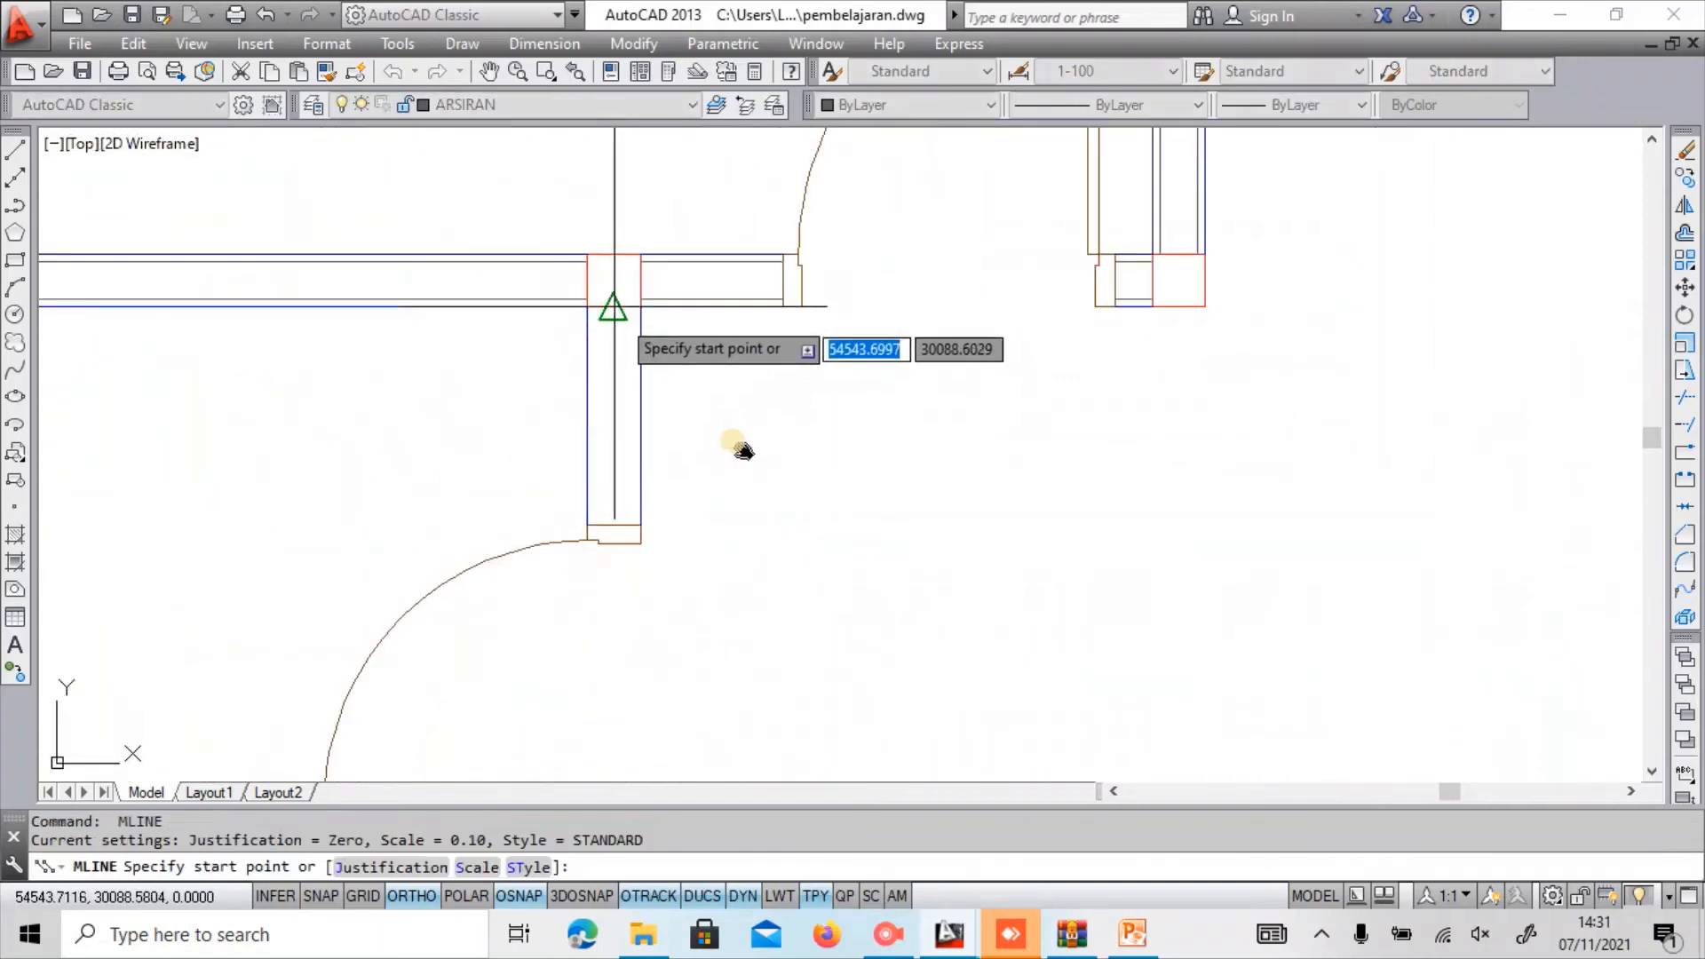
left_click(614, 307)
left_click(614, 526)
key("Return")
scroll(754, 581, "down", 3)
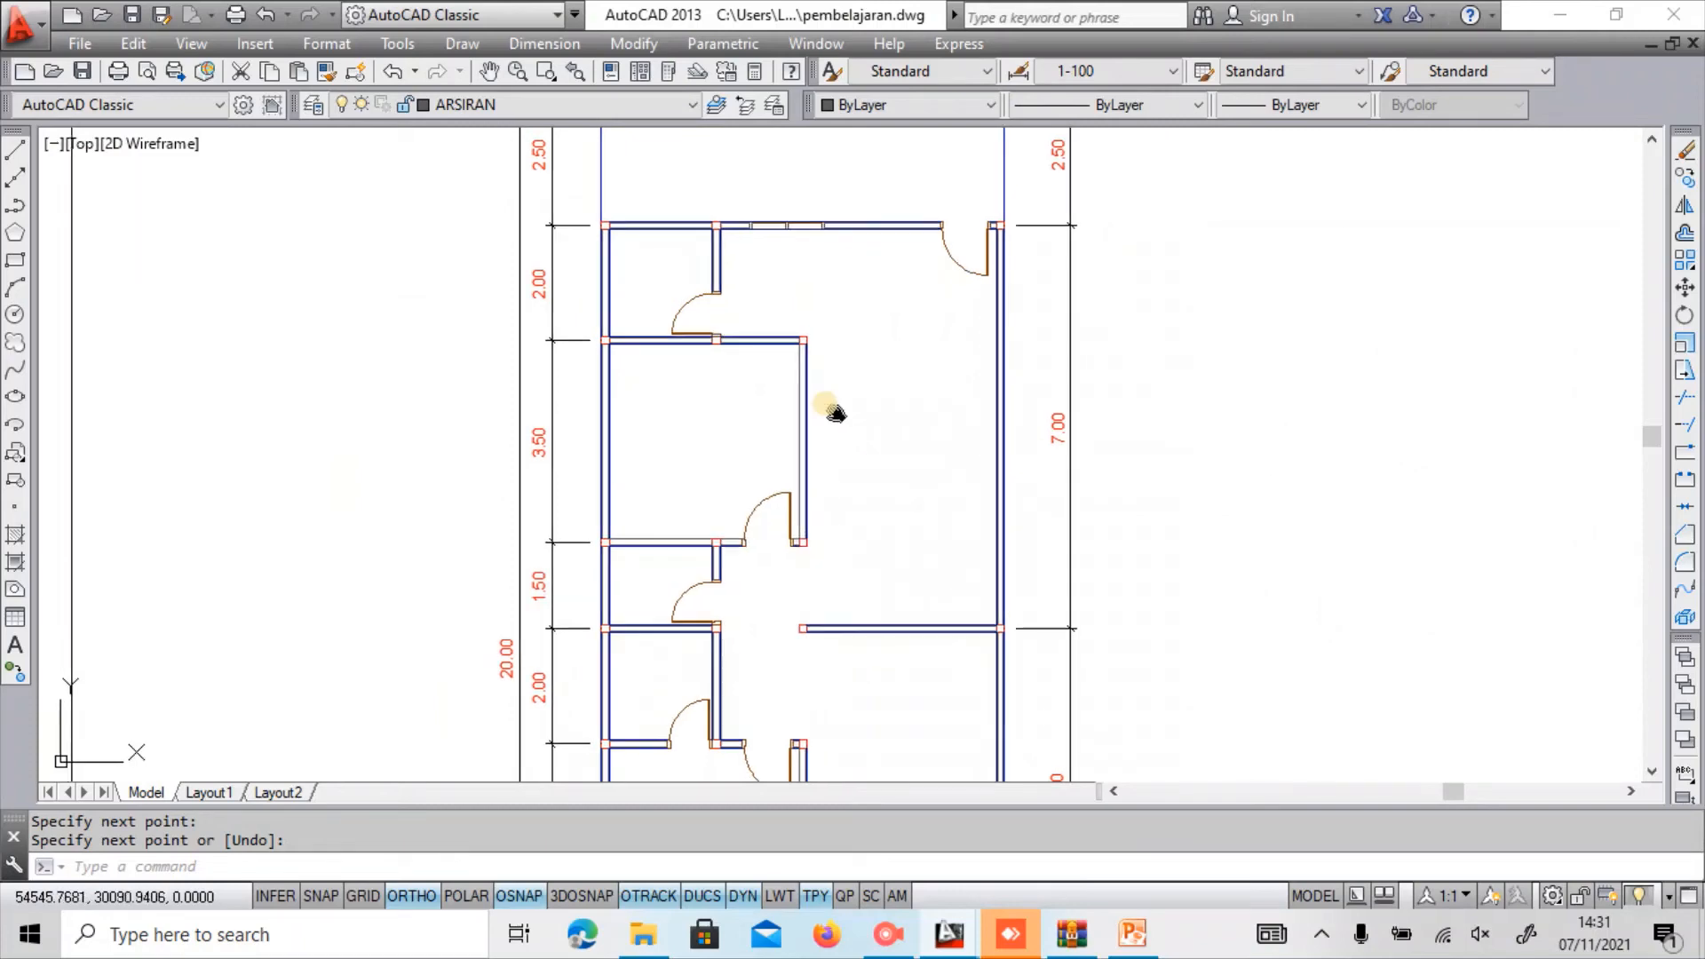
middle_click_drag(829, 406, 986, 270)
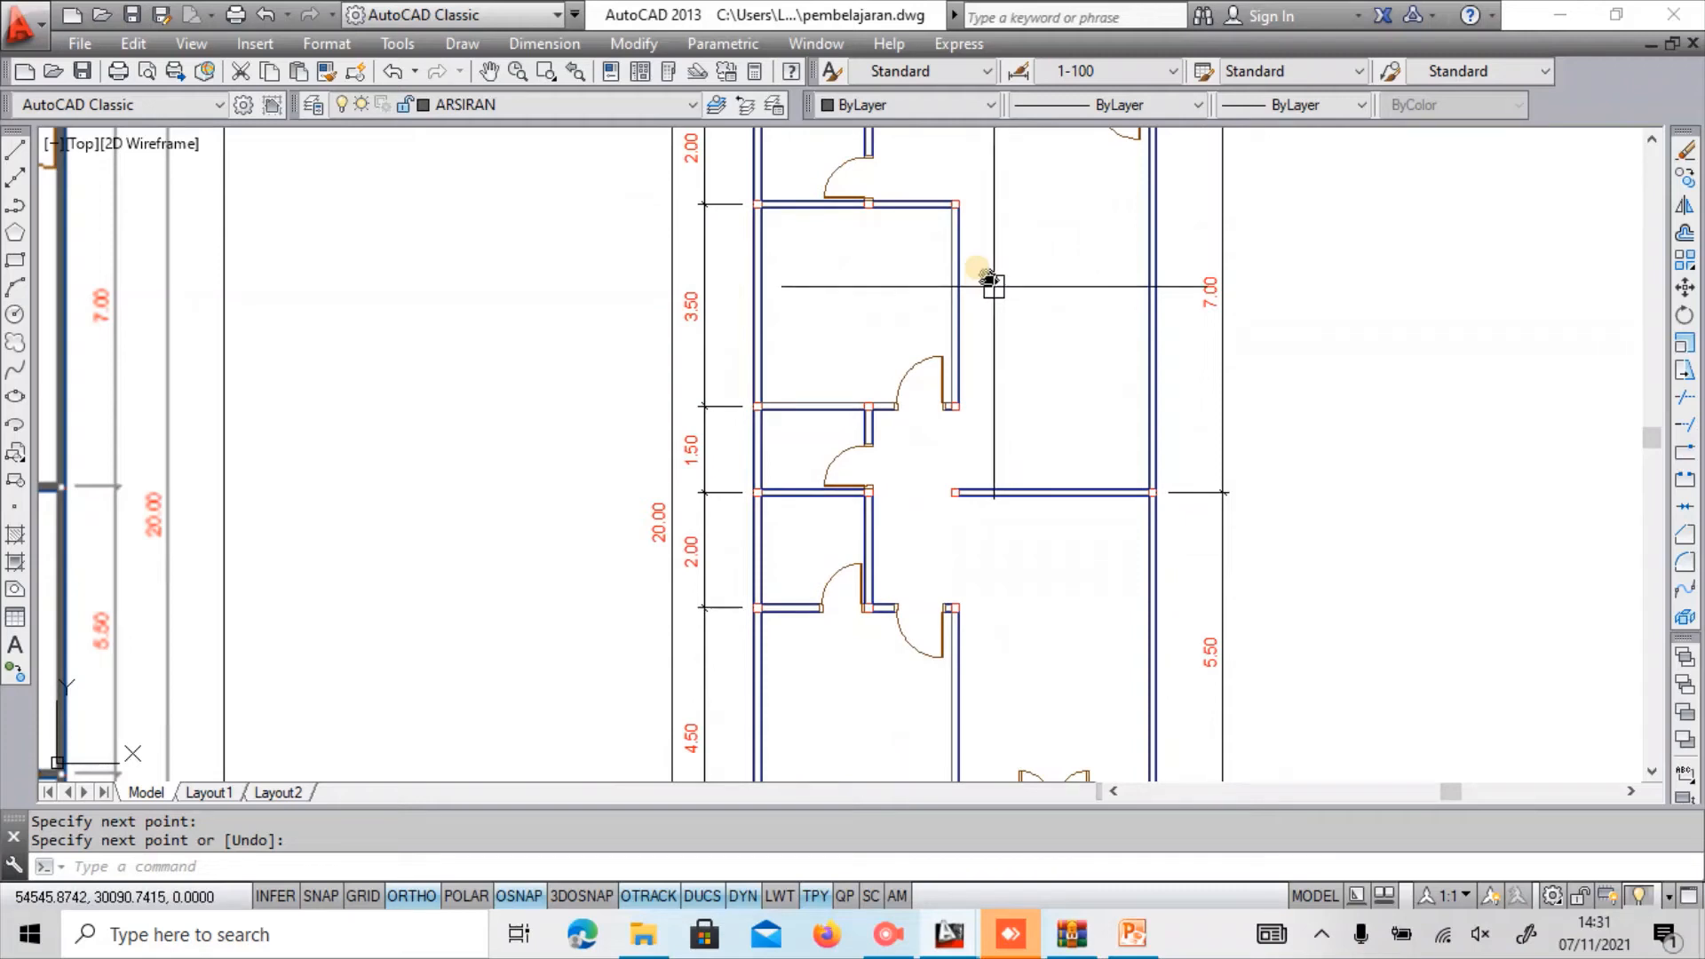
Switch to AnyDesk, accept the incoming remote session request and return to the AutoCAD drawing.
left_click(1027, 931)
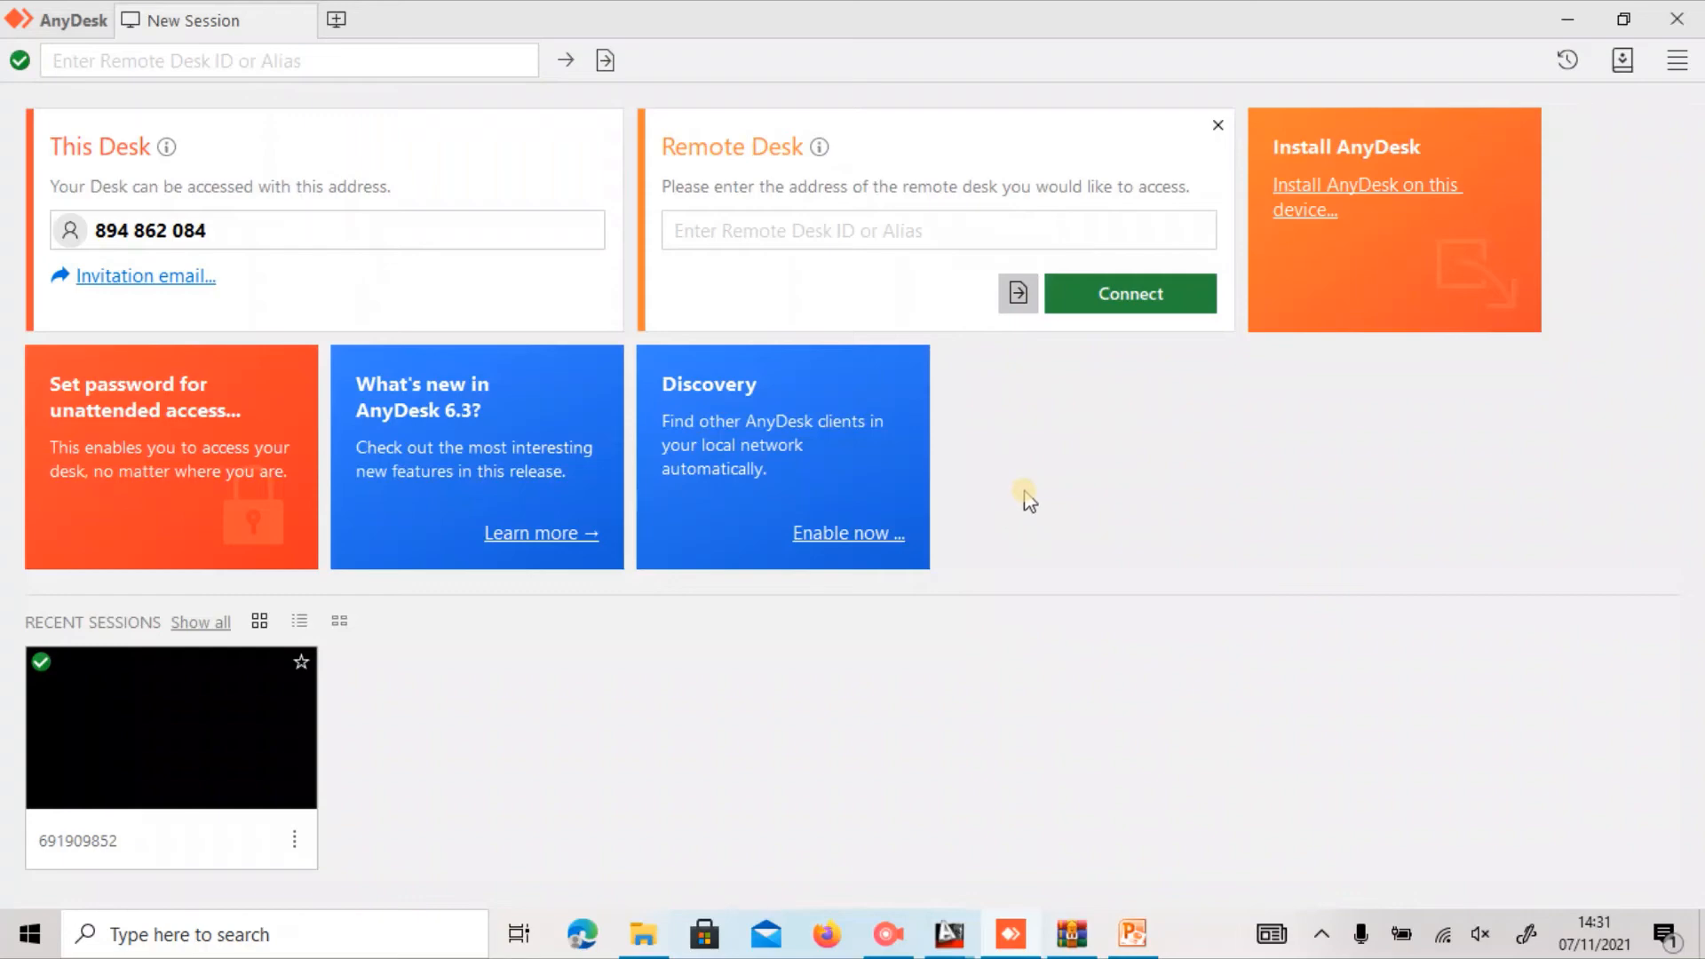
left_click(1570, 16)
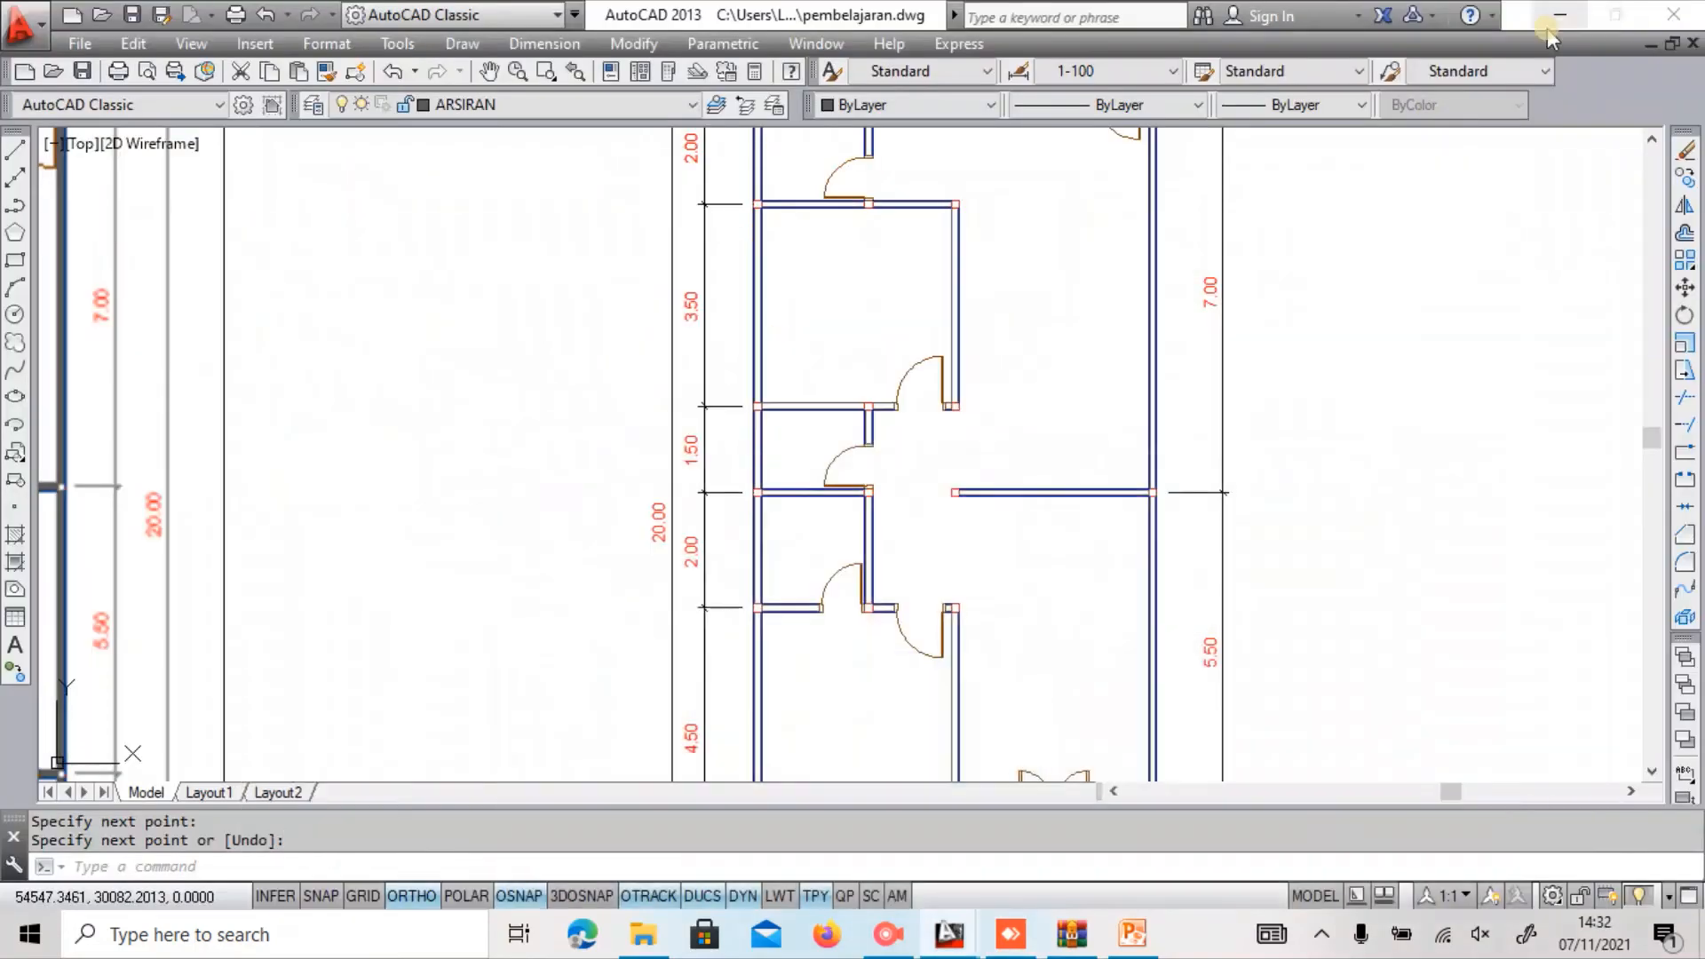
left_click(1010, 934)
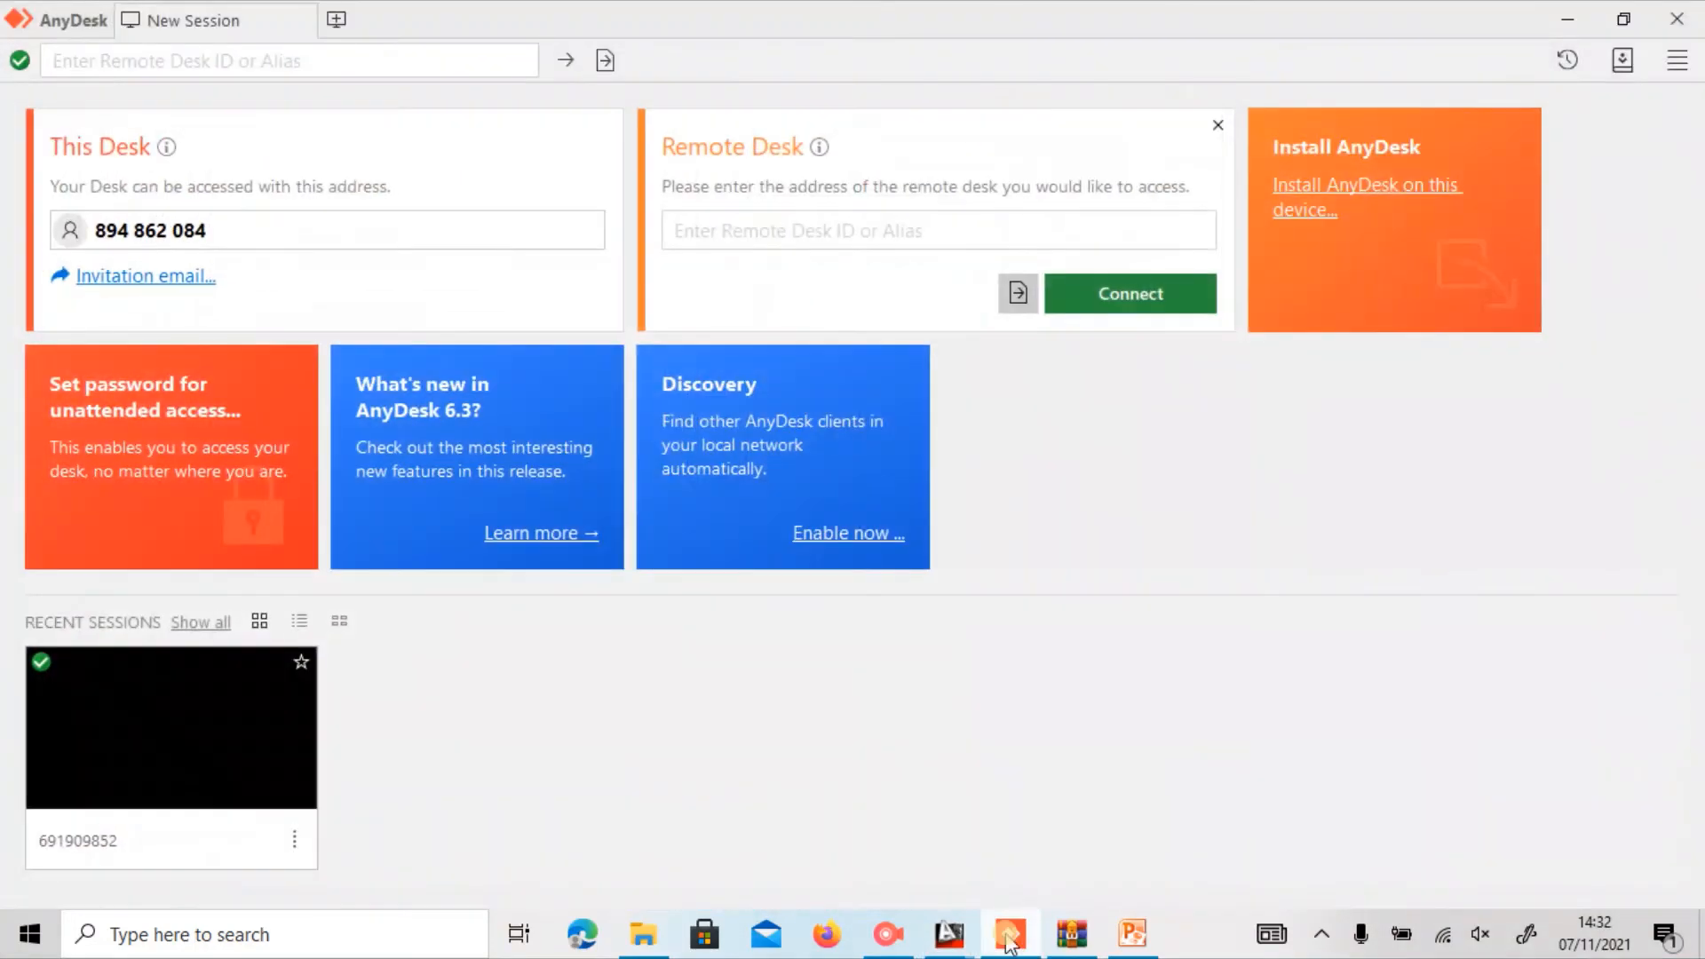
left_click(1010, 935)
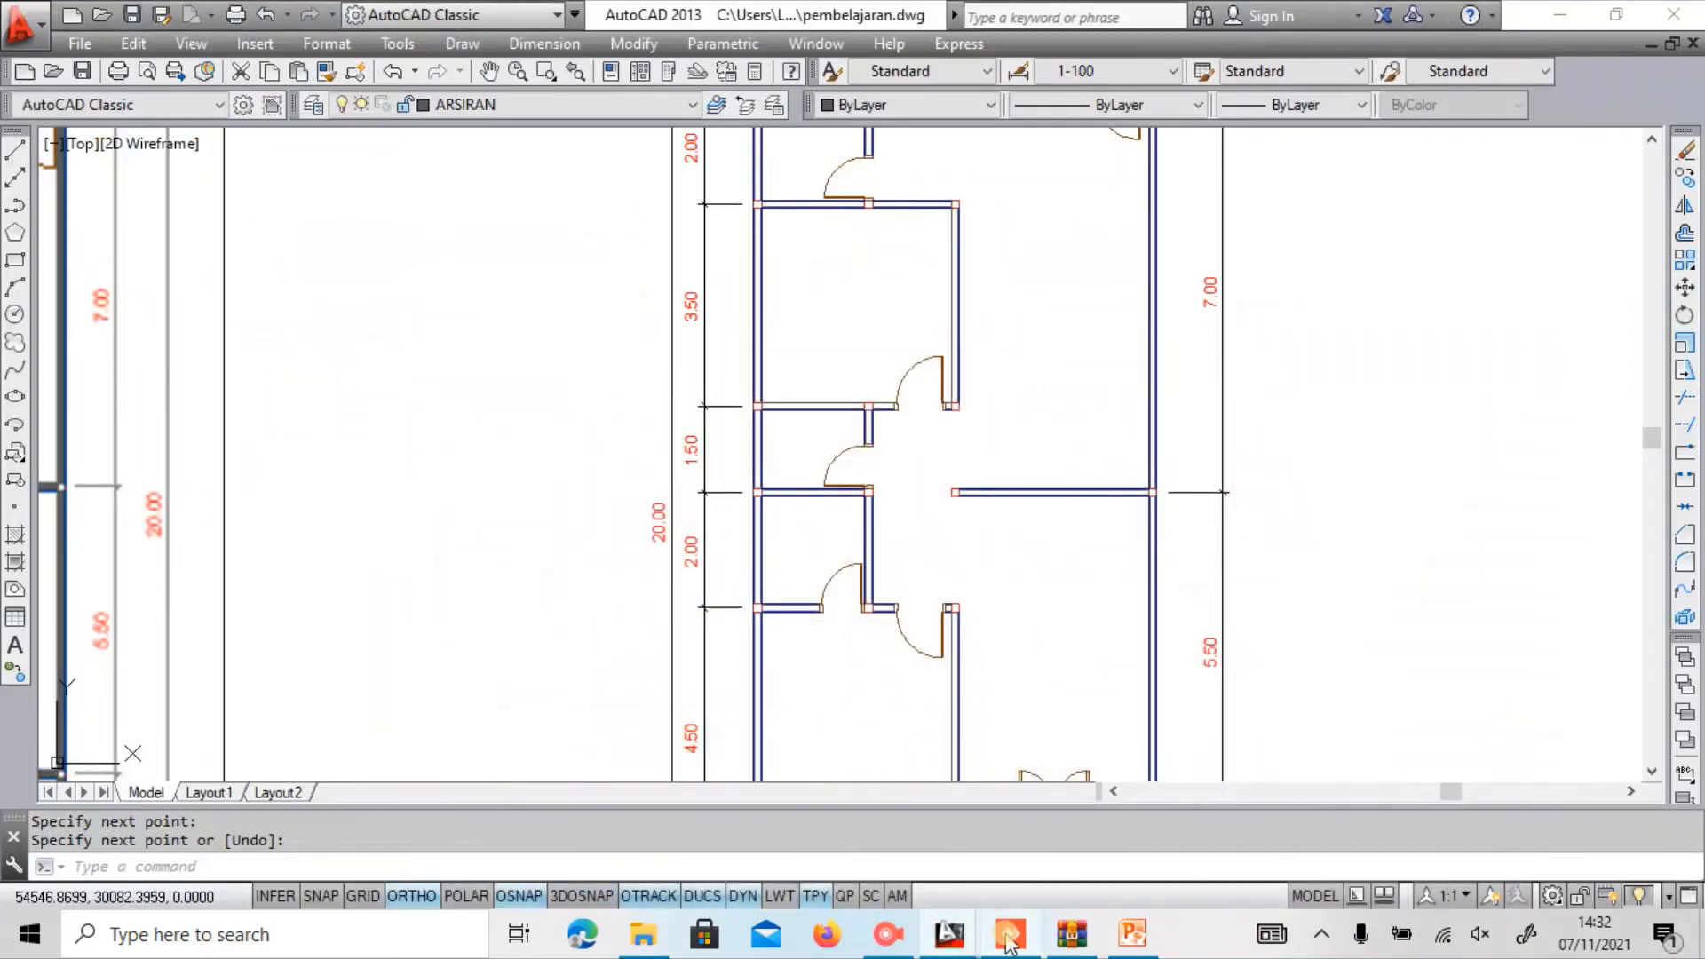
left_click(541, 723)
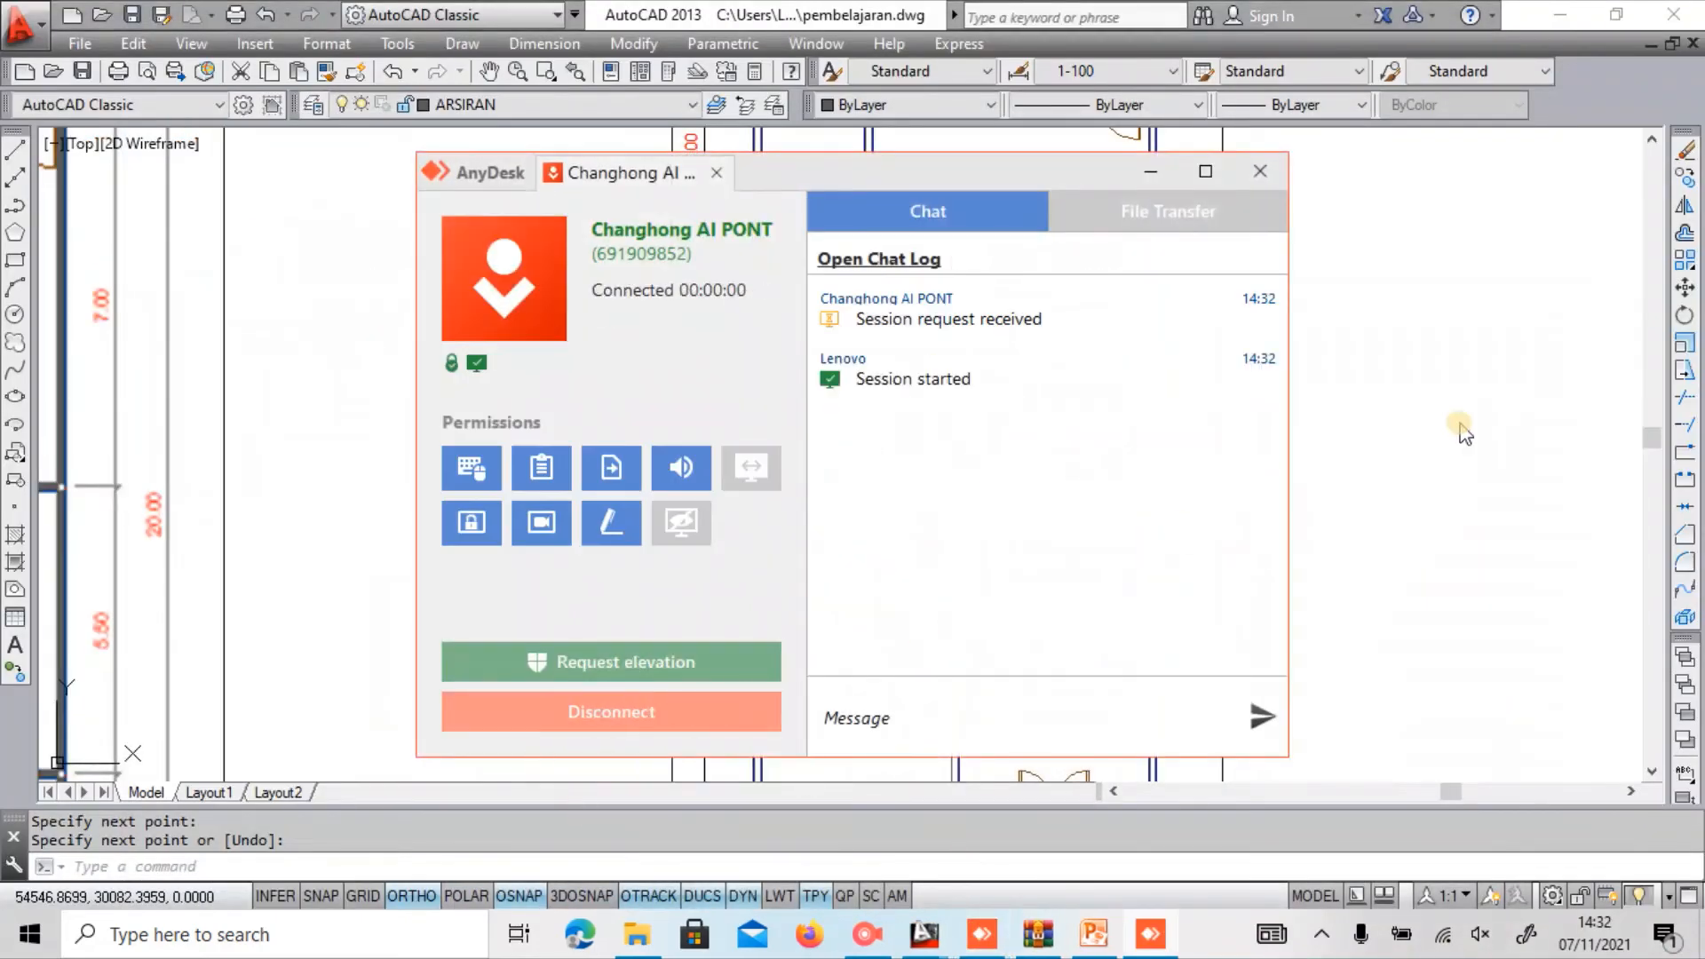
left_click(1492, 413)
scroll(1492, 413, "down", 2)
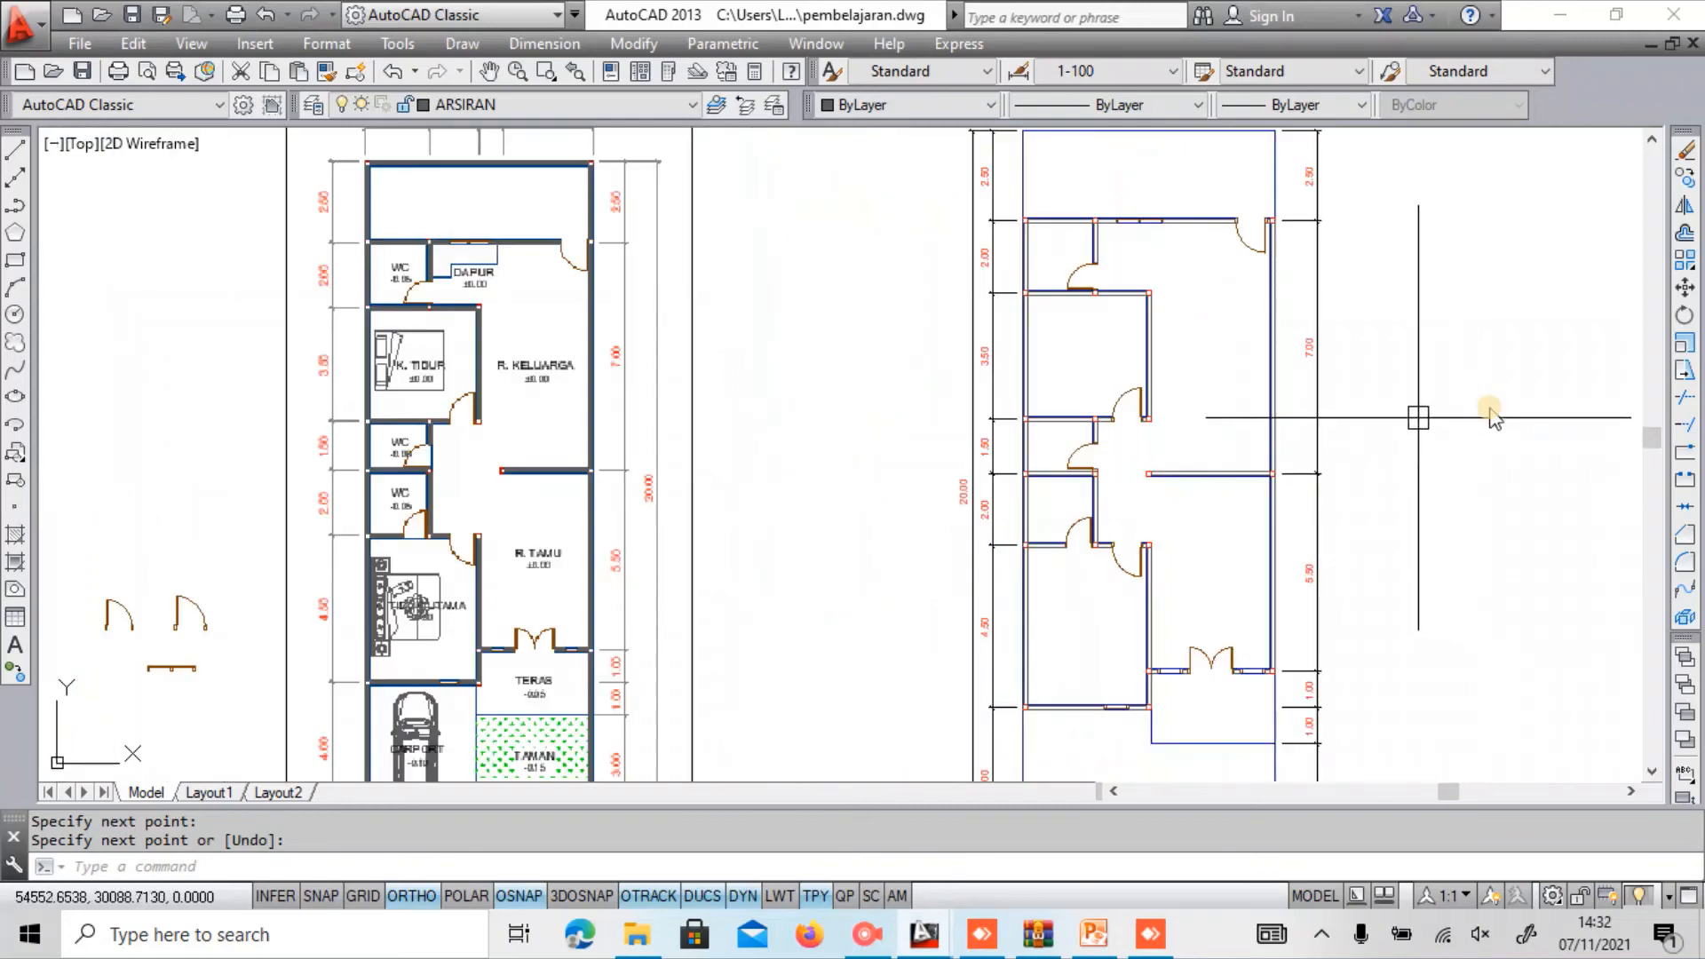
scroll(1077, 430, "up", 6)
key("Escape")
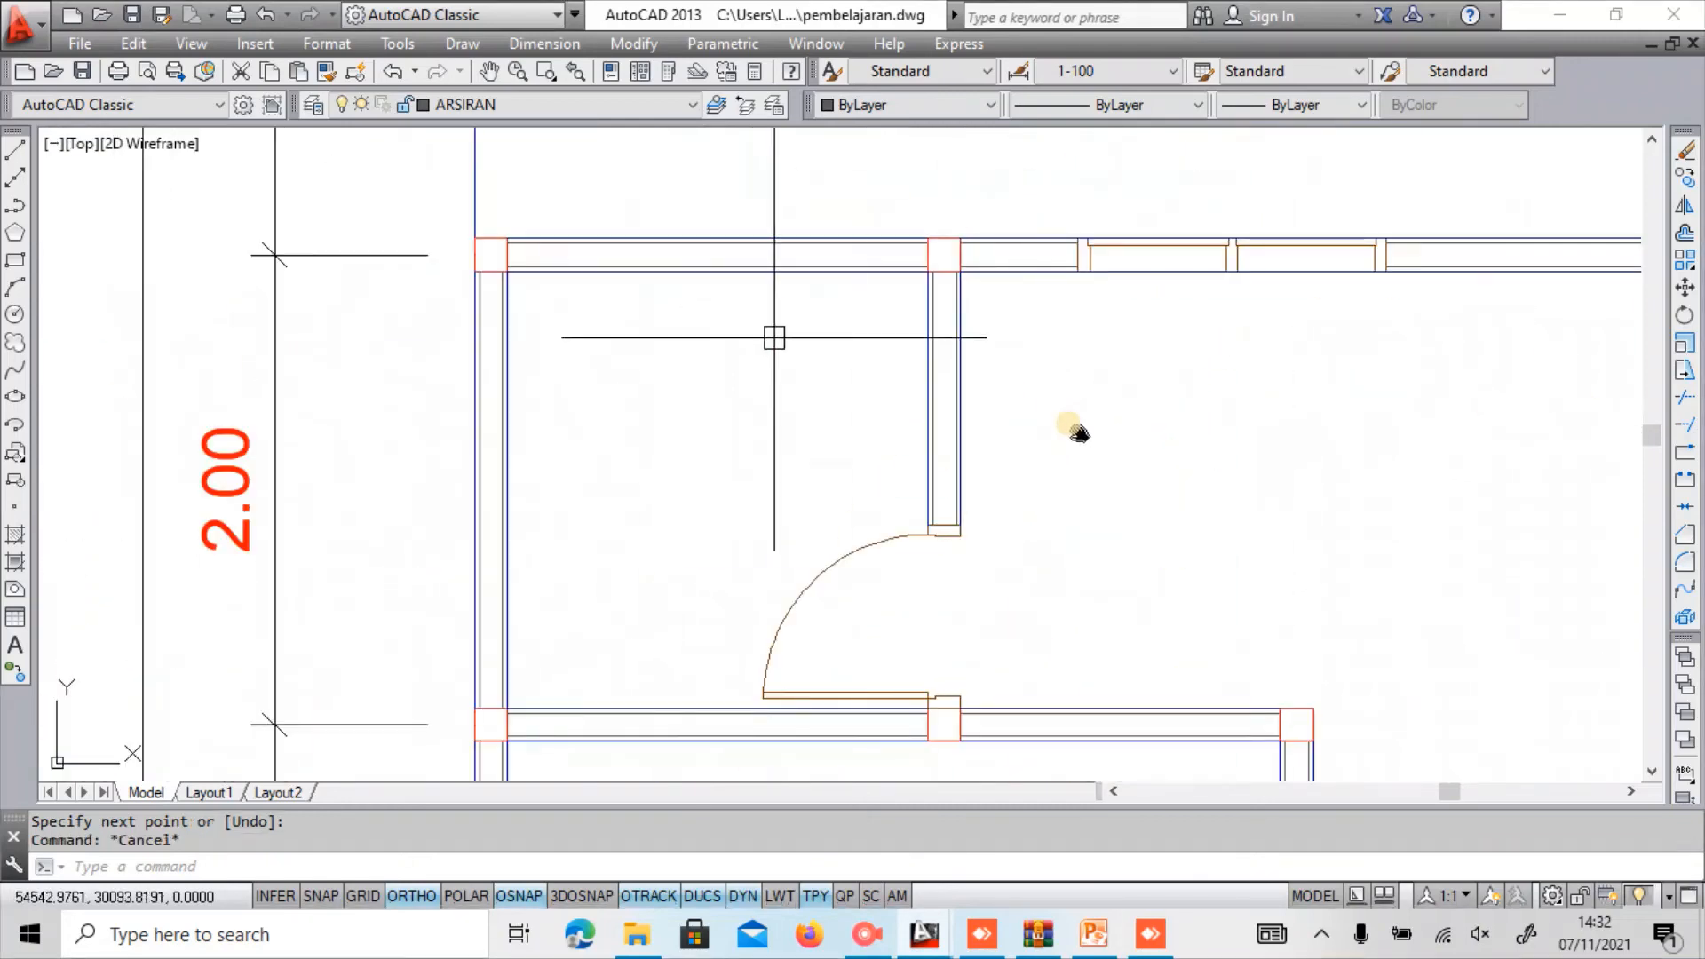
middle_click_drag(693, 379, 541, 465)
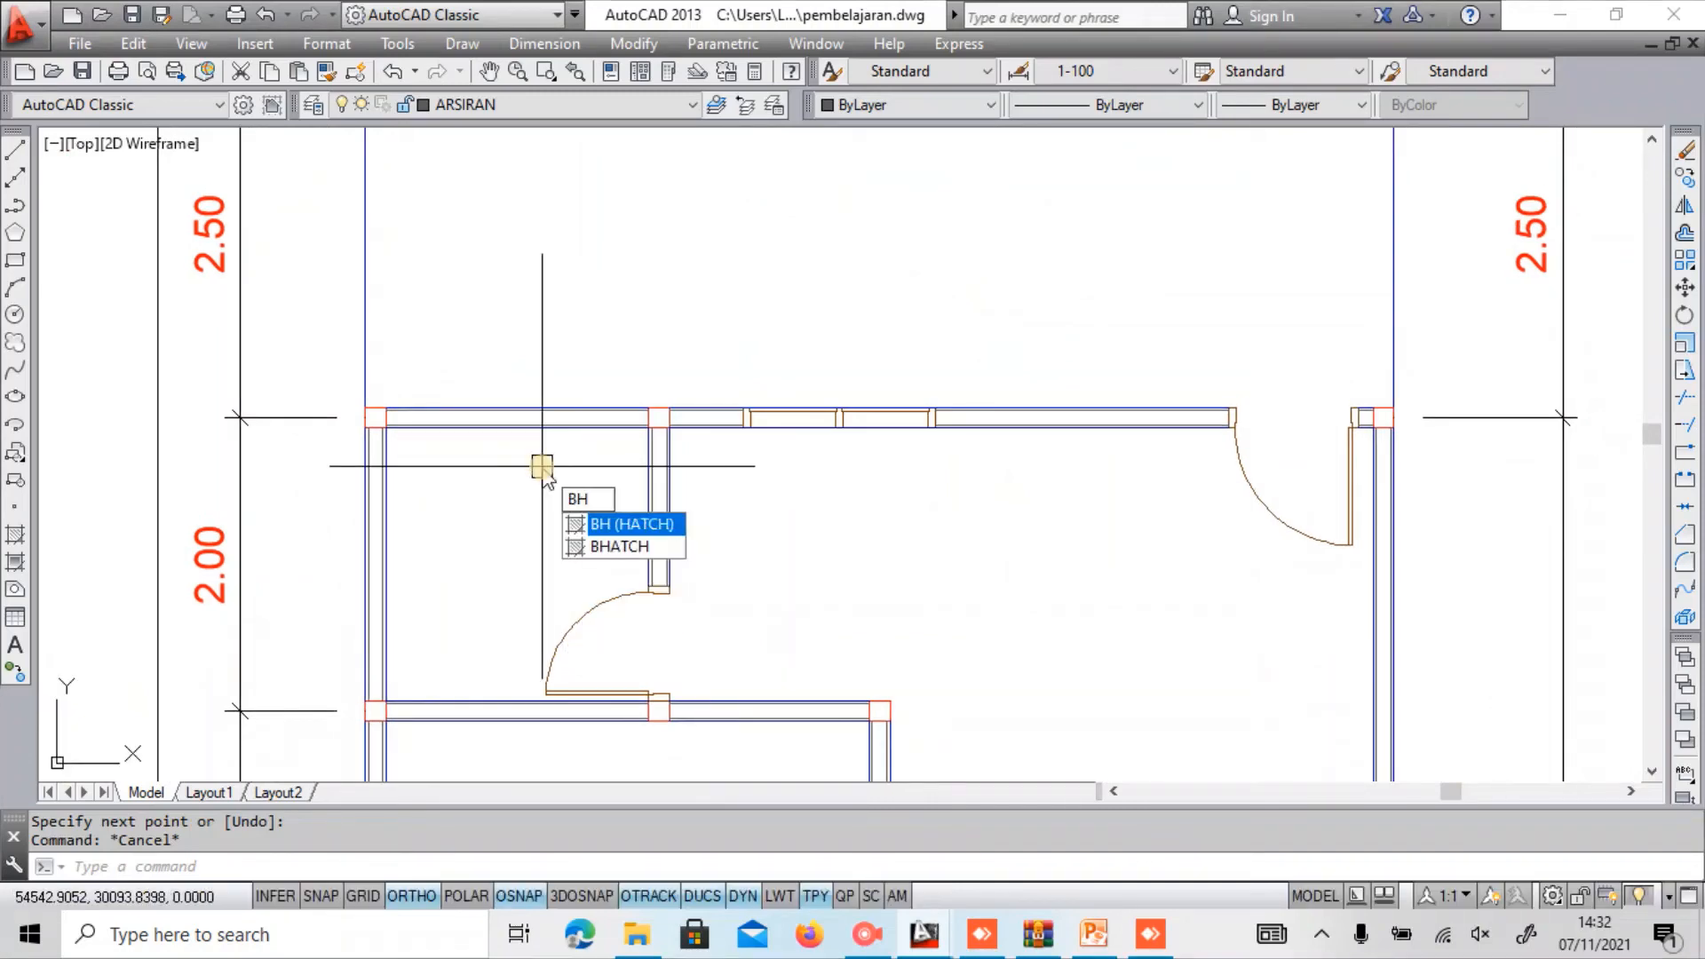
key("Return")
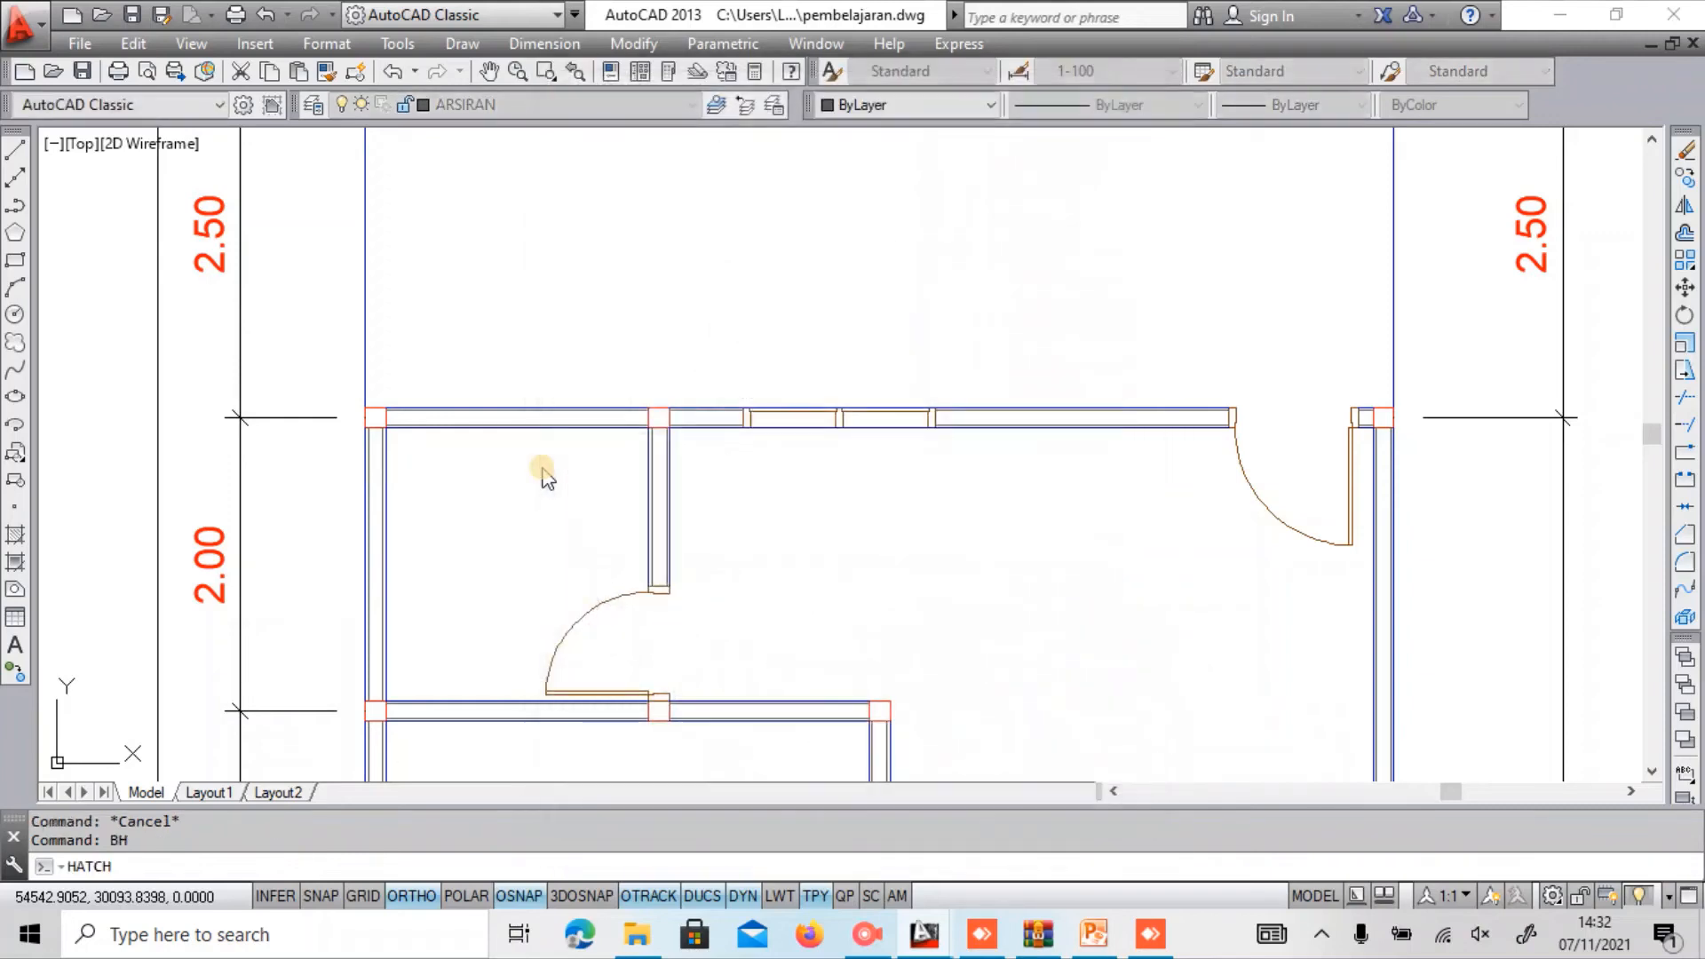
type("H")
key("Return")
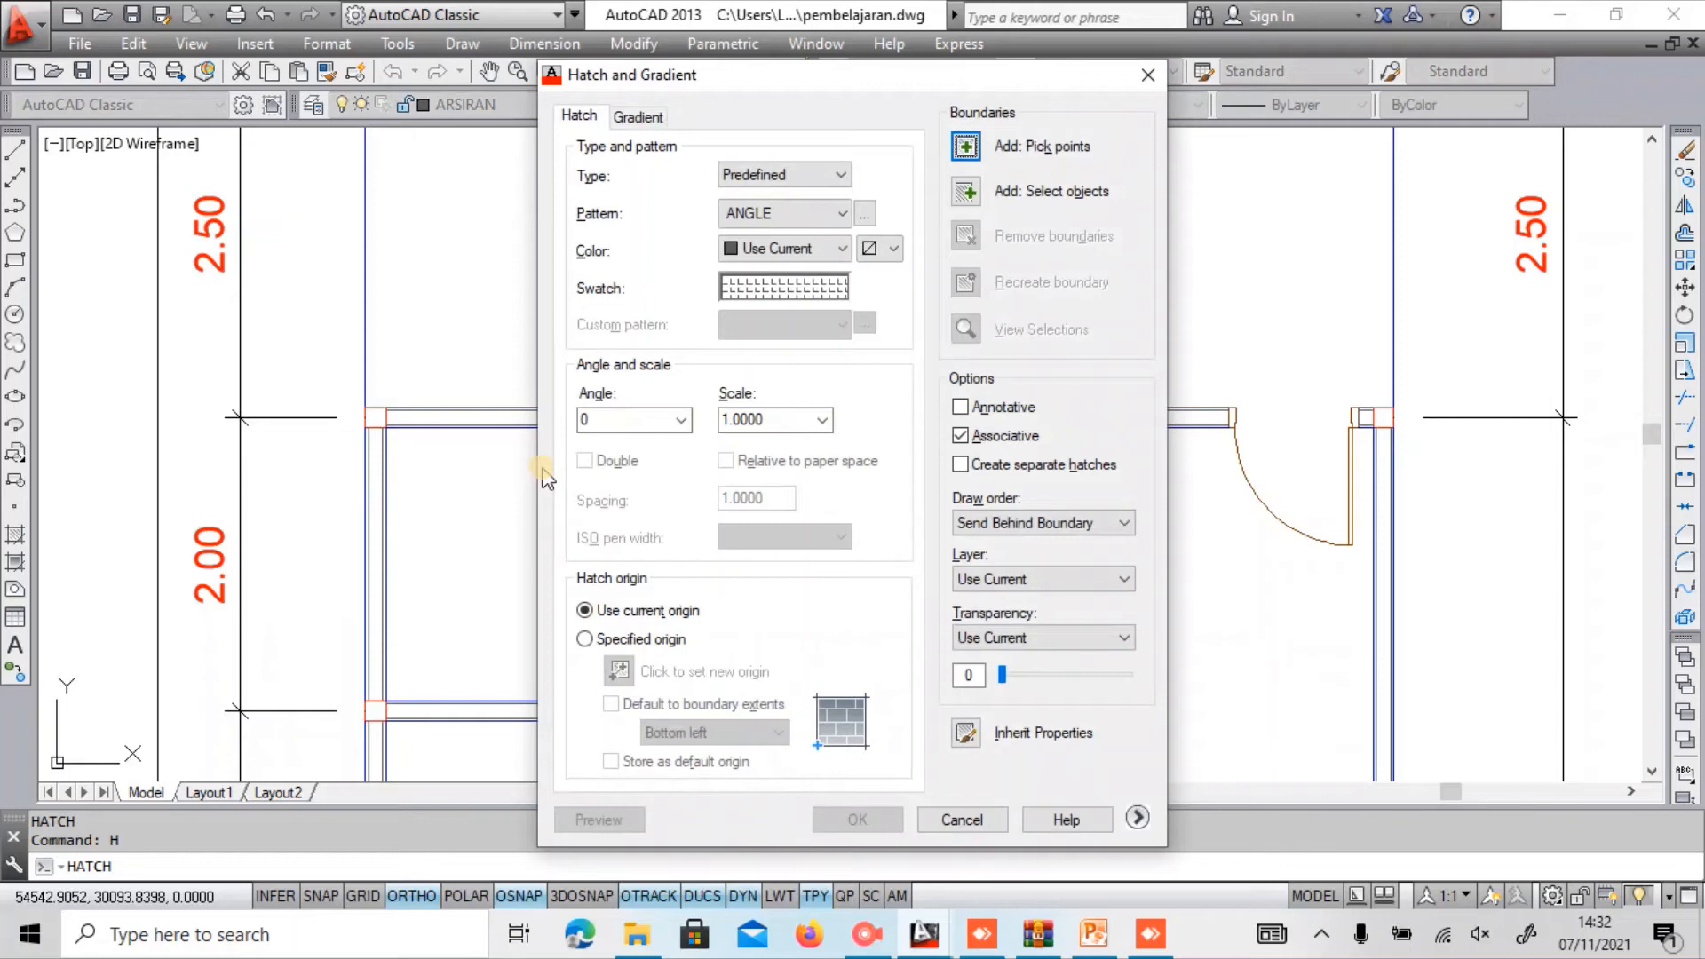
key("Escape")
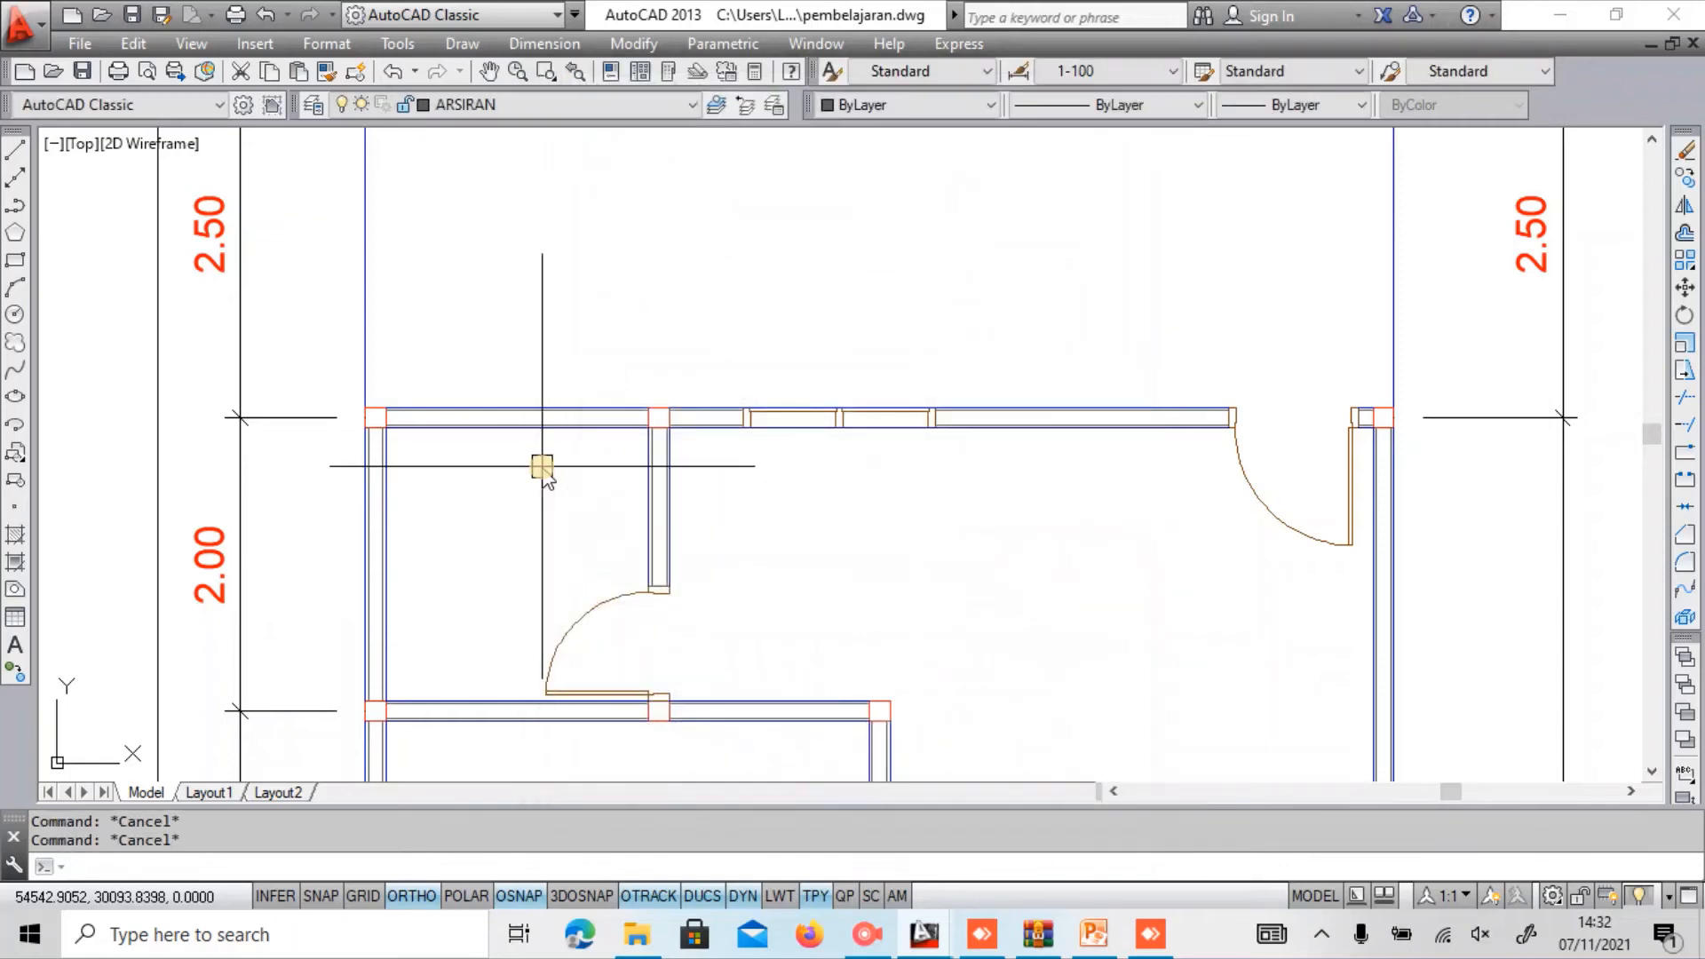
Start a hatch and choose the ANSI32 pattern for it.
type("bh")
key("Return")
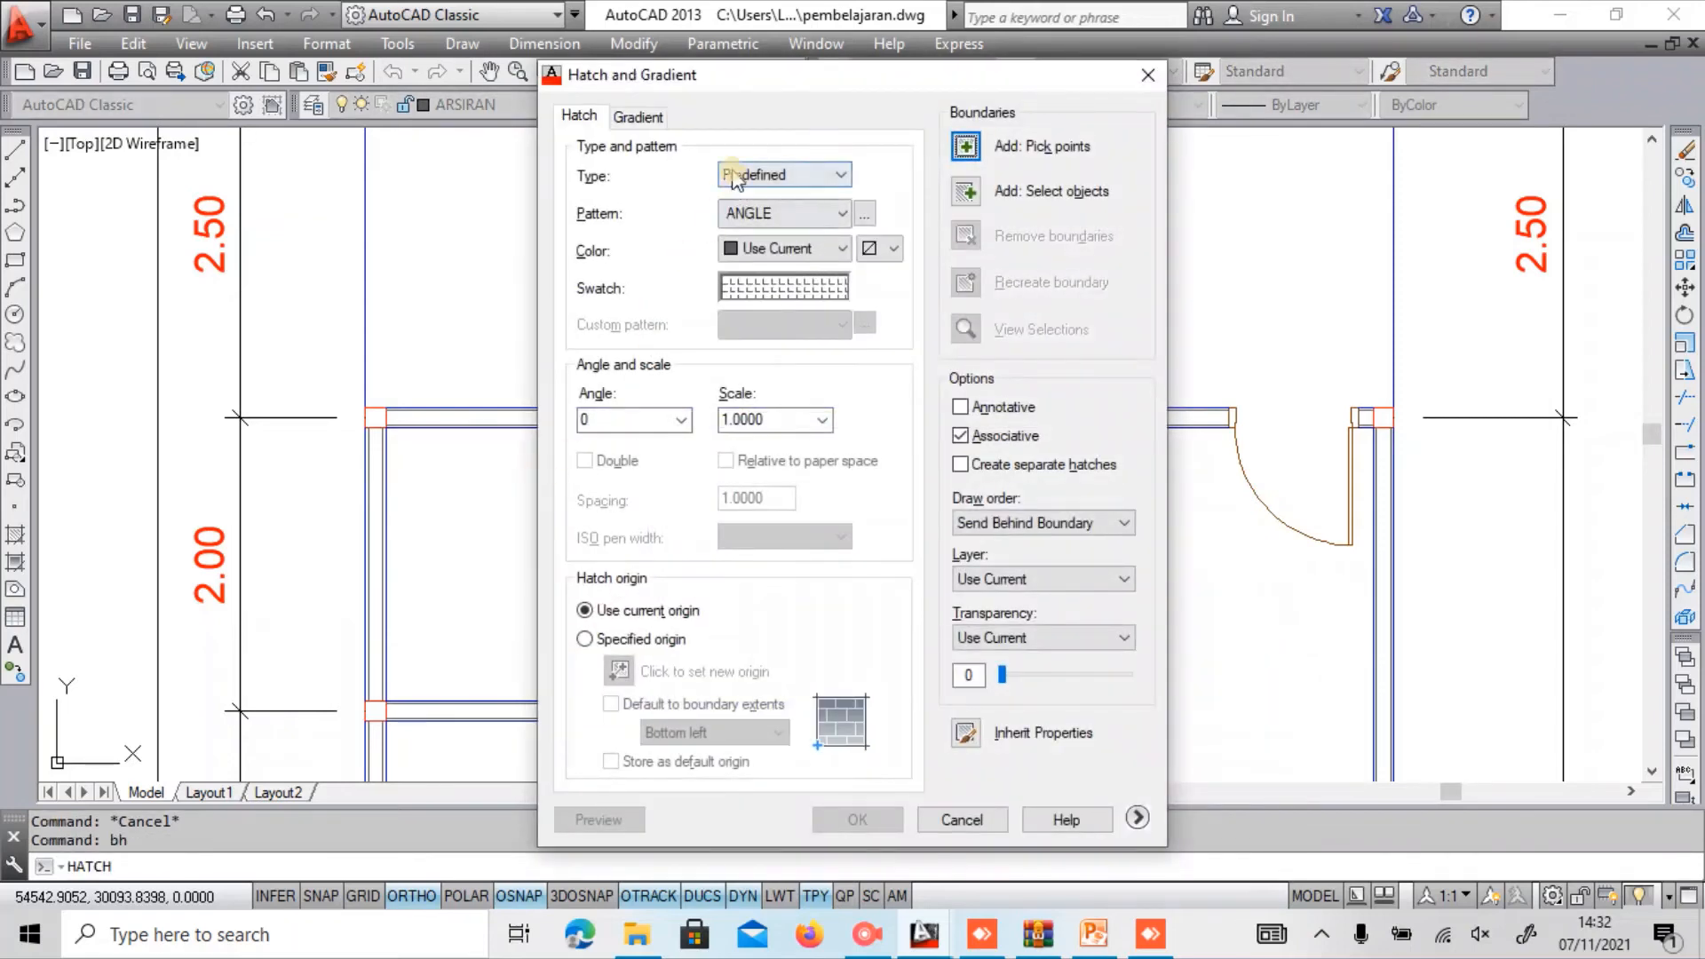
left_click(865, 215)
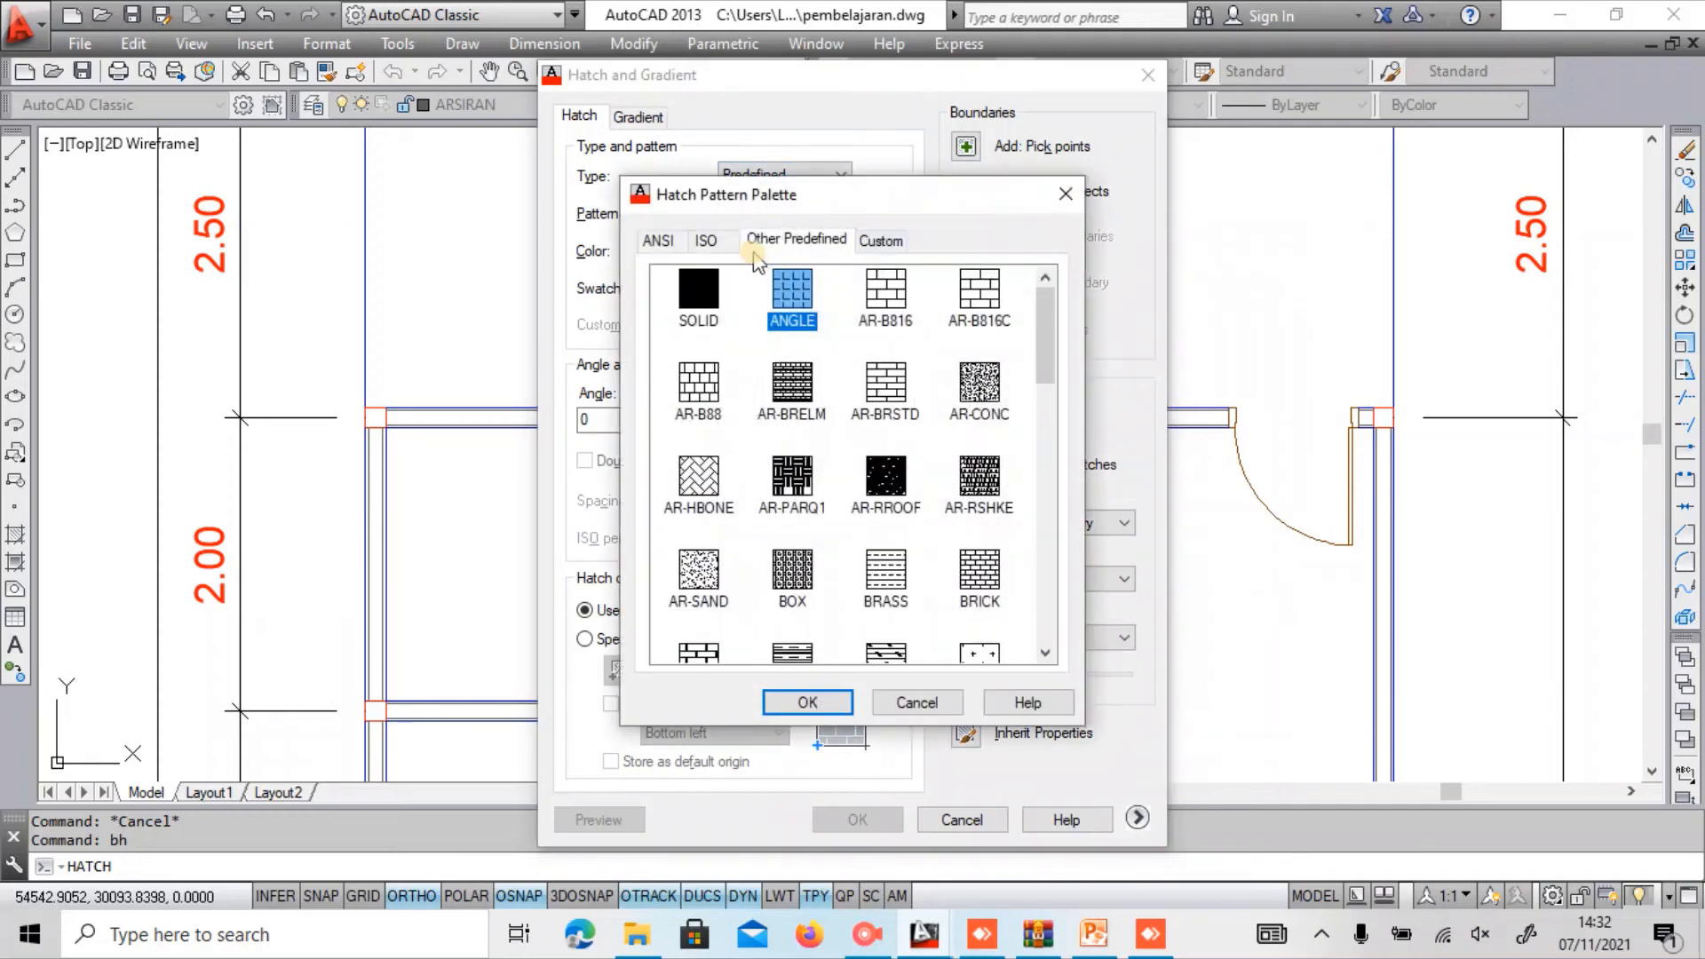
left_click(659, 240)
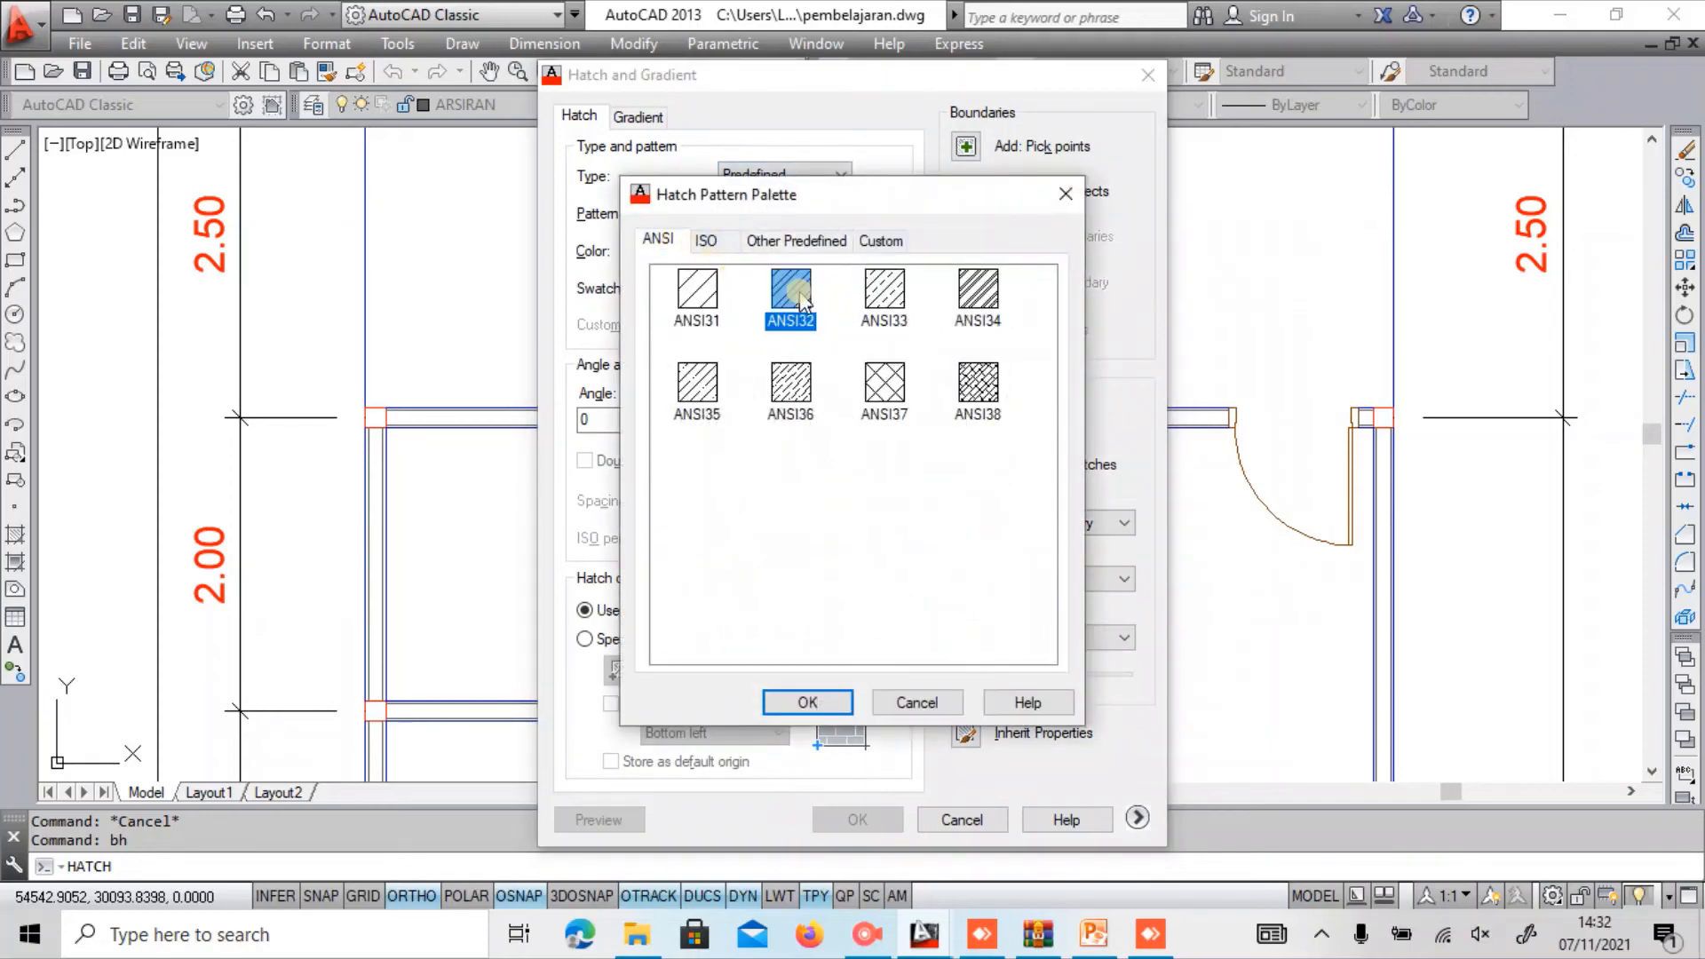
left_click(806, 703)
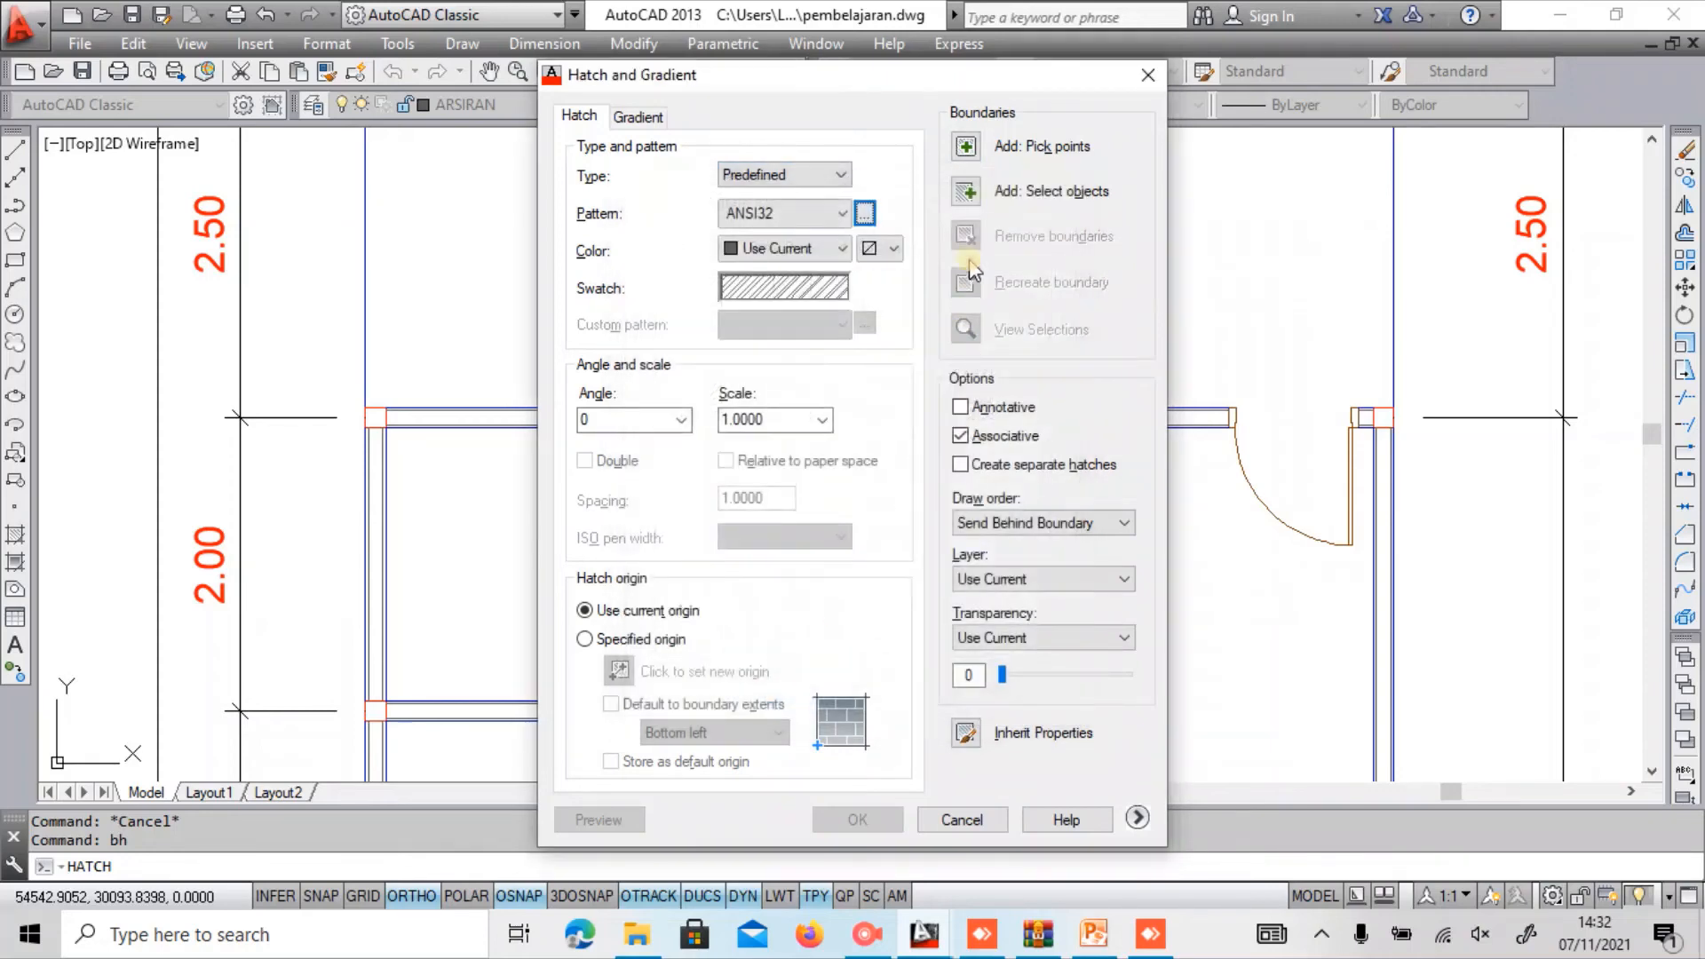
Choose the inside of the upper left small room's top wall as the hatch area and preview the fill at scale 1.
left_click(968, 151)
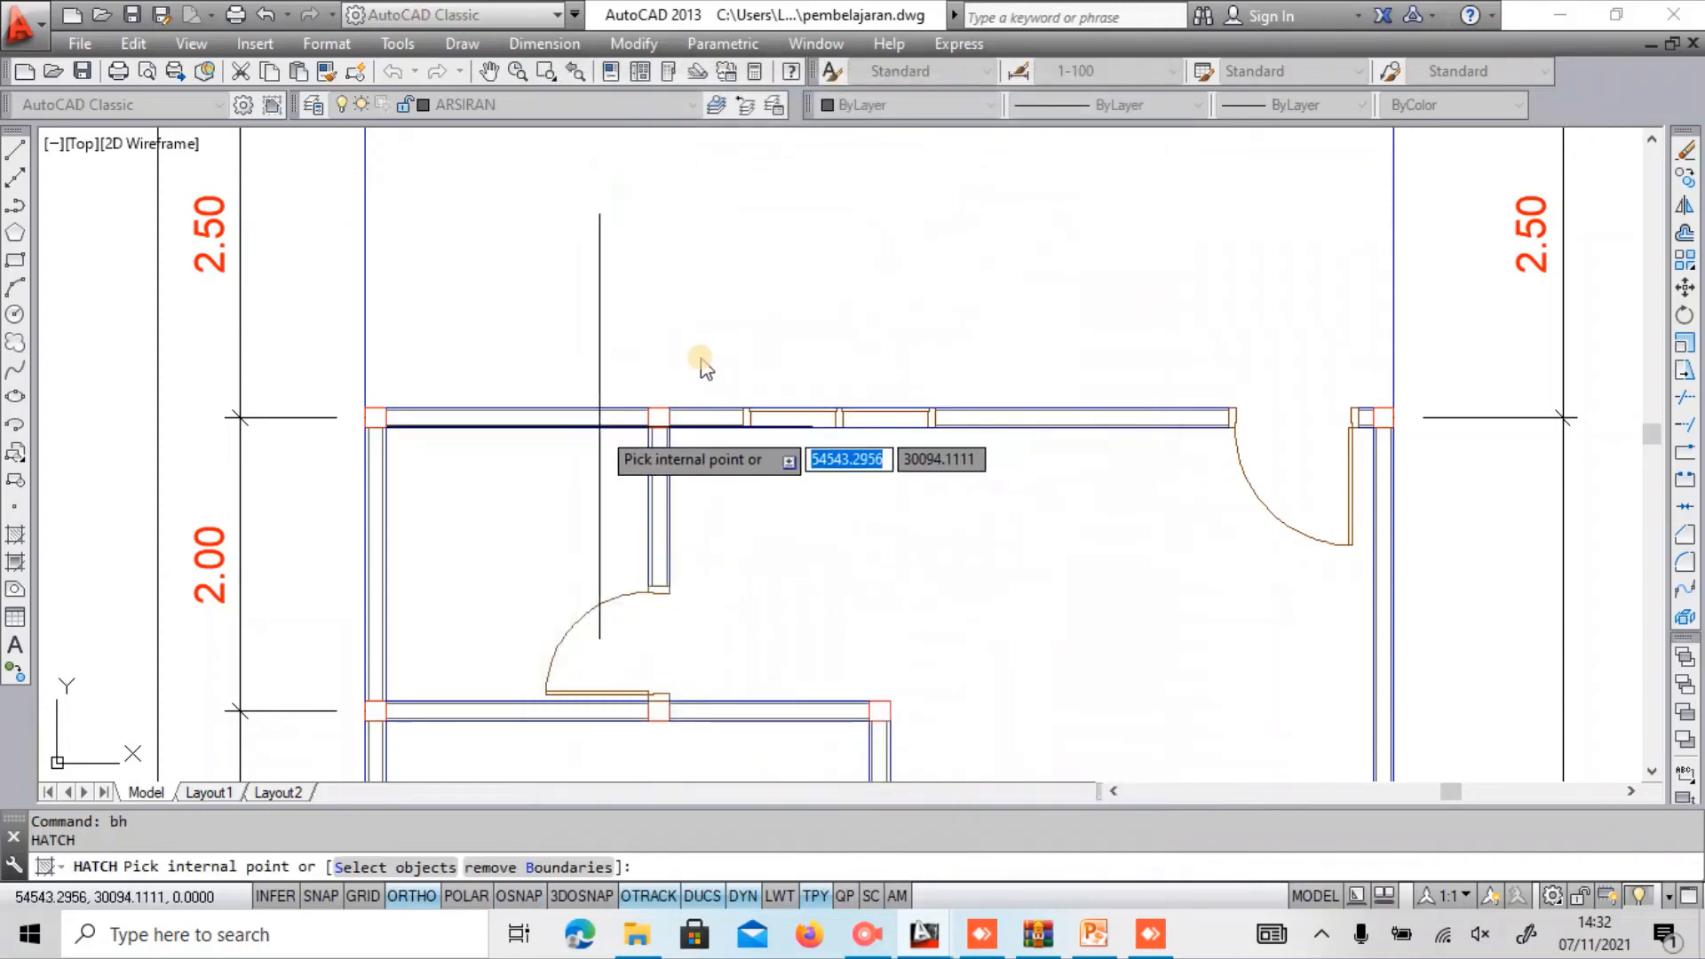
key("Return")
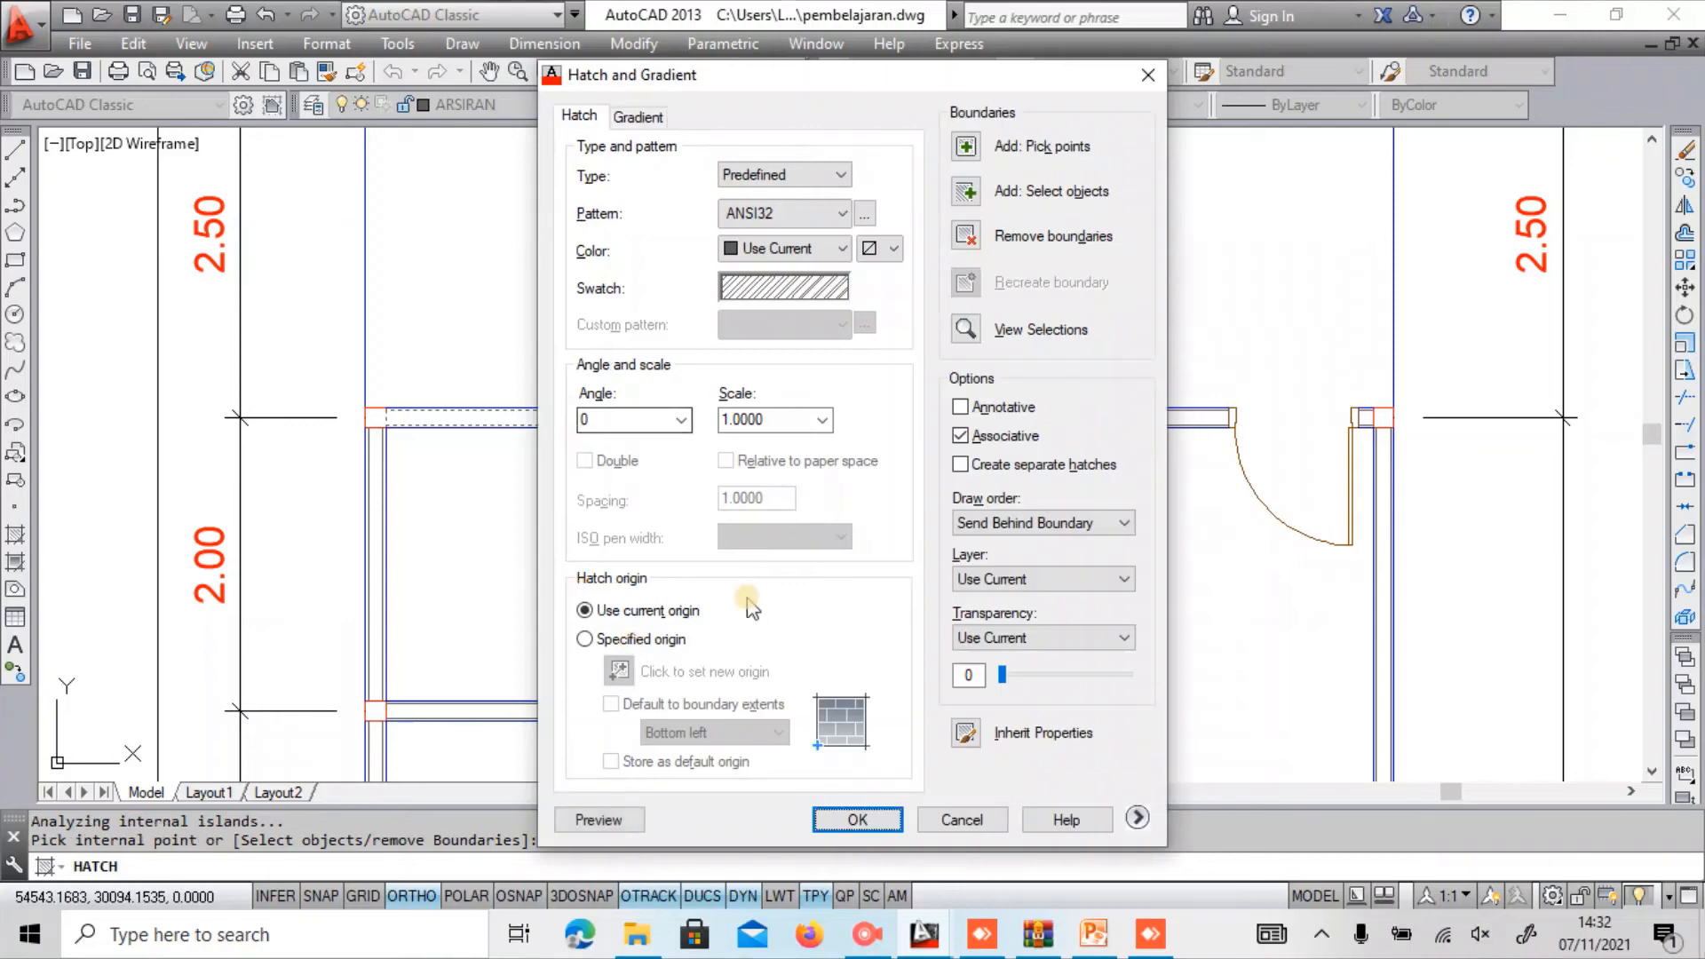
left_click_drag(787, 68, 1282, 116)
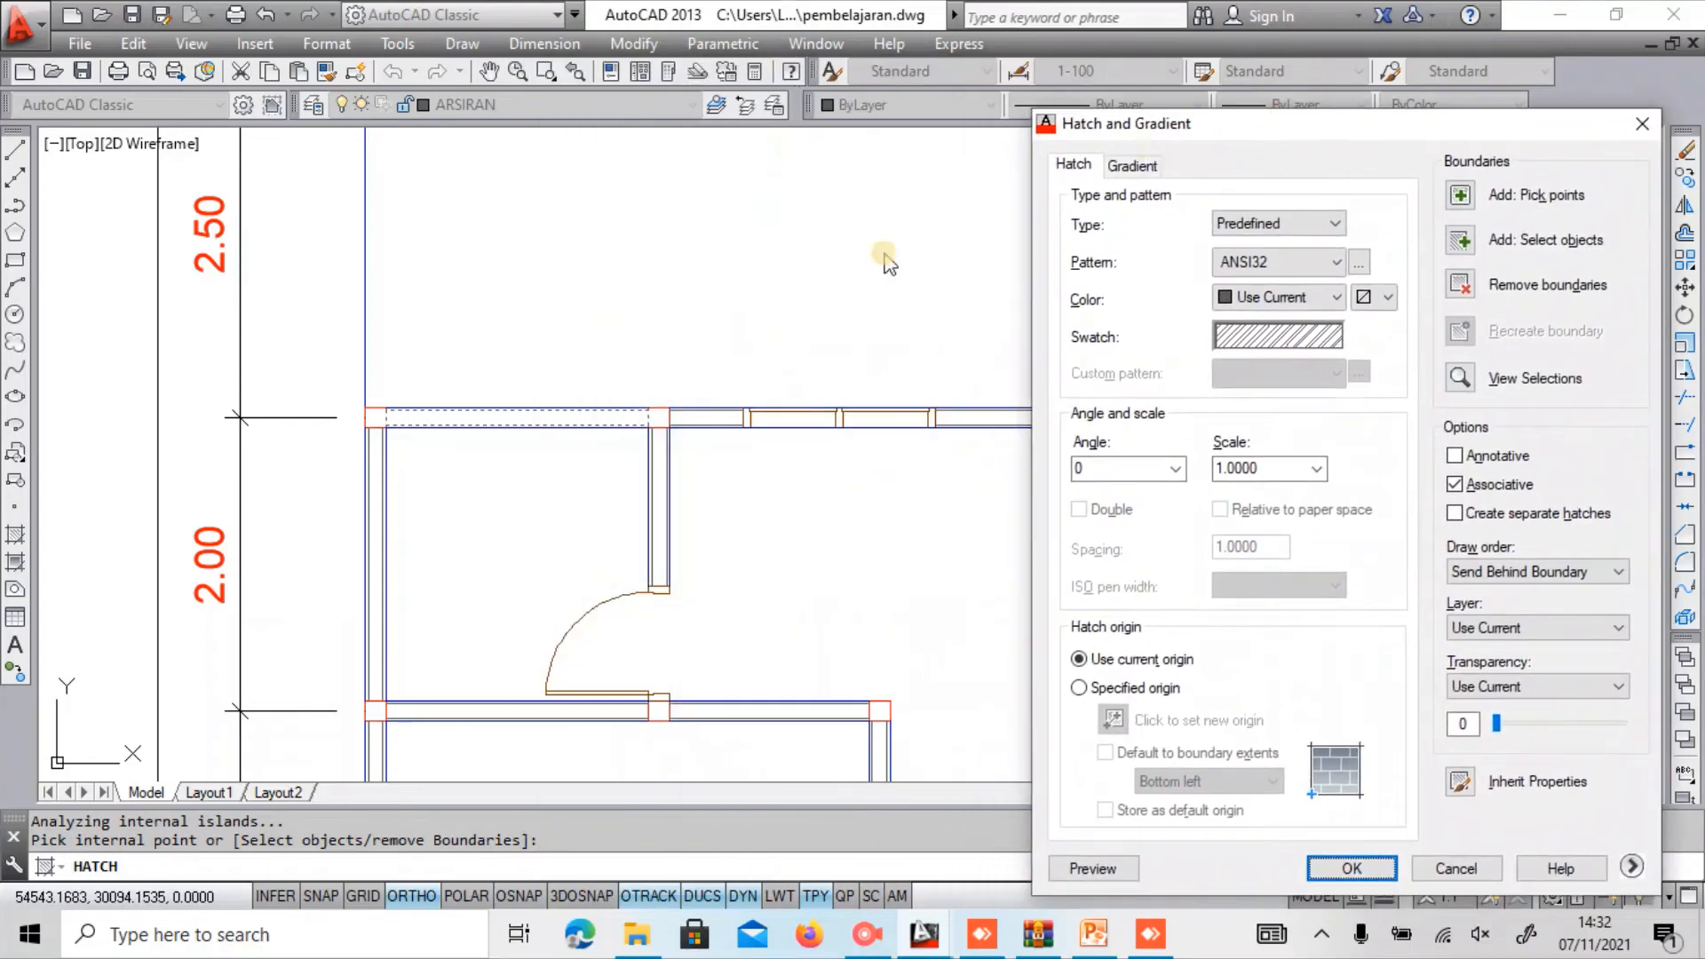
left_click(1092, 867)
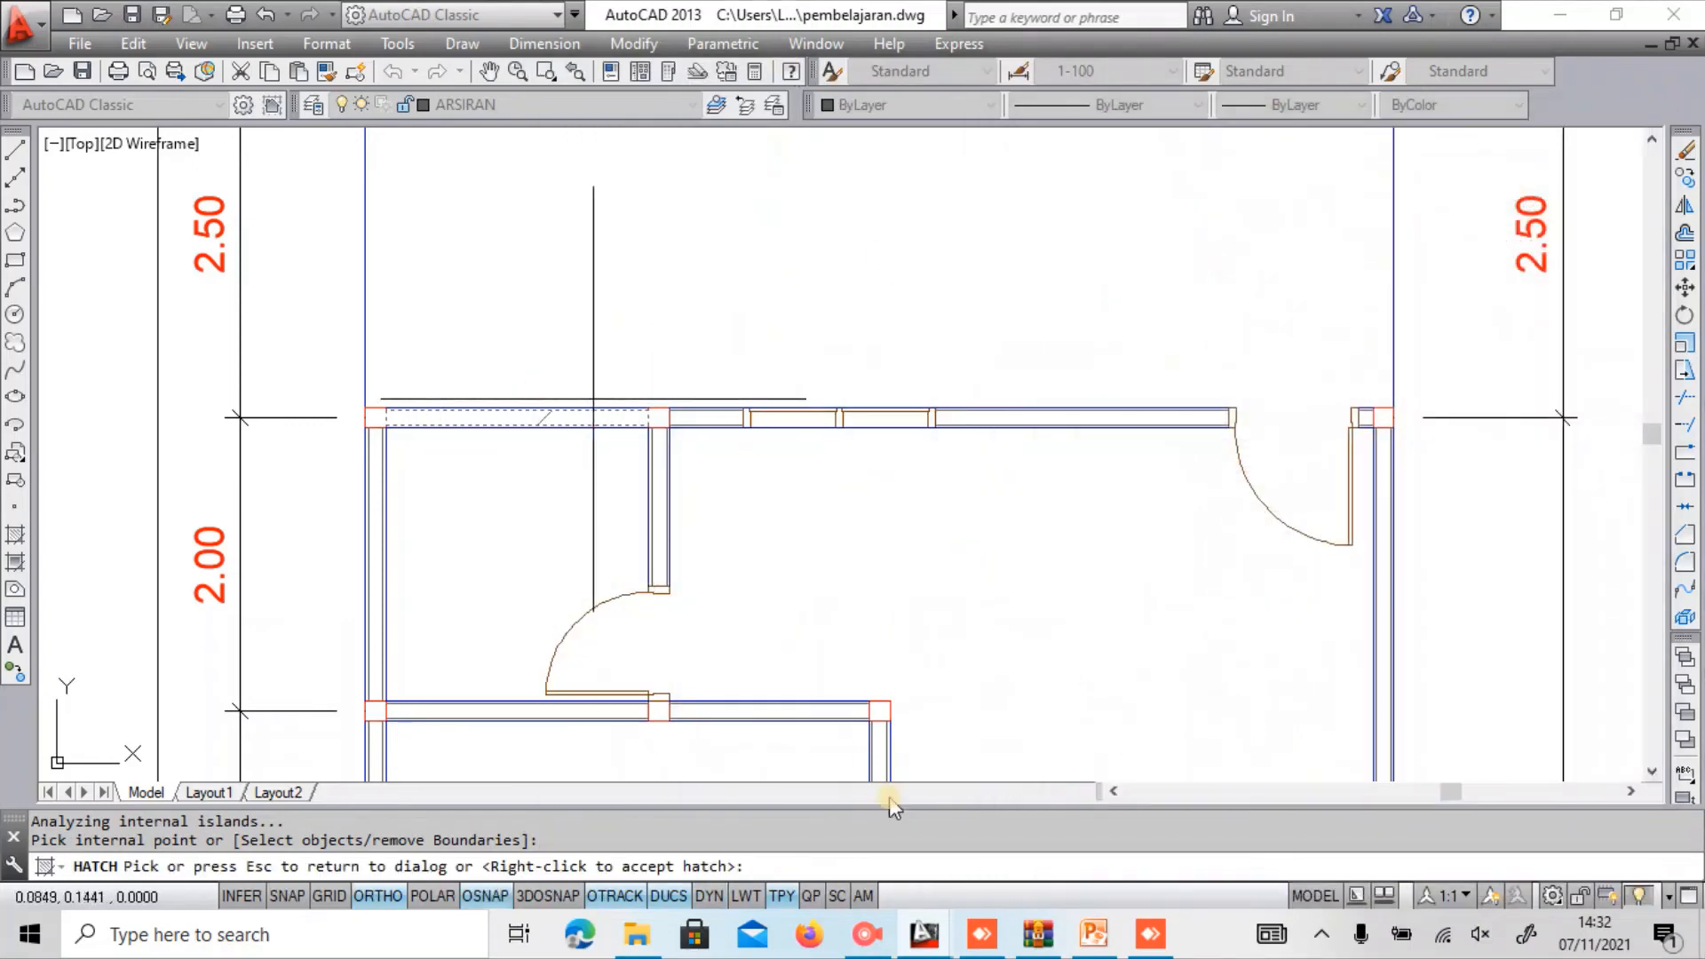
scroll(606, 401, "up", 3)
key("Escape")
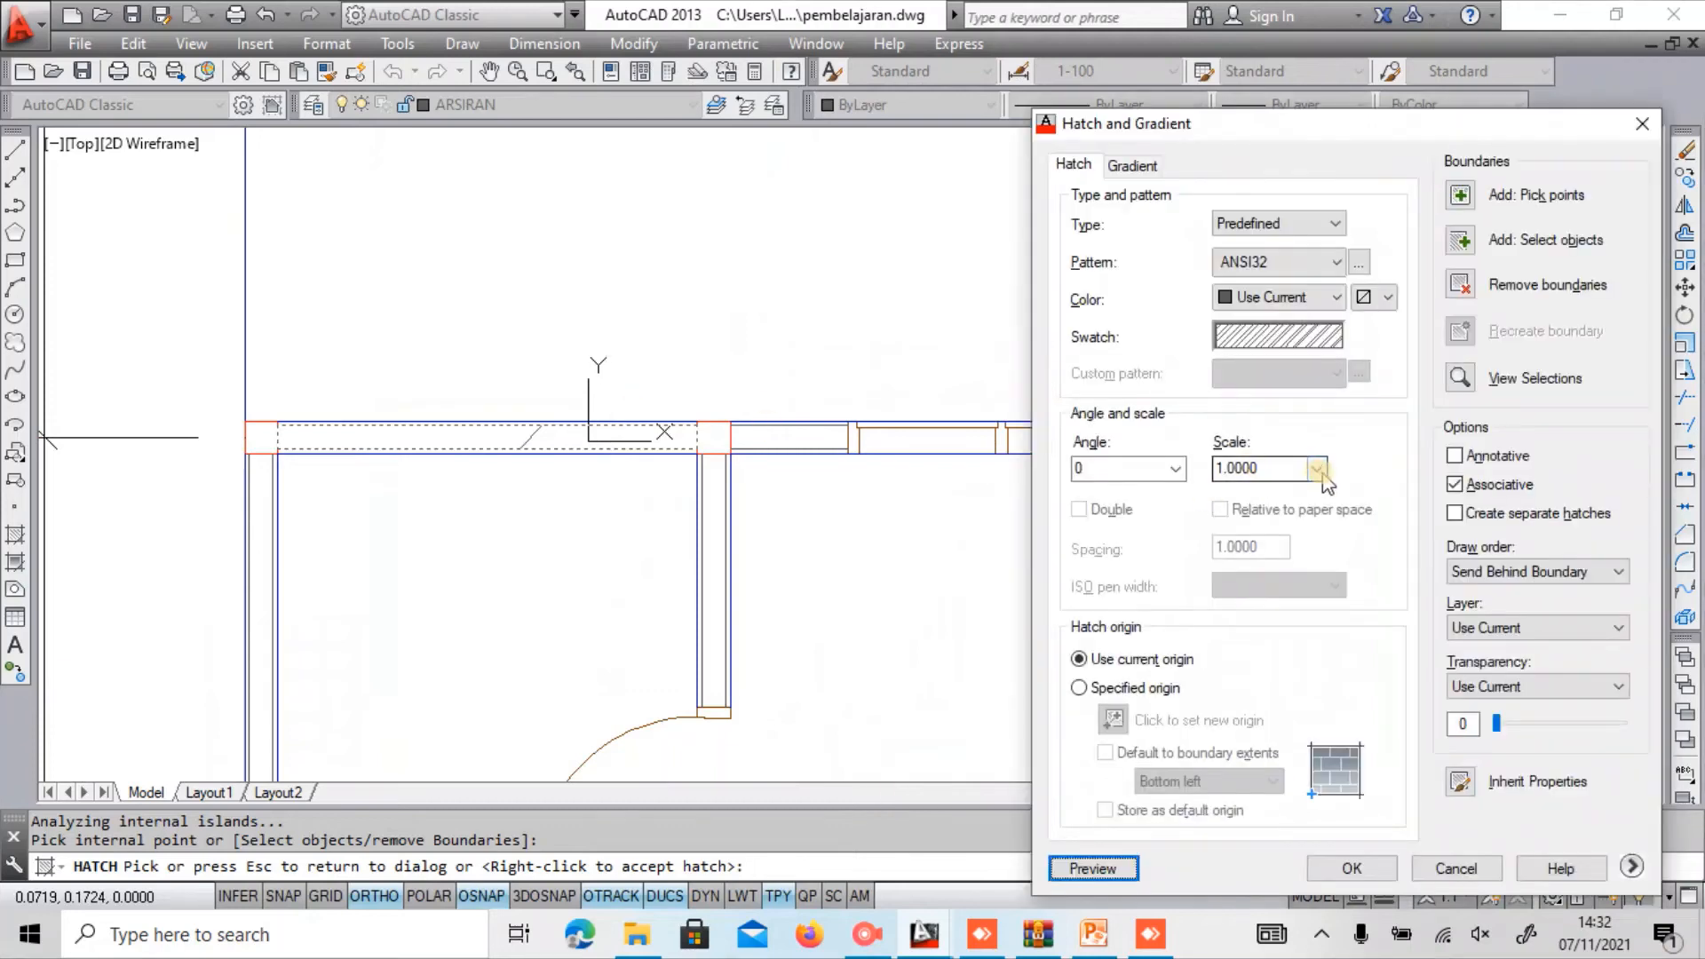
Try a hatch scale of 0.25 and preview the fill in the top wall.
left_click(1317, 468)
left_click(1243, 495)
left_click(1092, 867)
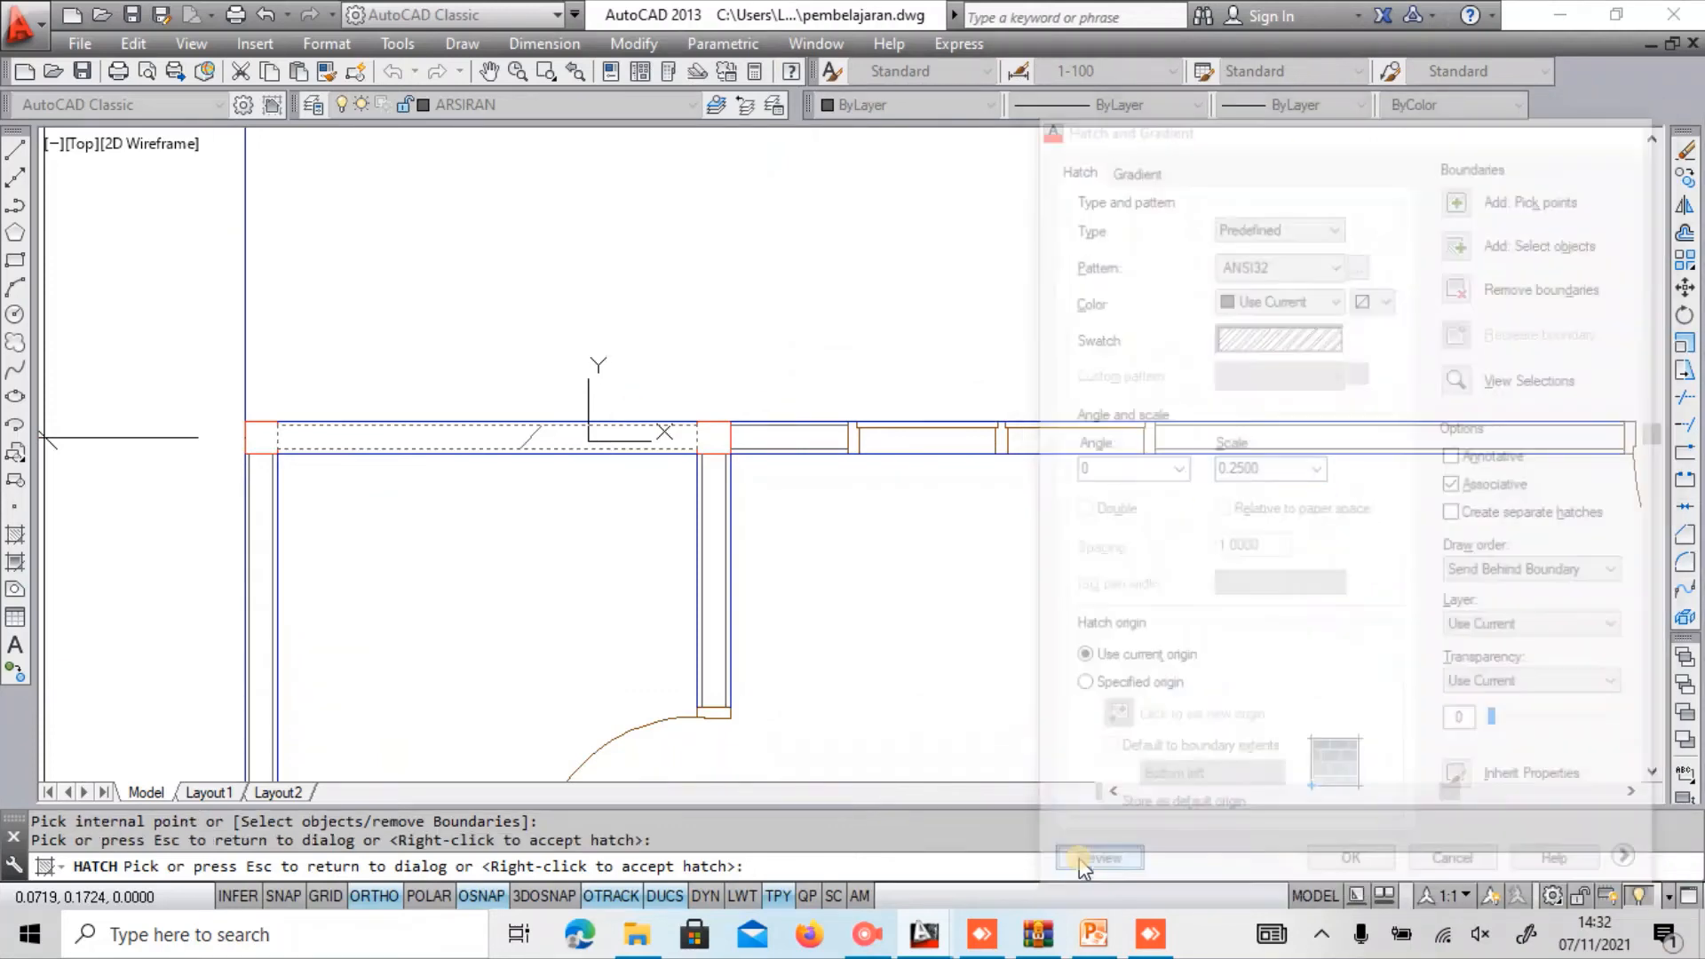
key("Escape")
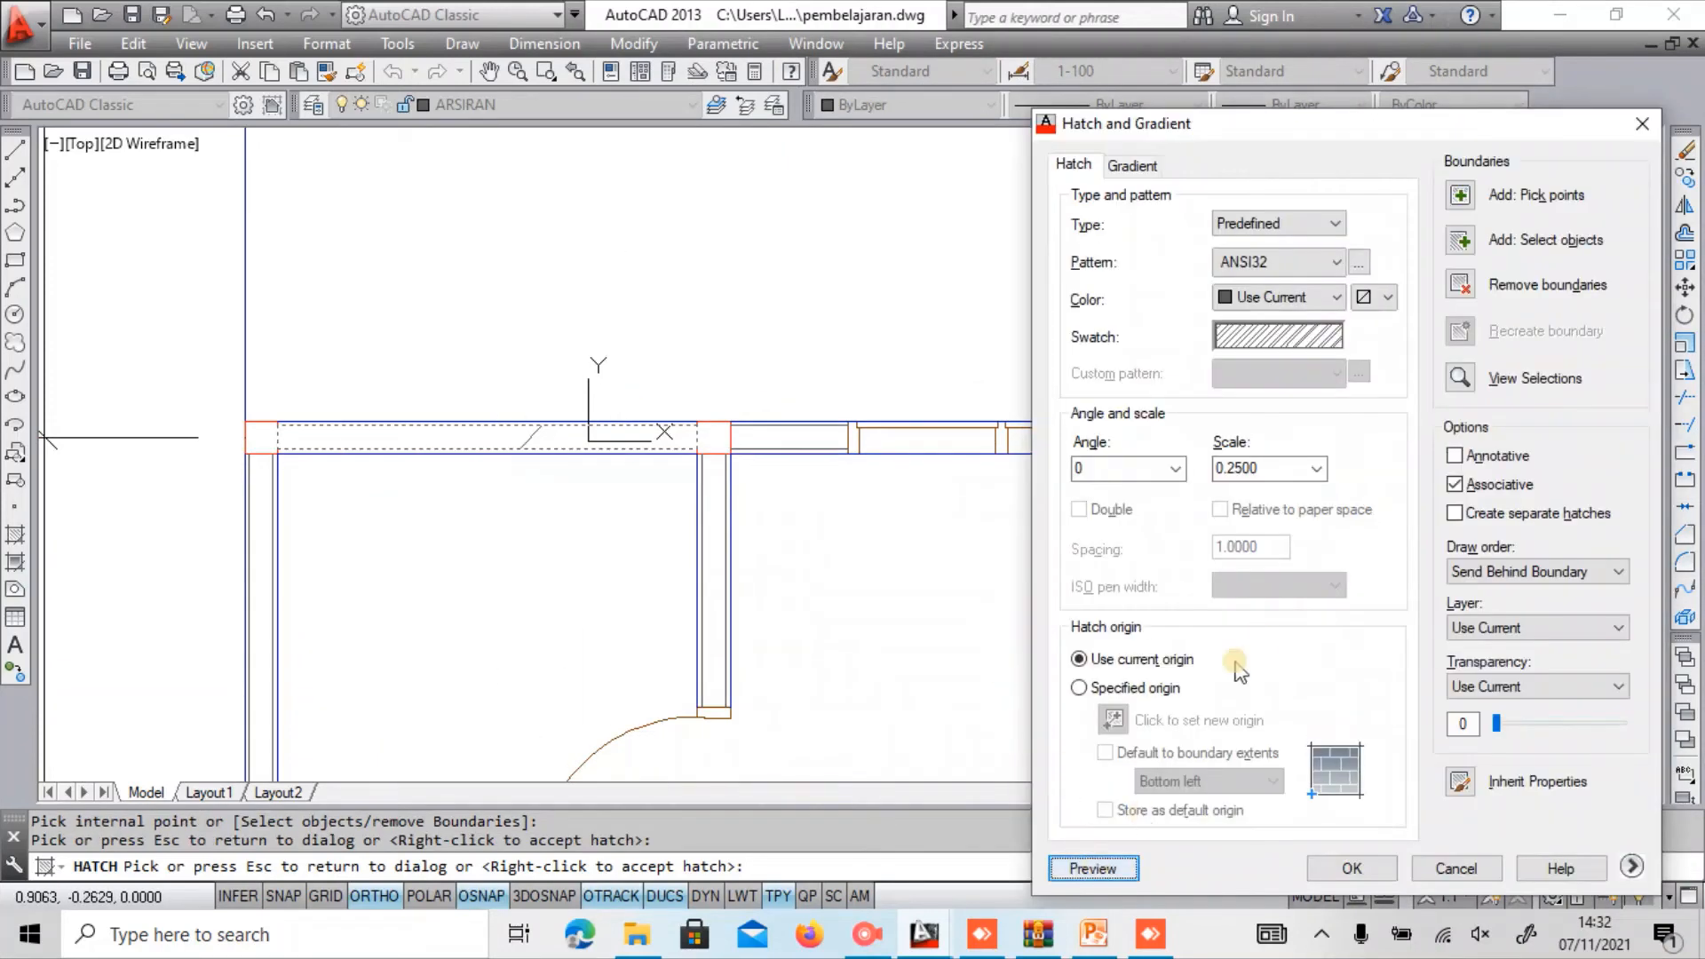
left_click(1110, 870)
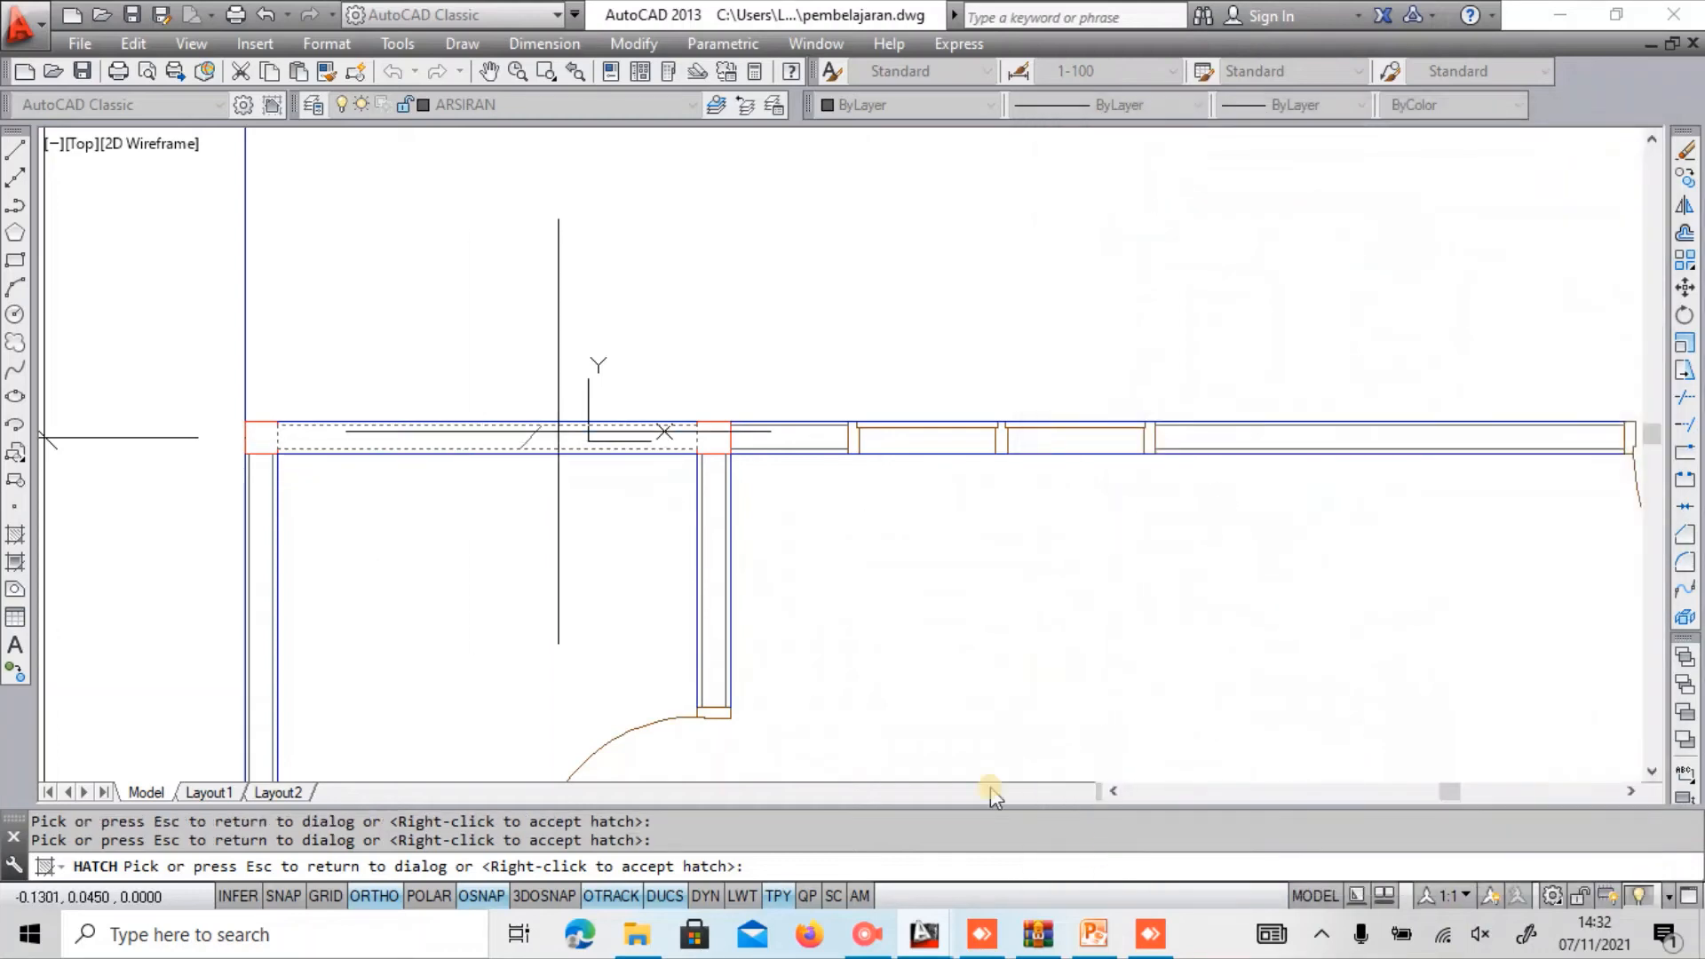
key("Escape")
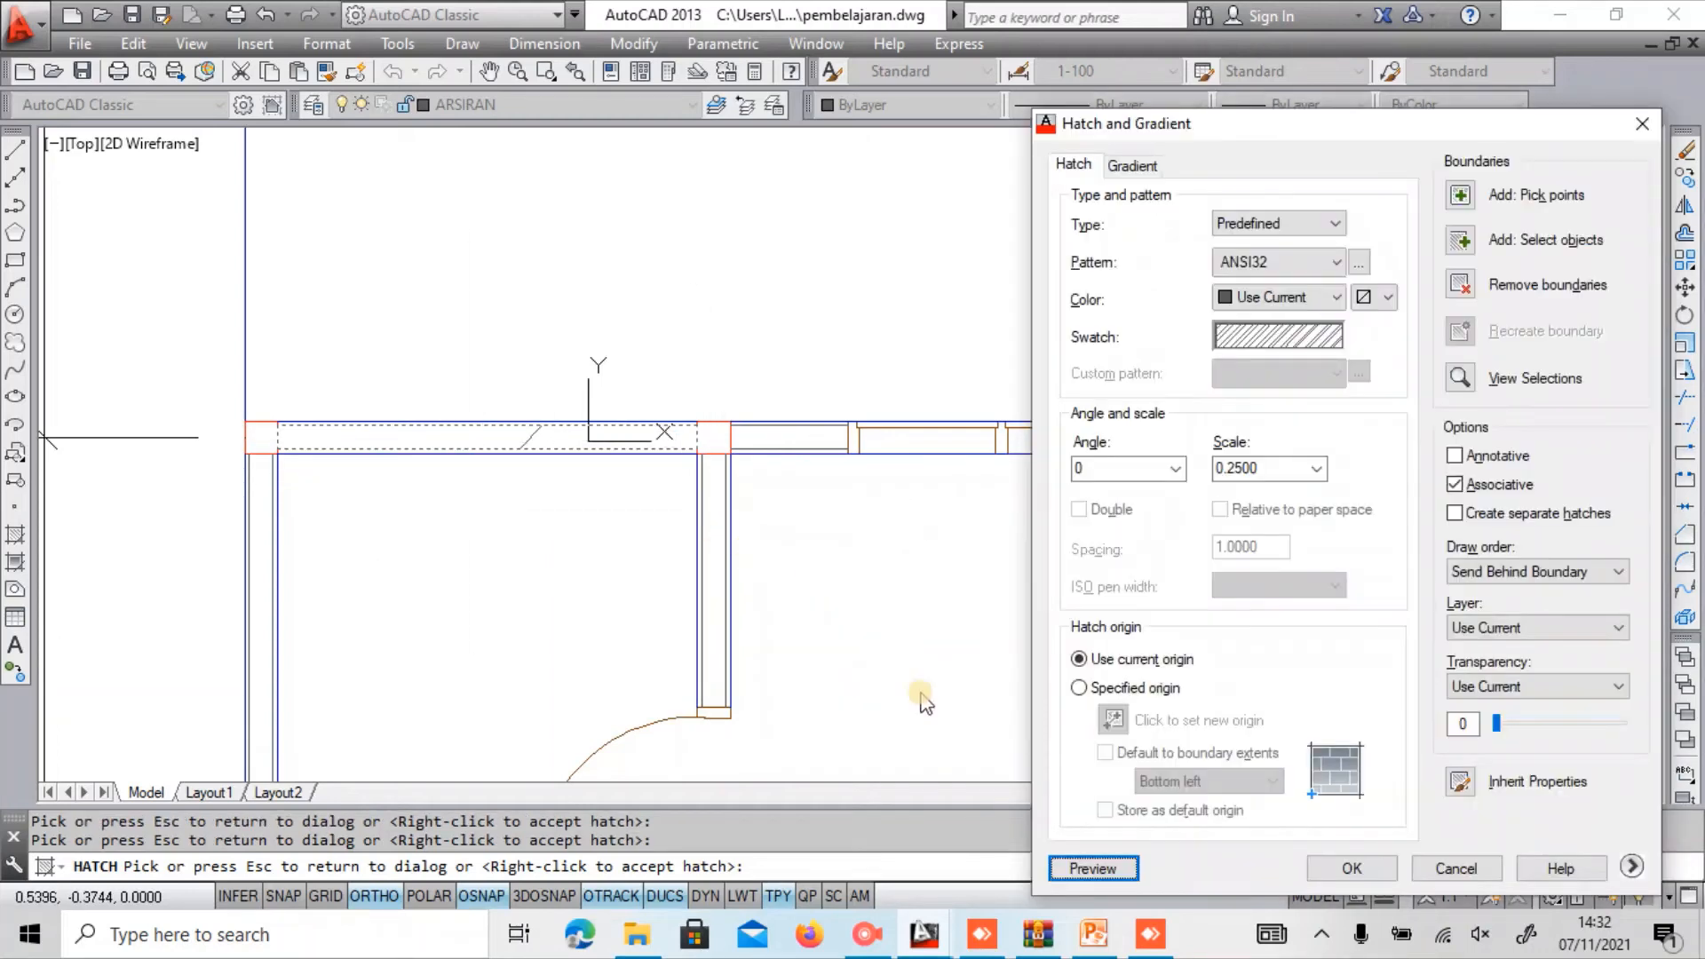
Try a hatch scale of 0.5 and preview the fill in the top wall.
left_click(1315, 469)
left_click(1301, 493)
left_click(1090, 868)
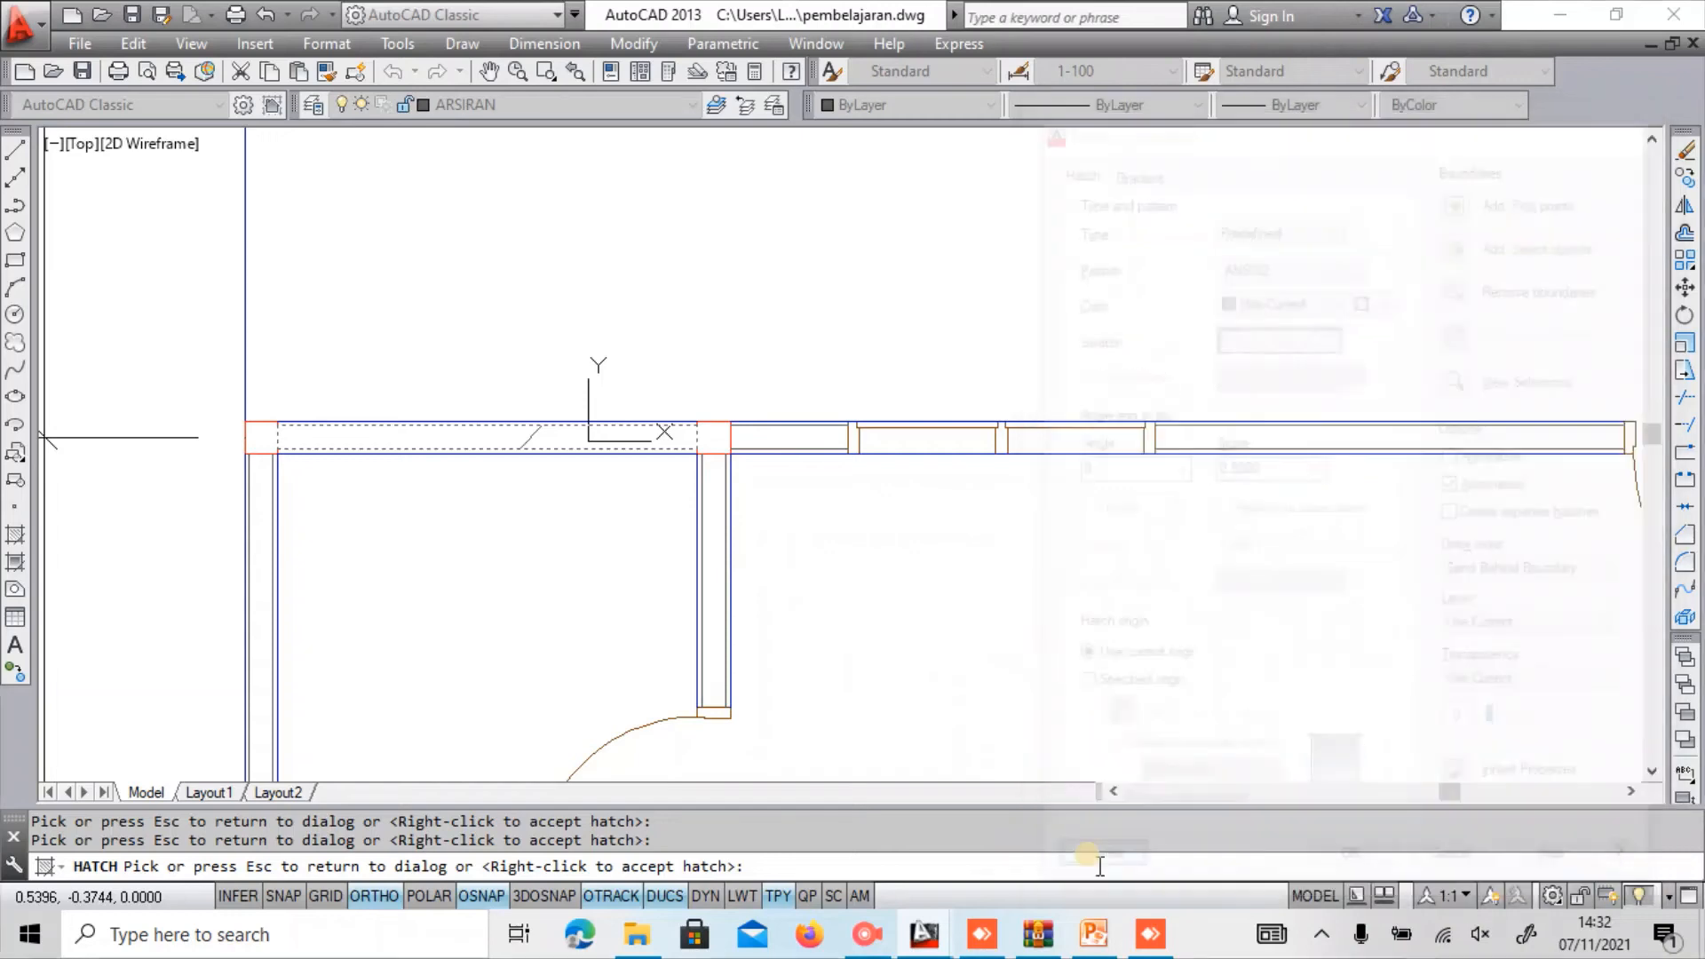
key("Escape")
left_click(1459, 197)
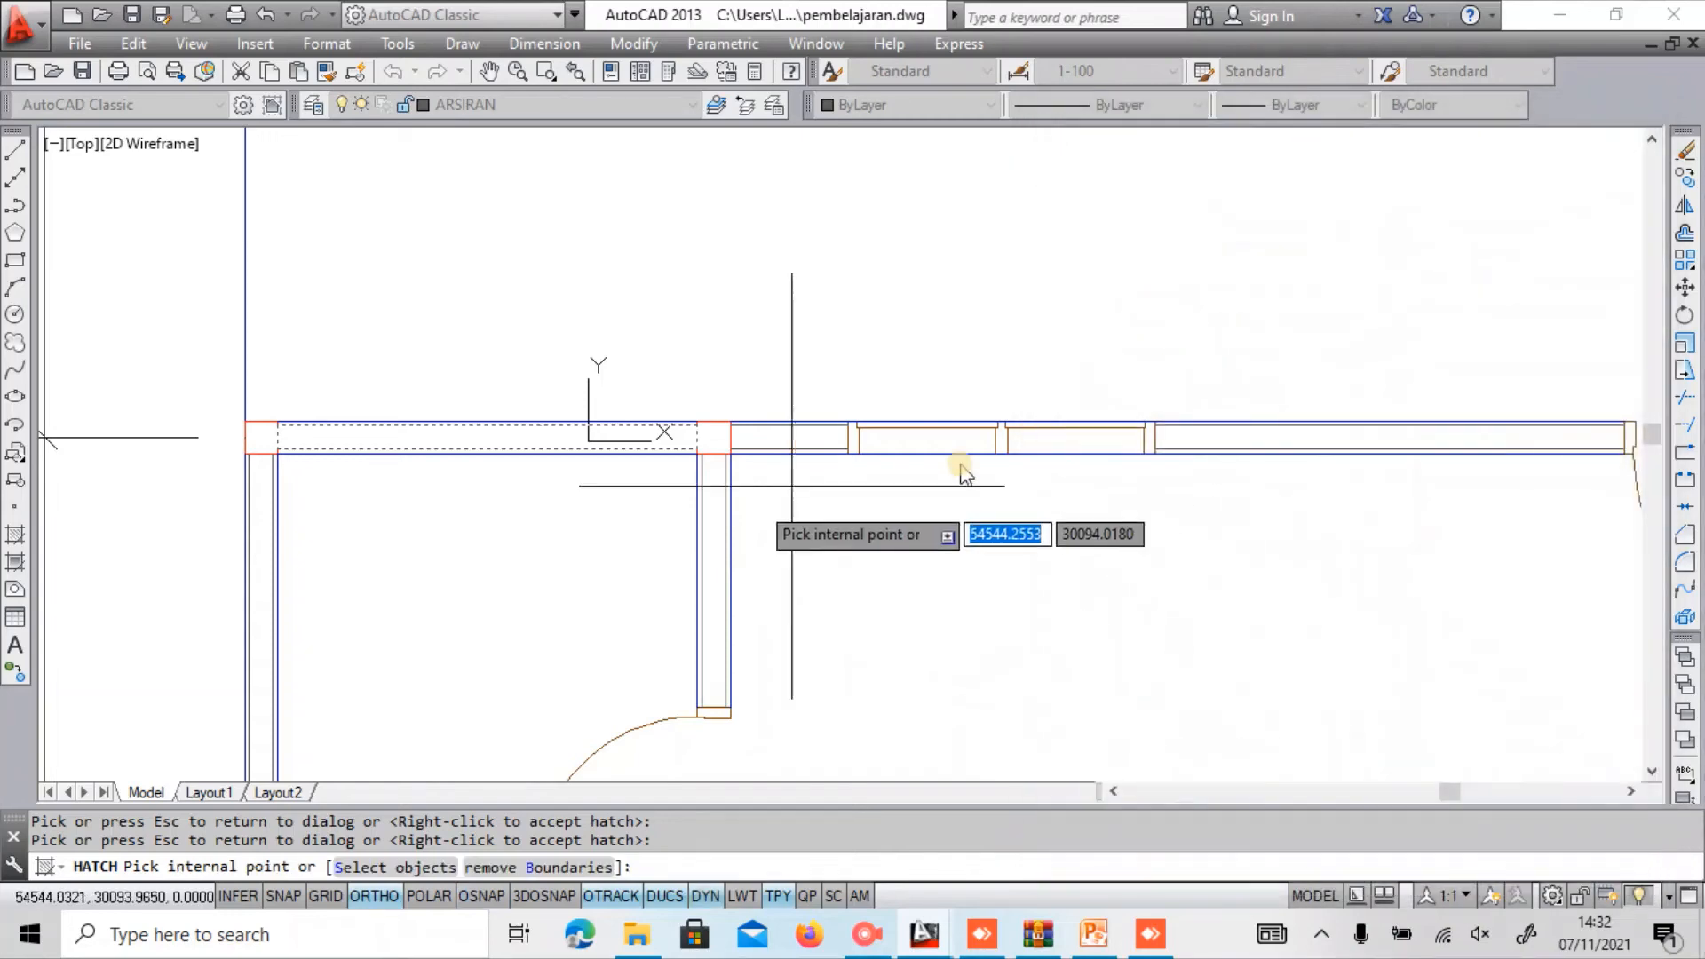
left_click(720, 524)
key("Escape")
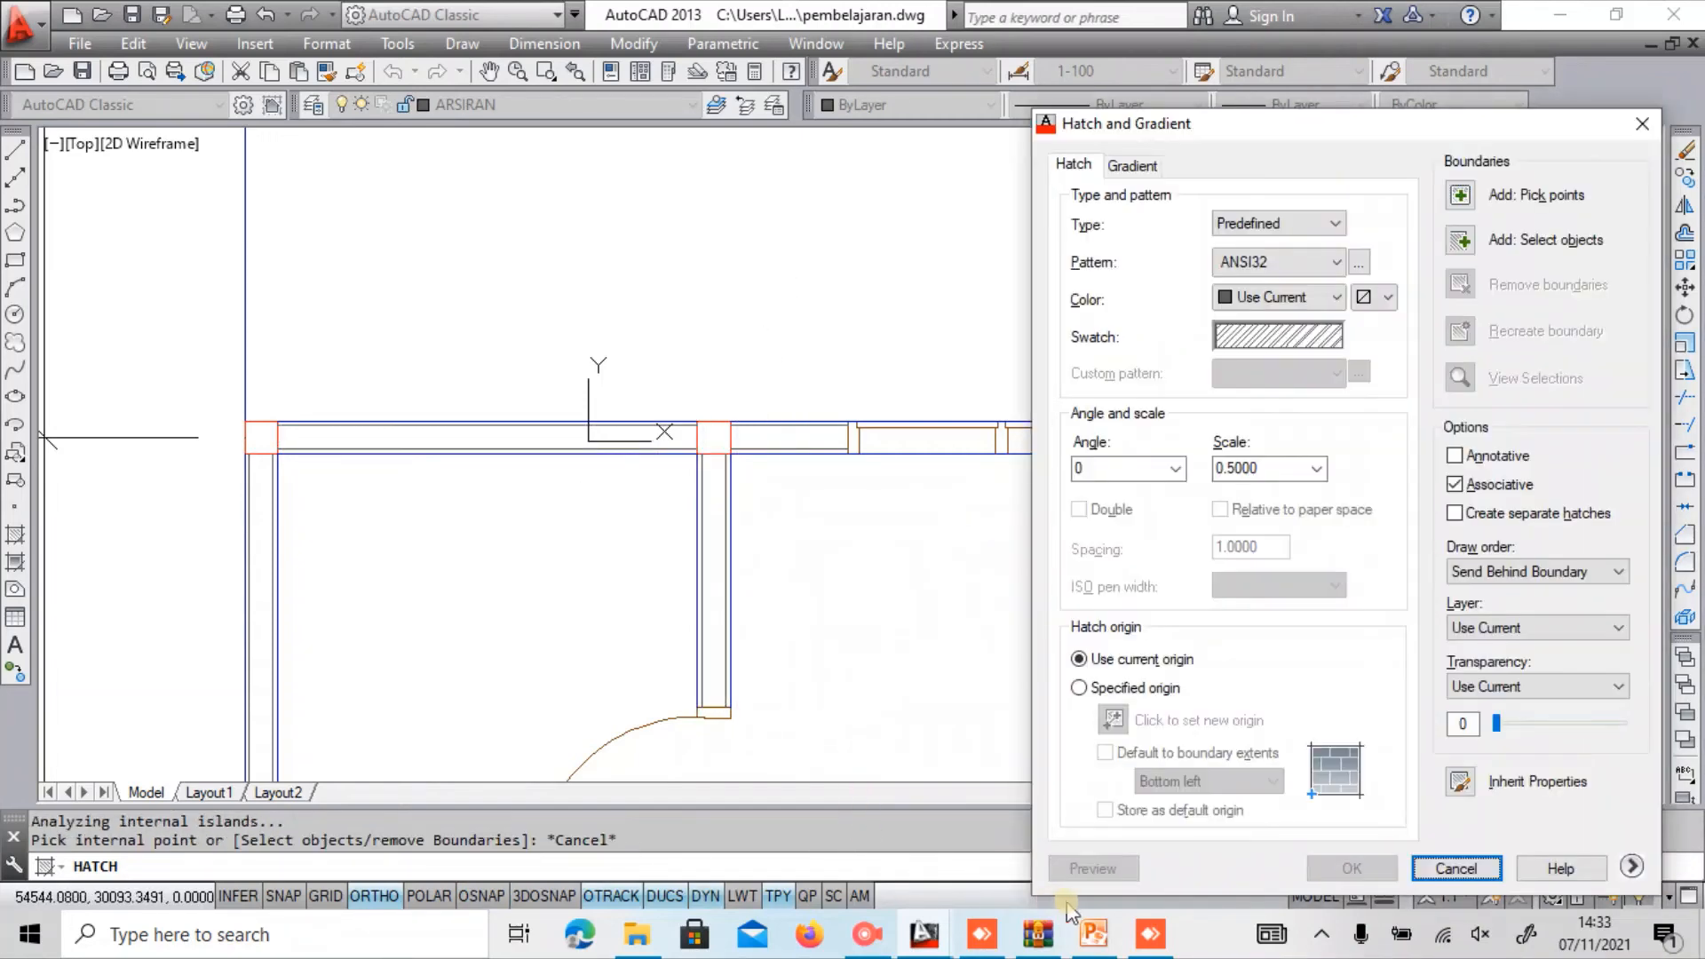
Specify the inside of the top wall between the upper left small room's two columns as the hatch area again.
left_click(1459, 197)
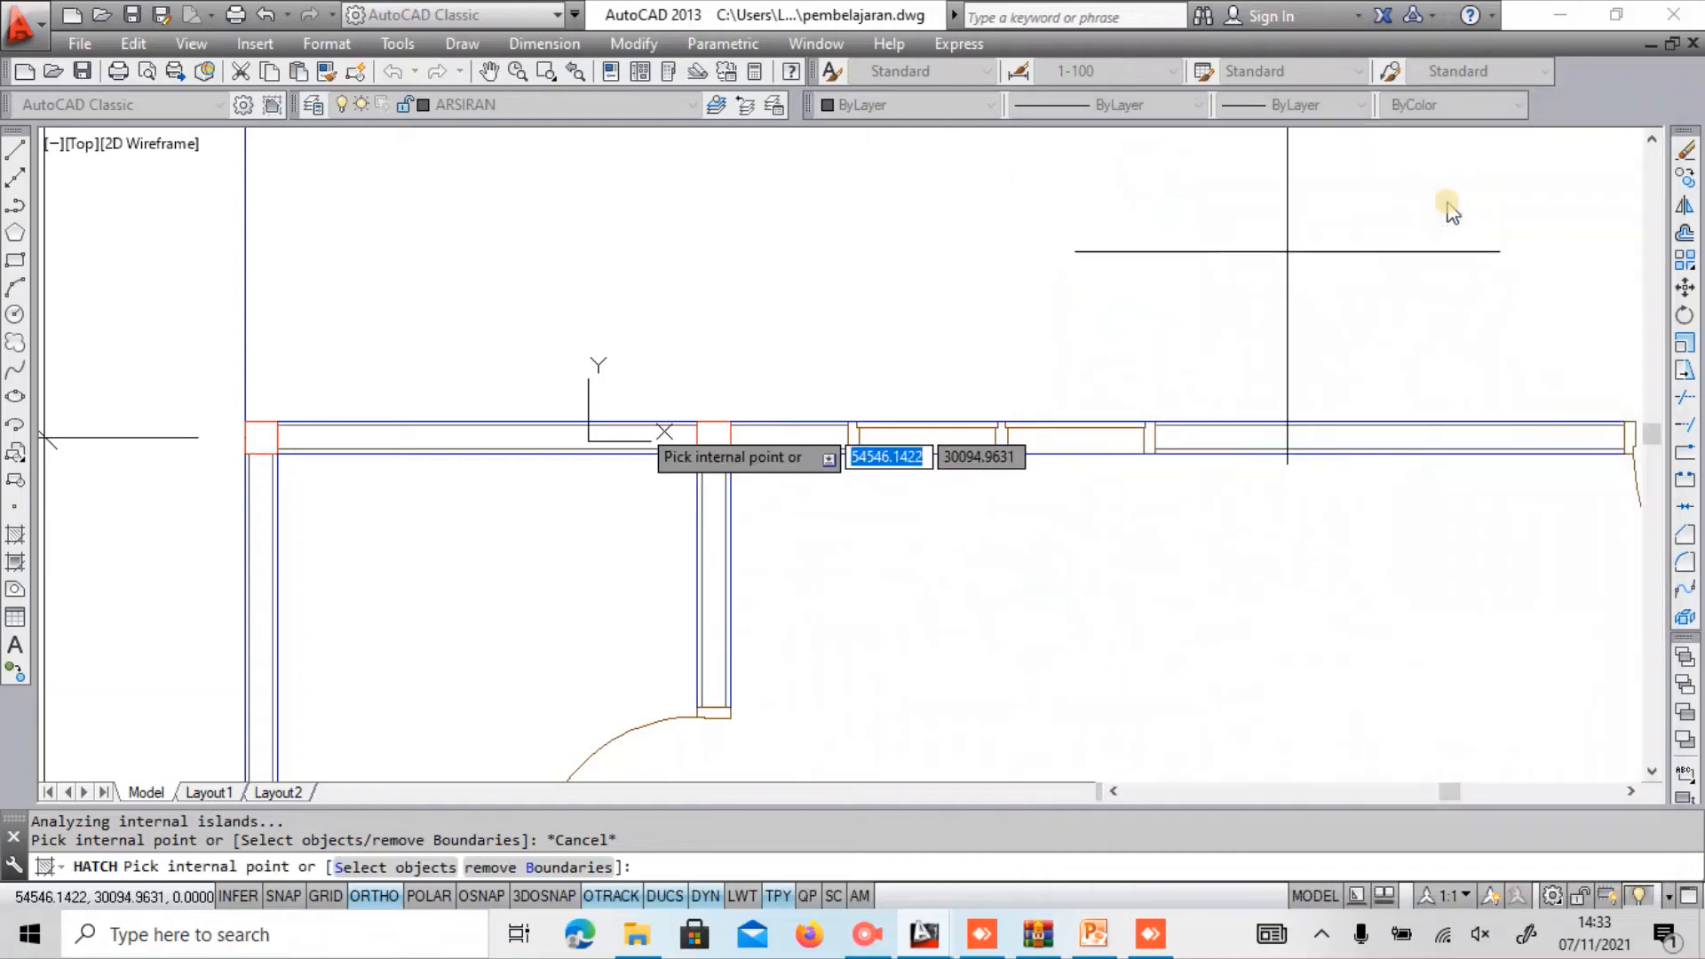
scroll(479, 435, "up", 2)
left_click(482, 433)
key("Return")
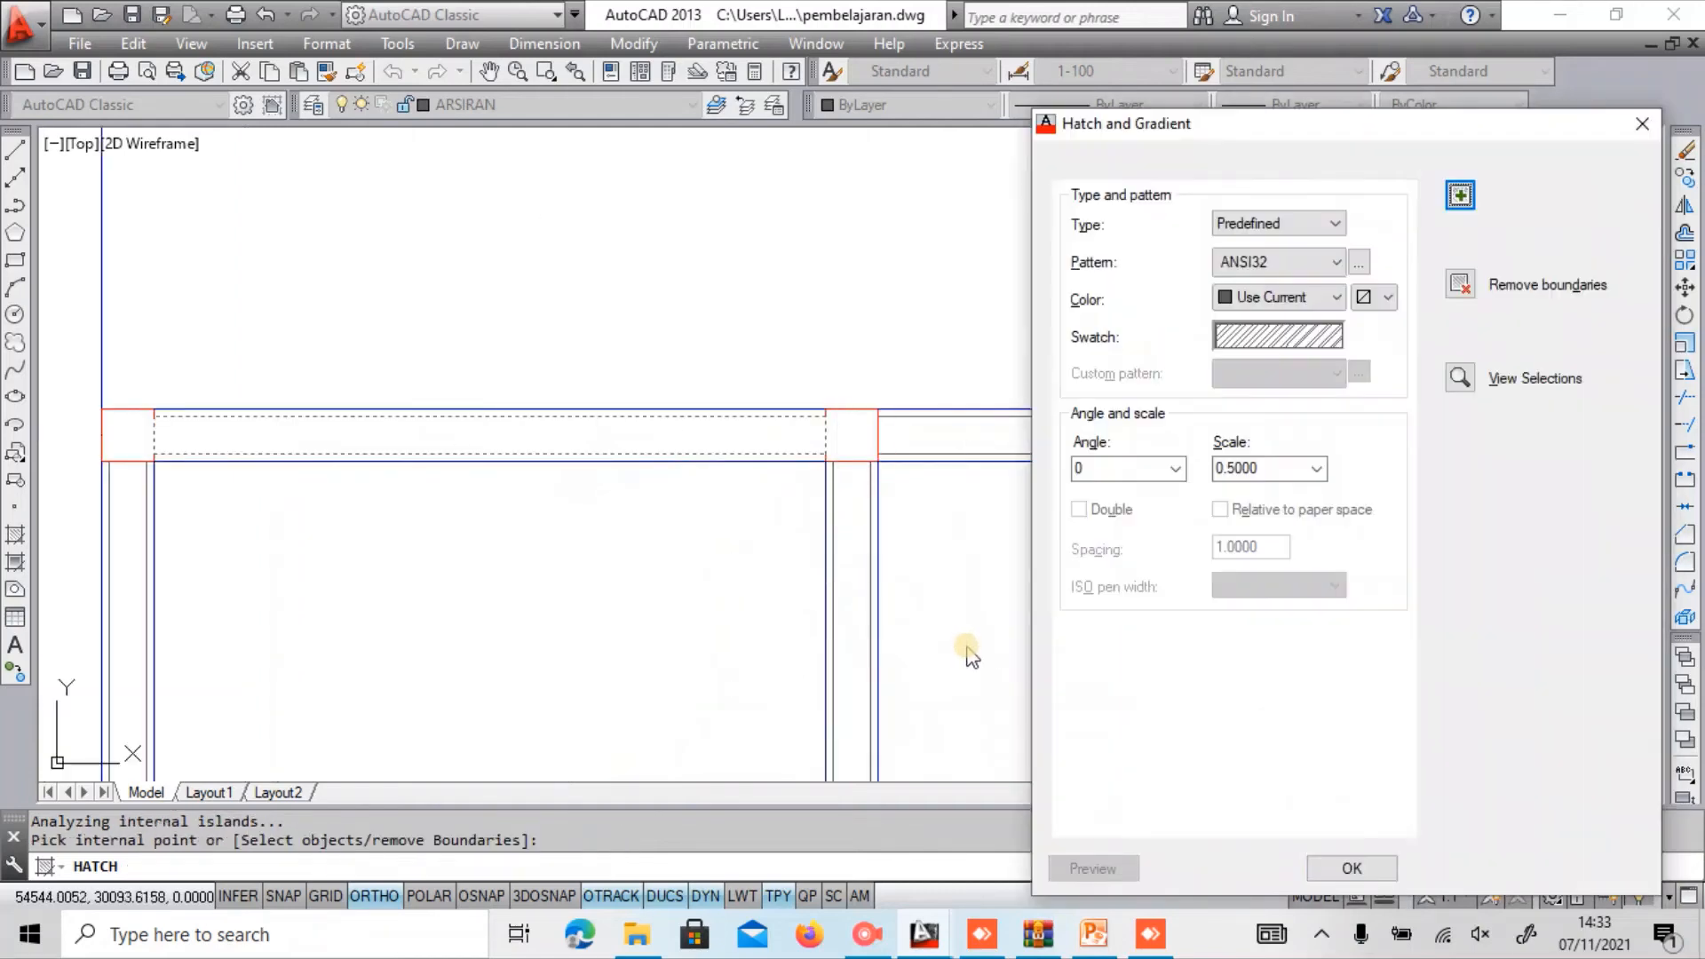
Try hatch scales of 0.25 and 0.025, previewing the fill in the top wall for each.
left_click(1317, 469)
left_click(1304, 491)
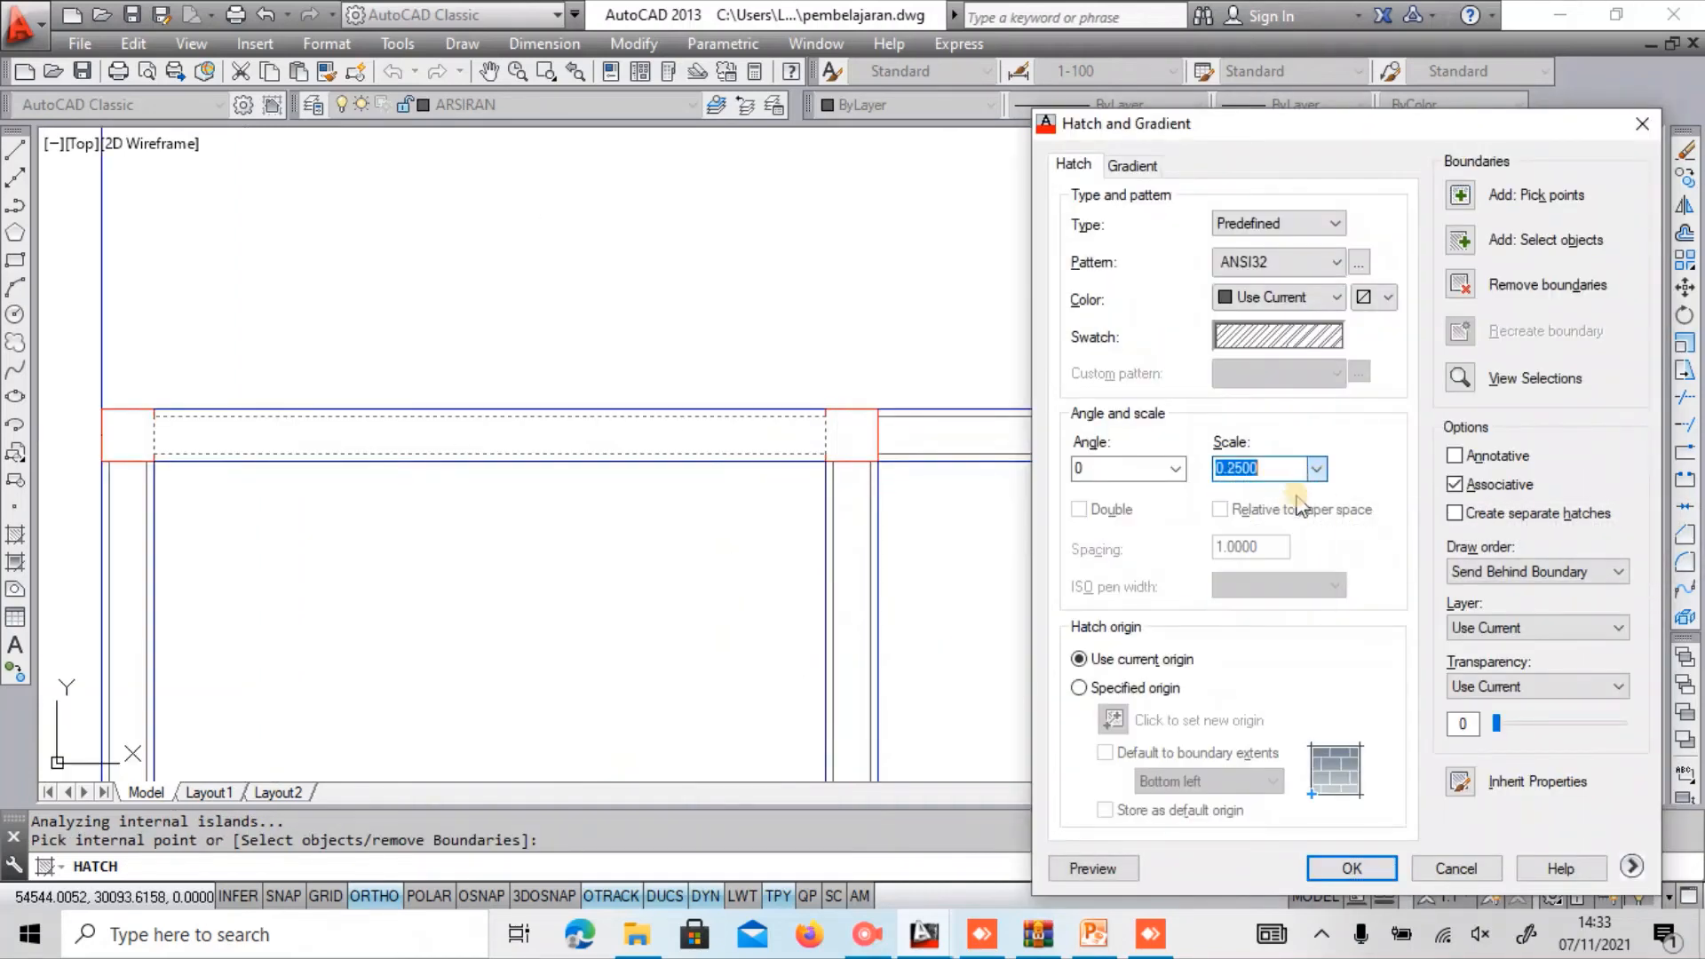
left_click(1094, 868)
key("Escape")
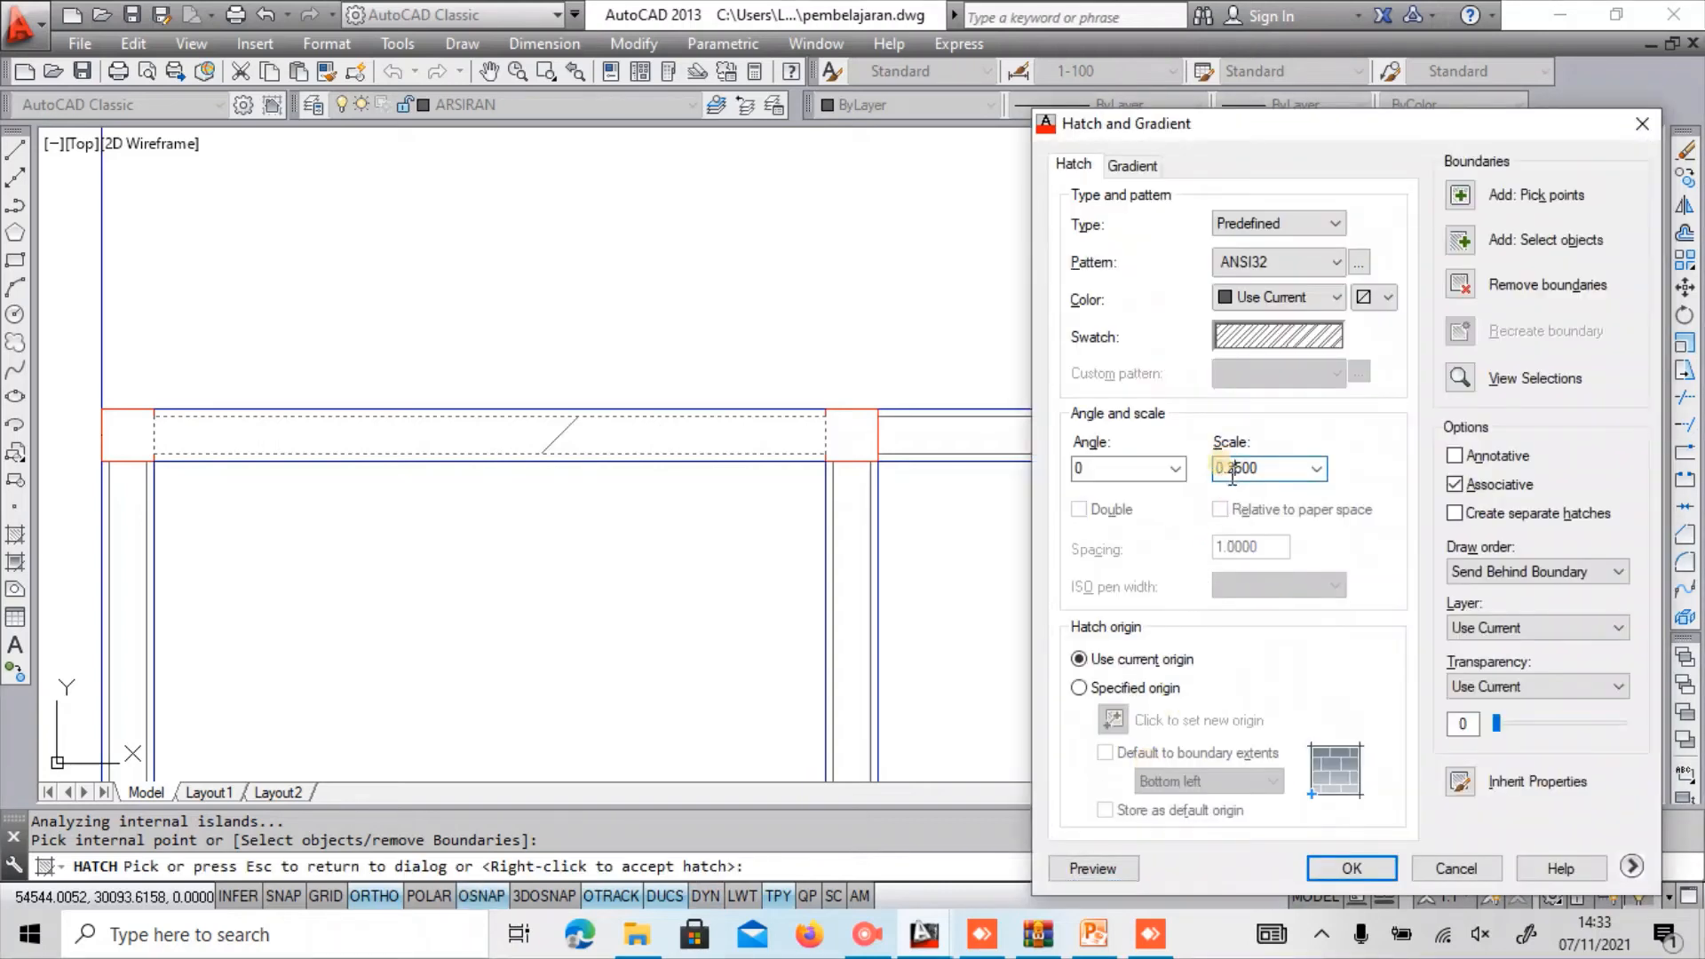
left_click(1093, 869)
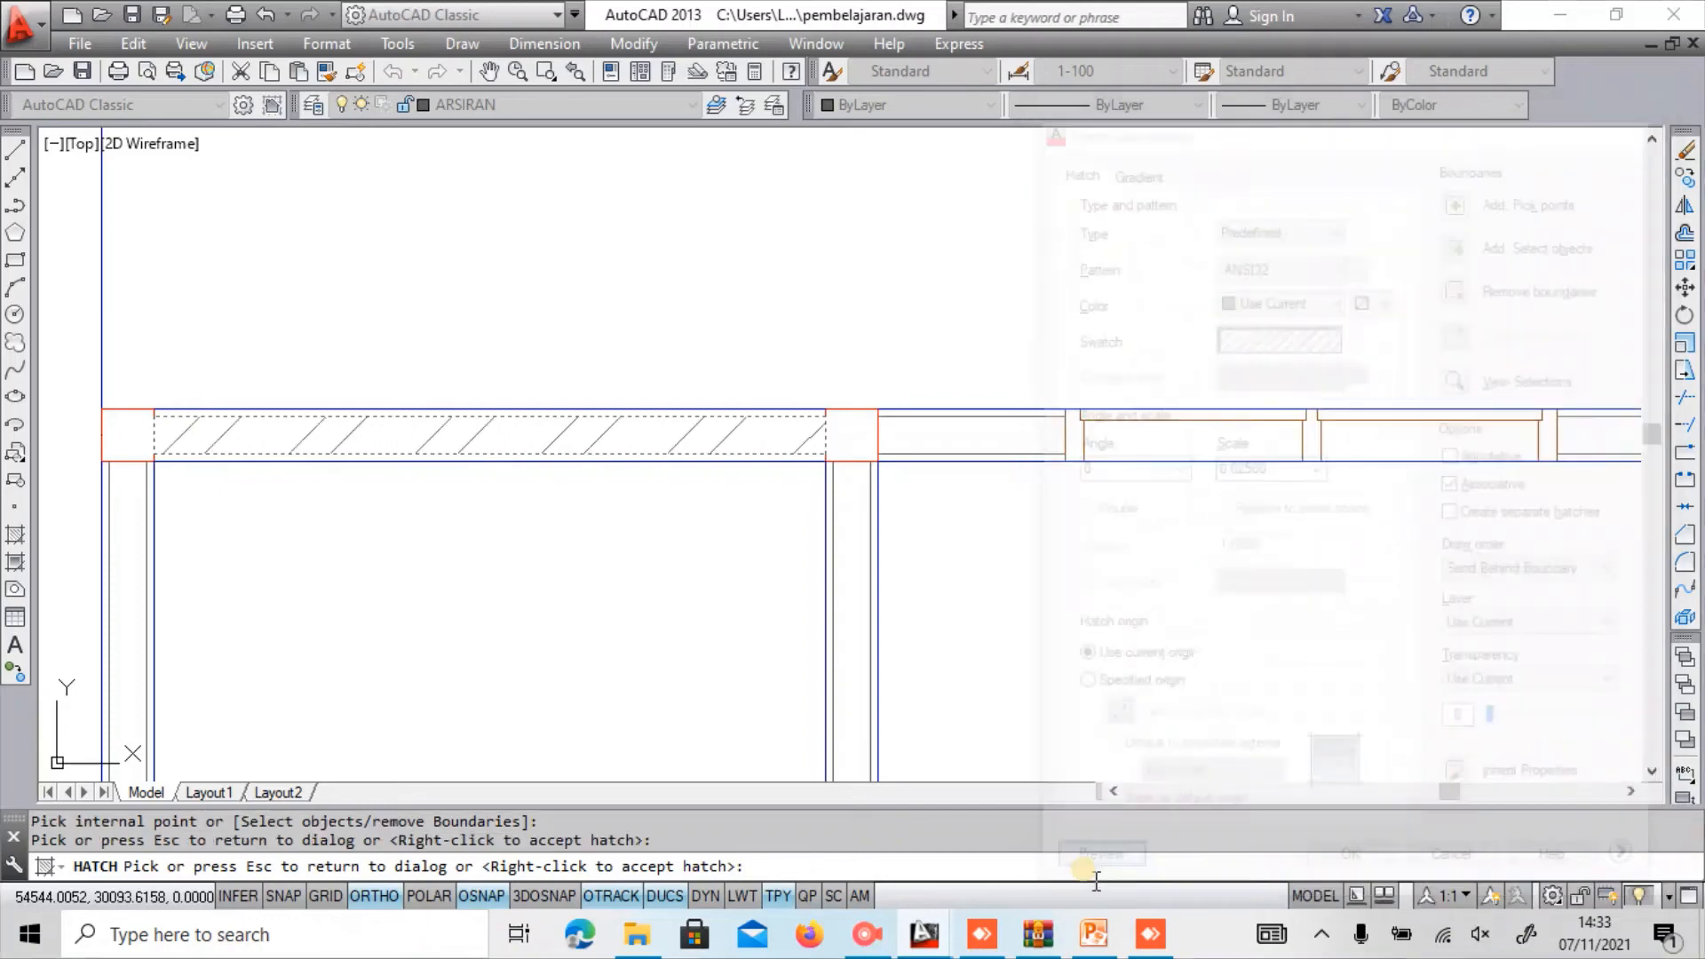
scroll(977, 578, "up", 3)
key("Escape")
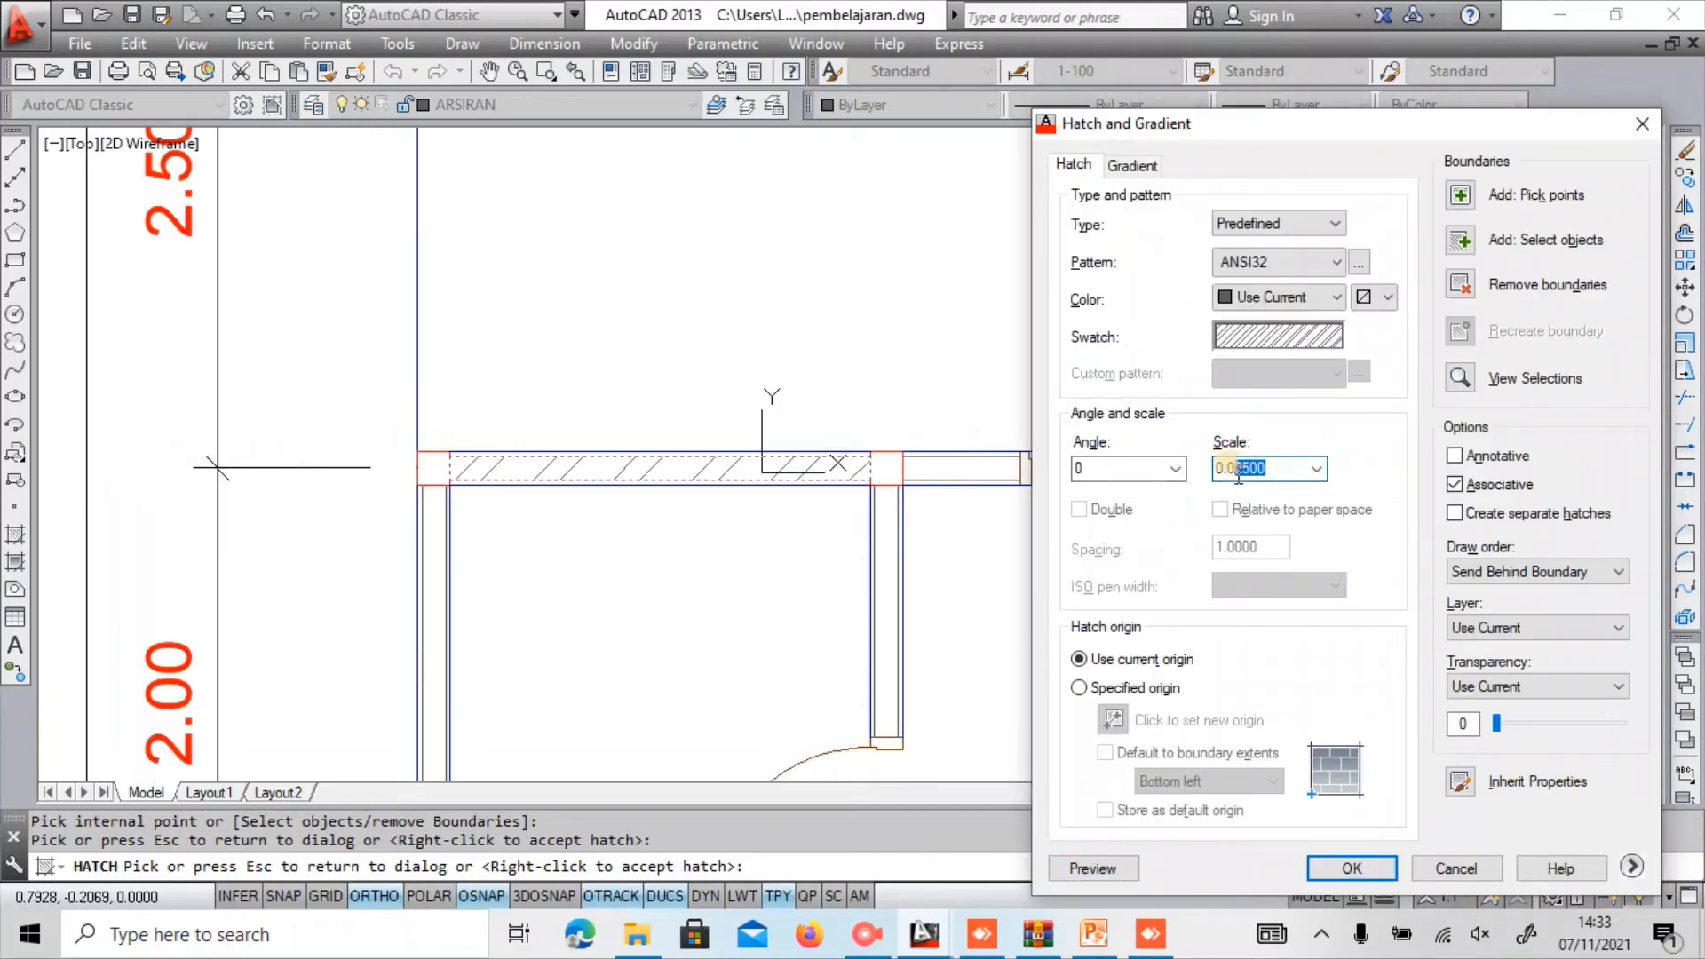
Set the hatch scale to 0.01 and preview the density of the fill in the top wall.
left_click(1092, 868)
scroll(1021, 791, "down", 3)
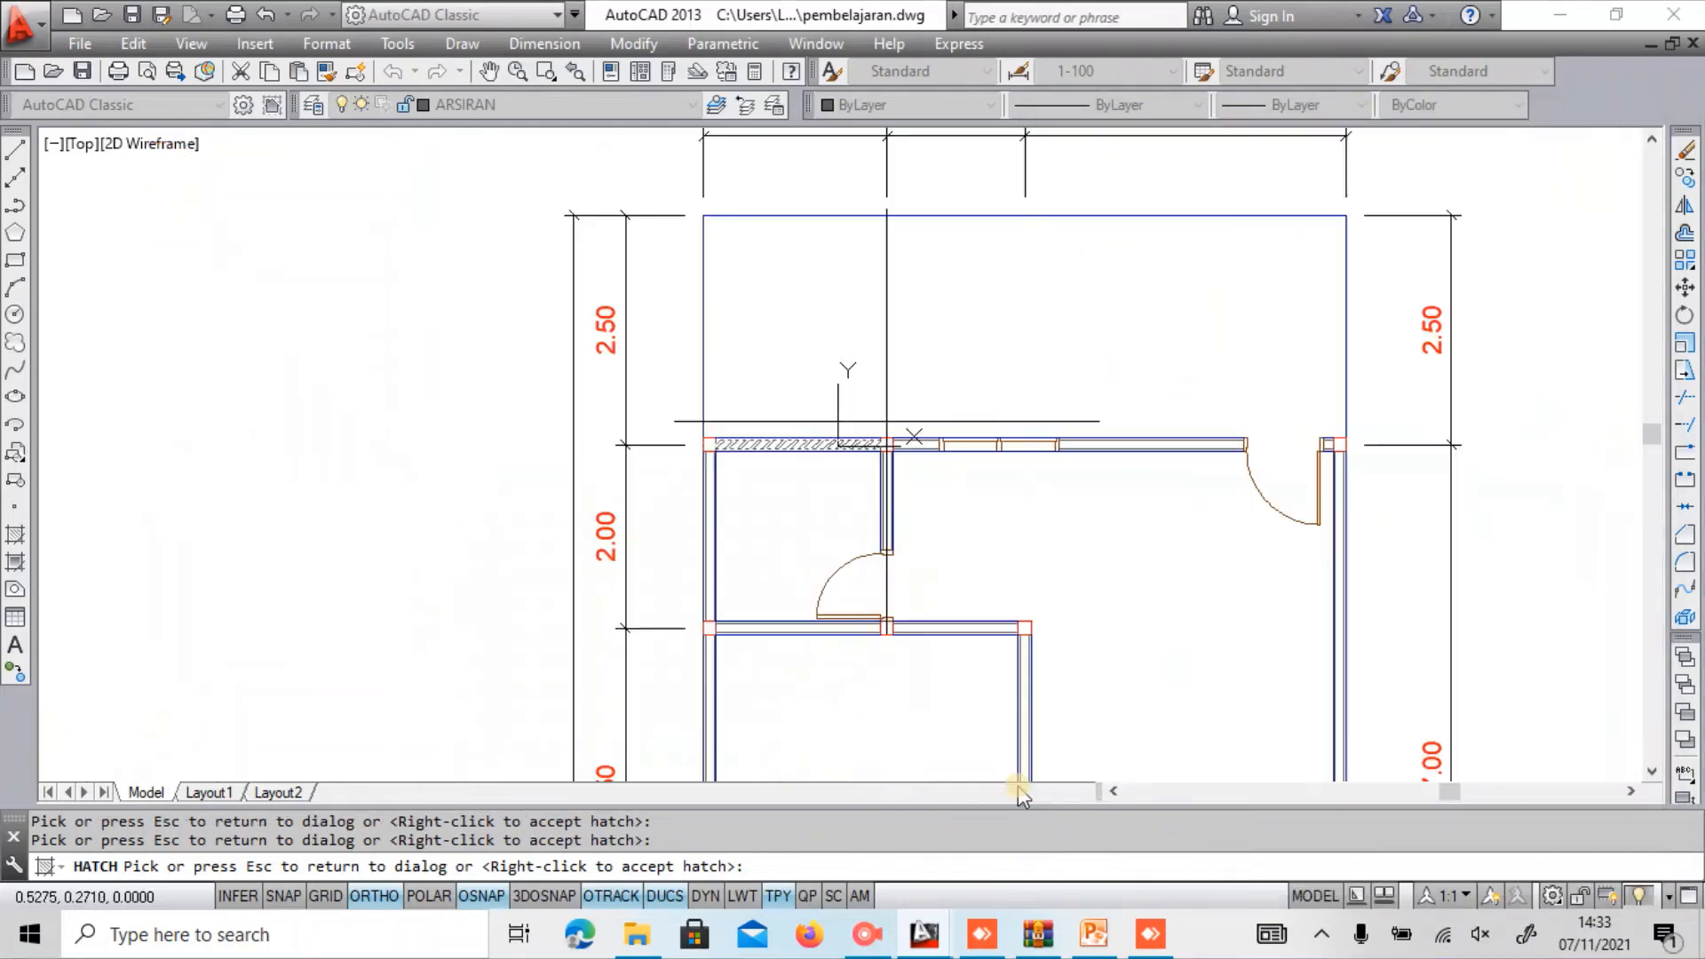
scroll(1020, 793, "up", 5)
scroll(1020, 793, "down", 4)
key("Escape")
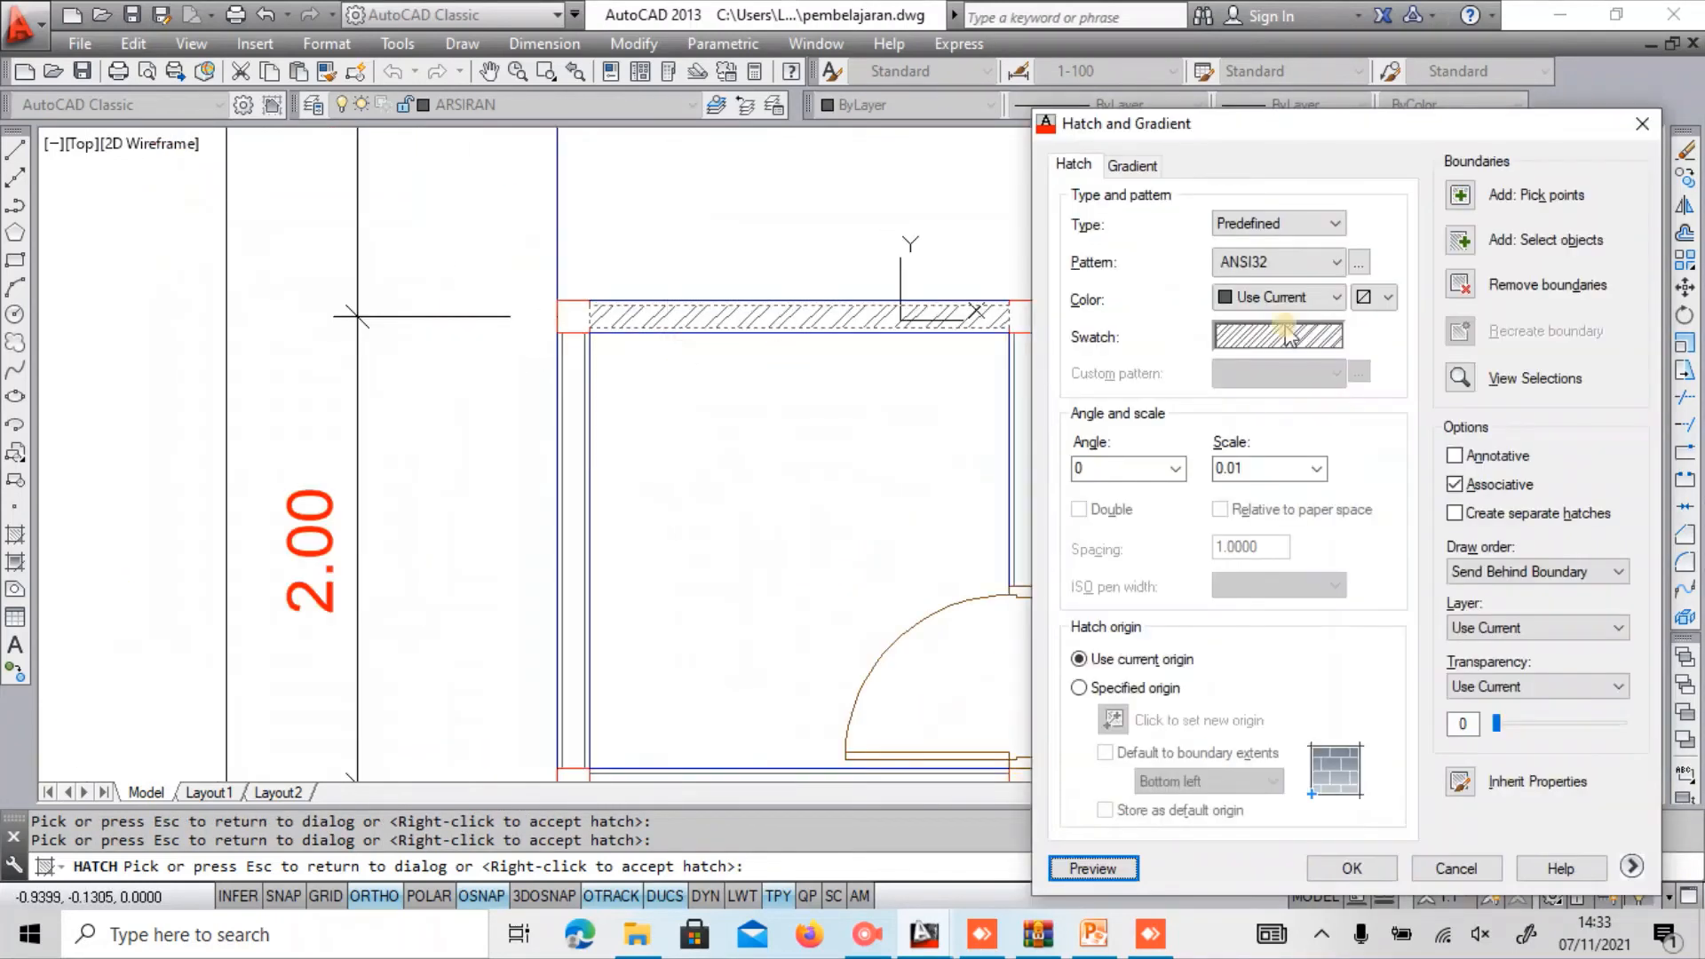
Add the upper left small room's remaining walls, the piece up to the window and the bottom wall's continuation to the hatch area.
left_click(1461, 197)
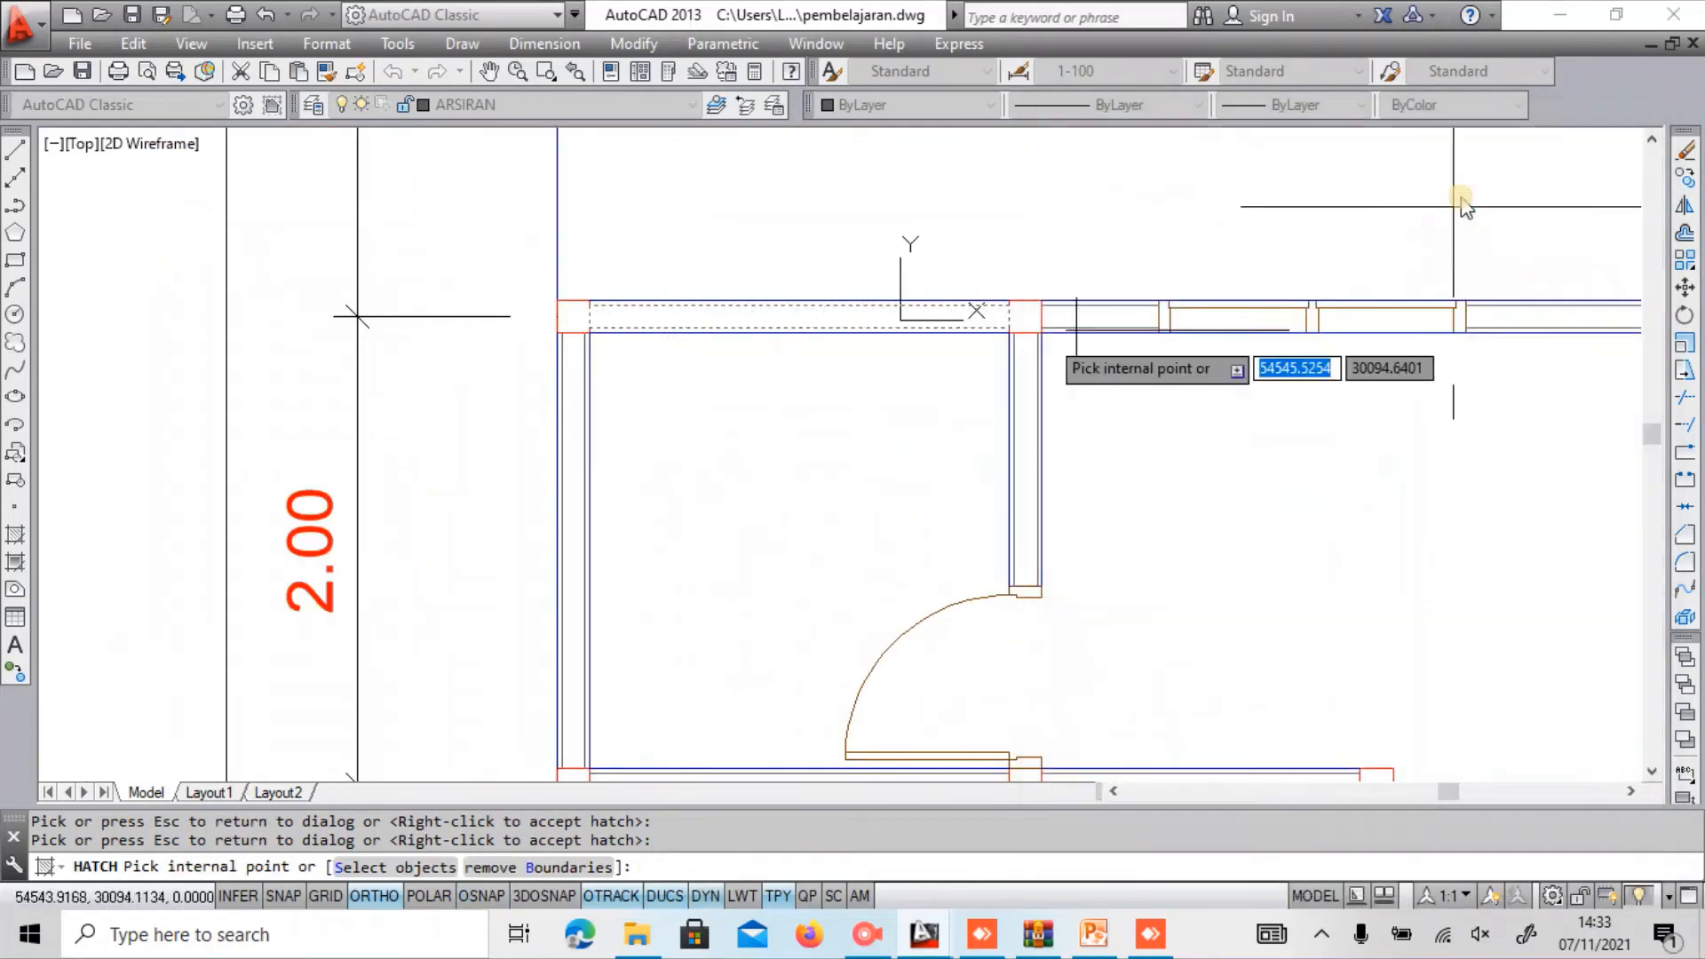
left_click(1027, 395)
scroll(1029, 400, "down", 2)
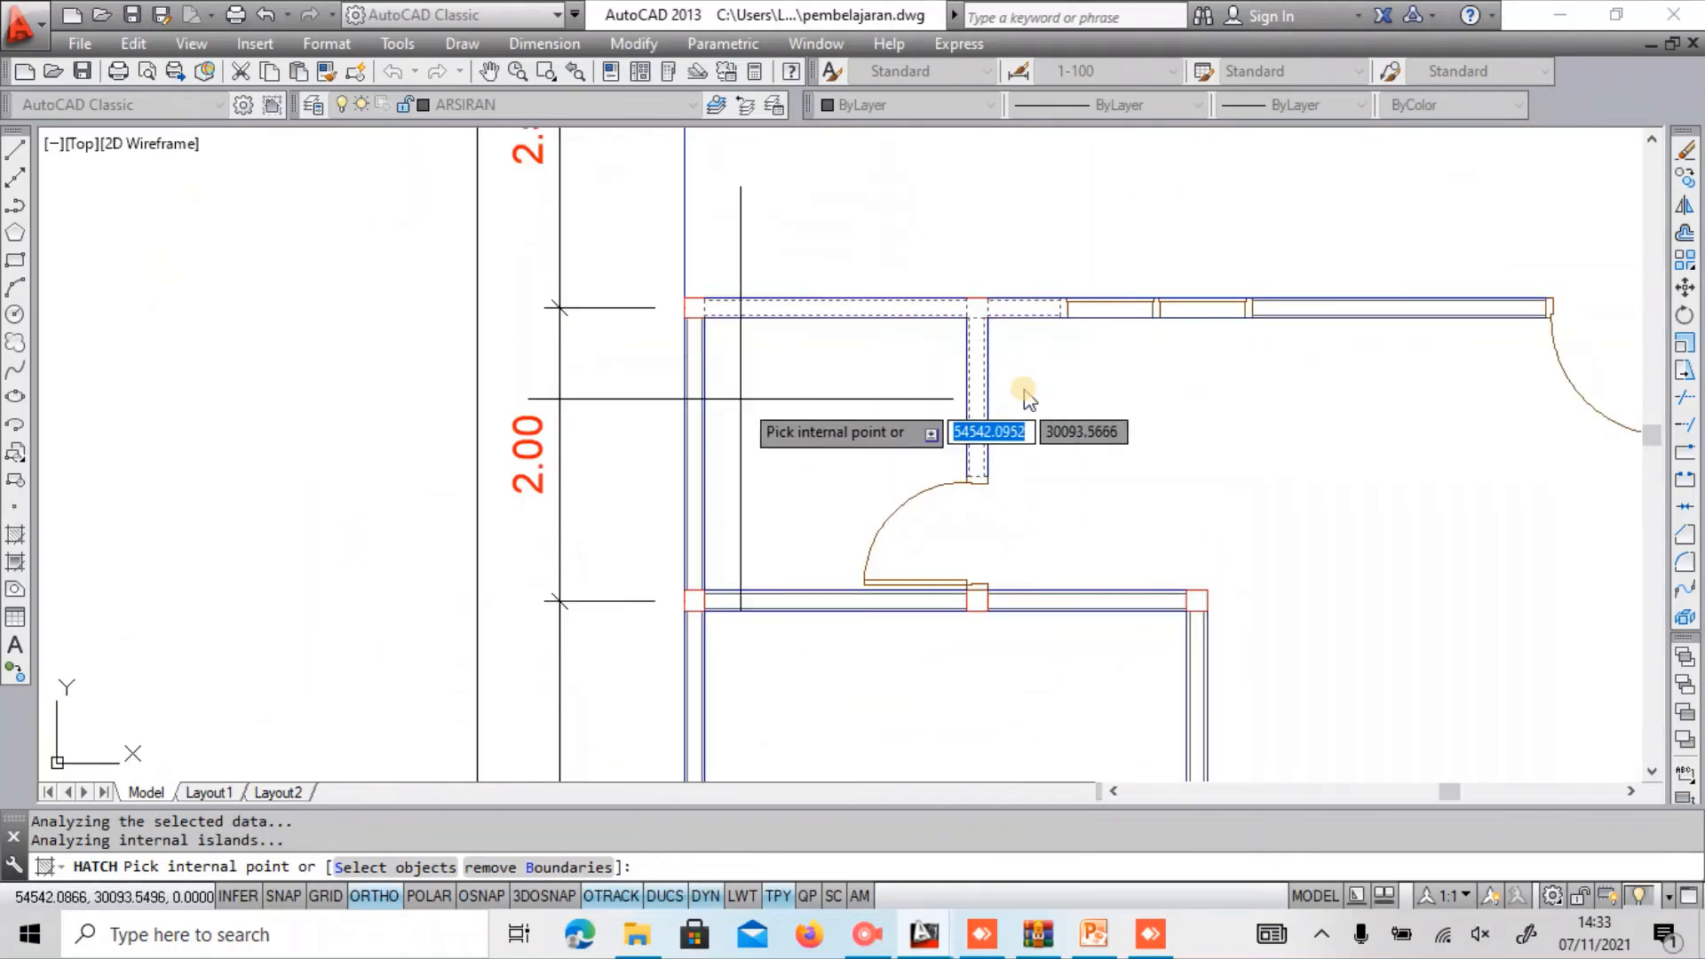
left_click(776, 601)
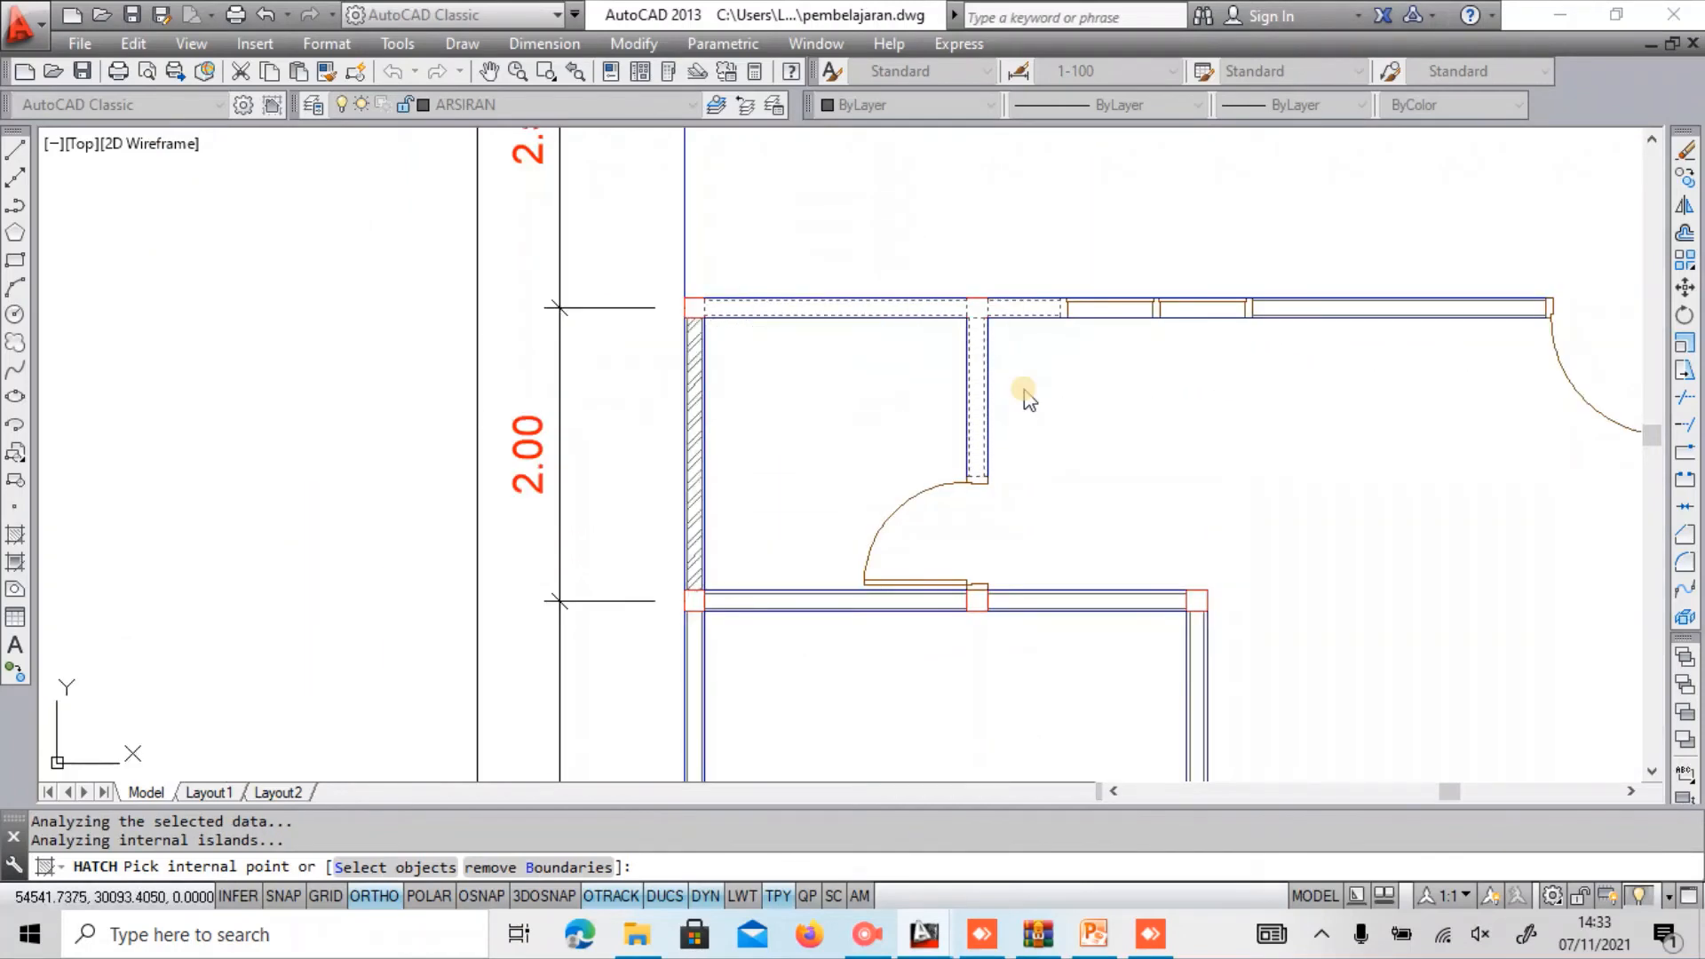
left_click(777, 603)
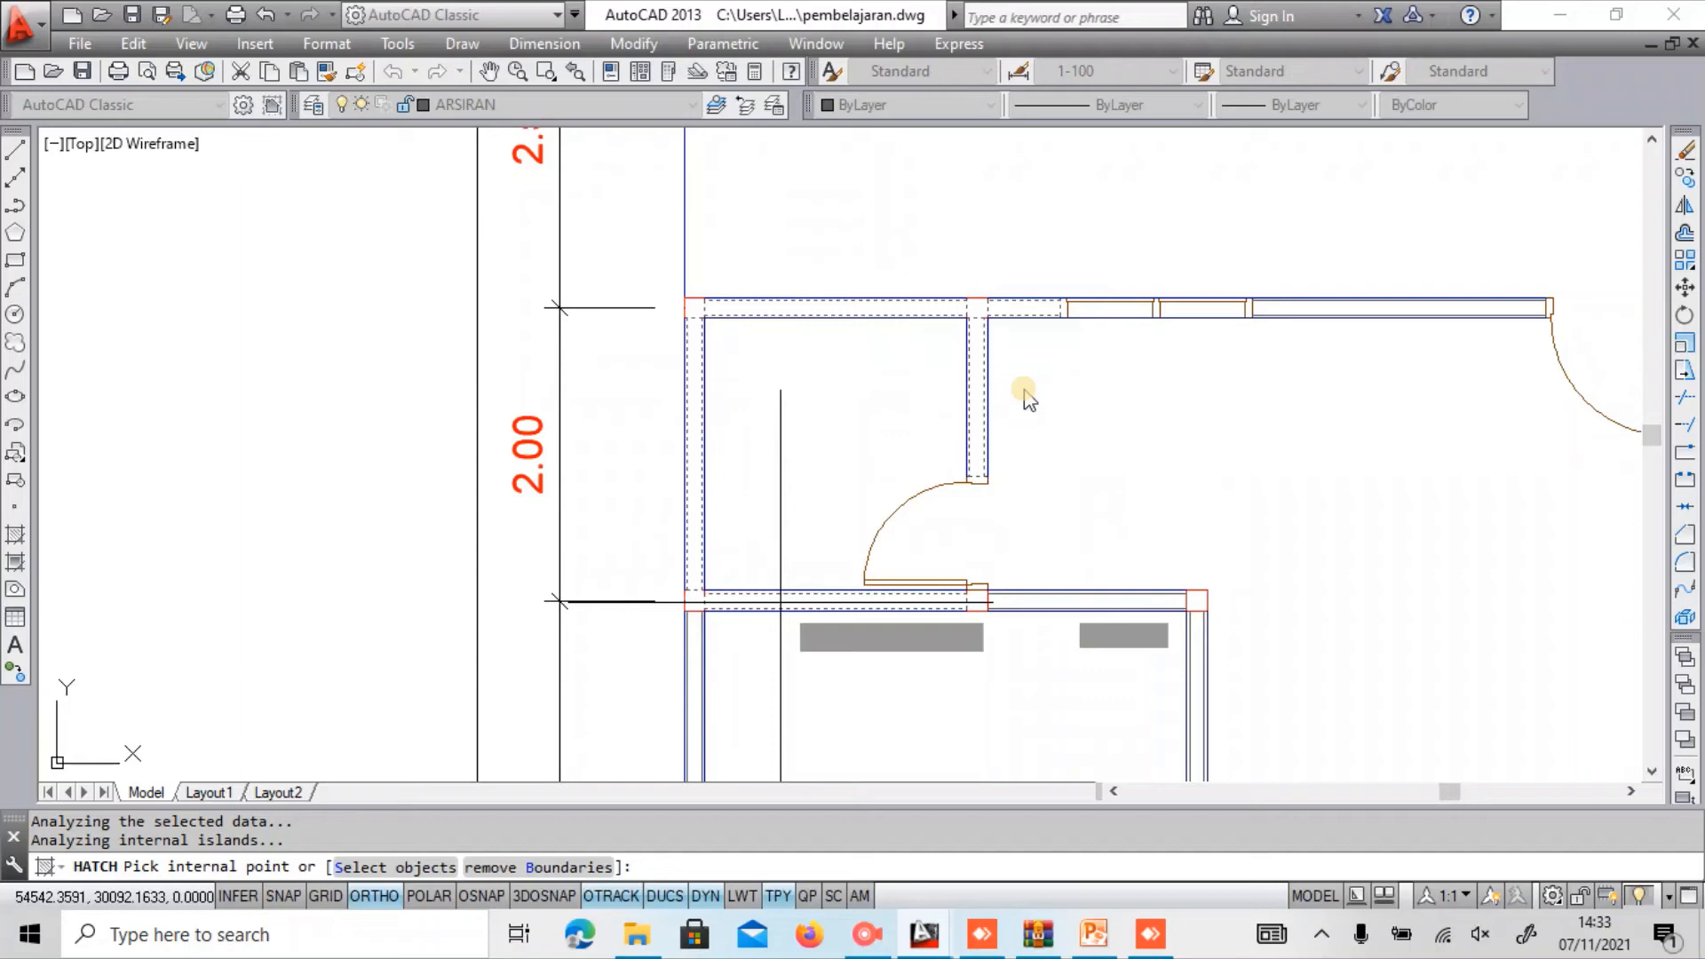
left_click(1073, 601)
Add the 3.50 m deep room's side walls and its bottom wall up to the door frame to the hatch area.
middle_click_drag(1161, 643, 983, 292)
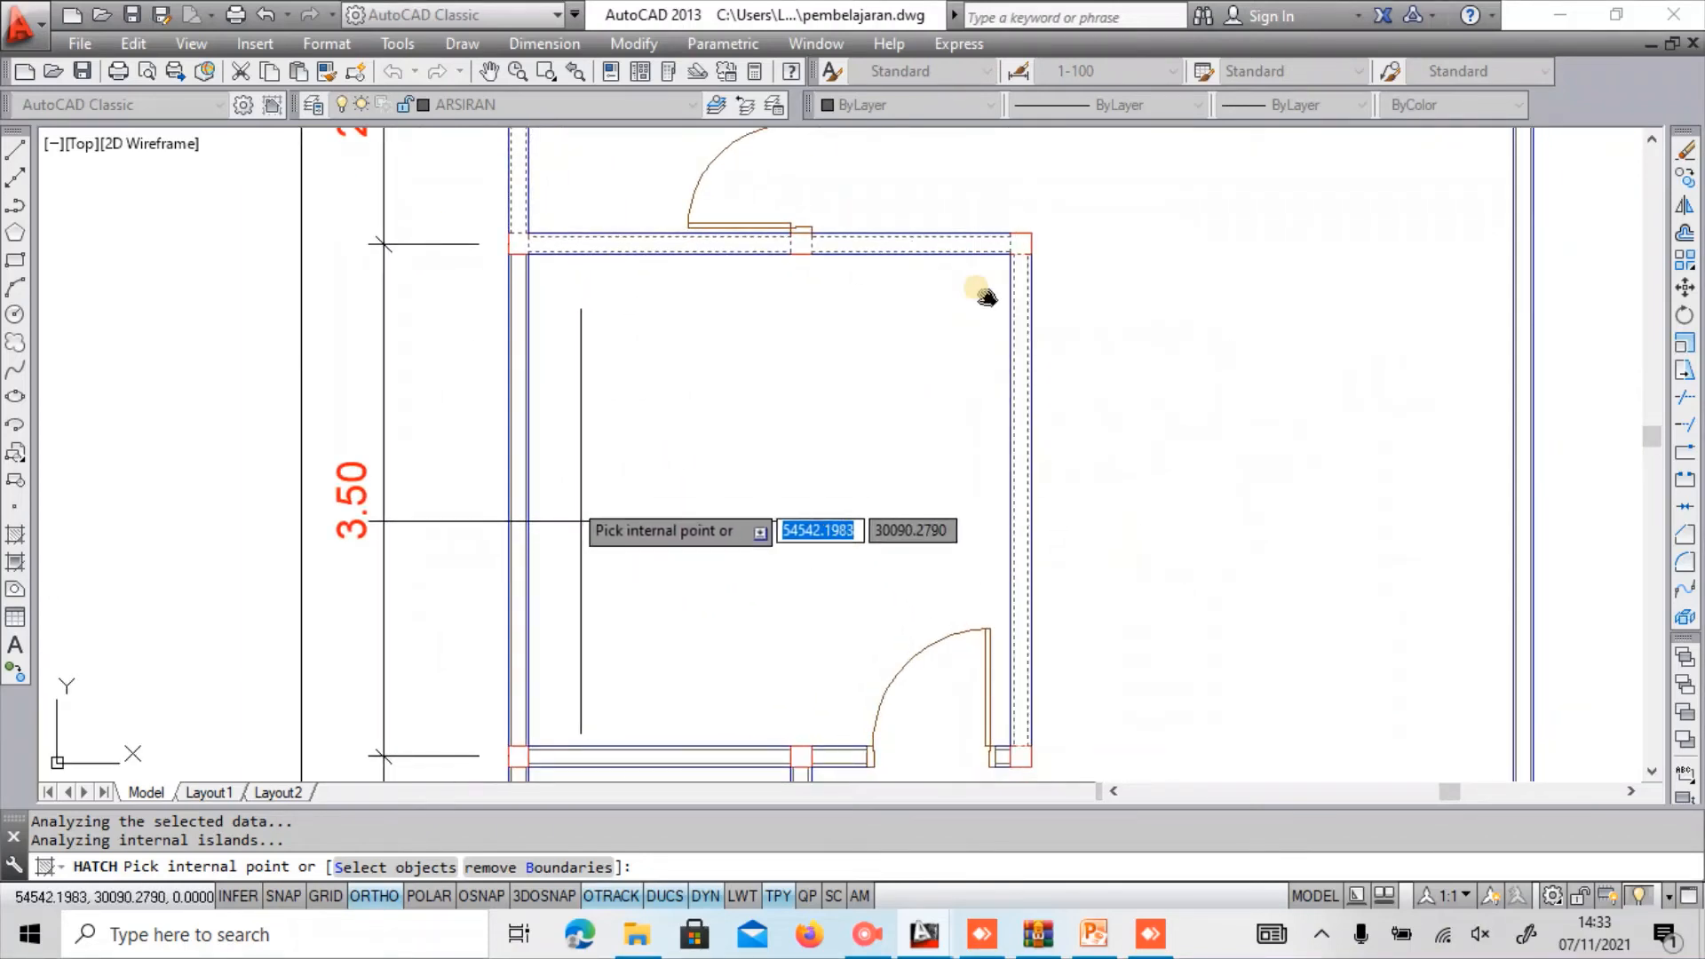
middle_click_drag(585, 634, 611, 359)
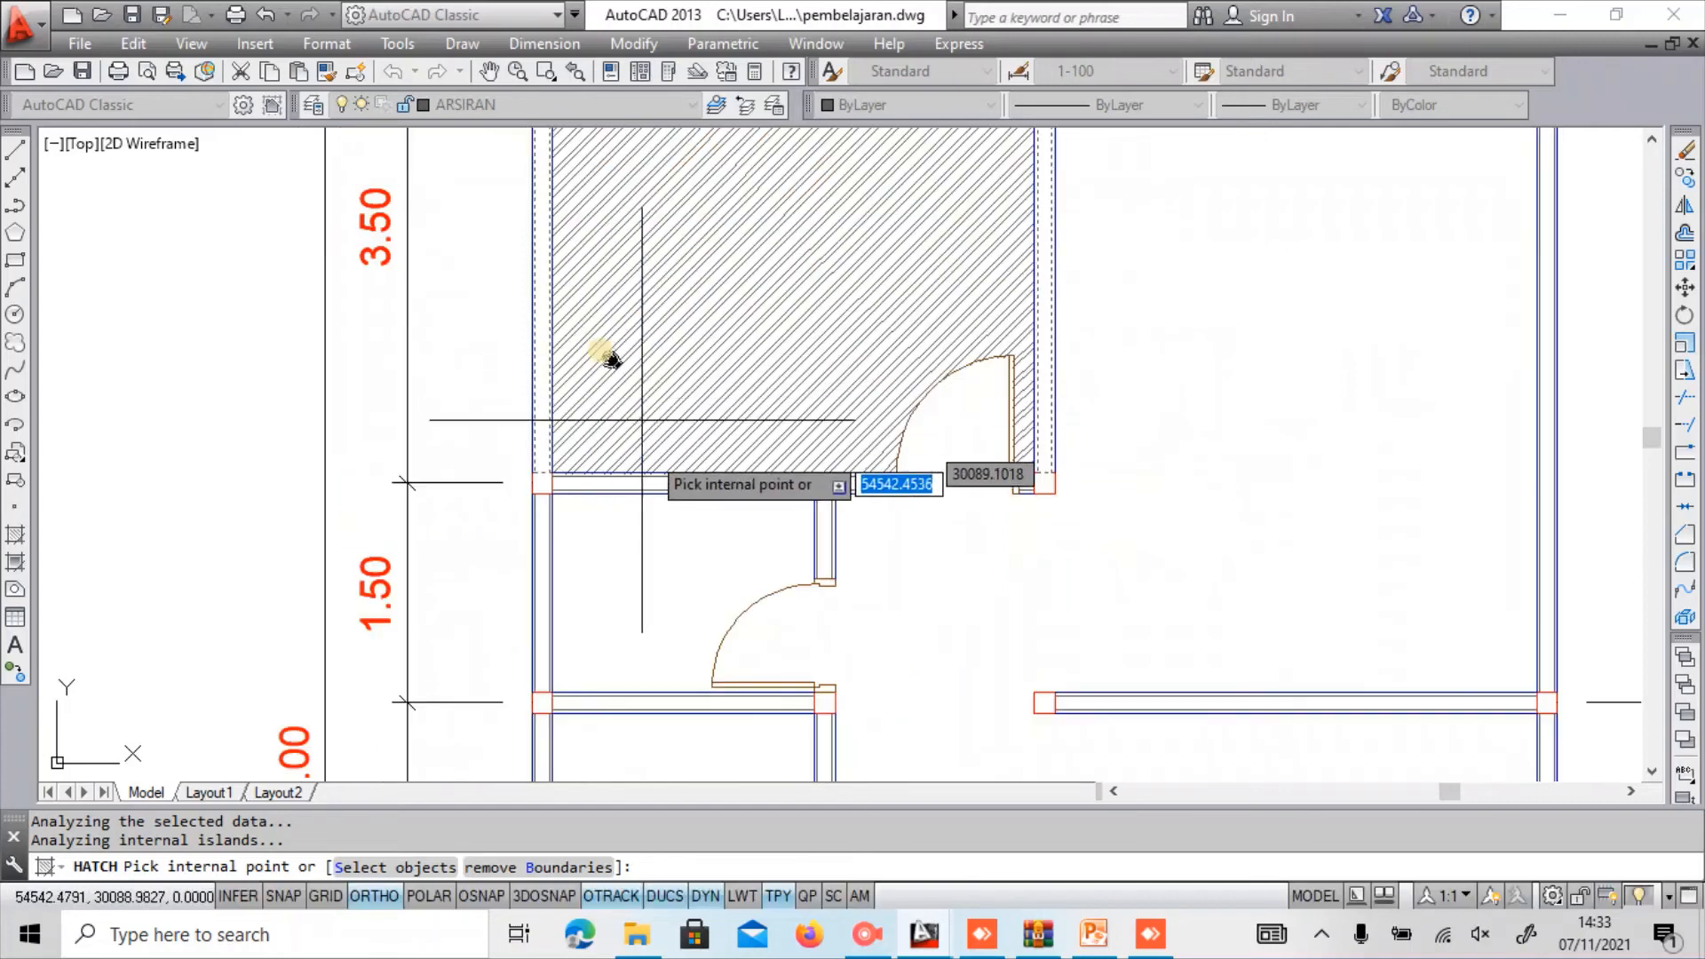
left_click(863, 496)
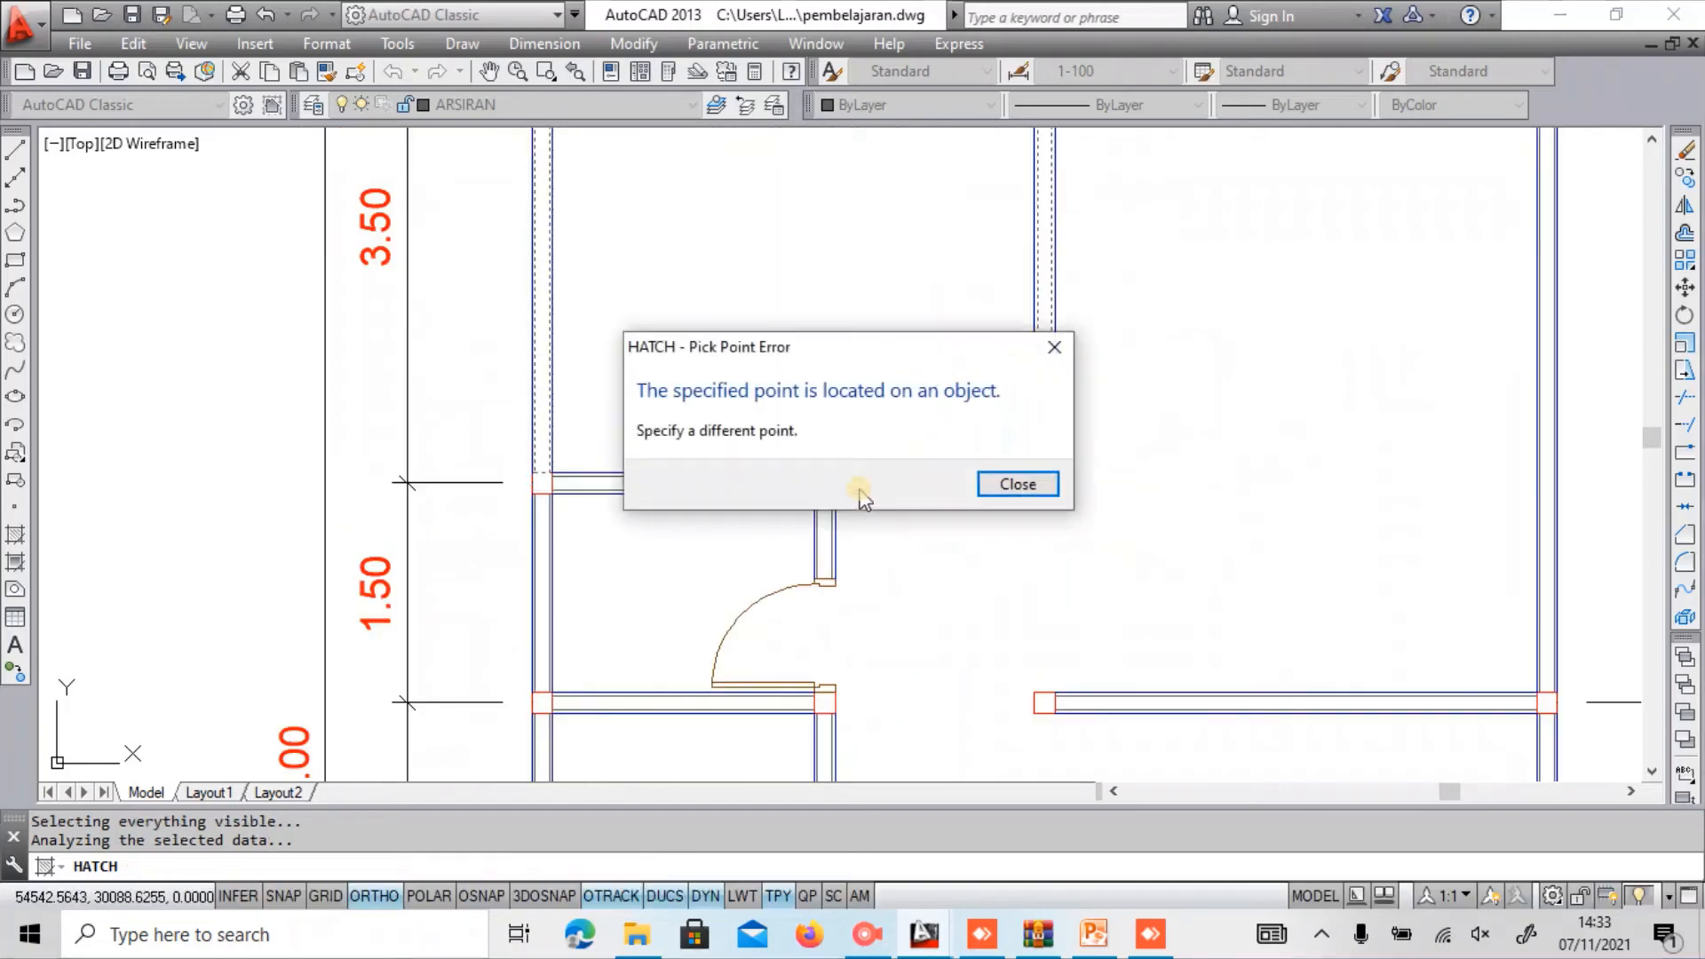
left_click(1013, 485)
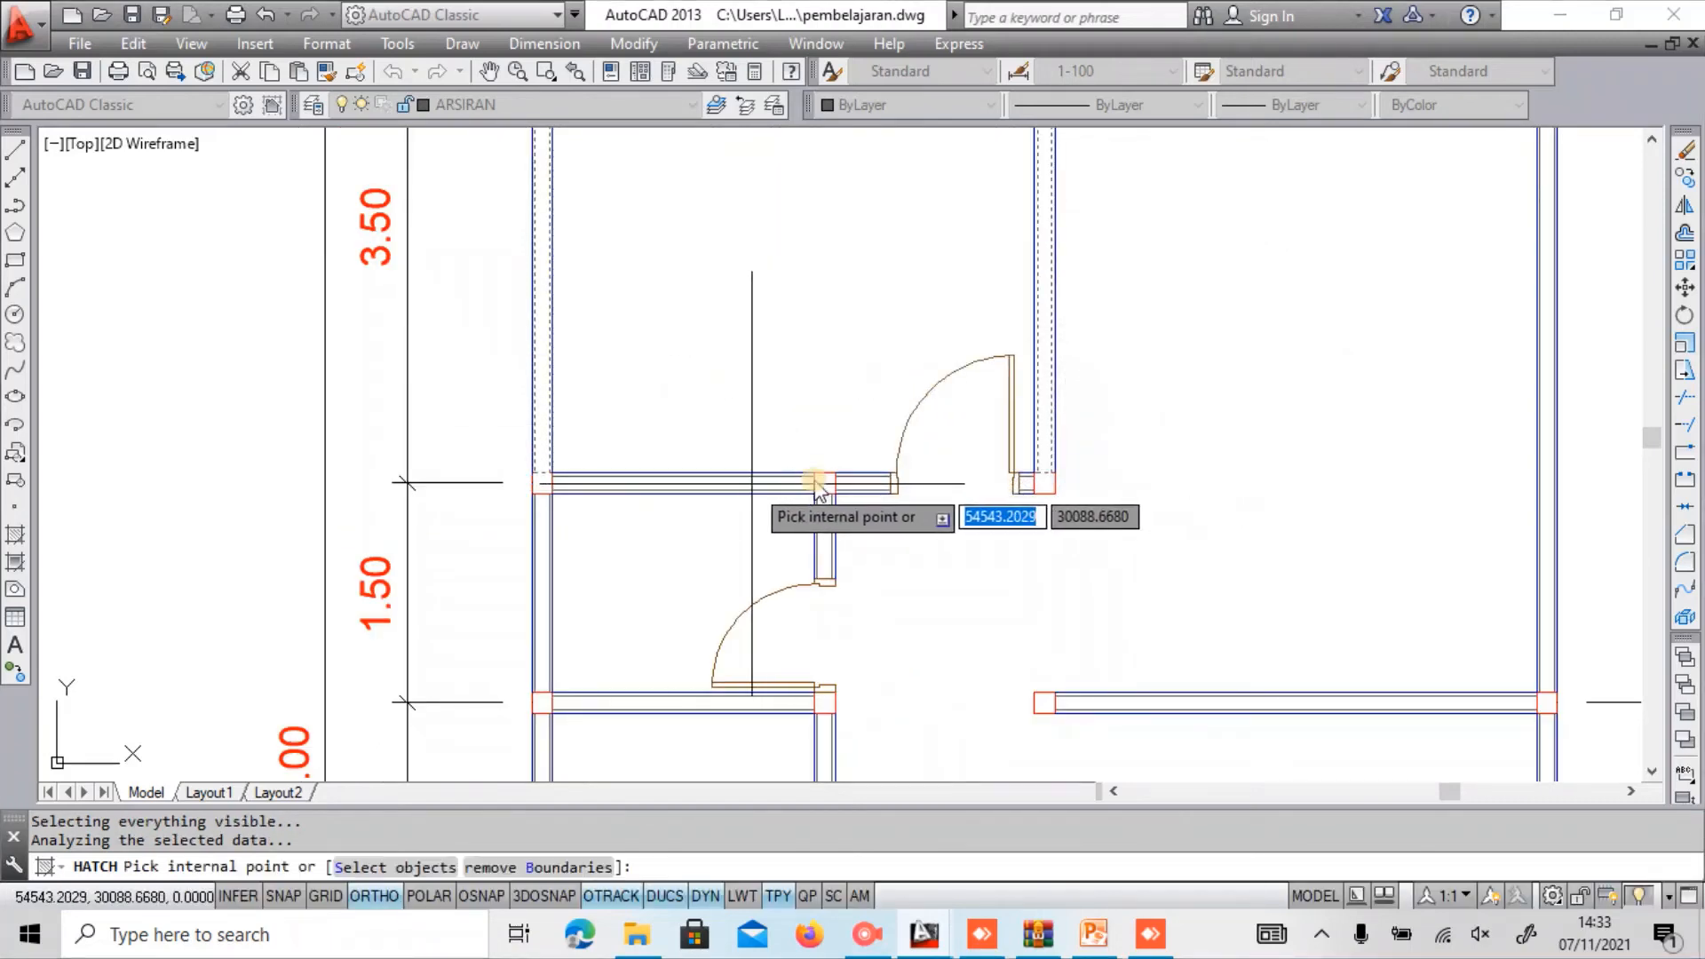
left_click(861, 485)
Add the short wall piece beside the door and the 1.50 m deep room's right, left and bottom walls to the hatch area.
scroll(888, 493, "up", 2)
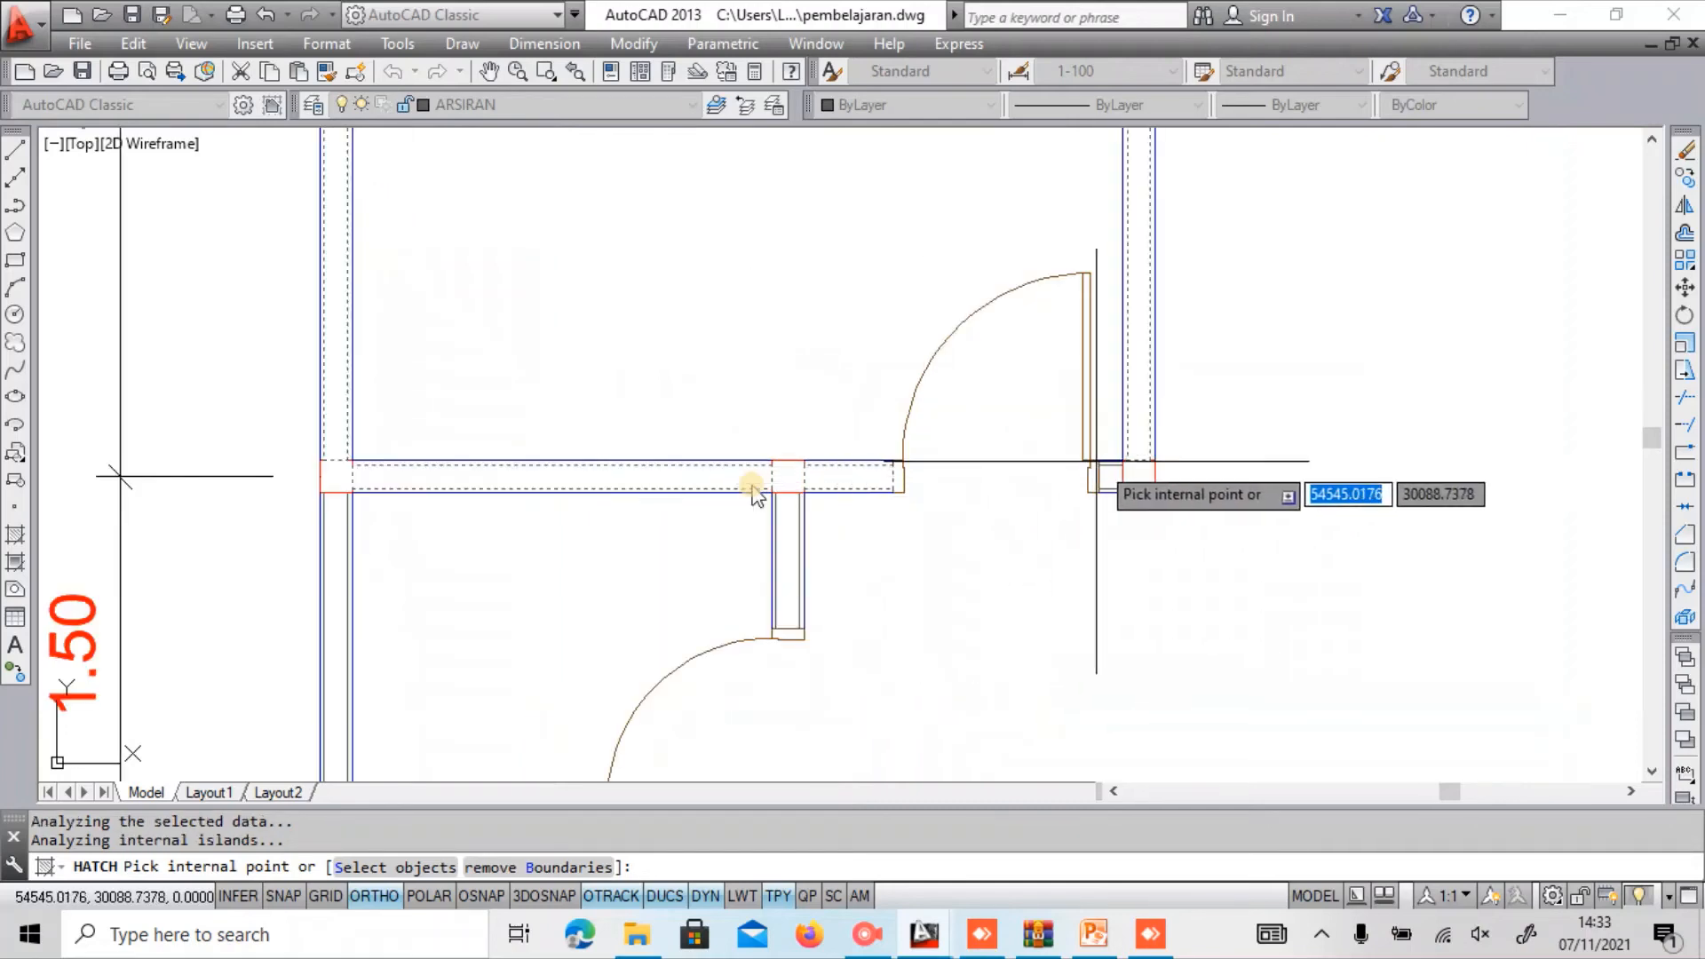
left_click(789, 537)
scroll(761, 409, "down", 1)
middle_click_drag(631, 537, 668, 432)
scroll(668, 432, "up", 2)
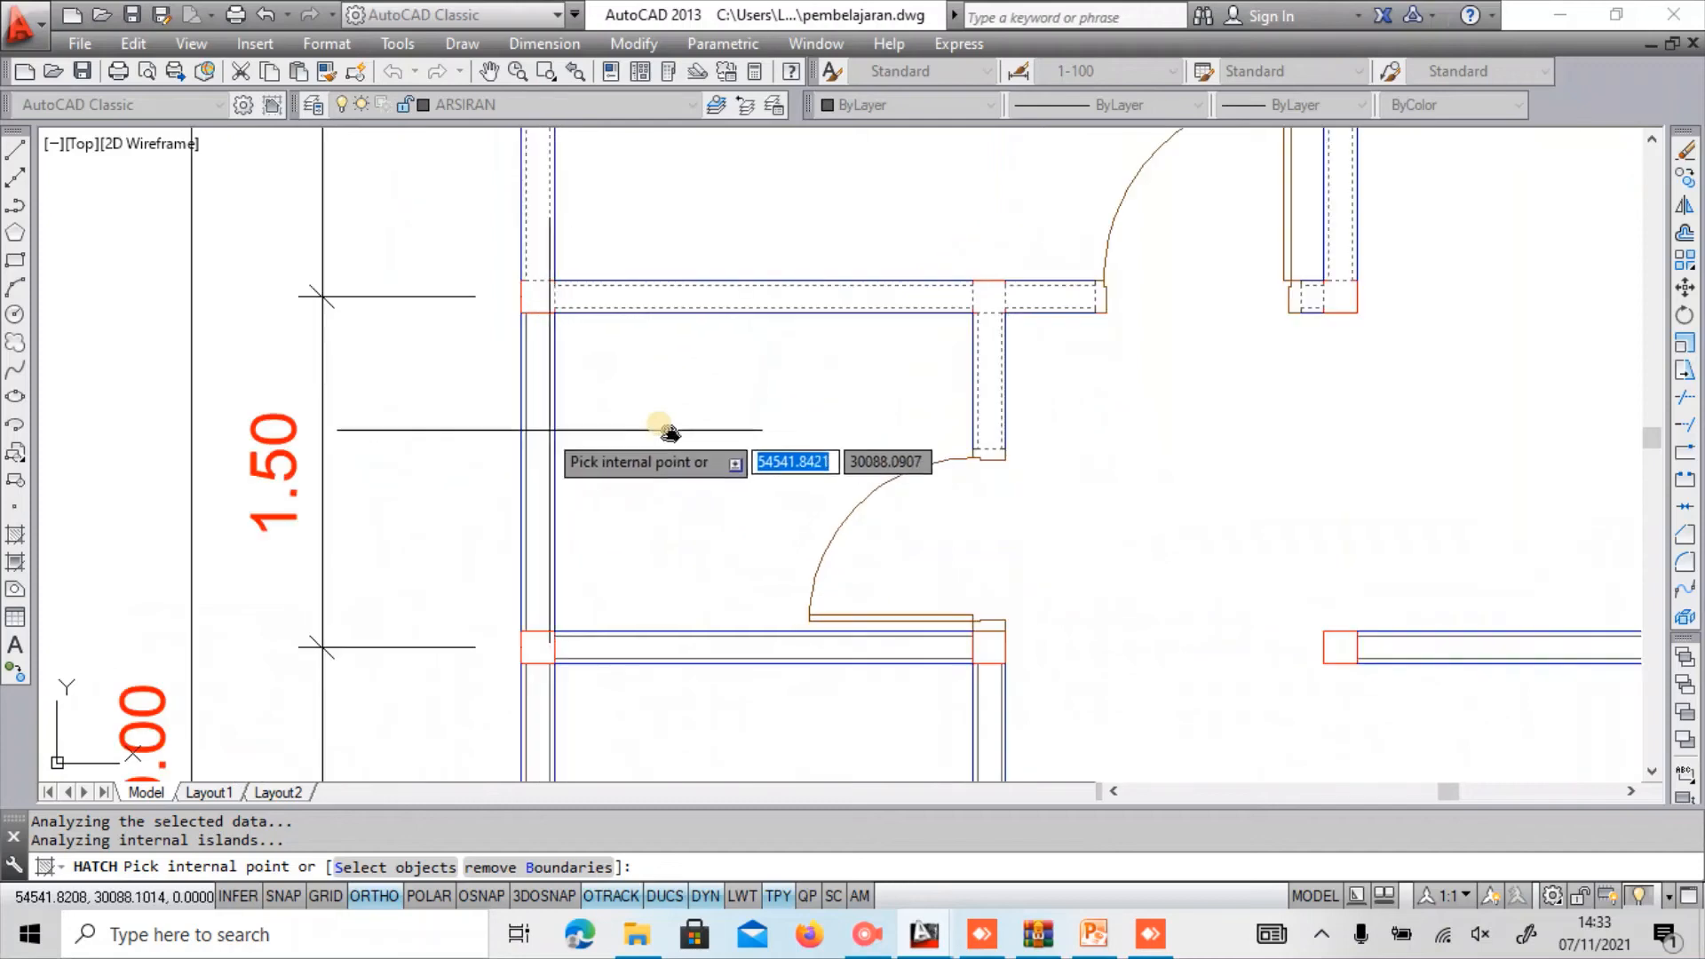
left_click(683, 649)
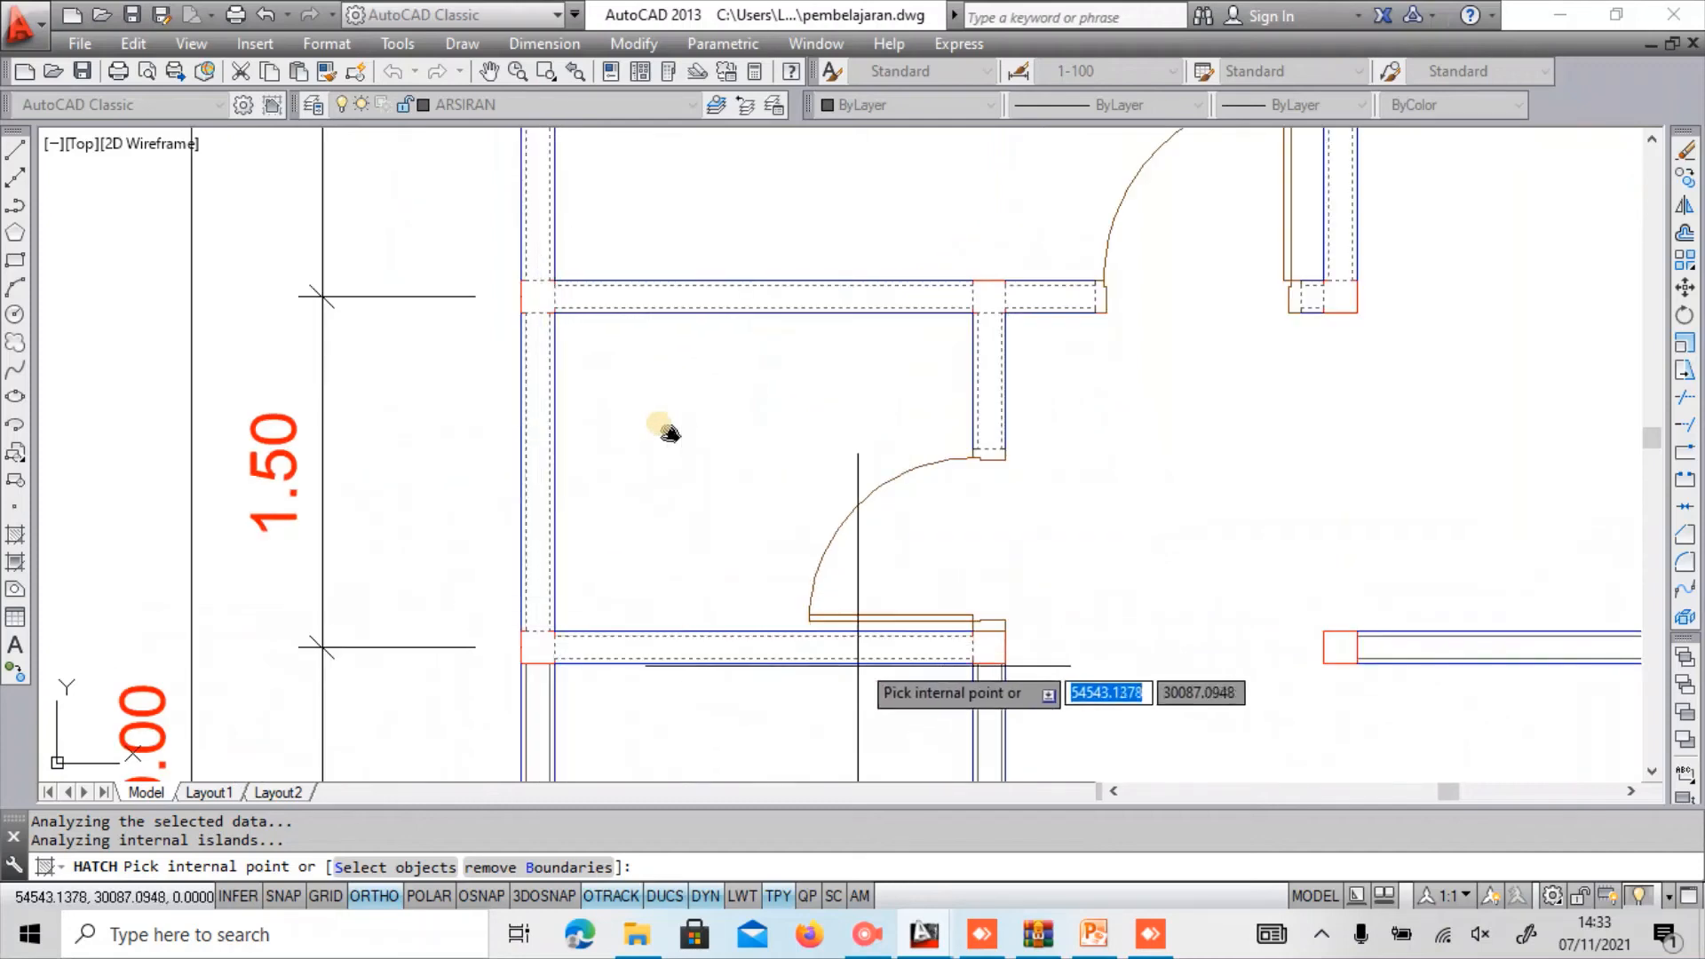
Add the 2.00 m deep room's left, right and bottom walls and the short piece beside its door to the hatch area.
middle_click_drag(857, 653, 798, 168)
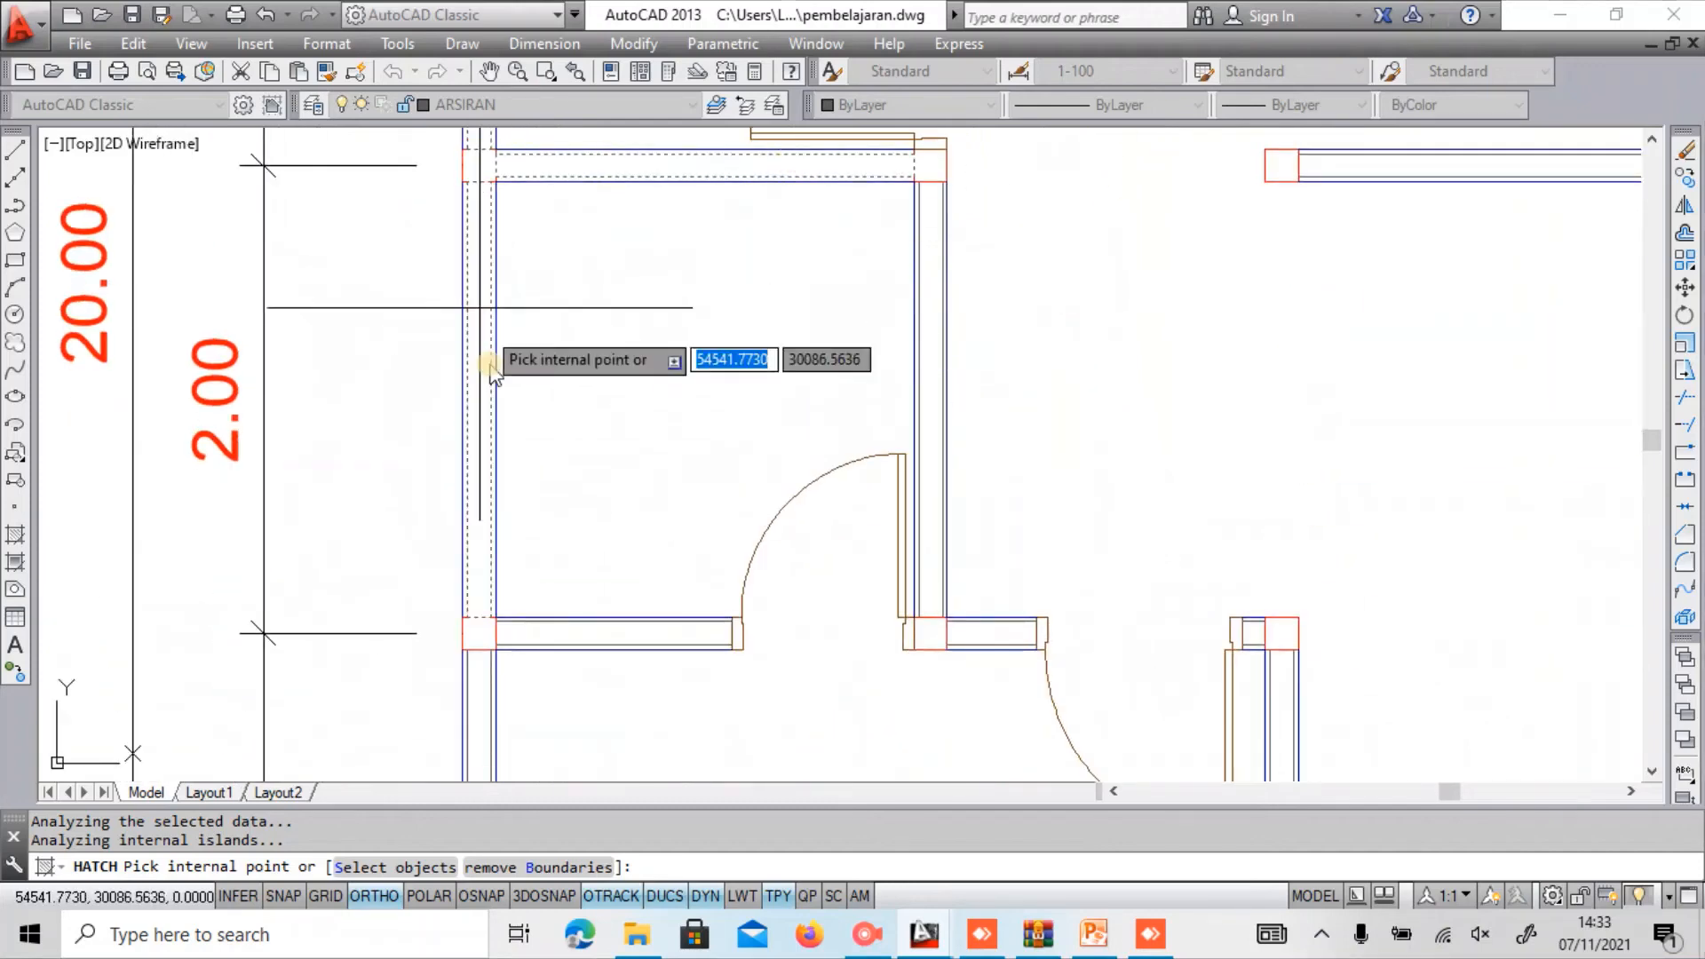
left_click(493, 368)
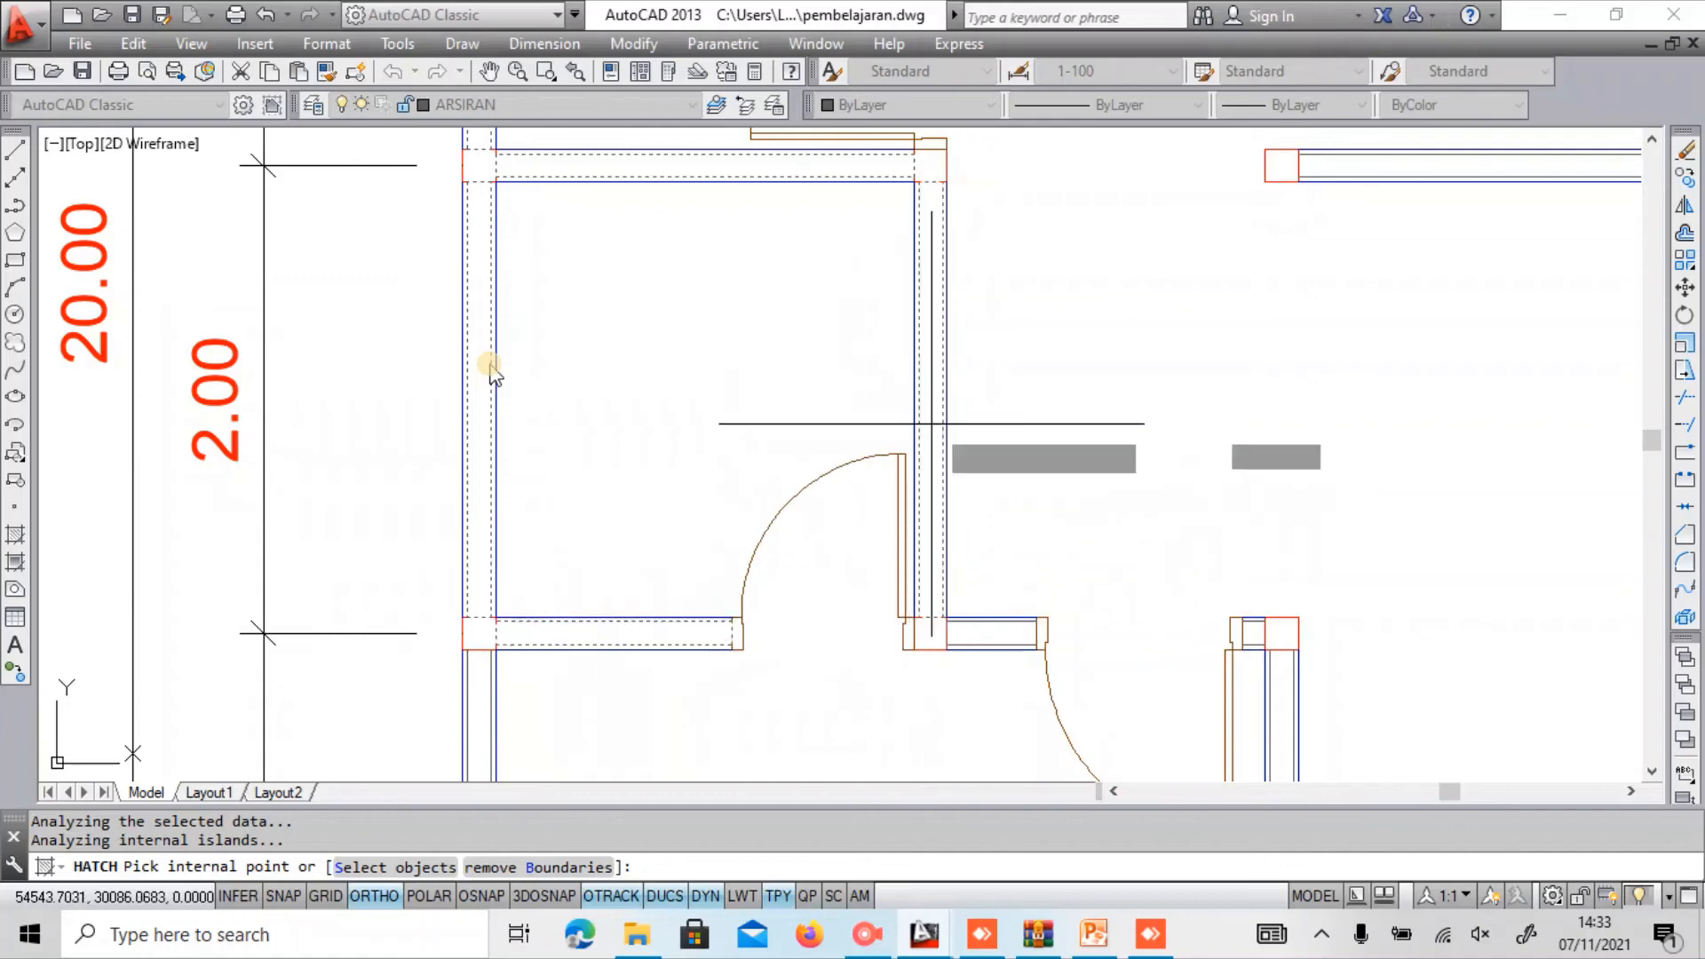
scroll(941, 480, "down", 2)
middle_click_drag(799, 619, 727, 270)
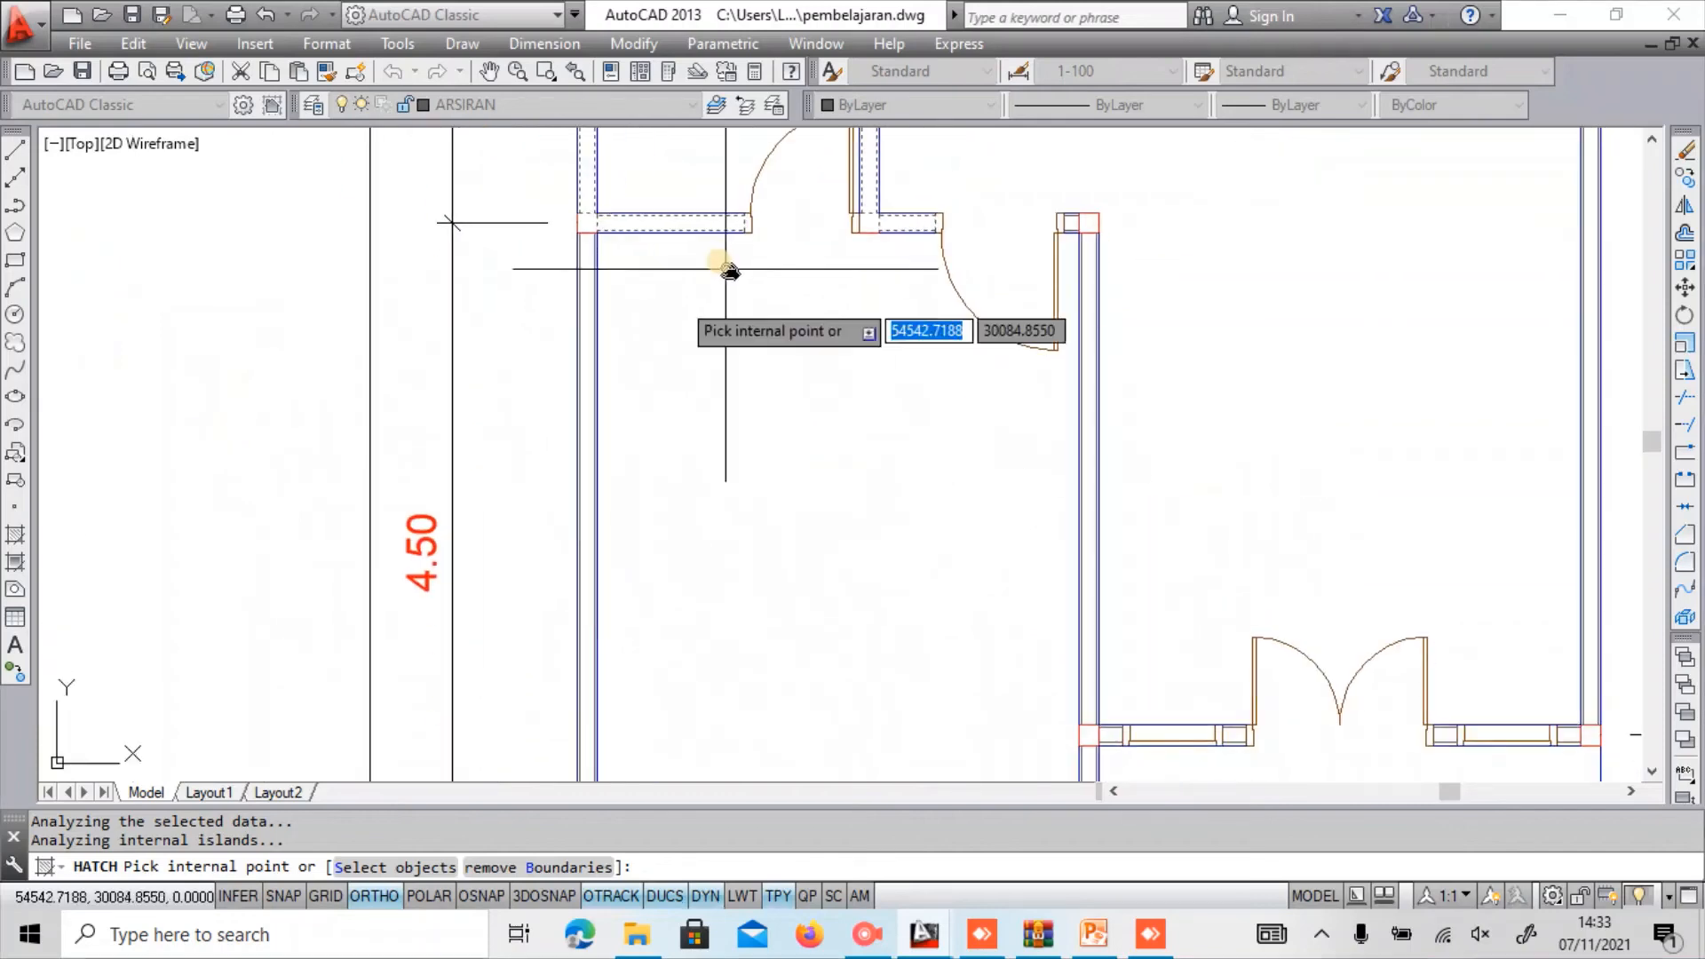
Add the 4.50 m deep room's left and bottom walls, the short terrace side wall and the front wall pieces left of the double door.
scroll(593, 356, "down", 2)
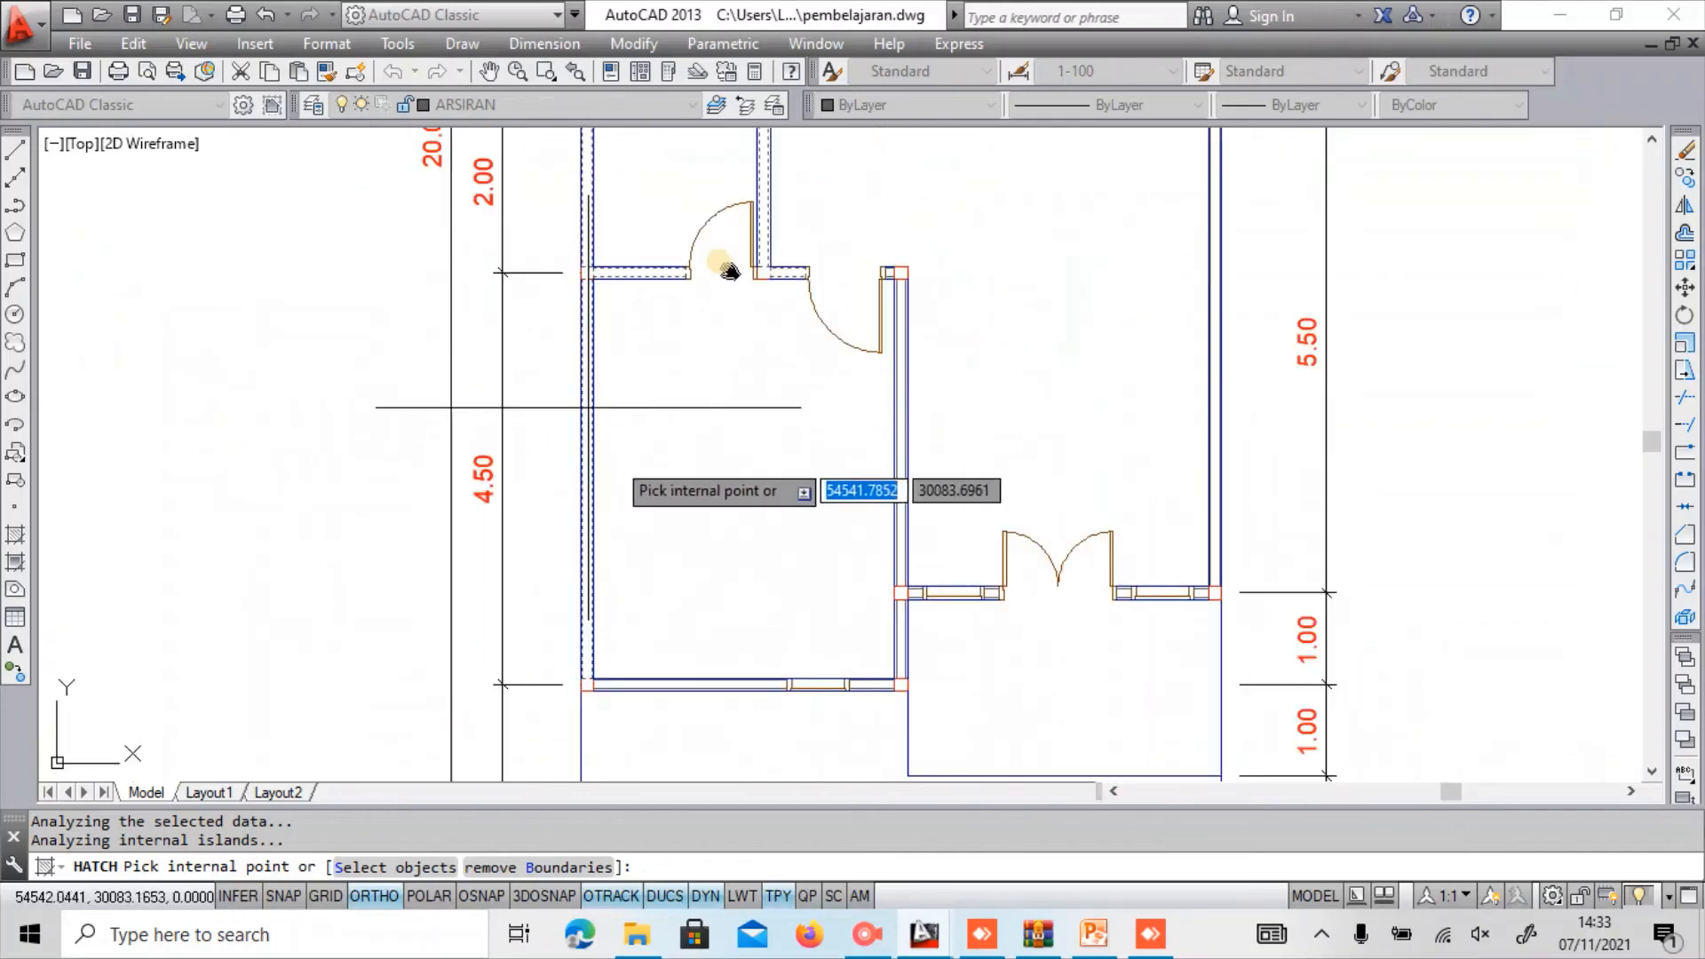
scroll(686, 701, "up", 3)
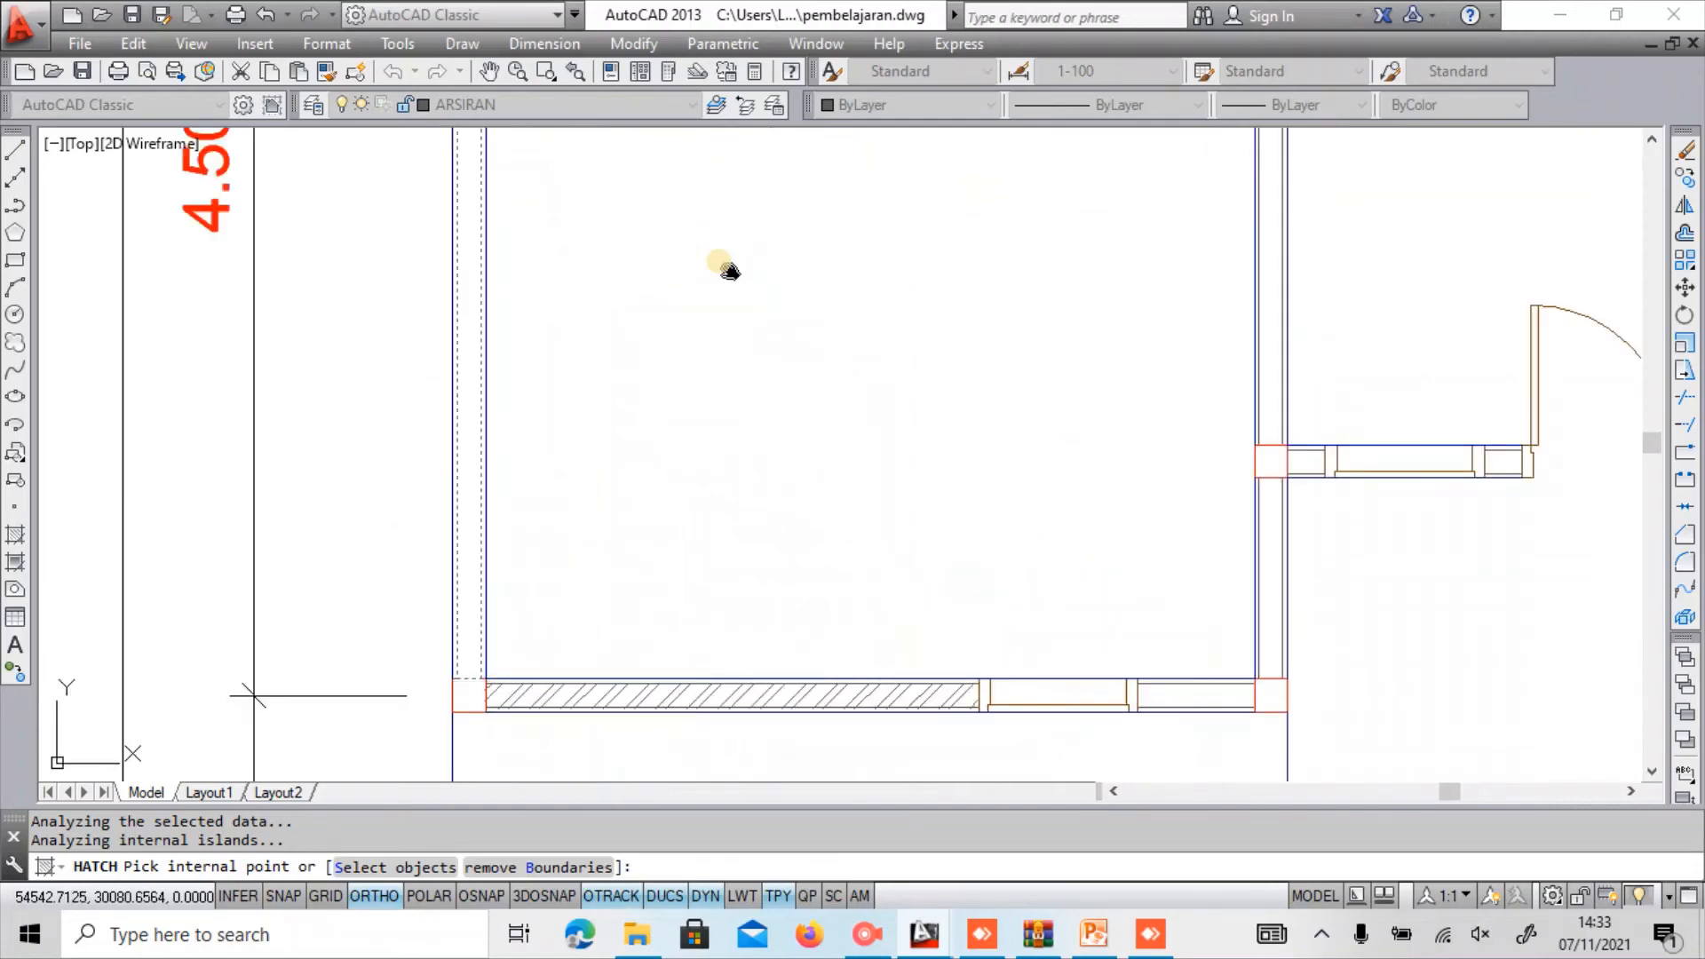
middle_click_drag(1197, 648, 751, 750)
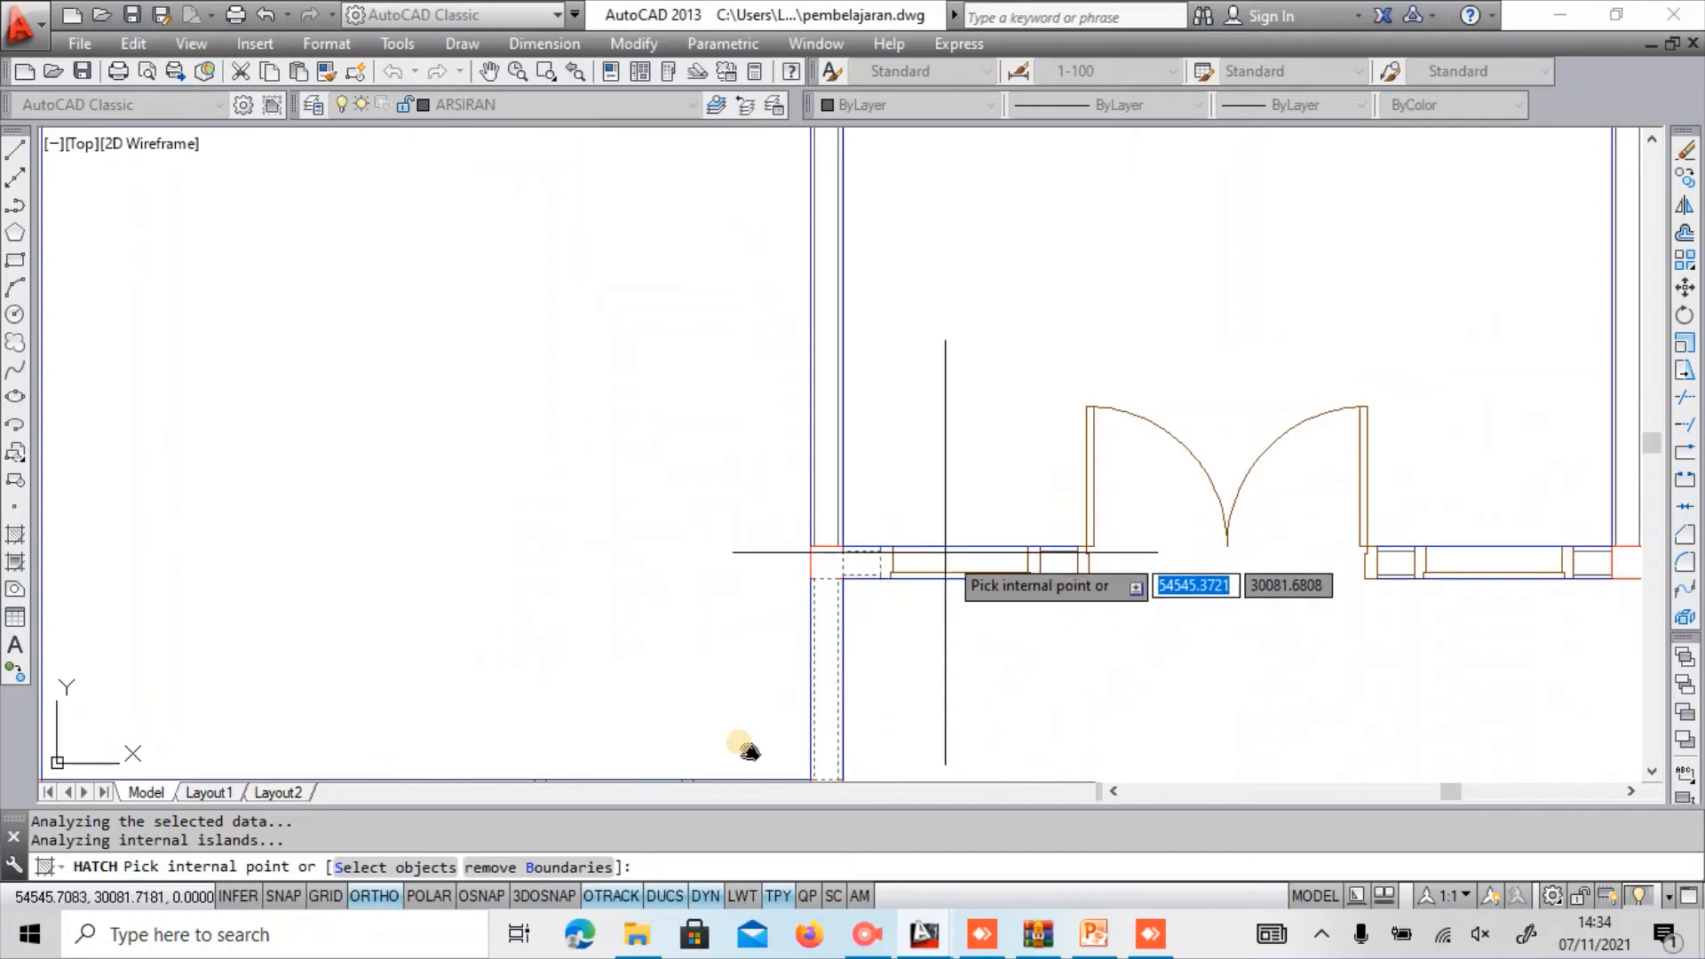
scroll(890, 569, "down", 1)
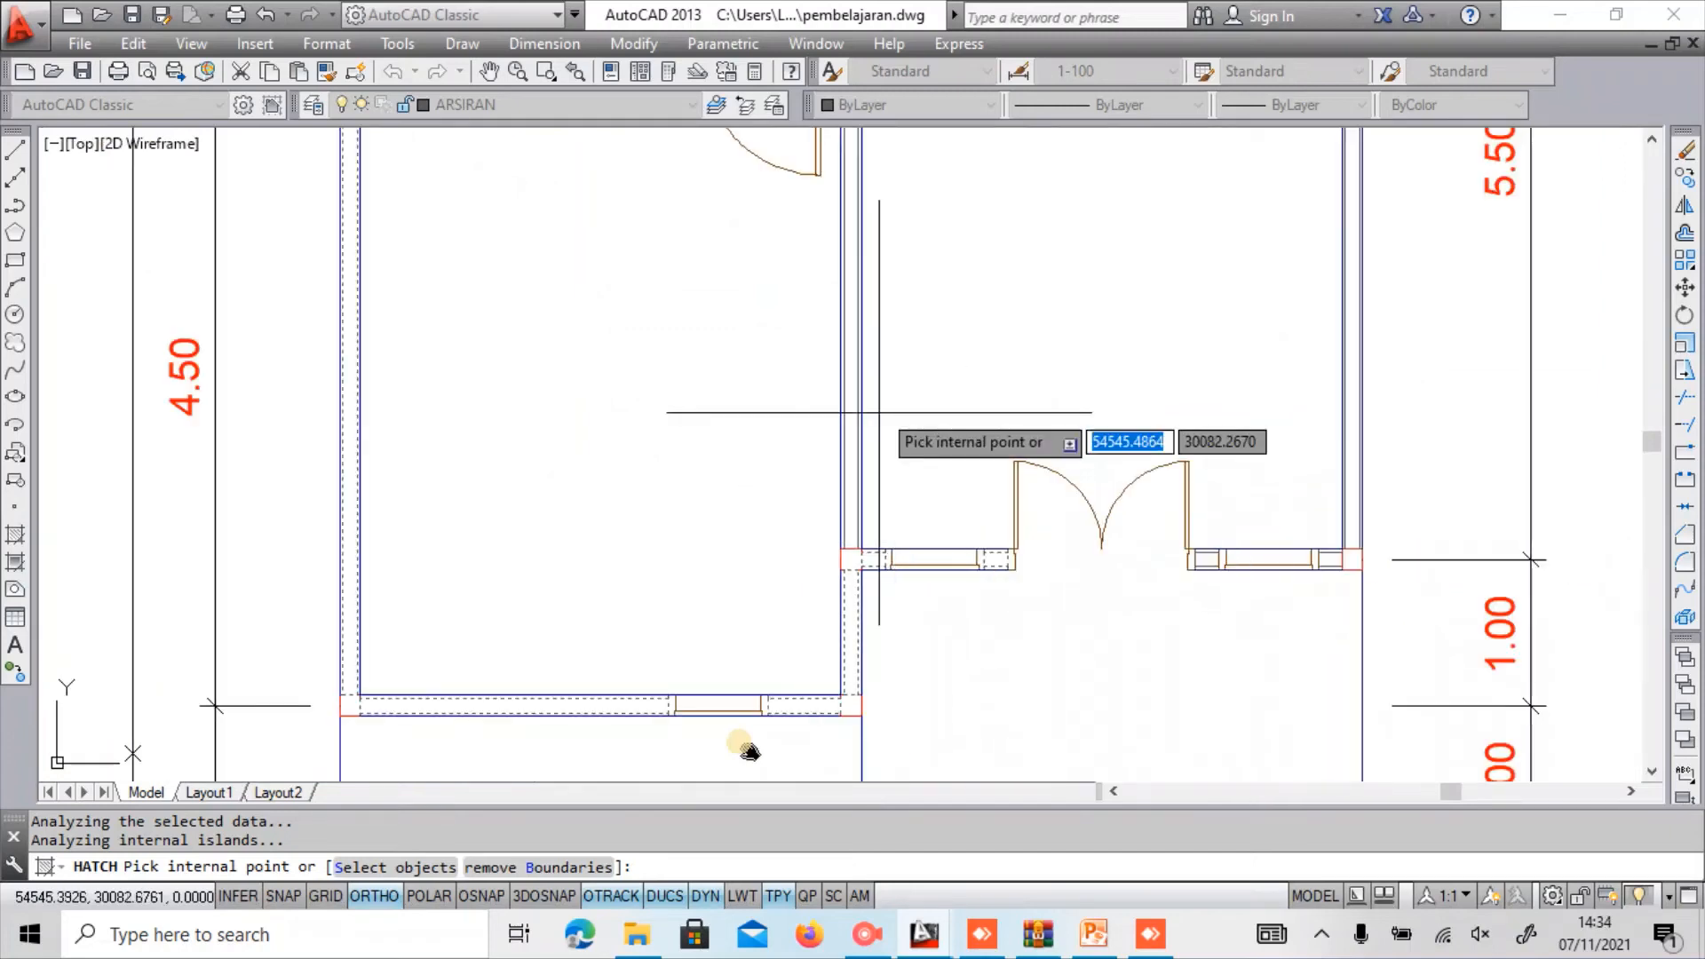
Add the 4.50 m deep room's right wall and the front wall pieces right of the double door to the hatch area.
middle_click_drag(862, 391, 751, 583)
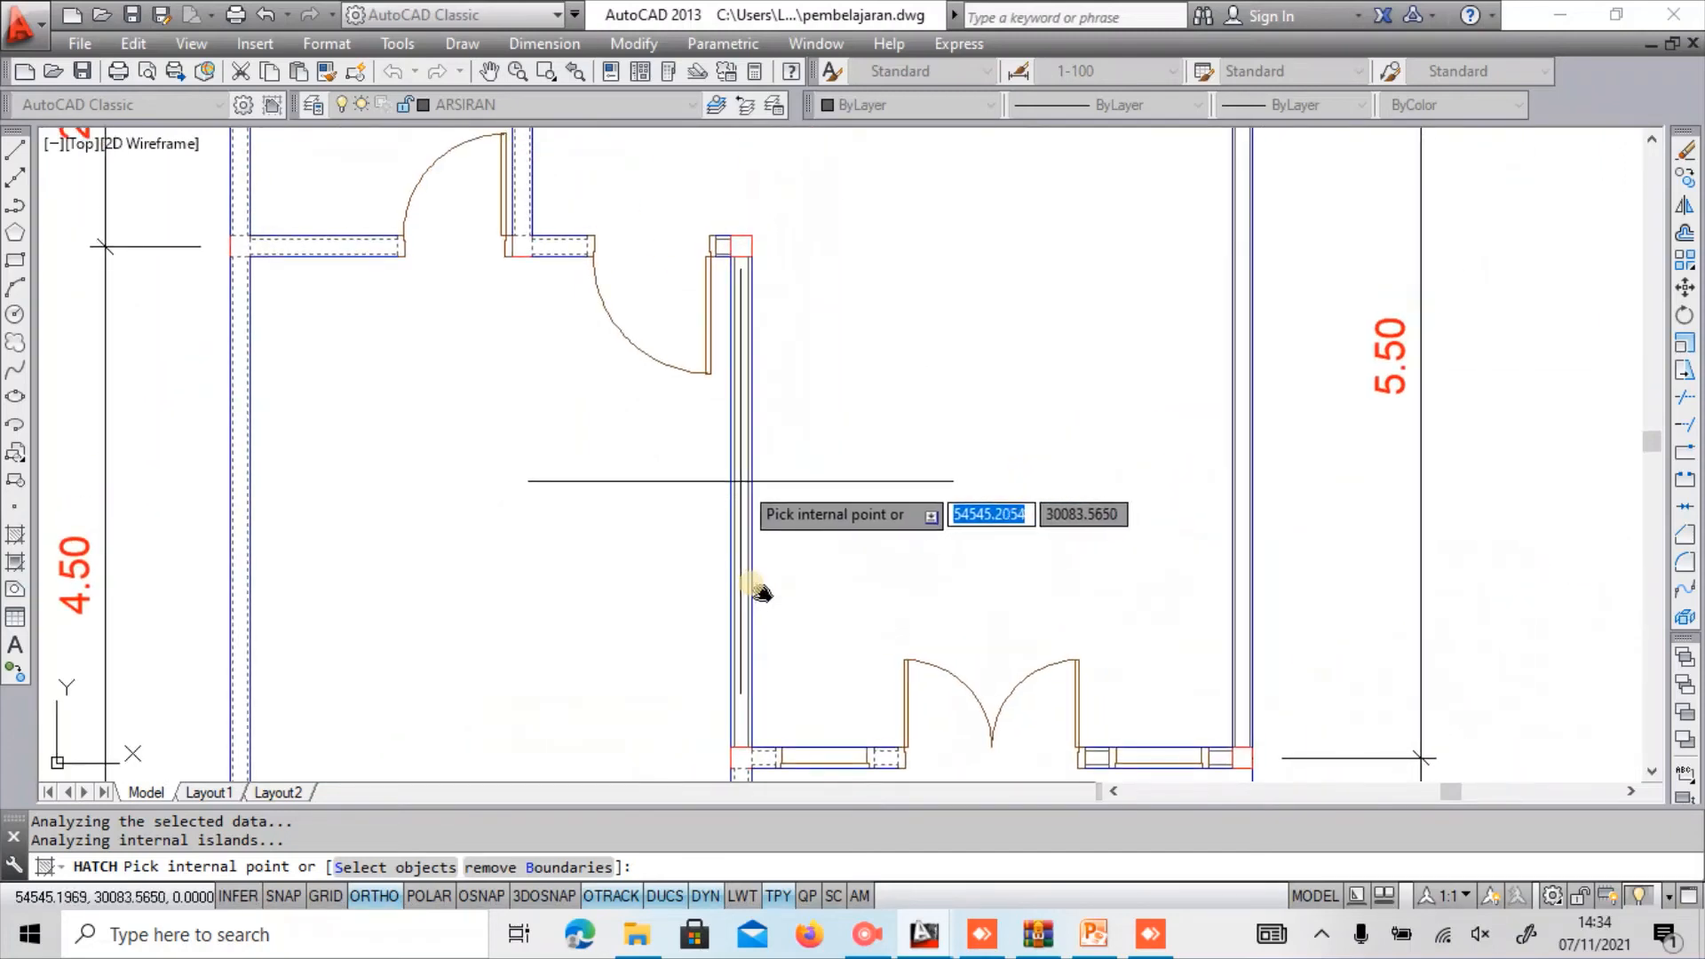
middle_click_drag(761, 594, 714, 454)
scroll(841, 599, "up", 4)
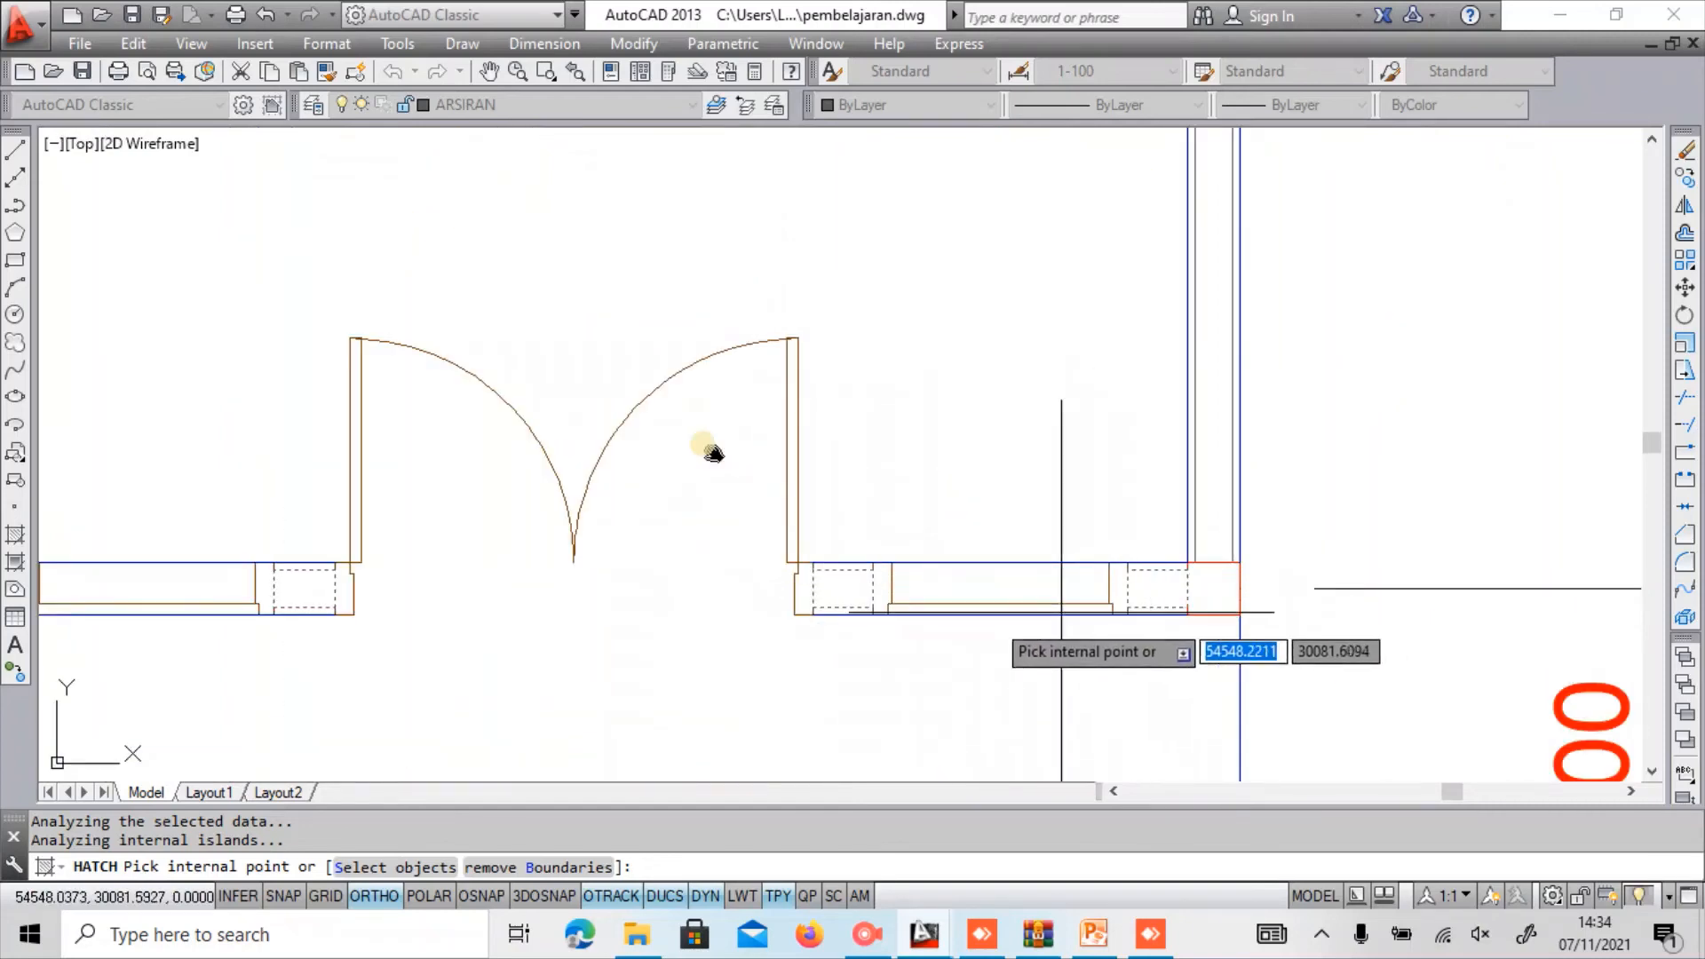
scroll(704, 449, "down", 4)
Add the 5.50 m long right outer wall and the horizontal partition wall meeting it to the hatch area.
scroll(868, 444, "down", 1)
middle_click_drag(1019, 483, 882, 635)
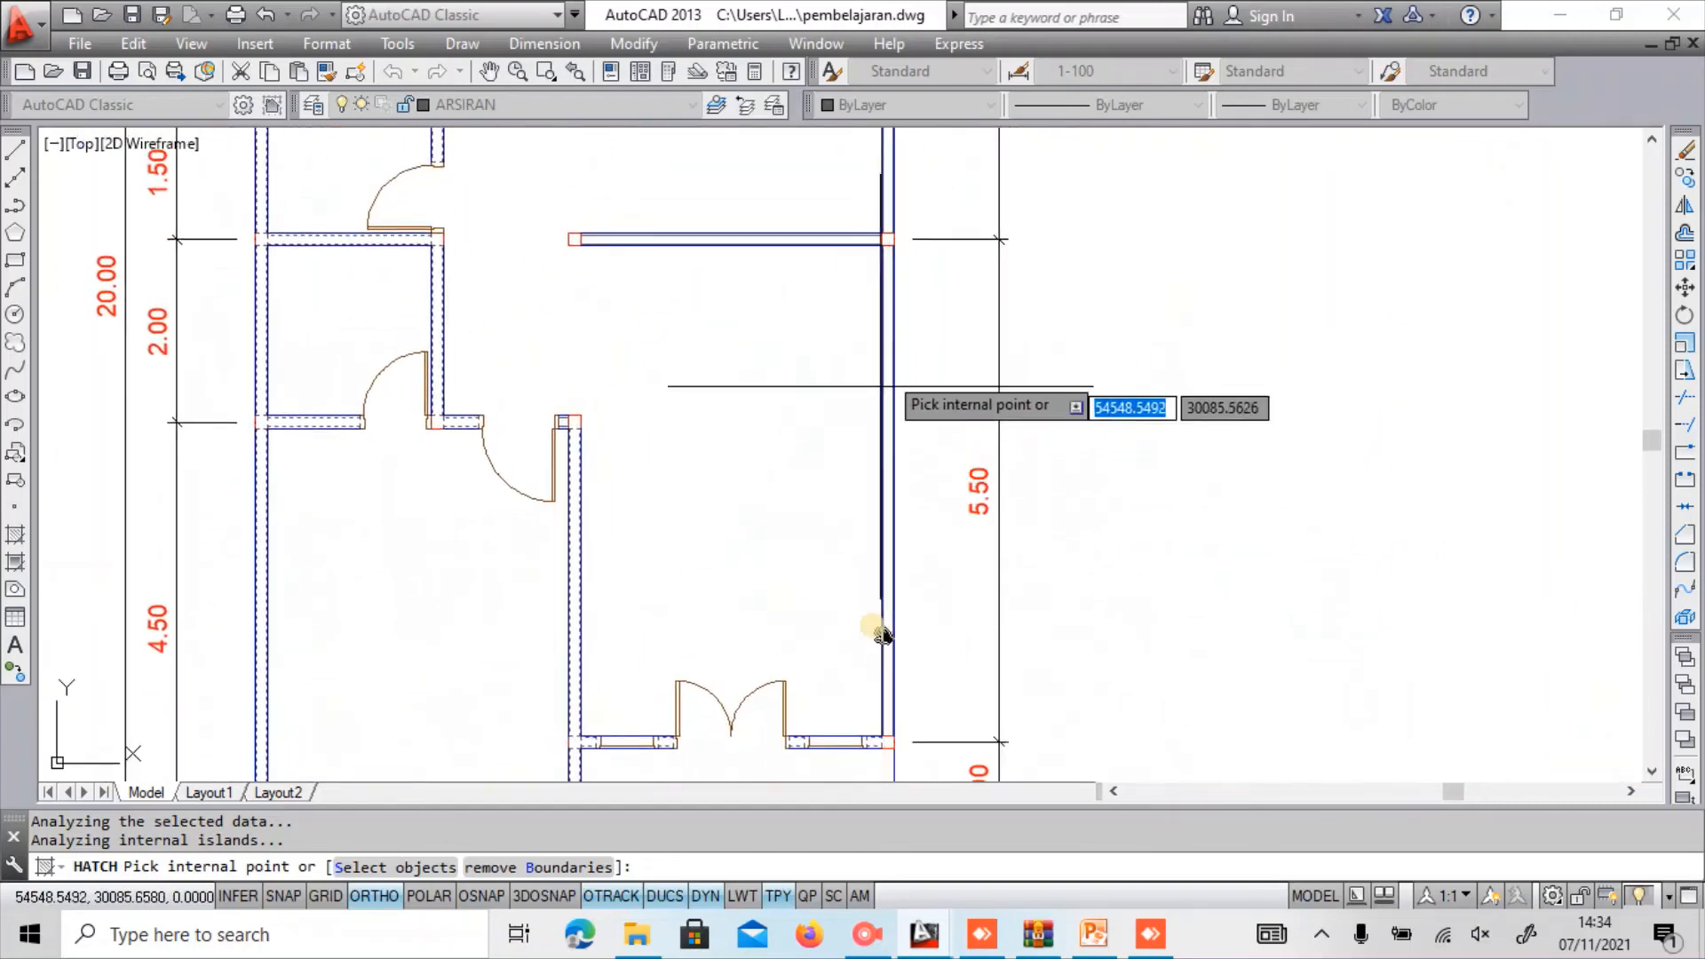
scroll(885, 367, "up", 1)
left_click(892, 361)
middle_click_drag(752, 209, 822, 488)
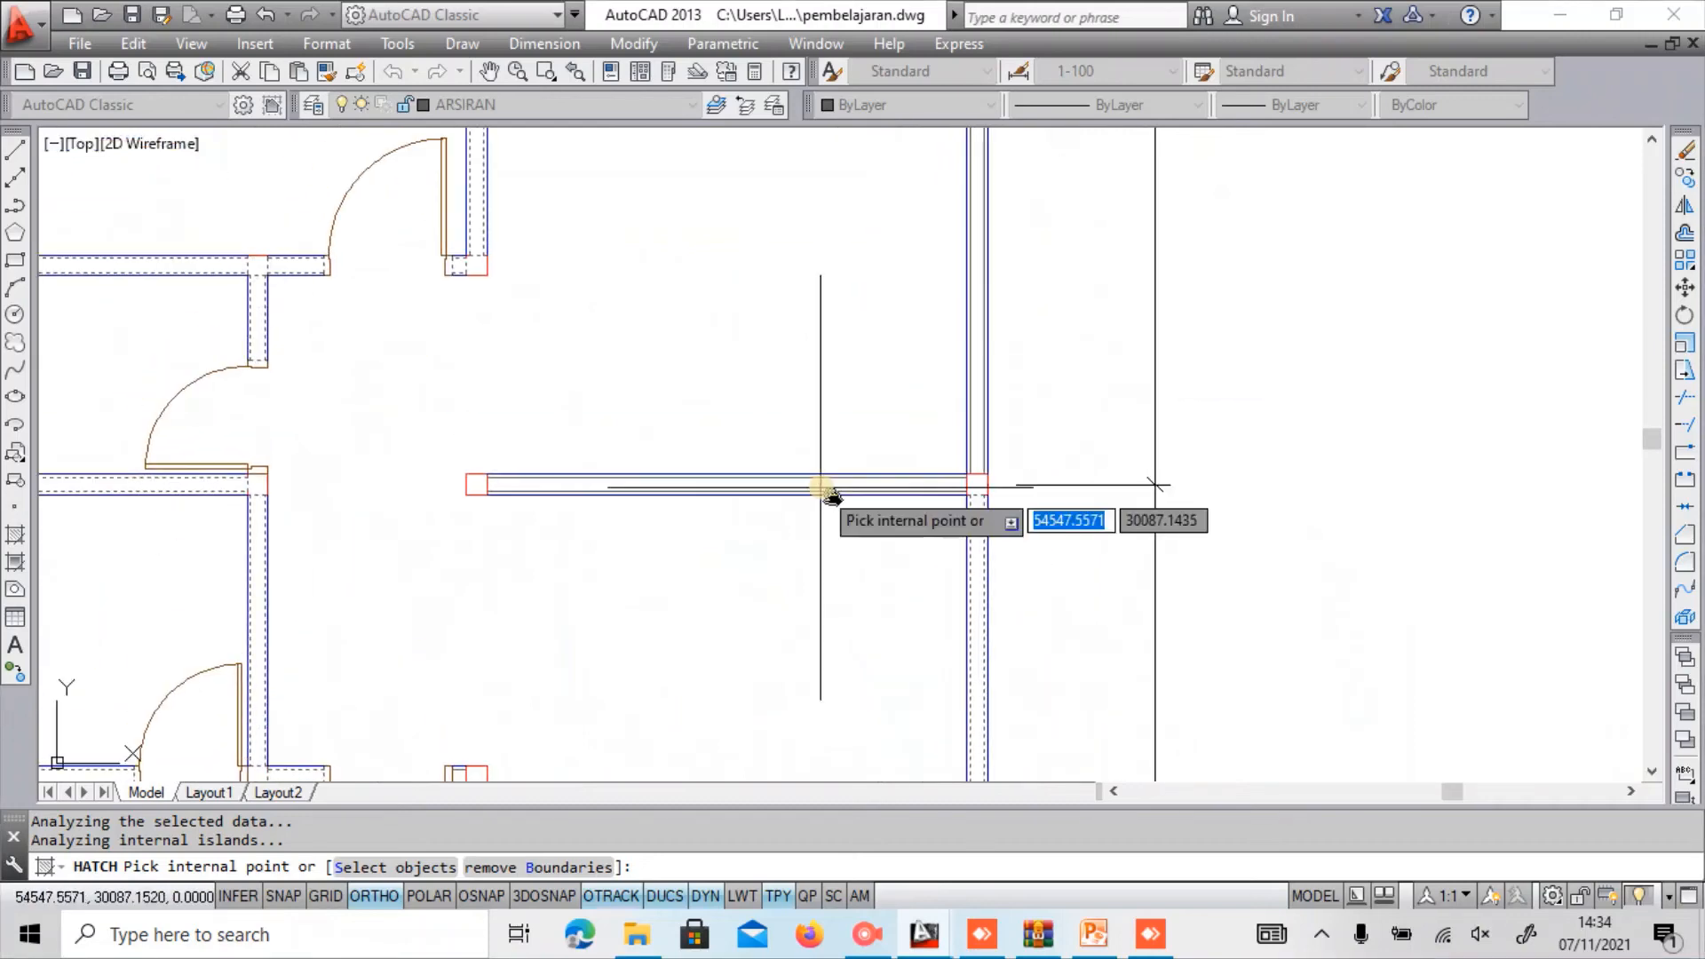
left_click(820, 487)
Add the 7.00 m long right outer wall and the top wall piece between the window and the door to the hatch area.
scroll(813, 525, "down", 2)
scroll(890, 314, "up", 3)
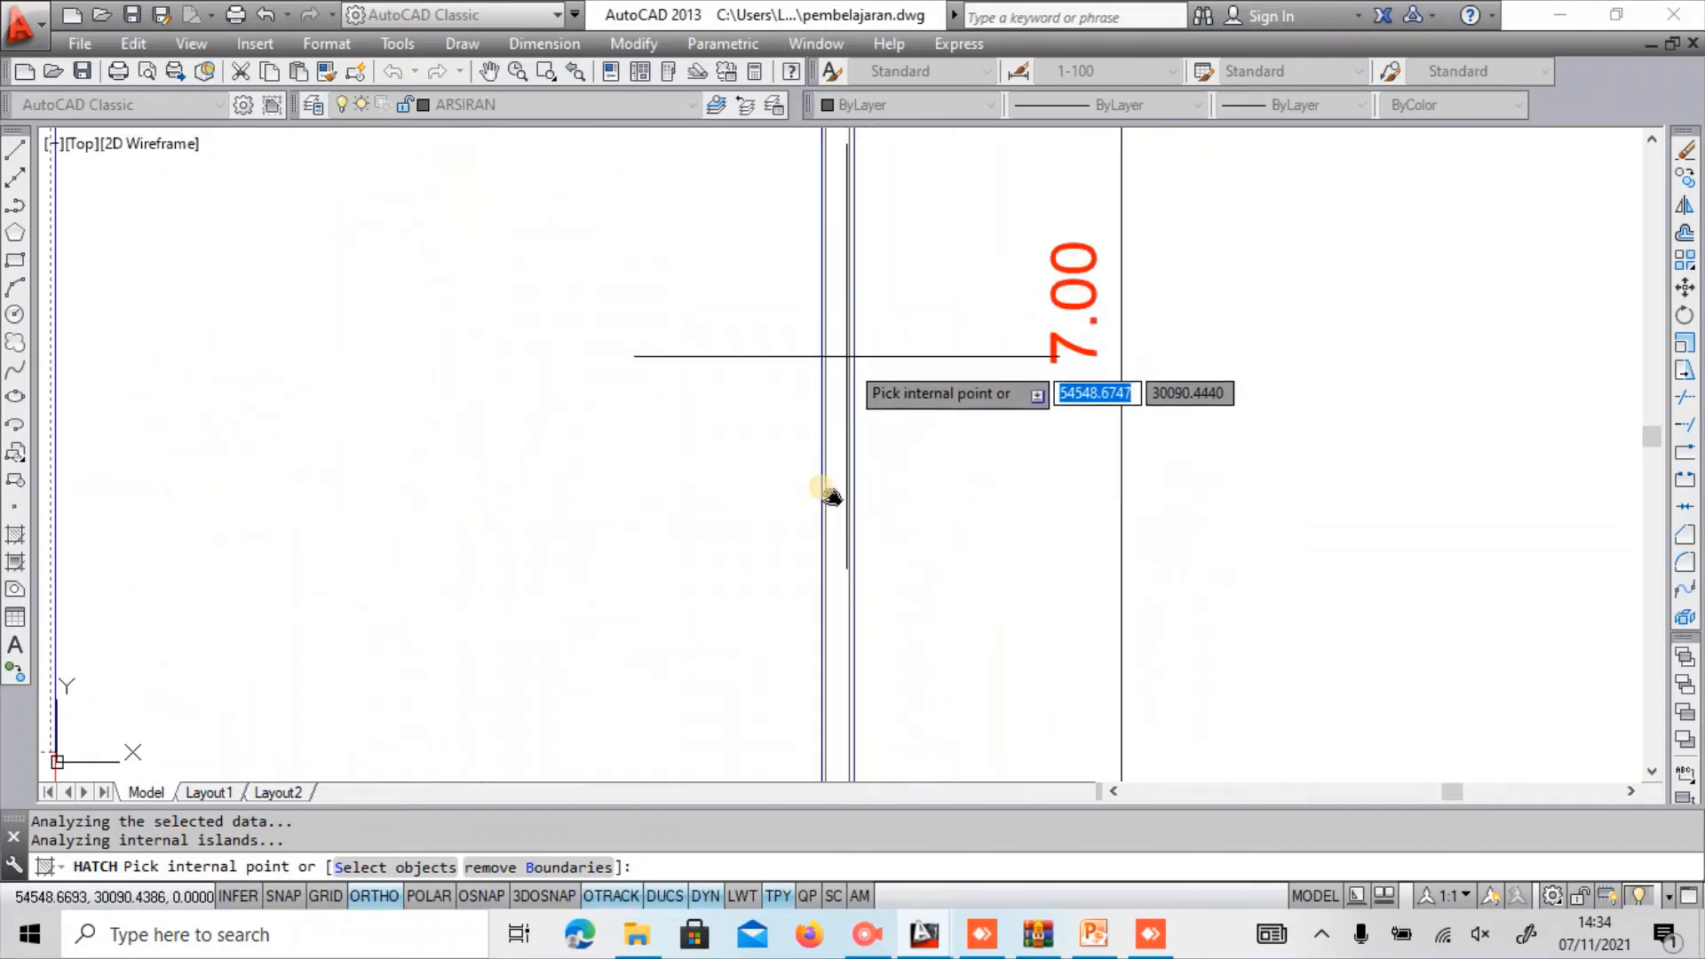
scroll(844, 363, "down", 3)
middle_click_drag(843, 340, 837, 366)
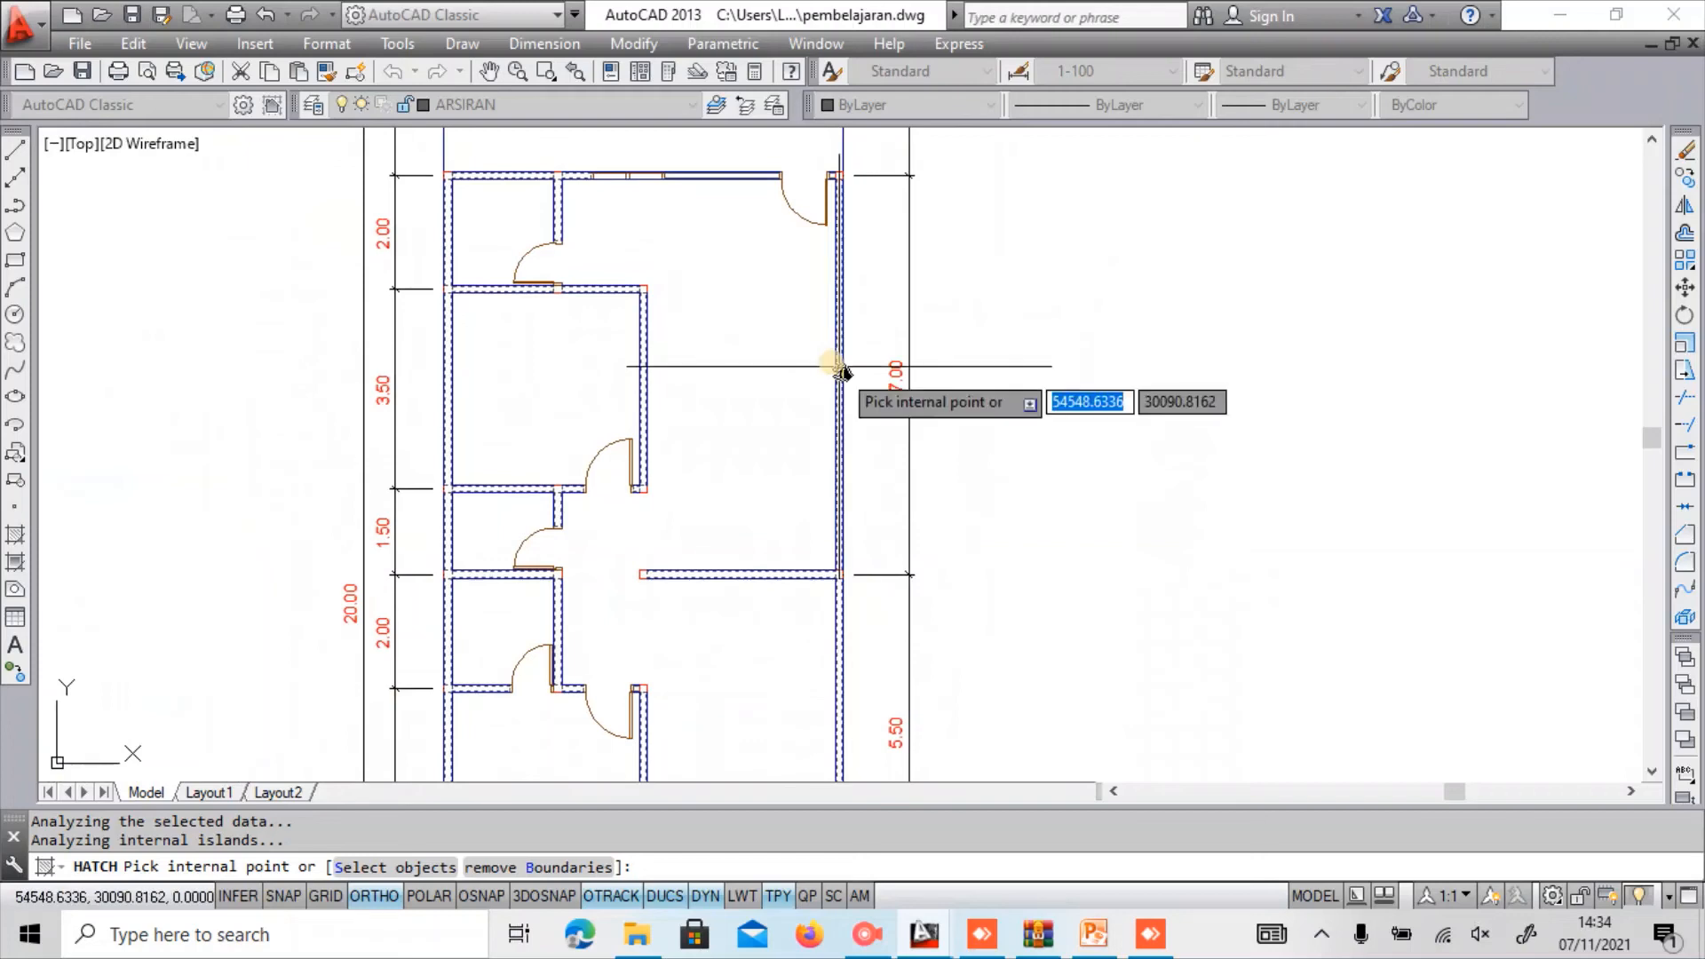
scroll(675, 177, "up", 3)
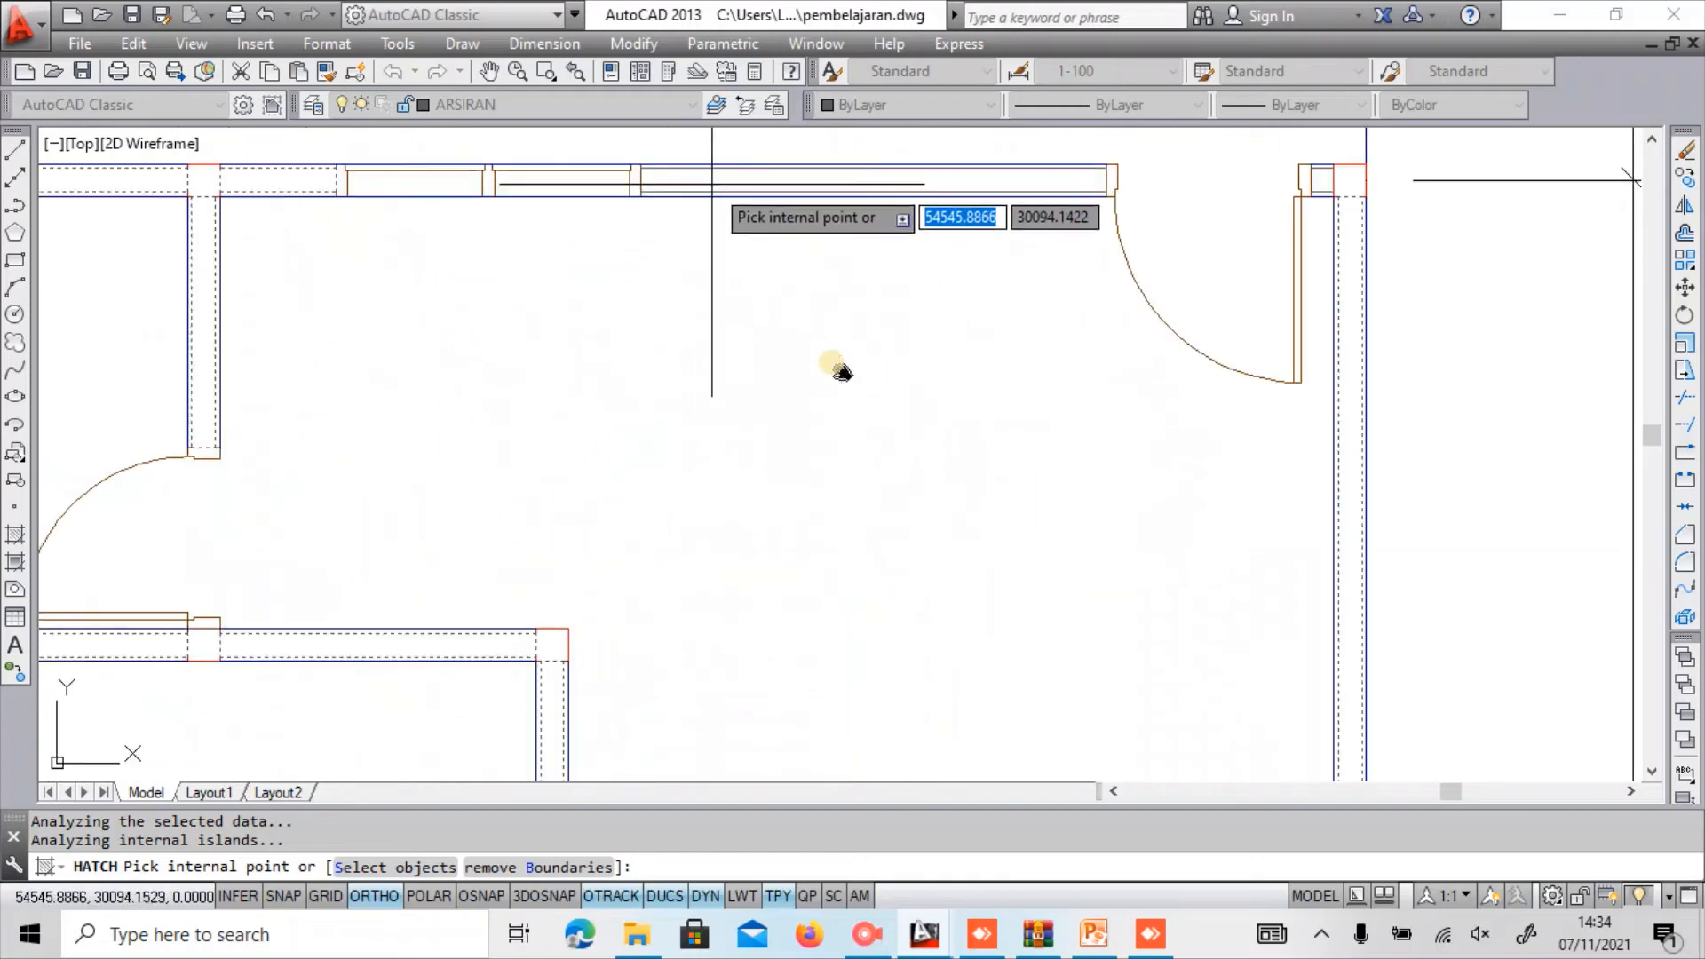
scroll(841, 371, "down", 4)
scroll(815, 340, "down", 1)
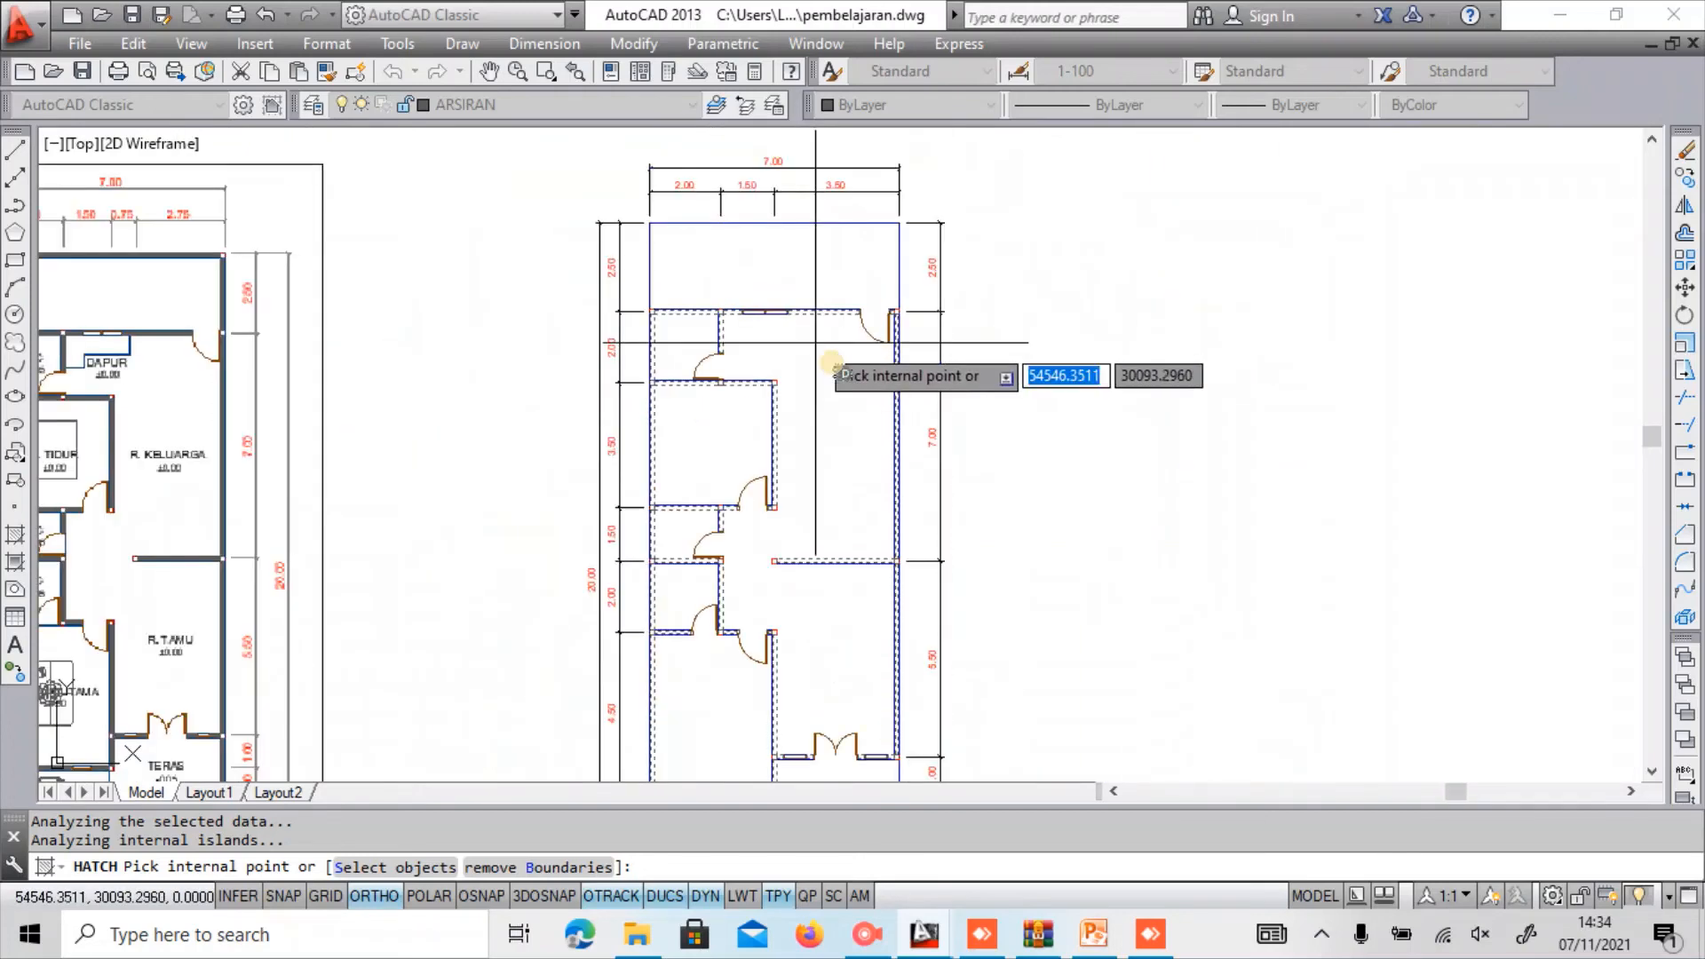
middle_click_drag(831, 469, 841, 343)
Preview the hatch and examine the walls throughout the plan for pieces left unfilled.
key("Return")
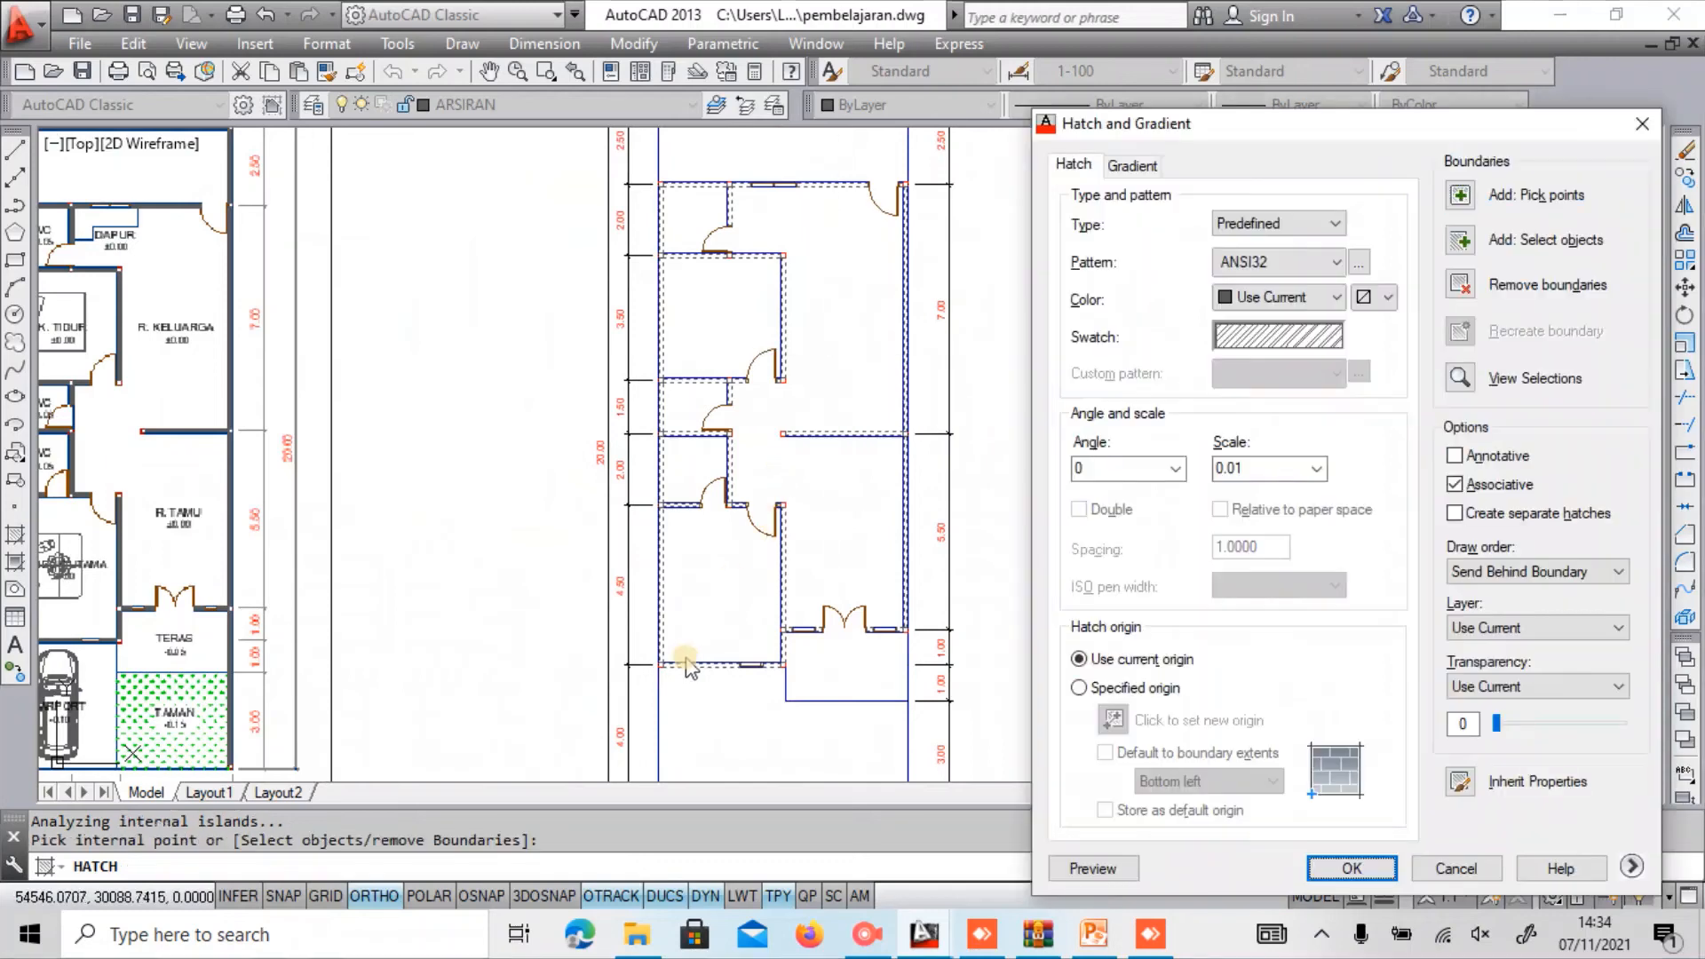
left_click(1093, 869)
scroll(959, 426, "down", 5)
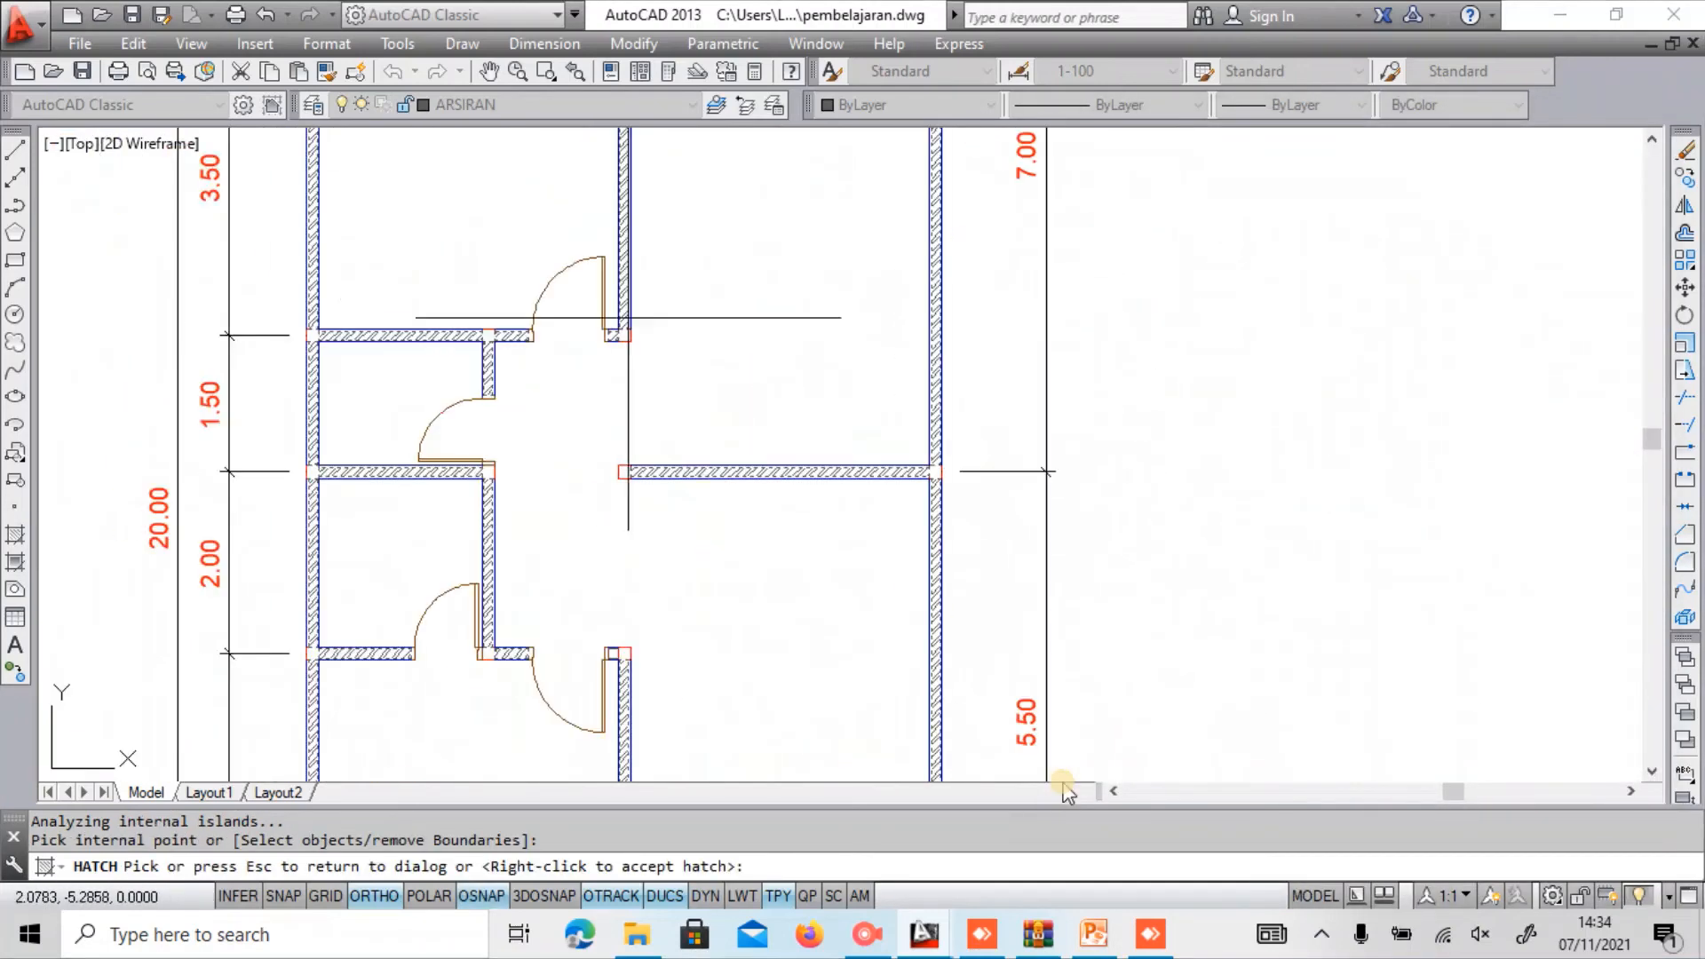
mouse_move(482, 514)
middle_mouse_down()
mouse_move(566, 294)
mouse_move(564, 160)
middle_mouse_up()
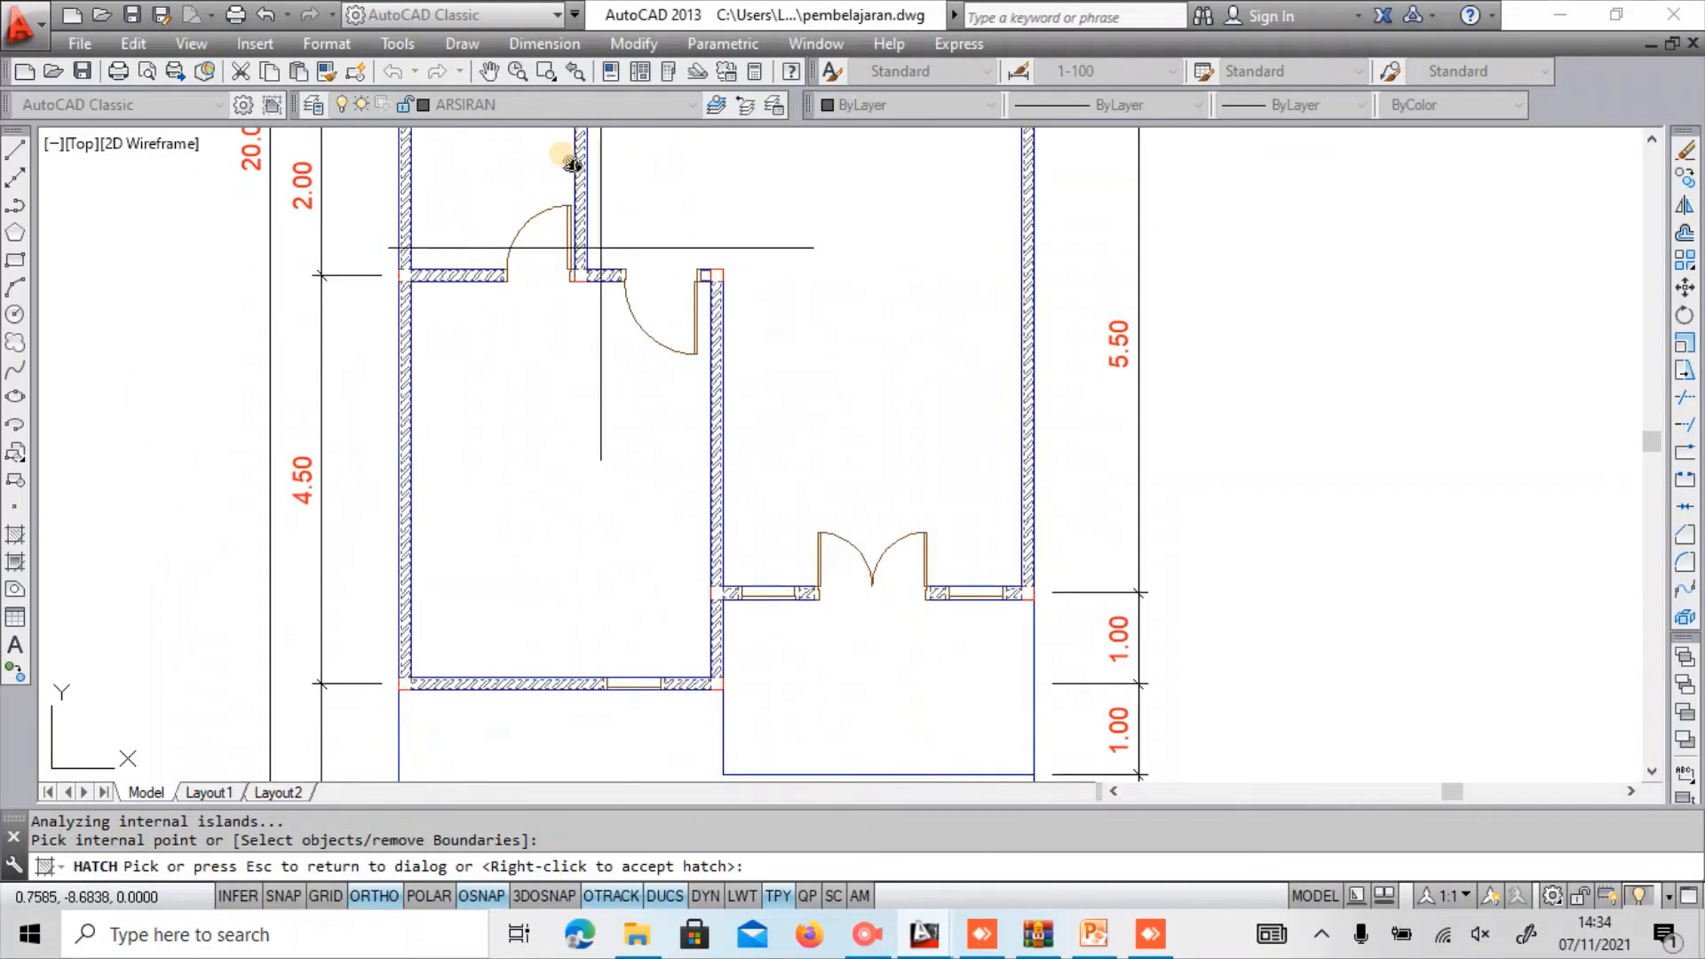
middle_click_drag(591, 369, 696, 776)
middle_click_drag(811, 323, 715, 711)
scroll(724, 238, "up", 1)
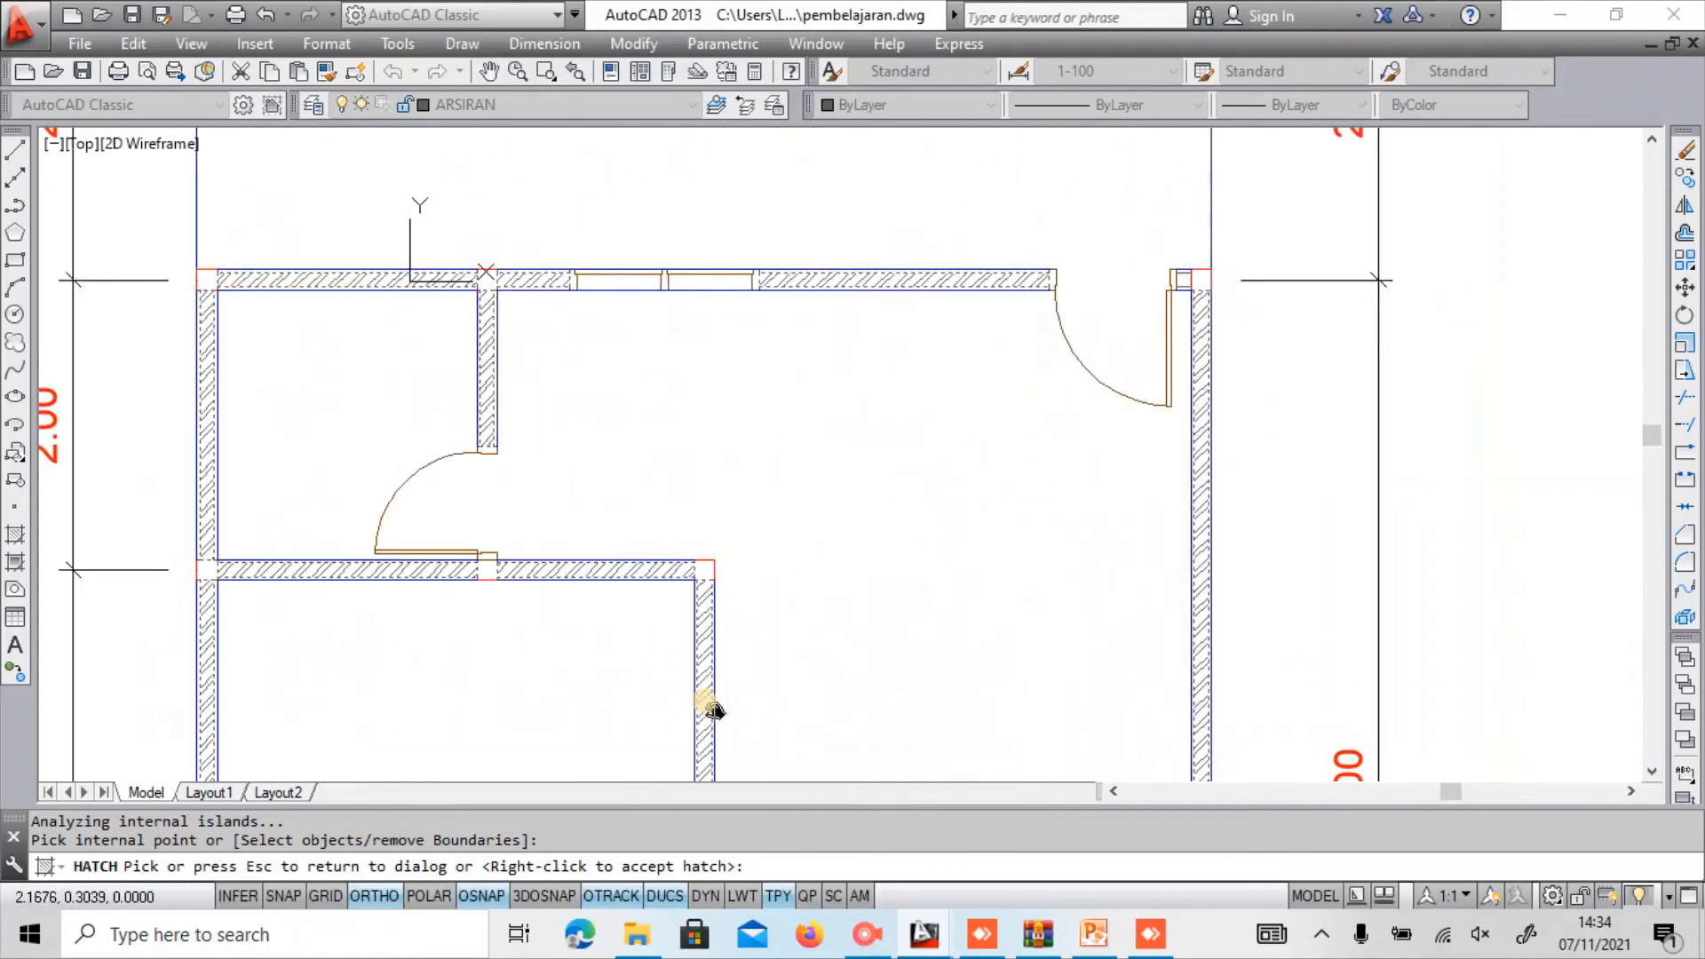
scroll(716, 711, "down", 2)
scroll(716, 710, "up", 5)
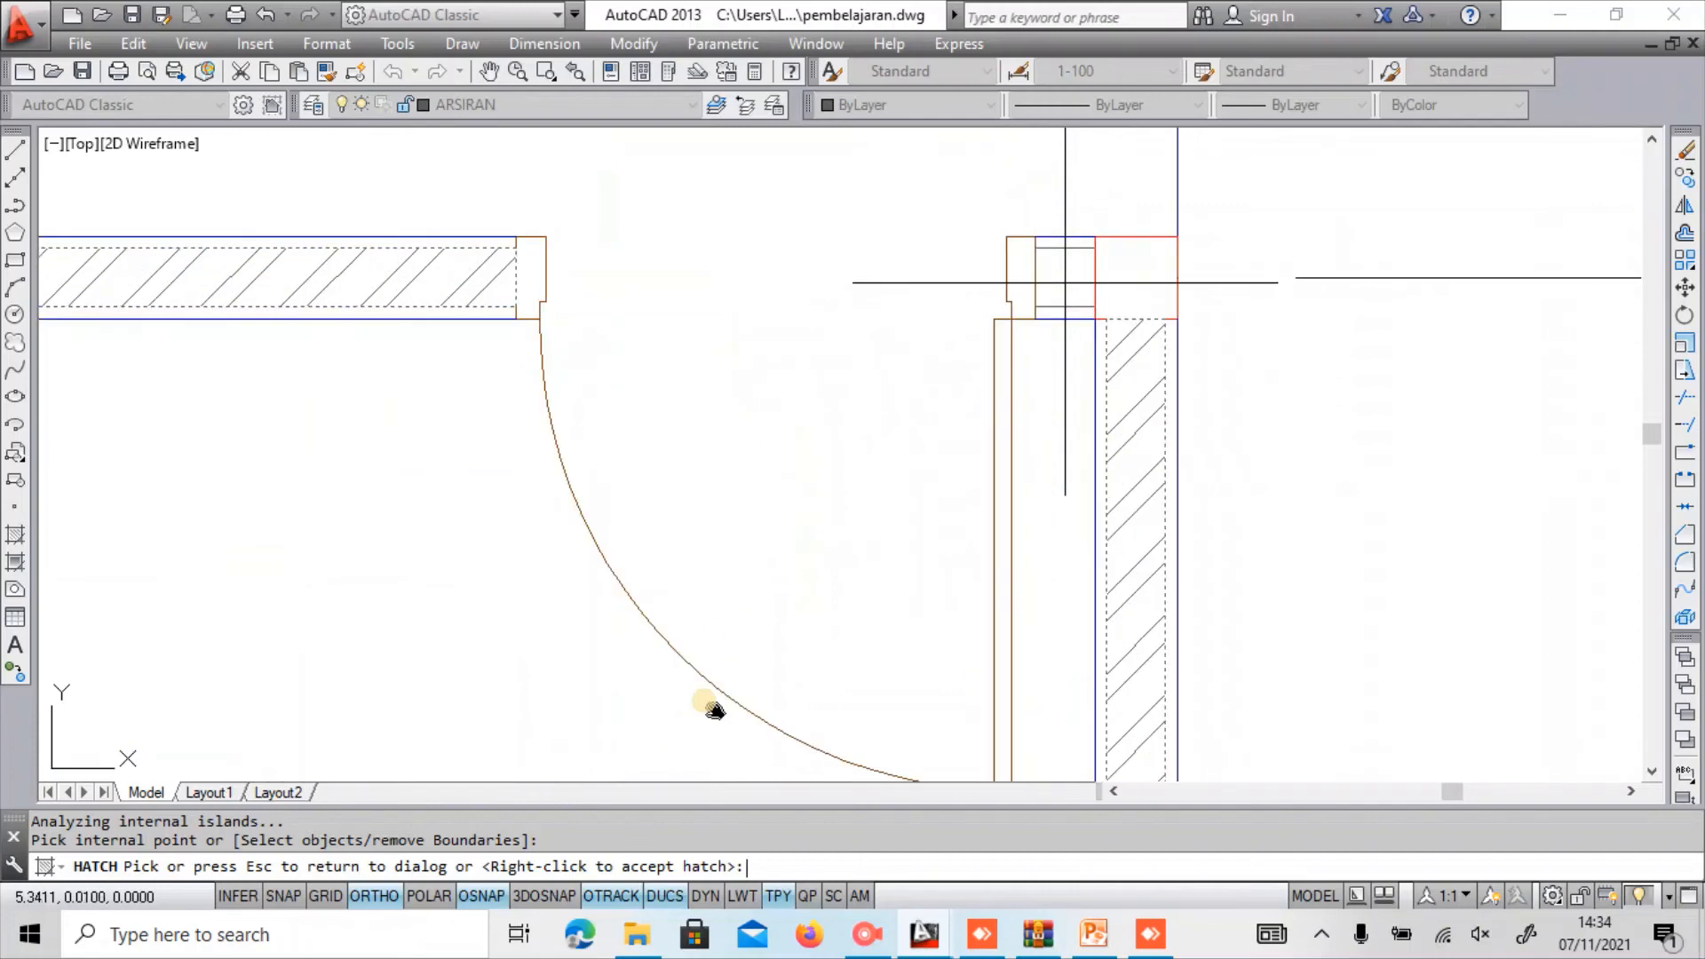
Return to picking hatch points and add the missed short wall piece beside the upper right door.
key("Escape")
left_click(1448, 200)
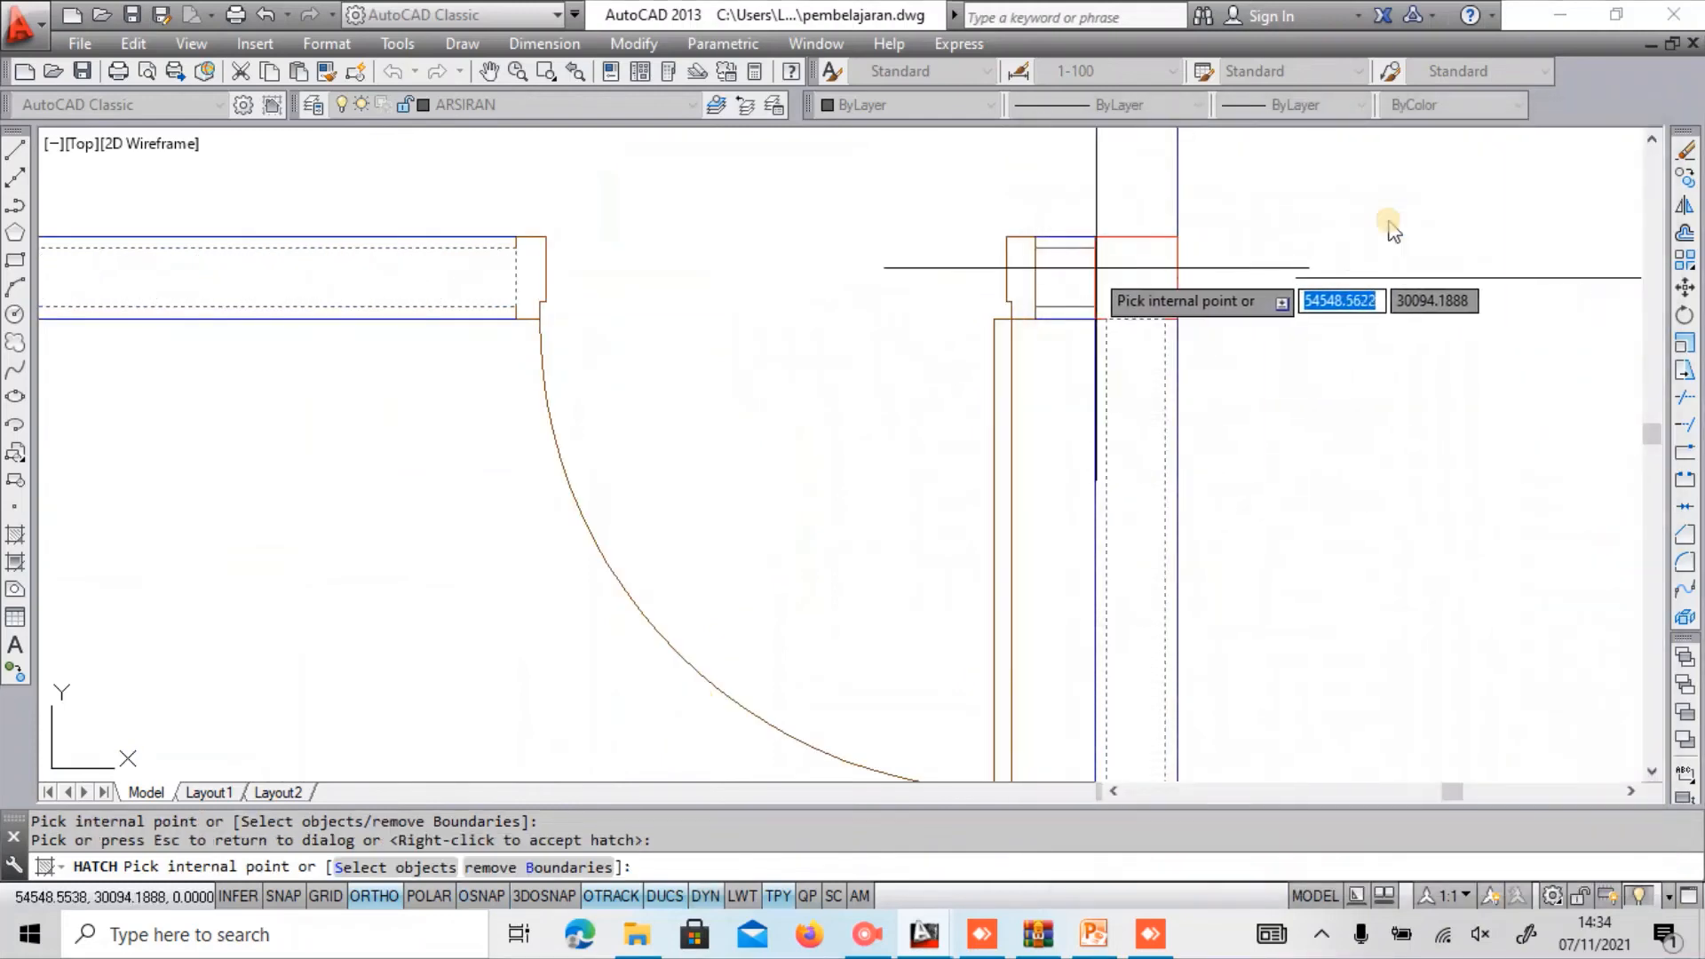
key("Return")
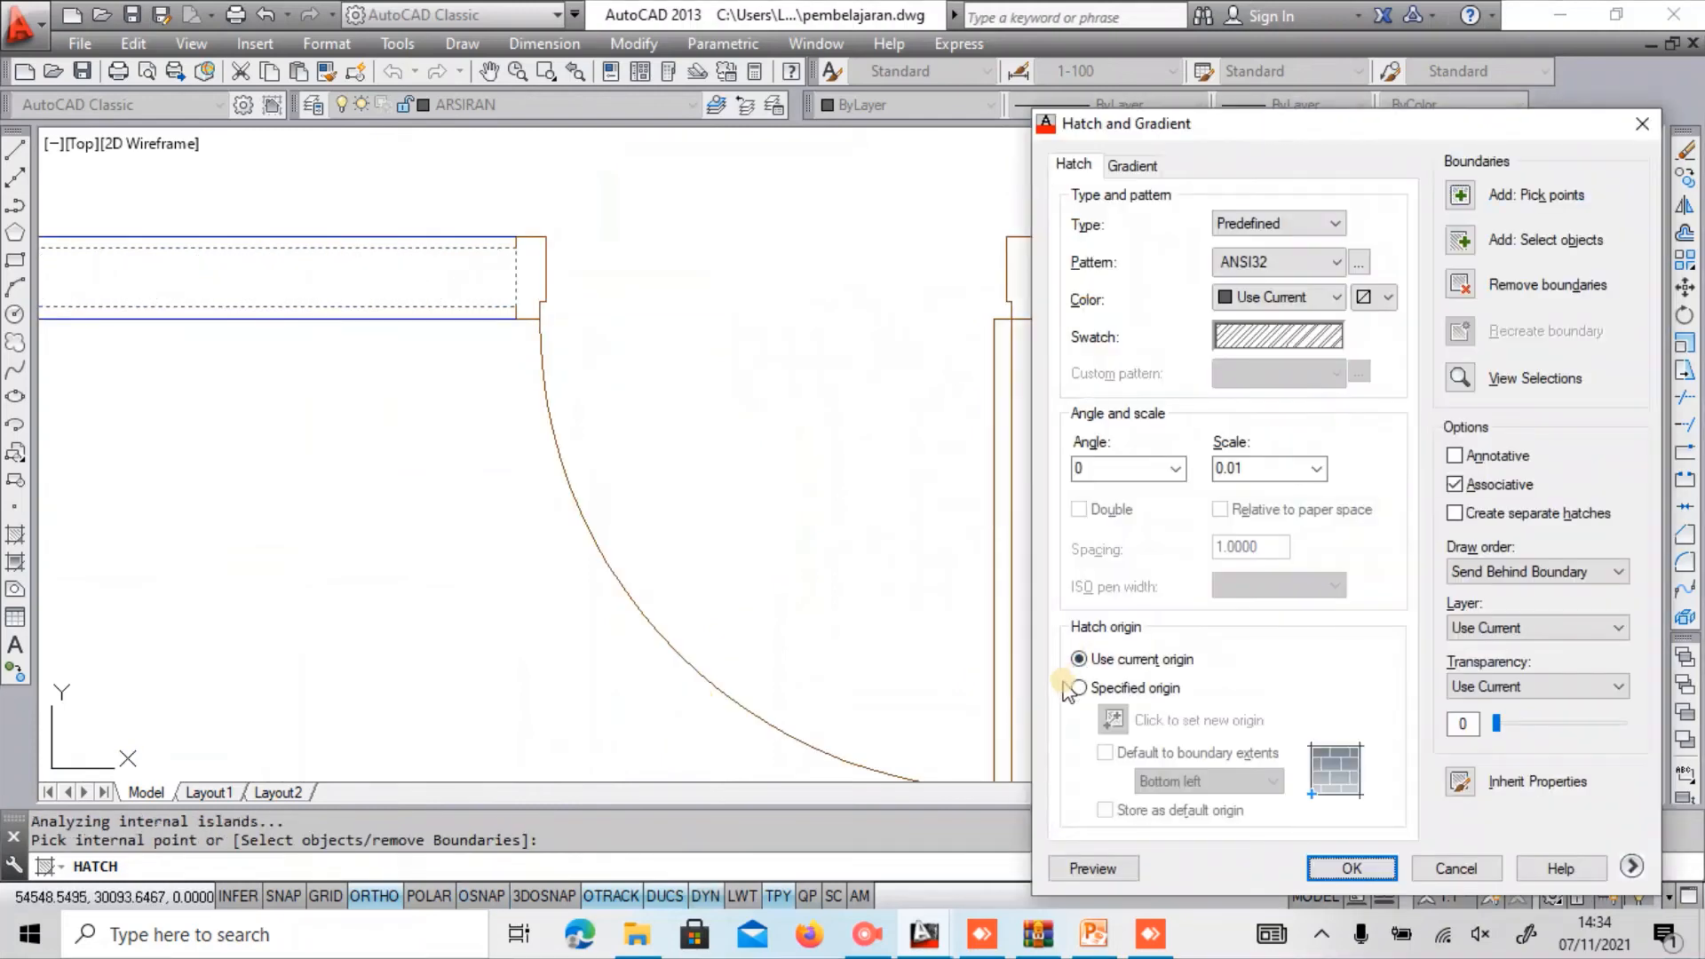
Preview the hatch across the whole plan and apply it to the walls with ANSI32 at scale 0.01.
left_click(1101, 868)
scroll(1101, 764, "down", 5)
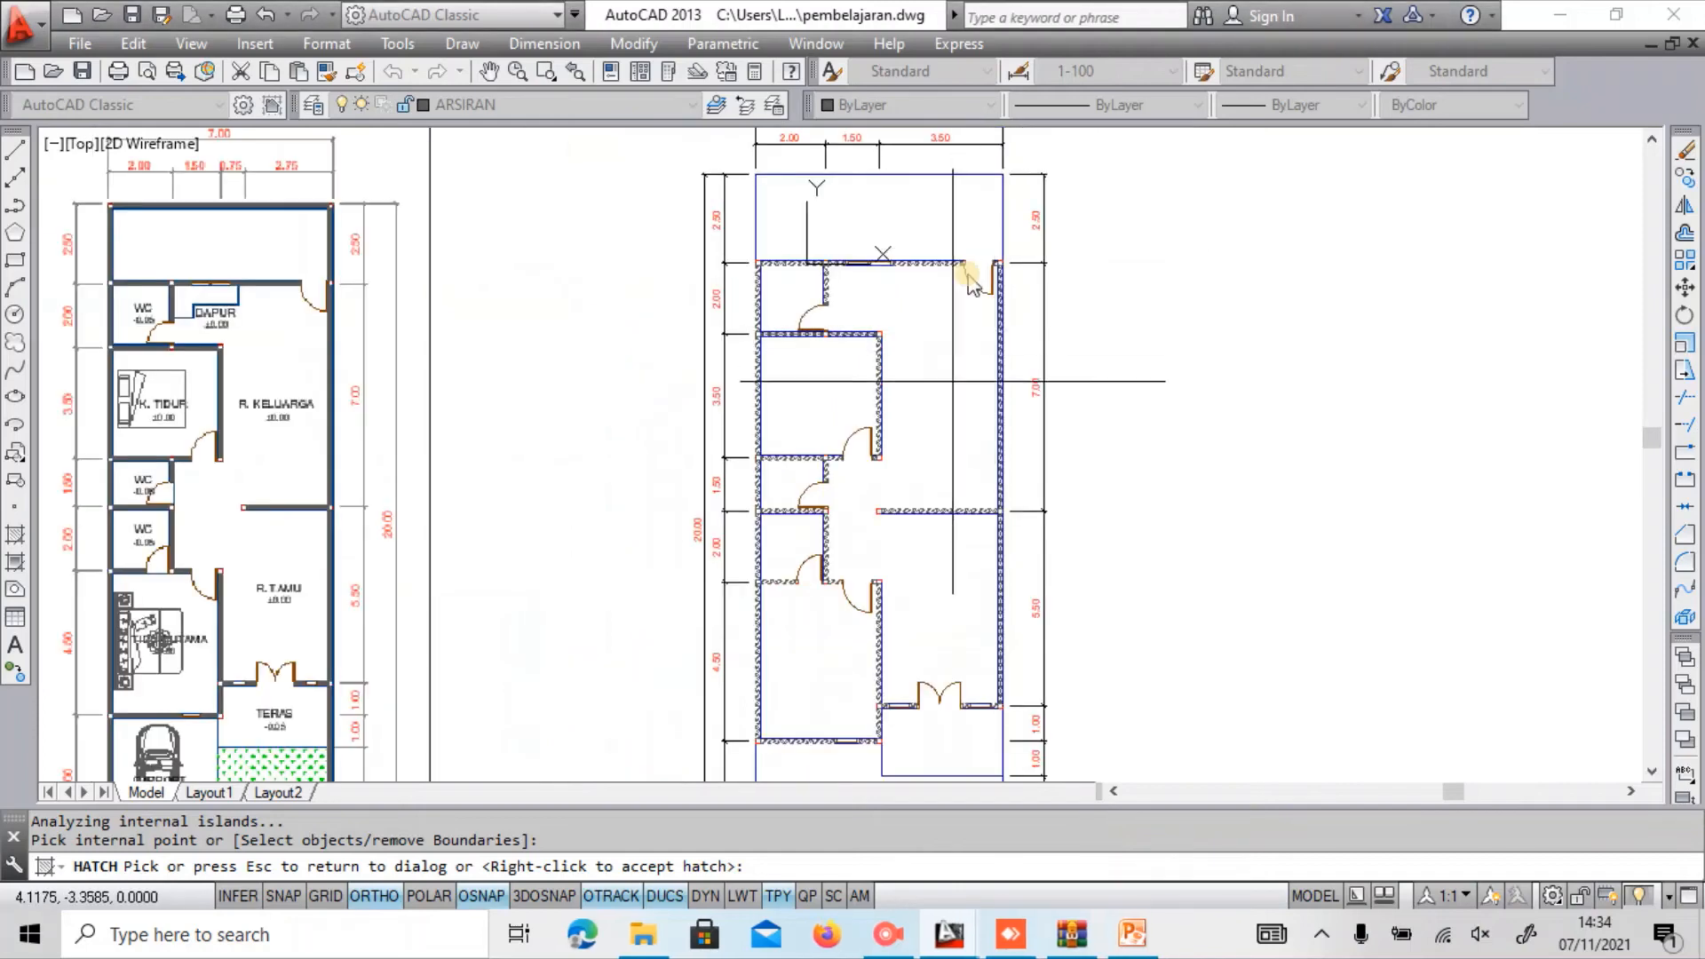
middle_click_drag(996, 575, 968, 348)
scroll(957, 544, "up", 2)
middle_click_drag(944, 503, 923, 234)
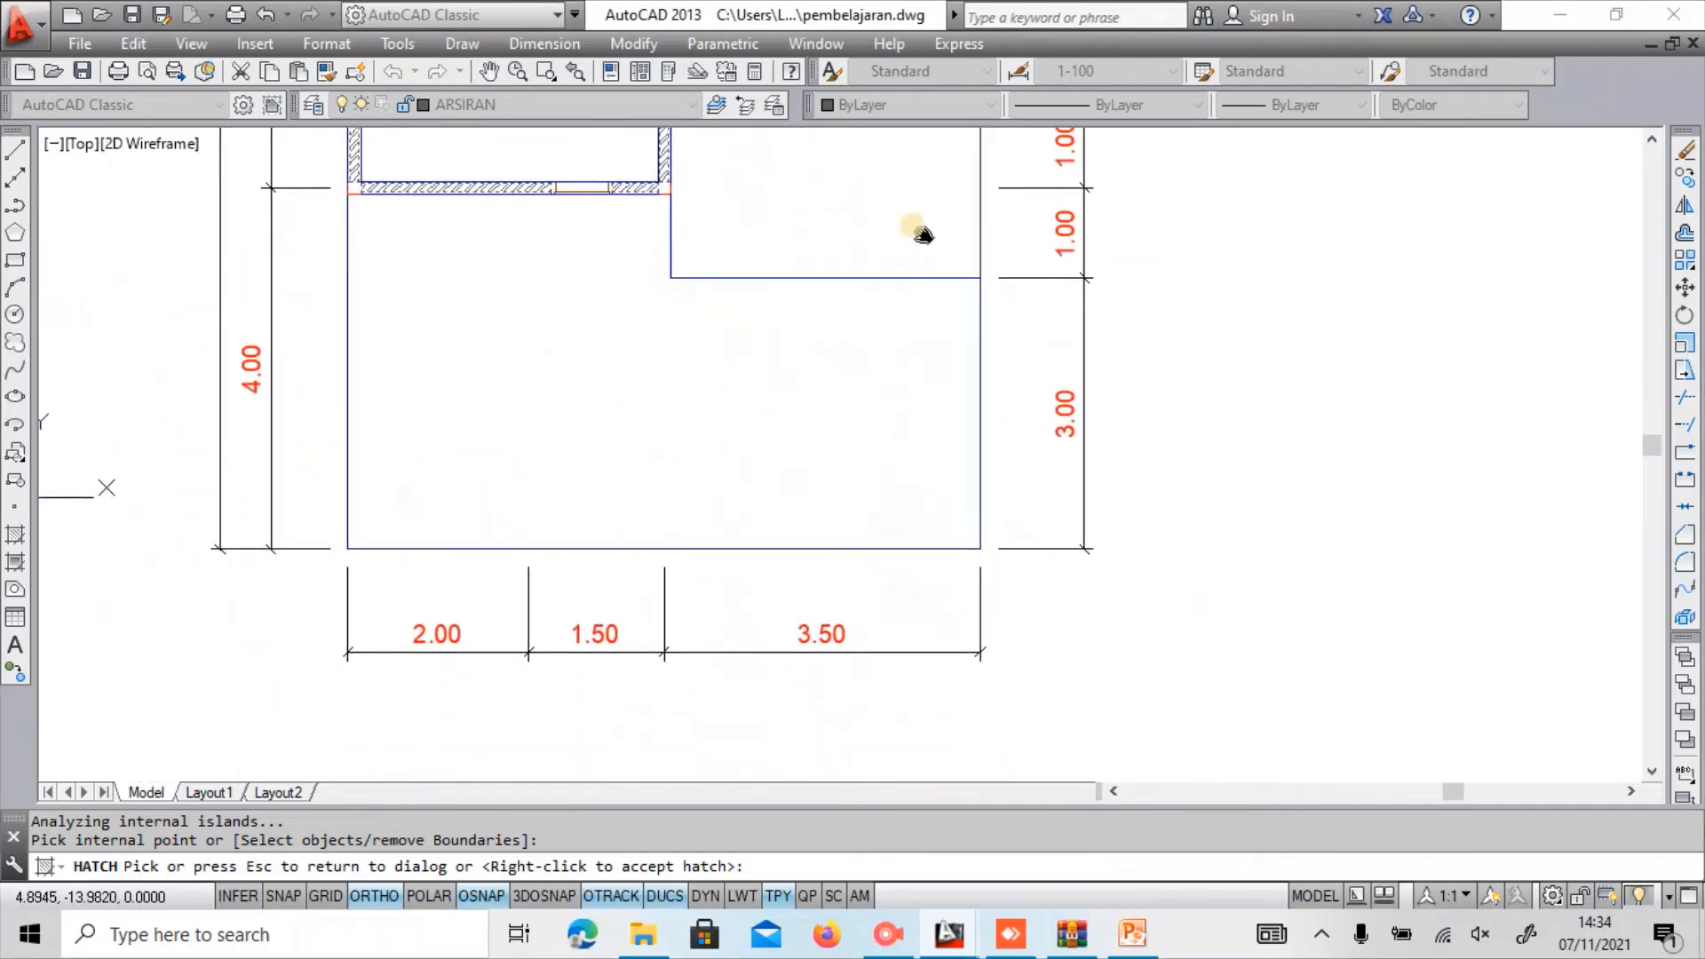
key("Escape")
left_click(1339, 860)
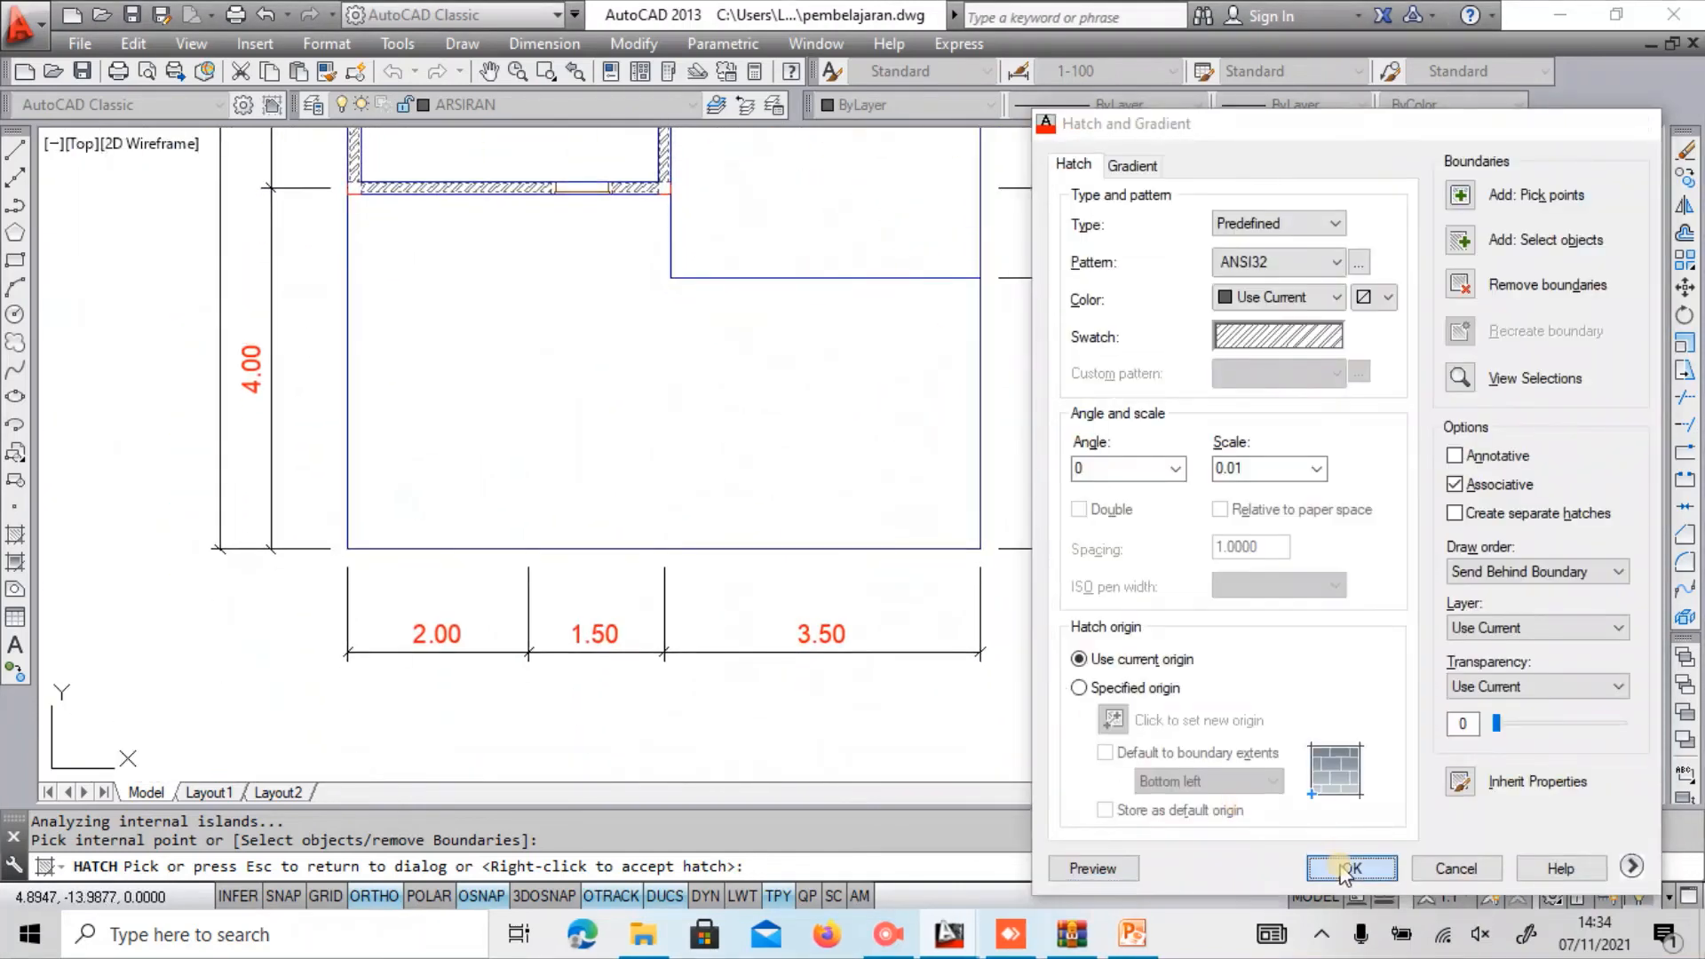
scroll(990, 553, "down", 4)
mouse_move(1114, 390)
middle_mouse_down()
mouse_move(984, 651)
mouse_move(1009, 662)
mouse_move(1182, 607)
middle_mouse_up()
scroll(1009, 661, "down", 1)
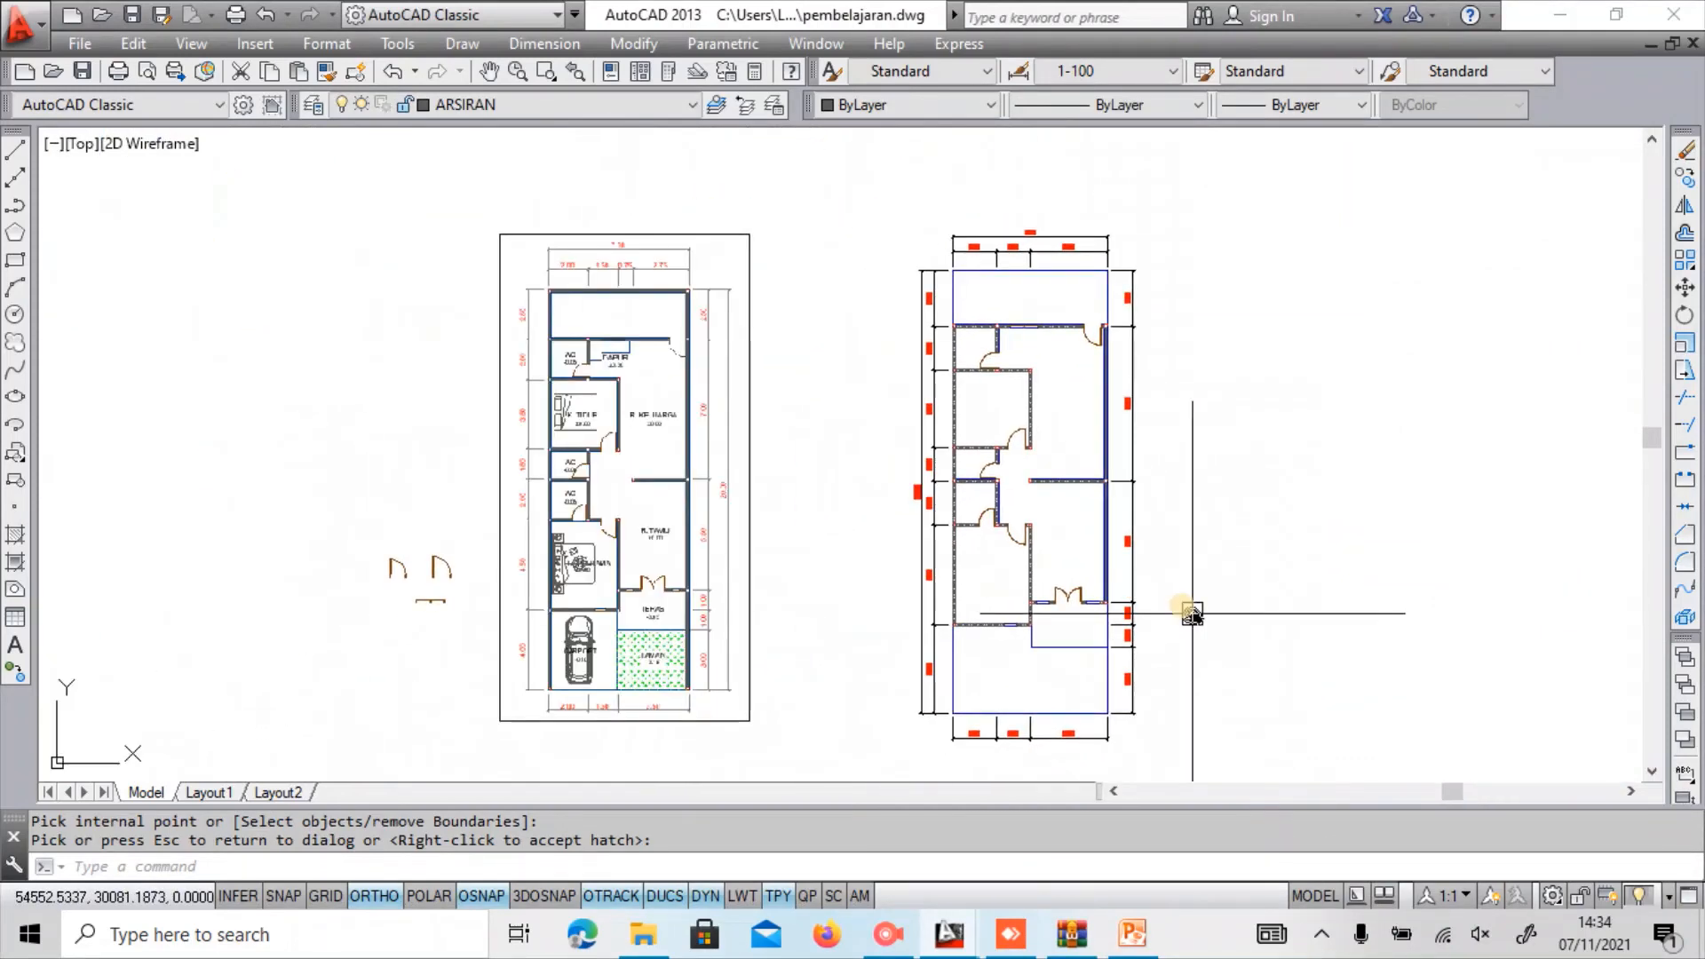
Copy the upper right 2.50 dimension horizontally into the empty space to the right of the redrawn plan.
scroll(672, 353, "up", 2)
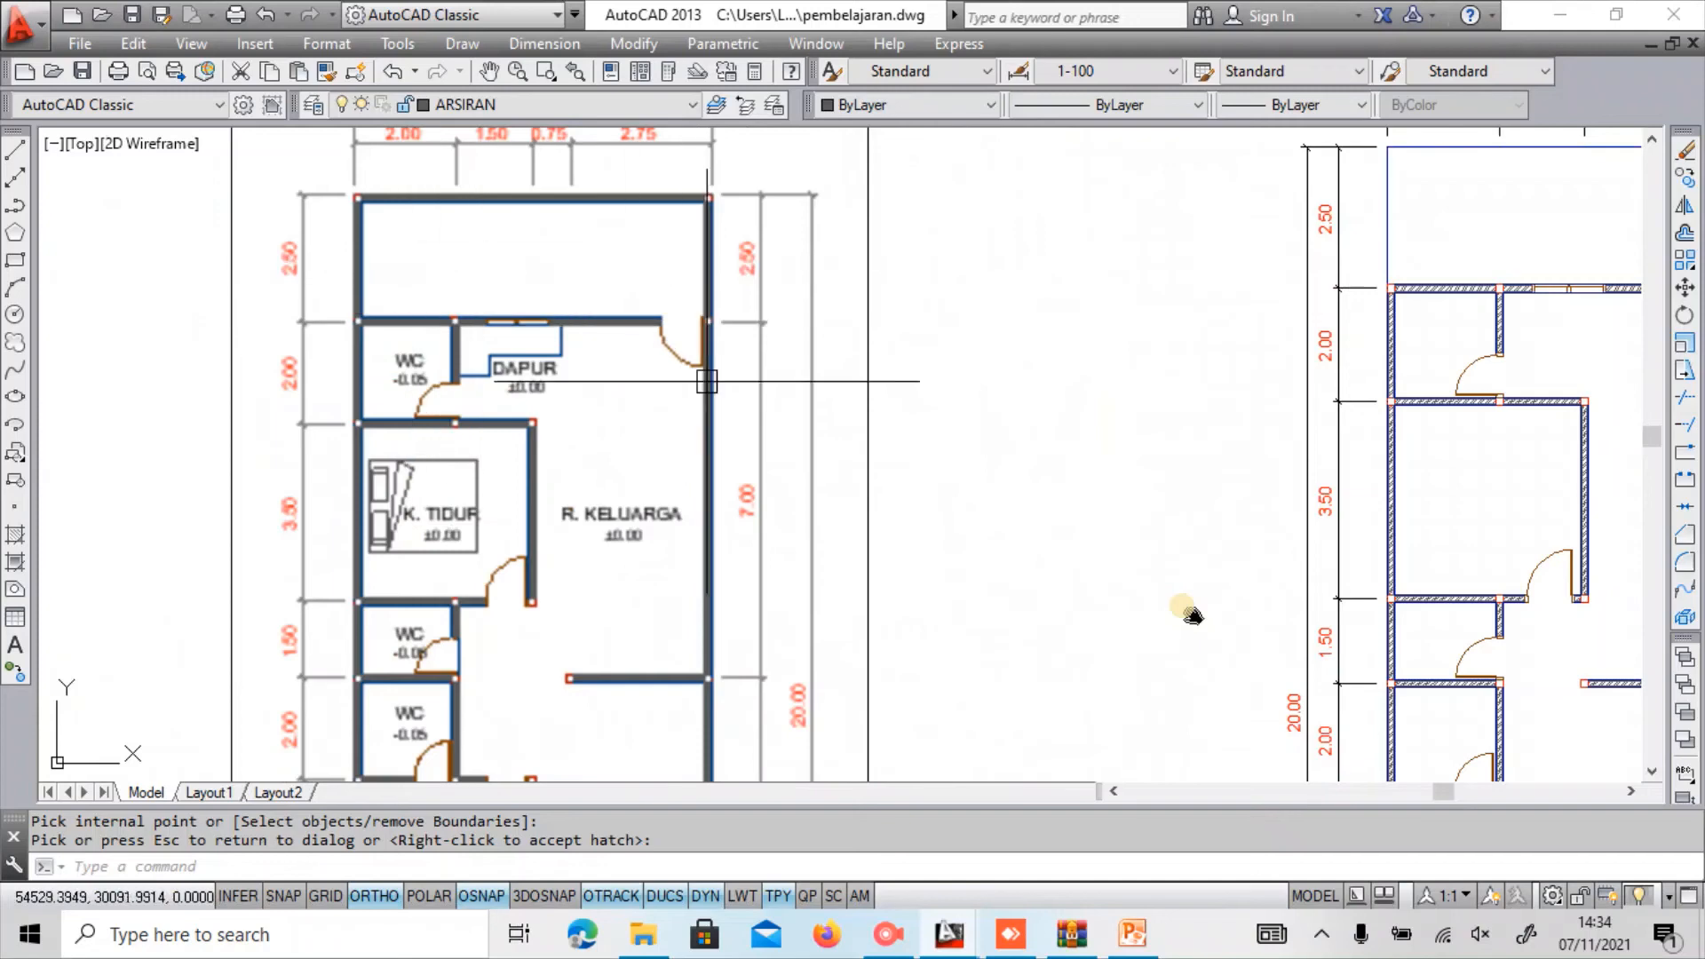
scroll(534, 324, "down", 2)
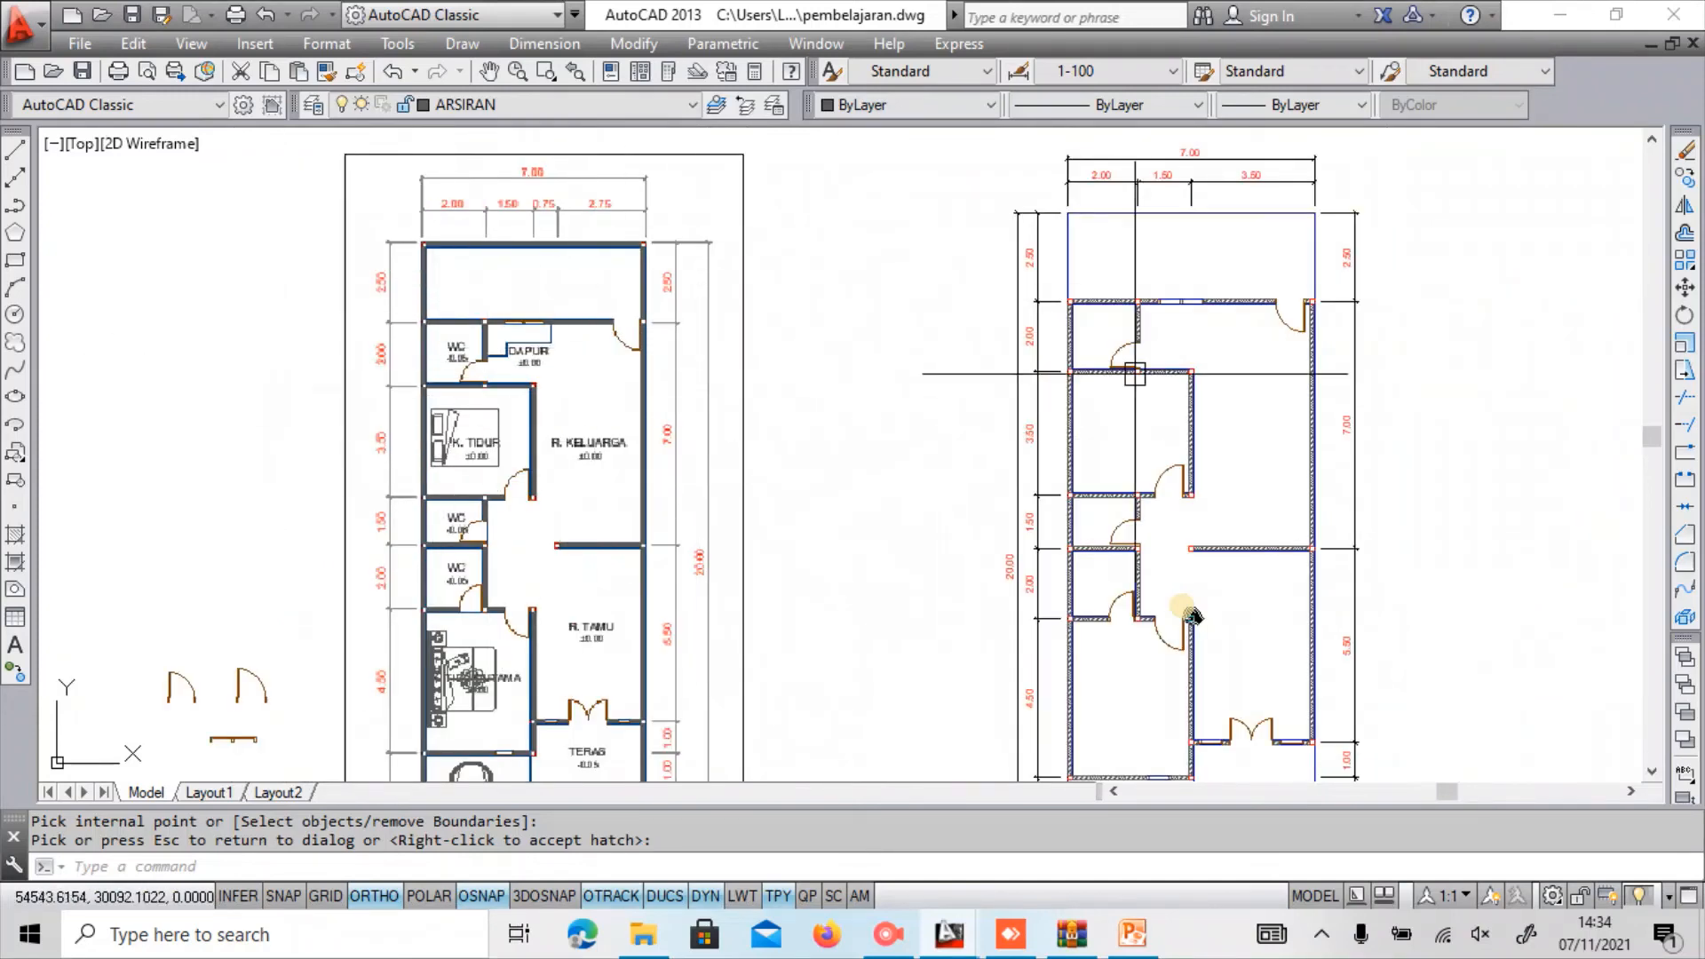
middle_click_drag(1336, 297, 1204, 320)
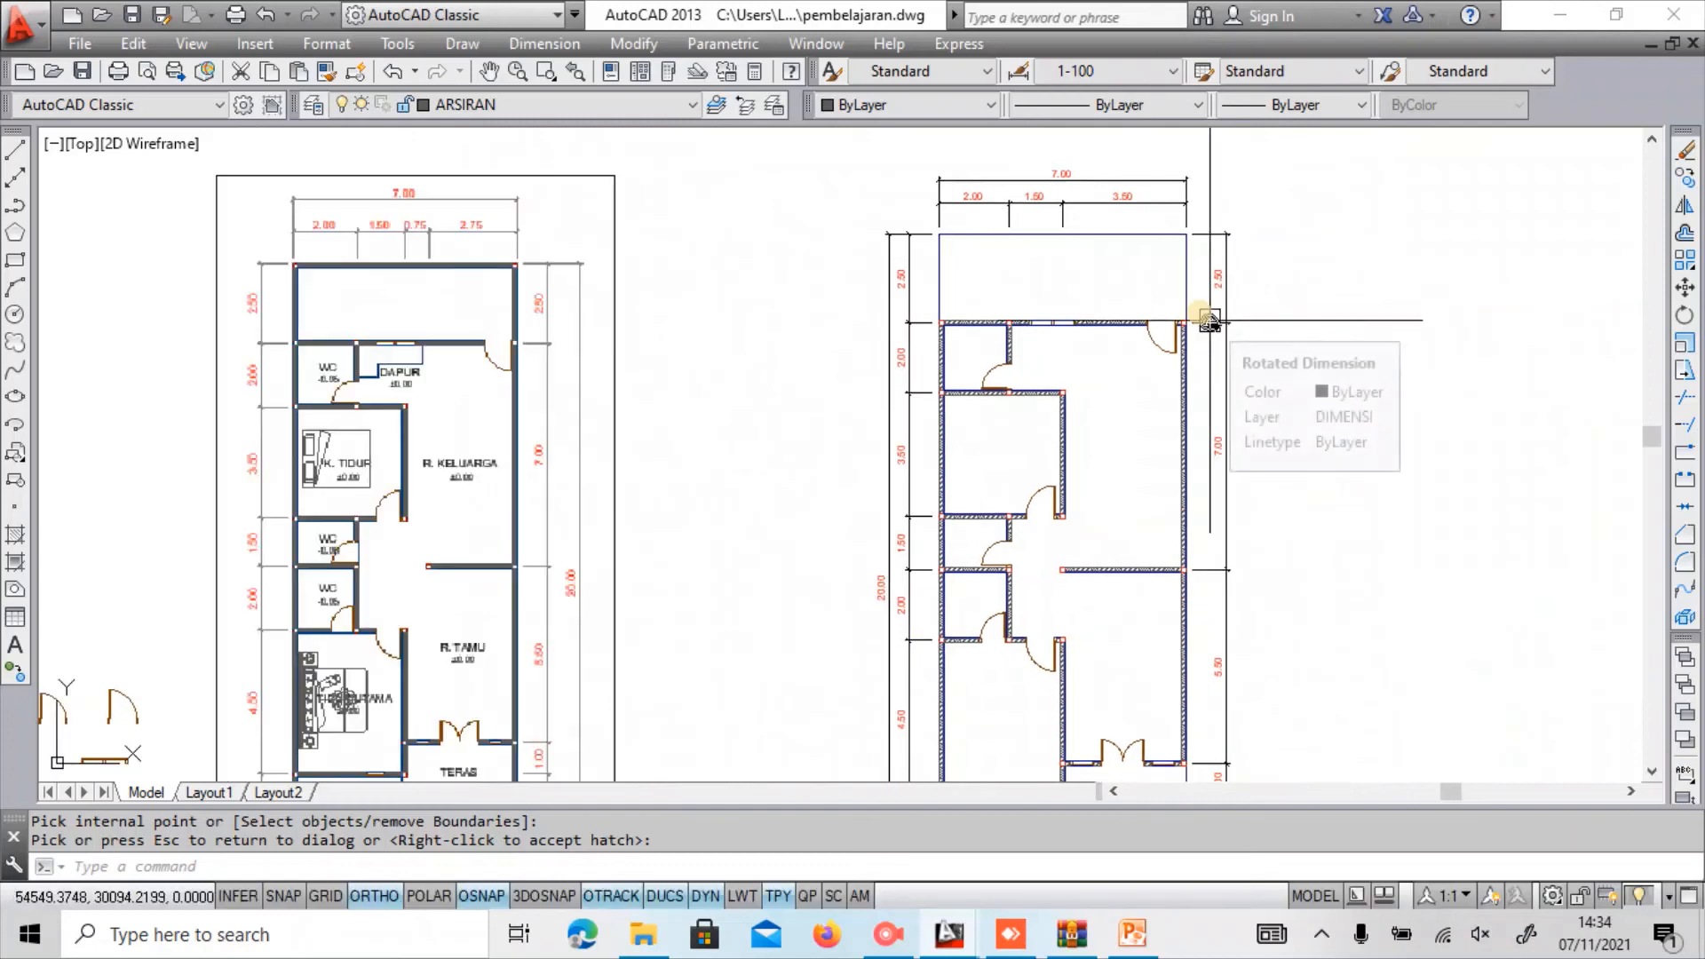
type("co")
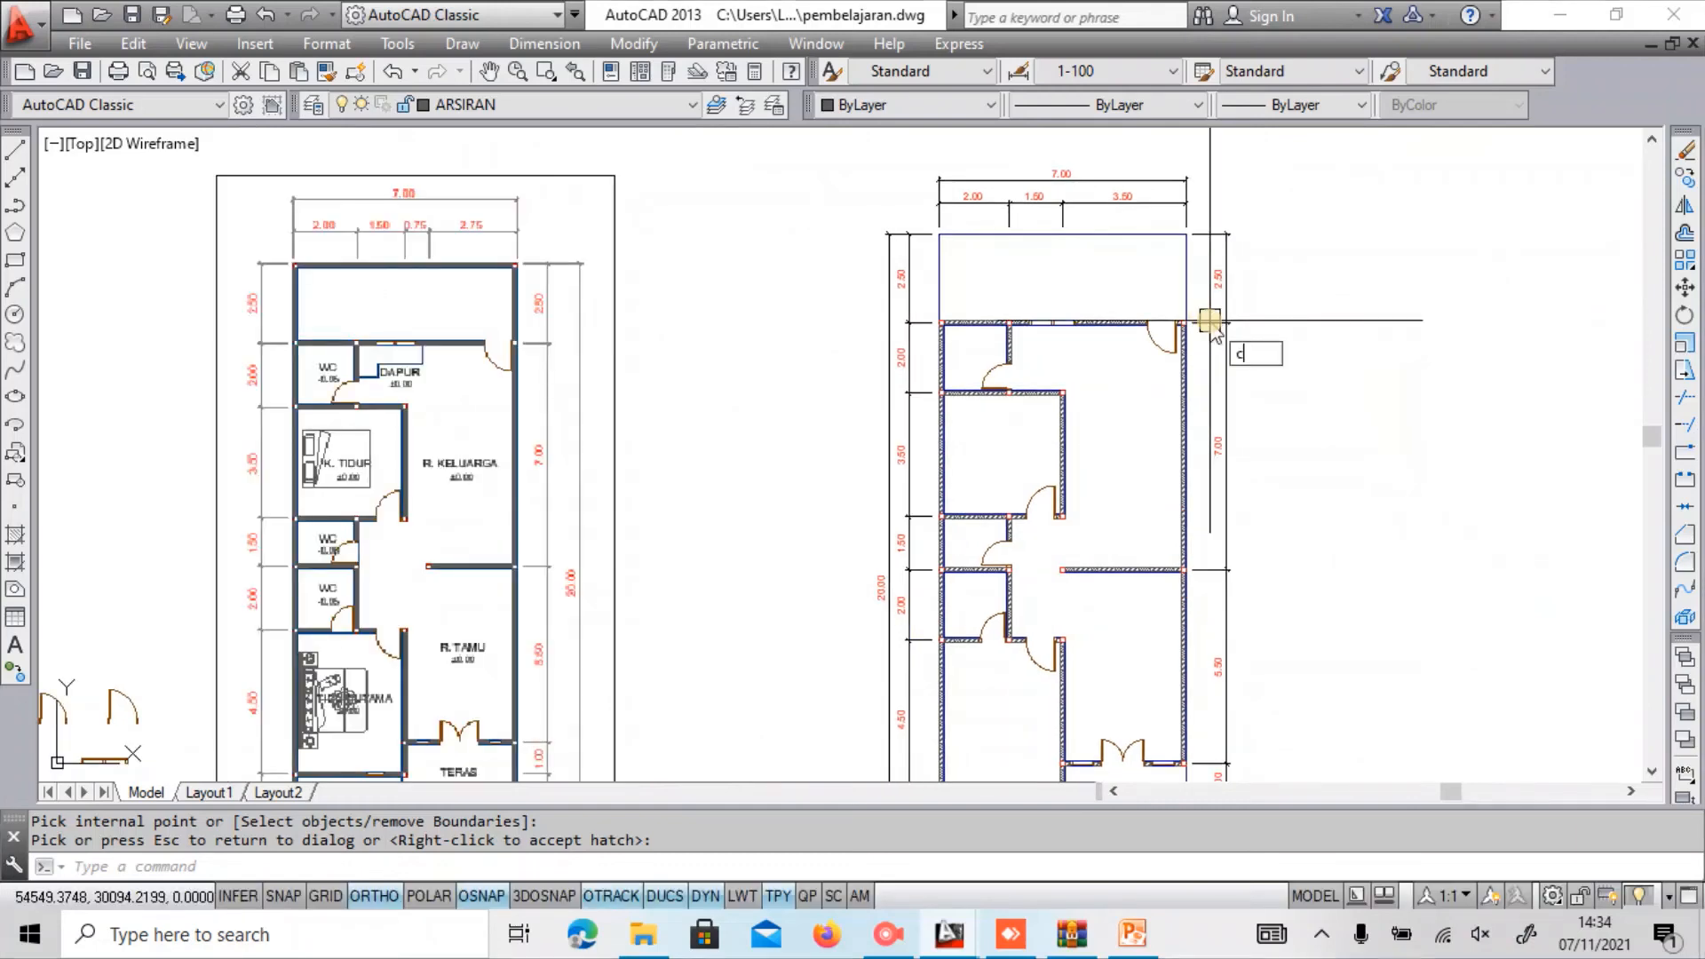
key("Return")
left_click(1227, 276)
key("Return")
left_click(1226, 300)
left_click(1400, 300)
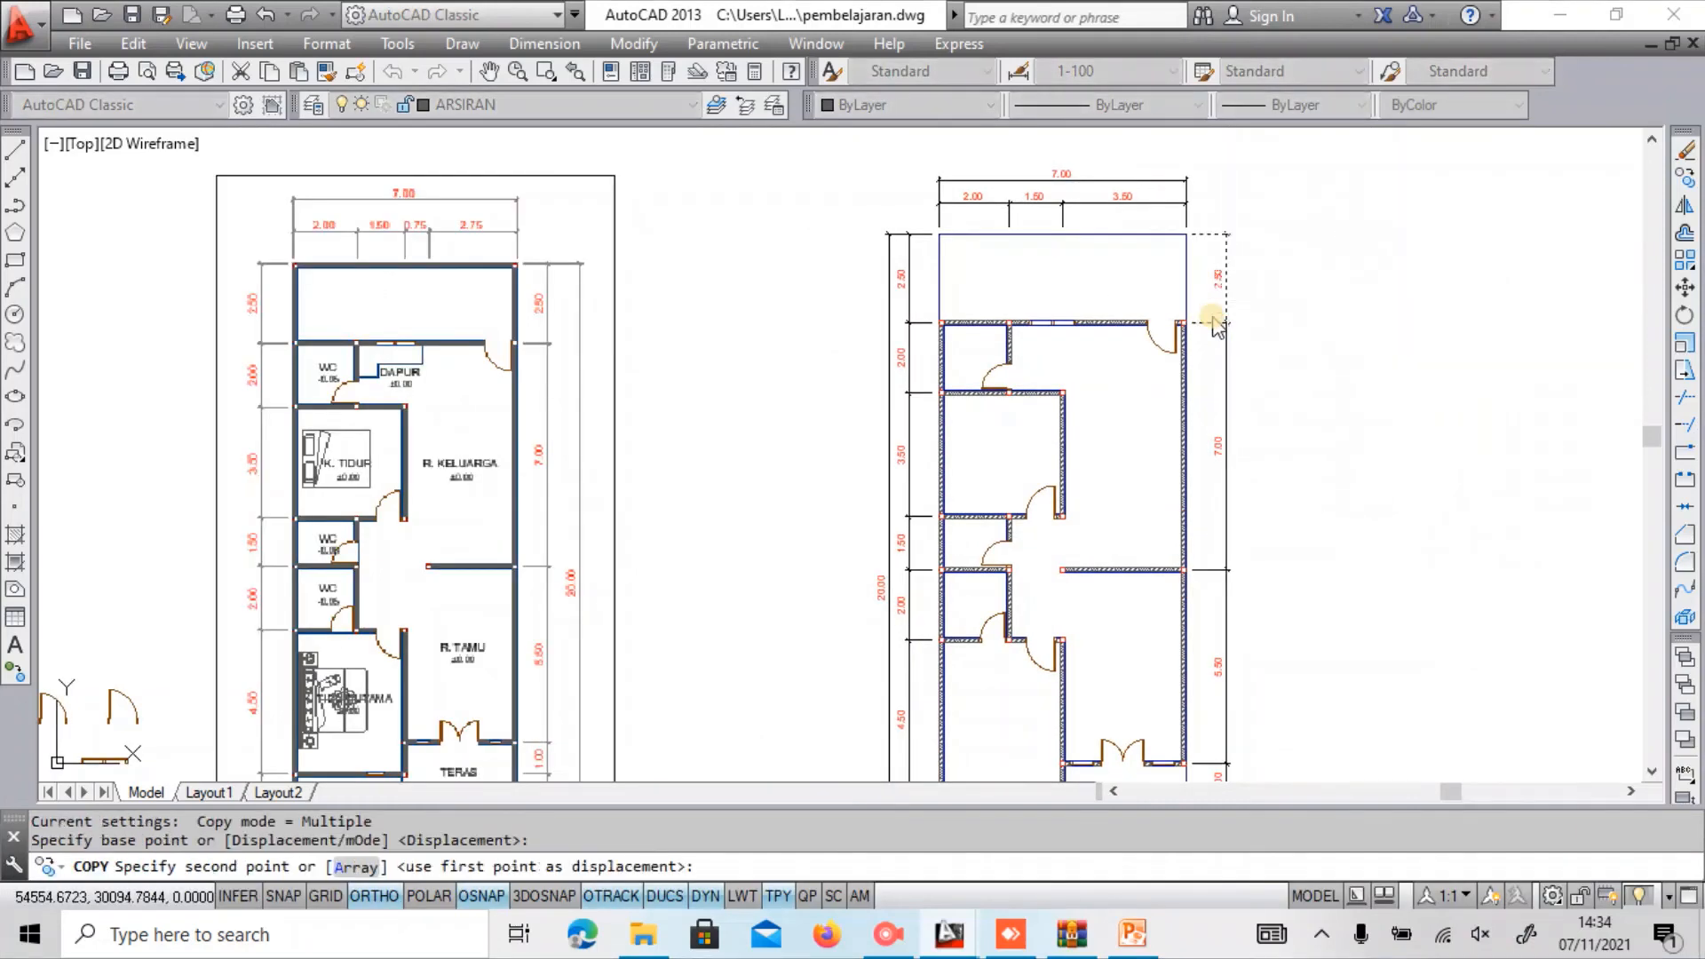
key("Escape")
Rotate the copied 2.50 dimension about a point on its dimension line so that it lies horizontally.
scroll(1421, 331, "up", 1)
type("r")
key("Return")
left_click(1383, 262)
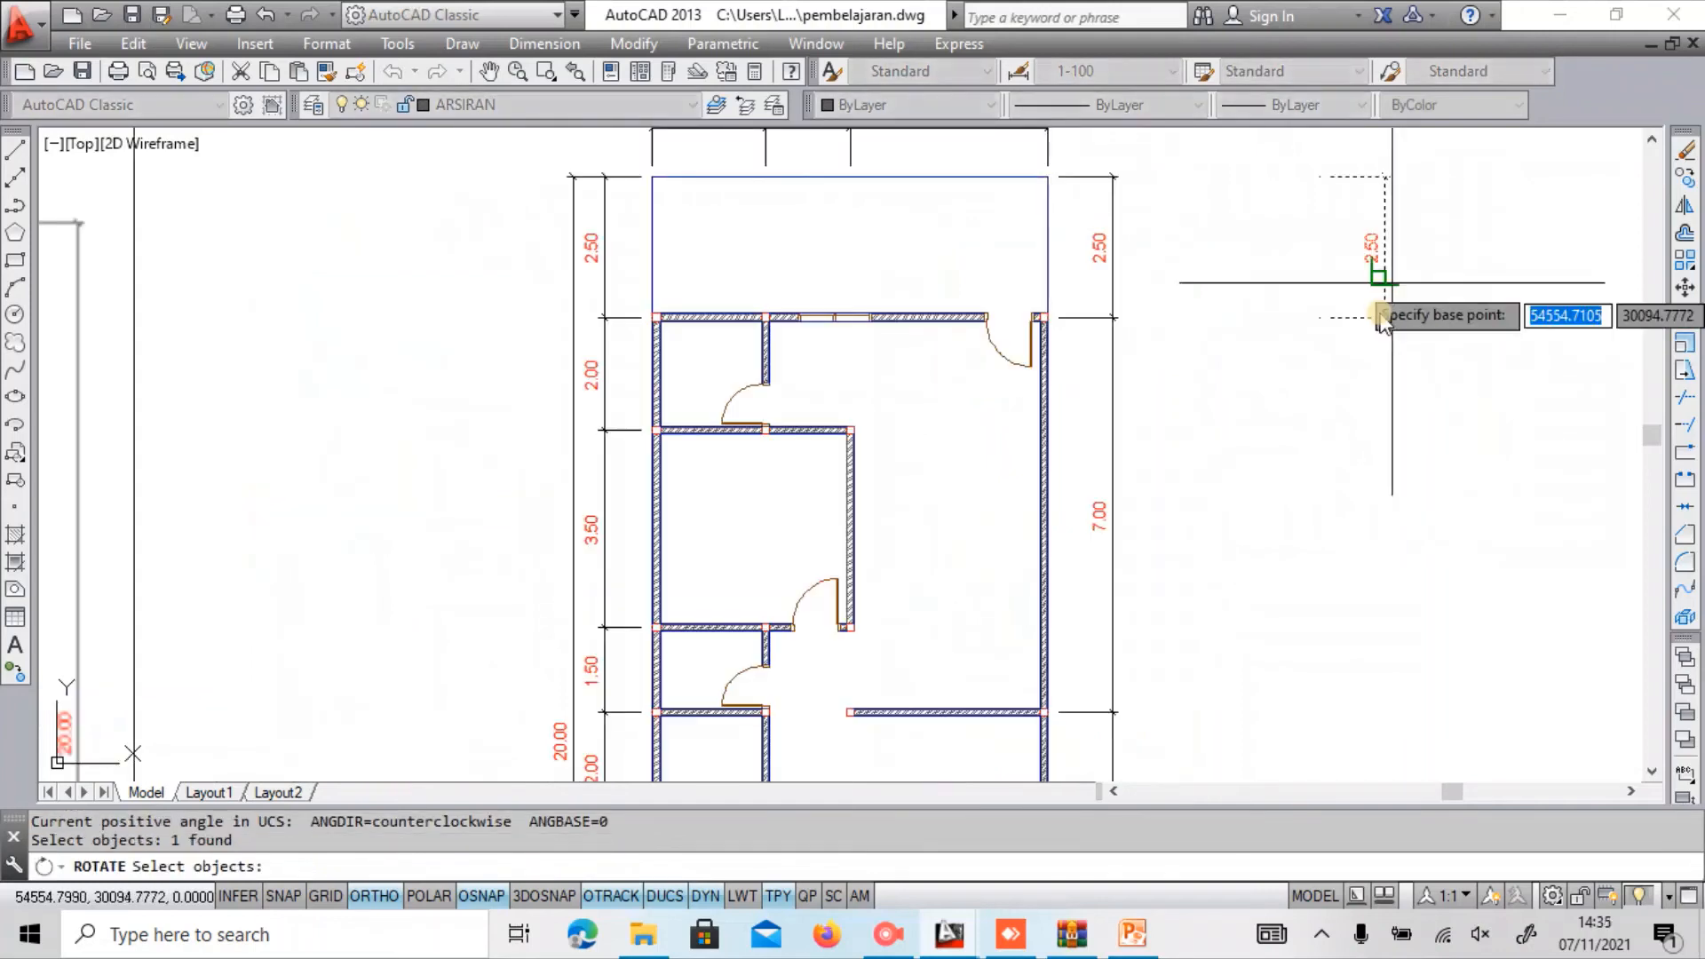
key("Return")
left_click(1385, 272)
Explode the rotated 2.50 dimension copy into separate lines and text.
type("x")
key("Return")
left_click(1421, 275)
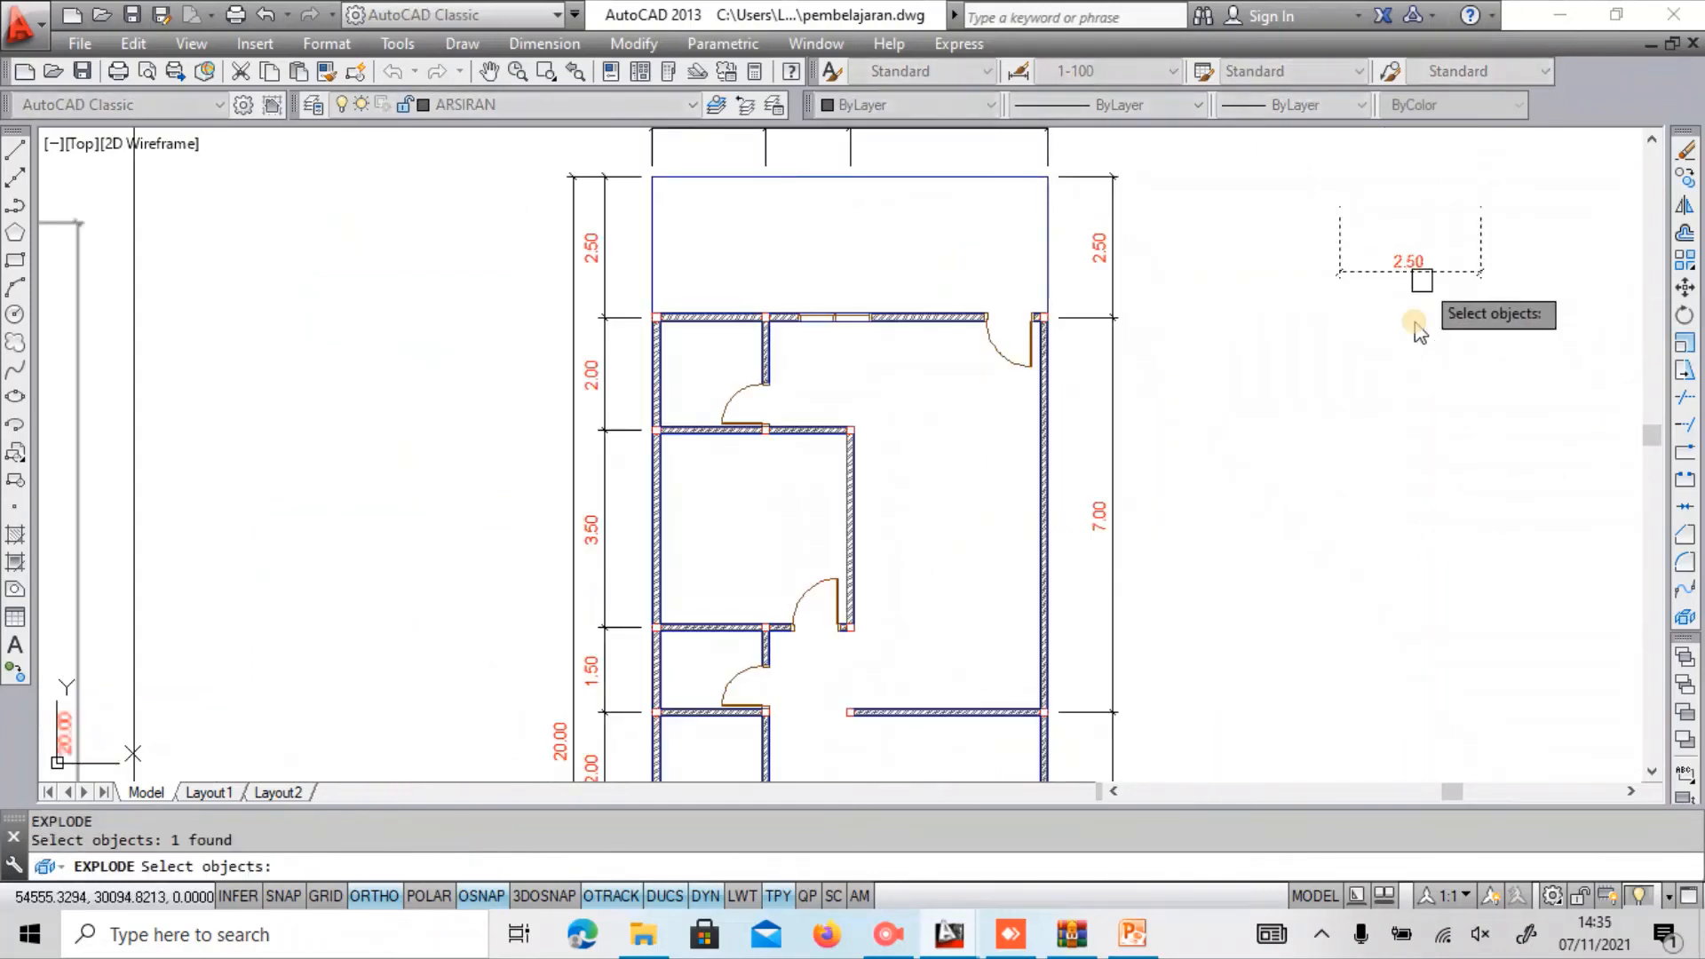
key("Return")
Move the loose 2.50 text from the exploded dimension into the open area above the plan's top wall.
scroll(1419, 264, "up", 1)
left_click(1412, 263)
left_click(1404, 259)
scroll(1314, 226, "down", 4)
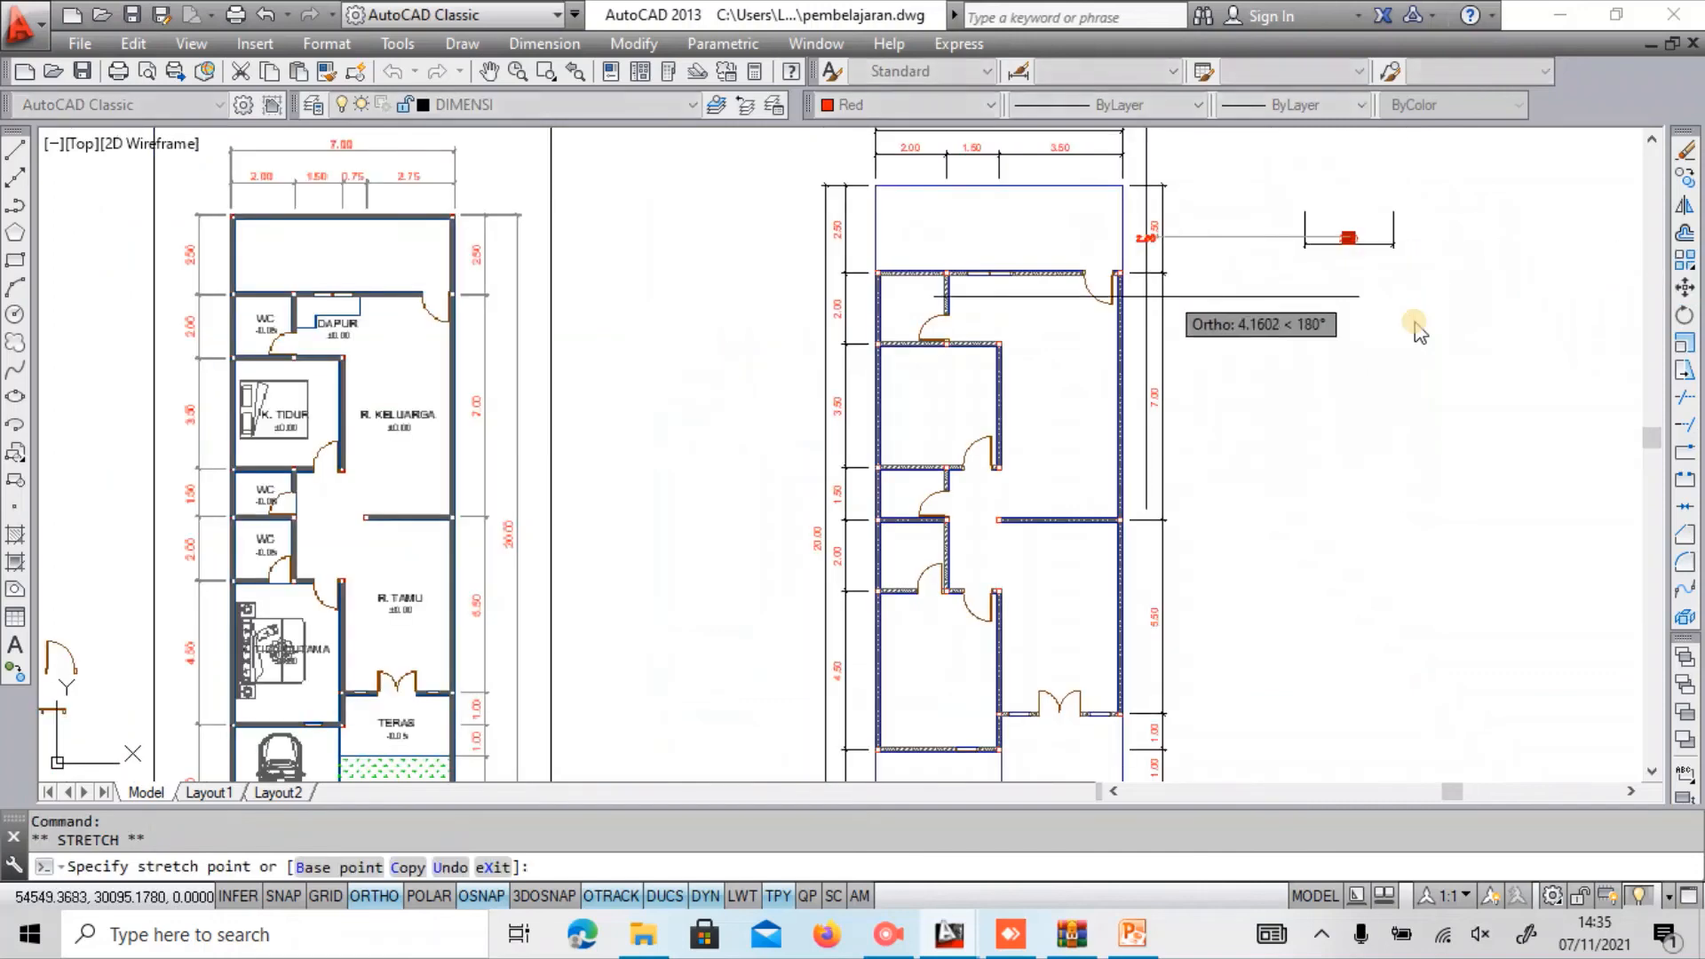
scroll(1021, 333, "up", 2)
left_click(1039, 316)
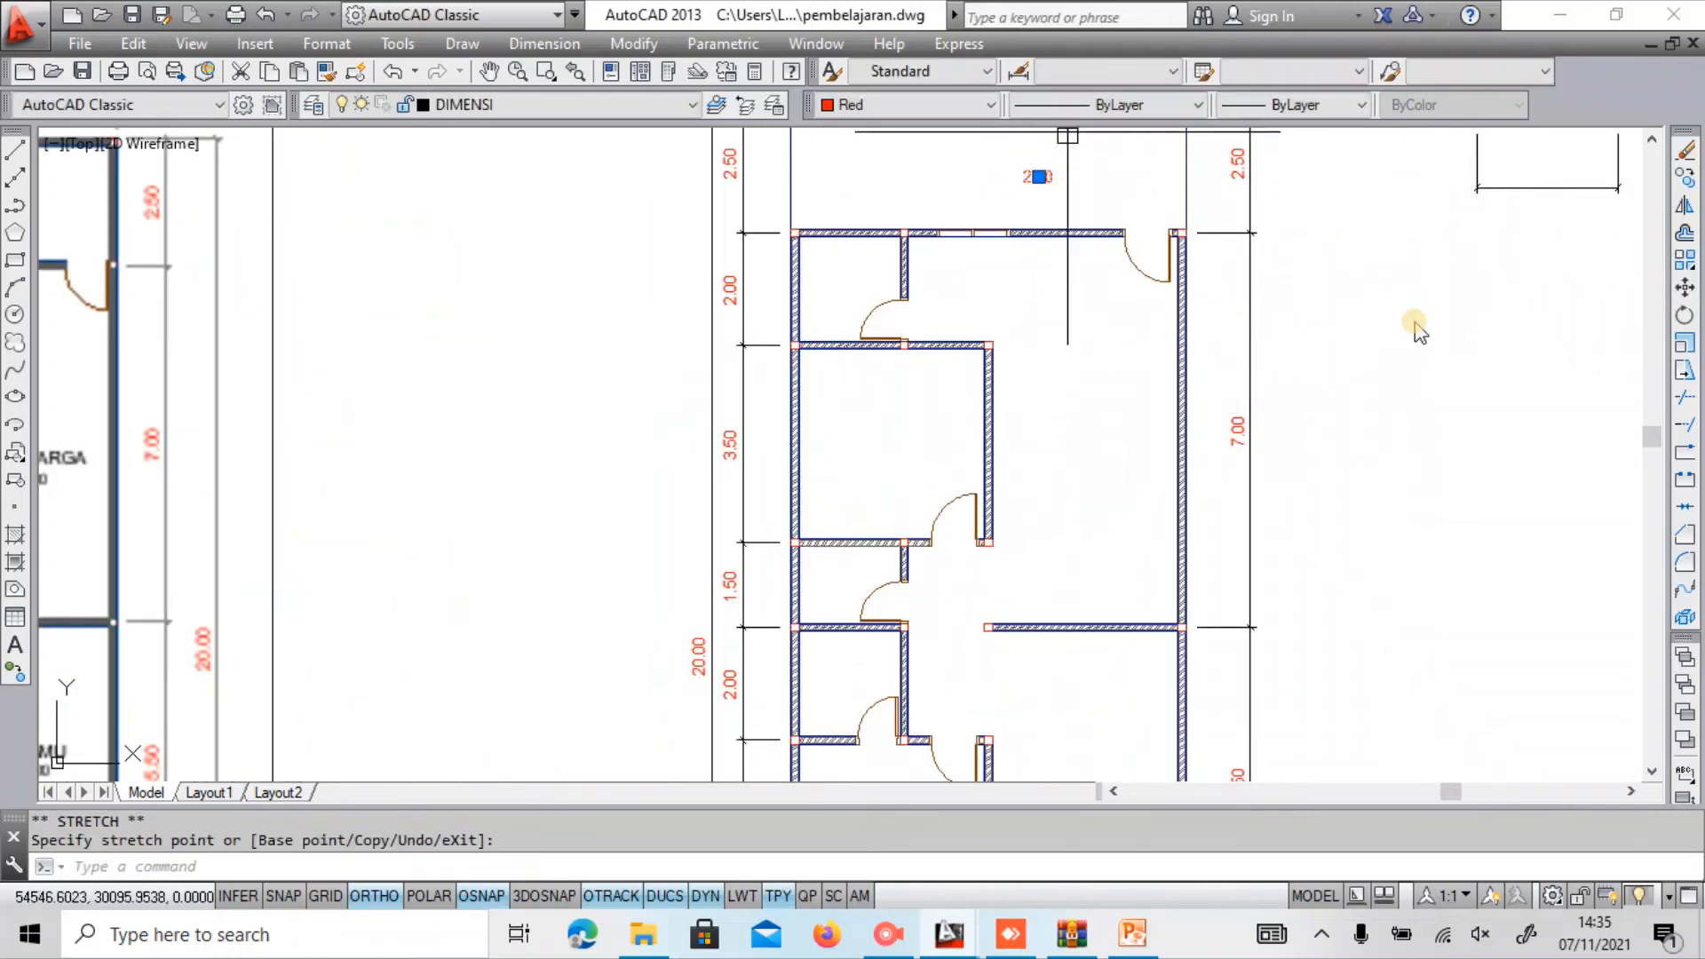
Move the loose 2.50 text about 2.1 units straight down into the large room below the plan's top wall.
scroll(1055, 131, "up", 4)
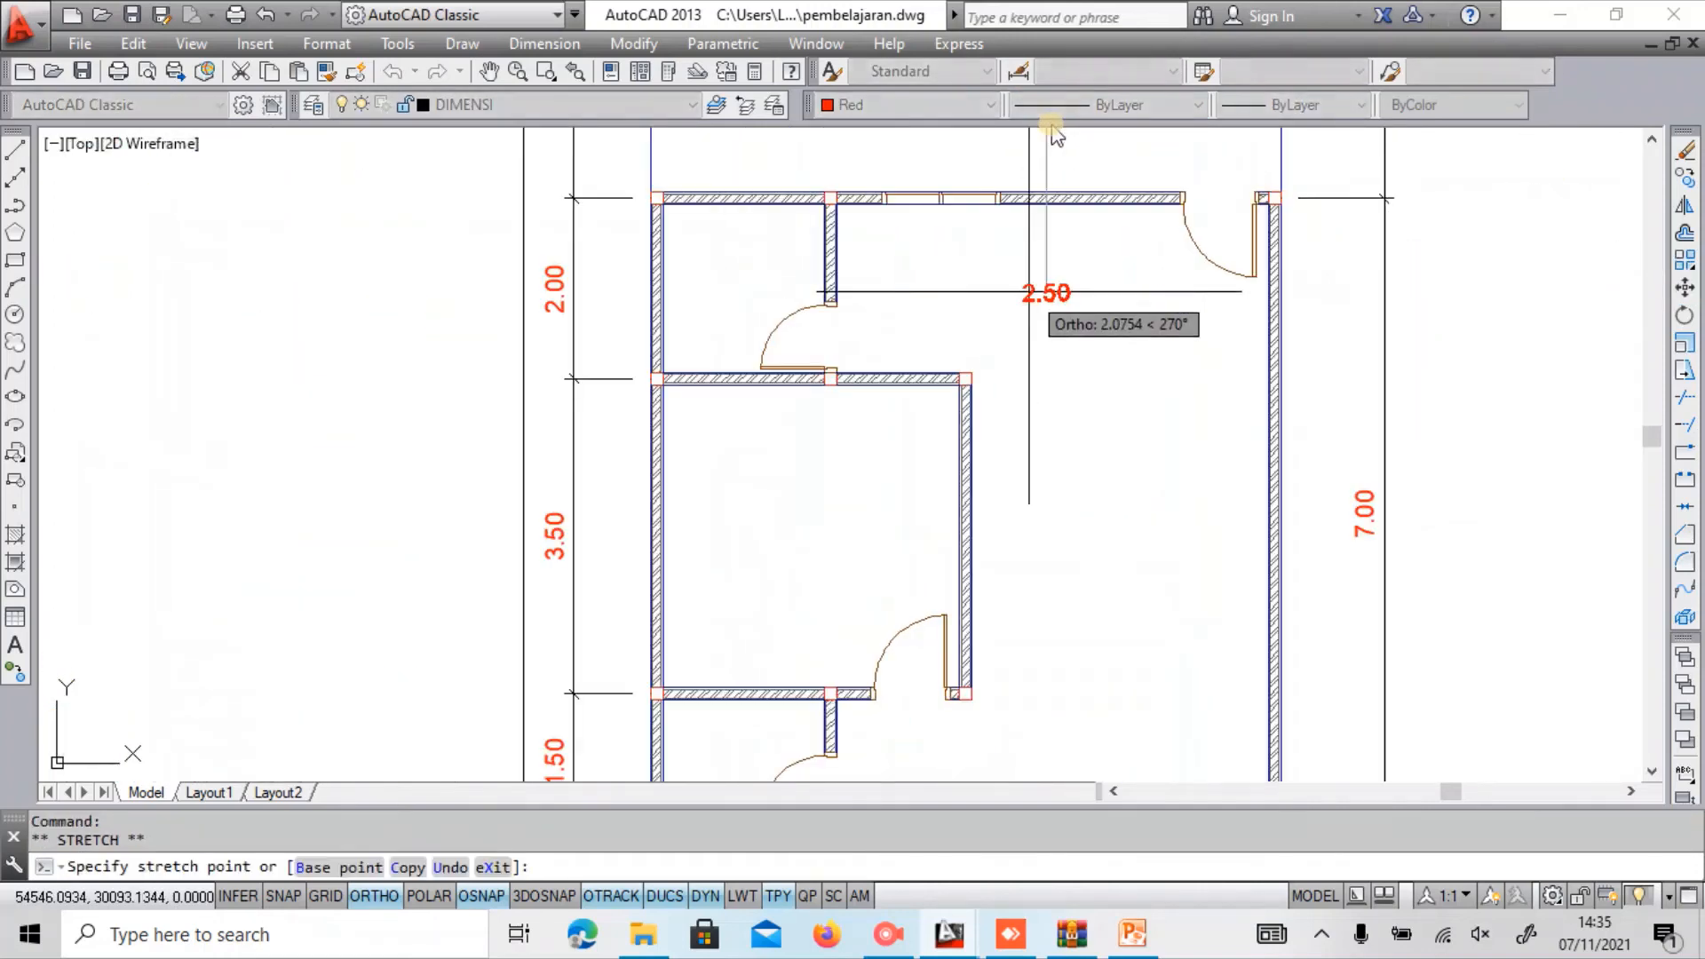
double_click(1066, 301)
left_click(1079, 347)
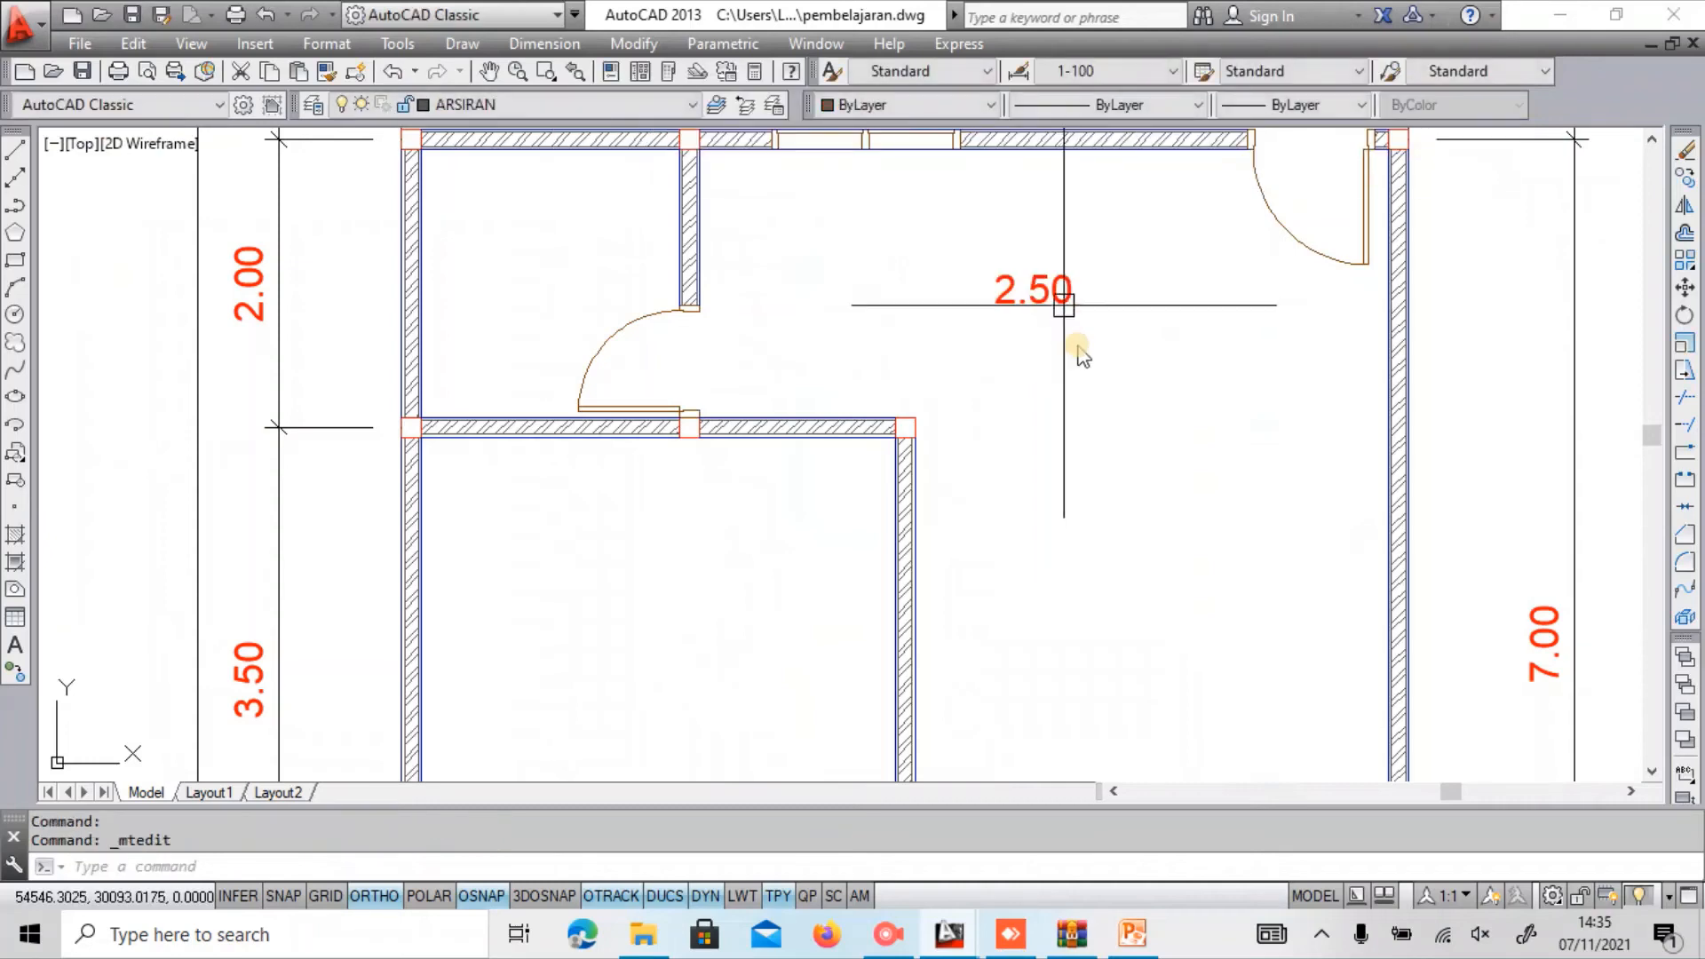
Put the loose 2.50 text on the TEXT layer and set its color to ByLayer.
left_click(1061, 302)
left_click(640, 105)
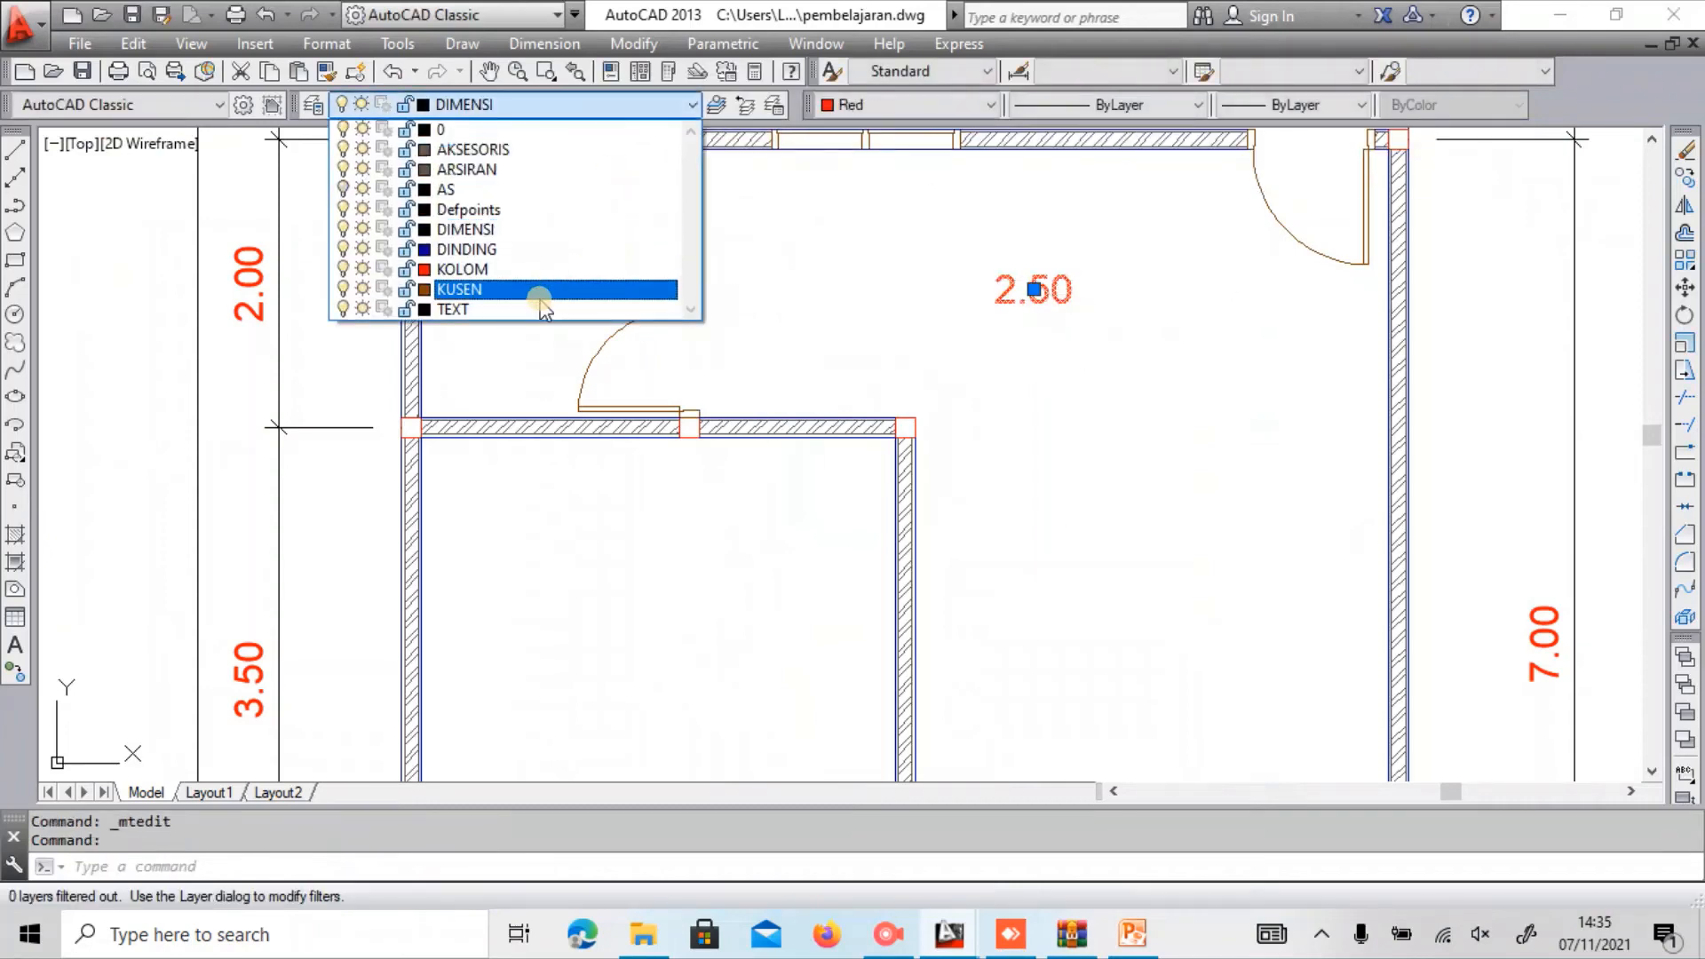
left_click(551, 310)
left_click(897, 104)
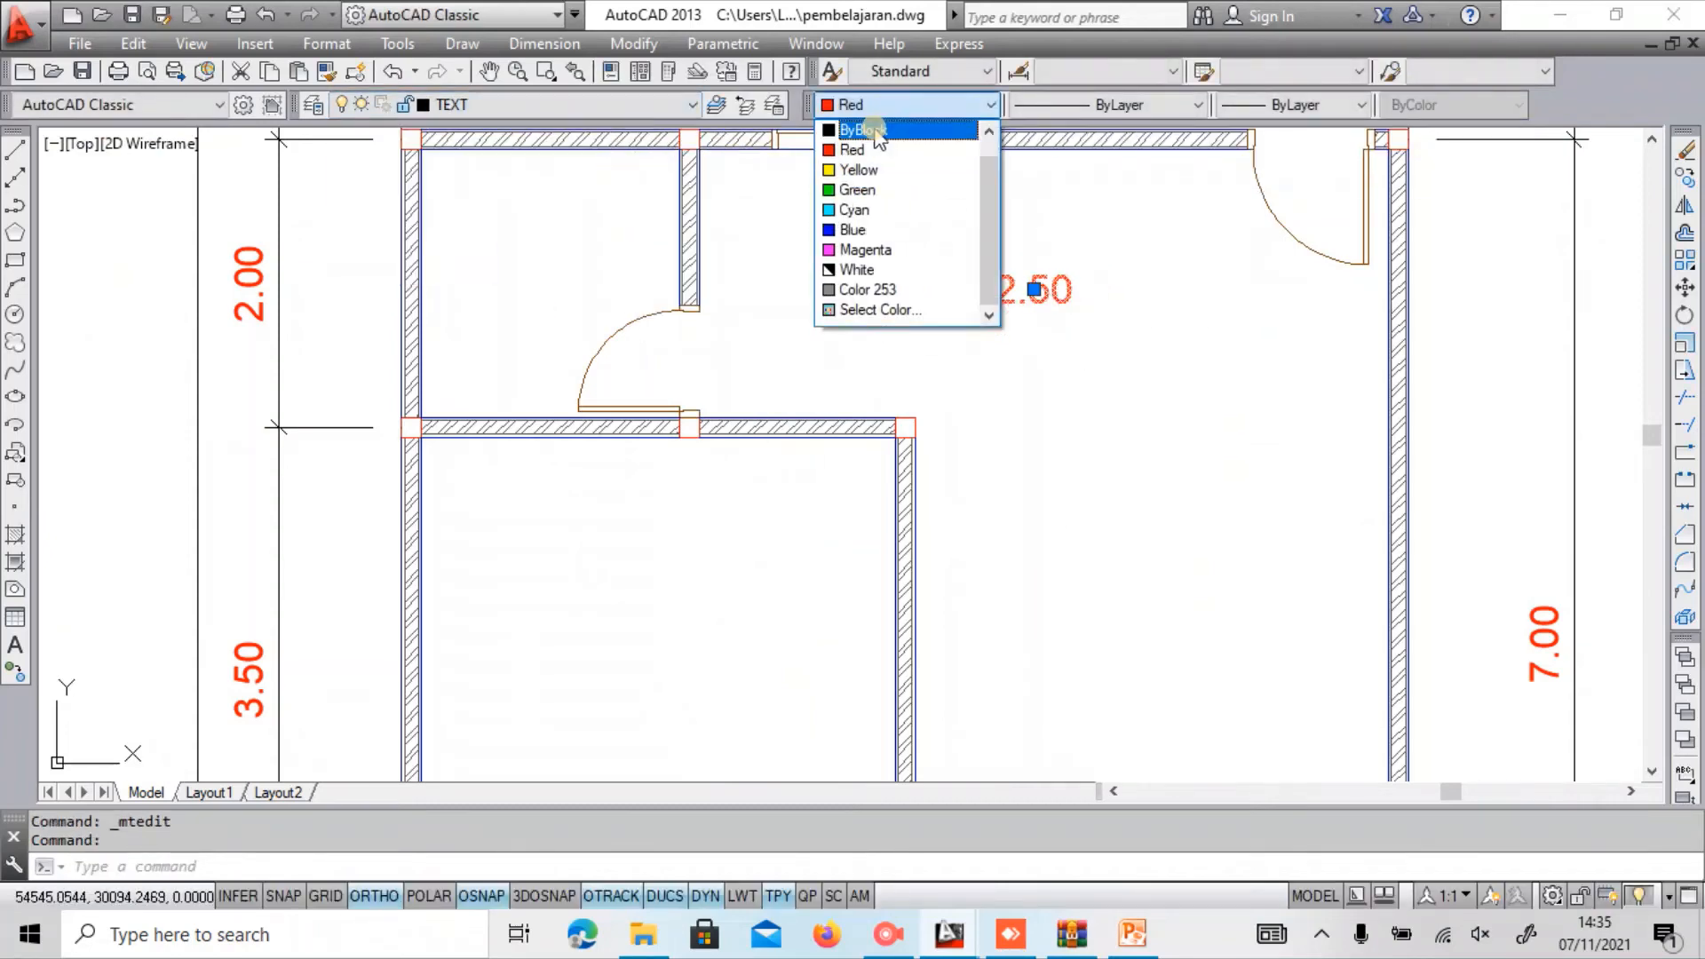
left_click(878, 130)
left_click(897, 104)
scroll(900, 142, "up", 1)
left_click(900, 132)
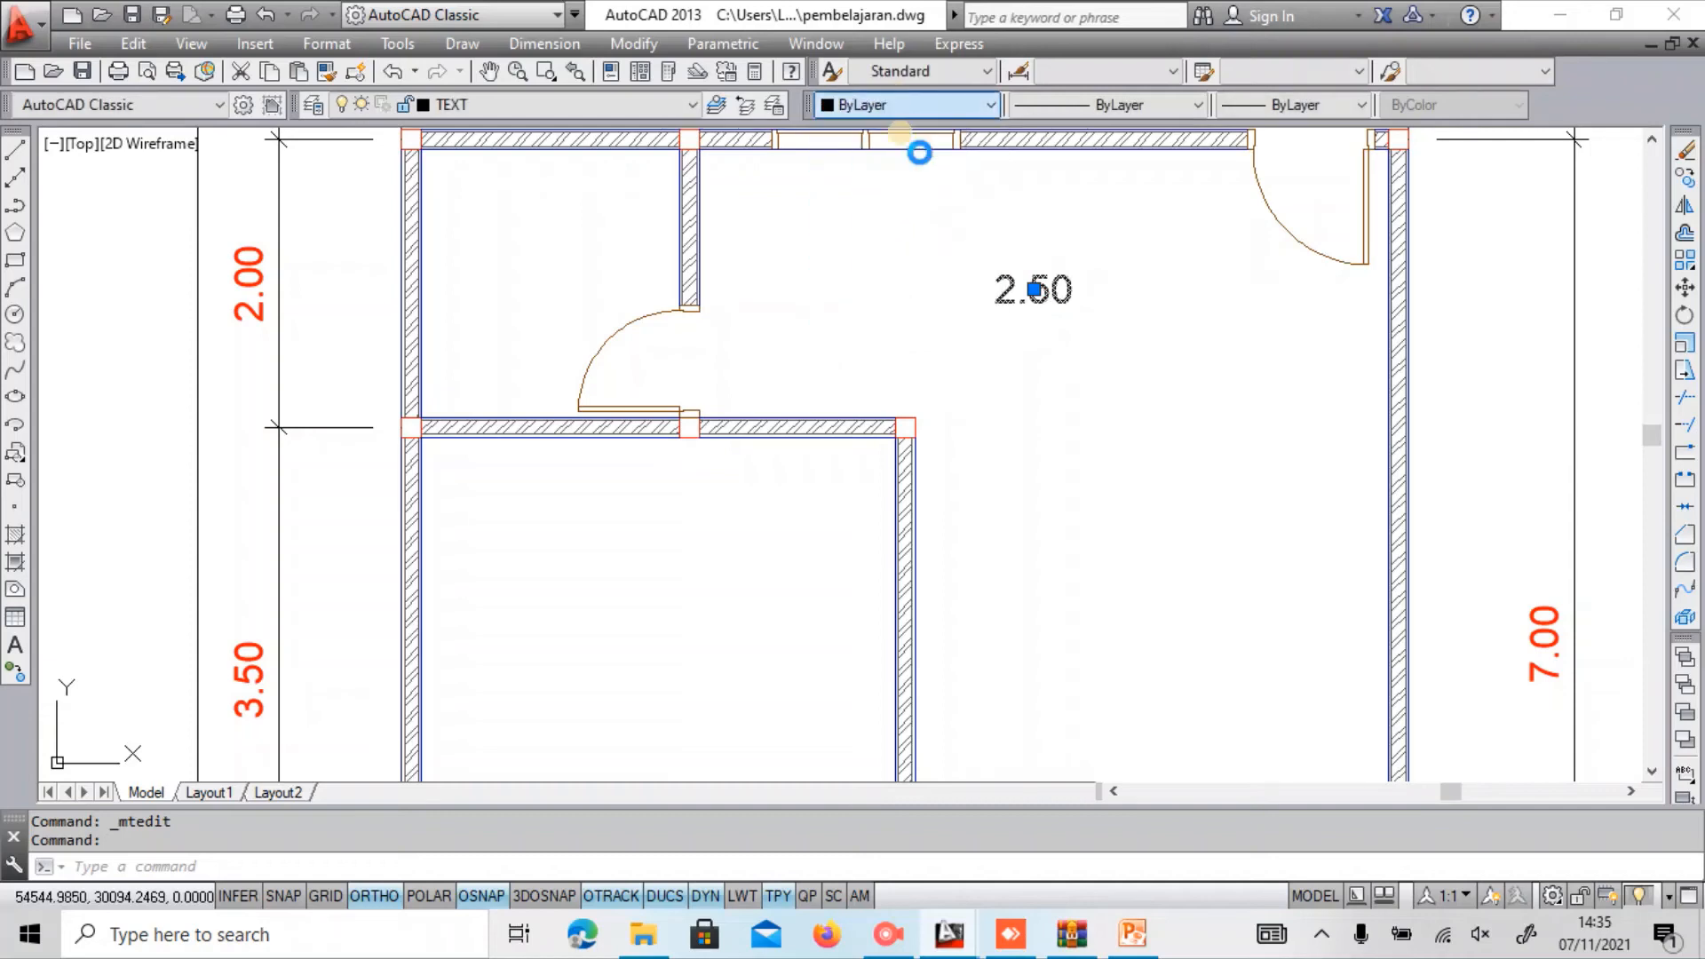
Replace the loose 2.50 text with WC.
scroll(1084, 285, "up", 2)
double_click(1052, 286)
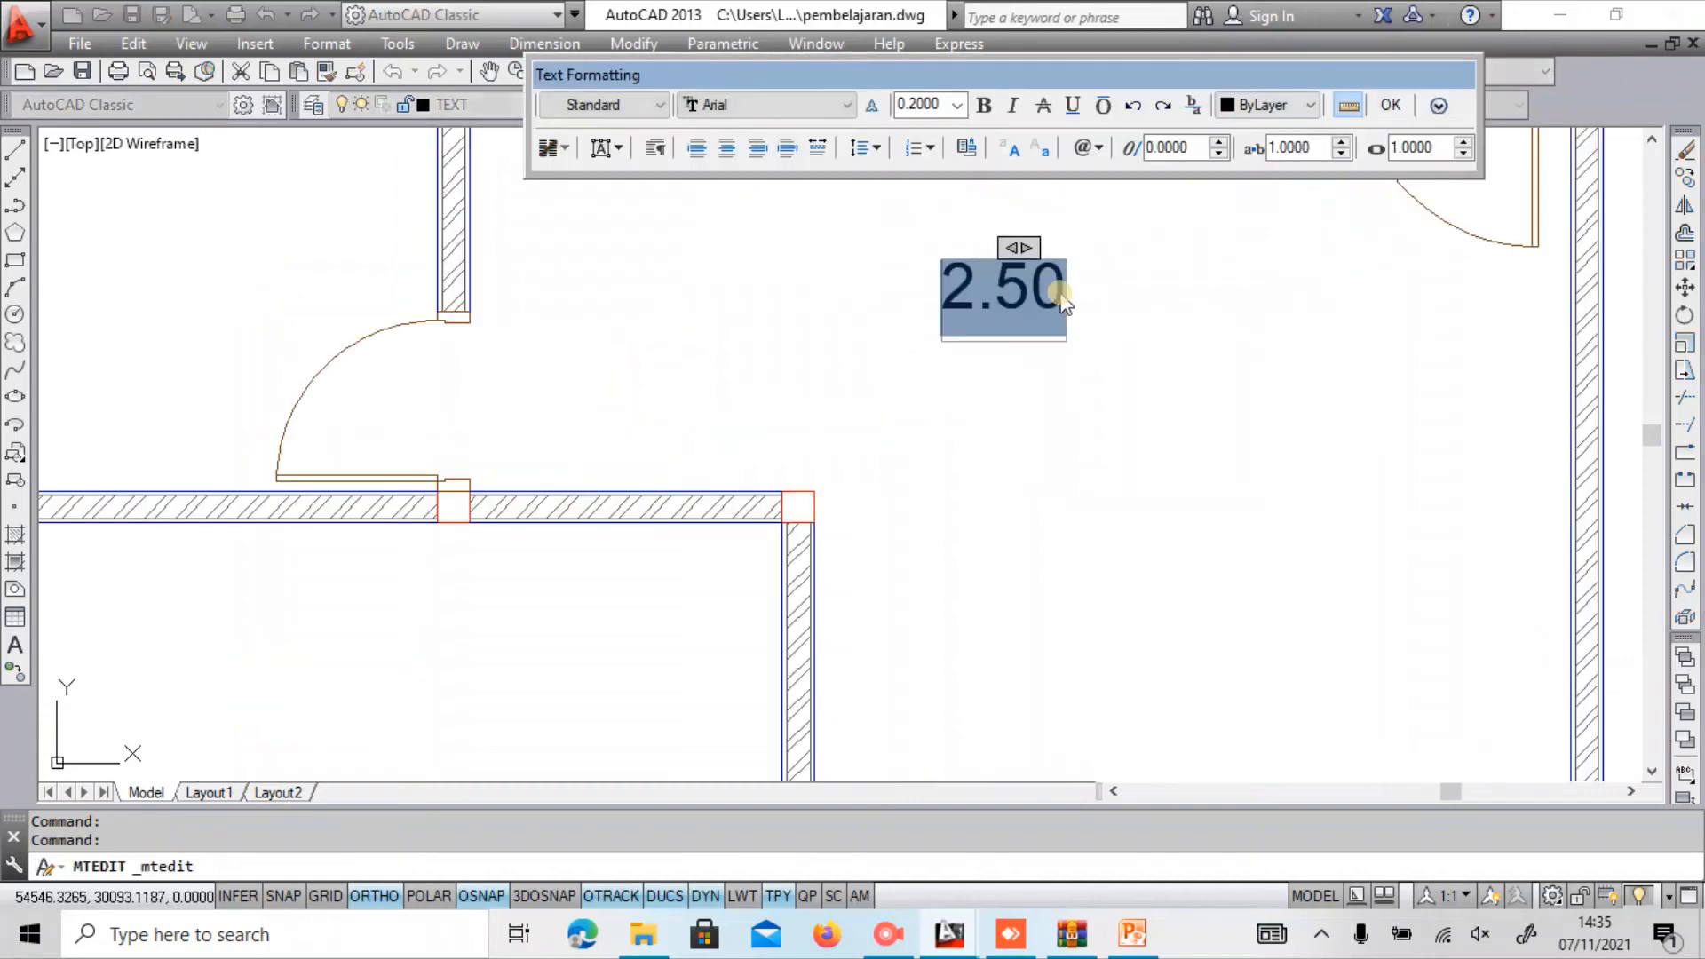
type("W")
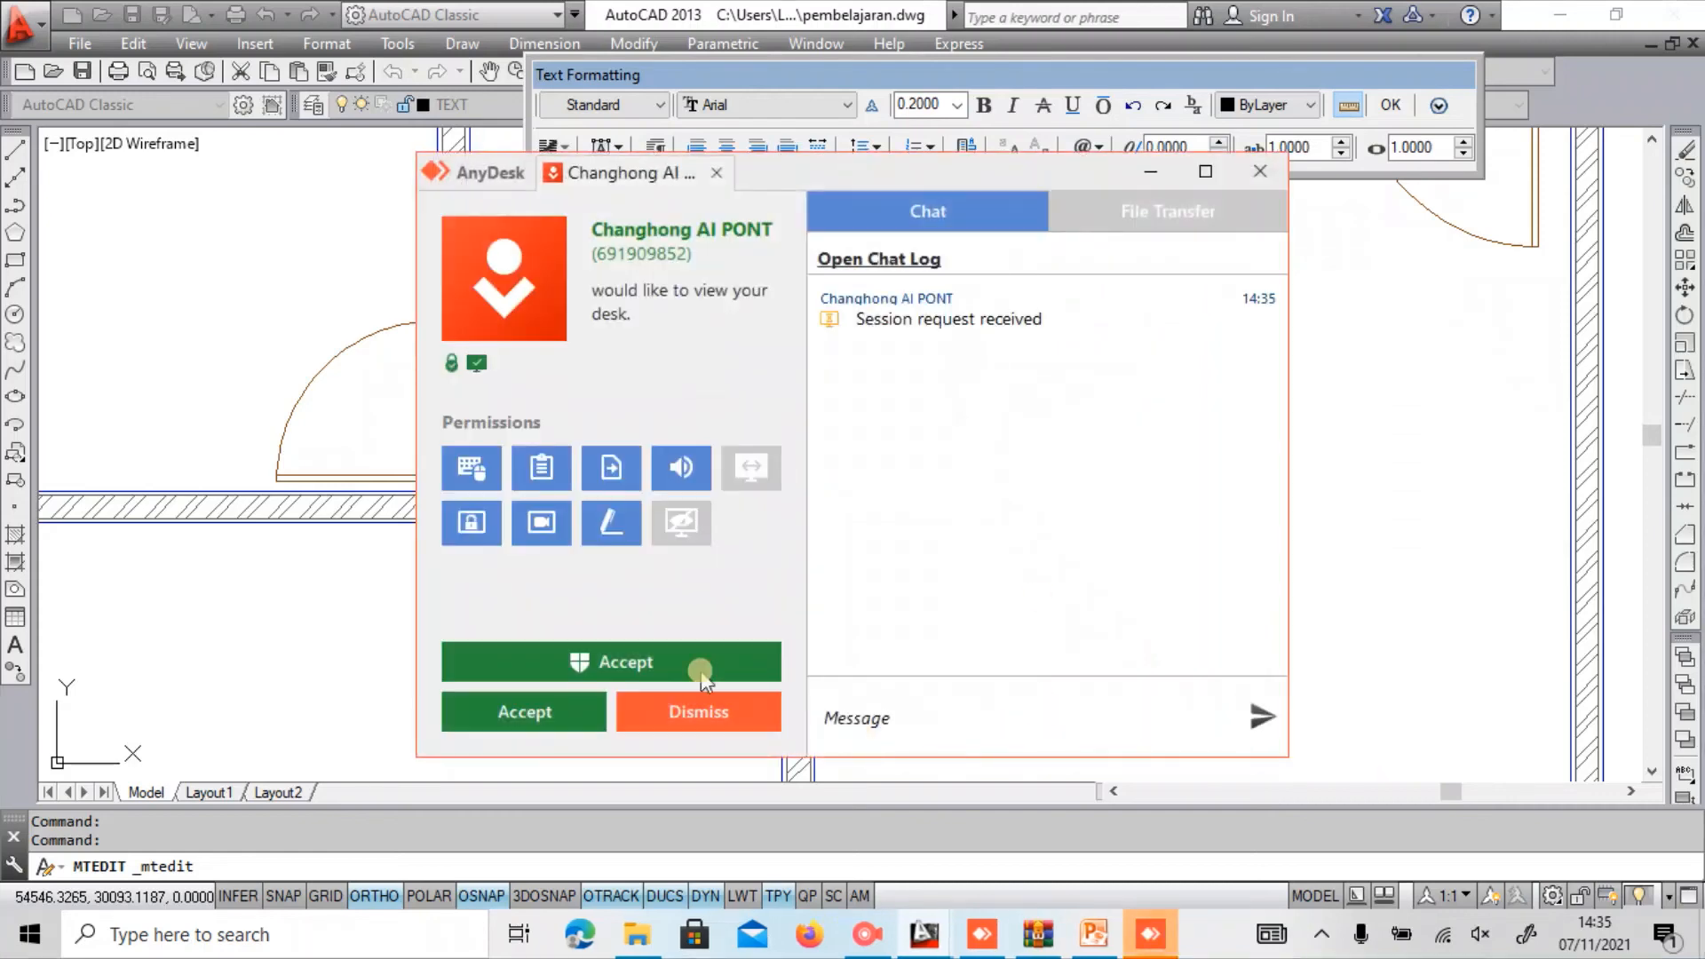
Accept the incoming AnyDesk session request and minimise its window.
left_click(524, 723)
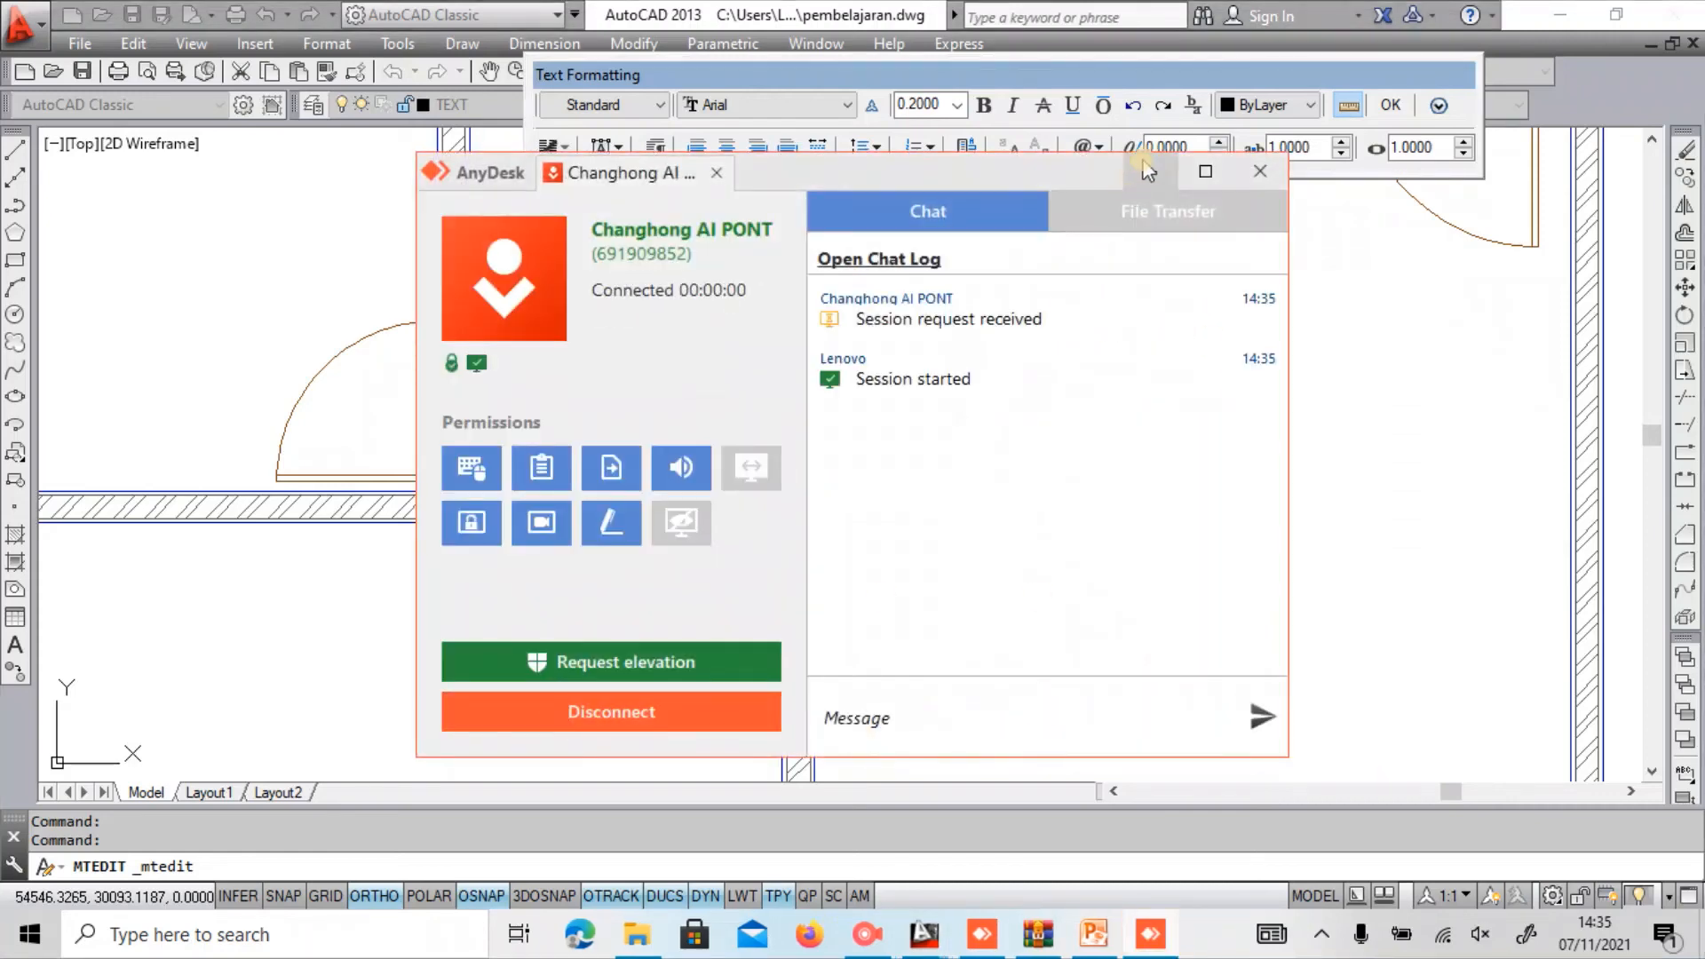
left_click(1148, 171)
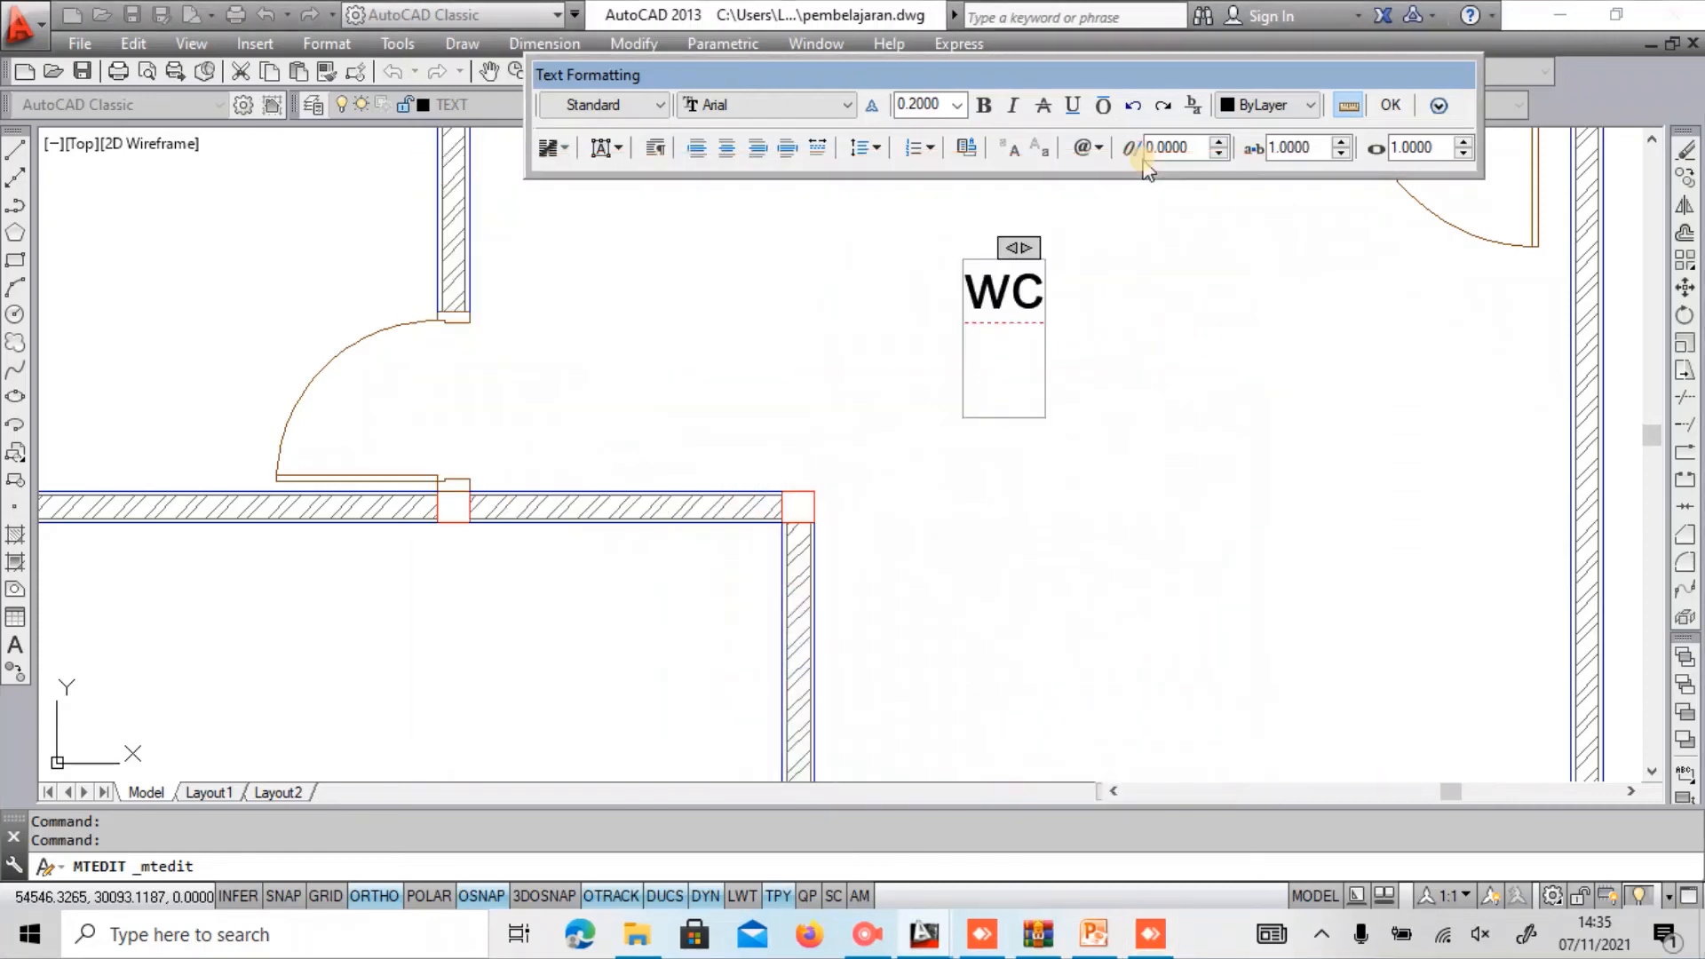
Add the floor level -0.05 as a second line under WC.
left_click(1089, 147)
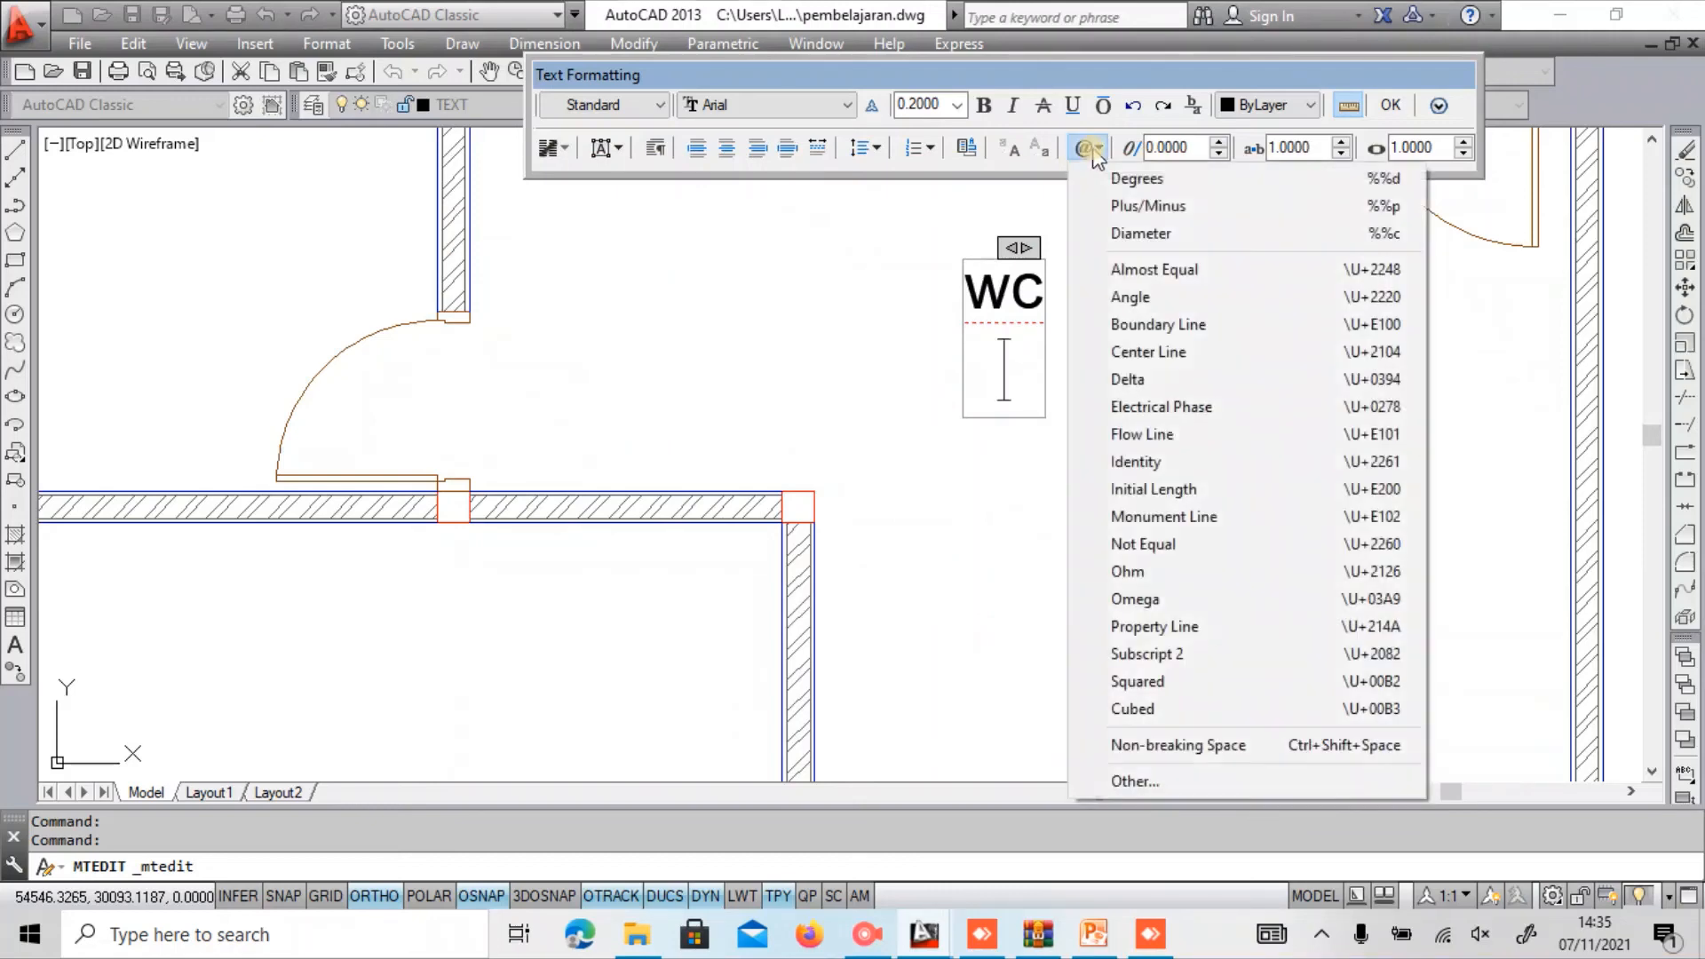
left_click(1132, 209)
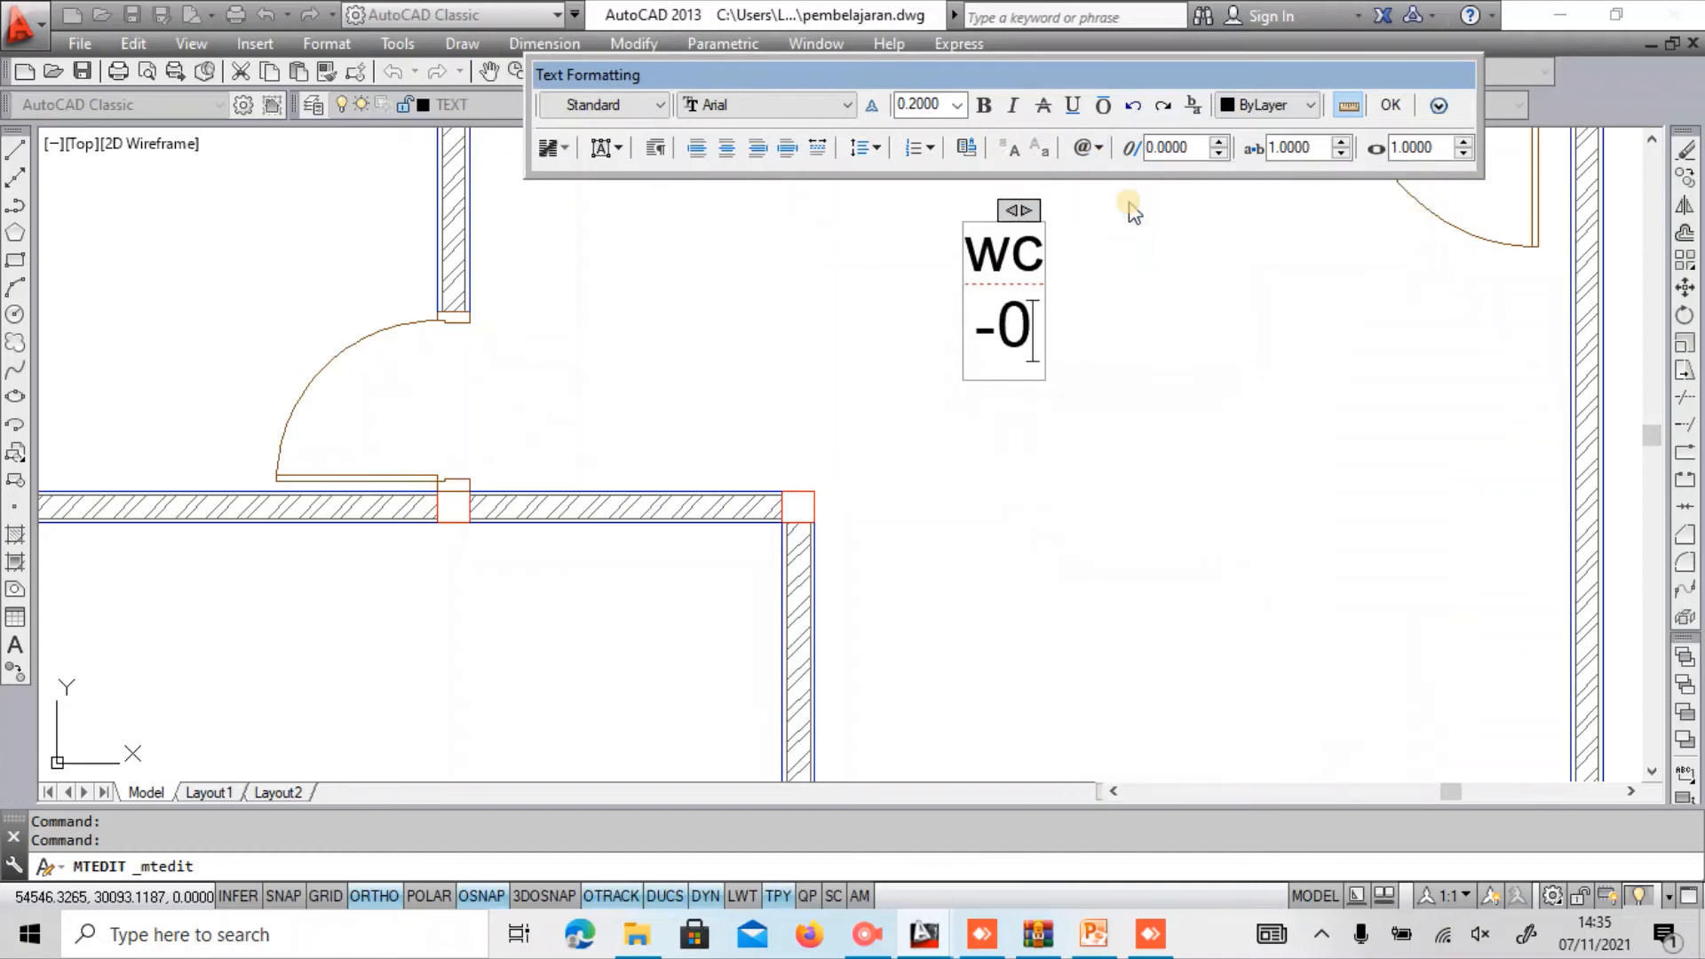
type("0.05")
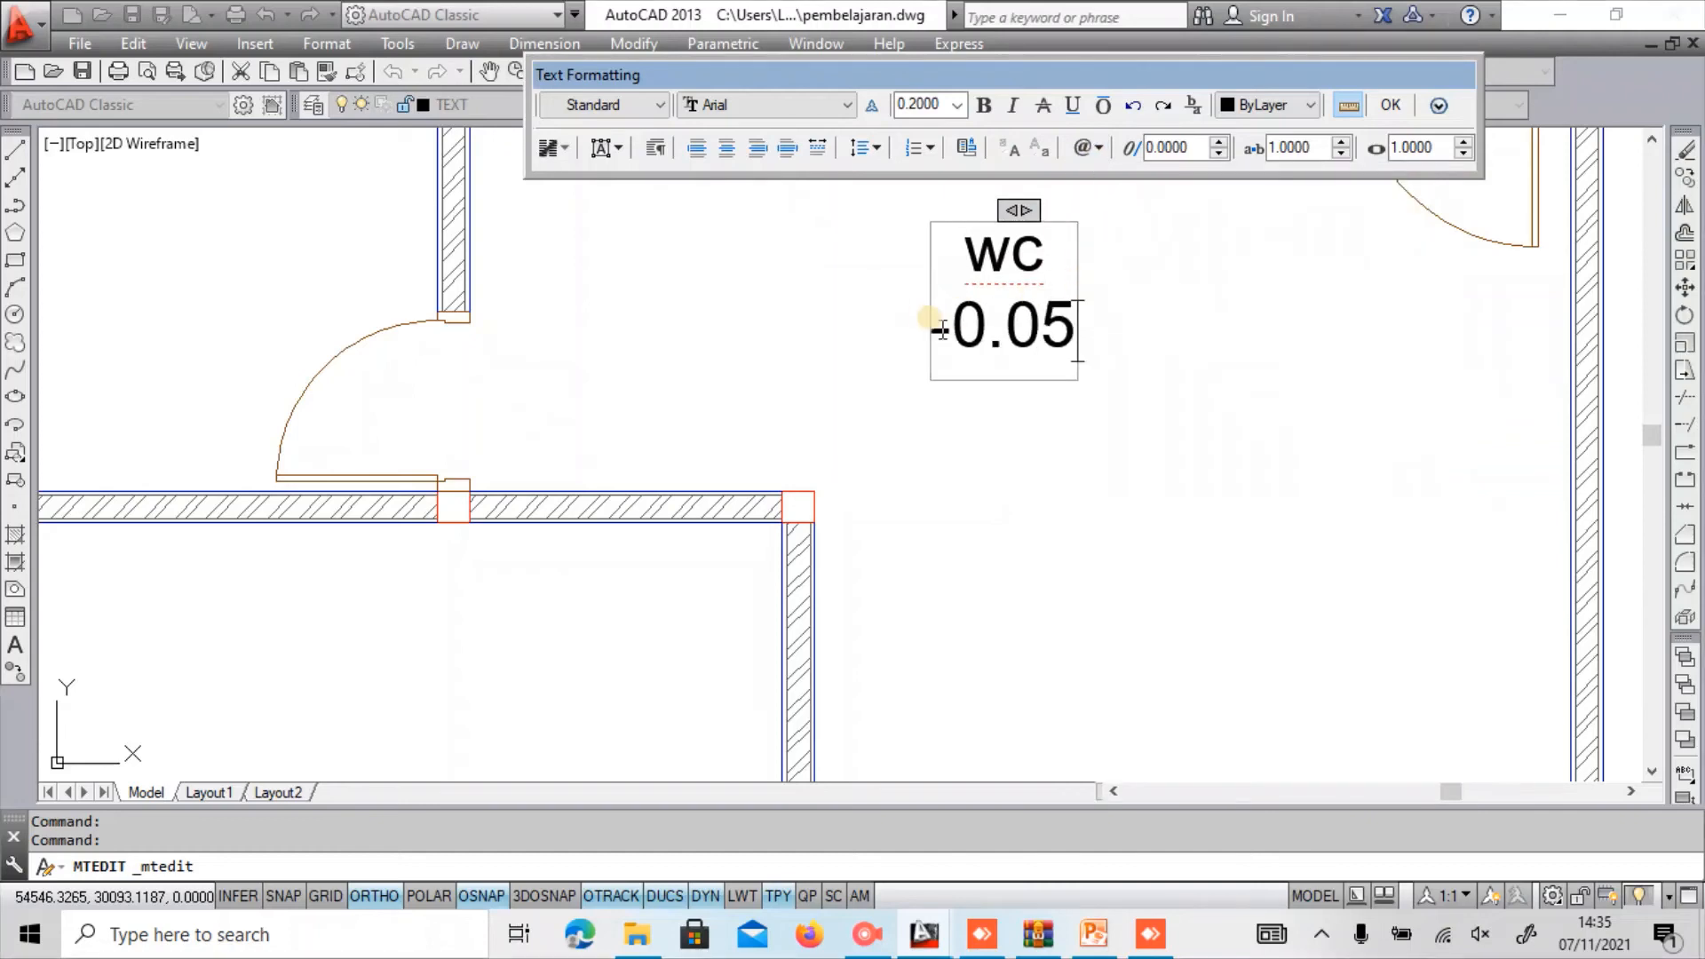
Retype the label's first line as WC and set the text height of the -0.05 line to 0.15.
left_click_drag(993, 286, 1043, 255)
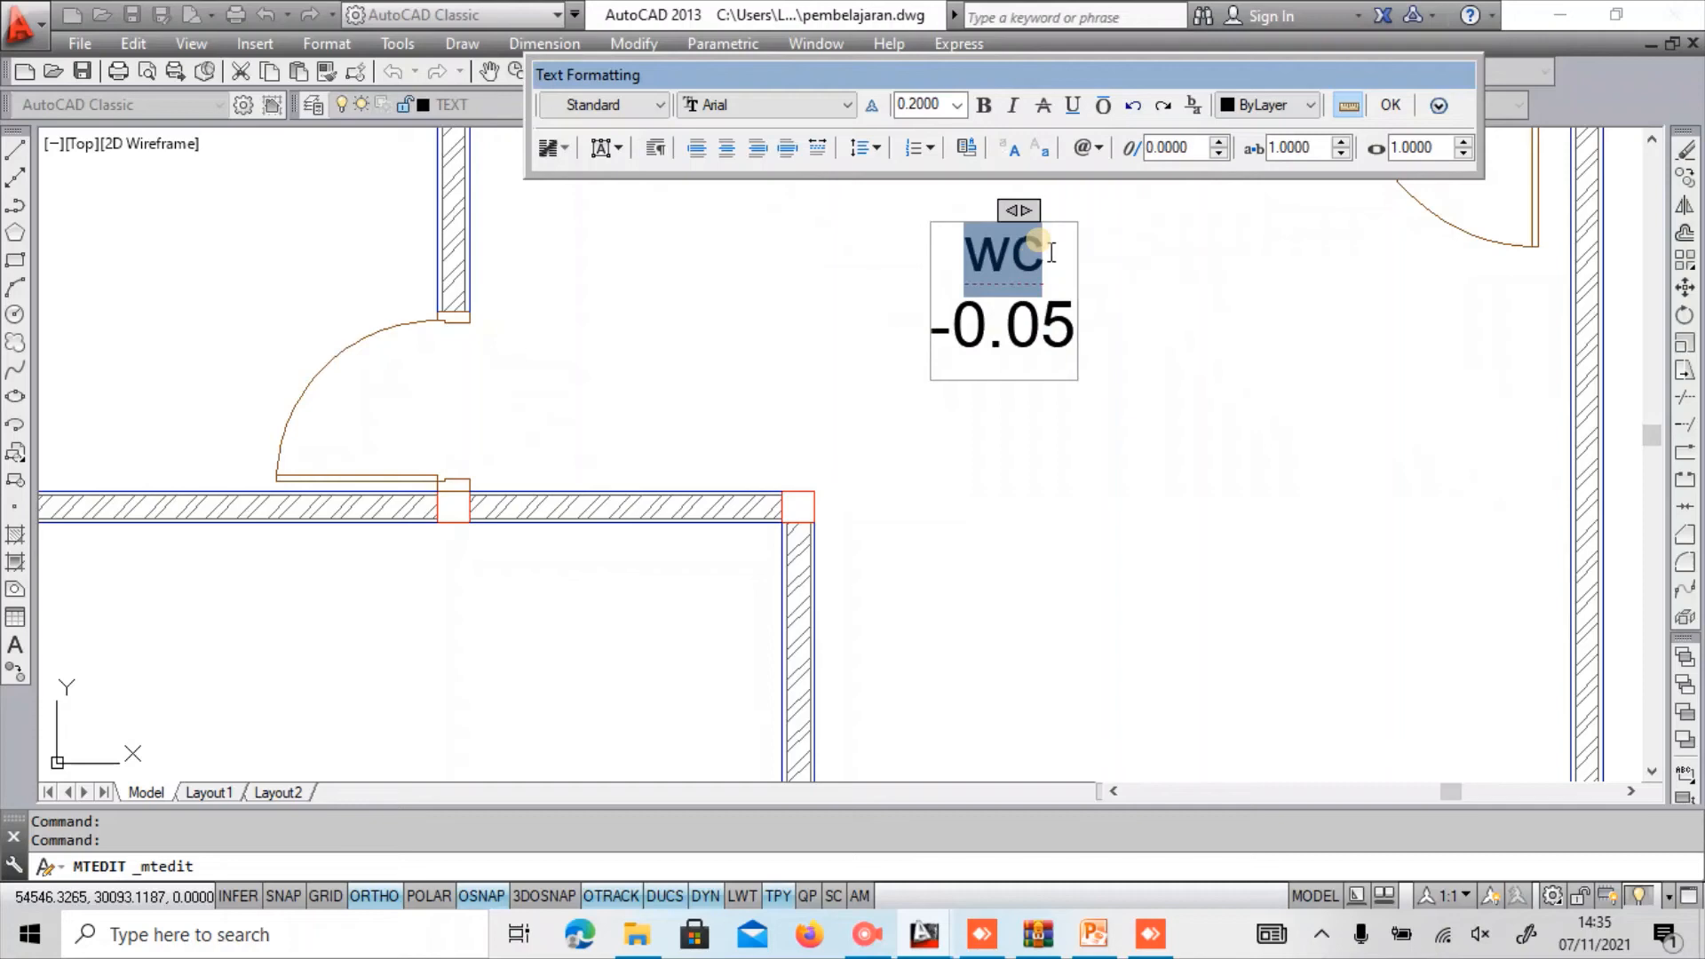
type("WC")
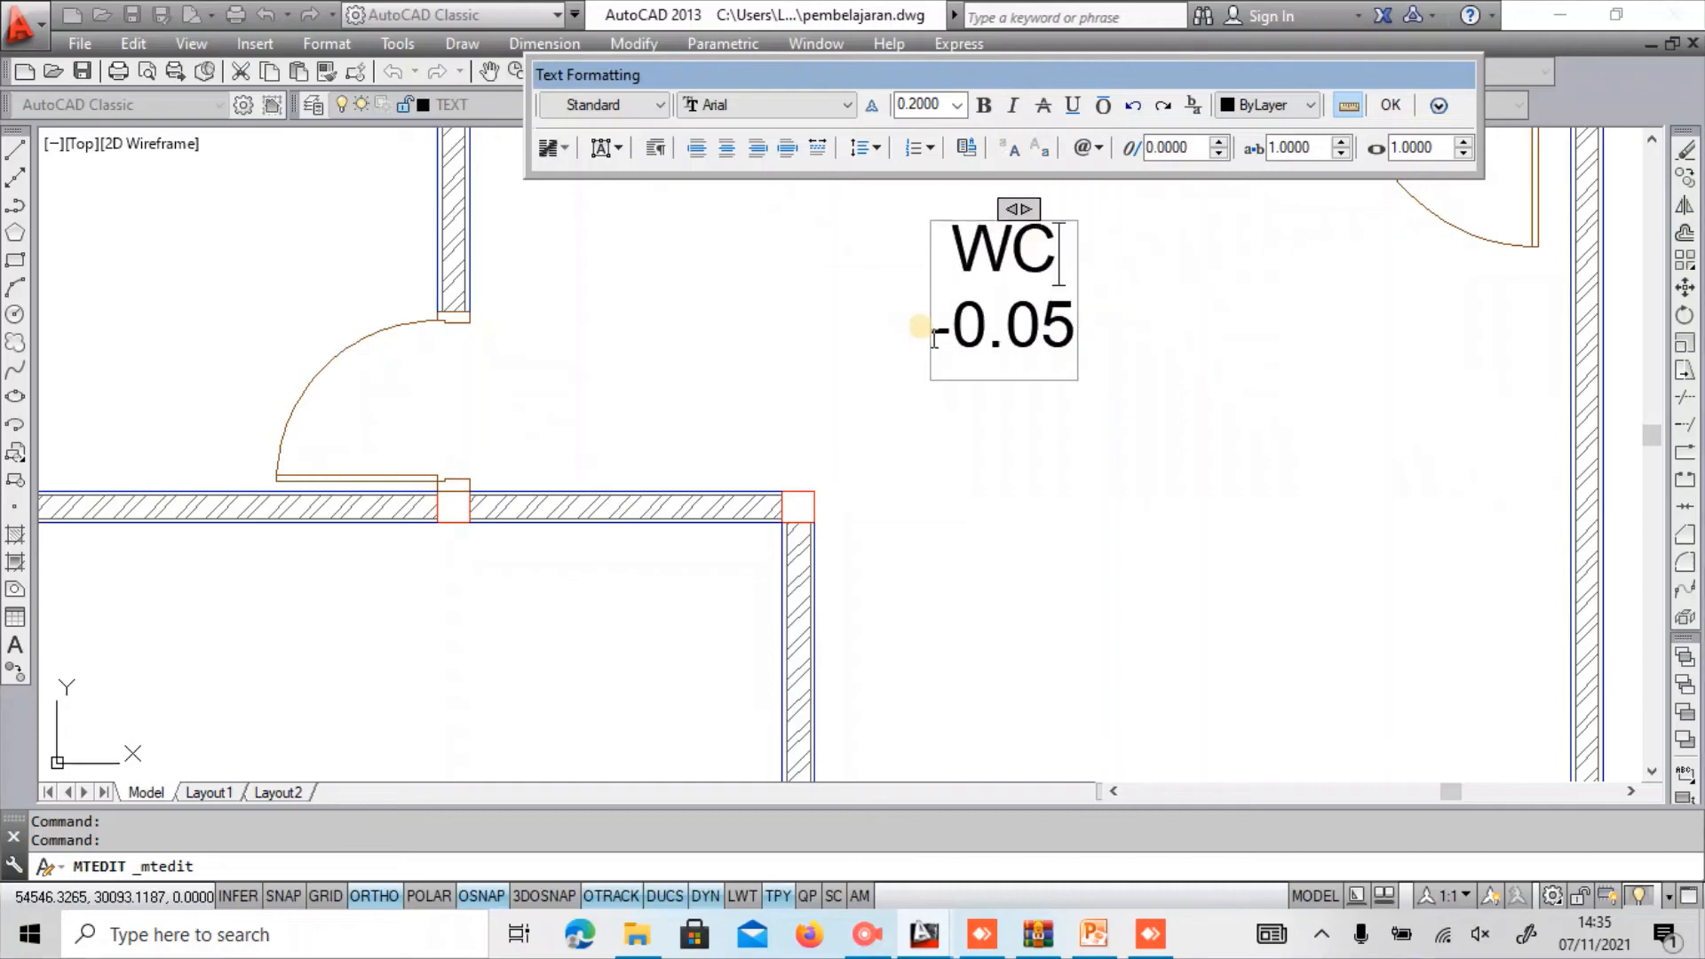
left_click_drag(934, 338, 1057, 342)
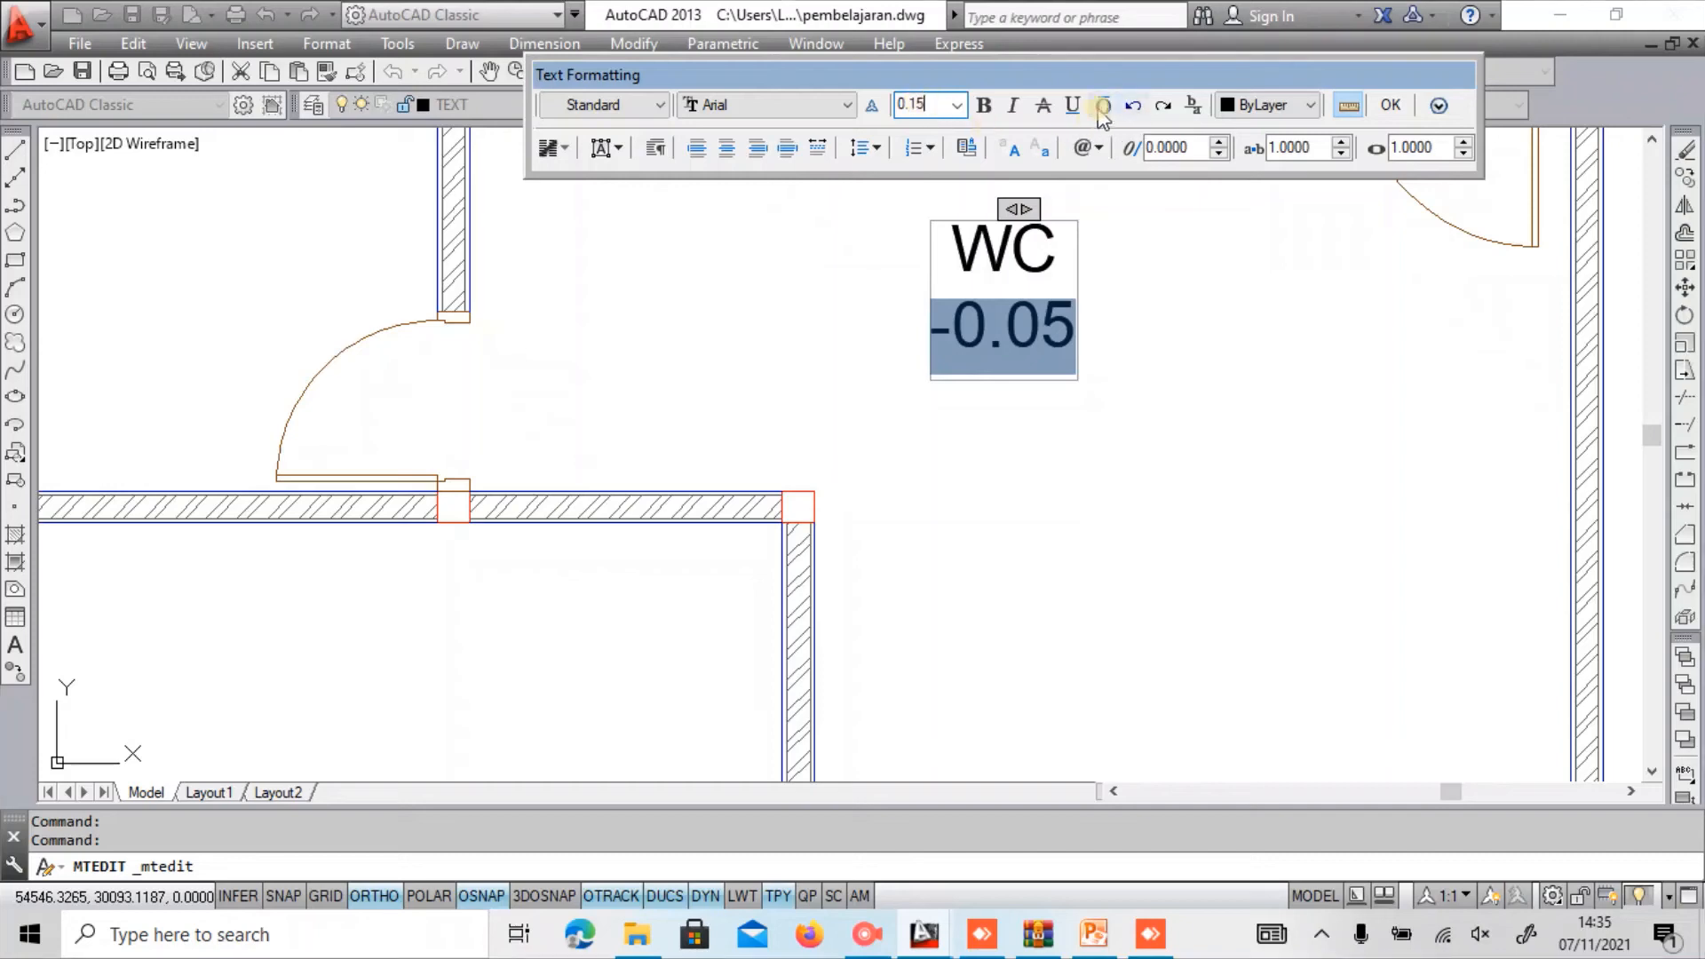
left_click(1387, 105)
Move the WC label horizontally into the small upper left room of the plan.
scroll(1279, 355, "down", 5)
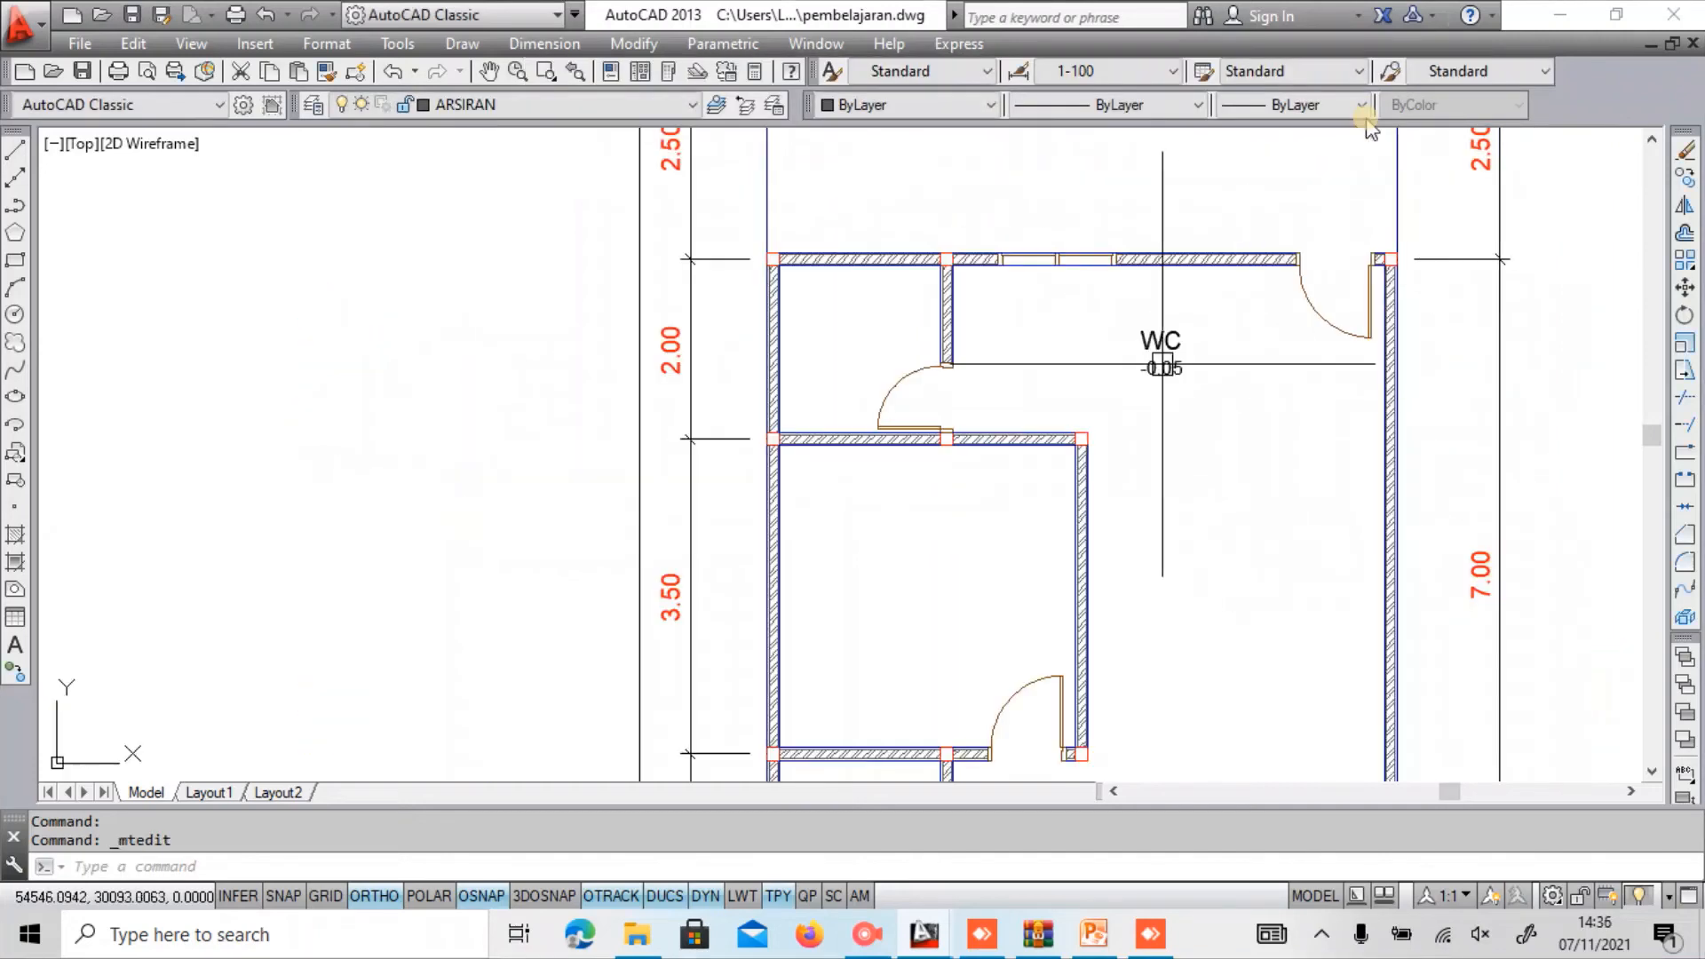
left_click(1163, 353)
scroll(846, 338, "up", 2)
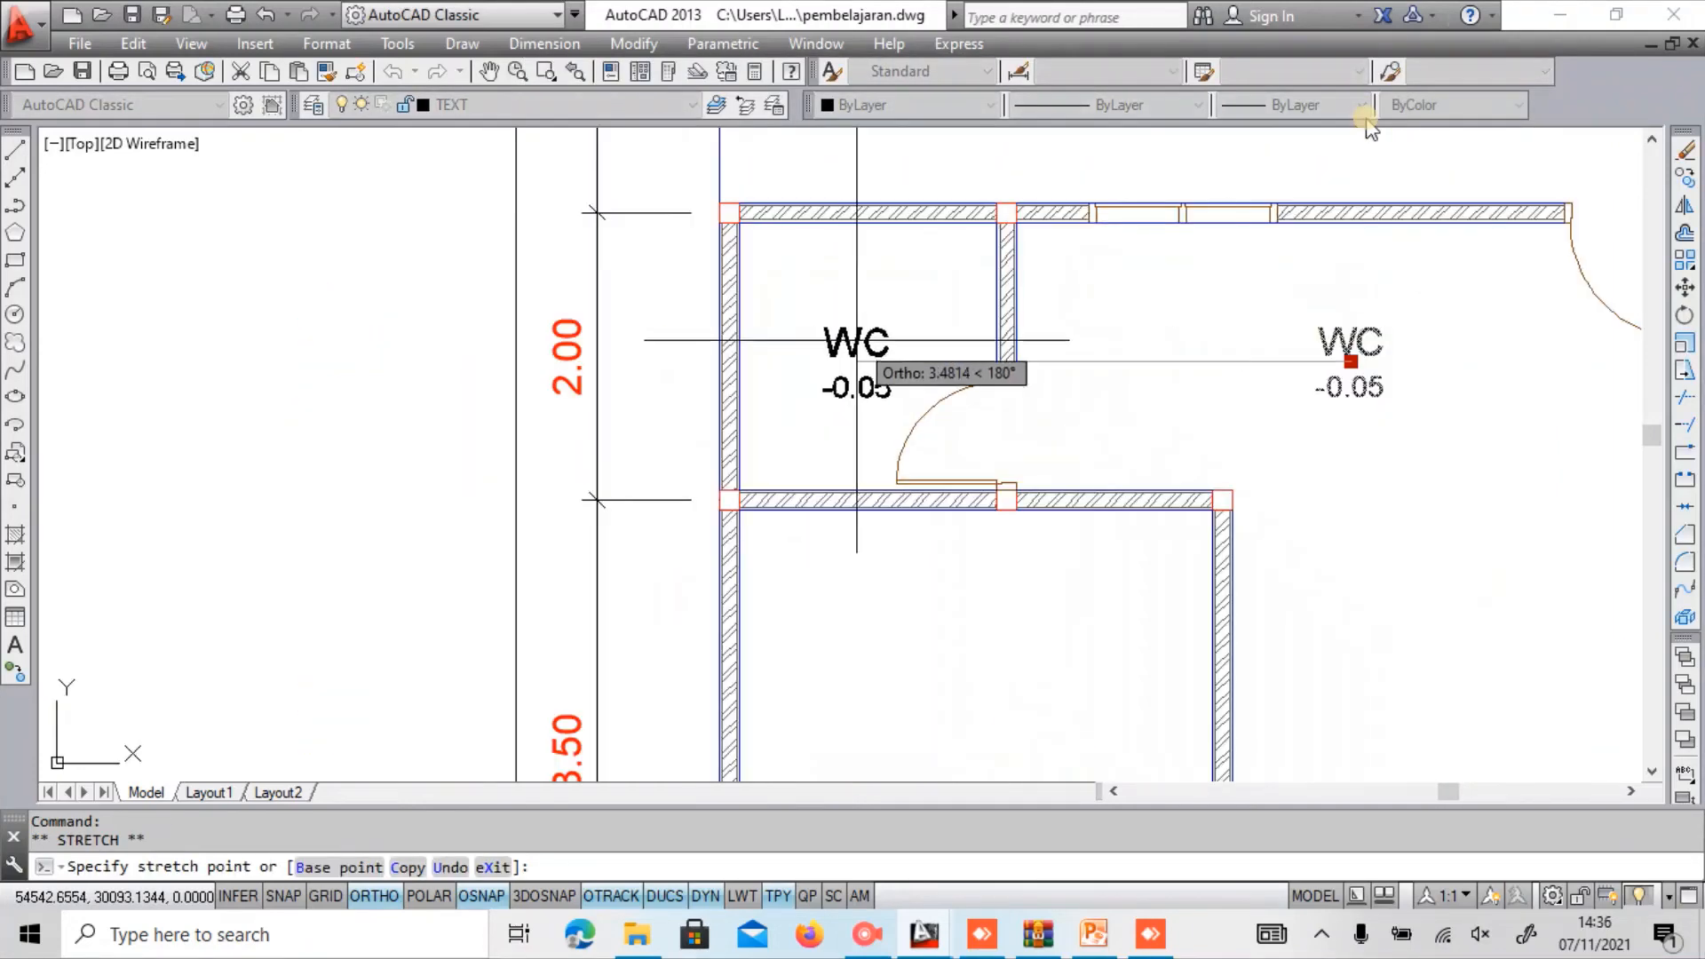
left_click(868, 344)
Copy the WC label straight down into the two small rooms beside the 1.50 and lower 2.00 dimensions.
middle_click_drag(944, 403, 882, 295)
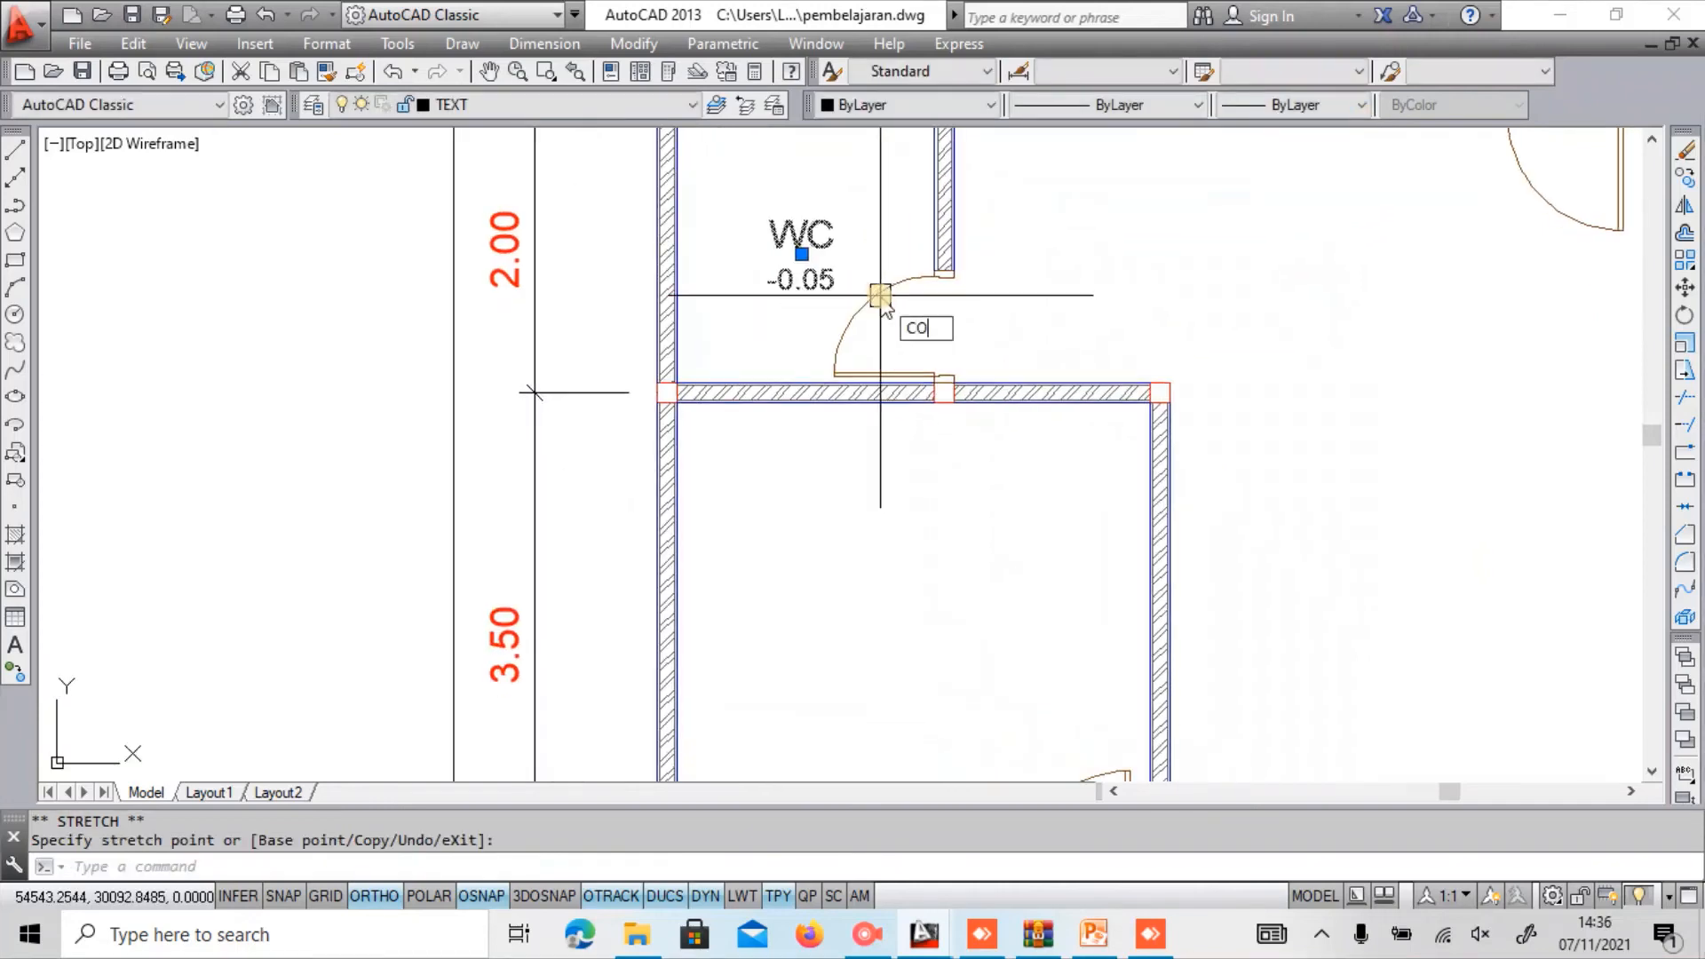
type("co")
key("Return")
scroll(1014, 250, "down", 5)
left_click(1110, 258)
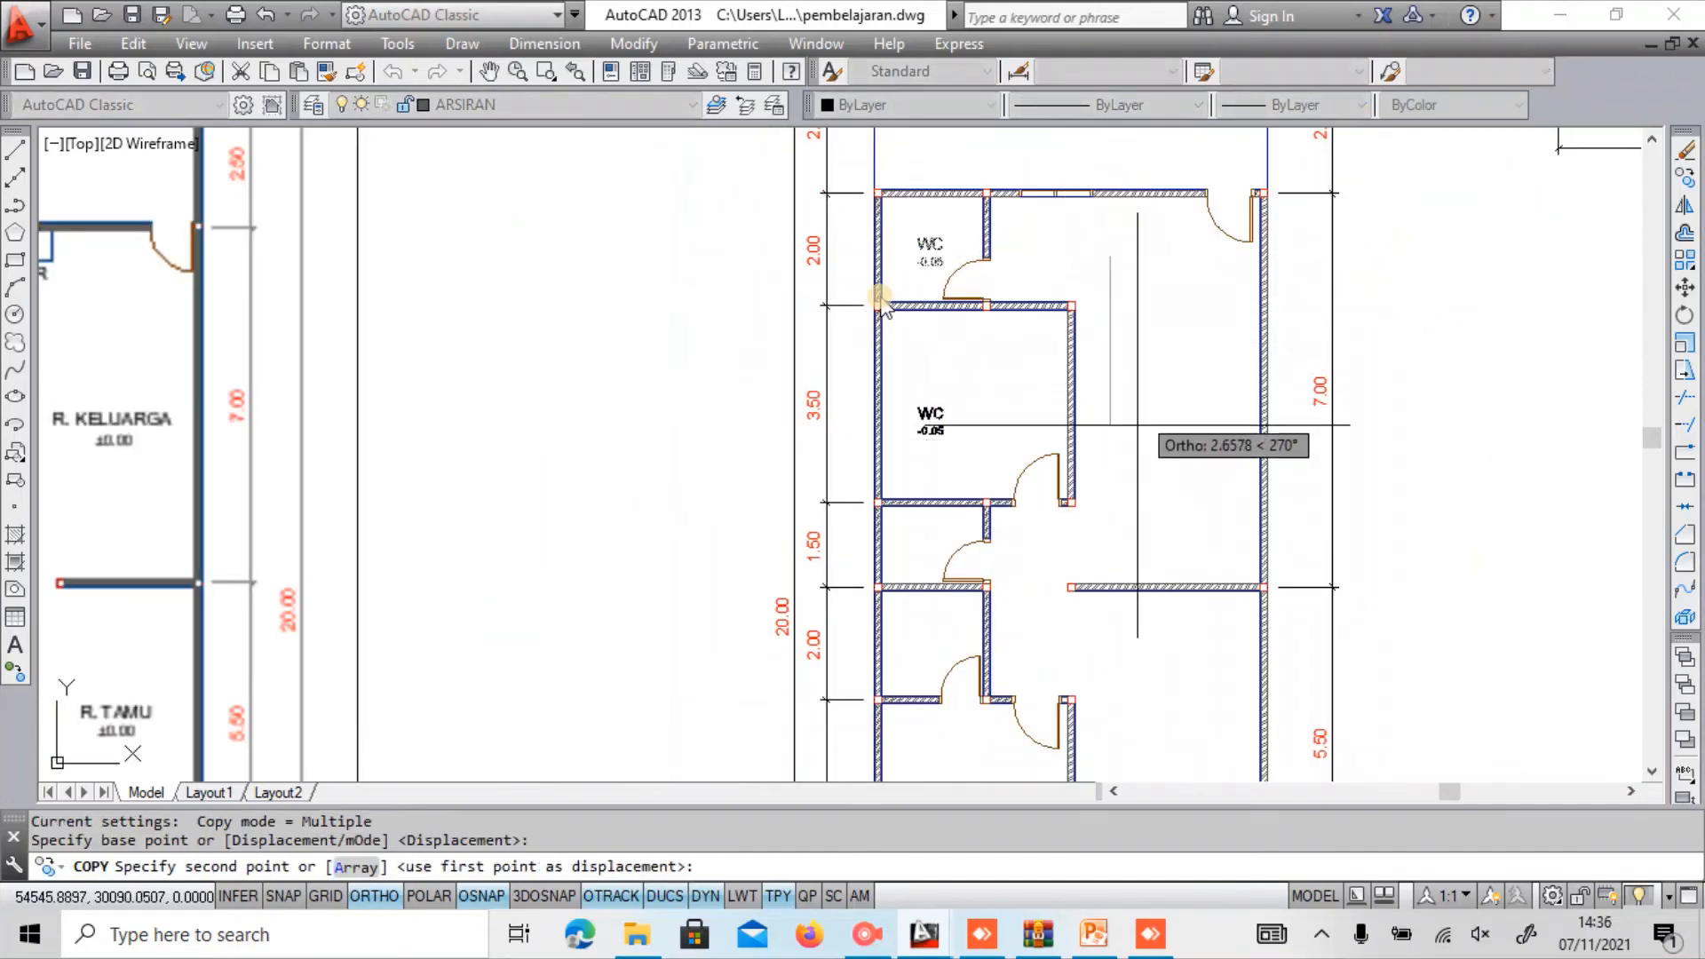
left_click(1130, 541)
left_click(882, 302)
key("Escape")
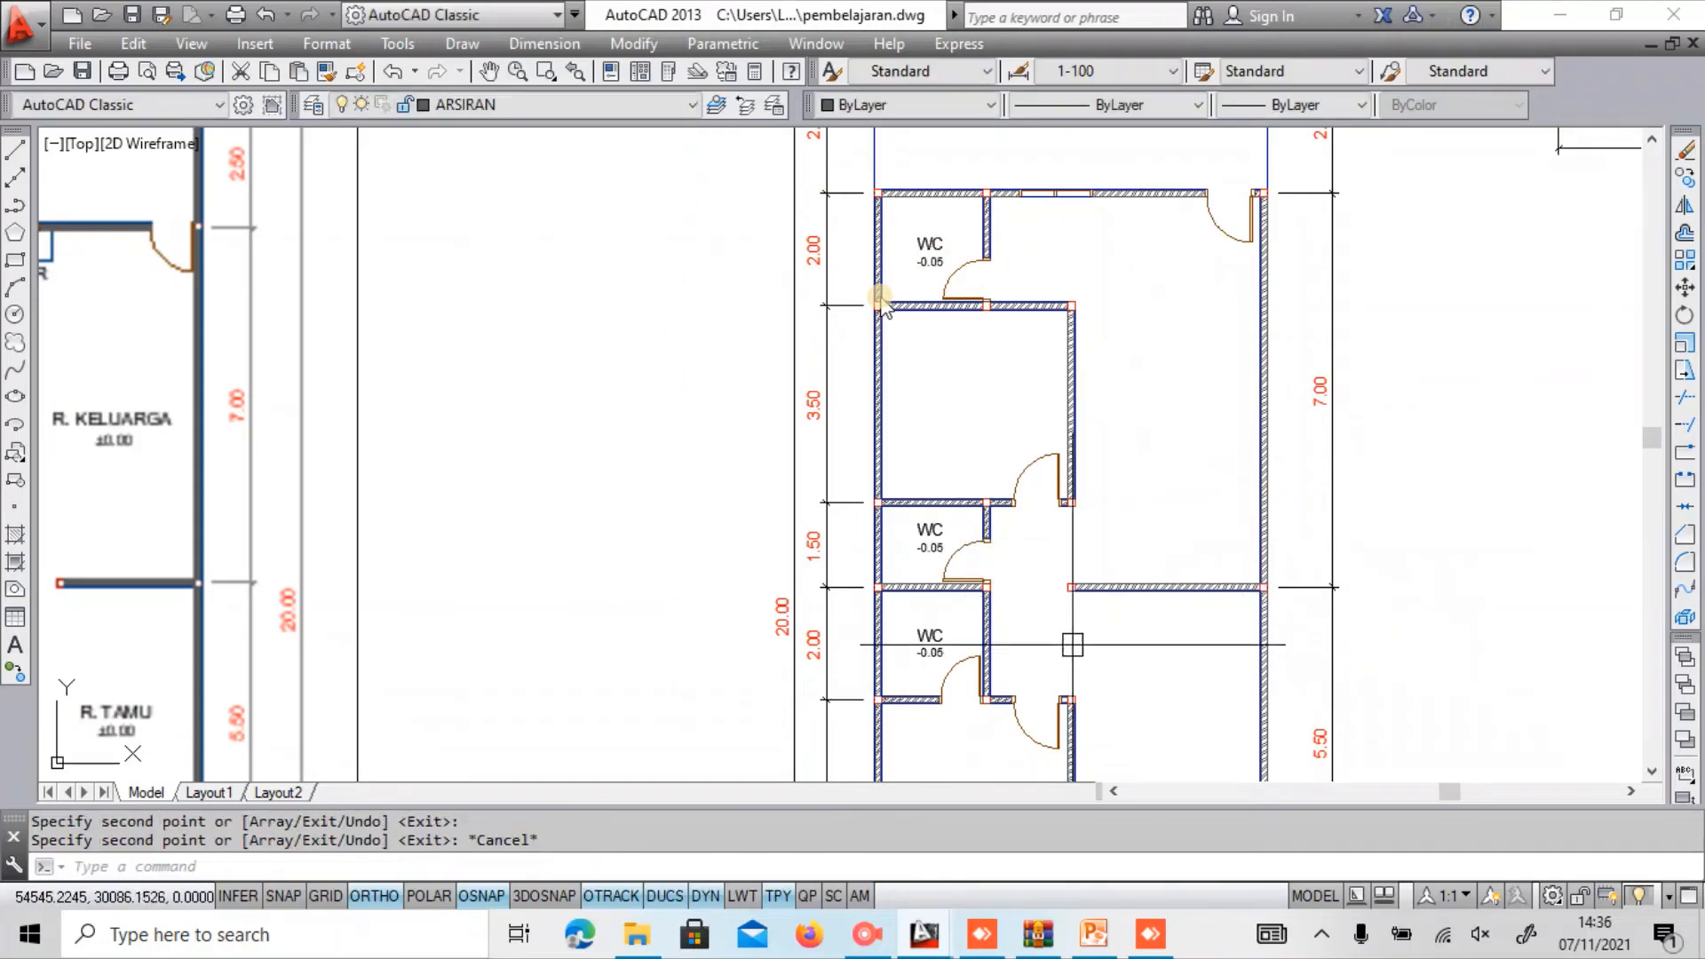
Copy the lowest WC label about 2.5 units straight down into the bedroom beside the 4.50 dimension.
type("CO")
key("Return")
left_click(938, 632)
middle_click_drag(940, 635, 904, 342)
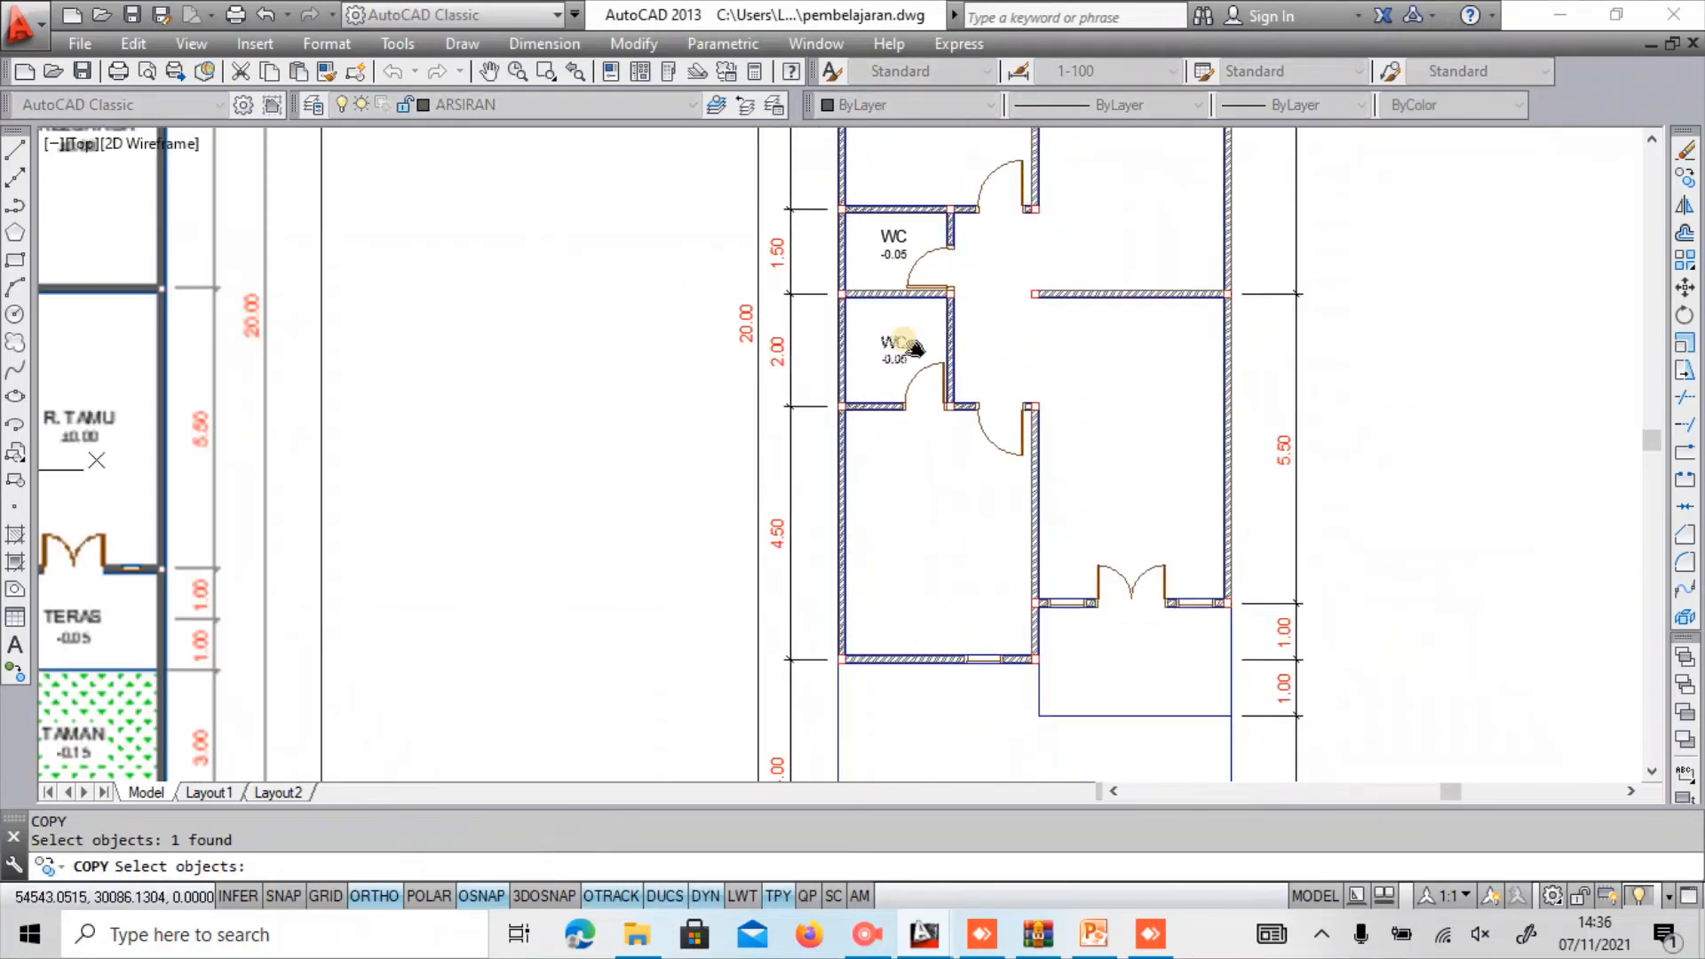
left_click(1078, 349)
left_click(1102, 364)
key("Return")
left_click(1136, 369)
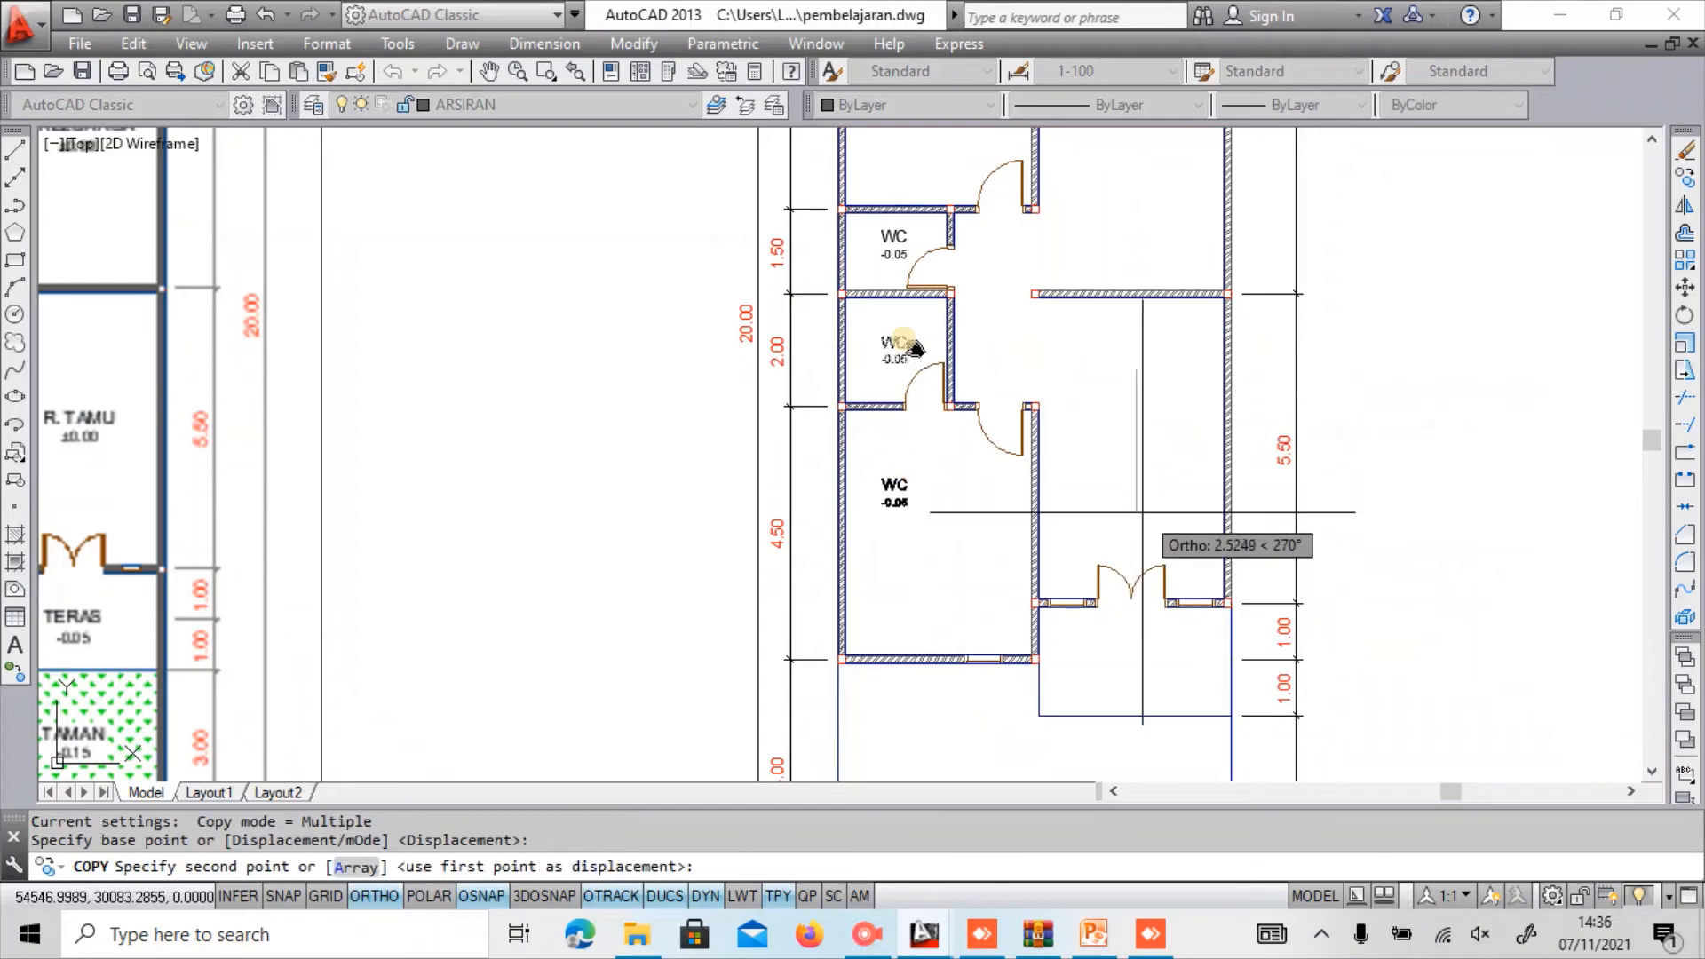
left_click(1142, 512)
scroll(836, 500, "up", 4)
key("Escape")
Change the WC line of the label copied into the lower bedroom to KAMAR TIDUR UTAMA.
double_click(997, 457)
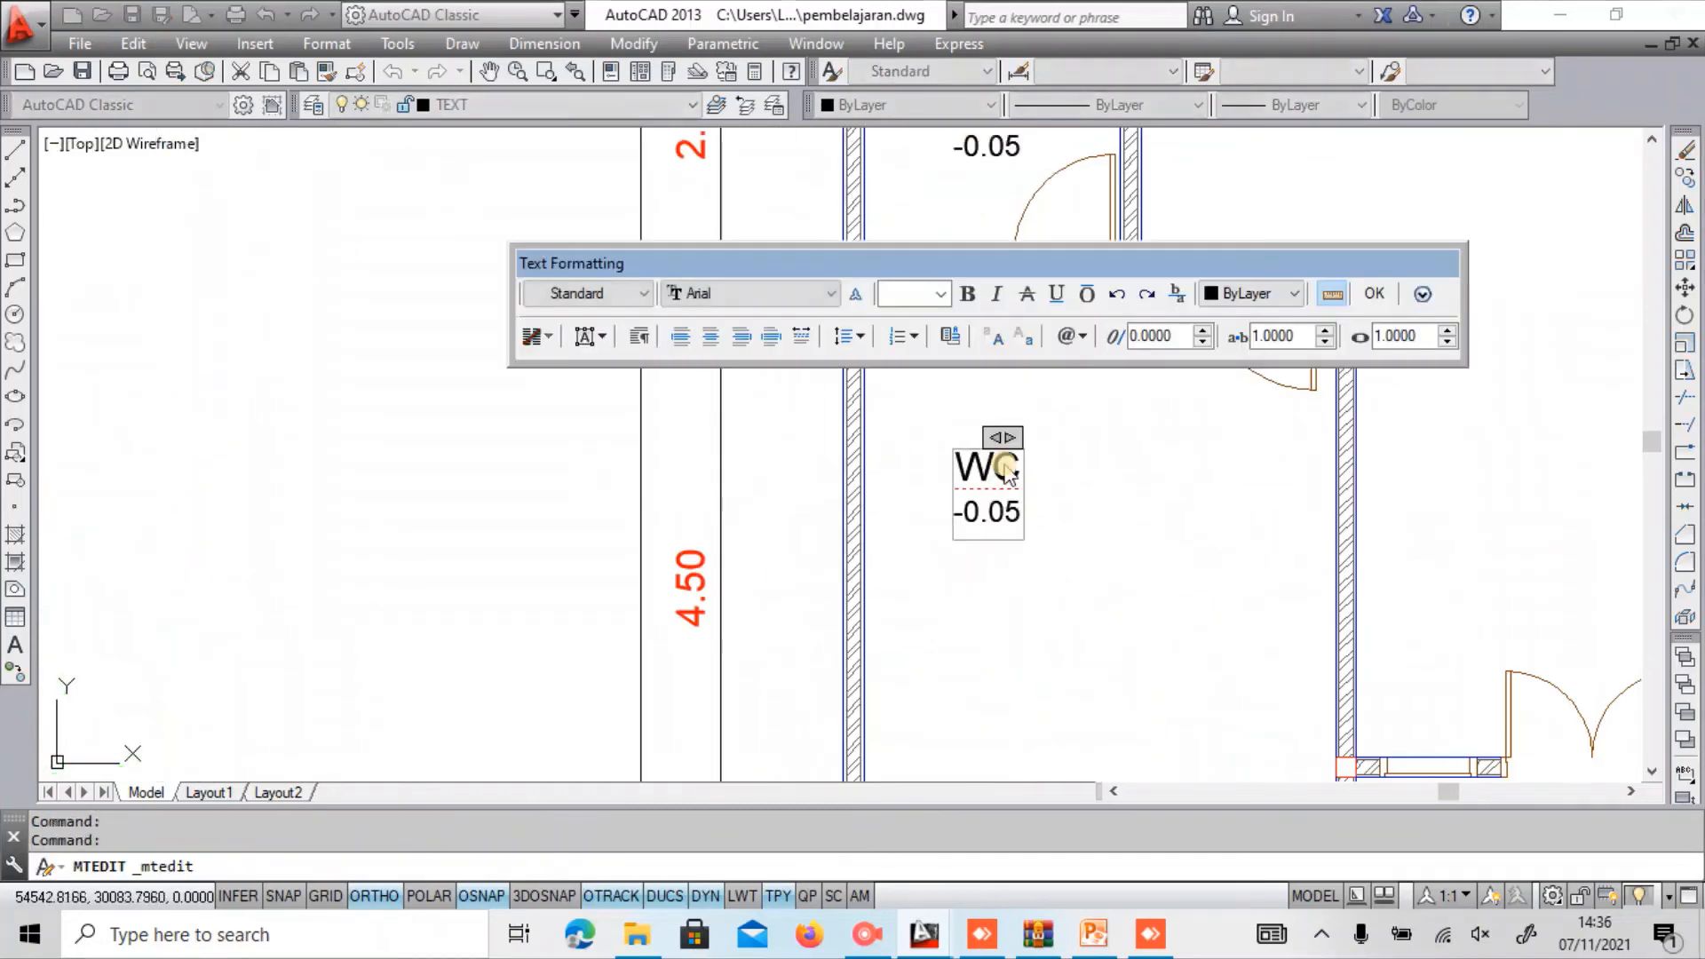
key("ctrl+a")
type("KAMAR")
key("ctrl+z")
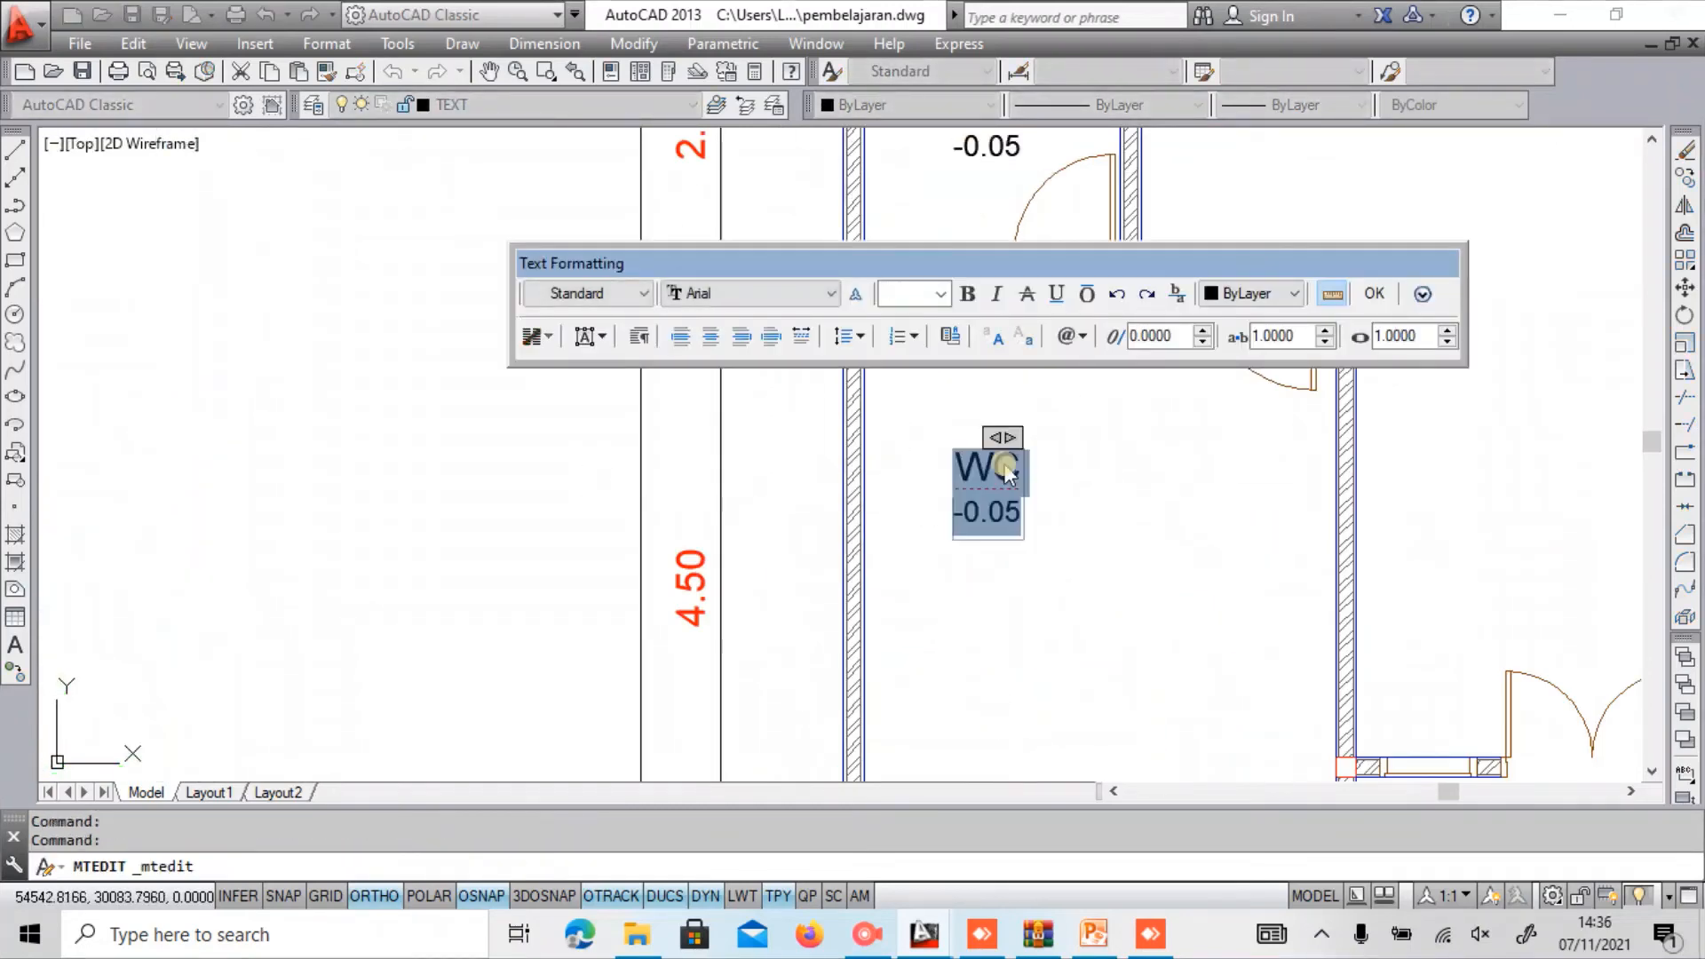
type("KAMAR TIDUR UTAMA")
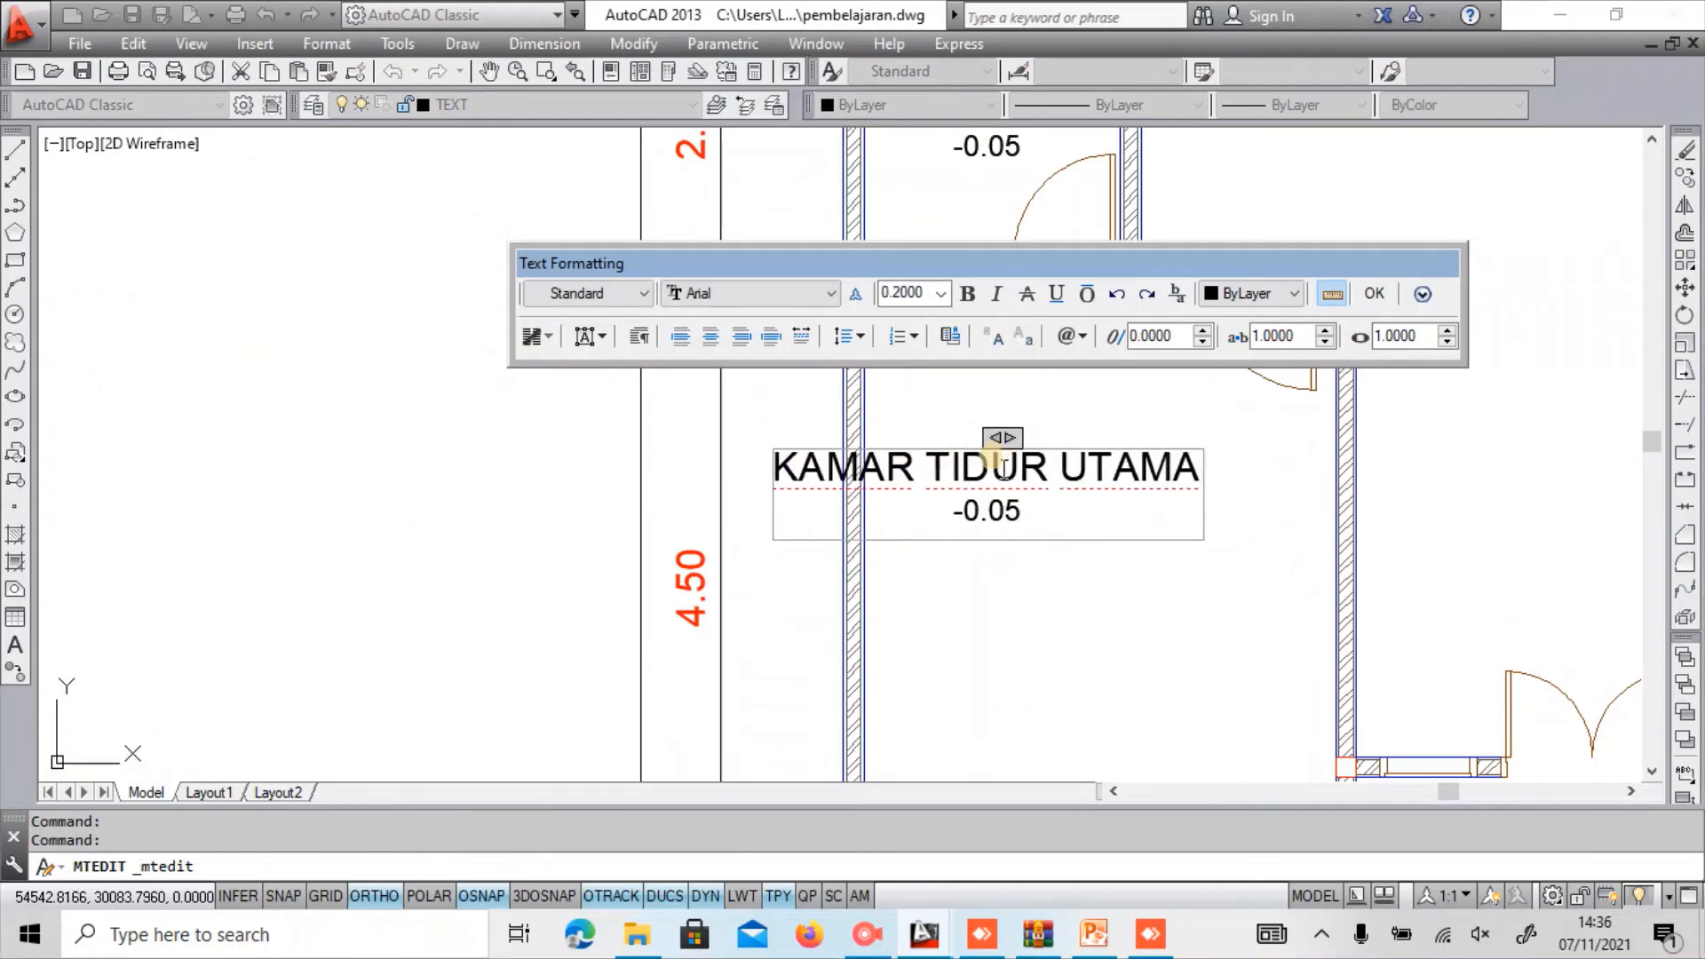
Replace -0.05 under KAMAR TIDUR UTAMA with ±0.00, using the Plus/Minus symbol, and finish editing the label.
scroll(1002, 468, "up", 2)
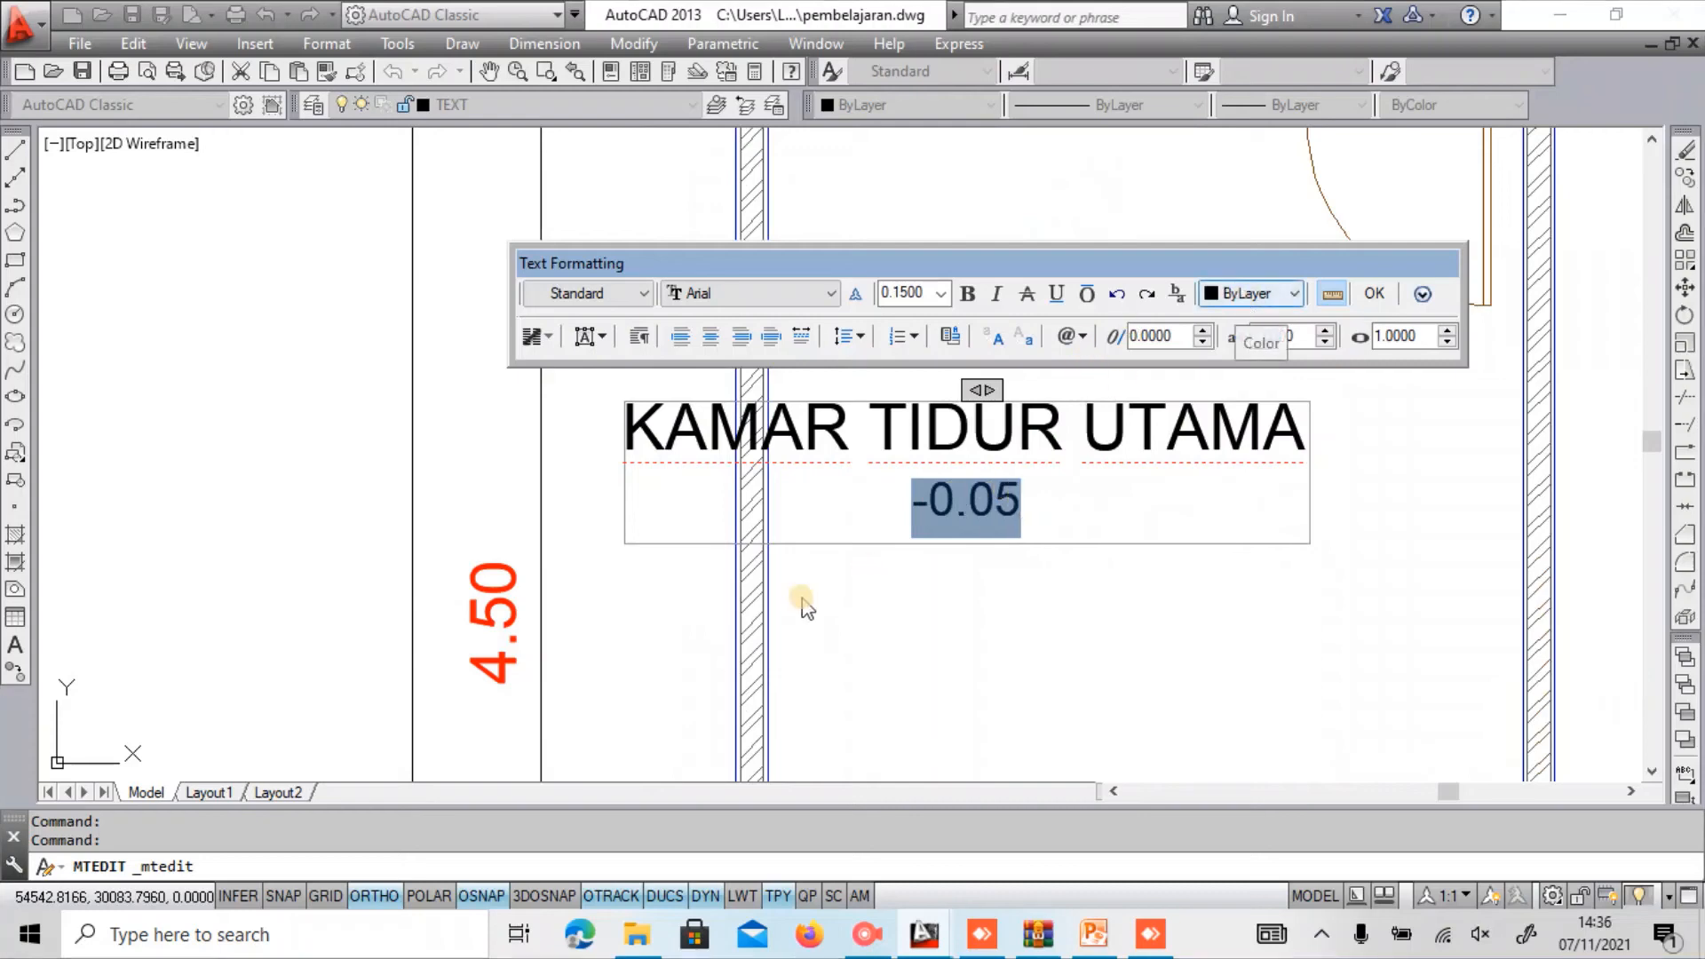
left_click(1236, 299)
left_click(1237, 299)
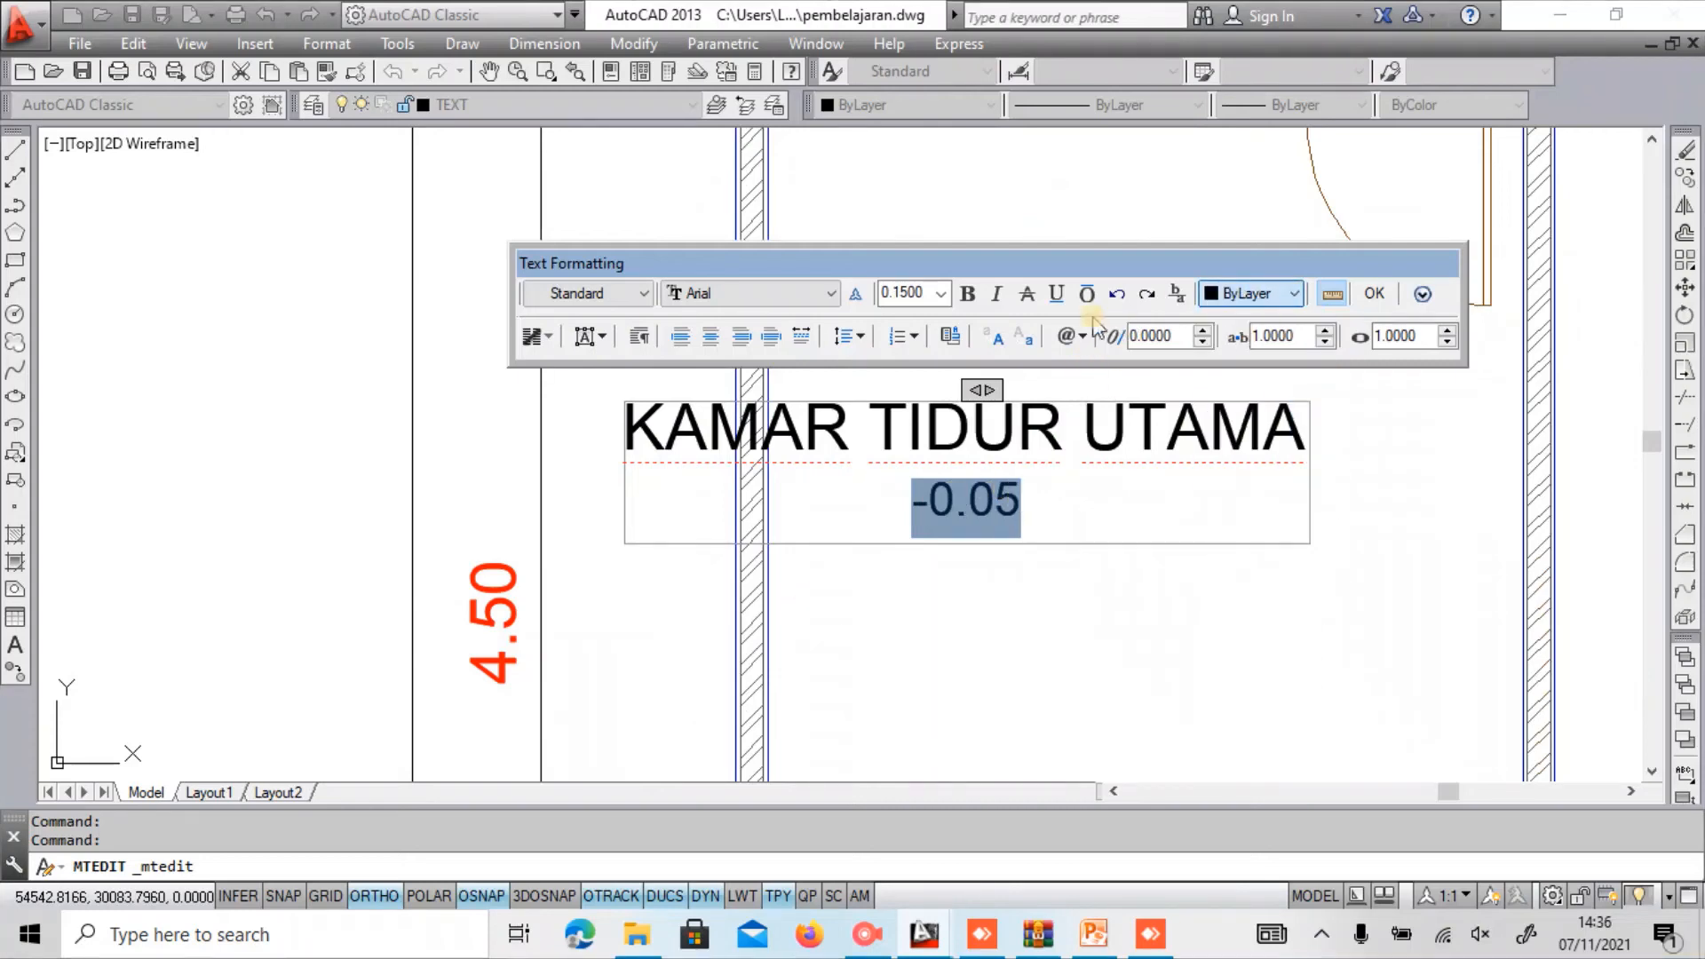
left_click(1082, 337)
left_click(1106, 304)
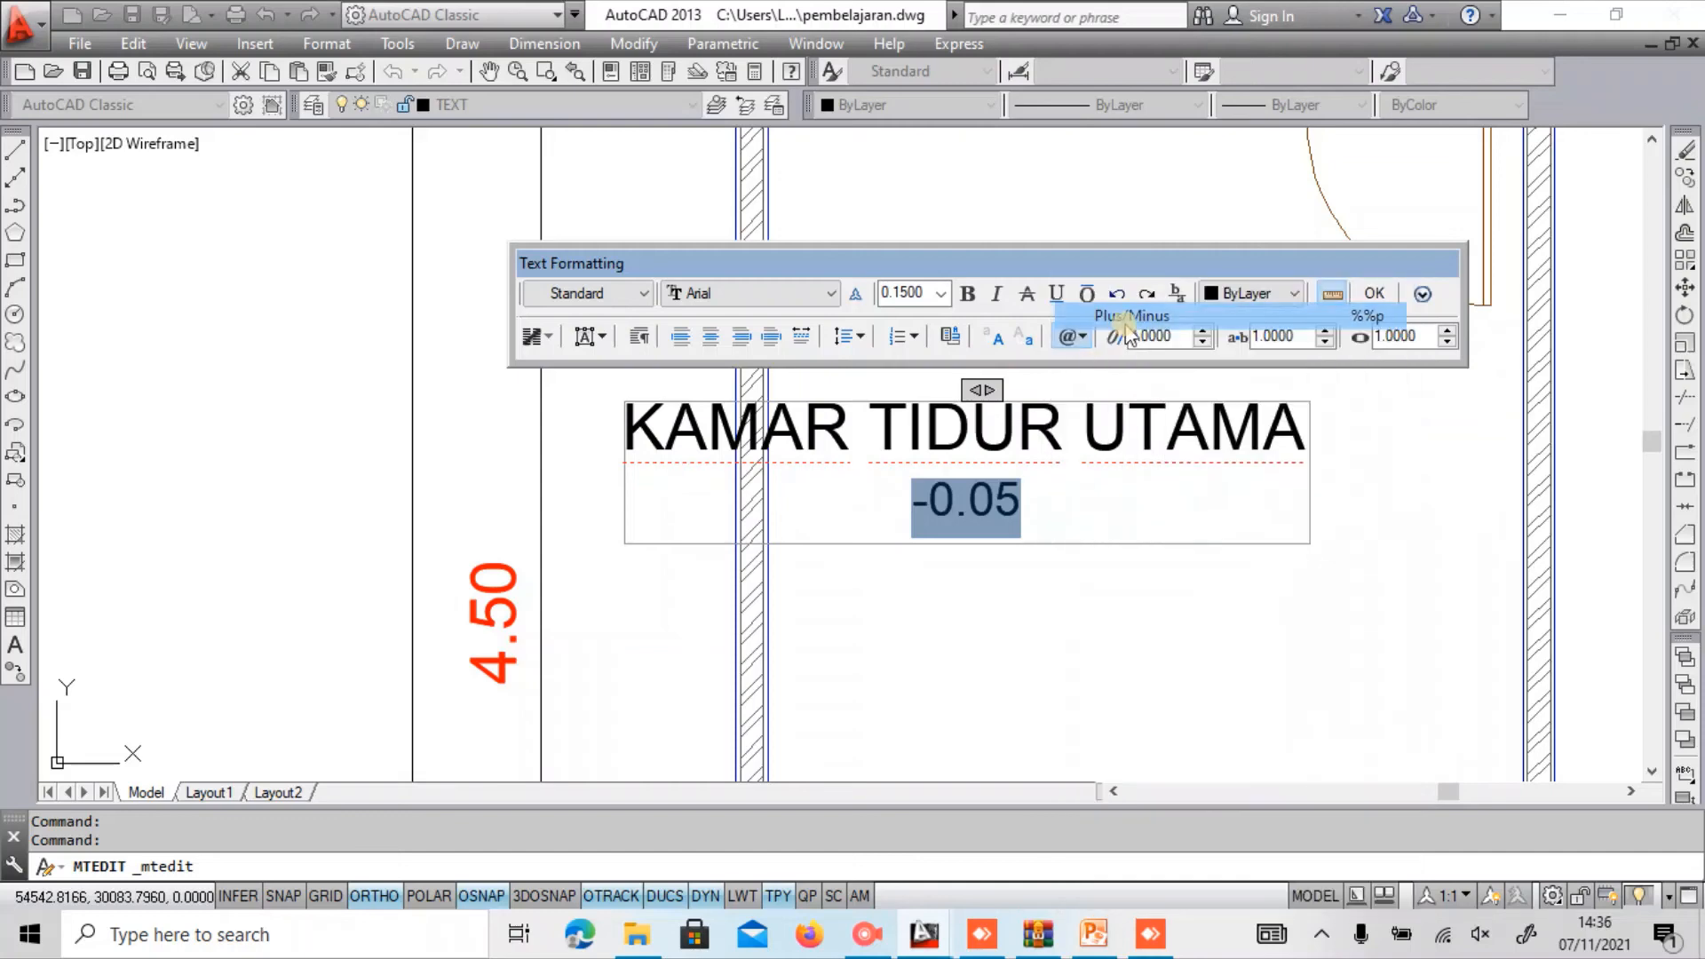
type("0")
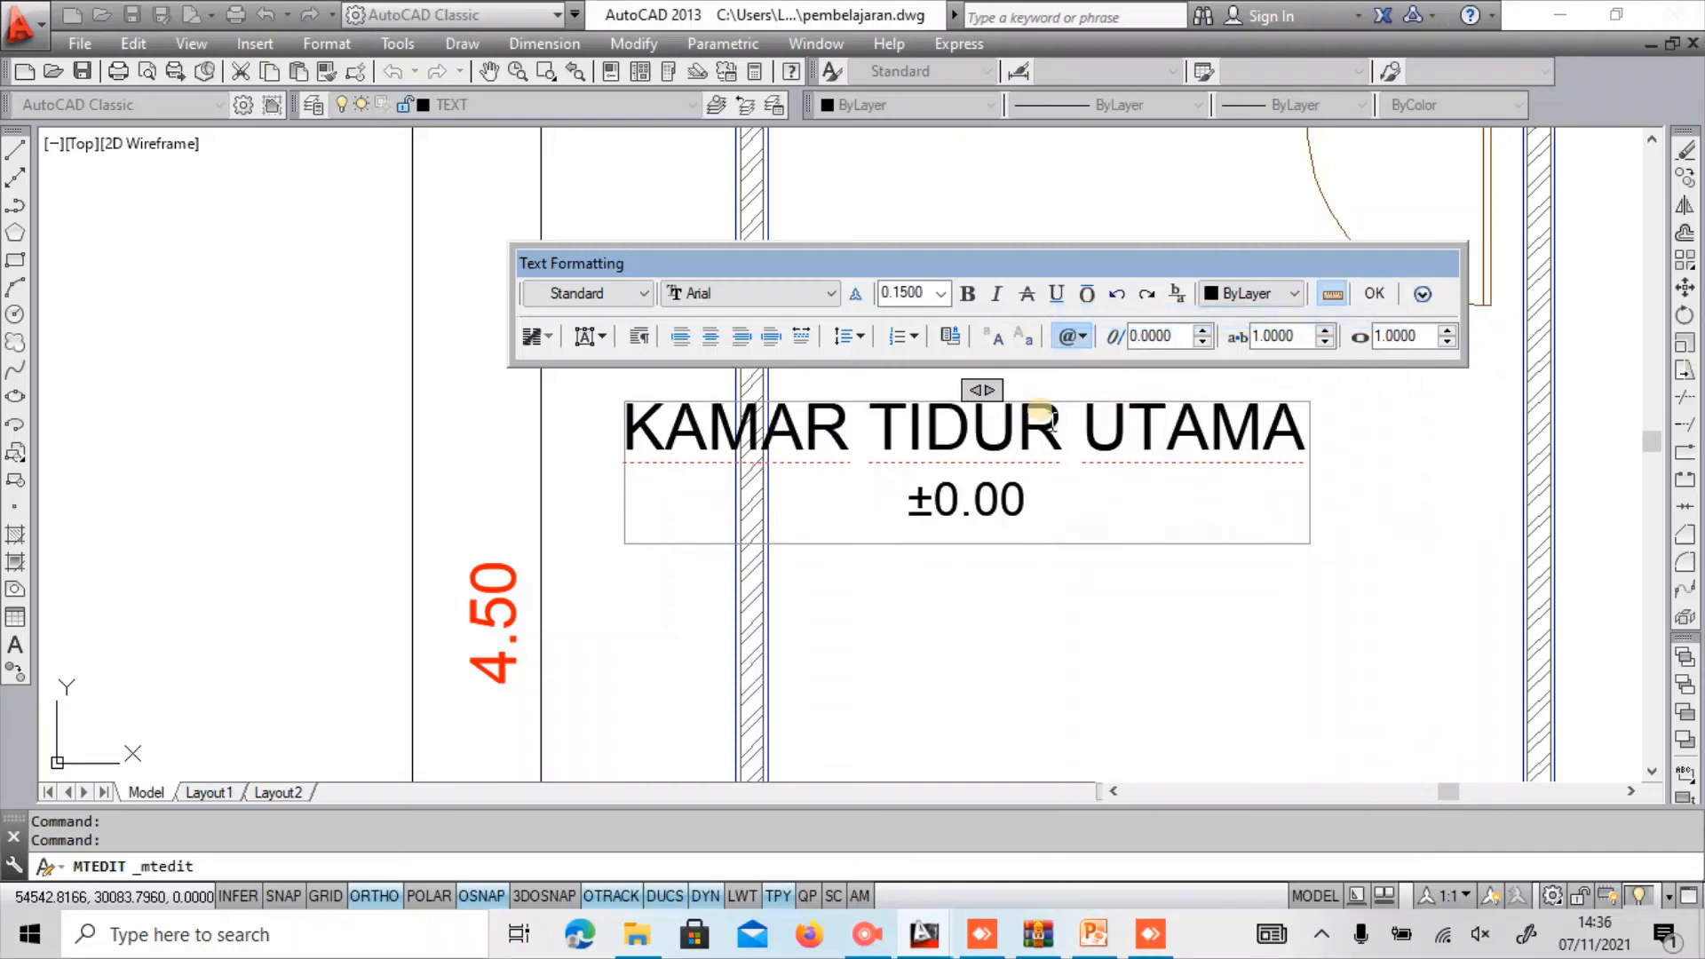
left_click(1161, 598)
Move the KAMAR TIDUR UTAMA label about 0.8 units to the right to centre it between the bedroom's side walls.
scroll(1173, 591, "down", 2)
middle_click_drag(1187, 583, 924, 422)
type("M")
key("Return")
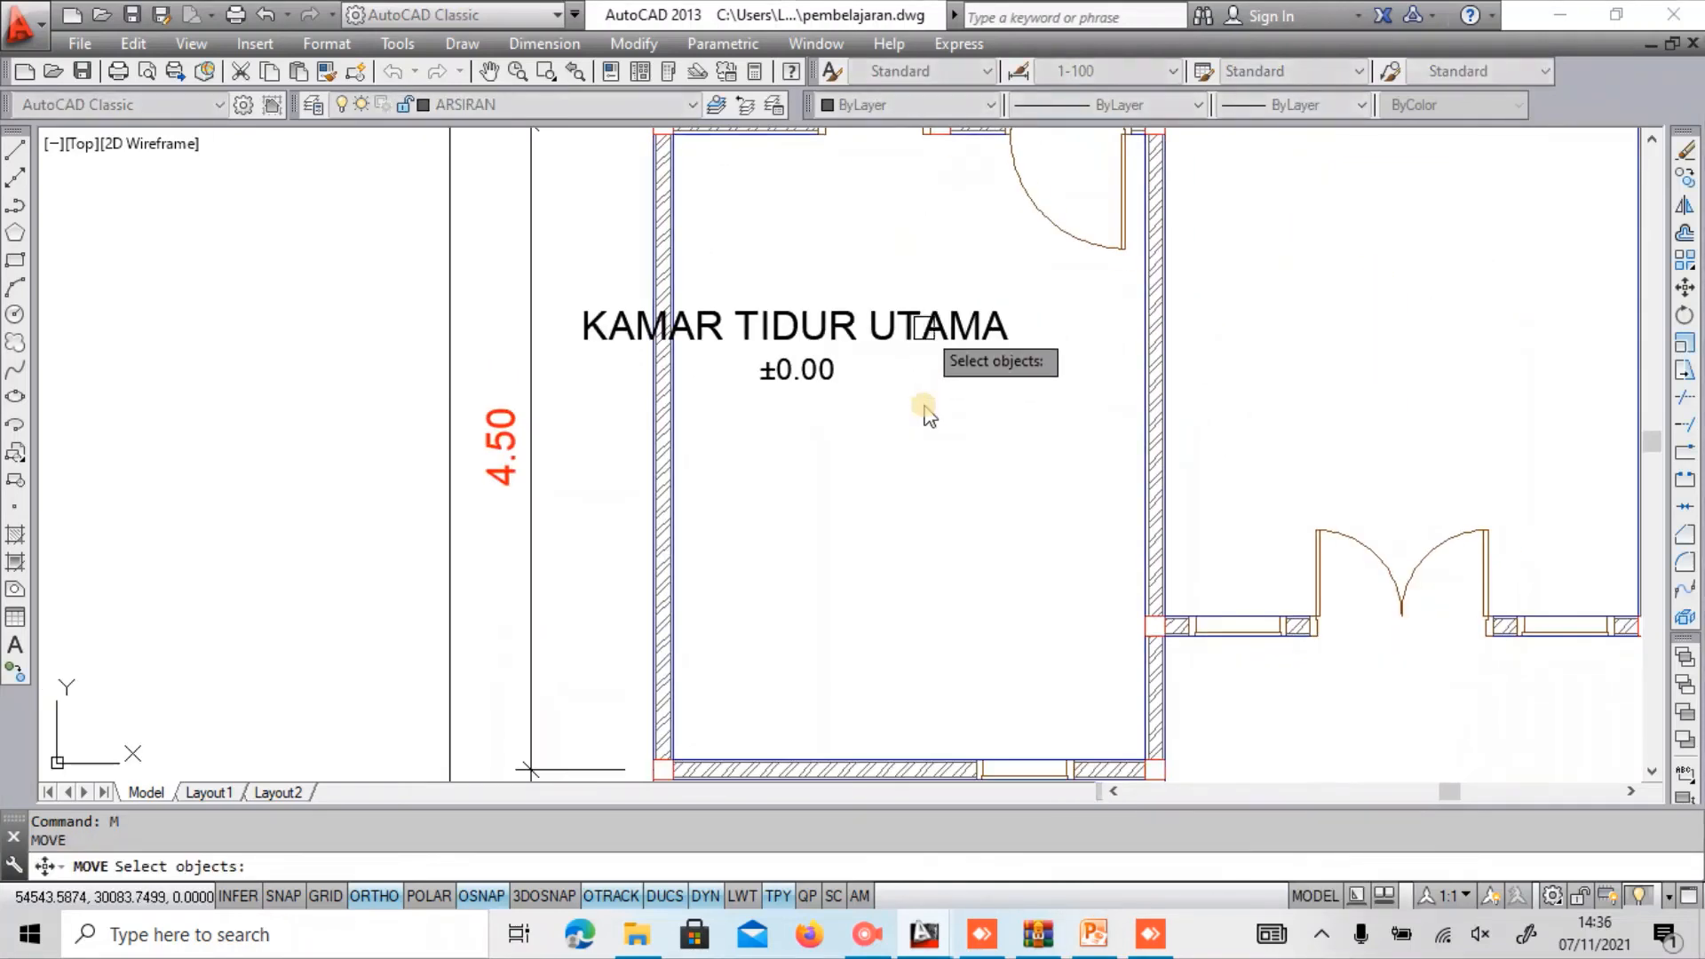
left_click(924, 327)
left_click(921, 404)
left_click(921, 468)
key("Return")
left_click(833, 517)
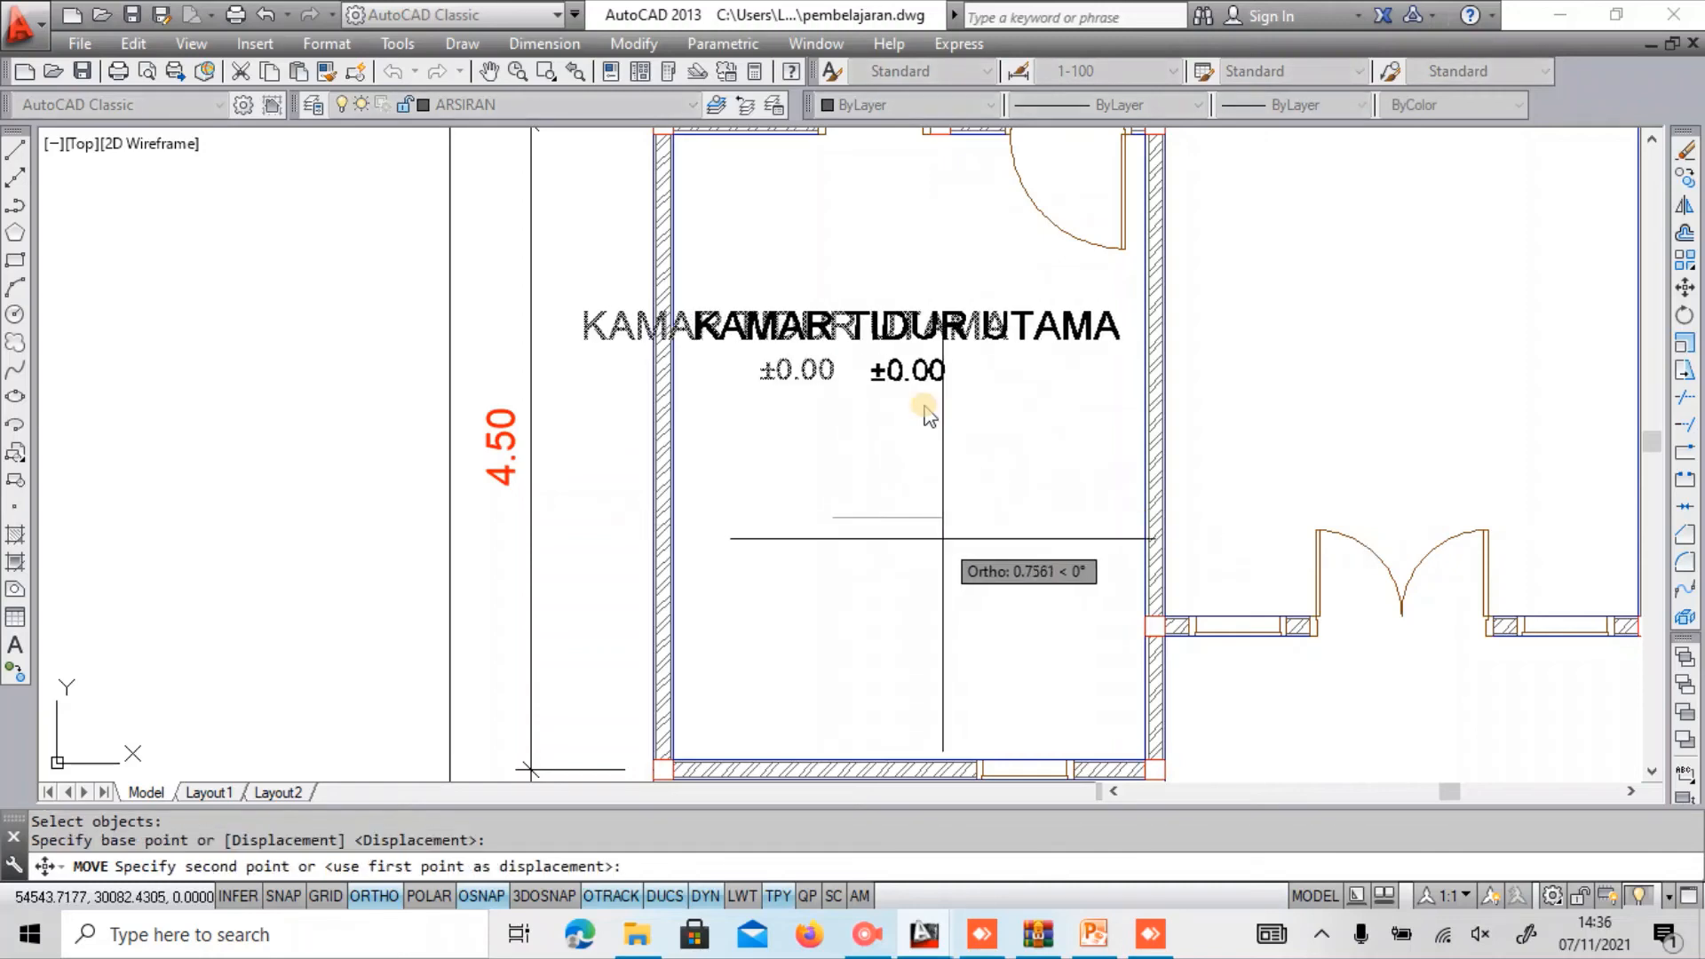
left_click(945, 539)
Move the KAMAR TIDUR UTAMA label straight down to the middle of the bedroom's height.
key("Return")
left_click(925, 325)
scroll(931, 349, "down", 1)
key("Return")
left_click(962, 442)
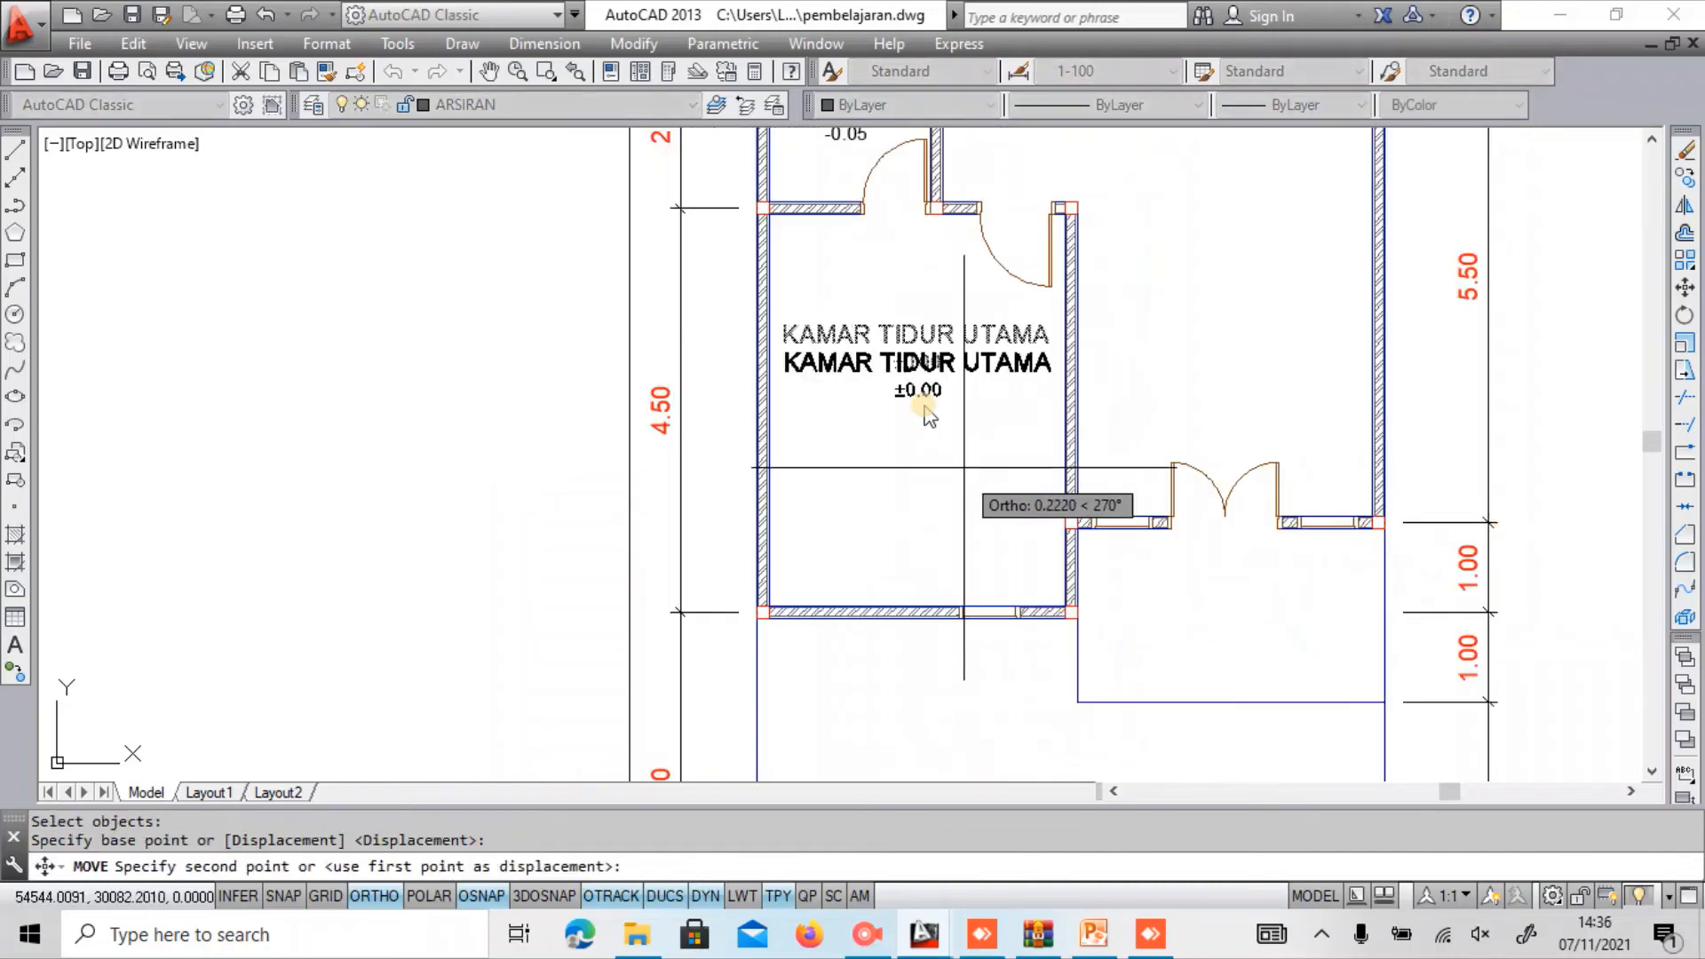
left_click(928, 415)
Copy the KAMAR TIDUR UTAMA label straight up into the bedroom beside the 3.50 dimension.
scroll(923, 426, "down", 2)
middle_click_drag(898, 513, 830, 540)
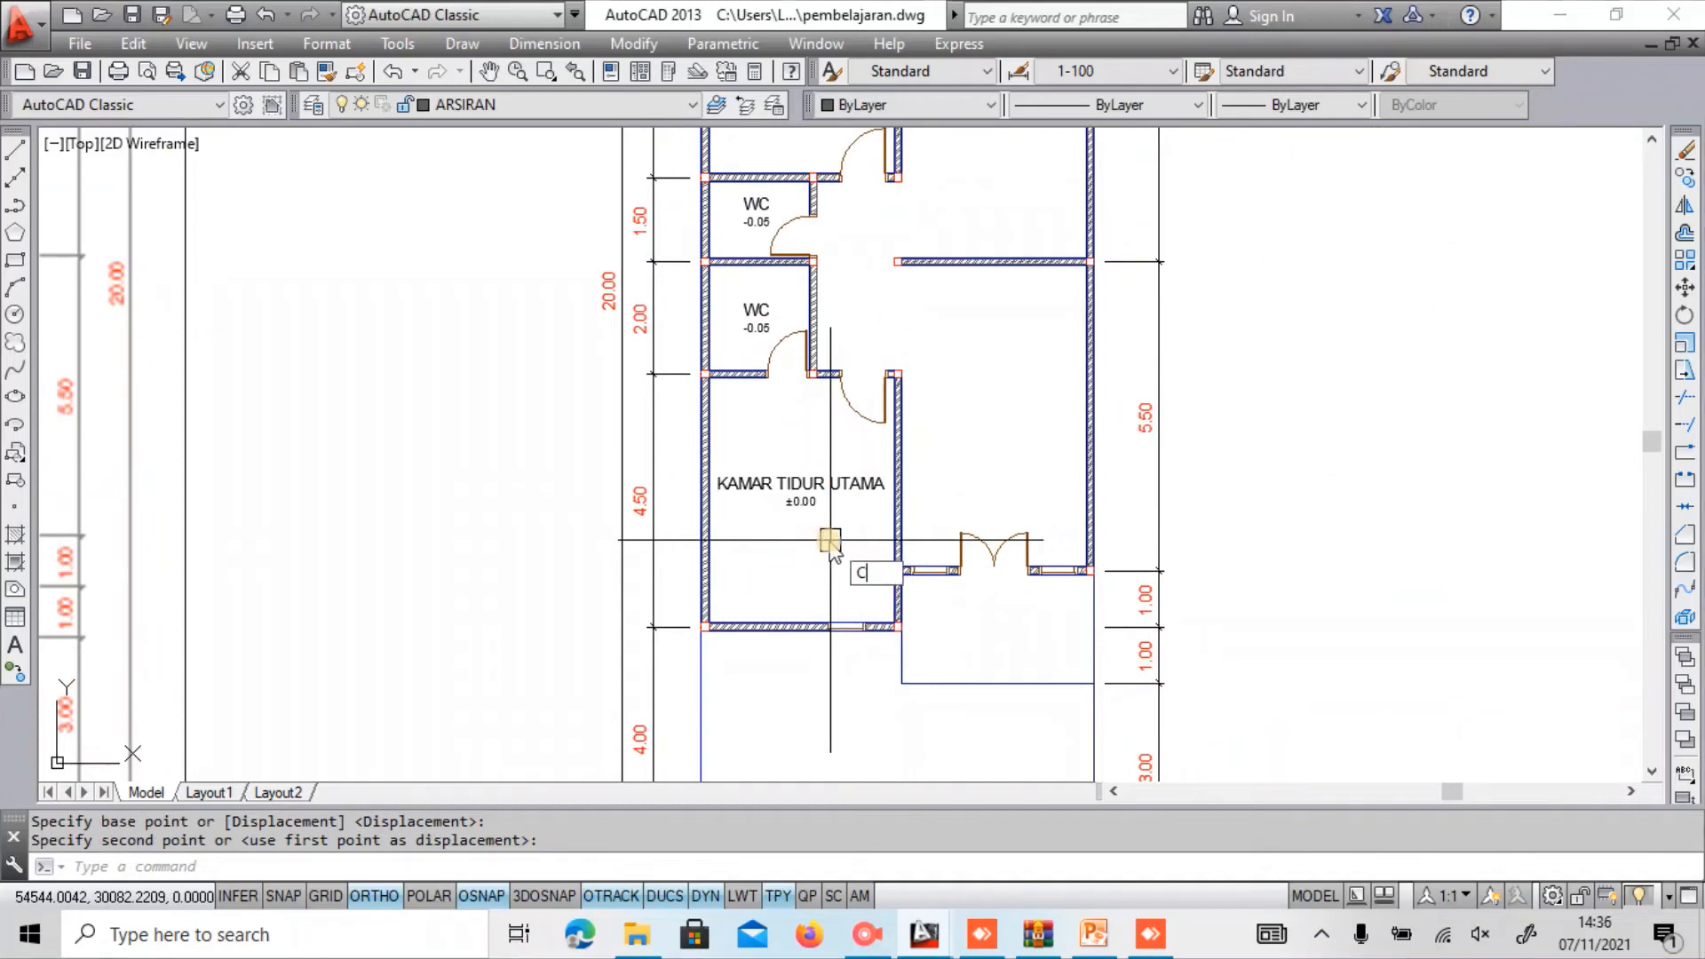
type("co")
key("Return")
left_click(829, 477)
key("Return")
left_click(822, 499)
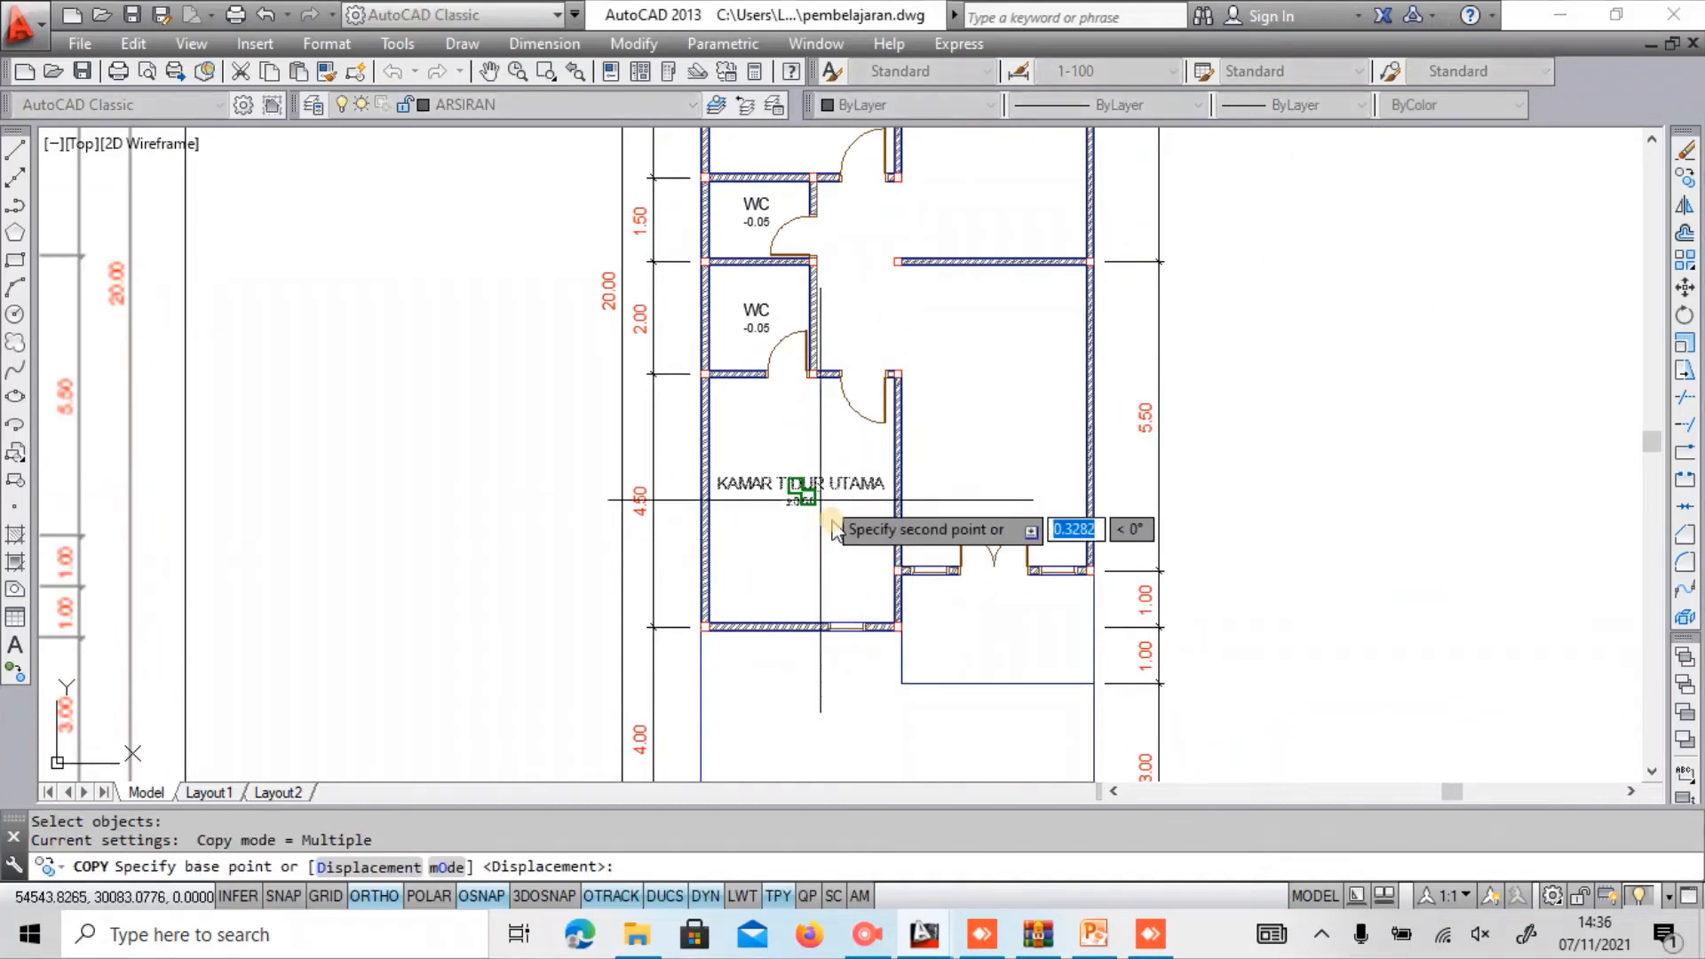
middle_click_drag(836, 356, 839, 636)
scroll(845, 556, "up", 2)
left_click(845, 556)
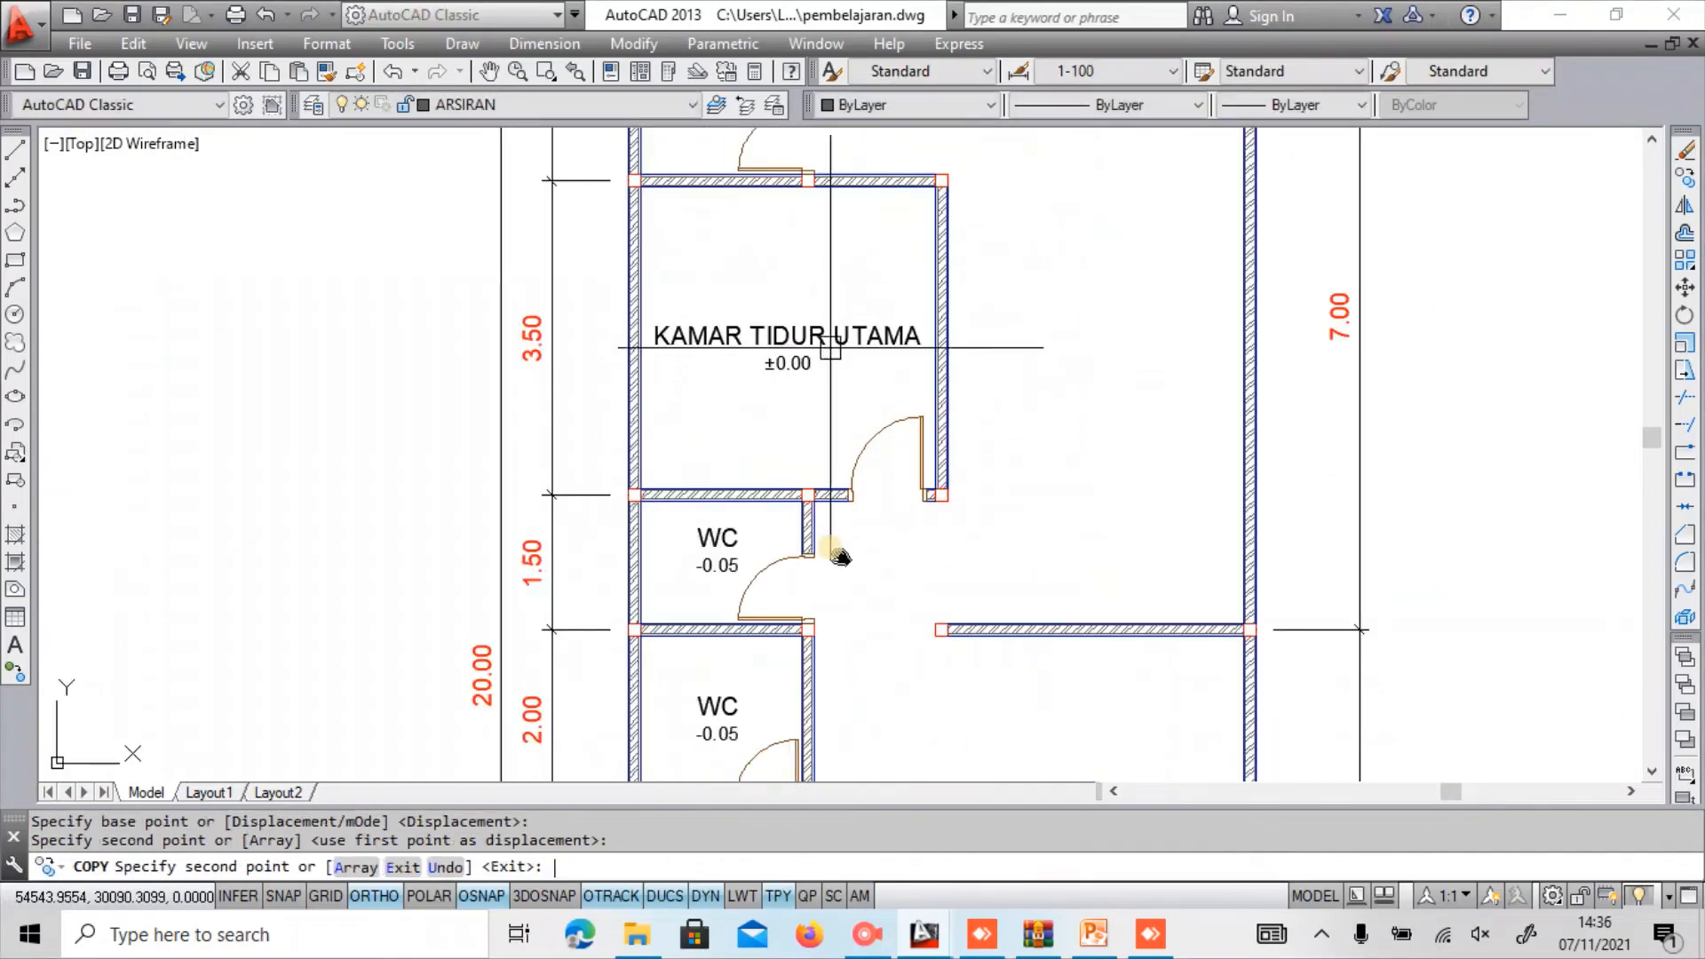
Shorten the copied label in the bedroom beside the 3.50 dimension to KAMAR TIDUR by removing UTAMA.
key("Escape")
scroll(841, 558, "up", 2)
double_click(848, 340)
double_click(848, 340)
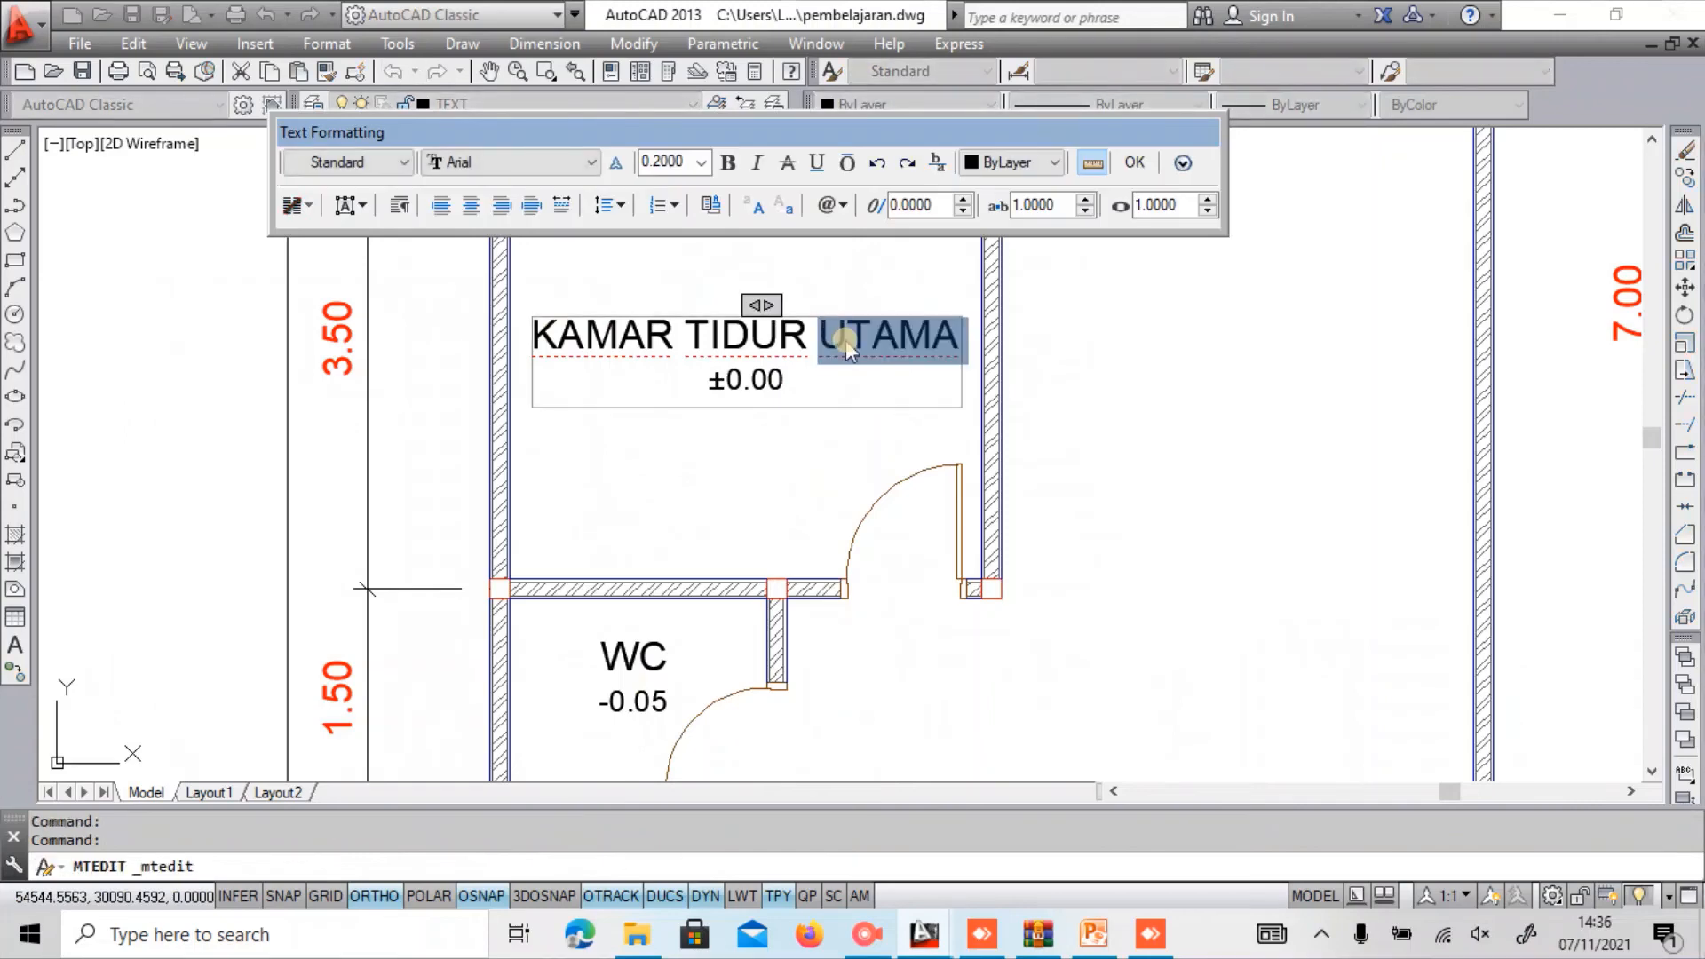
key("BackSpace")
left_click(1128, 408)
Copy the KAMAR TIDUR UTAMA label horizontally to the right into the room with the double entrance door.
scroll(1130, 408, "down", 5)
type("c")
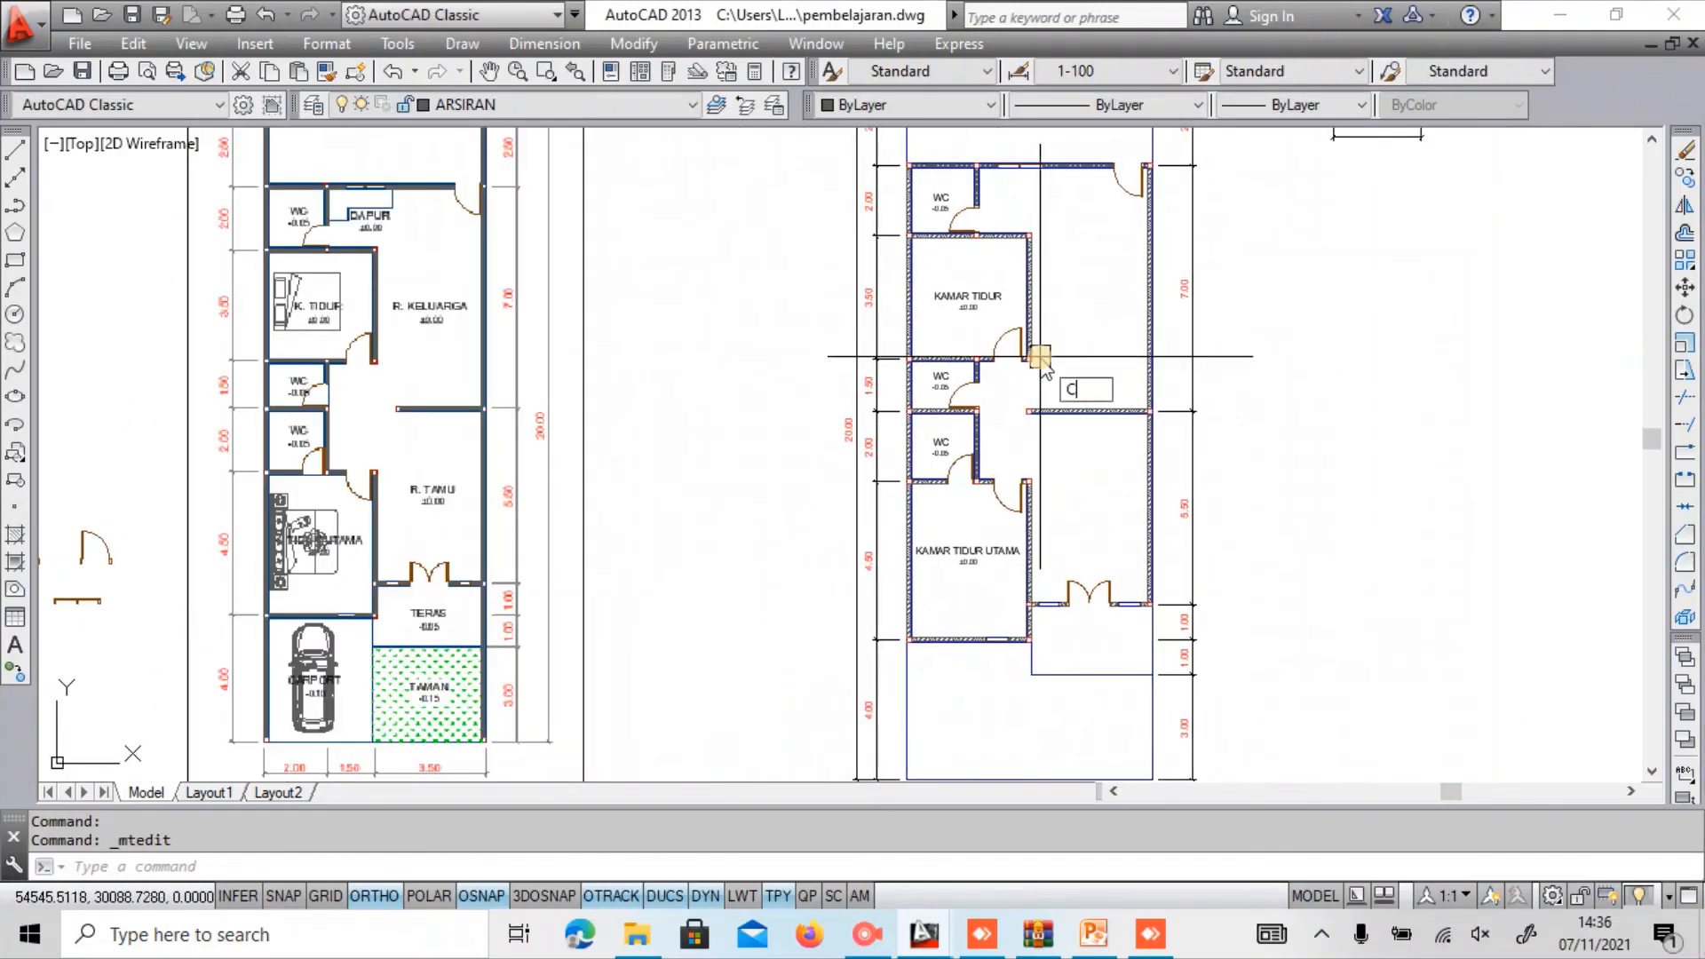
key("Return")
scroll(977, 555, "up", 3)
left_click(981, 551)
key("Return")
left_click(987, 551)
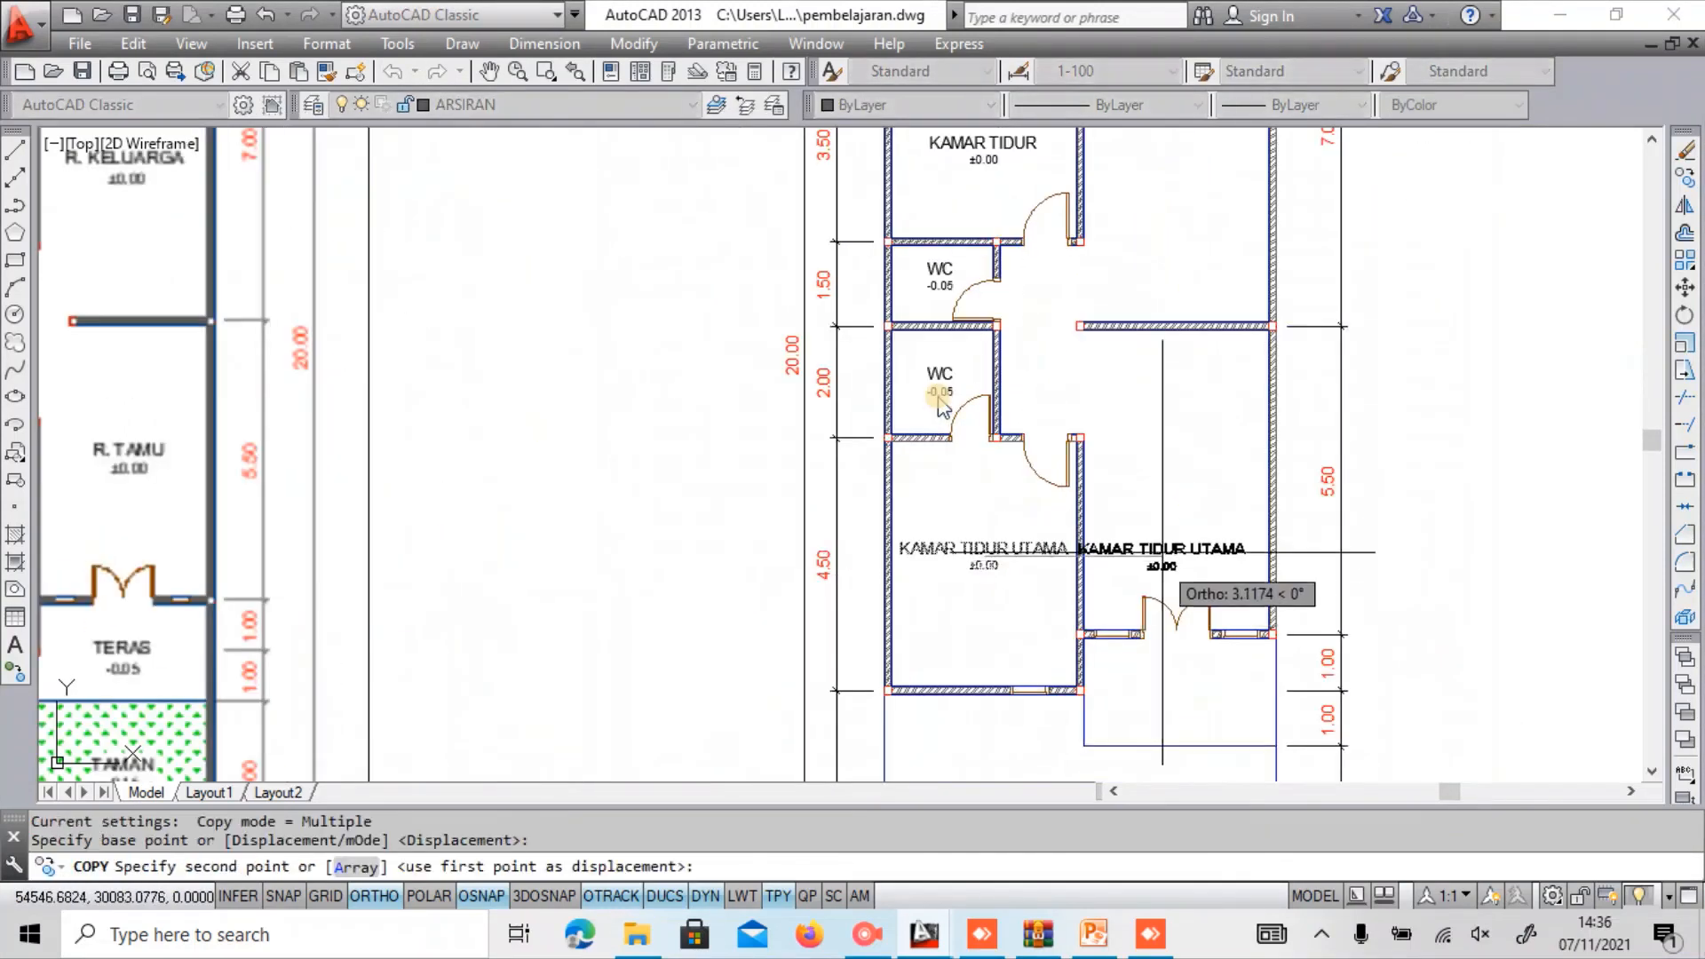
left_click(1161, 552)
key("Escape")
Replace KAMAR TIDUR UTAMA with RUANGAN TAMU in the label of the double-door room and finish editing.
scroll(1172, 555, "up", 2)
double_click(1110, 543)
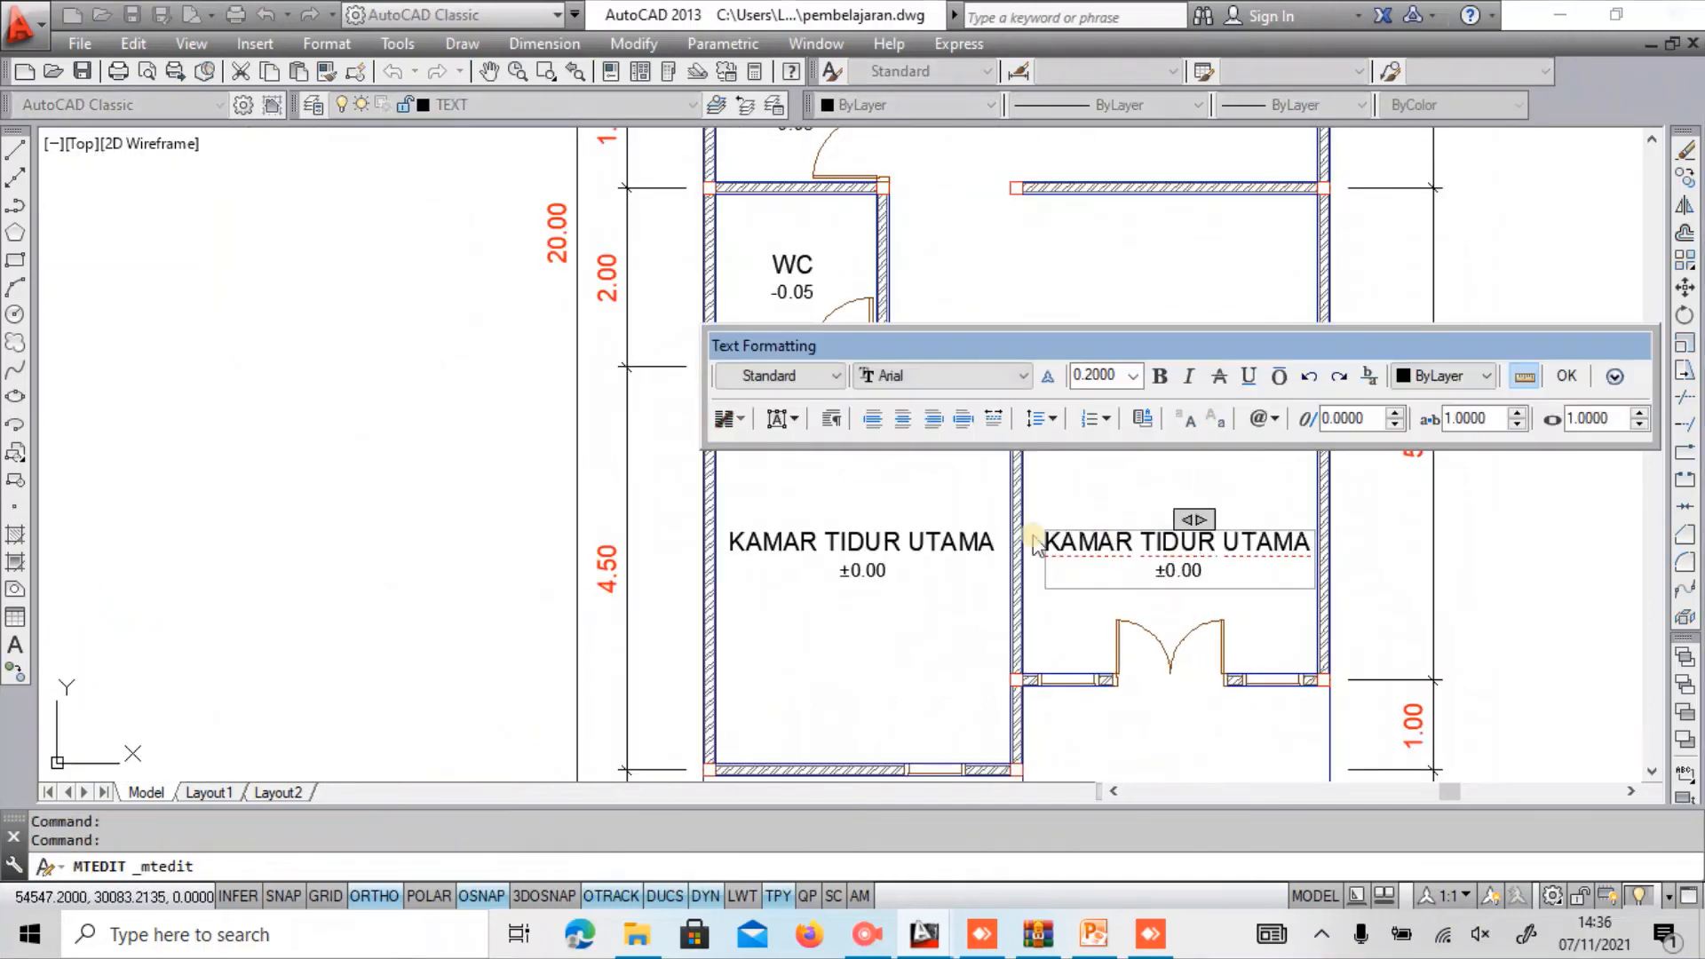
left_click_drag(1048, 544, 1228, 545)
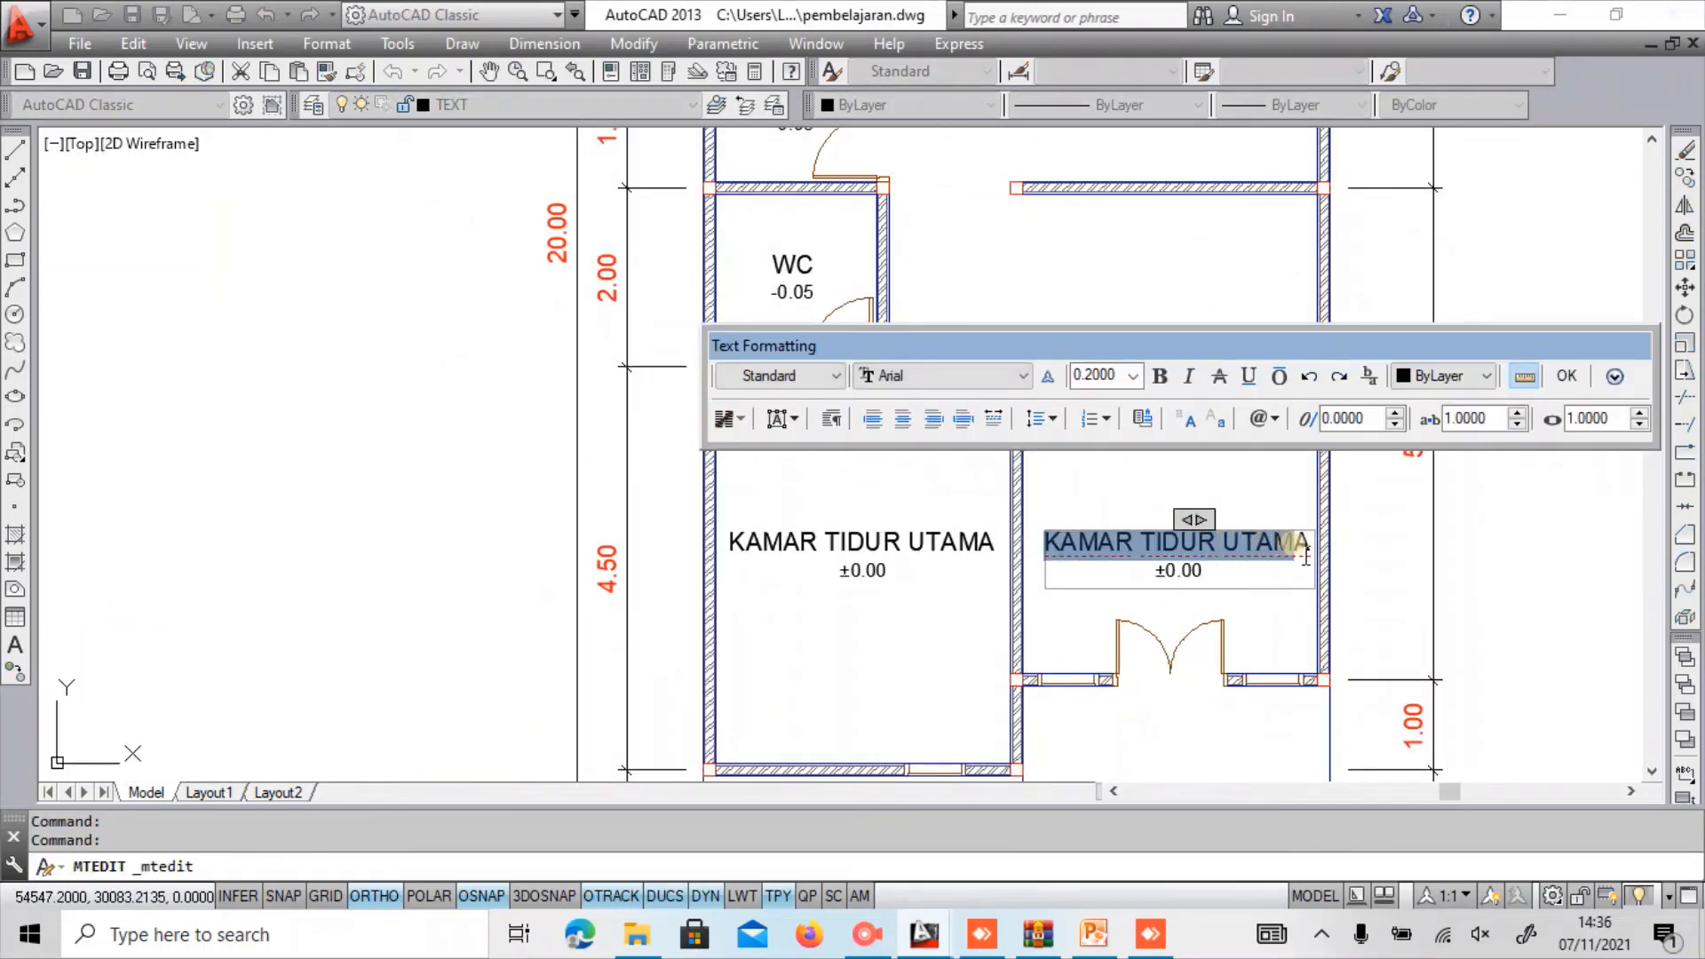
mouse_move(1106, 588)
middle_mouse_down()
mouse_move(1066, 553)
mouse_move(819, 609)
mouse_move(815, 583)
mouse_move(836, 588)
middle_mouse_up()
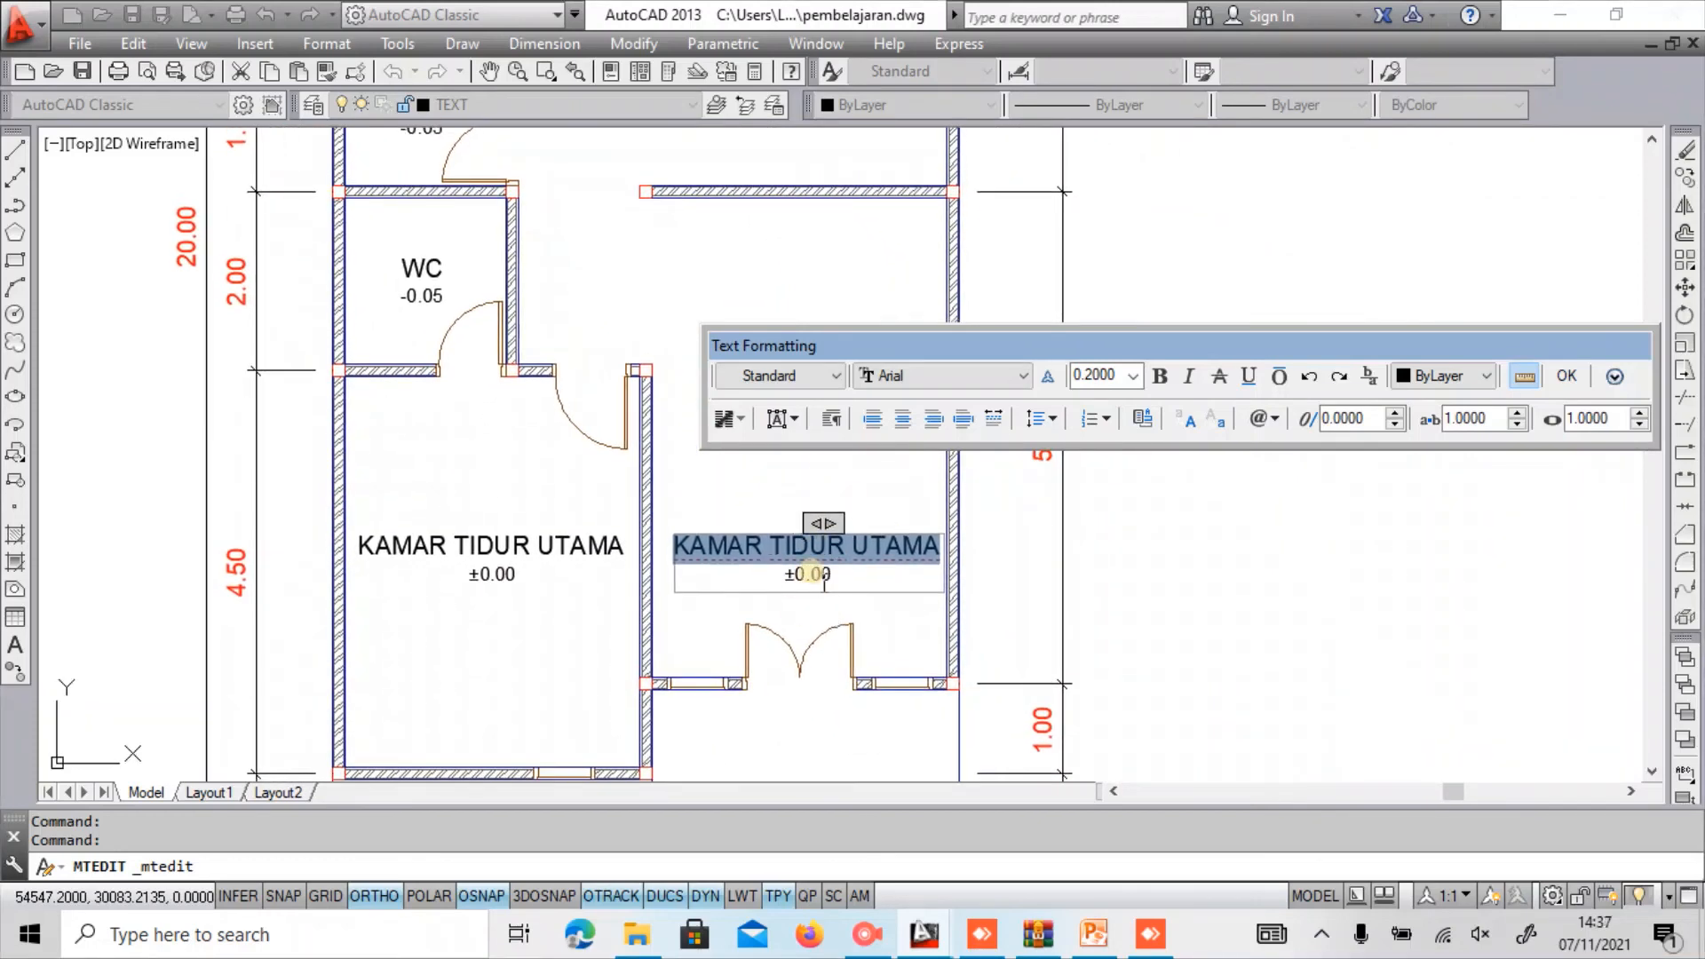
type("RUANGAN TAMU")
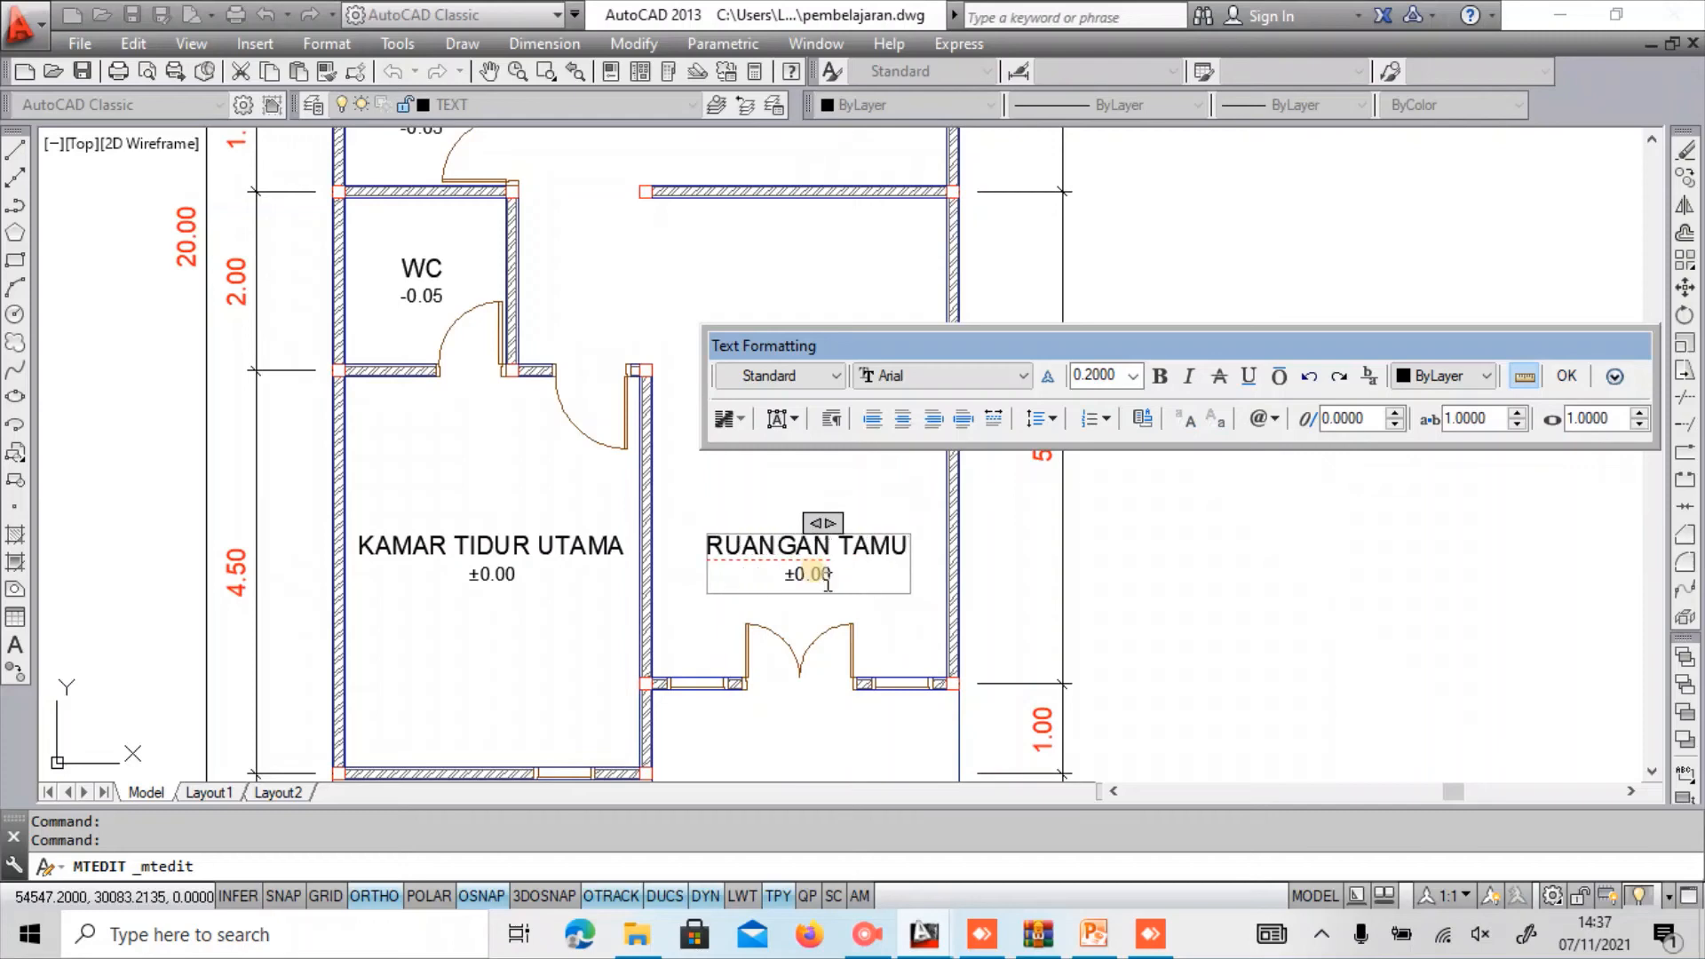
left_click(989, 507)
Move the RUANGAN TAMU label straight up to about the middle of the room's height.
left_click(804, 573)
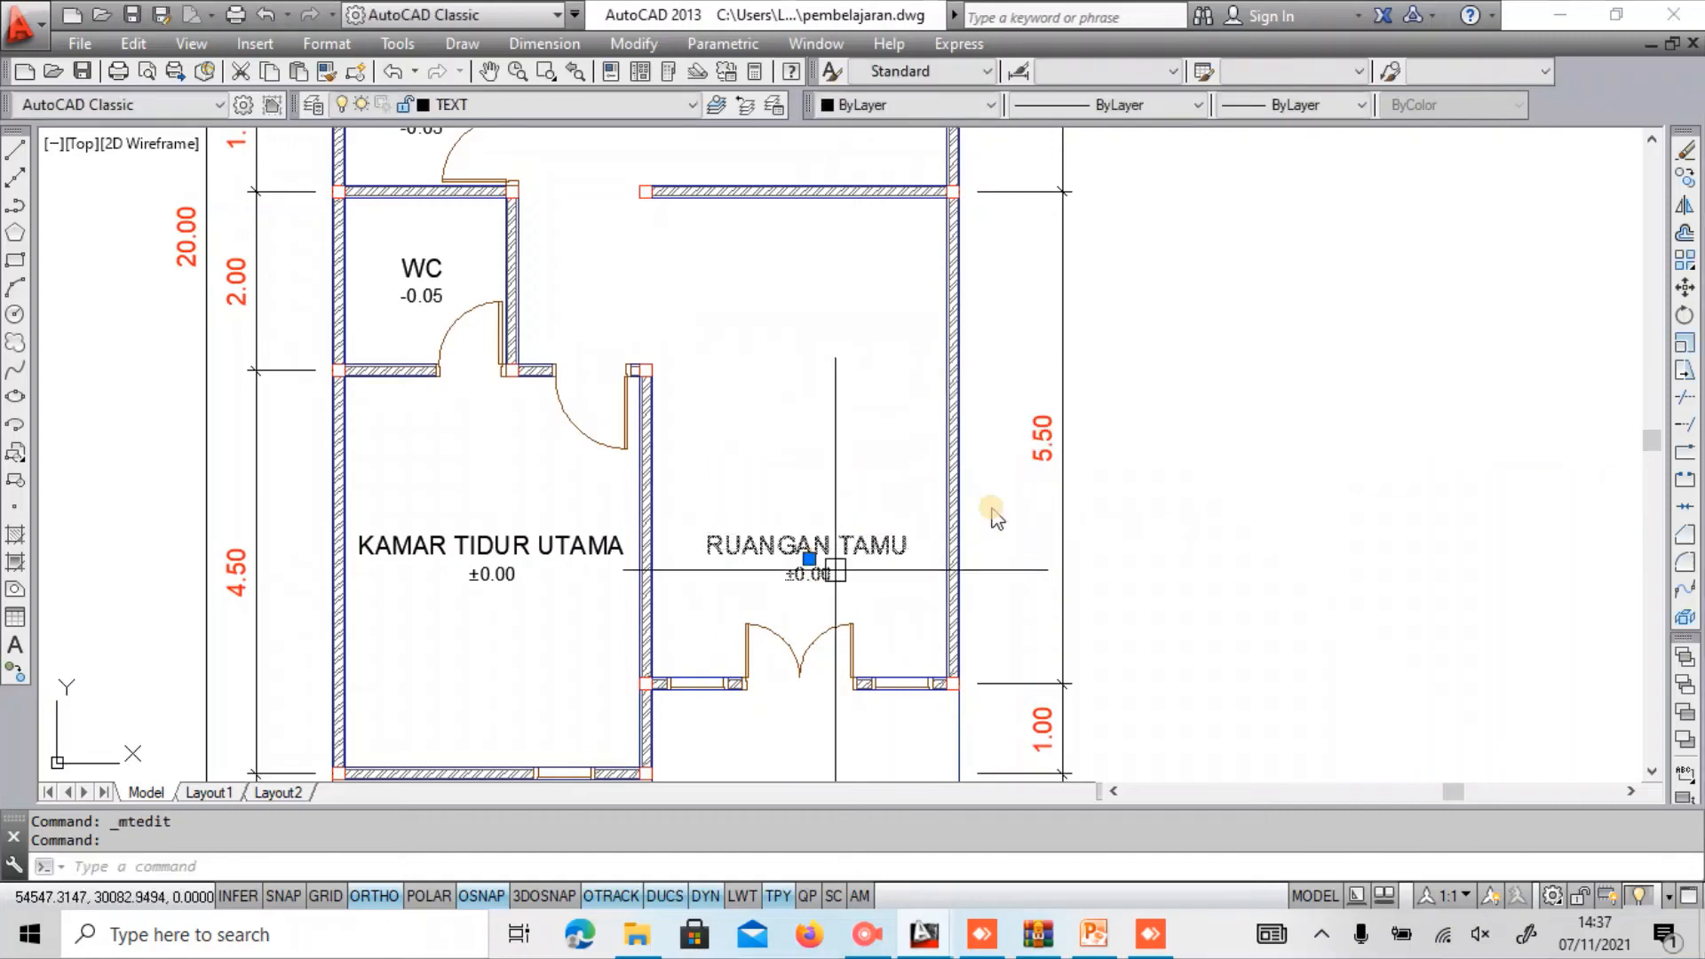
type("m")
key("Return")
left_click(1104, 591)
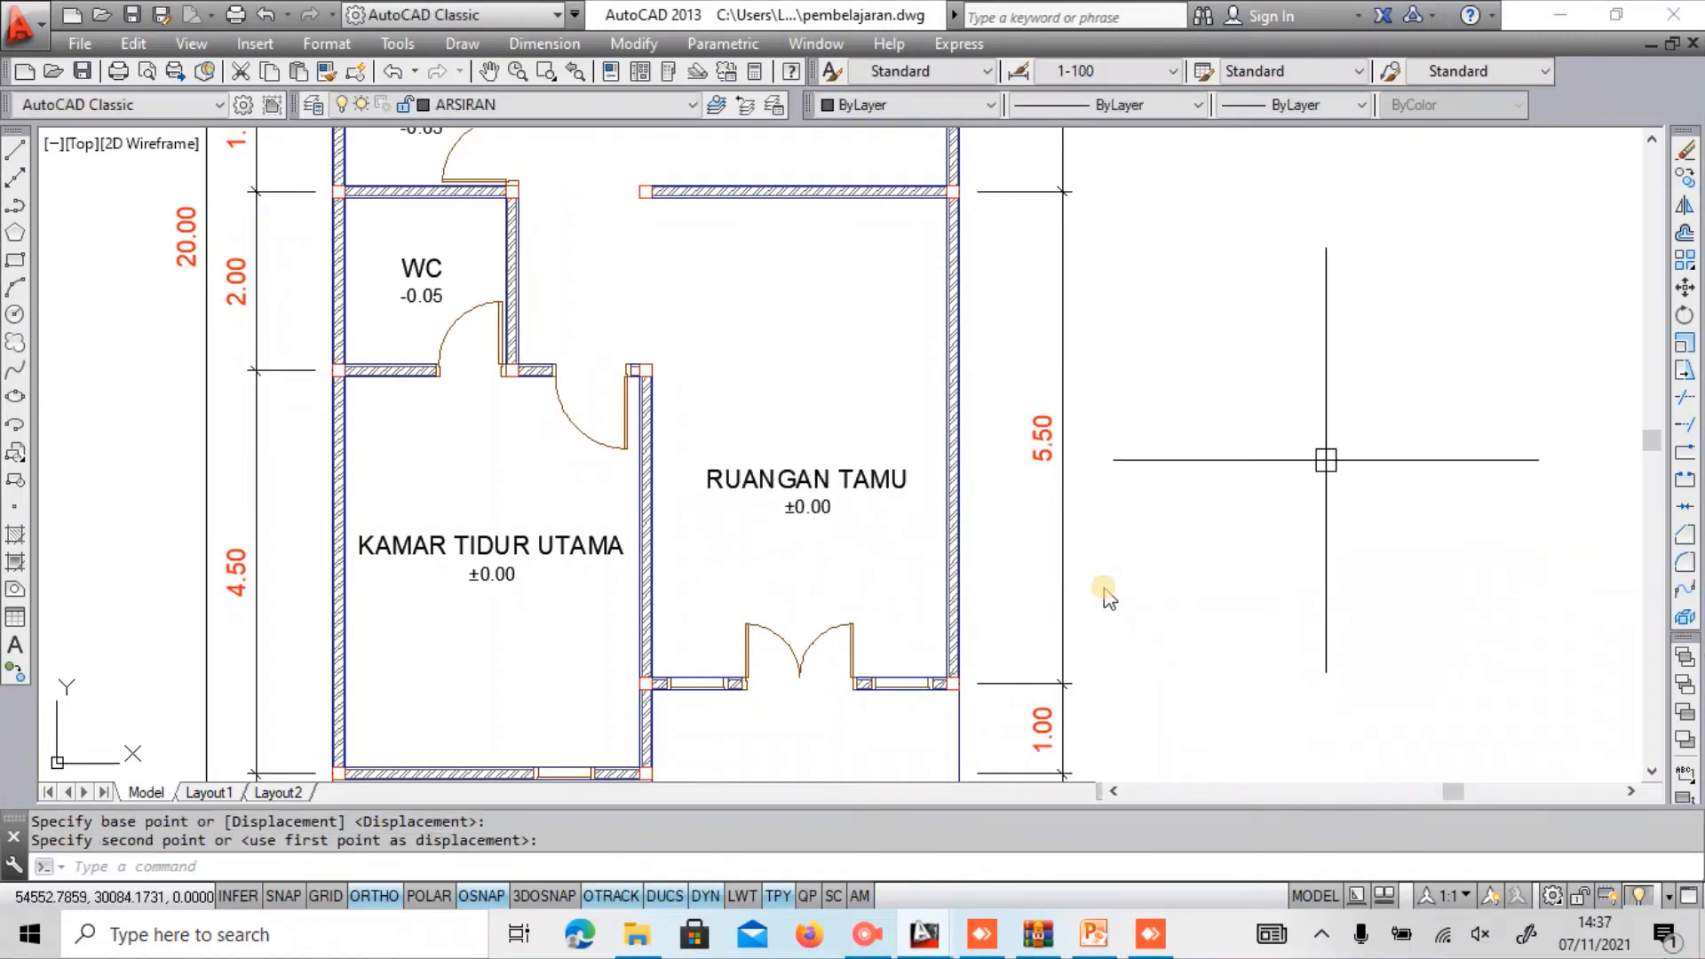
left_click(977, 522)
Copy the RUANGAN TAMU label straight up into the large room beside the 7.00 dimension.
type("co")
key("Return")
left_click(831, 492)
scroll(835, 486, "down", 2)
key("Return")
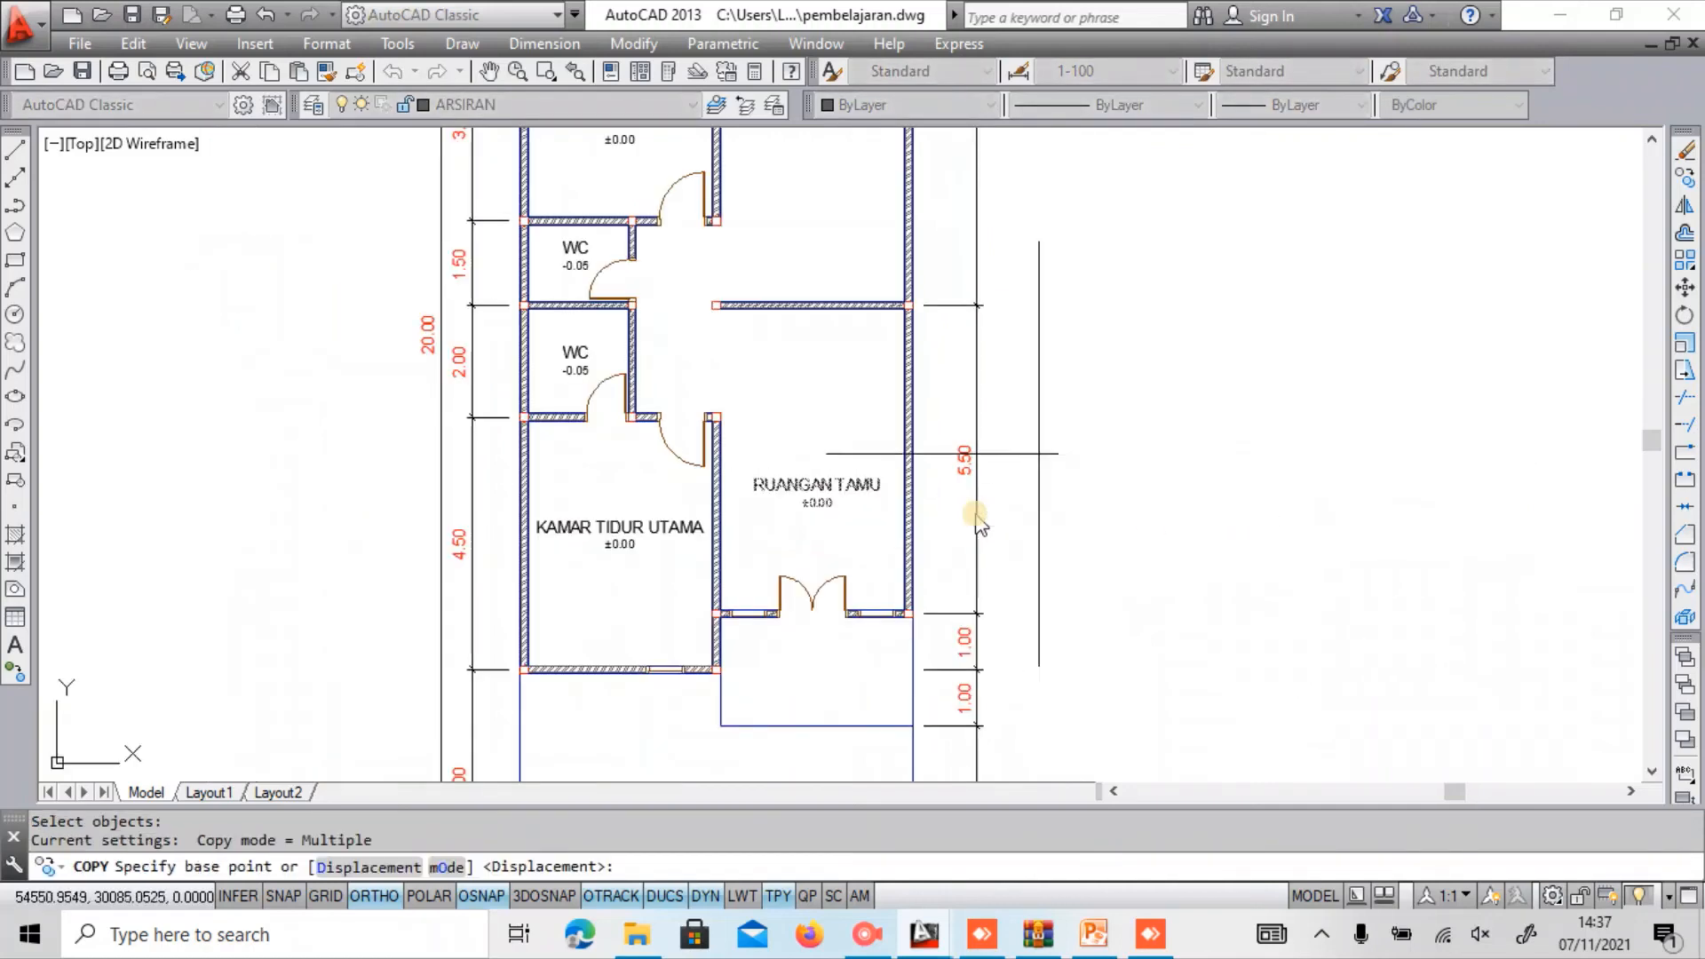
left_click(1039, 451)
middle_click_drag(1057, 209, 1030, 493)
left_click(1030, 402)
key("Escape")
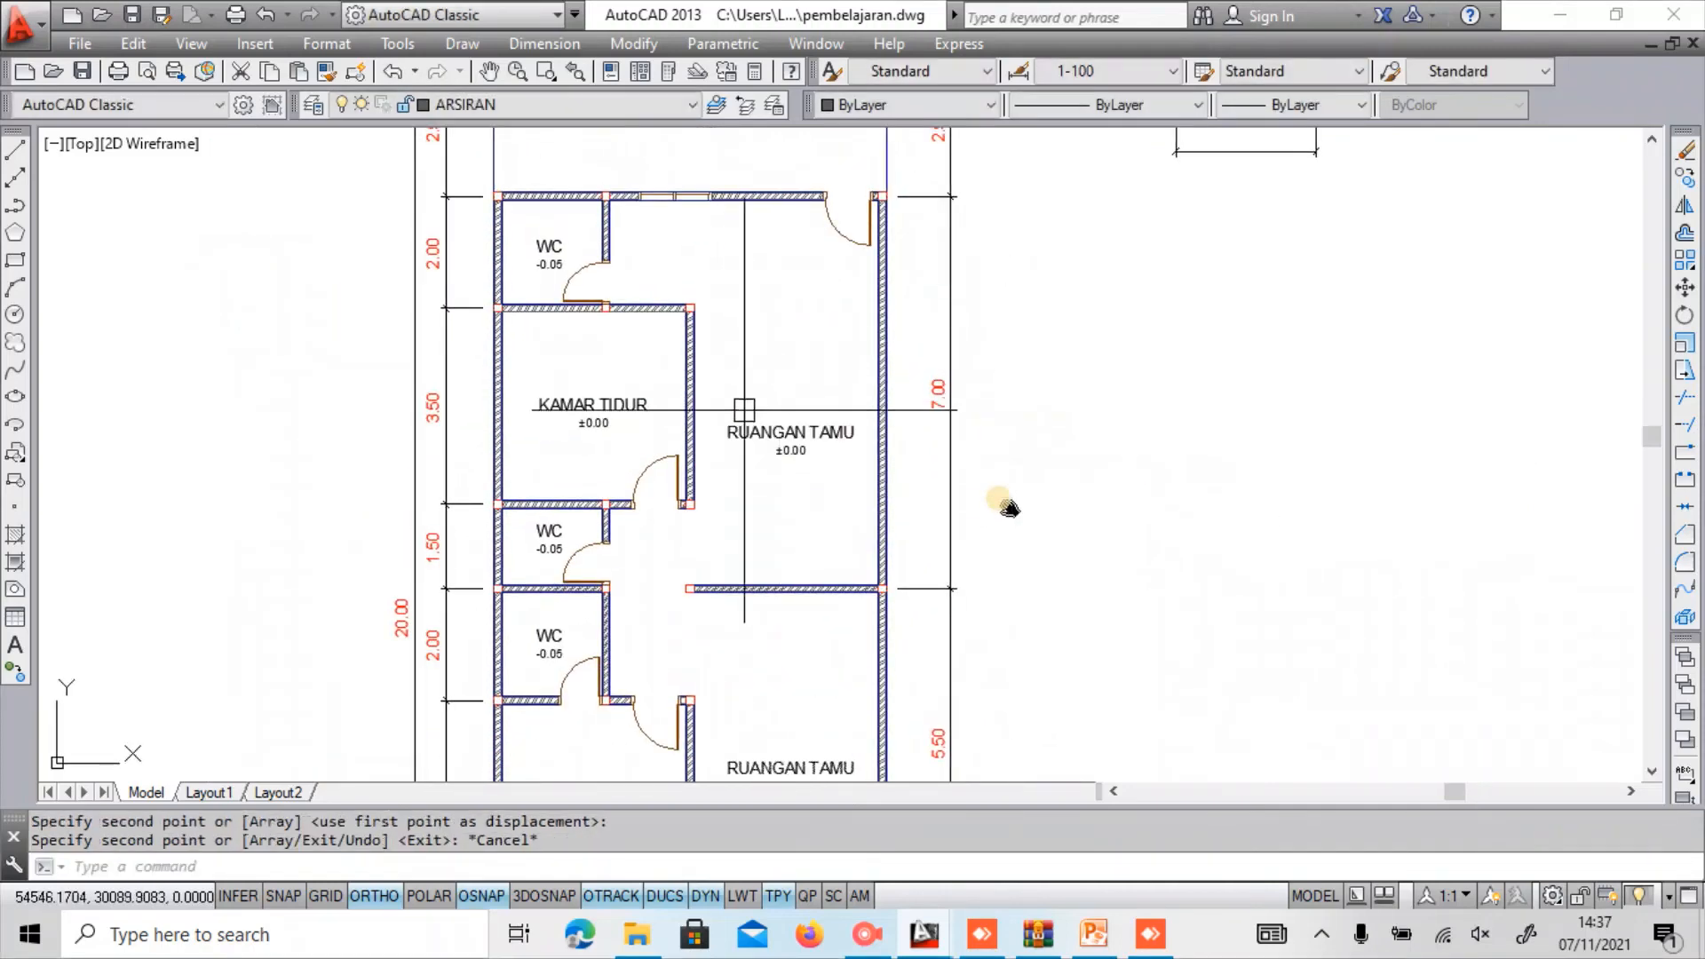
Change the copied label beside the 7.00 dimension to RUANGAN KELUARGA by replacing the word TAMU.
scroll(828, 421, "up", 2)
double_click(815, 444)
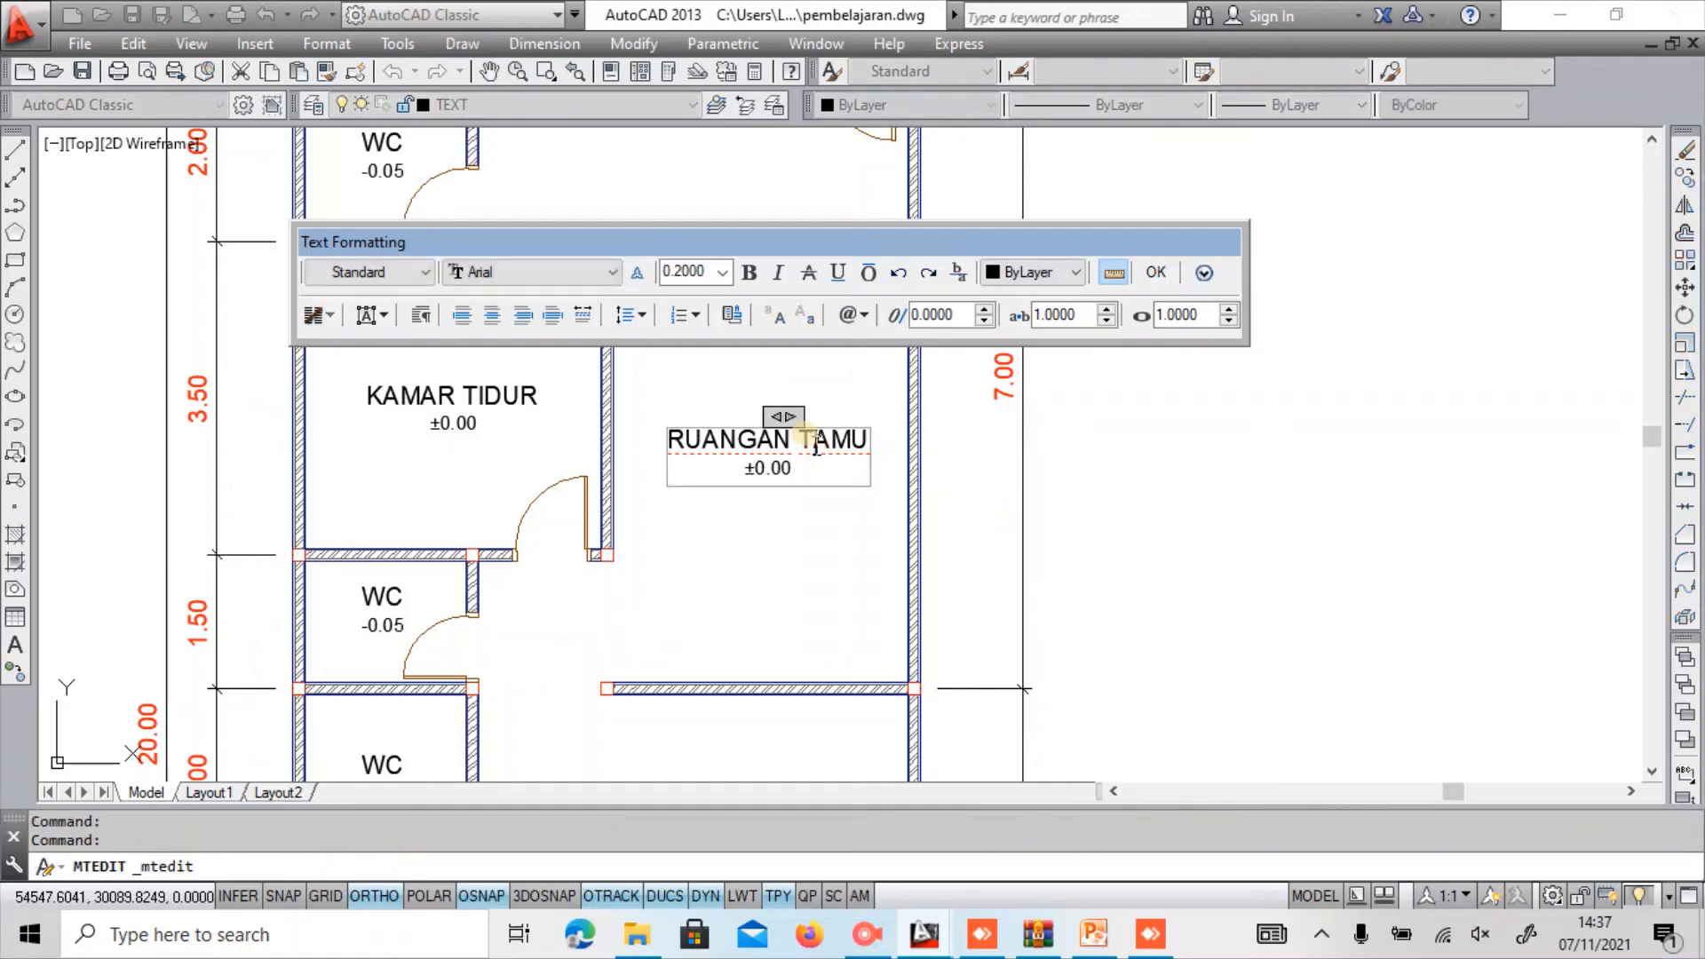
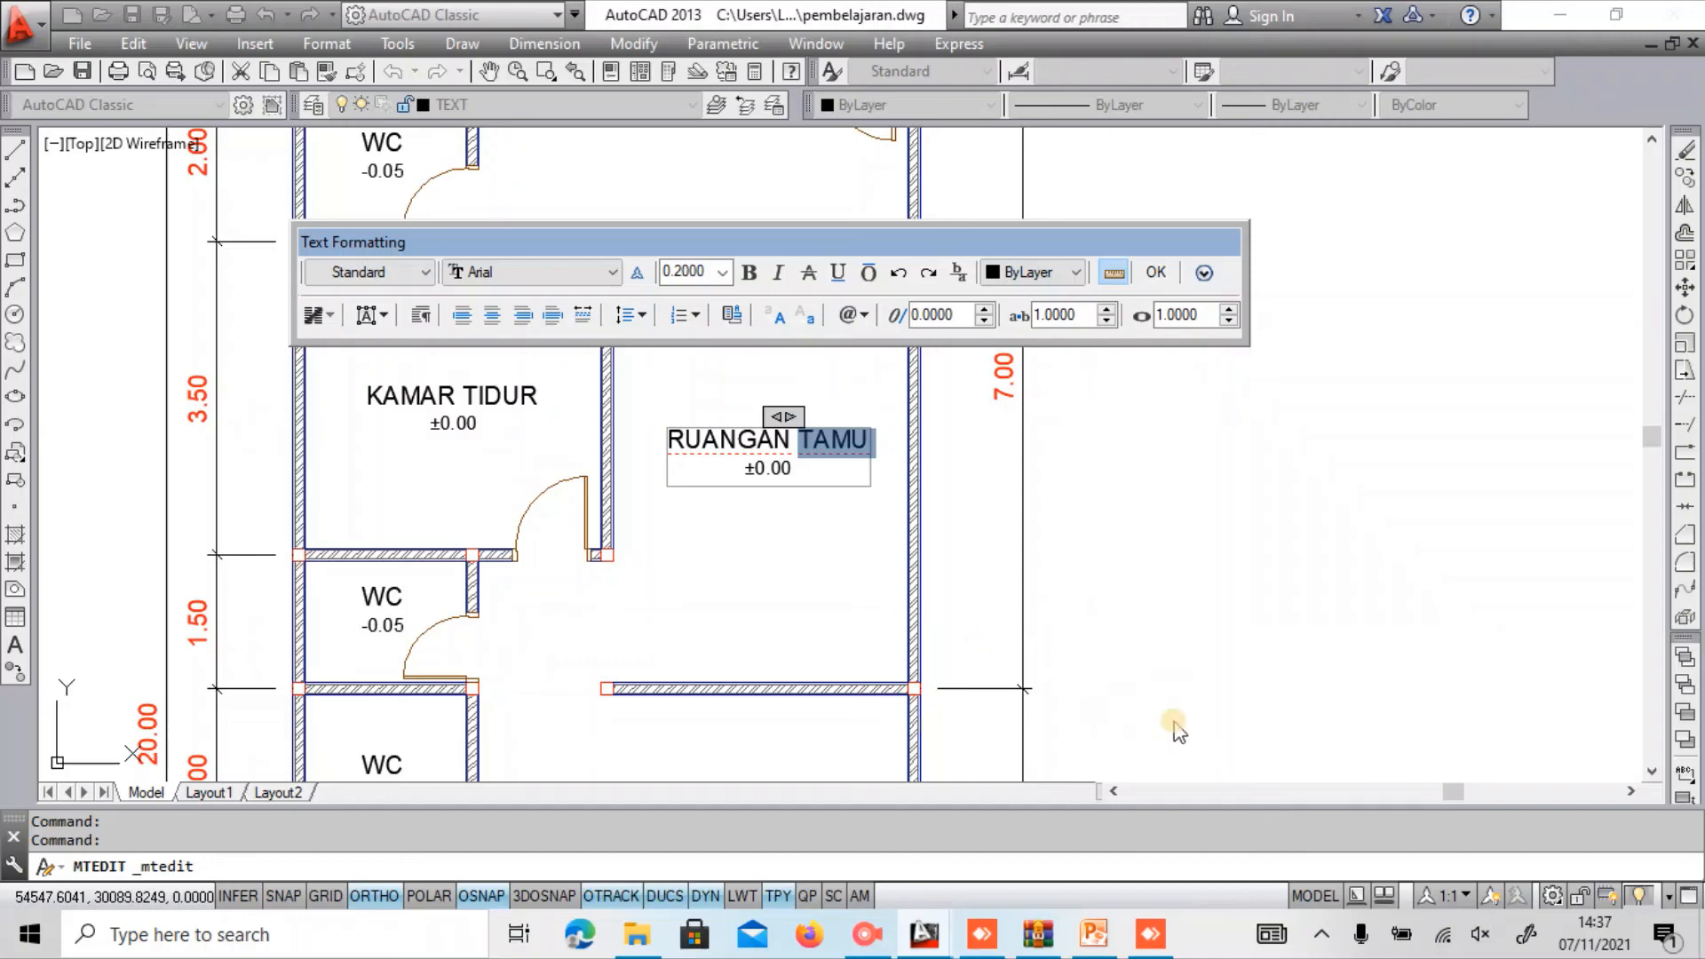
scroll(1208, 742, "down", 3)
scroll(1234, 764, "up", 1)
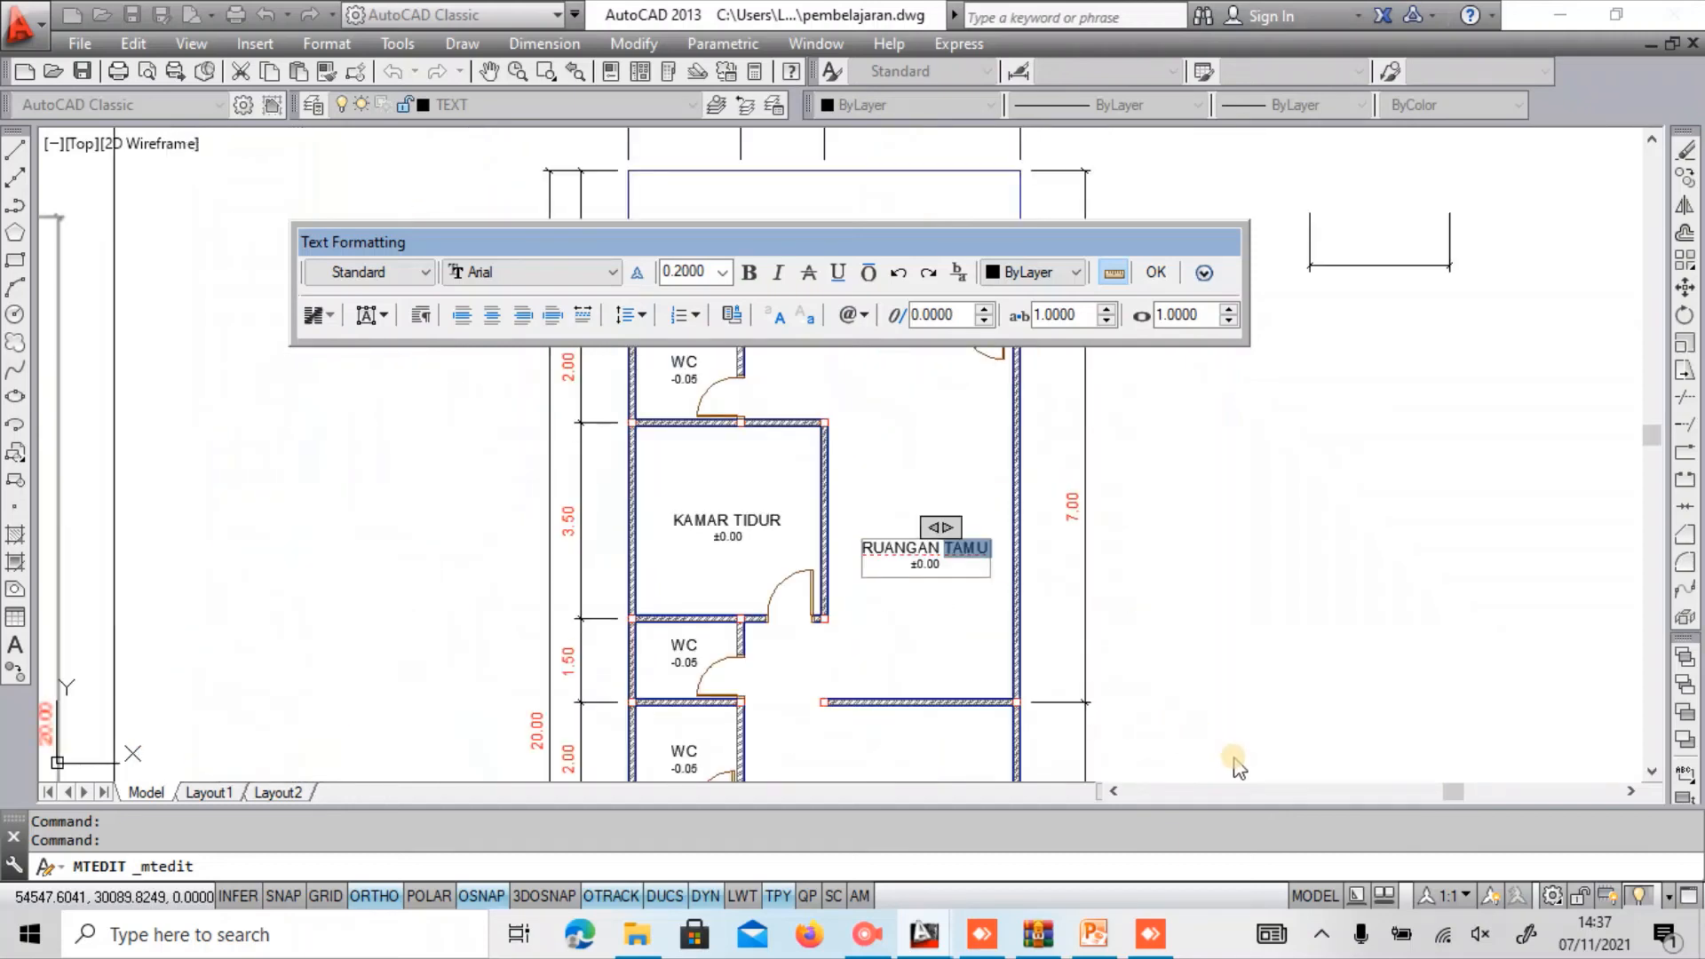
type("KELUARGA")
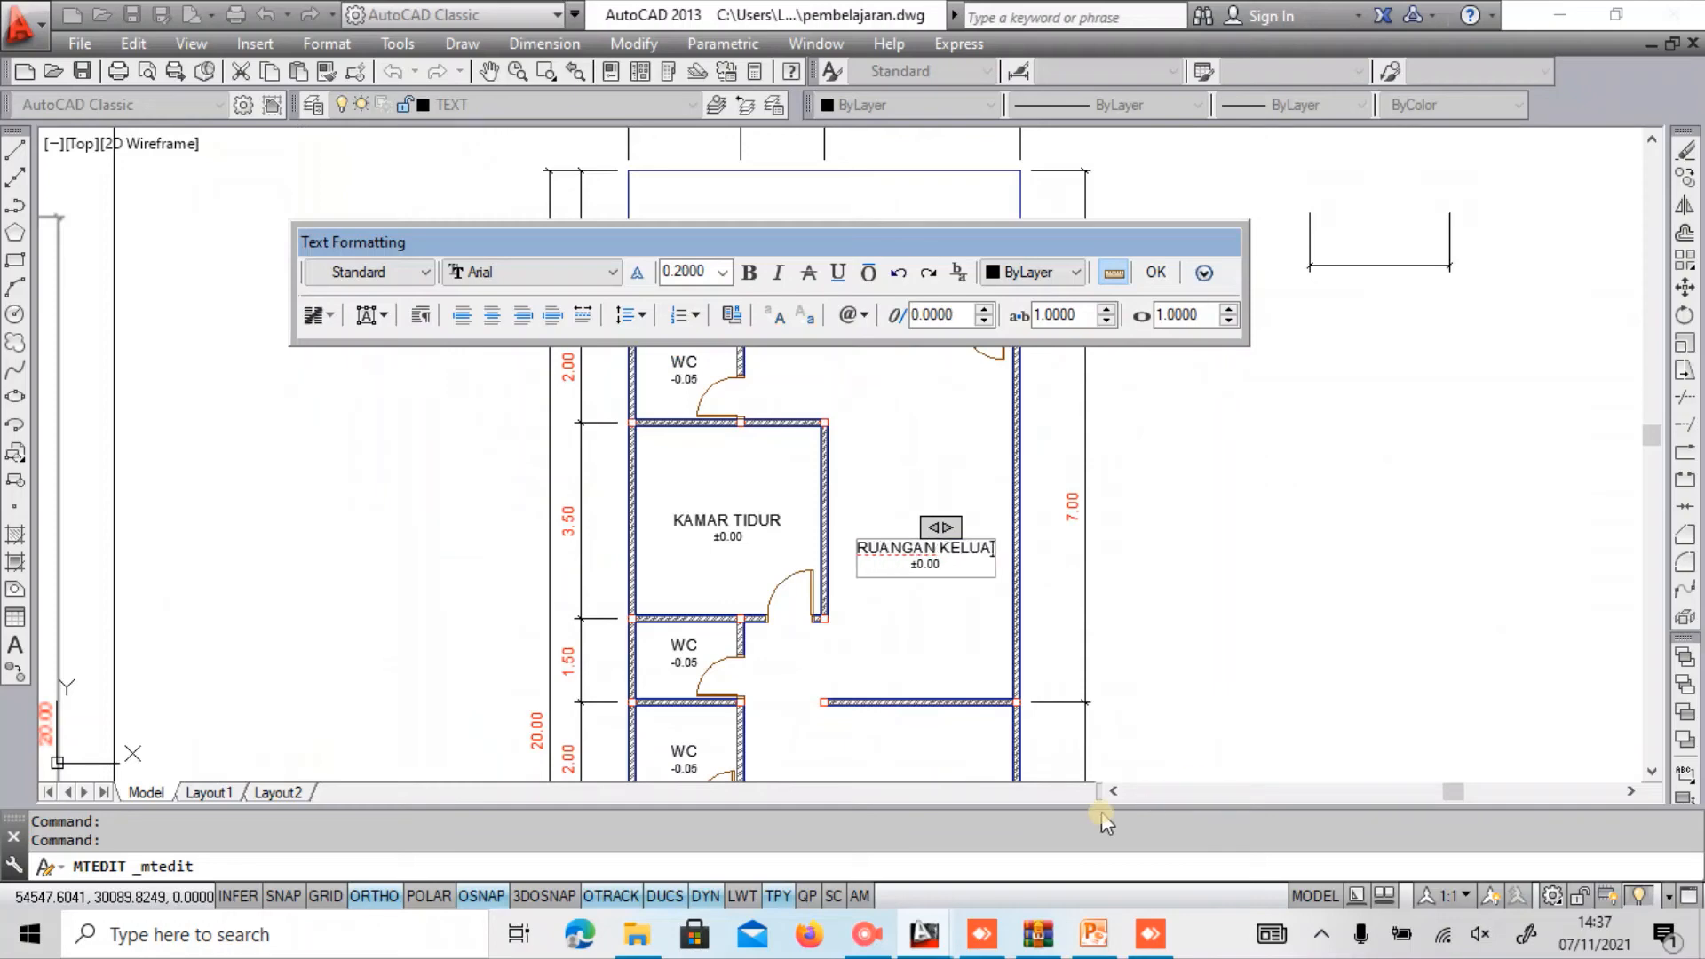
left_click(1172, 670)
Copy the RUANGAN KELUARGA label straight up into the kitchen area next to the rear door.
mouse_move(1172, 670)
middle_mouse_down()
mouse_move(1107, 461)
mouse_move(1015, 401)
middle_mouse_up()
type("C")
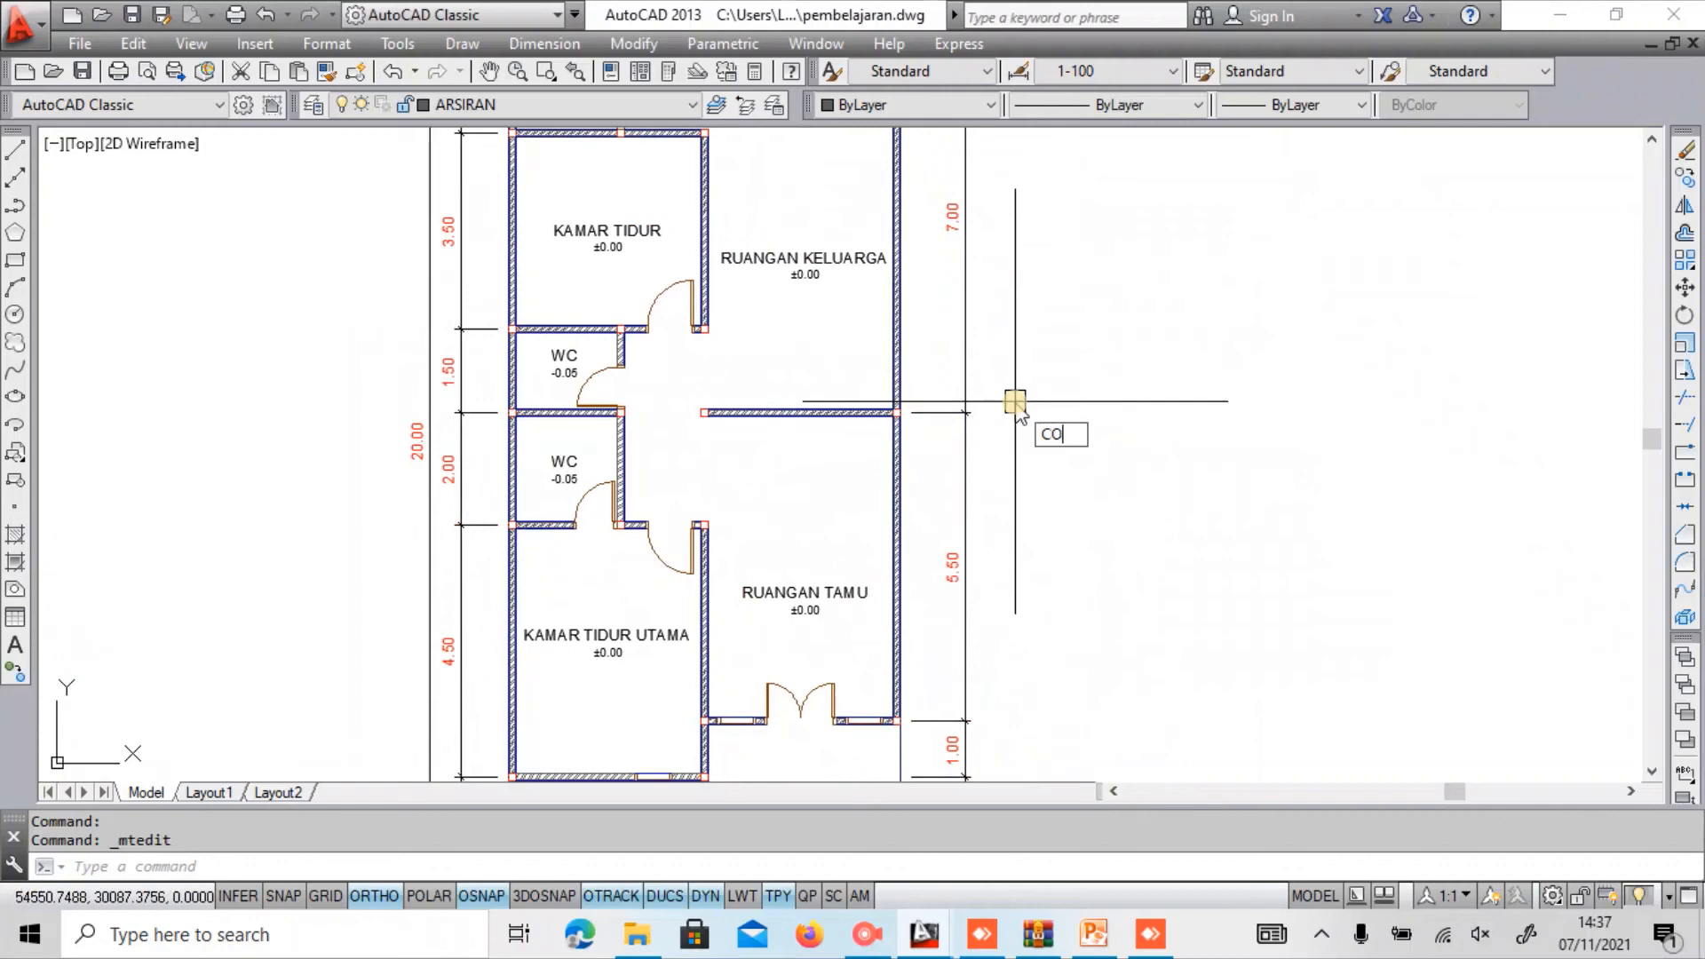
type("O")
key("Return")
middle_click_drag(810, 293, 885, 445)
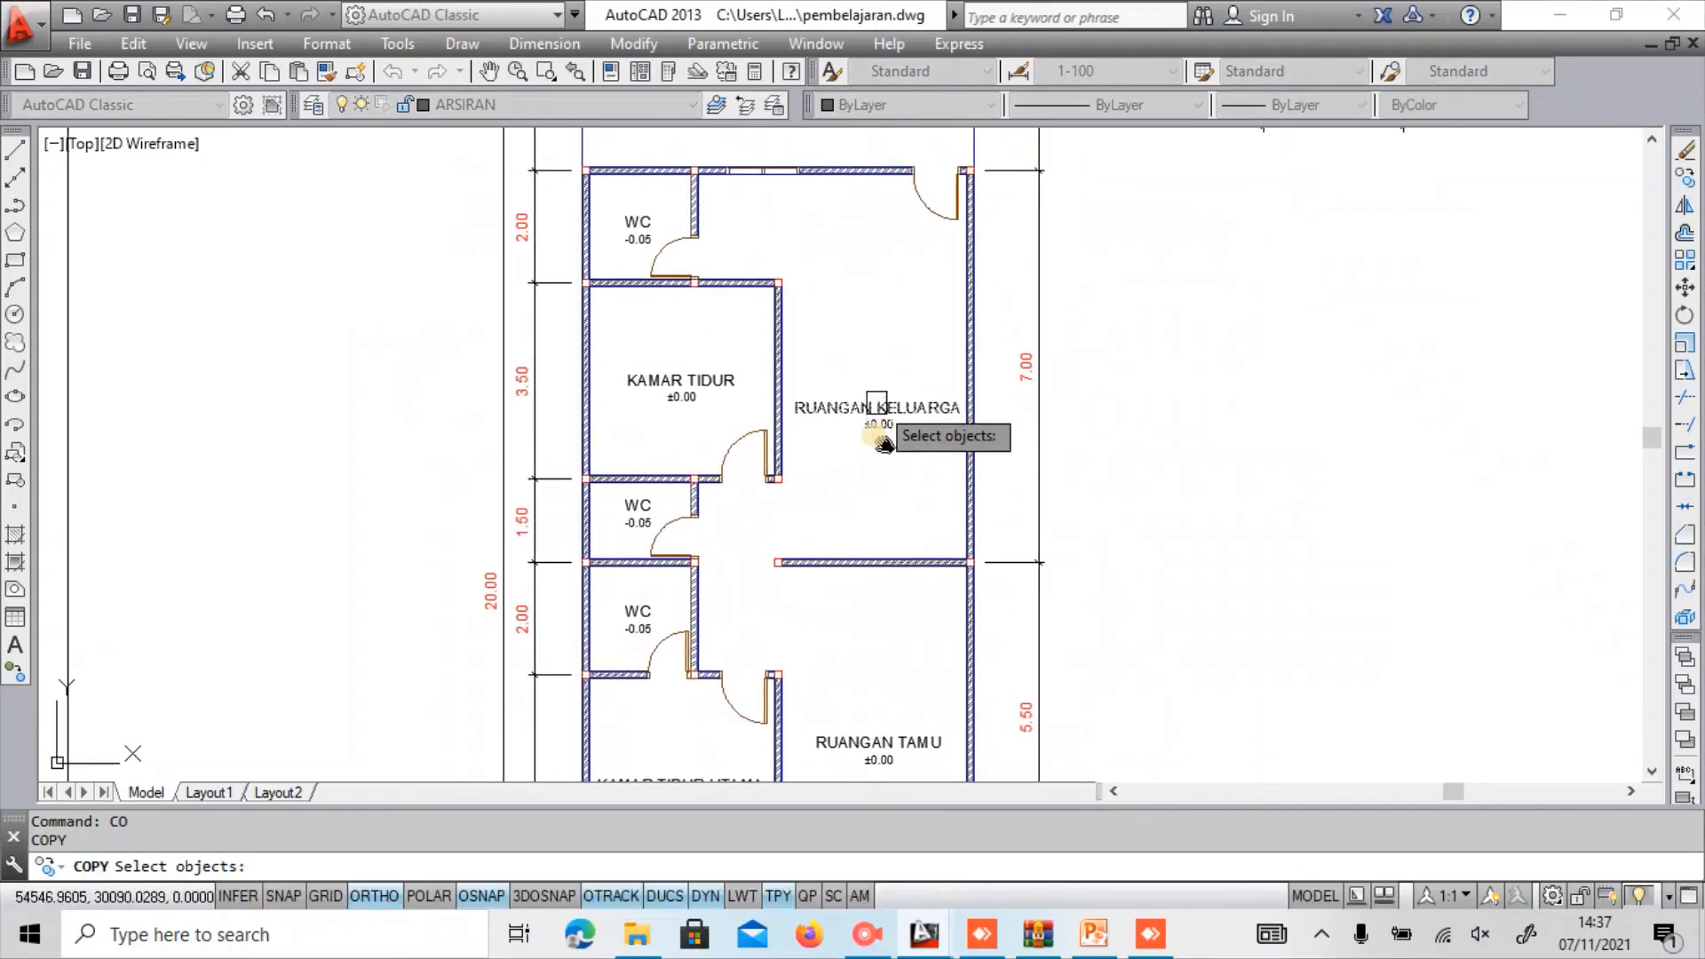
left_click(877, 403)
key("Return")
left_click(880, 423)
left_click(880, 223)
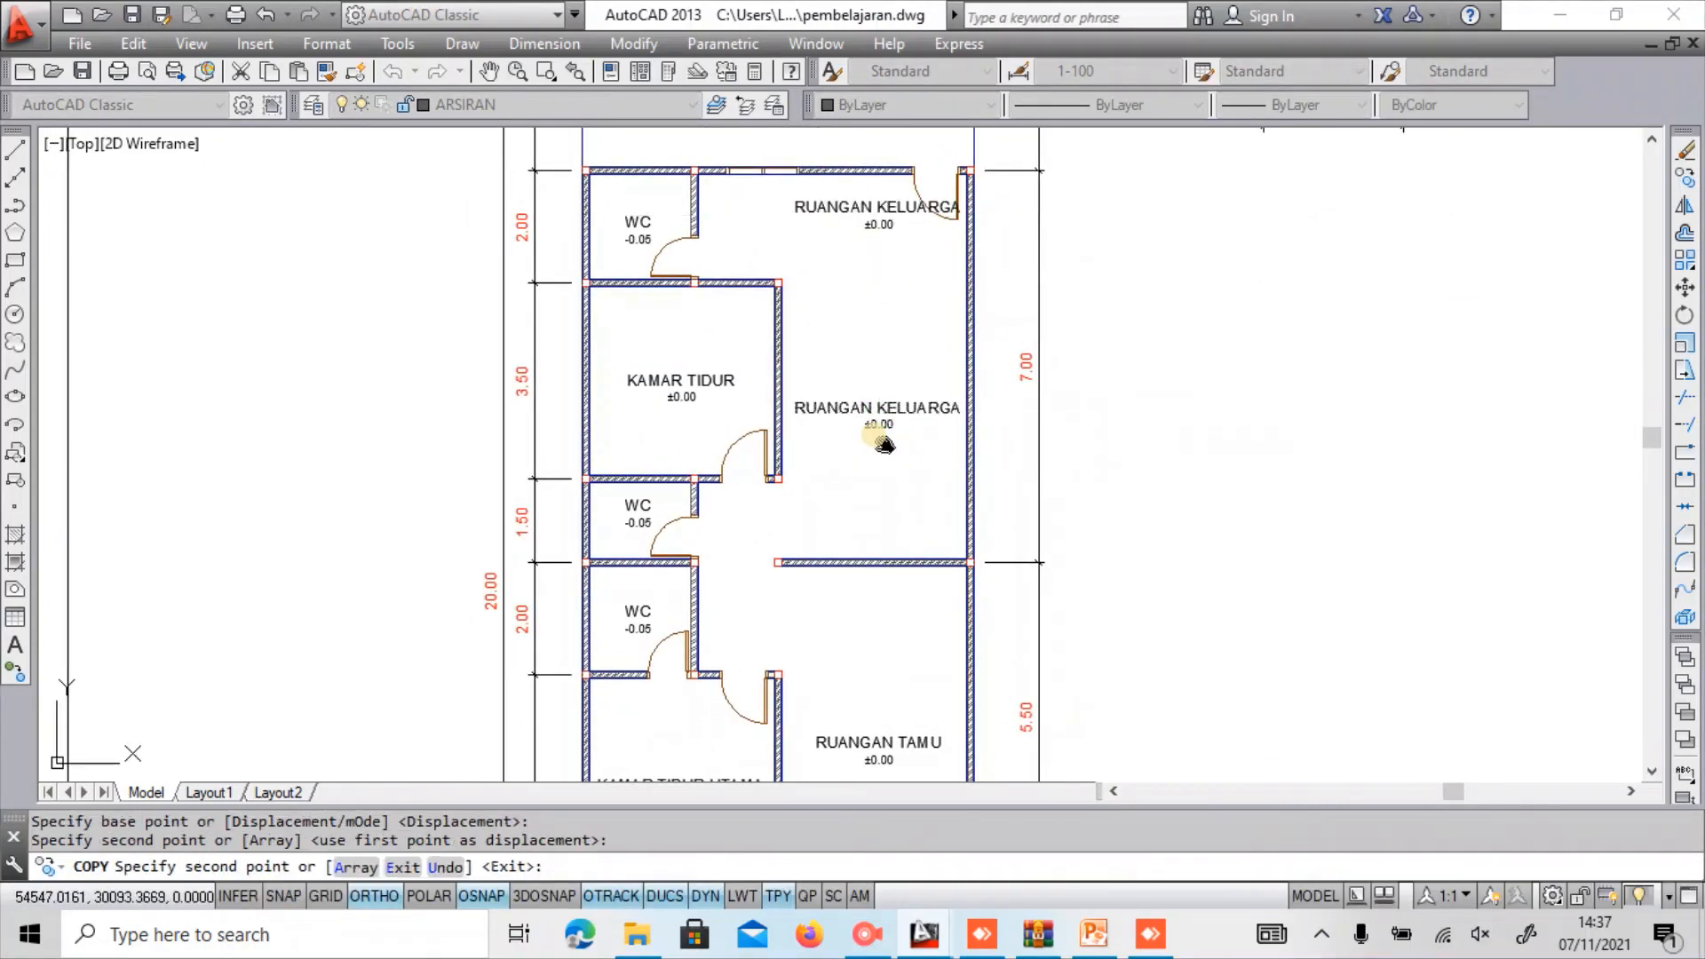
key("Escape")
Move the upper RUANGAN KELUARGA label about 1.65 units to the left, clear of the rear door.
left_click(845, 215)
middle_click_drag(851, 271, 897, 430)
type("M")
key("Return")
left_click(958, 235)
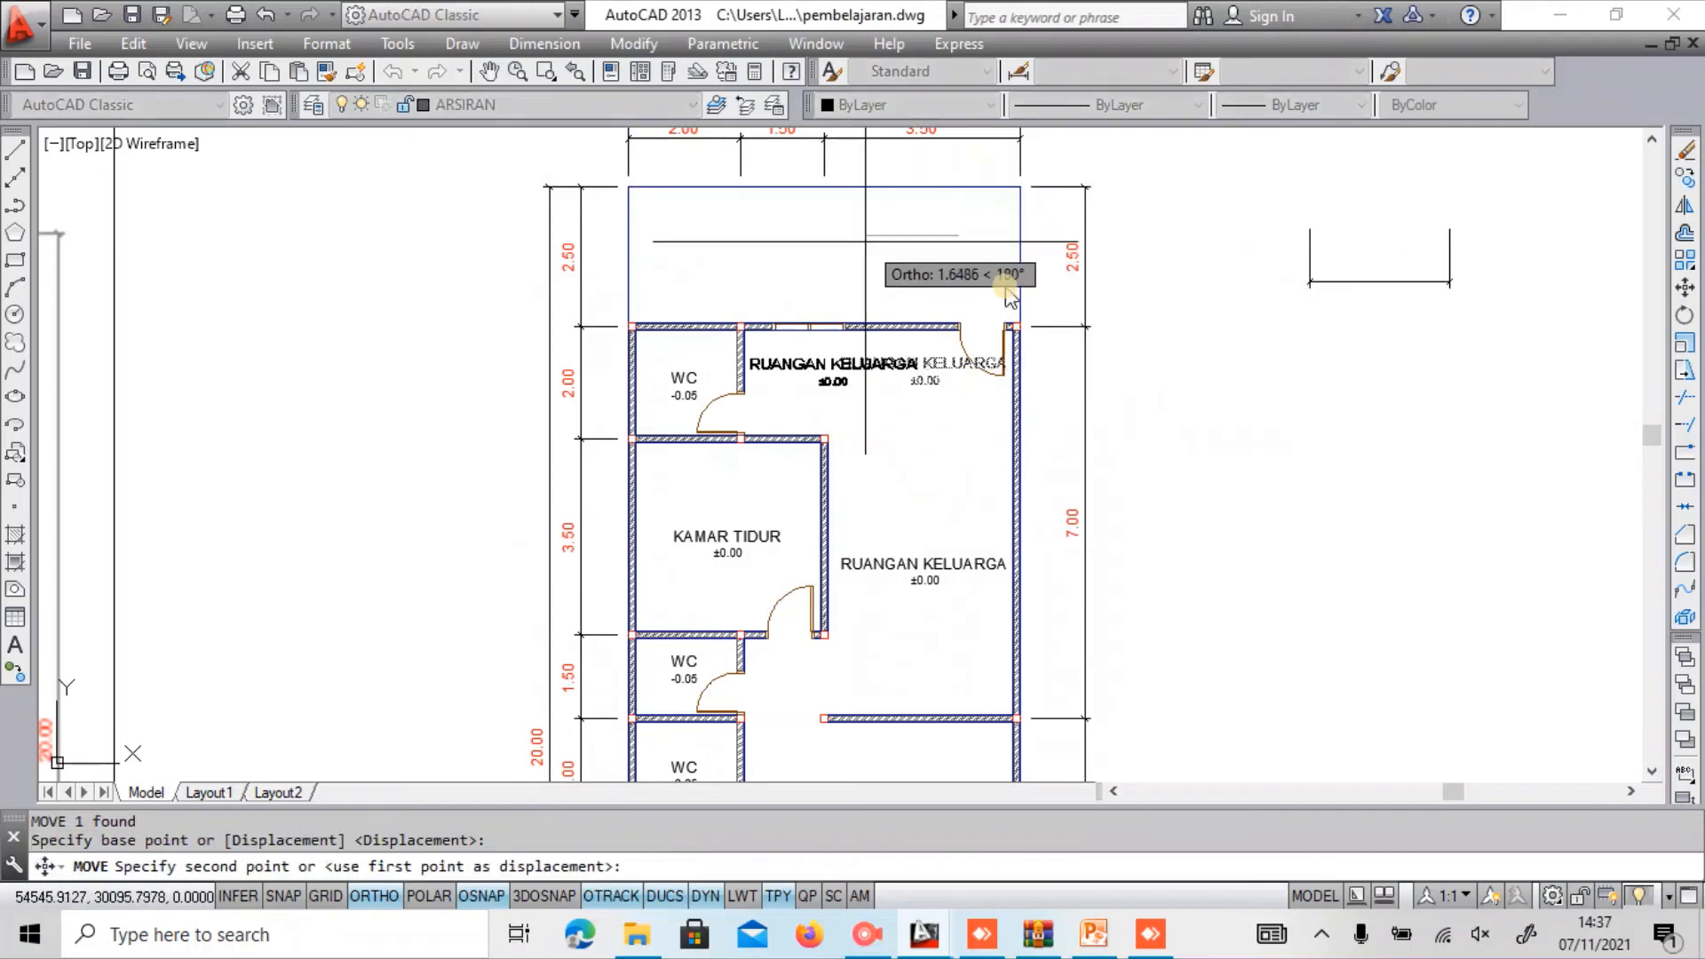
key("Escape")
Replace RUANGAN KELUARGA with DAPUR in the kitchen label and finish editing.
scroll(1010, 285, "up", 4)
double_click(627, 398)
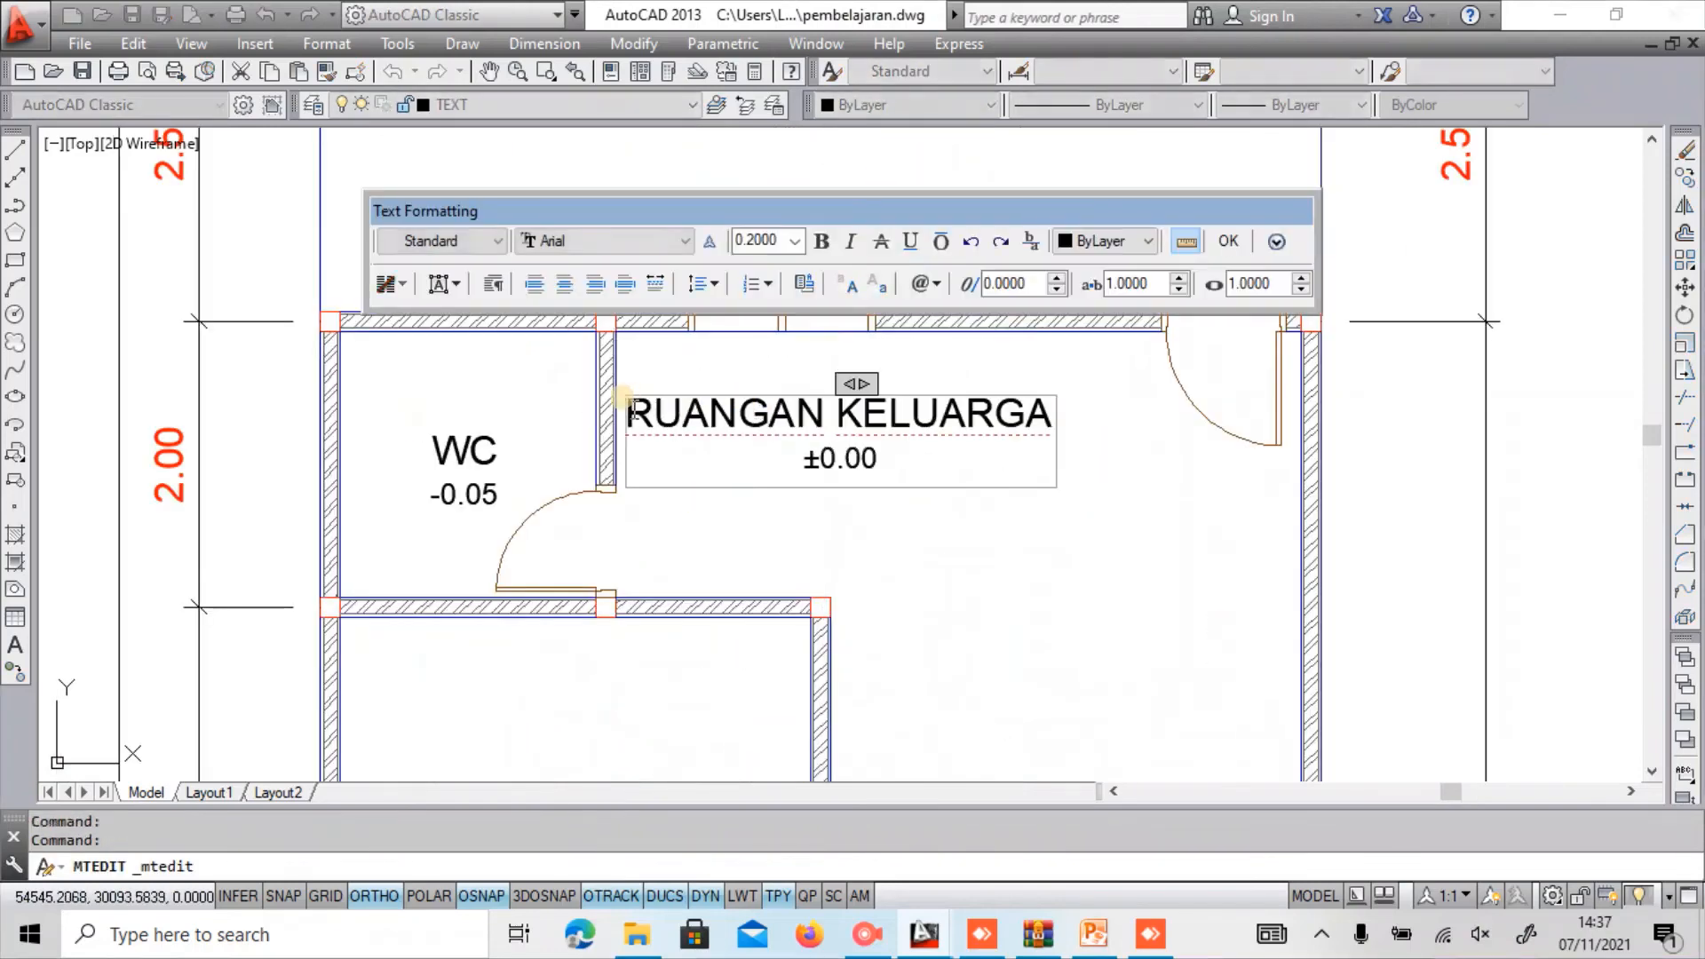
left_click_drag(628, 409, 1031, 425)
type("DAPUR")
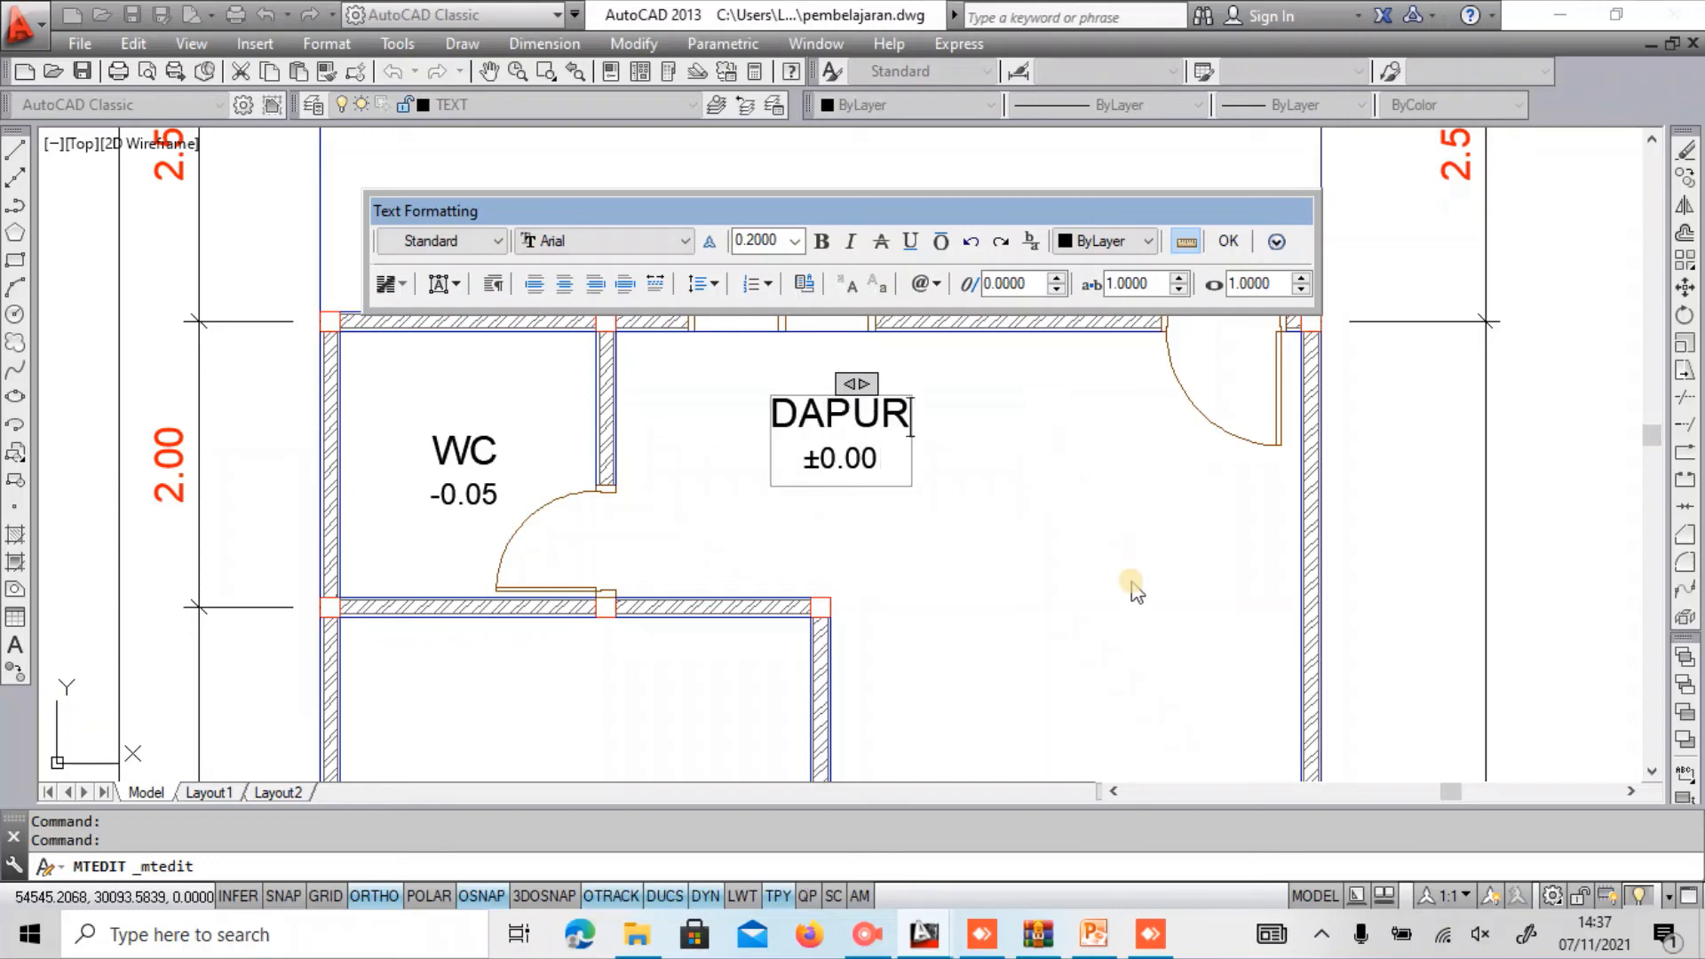
left_click(1132, 583)
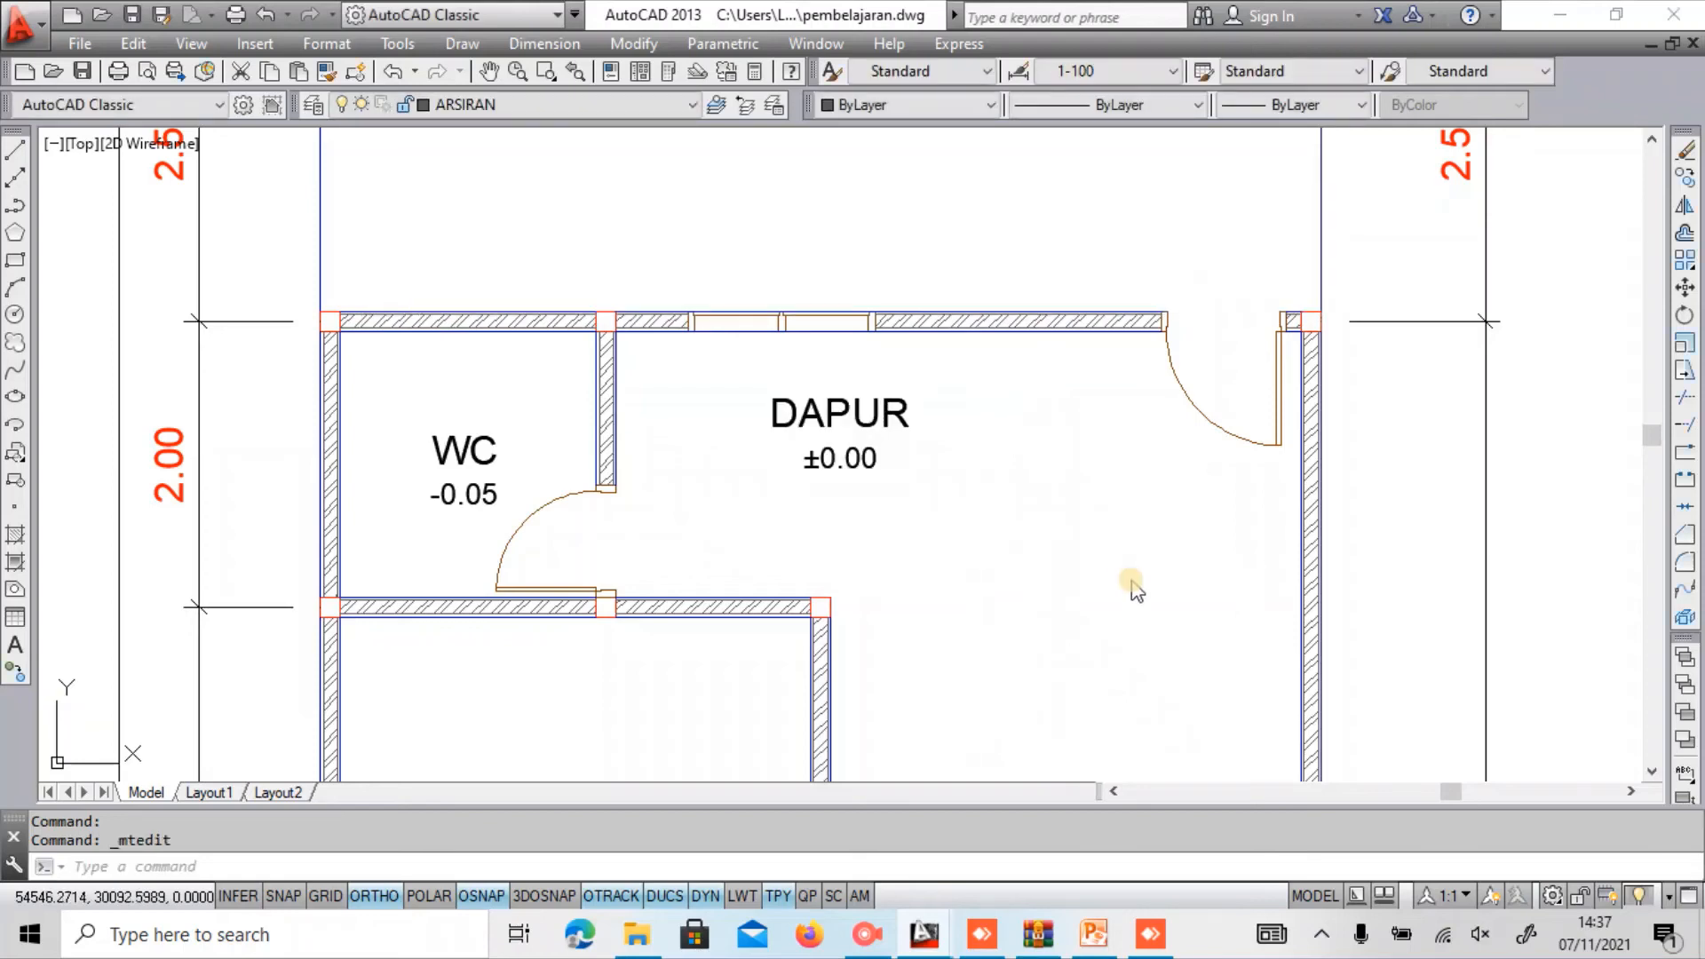
Move the DAPUR label slightly to the left, keeping it at the same height in the kitchen.
middle_click_drag(974, 539, 982, 453)
key("Escape")
type("m")
key("Return")
left_click(878, 381)
key("Return")
left_click(1053, 453)
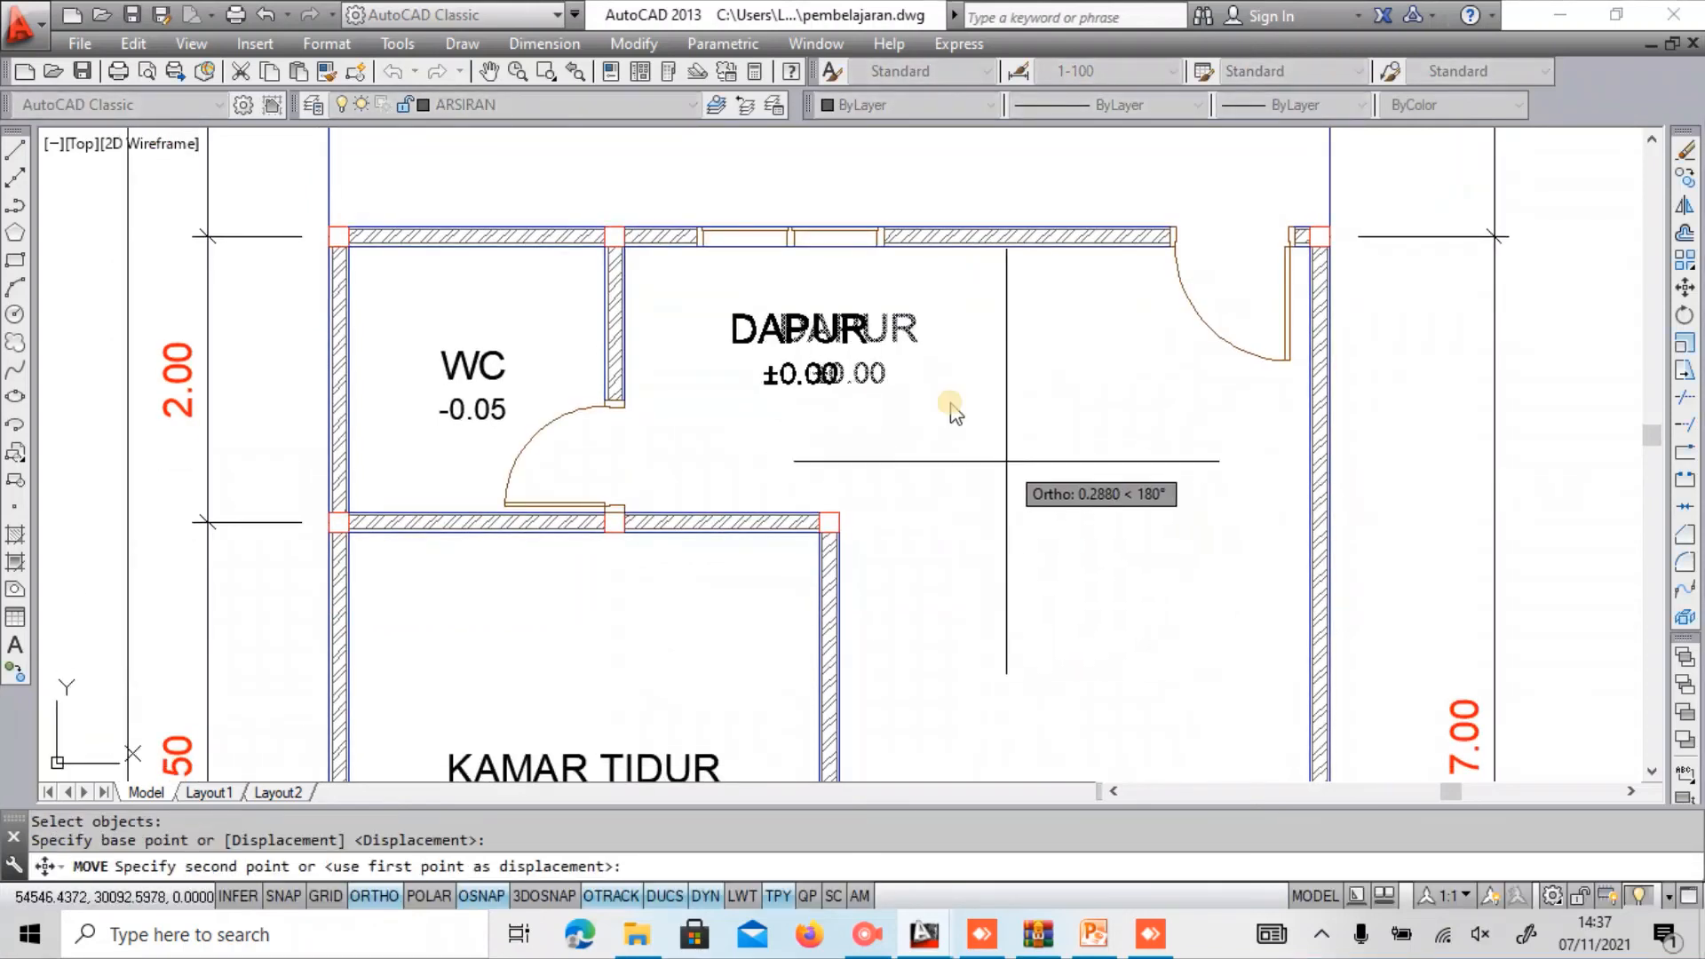
left_click(986, 457)
key("Escape")
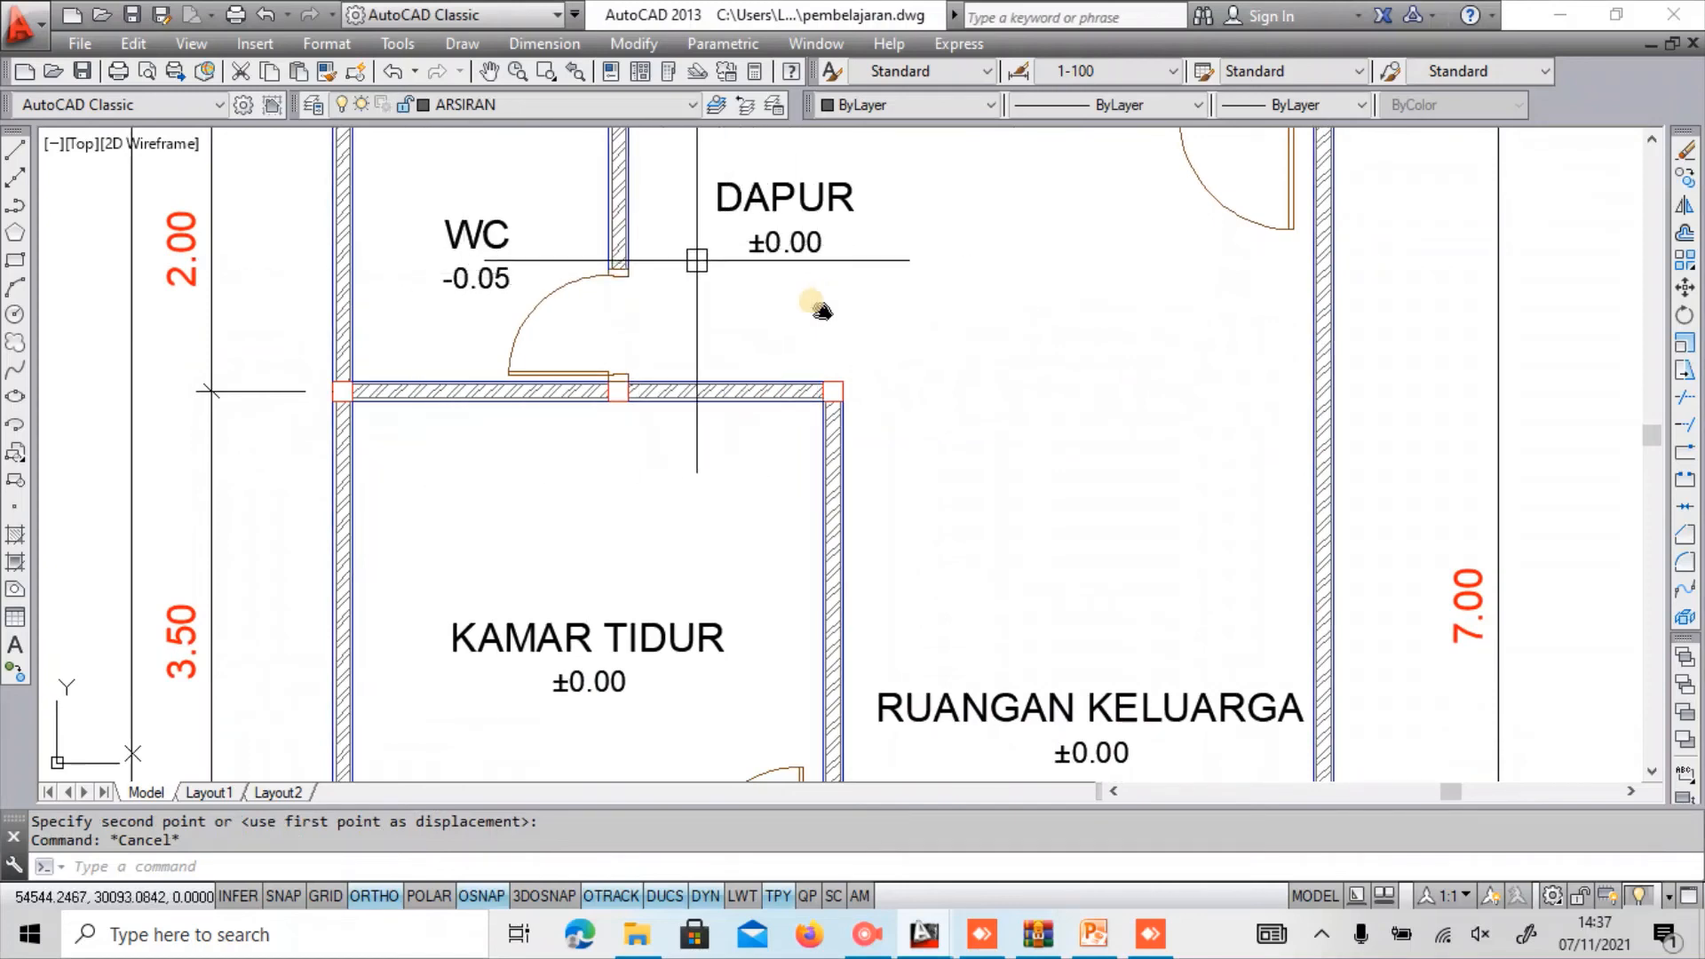
Draw a horizontal line about 1.9 units long in the empty area to the right of the plan.
scroll(821, 309, "down", 2)
middle_click_drag(994, 354, 506, 369)
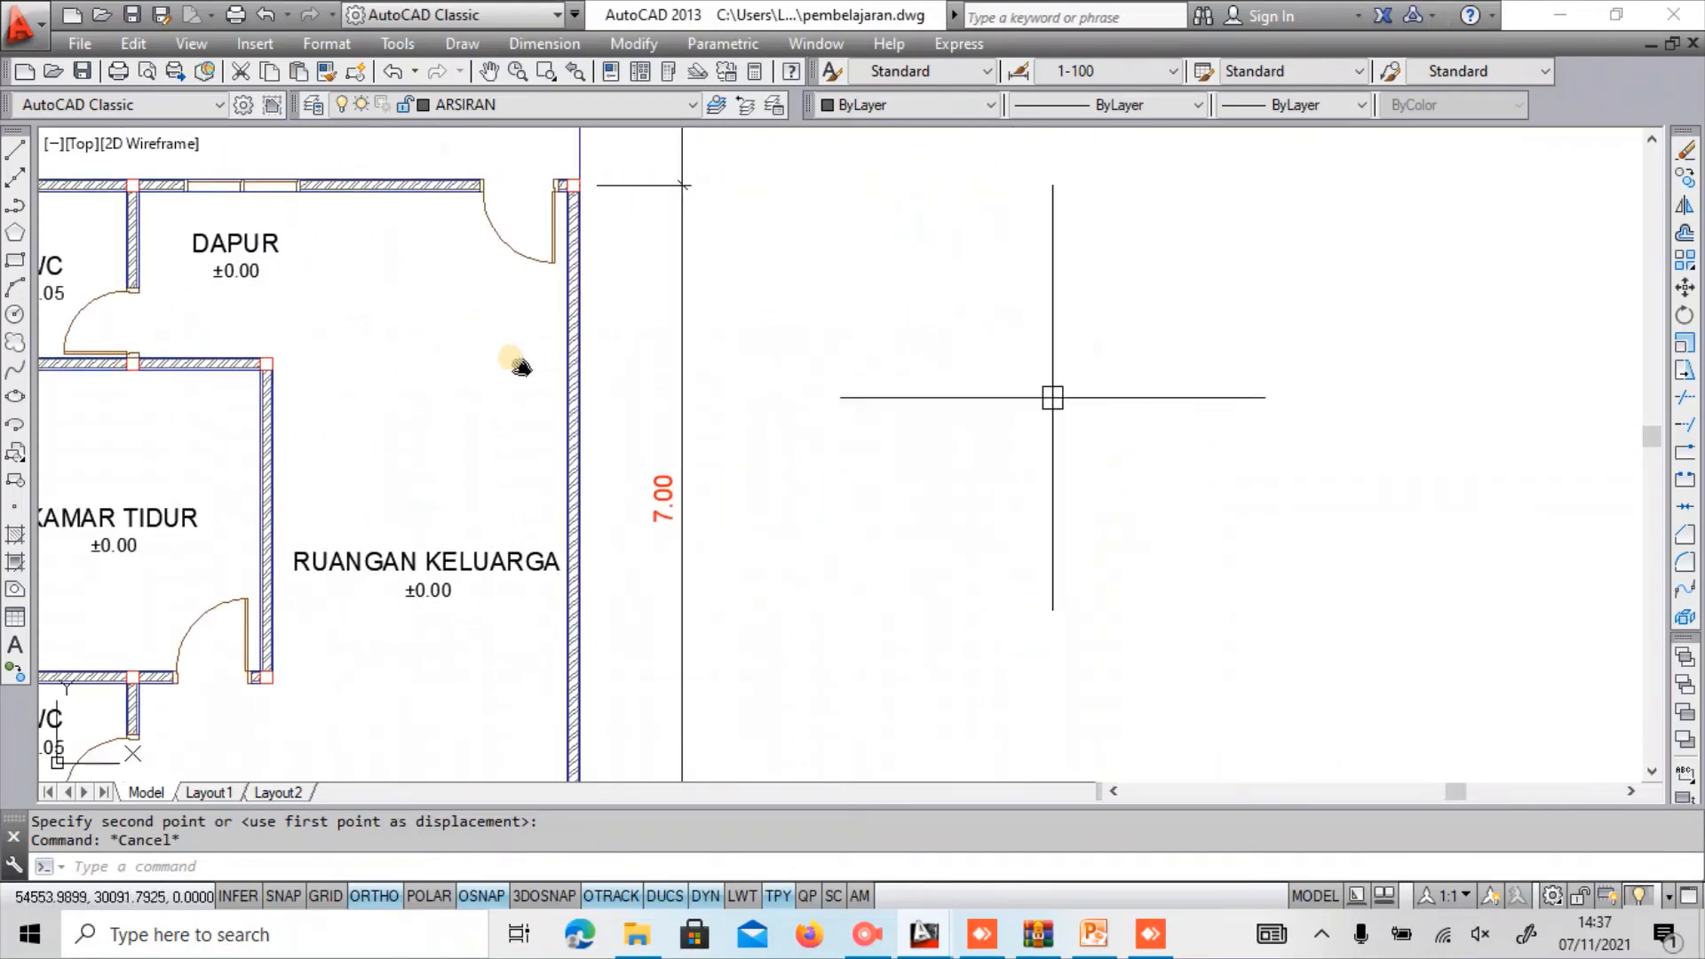
type("l")
key("Return")
scroll(1177, 379, "up", 2)
left_click(1181, 356)
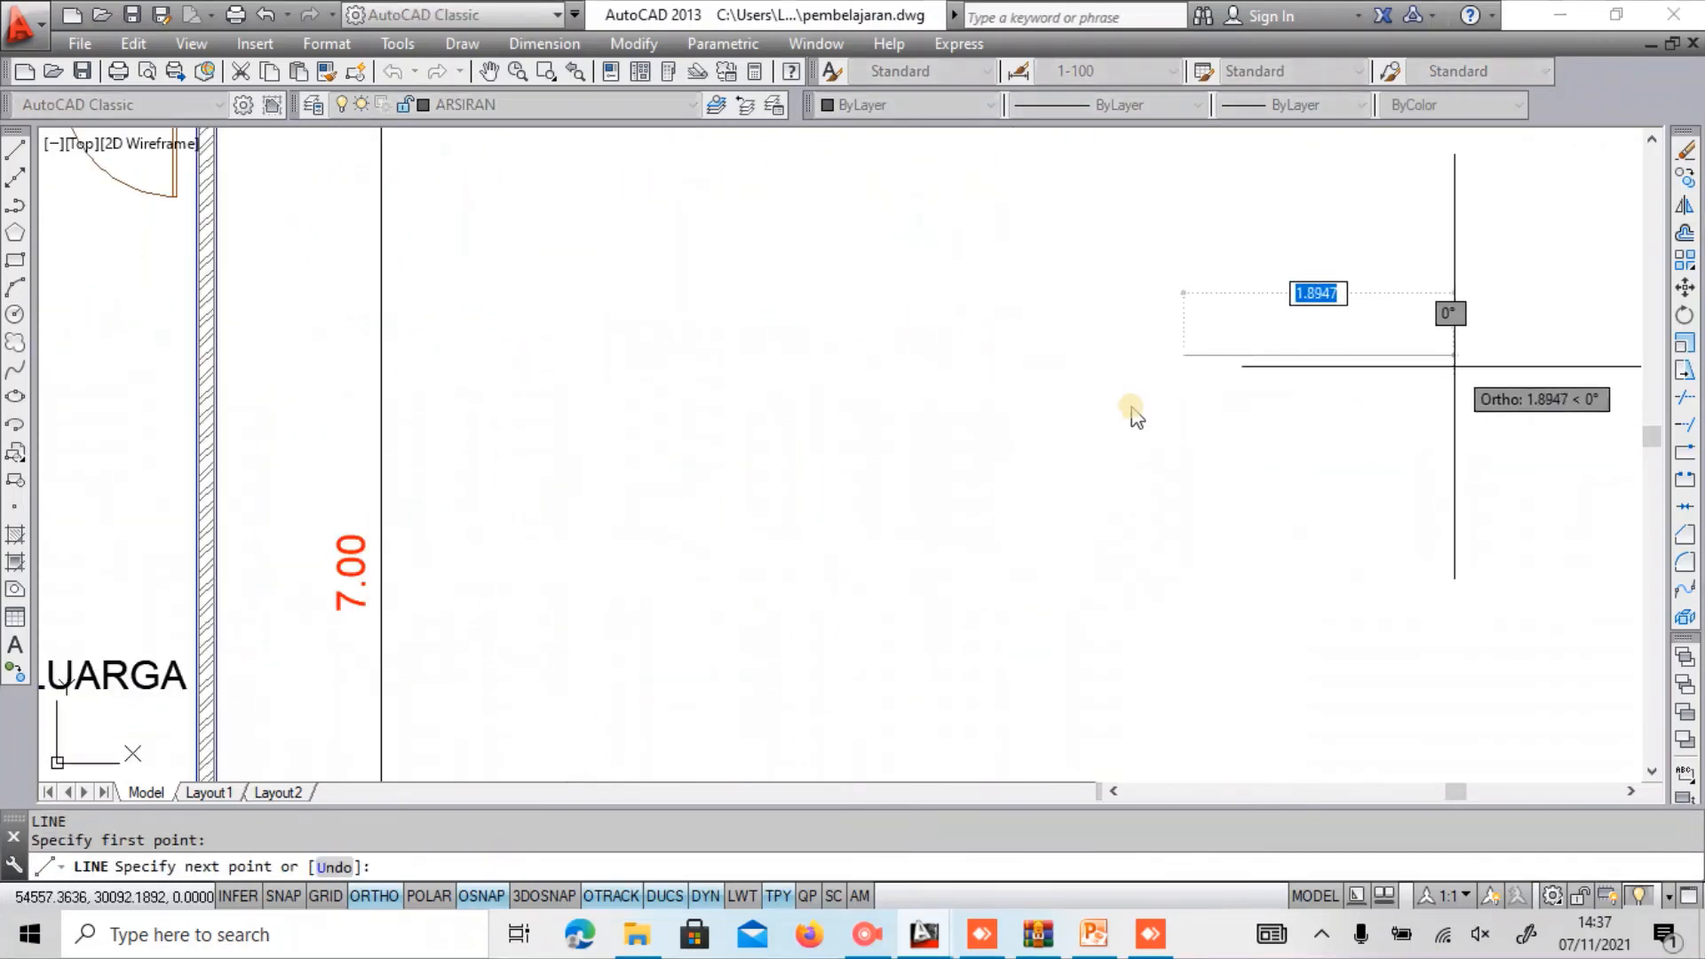
double_click(1454, 356)
key("Escape")
scroll(1164, 382, "up", 2)
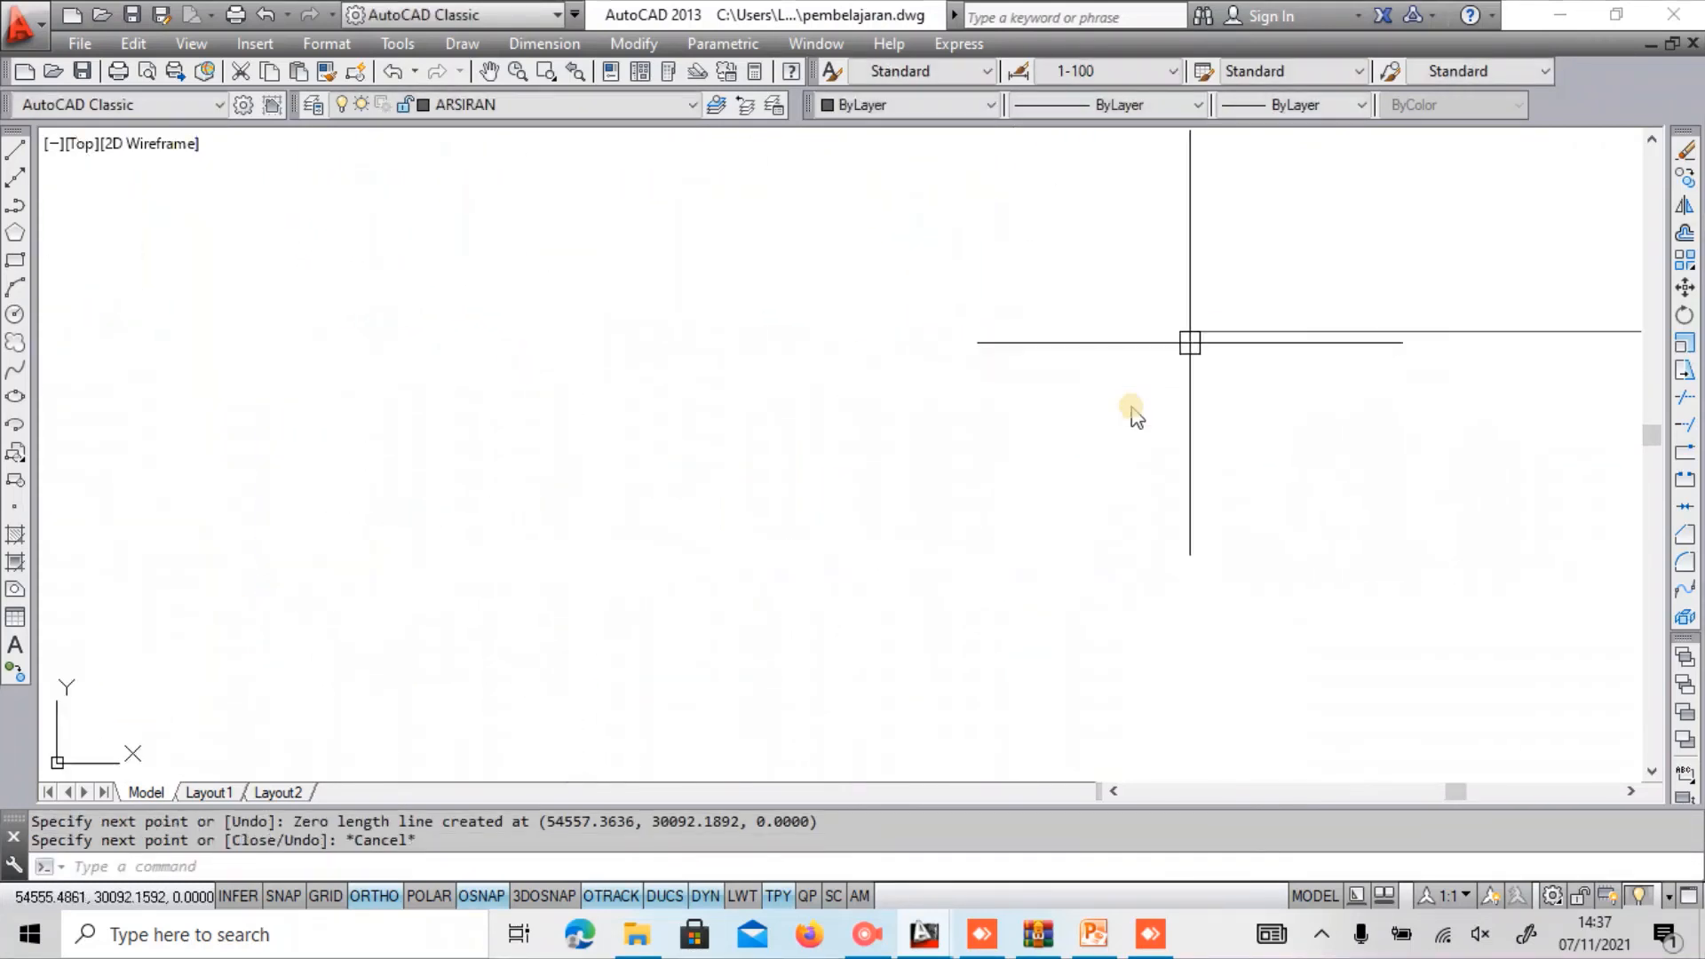
From the line's left end, draw a 0.05 step straight down and continue with a horizontal line to the left.
key("Return")
left_click(1188, 333)
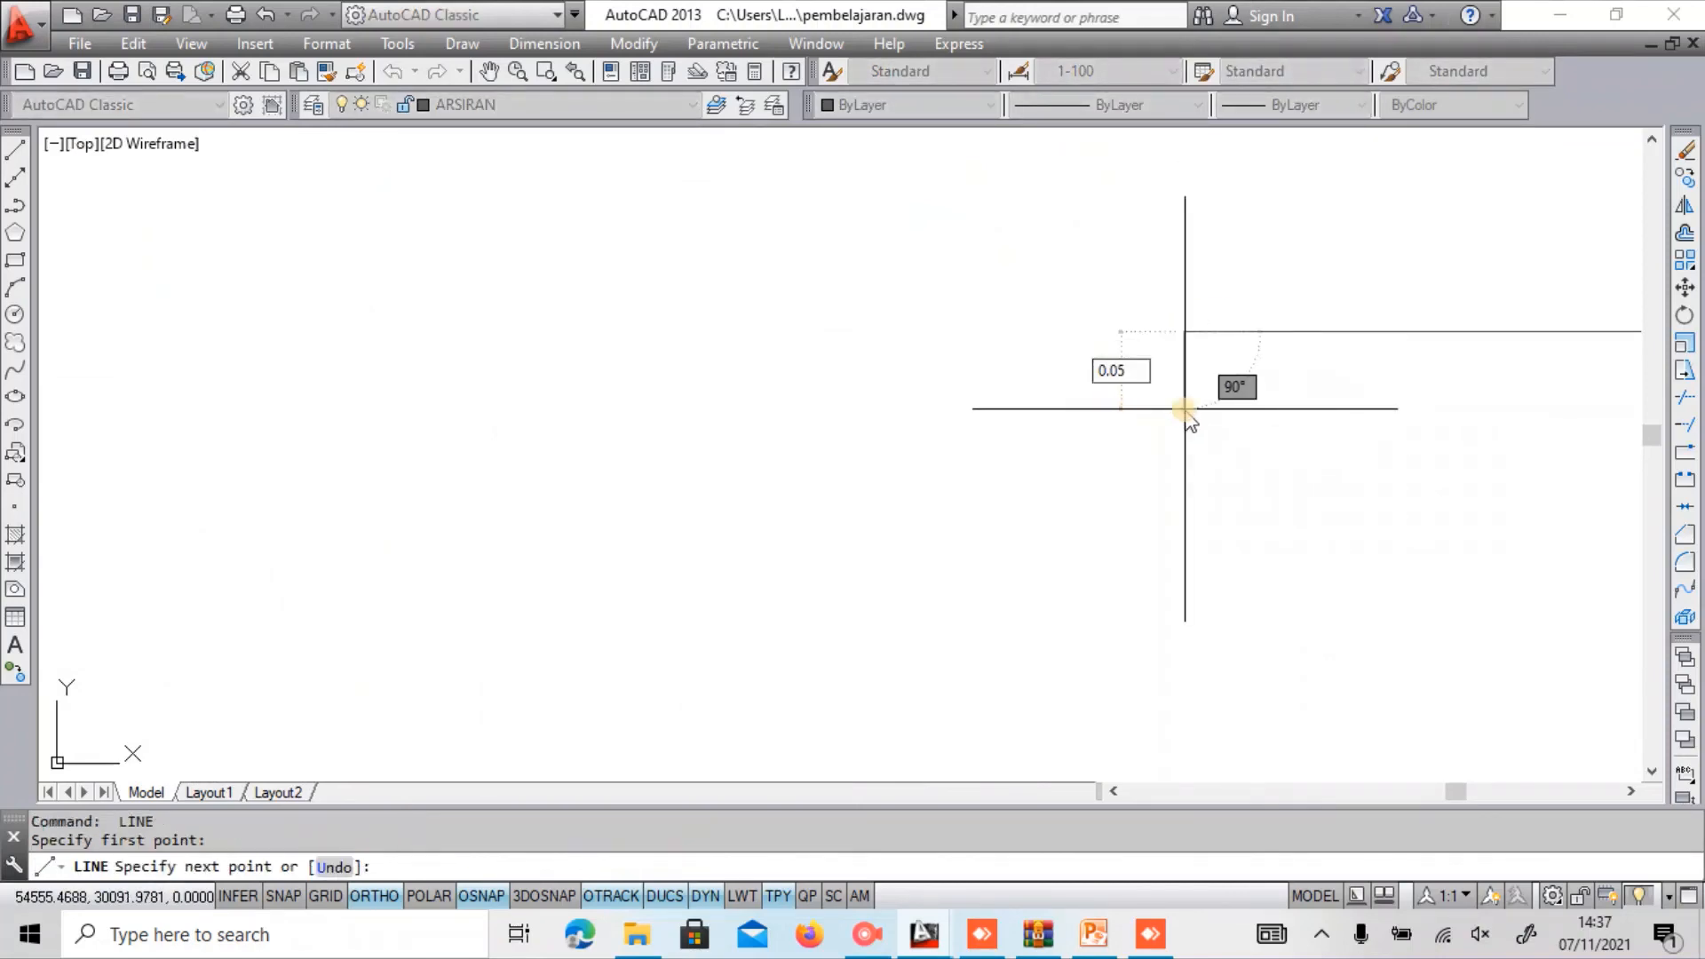
key("Return")
left_click(619, 408)
key("Escape")
Draw a horizontal line about 4 units long above the stepped floor line, spanning both of its levels.
scroll(715, 383, "down", 2)
mouse_move(1009, 390)
middle_mouse_down()
mouse_move(872, 467)
mouse_move(898, 621)
mouse_move(887, 608)
middle_mouse_up()
scroll(886, 439, "up", 2)
type("L")
key("Return")
left_click(886, 608)
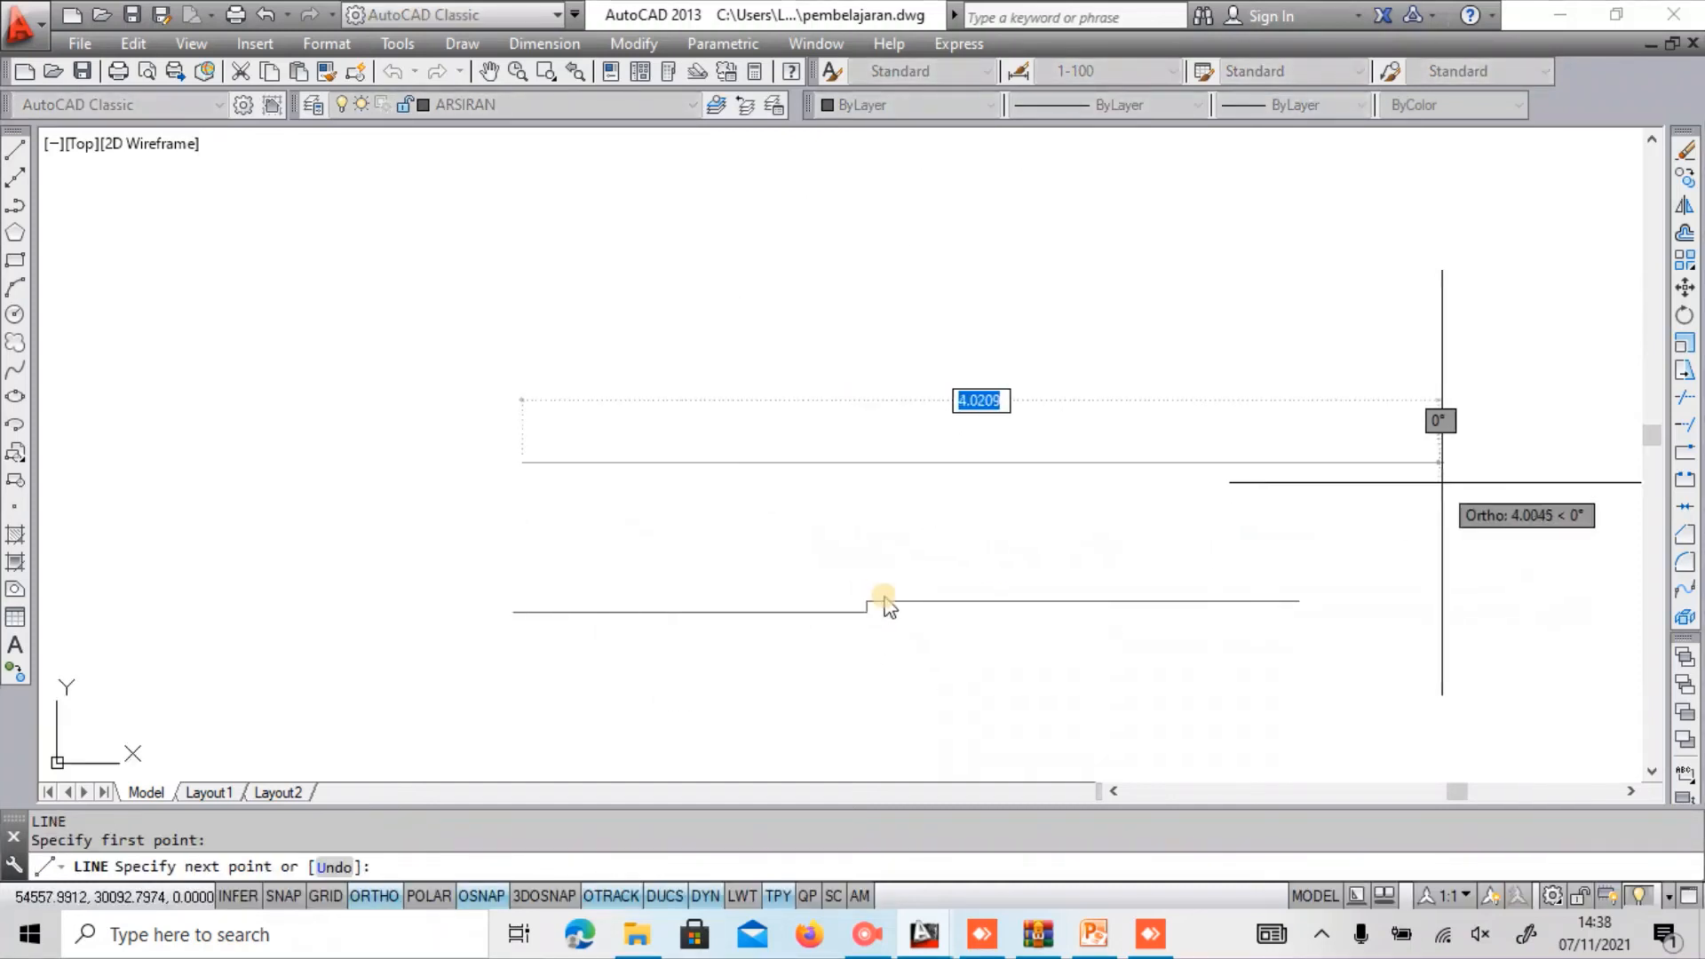
key("Escape")
key("Return")
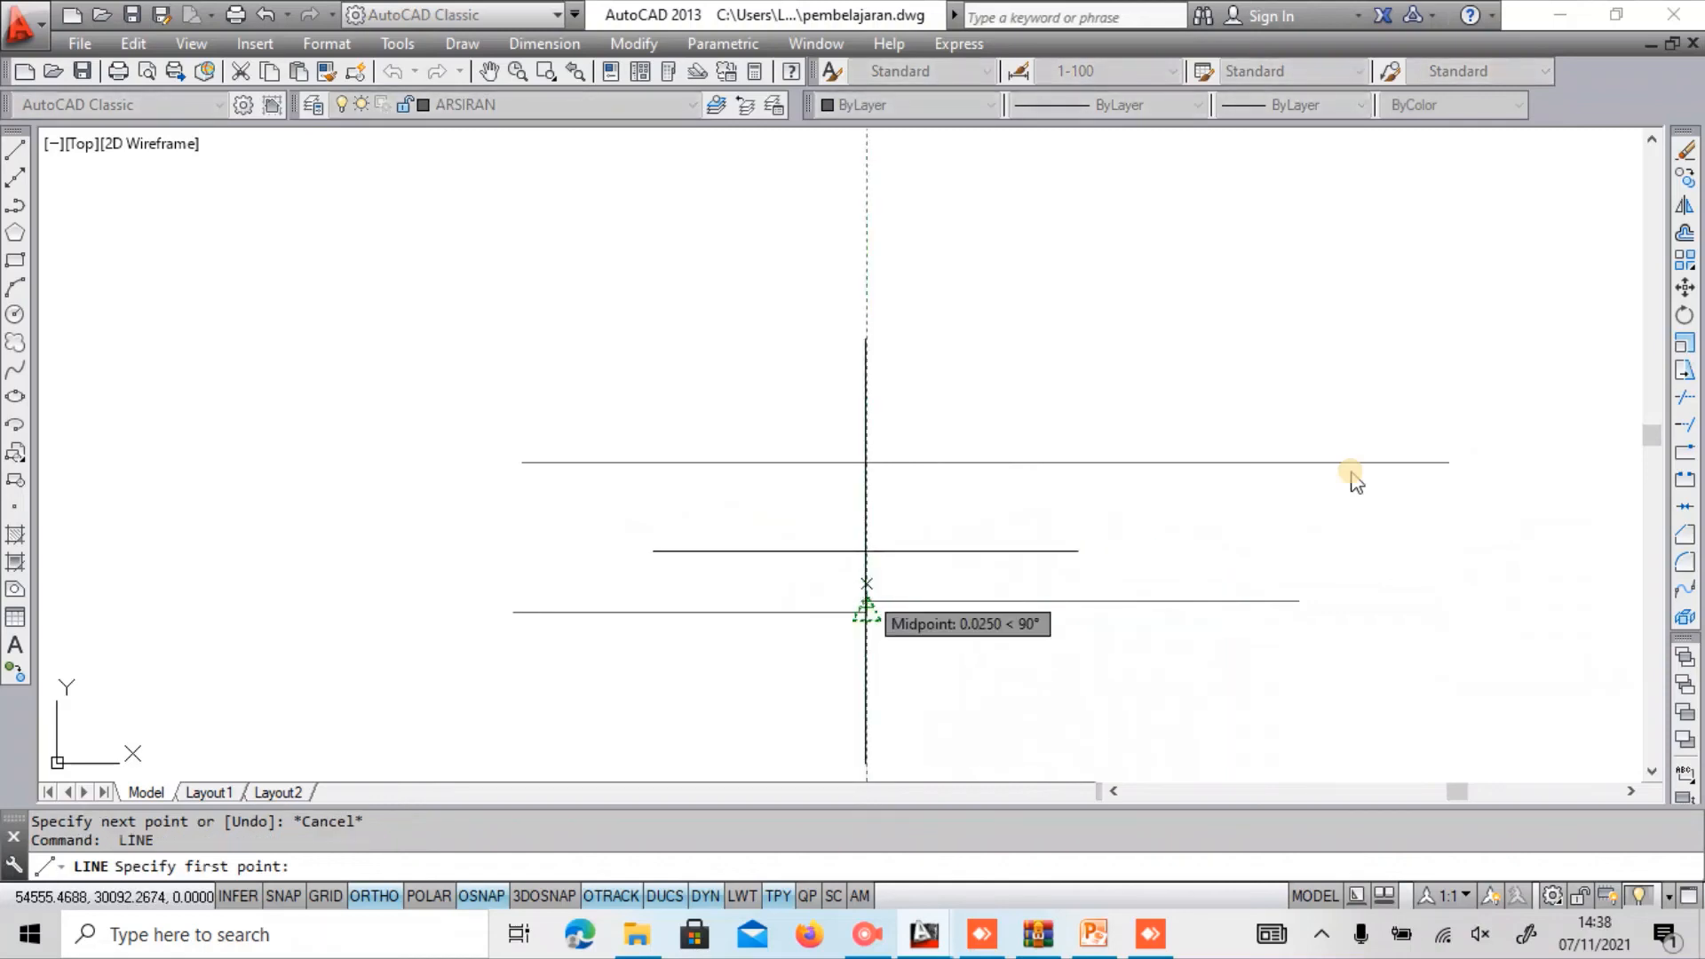
left_click(867, 462)
key("Escape")
Draw a vertical line from the 0.05 step straight up, crossing and extending above the long horizontal line.
key("Return")
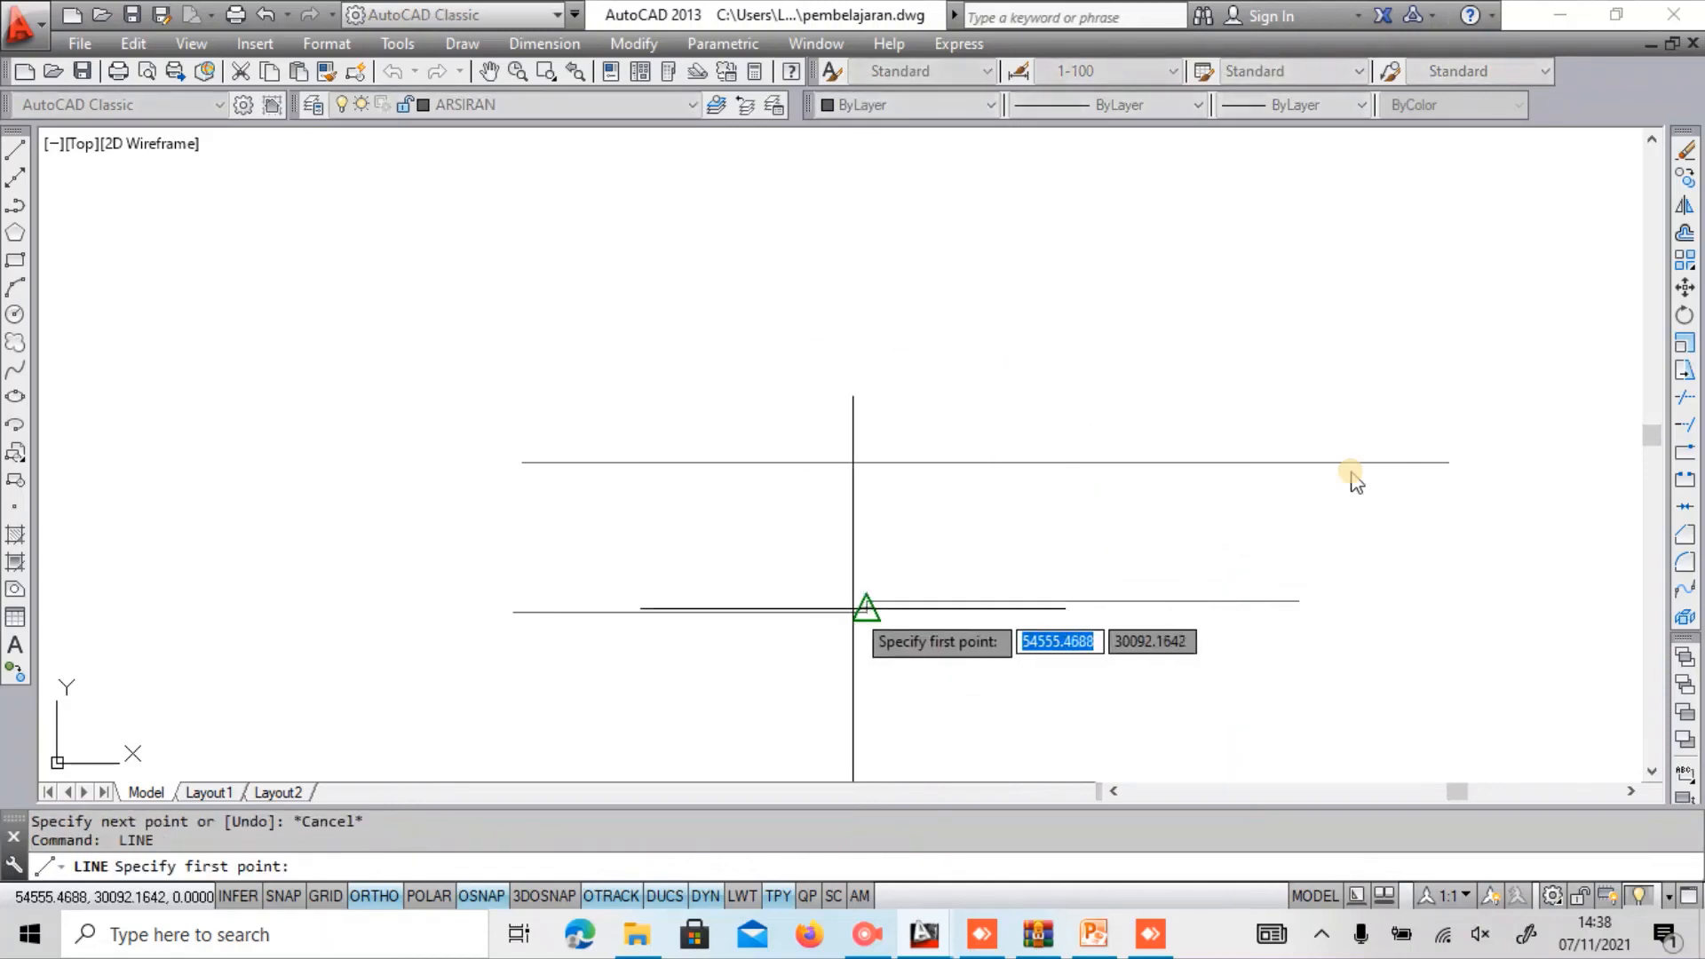
left_click(867, 604)
left_click(874, 290)
key("Escape")
Trim away the part of the vertical line between the long horizontal line and the floor step.
type("tr")
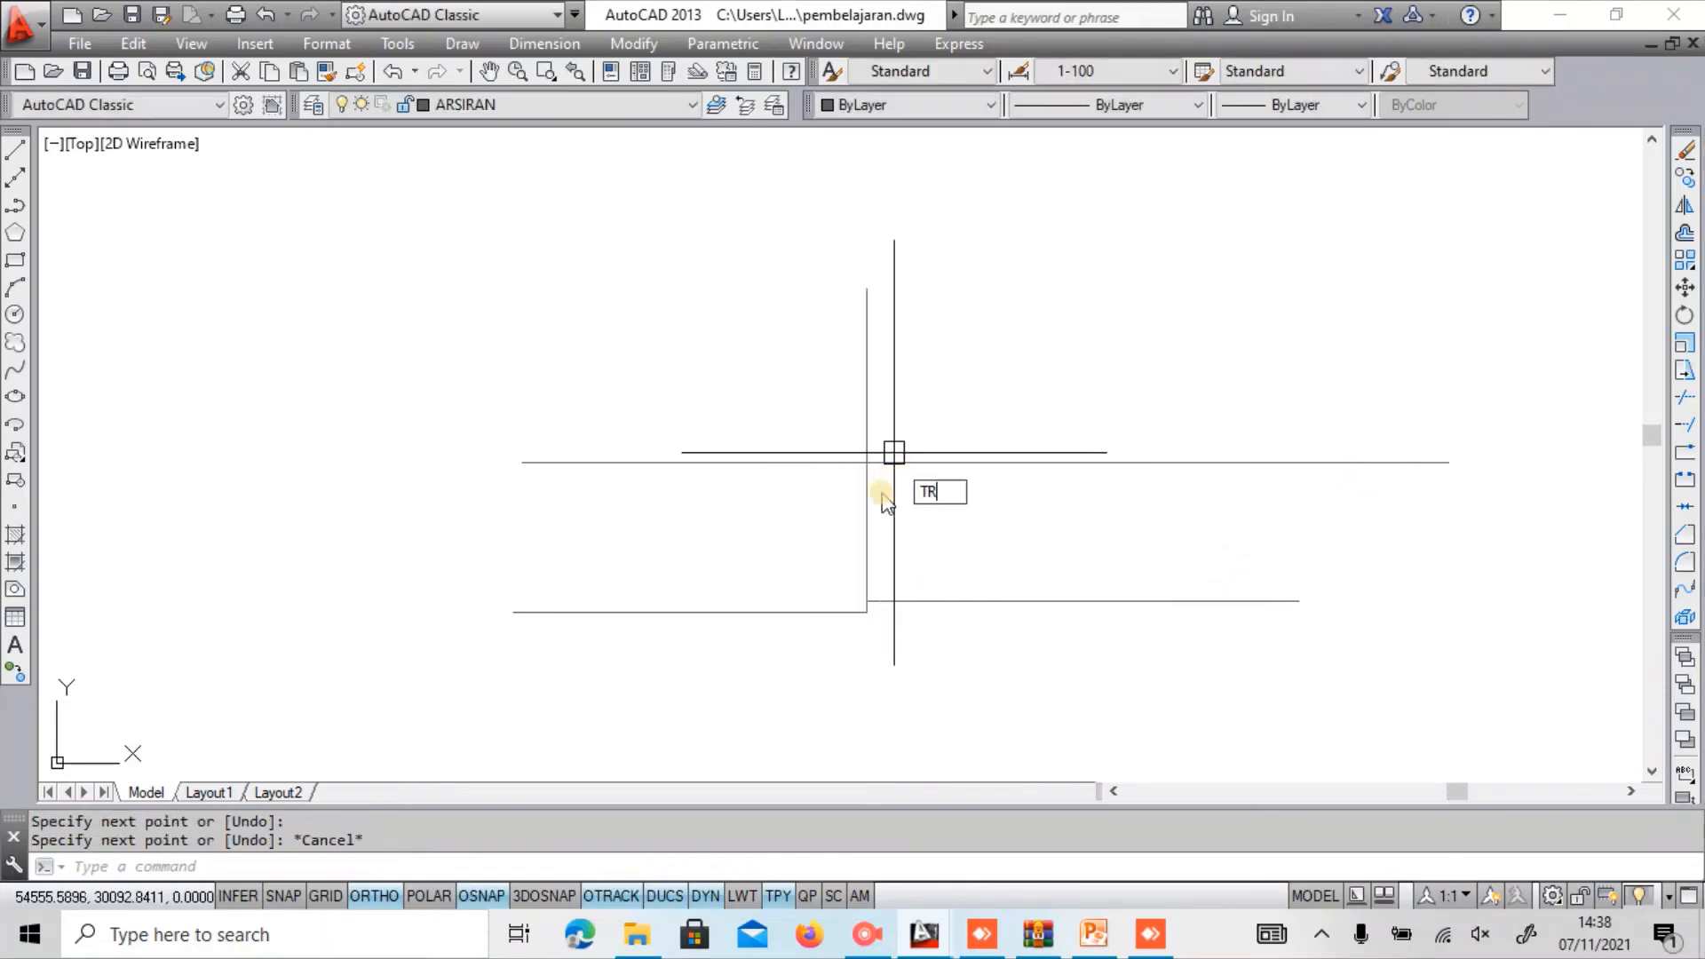
key("Return")
key("Return")
left_click(868, 518)
scroll(893, 515, "down", 2)
key("Escape")
scroll(910, 542, "up", 2)
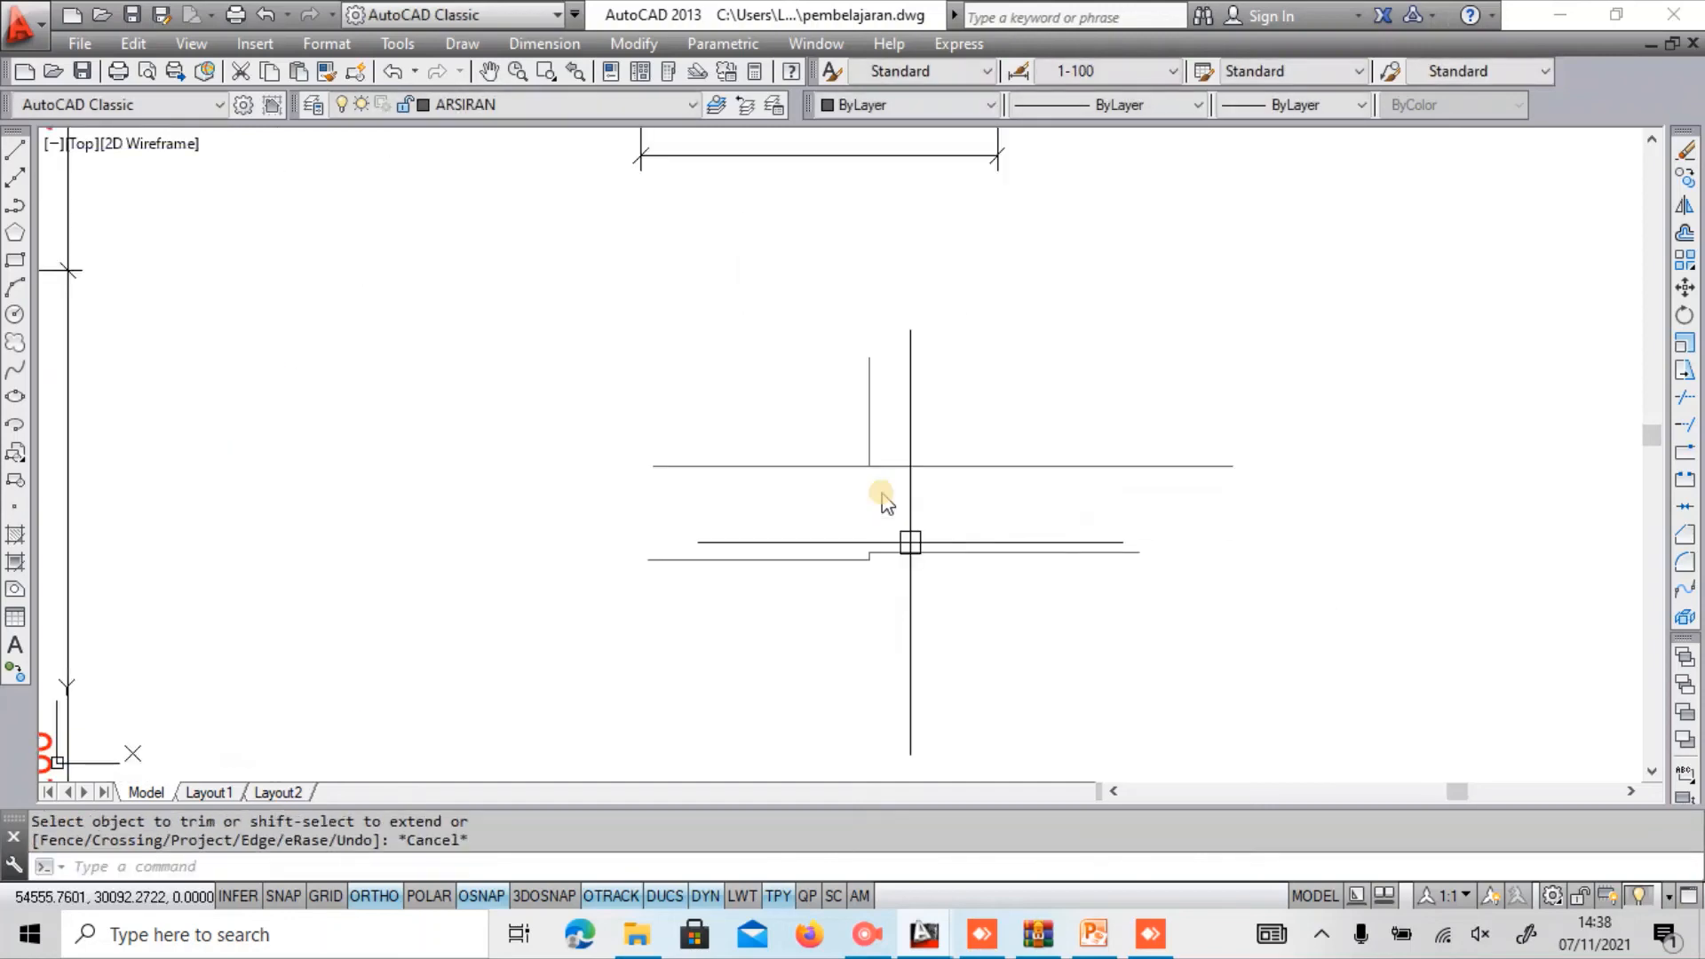
scroll(889, 515, "up", 4)
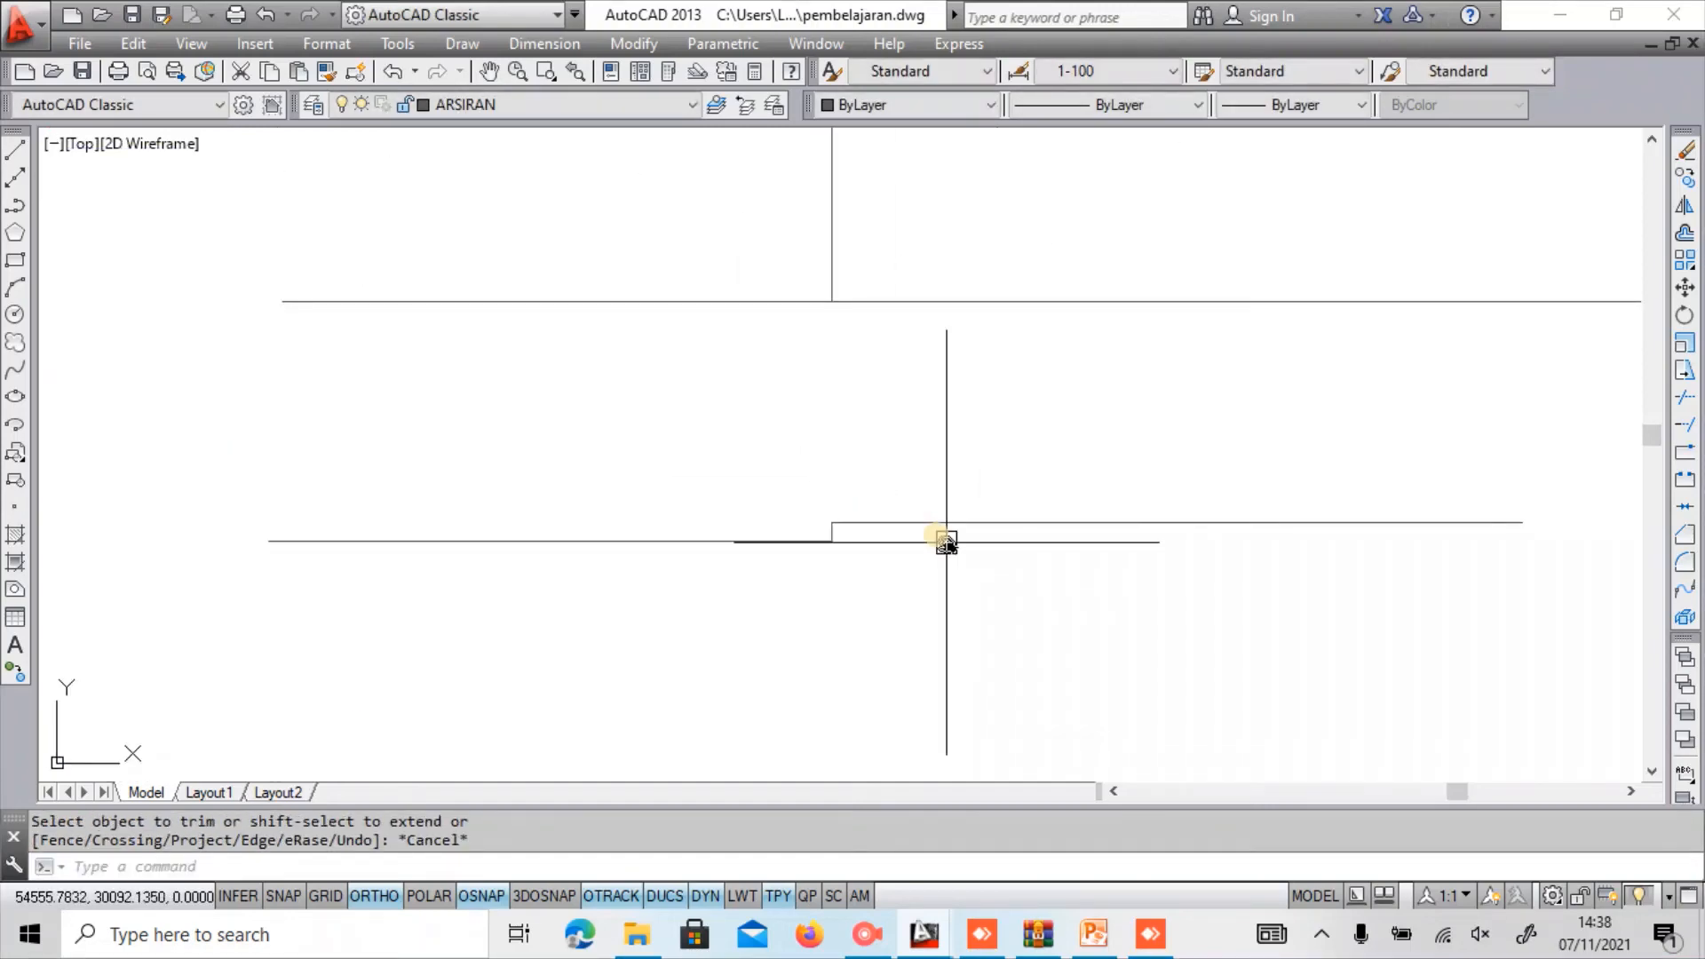
middle_click_drag(946, 542, 901, 466)
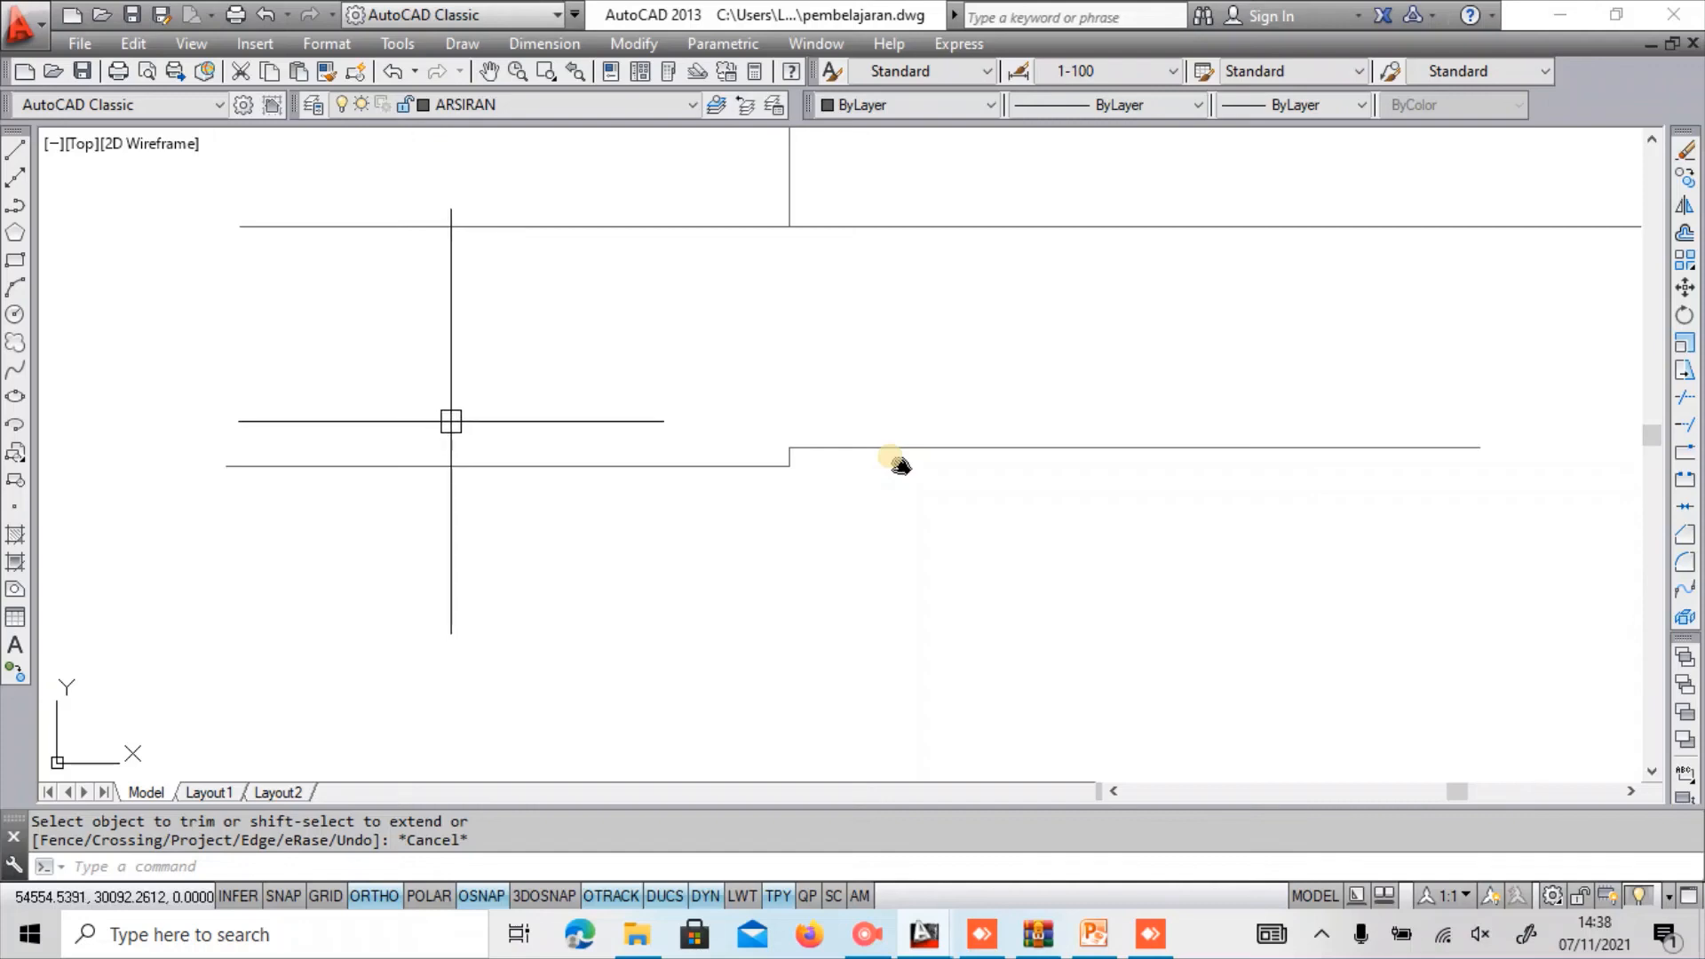
Make DINDING the current layer and draw a vertical line across the door opening of the WC beside the DAPUR.
scroll(695, 415, "down", 1)
mouse_move(695, 415)
middle_mouse_down()
mouse_move(714, 431)
mouse_move(738, 609)
mouse_move(744, 545)
middle_mouse_up()
scroll(1166, 446, "down", 4)
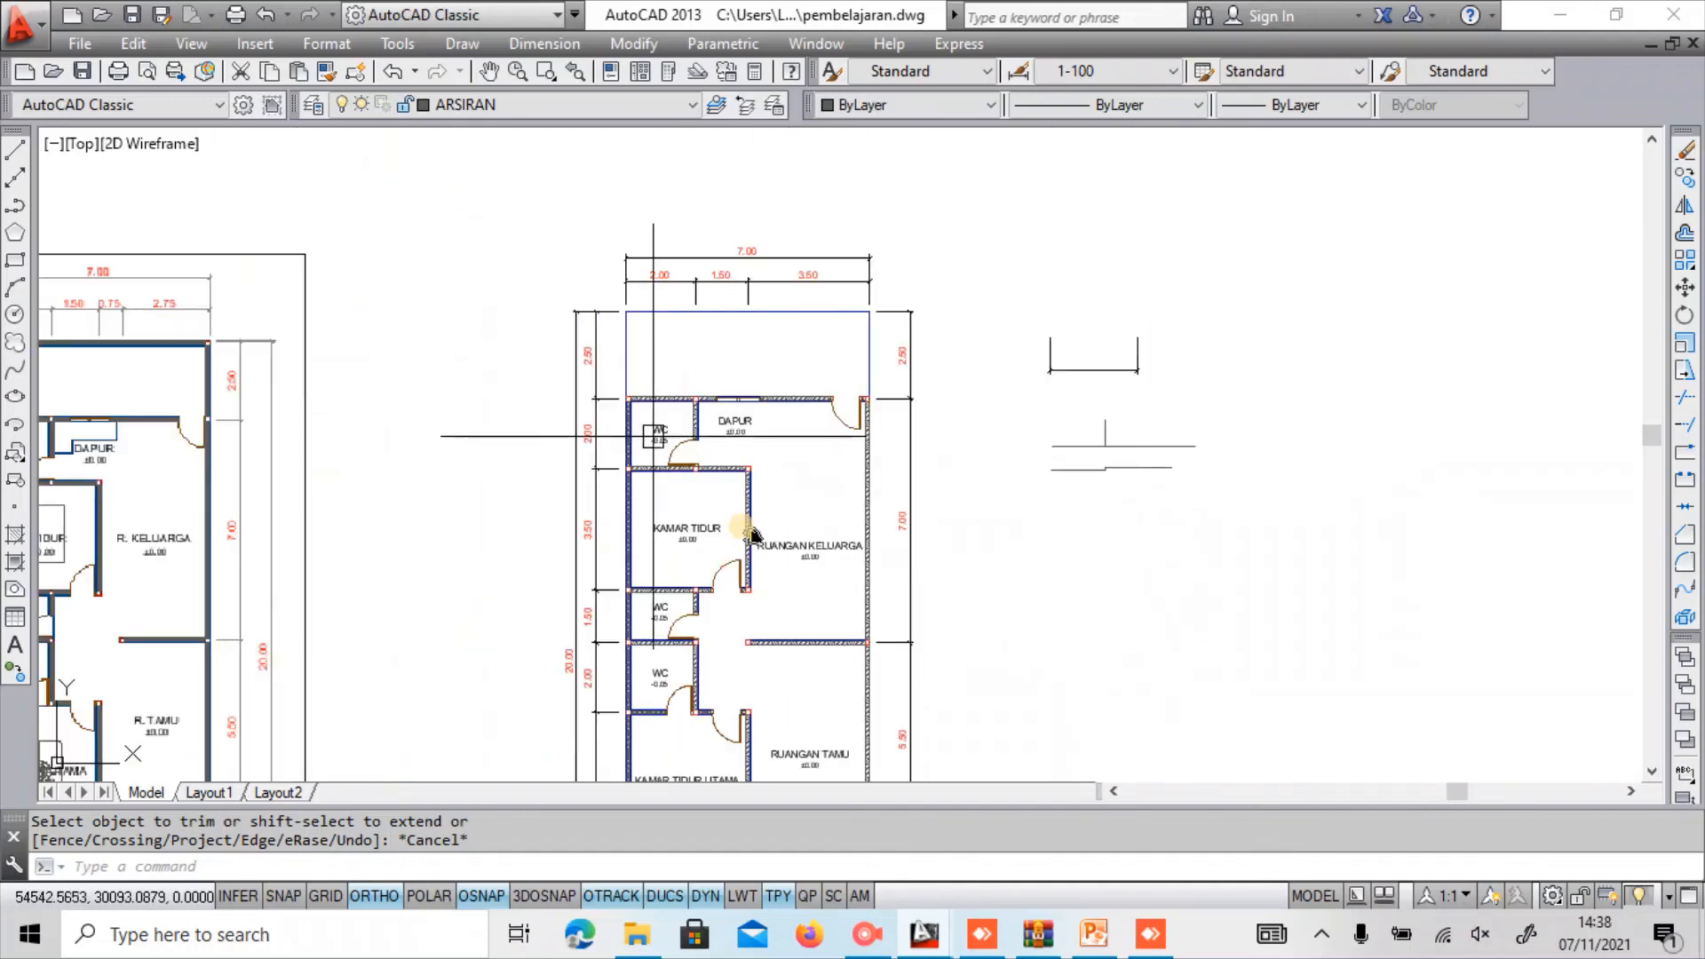
scroll(679, 448, "up", 5)
middle_click_drag(791, 443, 791, 406)
type("l")
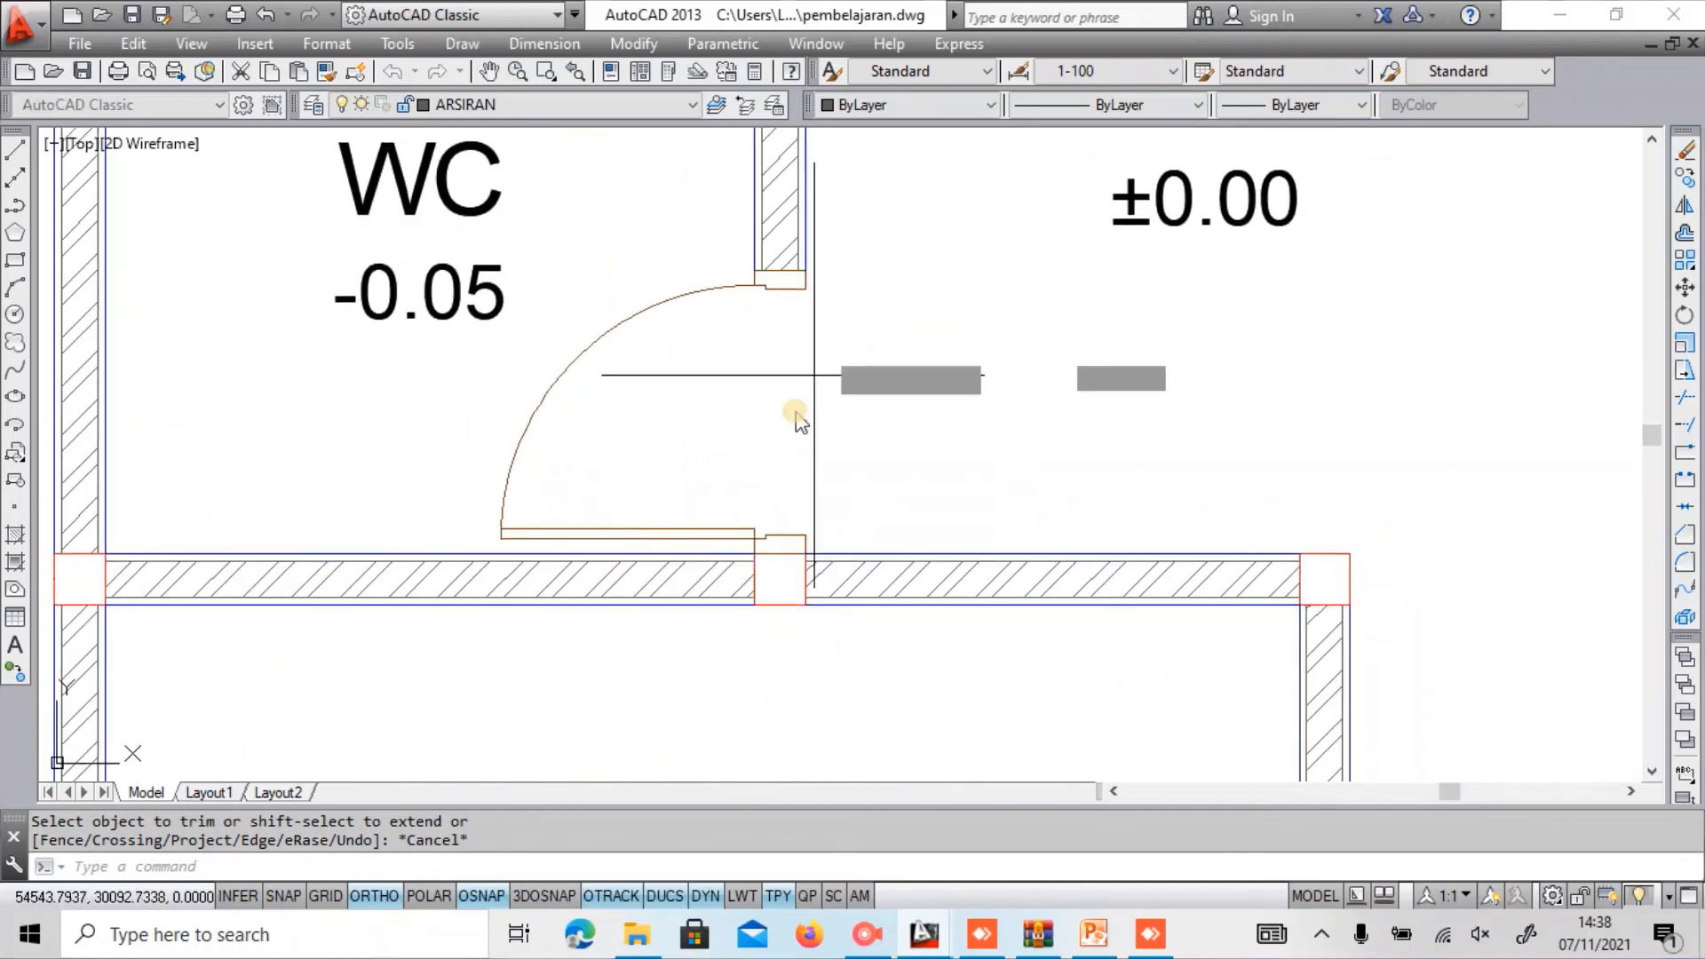
key("Return")
key("Escape")
left_click(586, 105)
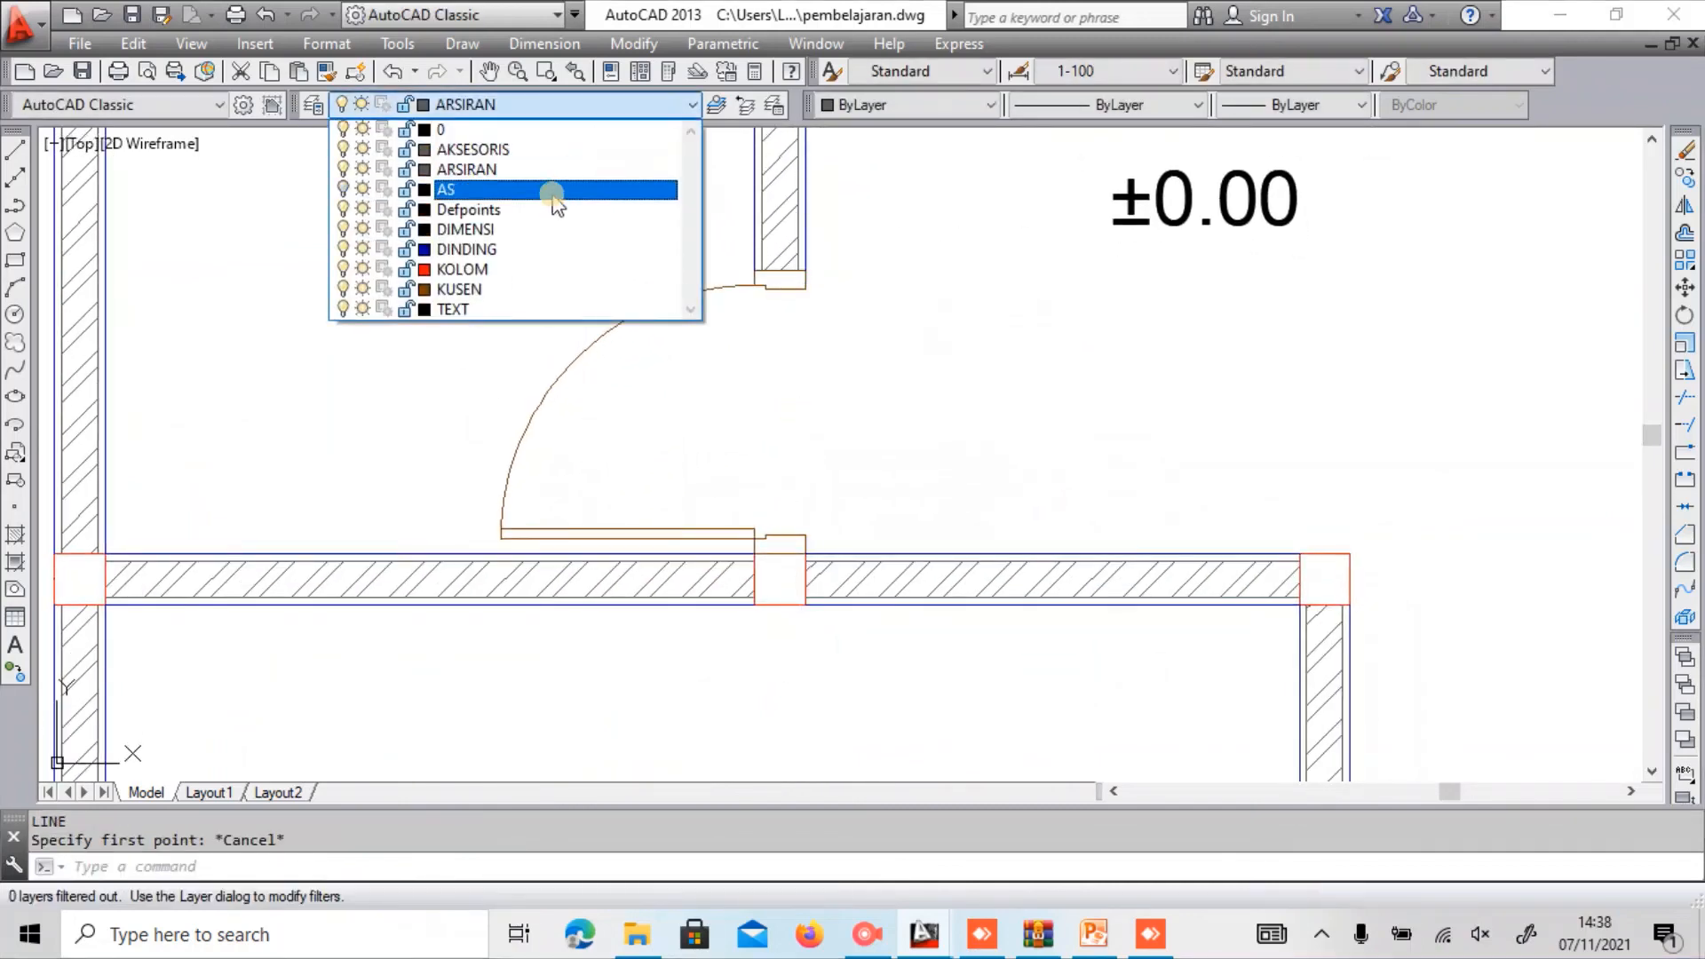
left_click(551, 258)
type("l")
key("Return")
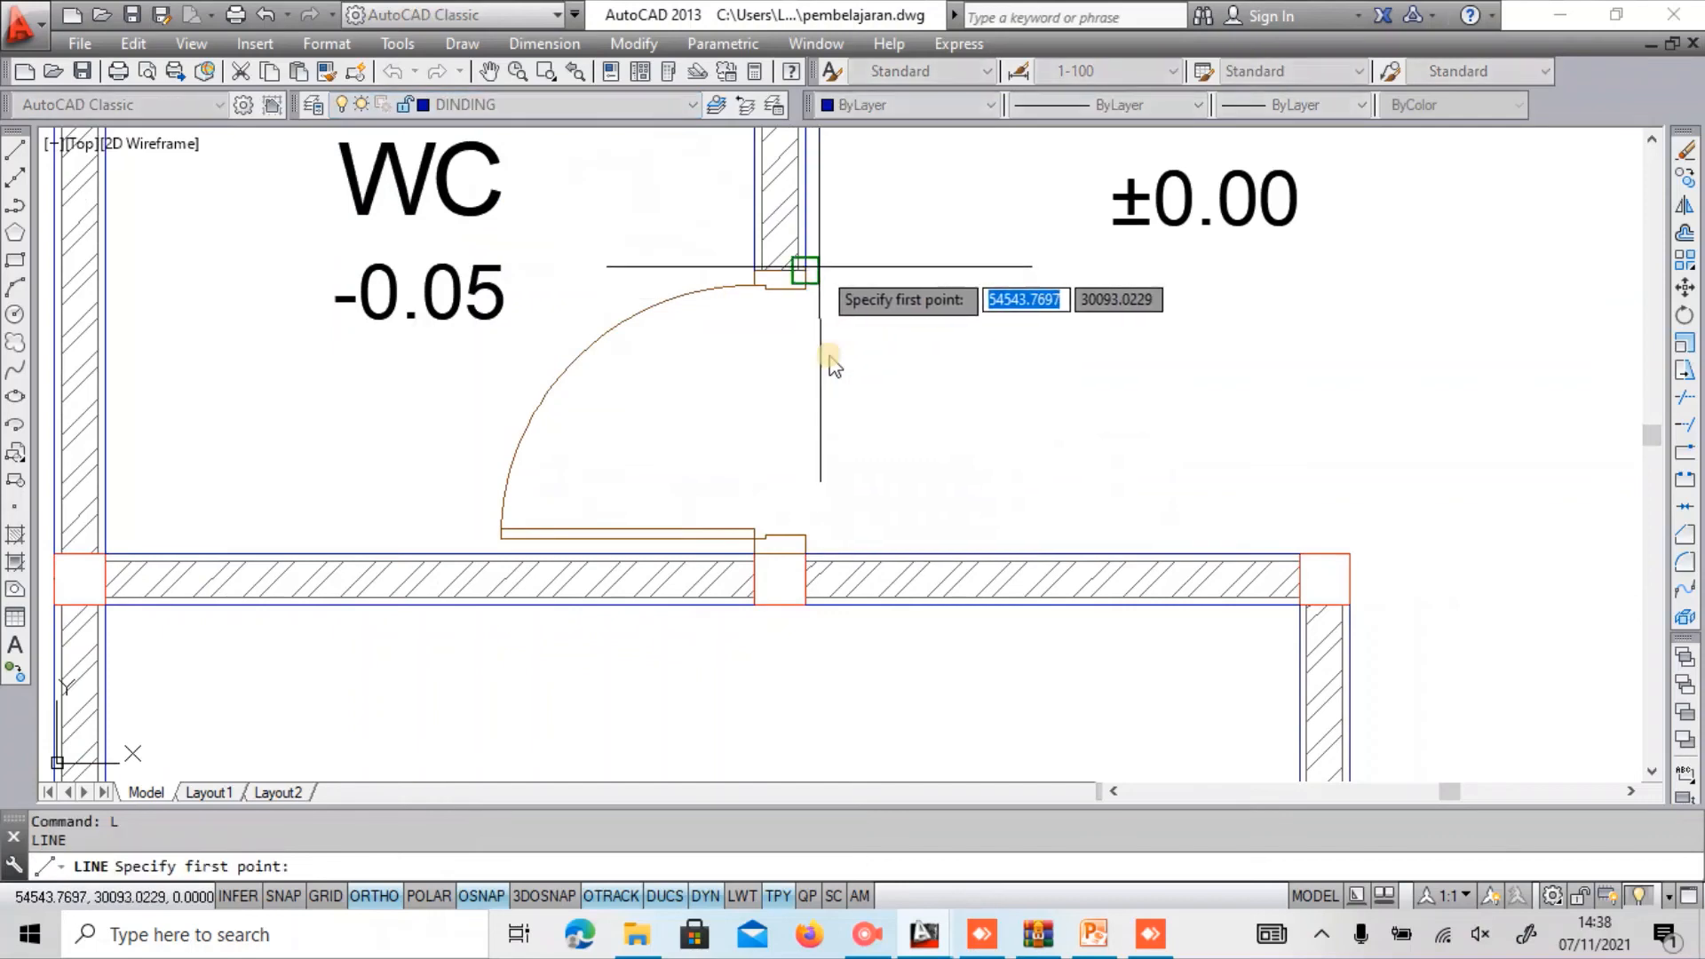
left_click(805, 561)
scroll(833, 364, "down", 5)
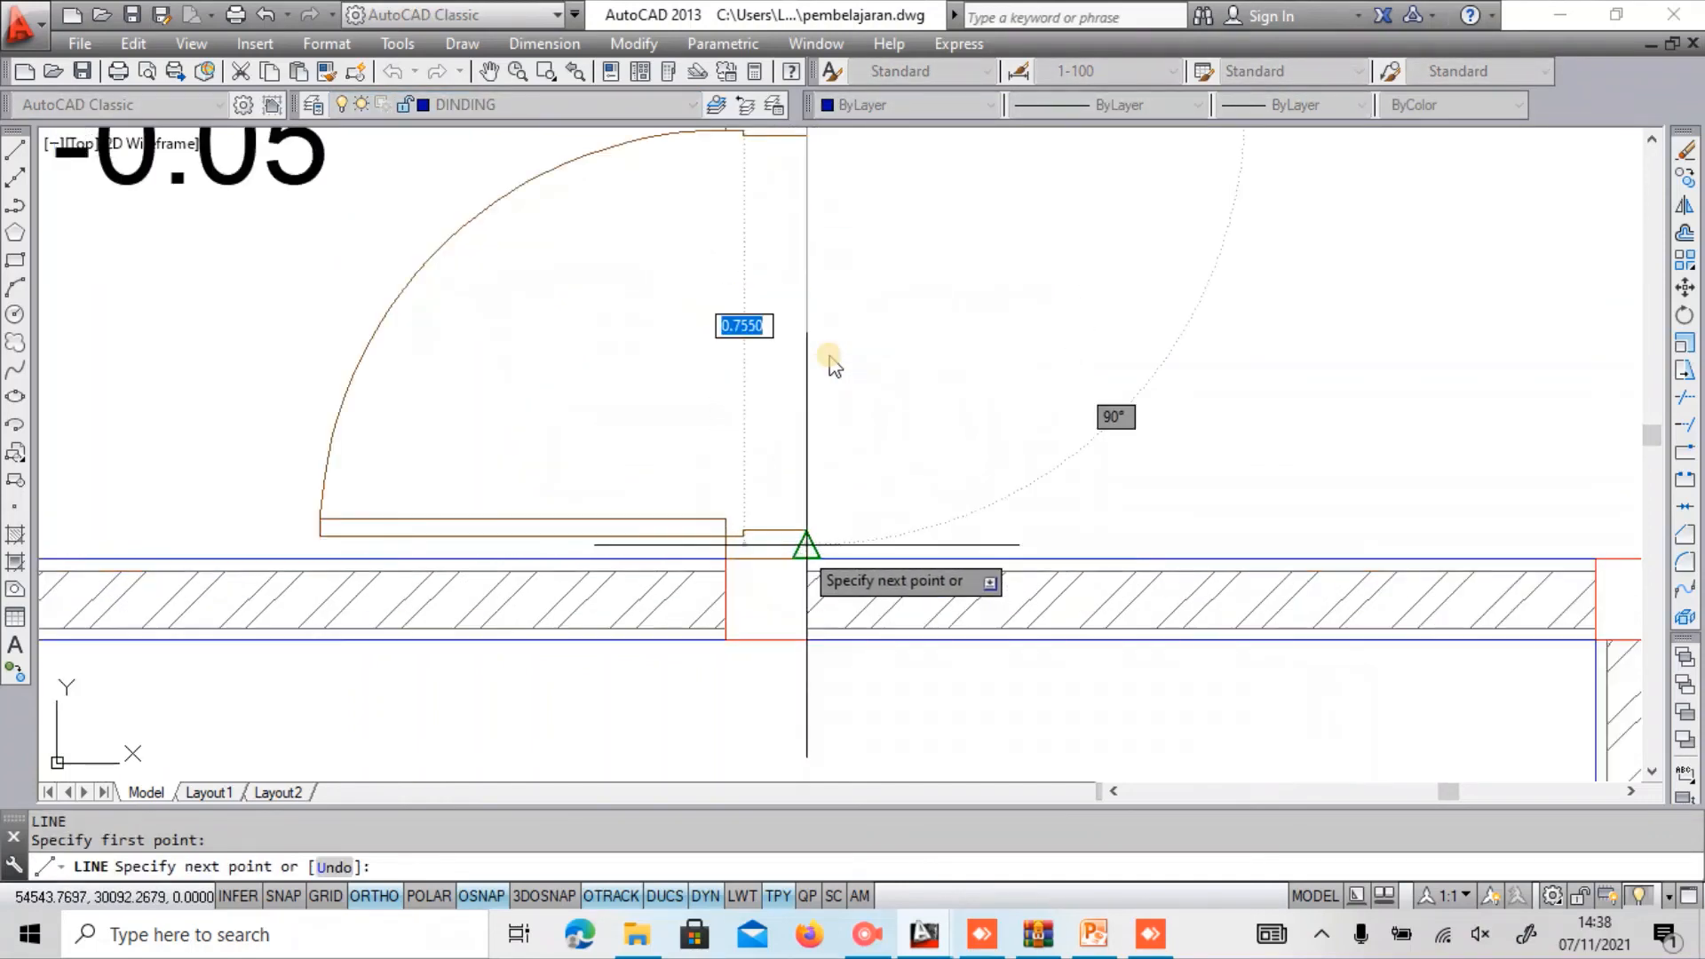
key("Escape")
Draw a vertical line across the door opening of the WC directly below KAMAR TIDUR, along the wall's outer face.
mouse_move(1121, 523)
middle_mouse_down()
mouse_move(841, 425)
mouse_move(816, 388)
mouse_move(828, 103)
middle_mouse_up()
scroll(918, 450, "down", 1)
scroll(636, 515, "up", 5)
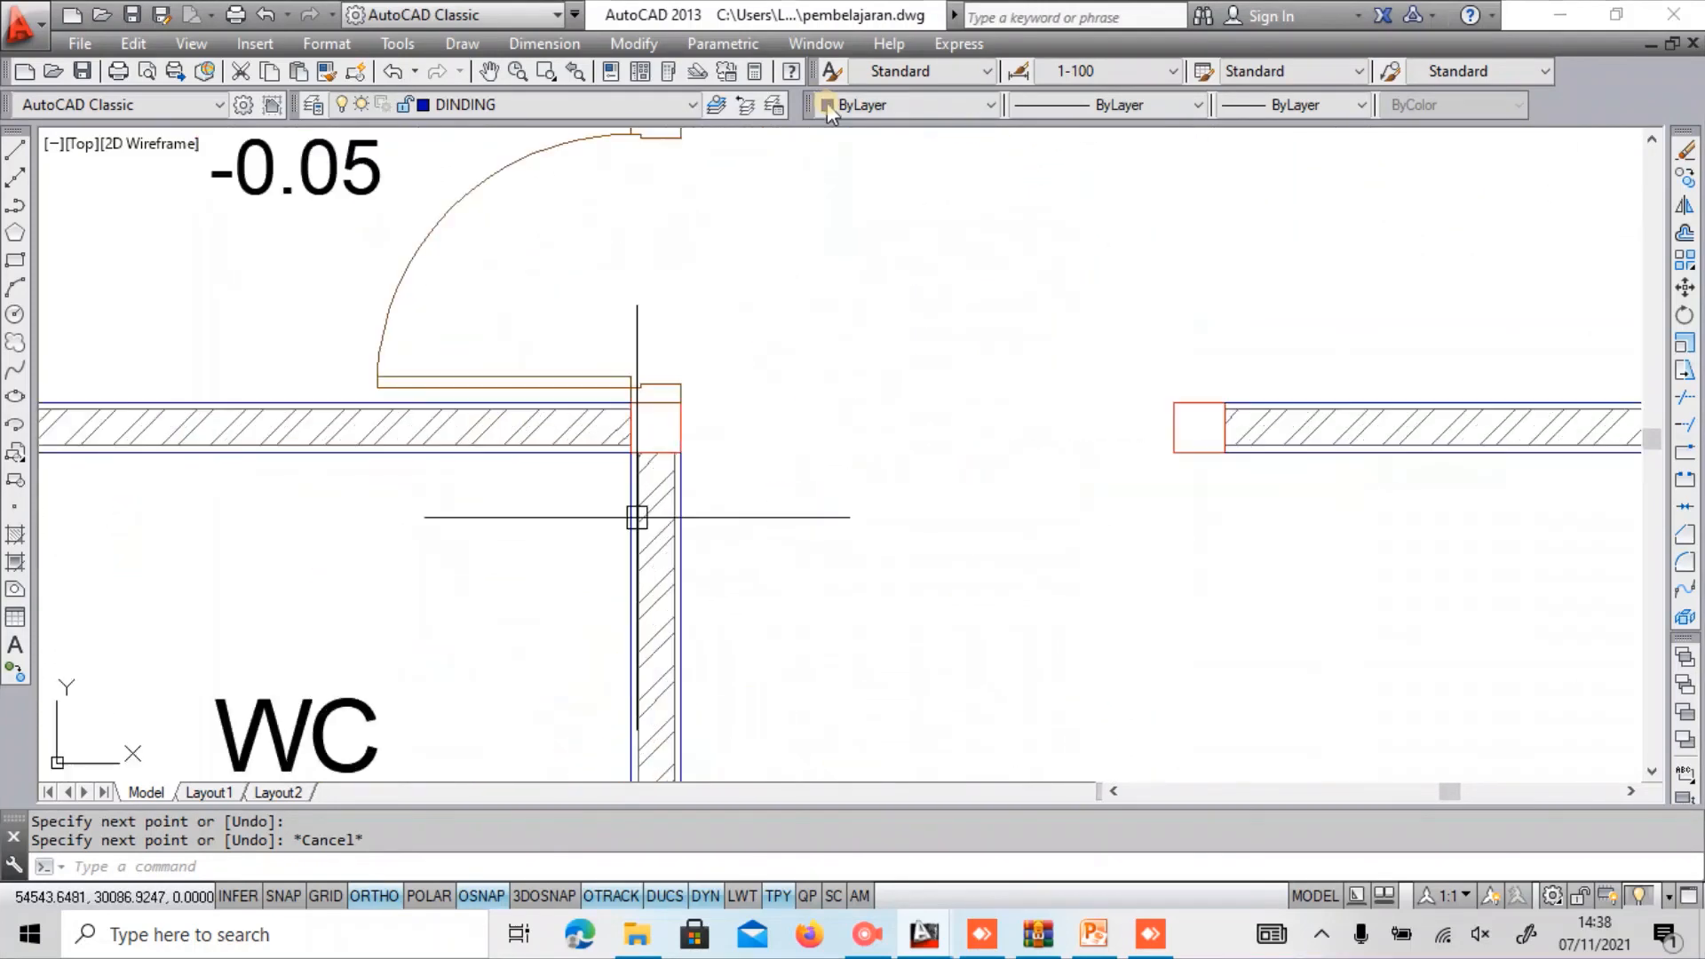
key("Return")
left_click(678, 371)
middle_click_drag(688, 350, 683, 602)
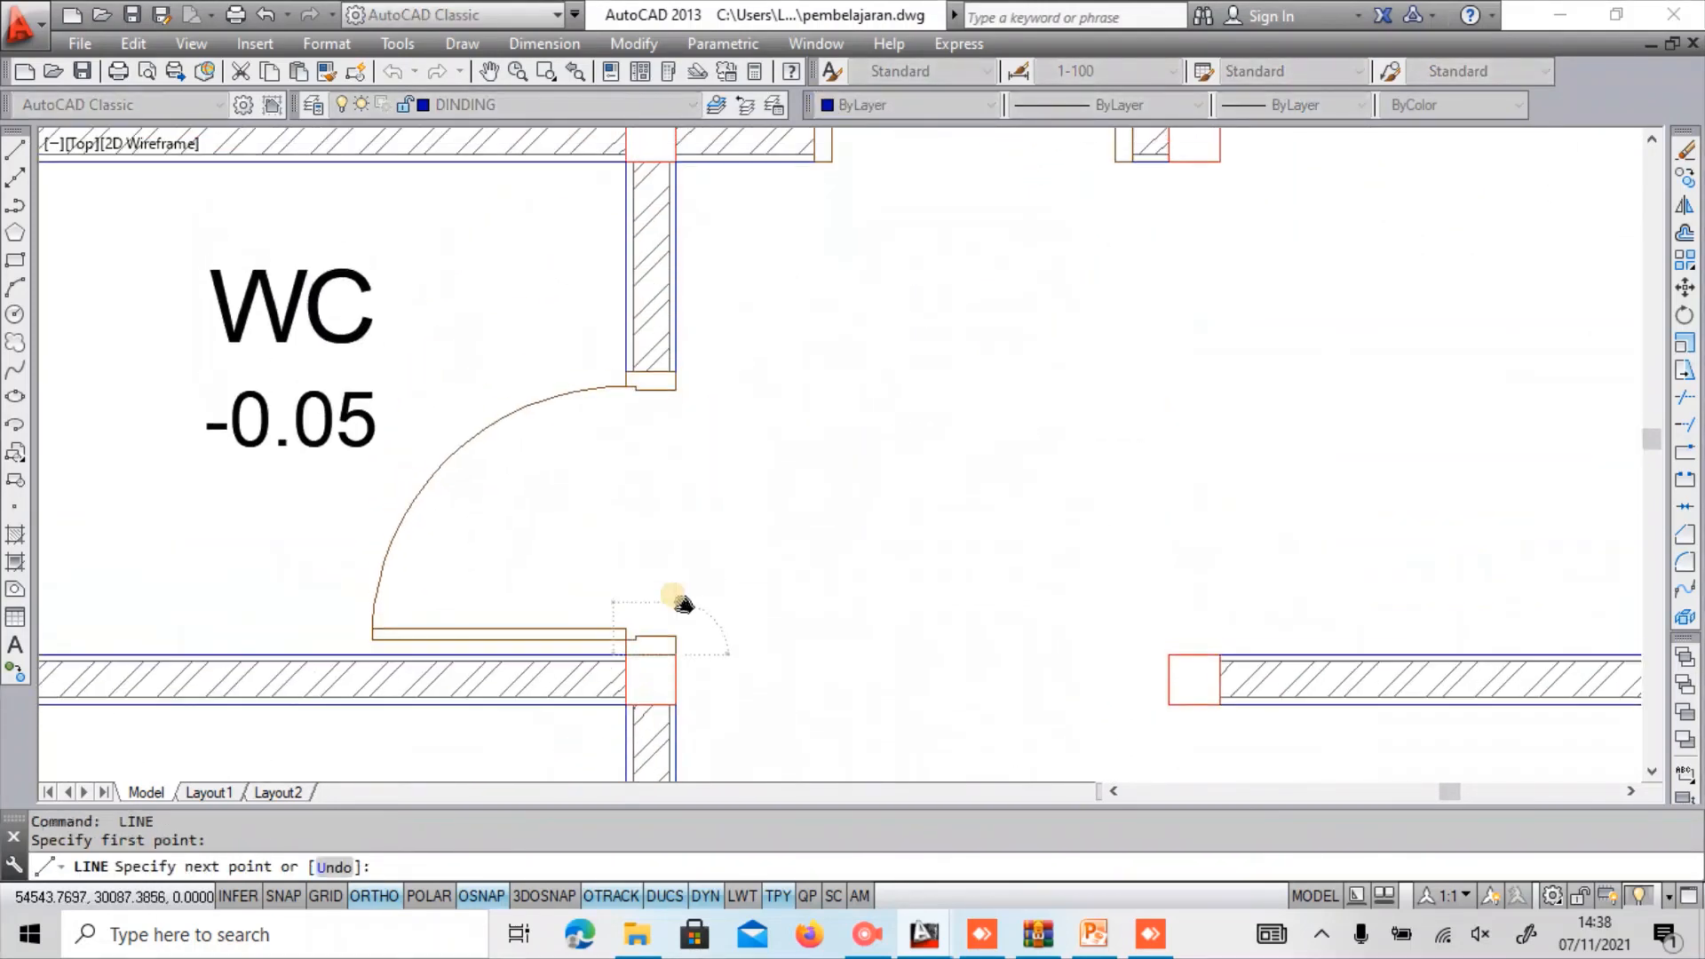
left_click(676, 371)
key("Escape")
scroll(721, 316, "down", 4)
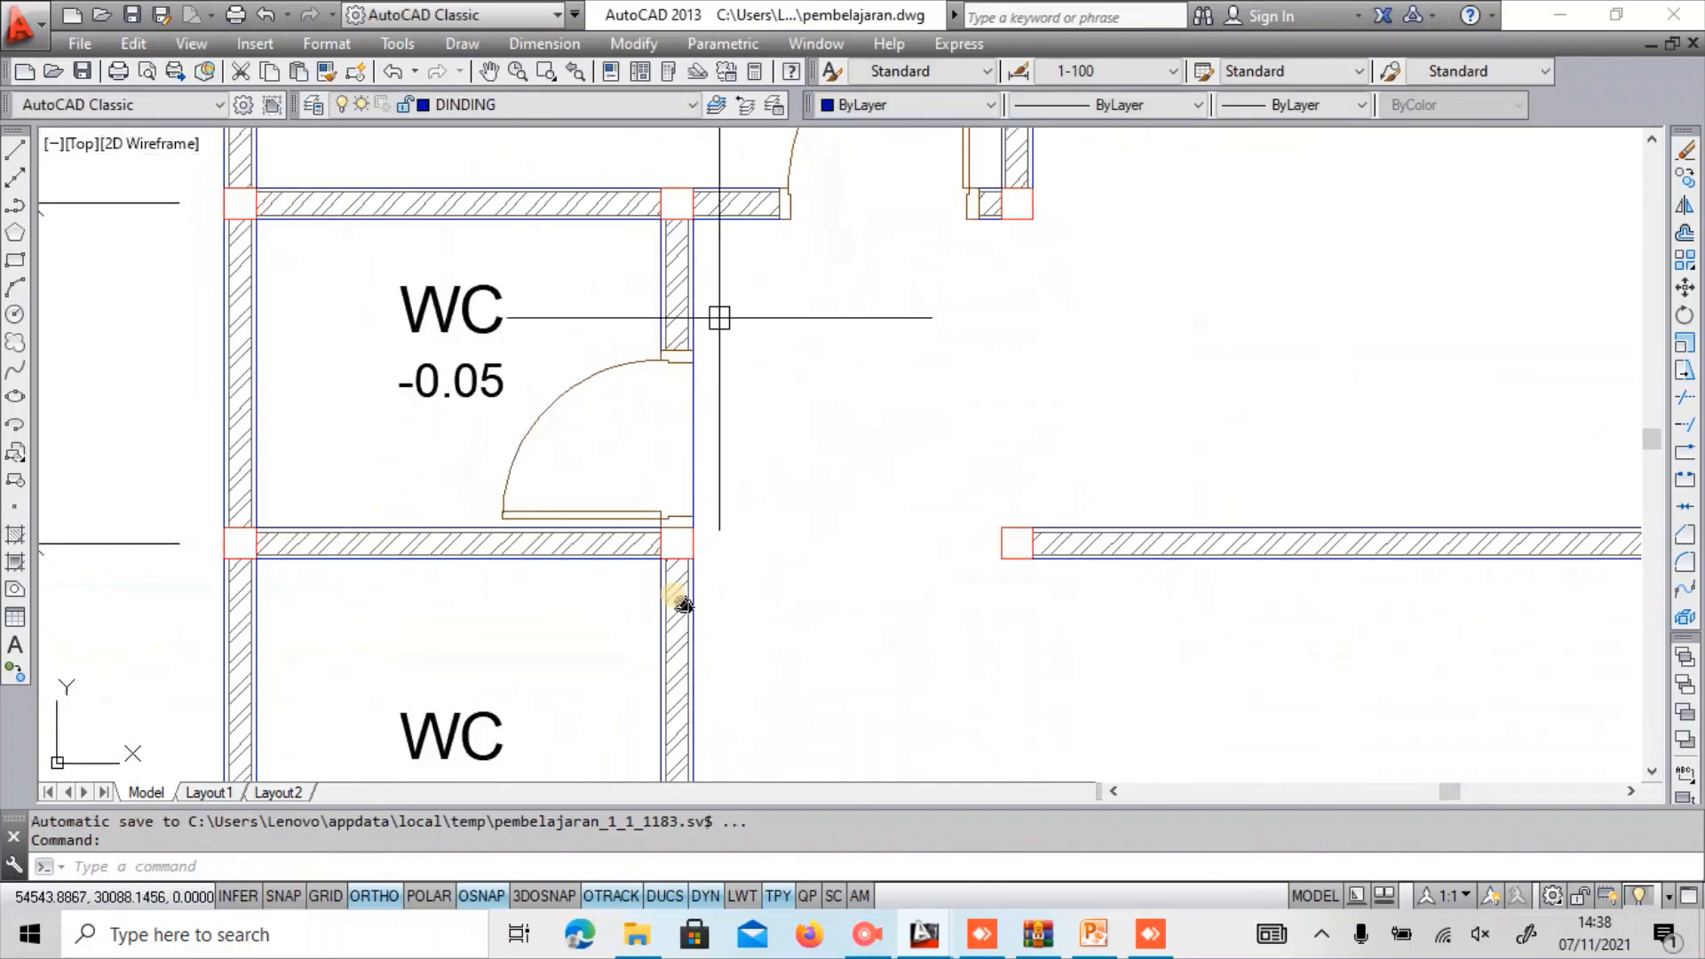
Draw a horizontal line across the door opening between the lowest WC and KAMAR TIDUR UTAMA, along the bedroom-side wall face.
middle_click_drag(732, 575, 795, 314)
scroll(656, 532, "up", 6)
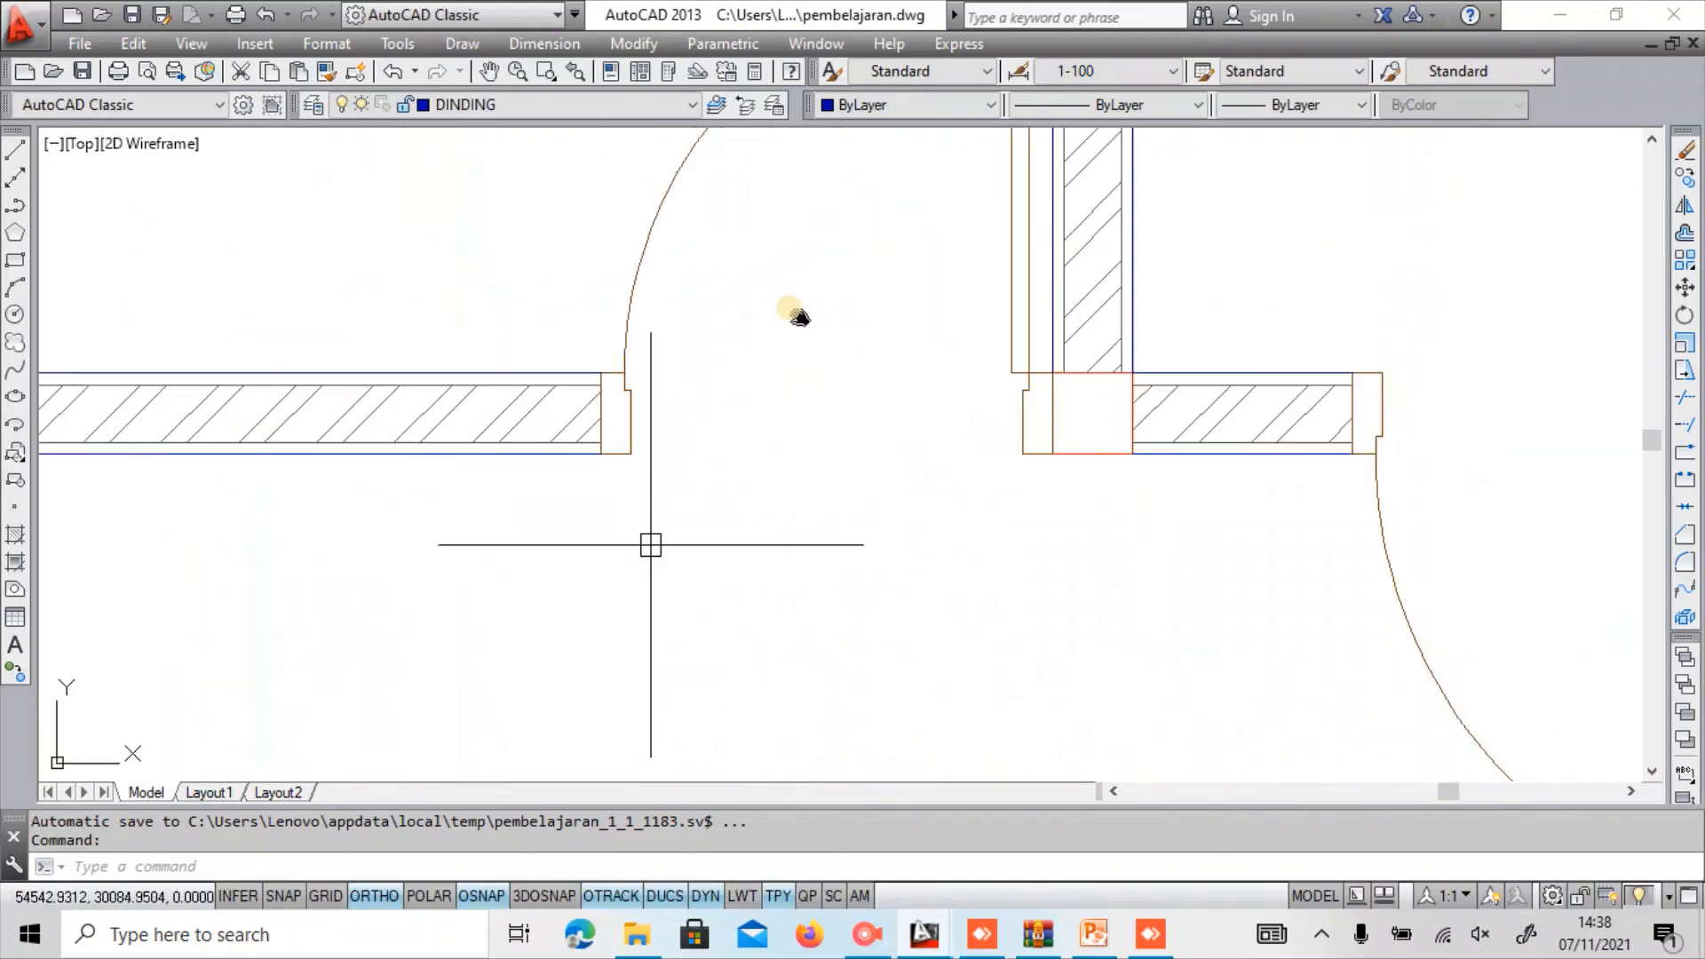
key("Return")
left_click(601, 454)
scroll(795, 317, "down", 3)
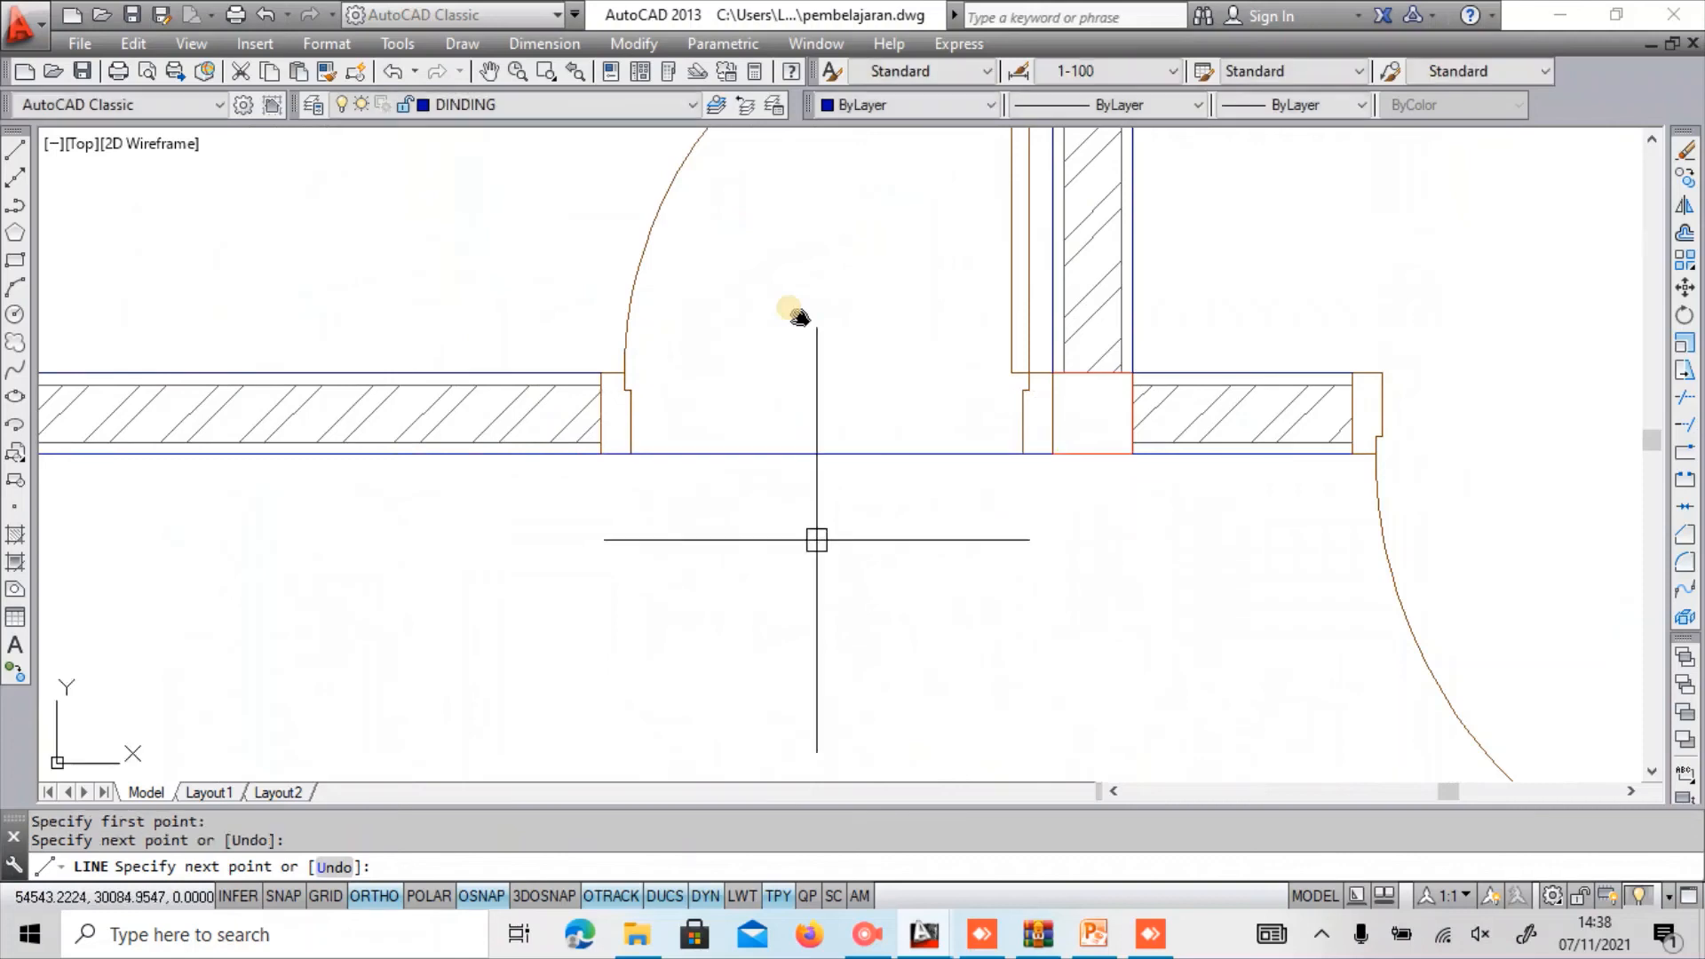
key("Escape")
scroll(792, 373, "down", 6)
middle_click_drag(791, 524, 757, 500)
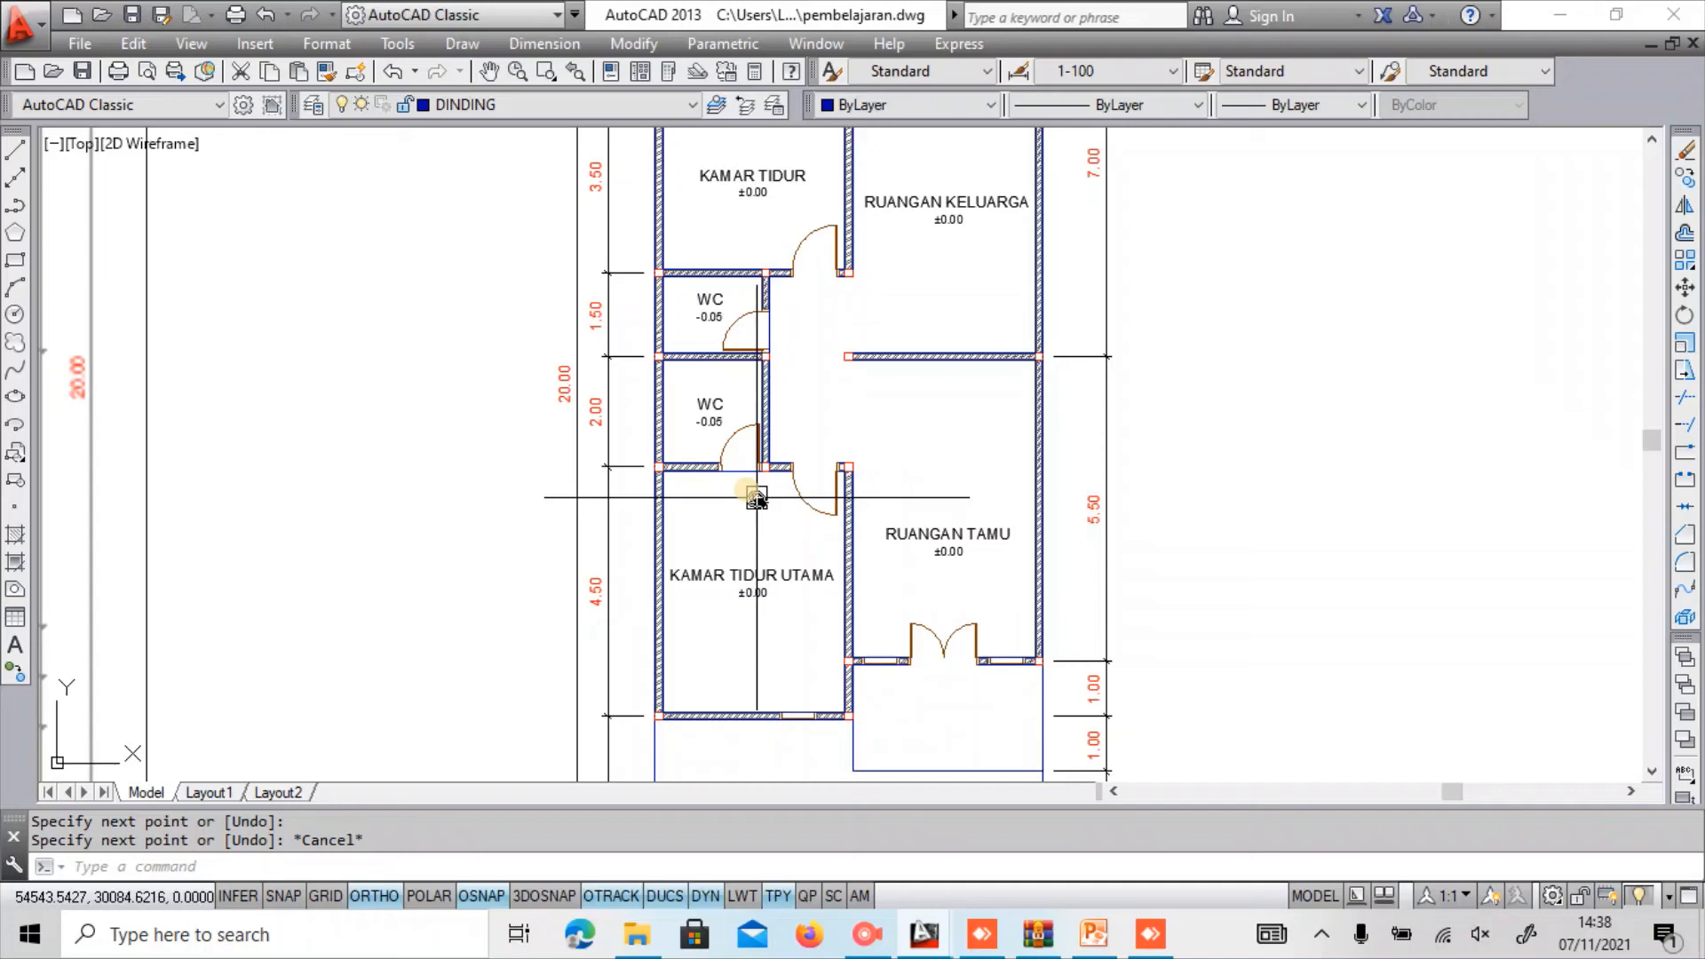
Copy the RUANGAN TAMU label straight down into the open area in front of the double door.
middle_click_drag(774, 389, 707, 490)
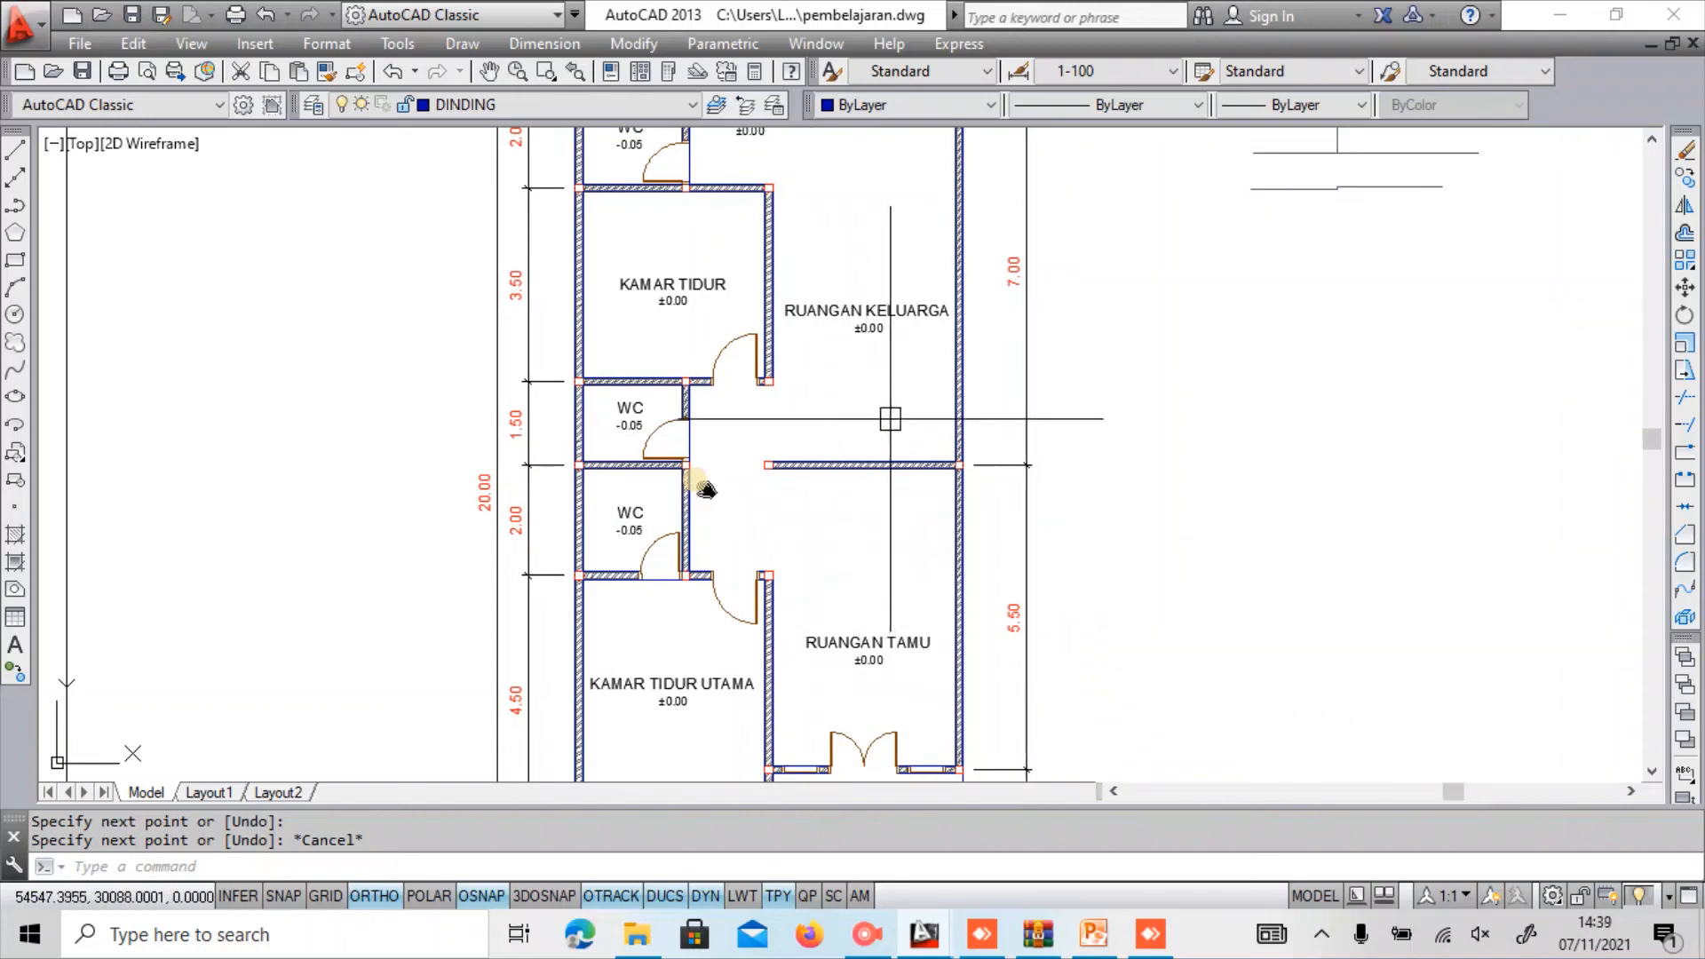
scroll(868, 361, "up", 1)
middle_click_drag(868, 361, 830, 152)
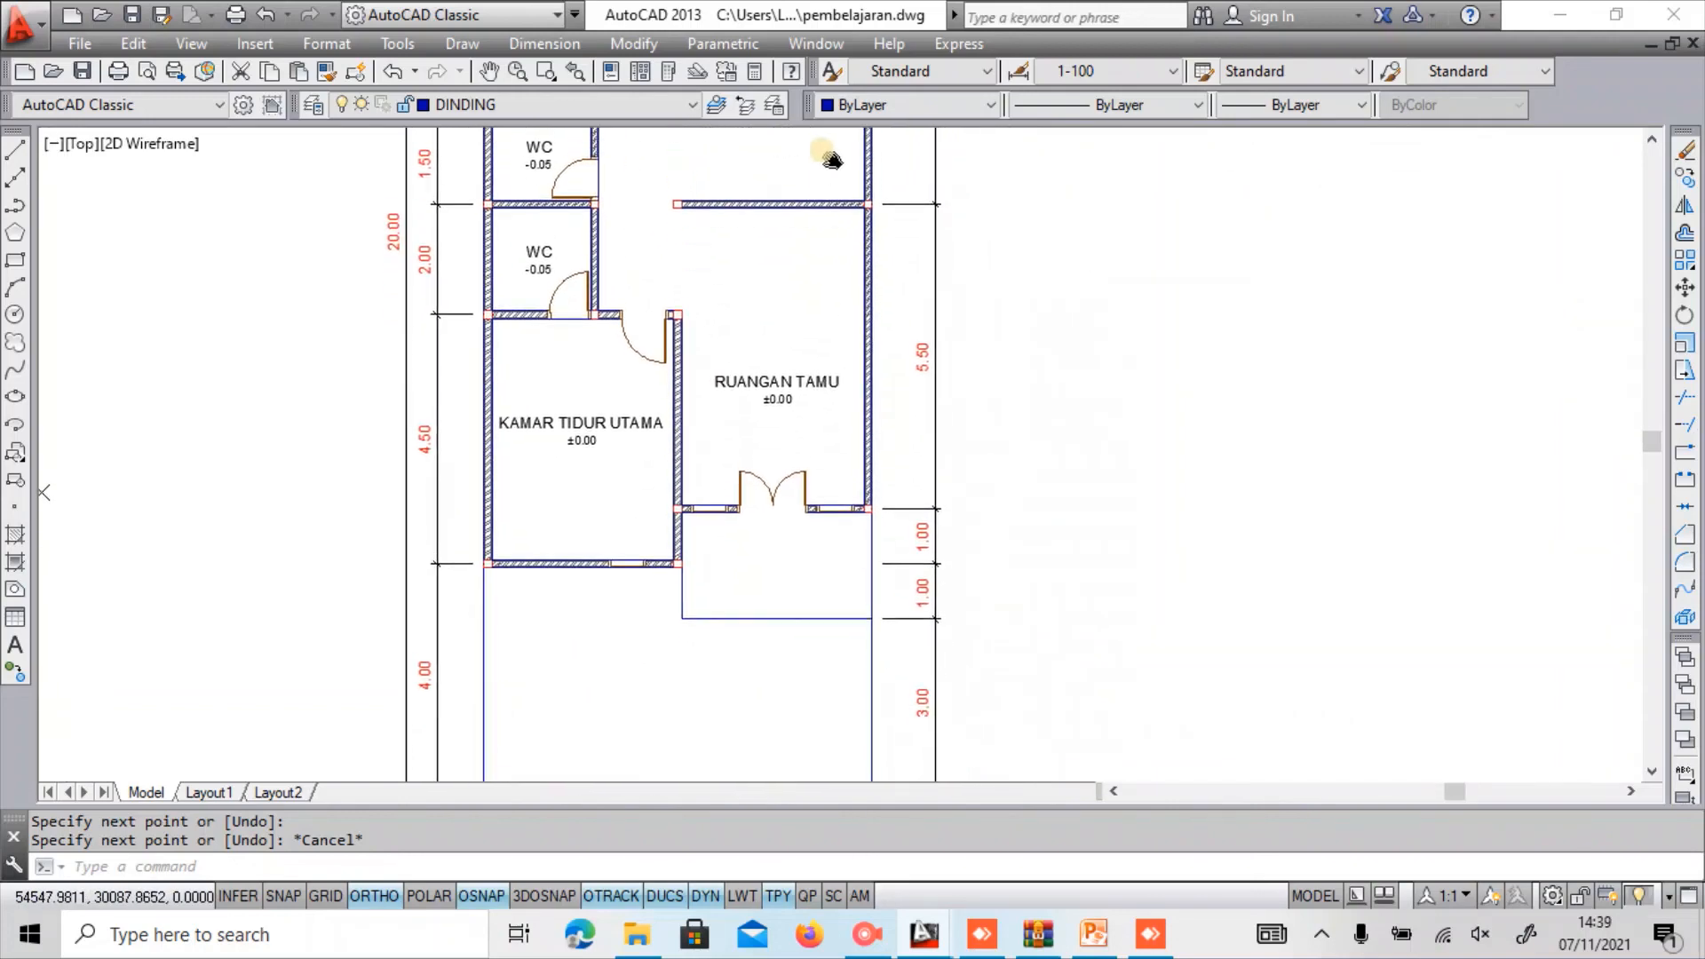
scroll(797, 427, "up", 2)
type("c")
key("Return")
left_click(798, 424)
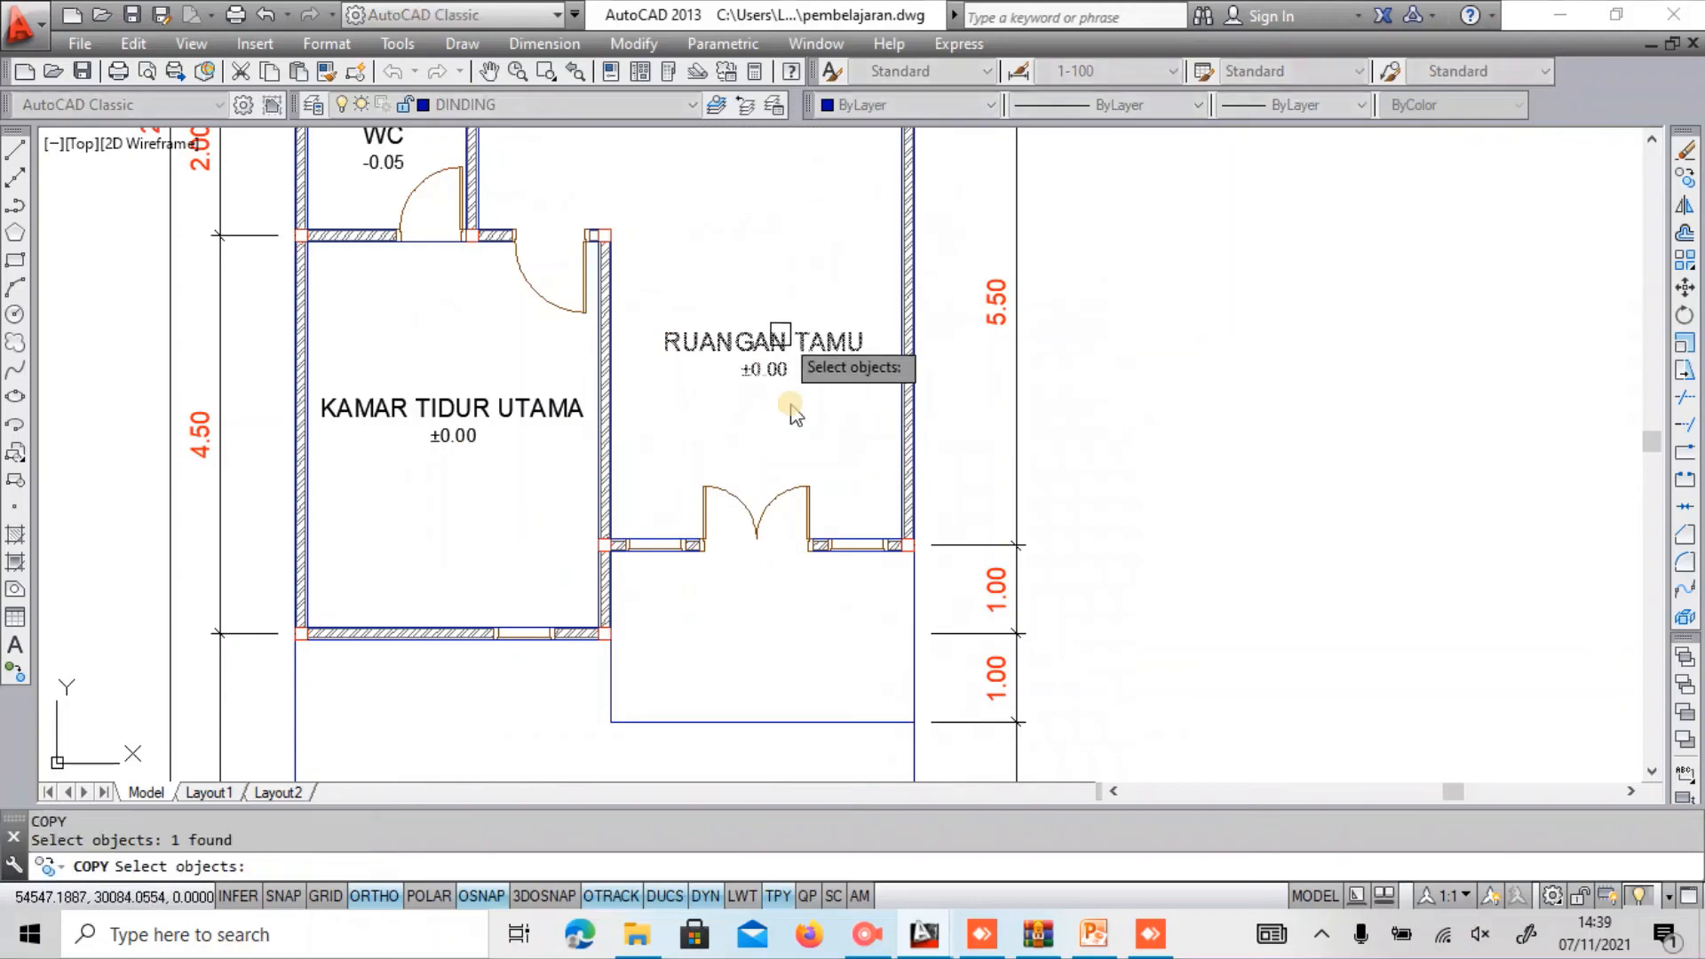
key("Return")
left_click(1333, 306)
left_click(1350, 604)
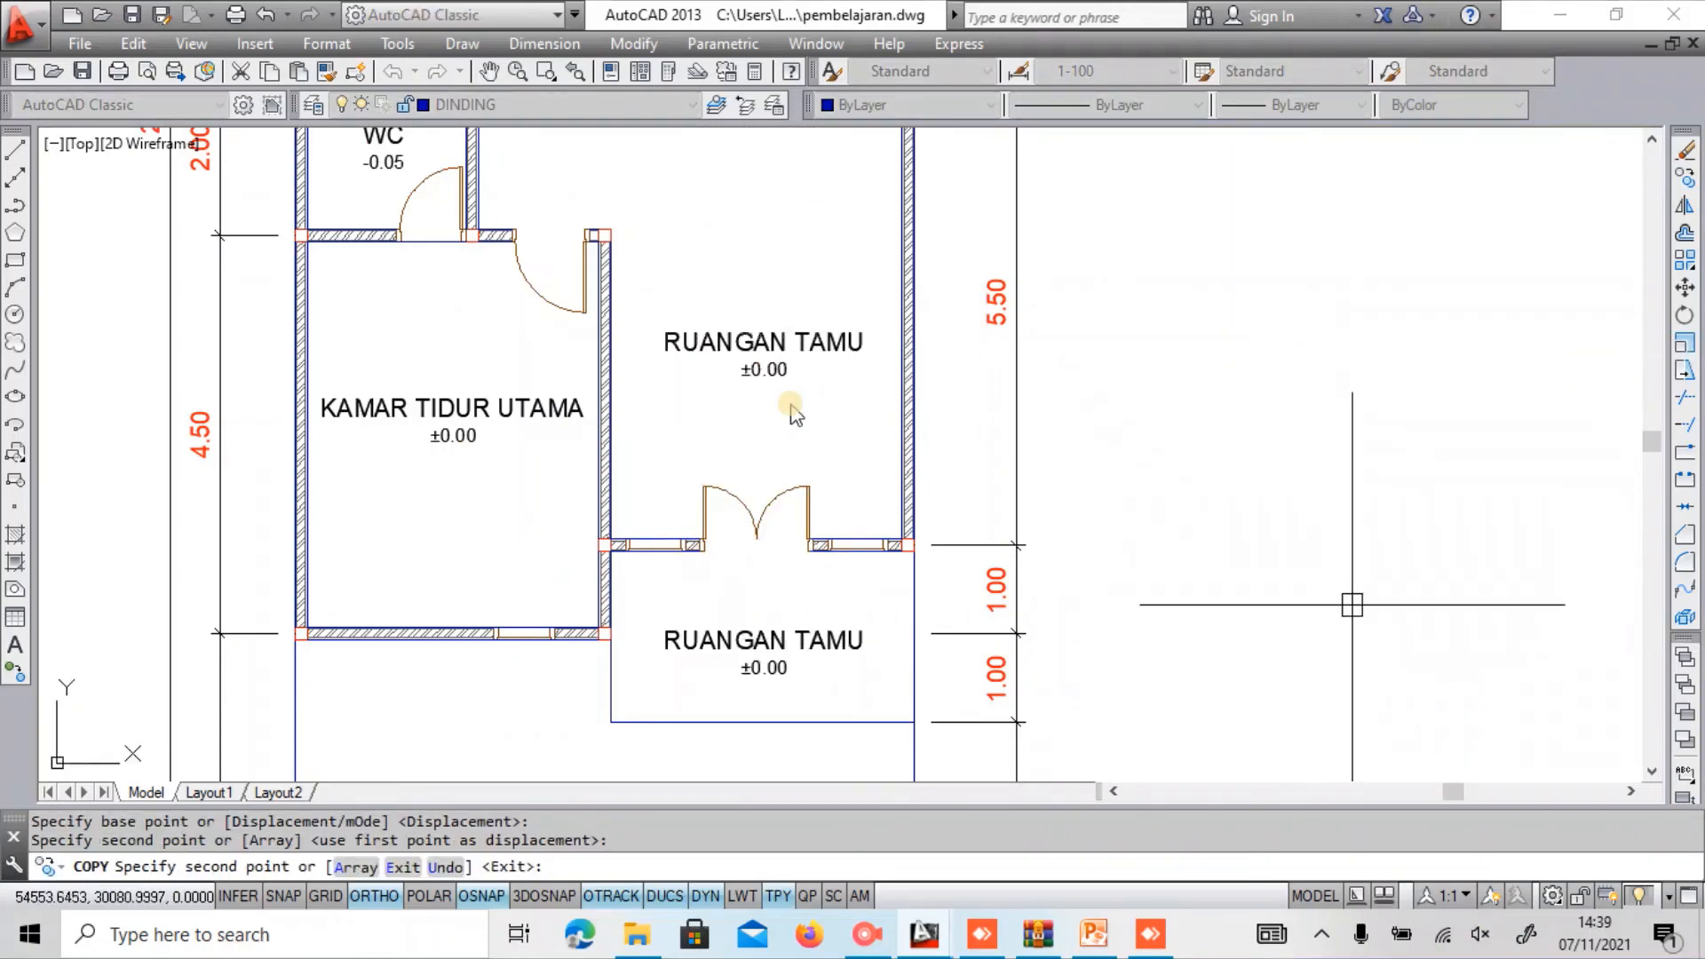
key("Escape")
Change the floor level in the copied label in front of the double door to -0.05.
middle_click_drag(903, 654, 898, 520)
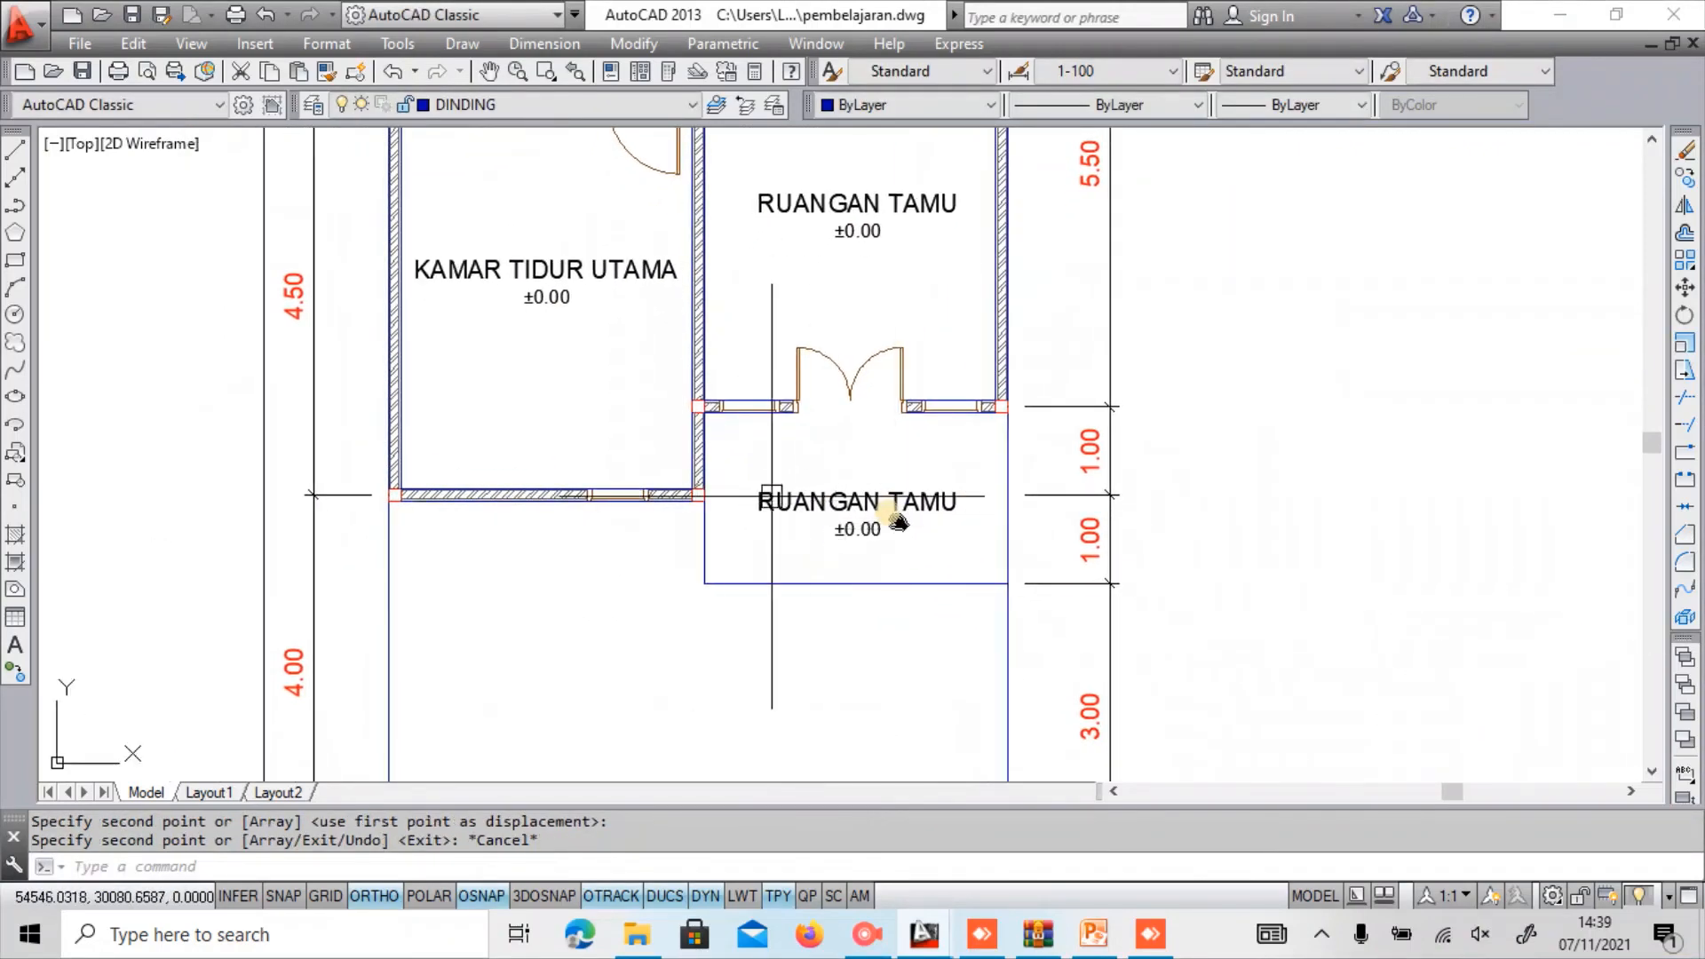
scroll(883, 524, "up", 4)
type("ed")
key("Return")
left_click(843, 552)
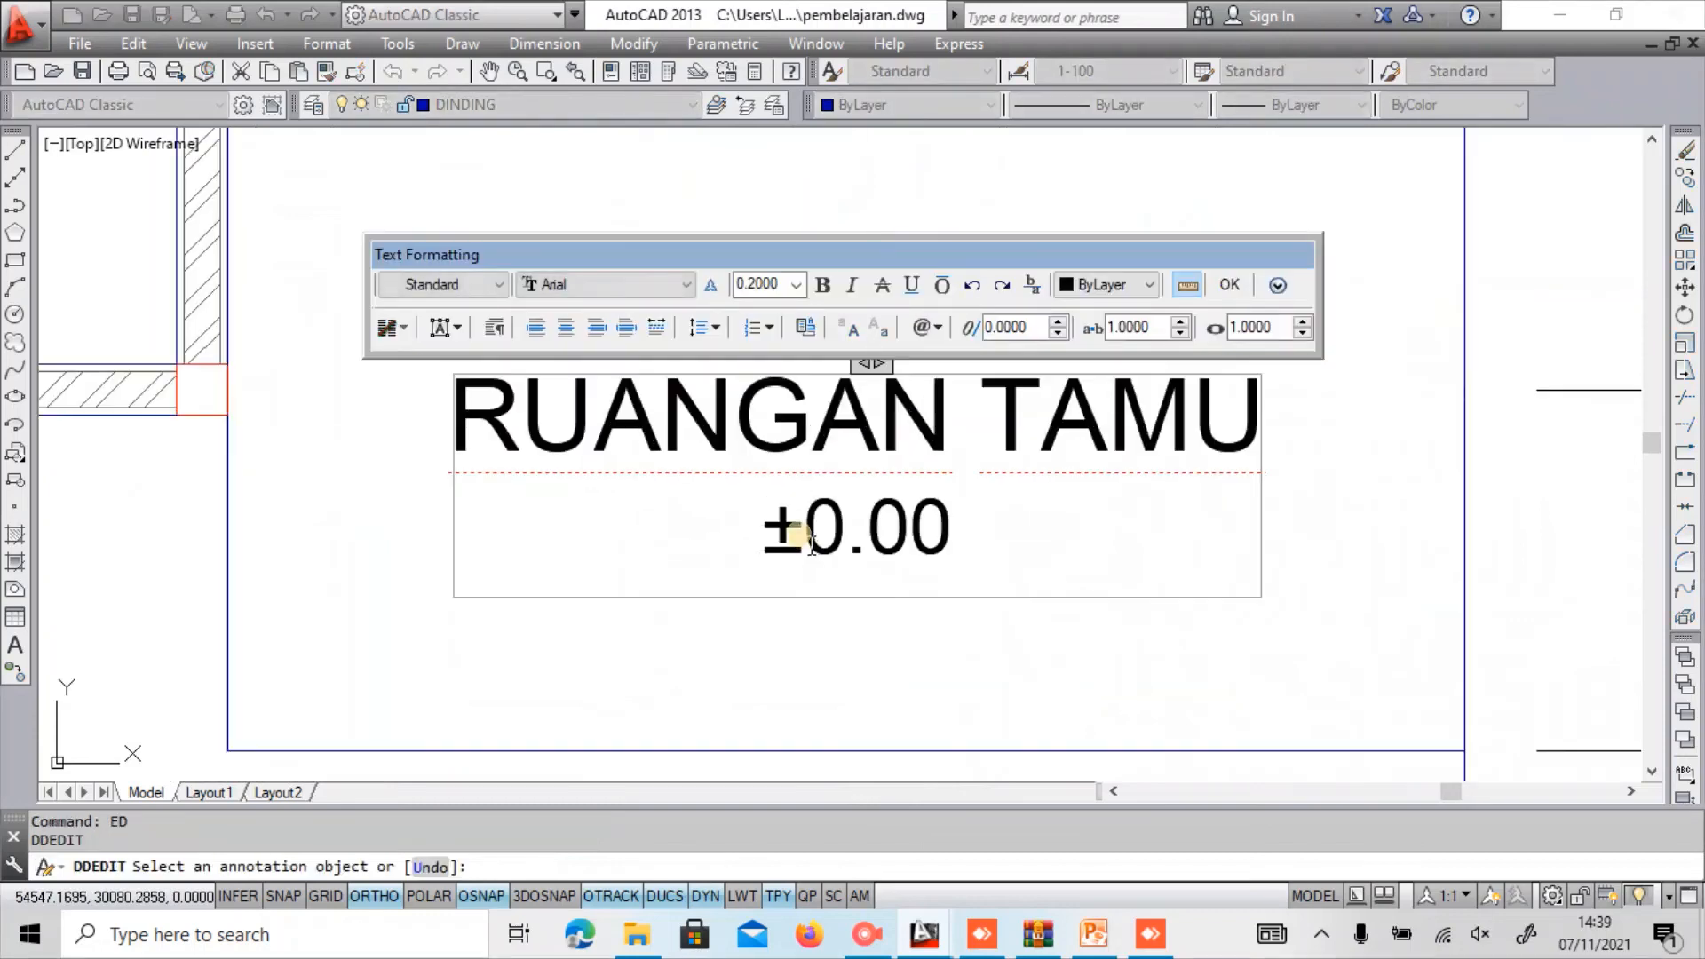
type("-")
left_click_drag(901, 533, 934, 543)
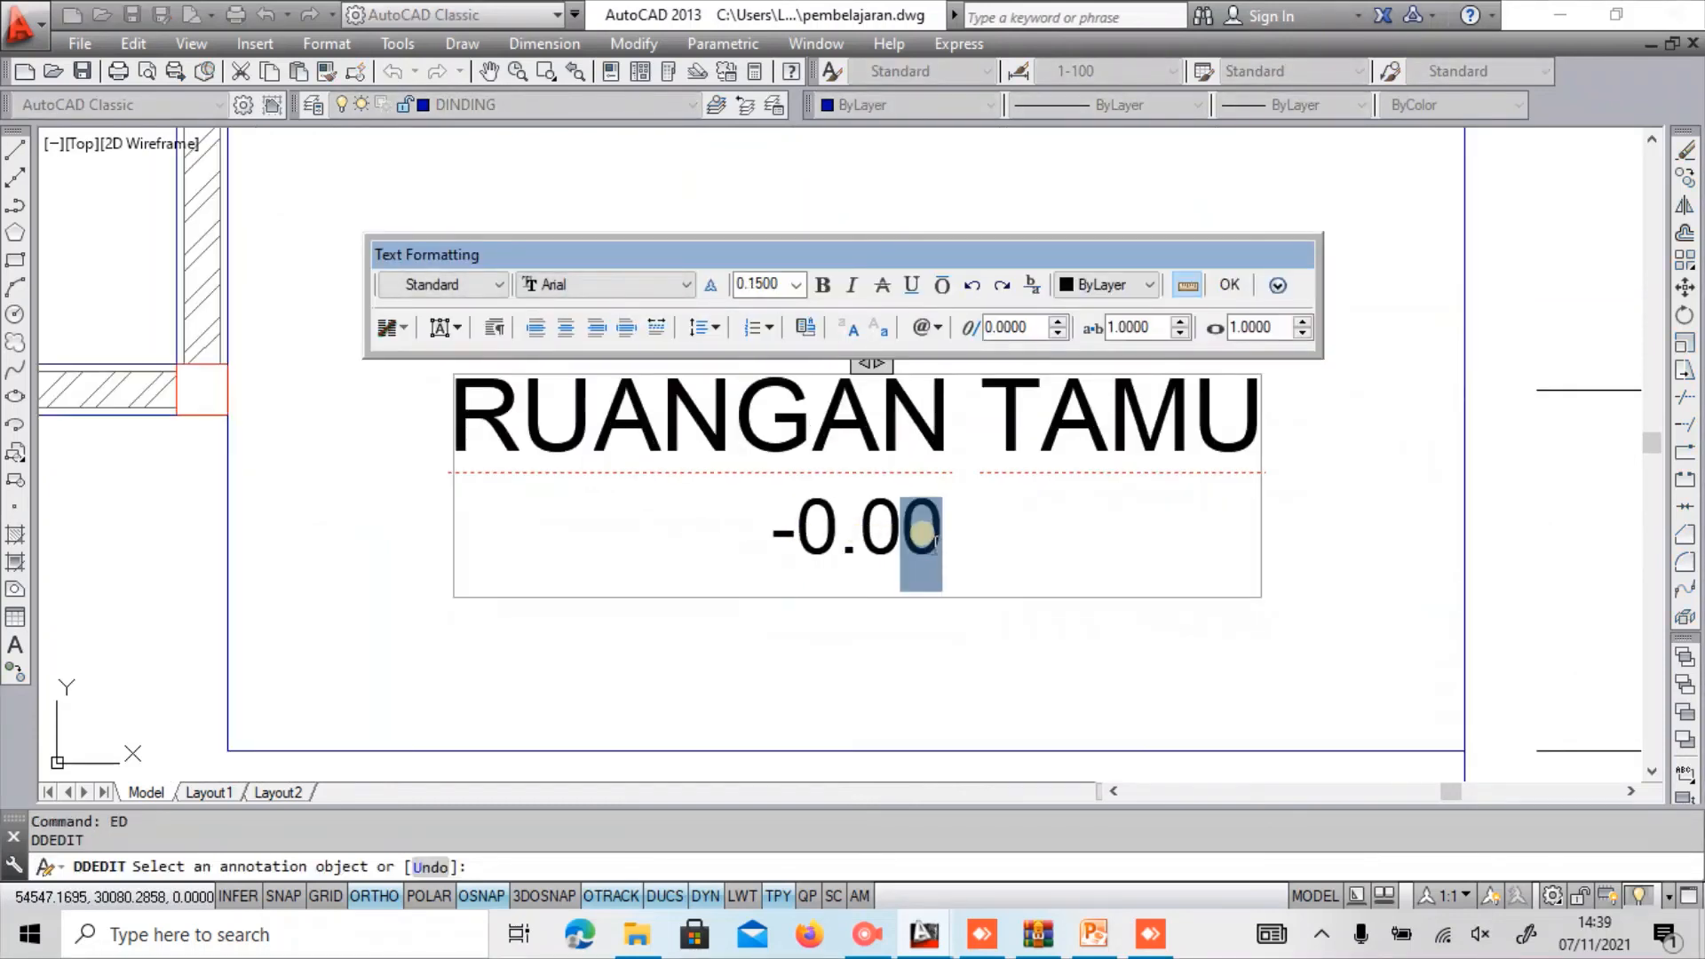
left_click(994, 685)
key("Escape")
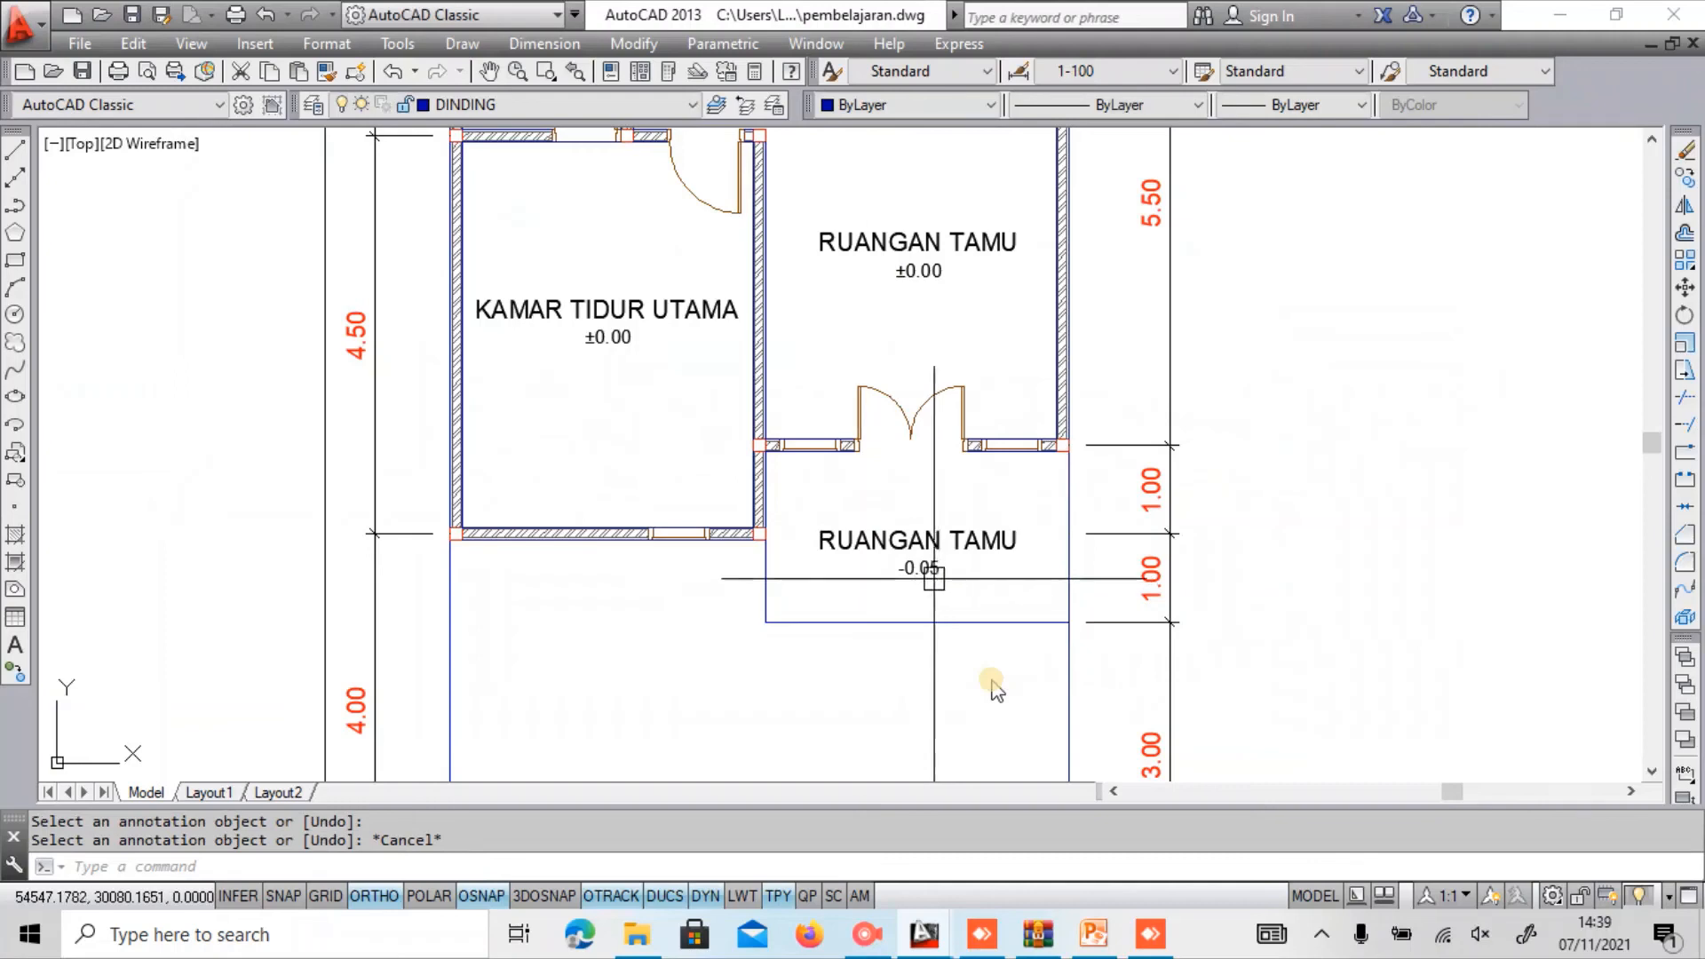
Rename the copied label TERAS and move it slightly up to the middle of the terrace area.
double_click(821, 539)
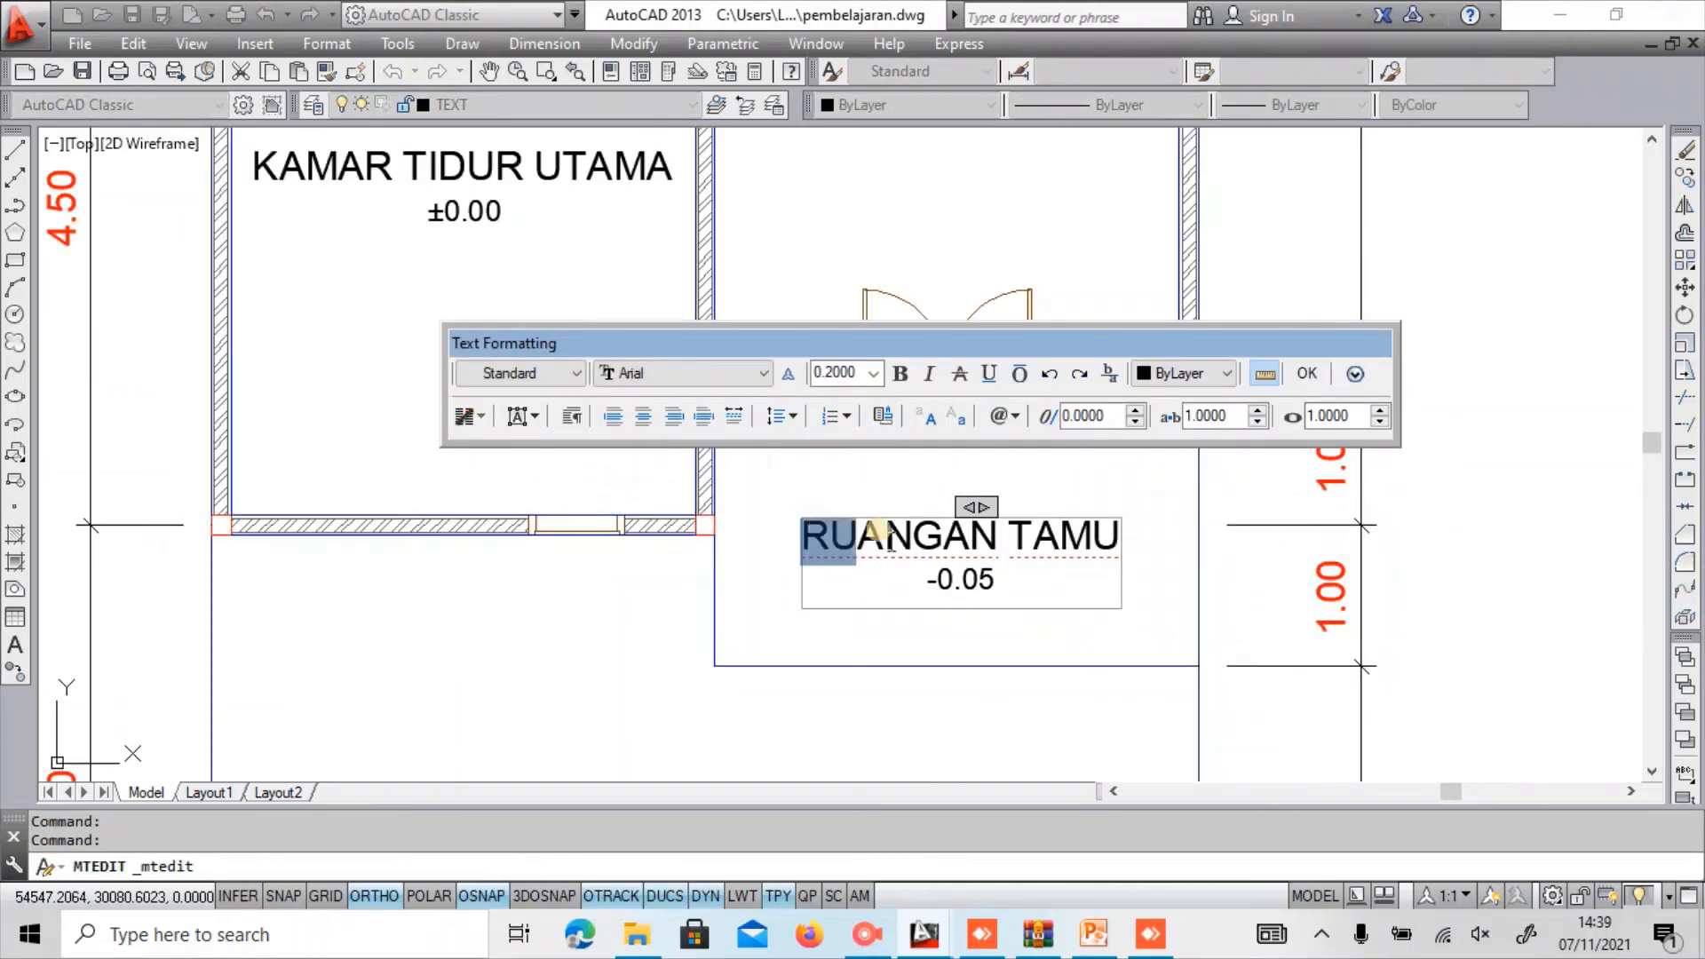
left_click_drag(890, 542, 1110, 546)
type("TERAS")
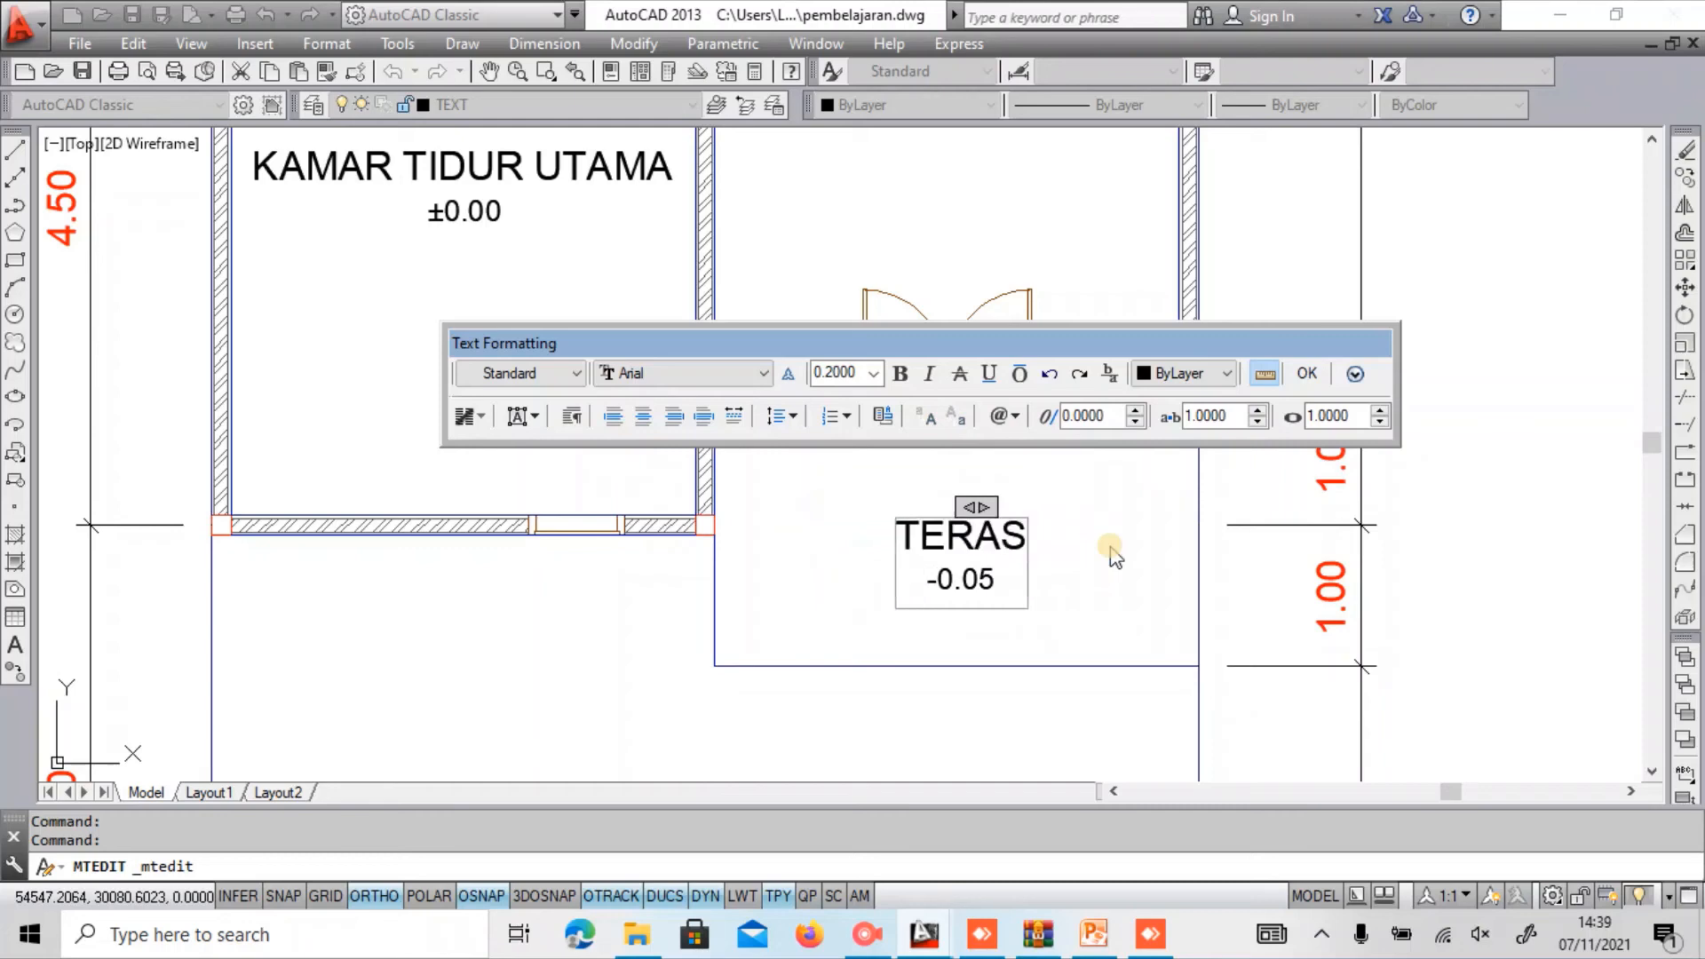
left_click(1137, 576)
left_click(986, 570)
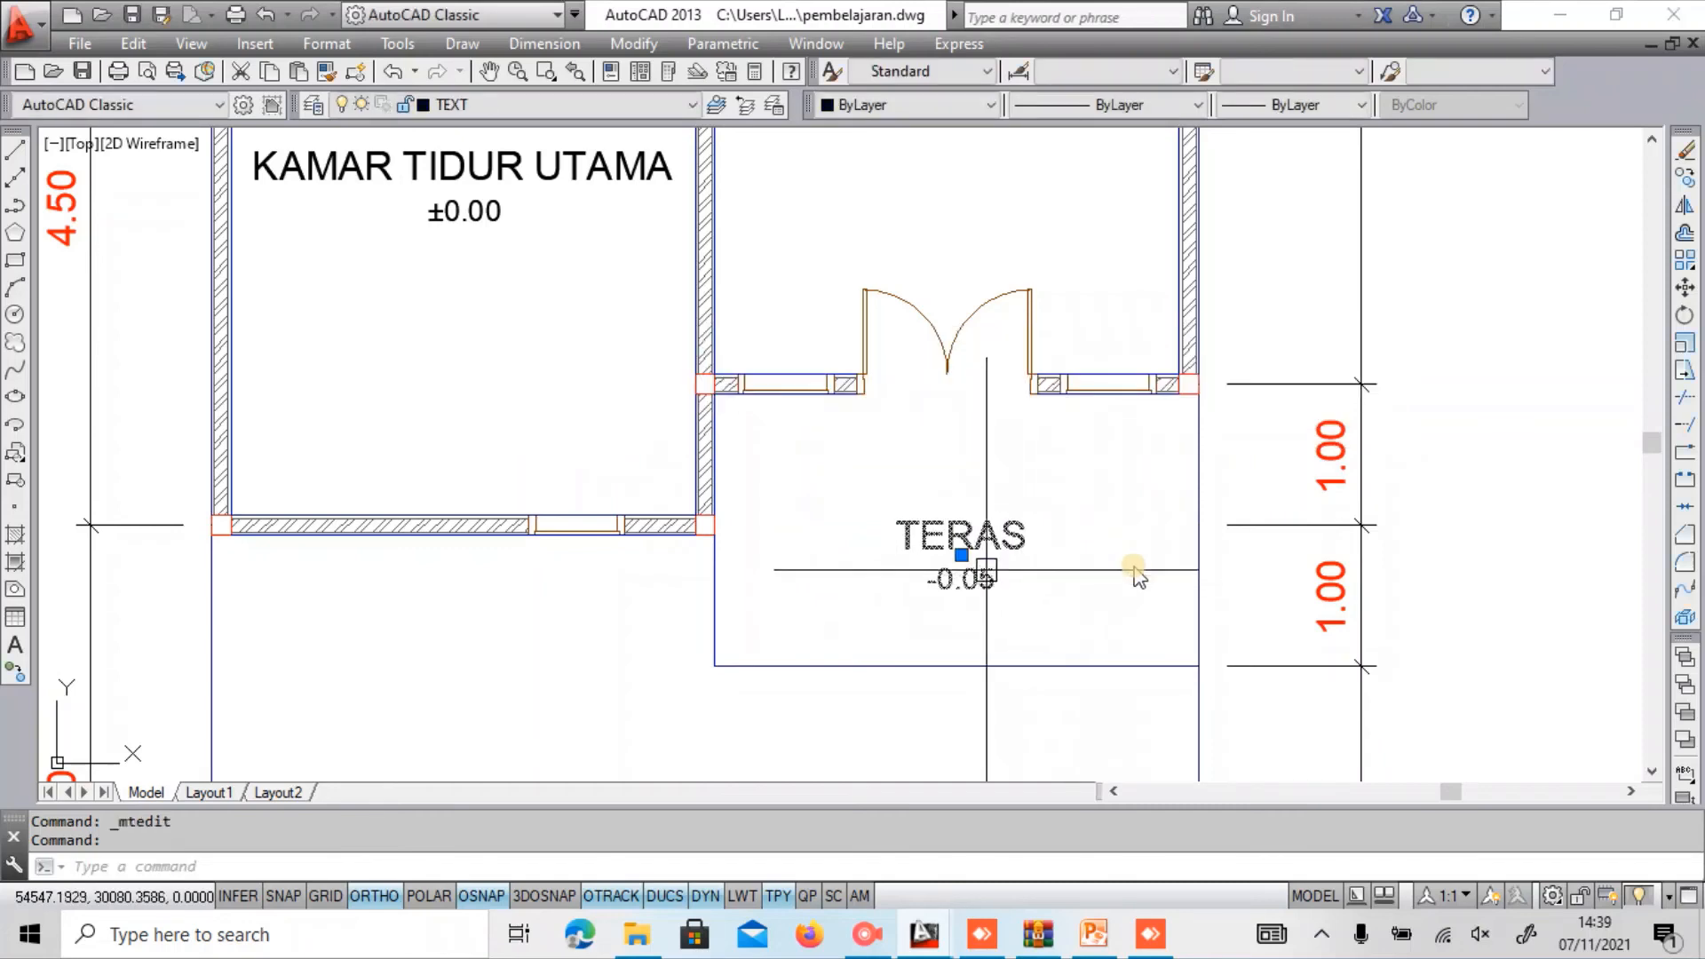
key("Return")
left_click(1279, 573)
scroll(1279, 573, "down", 4)
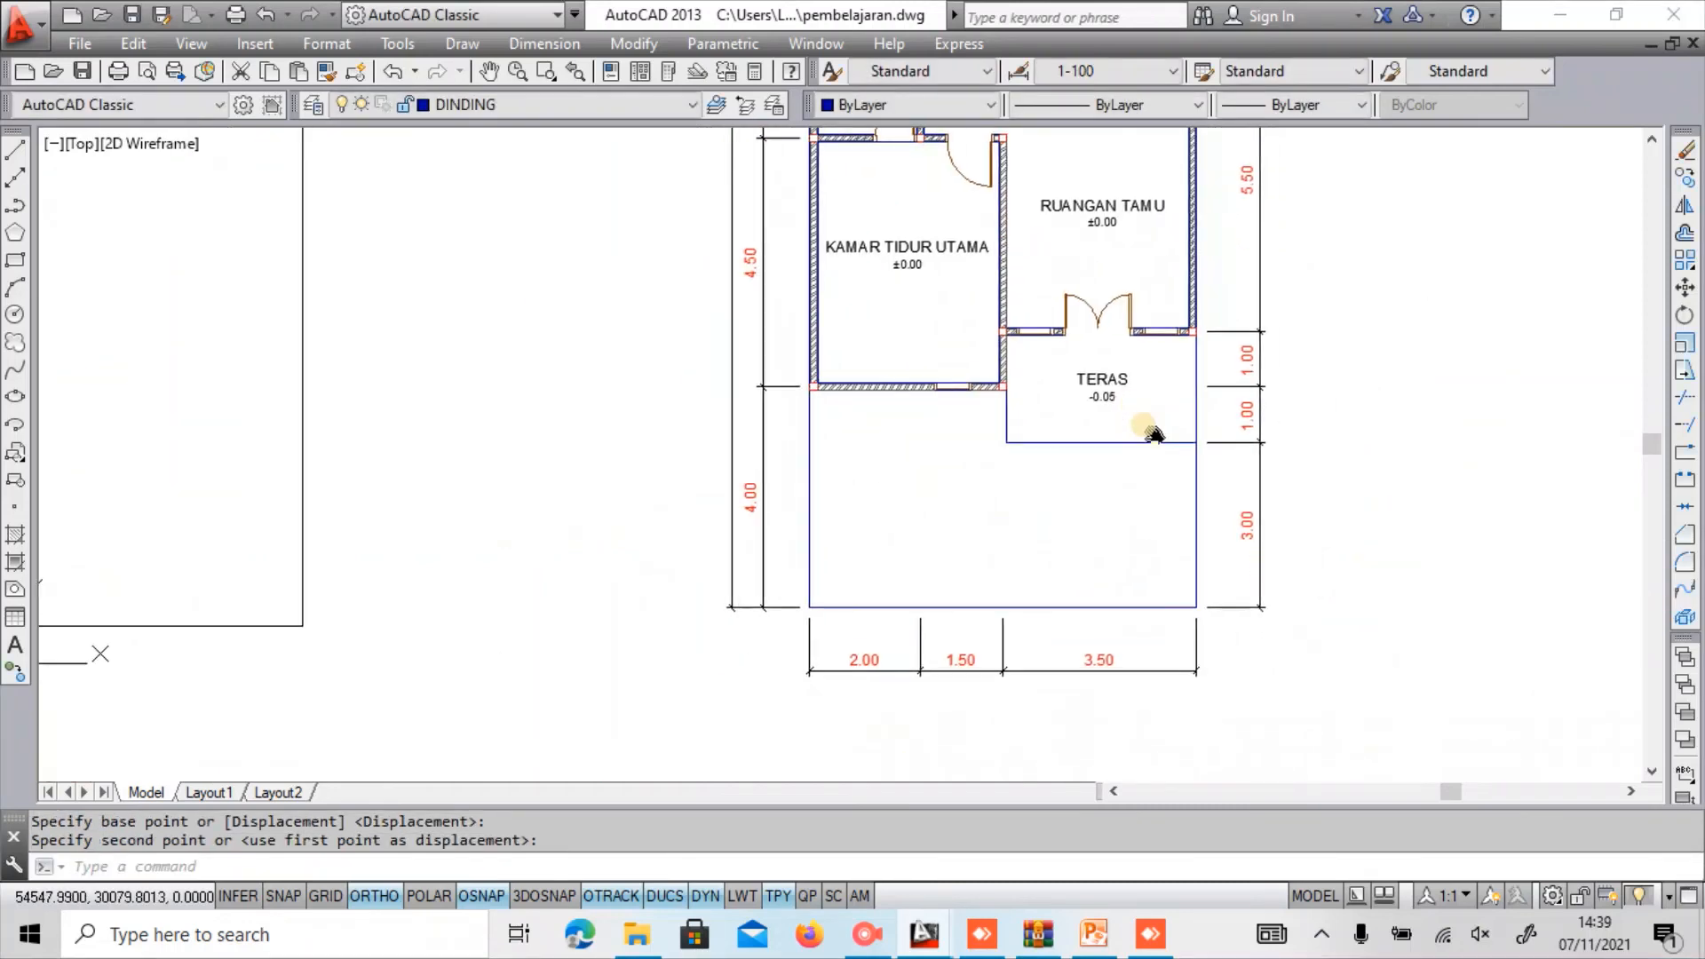
scroll(996, 473, "up", 2)
type("ex")
key("Return")
left_click(1053, 677)
key("Return")
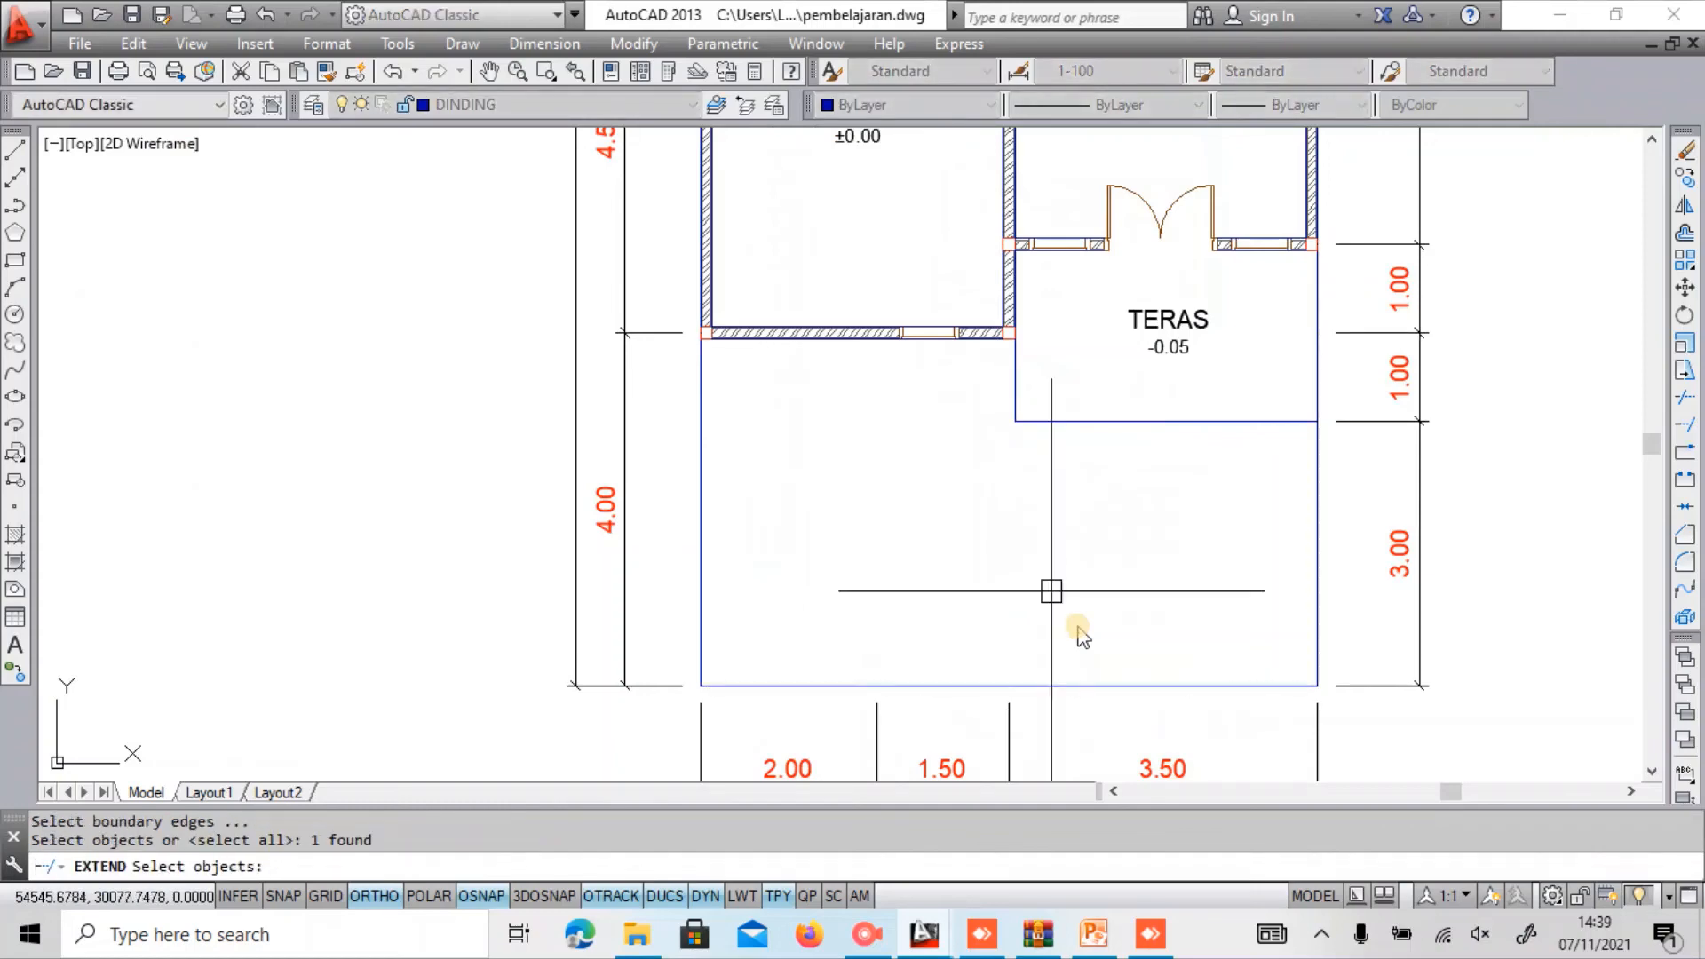
key("Escape")
key("Escape")
middle_click_drag(1079, 633, 1045, 499)
type("l")
key("Return")
key("Escape")
Extend the terrace's left edge line down to the front boundary of the plot.
type("ex")
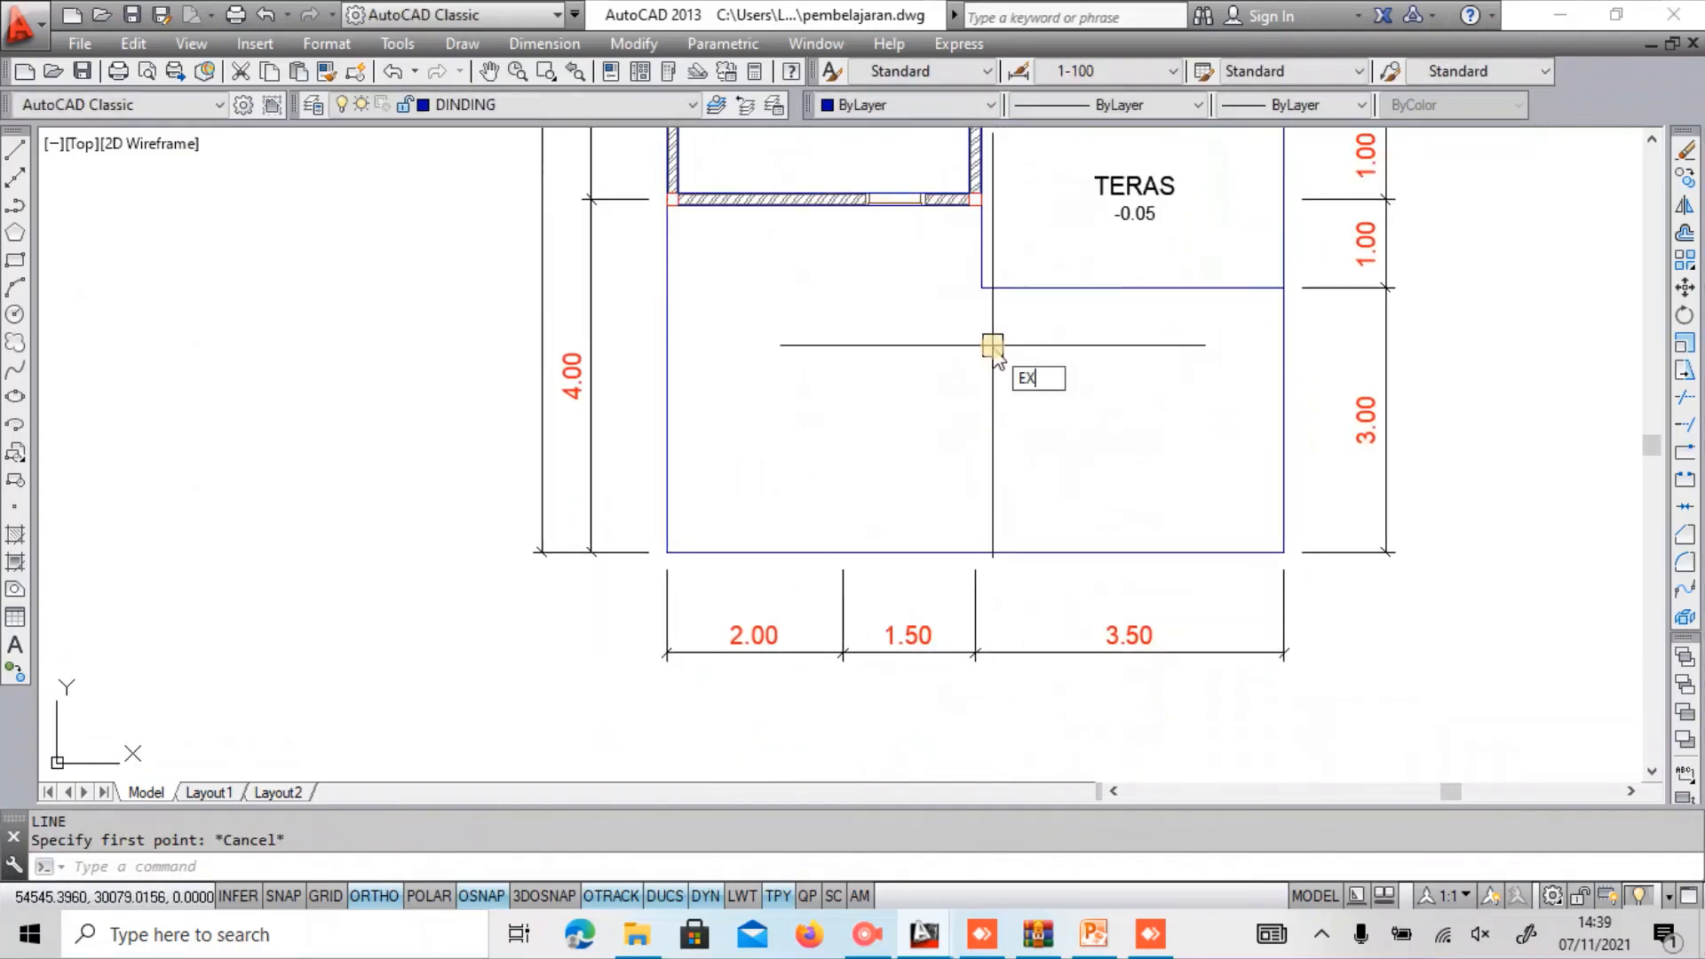
key("Return")
key("Return")
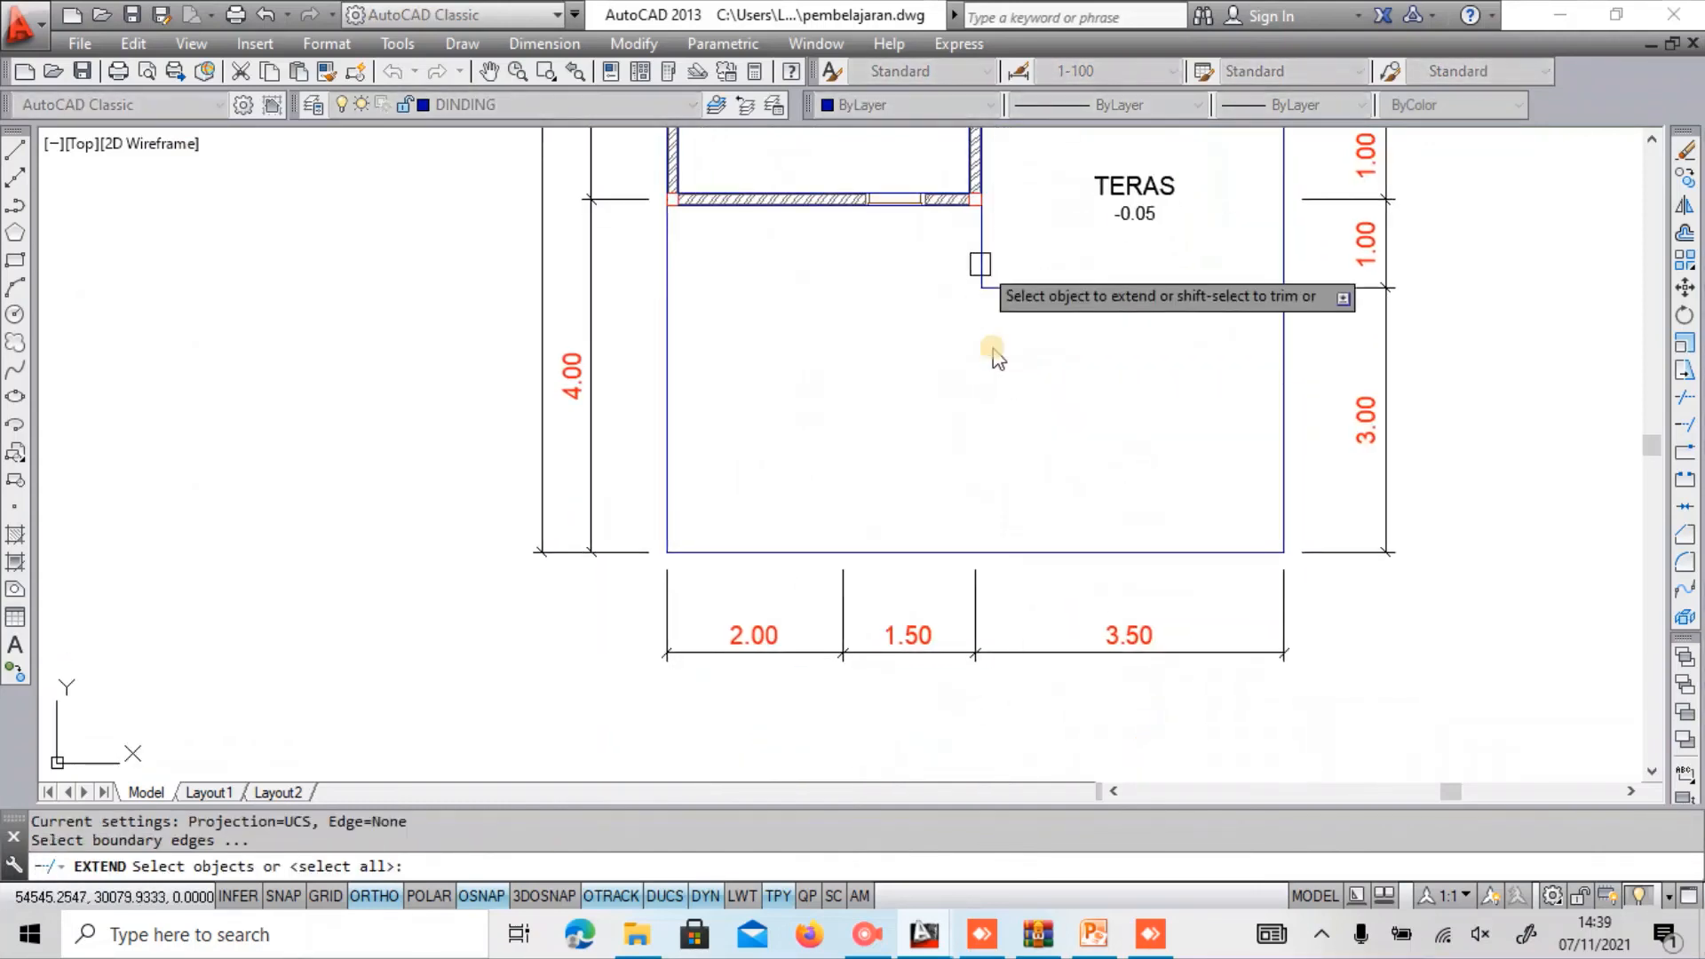
left_click(980, 264)
key("Escape")
Copy the TERAS label straight down into the area in front of the terrace.
middle_click_drag(1093, 386, 972, 473)
type("c")
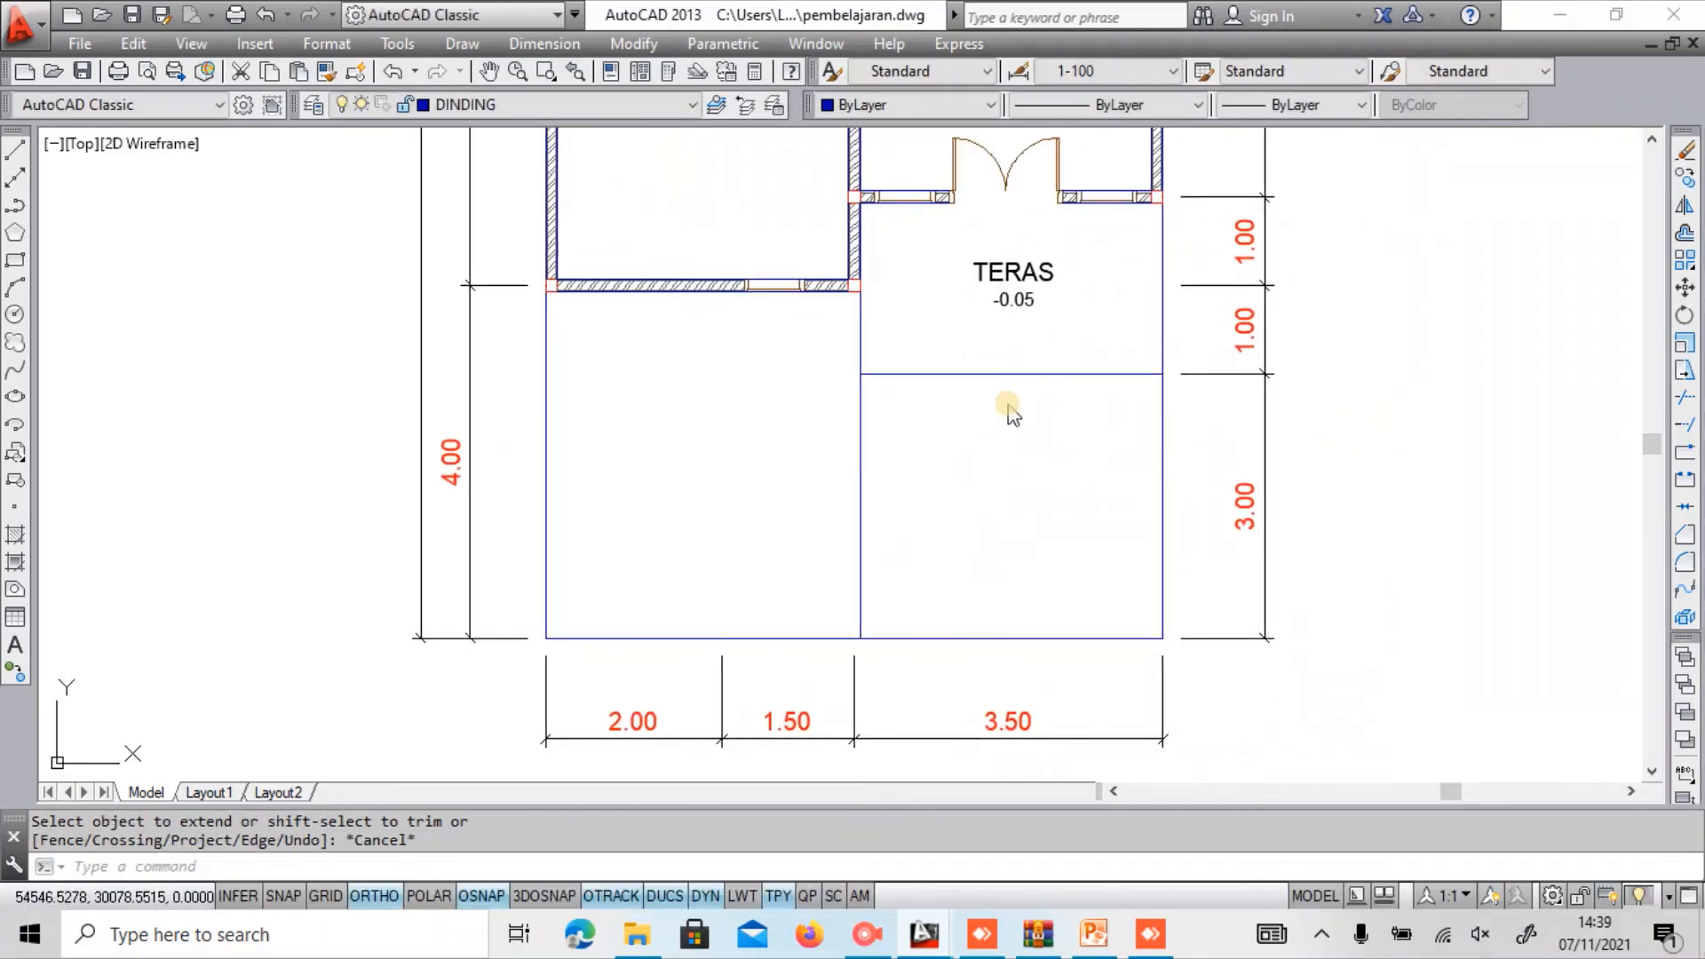
type("o")
key("Return")
left_click(1030, 310)
key("Return")
left_click(1261, 304)
left_click(1299, 540)
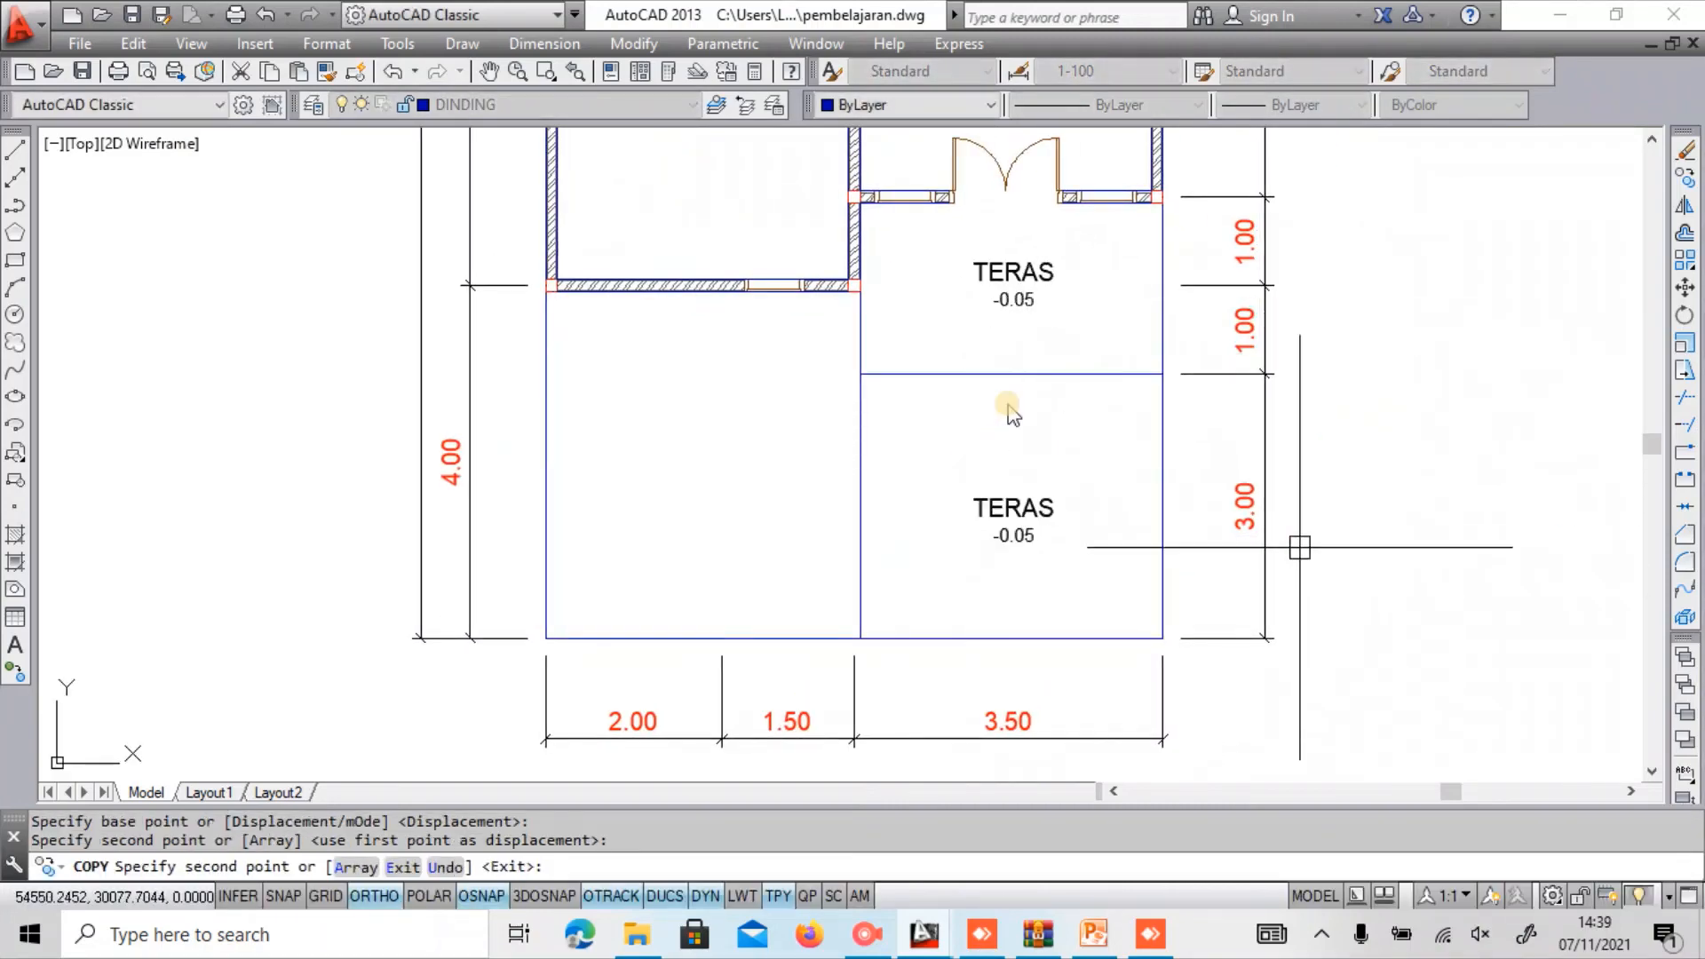
key("Return")
Rename the copied label in the area in front of the terrace as TAMAN.
type("ed")
key("Return")
left_click(1012, 532)
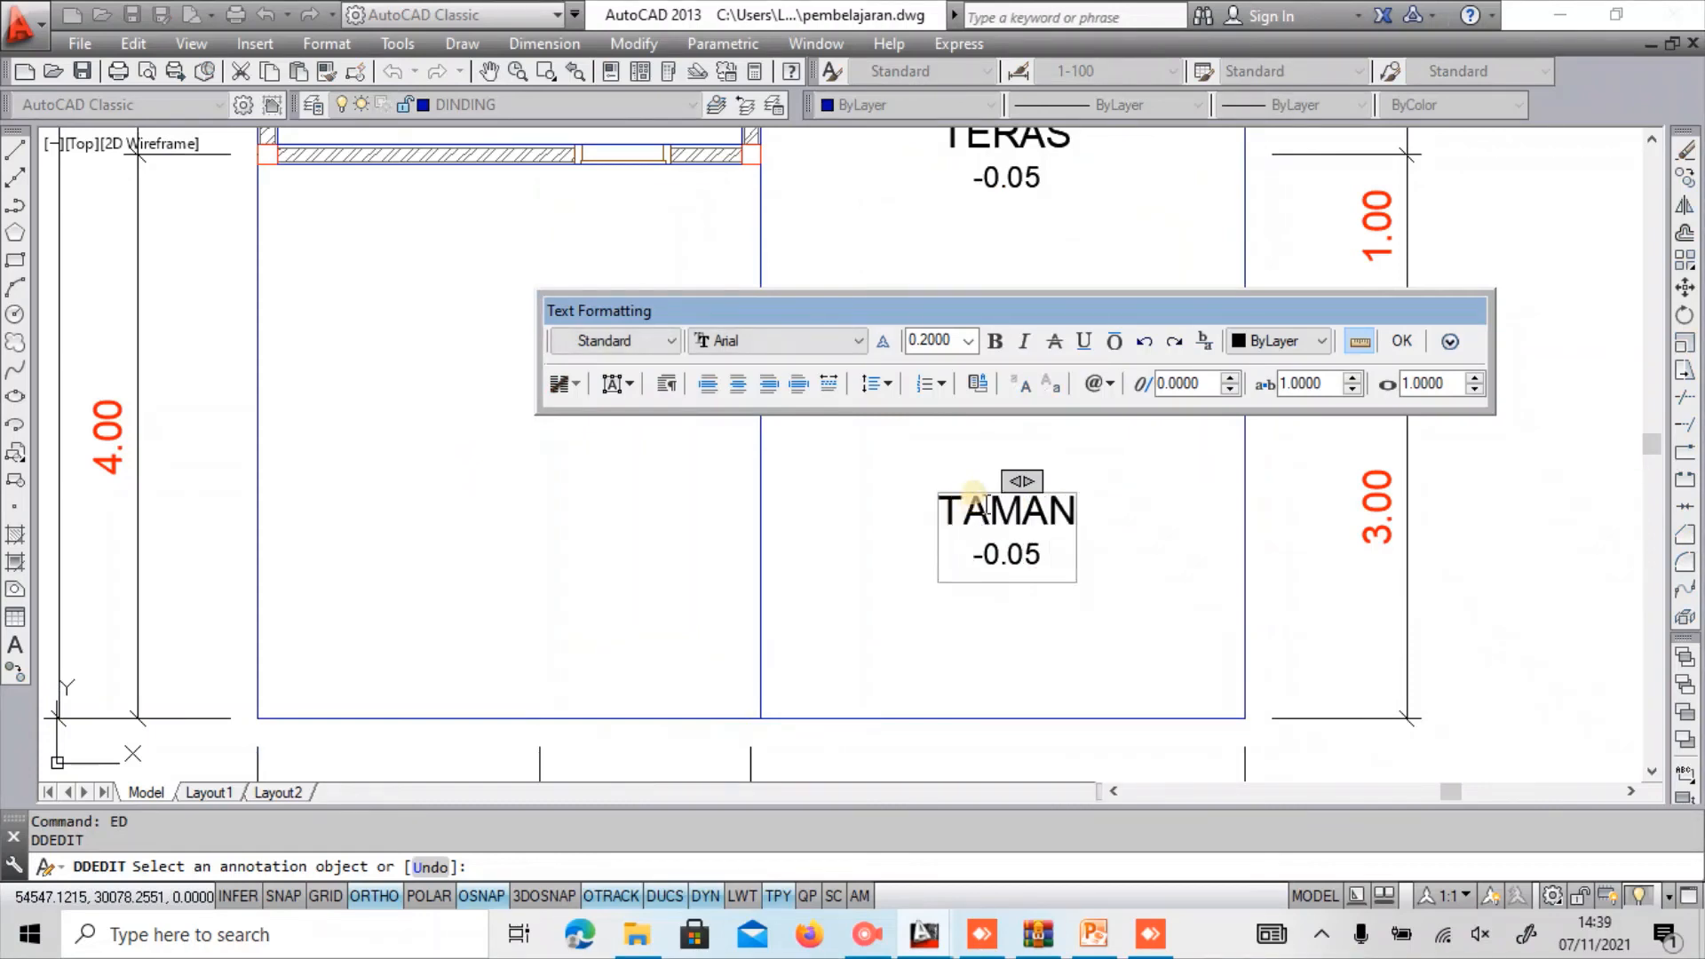
scroll(987, 506, "down", 5)
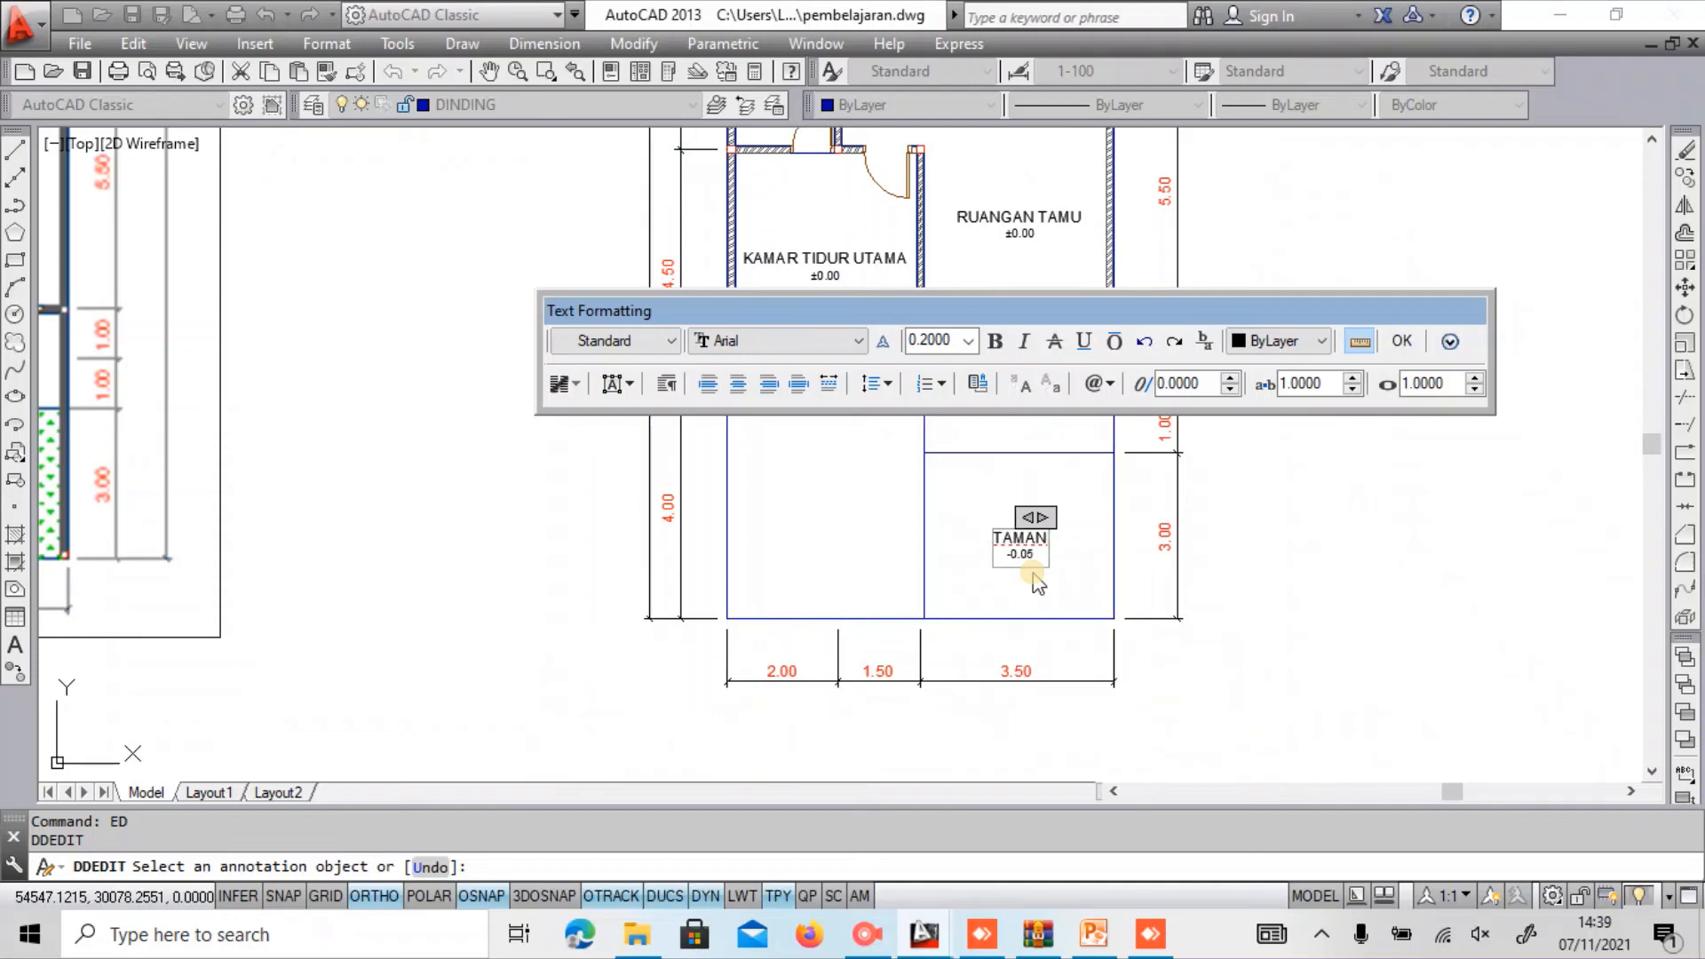
scroll(1037, 582, "up", 2)
scroll(1038, 581, "up", 2)
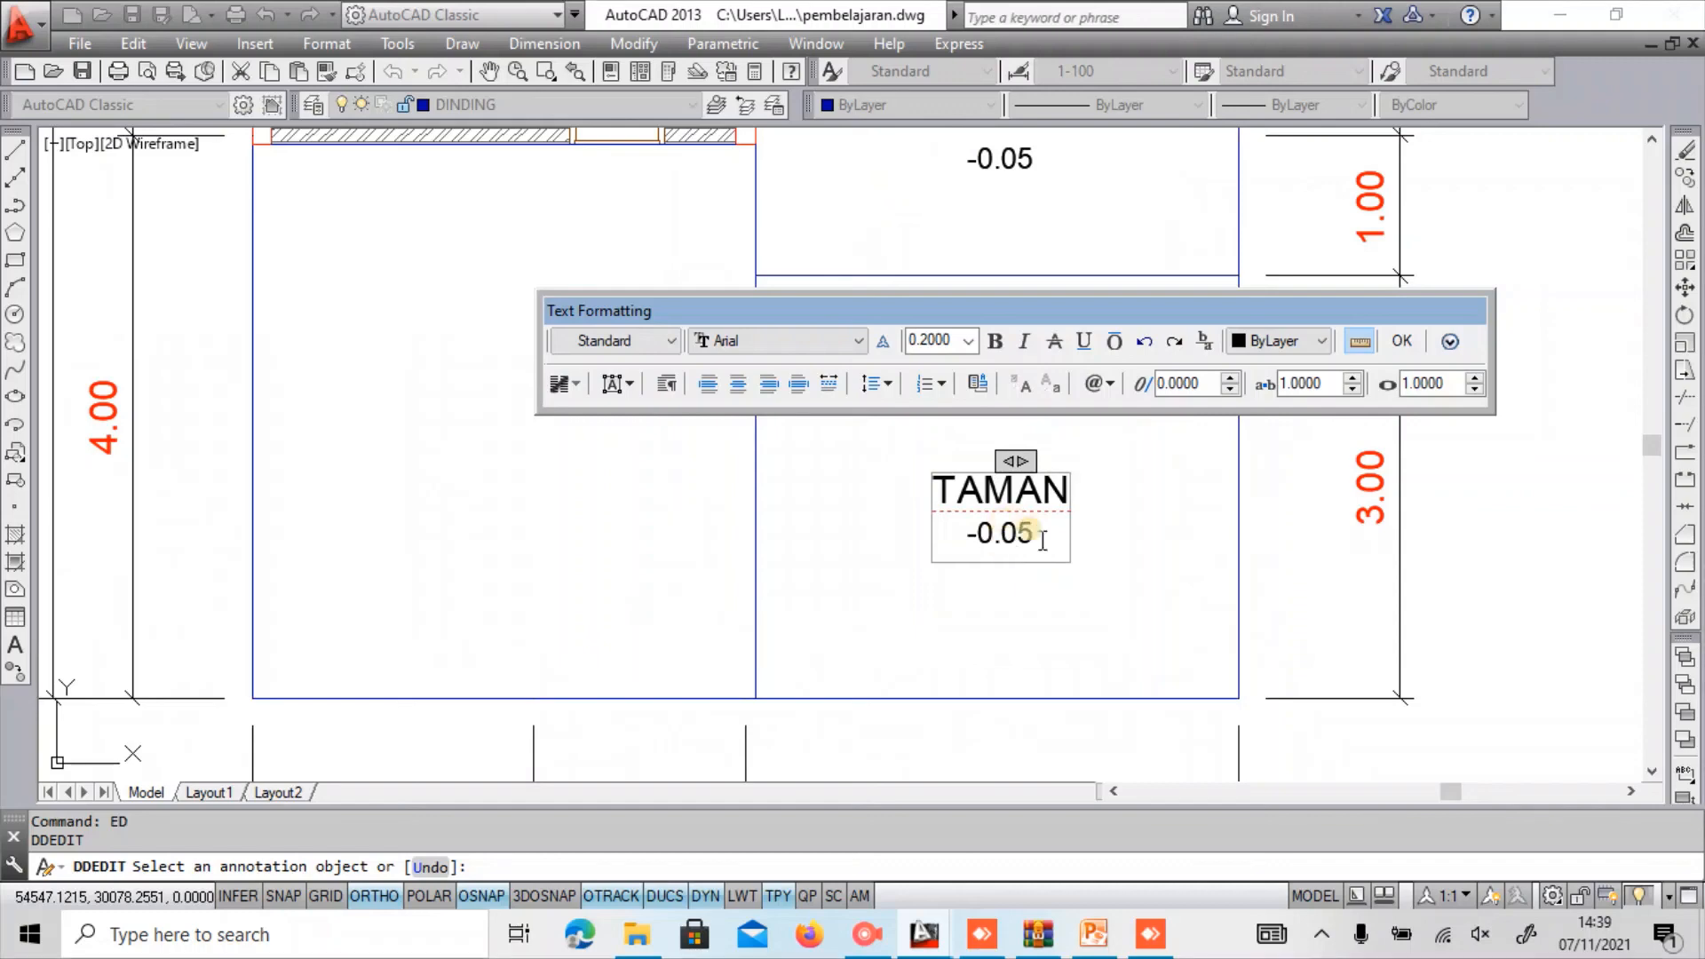
left_click(1077, 583)
scroll(1086, 573, "down", 3)
key("Escape")
Copy the TAMAN label horizontally to the left into the open area below KAMAR TIDUR UTAMA.
type("c")
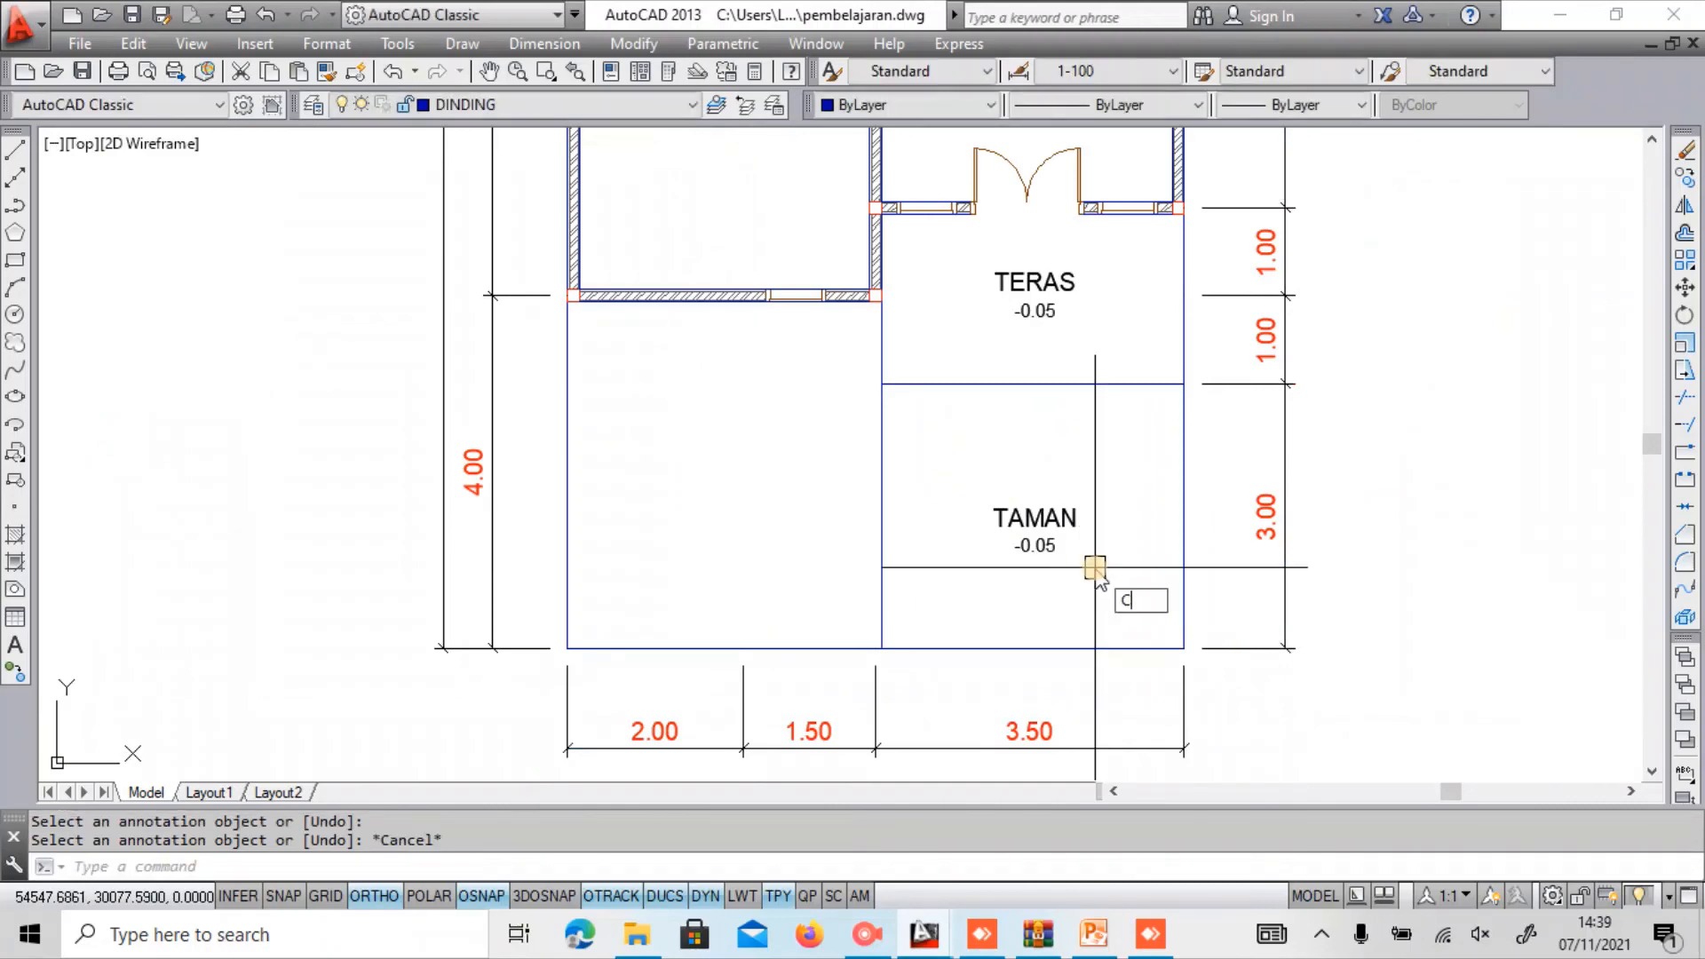
key("Return")
left_click(1034, 529)
key("Return")
left_click(1035, 526)
left_click(737, 526)
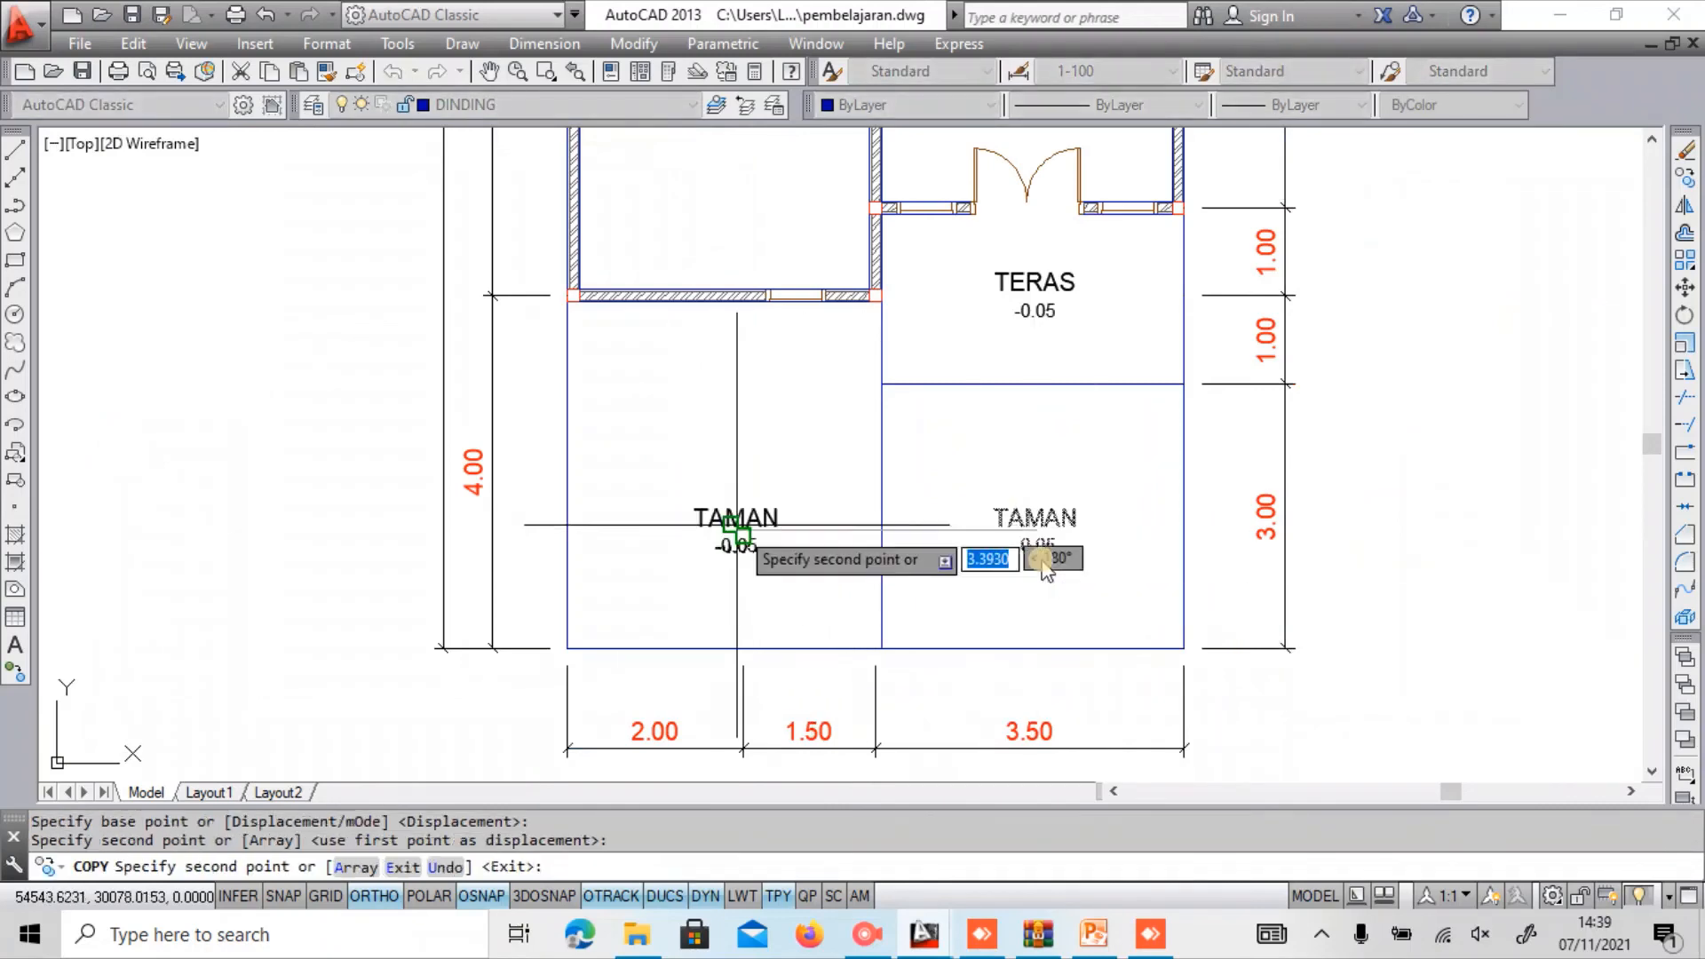
key("Return")
Change the copied label below KAMAR TIDUR UTAMA to CARPORT with floor level -0.10.
scroll(766, 531, "up", 1)
double_click(714, 512)
type("C")
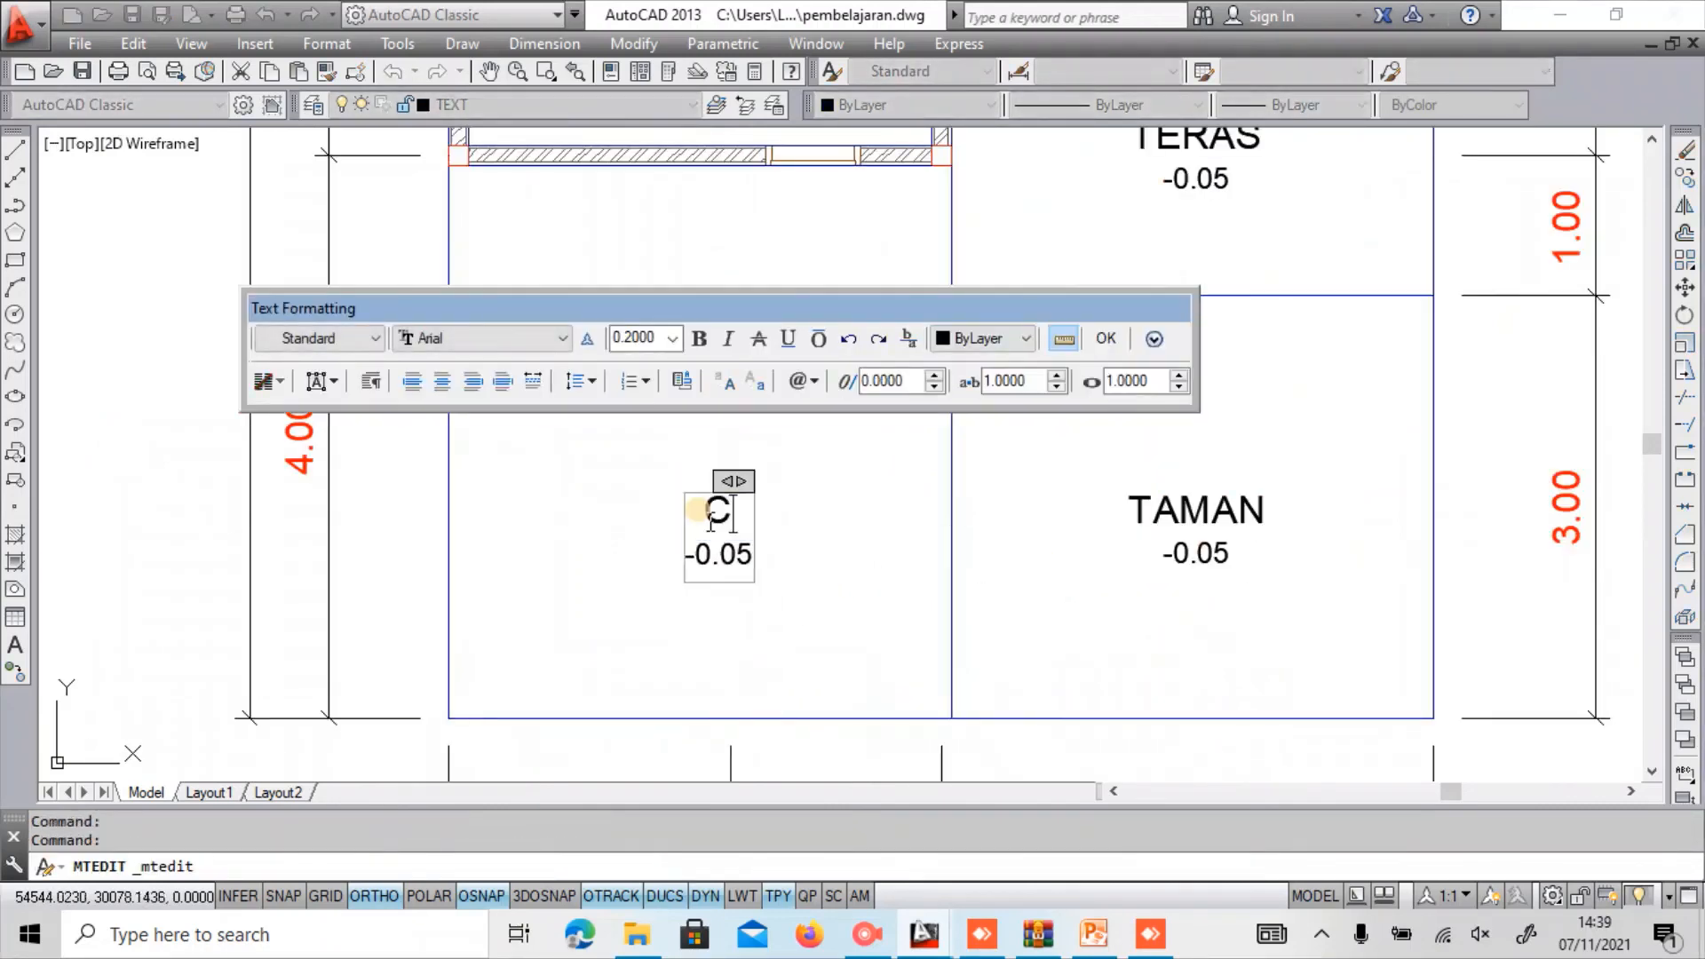
type("ARPORT")
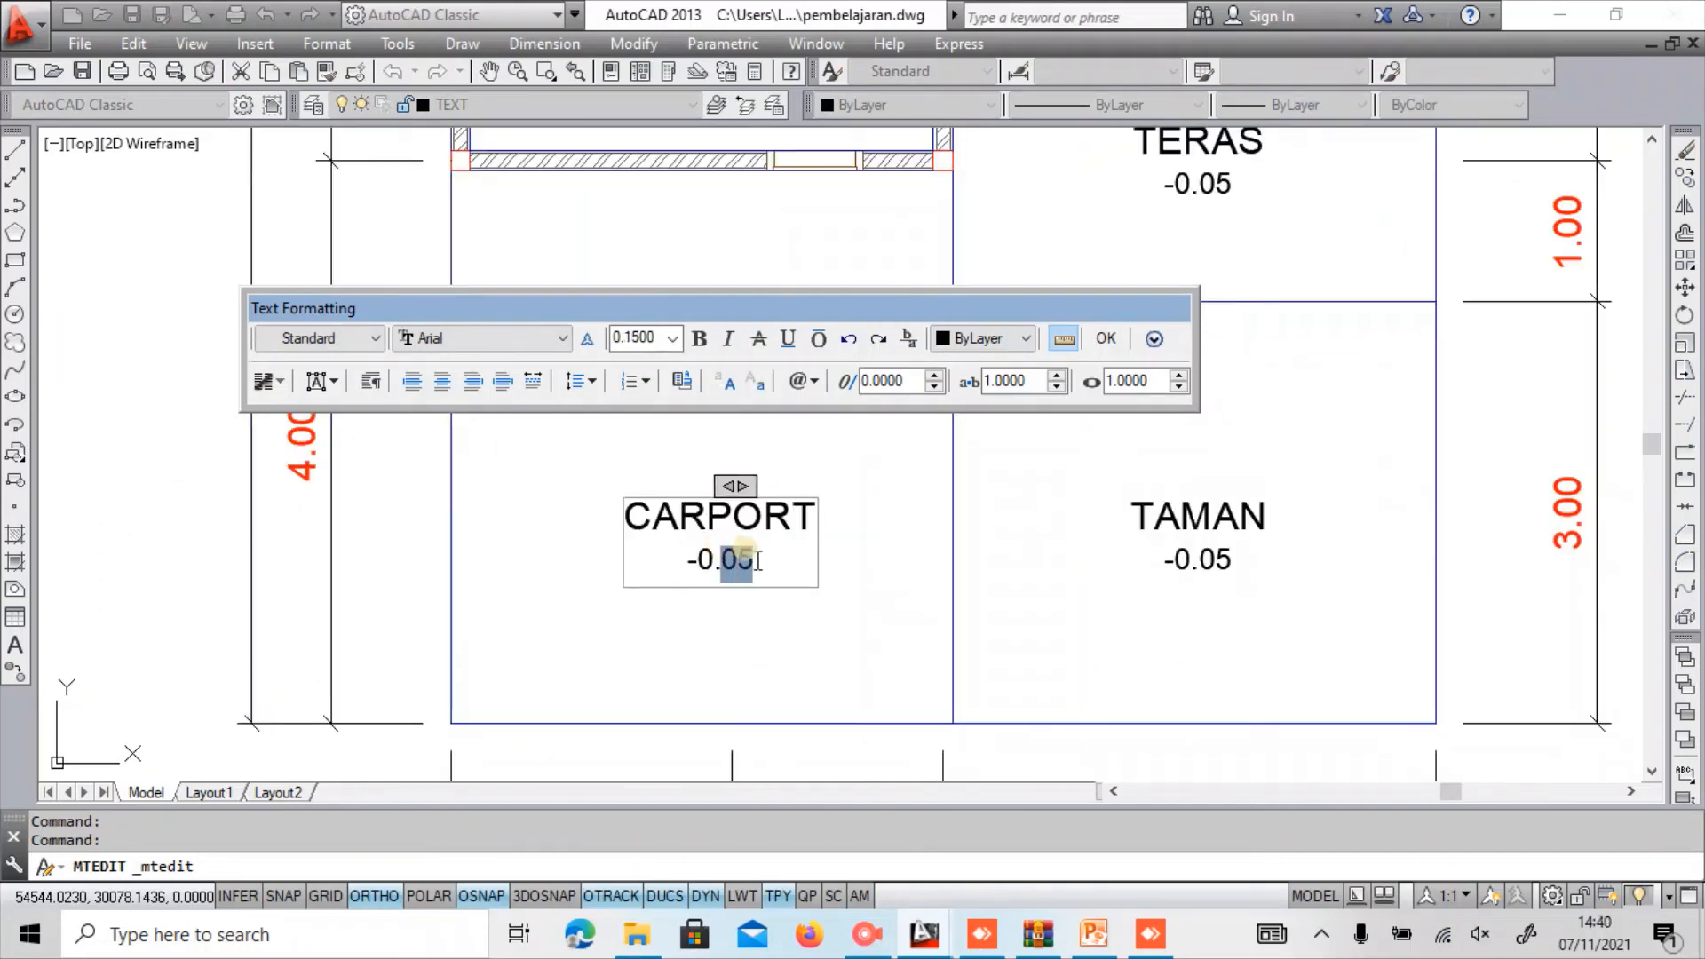
left_click(940, 613)
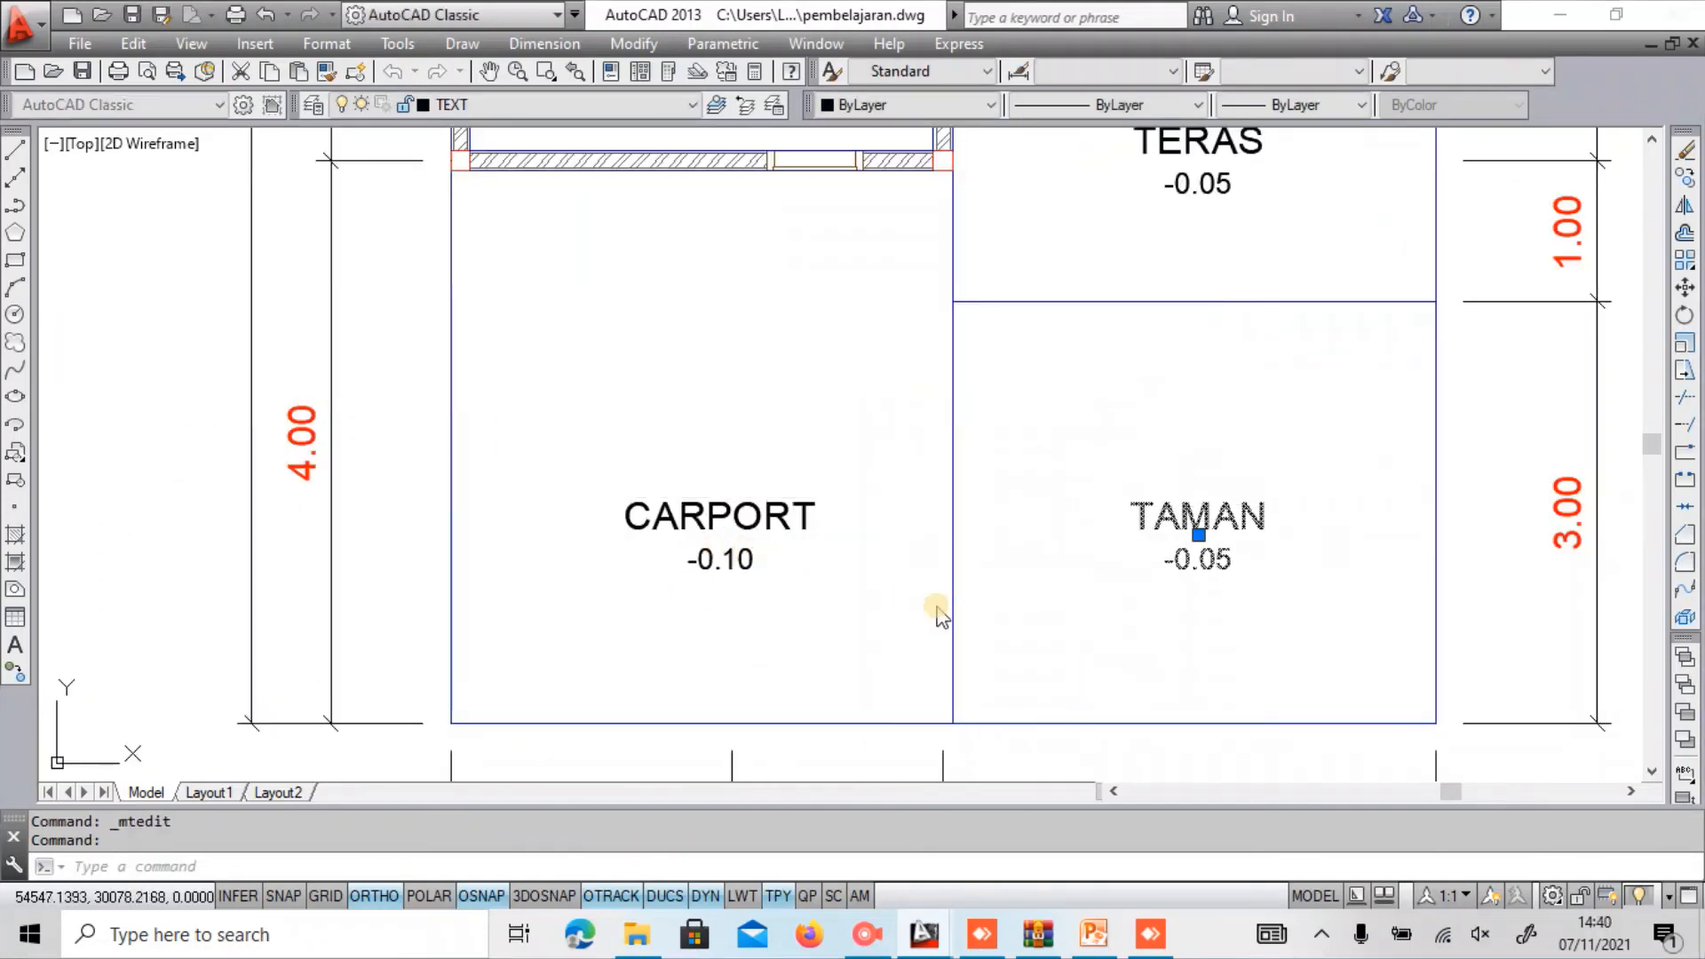
Set the floor level in the front TAMAN label to -0.15.
double_click(1206, 555)
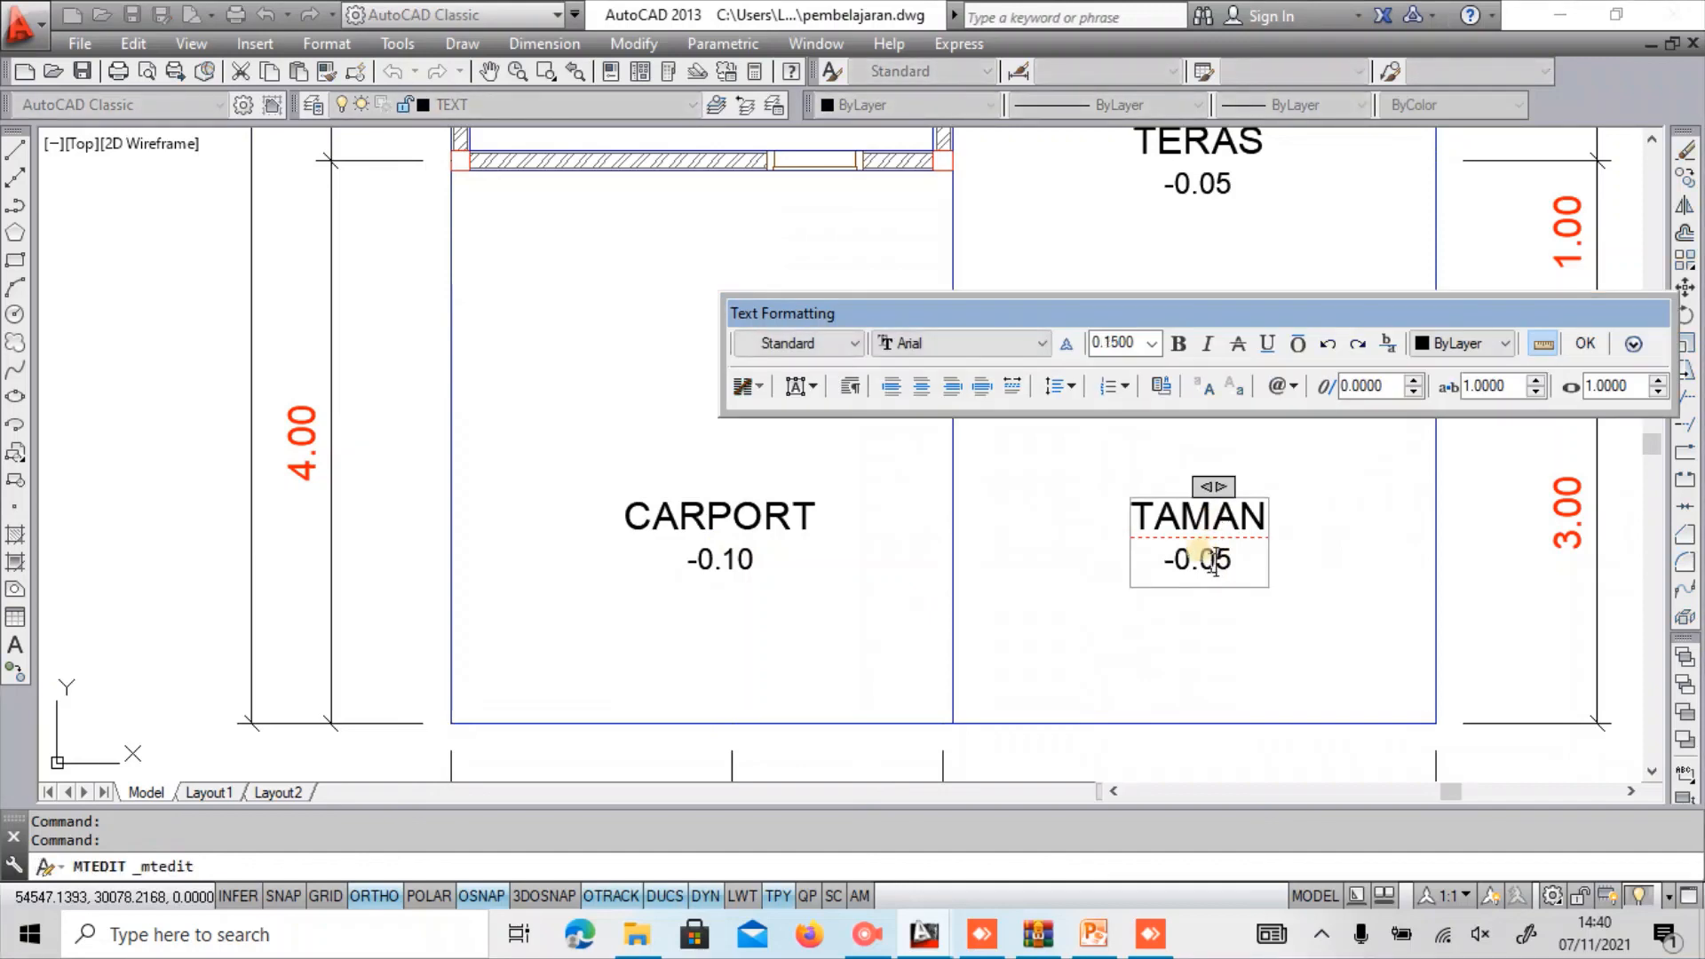
left_click(1251, 653)
scroll(1071, 502, "down", 1)
Draw a stepped line in the empty area beside the plan: a horizontal run, a 0.05 drop, and another horizontal run.
middle_click_drag(1071, 502, 743, 334)
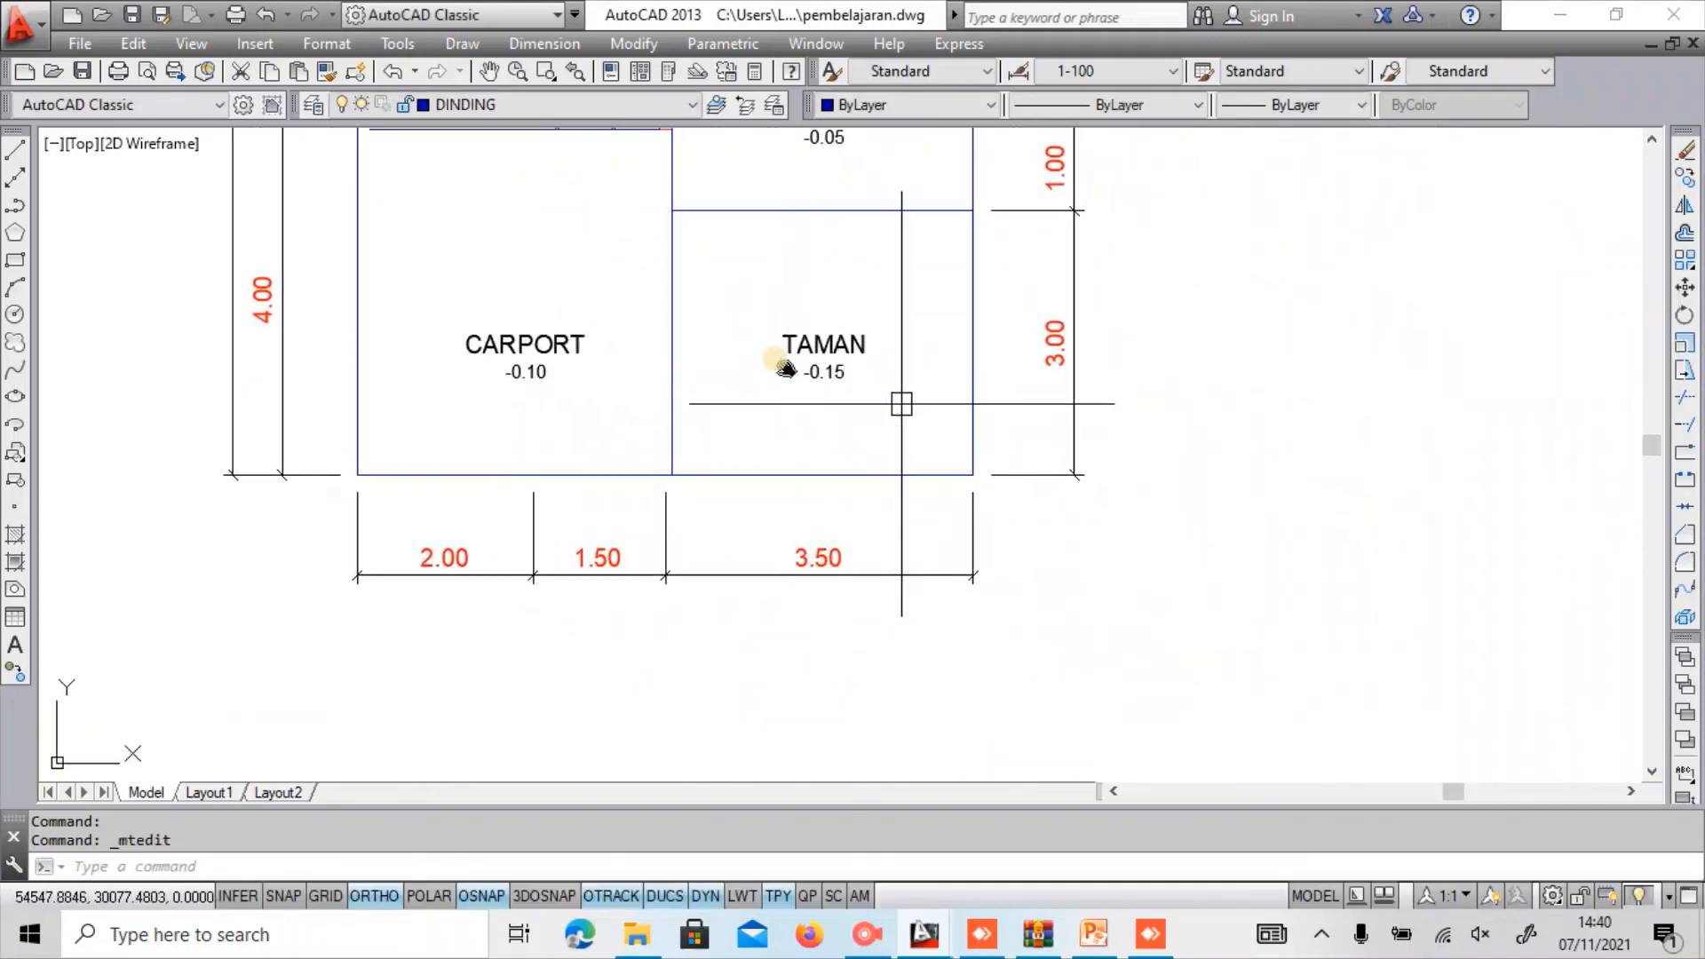
type("l")
key("Return")
left_click(1179, 652)
left_click(1395, 638)
scroll(1396, 679, "up", 2)
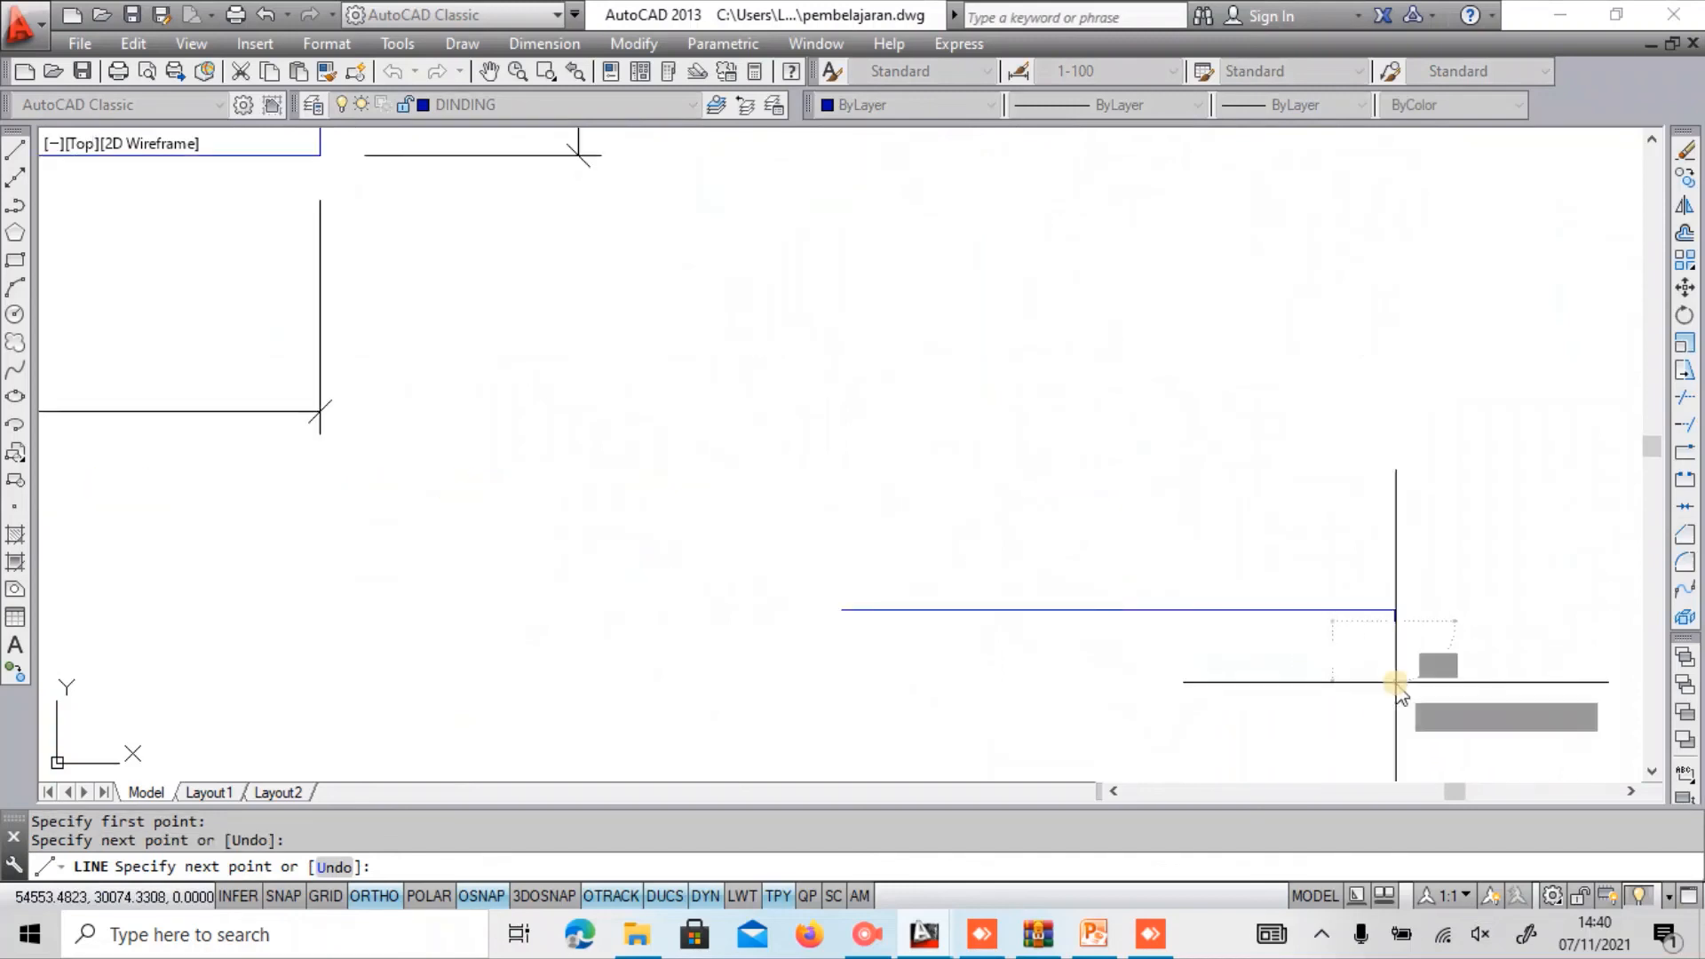
type("0.05")
key("Return")
middle_click_drag(1341, 649, 883, 611)
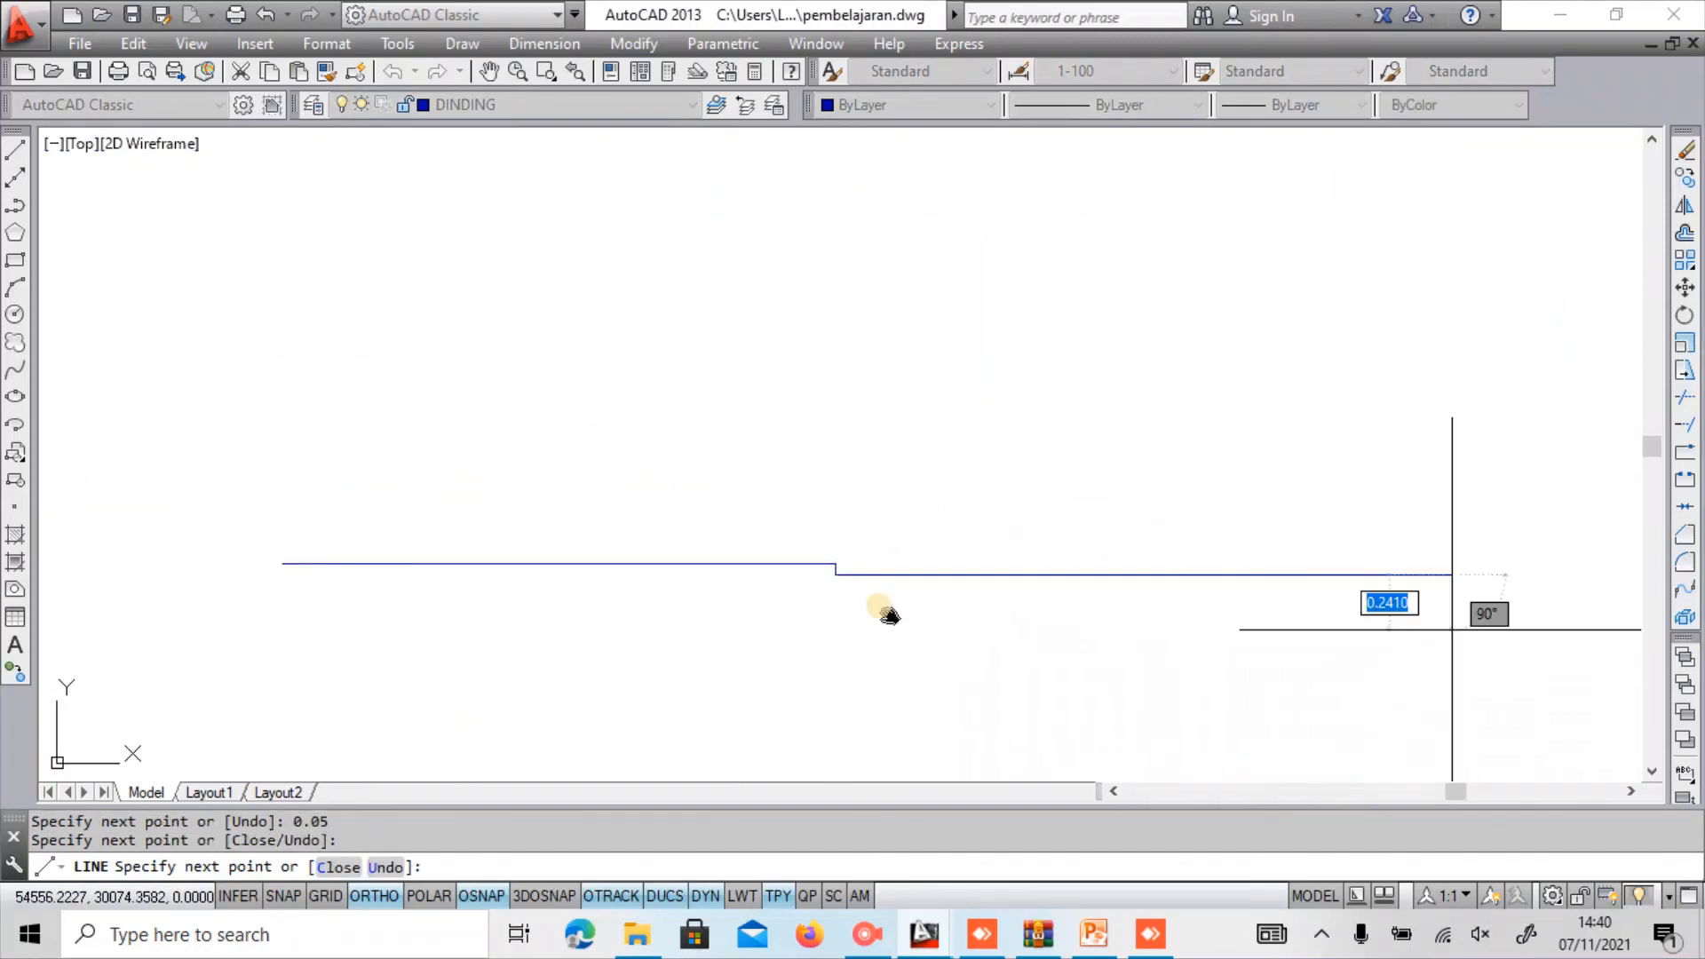
key("Escape")
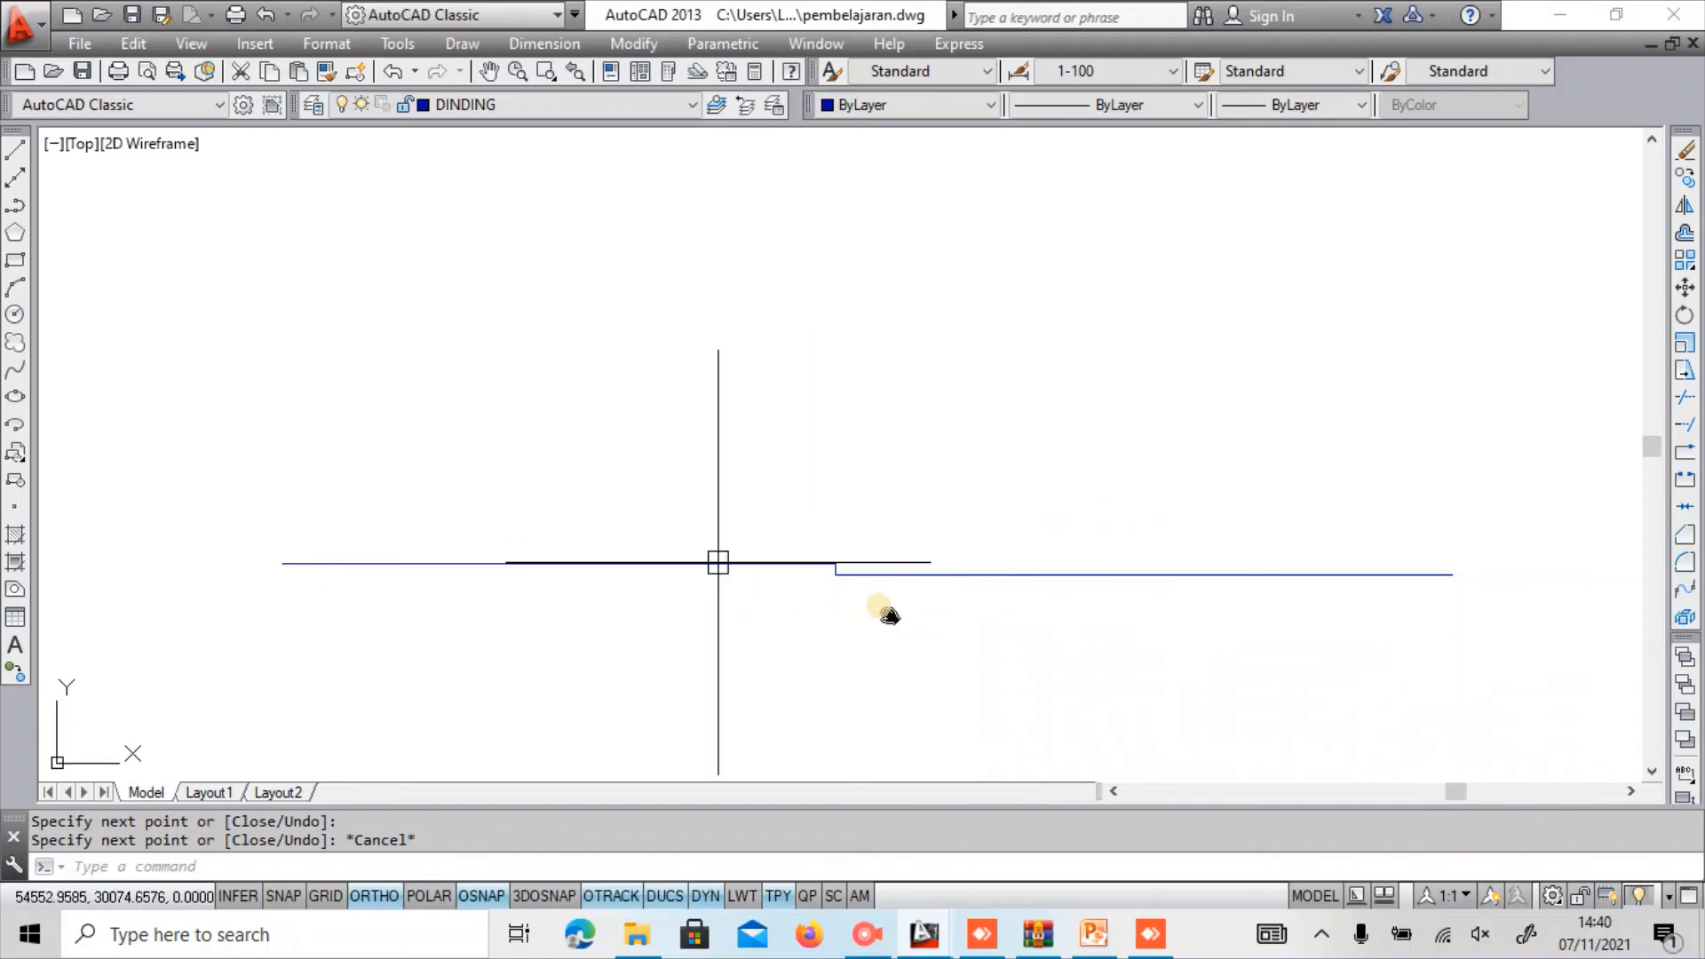
middle_click_drag(889, 614, 867, 550)
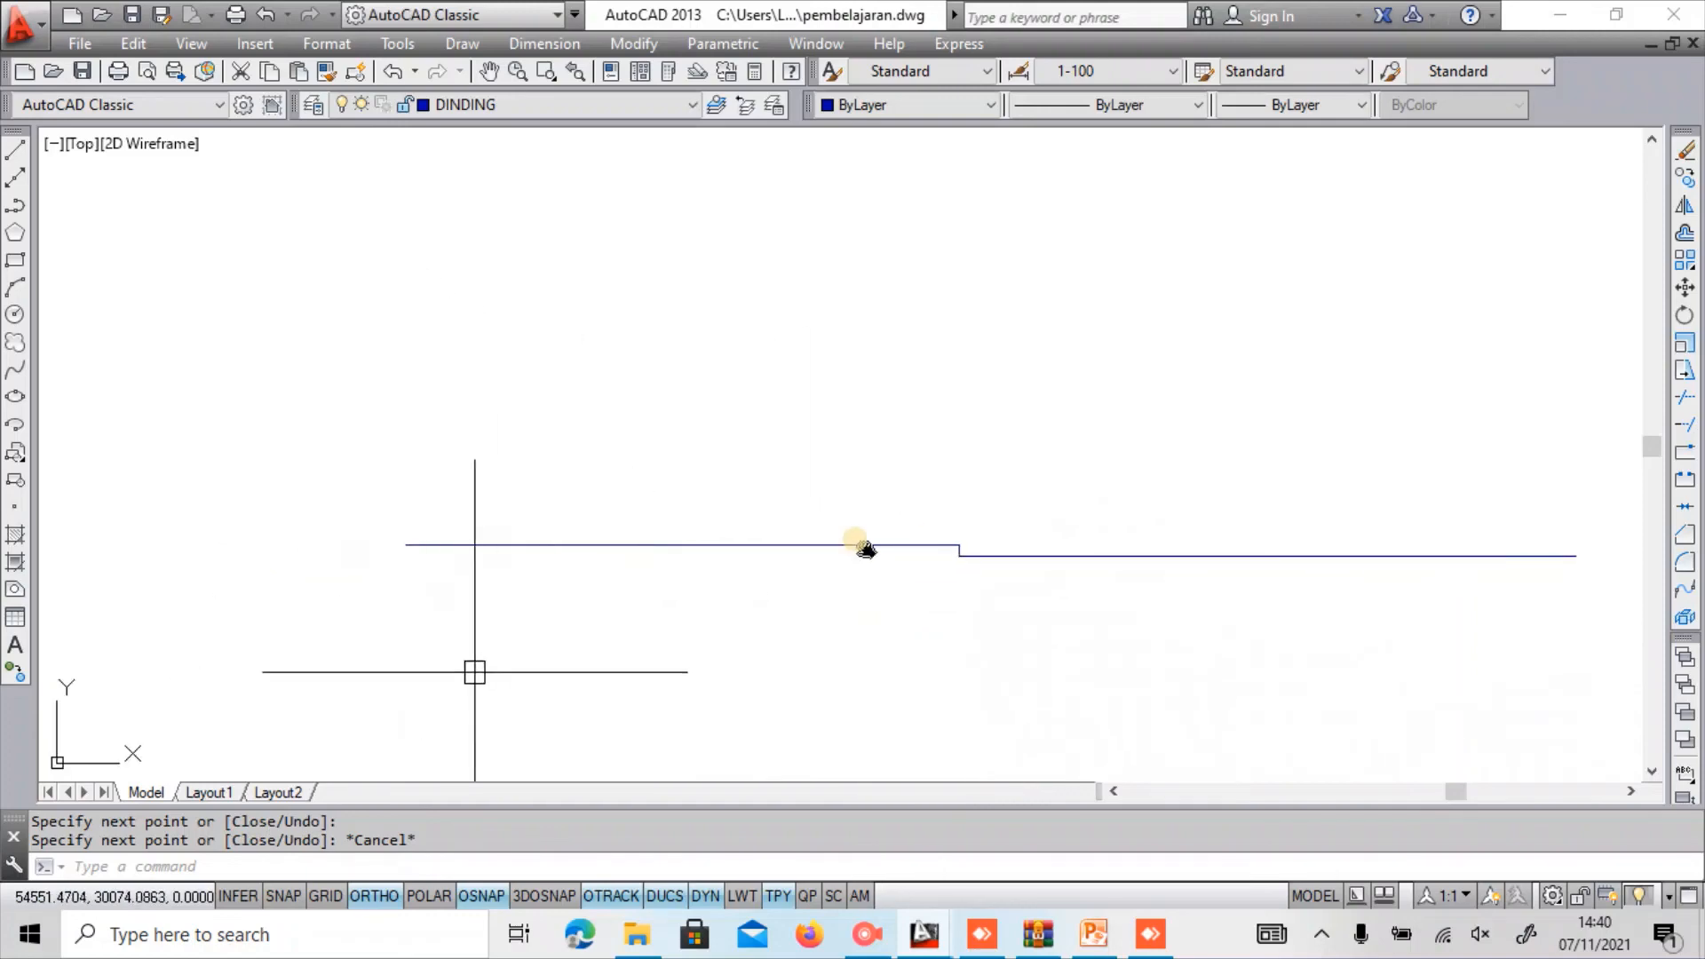
scroll(584, 637, "down", 2)
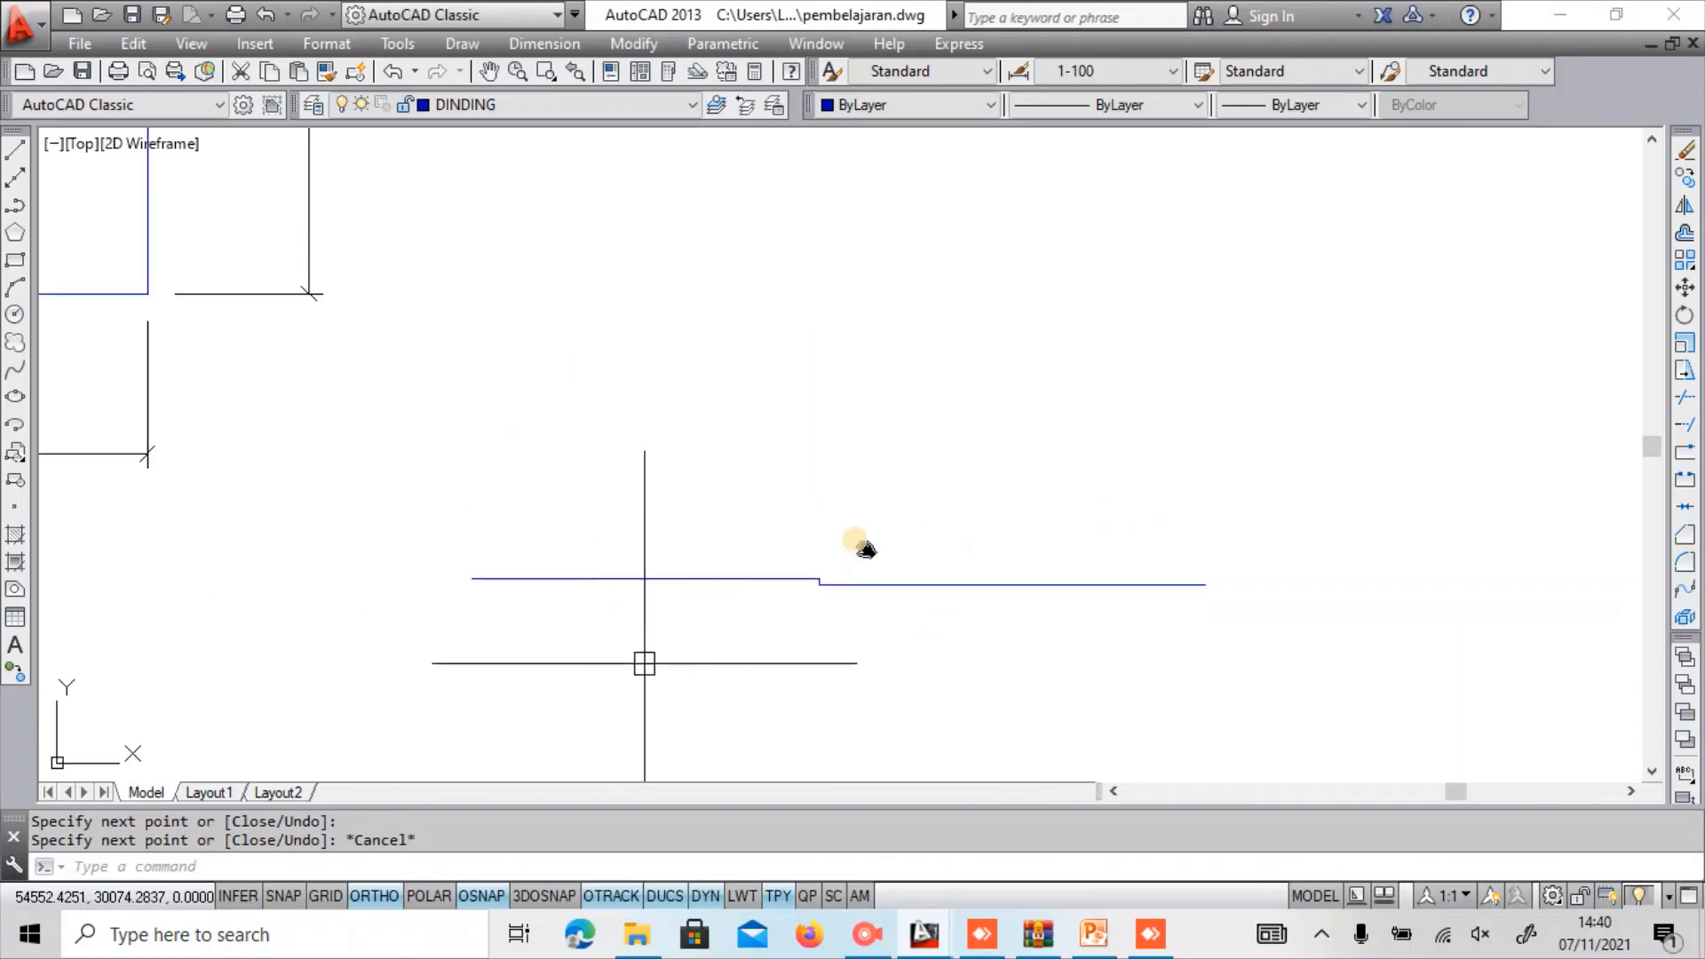
scroll(837, 575, "up", 4)
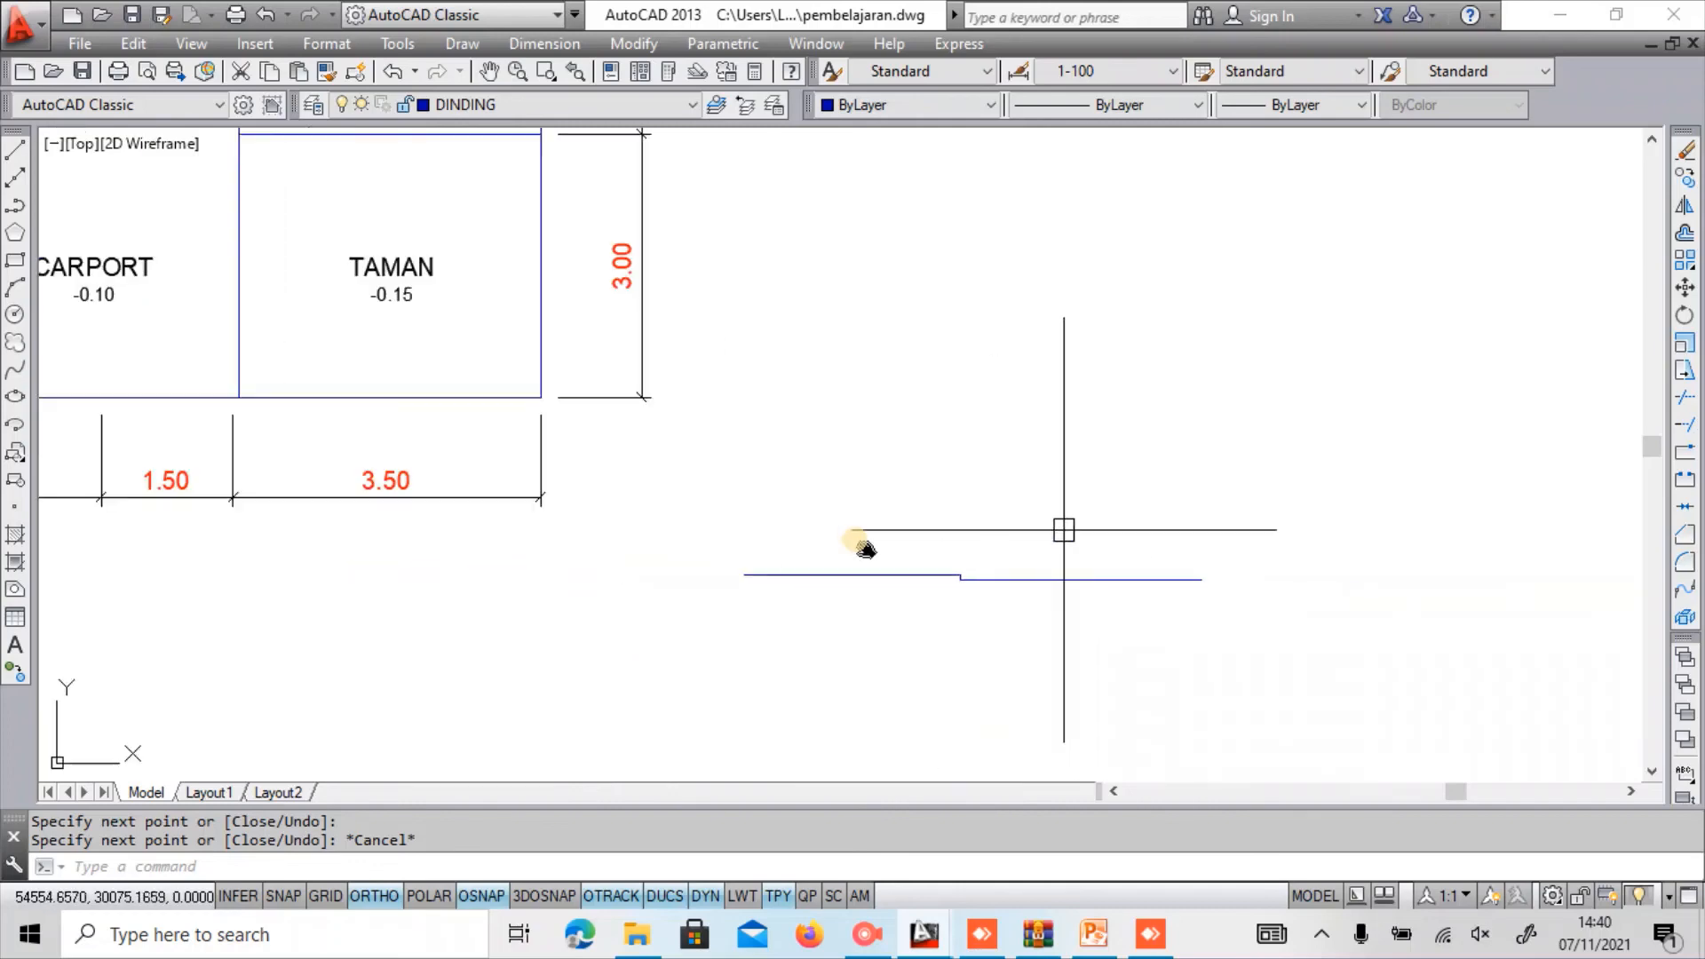
Erase the stepped line from the empty area beside the plan.
left_click(1096, 670)
left_click(835, 508)
type("E")
key("Return")
Erase all the leftover practice lines standing beside the upper part of the house plan.
scroll(639, 507, "down", 4)
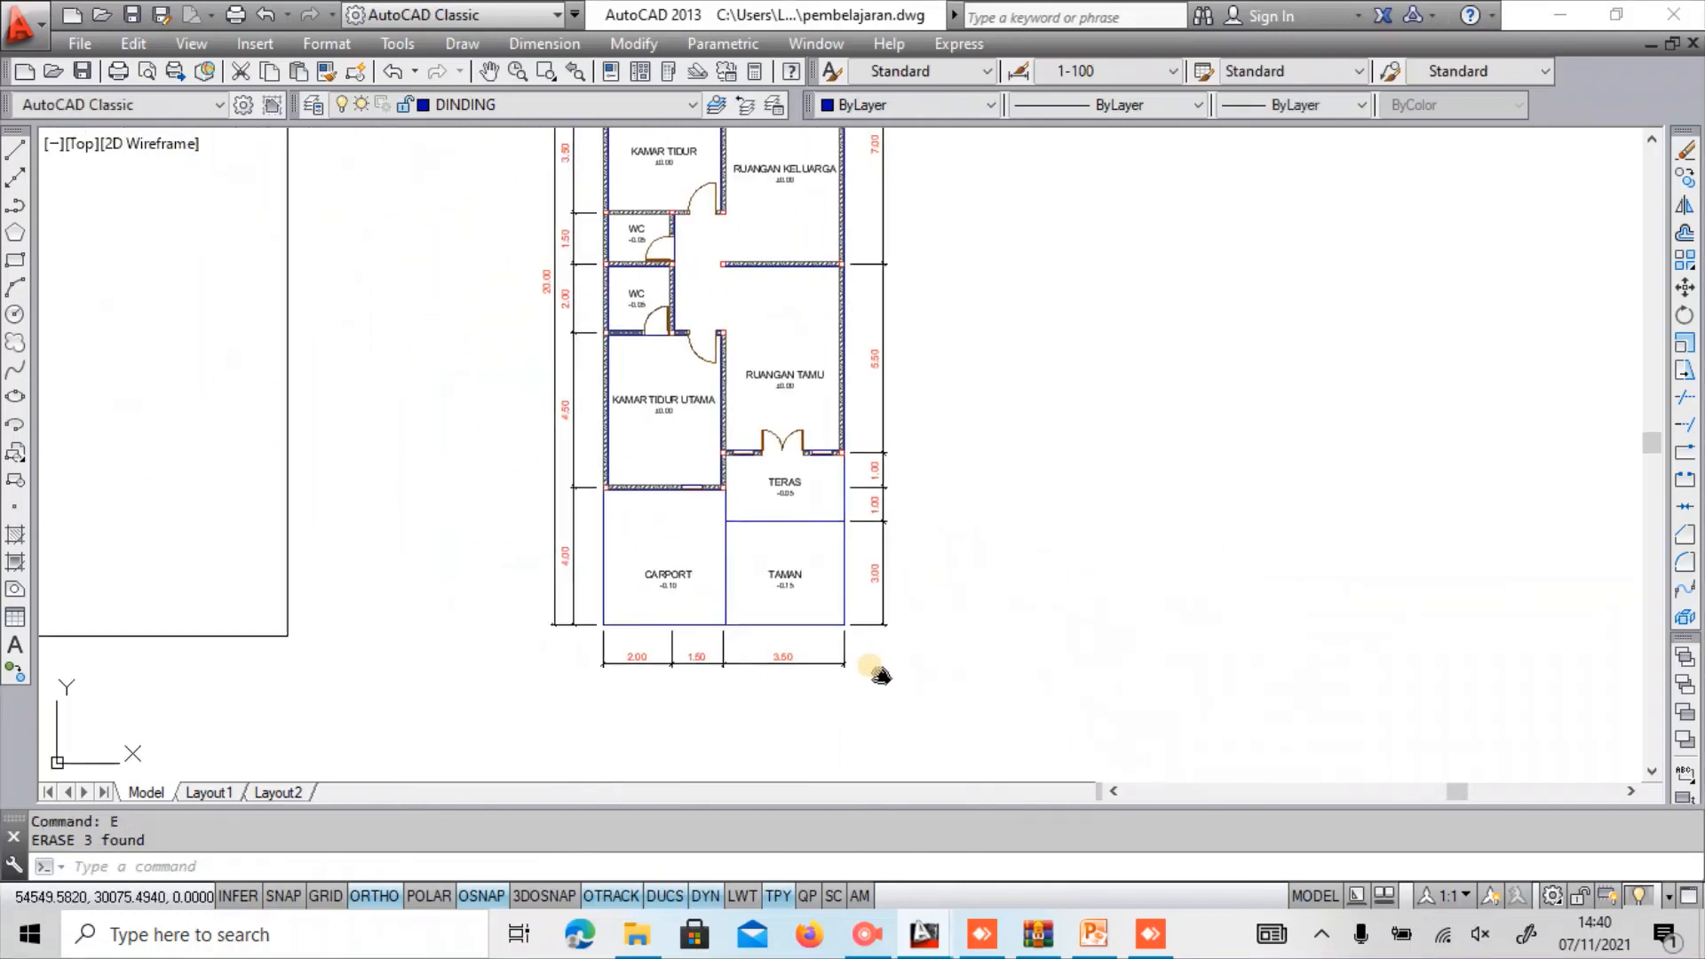
middle_click_drag(881, 677, 883, 681)
middle_click_drag(876, 338, 660, 489)
scroll(586, 480, "down", 2)
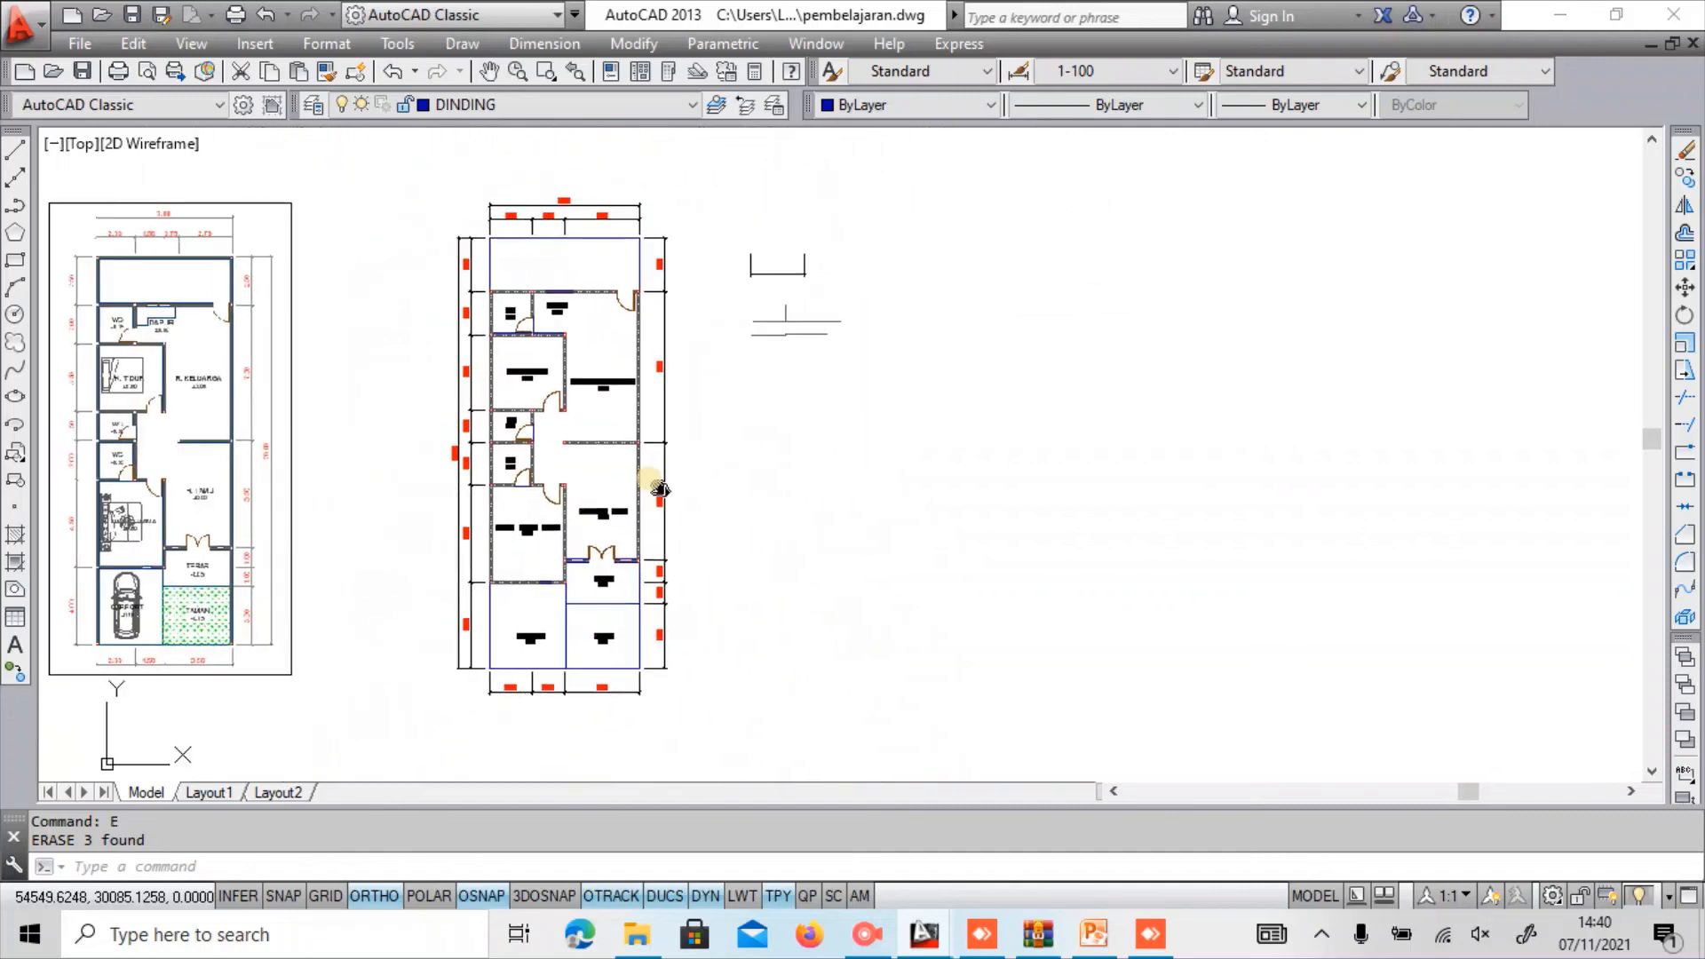
scroll(690, 288, "up", 2)
left_click(708, 183)
left_click(973, 365)
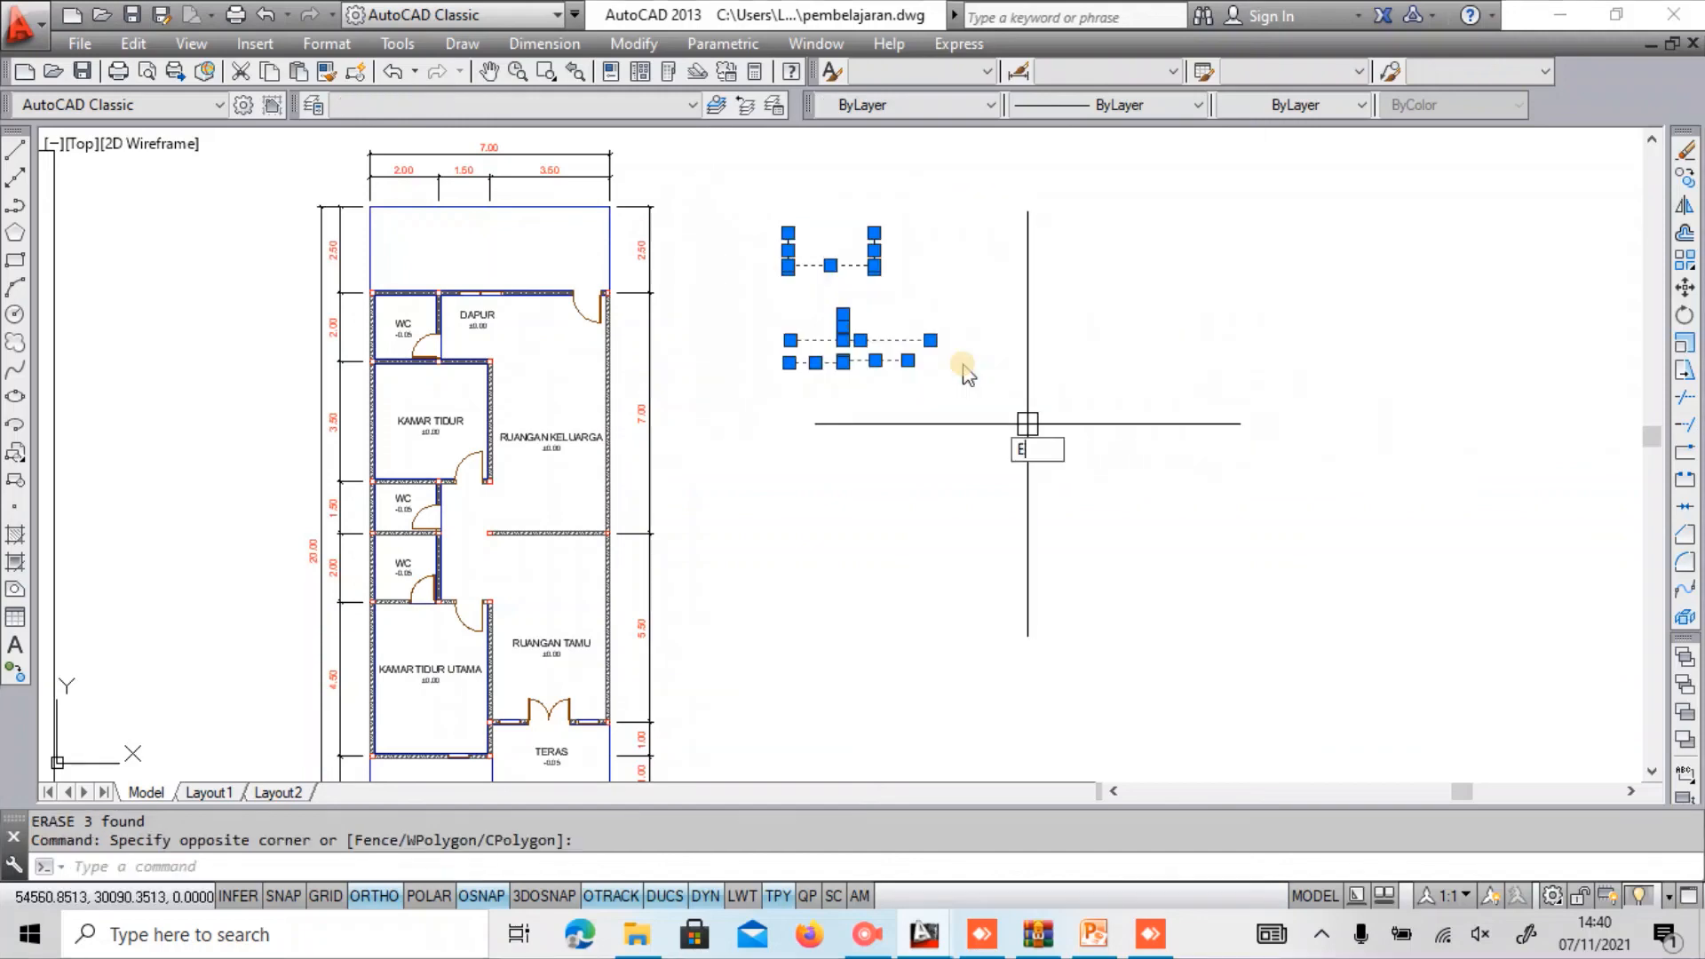
type("e")
key("Return")
Copy the front TAMAN label straight up into the open area behind DAPUR.
scroll(586, 282, "up", 6)
scroll(966, 368, "down", 6)
type("ct ")
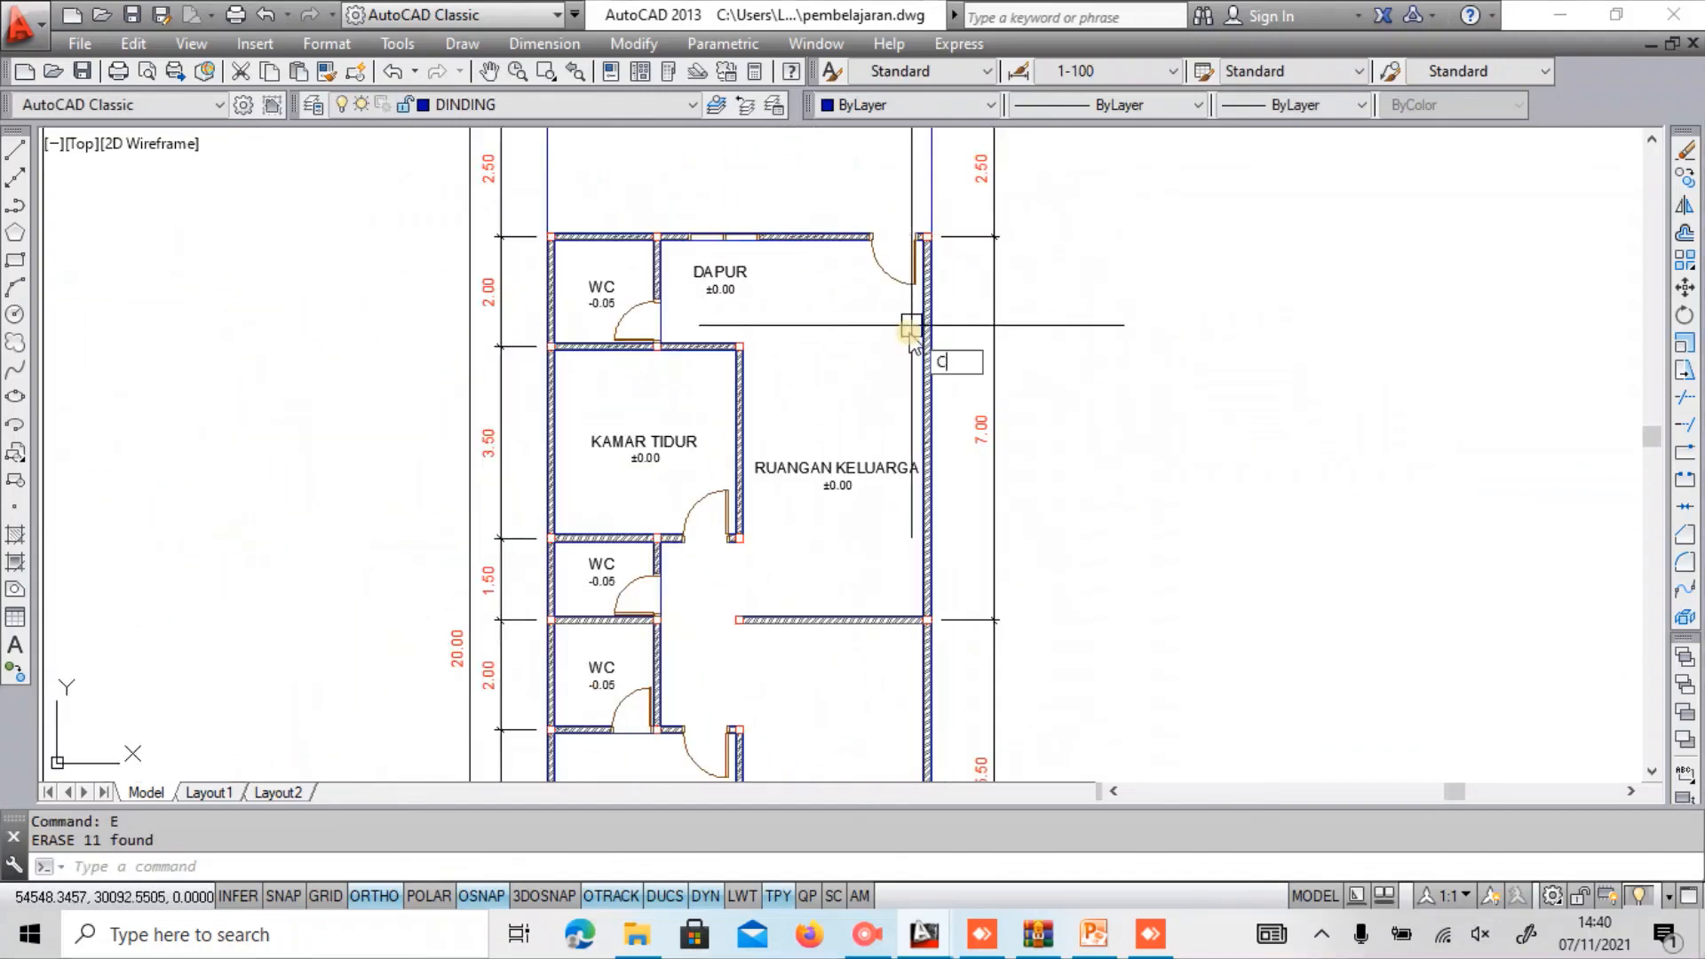
type("o")
key("Return")
middle_click_drag(813, 675, 913, 458)
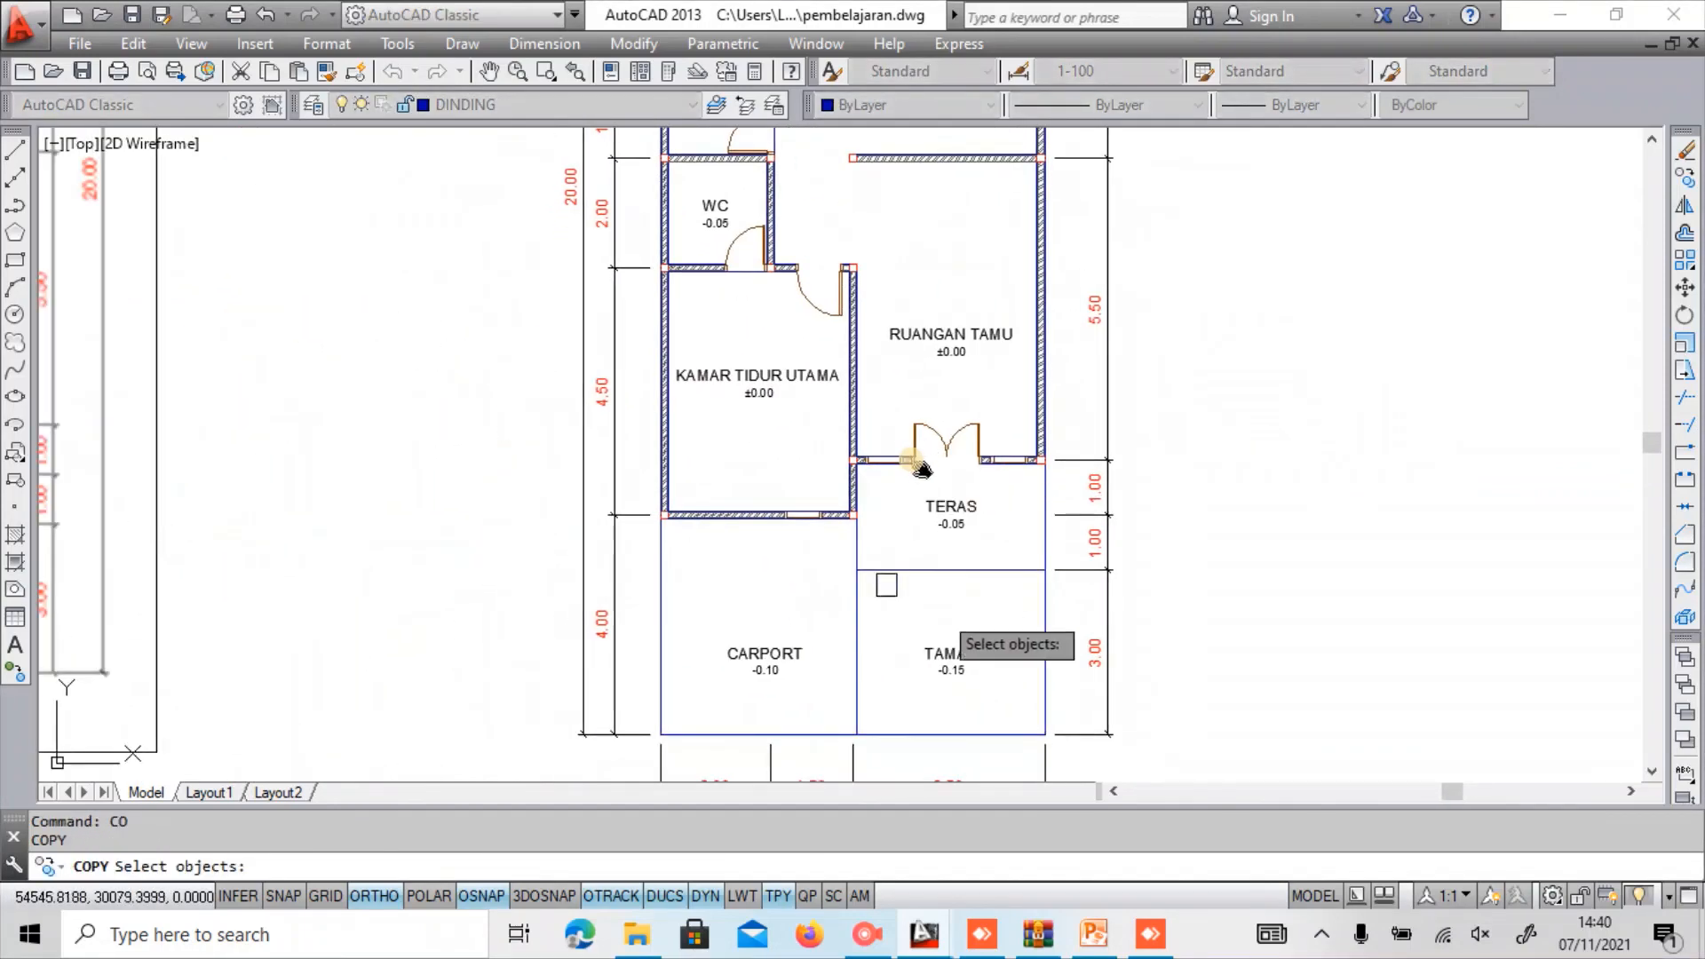
left_click(970, 664)
key("Return")
left_click(952, 659)
middle_click_drag(928, 284, 850, 839)
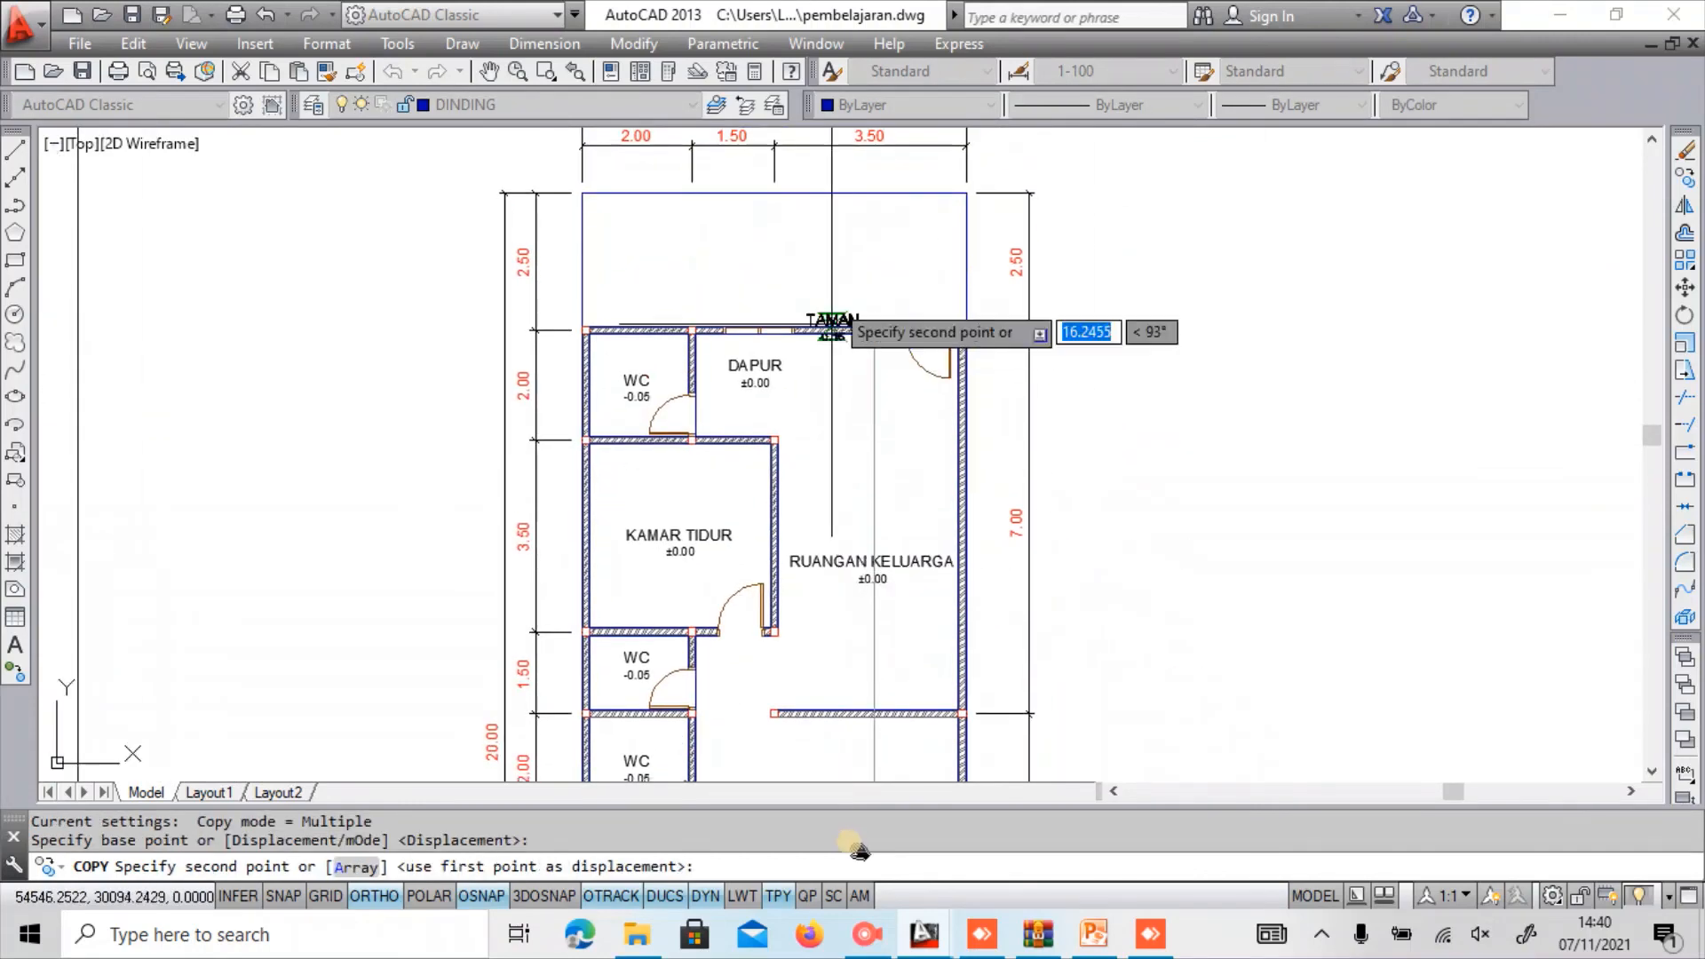
left_click(873, 234)
key("Escape")
Shift the copied TAMAN label horizontally to the left, towards the middle of the back area.
scroll(874, 232, "up", 2)
left_click(879, 229)
left_click(880, 236)
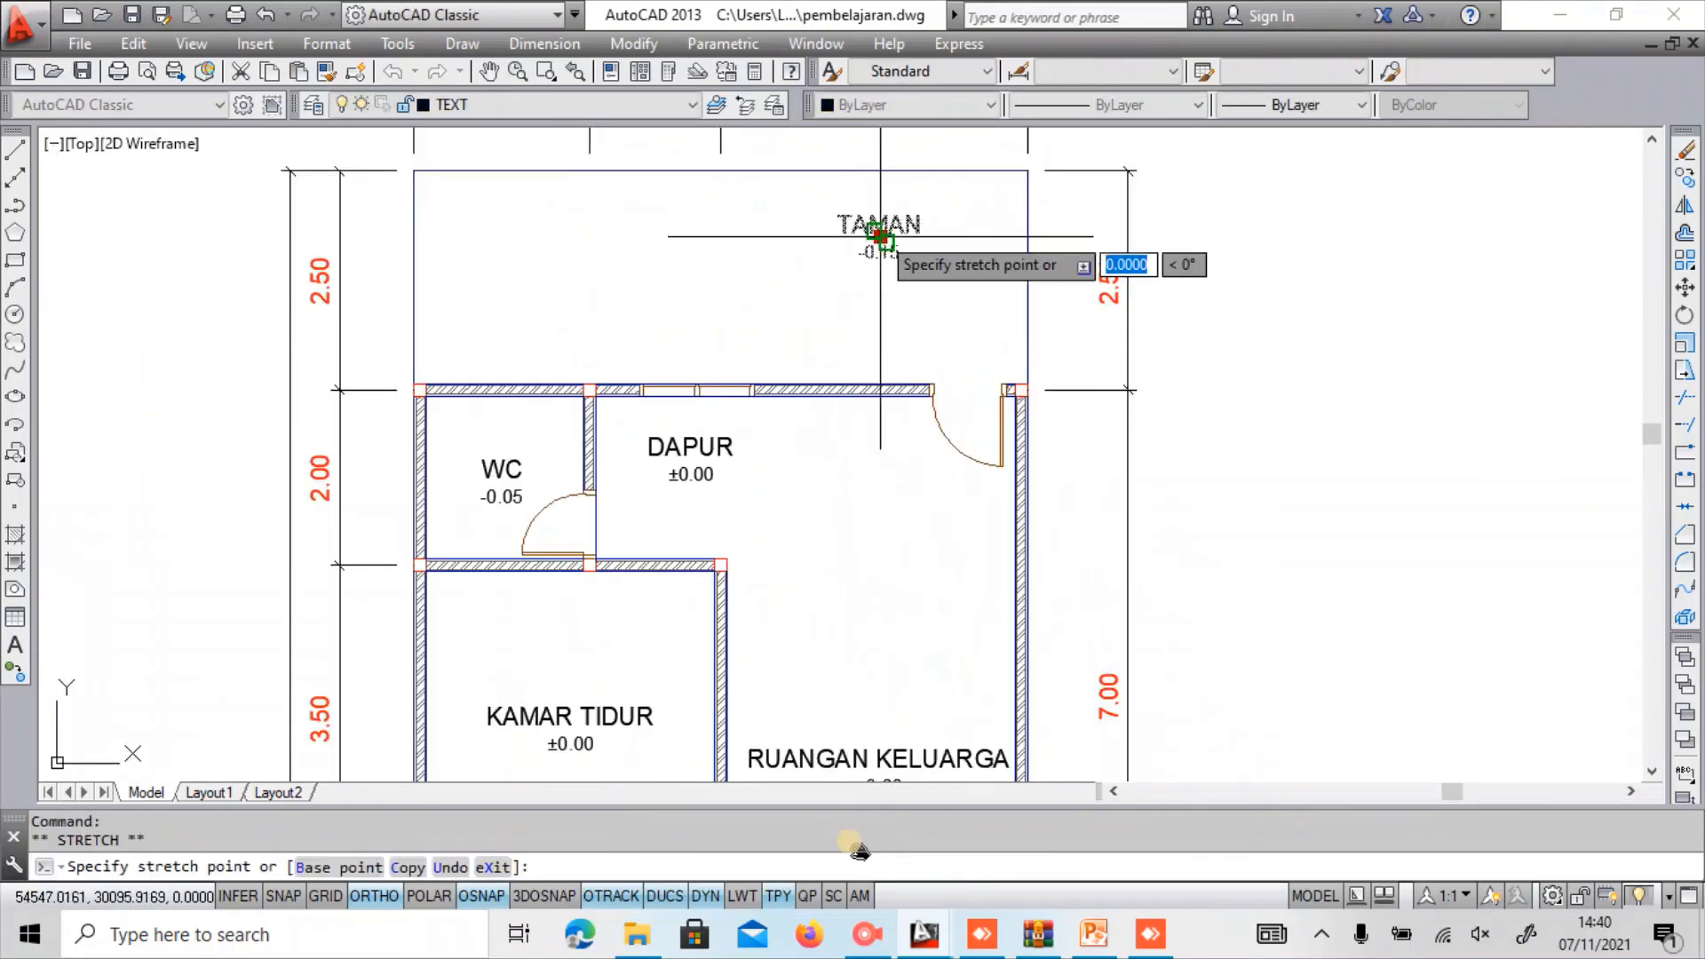
left_click(752, 240)
Rename the label in the back area as TAMAN BELAKANG.
scroll(781, 222, "up", 2)
double_click(793, 228)
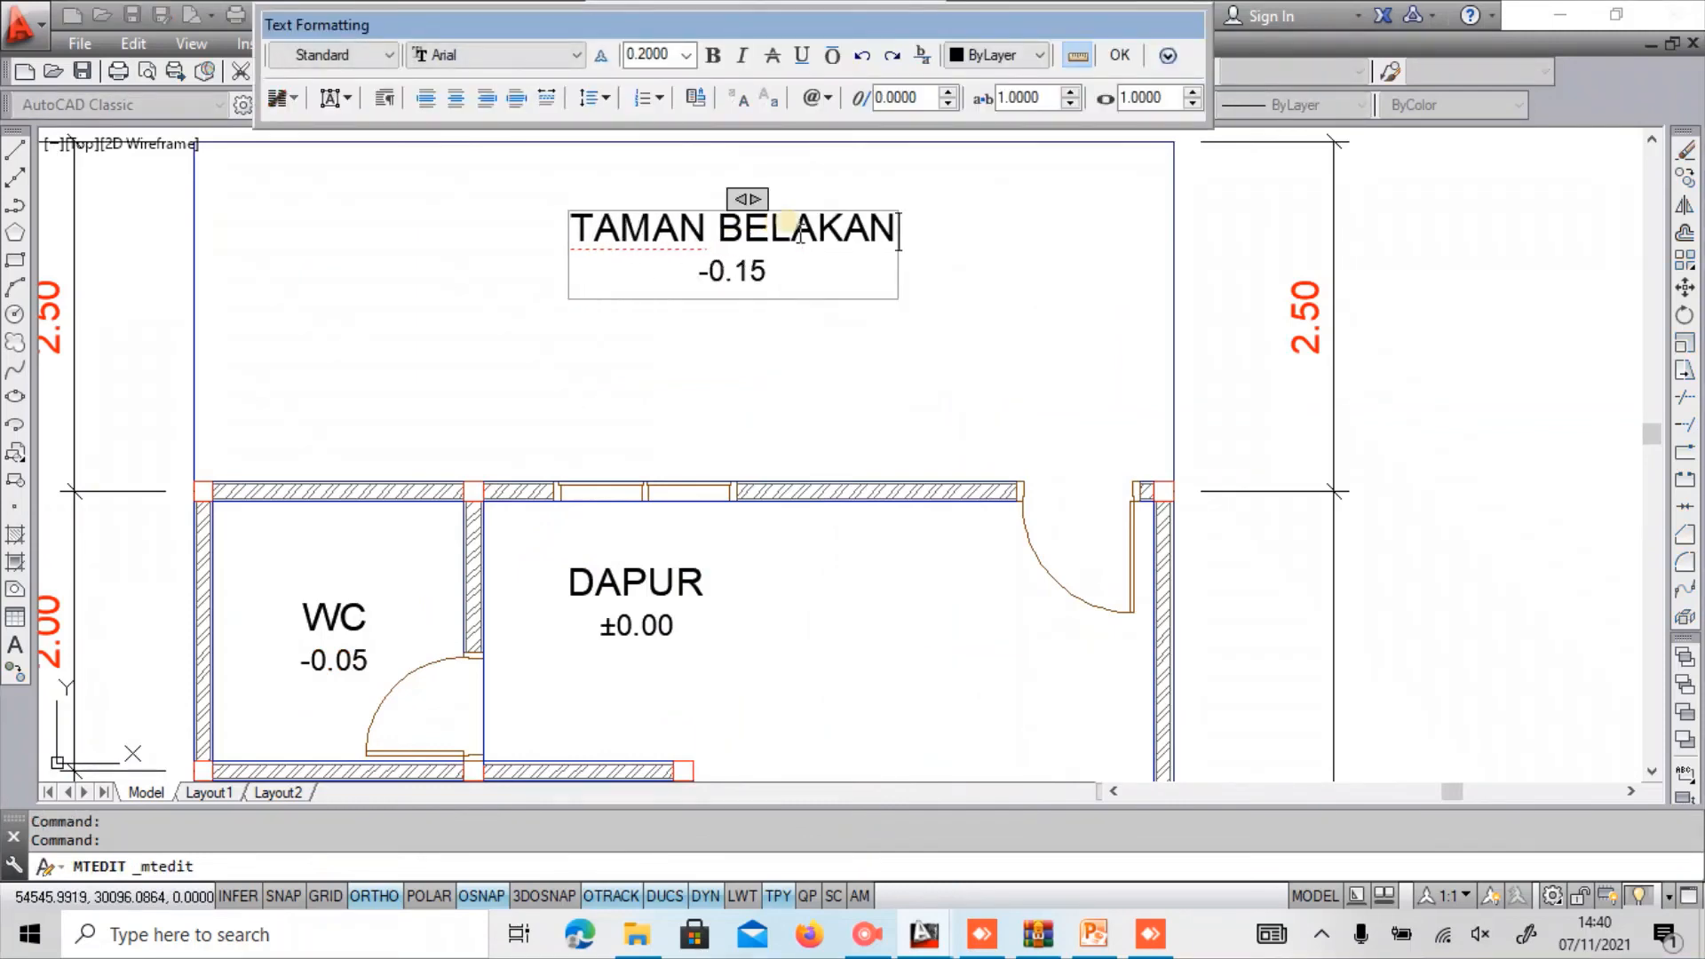
left_click(845, 316)
Draw the back terrace outline outside the kitchen door: from the outer wall corner 1 up, 2 to the left, and down to the wall.
scroll(840, 316, "down", 4)
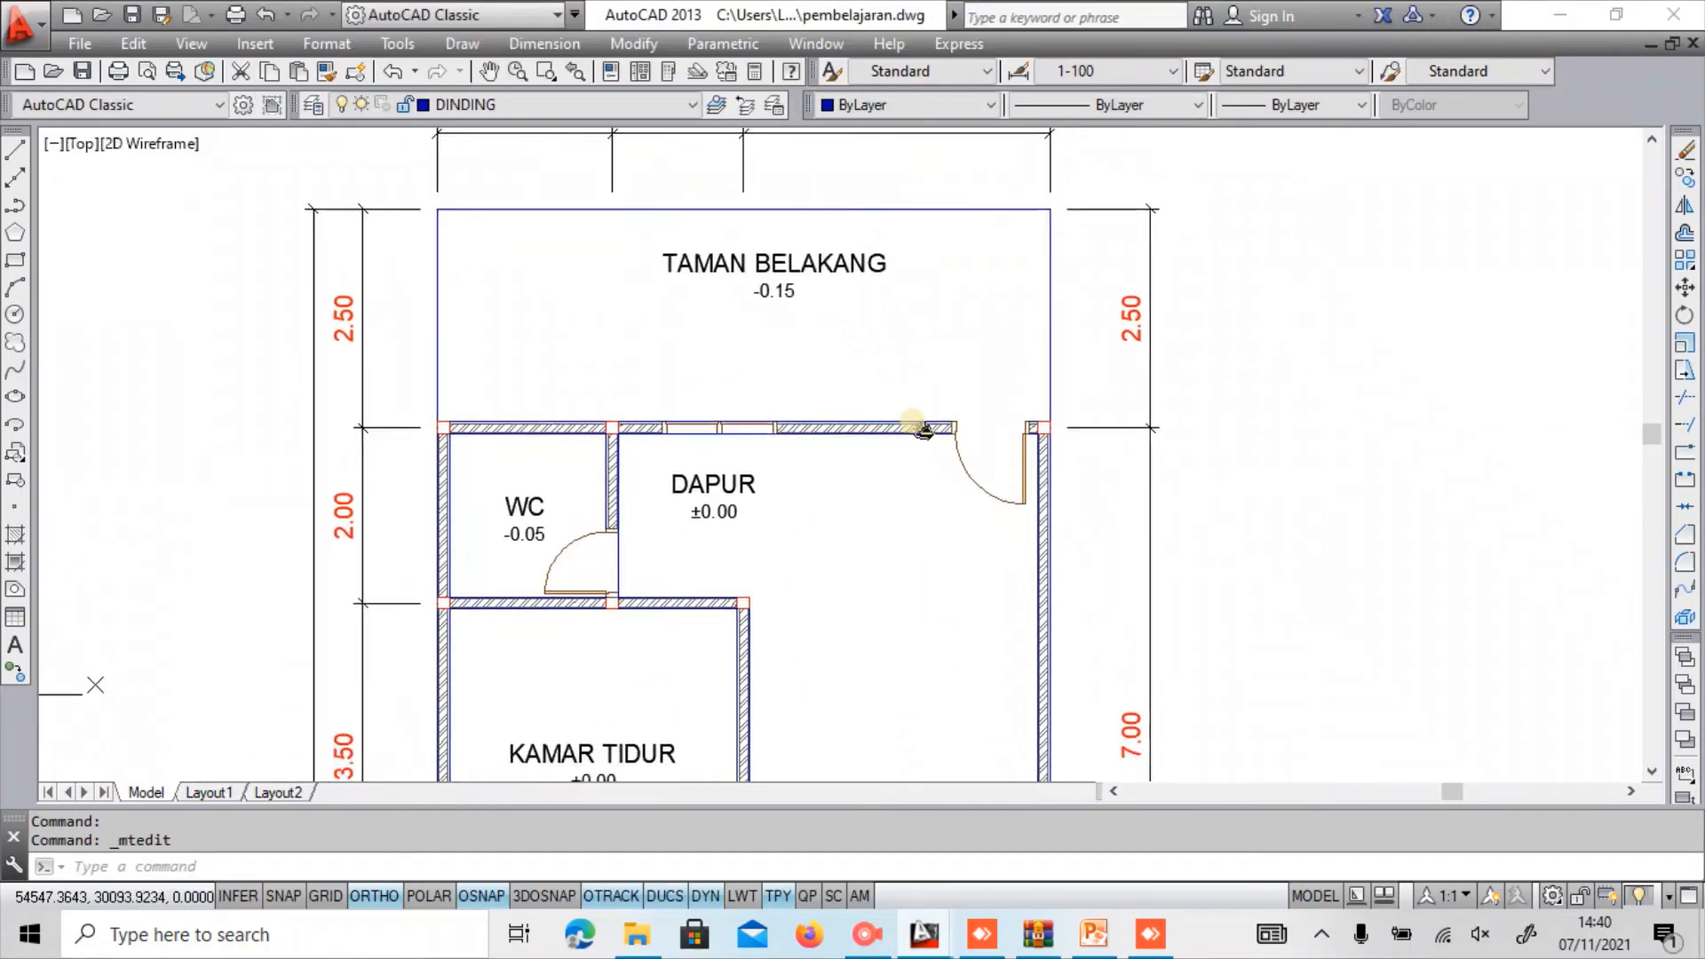
scroll(835, 334, "up", 2)
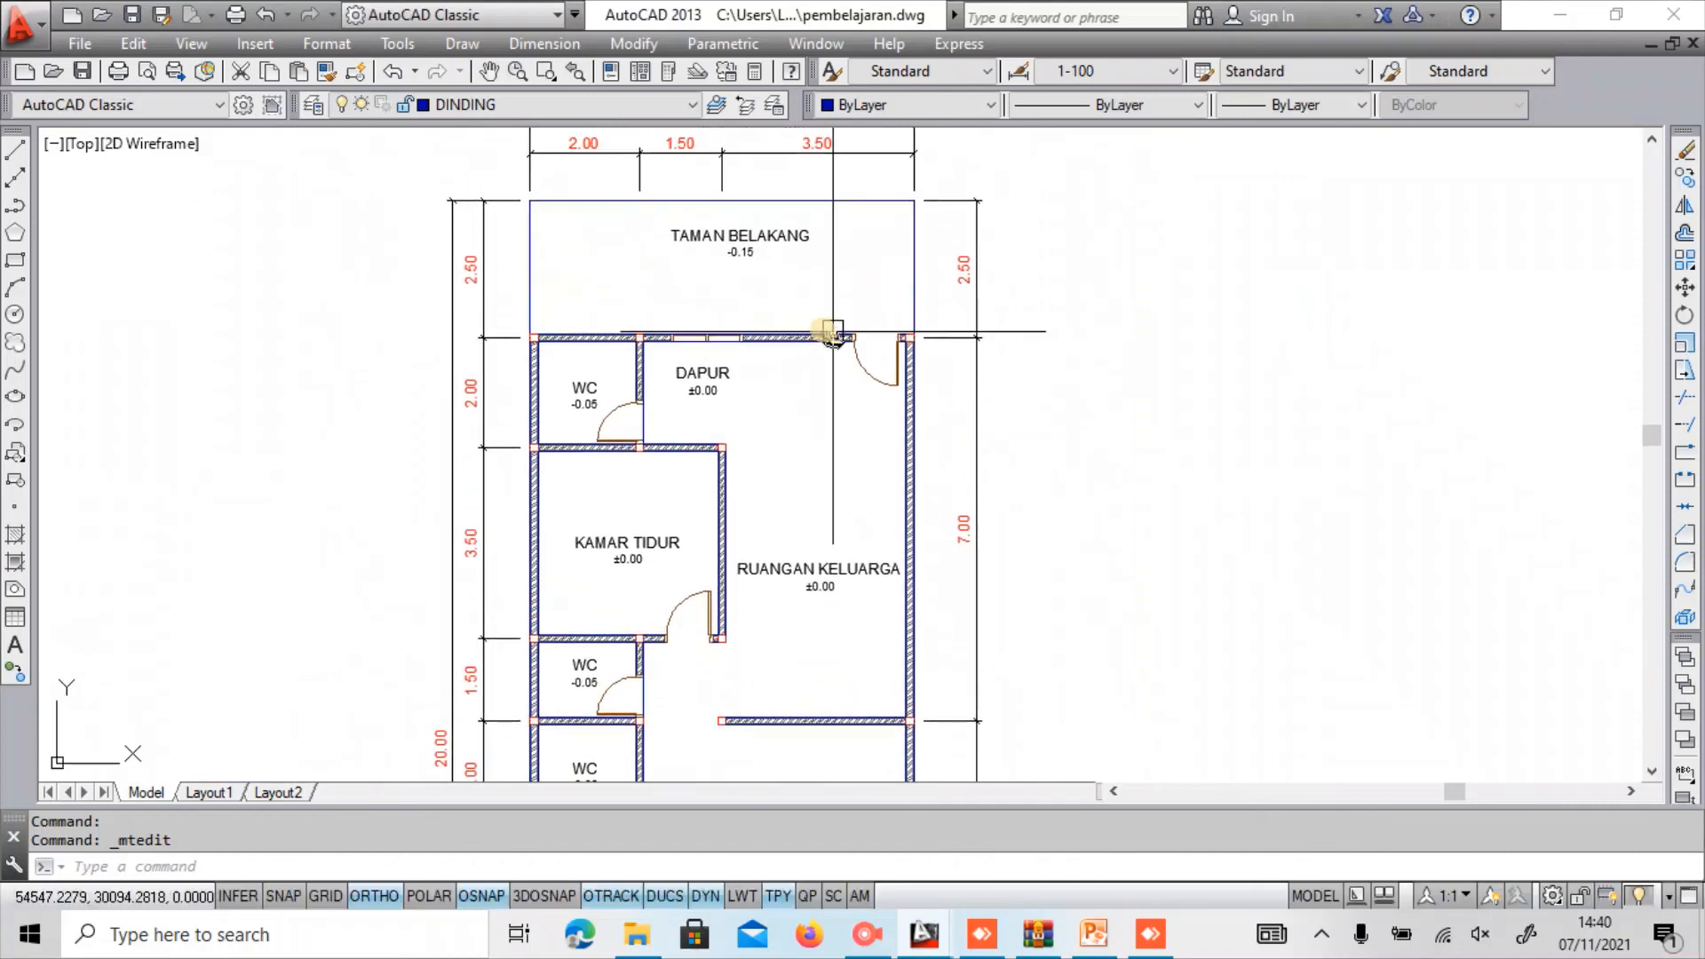
middle_click_drag(834, 302, 890, 439)
scroll(890, 373, "up", 1)
scroll(866, 346, "down", 1)
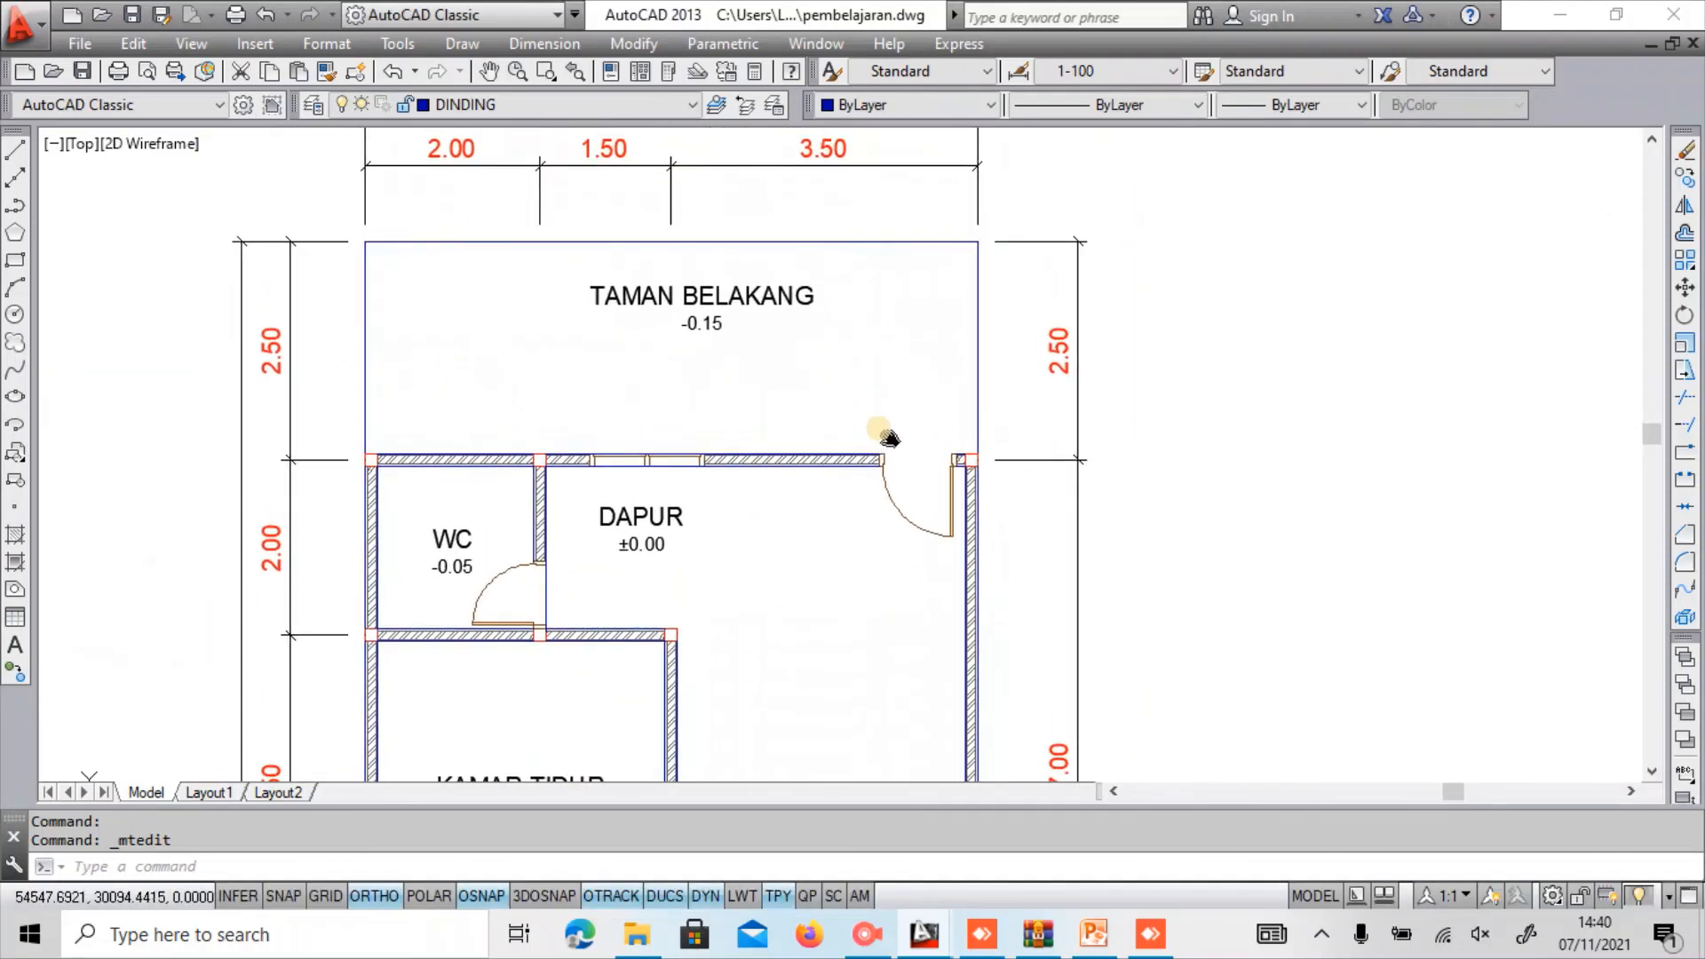
key("Return")
scroll(897, 440, "up", 5)
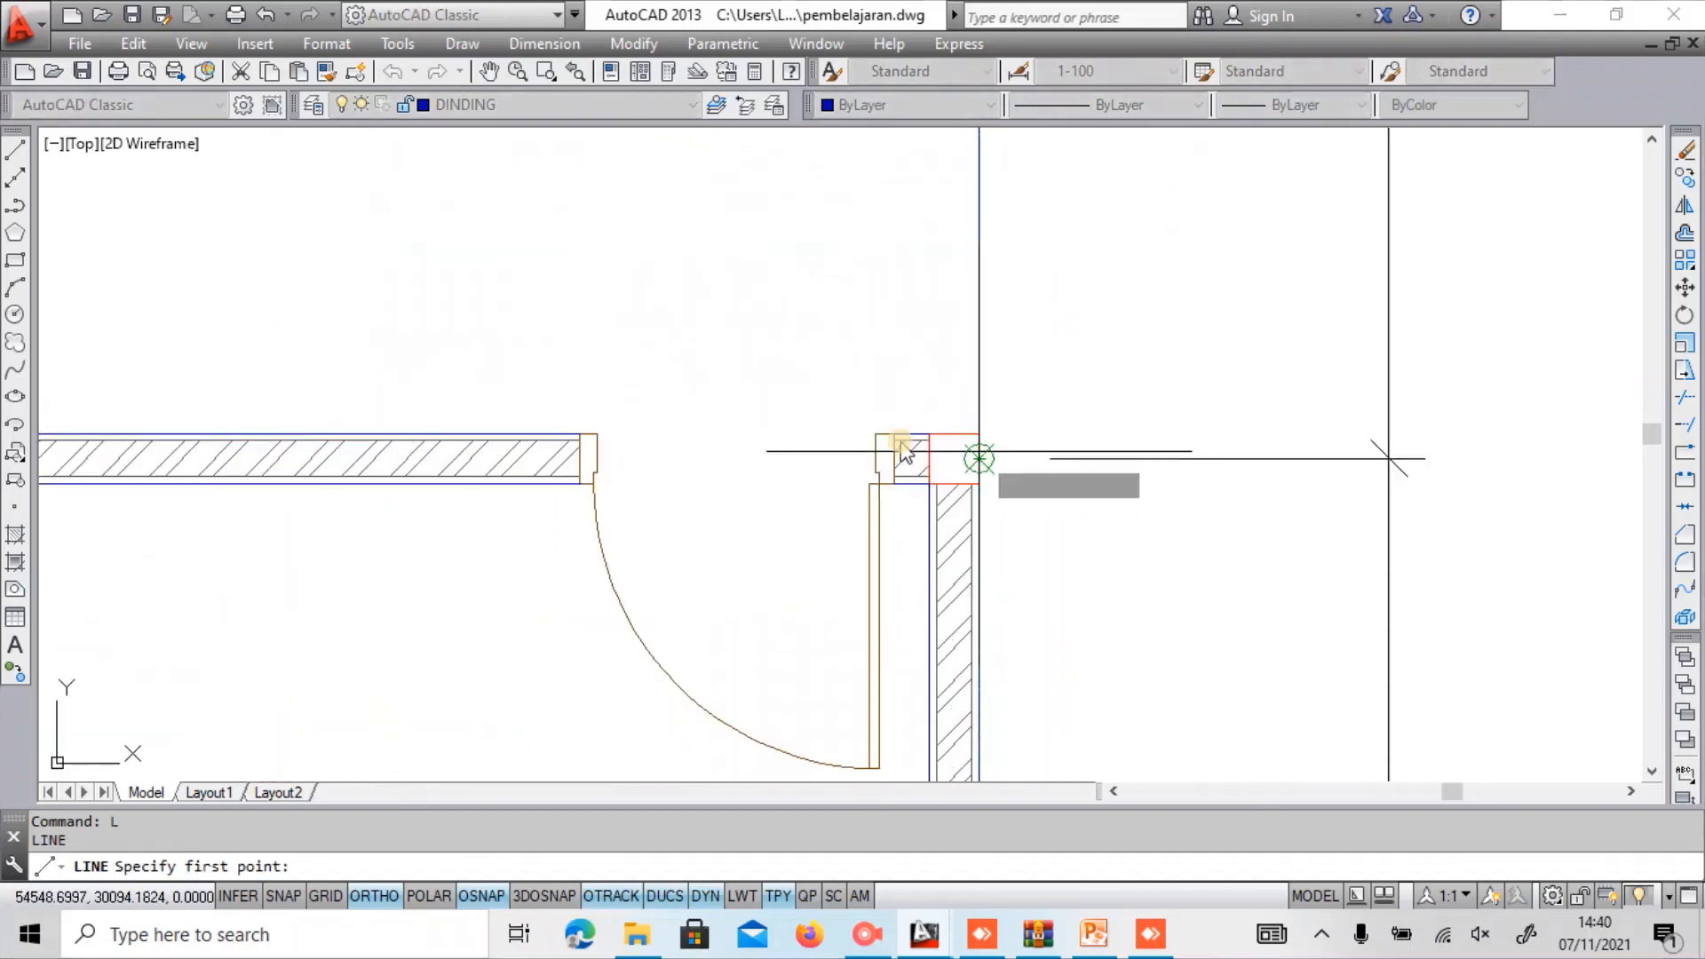
left_click(981, 434)
type("1")
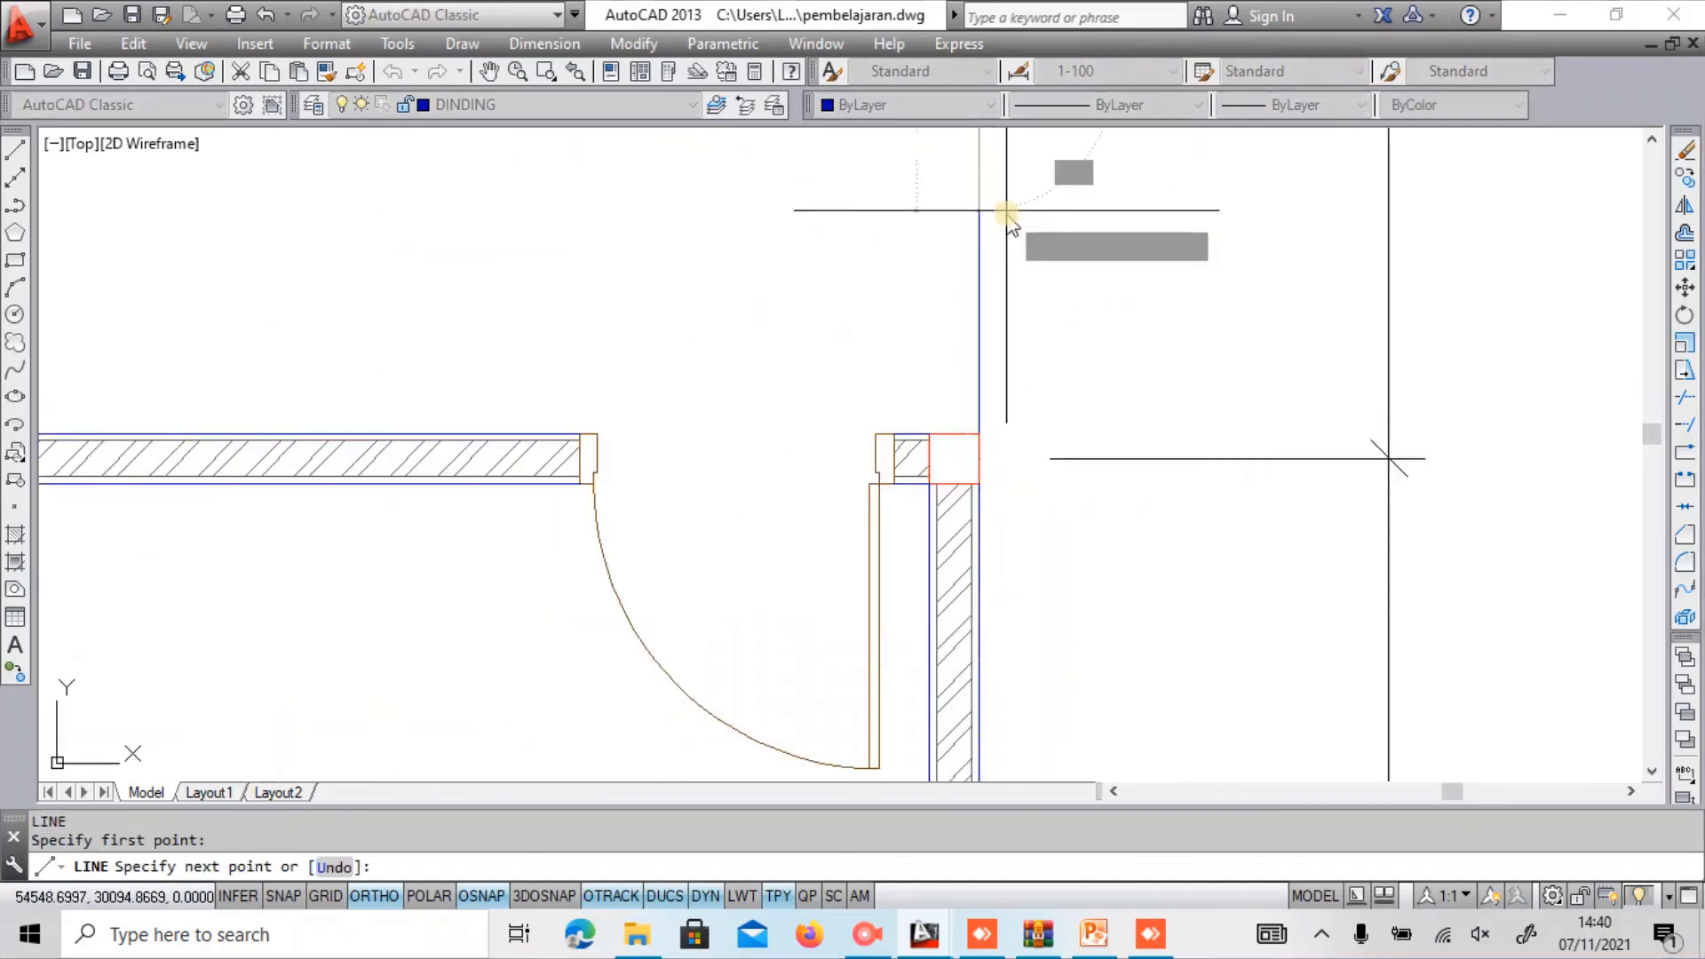
key("Return")
scroll(1009, 216, "down", 4)
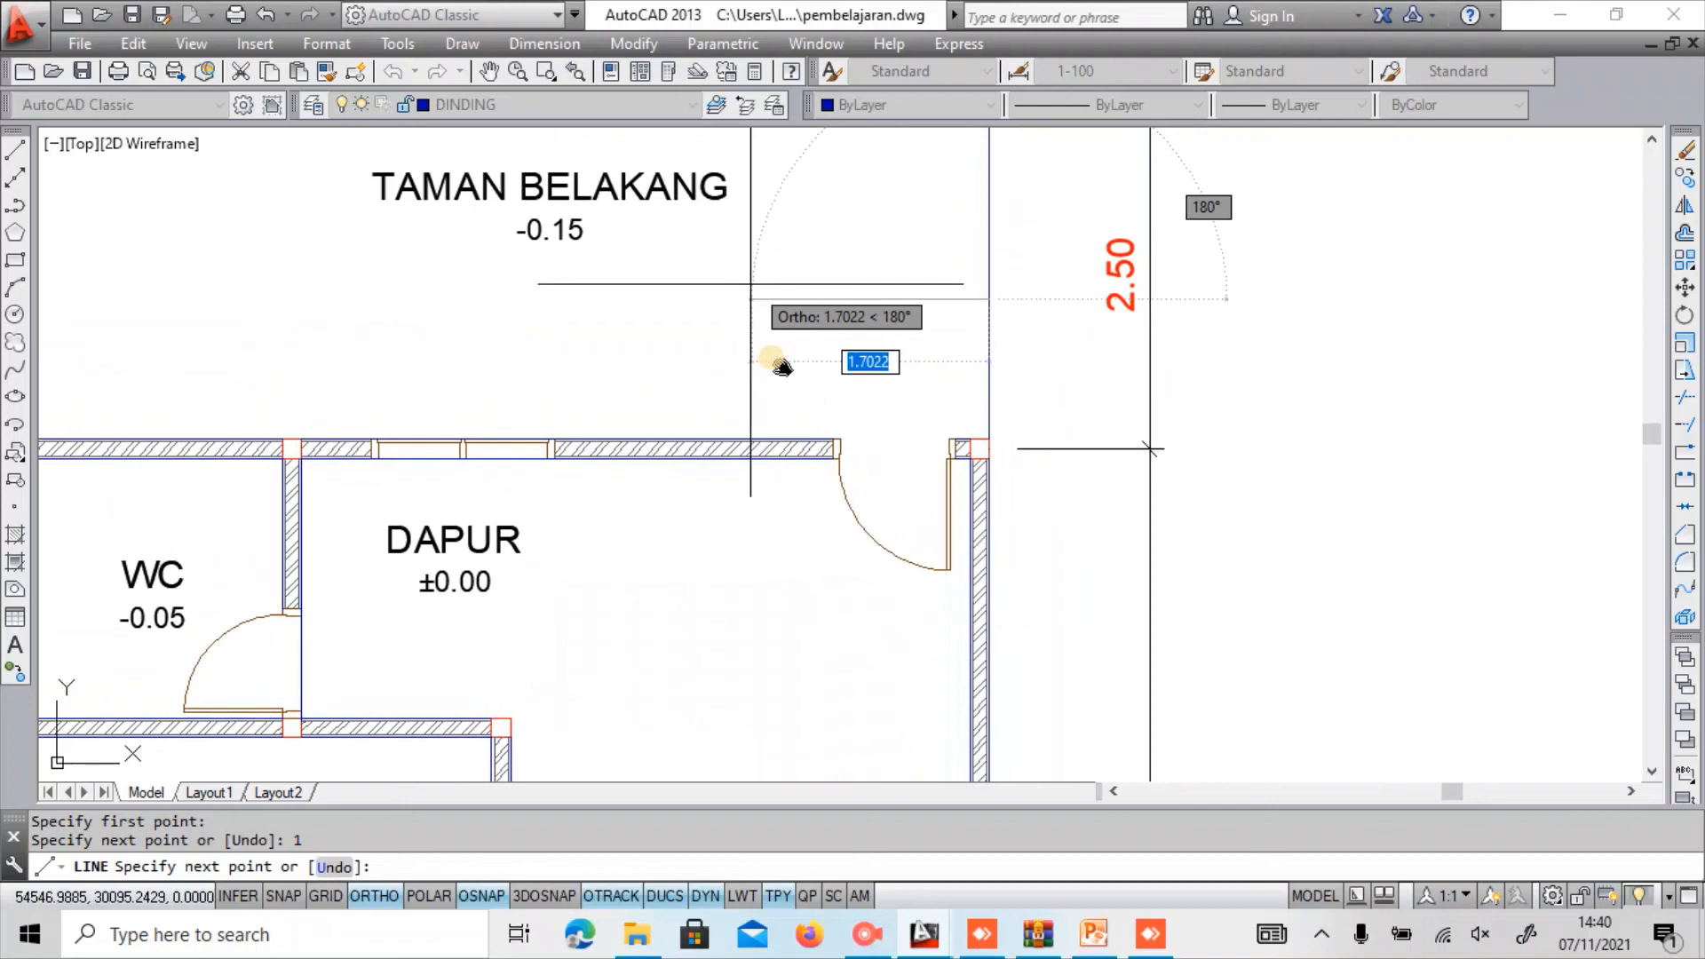
key("Return")
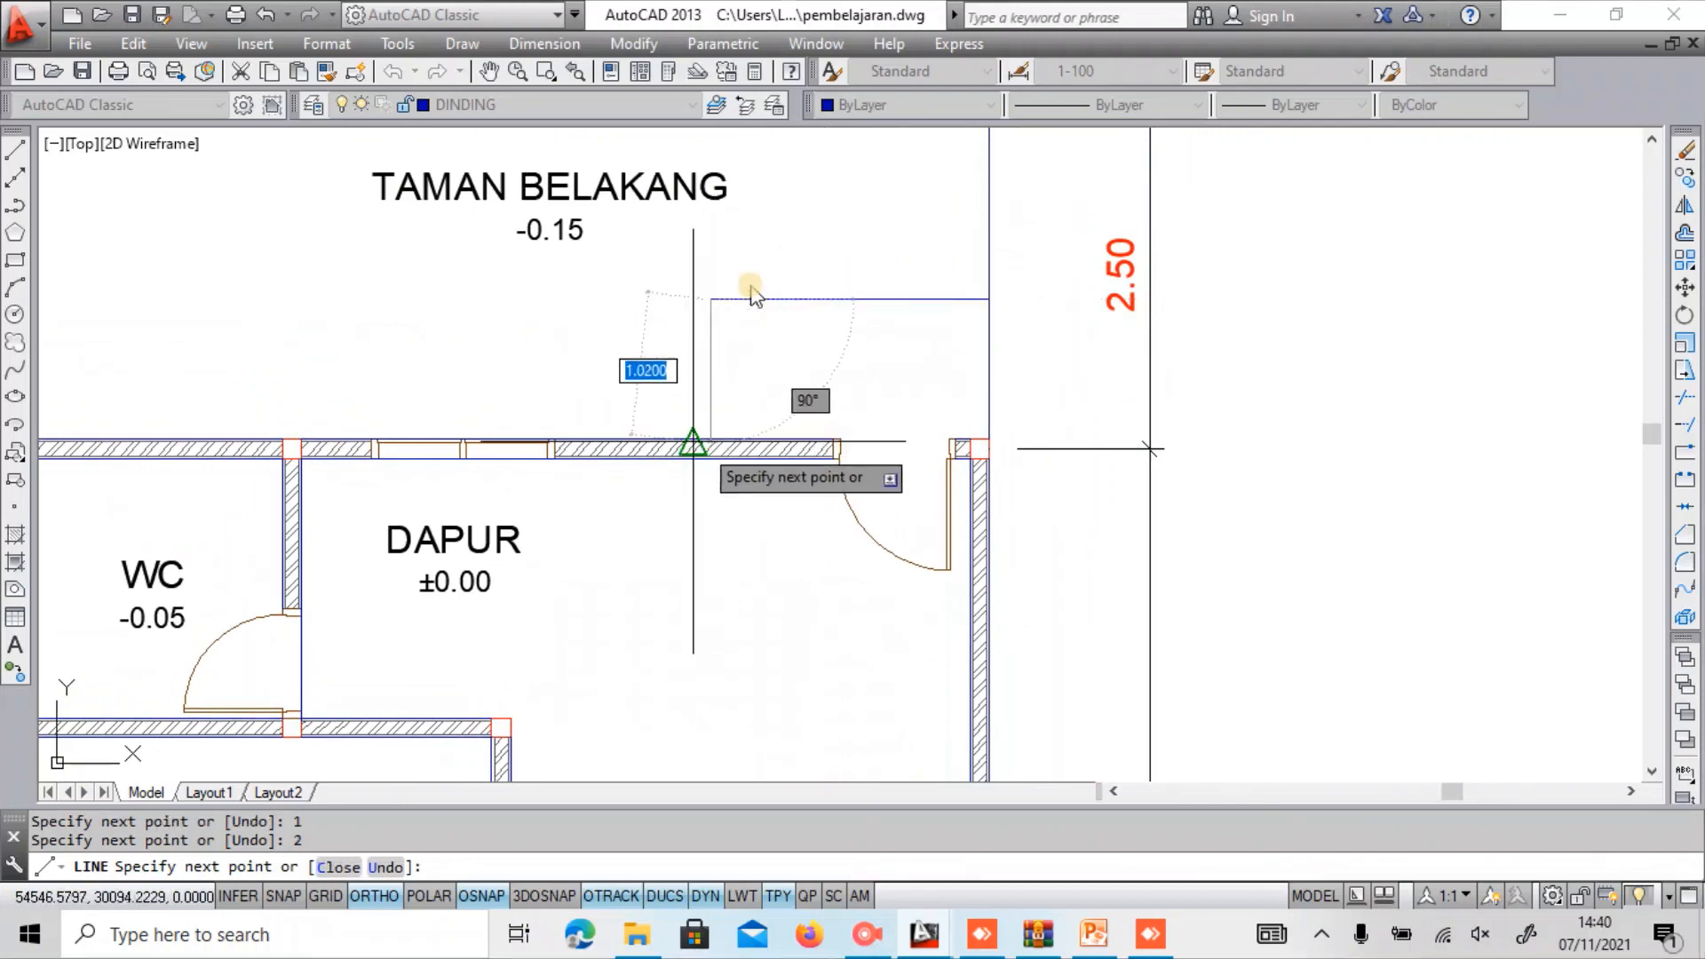
scroll(720, 437, "up", 4)
key("Escape")
Erase the duplicate terrace segment that overlaps the plot's right boundary.
scroll(715, 433, "down", 4)
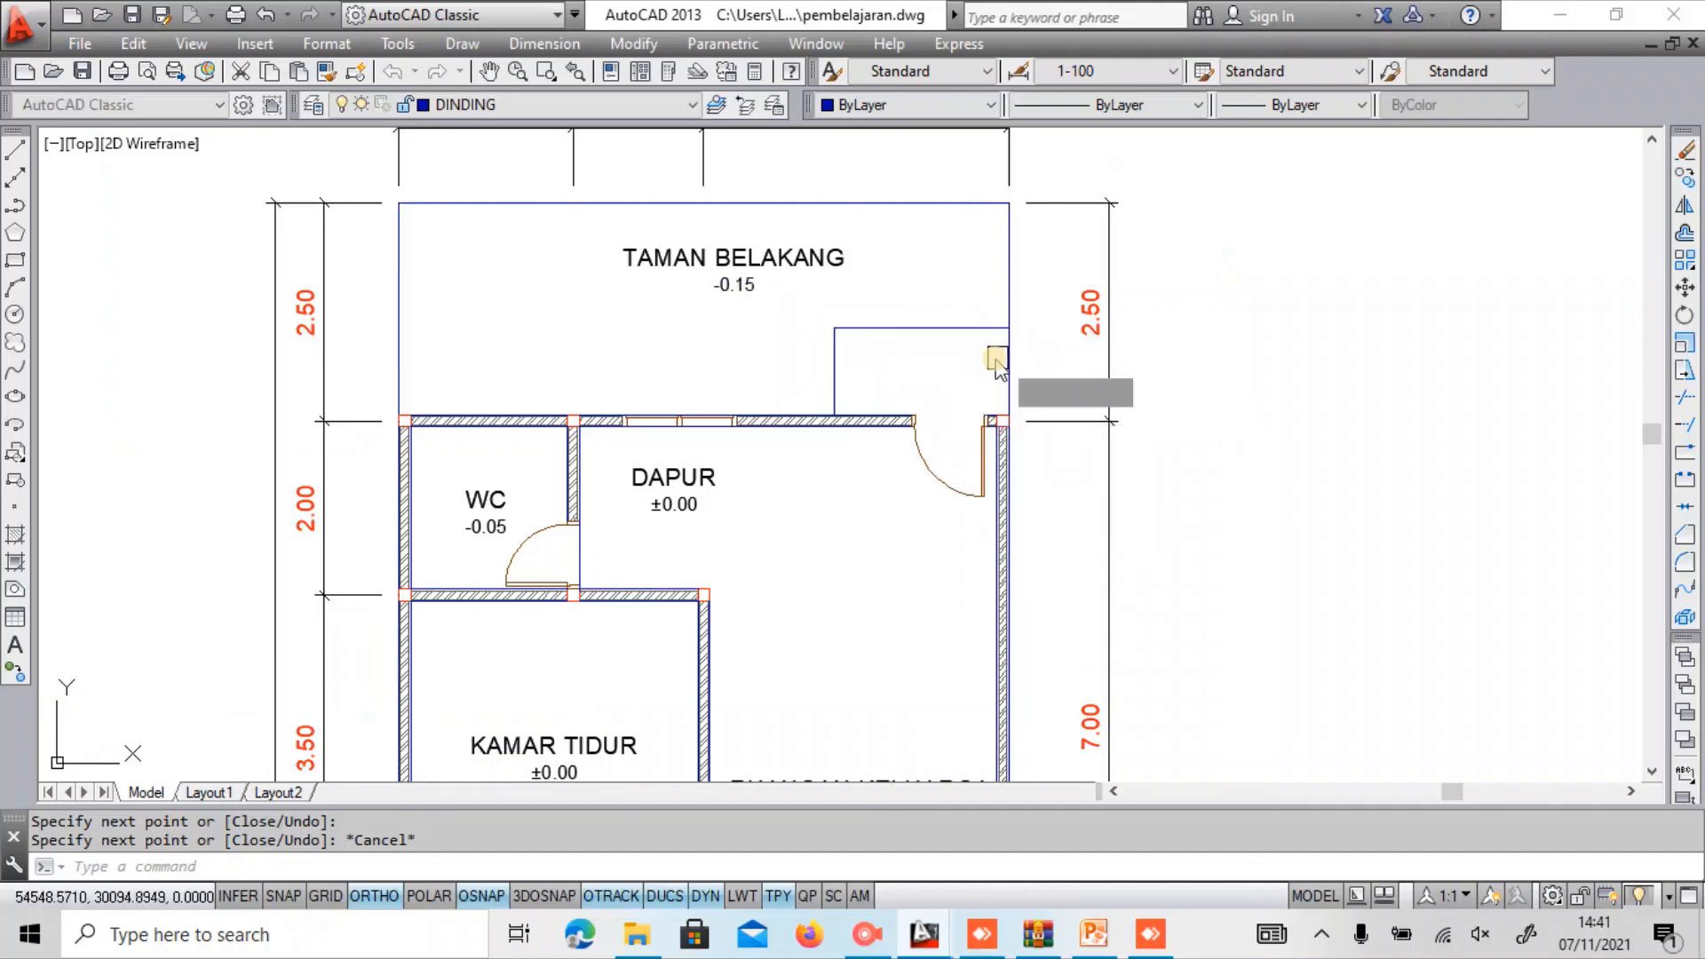
key("e")
key("Return")
left_click(995, 361)
scroll(996, 364, "up", 2)
key("Return")
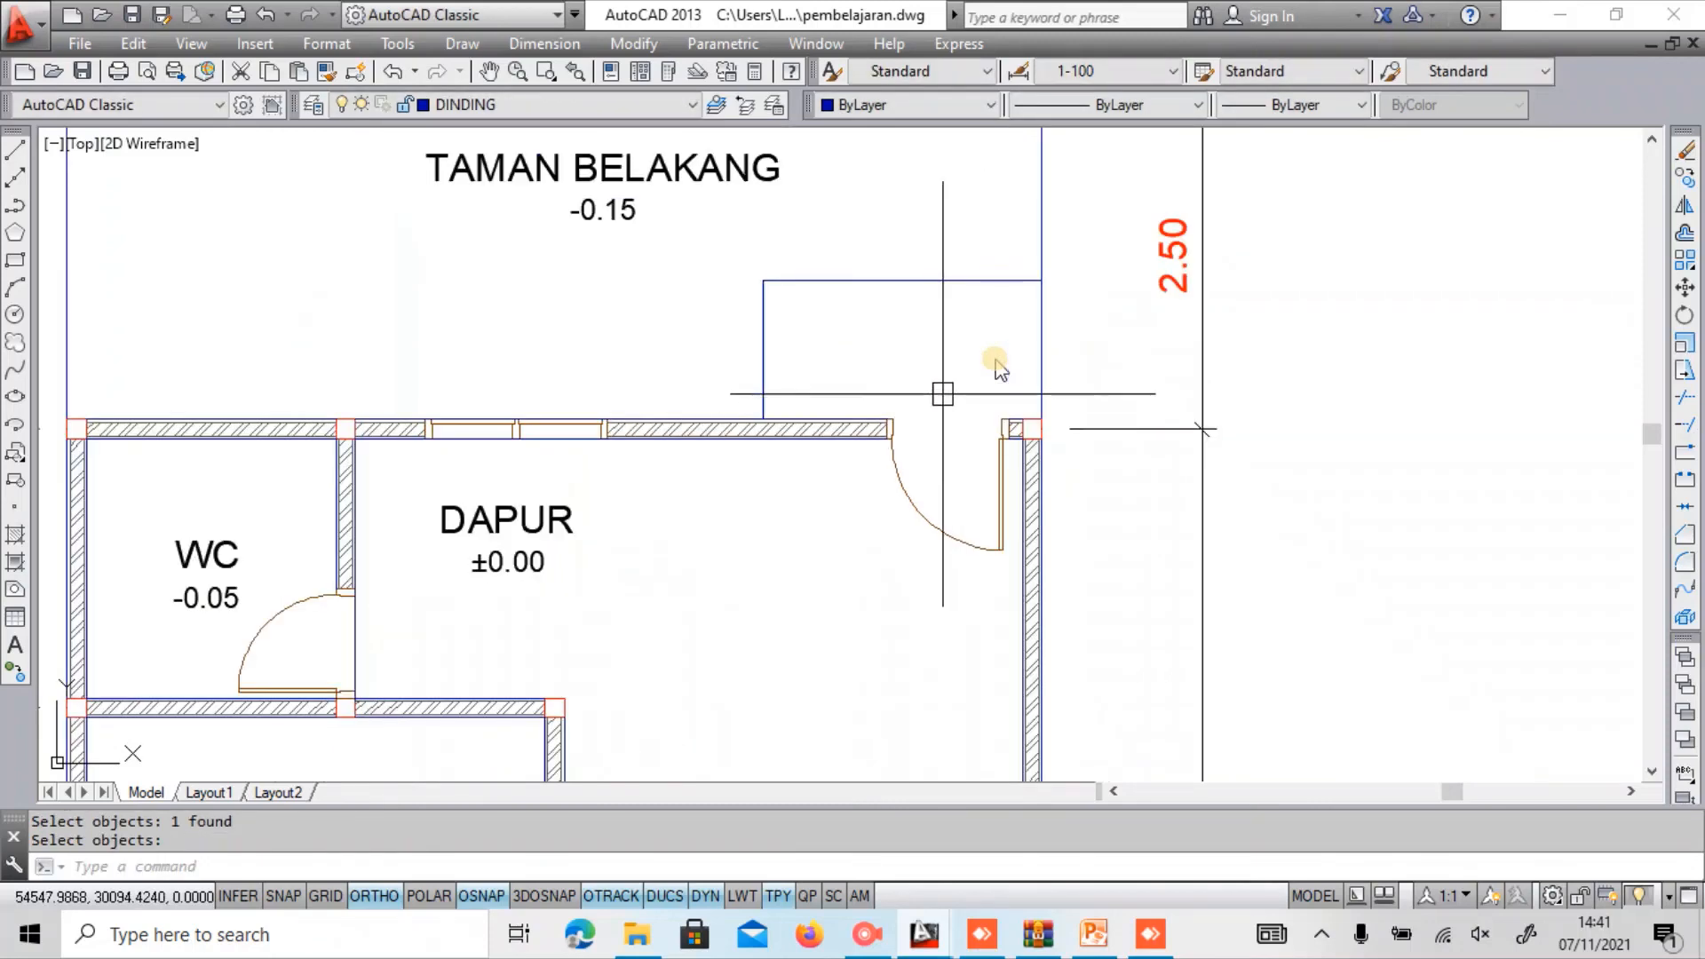
Draw a level-change line across the back door opening along the outer wall face, ending at the corner column.
key("l")
key("Return")
scroll(977, 373, "up", 3)
left_click(906, 419)
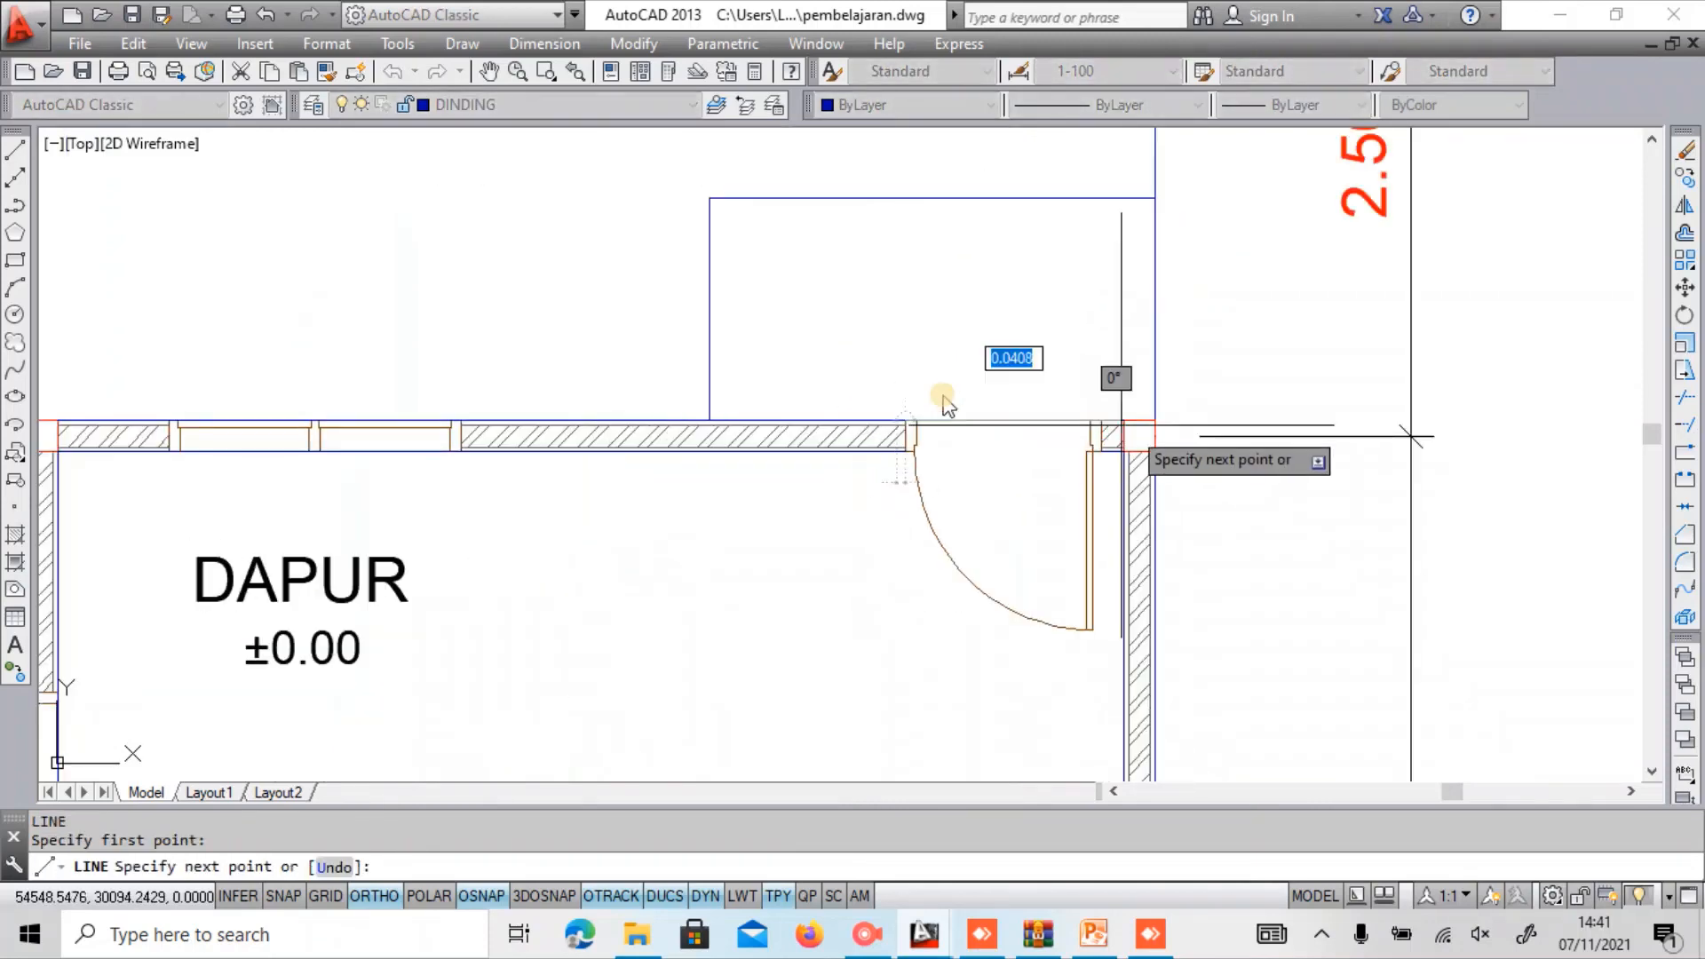
left_click(1123, 419)
key("Escape")
Copy the TAMAN BELAKANG label horizontally and down towards the small back terrace.
scroll(1103, 452, "down", 3)
type("c")
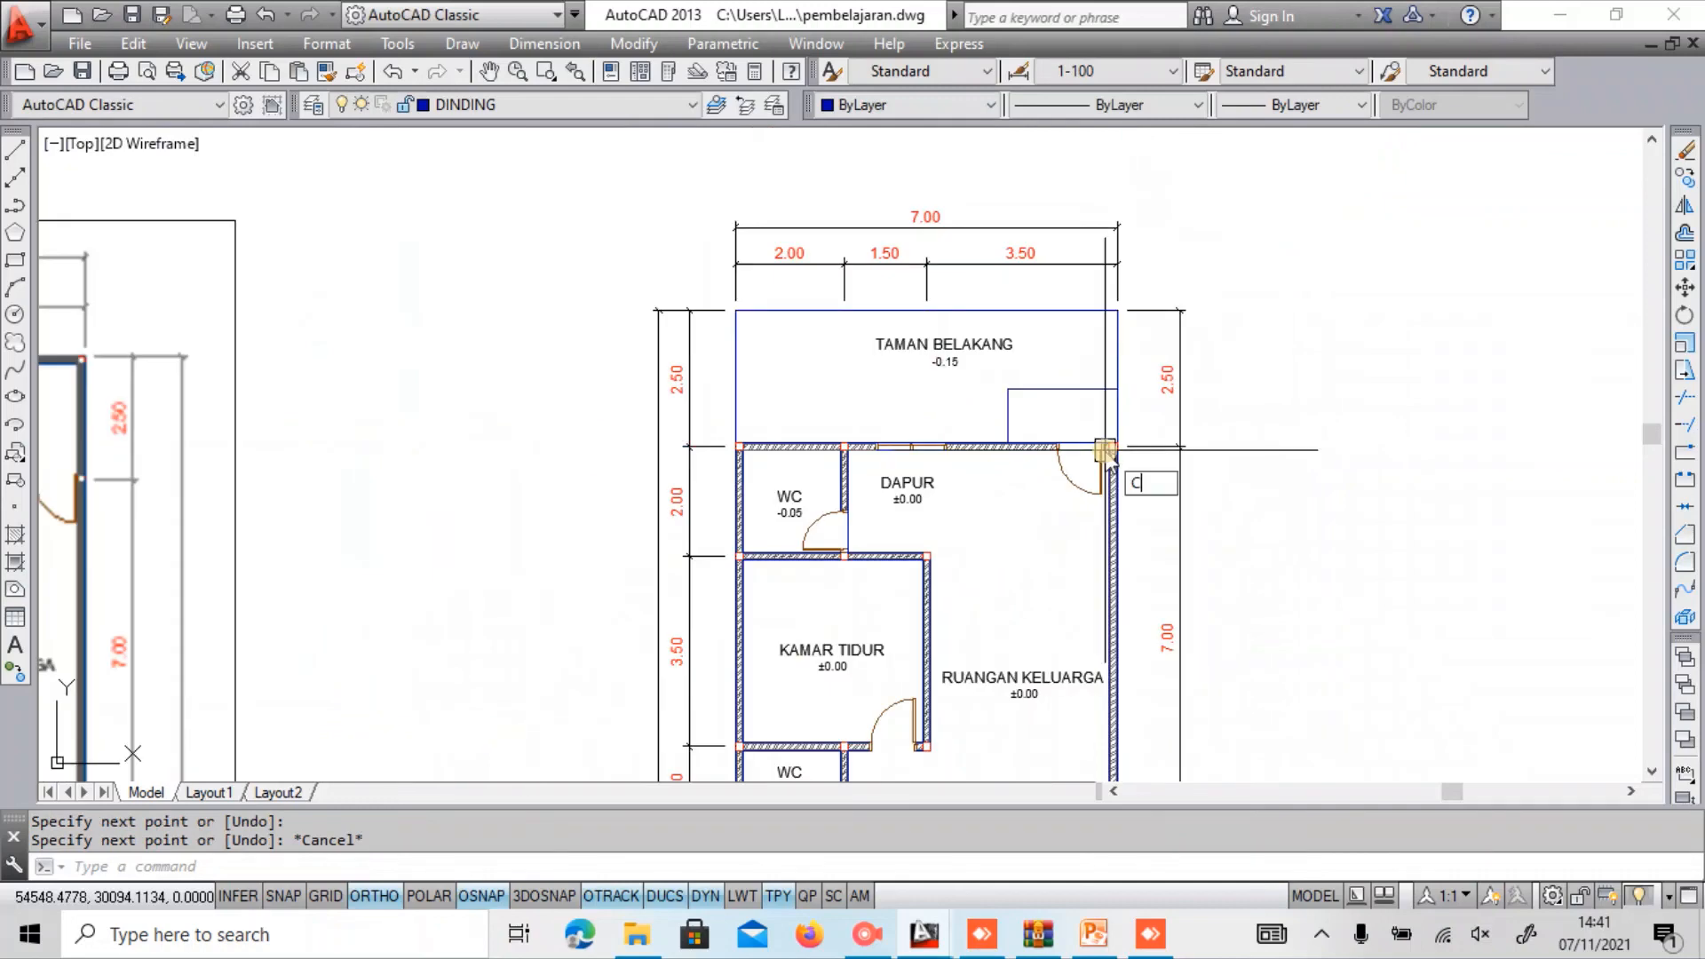
key("Return")
left_click(985, 356)
key("Return")
left_click(928, 346)
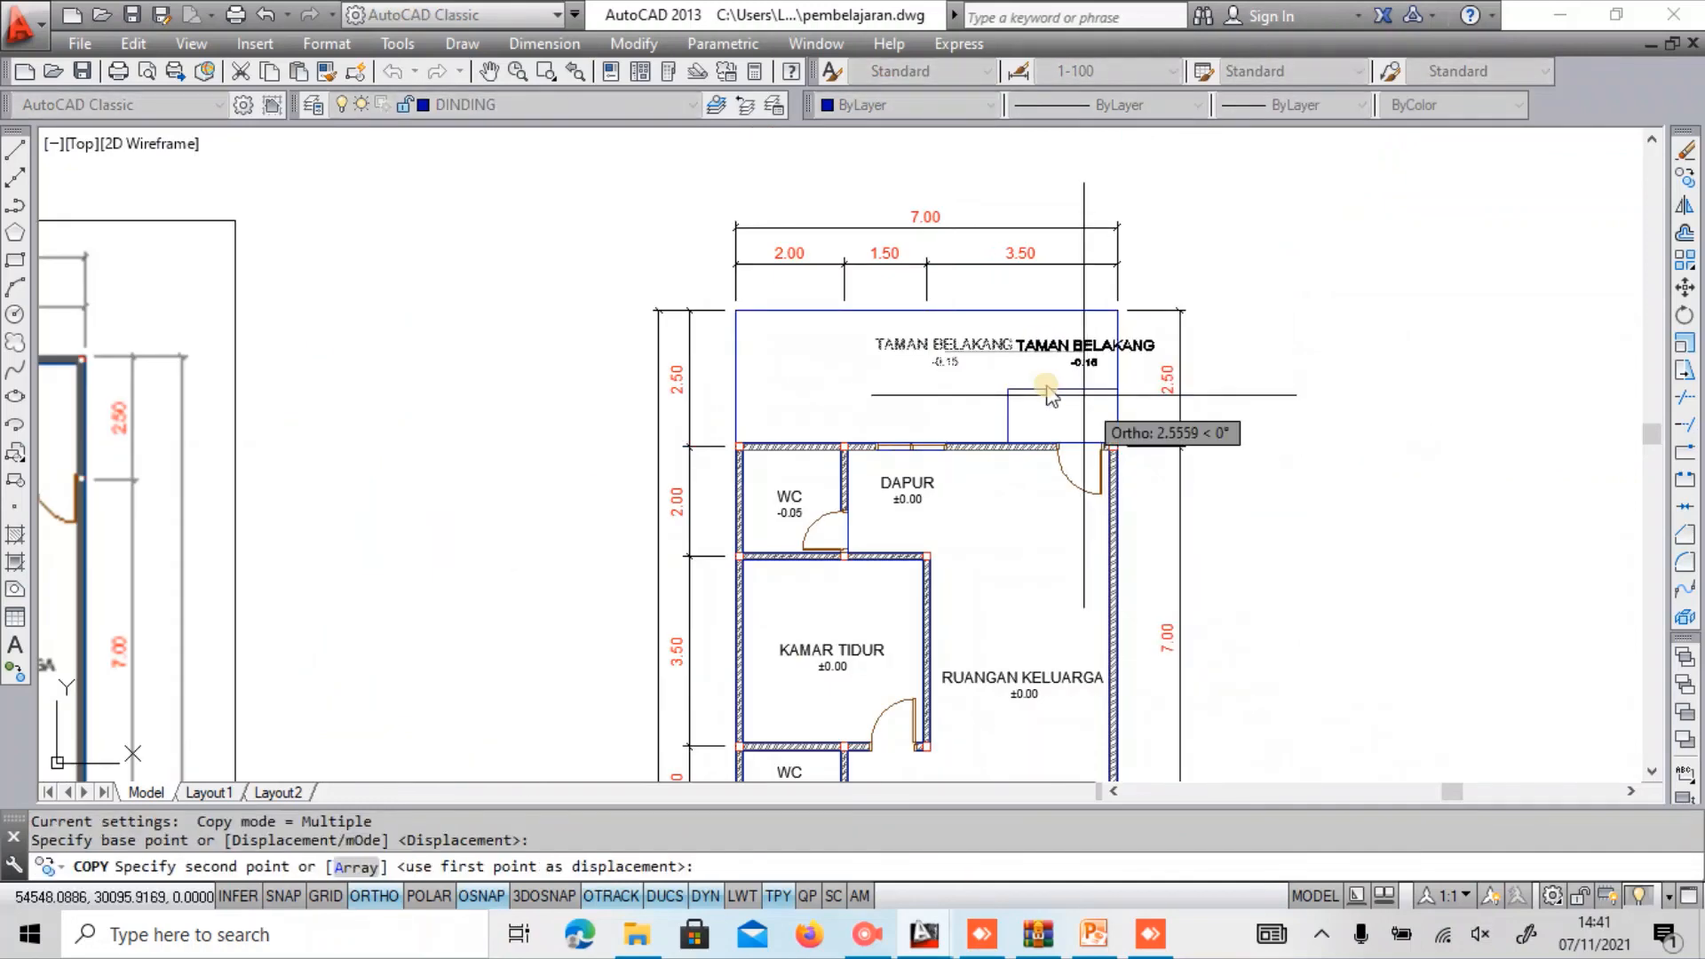
left_click(1053, 384)
key("Escape")
Move the copied label down so that it sits inside the back terrace outline.
scroll(1064, 389, "up", 2)
left_click(1087, 382)
type("m")
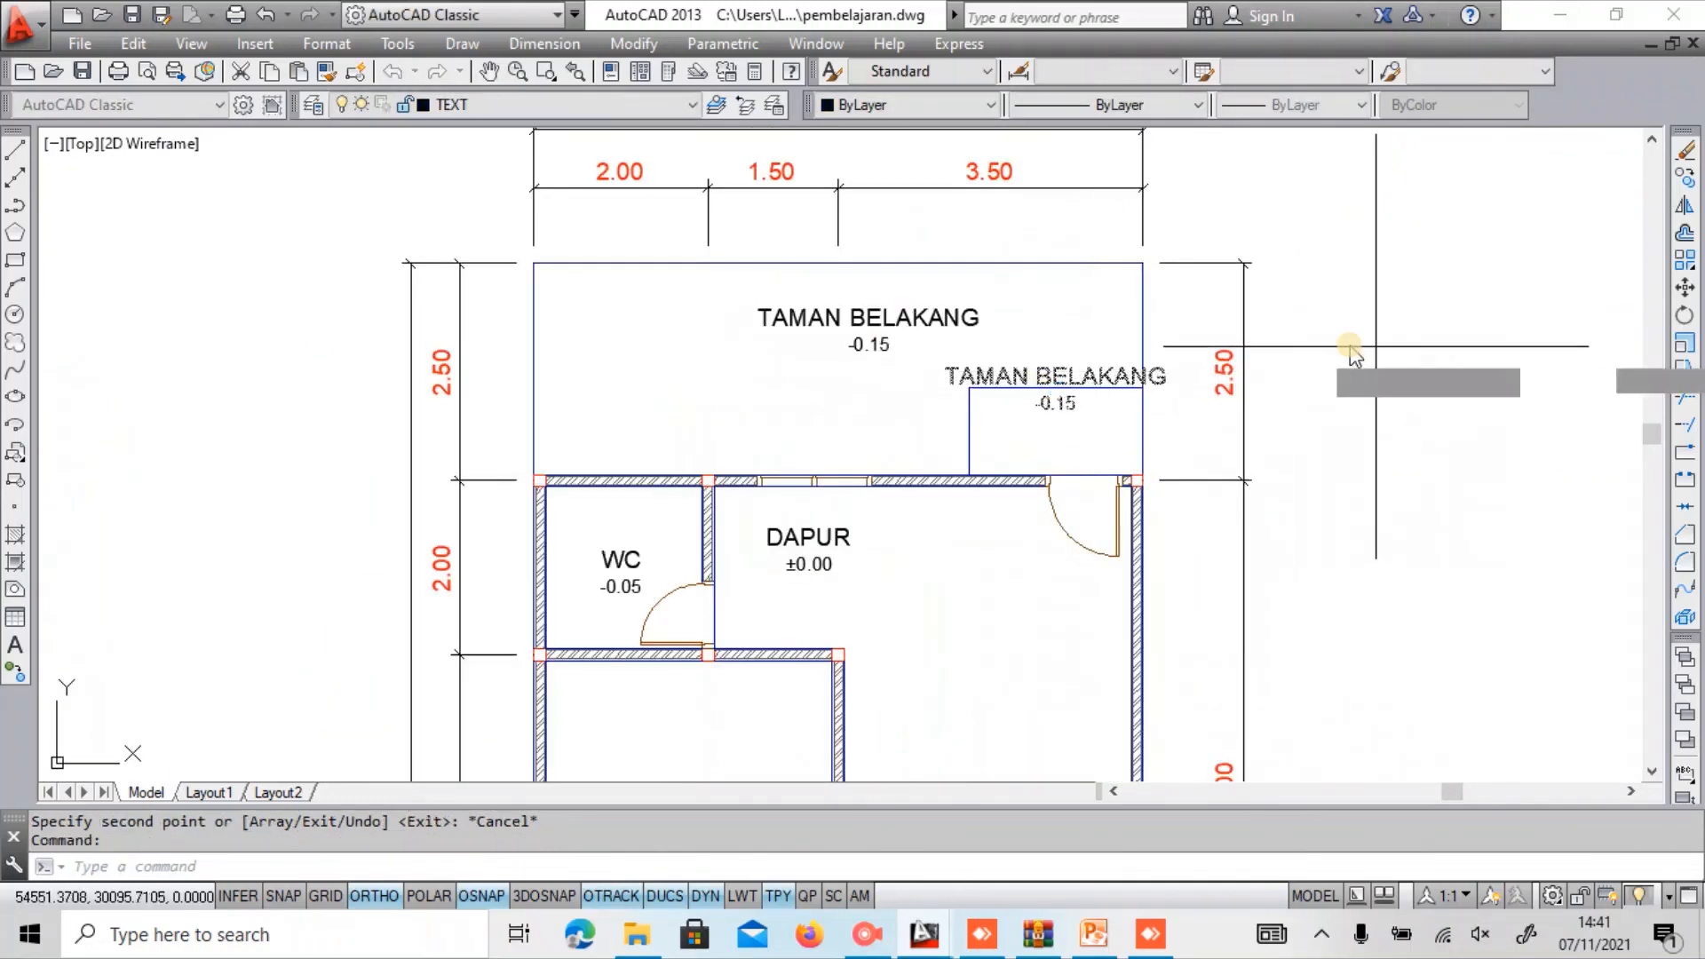
key("Return")
left_click(1399, 365)
left_click(1352, 355)
Change the name in the copied label over the small back terrace to TERAS.
double_click(948, 414)
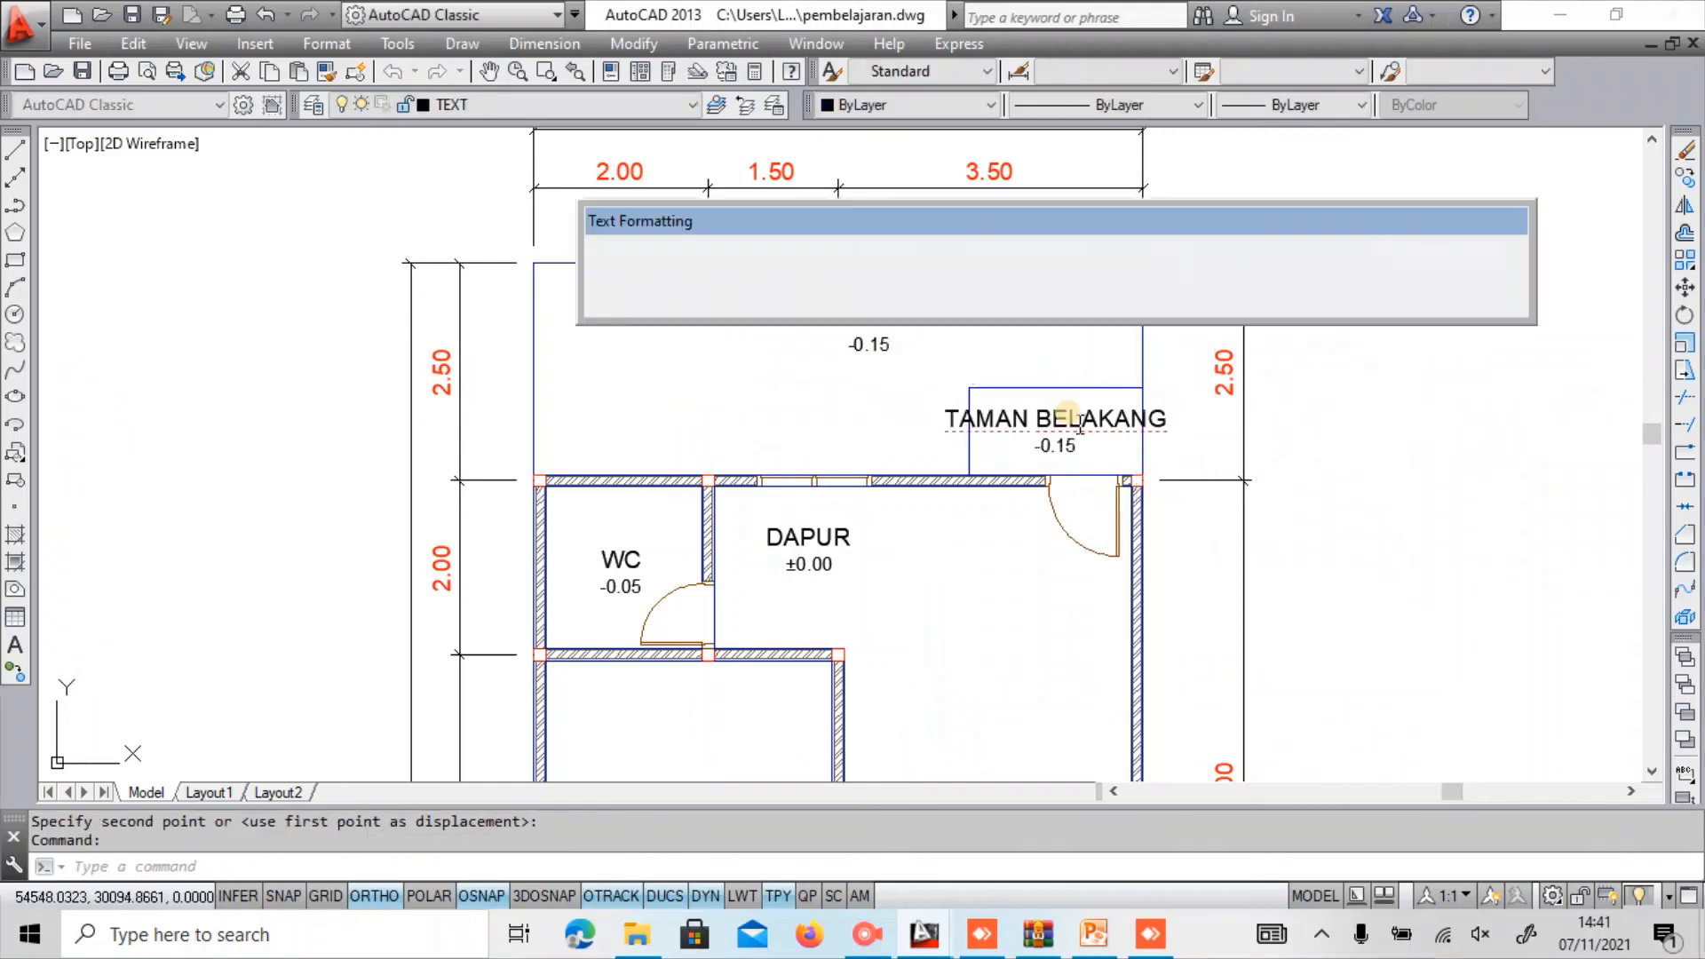
scroll(948, 415, "up", 2)
left_click_drag(943, 415, 1290, 426)
type("TERAS")
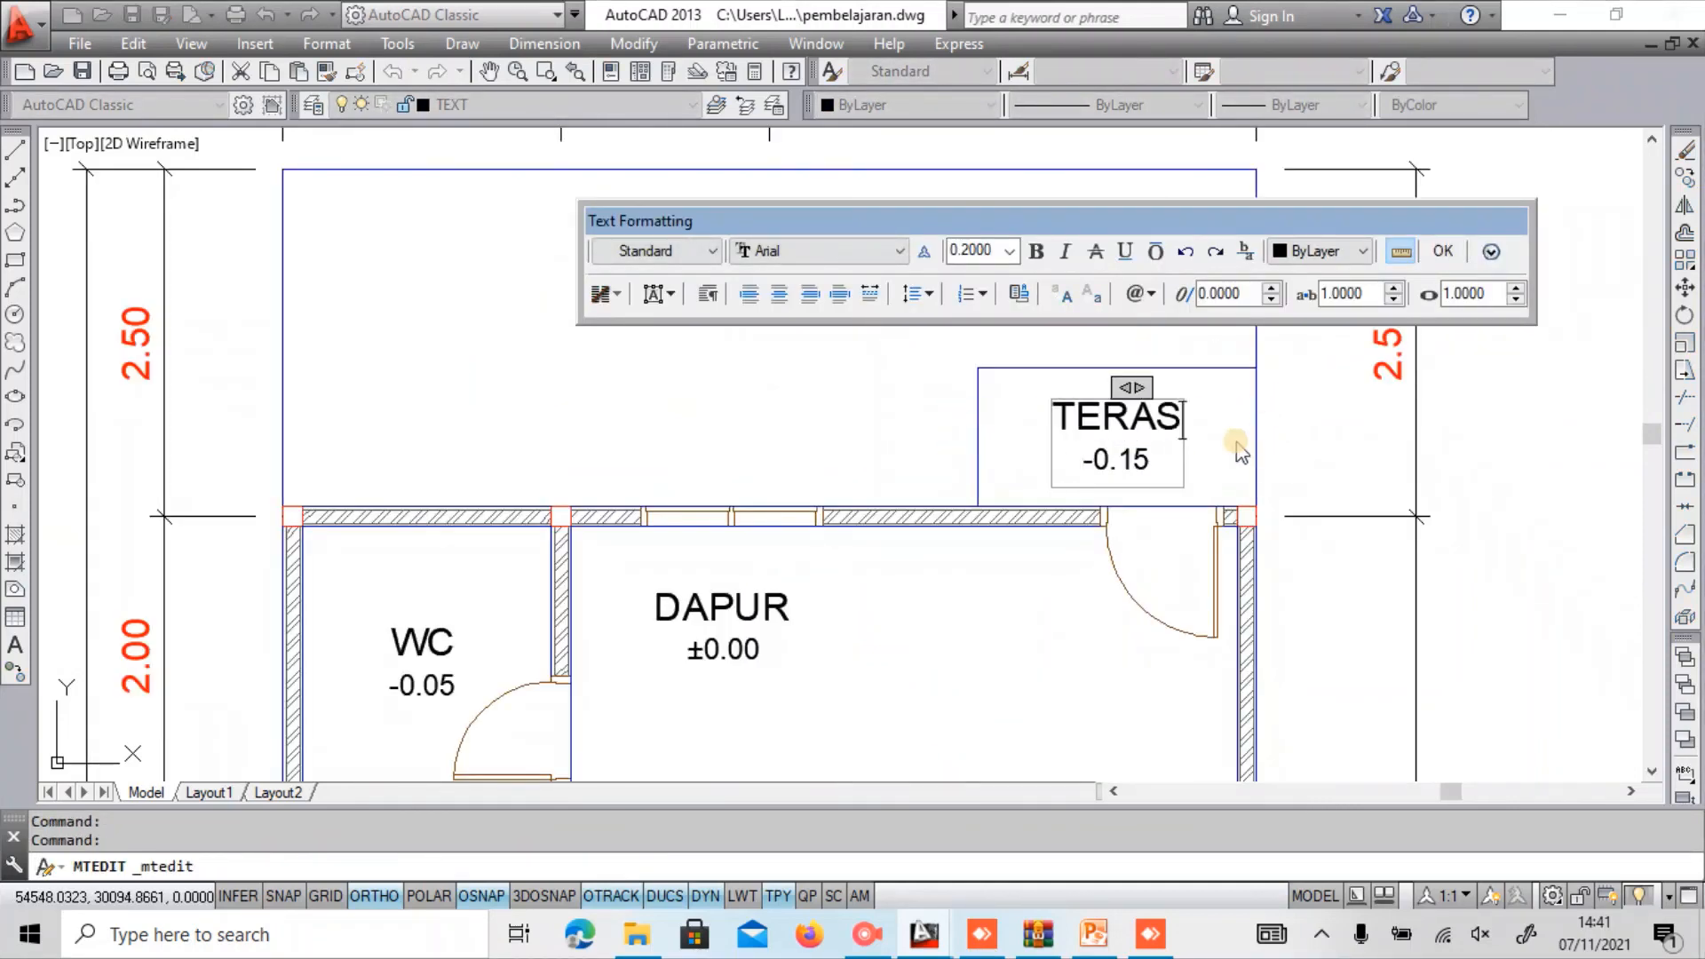
Set the level in the back terrace label to -0.05 and finish editing the text.
scroll(1181, 448, "up", 2)
left_click_drag(1115, 461, 1098, 462)
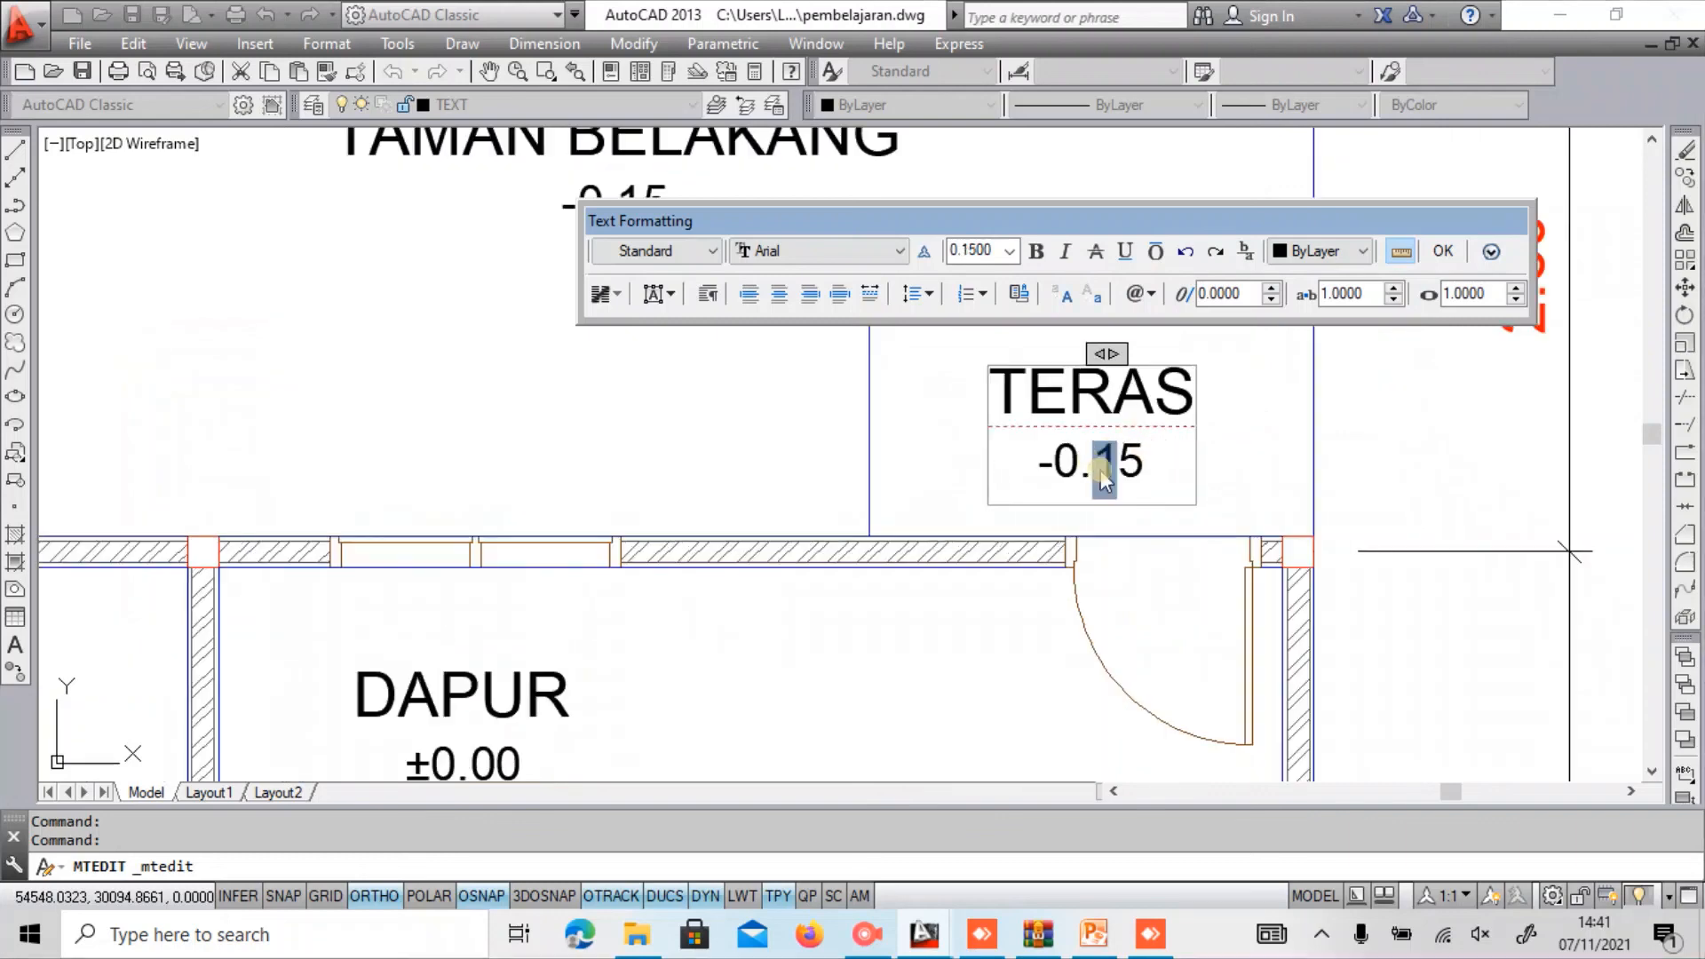
type("0")
left_click(1281, 491)
scroll(1257, 473, "down", 4)
key("Escape")
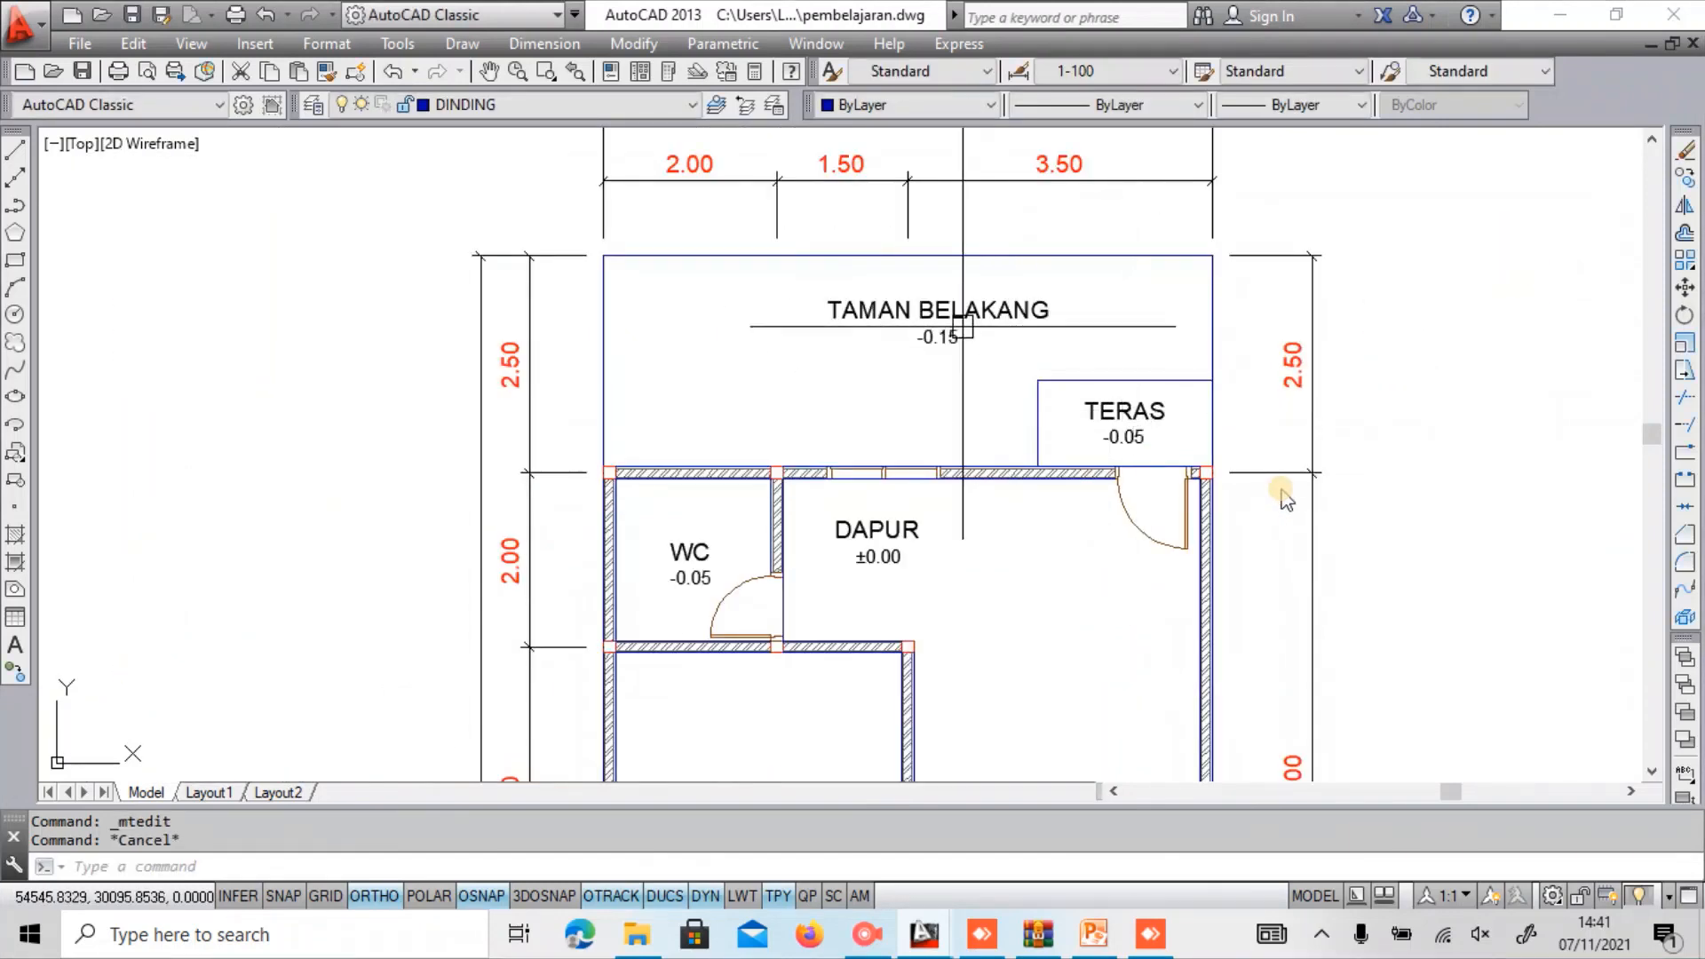
Move the TAMAN BELAKANG label down and sideways so that it sits roughly centred in the back garden.
scroll(1010, 335, "up", 2)
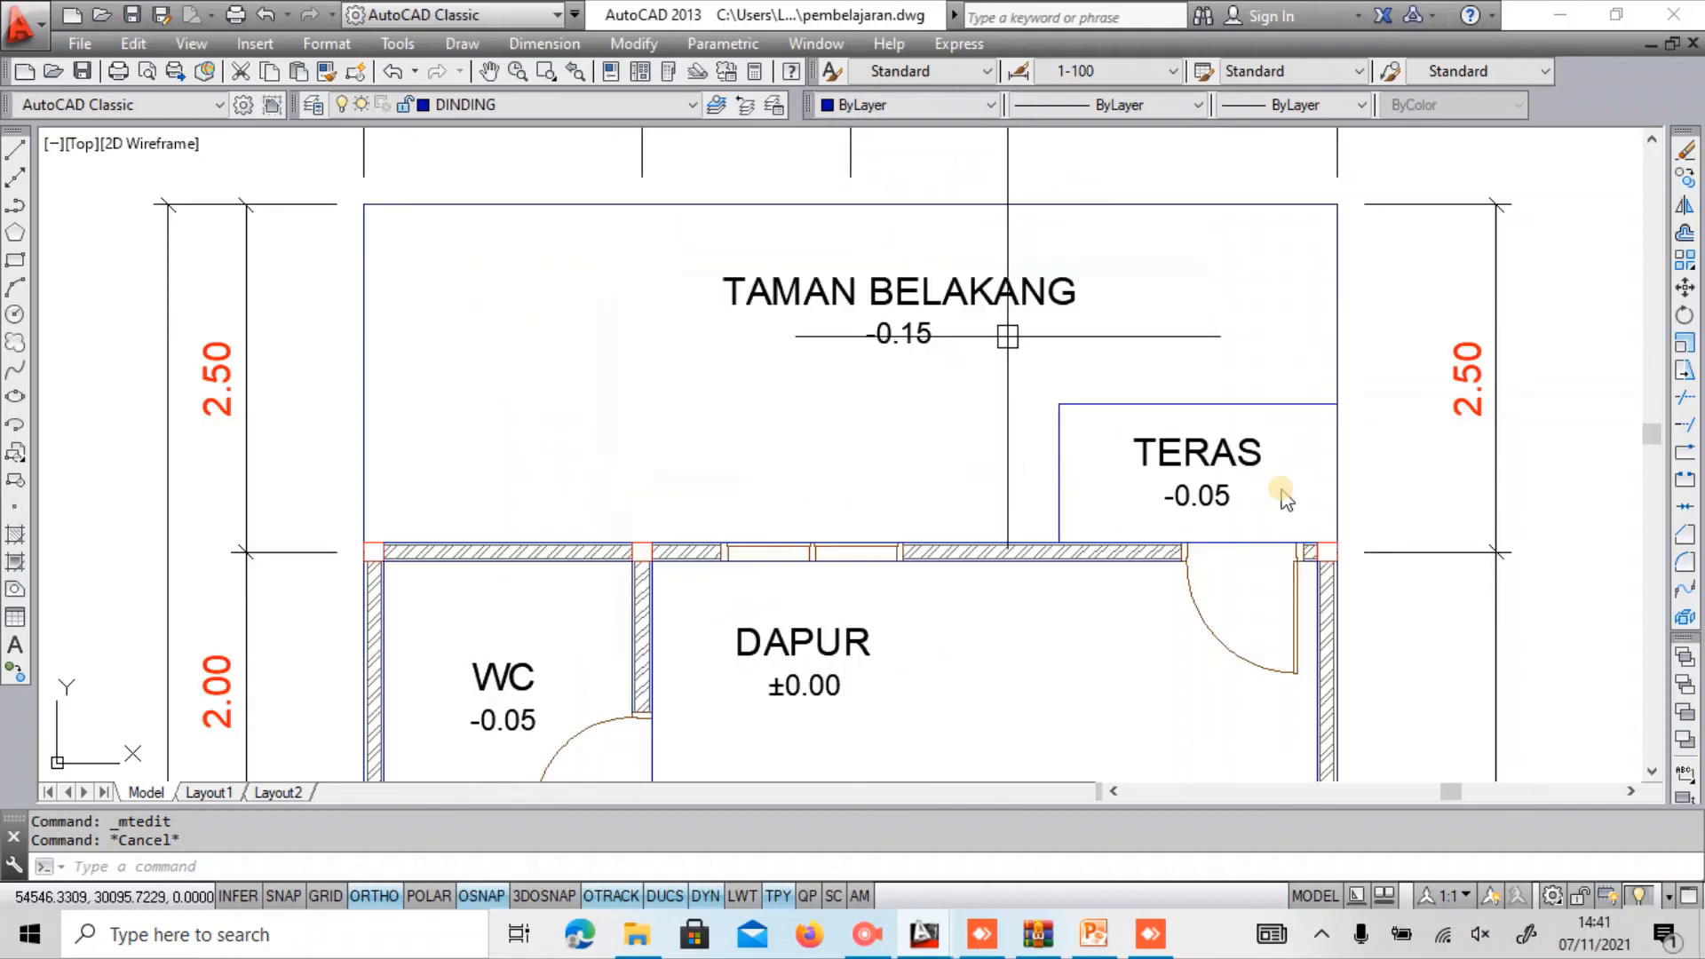
scroll(1012, 335, "down", 2)
left_click(998, 315)
left_click(942, 318)
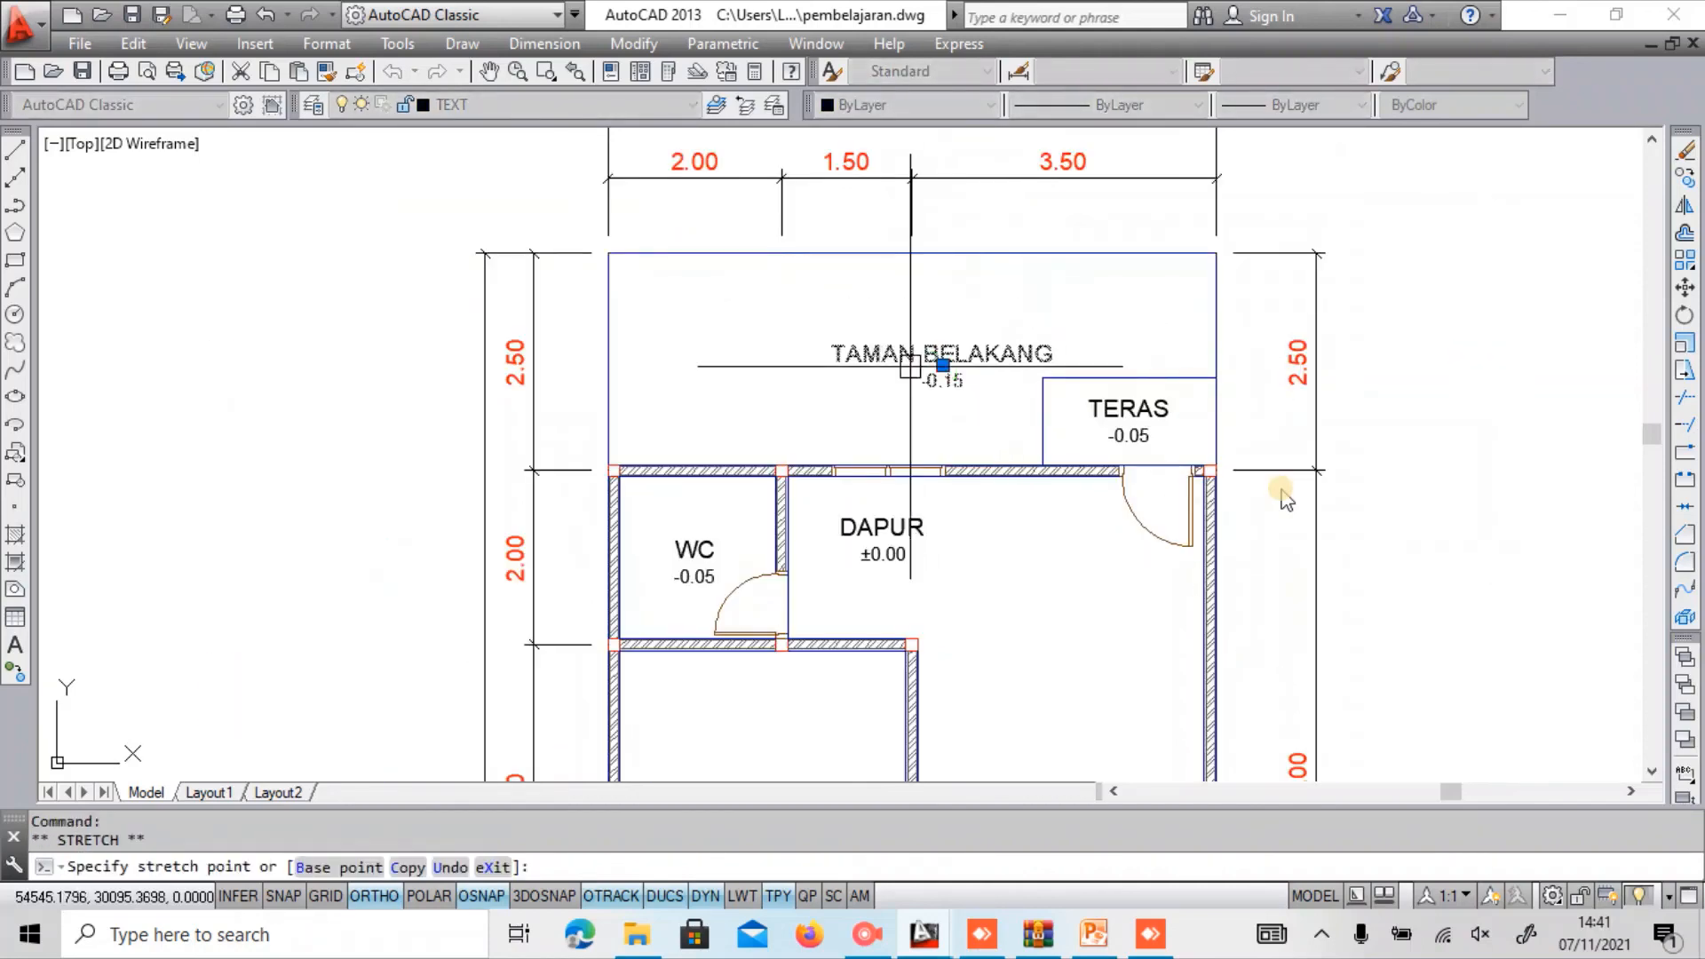
scroll(924, 347, "down", 2)
type("m")
key("space")
left_click(1353, 399)
left_click(1331, 399)
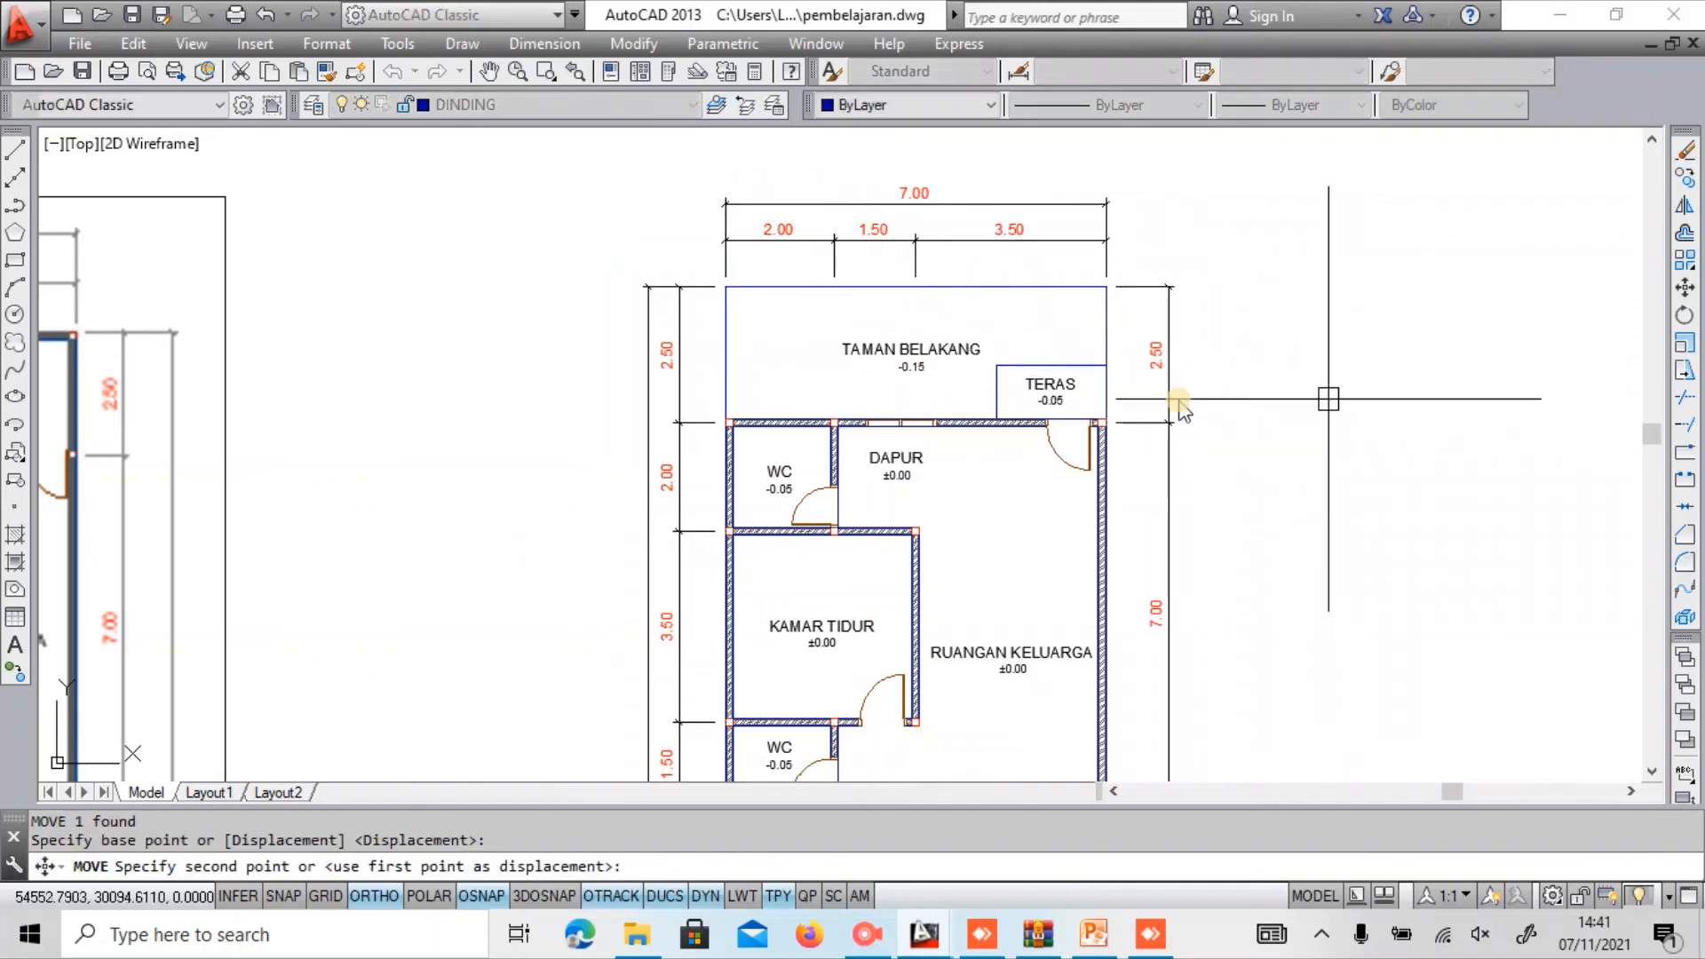
key("Escape")
Compare the redrawn plan with the reference plan, examining the reference's carport, garden hatch, bedrooms and kitchen furnishings.
scroll(1163, 382, "down", 2)
middle_click_drag(1170, 399, 1073, 265)
scroll(1080, 271, "down", 3)
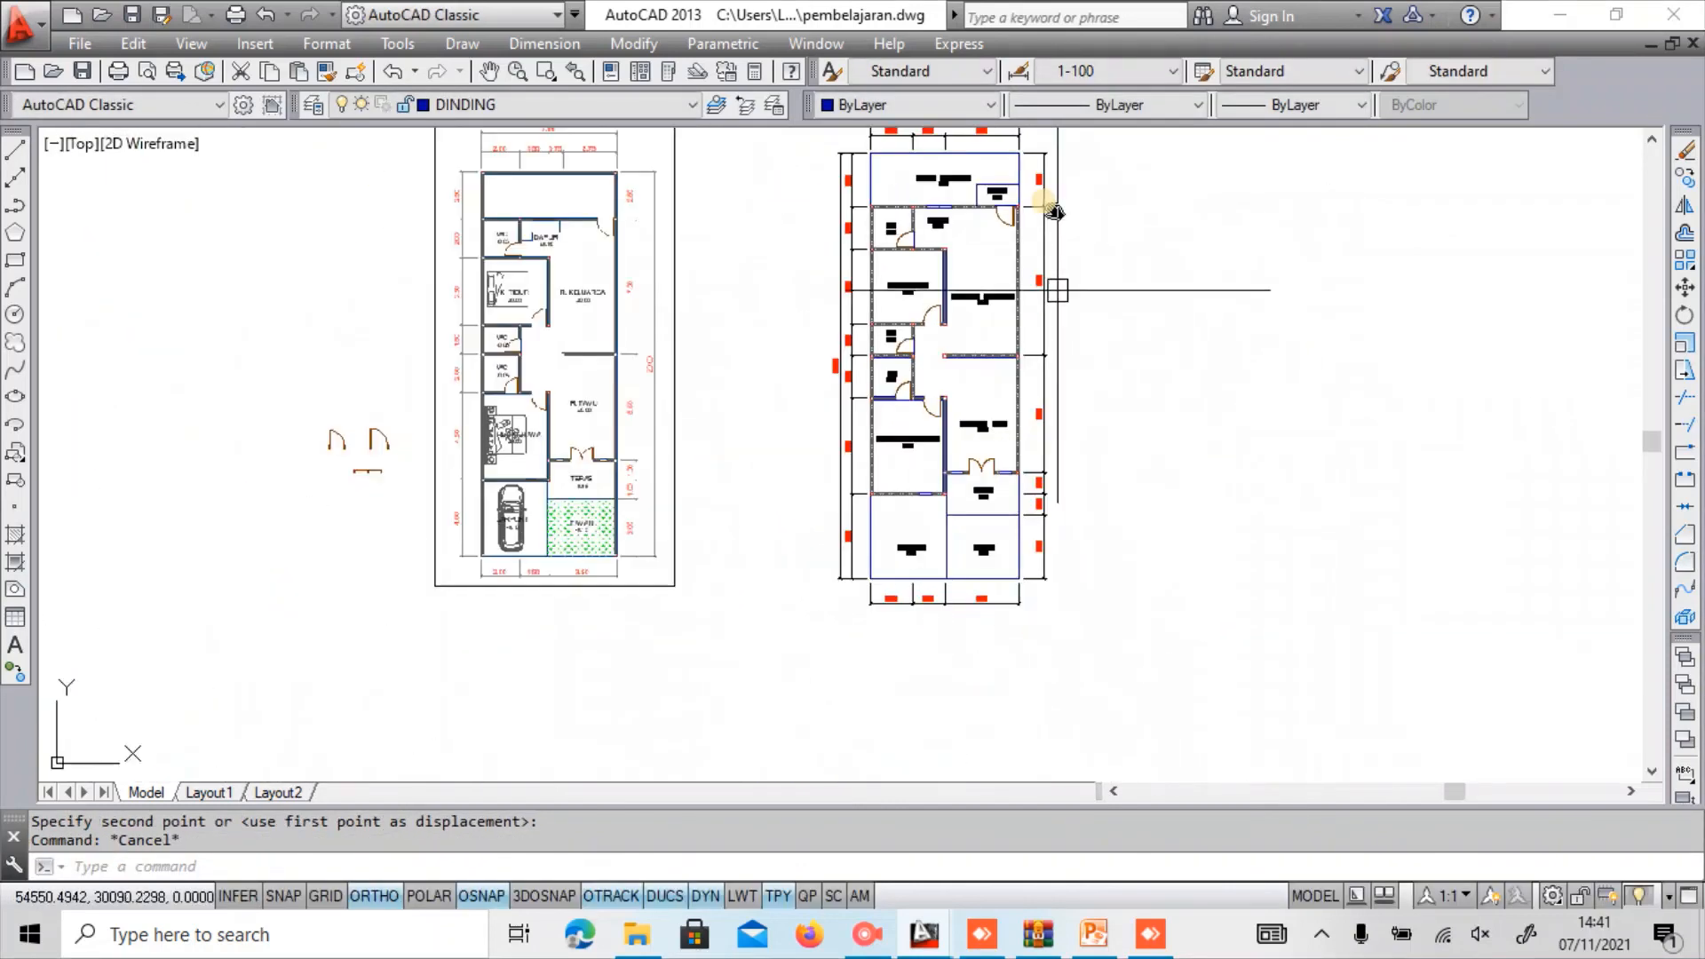
middle_click_drag(1083, 351, 1109, 386)
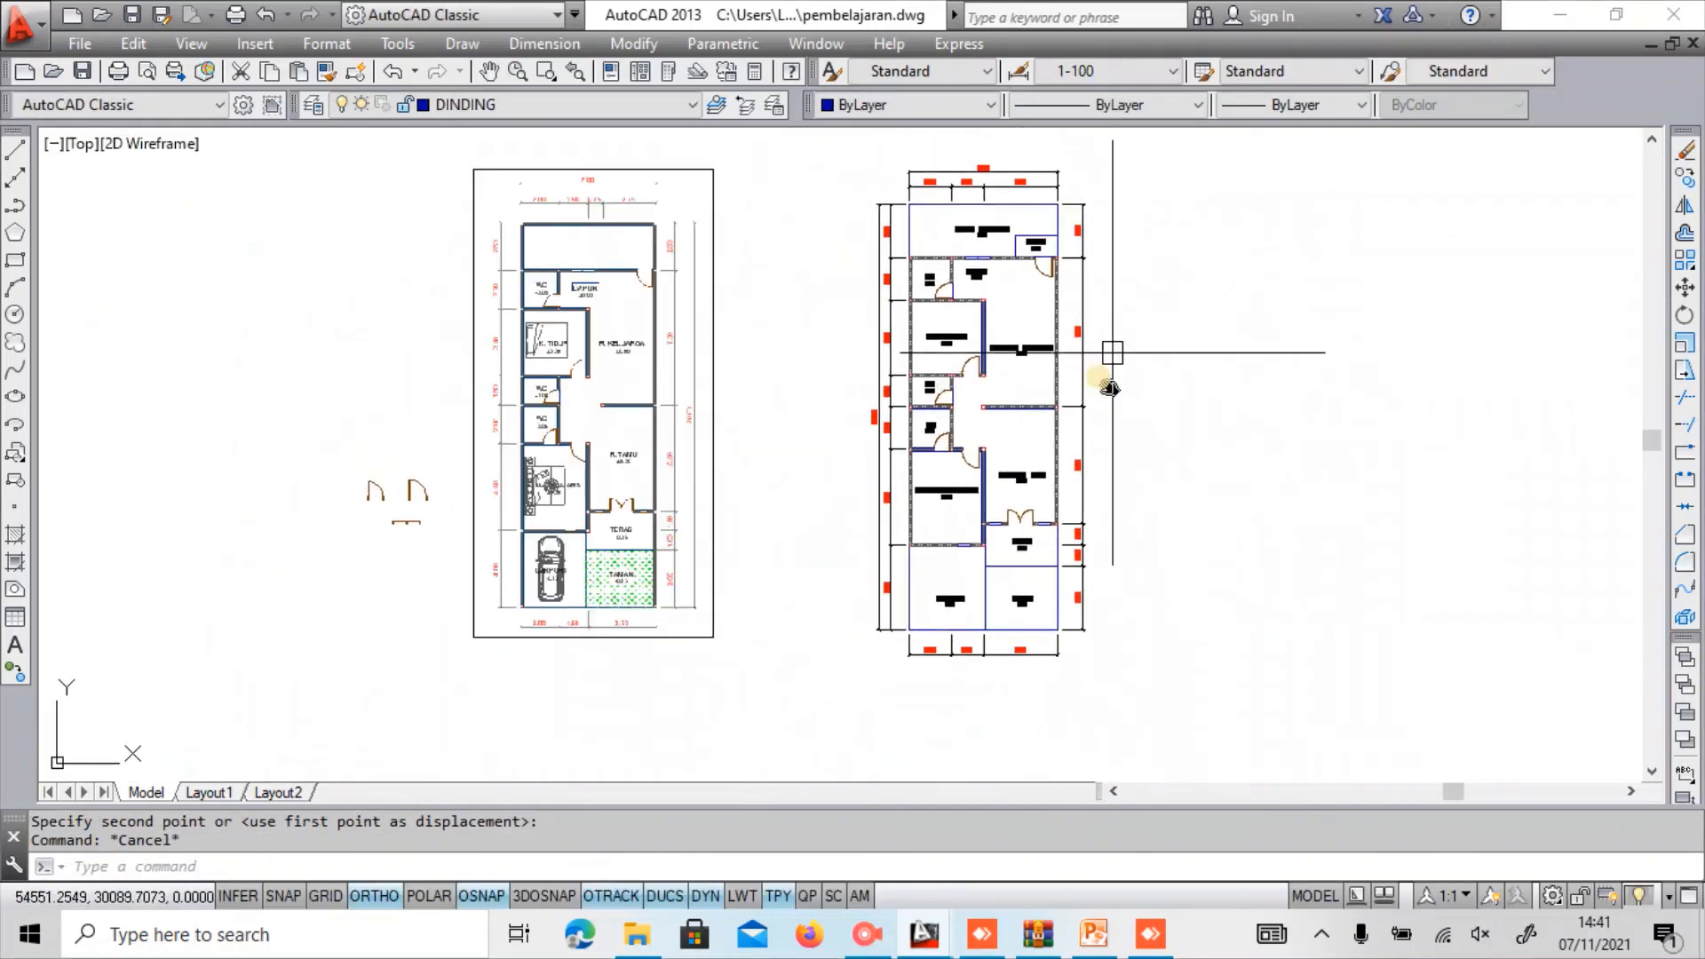
scroll(1110, 385, "up", 8)
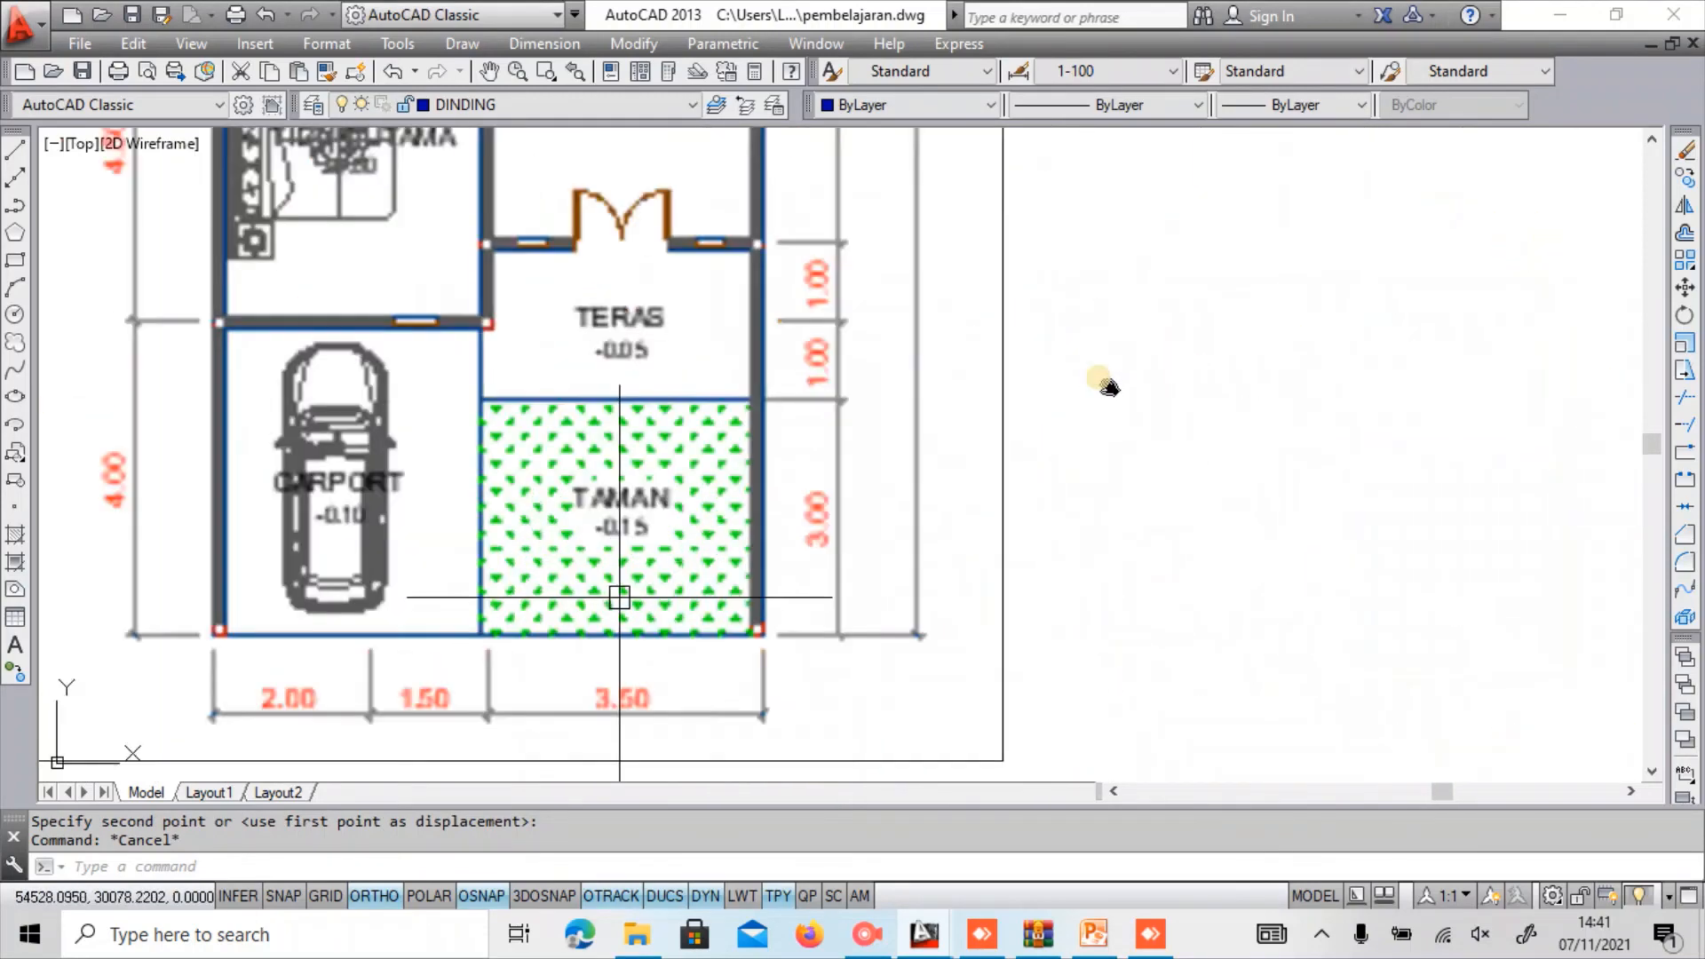
scroll(1109, 385, "down", 4)
scroll(583, 517, "down", 2)
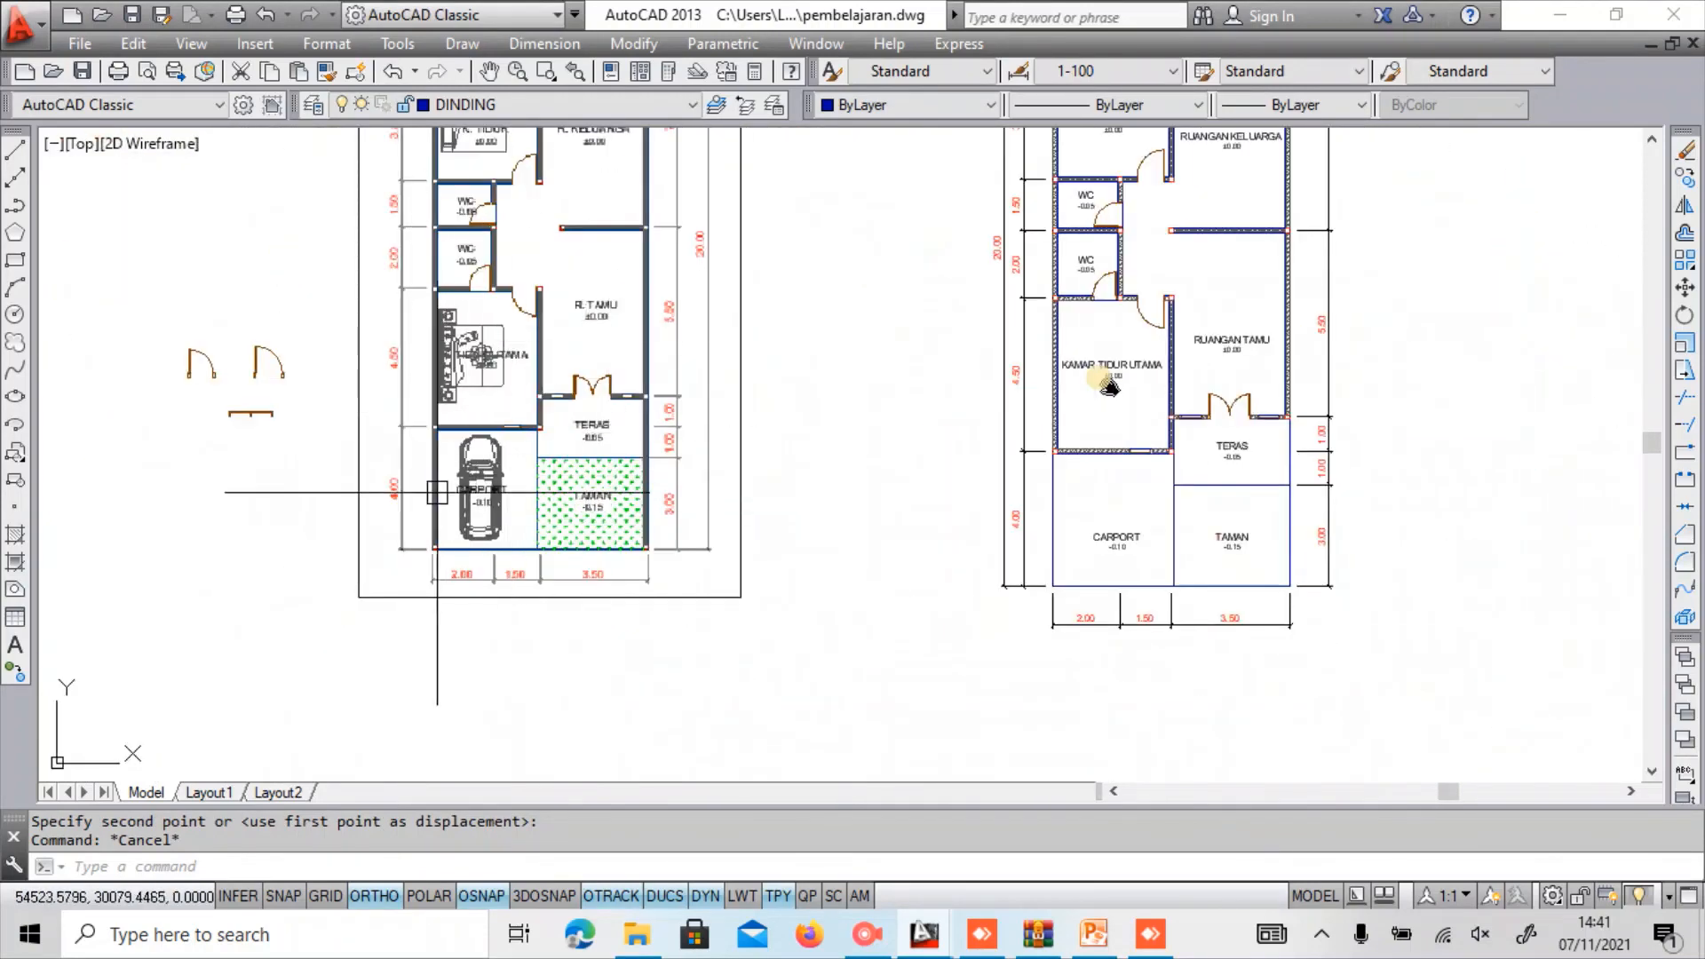
scroll(434, 412, "up", 6)
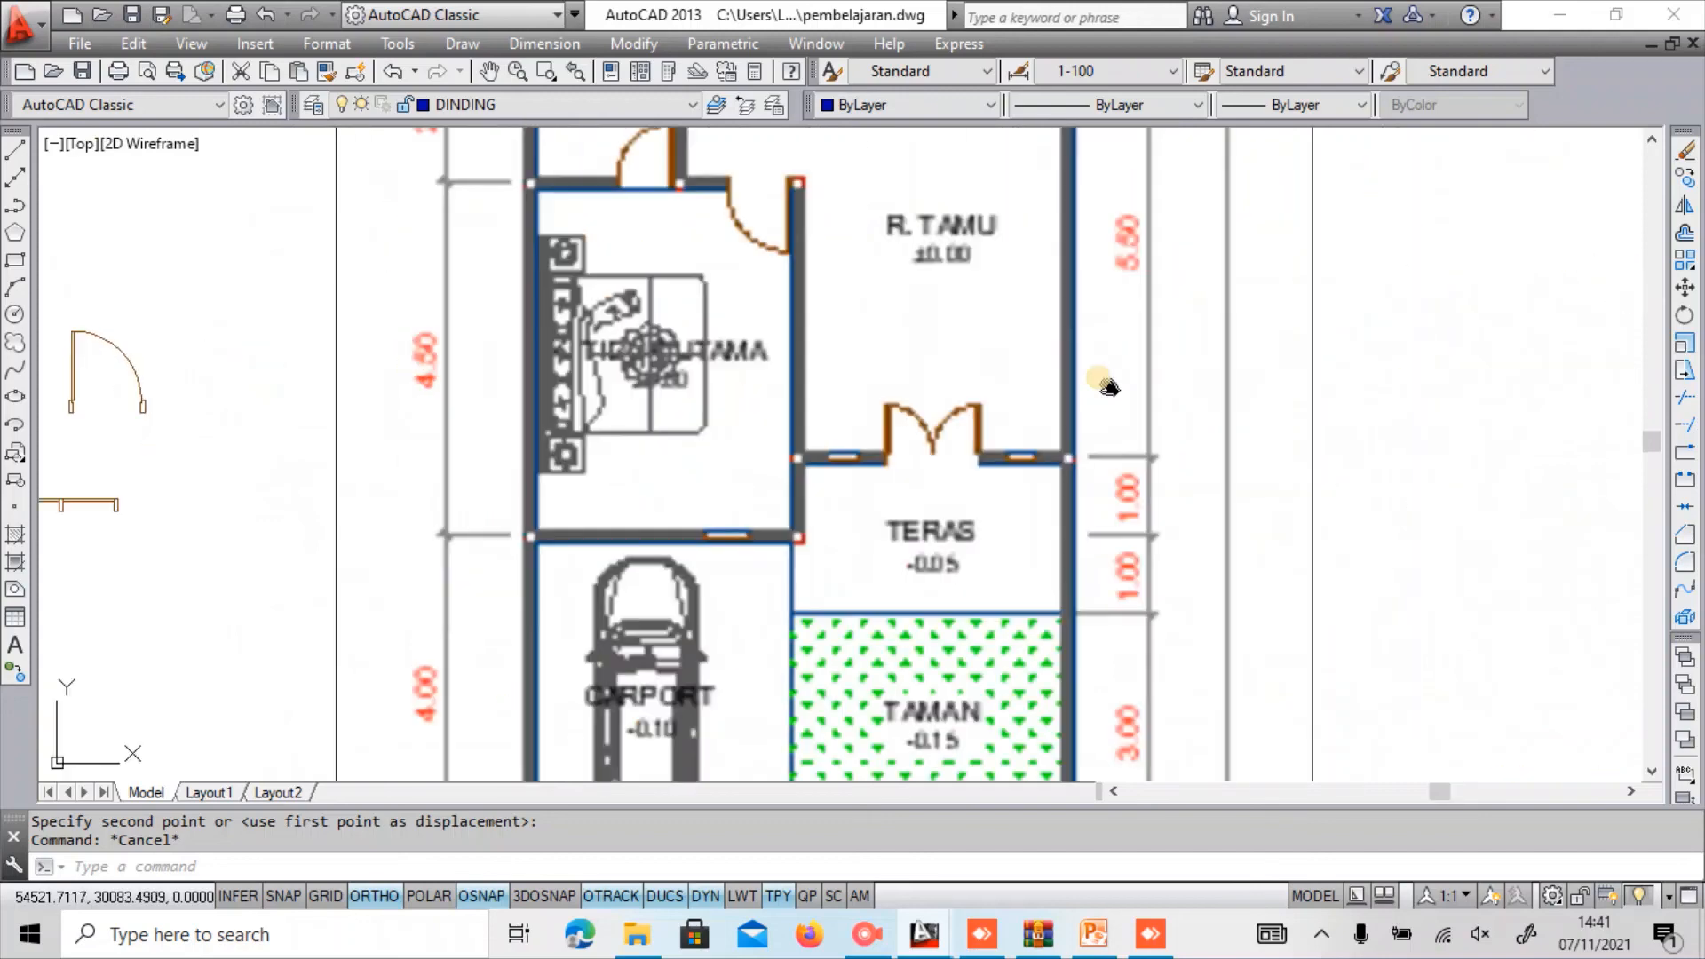
scroll(681, 415, "up", 5)
mouse_move(671, 405)
middle_mouse_down()
mouse_move(628, 611)
mouse_move(660, 606)
mouse_move(660, 701)
middle_mouse_up()
scroll(637, 502, "down", 1)
middle_click_drag(589, 338, 571, 484)
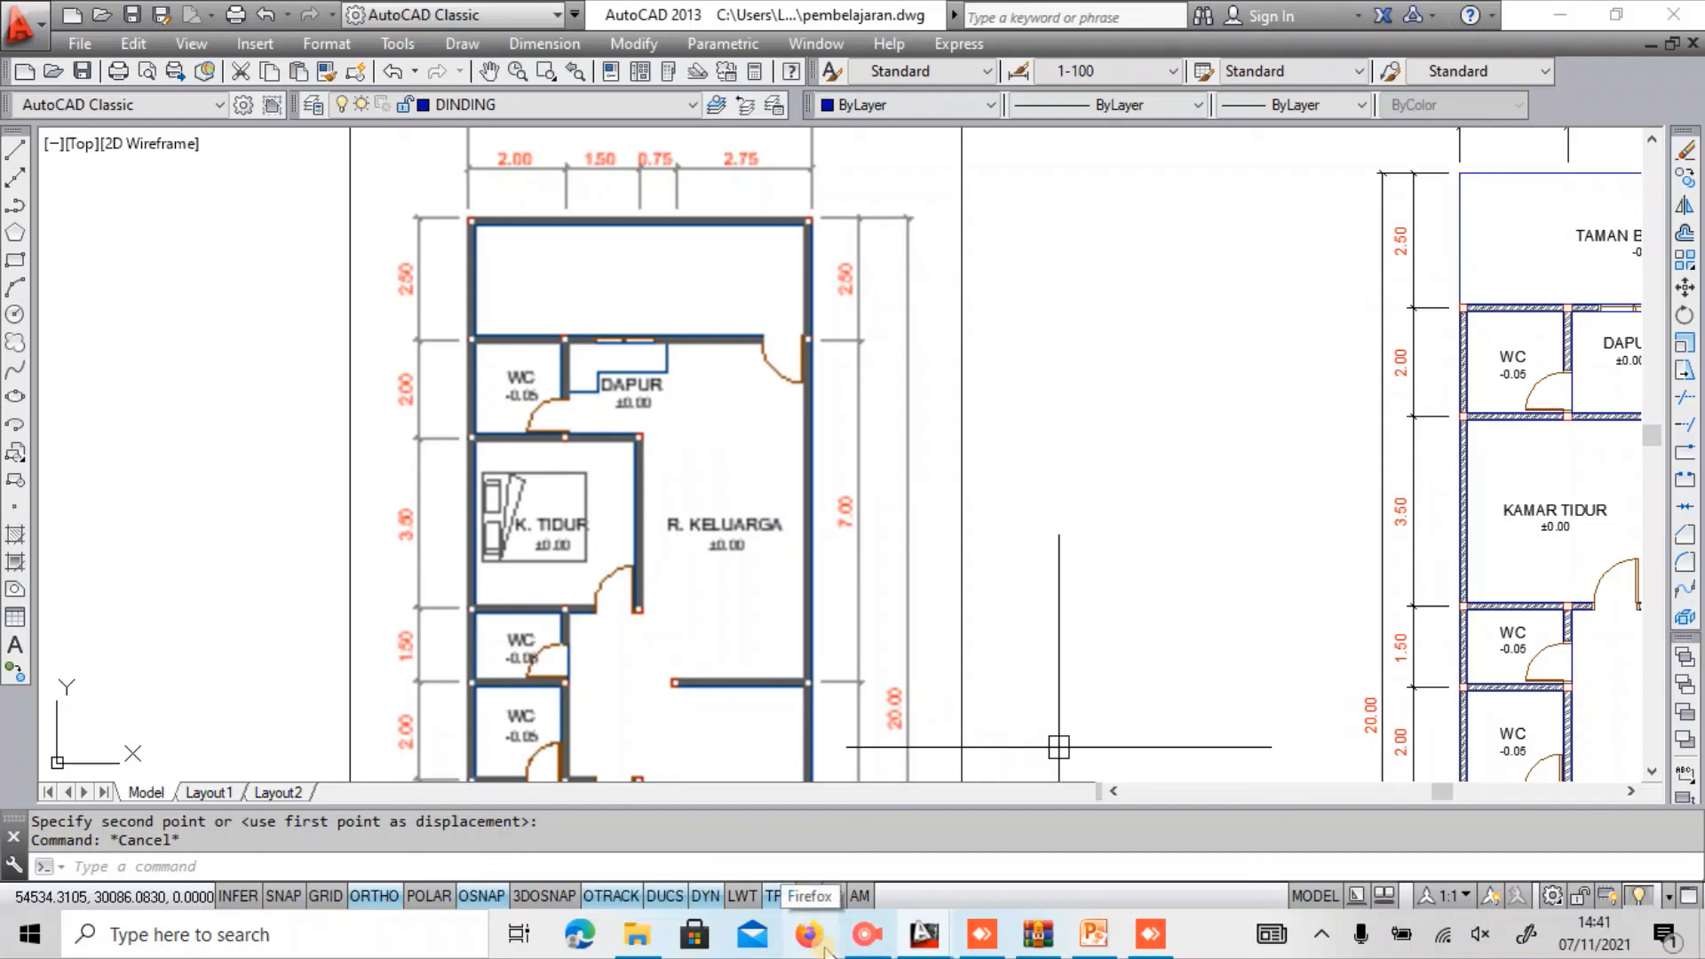
Open 73-Aston-Martin-Dwg-Download.dwg from the Aston Martin archive and examine the car's plan view as a source block.
left_click(1037, 933)
left_click(1089, 609)
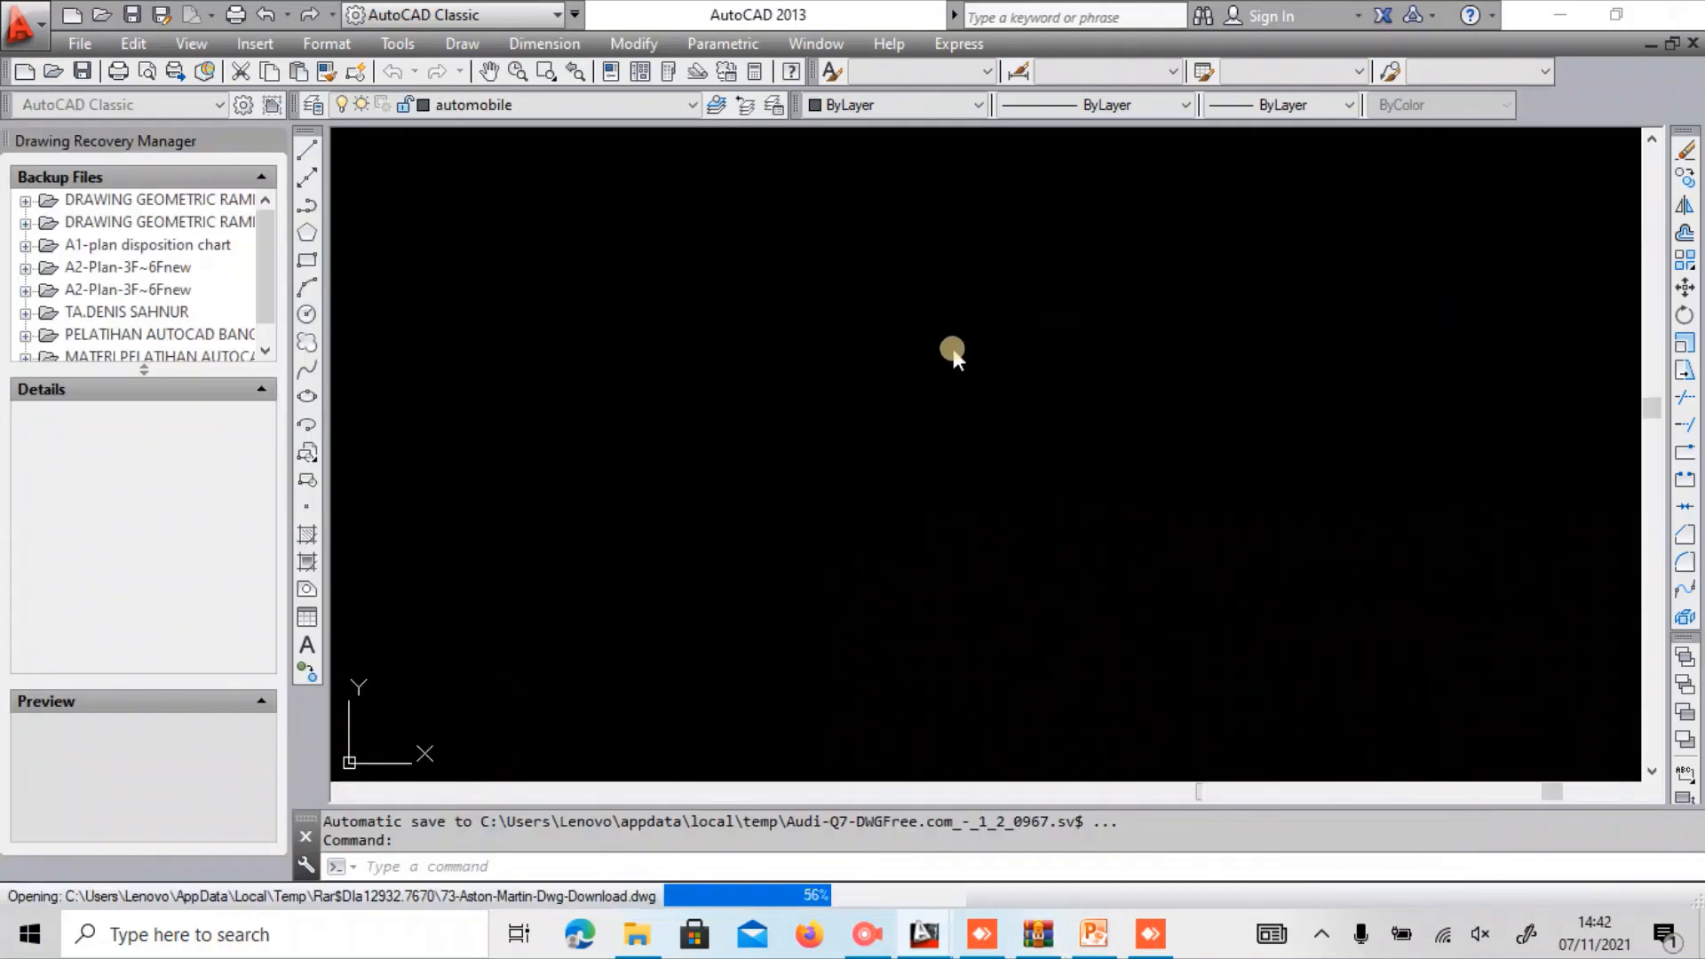
middle_click_drag(652, 359, 927, 353)
left_click(632, 200)
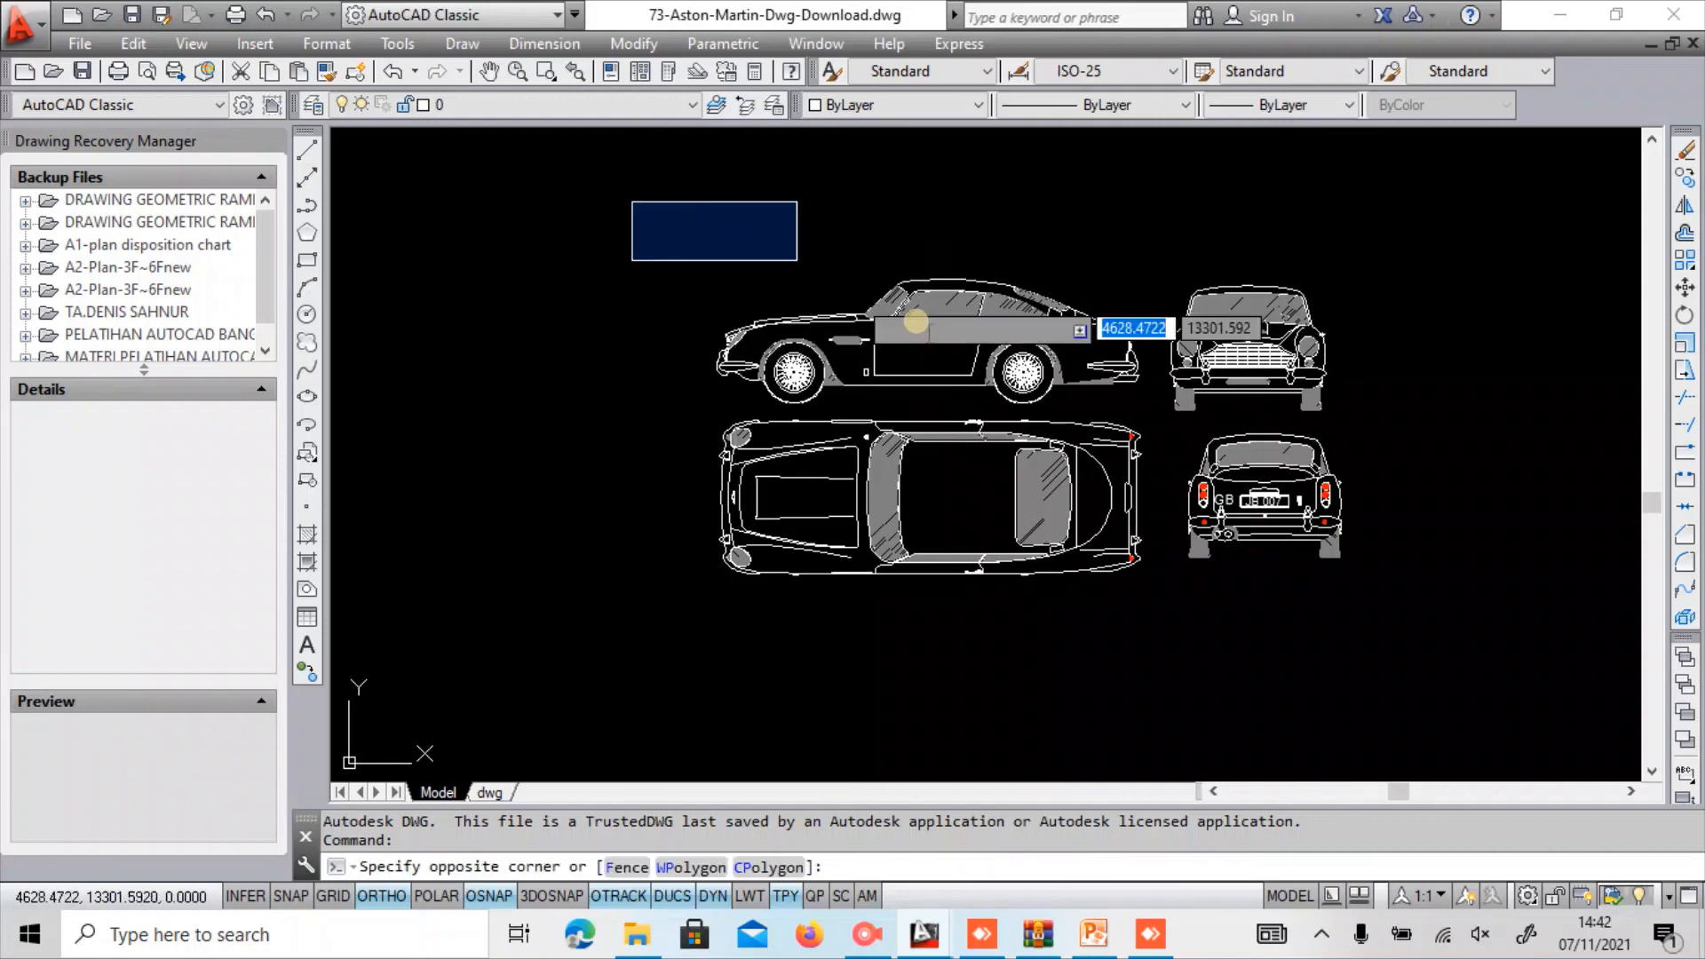
key("Escape")
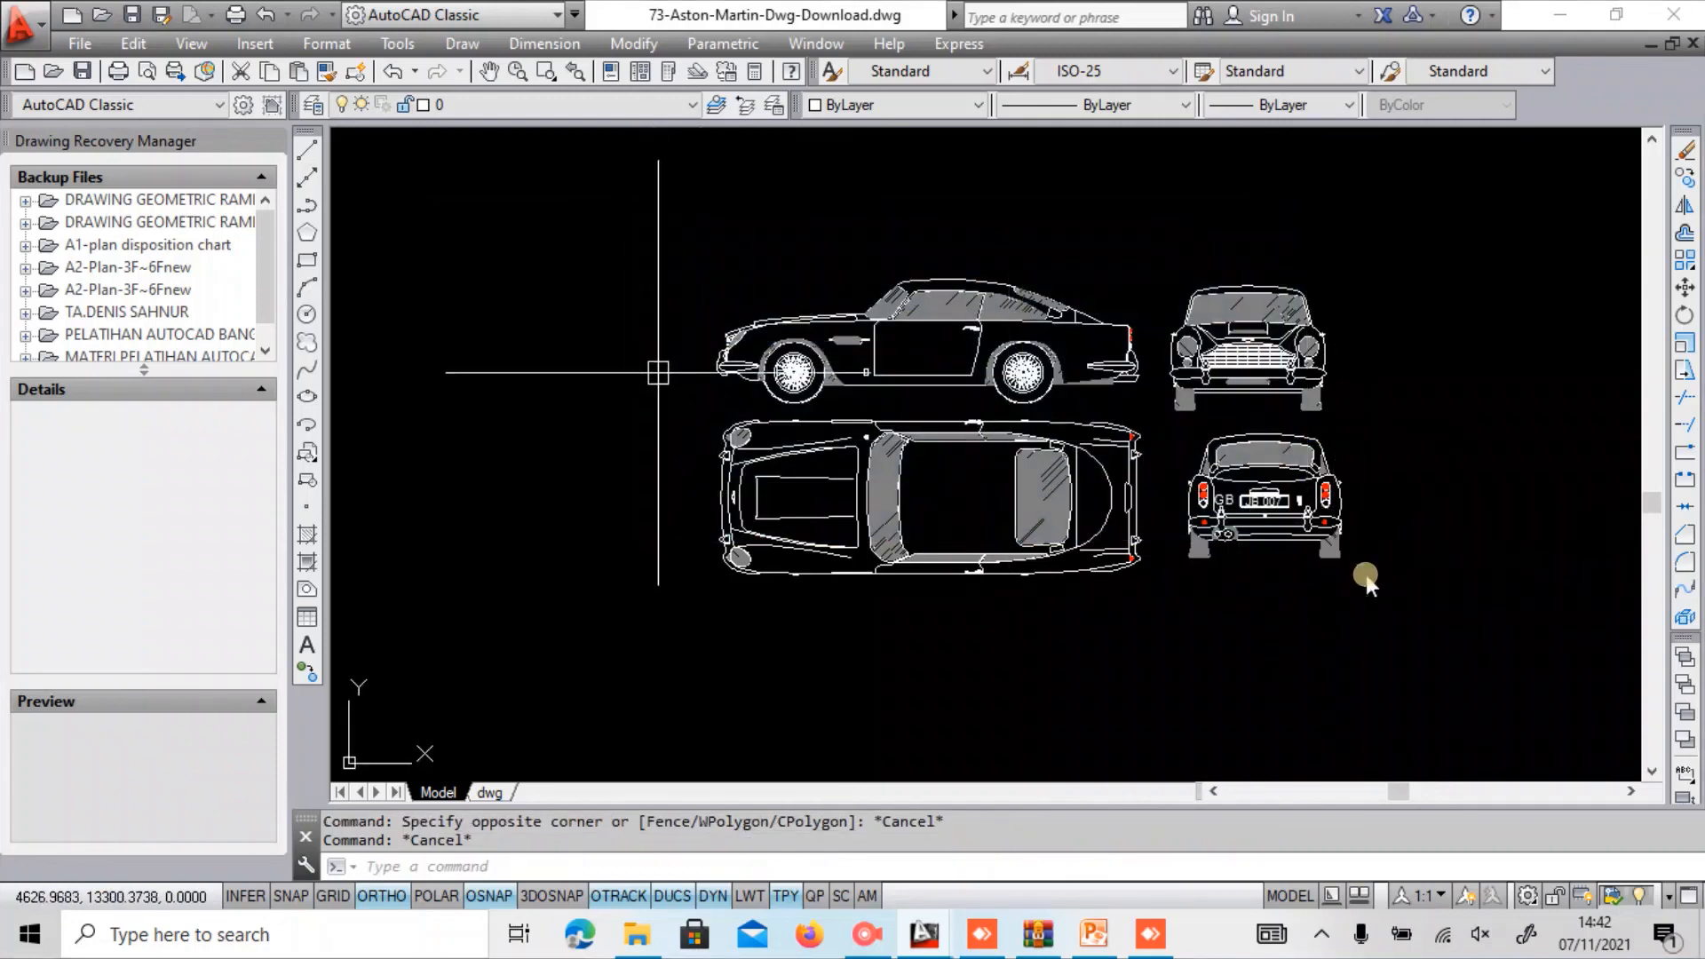
left_click(661, 388)
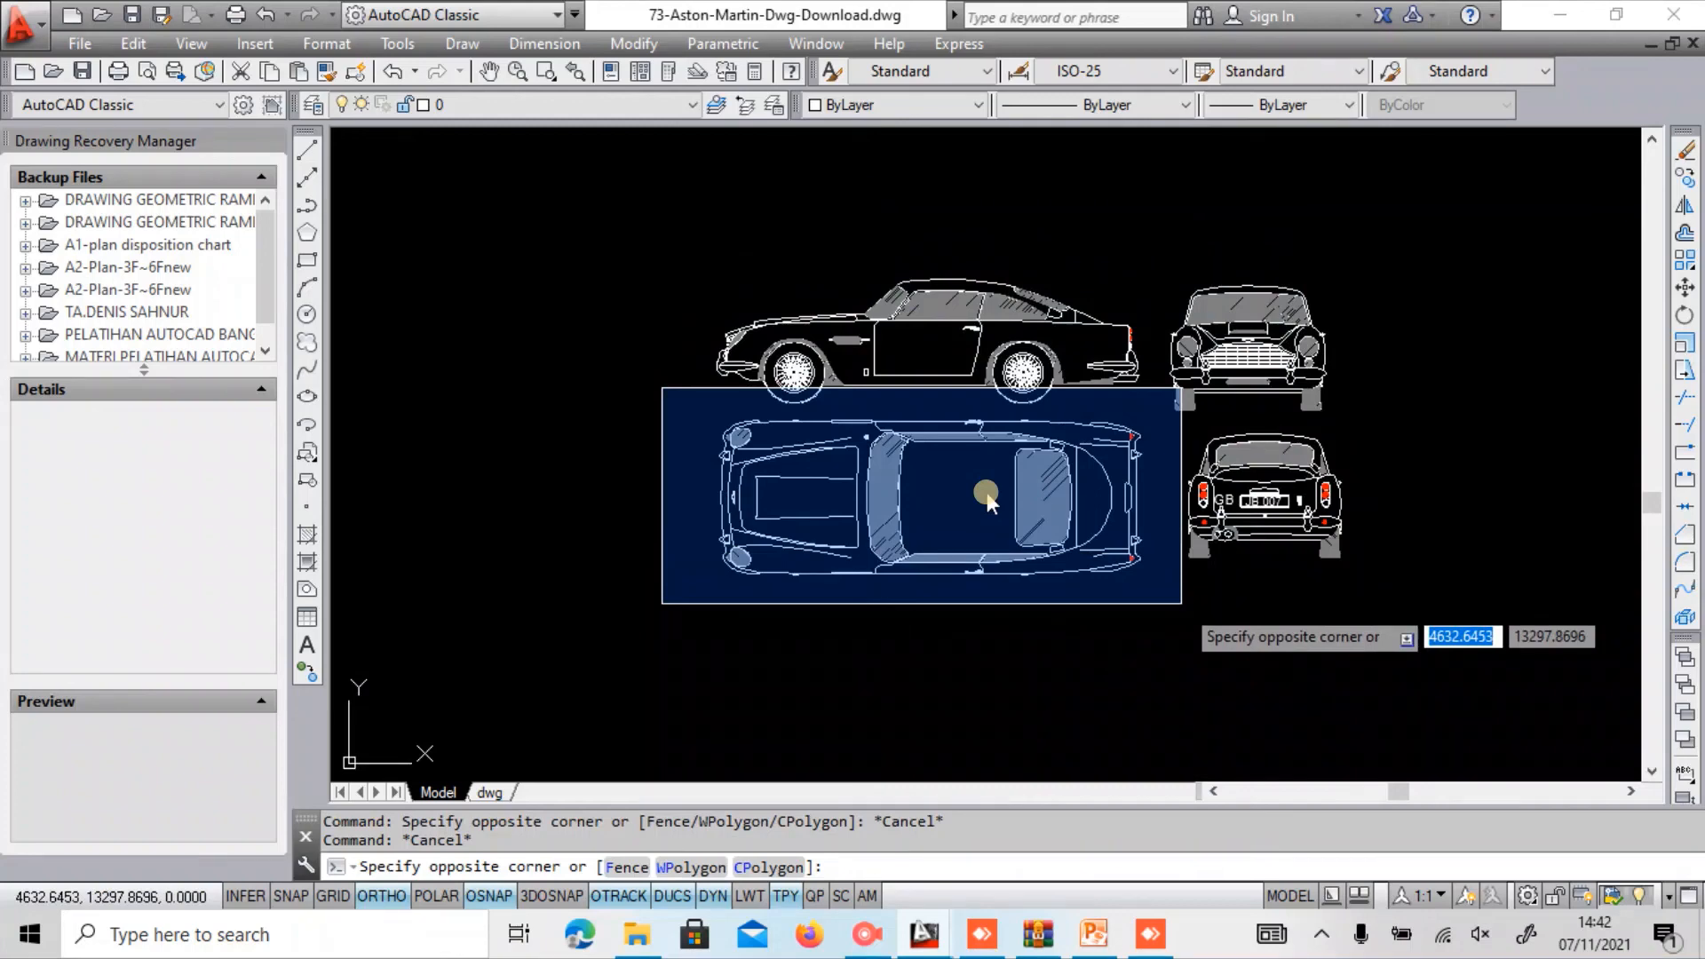
key("Escape")
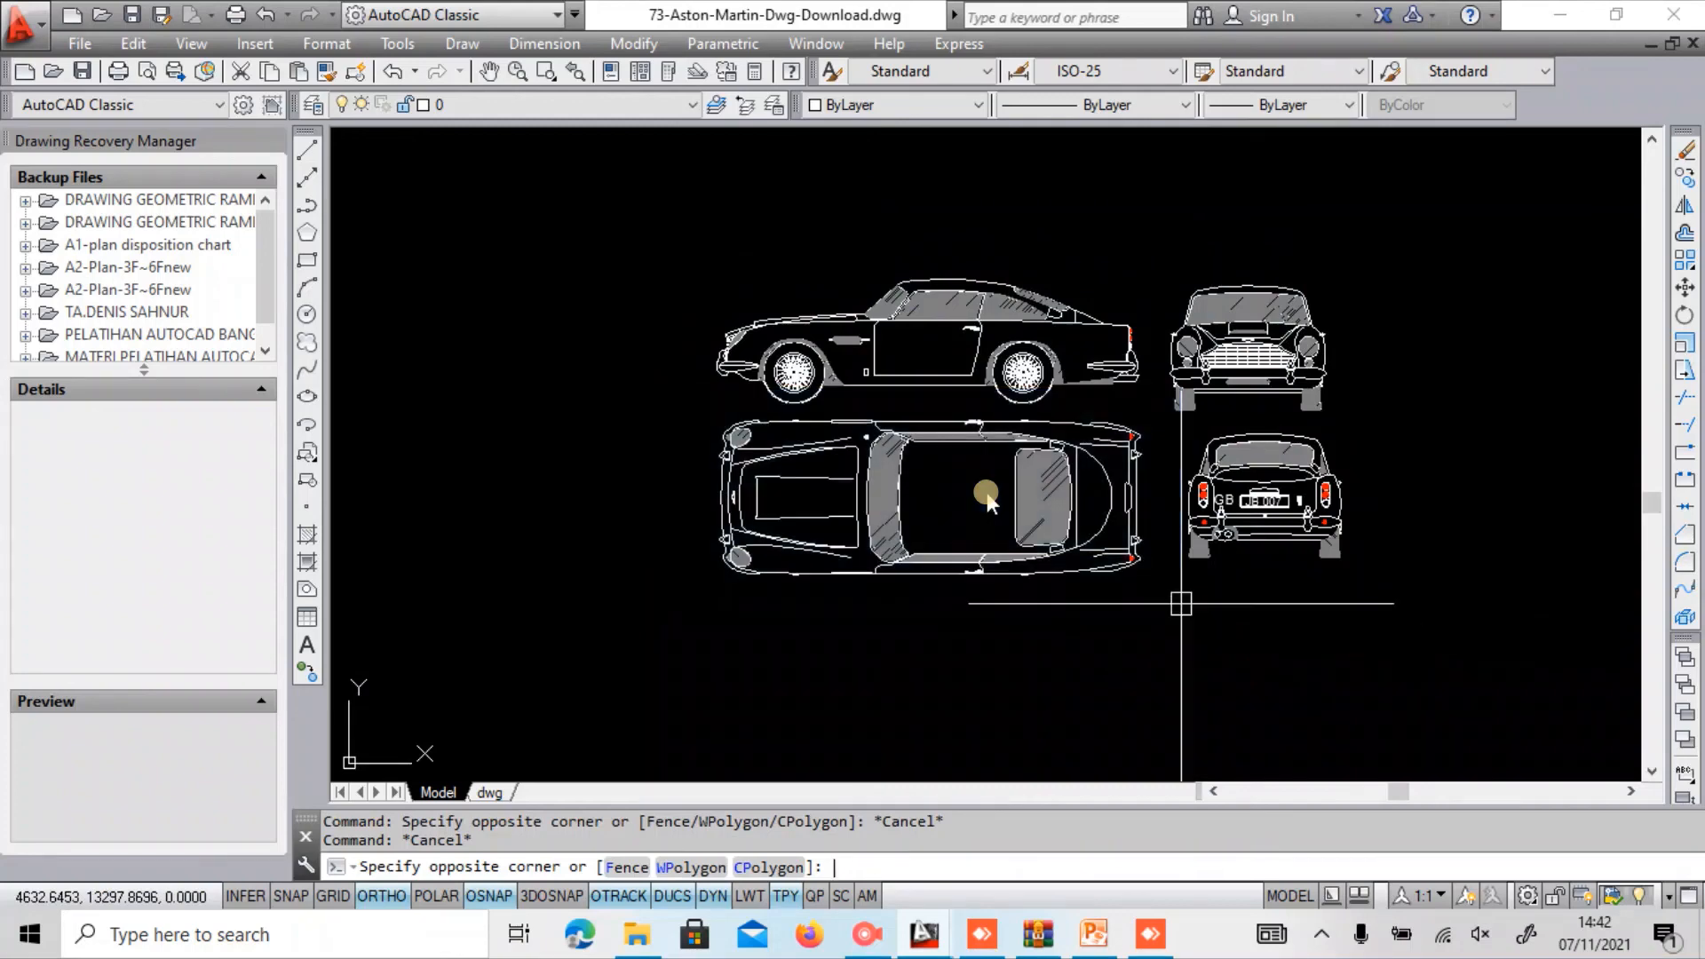
middle_click_drag(1145, 588, 1039, 589)
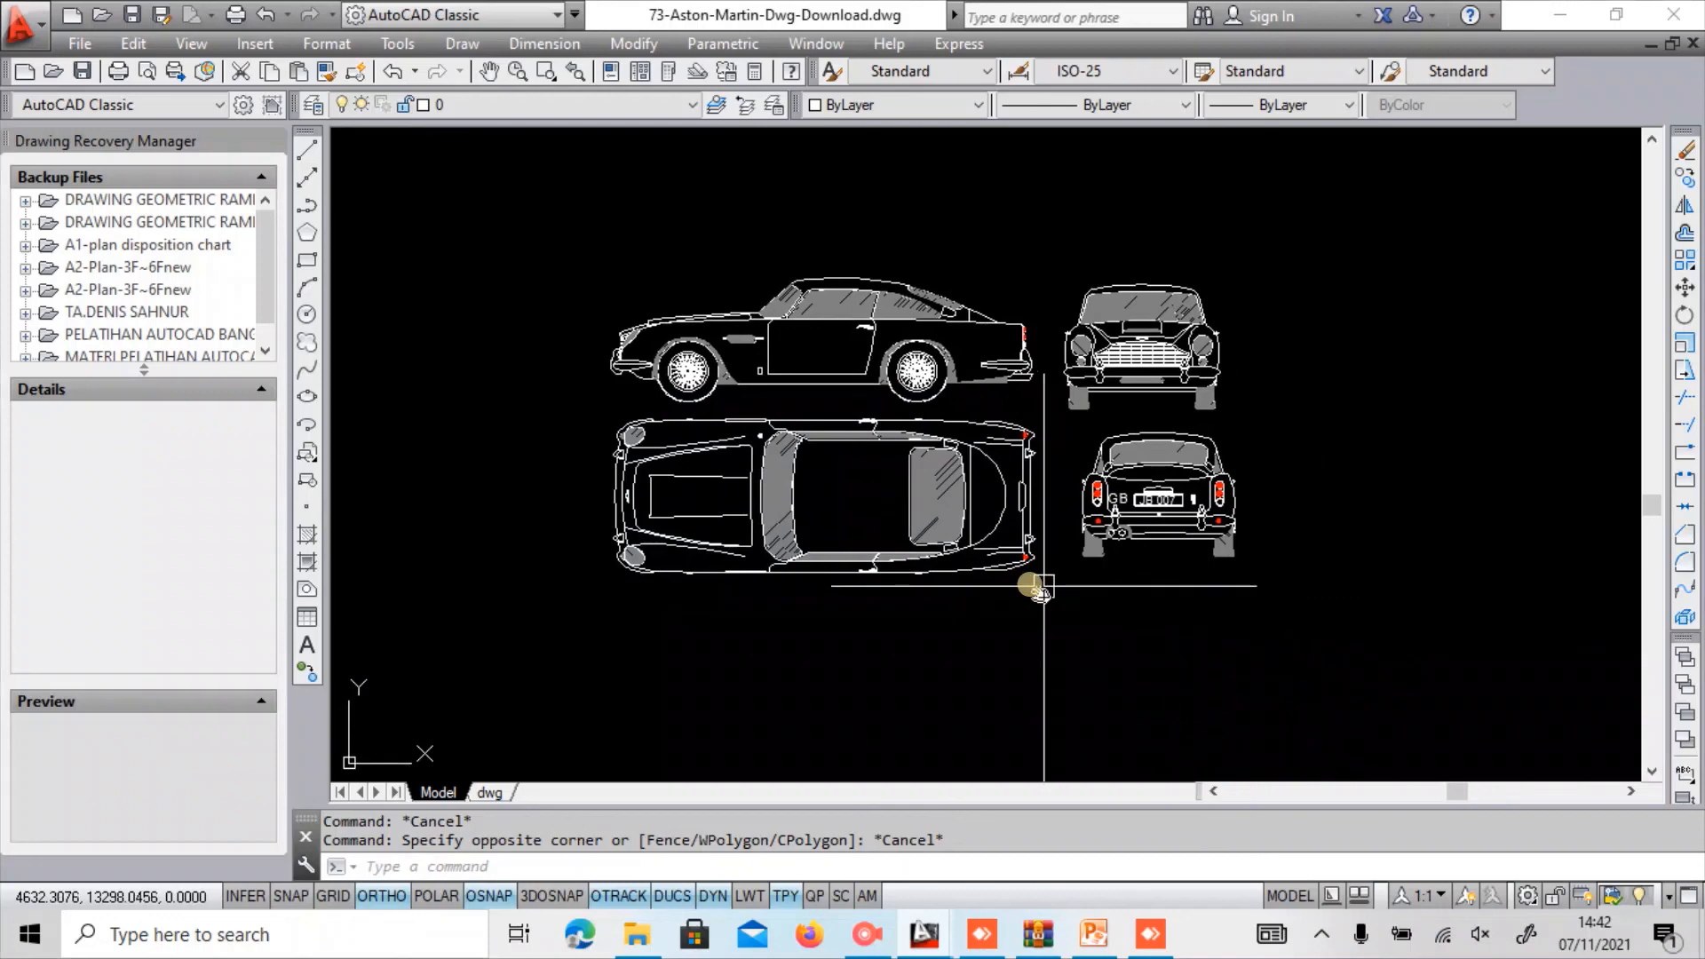
Return to pembelajaran.dwg and examine the furniture, car and kitchen counter shown in the reference plan.
key("alt+Tab")
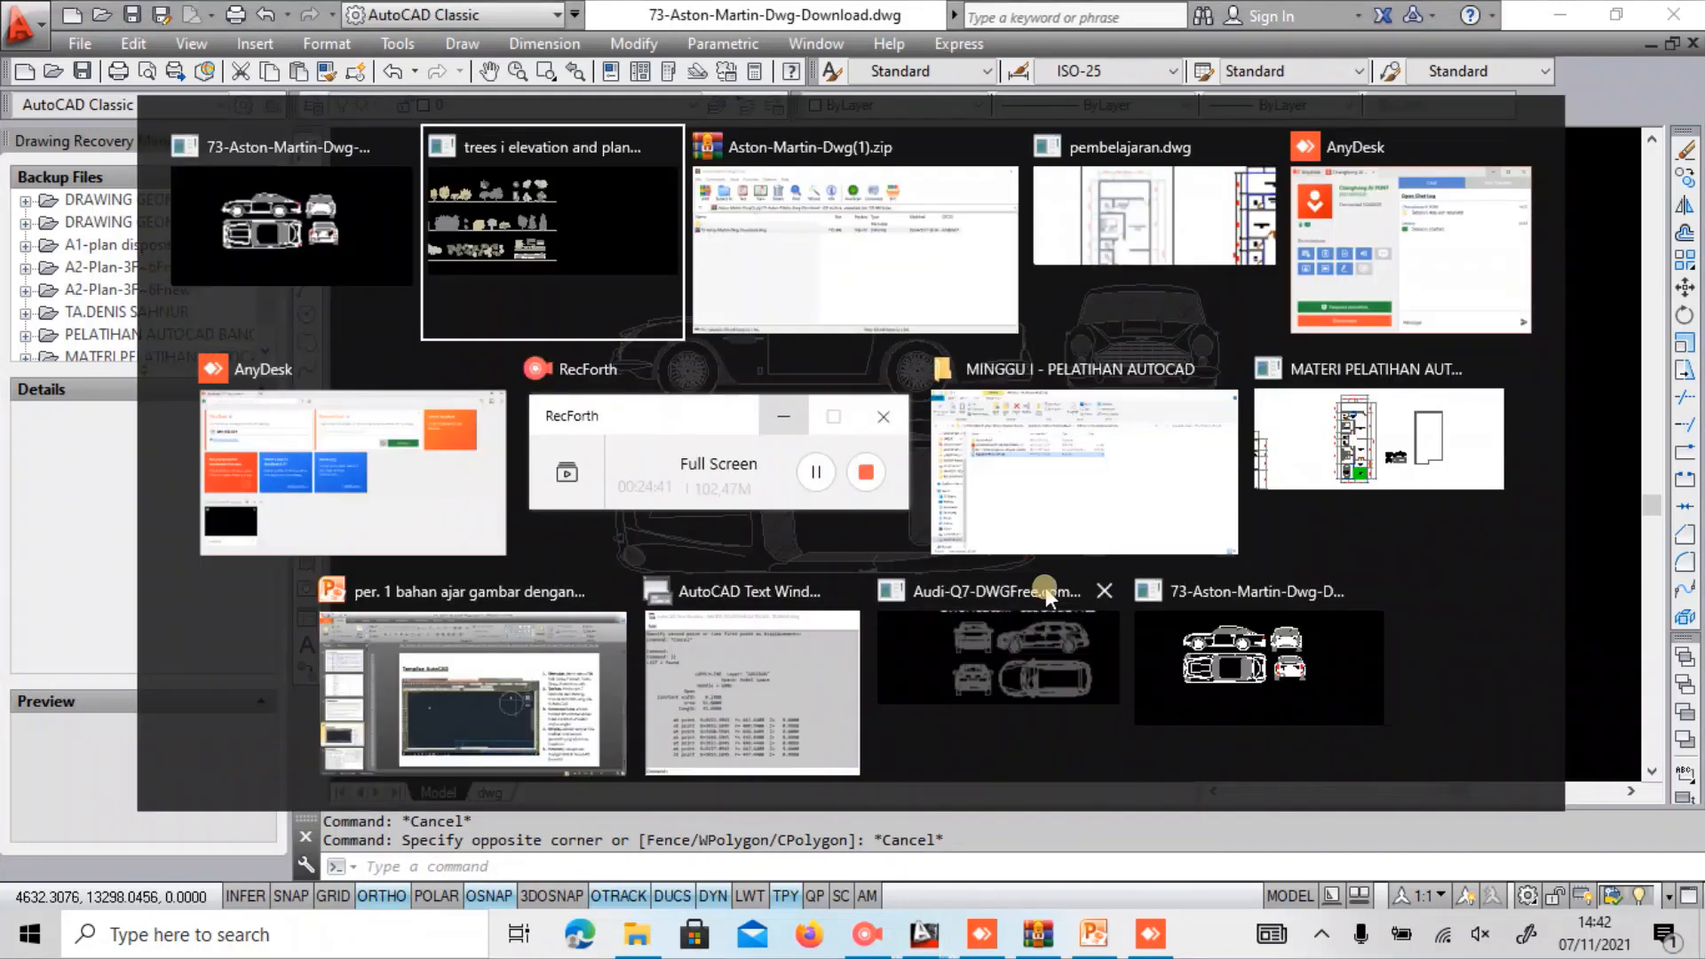
key("alt+Tab")
key("alt+Tab")
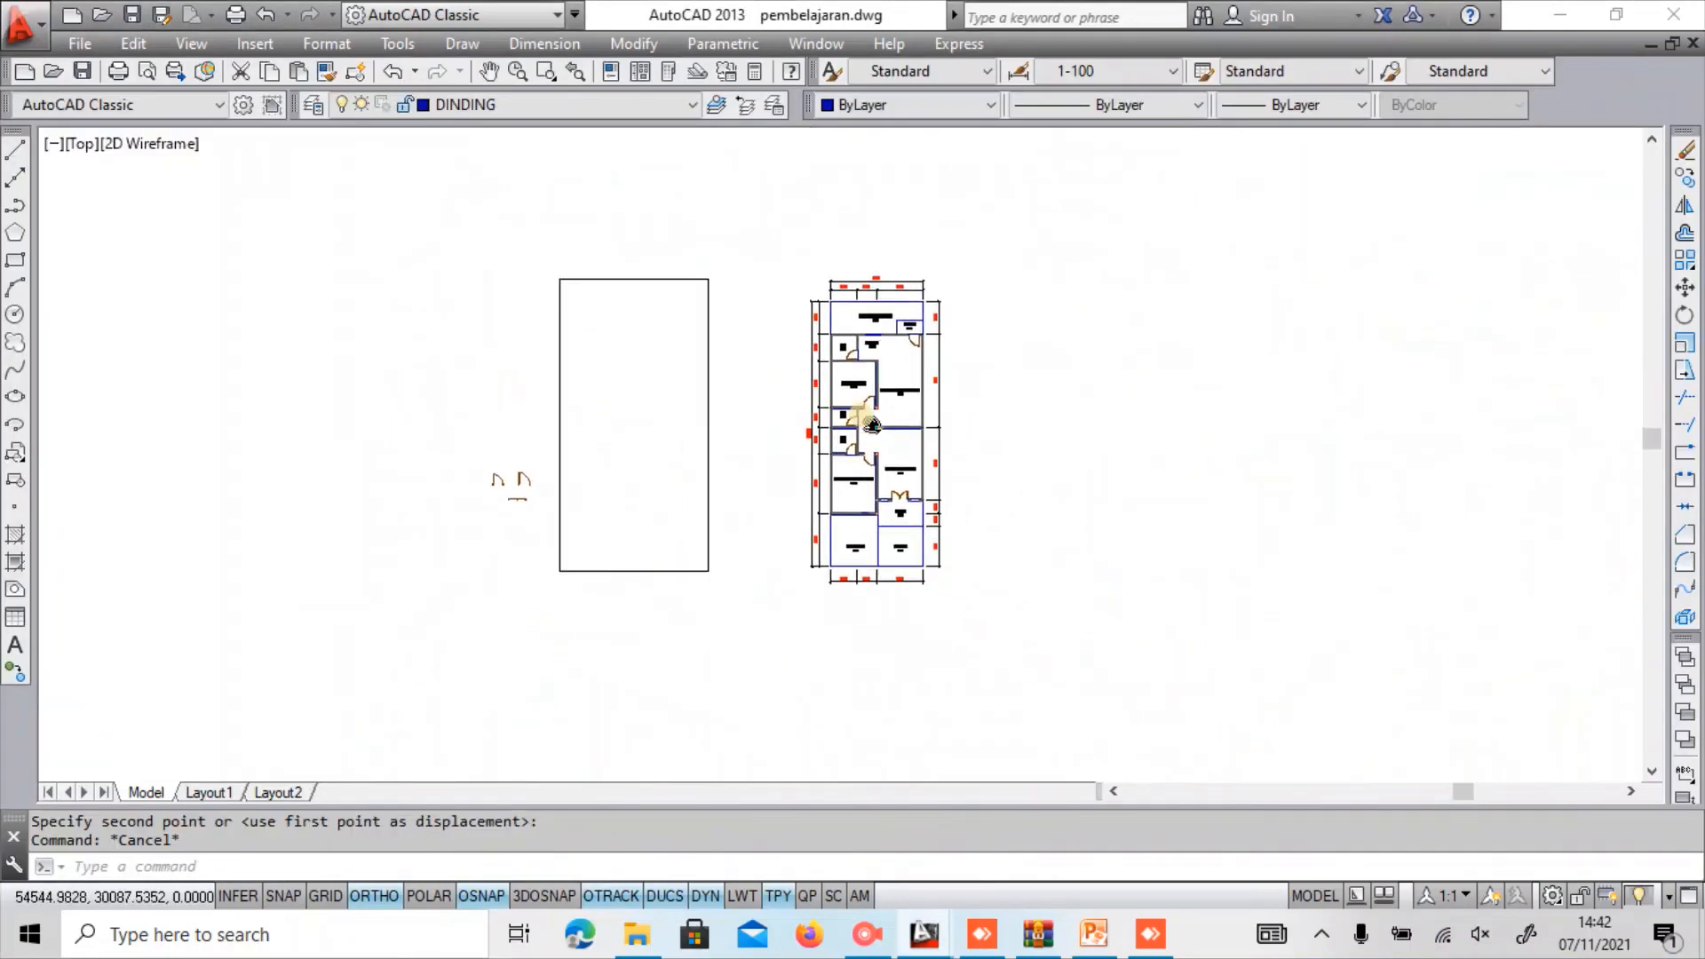
scroll(867, 427, "up", 5)
scroll(963, 468, "up", 3)
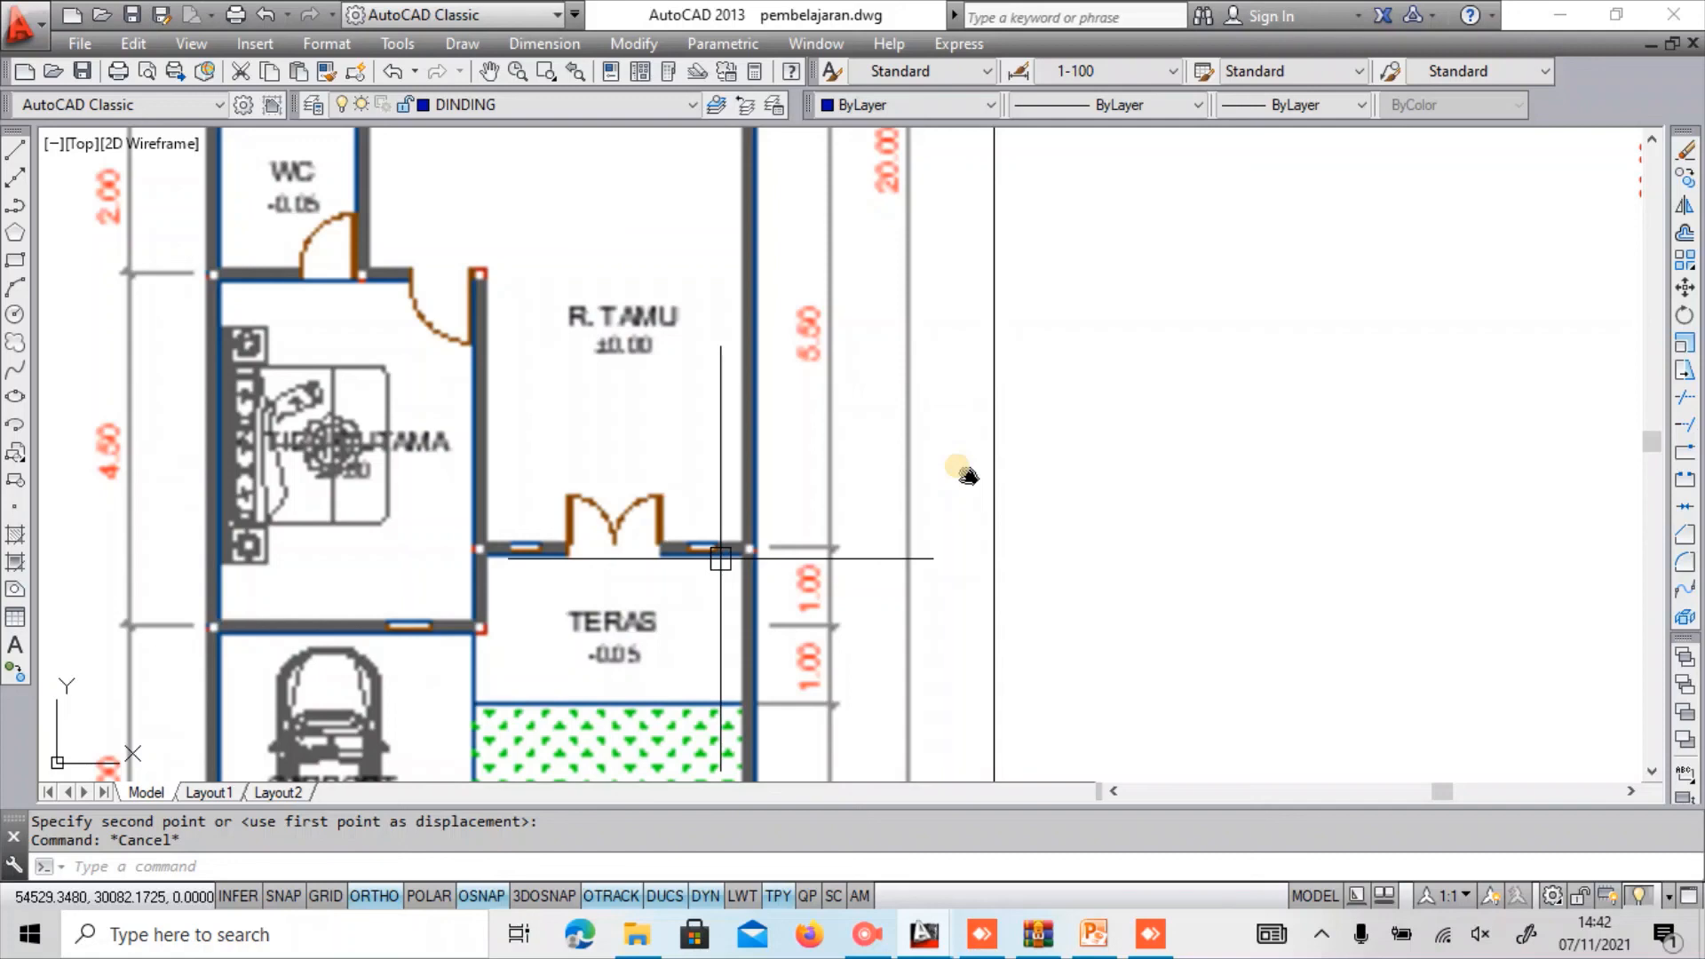
scroll(720, 559, "down", 3)
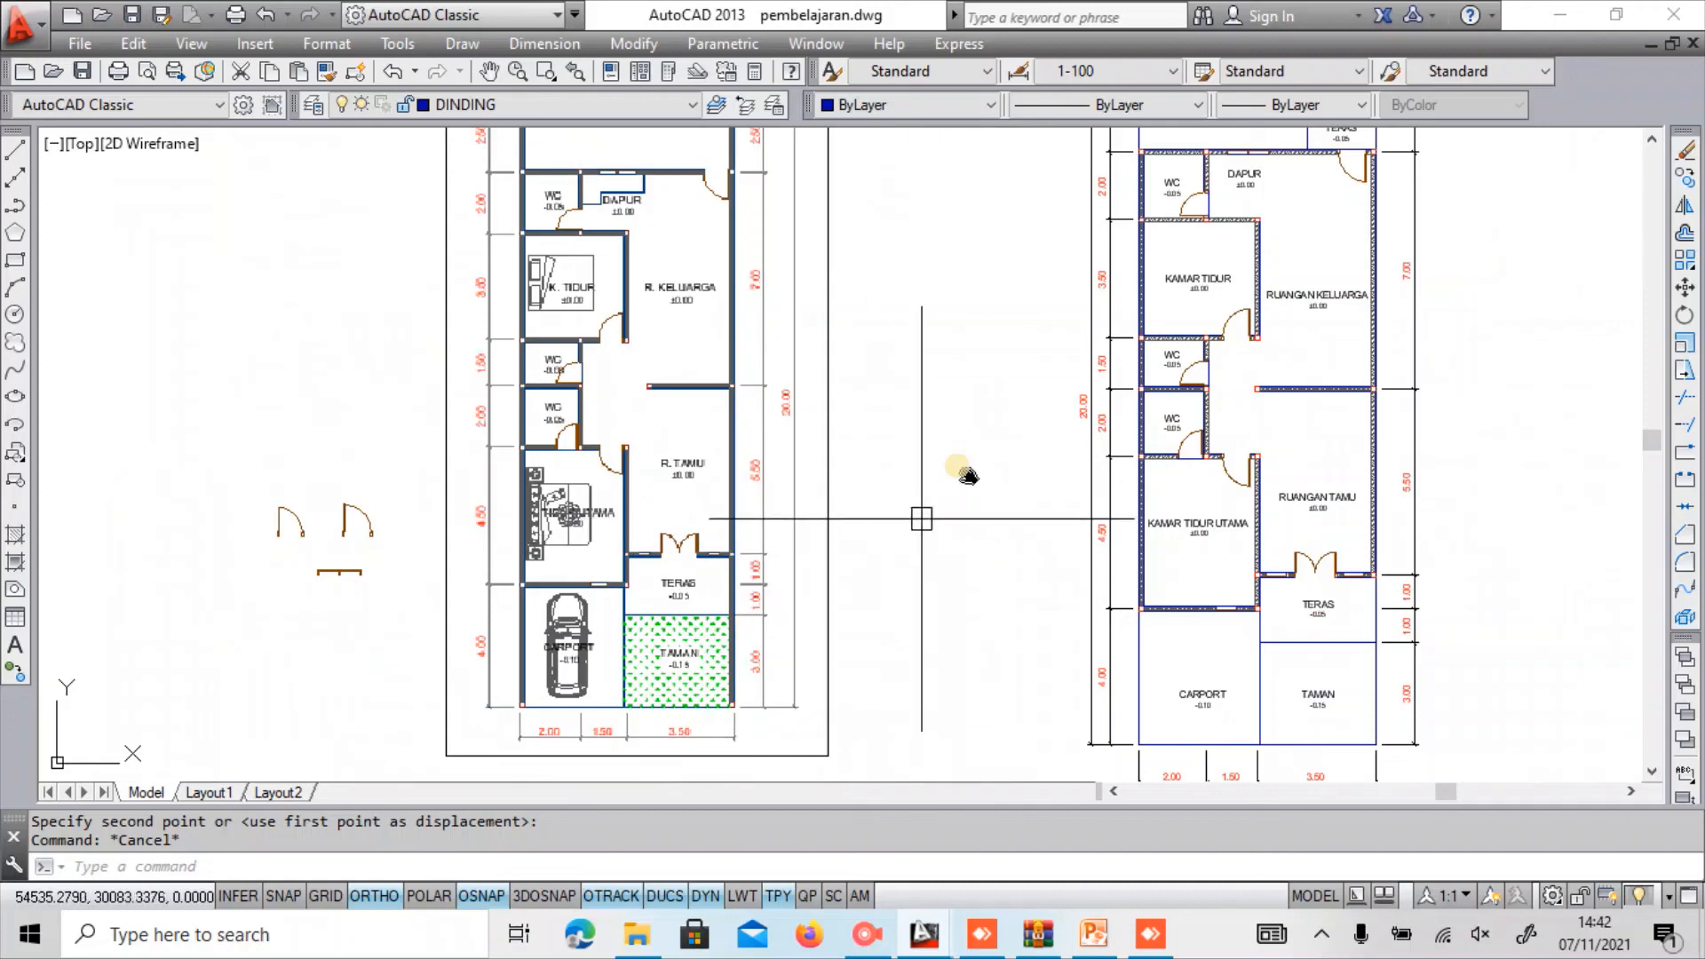
middle_click_drag(961, 473, 807, 579)
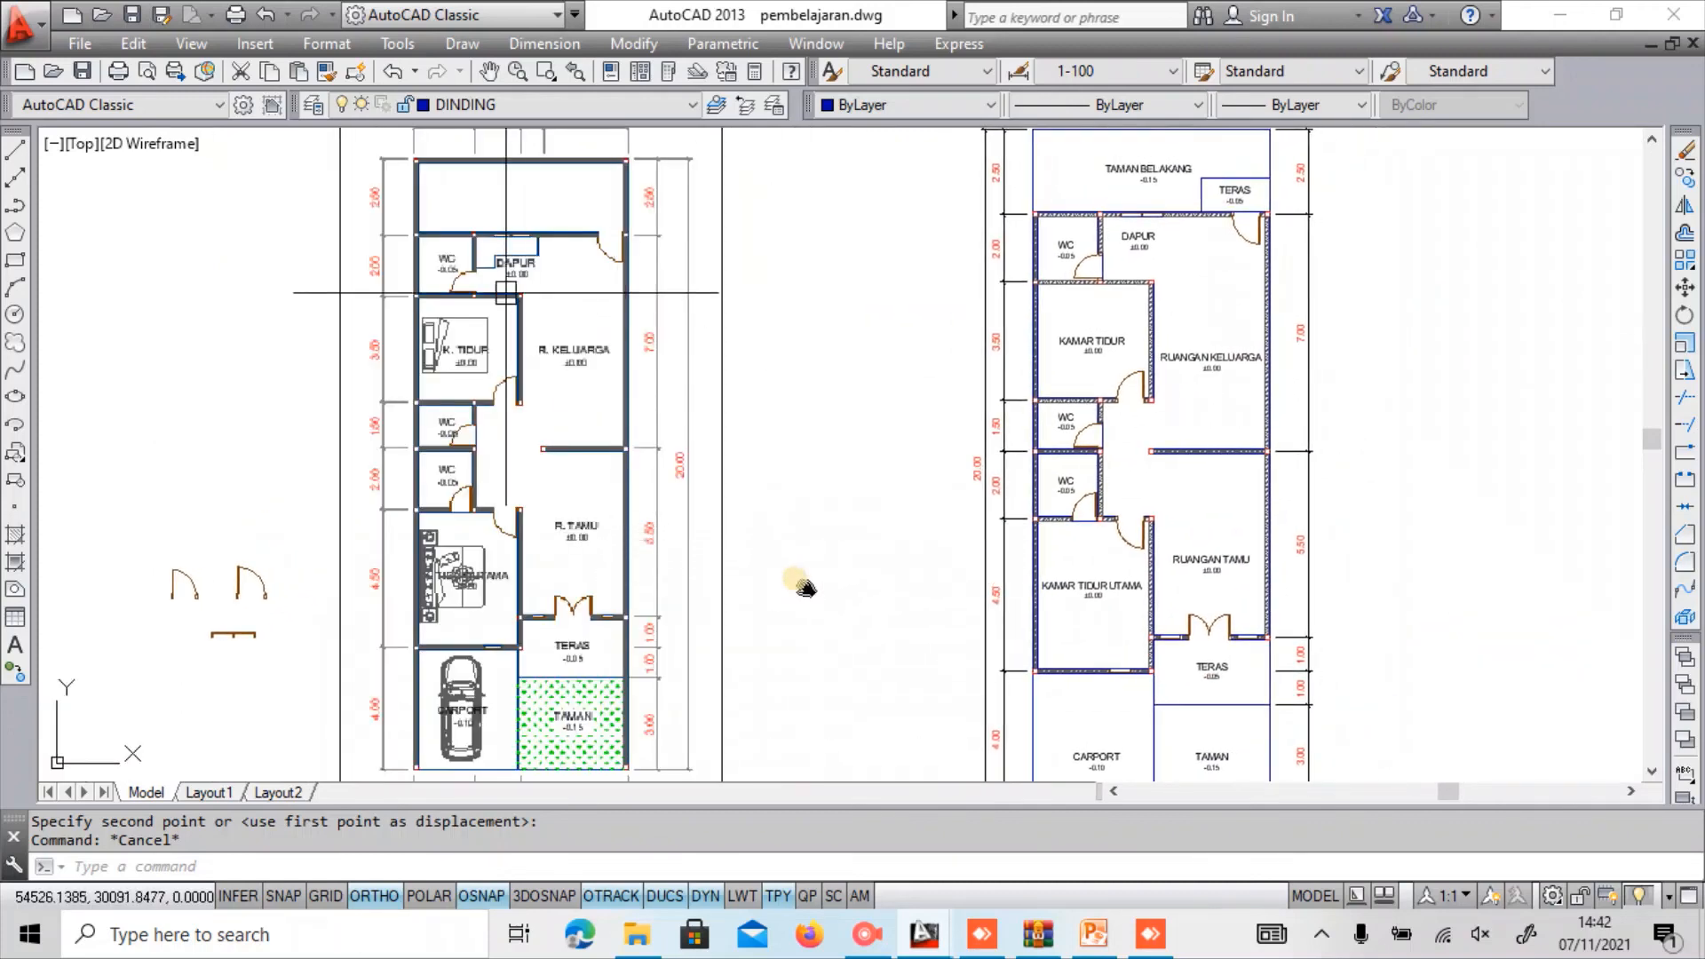
scroll(498, 255, "up", 2)
middle_click_drag(503, 276, 365, 362)
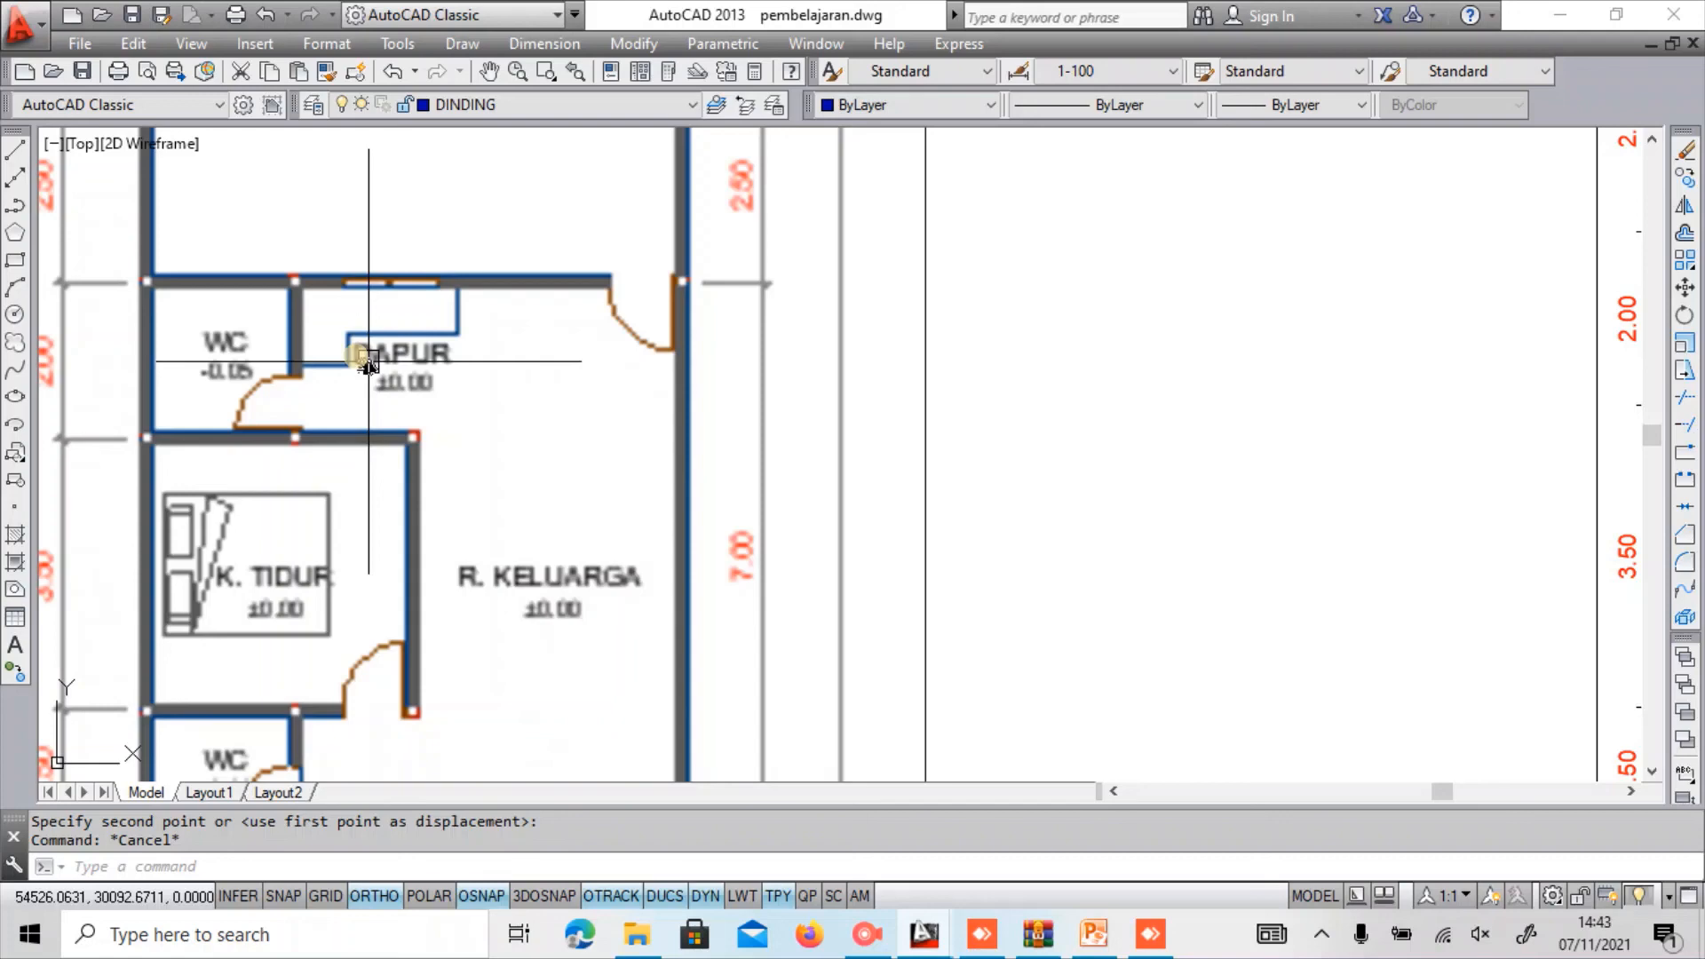
Move the DAPUR label right and up within the kitchen, closer to the window wall of the redrawn plan.
scroll(369, 361, "down", 5)
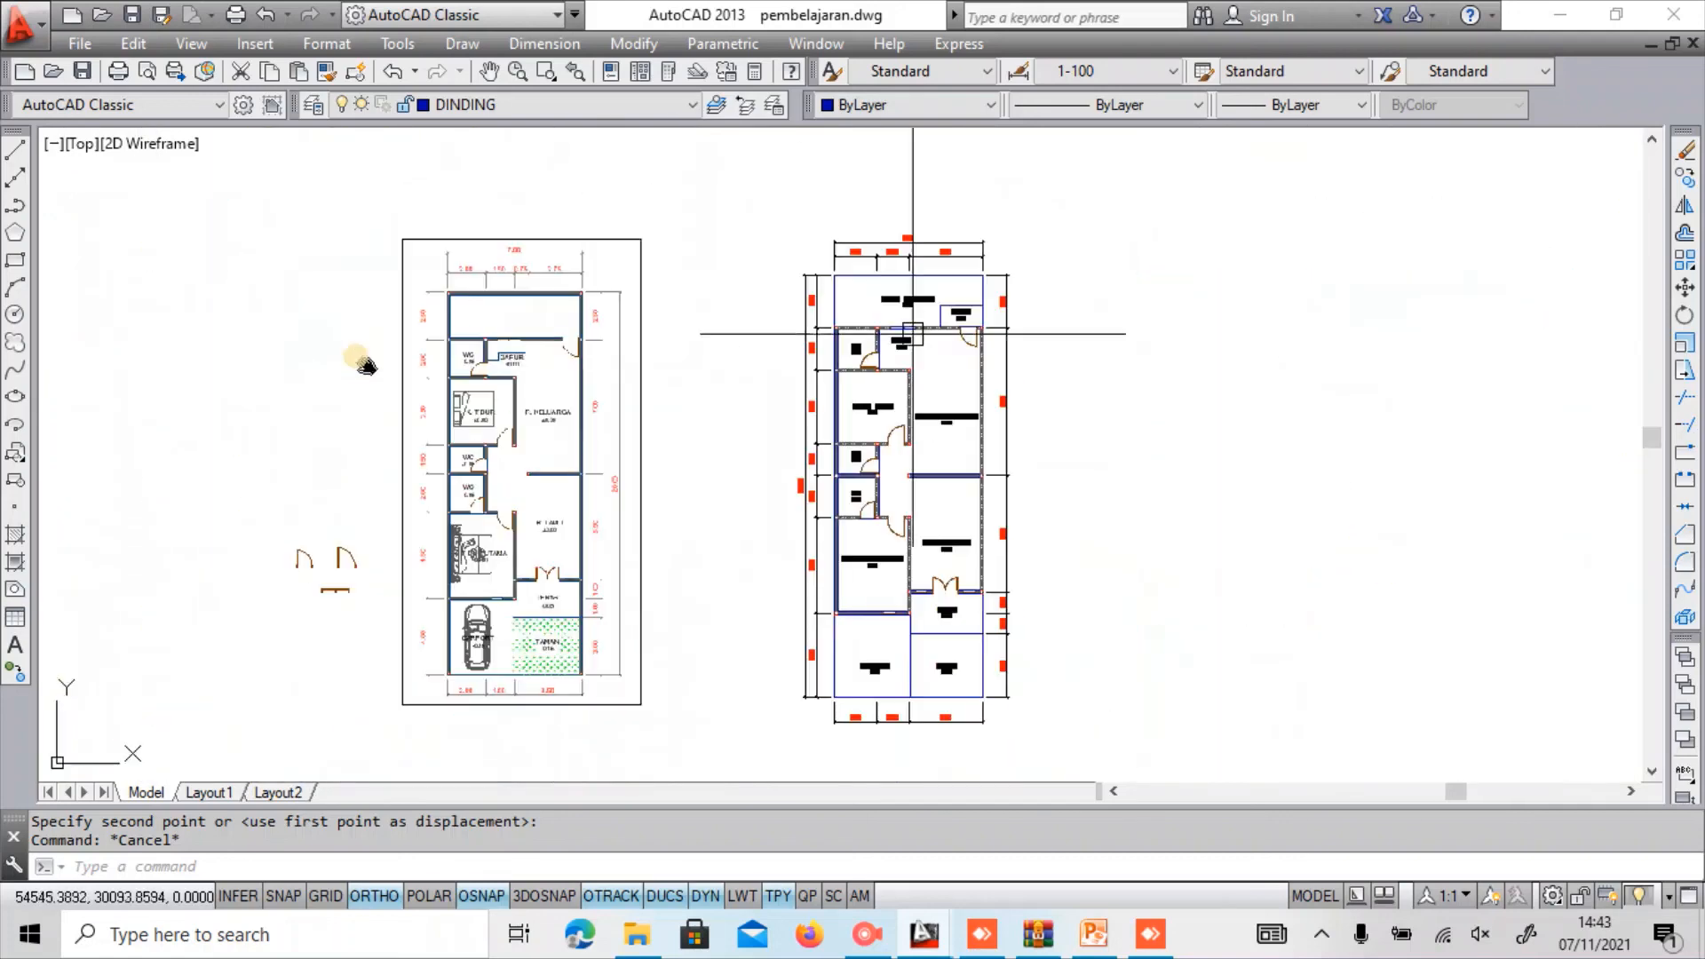
scroll(1009, 323, "up", 6)
left_click(644, 412)
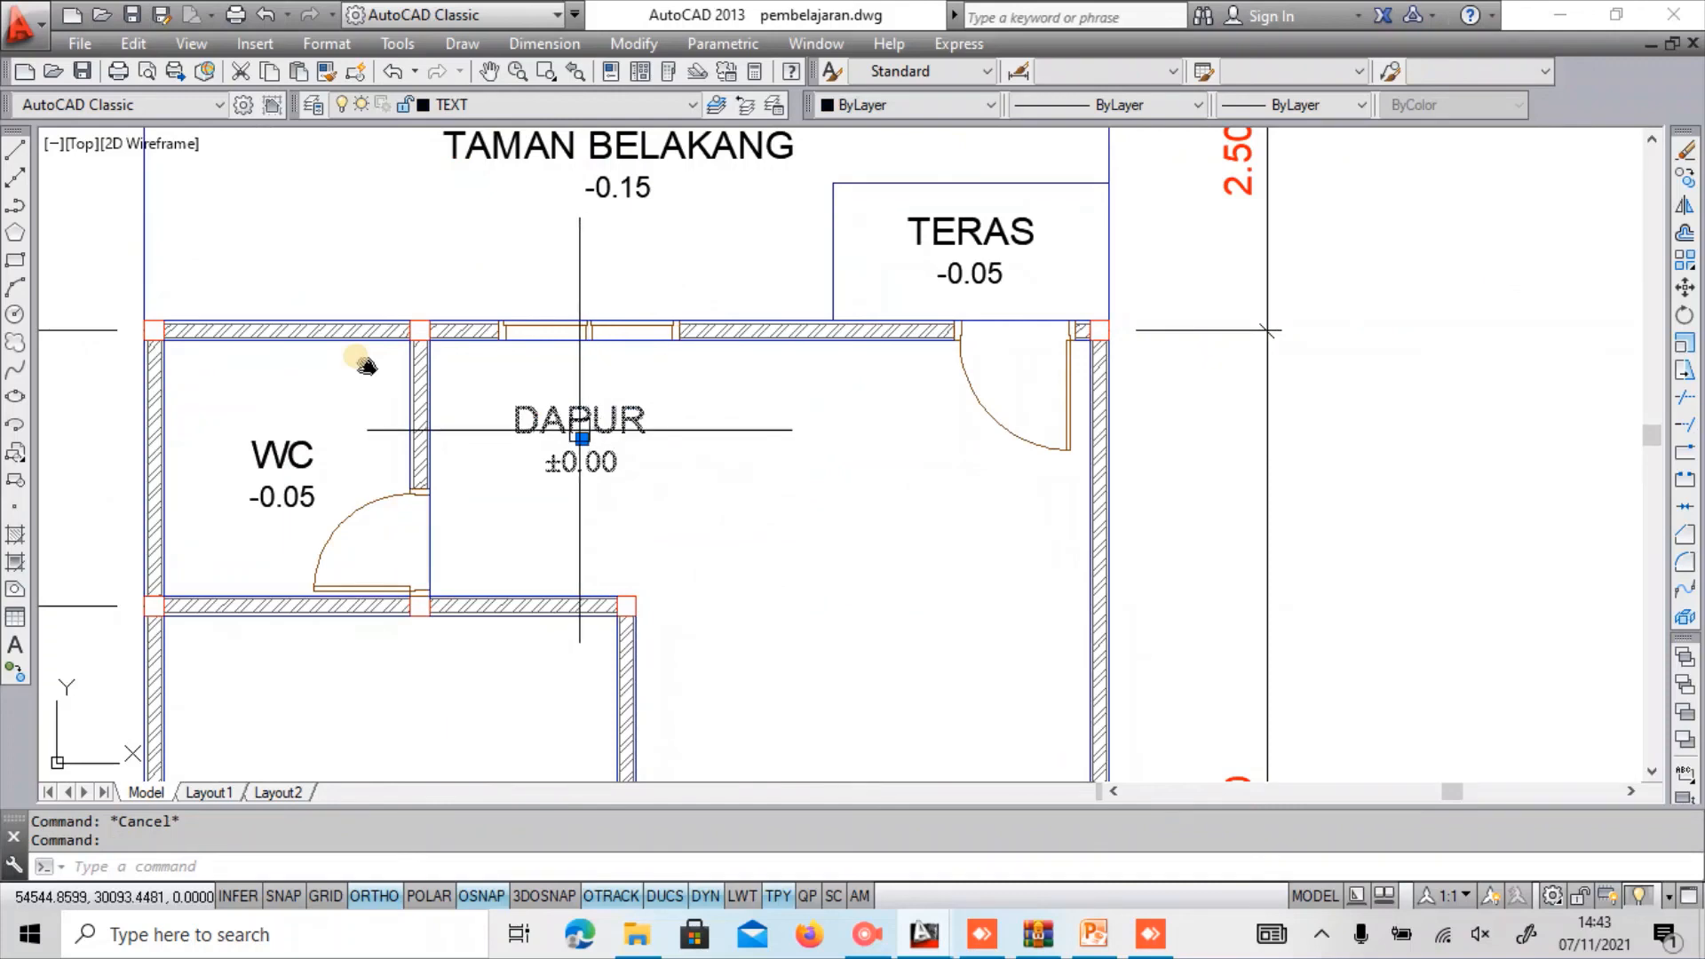
left_click(581, 439)
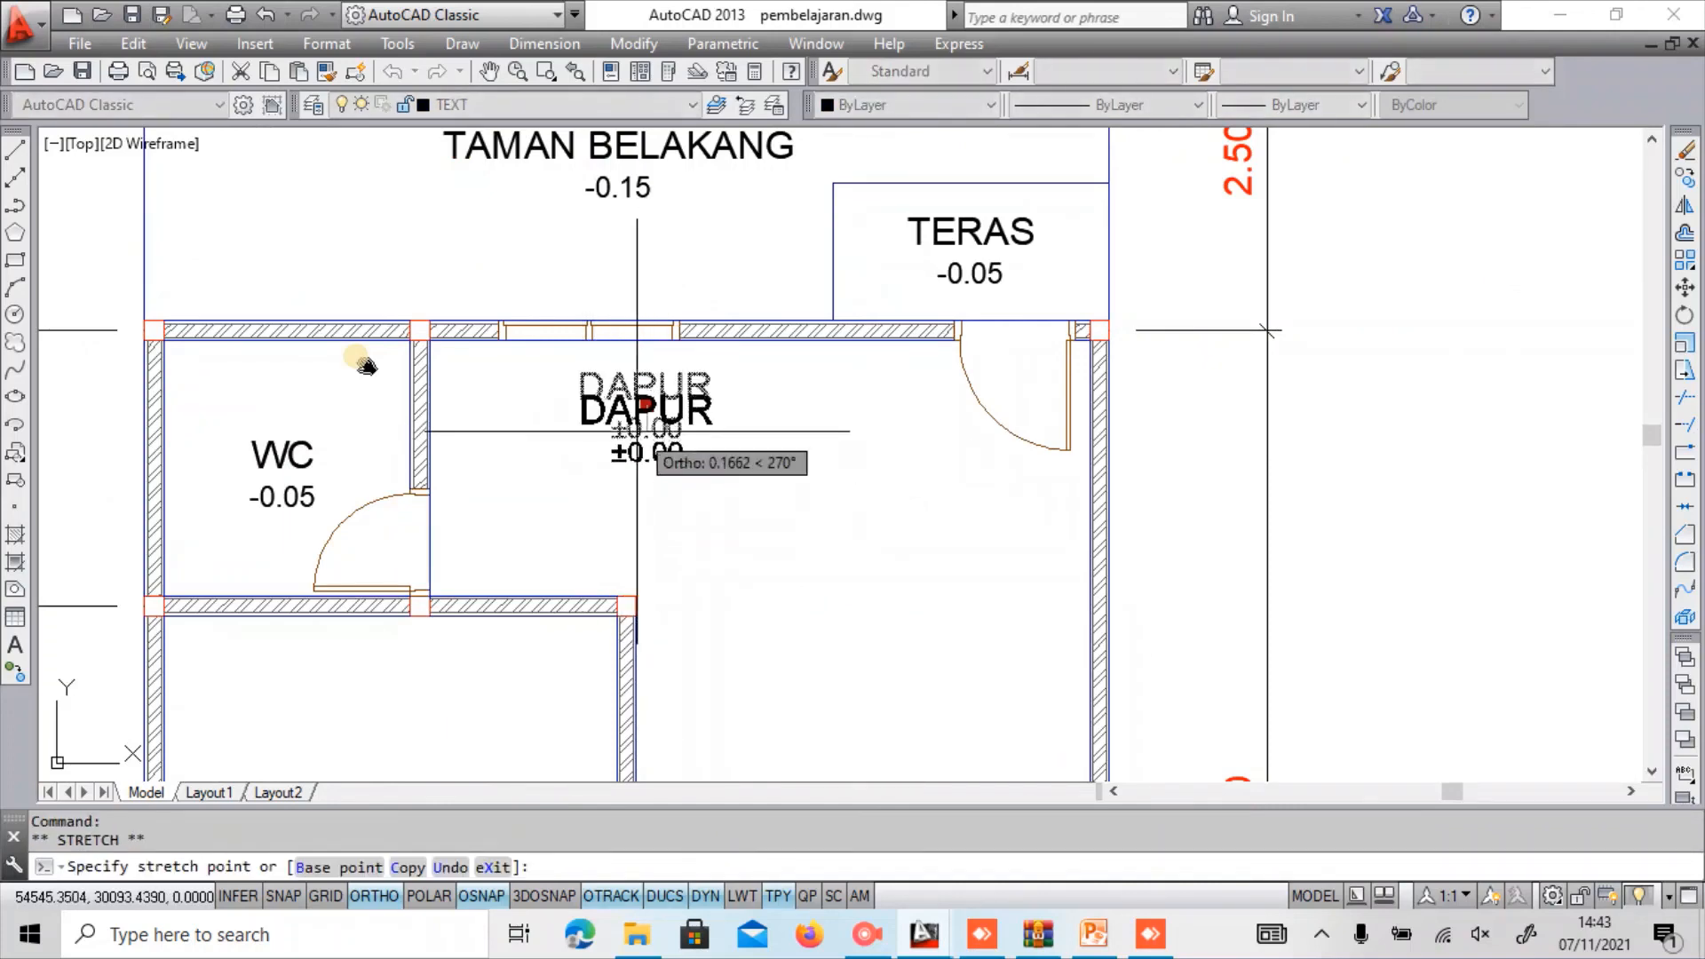
scroll(639, 460, "down", 2)
middle_click_drag(703, 460, 725, 518)
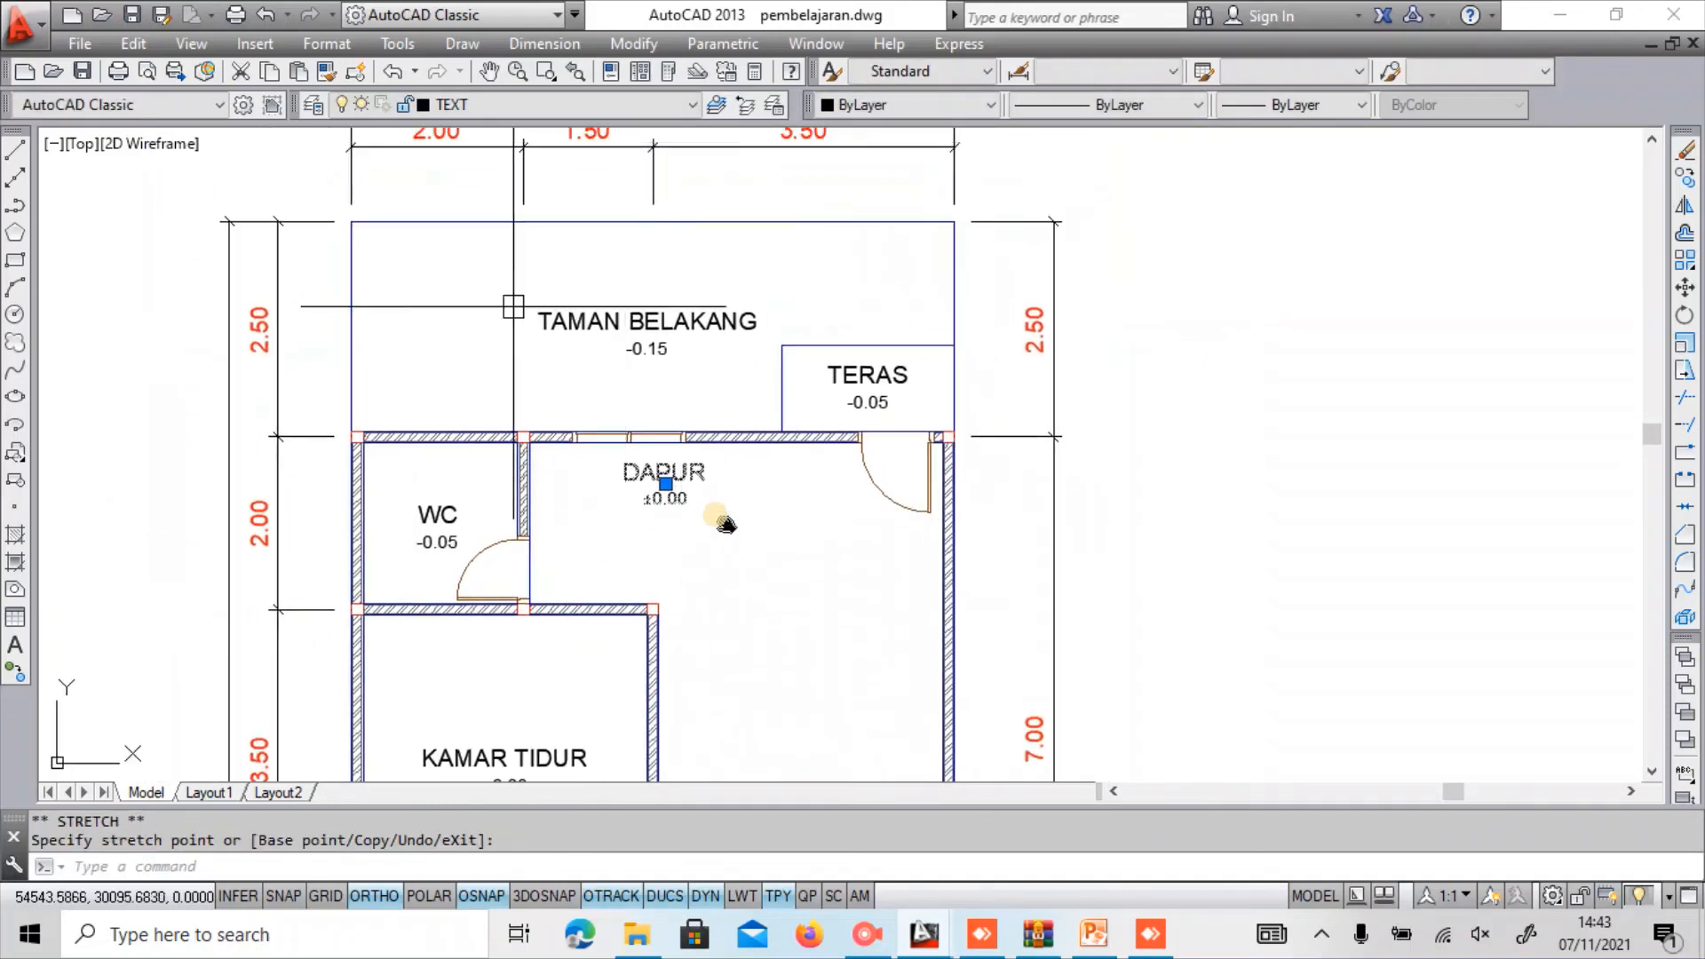
key("Escape")
Review the labels, levels and dimensions across the whole redrawn plan, from the back garden to the carport.
scroll(435, 343, "down", 2)
middle_click_drag(432, 345, 451, 251)
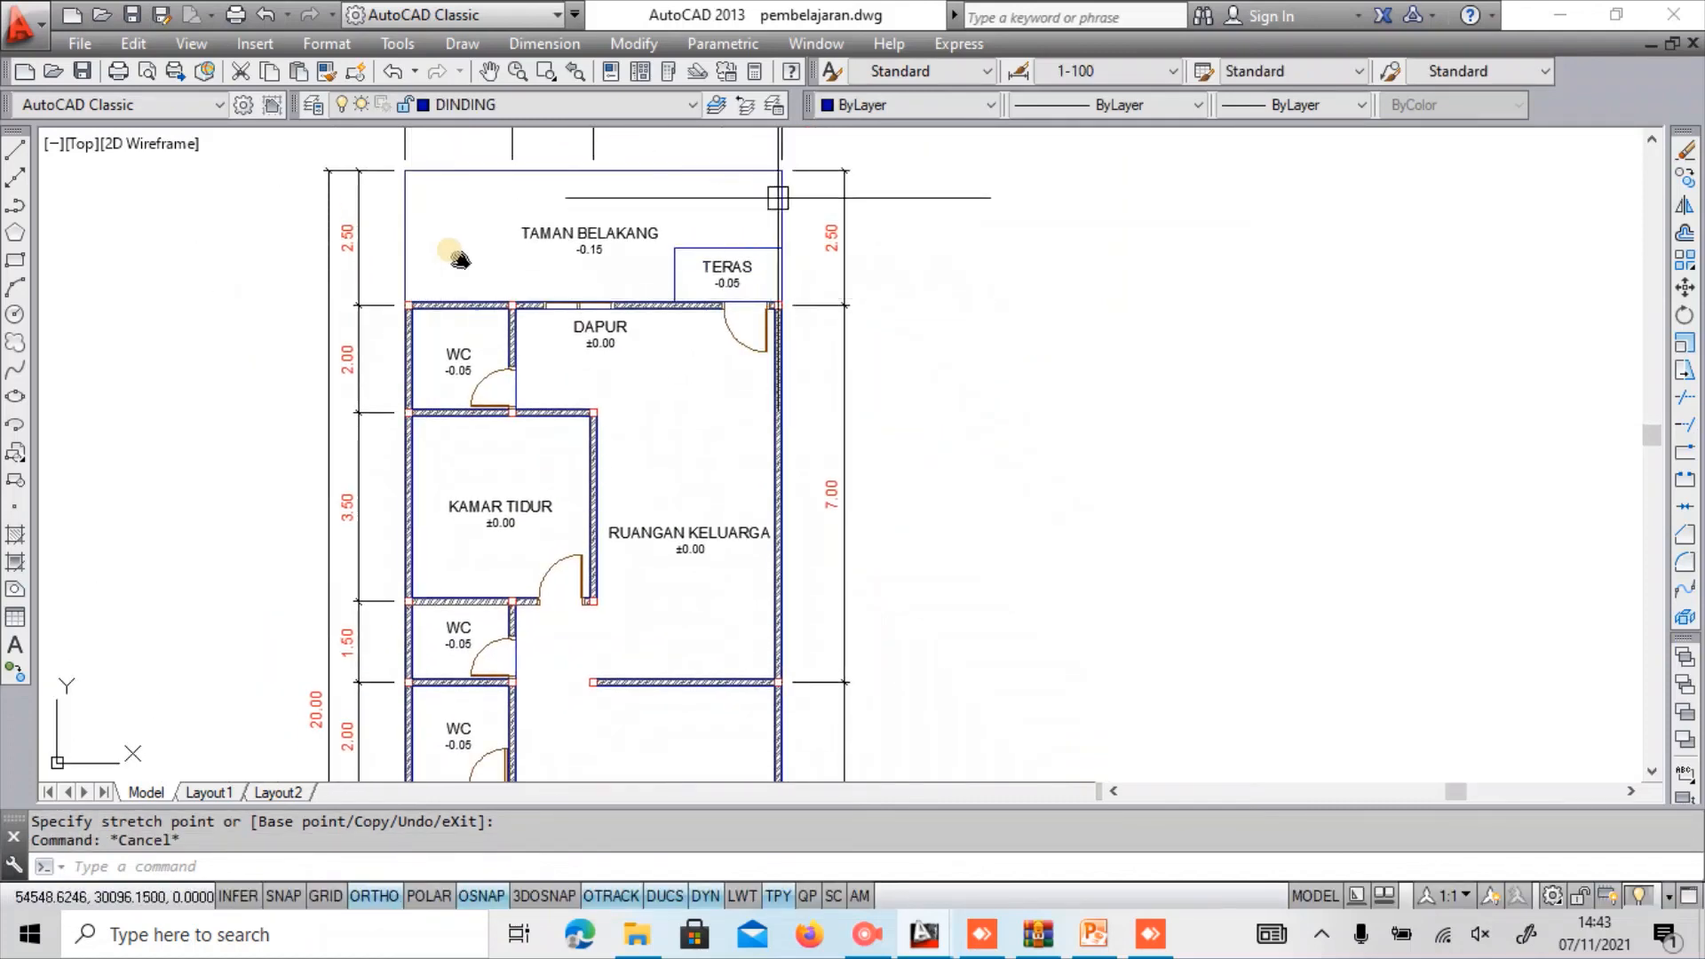
scroll(378, 236, "down", 2)
middle_click_drag(419, 405, 479, 180)
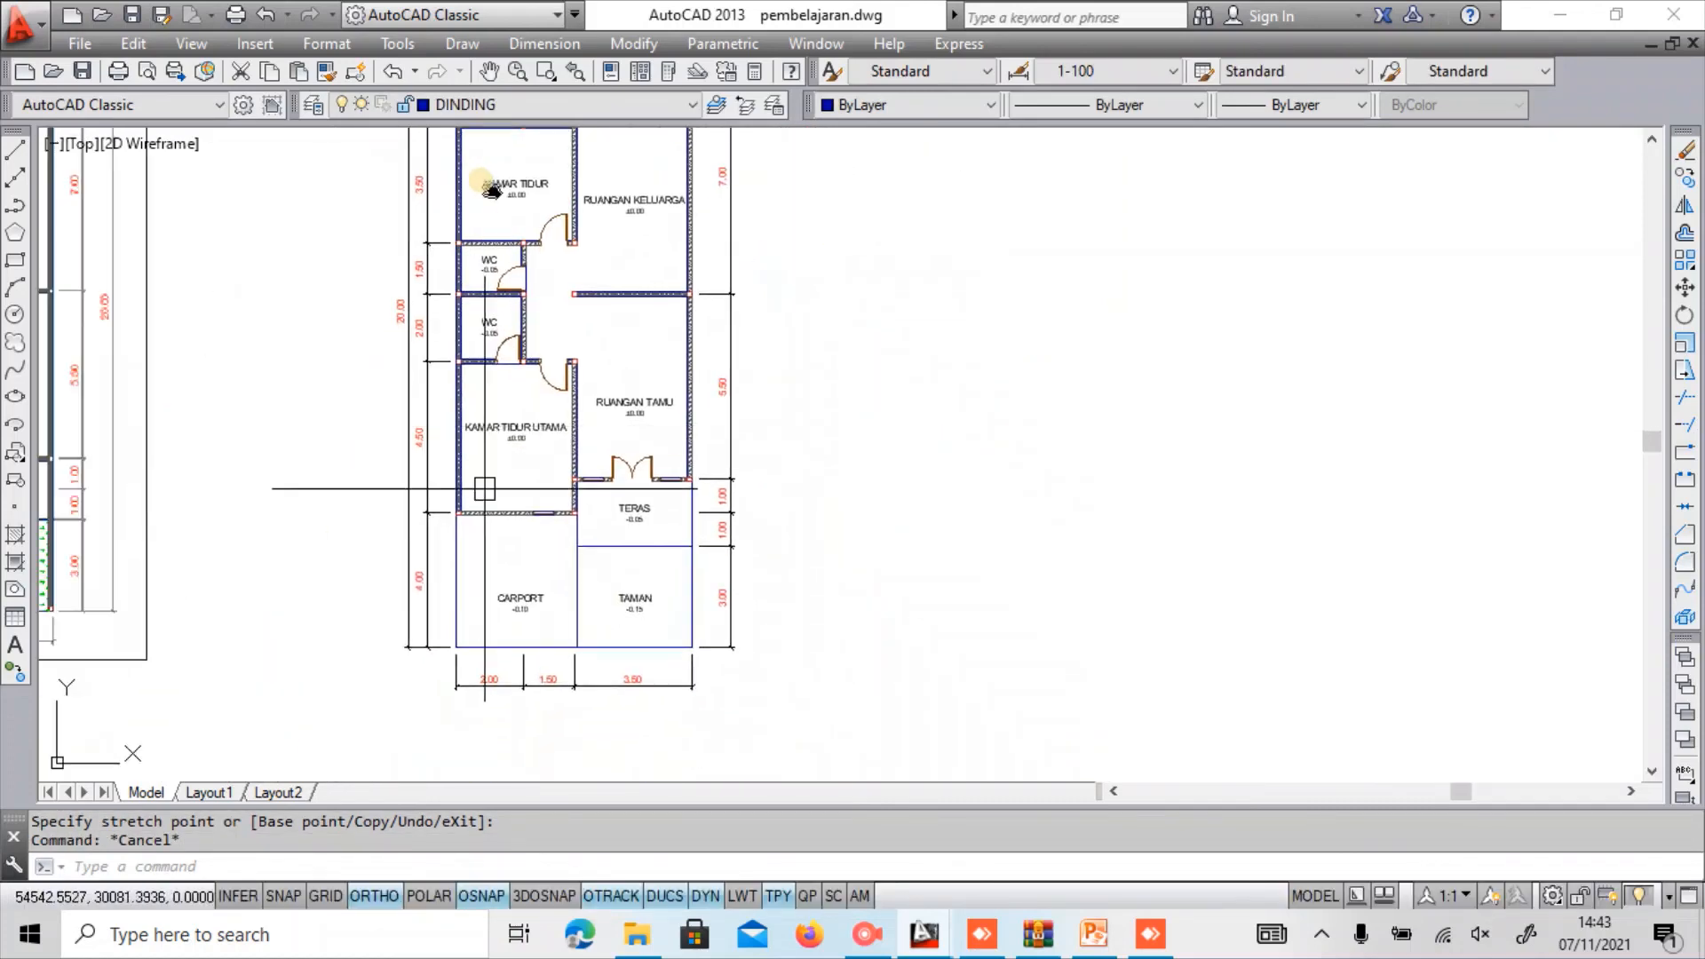
scroll(484, 488, "up", 2)
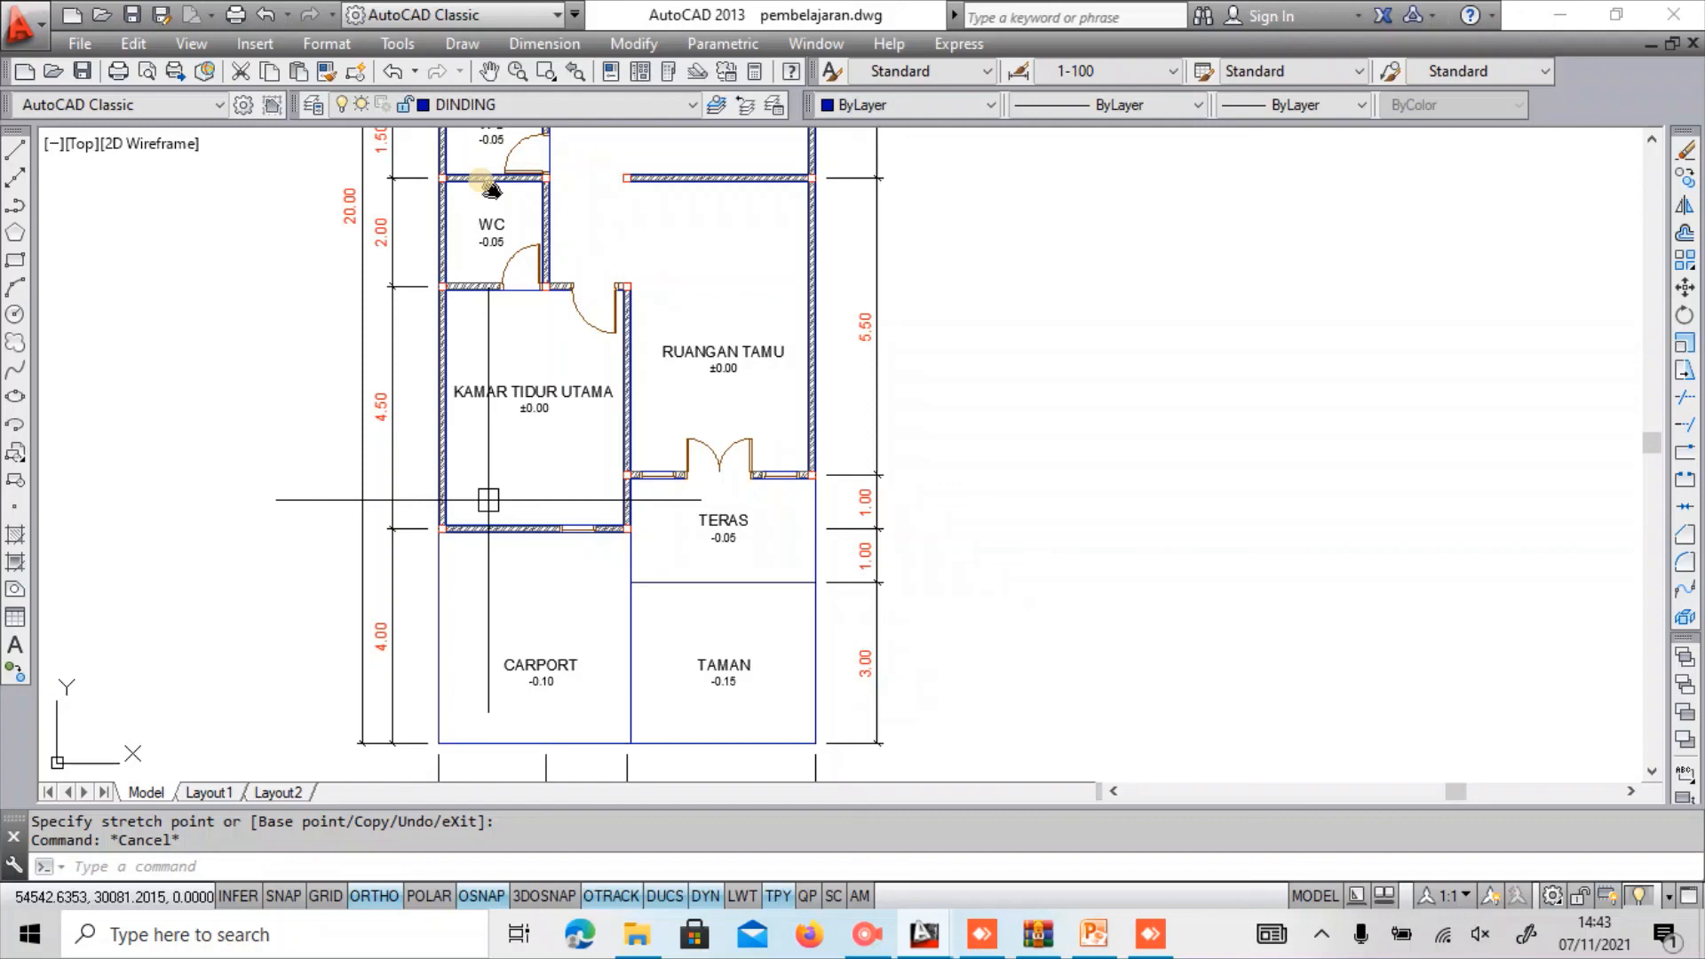
scroll(488, 500, "down", 2)
middle_click_drag(622, 230, 730, 279)
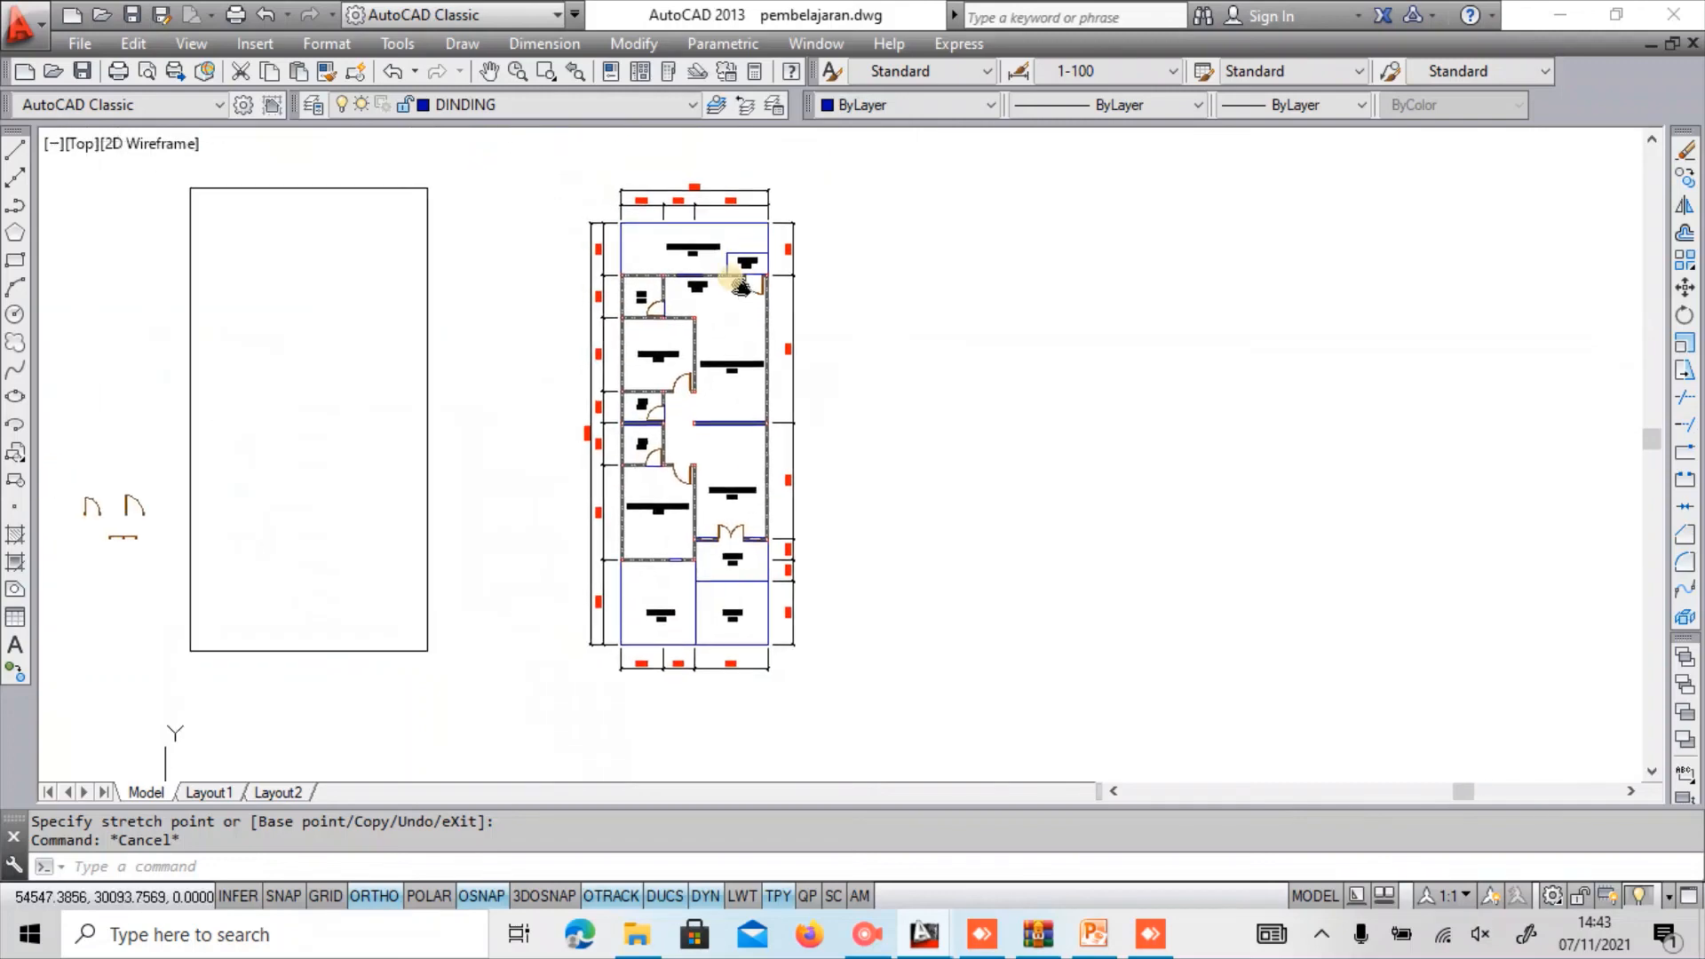
scroll(721, 229, "up", 1)
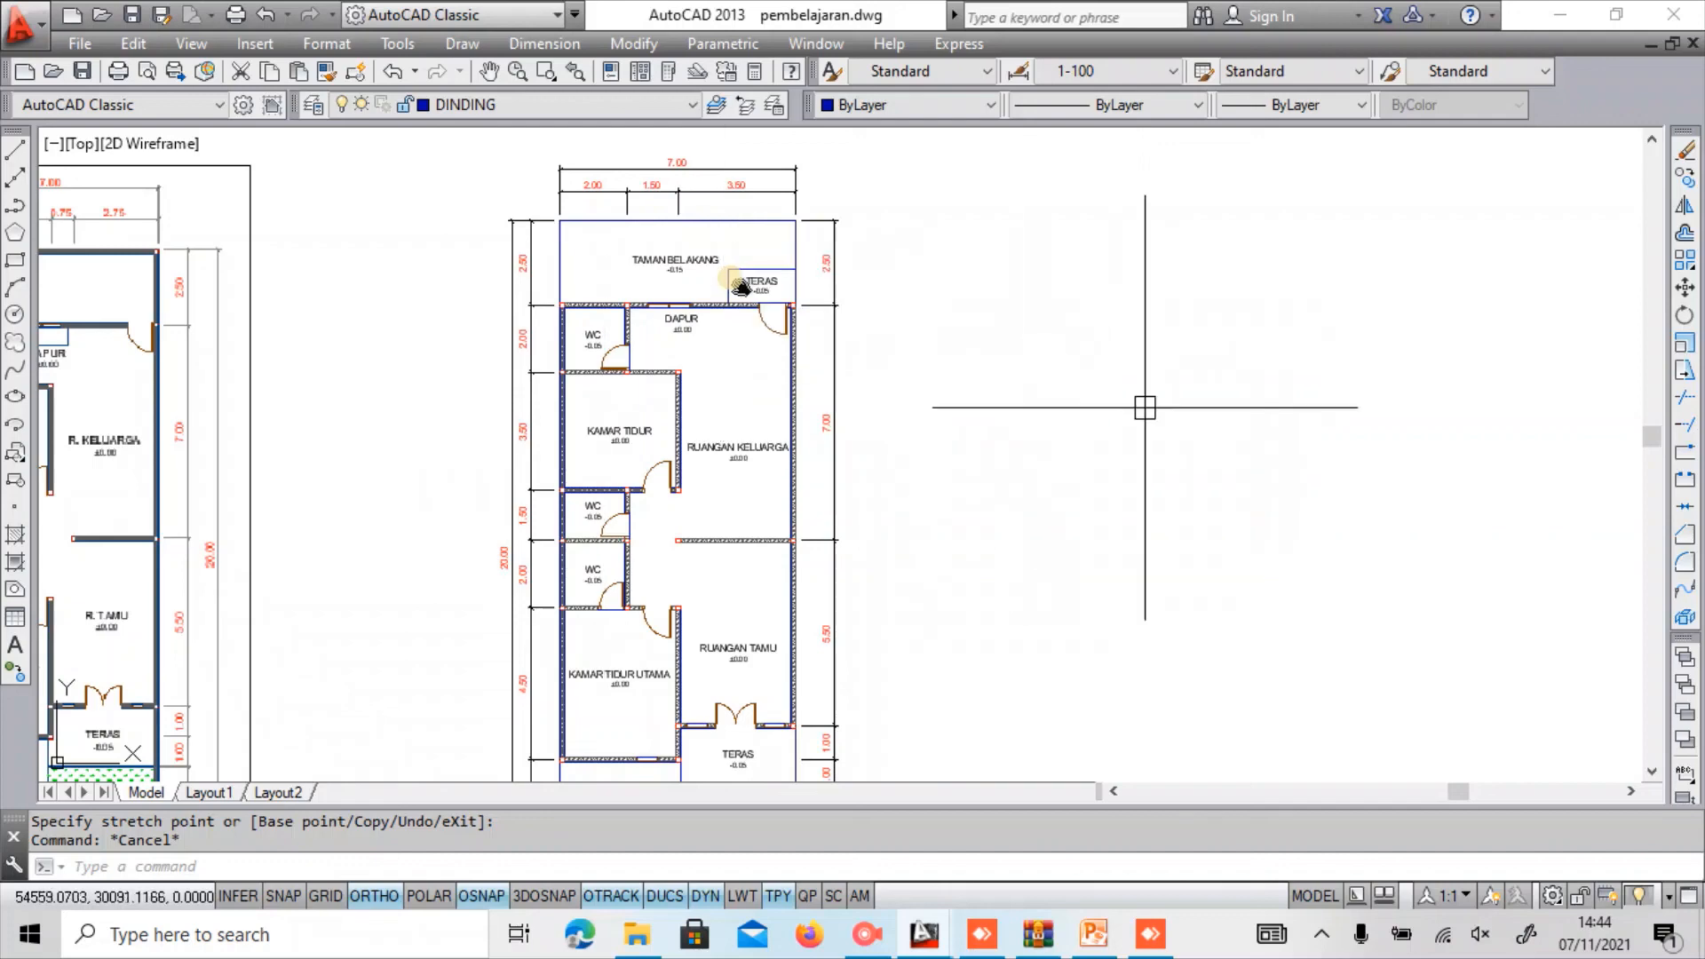
middle_click_drag(1172, 404, 1218, 379)
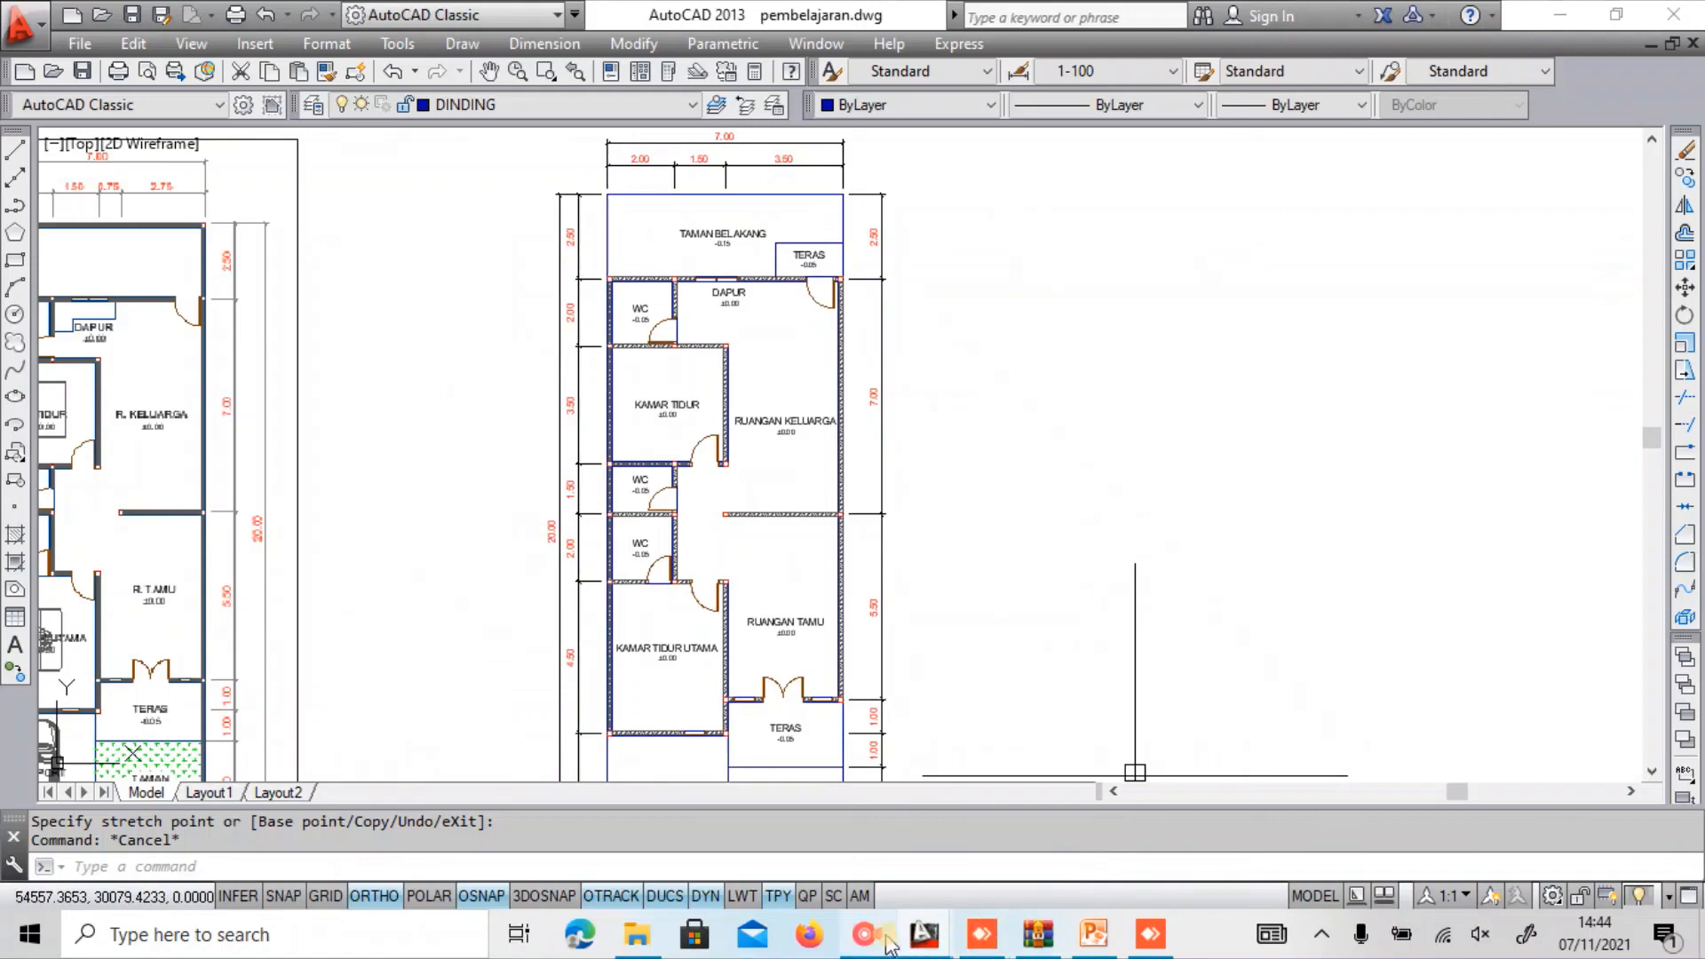
mouse_move(882, 945)
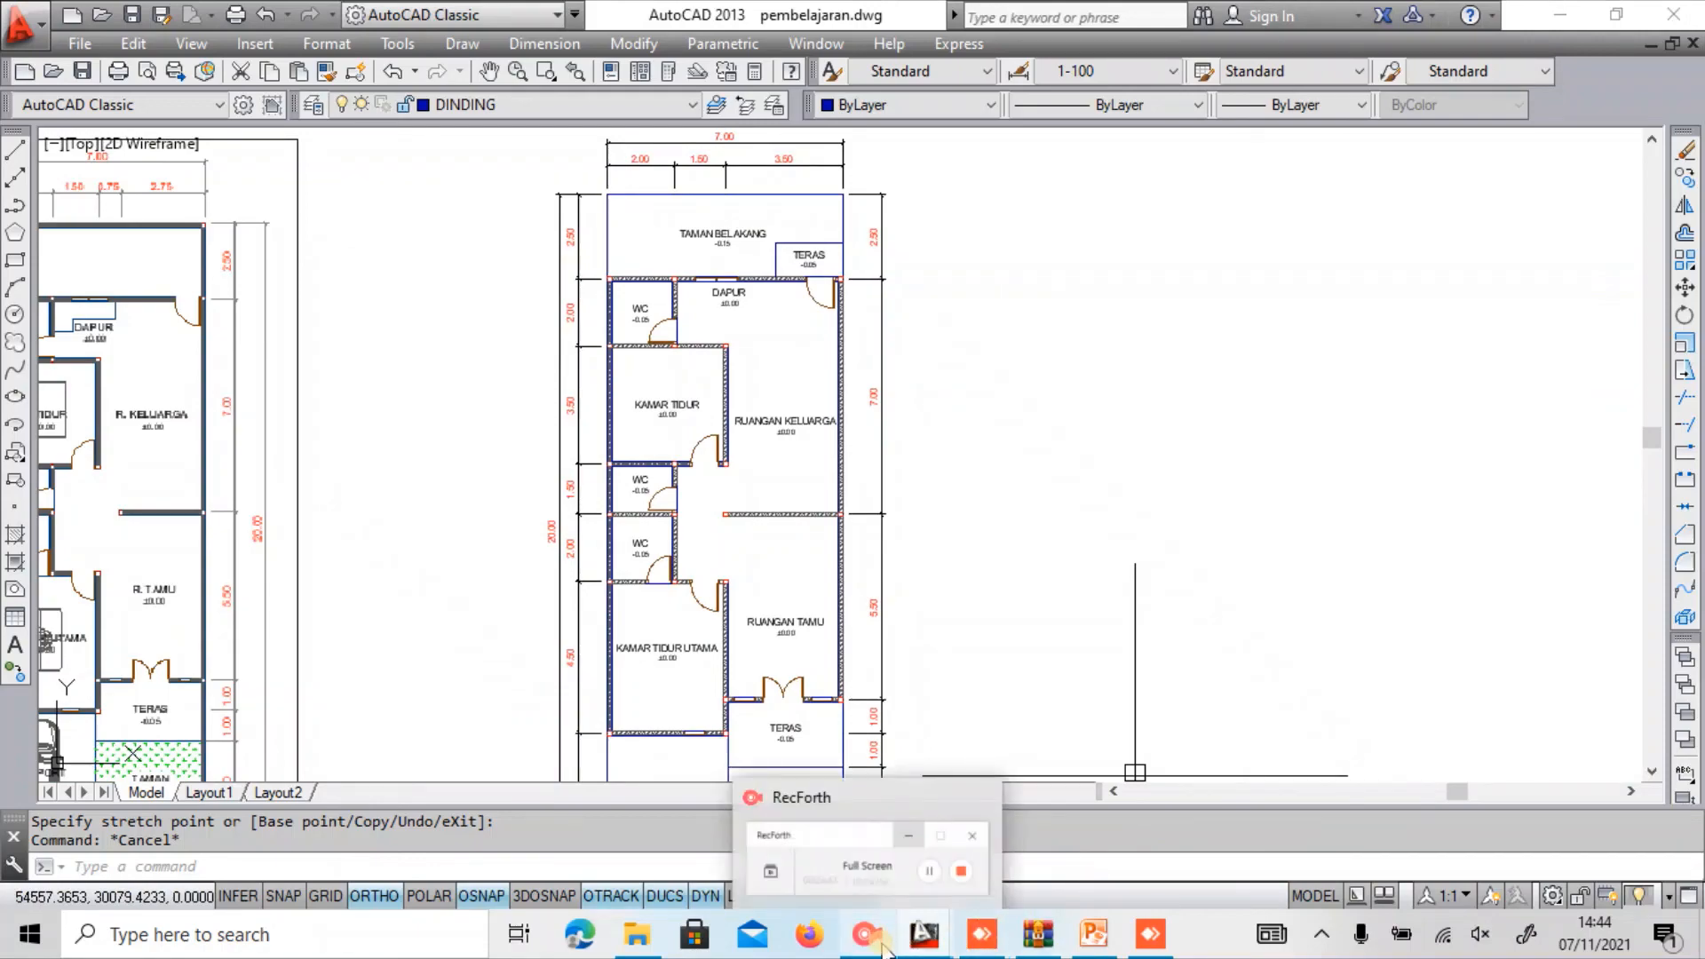
mouse_move(885, 887)
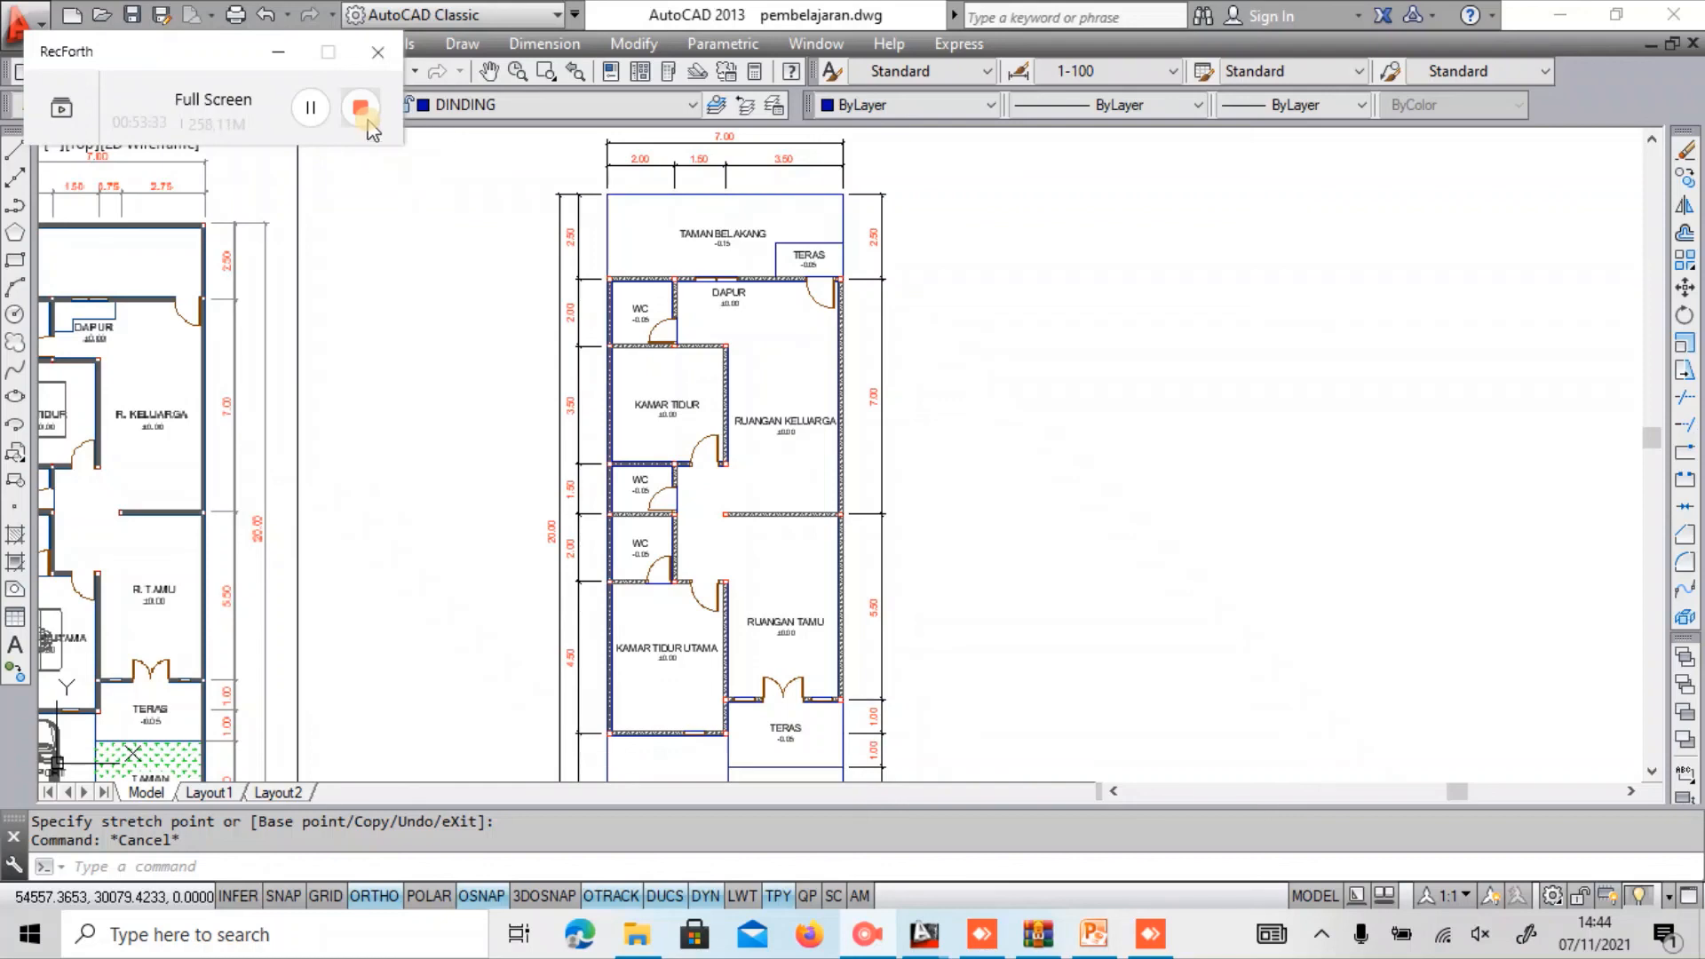
left_click(371, 127)
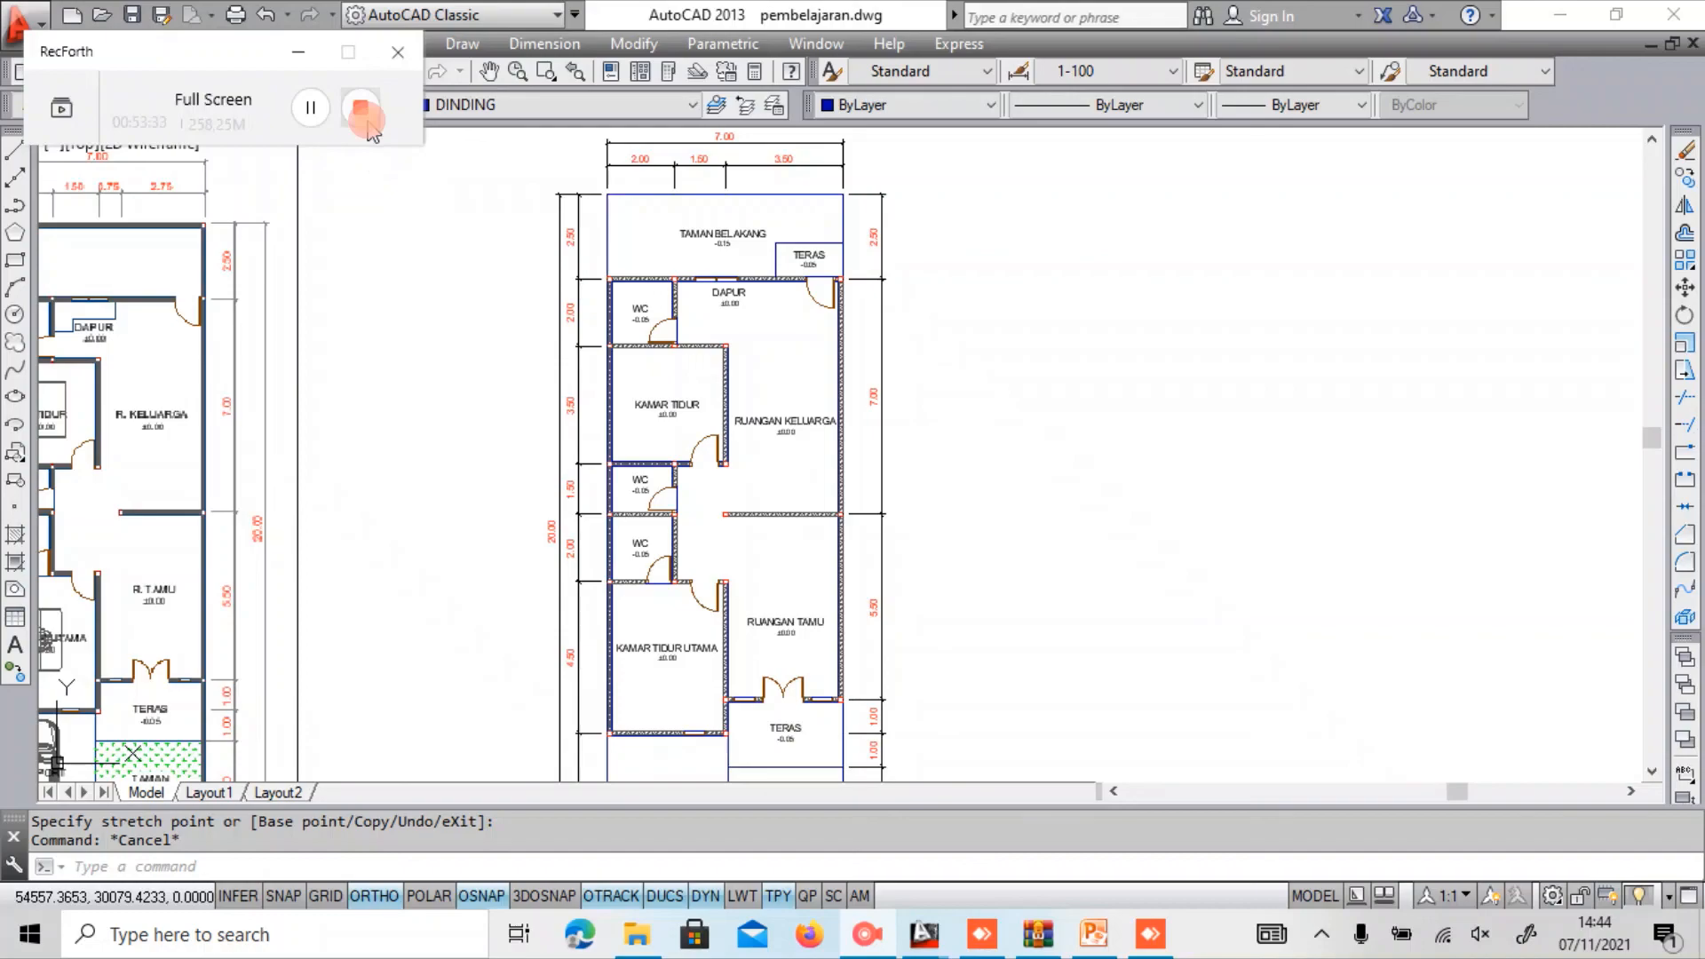